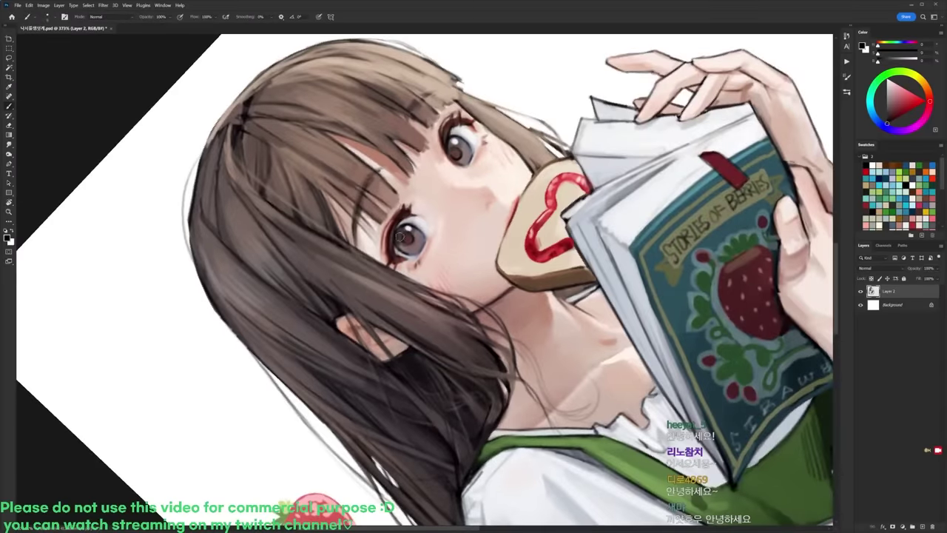
# Step: Straighten the rotated canvas view and bring the whole illustration into view
pyautogui.press('r')
pyautogui.moveTo(447, 181); pyautogui.dragTo(629, 225)
pyautogui.moveTo(636, 221); pyautogui.dragTo(552, 240)
pyautogui.moveTo(592, 265); pyautogui.dragTo(674, 194)
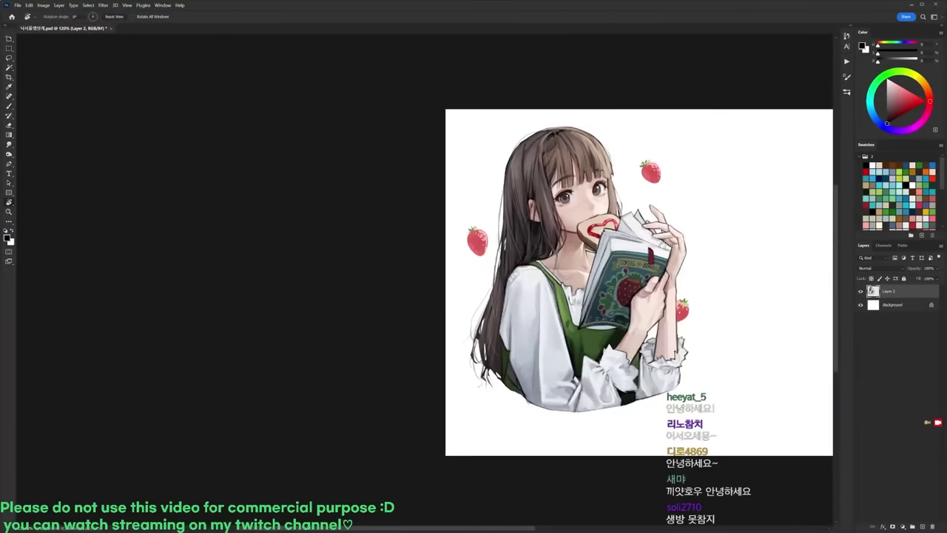
pyautogui.moveTo(665, 231); pyautogui.dragTo(537, 229)
pyautogui.moveTo(618, 263); pyautogui.dragTo(520, 248)
pyautogui.press('c')
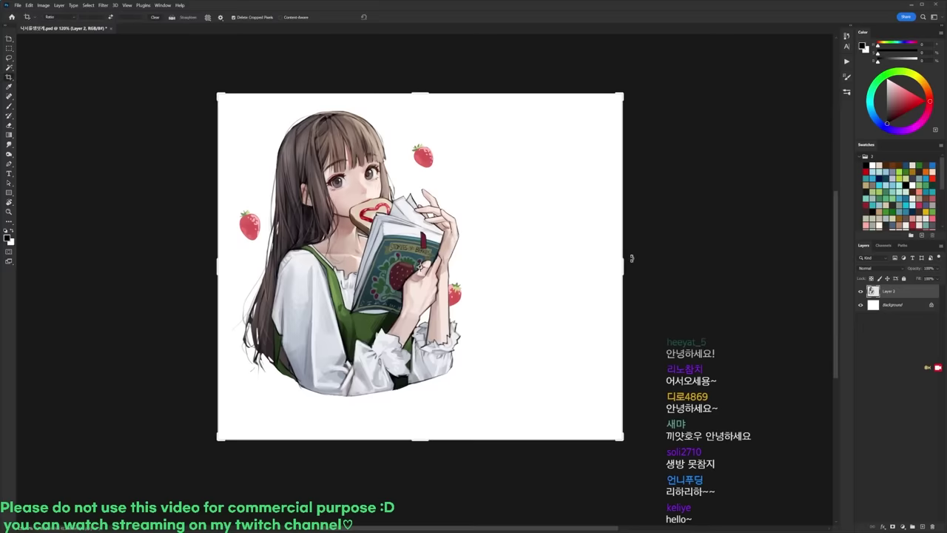
pyautogui.moveTo(659, 259); pyautogui.dragTo(660, 262)
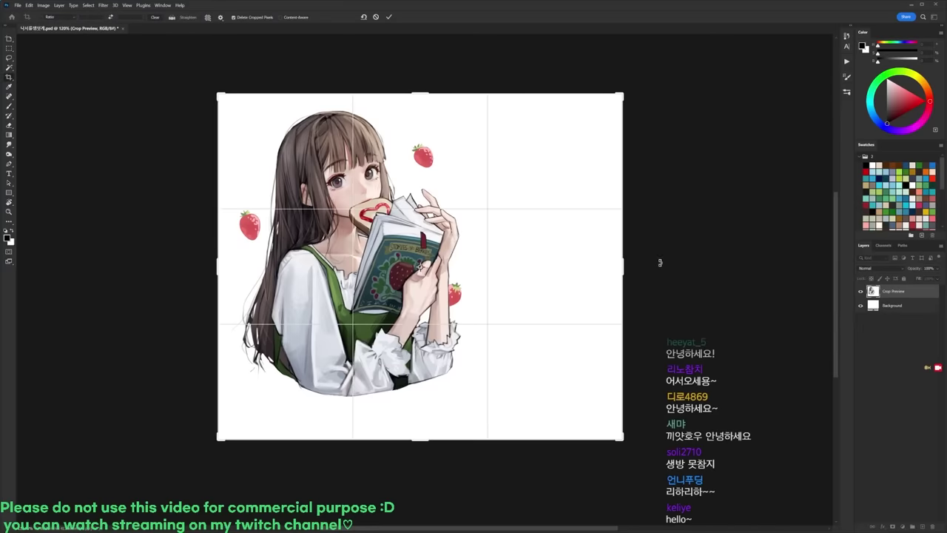
pyautogui.press('Escape')
# Step: Retouch the iris and surrounding white of the girl's eye nearest the long hair with greys sampled from the eye
pyautogui.moveTo(339, 171); pyautogui.dragTo(378, 204)
pyautogui.moveTo(378, 204)
pyautogui.mouseDown()
pyautogui.moveTo(403, 224)
pyautogui.moveTo(422, 215)
pyautogui.moveTo(441, 227)
pyautogui.moveTo(439, 250)
pyautogui.moveTo(404, 254)
pyautogui.moveTo(409, 220)
pyautogui.moveTo(444, 228)
pyautogui.mouseUp()
pyautogui.scroll(1, 436, 221)
pyautogui.press('l')
pyautogui.scroll(-5, 429, 232)
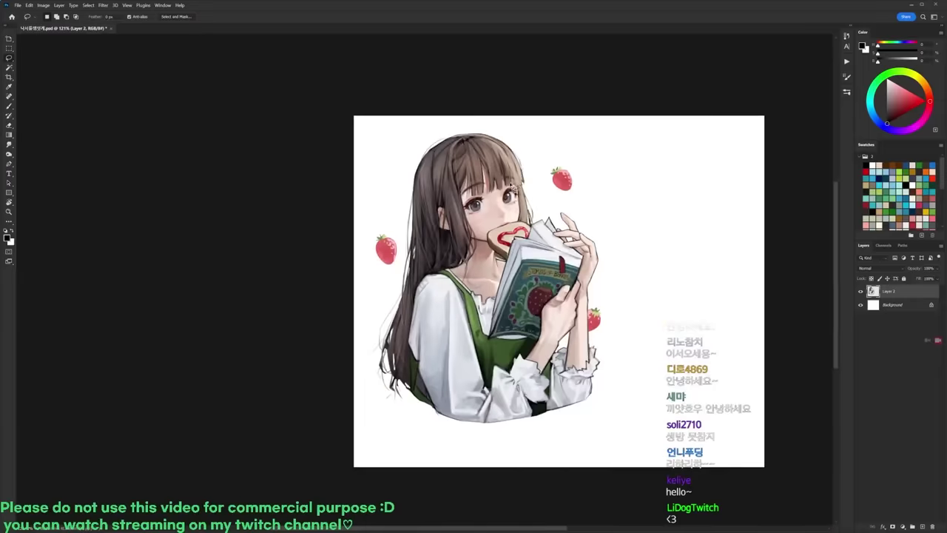
pyautogui.scroll(3, 508, 186)
pyautogui.scroll(3, 455, 213)
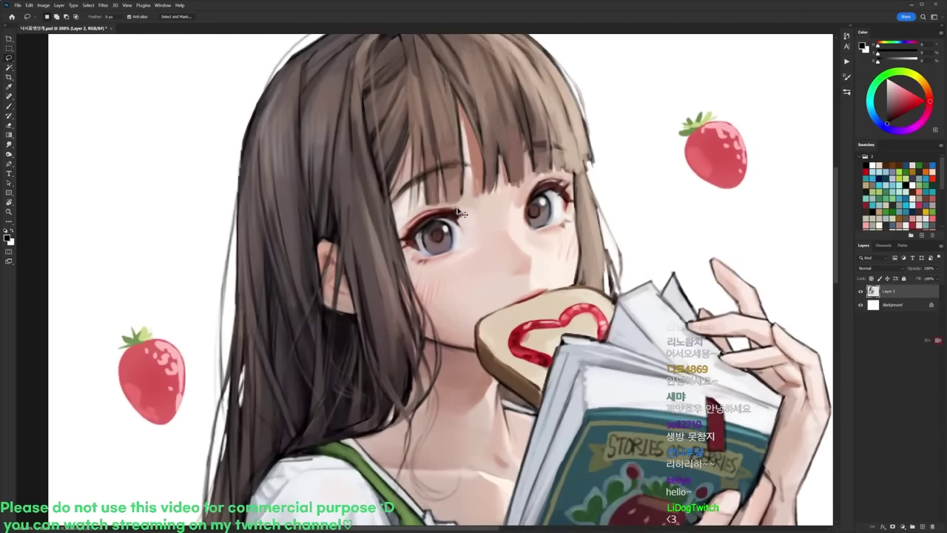
pyautogui.press('b')
pyautogui.keyDown('alt'); pyautogui.click(425, 244); pyautogui.keyUp('alt')
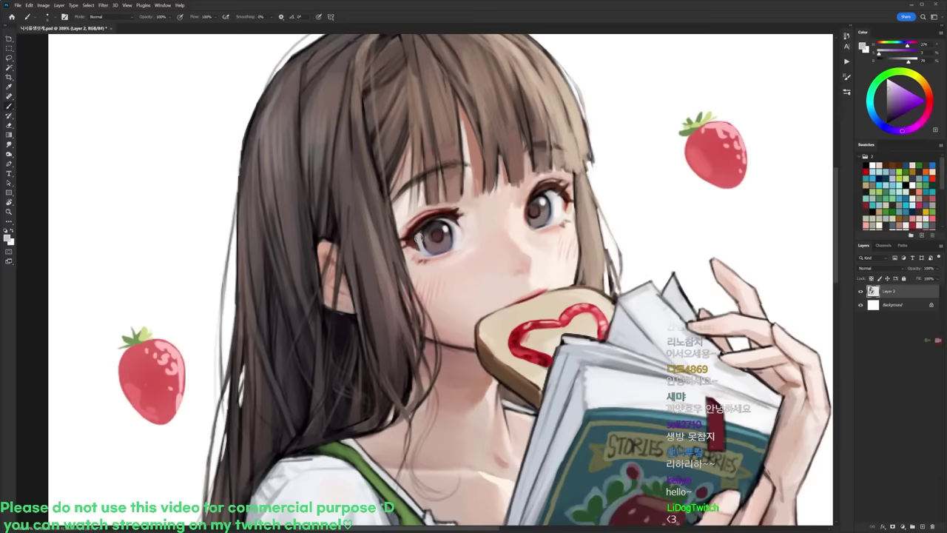
pyautogui.keyDown('alt'); pyautogui.click(426, 226); pyautogui.keyUp('alt')
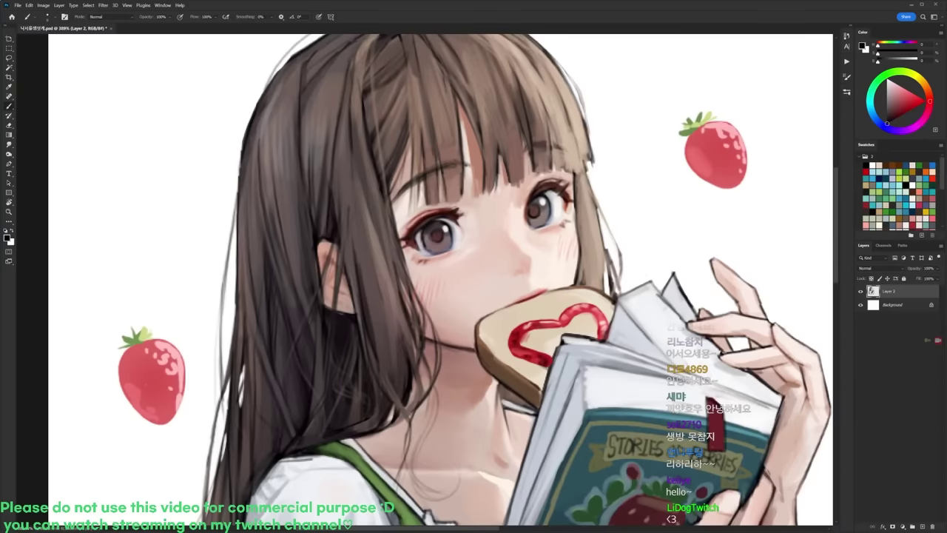
pyautogui.keyDown('alt'); pyautogui.click(421, 243); pyautogui.keyUp('alt')
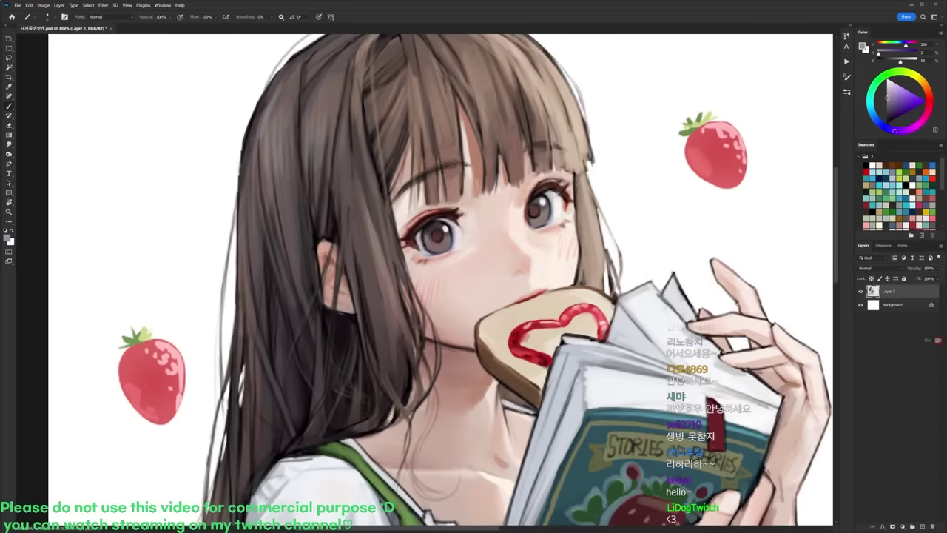
pyautogui.keyDown('alt'); pyautogui.click(421, 232); pyautogui.keyUp('alt')
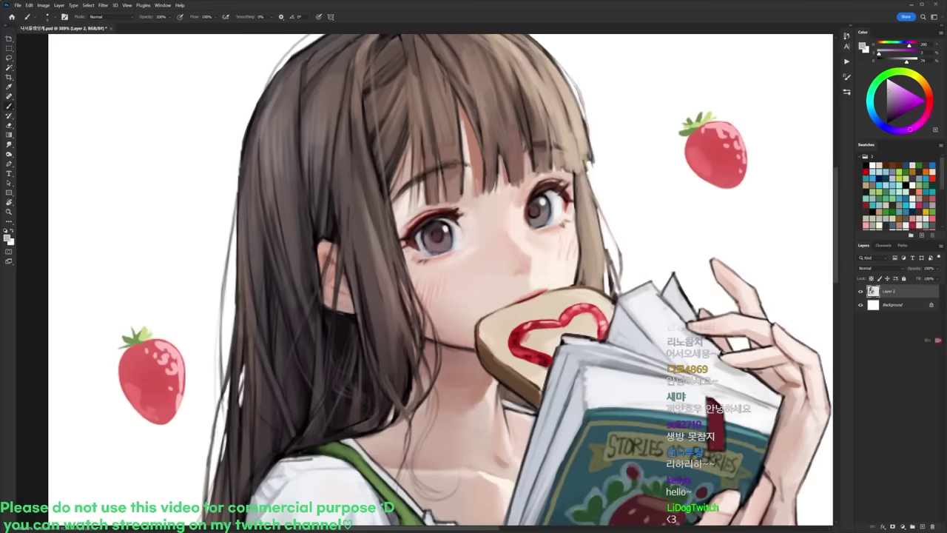
pyautogui.press('d')
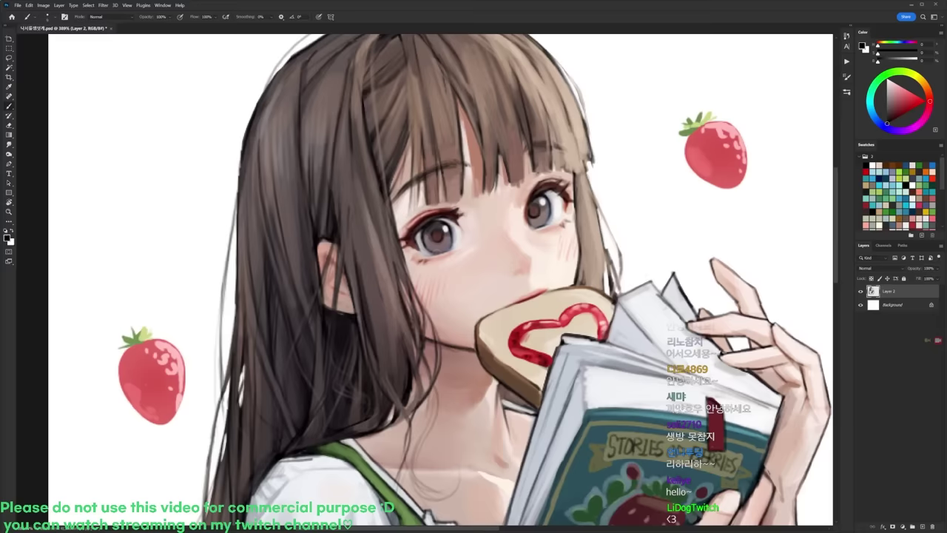
pyautogui.keyDown('alt'); pyautogui.click(427, 249); pyautogui.keyUp('alt')
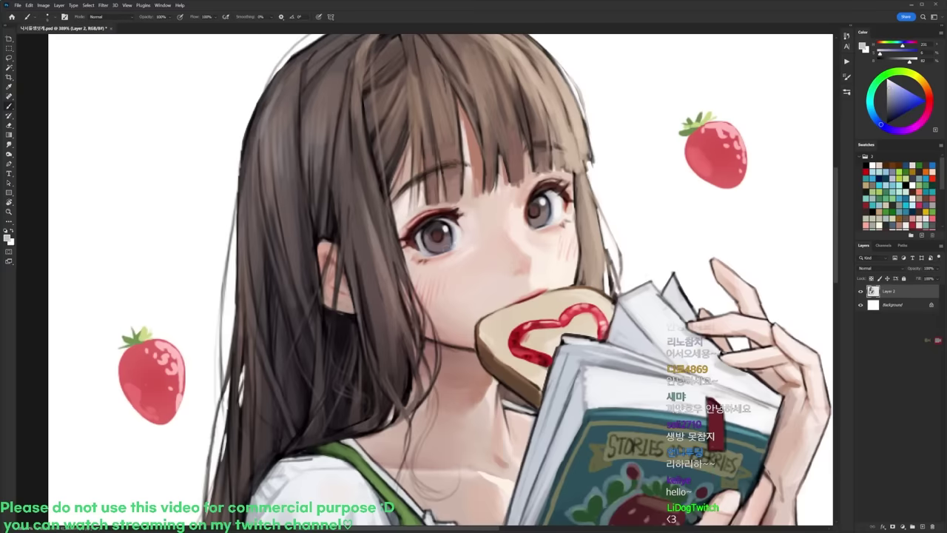
pyautogui.press('d')
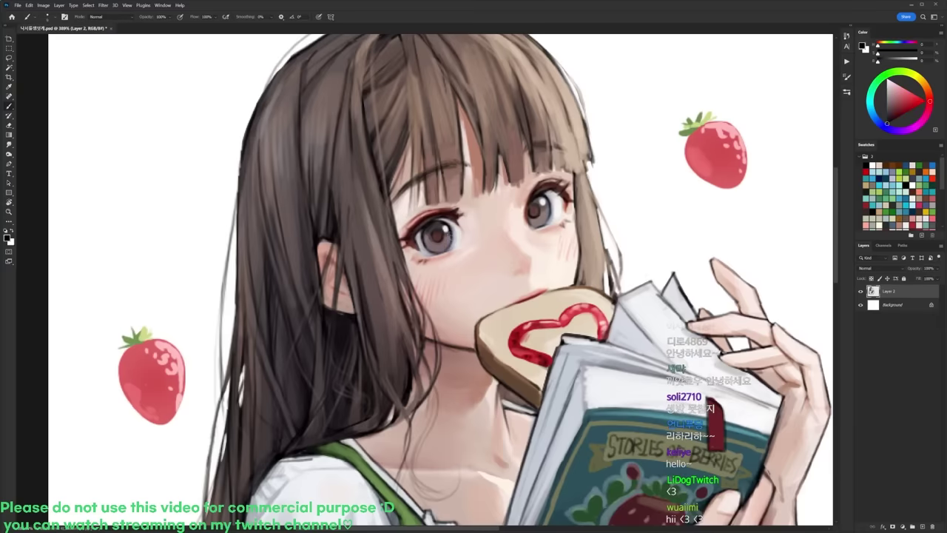
pyautogui.keyDown('alt'); pyautogui.click(449, 235); pyautogui.keyUp('alt')
# Step: Lasso the iris of the eye nearest the ear, shift it slightly toward the outer eye corner, and deselect it
pyautogui.moveTo(562, 180); pyautogui.dragTo(481, 181)
pyautogui.moveTo(635, 170); pyautogui.dragTo(502, 145)
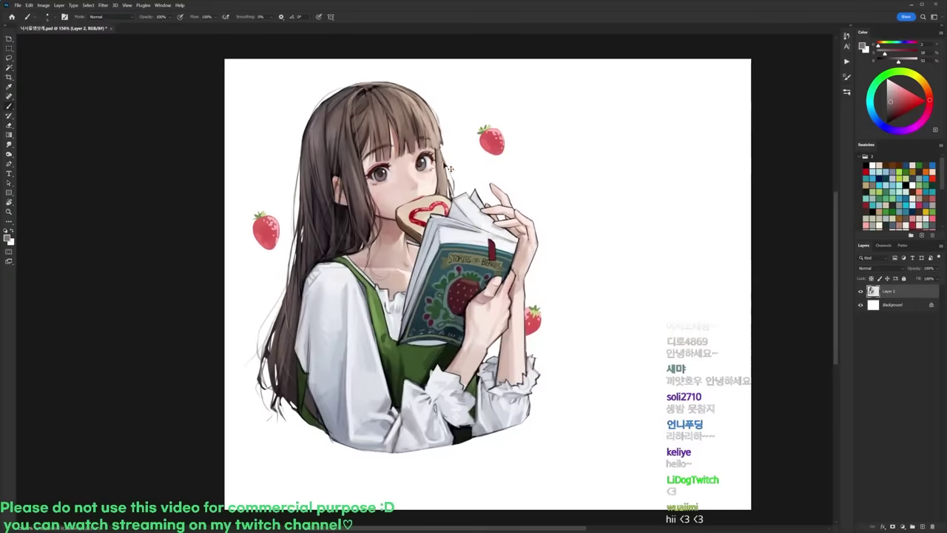
pyautogui.scroll(8, 449, 168)
pyautogui.press('l')
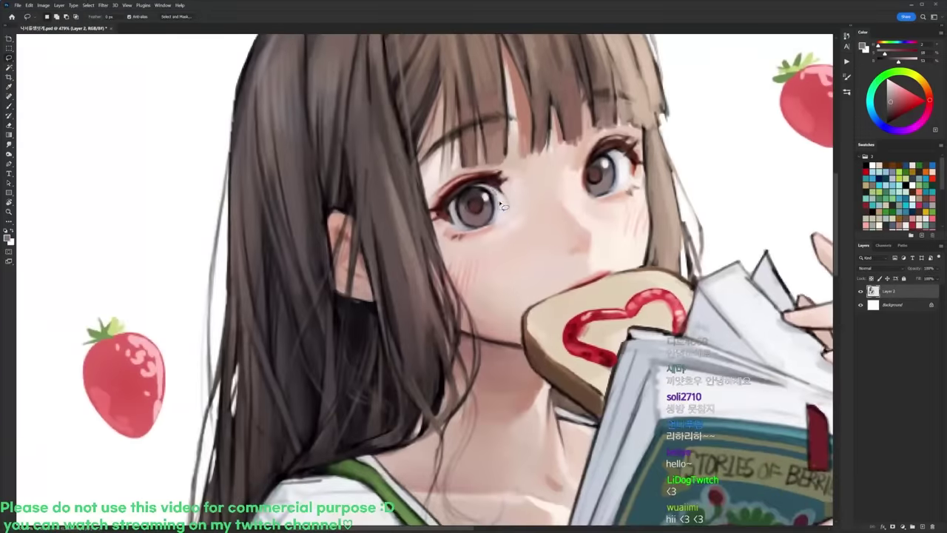
pyautogui.moveTo(502, 207)
pyautogui.mouseDown()
pyautogui.moveTo(489, 229)
pyautogui.moveTo(468, 233)
pyautogui.moveTo(453, 204)
pyautogui.moveTo(480, 185)
pyautogui.moveTo(500, 206)
pyautogui.moveTo(489, 205)
pyautogui.mouseUp()
pyautogui.hotkey('ctrl', 'd')
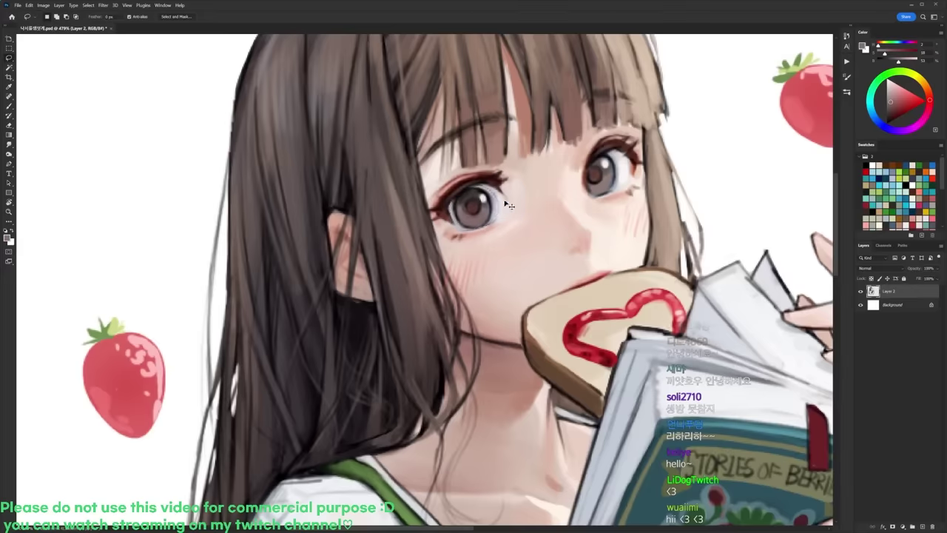
# Step: Choose the 30 px hard round brush preset and sample the pale eye-white colour beside the iris nearest the ear
pyautogui.scroll(-10, 509, 206)
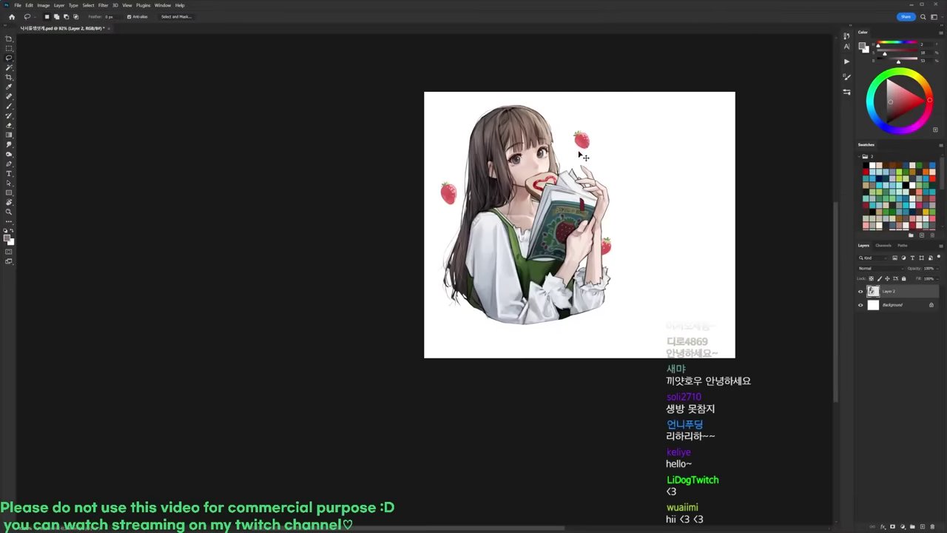
pyautogui.scroll(3, 550, 151)
pyautogui.moveTo(551, 151); pyautogui.dragTo(565, 151)
pyautogui.press('b')
pyautogui.rightClick(555, 200)
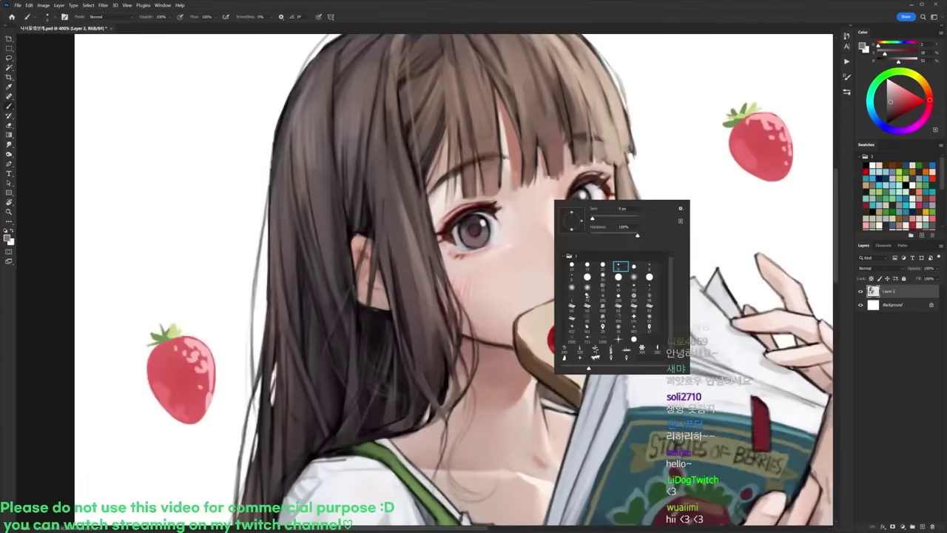
pyautogui.click(604, 267)
pyautogui.keyDown('alt'); pyautogui.click(493, 231); pyautogui.keyUp('alt')
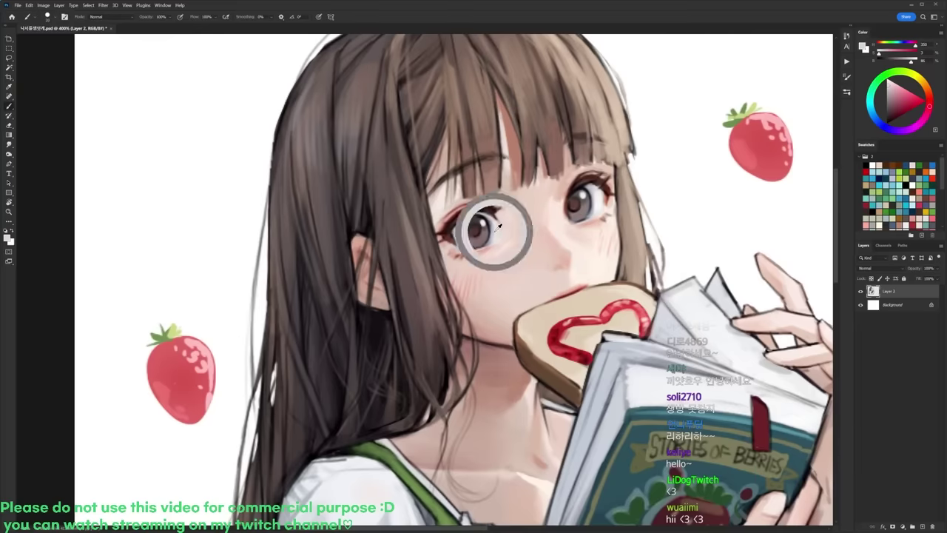
pyautogui.keyDown('alt'); pyautogui.click(494, 233); pyautogui.keyUp('alt')
pyautogui.moveTo(457, 228)
pyautogui.mouseDown()
pyautogui.moveTo(479, 217)
pyautogui.moveTo(462, 223)
pyautogui.mouseUp()
pyautogui.hotkey('ctrl', 'z')
pyautogui.hotkey('ctrl', 'z')
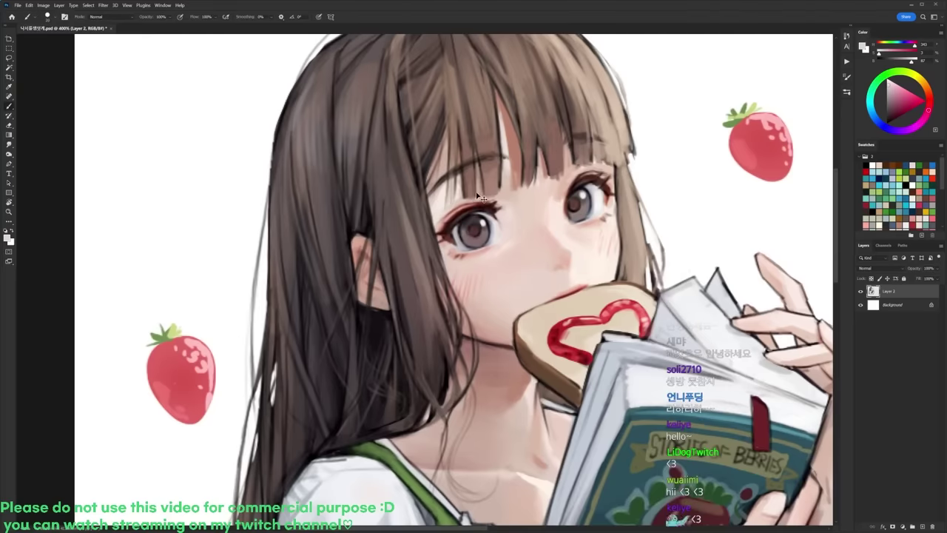
# Step: Add an empty layer, copy the lassoed iris from Layer 2 onto its own layer, and place that copy at the top of the stack
pyautogui.hotkey('ctrl', 'shift', 'alt', 'n')
pyautogui.click(885, 309)
pyautogui.press('l')
pyautogui.moveTo(458, 228)
pyautogui.mouseDown()
pyautogui.moveTo(492, 223)
pyautogui.moveTo(491, 237)
pyautogui.moveTo(471, 253)
pyautogui.moveTo(460, 244)
pyautogui.moveTo(462, 220)
pyautogui.mouseUp()
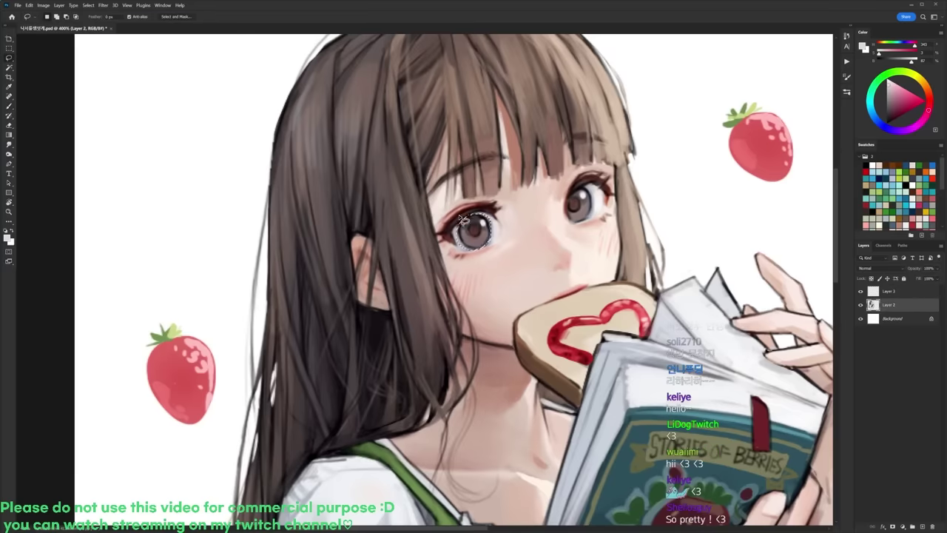
pyautogui.hotkey('ctrl', 'j')
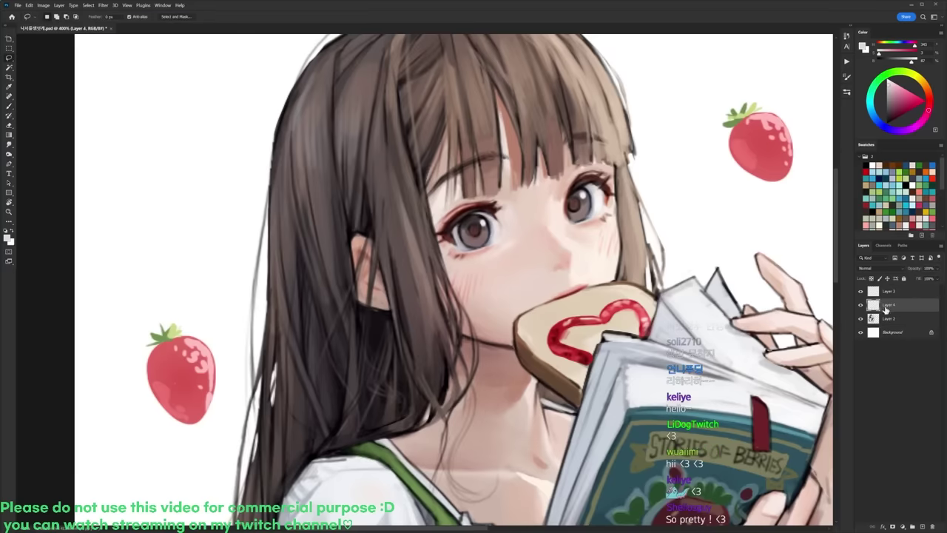
pyautogui.moveTo(885, 309); pyautogui.dragTo(867, 289)
# Step: Hide the iris copy and fill the whole eyeball nearest the ear with the pale eye-white colour on the layer beneath it
pyautogui.click(860, 291)
pyautogui.click(888, 305)
pyautogui.press('b')
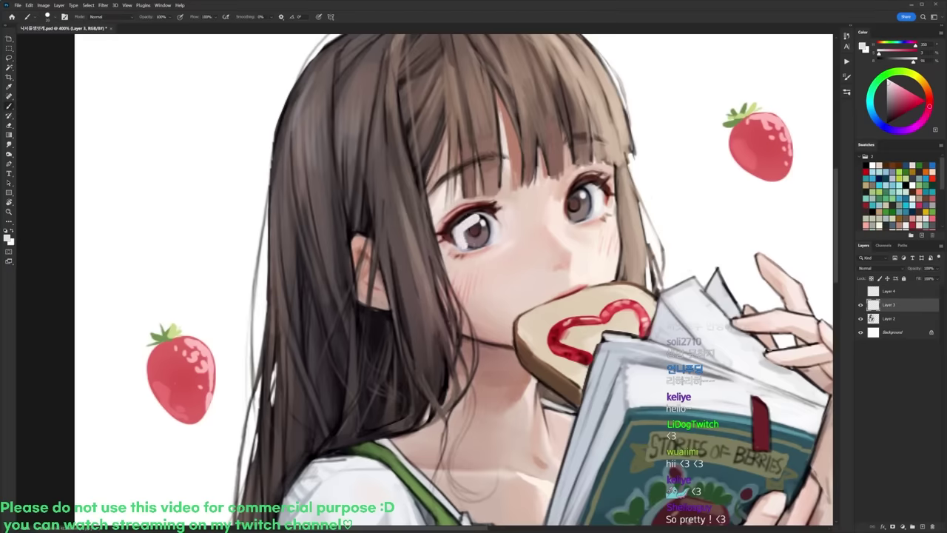
pyautogui.moveTo(469, 245); pyautogui.dragTo(487, 225)
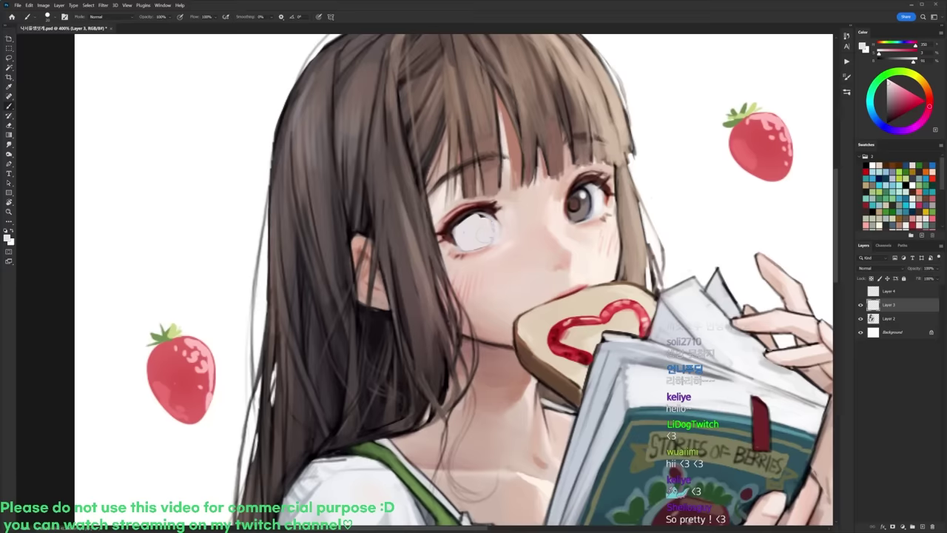
# Step: Change to a smaller round brush and shade the blank eyeball along its upper and outer edge with a soft grey
pyautogui.rightClick(567, 136)
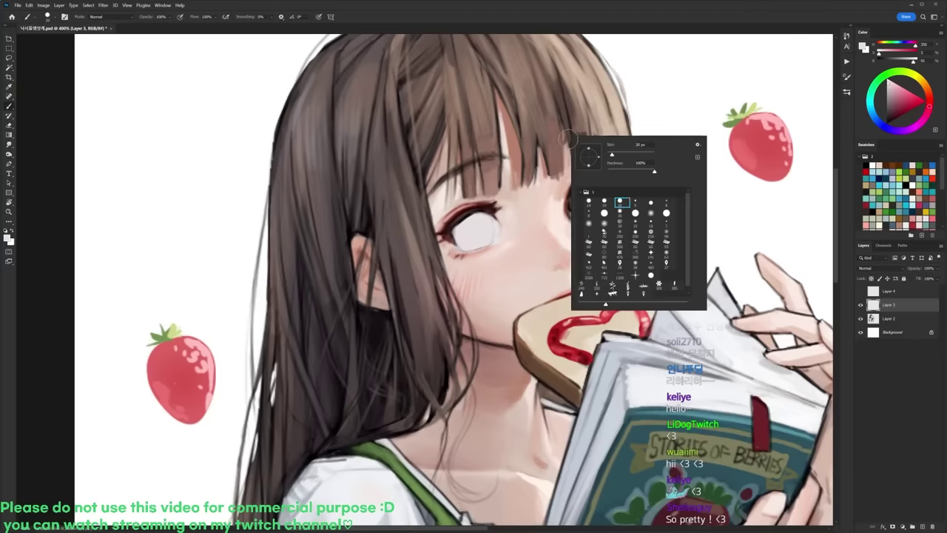
pyautogui.click(633, 202)
pyautogui.keyDown('alt'); pyautogui.click(489, 229); pyautogui.keyUp('alt')
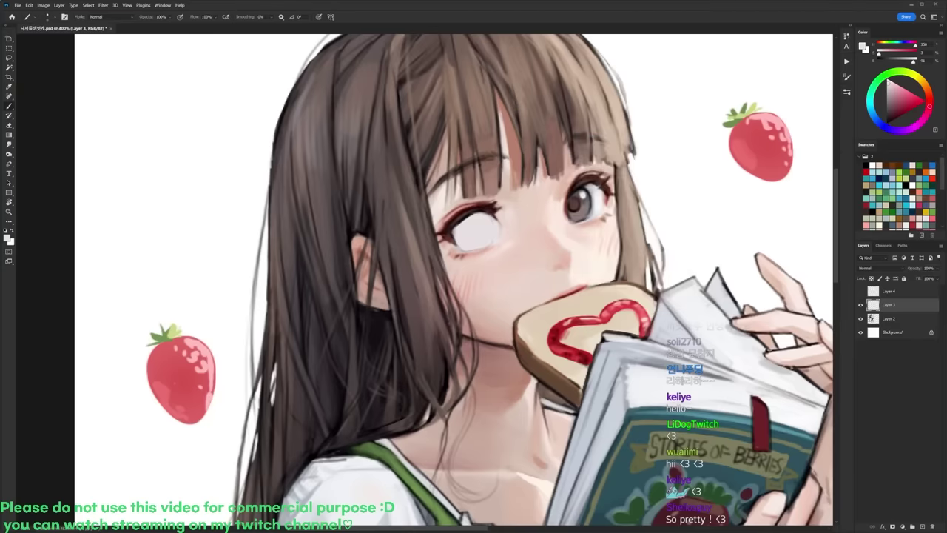
pyautogui.rightClick(617, 166)
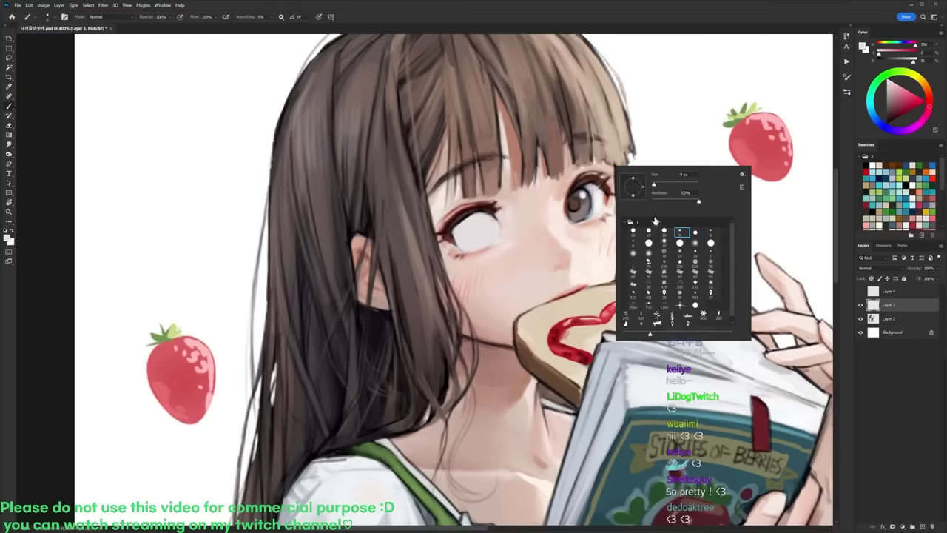
pyautogui.doubleClick(651, 234)
pyautogui.moveTo(459, 224)
pyautogui.mouseDown()
pyautogui.moveTo(477, 215)
pyautogui.moveTo(453, 238)
pyautogui.mouseUp()
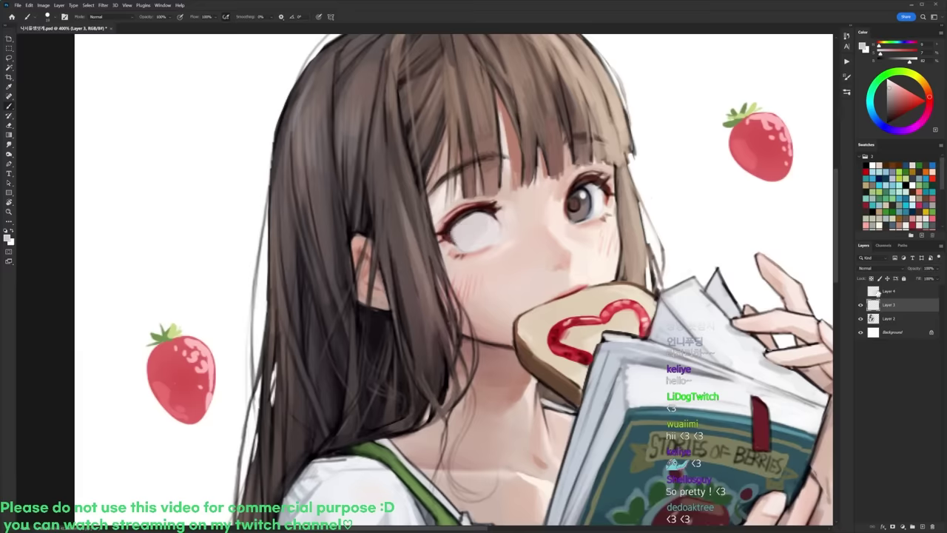
# Step: Show the iris copy layer again, make it active, and check the eye against the whole illustration
pyautogui.click(860, 292)
pyautogui.click(882, 292)
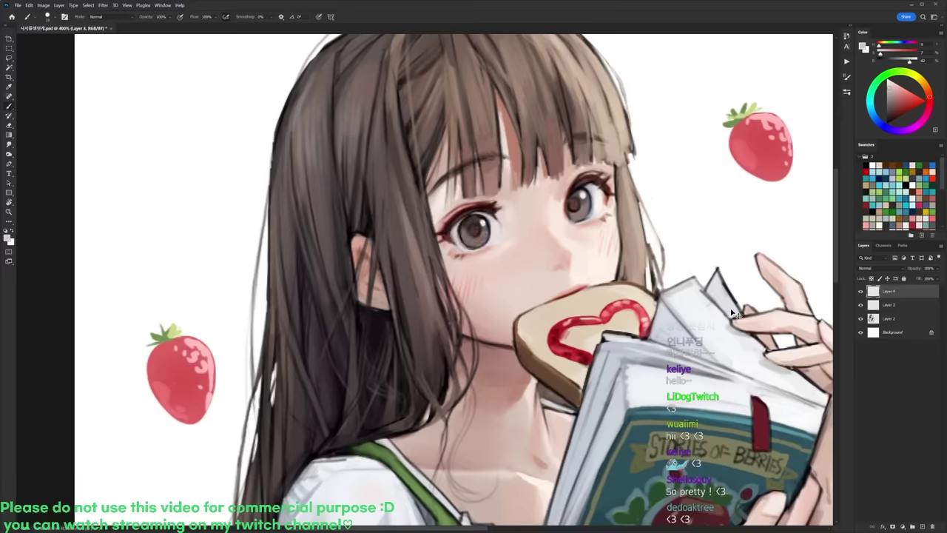
pyautogui.scroll(-5, 734, 313)
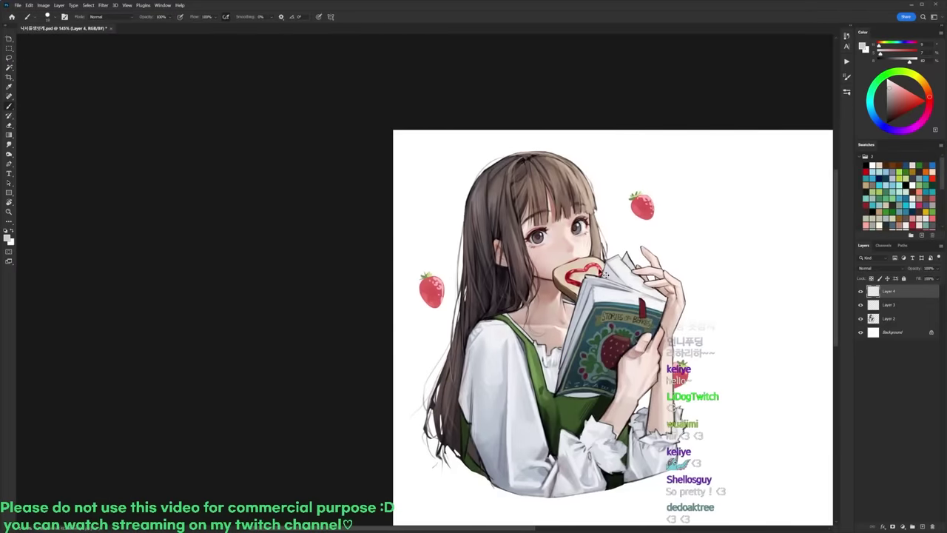
pyautogui.scroll(5, 540, 231)
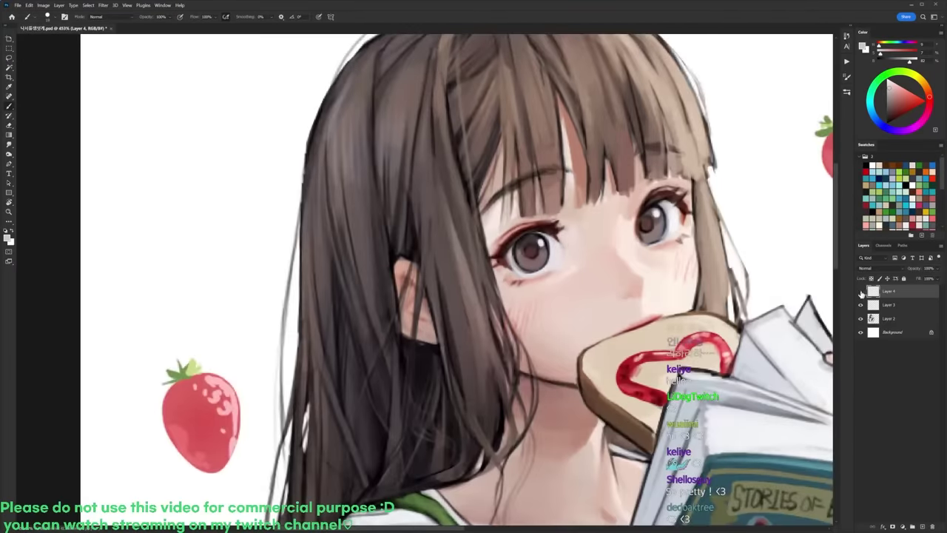
# Step: Switch to a small hard brush and touch up the iris copy with black
pyautogui.rightClick(569, 249)
pyautogui.click(631, 314)
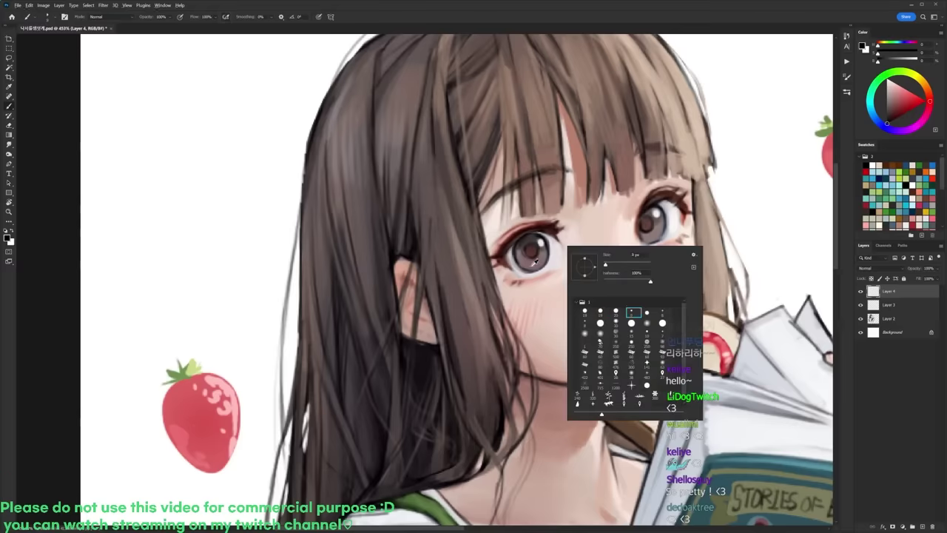
pyautogui.click(534, 263)
pyautogui.press('x')
pyautogui.press('x')
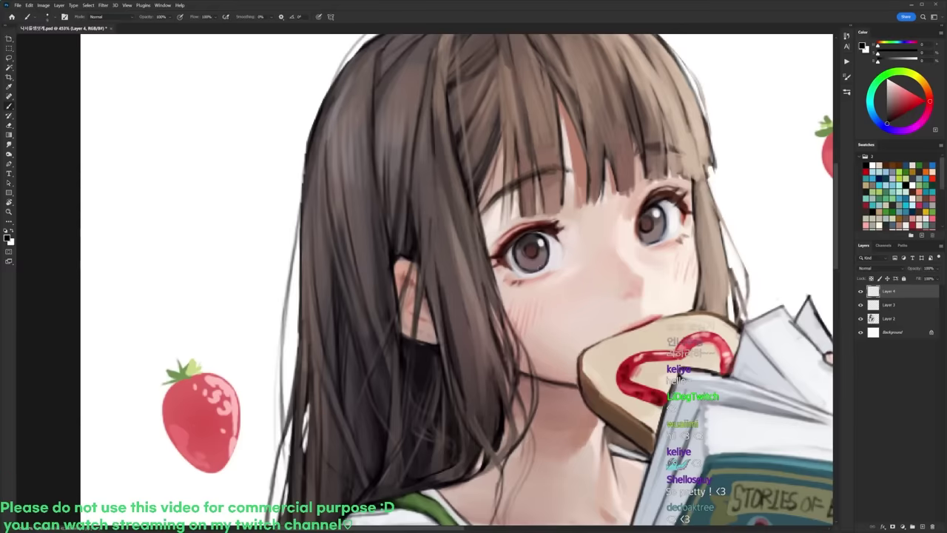
# Step: Merge the iris copy and the eye-white layer down into Layer 2
pyautogui.scroll(-5, 677, 202)
pyautogui.moveTo(728, 221); pyautogui.dragTo(607, 219)
pyautogui.scroll(3, 553, 197)
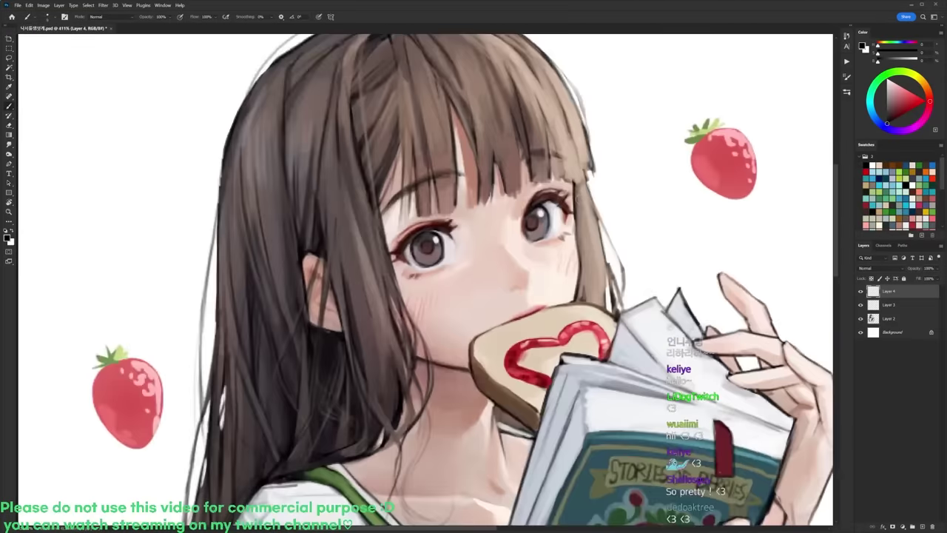
pyautogui.hotkey('ctrl', 'e')
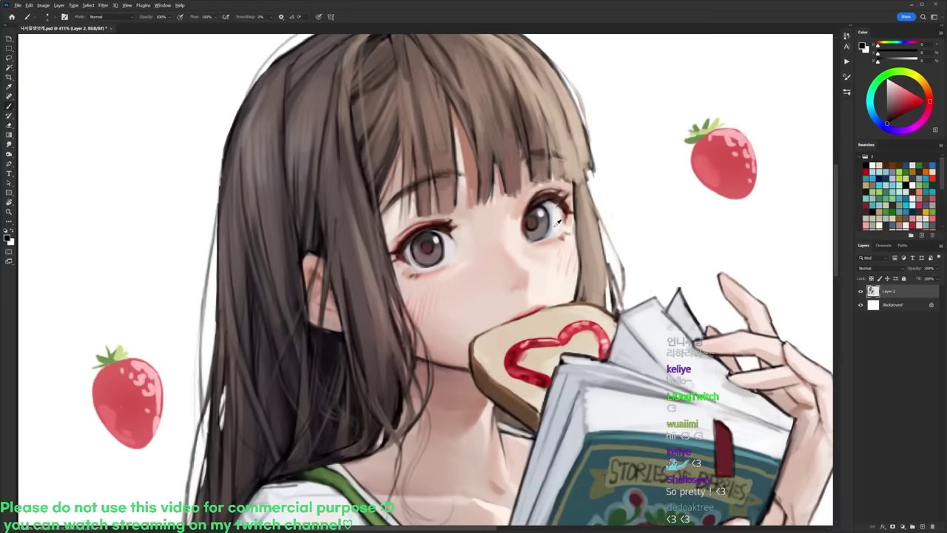
# Step: Touch up the white of the girl's far eye with off-white sampled from it, and check the whole illustration
pyautogui.keyDown('alt'); pyautogui.click(559, 220); pyautogui.keyUp('alt')
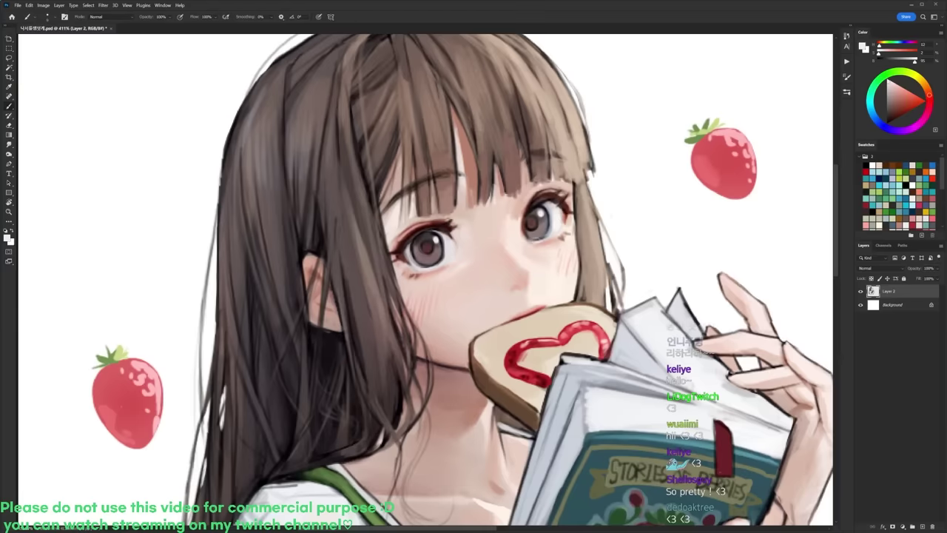
pyautogui.press('d')
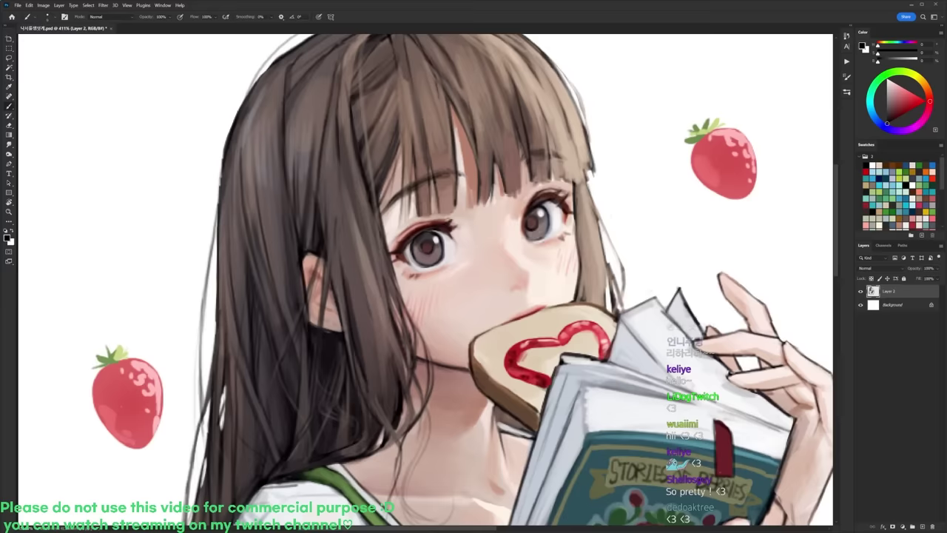
pyautogui.keyDown('alt'); pyautogui.click(557, 226); pyautogui.keyUp('alt')
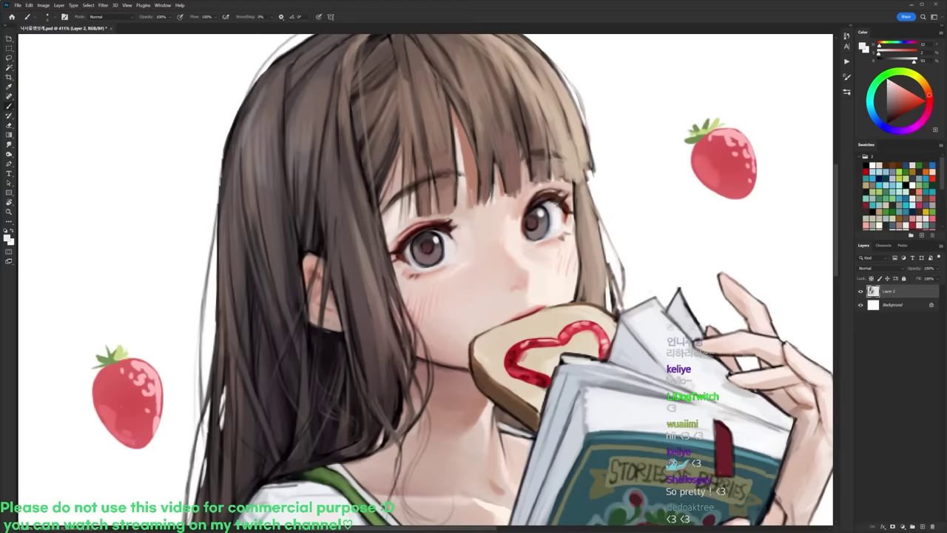
pyautogui.moveTo(636, 184); pyautogui.dragTo(573, 194)
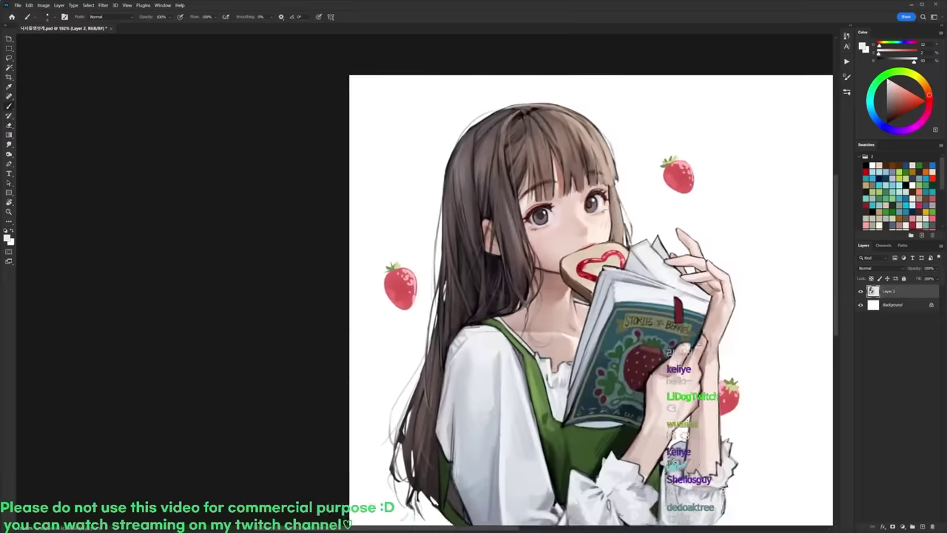
pyautogui.moveTo(639, 211); pyautogui.dragTo(526, 176)
pyautogui.scroll(-4, 629, 171)
pyautogui.scroll(2, 639, 186)
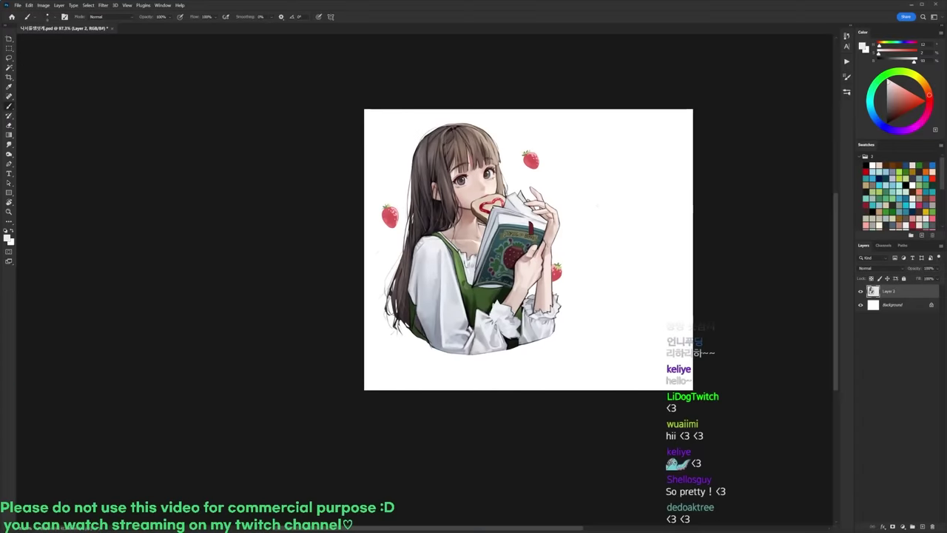
# Step: Select the pupil area of the girl's near eye with the Lasso, shift it slightly, and deselect
pyautogui.scroll(5, 464, 174)
pyautogui.press('l')
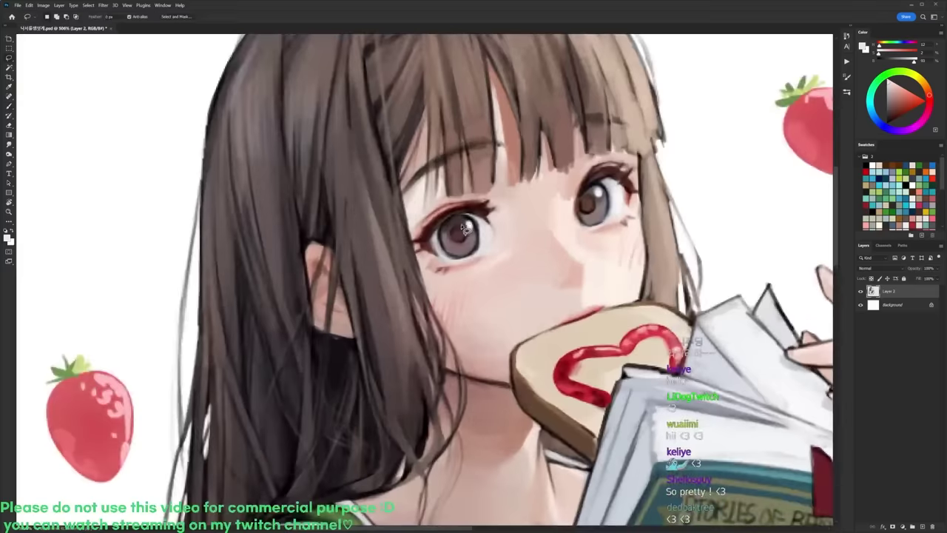
pyautogui.moveTo(460, 226); pyautogui.dragTo(452, 225)
pyautogui.moveTo(460, 231); pyautogui.dragTo(459, 230)
pyautogui.hotkey('ctrl', 'd')
pyautogui.scroll(-5, 573, 170)
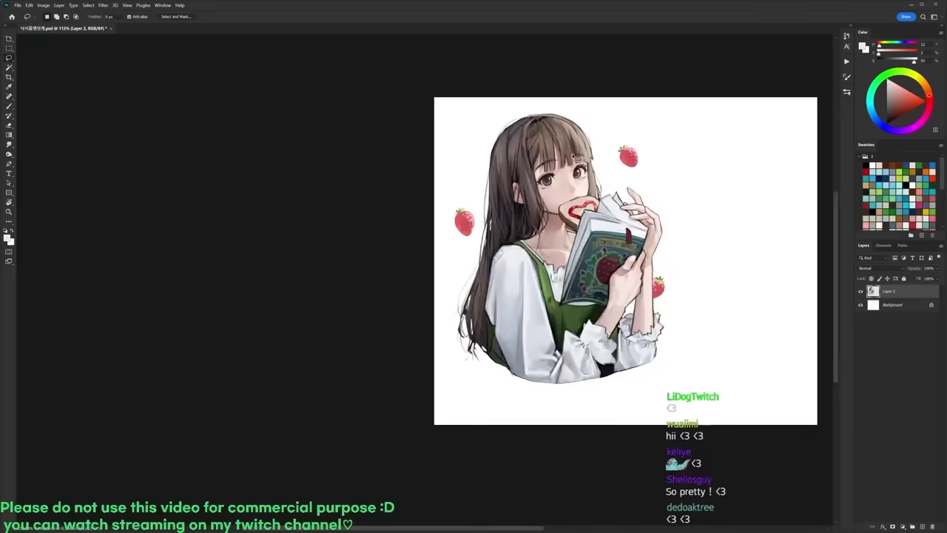
# Step: Repaint the pupil and iris of the near eye with the brush, using colours sampled from the eye
pyautogui.scroll(4, 589, 177)
pyautogui.moveTo(589, 178); pyautogui.dragTo(592, 178)
pyautogui.press('b')
pyautogui.keyDown('alt'); pyautogui.click(524, 231); pyautogui.keyUp('alt')
pyautogui.moveTo(524, 225); pyautogui.dragTo(531, 241)
pyautogui.keyDown('alt'); pyautogui.click(529, 219); pyautogui.keyUp('alt')
pyautogui.keyDown('alt'); pyautogui.click(539, 231); pyautogui.keyUp('alt')
pyautogui.keyDown('alt'); pyautogui.click(519, 225); pyautogui.keyUp('alt')
pyautogui.keyDown('alt'); pyautogui.click(495, 218); pyautogui.keyUp('alt')
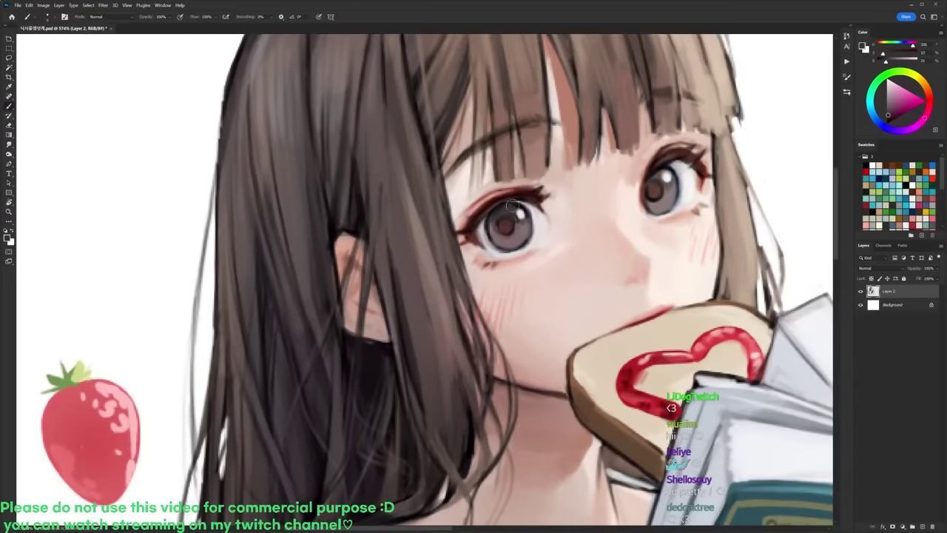
# Step: Check the eyes against the full picture, outline the near eye's iris with the Lasso, nudge it, and deselect
pyautogui.scroll(-3, 510, 197)
pyautogui.scroll(-5, 510, 197)
pyautogui.scroll(5, 404, 208)
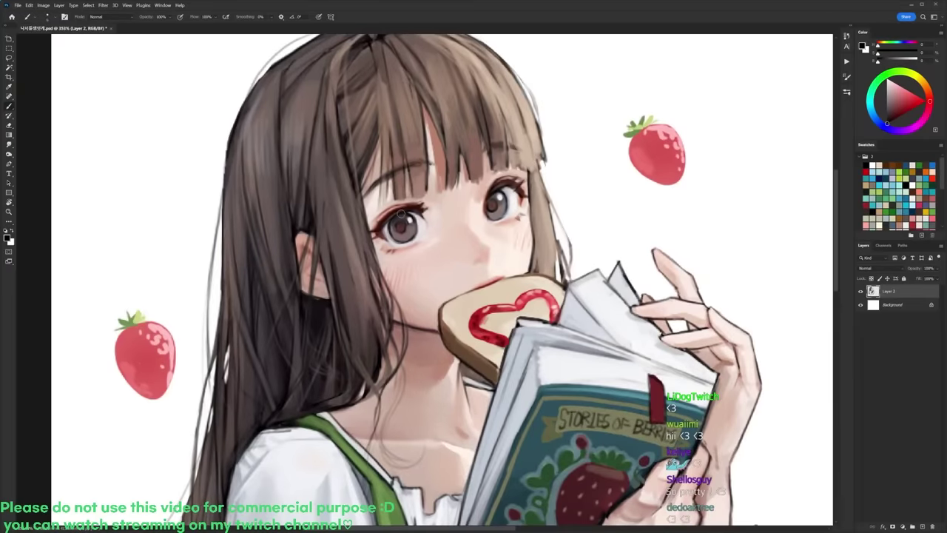
pyautogui.scroll(-3, 450, 186)
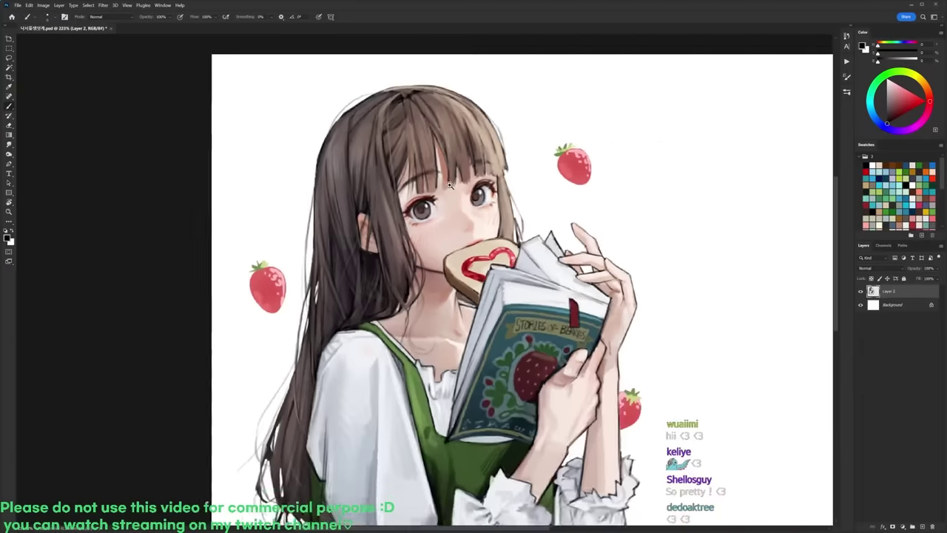
pyautogui.scroll(4, 449, 188)
pyautogui.keyDown('alt'); pyautogui.click(417, 221); pyautogui.keyUp('alt')
pyautogui.press('l')
pyautogui.moveTo(405, 220)
pyautogui.mouseDown()
pyautogui.moveTo(418, 233)
pyautogui.moveTo(426, 222)
pyautogui.mouseUp()
pyautogui.hotkey('ctrl', 'd')
pyautogui.moveTo(494, 171); pyautogui.dragTo(414, 171)
# Step: Retouch the near eye's upper lash line with a sampled dark red and compare it with the whole figure
pyautogui.scroll(10, 481, 163)
pyautogui.press('b')
pyautogui.keyDown('alt'); pyautogui.click(445, 234); pyautogui.keyUp('alt')
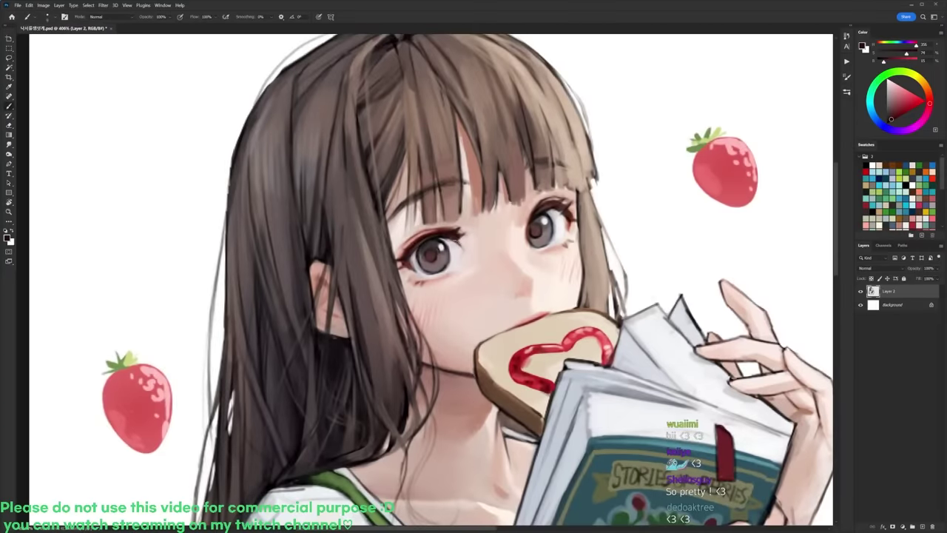
pyautogui.scroll(-8, 534, 189)
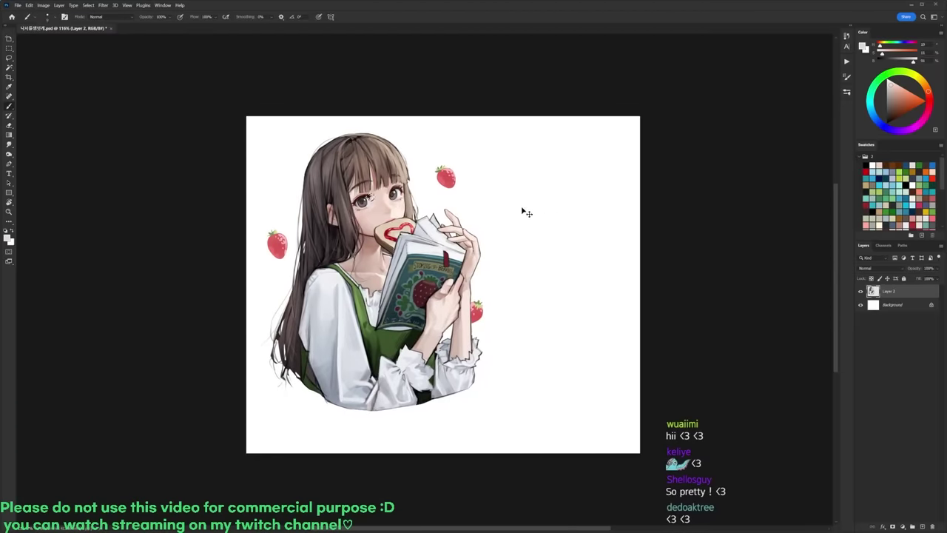
# Step: Rotate the canvas sideways and blend the near eye's upper lid with skin and lid tones sampled around it
pyautogui.scroll(8, 357, 185)
pyautogui.press('r')
pyautogui.moveTo(710, 377); pyautogui.dragTo(625, 28)
pyautogui.press('b')
pyautogui.keyDown('alt'); pyautogui.click(373, 263); pyautogui.keyUp('alt')
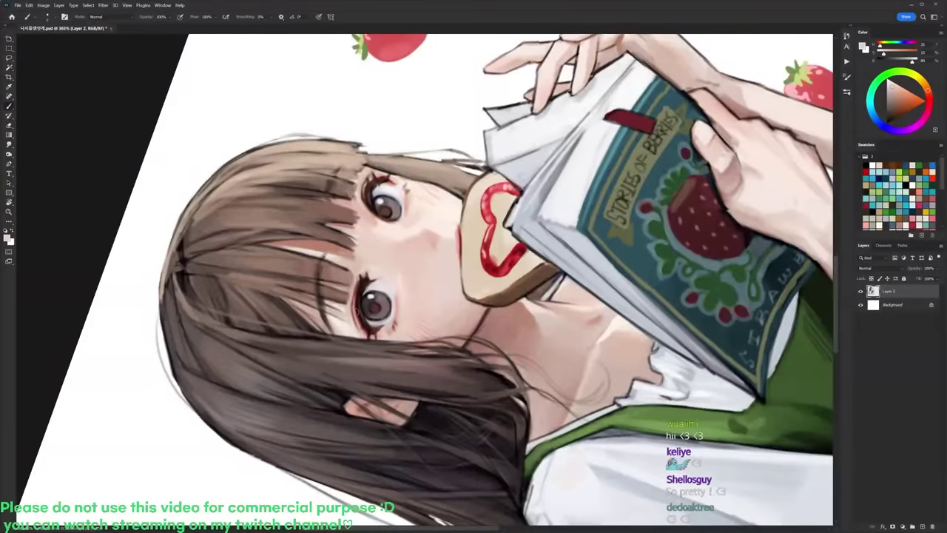
pyautogui.keyDown('alt'); pyautogui.click(358, 297); pyautogui.keyUp('alt')
pyautogui.keyDown('alt'); pyautogui.click(360, 273); pyautogui.keyUp('alt')
pyautogui.keyDown('alt'); pyautogui.click(361, 279); pyautogui.keyUp('alt')
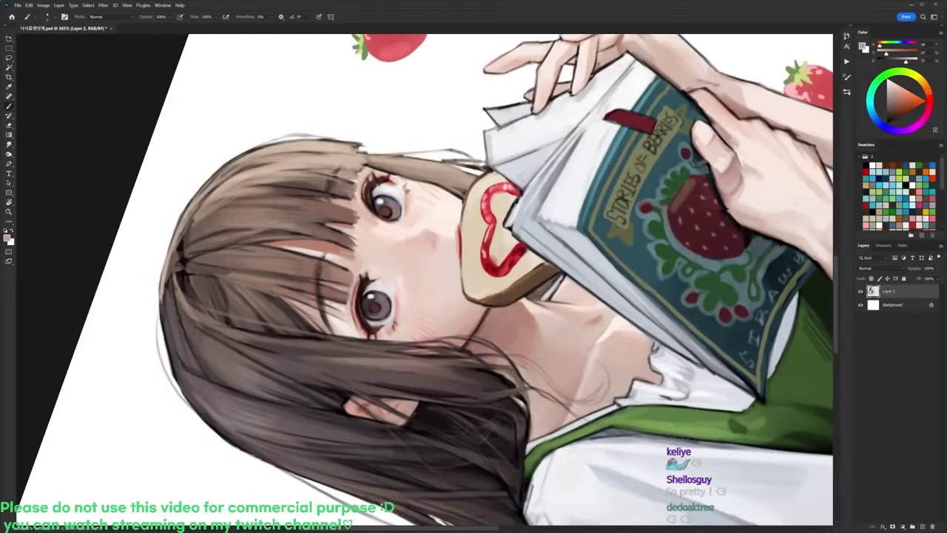
# Step: Soften the skin by the near eye's inner corner with a sampled skin tone and return the canvas to upright
pyautogui.press('r')
pyautogui.moveTo(442, 185)
pyautogui.mouseDown()
pyautogui.moveTo(495, 204)
pyautogui.moveTo(532, 290)
pyautogui.mouseUp()
pyautogui.press('b')
pyautogui.keyDown('alt'); pyautogui.click(437, 223); pyautogui.keyUp('alt')
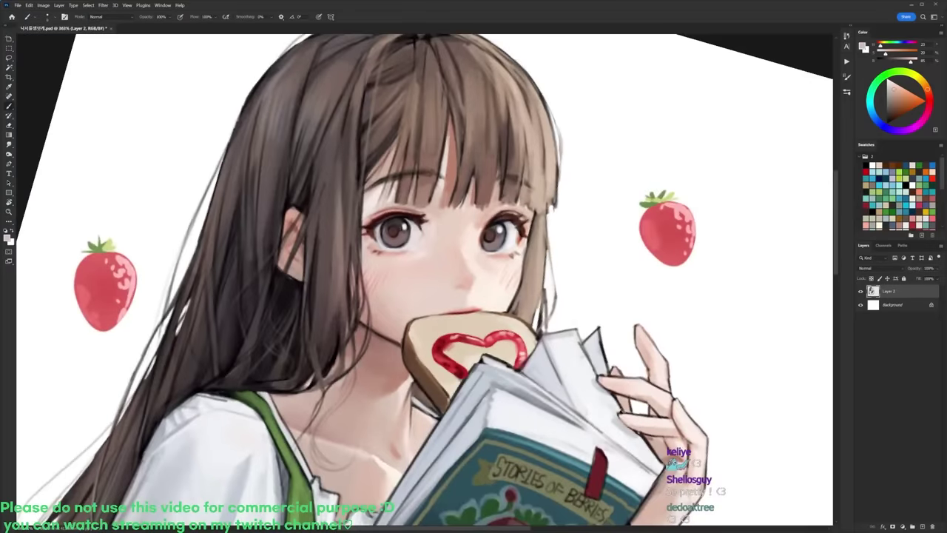
pyautogui.moveTo(450, 191); pyautogui.dragTo(377, 192)
pyautogui.press('r')
pyautogui.moveTo(548, 188); pyautogui.dragTo(503, 146)
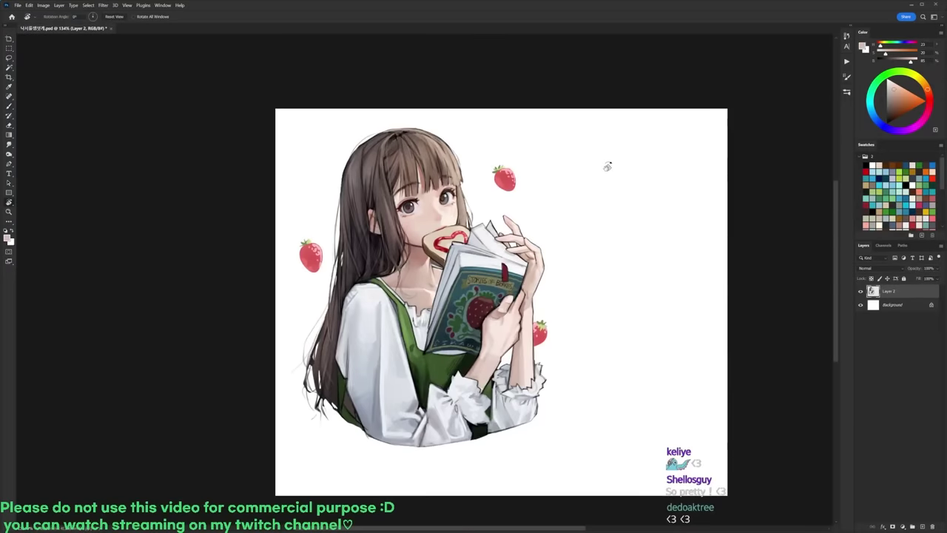
# Step: Compare the illustration with an early history state and return to the most recent state
pyautogui.click(846, 35)
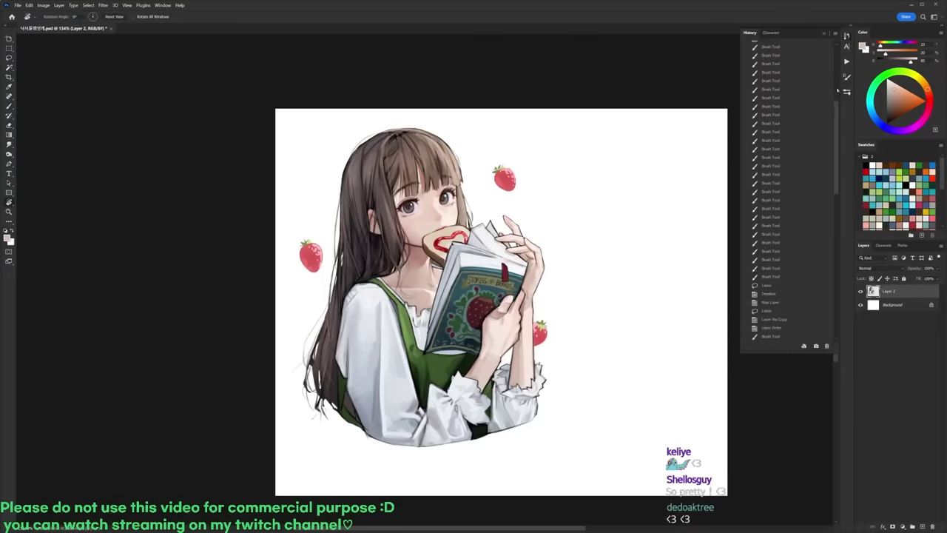
pyautogui.click(813, 48)
pyautogui.moveTo(836, 110); pyautogui.dragTo(830, 342)
pyautogui.click(824, 337)
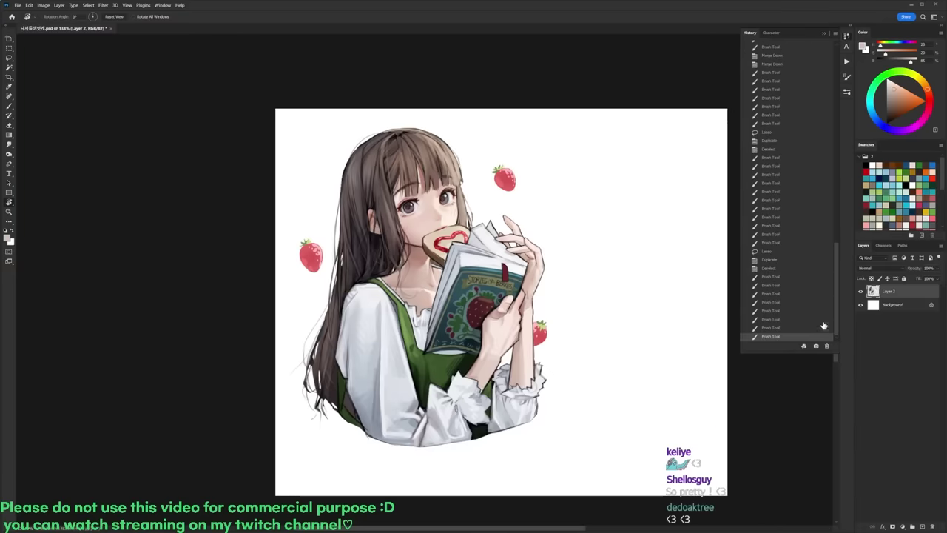
pyautogui.click(847, 37)
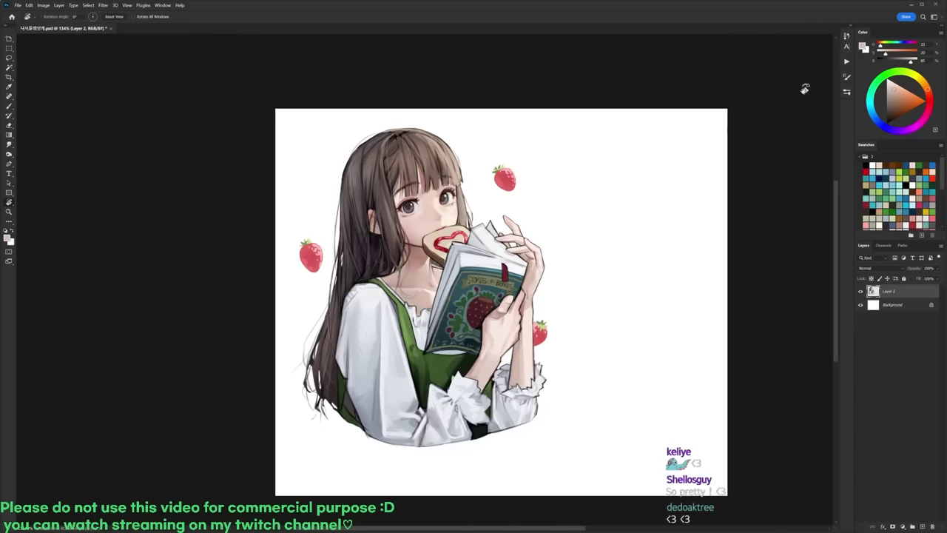
# Step: Refine the lash lines around the eyes on the rotated canvas with sampled dark red and near-black, and turn the canvas upright
pyautogui.moveTo(422, 195); pyautogui.dragTo(548, 159)
pyautogui.moveTo(551, 154)
pyautogui.mouseDown()
pyautogui.moveTo(529, 134)
pyautogui.moveTo(355, 114)
pyautogui.mouseUp()
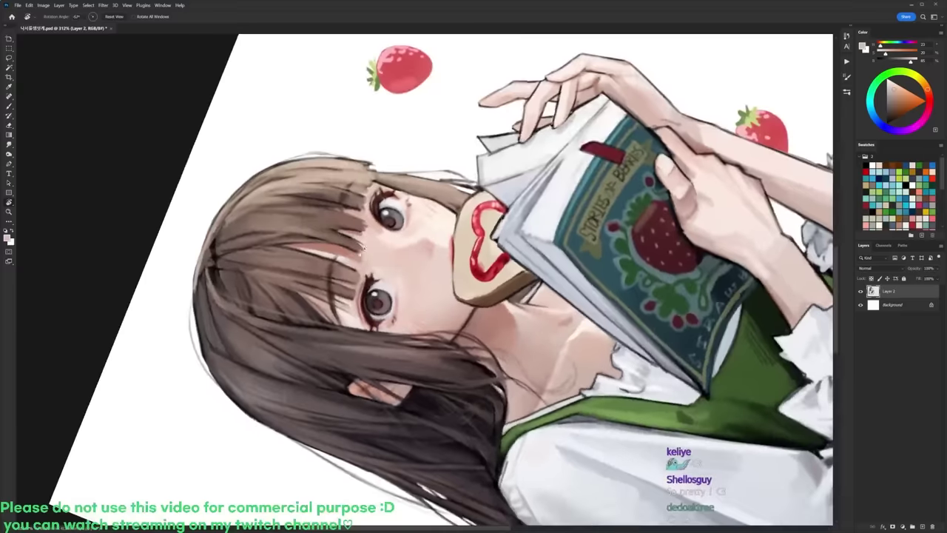
pyautogui.keyDown('alt'); pyautogui.click(363, 302); pyautogui.keyUp('alt')
pyautogui.keyDown('alt'); pyautogui.click(361, 303); pyautogui.keyUp('alt')
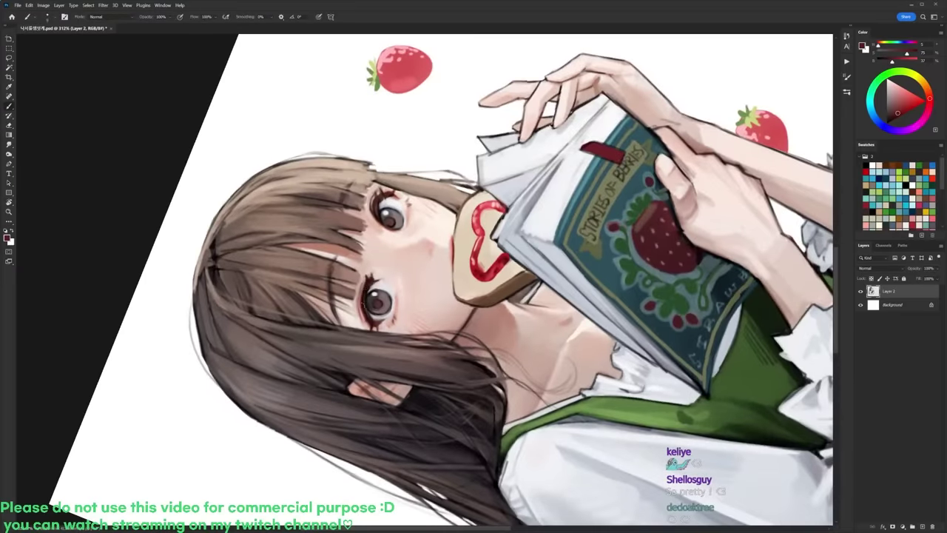
pyautogui.keyDown('alt'); pyautogui.click(391, 287); pyautogui.keyUp('alt')
pyautogui.keyDown('alt'); pyautogui.click(379, 206); pyautogui.keyUp('alt')
pyautogui.keyDown('alt'); pyautogui.click(364, 303); pyautogui.keyUp('alt')
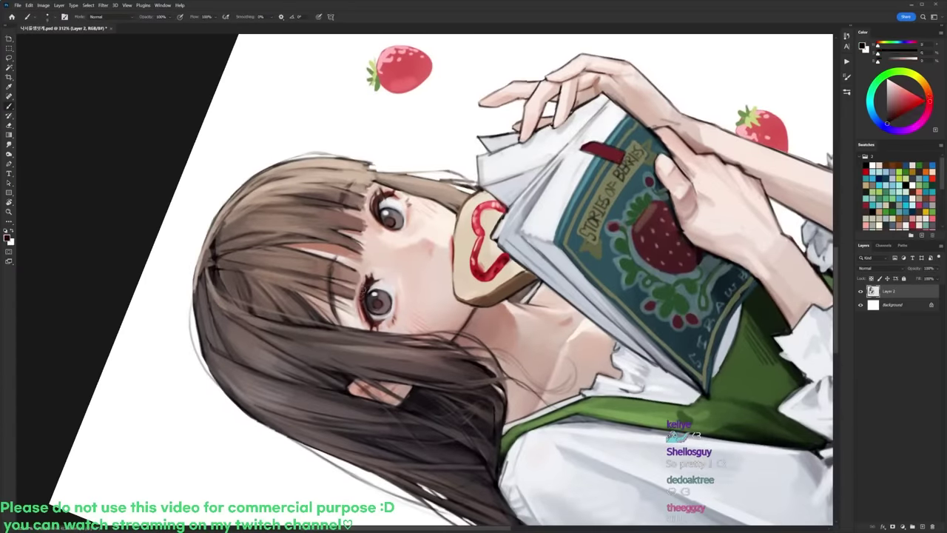
pyautogui.press('r')
pyautogui.moveTo(488, 162); pyautogui.dragTo(604, 313)
pyautogui.scroll(-6, 607, 307)
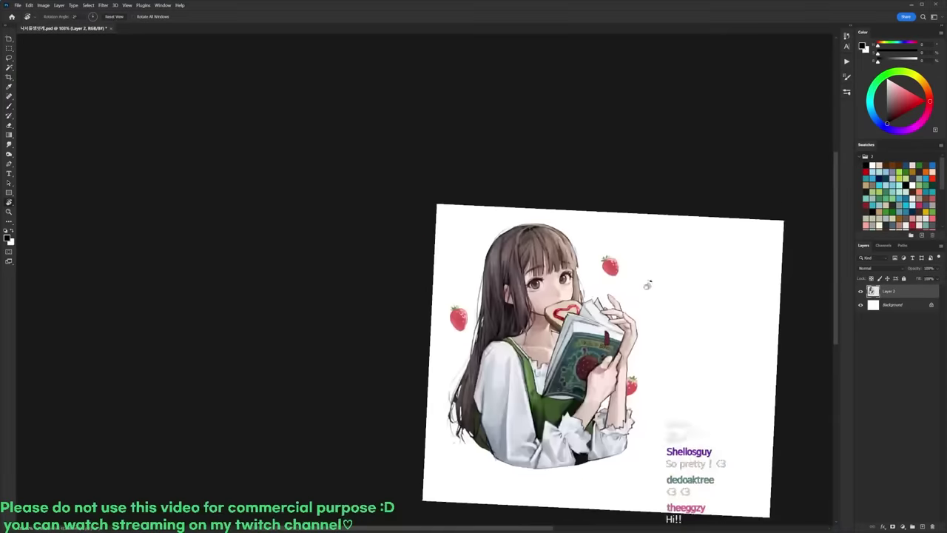
pyautogui.moveTo(650, 284); pyautogui.dragTo(570, 254)
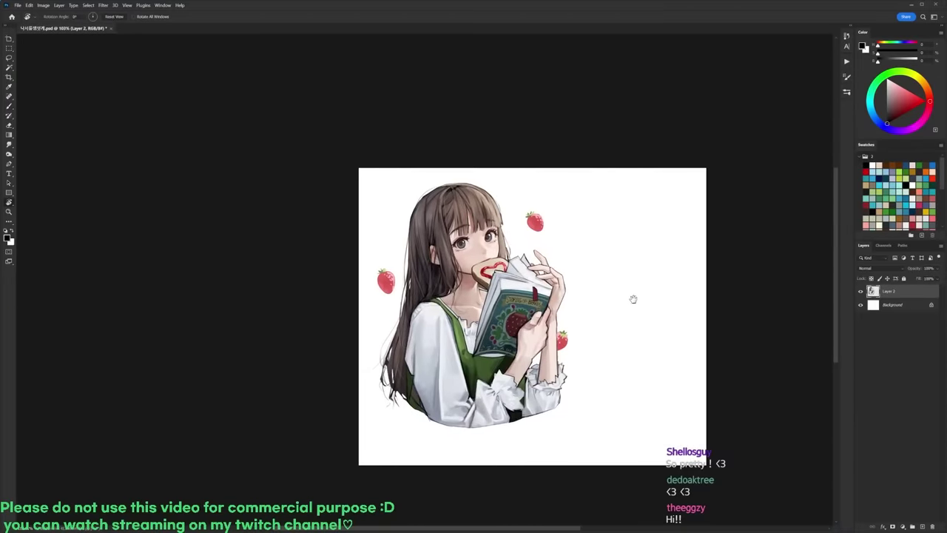
pyautogui.moveTo(634, 298); pyautogui.dragTo(591, 283)
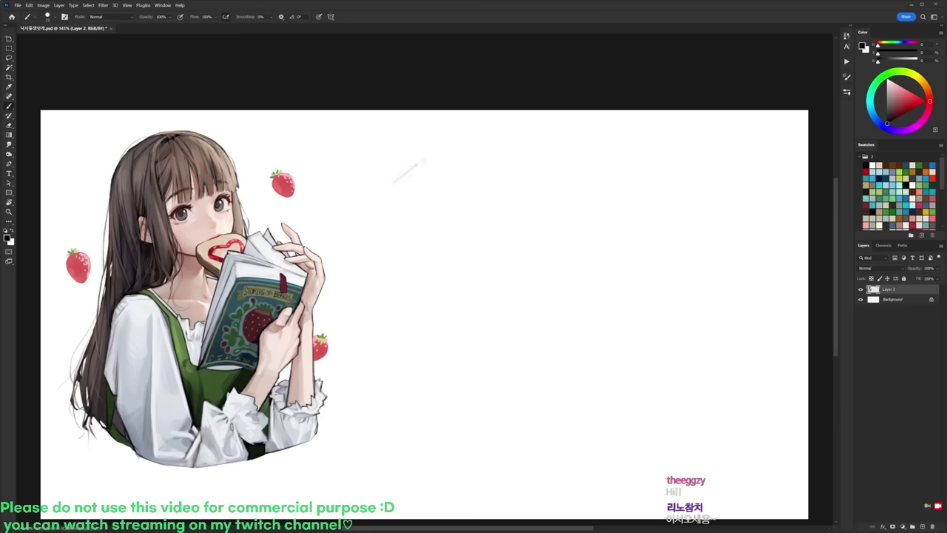
# Step: Sketch the crown, one side and the jaw of a new head in light straight strokes on the blank area beside the girl
pyautogui.moveTo(423, 160); pyautogui.dragTo(463, 160)
pyautogui.moveTo(400, 258); pyautogui.dragTo(428, 295)
pyautogui.moveTo(405, 272)
pyautogui.mouseDown()
pyautogui.moveTo(445, 307)
pyautogui.moveTo(474, 304)
pyautogui.mouseUp()
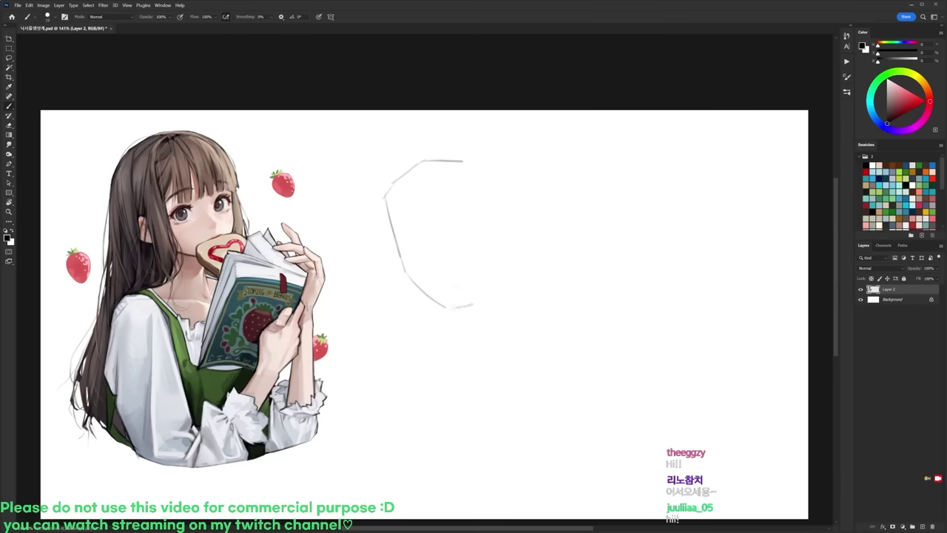
pyautogui.moveTo(463, 161); pyautogui.dragTo(488, 170)
pyautogui.hotkey('ctrl', 'z')
# Step: Select the new head's jaw lines with the Lasso, move them up slightly, and deselect
pyautogui.press('l')
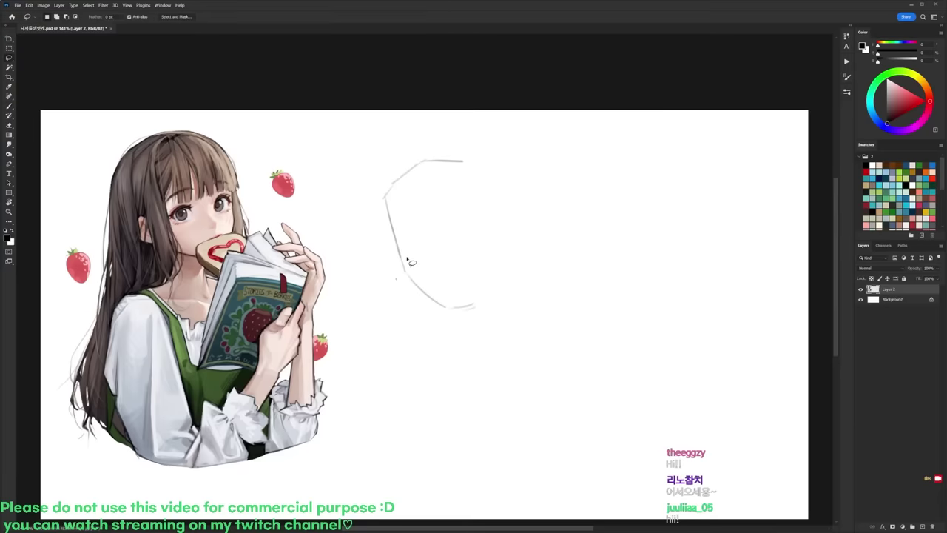
pyautogui.moveTo(407, 259); pyautogui.dragTo(411, 310)
pyautogui.moveTo(466, 292); pyautogui.dragTo(464, 282)
pyautogui.hotkey('ctrl', 'd')
# Step: Complete the open side and chin of the head outline, erasing rough spots and redrawing the side and jaw lines
pyautogui.press('b')
pyautogui.moveTo(463, 161)
pyautogui.mouseDown()
pyautogui.moveTo(484, 176)
pyautogui.moveTo(490, 239)
pyautogui.mouseUp()
pyautogui.press('e')
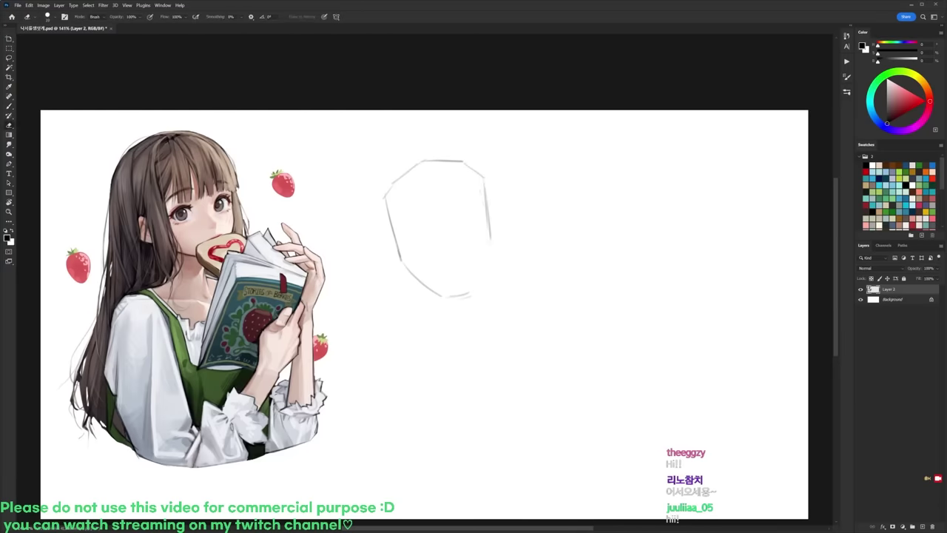
pyautogui.moveTo(485, 198)
pyautogui.mouseDown()
pyautogui.moveTo(491, 238)
pyautogui.moveTo(469, 292)
pyautogui.mouseUp()
pyautogui.press('b')
pyautogui.moveTo(487, 261); pyautogui.dragTo(474, 291)
pyautogui.press('e')
pyautogui.press('b')
pyautogui.moveTo(390, 214); pyautogui.dragTo(402, 262)
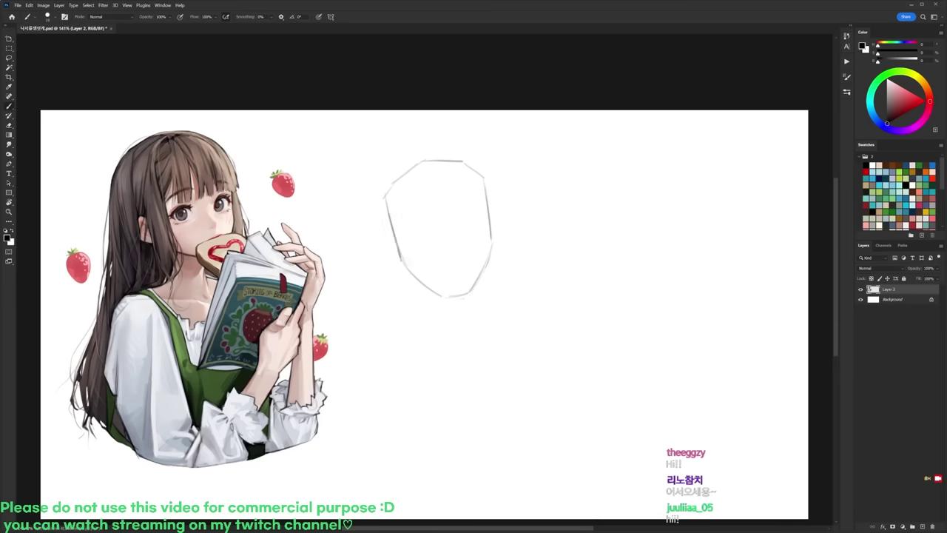
pyautogui.press('e')
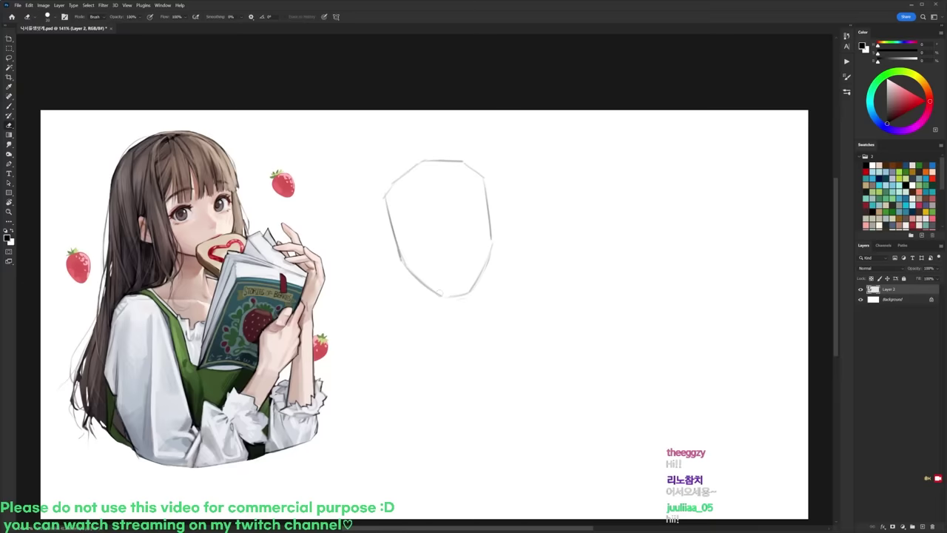
# Step: Sketch an ear on each side of the head and strengthen the cheek and jaw lines
pyautogui.press('b')
pyautogui.moveTo(385, 238)
pyautogui.mouseDown()
pyautogui.moveTo(396, 236)
pyautogui.moveTo(389, 259)
pyautogui.mouseUp()
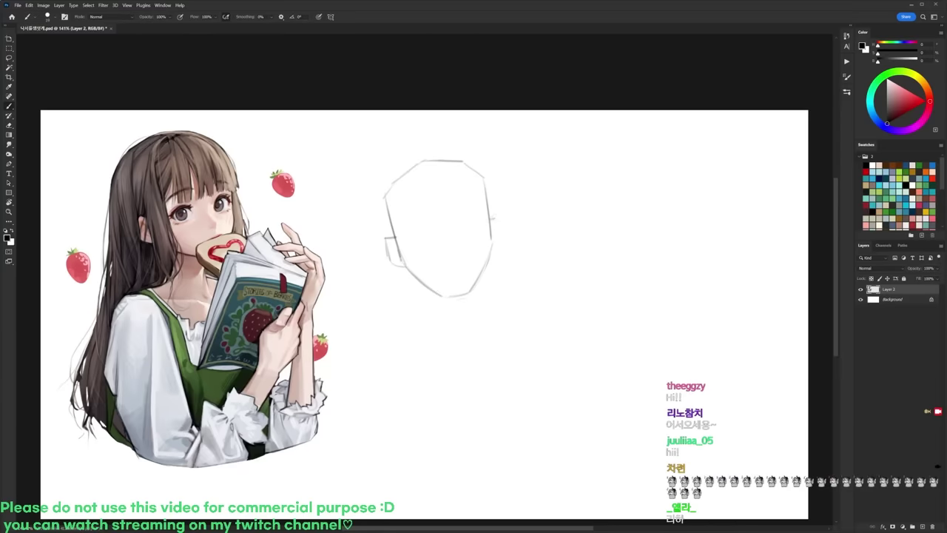
pyautogui.moveTo(492, 217); pyautogui.dragTo(504, 235)
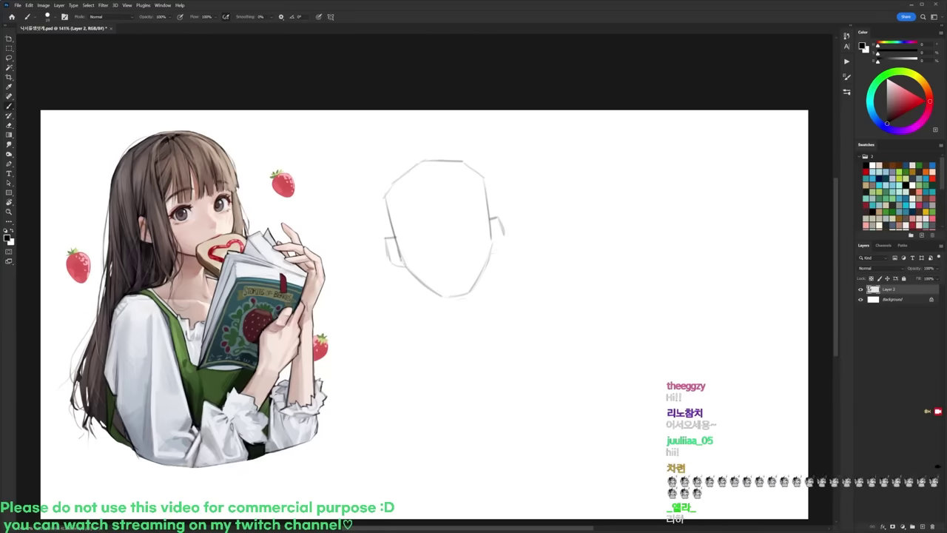
pyautogui.press('e')
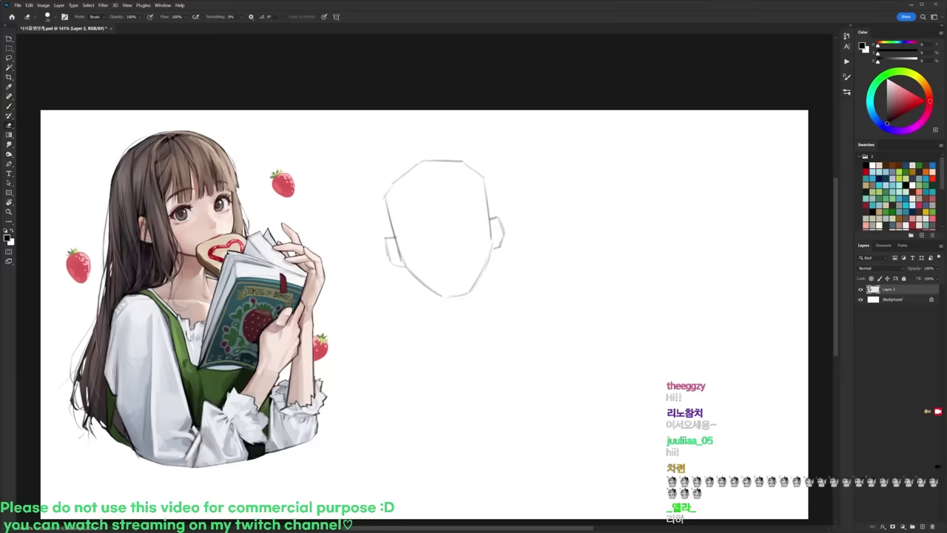
pyautogui.press('b')
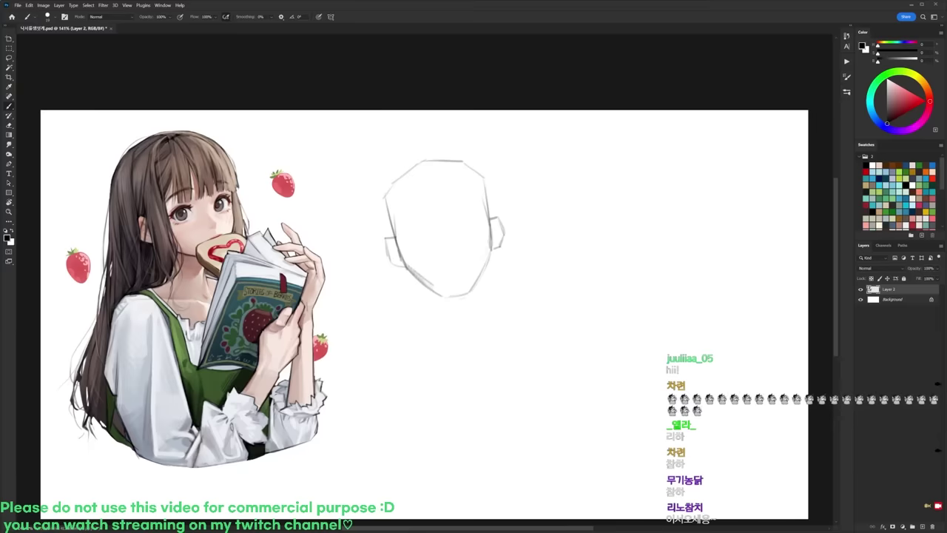
pyautogui.press('e')
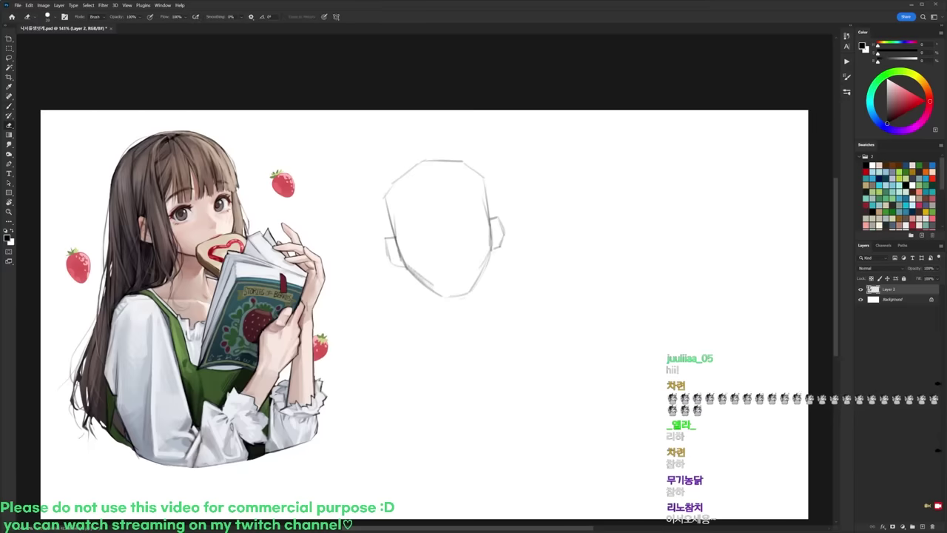
# Step: Hatch the chin plane lightly, add a faint line across the lower face, and define the chin's lower edge
pyautogui.press('b')
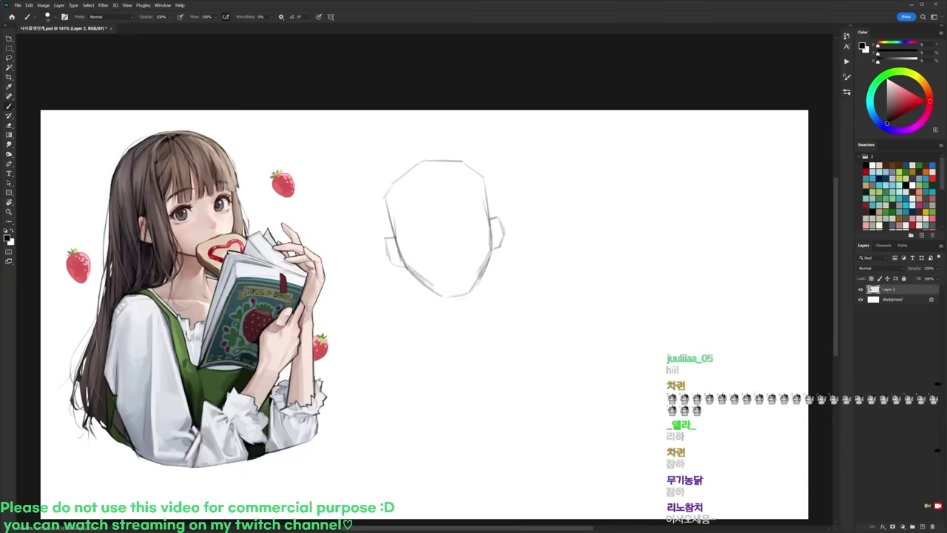
pyautogui.moveTo(476, 278)
pyautogui.mouseDown()
pyautogui.moveTo(438, 286)
pyautogui.moveTo(464, 293)
pyautogui.mouseUp()
pyautogui.moveTo(463, 285); pyautogui.dragTo(473, 291)
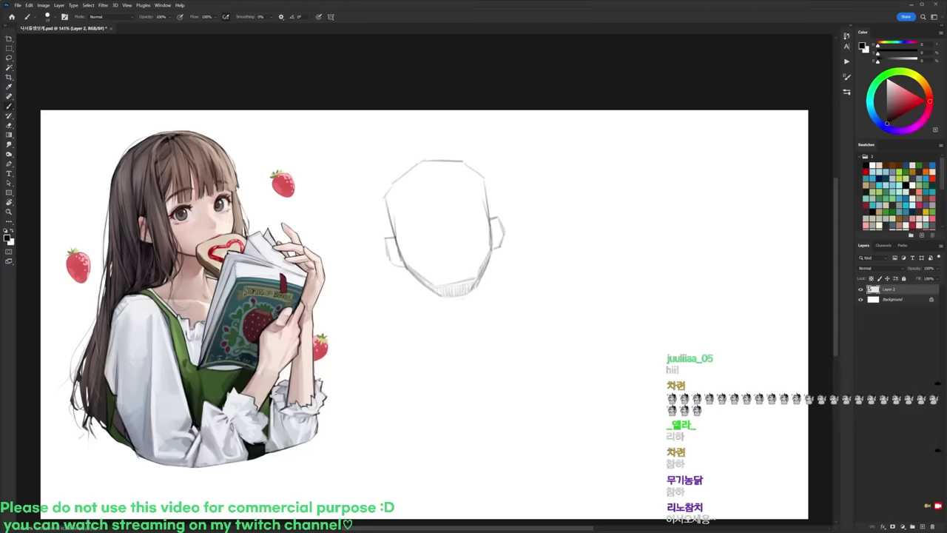
pyautogui.moveTo(407, 262); pyautogui.dragTo(492, 249)
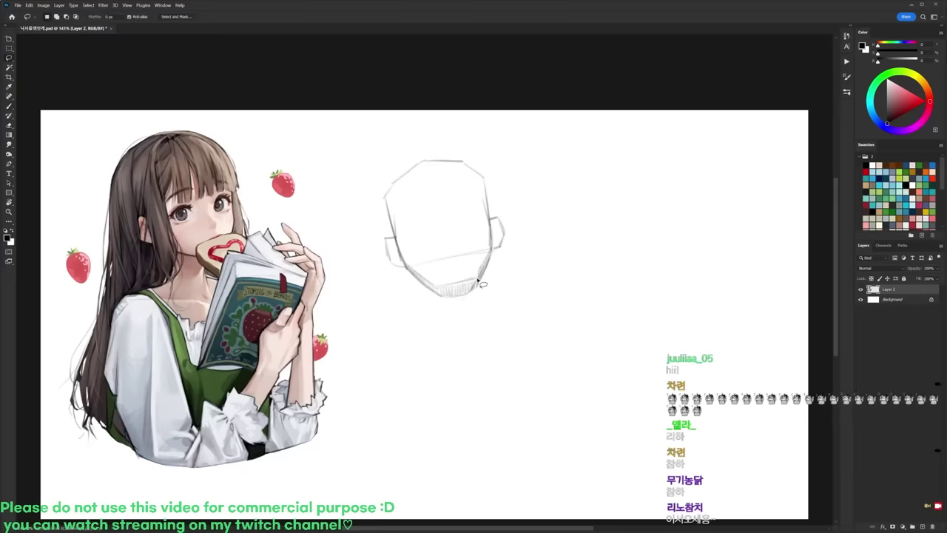
pyautogui.moveTo(447, 299); pyautogui.dragTo(476, 294)
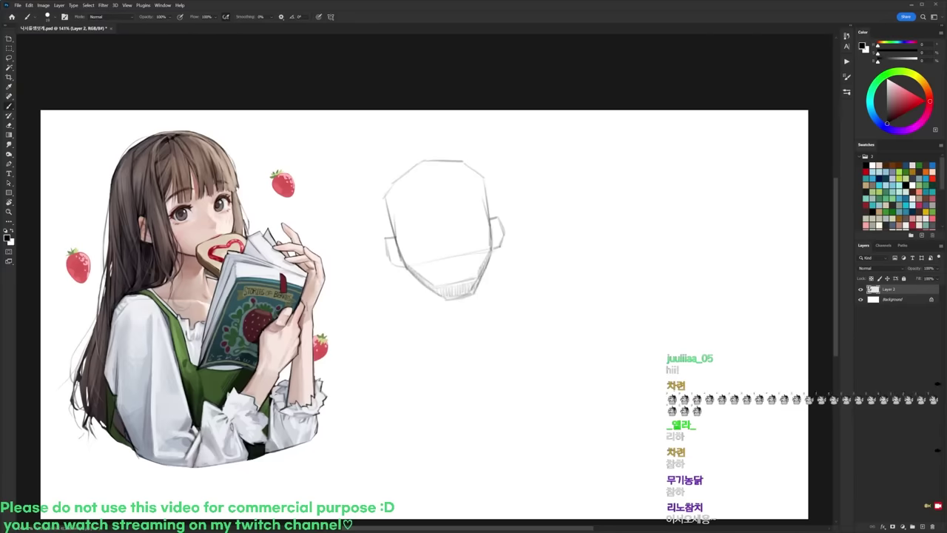
pyautogui.press('e')
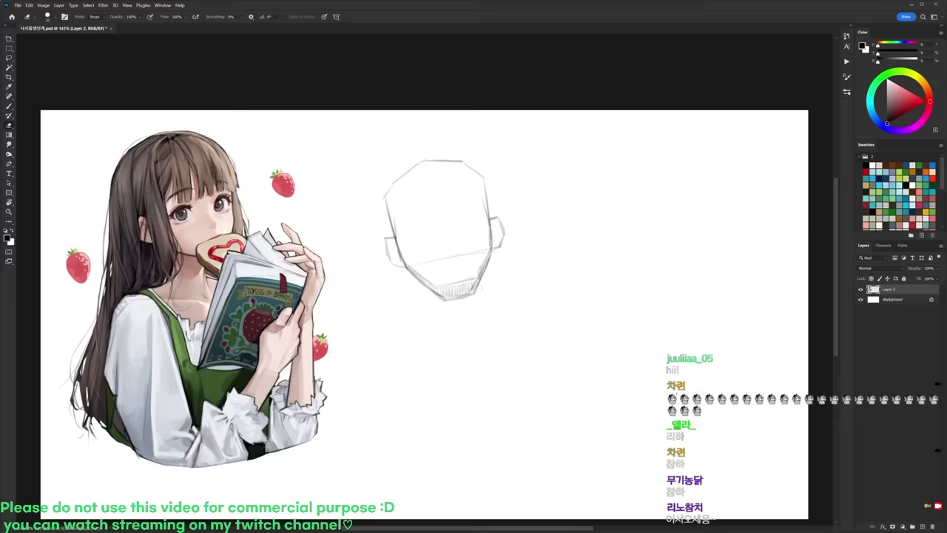
# Step: Outline the mouth plane above the chin with a flat upper edge and slanted sides in light strokes
pyautogui.press('r')
pyautogui.moveTo(514, 244); pyautogui.dragTo(485, 205)
pyautogui.press('b')
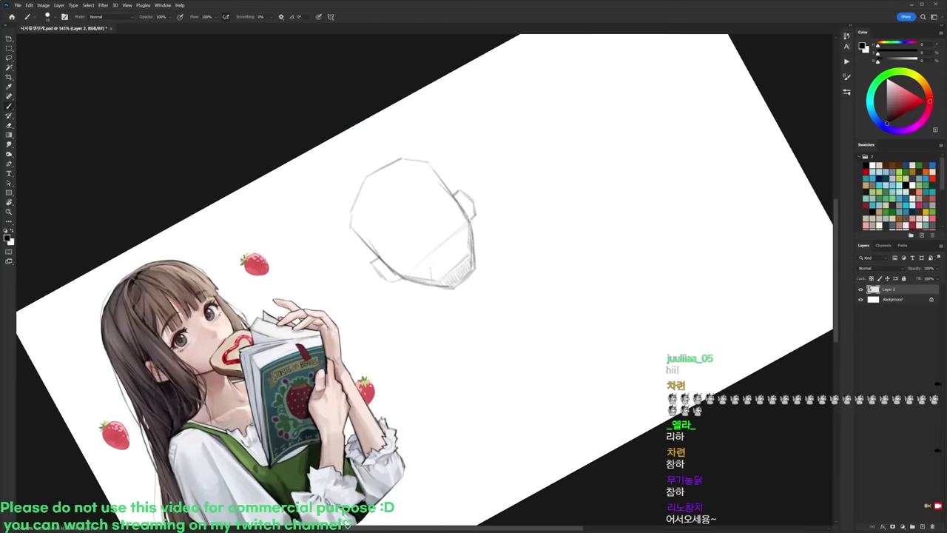
pyautogui.moveTo(432, 265); pyautogui.dragTo(435, 282)
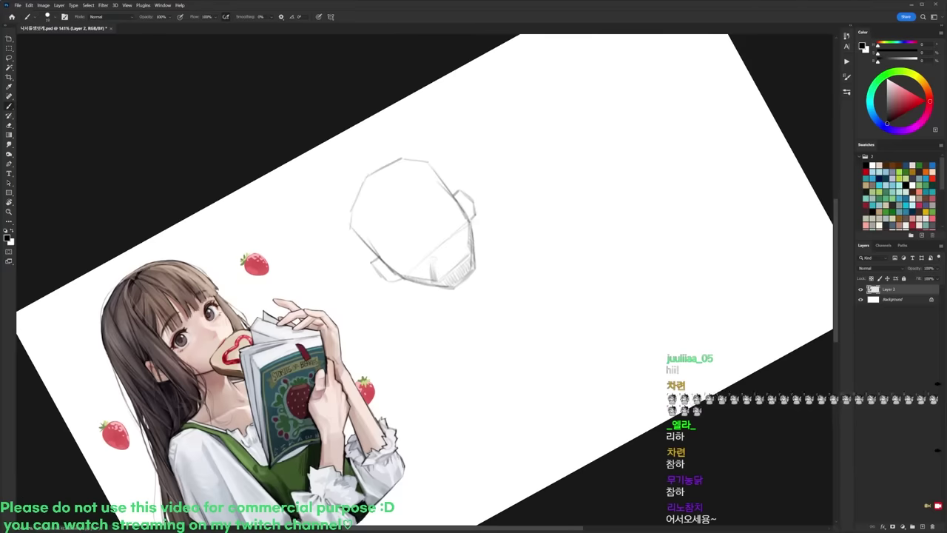
pyautogui.press('r')
pyautogui.moveTo(490, 213); pyautogui.dragTo(520, 290)
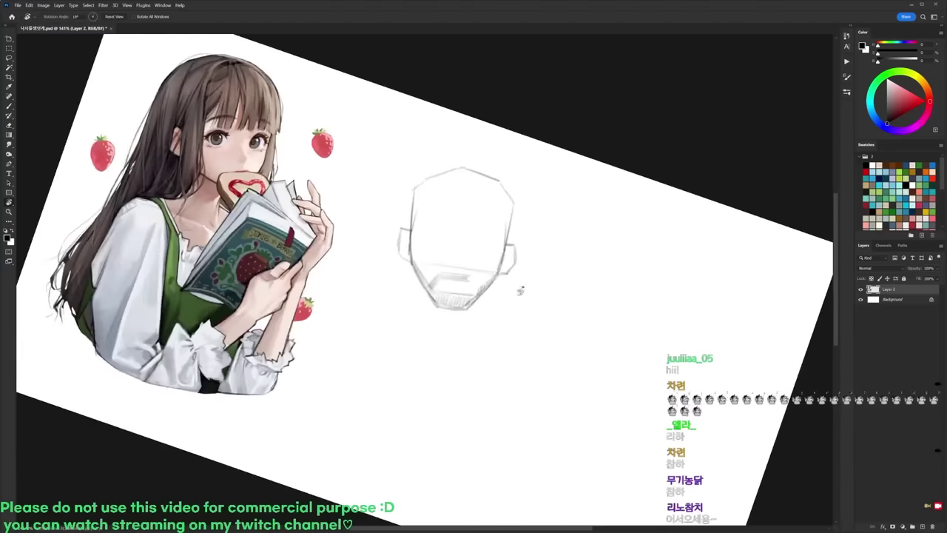
pyautogui.press('Escape')
pyautogui.press('b')
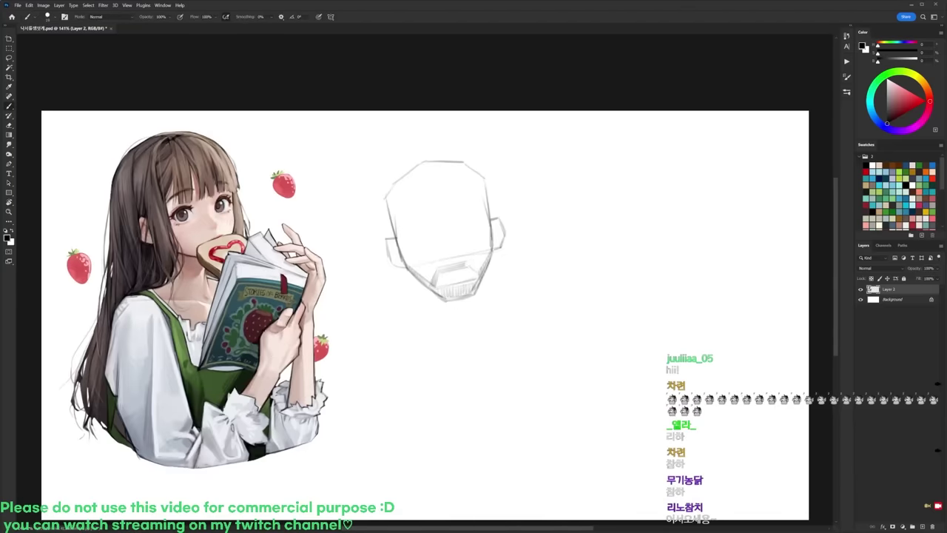
pyautogui.moveTo(468, 264); pyautogui.dragTo(481, 270)
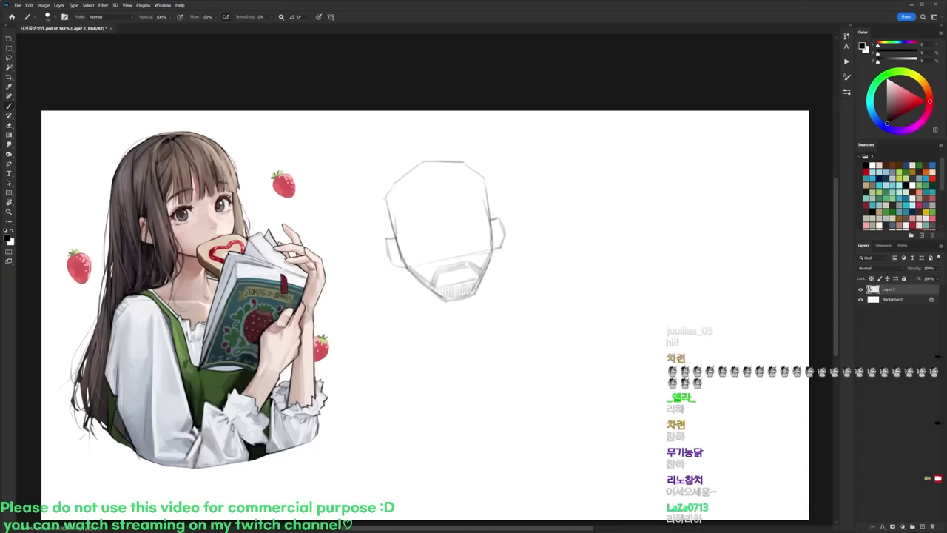
# Step: Darken the side contours of the face from the temples down past the ears to the jaw
pyautogui.press('e')
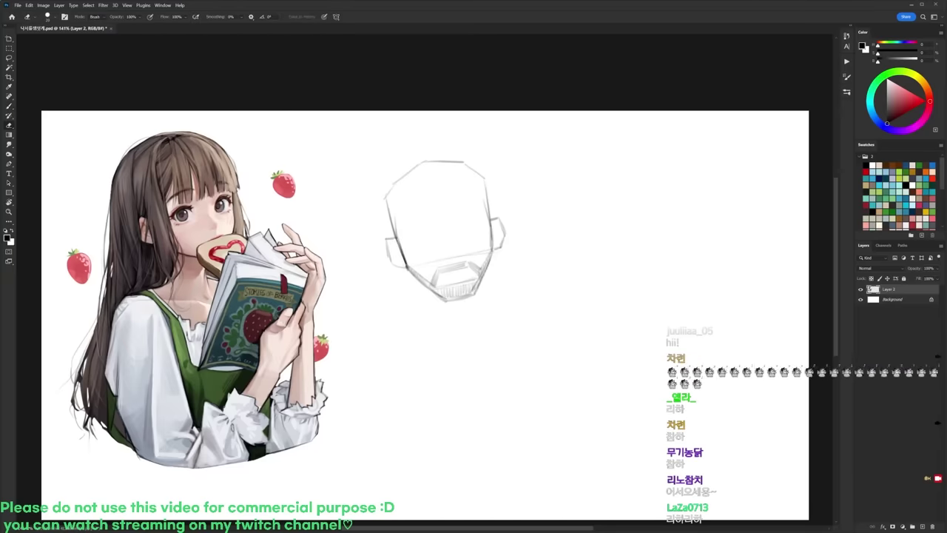
pyautogui.press('b')
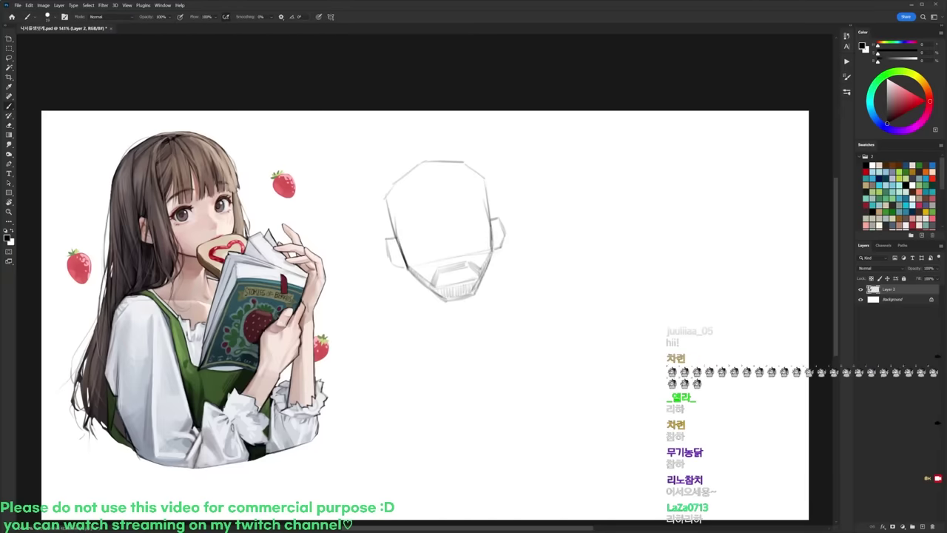
pyautogui.press('e')
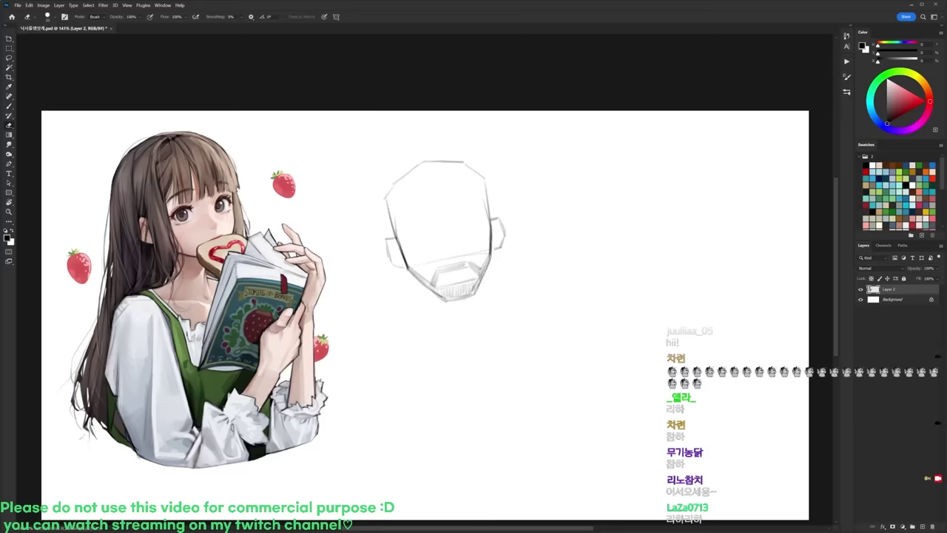
pyautogui.press('b')
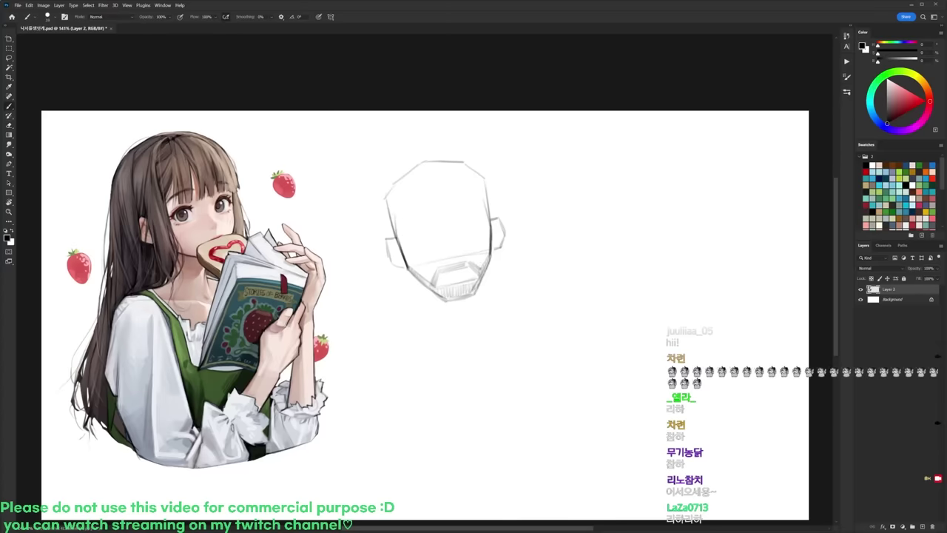
pyautogui.moveTo(390, 213); pyautogui.dragTo(393, 230)
pyautogui.moveTo(392, 213); pyautogui.dragTo(407, 263)
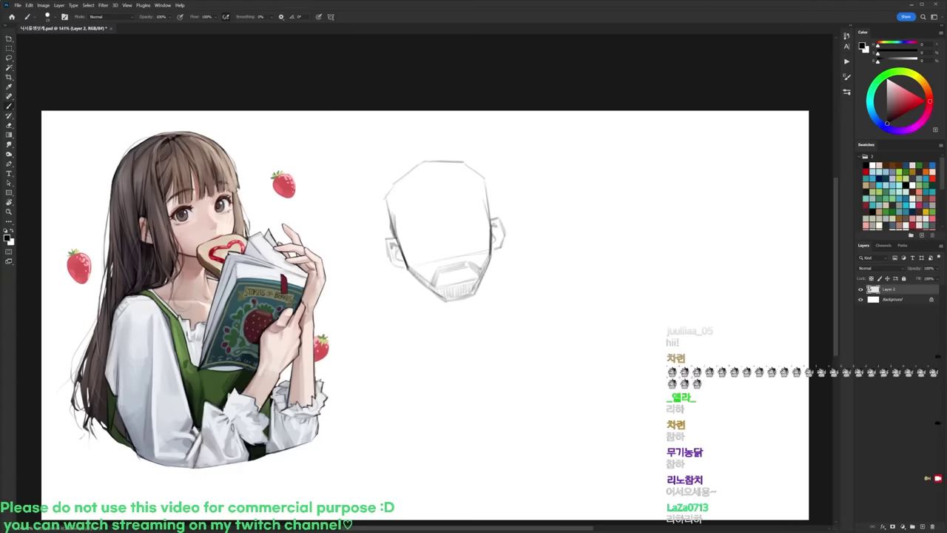
# Step: Clean up and redraw the outline of the ear on the side away from the girl
pyautogui.press('e')
pyautogui.moveTo(502, 220)
pyautogui.mouseDown()
pyautogui.moveTo(501, 248)
pyautogui.moveTo(491, 252)
pyautogui.mouseUp()
pyautogui.press('b')
pyautogui.press('e')
pyautogui.press('b')
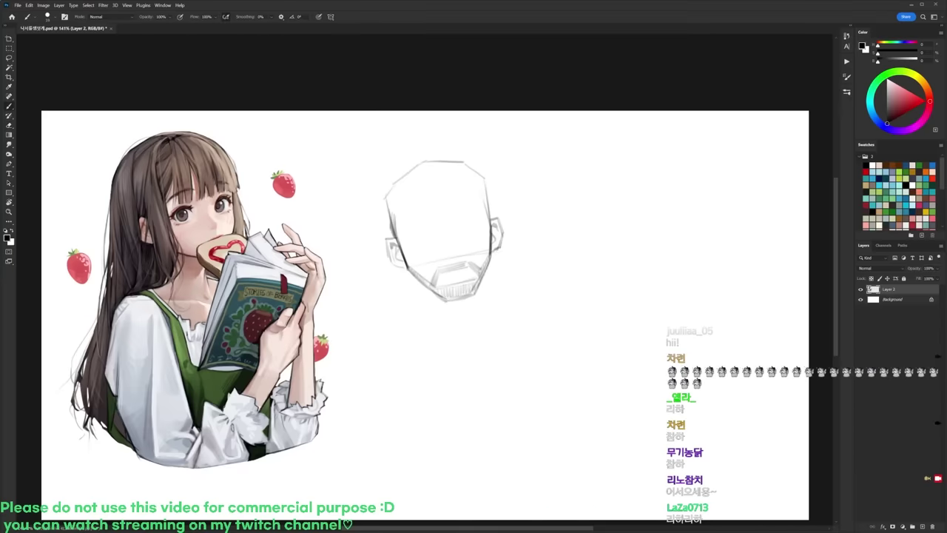
# Step: Hatch the temple planes along both sides of the head with light vertical strokes
pyautogui.moveTo(398, 217); pyautogui.dragTo(400, 247)
pyautogui.moveTo(488, 206); pyautogui.dragTo(484, 224)
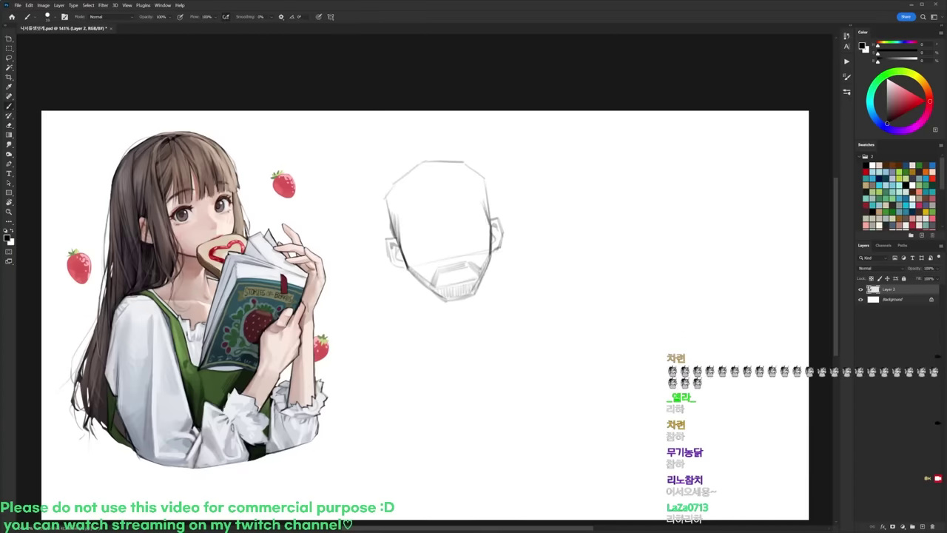
pyautogui.press('e')
pyautogui.press('b')
pyautogui.moveTo(390, 191); pyautogui.dragTo(391, 221)
pyautogui.moveTo(398, 195); pyautogui.dragTo(396, 225)
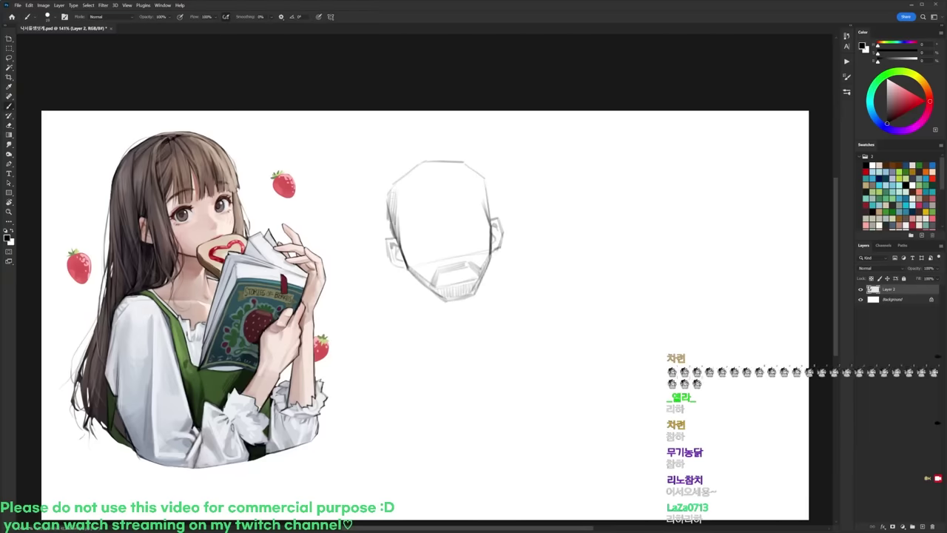
# Step: Mark both sides of the neck, then Lasso the whole head, move it slightly up and away from the girl, and deselect
pyautogui.moveTo(413, 276); pyautogui.dragTo(419, 299)
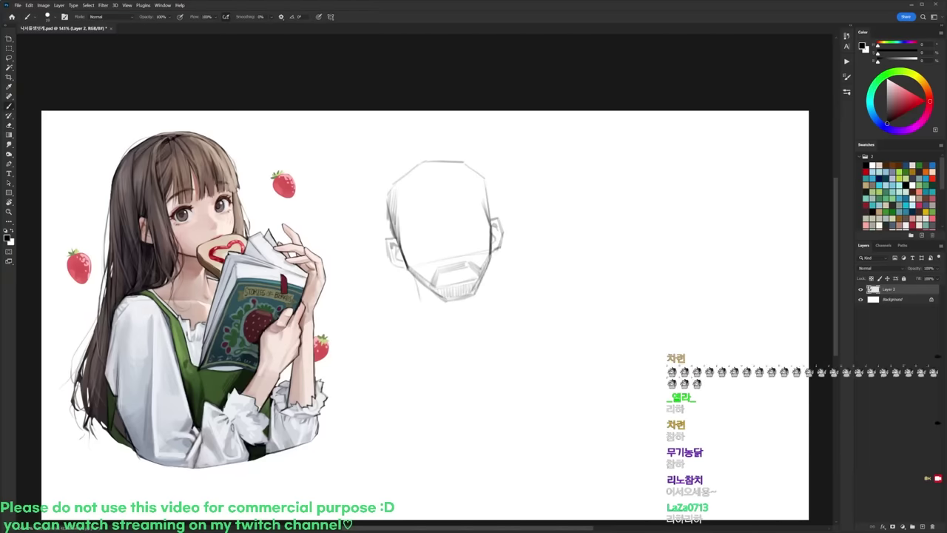
pyautogui.moveTo(489, 264); pyautogui.dragTo(491, 289)
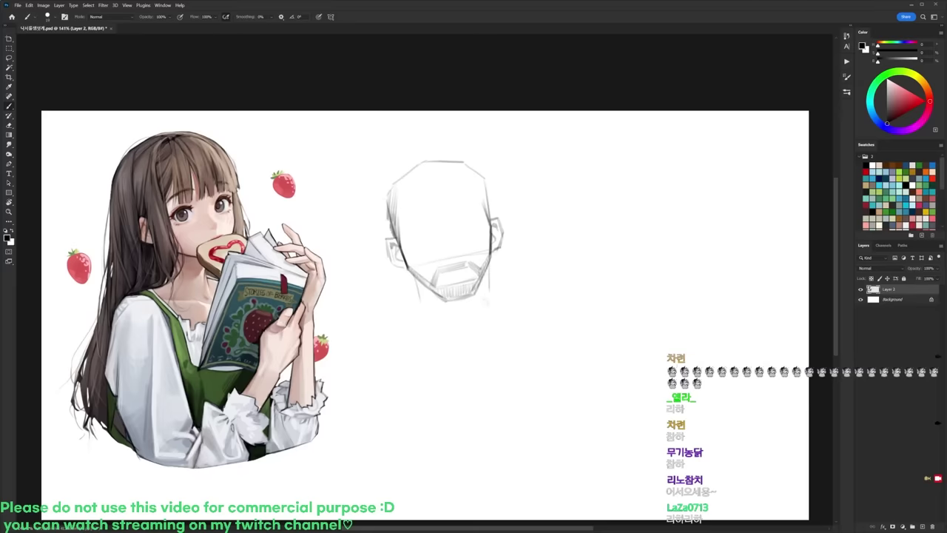
pyautogui.press('l')
pyautogui.moveTo(427, 332)
pyautogui.mouseDown()
pyautogui.moveTo(367, 267)
pyautogui.moveTo(547, 315)
pyautogui.mouseUp()
pyautogui.moveTo(515, 287); pyautogui.dragTo(542, 280)
pyautogui.hotkey('ctrl', 'd')
pyautogui.press('b')
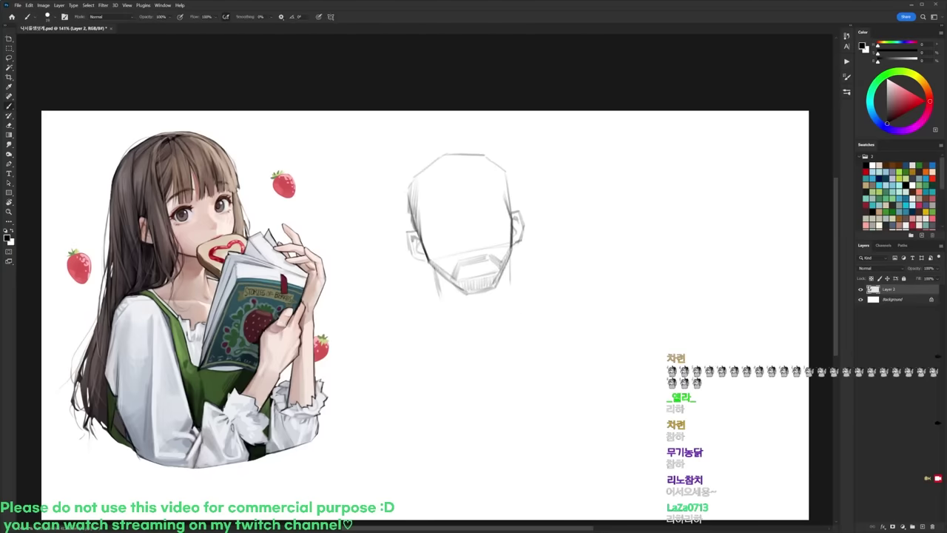
# Step: Sketch a vertical centre line for the neck and a long horizontal shoulder guide line across its base
pyautogui.moveTo(487, 300)
pyautogui.mouseDown()
pyautogui.moveTo(486, 335)
pyautogui.moveTo(449, 339)
pyautogui.moveTo(540, 339)
pyautogui.moveTo(581, 294)
pyautogui.moveTo(529, 221)
pyautogui.mouseUp()
pyautogui.press('e')
pyautogui.press('b')
pyautogui.press('e')
pyautogui.press('b')
pyautogui.press('r')
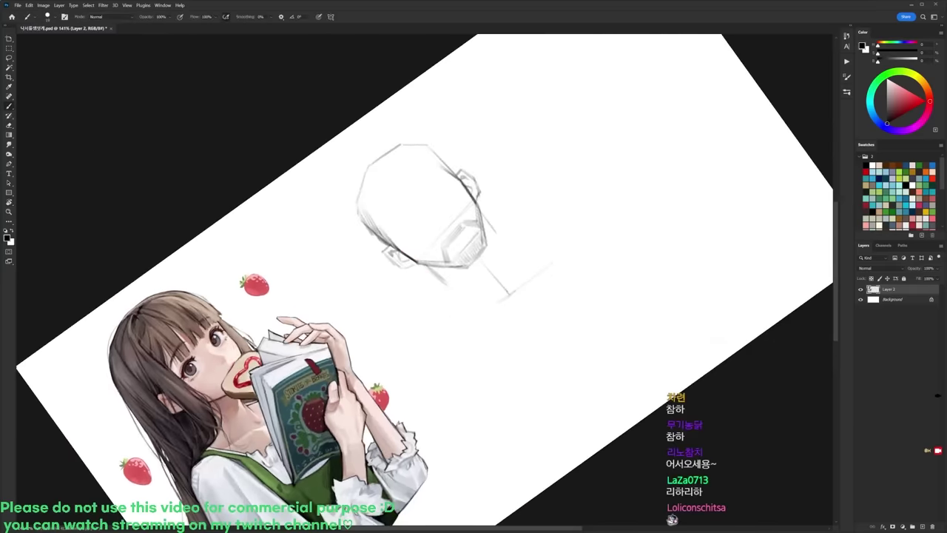
pyautogui.moveTo(456, 334); pyautogui.dragTo(546, 269)
pyautogui.moveTo(510, 294); pyautogui.dragTo(571, 248)
pyautogui.press('r')
pyautogui.moveTo(630, 248); pyautogui.dragTo(621, 362)
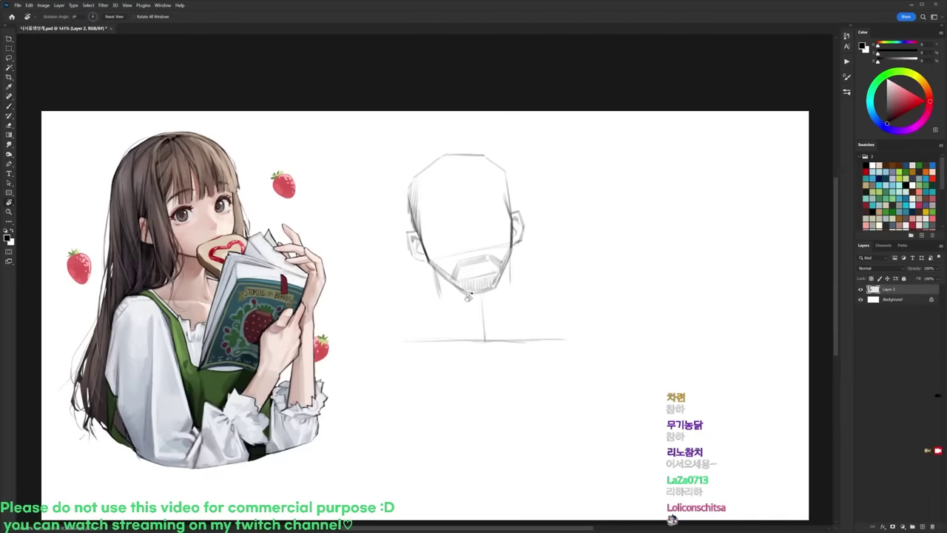
# Step: Sketch the collarbone end, shoulder slope and upper arm on the side nearer the girl, and strengthen that side of the neck
pyautogui.press('b')
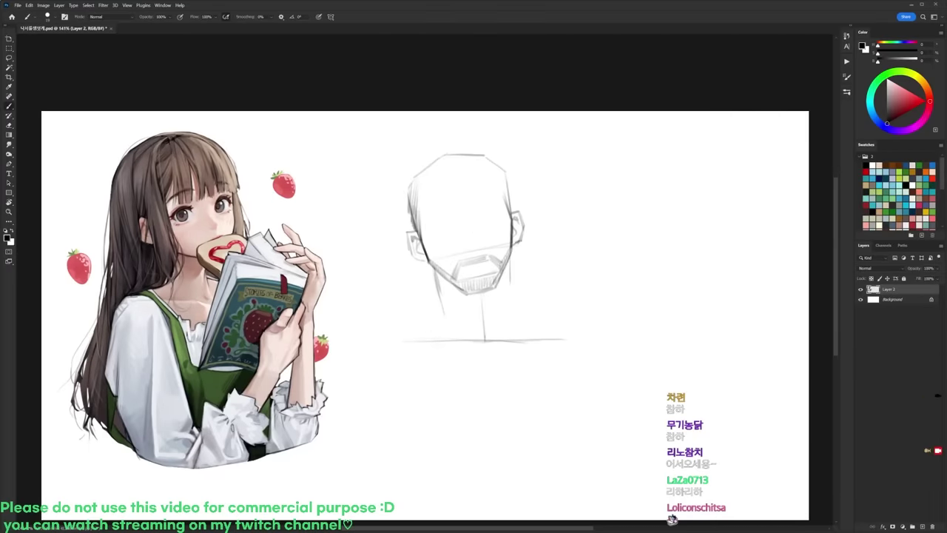
pyautogui.moveTo(383, 340); pyautogui.dragTo(397, 343)
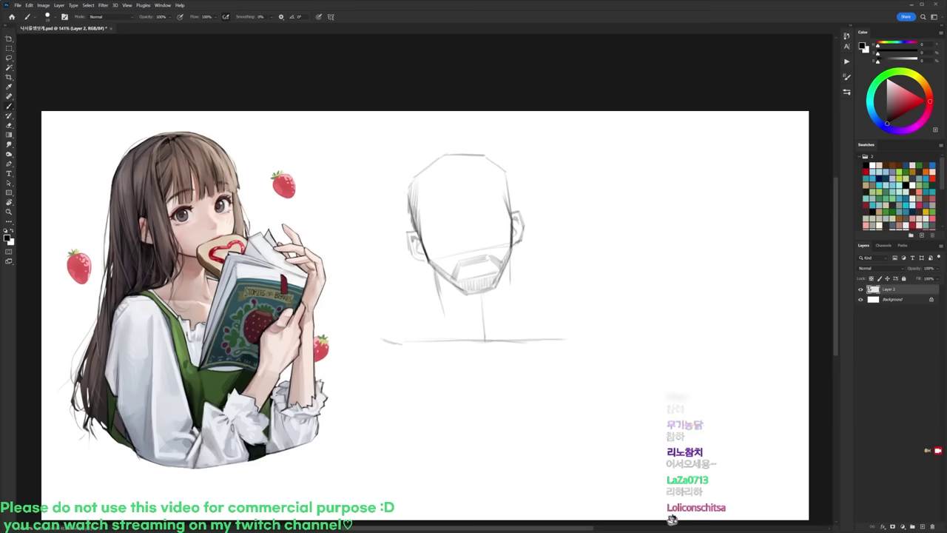
pyautogui.moveTo(417, 296); pyautogui.dragTo(382, 325)
pyautogui.moveTo(437, 285); pyautogui.dragTo(426, 290)
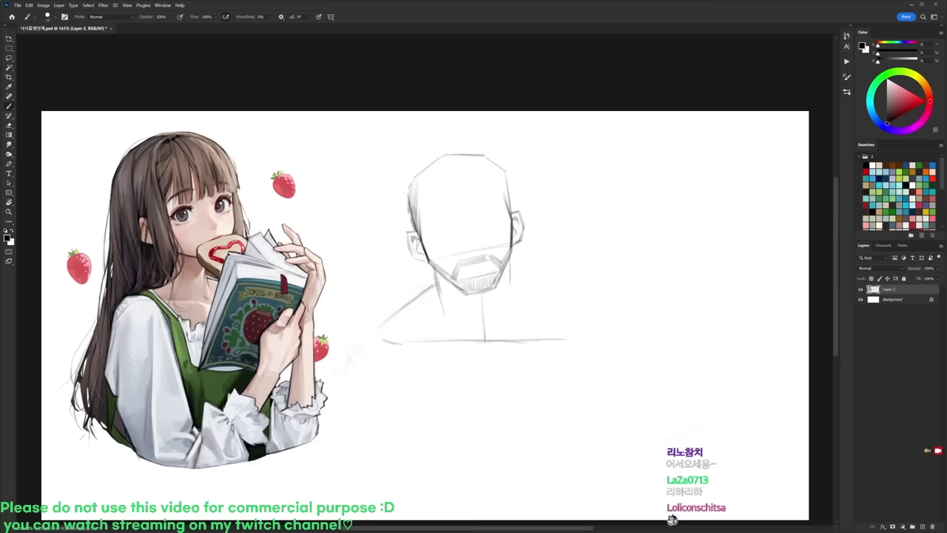
pyautogui.moveTo(383, 325)
pyautogui.mouseDown()
pyautogui.moveTo(349, 348)
pyautogui.moveTo(336, 382)
pyautogui.mouseUp()
pyautogui.press('e')
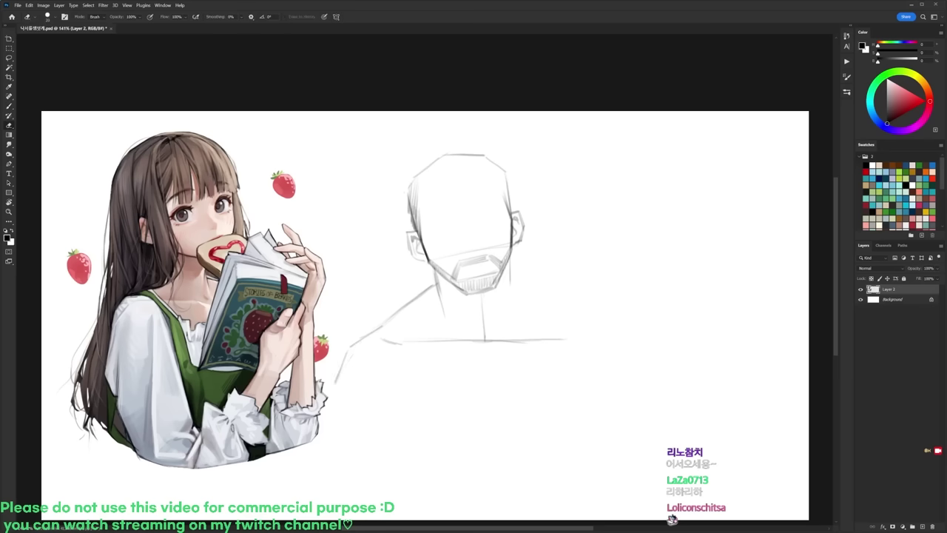
pyautogui.press('b')
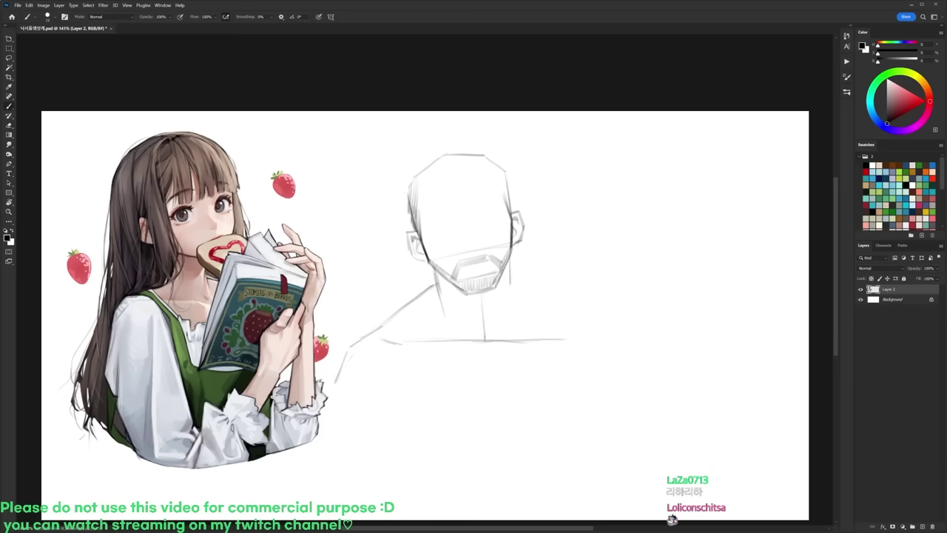
pyautogui.press('e')
pyautogui.moveTo(437, 273); pyautogui.dragTo(440, 299)
pyautogui.press('b')
# Step: Select the lower face with the Lasso, adjust it slightly with Free Transform, and deselect
pyautogui.press('l')
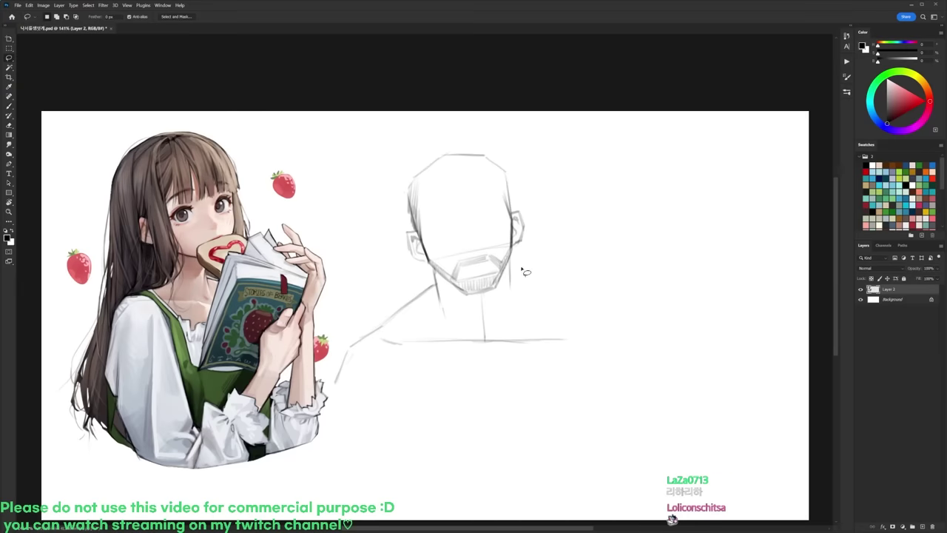
pyautogui.moveTo(521, 253)
pyautogui.mouseDown()
pyautogui.moveTo(497, 297)
pyautogui.moveTo(453, 294)
pyautogui.moveTo(424, 275)
pyautogui.moveTo(574, 194)
pyautogui.moveTo(577, 220)
pyautogui.mouseUp()
pyautogui.hotkey('ctrl', 't')
pyautogui.press('Return')
pyautogui.hotkey('ctrl', 'd')
# Step: Redraw the chin and both jaw lines with darker strokes and erase the rough spot on the jaw
pyautogui.press('b')
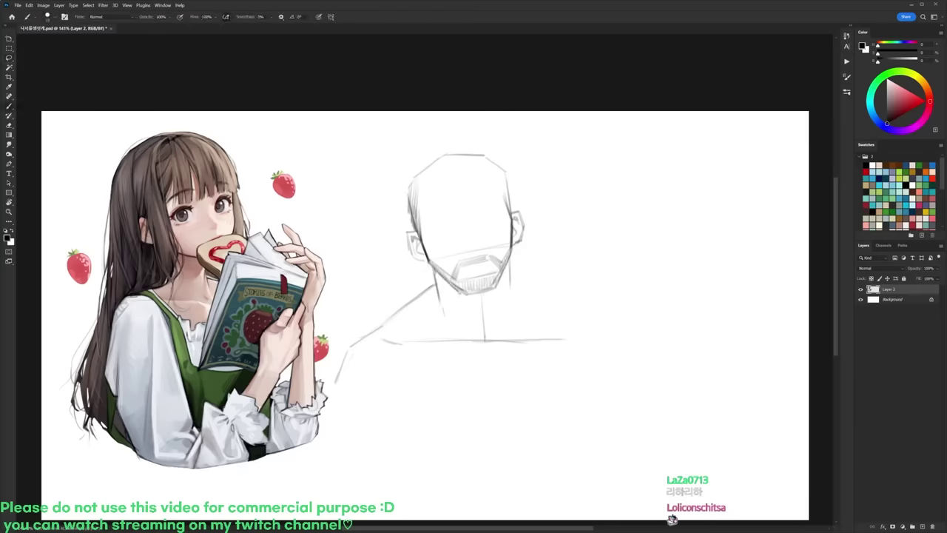
pyautogui.moveTo(486, 293)
pyautogui.mouseDown()
pyautogui.moveTo(467, 295)
pyautogui.moveTo(491, 292)
pyautogui.mouseUp()
pyautogui.moveTo(440, 274); pyautogui.dragTo(449, 294)
pyautogui.moveTo(508, 264); pyautogui.dragTo(502, 280)
pyautogui.press('e')
pyautogui.moveTo(445, 289); pyautogui.dragTo(451, 294)
pyautogui.press('b')
# Step: Sketch the shoulder slope, collarbone end and upper arm on the side away from the girl, redoing the slope once
pyautogui.moveTo(510, 257)
pyautogui.mouseDown()
pyautogui.moveTo(495, 290)
pyautogui.moveTo(564, 330)
pyautogui.mouseUp()
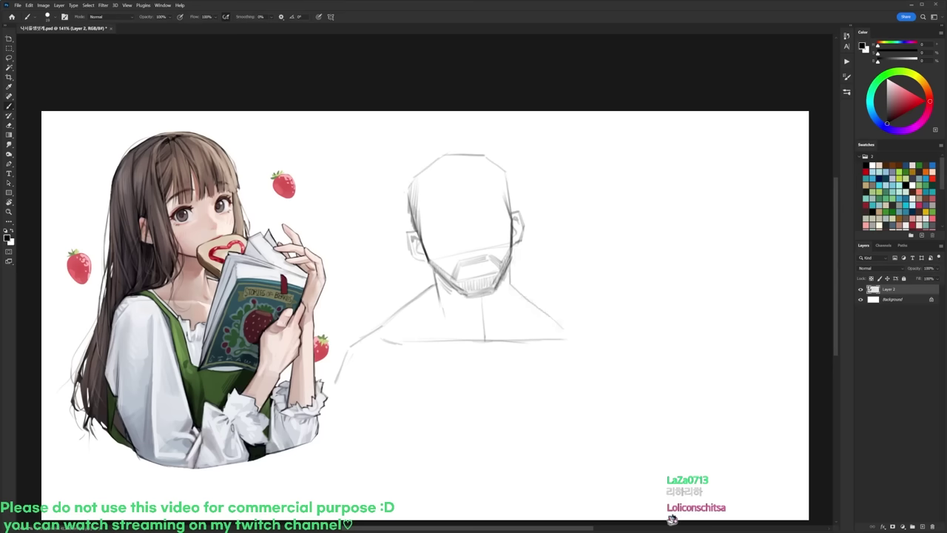
pyautogui.hotkey('ctrl', 'z')
pyautogui.moveTo(512, 286); pyautogui.dragTo(567, 333)
pyautogui.press('e')
pyautogui.moveTo(531, 303); pyautogui.dragTo(577, 329)
pyautogui.press('b')
pyautogui.press('e')
pyautogui.press('b')
pyautogui.moveTo(545, 345); pyautogui.dragTo(562, 340)
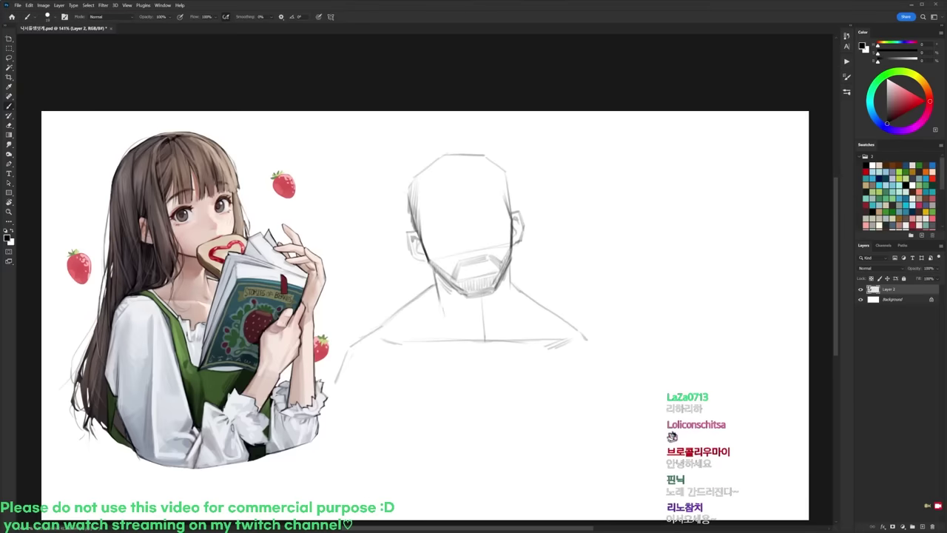
pyautogui.moveTo(585, 338); pyautogui.dragTo(607, 366)
# Step: Select the whole head and shoulders sketch with the Lasso, move it slightly down and away from the girl, and deselect
pyautogui.press('l')
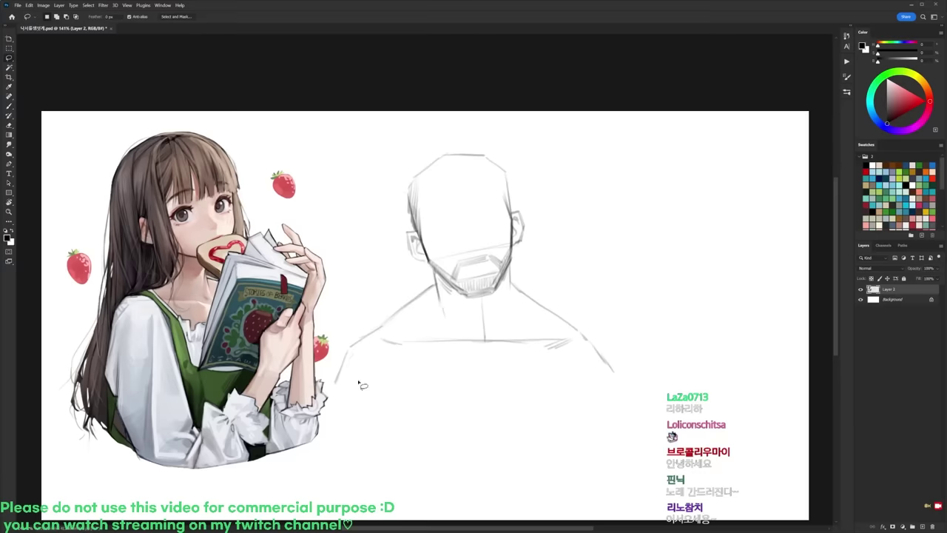
pyautogui.moveTo(336, 392)
pyautogui.mouseDown()
pyautogui.moveTo(343, 352)
pyautogui.moveTo(374, 226)
pyautogui.moveTo(540, 148)
pyautogui.moveTo(638, 413)
pyautogui.mouseUp()
pyautogui.moveTo(605, 358); pyautogui.dragTo(610, 367)
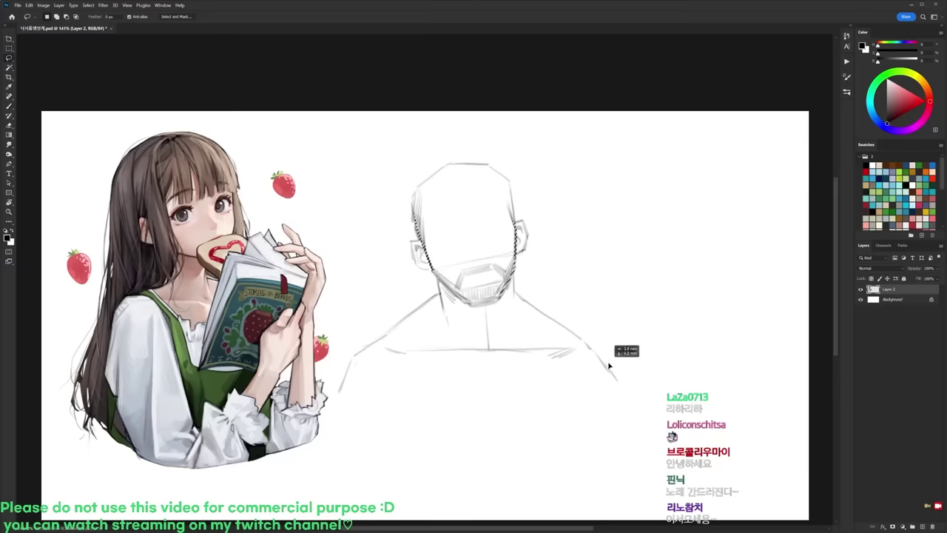
pyautogui.hotkey('ctrl', 'd')
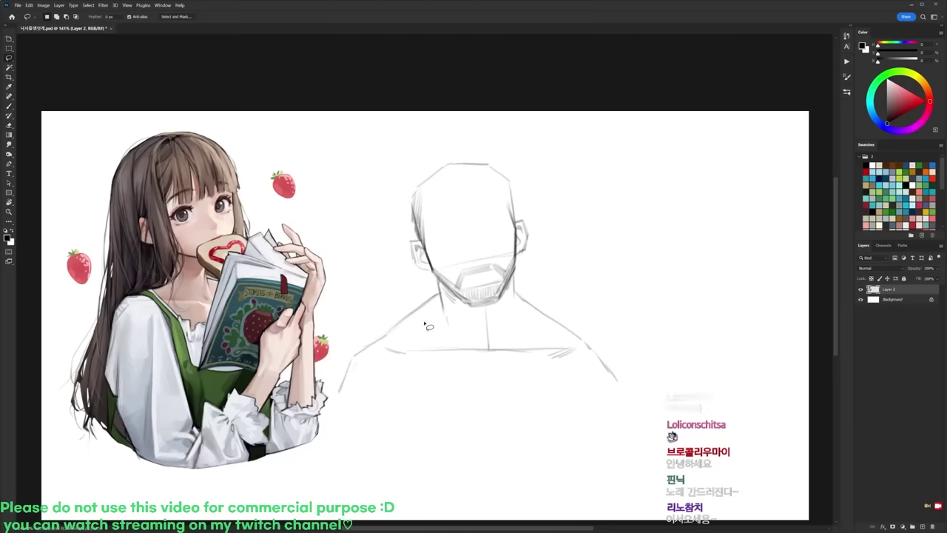
# Step: Erase and redraw the neck-to-shoulder slope and upper arm on the girl's side with darker, more angular strokes
pyautogui.press('b')
pyautogui.moveTo(398, 320)
pyautogui.mouseDown()
pyautogui.moveTo(375, 344)
pyautogui.moveTo(408, 326)
pyautogui.mouseUp()
pyautogui.press('e')
pyautogui.press('b')
pyautogui.press('e')
pyautogui.moveTo(436, 295); pyautogui.dragTo(356, 353)
pyautogui.press('b')
pyautogui.press('e')
pyautogui.press('b')
pyautogui.moveTo(402, 317); pyautogui.dragTo(379, 333)
pyautogui.moveTo(400, 318); pyautogui.dragTo(343, 379)
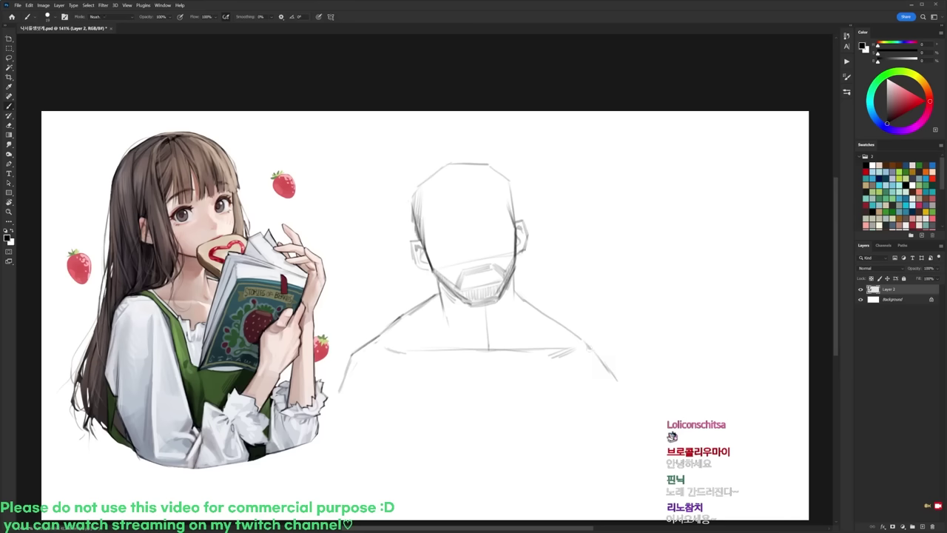
# Step: Erase the vertical centre line below the chin and sketch a V-shaped notch between the collarbones
pyautogui.press('e')
pyautogui.moveTo(486, 309); pyautogui.dragTo(483, 364)
pyautogui.press('b')
pyautogui.press('e')
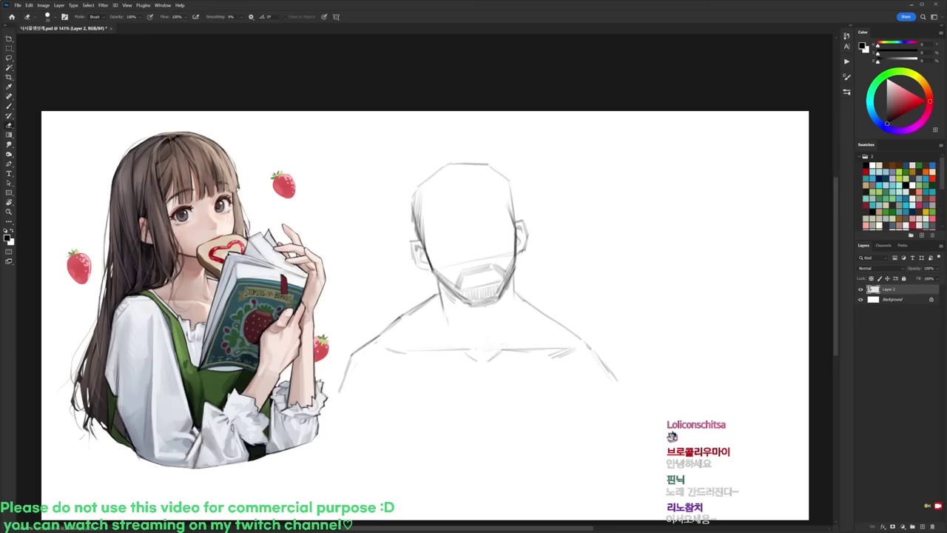
# Step: Darken the shoulder corner and upper arm line on the side away from the girl
pyautogui.press('b')
pyautogui.moveTo(591, 346)
pyautogui.mouseDown()
pyautogui.moveTo(625, 389)
pyautogui.moveTo(614, 377)
pyautogui.mouseUp()
pyautogui.press('e')
pyautogui.moveTo(568, 285); pyautogui.dragTo(589, 237)
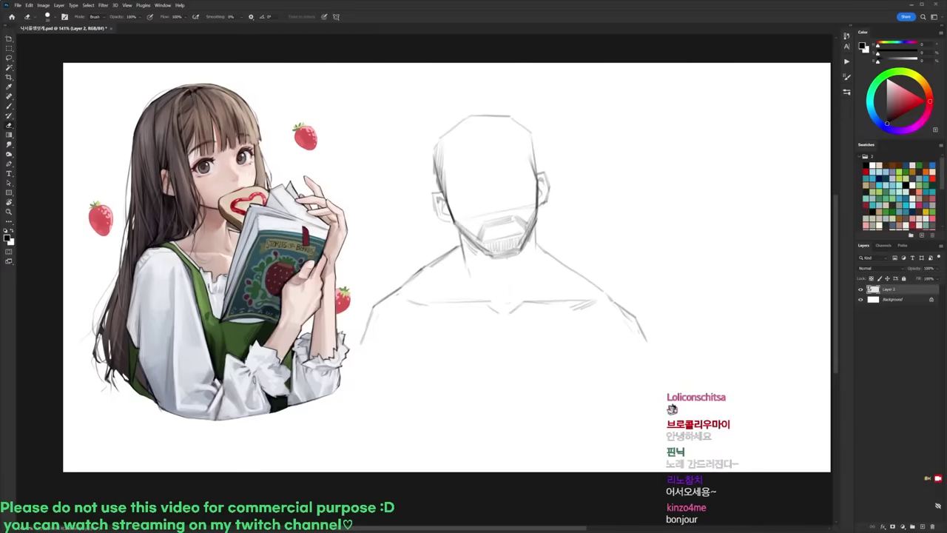
# Step: Sketch the hairline across the forehead and down both temples, undoing one stray stroke
pyautogui.press('b')
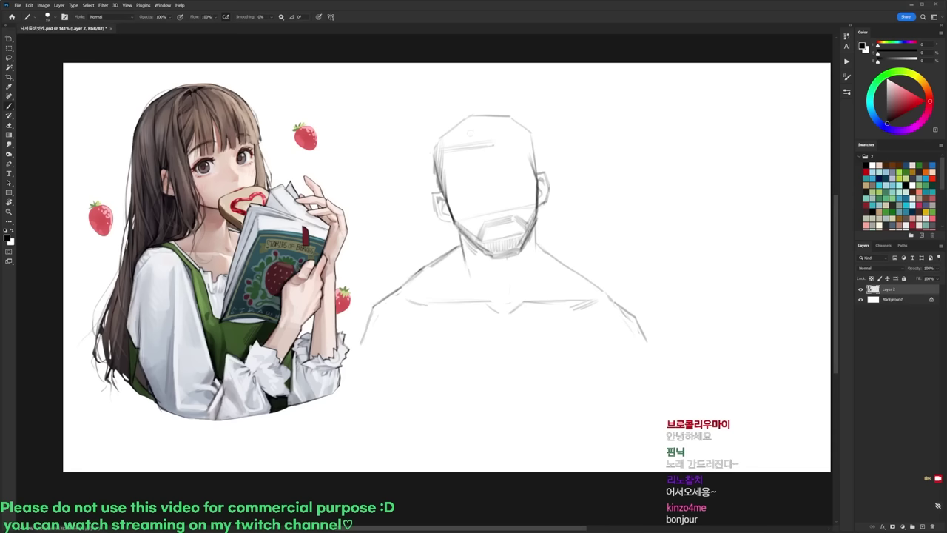
pyautogui.moveTo(464, 136)
pyautogui.mouseDown()
pyautogui.moveTo(461, 150)
pyautogui.moveTo(504, 142)
pyautogui.moveTo(494, 146)
pyautogui.moveTo(529, 158)
pyautogui.mouseUp()
pyautogui.moveTo(445, 153); pyautogui.dragTo(448, 181)
pyautogui.hotkey('ctrl', 'z')
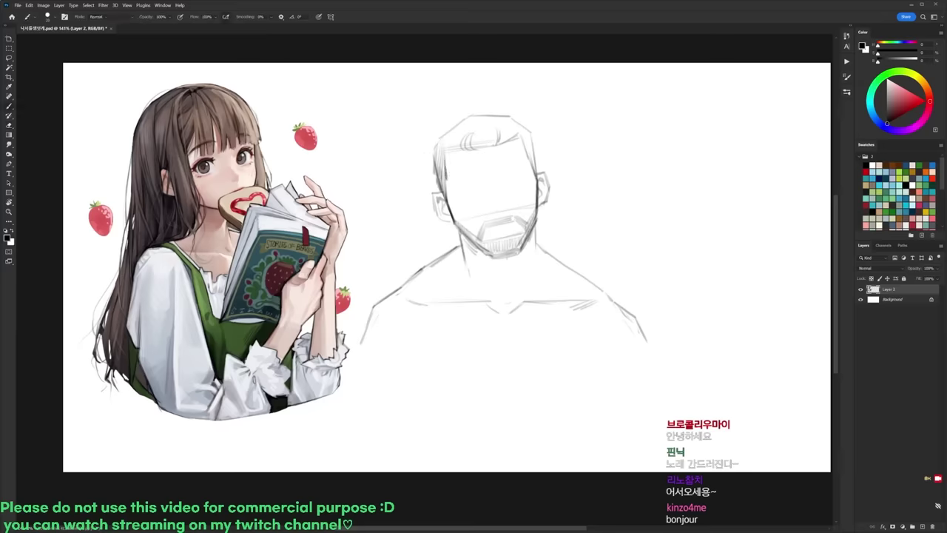
pyautogui.moveTo(522, 138); pyautogui.dragTo(526, 160)
# Step: Draw a short, slightly spiky hair outline over the top of the skull and shade the far temple
pyautogui.moveTo(470, 119); pyautogui.dragTo(436, 145)
pyautogui.moveTo(490, 113)
pyautogui.mouseDown()
pyautogui.moveTo(472, 115)
pyautogui.moveTo(502, 114)
pyautogui.moveTo(521, 128)
pyautogui.mouseUp()
pyautogui.moveTo(517, 123)
pyautogui.mouseDown()
pyautogui.moveTo(532, 142)
pyautogui.moveTo(523, 145)
pyautogui.moveTo(529, 157)
pyautogui.mouseUp()
pyautogui.press('e')
pyautogui.press('b')
pyautogui.moveTo(528, 143); pyautogui.dragTo(538, 172)
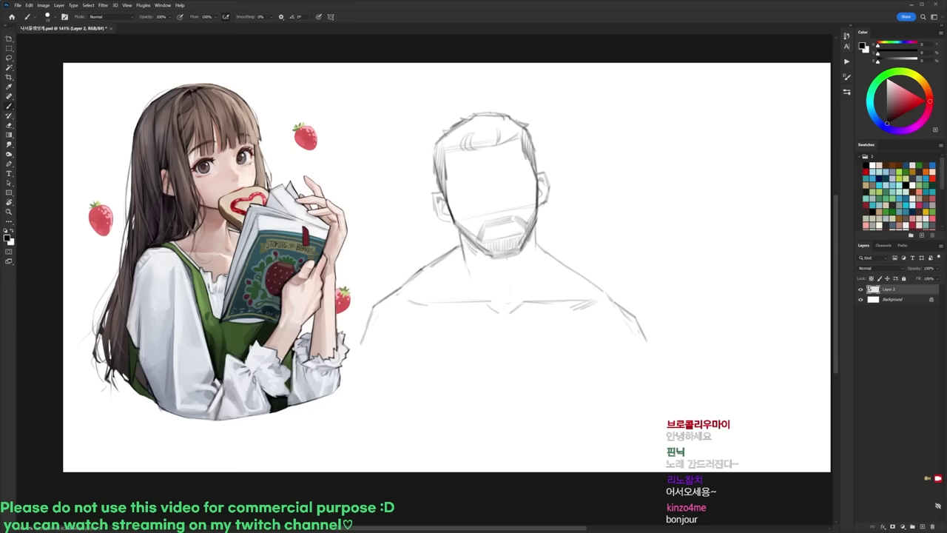
# Step: Sketch a deep U-shaped tank top neckline from both sides of the neck down to the chest
pyautogui.moveTo(457, 252); pyautogui.dragTo(468, 321)
pyautogui.moveTo(457, 260); pyautogui.dragTo(477, 337)
pyautogui.moveTo(557, 261); pyautogui.dragTo(559, 310)
pyautogui.moveTo(480, 339)
pyautogui.mouseDown()
pyautogui.moveTo(516, 341)
pyautogui.moveTo(509, 346)
pyautogui.moveTo(556, 324)
pyautogui.moveTo(559, 311)
pyautogui.mouseUp()
pyautogui.hotkey('ctrl', 'z')
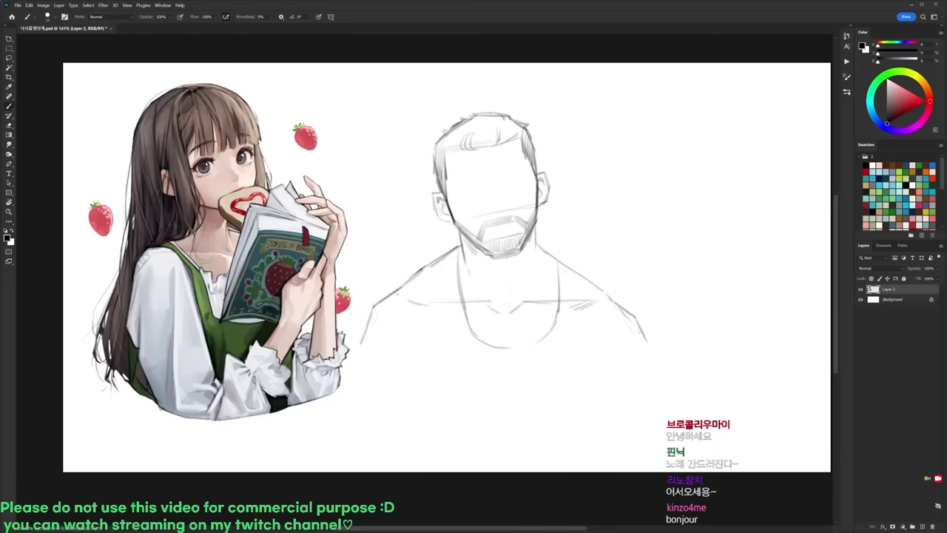
# Step: Draw the tank top's two armhole lines, lighten the far one, and darken the far upper arm's edge
pyautogui.moveTo(438, 261); pyautogui.dragTo(432, 343)
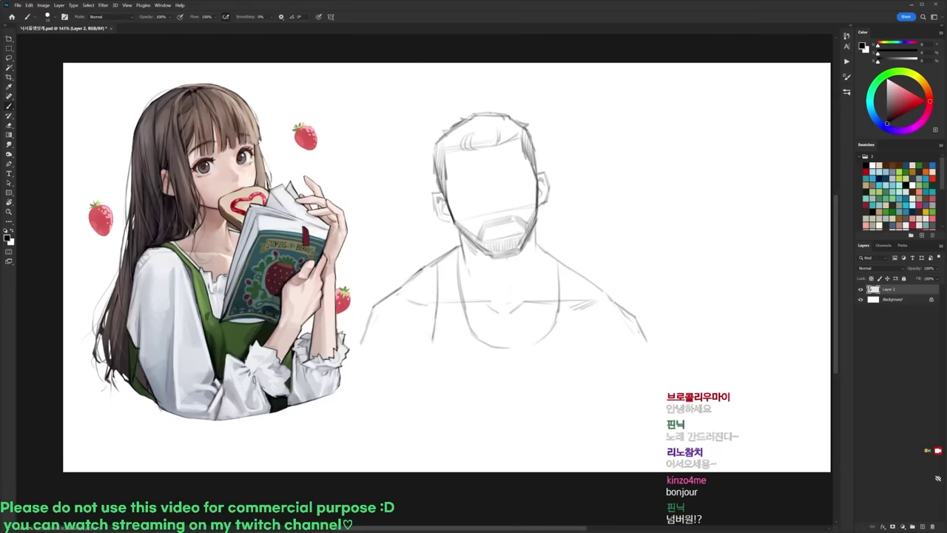
pyautogui.press('e')
pyautogui.moveTo(439, 260); pyautogui.dragTo(431, 346)
pyautogui.press('b')
pyautogui.moveTo(584, 272); pyautogui.dragTo(577, 330)
pyautogui.moveTo(581, 287); pyautogui.dragTo(588, 341)
pyautogui.press('e')
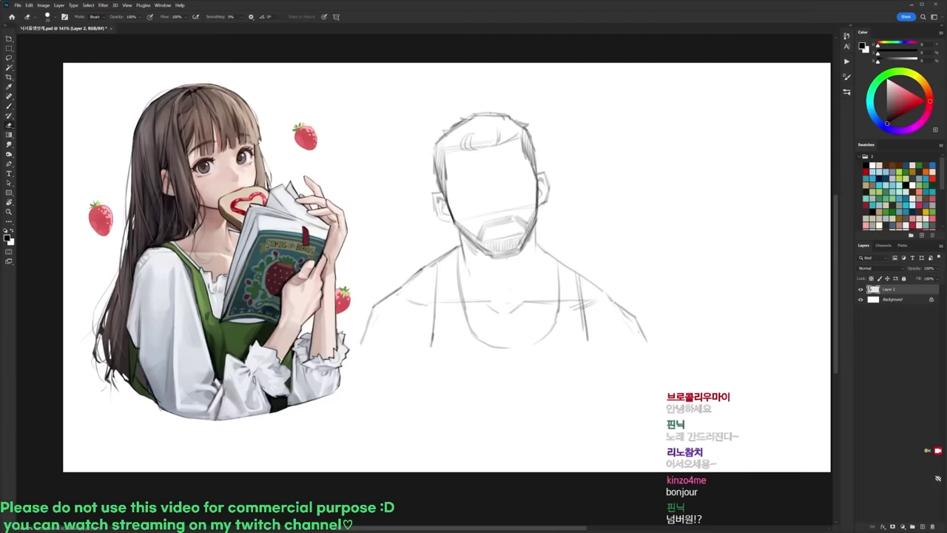
pyautogui.moveTo(577, 278); pyautogui.dragTo(578, 305)
pyautogui.press('b')
pyautogui.moveTo(635, 316); pyautogui.dragTo(640, 345)
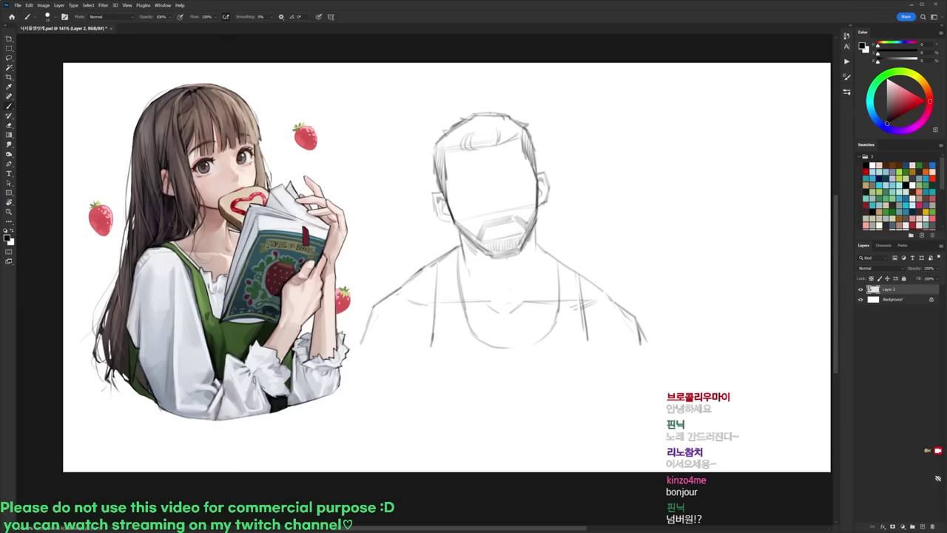
# Step: Sketch a tilted brow guideline and the nose bridge line, and reinforce both sides of the face
pyautogui.moveTo(449, 180); pyautogui.dragTo(533, 167)
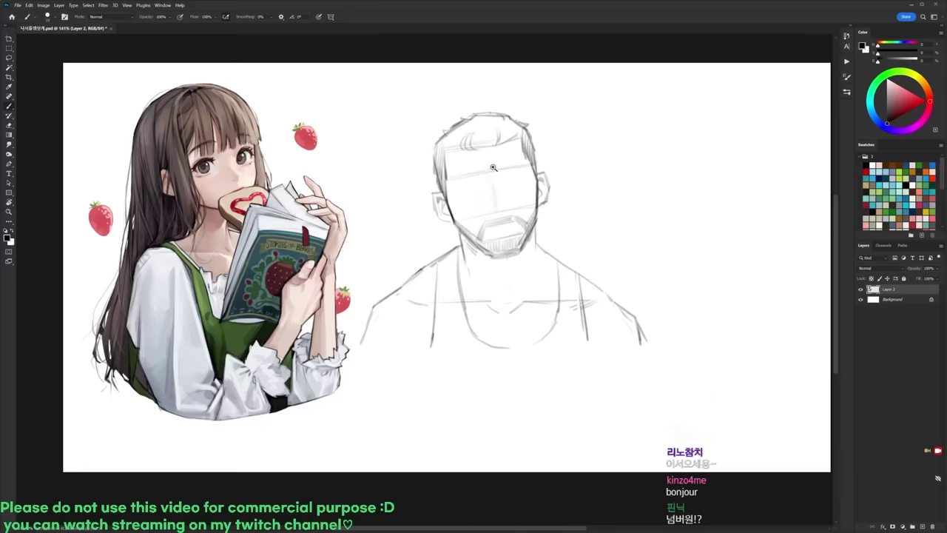
pyautogui.moveTo(494, 167); pyautogui.dragTo(512, 168)
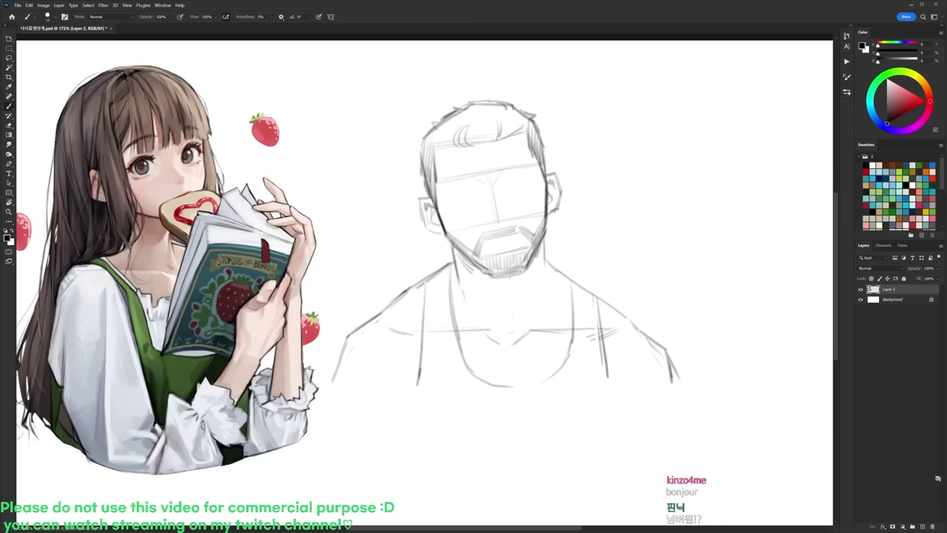
pyautogui.moveTo(439, 203); pyautogui.dragTo(449, 236)
pyautogui.moveTo(544, 184); pyautogui.dragTo(543, 218)
# Step: Select the head with the Lasso, scale it down to about 95% with Free Transform, and deselect
pyautogui.press('l')
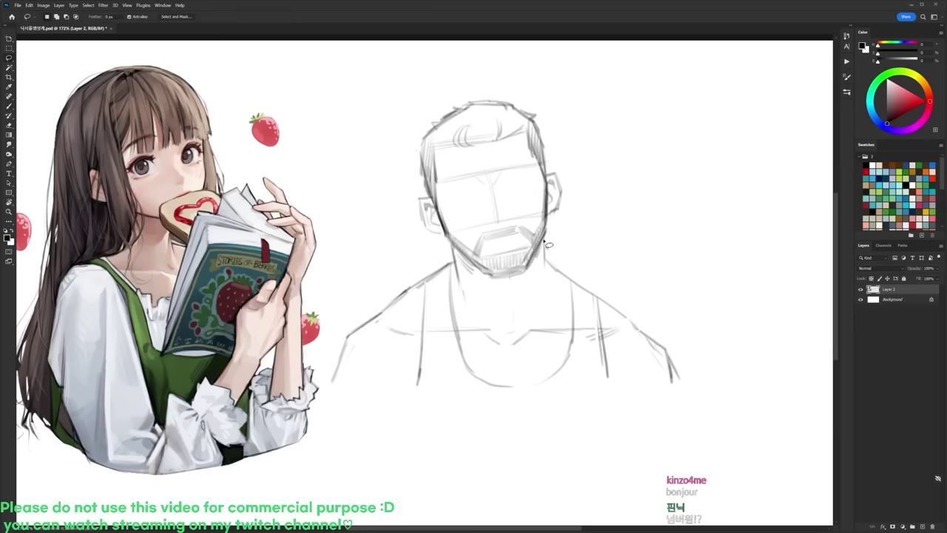
pyautogui.moveTo(545, 245)
pyautogui.mouseDown()
pyautogui.moveTo(500, 299)
pyautogui.moveTo(456, 248)
pyautogui.moveTo(394, 219)
pyautogui.moveTo(489, 82)
pyautogui.moveTo(598, 187)
pyautogui.moveTo(565, 234)
pyautogui.mouseUp()
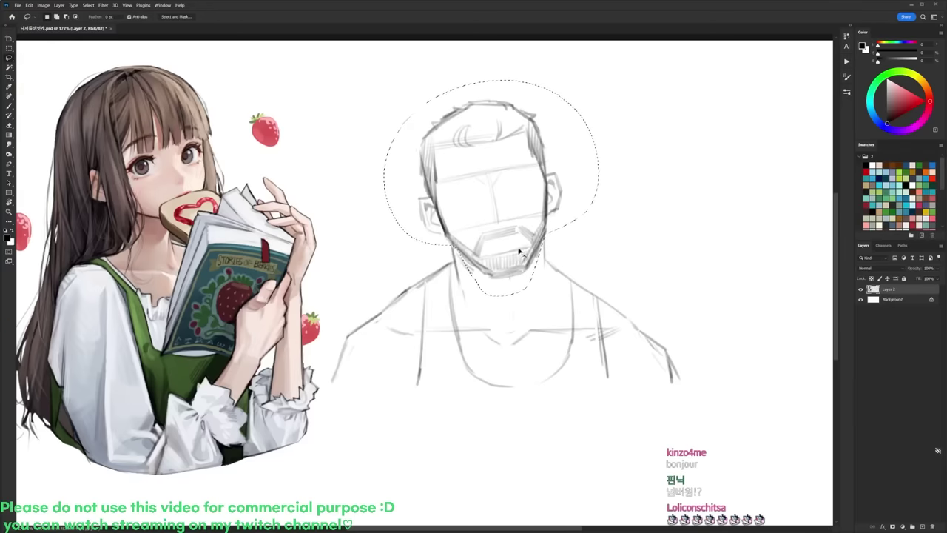
pyautogui.hotkey('ctrl', 't')
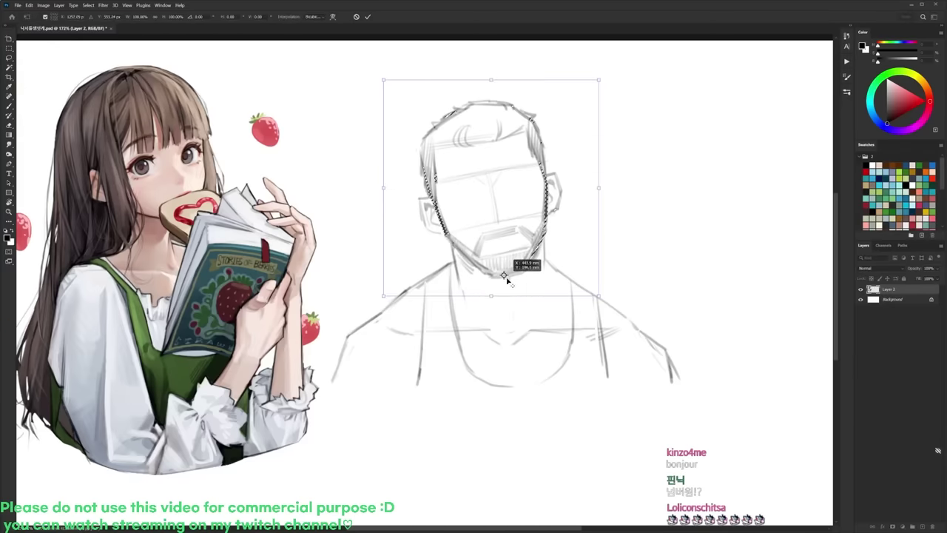
pyautogui.moveTo(598, 80); pyautogui.dragTo(589, 94)
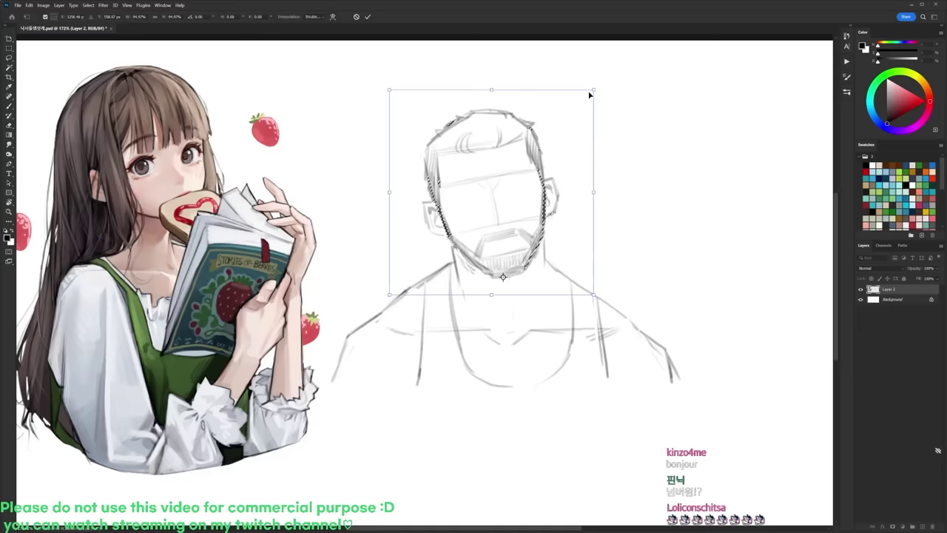
pyautogui.press('Return')
pyautogui.hotkey('ctrl', 'd')
# Step: Redraw the jaw and neck line on the girl's side and sketch the underside of the nose
pyautogui.press('b')
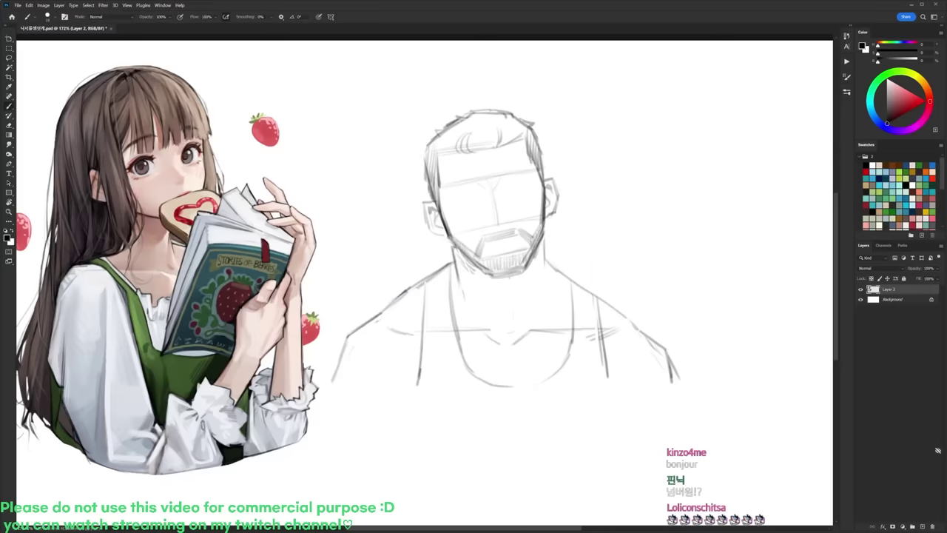
pyautogui.moveTo(449, 239); pyautogui.dragTo(456, 272)
pyautogui.moveTo(445, 229); pyautogui.dragTo(476, 268)
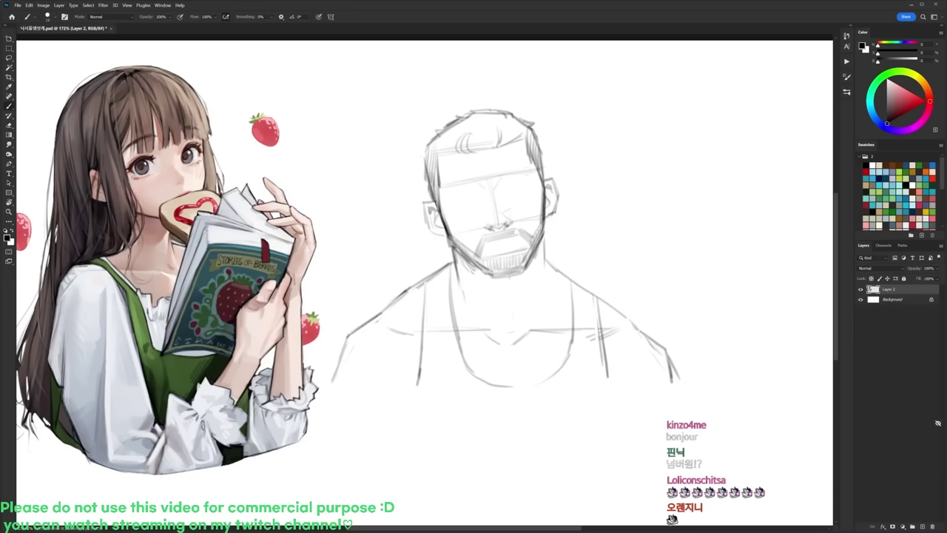
# Step: Draw two thick, straight eyebrows along the tilted brow guideline
pyautogui.moveTo(503, 178)
pyautogui.mouseDown()
pyautogui.moveTo(521, 174)
pyautogui.moveTo(512, 178)
pyautogui.mouseUp()
pyautogui.moveTo(503, 178); pyautogui.dragTo(522, 176)
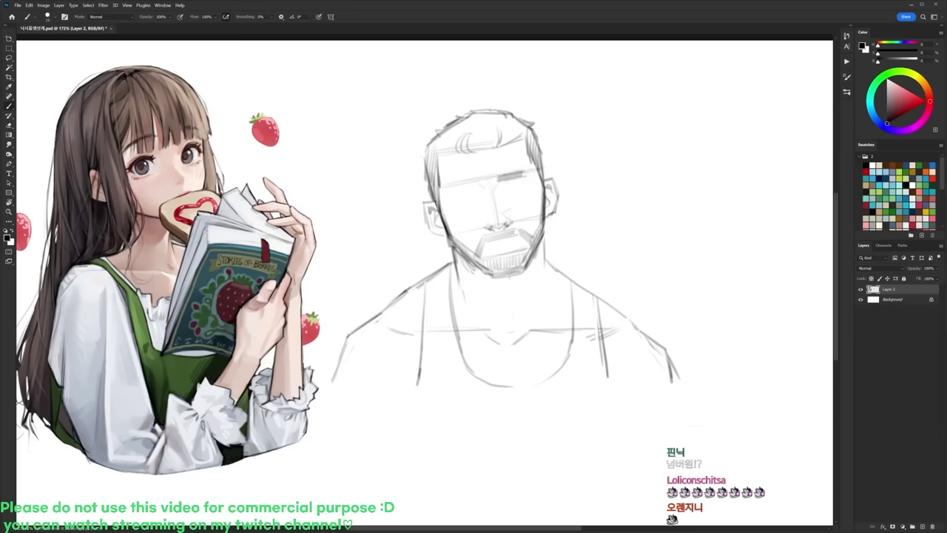
pyautogui.moveTo(522, 174); pyautogui.dragTo(531, 171)
pyautogui.moveTo(450, 187); pyautogui.dragTo(476, 182)
pyautogui.moveTo(462, 184); pyautogui.dragTo(476, 183)
pyautogui.moveTo(444, 191); pyautogui.dragTo(479, 182)
# Step: Touch up the hair at the far temple and clean up the eyebrow edges with the Eraser
pyautogui.press('e')
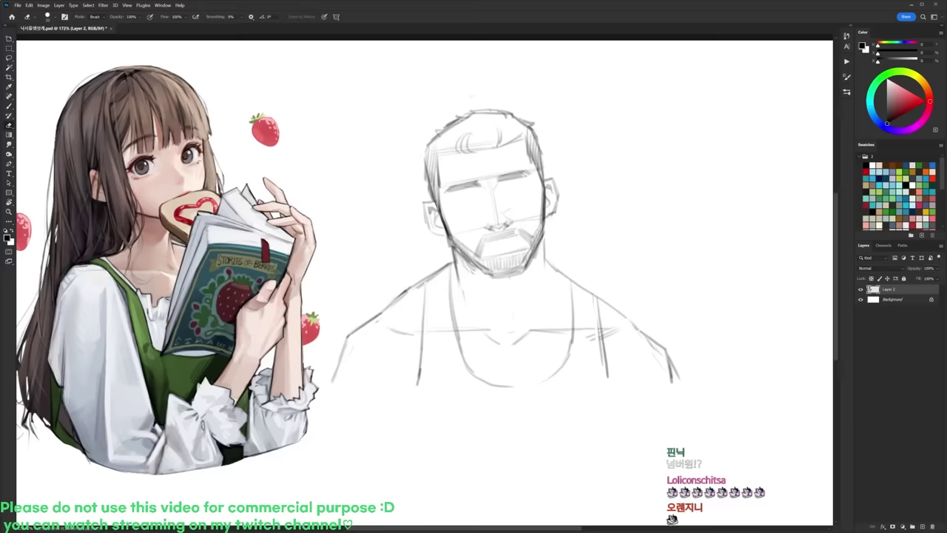
pyautogui.press('b')
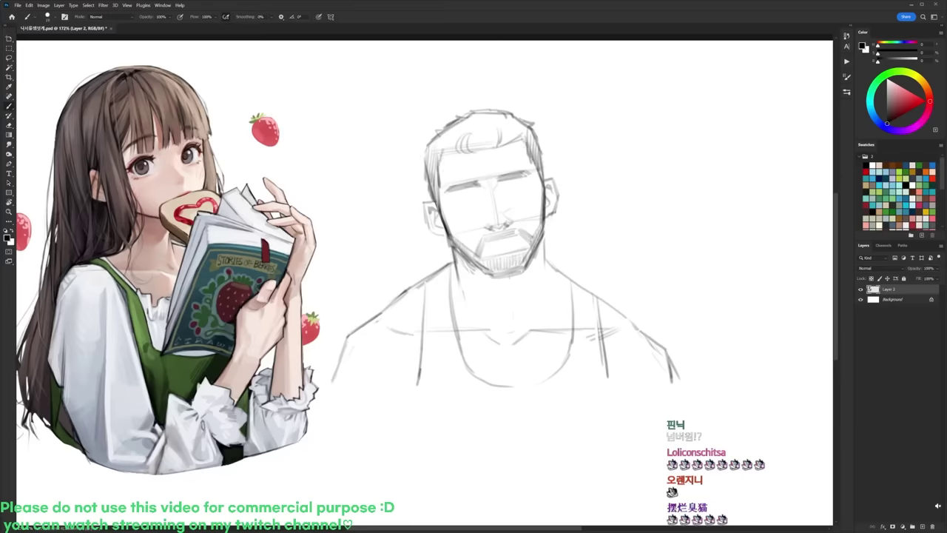
pyautogui.moveTo(522, 138); pyautogui.dragTo(527, 147)
pyautogui.press('e')
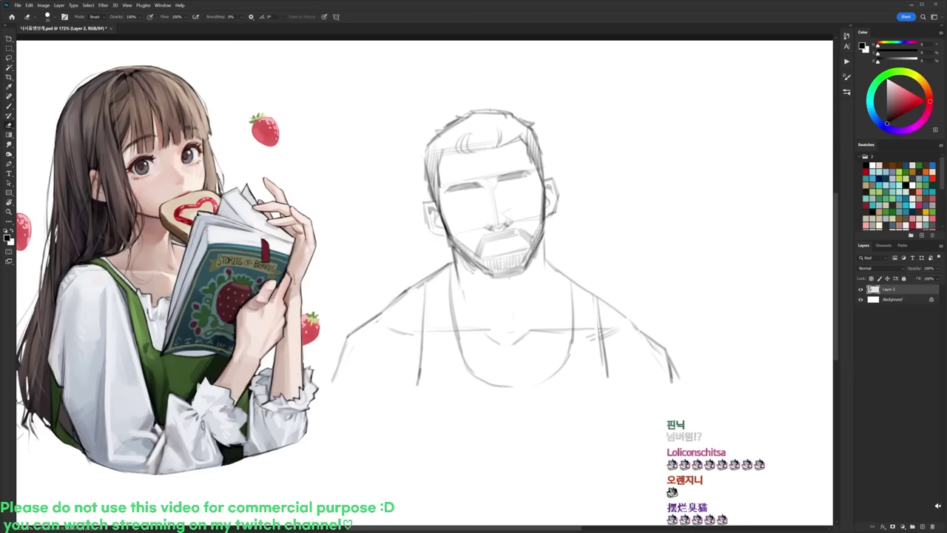
pyautogui.press('b')
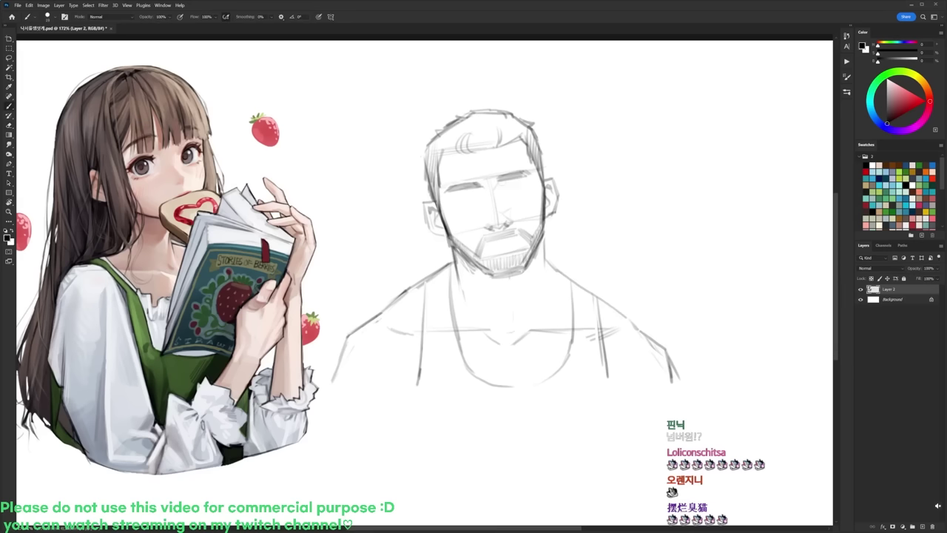
pyautogui.press('e')
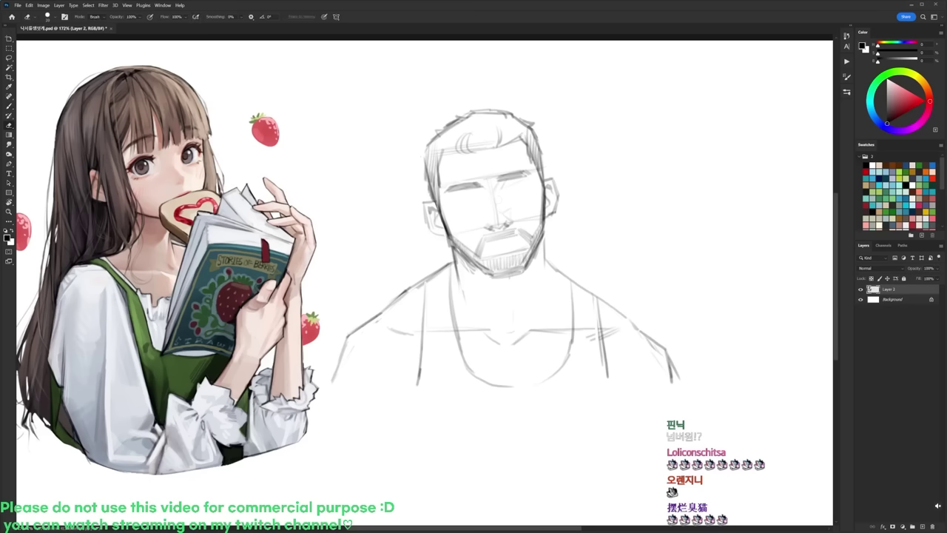
pyautogui.press('b')
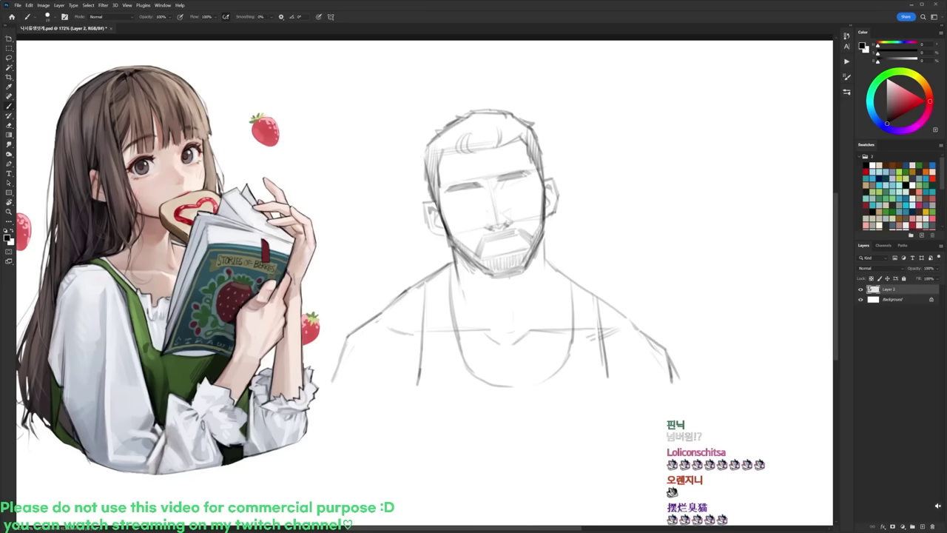
# Step: Sketch the upper eyelid and socket shading under the eyebrow on the girl's side
pyautogui.moveTo(450, 199); pyautogui.dragTo(461, 194)
pyautogui.moveTo(457, 198); pyautogui.dragTo(479, 194)
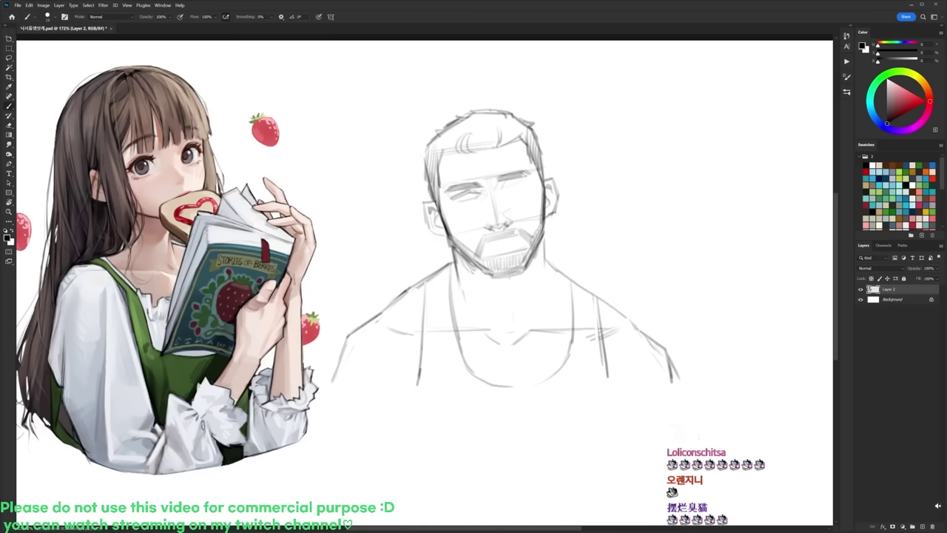
pyautogui.moveTo(472, 188); pyautogui.dragTo(484, 190)
pyautogui.press('e')
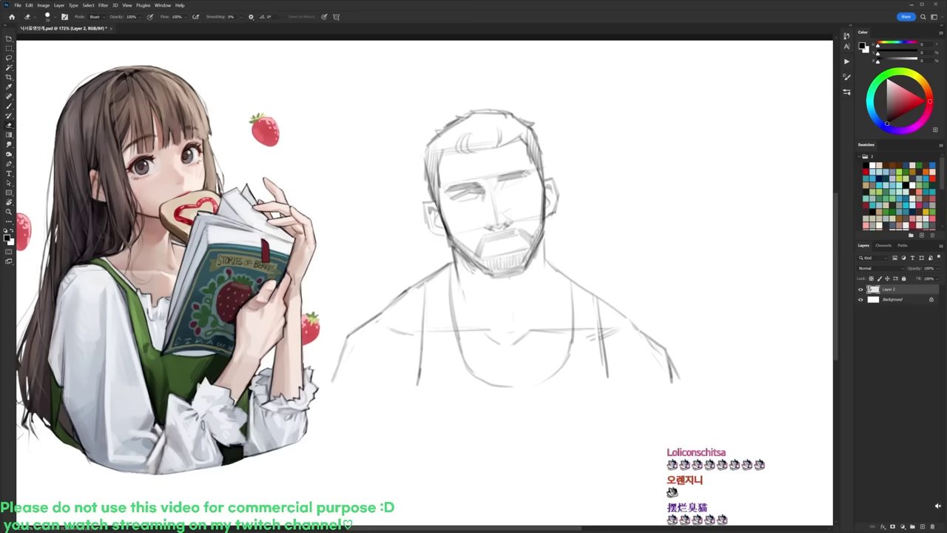
pyautogui.press('b')
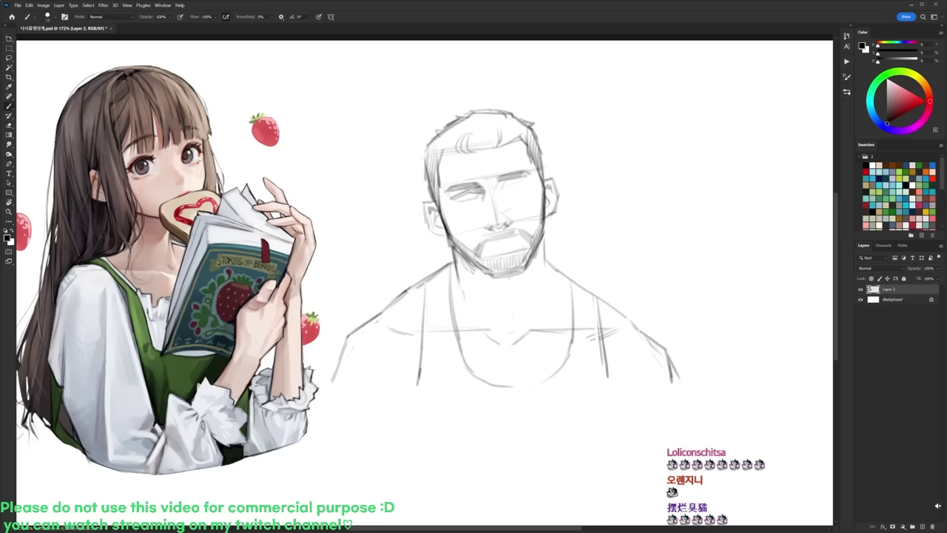
# Step: Draw a darker moustache arching around the mouth and add the lower lip shading
pyautogui.moveTo(486, 245); pyautogui.dragTo(478, 255)
pyautogui.moveTo(488, 245)
pyautogui.mouseDown()
pyautogui.moveTo(480, 256)
pyautogui.moveTo(483, 239)
pyautogui.mouseUp()
pyautogui.moveTo(497, 233)
pyautogui.mouseDown()
pyautogui.moveTo(484, 236)
pyautogui.moveTo(530, 226)
pyautogui.moveTo(529, 247)
pyautogui.moveTo(513, 250)
pyautogui.mouseUp()
pyautogui.press('e')
pyautogui.press('b')
pyautogui.moveTo(492, 256); pyautogui.dragTo(509, 250)
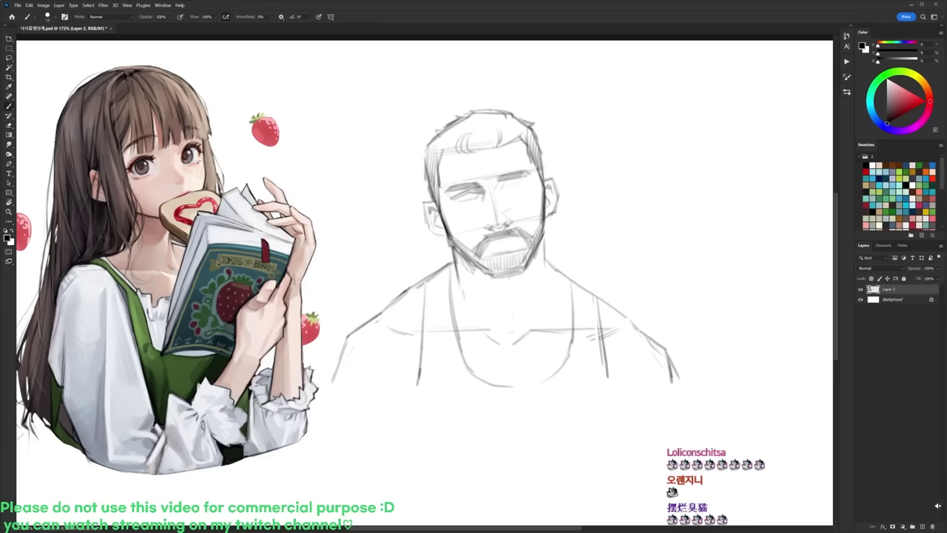
# Step: Outline the lower lid and iris of the eye on the girl's side, erasing its inner corner and undoing the last stroke
pyautogui.moveTo(453, 200); pyautogui.dragTo(465, 199)
pyautogui.moveTo(469, 204); pyautogui.dragTo(483, 201)
pyautogui.press('e')
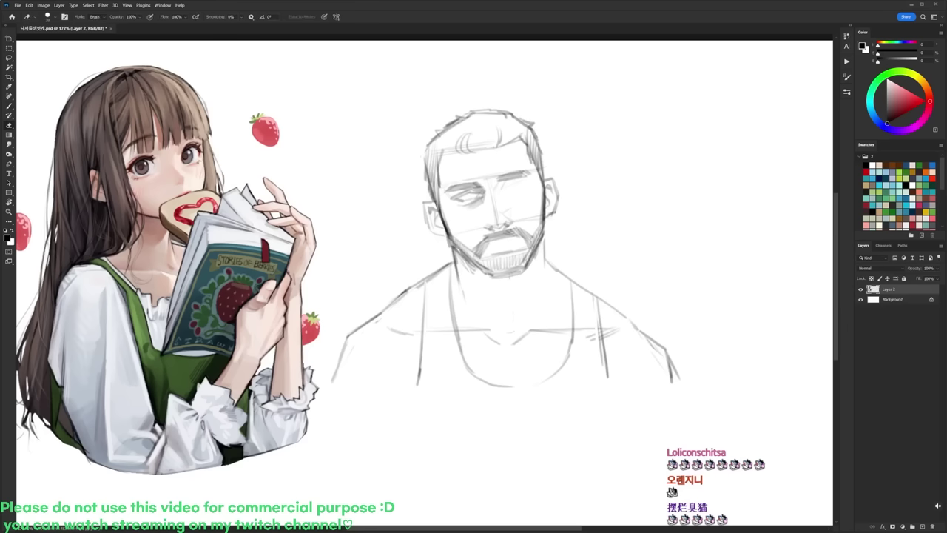
pyautogui.moveTo(475, 191); pyautogui.dragTo(482, 194)
pyautogui.press('b')
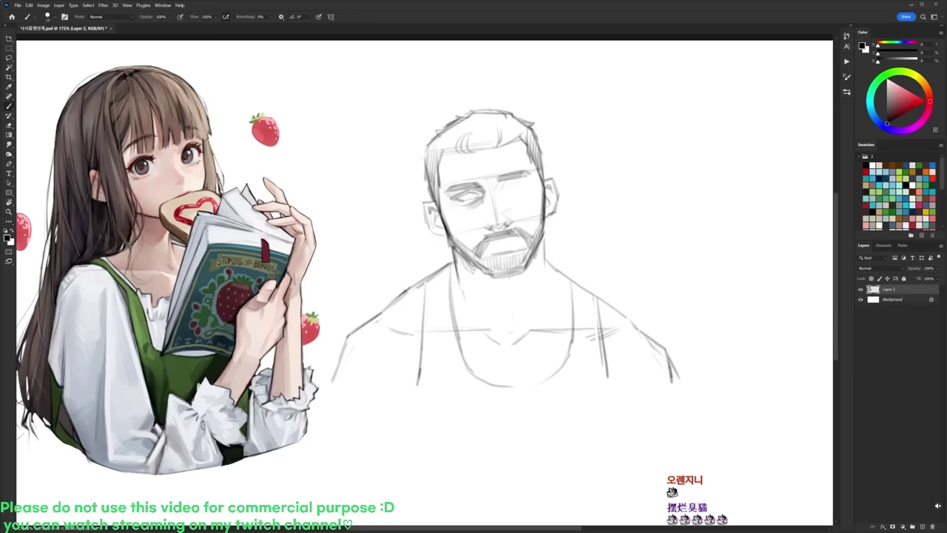
pyautogui.moveTo(457, 204); pyautogui.dragTo(472, 195)
pyautogui.moveTo(457, 193); pyautogui.dragTo(466, 200)
pyautogui.hotkey('ctrl', 'z')
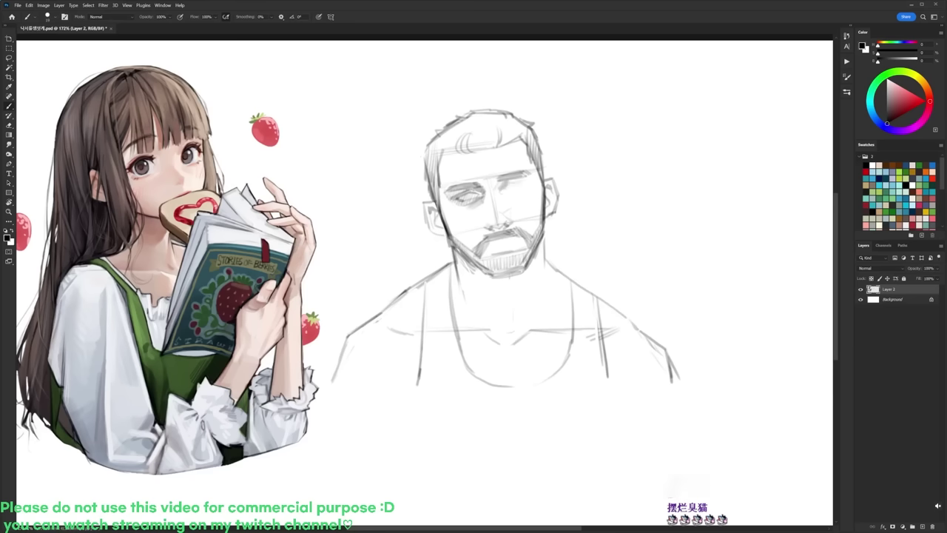
# Step: Sketch the eye away from the girl beneath its eyebrow, with lid lines and a shaded inner corner
pyautogui.moveTo(503, 184); pyautogui.dragTo(519, 181)
pyautogui.moveTo(504, 186); pyautogui.dragTo(514, 182)
pyautogui.moveTo(503, 193); pyautogui.dragTo(513, 191)
pyautogui.moveTo(502, 190); pyautogui.dragTo(508, 196)
pyautogui.press('e')
pyautogui.press('b')
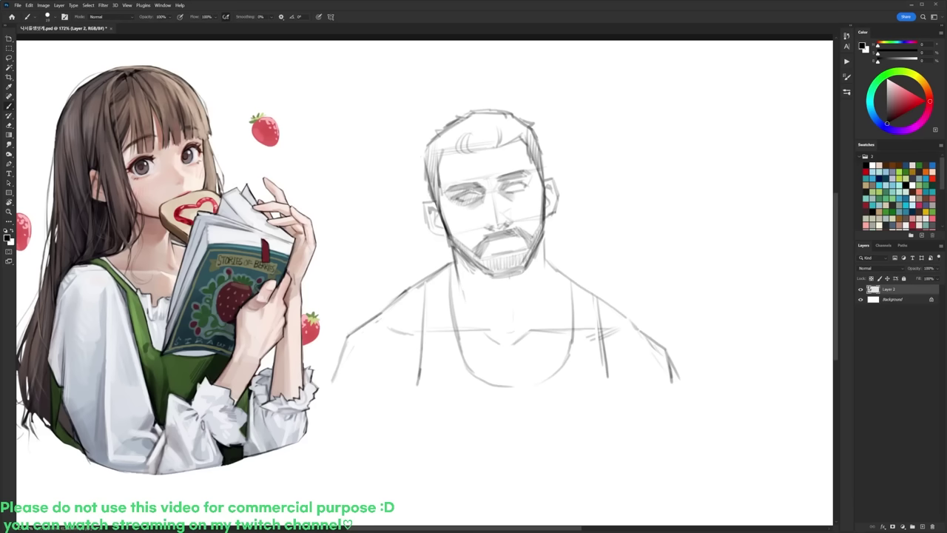
# Step: Erase the outer edge of the hair on the girl's side to slim the head's silhouette
pyautogui.press('e')
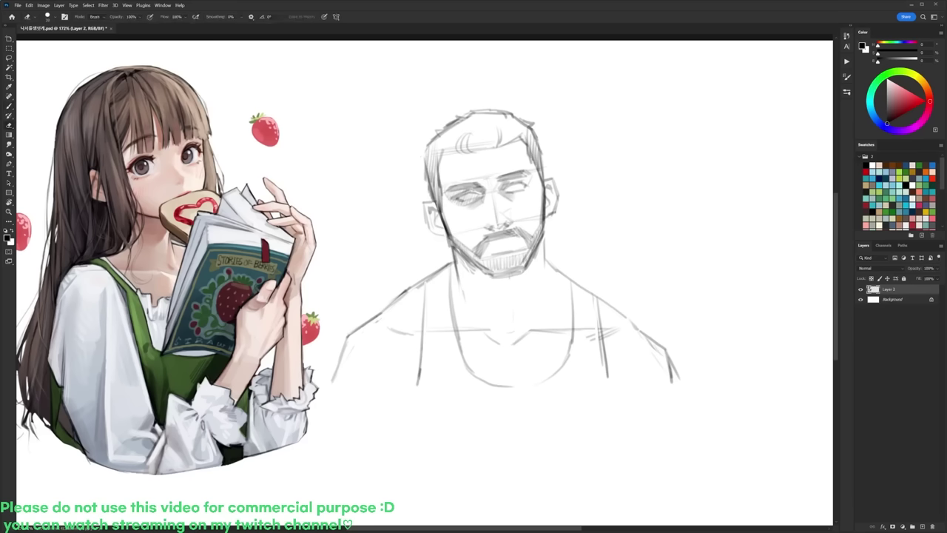
pyautogui.moveTo(424, 149); pyautogui.dragTo(432, 197)
pyautogui.press('b')
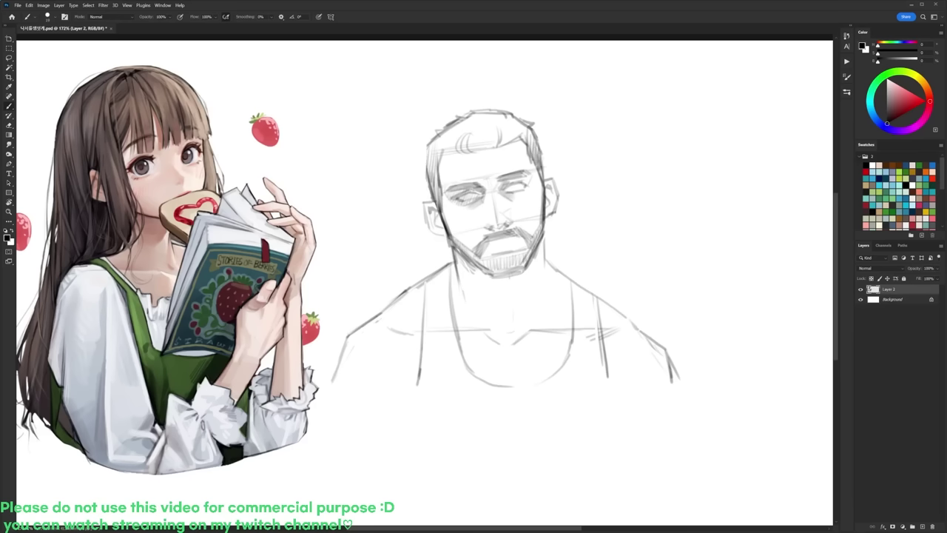
# Step: Sketch the cheekbone and cheek plane line on the side of the man's face away from the girl
pyautogui.moveTo(539, 166); pyautogui.dragTo(543, 192)
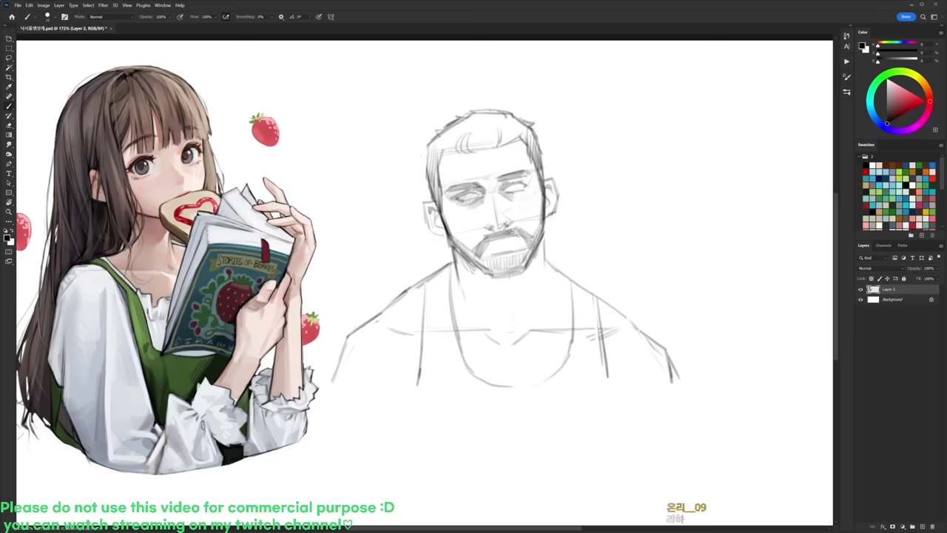
pyautogui.moveTo(527, 203); pyautogui.dragTo(546, 234)
pyautogui.press('e')
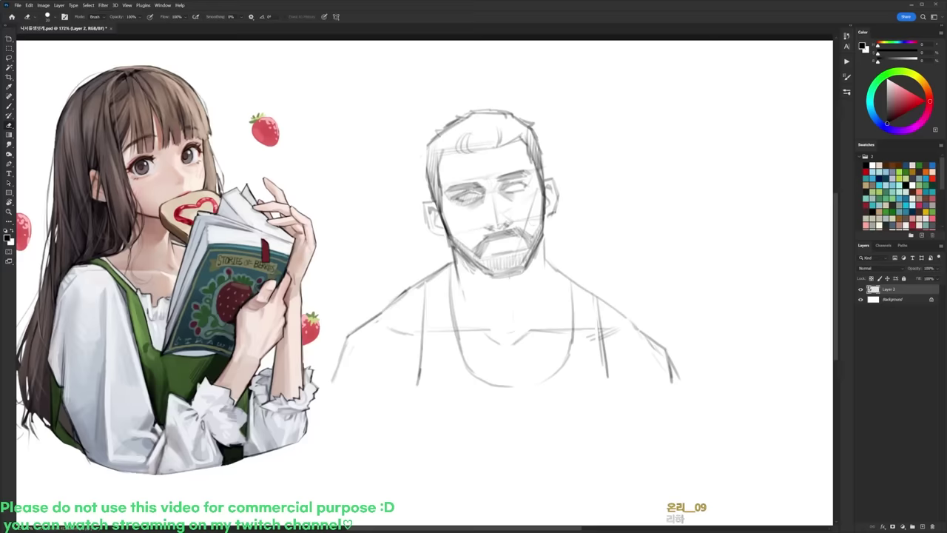
# Step: Draw a cigarette hanging from the man's mouth down past his chin and touch up the lip line beside it
pyautogui.press('b')
pyautogui.press('r')
pyautogui.moveTo(507, 188); pyautogui.dragTo(529, 289)
pyautogui.press('b')
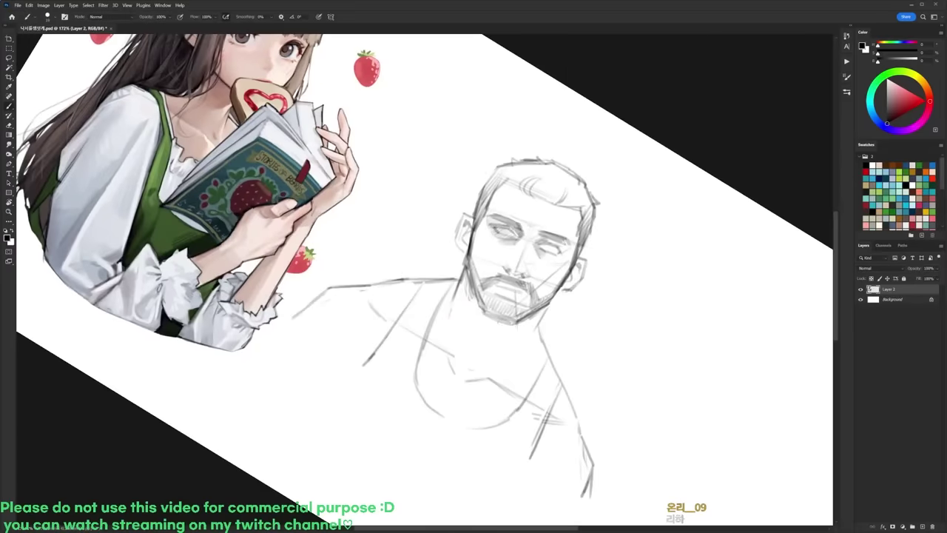
pyautogui.moveTo(514, 291); pyautogui.dragTo(514, 331)
pyautogui.moveTo(519, 290); pyautogui.dragTo(514, 335)
pyautogui.press('e')
pyautogui.press('b')
pyautogui.moveTo(520, 292); pyautogui.dragTo(522, 333)
pyautogui.press('r')
pyautogui.moveTo(586, 273)
pyautogui.mouseDown()
pyautogui.moveTo(609, 241)
pyautogui.moveTo(600, 192)
pyautogui.mouseUp()
pyautogui.press('b')
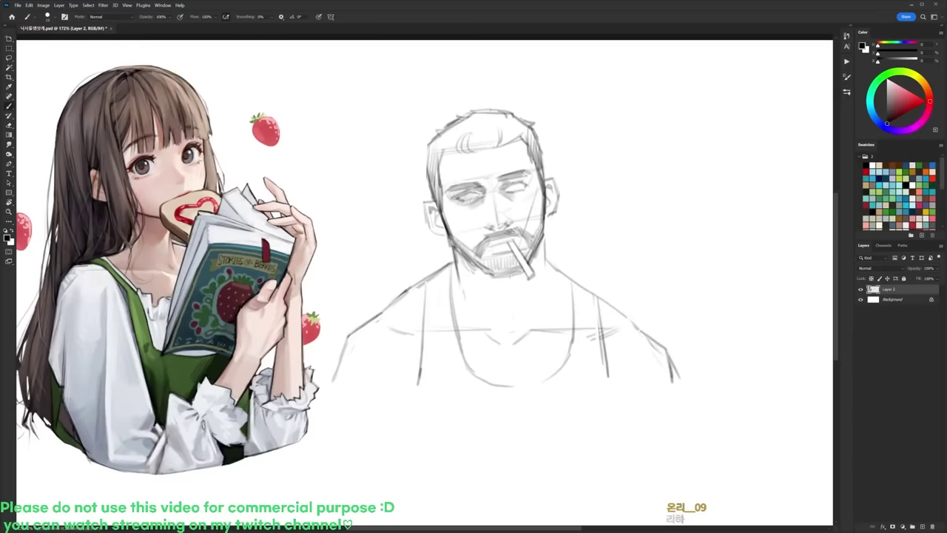
pyautogui.moveTo(494, 244); pyautogui.dragTo(507, 245)
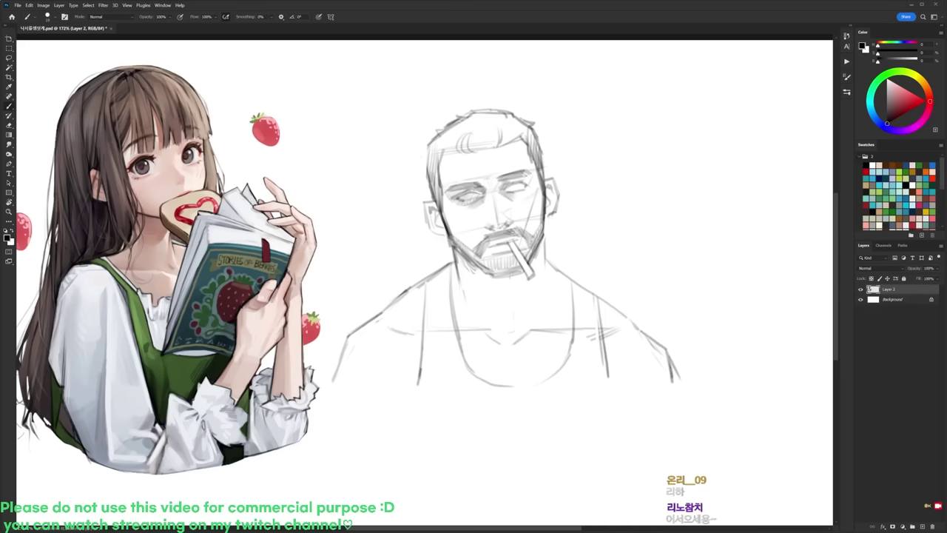
# Step: Darken the neck-to-shoulder line away from the girl and shade the hollow between neck and collarbone beneath it
pyautogui.moveTo(565, 276)
pyautogui.mouseDown()
pyautogui.moveTo(571, 290)
pyautogui.moveTo(592, 290)
pyautogui.mouseUp()
pyautogui.press('e')
pyautogui.moveTo(591, 335); pyautogui.dragTo(575, 331)
pyautogui.press('b')
pyautogui.moveTo(572, 277)
pyautogui.mouseDown()
pyautogui.moveTo(555, 327)
pyautogui.moveTo(569, 329)
pyautogui.mouseUp()
pyautogui.press('e')
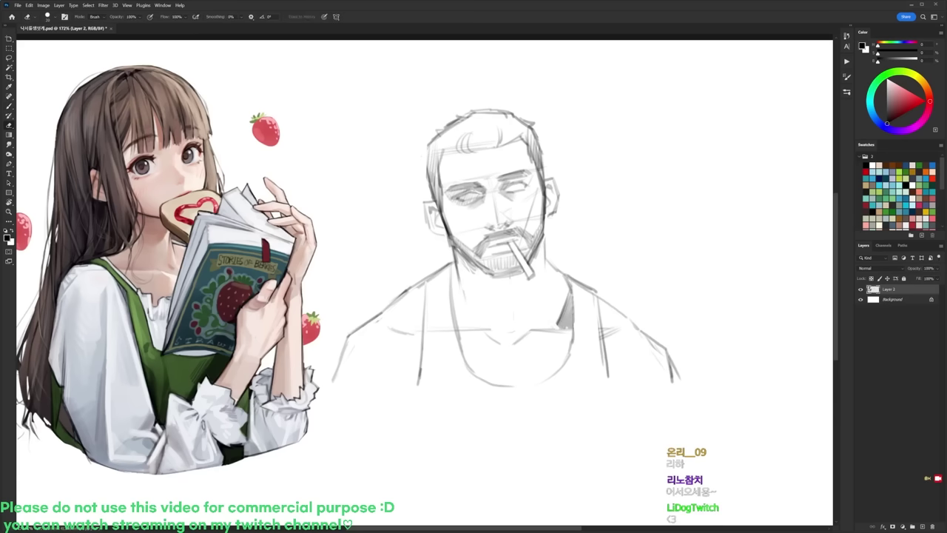
pyautogui.press('b')
pyautogui.moveTo(562, 306); pyautogui.dragTo(557, 328)
# Step: Hatch the neck tendon running down to the collarbone notch and undo the last stroke
pyautogui.press('e')
pyautogui.press('b')
pyautogui.moveTo(521, 298)
pyautogui.mouseDown()
pyautogui.moveTo(509, 328)
pyautogui.moveTo(516, 324)
pyautogui.mouseUp()
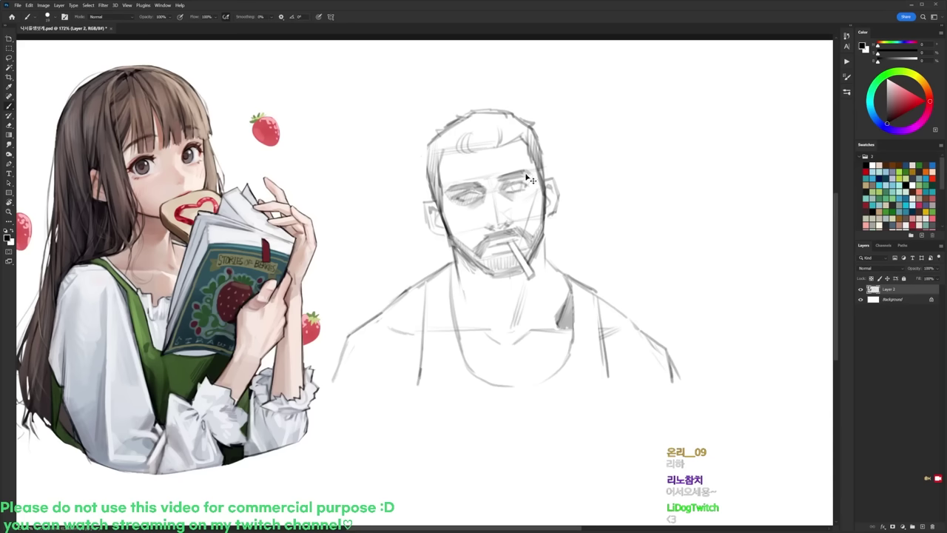
pyautogui.hotkey('ctrl', 'z')
# Step: Shade the narrow shadow between the neck and shoulder muscle on the girl's side
pyautogui.press('e')
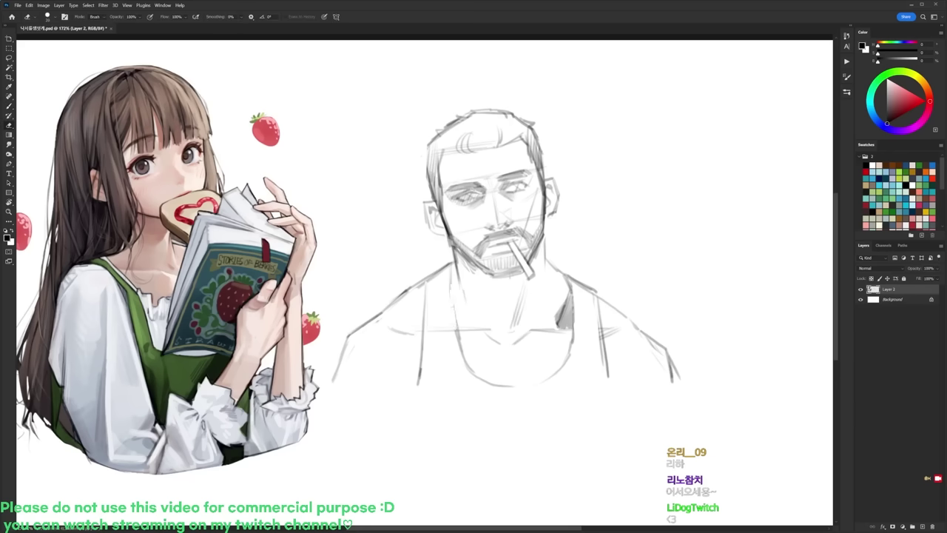
pyautogui.press('b')
pyautogui.moveTo(449, 292); pyautogui.dragTo(459, 330)
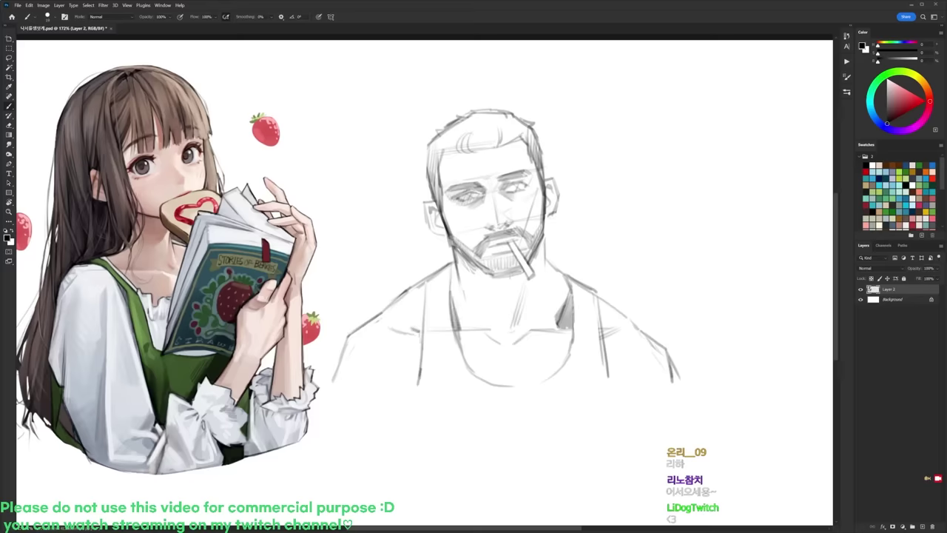
pyautogui.press('e')
pyautogui.press('b')
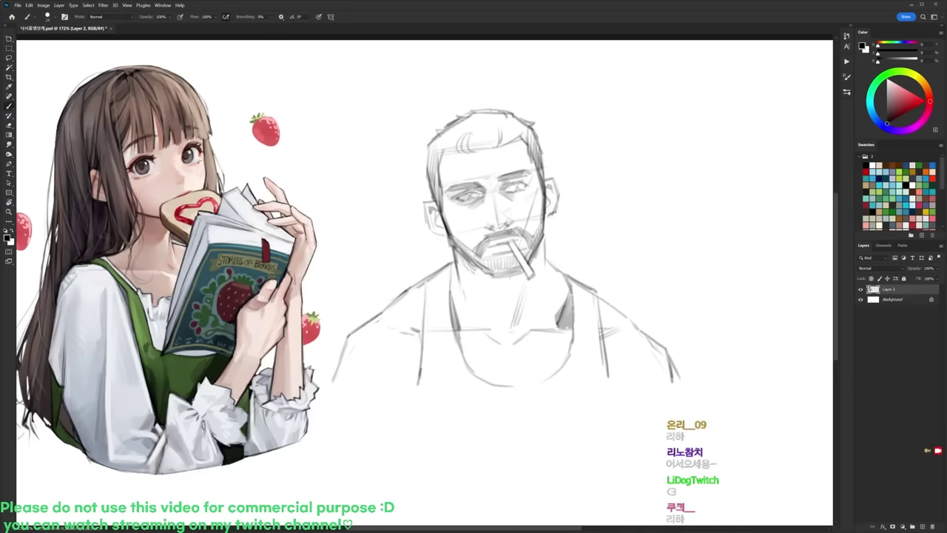
# Step: Close off the bust with a curved lower edge running from one upper arm across the chest to the other
pyautogui.moveTo(498, 387); pyautogui.dragTo(568, 388)
pyautogui.moveTo(449, 391)
pyautogui.mouseDown()
pyautogui.moveTo(556, 394)
pyautogui.moveTo(651, 373)
pyautogui.mouseUp()
pyautogui.moveTo(592, 383); pyautogui.dragTo(685, 367)
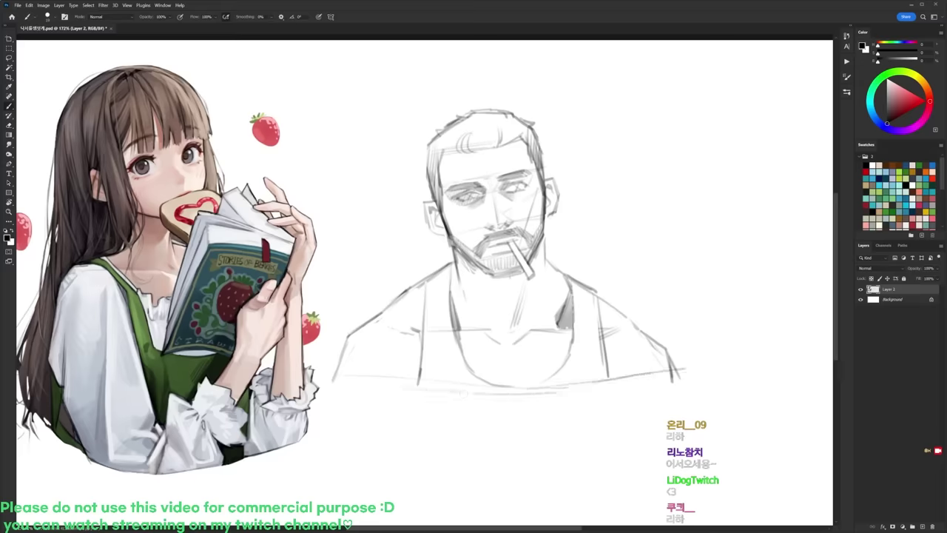
pyautogui.press('r')
pyautogui.moveTo(631, 277); pyautogui.dragTo(601, 387)
pyautogui.moveTo(303, 317); pyautogui.dragTo(360, 365)
pyautogui.moveTo(306, 320); pyautogui.dragTo(367, 369)
pyautogui.press('r')
pyautogui.moveTo(569, 271); pyautogui.dragTo(536, 196)
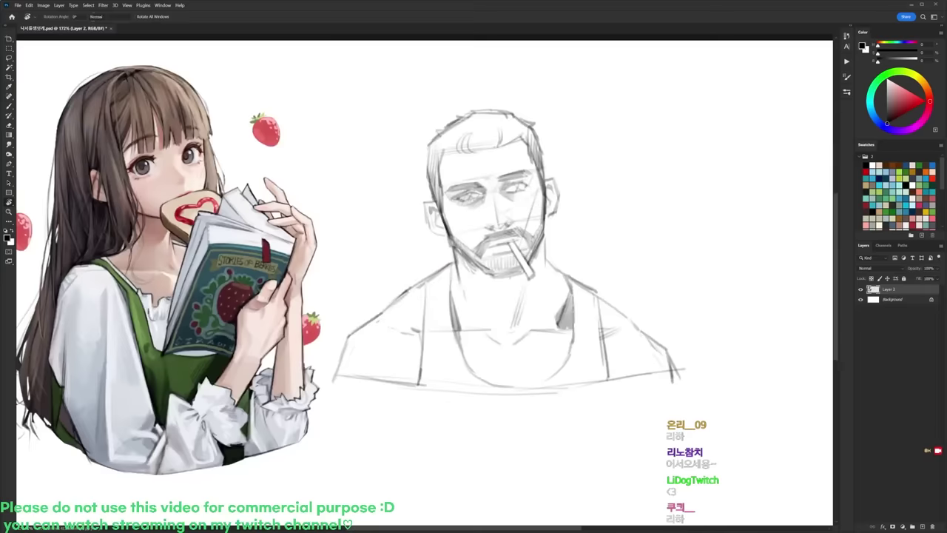
# Step: Darken the tank top's armhole line on the girl's side and redraw the opposite shoulder's outline
pyautogui.moveTo(421, 348); pyautogui.dragTo(416, 384)
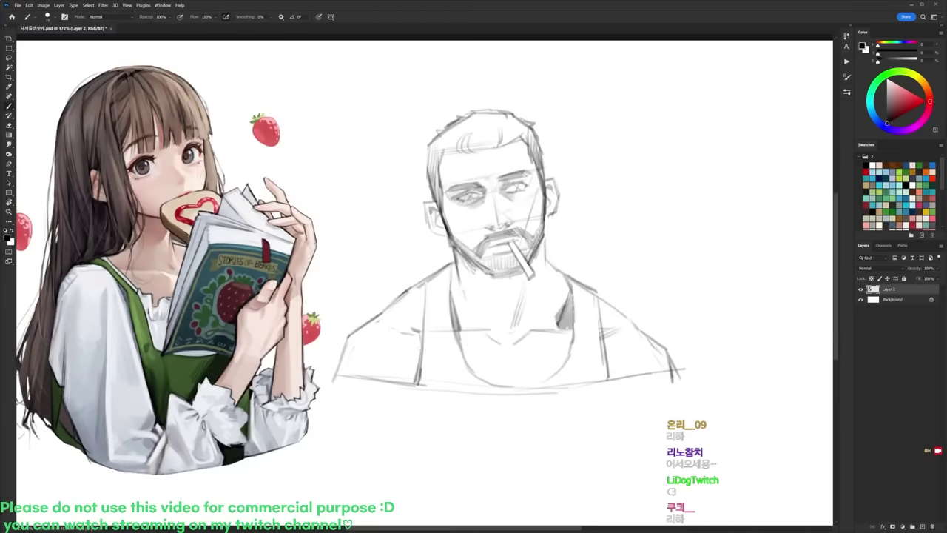
pyautogui.press('e')
pyautogui.press('b')
pyautogui.moveTo(620, 312); pyautogui.dragTo(643, 330)
pyautogui.press('e')
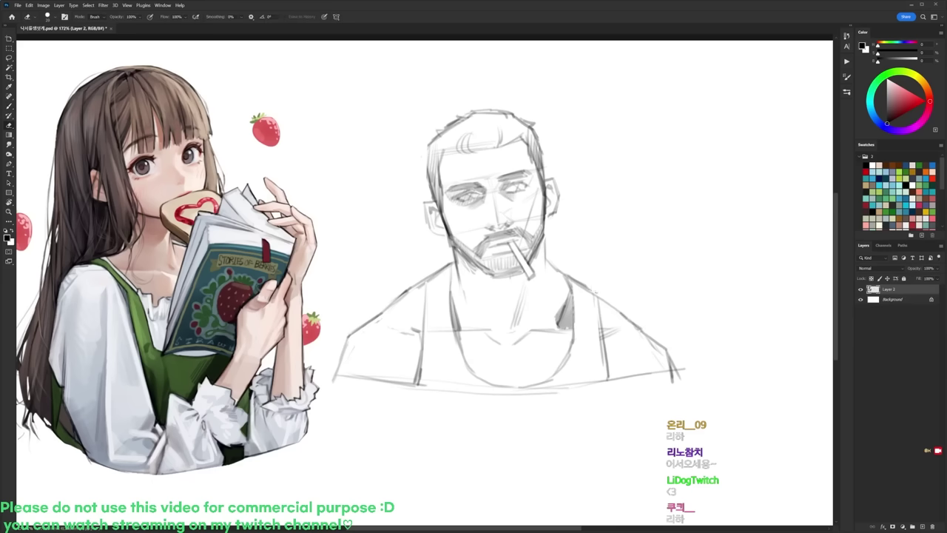
# Step: Add faint plane lines on the forehead above the eyebrow on the girl's side
pyautogui.press('b')
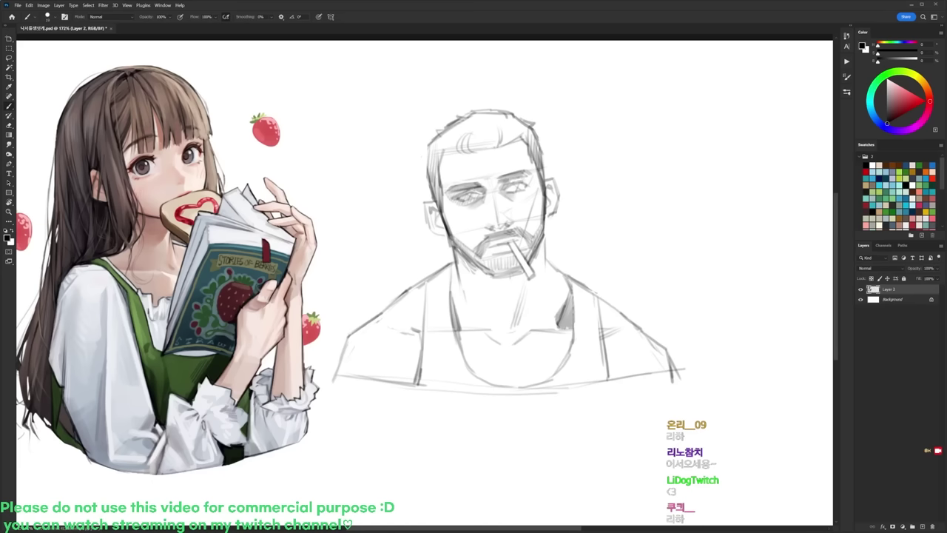
pyautogui.press('e')
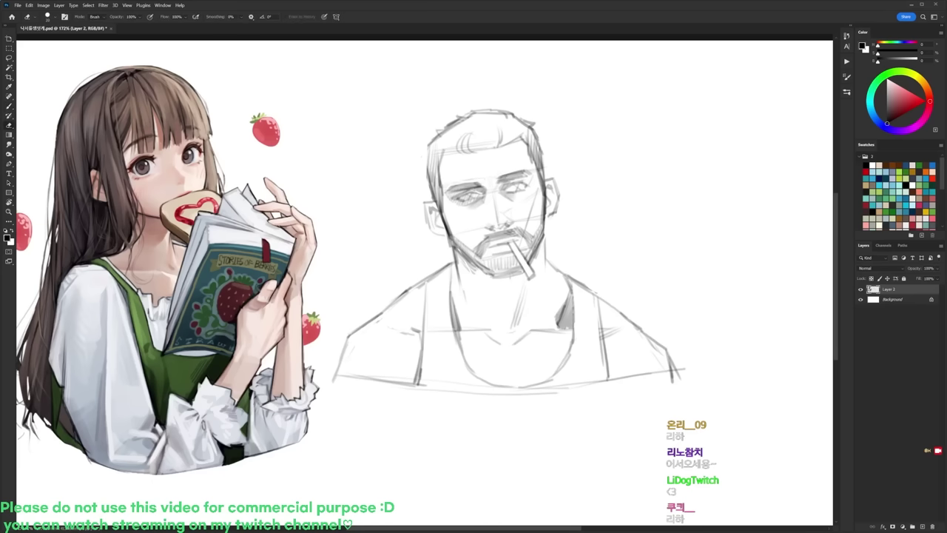
pyautogui.press('b')
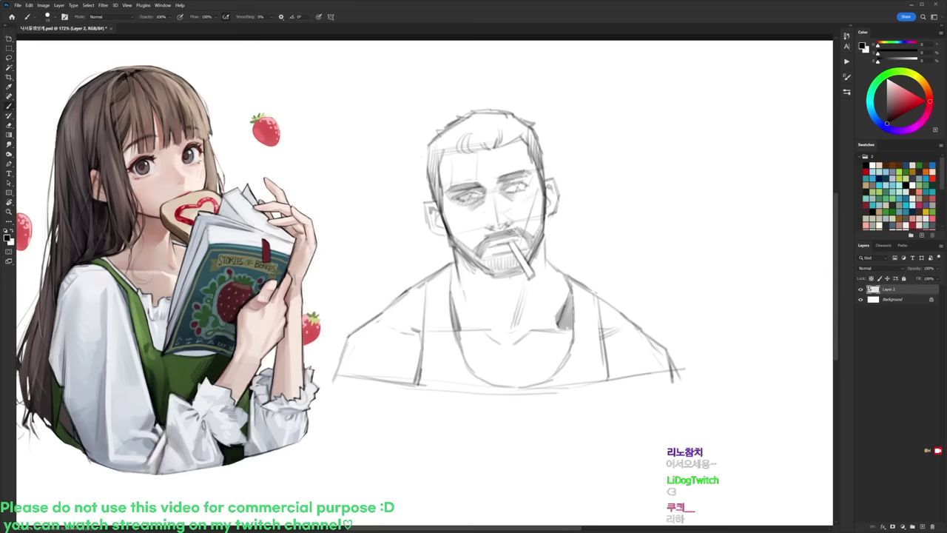
# Step: Lasso the entire bust sketch, scale it up to about 110%, reposition it beside the girl and deselect
pyautogui.press('l')
pyautogui.moveTo(691, 315)
pyautogui.mouseDown()
pyautogui.moveTo(438, 431)
pyautogui.moveTo(338, 344)
pyautogui.moveTo(569, 86)
pyautogui.moveTo(634, 285)
pyautogui.mouseUp()
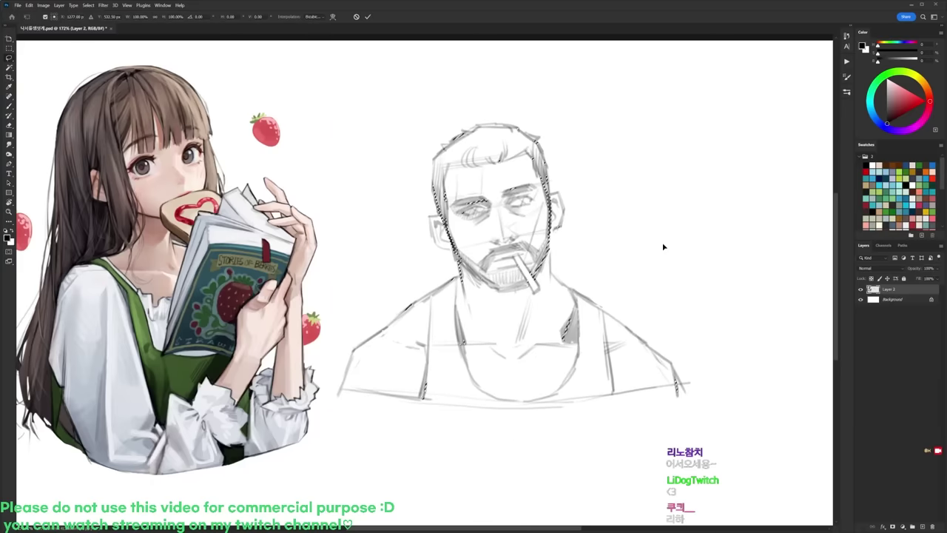
pyautogui.hotkey('ctrl', 't')
pyautogui.moveTo(692, 120); pyautogui.dragTo(708, 106)
pyautogui.moveTo(667, 196); pyautogui.dragTo(680, 192)
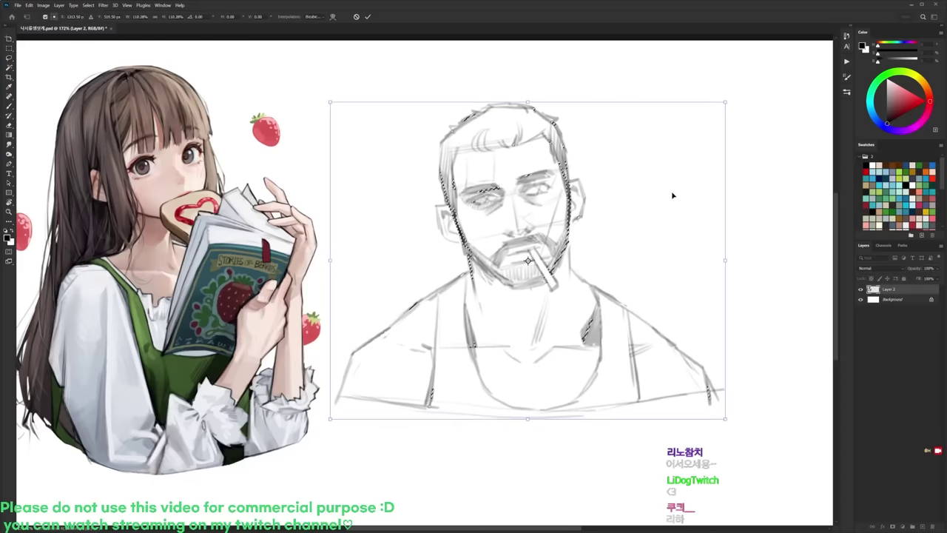
pyautogui.press('Return')
pyautogui.hotkey('ctrl', 'd')
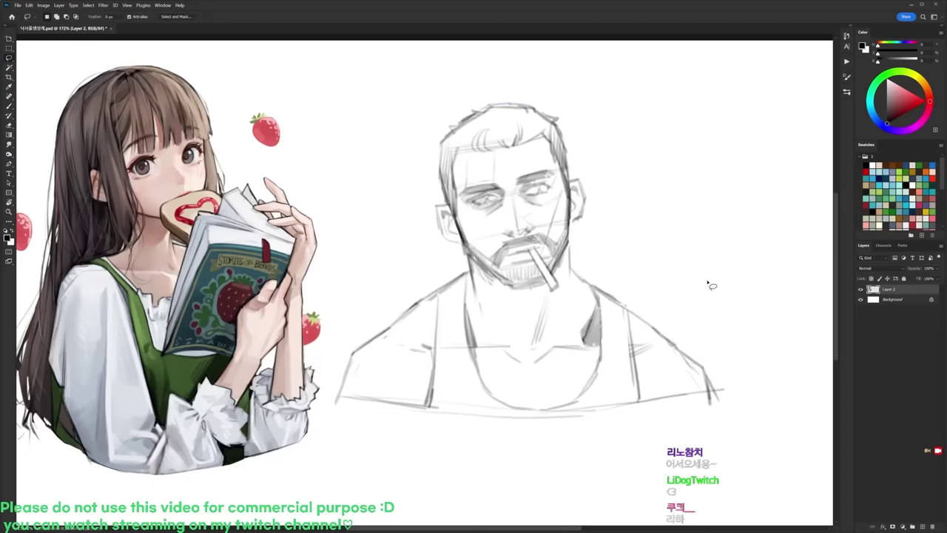
# Step: Draw a loose lasso selection around the whole bust sketch
pyautogui.moveTo(716, 282)
pyautogui.mouseDown()
pyautogui.moveTo(740, 321)
pyautogui.moveTo(439, 460)
pyautogui.moveTo(344, 351)
pyautogui.moveTo(626, 116)
pyautogui.moveTo(714, 281)
pyautogui.mouseUp()
pyautogui.press('b')
pyautogui.hotkey('alt', 'd')
pyautogui.press('Escape')
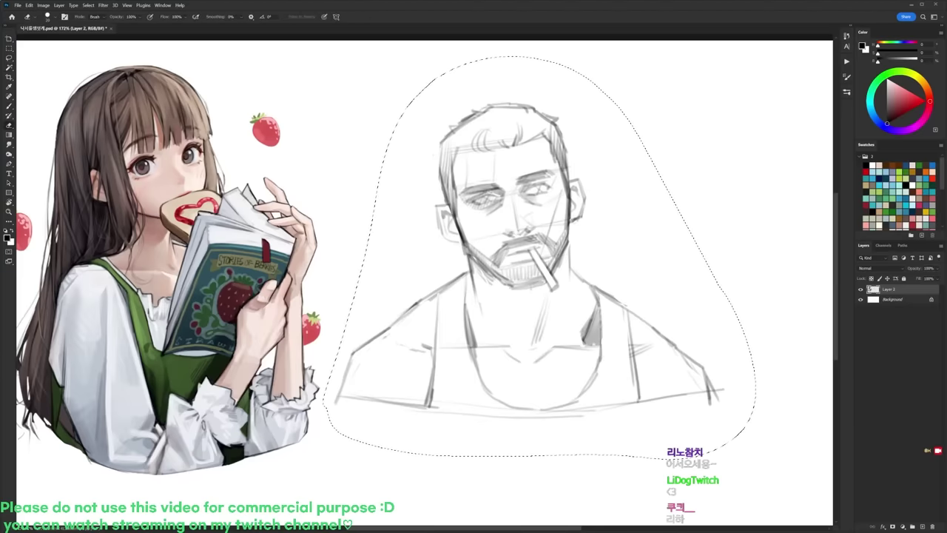
# Step: Erase and redraw the outlines of both ears to make them narrower
pyautogui.press('e')
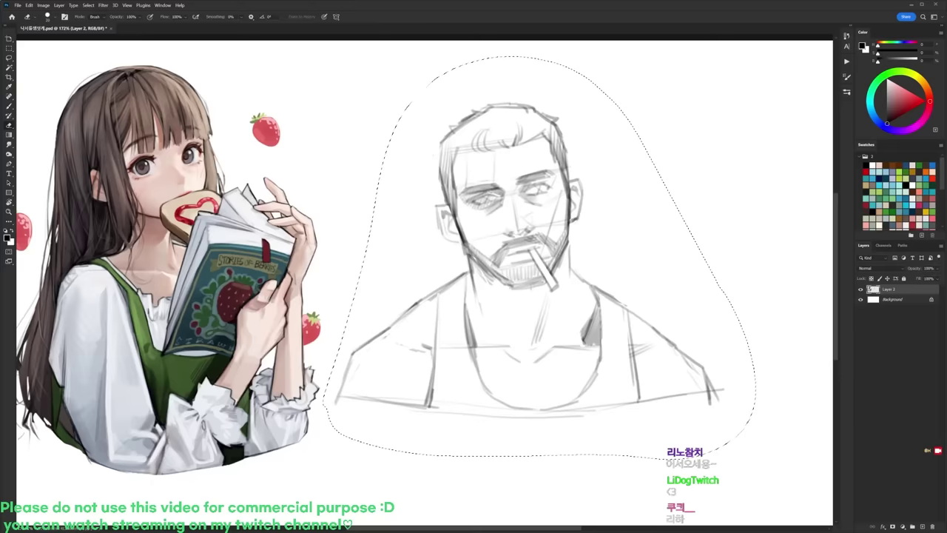
pyautogui.press('b')
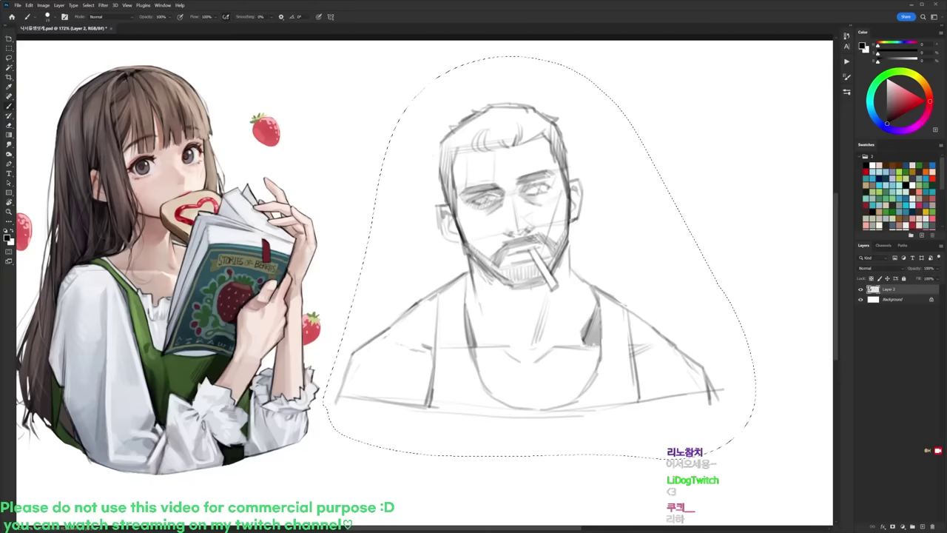
pyautogui.press('e')
pyautogui.press('b')
pyautogui.press('e')
pyautogui.press('b')
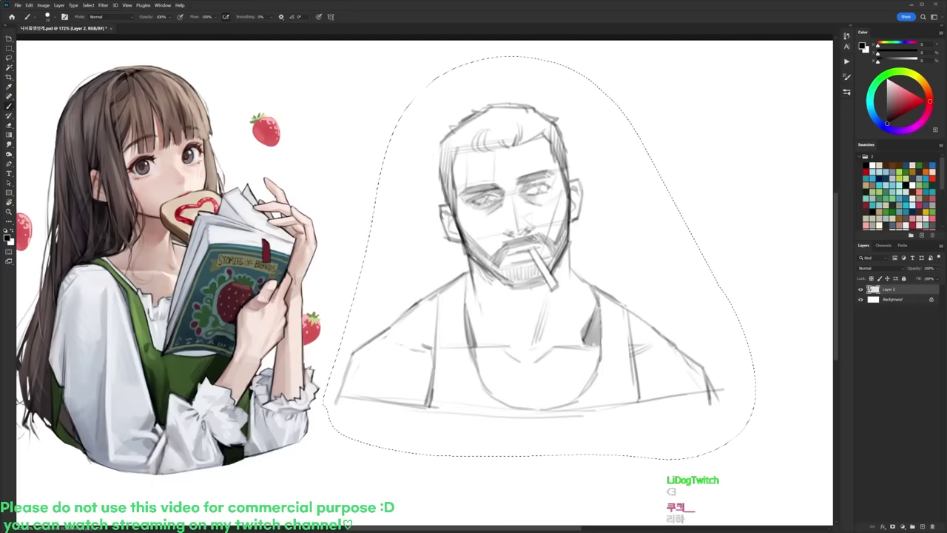
# Step: Subtract the blank area around the man from the selection with the Magic Wand, and contract the remaining silhouette selection
pyautogui.press('w')
pyautogui.press('alt')
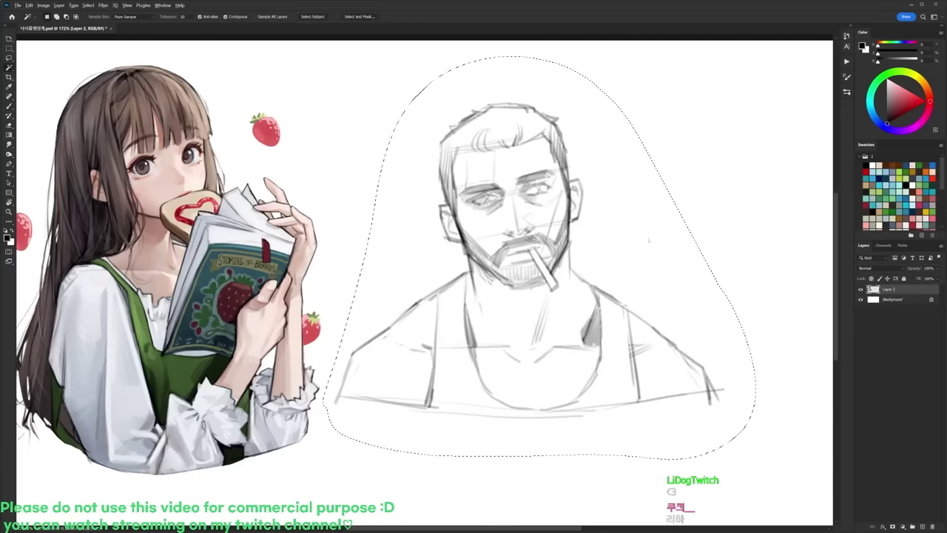
pyautogui.hotkey('alt', 'd')
pyautogui.press('Escape')
pyautogui.press('b')
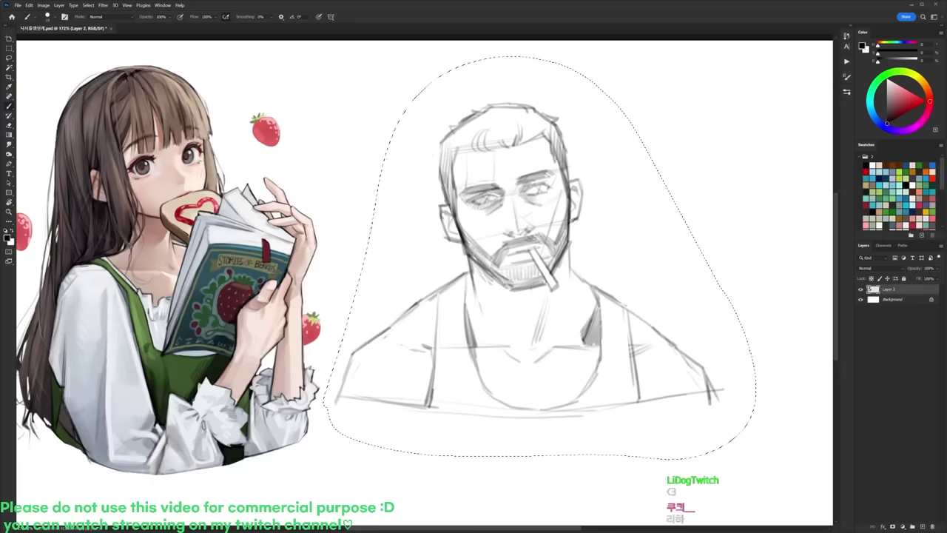
pyautogui.press('w')
pyautogui.keyDown('alt'); pyautogui.click(625, 220); pyautogui.keyUp('alt')
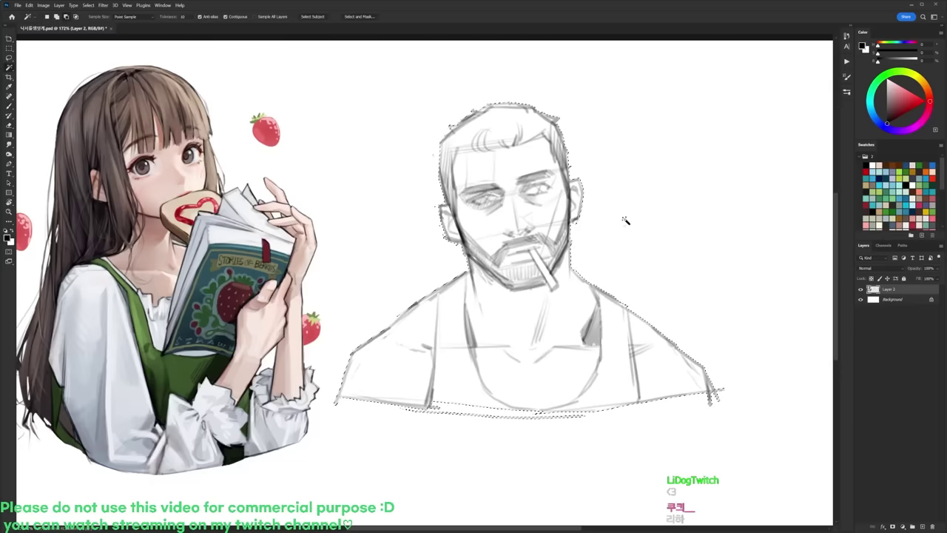
pyautogui.hotkey('alt', 's')
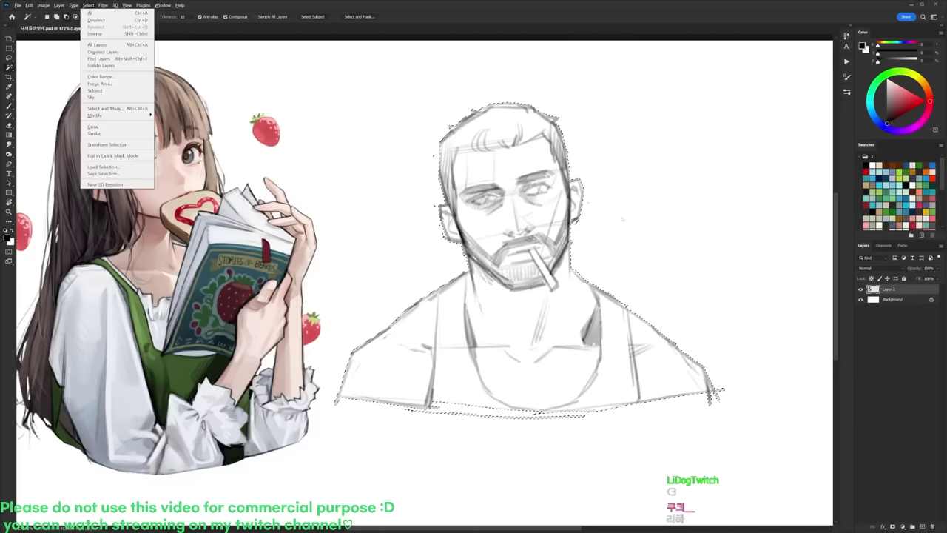
pyautogui.press('m')
pyautogui.press('c')
pyautogui.press('Return')
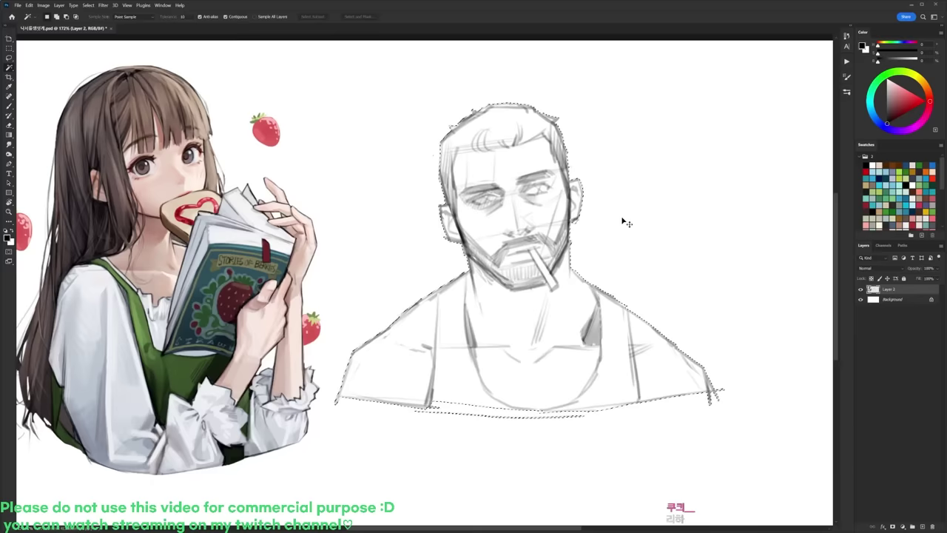
# Step: Fill the silhouette selection with a muted reddish brown on a new layer beneath the sketch, and deselect
pyautogui.hotkey('ctrl', 'shift', 'alt', 'n')
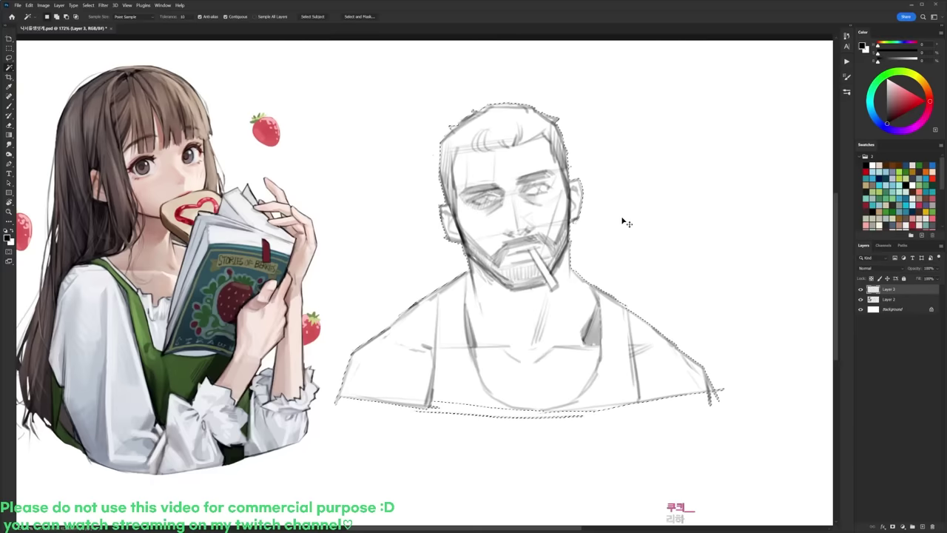
pyautogui.hotkey('ctrl', '[')
pyautogui.press('b')
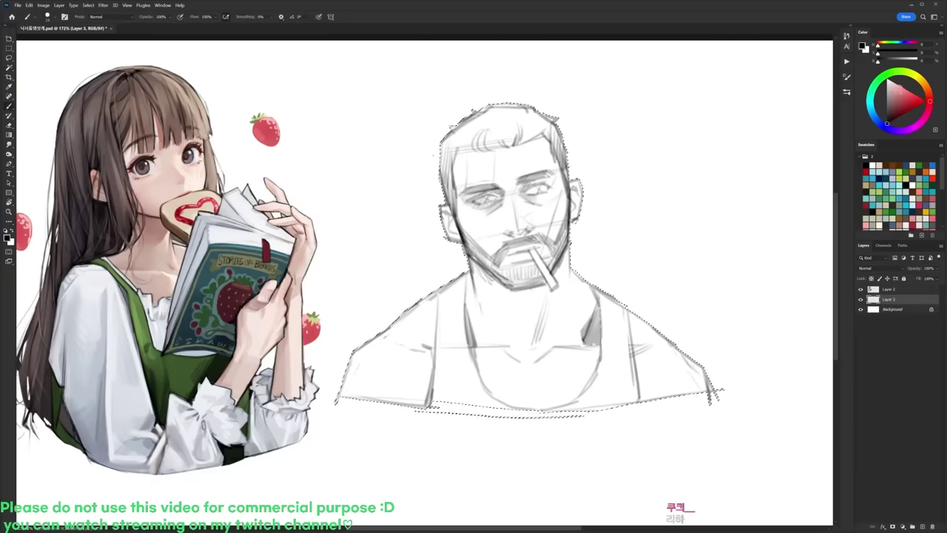
pyautogui.click(899, 89)
pyautogui.click(928, 91)
pyautogui.click(892, 99)
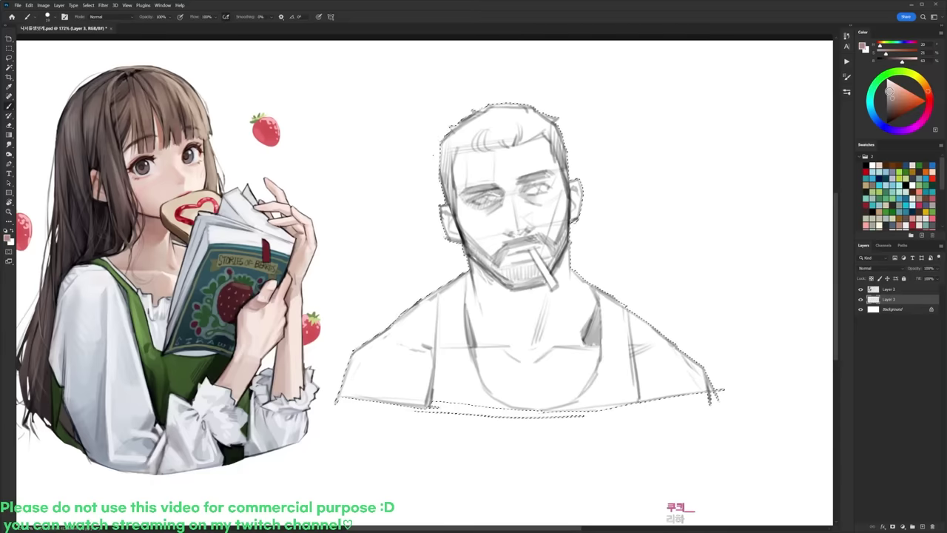
pyautogui.hotkey('alt', 'BackSpace')
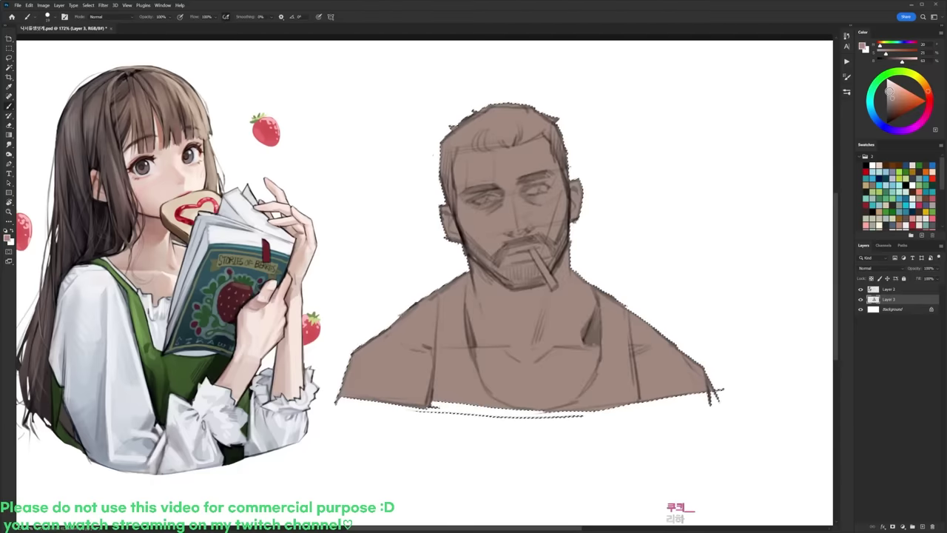
pyautogui.hotkey('ctrl', 'd')
# Step: Paint the brown base out to the bust's lower outline to close the unfilled gap along the chest edge
pyautogui.press('r')
pyautogui.moveTo(602, 243); pyautogui.dragTo(575, 382)
pyautogui.moveTo(458, 379); pyautogui.dragTo(397, 284)
pyautogui.press('b')
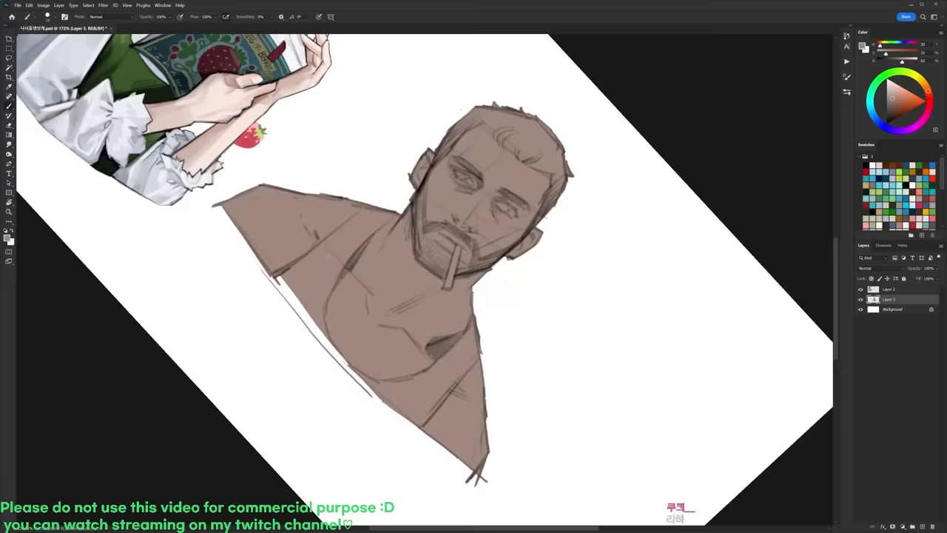
pyautogui.rightClick(329, 256)
pyautogui.click(383, 312)
pyautogui.click(318, 265)
pyautogui.moveTo(276, 280)
pyautogui.mouseDown()
pyautogui.moveTo(349, 371)
pyautogui.moveTo(392, 406)
pyautogui.mouseUp()
pyautogui.press('r')
pyautogui.moveTo(453, 274)
pyautogui.mouseDown()
pyautogui.moveTo(446, 259)
pyautogui.moveTo(600, 219)
pyautogui.moveTo(637, 245)
pyautogui.mouseUp()
pyautogui.press('Escape')
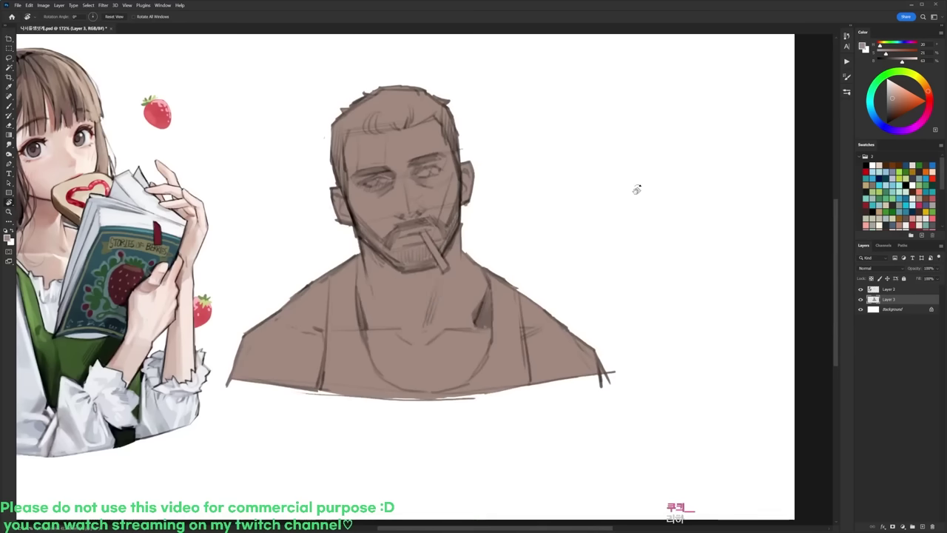
# Step: Warm the man's base fill slightly with Hue/Saturation and lock the base layer's transparent pixels
pyautogui.hotkey('ctrl', 'u')
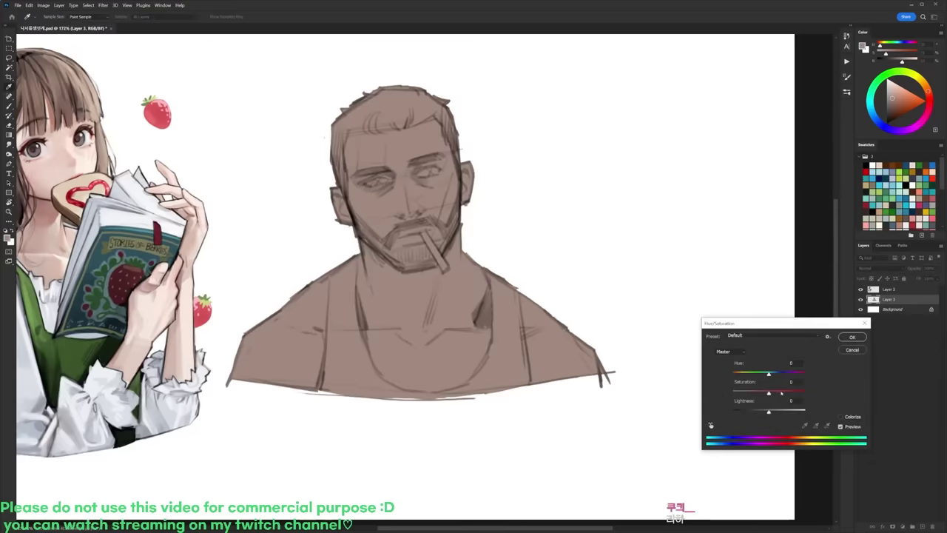
pyautogui.click(852, 337)
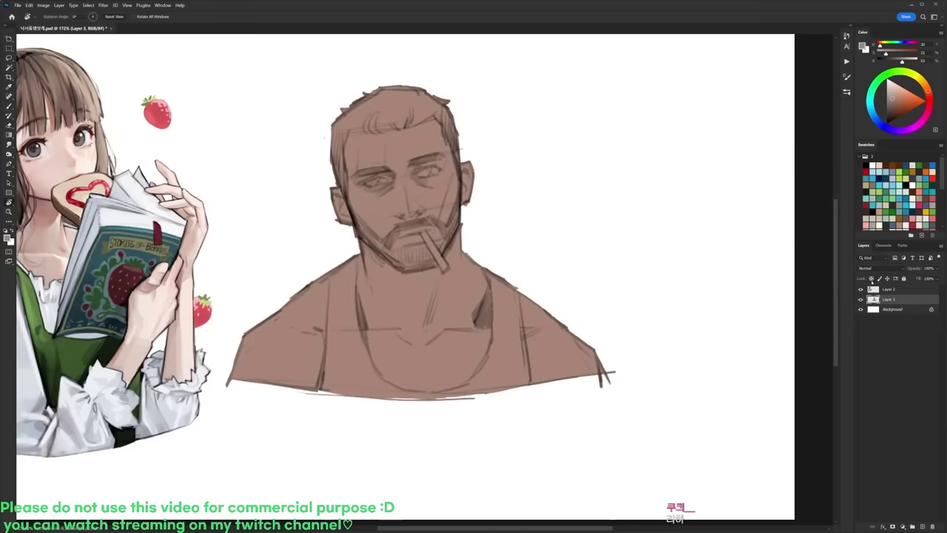
pyautogui.click(872, 280)
# Step: Choose a different round brush and a pale peach colour, and paint light along the man's temple and cheek beside the cigarette
pyautogui.moveTo(558, 280); pyautogui.dragTo(601, 269)
pyautogui.press('b')
pyautogui.rightClick(500, 148)
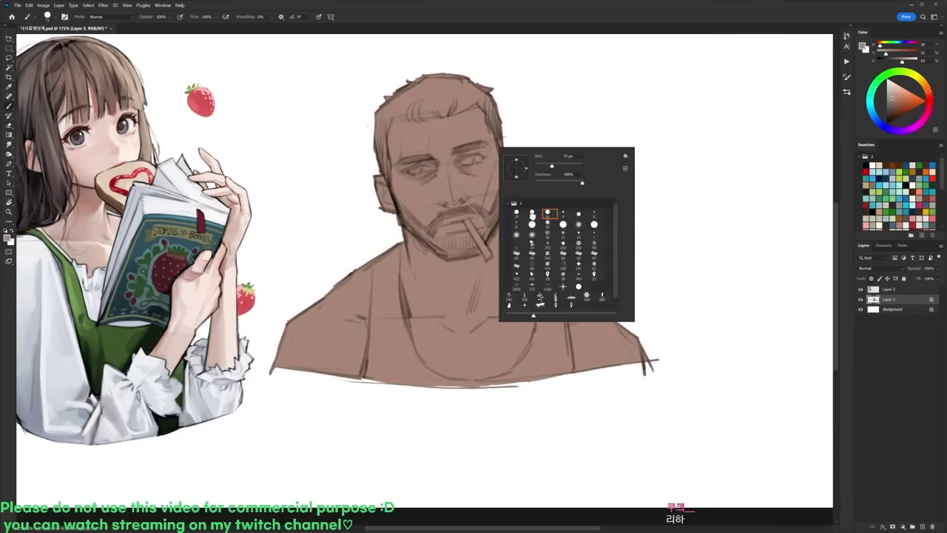
pyautogui.click(532, 215)
pyautogui.click(478, 129)
pyautogui.click(898, 83)
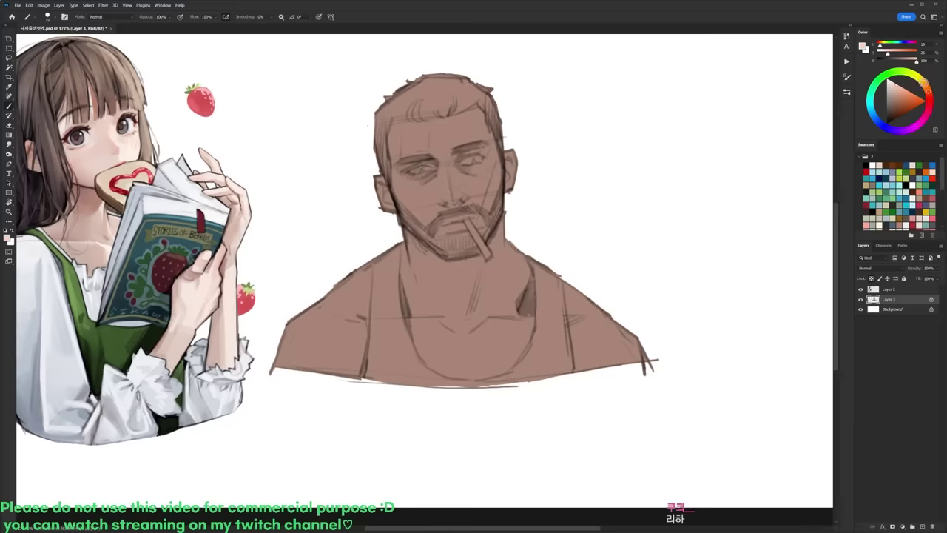
pyautogui.moveTo(924, 83); pyautogui.dragTo(924, 87)
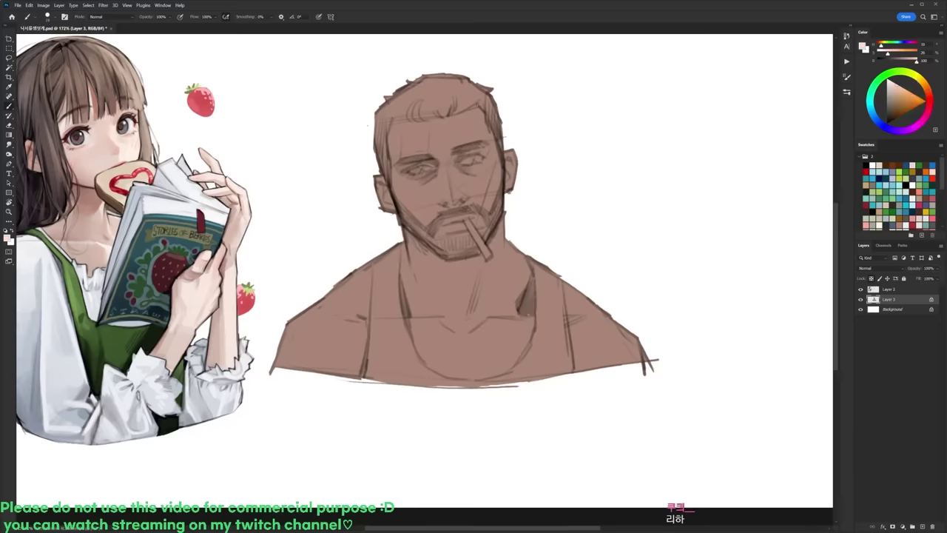
pyautogui.moveTo(483, 104); pyautogui.dragTo(501, 159)
pyautogui.moveTo(483, 128)
pyautogui.mouseDown()
pyautogui.moveTo(501, 155)
pyautogui.moveTo(490, 211)
pyautogui.mouseUp()
pyautogui.moveTo(493, 167)
pyautogui.mouseDown()
pyautogui.moveTo(484, 217)
pyautogui.moveTo(493, 225)
pyautogui.moveTo(473, 234)
pyautogui.moveTo(488, 250)
pyautogui.mouseUp()
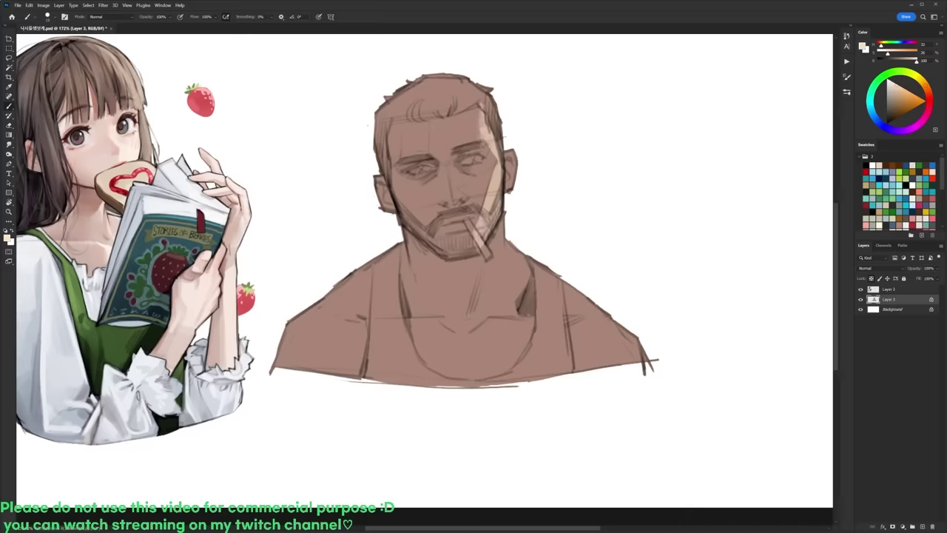
# Step: With a 70 px brush and pale peach tones, paint light on the neck below the cigarette and on the shoulder on the lit side
pyautogui.rightClick(470, 138)
pyautogui.click(552, 108)
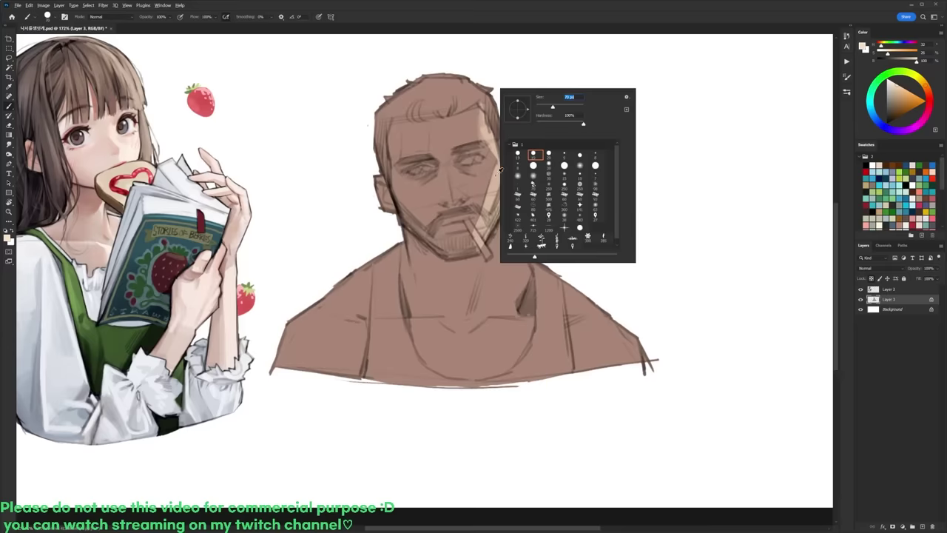
pyautogui.keyDown('alt'); pyautogui.click(497, 184); pyautogui.keyUp('alt')
pyautogui.click(896, 90)
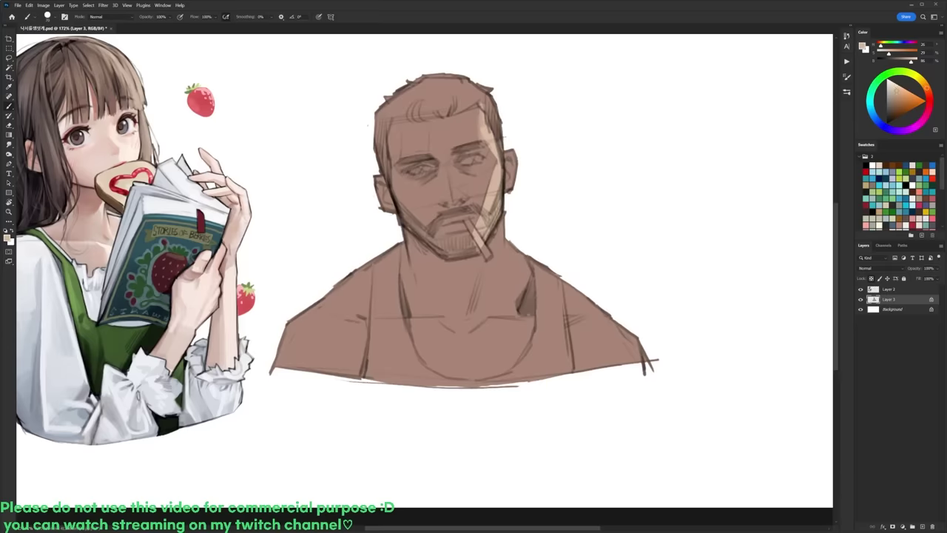
pyautogui.moveTo(500, 220); pyautogui.dragTo(488, 271)
pyautogui.moveTo(500, 233); pyautogui.dragTo(488, 282)
pyautogui.moveTo(895, 85); pyautogui.dragTo(899, 81)
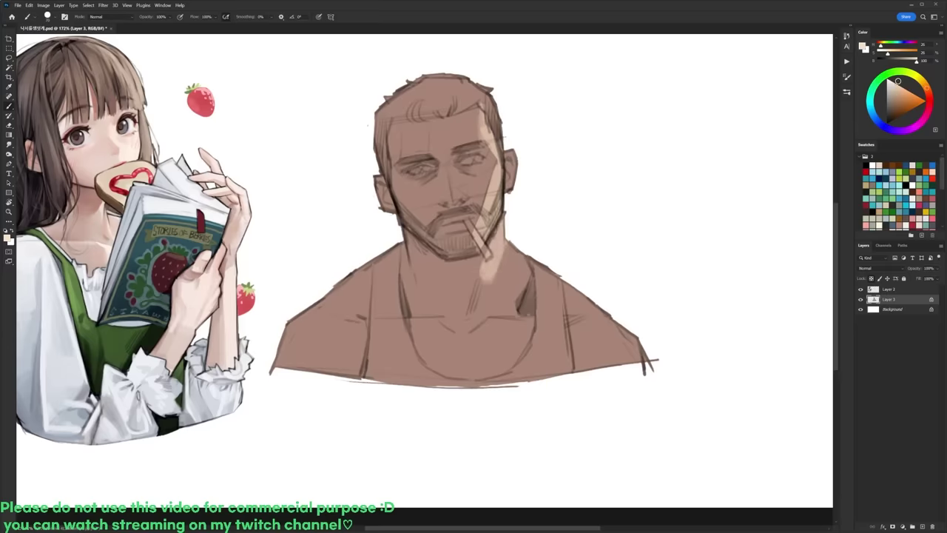
pyautogui.moveTo(502, 213); pyautogui.dragTo(484, 284)
pyautogui.moveTo(500, 250)
pyautogui.mouseDown()
pyautogui.moveTo(491, 287)
pyautogui.moveTo(511, 294)
pyautogui.moveTo(502, 280)
pyautogui.moveTo(491, 304)
pyautogui.moveTo(477, 277)
pyautogui.moveTo(475, 311)
pyautogui.moveTo(493, 316)
pyautogui.mouseUp()
pyautogui.moveTo(567, 284)
pyautogui.mouseDown()
pyautogui.moveTo(584, 307)
pyautogui.moveTo(603, 302)
pyautogui.moveTo(625, 361)
pyautogui.moveTo(546, 312)
pyautogui.moveTo(607, 330)
pyautogui.mouseUp()
# Step: Mix a desaturated greyish skin tone from the base colour and paint it over the face, neck and shaded shoulder
pyautogui.keyDown('alt'); pyautogui.click(510, 273); pyautogui.keyUp('alt')
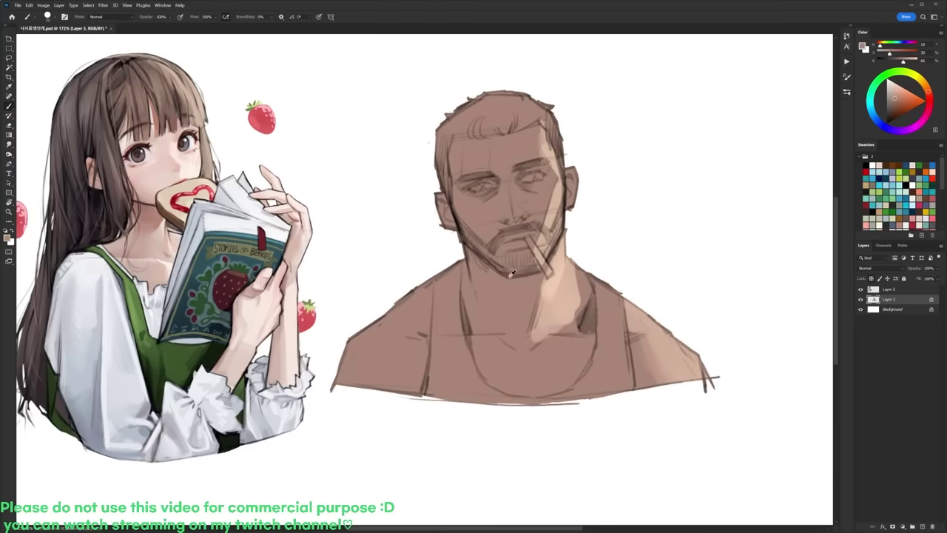
pyautogui.moveTo(889, 53); pyautogui.dragTo(882, 54)
pyautogui.moveTo(930, 91); pyautogui.dragTo(932, 95)
pyautogui.click(929, 97)
pyautogui.moveTo(530, 147)
pyautogui.mouseDown()
pyautogui.moveTo(451, 167)
pyautogui.moveTo(452, 215)
pyautogui.moveTo(466, 221)
pyautogui.mouseUp()
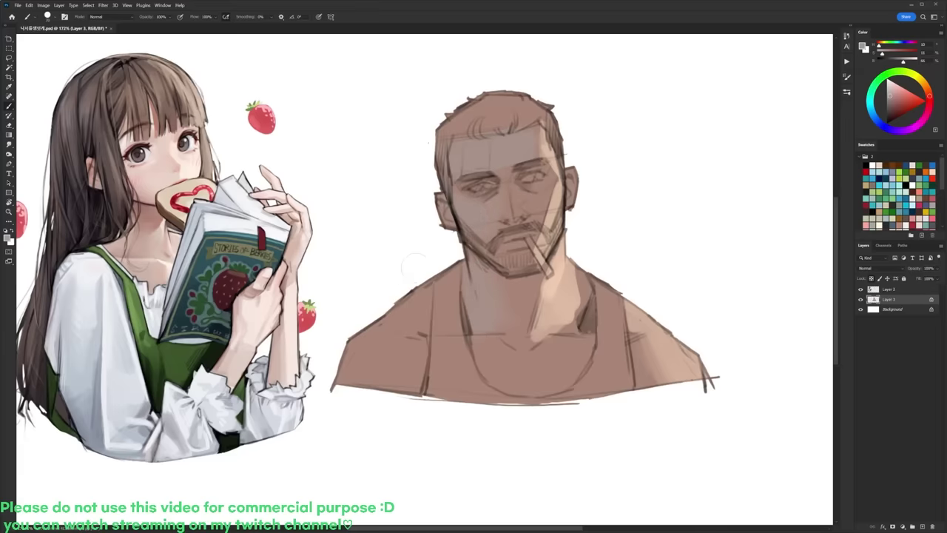
pyautogui.moveTo(414, 324)
pyautogui.mouseDown()
pyautogui.moveTo(376, 330)
pyautogui.moveTo(416, 297)
pyautogui.mouseUp()
pyautogui.moveTo(357, 352); pyautogui.dragTo(344, 389)
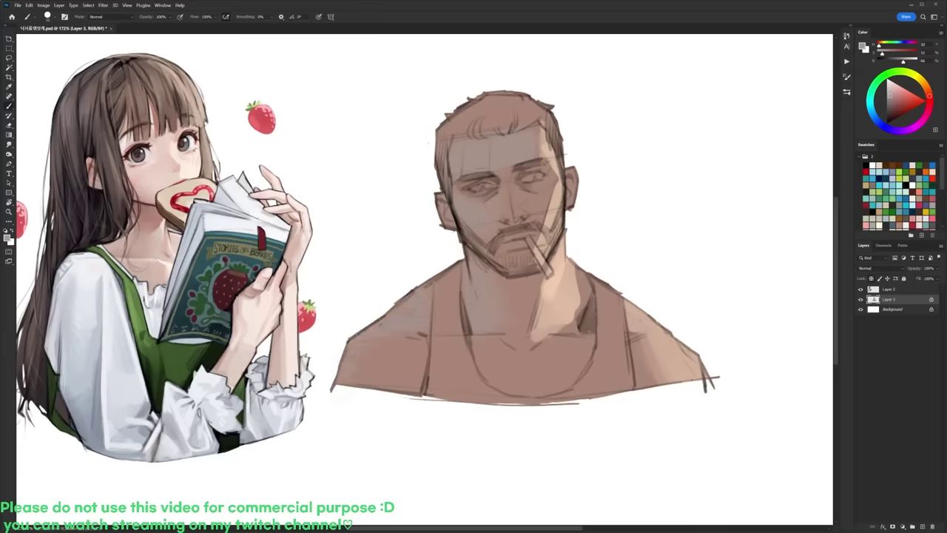
pyautogui.moveTo(391, 370); pyautogui.dragTo(414, 338)
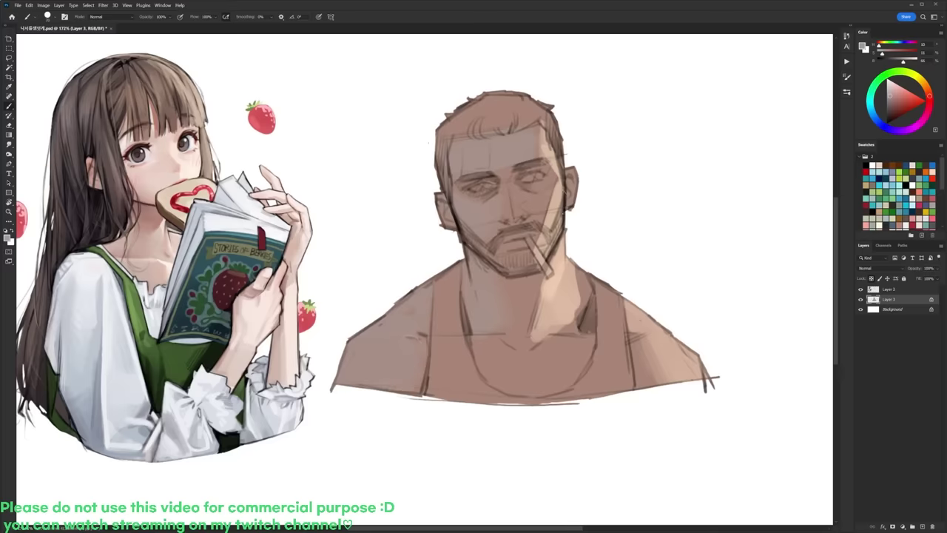
pyautogui.moveTo(556, 194); pyautogui.dragTo(547, 228)
pyautogui.keyDown('alt'); pyautogui.click(558, 188); pyautogui.keyUp('alt')
pyautogui.hotkey('ctrl', 'z')
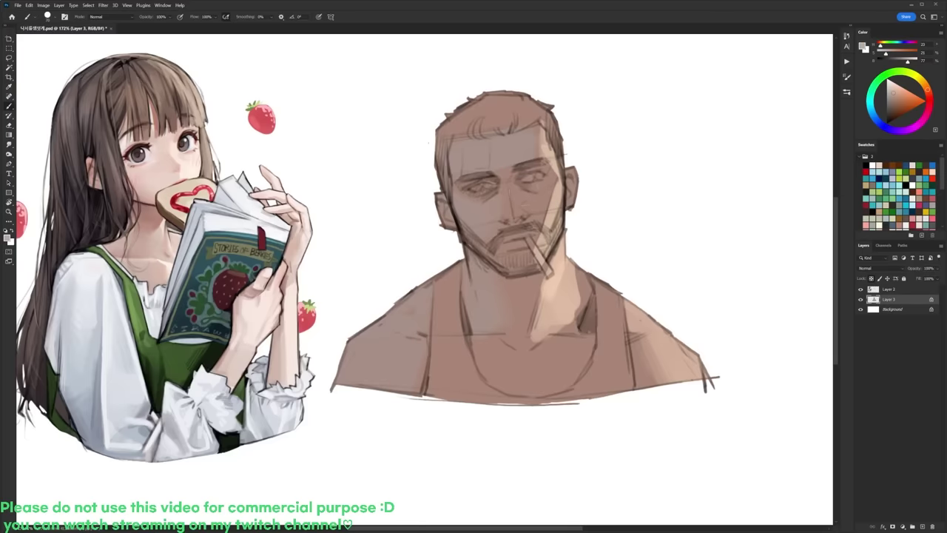
pyautogui.moveTo(470, 327)
pyautogui.mouseDown()
pyautogui.moveTo(488, 376)
pyautogui.moveTo(528, 384)
pyautogui.mouseUp()
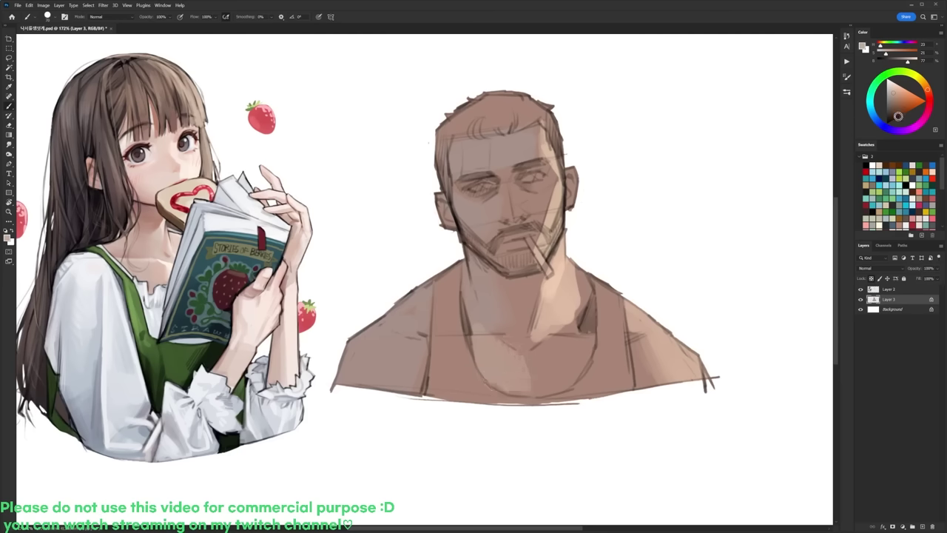
pyautogui.hotkey('ctrl', 'z')
# Step: Mix a warm peach skin tone and paint it over the lower neck, the chest inside the neckline and the lit shoulder
pyautogui.click(897, 91)
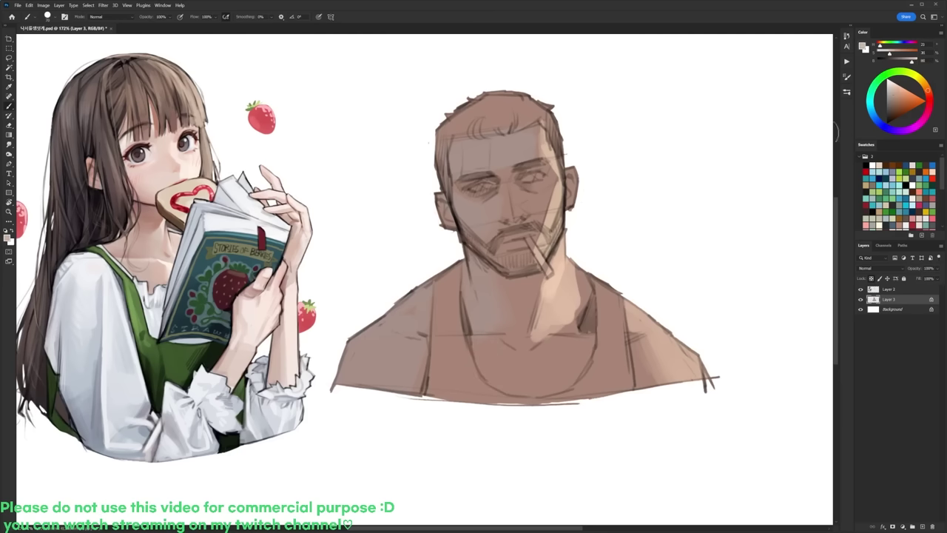
pyautogui.moveTo(475, 341)
pyautogui.mouseDown()
pyautogui.moveTo(500, 342)
pyautogui.moveTo(528, 366)
pyautogui.mouseUp()
pyautogui.hotkey('ctrl', 'z')
pyautogui.click(927, 88)
pyautogui.moveTo(471, 334)
pyautogui.mouseDown()
pyautogui.moveTo(525, 376)
pyautogui.moveTo(527, 384)
pyautogui.moveTo(501, 374)
pyautogui.moveTo(507, 389)
pyautogui.mouseUp()
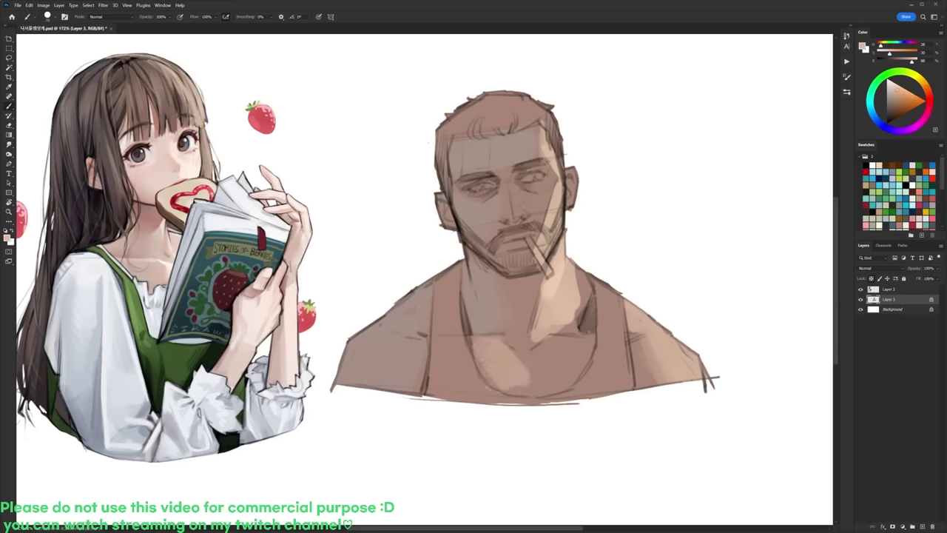
pyautogui.hotkey('ctrl', 'z')
pyautogui.hotkey('ctrl', 'z')
pyautogui.hotkey('ctrl', 'z')
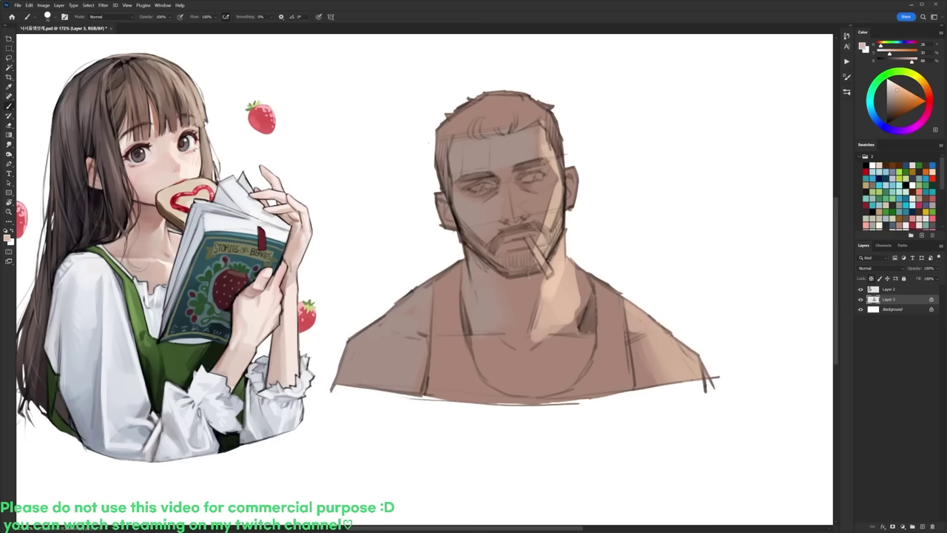
pyautogui.moveTo(541, 270)
pyautogui.mouseDown()
pyautogui.moveTo(518, 277)
pyautogui.moveTo(531, 309)
pyautogui.mouseUp()
pyautogui.moveTo(475, 342)
pyautogui.mouseDown()
pyautogui.moveTo(516, 345)
pyautogui.moveTo(478, 352)
pyautogui.moveTo(590, 356)
pyautogui.moveTo(489, 376)
pyautogui.moveTo(567, 382)
pyautogui.moveTo(520, 384)
pyautogui.mouseUp()
pyautogui.moveTo(556, 387); pyautogui.dragTo(496, 391)
pyautogui.moveTo(630, 333)
pyautogui.mouseDown()
pyautogui.moveTo(648, 388)
pyautogui.moveTo(660, 376)
pyautogui.mouseUp()
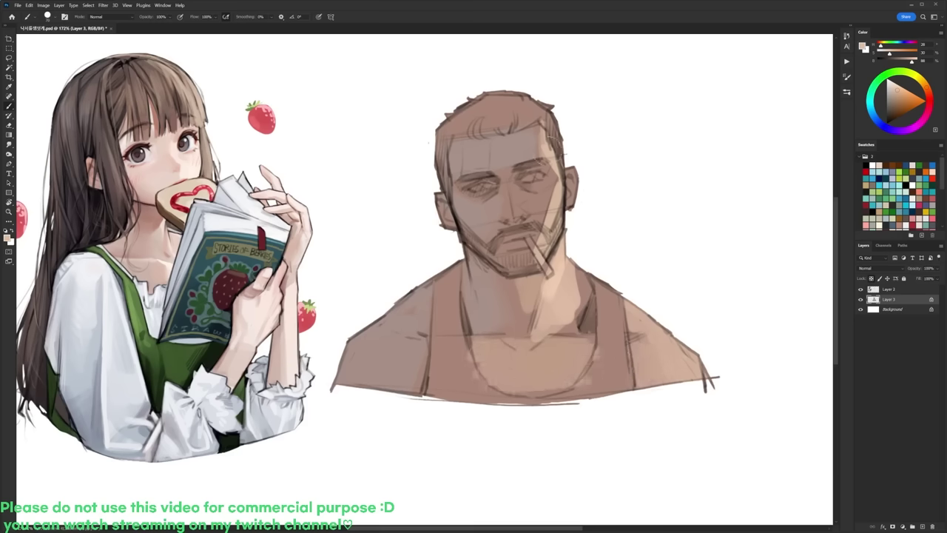
# Step: Paint the warm peach tone on the lit side of the forehead, the nose, the chin and both ears
pyautogui.moveTo(517, 118)
pyautogui.mouseDown()
pyautogui.moveTo(524, 166)
pyautogui.moveTo(534, 158)
pyautogui.mouseUp()
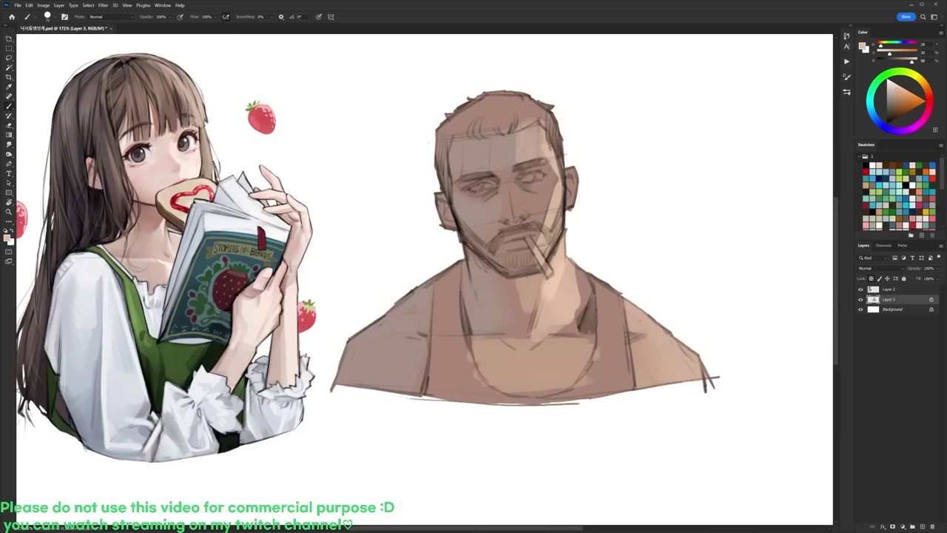
pyautogui.moveTo(518, 189)
pyautogui.mouseDown()
pyautogui.moveTo(552, 184)
pyautogui.moveTo(548, 200)
pyautogui.moveTo(519, 200)
pyautogui.mouseUp()
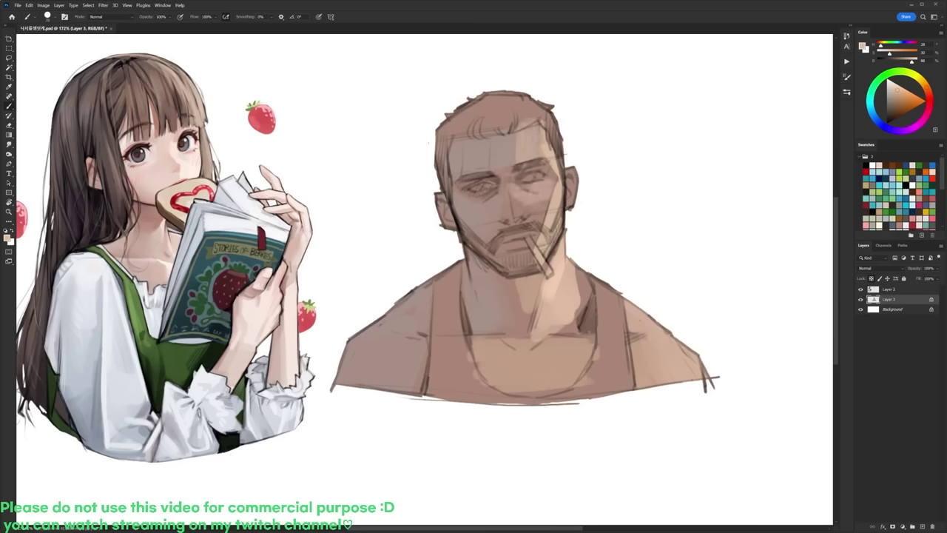
pyautogui.moveTo(521, 175); pyautogui.dragTo(516, 213)
pyautogui.moveTo(500, 250); pyautogui.dragTo(528, 243)
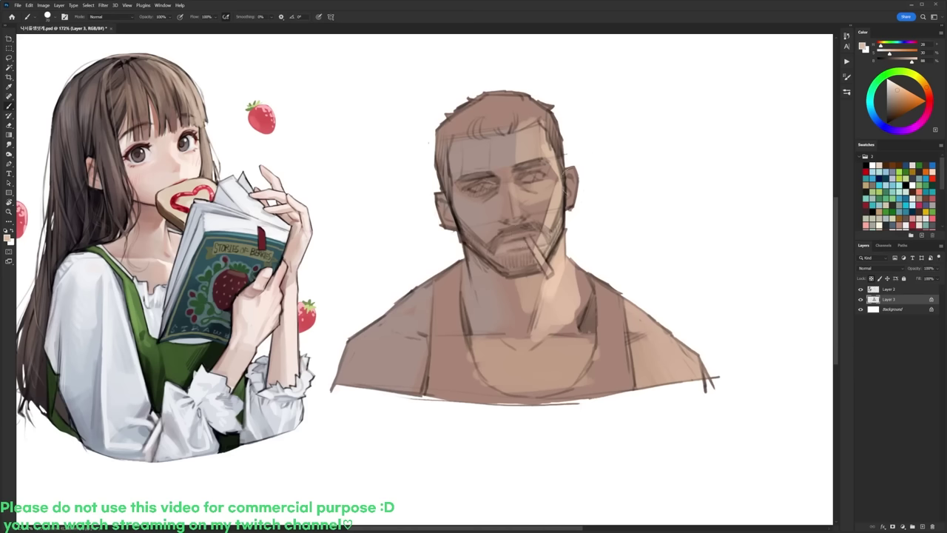
pyautogui.moveTo(563, 167); pyautogui.dragTo(569, 211)
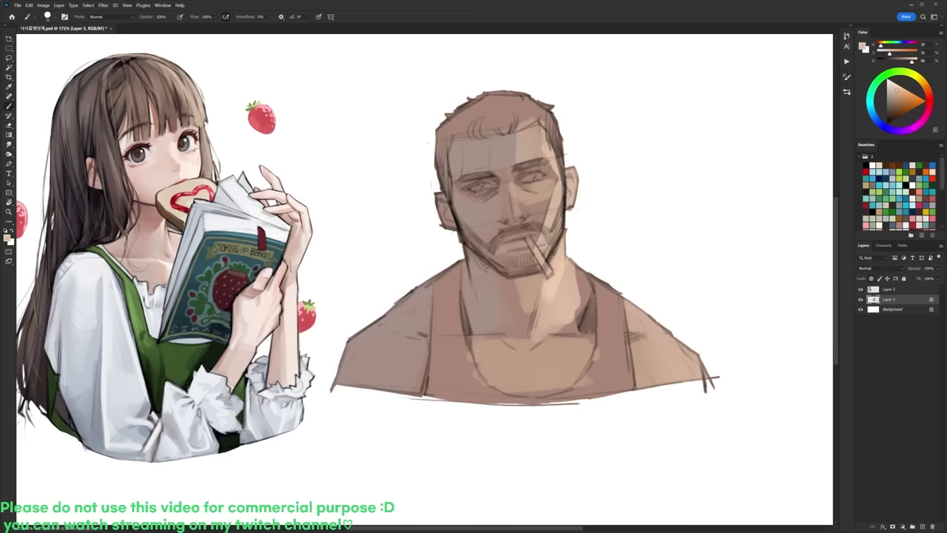
pyautogui.moveTo(442, 194); pyautogui.dragTo(456, 228)
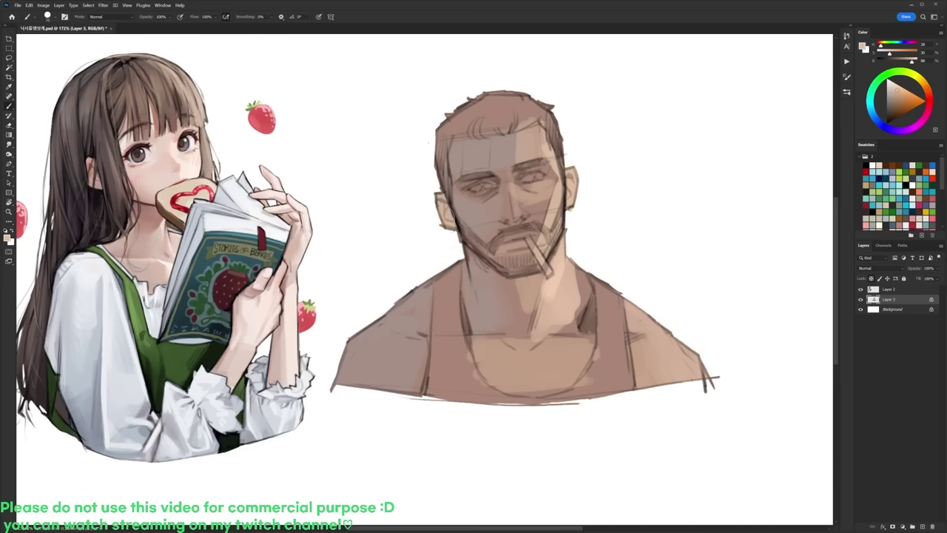
# Step: Mix a lighter pinkish skin tone and paint it over the shaded shoulder, upper arm and side of the neck
pyautogui.keyDown('alt'); pyautogui.click(398, 339); pyautogui.keyUp('alt')
pyautogui.click(897, 90)
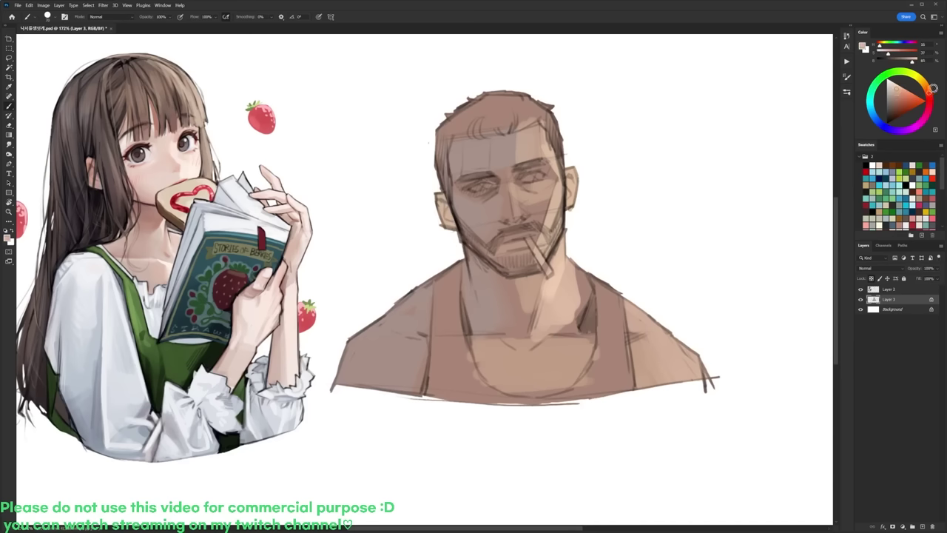
pyautogui.click(934, 89)
pyautogui.moveTo(355, 335)
pyautogui.mouseDown()
pyautogui.moveTo(423, 330)
pyautogui.moveTo(416, 294)
pyautogui.moveTo(410, 313)
pyautogui.moveTo(425, 310)
pyautogui.moveTo(431, 327)
pyautogui.mouseUp()
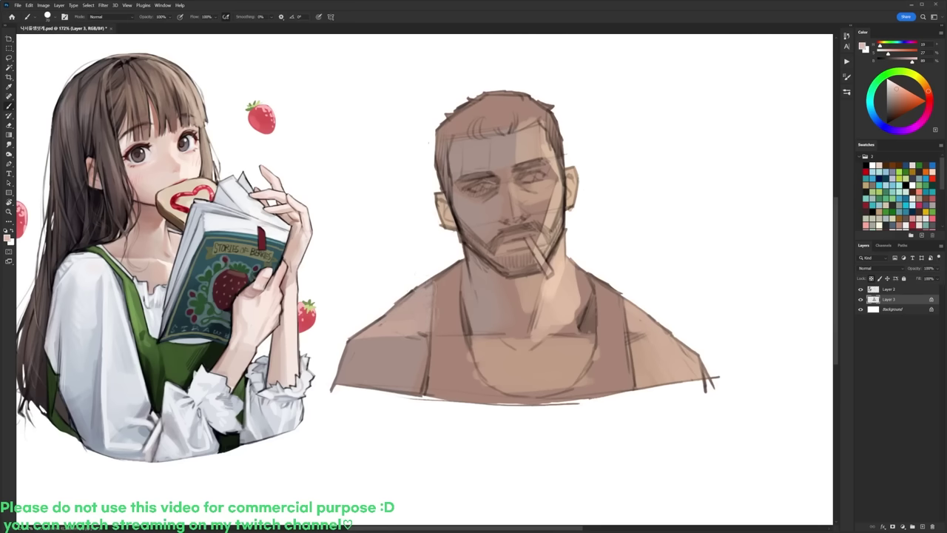
pyautogui.moveTo(470, 256)
pyautogui.mouseDown()
pyautogui.moveTo(468, 296)
pyautogui.moveTo(489, 278)
pyautogui.moveTo(502, 307)
pyautogui.moveTo(484, 321)
pyautogui.moveTo(475, 314)
pyautogui.moveTo(480, 327)
pyautogui.moveTo(504, 329)
pyautogui.mouseUp()
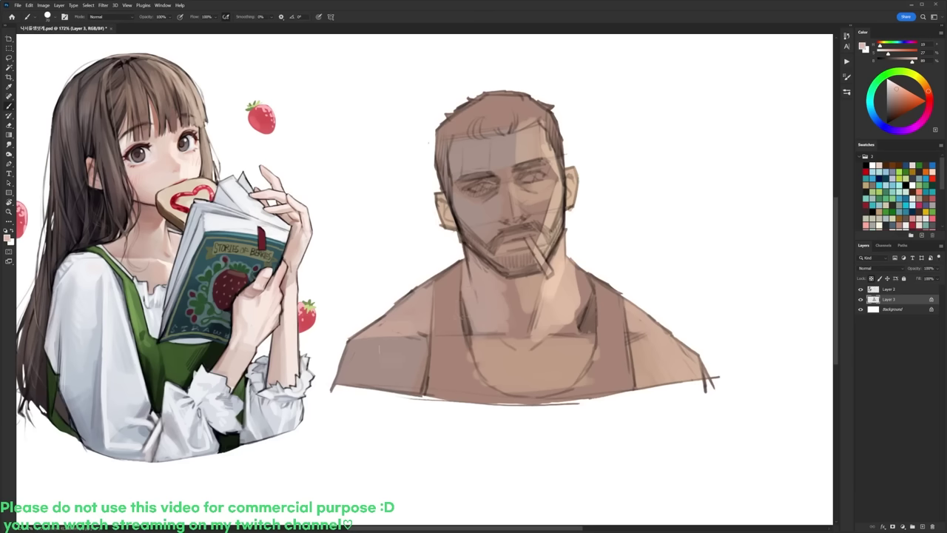
pyautogui.moveTo(400, 343)
pyautogui.mouseDown()
pyautogui.moveTo(423, 357)
pyautogui.moveTo(404, 366)
pyautogui.mouseUp()
pyautogui.moveTo(339, 383); pyautogui.dragTo(380, 346)
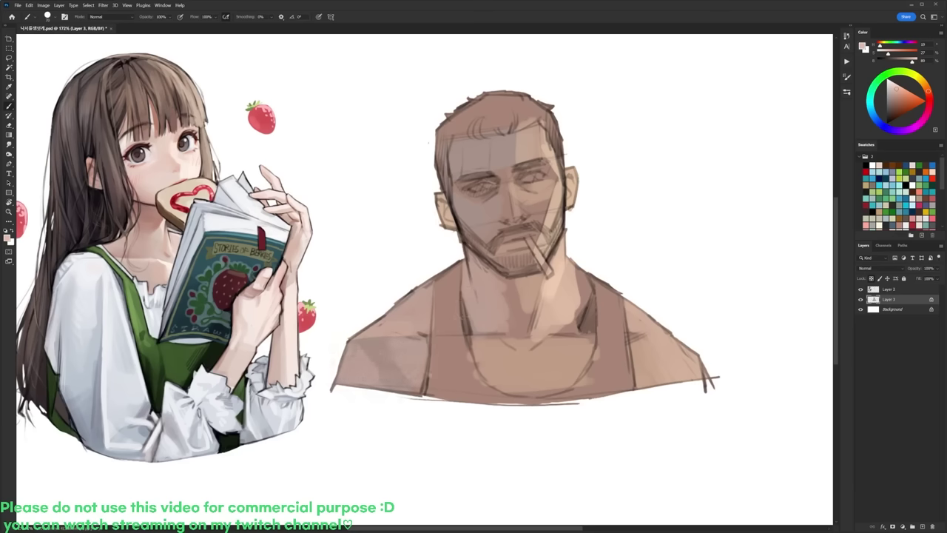
pyautogui.moveTo(379, 389); pyautogui.dragTo(399, 348)
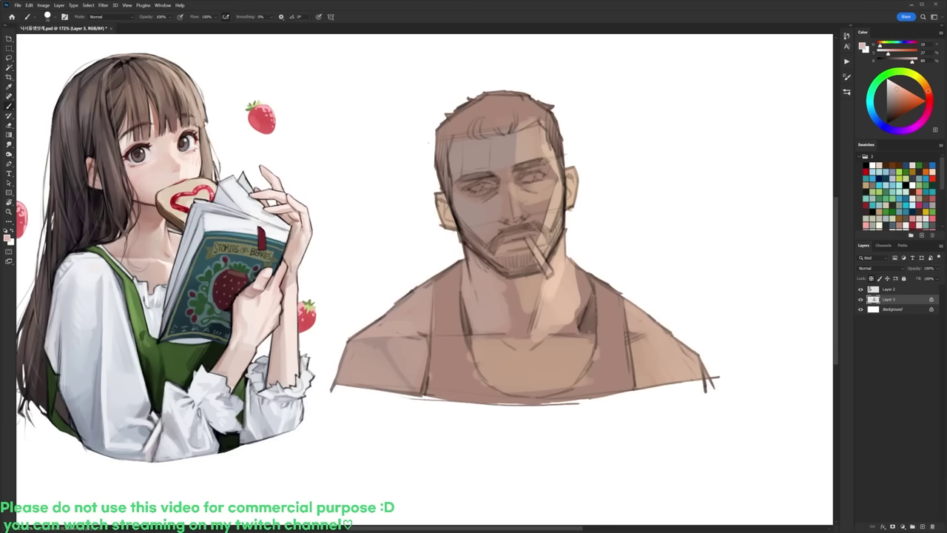
# Step: Paint the pinkish skin tone over the shaded forehead and cheek, undoing the unwanted strokes near the jaw and temple
pyautogui.moveTo(453, 149)
pyautogui.mouseDown()
pyautogui.moveTo(469, 134)
pyautogui.moveTo(506, 145)
pyautogui.moveTo(473, 158)
pyautogui.moveTo(468, 175)
pyautogui.moveTo(454, 170)
pyautogui.moveTo(460, 175)
pyautogui.mouseUp()
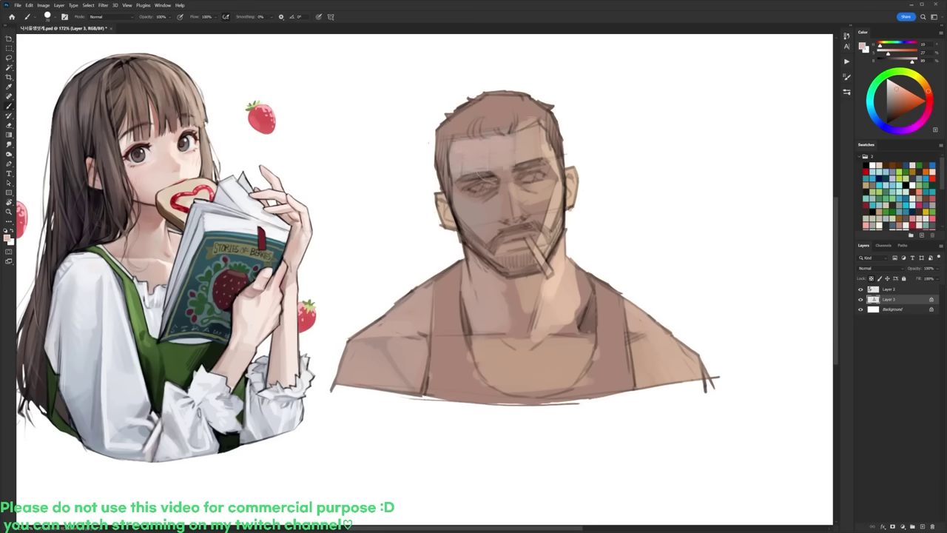
pyautogui.moveTo(481, 206)
pyautogui.mouseDown()
pyautogui.moveTo(503, 198)
pyautogui.moveTo(495, 219)
pyautogui.moveTo(496, 188)
pyautogui.mouseUp()
pyautogui.moveTo(478, 221)
pyautogui.mouseDown()
pyautogui.moveTo(509, 192)
pyautogui.moveTo(504, 200)
pyautogui.moveTo(495, 191)
pyautogui.mouseUp()
pyautogui.moveTo(489, 224)
pyautogui.mouseDown()
pyautogui.moveTo(503, 222)
pyautogui.moveTo(485, 212)
pyautogui.moveTo(490, 259)
pyautogui.mouseUp()
pyautogui.hotkey('ctrl', 'z')
pyautogui.moveTo(449, 172); pyautogui.dragTo(450, 191)
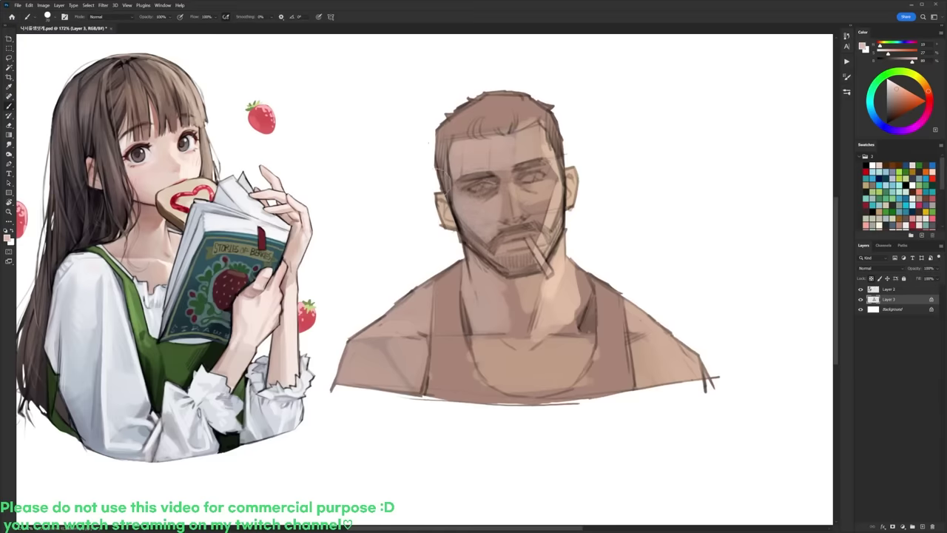
pyautogui.hotkey('ctrl', 'z')
pyautogui.moveTo(457, 224); pyautogui.dragTo(469, 247)
pyautogui.hotkey('ctrl', 'z')
# Step: Sample the lit cheek's skin tone and, with another round brush, paint a short light stroke on the nose bridge
pyautogui.keyDown('alt'); pyautogui.click(555, 201); pyautogui.keyUp('alt')
pyautogui.rightClick(575, 119)
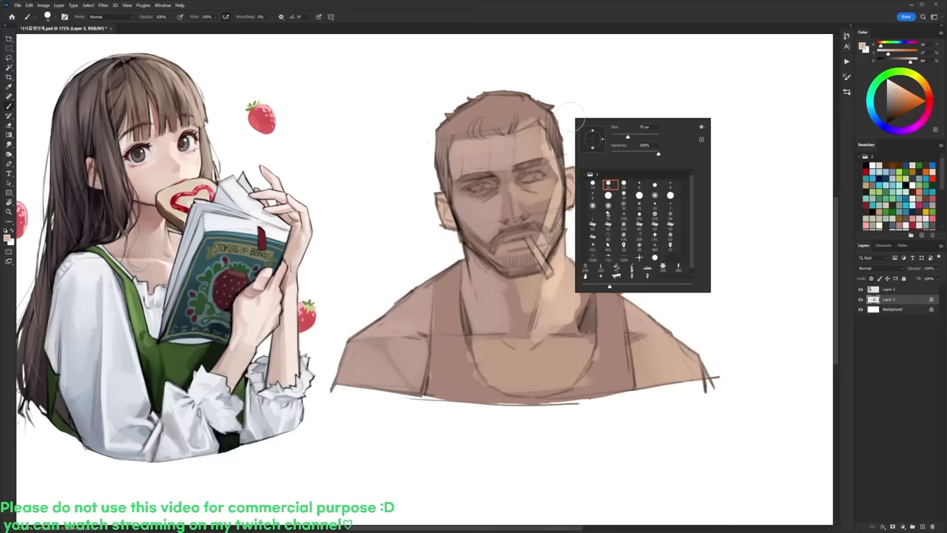
pyautogui.doubleClick(619, 186)
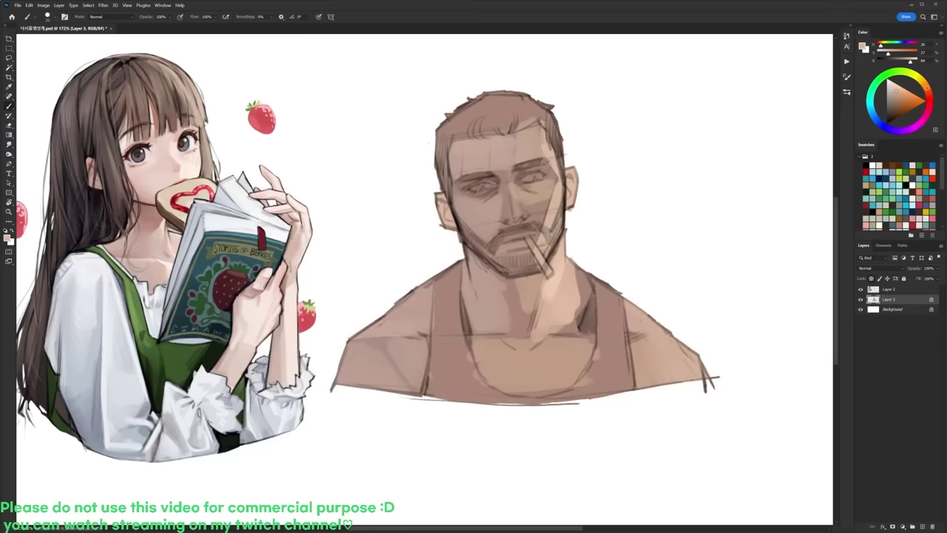
pyautogui.moveTo(517, 169); pyautogui.dragTo(516, 180)
pyautogui.click(870, 290)
pyautogui.press('e')
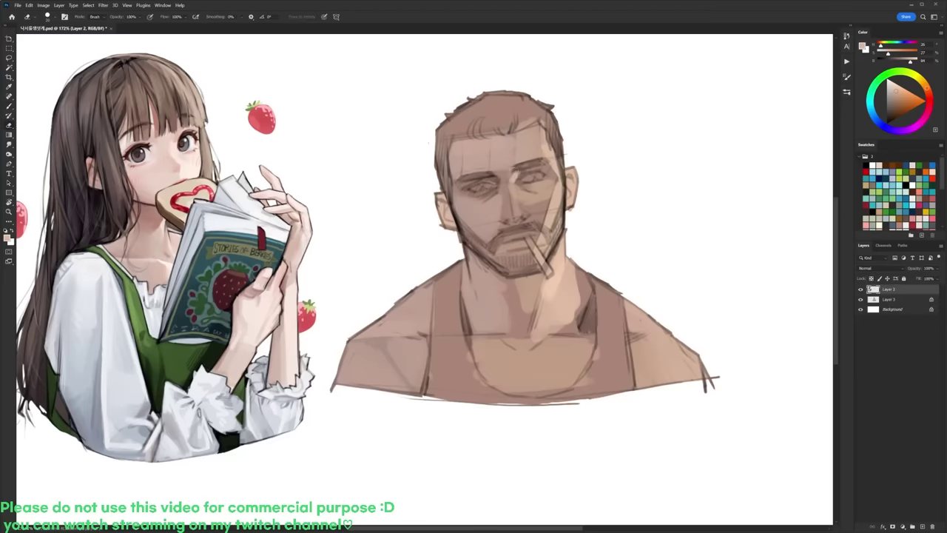
pyautogui.click(884, 302)
pyautogui.press('b')
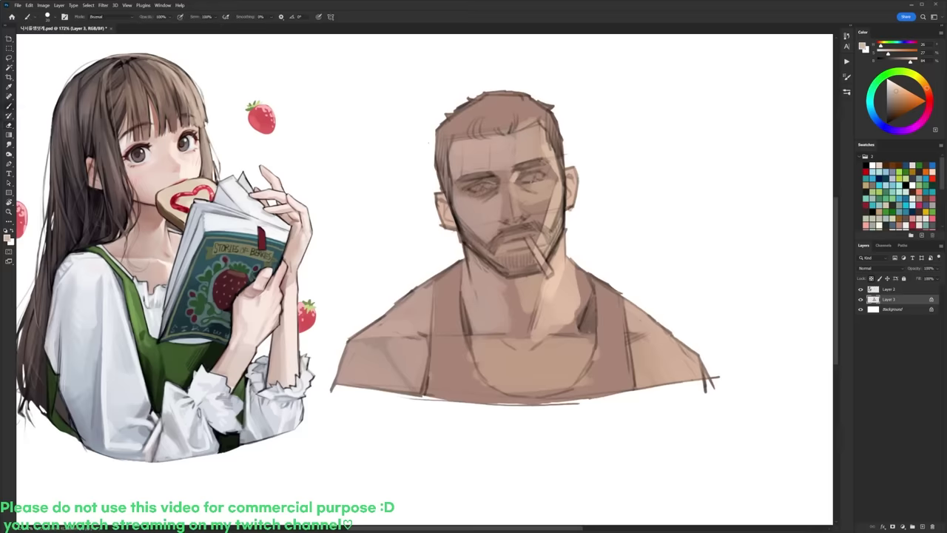
# Step: Paint short light skin-tone strokes along both sides of the nose, from the bridge down to mid-nose
pyautogui.moveTo(511, 185); pyautogui.dragTo(510, 198)
pyautogui.rightClick(537, 162)
pyautogui.press('Return')
pyautogui.moveTo(521, 185); pyautogui.dragTo(522, 198)
# Step: Switch to the 19 px hard round brush and paint the lit-side eye dark brown, shaping it with sampled skin and brown tones
pyautogui.rightClick(562, 156)
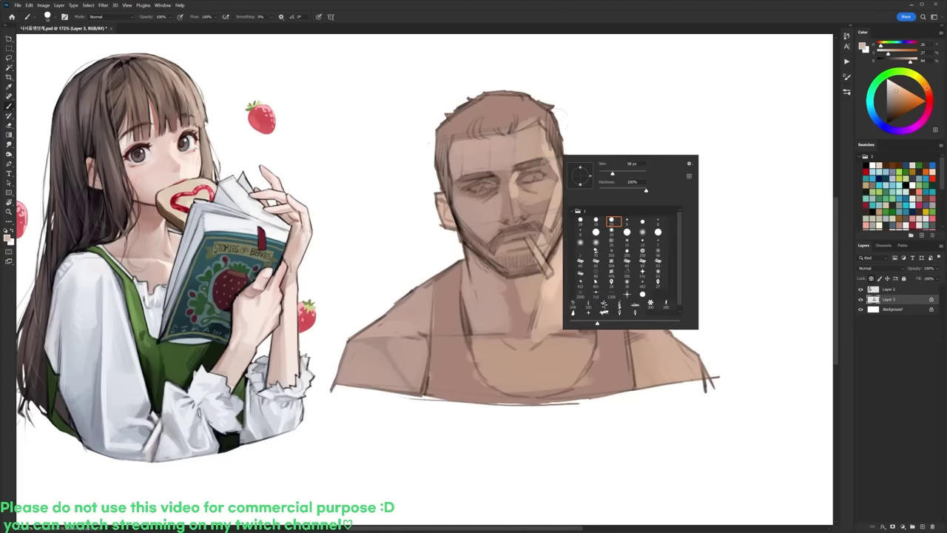
pyautogui.click(596, 220)
pyautogui.press('Return')
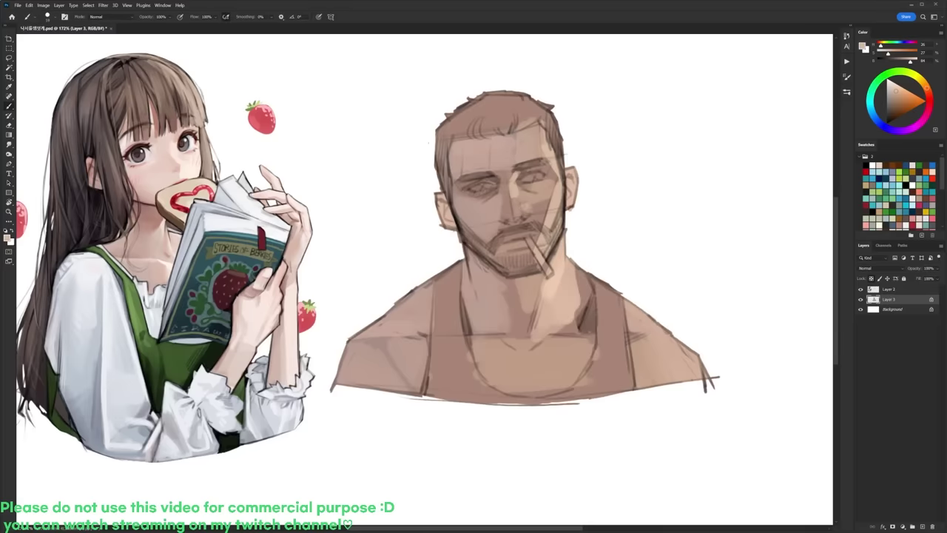
pyautogui.rightClick(577, 186)
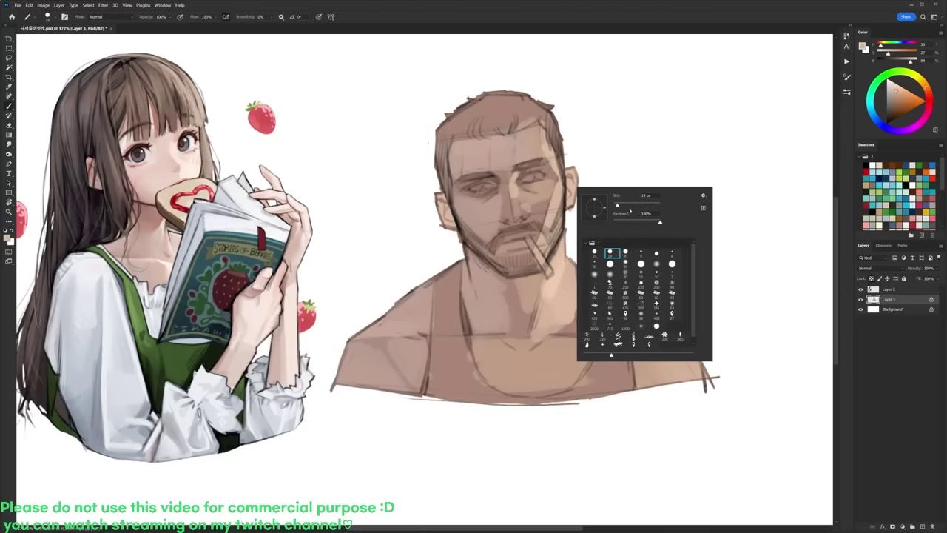
pyautogui.keyDown('alt'); pyautogui.click(524, 110); pyautogui.keyUp('alt')
pyautogui.click(896, 112)
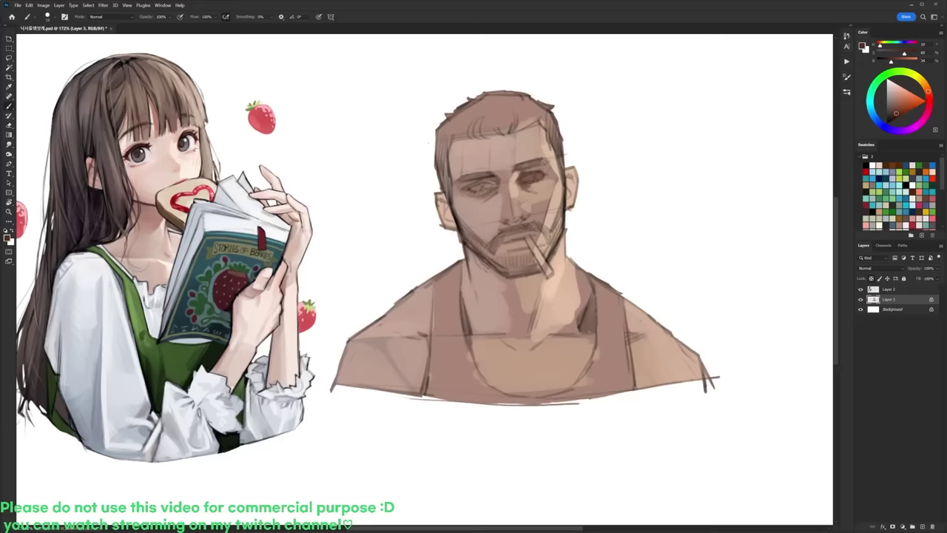
pyautogui.keyDown('alt'); pyautogui.click(537, 186); pyautogui.keyUp('alt')
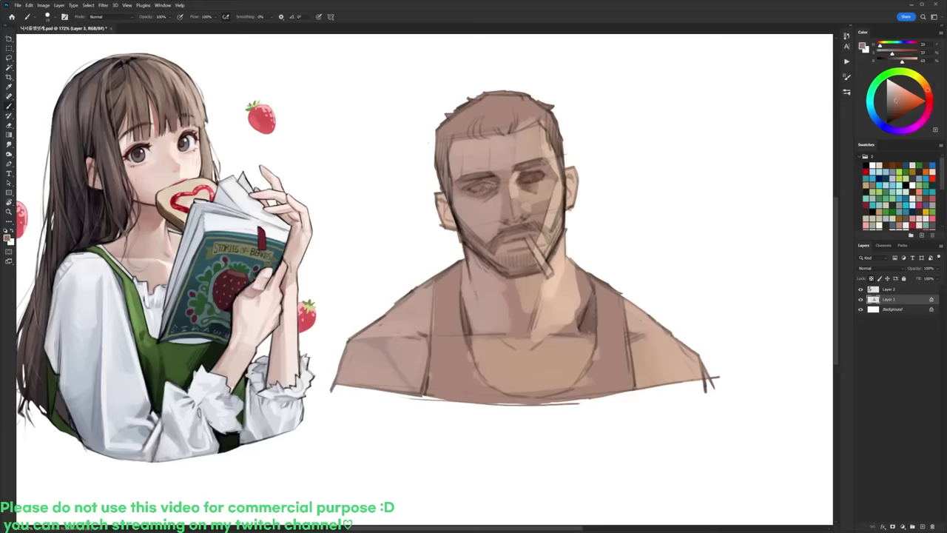
pyautogui.moveTo(528, 181); pyautogui.dragTo(536, 178)
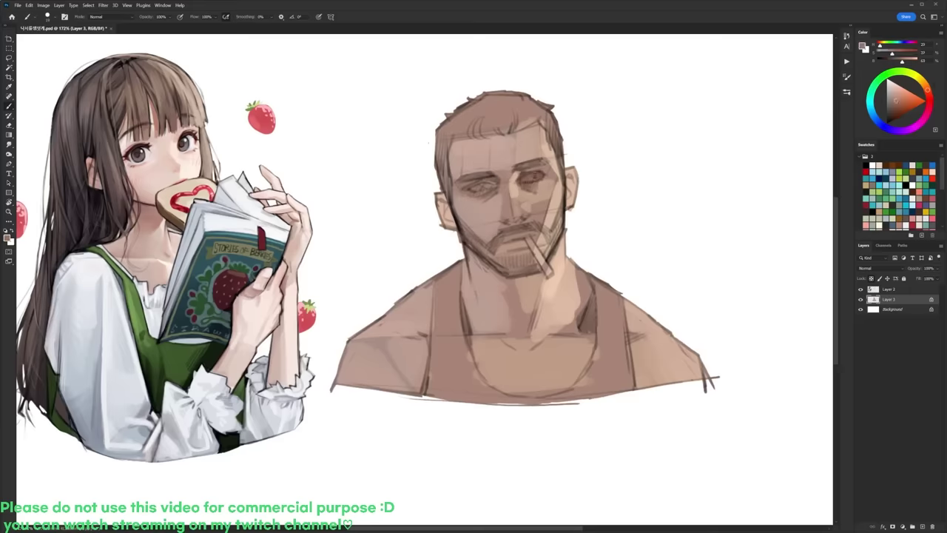
pyautogui.keyDown('alt'); pyautogui.click(561, 197); pyautogui.keyUp('alt')
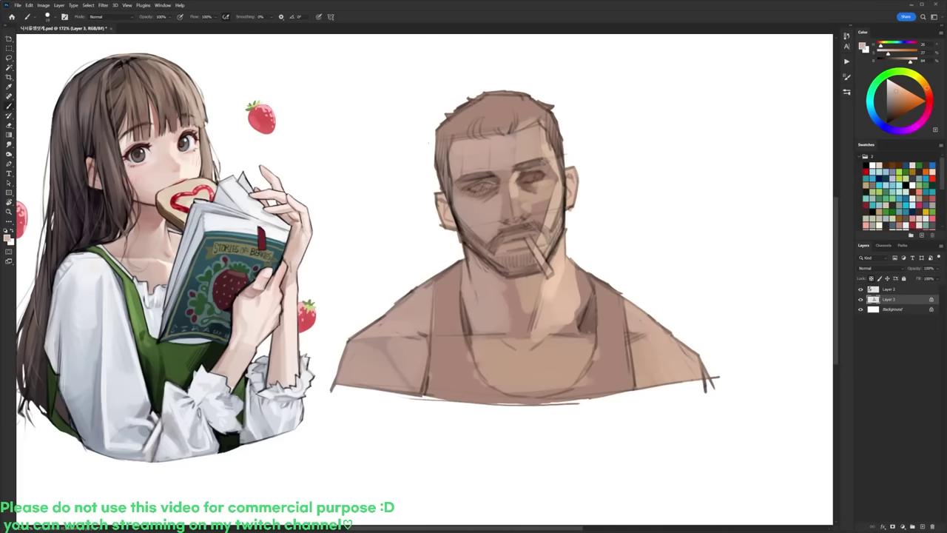
pyautogui.keyDown('alt'); pyautogui.click(534, 175); pyautogui.keyUp('alt')
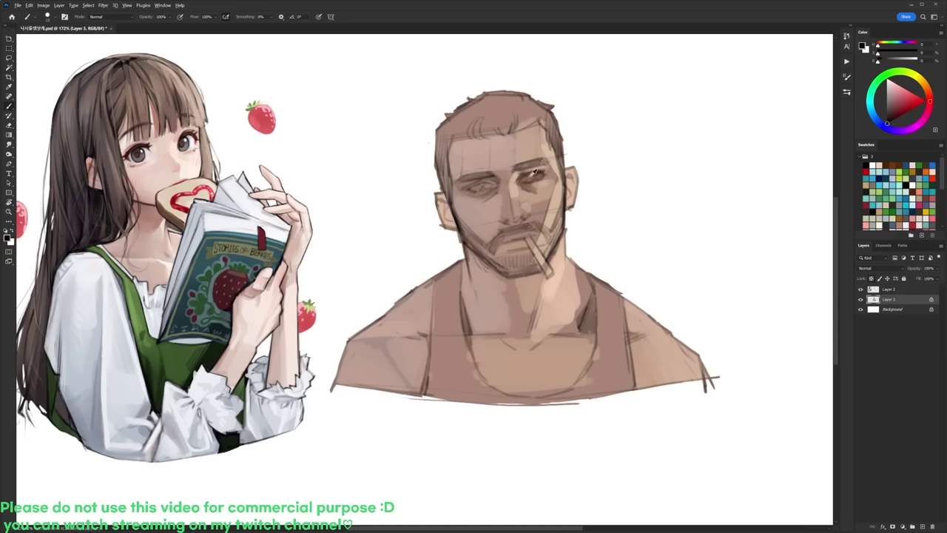
pyautogui.keyDown('alt'); pyautogui.click(526, 173); pyautogui.keyUp('alt')
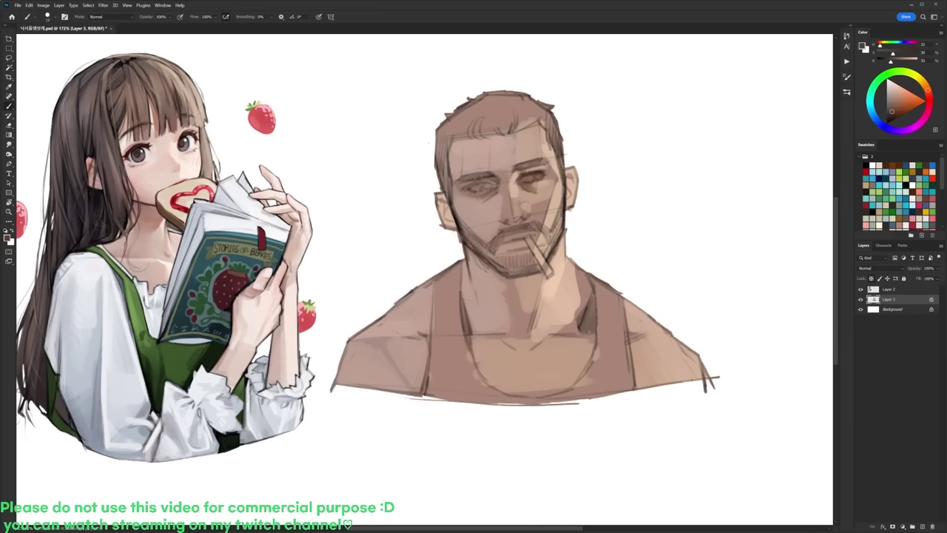
# Step: Shade the eye socket on the shaded side of the face dark brown and touch up the surrounding skin with sampled light tone
pyautogui.moveTo(478, 180)
pyautogui.mouseDown()
pyautogui.moveTo(494, 182)
pyautogui.moveTo(484, 200)
pyautogui.moveTo(482, 189)
pyautogui.mouseUp()
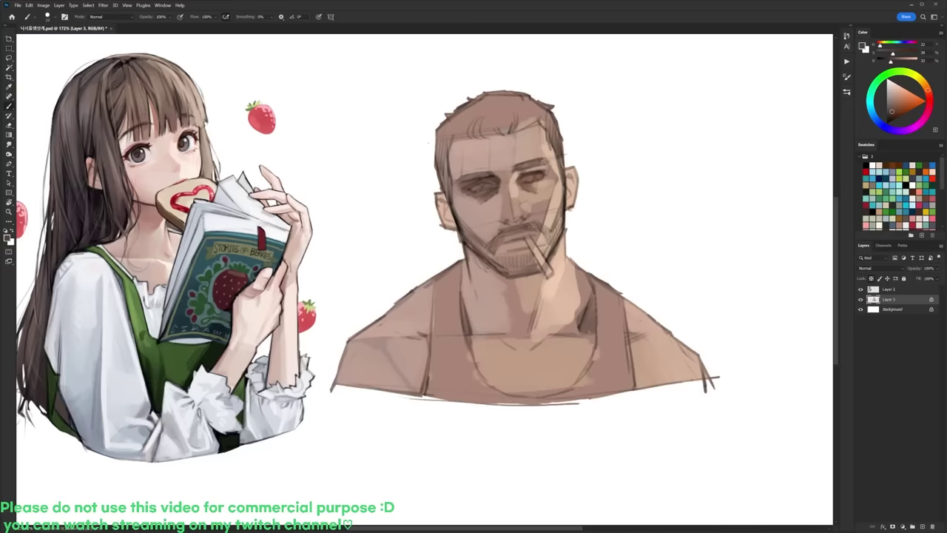
pyautogui.rightClick(480, 183)
pyautogui.click(504, 177)
pyautogui.keyDown('alt'); pyautogui.click(519, 184); pyautogui.keyUp('alt')
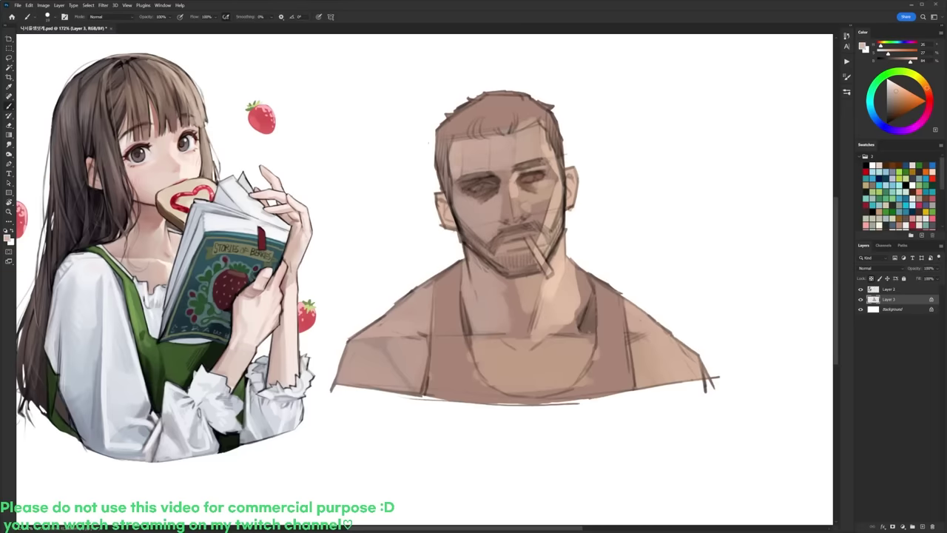
pyautogui.moveTo(452, 178); pyautogui.dragTo(456, 195)
pyautogui.keyDown('alt'); pyautogui.click(532, 176); pyautogui.keyUp('alt')
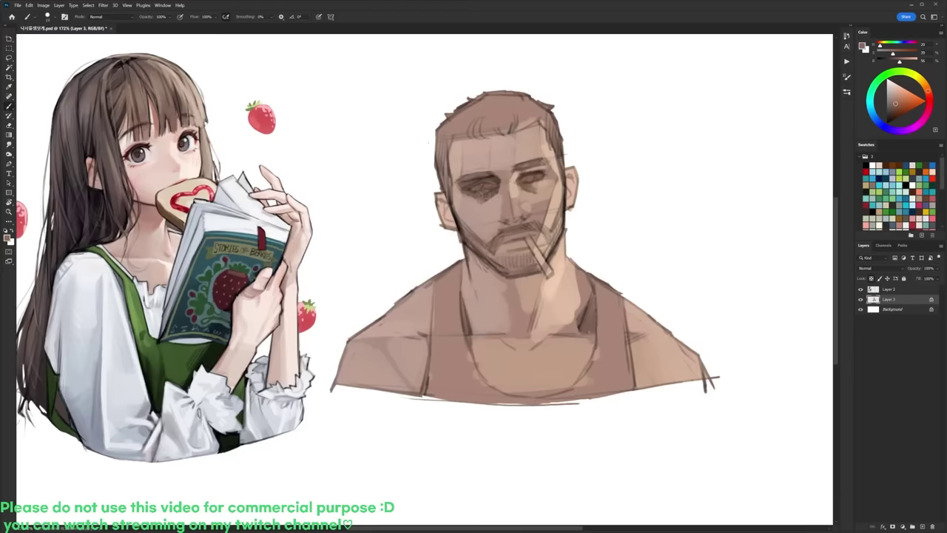
# Step: Mix a dark brown and paint the shadow under the nose across the nostrils
pyautogui.rightClick(599, 198)
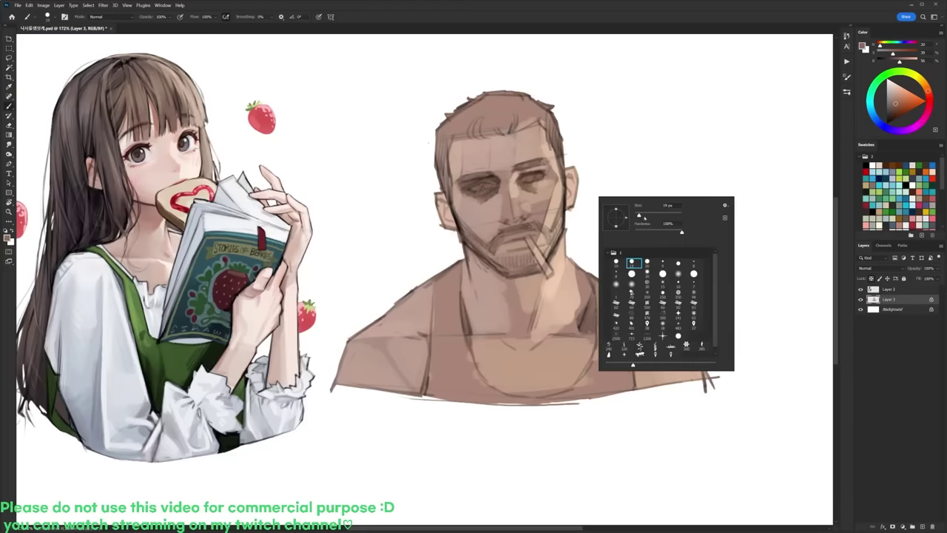
pyautogui.click(535, 175)
pyautogui.click(890, 109)
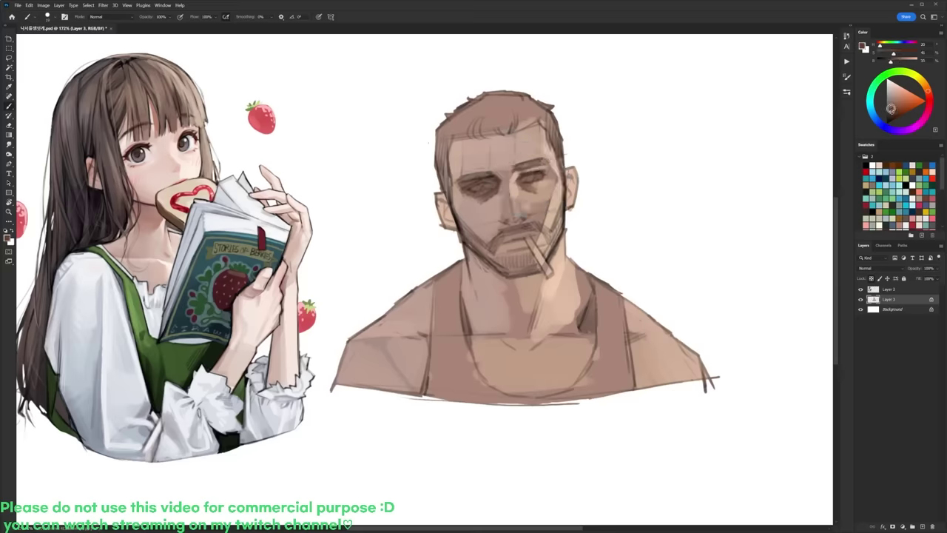
pyautogui.moveTo(891, 109); pyautogui.dragTo(892, 111)
pyautogui.moveTo(507, 221); pyautogui.dragTo(525, 225)
# Step: Enlarge the brush to 67 px and paint a reddish-brown shadow on the neck under the chin, undoing the unwanted trial strokes
pyautogui.rightClick(527, 261)
pyautogui.moveTo(569, 280); pyautogui.dragTo(580, 279)
pyautogui.click(505, 274)
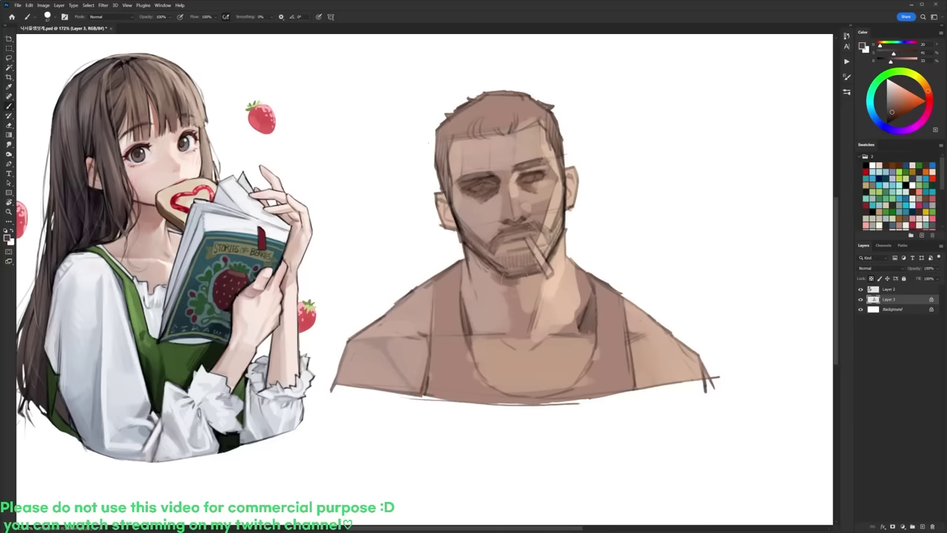
pyautogui.moveTo(506, 278); pyautogui.dragTo(518, 308)
pyautogui.hotkey('ctrl', 'z')
pyautogui.moveTo(898, 111); pyautogui.dragTo(899, 110)
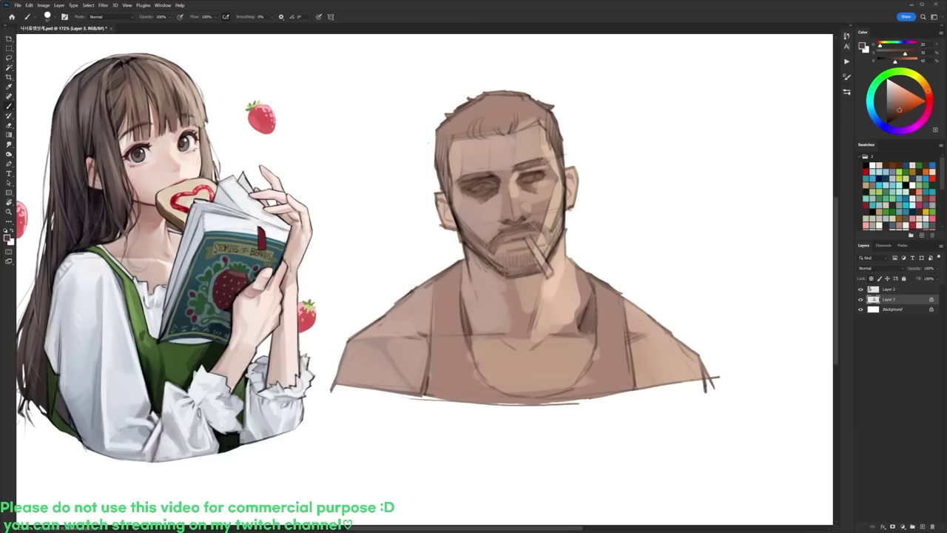
pyautogui.moveTo(530, 316); pyautogui.dragTo(595, 321)
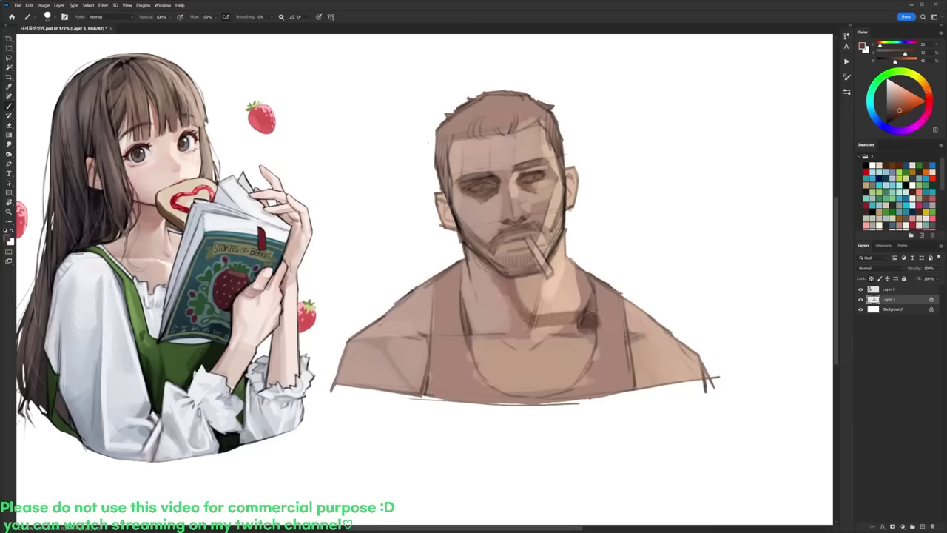
pyautogui.keyDown('alt'); pyautogui.click(588, 319); pyautogui.keyUp('alt')
pyautogui.hotkey('ctrl', 'z')
pyautogui.moveTo(494, 269); pyautogui.dragTo(511, 282)
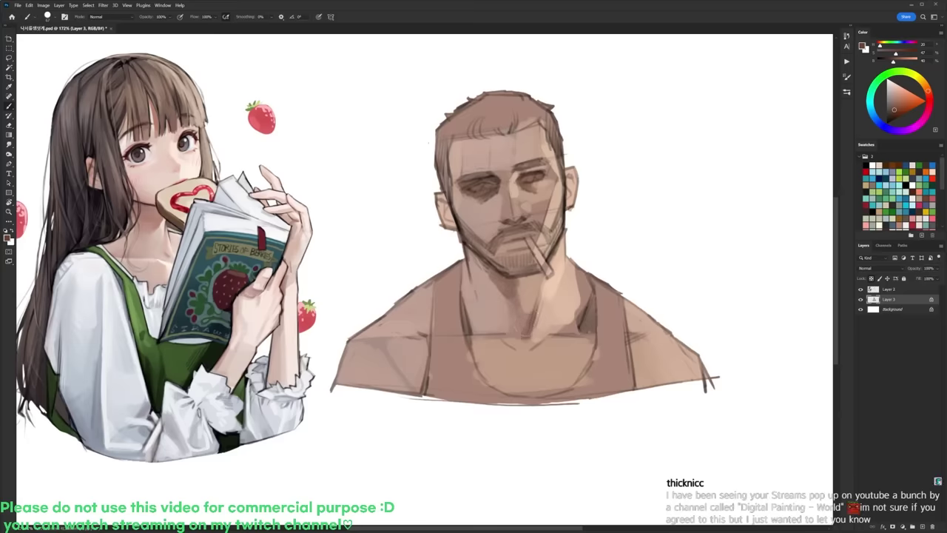
# Step: Paint brown shadows on the chest inside the tank top's neckline, along the sternum, and on the shaded upper arm
pyautogui.moveTo(596, 345)
pyautogui.mouseDown()
pyautogui.moveTo(581, 375)
pyautogui.moveTo(590, 353)
pyautogui.mouseUp()
pyautogui.moveTo(527, 382)
pyautogui.mouseDown()
pyautogui.moveTo(532, 397)
pyautogui.moveTo(536, 383)
pyautogui.moveTo(541, 397)
pyautogui.moveTo(548, 389)
pyautogui.mouseUp()
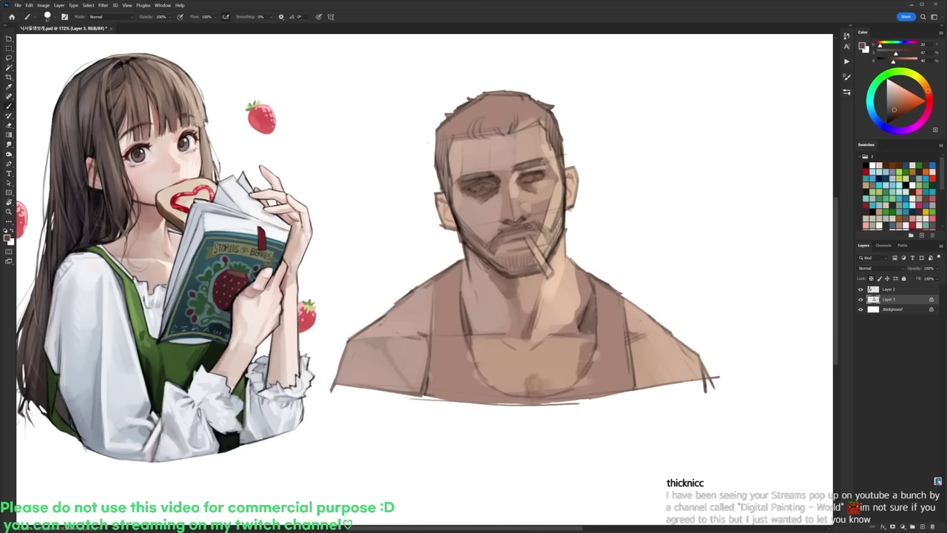
pyautogui.moveTo(478, 357); pyautogui.dragTo(488, 382)
pyautogui.moveTo(394, 386)
pyautogui.mouseDown()
pyautogui.moveTo(420, 393)
pyautogui.moveTo(413, 389)
pyautogui.mouseUp()
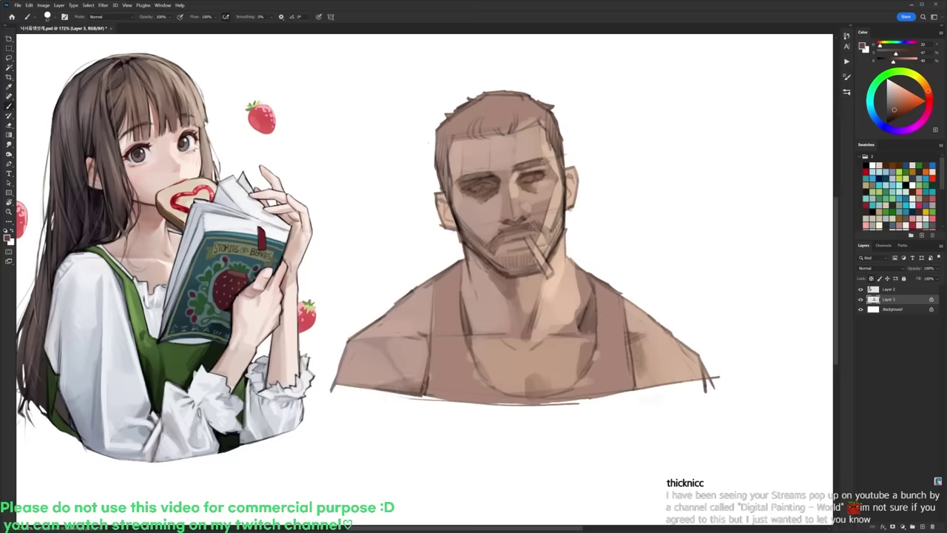
# Step: Sample the lit neck's light skin tone and paint it on the collarbones, chest and both shoulders, undoing the first chest strokes
pyautogui.keyDown('alt'); pyautogui.click(556, 289); pyautogui.keyUp('alt')
pyautogui.moveTo(516, 392)
pyautogui.mouseDown()
pyautogui.moveTo(524, 382)
pyautogui.moveTo(510, 390)
pyautogui.mouseUp()
pyautogui.hotkey('ctrl', 'z')
pyautogui.hotkey('ctrl', 'z')
pyautogui.moveTo(506, 336)
pyautogui.mouseDown()
pyautogui.moveTo(516, 344)
pyautogui.moveTo(518, 392)
pyautogui.mouseUp()
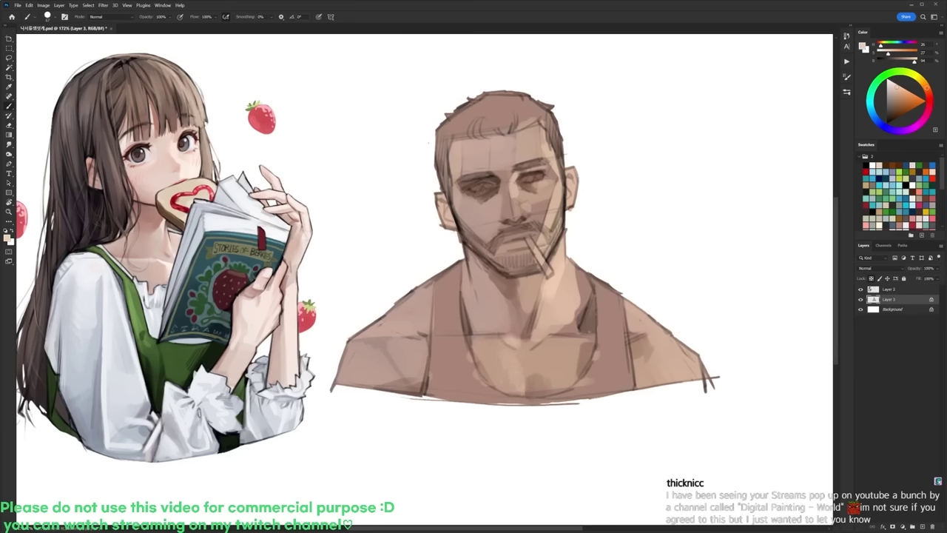
pyautogui.moveTo(434, 287); pyautogui.dragTo(431, 323)
pyautogui.moveTo(632, 306)
pyautogui.mouseDown()
pyautogui.moveTo(666, 335)
pyautogui.moveTo(690, 376)
pyautogui.moveTo(640, 386)
pyautogui.mouseUp()
pyautogui.keyDown('alt'); pyautogui.click(643, 344); pyautogui.keyUp('alt')
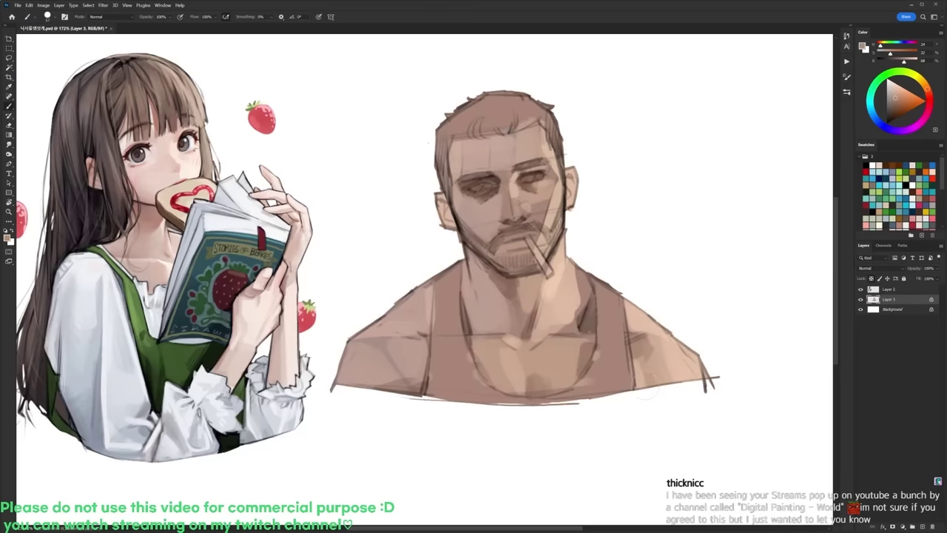
# Step: Sample brown and skin tones near the lit eye and paint around the nostril, moustache and area under the shaded eye
pyautogui.keyDown('alt'); pyautogui.click(531, 182); pyautogui.keyUp('alt')
pyautogui.moveTo(507, 221); pyautogui.dragTo(487, 241)
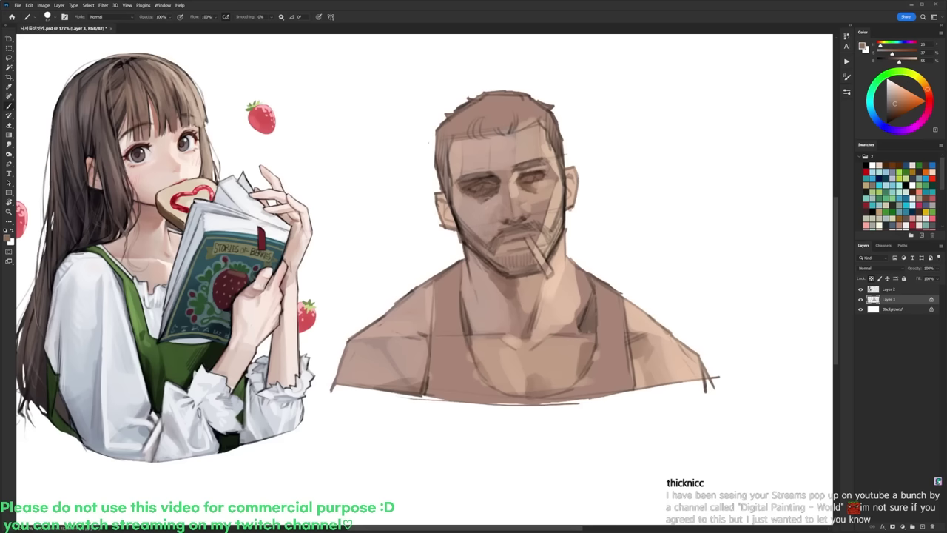
pyautogui.keyDown('alt'); pyautogui.click(535, 196); pyautogui.keyUp('alt')
pyautogui.moveTo(477, 193)
pyautogui.mouseDown()
pyautogui.moveTo(499, 195)
pyautogui.moveTo(477, 196)
pyautogui.mouseUp()
# Step: Mix a redder skin tone from the nose's shaded side and paint it between the shaded eyebrow and the nose bridge
pyautogui.keyDown('alt'); pyautogui.click(503, 200); pyautogui.keyUp('alt')
pyautogui.click(898, 98)
pyautogui.moveTo(898, 99); pyautogui.dragTo(898, 98)
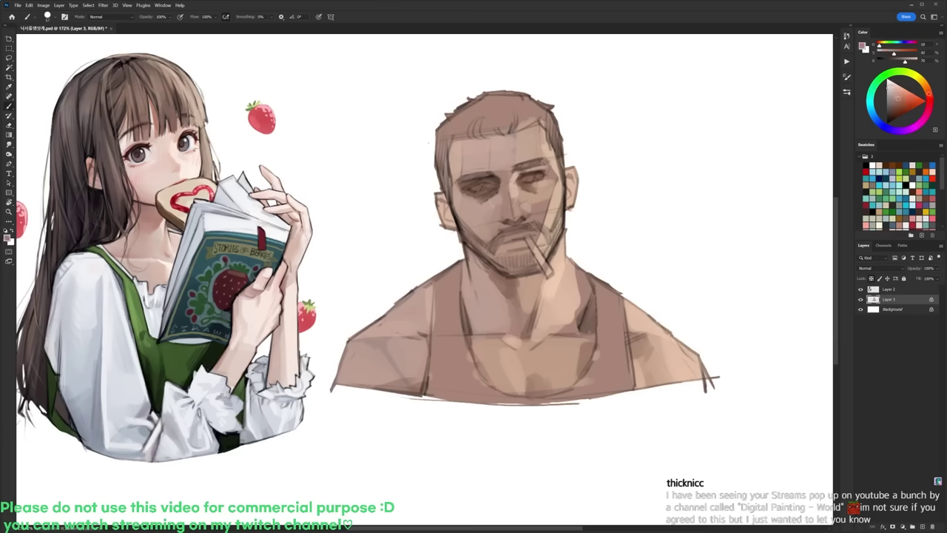
pyautogui.moveTo(497, 174); pyautogui.dragTo(499, 182)
# Step: Reset the painting colour to black and darken the hair, sideburns, moustache and beard along the jaw and chin
pyautogui.press('d')
pyautogui.moveTo(440, 124); pyautogui.dragTo(451, 209)
pyautogui.moveTo(447, 133)
pyautogui.mouseDown()
pyautogui.moveTo(516, 127)
pyautogui.moveTo(456, 120)
pyautogui.moveTo(518, 99)
pyautogui.moveTo(454, 111)
pyautogui.mouseUp()
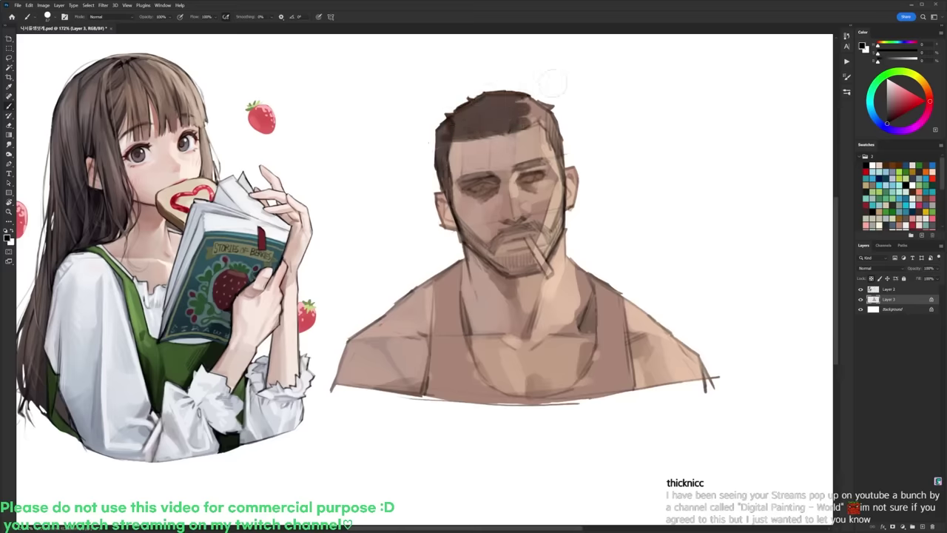
pyautogui.moveTo(511, 102)
pyautogui.mouseDown()
pyautogui.moveTo(535, 103)
pyautogui.moveTo(531, 114)
pyautogui.moveTo(555, 136)
pyautogui.moveTo(568, 174)
pyautogui.moveTo(549, 250)
pyautogui.moveTo(540, 252)
pyautogui.moveTo(556, 241)
pyautogui.moveTo(531, 225)
pyautogui.moveTo(498, 234)
pyautogui.moveTo(486, 253)
pyautogui.mouseUp()
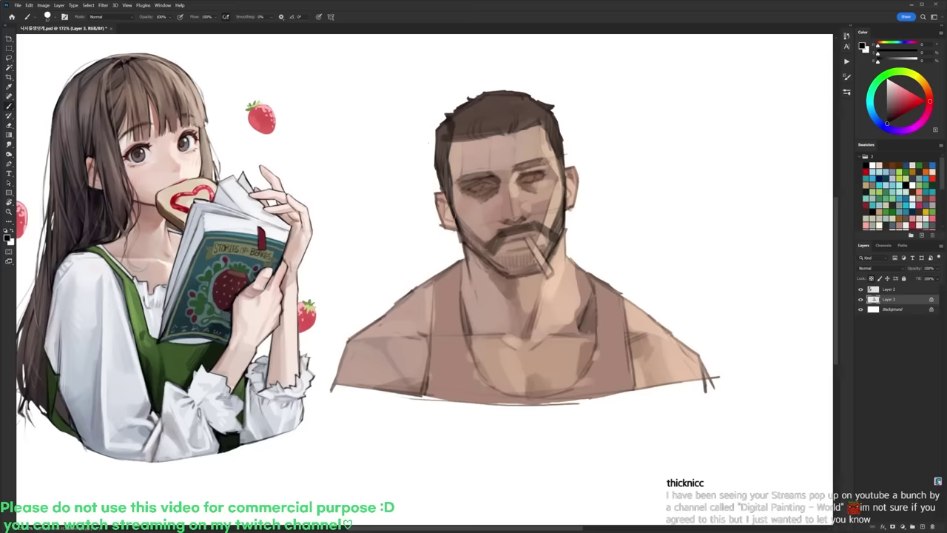
pyautogui.moveTo(460, 217); pyautogui.dragTo(493, 258)
pyautogui.moveTo(499, 263)
pyautogui.mouseDown()
pyautogui.moveTo(524, 258)
pyautogui.moveTo(503, 261)
pyautogui.moveTo(512, 269)
pyautogui.mouseUp()
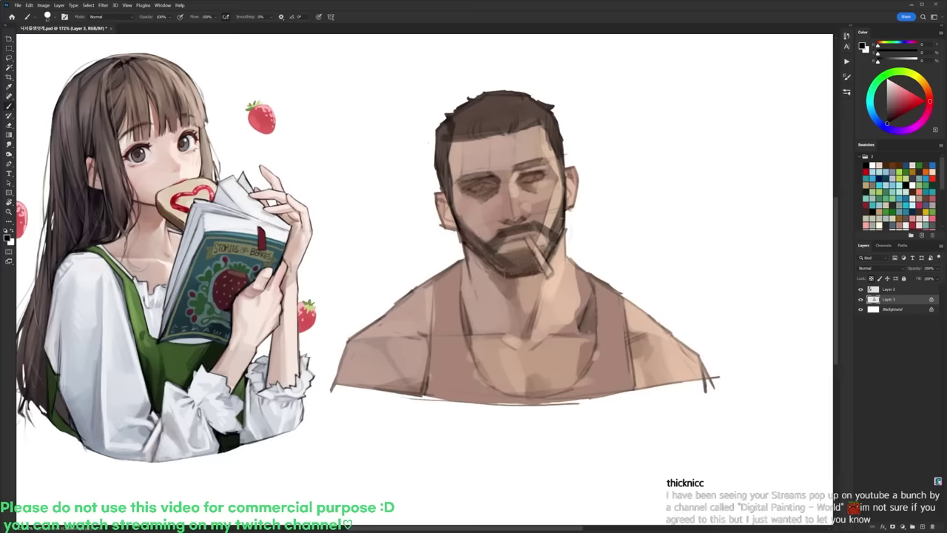
# Step: Sample a light grey from the girl's white sleeve and paint the cigarette with a smaller brush
pyautogui.rightClick(600, 208)
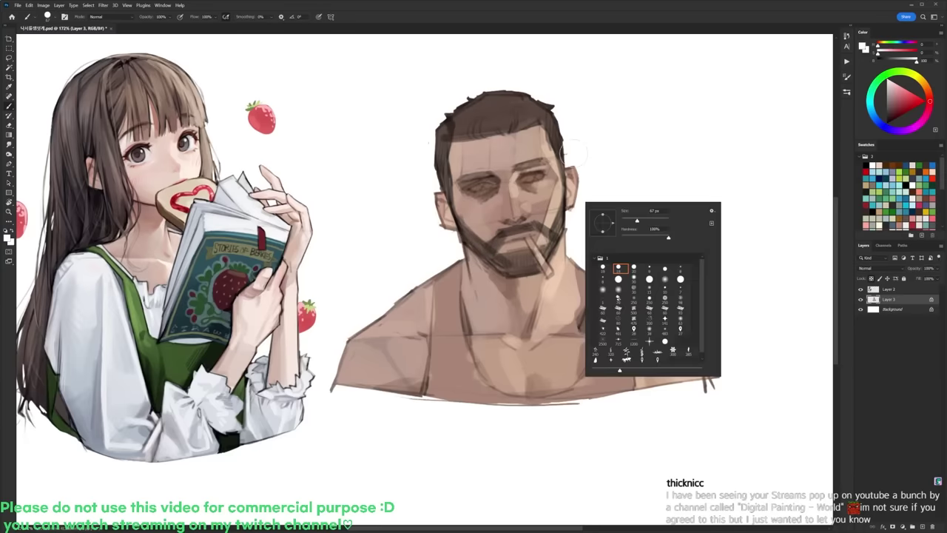
pyautogui.keyDown('alt'); pyautogui.click(200, 231); pyautogui.keyUp('alt')
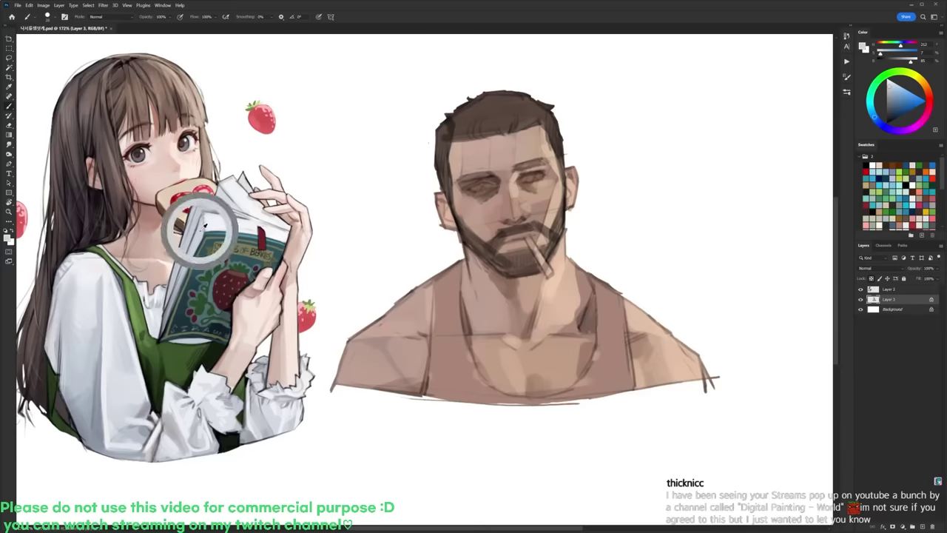
pyautogui.keyDown('alt'); pyautogui.click(274, 416); pyautogui.keyUp('alt')
pyautogui.moveTo(529, 239); pyautogui.dragTo(549, 268)
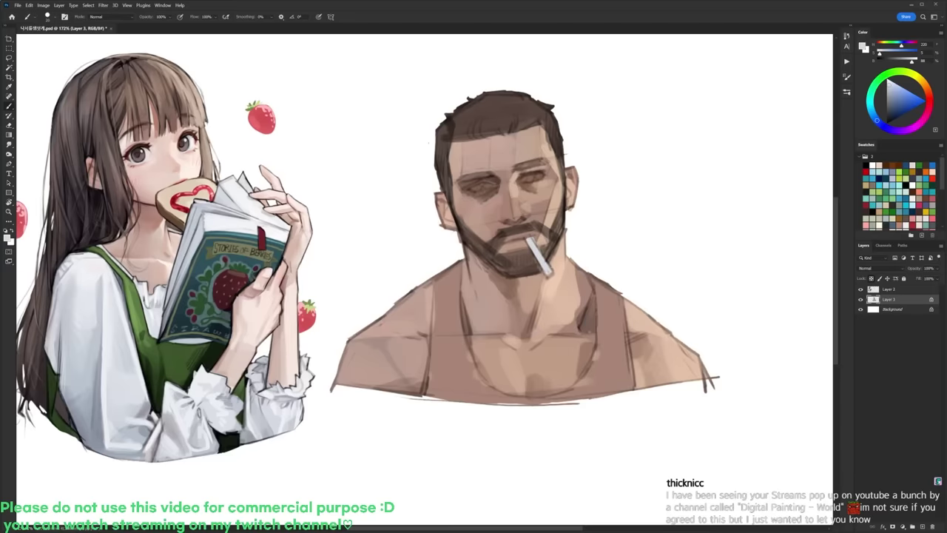
# Step: Switch to the 19 px round brush and paint the whites of both eyes light grey
pyautogui.rightClick(622, 198)
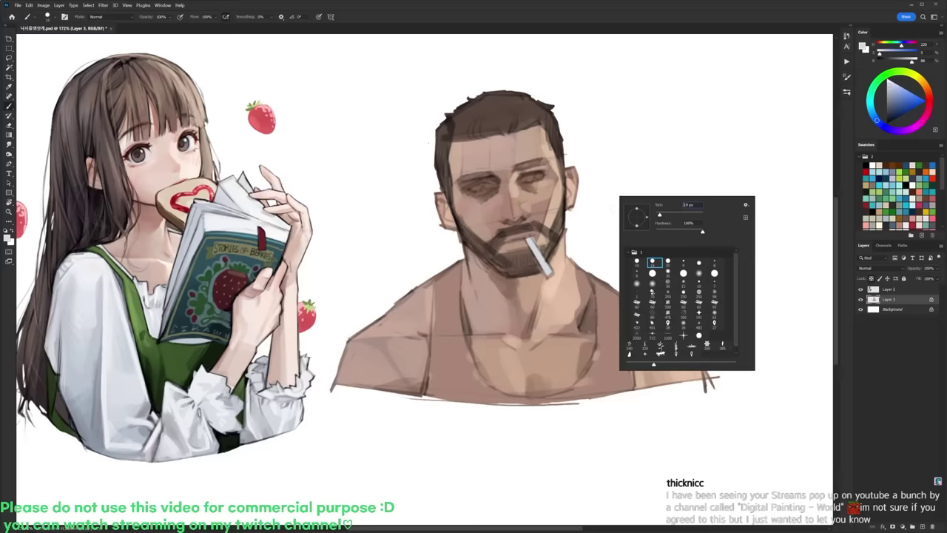
pyautogui.moveTo(522, 179); pyautogui.dragTo(537, 175)
pyautogui.moveTo(535, 175); pyautogui.dragTo(542, 177)
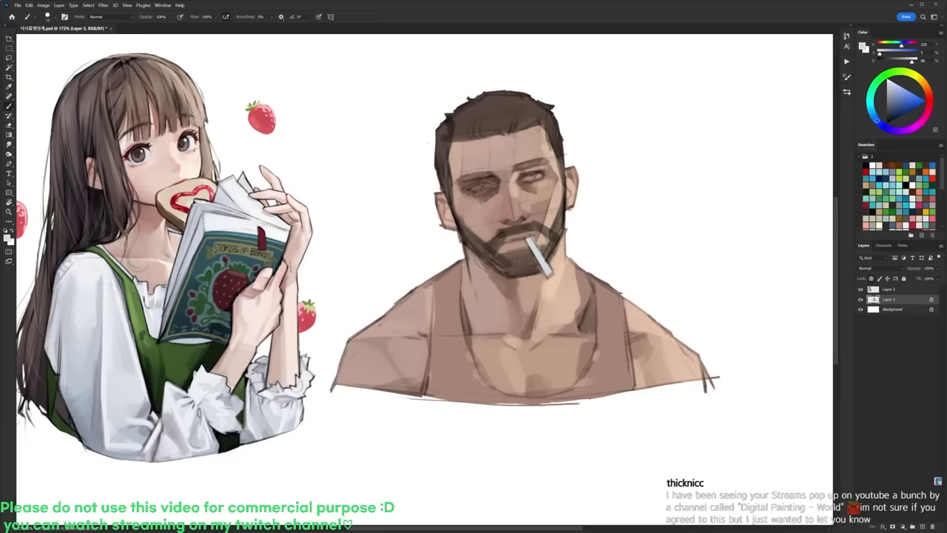
pyautogui.moveTo(470, 191); pyautogui.dragTo(489, 185)
# Step: Darken both eyebrows with black and sample the skin tone of the shaded cheek
pyautogui.press('x')
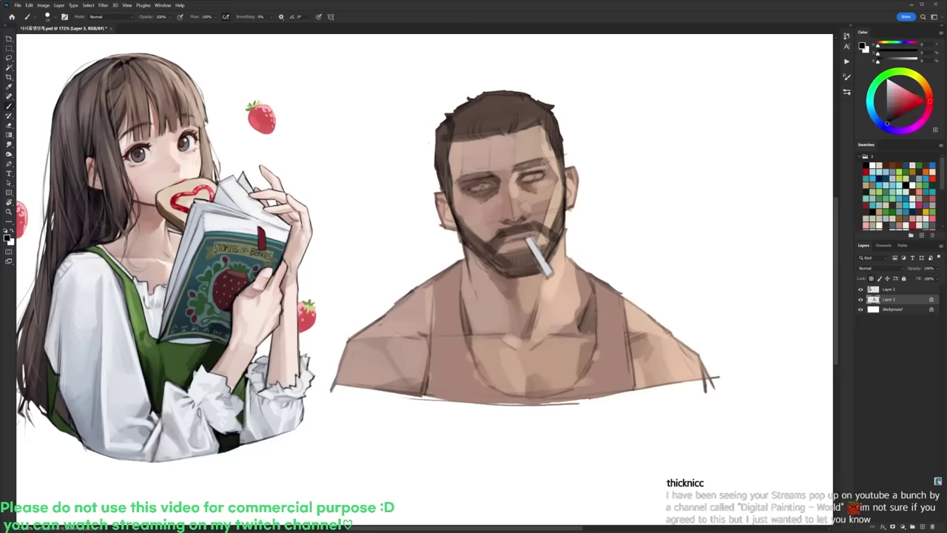
pyautogui.moveTo(517, 170); pyautogui.dragTo(540, 159)
pyautogui.moveTo(462, 180); pyautogui.dragTo(493, 176)
pyautogui.keyDown('alt'); pyautogui.click(476, 207); pyautogui.keyUp('alt')
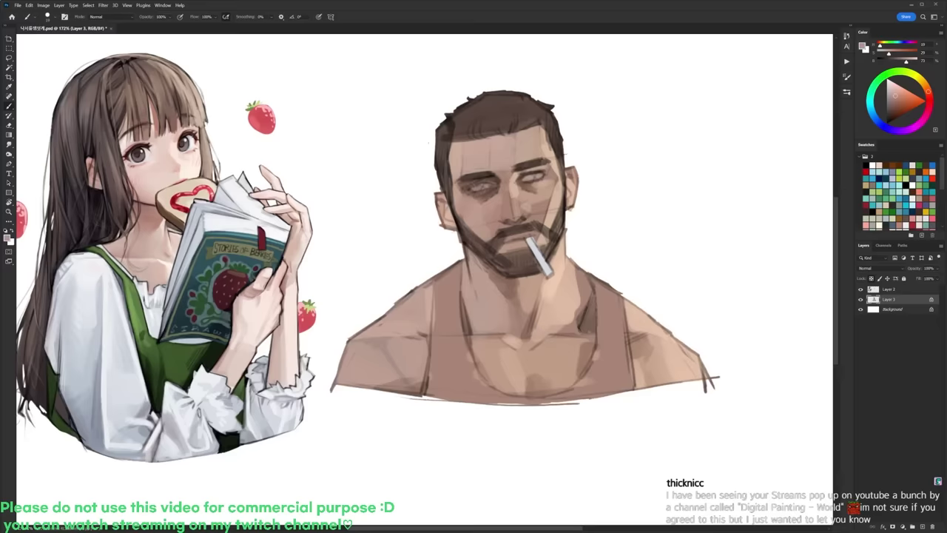
# Step: Sample the cigarette's light grey, adjust it to a more neutral grey and paint the tank top strap on the man's lit side
pyautogui.press('d')
pyautogui.rightClick(611, 278)
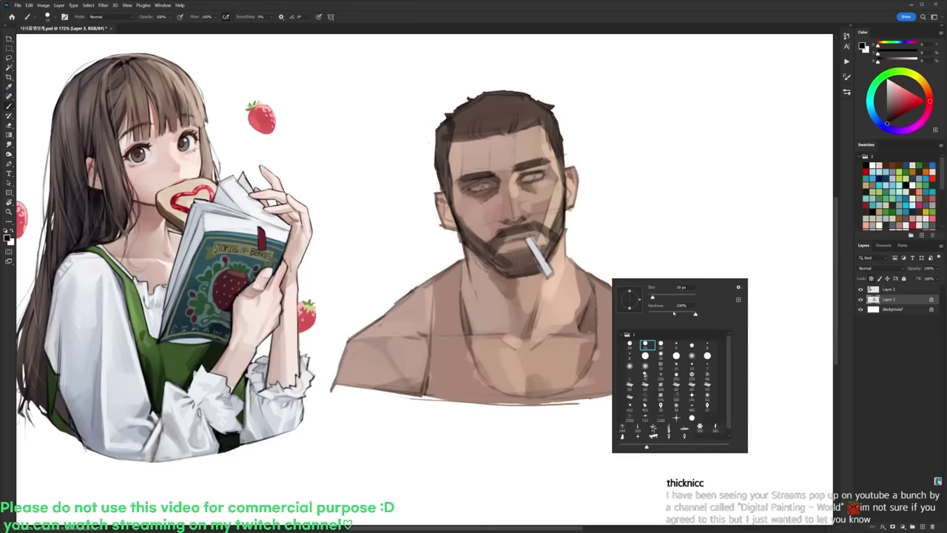
pyautogui.keyDown('alt'); pyautogui.click(543, 266); pyautogui.keyUp('alt')
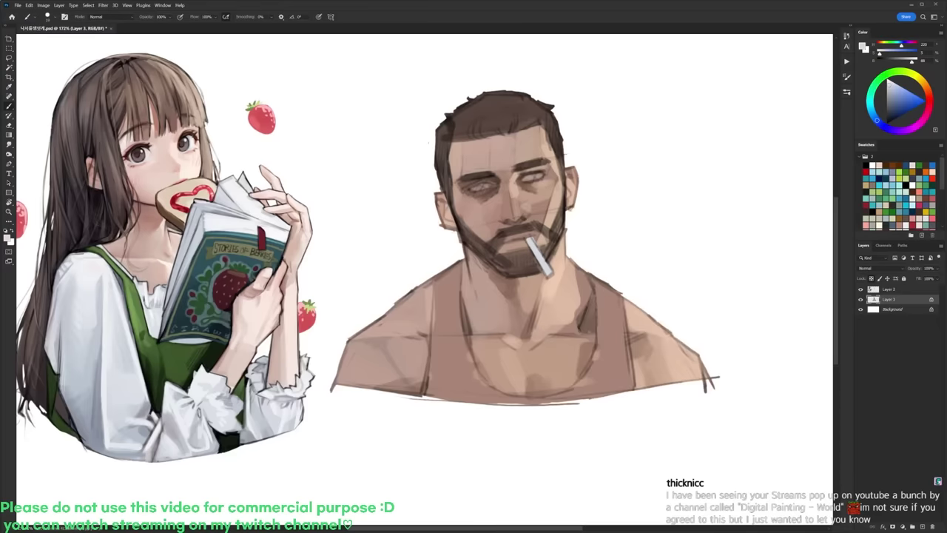
pyautogui.moveTo(599, 284)
pyautogui.mouseDown()
pyautogui.moveTo(605, 343)
pyautogui.moveTo(623, 345)
pyautogui.mouseUp()
pyautogui.keyDown('alt'); pyautogui.click(616, 332); pyautogui.keyUp('alt')
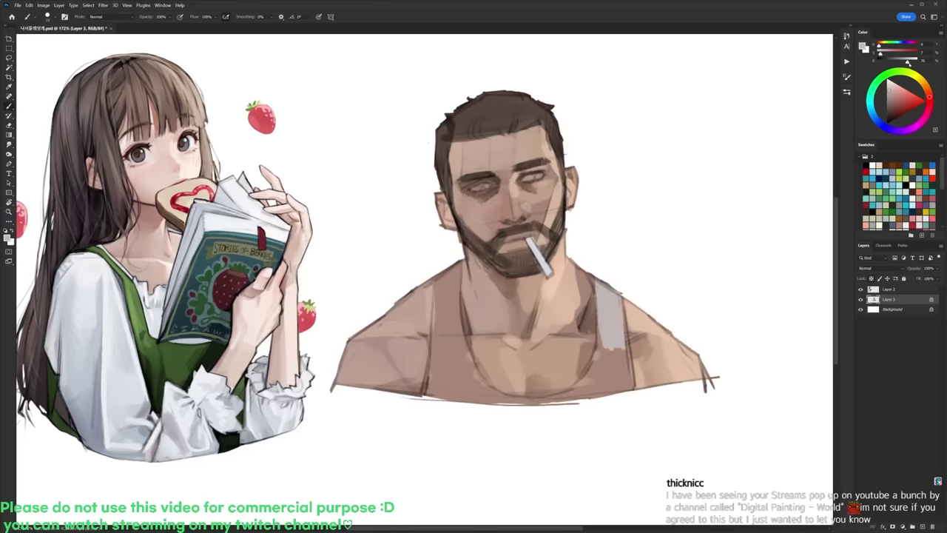
pyautogui.moveTo(613, 349)
pyautogui.mouseDown()
pyautogui.moveTo(630, 387)
pyautogui.moveTo(617, 392)
pyautogui.moveTo(608, 352)
pyautogui.moveTo(601, 395)
pyautogui.moveTo(563, 394)
pyautogui.moveTo(604, 390)
pyautogui.moveTo(598, 339)
pyautogui.mouseUp()
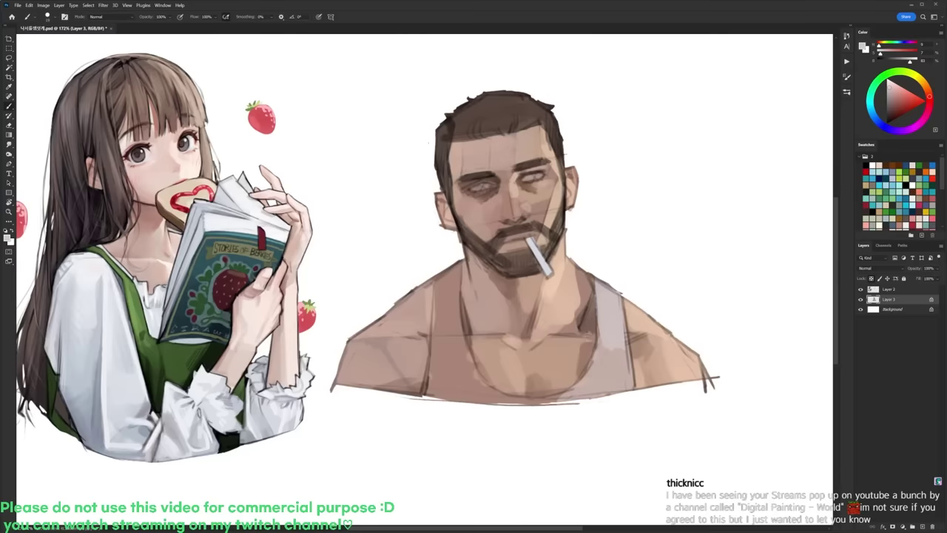
# Step: Enlarge the brush and fill the shaded-side strap and the front of the tank top below the neckline with light grey
pyautogui.rightClick(501, 309)
pyautogui.click(554, 324)
pyautogui.moveTo(451, 250); pyautogui.dragTo(446, 344)
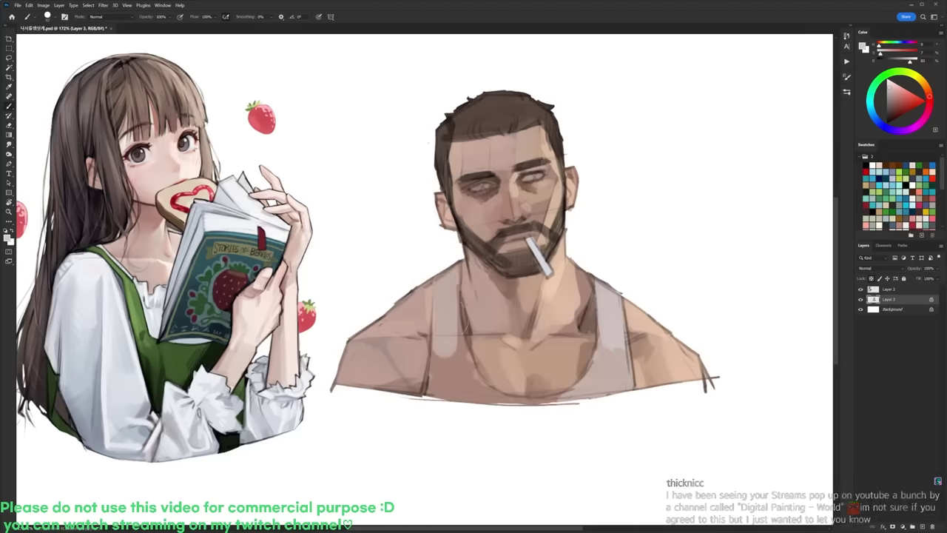
pyautogui.moveTo(458, 274); pyautogui.dragTo(460, 324)
pyautogui.moveTo(446, 342)
pyautogui.mouseDown()
pyautogui.moveTo(445, 389)
pyautogui.moveTo(435, 389)
pyautogui.moveTo(530, 402)
pyautogui.mouseUp()
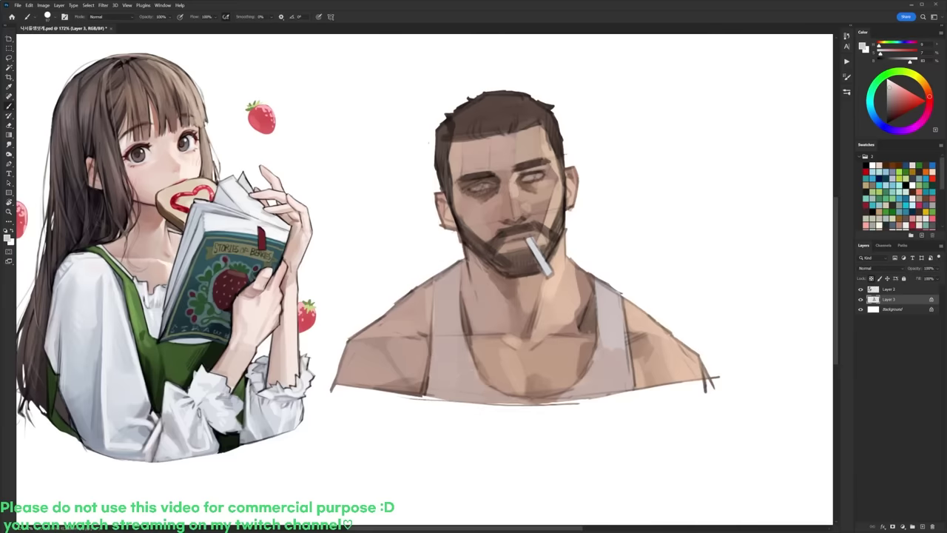
pyautogui.moveTo(450, 277)
pyautogui.mouseDown()
pyautogui.moveTo(445, 323)
pyautogui.moveTo(465, 321)
pyautogui.moveTo(440, 392)
pyautogui.mouseUp()
pyautogui.moveTo(456, 348)
pyautogui.mouseDown()
pyautogui.moveTo(458, 397)
pyautogui.moveTo(469, 397)
pyautogui.mouseUp()
pyautogui.moveTo(470, 342)
pyautogui.mouseDown()
pyautogui.moveTo(480, 398)
pyautogui.moveTo(588, 396)
pyautogui.mouseUp()
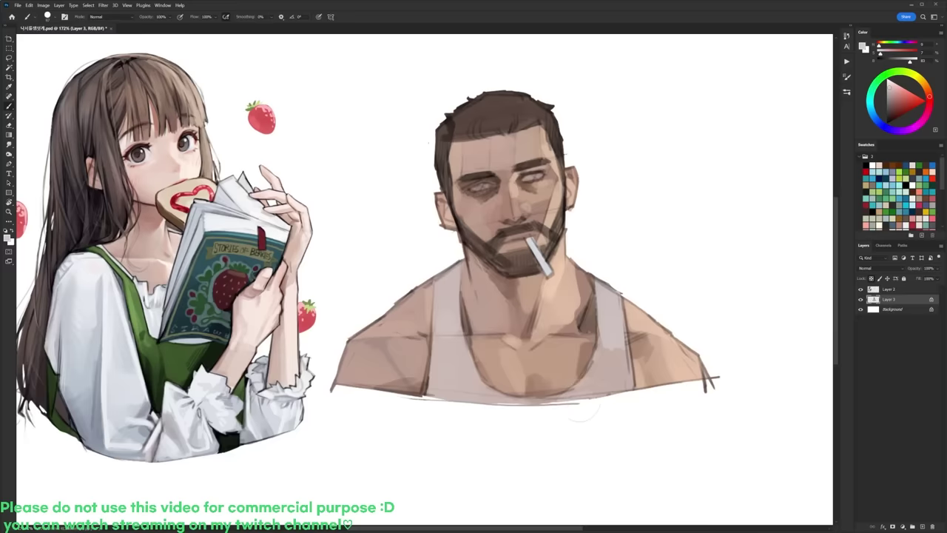
# Step: Lasso the whole tank top and lower its saturation to -42
pyautogui.press('l')
pyautogui.moveTo(426, 401)
pyautogui.mouseDown()
pyautogui.moveTo(432, 302)
pyautogui.moveTo(462, 271)
pyautogui.moveTo(492, 392)
pyautogui.moveTo(577, 397)
pyautogui.moveTo(600, 305)
pyautogui.moveTo(625, 302)
pyautogui.moveTo(546, 438)
pyautogui.moveTo(485, 436)
pyautogui.mouseUp()
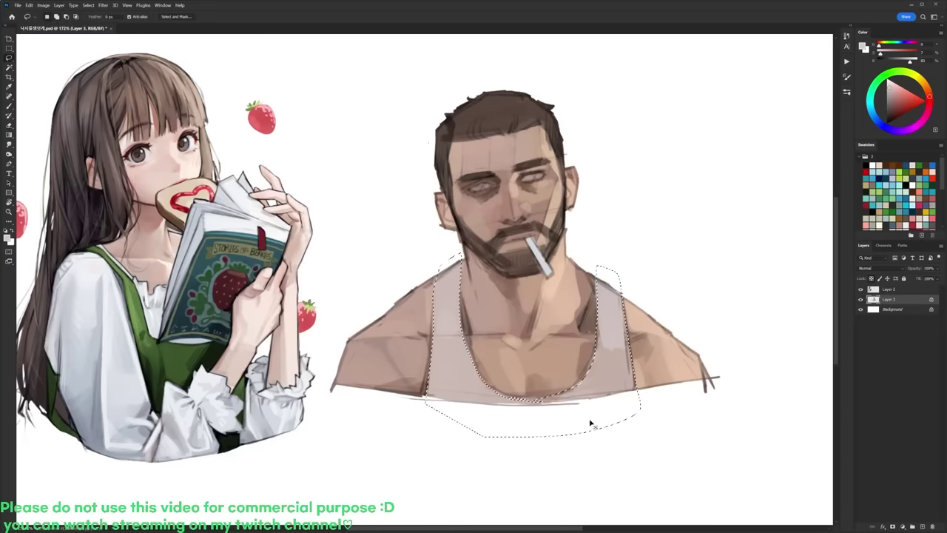
pyautogui.hotkey('ctrl', 'u')
pyautogui.moveTo(768, 392); pyautogui.dragTo(753, 394)
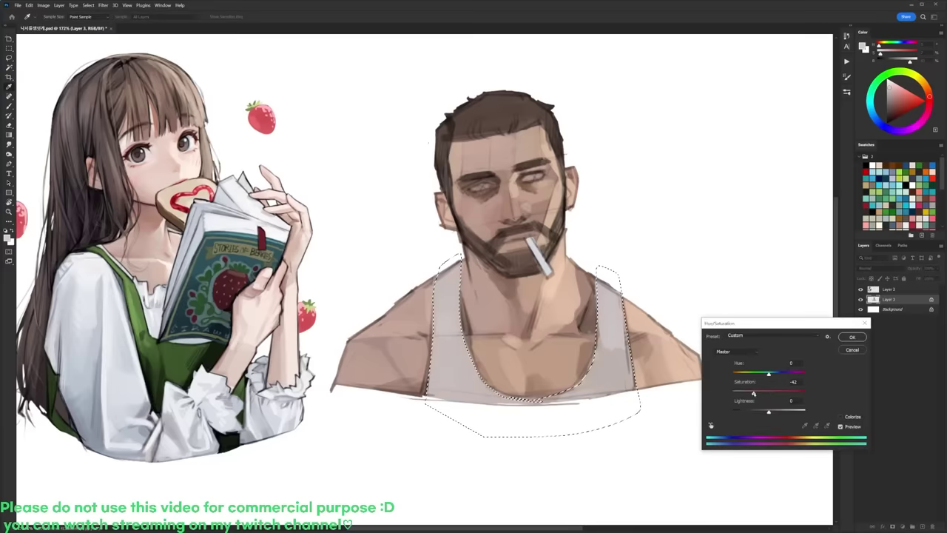
pyautogui.click(851, 337)
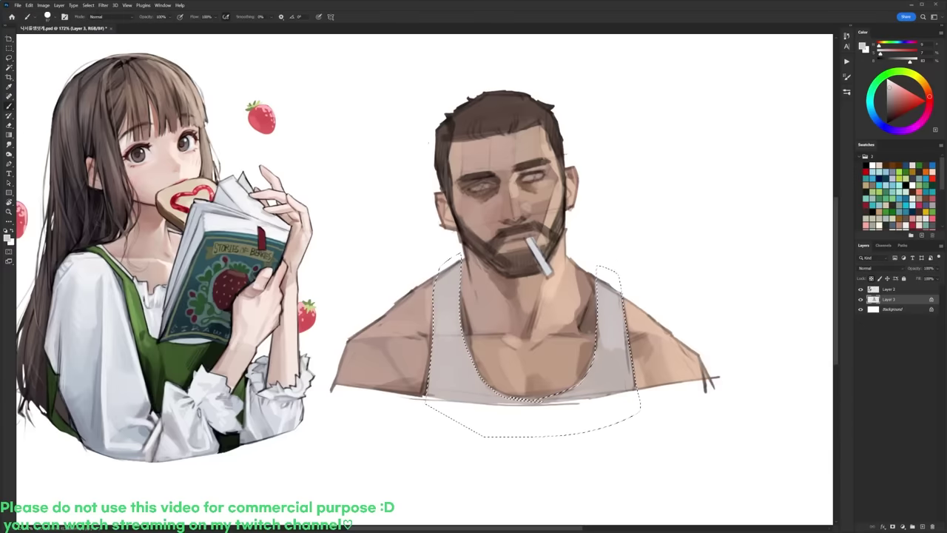
# Step: Brighten the shaded-side strap with white, shade the tank top's lower side with a sampled grey and deselect
pyautogui.press('x')
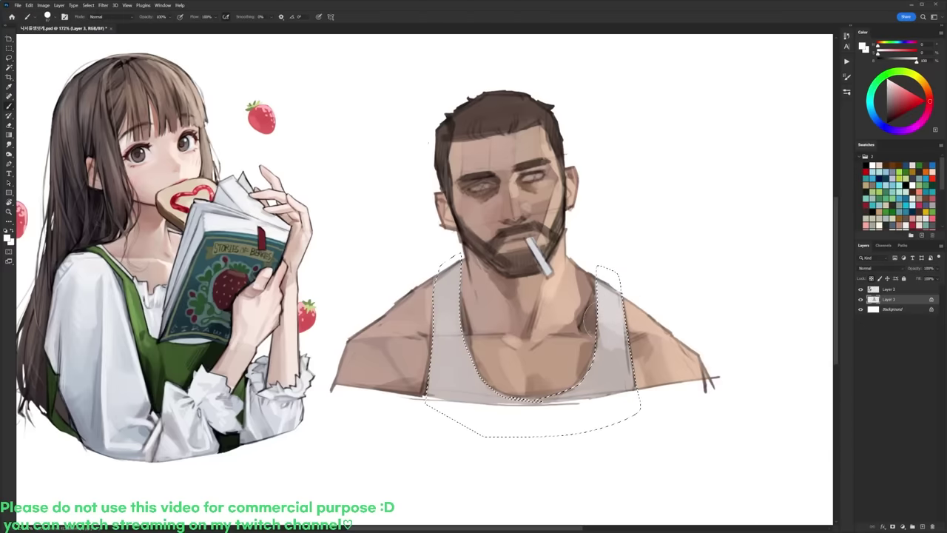
pyautogui.moveTo(442, 324); pyautogui.dragTo(446, 293)
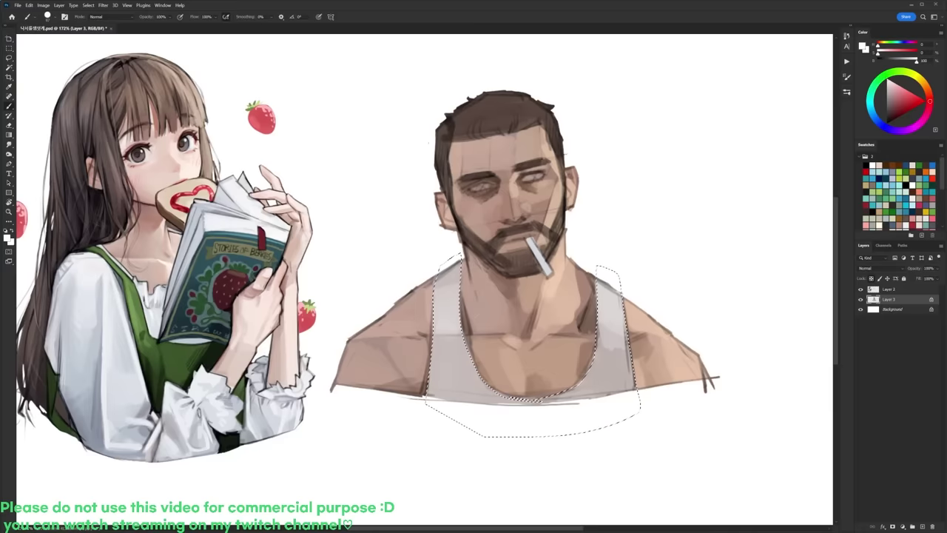
pyautogui.press('x')
pyautogui.keyDown('alt'); pyautogui.click(432, 388); pyautogui.keyUp('alt')
pyautogui.moveTo(433, 363)
pyautogui.mouseDown()
pyautogui.moveTo(440, 387)
pyautogui.moveTo(456, 383)
pyautogui.mouseUp()
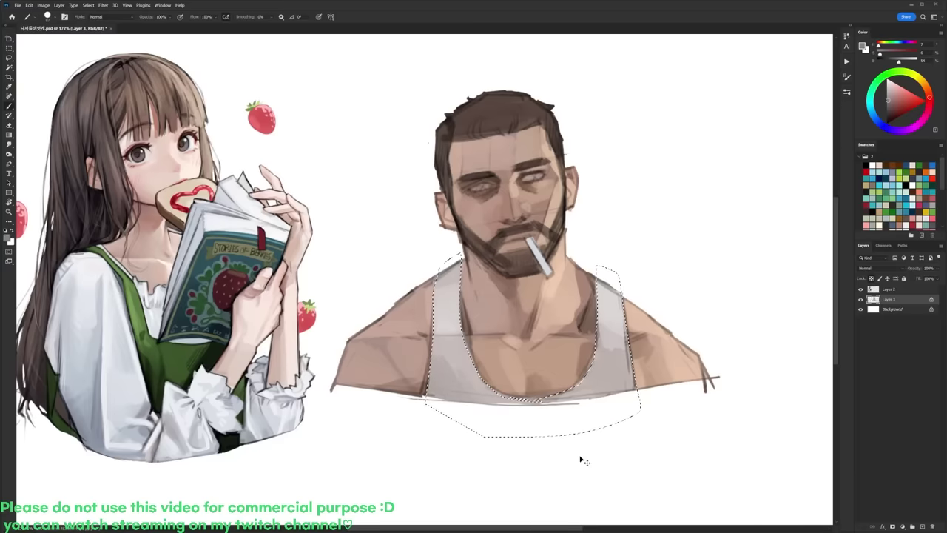
pyautogui.hotkey('ctrl', 'd')
# Step: Darken the hair, sideburns and chin beard with black, and sample the dark tone from the top of the hair
pyautogui.keyDown('alt'); pyautogui.click(478, 124); pyautogui.keyUp('alt')
pyautogui.moveTo(477, 124)
pyautogui.mouseDown()
pyautogui.moveTo(518, 119)
pyautogui.moveTo(494, 117)
pyautogui.moveTo(537, 104)
pyautogui.moveTo(466, 118)
pyautogui.moveTo(444, 144)
pyautogui.moveTo(440, 170)
pyautogui.mouseUp()
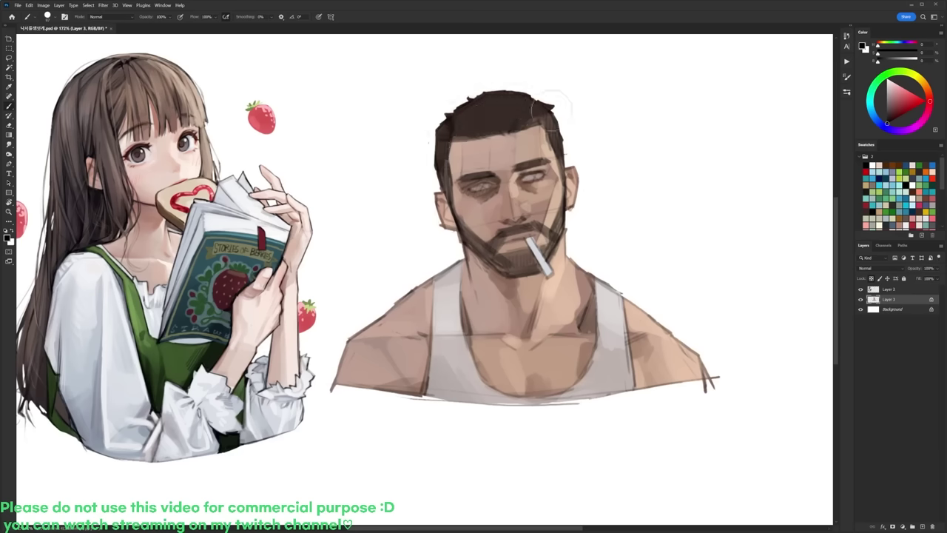
pyautogui.moveTo(552, 109)
pyautogui.mouseDown()
pyautogui.moveTo(570, 134)
pyautogui.moveTo(560, 164)
pyautogui.mouseUp()
pyautogui.moveTo(508, 252); pyautogui.dragTo(536, 270)
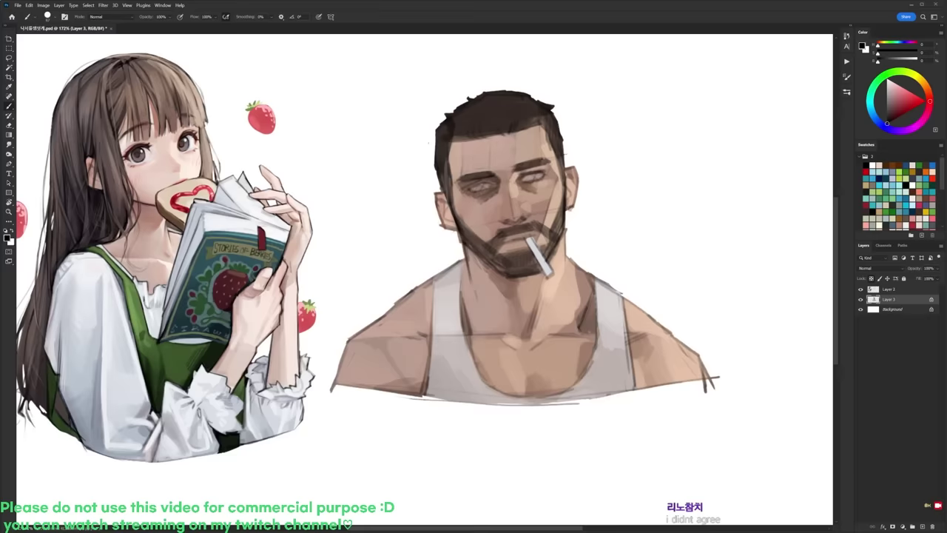
pyautogui.keyDown('alt'); pyautogui.click(504, 107); pyautogui.keyUp('alt')
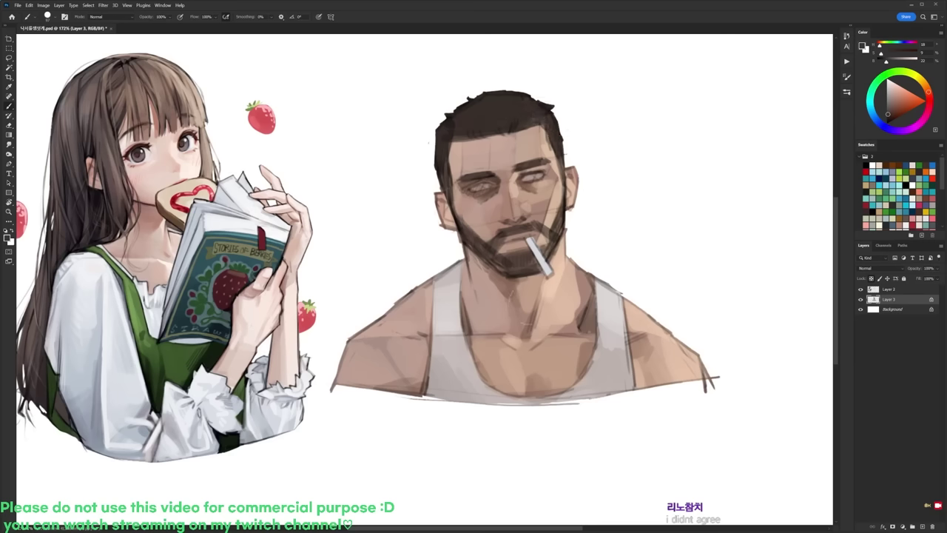
# Step: Separate the man's line art from Layer 2 onto its own layer below it, with the Linear Burn blend mode
pyautogui.click(891, 289)
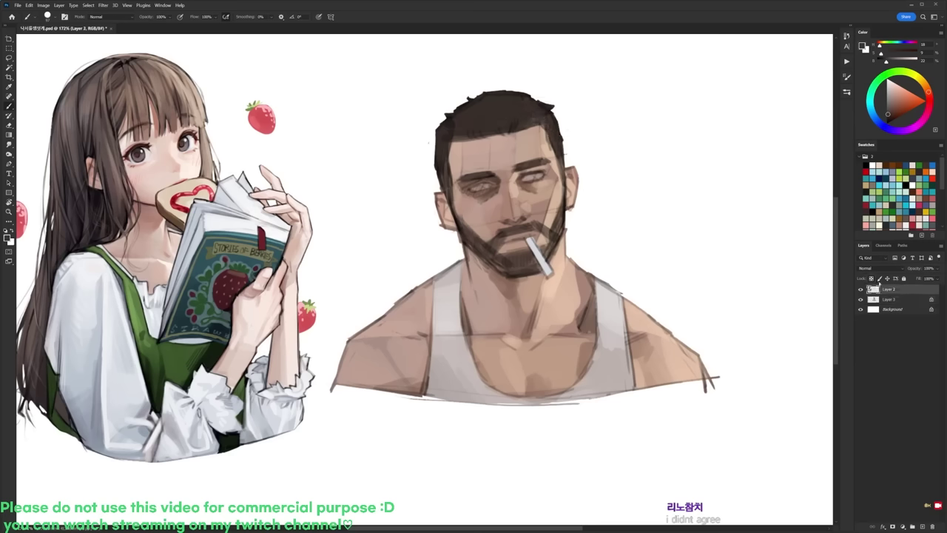
pyautogui.press('l')
pyautogui.moveTo(732, 286)
pyautogui.mouseDown()
pyautogui.moveTo(623, 454)
pyautogui.moveTo(388, 444)
pyautogui.moveTo(330, 387)
pyautogui.moveTo(335, 275)
pyautogui.moveTo(505, 45)
pyautogui.moveTo(709, 158)
pyautogui.mouseUp()
pyautogui.hotkey('ctrl', 'j')
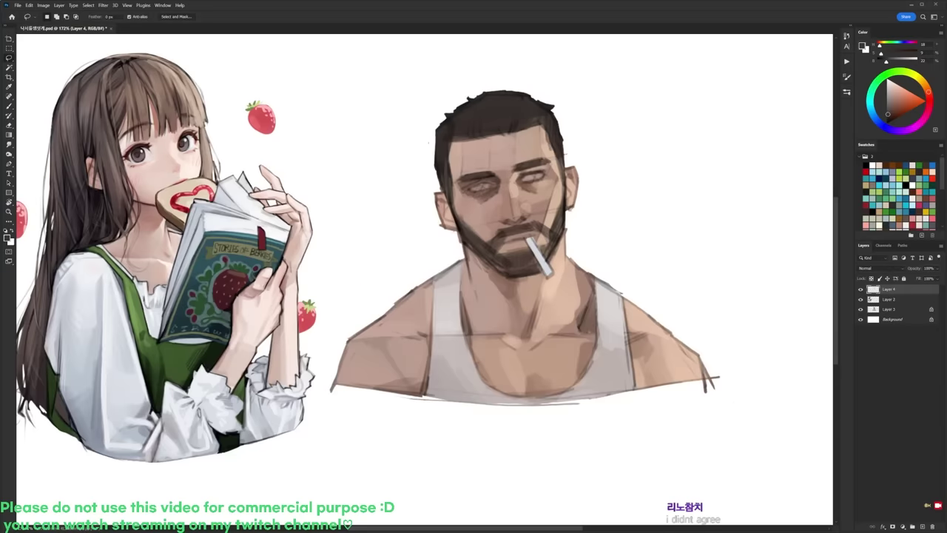
pyautogui.click(880, 268)
pyautogui.click(881, 298)
pyautogui.click(880, 268)
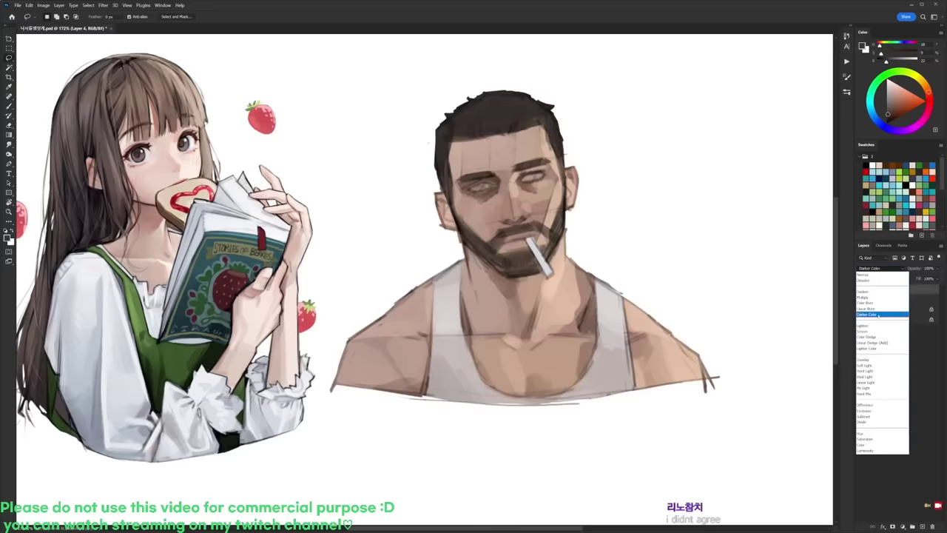
pyautogui.click(867, 308)
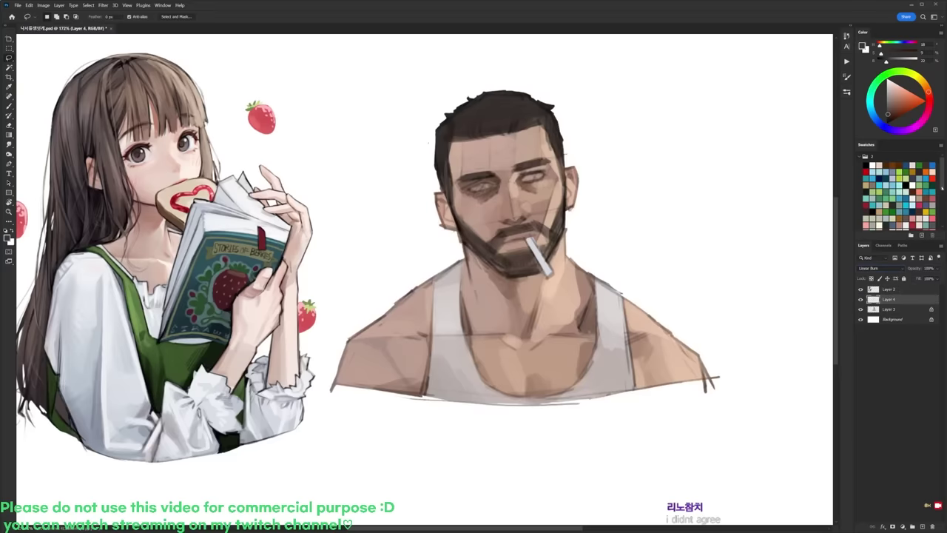
# Step: Recolour the man's line art with a dark muted red swatch and merge it into the painted layer beneath
pyautogui.scroll(-3, 943, 186)
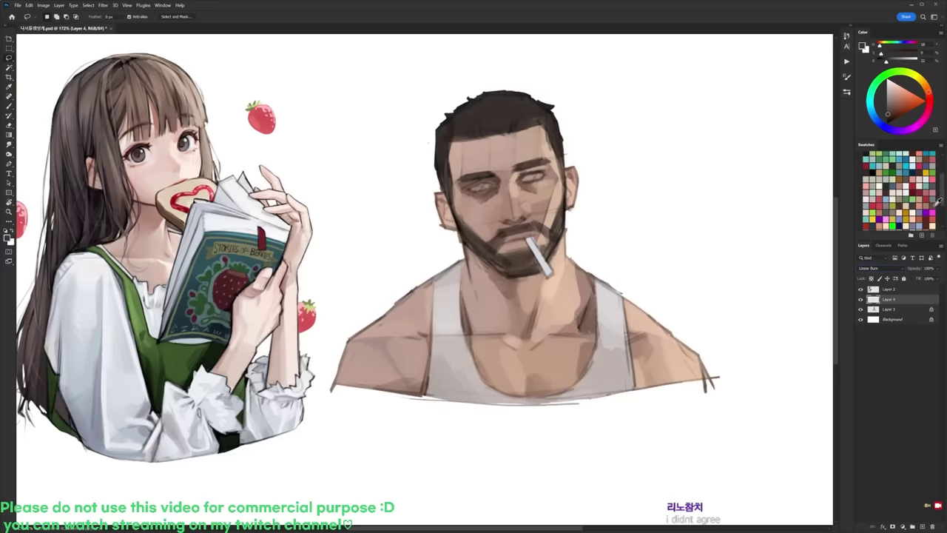
pyautogui.click(935, 194)
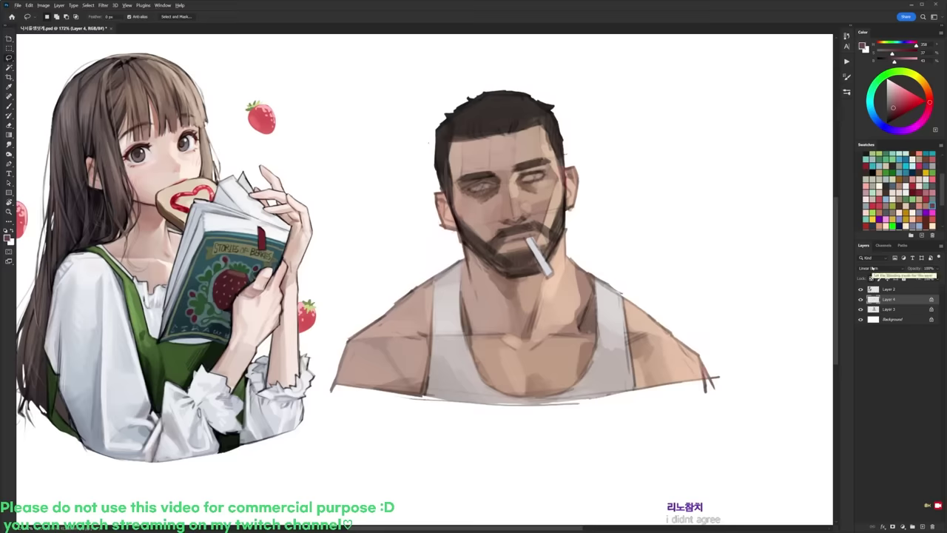
pyautogui.hotkey('ctrl', 'e')
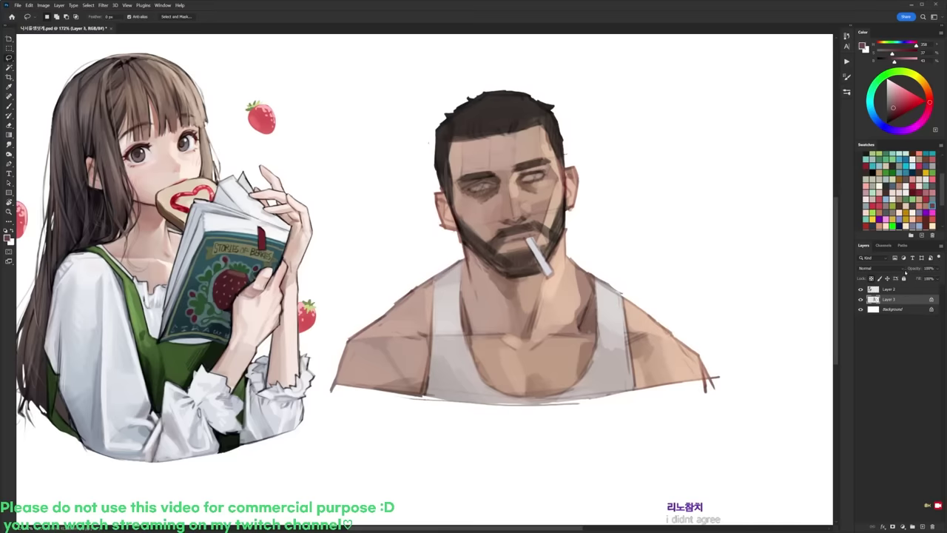
# Step: Switch to a smaller round brush and soften the lit-side eyebrow and brow ridge with skin tones sampled from the face
pyautogui.scroll(3, 543, 125)
pyautogui.press('b')
pyautogui.press('d')
pyautogui.rightClick(539, 140)
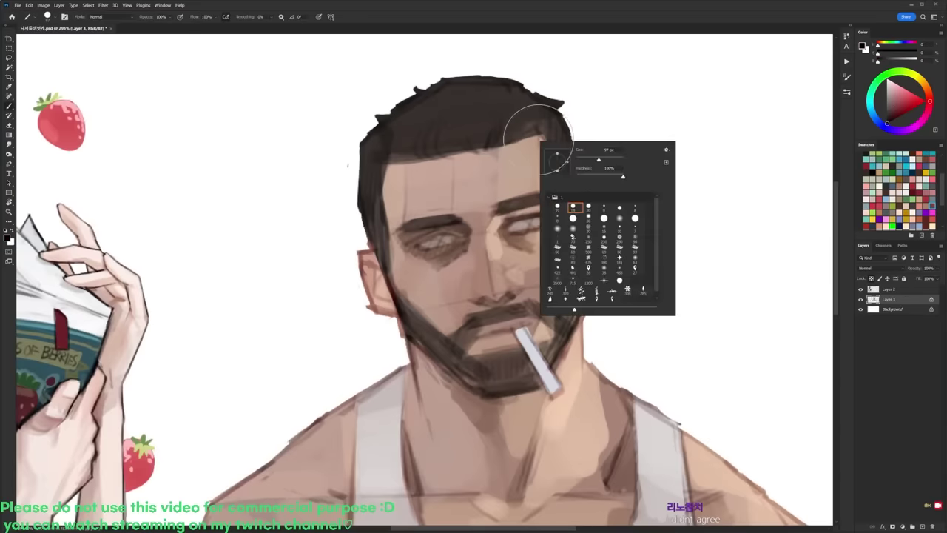
pyautogui.keyDown('alt'); pyautogui.click(518, 170); pyautogui.keyUp('alt')
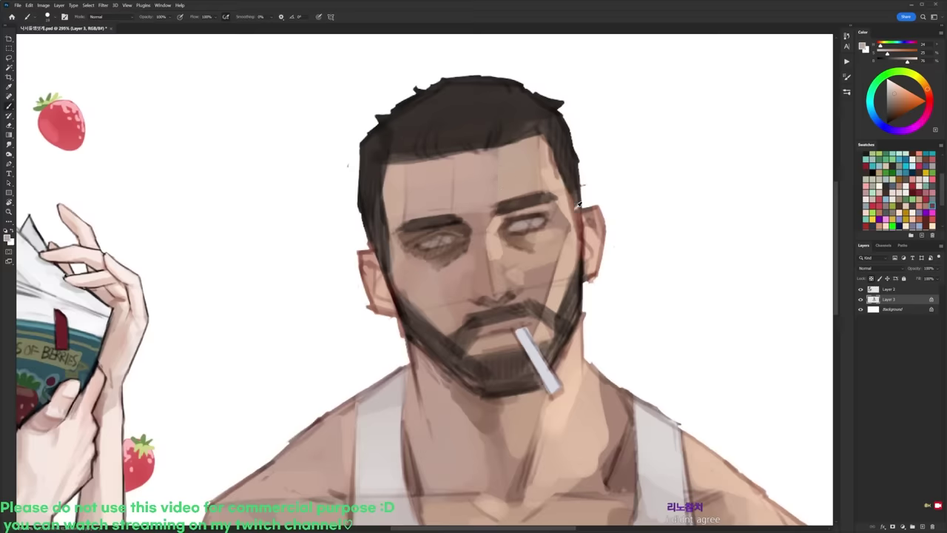
pyautogui.keyDown('alt'); pyautogui.click(522, 204); pyautogui.keyUp('alt')
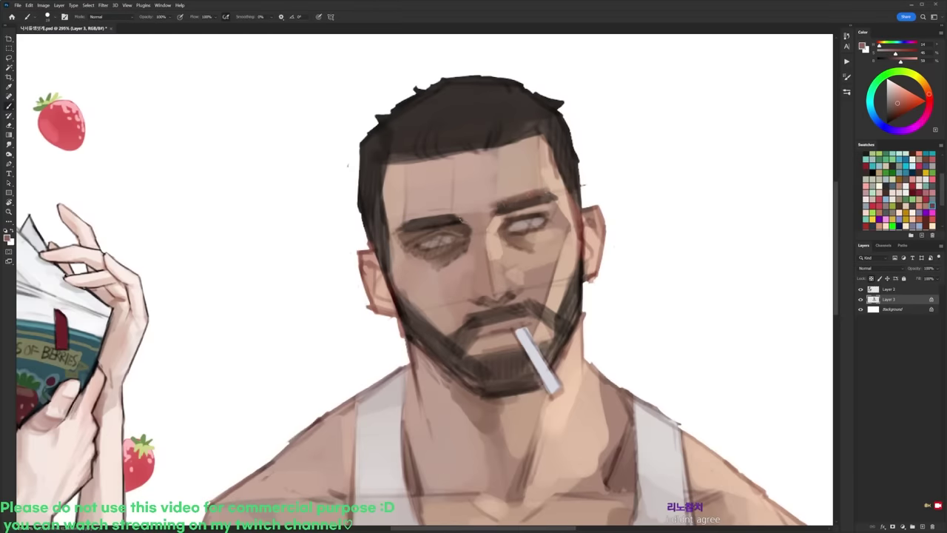
pyautogui.keyDown('alt'); pyautogui.click(481, 213); pyautogui.keyUp('alt')
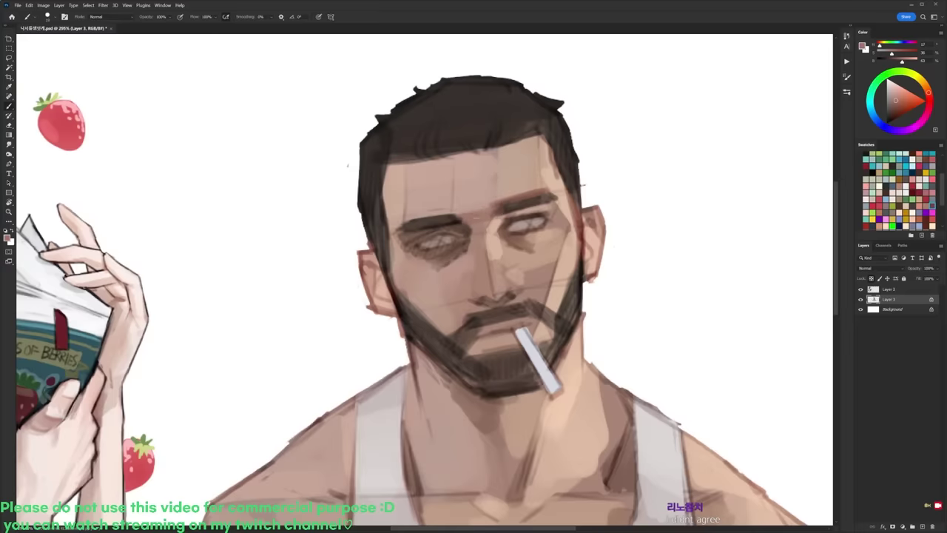
pyautogui.keyDown('alt'); pyautogui.click(490, 173); pyautogui.keyUp('alt')
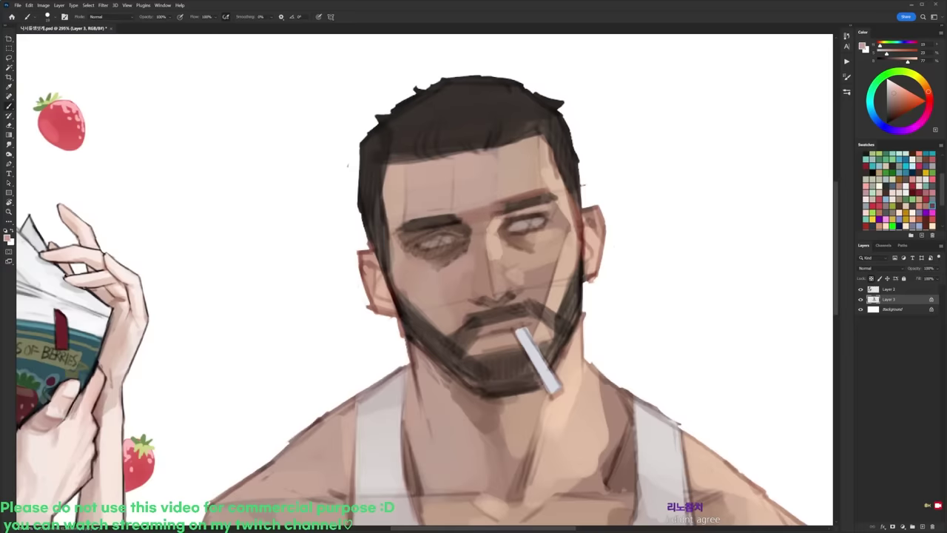
# Step: Sample the light skin tone beside the temple and paint the lit temple and forehead under the hairline
pyautogui.keyDown('alt'); pyautogui.click(555, 174); pyautogui.keyUp('alt')
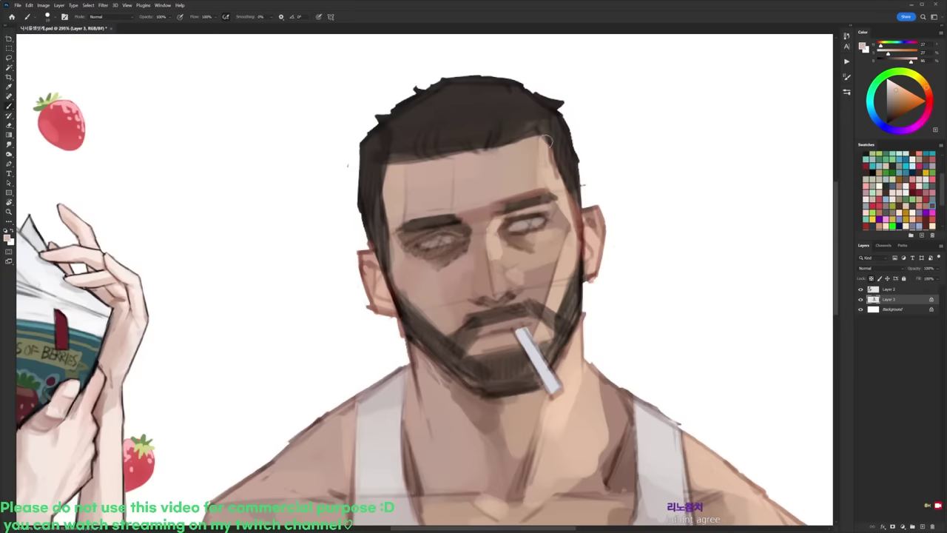
pyautogui.moveTo(551, 146); pyautogui.dragTo(554, 178)
pyautogui.moveTo(511, 148); pyautogui.dragTo(537, 145)
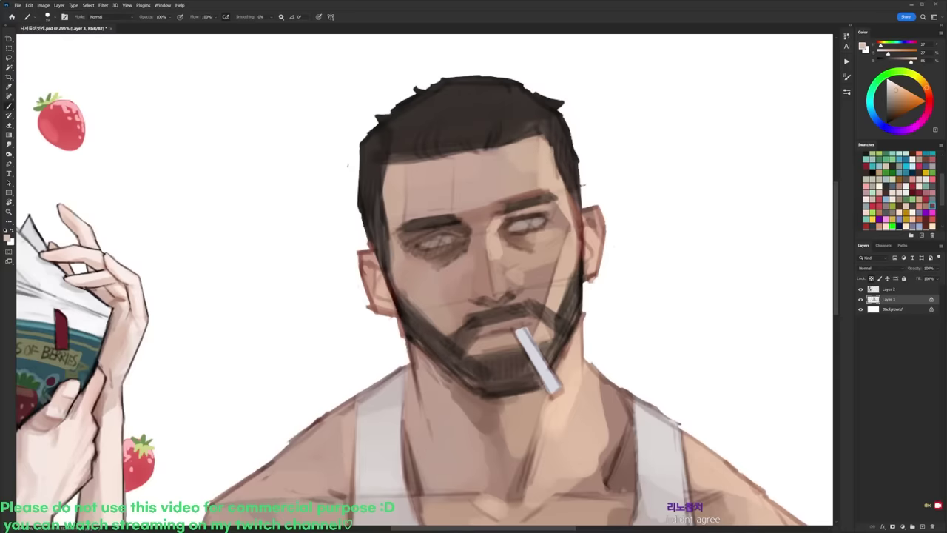
# Step: Soften the hairline above the forehead with brown strokes on the rotated canvas, and return the view upright
pyautogui.press('r')
pyautogui.moveTo(348, 164); pyautogui.dragTo(294, 236)
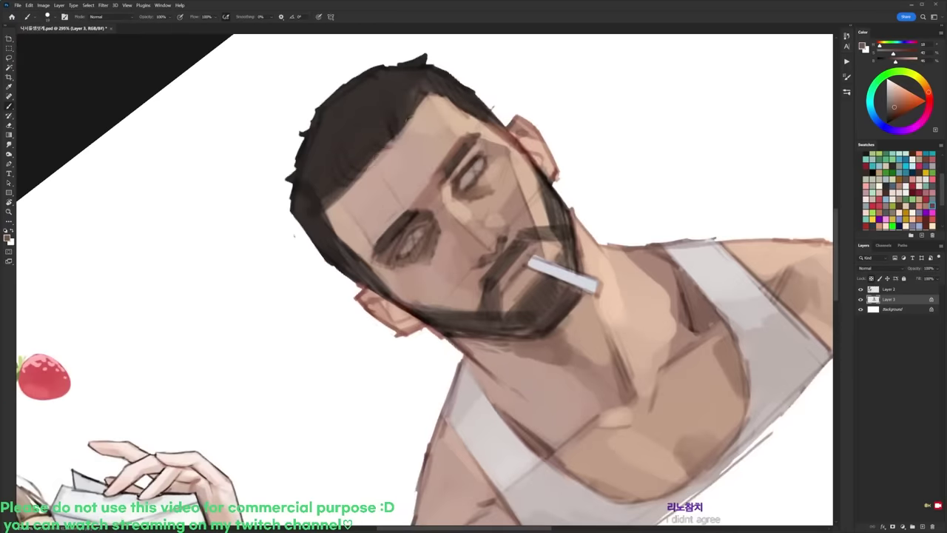
pyautogui.moveTo(410, 125); pyautogui.dragTo(383, 163)
pyautogui.press('r')
pyautogui.moveTo(526, 97)
pyautogui.mouseDown()
pyautogui.moveTo(625, 194)
pyautogui.moveTo(621, 167)
pyautogui.moveTo(569, 170)
pyautogui.moveTo(566, 194)
pyautogui.mouseUp()
# Step: Sample the light temple skin tone and repaint the skin around the lit-side eye's outer corner
pyautogui.press('b')
pyautogui.keyDown('alt'); pyautogui.click(555, 172); pyautogui.keyUp('alt')
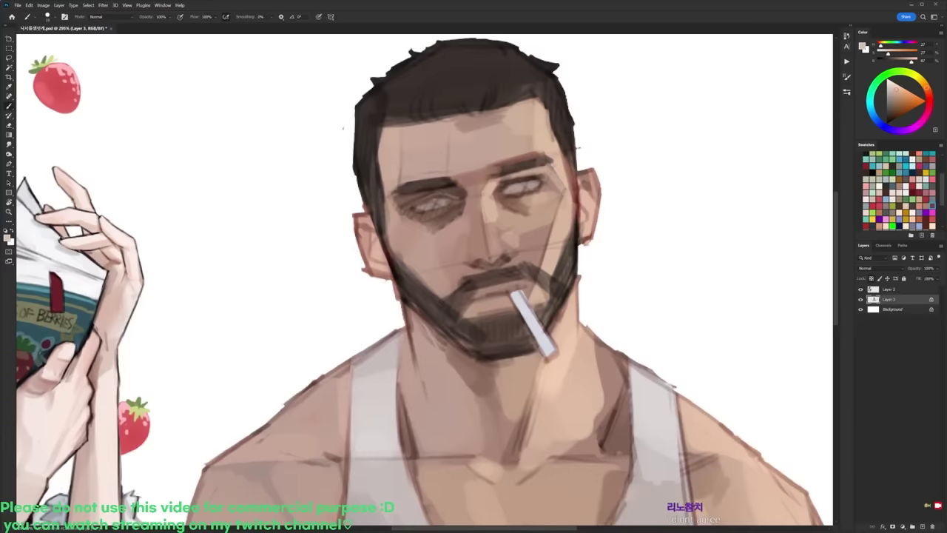
pyautogui.moveTo(549, 162)
pyautogui.mouseDown()
pyautogui.moveTo(562, 190)
pyautogui.moveTo(540, 191)
pyautogui.moveTo(541, 182)
pyautogui.moveTo(554, 198)
pyautogui.moveTo(517, 198)
pyautogui.mouseUp()
# Step: Paint over the sketch lines below the lit-side eye and on the cheekbone with sampled skin tones
pyautogui.keyDown('alt'); pyautogui.click(561, 220); pyautogui.keyUp('alt')
pyautogui.keyDown('alt'); pyautogui.click(573, 177); pyautogui.keyUp('alt')
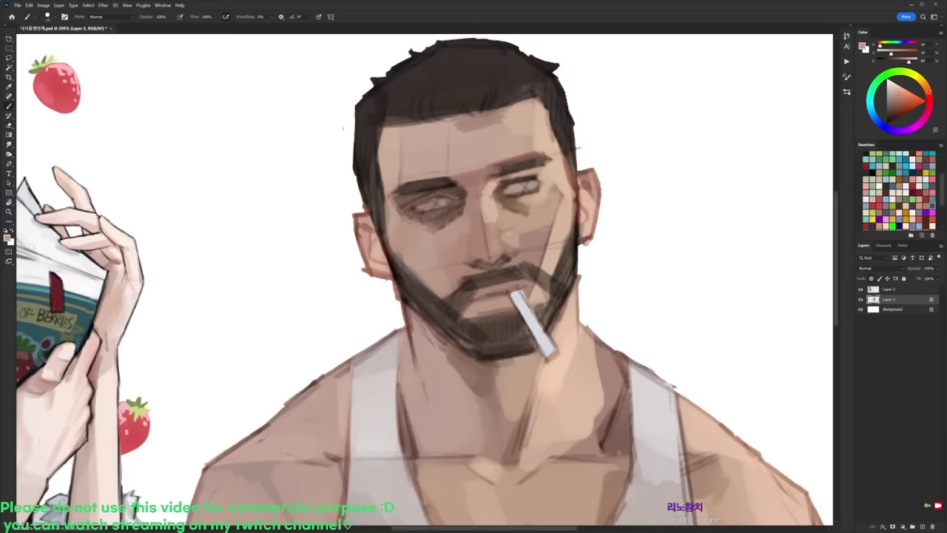
pyautogui.keyDown('alt'); pyautogui.click(577, 181); pyautogui.keyUp('alt')
pyautogui.moveTo(552, 192)
pyautogui.mouseDown()
pyautogui.moveTo(531, 210)
pyautogui.moveTo(546, 203)
pyautogui.mouseUp()
pyautogui.keyDown('alt'); pyautogui.click(549, 200); pyautogui.keyUp('alt')
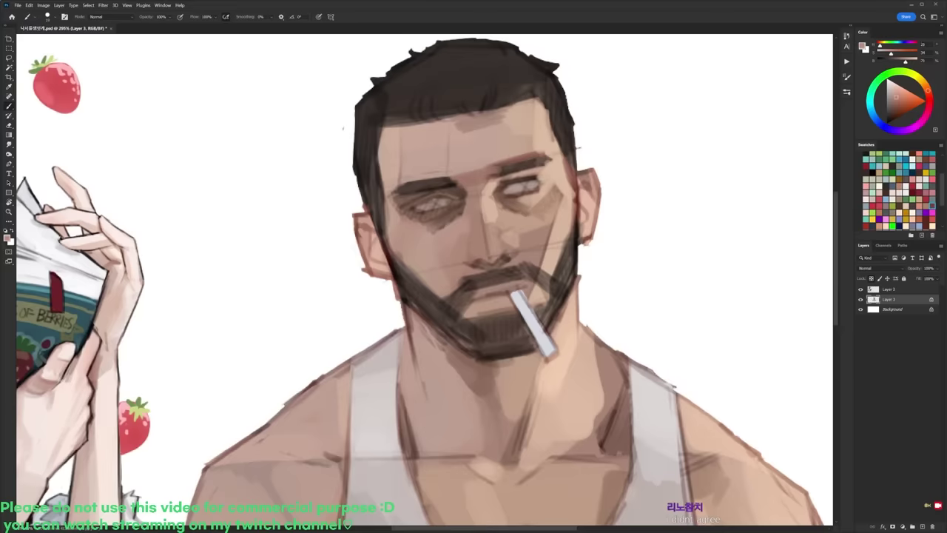
pyautogui.keyDown('alt'); pyautogui.click(546, 211); pyautogui.keyUp('alt')
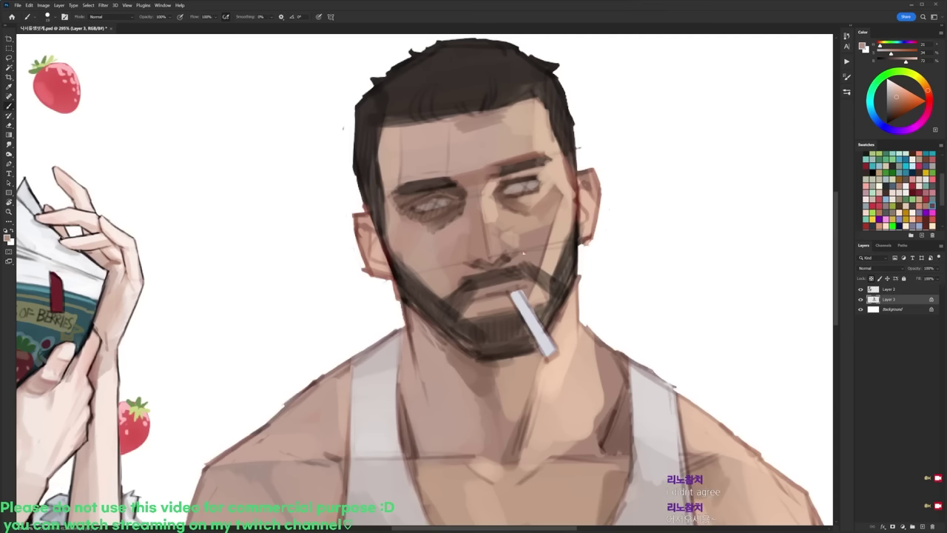
# Step: Sample brown tones around the lit-side eye and paint its lid and socket shadow on the rotated canvas, and return the view upright
pyautogui.keyDown('alt'); pyautogui.click(514, 198); pyautogui.keyUp('alt')
pyautogui.keyDown('alt'); pyautogui.click(574, 181); pyautogui.keyUp('alt')
pyautogui.press('r')
pyautogui.moveTo(551, 231); pyautogui.dragTo(499, 212)
pyautogui.press('space')
pyautogui.keyDown('alt'); pyautogui.click(443, 187); pyautogui.keyUp('alt')
pyautogui.moveTo(435, 196)
pyautogui.mouseDown()
pyautogui.moveTo(455, 166)
pyautogui.moveTo(441, 199)
pyautogui.mouseUp()
pyautogui.press('r')
pyautogui.moveTo(666, 160); pyautogui.dragTo(691, 313)
pyautogui.press('b')
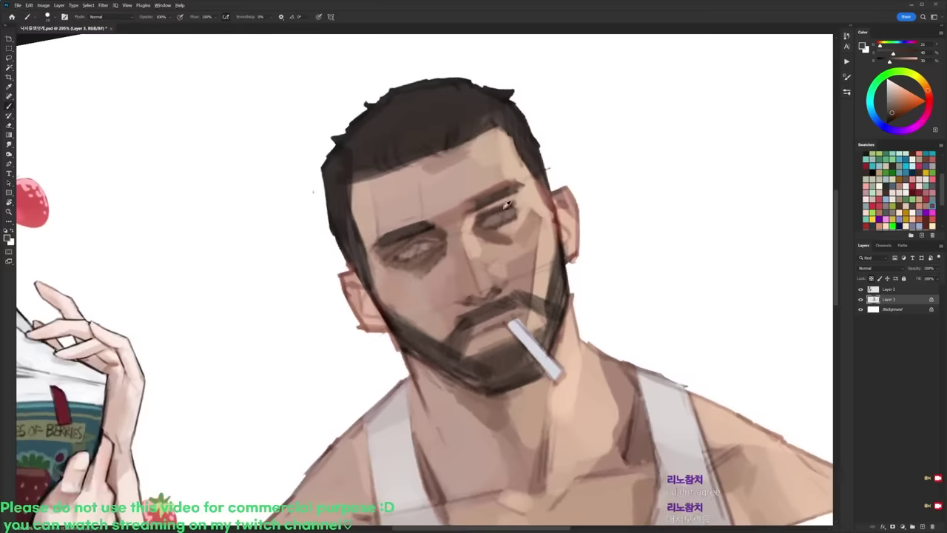
# Step: Sample the eye-socket and outer-corner skin tones and refine the shape of the lit-side eye, turning the canvas as needed
pyautogui.keyDown('alt'); pyautogui.click(481, 216); pyautogui.keyUp('alt')
pyautogui.press('r')
pyautogui.moveTo(547, 169)
pyautogui.mouseDown()
pyautogui.moveTo(613, 148)
pyautogui.moveTo(617, 179)
pyautogui.moveTo(614, 170)
pyautogui.mouseUp()
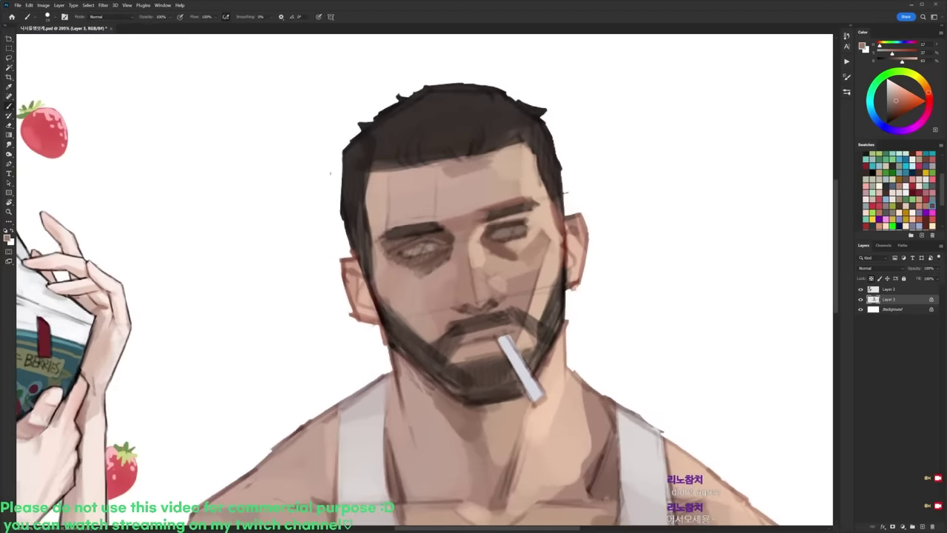
pyautogui.keyDown('alt'); pyautogui.click(530, 222); pyautogui.keyUp('alt')
pyautogui.press('r')
pyautogui.moveTo(566, 167)
pyautogui.mouseDown()
pyautogui.moveTo(538, 123)
pyautogui.moveTo(463, 100)
pyautogui.mouseUp()
pyautogui.press('d')
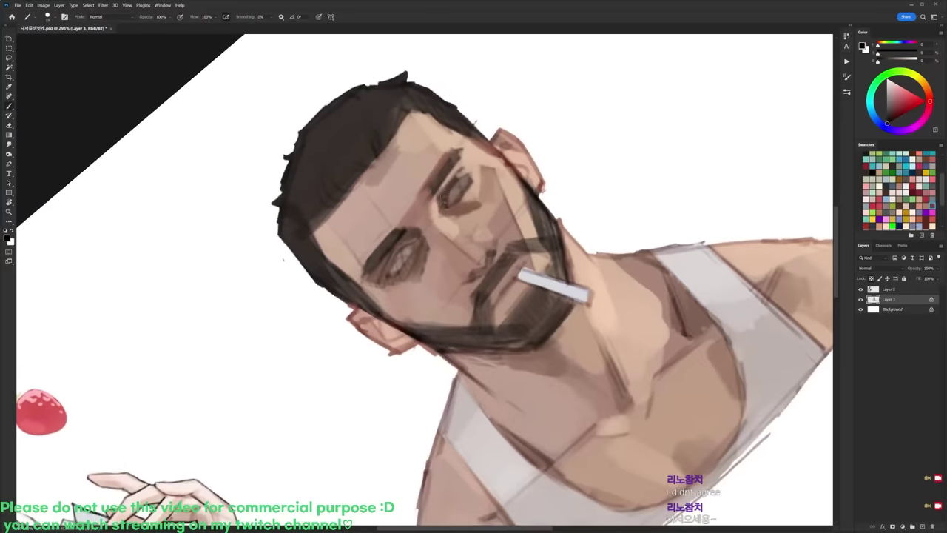
pyautogui.press('r')
pyautogui.press('Escape')
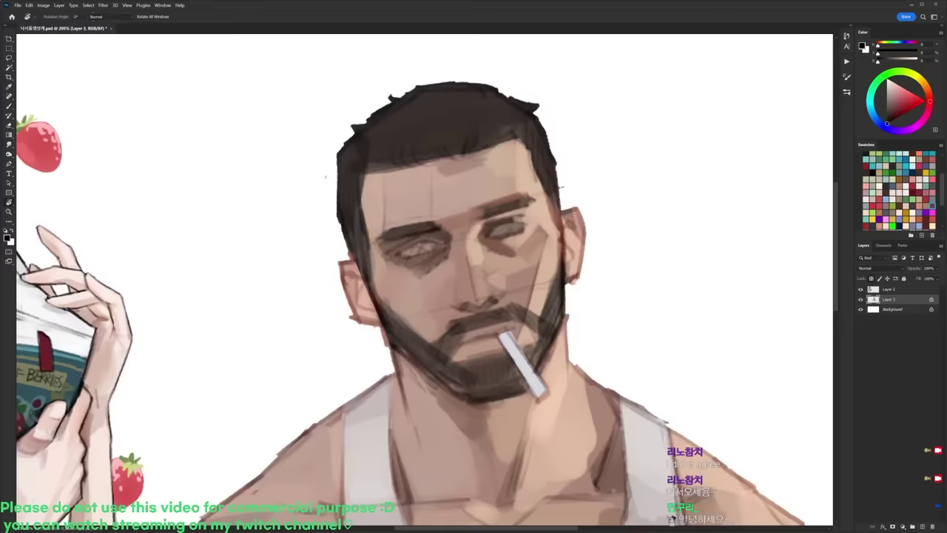
pyautogui.press('b')
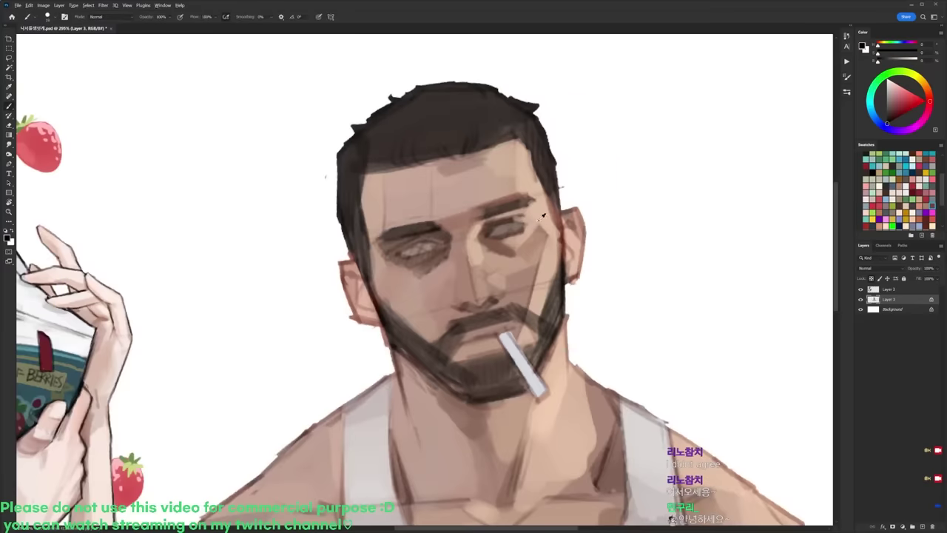
# Step: Sample the lit temple's skin tone and the reddish ear-edge tone, and repaint the skin beside the lit-side eye's outer corner
pyautogui.keyDown('alt'); pyautogui.click(531, 218); pyautogui.keyUp('alt')
pyautogui.keyDown('alt'); pyautogui.click(564, 223); pyautogui.keyUp('alt')
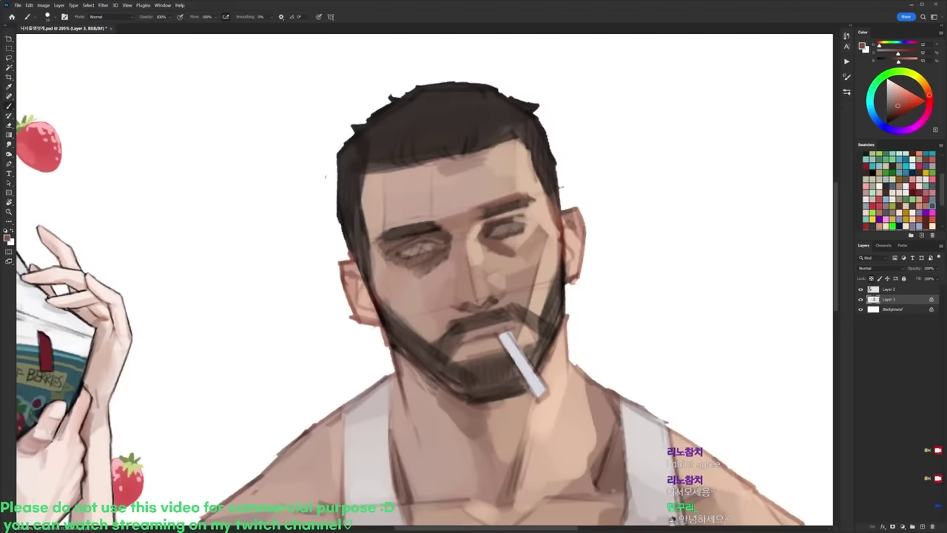
pyautogui.press('r')
pyautogui.moveTo(537, 215)
pyautogui.mouseDown()
pyautogui.moveTo(489, 168)
pyautogui.moveTo(435, 162)
pyautogui.mouseUp()
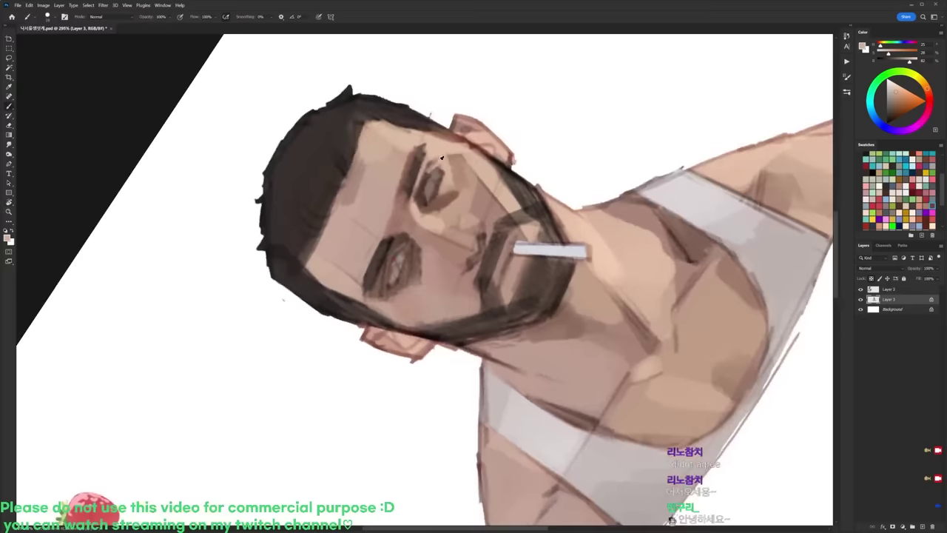
pyautogui.keyDown('alt'); pyautogui.click(456, 133); pyautogui.keyUp('alt')
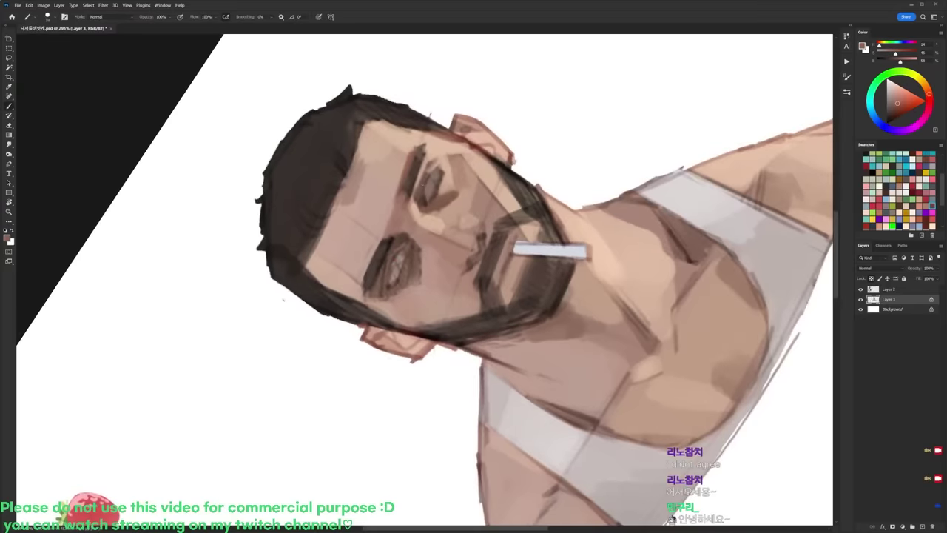
# Step: Fill the lit-side eye with a muted grey-brown sampled from it, and return the view upright
pyautogui.press('r')
pyautogui.moveTo(466, 141); pyautogui.dragTo(505, 191)
pyautogui.press('d')
pyautogui.keyDown('alt'); pyautogui.click(470, 206); pyautogui.keyUp('alt')
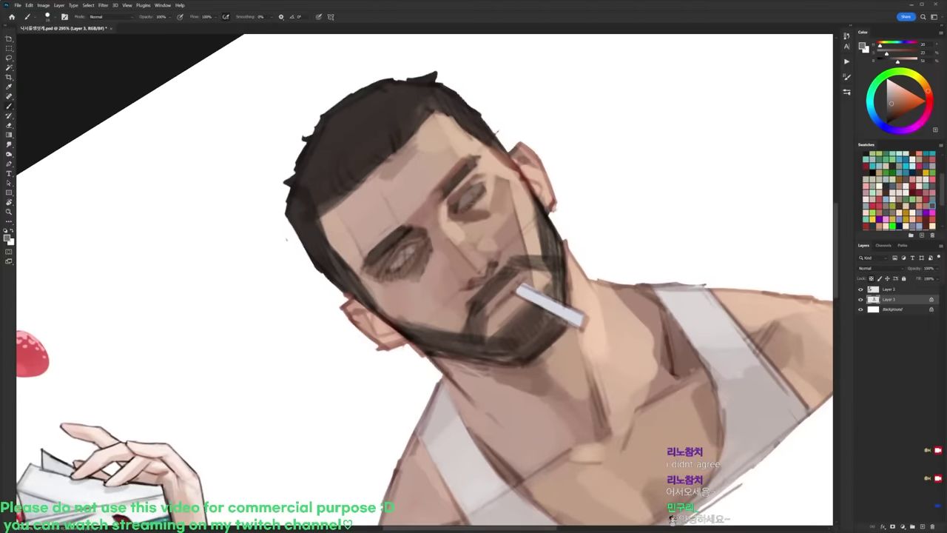
pyautogui.press('r')
pyautogui.moveTo(548, 185); pyautogui.dragTo(595, 224)
pyautogui.scroll(1, 576, 232)
pyautogui.press('b')
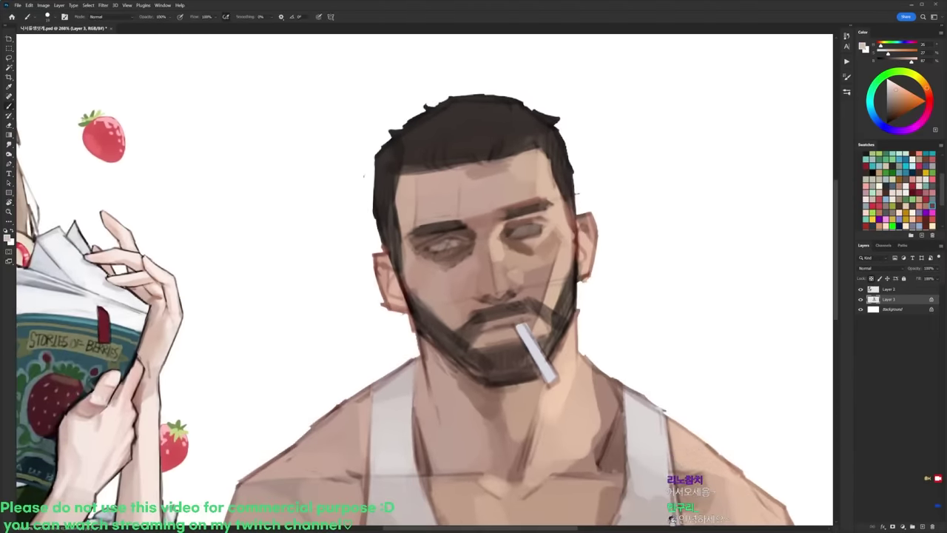
pyautogui.scroll(-1, 563, 231)
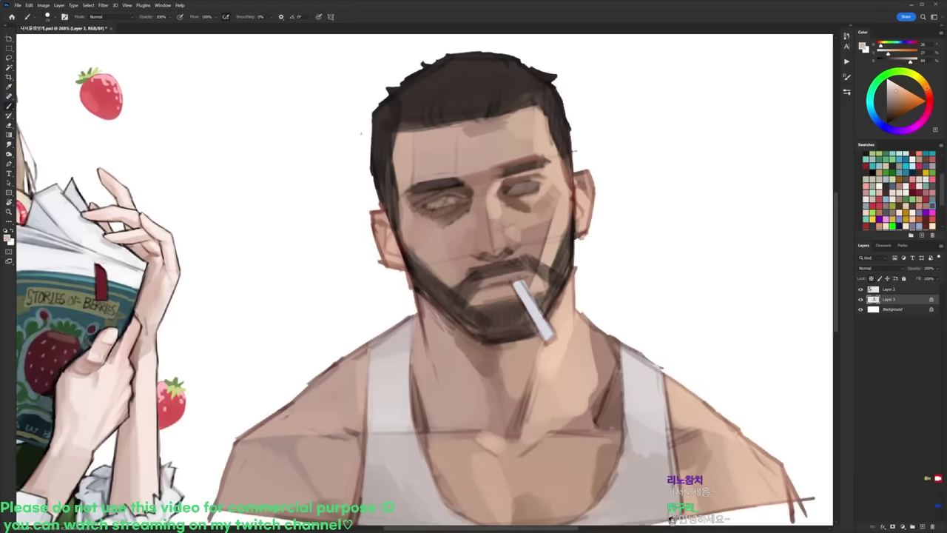
# Step: Paint over the sketch line running down the lit-side cheek with sampled skin tones, and sample dark tones at the sideburn and ear edge
pyautogui.keyDown('alt'); pyautogui.click(553, 207); pyautogui.keyUp('alt')
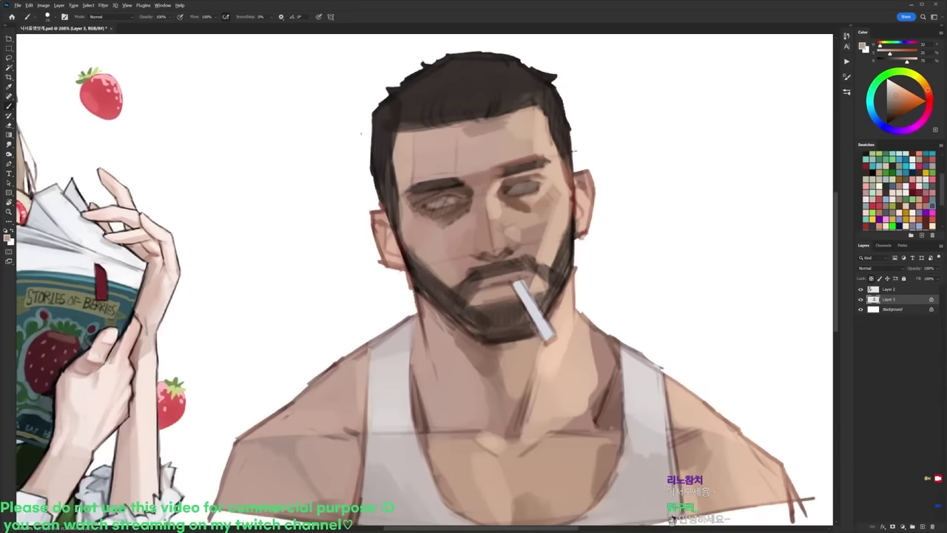
pyautogui.moveTo(533, 239); pyautogui.dragTo(518, 258)
pyautogui.keyDown('alt'); pyautogui.click(510, 224); pyautogui.keyUp('alt')
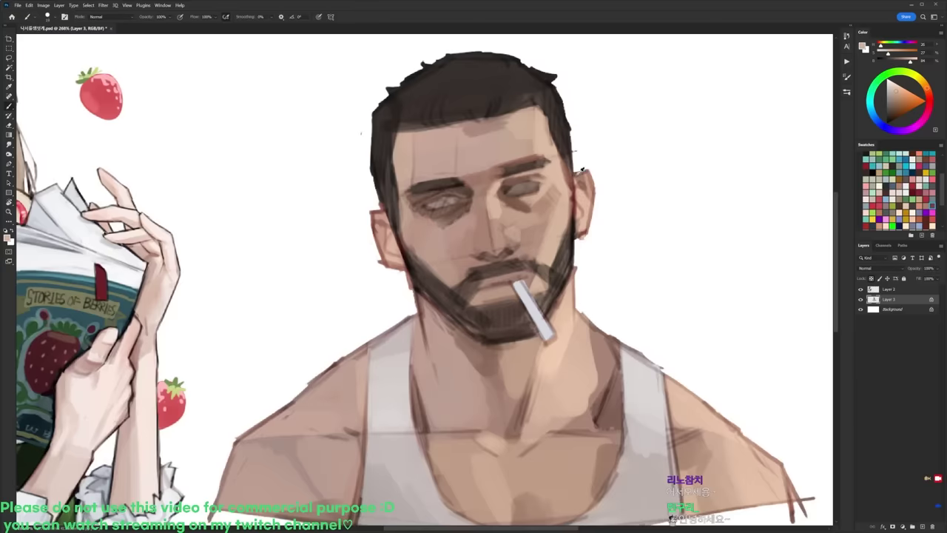
pyautogui.keyDown('alt'); pyautogui.click(566, 144); pyautogui.keyUp('alt')
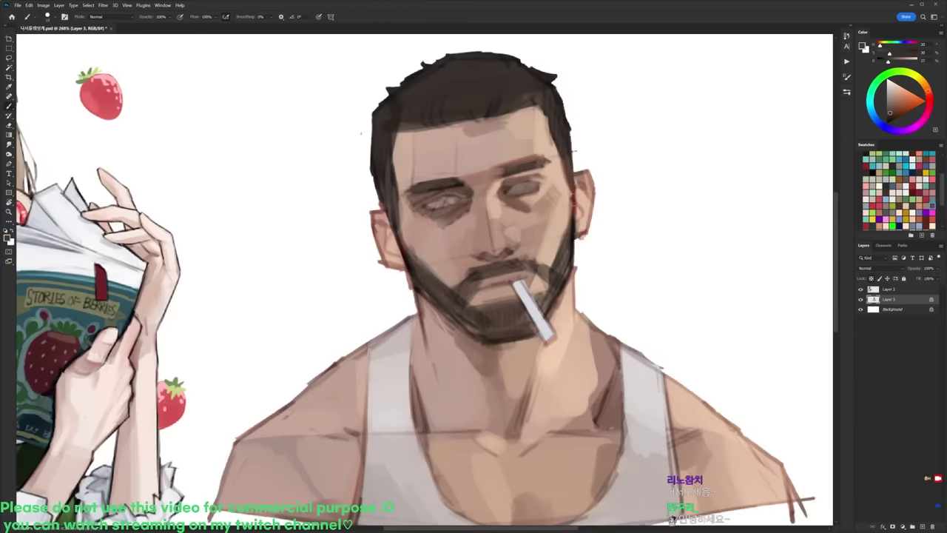
pyautogui.keyDown('alt'); pyautogui.click(572, 200); pyautogui.keyUp('alt')
# Step: Sample reddish browns between the eyes and deepen the shadow at the shadow-side eye's inner corner and the nose bridge
pyautogui.keyDown('alt'); pyautogui.click(465, 191); pyautogui.keyUp('alt')
pyautogui.keyDown('alt'); pyautogui.click(462, 183); pyautogui.keyUp('alt')
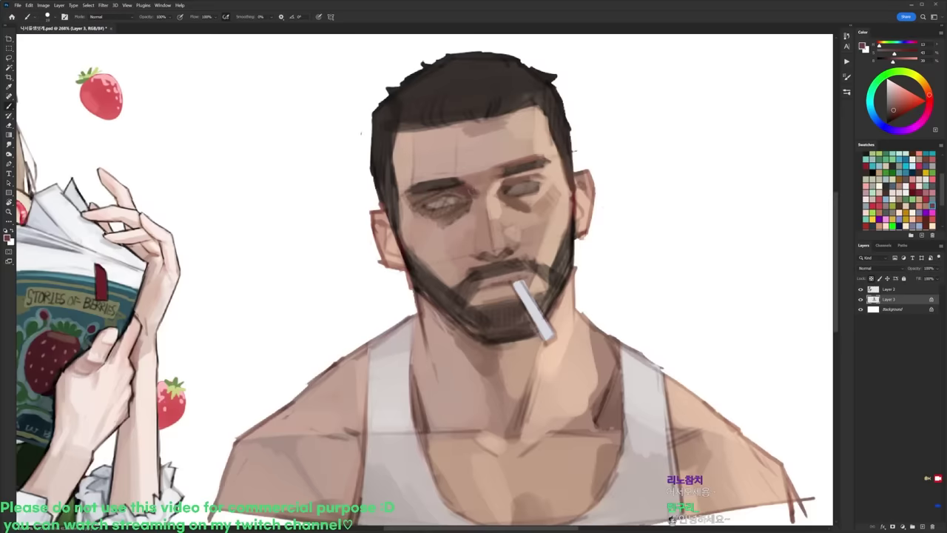
pyautogui.keyDown('alt'); pyautogui.click(482, 188); pyautogui.keyUp('alt')
pyautogui.keyDown('alt'); pyautogui.click(475, 194); pyautogui.keyUp('alt')
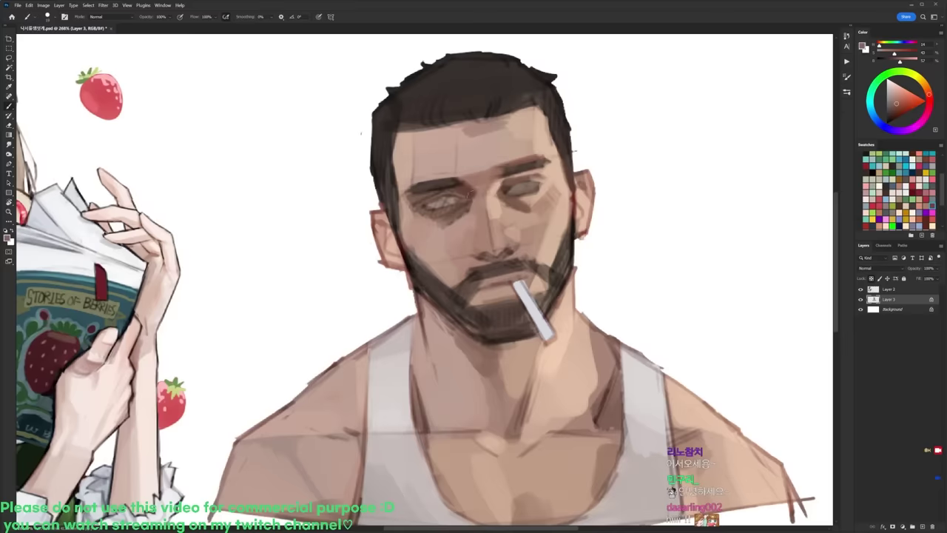
pyautogui.keyDown('alt'); pyautogui.click(478, 204); pyautogui.keyUp('alt')
pyautogui.keyDown('alt'); pyautogui.click(482, 207); pyautogui.keyUp('alt')
# Step: Paint reddish-brown shadow into the inner brow and socket of the shadow-side eye on the rotated canvas, and return the view upright
pyautogui.press('r')
pyautogui.moveTo(483, 207); pyautogui.dragTo(444, 188)
pyautogui.keyDown('alt'); pyautogui.click(452, 128); pyautogui.keyUp('alt')
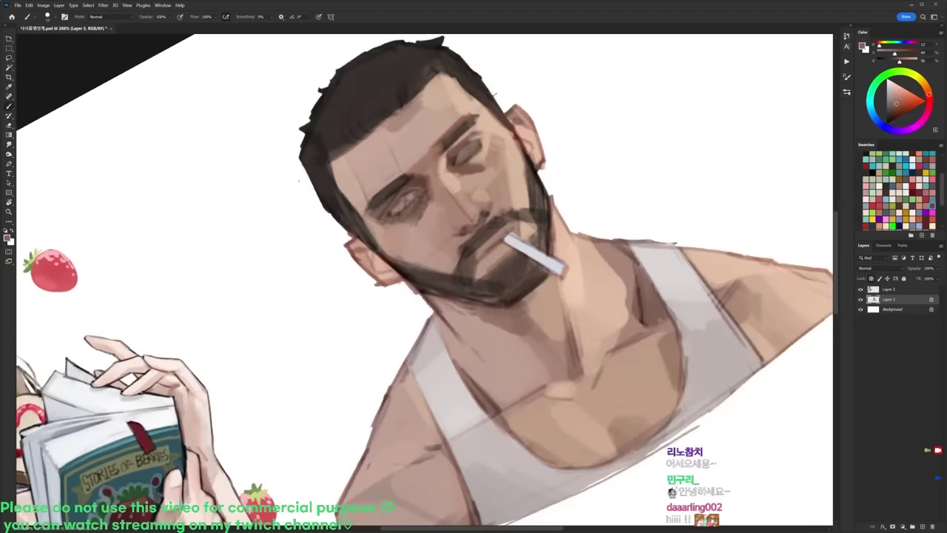
pyautogui.keyDown('alt'); pyautogui.click(428, 194); pyautogui.keyUp('alt')
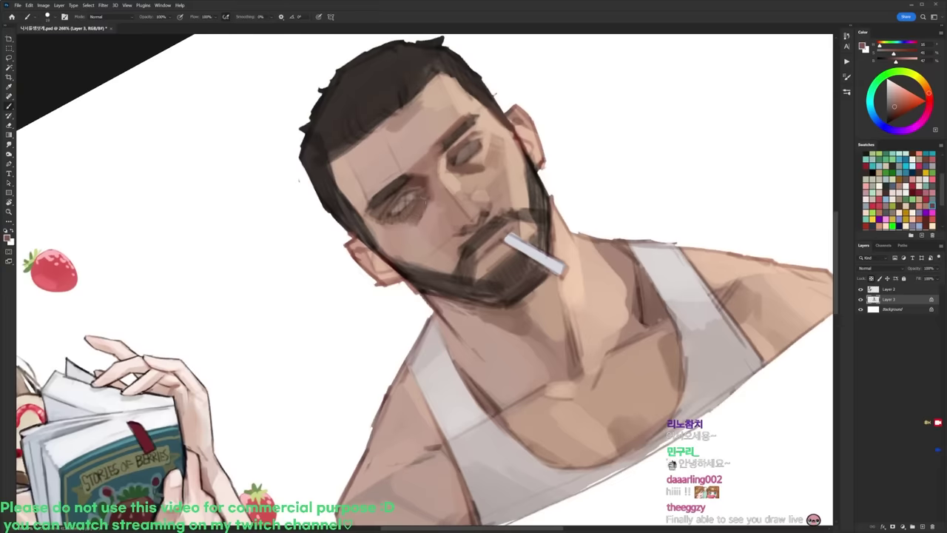
pyautogui.press('r')
pyautogui.moveTo(644, 109); pyautogui.dragTo(655, 240)
# Step: Repaint the skin around the shadow-side eye with sampled tones and soften the underside of its eyebrow with brown
pyautogui.keyDown('alt'); pyautogui.click(453, 235); pyautogui.keyUp('alt')
pyautogui.keyDown('alt'); pyautogui.click(433, 229); pyautogui.keyUp('alt')
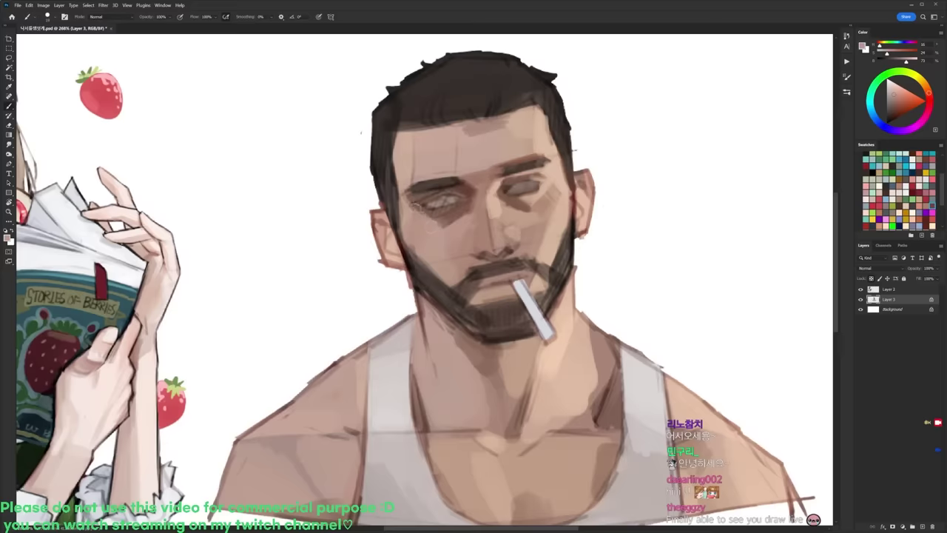
pyautogui.keyDown('alt'); pyautogui.click(542, 128); pyautogui.keyUp('alt')
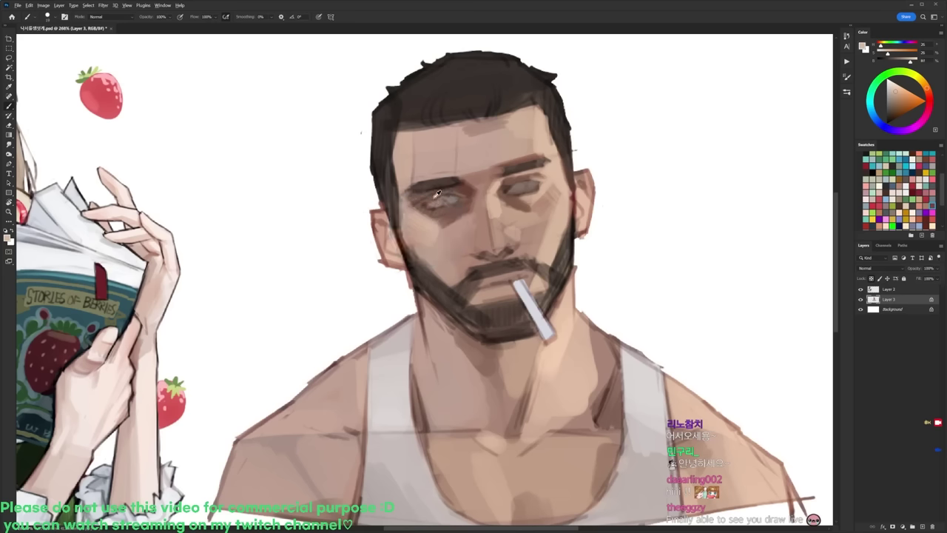
pyautogui.keyDown('alt'); pyautogui.click(466, 208); pyautogui.keyUp('alt')
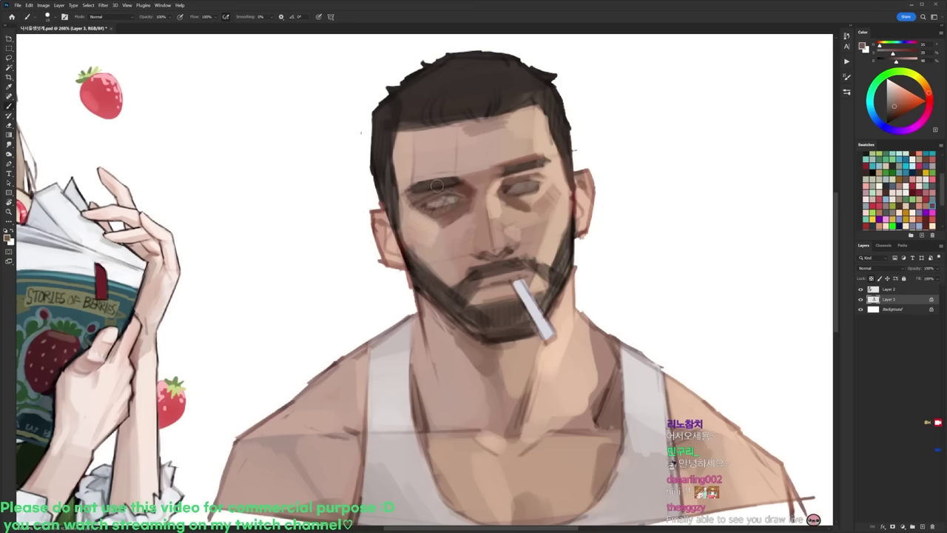
pyautogui.moveTo(433, 188)
pyautogui.mouseDown()
pyautogui.moveTo(397, 195)
pyautogui.moveTo(396, 185)
pyautogui.moveTo(422, 200)
pyautogui.mouseUp()
pyautogui.keyDown('alt'); pyautogui.click(403, 193); pyautogui.keyUp('alt')
pyautogui.keyDown('alt'); pyautogui.click(403, 210); pyautogui.keyUp('alt')
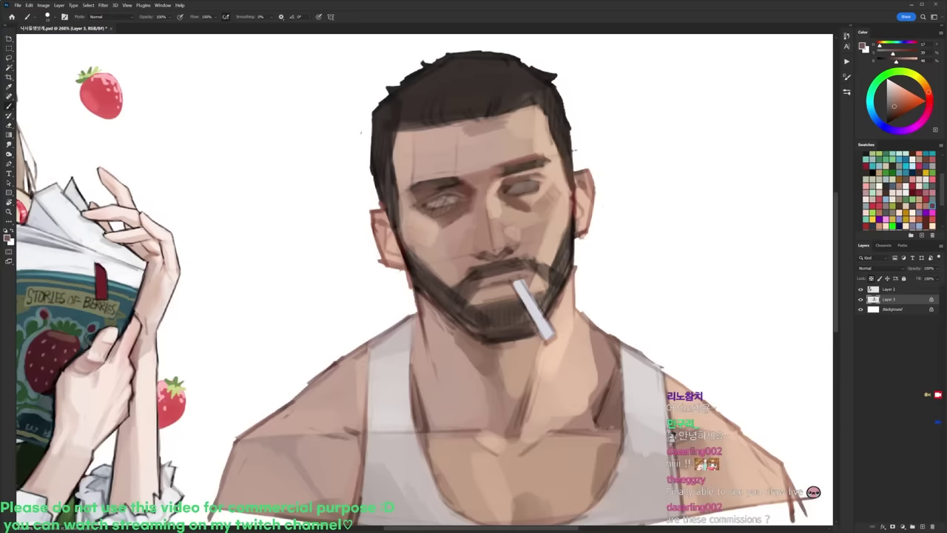
# Step: Refine the shadow-side eyebrow with sampled dark and reddish browns on the rotated canvas, and return the view upright
pyautogui.keyDown('alt'); pyautogui.click(392, 185); pyautogui.keyUp('alt')
pyautogui.press('space')
pyautogui.moveTo(588, 182)
pyautogui.mouseDown()
pyautogui.moveTo(639, 187)
pyautogui.moveTo(514, 77)
pyautogui.mouseUp()
pyautogui.press('r')
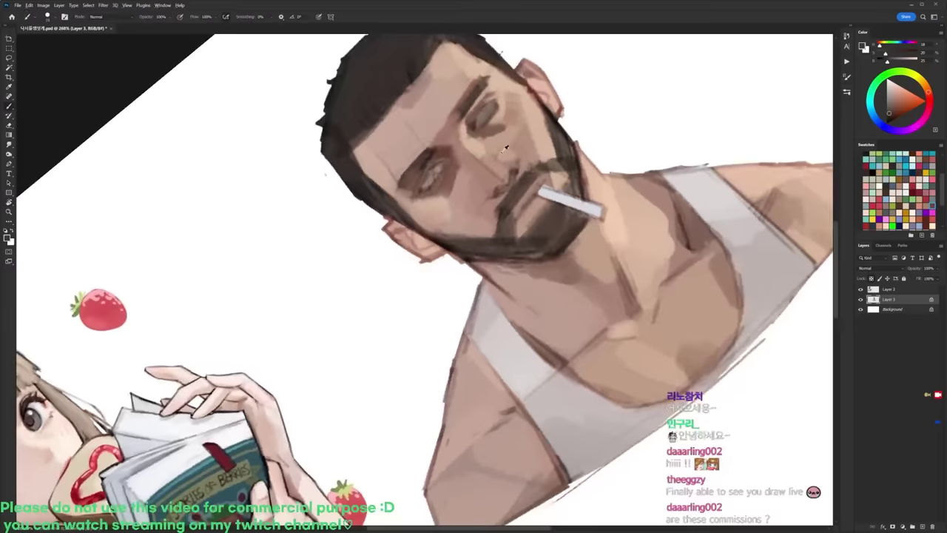
pyautogui.keyDown('alt'); pyautogui.click(473, 88); pyautogui.keyUp('alt')
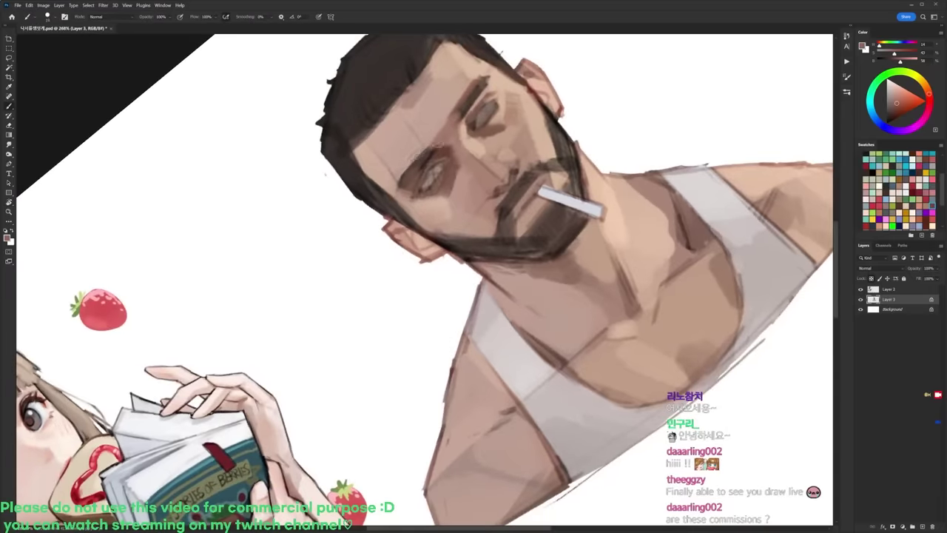
pyautogui.moveTo(415, 161)
pyautogui.mouseDown()
pyautogui.moveTo(438, 145)
pyautogui.moveTo(429, 146)
pyautogui.mouseUp()
pyautogui.press('r')
pyautogui.moveTo(667, 102)
pyautogui.mouseDown()
pyautogui.moveTo(694, 223)
pyautogui.moveTo(688, 288)
pyautogui.mouseUp()
pyautogui.press('b')
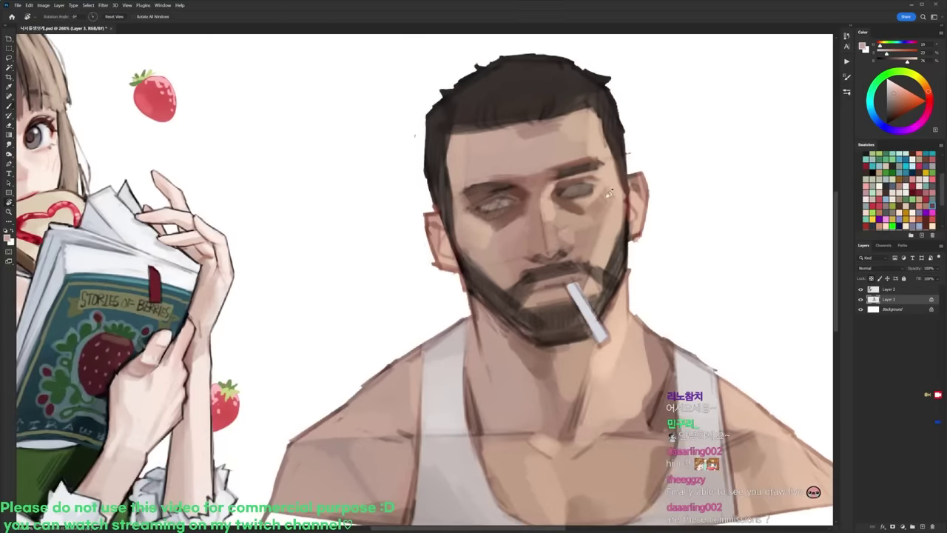
# Step: Paint sampled skin-tone strokes on the forehead above the shadow-side eyebrow on the rotated canvas, and return the view upright
pyautogui.press('r')
pyautogui.moveTo(608, 189); pyautogui.dragTo(501, 89)
pyautogui.press('b')
pyautogui.keyDown('alt'); pyautogui.click(414, 154); pyautogui.keyUp('alt')
pyautogui.moveTo(404, 158)
pyautogui.mouseDown()
pyautogui.moveTo(395, 170)
pyautogui.moveTo(390, 157)
pyautogui.mouseUp()
pyautogui.press('r')
pyautogui.moveTo(519, 80); pyautogui.dragTo(663, 174)
pyautogui.press('b')
pyautogui.keyDown('alt'); pyautogui.click(442, 145); pyautogui.keyUp('alt')
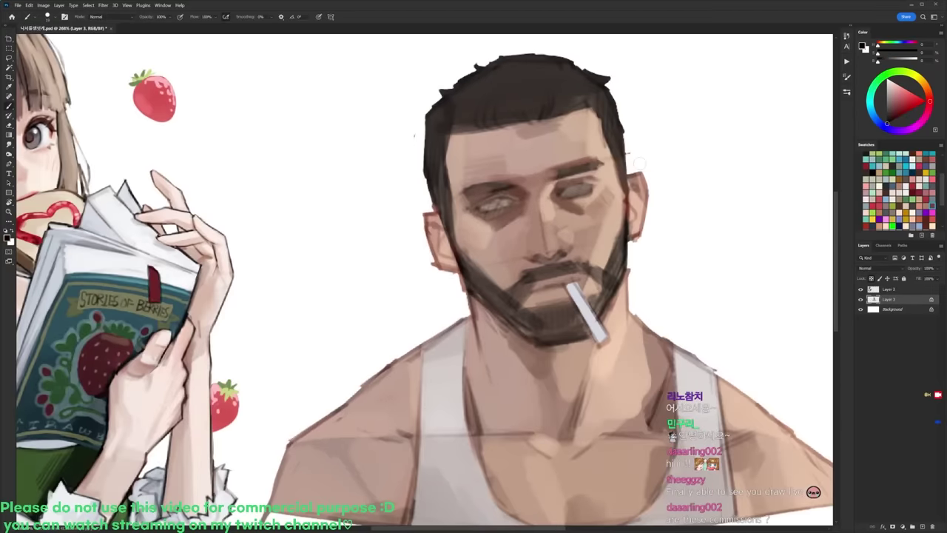
# Step: Paint the edge between hair and skin along the shadow-side temple with sampled hair and brow tones
pyautogui.keyDown('alt'); pyautogui.click(444, 150); pyautogui.keyUp('alt')
pyautogui.moveTo(452, 127); pyautogui.dragTo(445, 164)
pyautogui.keyDown('alt'); pyautogui.click(506, 176); pyautogui.keyUp('alt')
pyautogui.moveTo(448, 131); pyautogui.dragTo(448, 192)
pyautogui.moveTo(450, 154); pyautogui.dragTo(452, 192)
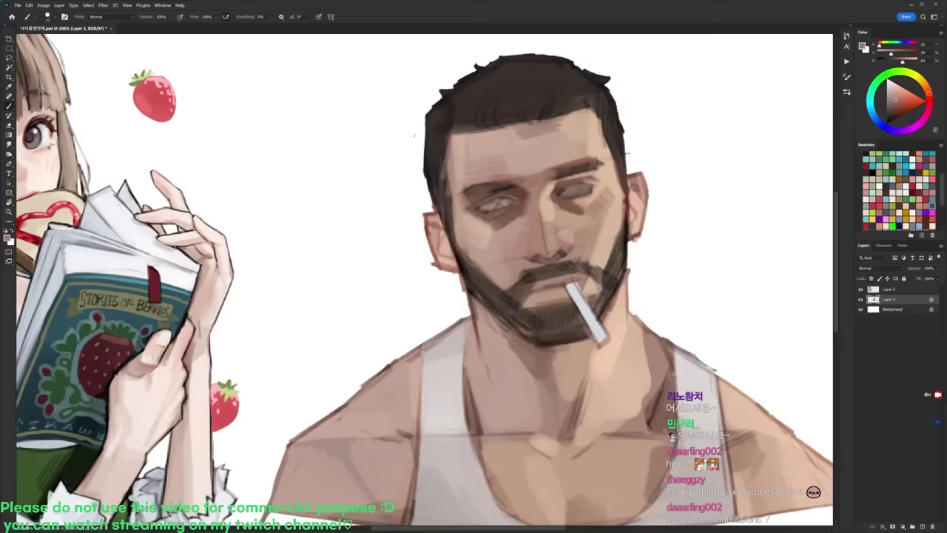
# Step: Sample the lit skin tone, reduce its saturation to 0%, and paint and blend a pale highlight on the shadow-side forehead
pyautogui.keyDown('alt'); pyautogui.click(610, 180); pyautogui.keyUp('alt')
pyautogui.moveTo(888, 52); pyautogui.dragTo(878, 51)
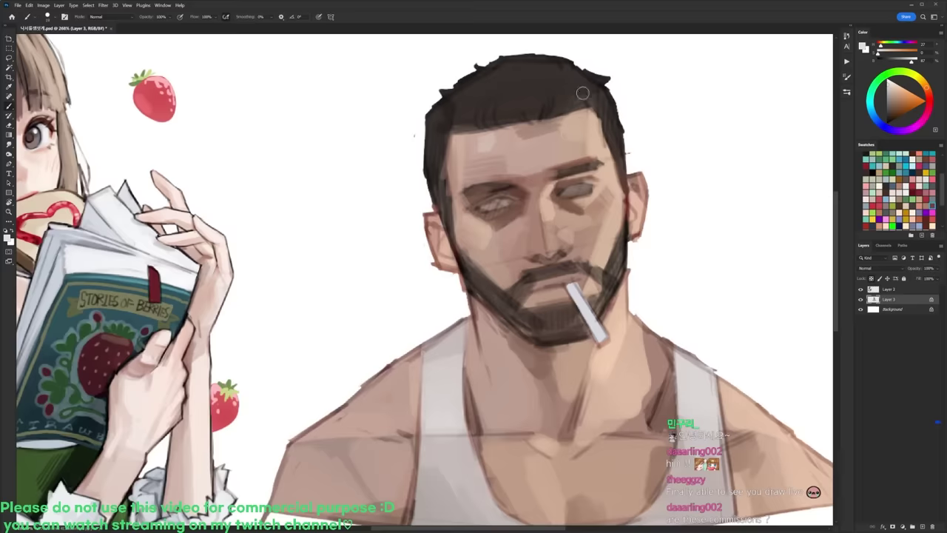
pyautogui.keyDown('alt'); pyautogui.click(493, 136); pyautogui.keyUp('alt')
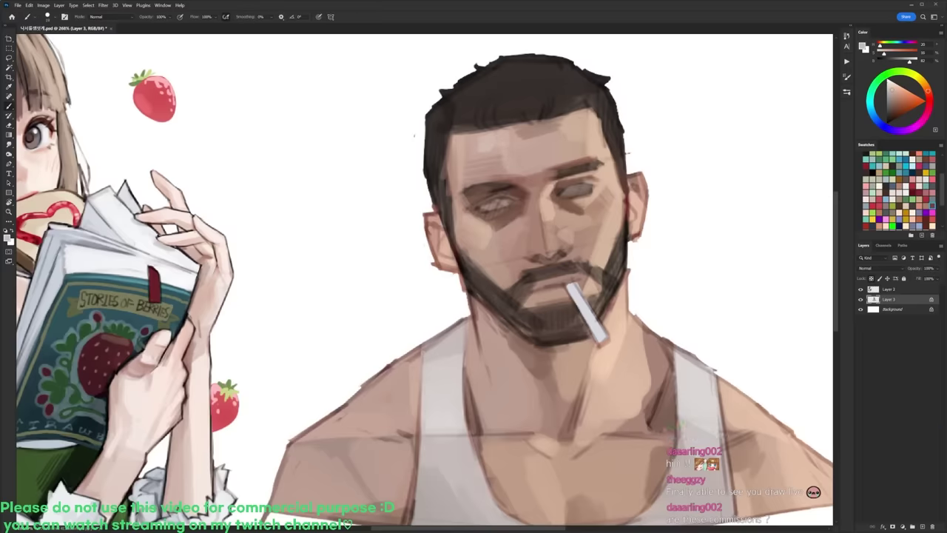
pyautogui.hotkey('ctrl', '0')
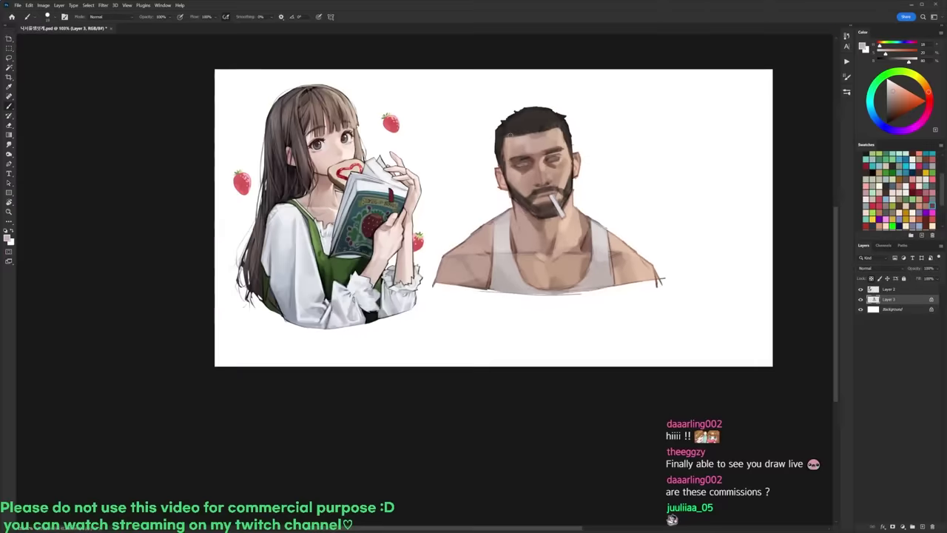
pyautogui.scroll(5, 564, 159)
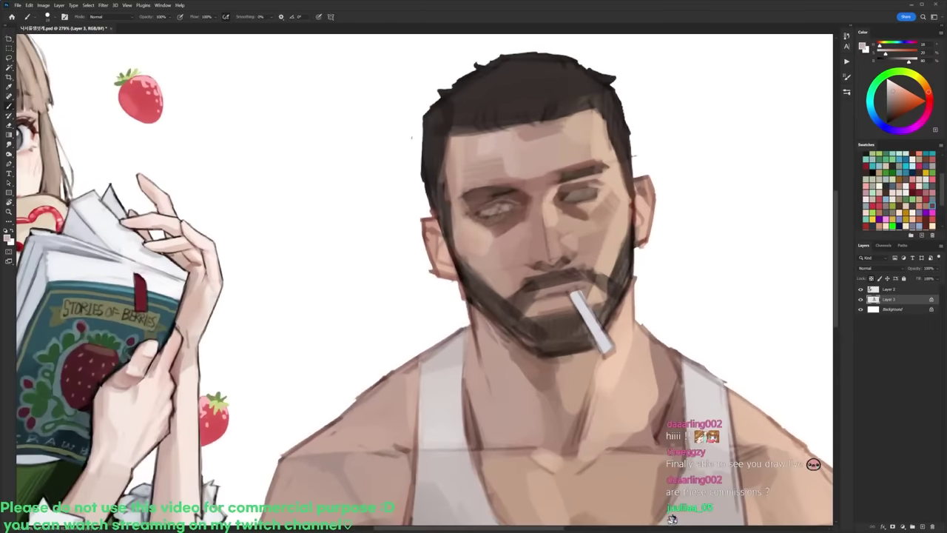
# Step: Paint the shadow side of the nose bridge with sampled reddish-brown and mid skin tones
pyautogui.keyDown('alt'); pyautogui.click(537, 210); pyautogui.keyUp('alt')
pyautogui.keyDown('alt'); pyautogui.click(571, 169); pyautogui.keyUp('alt')
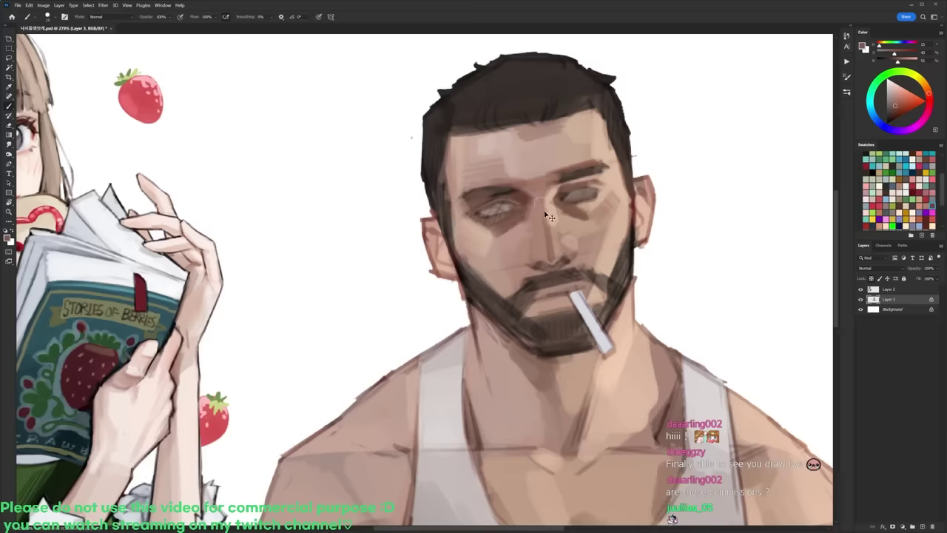
pyautogui.moveTo(543, 200); pyautogui.dragTo(549, 259)
pyautogui.keyDown('alt'); pyautogui.click(566, 241); pyautogui.keyUp('alt')
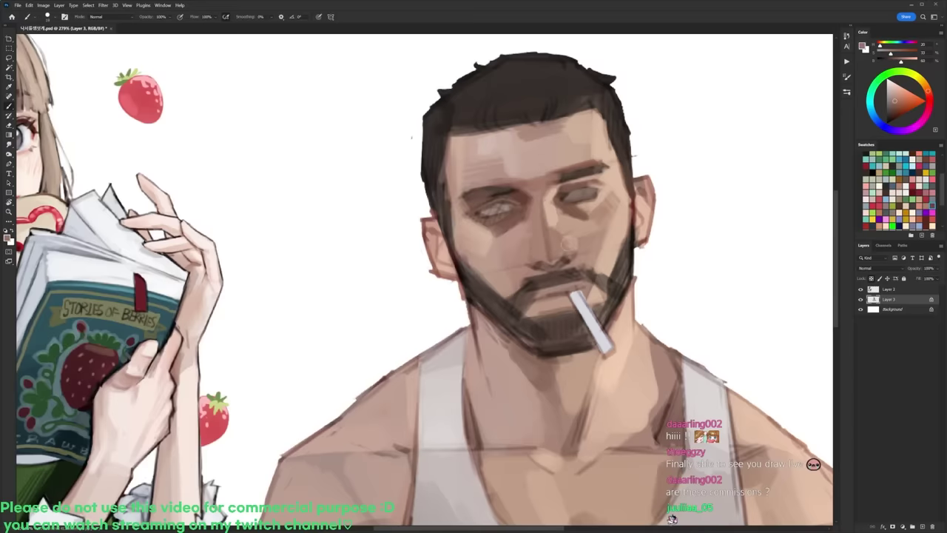
# Step: Refine the nose tip and underside with sampled light skin tones and a dark red
pyautogui.keyDown('alt'); pyautogui.click(618, 210); pyautogui.keyUp('alt')
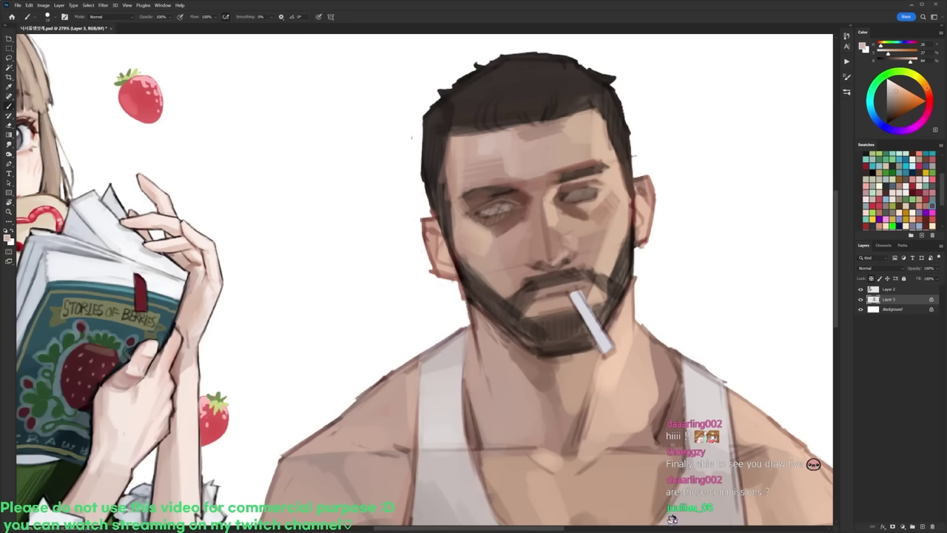
pyautogui.moveTo(552, 266); pyautogui.dragTo(566, 261)
pyautogui.keyDown('alt'); pyautogui.click(563, 246); pyautogui.keyUp('alt')
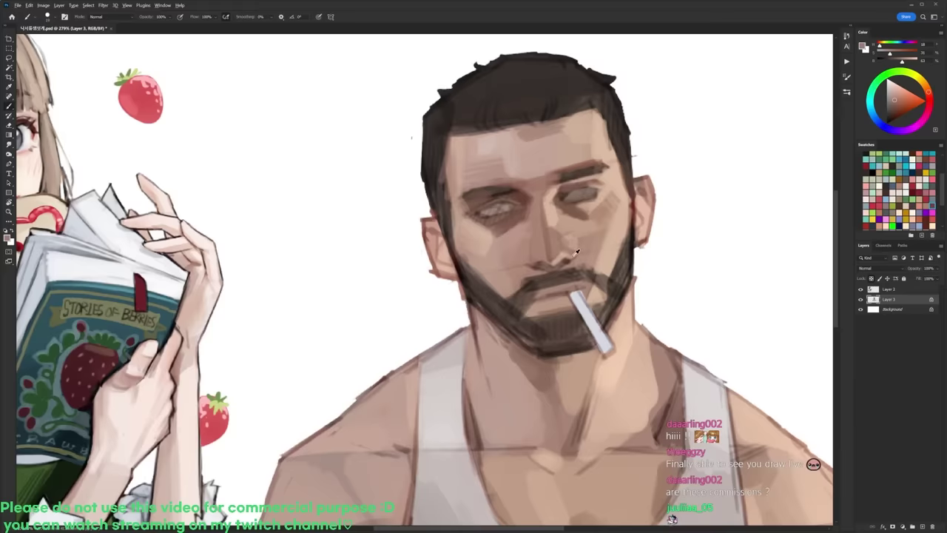
pyautogui.keyDown('alt'); pyautogui.click(636, 202); pyautogui.keyUp('alt')
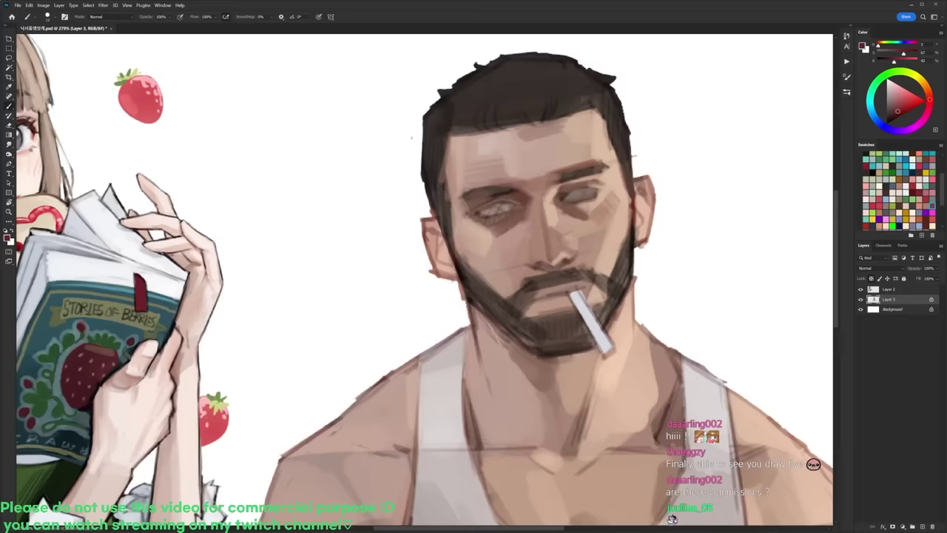
pyautogui.keyDown('alt'); pyautogui.click(630, 231); pyautogui.keyUp('alt')
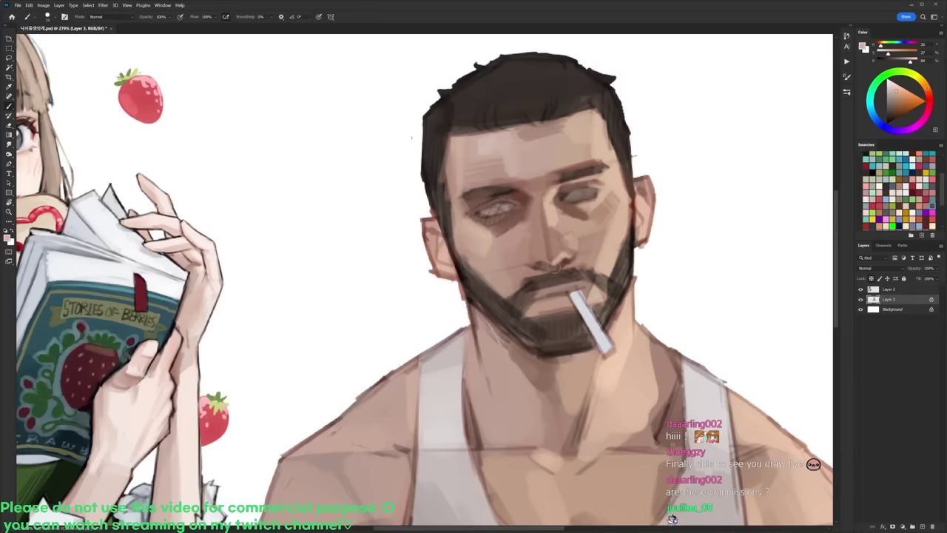
# Step: Paint the shadow-side nostril with sampled reddish-brown, skin and black tones on the rotated canvas
pyautogui.press('r')
pyautogui.moveTo(676, 199); pyautogui.dragTo(679, 351)
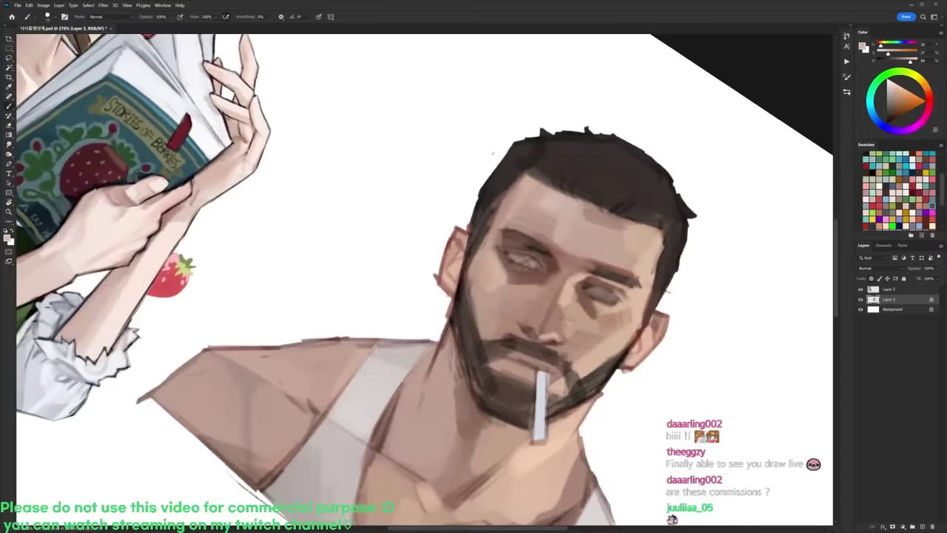
pyautogui.keyDown('alt'); pyautogui.click(528, 335); pyautogui.keyUp('alt')
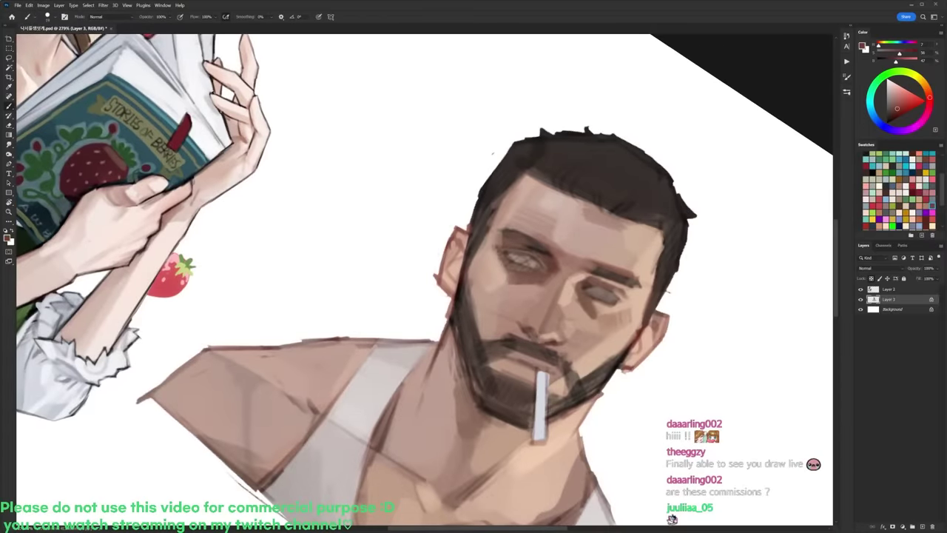
pyautogui.keyDown('alt'); pyautogui.click(537, 328); pyautogui.keyUp('alt')
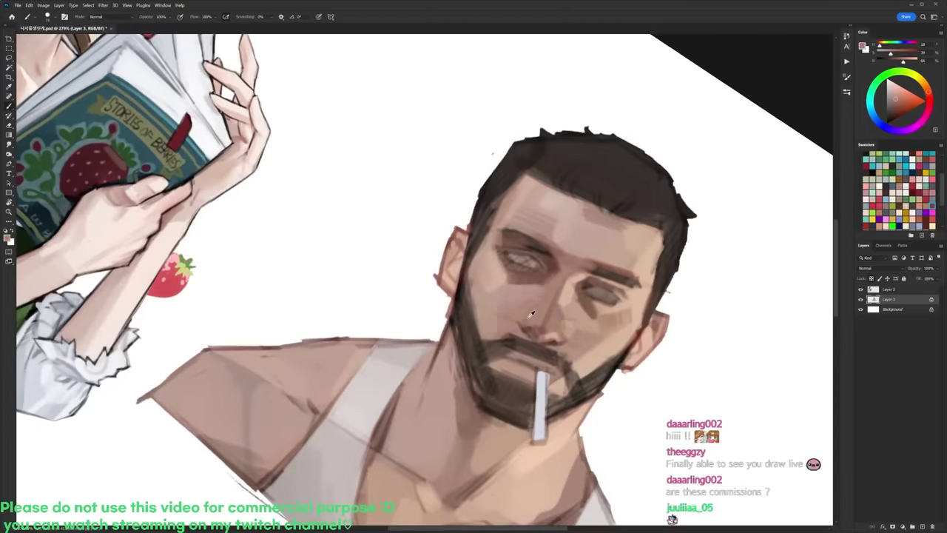
pyautogui.keyDown('alt'); pyautogui.click(529, 316); pyautogui.keyUp('alt')
pyautogui.keyDown('alt'); pyautogui.click(528, 323); pyautogui.keyUp('alt')
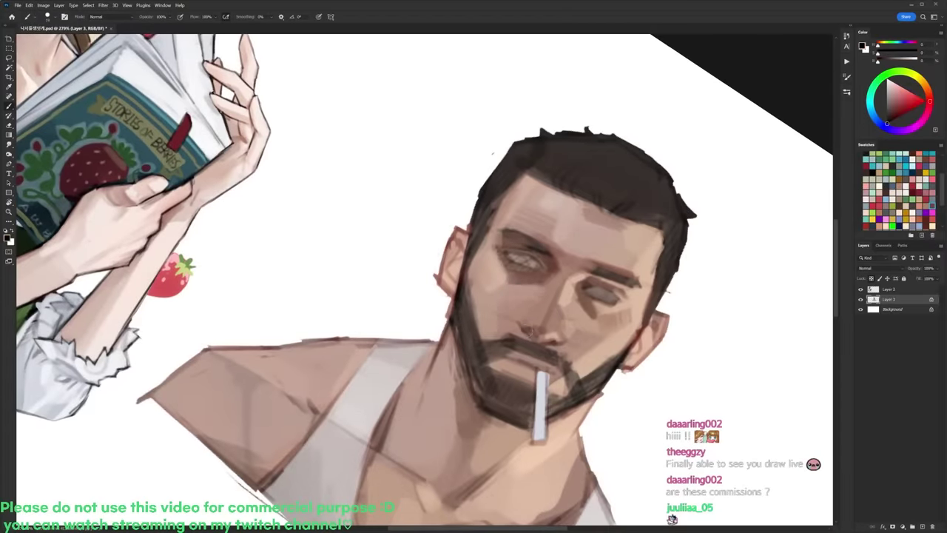
pyautogui.keyDown('alt'); pyautogui.click(534, 319); pyautogui.keyUp('alt')
# Step: Blend the center line, tip and lit side of the nose with skin tones sampled from the nose and cheek
pyautogui.press('r')
pyautogui.moveTo(530, 330)
pyautogui.mouseDown()
pyautogui.moveTo(514, 169)
pyautogui.moveTo(334, 166)
pyautogui.mouseUp()
pyautogui.press('b')
pyautogui.keyDown('alt'); pyautogui.click(499, 213); pyautogui.keyUp('alt')
pyautogui.press('r')
pyautogui.moveTo(500, 212)
pyautogui.mouseDown()
pyautogui.moveTo(577, 198)
pyautogui.moveTo(657, 206)
pyautogui.mouseUp()
pyautogui.press('b')
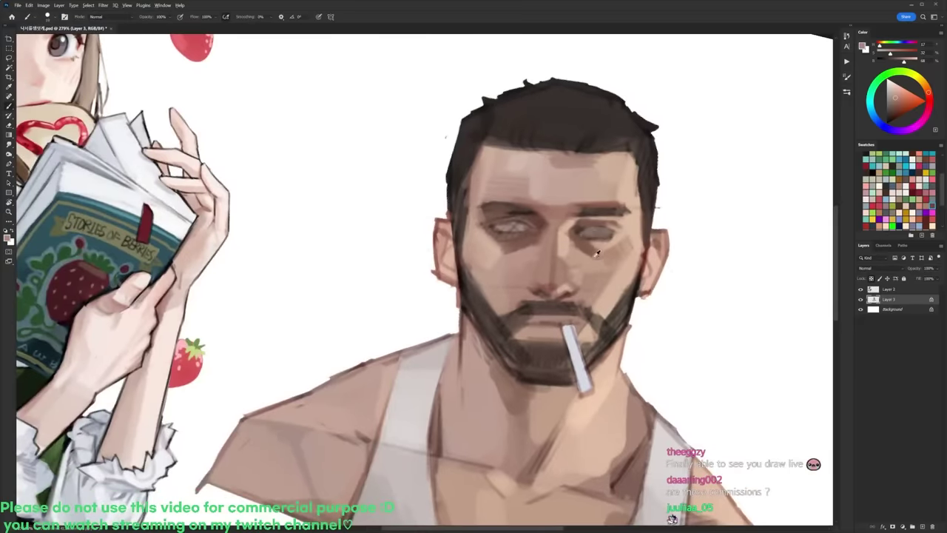
pyautogui.keyDown('alt'); pyautogui.click(560, 274); pyautogui.keyUp('alt')
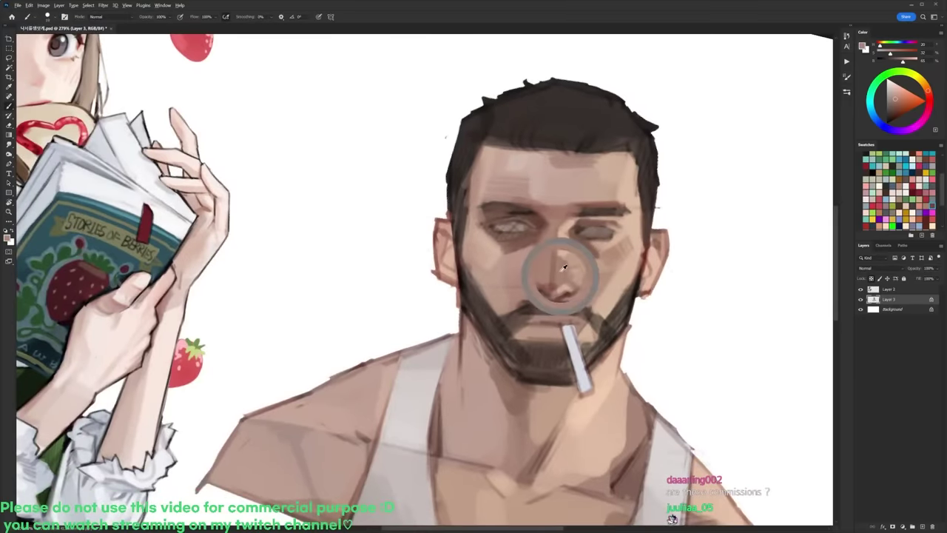
pyautogui.keyDown('alt'); pyautogui.click(617, 296); pyautogui.keyUp('alt')
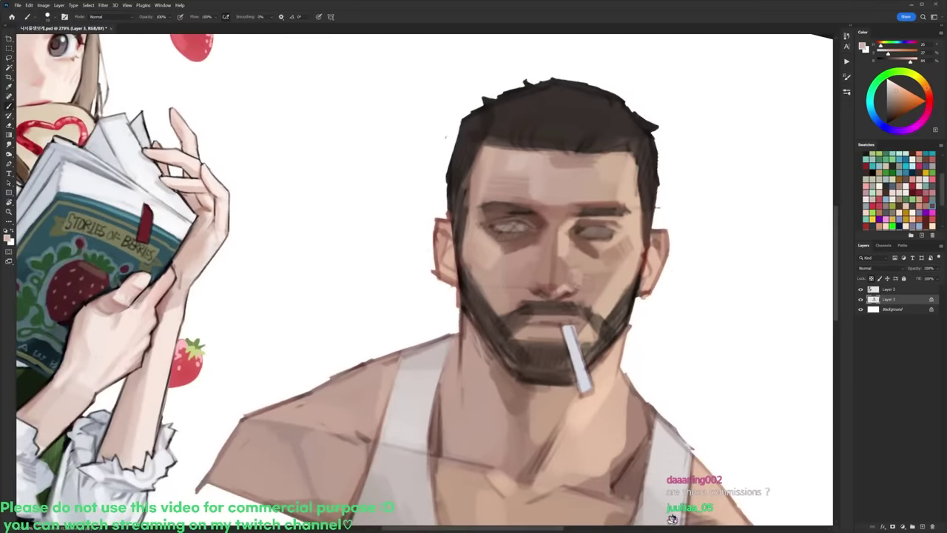
pyautogui.keyDown('alt'); pyautogui.click(594, 278); pyautogui.keyUp('alt')
pyautogui.keyDown('alt'); pyautogui.click(598, 248); pyautogui.keyUp('alt')
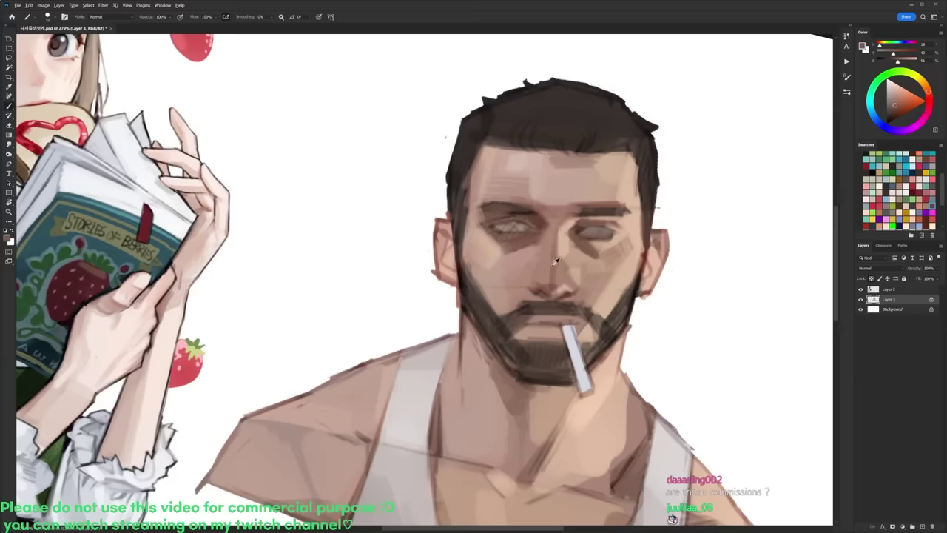
pyautogui.keyDown('alt'); pyautogui.click(556, 287); pyautogui.keyUp('alt')
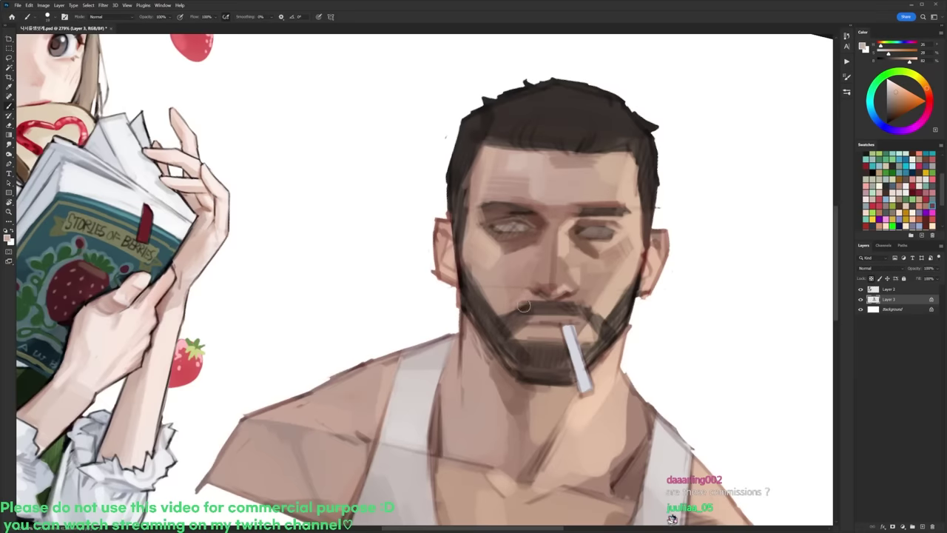
# Step: Shape the shadow-side nostril wing with sampled reddish-brown skin tones on the rotated canvas
pyautogui.press('r')
pyautogui.moveTo(642, 274)
pyautogui.mouseDown()
pyautogui.moveTo(641, 305)
pyautogui.moveTo(537, 319)
pyautogui.mouseUp()
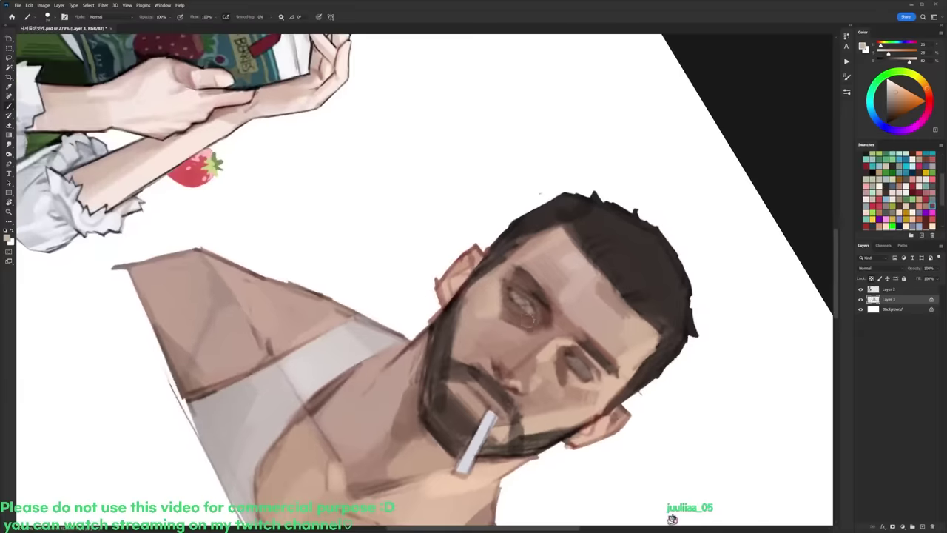
pyautogui.keyDown('alt'); pyautogui.click(500, 367); pyautogui.keyUp('alt')
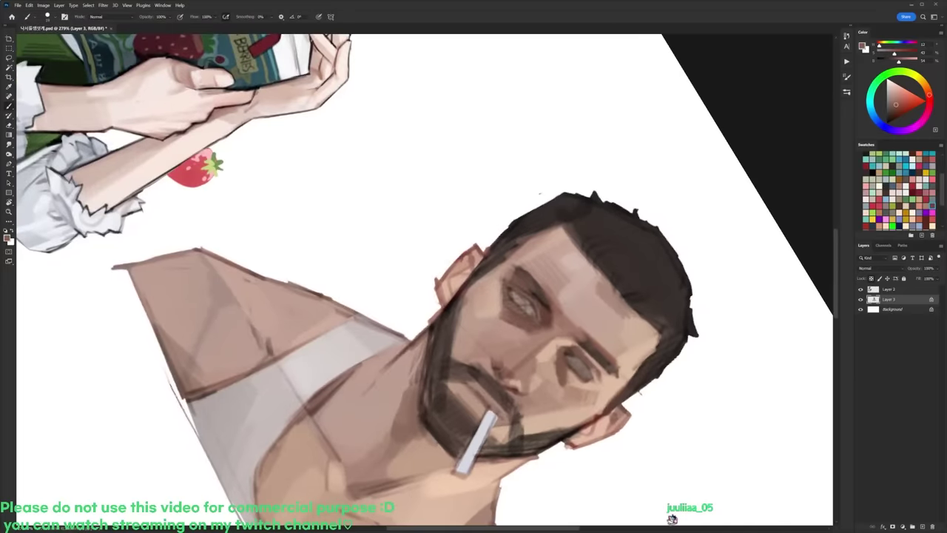
pyautogui.moveTo(514, 352); pyautogui.dragTo(507, 364)
pyautogui.keyDown('alt'); pyautogui.click(503, 361); pyautogui.keyUp('alt')
# Step: Refine the lower edge of the nose with sampled mid and dark reddish browns on the rotated canvas, and return the view upright
pyautogui.press('r')
pyautogui.moveTo(539, 193)
pyautogui.mouseDown()
pyautogui.moveTo(458, 140)
pyautogui.moveTo(357, 153)
pyautogui.mouseUp()
pyautogui.keyDown('alt'); pyautogui.click(523, 232); pyautogui.keyUp('alt')
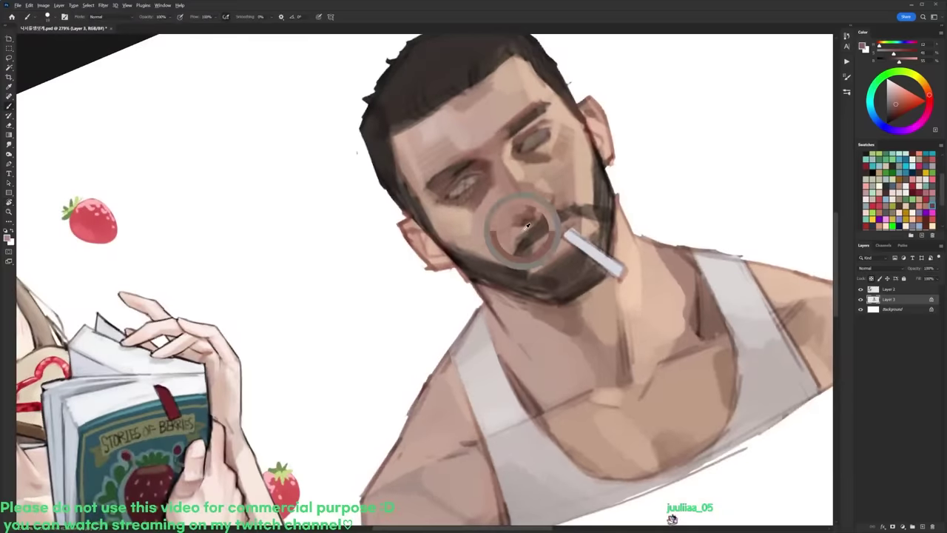
pyautogui.keyDown('alt'); pyautogui.click(551, 205); pyautogui.keyUp('alt')
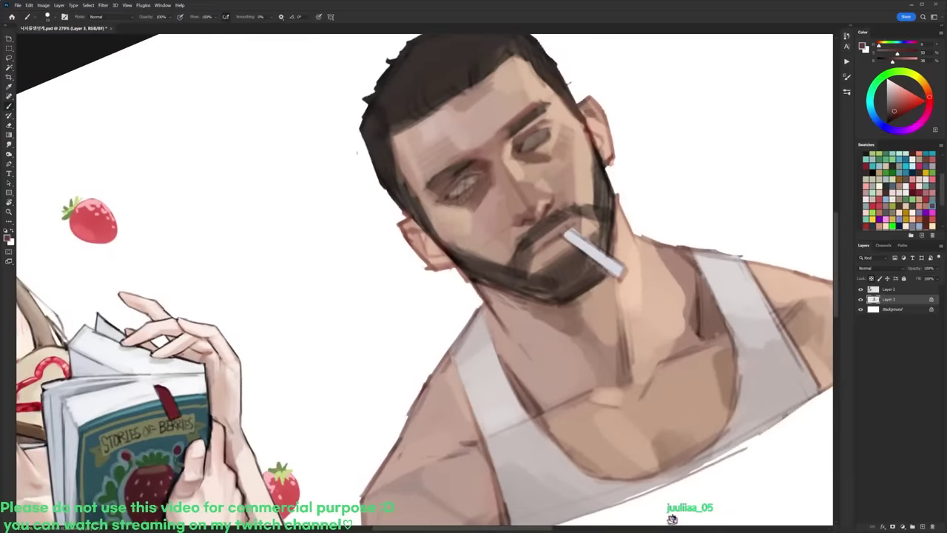
pyautogui.press('r')
pyautogui.moveTo(632, 182); pyautogui.dragTo(629, 238)
pyautogui.press('space')
pyautogui.moveTo(590, 139); pyautogui.dragTo(588, 166)
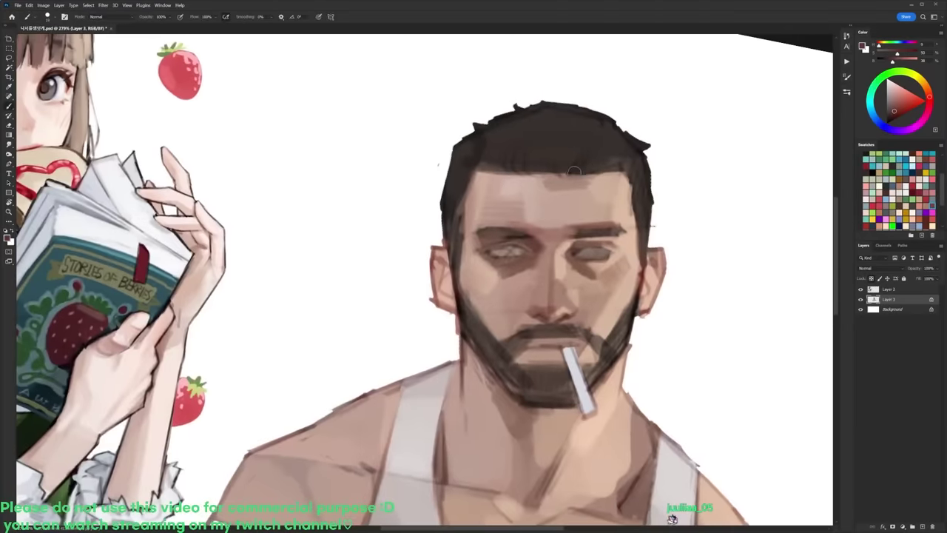
# Step: Paint soft strokes down the nose bridge with sampled nose tones and the pale forehead highlight color
pyautogui.keyDown('alt'); pyautogui.click(551, 277); pyautogui.keyUp('alt')
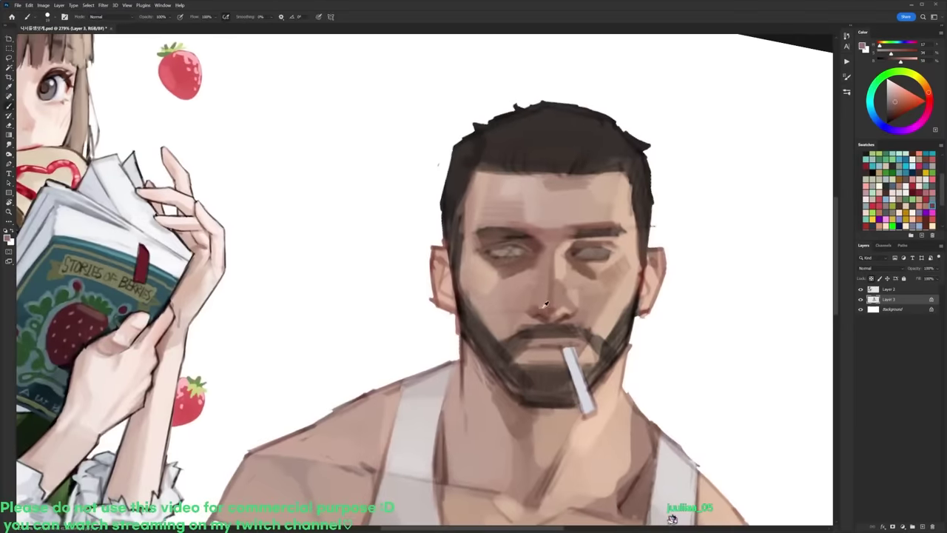
pyautogui.keyDown('alt'); pyautogui.click(548, 303); pyautogui.keyUp('alt')
pyautogui.keyDown('alt'); pyautogui.click(515, 182); pyautogui.keyUp('alt')
pyautogui.moveTo(549, 273); pyautogui.dragTo(548, 302)
pyautogui.moveTo(544, 248); pyautogui.dragTo(543, 259)
# Step: Straighten the canvas and refine the upper nose bridge between the eyes with the pale highlight and sampled skin tones
pyautogui.scroll(-3, 568, 254)
pyautogui.press('r')
pyautogui.press('Escape')
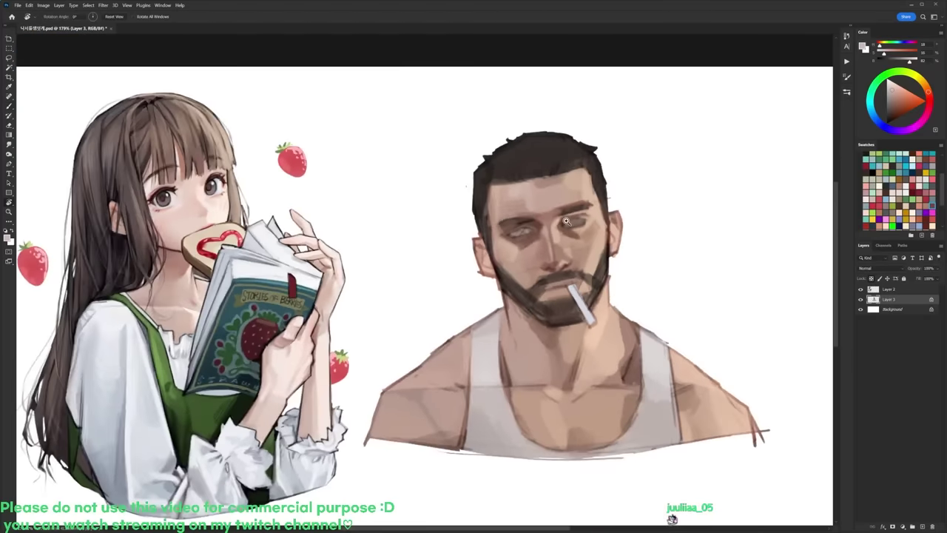
pyautogui.scroll(2, 567, 219)
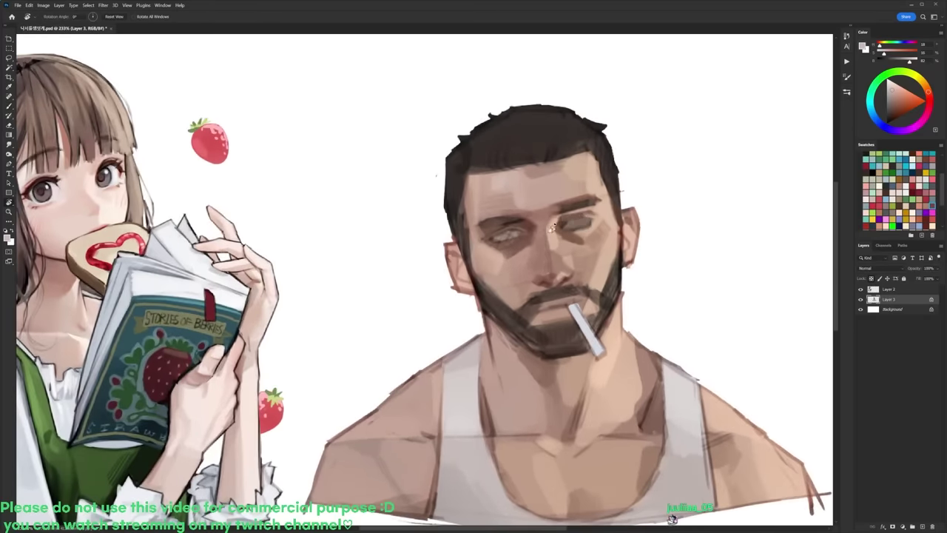
pyautogui.press('b')
pyautogui.moveTo(540, 231); pyautogui.dragTo(540, 241)
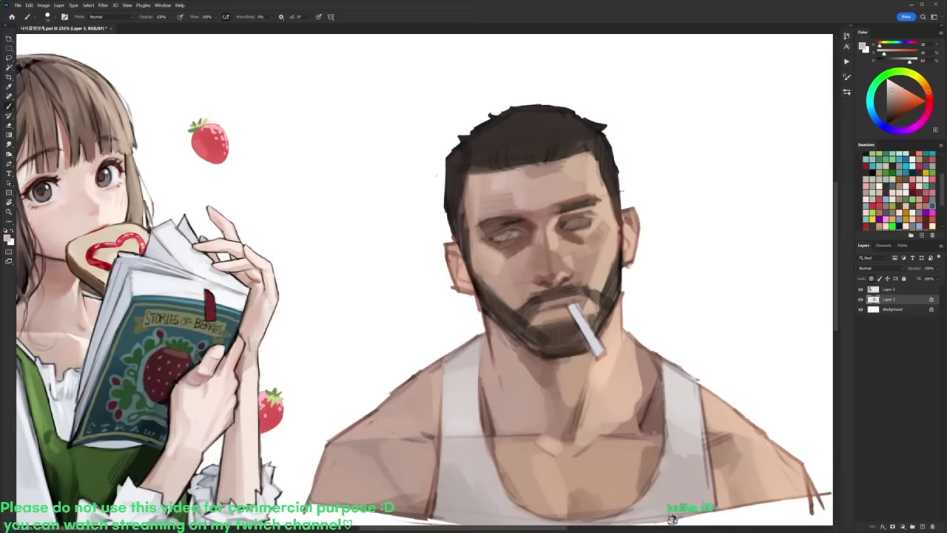
pyautogui.keyDown('alt'); pyautogui.click(545, 219); pyautogui.keyUp('alt')
pyautogui.keyDown('alt'); pyautogui.click(596, 239); pyautogui.keyUp('alt')
# Step: Define the shadow-side eye with black and a skin tone sampled from the cheek on the tilted canvas
pyautogui.press('r')
pyautogui.moveTo(526, 222); pyautogui.dragTo(466, 170)
pyautogui.press('d')
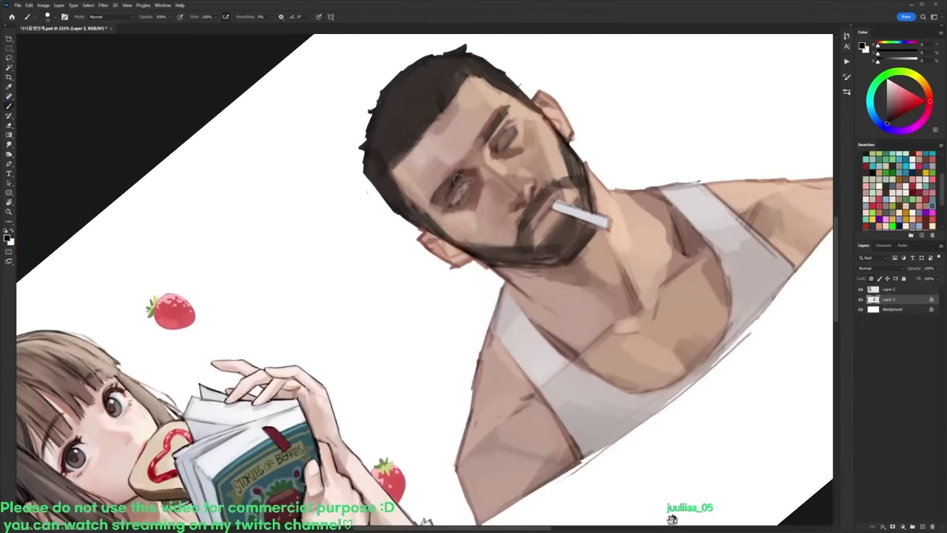
pyautogui.press('r')
pyautogui.moveTo(597, 140); pyautogui.dragTo(587, 169)
pyautogui.press('b')
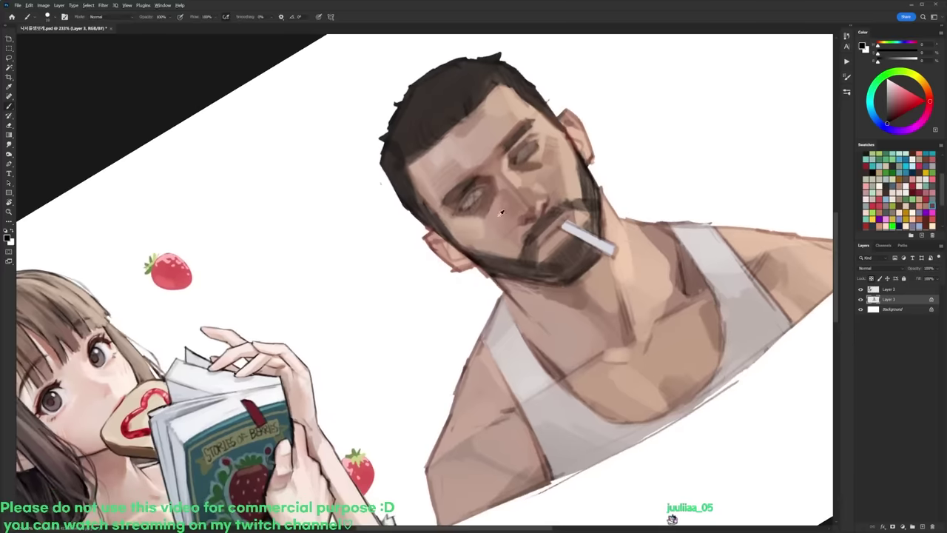
pyautogui.keyDown('alt'); pyautogui.click(501, 212); pyautogui.keyUp('alt')
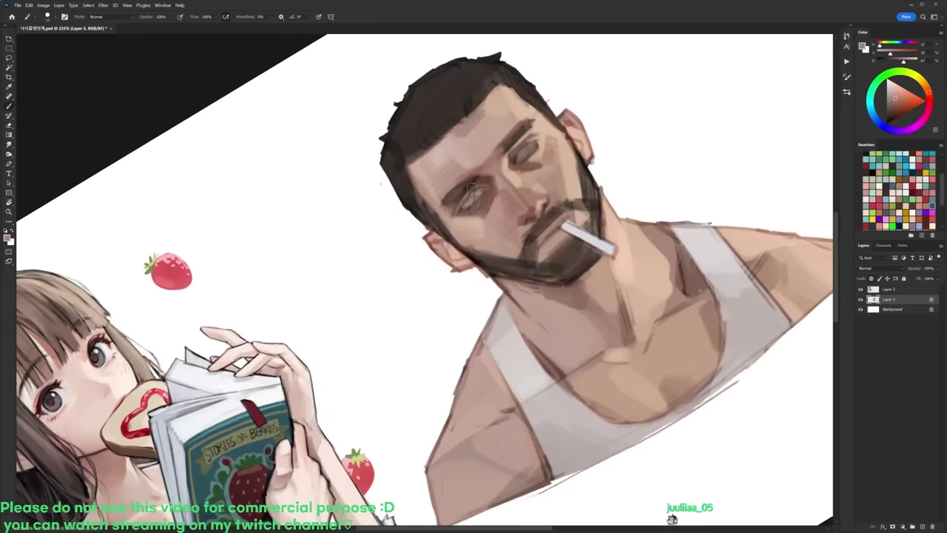
pyautogui.press('d')
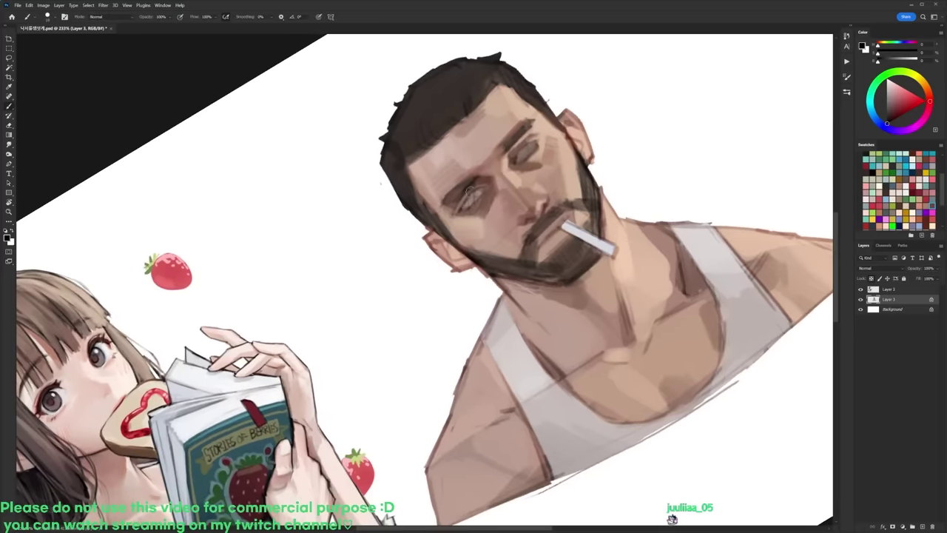
# Step: Darken the upper lid of the shadow-side eye with dark browns on the rotated canvas, and return the view upright
pyautogui.press('r')
pyautogui.moveTo(625, 174); pyautogui.dragTo(433, 264)
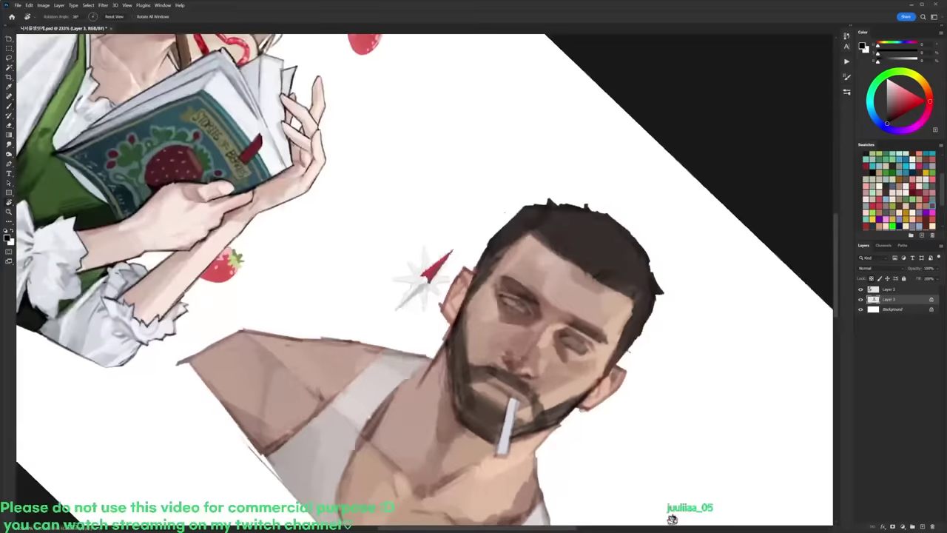
pyautogui.press('b')
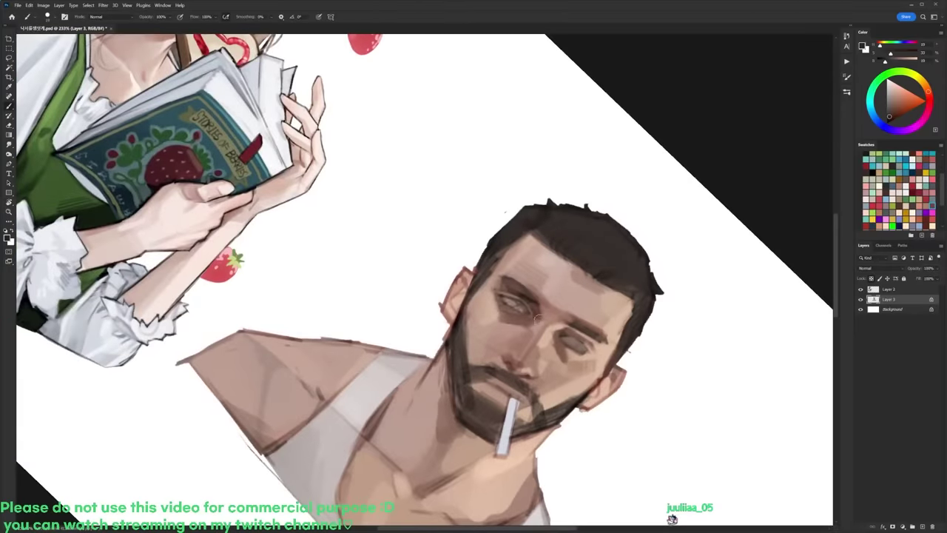
pyautogui.press('r')
pyautogui.moveTo(584, 272)
pyautogui.mouseDown()
pyautogui.moveTo(580, 236)
pyautogui.moveTo(529, 155)
pyautogui.mouseUp()
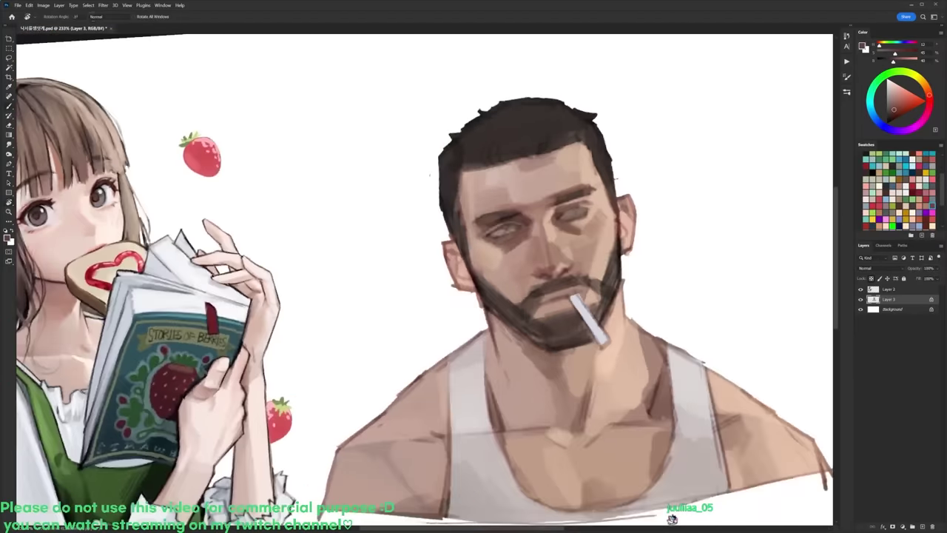
pyautogui.press('b')
pyautogui.press('r')
pyautogui.press('b')
# Step: Refine the upper lid and crease of the shadow-side eye with tones sampled around the brow on the tilted canvas
pyautogui.moveTo(543, 225)
pyautogui.mouseDown()
pyautogui.moveTo(512, 198)
pyautogui.moveTo(509, 177)
pyautogui.moveTo(469, 199)
pyautogui.mouseUp()
pyautogui.keyDown('alt'); pyautogui.click(538, 216); pyautogui.keyUp('alt')
pyautogui.press('r')
pyautogui.press('b')
pyautogui.keyDown('alt'); pyautogui.click(481, 182); pyautogui.keyUp('alt')
pyautogui.keyDown('alt'); pyautogui.click(472, 195); pyautogui.keyUp('alt')
# Step: Blend the lower lid and under-eye area of the shadow-side eye with sampled browns, and turn the view back toward upright
pyautogui.press('r')
pyautogui.moveTo(592, 148); pyautogui.dragTo(604, 164)
pyautogui.press('b')
pyautogui.keyDown('alt'); pyautogui.click(486, 202); pyautogui.keyUp('alt')
pyautogui.keyDown('alt'); pyautogui.click(476, 224); pyautogui.keyUp('alt')
pyautogui.moveTo(481, 209)
pyautogui.mouseDown()
pyautogui.moveTo(465, 214)
pyautogui.moveTo(656, 205)
pyautogui.moveTo(603, 262)
pyautogui.mouseUp()
pyautogui.keyDown('alt'); pyautogui.click(498, 195); pyautogui.keyUp('alt')
# Step: Strengthen the lid line of the shadow-side eye with black on the steeply rotated canvas, and return the view near upright
pyautogui.press('r')
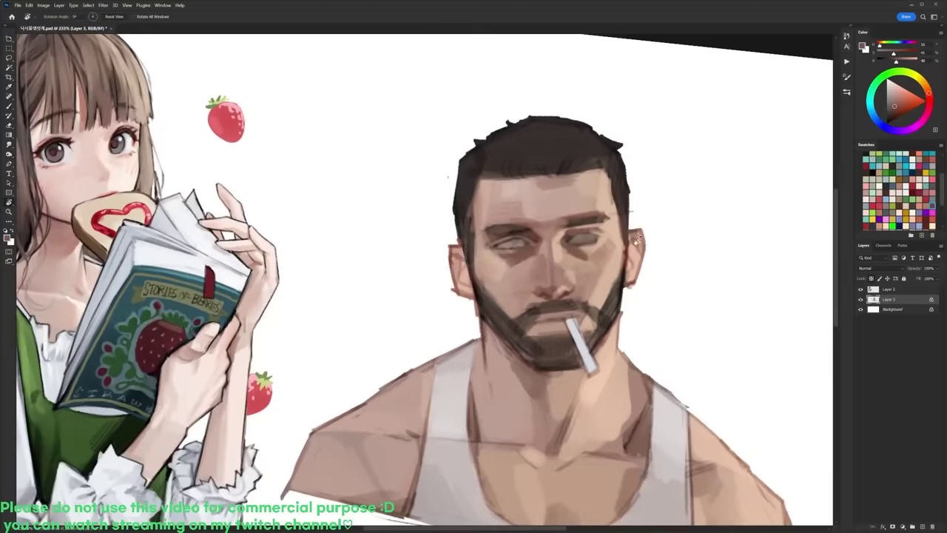
pyautogui.moveTo(666, 238)
pyautogui.mouseDown()
pyautogui.moveTo(660, 281)
pyautogui.moveTo(641, 308)
pyautogui.moveTo(641, 353)
pyautogui.moveTo(551, 467)
pyautogui.mouseUp()
pyautogui.press('b')
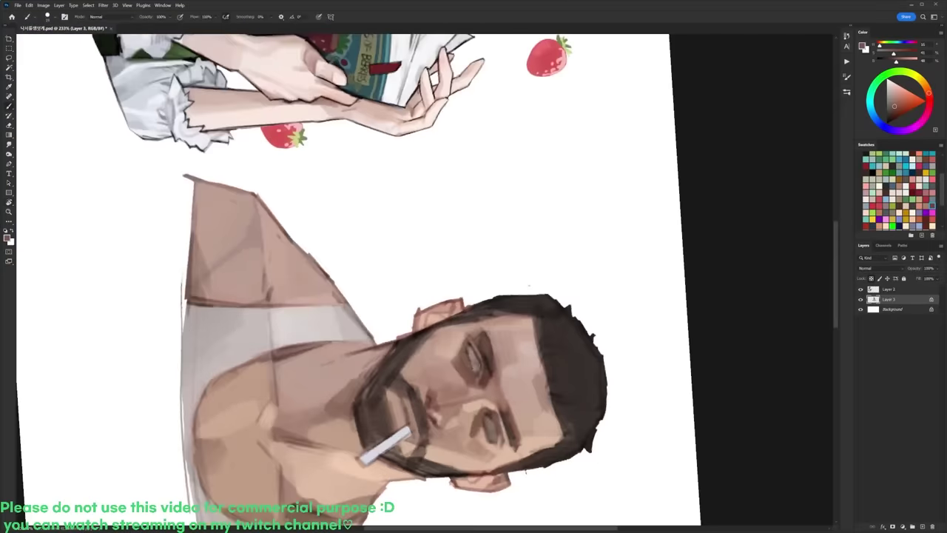
pyautogui.keyDown('alt'); pyautogui.click(472, 350); pyautogui.keyUp('alt')
pyautogui.press('d')
pyautogui.press('r')
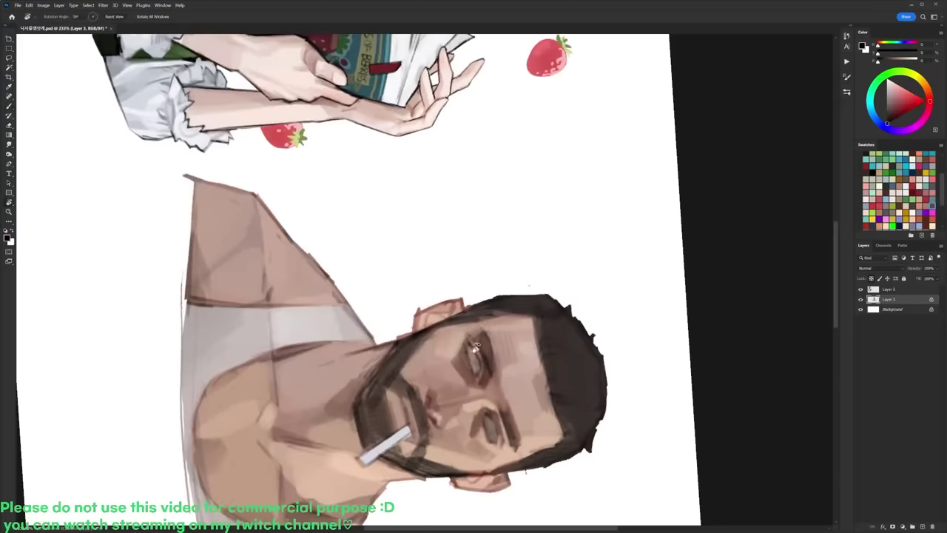
pyautogui.moveTo(505, 300); pyautogui.dragTo(438, 199)
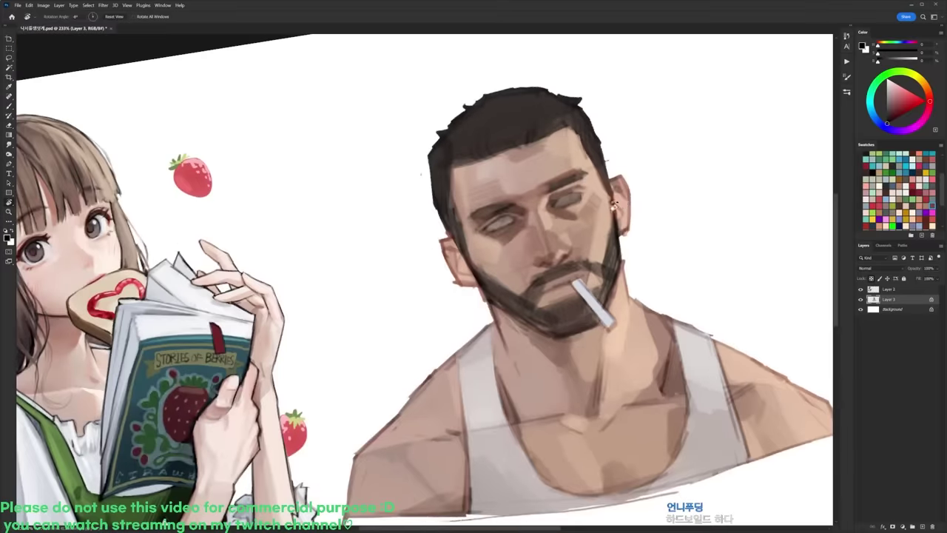
# Step: Touch up the shadow-side eye with black, and soften its inner corner and surroundings with sampled skin tones and browns
pyautogui.press('b')
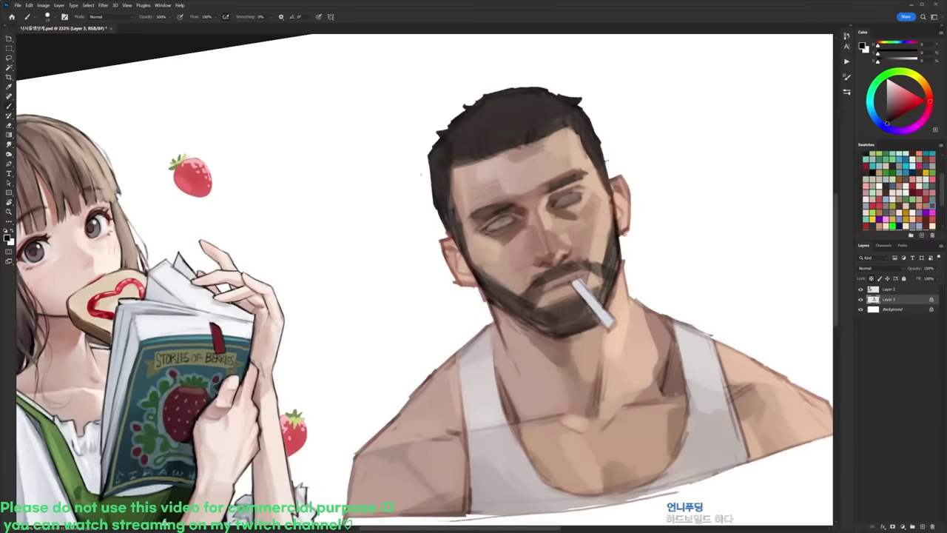
pyautogui.moveTo(488, 229)
pyautogui.mouseDown()
pyautogui.moveTo(504, 223)
pyautogui.moveTo(497, 228)
pyautogui.mouseUp()
pyautogui.keyDown('alt'); pyautogui.click(527, 235); pyautogui.keyUp('alt')
pyautogui.keyDown('alt'); pyautogui.click(489, 256); pyautogui.keyUp('alt')
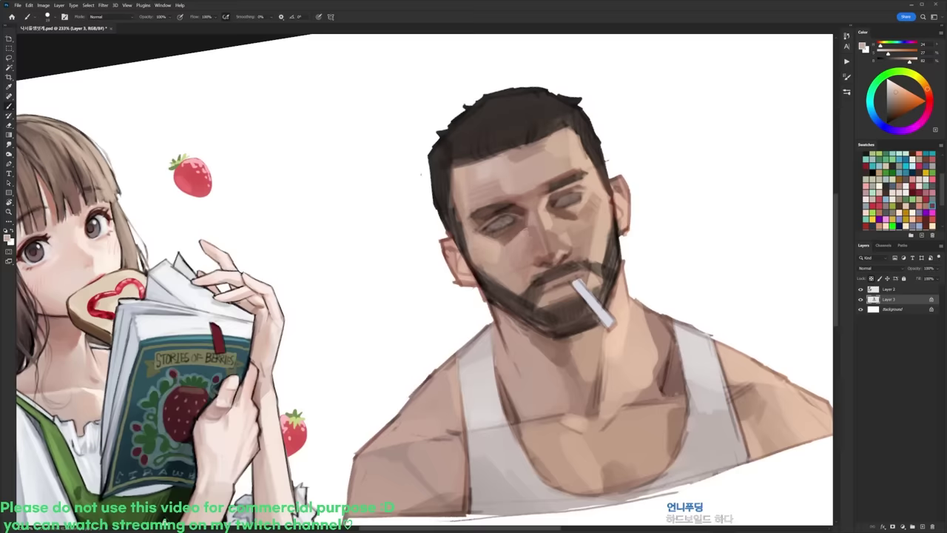
pyautogui.keyDown('alt'); pyautogui.click(520, 216); pyautogui.keyUp('alt')
pyautogui.keyDown('alt'); pyautogui.click(523, 221); pyautogui.keyUp('alt')
pyautogui.keyDown('alt'); pyautogui.click(525, 209); pyautogui.keyUp('alt')
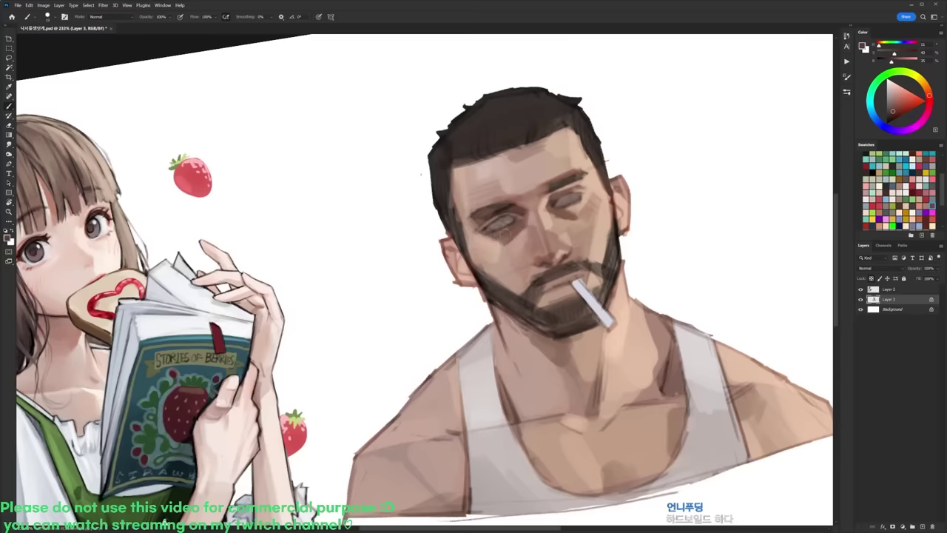
# Step: Tidy the upper edge of the shadow-side eyebrow with a sampled forehead tone on the steeply rotated canvas
pyautogui.press('r')
pyautogui.moveTo(628, 193); pyautogui.dragTo(511, 482)
pyautogui.keyDown('alt'); pyautogui.click(503, 324); pyautogui.keyUp('alt')
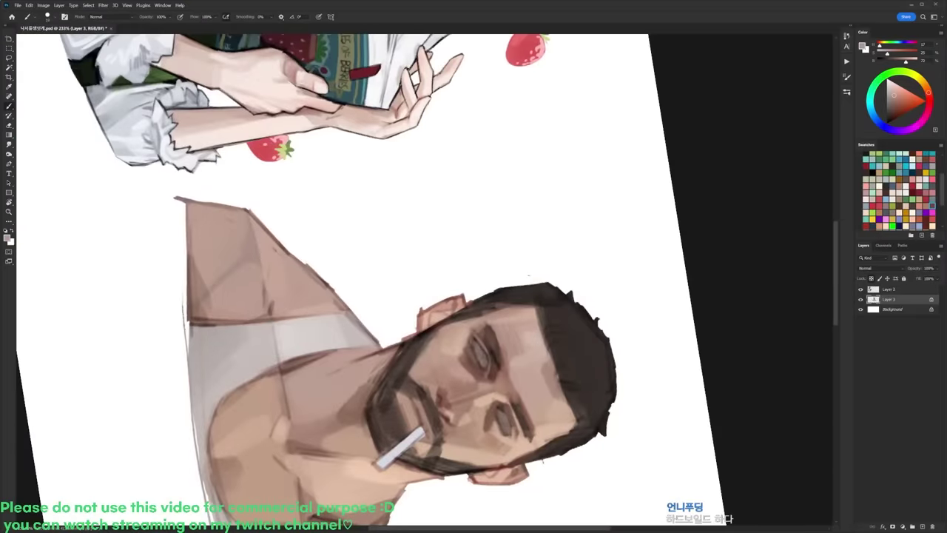
pyautogui.press('r')
pyautogui.moveTo(560, 327); pyautogui.dragTo(442, 153)
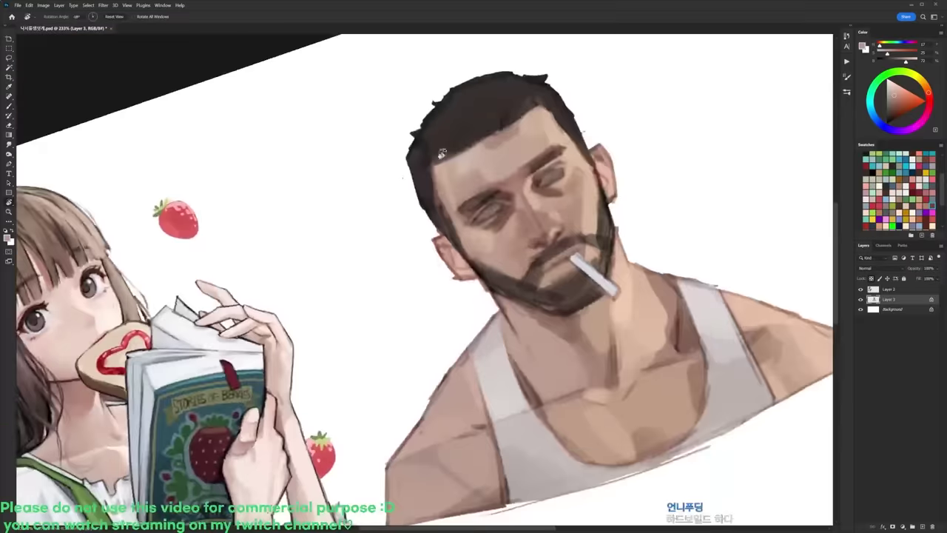
pyautogui.moveTo(572, 189); pyautogui.dragTo(454, 130)
# Step: Darken the shadow-side eyebrow with black strokes on the tilted canvas, and return the view upright
pyautogui.press('b')
pyautogui.press('d')
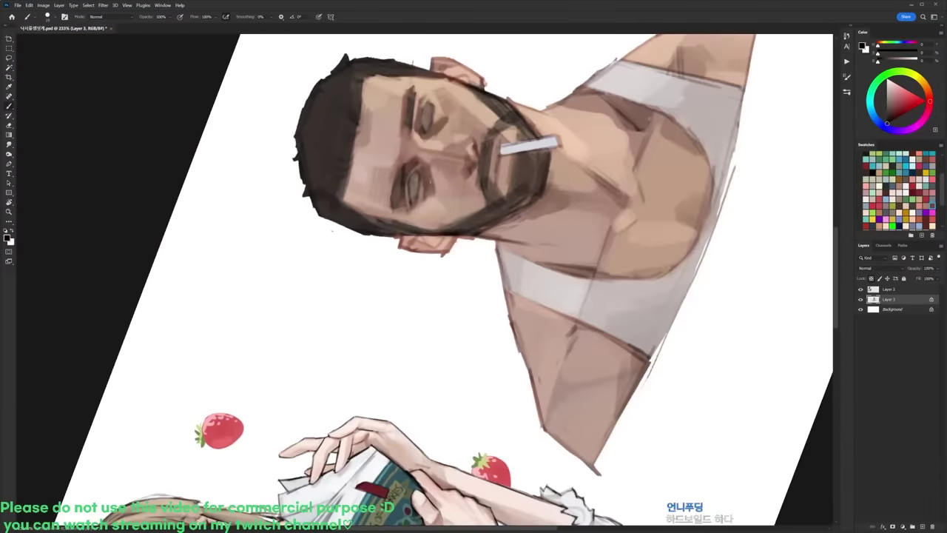
pyautogui.press('r')
pyautogui.moveTo(411, 197)
pyautogui.mouseDown()
pyautogui.moveTo(625, 220)
pyautogui.moveTo(508, 142)
pyautogui.mouseUp()
pyautogui.press('b')
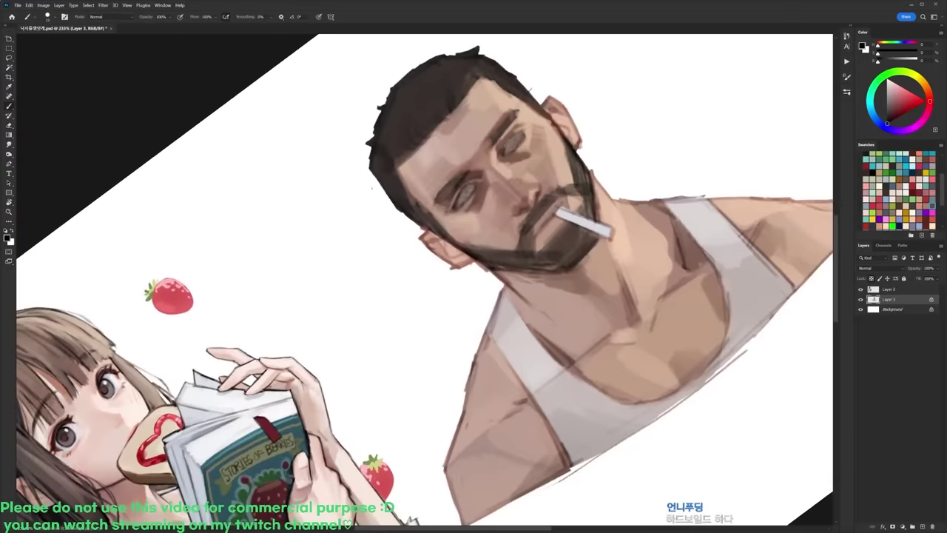
pyautogui.press('r')
pyautogui.moveTo(645, 96)
pyautogui.mouseDown()
pyautogui.moveTo(661, 239)
pyautogui.moveTo(671, 207)
pyautogui.moveTo(652, 187)
pyautogui.mouseUp()
pyautogui.press('b')
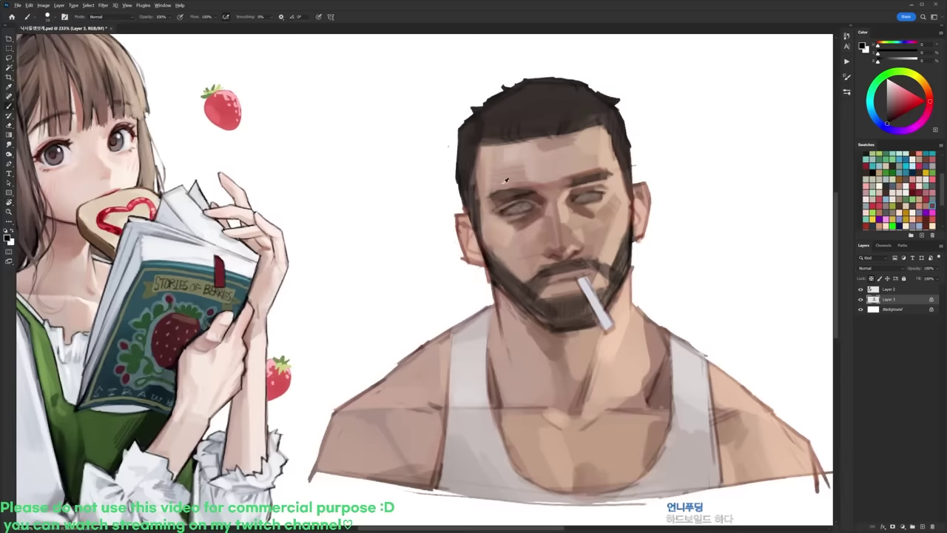
# Step: Reshape the shadow-side eyebrow with black and sampled forehead tones, and return the tilted view upright
pyautogui.press('r')
pyautogui.moveTo(622, 166)
pyautogui.mouseDown()
pyautogui.moveTo(605, 110)
pyautogui.moveTo(559, 71)
pyautogui.mouseUp()
pyautogui.press('b')
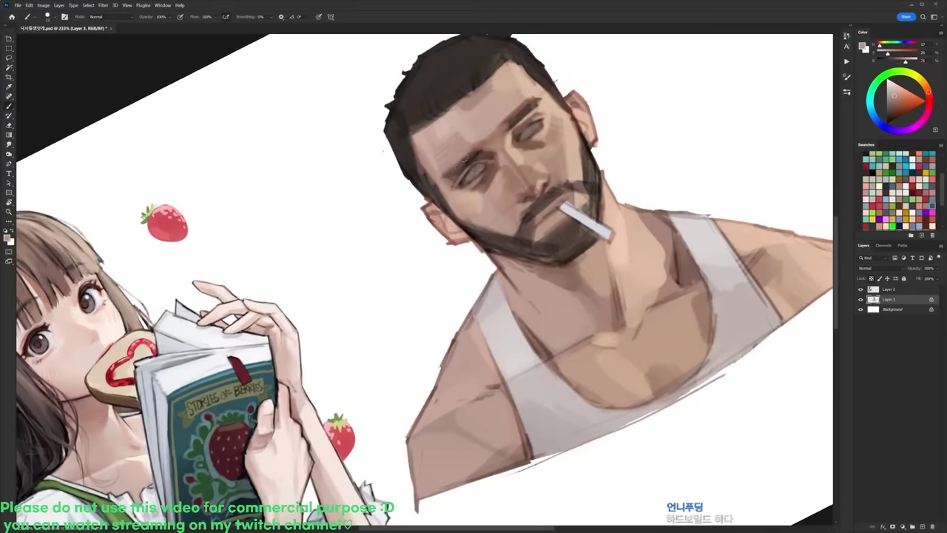
pyautogui.keyDown('alt'); pyautogui.click(524, 107); pyautogui.keyUp('alt')
pyautogui.press('d')
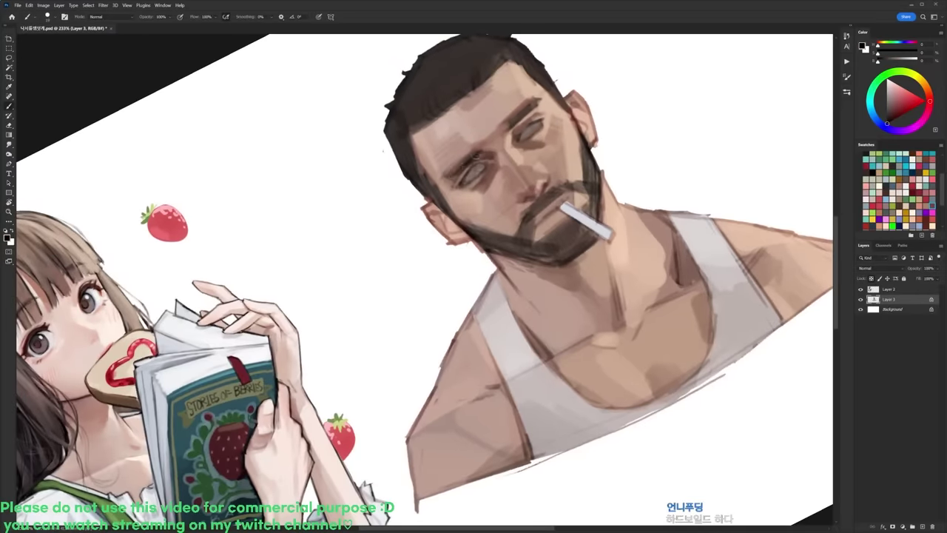
pyautogui.press('r')
pyautogui.moveTo(641, 151)
pyautogui.mouseDown()
pyautogui.moveTo(654, 165)
pyautogui.moveTo(643, 250)
pyautogui.mouseUp()
pyautogui.press('Escape')
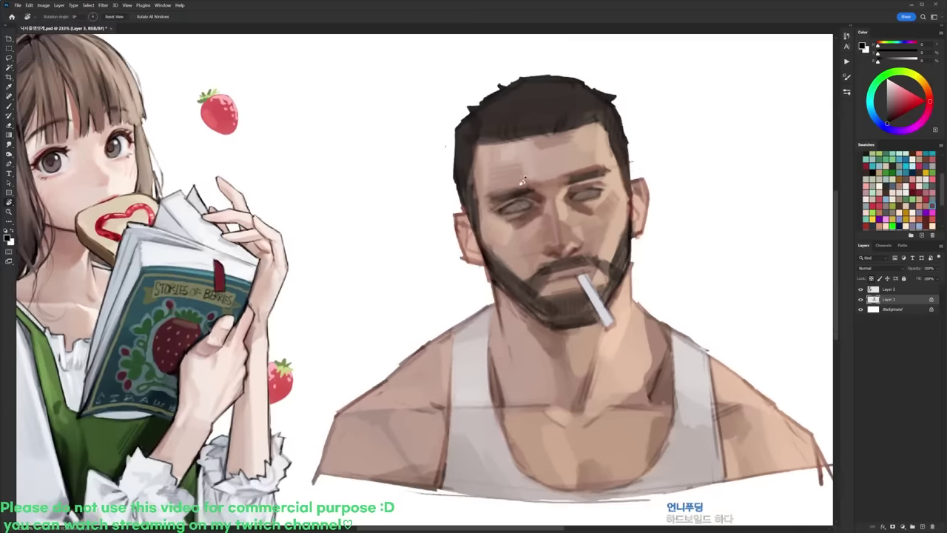
pyautogui.press('b')
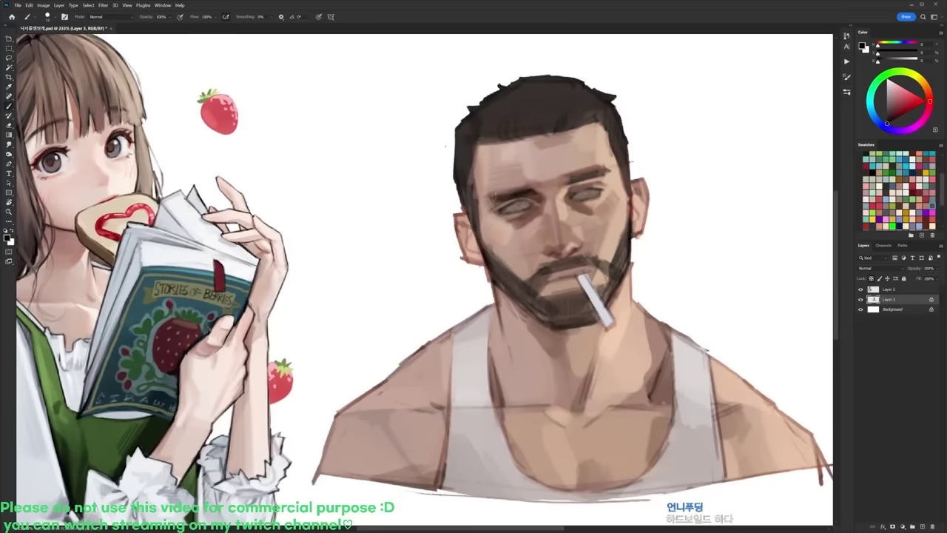
pyautogui.keyDown('alt'); pyautogui.click(495, 185); pyautogui.keyUp('alt')
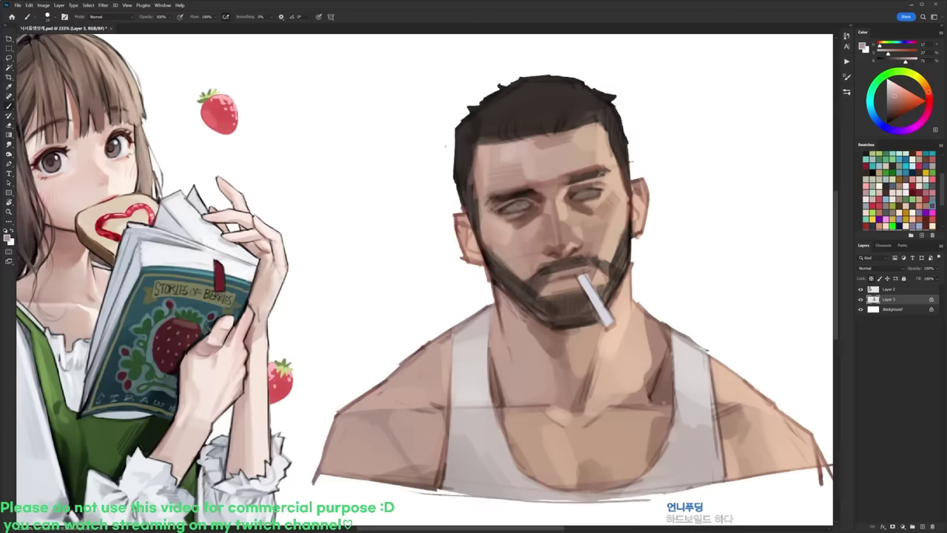
# Step: Darken the light-side eyebrow with black strokes and clean its edges with sampled skin tones
pyautogui.press('d')
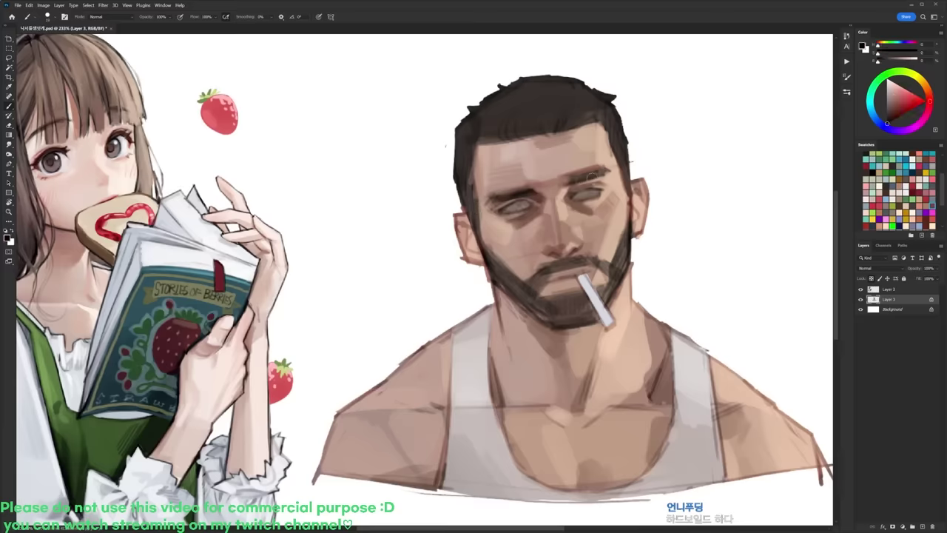
pyautogui.keyDown('alt'); pyautogui.click(573, 175); pyautogui.keyUp('alt')
pyautogui.moveTo(571, 175); pyautogui.dragTo(602, 167)
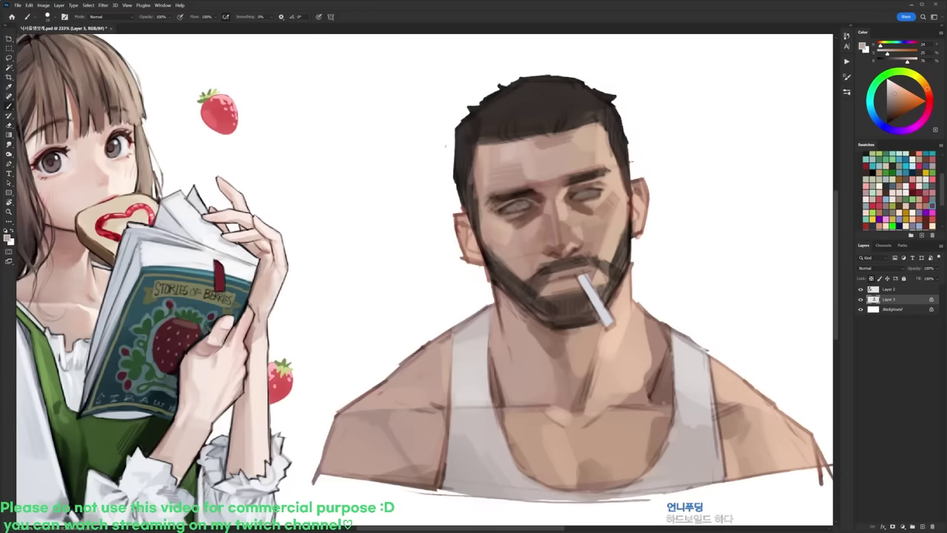
pyautogui.keyDown('alt'); pyautogui.click(599, 174); pyautogui.keyUp('alt')
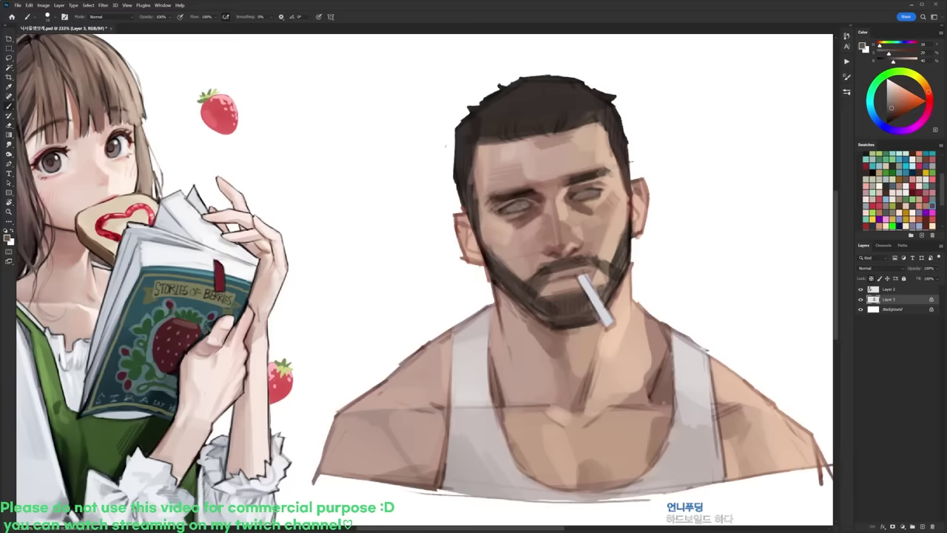
pyautogui.keyDown('alt'); pyautogui.click(617, 162); pyautogui.keyUp('alt')
pyautogui.moveTo(611, 167); pyautogui.dragTo(599, 188)
pyautogui.moveTo(603, 184); pyautogui.dragTo(623, 161)
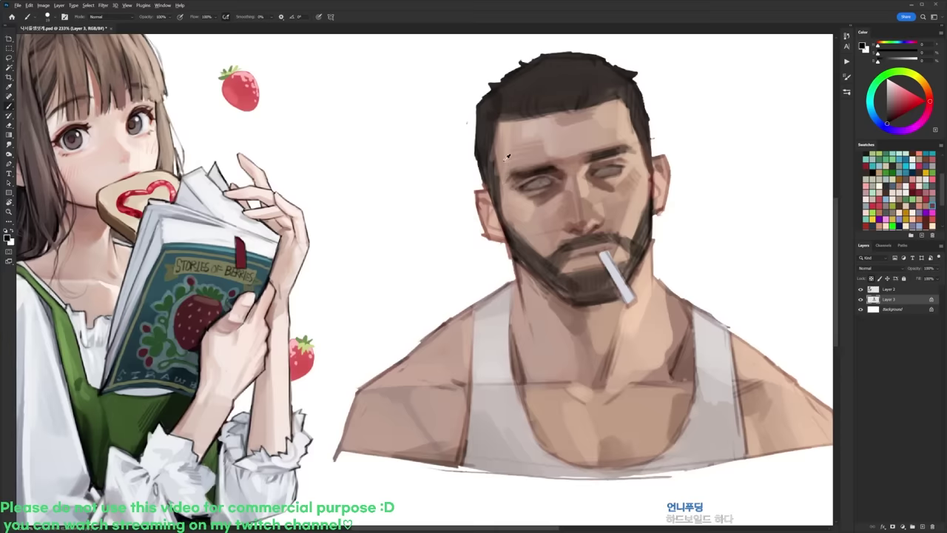
# Step: Darken the beard along the jaw with sampled brown and black, and retouch the nose with sampled skin tones
pyautogui.keyDown('alt'); pyautogui.click(549, 189); pyautogui.keyUp('alt')
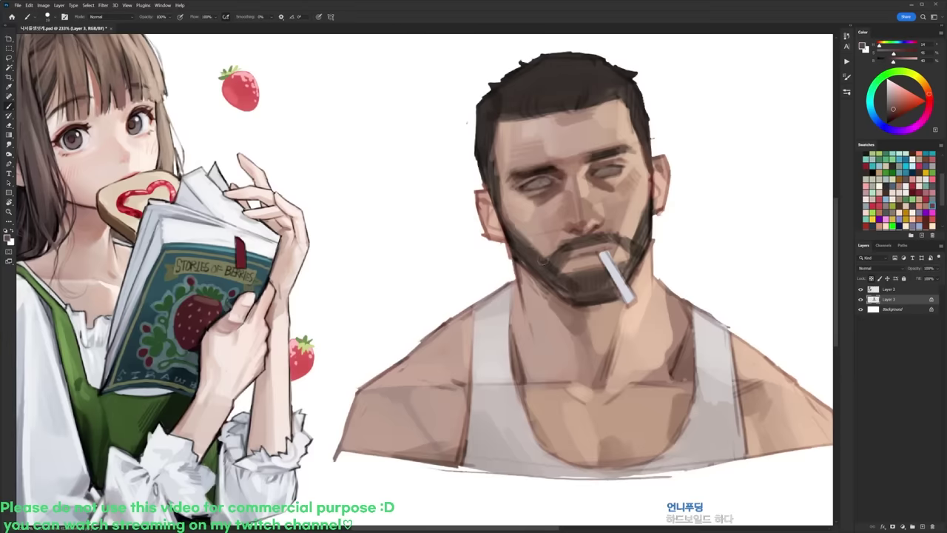
pyautogui.scroll(-2, 518, 219)
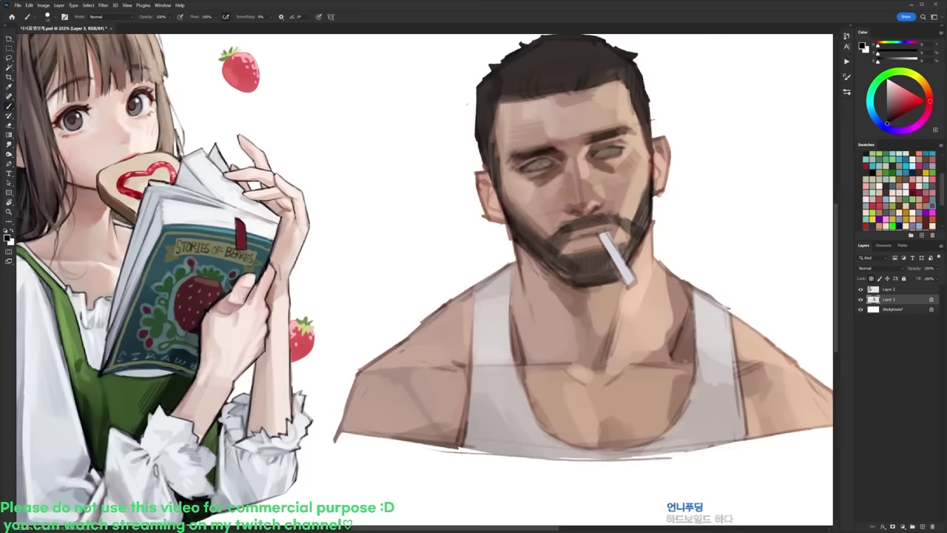
pyautogui.keyDown('alt'); pyautogui.click(630, 201); pyautogui.keyUp('alt')
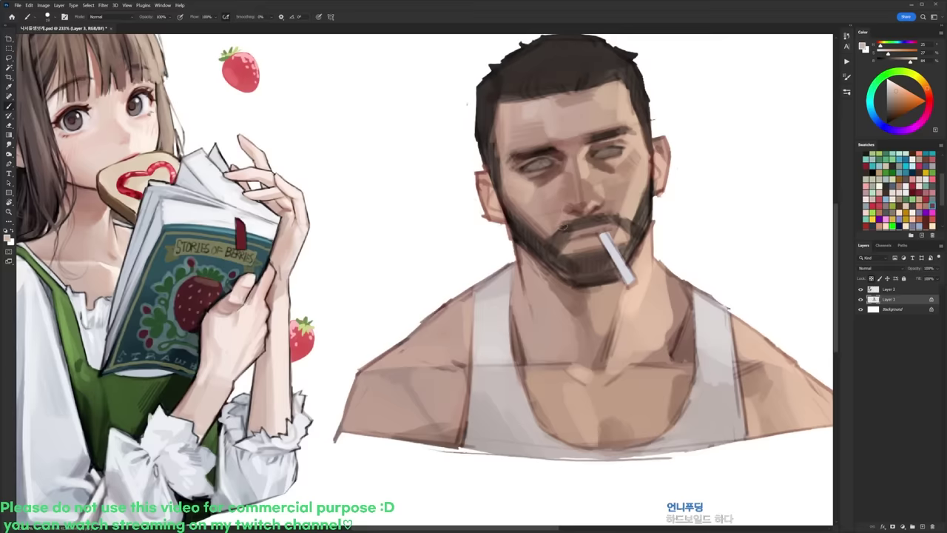
pyautogui.keyDown('alt'); pyautogui.click(580, 199); pyautogui.keyUp('alt')
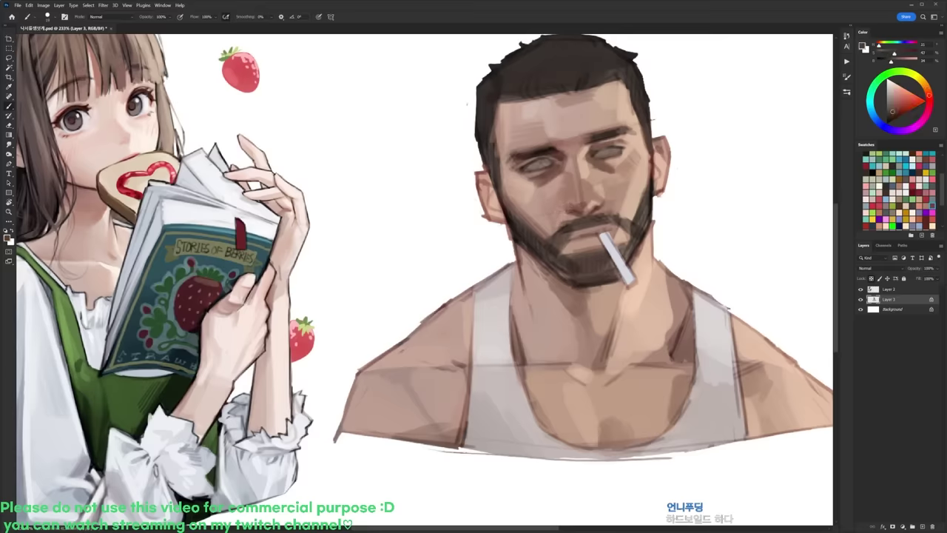
pyautogui.moveTo(594, 148); pyautogui.dragTo(573, 148)
pyautogui.press('r')
pyautogui.moveTo(636, 161); pyautogui.dragTo(652, 162)
pyautogui.scroll(2, 651, 161)
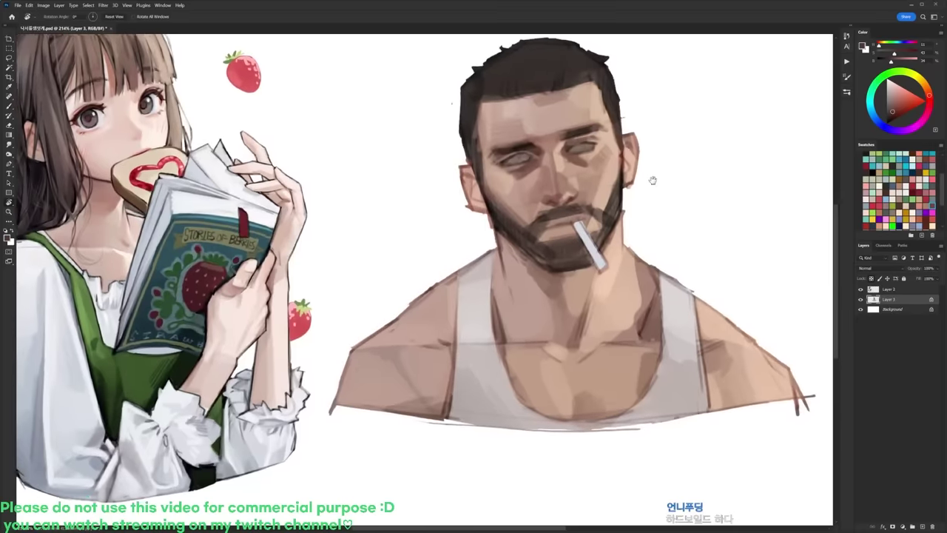
pyautogui.press('b')
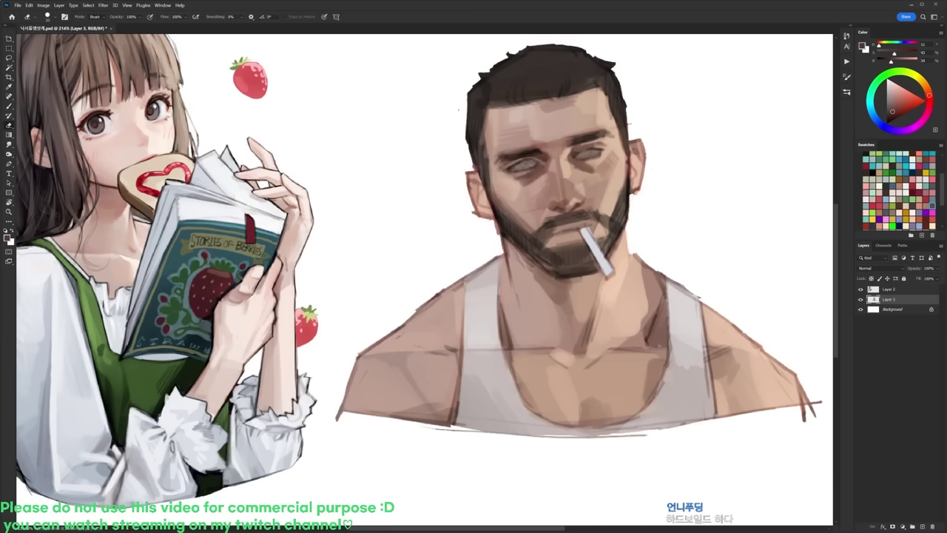
# Step: Brighten the lit side of the man's neck below the cigarette with a lighter peach skin tone
pyautogui.press('b')
pyautogui.keyDown('alt'); pyautogui.click(635, 238); pyautogui.keyUp('alt')
pyautogui.moveTo(887, 81); pyautogui.dragTo(893, 80)
pyautogui.moveTo(623, 285)
pyautogui.mouseDown()
pyautogui.moveTo(617, 298)
pyautogui.moveTo(632, 297)
pyautogui.mouseUp()
pyautogui.keyDown('alt'); pyautogui.click(623, 284); pyautogui.keyUp('alt')
pyautogui.moveTo(637, 282); pyautogui.dragTo(630, 301)
pyautogui.keyDown('alt'); pyautogui.click(633, 295); pyautogui.keyUp('alt')
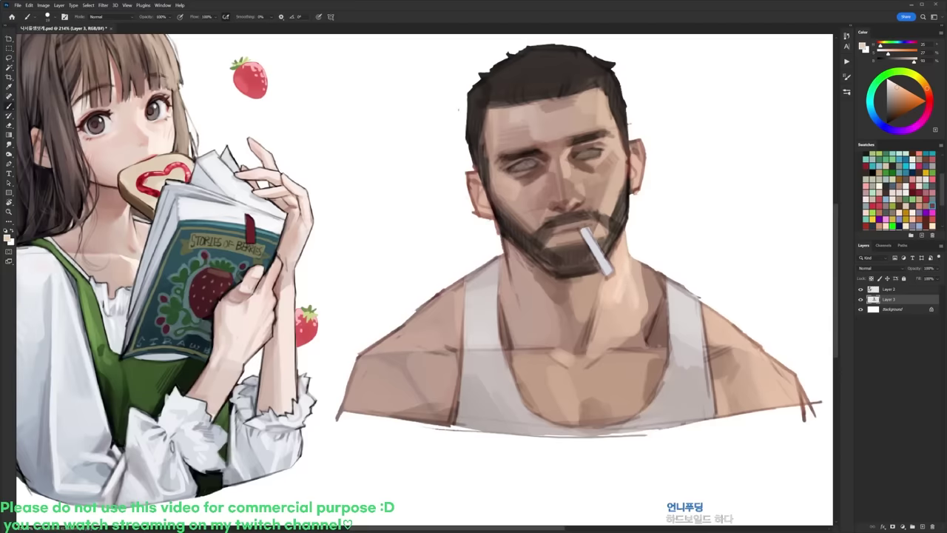
# Step: Paint over the outline where the lit side of the neck meets the shoulder using sampled skin tones
pyautogui.keyDown('alt'); pyautogui.click(643, 277); pyautogui.keyUp('alt')
pyautogui.moveTo(647, 286)
pyautogui.mouseDown()
pyautogui.moveTo(648, 306)
pyautogui.moveTo(656, 297)
pyautogui.mouseUp()
pyautogui.keyDown('alt'); pyautogui.click(630, 264); pyautogui.keyUp('alt')
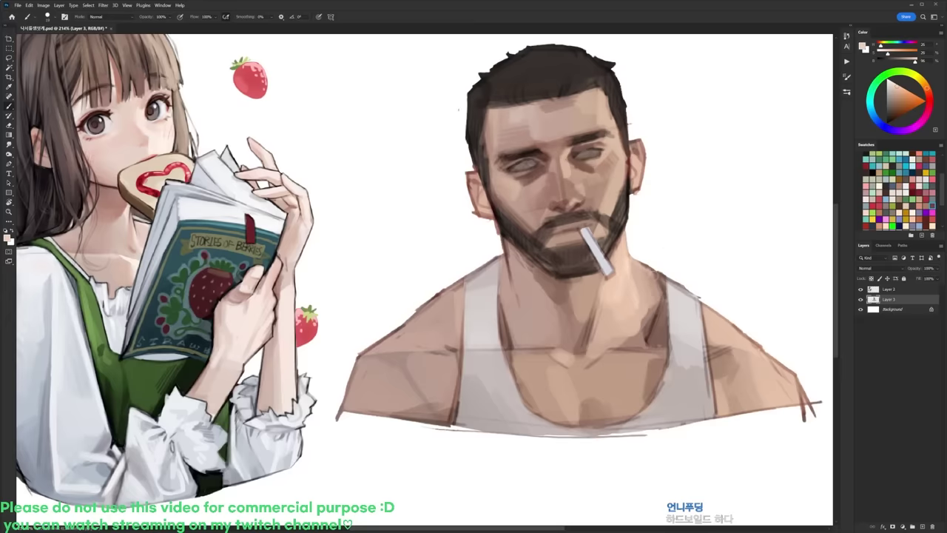
pyautogui.press('e')
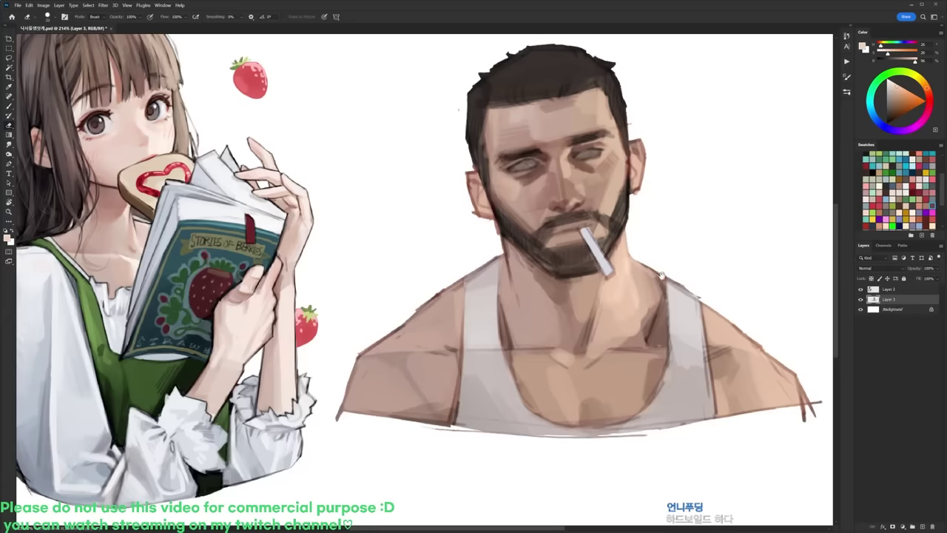
pyautogui.moveTo(659, 273); pyautogui.dragTo(656, 227)
# Step: Refine the lit shoulder slope beside the tank top strap with sampled light skin tones and dark brown
pyautogui.press('b')
pyautogui.keyDown('alt'); pyautogui.click(643, 271); pyautogui.keyUp('alt')
pyautogui.moveTo(646, 261)
pyautogui.mouseDown()
pyautogui.moveTo(641, 281)
pyautogui.moveTo(655, 299)
pyautogui.moveTo(645, 293)
pyautogui.mouseUp()
pyautogui.keyDown('alt'); pyautogui.click(653, 276); pyautogui.keyUp('alt')
pyautogui.keyDown('alt'); pyautogui.click(662, 278); pyautogui.keyUp('alt')
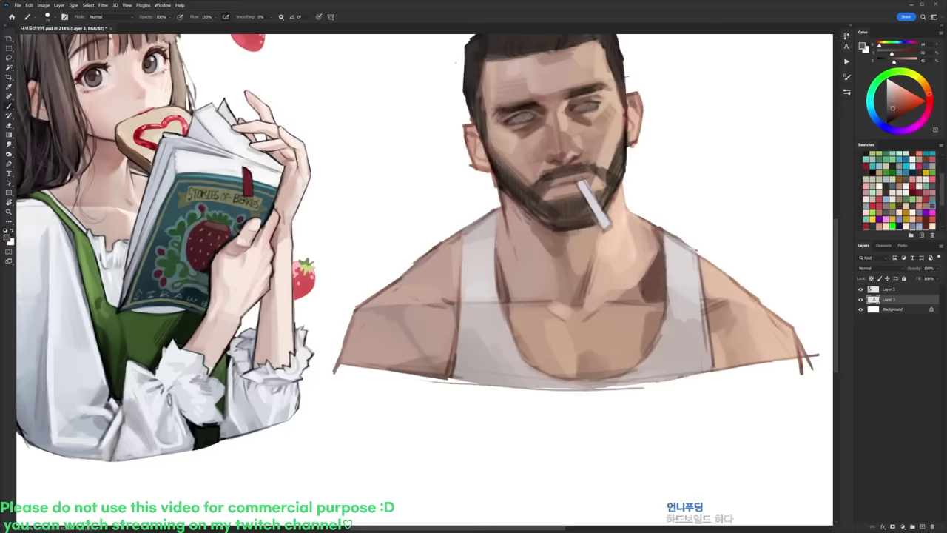
# Step: Paint the light-side tank top strap with its sampled light grey using a 20 px brush, covering its outer outline
pyautogui.rightClick(673, 238)
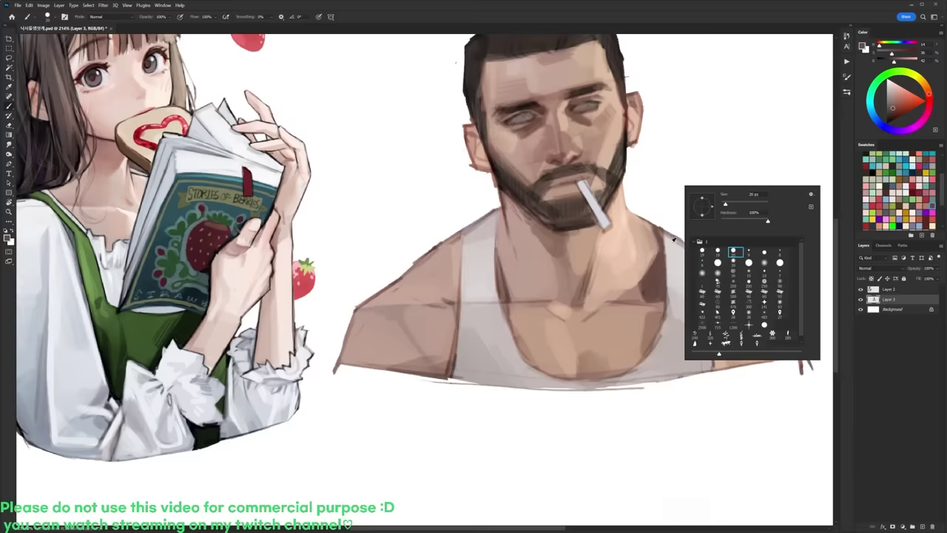
pyautogui.keyDown('alt'); pyautogui.click(673, 239); pyautogui.keyUp('alt')
pyautogui.moveTo(660, 225); pyautogui.dragTo(665, 250)
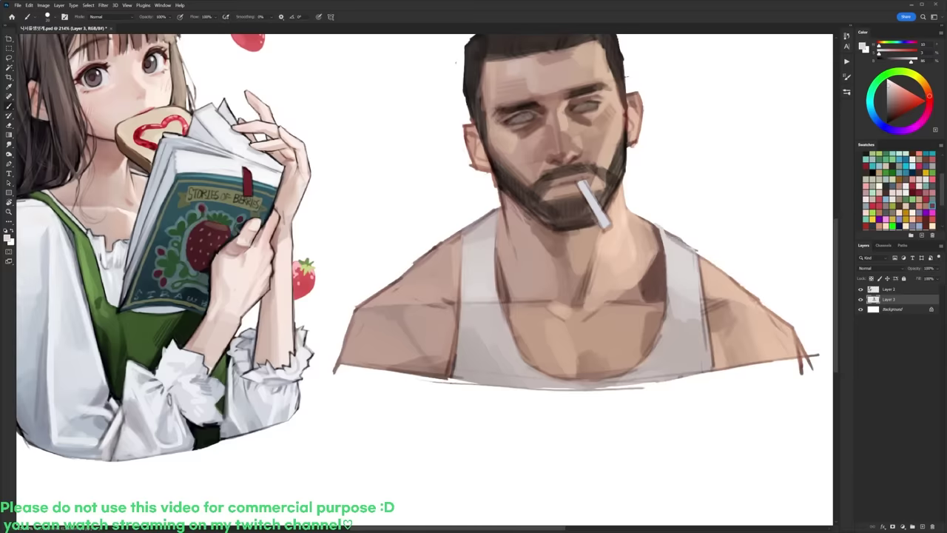
pyautogui.press('e')
pyautogui.press('b')
pyautogui.moveTo(697, 250); pyautogui.dragTo(708, 346)
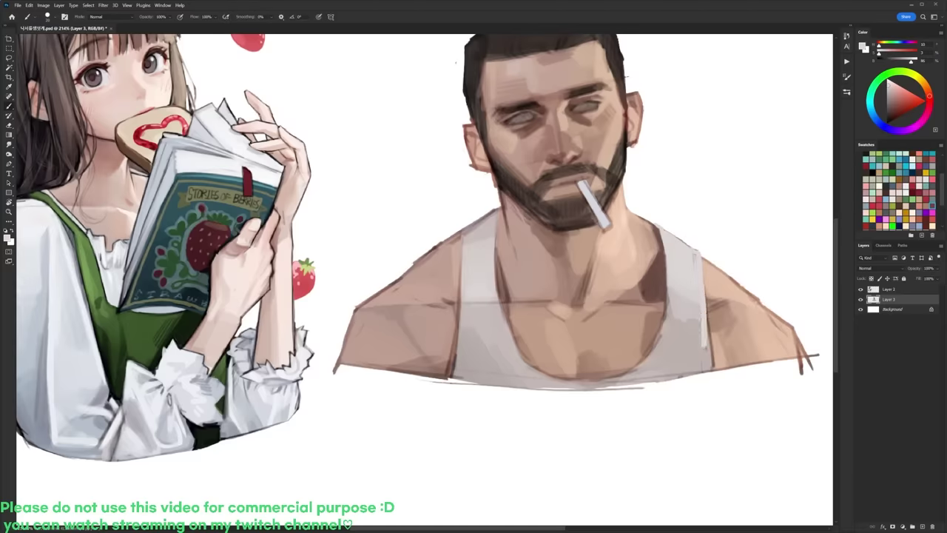
pyautogui.hotkey('ctrl', 'z')
pyautogui.moveTo(704, 299); pyautogui.dragTo(712, 365)
# Step: Switch to another brush preset and shade the outer edge of the light-side strap with sampled greys
pyautogui.rightClick(684, 230)
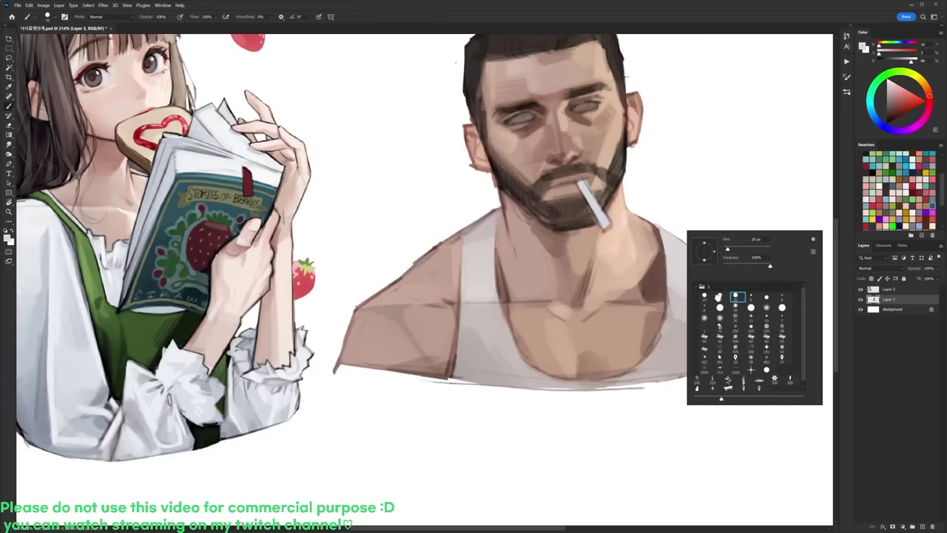
pyautogui.click(720, 297)
pyautogui.keyDown('alt'); pyautogui.click(680, 279); pyautogui.keyUp('alt')
pyautogui.moveTo(701, 310); pyautogui.dragTo(706, 353)
pyautogui.keyDown('alt'); pyautogui.click(693, 298); pyautogui.keyUp('alt')
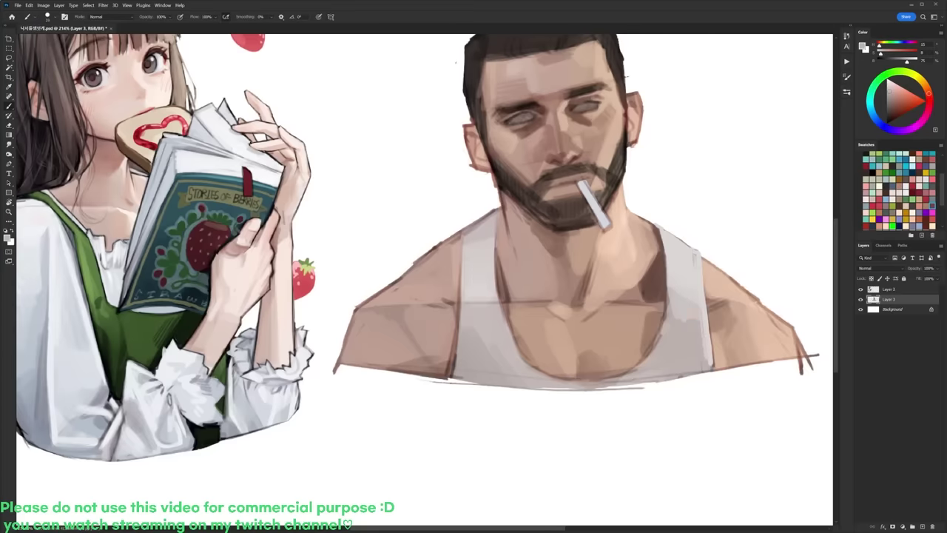
pyautogui.moveTo(701, 285); pyautogui.dragTo(709, 360)
pyautogui.moveTo(710, 305); pyautogui.dragTo(706, 305)
# Step: Touch up the shadow-side beard edge beside the mouth using sampled cheek and beard tones
pyautogui.scroll(-5, 705, 304)
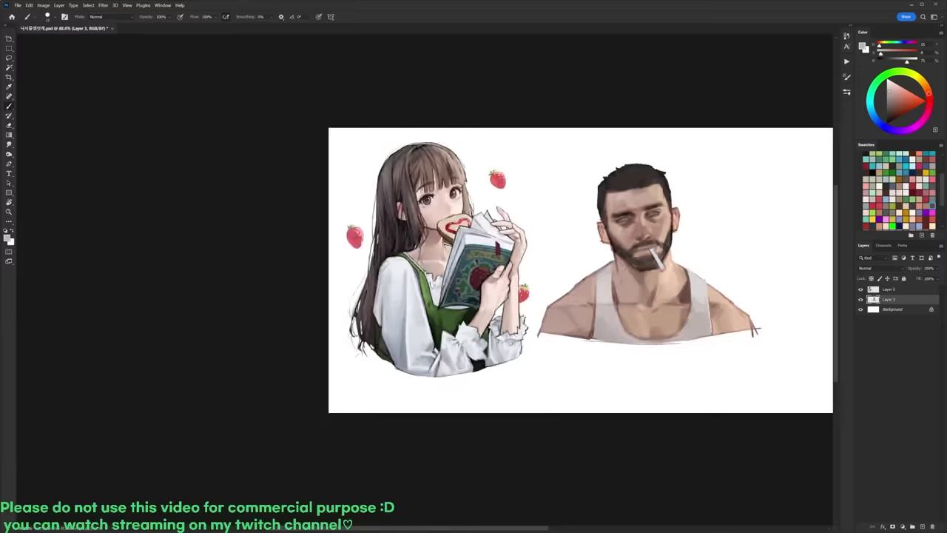
pyautogui.scroll(5, 658, 241)
pyautogui.press('r')
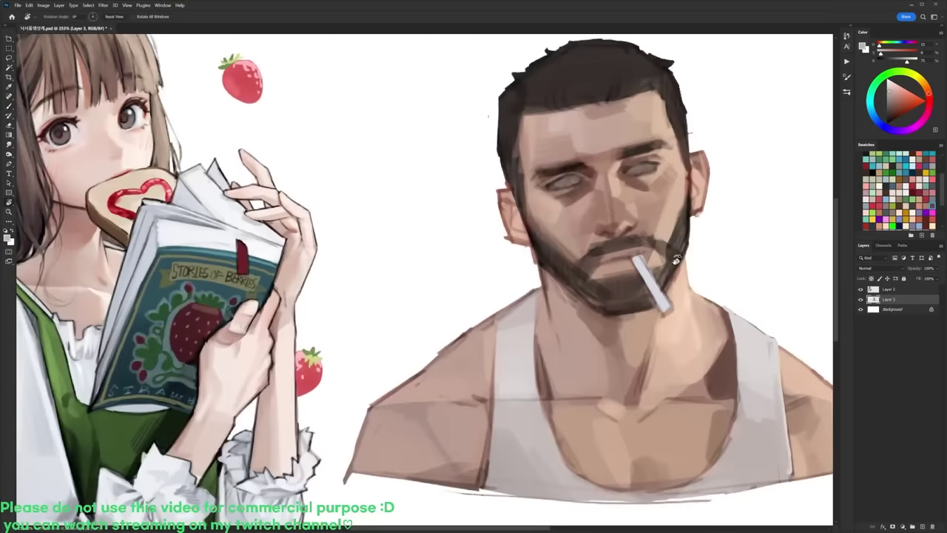
pyautogui.press('b')
pyautogui.keyDown('alt'); pyautogui.click(594, 241); pyautogui.keyUp('alt')
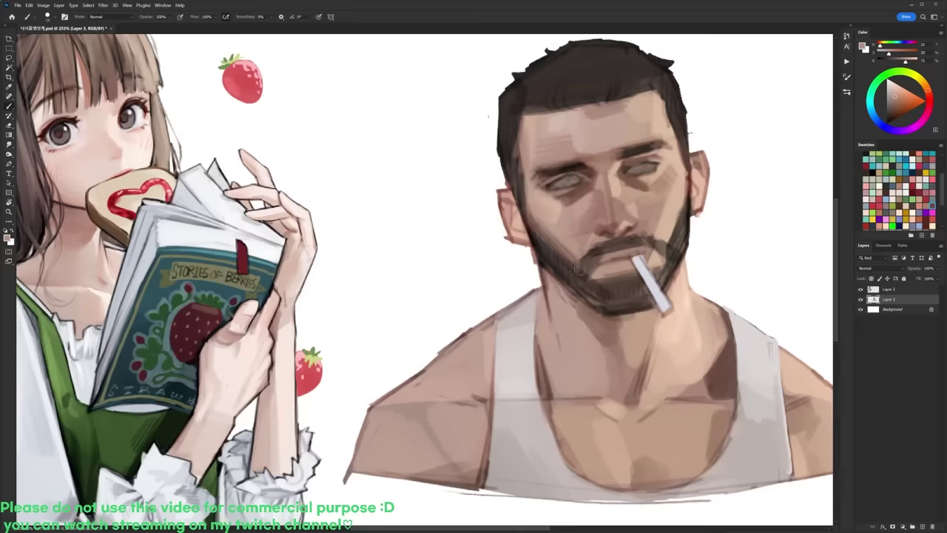
pyautogui.moveTo(578, 272)
pyautogui.mouseDown()
pyautogui.moveTo(582, 260)
pyautogui.moveTo(576, 268)
pyautogui.mouseUp()
pyautogui.keyDown('alt'); pyautogui.click(580, 253); pyautogui.keyUp('alt')
pyautogui.keyDown('alt'); pyautogui.click(663, 234); pyautogui.keyUp('alt')
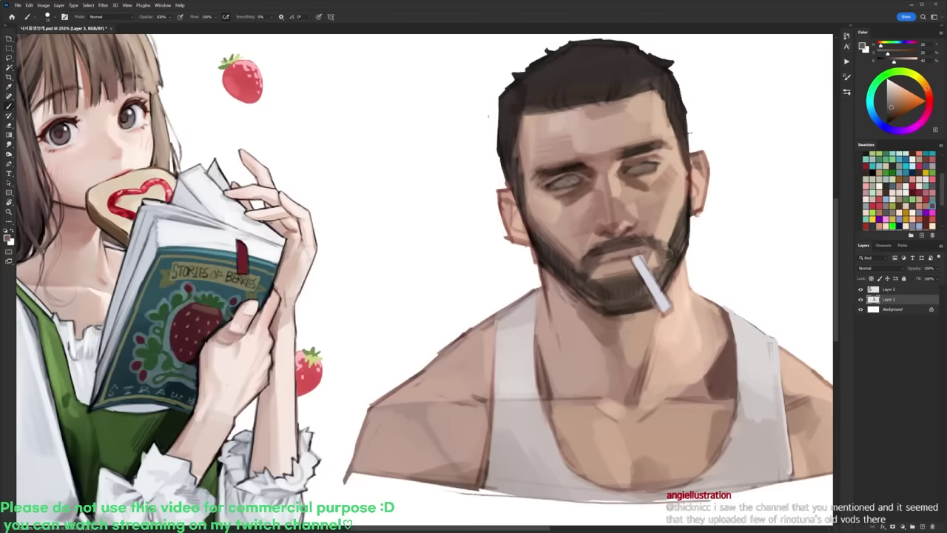
# Step: Try painting a lighter skin tone along the lit edge of the face between the ear and beard
pyautogui.keyDown('alt'); pyautogui.click(687, 195); pyautogui.keyUp('alt')
pyautogui.click(894, 84)
pyautogui.moveTo(688, 181)
pyautogui.mouseDown()
pyautogui.moveTo(669, 214)
pyautogui.moveTo(676, 196)
pyautogui.moveTo(673, 238)
pyautogui.moveTo(650, 248)
pyautogui.moveTo(688, 257)
pyautogui.mouseUp()
pyautogui.hotkey('ctrl', 'z')
pyautogui.click(893, 81)
pyautogui.hotkey('ctrl', 'z')
pyautogui.press('r')
pyautogui.press('d')
pyautogui.press('b')
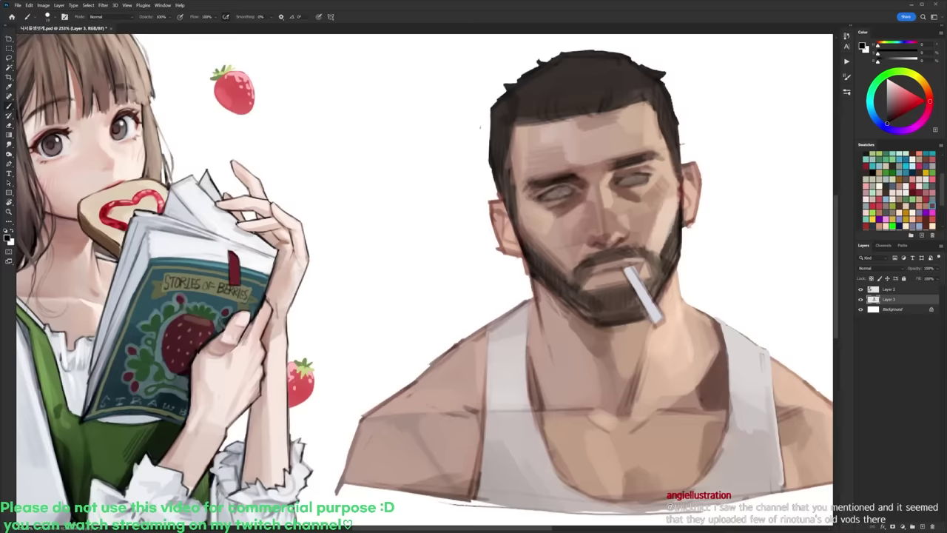
pyautogui.keyDown('alt'); pyautogui.click(679, 177); pyautogui.keyUp('alt')
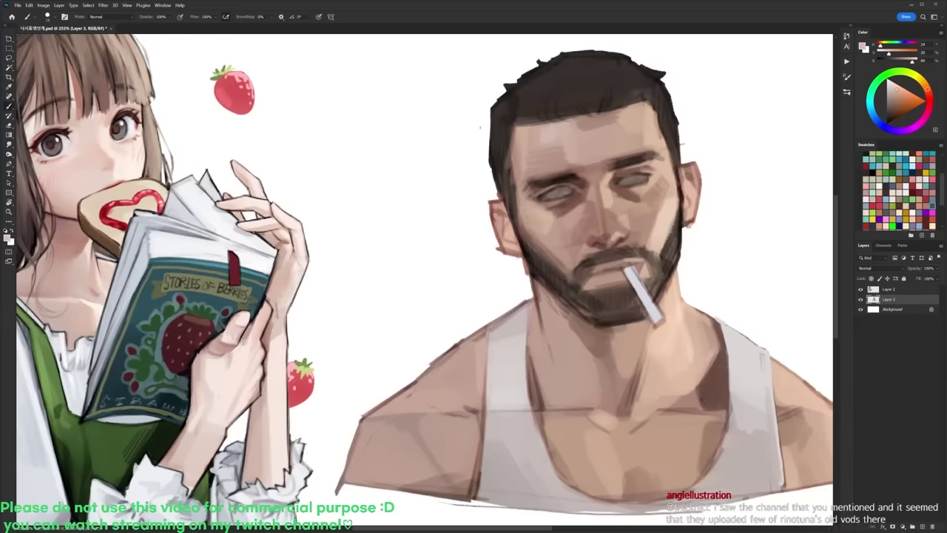
pyautogui.scroll(-5, 680, 171)
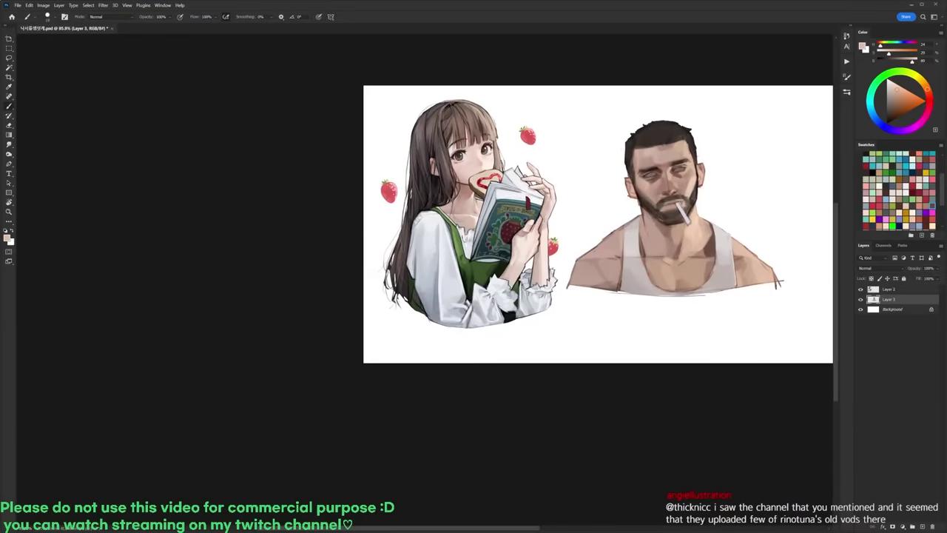
pyautogui.scroll(4, 691, 153)
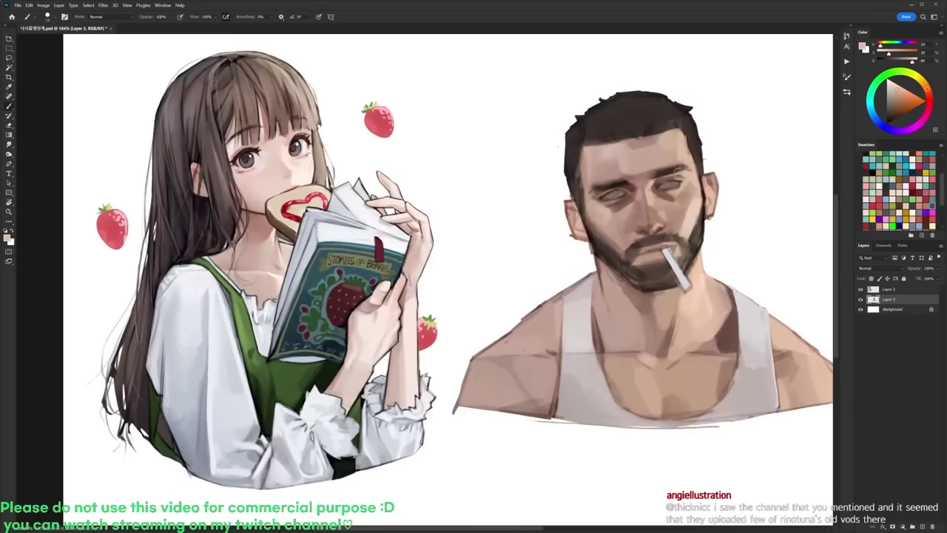
pyautogui.press('l')
pyautogui.press('b')
pyautogui.press('d')
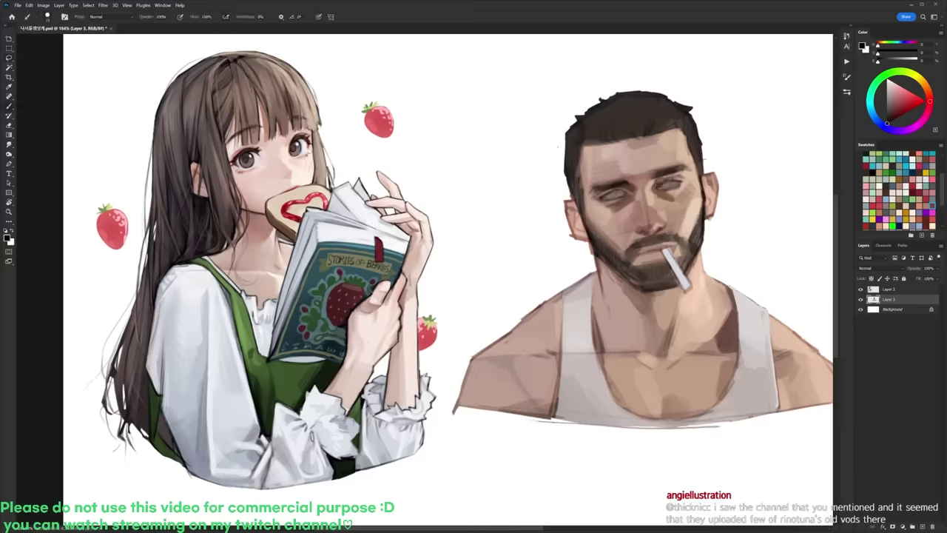
# Step: Touch up the shading around the man's eye beside the brighter temple, using skin tones sampled from the face
pyautogui.keyDown('alt'); pyautogui.click(660, 183); pyautogui.keyUp('alt')
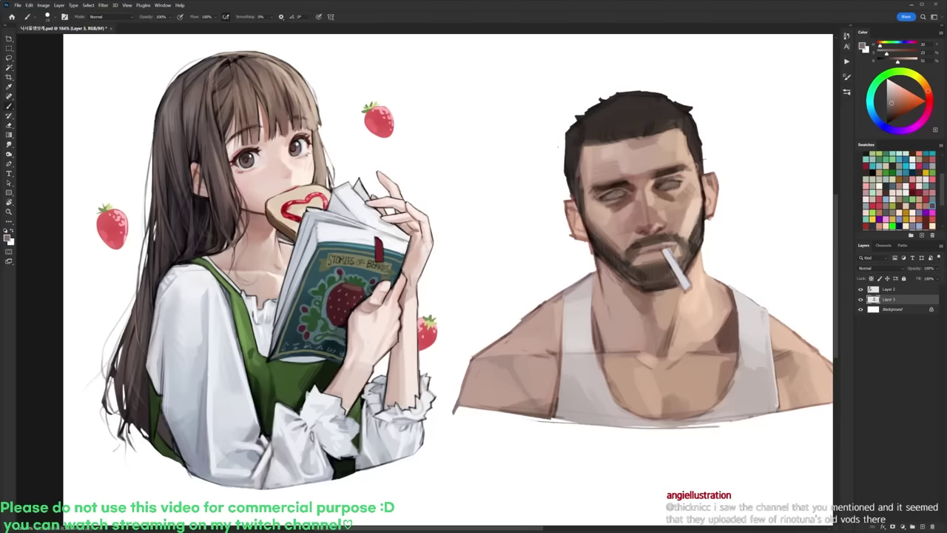
pyautogui.scroll(1, 697, 172)
pyautogui.hotkey('ctrl', 'z')
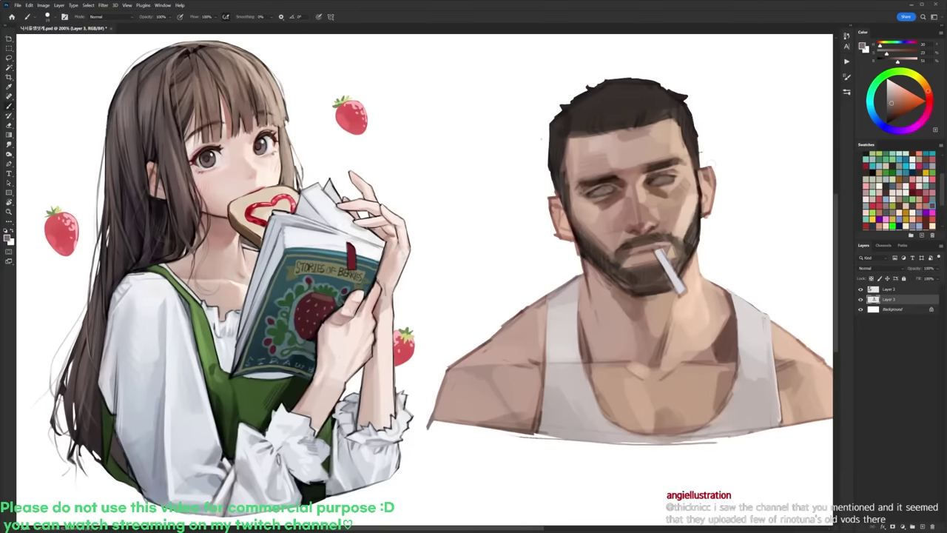
pyautogui.hotkey('ctrl', 'shift', 'z')
pyautogui.moveTo(705, 173); pyautogui.dragTo(635, 186)
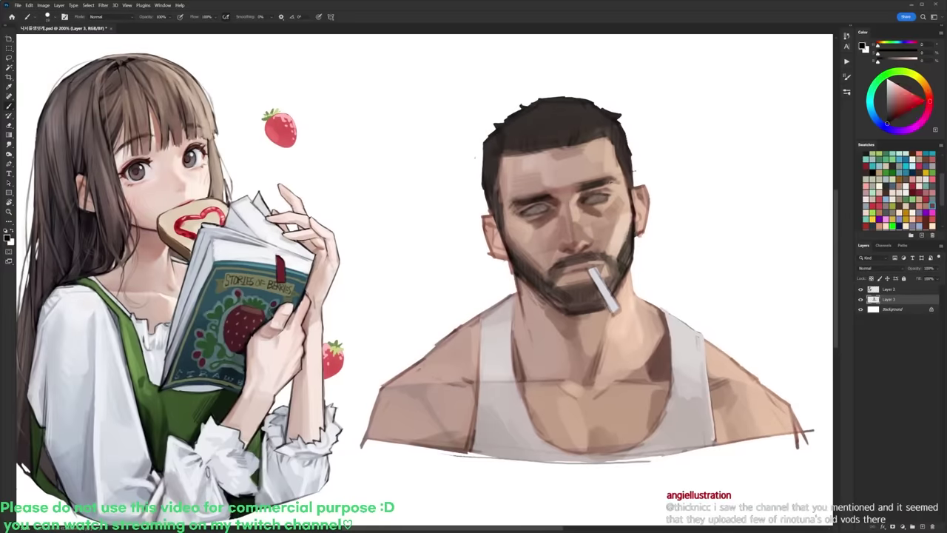
pyautogui.keyDown('alt'); pyautogui.click(633, 172); pyautogui.keyUp('alt')
pyautogui.keyDown('alt'); pyautogui.click(588, 199); pyautogui.keyUp('alt')
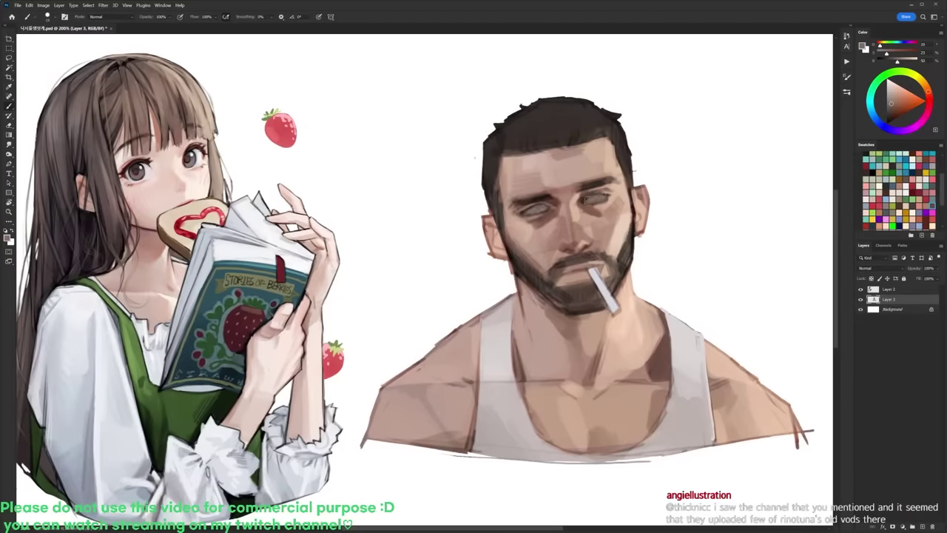
# Step: Refine the same eye and the nearby temple contour with sampled white and skin tones
pyautogui.keyDown('alt'); pyautogui.click(666, 168); pyautogui.keyUp('alt')
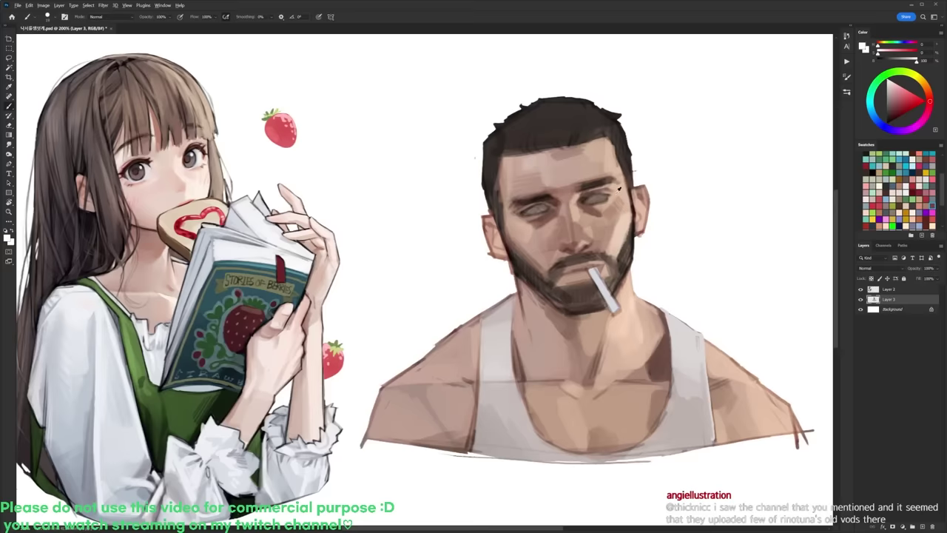
pyautogui.keyDown('alt'); pyautogui.click(594, 208); pyautogui.keyUp('alt')
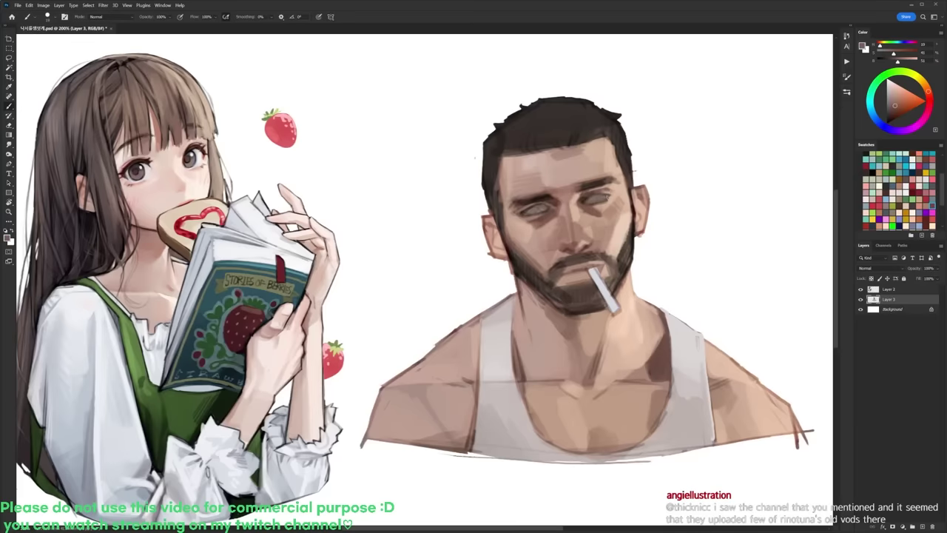
pyautogui.keyDown('alt'); pyautogui.click(611, 208); pyautogui.keyUp('alt')
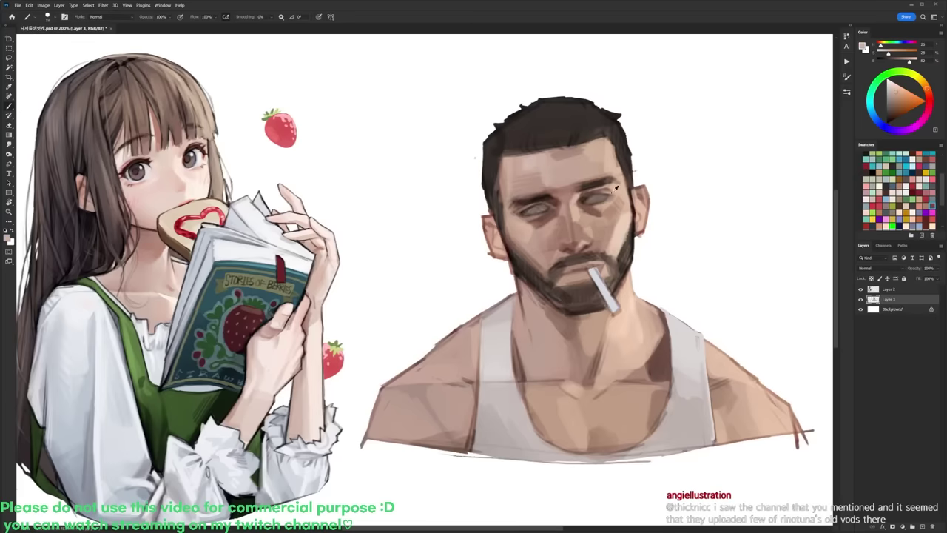
pyautogui.keyDown('alt'); pyautogui.click(655, 169); pyautogui.keyUp('alt')
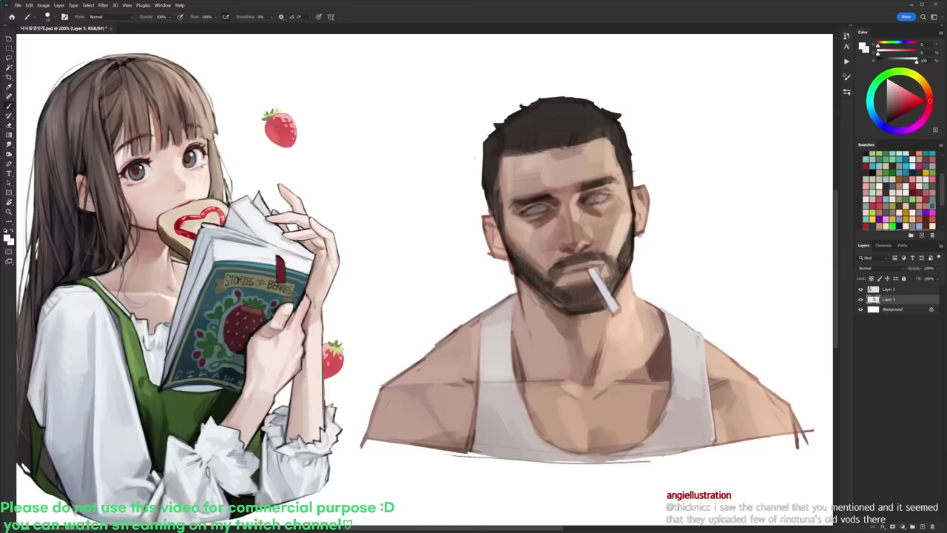
pyautogui.scroll(-3, 691, 165)
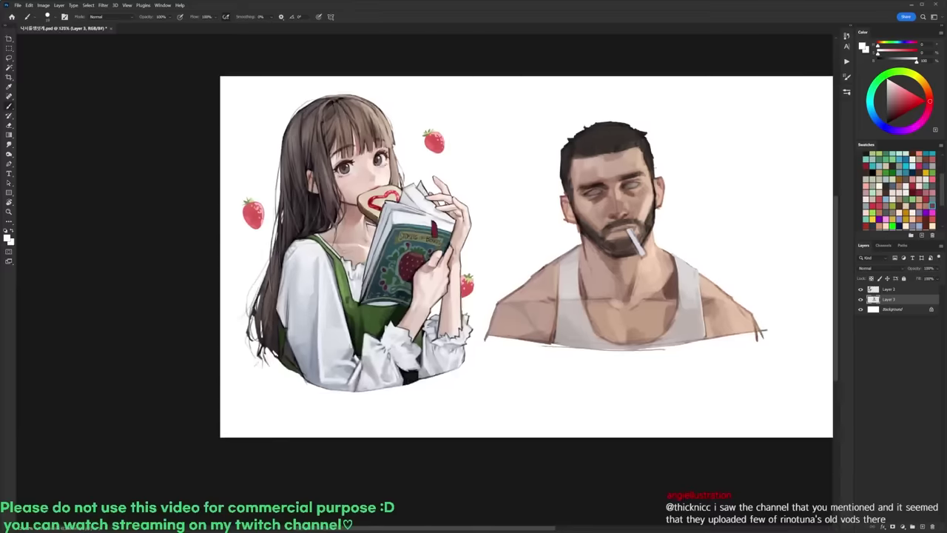
pyautogui.scroll(1, 601, 253)
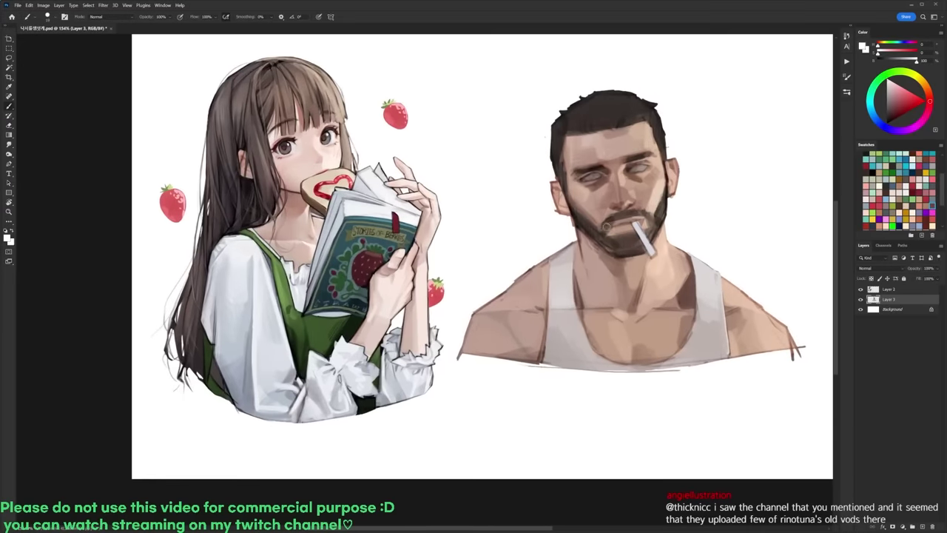
# Step: Reshape the man's moustache and beard with sampled skin and dark brown tones
pyautogui.keyDown('alt'); pyautogui.click(599, 263); pyautogui.keyUp('alt')
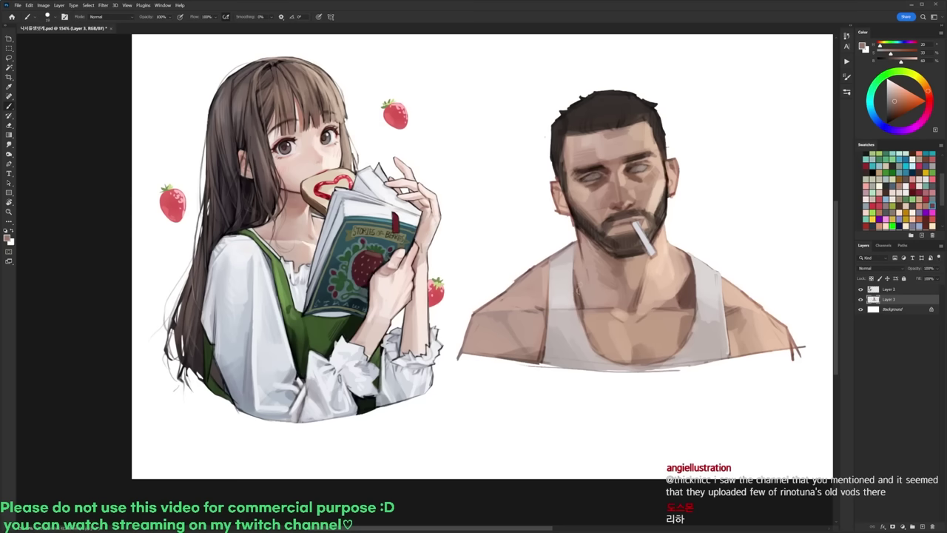
pyautogui.keyDown('alt'); pyautogui.click(620, 241); pyautogui.keyUp('alt')
pyautogui.scroll(2, 617, 247)
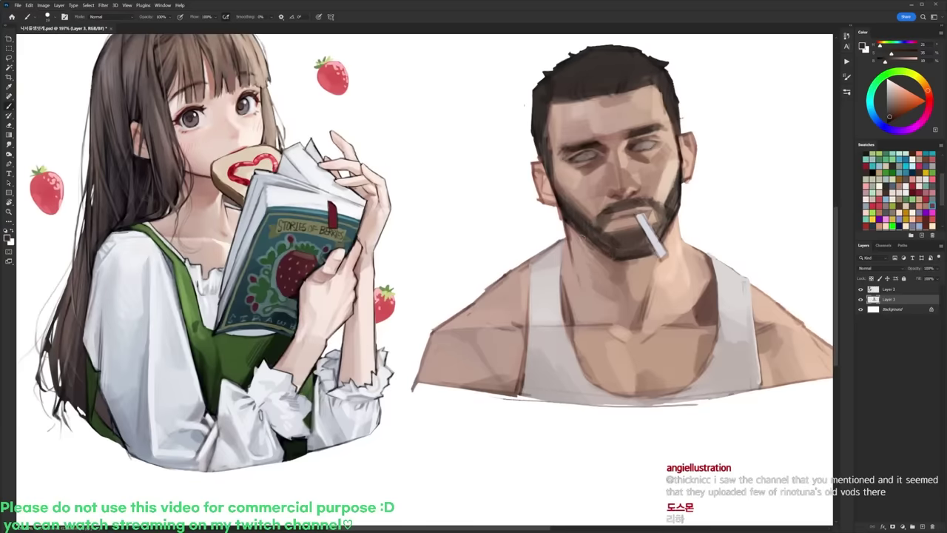
# Step: Erase the rough outer edge of the man's jaw below the ear on the girl's side
pyautogui.press('e')
pyautogui.moveTo(559, 210); pyautogui.dragTo(563, 231)
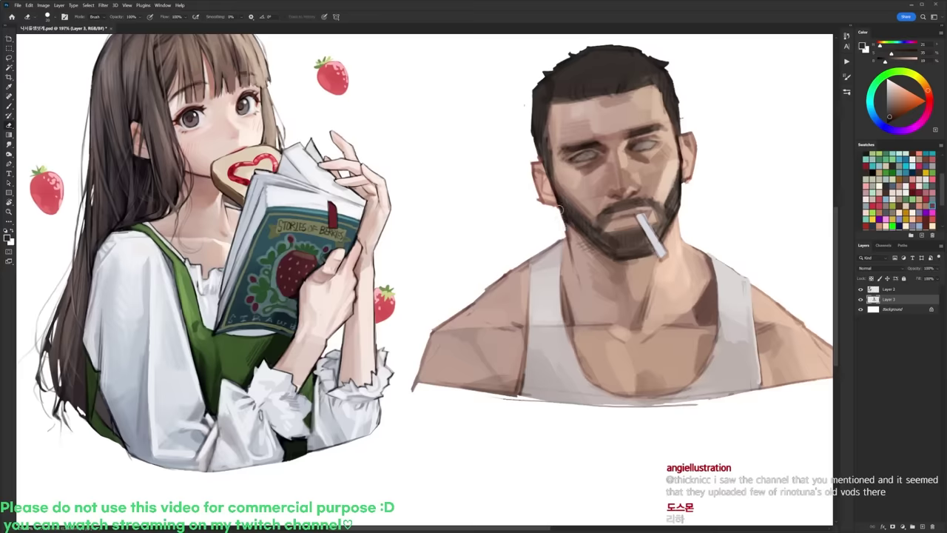
pyautogui.moveTo(564, 217); pyautogui.dragTo(565, 236)
pyautogui.moveTo(655, 147); pyautogui.dragTo(651, 194)
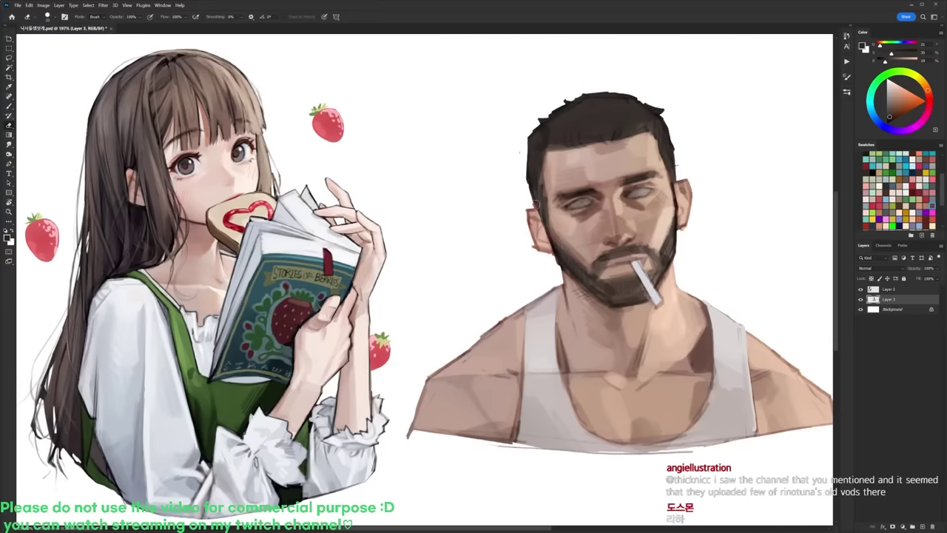
# Step: Paint the ear on the girl's side with sampled reddish-brown and light skin tones
pyautogui.press('b')
pyautogui.keyDown('alt'); pyautogui.click(535, 206); pyautogui.keyUp('alt')
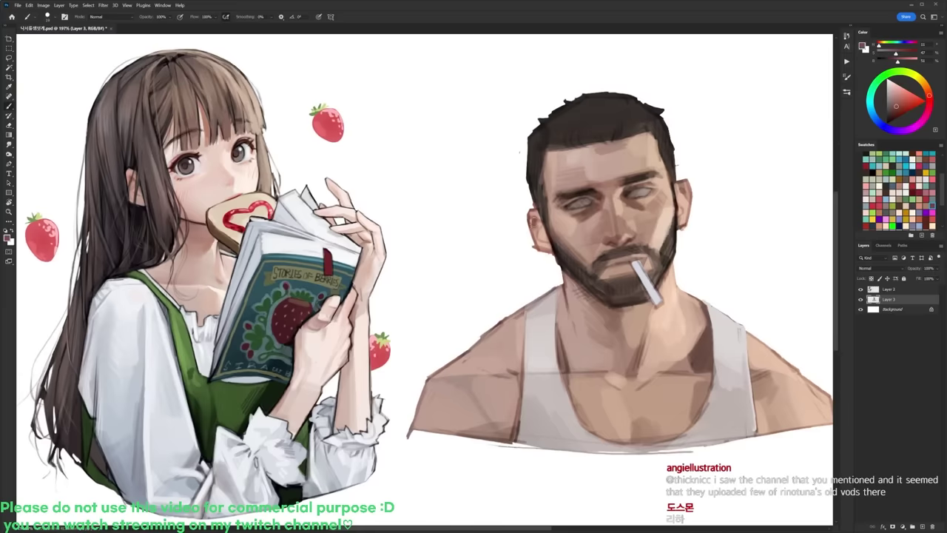
pyautogui.moveTo(541, 217)
pyautogui.mouseDown()
pyautogui.moveTo(536, 251)
pyautogui.moveTo(555, 255)
pyautogui.mouseUp()
pyautogui.keyDown('alt'); pyautogui.click(544, 239); pyautogui.keyUp('alt')
pyautogui.press('e')
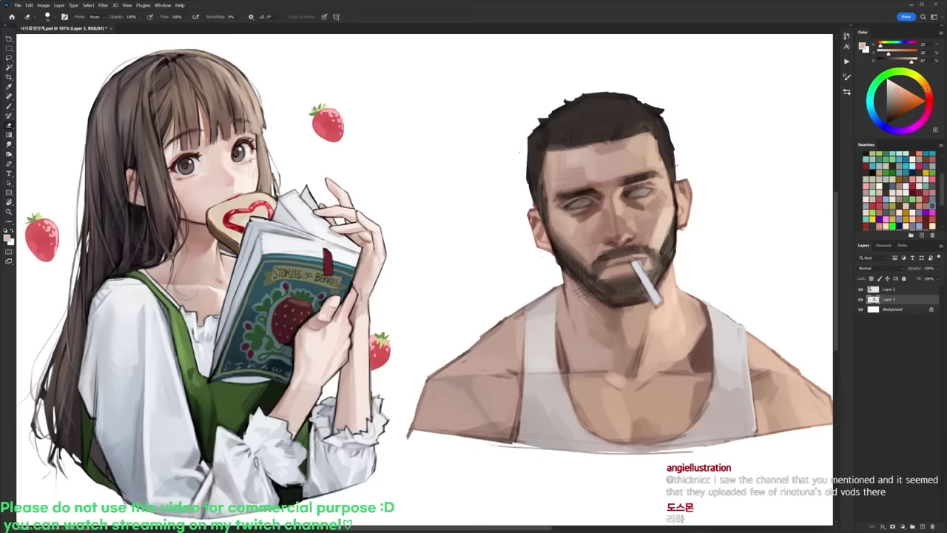
# Step: Line the sideburn beside that ear in black, change the brush preset, and undo the last stroke
pyautogui.press('d')
pyautogui.press('b')
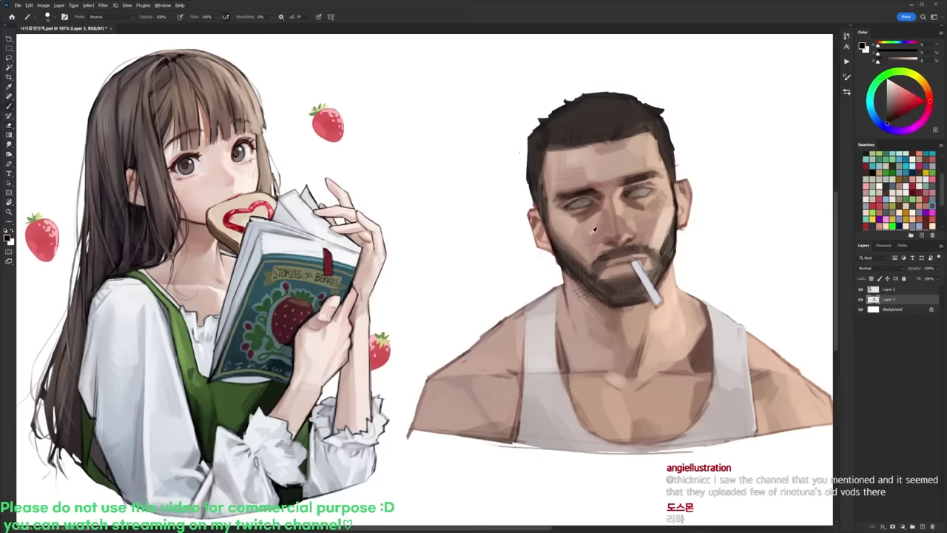
pyautogui.keyDown('alt'); pyautogui.click(662, 225); pyautogui.keyUp('alt')
pyautogui.press('e')
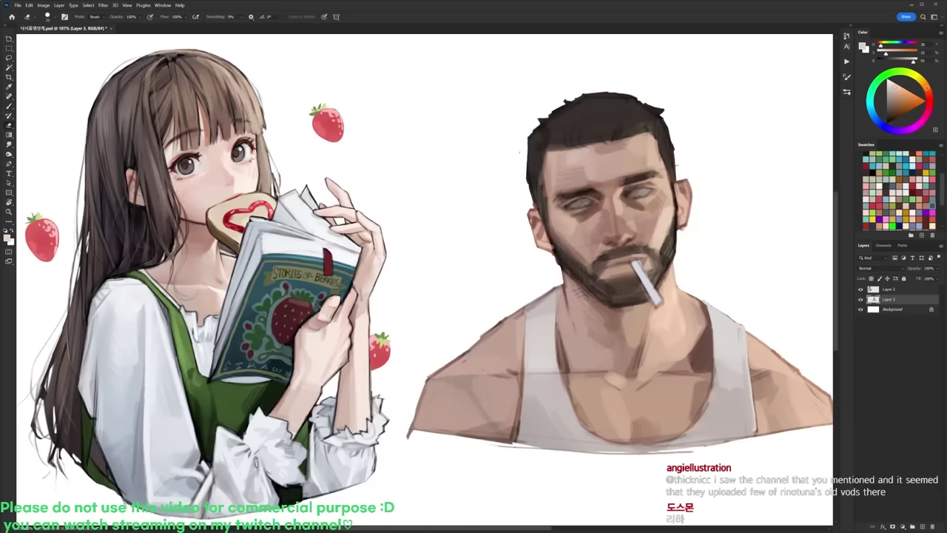
pyautogui.press('d')
pyautogui.press('b')
pyautogui.moveTo(553, 202)
pyautogui.mouseDown()
pyautogui.moveTo(571, 201)
pyautogui.moveTo(523, 219)
pyautogui.moveTo(535, 212)
pyautogui.mouseUp()
pyautogui.rightClick(563, 180)
pyautogui.click(631, 248)
pyautogui.press('Return')
pyautogui.press('e')
pyautogui.press('b')
pyautogui.press('e')
pyautogui.hotkey('ctrl', 'z')
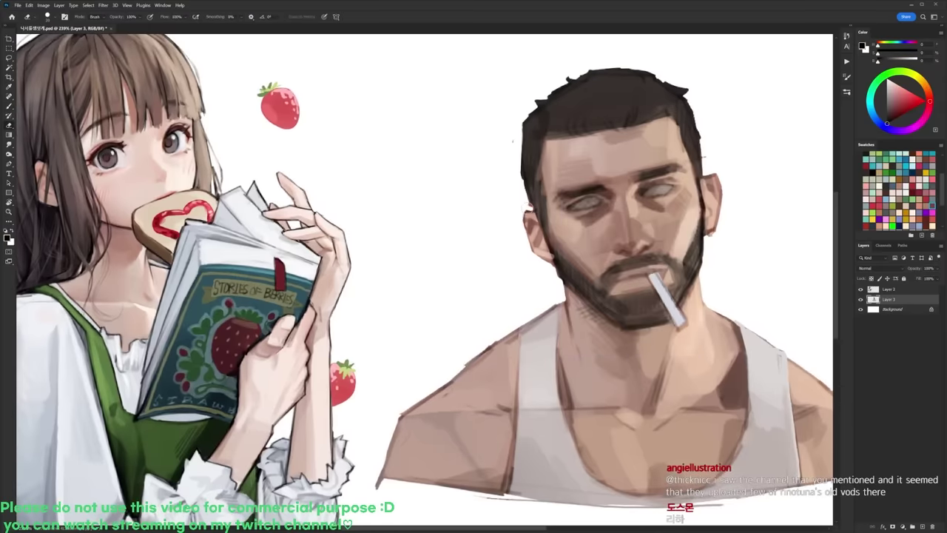
# Step: Erase the ragged hair edge just above the ear on the girl's side
pyautogui.moveTo(523, 177); pyautogui.dragTo(532, 205)
pyautogui.press('b')
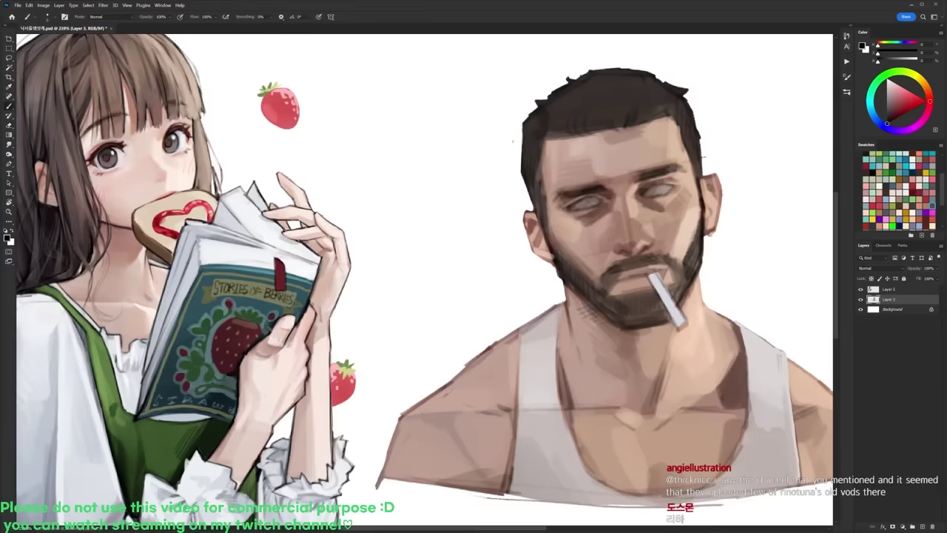
pyautogui.moveTo(527, 226)
pyautogui.mouseDown()
pyautogui.moveTo(534, 254)
pyautogui.moveTo(556, 265)
pyautogui.moveTo(493, 207)
pyautogui.mouseUp()
pyautogui.press('e')
pyautogui.press('b')
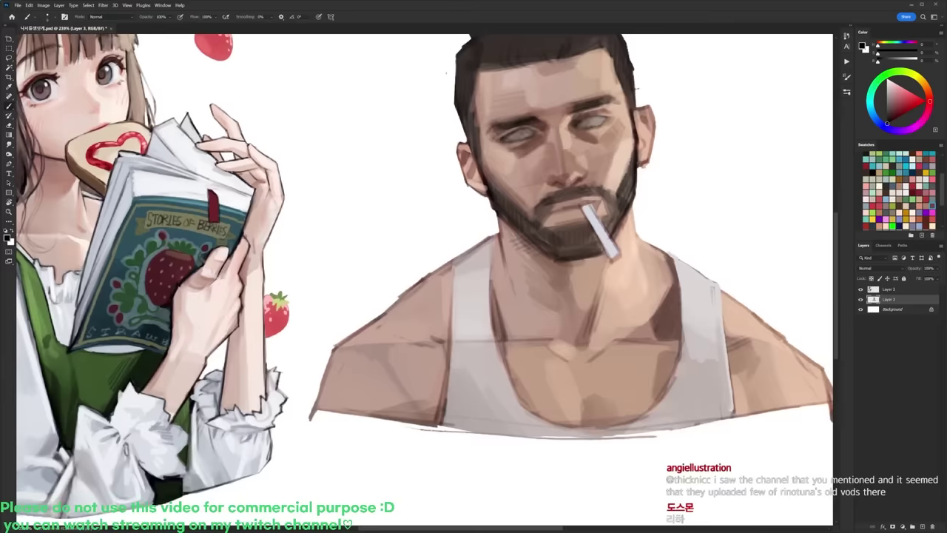
# Step: Choose a hard round brush preset and blend the man's neck and collarbone shading with sampled skin tones
pyautogui.rightClick(651, 206)
pyautogui.click(684, 272)
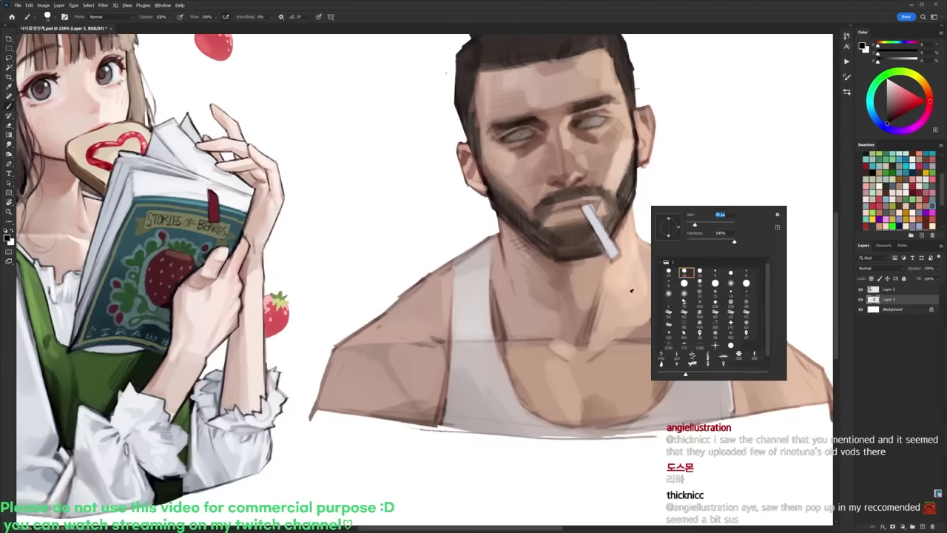
pyautogui.keyDown('alt'); pyautogui.click(579, 311); pyautogui.keyUp('alt')
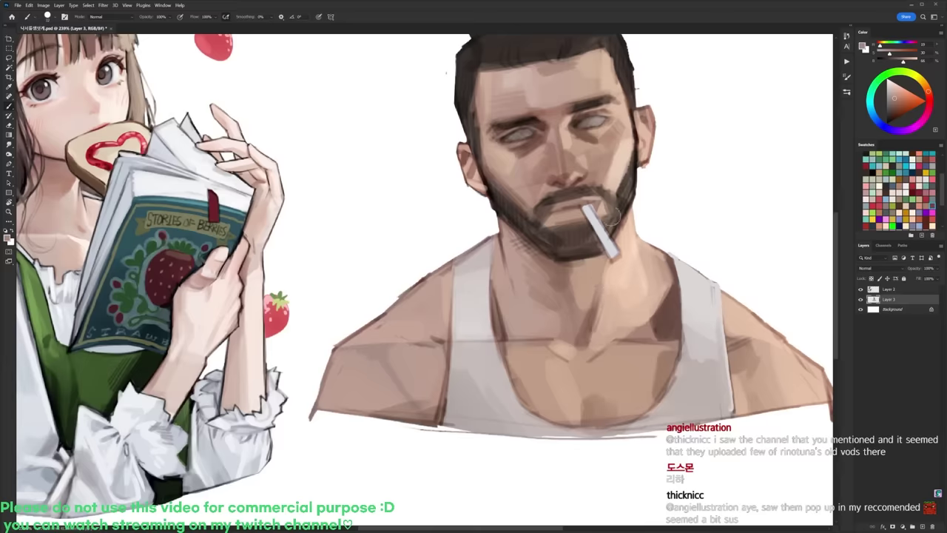
pyautogui.keyDown('alt'); pyautogui.click(608, 134); pyautogui.keyUp('alt')
pyautogui.keyDown('alt'); pyautogui.click(590, 322); pyautogui.keyUp('alt')
pyautogui.keyDown('alt'); pyautogui.click(582, 345); pyautogui.keyUp('alt')
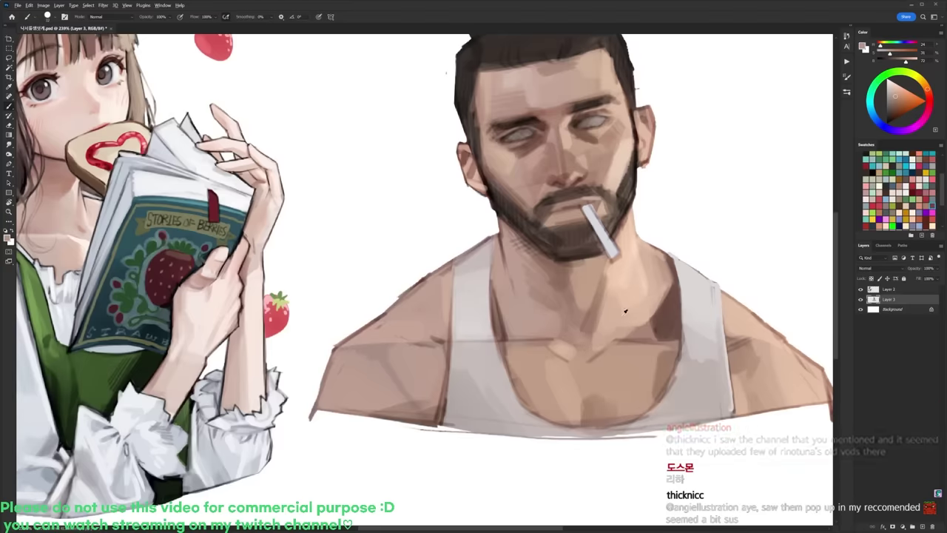
pyautogui.keyDown('alt'); pyautogui.click(600, 352); pyautogui.keyUp('alt')
# Step: Choose a more saturated salmon colour and enlarge the brush enough to cover broad areas of the chest
pyautogui.click(902, 95)
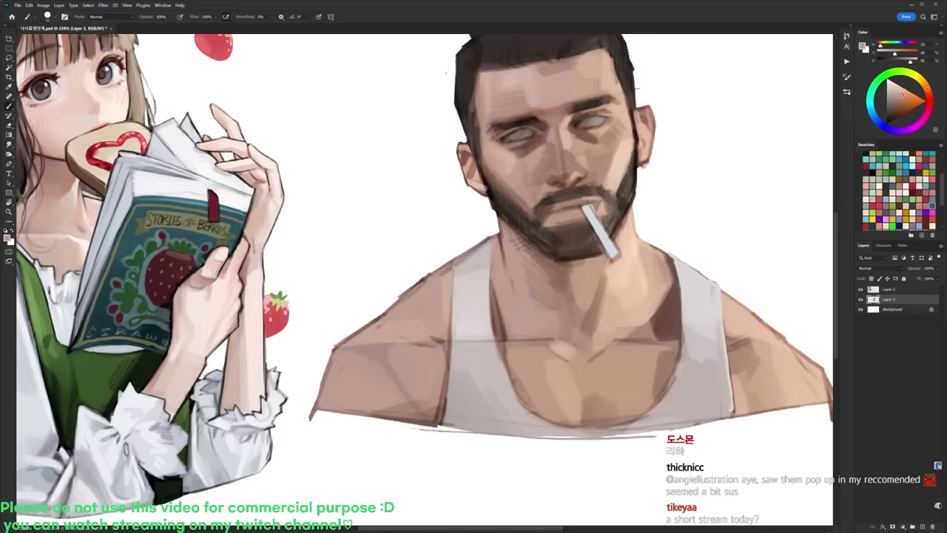
pyautogui.click(929, 91)
pyautogui.rightClick(622, 341)
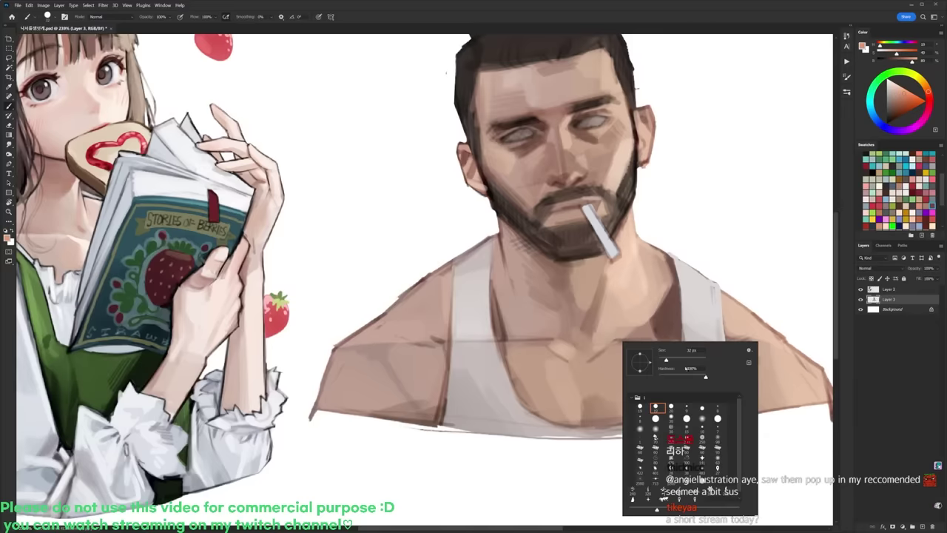
pyautogui.click(689, 360)
# Step: Try salmon and reddish-pink tints on the man's upper chest with the large brush, and undo them
pyautogui.moveTo(599, 374); pyautogui.dragTo(627, 367)
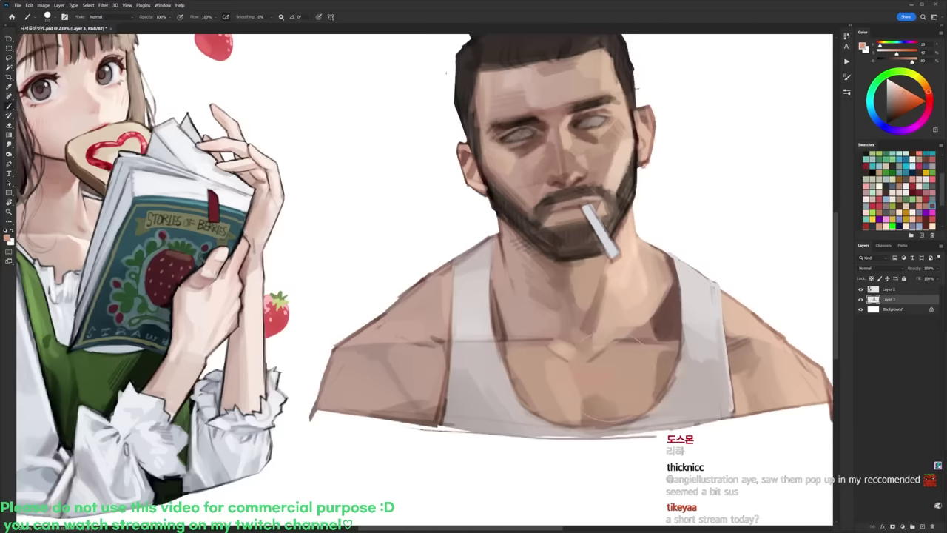
pyautogui.hotkey('ctrl', 'z')
pyautogui.click(929, 95)
pyautogui.moveTo(903, 92); pyautogui.dragTo(901, 90)
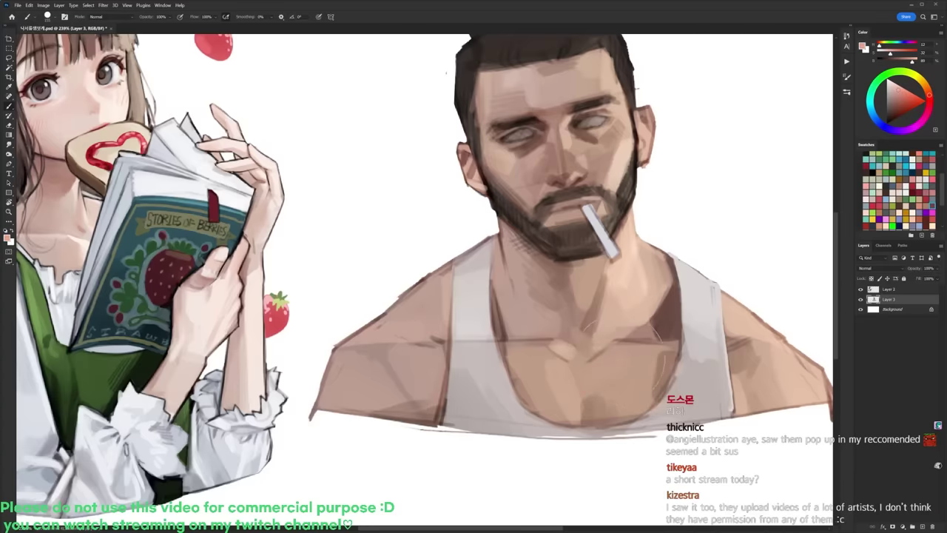
pyautogui.moveTo(620, 362); pyautogui.dragTo(610, 376)
pyautogui.click(929, 102)
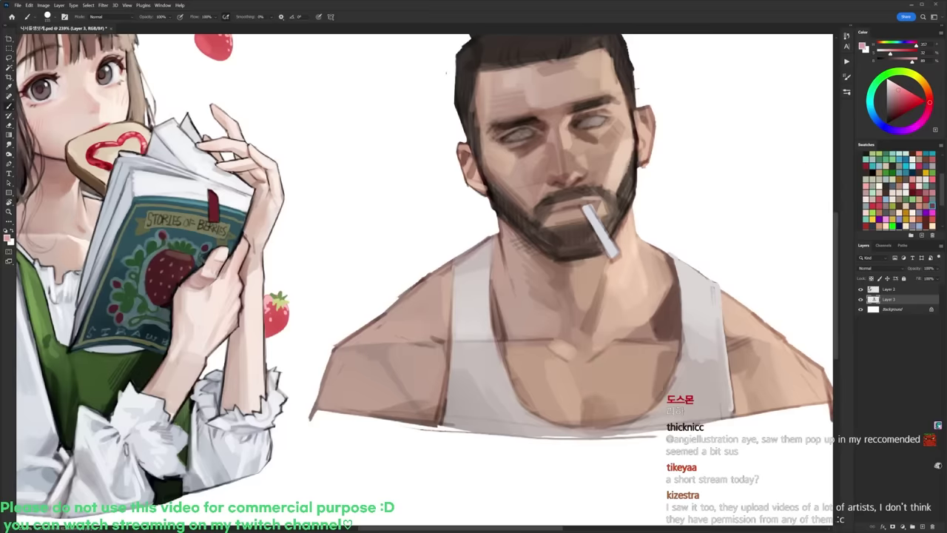
pyautogui.hotkey('ctrl', 'z')
# Step: Try lilac and pale magenta tints over the man's chest, and undo them
pyautogui.click(907, 130)
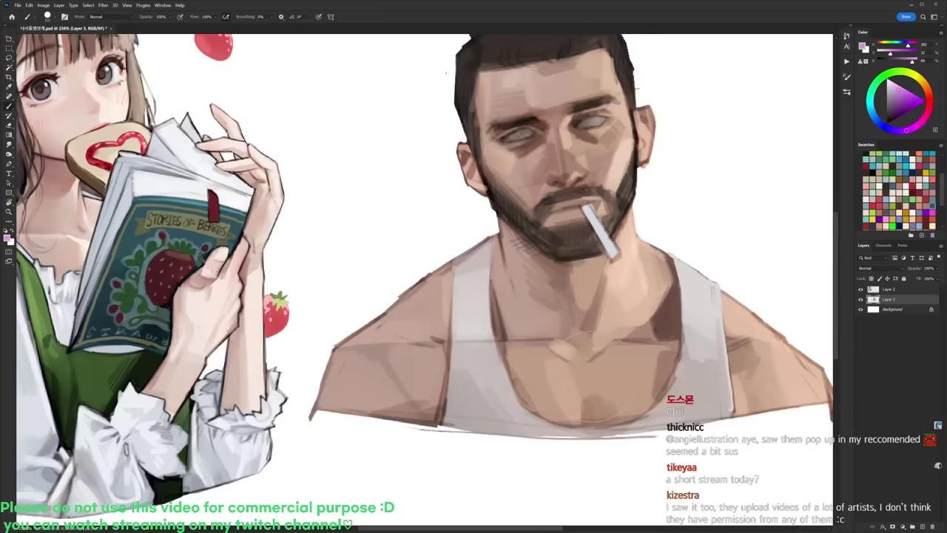
pyautogui.moveTo(597, 378); pyautogui.dragTo(623, 365)
pyautogui.click(892, 89)
pyautogui.click(891, 89)
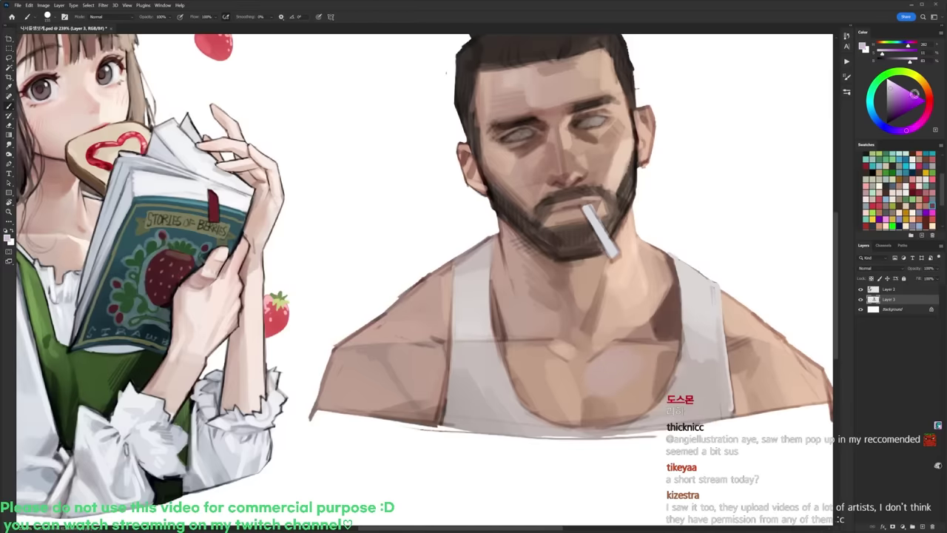
pyautogui.click(921, 120)
pyautogui.click(921, 117)
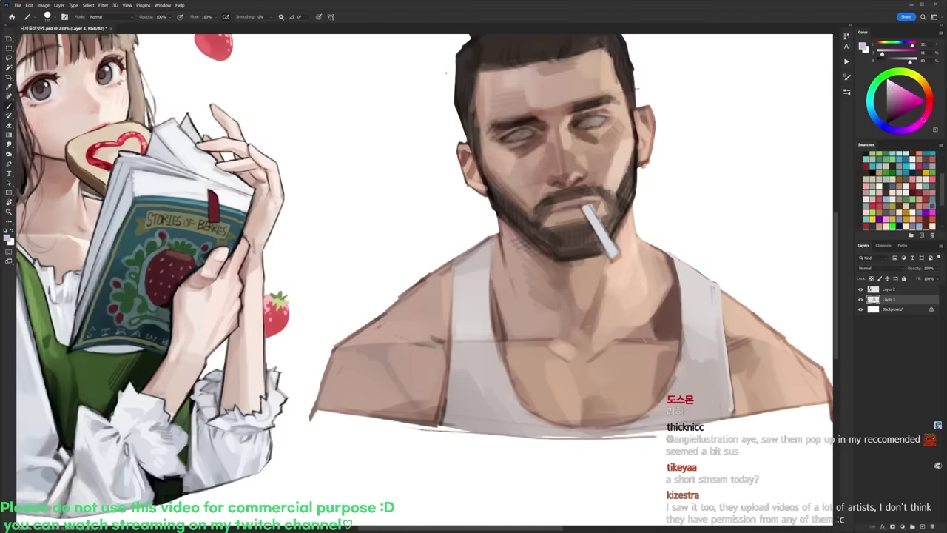
pyautogui.hotkey('ctrl', 'z')
pyautogui.click(928, 111)
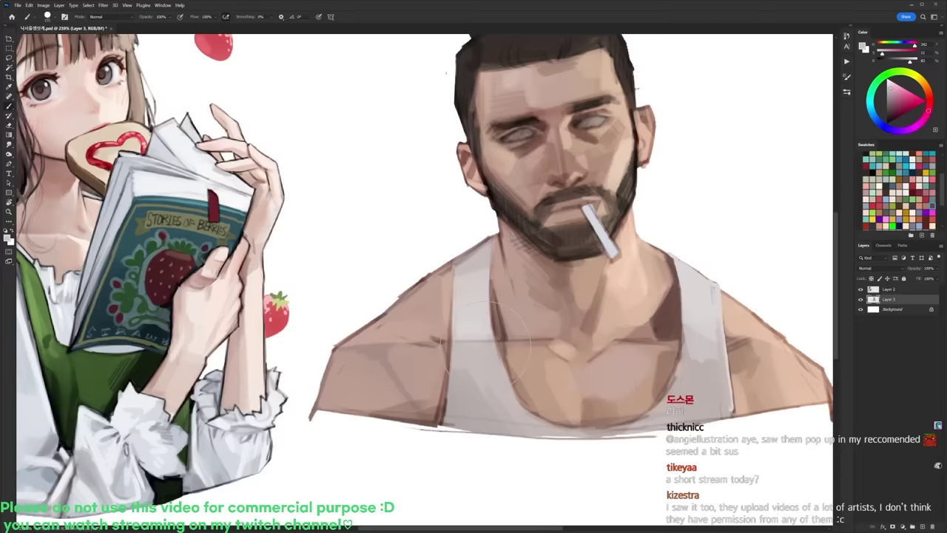
pyautogui.hotkey('ctrl', 'z')
# Step: Glaze the man's upper chest inside the tank top neckline with a soft rosy pink
pyautogui.click(894, 88)
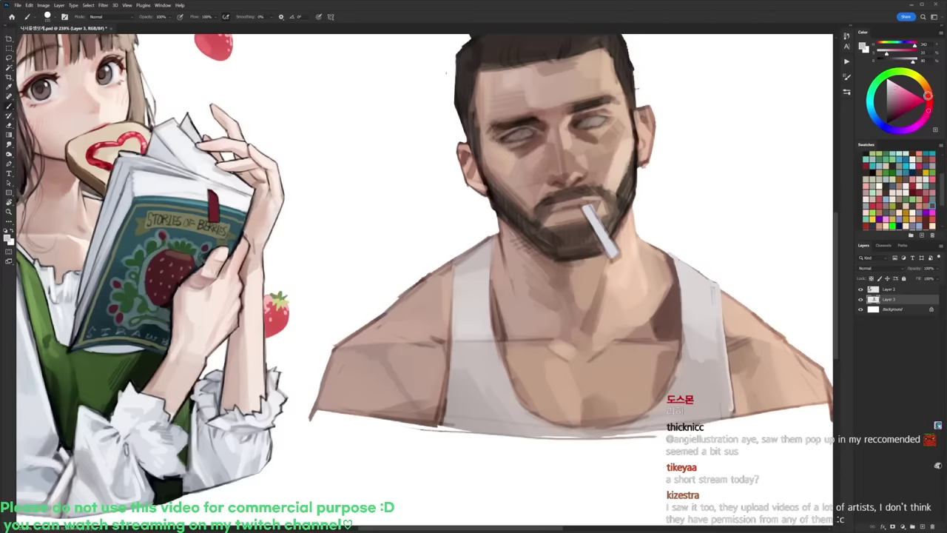
pyautogui.click(930, 107)
pyautogui.moveTo(597, 382)
pyautogui.mouseDown()
pyautogui.moveTo(629, 370)
pyautogui.moveTo(620, 378)
pyautogui.moveTo(568, 363)
pyautogui.mouseUp()
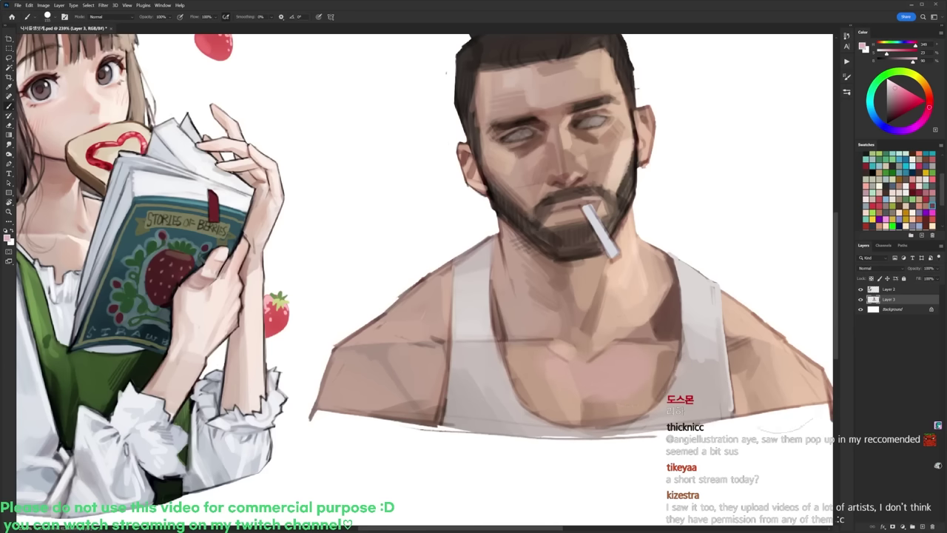
# Step: Blend the rosy chest tint into the collarbone and neck base with sampled skin tones and a smaller hard round brush
pyautogui.moveTo(633, 356); pyautogui.dragTo(584, 363)
pyautogui.keyDown('alt'); pyautogui.click(594, 376); pyautogui.keyUp('alt')
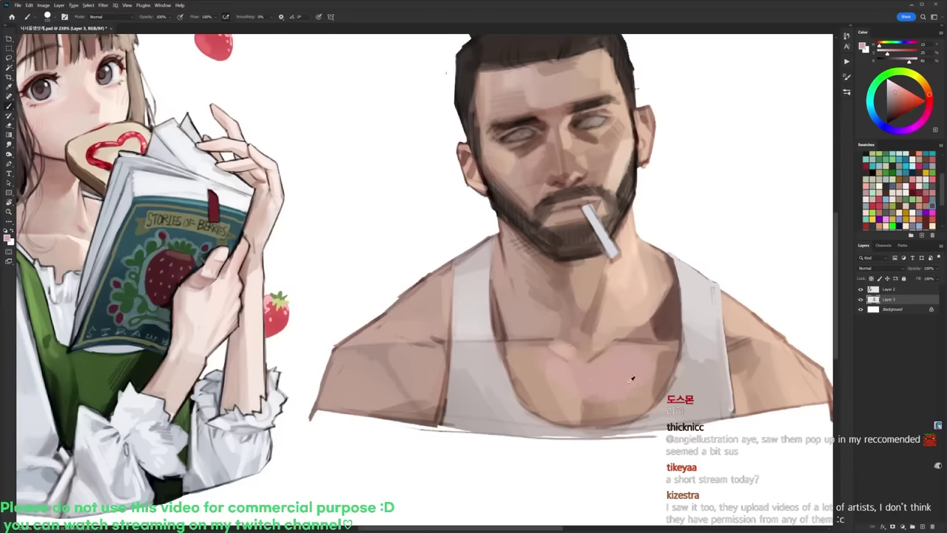
pyautogui.rightClick(686, 255)
pyautogui.click(721, 330)
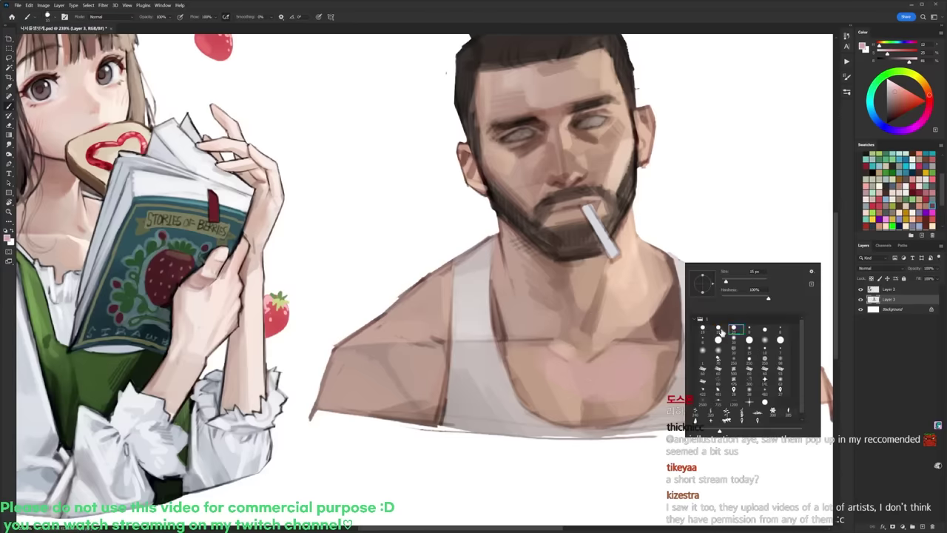
pyautogui.keyDown('alt'); pyautogui.click(634, 335); pyautogui.keyUp('alt')
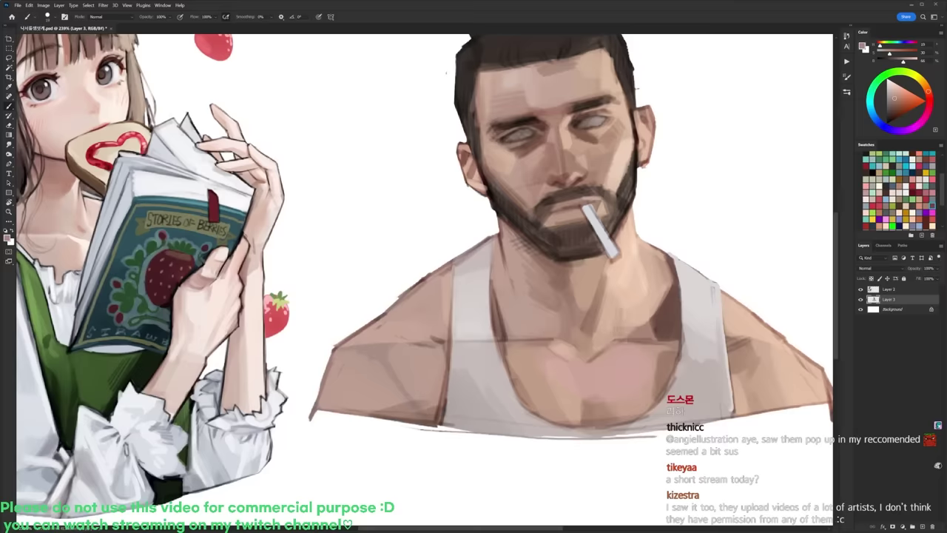
pyautogui.keyDown('alt'); pyautogui.click(629, 321); pyautogui.keyUp('alt')
pyautogui.moveTo(654, 307)
pyautogui.mouseDown()
pyautogui.moveTo(642, 305)
pyautogui.moveTo(621, 334)
pyautogui.moveTo(639, 226)
pyautogui.mouseUp()
pyautogui.keyDown('alt'); pyautogui.click(625, 312); pyautogui.keyUp('alt')
# Step: Refine the shadows under the beard and between the neck and the lit-side tank top strap with sampled brown tones
pyautogui.press('r')
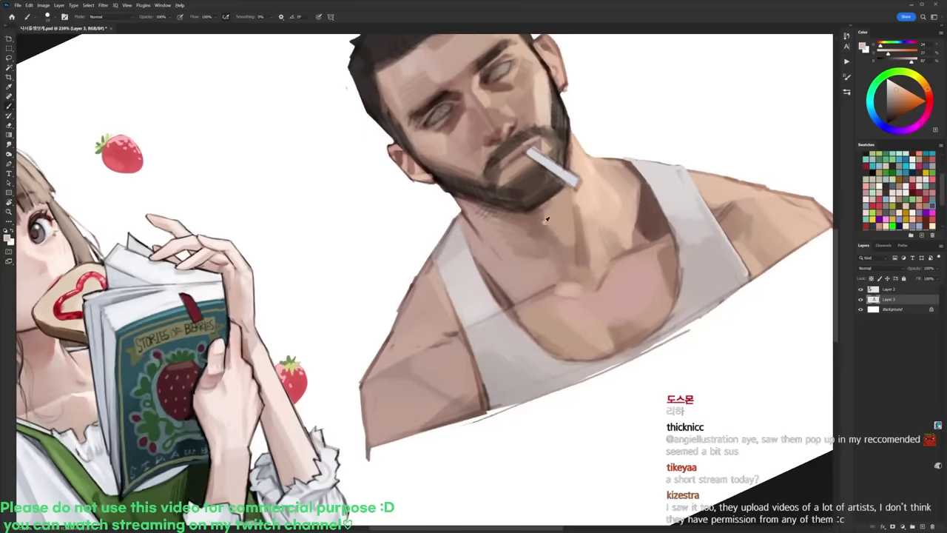
pyautogui.keyDown('alt'); pyautogui.click(546, 220); pyautogui.keyUp('alt')
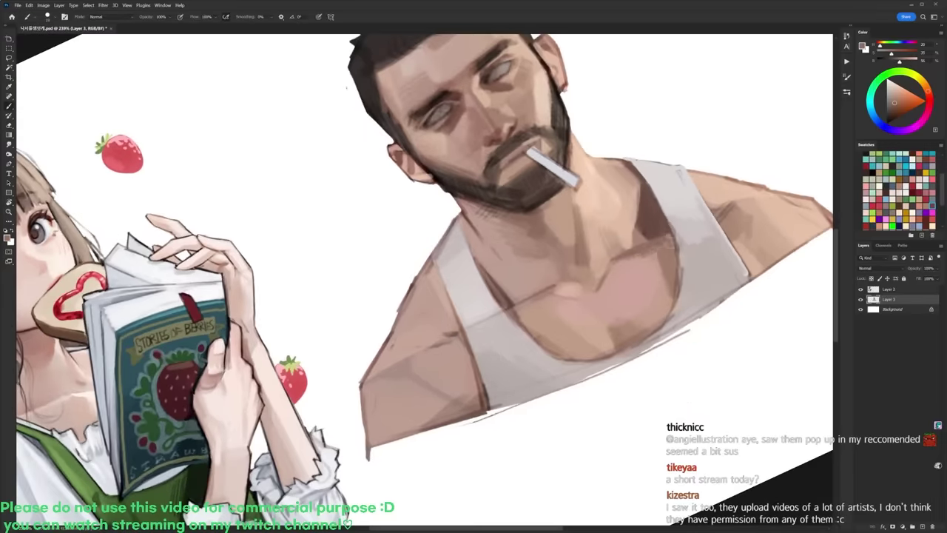
pyautogui.press('r')
pyautogui.moveTo(687, 242); pyautogui.dragTo(687, 321)
pyautogui.keyDown('alt'); pyautogui.click(663, 332); pyautogui.keyUp('alt')
pyautogui.rightClick(674, 261)
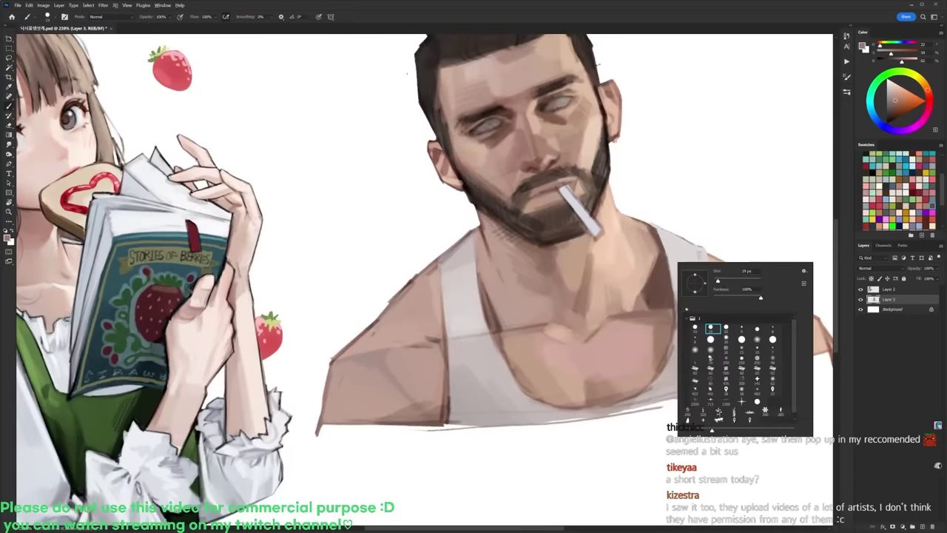
pyautogui.keyDown('alt'); pyautogui.click(663, 324); pyautogui.keyUp('alt')
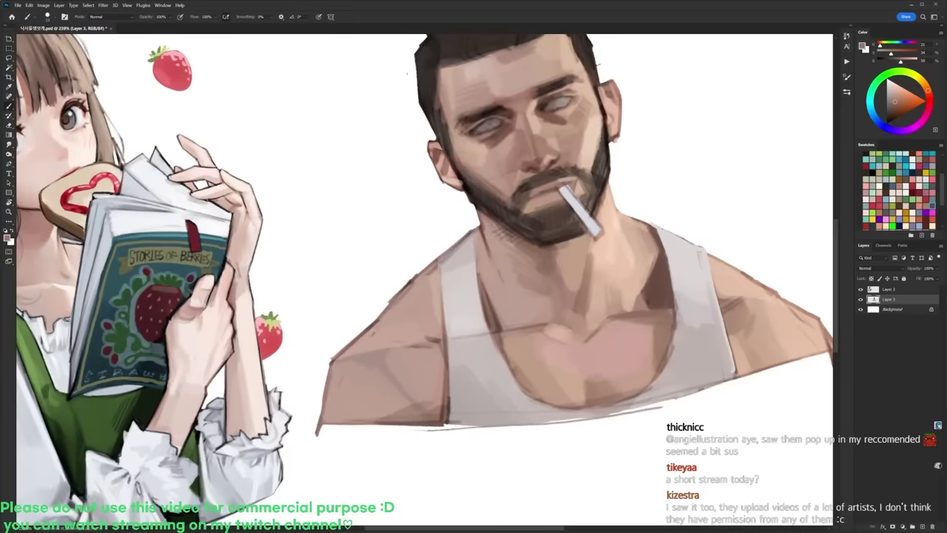
pyautogui.rightClick(664, 276)
pyautogui.press('Escape')
pyautogui.keyDown('alt'); pyautogui.click(640, 345); pyautogui.keyUp('alt')
pyautogui.keyDown('alt'); pyautogui.click(662, 346); pyautogui.keyUp('alt')
# Step: Rework the tank top's neckline edge on the lit side with sampled shadow, skin and light fabric colours
pyautogui.press('r')
pyautogui.moveTo(688, 231); pyautogui.dragTo(691, 265)
pyautogui.press('space')
pyautogui.moveTo(691, 265); pyautogui.dragTo(656, 254)
pyautogui.keyDown('alt'); pyautogui.click(654, 256); pyautogui.keyUp('alt')
pyautogui.keyDown('alt'); pyautogui.click(652, 300); pyautogui.keyUp('alt')
pyautogui.keyDown('alt'); pyautogui.click(642, 355); pyautogui.keyUp('alt')
pyautogui.moveTo(632, 347); pyautogui.dragTo(618, 383)
pyautogui.press('space')
pyautogui.moveTo(667, 309); pyautogui.dragTo(609, 330)
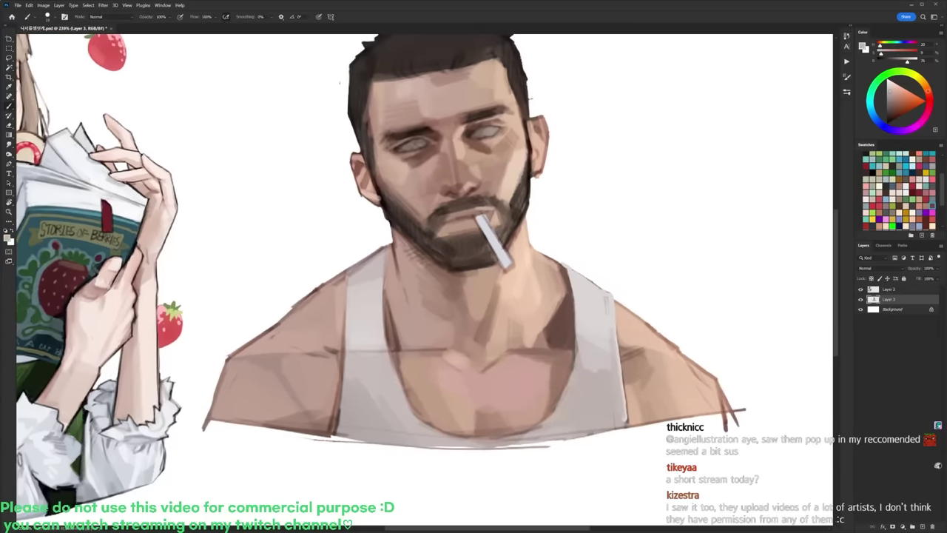
# Step: Touch up the lit shoulder's crease and outer edge beside the strap with sampled skin and white colours
pyautogui.rightClick(666, 271)
pyautogui.click(716, 292)
pyautogui.keyDown('alt'); pyautogui.click(639, 325); pyautogui.keyUp('alt')
pyautogui.moveTo(629, 346); pyautogui.dragTo(629, 352)
pyautogui.keyDown('alt'); pyautogui.click(660, 311); pyautogui.keyUp('alt')
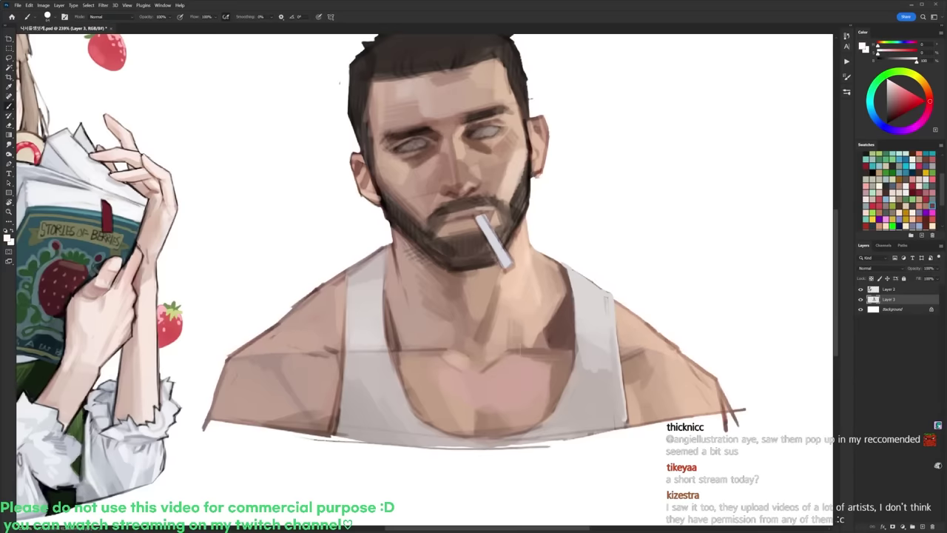
# Step: Refine the light and shaded planes of the neck below the cigarette with sampled skin tones
pyautogui.keyDown('alt'); pyautogui.click(495, 330); pyautogui.keyUp('alt')
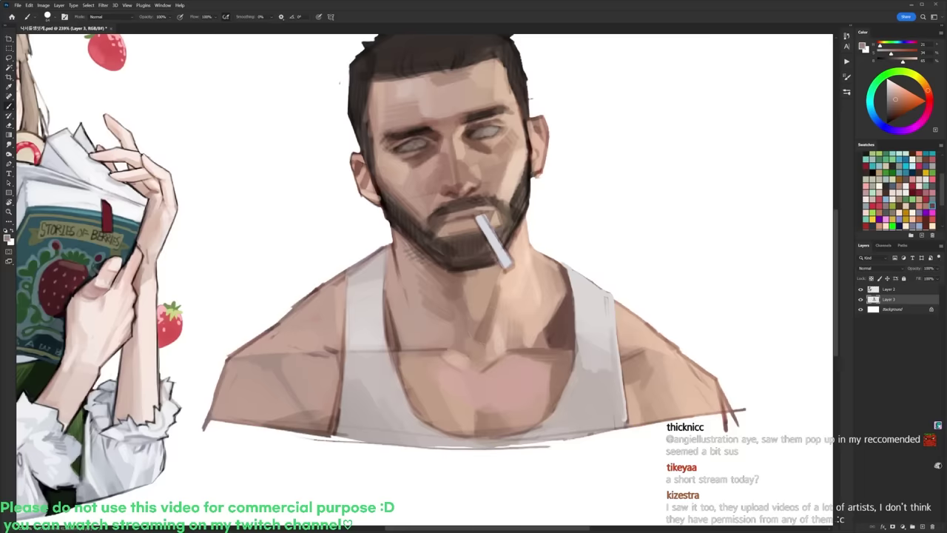
pyautogui.keyDown('alt'); pyautogui.click(500, 342); pyautogui.keyUp('alt')
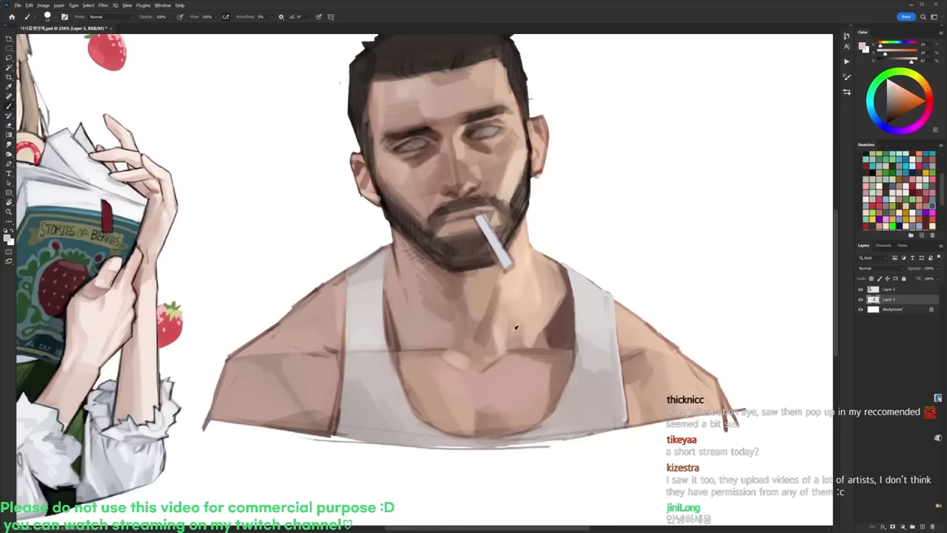
pyautogui.keyDown('alt'); pyautogui.click(528, 269); pyautogui.keyUp('alt')
# Step: Paint the lit shoulder and upper arm beside the tank top with light peach skin tones
pyautogui.moveTo(656, 357); pyautogui.dragTo(705, 387)
pyautogui.moveTo(653, 365)
pyautogui.mouseDown()
pyautogui.moveTo(678, 404)
pyautogui.moveTo(665, 405)
pyautogui.mouseUp()
pyautogui.moveTo(651, 400); pyautogui.dragTo(686, 418)
pyautogui.keyDown('alt'); pyautogui.click(634, 397); pyautogui.keyUp('alt')
pyautogui.moveTo(646, 366); pyautogui.dragTo(630, 373)
pyautogui.moveTo(641, 353)
pyautogui.mouseDown()
pyautogui.moveTo(626, 374)
pyautogui.moveTo(627, 362)
pyautogui.mouseUp()
# Step: Clean the lit shoulder's outer contour and erase the stray dark marks at the end of the arm
pyautogui.press('e')
pyautogui.press('e')
pyautogui.moveTo(620, 298); pyautogui.dragTo(688, 356)
pyautogui.moveTo(719, 383)
pyautogui.mouseDown()
pyautogui.moveTo(739, 426)
pyautogui.moveTo(718, 212)
pyautogui.mouseUp()
pyautogui.press('r')
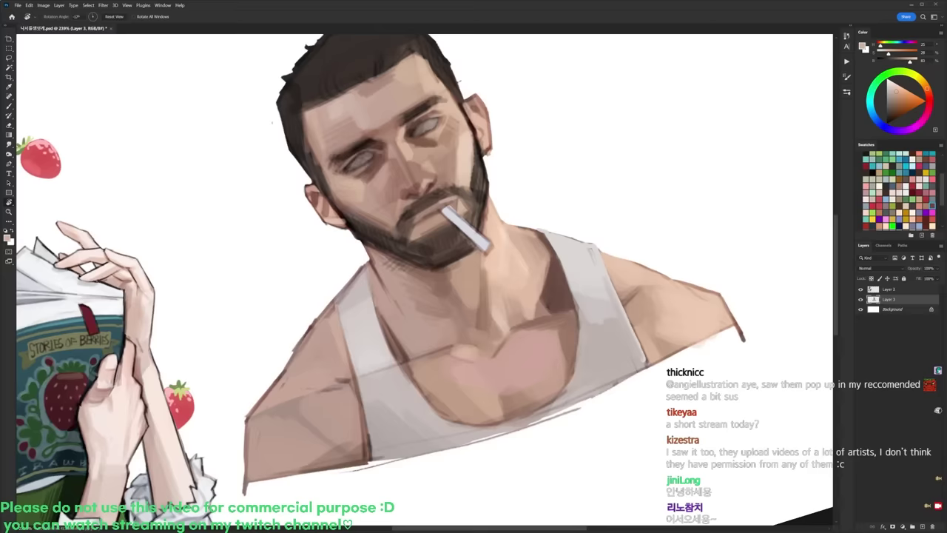
pyautogui.press('b')
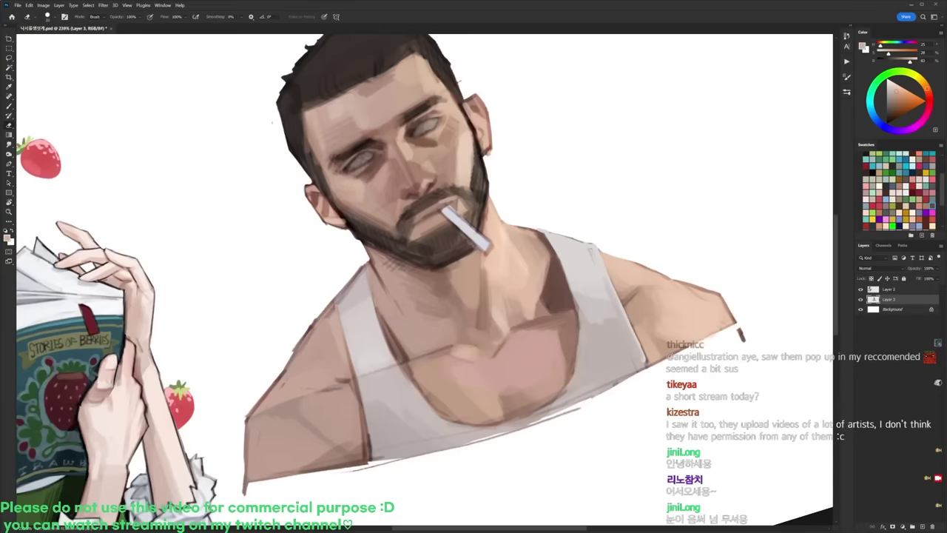
pyautogui.moveTo(740, 330); pyautogui.dragTo(745, 340)
pyautogui.press('r')
pyautogui.press('Escape')
pyautogui.press('e')
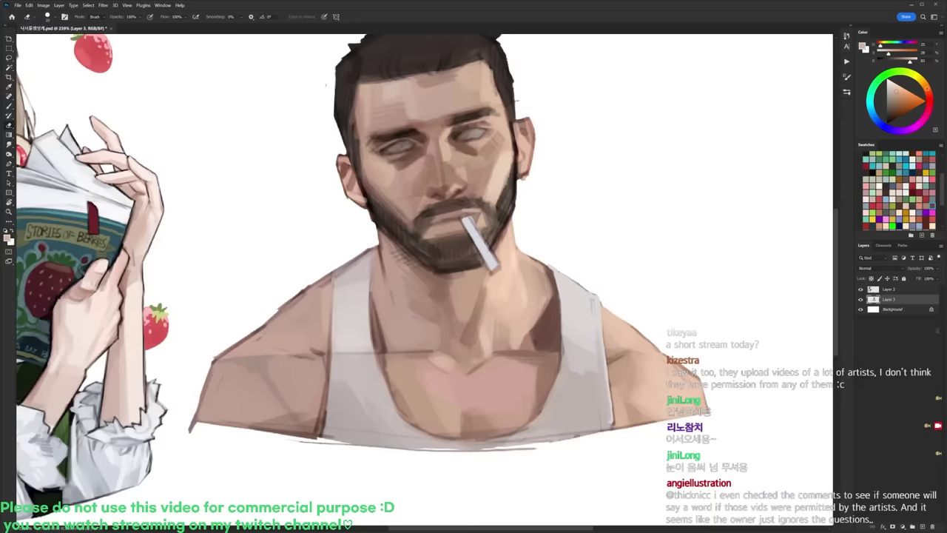
# Step: Smooth the lit-side strap's light grey fabric and tidy its inner edge against the neck shadow
pyautogui.moveTo(611, 296); pyautogui.dragTo(594, 295)
pyautogui.press('b')
pyautogui.press('d')
pyautogui.rightClick(595, 295)
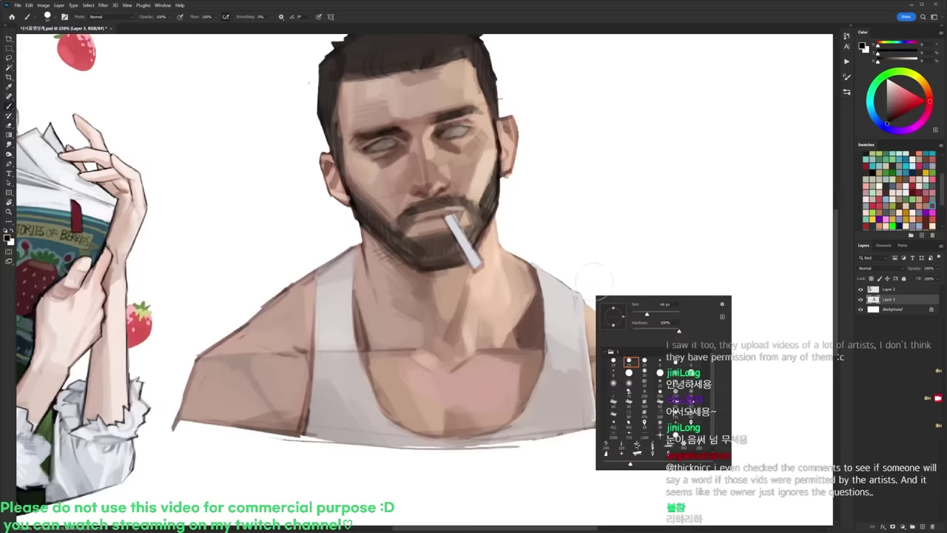
pyautogui.click(629, 363)
pyautogui.keyDown('alt'); pyautogui.click(555, 333); pyautogui.keyUp('alt')
pyautogui.moveTo(540, 329); pyautogui.dragTo(543, 360)
pyautogui.press('x')
pyautogui.rightClick(542, 299)
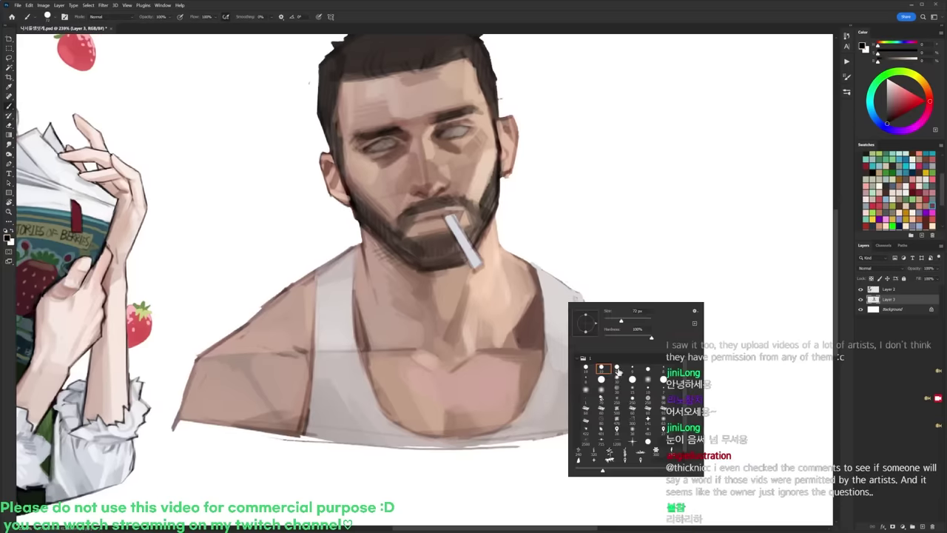
pyautogui.press('Escape')
pyautogui.press('x')
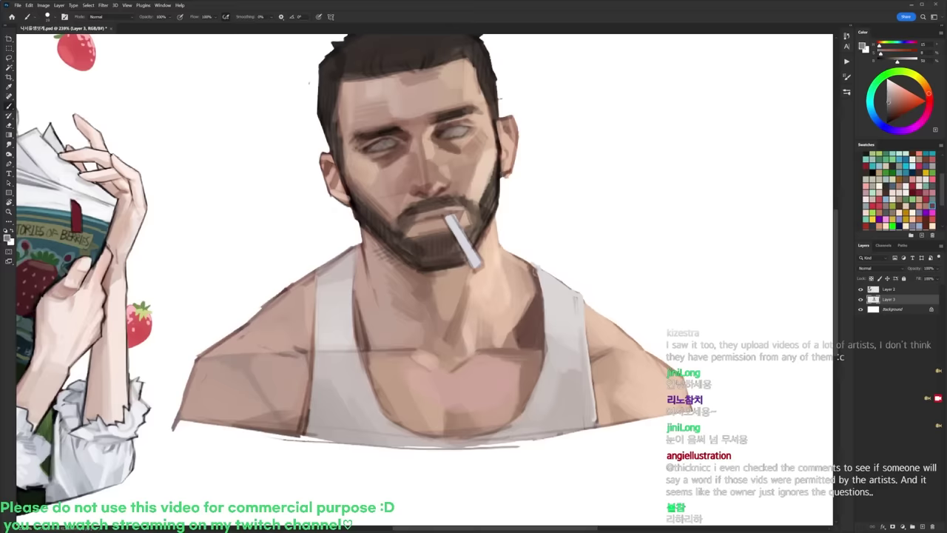
# Step: Draw mid-grey contour lines along the inner and outer edges of the lit-side tank top strap
pyautogui.press('x')
pyautogui.rightClick(546, 311)
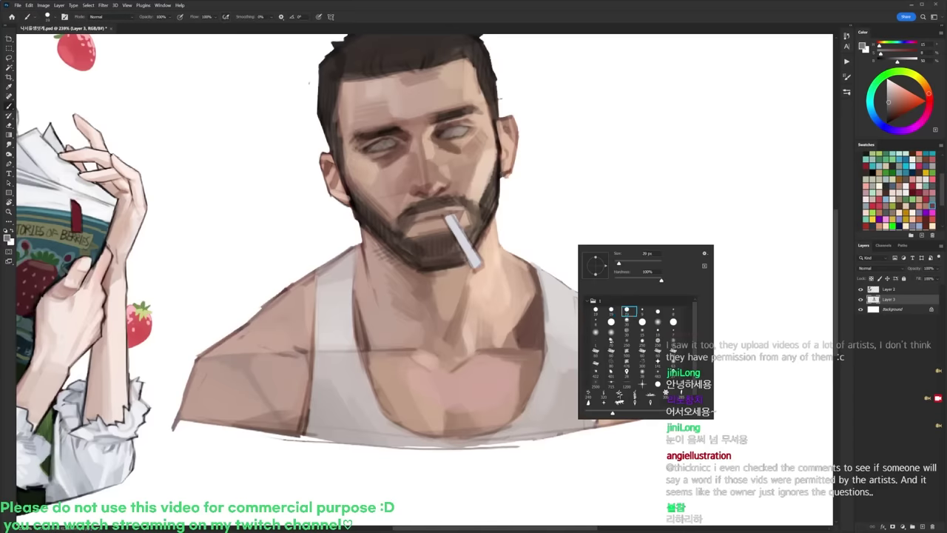
pyautogui.press('Escape')
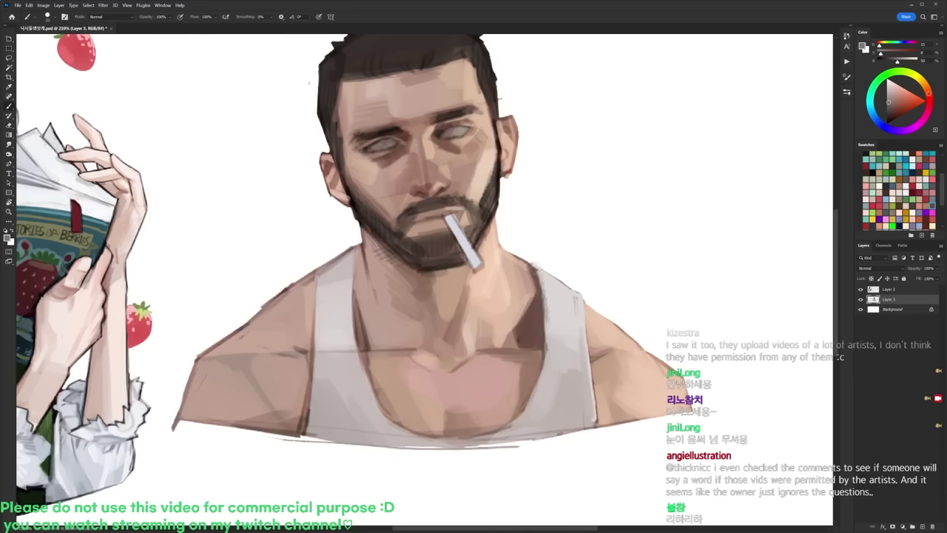
pyautogui.moveTo(531, 264); pyautogui.dragTo(543, 337)
pyautogui.moveTo(573, 291); pyautogui.dragTo(581, 360)
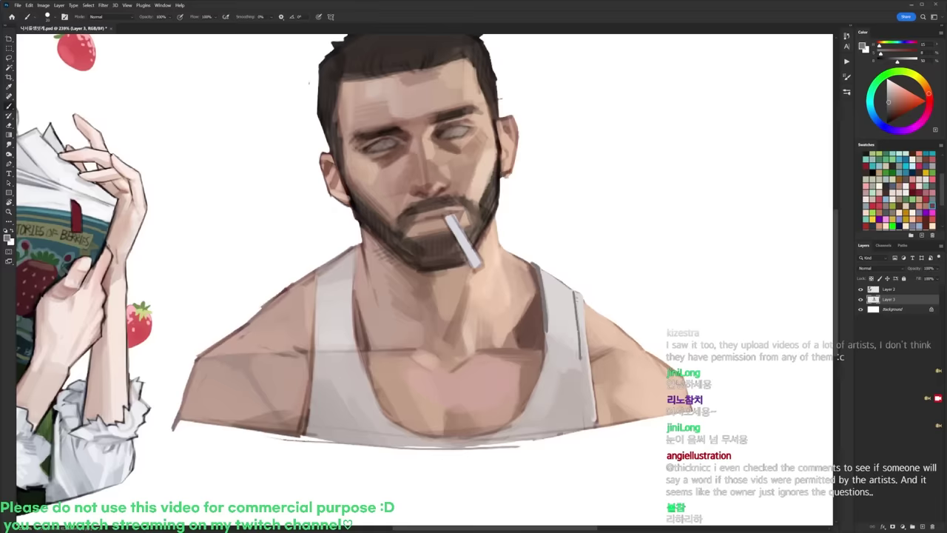
pyautogui.moveTo(571, 308); pyautogui.dragTo(588, 426)
# Step: Refine the grey seam line down the tank top's lit-side armhole with a smaller brush
pyautogui.scroll(-2, 588, 414)
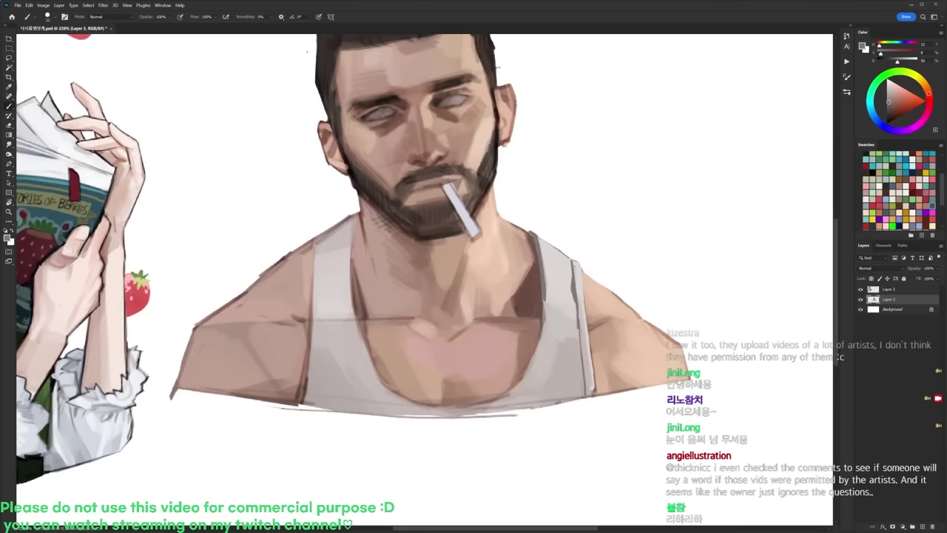
pyautogui.rightClick(590, 278)
pyautogui.click(622, 344)
pyautogui.press('Return')
pyautogui.moveTo(580, 291); pyautogui.dragTo(591, 388)
pyautogui.rightClick(571, 256)
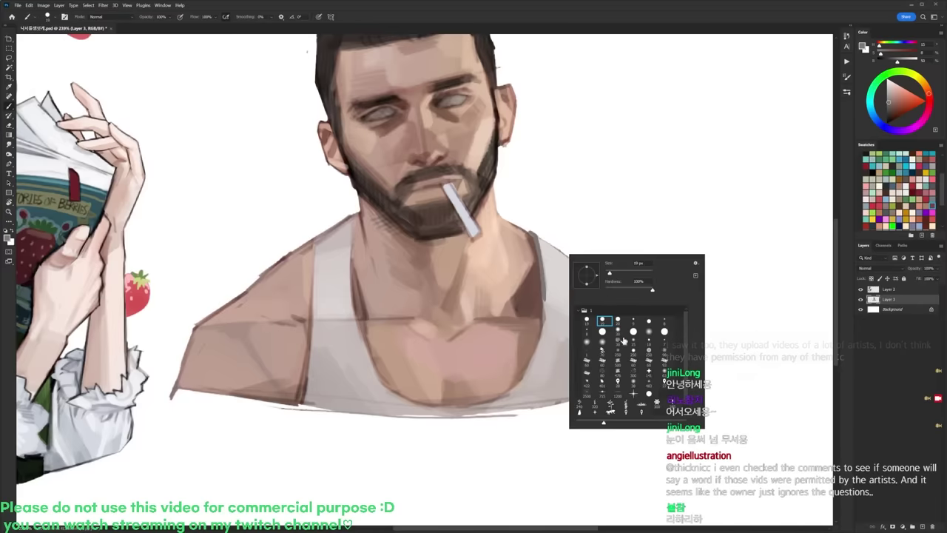
# Step: Hatch fine vertical grey fabric lines on the lit side of the tank top beside the neckline
pyautogui.moveTo(546, 292); pyautogui.dragTo(545, 320)
pyautogui.keyDown('alt'); pyautogui.click(546, 294); pyautogui.keyUp('alt')
pyautogui.keyDown('alt'); pyautogui.click(545, 297); pyautogui.keyUp('alt')
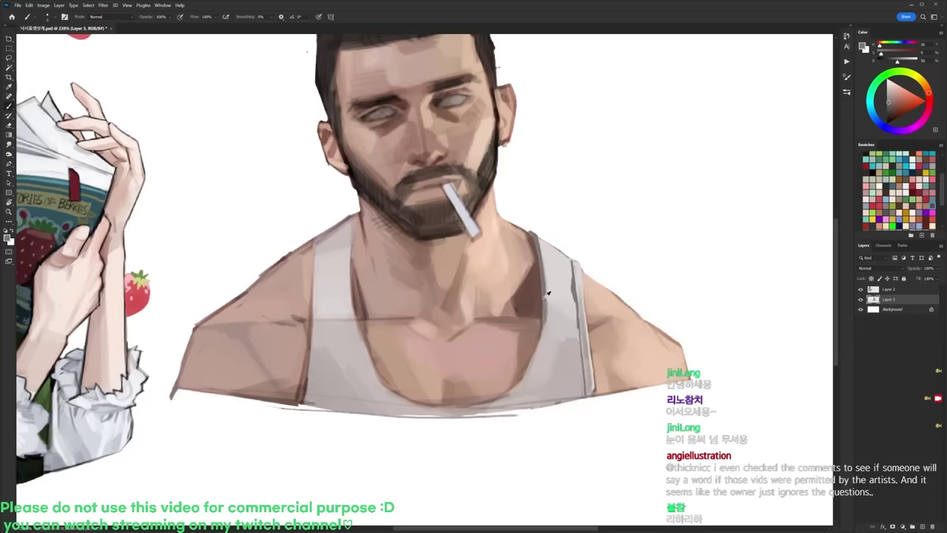
pyautogui.moveTo(554, 290); pyautogui.dragTo(554, 304)
pyautogui.moveTo(555, 331); pyautogui.dragTo(557, 355)
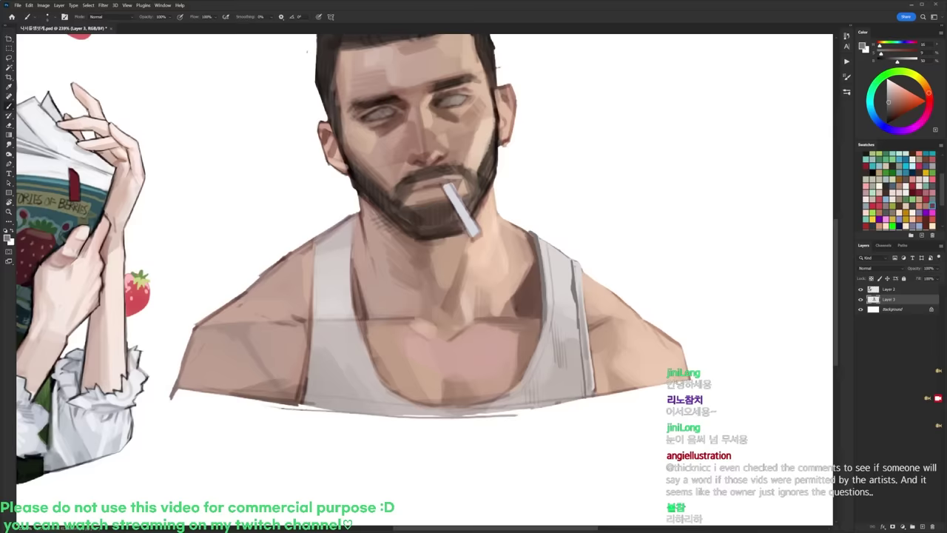
# Step: Extend the tank top's fabric hatching with thin light and mid-grey strokes up the lit-side strap
pyautogui.press('x')
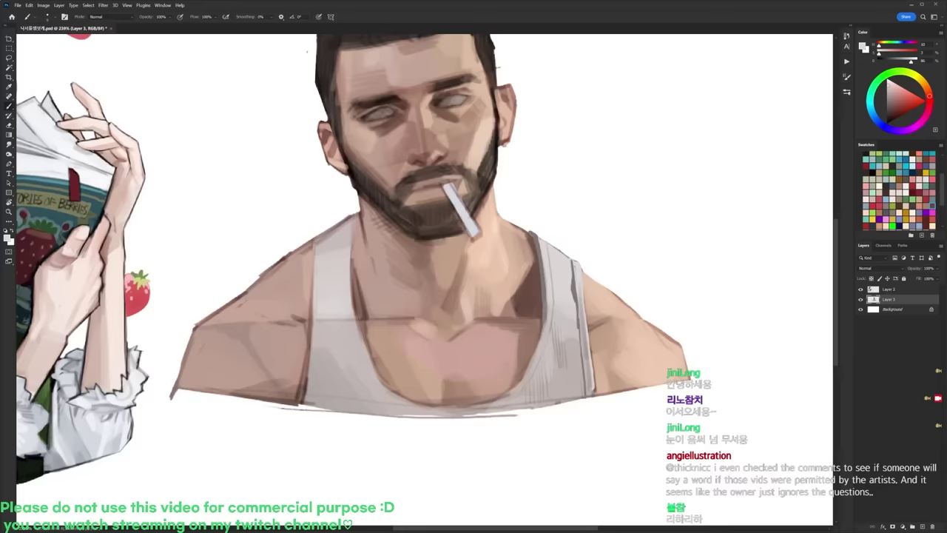
pyautogui.keyDown('alt'); pyautogui.click(567, 346); pyautogui.keyUp('alt')
pyautogui.moveTo(559, 290); pyautogui.dragTo(561, 309)
pyautogui.scroll(-5, 582, 288)
pyautogui.scroll(3, 581, 287)
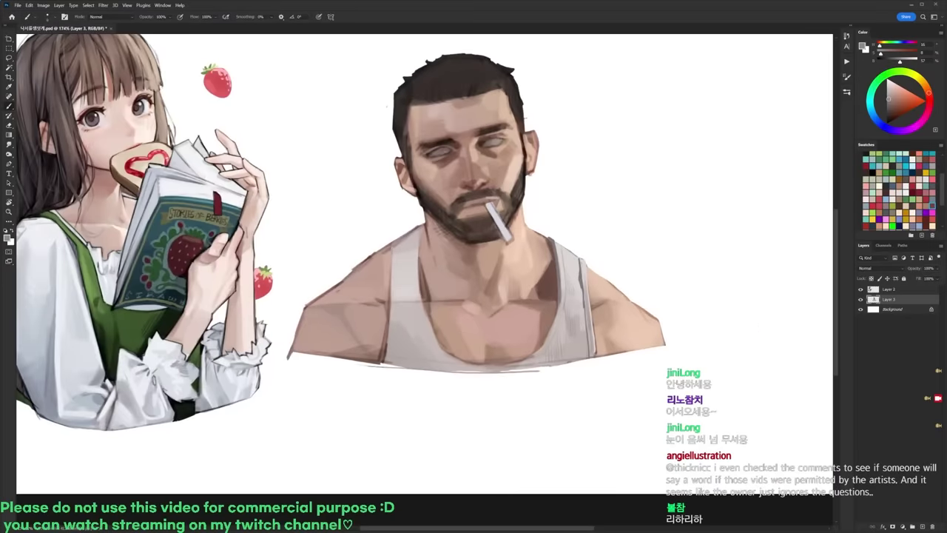
# Step: Retouch the lit shoulder and the dark shadow beside the strap with sampled skin tones and a medium round brush
pyautogui.press('d')
pyautogui.rightClick(649, 278)
pyautogui.click(682, 345)
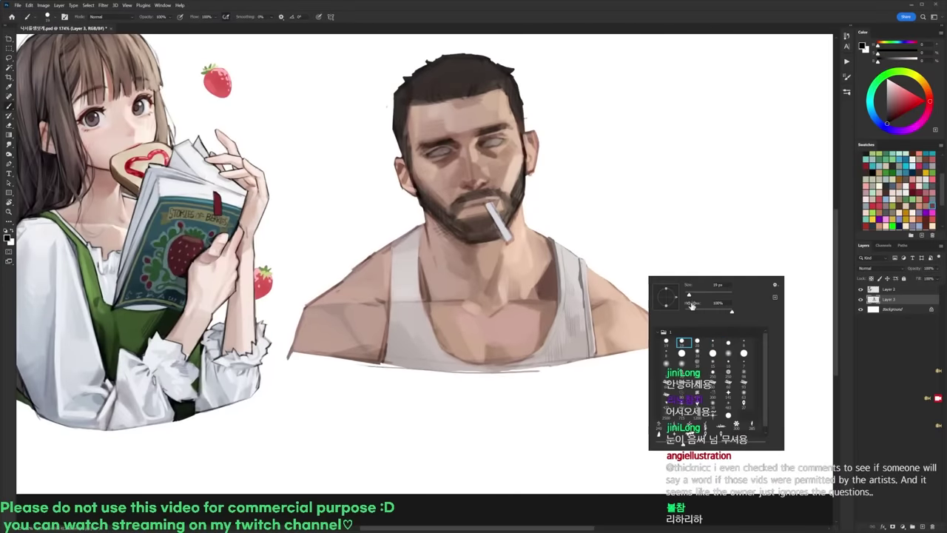
pyautogui.keyDown('alt'); pyautogui.click(607, 304); pyautogui.keyUp('alt')
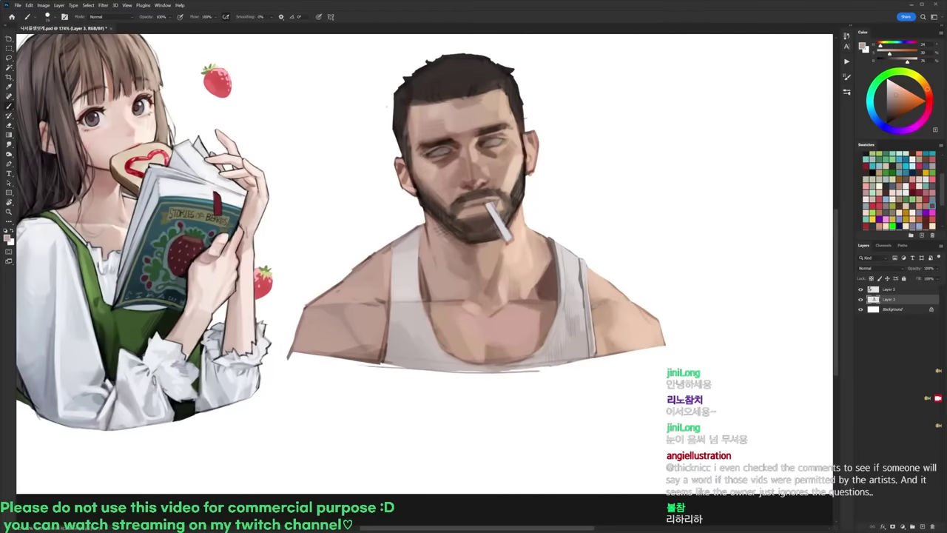
pyautogui.scroll(2, 612, 303)
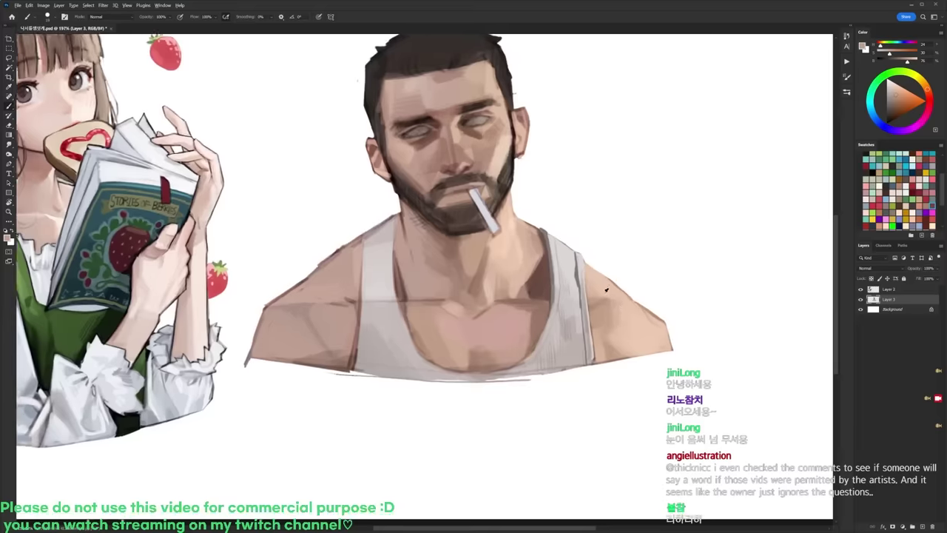
pyautogui.keyDown('alt'); pyautogui.click(551, 285); pyautogui.keyUp('alt')
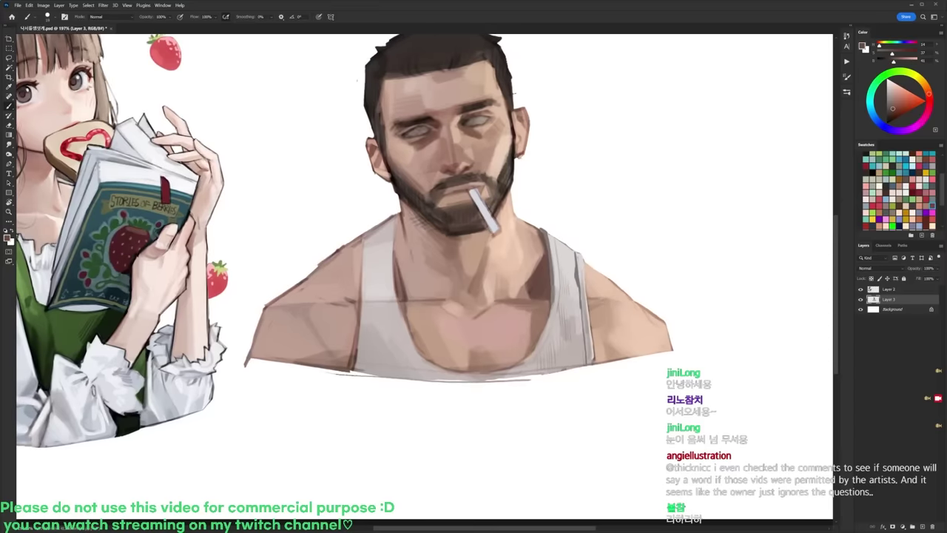
pyautogui.keyDown('alt'); pyautogui.click(618, 287); pyautogui.keyUp('alt')
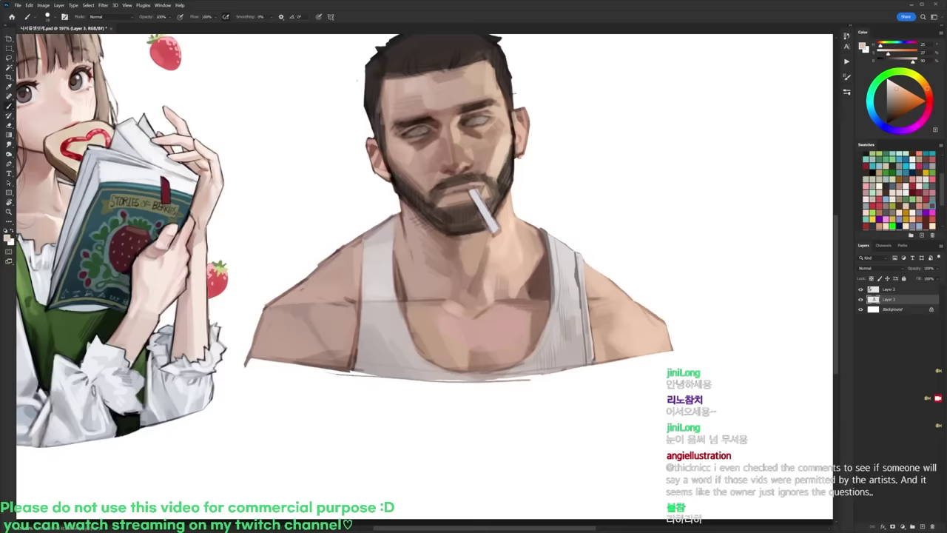
pyautogui.keyDown('alt'); pyautogui.click(549, 290); pyautogui.keyUp('alt')
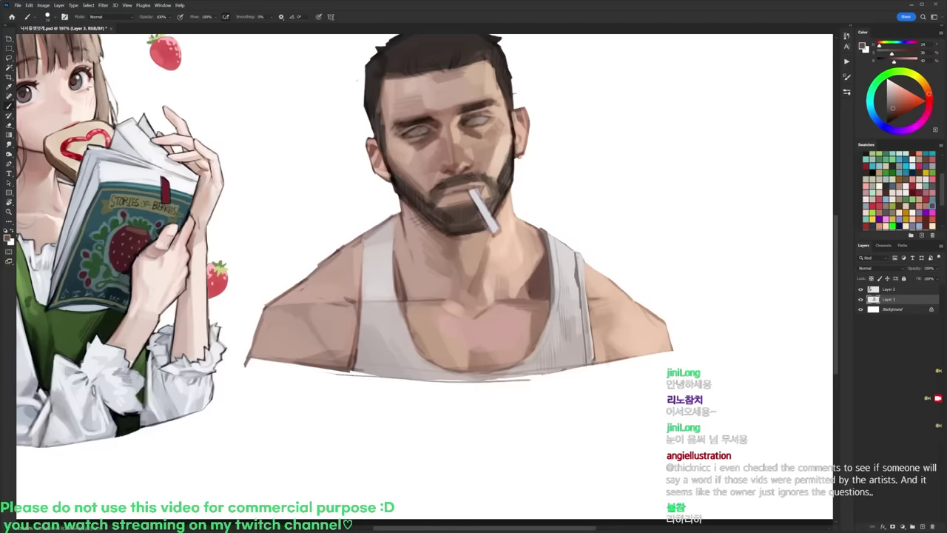
pyautogui.keyDown('alt'); pyautogui.click(612, 355); pyautogui.keyUp('alt')
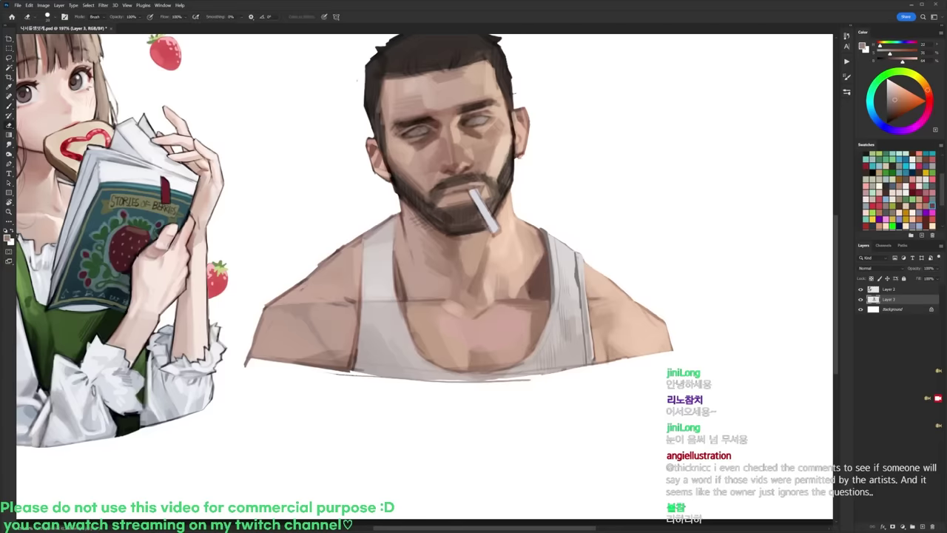
# Step: Outline the lit-side neck edge in black with a small hard round brush
pyautogui.press('r')
pyautogui.moveTo(617, 360); pyautogui.dragTo(595, 453)
pyautogui.press('d')
pyautogui.rightClick(575, 231)
pyautogui.click(641, 299)
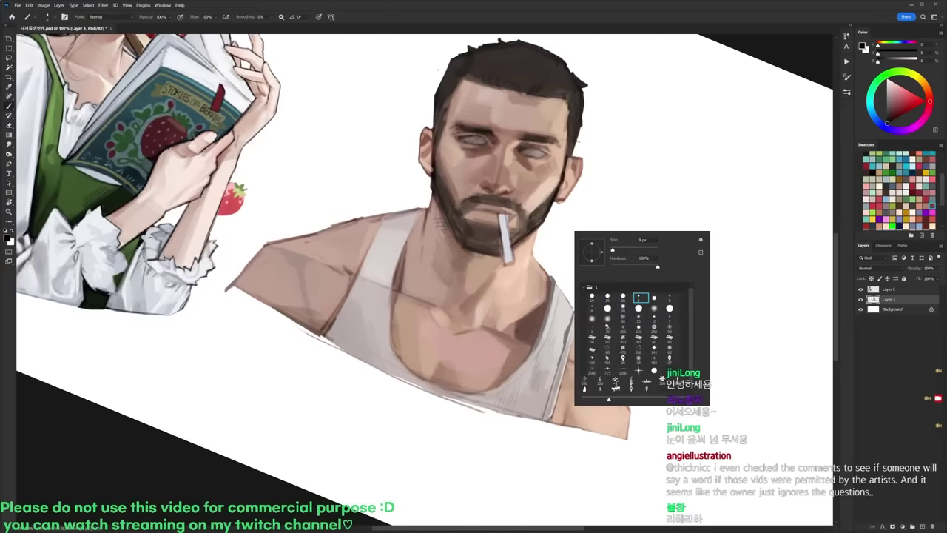
pyautogui.press('Return')
pyautogui.moveTo(536, 228); pyautogui.dragTo(532, 257)
pyautogui.press('r')
pyautogui.moveTo(600, 250); pyautogui.dragTo(602, 296)
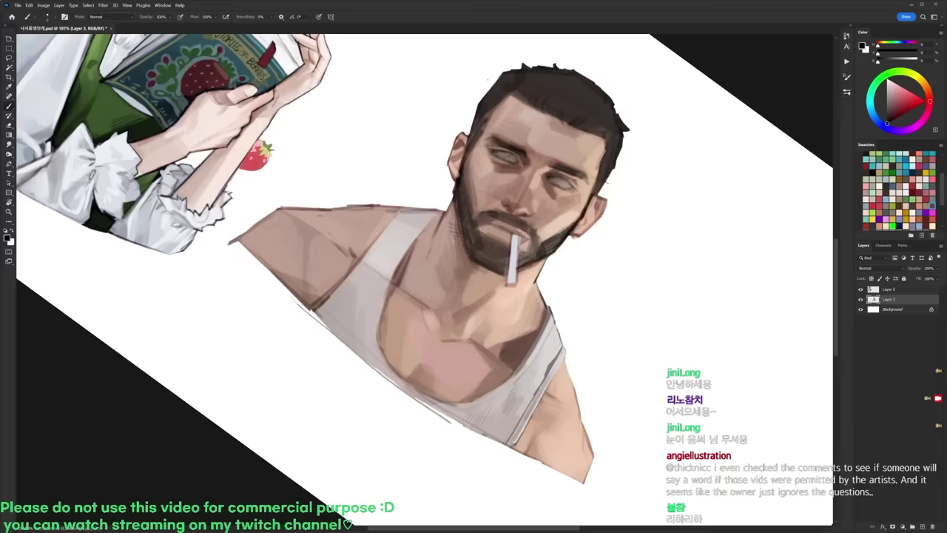
# Step: Strengthen the lit shoulder's outer contour with thin black strokes from the strap down to the arm's cut edge
pyautogui.moveTo(563, 345); pyautogui.dragTo(600, 325)
pyautogui.moveTo(574, 360); pyautogui.dragTo(592, 410)
pyautogui.press('e')
pyautogui.press('r')
pyautogui.moveTo(599, 332)
pyautogui.mouseDown()
pyautogui.moveTo(609, 245)
pyautogui.moveTo(486, 196)
pyautogui.moveTo(472, 309)
pyautogui.mouseUp()
pyautogui.moveTo(566, 245)
pyautogui.mouseDown()
pyautogui.moveTo(543, 192)
pyautogui.moveTo(487, 195)
pyautogui.moveTo(543, 382)
pyautogui.mouseUp()
pyautogui.press('b')
pyautogui.press('e')
pyautogui.press('r')
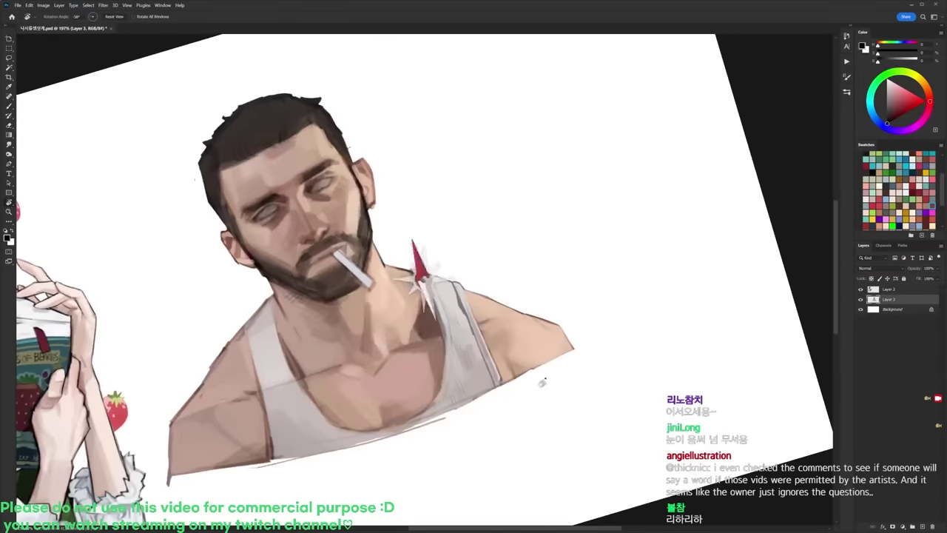
pyautogui.press('b')
pyautogui.moveTo(560, 327); pyautogui.dragTo(574, 349)
# Step: Add a short dark line along the lower end of the tank top's lit-side armhole
pyautogui.press('e')
pyautogui.press('r')
pyautogui.press('Escape')
pyautogui.press('b')
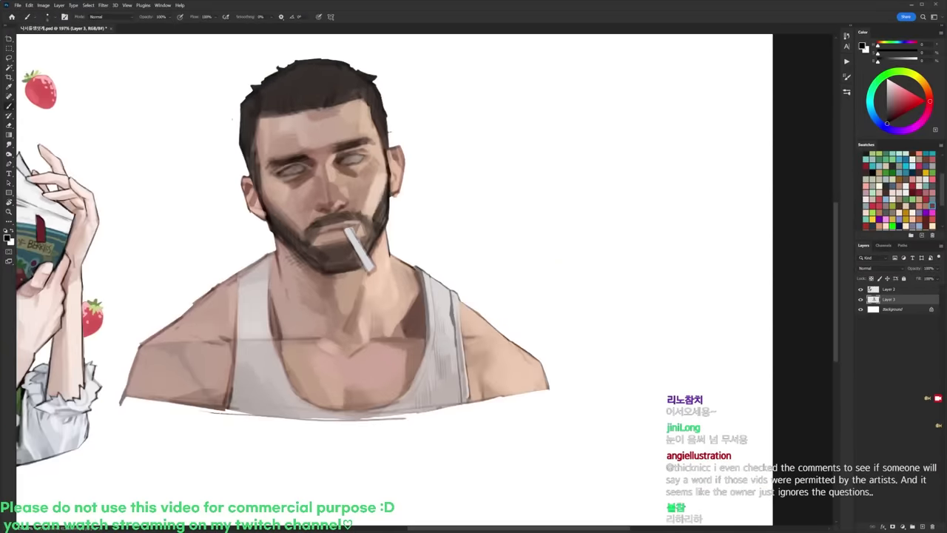
pyautogui.moveTo(468, 380); pyautogui.dragTo(469, 401)
pyautogui.moveTo(507, 310); pyautogui.dragTo(629, 284)
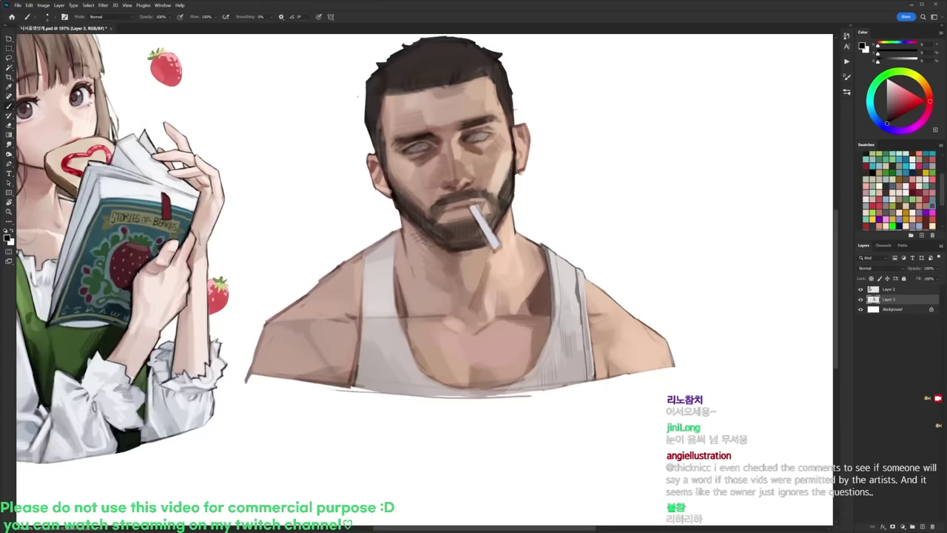
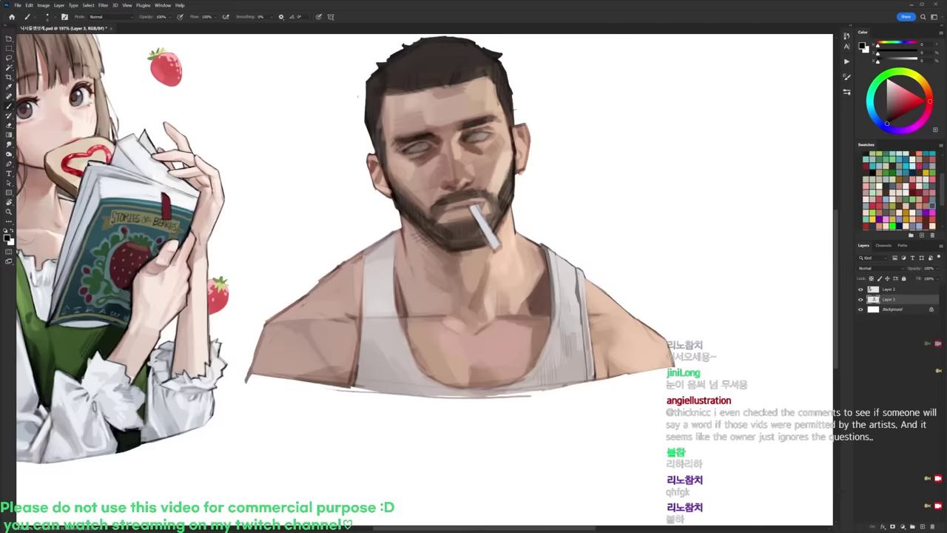
# Step: Retouch the throat and upper chest with sampled skin tones and a medium round brush
pyautogui.rightClick(575, 306)
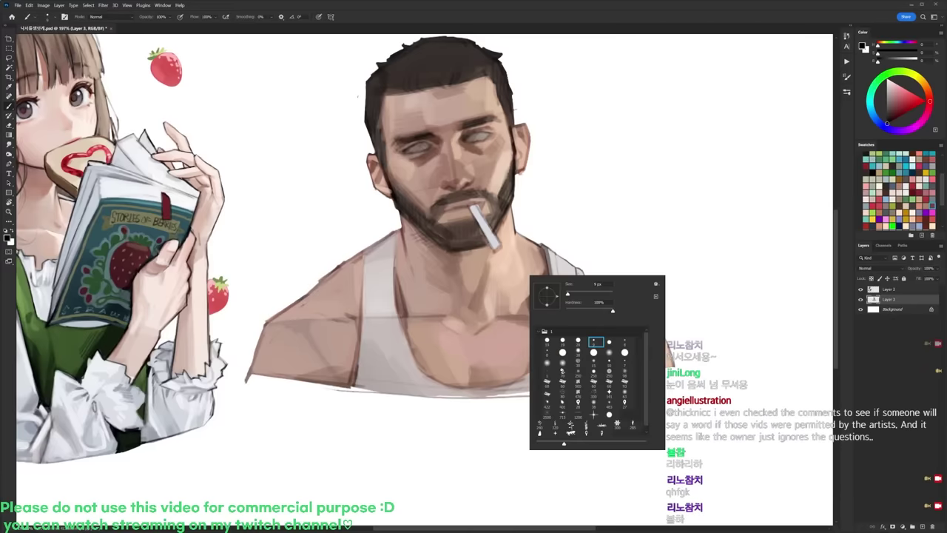
pyautogui.click(564, 342)
pyautogui.keyDown('alt'); pyautogui.click(496, 295); pyautogui.keyUp('alt')
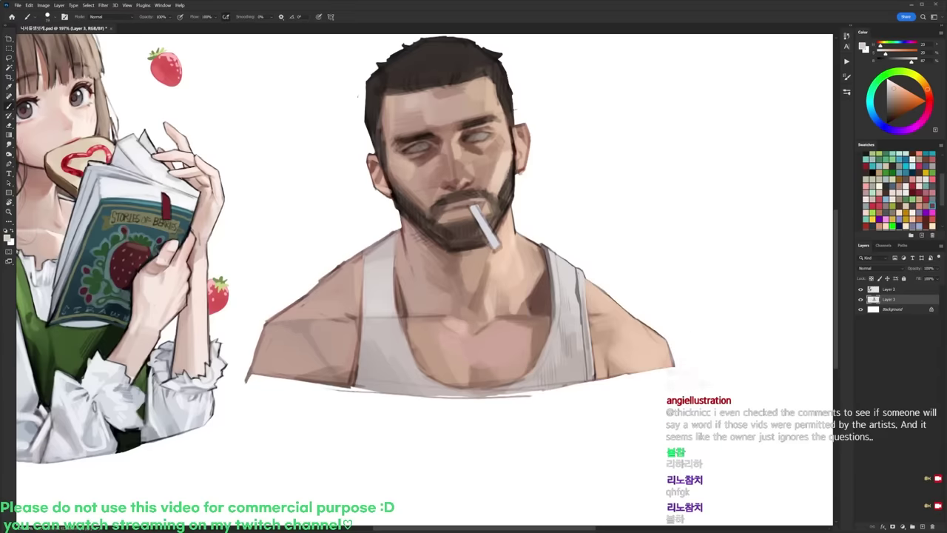
pyautogui.keyDown('alt'); pyautogui.click(437, 323); pyautogui.keyUp('alt')
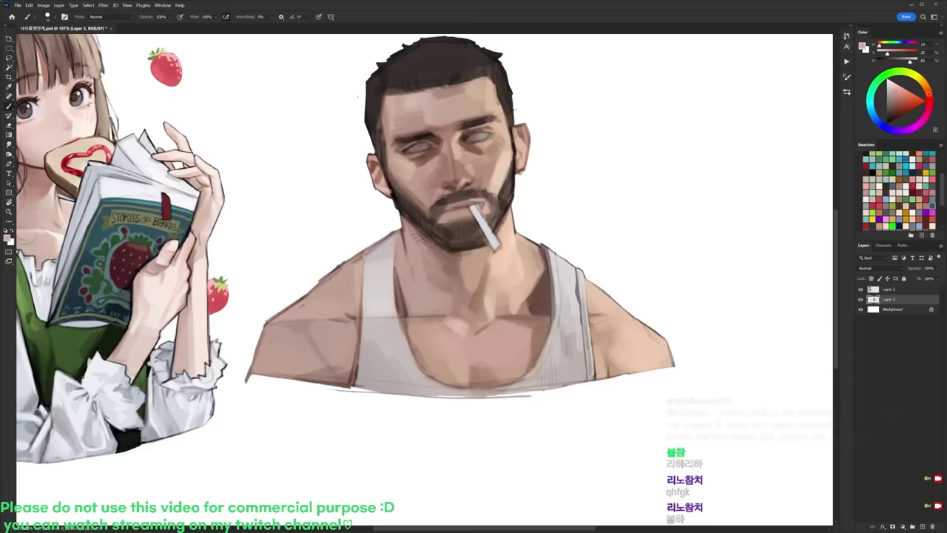
pyautogui.rightClick(456, 357)
pyautogui.keyDown('alt'); pyautogui.click(457, 356); pyautogui.keyUp('alt')
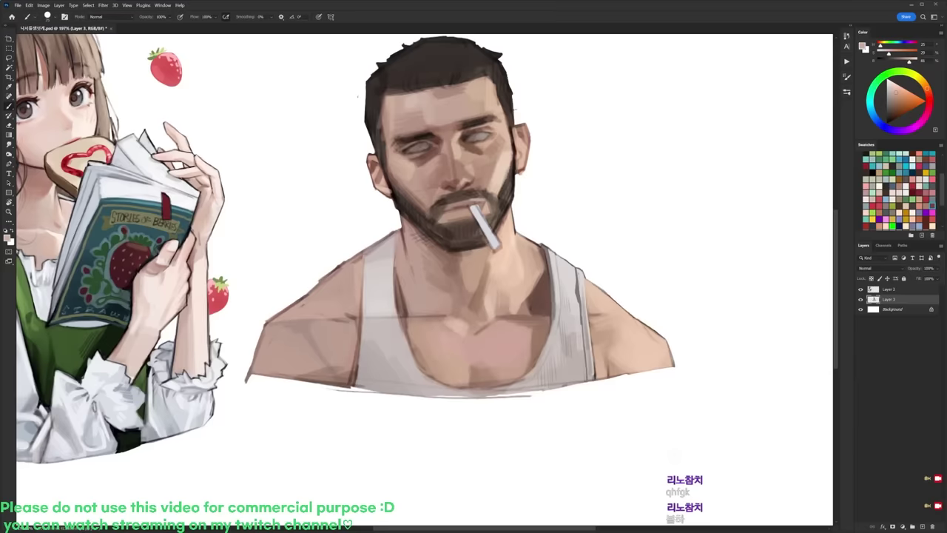
# Step: Blend the shadow side of the neck down to the collarbone with sampled skin tones
pyautogui.keyDown('alt'); pyautogui.click(452, 288); pyautogui.keyUp('alt')
pyautogui.moveTo(417, 287); pyautogui.dragTo(446, 303)
pyautogui.keyDown('alt'); pyautogui.click(431, 293); pyautogui.keyUp('alt')
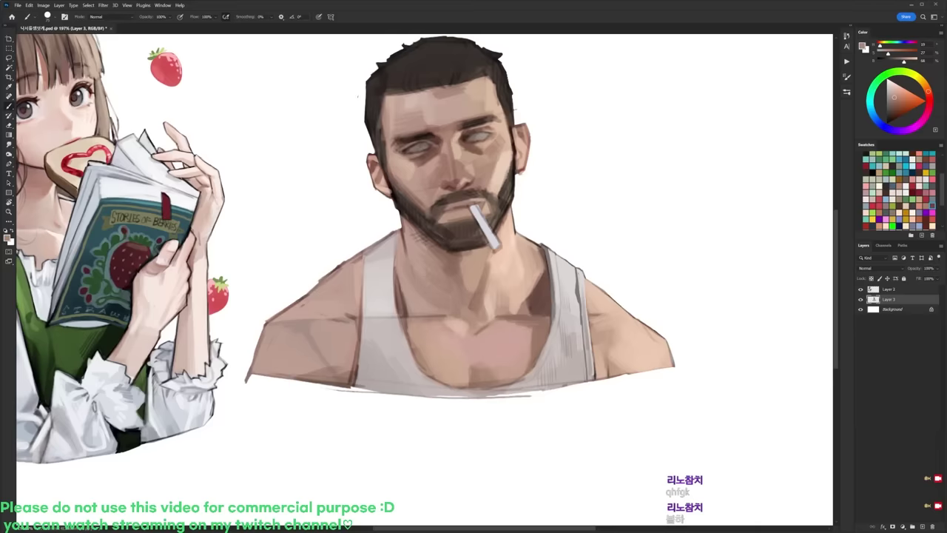
pyautogui.keyDown('alt'); pyautogui.click(499, 292); pyautogui.keyUp('alt')
pyautogui.keyDown('alt'); pyautogui.click(496, 302); pyautogui.keyUp('alt')
pyautogui.moveTo(406, 287); pyautogui.dragTo(398, 298)
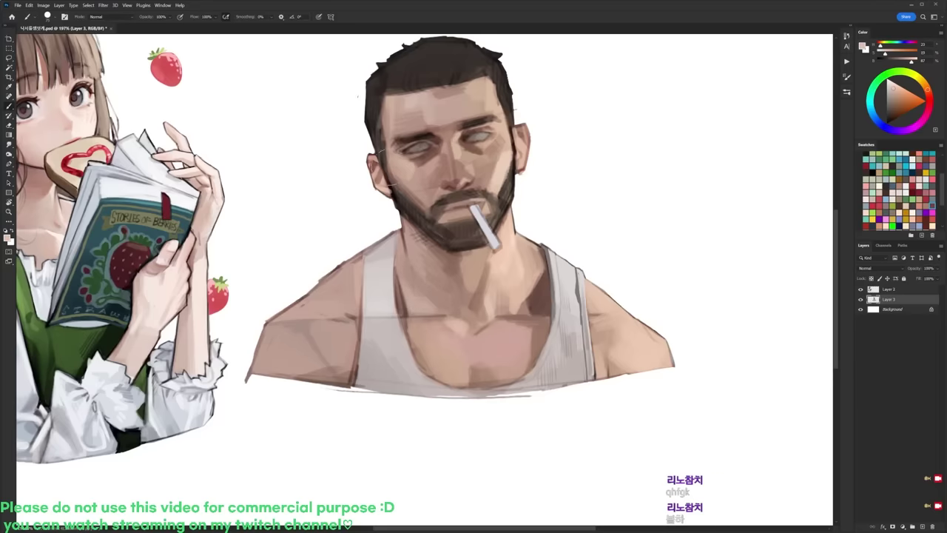
# Step: Refine the neck shadow beside the shadow-side strap and clean up the strap's upper edge
pyautogui.rightClick(429, 225)
pyautogui.keyDown('alt'); pyautogui.click(407, 244); pyautogui.keyUp('alt')
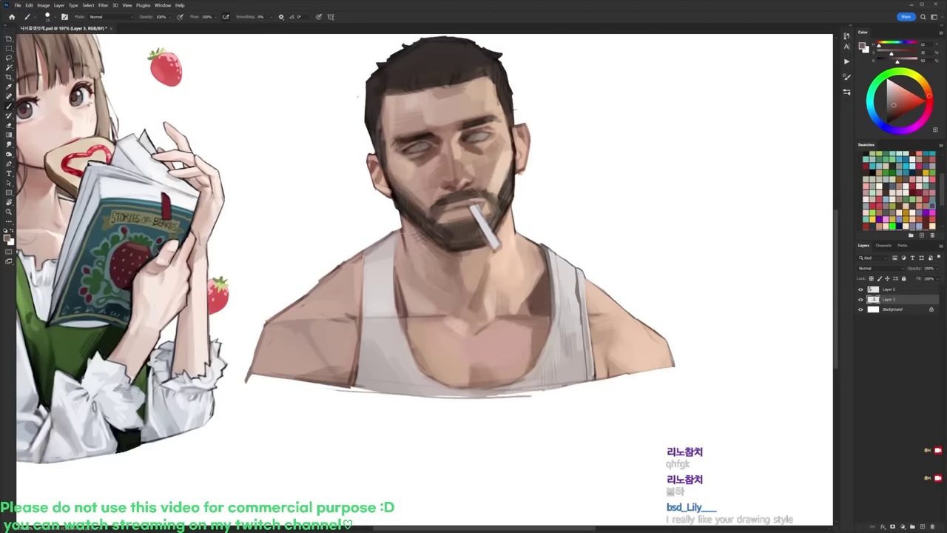
pyautogui.keyDown('alt'); pyautogui.click(392, 259); pyautogui.keyUp('alt')
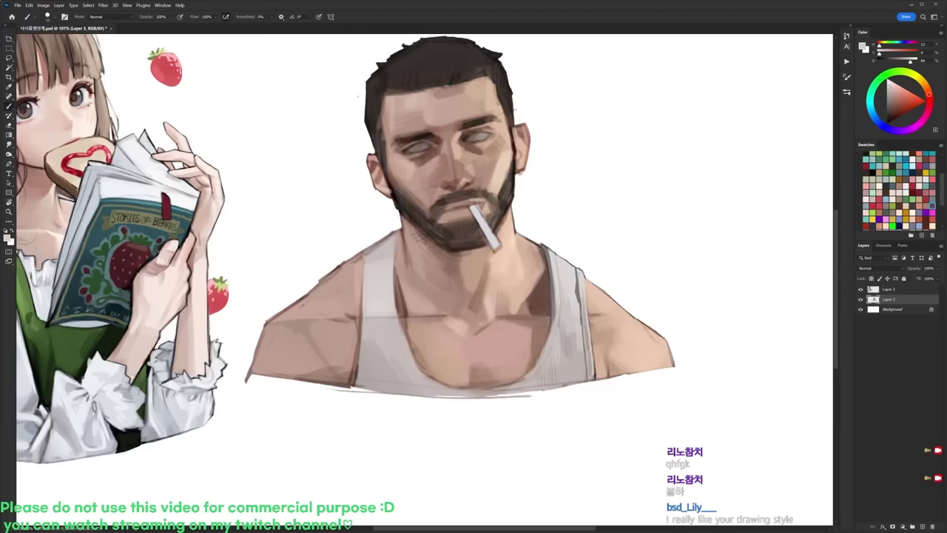
pyautogui.press('e')
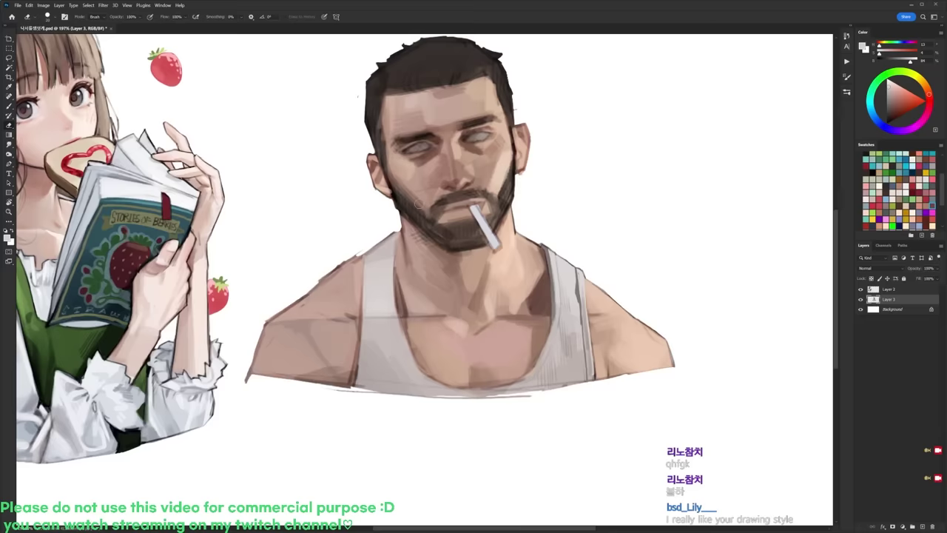
pyautogui.press('b')
pyautogui.keyDown('alt'); pyautogui.click(480, 295); pyautogui.keyUp('alt')
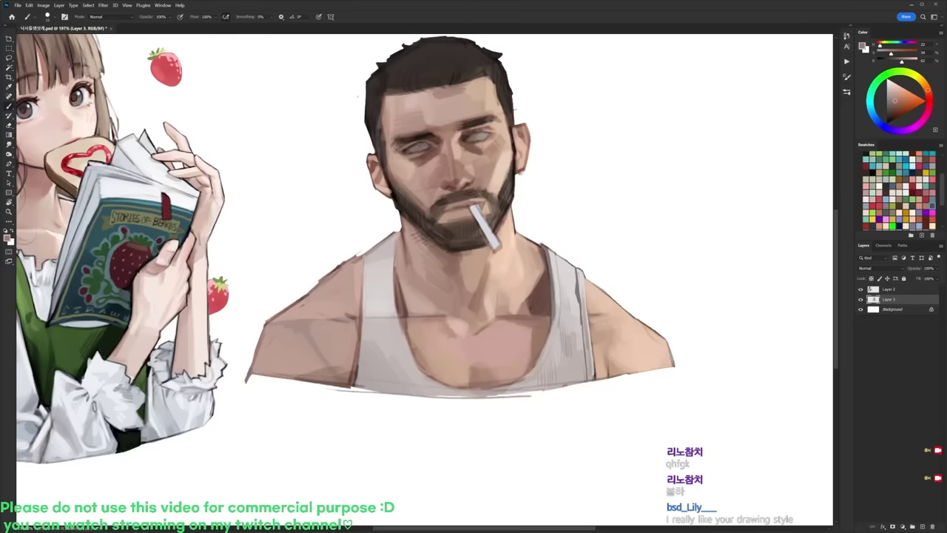
# Step: Repaint the top of the shadow-side strap and its outer edge with sampled light tones
pyautogui.scroll(-5, 466, 294)
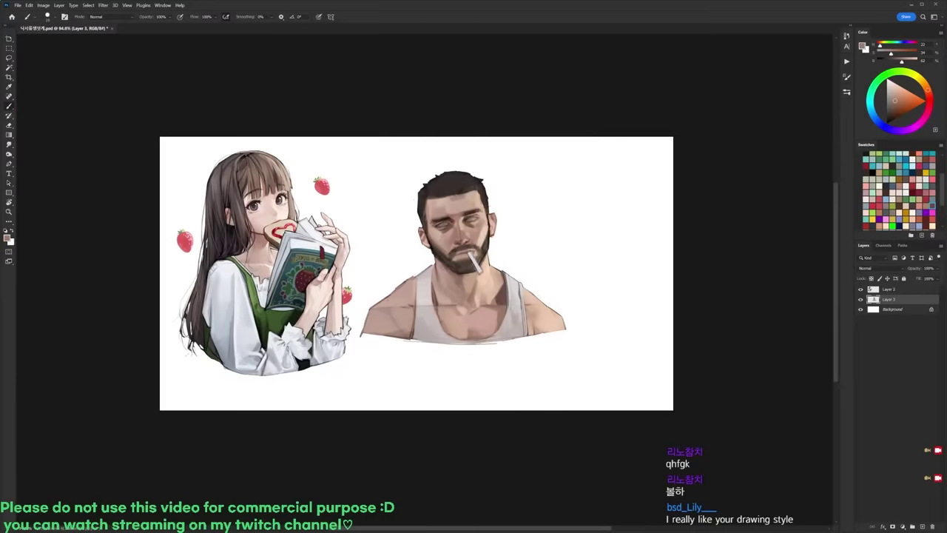
pyautogui.scroll(4, 474, 262)
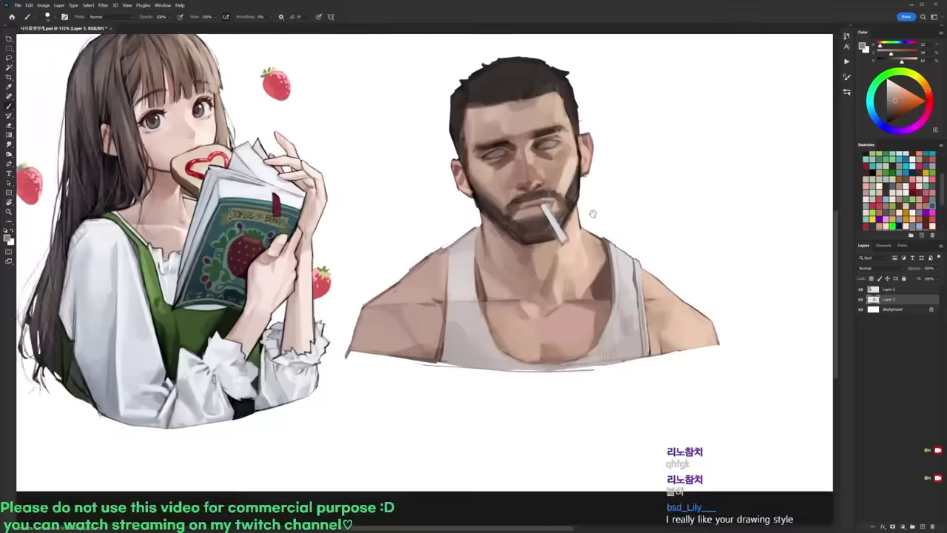
pyautogui.press('r')
pyautogui.moveTo(576, 231)
pyautogui.mouseDown()
pyautogui.moveTo(567, 214)
pyautogui.moveTo(526, 208)
pyautogui.mouseUp()
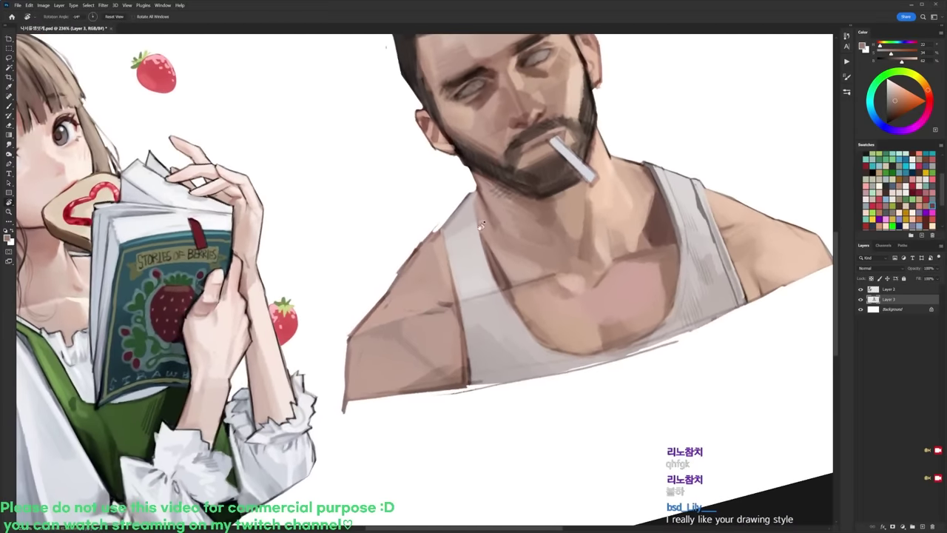
pyautogui.press('b')
pyautogui.keyDown('alt'); pyautogui.click(469, 210); pyautogui.keyUp('alt')
pyautogui.keyDown('alt'); pyautogui.click(460, 221); pyautogui.keyUp('alt')
pyautogui.moveTo(449, 216); pyautogui.dragTo(440, 226)
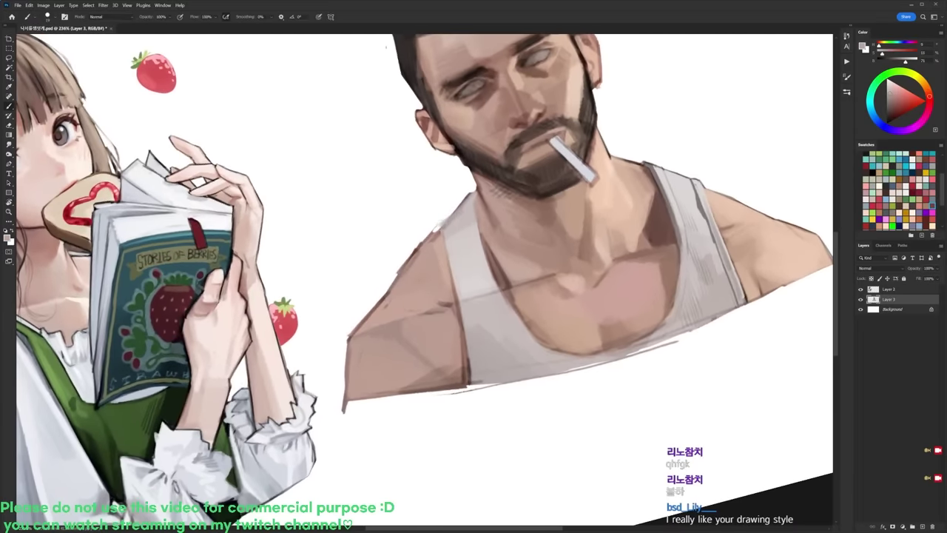
pyautogui.keyDown('alt'); pyautogui.click(461, 220); pyautogui.keyUp('alt')
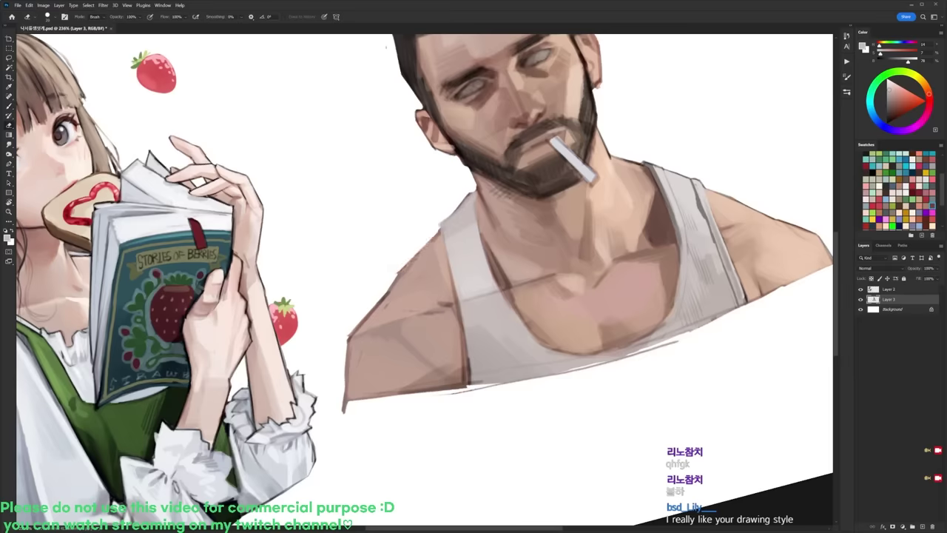
# Step: Erase the stray outline along the outer edge of the shadow-side shoulder and arm
pyautogui.press('r')
pyautogui.moveTo(599, 156); pyautogui.dragTo(642, 207)
pyautogui.moveTo(543, 263); pyautogui.dragTo(630, 219)
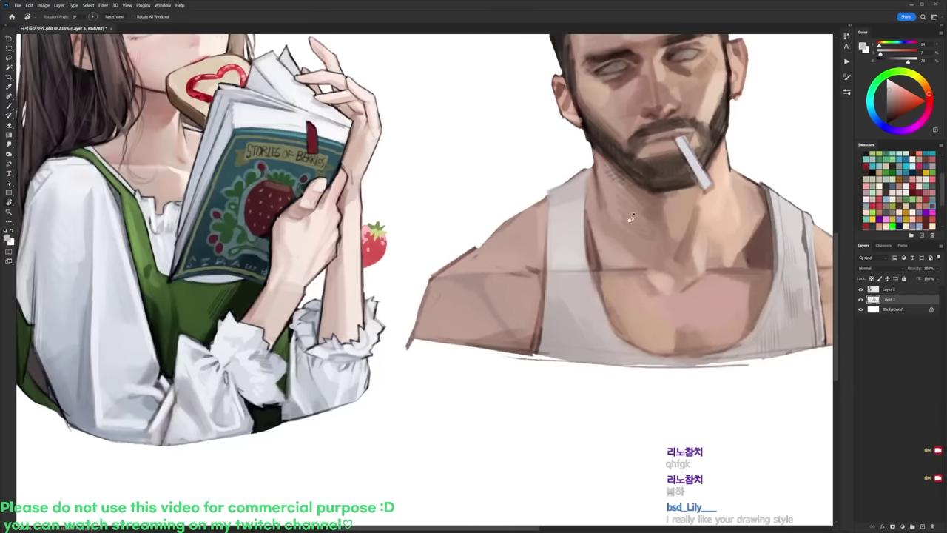
pyautogui.press('b')
pyautogui.press('b')
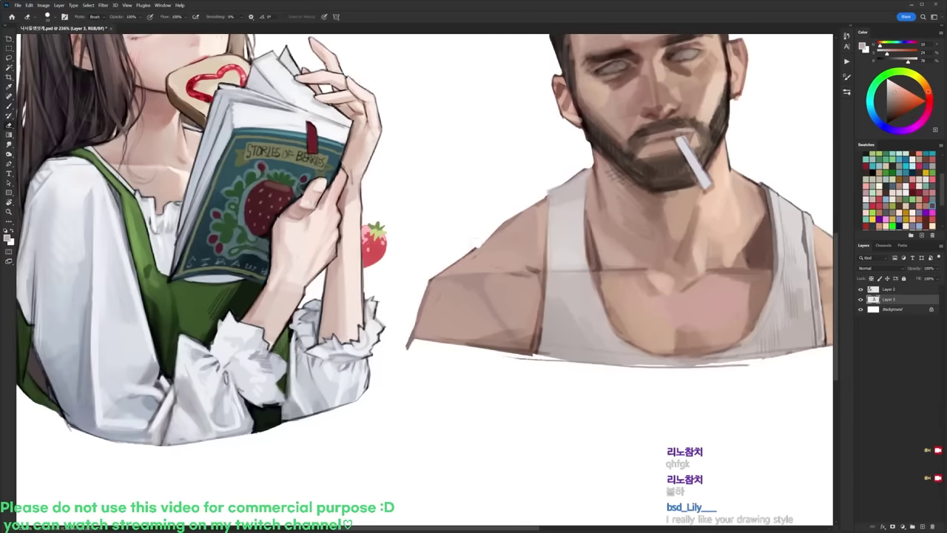
pyautogui.moveTo(429, 276); pyautogui.dragTo(406, 349)
pyautogui.moveTo(622, 274); pyautogui.dragTo(600, 308)
# Step: Deepen the crease beside the shadow-side strap with sampled brown shadow tones
pyautogui.press('d')
pyautogui.press('b')
pyautogui.keyDown('alt'); pyautogui.click(520, 305); pyautogui.keyUp('alt')
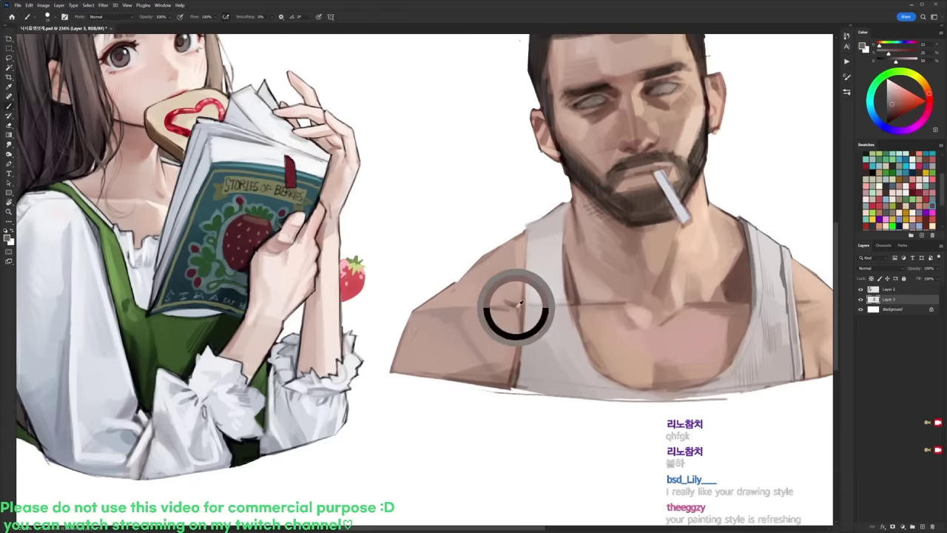
pyautogui.moveTo(499, 291)
pyautogui.mouseDown()
pyautogui.moveTo(515, 304)
pyautogui.moveTo(510, 281)
pyautogui.moveTo(514, 306)
pyautogui.mouseUp()
pyautogui.keyDown('alt'); pyautogui.click(516, 282); pyautogui.keyUp('alt')
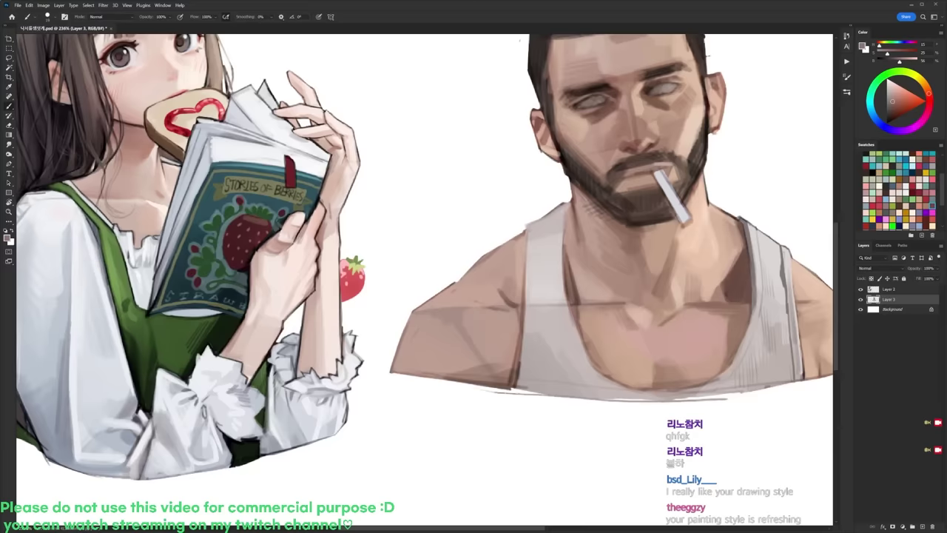
# Step: Smooth the top of the shadow-side shoulder next to the strap with sampled skin tones
pyautogui.rightClick(529, 261)
pyautogui.keyDown('alt'); pyautogui.click(525, 279); pyautogui.keyUp('alt')
pyautogui.moveTo(511, 244)
pyautogui.mouseDown()
pyautogui.moveTo(515, 259)
pyautogui.moveTo(492, 264)
pyautogui.mouseUp()
pyautogui.keyDown('alt'); pyautogui.click(522, 226); pyautogui.keyUp('alt')
# Step: Enlarge the brush and paint lighter sampled skin tones across the shadow-side shoulder above the crease
pyautogui.rightClick(545, 248)
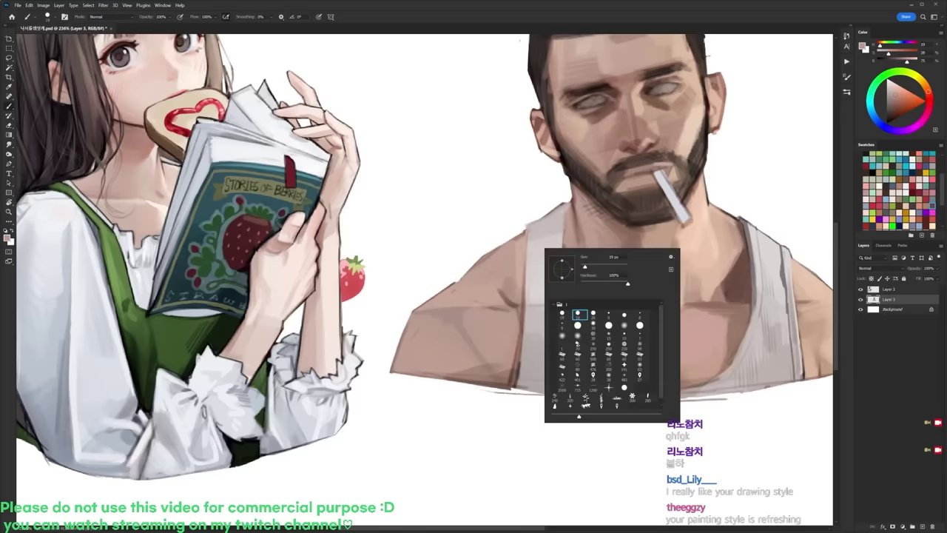
pyautogui.click(586, 265)
pyautogui.press('Return')
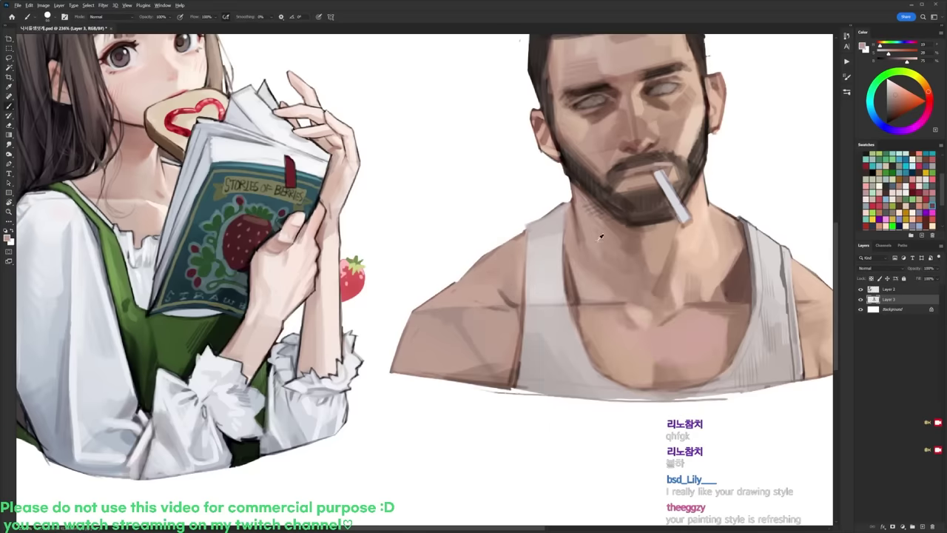
pyautogui.keyDown('alt'); pyautogui.click(591, 277); pyautogui.keyUp('alt')
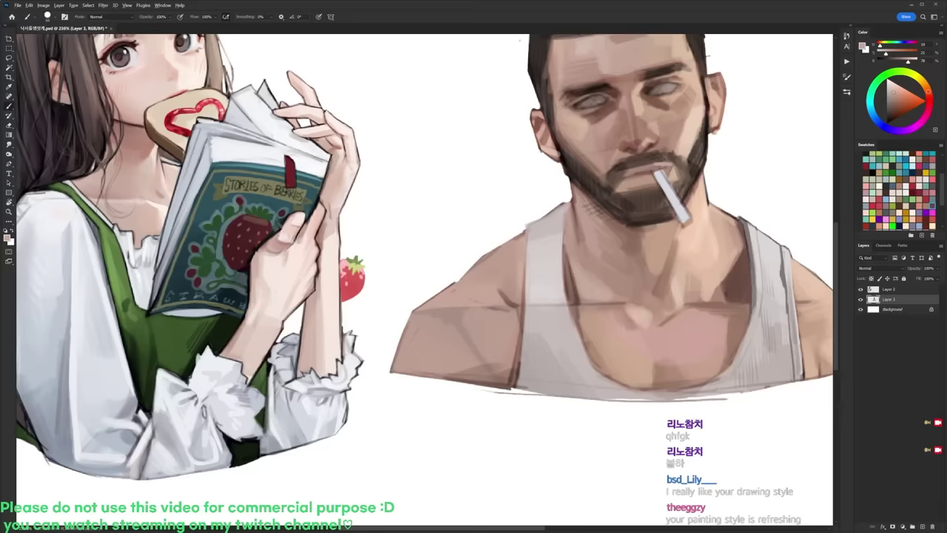
pyautogui.keyDown('alt'); pyautogui.click(642, 338); pyautogui.keyUp('alt')
pyautogui.keyDown('alt'); pyautogui.click(687, 243); pyautogui.keyUp('alt')
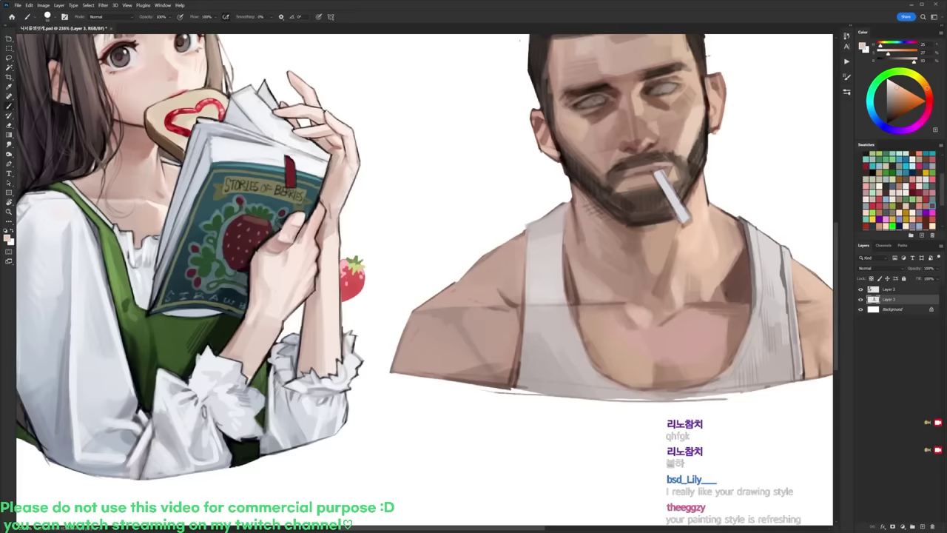
pyautogui.moveTo(522, 239)
pyautogui.mouseDown()
pyautogui.moveTo(521, 278)
pyautogui.moveTo(472, 293)
pyautogui.mouseUp()
pyautogui.keyDown('alt'); pyautogui.click(489, 287); pyautogui.keyUp('alt')
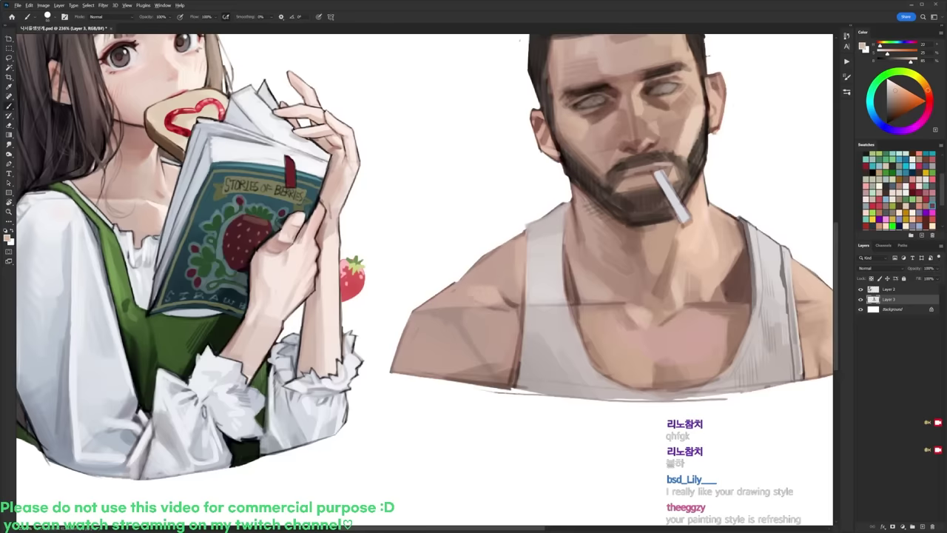
pyautogui.keyDown('alt'); pyautogui.click(692, 131); pyautogui.keyUp('alt')
pyautogui.moveTo(502, 307); pyautogui.dragTo(486, 308)
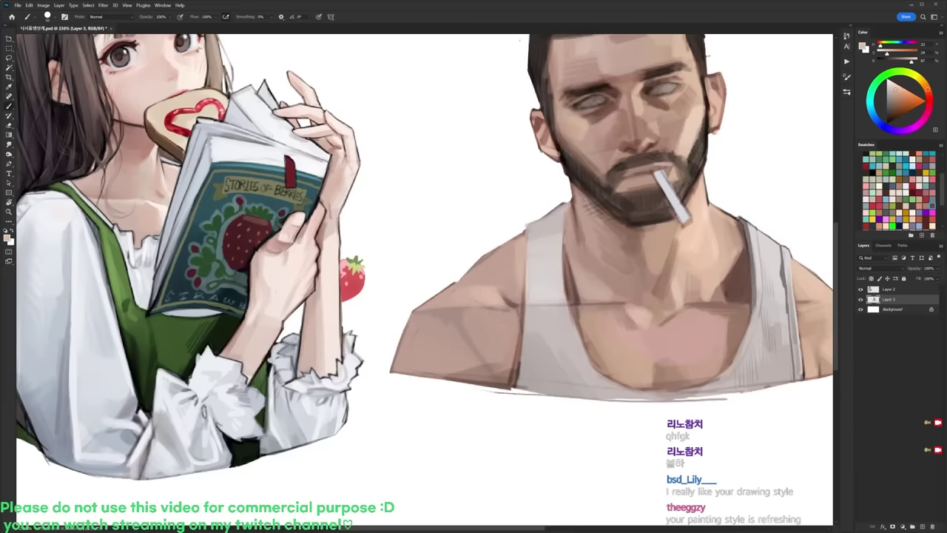
# Step: Lighten the area below the shadow-side shoulder crease with skin tones sampled from the face and neck
pyautogui.keyDown('alt'); pyautogui.click(509, 317); pyautogui.keyUp('alt')
pyautogui.keyDown('alt'); pyautogui.click(705, 190); pyautogui.keyUp('alt')
pyautogui.keyDown('alt'); pyautogui.click(685, 141); pyautogui.keyUp('alt')
pyautogui.moveTo(508, 311); pyautogui.dragTo(511, 330)
pyautogui.keyDown('alt'); pyautogui.click(512, 305); pyautogui.keyUp('alt')
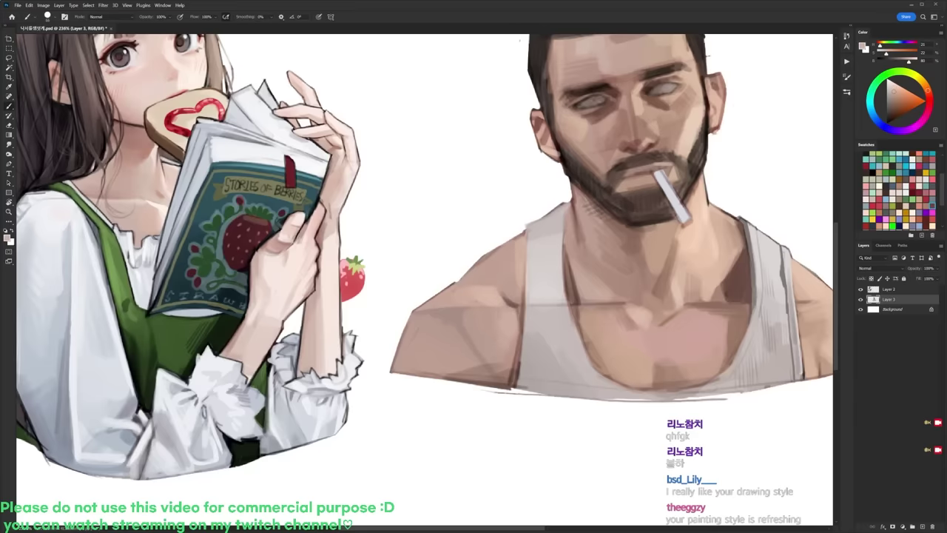
# Step: Paint over the sketch lines on the shadow-side upper arm and redefine the shoulder's top contour
pyautogui.keyDown('alt'); pyautogui.click(453, 333); pyautogui.keyUp('alt')
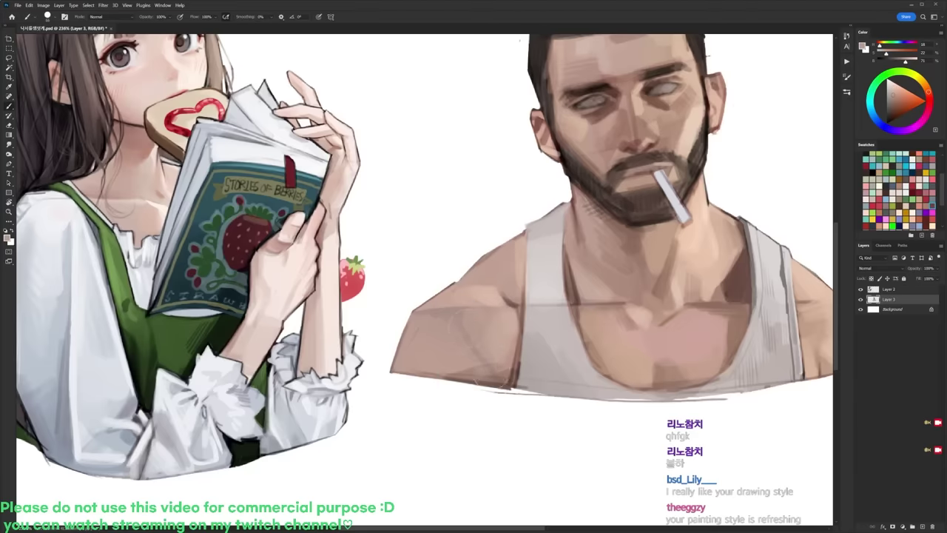
pyautogui.moveTo(509, 369); pyautogui.dragTo(509, 385)
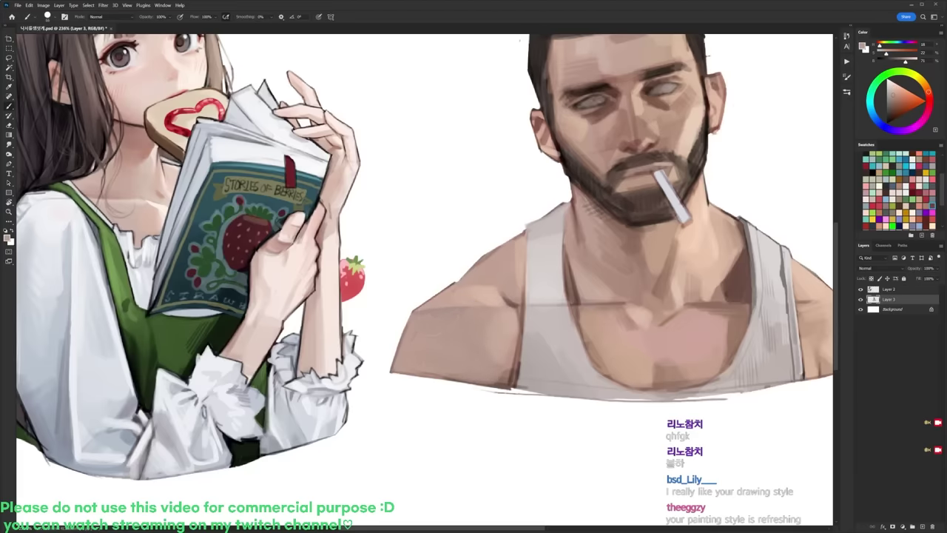
pyautogui.keyDown('alt'); pyautogui.click(573, 289); pyautogui.keyUp('alt')
pyautogui.moveTo(417, 310); pyautogui.dragTo(453, 287)
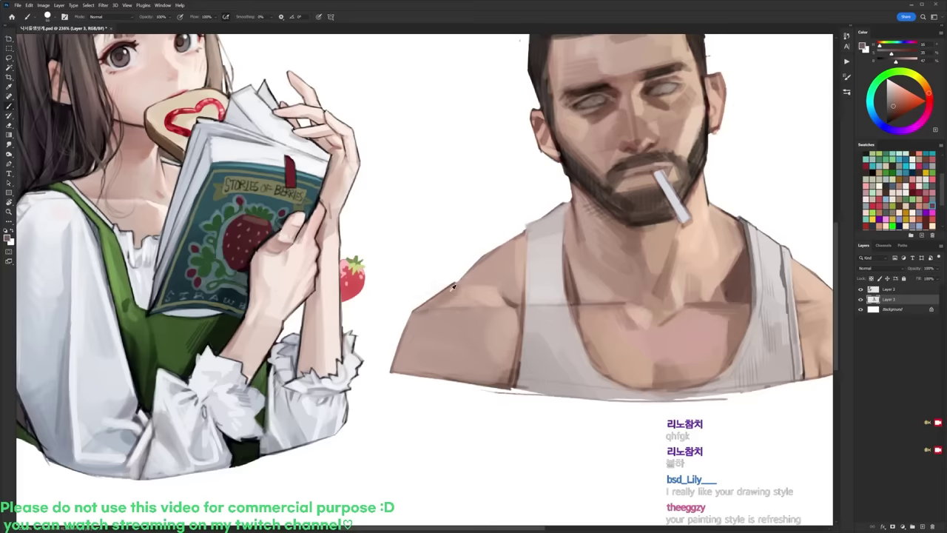
# Step: Blend the slope of the shadow-side shoulder with skin tones sampled from the shoulder and upper chest
pyautogui.keyDown('alt'); pyautogui.click(453, 287); pyautogui.keyUp('alt')
pyautogui.keyDown('alt'); pyautogui.click(447, 315); pyautogui.keyUp('alt')
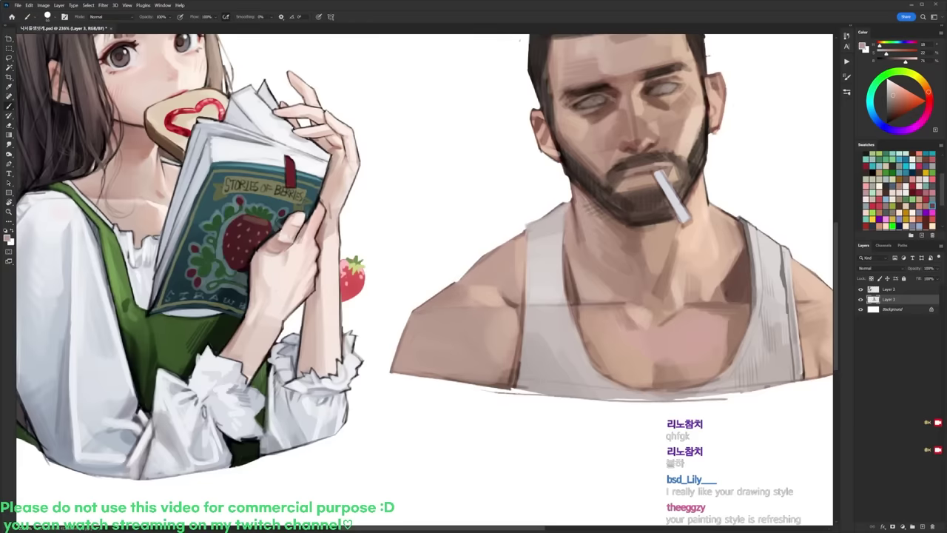
pyautogui.keyDown('alt'); pyautogui.click(569, 296); pyautogui.keyUp('alt')
pyautogui.moveTo(453, 291)
pyautogui.mouseDown()
pyautogui.moveTo(476, 305)
pyautogui.moveTo(489, 261)
pyautogui.mouseUp()
pyautogui.keyDown('alt'); pyautogui.click(474, 284); pyautogui.keyUp('alt')
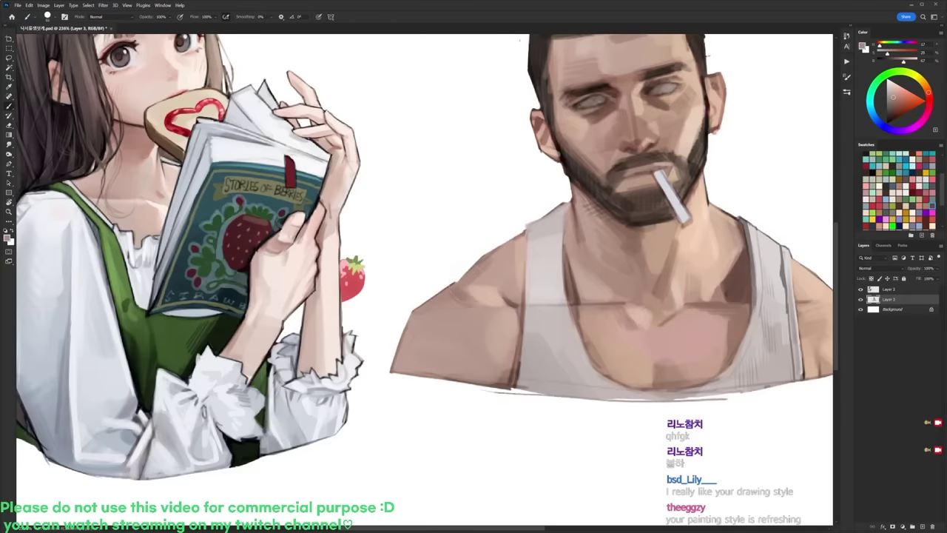
# Step: Smooth the shadow-side upper arm with a lighter skin tone sampled from the shoulder
pyautogui.keyDown('alt'); pyautogui.click(509, 261); pyautogui.keyUp('alt')
pyautogui.keyDown('alt'); pyautogui.click(489, 289); pyautogui.keyUp('alt')
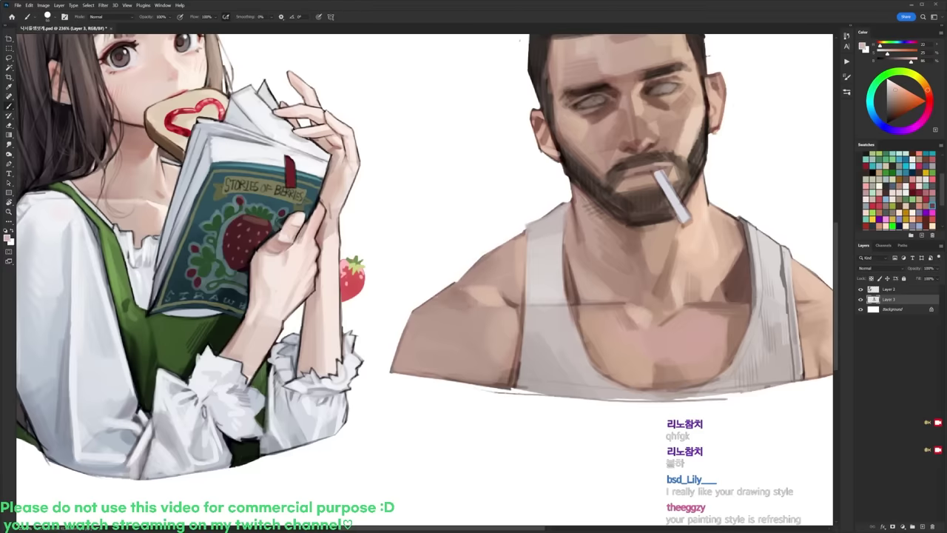
pyautogui.moveTo(441, 314)
pyautogui.mouseDown()
pyautogui.moveTo(465, 333)
pyautogui.moveTo(430, 338)
pyautogui.moveTo(465, 356)
pyautogui.moveTo(450, 364)
pyautogui.mouseUp()
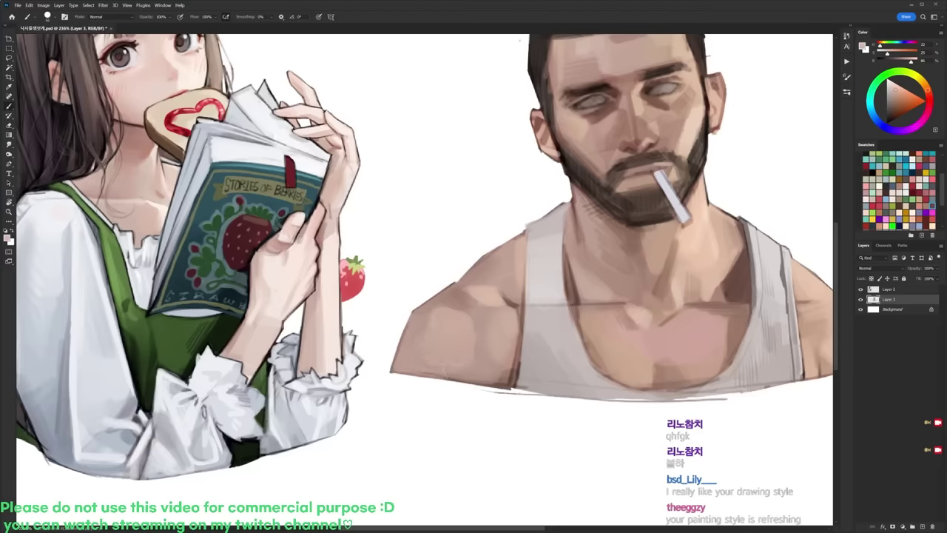
pyautogui.keyDown('alt'); pyautogui.click(460, 349); pyautogui.keyUp('alt')
# Step: Clean the shadow-side strap's inner edge using a 20 px hard brush with sampled neck tones and the strap's light grey
pyautogui.rightClick(625, 252)
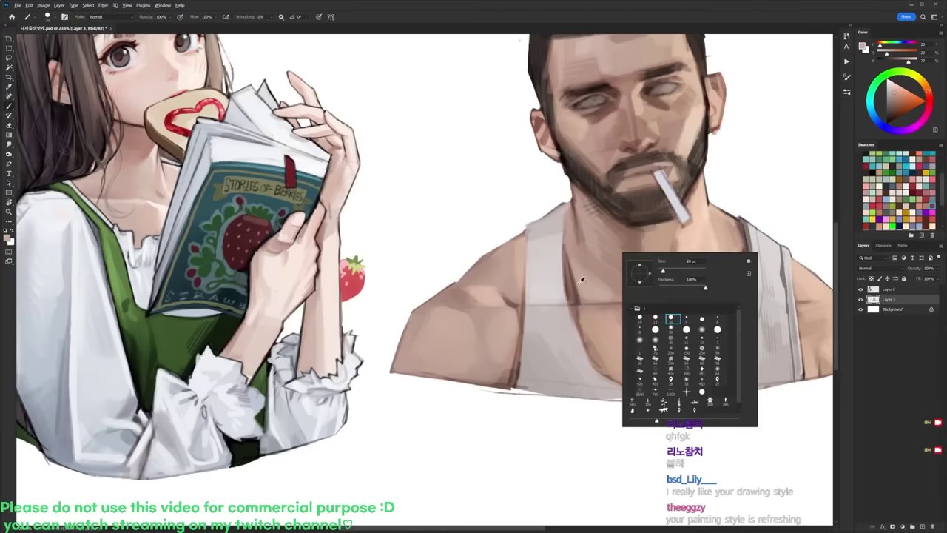
pyautogui.keyDown('alt'); pyautogui.click(584, 276); pyautogui.keyUp('alt')
pyautogui.moveTo(574, 286); pyautogui.dragTo(579, 305)
pyautogui.keyDown('alt'); pyautogui.click(554, 265); pyautogui.keyUp('alt')
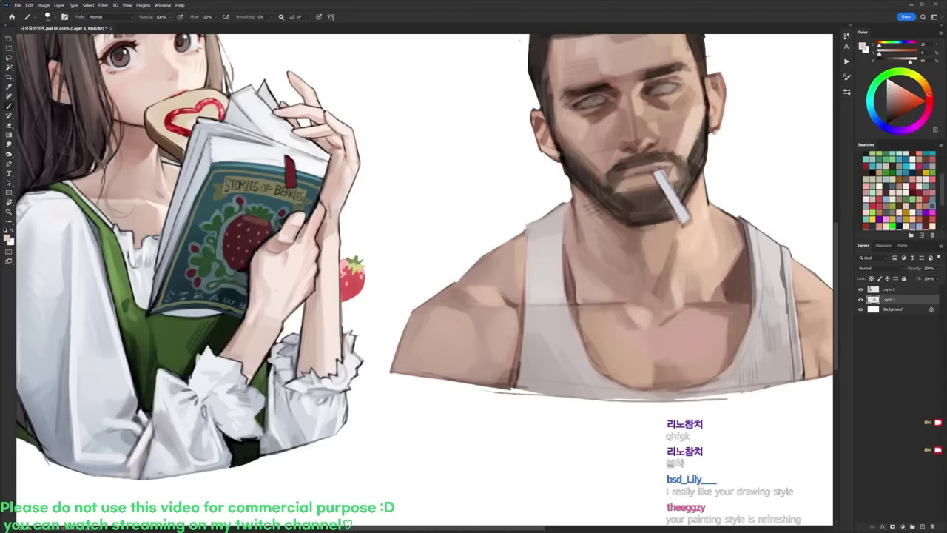
pyautogui.moveTo(565, 209); pyautogui.dragTo(564, 282)
# Step: Darken the skin along the shadow-side strap's inner edge with the deep brown shadow tone from the opposite side of the neck
pyautogui.keyDown('alt'); pyautogui.click(572, 285); pyautogui.keyUp('alt')
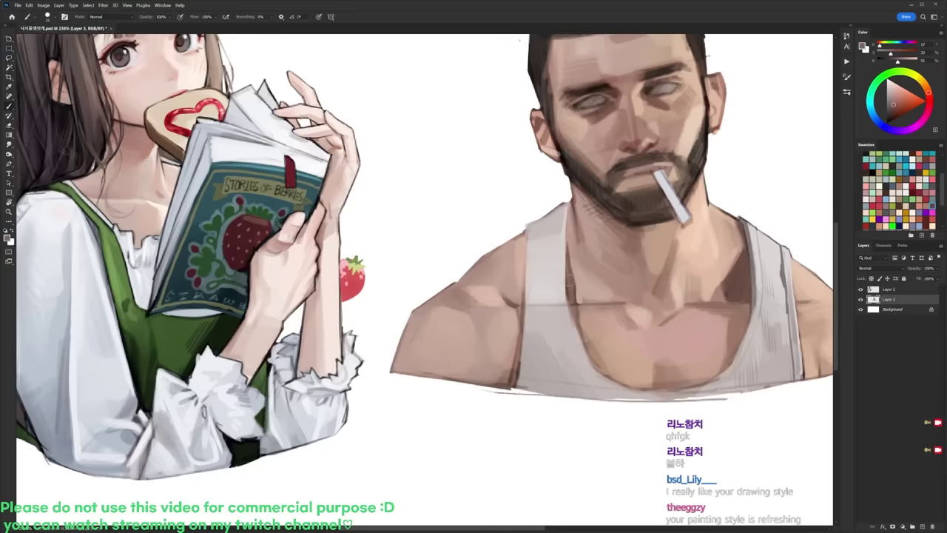
pyautogui.keyDown('alt'); pyautogui.click(742, 281); pyautogui.keyUp('alt')
pyautogui.moveTo(567, 214)
pyautogui.mouseDown()
pyautogui.moveTo(567, 248)
pyautogui.moveTo(568, 211)
pyautogui.mouseUp()
pyautogui.moveTo(601, 295); pyautogui.dragTo(579, 257)
# Step: Switch to a smaller hard brush and model the shadow-side collarbone hollow beside the strap with sampled neck tones
pyautogui.rightClick(595, 215)
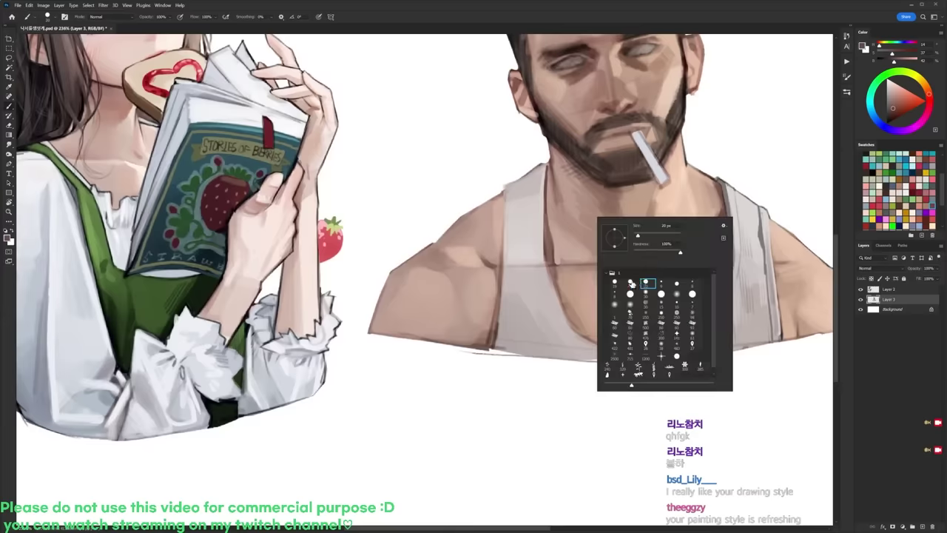
pyautogui.click(631, 285)
pyautogui.keyDown('alt'); pyautogui.click(568, 242); pyautogui.keyUp('alt')
pyautogui.keyDown('alt'); pyautogui.click(550, 257); pyautogui.keyUp('alt')
pyautogui.moveTo(568, 262)
pyautogui.mouseDown()
pyautogui.moveTo(555, 262)
pyautogui.moveTo(560, 289)
pyautogui.moveTo(553, 271)
pyautogui.mouseUp()
pyautogui.keyDown('alt'); pyautogui.click(569, 243); pyautogui.keyUp('alt')
pyautogui.keyDown('alt'); pyautogui.click(570, 274); pyautogui.keyUp('alt')
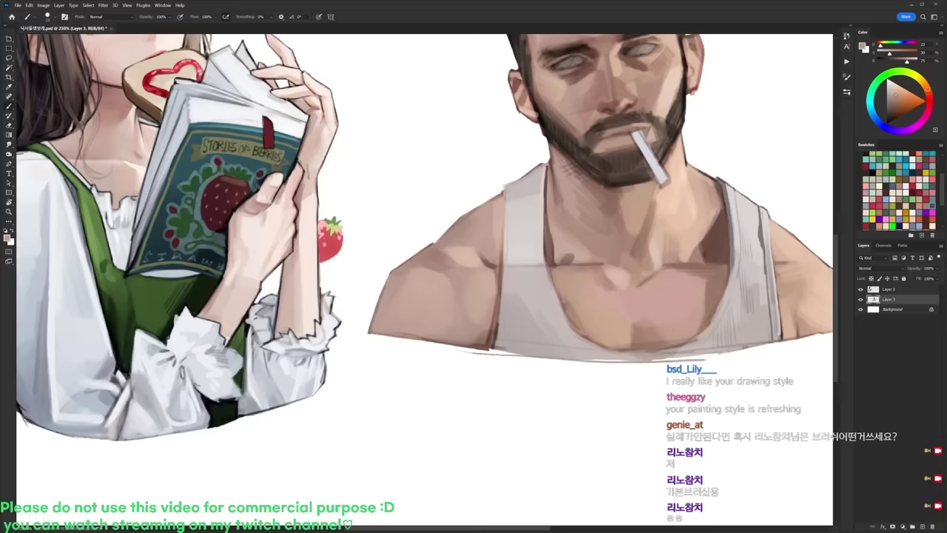
# Step: Paint a light rim along the tank top's neckline on the shadow side of the chest with sampled white
pyautogui.press('d')
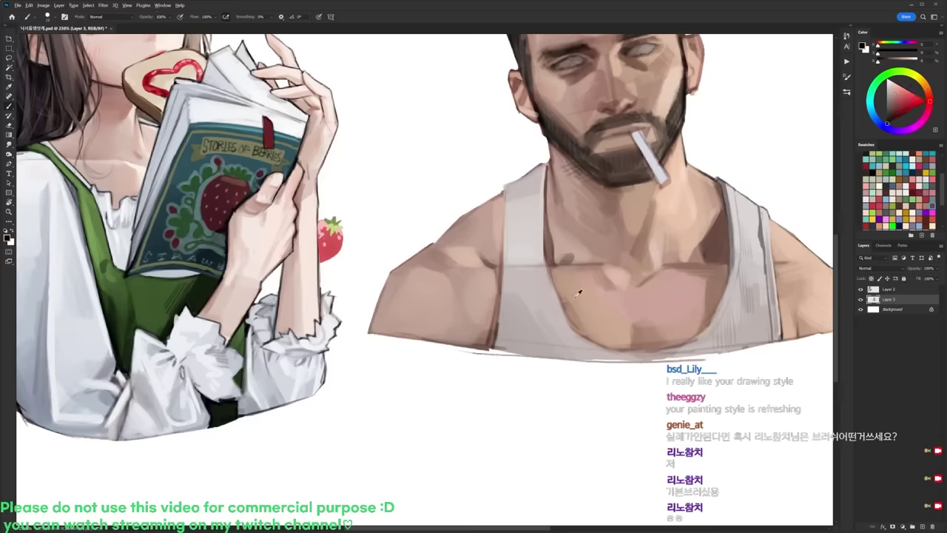
pyautogui.keyDown('alt'); pyautogui.click(566, 309); pyautogui.keyUp('alt')
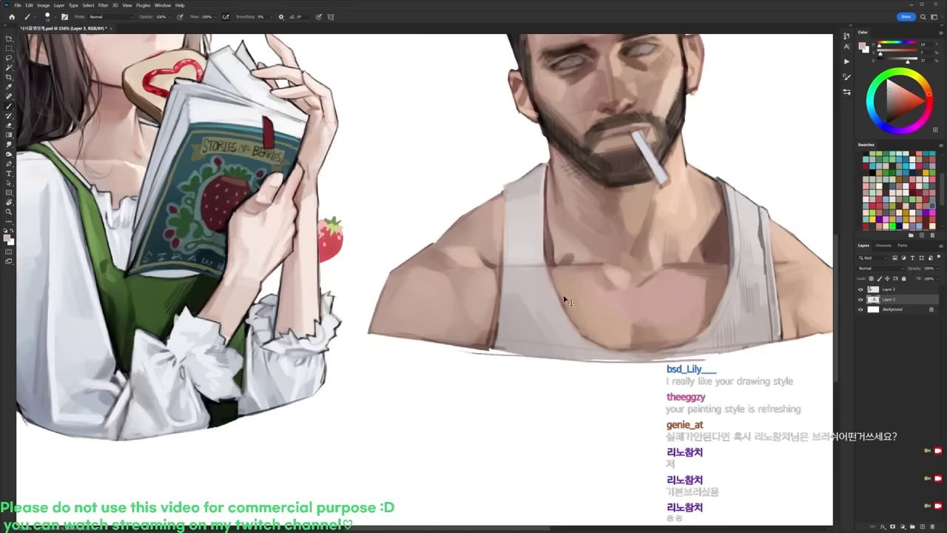
pyautogui.scroll(-2, 558, 305)
pyautogui.keyDown('alt'); pyautogui.click(721, 215); pyautogui.keyUp('alt')
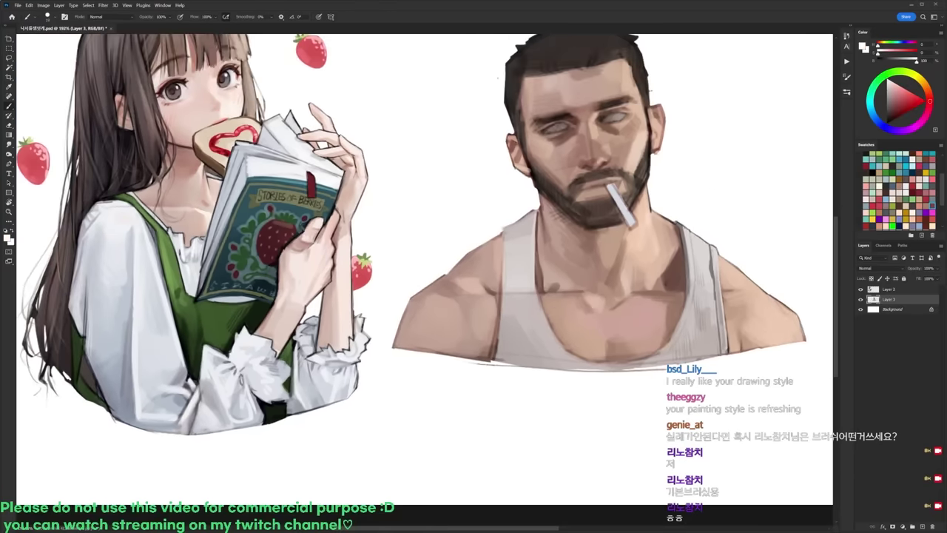
pyautogui.moveTo(536, 287); pyautogui.dragTo(555, 340)
# Step: Paint a dark grey fold line down the shadow-side strap with greys sampled from the tank top
pyautogui.keyDown('alt'); pyautogui.click(520, 307); pyautogui.keyUp('alt')
pyautogui.keyDown('alt'); pyautogui.click(523, 309); pyautogui.keyUp('alt')
pyautogui.keyDown('alt'); pyautogui.click(692, 259); pyautogui.keyUp('alt')
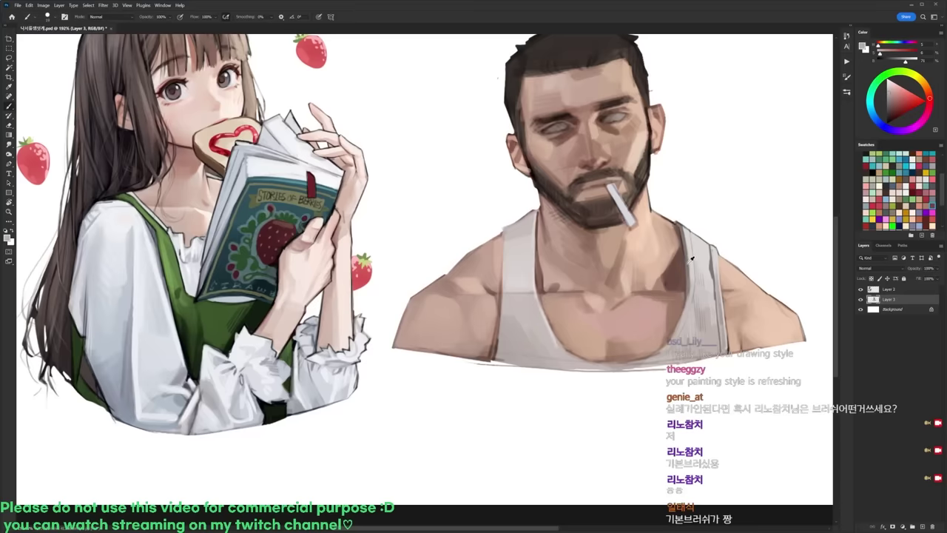
pyautogui.keyDown('alt'); pyautogui.click(692, 258); pyautogui.keyUp('alt')
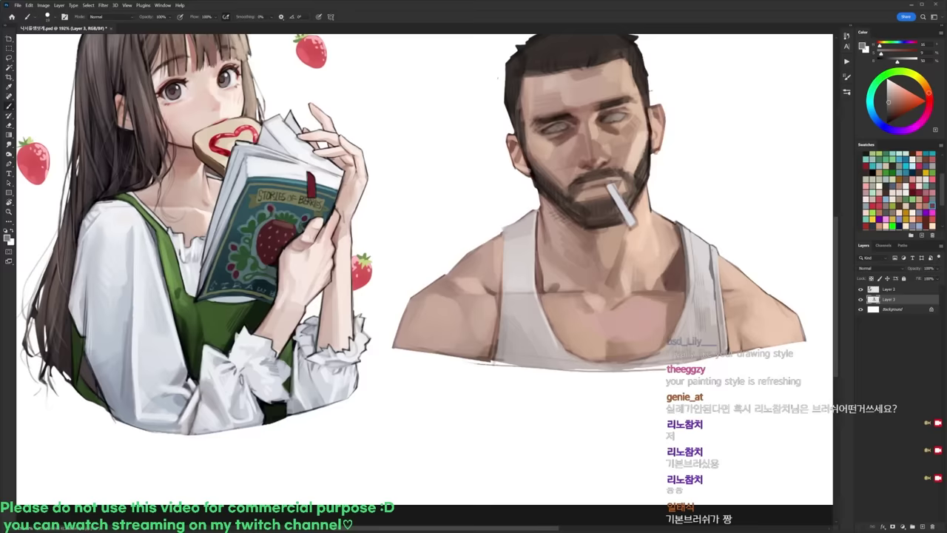
pyautogui.scroll(2, 548, 225)
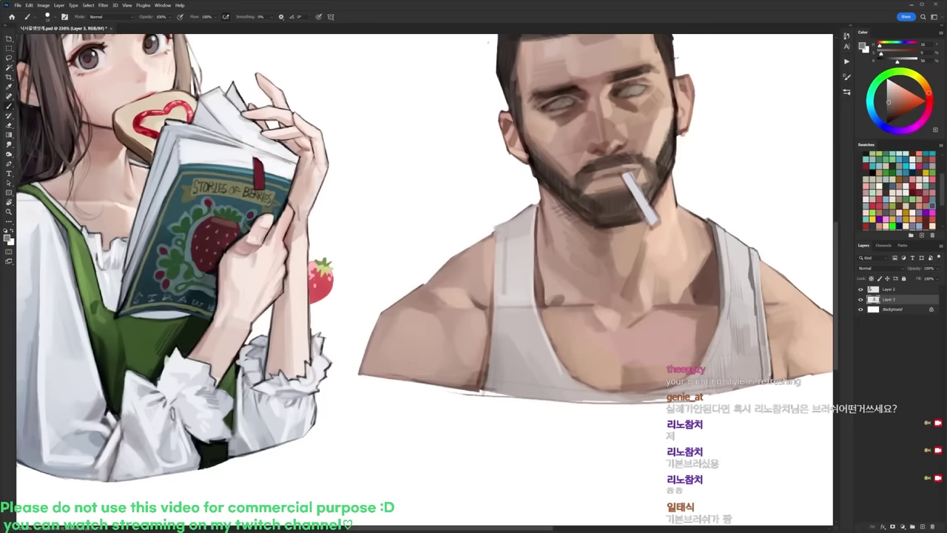
pyautogui.keyDown('alt'); pyautogui.click(514, 255); pyautogui.keyUp('alt')
# Step: Outline the top and neck edge of the shadow-side strap in black with a fine brush, cleaning up the contour
pyautogui.press('d')
pyautogui.rightClick(542, 211)
pyautogui.click(611, 300)
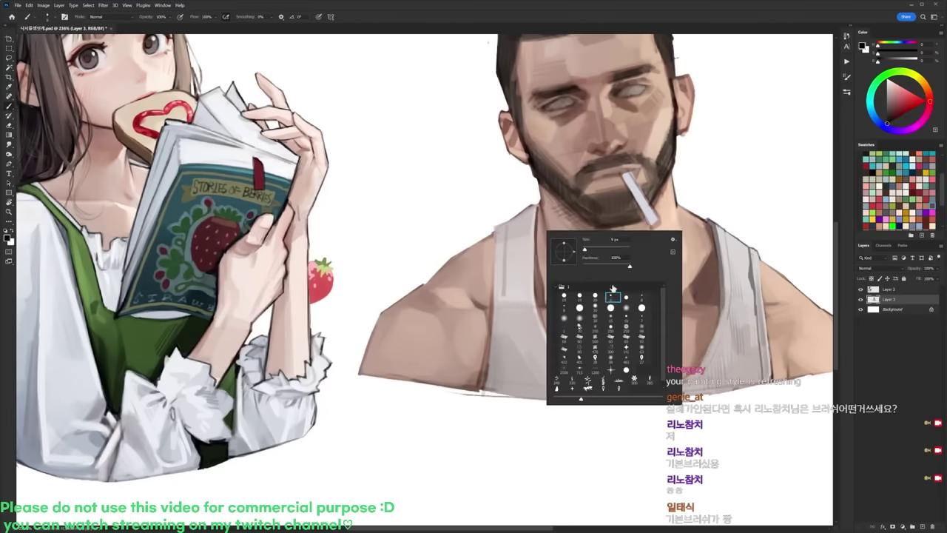
pyautogui.click(540, 204)
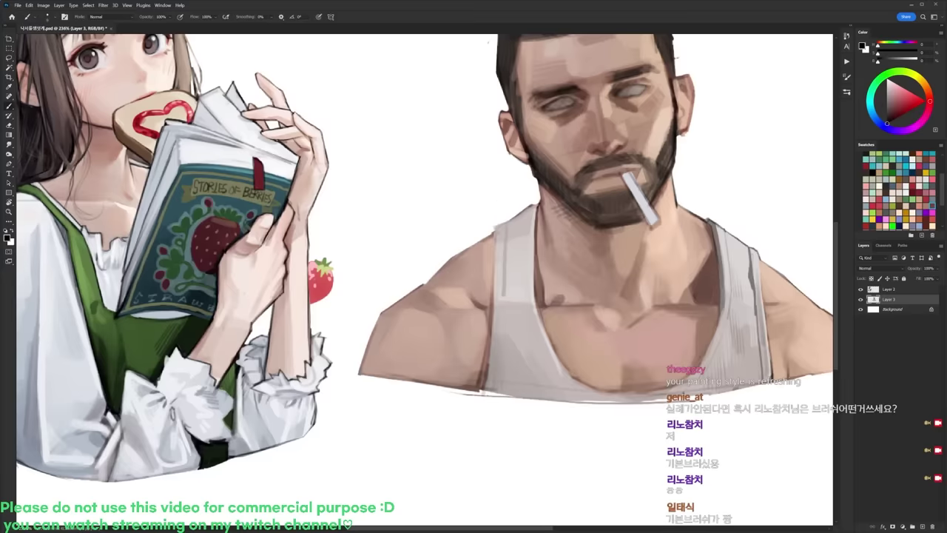
pyautogui.press('e')
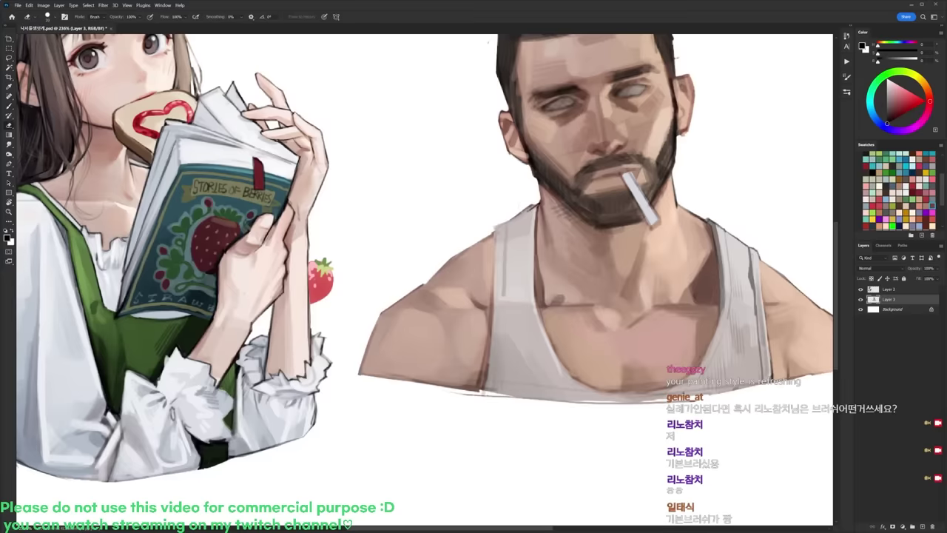
pyautogui.press('b')
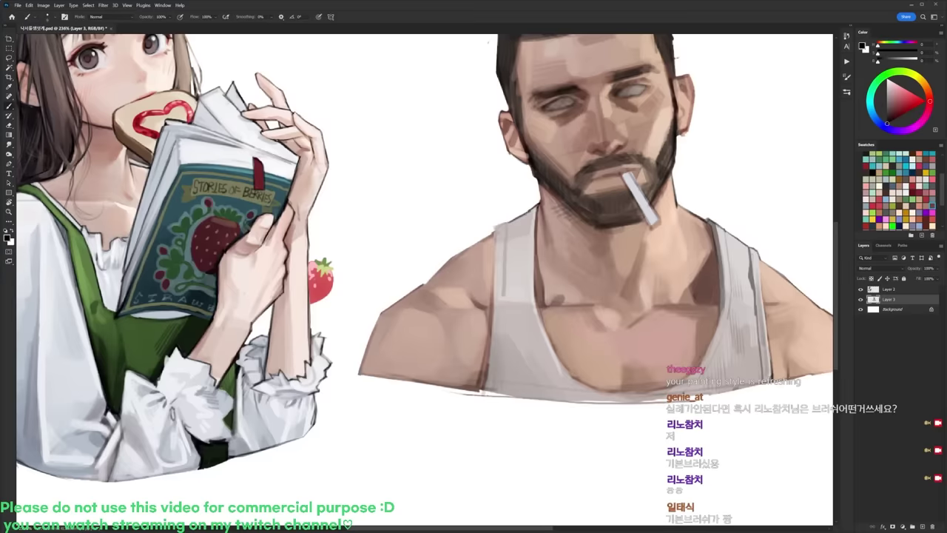
# Step: Soften the fold line on the shadow-side strap with its sampled light grey and refine the black contour at the strap's top
pyautogui.keyDown('alt'); pyautogui.click(518, 216); pyautogui.keyUp('alt')
pyautogui.press('d')
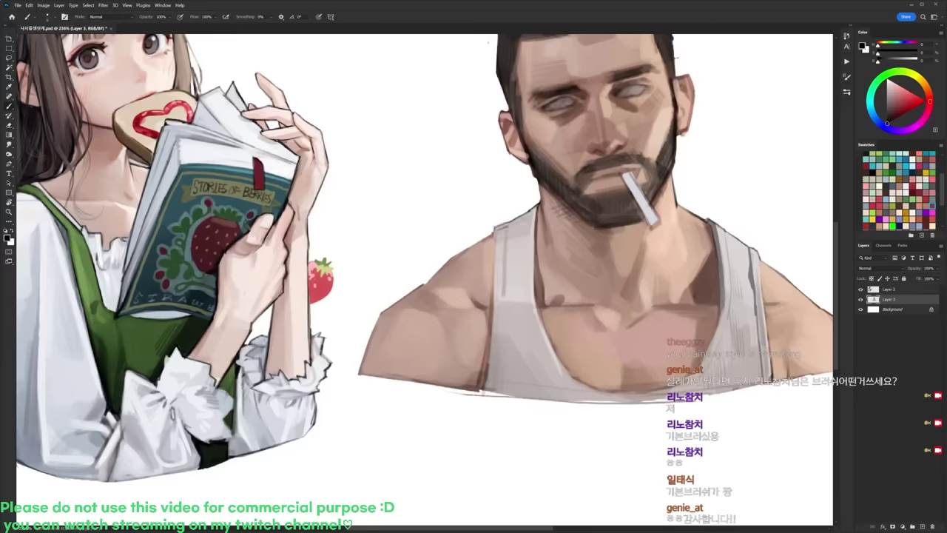
pyautogui.press('e')
pyautogui.press('b')
# Step: Draw fine vertical rib lines on the upper shadow-side strap with the dark grey sampled from the opposite strap
pyautogui.keyDown('alt'); pyautogui.click(740, 260); pyautogui.keyUp('alt')
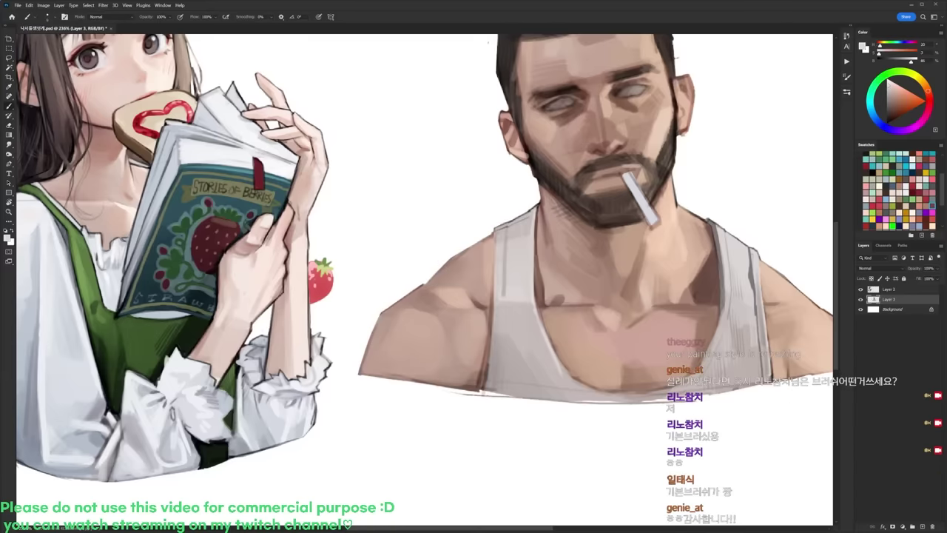
pyautogui.keyDown('alt'); pyautogui.click(719, 254); pyautogui.keyUp('alt')
pyautogui.moveTo(507, 236); pyautogui.dragTo(508, 261)
pyautogui.moveTo(512, 238); pyautogui.dragTo(511, 260)
pyautogui.moveTo(512, 240); pyautogui.dragTo(515, 258)
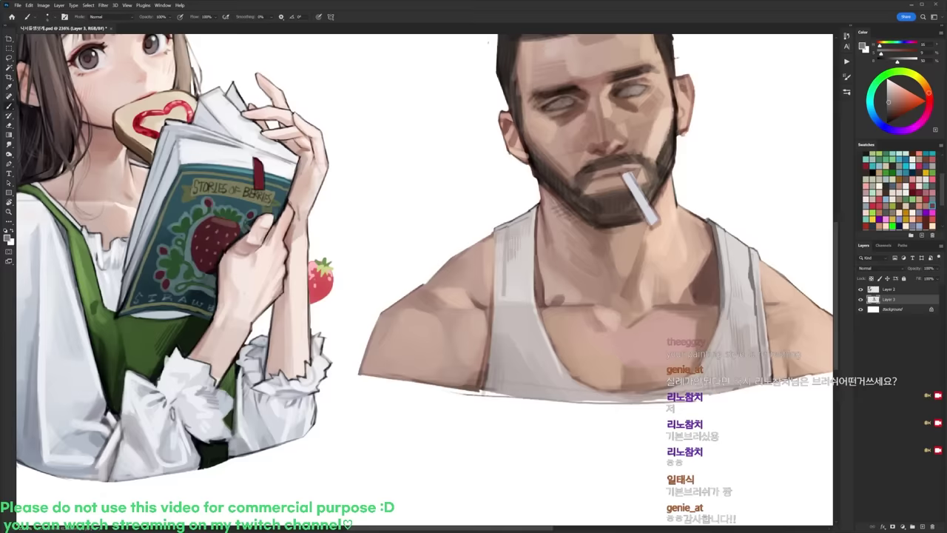
# Step: Rotate the canvas and outline the shadow-side curve of the tank top's neckline in black, touching it up with sampled fabric grey
pyautogui.press('r')
pyautogui.moveTo(512, 251); pyautogui.dragTo(515, 270)
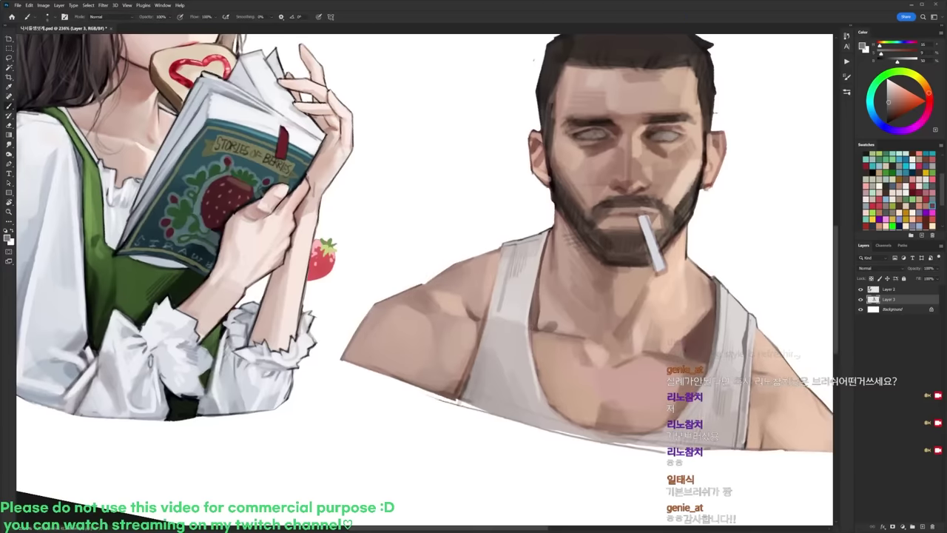
pyautogui.press('d')
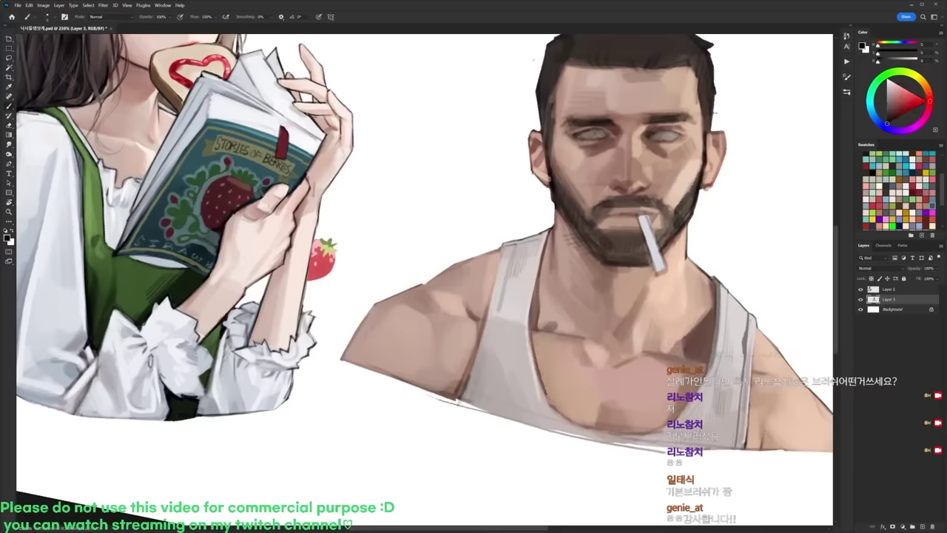
pyautogui.moveTo(535, 376); pyautogui.dragTo(547, 401)
pyautogui.keyDown('alt'); pyautogui.click(534, 387); pyautogui.keyUp('alt')
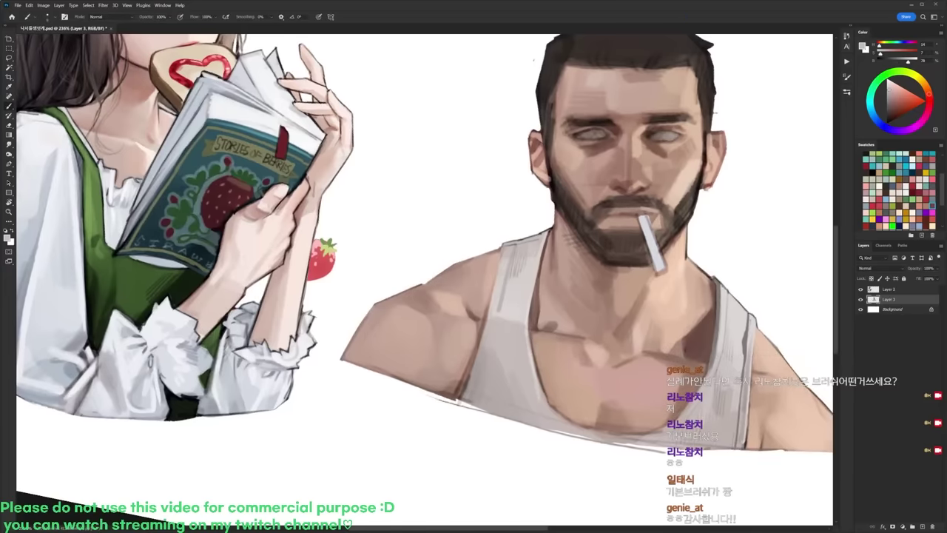
# Step: Reset the canvas rotation and outline the outer edge of the shadow-side strap in black
pyautogui.press('r')
pyautogui.moveTo(683, 299); pyautogui.dragTo(682, 244)
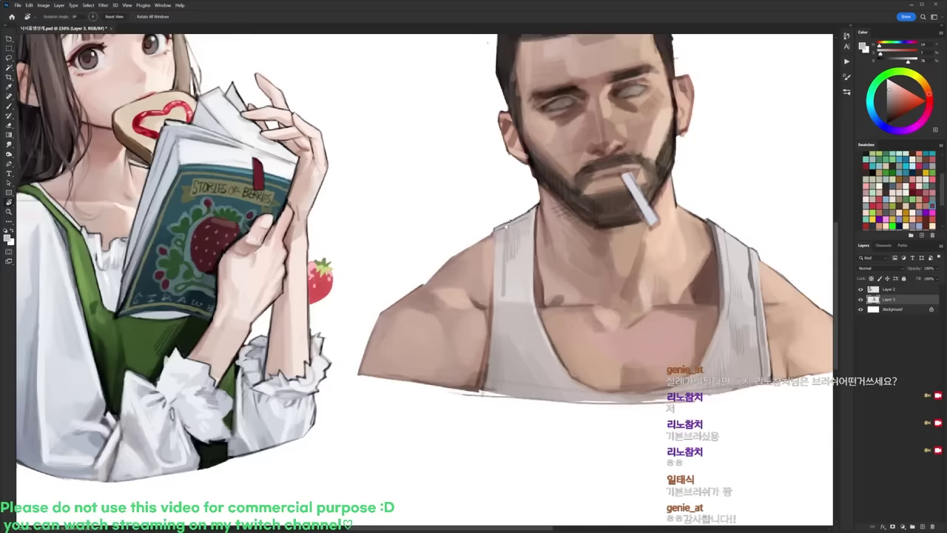
pyautogui.press('b')
pyautogui.press('d')
pyautogui.moveTo(494, 230)
pyautogui.mouseDown()
pyautogui.moveTo(490, 326)
pyautogui.moveTo(510, 296)
pyautogui.moveTo(502, 299)
pyautogui.moveTo(505, 287)
pyautogui.mouseUp()
pyautogui.keyDown('alt'); pyautogui.click(499, 279); pyautogui.keyUp('alt')
# Step: Clean the middle of the shadow-side strap with sampled light greys and draw dark grey rib lines on its lower part
pyautogui.press('r')
pyautogui.press('b')
pyautogui.keyDown('alt'); pyautogui.click(506, 319); pyautogui.keyUp('alt')
pyautogui.keyDown('alt'); pyautogui.click(511, 268); pyautogui.keyUp('alt')
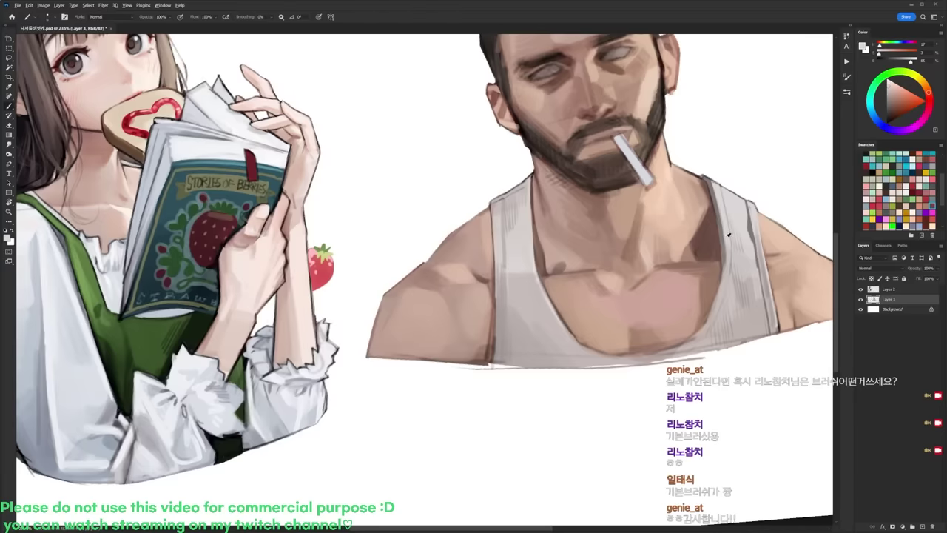
pyautogui.keyDown('alt'); pyautogui.click(751, 228); pyautogui.keyUp('alt')
pyautogui.moveTo(512, 338); pyautogui.dragTo(512, 360)
# Step: Extend the dark grey ribbing down to the tank top's lower edge and add rib lines to the middle of the strap
pyautogui.press('r')
pyautogui.moveTo(708, 255); pyautogui.dragTo(683, 360)
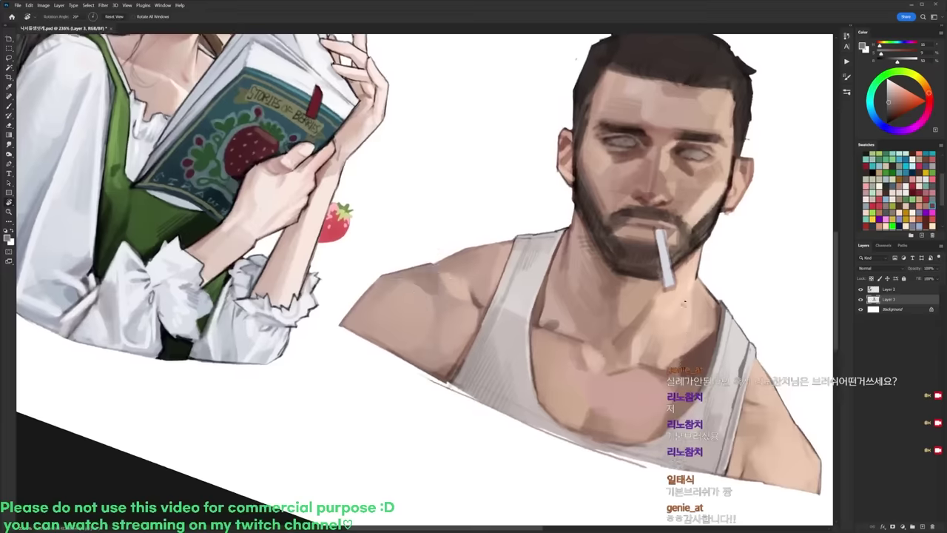
pyautogui.press('b')
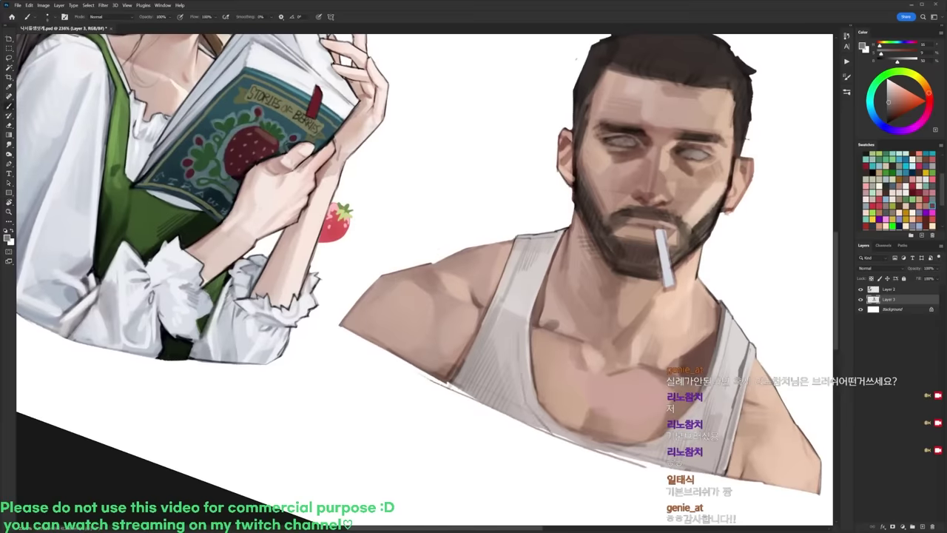
pyautogui.press('r')
pyautogui.moveTo(623, 300); pyautogui.dragTo(625, 238)
pyautogui.press('b')
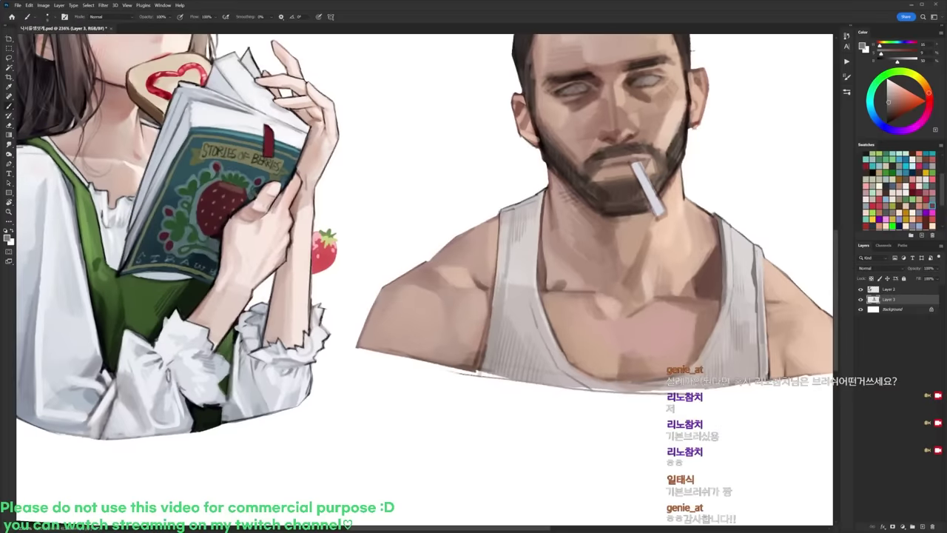
pyautogui.moveTo(527, 266); pyautogui.dragTo(529, 284)
# Step: Rotate the canvas and shade along the tank top's neckline trim in grey with a larger hard brush
pyautogui.press('r')
pyautogui.moveTo(609, 260); pyautogui.dragTo(607, 313)
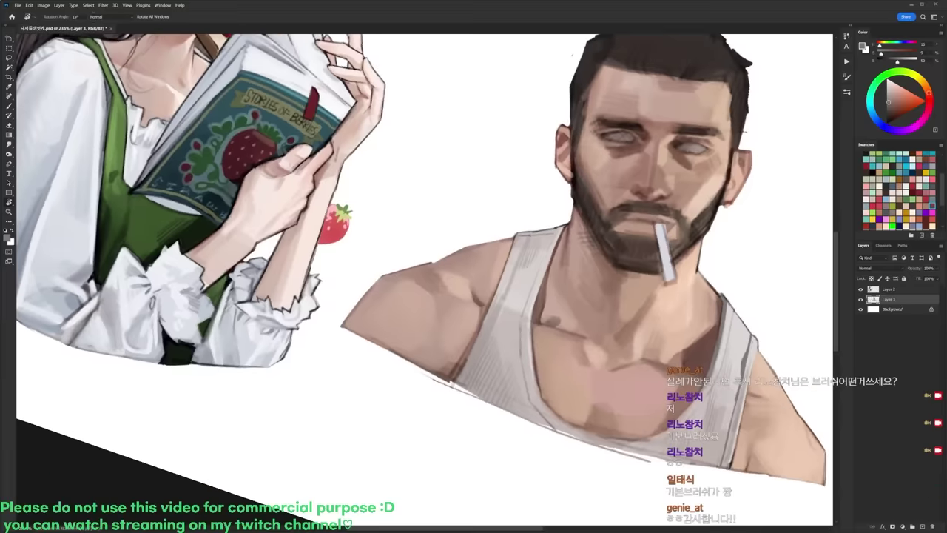
pyautogui.press('b')
pyautogui.rightClick(541, 306)
pyautogui.doubleClick(573, 372)
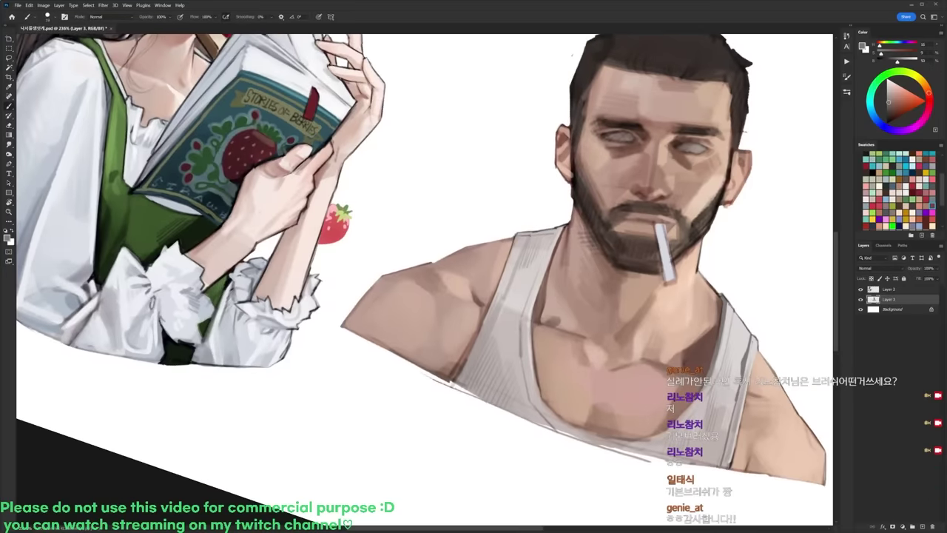
pyautogui.moveTo(526, 372)
pyautogui.mouseDown()
pyautogui.moveTo(531, 402)
pyautogui.moveTo(556, 430)
pyautogui.mouseUp()
# Step: Return to a fine brush and add grey rib and trim lines beside the tank top's shadow-side neckline
pyautogui.rightClick(564, 283)
pyautogui.doubleClick(634, 353)
pyautogui.moveTo(528, 356); pyautogui.dragTo(528, 392)
pyautogui.moveTo(524, 321)
pyautogui.mouseDown()
pyautogui.moveTo(525, 343)
pyautogui.moveTo(541, 305)
pyautogui.mouseUp()
pyautogui.press('r')
pyautogui.moveTo(531, 238); pyautogui.dragTo(533, 278)
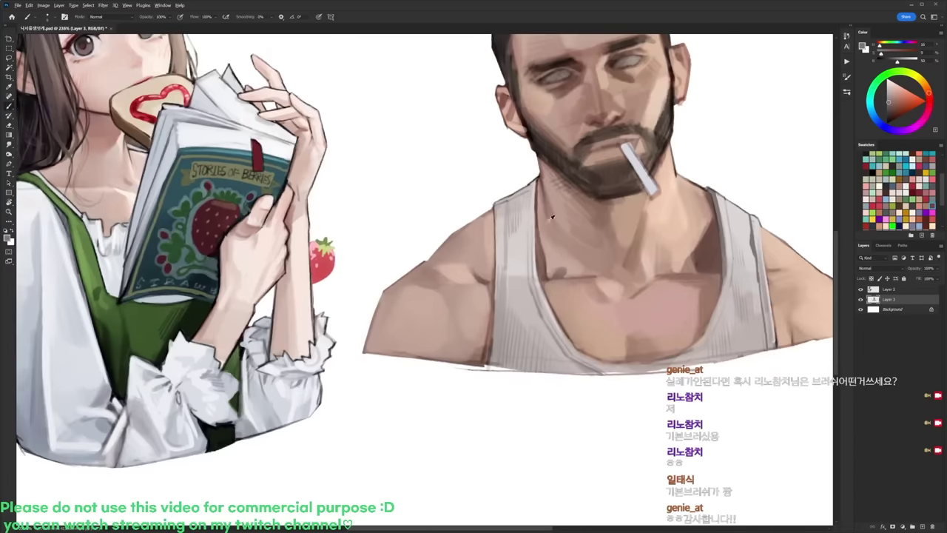
# Step: Sample light and dark greys from the tank top and add fine rib strokes to the middle of the shadow-side strap
pyautogui.keyDown('alt'); pyautogui.click(740, 213); pyautogui.keyUp('alt')
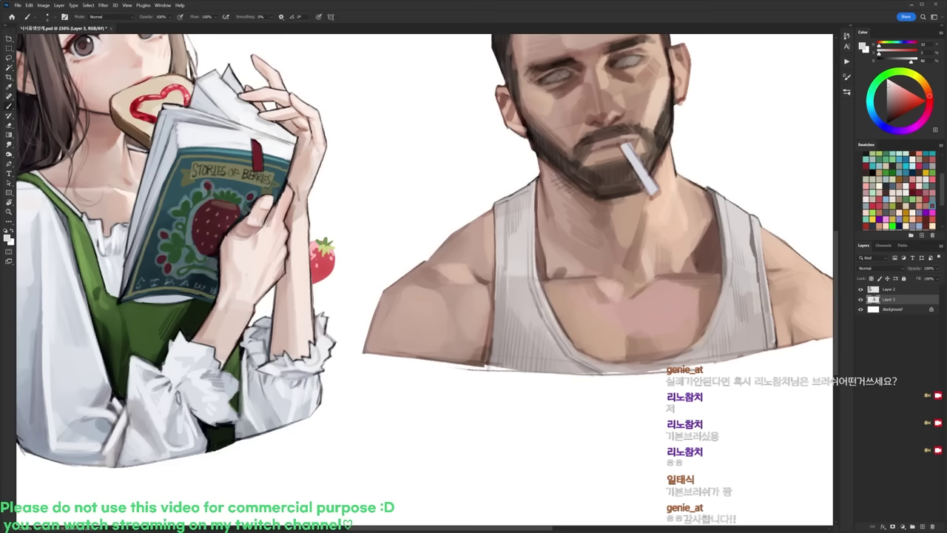
pyautogui.keyDown('alt'); pyautogui.click(500, 304); pyautogui.keyUp('alt')
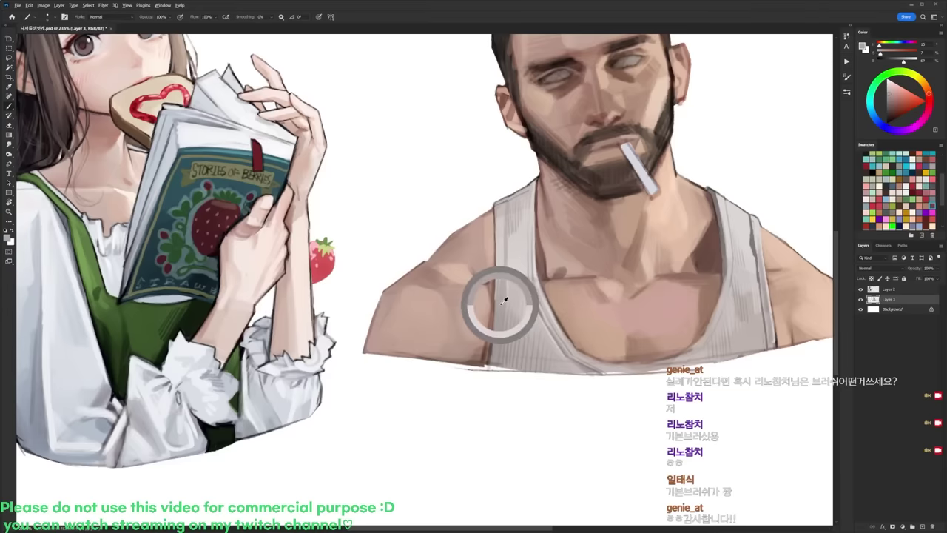
pyautogui.keyDown('alt'); pyautogui.click(724, 222); pyautogui.keyUp('alt')
pyautogui.moveTo(516, 253); pyautogui.dragTo(518, 279)
# Step: Turn the canvas and draw a fine black line along the neckline edge of the shadow-side strap
pyautogui.scroll(-3, 535, 271)
pyautogui.press('r')
pyautogui.press('Escape')
pyautogui.scroll(2, 623, 281)
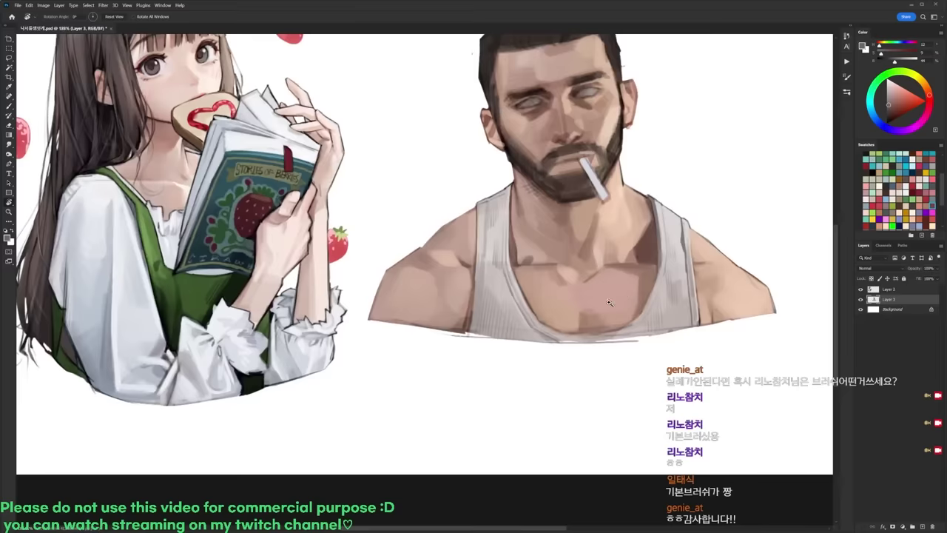
pyautogui.scroll(1, 610, 302)
pyautogui.press('b')
pyautogui.press('d')
pyautogui.rightClick(608, 241)
pyautogui.press('r')
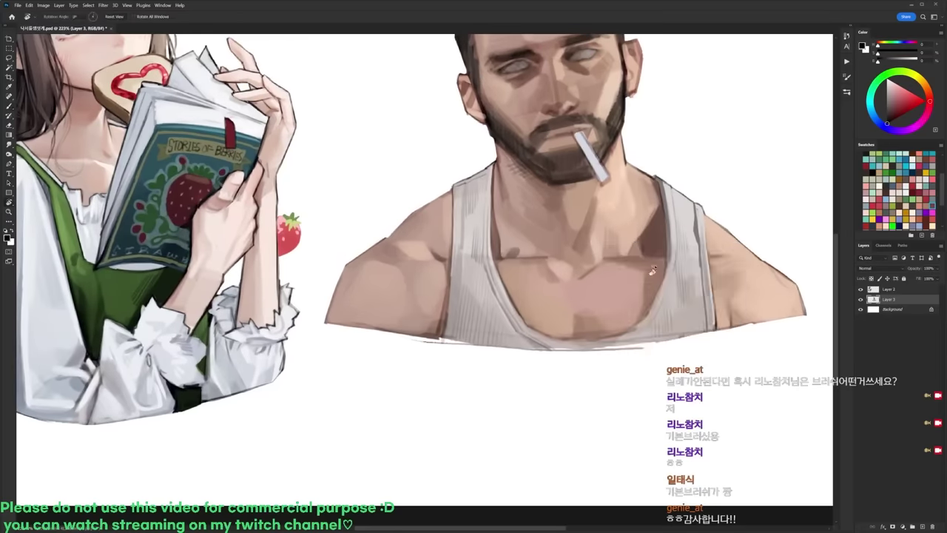
pyautogui.moveTo(608, 241); pyautogui.dragTo(579, 387)
pyautogui.press('b')
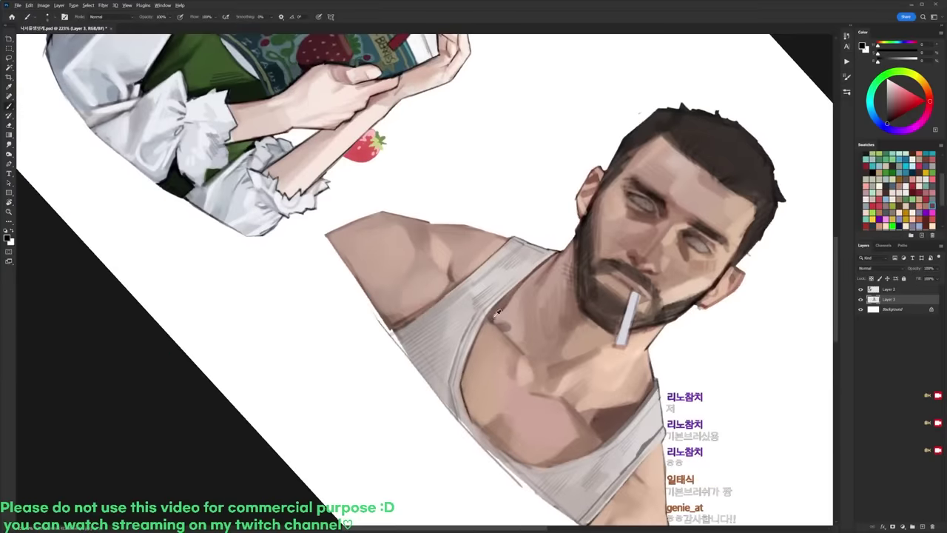
# Step: Brush sampled light grey along the tank top's neckline trim and lower edge, turning the canvas to follow the curve
pyautogui.keyDown('alt'); pyautogui.click(530, 272); pyautogui.keyUp('alt')
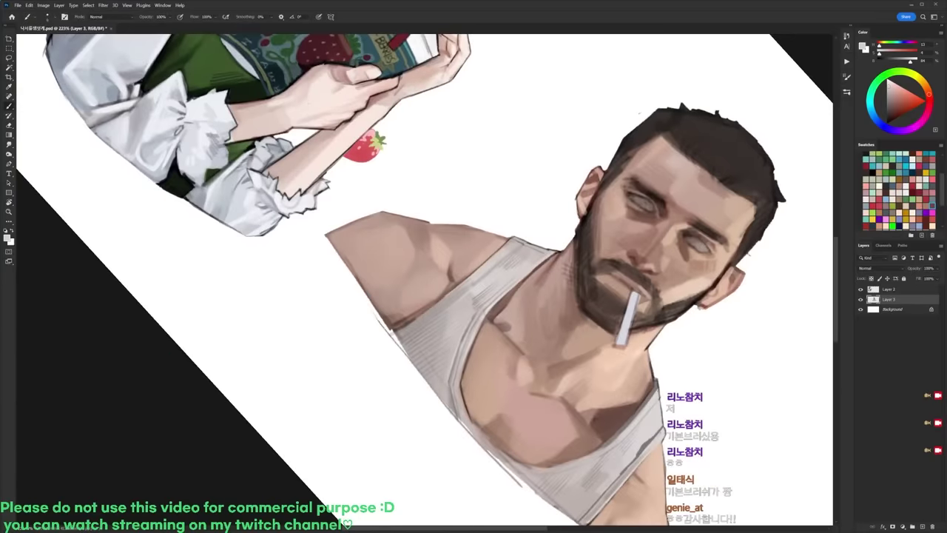
pyautogui.moveTo(462, 398); pyautogui.dragTo(468, 424)
pyautogui.press('r')
pyautogui.moveTo(623, 395); pyautogui.dragTo(646, 140)
pyautogui.press('b')
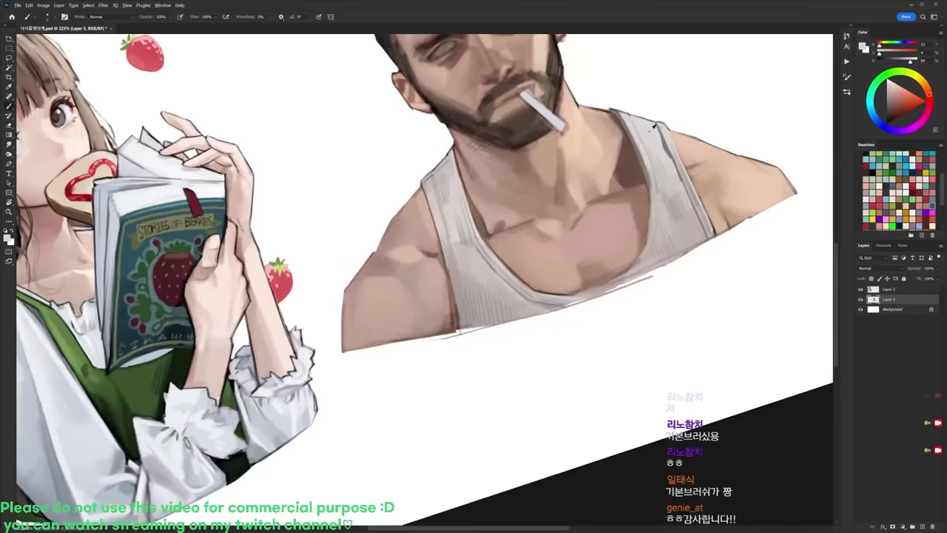
pyautogui.moveTo(582, 293)
pyautogui.mouseDown()
pyautogui.moveTo(630, 273)
pyautogui.moveTo(618, 280)
pyautogui.moveTo(632, 296)
pyautogui.mouseUp()
pyautogui.keyDown('alt'); pyautogui.click(650, 256); pyautogui.keyUp('alt')
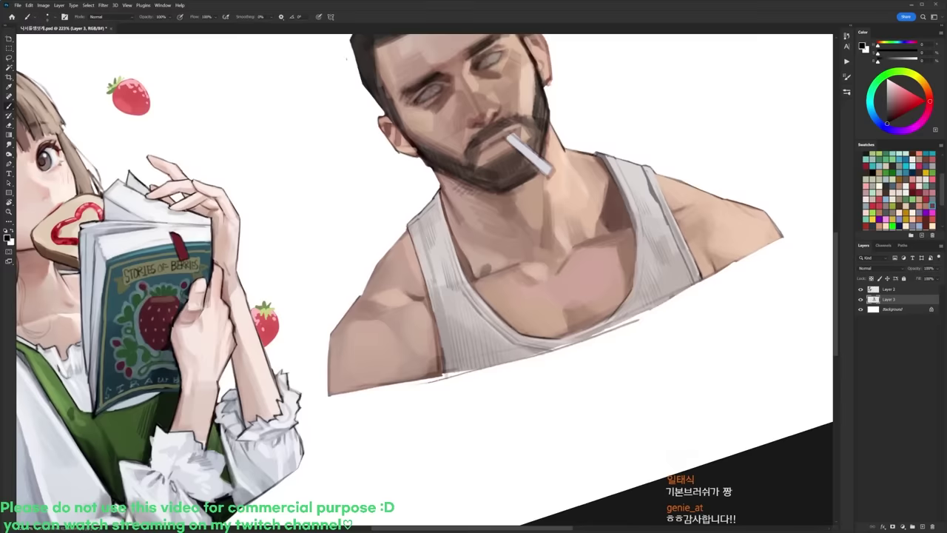
pyautogui.press('d')
pyautogui.moveTo(653, 246); pyautogui.dragTo(626, 255)
# Step: With a larger hard brush, model the pink area of the light-side chest using sampled shadow and light skin tones
pyautogui.rightClick(635, 242)
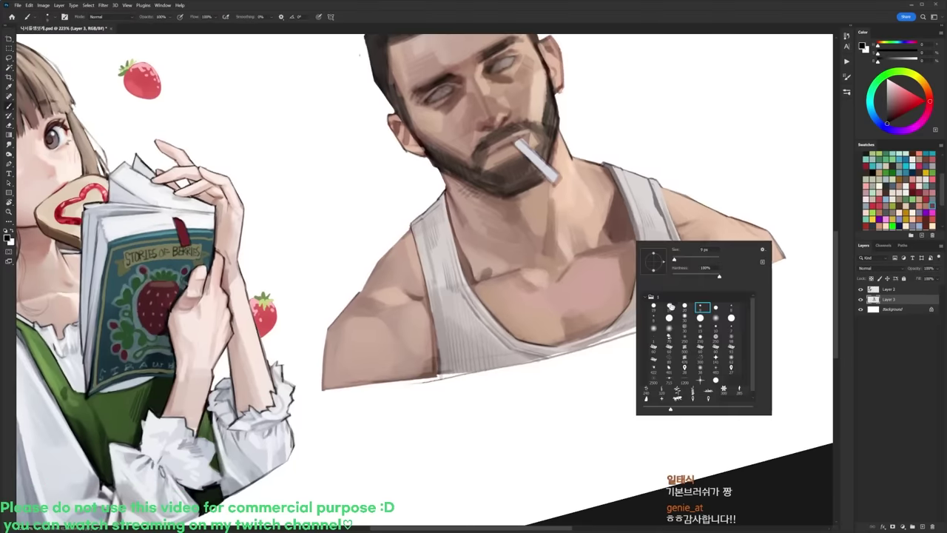
pyautogui.click(682, 258)
pyautogui.keyDown('alt'); pyautogui.click(571, 269); pyautogui.keyUp('alt')
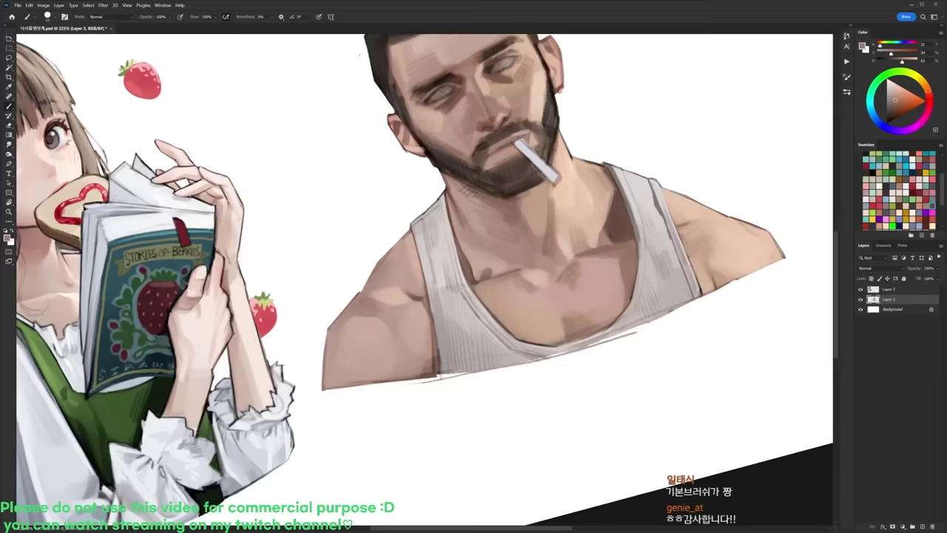
pyautogui.keyDown('alt'); pyautogui.click(628, 270); pyautogui.keyUp('alt')
pyautogui.moveTo(619, 285); pyautogui.dragTo(611, 299)
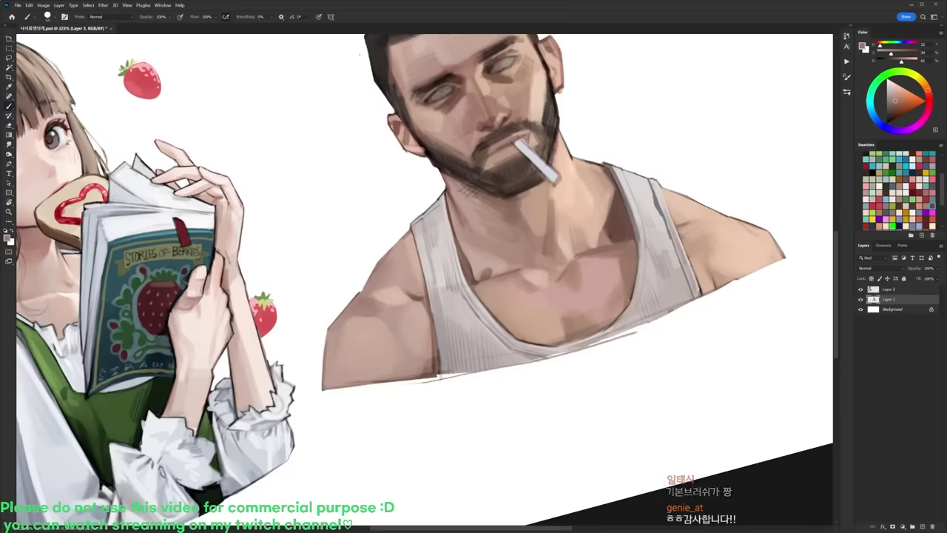
pyautogui.keyDown('alt'); pyautogui.click(569, 161); pyautogui.keyUp('alt')
pyautogui.moveTo(600, 263)
pyautogui.mouseDown()
pyautogui.moveTo(569, 291)
pyautogui.moveTo(586, 301)
pyautogui.mouseUp()
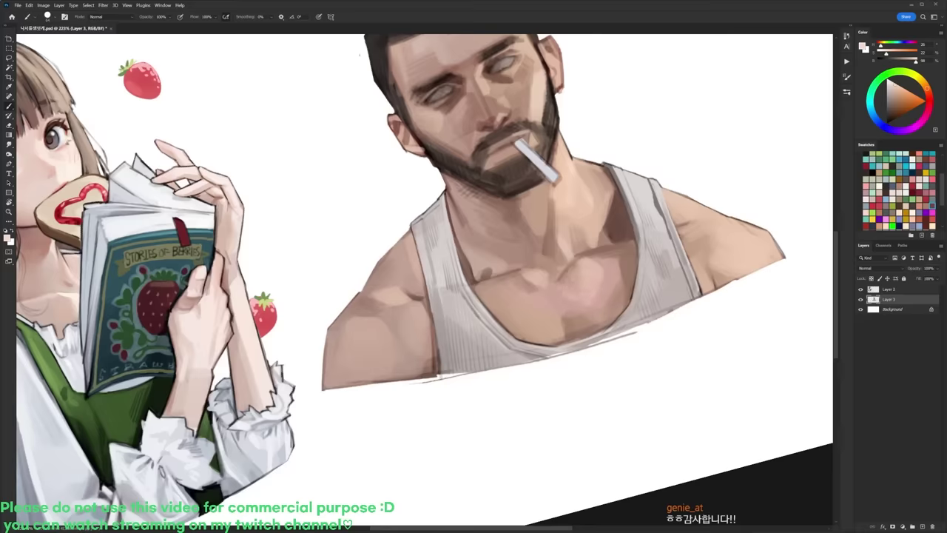
pyautogui.keyDown('alt'); pyautogui.click(602, 274); pyautogui.keyUp('alt')
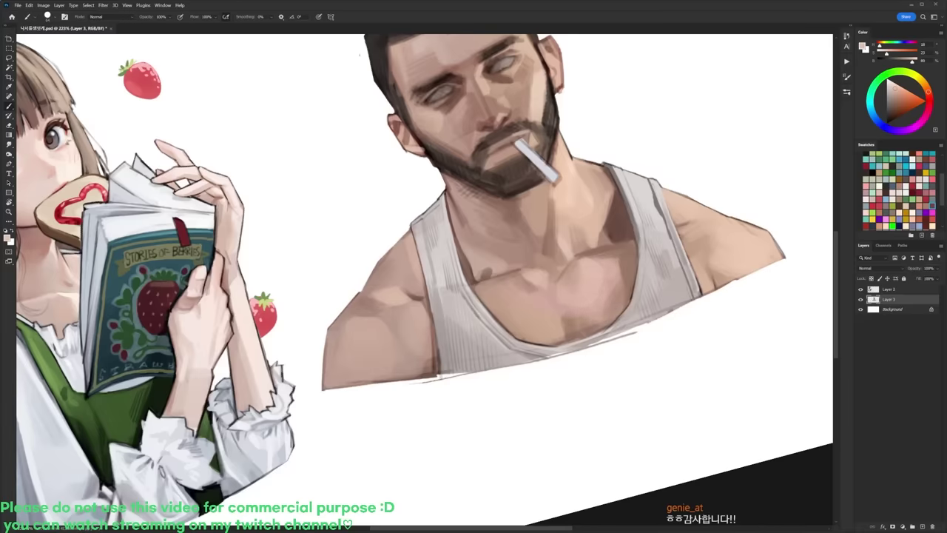
# Step: Reset the canvas rotation and paint sampled light skin tones onto the shadow-side chest below the collarbone
pyautogui.press('r')
pyautogui.press('Escape')
pyautogui.press('b')
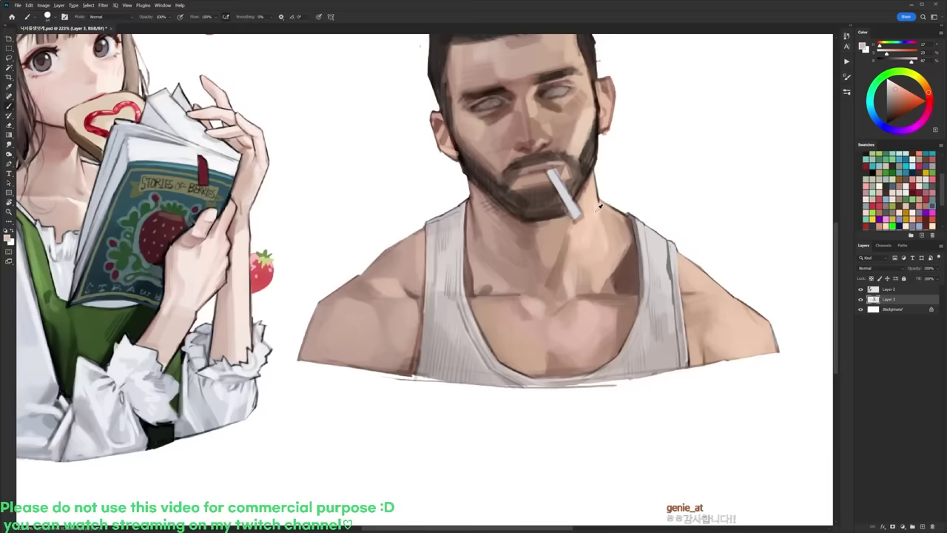
pyautogui.keyDown('alt'); pyautogui.click(595, 211); pyautogui.keyUp('alt')
pyautogui.moveTo(525, 315); pyautogui.dragTo(517, 332)
pyautogui.keyDown('alt'); pyautogui.click(529, 319); pyautogui.keyUp('alt')
# Step: Refine the light-side shoulder with sampled light and mid skin tones
pyautogui.scroll(-5, 564, 285)
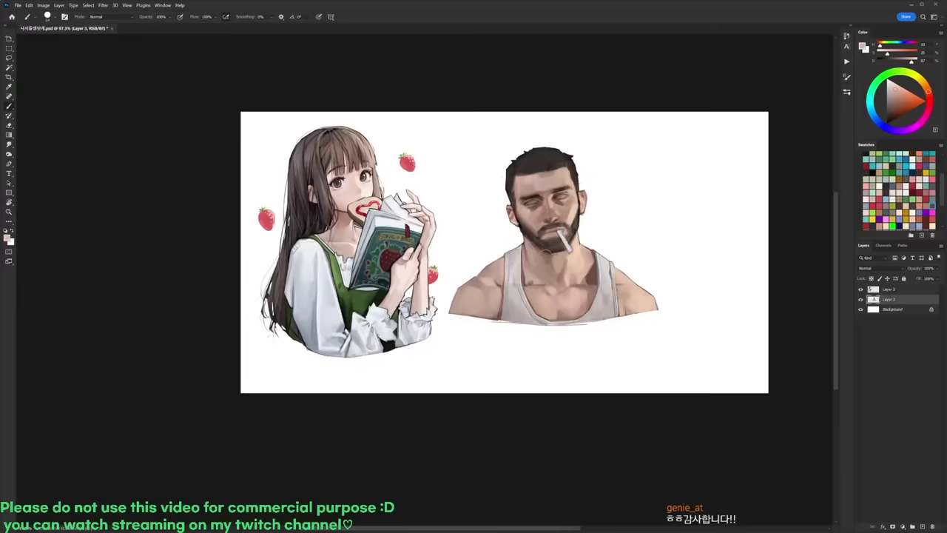
pyautogui.scroll(4, 638, 299)
pyautogui.keyDown('alt'); pyautogui.click(635, 296); pyautogui.keyUp('alt')
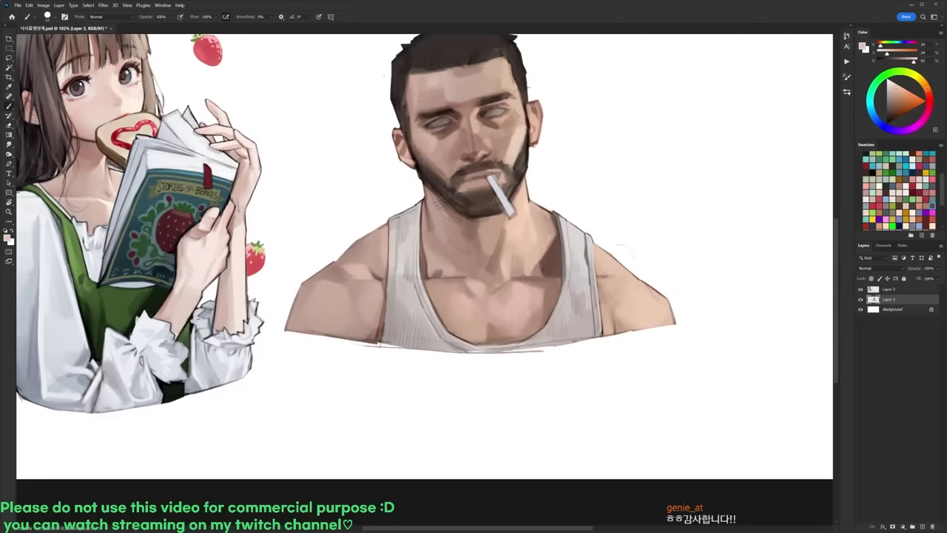
pyautogui.keyDown('alt'); pyautogui.click(610, 289); pyautogui.keyUp('alt')
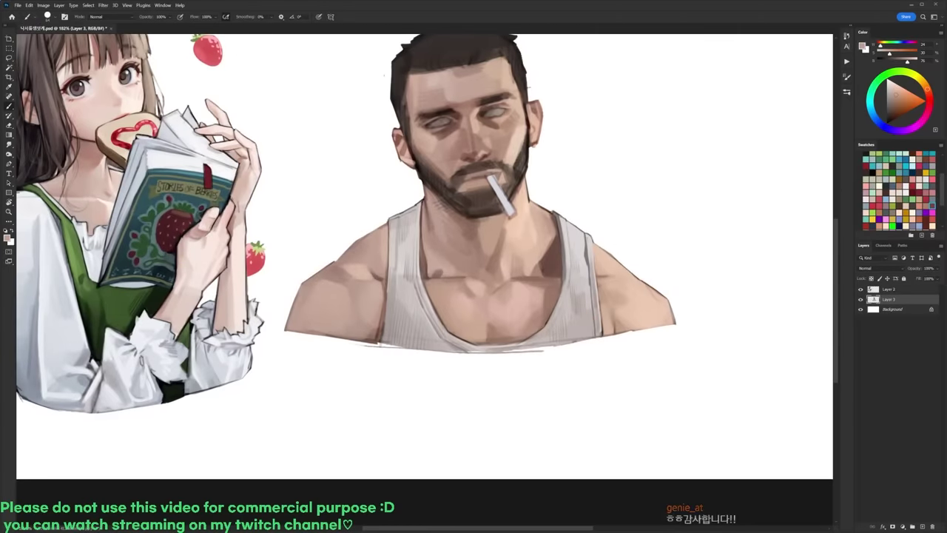
pyautogui.keyDown('alt'); pyautogui.click(641, 301); pyautogui.keyUp('alt')
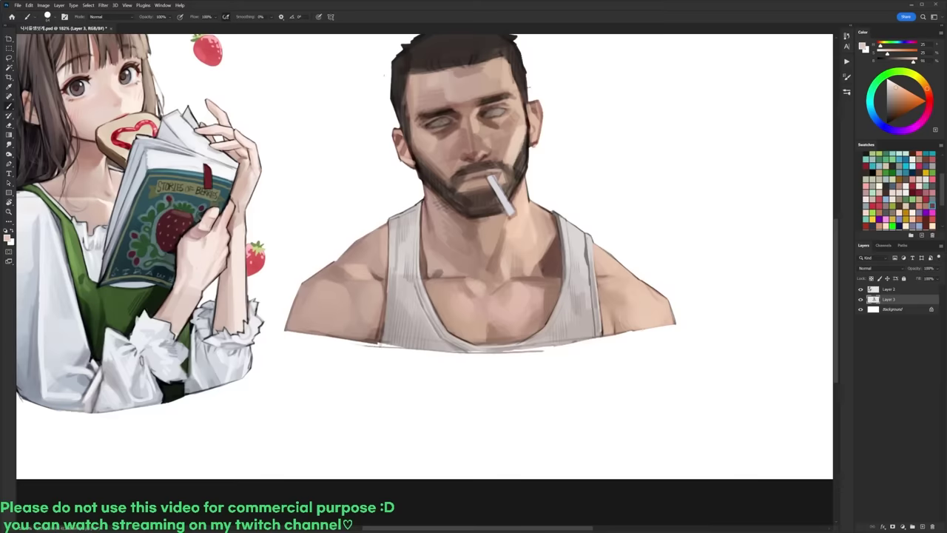
# Step: Blend the shadow-side upper arm beside the armhole with sampled skin tones
pyautogui.moveTo(584, 328); pyautogui.dragTo(685, 320)
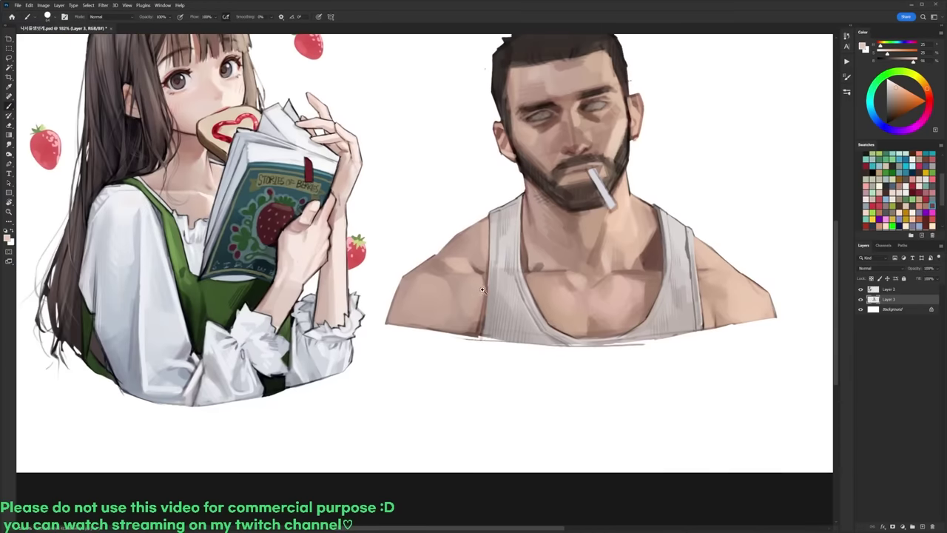
pyautogui.scroll(1, 481, 289)
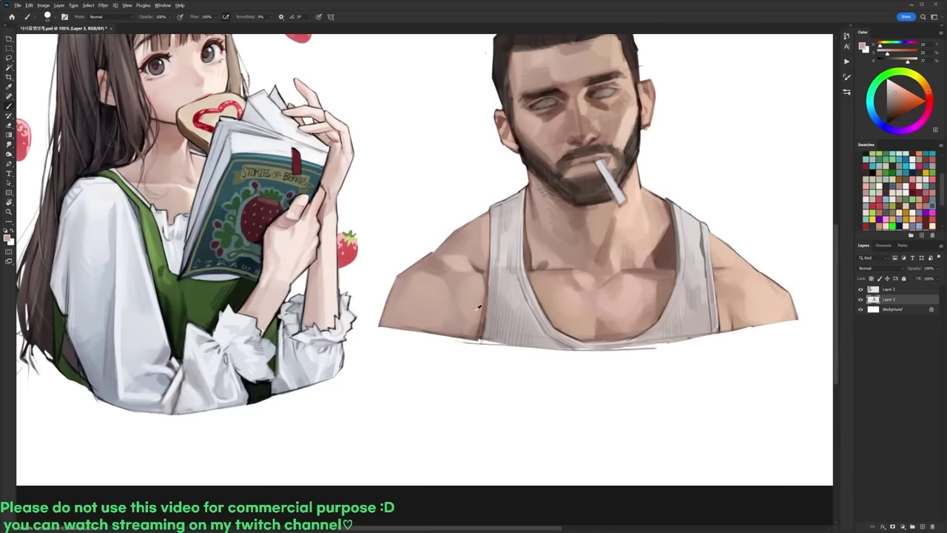
pyautogui.moveTo(485, 325)
pyautogui.mouseDown()
pyautogui.moveTo(482, 337)
pyautogui.moveTo(447, 339)
pyautogui.moveTo(480, 322)
pyautogui.mouseUp()
pyautogui.keyDown('alt'); pyautogui.click(477, 331); pyautogui.keyUp('alt')
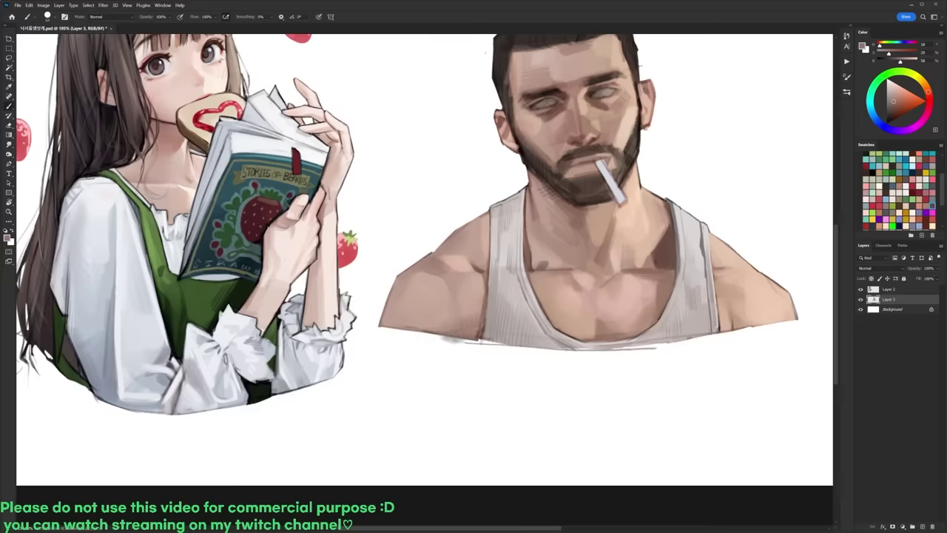
# Step: Erase the stray strokes beneath the shadow-side arm's lower edge on a turned canvas, restoring the upright view
pyautogui.press('r')
pyautogui.moveTo(670, 257); pyautogui.dragTo(653, 374)
pyautogui.press('e')
pyautogui.moveTo(414, 342); pyautogui.dragTo(441, 361)
pyautogui.press('r')
pyautogui.press('Escape')
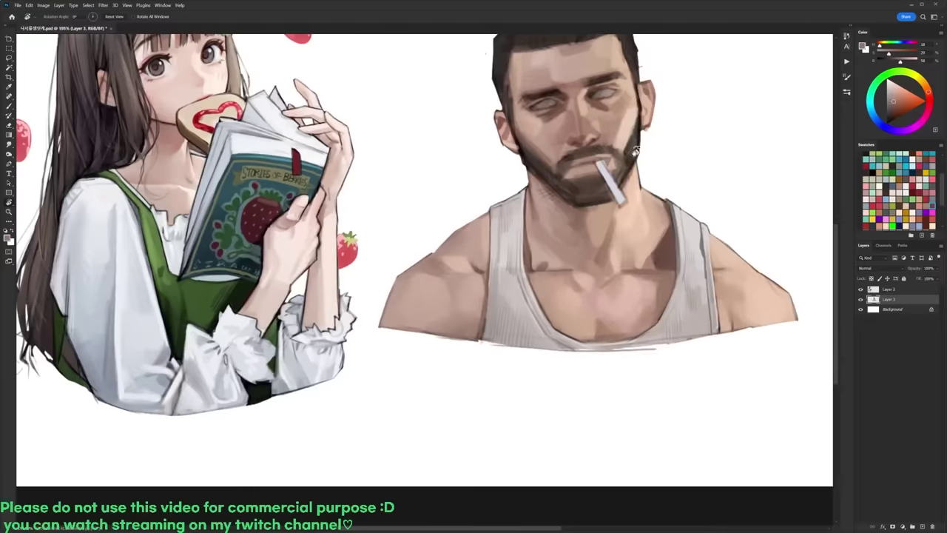
# Step: Switch to a fine brush and strengthen the shadow-side armhole line with dark skin tone and black
pyautogui.scroll(1, 517, 211)
pyautogui.press('b')
pyautogui.rightClick(509, 244)
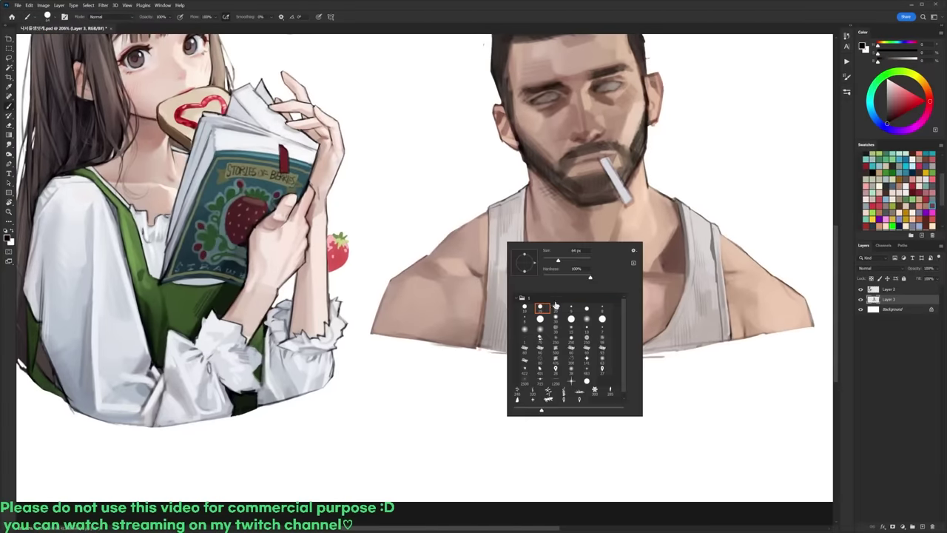
pyautogui.keyDown('alt'); pyautogui.click(675, 246); pyautogui.keyUp('alt')
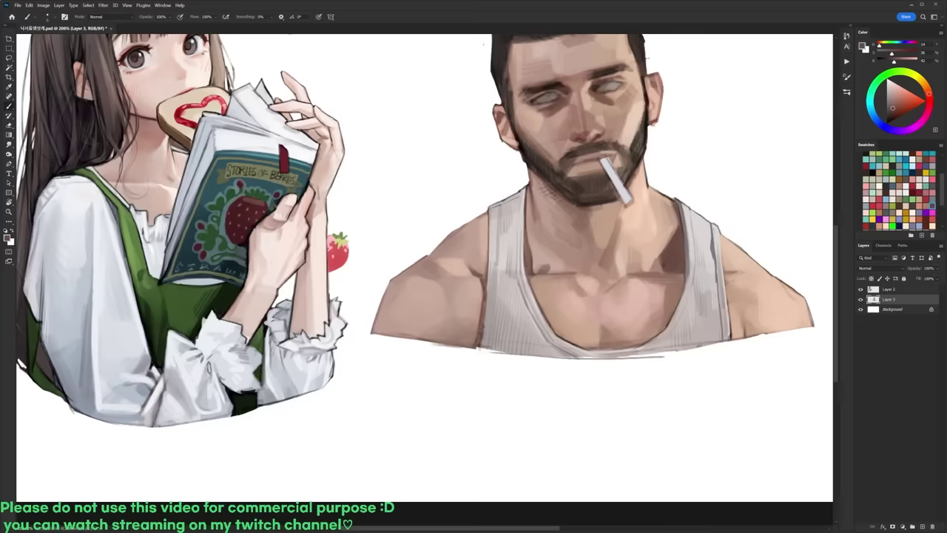
pyautogui.press('d')
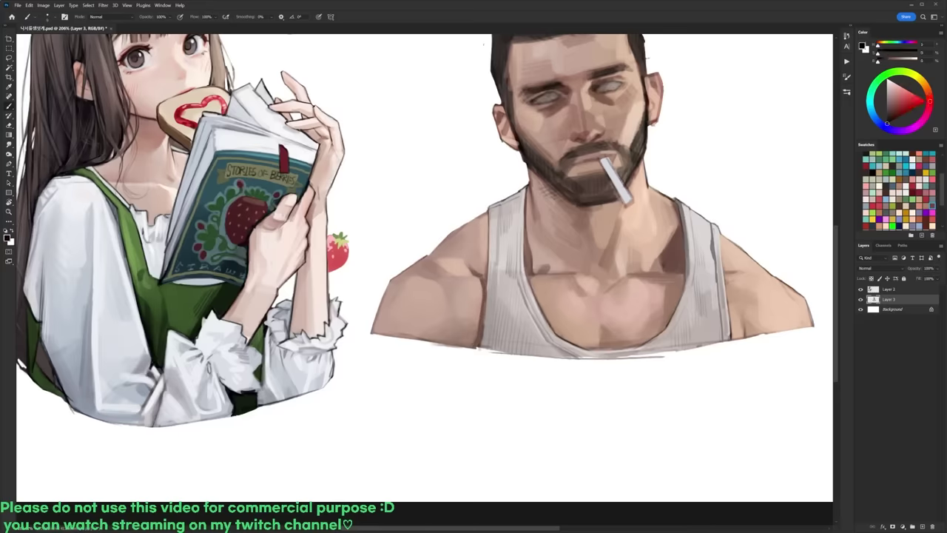
pyautogui.moveTo(486, 285); pyautogui.dragTo(482, 326)
# Step: Tilt the canvas, outline the top of the shadow-side shoulder in black and clean the contour with the Eraser
pyautogui.press('r')
pyautogui.moveTo(594, 272); pyautogui.dragTo(594, 256)
pyautogui.moveTo(439, 242); pyautogui.dragTo(413, 264)
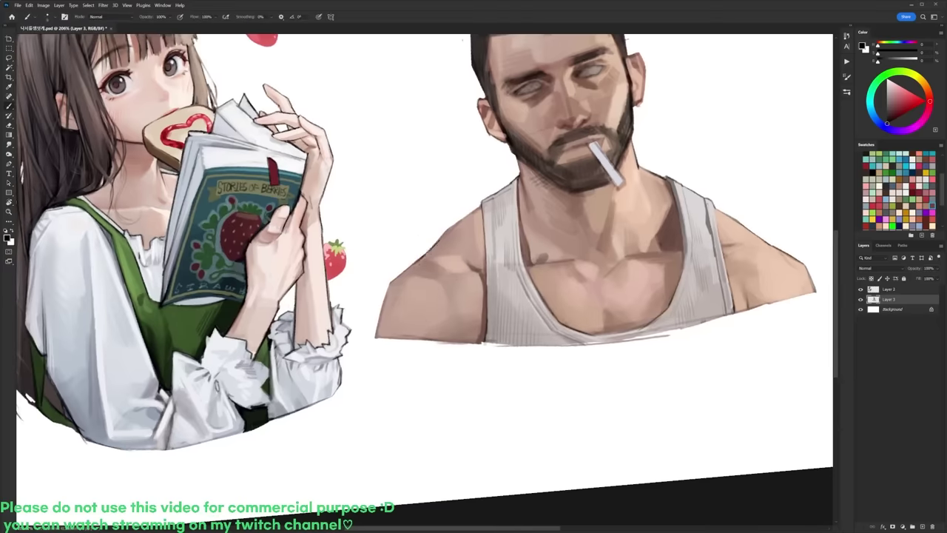
pyautogui.press('e')
pyautogui.moveTo(522, 163); pyautogui.dragTo(519, 172)
# Step: Outline the outer edge of the shadow-side upper arm in black and prepare the Eraser for trimming it
pyautogui.press('r')
pyautogui.moveTo(432, 234)
pyautogui.mouseDown()
pyautogui.moveTo(469, 284)
pyautogui.moveTo(402, 153)
pyautogui.moveTo(387, 156)
pyautogui.mouseUp()
pyautogui.press('b')
pyautogui.press('r')
pyautogui.moveTo(383, 303); pyautogui.dragTo(375, 337)
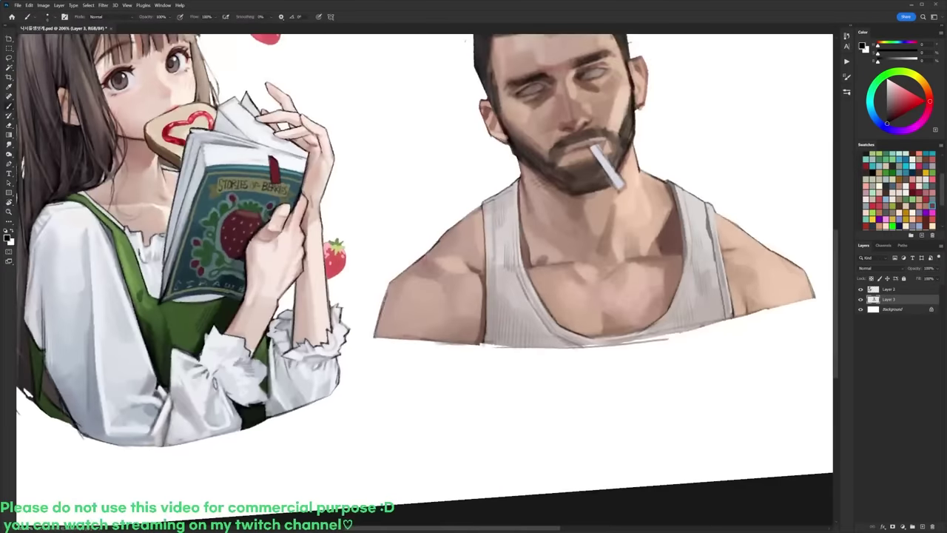
pyautogui.press('e')
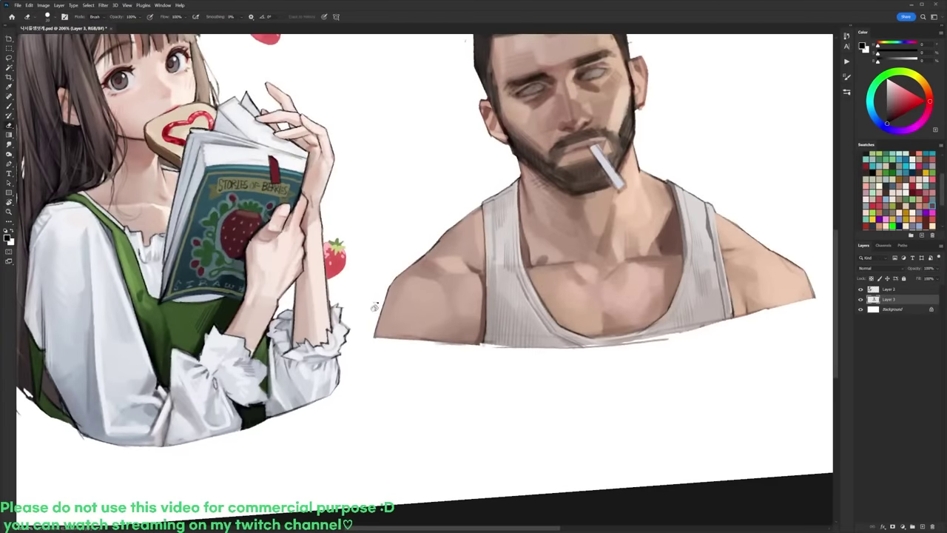
# Step: Sample a dark tone and draw a fine line down the shadow-side neck along the strap's inner edge
pyautogui.press('r')
pyautogui.moveTo(742, 196); pyautogui.dragTo(732, 220)
pyautogui.press('b')
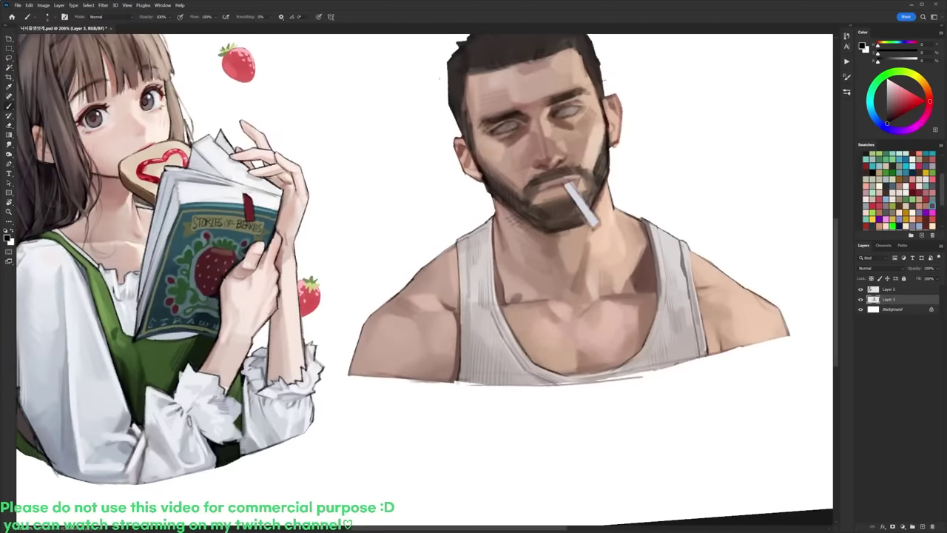
pyautogui.keyDown('alt'); pyautogui.click(498, 235); pyautogui.keyUp('alt')
pyautogui.moveTo(494, 204)
pyautogui.mouseDown()
pyautogui.moveTo(508, 231)
pyautogui.moveTo(494, 300)
pyautogui.mouseUp()
# Step: Restore the default black and upright canvas, and line the light-side contour of the neck
pyautogui.press('d')
pyautogui.scroll(-3, 530, 228)
pyautogui.press('r')
pyautogui.press('Escape')
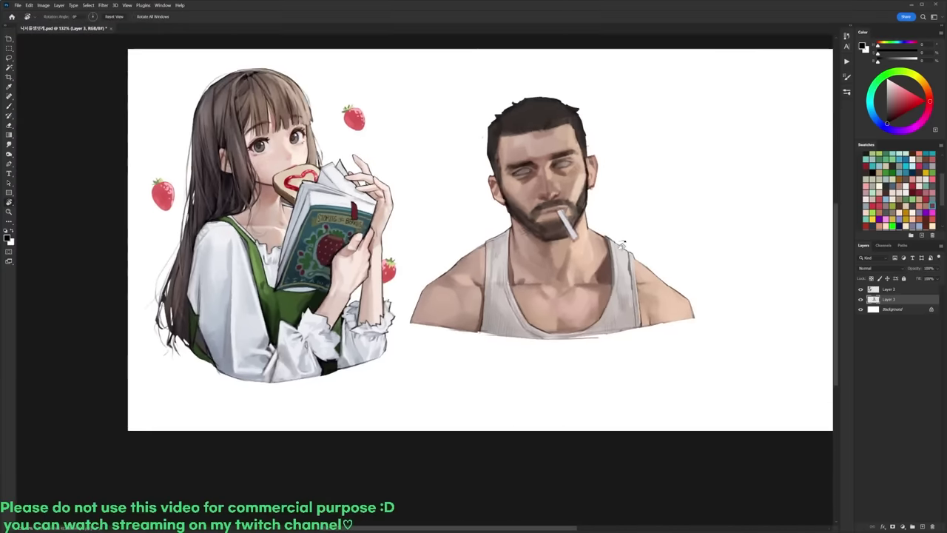
pyautogui.scroll(3, 622, 246)
pyautogui.press('b')
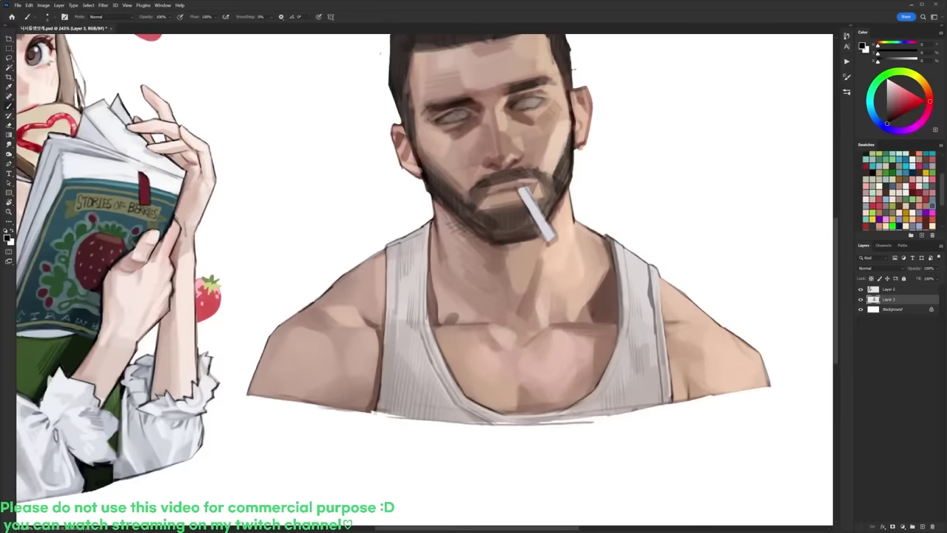
pyautogui.moveTo(614, 294); pyautogui.dragTo(611, 356)
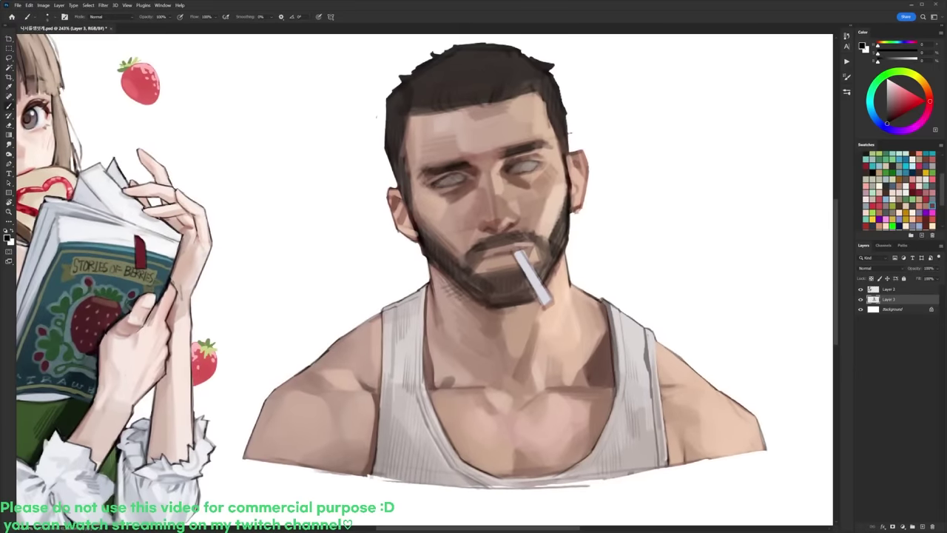
pyautogui.moveTo(565, 291); pyautogui.dragTo(573, 331)
# Step: Erase along the outer edge and lobe of the light-side ear to slim its contour
pyautogui.moveTo(502, 136); pyautogui.dragTo(523, 172)
pyautogui.scroll(1, 520, 151)
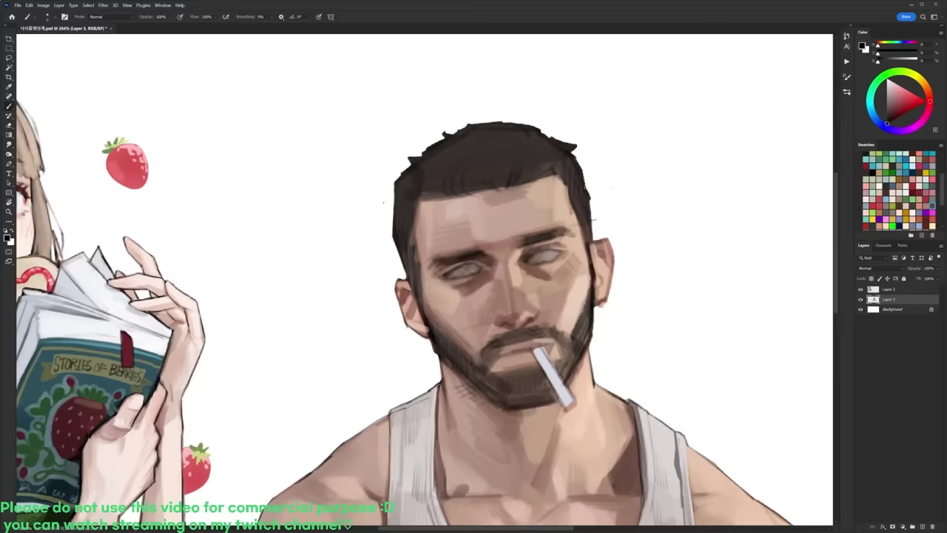
pyautogui.press('e')
pyautogui.moveTo(612, 236); pyautogui.dragTo(609, 302)
pyautogui.moveTo(613, 259); pyautogui.dragTo(605, 305)
# Step: Sample skin and reddish-brown tones around the light-side ear and repaint its inner shading down to the lobe
pyautogui.press('b')
pyautogui.keyDown('alt'); pyautogui.click(600, 264); pyautogui.keyUp('alt')
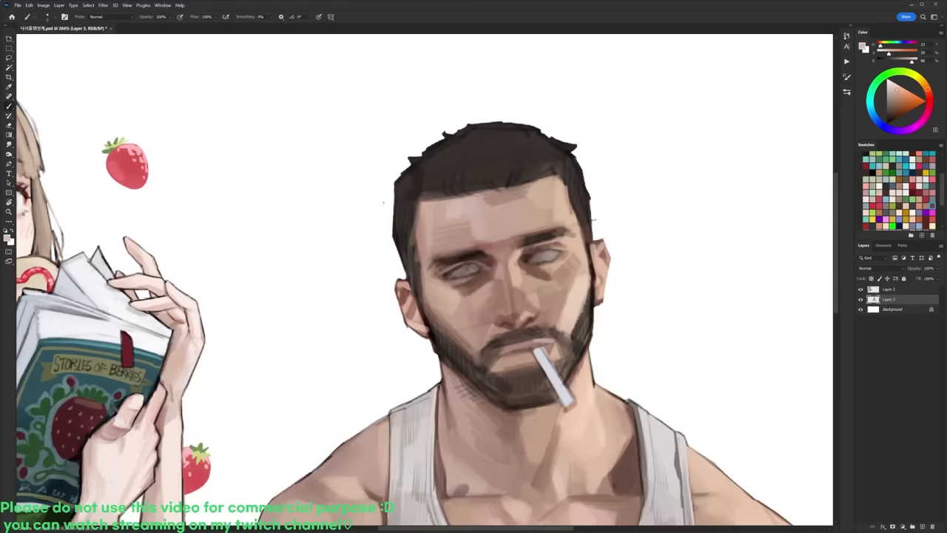
pyautogui.keyDown('alt'); pyautogui.click(605, 250); pyautogui.keyUp('alt')
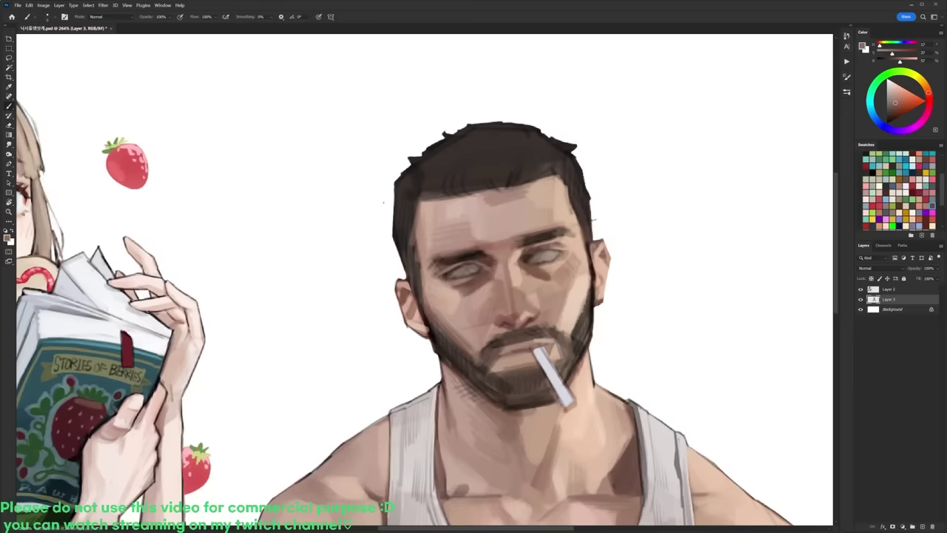
pyautogui.keyDown('alt'); pyautogui.click(605, 252); pyautogui.keyUp('alt')
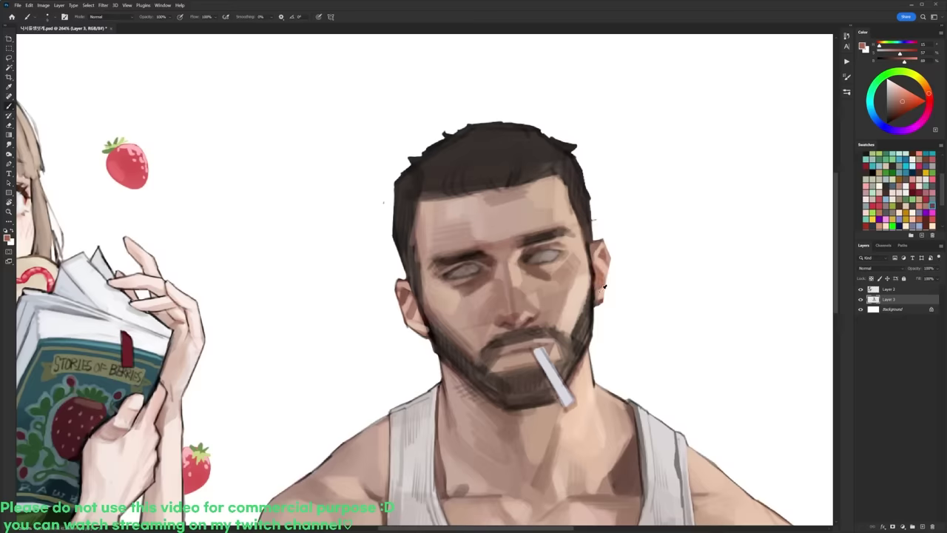
pyautogui.keyDown('alt'); pyautogui.click(604, 287); pyautogui.keyUp('alt')
pyautogui.keyDown('alt'); pyautogui.click(586, 289); pyautogui.keyUp('alt')
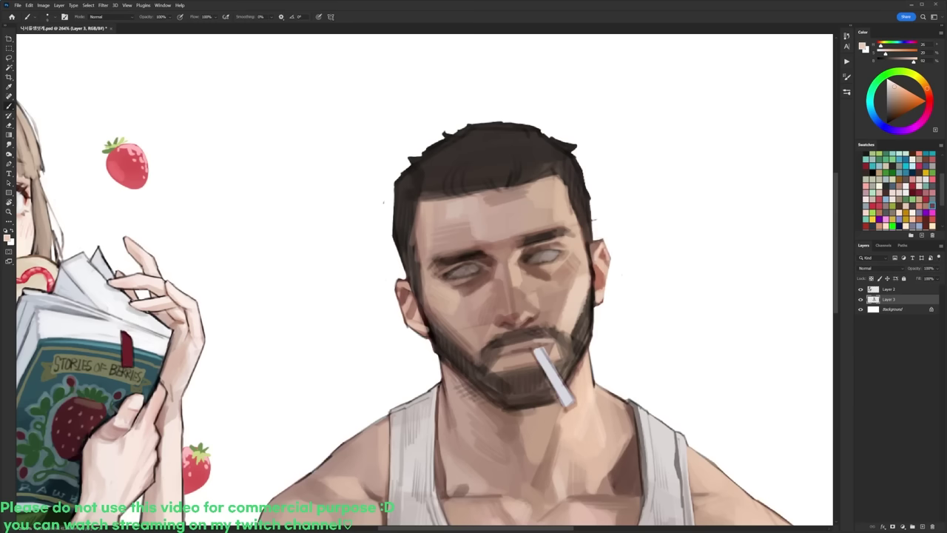
# Step: Restore the default black, touch up the light-side ear's contour and undo the last stroke
pyautogui.press('e')
pyautogui.press('d')
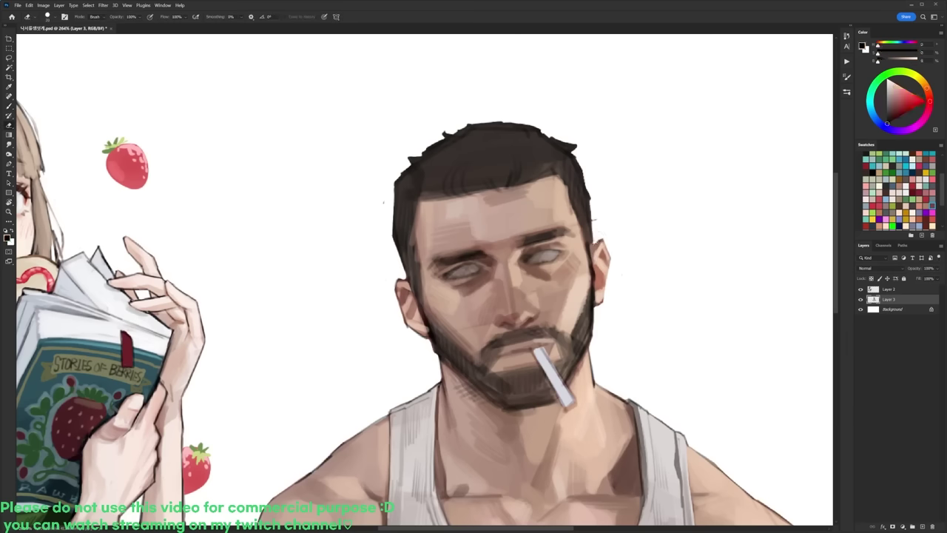
pyautogui.press('b')
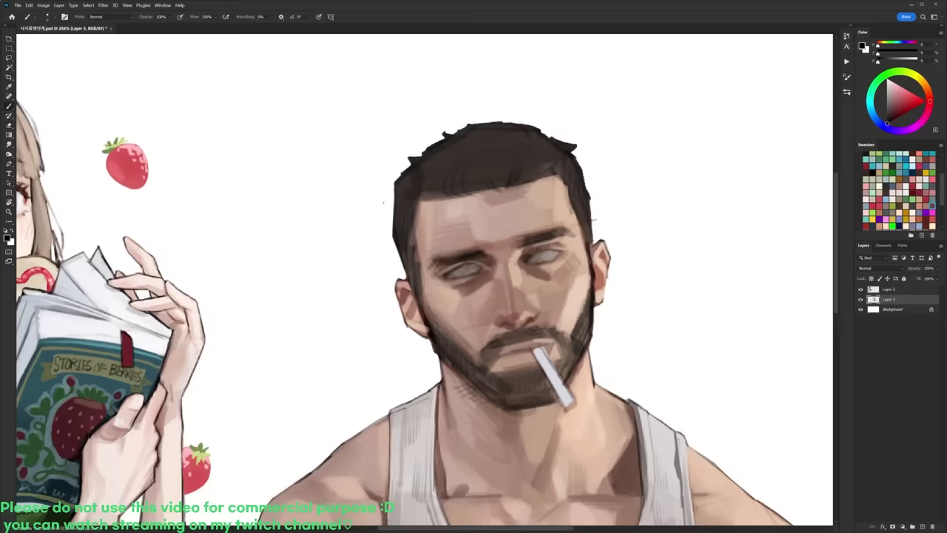
pyautogui.hotkey('ctrl', 'z')
pyautogui.scroll(1, 576, 212)
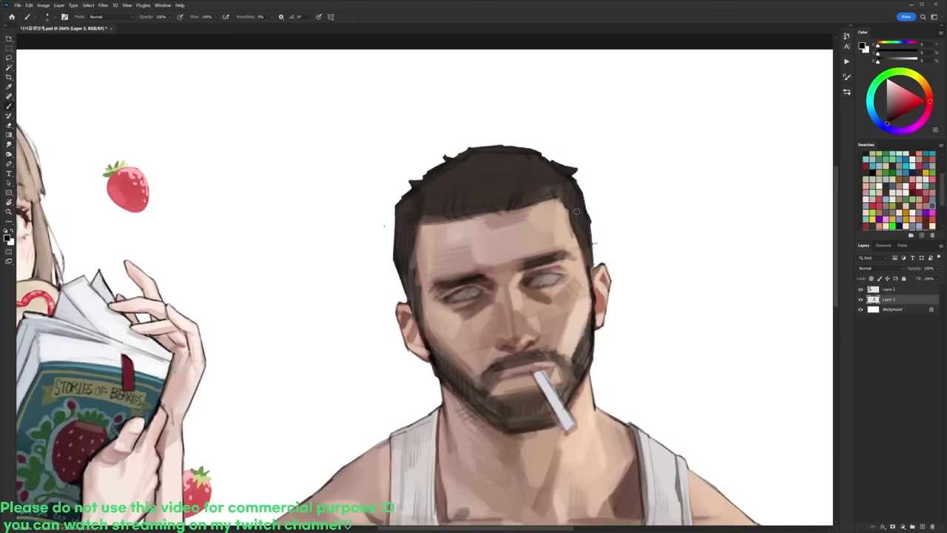
# Step: Choose a larger brush, mix a lighter grey-brown from the hair color and block in a highlight plane above the forehead
pyautogui.rightClick(532, 160)
pyautogui.click(570, 230)
pyautogui.keyDown('alt'); pyautogui.click(504, 175); pyautogui.keyUp('alt')
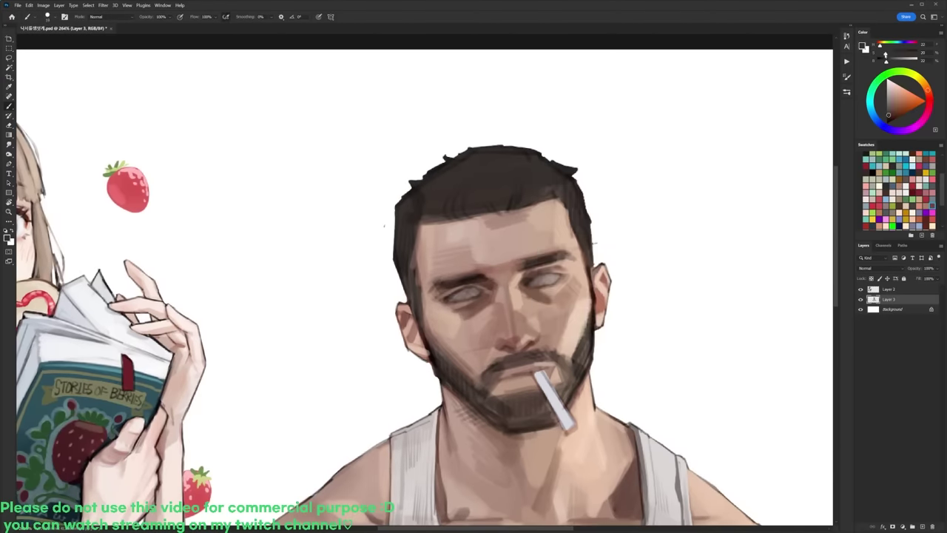
pyautogui.moveTo(886, 54); pyautogui.dragTo(890, 61)
pyautogui.moveTo(505, 196)
pyautogui.mouseDown()
pyautogui.moveTo(552, 178)
pyautogui.moveTo(528, 167)
pyautogui.moveTo(530, 188)
pyautogui.moveTo(513, 204)
pyautogui.mouseUp()
pyautogui.hotkey('ctrl', 'z')
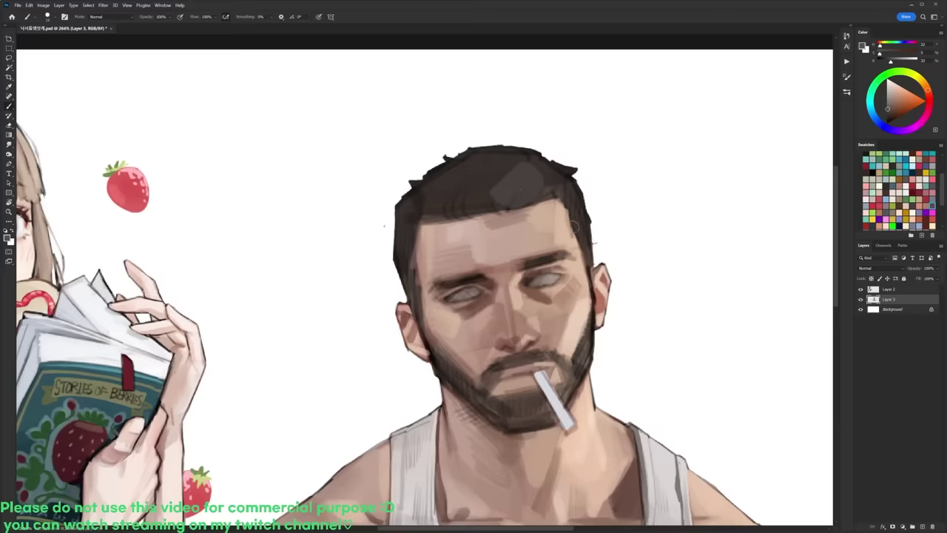
# Step: Resample the hair's grey, lighten it slightly and spread it over the shadow-side hair down to the temple
pyautogui.keyDown('alt'); pyautogui.click(579, 243); pyautogui.keyUp('alt')
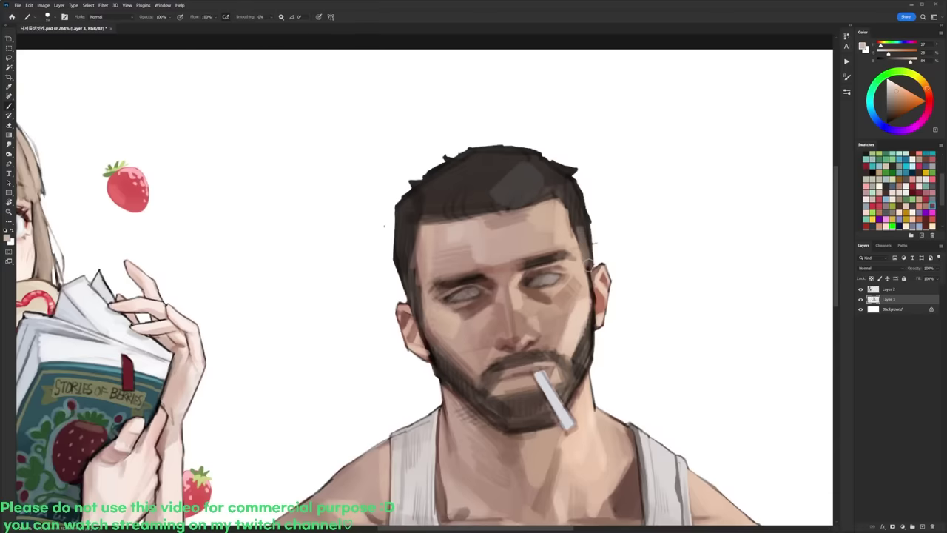
pyautogui.keyDown('alt'); pyautogui.click(526, 181); pyautogui.keyUp('alt')
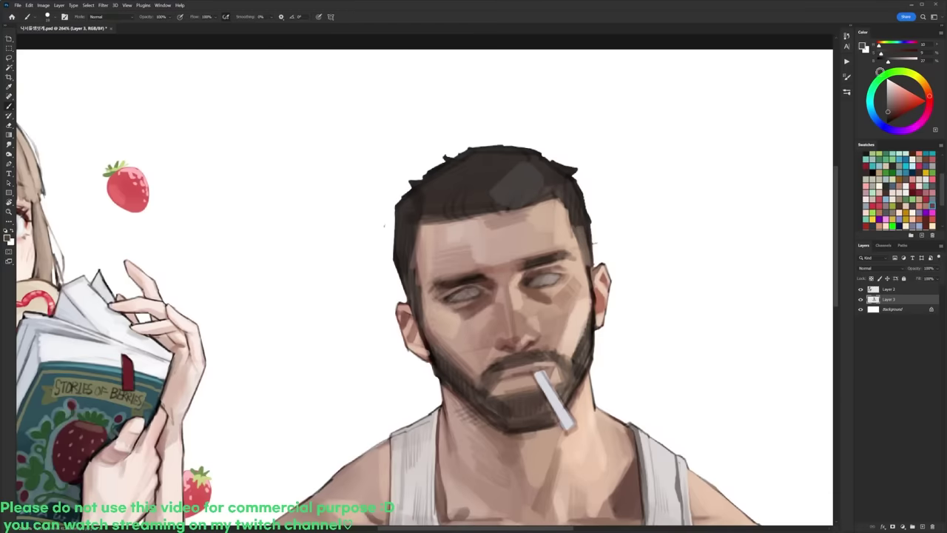
pyautogui.moveTo(888, 62); pyautogui.dragTo(892, 63)
pyautogui.moveTo(419, 195)
pyautogui.mouseDown()
pyautogui.moveTo(446, 174)
pyautogui.moveTo(435, 199)
pyautogui.moveTo(414, 195)
pyautogui.moveTo(399, 255)
pyautogui.mouseUp()
pyautogui.press('e')
pyautogui.press('b')
# Step: Paint black patches into the fringe and crown, alternating with the sampled grey to form hair clumps
pyautogui.keyDown('alt'); pyautogui.click(478, 158); pyautogui.keyUp('alt')
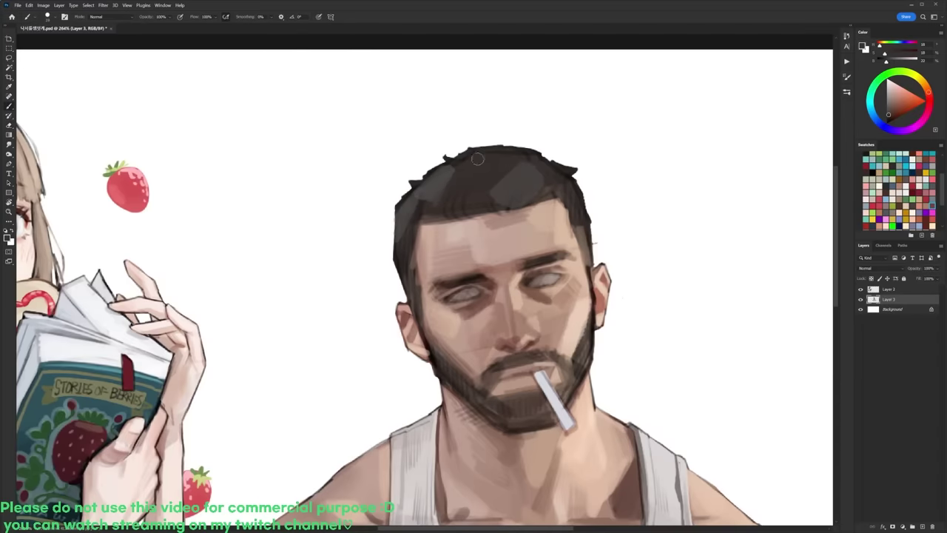
pyautogui.press('d')
pyautogui.moveTo(471, 196)
pyautogui.mouseDown()
pyautogui.moveTo(481, 211)
pyautogui.moveTo(479, 200)
pyautogui.moveTo(494, 207)
pyautogui.mouseUp()
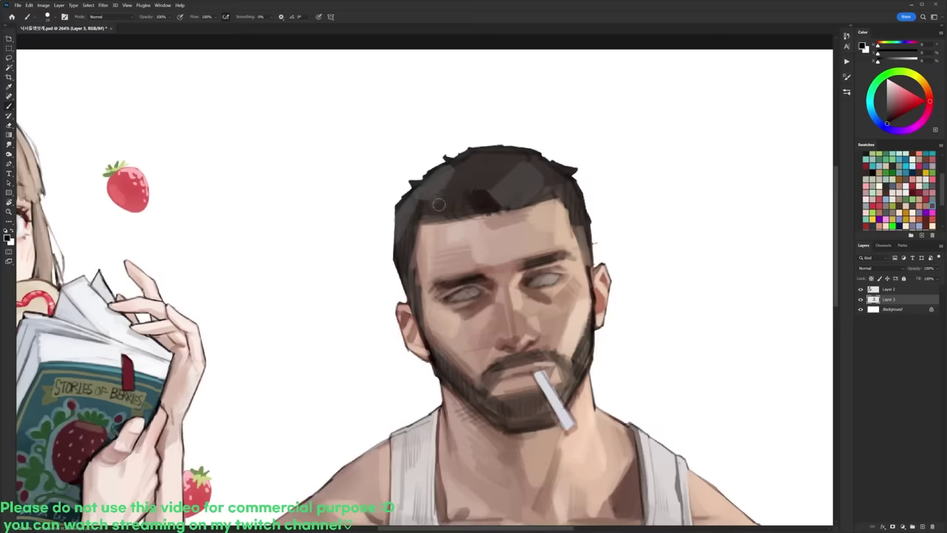
pyautogui.keyDown('alt'); pyautogui.click(442, 183); pyautogui.keyUp('alt')
pyautogui.moveTo(437, 197)
pyautogui.mouseDown()
pyautogui.moveTo(466, 184)
pyautogui.moveTo(456, 161)
pyautogui.moveTo(485, 124)
pyautogui.moveTo(515, 134)
pyautogui.moveTo(460, 160)
pyautogui.moveTo(484, 171)
pyautogui.moveTo(518, 156)
pyautogui.moveTo(521, 167)
pyautogui.mouseUp()
pyautogui.press('d')
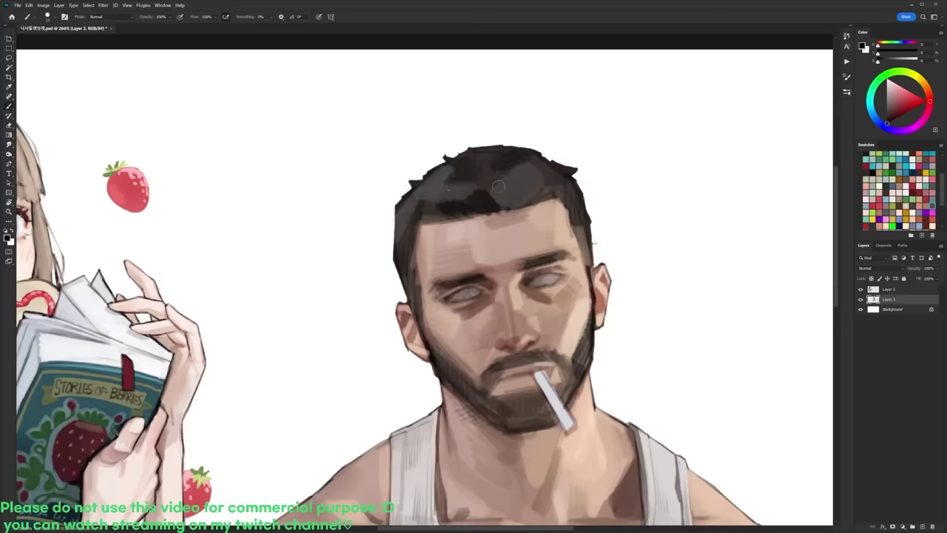
# Step: Sample neighbouring hair greys and blend the light and dark patches across the middle of the crown and fringe
pyautogui.keyDown('alt'); pyautogui.click(534, 175); pyautogui.keyUp('alt')
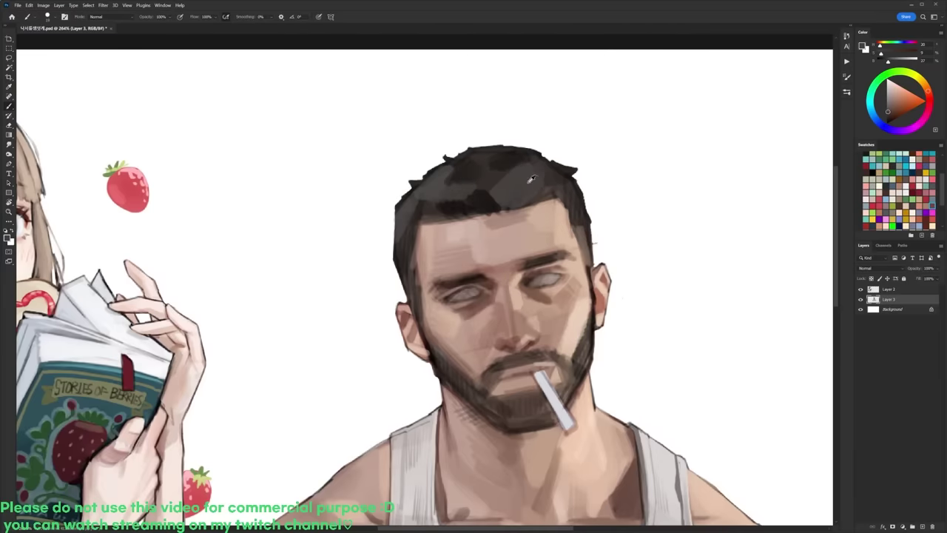
pyautogui.keyDown('alt'); pyautogui.click(506, 164); pyautogui.keyUp('alt')
pyautogui.moveTo(500, 175)
pyautogui.mouseDown()
pyautogui.moveTo(509, 189)
pyautogui.moveTo(493, 202)
pyautogui.mouseUp()
pyautogui.keyDown('alt'); pyautogui.click(518, 175); pyautogui.keyUp('alt')
pyautogui.keyDown('alt'); pyautogui.click(507, 192); pyautogui.keyUp('alt')
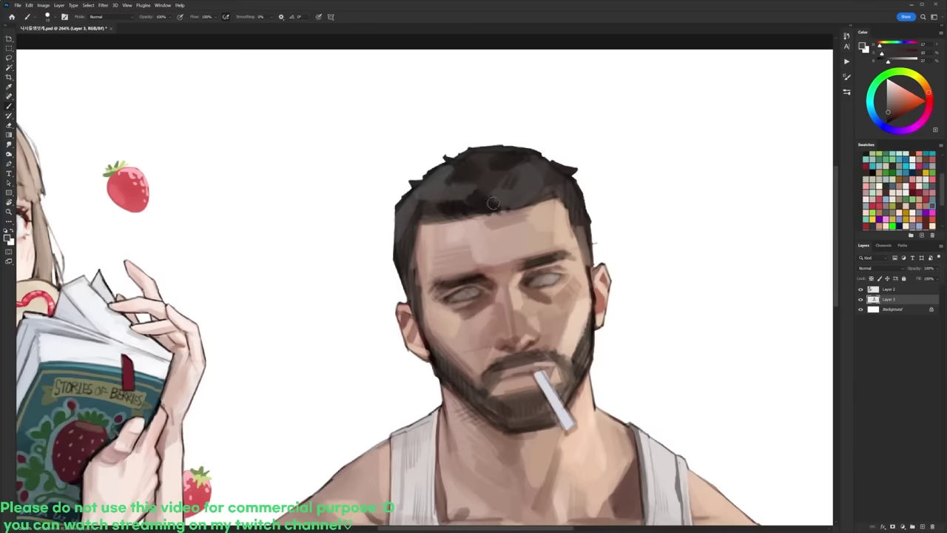
pyautogui.keyDown('alt'); pyautogui.click(519, 173); pyautogui.keyUp('alt')
# Step: Sample tones at the hairline and soften the hair edges at both temples
pyautogui.keyDown('alt'); pyautogui.click(430, 224); pyautogui.keyUp('alt')
pyautogui.moveTo(431, 216); pyautogui.dragTo(413, 242)
pyautogui.keyDown('alt'); pyautogui.click(419, 215); pyautogui.keyUp('alt')
pyautogui.moveTo(584, 214)
pyautogui.mouseDown()
pyautogui.moveTo(553, 172)
pyautogui.moveTo(561, 241)
pyautogui.moveTo(561, 200)
pyautogui.moveTo(561, 239)
pyautogui.mouseUp()
# Step: Restore black, switch to a finer brush and trim the protruding tuft at the light-side top of the hair with the Eraser
pyautogui.press('d')
pyautogui.rightClick(570, 156)
pyautogui.click(641, 223)
pyautogui.press('e')
pyautogui.press('b')
pyautogui.press('e')
pyautogui.press('b')
pyautogui.scroll(1, 560, 238)
pyautogui.press('e')
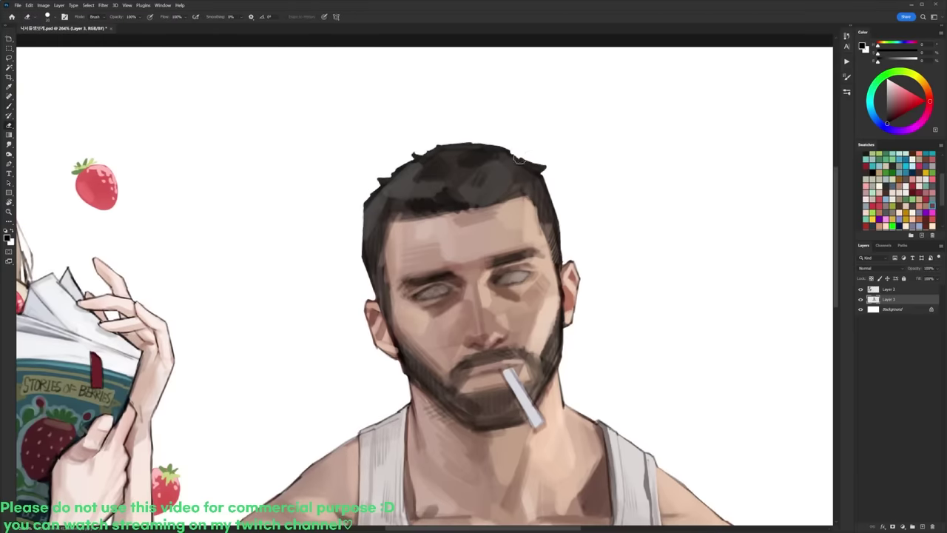
pyautogui.moveTo(520, 158)
pyautogui.mouseDown()
pyautogui.moveTo(545, 168)
pyautogui.moveTo(534, 167)
pyautogui.moveTo(523, 193)
pyautogui.mouseUp()
# Step: Sample hair tones and add fine light strands to the light-side corner of the fringe
pyautogui.press('b')
pyautogui.keyDown('alt'); pyautogui.click(518, 166); pyautogui.keyUp('alt')
pyautogui.keyDown('alt'); pyautogui.click(519, 180); pyautogui.keyUp('alt')
pyautogui.keyDown('alt'); pyautogui.click(552, 164); pyautogui.keyUp('alt')
pyautogui.moveTo(527, 183)
pyautogui.mouseDown()
pyautogui.moveTo(519, 193)
pyautogui.moveTo(529, 185)
pyautogui.moveTo(538, 220)
pyautogui.moveTo(577, 214)
pyautogui.mouseUp()
# Step: Alternate black and white to draw fine strands along the middle of the fringe
pyautogui.press('x')
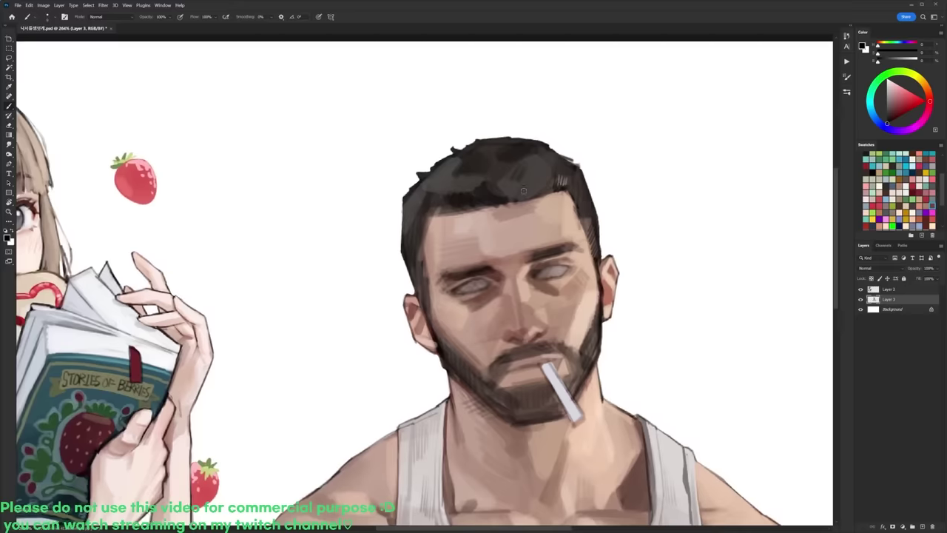
pyautogui.moveTo(503, 184); pyautogui.dragTo(498, 199)
pyautogui.press('x')
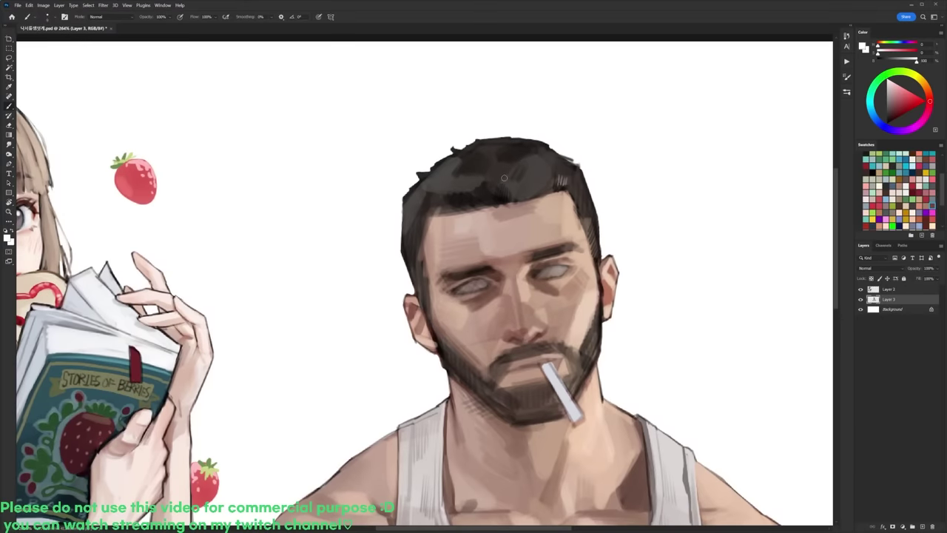
pyautogui.moveTo(516, 194)
pyautogui.mouseDown()
pyautogui.moveTo(539, 179)
pyautogui.moveTo(554, 201)
pyautogui.mouseUp()
pyautogui.press('x')
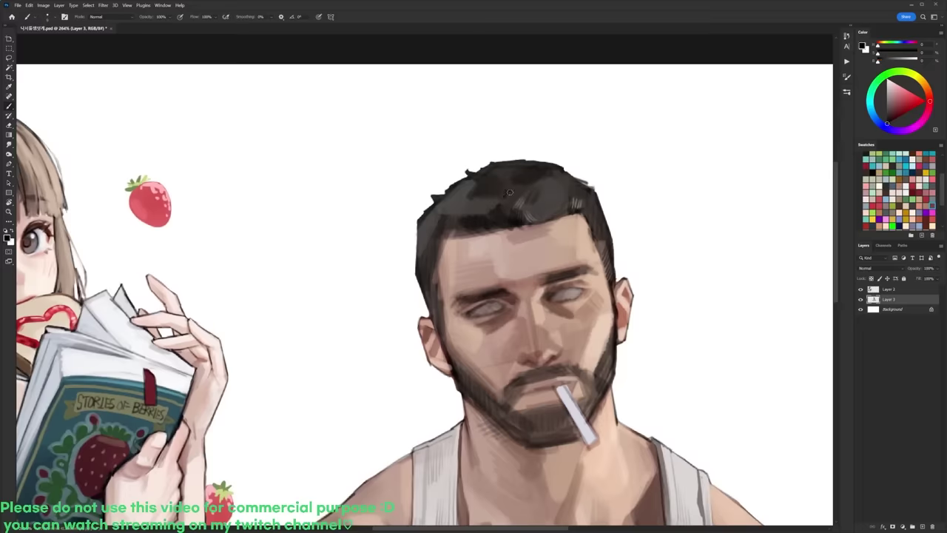
# Step: Pick another brush, then erase and redraw the top contour of the hair with short irregular black strands
pyautogui.scroll(-3, 528, 175)
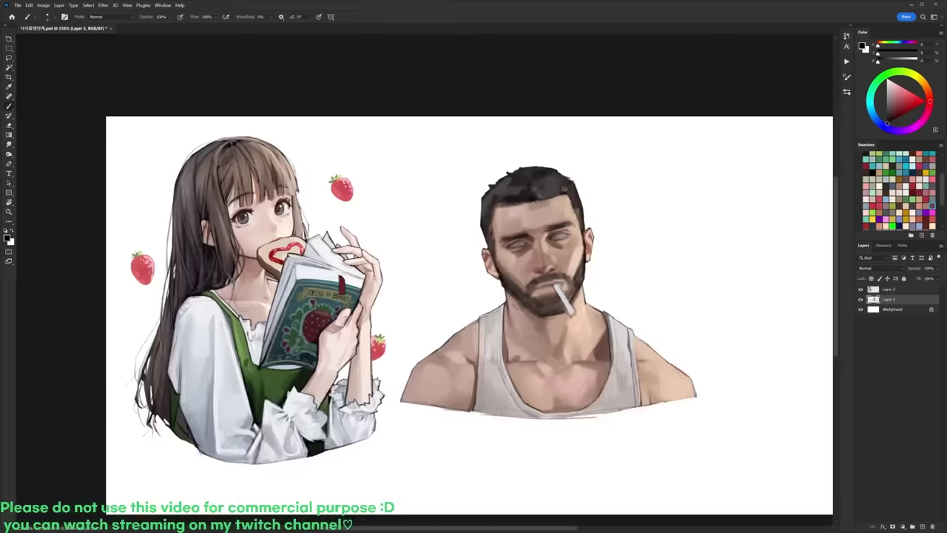
pyautogui.scroll(2, 551, 313)
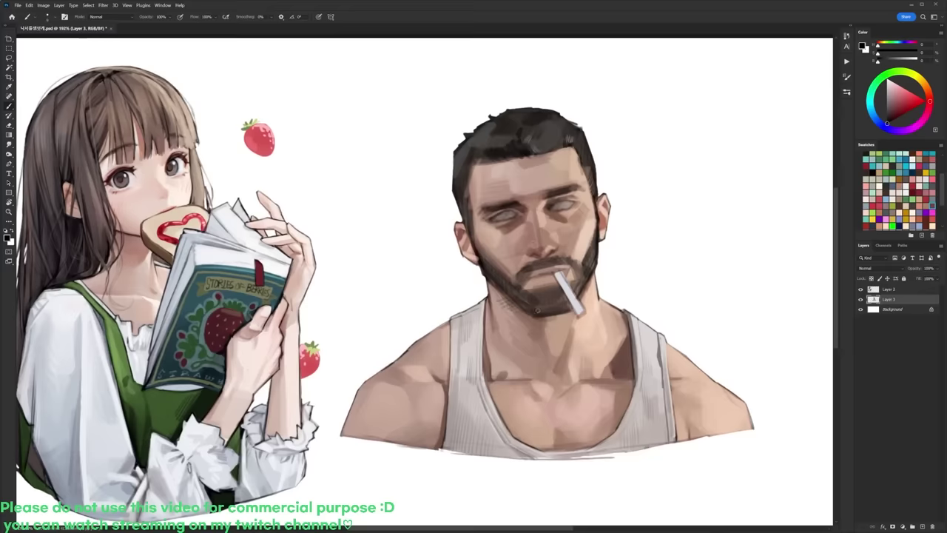
pyautogui.rightClick(536, 310)
pyautogui.doubleClick(605, 375)
pyautogui.scroll(2, 521, 113)
pyautogui.press('e')
pyautogui.moveTo(519, 133)
pyautogui.mouseDown()
pyautogui.moveTo(547, 133)
pyautogui.moveTo(511, 138)
pyautogui.moveTo(540, 136)
pyautogui.moveTo(531, 134)
pyautogui.mouseUp()
pyautogui.press('b')
pyautogui.press('e')
pyautogui.press('b')
pyautogui.moveTo(548, 132); pyautogui.dragTo(532, 135)
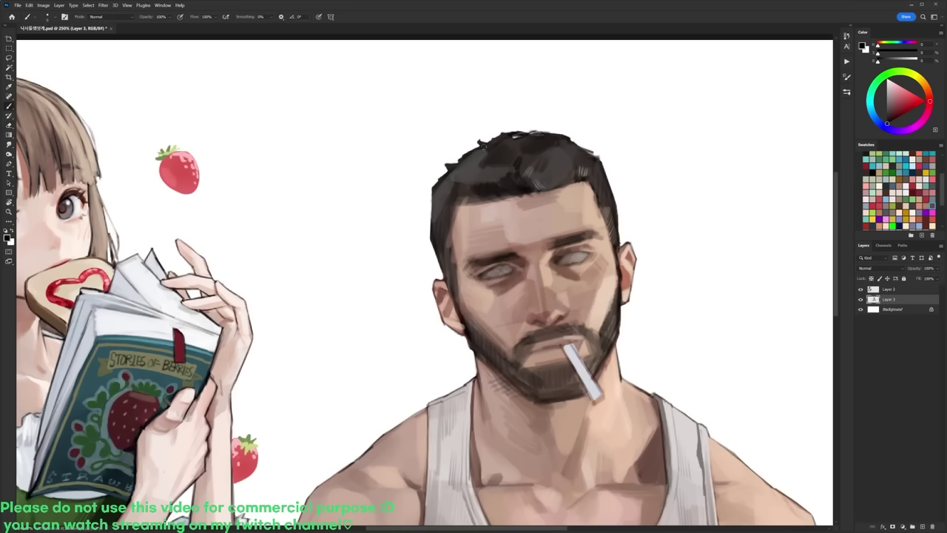
# Step: Draw fine dark and light strands with a small curl at the shadow-side corner of the fringe
pyautogui.moveTo(477, 166); pyautogui.dragTo(474, 174)
pyautogui.press('e')
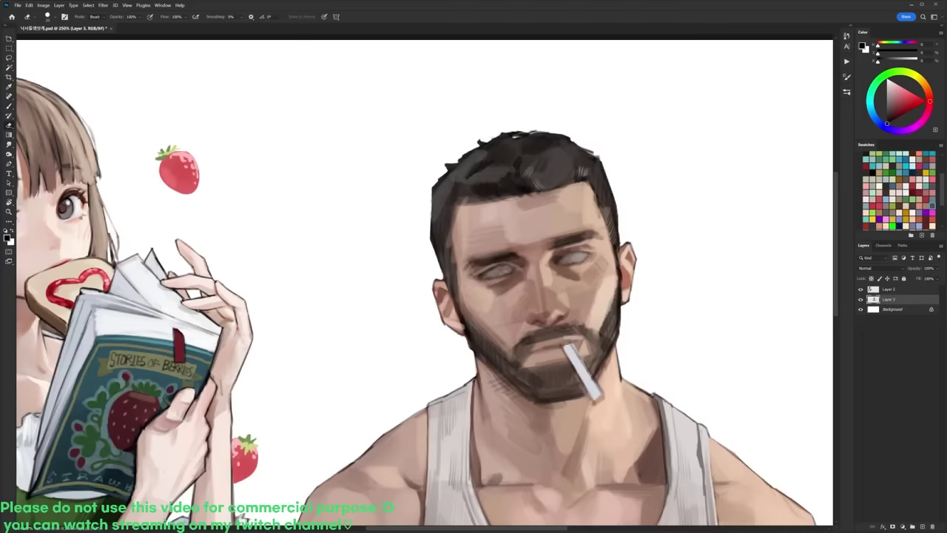
pyautogui.press('b')
pyautogui.keyDown('alt'); pyautogui.click(454, 159); pyautogui.keyUp('alt')
pyautogui.keyDown('alt'); pyautogui.click(450, 159); pyautogui.keyUp('alt')
pyautogui.moveTo(455, 171); pyautogui.dragTo(450, 188)
pyautogui.moveTo(457, 168)
pyautogui.mouseDown()
pyautogui.moveTo(453, 184)
pyautogui.moveTo(461, 180)
pyautogui.moveTo(470, 208)
pyautogui.moveTo(460, 211)
pyautogui.mouseUp()
pyautogui.press('x')
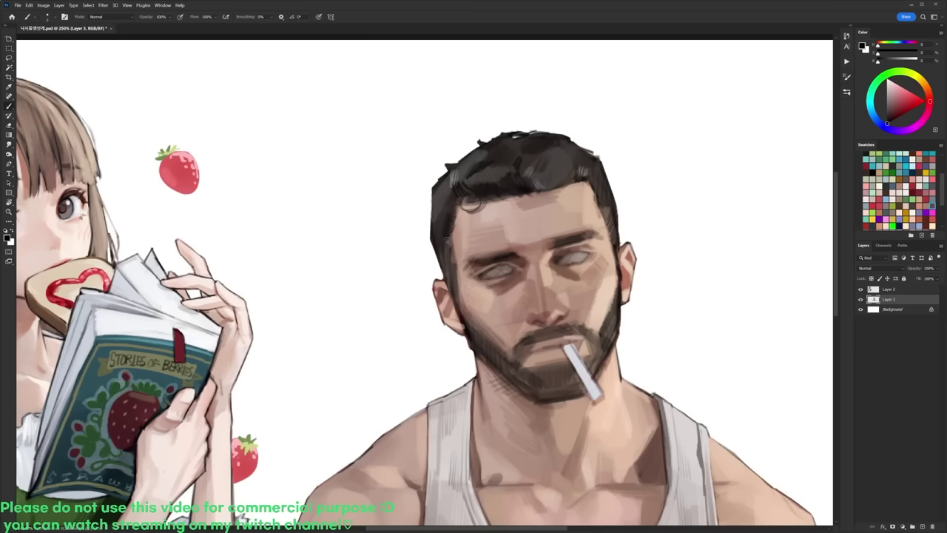
# Step: Darken the shadow-side temple hairline in black, trim the outer hair edge and touch up the opposite top contour
pyautogui.moveTo(446, 237); pyautogui.dragTo(449, 281)
pyautogui.press('e')
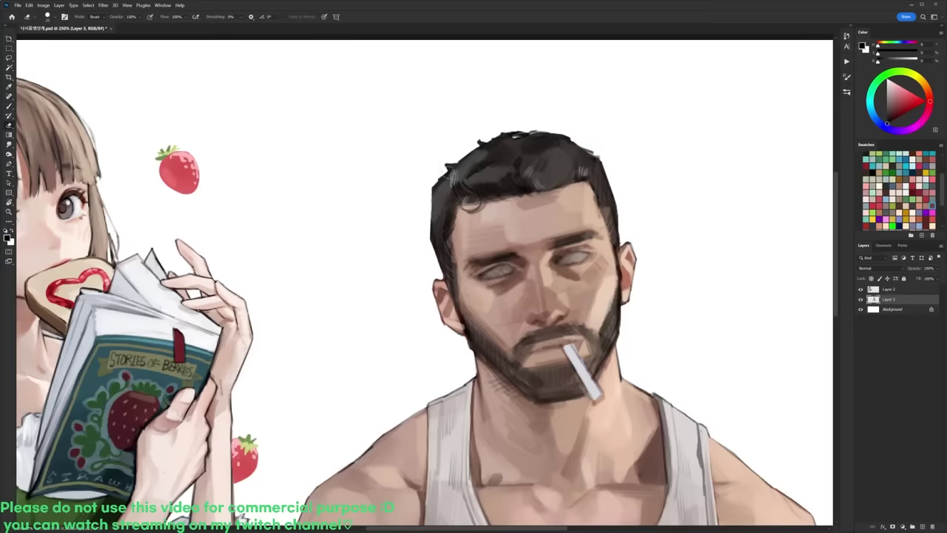
pyautogui.moveTo(438, 183); pyautogui.dragTo(432, 213)
pyautogui.press('b')
pyautogui.moveTo(590, 159); pyautogui.dragTo(578, 143)
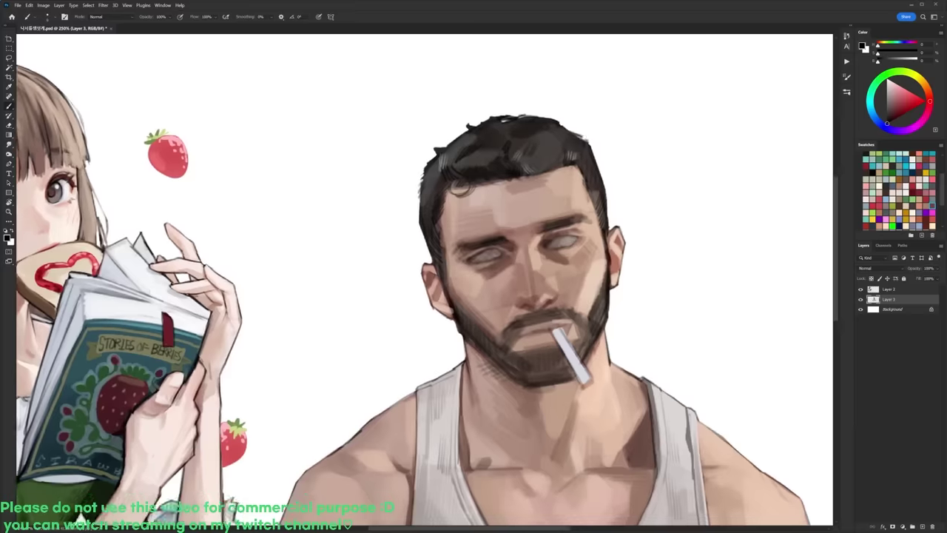
# Step: Erase the jagged shadow-side hair outline and redraw the upper hair contour with fine black strands
pyautogui.press('e')
pyautogui.moveTo(437, 148); pyautogui.dragTo(465, 137)
pyautogui.press('b')
pyautogui.keyDown('alt'); pyautogui.click(444, 154); pyautogui.keyUp('alt')
pyautogui.press('d')
pyautogui.moveTo(597, 106); pyautogui.dragTo(570, 123)
pyautogui.scroll(3, 569, 122)
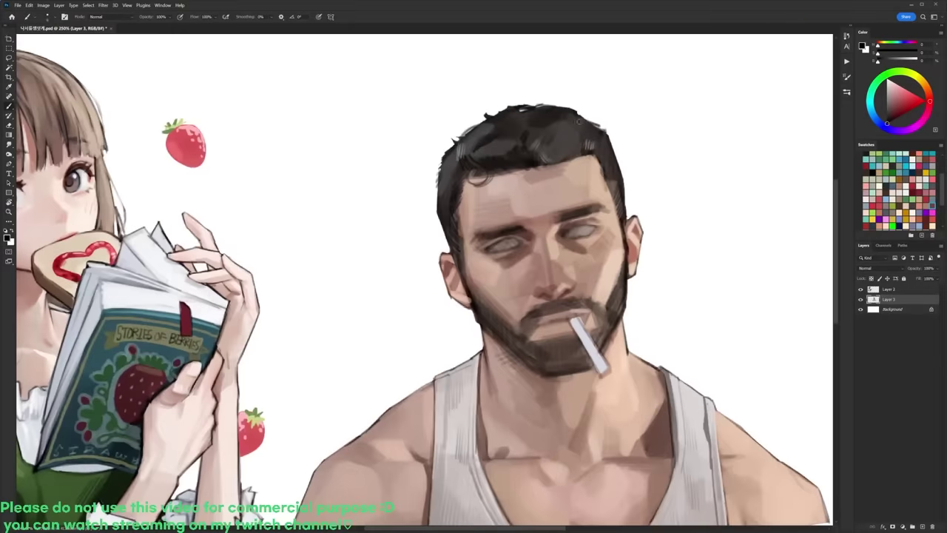
# Step: Sample forehead skin and hair tones and refine the hairline along the lower edge of the fringe
pyautogui.keyDown('alt'); pyautogui.click(511, 174); pyautogui.keyUp('alt')
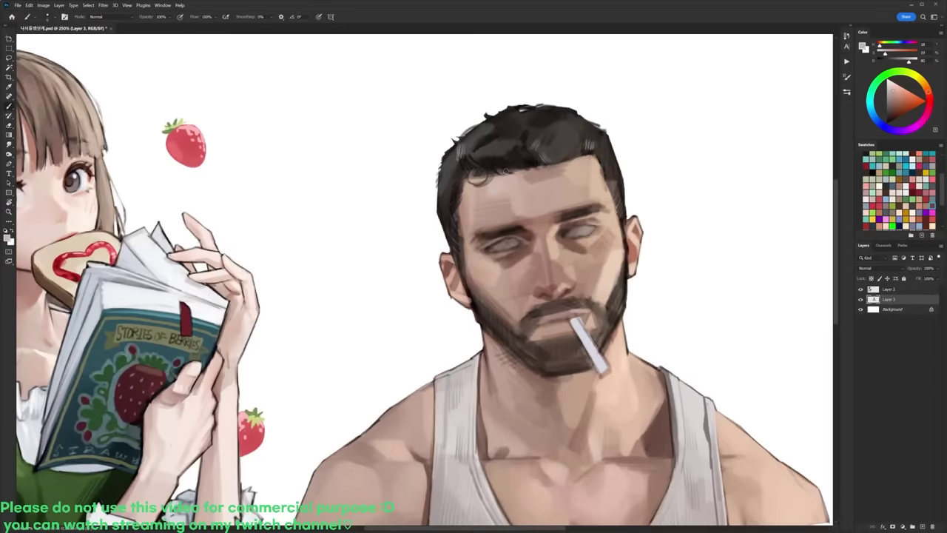
pyautogui.keyDown('alt'); pyautogui.click(498, 169); pyautogui.keyUp('alt')
pyautogui.keyDown('alt'); pyautogui.click(533, 170); pyautogui.keyUp('alt')
pyautogui.keyDown('alt'); pyautogui.click(551, 155); pyautogui.keyUp('alt')
pyautogui.keyDown('alt'); pyautogui.click(546, 167); pyautogui.keyUp('alt')
# Step: Sample neck and chest skin tones and refine the neck shading and the notch between the collarbones
pyautogui.moveTo(592, 202); pyautogui.dragTo(572, 82)
pyautogui.keyDown('alt'); pyautogui.click(629, 296); pyautogui.keyUp('alt')
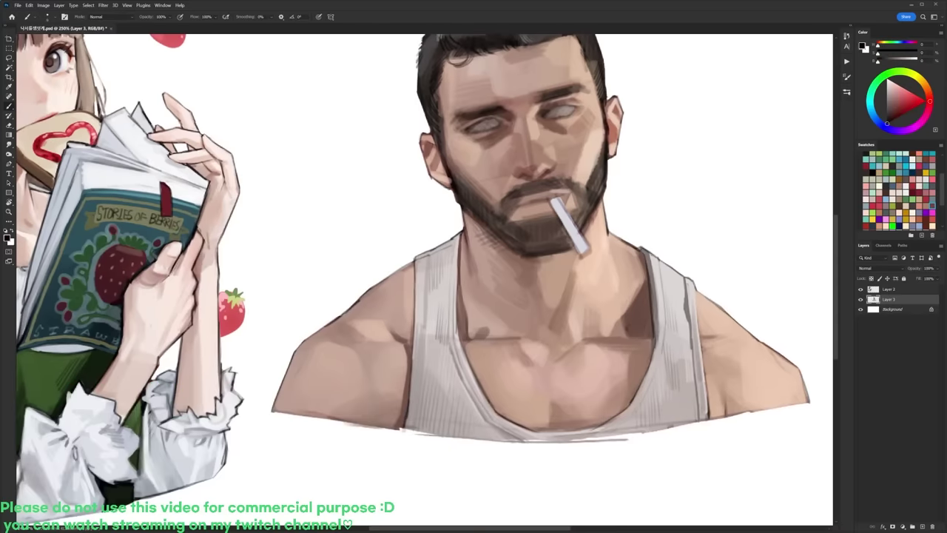
pyautogui.keyDown('alt'); pyautogui.click(617, 275); pyautogui.keyUp('alt')
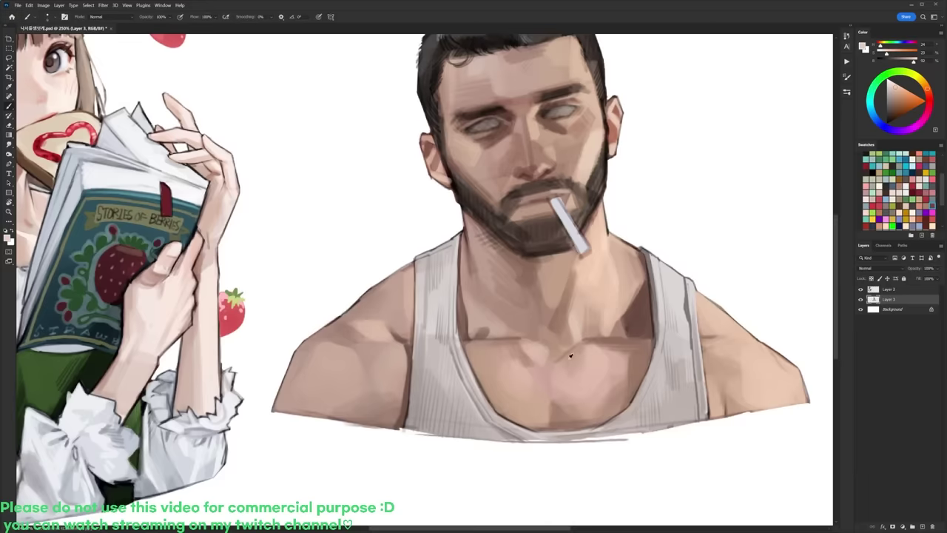
pyautogui.keyDown('alt'); pyautogui.click(482, 311); pyautogui.keyUp('alt')
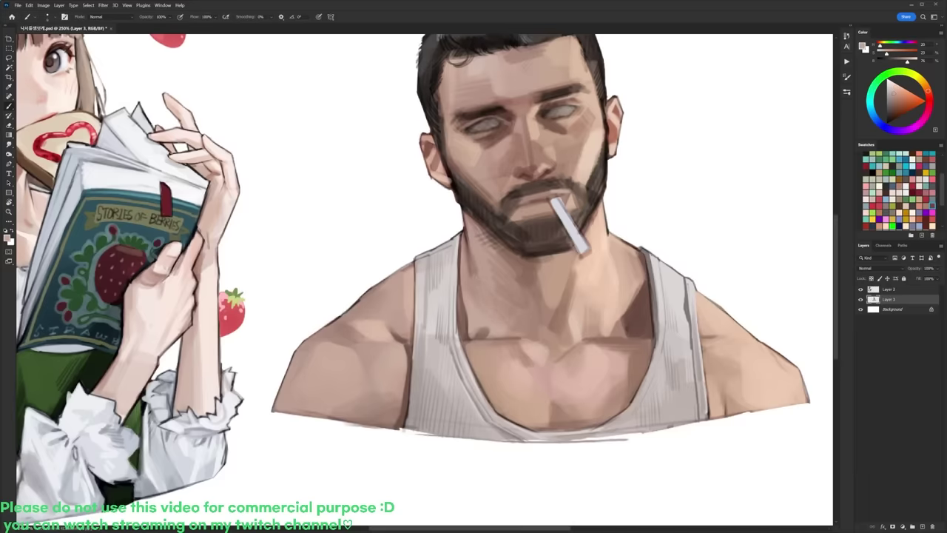
pyautogui.moveTo(571, 336); pyautogui.dragTo(569, 303)
pyautogui.keyDown('alt'); pyautogui.click(570, 304); pyautogui.keyUp('alt')
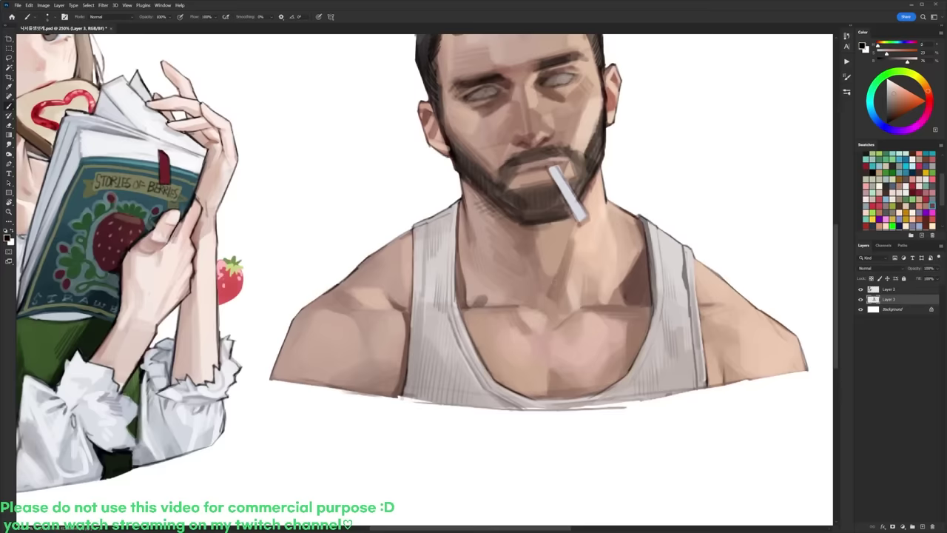
pyautogui.keyDown('alt'); pyautogui.click(569, 303); pyautogui.keyUp('alt')
pyautogui.keyDown('alt'); pyautogui.click(558, 323); pyautogui.keyUp('alt')
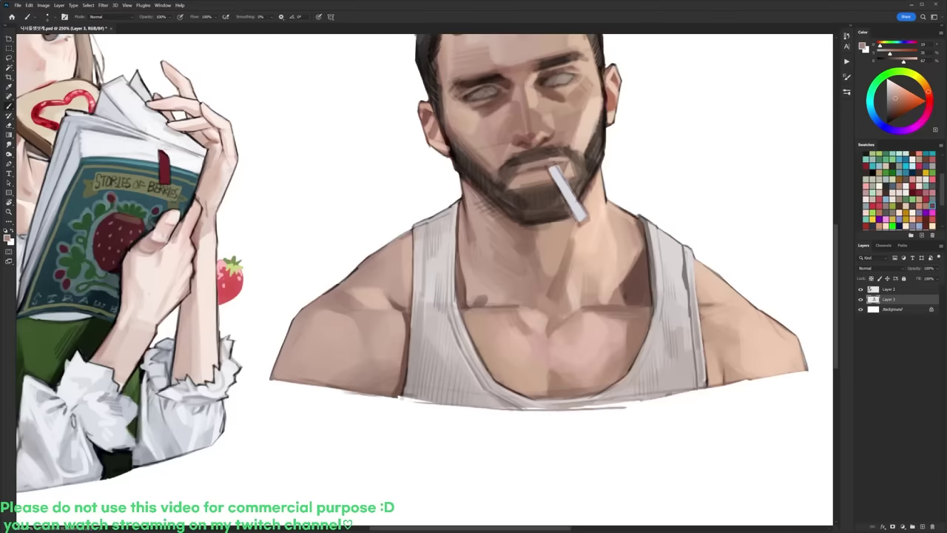
# Step: Sample the dark outline and nearby skin tones and touch up the lit-side neck and shoulder contour
pyautogui.moveTo(570, 323); pyautogui.dragTo(532, 365)
pyautogui.keyDown('alt'); pyautogui.click(608, 298); pyautogui.keyUp('alt')
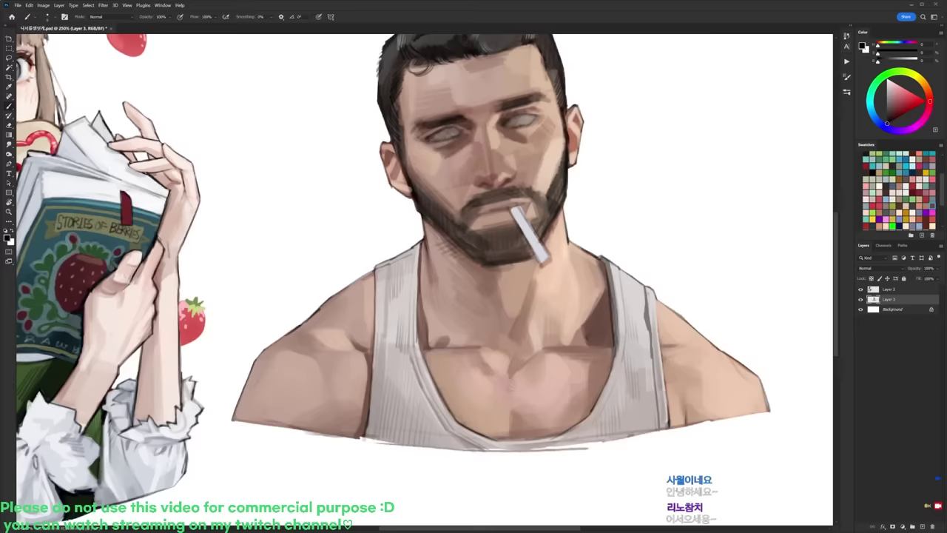
pyautogui.moveTo(619, 225); pyautogui.dragTo(619, 242)
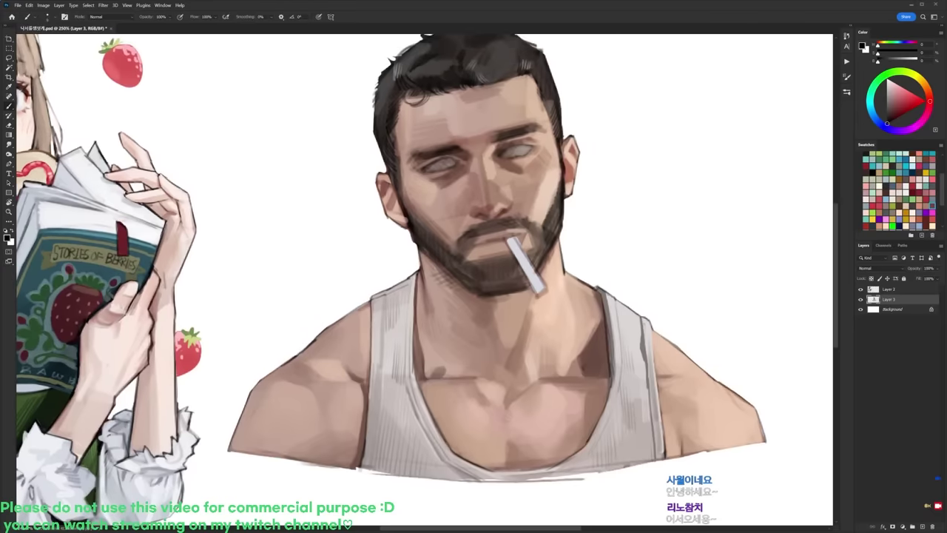
pyautogui.keyDown('alt'); pyautogui.click(587, 117); pyautogui.keyUp('alt')
pyautogui.keyDown('alt'); pyautogui.click(556, 282); pyautogui.keyUp('alt')
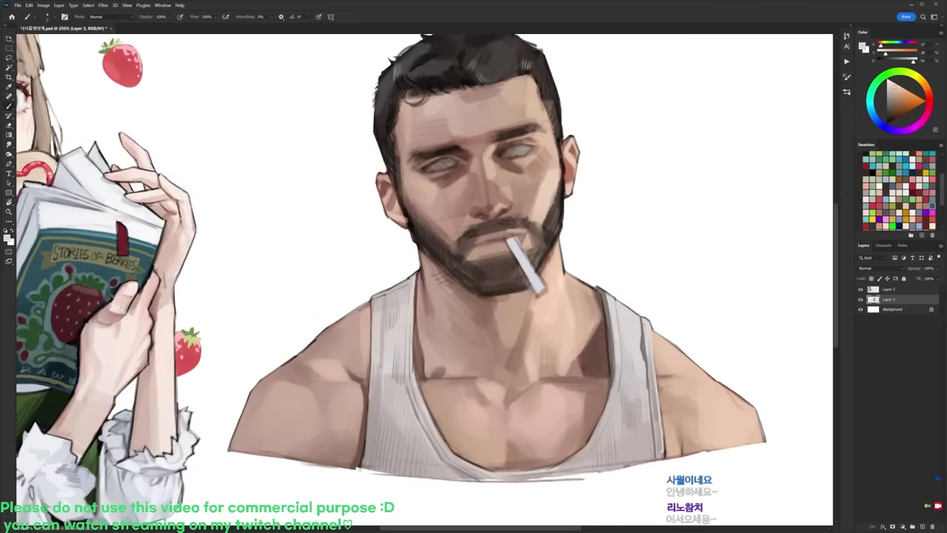
pyautogui.moveTo(611, 154); pyautogui.dragTo(595, 151)
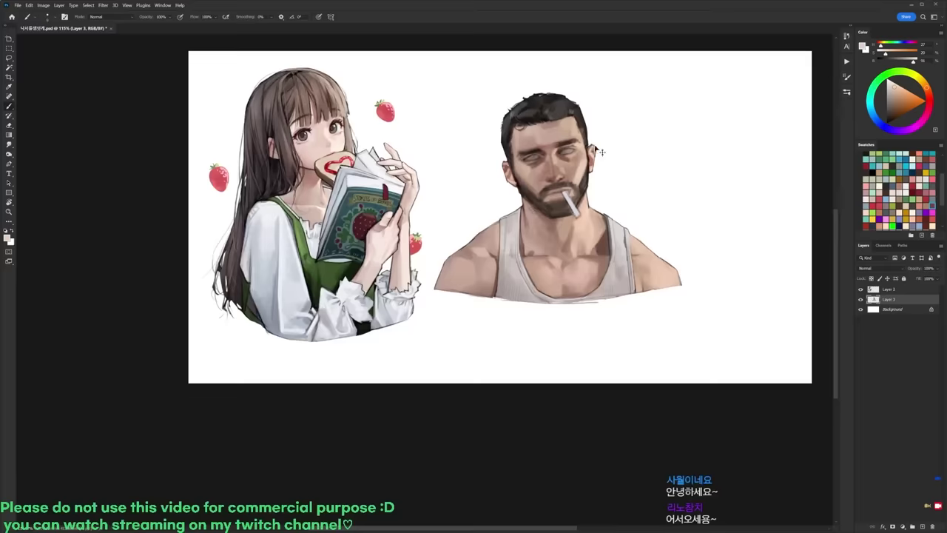
pyautogui.moveTo(628, 202); pyautogui.dragTo(639, 198)
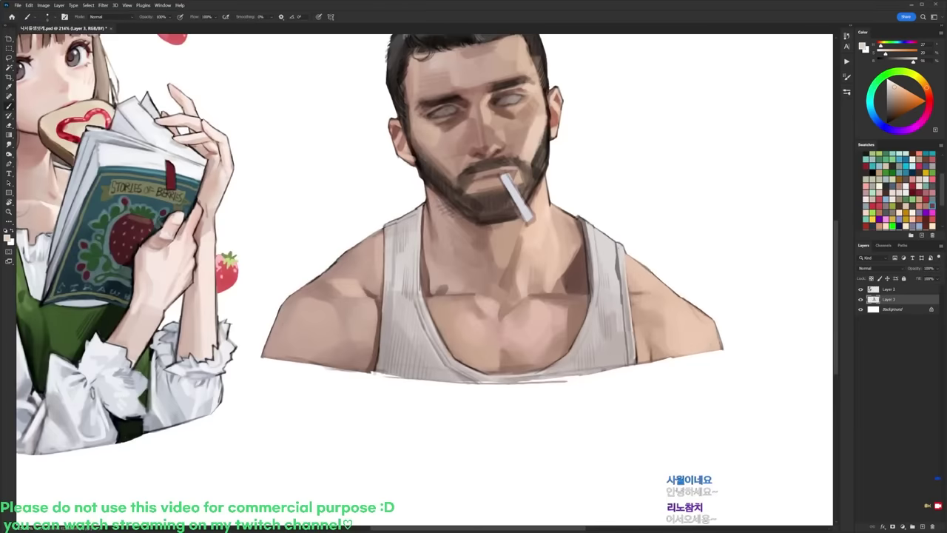
# Step: Switch to a larger brush, mix a lighter tone from the lit cheek skin and brighten the lit-side shoulder
pyautogui.rightClick(607, 162)
pyautogui.click(642, 230)
pyautogui.keyDown('alt'); pyautogui.click(539, 136); pyautogui.keyUp('alt')
pyautogui.moveTo(913, 62); pyautogui.dragTo(919, 63)
pyautogui.keyDown('alt'); pyautogui.click(542, 124); pyautogui.keyUp('alt')
pyautogui.moveTo(914, 63); pyautogui.dragTo(913, 62)
pyautogui.click(892, 87)
pyautogui.moveTo(653, 281); pyautogui.dragTo(696, 313)
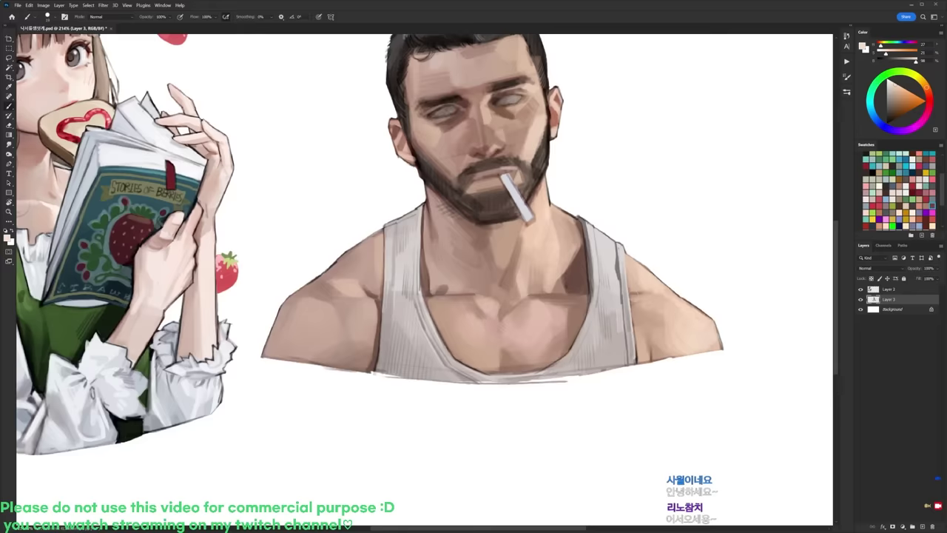
# Step: Sample neck shadow and chest tones and refine the shading around the lit-side collarbone beside the tank-top strap
pyautogui.keyDown('alt'); pyautogui.click(573, 289); pyautogui.keyUp('alt')
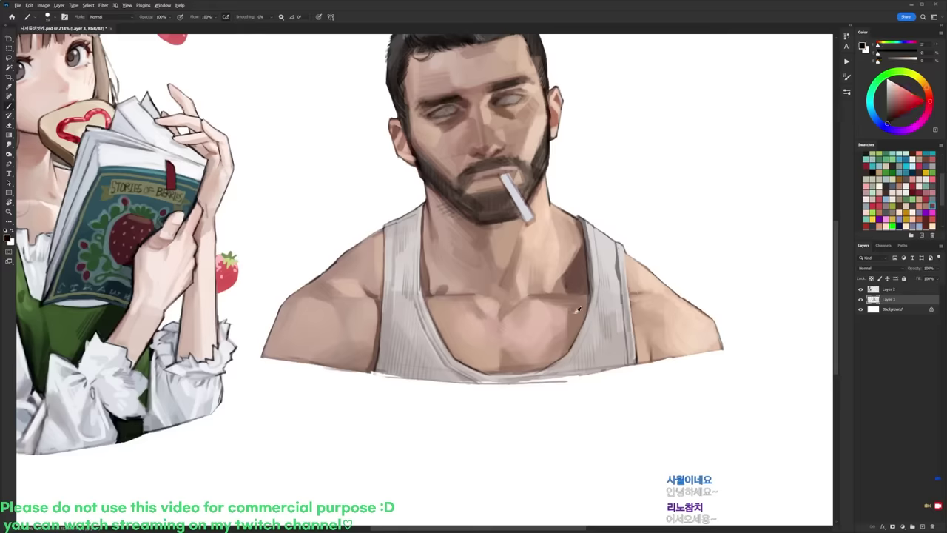
pyautogui.keyDown('alt'); pyautogui.click(576, 308); pyautogui.keyUp('alt')
pyautogui.keyDown('alt'); pyautogui.click(589, 277); pyautogui.keyUp('alt')
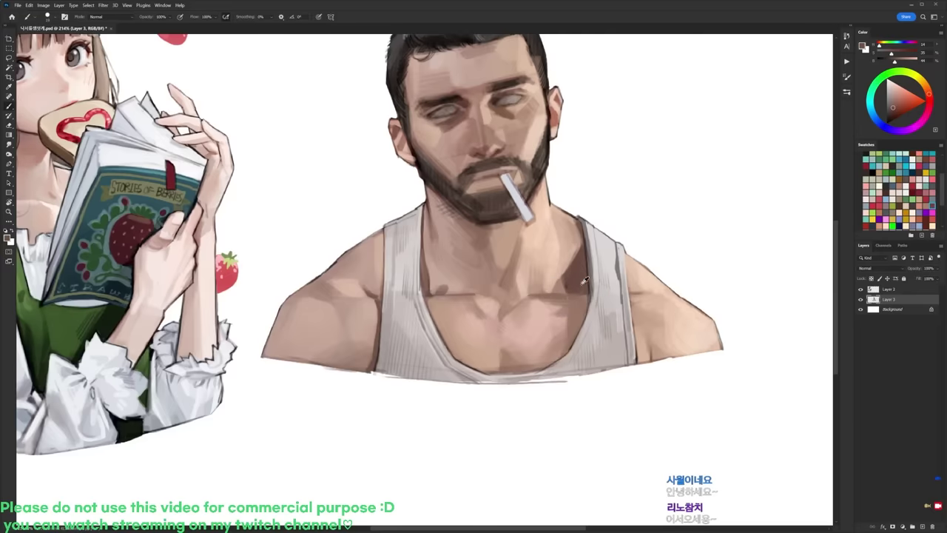
pyautogui.keyDown('alt'); pyautogui.click(574, 331); pyautogui.keyUp('alt')
pyautogui.moveTo(561, 273); pyautogui.dragTo(613, 327)
# Step: Switch to a fine brush and sample tones around the lit-side eye to refine the brow and eye-socket area
pyautogui.press('d')
pyautogui.rightClick(530, 118)
pyautogui.click(597, 187)
pyautogui.click(454, 163)
pyautogui.moveTo(460, 171); pyautogui.dragTo(470, 171)
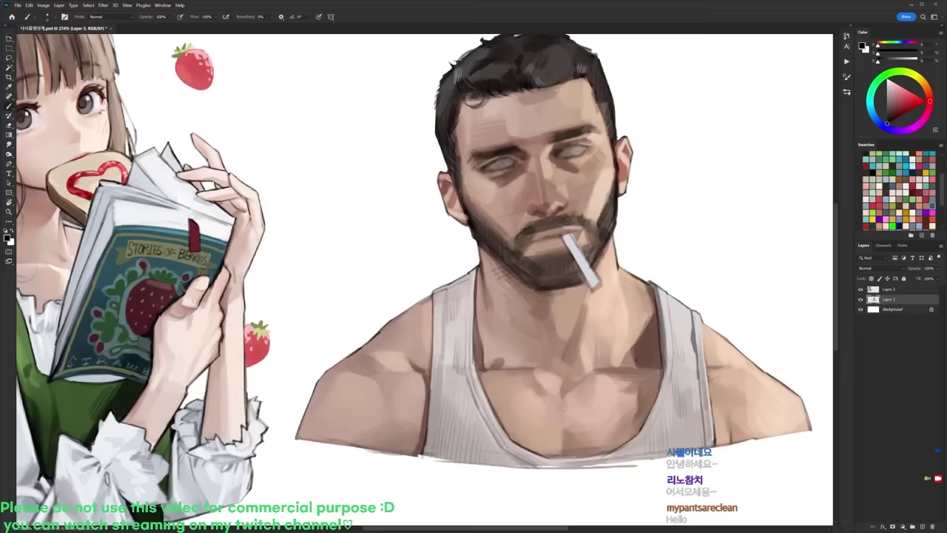
pyautogui.moveTo(604, 155); pyautogui.dragTo(609, 185)
pyautogui.moveTo(564, 160)
pyautogui.mouseDown()
pyautogui.moveTo(580, 160)
pyautogui.moveTo(552, 171)
pyautogui.mouseUp()
pyautogui.keyDown('alt'); pyautogui.click(574, 149); pyautogui.keyUp('alt')
pyautogui.keyDown('alt'); pyautogui.click(570, 165); pyautogui.keyUp('alt')
pyautogui.keyDown('alt'); pyautogui.click(555, 169); pyautogui.keyUp('alt')
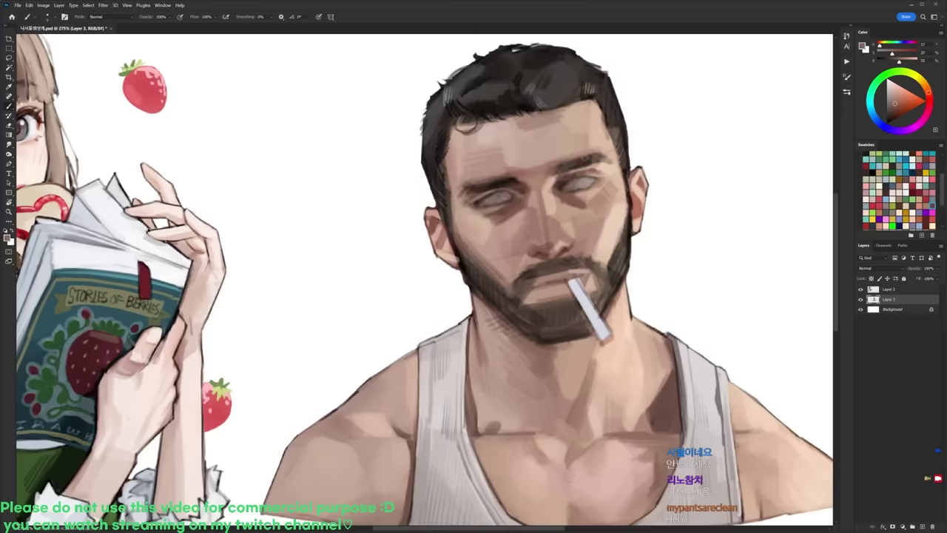
# Step: Darken and sharpen the lit-side eyebrow with fine black hair strokes
pyautogui.press('d')
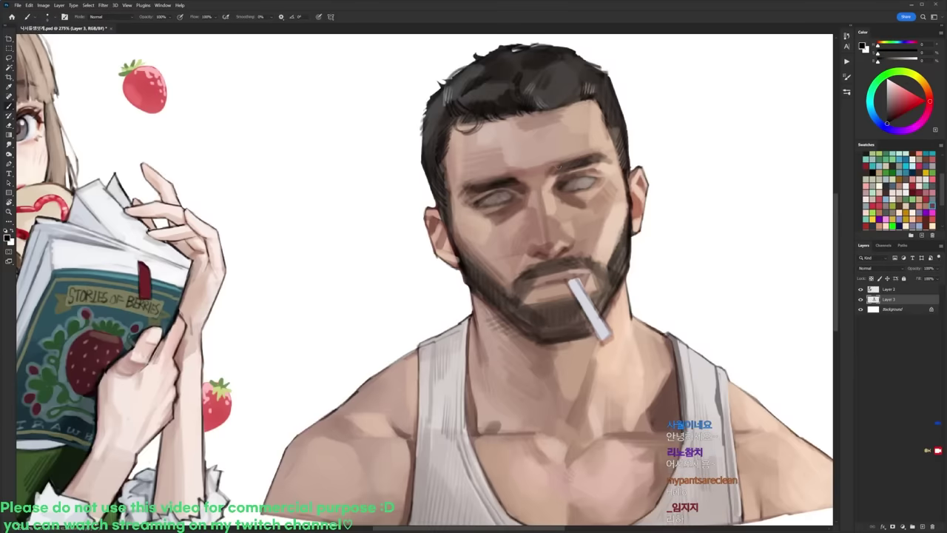
pyautogui.press('r')
pyautogui.moveTo(557, 169); pyautogui.dragTo(564, 148)
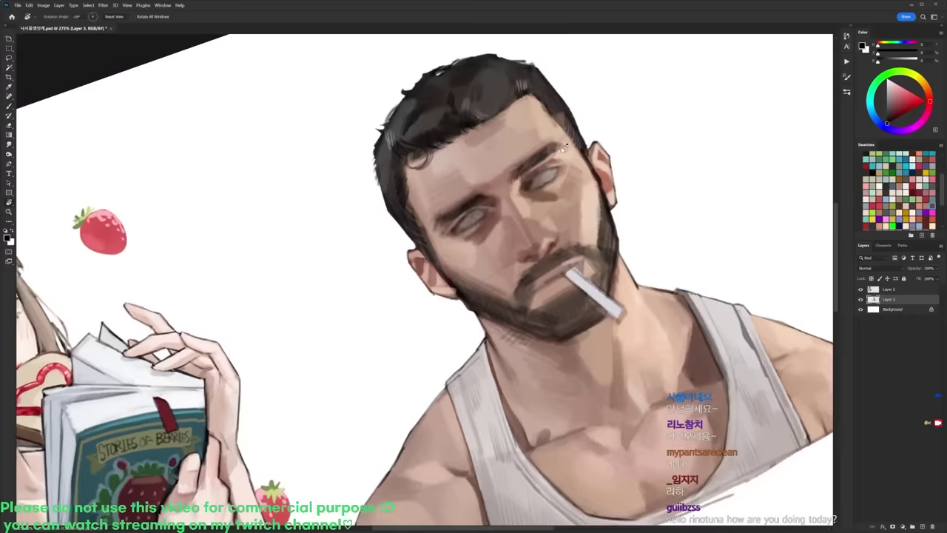
pyautogui.press('b')
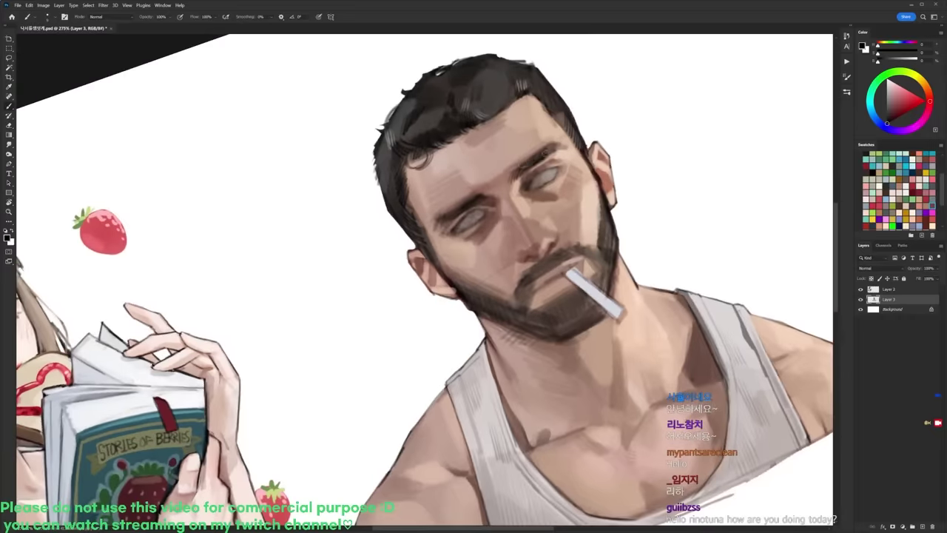
pyautogui.press('r')
pyautogui.moveTo(668, 128); pyautogui.dragTo(709, 236)
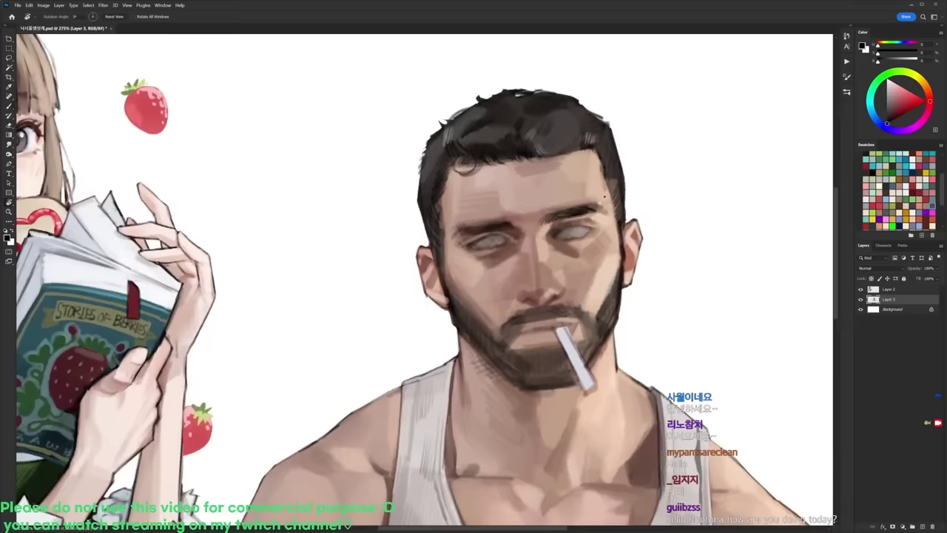
pyautogui.press('b')
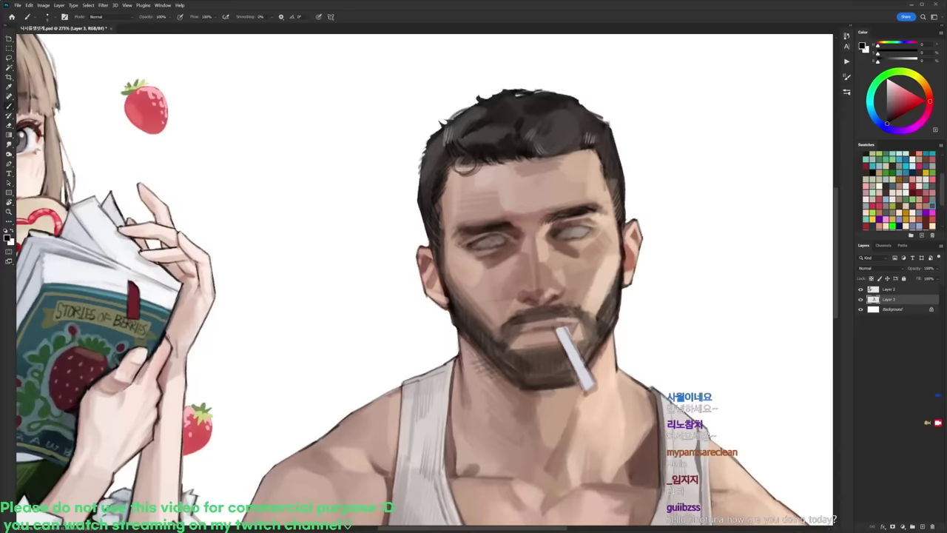
# Step: Sample brow, forehead and hairline tones and soften the outer end of the lit-side eyebrow
pyautogui.keyDown('alt'); pyautogui.click(605, 213); pyautogui.keyUp('alt')
pyautogui.moveTo(612, 217)
pyautogui.mouseDown()
pyautogui.moveTo(665, 182)
pyautogui.moveTo(492, 151)
pyautogui.moveTo(514, 138)
pyautogui.moveTo(651, 159)
pyautogui.moveTo(696, 178)
pyautogui.mouseUp()
pyautogui.press('r')
pyautogui.press('b')
pyautogui.keyDown('alt'); pyautogui.click(481, 165); pyautogui.keyUp('alt')
pyautogui.keyDown('alt'); pyautogui.click(507, 145); pyautogui.keyUp('alt')
# Step: Define the shadow-side eyebrow in black and clean its edges with sampled forehead and eyelid skin tones
pyautogui.press('r')
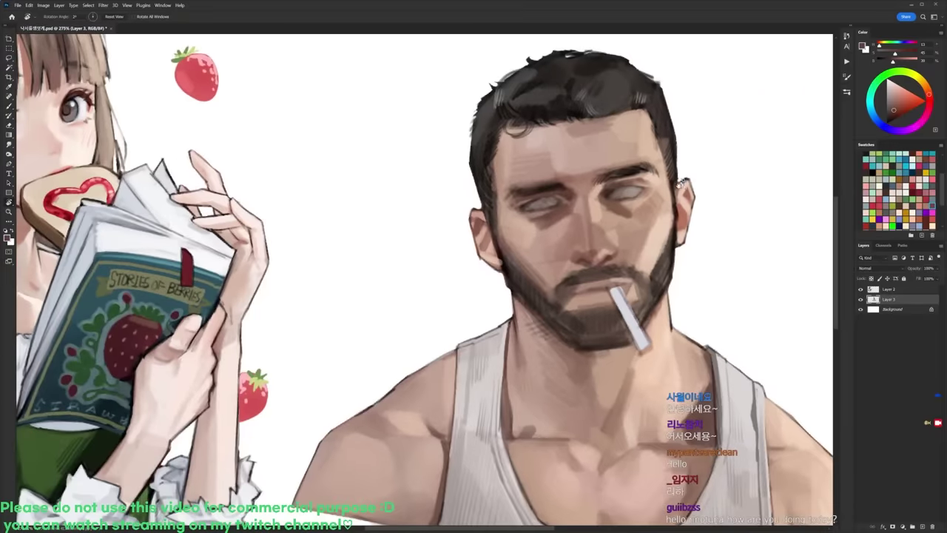
pyautogui.press('d')
pyautogui.press('b')
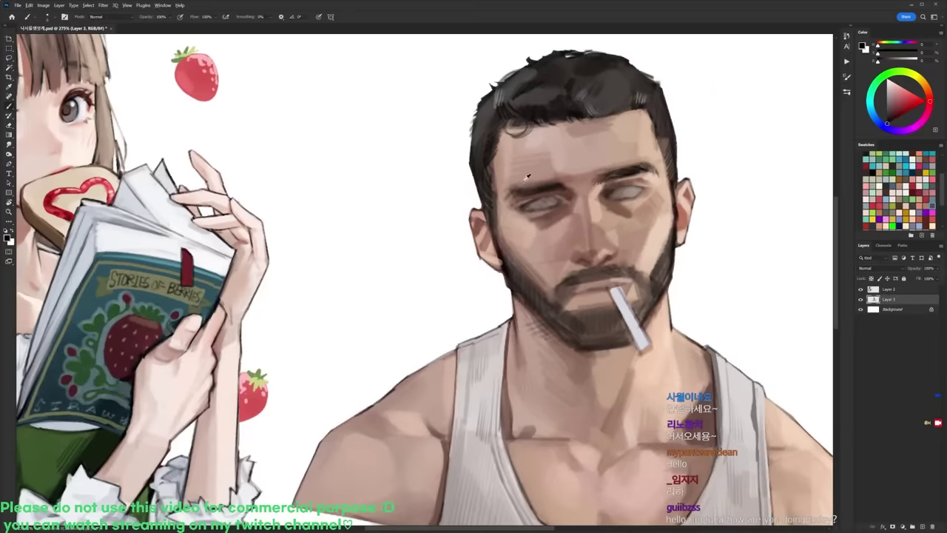
pyautogui.keyDown('alt'); pyautogui.click(527, 176); pyautogui.keyUp('alt')
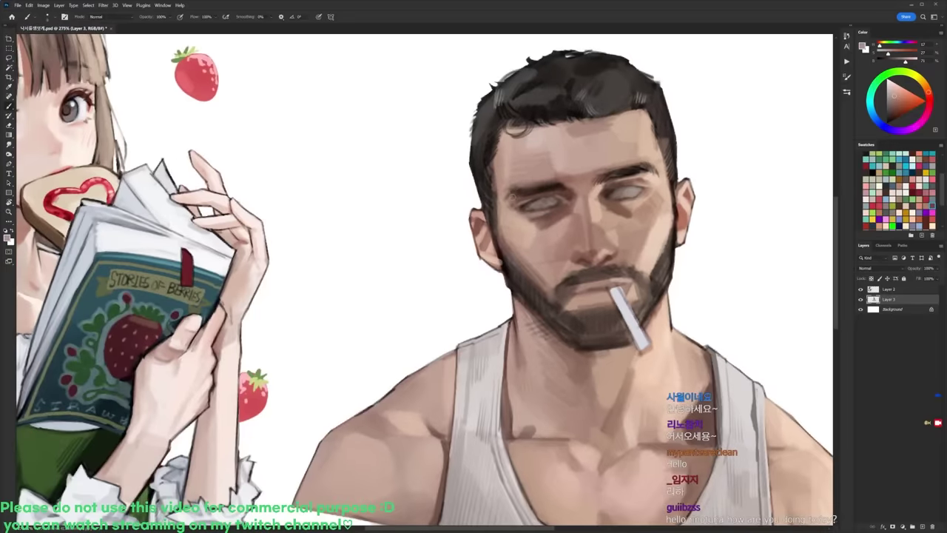
pyautogui.keyDown('alt'); pyautogui.click(525, 192); pyautogui.keyUp('alt')
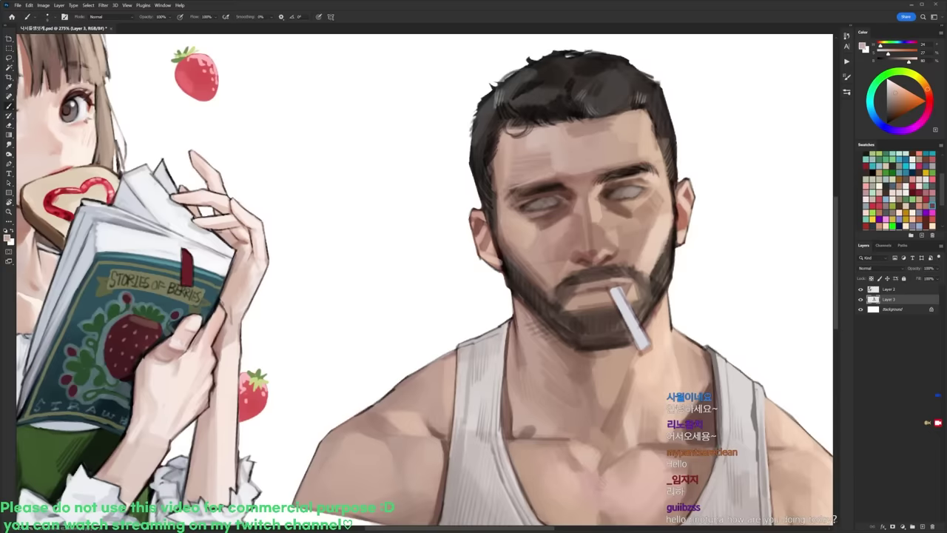
pyautogui.keyDown('alt'); pyautogui.click(530, 172); pyautogui.keyUp('alt')
# Step: Sample forehead skin tones and trim the upper edge of the shadow-side eyebrow near the nose bridge
pyautogui.press('r')
pyautogui.moveTo(624, 168); pyautogui.dragTo(642, 212)
pyautogui.keyDown('alt'); pyautogui.click(568, 207); pyautogui.keyUp('alt')
pyautogui.keyDown('alt'); pyautogui.click(565, 198); pyautogui.keyUp('alt')
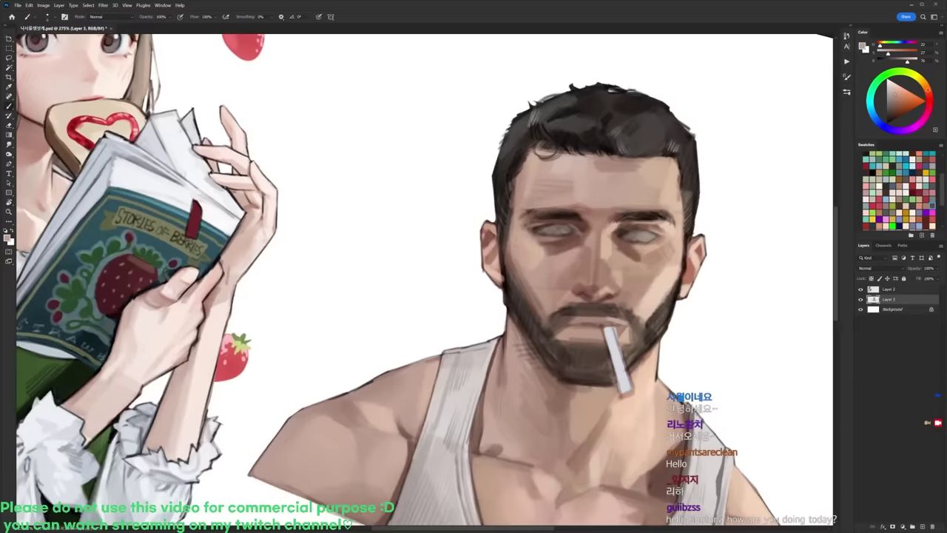
pyautogui.press('r')
pyautogui.moveTo(622, 187); pyautogui.dragTo(626, 163)
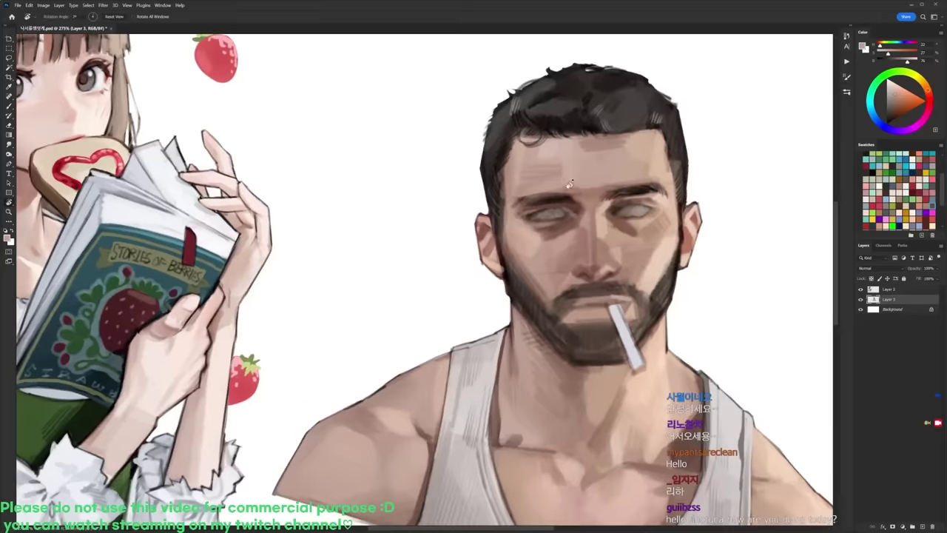
# Step: Reinforce the shadow-side eyebrow with black strands and blend its underside with sampled skin tone
pyautogui.press('d')
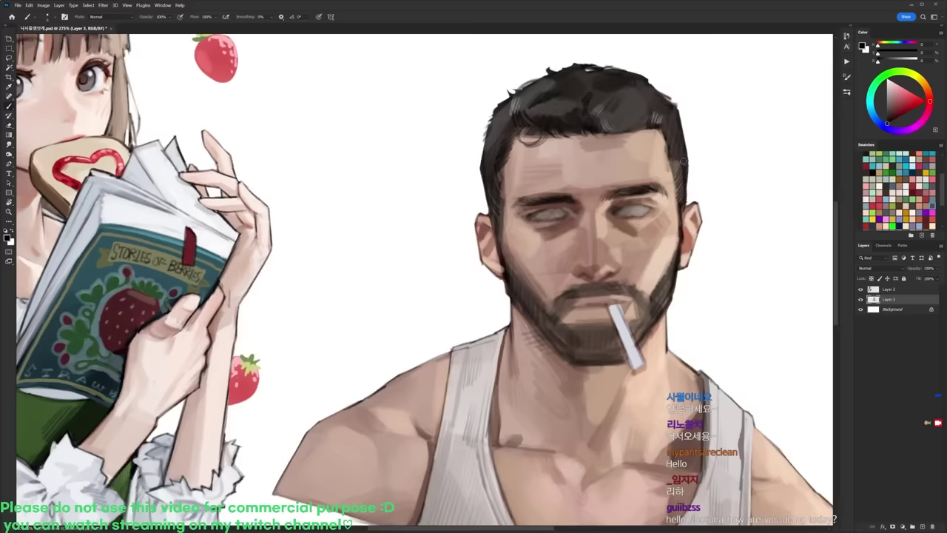
pyautogui.keyDown('alt'); pyautogui.click(527, 204); pyautogui.keyUp('alt')
pyautogui.scroll(-3, 563, 166)
pyautogui.press('r')
pyautogui.moveTo(678, 169); pyautogui.dragTo(663, 143)
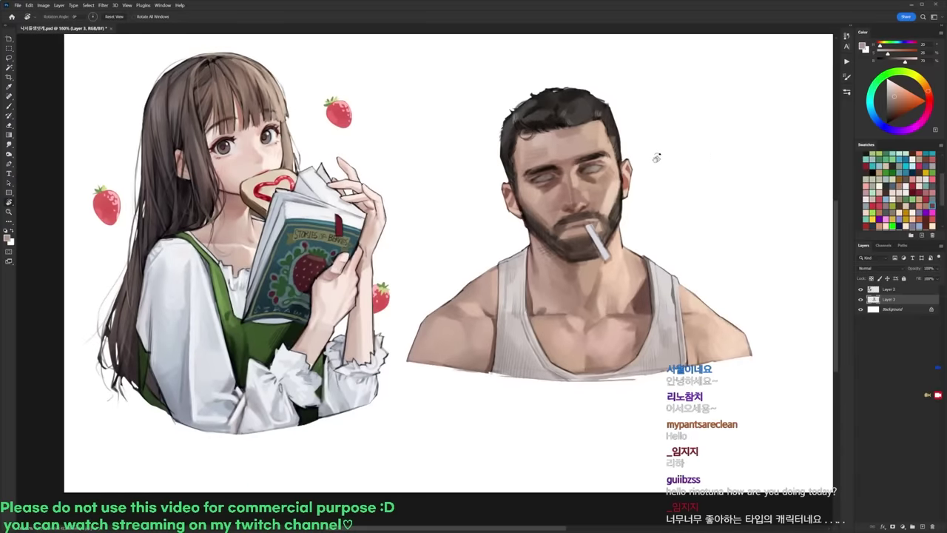
pyautogui.scroll(3, 547, 153)
pyautogui.press('d')
pyautogui.press('b')
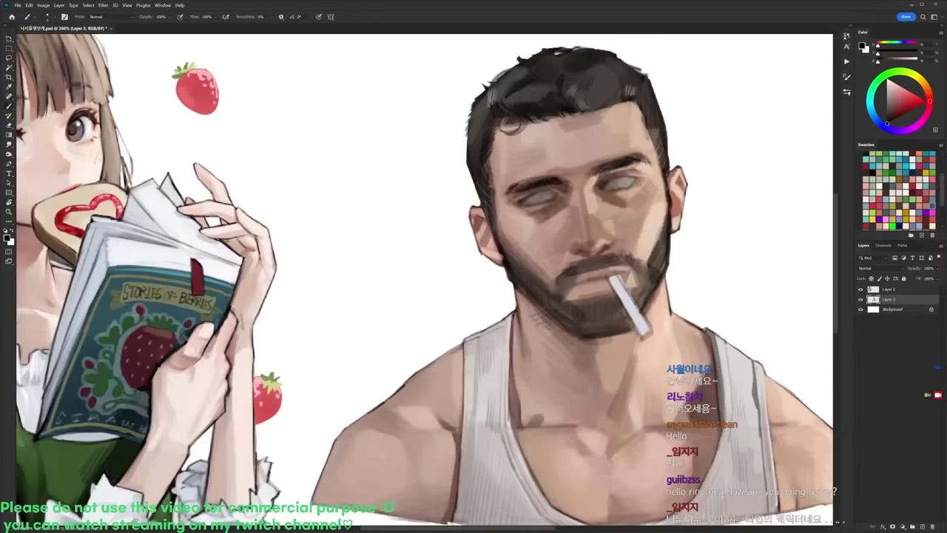
pyautogui.moveTo(648, 122); pyautogui.dragTo(635, 158)
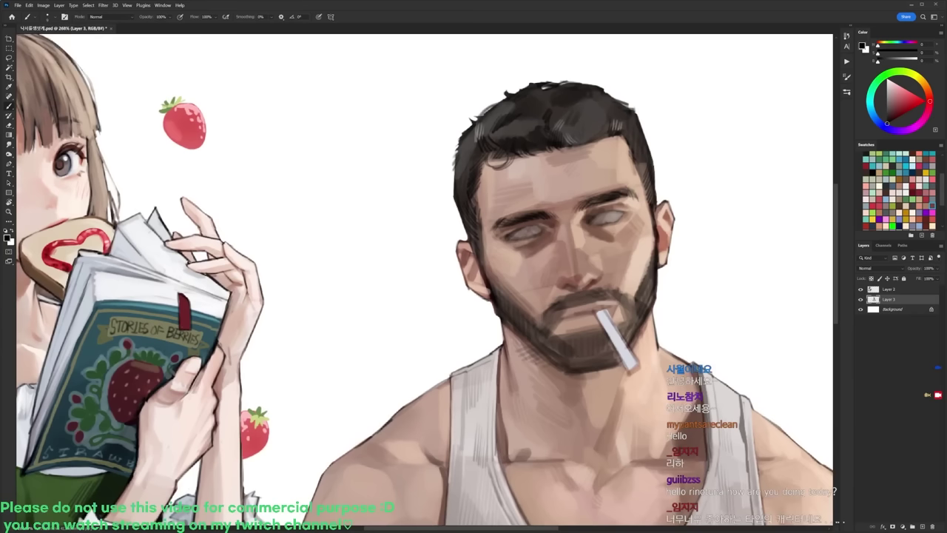
# Step: Lasso the shadow-side hair, ear and beard edge, shift it slightly inward to narrow the head and clear the selection
pyautogui.press('l')
pyautogui.moveTo(445, 201)
pyautogui.mouseDown()
pyautogui.moveTo(462, 130)
pyautogui.moveTo(478, 242)
pyautogui.moveTo(464, 210)
pyautogui.mouseUp()
pyautogui.hotkey('ctrl', 'd')
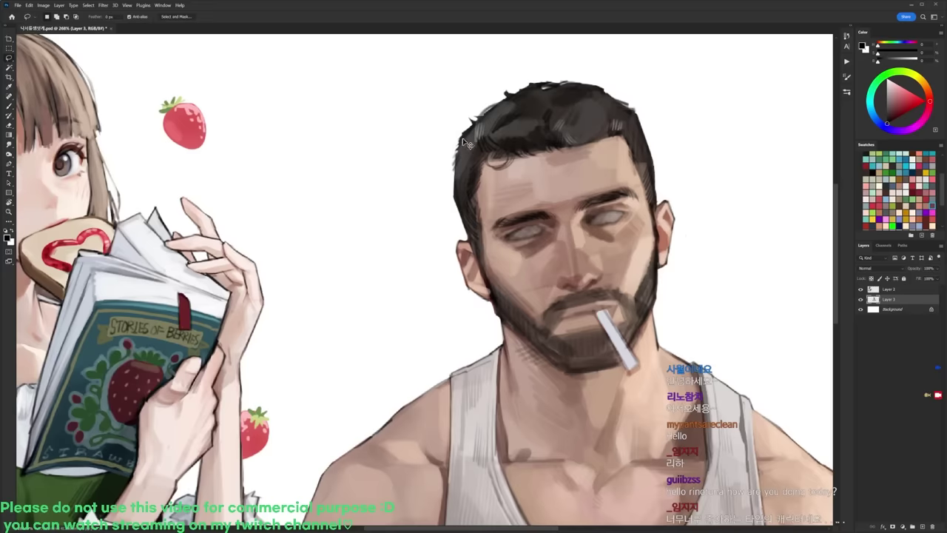
pyautogui.moveTo(460, 123)
pyautogui.mouseDown()
pyautogui.moveTo(461, 159)
pyautogui.moveTo(498, 280)
pyautogui.moveTo(481, 325)
pyautogui.moveTo(459, 127)
pyautogui.mouseUp()
pyautogui.moveTo(483, 286); pyautogui.dragTo(485, 286)
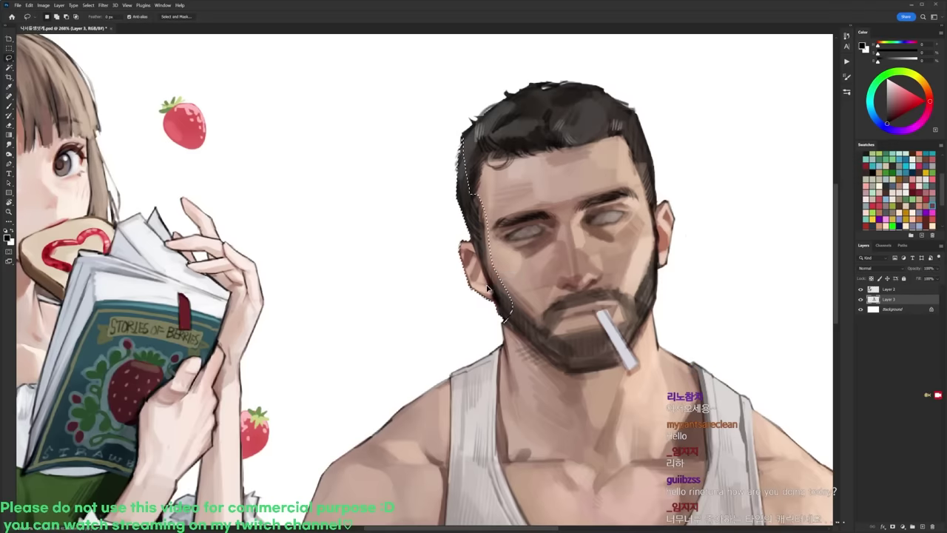
pyautogui.hotkey('ctrl', 'd')
# Step: Sample dark hair and beard tones and repaint the shadow-side temple and jaw edge where the area was shifted
pyautogui.press('b')
pyautogui.keyDown('alt'); pyautogui.click(472, 194); pyautogui.keyUp('alt')
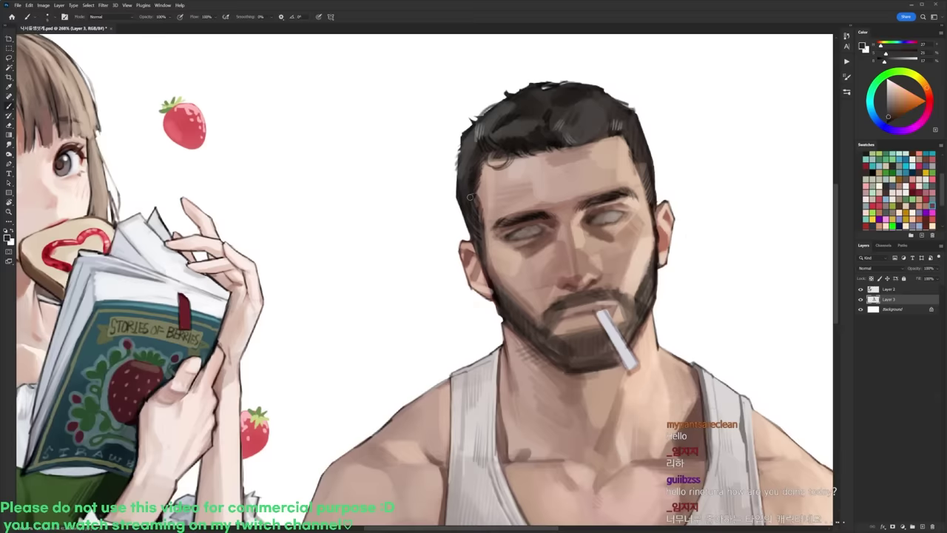
pyautogui.press('r')
pyautogui.moveTo(699, 230); pyautogui.dragTo(703, 264)
pyautogui.press('b')
pyautogui.keyDown('alt'); pyautogui.click(497, 322); pyautogui.keyUp('alt')
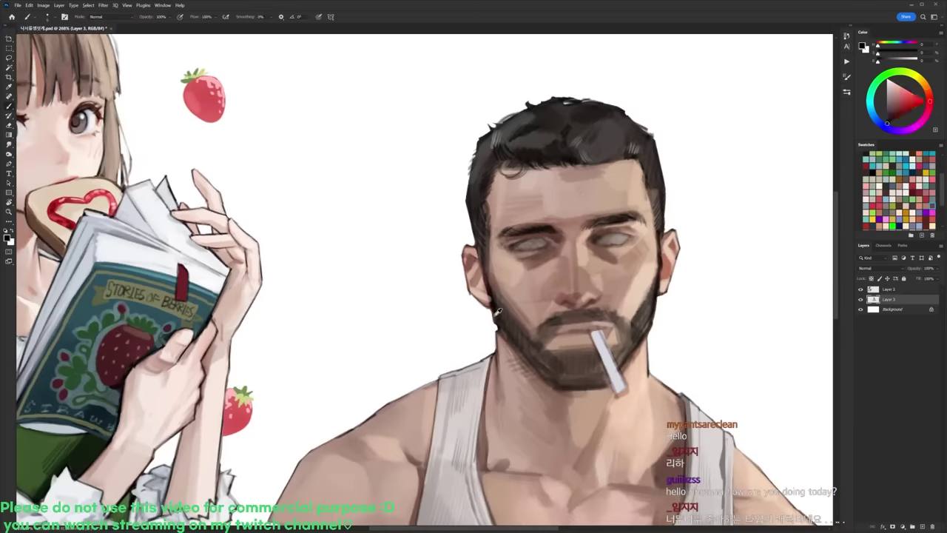
pyautogui.keyDown('alt'); pyautogui.click(497, 326); pyautogui.keyUp('alt')
# Step: Erase the stray edge below the shadow-side jaw and touch up the neck contour in black
pyautogui.press('e')
pyautogui.moveTo(496, 337)
pyautogui.mouseDown()
pyautogui.moveTo(495, 328)
pyautogui.moveTo(498, 352)
pyautogui.mouseUp()
pyautogui.press('d')
pyautogui.press('b')
pyautogui.press('r')
pyautogui.press('Escape')
pyautogui.press('b')
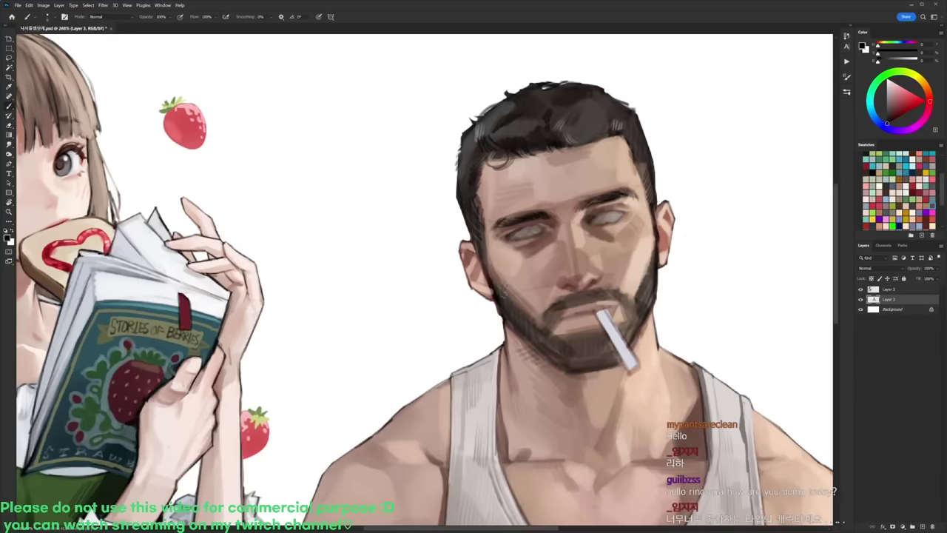
# Step: Add fine black strands along the shadow-side beard and short hatching under the jaw on the neck
pyautogui.moveTo(506, 287)
pyautogui.mouseDown()
pyautogui.moveTo(510, 318)
pyautogui.moveTo(520, 318)
pyautogui.moveTo(532, 259)
pyautogui.mouseUp()
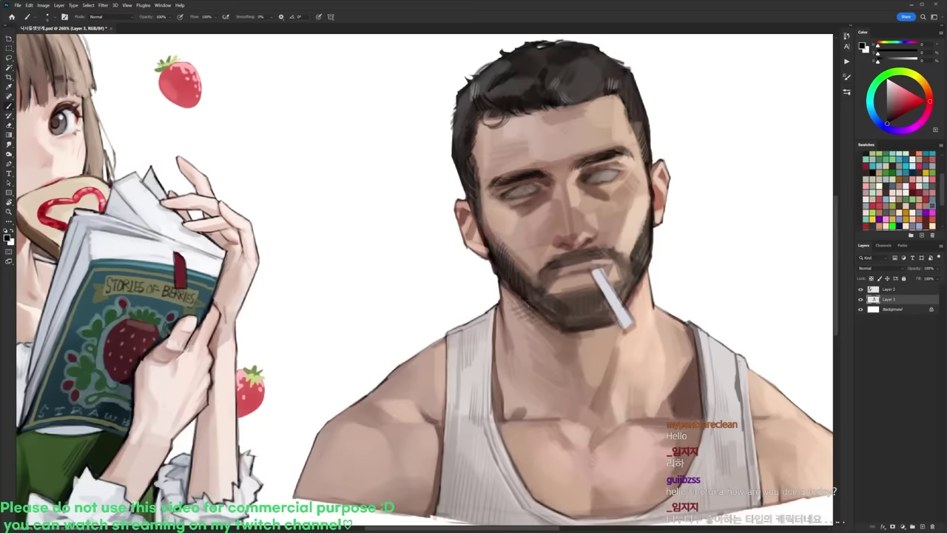
pyautogui.moveTo(522, 301); pyautogui.dragTo(526, 319)
pyautogui.press('r')
pyautogui.moveTo(560, 289); pyautogui.dragTo(518, 289)
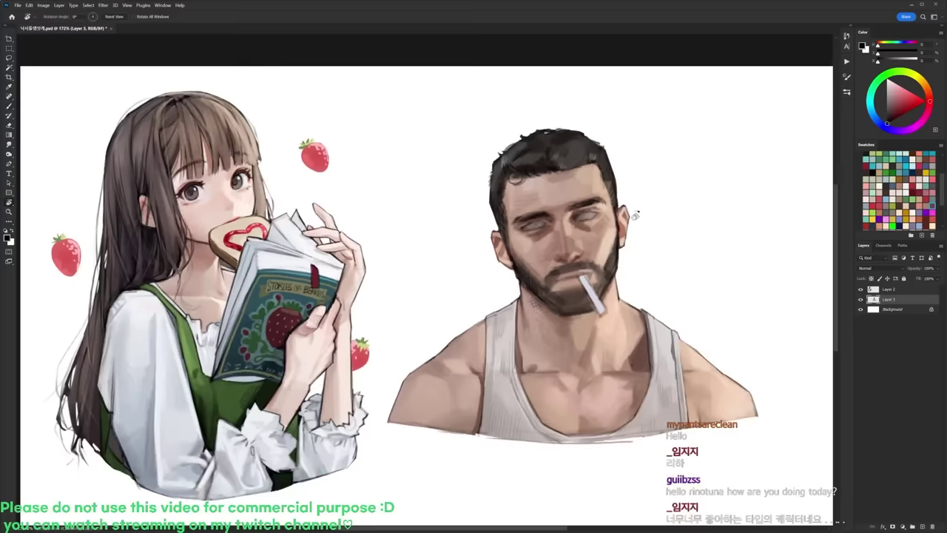
pyautogui.scroll(3, 542, 201)
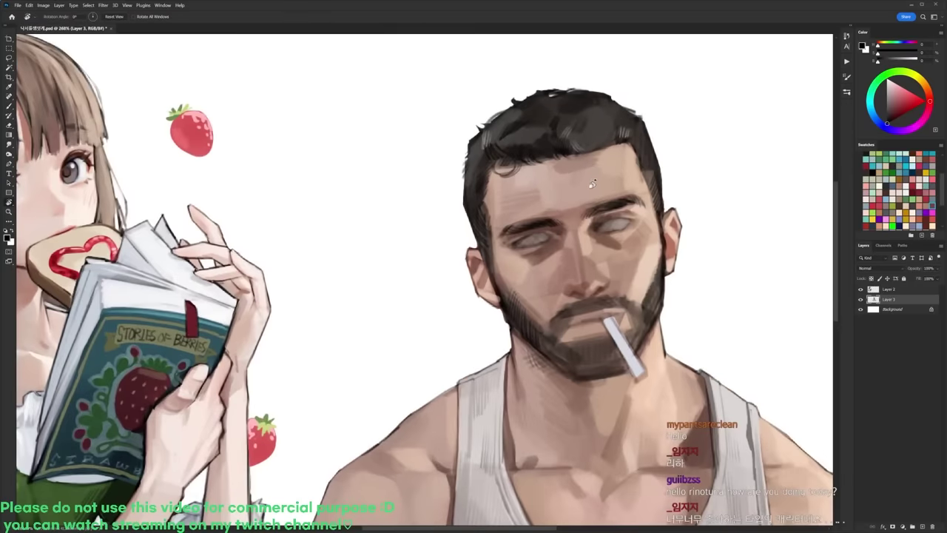
pyautogui.moveTo(594, 264); pyautogui.dragTo(593, 231)
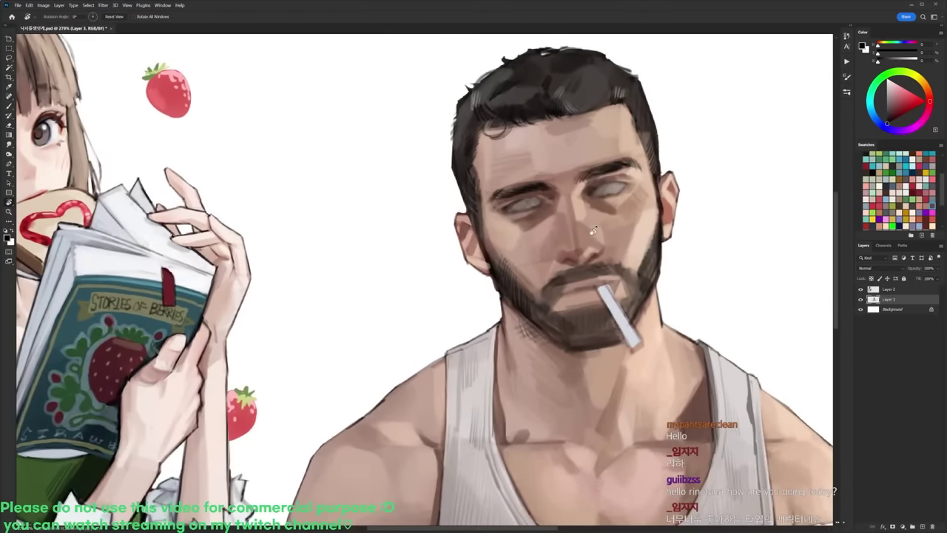
pyautogui.press('b')
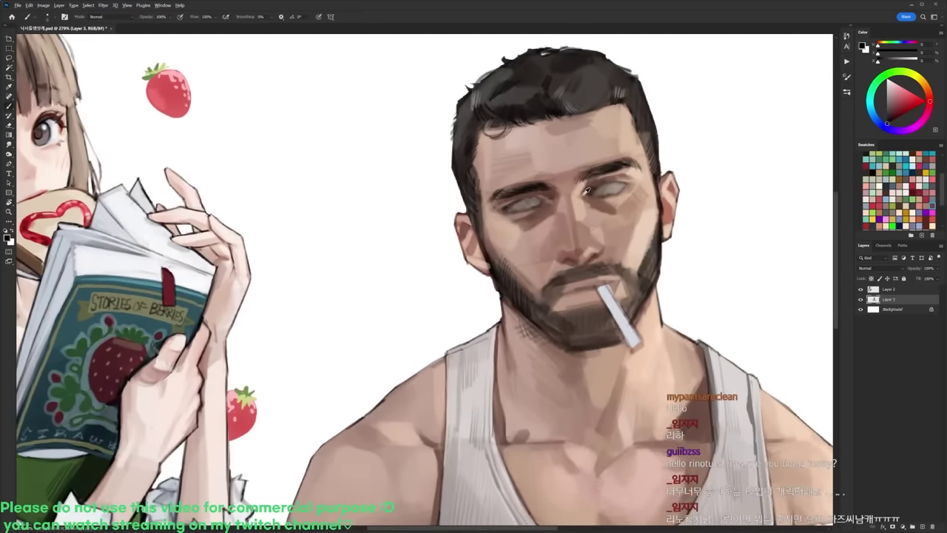
# Step: Sample skin tones around the nose and define the nostril and underside of the nose with fine black strokes
pyautogui.keyDown('alt'); pyautogui.click(586, 192); pyautogui.keyUp('alt')
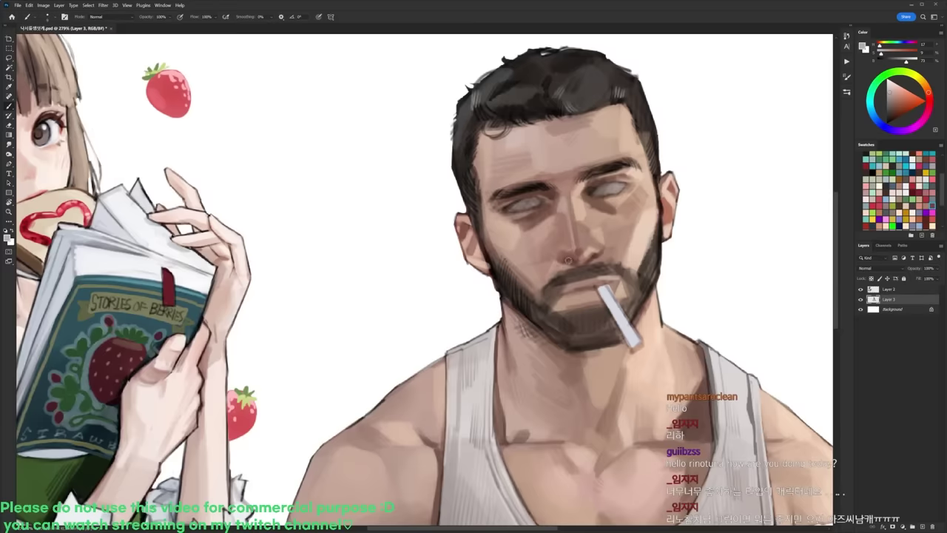
pyautogui.press('d')
pyautogui.moveTo(562, 255); pyautogui.dragTo(573, 262)
pyautogui.keyDown('alt'); pyautogui.click(580, 255); pyautogui.keyUp('alt')
pyautogui.press('d')
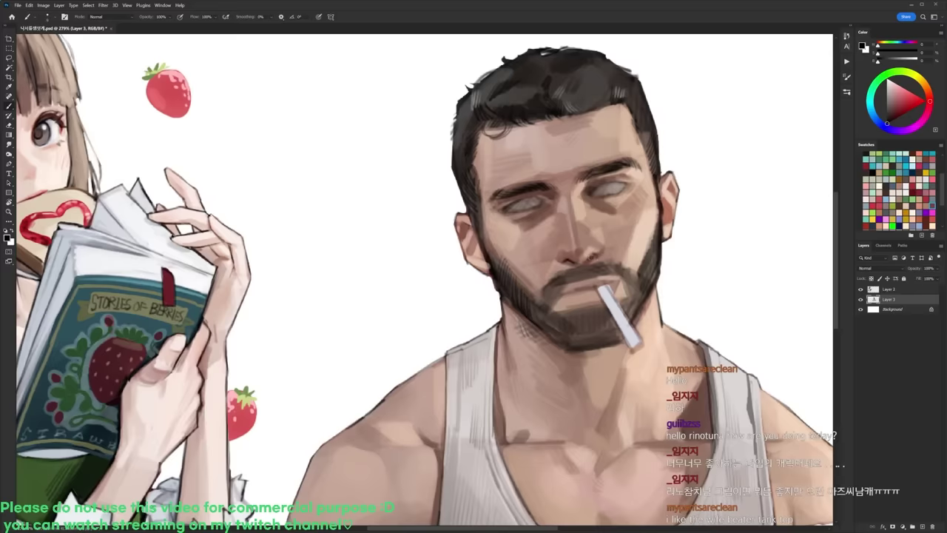
pyautogui.keyDown('alt'); pyautogui.click(580, 249); pyautogui.keyUp('alt')
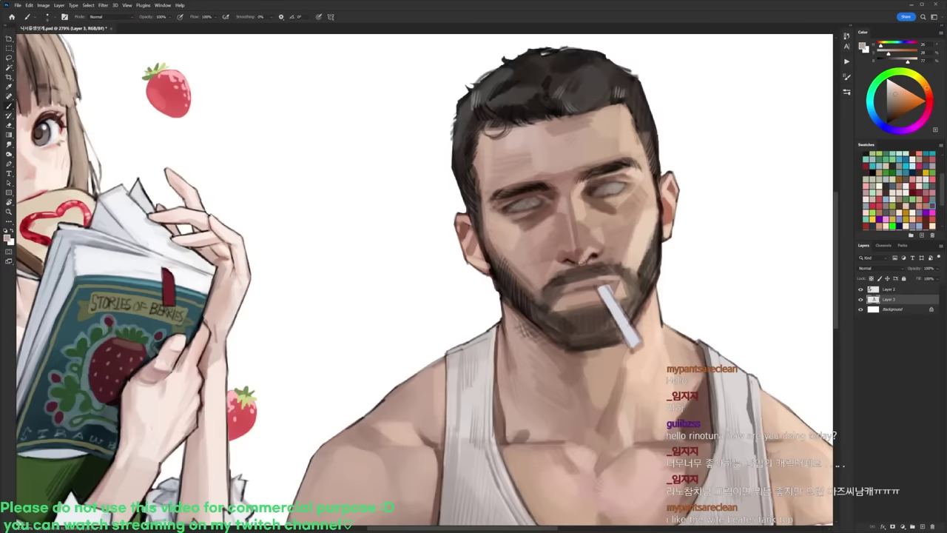
# Step: Sample skin tones beside the shadow-side moustache and draw fine strands from under the nose toward the mouth corner
pyautogui.press('r')
pyautogui.moveTo(580, 249); pyautogui.dragTo(594, 198)
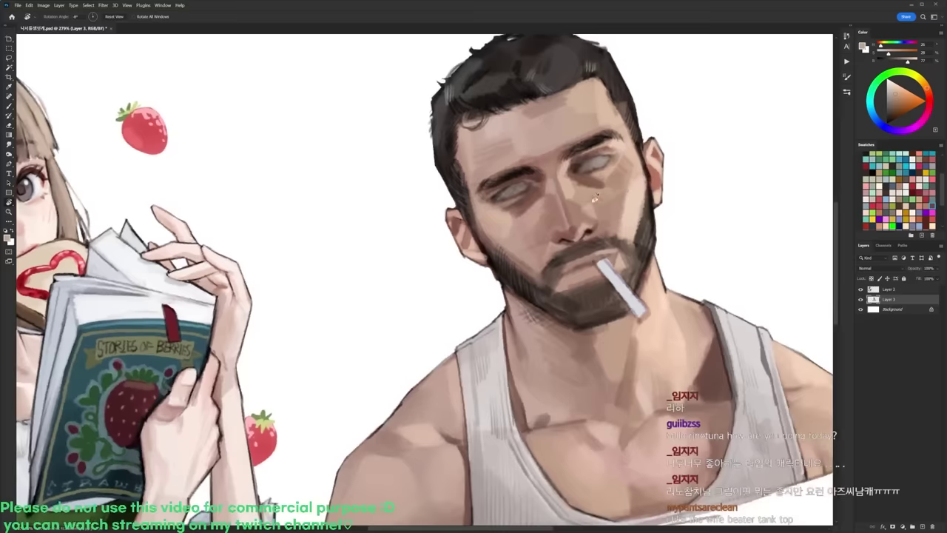
pyautogui.press('b')
pyautogui.keyDown('alt'); pyautogui.click(555, 252); pyautogui.keyUp('alt')
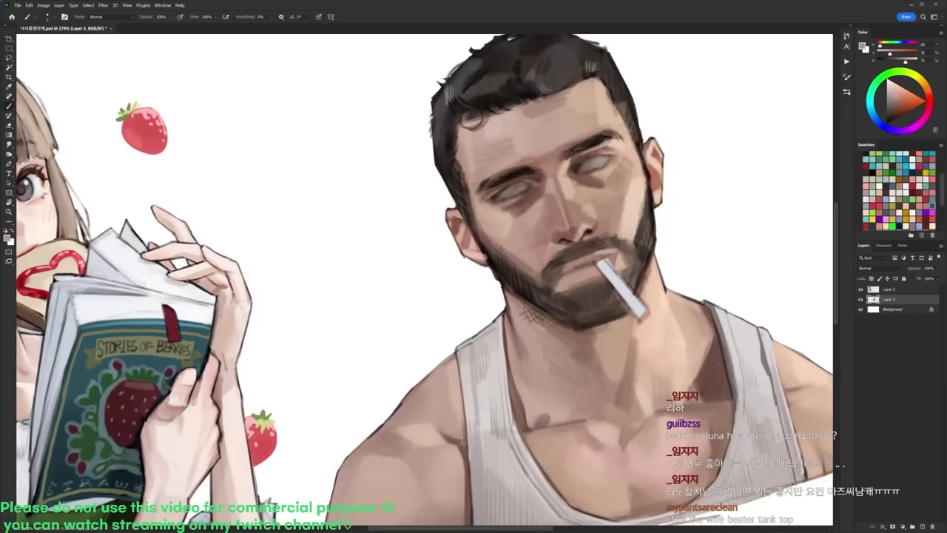
pyautogui.keyDown('alt'); pyautogui.click(562, 246); pyautogui.keyUp('alt')
pyautogui.moveTo(561, 253)
pyautogui.mouseDown()
pyautogui.moveTo(546, 283)
pyautogui.moveTo(550, 254)
pyautogui.moveTo(551, 263)
pyautogui.mouseUp()
pyautogui.keyDown('alt'); pyautogui.click(552, 249); pyautogui.keyUp('alt')
pyautogui.press('d')
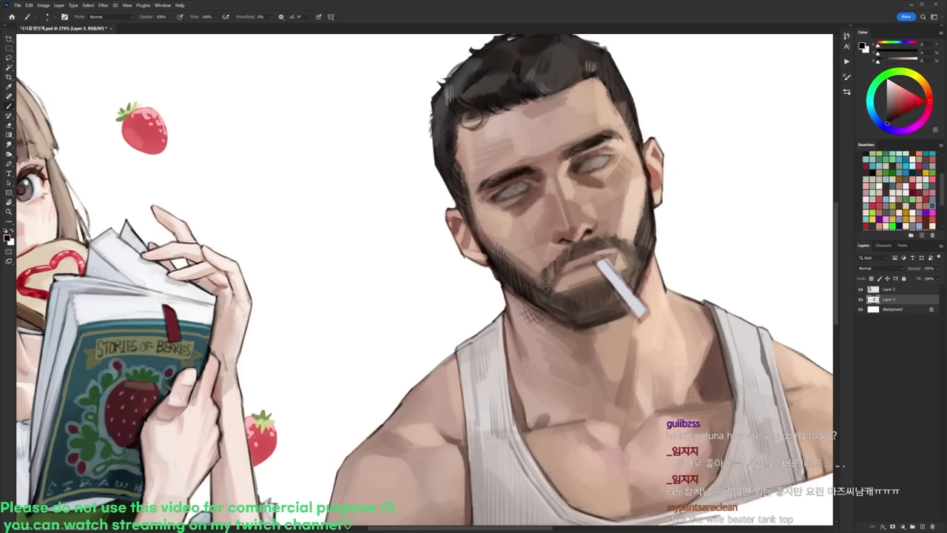
# Step: Darken the moustache with black strands from below the nose down to the shadow-side mouth corner, blending with sampled tones
pyautogui.keyDown('alt'); pyautogui.click(552, 280); pyautogui.keyUp('alt')
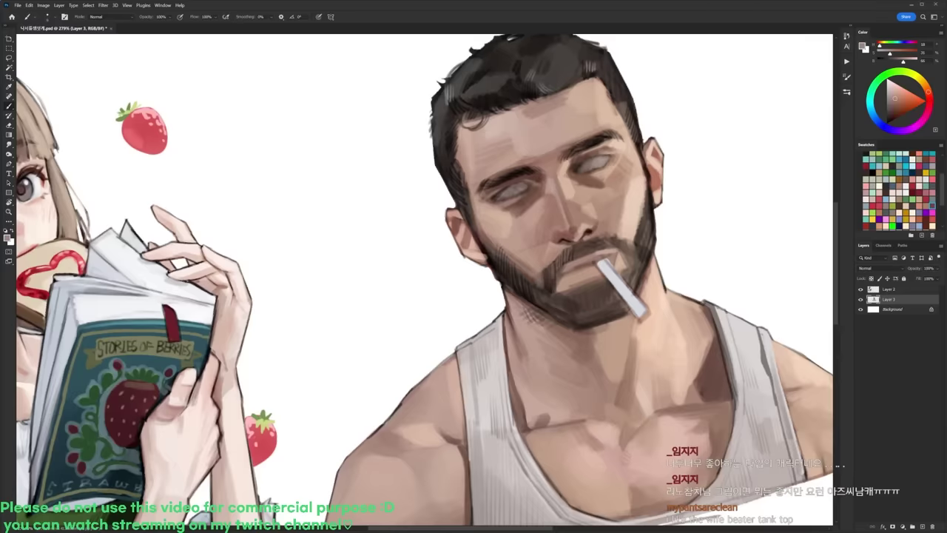
pyautogui.press('r')
pyautogui.moveTo(641, 198); pyautogui.dragTo(650, 226)
pyautogui.keyDown('alt'); pyautogui.click(547, 292); pyautogui.keyUp('alt')
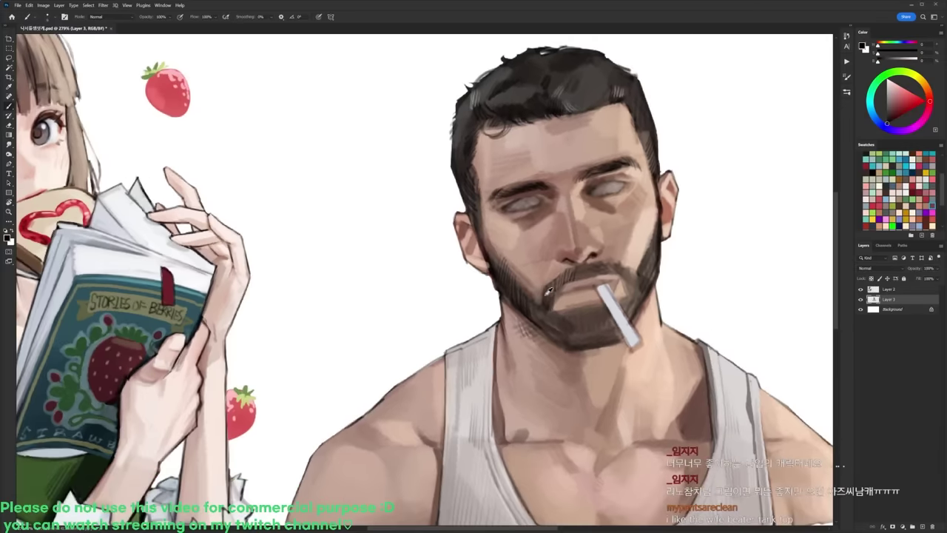
pyautogui.keyDown('alt'); pyautogui.click(545, 294); pyautogui.keyUp('alt')
pyautogui.keyDown('alt'); pyautogui.click(602, 257); pyautogui.keyUp('alt')
pyautogui.moveTo(586, 264)
pyautogui.mouseDown()
pyautogui.moveTo(571, 279)
pyautogui.moveTo(558, 277)
pyautogui.moveTo(552, 284)
pyautogui.moveTo(569, 277)
pyautogui.moveTo(557, 288)
pyautogui.mouseUp()
pyautogui.keyDown('alt'); pyautogui.click(580, 273); pyautogui.keyUp('alt')
pyautogui.press('d')
pyautogui.keyDown('alt'); pyautogui.click(590, 307); pyautogui.keyUp('alt')
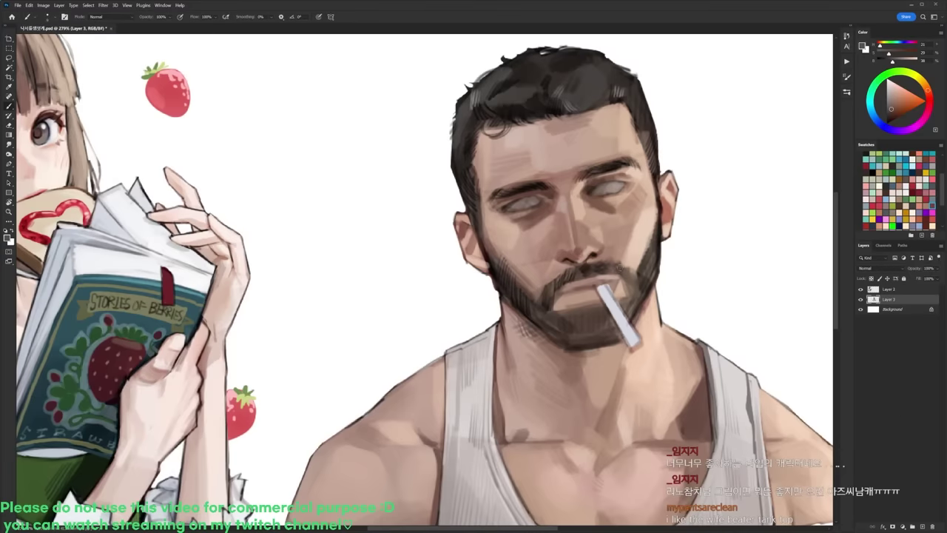
# Step: Add black strands to the light-side moustache and beard, and trim the cheek edge with a sampled light skin tone
pyautogui.press('d')
pyautogui.moveTo(624, 270)
pyautogui.mouseDown()
pyautogui.moveTo(633, 295)
pyautogui.moveTo(646, 269)
pyautogui.mouseUp()
pyautogui.keyDown('alt'); pyautogui.click(643, 253); pyautogui.keyUp('alt')
pyautogui.moveTo(646, 255); pyautogui.dragTo(650, 263)
pyautogui.moveTo(651, 246); pyautogui.dragTo(652, 255)
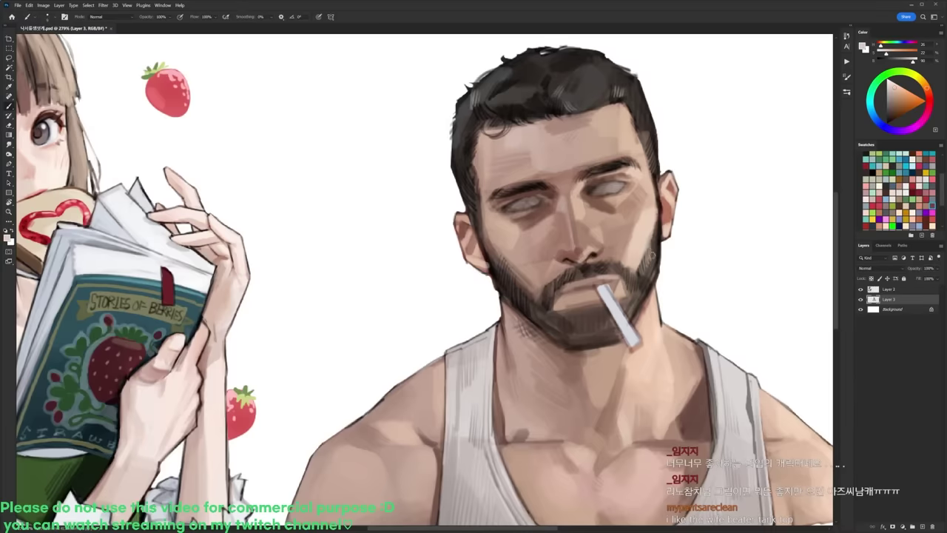
pyautogui.press('d')
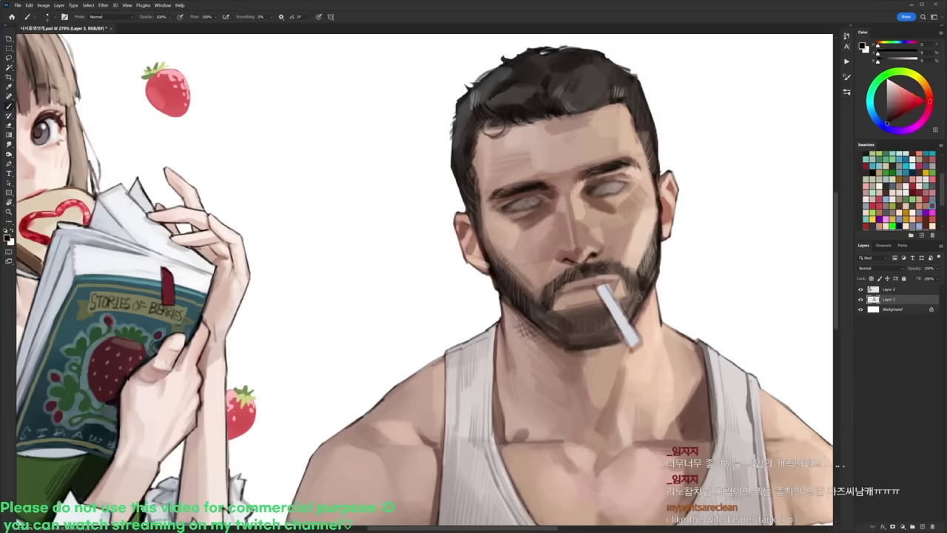
# Step: Choose a larger round brush, shift the sampled lip color to a more saturated red and paint the upper lip
pyautogui.moveTo(649, 273)
pyautogui.mouseDown()
pyautogui.moveTo(655, 240)
pyautogui.moveTo(620, 188)
pyautogui.mouseUp()
pyautogui.press('r')
pyautogui.rightClick(600, 169)
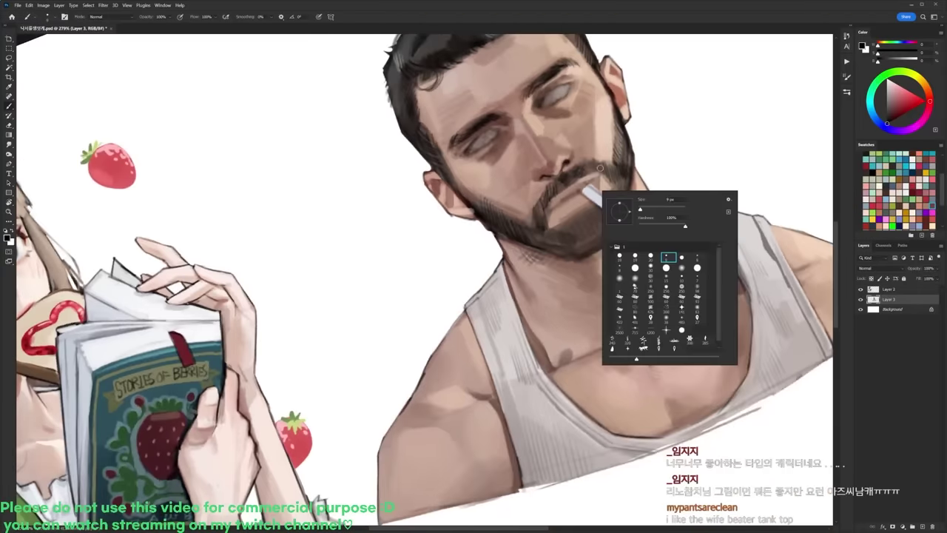
pyautogui.click(635, 257)
pyautogui.keyDown('alt'); pyautogui.click(573, 192); pyautogui.keyUp('alt')
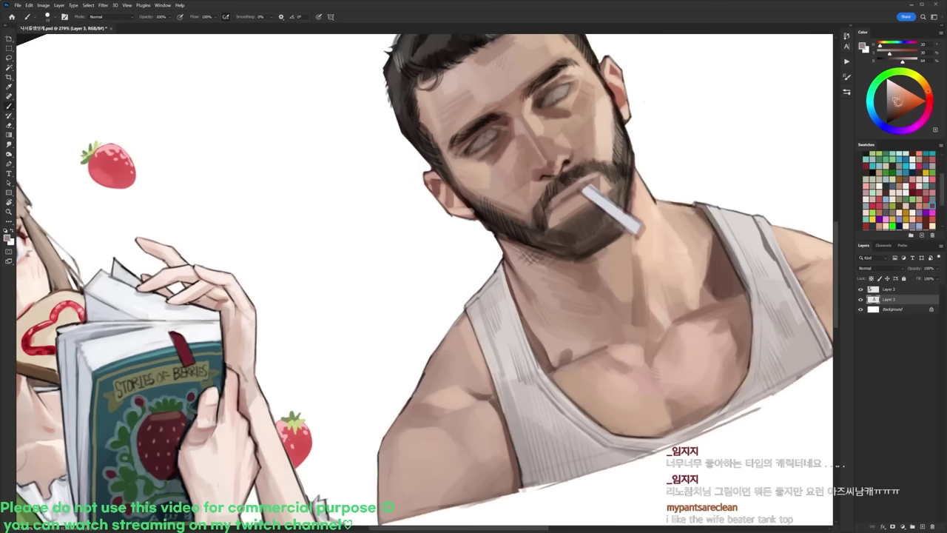
pyautogui.moveTo(896, 100); pyautogui.dragTo(903, 103)
pyautogui.moveTo(575, 186); pyautogui.dragTo(584, 180)
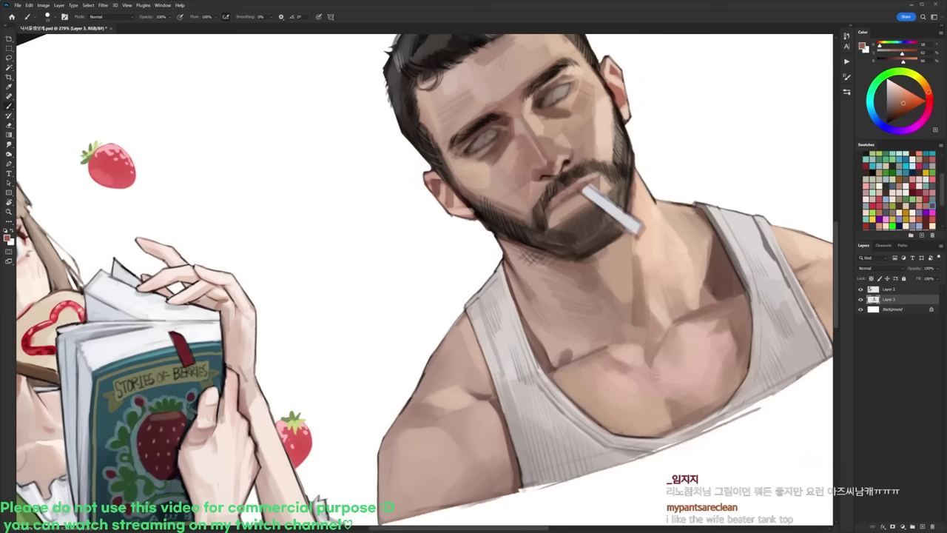
pyautogui.moveTo(581, 181)
pyautogui.mouseDown()
pyautogui.moveTo(591, 177)
pyautogui.moveTo(562, 206)
pyautogui.moveTo(579, 194)
pyautogui.moveTo(660, 231)
pyautogui.mouseUp()
# Step: Sample beard and skin tones and reshape the beard edge around the shadow-side mouth corner and lower lip
pyautogui.press('r')
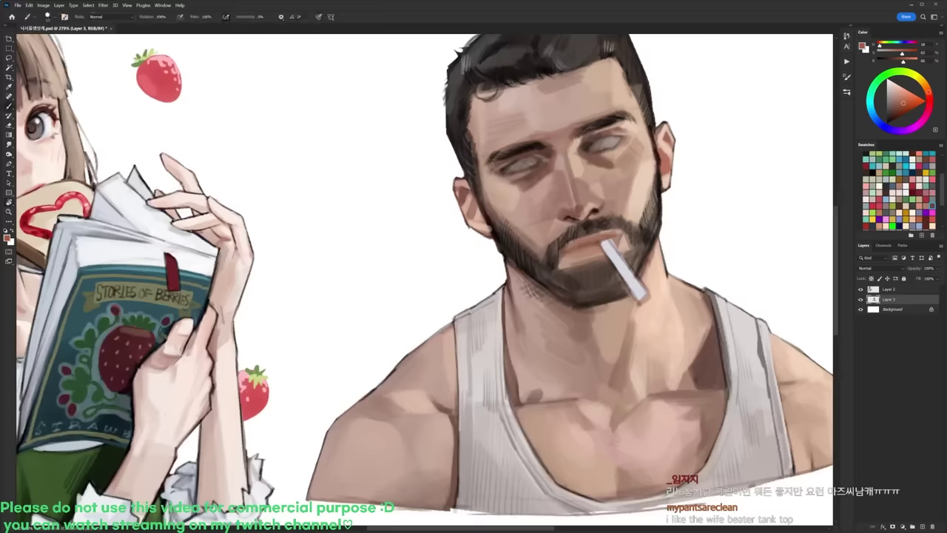
pyautogui.keyDown('alt'); pyautogui.click(622, 230); pyautogui.keyUp('alt')
pyautogui.press('r')
pyautogui.moveTo(689, 231); pyautogui.dragTo(669, 167)
pyautogui.keyDown('alt'); pyautogui.click(623, 174); pyautogui.keyUp('alt')
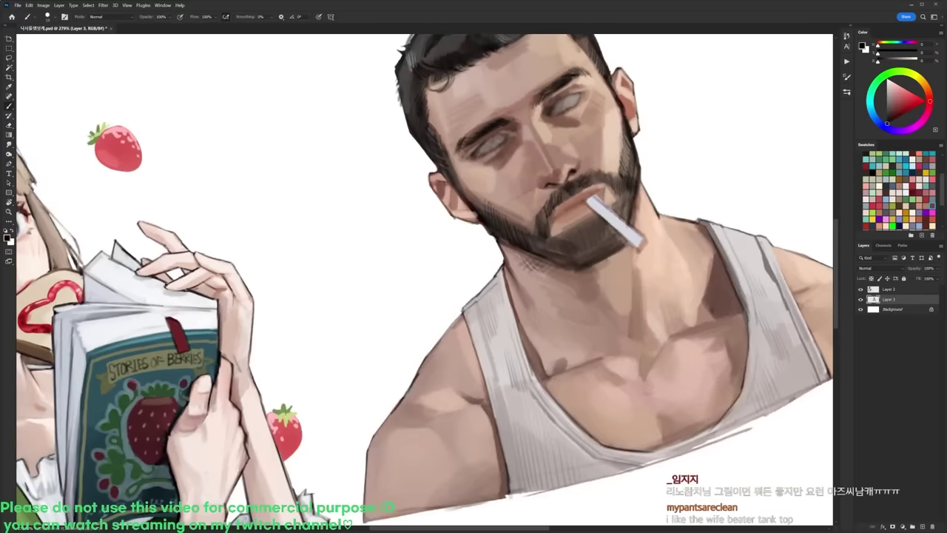
pyautogui.rightClick(613, 166)
pyautogui.click(677, 231)
pyautogui.keyDown('alt'); pyautogui.click(544, 228); pyautogui.keyUp('alt')
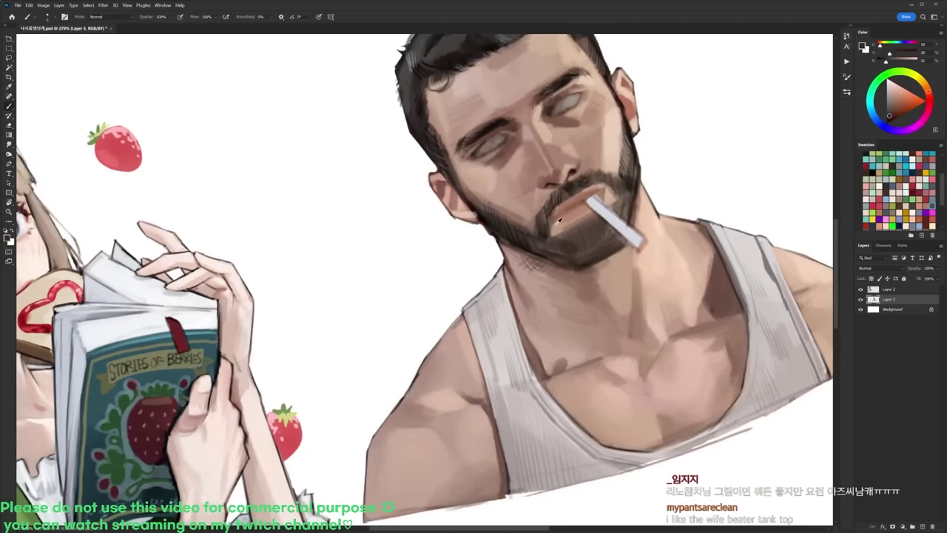
pyautogui.rightClick(580, 193)
pyautogui.click(615, 257)
pyautogui.keyDown('alt'); pyautogui.click(549, 221); pyautogui.keyUp('alt')
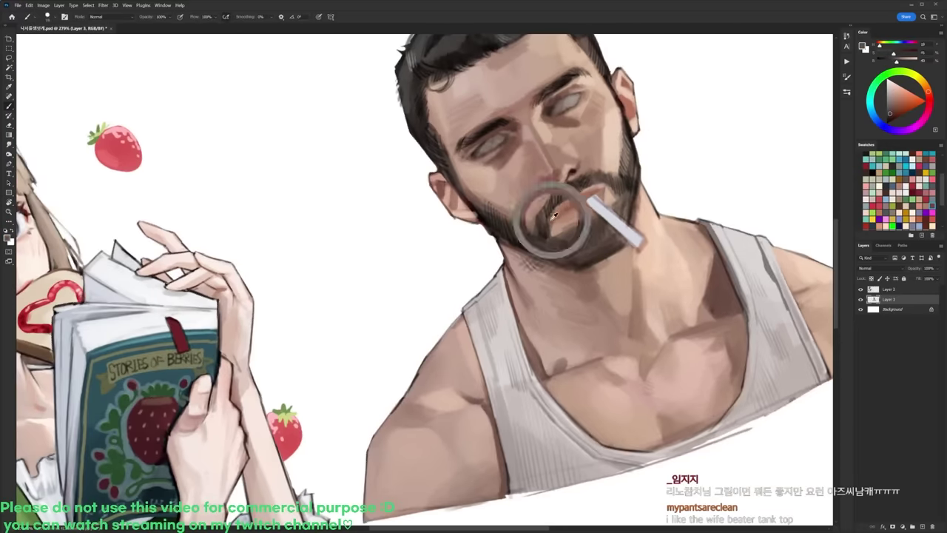
pyautogui.moveTo(548, 209); pyautogui.dragTo(550, 240)
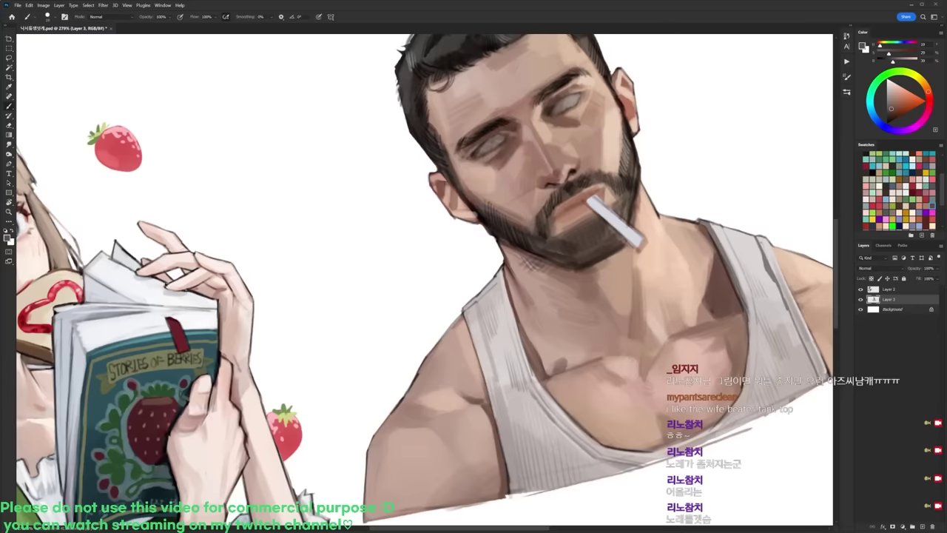
# Step: Choose a finer brush and texture the light-side beard with thin strands in black and sampled dark brown
pyautogui.press('r')
pyautogui.moveTo(687, 167); pyautogui.dragTo(656, 275)
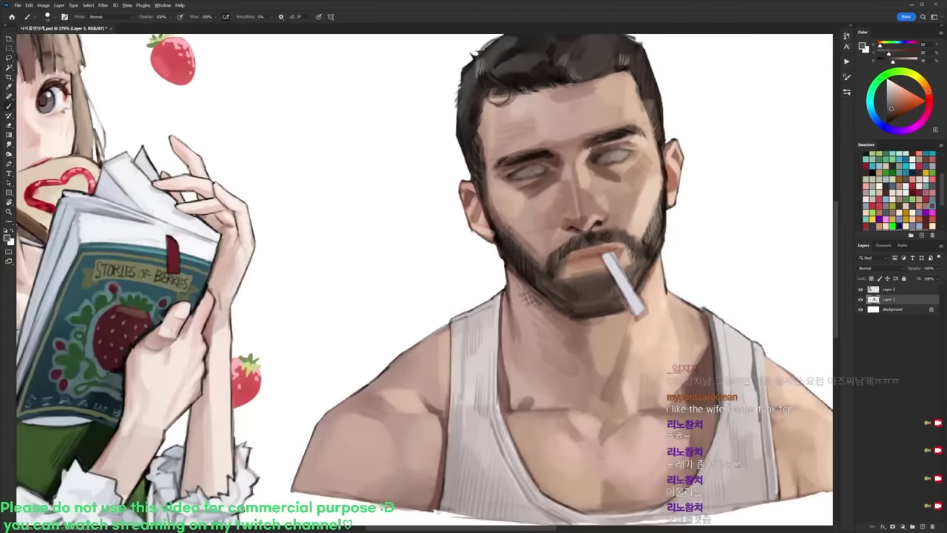
pyautogui.keyDown('alt'); pyautogui.click(642, 190); pyautogui.keyUp('alt')
pyautogui.press('d')
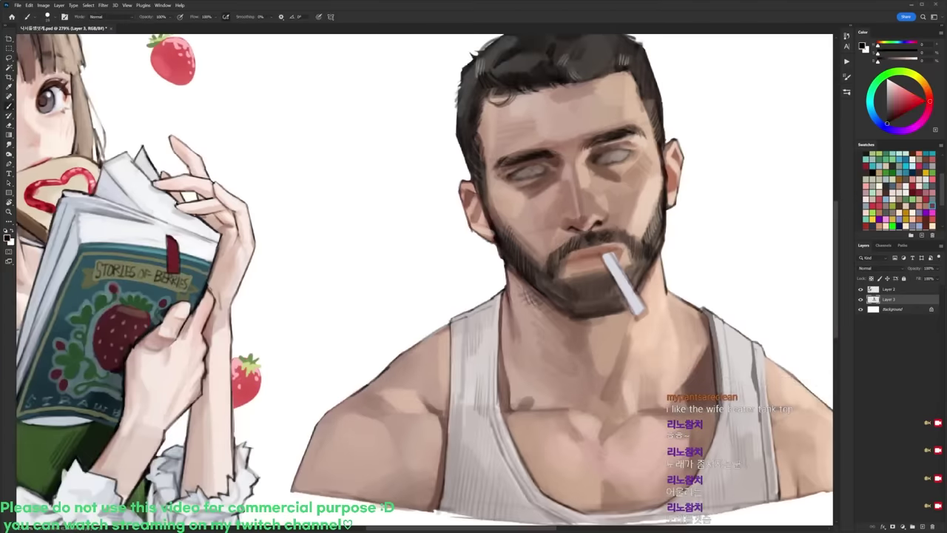
pyautogui.rightClick(680, 172)
pyautogui.click(747, 243)
pyautogui.keyDown('alt'); pyautogui.click(644, 245); pyautogui.keyUp('alt')
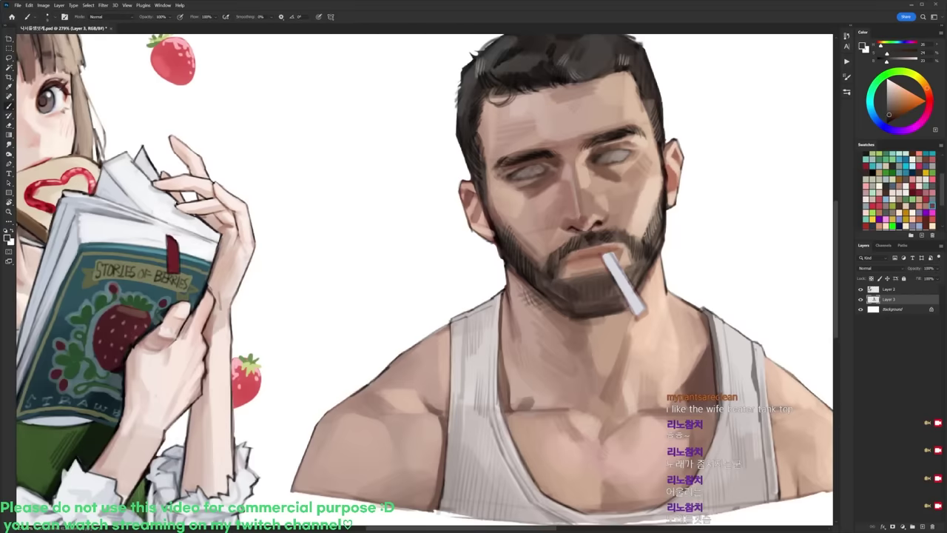
pyautogui.press('d')
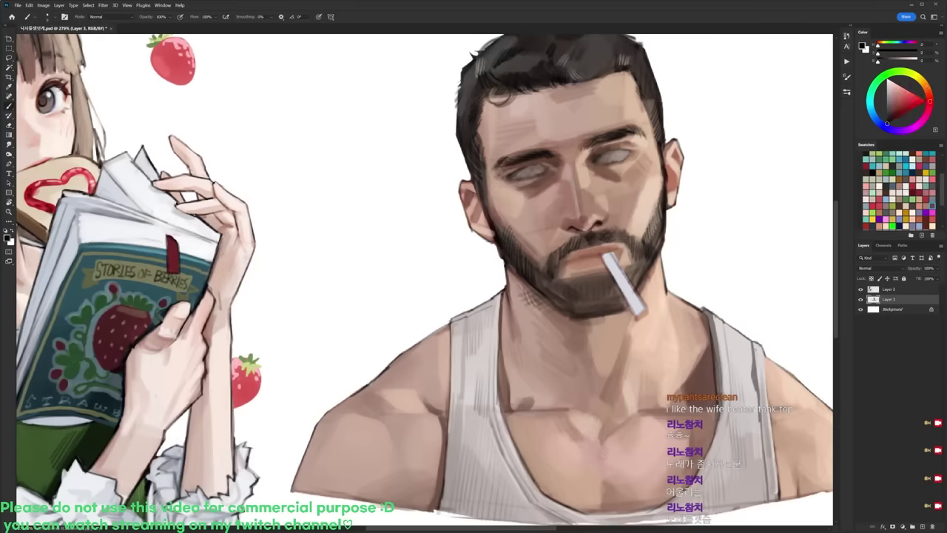
# Step: Blend the light-side beard between the cigarette and the jaw using sampled dark tones and black
pyautogui.scroll(-1, 669, 172)
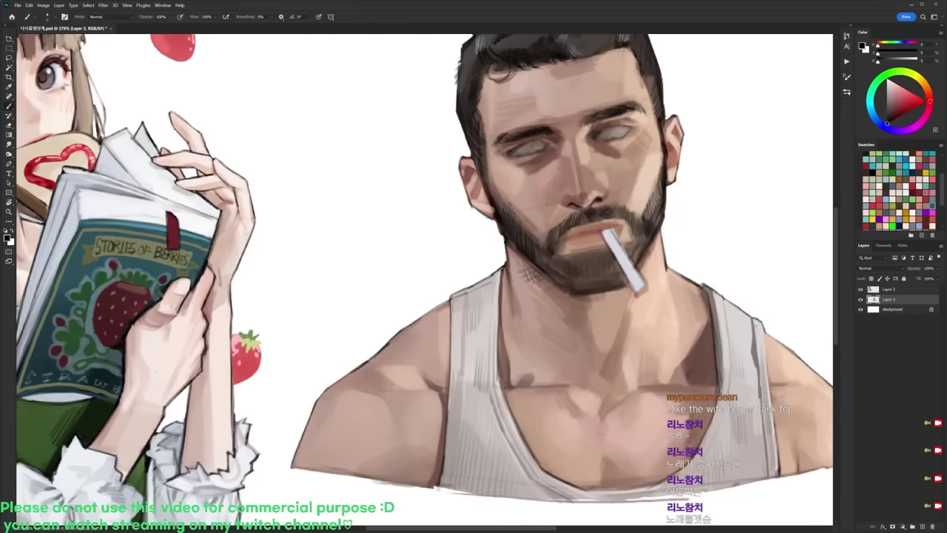
pyautogui.keyDown('alt'); pyautogui.click(651, 246); pyautogui.keyUp('alt')
pyautogui.press('d')
pyautogui.keyDown('alt'); pyautogui.click(649, 244); pyautogui.keyUp('alt')
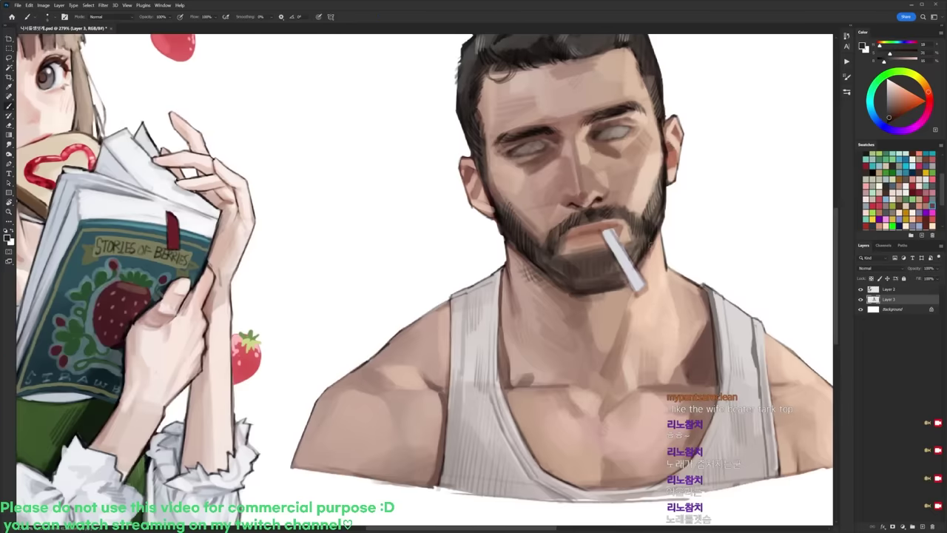
pyautogui.keyDown('alt'); pyautogui.click(651, 250); pyautogui.keyUp('alt')
# Step: Draw a thin black parting line between the lips from the shadow-side mouth corner toward the cigarette
pyautogui.moveTo(653, 250)
pyautogui.mouseDown()
pyautogui.moveTo(648, 268)
pyautogui.moveTo(622, 172)
pyautogui.mouseUp()
pyautogui.press('r')
pyautogui.press('d')
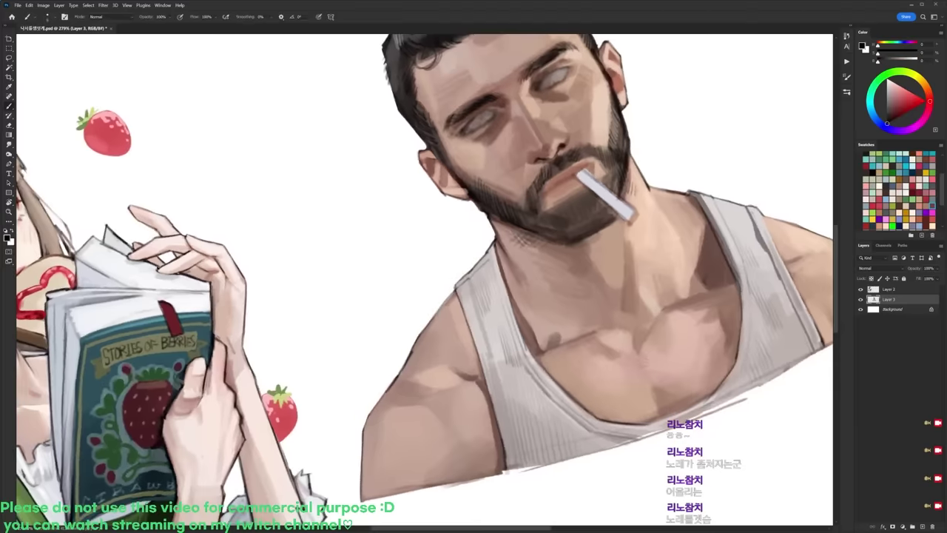
pyautogui.moveTo(551, 186); pyautogui.dragTo(567, 178)
pyautogui.press('r')
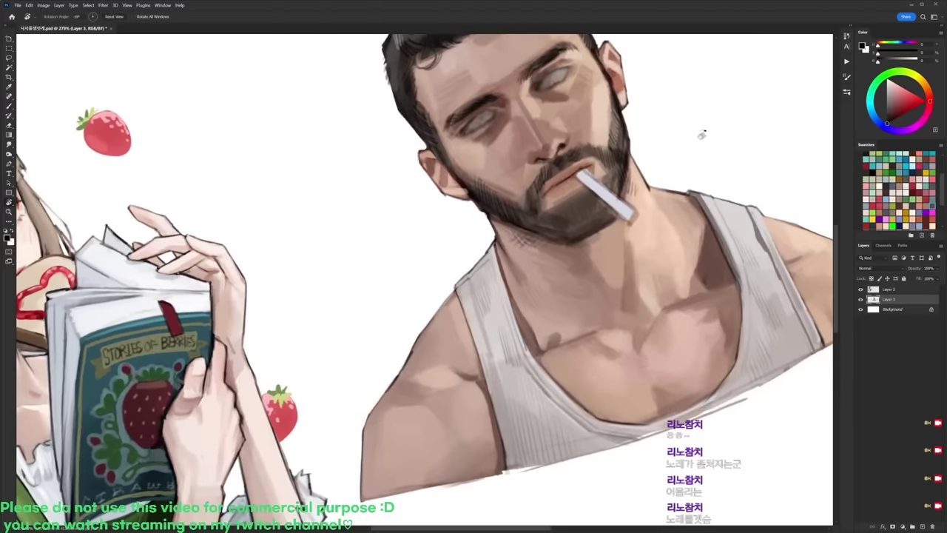
pyautogui.moveTo(702, 133); pyautogui.dragTo(705, 191)
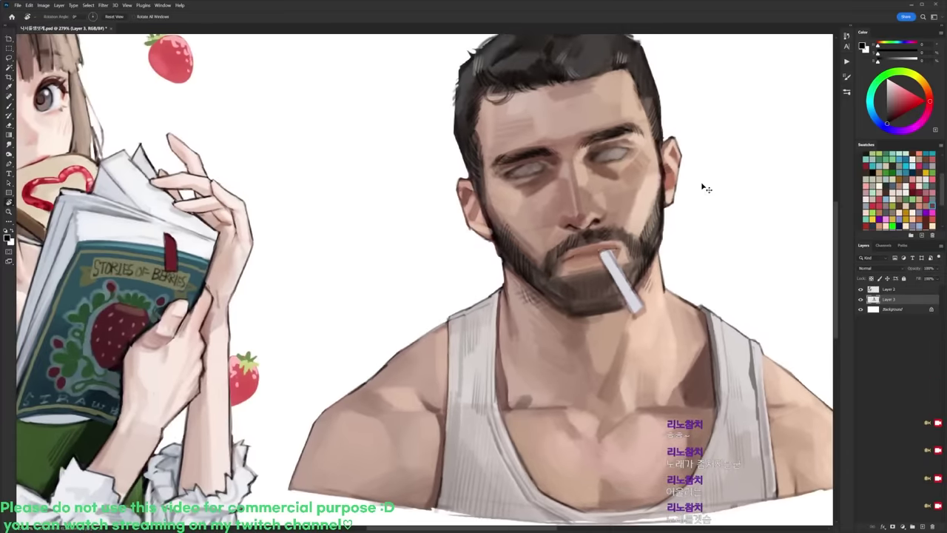
# Step: Reinforce the parting line between the lips and sample a brown tone to soften it at the mouth corner
pyautogui.moveTo(700, 184)
pyautogui.mouseDown()
pyautogui.moveTo(687, 203)
pyautogui.moveTo(668, 141)
pyautogui.moveTo(677, 171)
pyautogui.mouseUp()
pyautogui.press('b')
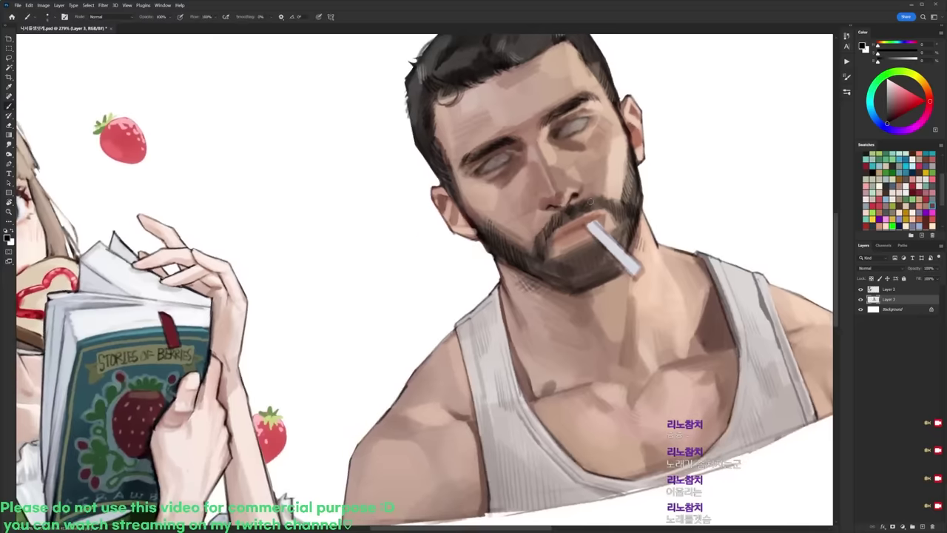
pyautogui.moveTo(566, 230); pyautogui.dragTo(579, 225)
pyautogui.keyDown('alt'); pyautogui.click(570, 226); pyautogui.keyUp('alt')
pyautogui.press('r')
pyautogui.moveTo(571, 227); pyautogui.dragTo(553, 257)
pyautogui.press('b')
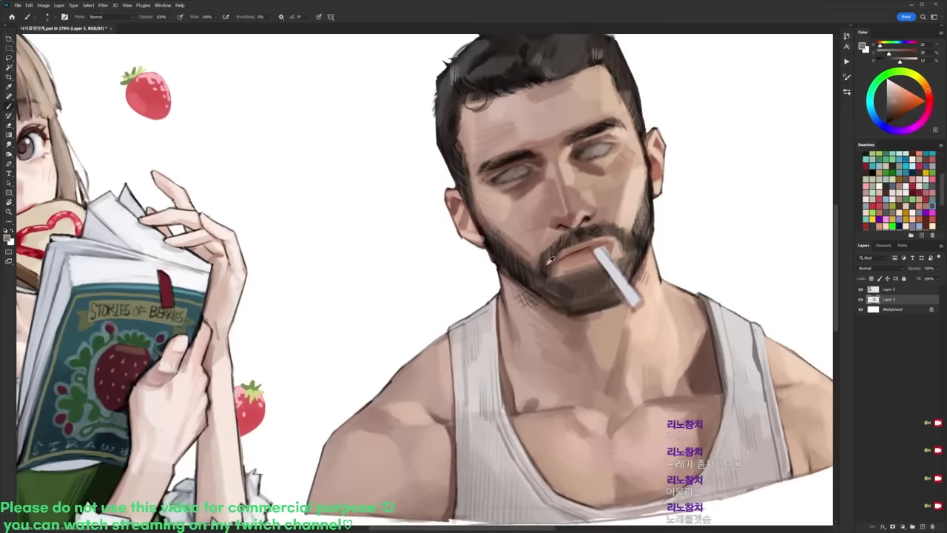
# Step: Hatch fine black strands into the beard below the shadow-side mouth corner and across the chin
pyautogui.press('d')
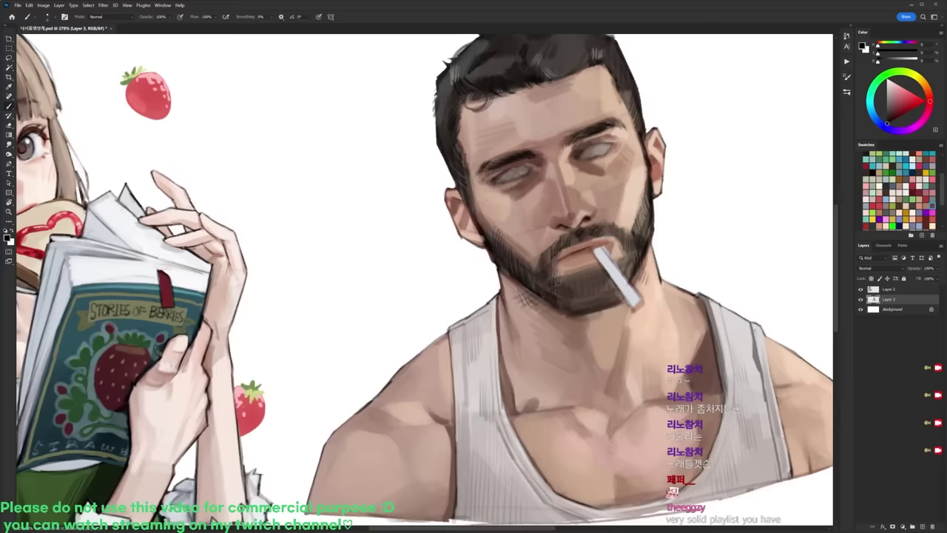
pyautogui.press('r')
pyautogui.moveTo(645, 238)
pyautogui.mouseDown()
pyautogui.moveTo(633, 264)
pyautogui.moveTo(616, 194)
pyautogui.mouseUp()
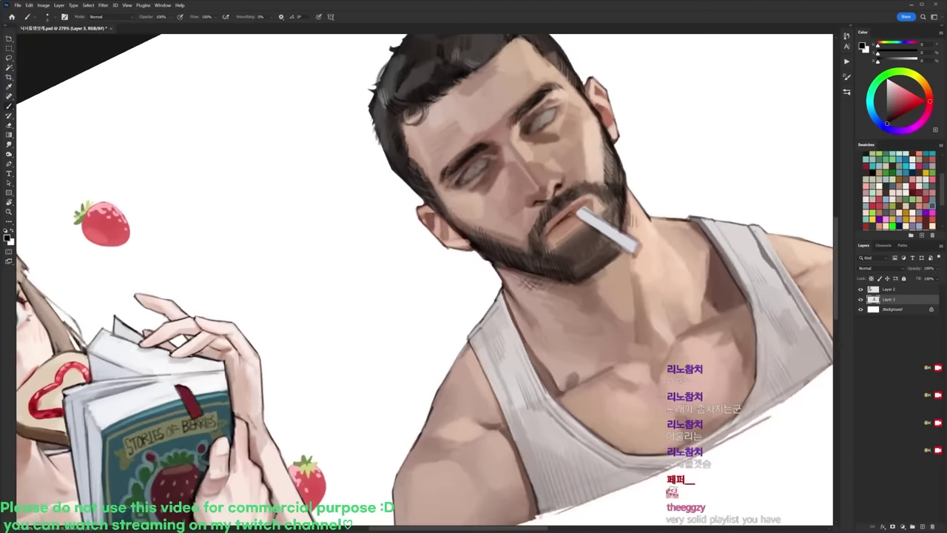
pyautogui.press('r')
pyautogui.moveTo(565, 220); pyautogui.dragTo(569, 329)
# Step: Retouch the upper lip beside the cigarette with a 19 px hard round brush and a sampled dark brown
pyautogui.rightClick(616, 225)
pyautogui.click(650, 293)
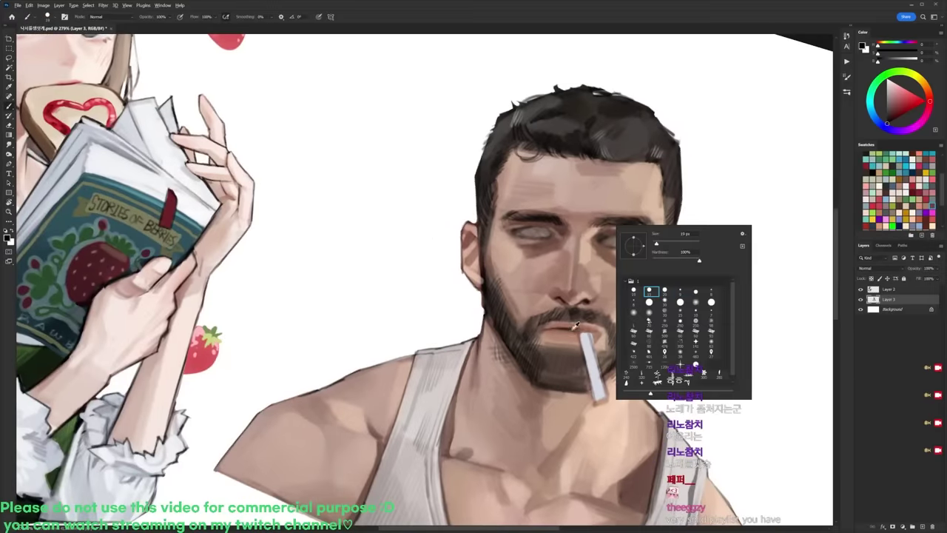
pyautogui.click(573, 326)
pyautogui.keyDown('alt'); pyautogui.click(578, 327); pyautogui.keyUp('alt')
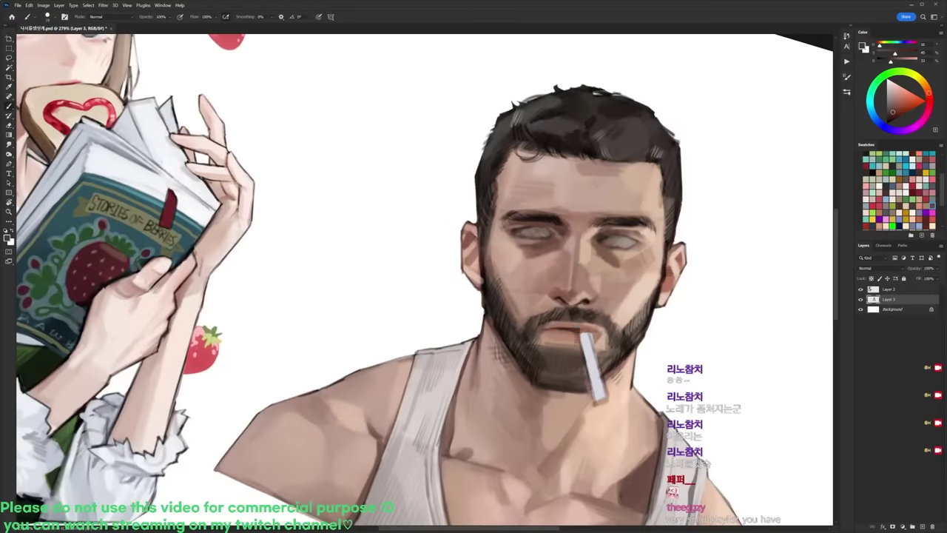
pyautogui.press('r')
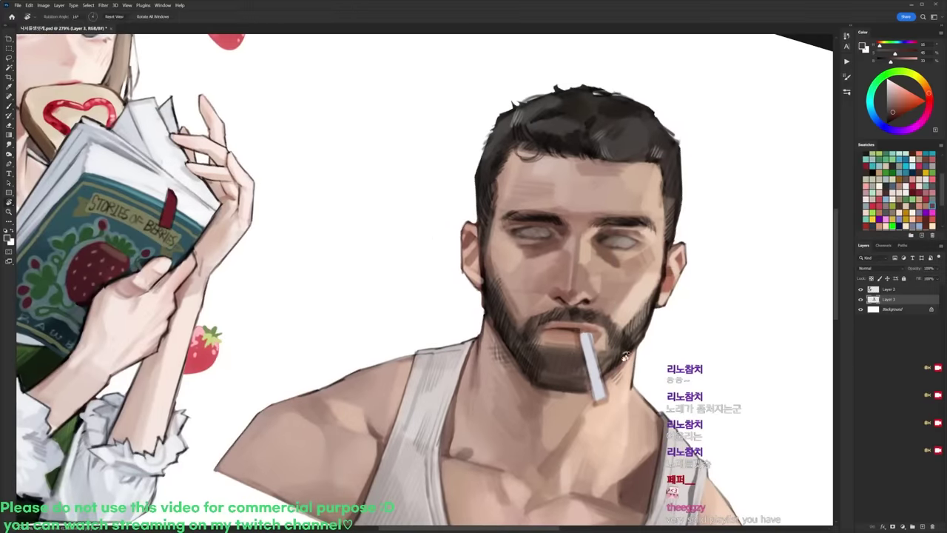
pyautogui.moveTo(578, 330)
pyautogui.mouseDown()
pyautogui.moveTo(573, 207)
pyautogui.moveTo(580, 266)
pyautogui.moveTo(562, 312)
pyautogui.mouseUp()
# Step: Shade the lower lip and the skin just beneath it by blending sampled brown tones
pyautogui.keyDown('alt'); pyautogui.click(570, 211); pyautogui.keyUp('alt')
pyautogui.keyDown('alt'); pyautogui.click(571, 225); pyautogui.keyUp('alt')
pyautogui.keyDown('alt'); pyautogui.click(562, 312); pyautogui.keyUp('alt')
pyautogui.keyDown('alt'); pyautogui.click(568, 311); pyautogui.keyUp('alt')
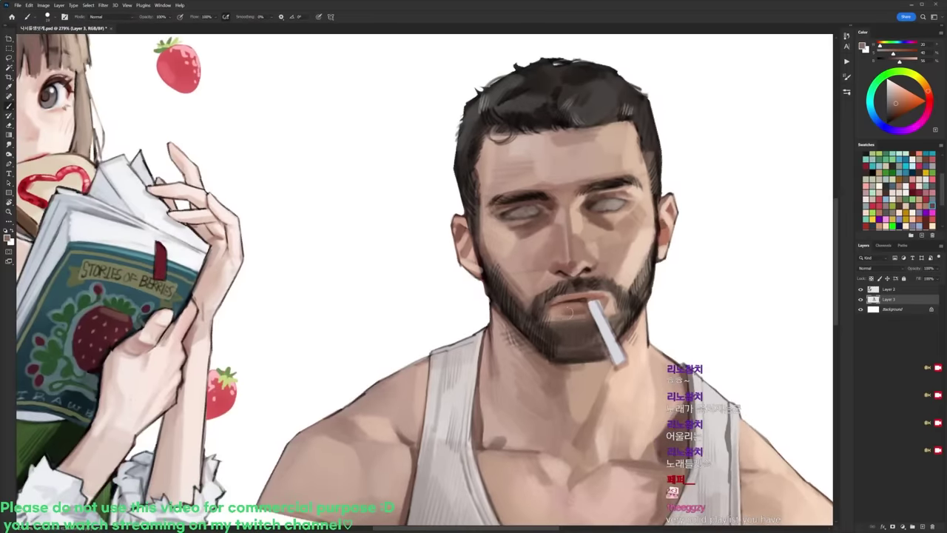
pyautogui.keyDown('alt'); pyautogui.click(575, 315); pyautogui.keyUp('alt')
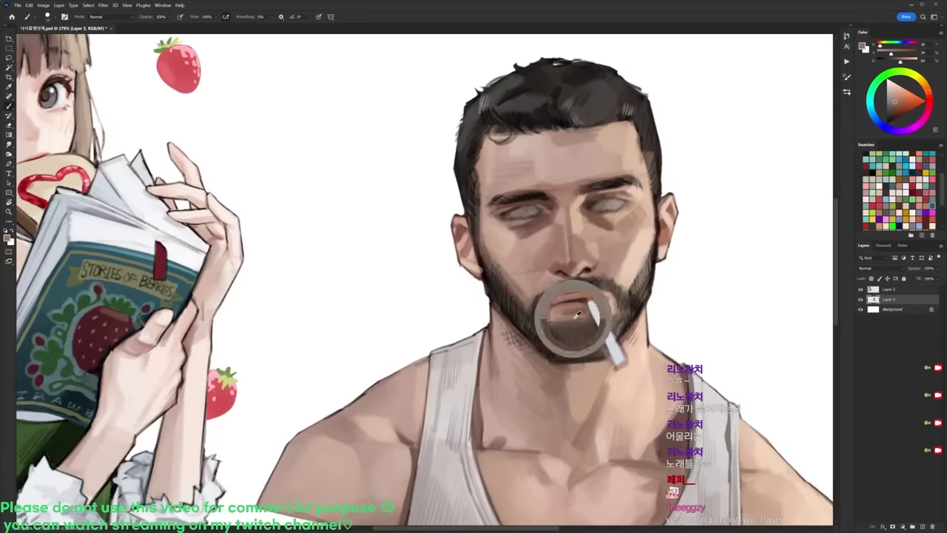
pyautogui.keyDown('alt'); pyautogui.click(623, 265); pyautogui.keyUp('alt')
# Step: Hatch fine black strands into the beard from below the lower lip down across the chin
pyautogui.press('d')
pyautogui.rightClick(591, 254)
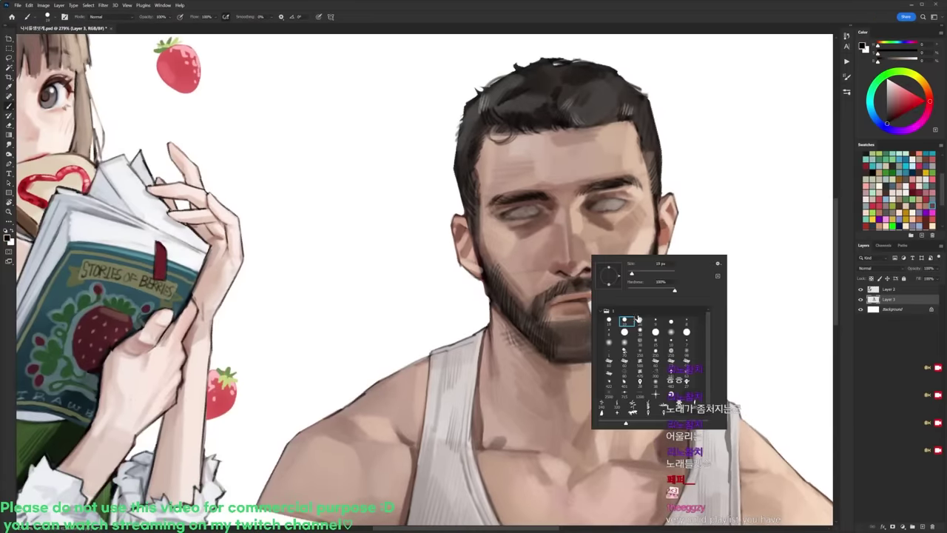
pyautogui.doubleClick(656, 324)
pyautogui.keyDown('alt'); pyautogui.click(571, 327); pyautogui.keyUp('alt')
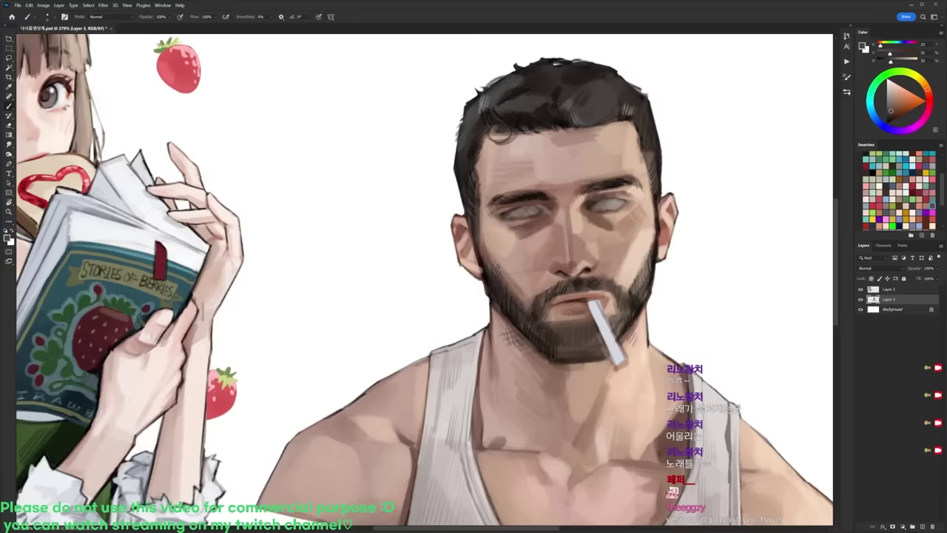
pyautogui.click(574, 330)
pyautogui.press('d')
pyautogui.moveTo(562, 335)
pyautogui.mouseDown()
pyautogui.moveTo(570, 360)
pyautogui.moveTo(595, 287)
pyautogui.mouseUp()
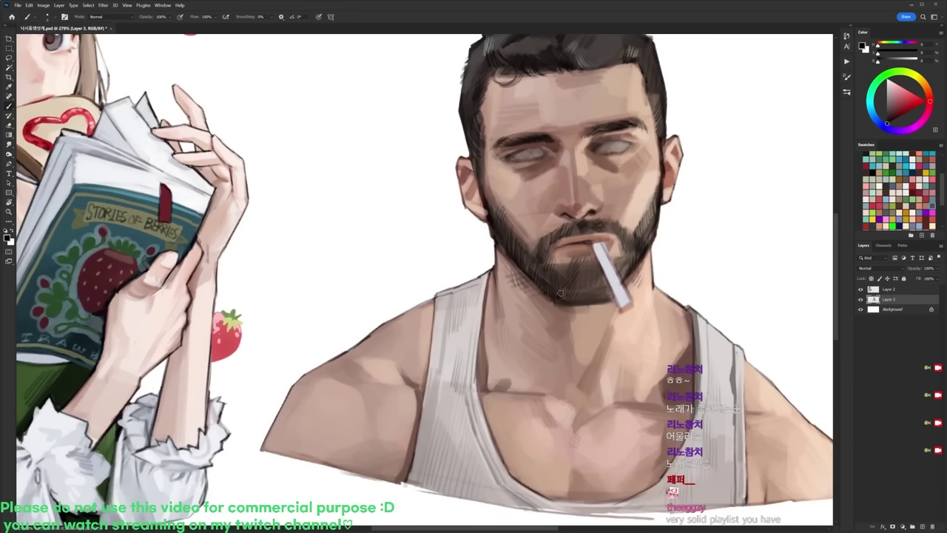
# Step: Soften the beard's edge under the chin and beside the light-side mouth corner with sampled skin and dark tones
pyautogui.keyDown('alt'); pyautogui.click(559, 321); pyautogui.keyUp('alt')
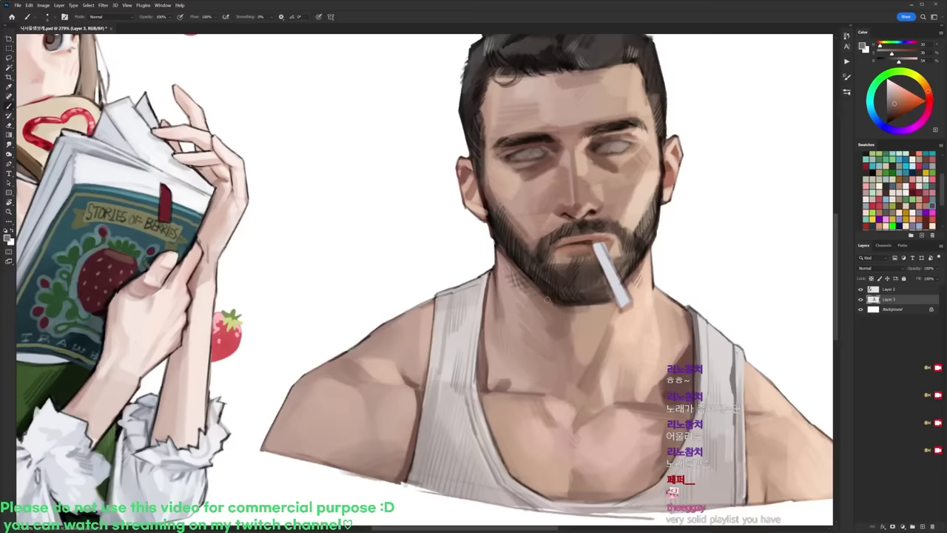
pyautogui.keyDown('alt'); pyautogui.click(629, 233); pyautogui.keyUp('alt')
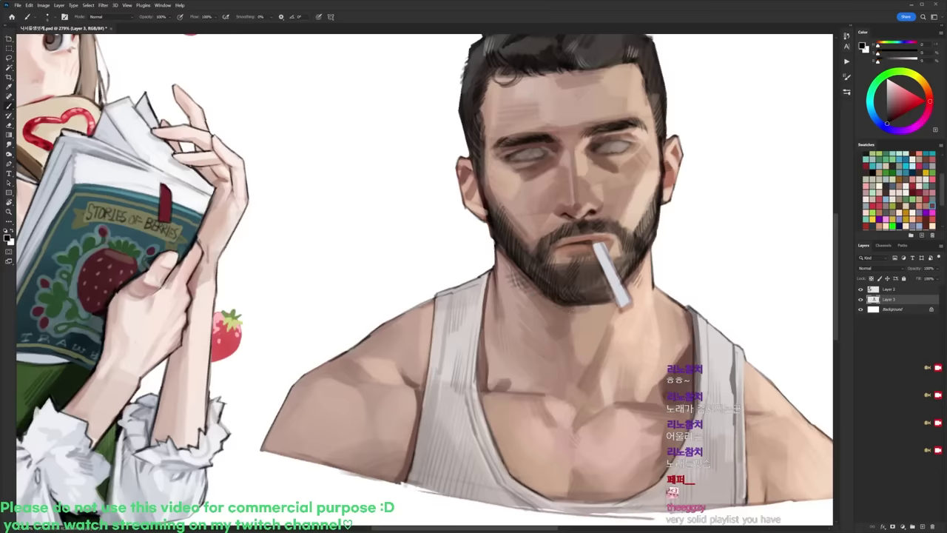
pyautogui.keyDown('alt'); pyautogui.click(621, 243); pyautogui.keyUp('alt')
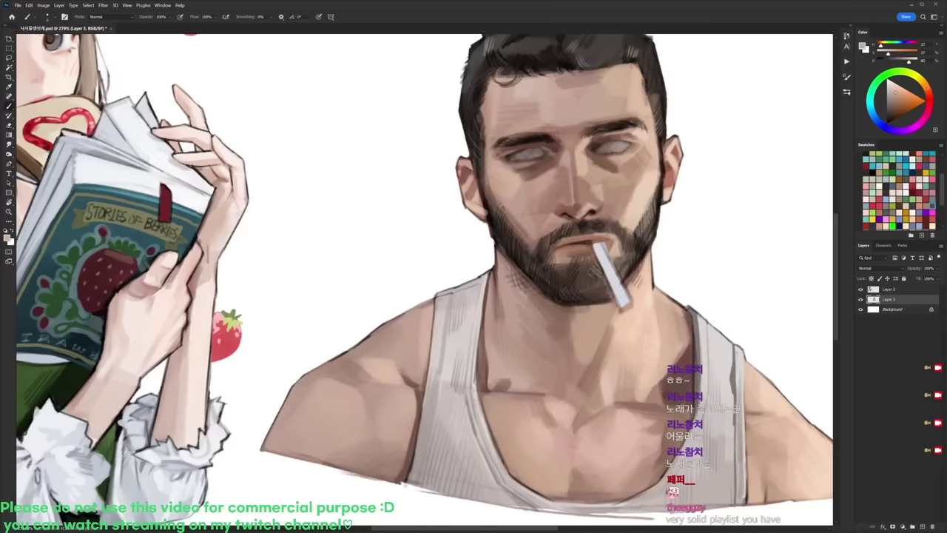
pyautogui.keyDown('alt'); pyautogui.click(632, 252); pyautogui.keyUp('alt')
# Step: Paint an orange-brown tone onto the cigarette's mouth end and the adjoining lip with a 19 px hard round brush
pyautogui.press('r')
pyautogui.moveTo(634, 254); pyautogui.dragTo(547, 108)
pyautogui.moveTo(547, 108); pyautogui.dragTo(555, 156)
pyautogui.keyDown('alt'); pyautogui.click(532, 179); pyautogui.keyUp('alt')
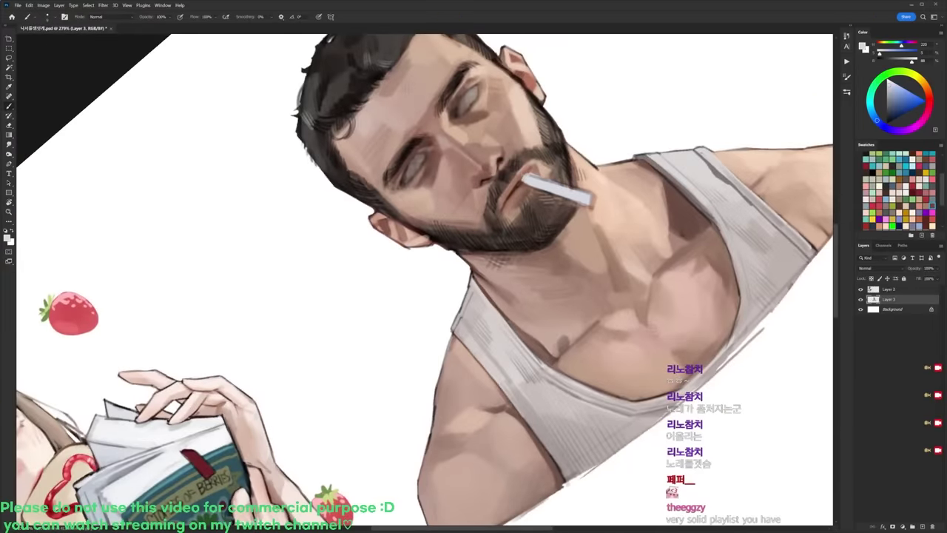
pyautogui.keyDown('alt'); pyautogui.click(668, 195); pyautogui.keyUp('alt')
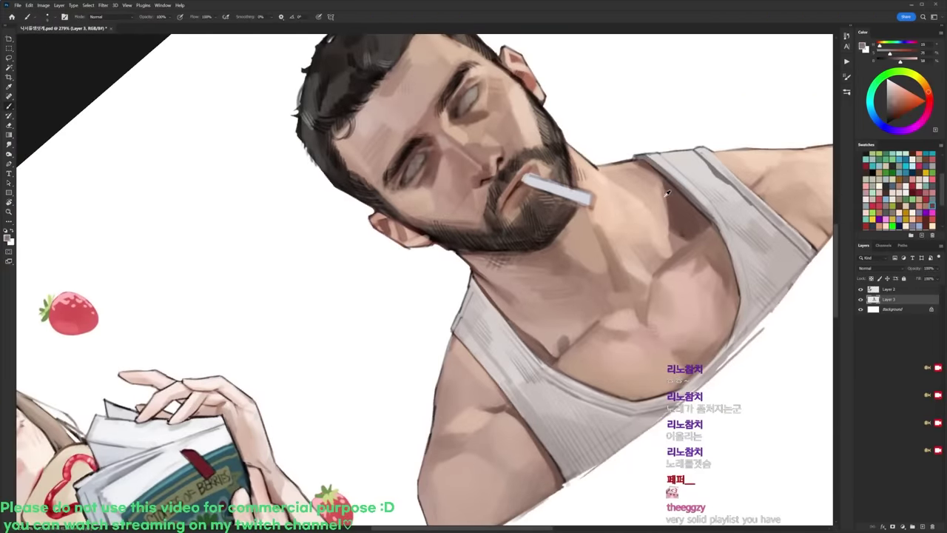
pyautogui.click(903, 101)
pyautogui.rightClick(529, 167)
pyautogui.click(564, 231)
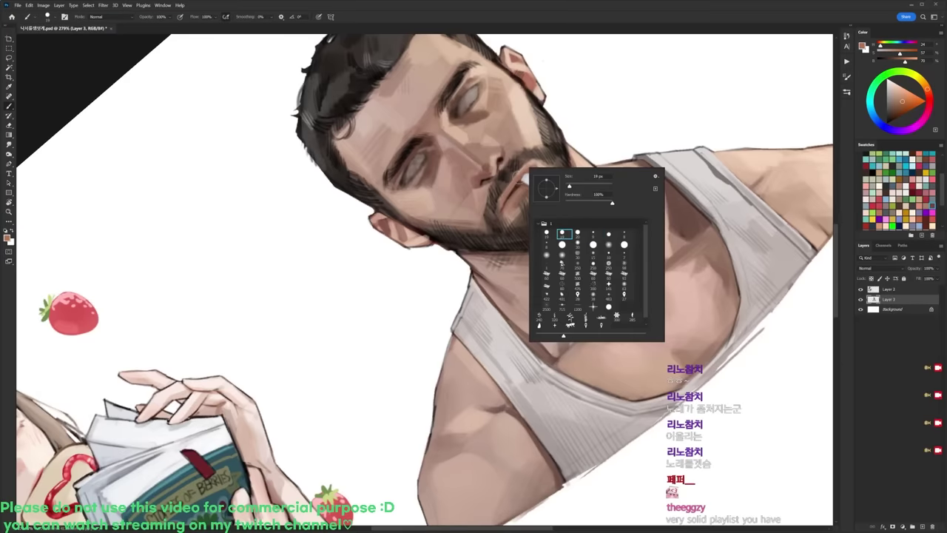
pyautogui.click(516, 175)
pyautogui.moveTo(538, 178); pyautogui.dragTo(534, 186)
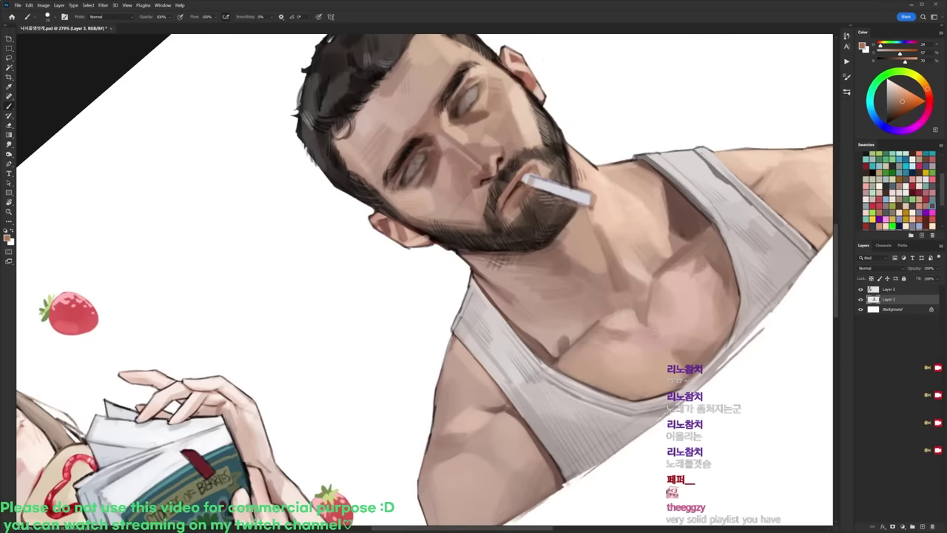
# Step: Draw a thin black accent between the lips where they meet the cigarette
pyautogui.press('r')
pyautogui.moveTo(590, 128); pyautogui.dragTo(624, 161)
pyautogui.press('d')
pyautogui.press('b')
pyautogui.rightClick(623, 161)
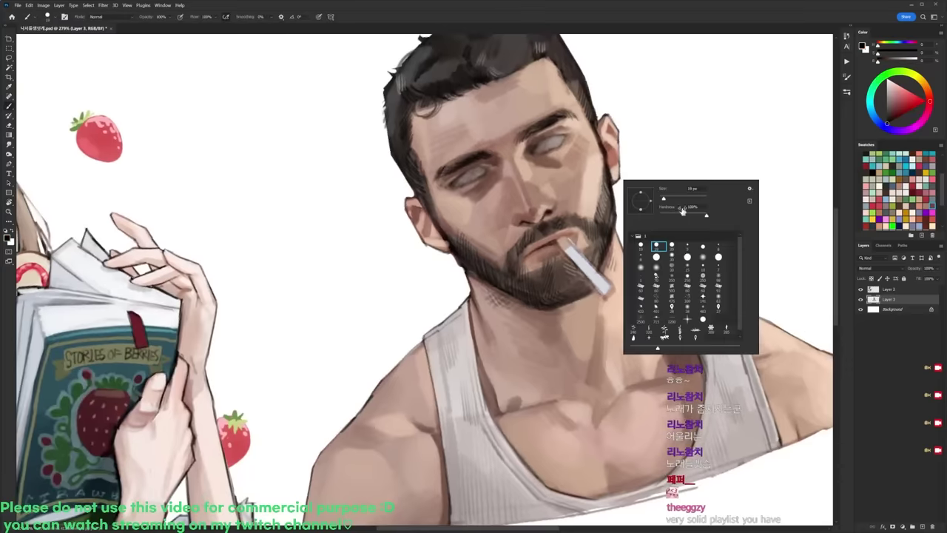
pyautogui.click(686, 248)
pyautogui.click(554, 242)
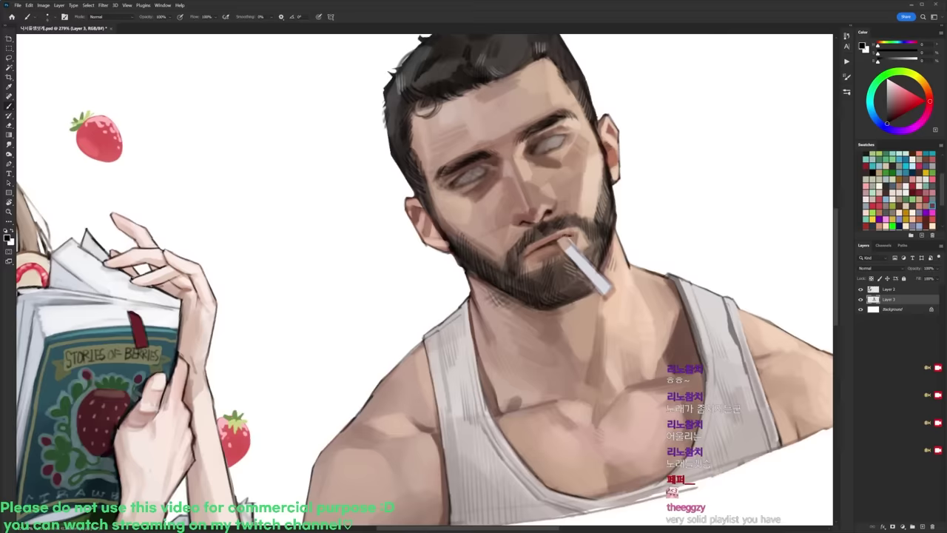
# Step: Add fine black strands and contour accents around the light-side mouth corner beyond the cigarette
pyautogui.press('r')
pyautogui.moveTo(600, 224); pyautogui.dragTo(653, 285)
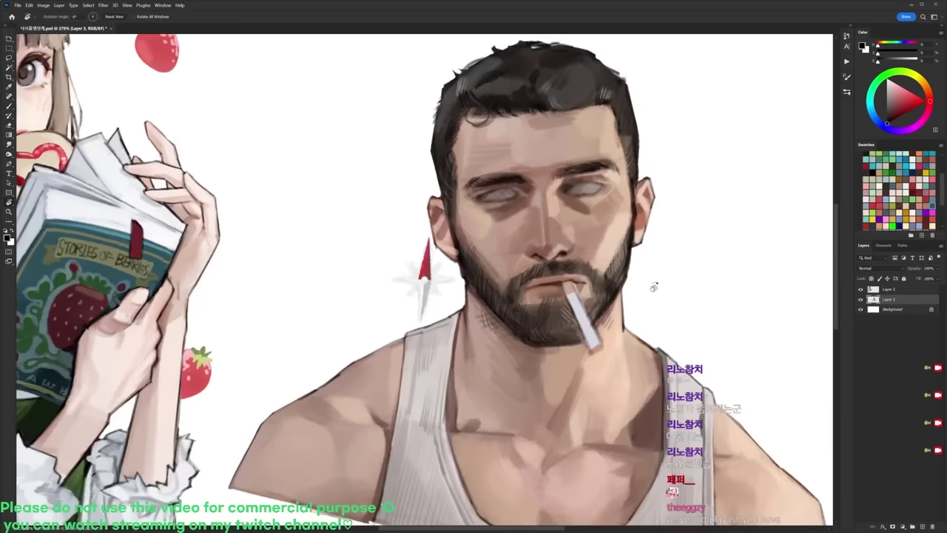
pyautogui.keyDown('alt'); pyautogui.click(596, 266); pyautogui.keyUp('alt')
pyautogui.moveTo(581, 269); pyautogui.dragTo(588, 296)
pyautogui.press('r')
pyautogui.moveTo(627, 270); pyautogui.dragTo(589, 277)
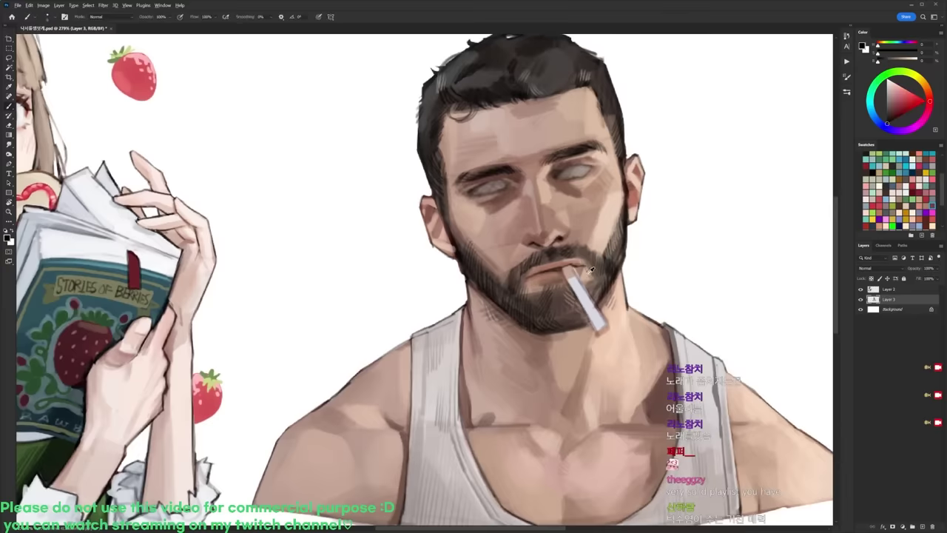
pyautogui.press('d')
pyautogui.press('r')
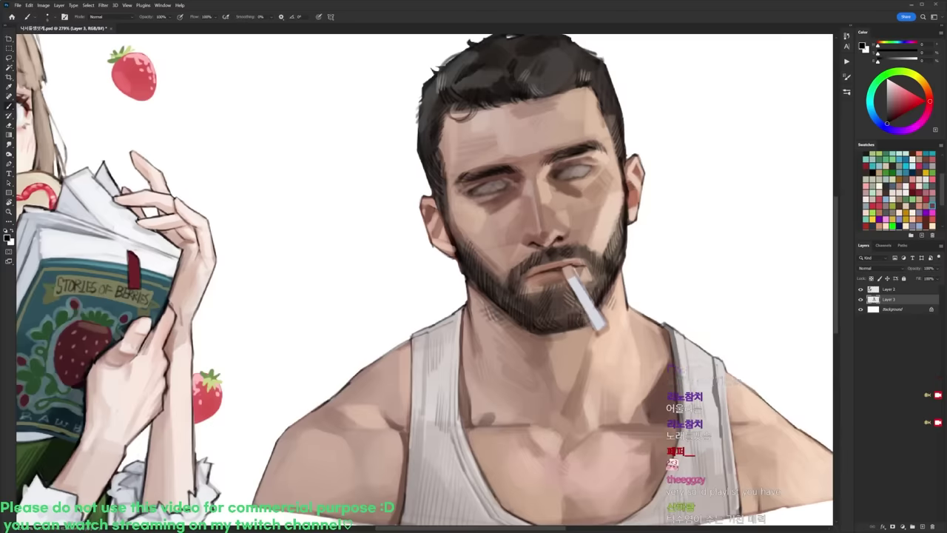
# Step: Paint a black tip on the free end of the cigarette
pyautogui.keyDown('alt'); pyautogui.click(598, 321); pyautogui.keyUp('alt')
pyautogui.press('d')
pyautogui.moveTo(600, 332)
pyautogui.mouseDown()
pyautogui.moveTo(606, 326)
pyautogui.moveTo(600, 332)
pyautogui.mouseUp()
pyautogui.press('r')
pyautogui.moveTo(669, 259); pyautogui.dragTo(658, 321)
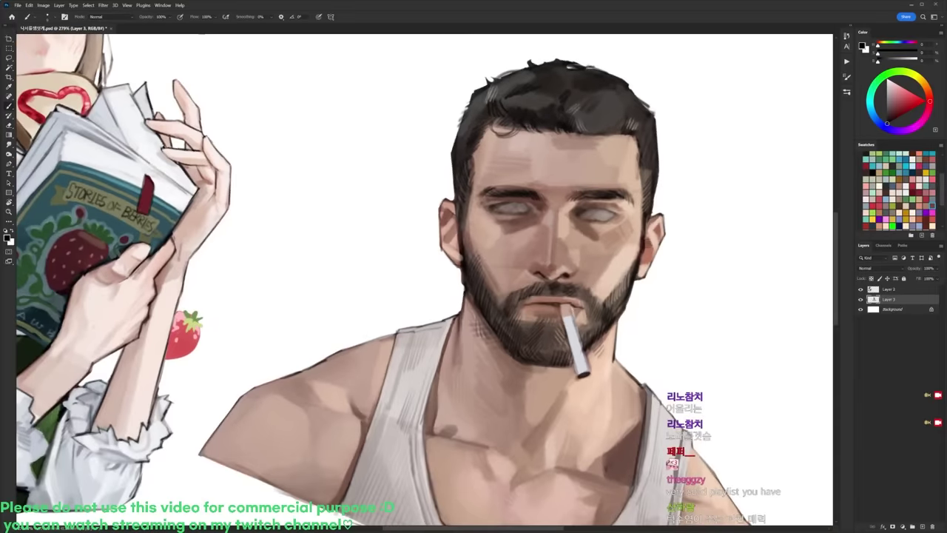
# Step: Outline the cigarette's long edge in thin black from the lips to its tip
pyautogui.keyDown('alt'); pyautogui.click(570, 307); pyautogui.keyUp('alt')
pyautogui.keyDown('alt'); pyautogui.click(576, 337); pyautogui.keyUp('alt')
pyautogui.press('d')
pyautogui.moveTo(574, 319); pyautogui.dragTo(589, 369)
pyautogui.scroll(-7, 594, 307)
pyautogui.press('r')
pyautogui.moveTo(643, 311); pyautogui.dragTo(632, 251)
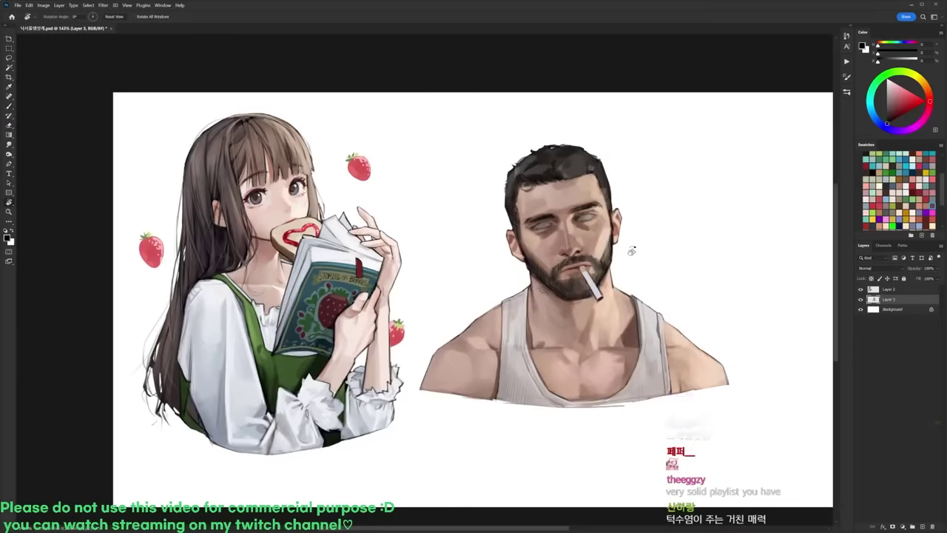
# Step: Refine the cigarette and moustache contours with thin white and black strokes
pyautogui.scroll(8, 569, 201)
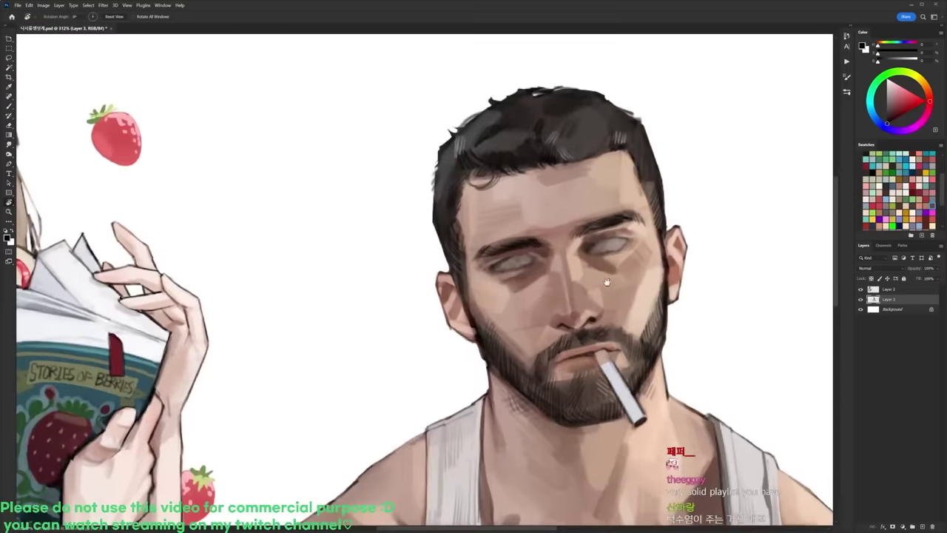
pyautogui.scroll(-1, 603, 266)
pyautogui.press('b')
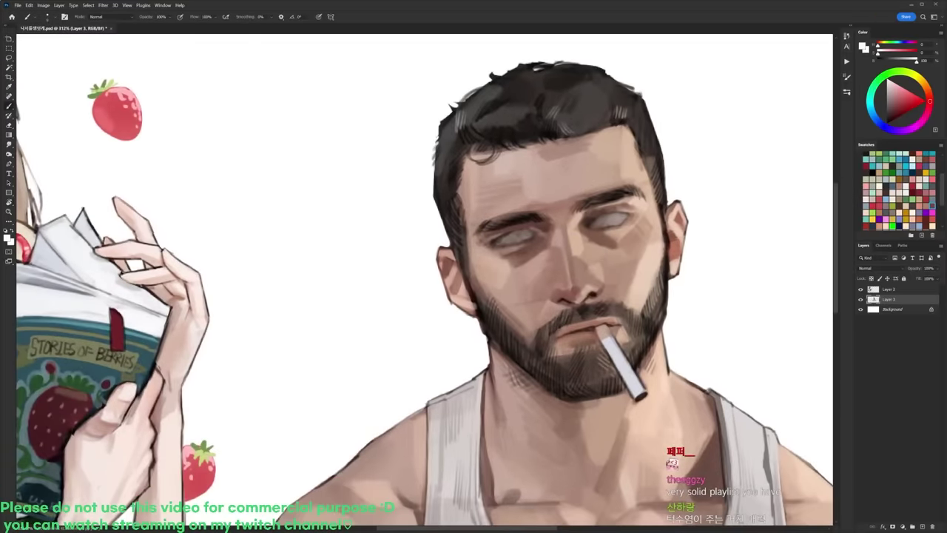
pyautogui.press('r')
pyautogui.moveTo(588, 285); pyautogui.dragTo(564, 152)
pyautogui.press('d')
pyautogui.press('b')
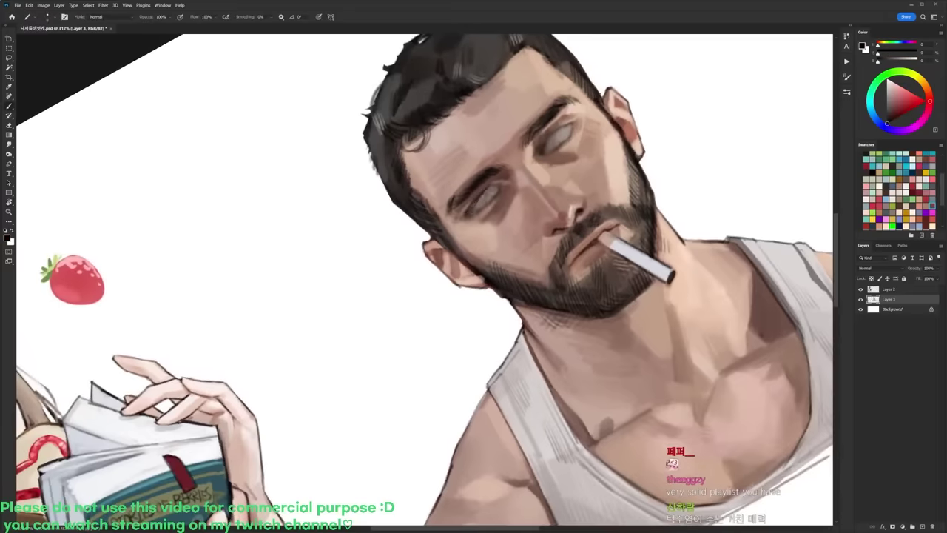
# Step: Trim the lower edge of the shadow-side eye white with a sampled brown skin tone
pyautogui.press('r')
pyautogui.moveTo(596, 164); pyautogui.dragTo(690, 239)
pyautogui.press('b')
pyautogui.keyDown('alt'); pyautogui.click(491, 241); pyautogui.keyUp('alt')
pyautogui.moveTo(494, 243); pyautogui.dragTo(508, 234)
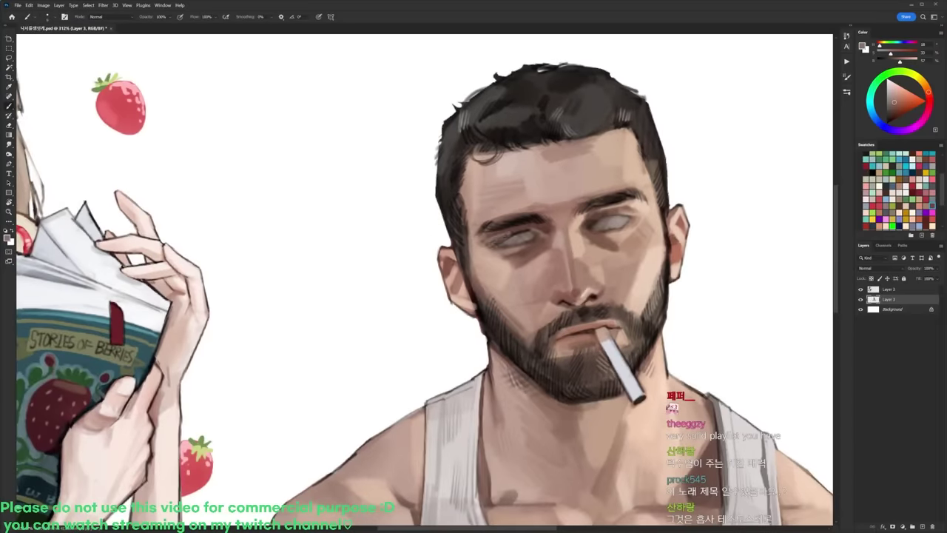
# Step: Place a round dark brown reference dab on the blank canvas beside the shadow-side ear, darkening a tone sampled near the nostril
pyautogui.press('r')
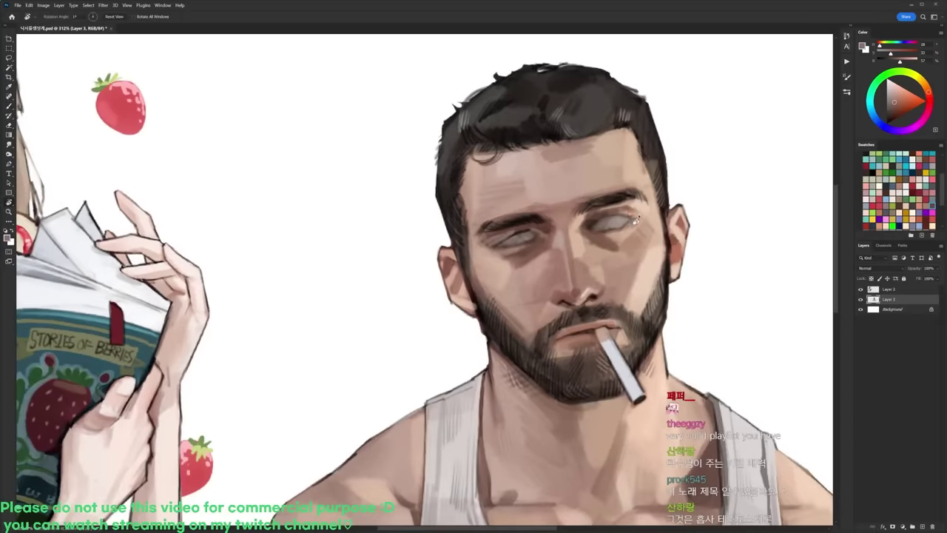
pyautogui.moveTo(599, 195); pyautogui.dragTo(561, 142)
pyautogui.press('d')
pyautogui.press('b')
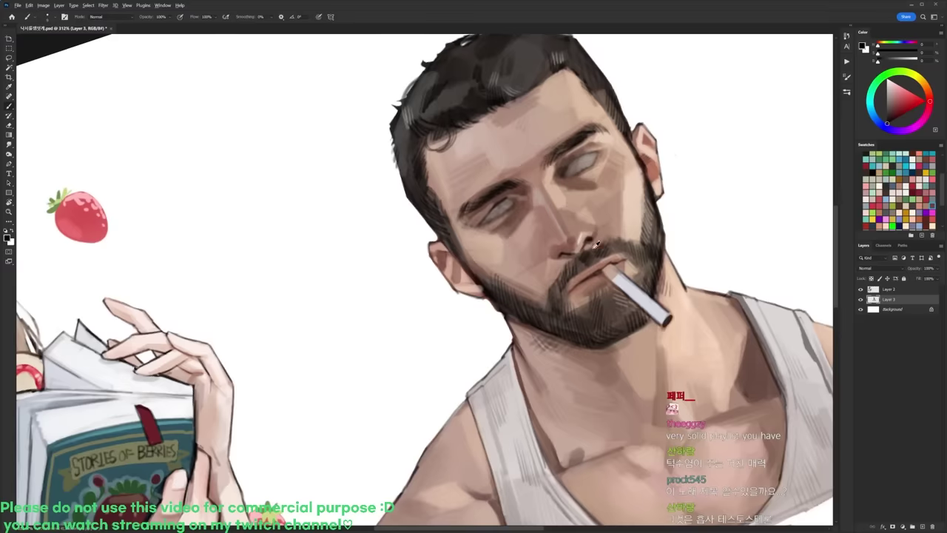
pyautogui.keyDown('alt'); pyautogui.click(595, 235); pyautogui.keyUp('alt')
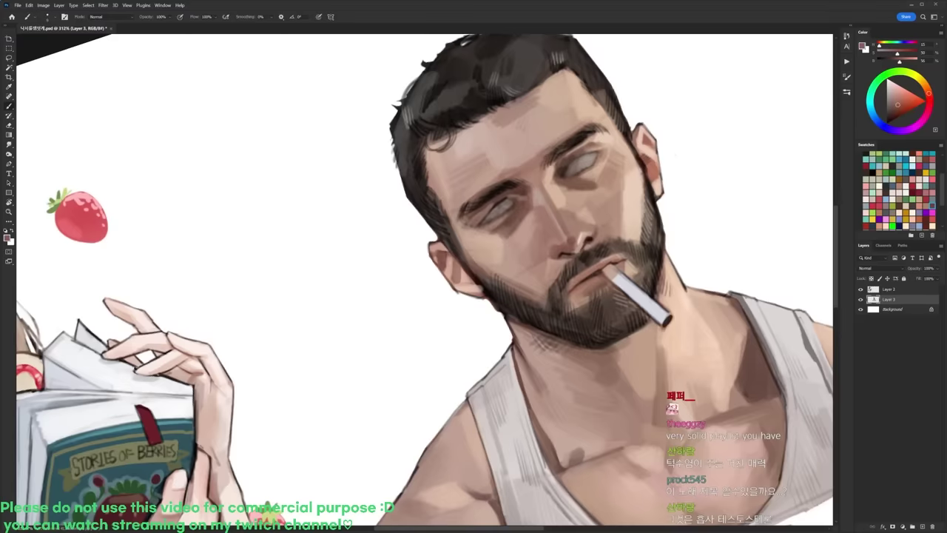
pyautogui.rightClick(450, 265)
pyautogui.click(500, 333)
pyautogui.click(893, 112)
pyautogui.moveTo(380, 262); pyautogui.dragTo(392, 257)
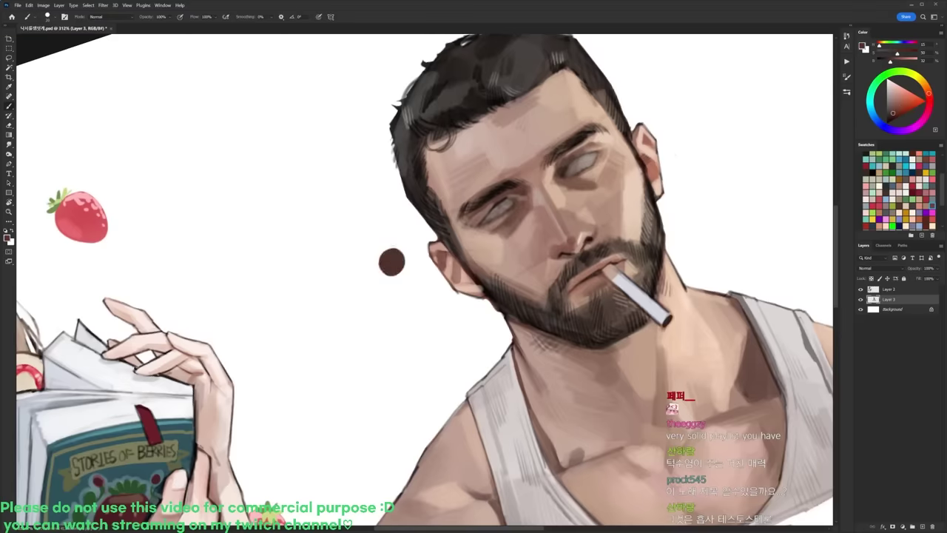
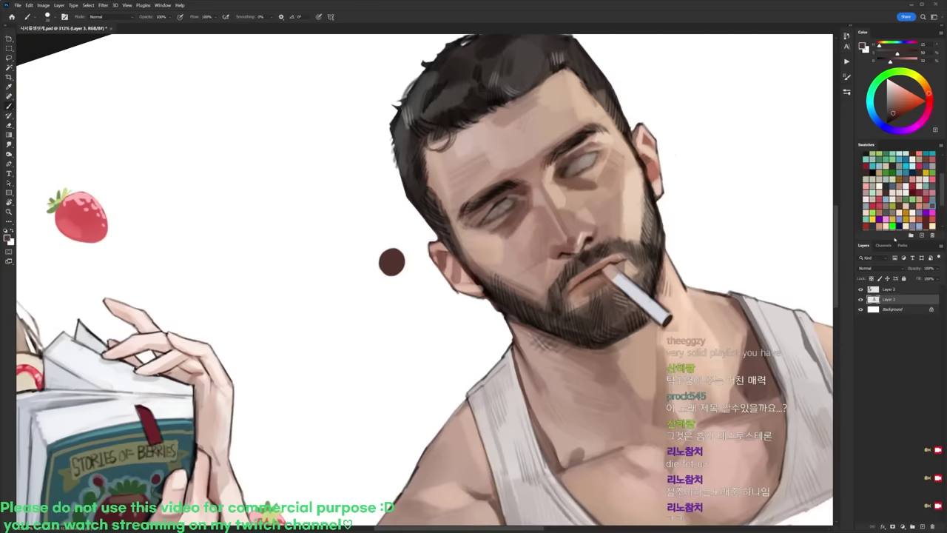
# Step: Define the inner corner and lid crease of the shadow-side eye with a fine brush in the reference brown and black
pyautogui.press('r')
pyautogui.moveTo(638, 189); pyautogui.dragTo(644, 202)
pyautogui.press('d')
pyautogui.press('b')
pyautogui.rightClick(551, 221)
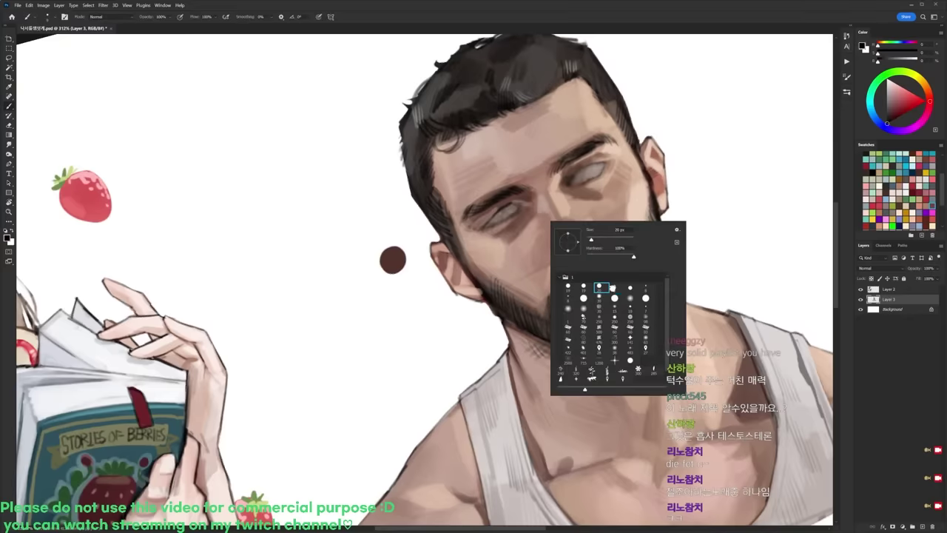
pyautogui.click(614, 290)
pyautogui.keyDown('alt'); pyautogui.click(390, 259); pyautogui.keyUp('alt')
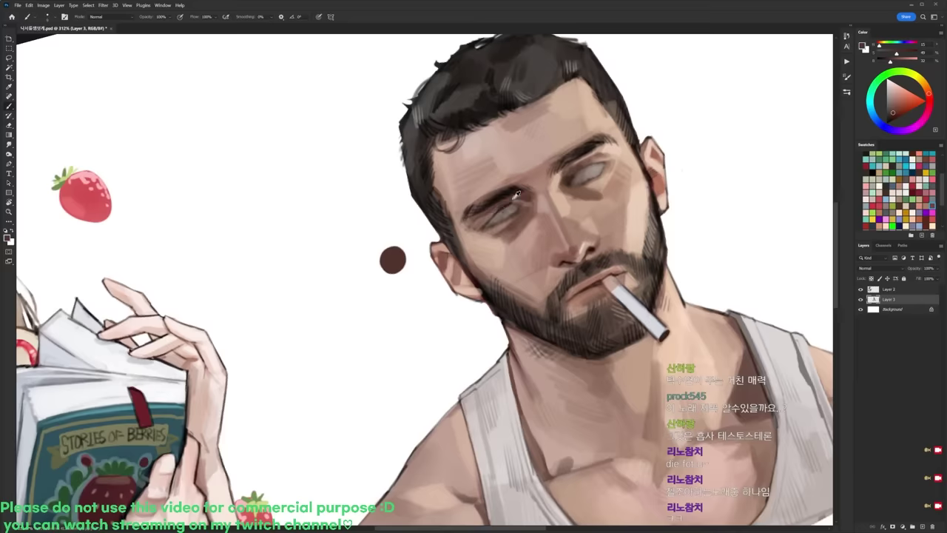
pyautogui.keyDown('alt'); pyautogui.click(506, 203); pyautogui.keyUp('alt')
pyautogui.keyDown('alt'); pyautogui.click(512, 197); pyautogui.keyUp('alt')
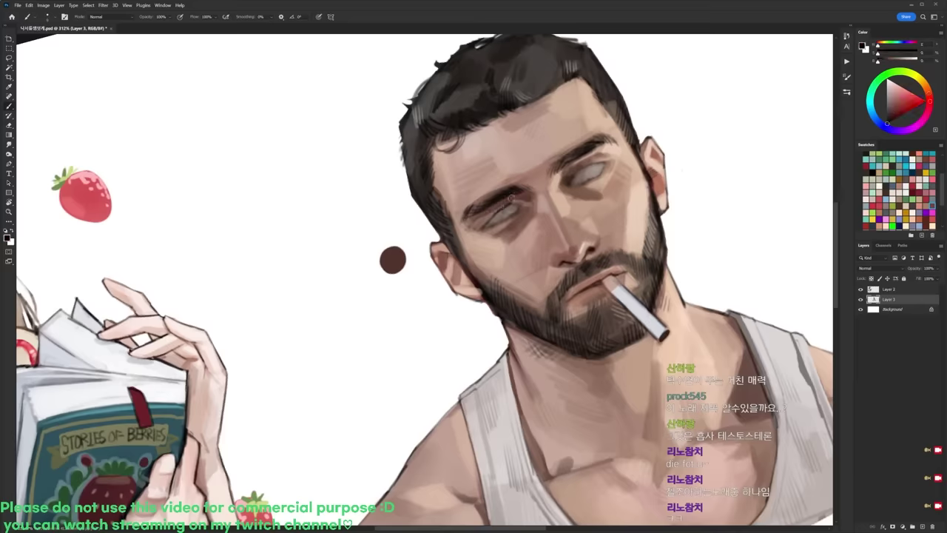
pyautogui.keyDown('alt'); pyautogui.click(493, 208); pyautogui.keyUp('alt')
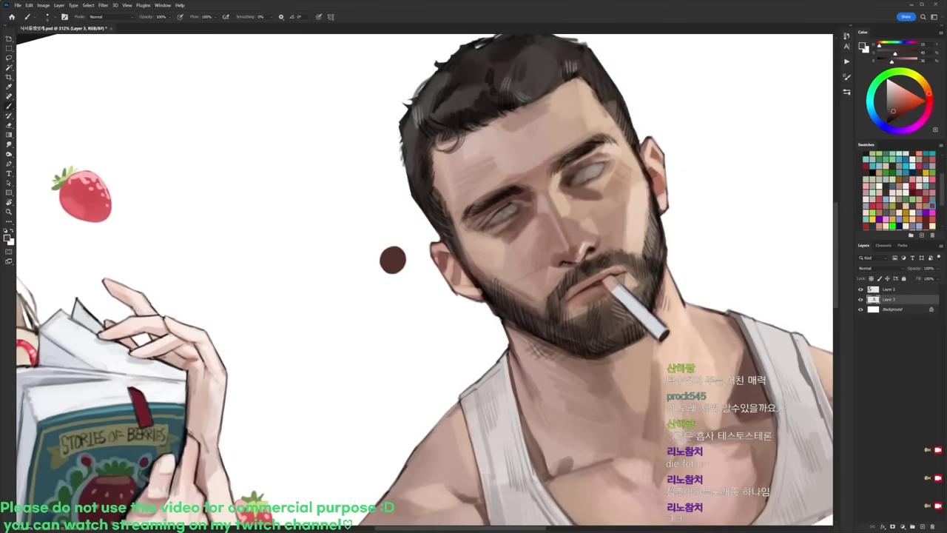
# Step: Clean up the outer corner of the shadow-side eye with skin tones sampled from beside it
pyautogui.press('r')
pyautogui.moveTo(682, 169); pyautogui.dragTo(695, 352)
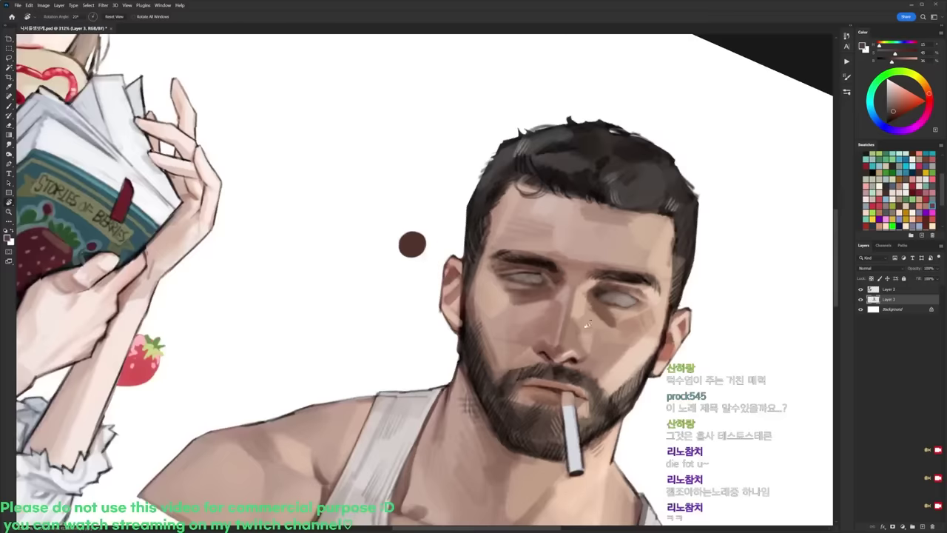
pyautogui.keyDown('alt'); pyautogui.click(496, 277); pyautogui.keyUp('alt')
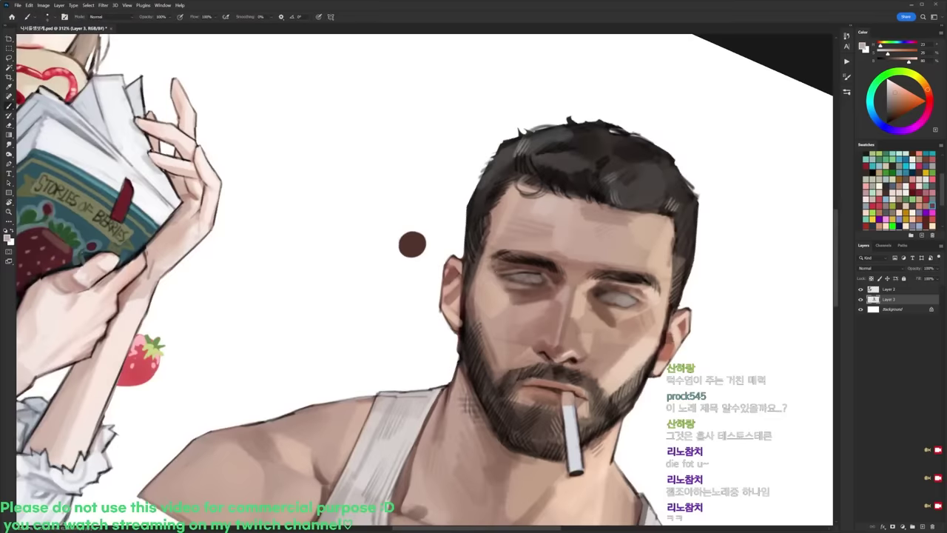
pyautogui.press('r')
pyautogui.moveTo(579, 278); pyautogui.dragTo(552, 190)
pyautogui.press('d')
pyautogui.press('b')
pyautogui.keyDown('alt'); pyautogui.click(494, 228); pyautogui.keyUp('alt')
# Step: Deepen the shadow between the shadow-side eye and the nose bridge with a larger round brush
pyautogui.press('r')
pyautogui.moveTo(576, 193); pyautogui.dragTo(591, 330)
pyautogui.press('d')
pyautogui.press('b')
pyautogui.rightClick(566, 280)
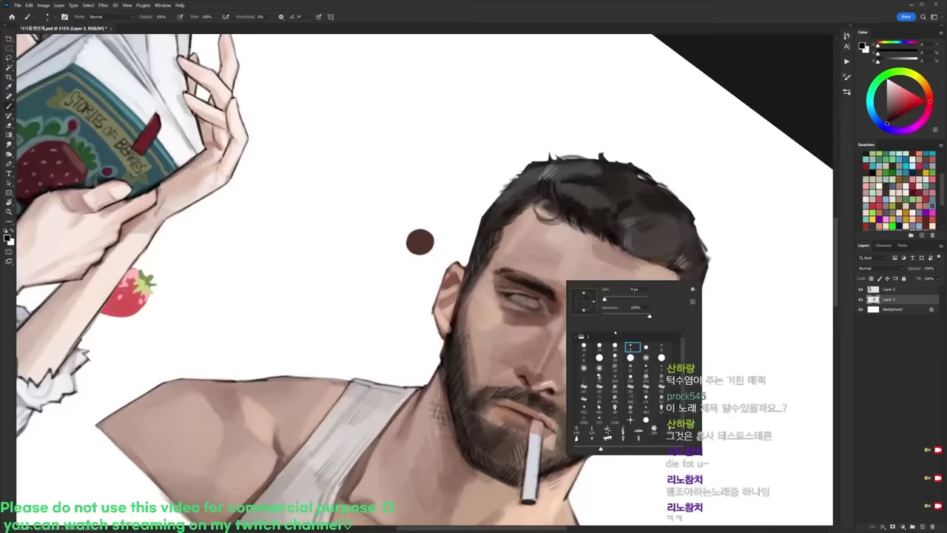
pyautogui.doubleClick(589, 338)
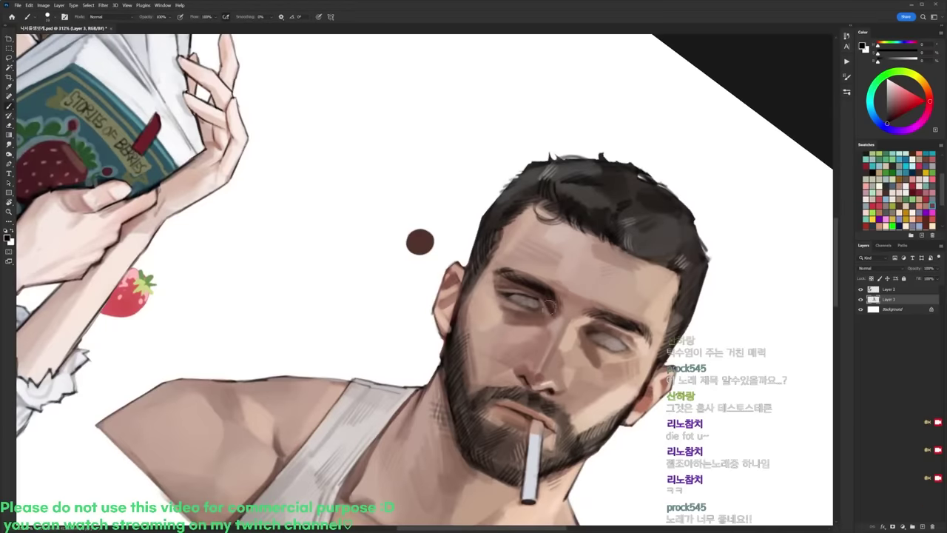
pyautogui.keyDown('alt'); pyautogui.click(553, 305); pyautogui.keyUp('alt')
# Step: Line the rim of the shadow-side eye with a finer brush, using the dark brown sampled from the reference dab
pyautogui.press('r')
pyautogui.moveTo(552, 319); pyautogui.dragTo(570, 184)
pyautogui.press('b')
pyautogui.rightClick(542, 182)
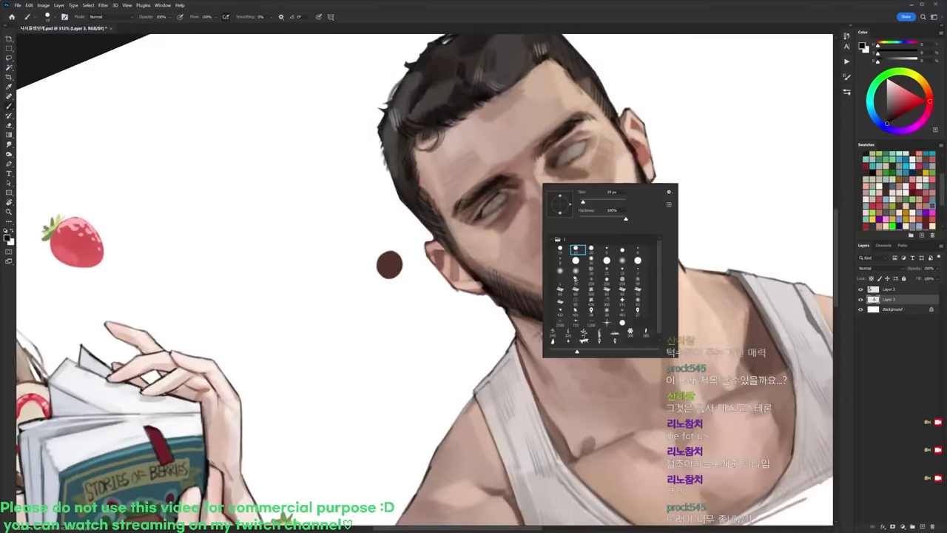
pyautogui.click(609, 250)
pyautogui.keyDown('alt'); pyautogui.click(390, 264); pyautogui.keyUp('alt')
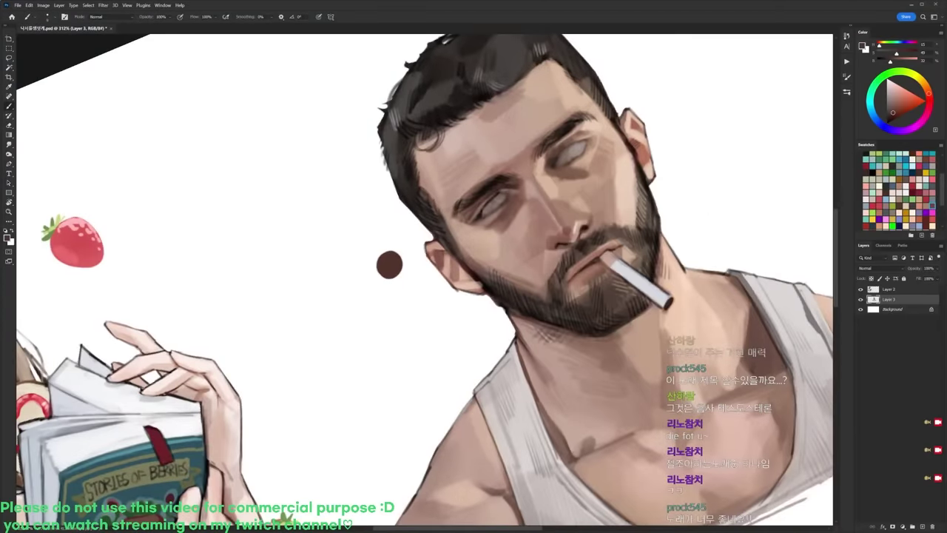
pyautogui.press('d')
pyautogui.press('r')
pyautogui.moveTo(503, 196)
pyautogui.mouseDown()
pyautogui.moveTo(523, 220)
pyautogui.moveTo(536, 310)
pyautogui.moveTo(556, 242)
pyautogui.moveTo(518, 177)
pyautogui.mouseUp()
pyautogui.press('b')
pyautogui.keyDown('alt'); pyautogui.click(533, 313); pyautogui.keyUp('alt')
# Step: Shade the lower lid of the shadow-side eye with a brown sampled from along its edge
pyautogui.press('r')
pyautogui.press('b')
pyautogui.press('d')
pyautogui.rightClick(530, 172)
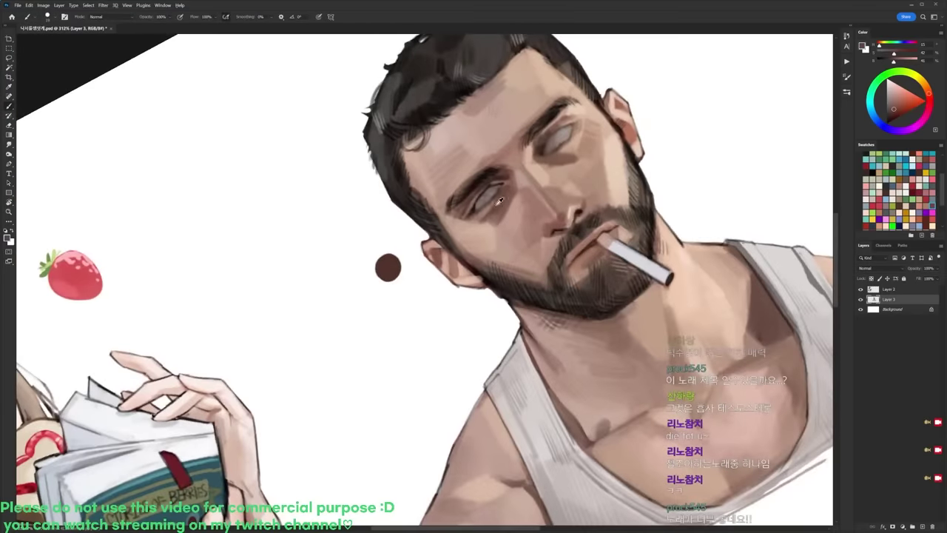
pyautogui.keyDown('alt'); pyautogui.click(487, 210); pyautogui.keyUp('alt')
pyautogui.moveTo(472, 215); pyautogui.dragTo(500, 201)
# Step: Mix a deeper reddish brown from a sampled eye-socket tone and dab it over the reference spot
pyautogui.keyDown('alt'); pyautogui.click(506, 190); pyautogui.keyUp('alt')
pyautogui.keyDown('alt'); pyautogui.click(558, 156); pyautogui.keyUp('alt')
pyautogui.click(897, 114)
pyautogui.click(397, 272)
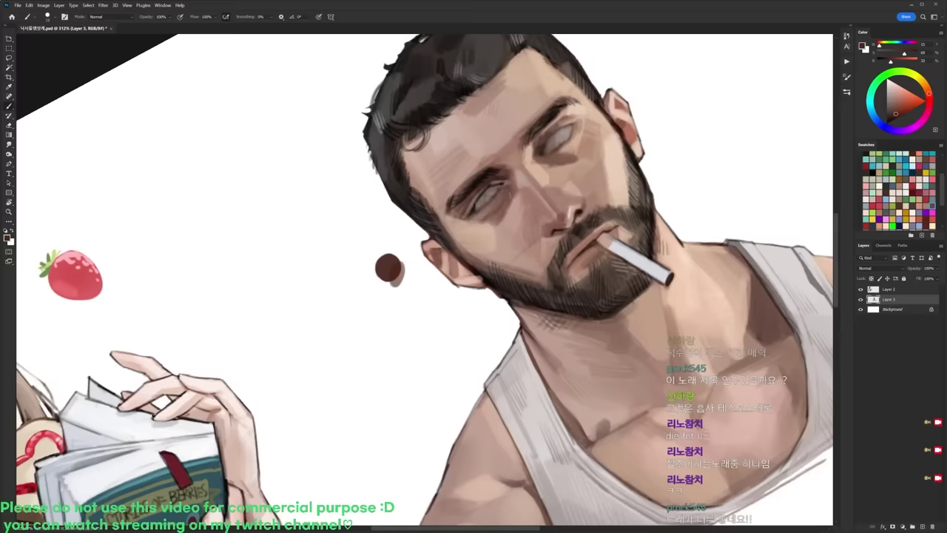
# Step: Darken the upper lid and inner corner of the shadow-side eye with sampled brown and black
pyautogui.press('r')
pyautogui.moveTo(511, 192); pyautogui.dragTo(500, 172)
pyautogui.keyDown('alt'); pyautogui.click(532, 242); pyautogui.keyUp('alt')
pyautogui.press('r')
pyautogui.press('d')
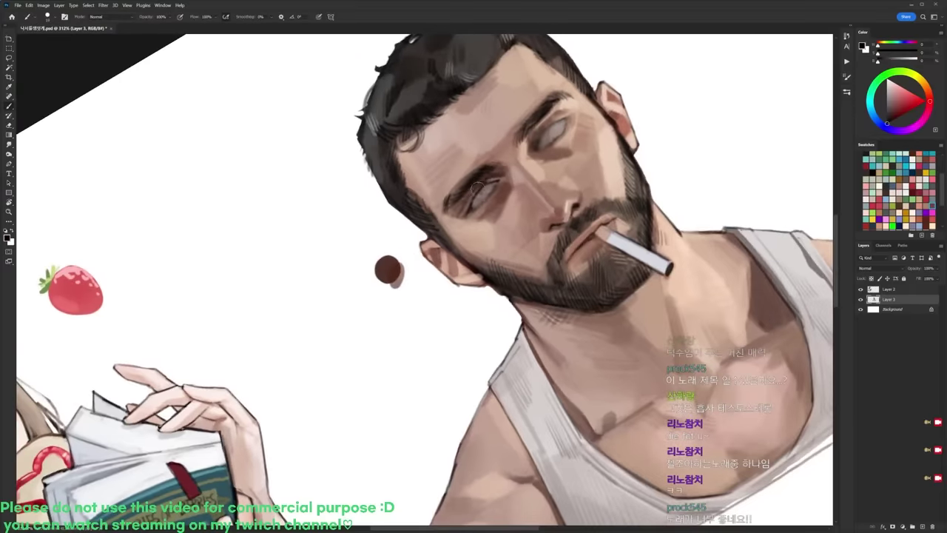
pyautogui.press('r')
pyautogui.moveTo(664, 130); pyautogui.dragTo(527, 415)
pyautogui.press('r')
pyautogui.moveTo(524, 322)
pyautogui.mouseDown()
pyautogui.moveTo(526, 248)
pyautogui.moveTo(570, 208)
pyautogui.moveTo(583, 141)
pyautogui.mouseUp()
pyautogui.press('r')
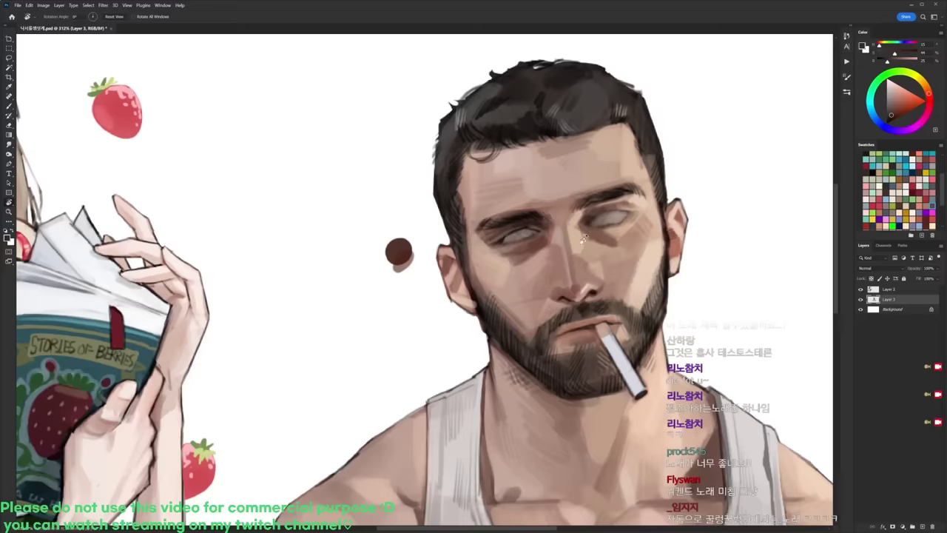
# Step: Block in grey shading across the upper part of the shadow-side eyeball with a larger round brush
pyautogui.press('d')
pyautogui.press('b')
pyautogui.rightClick(543, 227)
pyautogui.click(520, 232)
pyautogui.moveTo(517, 230); pyautogui.dragTo(523, 235)
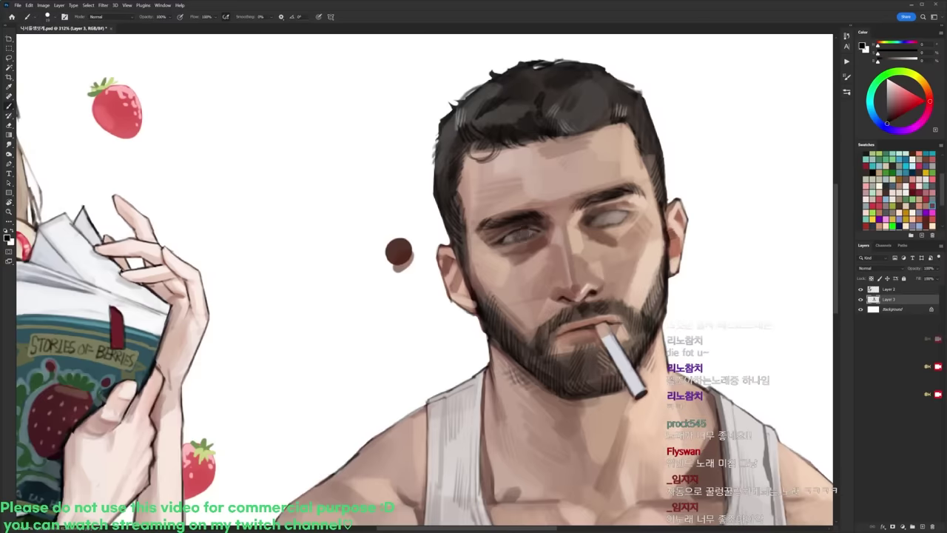
# Step: Draw fine black lines along the upper rim of the shadow-side eye with a smaller round brush
pyautogui.press('r')
pyautogui.moveTo(657, 201); pyautogui.dragTo(640, 153)
pyautogui.press('b')
pyautogui.rightClick(527, 200)
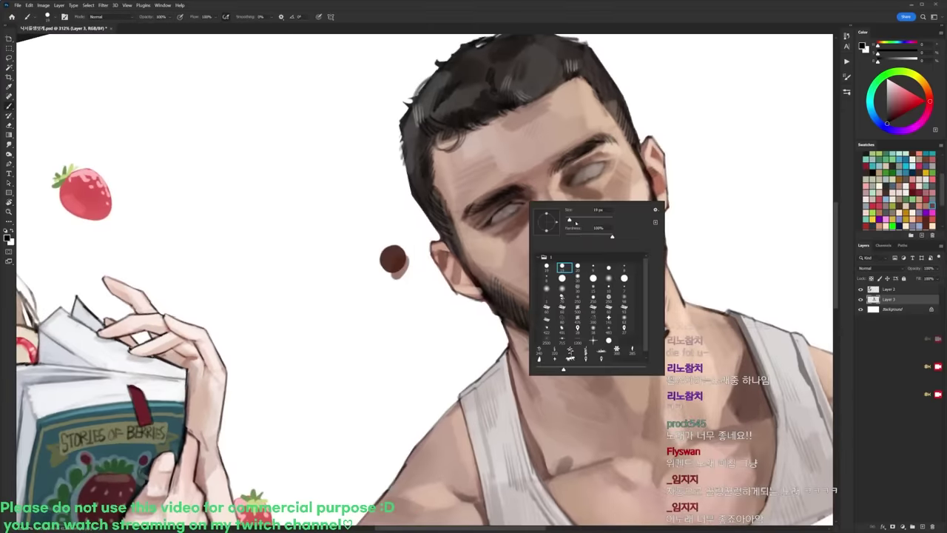
pyautogui.click(593, 268)
pyautogui.click(480, 211)
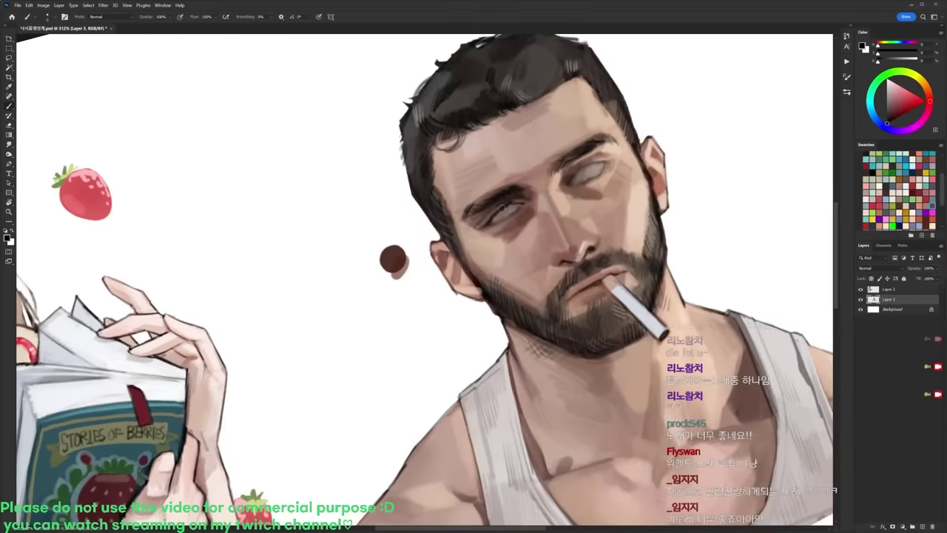
# Step: Reshape the shadow-side eye opening with a sampled pale tone and a thin black upper lash line
pyautogui.press('r')
pyautogui.moveTo(513, 204); pyautogui.dragTo(496, 271)
pyautogui.keyDown('alt'); pyautogui.click(543, 363); pyautogui.keyUp('alt')
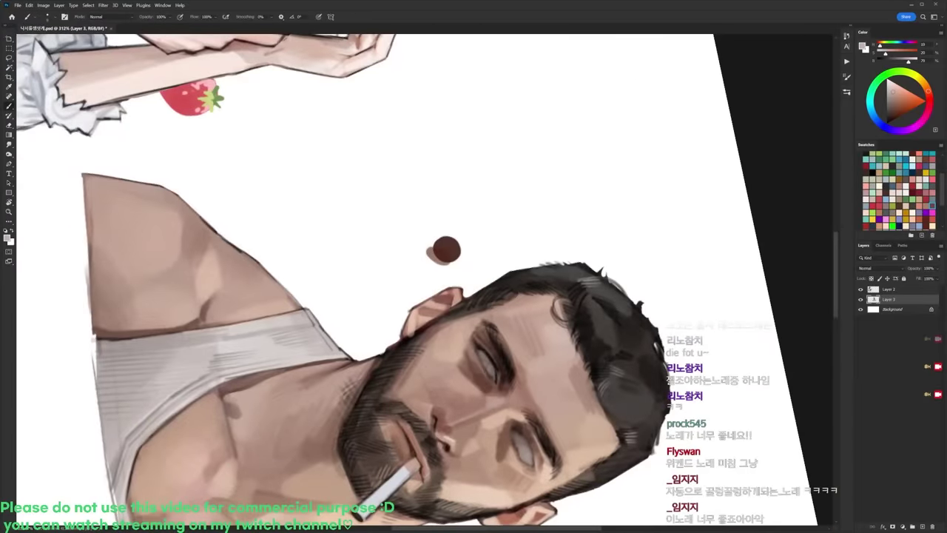
pyautogui.press('d')
pyautogui.moveTo(477, 345); pyautogui.dragTo(491, 383)
pyautogui.press('r')
pyautogui.moveTo(584, 260); pyautogui.dragTo(363, 152)
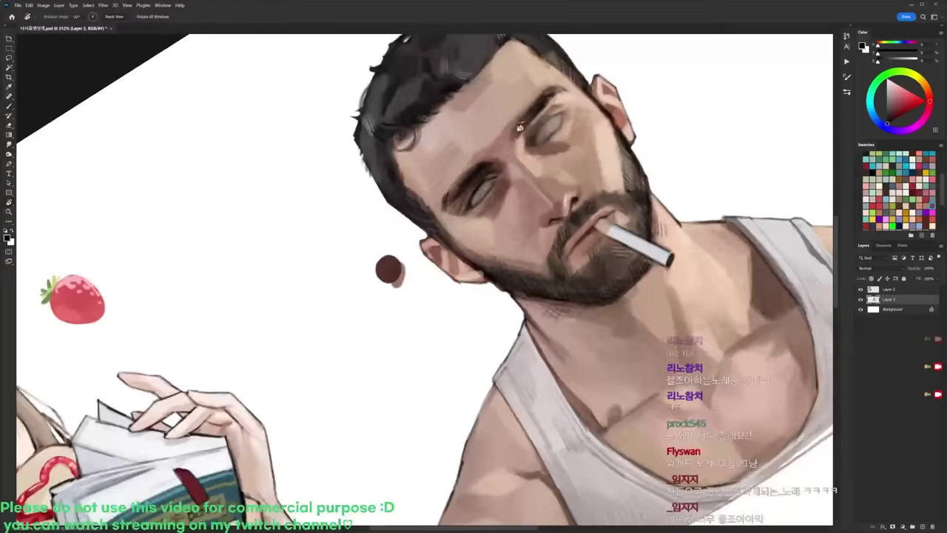
# Step: Refine the lower lid and under-eye fold of the shadow-side eye with sampled skin and brown tones
pyautogui.keyDown('alt'); pyautogui.click(498, 205); pyautogui.keyUp('alt')
pyautogui.keyDown('alt'); pyautogui.click(479, 209); pyautogui.keyUp('alt')
pyautogui.press('r')
pyautogui.moveTo(500, 222); pyautogui.dragTo(503, 296)
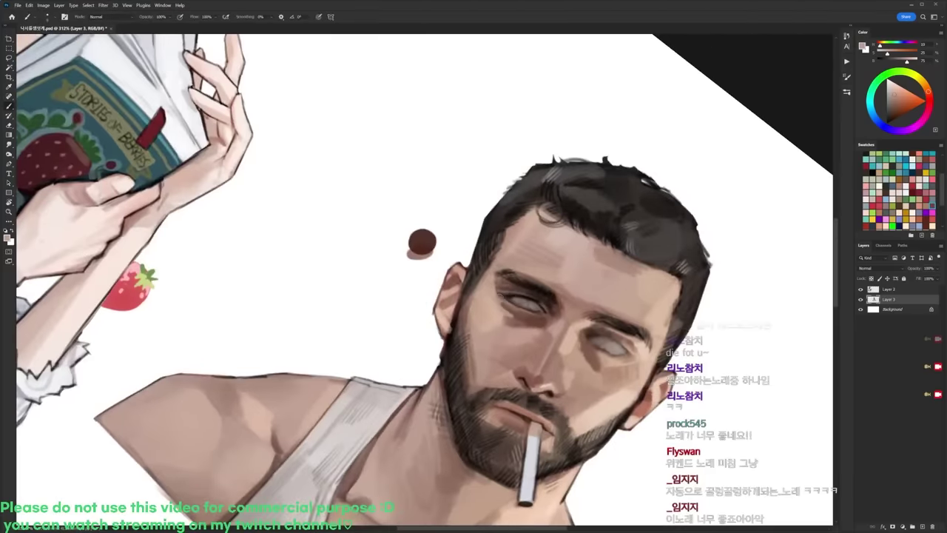
pyautogui.press('r')
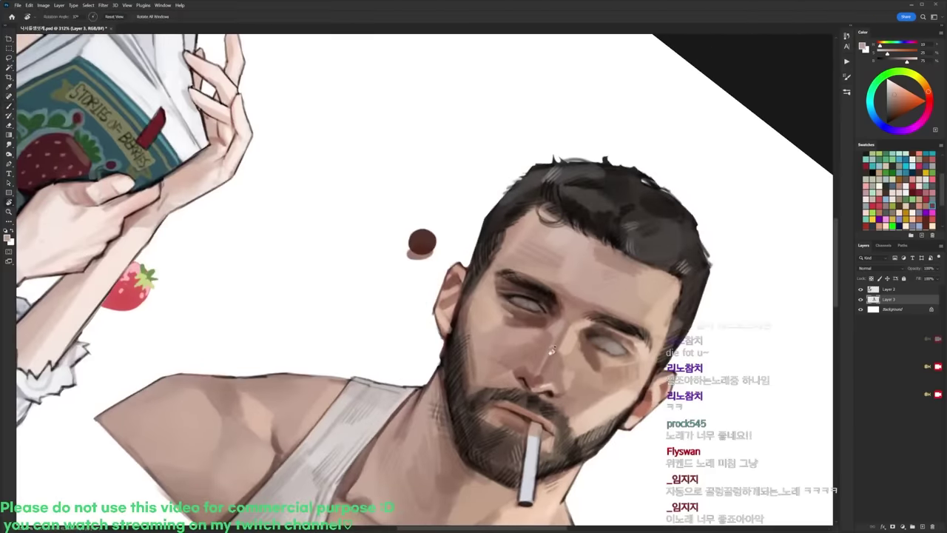
pyautogui.moveTo(510, 309)
pyautogui.mouseDown()
pyautogui.moveTo(540, 250)
pyautogui.moveTo(527, 221)
pyautogui.mouseUp()
pyautogui.keyDown('alt'); pyautogui.click(528, 221); pyautogui.keyUp('alt')
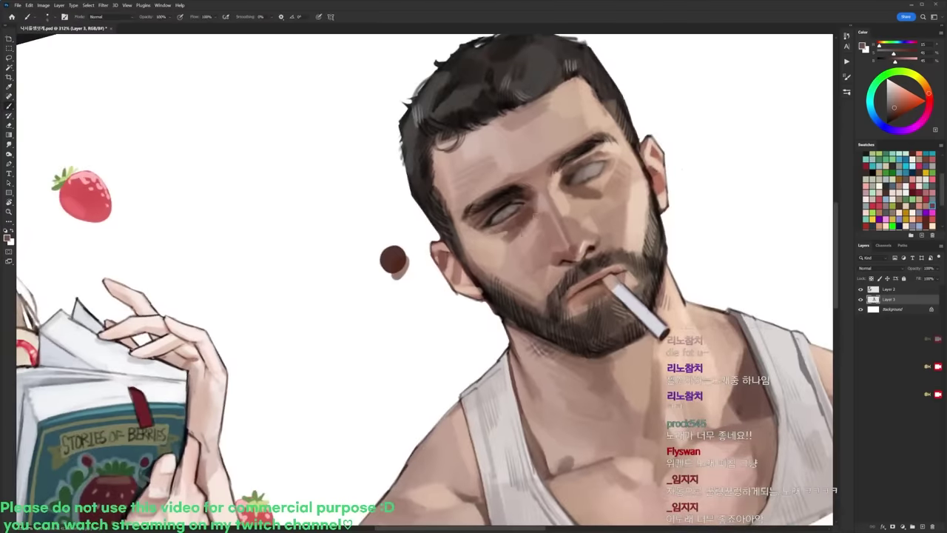
pyautogui.keyDown('alt'); pyautogui.click(526, 222); pyautogui.keyUp('alt')
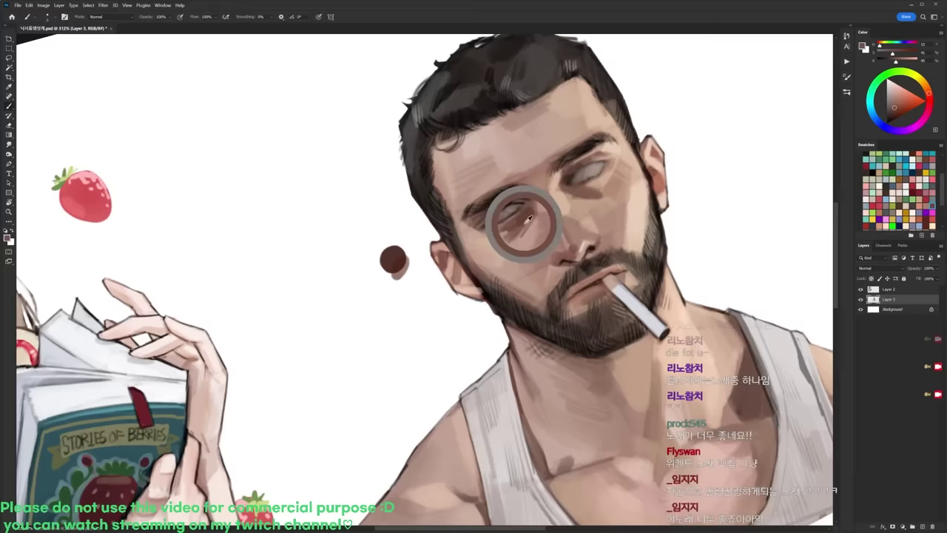
# Step: Touch up the inner corner of the shadow-side eye with a larger brush in sampled light skin tone and black
pyautogui.rightClick(548, 170)
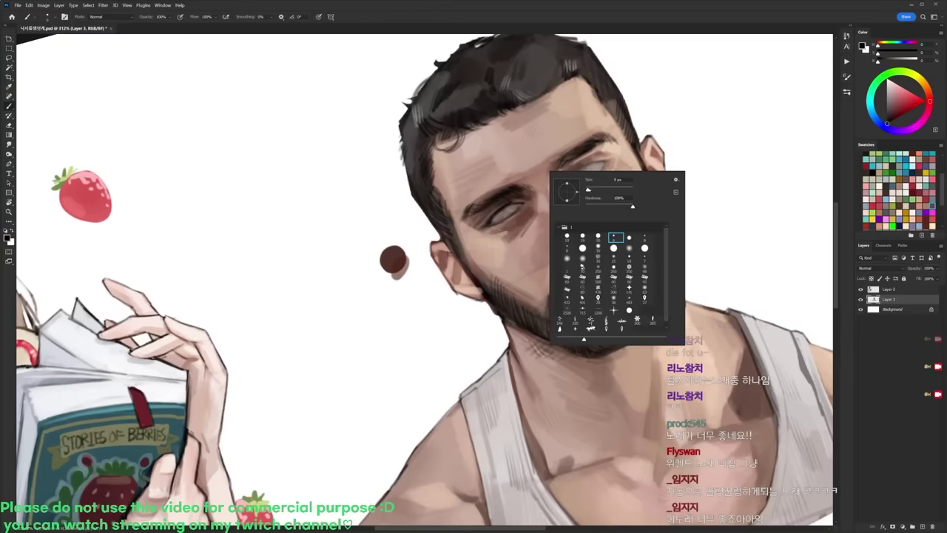
pyautogui.click(583, 238)
pyautogui.keyDown('alt'); pyautogui.click(535, 205); pyautogui.keyUp('alt')
pyautogui.press('r')
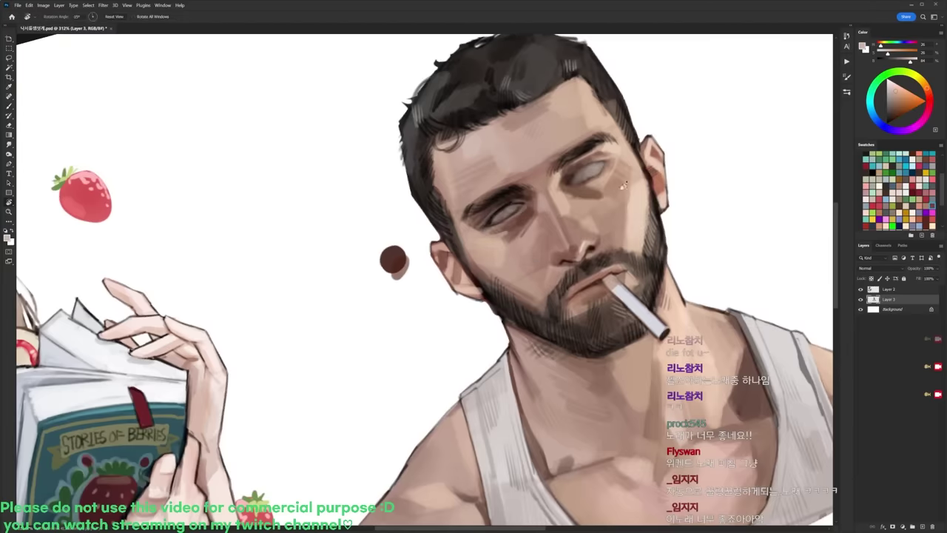
pyautogui.moveTo(521, 211); pyautogui.dragTo(545, 278)
pyautogui.press('d')
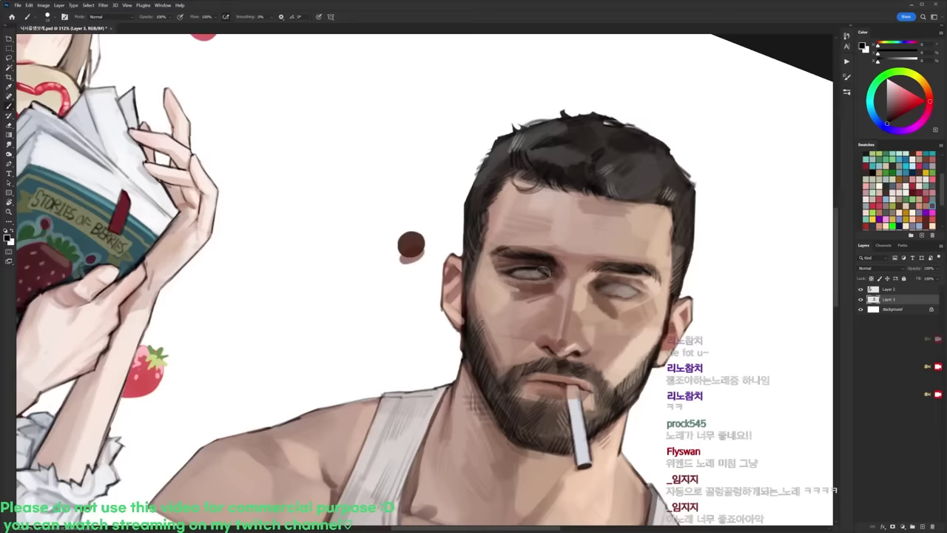
# Step: Paint the dark iris of the shadow-side eye in black, tucked under the upper lid
pyautogui.press('r')
pyautogui.moveTo(615, 237)
pyautogui.mouseDown()
pyautogui.moveTo(574, 145)
pyautogui.moveTo(474, 191)
pyautogui.moveTo(547, 167)
pyautogui.moveTo(602, 173)
pyautogui.mouseUp()
pyautogui.press('r')
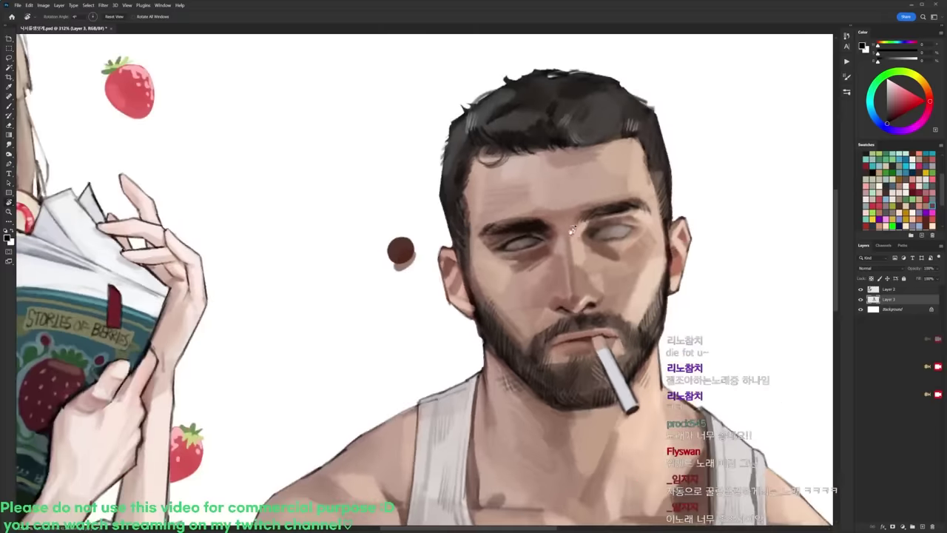
pyautogui.keyDown('alt'); pyautogui.click(515, 237); pyautogui.keyUp('alt')
pyautogui.press('d')
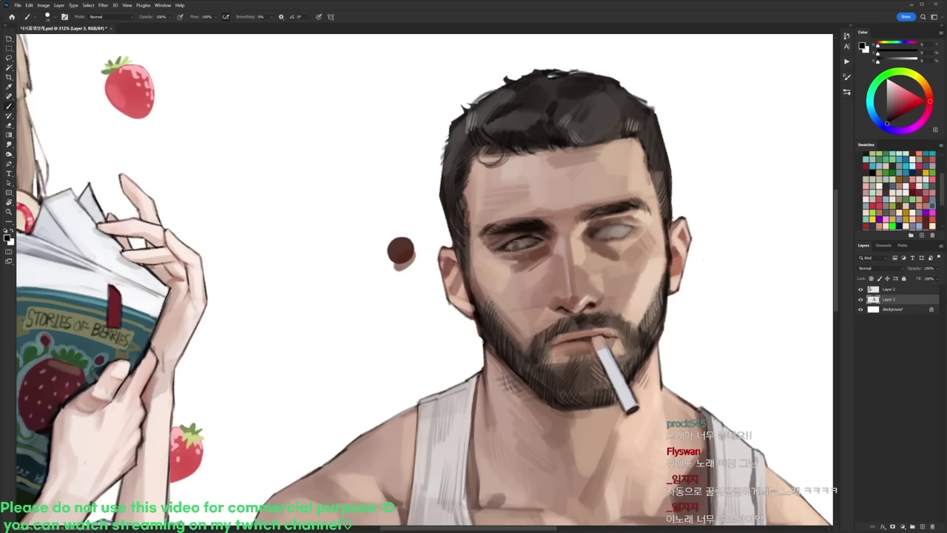
pyautogui.moveTo(516, 239)
pyautogui.mouseDown()
pyautogui.moveTo(521, 248)
pyautogui.moveTo(527, 236)
pyautogui.mouseUp()
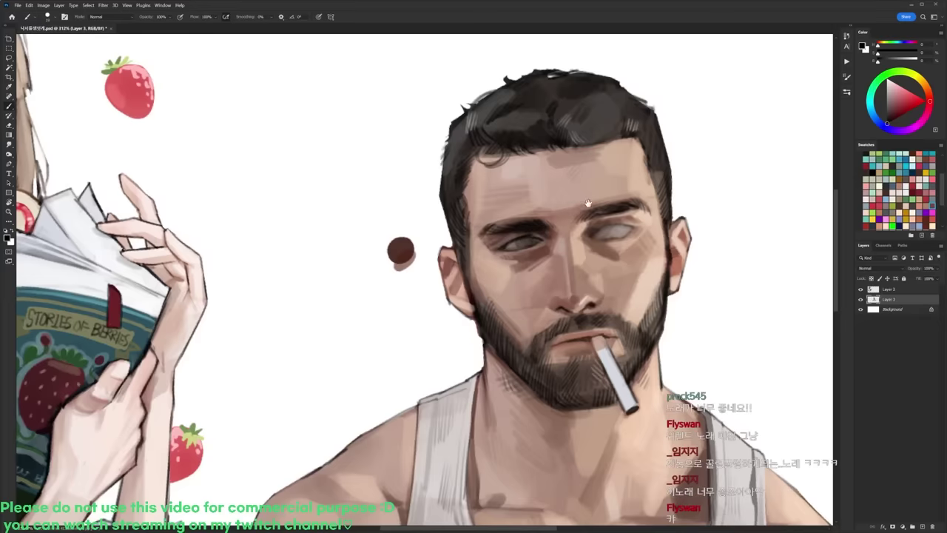
# Step: Sharpen the black upper lid line and iris of the shadow-side eye with a finer brush, and check both figures together
pyautogui.press('r')
pyautogui.moveTo(588, 203)
pyautogui.mouseDown()
pyautogui.moveTo(589, 217)
pyautogui.moveTo(546, 129)
pyautogui.mouseUp()
pyautogui.press('b')
pyautogui.rightClick(521, 213)
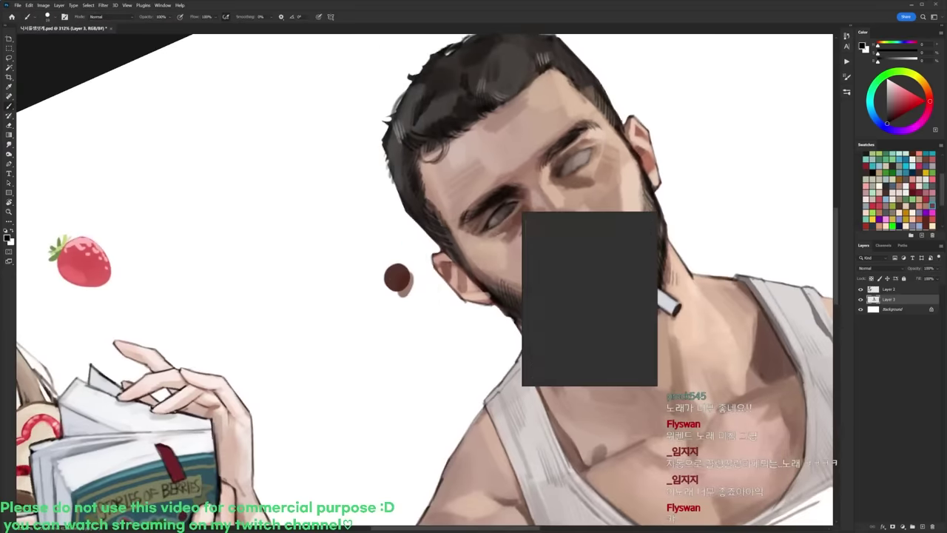
pyautogui.doubleClick(589, 279)
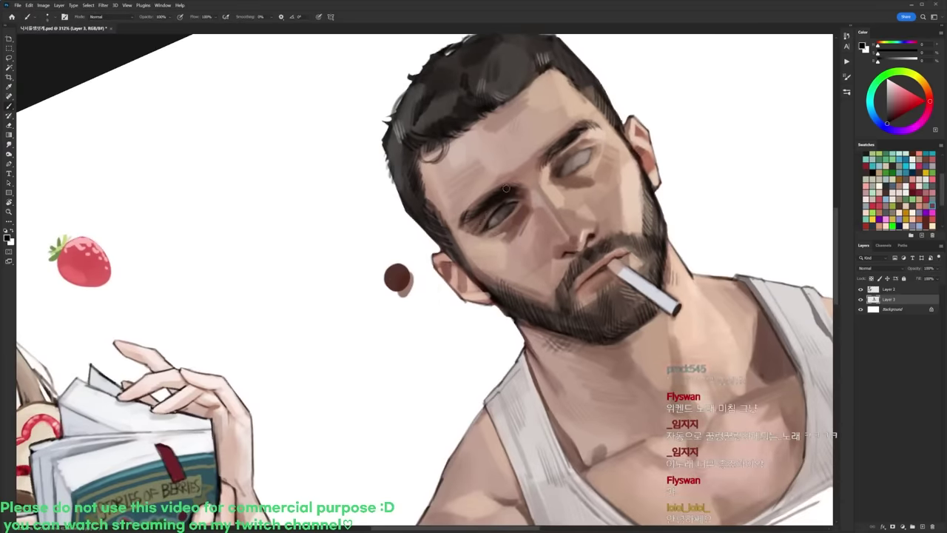
pyautogui.press('r')
pyautogui.moveTo(506, 194); pyautogui.dragTo(657, 211)
pyautogui.scroll(-3, 663, 207)
pyautogui.press('Escape')
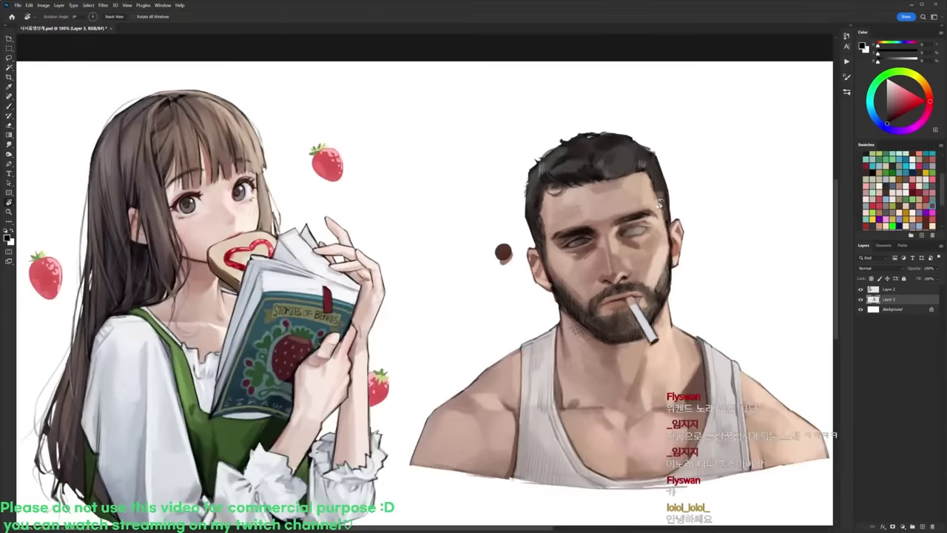
# Step: Tone down the inner part of the shadow-side eye with a larger brush and a sampled grey-brown
pyautogui.scroll(2, 594, 230)
pyautogui.press('b')
pyautogui.rightClick(641, 207)
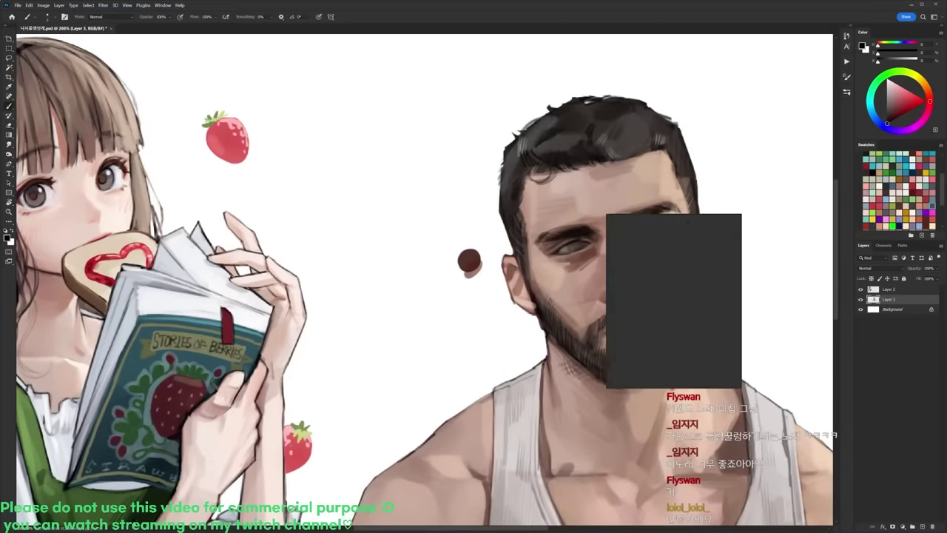
pyautogui.keyDown('alt'); pyautogui.click(595, 253); pyautogui.keyUp('alt')
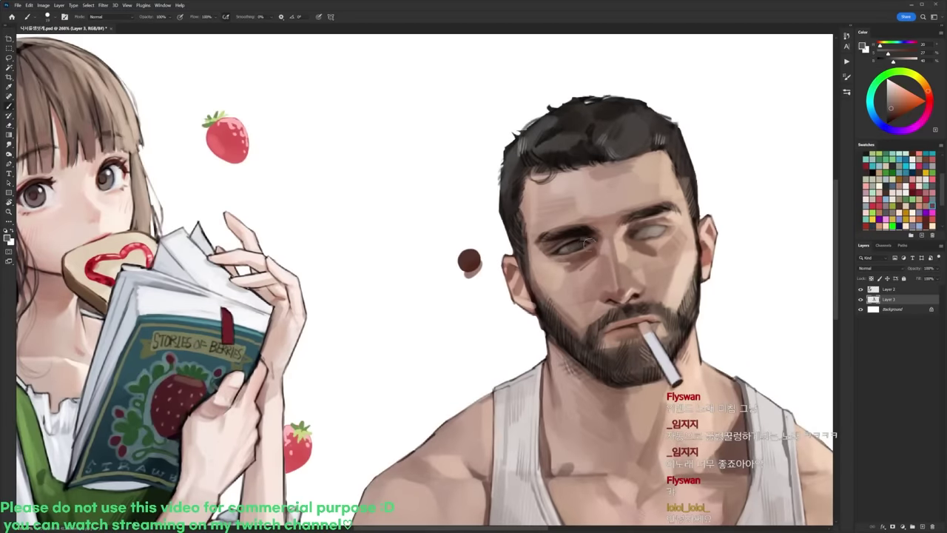
pyautogui.moveTo(624, 220)
pyautogui.mouseDown()
pyautogui.moveTo(633, 237)
pyautogui.moveTo(684, 223)
pyautogui.mouseUp()
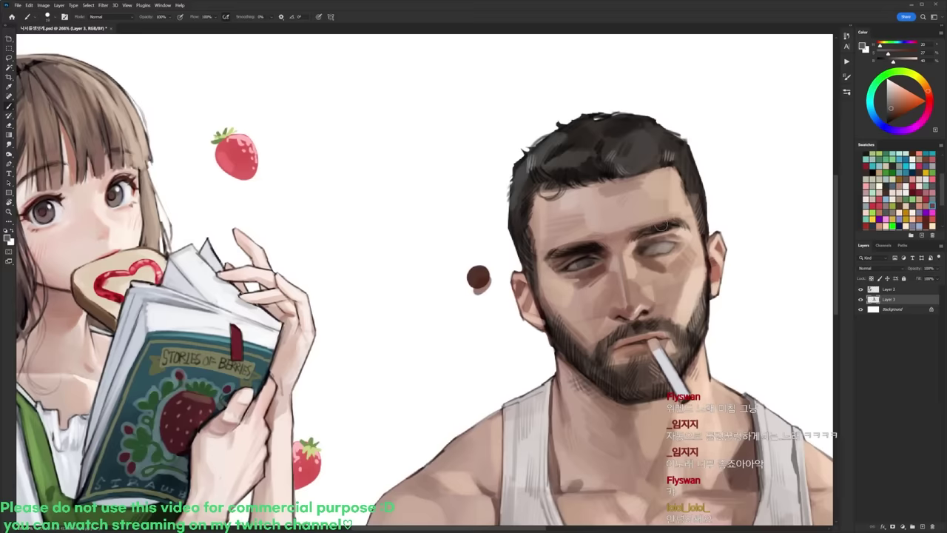
# Step: Rework the shading inside the shadow-side eye, alternating black with sampled grey-brown tones
pyautogui.press('d')
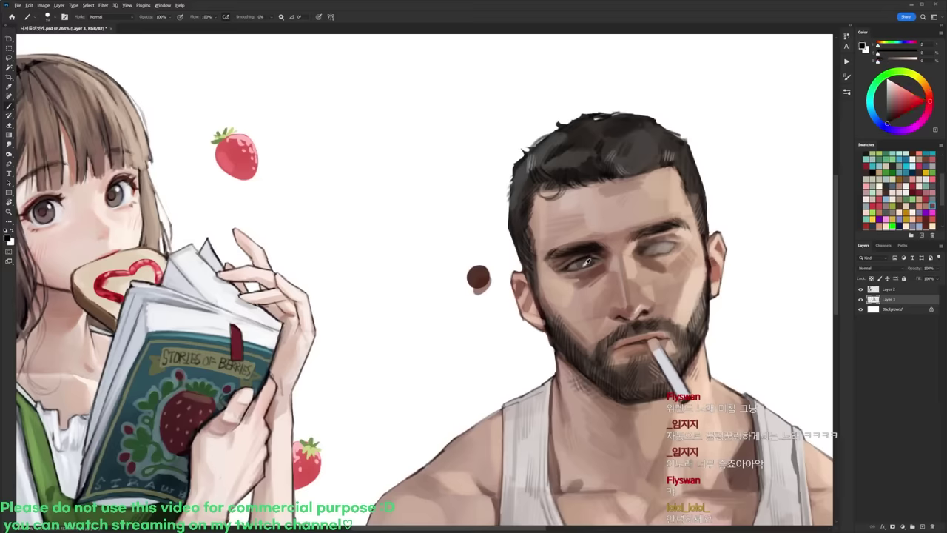
pyautogui.keyDown('alt'); pyautogui.click(583, 268); pyautogui.keyUp('alt')
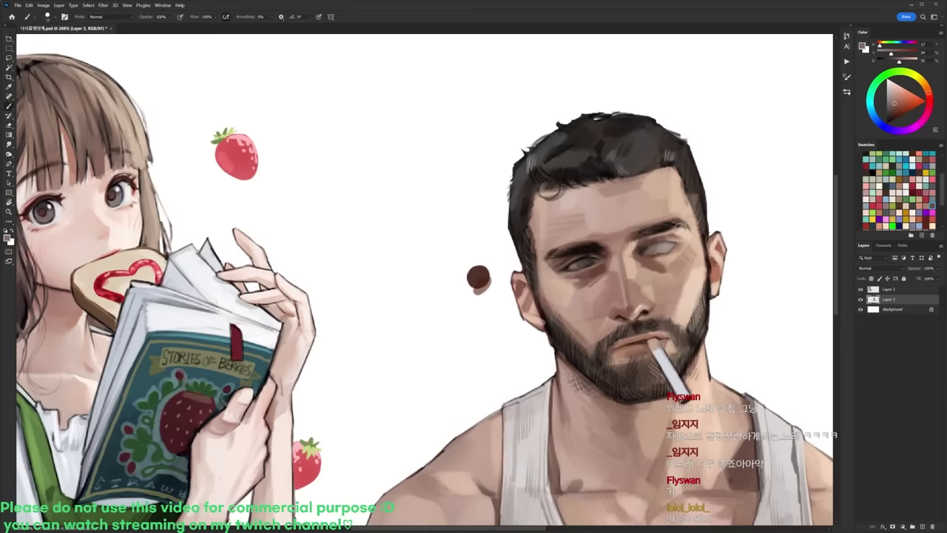
pyautogui.keyDown('alt'); pyautogui.click(575, 265); pyautogui.keyUp('alt')
pyautogui.keyDown('alt'); pyautogui.click(580, 265); pyautogui.keyUp('alt')
pyautogui.keyDown('alt'); pyautogui.click(580, 264); pyautogui.keyUp('alt')
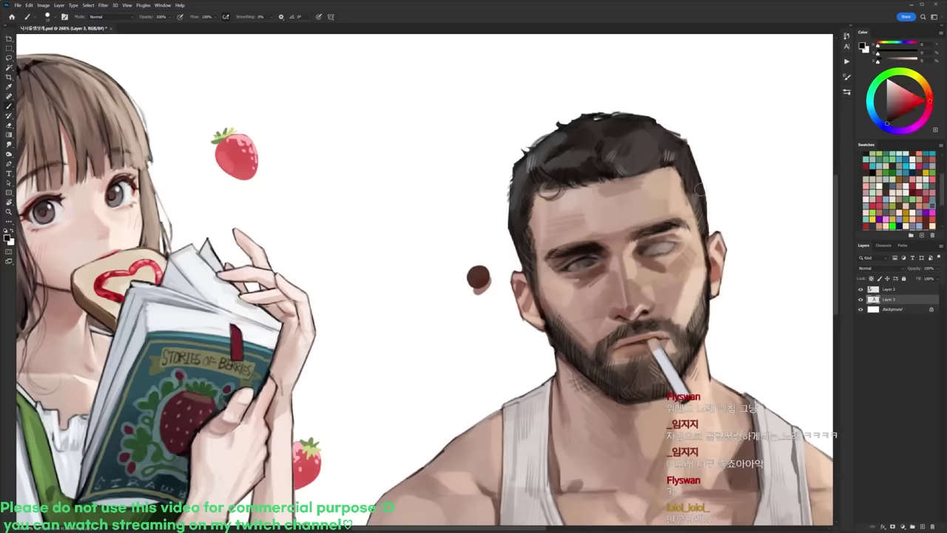
pyautogui.keyDown('alt'); pyautogui.click(582, 267); pyautogui.keyUp('alt')
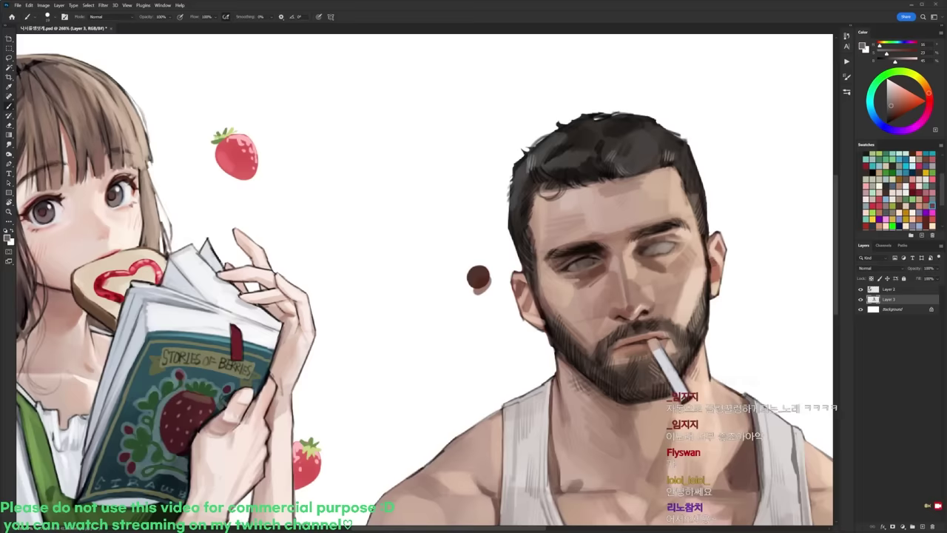
pyautogui.keyDown('alt'); pyautogui.click(612, 270); pyautogui.keyUp('alt')
# Step: Paint the dark pupil of the shadow-side eye in black with a finer brush
pyautogui.rightClick(640, 250)
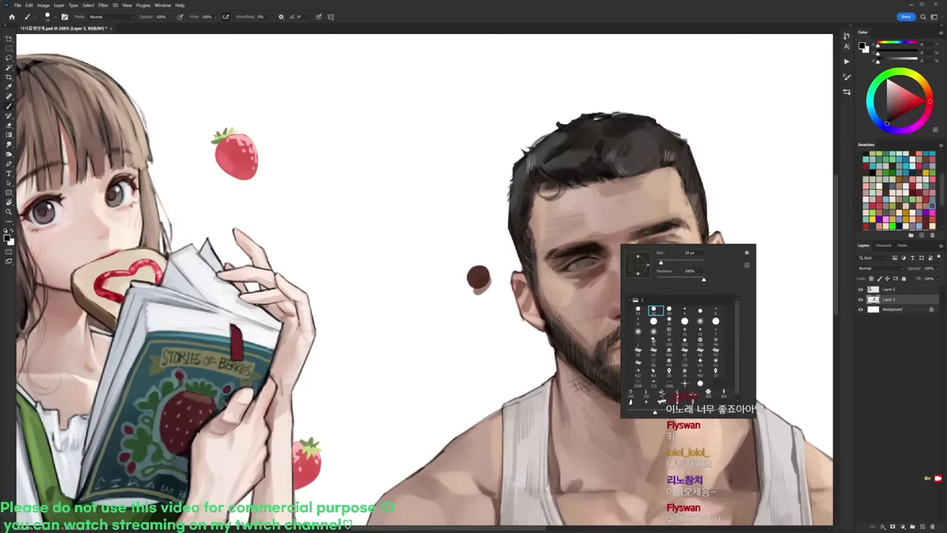
pyautogui.click(686, 313)
pyautogui.click(586, 258)
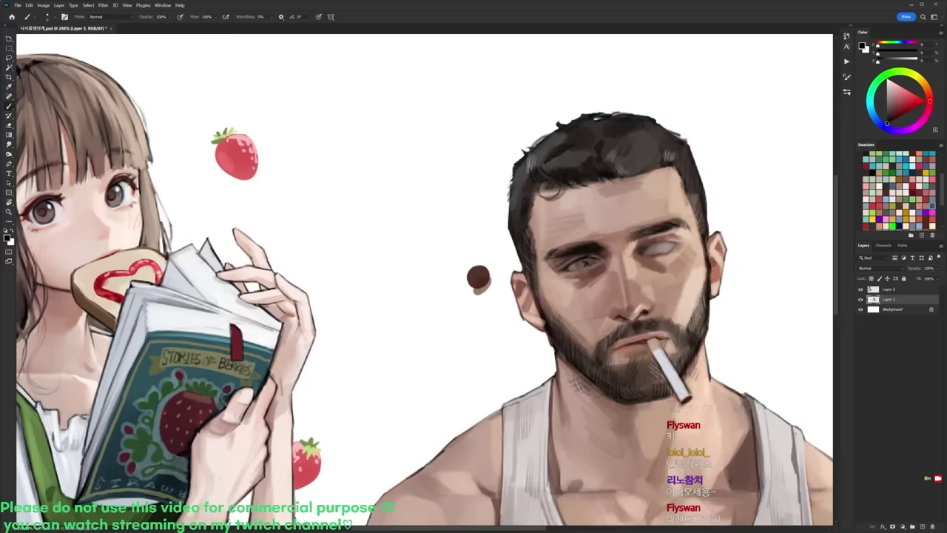
# Step: Soften the shadow-side eye's iris and inner corner with a larger brush in sampled grey-brown tones
pyautogui.moveTo(672, 260); pyautogui.dragTo(634, 268)
pyautogui.rightClick(601, 247)
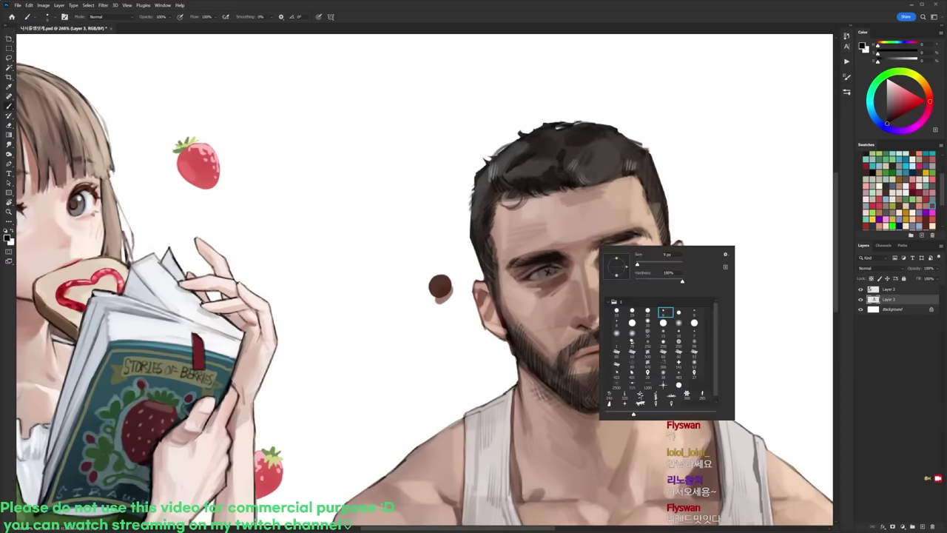
pyautogui.click(634, 313)
pyautogui.keyDown('alt'); pyautogui.click(567, 263); pyautogui.keyUp('alt')
pyautogui.keyDown('alt'); pyautogui.click(560, 267); pyautogui.keyUp('alt')
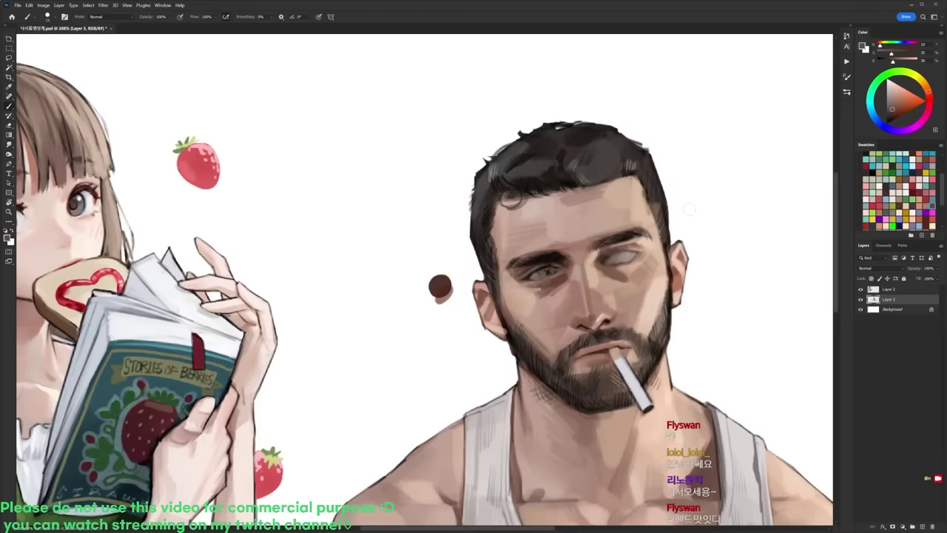
pyautogui.keyDown('alt'); pyautogui.click(556, 265); pyautogui.keyUp('alt')
pyautogui.keyDown('alt'); pyautogui.click(563, 264); pyautogui.keyUp('alt')
pyautogui.keyDown('alt'); pyautogui.click(561, 266); pyautogui.keyUp('alt')
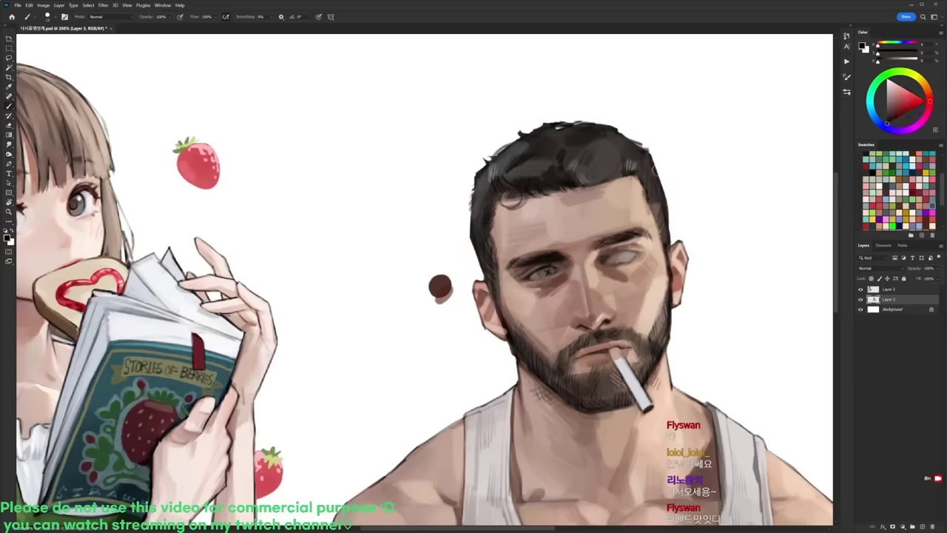
# Step: Lay in the lid lines of the lit-side eye with a finer brush in sampled brown tones
pyautogui.rightClick(663, 206)
pyautogui.click(732, 274)
pyautogui.keyDown('alt'); pyautogui.click(602, 245); pyautogui.keyUp('alt')
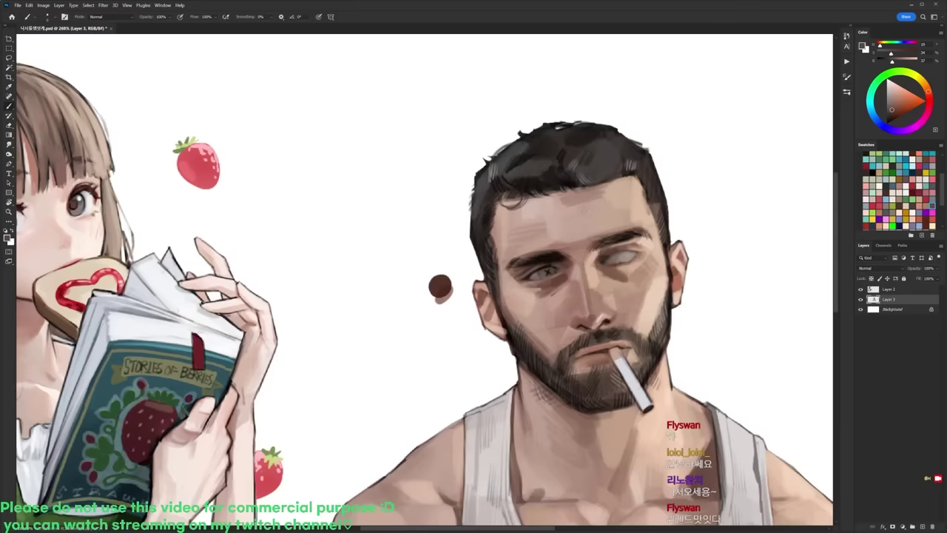
pyautogui.press('r')
pyautogui.moveTo(657, 248); pyautogui.dragTo(640, 185)
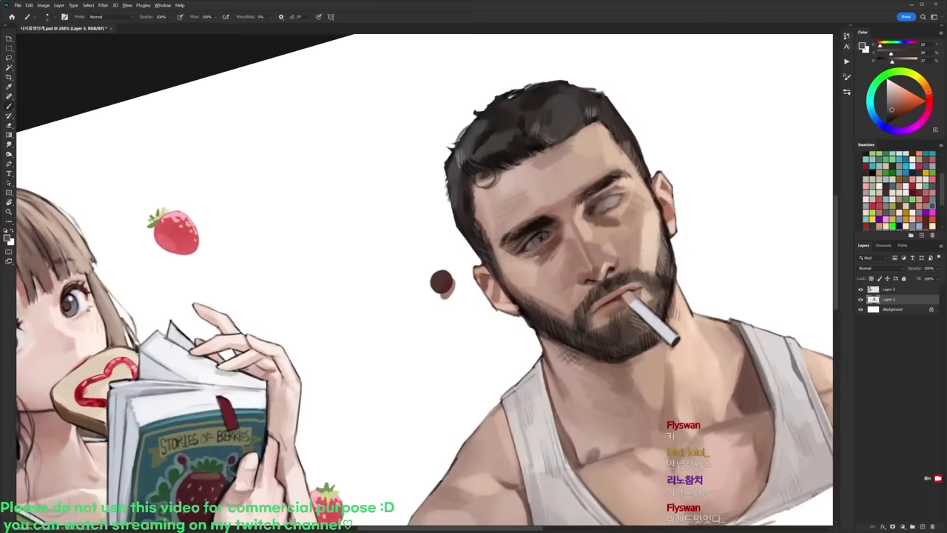
pyautogui.keyDown('alt'); pyautogui.click(622, 177); pyautogui.keyUp('alt')
pyautogui.press('r')
pyautogui.moveTo(668, 170); pyautogui.dragTo(680, 205)
pyautogui.keyDown('alt'); pyautogui.click(607, 224); pyautogui.keyUp('alt')
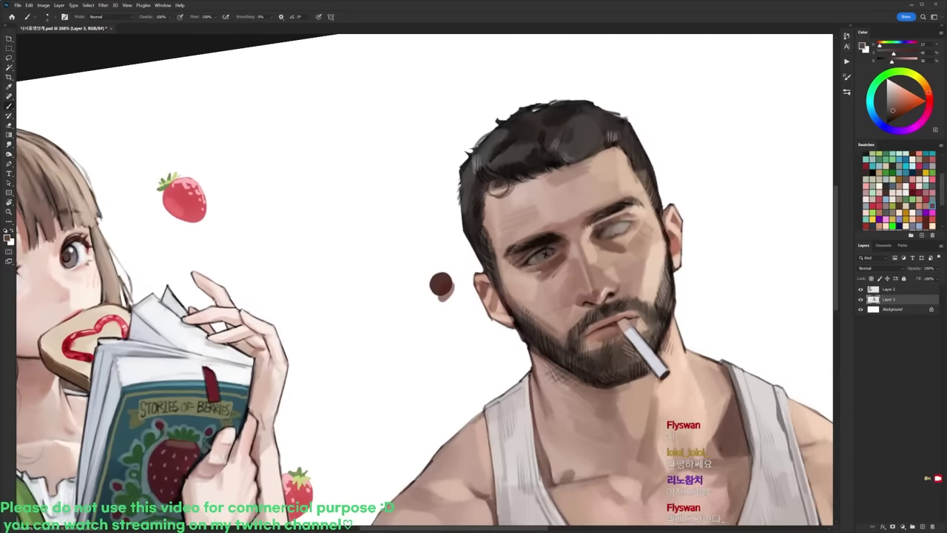
# Step: Outline the lit-side eye's upper lid in black and work its edges with sampled reddish-brown skin tones
pyautogui.press('r')
pyautogui.moveTo(607, 223); pyautogui.dragTo(587, 181)
pyautogui.press('d')
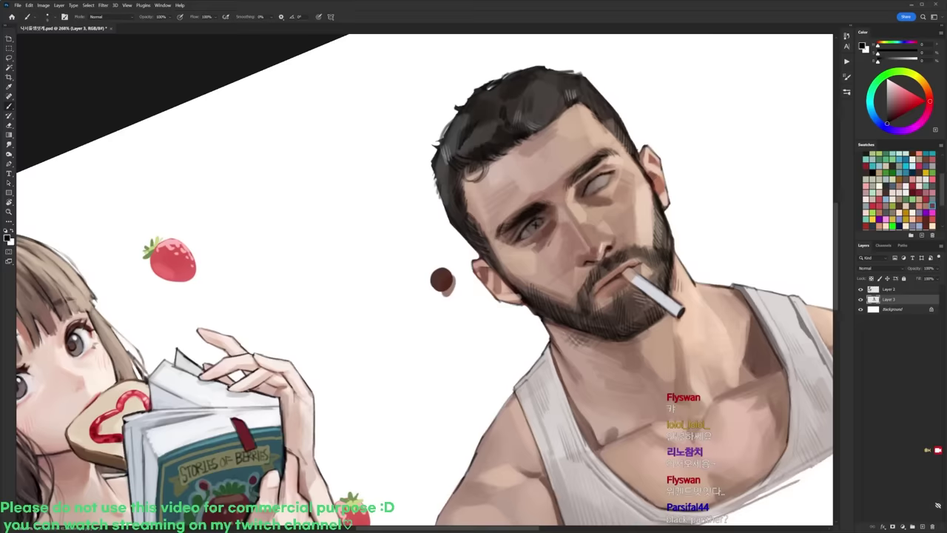
pyautogui.keyDown('alt'); pyautogui.click(655, 171); pyautogui.keyUp('alt')
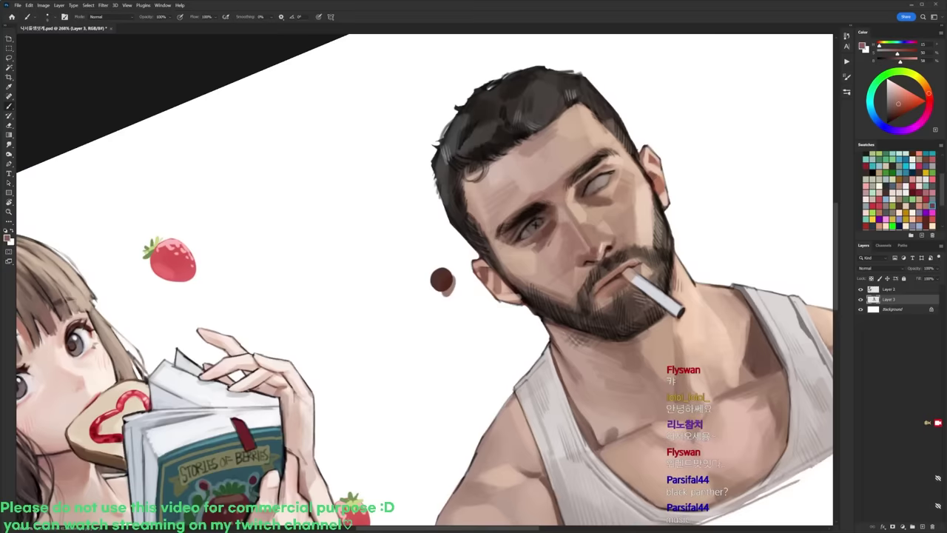
pyautogui.keyDown('alt'); pyautogui.click(613, 158); pyautogui.keyUp('alt')
pyautogui.moveTo(608, 178)
pyautogui.mouseDown()
pyautogui.moveTo(613, 171)
pyautogui.moveTo(659, 202)
pyautogui.moveTo(631, 182)
pyautogui.moveTo(644, 129)
pyautogui.mouseUp()
pyautogui.keyDown('alt'); pyautogui.click(612, 173); pyautogui.keyUp('alt')
# Step: Clean up the lids and corners of the lit-side eye with a larger brush in sampled brown and light skin tones
pyautogui.press('r')
pyautogui.press('d')
pyautogui.press('b')
pyautogui.rightClick(649, 137)
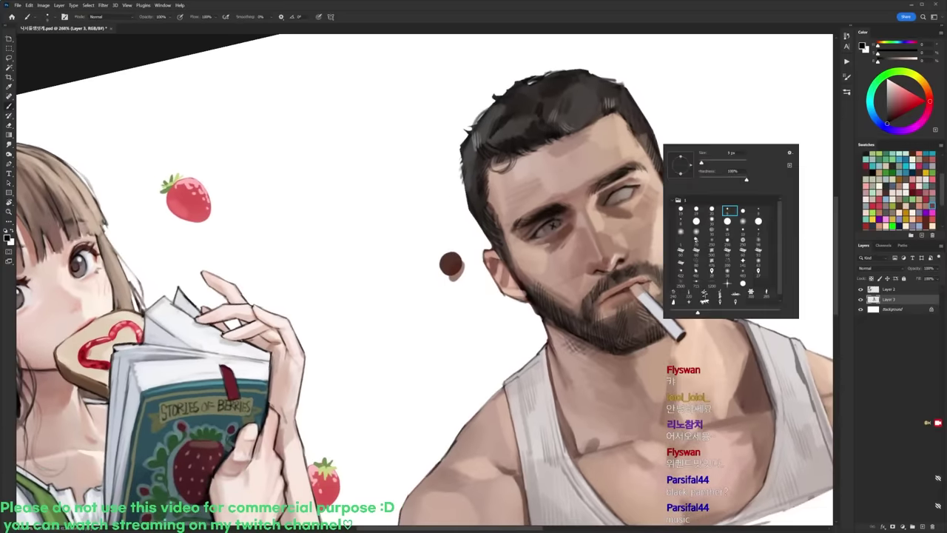
pyautogui.keyDown('alt'); pyautogui.click(623, 202); pyautogui.keyUp('alt')
pyautogui.keyDown('alt'); pyautogui.click(636, 190); pyautogui.keyUp('alt')
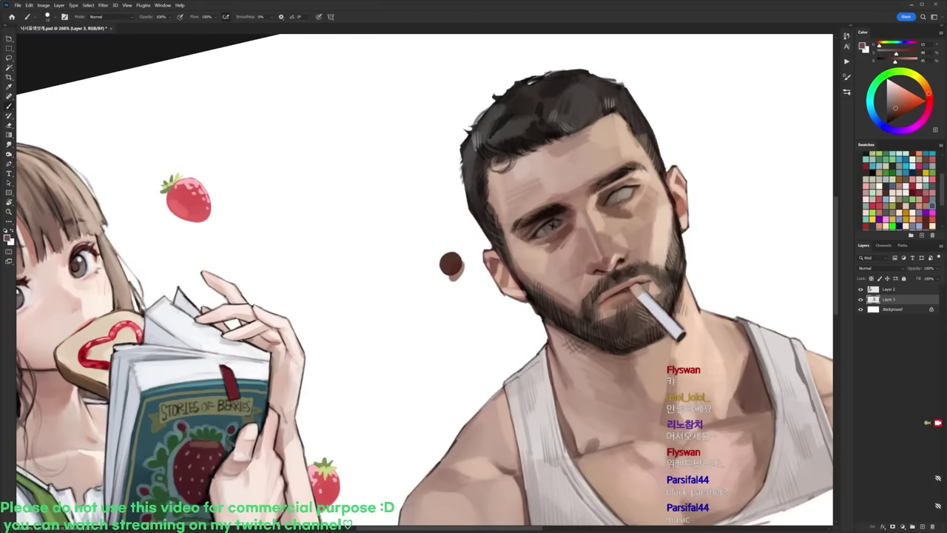
pyautogui.keyDown('alt'); pyautogui.click(679, 187); pyautogui.keyUp('alt')
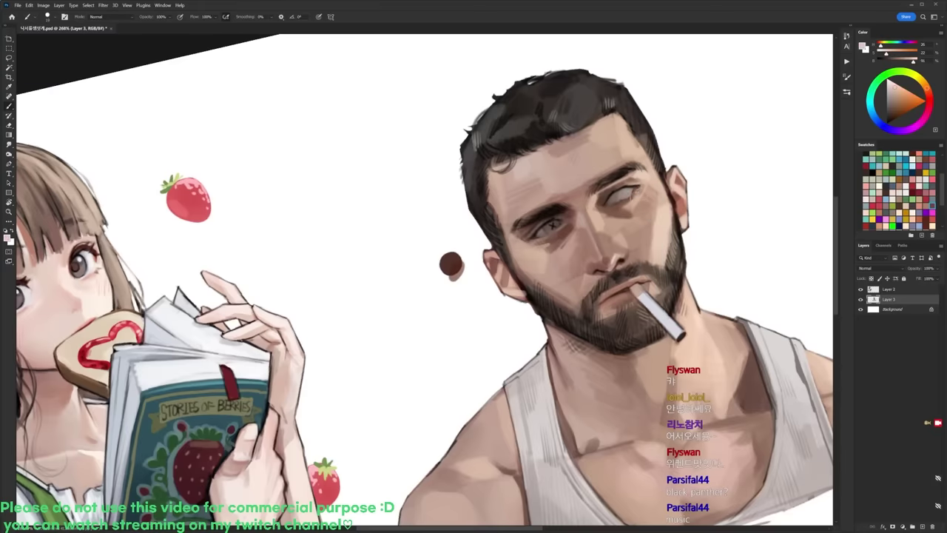
# Step: Shade the inner corner and under-eye area of the lit-side eye in sampled dark browns with the canvas near upright
pyautogui.press('r')
pyautogui.moveTo(637, 180); pyautogui.dragTo(650, 219)
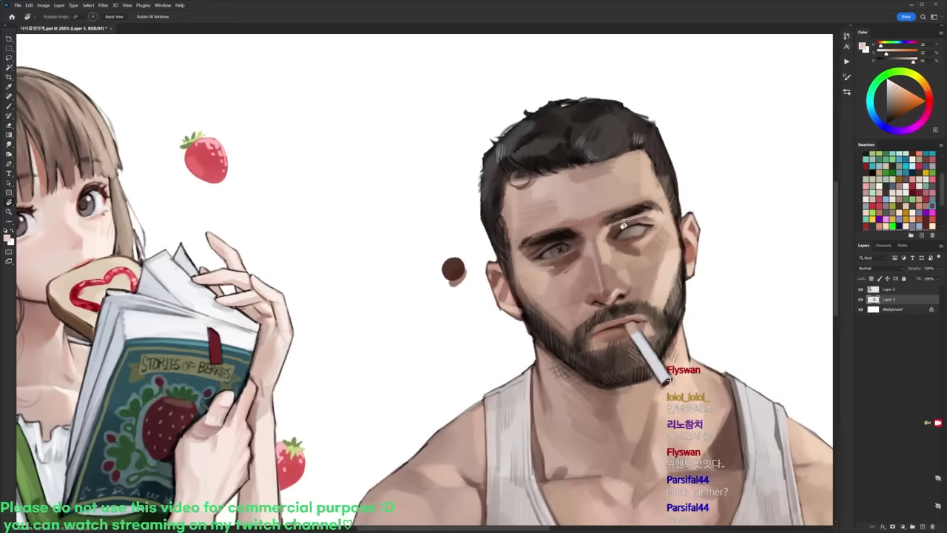
pyautogui.press('d')
pyautogui.press('b')
pyautogui.keyDown('alt'); pyautogui.click(617, 238); pyautogui.keyUp('alt')
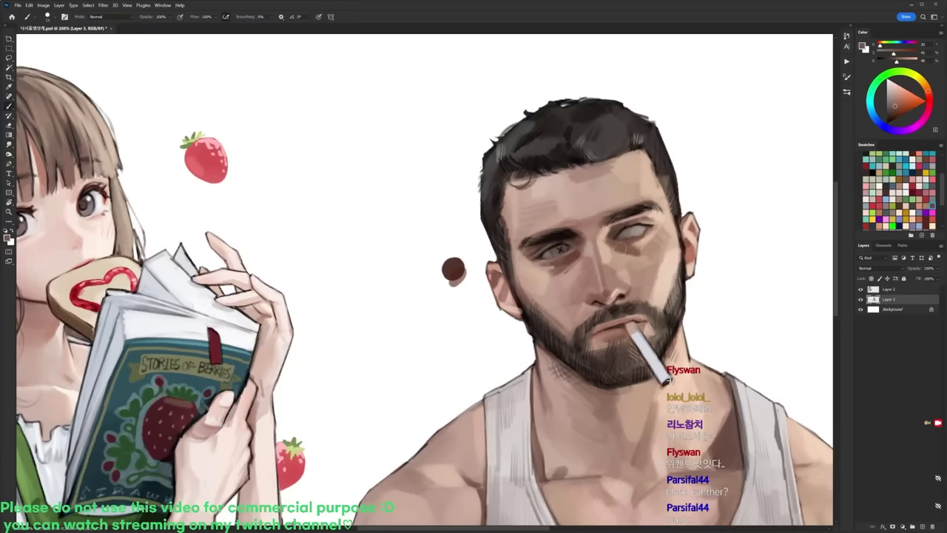
pyautogui.keyDown('alt'); pyautogui.click(619, 249); pyautogui.keyUp('alt')
# Step: Sharpen the upper lid and inner corner of the lit-side eye in black with a finer brush
pyautogui.press('d')
pyautogui.rightClick(652, 209)
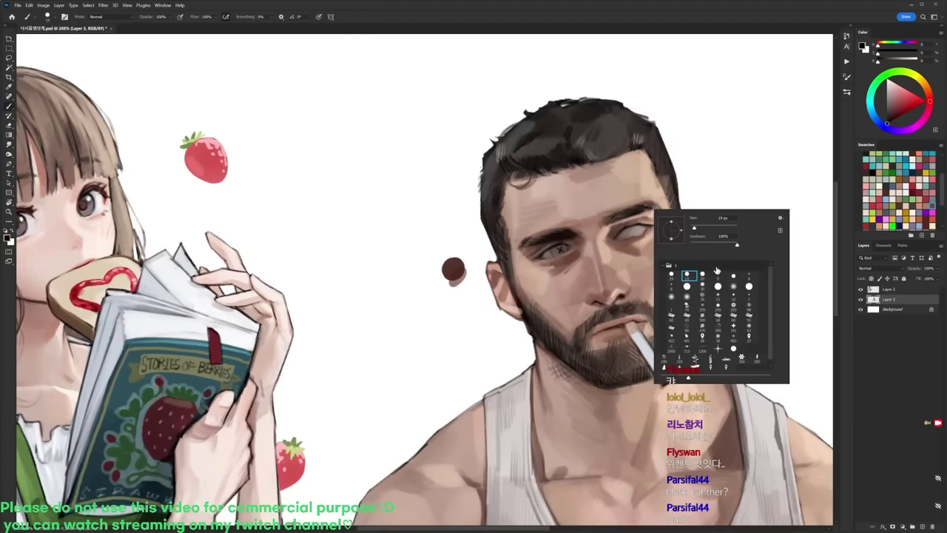
pyautogui.click(721, 275)
pyautogui.click(617, 228)
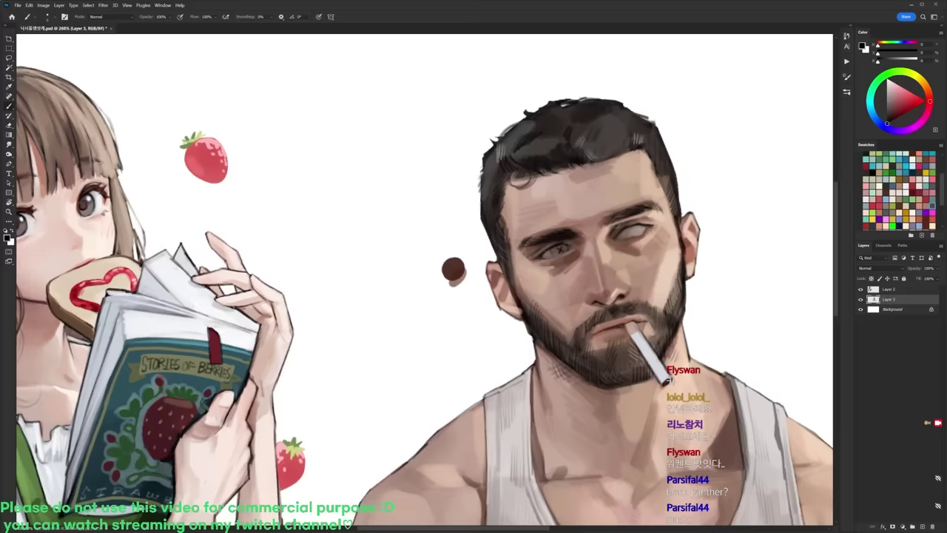
# Step: Lasso the shadow-side eye, nudge it slightly into place, and clear the selection
pyautogui.press('r')
pyautogui.moveTo(560, 250)
pyautogui.mouseDown()
pyautogui.moveTo(548, 205)
pyautogui.moveTo(565, 223)
pyautogui.moveTo(523, 237)
pyautogui.moveTo(543, 205)
pyautogui.moveTo(556, 219)
pyautogui.mouseUp()
pyautogui.press('l')
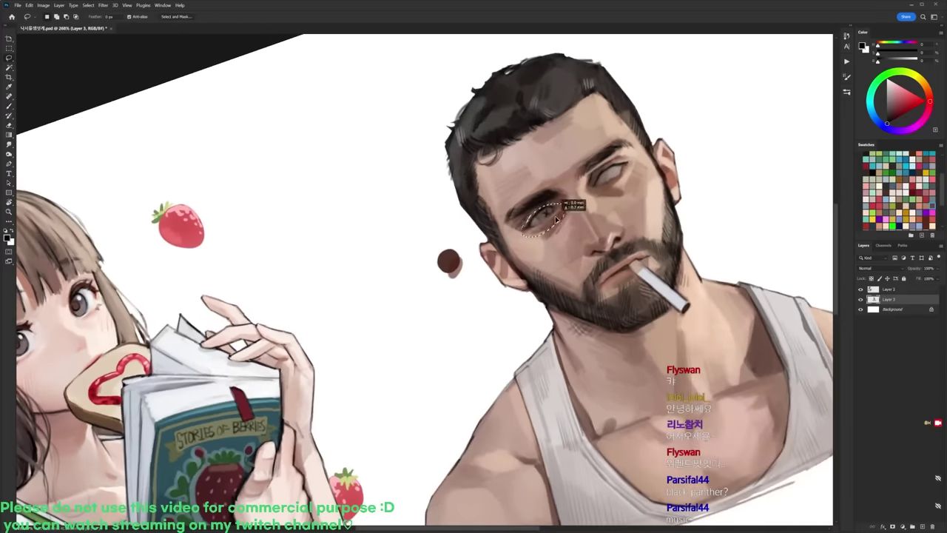
pyautogui.hotkey('ctrl', 'd')
# Step: Touch up the shadow-side eye's outer lid with fine strokes in a light skin tone while the canvas is rotated, and return it upright
pyautogui.press('r')
pyautogui.moveTo(628, 192)
pyautogui.mouseDown()
pyautogui.moveTo(668, 247)
pyautogui.moveTo(545, 210)
pyautogui.moveTo(555, 351)
pyautogui.moveTo(500, 392)
pyautogui.mouseUp()
pyautogui.press('b')
pyautogui.press('r')
pyautogui.press('b')
pyautogui.press('r')
pyautogui.press('b')
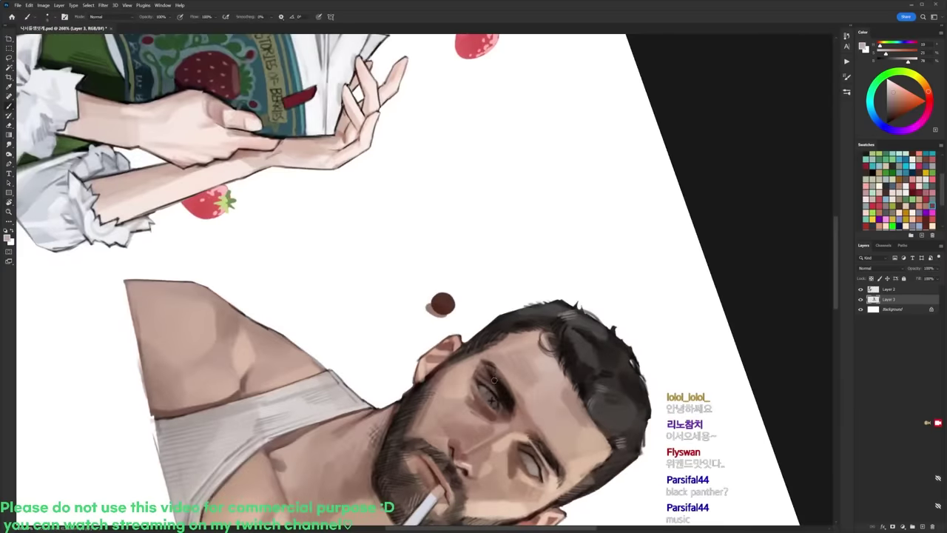
pyautogui.press('r')
pyautogui.moveTo(514, 452); pyautogui.dragTo(678, 453)
pyautogui.press('Escape')
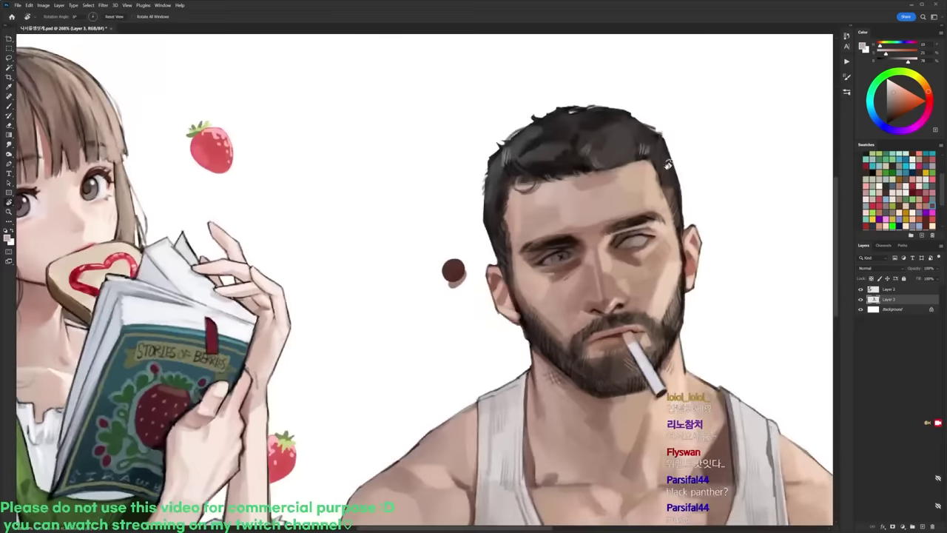
# Step: Paint the lit-side eye's iris in black with a larger brush and define its pupil and rim with a finer one
pyautogui.press('b')
pyautogui.press('d')
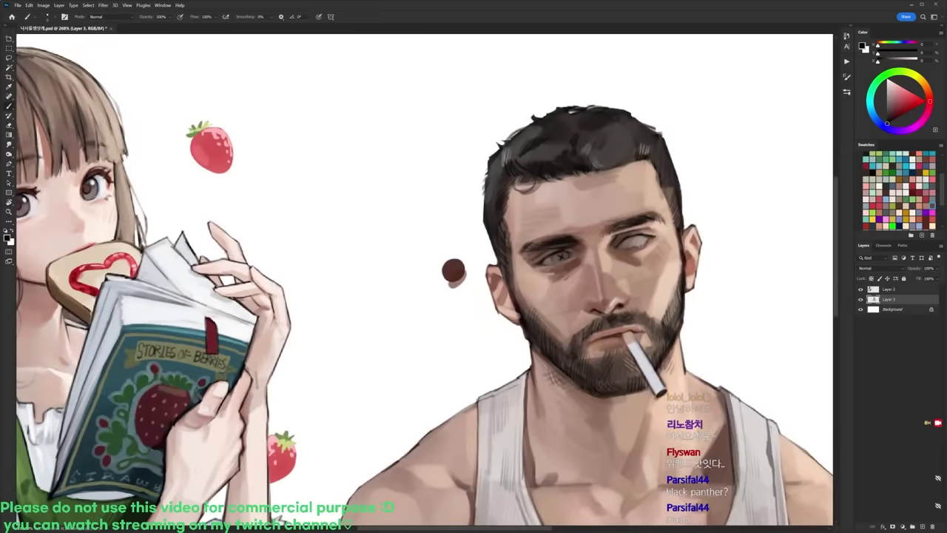
pyautogui.rightClick(655, 255)
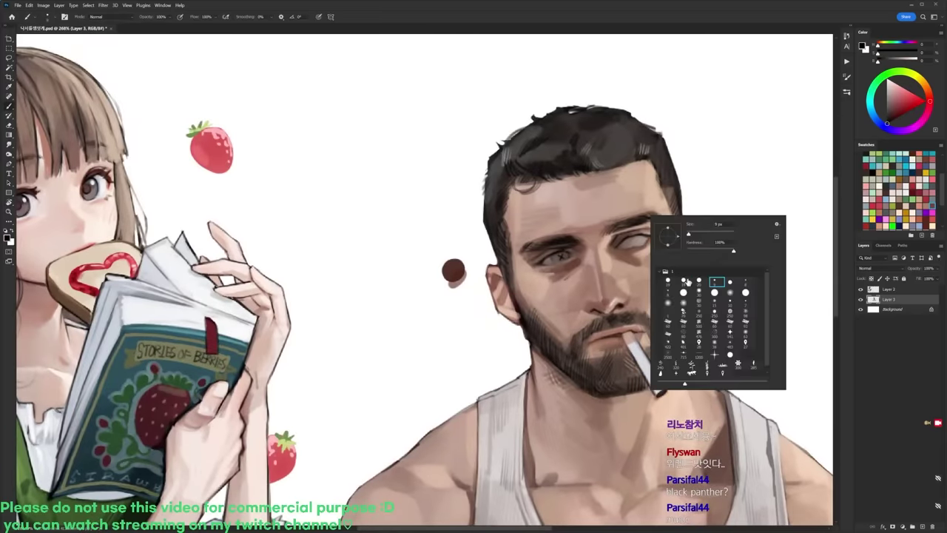
pyautogui.click(632, 239)
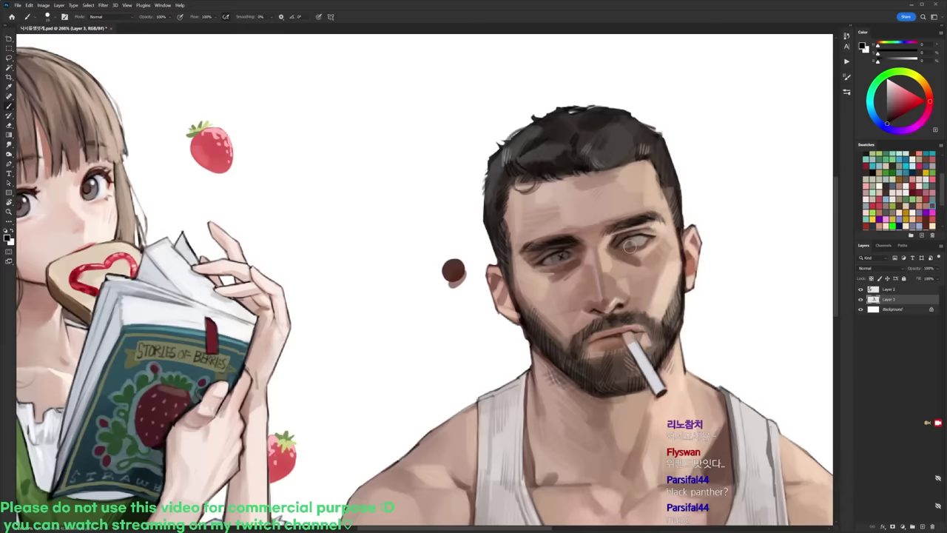
pyautogui.moveTo(630, 244); pyautogui.dragTo(637, 241)
pyautogui.rightClick(668, 194)
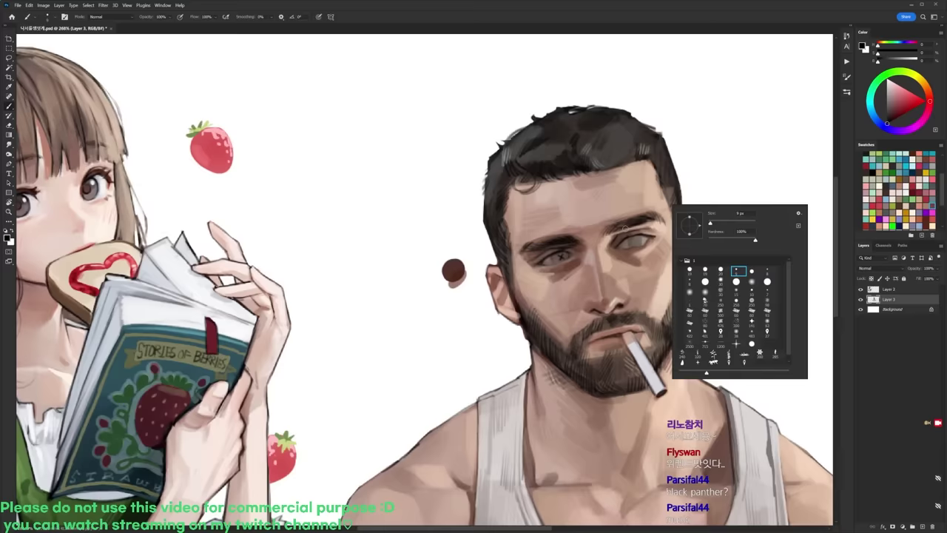
pyautogui.press('Escape')
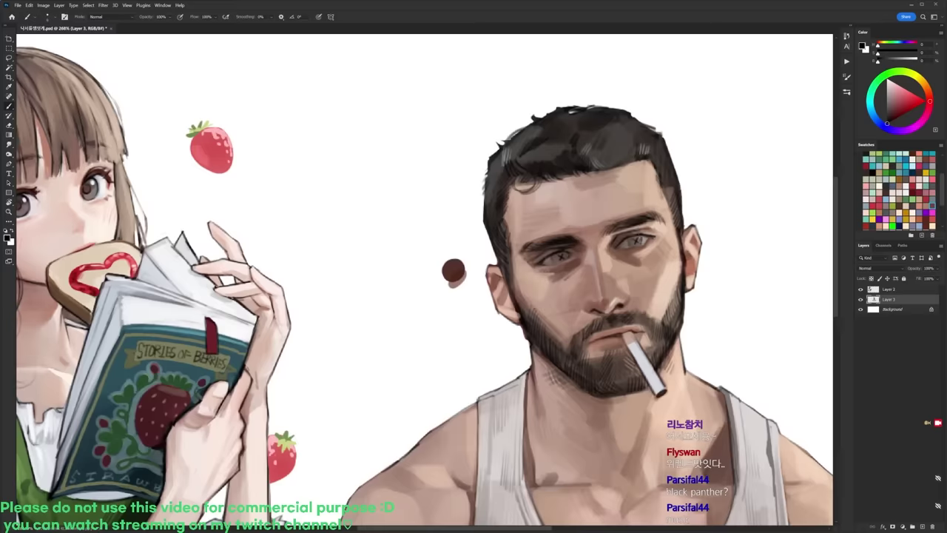
# Step: Refine the skin around the lit-side eye's outer corner and brow with a larger brush in sampled skin tones, checking both figures
pyautogui.scroll(-4, 694, 204)
pyautogui.scroll(3, 685, 208)
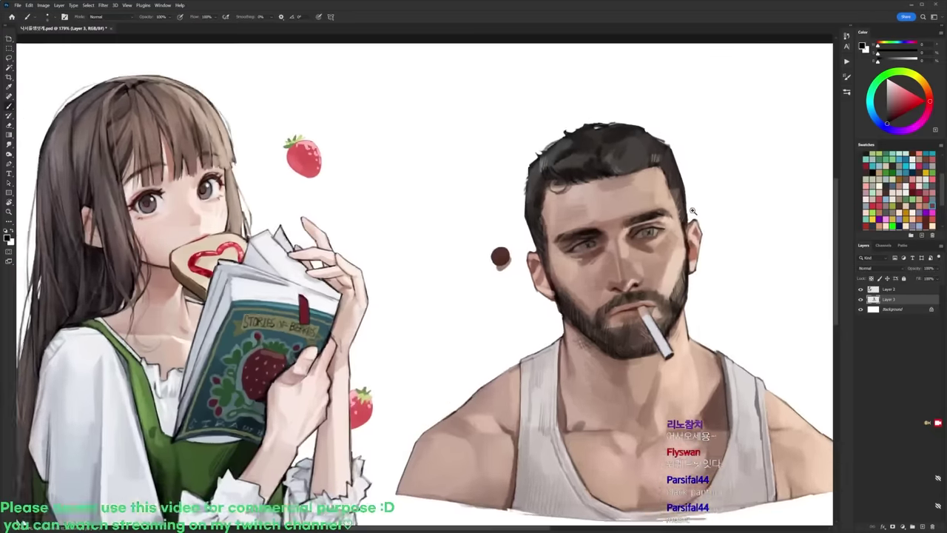
pyautogui.keyDown('alt'); pyautogui.click(666, 225); pyautogui.keyUp('alt')
pyautogui.keyDown('alt'); pyautogui.click(666, 225); pyautogui.keyUp('alt')
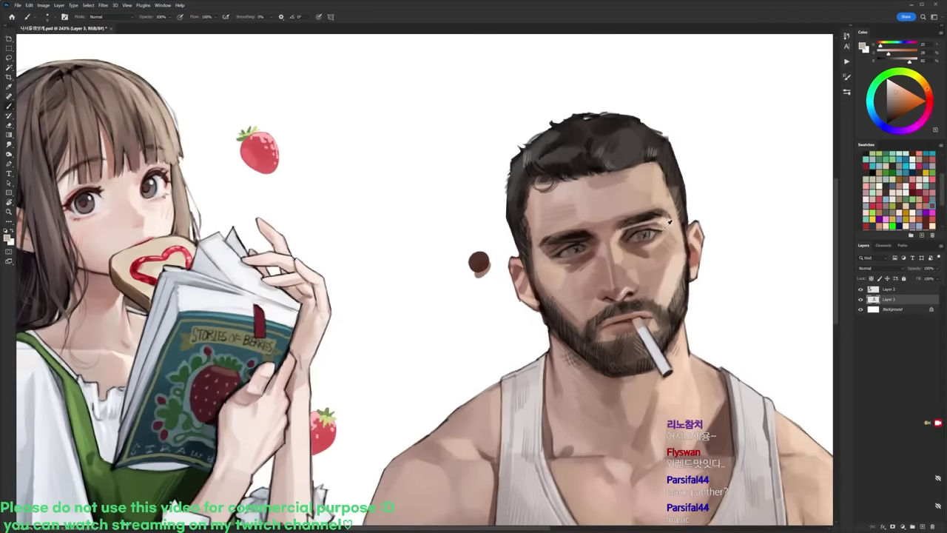
pyautogui.keyDown('alt'); pyautogui.click(697, 251); pyautogui.keyUp('alt')
pyautogui.rightClick(689, 194)
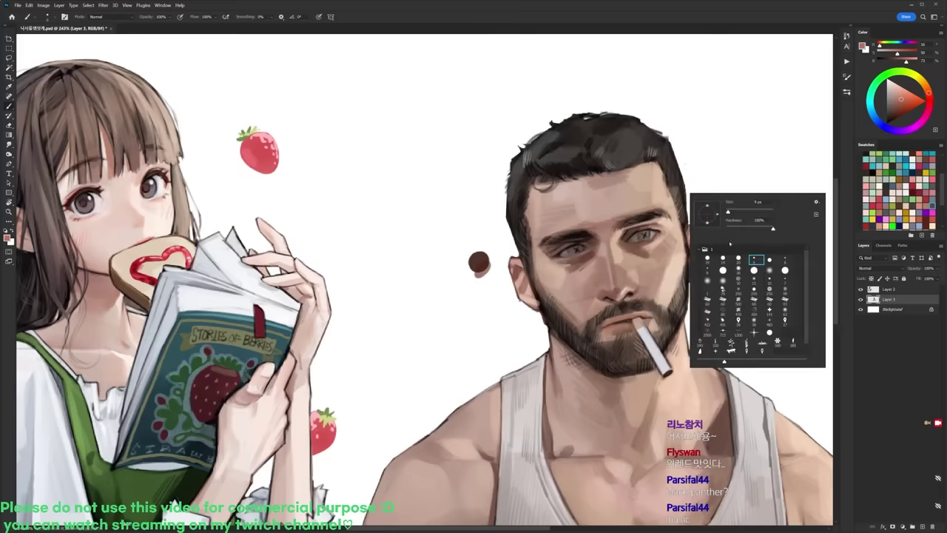
pyautogui.click(725, 261)
pyautogui.keyDown('alt'); pyautogui.click(668, 217); pyautogui.keyUp('alt')
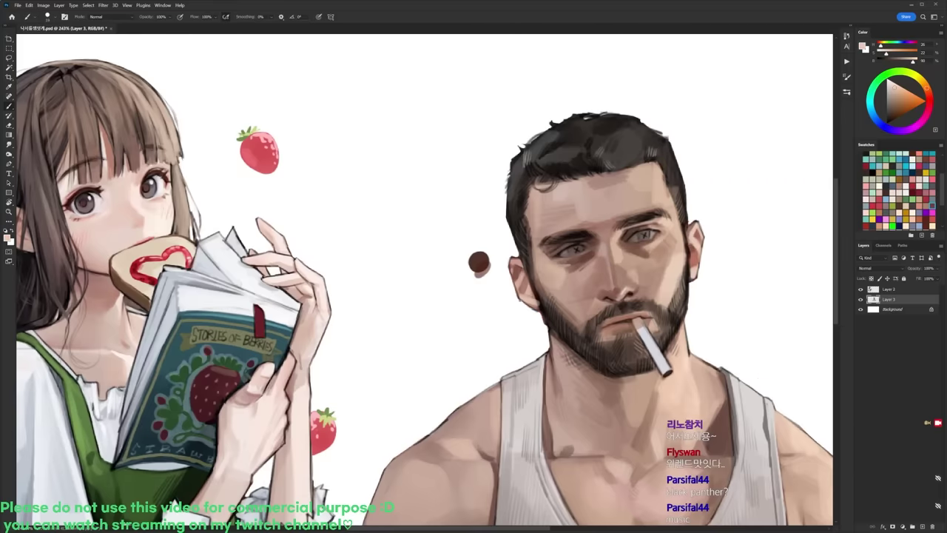
pyautogui.keyDown('alt'); pyautogui.click(699, 245); pyautogui.keyUp('alt')
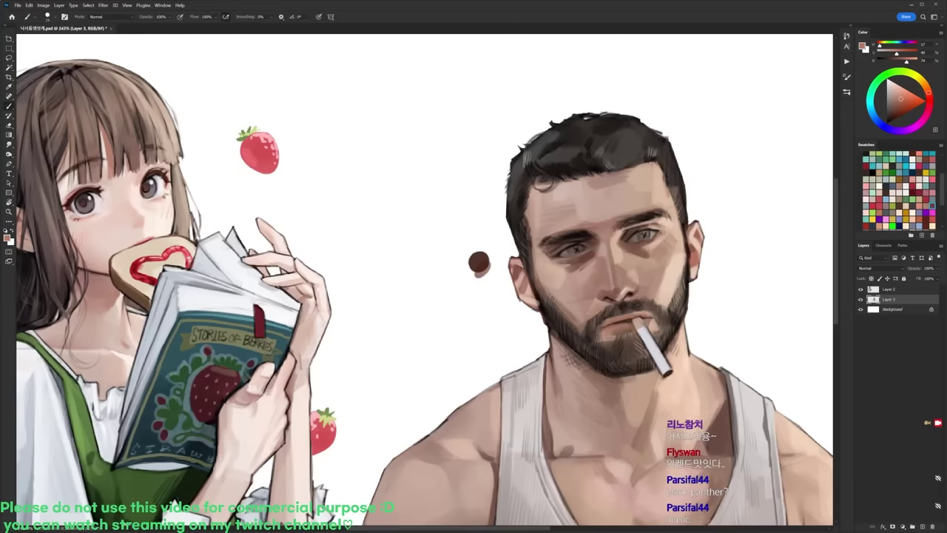
pyautogui.keyDown('alt'); pyautogui.click(669, 236); pyautogui.keyUp('alt')
pyautogui.scroll(-3, 680, 257)
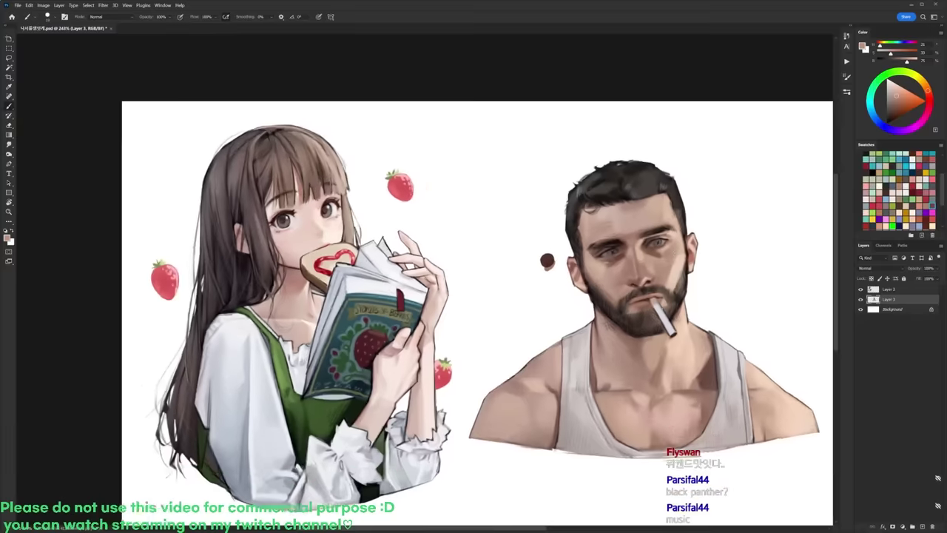
# Step: Touch up the inner brow and lid of the shadow-side eye in black and a sampled brown skin tone with the canvas tilted
pyautogui.scroll(4, 632, 241)
pyautogui.press('r')
pyautogui.moveTo(661, 231); pyautogui.dragTo(647, 183)
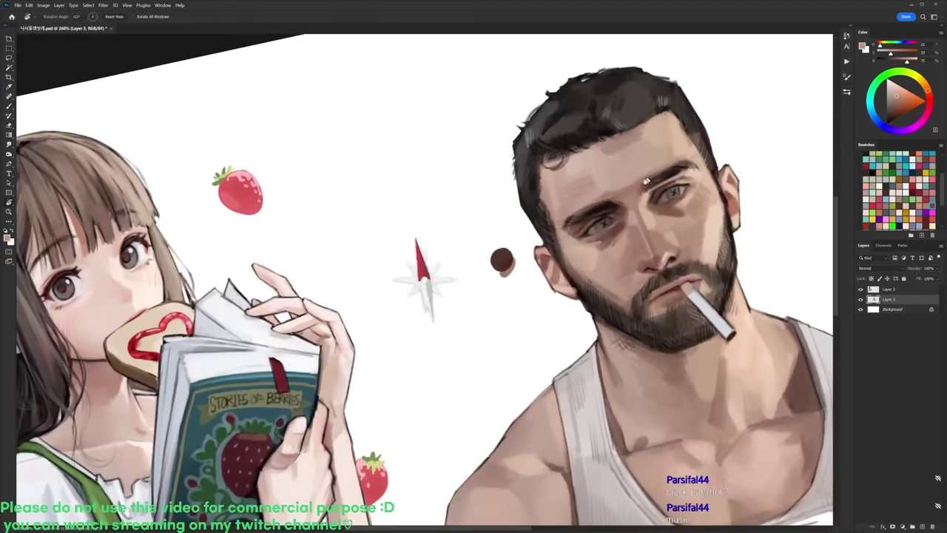
pyautogui.press('d')
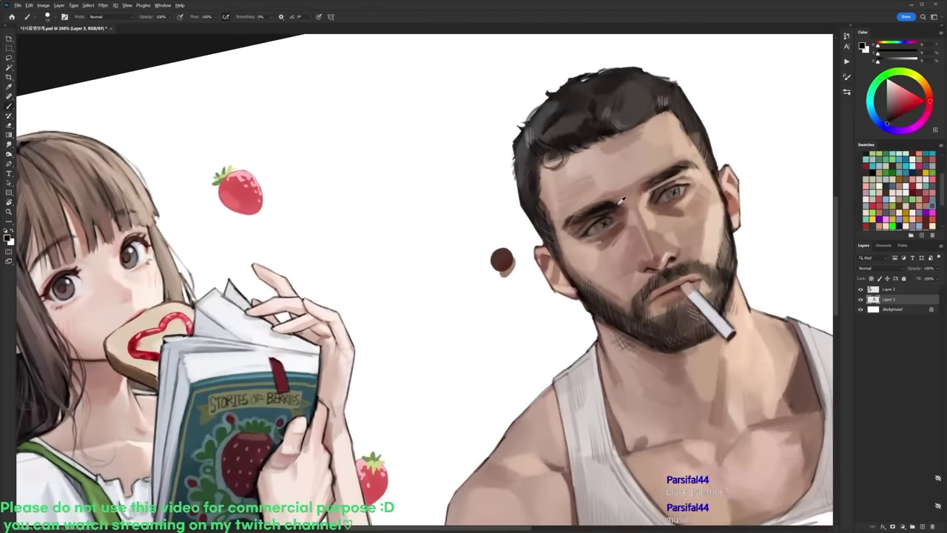
pyautogui.keyDown('alt'); pyautogui.click(586, 219); pyautogui.keyUp('alt')
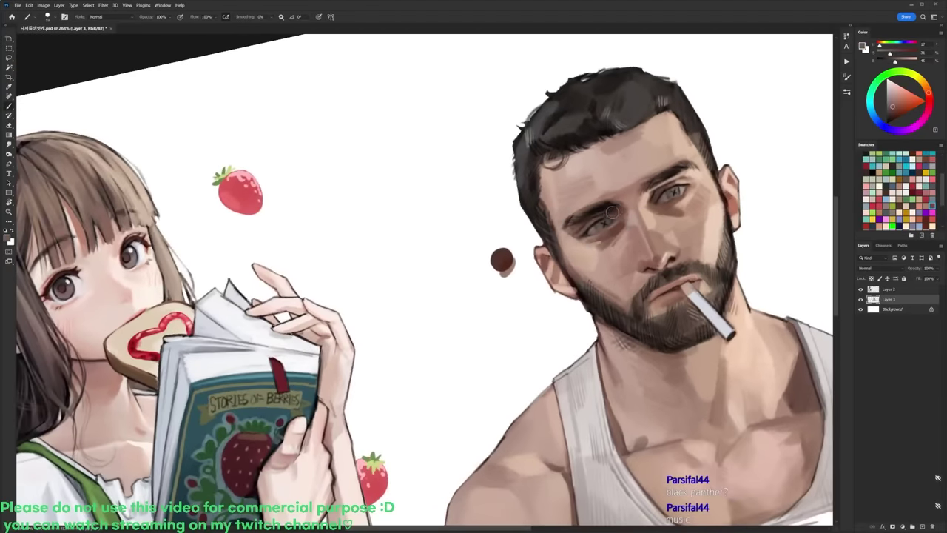
pyautogui.press('r')
pyautogui.moveTo(605, 220)
pyautogui.mouseDown()
pyautogui.moveTo(591, 188)
pyautogui.moveTo(569, 196)
pyautogui.mouseUp()
pyautogui.press('d')
# Step: Blend the shadow-side eye's iris and surrounding lids in sampled dark brown tones, using a fine brush and a larger one
pyautogui.rightClick(626, 144)
pyautogui.click(689, 238)
pyautogui.keyDown('alt'); pyautogui.click(566, 200); pyautogui.keyUp('alt')
pyautogui.keyDown('alt'); pyautogui.click(562, 204); pyautogui.keyUp('alt')
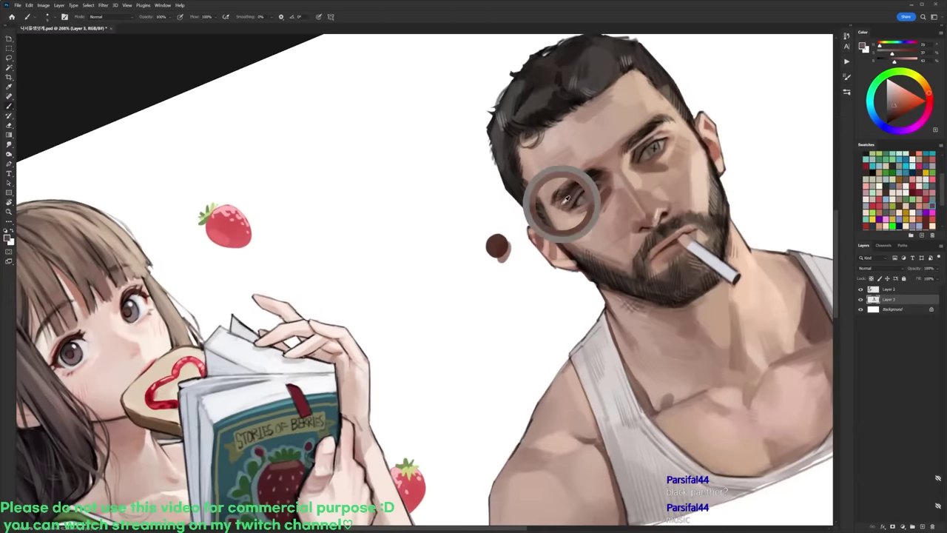
pyautogui.rightClick(629, 190)
pyautogui.click(666, 264)
pyautogui.keyDown('alt'); pyautogui.click(568, 198); pyautogui.keyUp('alt')
pyautogui.keyDown('alt'); pyautogui.click(562, 206); pyautogui.keyUp('alt')
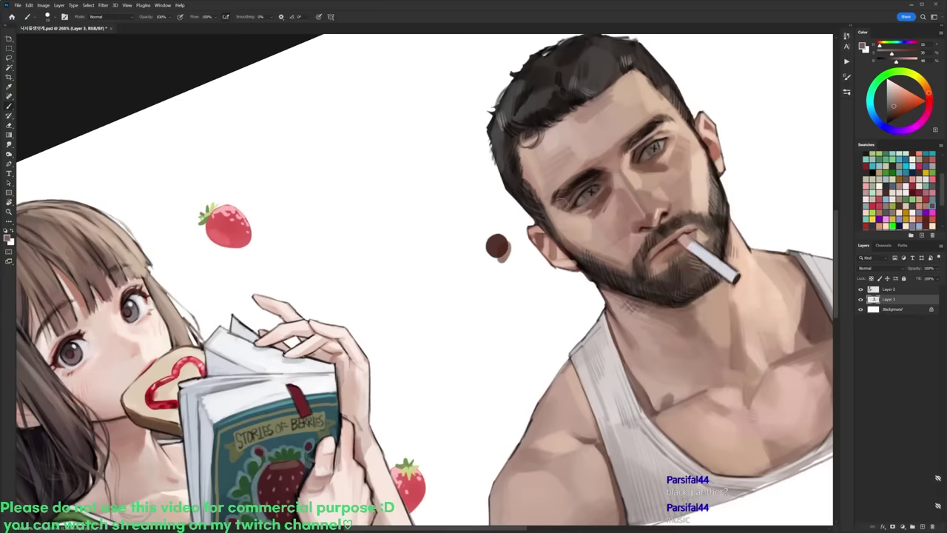
# Step: Work black into the shadow-side eye's upper lid with the canvas turned sideways, and return it nearly upright
pyautogui.moveTo(573, 190)
pyautogui.mouseDown()
pyautogui.moveTo(593, 176)
pyautogui.moveTo(505, 467)
pyautogui.moveTo(430, 379)
pyautogui.mouseUp()
pyautogui.press('r')
pyautogui.press('d')
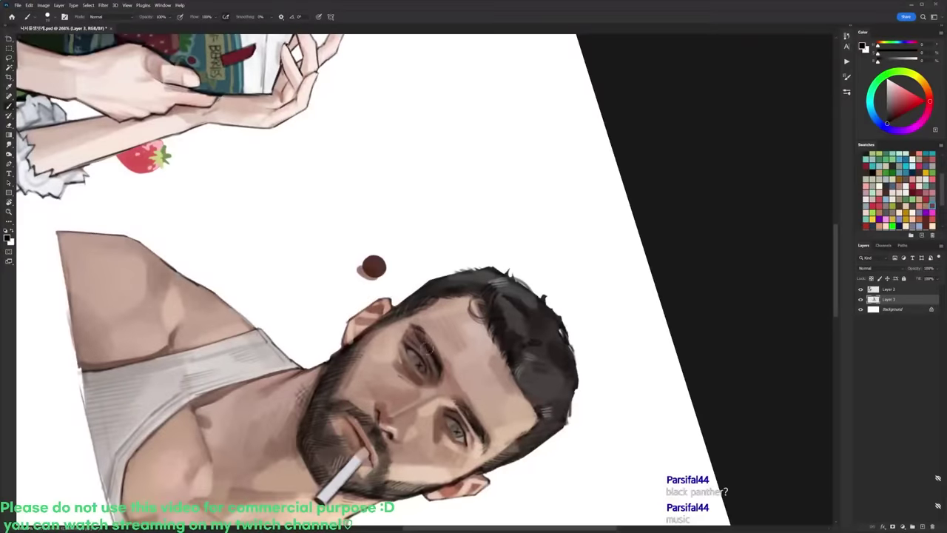
pyautogui.press('r')
pyautogui.moveTo(418, 335); pyautogui.dragTo(565, 160)
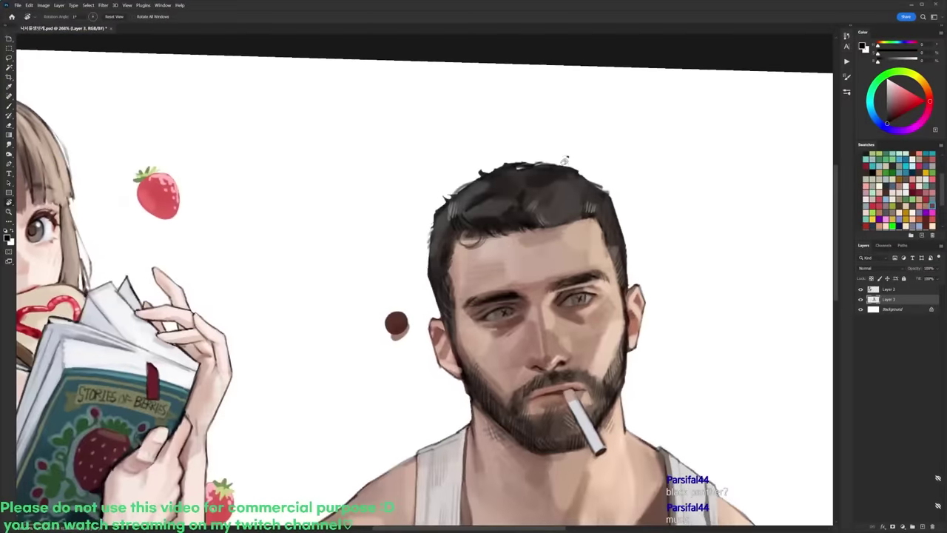
# Step: Refine the dark details around the man's eyes in black with a different brush preset, and check both figures with the canvas upright
pyautogui.moveTo(646, 230)
pyautogui.mouseDown()
pyautogui.moveTo(651, 237)
pyautogui.moveTo(677, 148)
pyautogui.mouseUp()
pyautogui.press('b')
pyautogui.rightClick(632, 161)
pyautogui.click(702, 256)
pyautogui.click(583, 218)
pyautogui.moveTo(651, 250); pyautogui.dragTo(675, 195)
pyautogui.press('r')
pyautogui.scroll(-5, 721, 203)
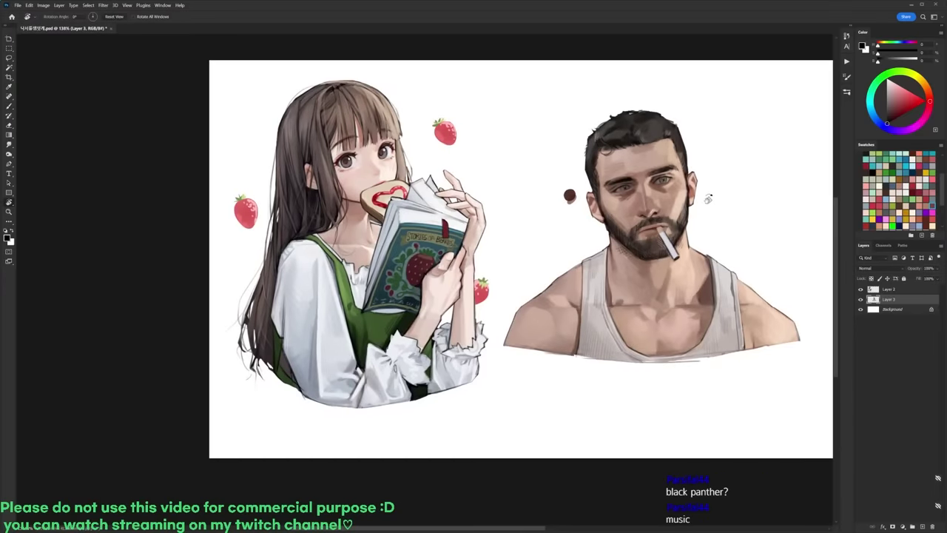
# Step: Lasso the shadow-side eye, nudge it slightly, and clear the selection
pyautogui.scroll(5, 653, 175)
pyautogui.press('l')
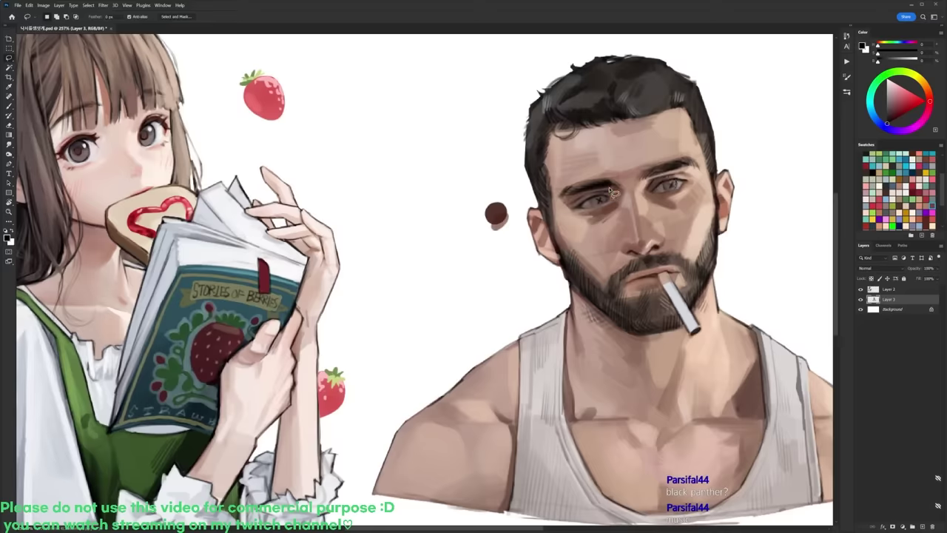
pyautogui.moveTo(601, 194)
pyautogui.mouseDown()
pyautogui.moveTo(608, 217)
pyautogui.moveTo(564, 210)
pyautogui.moveTo(599, 193)
pyautogui.mouseUp()
pyautogui.hotkey('ctrl', 'd')
# Step: Readjust the shadow-side eye with another slight lasso nudge, and try a small adjustment to the lit-side eye
pyautogui.moveTo(755, 167); pyautogui.dragTo(747, 168)
pyautogui.scroll(3, 744, 174)
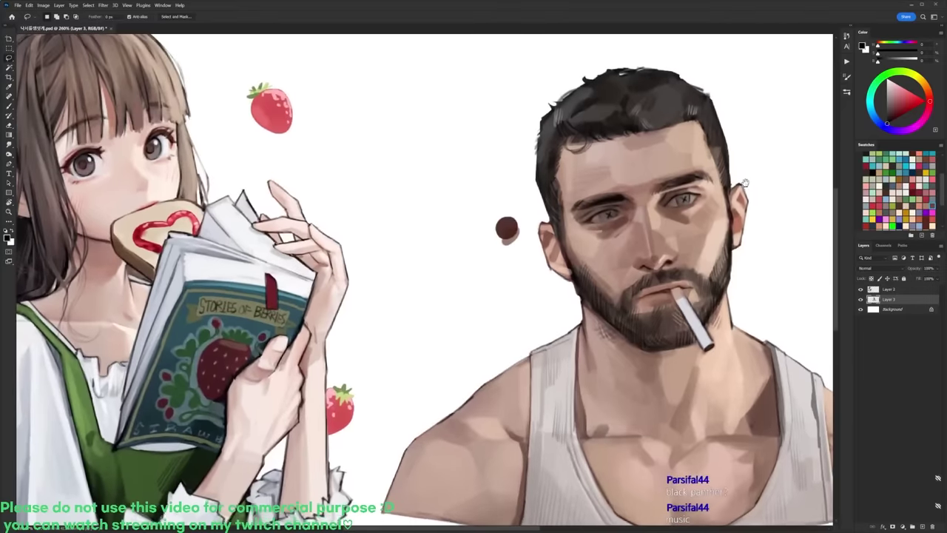
pyautogui.hotkey('ctrl', 'z')
pyautogui.moveTo(626, 221); pyautogui.dragTo(622, 220)
pyautogui.hotkey('ctrl', 'd')
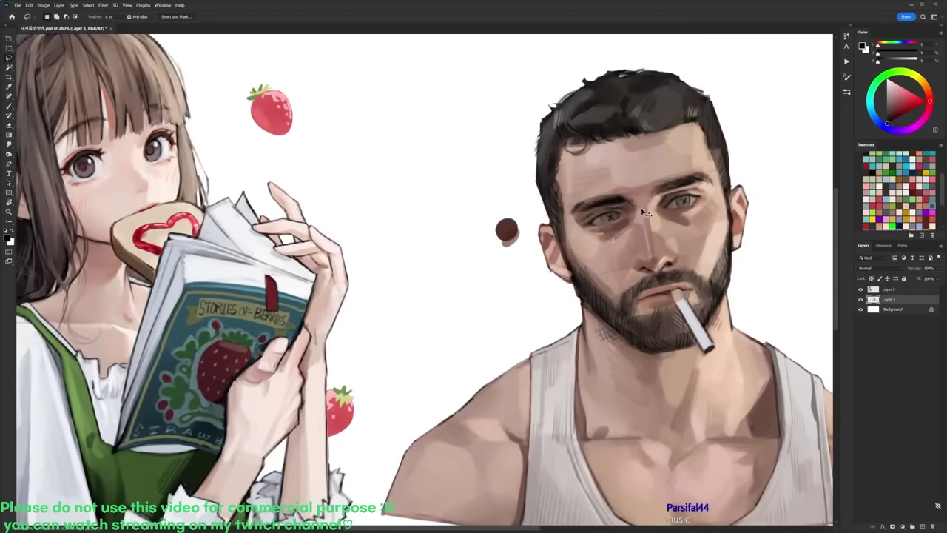
pyautogui.moveTo(702, 204); pyautogui.dragTo(688, 200)
pyautogui.hotkey('ctrl', 'z')
# Step: Touch up the eye details with a fine black brush, tilting the canvas slightly and checking the man's whole portrait
pyautogui.press('r')
pyautogui.moveTo(614, 199)
pyautogui.mouseDown()
pyautogui.moveTo(583, 153)
pyautogui.moveTo(618, 203)
pyautogui.moveTo(576, 192)
pyautogui.mouseUp()
pyautogui.press('b')
pyautogui.press('r')
pyautogui.press('b')
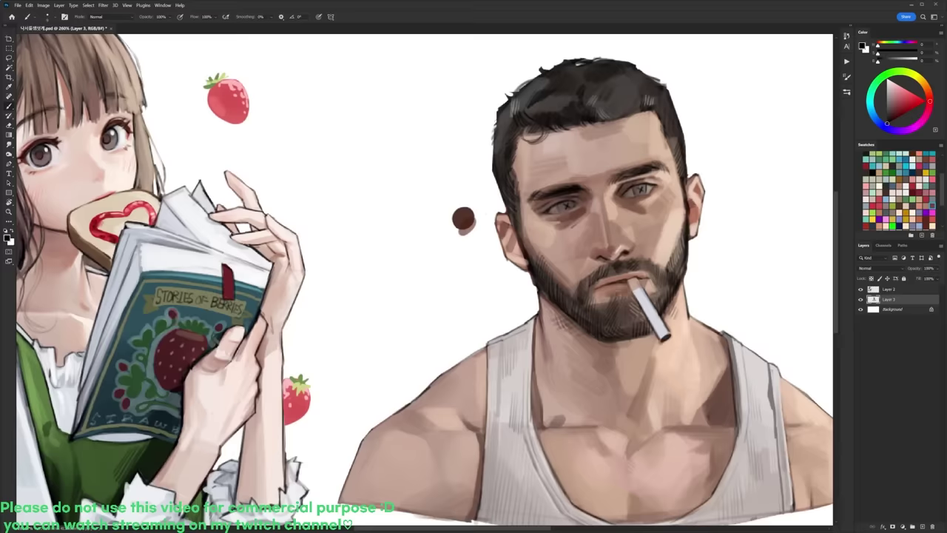
pyautogui.moveTo(622, 291); pyautogui.dragTo(620, 232)
pyautogui.moveTo(680, 250); pyautogui.dragTo(680, 275)
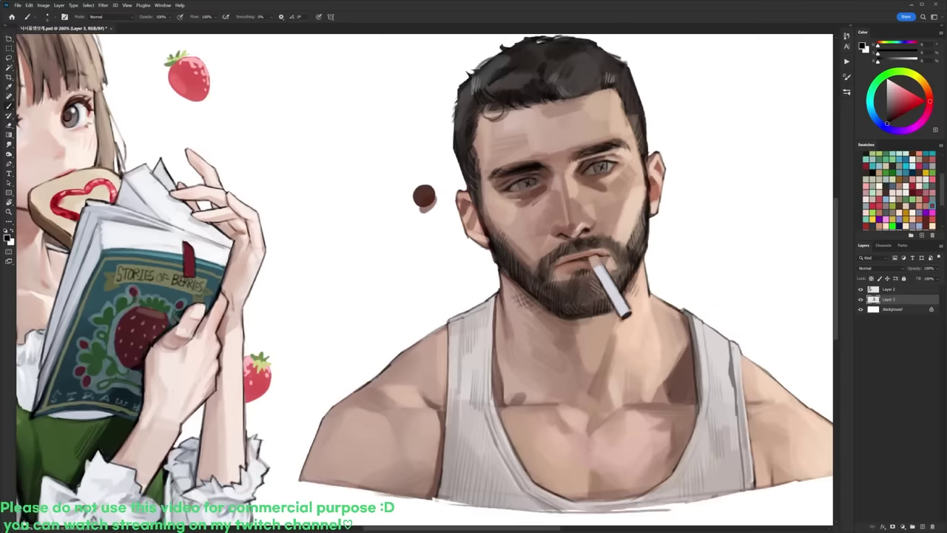
# Step: Lasso the dark brown paint swatch beside the man's head, delete it and clear the selection
pyautogui.scroll(-3, 688, 257)
pyautogui.press('l')
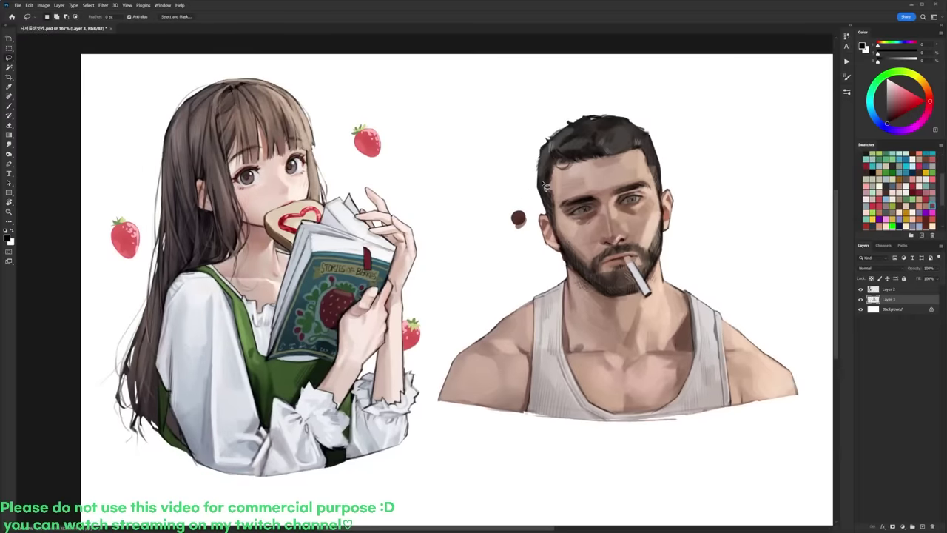
pyautogui.moveTo(518, 202); pyautogui.dragTo(517, 202)
pyautogui.press('Delete')
pyautogui.hotkey('ctrl', 'd')
# Step: Paint a small hoop earring on the man's right earlobe and clean up around the ears with the eraser
pyautogui.scroll(2, 651, 183)
pyautogui.press('b')
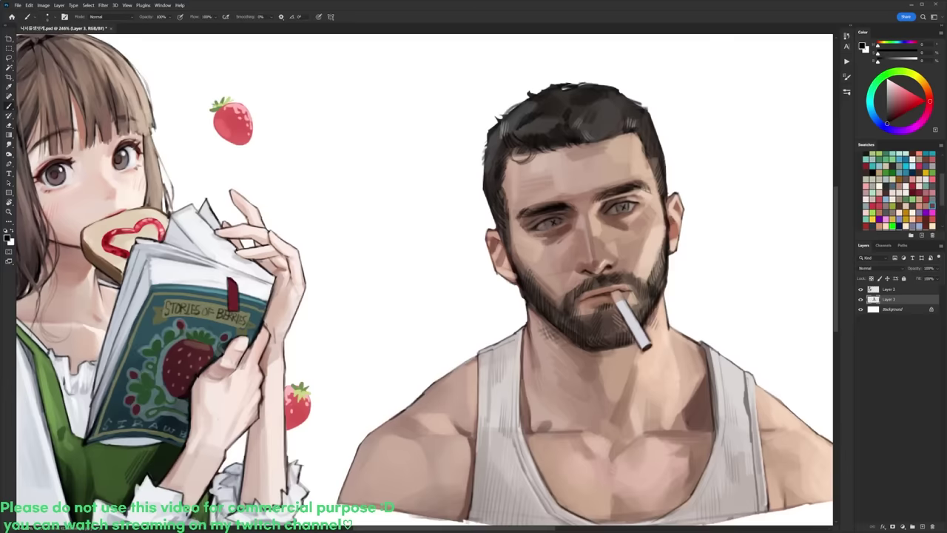
pyautogui.moveTo(510, 278); pyautogui.dragTo(513, 288)
pyautogui.keyDown('alt'); pyautogui.click(506, 293); pyautogui.keyUp('alt')
pyautogui.press('x')
pyautogui.scroll(-2, 665, 167)
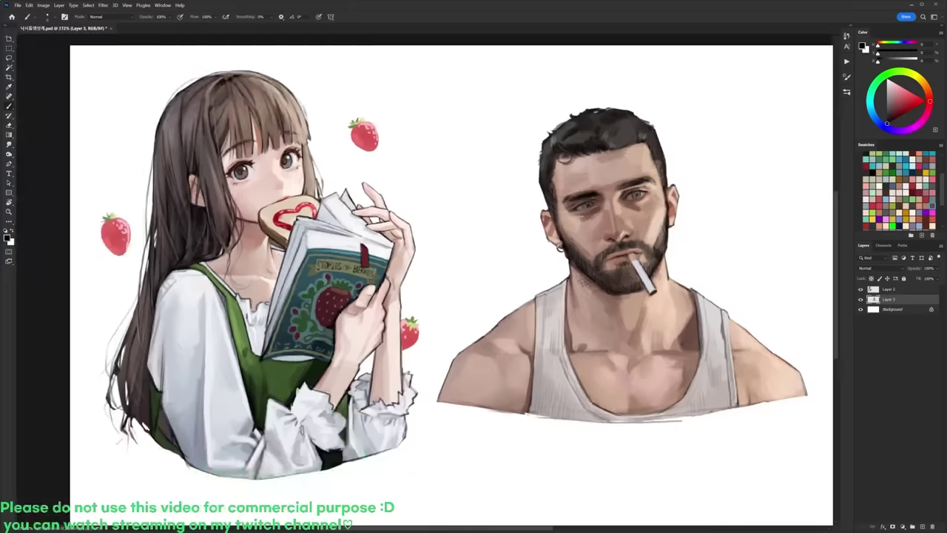
pyautogui.press('e')
pyautogui.scroll(2, 677, 221)
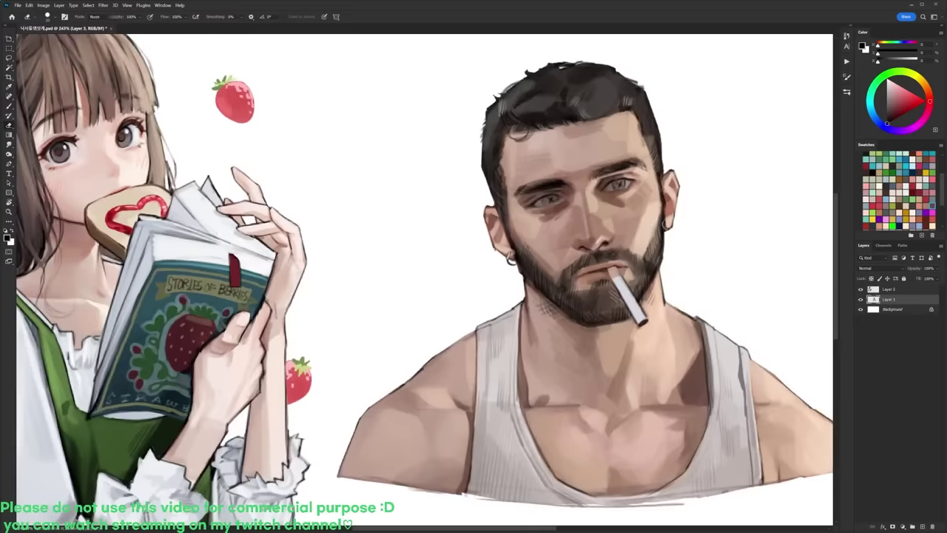
pyautogui.press('b')
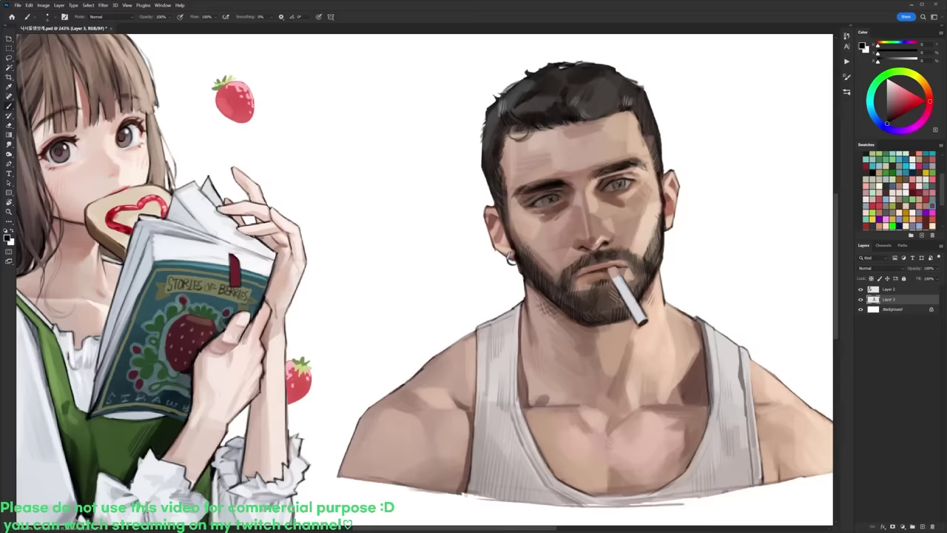
# Step: Blend the skin of the man's forehead and brow area with a round brush, using tones sampled from his face
pyautogui.rightClick(620, 160)
pyautogui.click(656, 227)
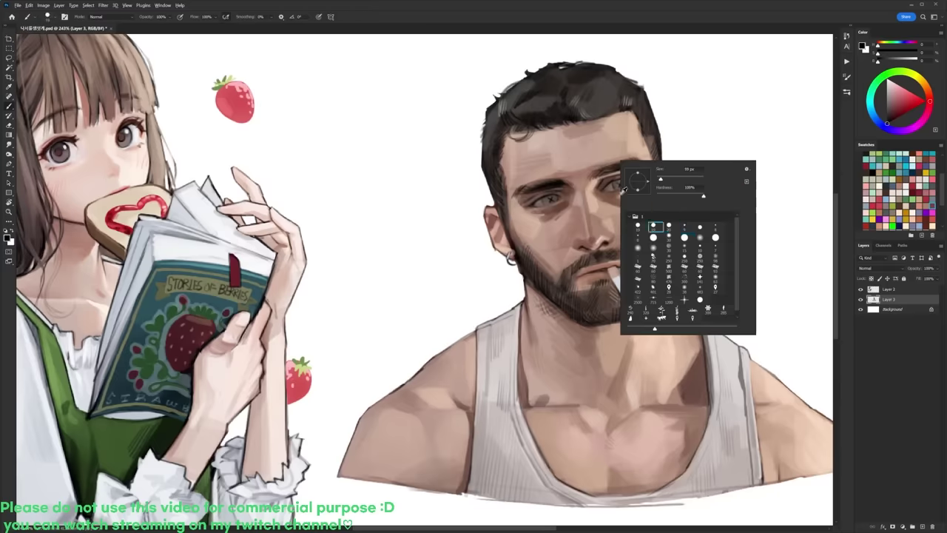
pyautogui.click(549, 142)
pyautogui.keyDown('alt'); pyautogui.click(553, 137); pyautogui.keyUp('alt')
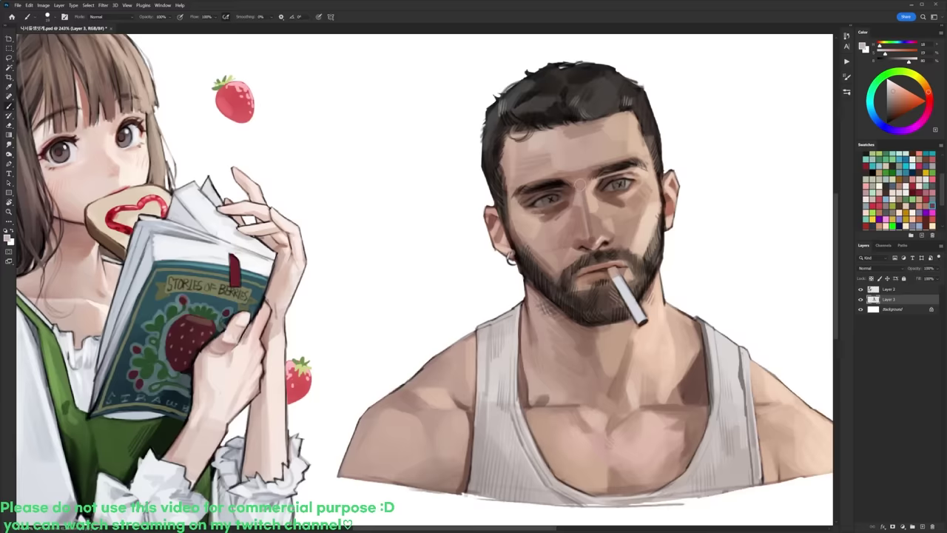
pyautogui.keyDown('alt'); pyautogui.click(675, 196); pyautogui.keyUp('alt')
pyautogui.keyDown('alt'); pyautogui.click(575, 188); pyautogui.keyUp('alt')
pyautogui.keyDown('alt'); pyautogui.click(576, 160); pyautogui.keyUp('alt')
pyautogui.keyDown('alt'); pyautogui.click(580, 171); pyautogui.keyUp('alt')
pyautogui.keyDown('alt'); pyautogui.click(581, 173); pyautogui.keyUp('alt')
pyautogui.keyDown('alt'); pyautogui.click(581, 147); pyautogui.keyUp('alt')
# Step: Darken the irises and lid lines of both of the man's eyes in black
pyautogui.scroll(-2, 592, 143)
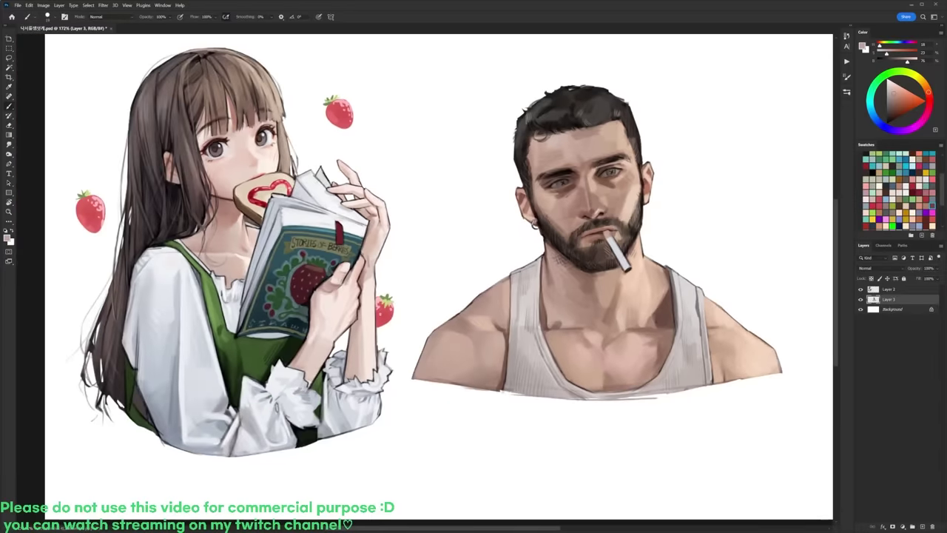
pyautogui.moveTo(668, 189); pyautogui.dragTo(677, 166)
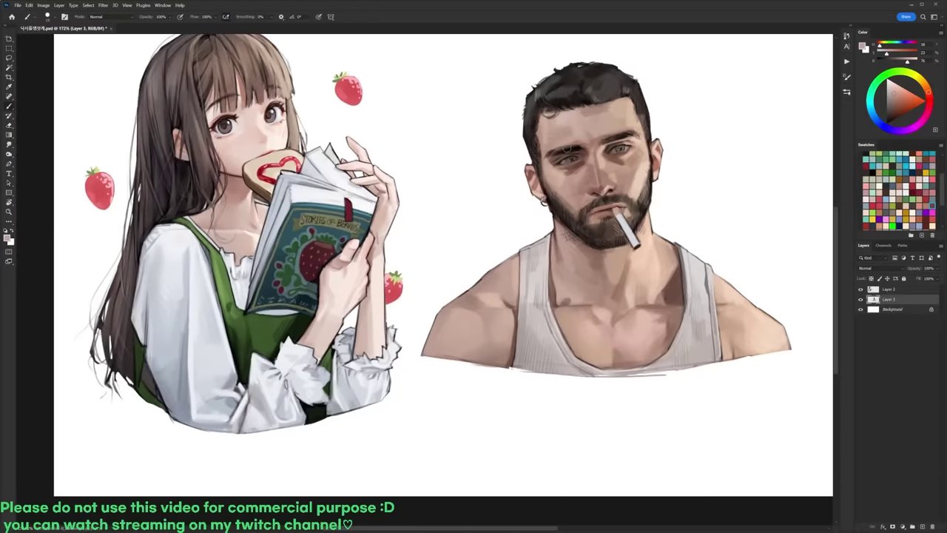
pyautogui.scroll(2, 568, 148)
pyautogui.keyDown('alt'); pyautogui.click(577, 148); pyautogui.keyUp('alt')
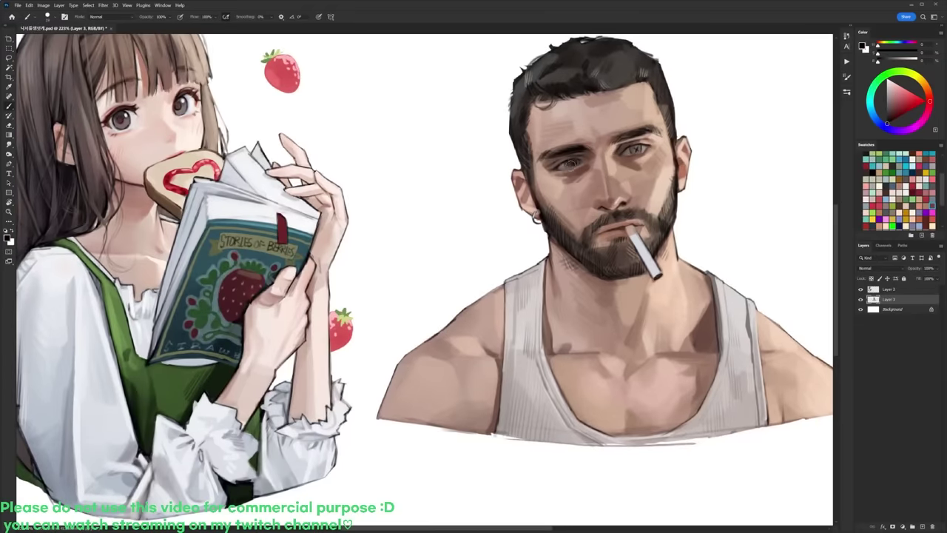
pyautogui.moveTo(566, 165)
pyautogui.mouseDown()
pyautogui.moveTo(586, 158)
pyautogui.moveTo(562, 158)
pyautogui.mouseUp()
pyautogui.moveTo(631, 148); pyautogui.dragTo(641, 152)
# Step: Paint the iris of the man's left eye with a muted grey-green and a slightly darker shade of it
pyautogui.scroll(2, 663, 128)
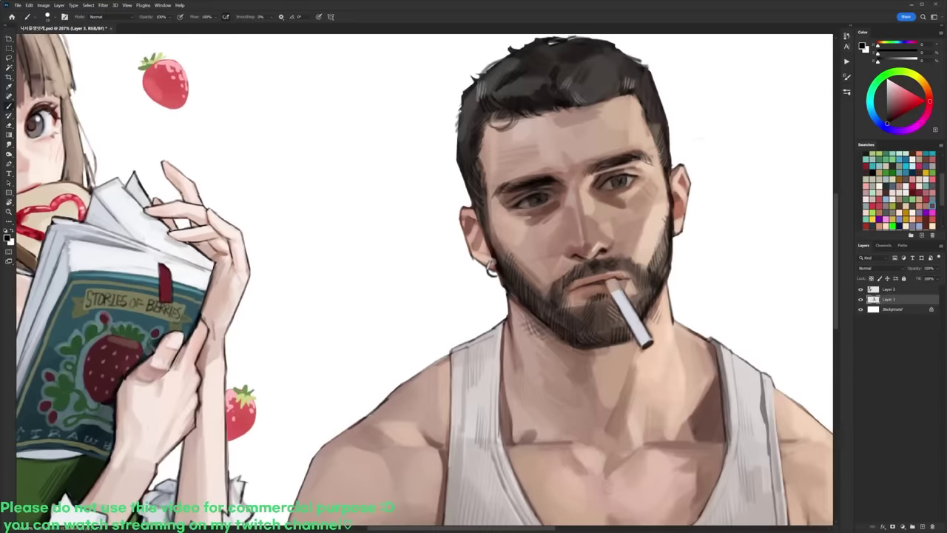
pyautogui.rightClick(662, 132)
pyautogui.click(703, 219)
pyautogui.keyDown('alt'); pyautogui.click(621, 185); pyautogui.keyUp('alt')
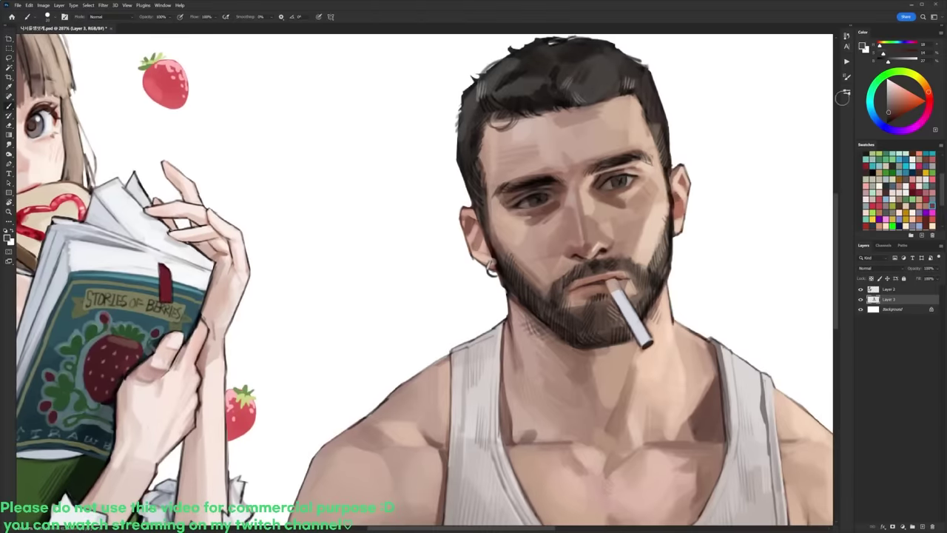
pyautogui.click(916, 76)
pyautogui.click(892, 103)
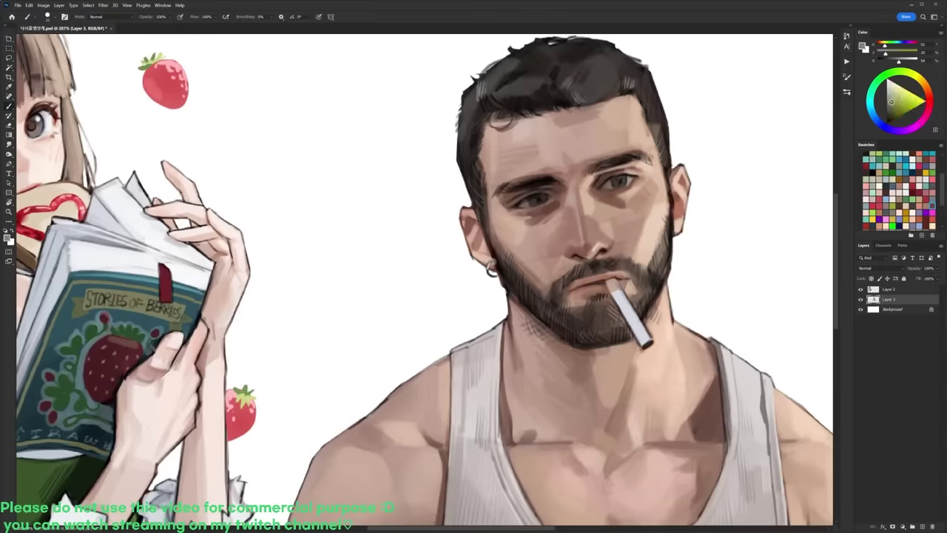
pyautogui.moveTo(622, 176)
pyautogui.mouseDown()
pyautogui.moveTo(616, 183)
pyautogui.moveTo(625, 178)
pyautogui.mouseUp()
pyautogui.moveTo(894, 106); pyautogui.dragTo(885, 105)
pyautogui.moveTo(623, 178)
pyautogui.mouseDown()
pyautogui.moveTo(613, 182)
pyautogui.moveTo(626, 180)
pyautogui.mouseUp()
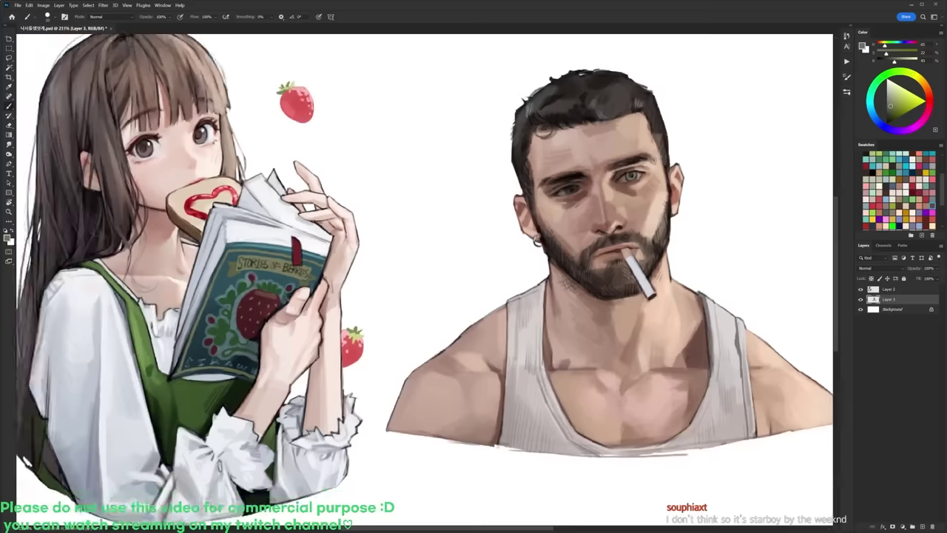
# Step: Define the pupil and lid lines of the man's left eye in black with a fine brush
pyautogui.scroll(-2, 651, 160)
pyautogui.scroll(1, 636, 141)
pyautogui.press('r')
pyautogui.moveTo(634, 224); pyautogui.dragTo(611, 169)
pyautogui.press('b')
pyautogui.press('d')
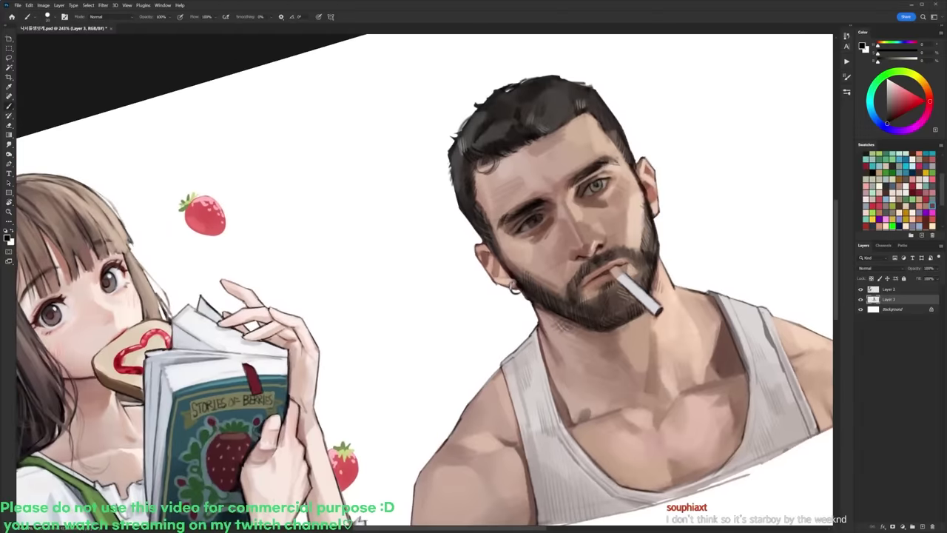
pyautogui.rightClick(604, 144)
pyautogui.click(667, 209)
pyautogui.click(591, 182)
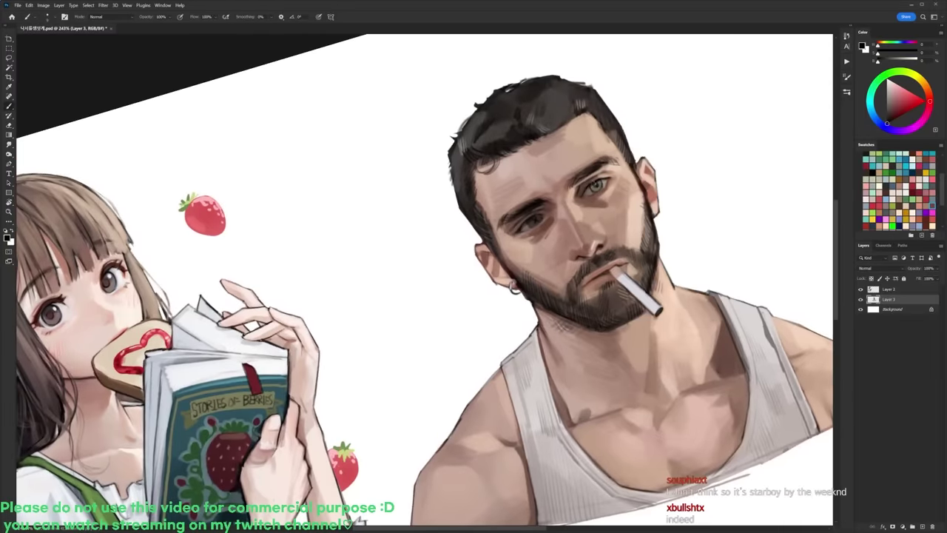
# Step: Strengthen the dark lines around the man's right eye with the fine black brush
pyautogui.press('r')
pyautogui.moveTo(682, 148); pyautogui.dragTo(669, 125)
pyautogui.press('b')
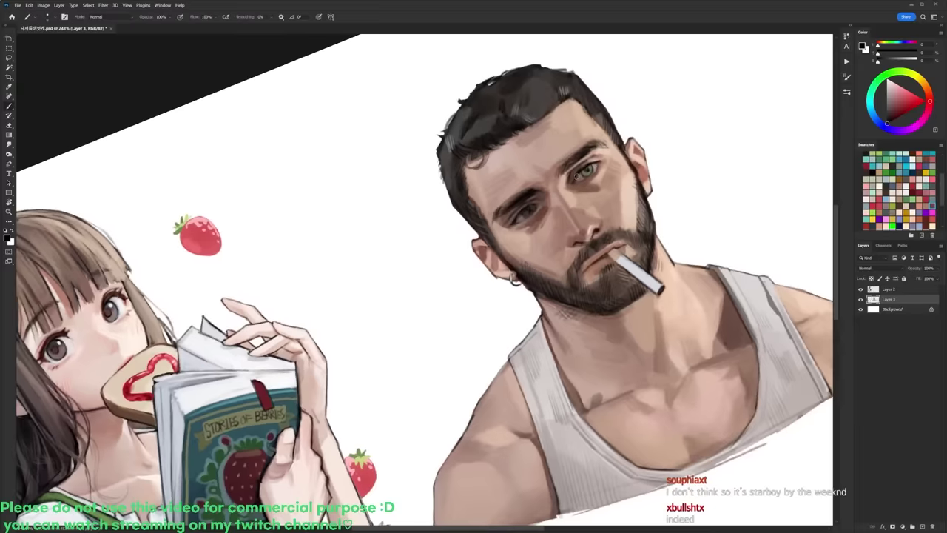
pyautogui.moveTo(524, 209); pyautogui.dragTo(542, 257)
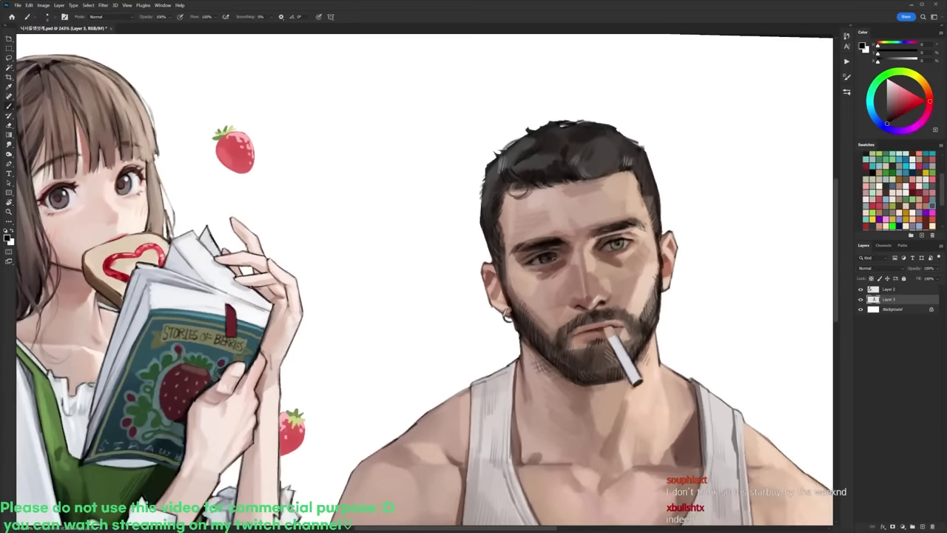
# Step: Paint the man's right iris with the grey-green sampled from the other eye and touch up its lid in sampled brown
pyautogui.rightClick(652, 219)
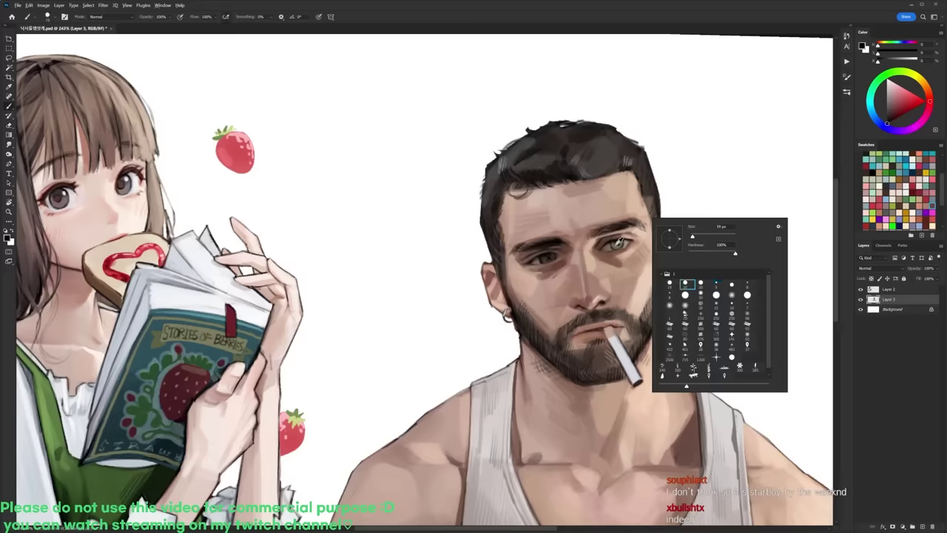
pyautogui.keyDown('alt'); pyautogui.click(618, 241); pyautogui.keyUp('alt')
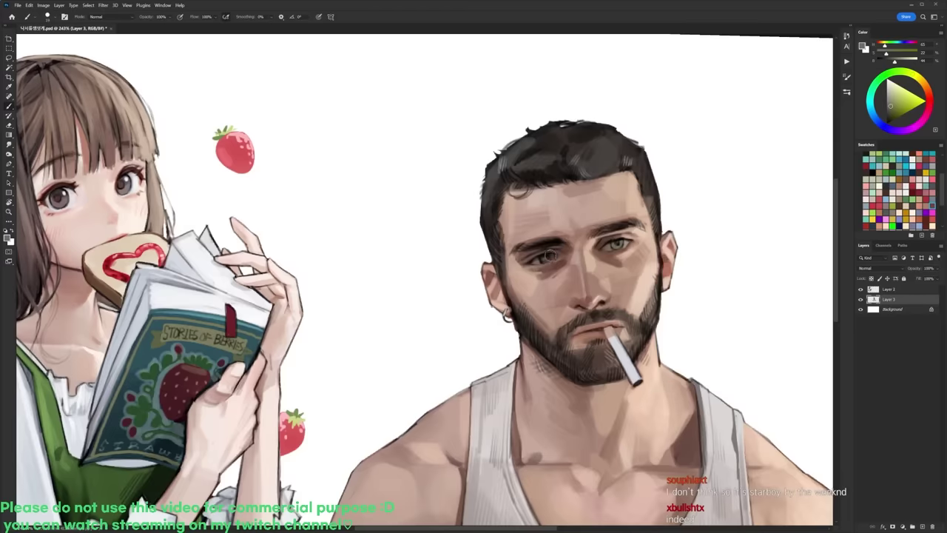
pyautogui.moveTo(549, 254)
pyautogui.mouseDown()
pyautogui.moveTo(560, 255)
pyautogui.moveTo(552, 257)
pyautogui.mouseUp()
pyautogui.rightClick(598, 228)
pyautogui.click(666, 296)
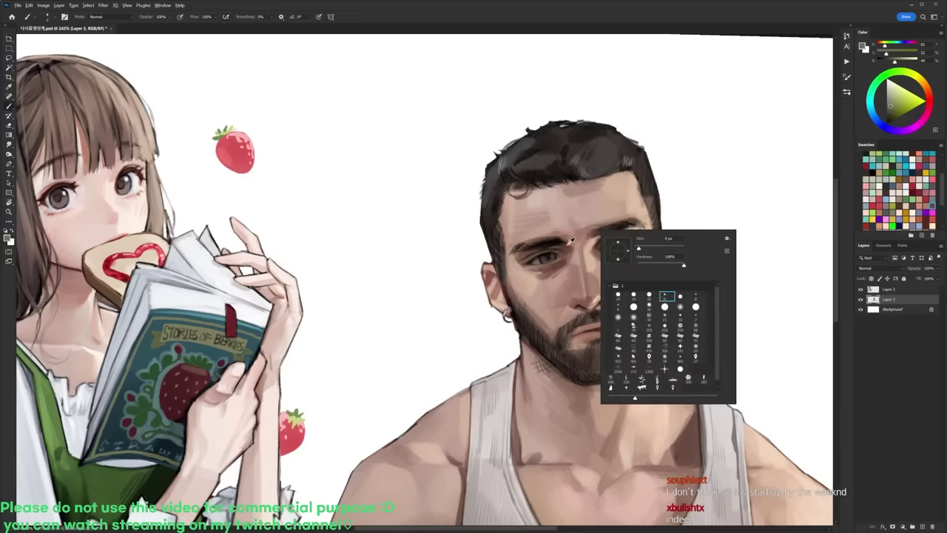
pyautogui.keyDown('alt'); pyautogui.click(540, 260); pyautogui.keyUp('alt')
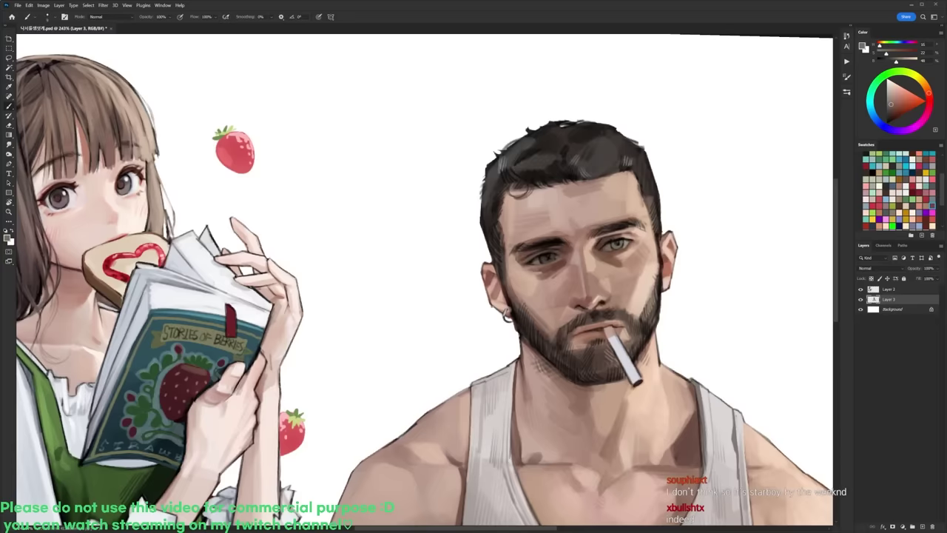
# Step: Rotate the canvas and refine the pupils and lash lines of both eyes with the fine brush in black
pyautogui.press('r')
pyautogui.moveTo(547, 266); pyautogui.dragTo(517, 198)
pyautogui.press('d')
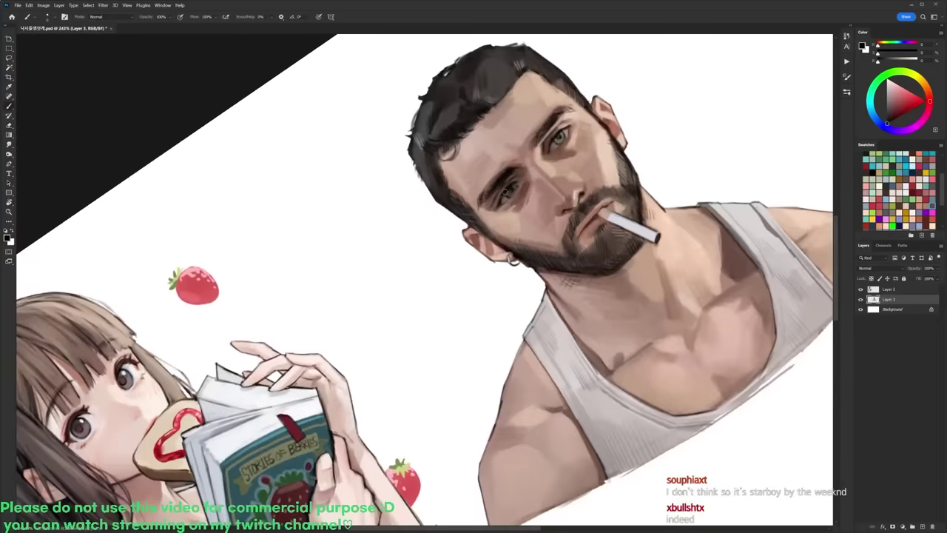
pyautogui.press('r')
pyautogui.moveTo(663, 125); pyautogui.dragTo(571, 206)
pyautogui.press('r')
pyautogui.press('b')
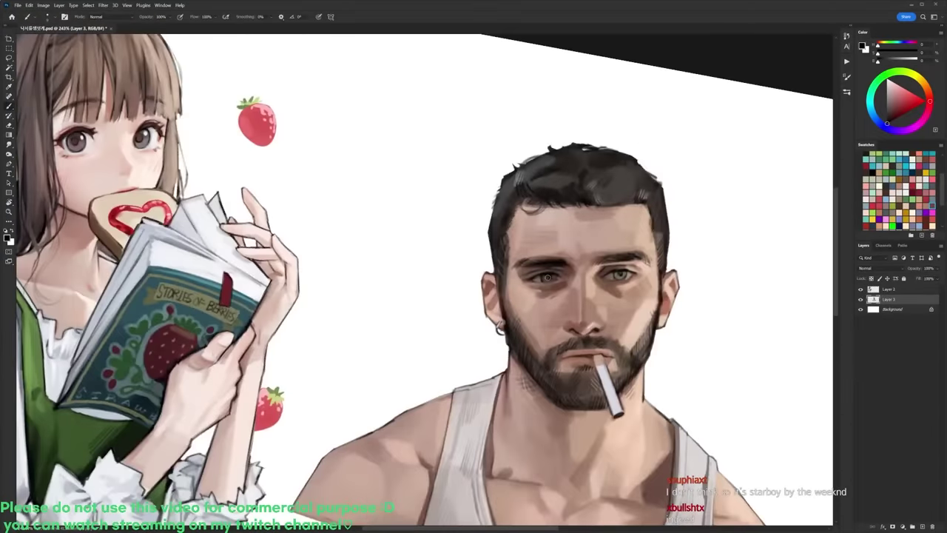
# Step: Deepen the shading of the upper lids and irises in black with a larger round brush, rotating the canvas as needed
pyautogui.press('r')
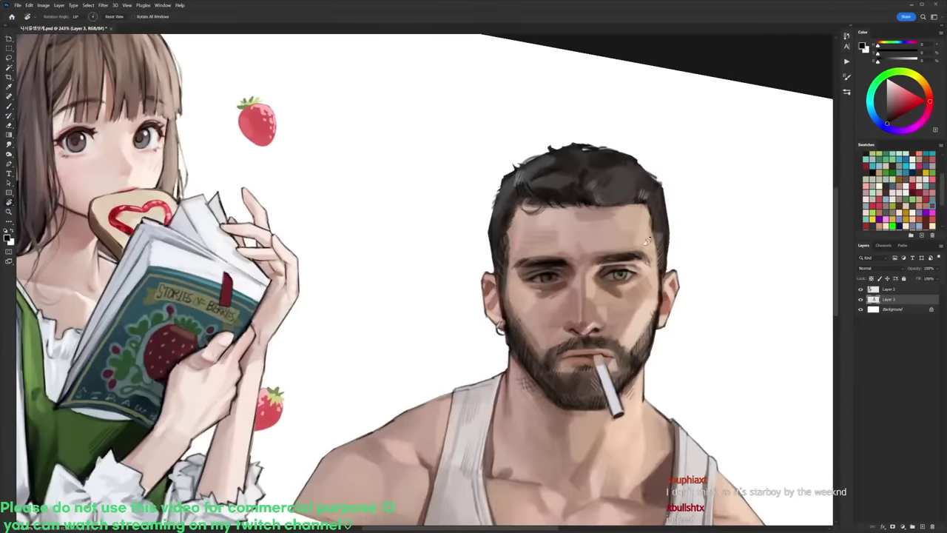
pyautogui.moveTo(589, 274)
pyautogui.mouseDown()
pyautogui.moveTo(573, 209)
pyautogui.moveTo(534, 229)
pyautogui.moveTo(546, 222)
pyautogui.mouseUp()
pyautogui.press('b')
pyautogui.rightClick(573, 209)
pyautogui.click(607, 276)
pyautogui.press('r')
pyautogui.moveTo(676, 202); pyautogui.dragTo(669, 180)
pyautogui.press('b')
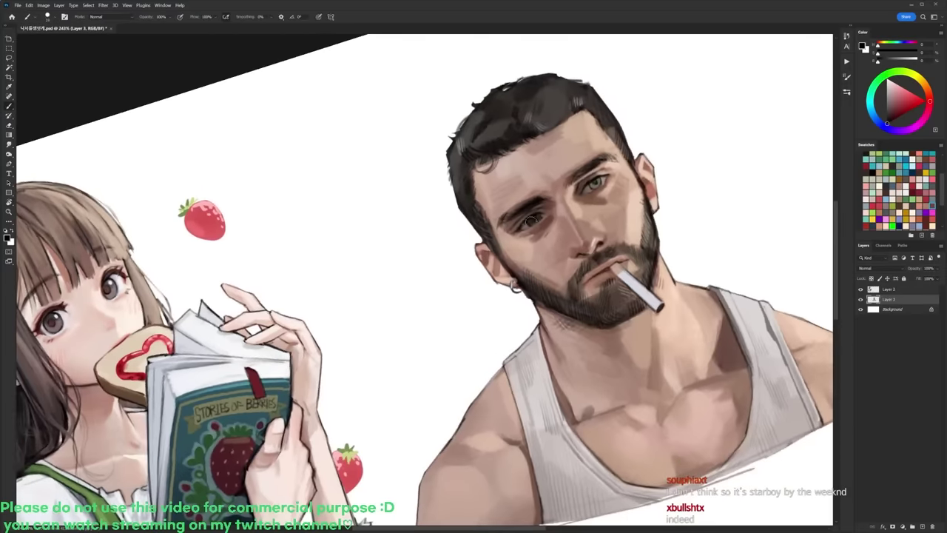
pyautogui.press('r')
pyautogui.moveTo(544, 216); pyautogui.dragTo(671, 228)
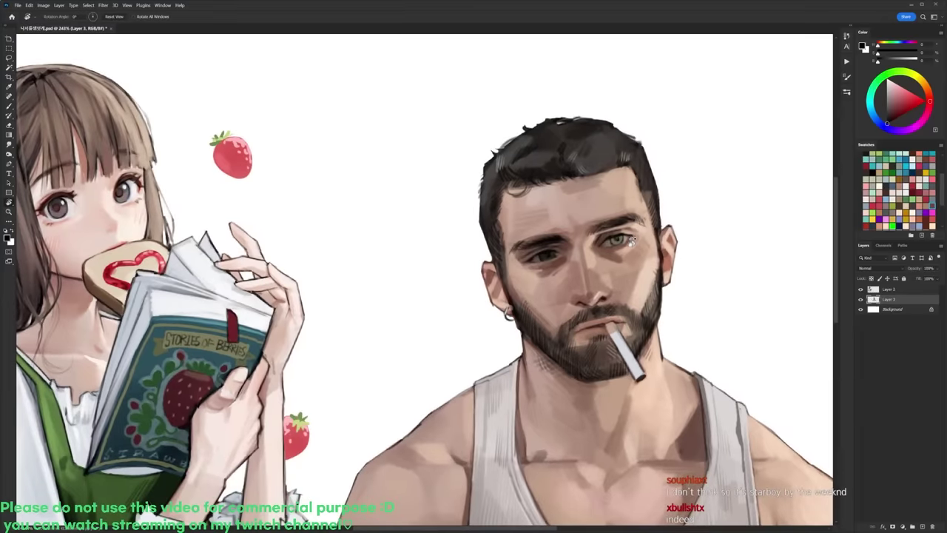
pyautogui.press('b')
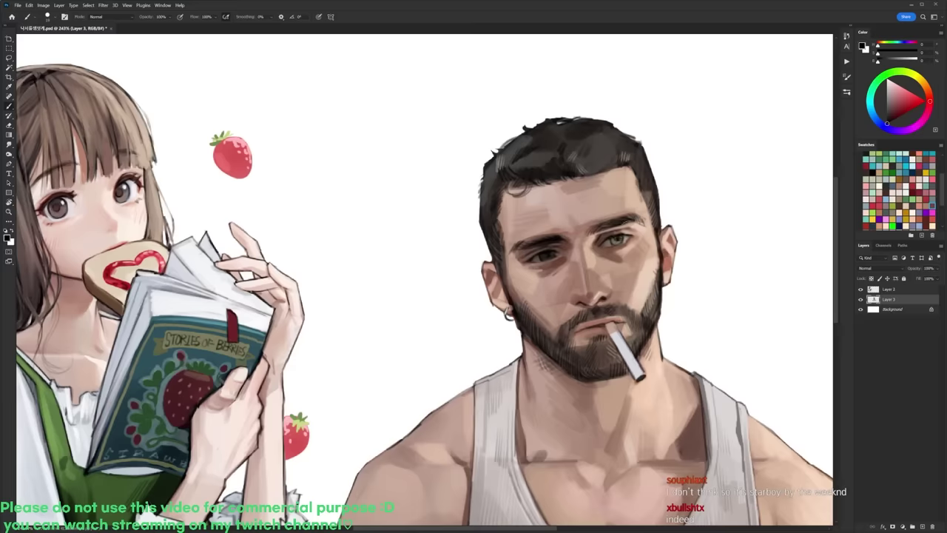
# Step: Touch up the man's right eye with a fine brush in a dark brown sampled from it
pyautogui.rightClick(604, 219)
pyautogui.click(664, 284)
pyautogui.keyDown('alt'); pyautogui.click(542, 257); pyautogui.keyUp('alt')
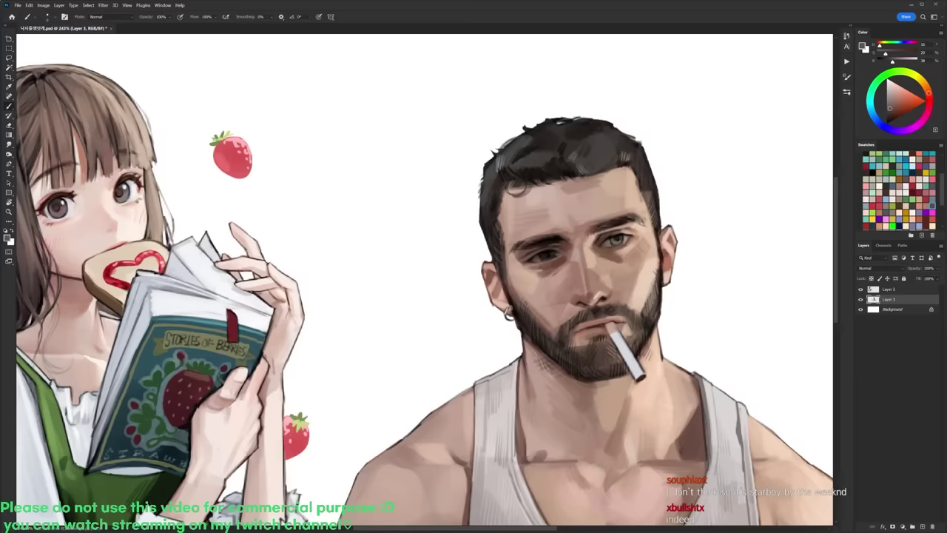
pyautogui.scroll(-3, 662, 254)
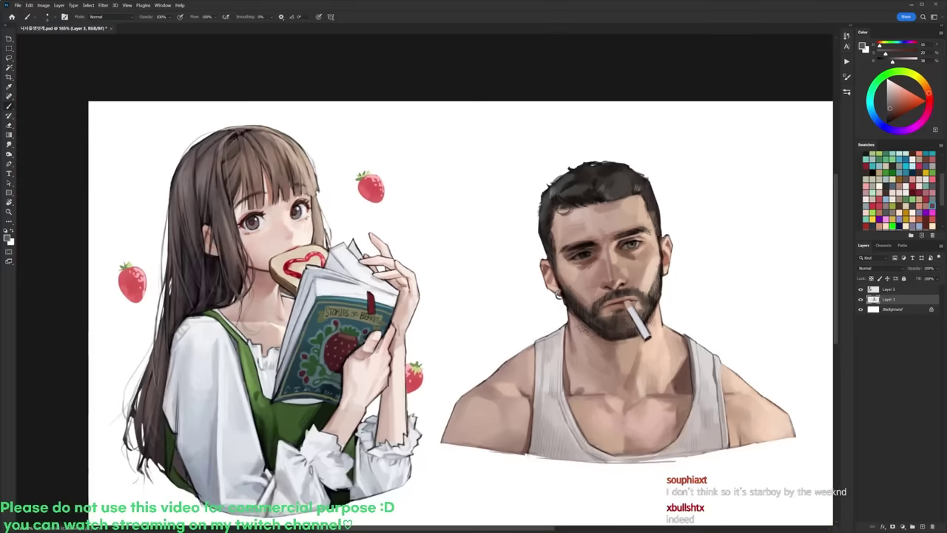
# Step: Retouch the man's left iris with a larger round brush in the sampled grey-green
pyautogui.scroll(3, 631, 250)
pyautogui.rightClick(651, 208)
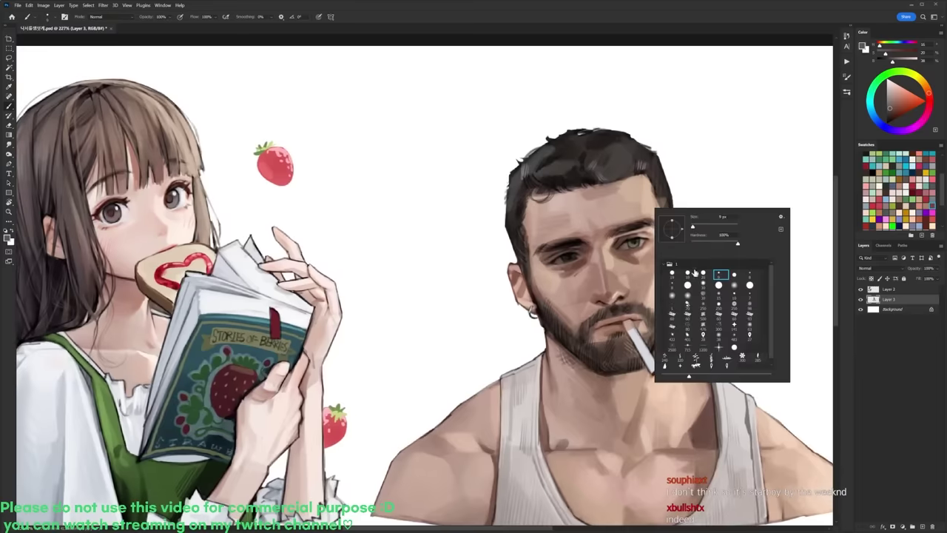
pyautogui.keyDown('alt'); pyautogui.click(638, 242); pyautogui.keyUp('alt')
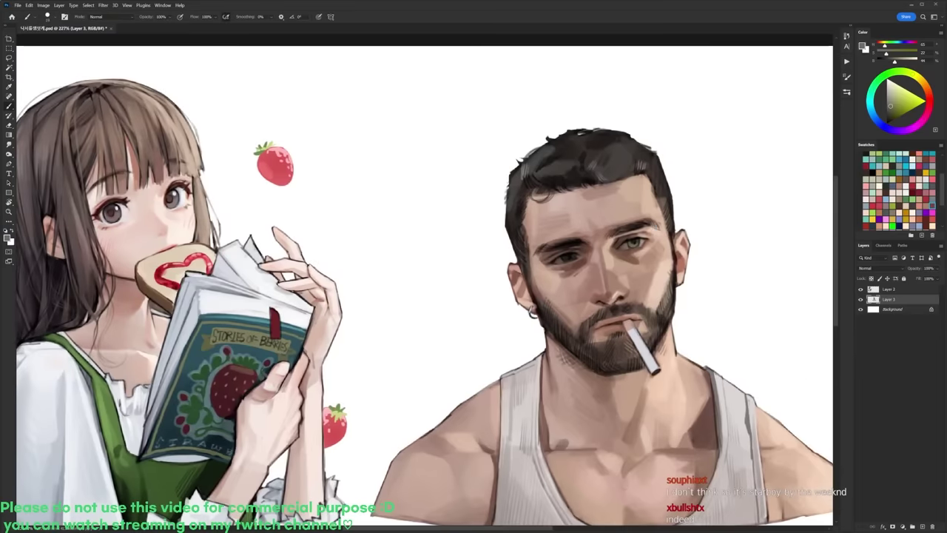
# Step: Add small black and white touches to the man's eyes with the canvas rotated, and set the canvas upright again
pyautogui.press('d')
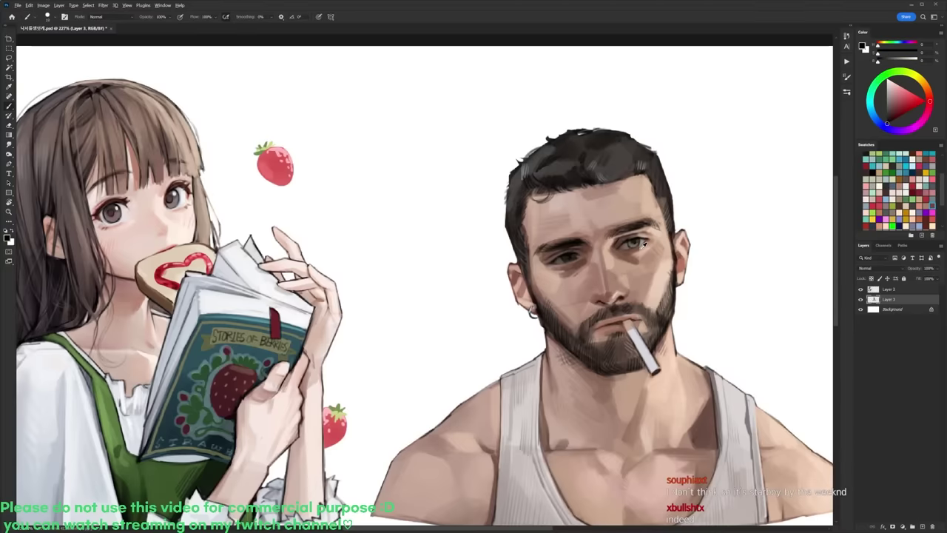
pyautogui.press('r')
pyautogui.moveTo(593, 250)
pyautogui.mouseDown()
pyautogui.moveTo(547, 333)
pyautogui.moveTo(459, 385)
pyautogui.moveTo(456, 364)
pyautogui.mouseUp()
pyautogui.press('b')
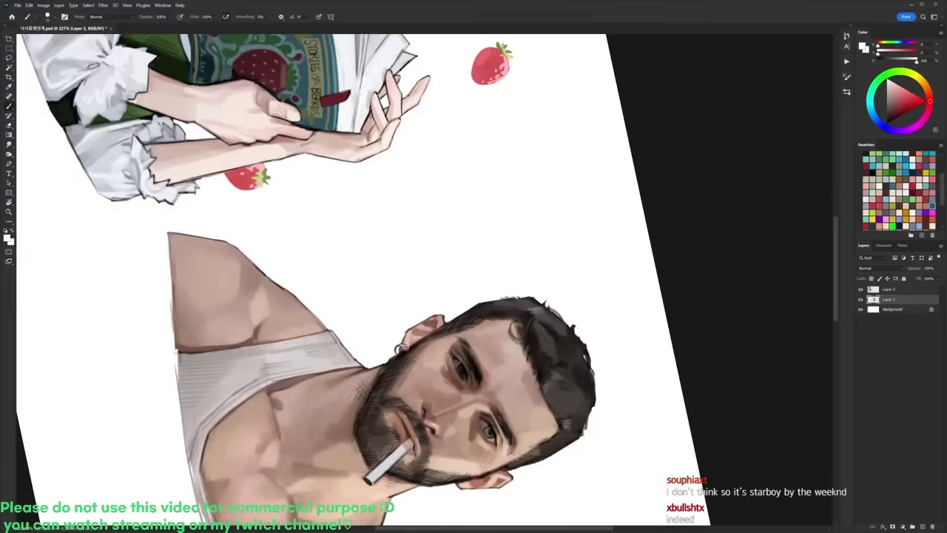
pyautogui.press('r')
pyautogui.moveTo(524, 290)
pyautogui.mouseDown()
pyautogui.moveTo(523, 264)
pyautogui.moveTo(471, 164)
pyautogui.mouseUp()
pyautogui.press('Escape')
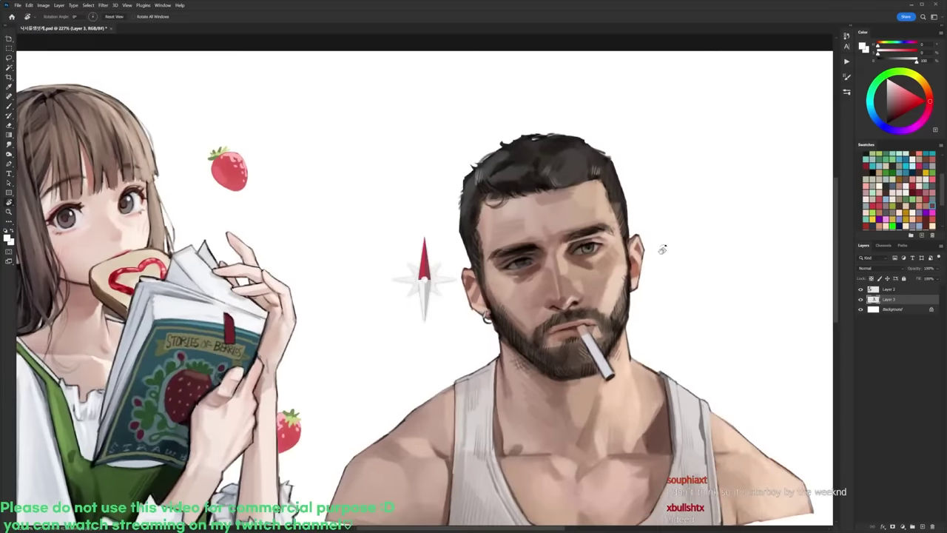
# Step: Touch up the man's right eye with a fine brush in a grey-brown sampled from its lower lid
pyautogui.press('d')
pyautogui.press('b')
pyautogui.rightClick(651, 235)
pyautogui.click(710, 294)
pyautogui.keyDown('alt'); pyautogui.click(704, 178); pyautogui.keyUp('alt')
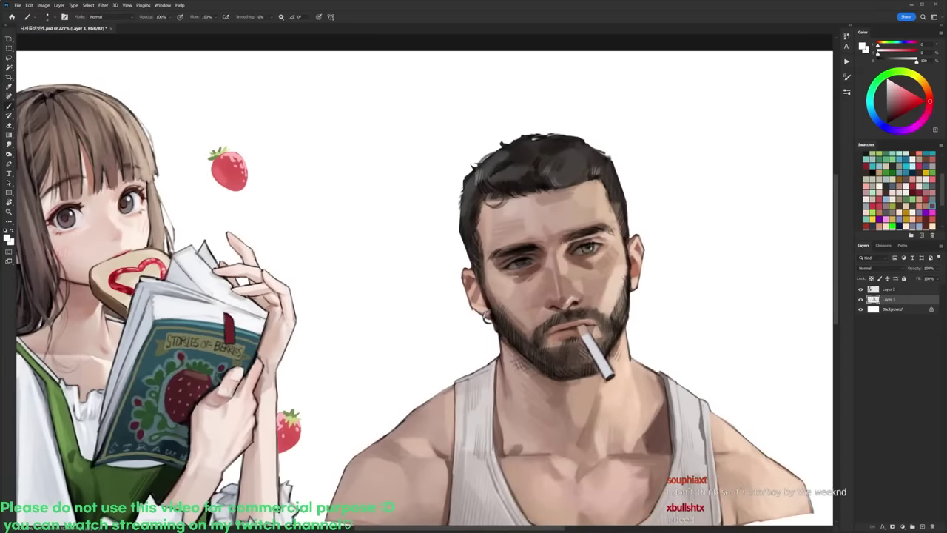
pyautogui.press('x')
pyautogui.keyDown('alt'); pyautogui.click(539, 256); pyautogui.keyUp('alt')
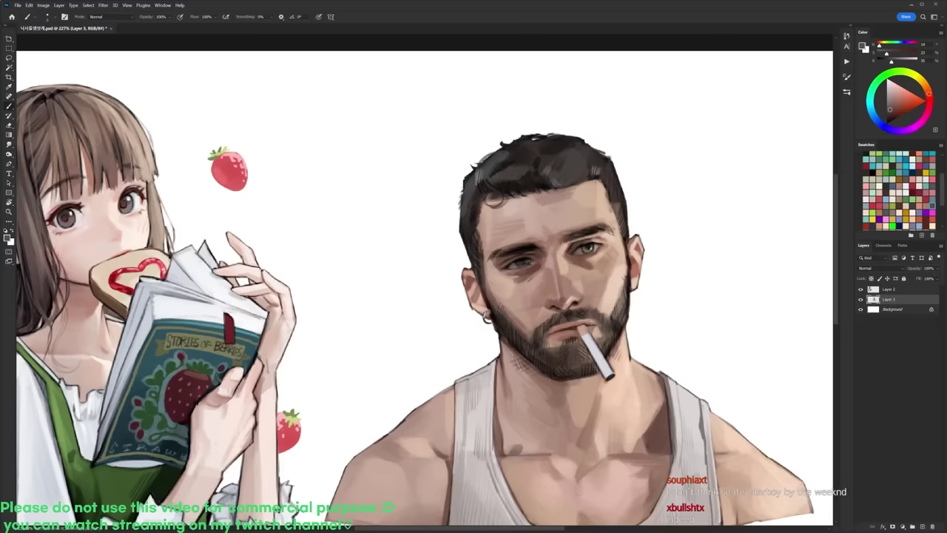
# Step: Darken the man's eyes in black with the canvas tilted, and reset the canvas rotation
pyautogui.press('r')
pyautogui.moveTo(539, 256); pyautogui.dragTo(503, 207)
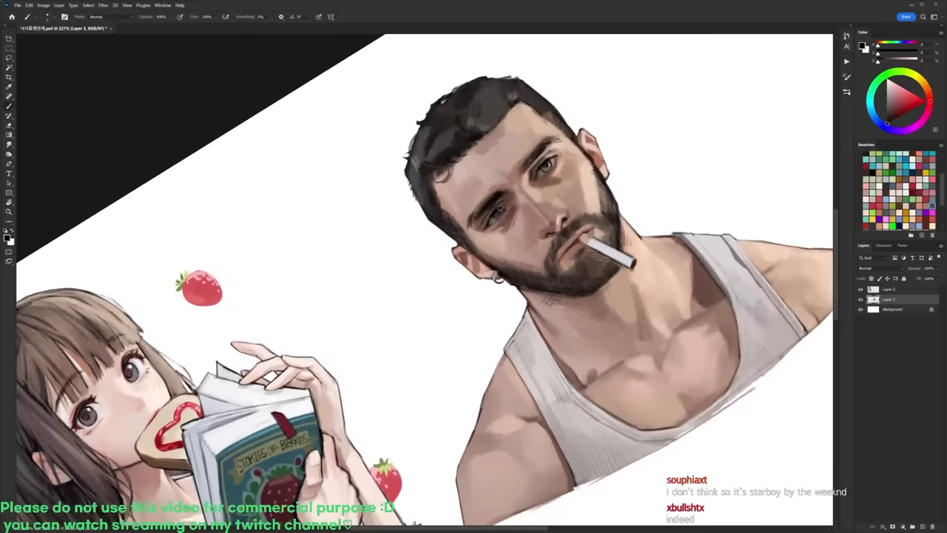
pyautogui.press('r')
pyautogui.moveTo(668, 158); pyautogui.dragTo(635, 278)
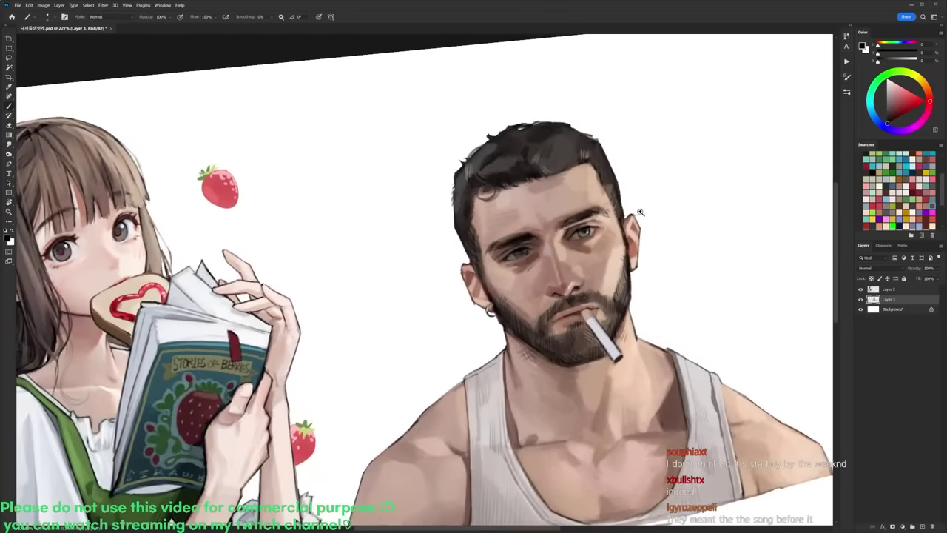
pyautogui.hotkey('ctrl', '0')
pyautogui.press('r')
pyautogui.press('Escape')
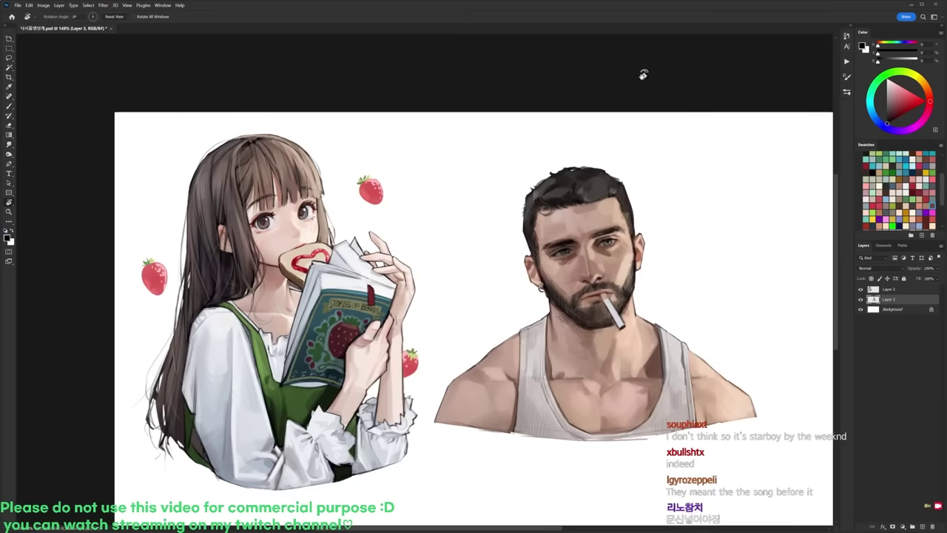
# Step: Paint a dark red wound down the man's left cheek beside the ear with a 19 px hard round brush
pyautogui.scroll(1, 582, 234)
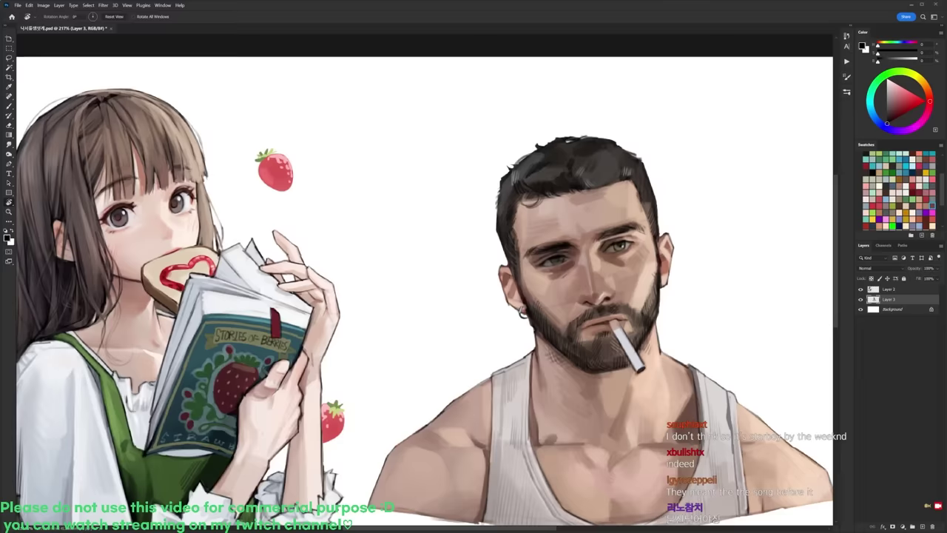
pyautogui.scroll(1, 603, 268)
pyautogui.press('b')
pyautogui.rightClick(611, 248)
pyautogui.click(645, 312)
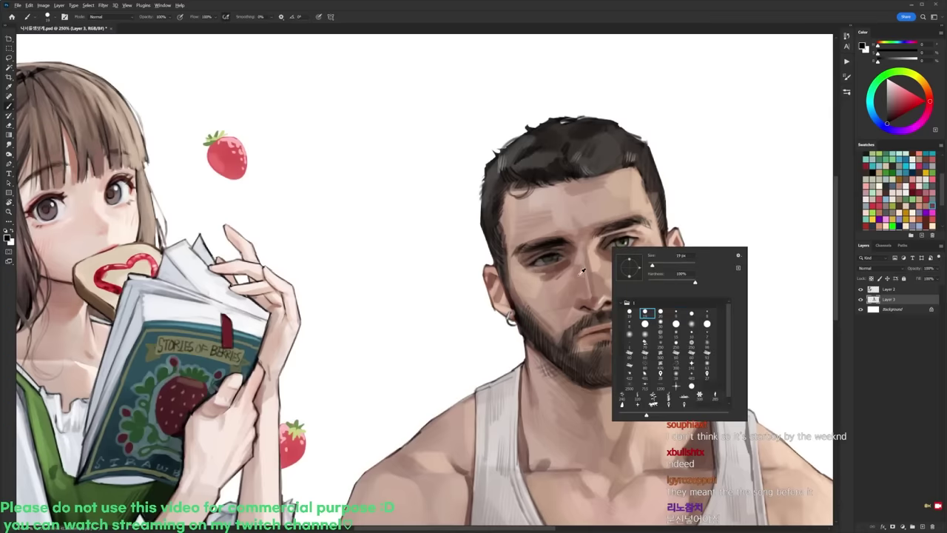
pyautogui.keyDown('alt'); pyautogui.click(620, 238); pyautogui.keyUp('alt')
pyautogui.click(906, 111)
pyautogui.click(930, 100)
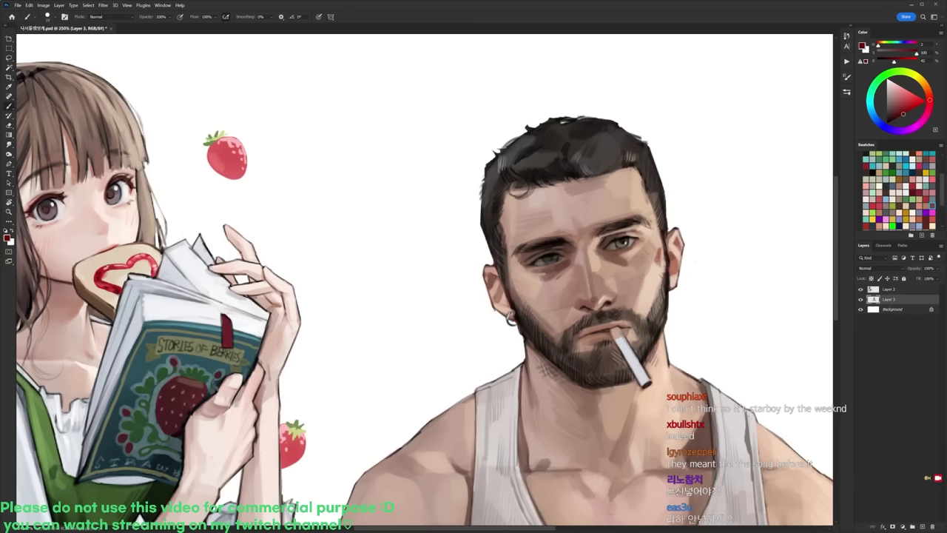
pyautogui.moveTo(660, 274); pyautogui.dragTo(661, 295)
# Step: Refine the shading around the wound and eyes in black and in brown tones sampled from the face
pyautogui.click(887, 124)
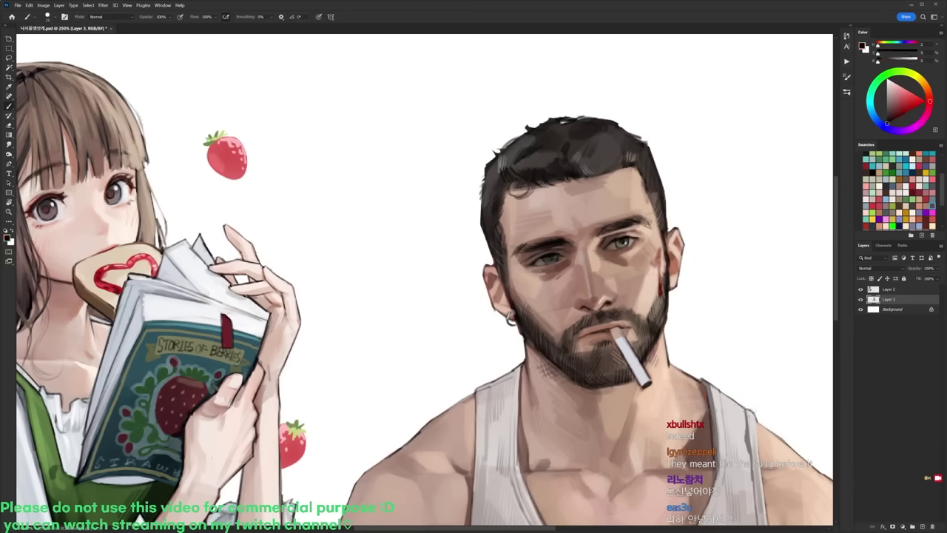
pyautogui.keyDown('alt'); pyautogui.click(544, 272); pyautogui.keyUp('alt')
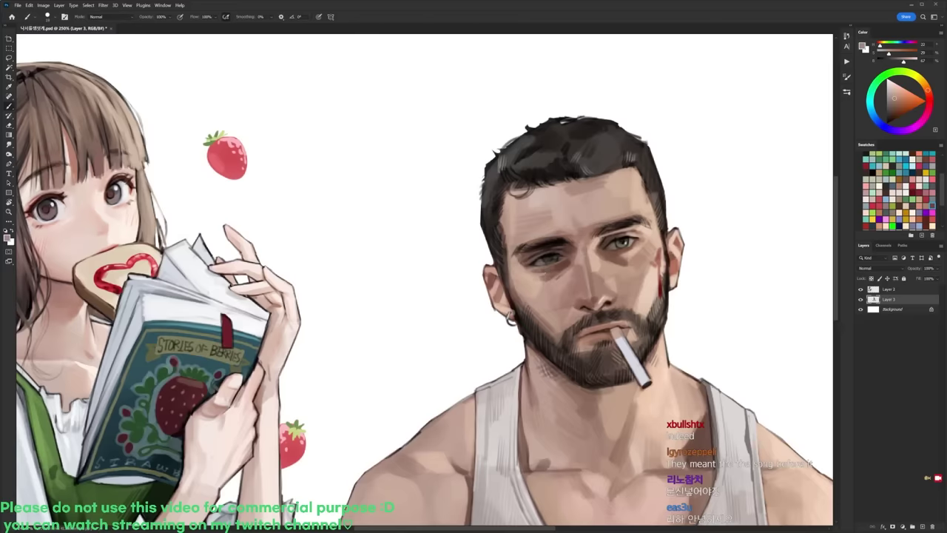
pyautogui.keyDown('alt'); pyautogui.click(564, 270); pyautogui.keyUp('alt')
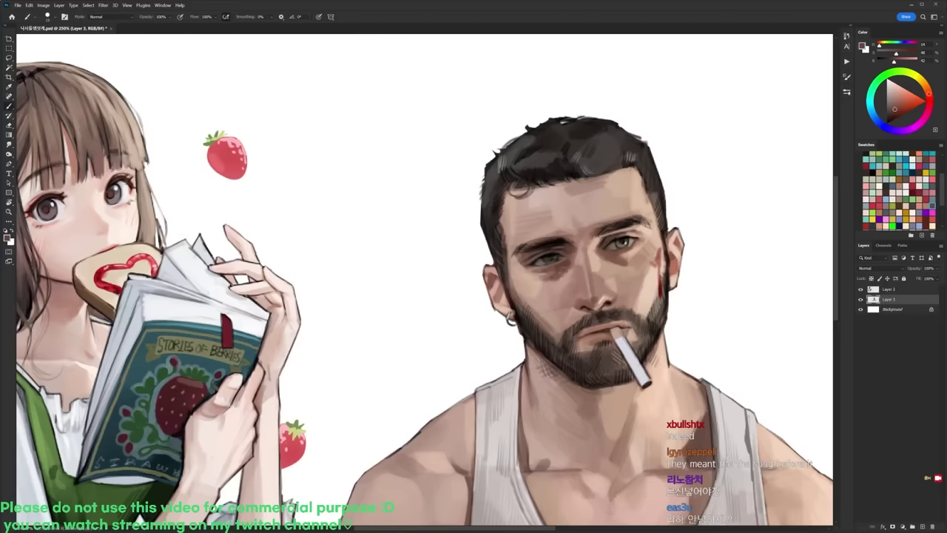
pyautogui.keyDown('alt'); pyautogui.click(609, 258); pyautogui.keyUp('alt')
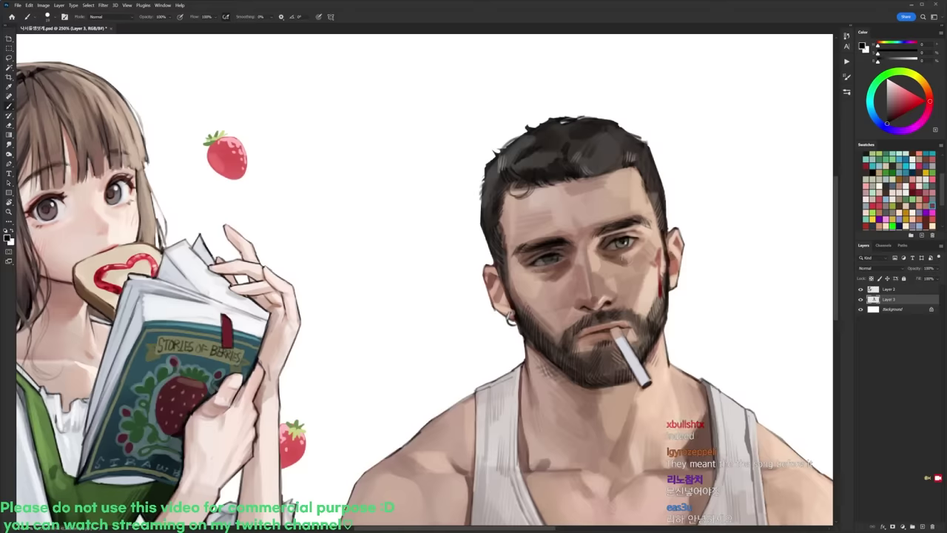
# Step: Paint dark red blood around the right corner of the man's mouth, undoing the strokes that do not fit
pyautogui.keyDown('alt'); pyautogui.click(664, 288); pyautogui.keyUp('alt')
pyautogui.keyDown('alt'); pyautogui.click(661, 285); pyautogui.keyUp('alt')
pyautogui.click(897, 118)
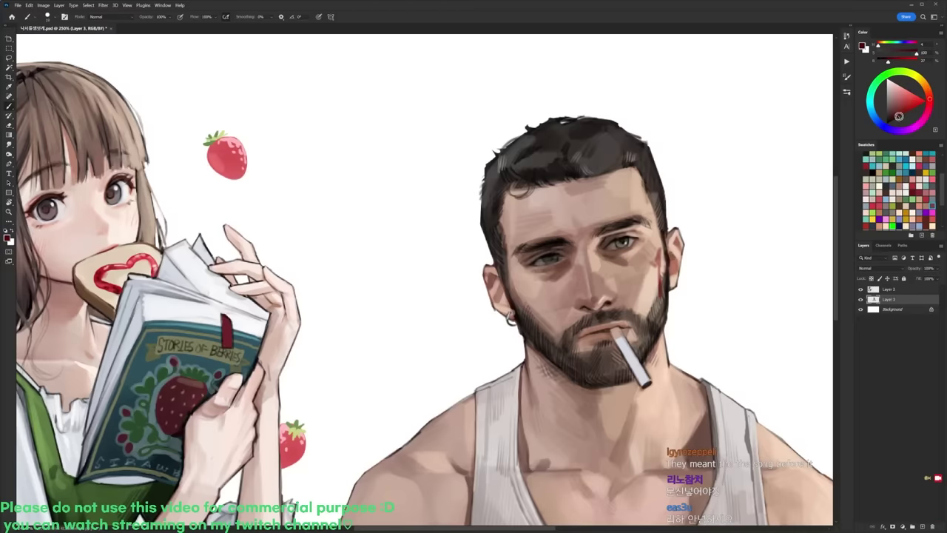
pyautogui.moveTo(598, 321); pyautogui.dragTo(572, 342)
pyautogui.click(892, 121)
pyautogui.hotkey('ctrl', 'z')
pyautogui.click(881, 63)
pyautogui.moveTo(903, 112); pyautogui.dragTo(901, 115)
pyautogui.hotkey('ctrl', 'z')
pyautogui.hotkey('ctrl', 'z')
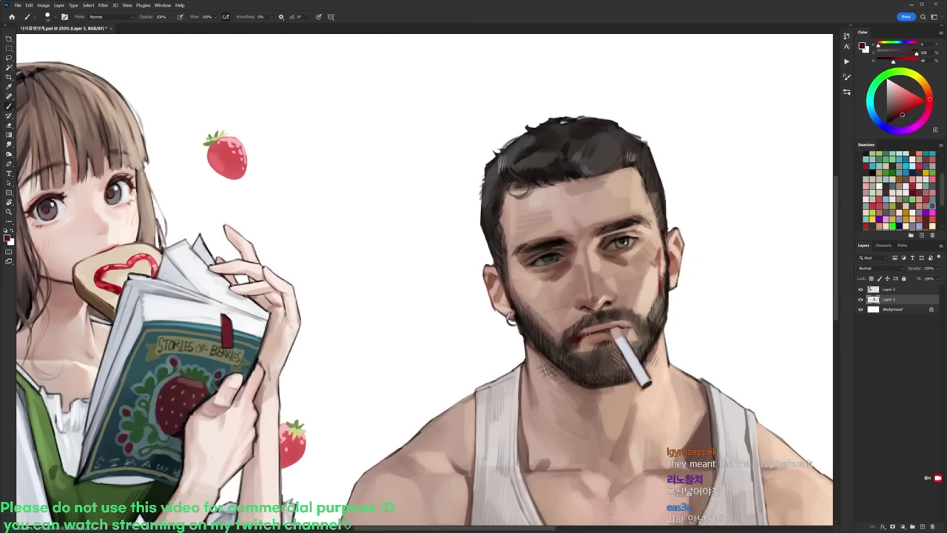
# Step: Paint a thin blood drip from the right corner of the man's mouth into the beard with a finer brush
pyautogui.rightClick(580, 342)
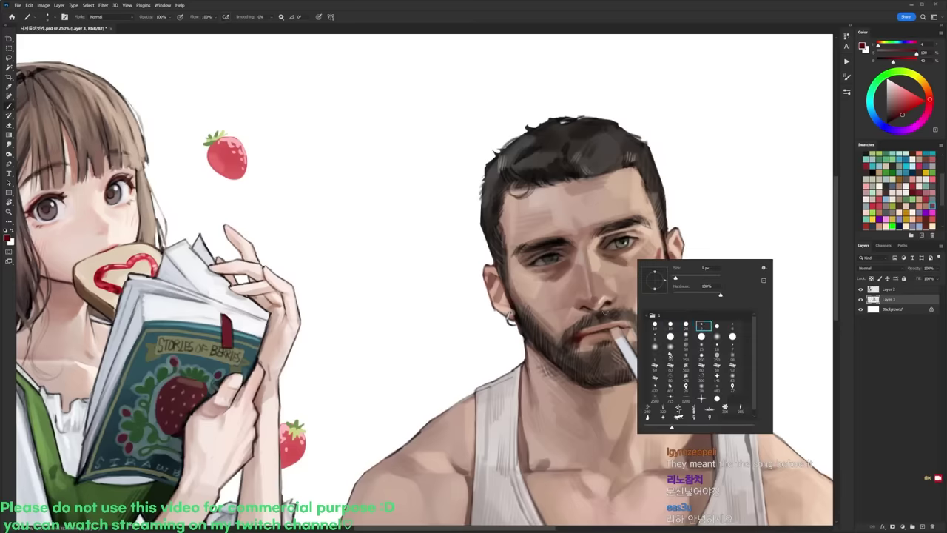
pyautogui.moveTo(580, 338); pyautogui.dragTo(576, 337)
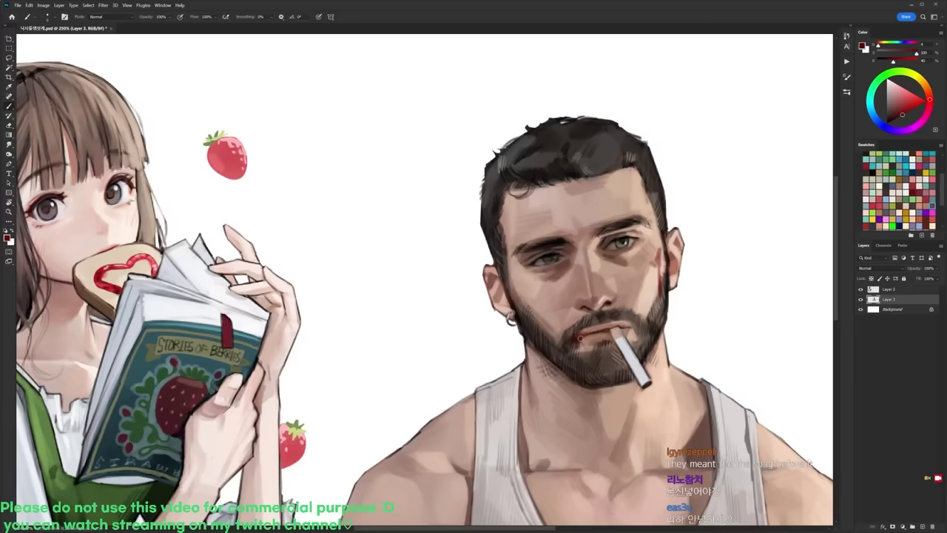
pyautogui.click(896, 118)
pyautogui.click(886, 90)
pyautogui.keyDown('alt'); pyautogui.click(663, 239); pyautogui.keyUp('alt')
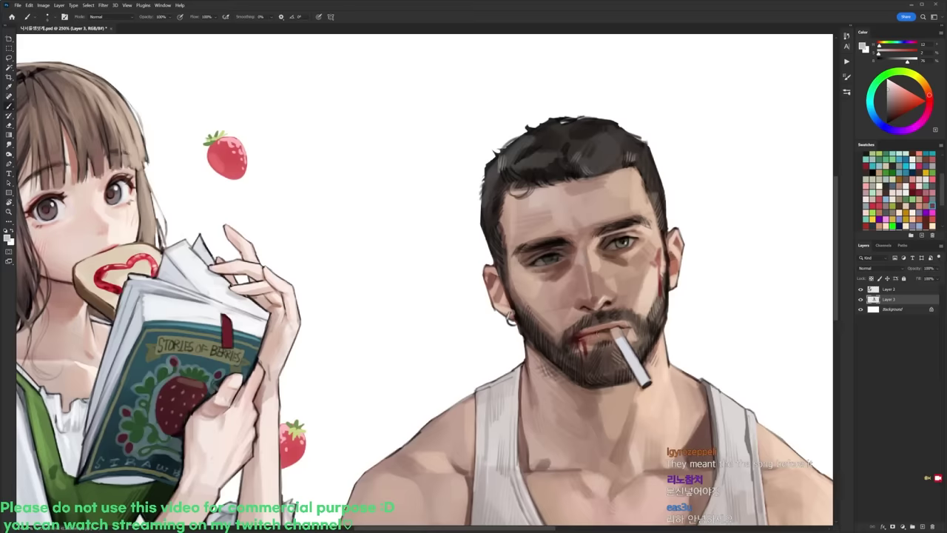
# Step: Redden the rims of both of the man's eyes in dark red with a larger round brush
pyautogui.click(904, 114)
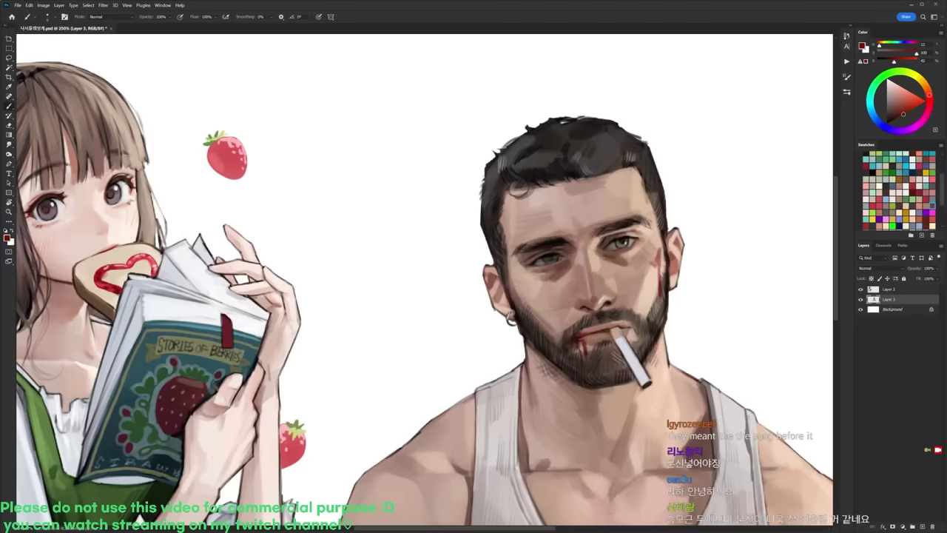
pyautogui.rightClick(649, 233)
pyautogui.click(682, 299)
pyautogui.keyDown('alt'); pyautogui.click(647, 248); pyautogui.keyUp('alt')
pyautogui.keyDown('alt'); pyautogui.click(665, 280); pyautogui.keyUp('alt')
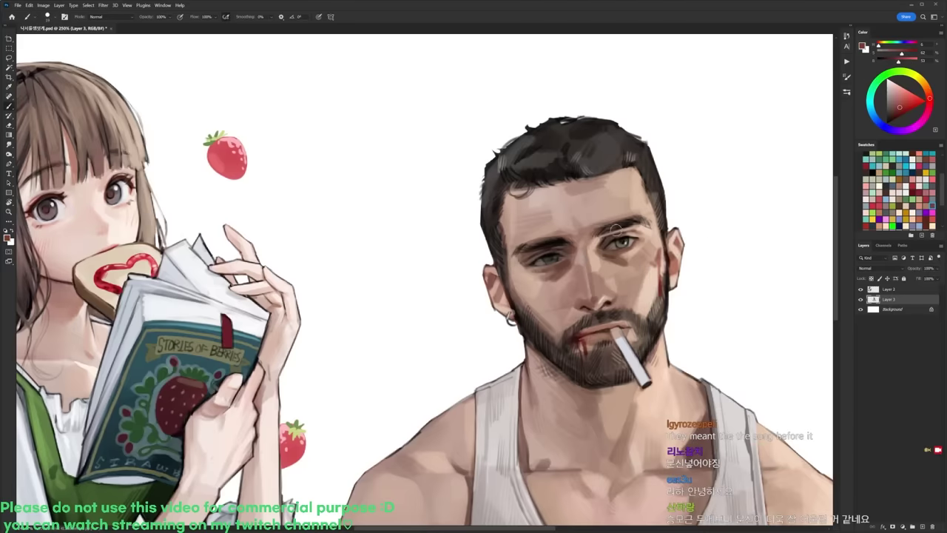
pyautogui.click(900, 116)
pyautogui.moveTo(628, 244); pyautogui.dragTo(637, 247)
pyautogui.moveTo(540, 267); pyautogui.dragTo(558, 259)
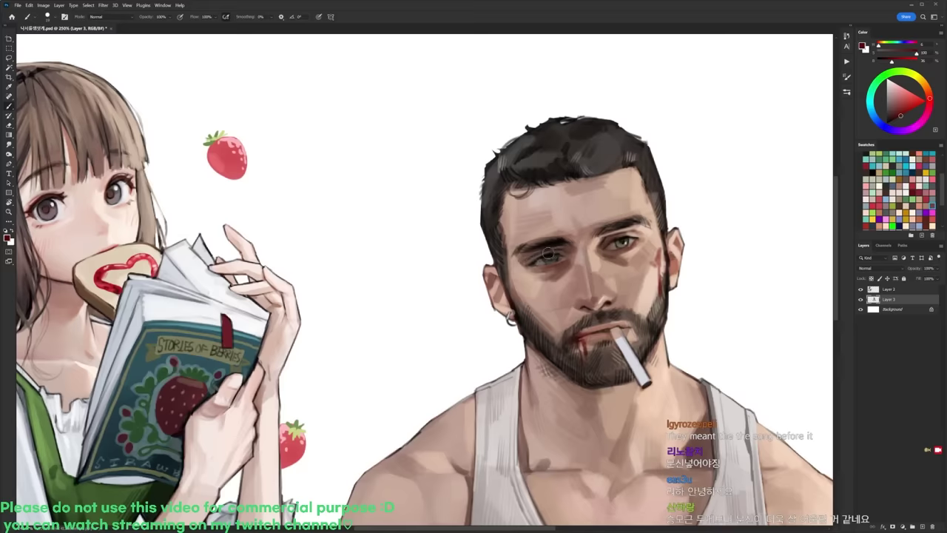
# Step: Blend the inner corner of the man's left eye with colours sampled from the surrounding skin
pyautogui.keyDown('alt'); pyautogui.click(528, 272); pyautogui.keyUp('alt')
pyautogui.keyDown('alt'); pyautogui.click(609, 239); pyautogui.keyUp('alt')
pyautogui.moveTo(597, 246); pyautogui.dragTo(610, 240)
pyautogui.keyDown('alt'); pyautogui.click(603, 244); pyautogui.keyUp('alt')
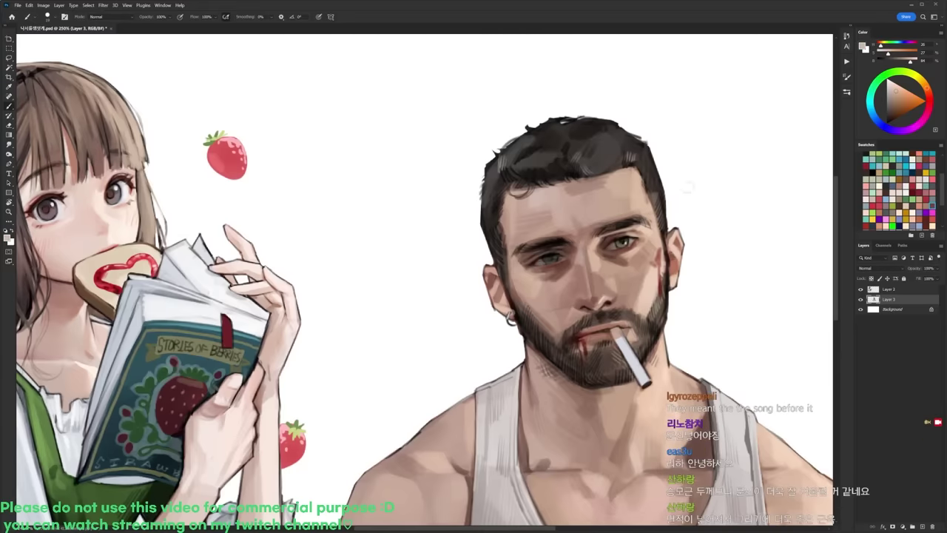
# Step: Deepen the blood at the right mouth corner with a 50 px round brush in a dark red sampled from it
pyautogui.keyDown('alt'); pyautogui.click(640, 152); pyautogui.keyUp('alt')
pyautogui.rightClick(637, 153)
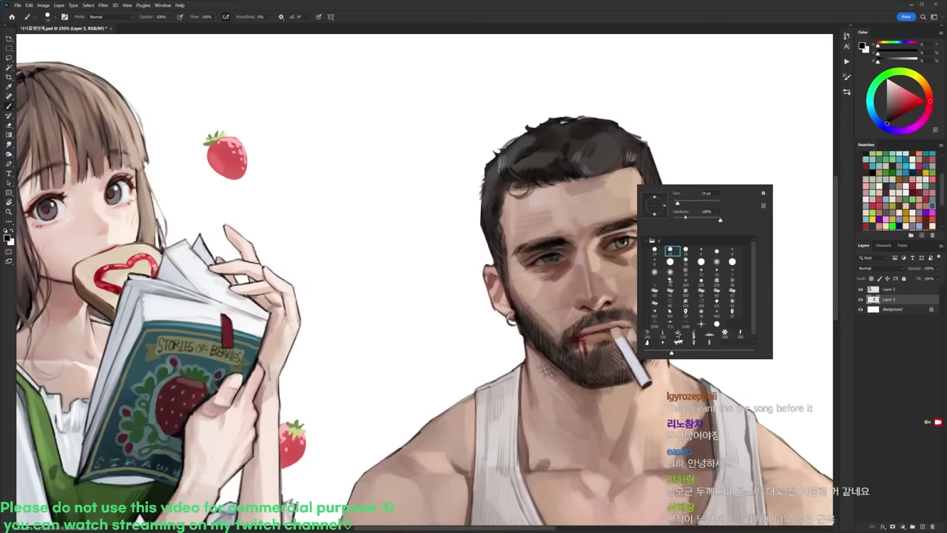
pyautogui.keyDown('alt'); pyautogui.click(578, 332); pyautogui.keyUp('alt')
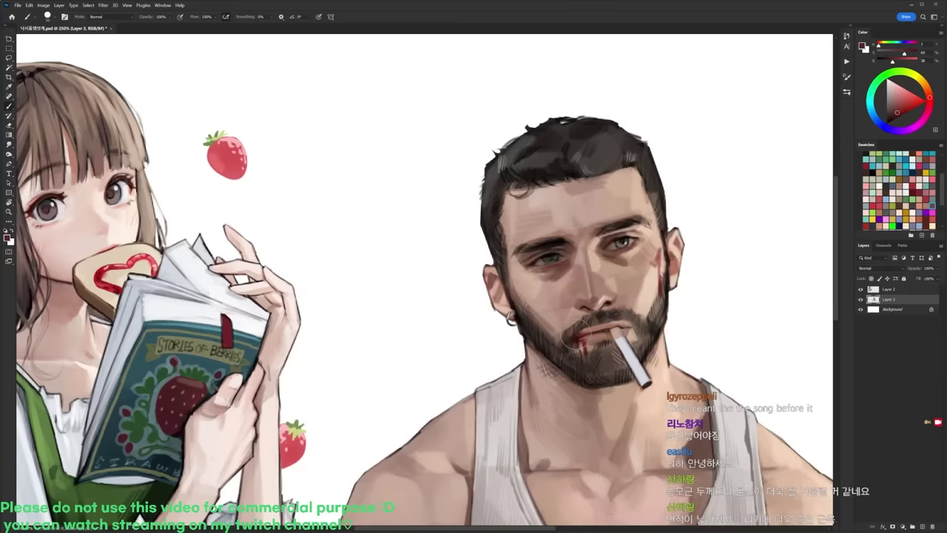
pyautogui.moveTo(570, 338); pyautogui.dragTo(577, 346)
pyautogui.moveTo(639, 281); pyautogui.dragTo(632, 225)
# Step: Touch up the man's eyes with a fine brush in dark red and black on the tilted canvas, and reset the rotation
pyautogui.rightClick(662, 200)
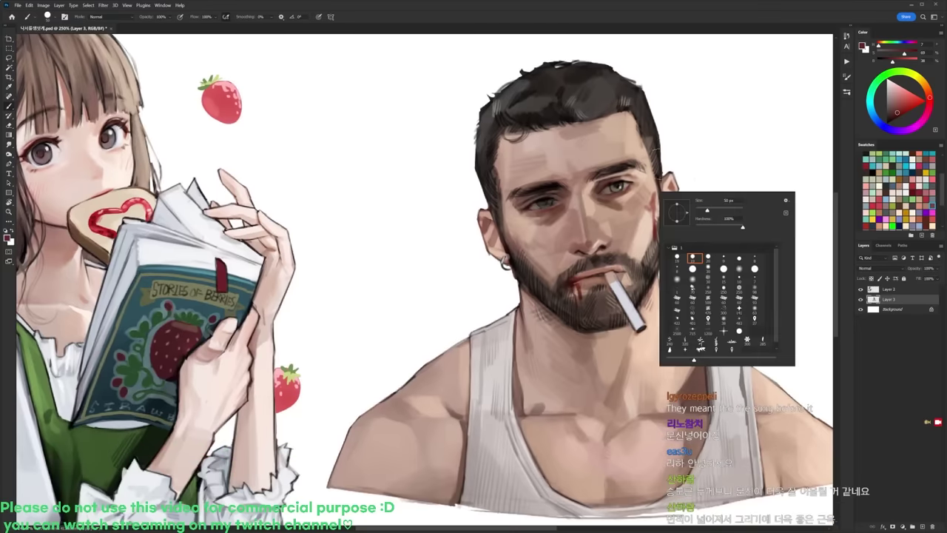
pyautogui.click(611, 169)
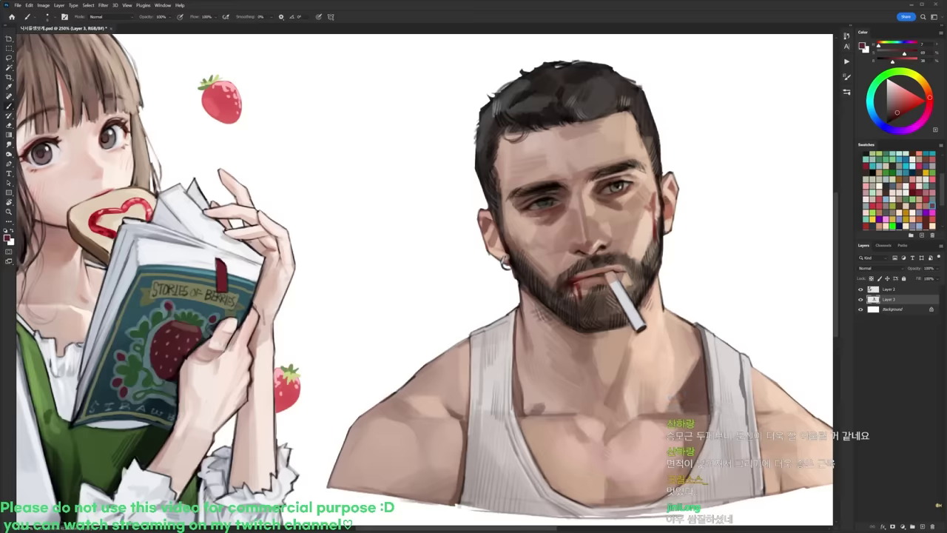
pyautogui.press('r')
pyautogui.moveTo(546, 202); pyautogui.dragTo(554, 217)
pyautogui.press('d')
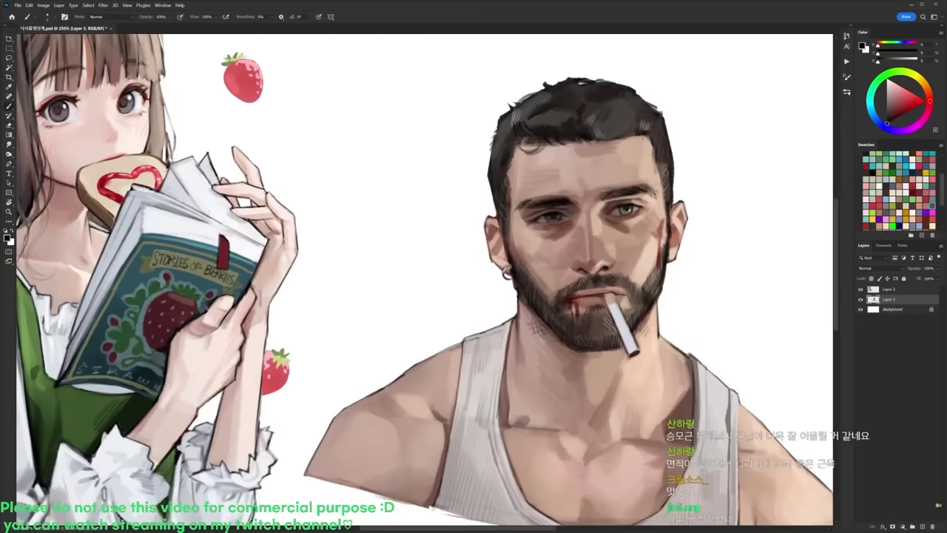
pyautogui.scroll(-4, 668, 176)
pyautogui.press('r')
pyautogui.press('Escape')
pyautogui.scroll(2, 691, 194)
pyautogui.press('b')
pyautogui.keyDown('alt'); pyautogui.click(650, 186); pyautogui.keyUp('alt')
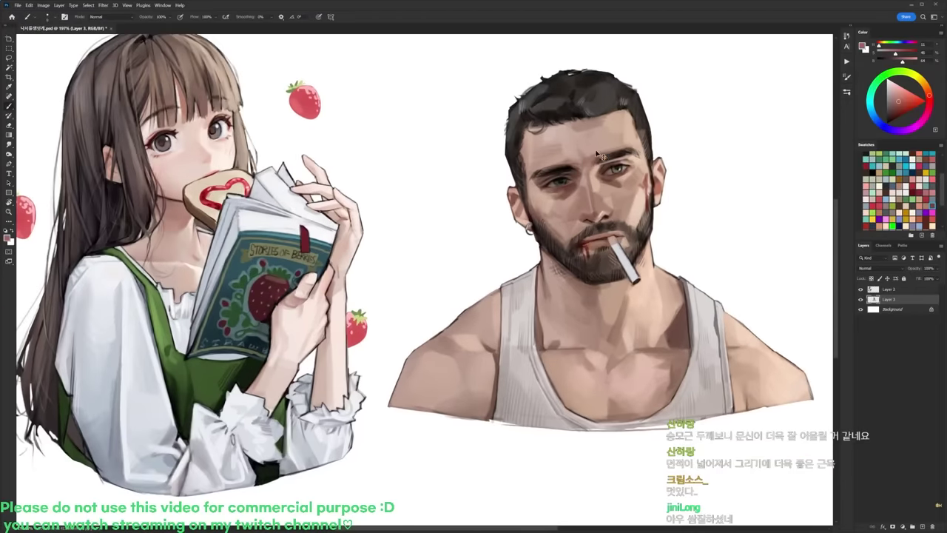
# Step: Try a small black tattoo mark above the man's right eyebrow, and switch the brush colour to dark blue
pyautogui.scroll(3, 546, 147)
pyautogui.press('d')
pyautogui.moveTo(540, 156); pyautogui.dragTo(533, 166)
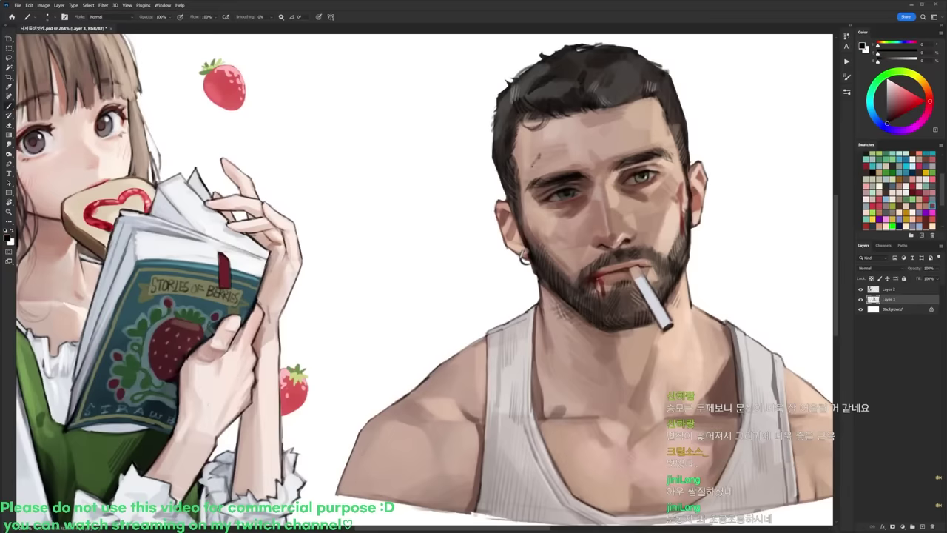
pyautogui.click(880, 124)
pyautogui.click(898, 111)
pyautogui.moveTo(897, 111); pyautogui.dragTo(894, 110)
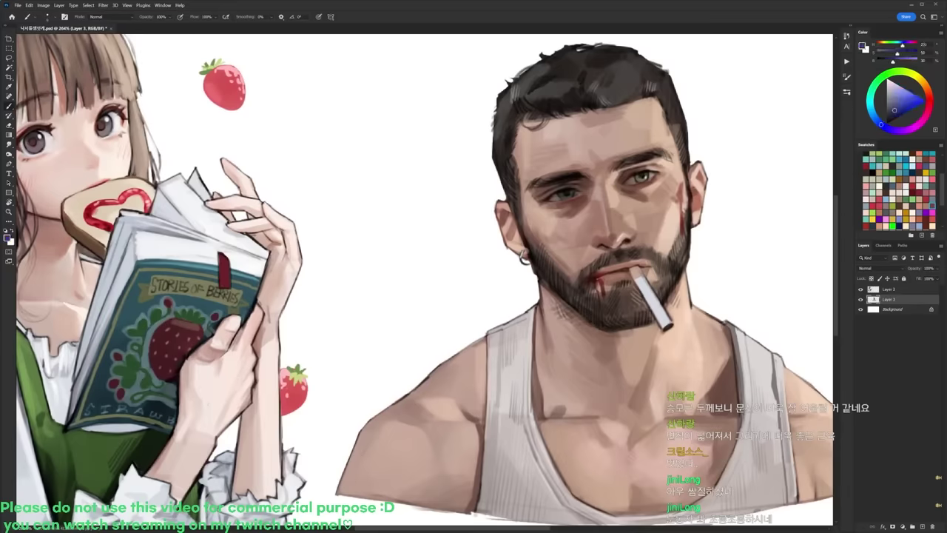
# Step: Try sketching a small dark blue tattoo above the man's right eyebrow, and undo its strokes
pyautogui.moveTo(536, 158)
pyautogui.mouseDown()
pyautogui.moveTo(547, 157)
pyautogui.moveTo(529, 176)
pyautogui.mouseUp()
pyautogui.moveTo(542, 163); pyautogui.dragTo(528, 181)
pyautogui.hotkey('ctrl', 'z')
pyautogui.hotkey('ctrl', 'z')
pyautogui.hotkey('ctrl', 'z')
pyautogui.hotkey('ctrl', 'z')
pyautogui.hotkey('ctrl', 'z')
pyautogui.hotkey('ctrl', 'z')
# Step: Try a small forehead tattoo in a less saturated grey-blue above the right eyebrow, and undo it
pyautogui.moveTo(898, 54)
pyautogui.mouseDown()
pyautogui.moveTo(888, 54)
pyautogui.moveTo(892, 65)
pyautogui.mouseUp()
pyautogui.moveTo(531, 158); pyautogui.dragTo(540, 170)
pyautogui.moveTo(534, 172); pyautogui.dragTo(544, 165)
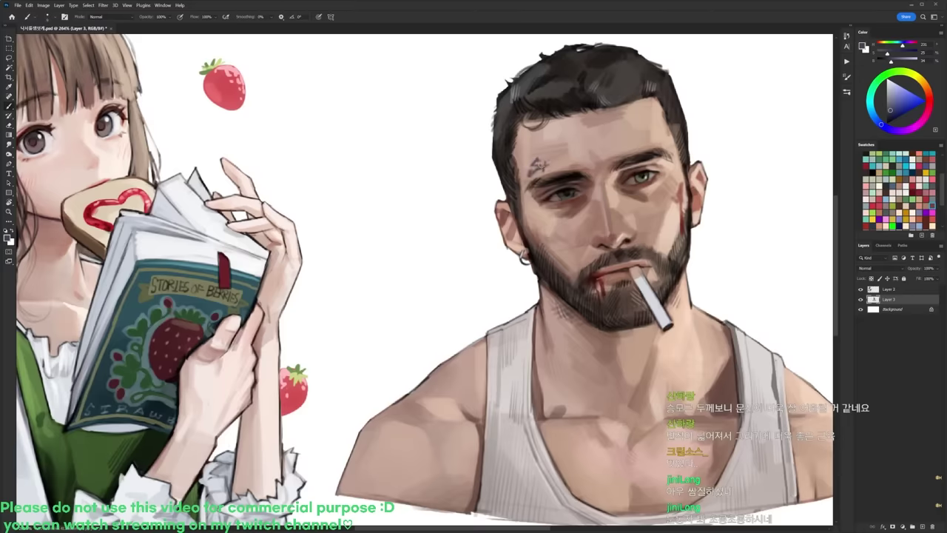
pyautogui.hotkey('ctrl', 'z')
pyautogui.hotkey('ctrl', 'z')
pyautogui.hotkey('ctrl', 'z')
pyautogui.hotkey('ctrl', 'z')
pyautogui.hotkey('ctrl', 'z')
pyautogui.hotkey('ctrl', 'z')
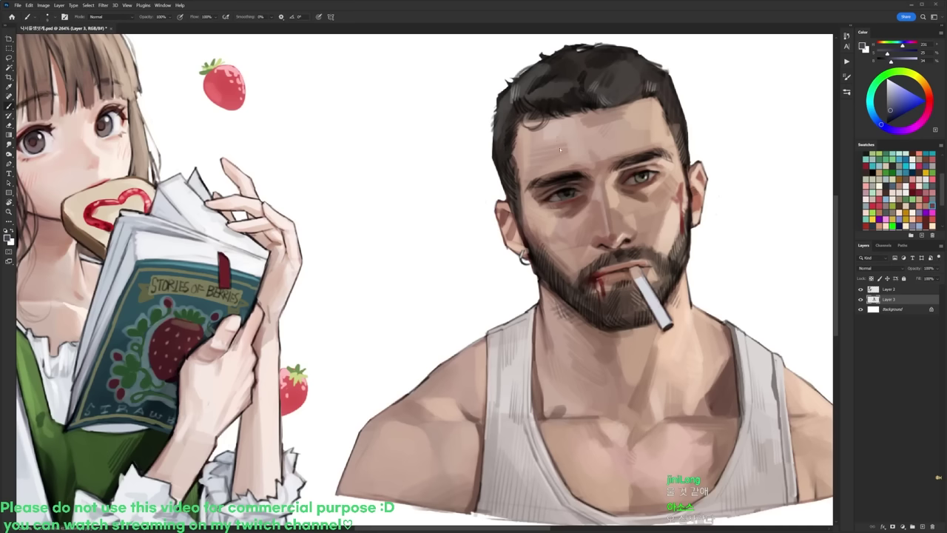
# Step: Letter the tattoo "HACK THE PLANET" in grey-blue across the forehead above the man's right eyebrow
pyautogui.moveTo(529, 148)
pyautogui.mouseDown()
pyautogui.moveTo(530, 161)
pyautogui.moveTo(541, 145)
pyautogui.mouseUp()
pyautogui.moveTo(540, 145)
pyautogui.mouseDown()
pyautogui.moveTo(546, 157)
pyautogui.moveTo(556, 148)
pyautogui.mouseUp()
pyautogui.moveTo(555, 147)
pyautogui.mouseDown()
pyautogui.moveTo(561, 154)
pyautogui.moveTo(530, 169)
pyautogui.moveTo(545, 161)
pyautogui.moveTo(541, 169)
pyautogui.moveTo(562, 172)
pyautogui.moveTo(580, 151)
pyautogui.mouseUp()
pyautogui.moveTo(575, 153)
pyautogui.mouseDown()
pyautogui.moveTo(577, 165)
pyautogui.moveTo(591, 150)
pyautogui.moveTo(587, 167)
pyautogui.mouseUp()
pyautogui.scroll(-3, 605, 127)
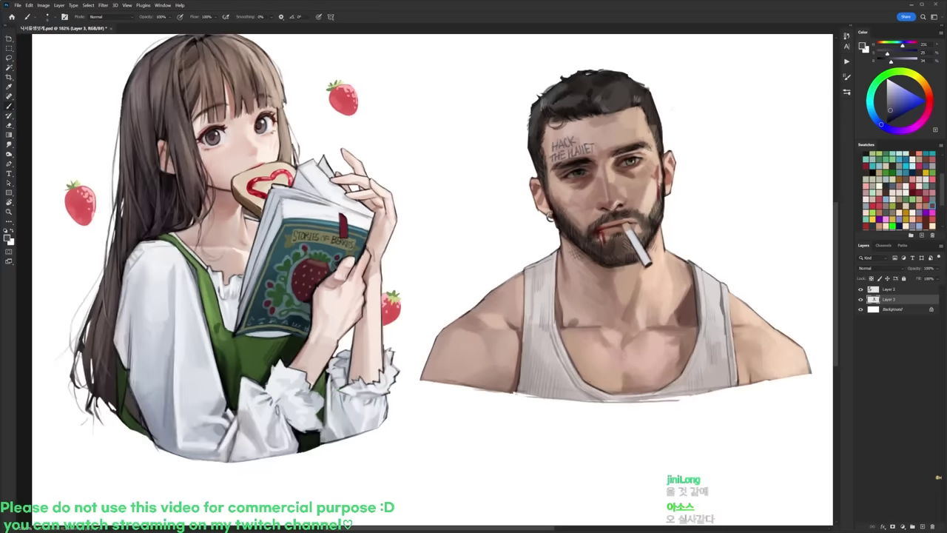
pyautogui.scroll(-3, 670, 122)
pyautogui.scroll(3, 638, 126)
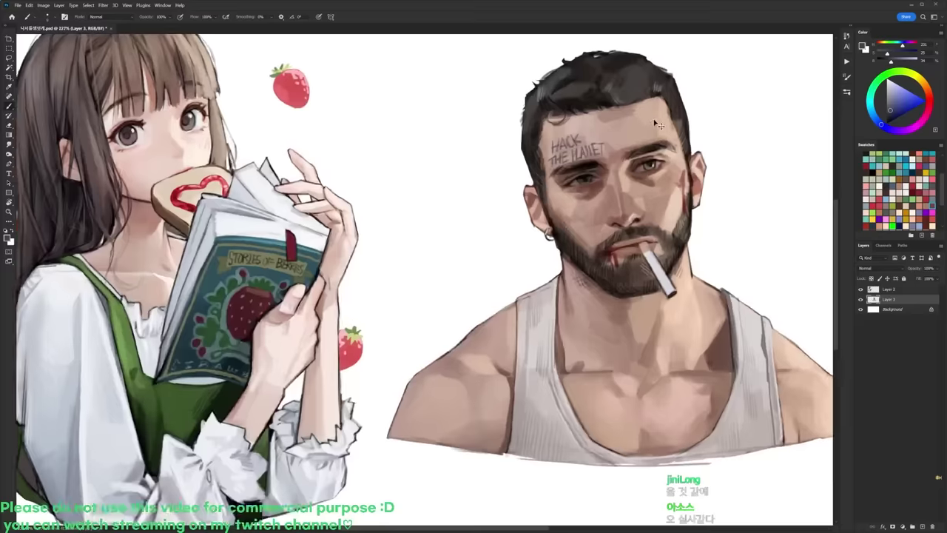
# Step: Undo all strokes of the lettered forehead tattoo
pyautogui.hotkey('ctrl', 'z')
pyautogui.hotkey('ctrl', 'z')
pyautogui.hotkey('ctrl', 'z')
pyautogui.hotkey('ctrl', 'z')
pyautogui.hotkey('ctrl', 'z')
pyautogui.hotkey('ctrl', 'z')
pyautogui.hotkey('ctrl', 'z')
pyautogui.hotkey('ctrl', 'z')
pyautogui.hotkey('ctrl', 'z')
pyautogui.hotkey('ctrl', 'z')
pyautogui.hotkey('ctrl', 'z')
pyautogui.hotkey('ctrl', 'z')
pyautogui.hotkey('ctrl', 'z')
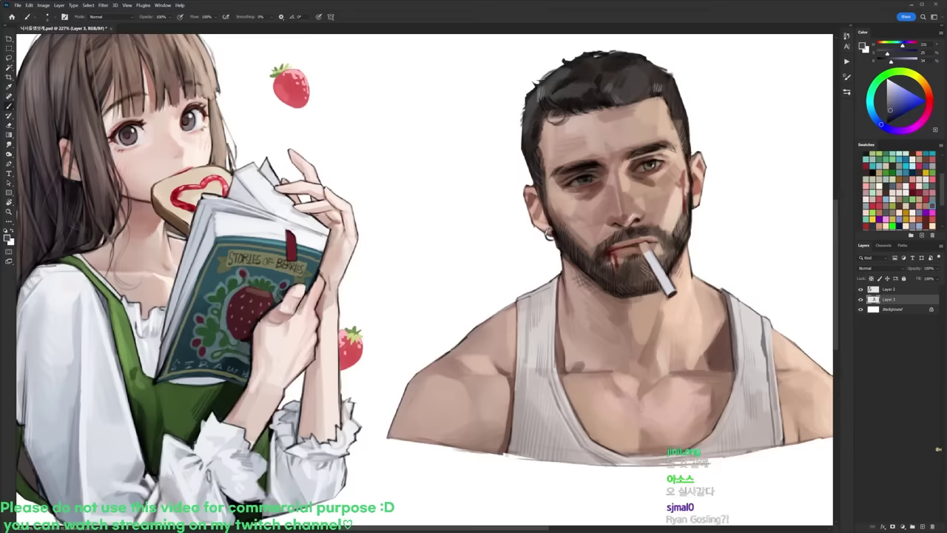
pyautogui.scroll(2, 664, 135)
pyautogui.press('r')
pyautogui.moveTo(664, 134); pyautogui.dragTo(483, 66)
pyautogui.press('l')
pyautogui.moveTo(508, 151)
pyautogui.mouseDown()
pyautogui.moveTo(528, 149)
pyautogui.moveTo(506, 194)
pyautogui.moveTo(511, 142)
pyautogui.moveTo(613, 303)
pyautogui.mouseUp()
pyautogui.hotkey('ctrl', 'd')
pyautogui.press('r')
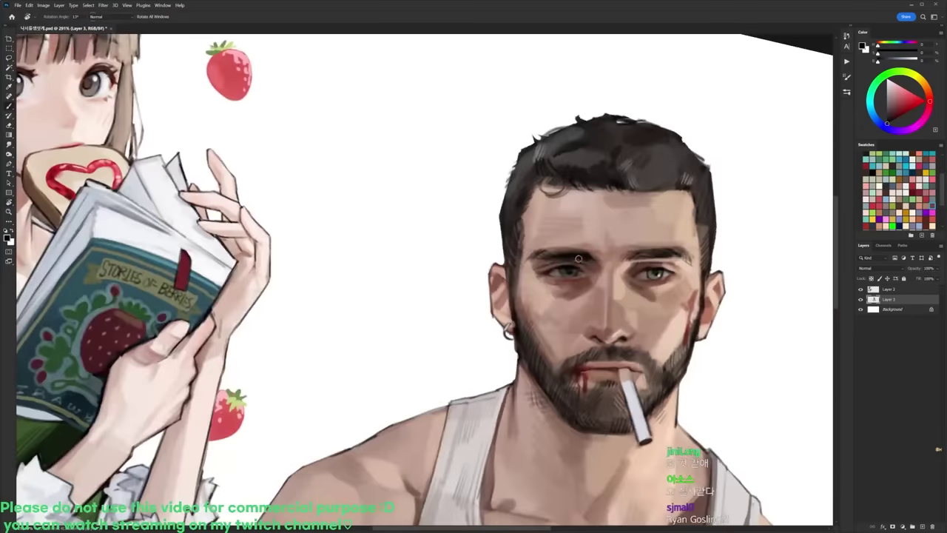
pyautogui.press('b')
pyautogui.keyDown('alt'); pyautogui.click(557, 257); pyautogui.keyUp('alt')
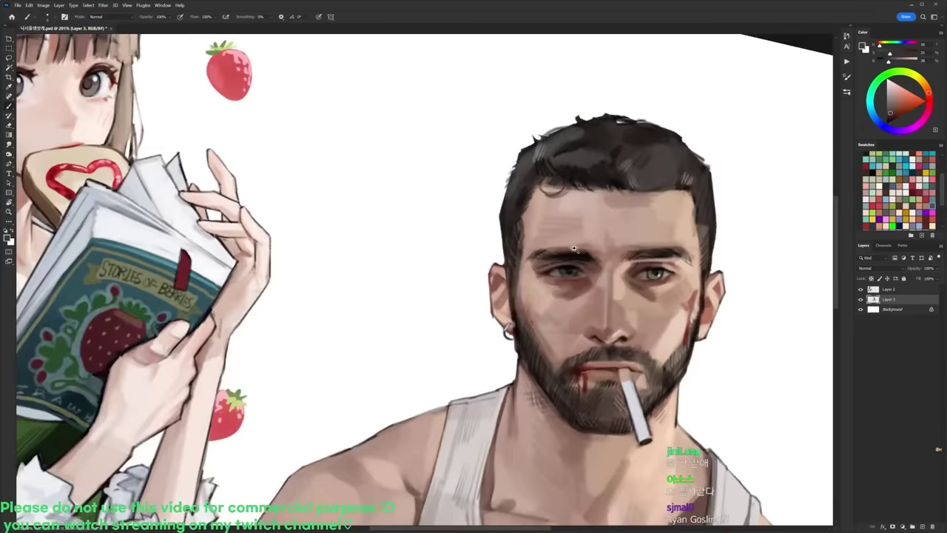
pyautogui.scroll(-5, 574, 249)
pyautogui.press('r')
pyautogui.press('Escape')
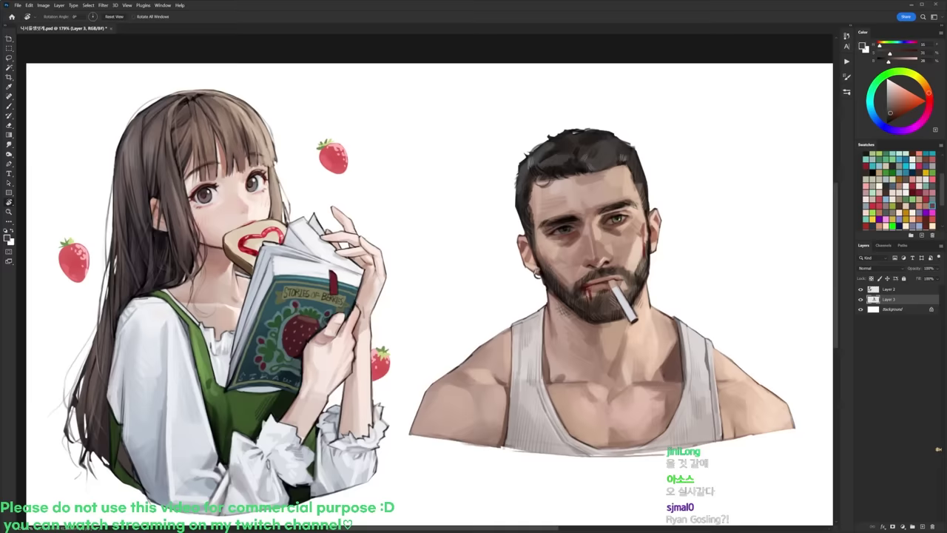
# Step: Add small dark red marks to the man's chest with a round brush, and touch up the tank top's lower hem in black
pyautogui.press('d')
pyautogui.press('b')
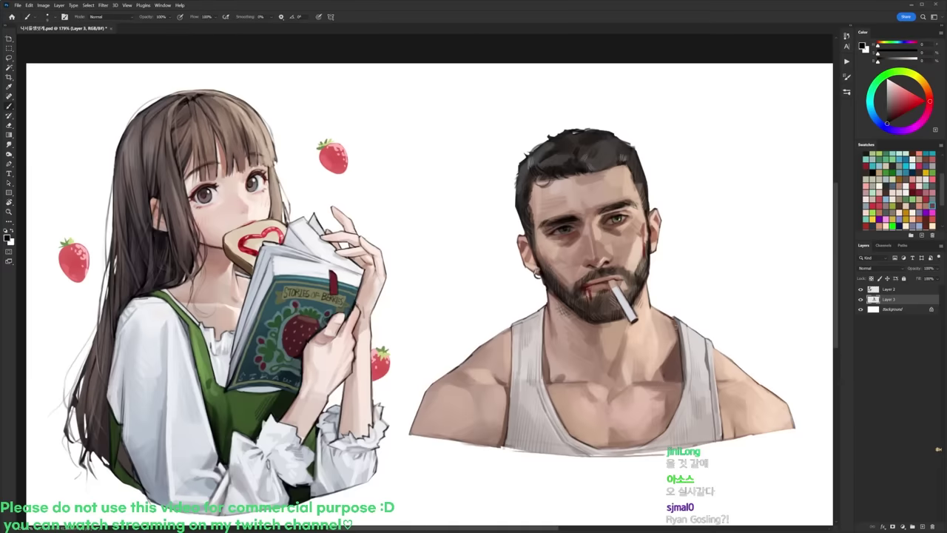
pyautogui.rightClick(676, 324)
pyautogui.click(723, 414)
pyautogui.click(892, 120)
pyautogui.moveTo(892, 119); pyautogui.dragTo(899, 116)
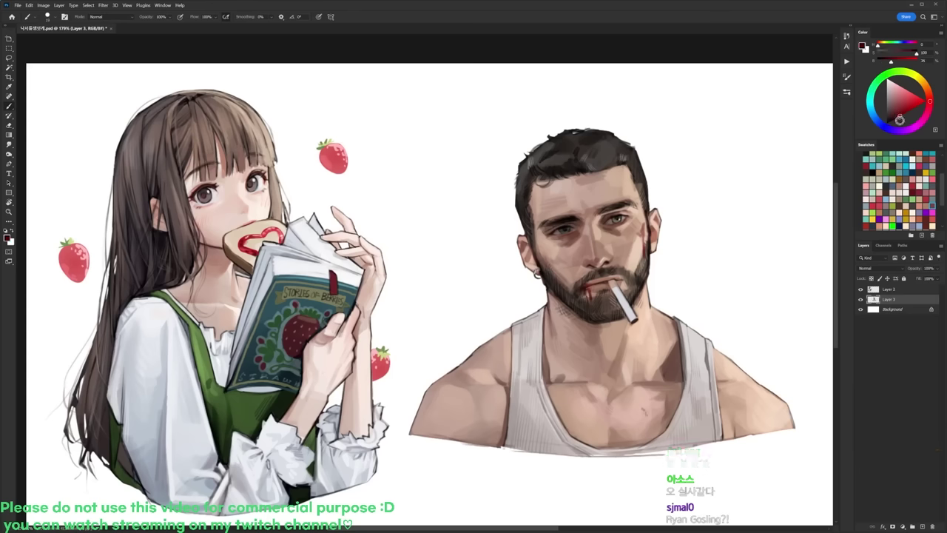
pyautogui.moveTo(900, 115); pyautogui.dragTo(904, 113)
pyautogui.moveTo(636, 406); pyautogui.dragTo(644, 414)
pyautogui.scroll(1, 628, 392)
pyautogui.press('d')
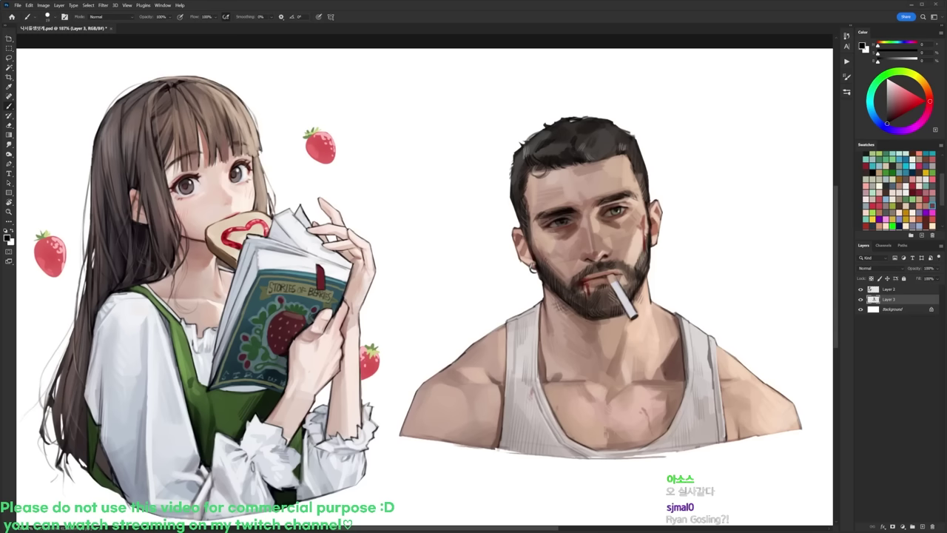
pyautogui.moveTo(606, 440); pyautogui.dragTo(608, 449)
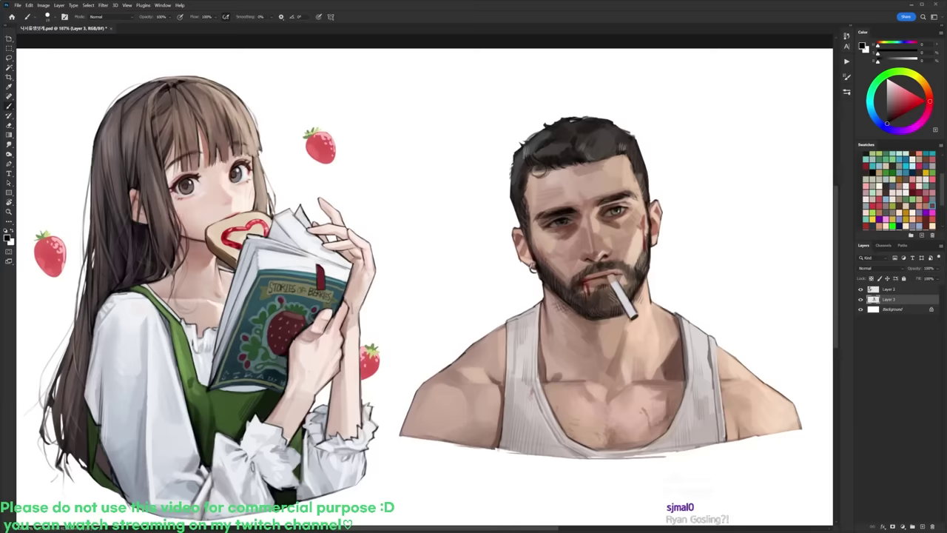
# Step: Paint a light highlight on the side of the man's nose using a skin tone sampled from his forehead
pyautogui.scroll(-3, 736, 212)
pyautogui.scroll(1, 491, 194)
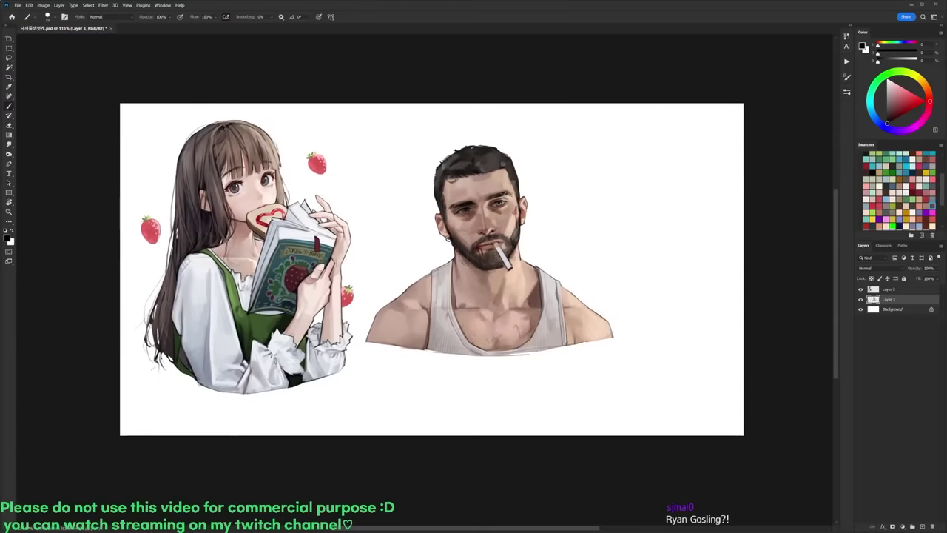
pyautogui.scroll(2, 491, 194)
pyautogui.scroll(1, 491, 194)
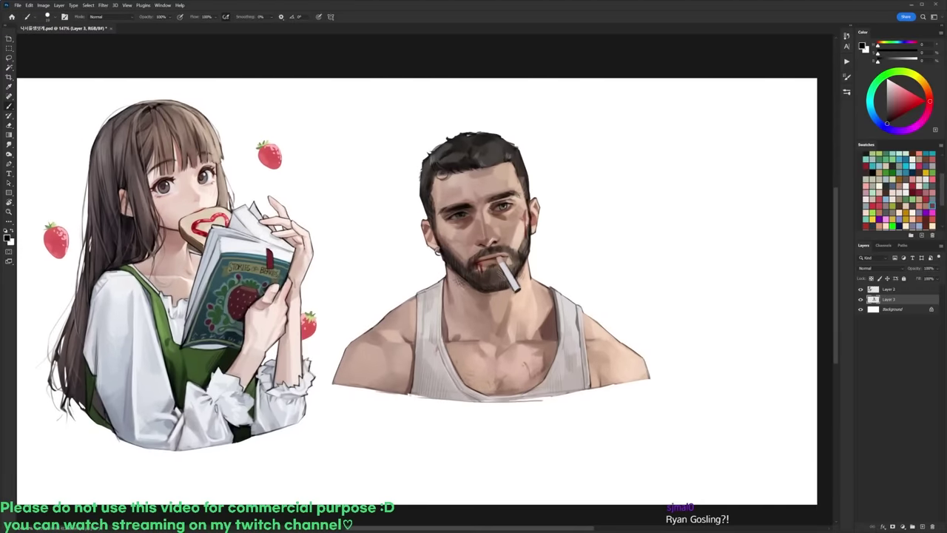
pyautogui.scroll(2, 490, 219)
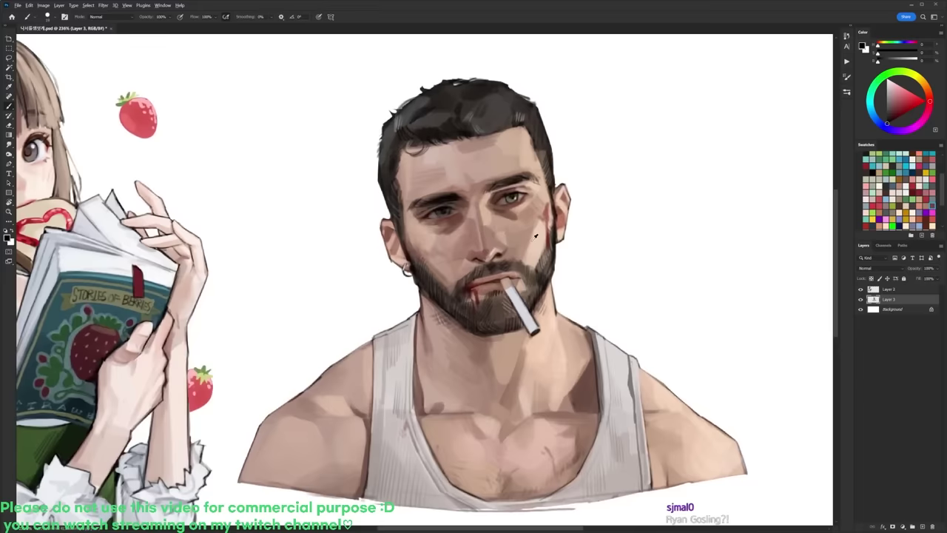
pyautogui.keyDown('alt'); pyautogui.click(535, 237); pyautogui.keyUp('alt')
pyautogui.keyDown('alt'); pyautogui.click(448, 157); pyautogui.keyUp('alt')
pyautogui.moveTo(471, 249); pyautogui.dragTo(474, 238)
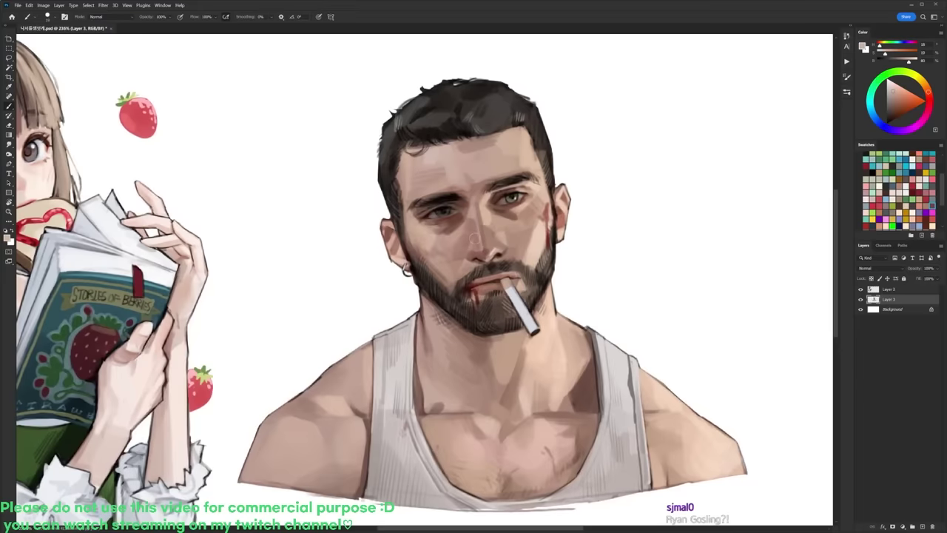
# Step: Shade the man's right temple with a brownish skin shadow tone sampled from beneath his eye
pyautogui.scroll(-3, 527, 187)
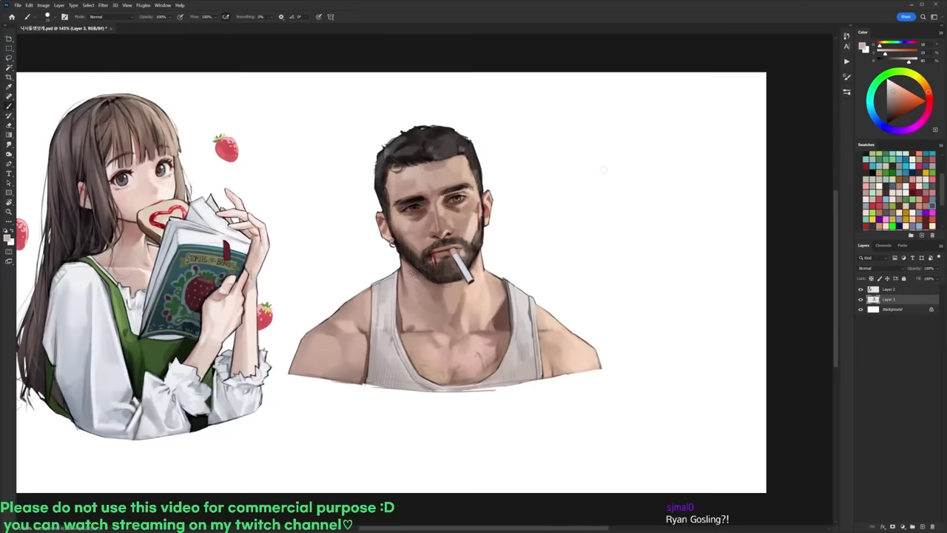
pyautogui.scroll(2, 438, 173)
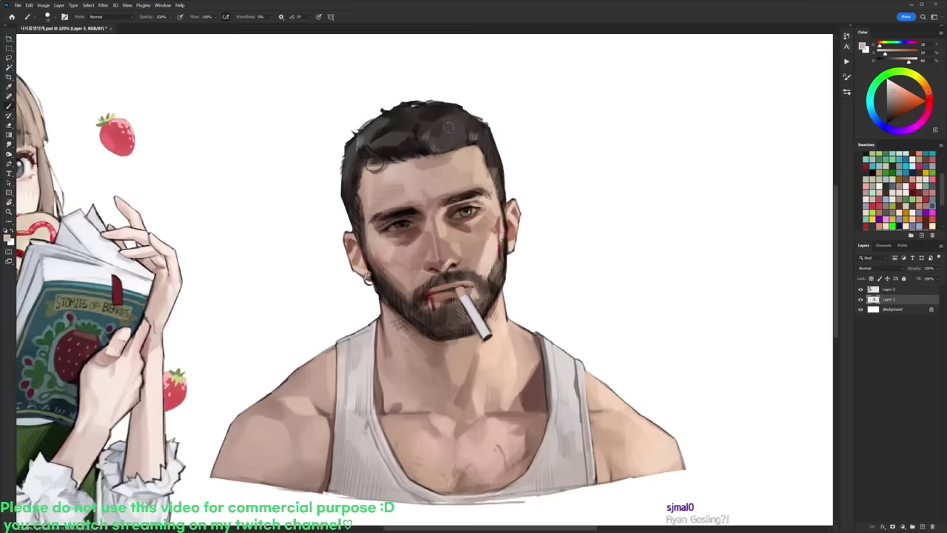
pyautogui.keyDown('alt'); pyautogui.click(436, 122); pyautogui.keyUp('alt')
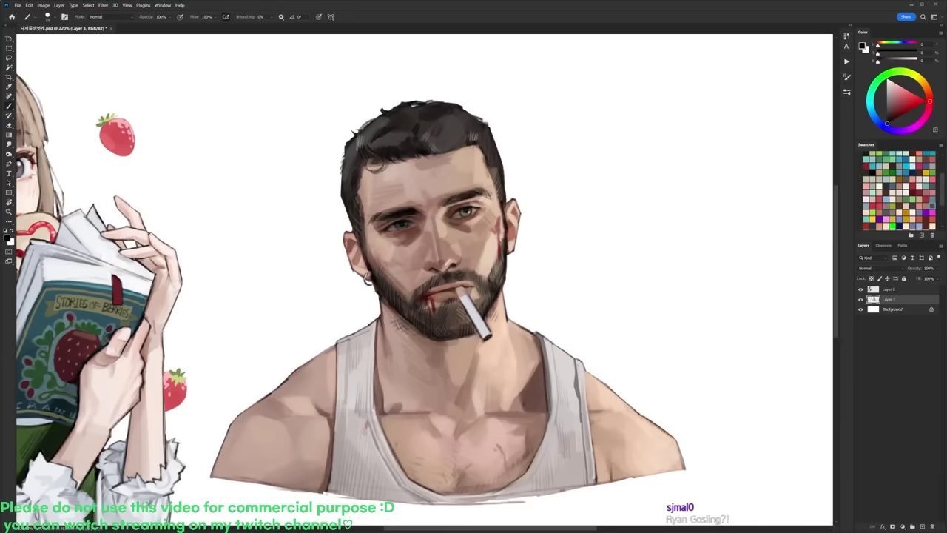
pyautogui.rightClick(432, 190)
pyautogui.keyDown('alt'); pyautogui.click(404, 235); pyautogui.keyUp('alt')
pyautogui.moveTo(361, 205); pyautogui.dragTo(367, 223)
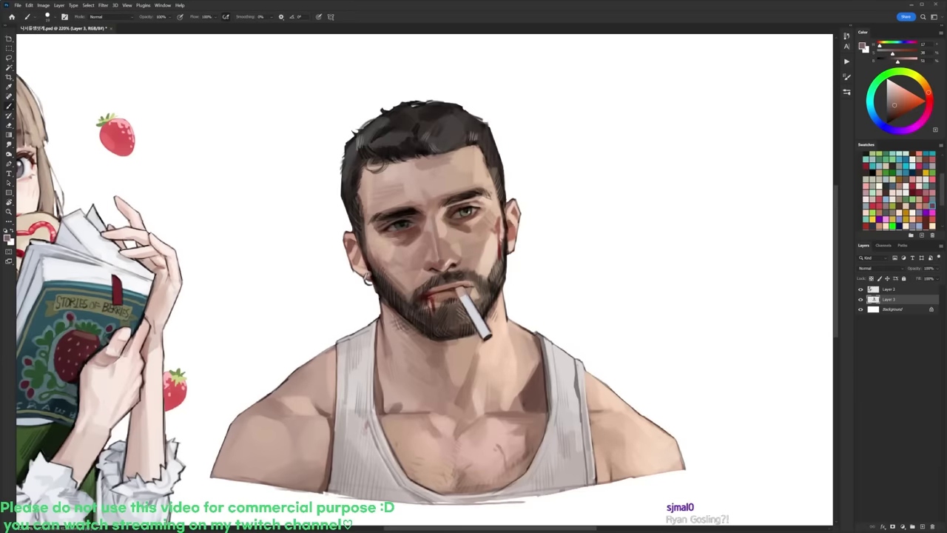
# Step: Letter small tattoo words above both of the man's eyebrows in muted blue with a fine 9 px brush
pyautogui.rightClick(498, 212)
pyautogui.click(565, 279)
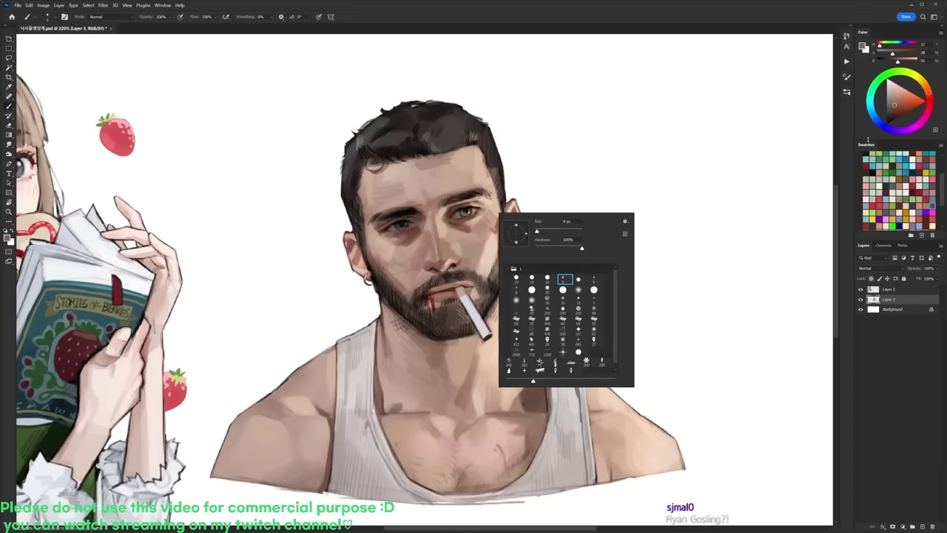
pyautogui.click(892, 113)
pyautogui.click(892, 110)
pyautogui.click(881, 125)
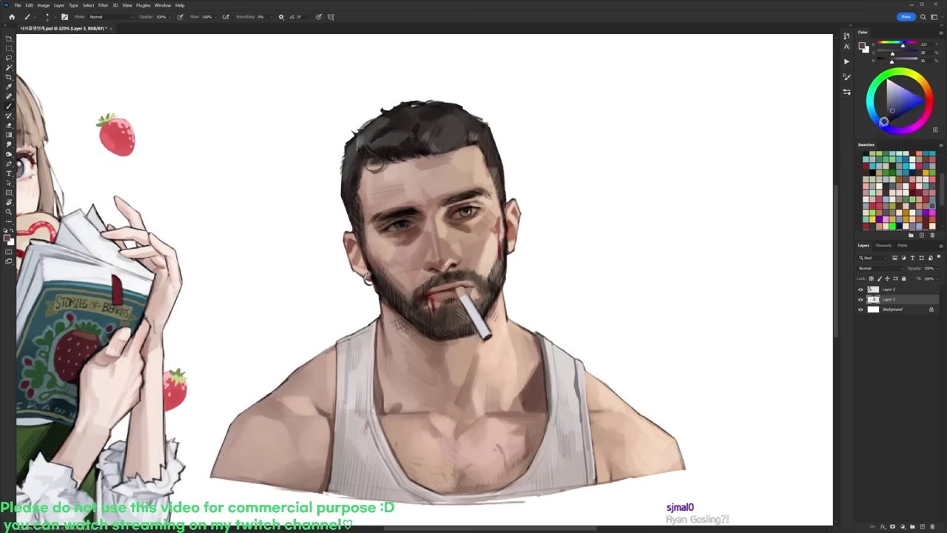
pyautogui.moveTo(378, 194); pyautogui.dragTo(372, 201)
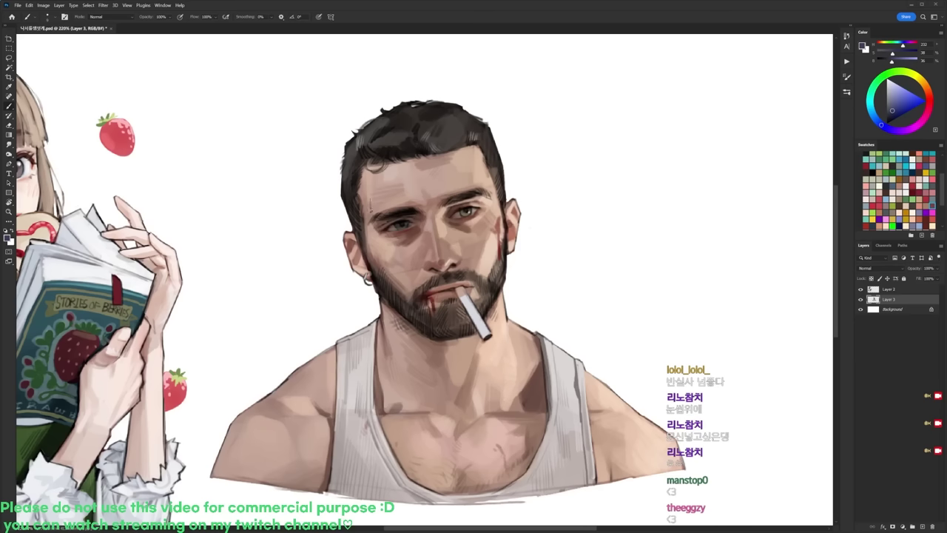
pyautogui.moveTo(370, 205); pyautogui.dragTo(374, 212)
pyautogui.hotkey('ctrl', 'z')
pyautogui.moveTo(390, 199); pyautogui.dragTo(392, 202)
pyautogui.moveTo(457, 185); pyautogui.dragTo(488, 188)
# Step: Draw a small crescent moon tattoo on the man's neck and leaf-shaped tattoos on his right shoulder
pyautogui.moveTo(465, 251); pyautogui.dragTo(461, 179)
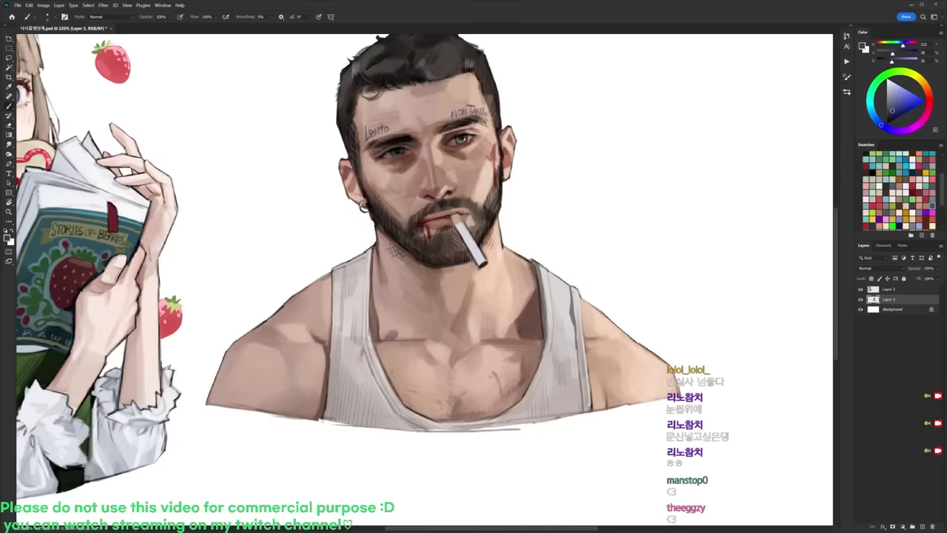
pyautogui.moveTo(399, 303); pyautogui.dragTo(401, 312)
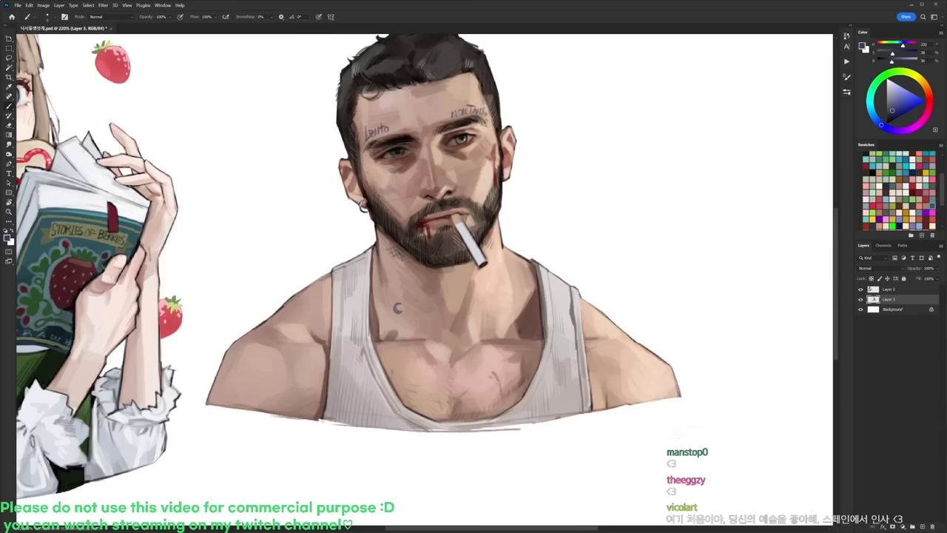
pyautogui.moveTo(304, 306)
pyautogui.mouseDown()
pyautogui.moveTo(320, 291)
pyautogui.moveTo(330, 299)
pyautogui.moveTo(319, 318)
pyautogui.moveTo(389, 299)
pyautogui.mouseUp()
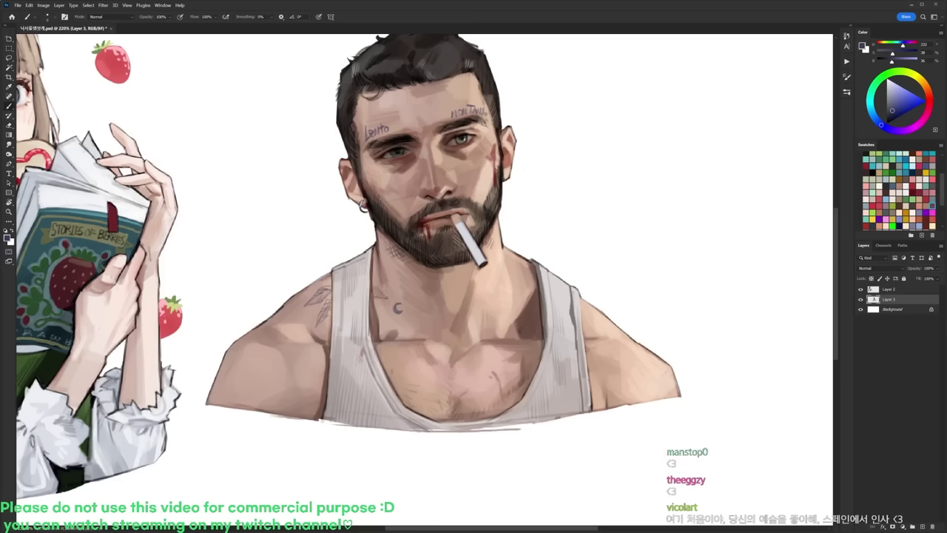
# Step: Letter "MYT" on the man's left chest in darker blue-grey, and add small line tattoos on his upper arms
pyautogui.moveTo(891, 62); pyautogui.dragTo(887, 62)
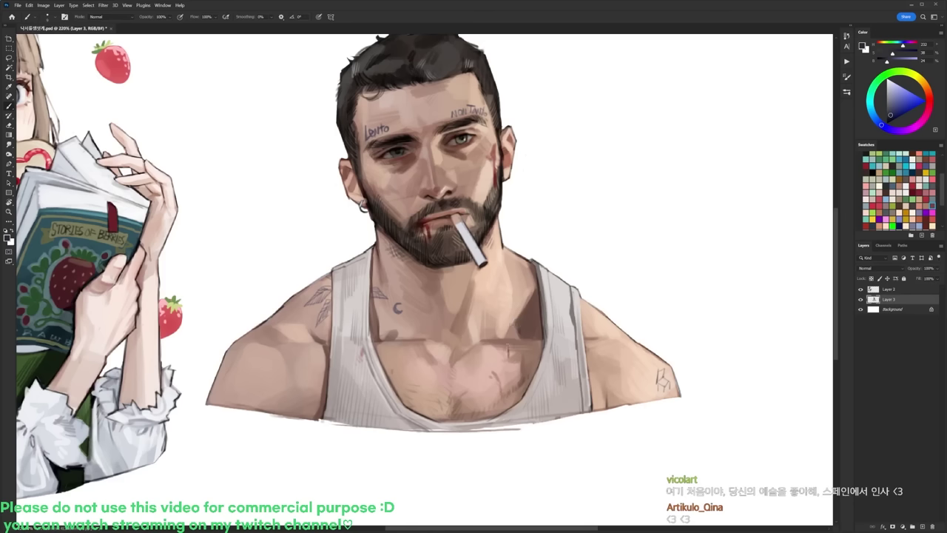
pyautogui.moveTo(508, 345); pyautogui.dragTo(519, 360)
pyautogui.moveTo(529, 351)
pyautogui.mouseDown()
pyautogui.moveTo(537, 350)
pyautogui.moveTo(533, 360)
pyautogui.moveTo(542, 353)
pyautogui.mouseUp()
pyautogui.moveTo(236, 375)
pyautogui.mouseDown()
pyautogui.moveTo(245, 382)
pyautogui.moveTo(239, 395)
pyautogui.moveTo(237, 374)
pyautogui.moveTo(250, 369)
pyautogui.moveTo(252, 391)
pyautogui.moveTo(238, 363)
pyautogui.mouseUp()
pyautogui.hotkey('ctrl', 'z')
pyautogui.hotkey('ctrl', 'z')
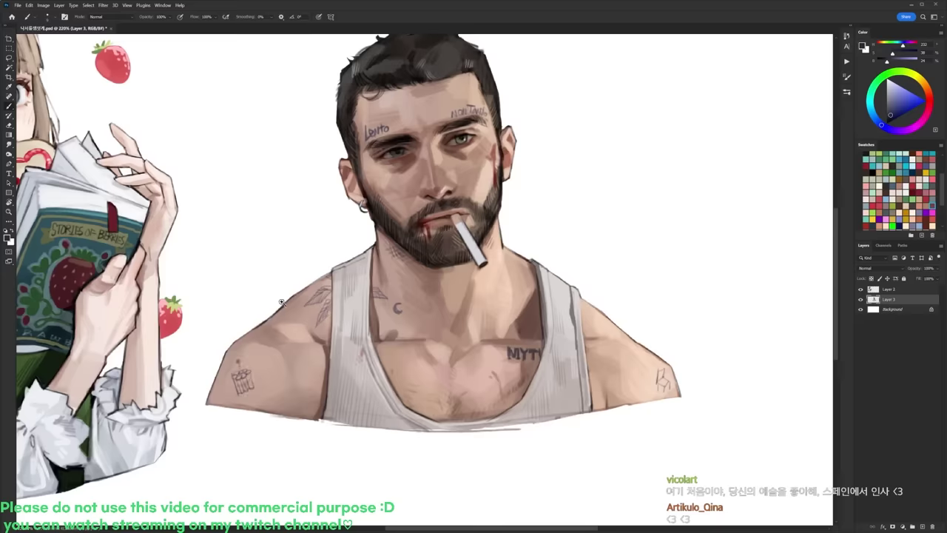
# Step: Sketch a horizontal top guideline and rough face contours in black on the empty canvas beside the man
pyautogui.scroll(-4, 293, 297)
pyautogui.scroll(4, 433, 298)
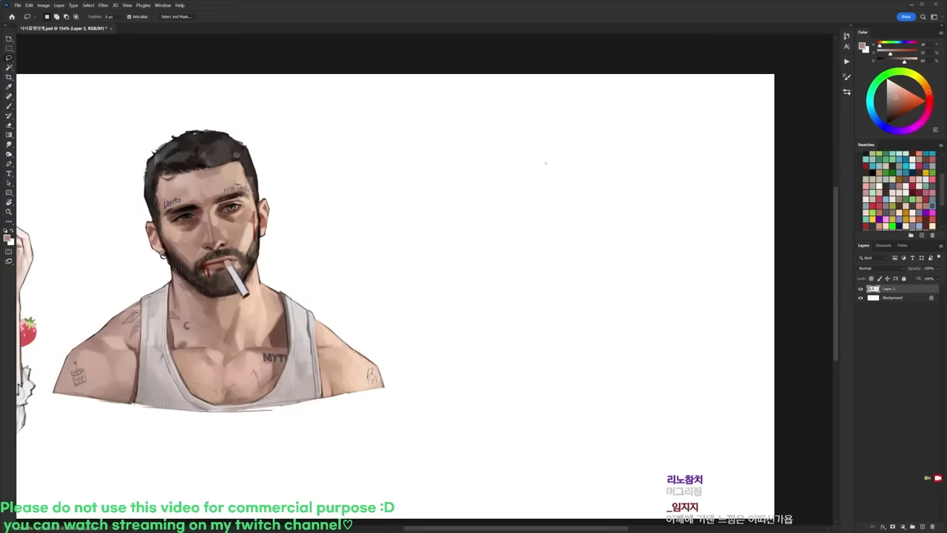
pyautogui.moveTo(540, 150); pyautogui.dragTo(546, 150)
pyautogui.press('d')
pyautogui.moveTo(451, 142)
pyautogui.mouseDown()
pyautogui.moveTo(510, 112)
pyautogui.moveTo(552, 122)
pyautogui.moveTo(572, 185)
pyautogui.moveTo(556, 255)
pyautogui.mouseUp()
pyautogui.hotkey('ctrl', 'z')
pyautogui.moveTo(563, 213); pyautogui.dragTo(544, 267)
pyautogui.moveTo(449, 133); pyautogui.dragTo(589, 131)
pyautogui.moveTo(418, 133); pyautogui.dragTo(594, 131)
# Step: Erase stray sketch lines and redraw the new face's left cheek and lower jaw
pyautogui.press('e')
pyautogui.moveTo(478, 126)
pyautogui.mouseDown()
pyautogui.moveTo(570, 126)
pyautogui.moveTo(494, 118)
pyautogui.moveTo(503, 115)
pyautogui.mouseUp()
pyautogui.press('b')
pyautogui.moveTo(451, 157); pyautogui.dragTo(466, 226)
pyautogui.moveTo(450, 178)
pyautogui.mouseDown()
pyautogui.moveTo(468, 237)
pyautogui.moveTo(527, 266)
pyautogui.mouseUp()
pyautogui.moveTo(478, 246)
pyautogui.mouseDown()
pyautogui.moveTo(531, 267)
pyautogui.moveTo(550, 263)
pyautogui.moveTo(561, 229)
pyautogui.moveTo(554, 266)
pyautogui.mouseUp()
pyautogui.press('e')
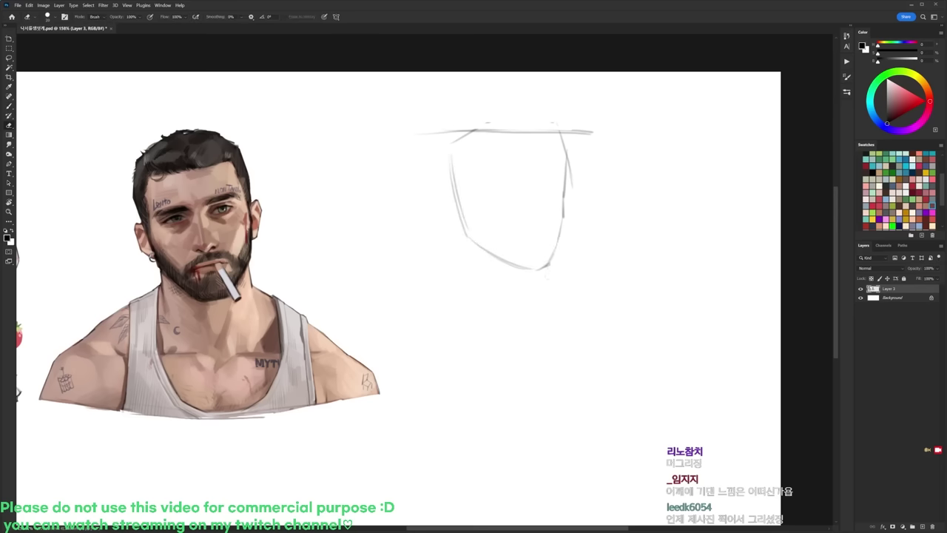
pyautogui.press('b')
pyautogui.moveTo(464, 218); pyautogui.dragTo(471, 240)
pyautogui.press('e')
pyautogui.press('b')
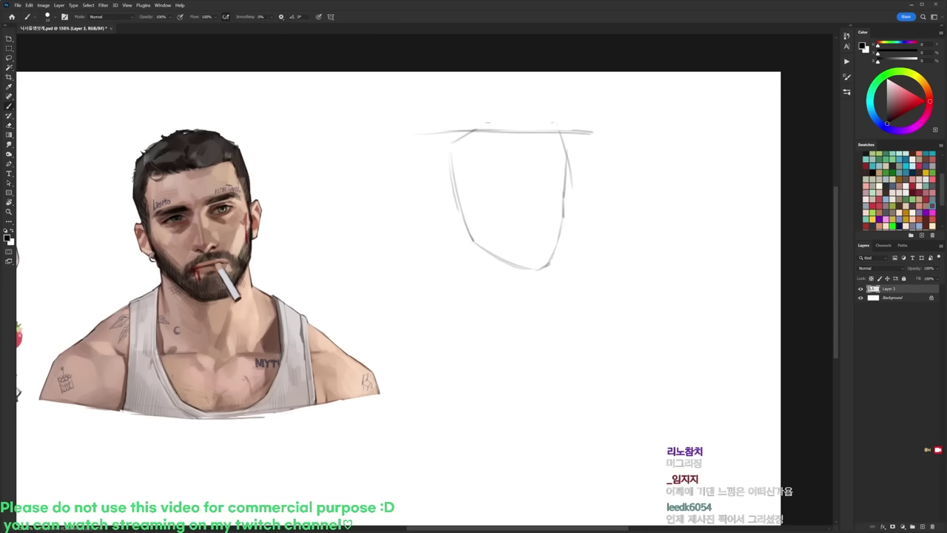
# Step: Add a slanted chin guideline and clean up the new face's right jaw line
pyautogui.moveTo(436, 250)
pyautogui.mouseDown()
pyautogui.moveTo(551, 272)
pyautogui.moveTo(545, 264)
pyautogui.mouseUp()
pyautogui.press('e')
pyautogui.moveTo(559, 232); pyautogui.dragTo(547, 267)
pyautogui.press('b')
pyautogui.moveTo(563, 221); pyautogui.dragTo(545, 267)
pyautogui.press('e')
pyautogui.moveTo(564, 223); pyautogui.dragTo(552, 265)
pyautogui.press('b')
# Step: Sketch a slanted eye guideline and two rough eyes on the new face
pyautogui.moveTo(497, 204)
pyautogui.mouseDown()
pyautogui.moveTo(486, 216)
pyautogui.moveTo(559, 184)
pyautogui.mouseUp()
pyautogui.hotkey('ctrl', 'z')
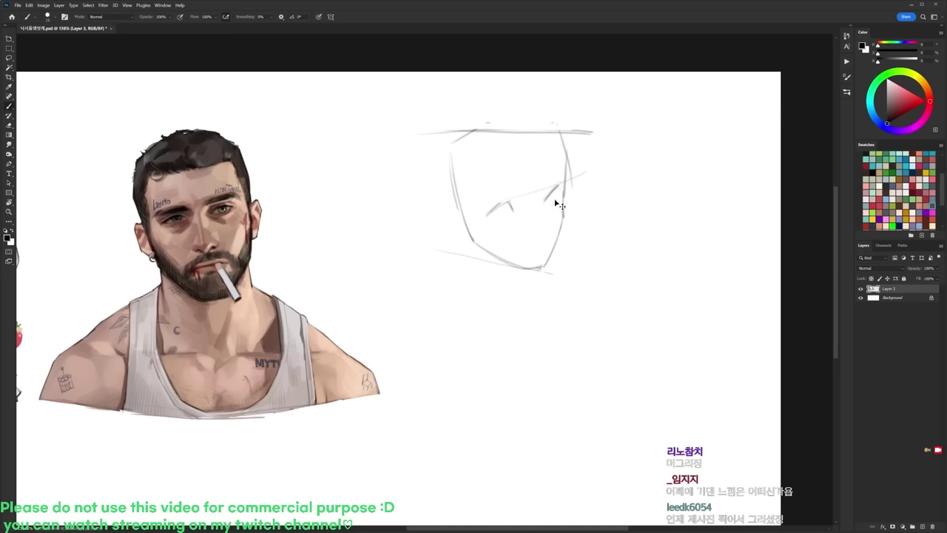
pyautogui.moveTo(545, 202); pyautogui.dragTo(556, 201)
pyautogui.hotkey('ctrl', 'z')
pyautogui.moveTo(488, 215); pyautogui.dragTo(509, 210)
pyautogui.press('e')
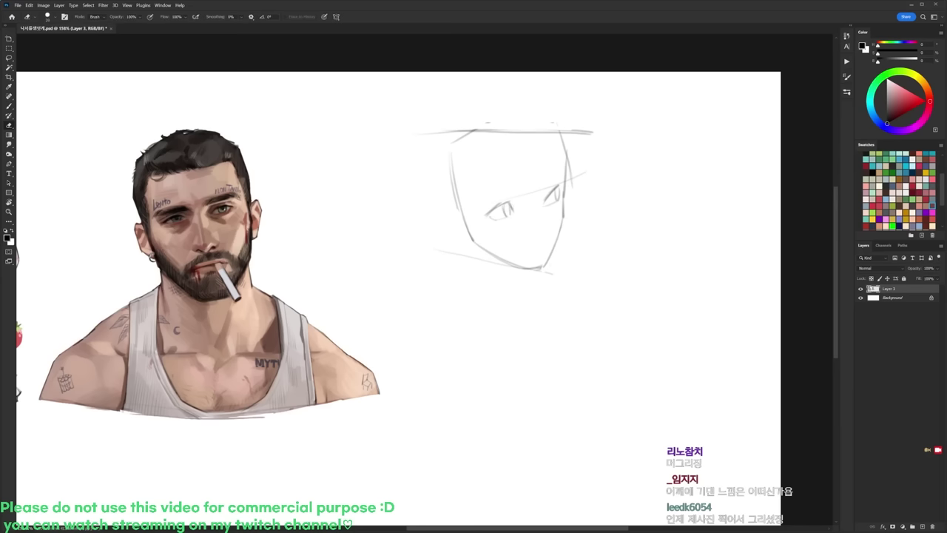
# Step: Sketch a short nose line between the new face's eyes
pyautogui.press('b')
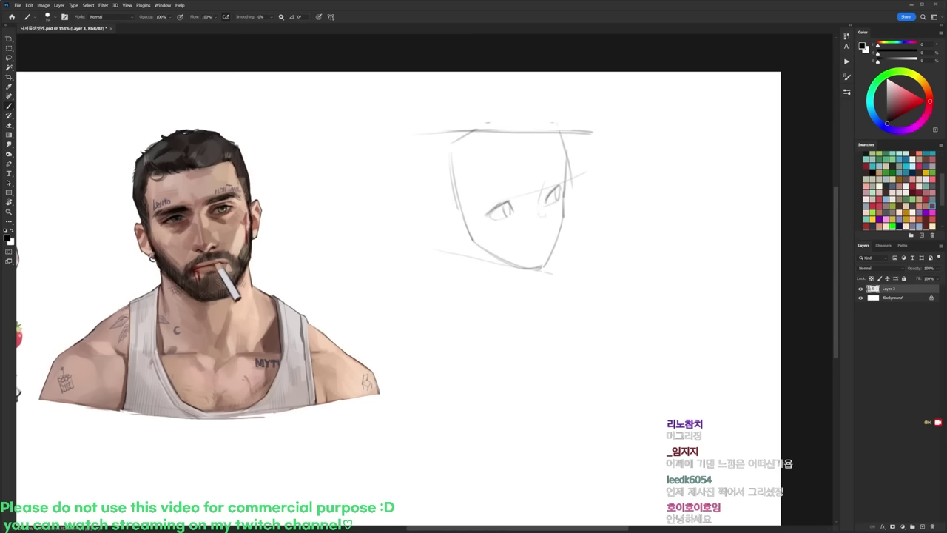
pyautogui.press('e')
pyautogui.press('b')
pyautogui.moveTo(542, 215); pyautogui.dragTo(546, 230)
# Step: Lasso the whole rough face sketch and cut it from the canvas
pyautogui.press('l')
pyautogui.moveTo(617, 173)
pyautogui.mouseDown()
pyautogui.moveTo(622, 262)
pyautogui.moveTo(529, 336)
pyautogui.moveTo(430, 217)
pyautogui.moveTo(569, 93)
pyautogui.moveTo(610, 147)
pyautogui.moveTo(507, 190)
pyautogui.mouseUp()
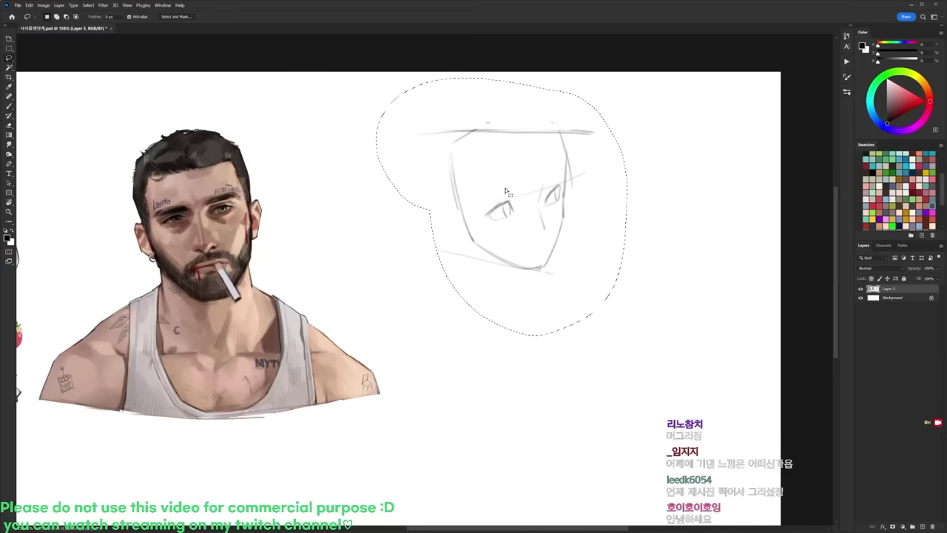
pyautogui.hotkey('ctrl', 'x')
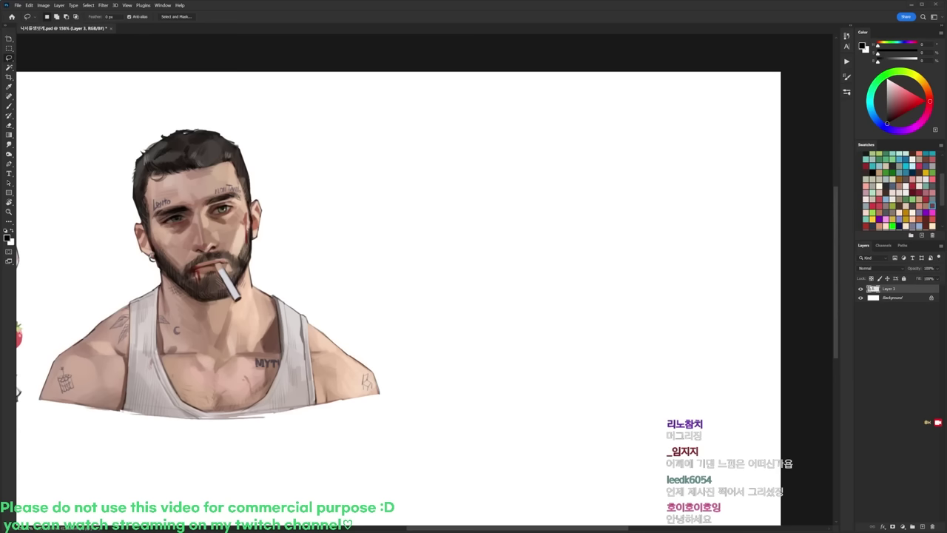
# Step: Start a new head sketch beside the man with an angular crown and a curved left cheek line
pyautogui.moveTo(509, 151); pyautogui.dragTo(538, 173)
pyautogui.press('b')
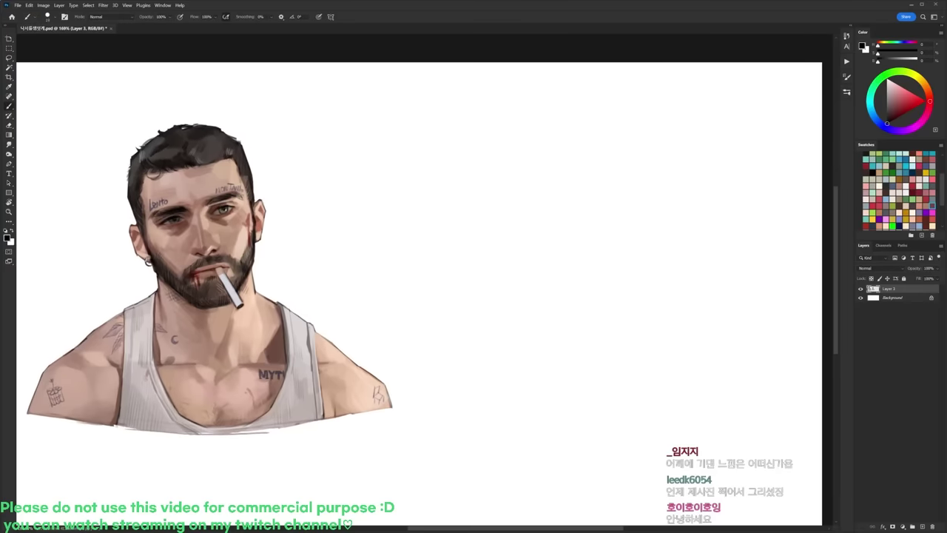
pyautogui.moveTo(439, 147); pyautogui.dragTo(524, 117)
pyautogui.moveTo(440, 148); pyautogui.dragTo(455, 235)
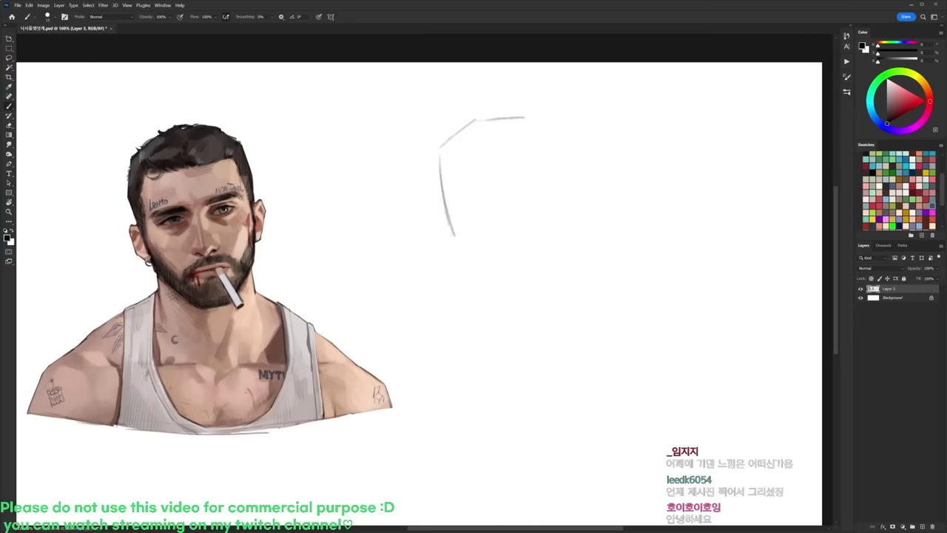
# Step: Close the new head's outline with the lower cheek, the slanted jaw and the straight right side of the face
pyautogui.moveTo(445, 203)
pyautogui.mouseDown()
pyautogui.moveTo(472, 264)
pyautogui.moveTo(522, 251)
pyautogui.moveTo(498, 265)
pyautogui.moveTo(566, 237)
pyautogui.moveTo(558, 213)
pyautogui.mouseUp()
pyautogui.moveTo(527, 119)
pyautogui.mouseDown()
pyautogui.moveTo(551, 129)
pyautogui.moveTo(556, 193)
pyautogui.mouseUp()
pyautogui.moveTo(553, 147); pyautogui.dragTo(558, 211)
pyautogui.press('e')
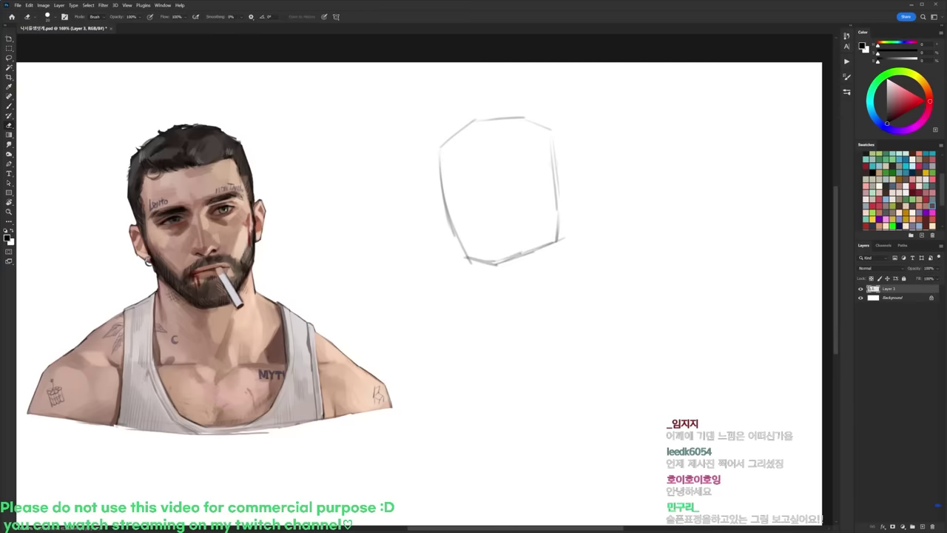
# Step: Sketch the front of the neck and the small collar folds beneath the new character's chin
pyautogui.press('b')
pyautogui.moveTo(480, 263)
pyautogui.mouseDown()
pyautogui.moveTo(497, 268)
pyautogui.moveTo(503, 282)
pyautogui.mouseUp()
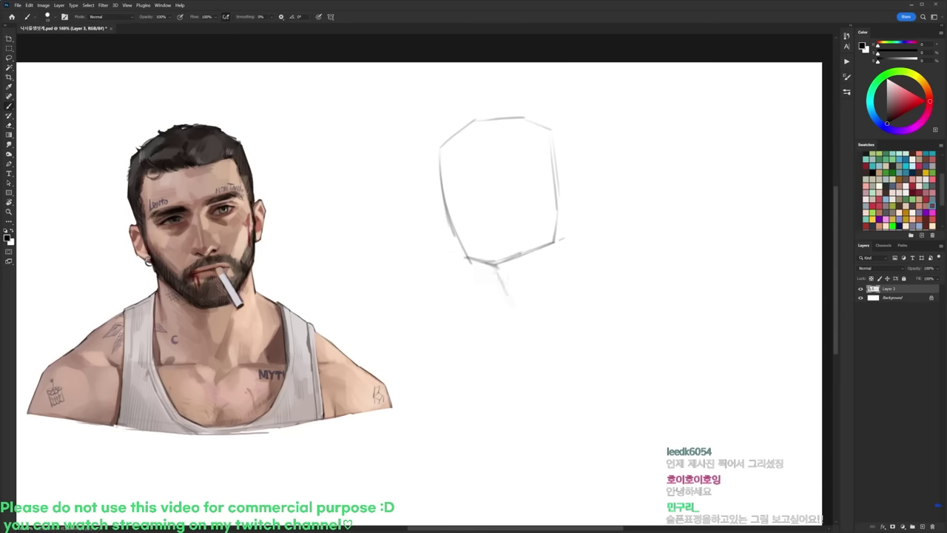
pyautogui.moveTo(482, 264); pyautogui.dragTo(491, 301)
pyautogui.moveTo(482, 265); pyautogui.dragTo(496, 307)
pyautogui.press('e')
pyautogui.press('b')
pyautogui.press('e')
pyautogui.press('e')
pyautogui.press('b')
pyautogui.moveTo(489, 286); pyautogui.dragTo(498, 306)
# Step: Sketch the angular right ear, the back neck line and the shirt collar of the new character
pyautogui.moveTo(559, 175)
pyautogui.mouseDown()
pyautogui.moveTo(579, 187)
pyautogui.moveTo(577, 206)
pyautogui.moveTo(560, 214)
pyautogui.moveTo(563, 256)
pyautogui.mouseUp()
pyautogui.press('e')
pyautogui.press('b')
pyautogui.moveTo(560, 219); pyautogui.dragTo(571, 275)
pyautogui.moveTo(527, 301)
pyautogui.mouseDown()
pyautogui.moveTo(566, 278)
pyautogui.moveTo(518, 330)
pyautogui.moveTo(509, 325)
pyautogui.mouseUp()
pyautogui.moveTo(485, 284)
pyautogui.mouseDown()
pyautogui.moveTo(481, 328)
pyautogui.moveTo(494, 313)
pyautogui.moveTo(502, 319)
pyautogui.moveTo(488, 348)
pyautogui.mouseUp()
pyautogui.press('e')
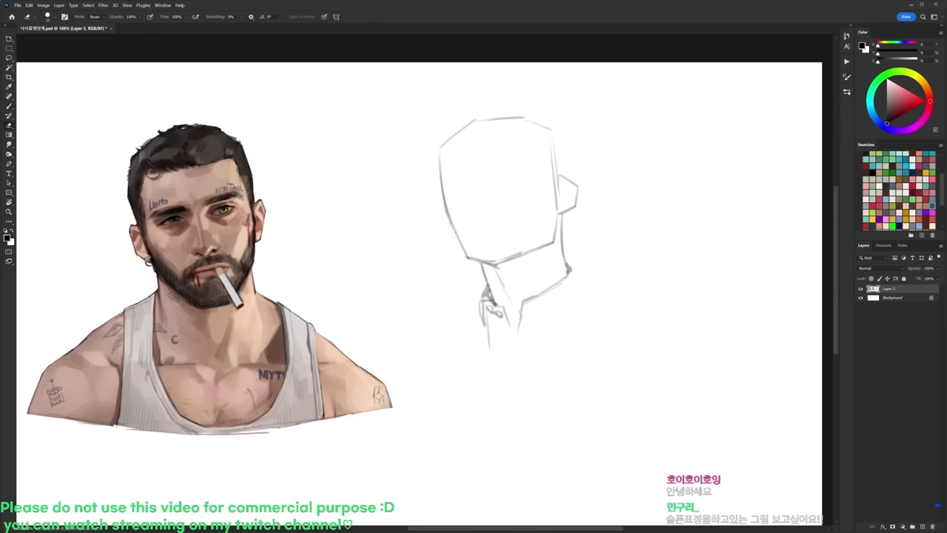
# Step: Add a small edge beside the left jaw, clean up the right neck line and sketch curved hairline strokes across the forehead
pyautogui.press('b')
pyautogui.moveTo(449, 218)
pyautogui.mouseDown()
pyautogui.moveTo(462, 245)
pyautogui.moveTo(452, 242)
pyautogui.mouseUp()
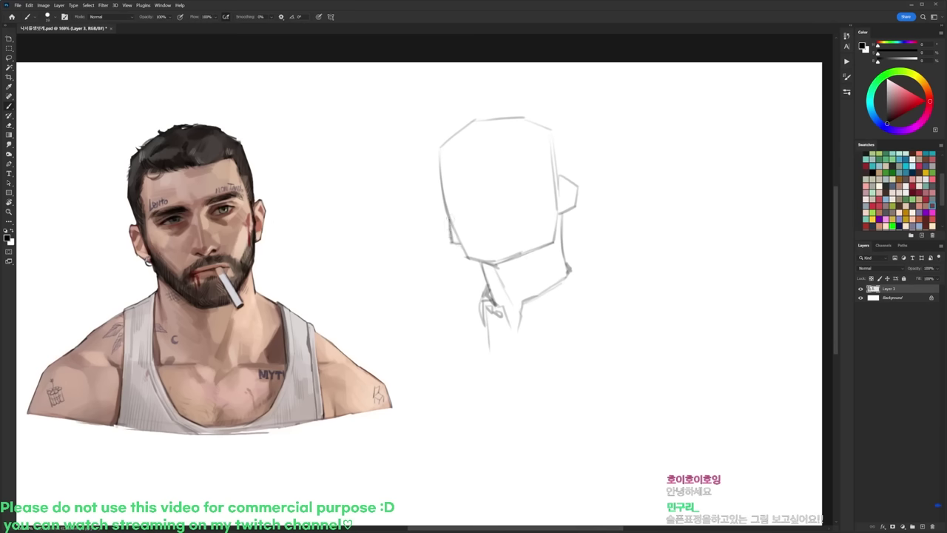
pyautogui.press('e')
pyautogui.moveTo(561, 220); pyautogui.dragTo(570, 268)
pyautogui.press('b')
pyautogui.moveTo(470, 145); pyautogui.dragTo(526, 134)
pyautogui.moveTo(458, 148); pyautogui.dragTo(503, 129)
pyautogui.press('e')
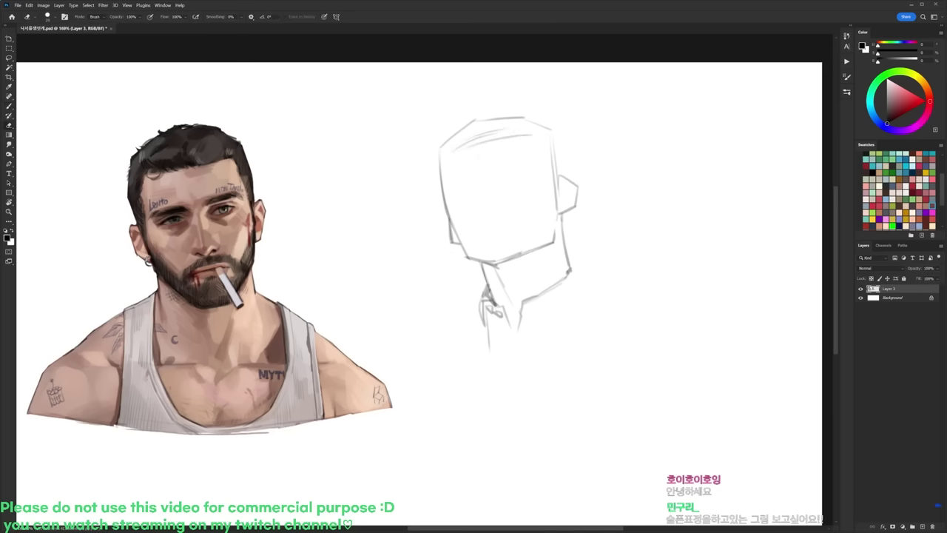
# Step: Redraw the left temple line of the head and clean up its outer edge
pyautogui.press('b')
pyautogui.moveTo(444, 148); pyautogui.dragTo(446, 216)
pyautogui.press('e')
pyautogui.press('b')
# Step: Sketch both shoulder lines and the jacket's right lapel descending from the collar
pyautogui.moveTo(475, 307); pyautogui.dragTo(404, 343)
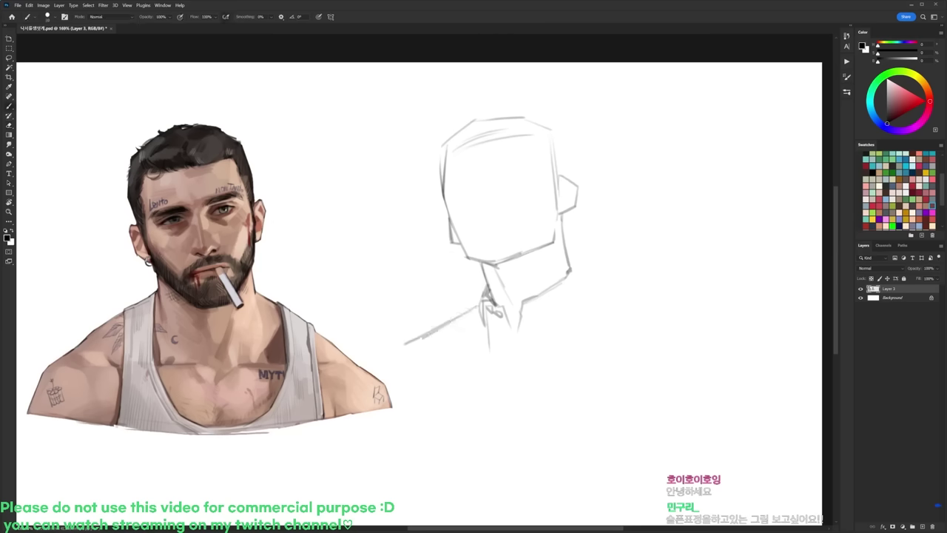
pyautogui.moveTo(571, 260); pyautogui.dragTo(577, 277)
pyautogui.moveTo(481, 302); pyautogui.dragTo(451, 320)
pyautogui.moveTo(578, 264)
pyautogui.mouseDown()
pyautogui.moveTo(585, 274)
pyautogui.moveTo(541, 359)
pyautogui.mouseUp()
pyautogui.moveTo(583, 273)
pyautogui.mouseDown()
pyautogui.moveTo(605, 287)
pyautogui.moveTo(598, 313)
pyautogui.moveTo(654, 296)
pyautogui.mouseUp()
pyautogui.press('e')
pyautogui.press('b')
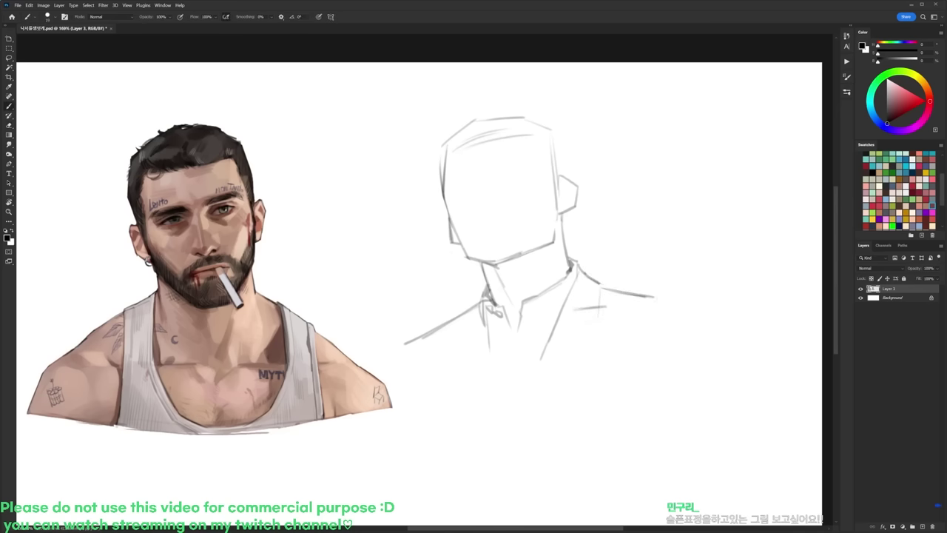
# Step: Draw the left lapel line, lasso the whole new bust sketch and move it down the canvas
pyautogui.moveTo(452, 322)
pyautogui.mouseDown()
pyautogui.moveTo(459, 367)
pyautogui.moveTo(411, 375)
pyautogui.moveTo(716, 228)
pyautogui.moveTo(712, 251)
pyautogui.mouseUp()
pyautogui.press('l')
pyautogui.moveTo(640, 320); pyautogui.dragTo(643, 349)
pyautogui.press('b')
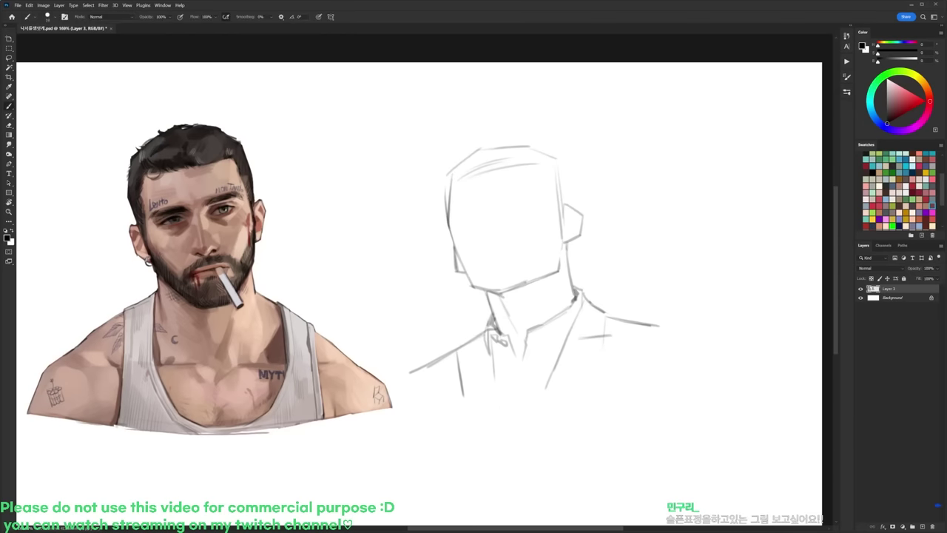
# Step: Refine the left shoulder end, close the bust with a bottom edge and add vertical fold lines on the right sleeve
pyautogui.press('e')
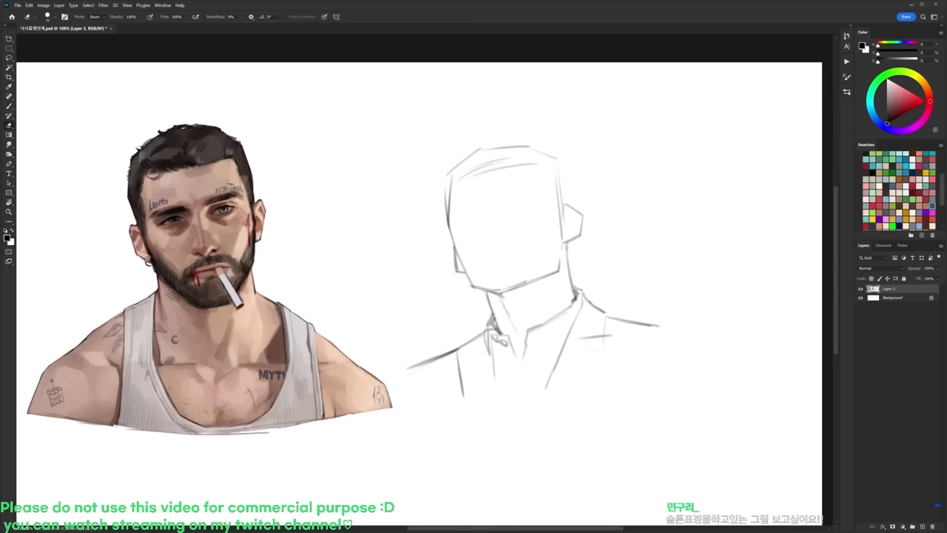
pyautogui.press('b')
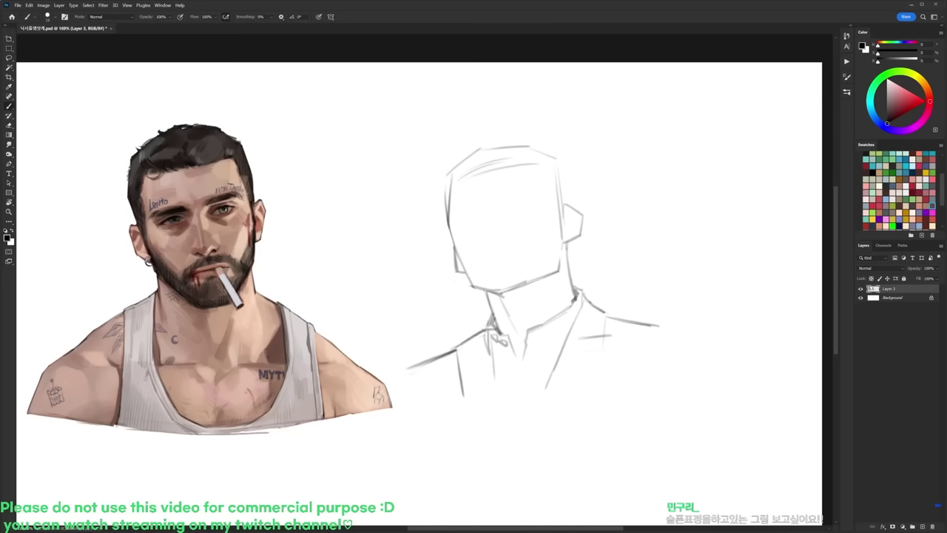
pyautogui.moveTo(406, 368)
pyautogui.mouseDown()
pyautogui.moveTo(398, 371)
pyautogui.moveTo(407, 390)
pyautogui.moveTo(647, 374)
pyautogui.mouseUp()
pyautogui.moveTo(629, 333); pyautogui.dragTo(628, 372)
pyautogui.moveTo(634, 332); pyautogui.dragTo(639, 370)
pyautogui.moveTo(646, 331); pyautogui.dragTo(645, 366)
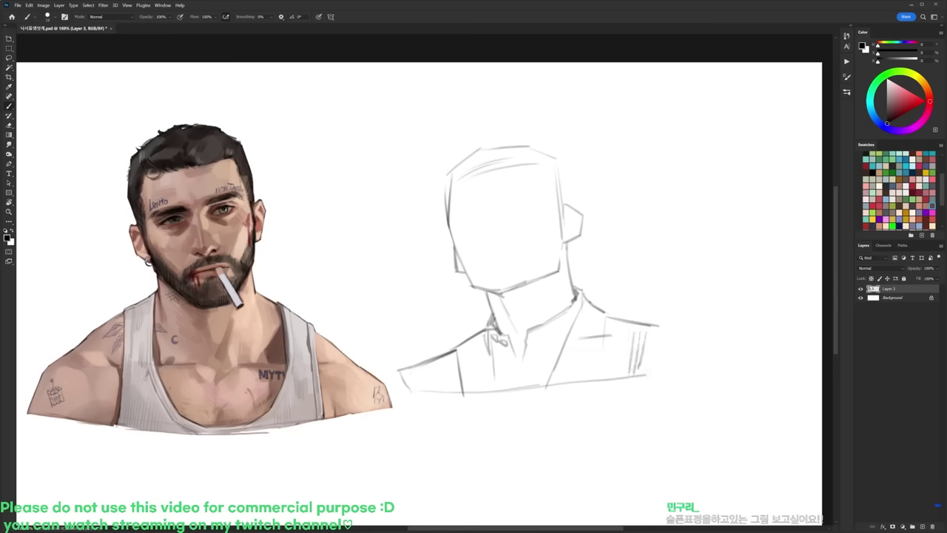
# Step: Sketch a slanted brow guideline and a short nose centre line on the face, undoing the unwanted strokes
pyautogui.moveTo(538, 183)
pyautogui.mouseDown()
pyautogui.moveTo(465, 199)
pyautogui.moveTo(557, 180)
pyautogui.mouseUp()
pyautogui.hotkey('ctrl', 'z')
pyautogui.hotkey('ctrl', 'z')
pyautogui.moveTo(472, 198)
pyautogui.mouseDown()
pyautogui.moveTo(557, 185)
pyautogui.moveTo(478, 198)
pyautogui.mouseUp()
pyautogui.hotkey('ctrl', 'z')
pyautogui.hotkey('ctrl', 'z')
pyautogui.moveTo(490, 206); pyautogui.dragTo(489, 223)
# Step: Sketch the side hair around the right temple and ear, with hair at the nape behind the neck
pyautogui.moveTo(537, 171); pyautogui.dragTo(555, 208)
pyautogui.moveTo(540, 168); pyautogui.dragTo(559, 206)
pyautogui.moveTo(548, 173)
pyautogui.mouseDown()
pyautogui.moveTo(566, 208)
pyautogui.moveTo(552, 225)
pyautogui.moveTo(557, 236)
pyautogui.mouseUp()
pyautogui.moveTo(565, 170)
pyautogui.mouseDown()
pyautogui.moveTo(575, 191)
pyautogui.moveTo(566, 203)
pyautogui.moveTo(573, 198)
pyautogui.moveTo(573, 261)
pyautogui.mouseUp()
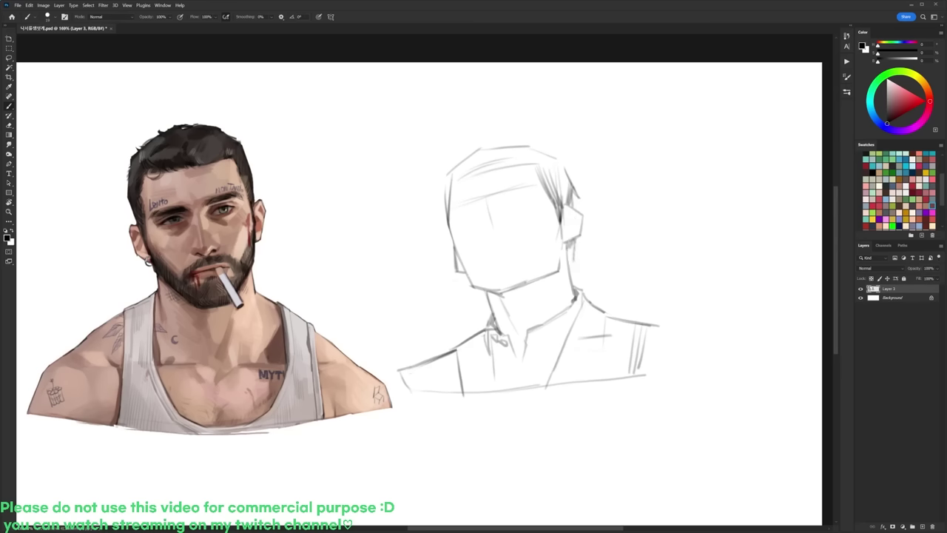
pyautogui.press('e')
pyautogui.press('b')
pyautogui.moveTo(573, 250); pyautogui.dragTo(571, 267)
pyautogui.press('e')
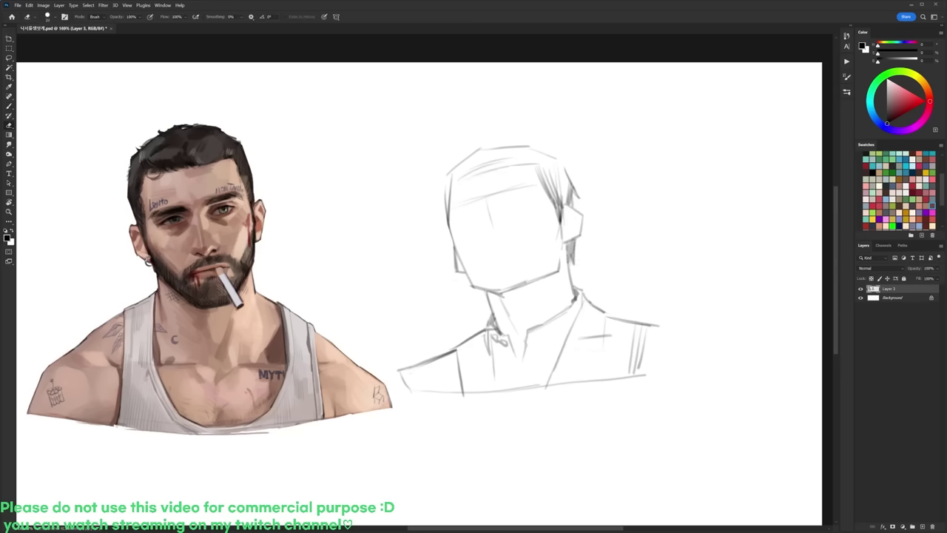
# Step: Sketch the hair parting strands above the right side of the forehead and clean up the hairline
pyautogui.press('b')
pyautogui.moveTo(530, 152)
pyautogui.mouseDown()
pyautogui.moveTo(515, 165)
pyautogui.moveTo(530, 163)
pyautogui.moveTo(526, 155)
pyautogui.moveTo(547, 166)
pyautogui.moveTo(558, 234)
pyautogui.mouseUp()
pyautogui.press('e')
pyautogui.press('b')
pyautogui.press('e')
pyautogui.press('b')
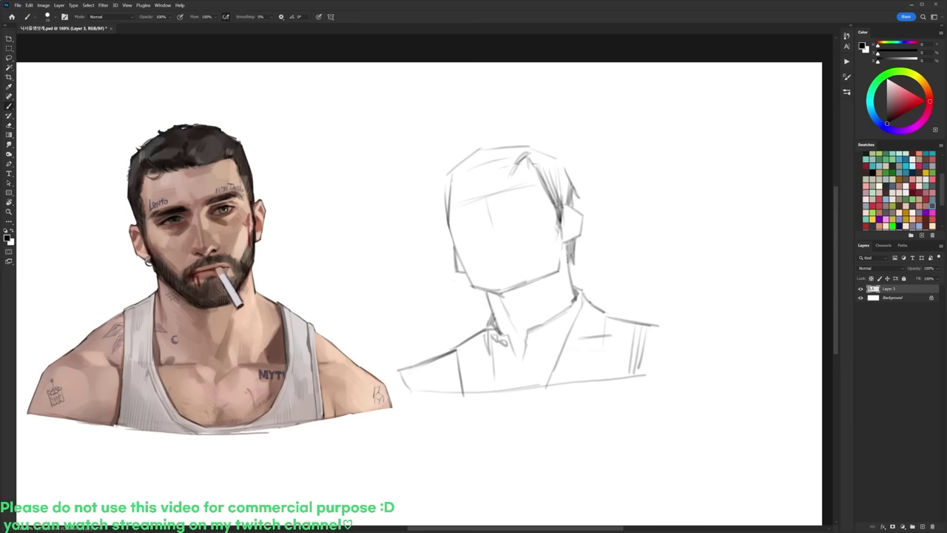
# Step: Sketch raised hair strands at the crown, sweeping down toward the left of the forehead
pyautogui.moveTo(506, 143); pyautogui.dragTo(493, 136)
pyautogui.press('e')
pyautogui.press('b')
pyautogui.moveTo(511, 153)
pyautogui.mouseDown()
pyautogui.moveTo(505, 142)
pyautogui.moveTo(454, 176)
pyautogui.mouseUp()
pyautogui.moveTo(484, 145); pyautogui.dragTo(459, 177)
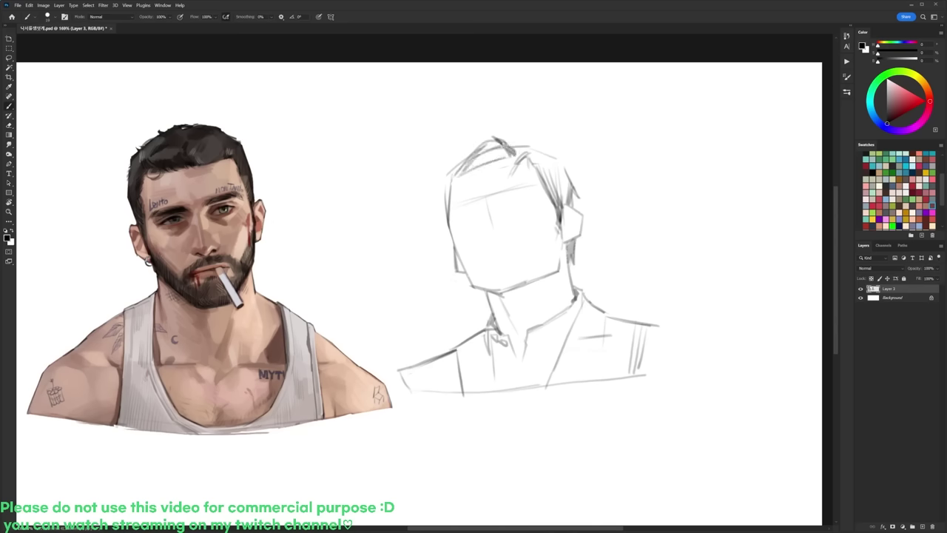
# Step: Sketch the hair at the left temple and darken the left cheek outline
pyautogui.press('e')
pyautogui.press('b')
pyautogui.moveTo(451, 189); pyautogui.dragTo(447, 210)
pyautogui.moveTo(459, 166)
pyautogui.mouseDown()
pyautogui.moveTo(446, 210)
pyautogui.moveTo(449, 202)
pyautogui.mouseUp()
pyautogui.moveTo(445, 189)
pyautogui.mouseDown()
pyautogui.moveTo(436, 223)
pyautogui.moveTo(455, 252)
pyautogui.mouseUp()
pyautogui.moveTo(447, 215); pyautogui.dragTo(459, 259)
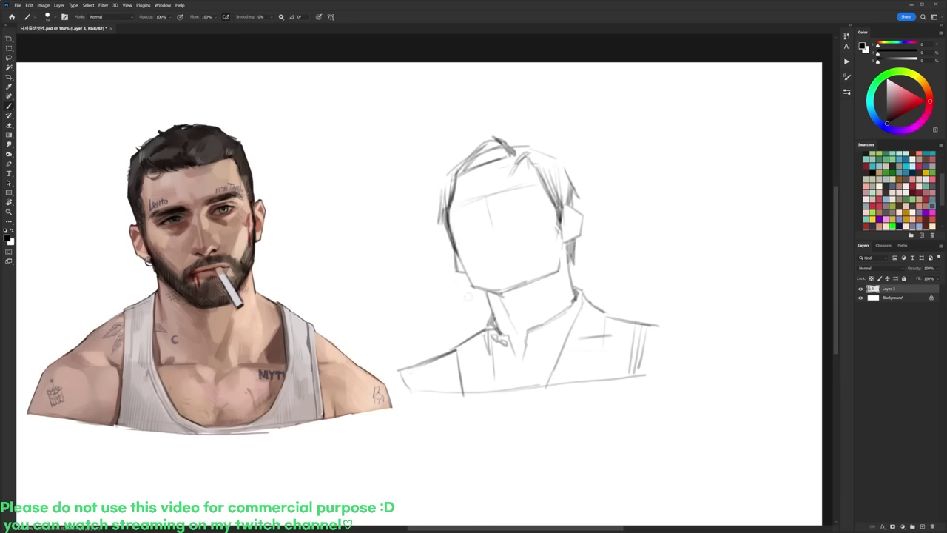
# Step: Outline the top of the hair and hatch the strands along the upper left side of the head
pyautogui.moveTo(456, 138); pyautogui.dragTo(527, 143)
pyautogui.moveTo(463, 139); pyautogui.dragTo(547, 148)
pyautogui.moveTo(459, 143)
pyautogui.mouseDown()
pyautogui.moveTo(451, 178)
pyautogui.moveTo(461, 172)
pyautogui.mouseUp()
pyautogui.moveTo(473, 143)
pyautogui.mouseDown()
pyautogui.moveTo(466, 165)
pyautogui.moveTo(474, 157)
pyautogui.moveTo(444, 170)
pyautogui.mouseUp()
pyautogui.moveTo(455, 155)
pyautogui.mouseDown()
pyautogui.moveTo(432, 183)
pyautogui.moveTo(440, 200)
pyautogui.mouseUp()
pyautogui.moveTo(453, 160); pyautogui.dragTo(439, 180)
pyautogui.moveTo(452, 166); pyautogui.dragTo(439, 187)
pyautogui.moveTo(452, 174); pyautogui.dragTo(439, 195)
pyautogui.moveTo(451, 179); pyautogui.dragTo(441, 200)
pyautogui.moveTo(453, 190); pyautogui.dragTo(443, 208)
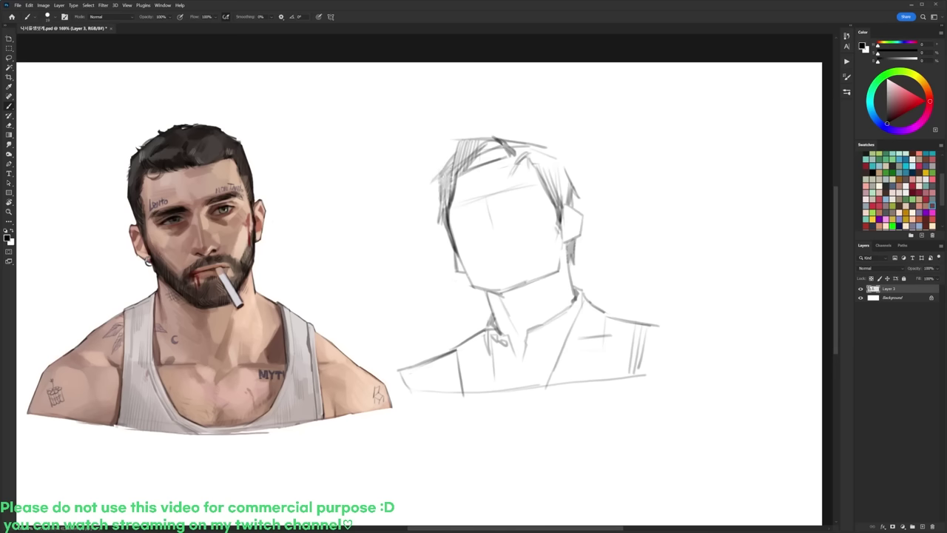
# Step: Refine the forehead hairline, redraw the hair contour over the crown and right side, and trim the right ear
pyautogui.moveTo(463, 172); pyautogui.dragTo(453, 195)
pyautogui.press('e')
pyautogui.moveTo(497, 160); pyautogui.dragTo(466, 172)
pyautogui.press('b')
pyautogui.moveTo(520, 155)
pyautogui.mouseDown()
pyautogui.moveTo(516, 168)
pyautogui.moveTo(522, 139)
pyautogui.moveTo(562, 158)
pyautogui.moveTo(579, 236)
pyautogui.mouseUp()
pyautogui.press('e')
pyautogui.press('b')
pyautogui.press('e')
pyautogui.press('b')
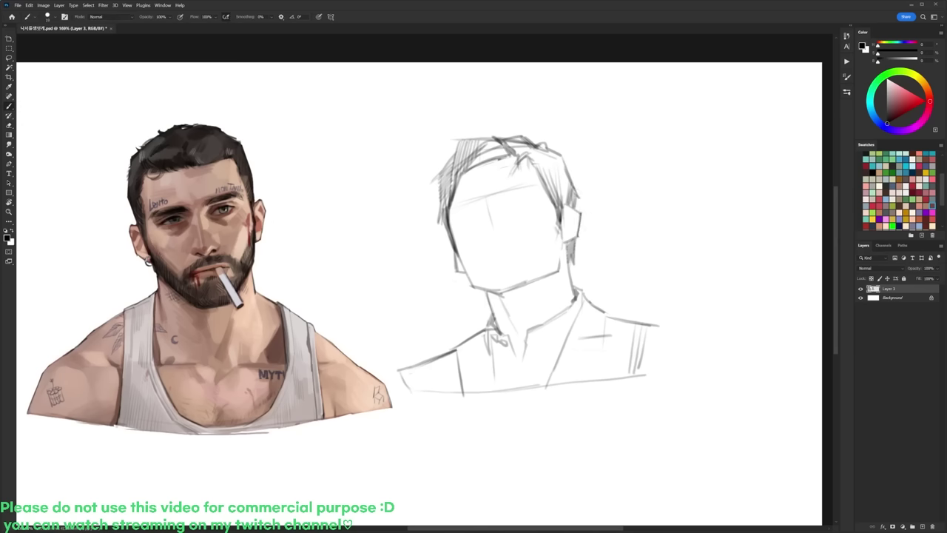
# Step: Darken the hair contour above the right ear and sketch the inner ear detail
pyautogui.moveTo(563, 156)
pyautogui.mouseDown()
pyautogui.moveTo(585, 196)
pyautogui.moveTo(580, 209)
pyautogui.mouseUp()
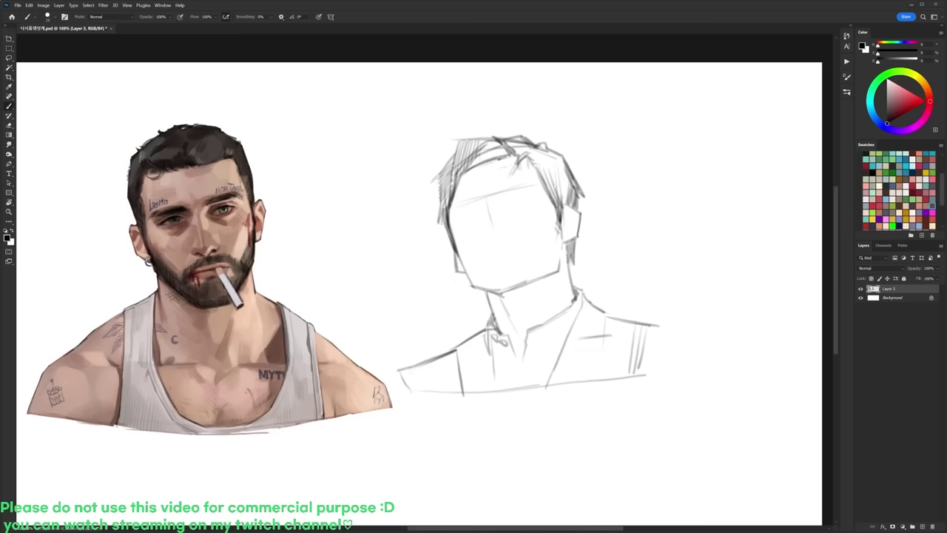
pyautogui.moveTo(568, 222); pyautogui.dragTo(562, 230)
pyautogui.moveTo(561, 215); pyautogui.dragTo(563, 236)
# Step: Lasso the left cheek outline, shift it slightly inward to narrow the face, and extend the hair strands beside it
pyautogui.press('l')
pyautogui.moveTo(449, 205)
pyautogui.mouseDown()
pyautogui.moveTo(477, 282)
pyautogui.moveTo(469, 299)
pyautogui.moveTo(436, 248)
pyautogui.moveTo(467, 248)
pyautogui.mouseUp()
pyautogui.press('Delete')
pyautogui.hotkey('ctrl', 'd')
pyautogui.press('b')
pyautogui.moveTo(446, 197)
pyautogui.mouseDown()
pyautogui.moveTo(446, 229)
pyautogui.moveTo(450, 220)
pyautogui.mouseUp()
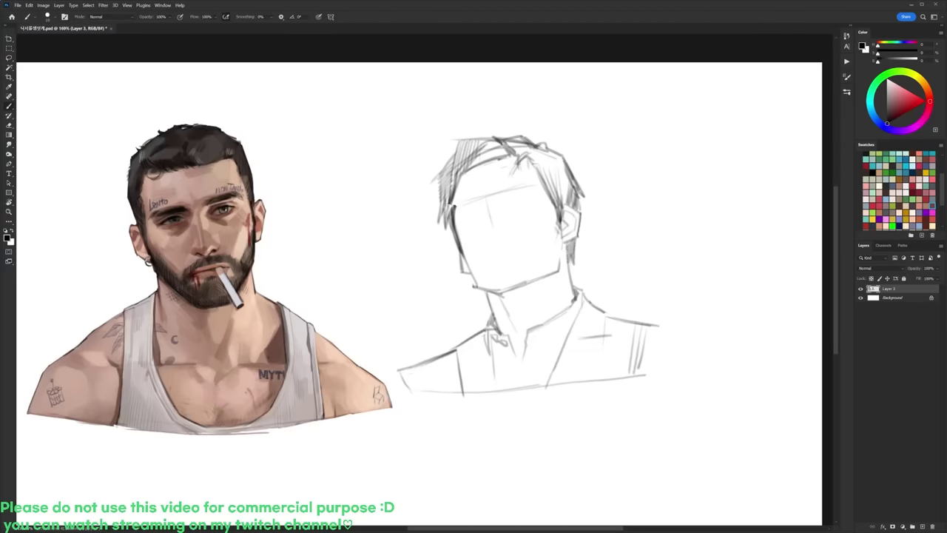
pyautogui.press('e')
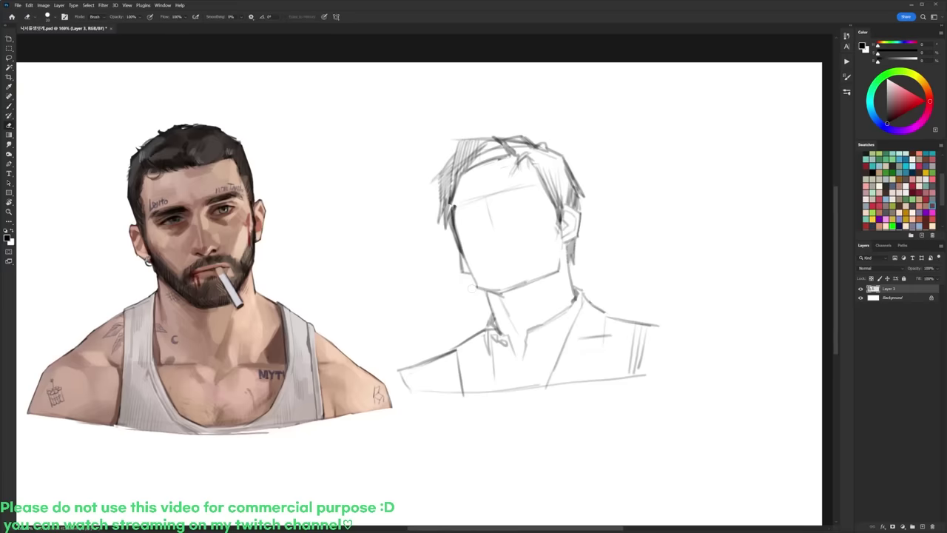
# Step: Sketch the left eyebrow as a dark slanted stroke over the guideline and clean up its edges
pyautogui.press('b')
pyautogui.moveTo(456, 178); pyautogui.dragTo(452, 209)
pyautogui.moveTo(458, 182)
pyautogui.mouseDown()
pyautogui.moveTo(459, 239)
pyautogui.moveTo(458, 228)
pyautogui.moveTo(487, 197)
pyautogui.mouseUp()
pyautogui.press('e')
pyautogui.press('b')
pyautogui.moveTo(458, 208); pyautogui.dragTo(484, 199)
pyautogui.moveTo(473, 205); pyautogui.dragTo(485, 197)
pyautogui.press('e')
pyautogui.press('b')
pyautogui.moveTo(459, 207); pyautogui.dragTo(484, 199)
pyautogui.press('e')
pyautogui.press('b')
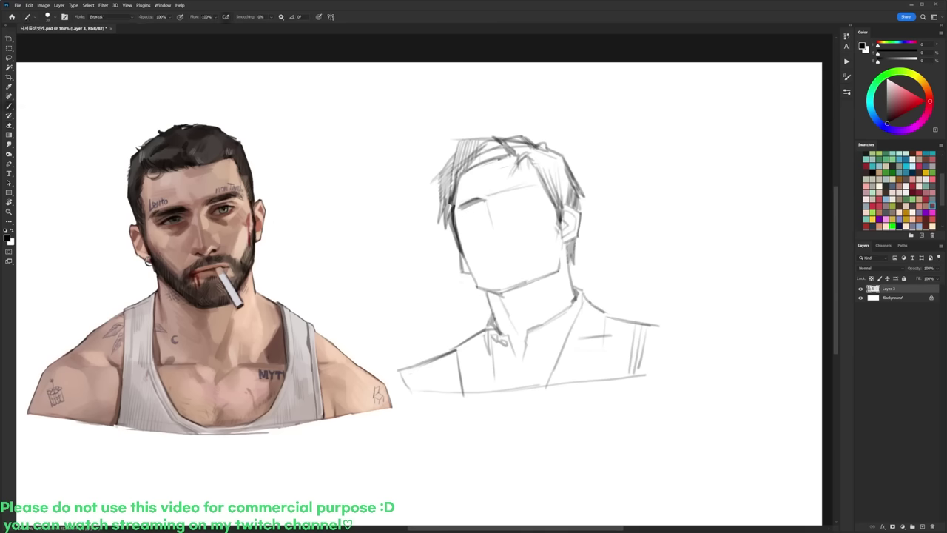
# Step: Sketch the right eyebrow over the guideline and touch up the sideburn beside the right ear
pyautogui.moveTo(464, 205); pyautogui.dragTo(457, 216)
pyautogui.press('e')
pyautogui.press('b')
pyautogui.moveTo(497, 193); pyautogui.dragTo(516, 189)
pyautogui.moveTo(503, 194)
pyautogui.mouseDown()
pyautogui.moveTo(530, 184)
pyautogui.moveTo(539, 191)
pyautogui.mouseUp()
pyautogui.moveTo(533, 188); pyautogui.dragTo(561, 223)
pyautogui.press('e')
pyautogui.press('b')
pyautogui.moveTo(555, 215); pyautogui.dragTo(560, 225)
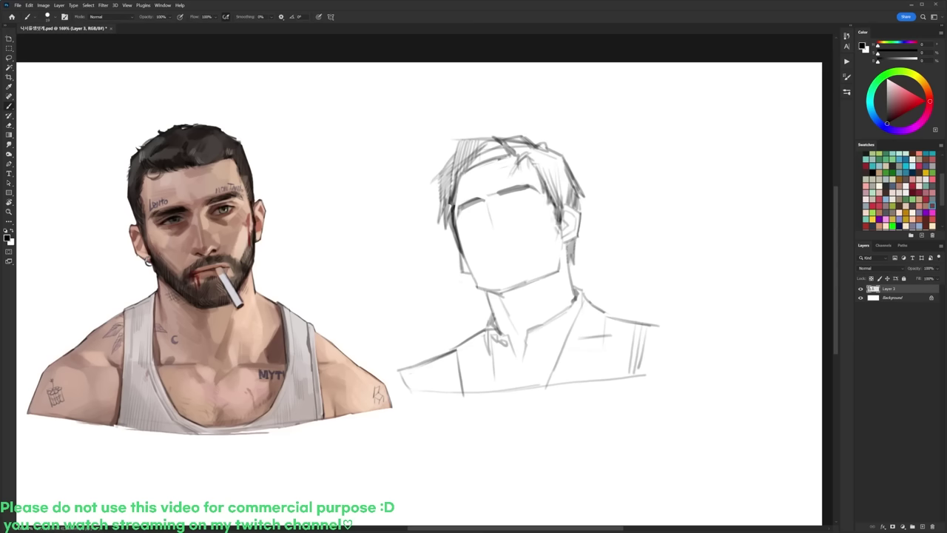
# Step: Sketch the nose bridge between the eyebrows and erase the old centre guideline
pyautogui.moveTo(484, 205); pyautogui.dragTo(488, 220)
pyautogui.press('e')
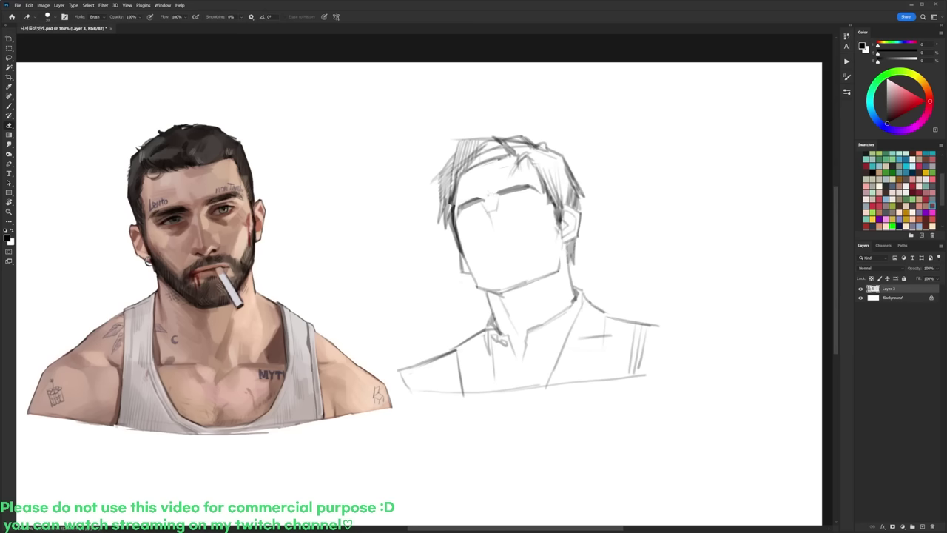
pyautogui.press('b')
pyautogui.moveTo(482, 204); pyautogui.dragTo(491, 212)
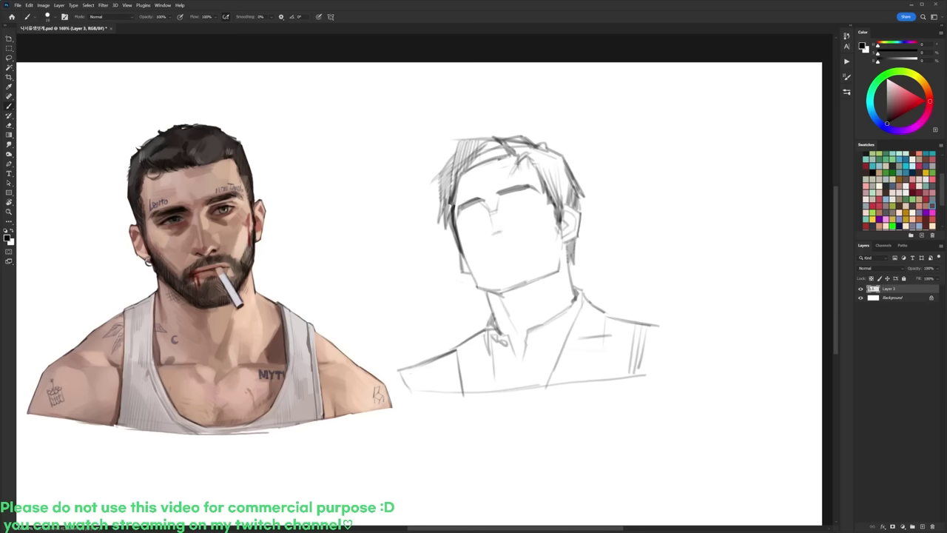
# Step: Sketch the nose tip and nostrils, and erase the excess lines around them
pyautogui.moveTo(489, 231)
pyautogui.mouseDown()
pyautogui.moveTo(501, 232)
pyautogui.moveTo(491, 242)
pyautogui.mouseUp()
pyautogui.press('e')
pyautogui.press('b')
pyautogui.press('e')
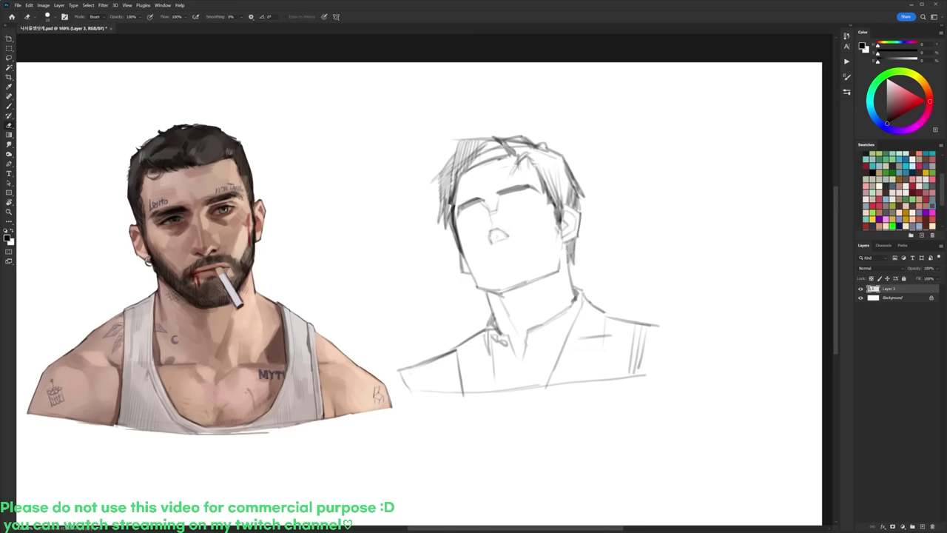
pyautogui.press('b')
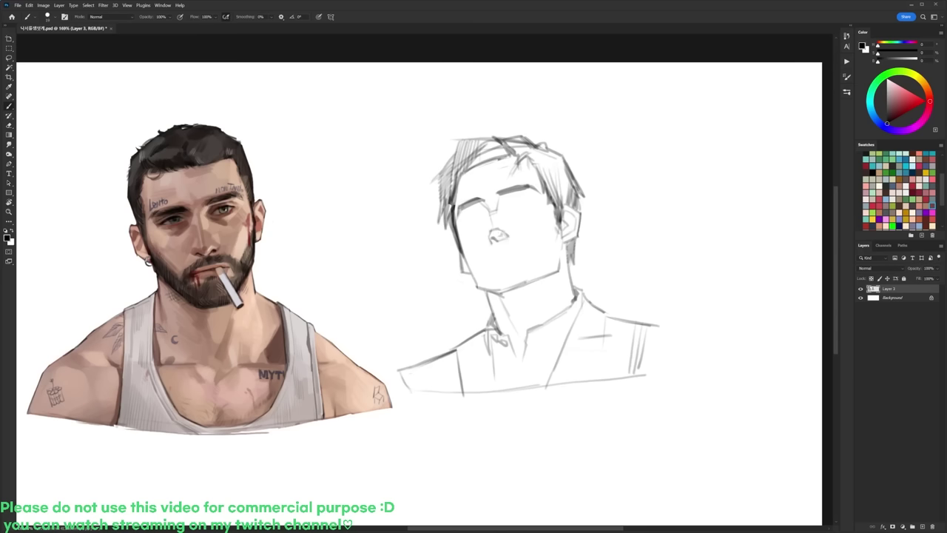
pyautogui.press('e')
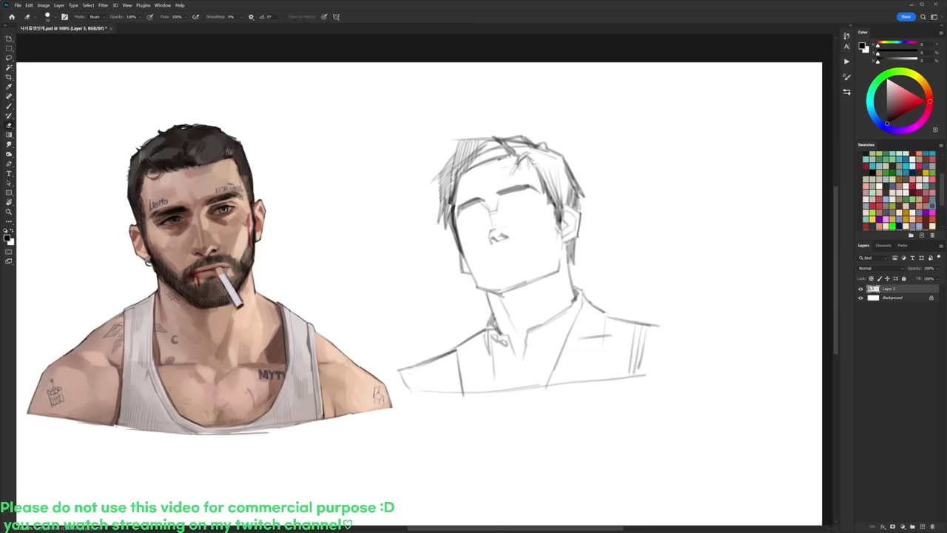
pyautogui.press('b')
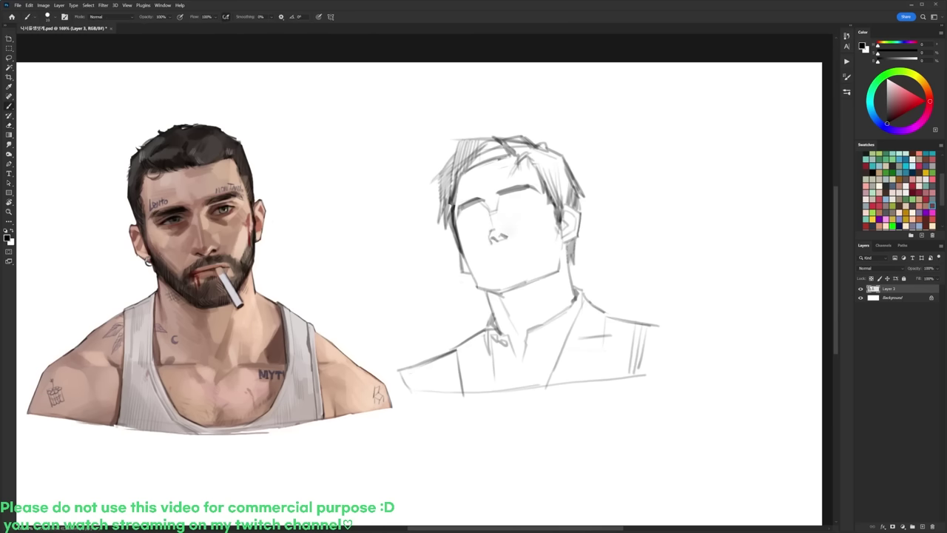
# Step: Draw the side line of the nose and sketch the left eye beneath its eyebrow
pyautogui.moveTo(490, 213); pyautogui.dragTo(492, 229)
pyautogui.press('e')
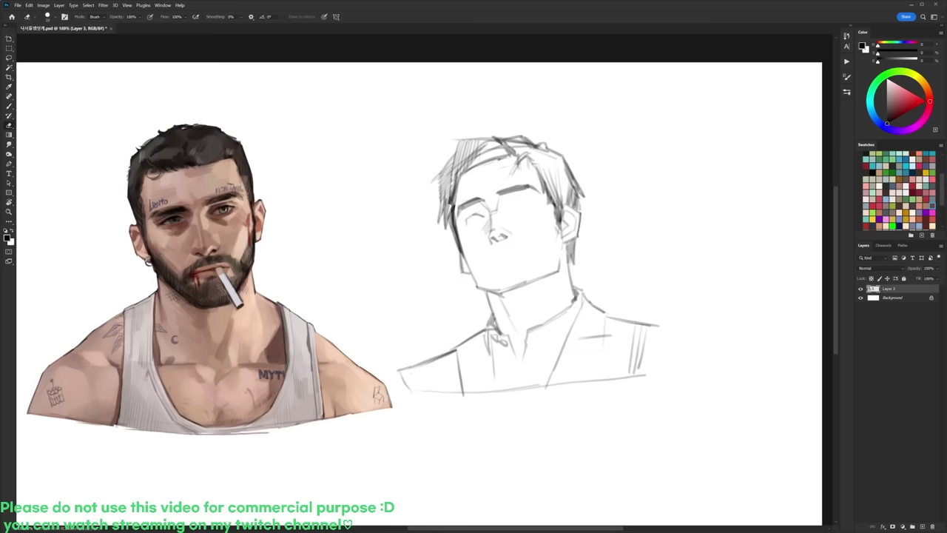
pyautogui.press('b')
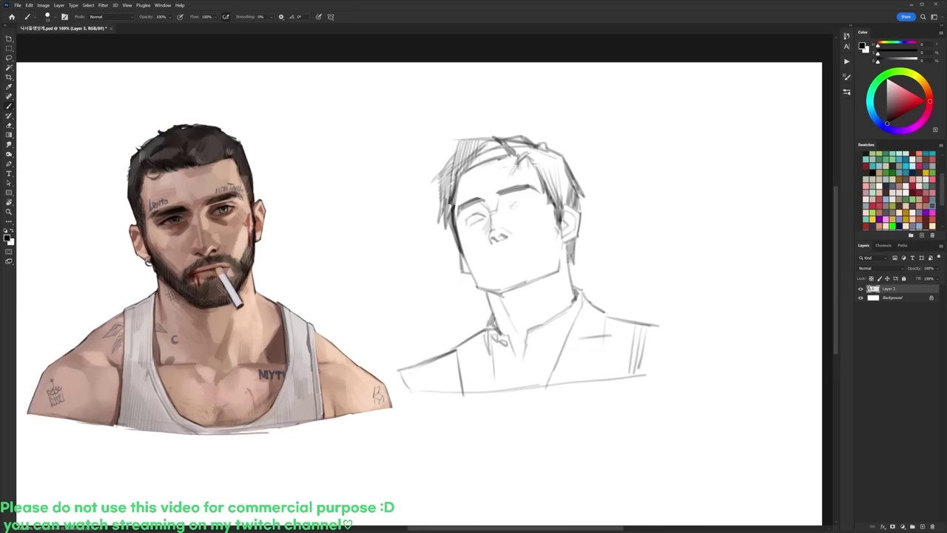
# Step: Sketch the right eye beneath its eyebrow and darken both eyebrows
pyautogui.moveTo(512, 203); pyautogui.dragTo(527, 198)
pyautogui.moveTo(516, 208); pyautogui.dragTo(527, 207)
pyautogui.press('e')
pyautogui.press('b')
pyautogui.press('e')
pyautogui.press('b')
pyautogui.press('e')
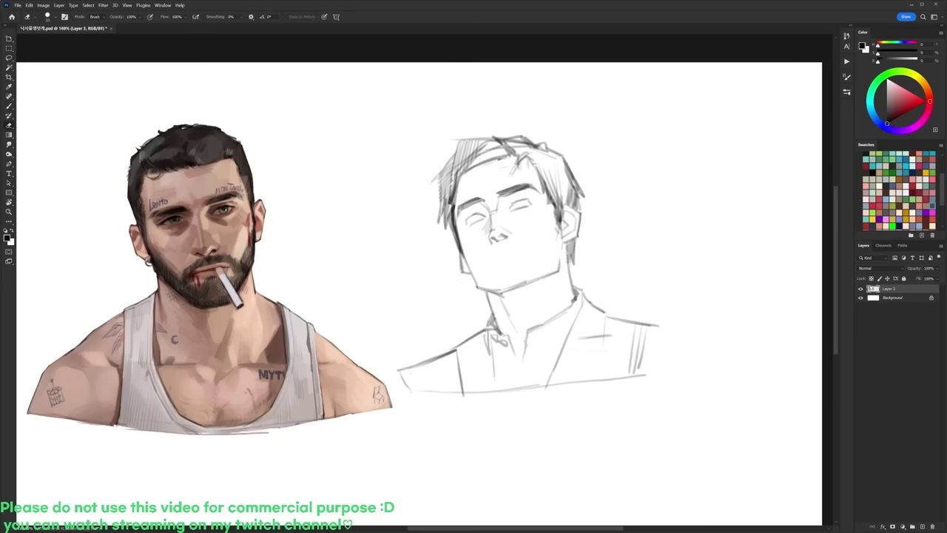
# Step: Clean up the right eyebrow's edge and lasso the left eye to adjust it
pyautogui.press('b')
pyautogui.press('e')
pyautogui.moveTo(519, 188); pyautogui.dragTo(526, 185)
pyautogui.press('l')
pyautogui.moveTo(481, 223); pyautogui.dragTo(479, 219)
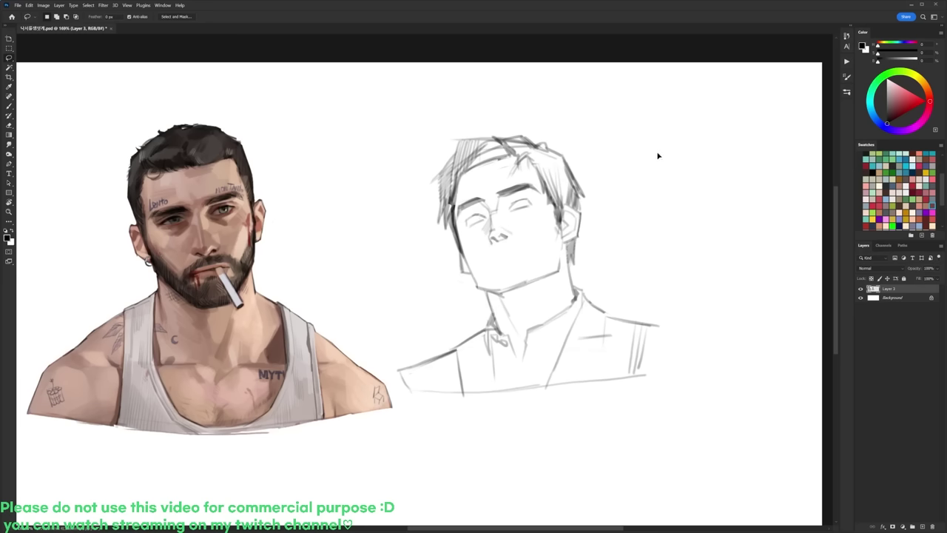
pyautogui.press('b')
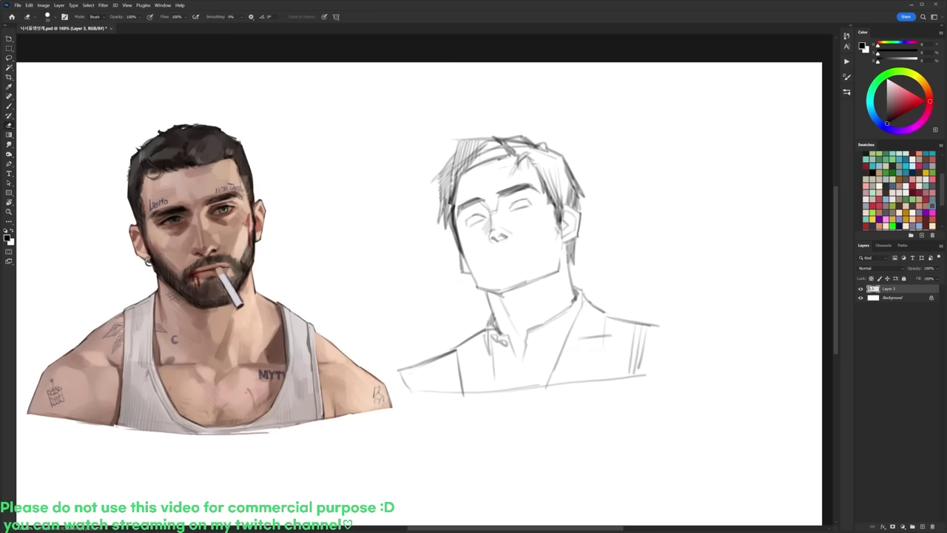
pyautogui.press('b')
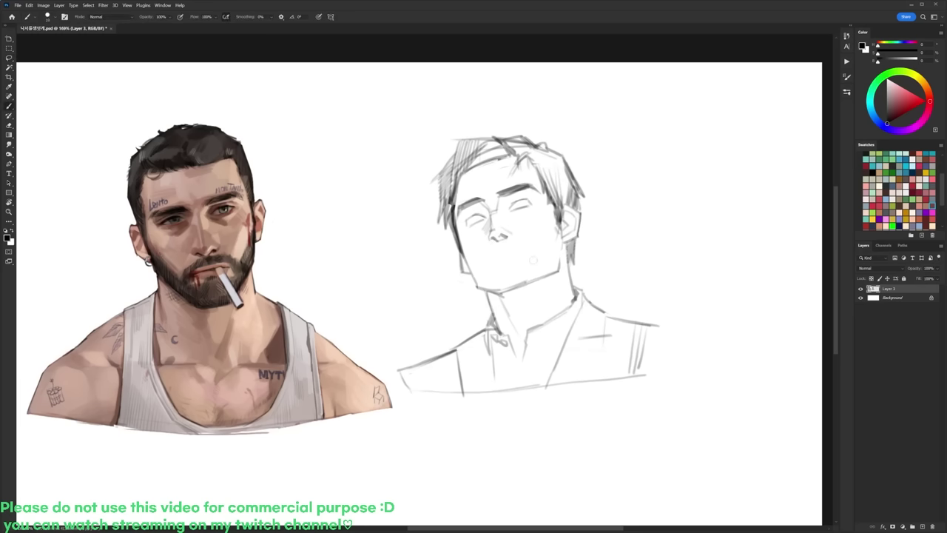
# Step: Draw the mouth line on the second face and lasso the area around the right eye to adjust it
pyautogui.moveTo(489, 256); pyautogui.dragTo(519, 250)
pyautogui.press('l')
pyautogui.moveTo(522, 179)
pyautogui.mouseDown()
pyautogui.moveTo(548, 196)
pyautogui.moveTo(546, 253)
pyautogui.moveTo(496, 276)
pyautogui.moveTo(460, 230)
pyautogui.moveTo(459, 202)
pyautogui.moveTo(520, 181)
pyautogui.mouseUp()
pyautogui.moveTo(533, 221); pyautogui.dragTo(533, 217)
pyautogui.hotkey('ctrl', 'd')
pyautogui.press('b')
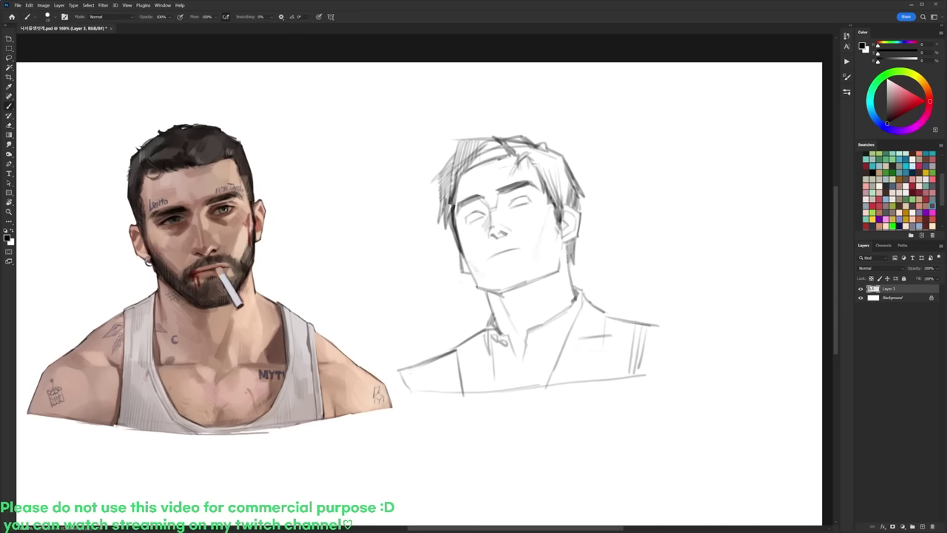
# Step: Sketch extra hair strands over the forehead and darken the hairline at the left temple
pyautogui.press('l')
pyautogui.moveTo(686, 296)
pyautogui.mouseDown()
pyautogui.moveTo(684, 365)
pyautogui.moveTo(645, 399)
pyautogui.moveTo(479, 420)
pyautogui.moveTo(409, 399)
pyautogui.moveTo(364, 245)
pyautogui.moveTo(677, 206)
pyautogui.mouseUp()
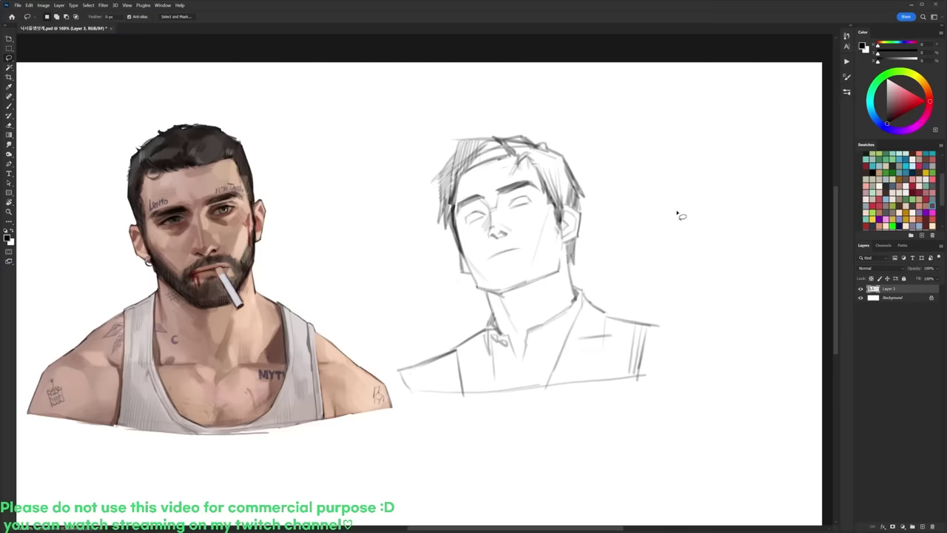
pyautogui.hotkey('ctrl', 'd')
pyautogui.press('b')
pyautogui.moveTo(504, 157); pyautogui.dragTo(532, 166)
pyautogui.moveTo(526, 161); pyautogui.dragTo(523, 174)
pyautogui.moveTo(524, 163); pyautogui.dragTo(539, 166)
pyautogui.moveTo(459, 178); pyautogui.dragTo(453, 206)
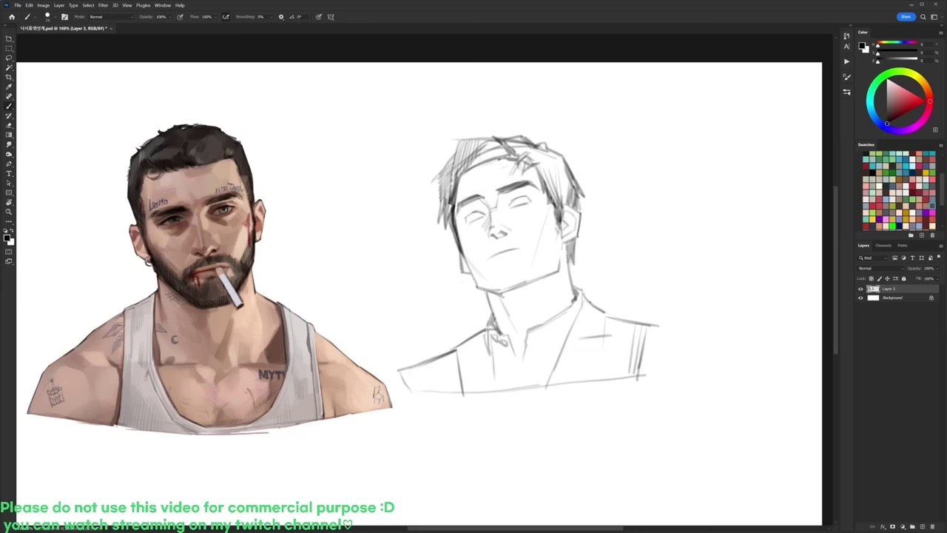
# Step: Mark the left cheek contour, the right cheek plane and the chin with short strokes
pyautogui.moveTo(457, 237); pyautogui.dragTo(461, 247)
pyautogui.moveTo(533, 203); pyautogui.dragTo(544, 207)
pyautogui.moveTo(497, 278); pyautogui.dragTo(516, 272)
# Step: Lasso the whole second bust and enlarge it slightly with Free Transform
pyautogui.press('l')
pyautogui.moveTo(675, 284)
pyautogui.mouseDown()
pyautogui.moveTo(466, 429)
pyautogui.moveTo(402, 150)
pyautogui.moveTo(661, 258)
pyautogui.mouseUp()
pyautogui.press('w')
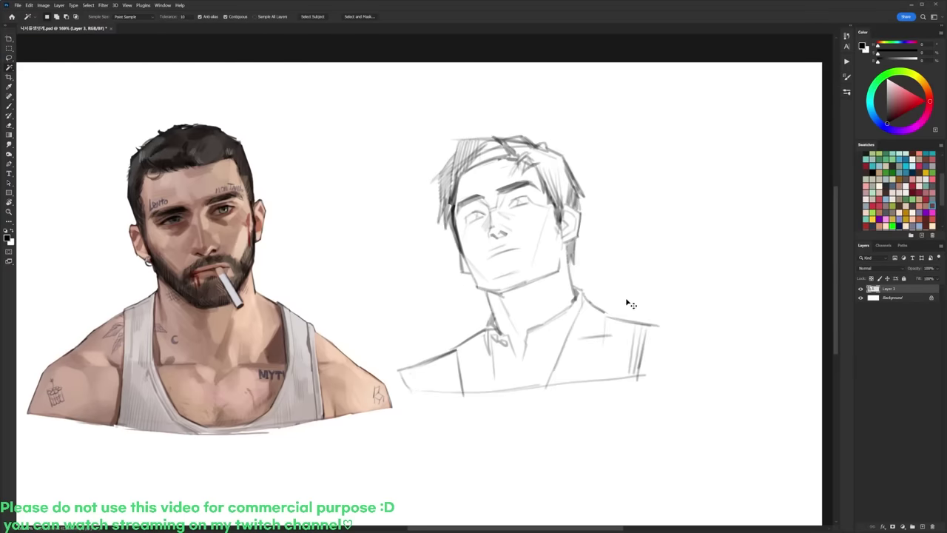
pyautogui.press('b')
pyautogui.press('l')
pyautogui.moveTo(687, 284)
pyautogui.mouseDown()
pyautogui.moveTo(559, 446)
pyautogui.moveTo(437, 423)
pyautogui.moveTo(390, 355)
pyautogui.moveTo(388, 155)
pyautogui.moveTo(668, 144)
pyautogui.moveTo(688, 122)
pyautogui.mouseUp()
pyautogui.hotkey('ctrl', 't')
pyautogui.moveTo(695, 442)
pyautogui.mouseDown()
pyautogui.moveTo(708, 449)
pyautogui.moveTo(695, 407)
pyautogui.mouseUp()
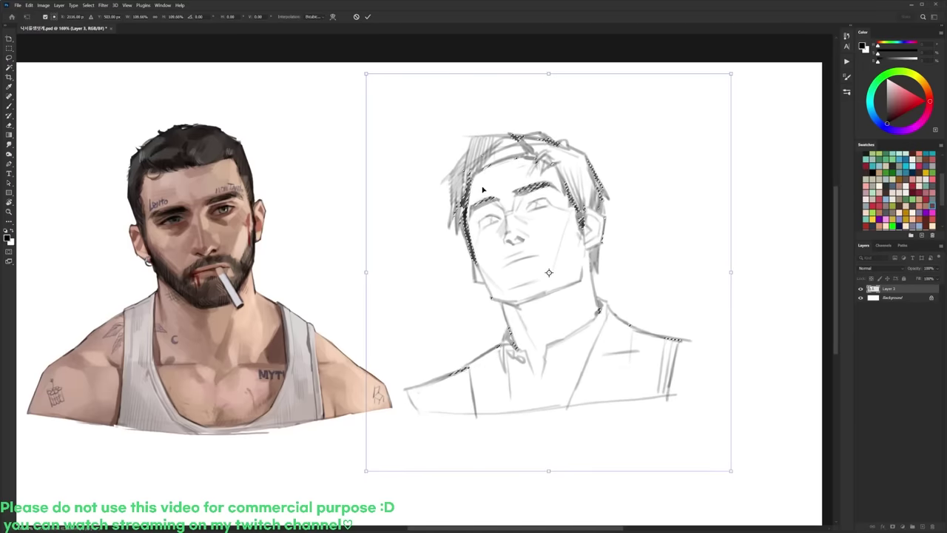
pyautogui.press('Return')
pyautogui.hotkey('ctrl', 'd')
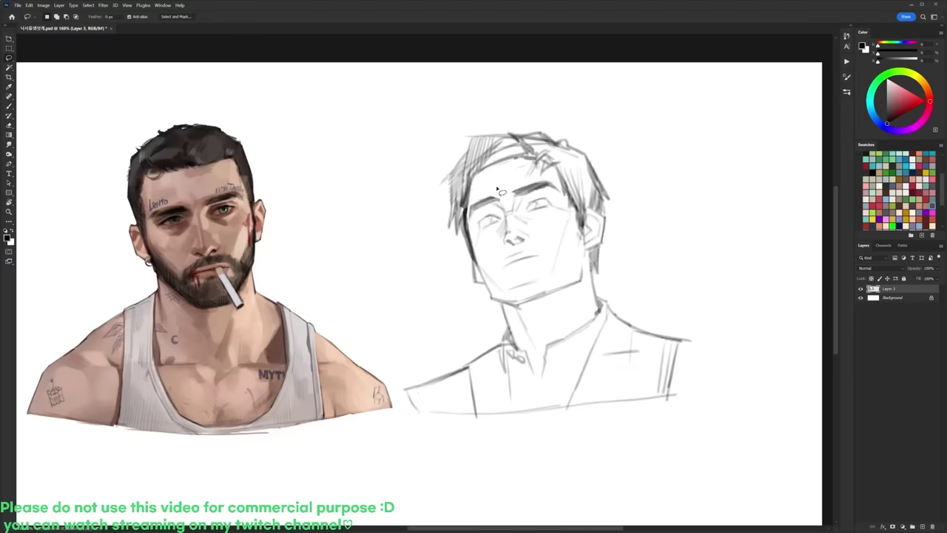
# Step: Touch up the hairline, then select the second bust's silhouette without the surrounding background and contract the selection
pyautogui.press('b')
pyautogui.moveTo(466, 196)
pyautogui.mouseDown()
pyautogui.moveTo(478, 172)
pyautogui.moveTo(518, 158)
pyautogui.mouseUp()
pyautogui.press('l')
pyautogui.press('l')
pyautogui.moveTo(693, 274)
pyautogui.mouseDown()
pyautogui.moveTo(697, 432)
pyautogui.moveTo(419, 429)
pyautogui.moveTo(461, 105)
pyautogui.moveTo(688, 165)
pyautogui.mouseUp()
pyautogui.press('w')
pyautogui.keyDown('alt'); pyautogui.click(659, 233); pyautogui.keyUp('alt')
pyautogui.moveTo(626, 225); pyautogui.dragTo(560, 204)
pyautogui.hotkey('alt', 's')
pyautogui.press('m')
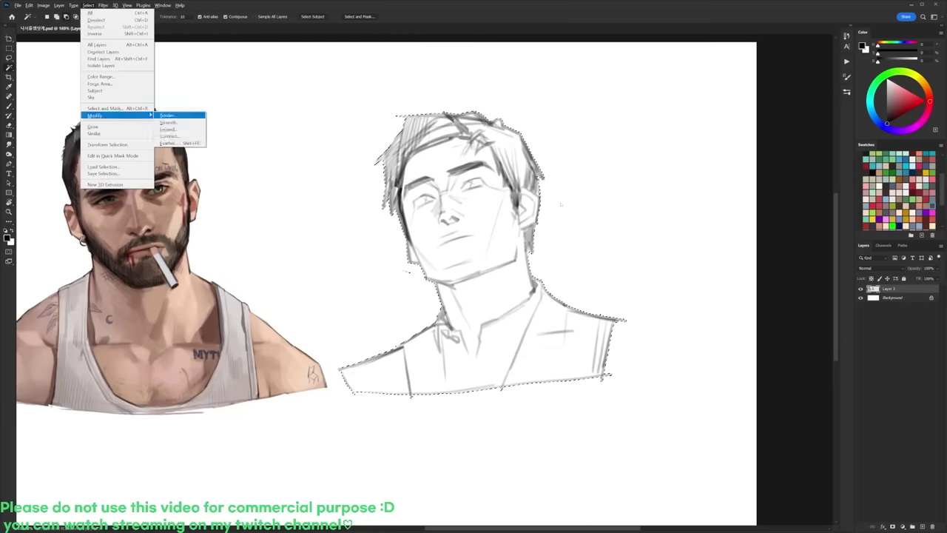
pyautogui.press('c')
pyautogui.press('Return')
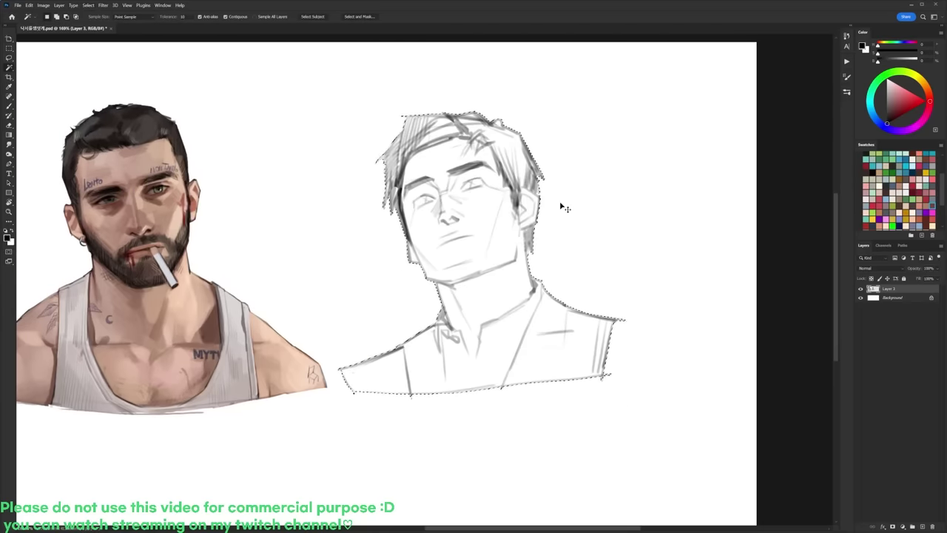
# Step: Create a new layer beneath the sketch layer and fill the silhouette selection with a peach skin tone
pyautogui.hotkey('ctrl', 'shift', 'alt', 'n')
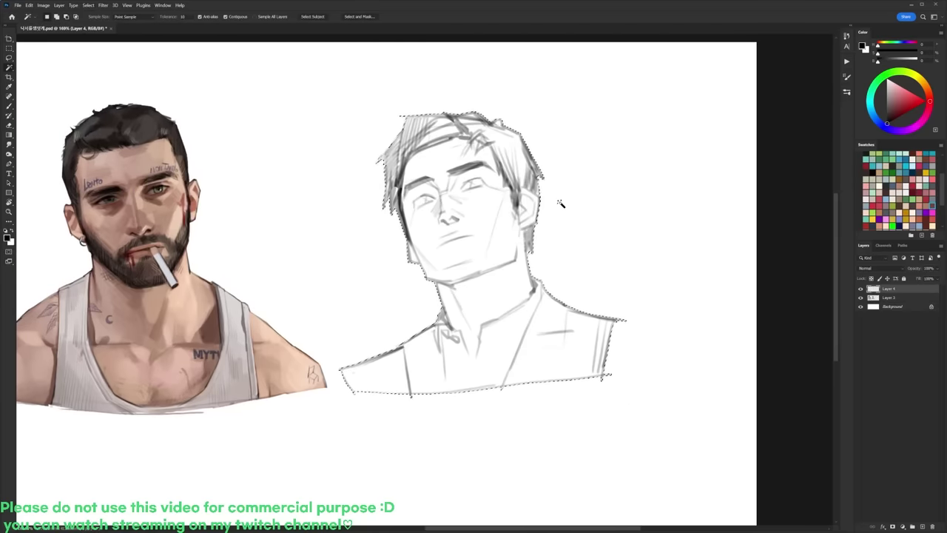
pyautogui.hotkey('ctrl', '[')
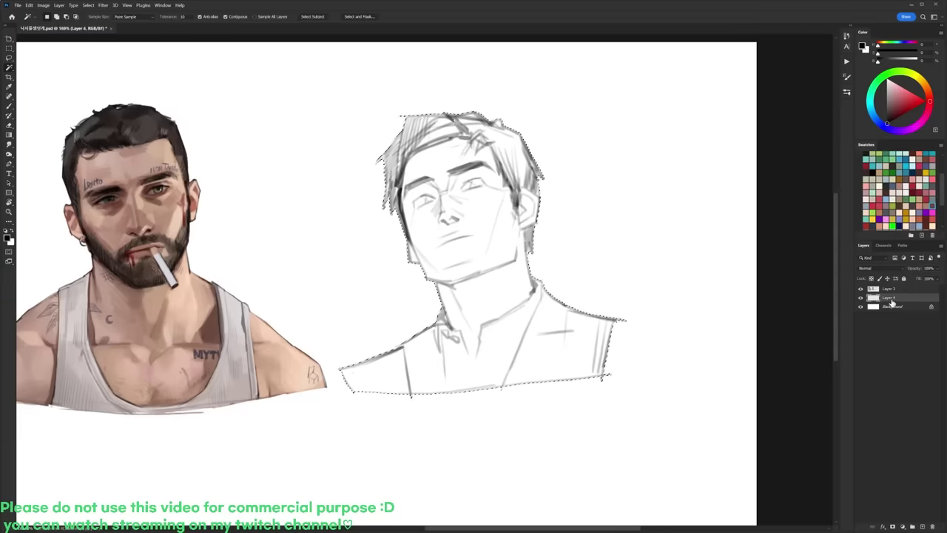
pyautogui.press('b')
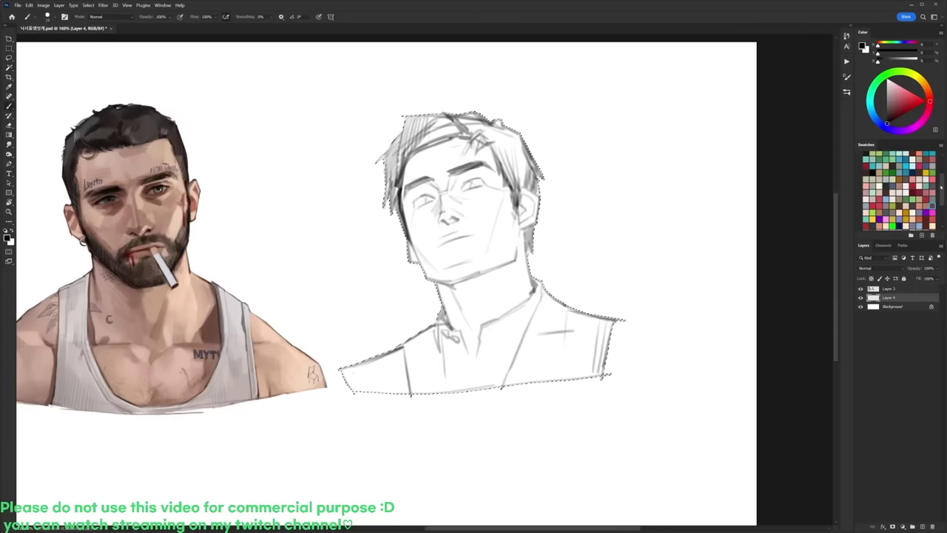
pyautogui.moveTo(940, 187); pyautogui.dragTo(940, 222)
pyautogui.click(892, 196)
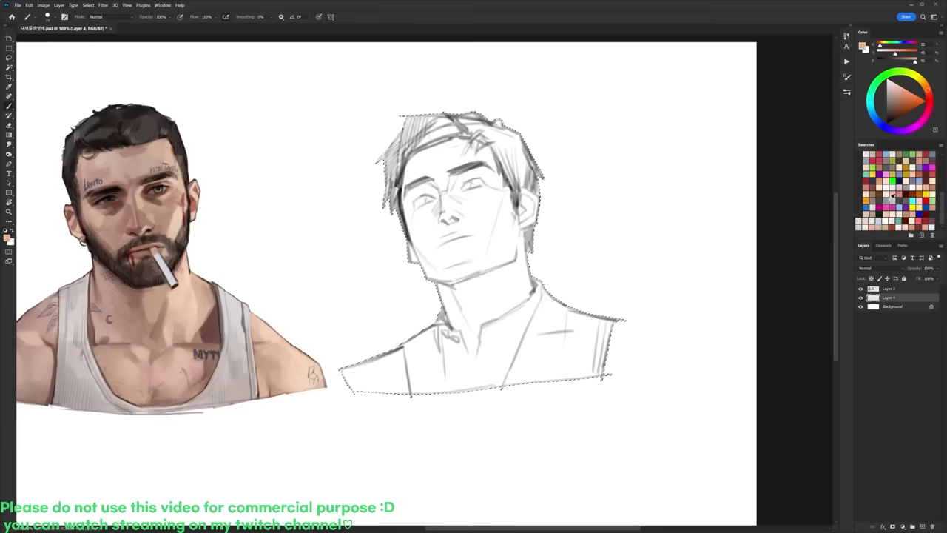
pyautogui.hotkey('alt', 'BackSpace')
pyautogui.hotkey('ctrl', 'd')
# Step: Lock the fill layer's transparent pixels and refill the silhouette with a darker orange skin tone
pyautogui.rightClick(517, 185)
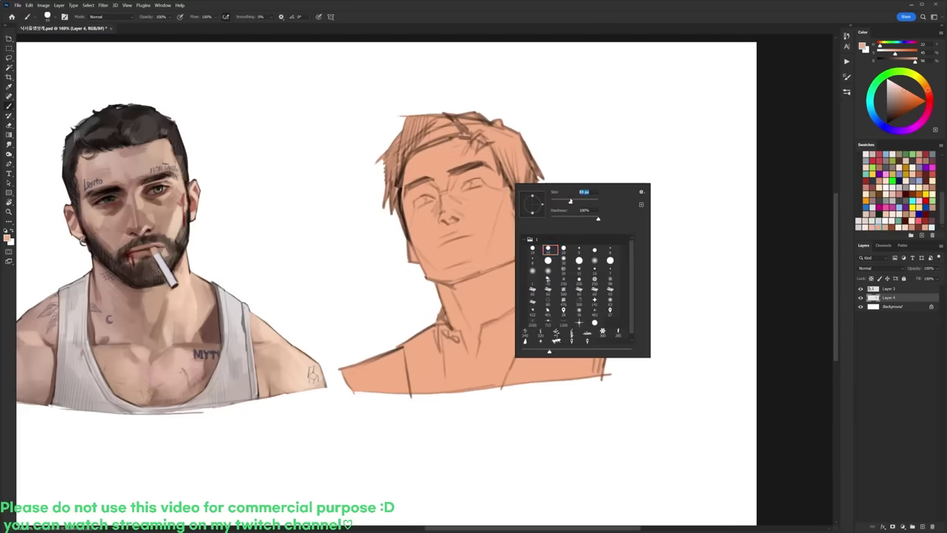
pyautogui.click(871, 278)
pyautogui.click(917, 228)
pyautogui.click(918, 222)
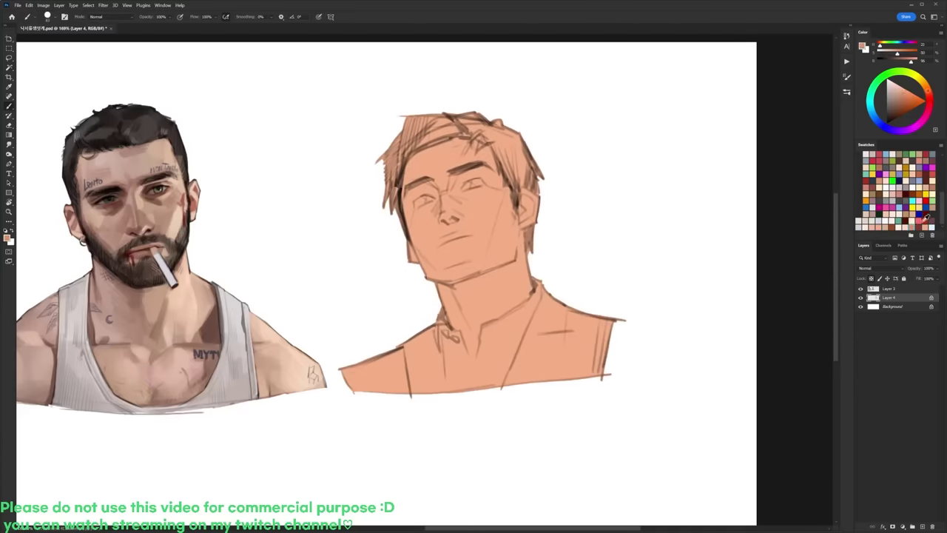
pyautogui.hotkey('alt', 'Delete')
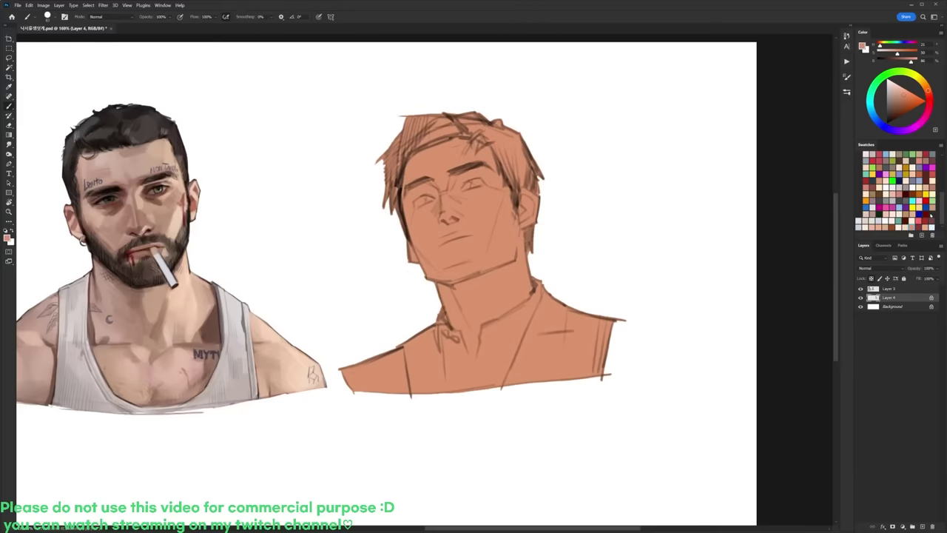
# Step: Mix a light peach tone and paint it over both eye sockets and the nose bridge
pyautogui.click(927, 224)
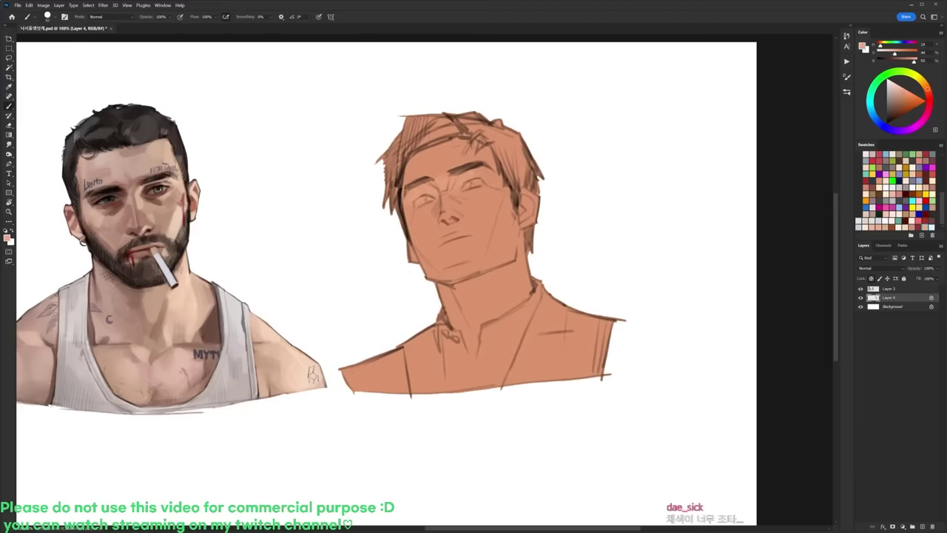
pyautogui.moveTo(914, 62); pyautogui.dragTo(892, 53)
pyautogui.click(924, 87)
pyautogui.moveTo(406, 194); pyautogui.dragTo(476, 182)
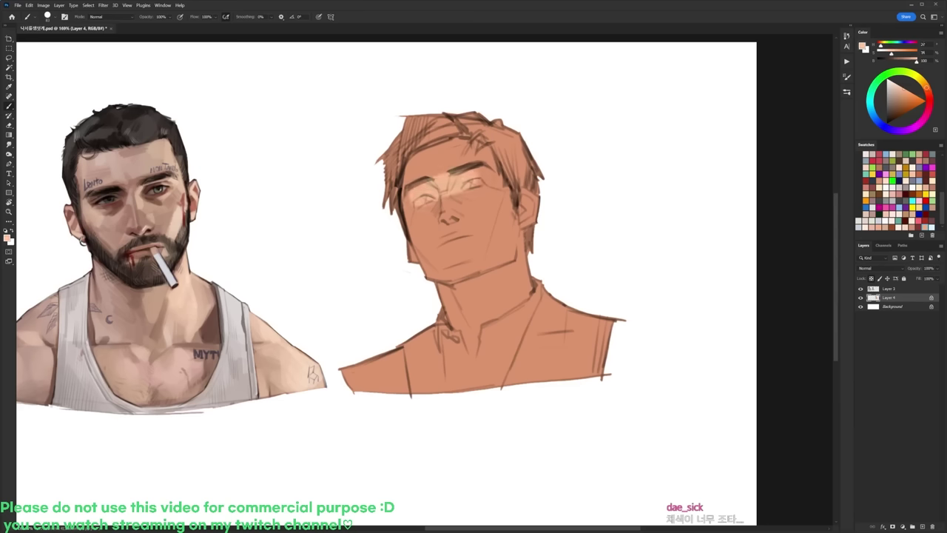
pyautogui.hotkey('ctrl', 'z')
pyautogui.moveTo(409, 200)
pyautogui.mouseDown()
pyautogui.moveTo(427, 194)
pyautogui.moveTo(434, 177)
pyautogui.moveTo(420, 213)
pyautogui.moveTo(402, 213)
pyautogui.mouseUp()
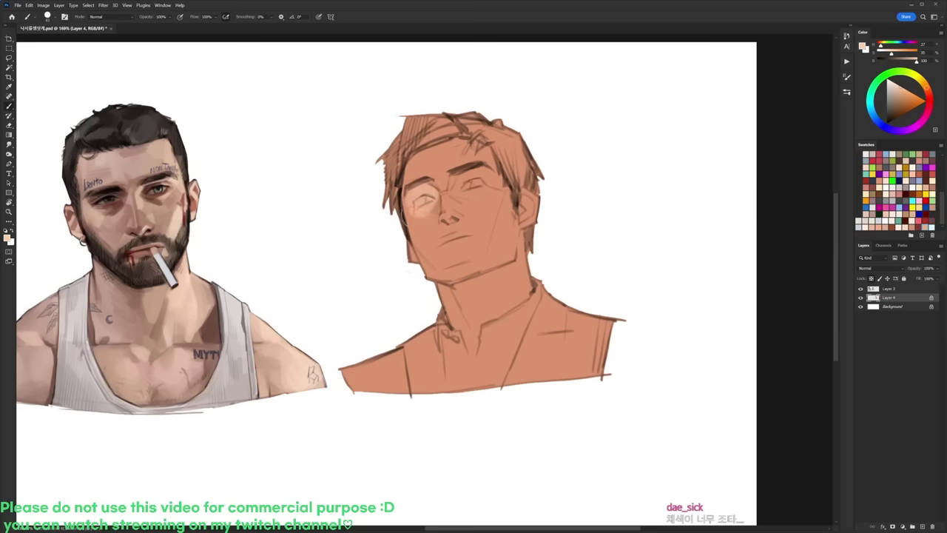
pyautogui.moveTo(468, 176)
pyautogui.mouseDown()
pyautogui.moveTo(459, 188)
pyautogui.moveTo(468, 194)
pyautogui.moveTo(491, 164)
pyautogui.moveTo(503, 185)
pyautogui.mouseUp()
pyautogui.moveTo(430, 184); pyautogui.dragTo(451, 176)
# Step: Select the base skin area with the Magic Wand and reduce its saturation to -20
pyautogui.keyDown('alt'); pyautogui.click(447, 151); pyautogui.keyUp('alt')
pyautogui.press('w')
pyautogui.click(493, 220)
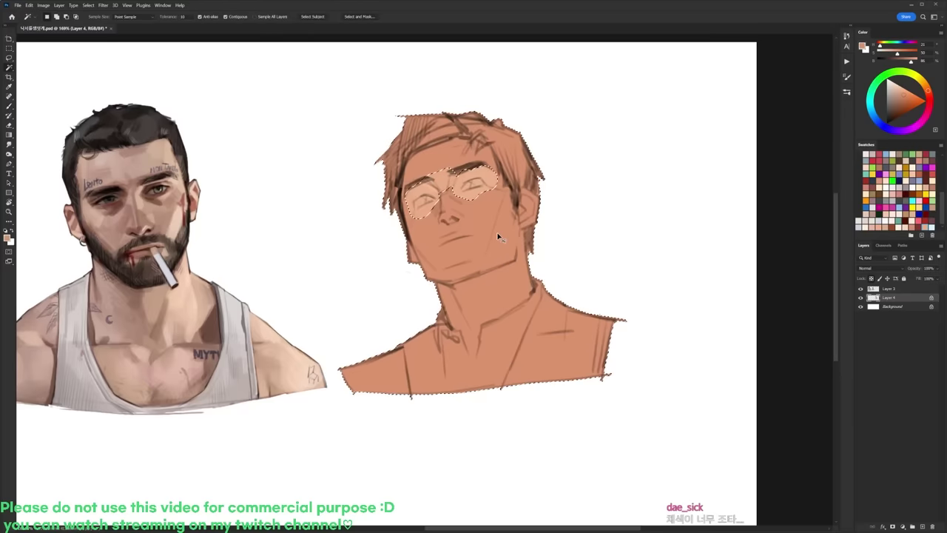
pyautogui.hotkey('ctrl', 'u')
pyautogui.moveTo(765, 395); pyautogui.dragTo(759, 394)
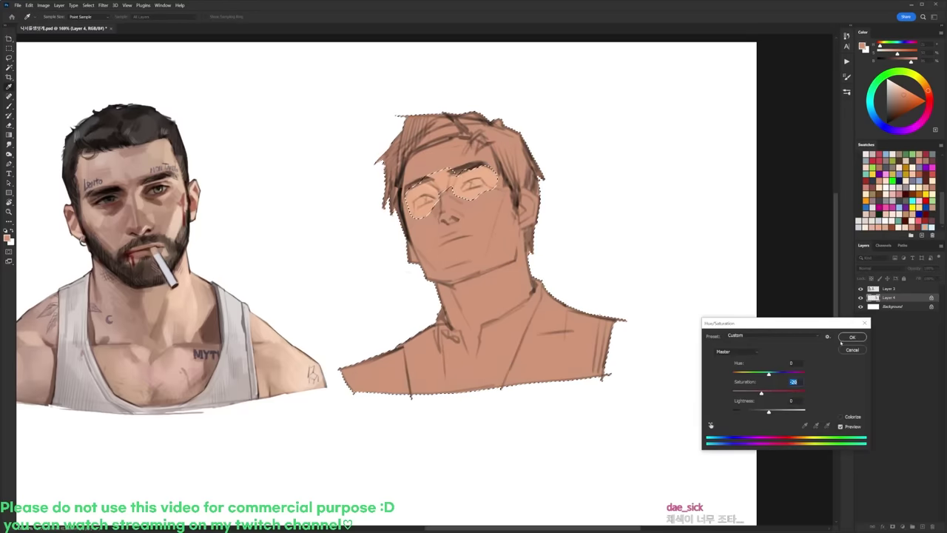
pyautogui.click(852, 336)
pyautogui.press('b')
pyautogui.hotkey('ctrl', 'd')
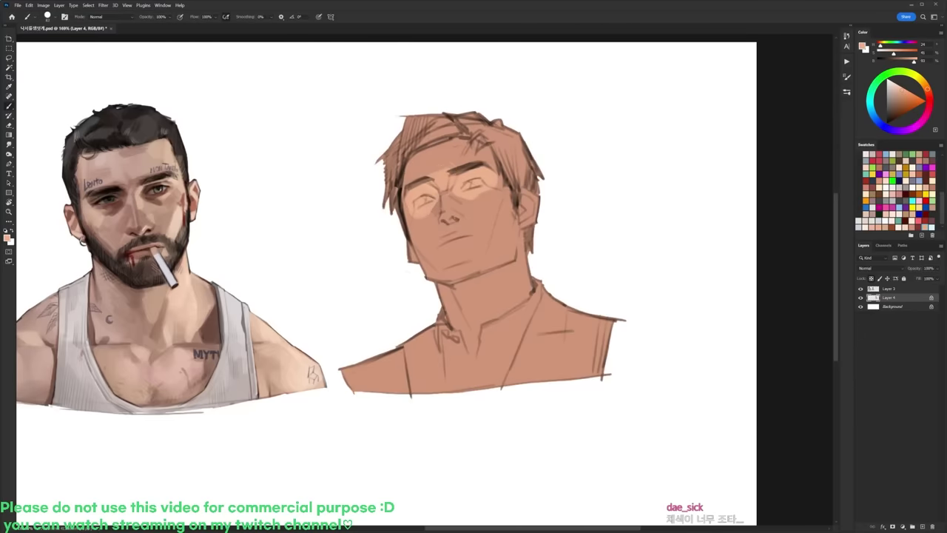
# Step: Paint lighter skin tone over the cheeks, nose, mouth area and chin
pyautogui.moveTo(432, 216)
pyautogui.mouseDown()
pyautogui.moveTo(427, 234)
pyautogui.moveTo(442, 261)
pyautogui.mouseUp()
pyautogui.hotkey('ctrl', 'z')
pyautogui.moveTo(434, 220)
pyautogui.mouseDown()
pyautogui.moveTo(425, 232)
pyautogui.moveTo(430, 253)
pyautogui.mouseUp()
pyautogui.moveTo(475, 204); pyautogui.dragTo(492, 201)
pyautogui.moveTo(443, 244)
pyautogui.mouseDown()
pyautogui.moveTo(466, 252)
pyautogui.moveTo(452, 280)
pyautogui.mouseUp()
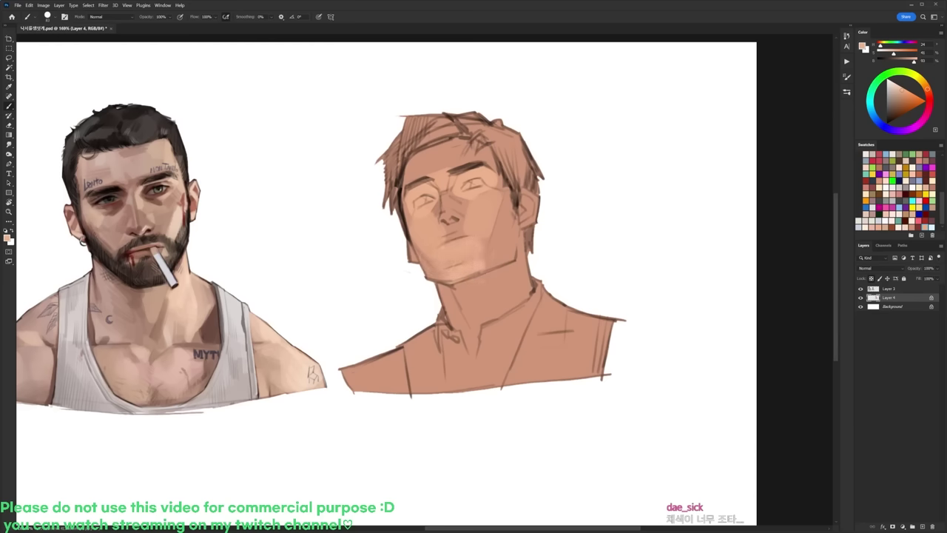
pyautogui.moveTo(442, 214); pyautogui.dragTo(463, 227)
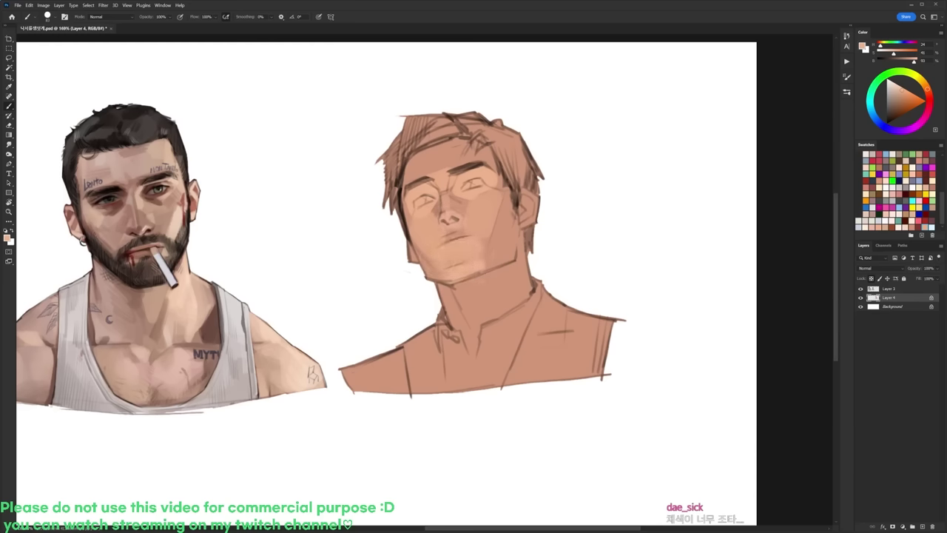
# Step: Block in lighter skin on the neck and blend its left side with sampled tones
pyautogui.moveTo(491, 267)
pyautogui.mouseDown()
pyautogui.moveTo(521, 306)
pyautogui.moveTo(460, 326)
pyautogui.mouseUp()
pyautogui.moveTo(483, 296); pyautogui.dragTo(473, 342)
pyautogui.keyDown('alt'); pyautogui.click(455, 294); pyautogui.keyUp('alt')
pyautogui.moveTo(451, 293); pyautogui.dragTo(472, 295)
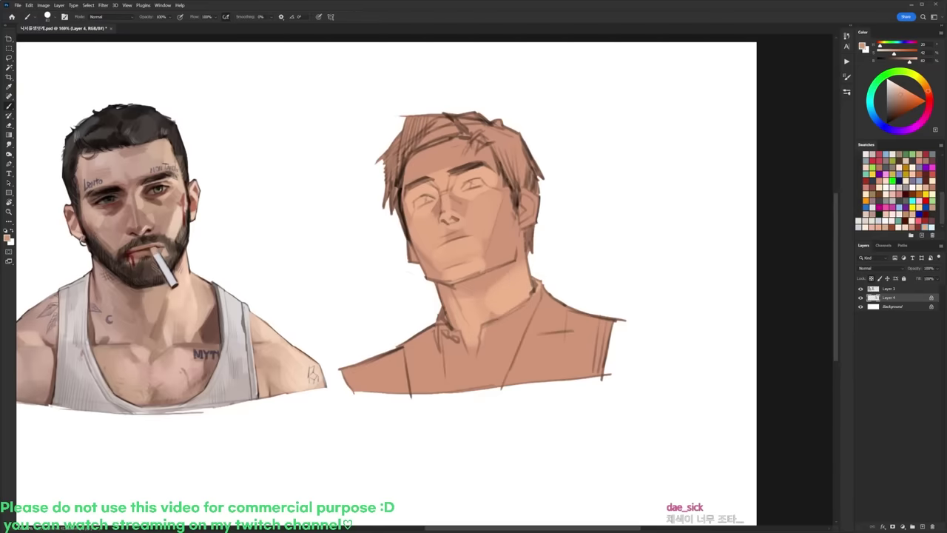
pyautogui.keyDown('alt'); pyautogui.click(443, 296); pyautogui.keyUp('alt')
pyautogui.moveTo(458, 316); pyautogui.dragTo(467, 339)
pyautogui.moveTo(452, 301); pyautogui.dragTo(463, 327)
# Step: Paint a reddish shadow across the upper forehead under the hair and along the right temple
pyautogui.click(880, 182)
pyautogui.moveTo(406, 148)
pyautogui.mouseDown()
pyautogui.moveTo(396, 203)
pyautogui.moveTo(395, 188)
pyautogui.moveTo(486, 135)
pyautogui.mouseUp()
pyautogui.moveTo(479, 142)
pyautogui.mouseDown()
pyautogui.moveTo(412, 170)
pyautogui.moveTo(489, 147)
pyautogui.mouseUp()
pyautogui.moveTo(469, 159)
pyautogui.mouseDown()
pyautogui.moveTo(411, 178)
pyautogui.moveTo(508, 153)
pyautogui.mouseUp()
pyautogui.keyDown('alt'); pyautogui.click(453, 154); pyautogui.keyUp('alt')
pyautogui.moveTo(448, 147); pyautogui.dragTo(426, 148)
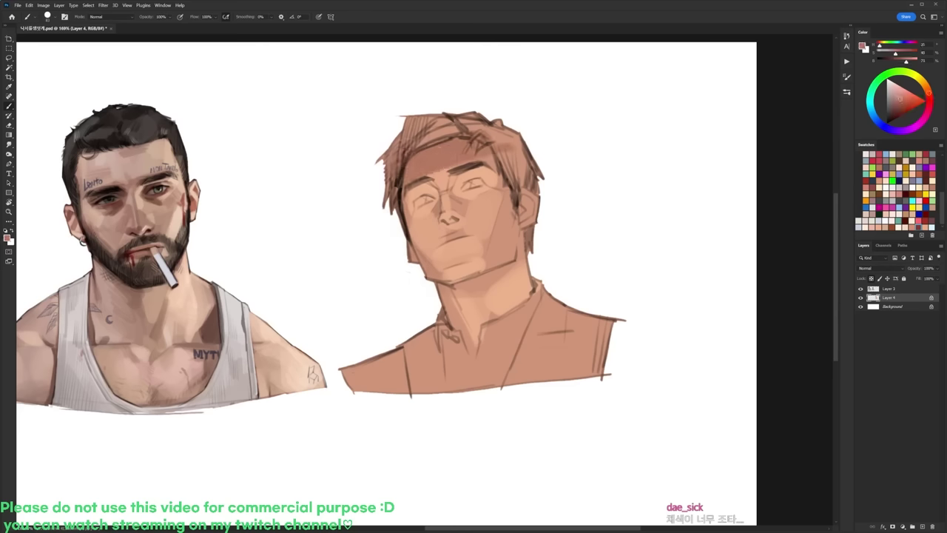
pyautogui.moveTo(510, 192); pyautogui.dragTo(523, 215)
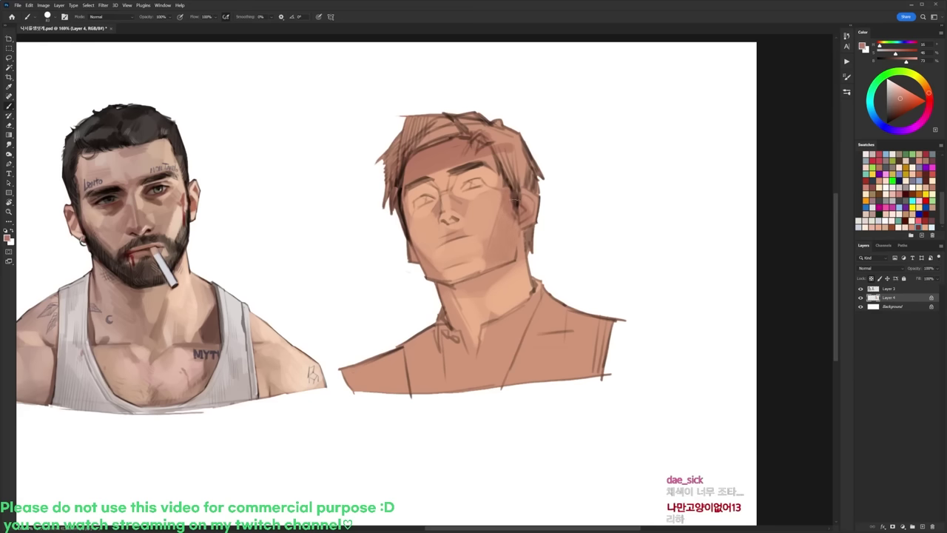
# Step: Sample skin tones from the face and neck to refine the right temple and ear shading, adjusting the brush
pyautogui.keyDown('alt'); pyautogui.click(485, 248); pyautogui.keyUp('alt')
pyautogui.keyDown('alt'); pyautogui.click(452, 253); pyautogui.keyUp('alt')
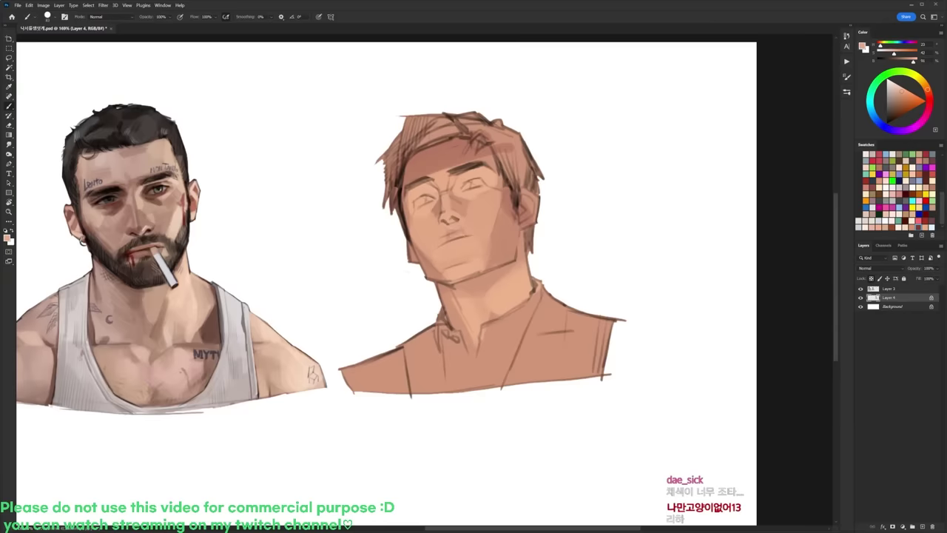
pyautogui.keyDown('alt'); pyautogui.click(512, 198); pyautogui.keyUp('alt')
pyautogui.rightClick(521, 209)
pyautogui.keyDown('alt'); pyautogui.click(487, 283); pyautogui.keyUp('alt')
pyautogui.rightClick(518, 215)
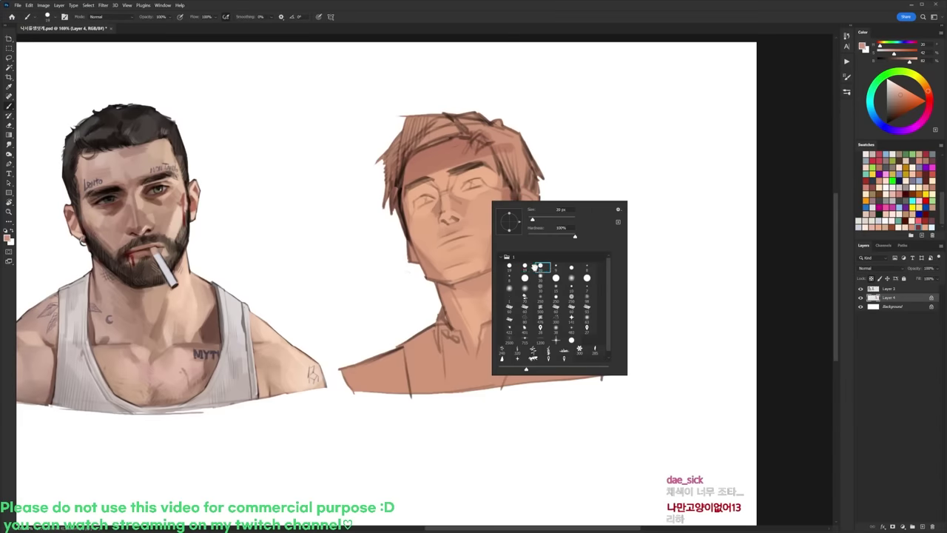
# Step: Paint the shadow beneath the jaw and down the left side of the neck with dark red-brown and sampled tones
pyautogui.keyDown('alt'); pyautogui.click(484, 138); pyautogui.keyUp('alt')
pyautogui.click(918, 228)
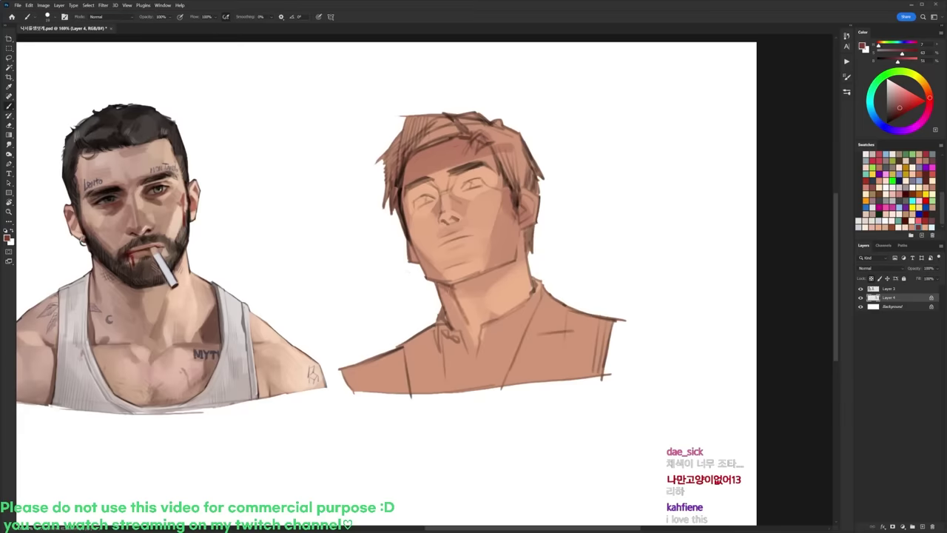
pyautogui.rightClick(517, 249)
pyautogui.moveTo(441, 286); pyautogui.dragTo(492, 276)
pyautogui.hotkey('ctrl', 'z')
pyautogui.moveTo(490, 277)
pyautogui.mouseDown()
pyautogui.moveTo(466, 290)
pyautogui.moveTo(512, 264)
pyautogui.mouseUp()
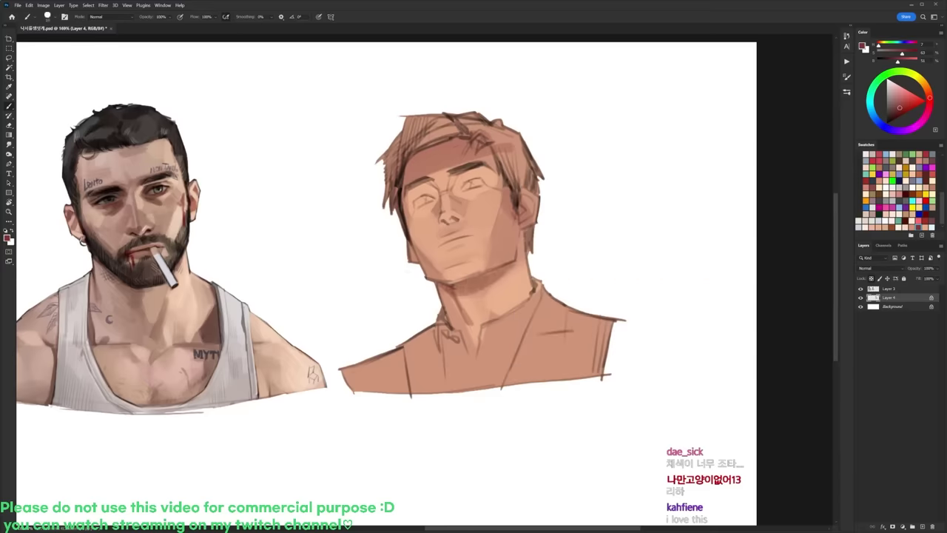
pyautogui.keyDown('alt'); pyautogui.click(495, 271); pyautogui.keyUp('alt')
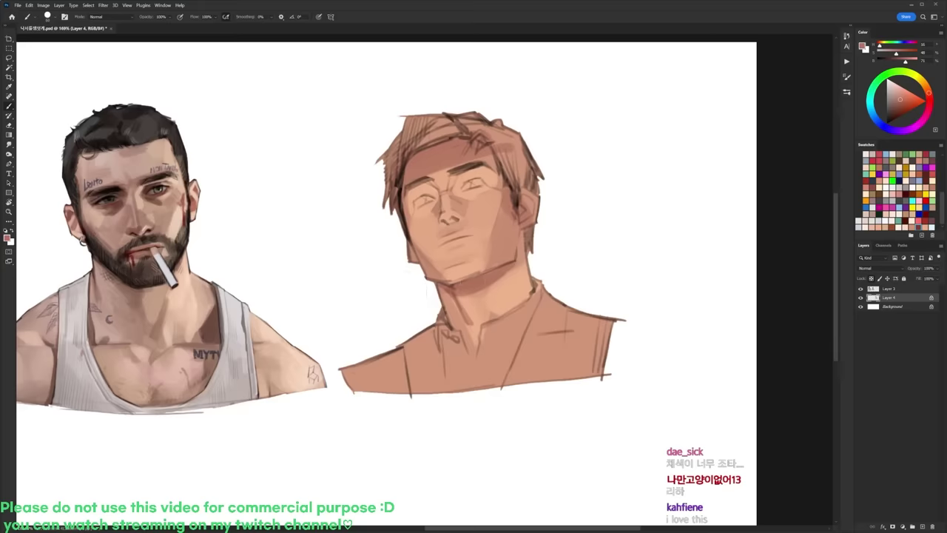
pyautogui.moveTo(446, 301); pyautogui.dragTo(463, 331)
pyautogui.keyDown('alt'); pyautogui.click(460, 323); pyautogui.keyUp('alt')
pyautogui.keyDown('alt'); pyautogui.click(493, 277); pyautogui.keyUp('alt')
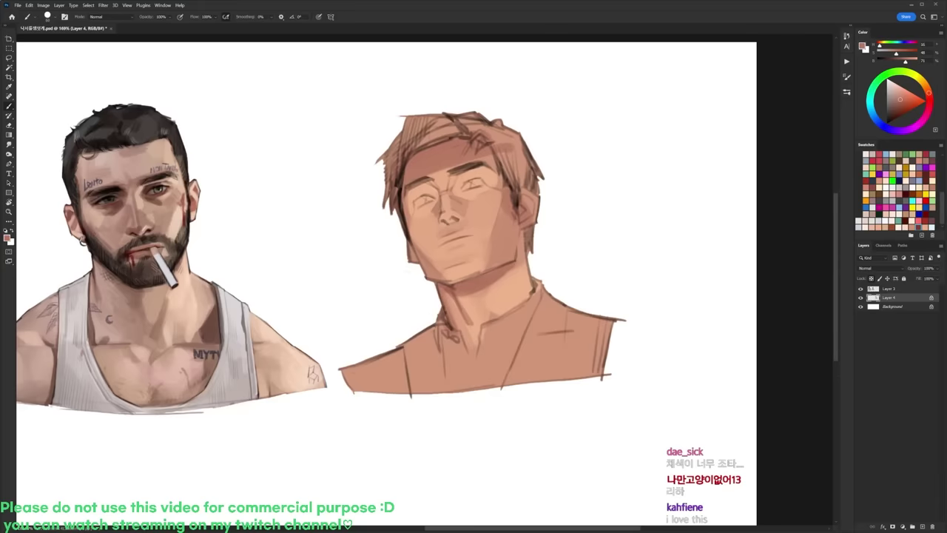
# Step: Shade the right edge of the jaw and the temple in front of the ear with sampled reddish tones
pyautogui.moveTo(518, 221)
pyautogui.mouseDown()
pyautogui.moveTo(528, 244)
pyautogui.moveTo(522, 260)
pyautogui.mouseUp()
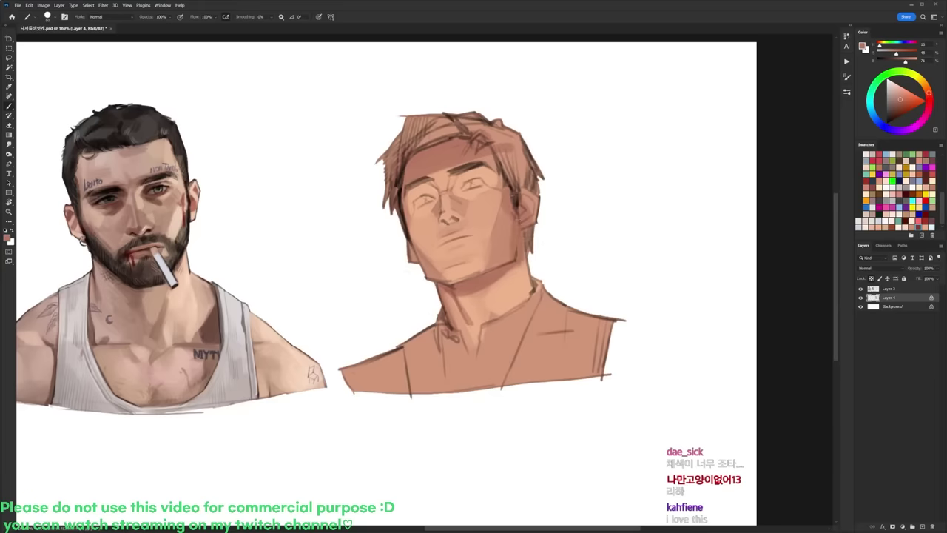
pyautogui.keyDown('alt'); pyautogui.click(503, 228); pyautogui.keyUp('alt')
pyautogui.moveTo(516, 183); pyautogui.dragTo(517, 200)
# Step: Lighten the front of the neck with a mixed pale peach and add sampled reddish shading at the throat hollow
pyautogui.keyDown('alt'); pyautogui.click(474, 192); pyautogui.keyUp('alt')
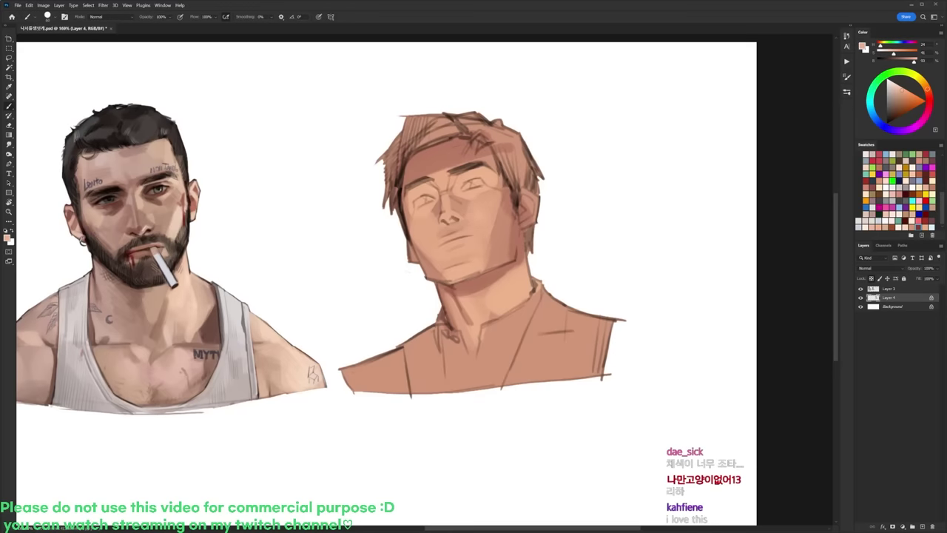
pyautogui.moveTo(913, 61); pyautogui.dragTo(890, 54)
pyautogui.moveTo(927, 90); pyautogui.dragTo(926, 85)
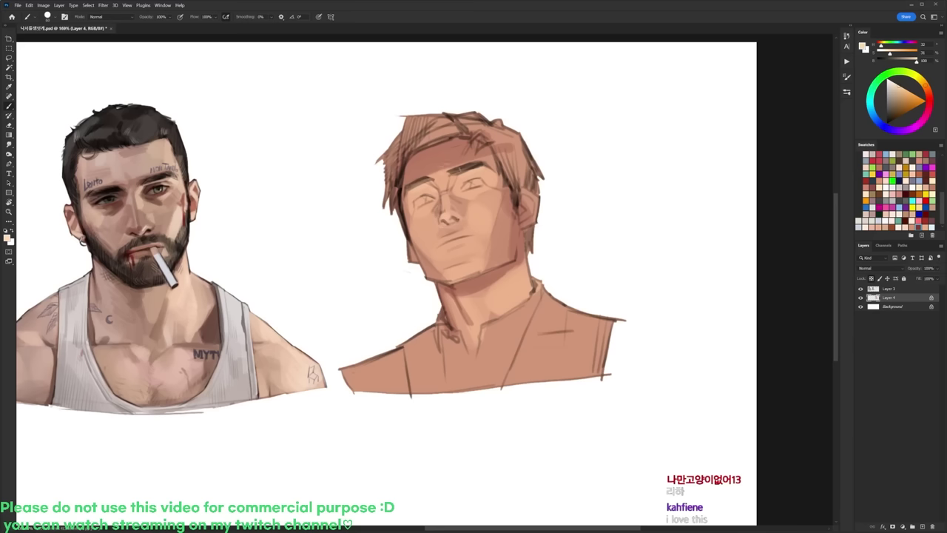
pyautogui.moveTo(468, 297); pyautogui.dragTo(476, 311)
pyautogui.moveTo(524, 266); pyautogui.dragTo(530, 295)
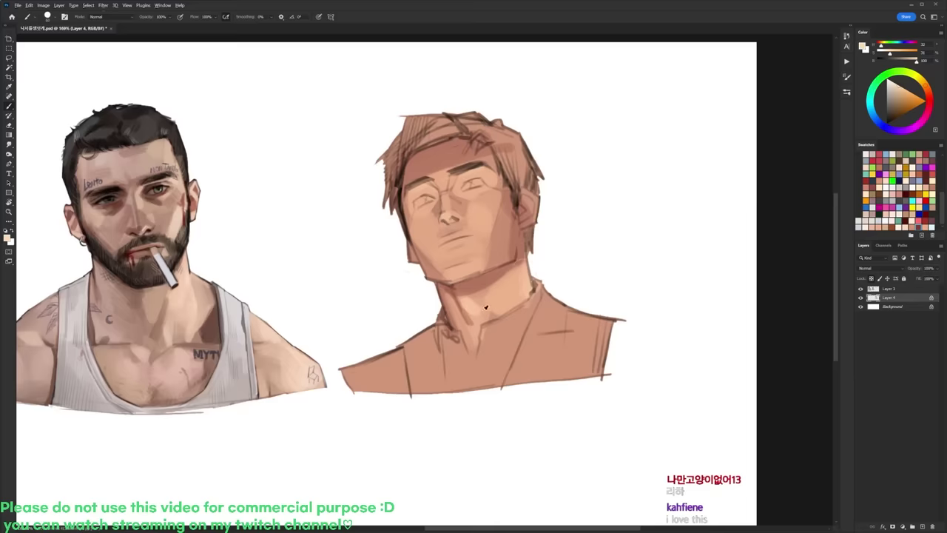
pyautogui.keyDown('alt'); pyautogui.click(474, 282); pyautogui.keyUp('alt')
pyautogui.moveTo(470, 327); pyautogui.dragTo(475, 349)
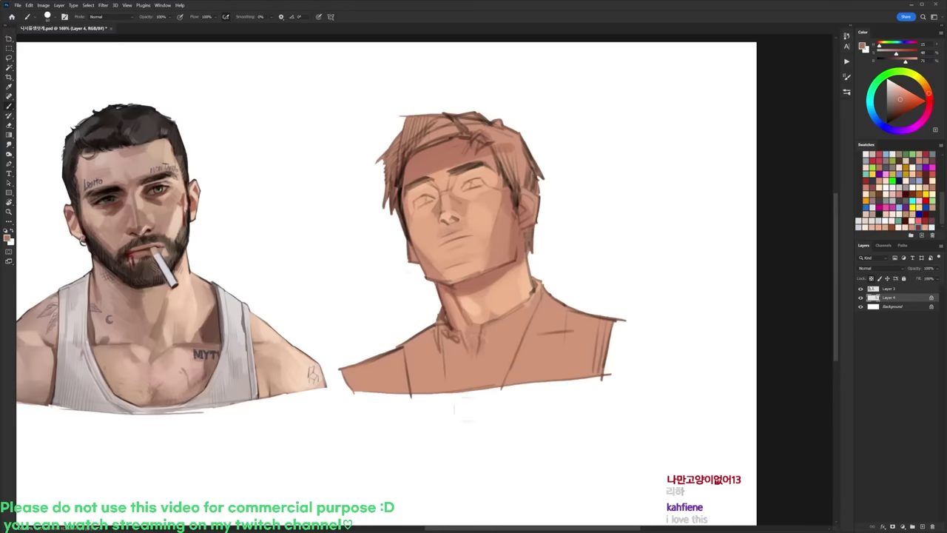
# Step: Shade around the eye with sampled skin tone and paint the whites of both eyes using a small brush
pyautogui.rightClick(518, 167)
pyautogui.click(556, 232)
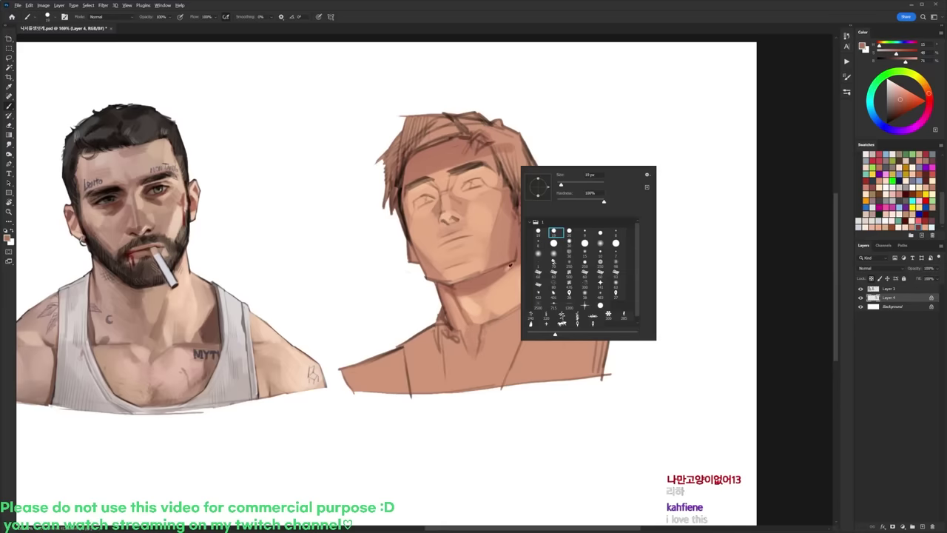
pyautogui.keyDown('alt'); pyautogui.click(437, 271); pyautogui.keyUp('alt')
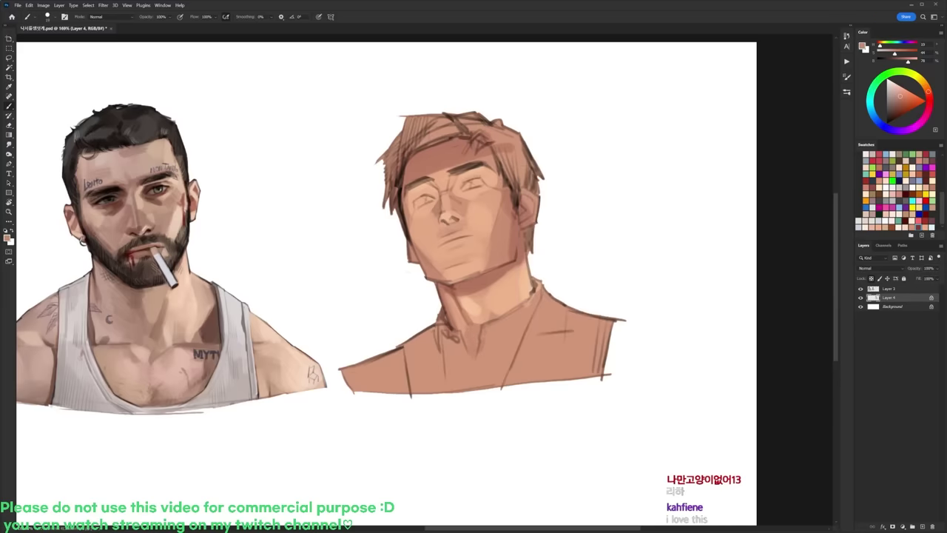
pyautogui.moveTo(415, 202); pyautogui.dragTo(421, 195)
pyautogui.keyDown('alt'); pyautogui.click(576, 178); pyautogui.keyUp('alt')
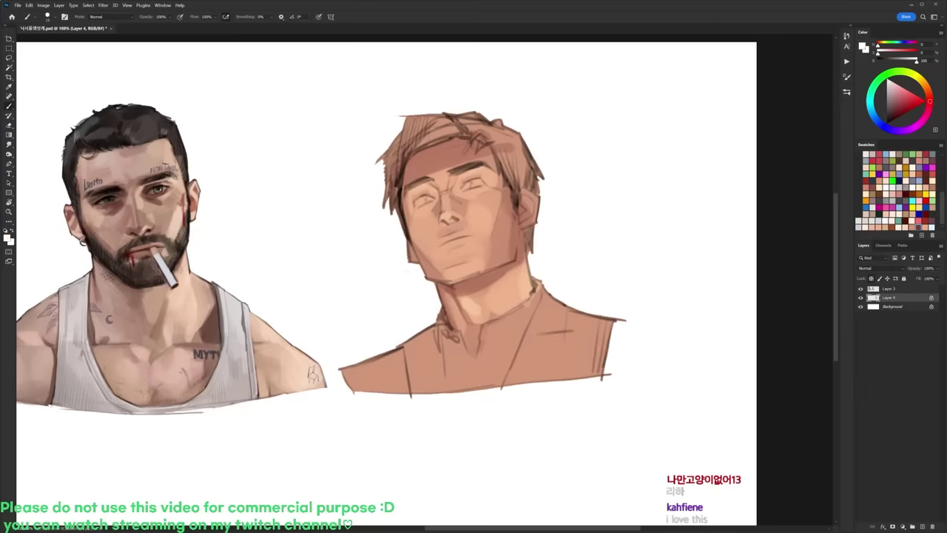
pyautogui.moveTo(418, 198); pyautogui.dragTo(426, 200)
pyautogui.moveTo(472, 184); pyautogui.dragTo(479, 181)
# Step: Lighten the forehead above the eyebrow with a sampled light skin tone
pyautogui.keyDown('alt'); pyautogui.click(455, 159); pyautogui.keyUp('alt')
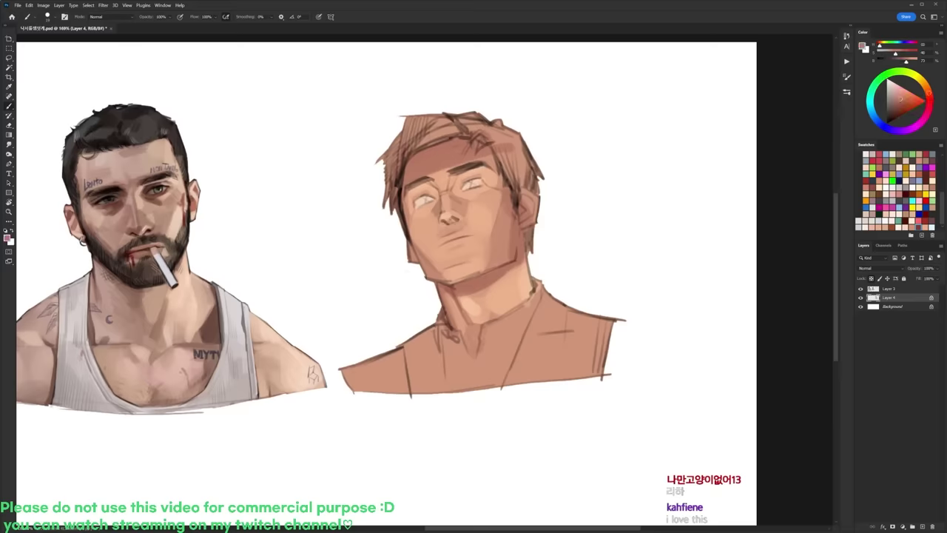
pyautogui.rightClick(501, 175)
pyautogui.click(558, 195)
pyautogui.keyDown('alt'); pyautogui.click(489, 193); pyautogui.keyUp('alt')
pyautogui.moveTo(425, 170)
pyautogui.mouseDown()
pyautogui.moveTo(456, 162)
pyautogui.moveTo(465, 143)
pyautogui.moveTo(417, 167)
pyautogui.mouseUp()
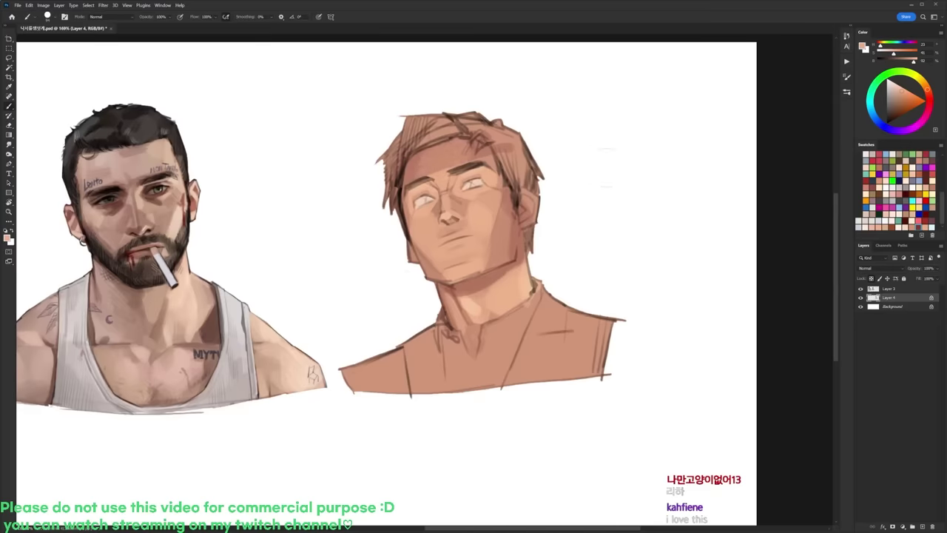
# Step: Block in the hair, including the side locks and the hair behind the ear, with a dark desaturated brown-grey
pyautogui.keyDown('alt'); pyautogui.click(519, 143); pyautogui.keyUp('alt')
pyautogui.keyDown('alt'); pyautogui.click(525, 153); pyautogui.keyUp('alt')
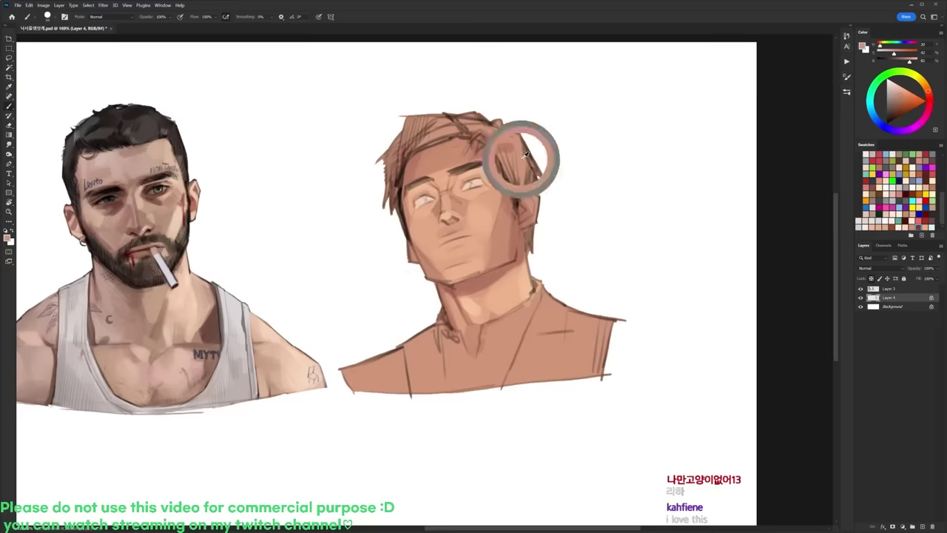
pyautogui.moveTo(892, 54)
pyautogui.mouseDown()
pyautogui.moveTo(881, 55)
pyautogui.moveTo(893, 61)
pyautogui.mouseUp()
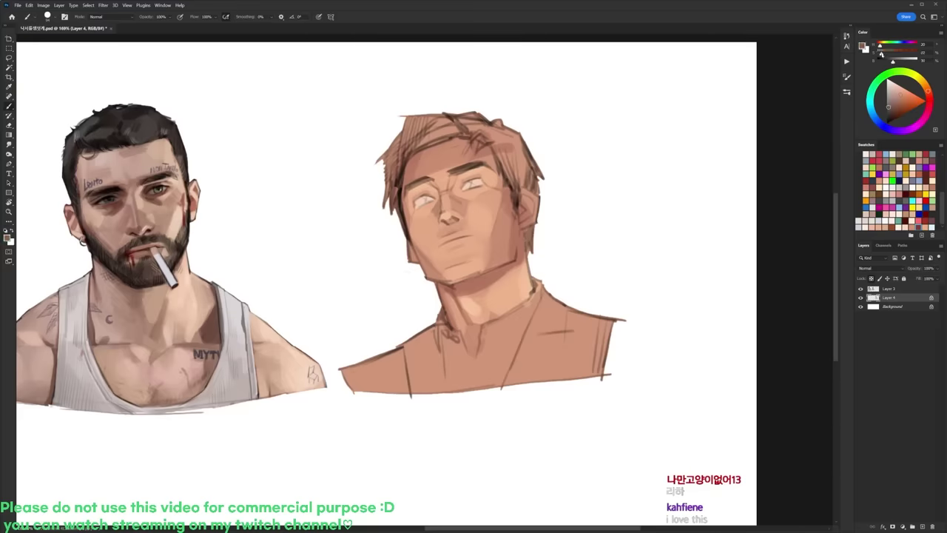
pyautogui.rightClick(539, 163)
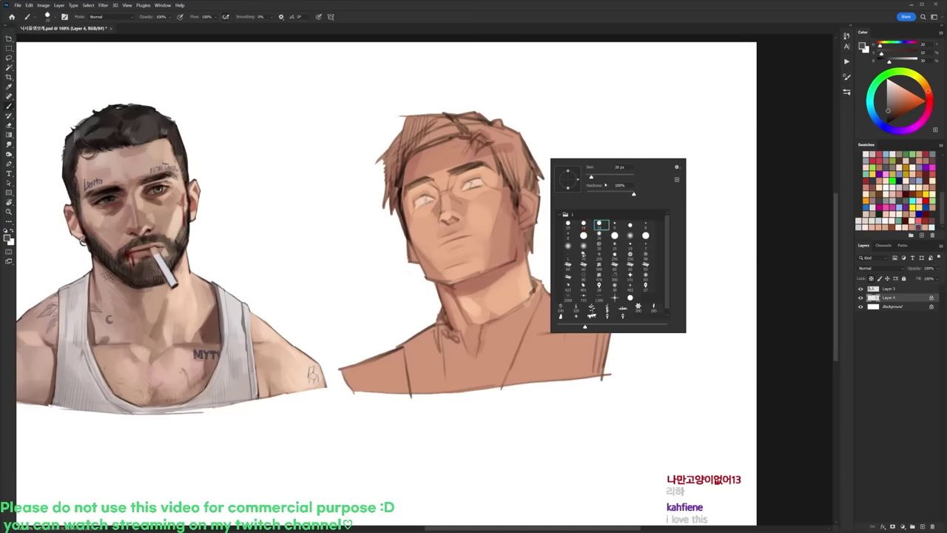
pyautogui.moveTo(496, 136)
pyautogui.mouseDown()
pyautogui.moveTo(511, 181)
pyautogui.moveTo(495, 137)
pyautogui.moveTo(532, 169)
pyautogui.moveTo(506, 130)
pyautogui.moveTo(529, 155)
pyautogui.moveTo(513, 164)
pyautogui.moveTo(521, 170)
pyautogui.moveTo(512, 156)
pyautogui.moveTo(515, 191)
pyautogui.moveTo(519, 171)
pyautogui.moveTo(537, 188)
pyautogui.mouseUp()
pyautogui.moveTo(533, 226); pyautogui.dragTo(531, 252)
pyautogui.moveTo(392, 159)
pyautogui.mouseDown()
pyautogui.moveTo(473, 122)
pyautogui.moveTo(410, 124)
pyautogui.moveTo(483, 122)
pyautogui.moveTo(389, 185)
pyautogui.mouseUp()
pyautogui.moveTo(401, 142)
pyautogui.mouseDown()
pyautogui.moveTo(386, 211)
pyautogui.moveTo(389, 179)
pyautogui.moveTo(392, 186)
pyautogui.moveTo(376, 169)
pyautogui.mouseUp()
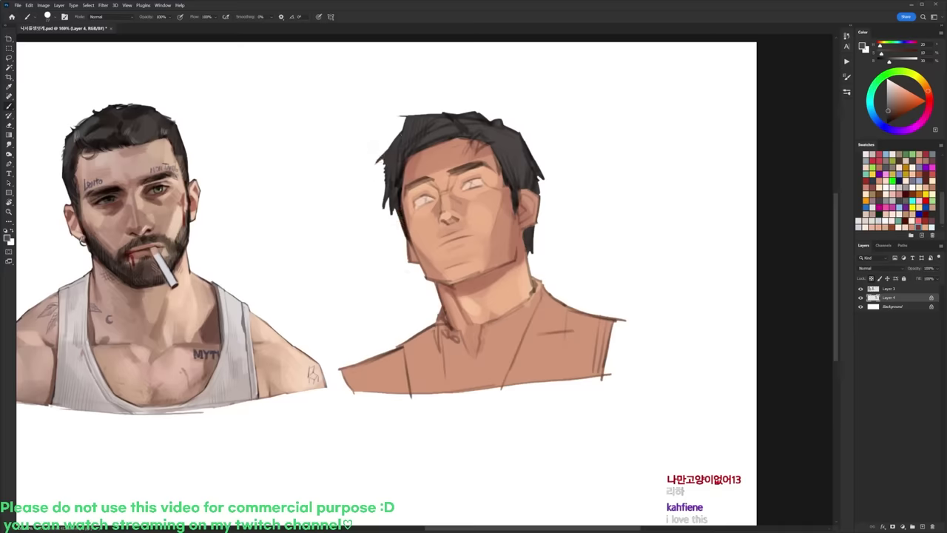
# Step: Paint loose dark hair strands falling over the forehead and down the temple to the sideburn
pyautogui.rightClick(545, 145)
pyautogui.click(594, 211)
pyautogui.moveTo(479, 151)
pyautogui.mouseDown()
pyautogui.moveTo(484, 138)
pyautogui.moveTo(461, 152)
pyautogui.mouseUp()
pyautogui.moveTo(489, 132)
pyautogui.mouseDown()
pyautogui.moveTo(466, 151)
pyautogui.moveTo(501, 168)
pyautogui.mouseUp()
pyautogui.moveTo(506, 210); pyautogui.dragTo(480, 145)
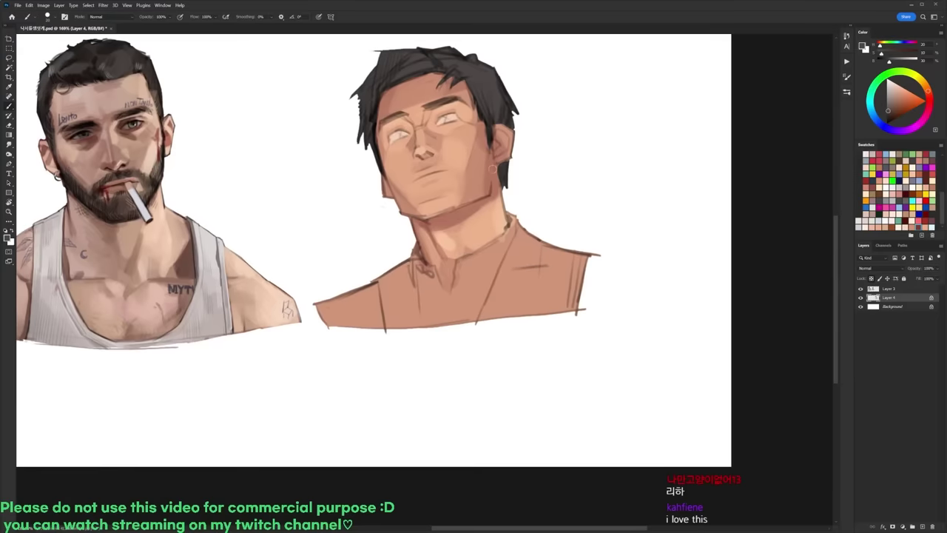
# Step: Outline the collar and shirt front in the dark hair color and fill the shirt area, covering the gaps near the collar
pyautogui.moveTo(459, 261); pyautogui.dragTo(452, 291)
pyautogui.moveTo(457, 263)
pyautogui.mouseDown()
pyautogui.moveTo(501, 241)
pyautogui.moveTo(510, 213)
pyautogui.moveTo(476, 322)
pyautogui.mouseUp()
pyautogui.moveTo(416, 242)
pyautogui.mouseDown()
pyautogui.moveTo(444, 290)
pyautogui.moveTo(456, 287)
pyautogui.mouseUp()
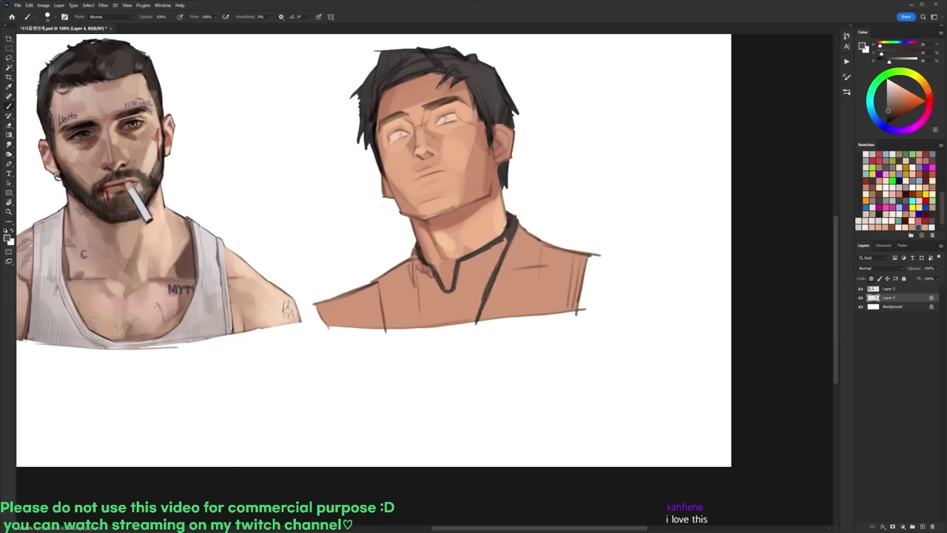
pyautogui.moveTo(414, 250); pyautogui.dragTo(422, 328)
pyautogui.press('w')
pyautogui.click(444, 302)
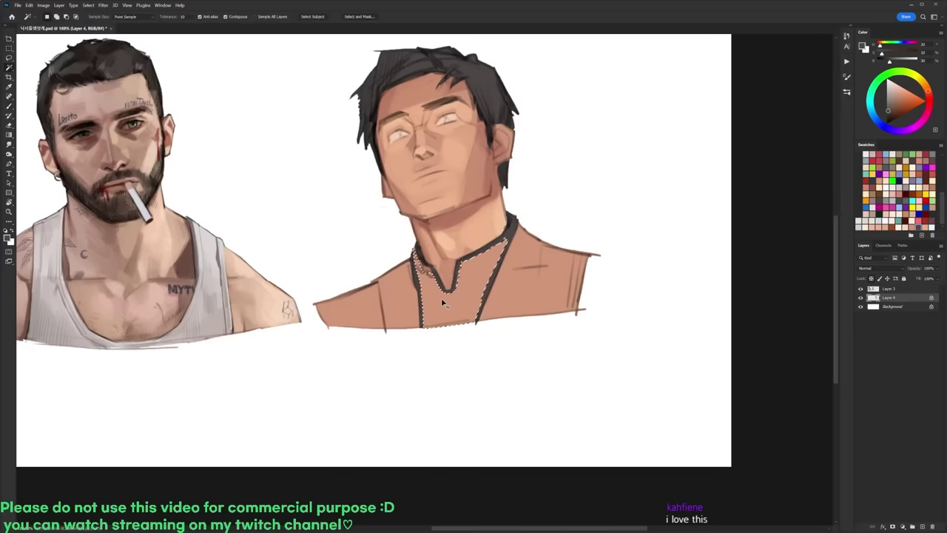
pyautogui.hotkey('alt', 'BackSpace')
pyautogui.hotkey('ctrl', 'd')
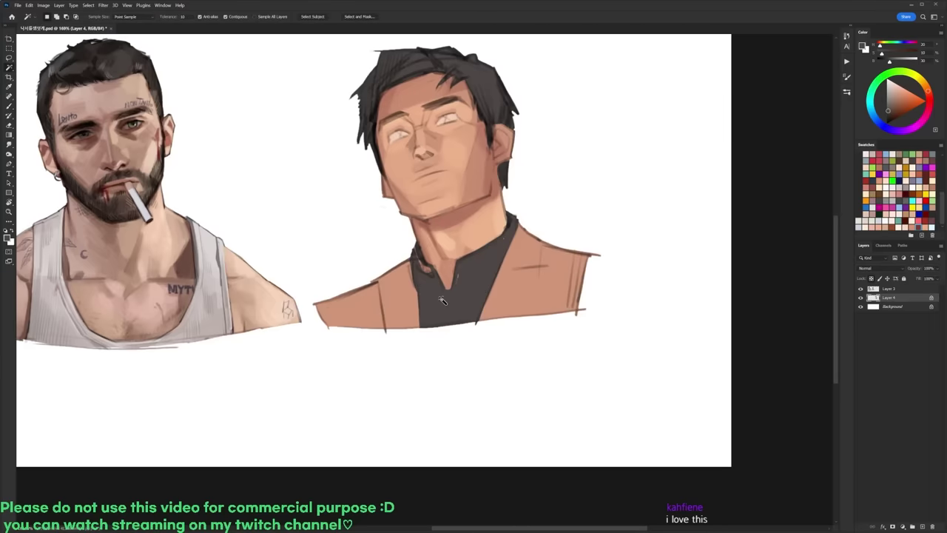
pyautogui.press('b')
pyautogui.moveTo(415, 258); pyautogui.dragTo(436, 281)
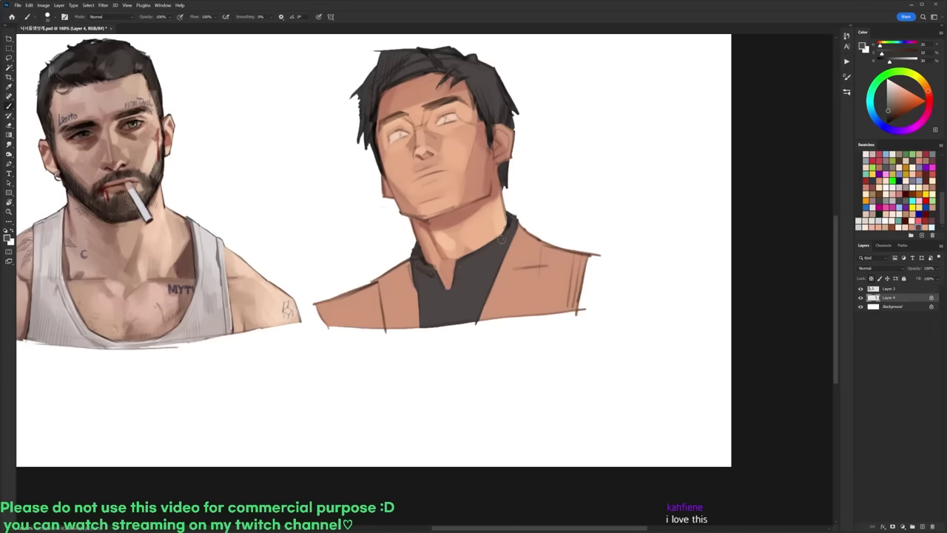
# Step: Paint shaded skin into the collar's V opening and retouch the dark edges beneath the jaw and behind the ear
pyautogui.press('d')
pyautogui.rightClick(459, 186)
pyautogui.click(495, 259)
pyautogui.keyDown('alt'); pyautogui.click(434, 274); pyautogui.keyUp('alt')
pyautogui.keyDown('alt'); pyautogui.click(434, 275); pyautogui.keyUp('alt')
pyautogui.moveTo(438, 273); pyautogui.dragTo(448, 288)
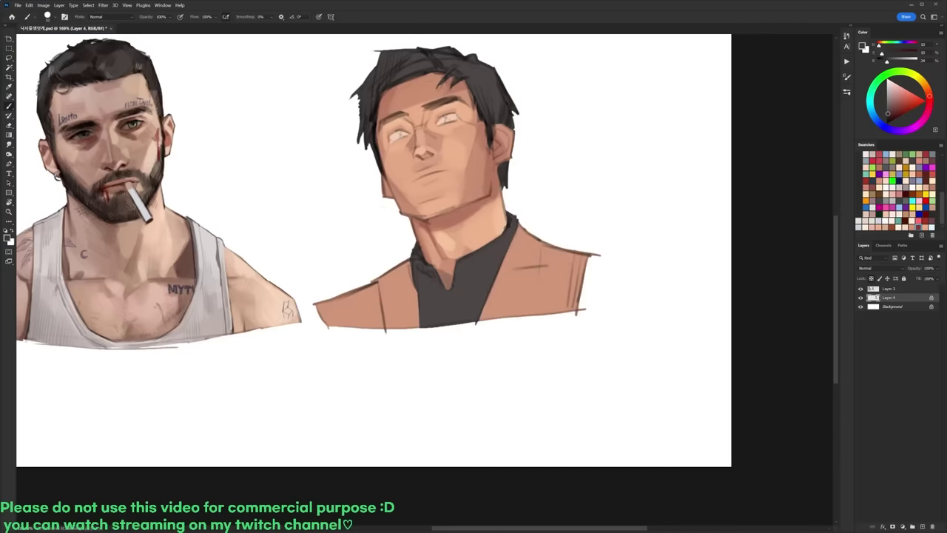
pyautogui.moveTo(429, 222); pyautogui.dragTo(491, 199)
pyautogui.moveTo(515, 171); pyautogui.dragTo(512, 198)
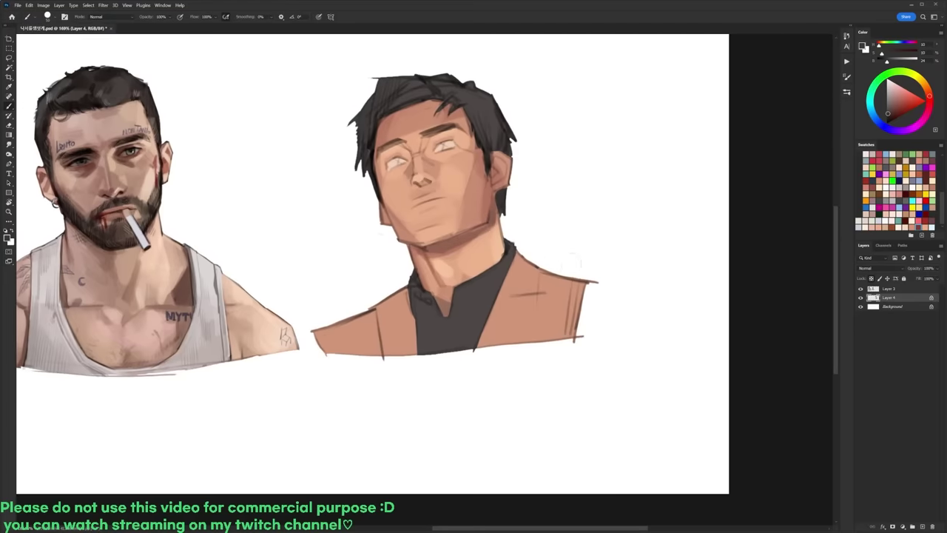
# Step: Paint the jacket half on the ear side of the bust in a muted grey-brown and warm up its tone
pyautogui.keyDown('alt'); pyautogui.click(553, 278); pyautogui.keyUp('alt')
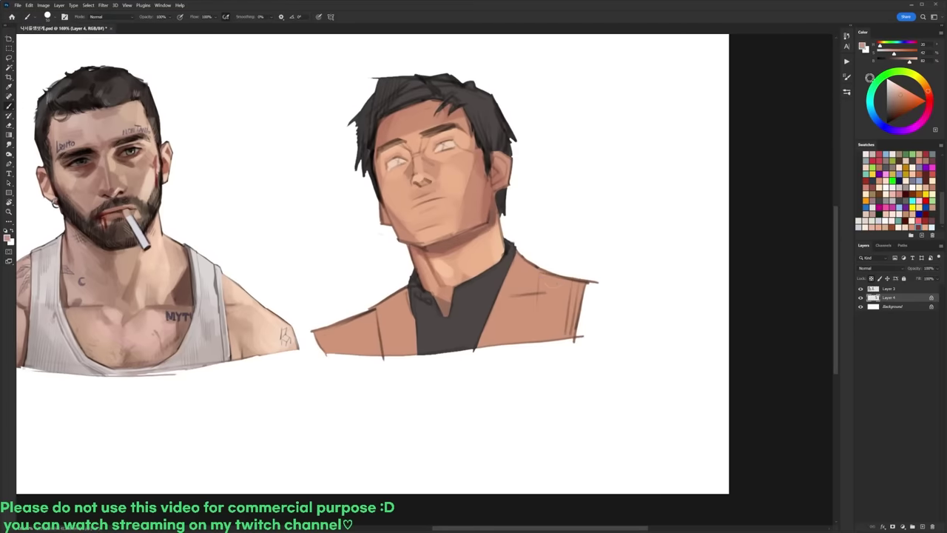
pyautogui.click(882, 54)
pyautogui.click(898, 62)
pyautogui.moveTo(509, 256)
pyautogui.mouseDown()
pyautogui.moveTo(539, 326)
pyautogui.moveTo(557, 311)
pyautogui.moveTo(579, 310)
pyautogui.moveTo(583, 296)
pyautogui.mouseUp()
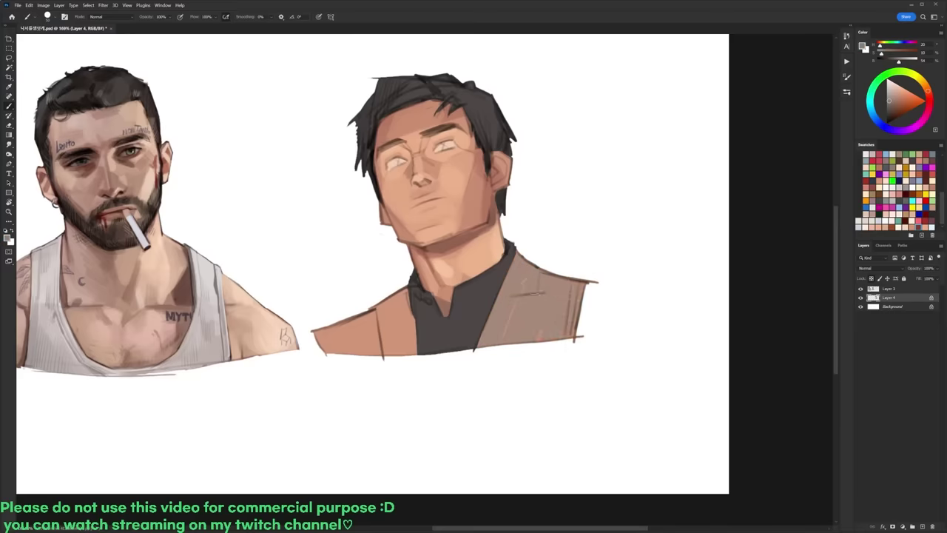
pyautogui.keyDown('alt'); pyautogui.click(540, 320); pyautogui.keyUp('alt')
pyautogui.moveTo(925, 87); pyautogui.dragTo(924, 85)
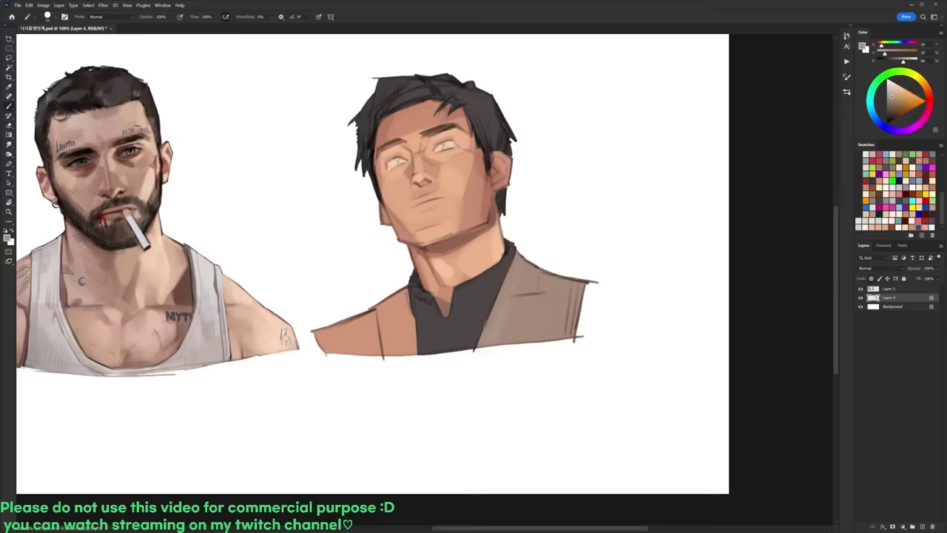
# Step: Fill the remaining half of the jacket with the sampled grey-brown, closing off its edge along the shirt first
pyautogui.keyDown('alt'); pyautogui.click(538, 314); pyautogui.keyUp('alt')
pyautogui.rightClick(512, 309)
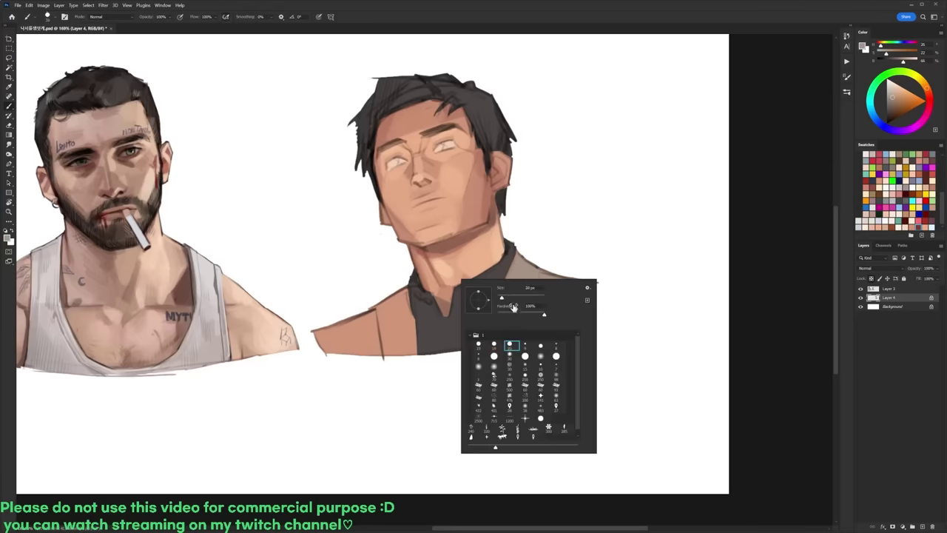
pyautogui.moveTo(398, 299); pyautogui.dragTo(406, 350)
pyautogui.press('w')
pyautogui.click(403, 328)
pyautogui.hotkey('alt', 'BackSpace')
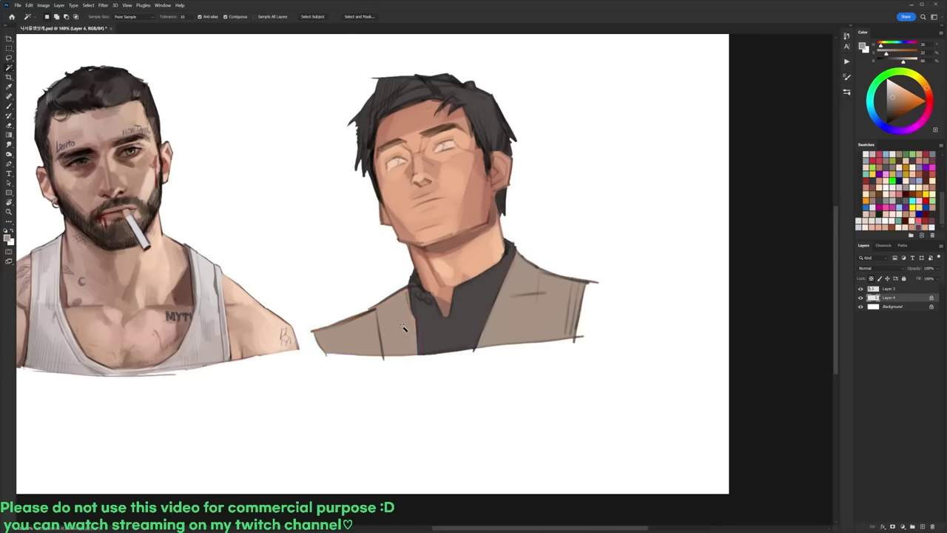
# Step: Sample the dark shirt color and redraw the collar and lapel edge where the filled jacket half meets the shirt
pyautogui.press('b')
pyautogui.rightClick(485, 320)
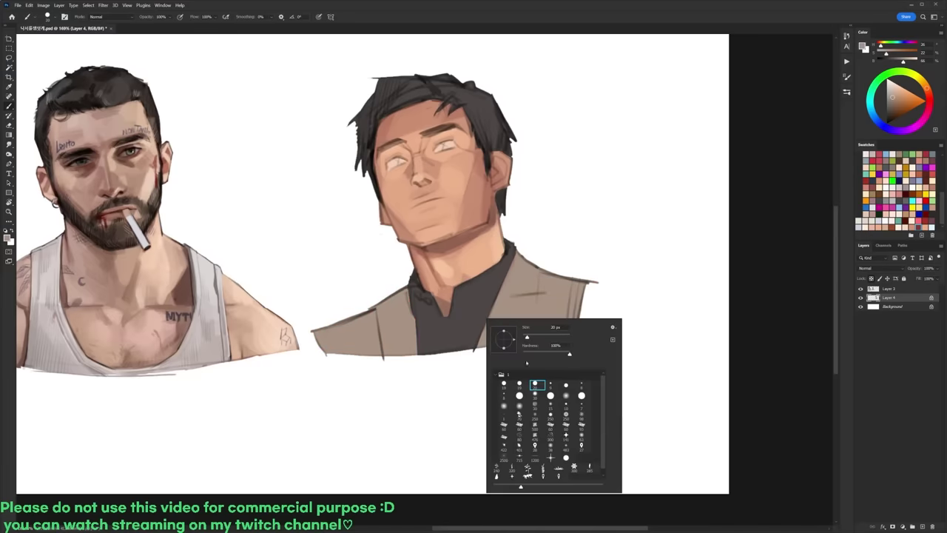
pyautogui.keyDown('alt'); pyautogui.click(472, 318); pyautogui.keyUp('alt')
pyautogui.rightClick(511, 283)
pyautogui.click(567, 302)
pyautogui.moveTo(404, 294)
pyautogui.mouseDown()
pyautogui.moveTo(339, 323)
pyautogui.moveTo(398, 309)
pyautogui.mouseUp()
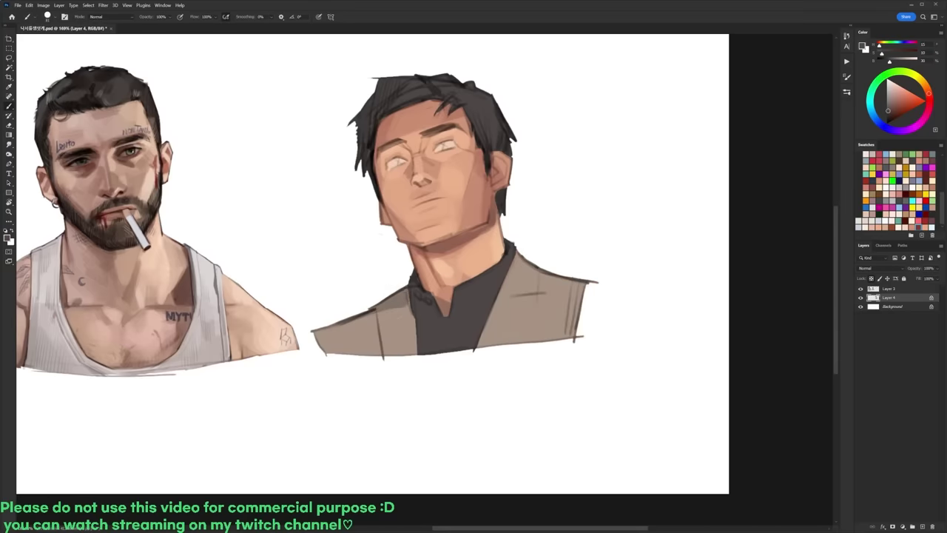
# Step: Deepen the top and ear side of the hair with near-black strokes
pyautogui.moveTo(460, 87)
pyautogui.mouseDown()
pyautogui.moveTo(401, 84)
pyautogui.moveTo(364, 111)
pyautogui.moveTo(374, 87)
pyautogui.moveTo(358, 152)
pyautogui.moveTo(432, 73)
pyautogui.moveTo(443, 74)
pyautogui.moveTo(431, 71)
pyautogui.moveTo(490, 102)
pyautogui.moveTo(452, 89)
pyautogui.moveTo(501, 131)
pyautogui.mouseUp()
pyautogui.keyDown('alt'); pyautogui.click(454, 87); pyautogui.keyUp('alt')
pyautogui.click(885, 290)
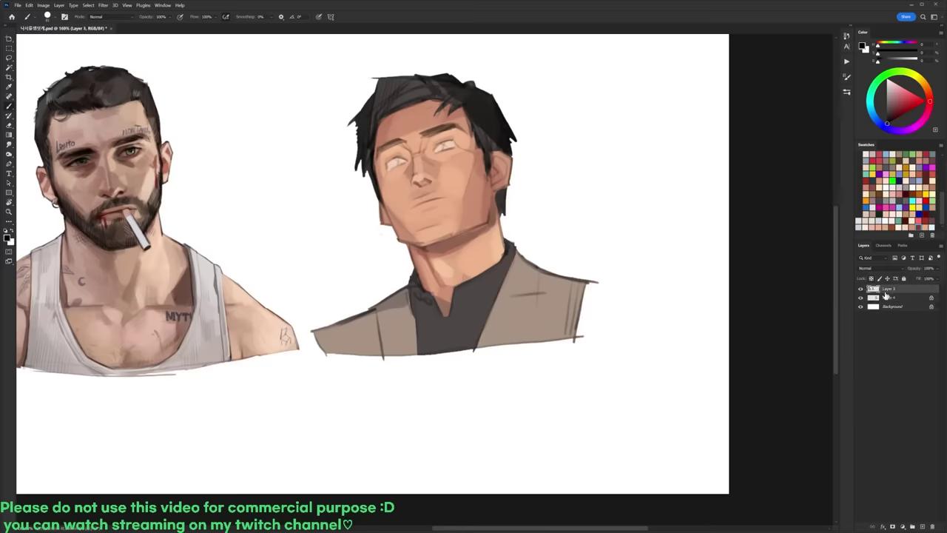
# Step: Select the face and neck on Layer 4 and shift their hue slightly toward yellow with Hue/Saturation
pyautogui.click(893, 298)
pyautogui.moveTo(380, 215)
pyautogui.mouseDown()
pyautogui.moveTo(418, 255)
pyautogui.moveTo(411, 196)
pyautogui.moveTo(457, 144)
pyautogui.moveTo(497, 147)
pyautogui.moveTo(528, 207)
pyautogui.moveTo(539, 196)
pyautogui.moveTo(550, 234)
pyautogui.moveTo(545, 295)
pyautogui.moveTo(478, 348)
pyautogui.moveTo(444, 305)
pyautogui.moveTo(418, 237)
pyautogui.mouseUp()
pyautogui.press('l')
pyautogui.hotkey('ctrl', 'u')
pyautogui.press('Up')
pyautogui.press('Up')
pyautogui.press('Up')
pyautogui.press('Up')
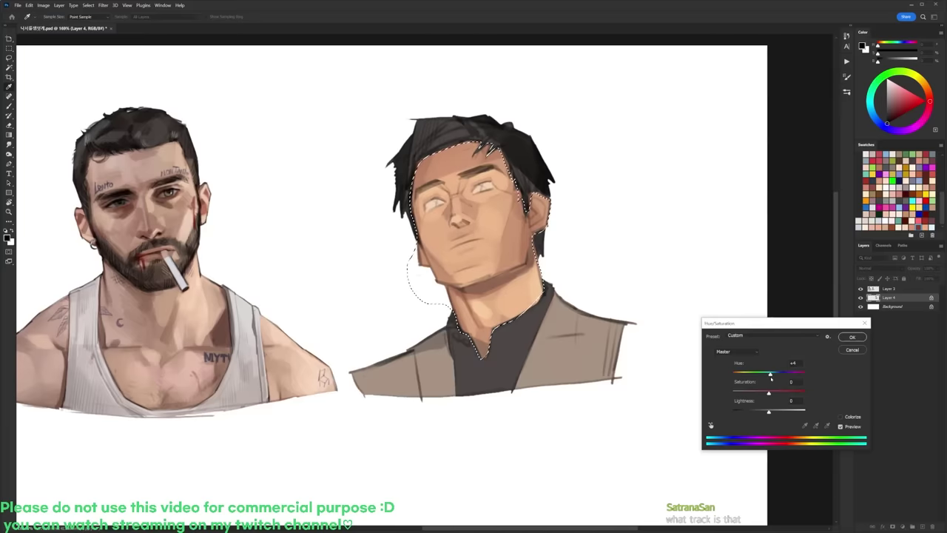
pyautogui.press('Down')
pyautogui.press('Down')
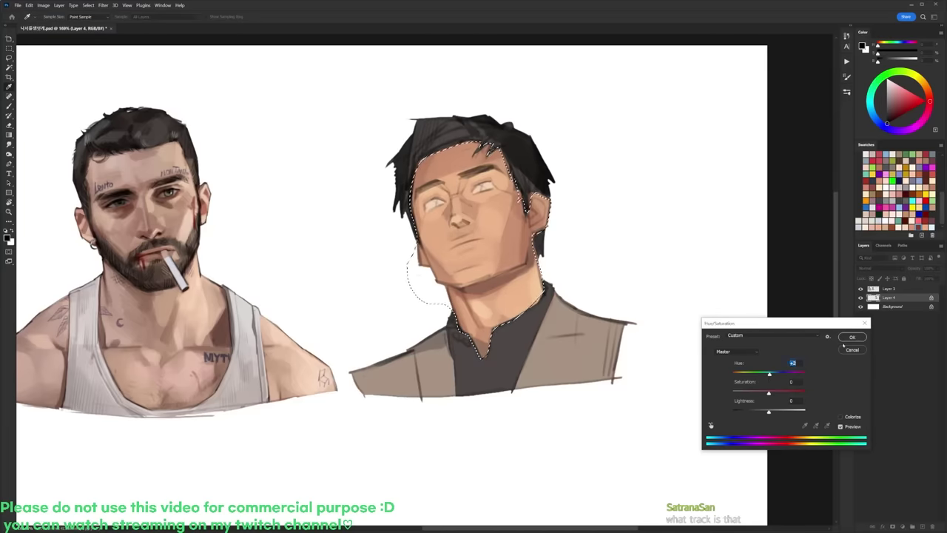
pyautogui.click(851, 337)
pyautogui.hotkey('ctrl', 'd')
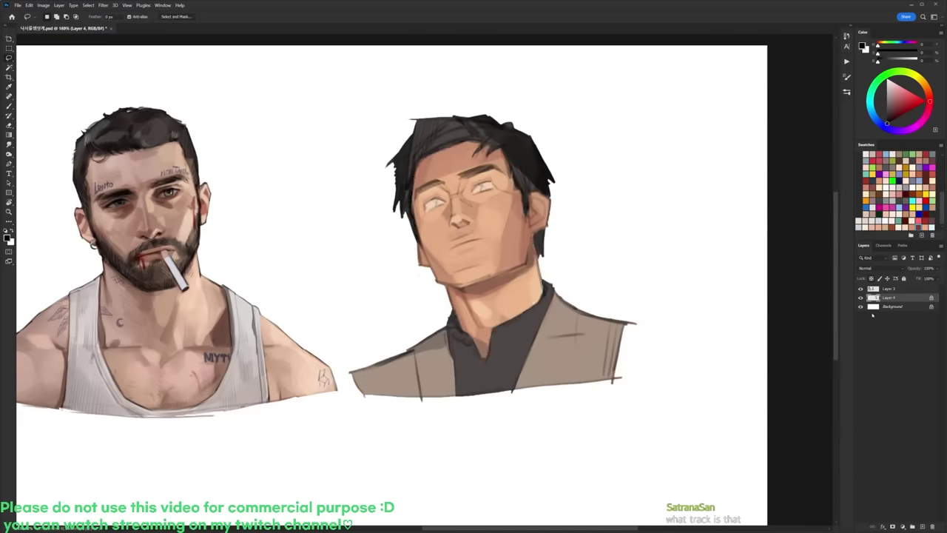
# Step: Lasso the second bust's line work on Layer 3 and put it on its own layer directly beneath Layer 3
pyautogui.click(893, 288)
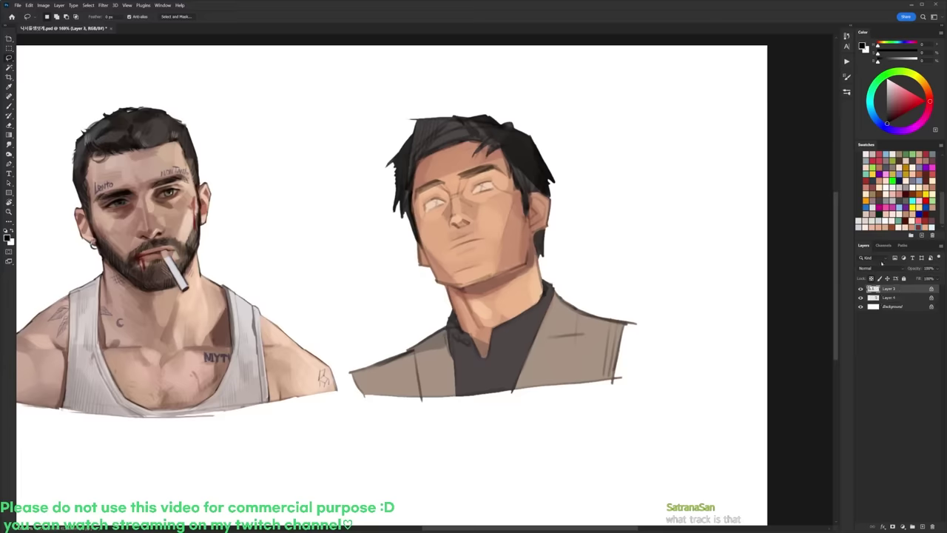
pyautogui.moveTo(679, 255)
pyautogui.mouseDown()
pyautogui.moveTo(348, 406)
pyautogui.moveTo(376, 74)
pyautogui.moveTo(678, 254)
pyautogui.mouseUp()
pyautogui.moveTo(326, 354); pyautogui.dragTo(321, 420)
pyautogui.hotkey('ctrl', 'j')
pyautogui.moveTo(892, 288); pyautogui.dragTo(893, 302)
# Step: Tint the separated line work with a muted mauve swatch, change its blend mode and merge it into Layer 4
pyautogui.click(933, 161)
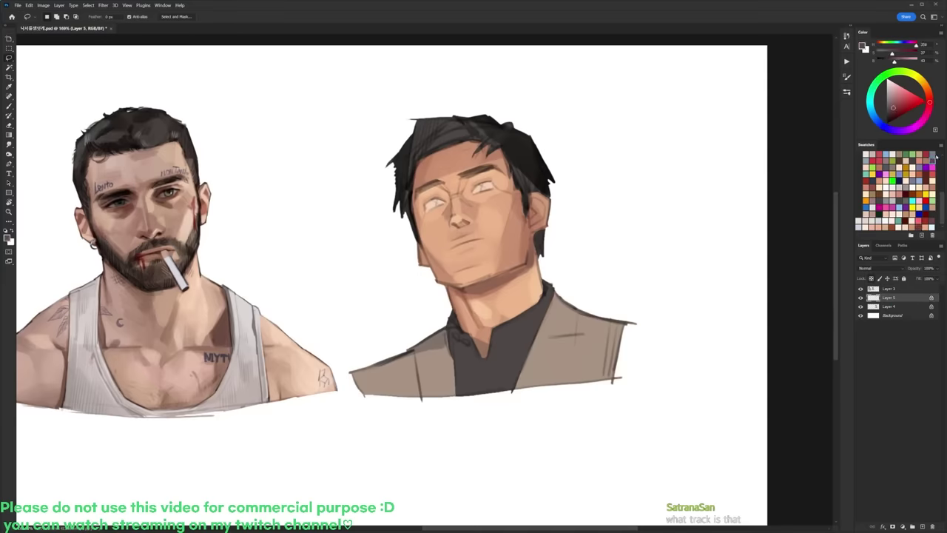
pyautogui.hotkey('alt', 'Delete')
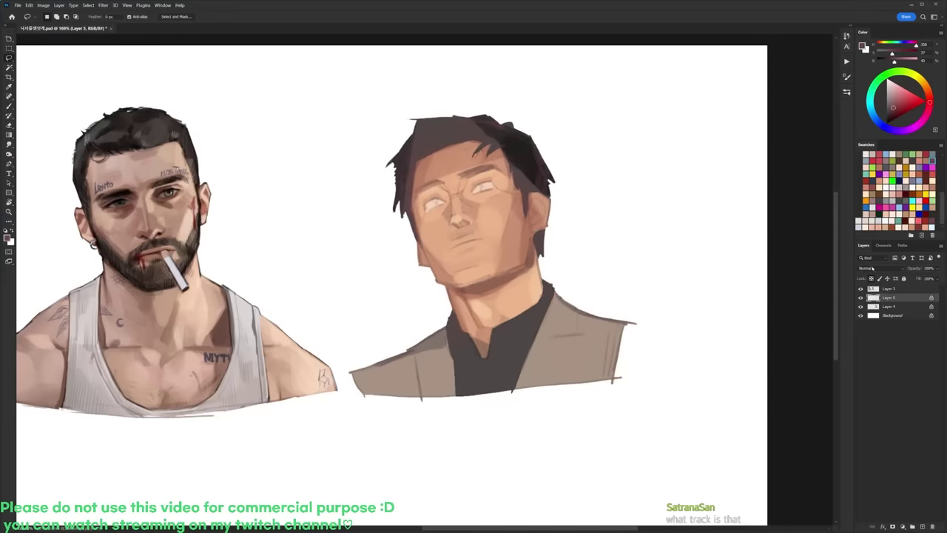
pyautogui.click(867, 268)
pyautogui.click(877, 304)
pyautogui.hotkey('ctrl', 'e')
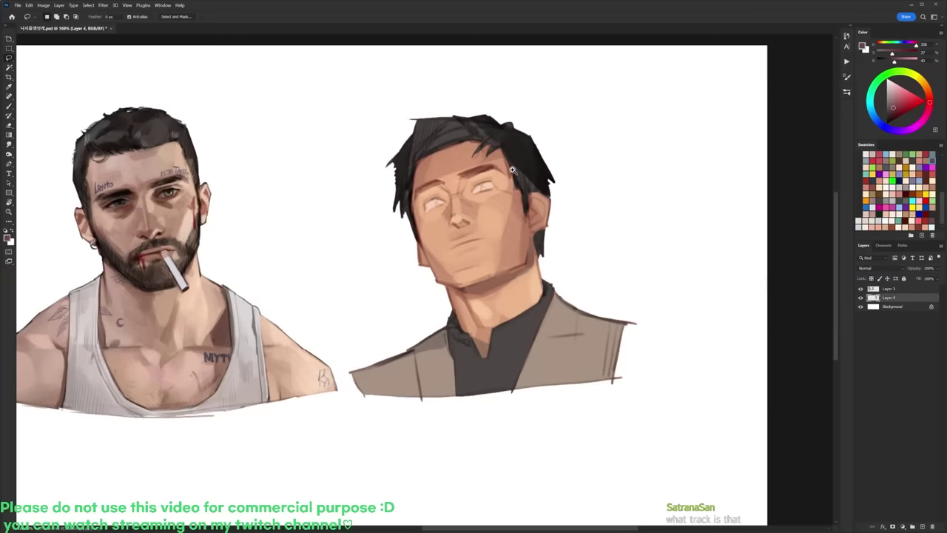
# Step: Paint black strokes with the brush down the left side of the second man's hair on Layer 4
pyautogui.moveTo(512, 169); pyautogui.dragTo(523, 167)
pyautogui.press('d')
pyautogui.press('b')
pyautogui.rightClick(547, 157)
pyautogui.click(613, 226)
pyautogui.click(516, 160)
pyautogui.moveTo(504, 170)
pyautogui.mouseDown()
pyautogui.moveTo(539, 170)
pyautogui.moveTo(549, 182)
pyautogui.mouseUp()
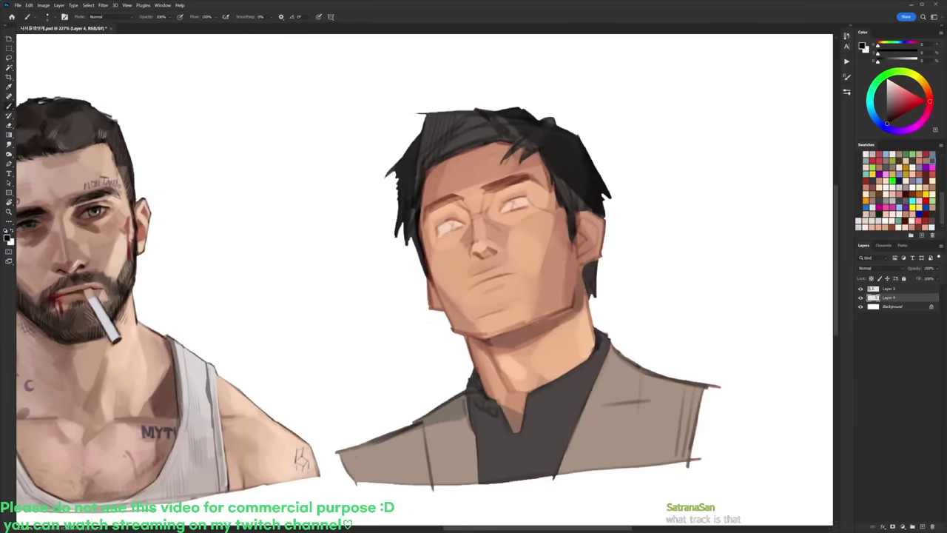
pyautogui.rightClick(486, 177)
pyautogui.click(522, 244)
pyautogui.click(461, 138)
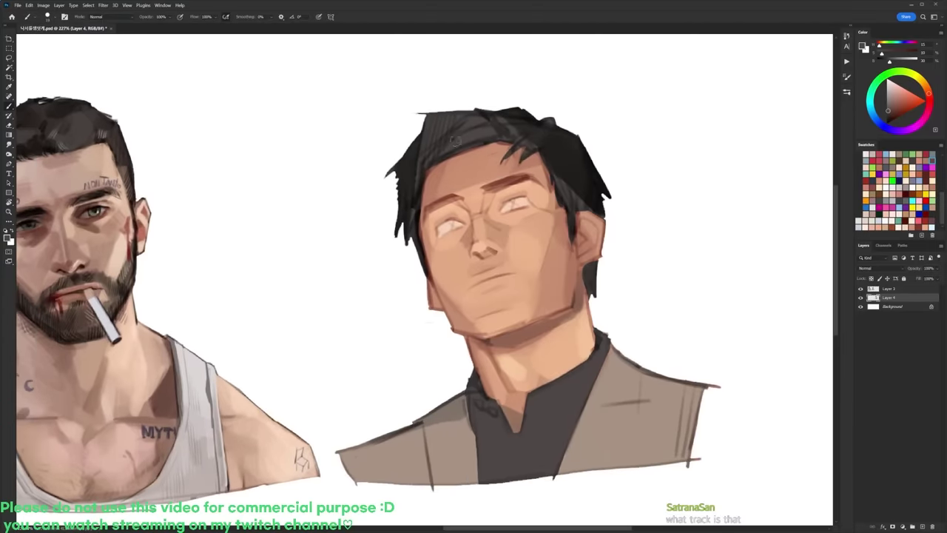
pyautogui.press('d')
pyautogui.moveTo(427, 115)
pyautogui.mouseDown()
pyautogui.moveTo(411, 214)
pyautogui.moveTo(435, 159)
pyautogui.moveTo(428, 154)
pyautogui.moveTo(411, 205)
pyautogui.mouseUp()
# Step: Darken the side lock beside the left temple with sampled tones and black
pyautogui.keyDown('alt'); pyautogui.click(447, 150); pyautogui.keyUp('alt')
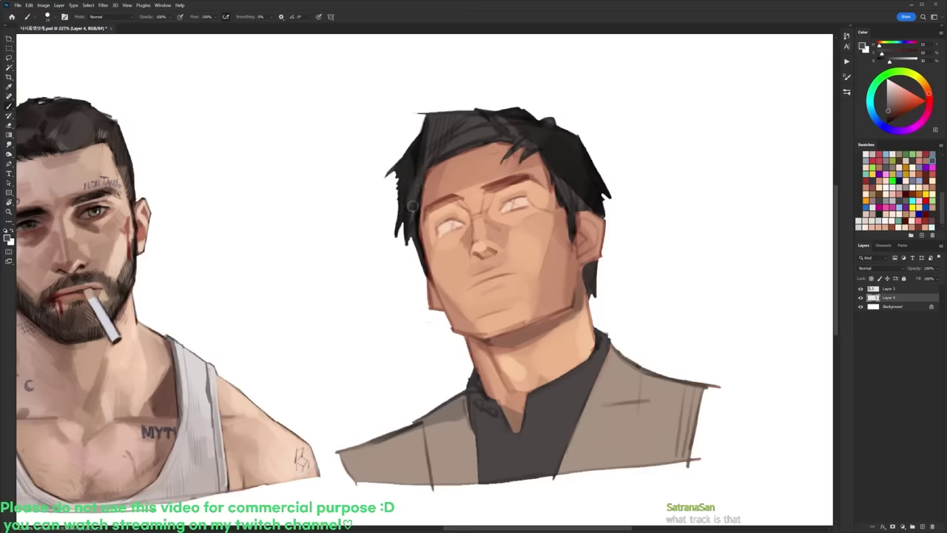
pyautogui.keyDown('alt'); pyautogui.click(467, 190); pyautogui.keyUp('alt')
pyautogui.moveTo(424, 166); pyautogui.dragTo(416, 201)
pyautogui.press('d')
pyautogui.moveTo(420, 165); pyautogui.dragTo(407, 199)
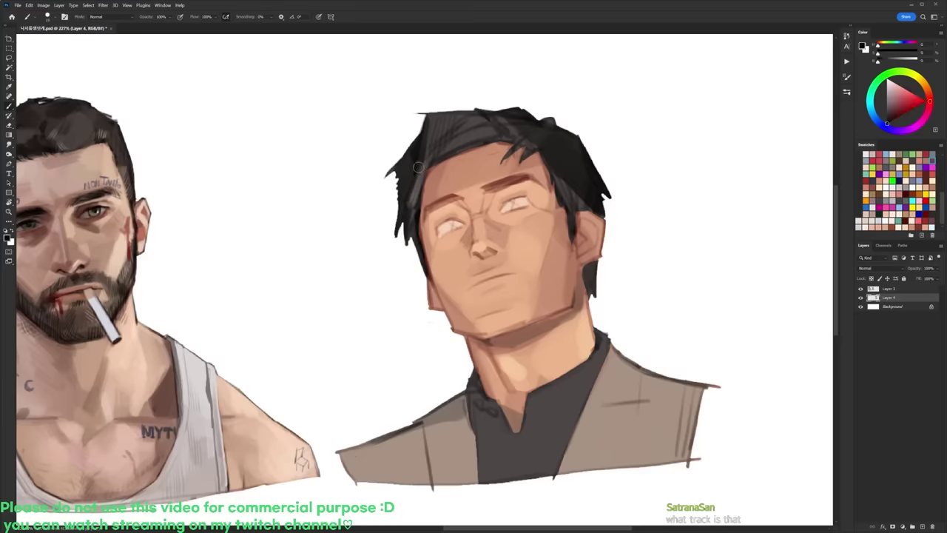
# Step: Shape the upper-left hair edge into pointed tips, alternating erasing and black painting
pyautogui.press('e')
pyautogui.moveTo(387, 177)
pyautogui.mouseDown()
pyautogui.moveTo(398, 212)
pyautogui.moveTo(406, 165)
pyautogui.mouseUp()
pyautogui.press('b')
pyautogui.press('e')
pyautogui.press('b')
pyautogui.moveTo(420, 135)
pyautogui.mouseDown()
pyautogui.moveTo(400, 153)
pyautogui.moveTo(414, 139)
pyautogui.mouseUp()
pyautogui.press('e')
pyautogui.press('b')
# Step: Extend the hair down in front of the left temple and erase notches to split its lower ends into strands
pyautogui.moveTo(421, 197)
pyautogui.mouseDown()
pyautogui.moveTo(405, 241)
pyautogui.moveTo(417, 236)
pyautogui.moveTo(427, 277)
pyautogui.mouseUp()
pyautogui.keyDown('alt'); pyautogui.click(420, 186); pyautogui.keyUp('alt')
pyautogui.press('e')
pyautogui.moveTo(414, 236); pyautogui.dragTo(426, 275)
pyautogui.moveTo(408, 229); pyautogui.dragTo(412, 241)
pyautogui.moveTo(400, 207); pyautogui.dragTo(400, 234)
# Step: Add thin black strands to the left-side hair with a 9 px brush
pyautogui.press('d')
pyautogui.press('b')
pyautogui.rightClick(480, 142)
pyautogui.click(546, 211)
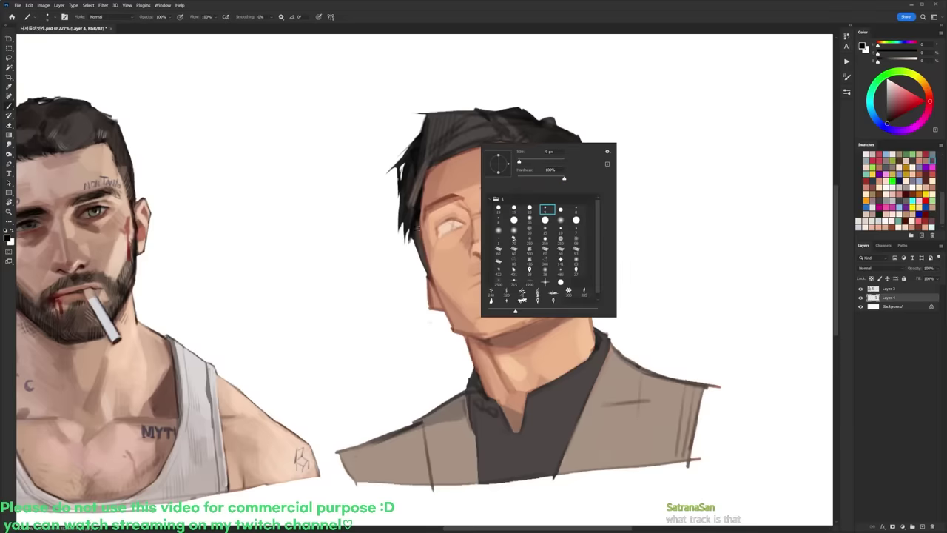
pyautogui.click(417, 222)
pyautogui.scroll(3, 422, 247)
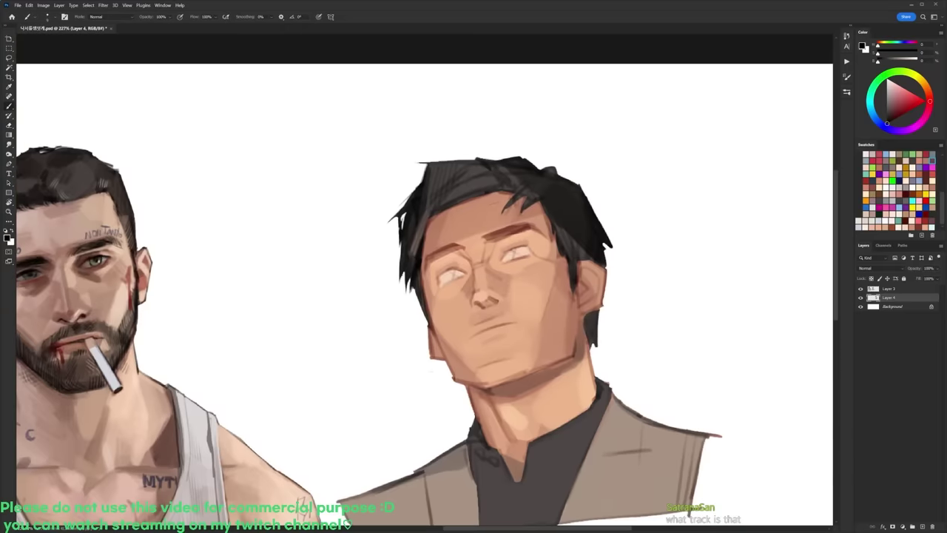
pyautogui.moveTo(438, 205)
pyautogui.mouseDown()
pyautogui.moveTo(466, 179)
pyautogui.moveTo(363, 148)
pyautogui.moveTo(405, 127)
pyautogui.mouseUp()
pyautogui.keyDown('alt'); pyautogui.click(449, 193); pyautogui.keyUp('alt')
# Step: Clean up the upper-left crown outline by erasing its edge and adding thin dark strands
pyautogui.press('r')
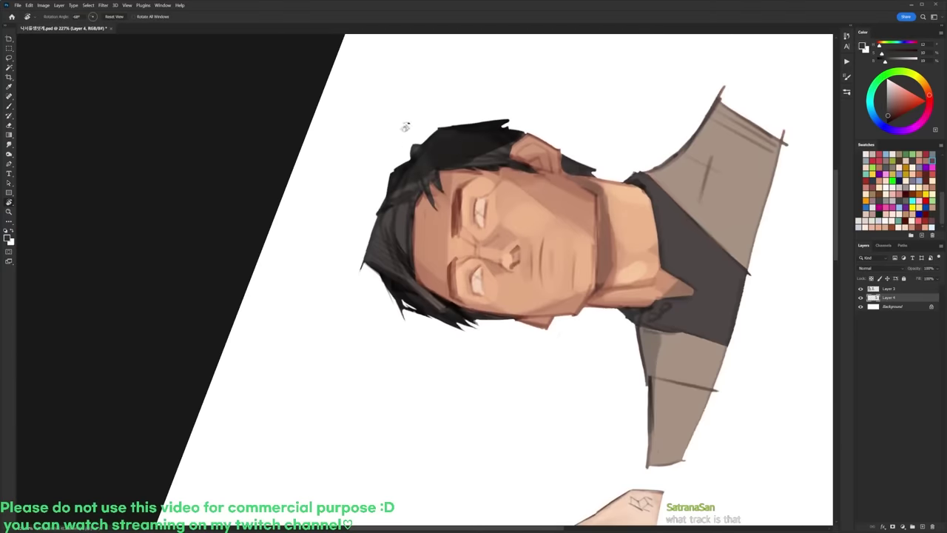
pyautogui.press('e')
pyautogui.moveTo(376, 240); pyautogui.dragTo(368, 265)
pyautogui.press('b')
pyautogui.press('e')
pyautogui.press('b')
pyautogui.moveTo(376, 219); pyautogui.dragTo(372, 247)
pyautogui.press('r')
pyautogui.moveTo(474, 130)
pyautogui.mouseDown()
pyautogui.moveTo(594, 213)
pyautogui.moveTo(595, 237)
pyautogui.moveTo(592, 174)
pyautogui.mouseUp()
pyautogui.press('b')
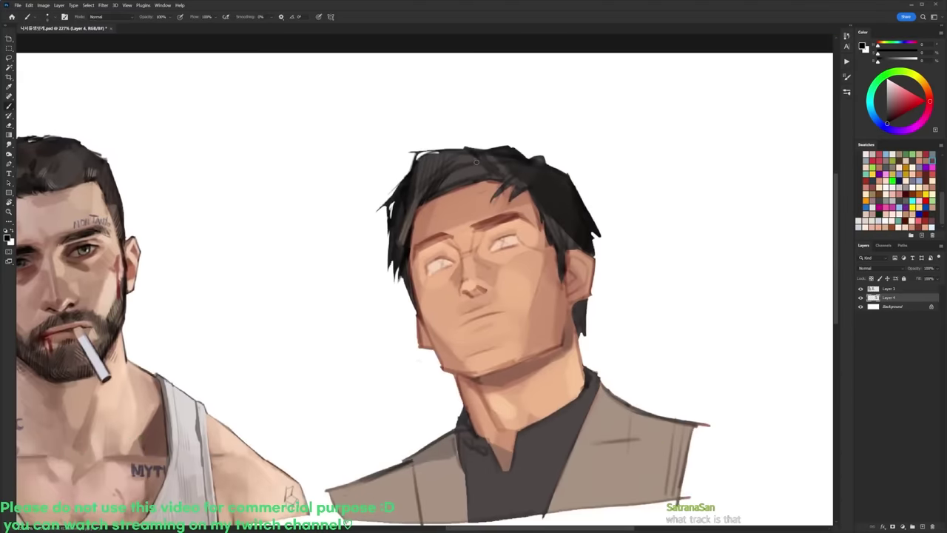
# Step: Break up the gray sheen above the forehead with broader strokes in sampled dark hair tones
pyautogui.press('b')
pyautogui.rightClick(525, 169)
pyautogui.click(515, 231)
pyautogui.keyDown('alt'); pyautogui.click(449, 171); pyautogui.keyUp('alt')
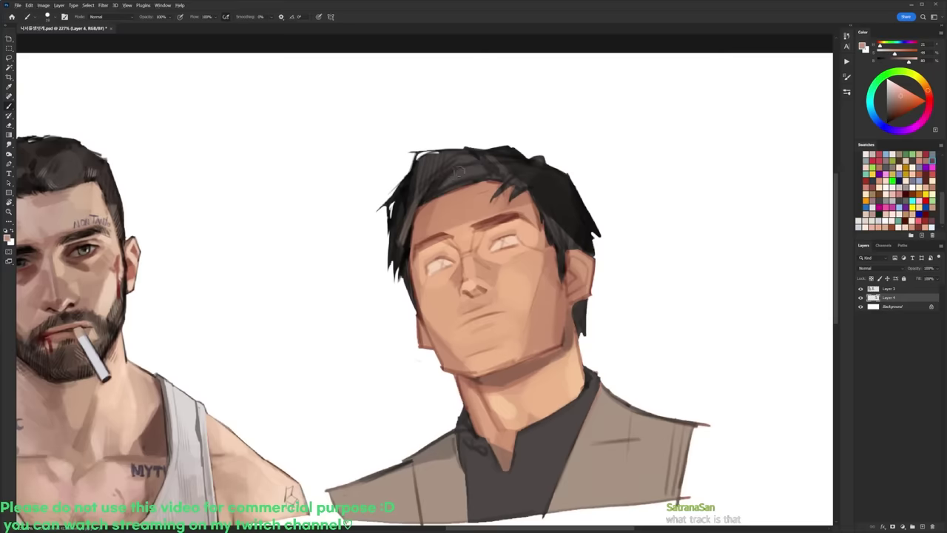
pyautogui.keyDown('alt'); pyautogui.click(464, 168); pyautogui.keyUp('alt')
pyautogui.moveTo(465, 170); pyautogui.dragTo(481, 162)
pyautogui.keyDown('alt'); pyautogui.click(464, 183); pyautogui.keyUp('alt')
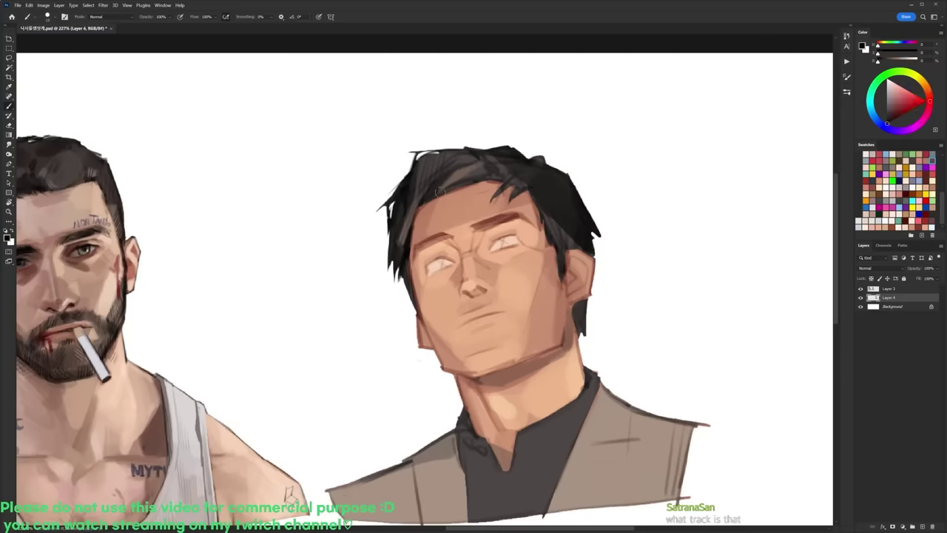
pyautogui.moveTo(442, 193); pyautogui.dragTo(465, 184)
# Step: Blend the top hair toward the parted fringe with black and sampled dark-gray strokes
pyautogui.moveTo(468, 183)
pyautogui.mouseDown()
pyautogui.moveTo(494, 174)
pyautogui.moveTo(478, 179)
pyautogui.moveTo(581, 256)
pyautogui.moveTo(582, 268)
pyautogui.mouseUp()
pyautogui.keyDown('alt'); pyautogui.click(459, 178); pyautogui.keyUp('alt')
pyautogui.press('r')
pyautogui.press('d')
pyautogui.moveTo(516, 205)
pyautogui.mouseDown()
pyautogui.moveTo(545, 241)
pyautogui.moveTo(529, 205)
pyautogui.moveTo(550, 242)
pyautogui.mouseUp()
pyautogui.keyDown('alt'); pyautogui.click(540, 221); pyautogui.keyUp('alt')
pyautogui.keyDown('alt'); pyautogui.click(548, 221); pyautogui.keyUp('alt')
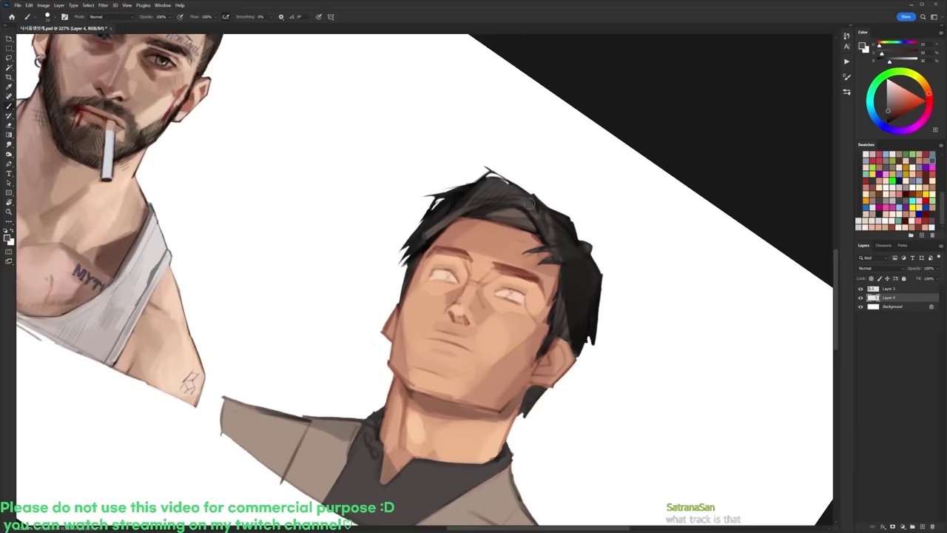
pyautogui.keyDown('alt'); pyautogui.click(529, 201); pyautogui.keyUp('alt')
pyautogui.moveTo(533, 210)
pyautogui.mouseDown()
pyautogui.moveTo(561, 244)
pyautogui.moveTo(554, 209)
pyautogui.moveTo(575, 244)
pyautogui.moveTo(534, 196)
pyautogui.moveTo(563, 217)
pyautogui.moveTo(591, 198)
pyautogui.moveTo(580, 145)
pyautogui.moveTo(596, 171)
pyautogui.moveTo(580, 128)
pyautogui.moveTo(547, 122)
pyautogui.mouseUp()
pyautogui.press('e')
pyautogui.press('r')
pyautogui.press('b')
# Step: Roughen the top outline of the hair with fine 9 px black strands and small erasures
pyautogui.rightClick(529, 98)
pyautogui.doubleClick(598, 200)
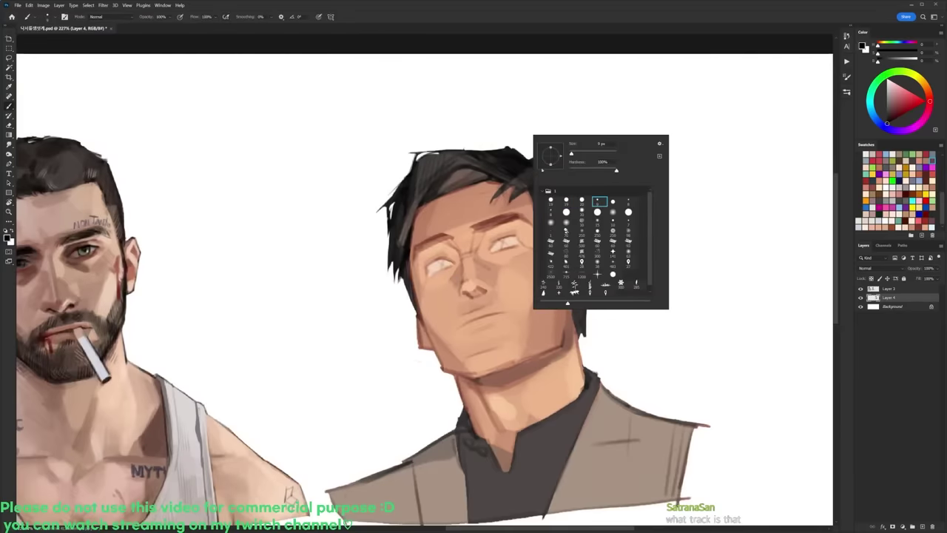
pyautogui.press('e')
pyautogui.moveTo(513, 151); pyautogui.dragTo(504, 147)
pyautogui.press('b')
pyautogui.press('e')
pyautogui.press('r')
pyautogui.moveTo(588, 166); pyautogui.dragTo(619, 237)
pyautogui.press('b')
pyautogui.moveTo(538, 184); pyautogui.dragTo(557, 198)
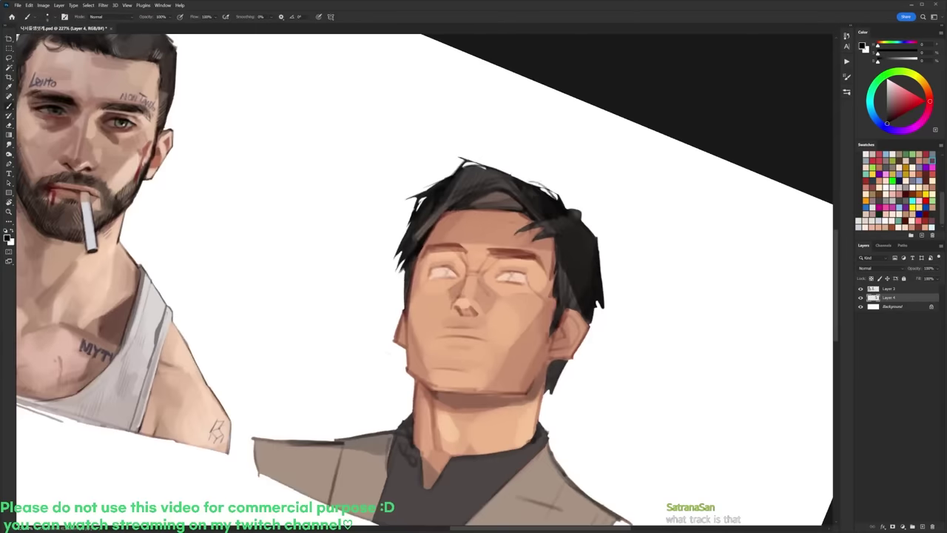
# Step: Carve the right-side hair above the ear into spiky tips by alternating erasing and fine black strokes
pyautogui.press('r')
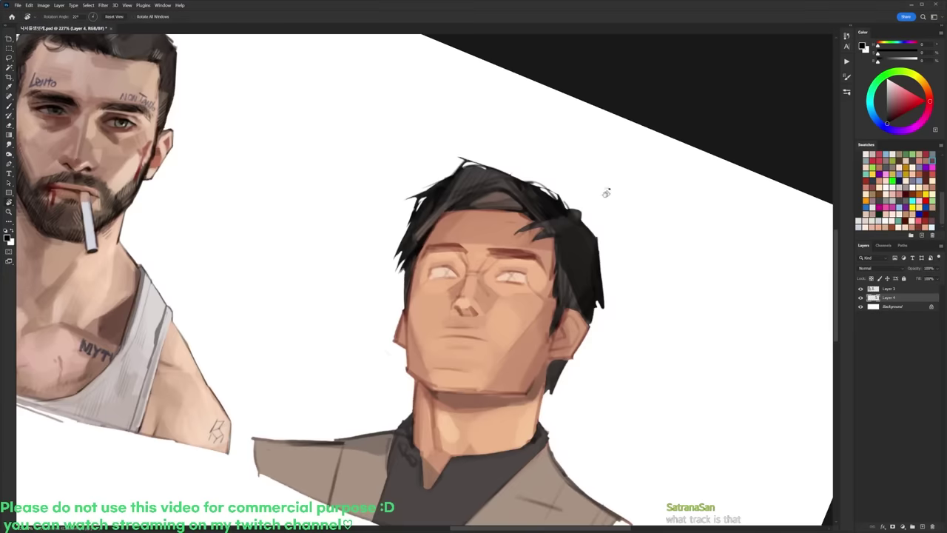
pyautogui.press('Escape')
pyautogui.press('b')
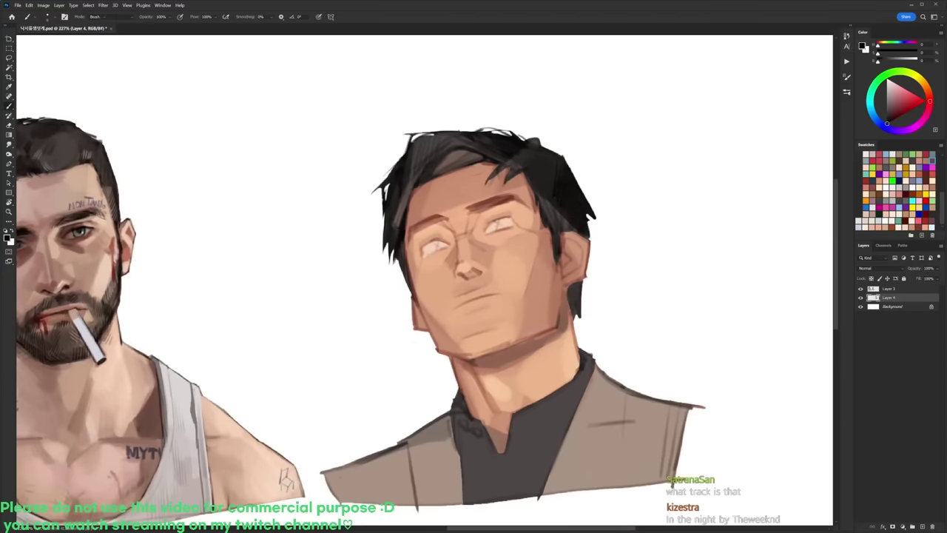
pyautogui.press('e')
pyautogui.moveTo(578, 195); pyautogui.dragTo(593, 228)
pyautogui.press('b')
pyautogui.press('e')
pyautogui.press('b')
pyautogui.press('e')
pyautogui.press('b')
pyautogui.press('e')
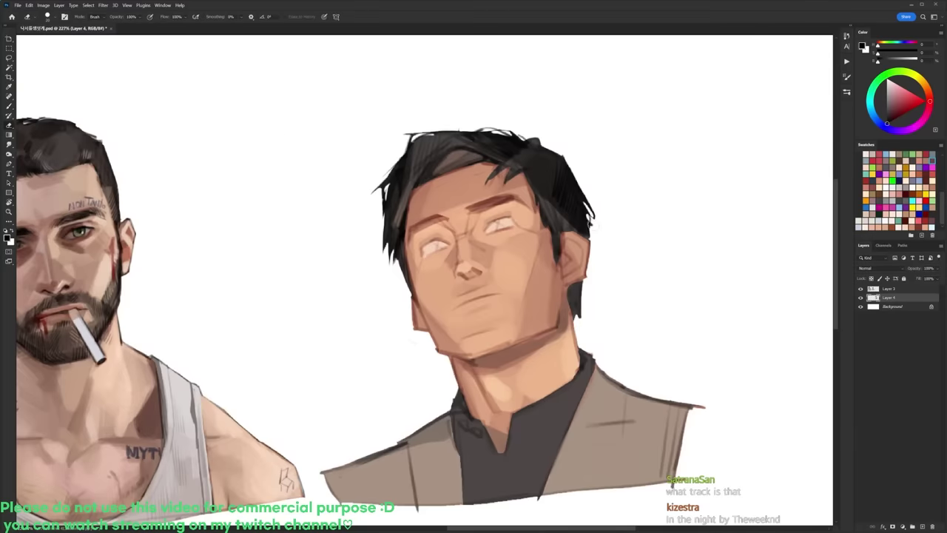
pyautogui.press('b')
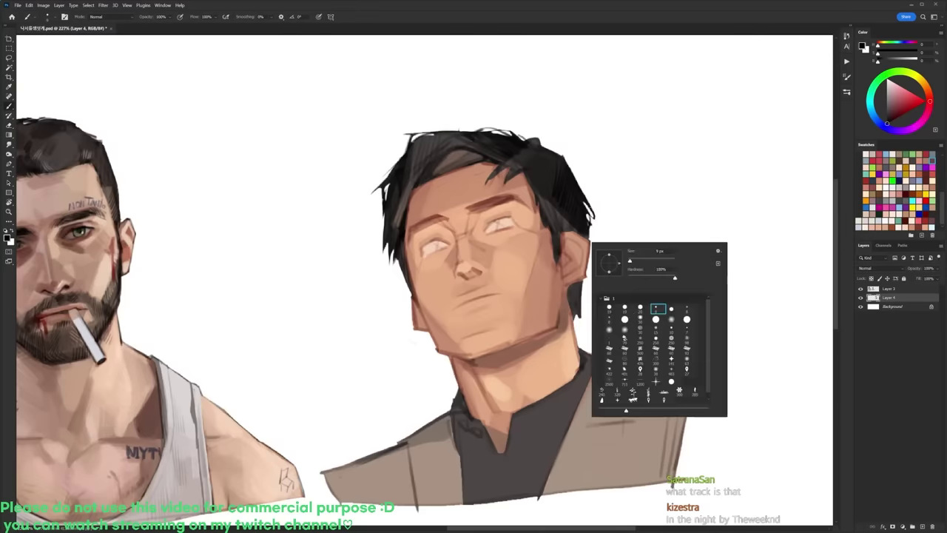
# Step: Paint the inner shape and lobe of the ear with light skin tone sampled from the neck
pyautogui.rightClick(578, 221)
pyautogui.keyDown('alt'); pyautogui.click(553, 364); pyautogui.keyUp('alt')
pyautogui.moveTo(582, 269); pyautogui.dragTo(565, 284)
pyautogui.moveTo(566, 240); pyautogui.dragTo(579, 257)
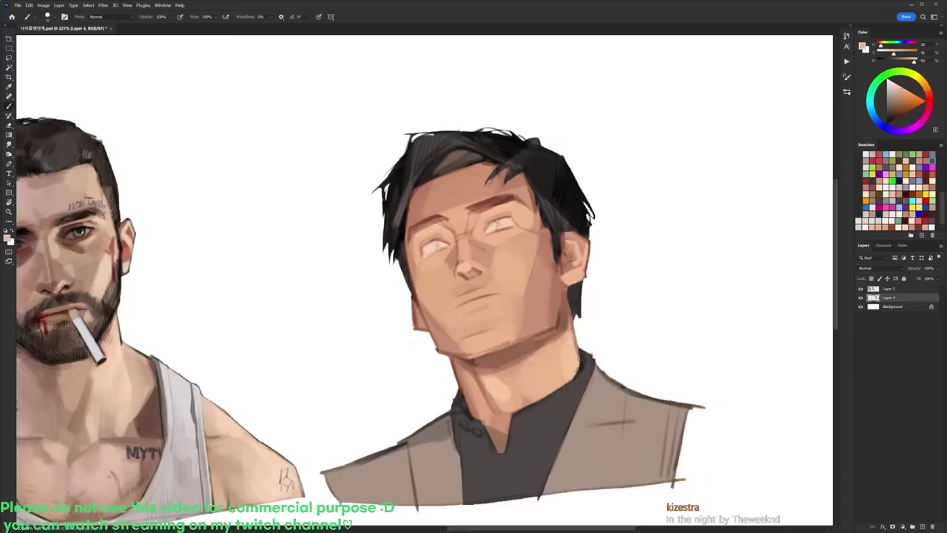
# Step: Paint black fringe strands over the forehead with the 9 px brush
pyautogui.keyDown('alt'); pyautogui.click(577, 225); pyautogui.keyUp('alt')
pyautogui.rightClick(578, 226)
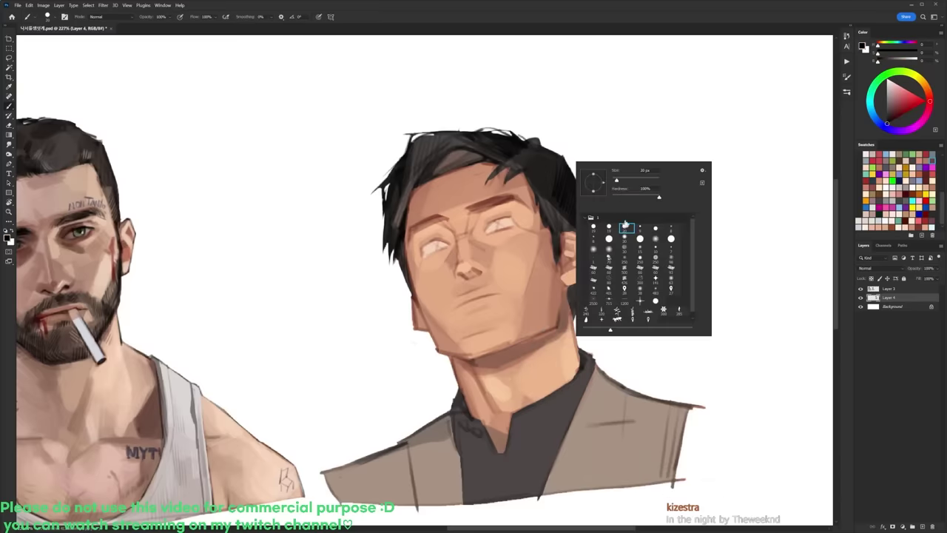
pyautogui.click(640, 227)
pyautogui.keyDown('alt'); pyautogui.click(517, 161); pyautogui.keyUp('alt')
pyautogui.keyDown('alt'); pyautogui.click(522, 162); pyautogui.keyUp('alt')
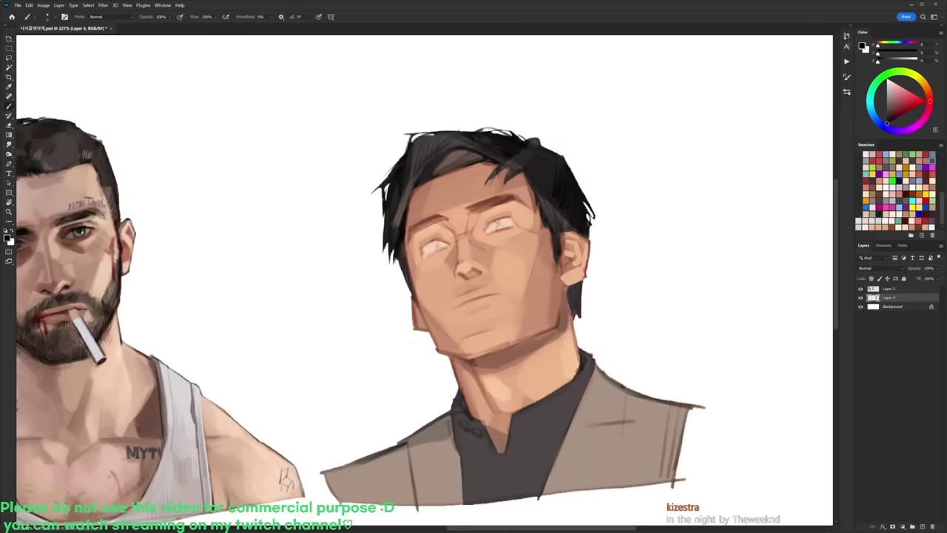
pyautogui.moveTo(487, 182); pyautogui.dragTo(510, 165)
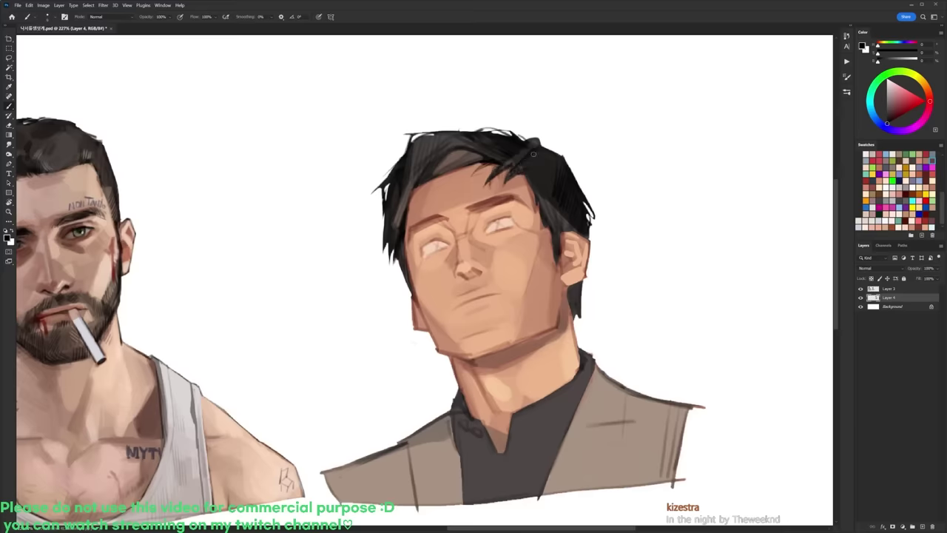
# Step: Render strands from the fringe down to the sideburn with dark grays and blacks sampled from the hair
pyautogui.keyDown('alt'); pyautogui.click(525, 151); pyautogui.keyUp('alt')
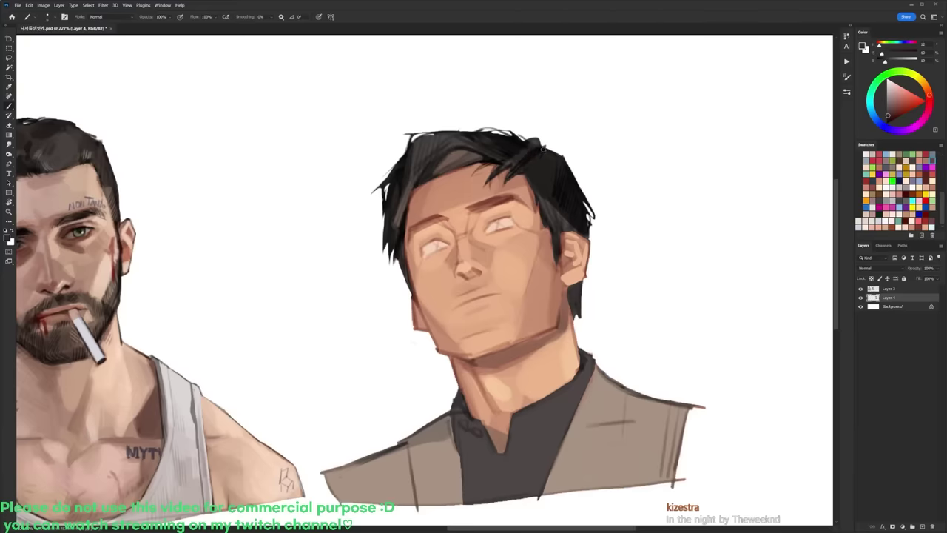
pyautogui.keyDown('alt'); pyautogui.click(537, 162); pyautogui.keyUp('alt')
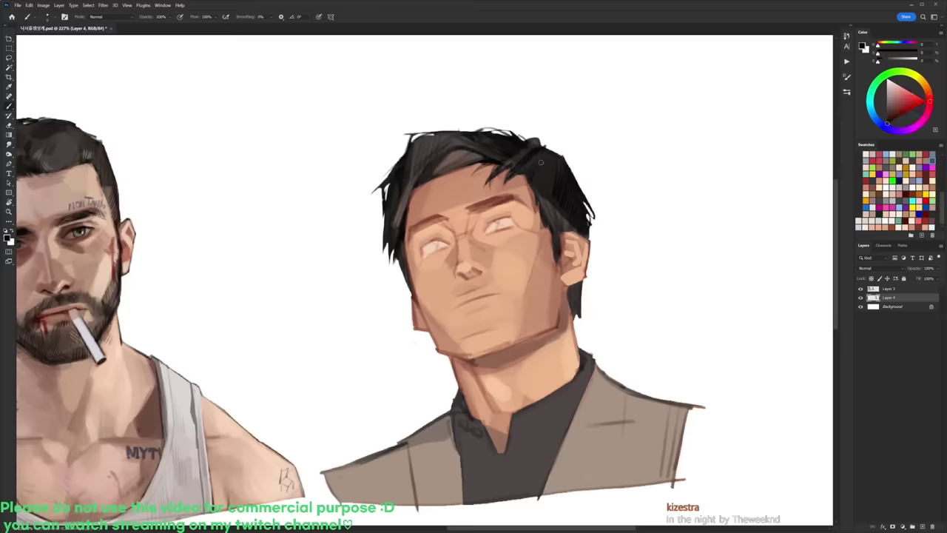
pyautogui.keyDown('alt'); pyautogui.click(551, 181); pyautogui.keyUp('alt')
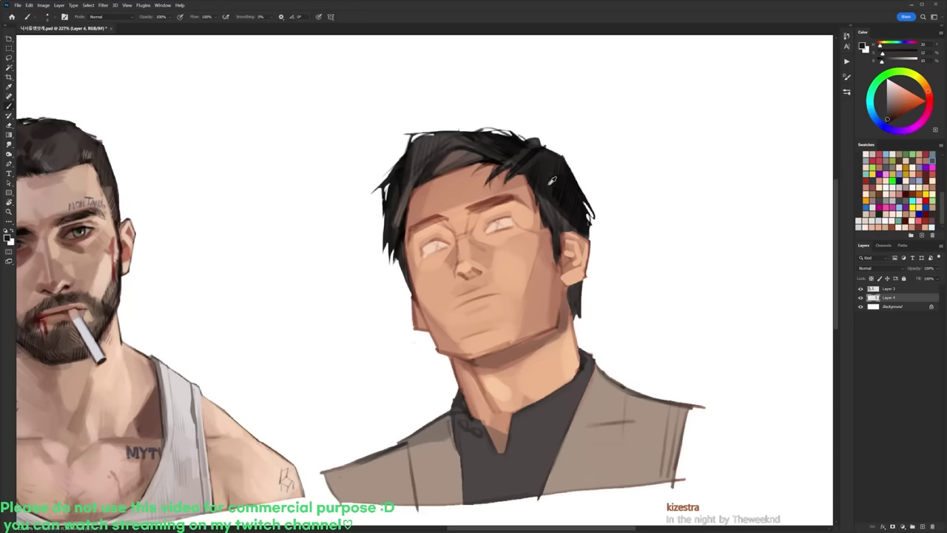
pyautogui.keyDown('alt'); pyautogui.click(546, 224); pyautogui.keyUp('alt')
pyautogui.keyDown('alt'); pyautogui.click(554, 257); pyautogui.keyUp('alt')
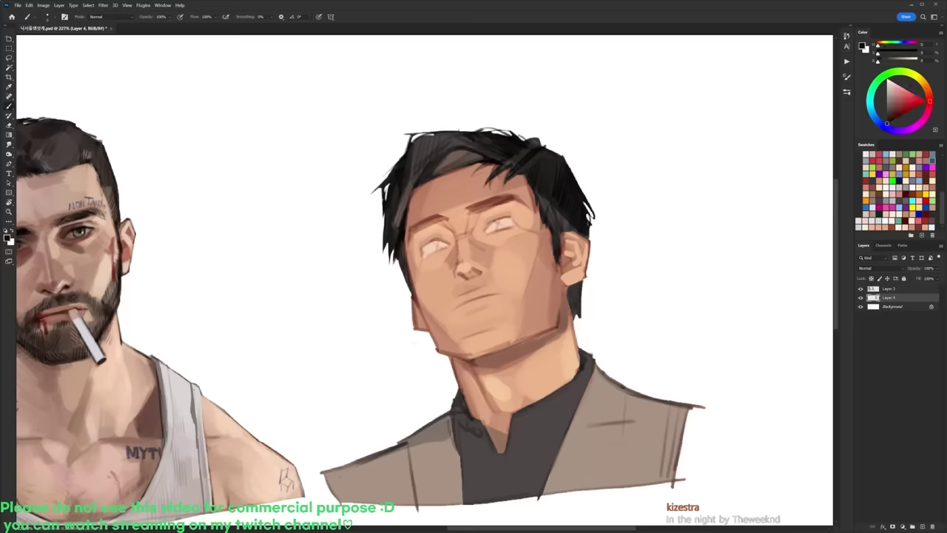
pyautogui.keyDown('alt'); pyautogui.click(563, 223); pyautogui.keyUp('alt')
pyautogui.keyDown('alt'); pyautogui.click(569, 211); pyautogui.keyUp('alt')
pyautogui.keyDown('alt'); pyautogui.click(550, 171); pyautogui.keyUp('alt')
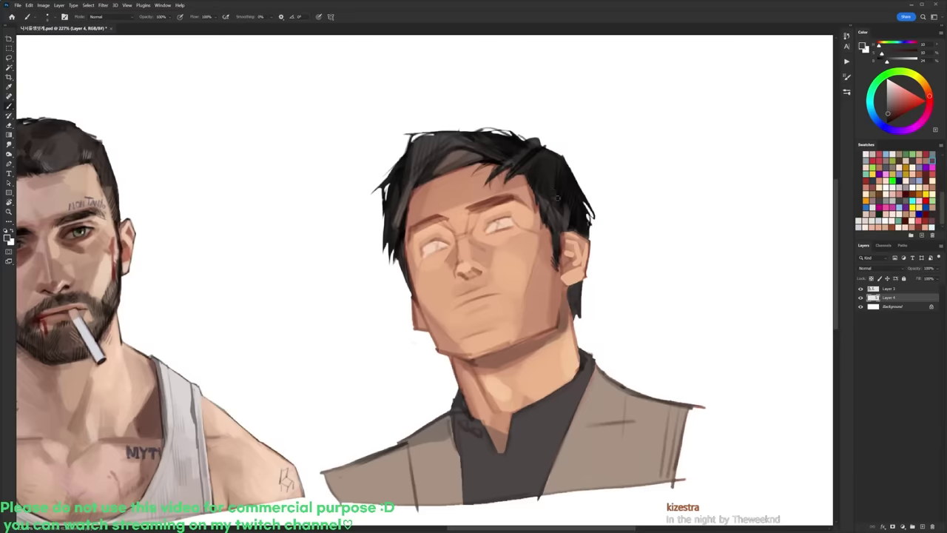
# Step: Refine the sideburn and the hair behind the ear with small erasures and thin black strands
pyautogui.press('e')
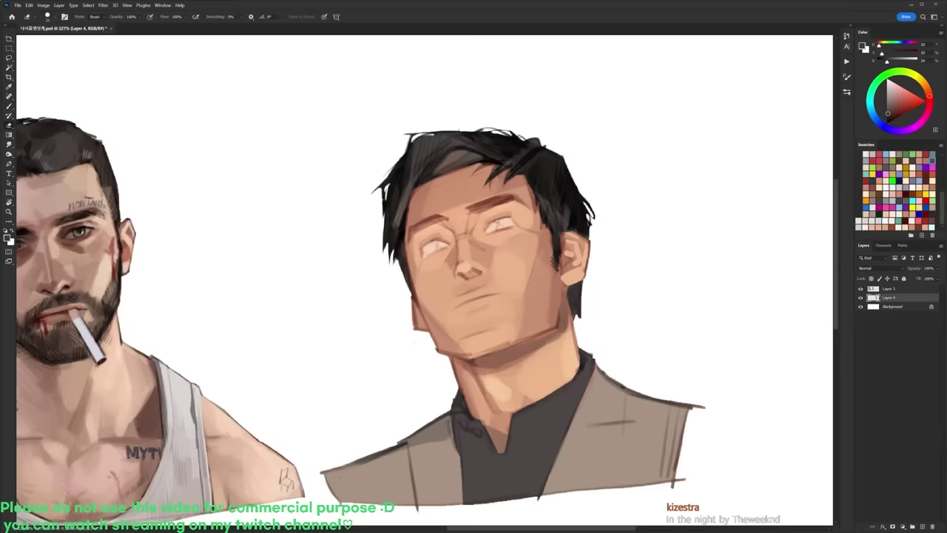
pyautogui.press('b')
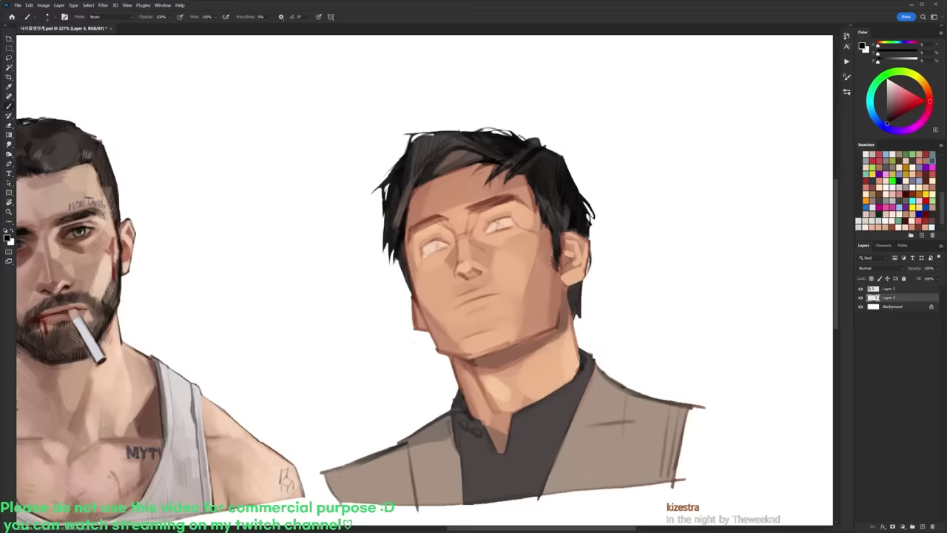
pyautogui.scroll(-2, 560, 262)
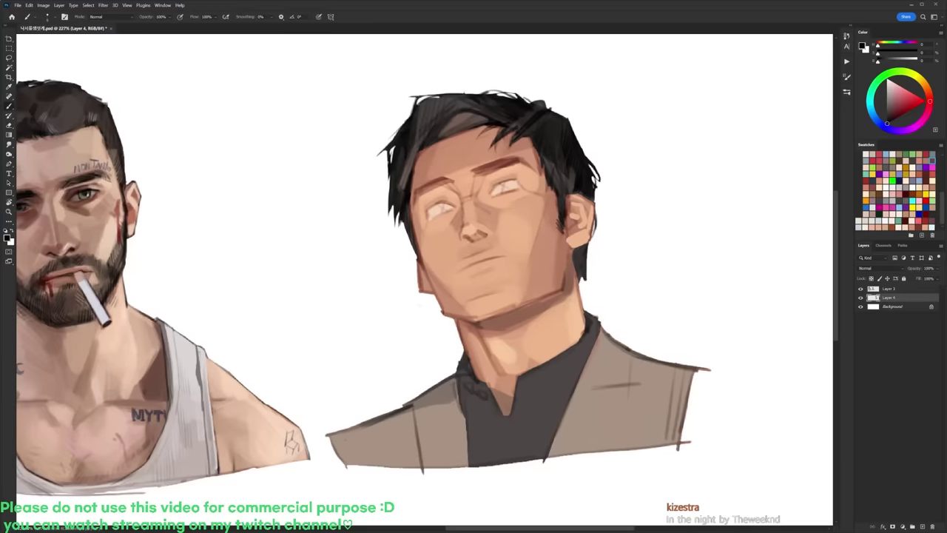
# Step: Define the forehead hairline with strokes in sampled skin and reddish-brown shadow tones
pyautogui.rightClick(524, 152)
pyautogui.click(561, 220)
pyautogui.keyDown('alt'); pyautogui.click(457, 166); pyautogui.keyUp('alt')
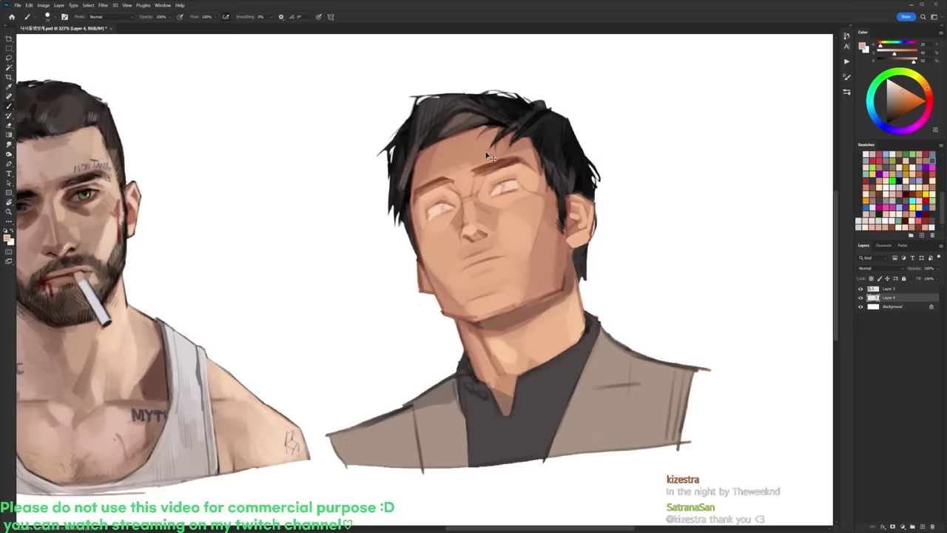
pyautogui.moveTo(490, 158)
pyautogui.mouseDown()
pyautogui.moveTo(507, 148)
pyautogui.moveTo(474, 126)
pyautogui.mouseUp()
pyautogui.keyDown('alt'); pyautogui.click(444, 155); pyautogui.keyUp('alt')
pyautogui.press('r')
pyautogui.keyDown('alt'); pyautogui.click(442, 145); pyautogui.keyUp('alt')
pyautogui.moveTo(381, 154); pyautogui.dragTo(413, 118)
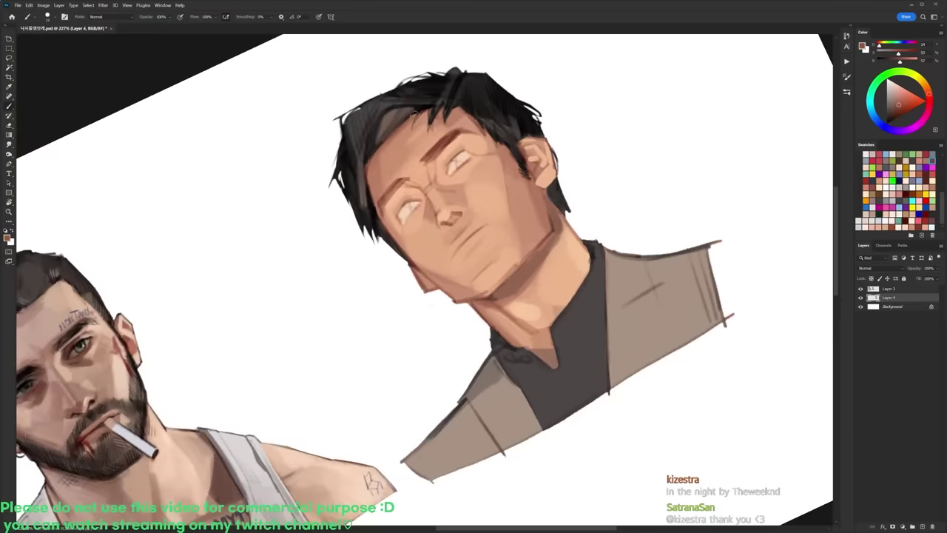
pyautogui.press('r')
pyautogui.moveTo(519, 118); pyautogui.dragTo(574, 164)
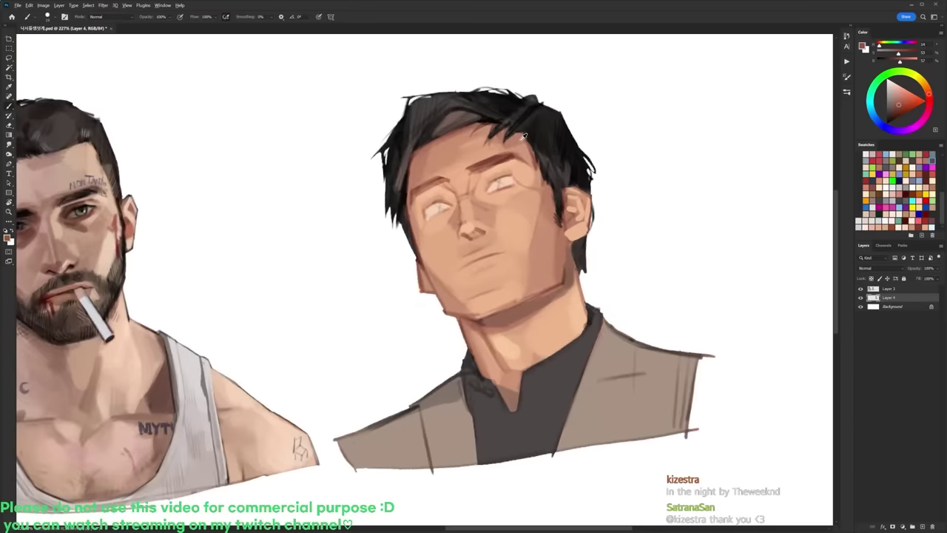
# Step: Shade the skin beneath the fringe near the right temple with a sampled tone
pyautogui.keyDown('alt'); pyautogui.click(521, 140); pyautogui.keyUp('alt')
pyautogui.moveTo(513, 153)
pyautogui.mouseDown()
pyautogui.moveTo(526, 161)
pyautogui.moveTo(526, 147)
pyautogui.mouseUp()
pyautogui.press('r')
pyautogui.moveTo(541, 112)
pyautogui.mouseDown()
pyautogui.moveTo(552, 118)
pyautogui.moveTo(529, 141)
pyautogui.moveTo(542, 172)
pyautogui.mouseUp()
# Step: Add thin black strands hanging from the fringe over the forehead and right temple
pyautogui.press('d')
pyautogui.rightClick(573, 129)
pyautogui.click(637, 196)
pyautogui.moveTo(531, 130)
pyautogui.mouseDown()
pyautogui.moveTo(521, 142)
pyautogui.moveTo(478, 137)
pyautogui.mouseUp()
pyautogui.rightClick(529, 140)
pyautogui.click(597, 206)
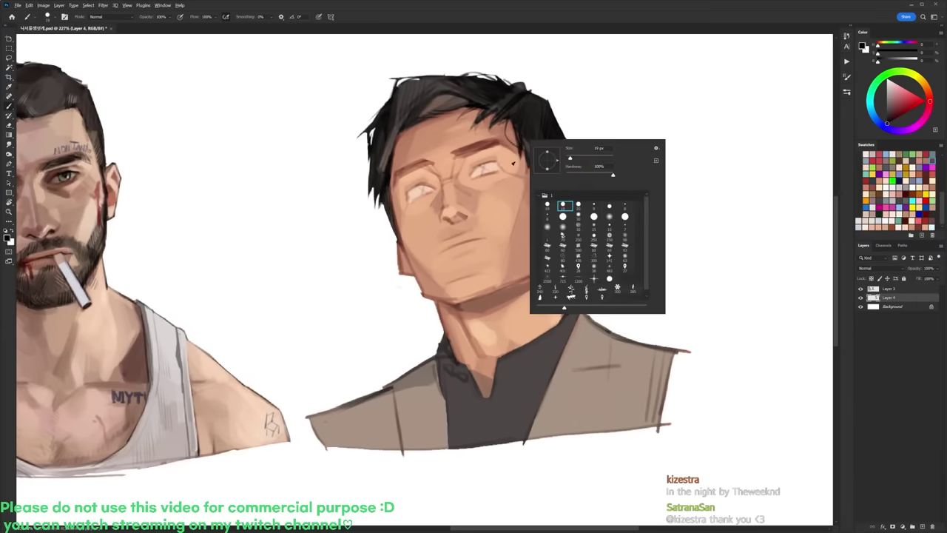
# Step: Paint sampled skin tones over the right temple, covering the sketch lines beside the outer eye
pyautogui.keyDown('alt'); pyautogui.click(511, 162); pyautogui.keyUp('alt')
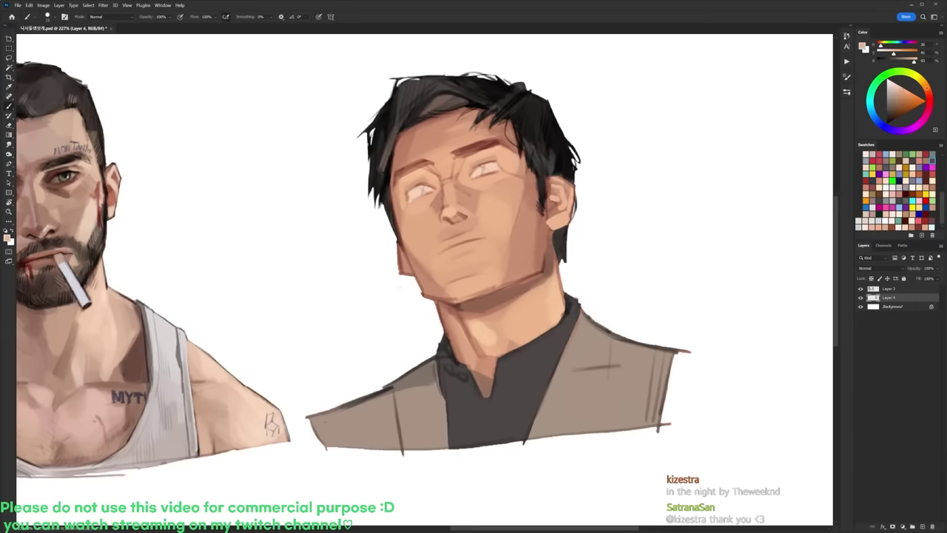
pyautogui.keyDown('alt'); pyautogui.click(505, 132); pyautogui.keyUp('alt')
pyautogui.moveTo(499, 149); pyautogui.dragTo(508, 170)
pyautogui.moveTo(507, 150); pyautogui.dragTo(513, 171)
pyautogui.moveTo(515, 154); pyautogui.dragTo(517, 173)
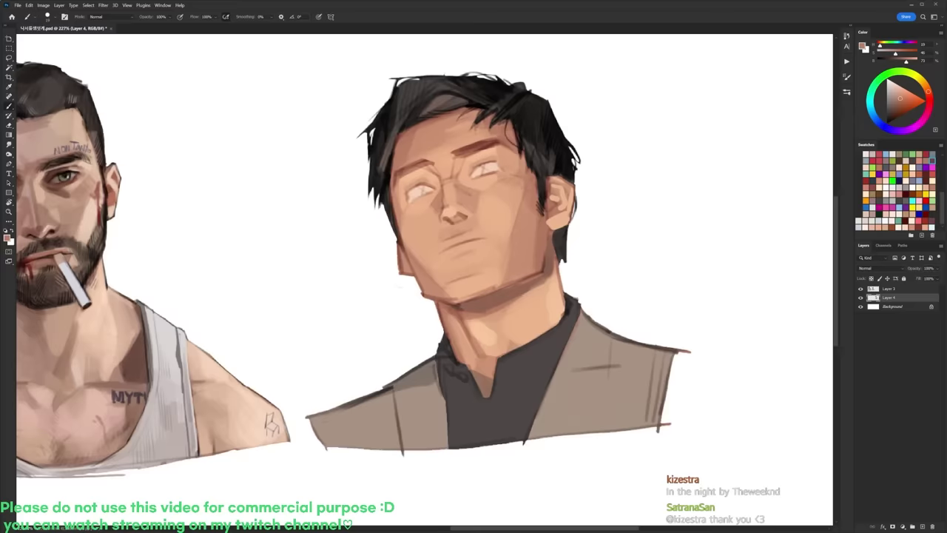
# Step: Blend the skin beside the right eye and around the right eyebrow with sampled cheek and brow tones
pyautogui.keyDown('alt'); pyautogui.click(519, 197); pyautogui.keyUp('alt')
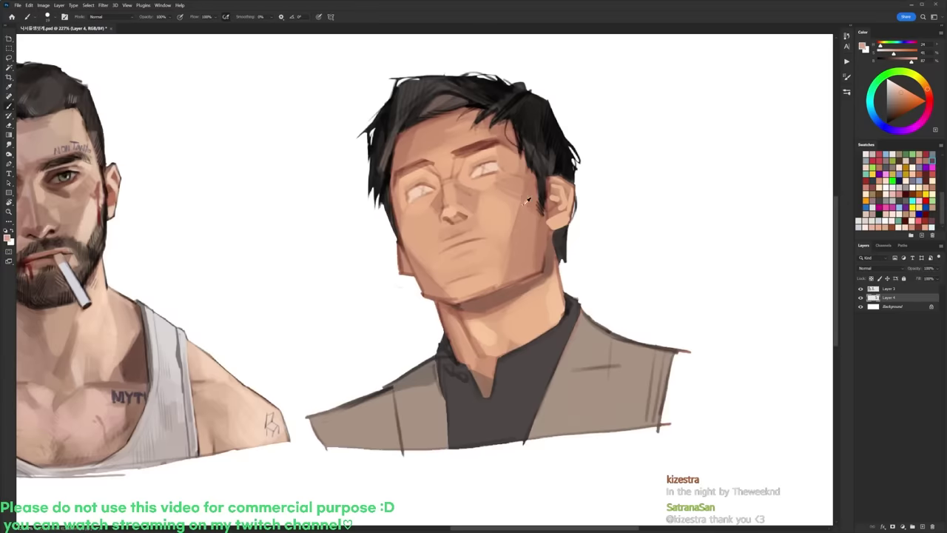
pyautogui.moveTo(528, 200); pyautogui.dragTo(518, 189)
pyautogui.keyDown('alt'); pyautogui.click(460, 159); pyautogui.keyUp('alt')
pyautogui.moveTo(480, 145); pyautogui.dragTo(471, 152)
pyautogui.keyDown('alt'); pyautogui.click(462, 315); pyautogui.keyUp('alt')
pyautogui.keyDown('alt'); pyautogui.click(471, 147); pyautogui.keyUp('alt')
# Step: Shade the socket beneath the right eye's inner corner with sampled brown and lighter skin tones
pyautogui.moveTo(469, 183); pyautogui.dragTo(456, 190)
pyautogui.keyDown('alt'); pyautogui.click(462, 186); pyautogui.keyUp('alt')
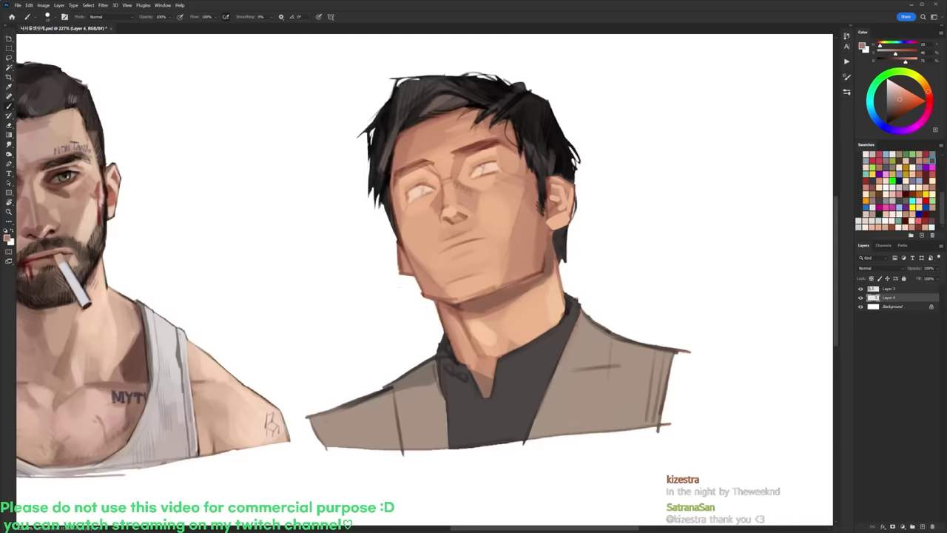
pyautogui.keyDown('alt'); pyautogui.click(475, 189); pyautogui.keyUp('alt')
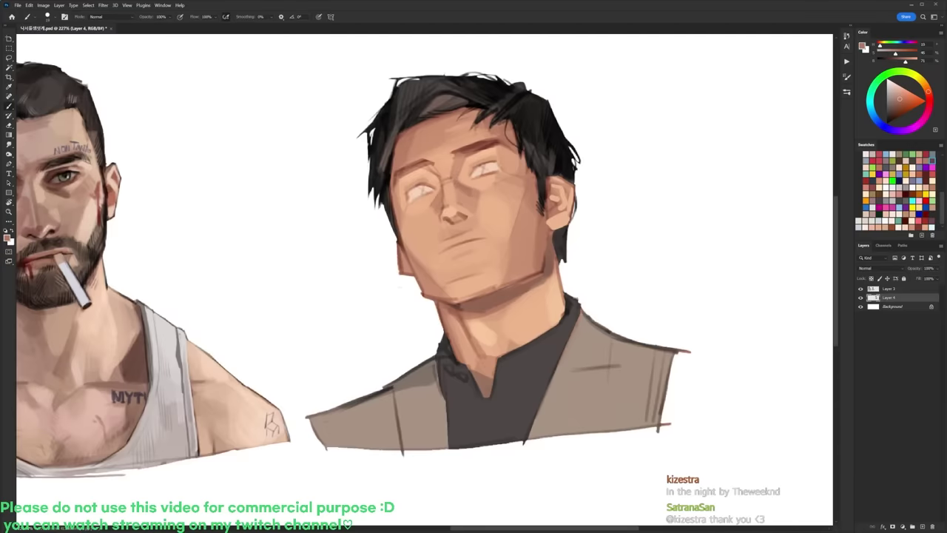
pyautogui.keyDown('alt'); pyautogui.click(489, 194); pyautogui.keyUp('alt')
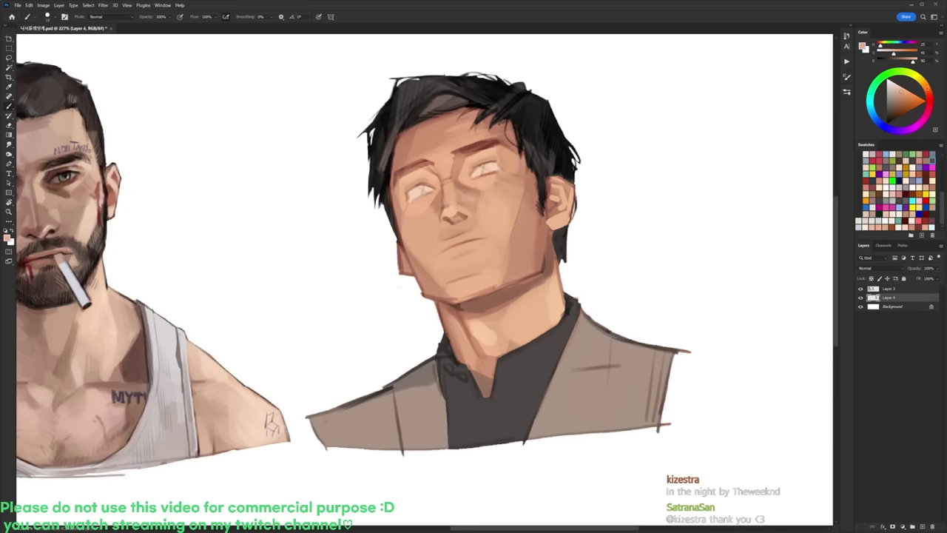
pyautogui.keyDown('alt'); pyautogui.click(471, 151); pyautogui.keyUp('alt')
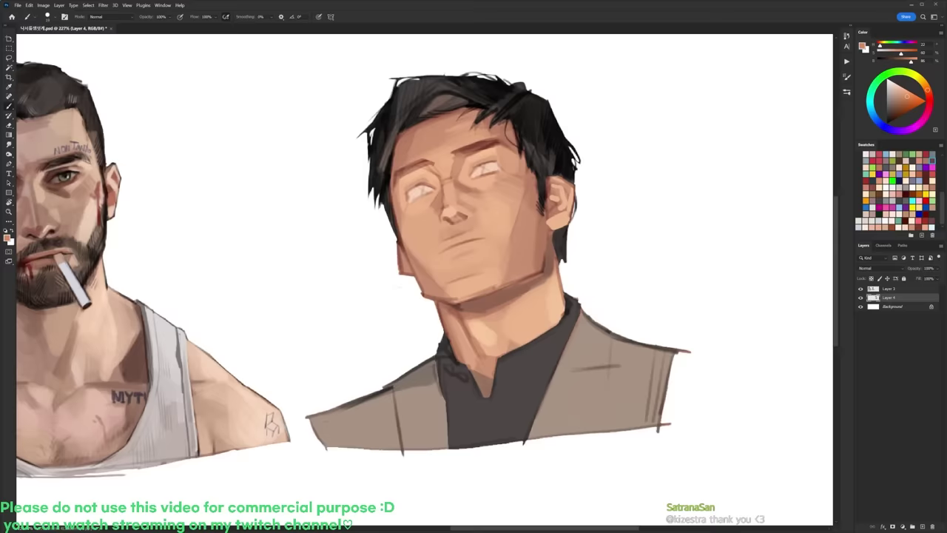
# Step: Model the side of the nose and the inner right cheek with sampled mid and shadow skin tones
pyautogui.keyDown('alt'); pyautogui.click(472, 210); pyautogui.keyUp('alt')
pyautogui.keyDown('alt'); pyautogui.click(481, 199); pyautogui.keyUp('alt')
pyautogui.keyDown('alt'); pyautogui.click(467, 200); pyautogui.keyUp('alt')
pyautogui.keyDown('alt'); pyautogui.click(466, 188); pyautogui.keyUp('alt')
pyautogui.moveTo(469, 184); pyautogui.dragTo(458, 189)
pyautogui.keyDown('alt'); pyautogui.click(459, 192); pyautogui.keyUp('alt')
pyautogui.keyDown('alt'); pyautogui.click(446, 194); pyautogui.keyUp('alt')
pyautogui.keyDown('alt'); pyautogui.click(445, 190); pyautogui.keyUp('alt')
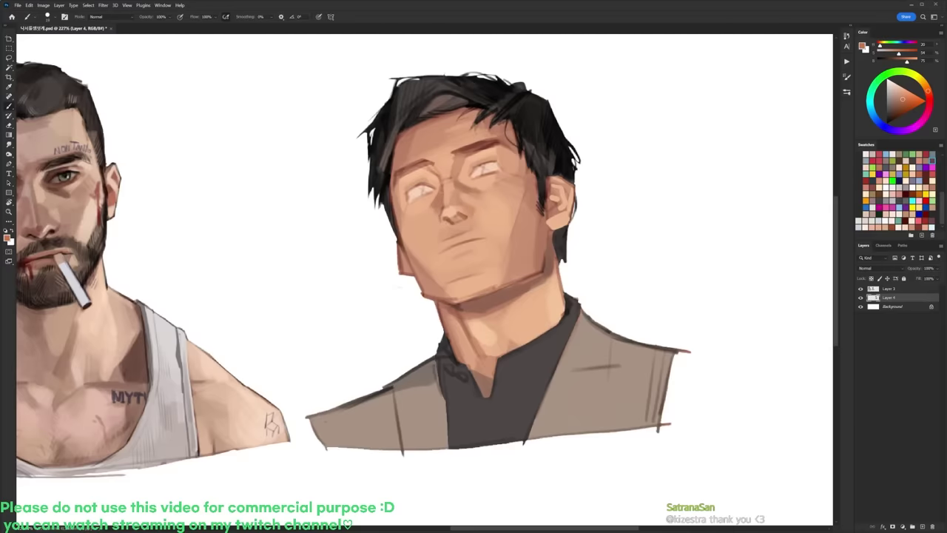
# Step: Shade the left cheek beside the nose, alternating sampled light and shadow skin tones
pyautogui.keyDown('alt'); pyautogui.click(436, 218); pyautogui.keyUp('alt')
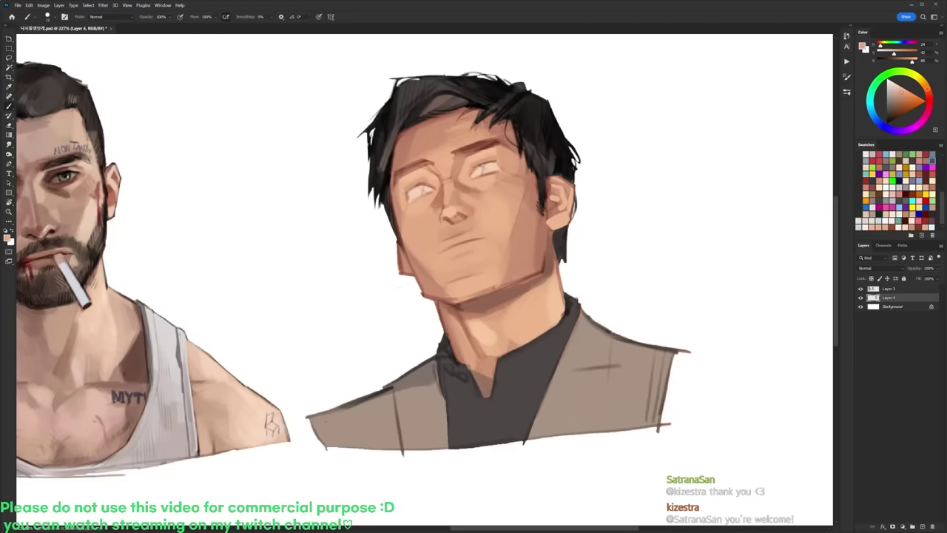
pyautogui.keyDown('alt'); pyautogui.click(436, 210); pyautogui.keyUp('alt')
pyautogui.keyDown('alt'); pyautogui.click(424, 216); pyautogui.keyUp('alt')
pyautogui.keyDown('alt'); pyautogui.click(430, 206); pyautogui.keyUp('alt')
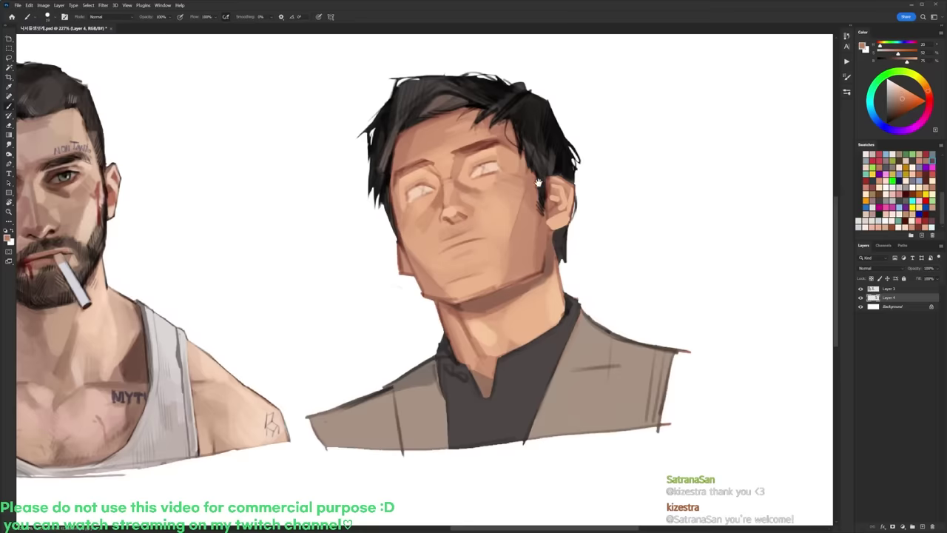
# Step: Strengthen the shadow along the face's left edge with sampled reddish-brown tones
pyautogui.scroll(-1, 539, 184)
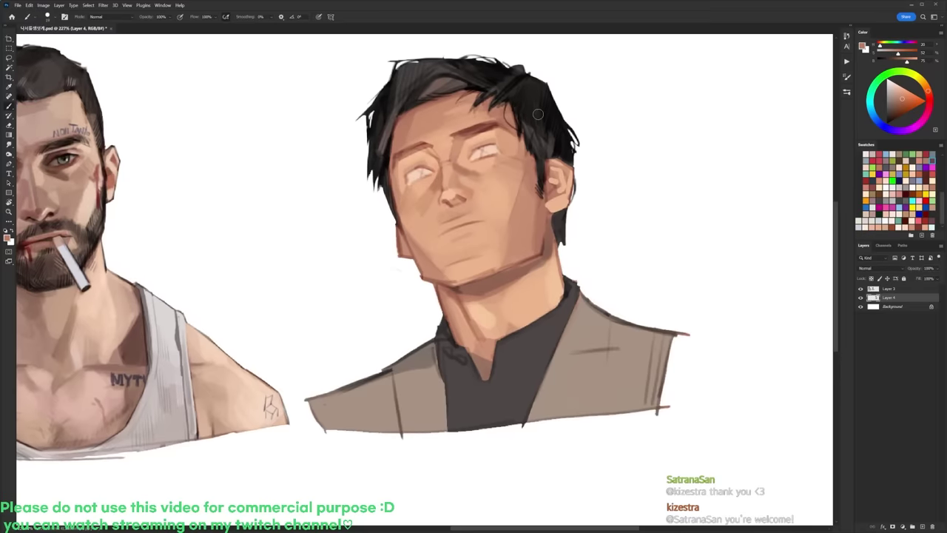
pyautogui.keyDown('alt'); pyautogui.click(402, 150); pyautogui.keyUp('alt')
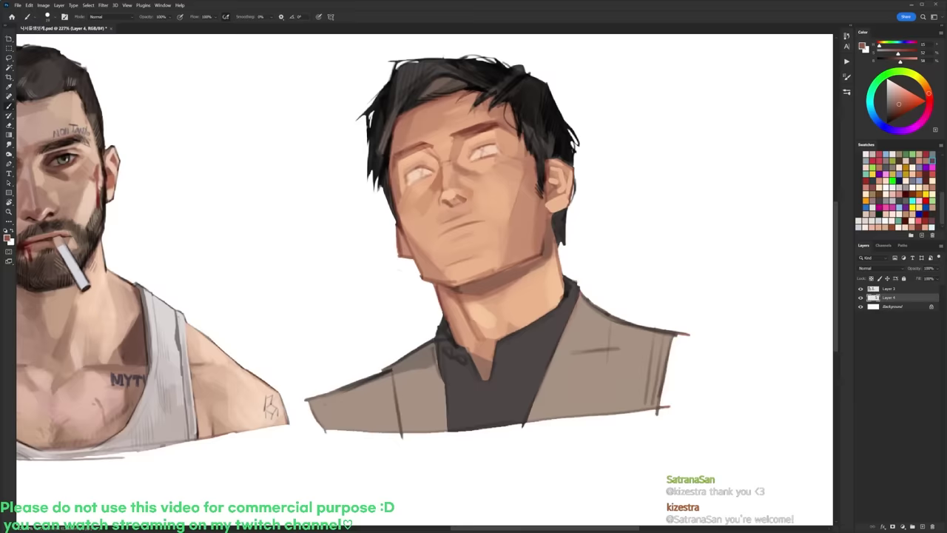
pyautogui.keyDown('alt'); pyautogui.click(411, 171); pyautogui.keyUp('alt')
pyautogui.keyDown('alt'); pyautogui.click(401, 210); pyautogui.keyUp('alt')
pyautogui.moveTo(396, 212); pyautogui.dragTo(398, 223)
# Step: Paint over the sketch lines on the nose bridge between the brows with sampled skin tones
pyautogui.keyDown('alt'); pyautogui.click(441, 172); pyautogui.keyUp('alt')
pyautogui.keyDown('alt'); pyautogui.click(435, 145); pyautogui.keyUp('alt')
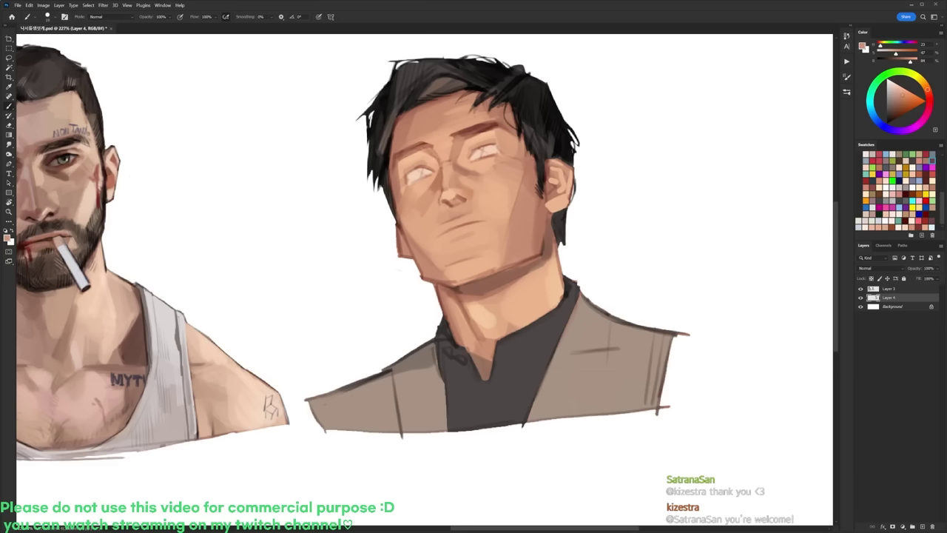
pyautogui.keyDown('alt'); pyautogui.click(433, 145); pyautogui.keyUp('alt')
pyautogui.keyDown('alt'); pyautogui.click(444, 153); pyautogui.keyUp('alt')
pyautogui.keyDown('alt'); pyautogui.click(444, 177); pyautogui.keyUp('alt')
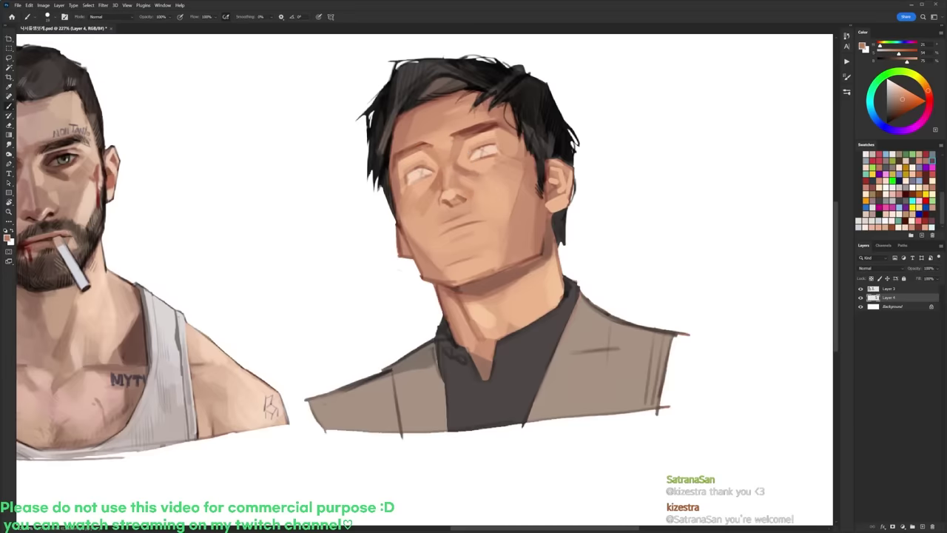
# Step: Shape the nose tip and its underside with sampled skin tones from the nose and mouth area
pyautogui.keyDown('alt'); pyautogui.click(453, 191); pyautogui.keyUp('alt')
pyautogui.keyDown('alt'); pyautogui.click(455, 166); pyautogui.keyUp('alt')
pyautogui.keyDown('alt'); pyautogui.click(464, 188); pyautogui.keyUp('alt')
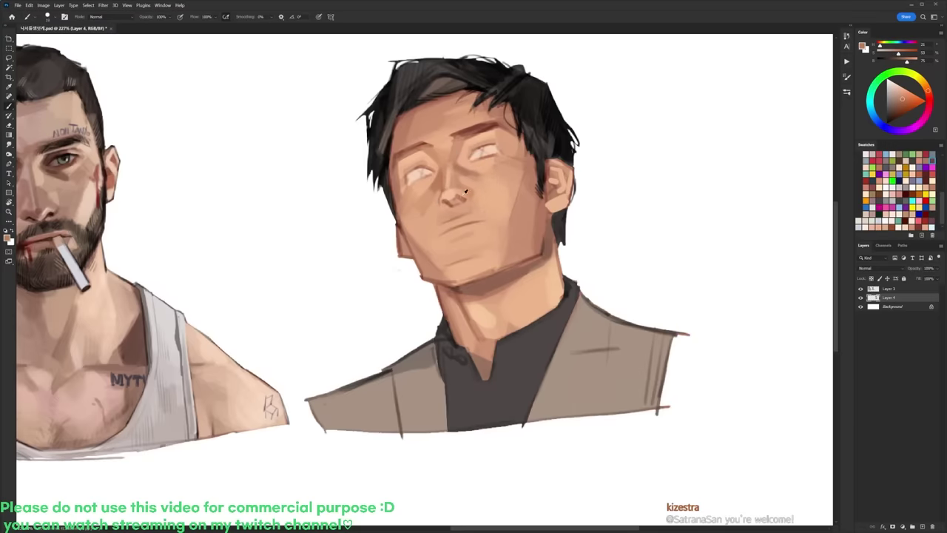
pyautogui.keyDown('alt'); pyautogui.click(464, 193); pyautogui.keyUp('alt')
pyautogui.moveTo(450, 198); pyautogui.dragTo(465, 202)
pyautogui.keyDown('alt'); pyautogui.click(477, 220); pyautogui.keyUp('alt')
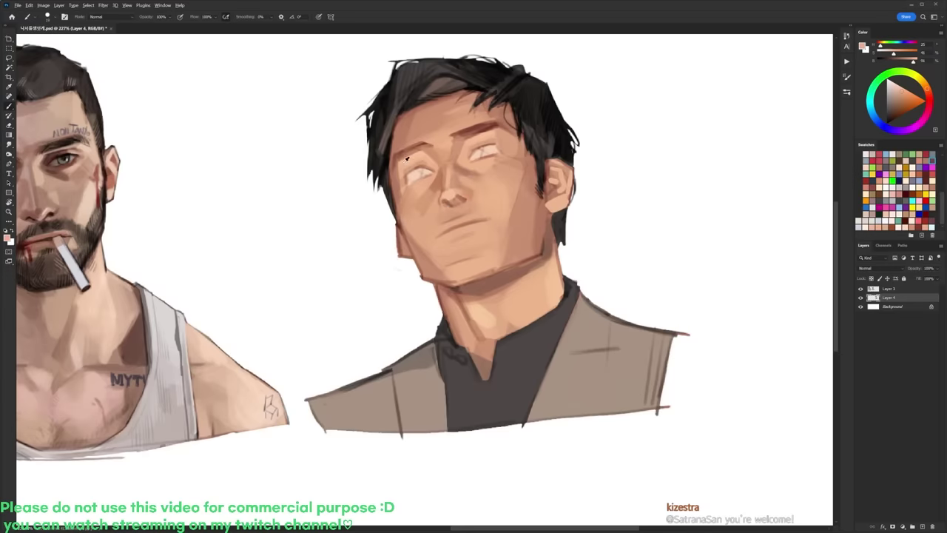
# Step: Define the left eye's upper lid with sampled lid and reddish-brown eyebrow tones
pyautogui.keyDown('alt'); pyautogui.click(419, 156); pyautogui.keyUp('alt')
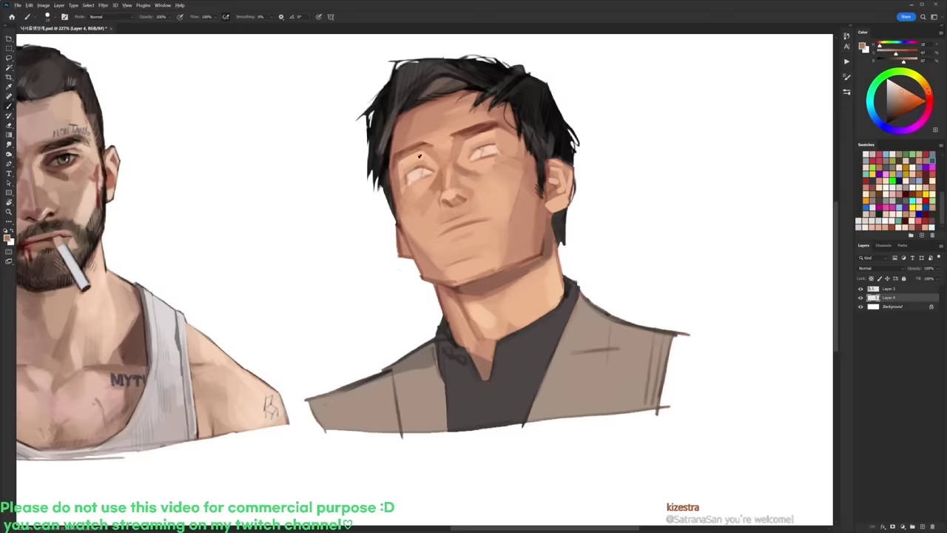
pyautogui.keyDown('alt'); pyautogui.click(476, 132); pyautogui.keyUp('alt')
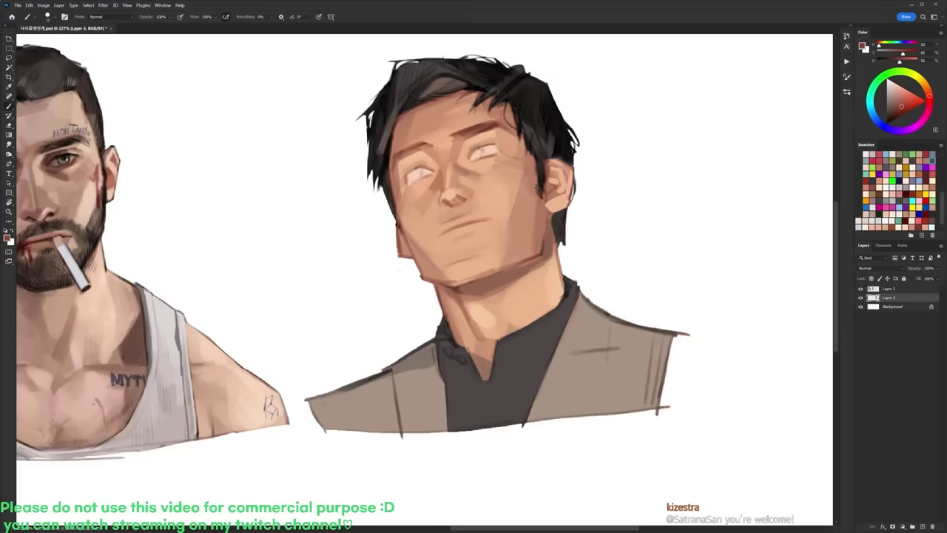
pyautogui.moveTo(406, 183)
pyautogui.mouseDown()
pyautogui.moveTo(406, 171)
pyautogui.moveTo(424, 164)
pyautogui.mouseUp()
# Step: Paint the right eyebrow with fine black hair strokes using a small hard brush
pyautogui.press('d')
pyautogui.rightClick(509, 107)
pyautogui.click(575, 181)
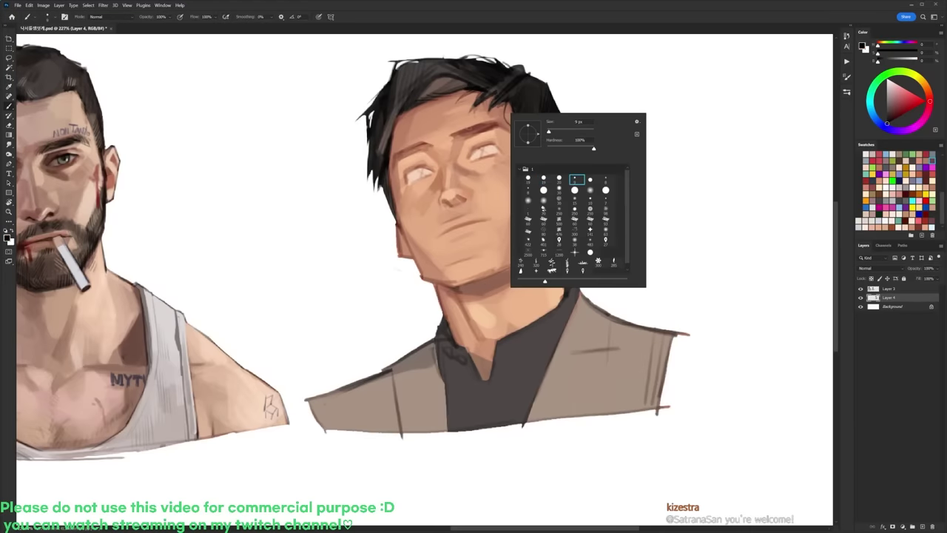
pyautogui.press('Return')
pyautogui.keyDown('alt'); pyautogui.click(465, 131); pyautogui.keyUp('alt')
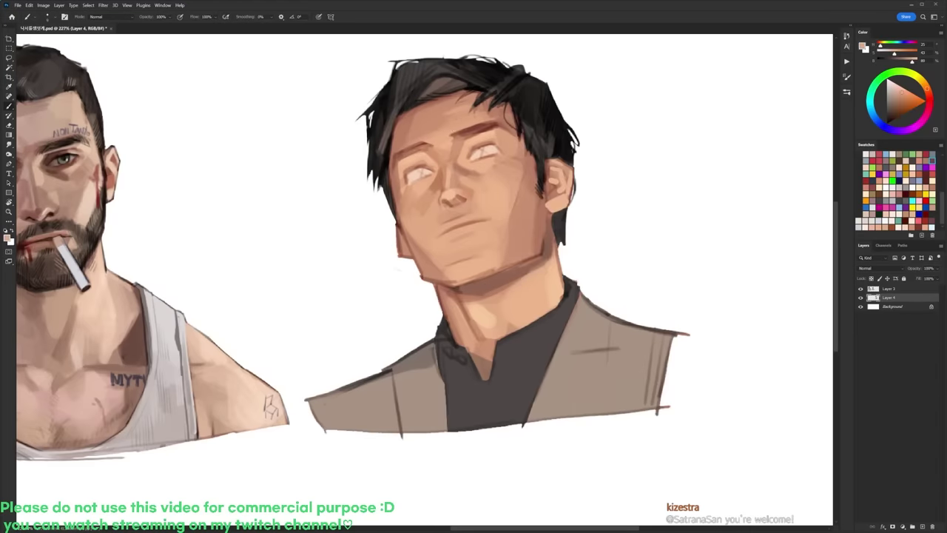
pyautogui.press('d')
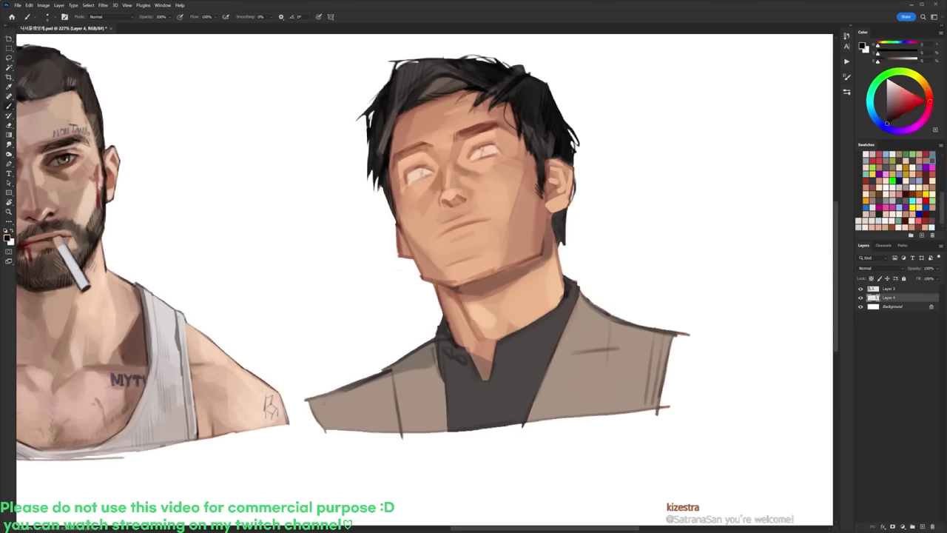
pyautogui.moveTo(456, 138); pyautogui.dragTo(473, 129)
pyautogui.moveTo(469, 136); pyautogui.dragTo(480, 126)
pyautogui.moveTo(475, 133)
pyautogui.mouseDown()
pyautogui.moveTo(483, 125)
pyautogui.moveTo(493, 141)
pyautogui.moveTo(479, 145)
pyautogui.moveTo(488, 141)
pyautogui.moveTo(540, 185)
pyautogui.mouseUp()
# Step: Paint the left eyebrow with dark brown-black hair strokes, rotating the canvas to suit the stroke direction
pyautogui.press('r')
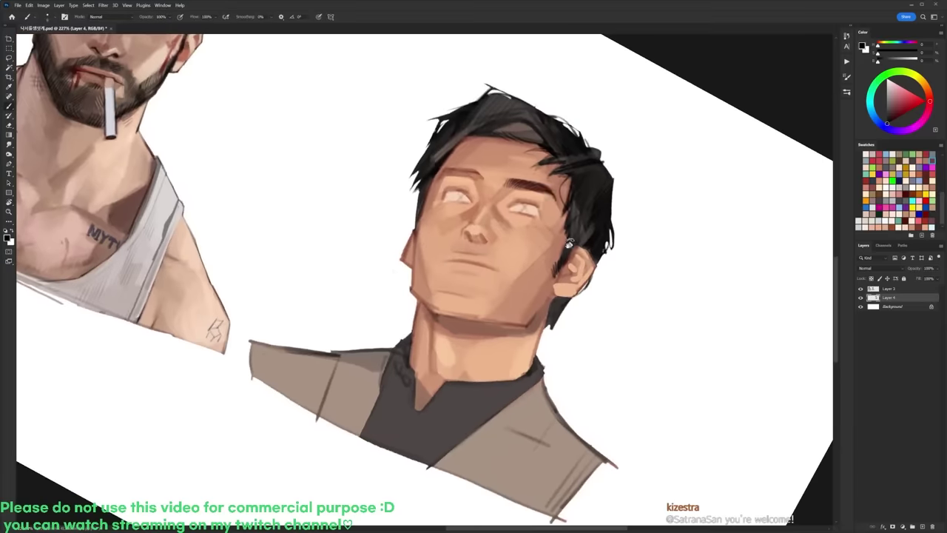
pyautogui.press('r')
pyautogui.moveTo(568, 242)
pyautogui.mouseDown()
pyautogui.moveTo(481, 140)
pyautogui.moveTo(570, 171)
pyautogui.mouseUp()
pyautogui.press('r')
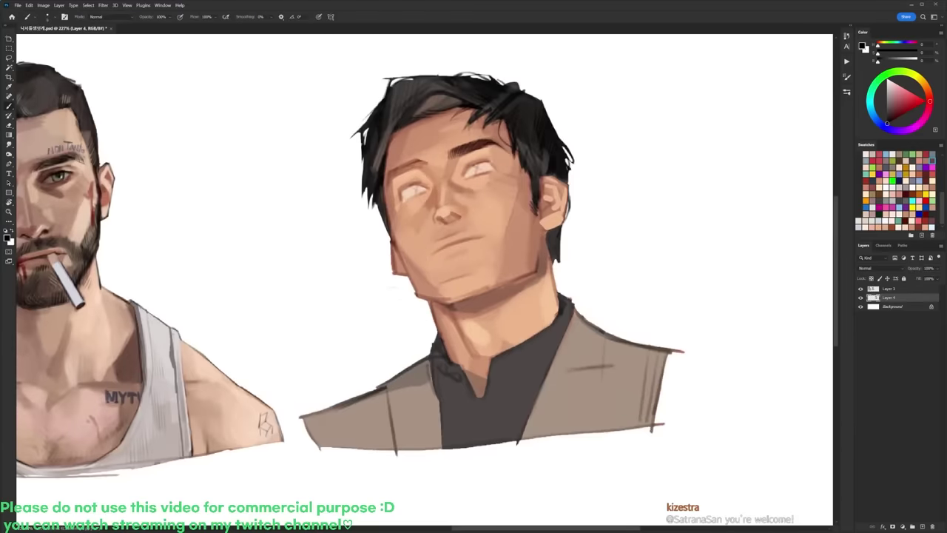
pyautogui.press('r')
pyautogui.moveTo(409, 144)
pyautogui.mouseDown()
pyautogui.moveTo(433, 143)
pyautogui.moveTo(431, 163)
pyautogui.moveTo(444, 161)
pyautogui.moveTo(419, 159)
pyautogui.moveTo(315, 228)
pyautogui.moveTo(315, 262)
pyautogui.mouseUp()
pyautogui.press('r')
pyautogui.keyDown('alt'); pyautogui.click(321, 252); pyautogui.keyUp('alt')
pyautogui.press('r')
pyautogui.moveTo(560, 148); pyautogui.dragTo(587, 226)
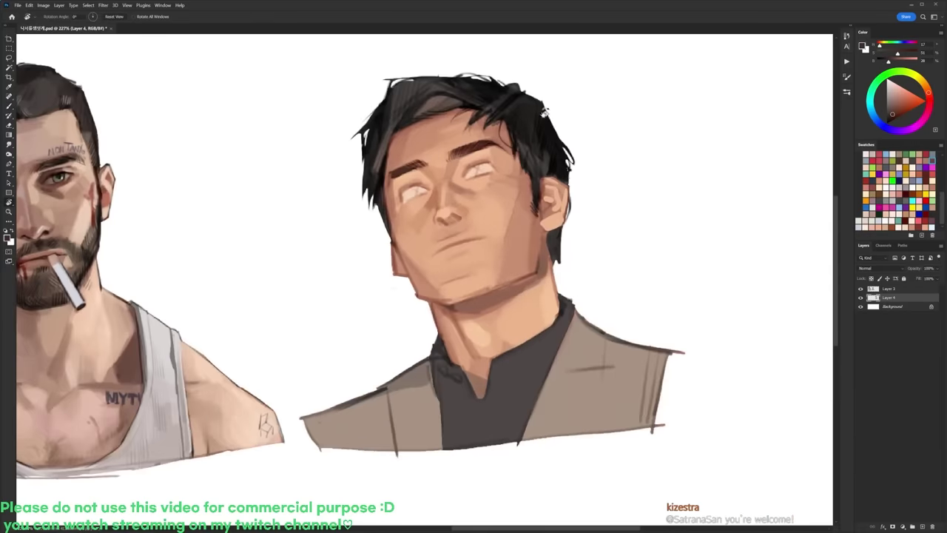
# Step: Darken the left eyebrow's outer end and the adjoining hair edge with black strokes
pyautogui.press('b')
pyautogui.press('d')
pyautogui.moveTo(395, 175); pyautogui.dragTo(390, 180)
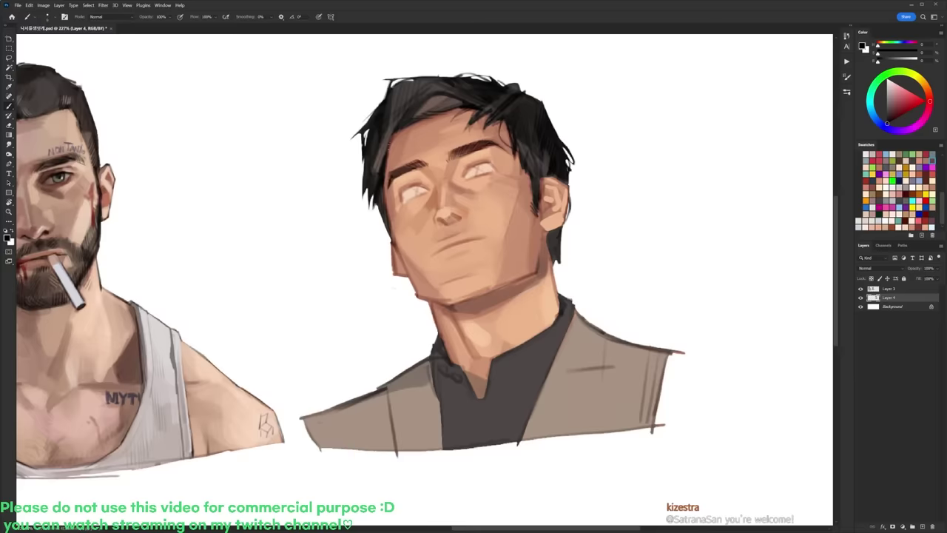
pyautogui.moveTo(386, 156); pyautogui.dragTo(384, 219)
# Step: Try a stroke of the sampled grey hair tone over the right eyebrow with a 19 px hard brush
pyautogui.rightClick(513, 138)
pyautogui.click(554, 211)
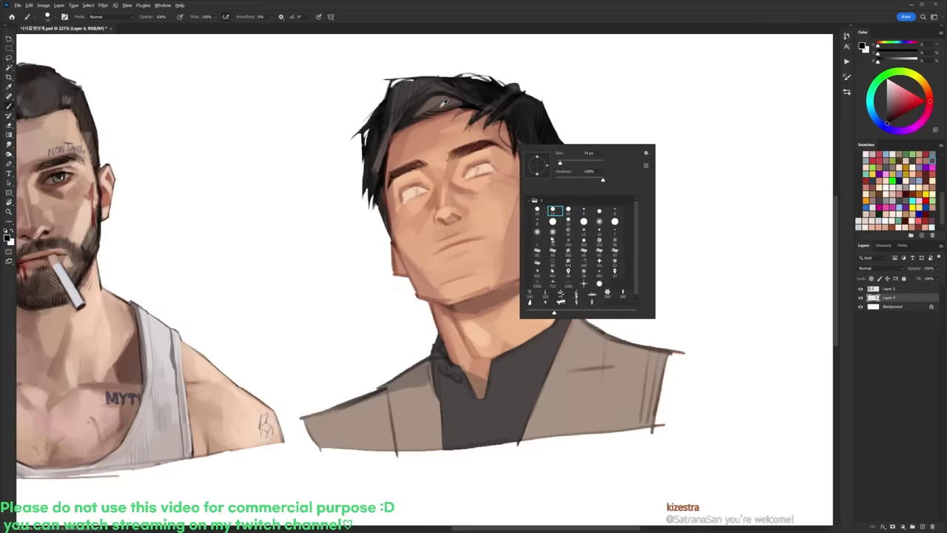
pyautogui.keyDown('alt'); pyautogui.click(438, 98); pyautogui.keyUp('alt')
pyautogui.moveTo(482, 145); pyautogui.dragTo(463, 150)
pyautogui.hotkey('ctrl', 'z')
pyautogui.hotkey('ctrl', 'z')
pyautogui.keyDown('alt'); pyautogui.click(556, 353); pyautogui.keyUp('alt')
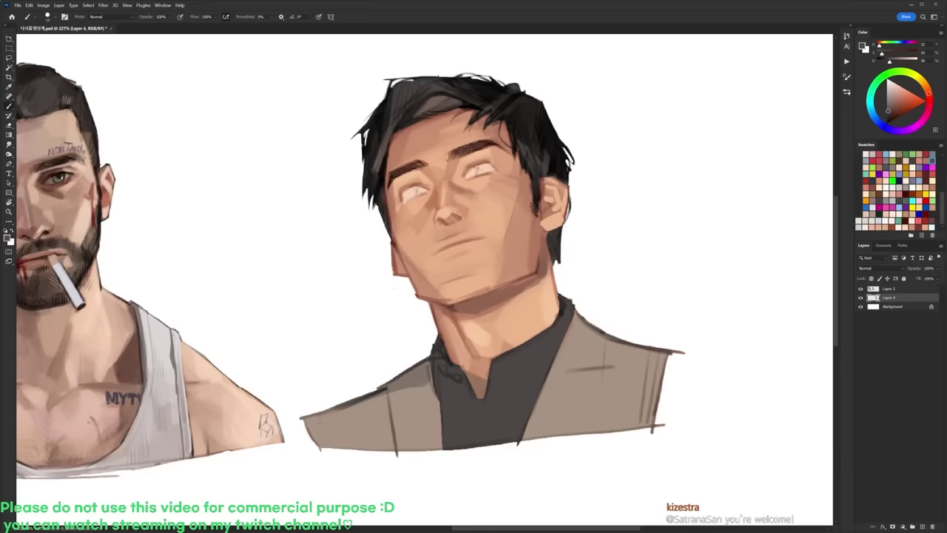
# Step: Darken the nostrils beneath the nose tip with deepened reddish tones and black, using a smaller brush
pyautogui.keyDown('alt'); pyautogui.click(475, 151); pyautogui.keyUp('alt')
pyautogui.rightClick(521, 182)
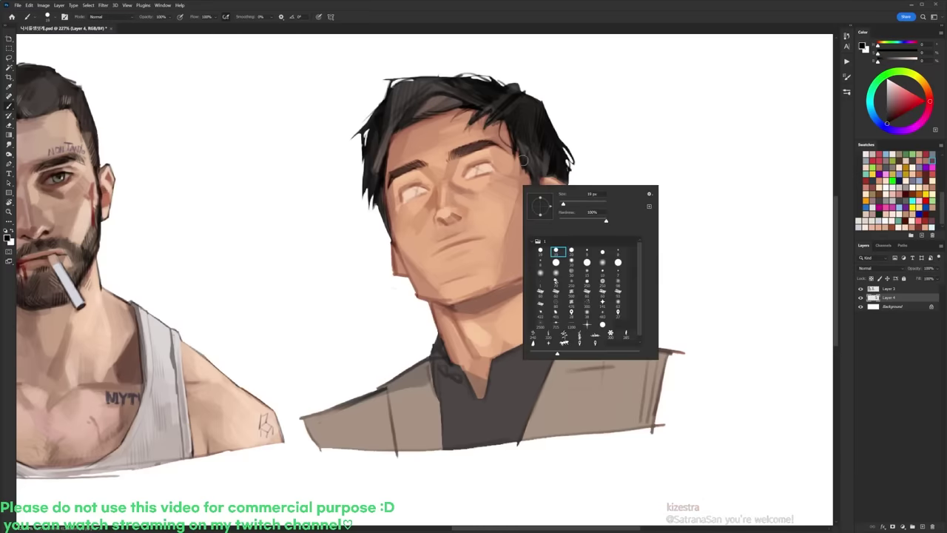
pyautogui.click(586, 253)
pyautogui.keyDown('alt'); pyautogui.click(455, 211); pyautogui.keyUp('alt')
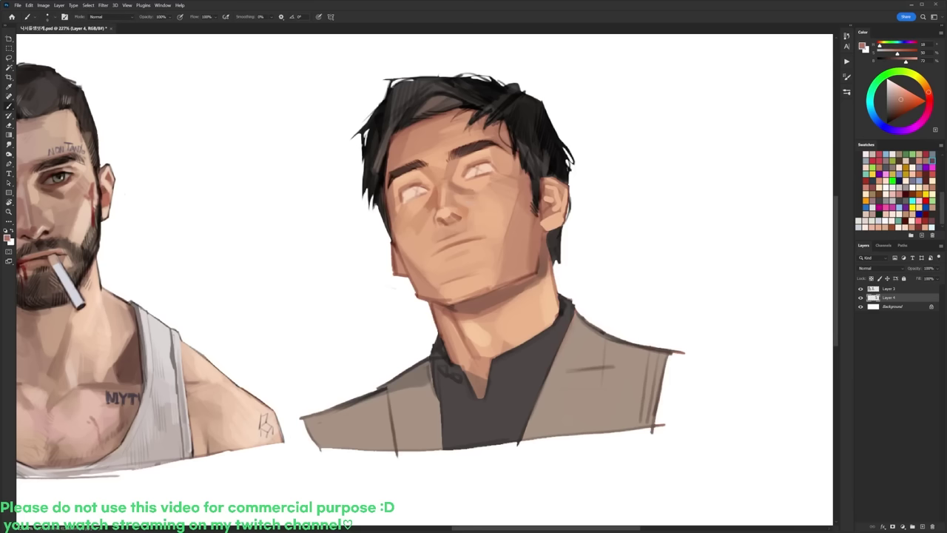
pyautogui.moveTo(900, 98); pyautogui.dragTo(902, 105)
pyautogui.keyDown('alt'); pyautogui.click(451, 215); pyautogui.keyUp('alt')
pyautogui.keyDown('alt'); pyautogui.click(449, 217); pyautogui.keyUp('alt')
pyautogui.press('d')
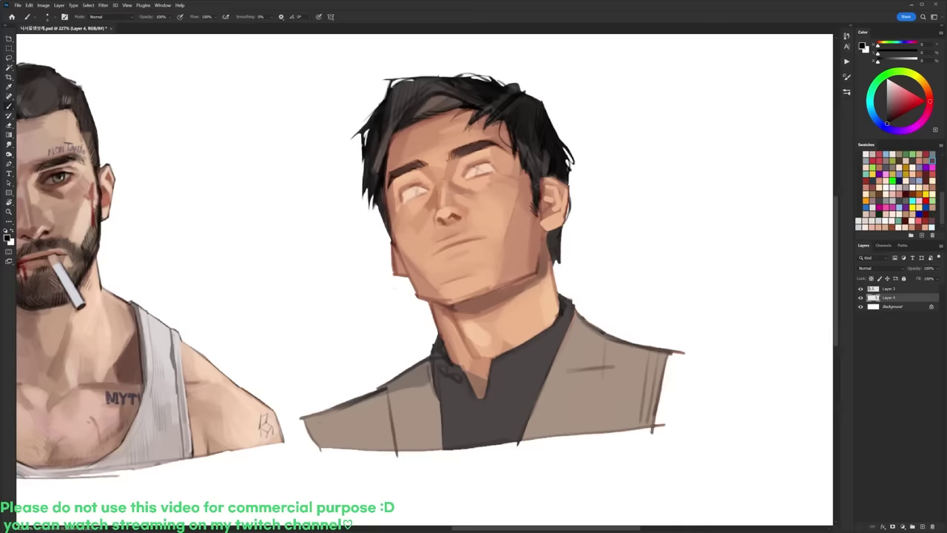
# Step: Paint the upper lip along the mouth line in a sampled reddish skin tone with a 19 px hard brush
pyautogui.press('r')
pyautogui.moveTo(543, 258); pyautogui.dragTo(474, 174)
pyautogui.press('b')
pyautogui.rightClick(474, 174)
pyautogui.click(506, 242)
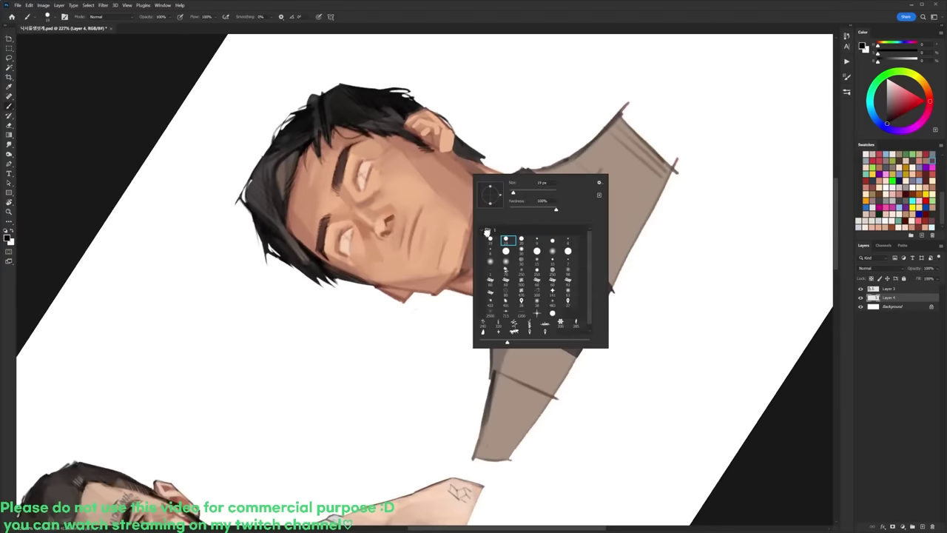
pyautogui.keyDown('alt'); pyautogui.click(414, 232); pyautogui.keyUp('alt')
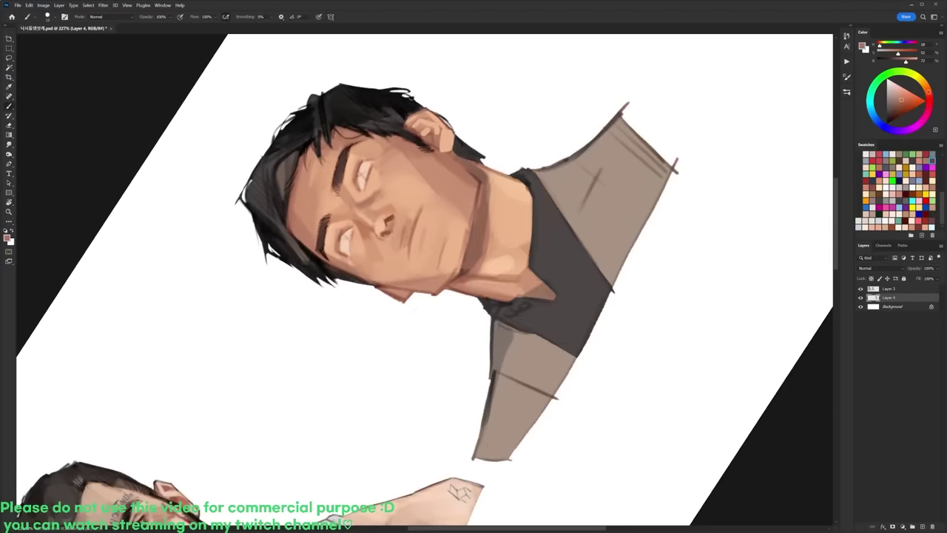
pyautogui.moveTo(419, 207); pyautogui.dragTo(411, 223)
pyautogui.press('r')
pyautogui.moveTo(419, 221)
pyautogui.mouseDown()
pyautogui.moveTo(476, 239)
pyautogui.moveTo(501, 220)
pyautogui.moveTo(448, 192)
pyautogui.mouseUp()
pyautogui.press('b')
# Step: Build up the lips with sampled skin and lip tones and a more saturated reddish tone
pyautogui.keyDown('alt'); pyautogui.click(476, 239); pyautogui.keyUp('alt')
pyautogui.press('r')
pyautogui.press('b')
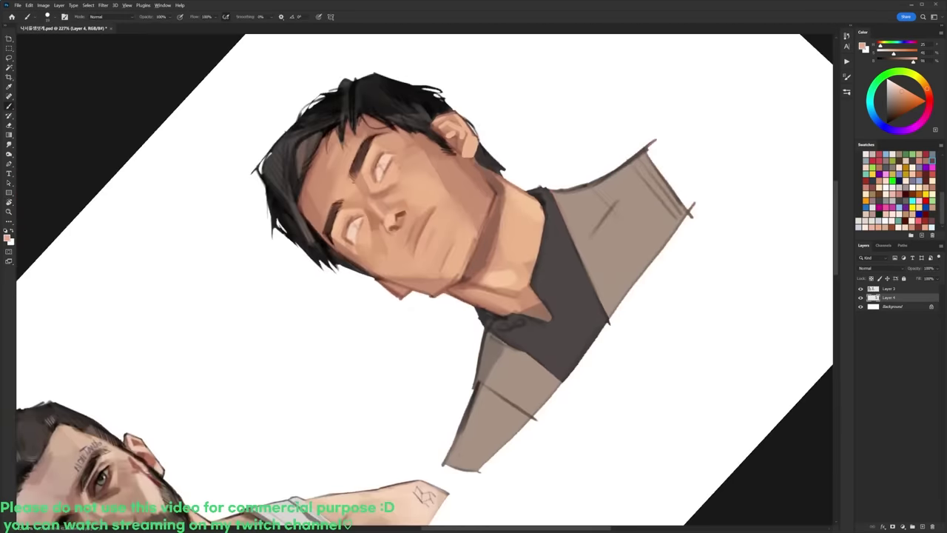
pyautogui.keyDown('alt'); pyautogui.click(432, 212); pyautogui.keyUp('alt')
pyautogui.click(903, 96)
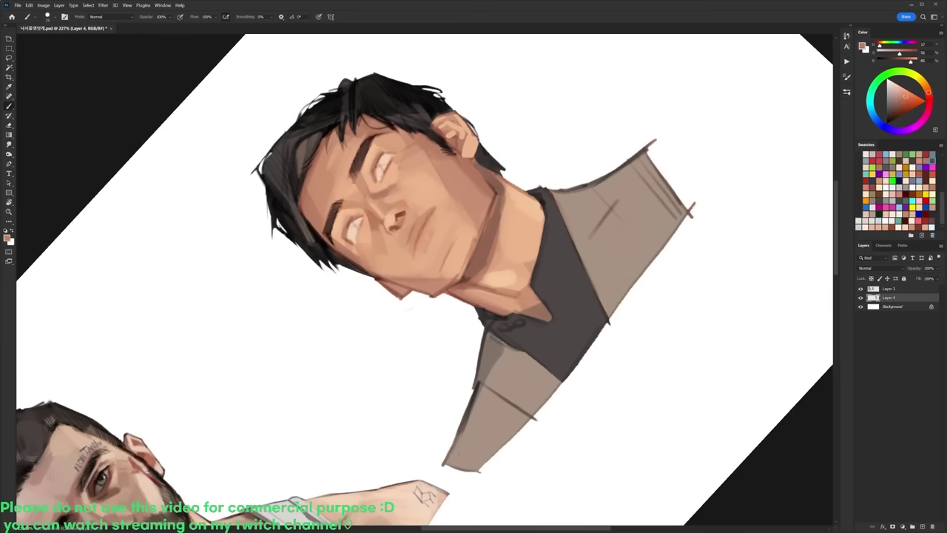
# Step: Refine the lip contour and surrounding skin with a sampled light skin tone on a rotated canvas
pyautogui.press('r')
pyautogui.moveTo(371, 203); pyautogui.dragTo(509, 241)
pyautogui.press('b')
pyautogui.rightClick(510, 242)
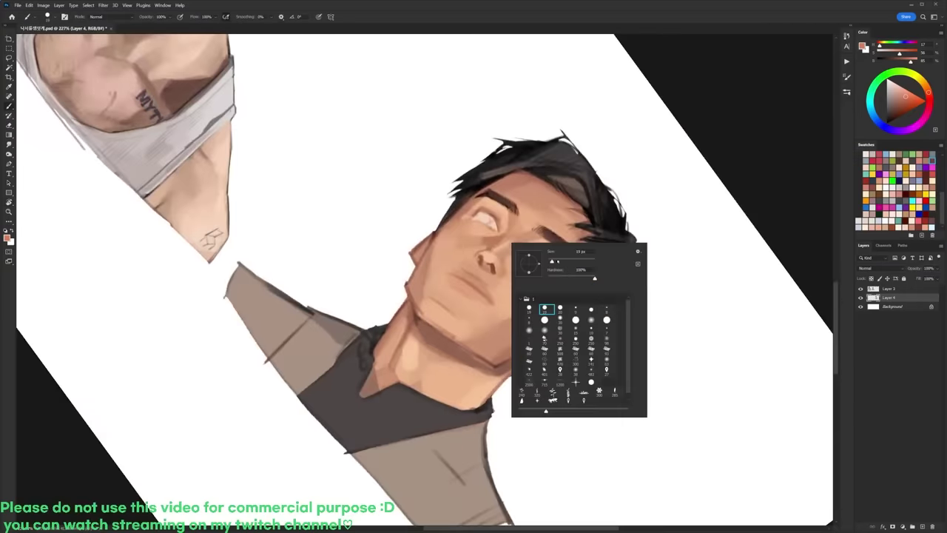
pyautogui.keyDown('alt'); pyautogui.click(472, 313); pyautogui.keyUp('alt')
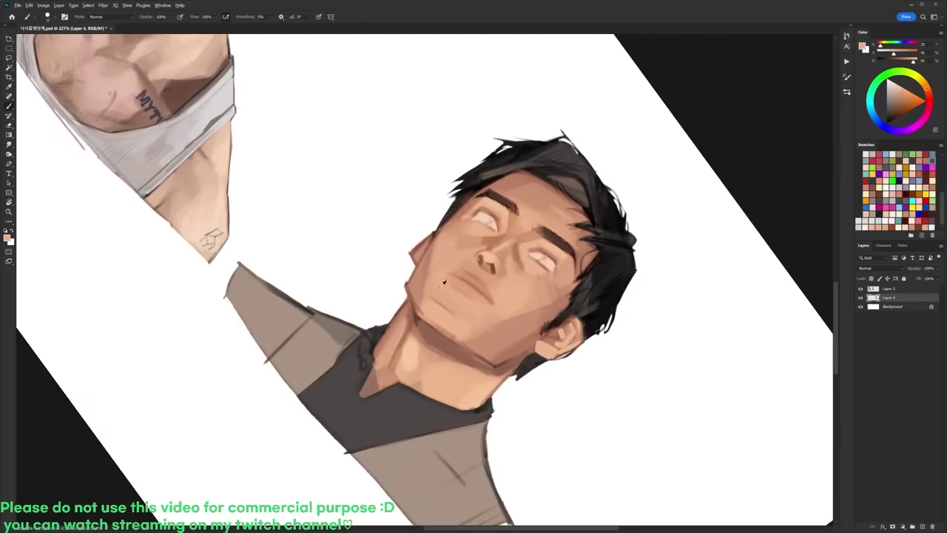
# Step: Define the mouth line between the lips in a sampled reddish brown with a 5 px hard brush
pyautogui.press('r')
pyautogui.moveTo(550, 290)
pyautogui.mouseDown()
pyautogui.moveTo(575, 178)
pyautogui.moveTo(560, 130)
pyautogui.mouseUp()
pyautogui.press('b')
pyautogui.keyDown('alt'); pyautogui.click(552, 153); pyautogui.keyUp('alt')
pyautogui.rightClick(552, 154)
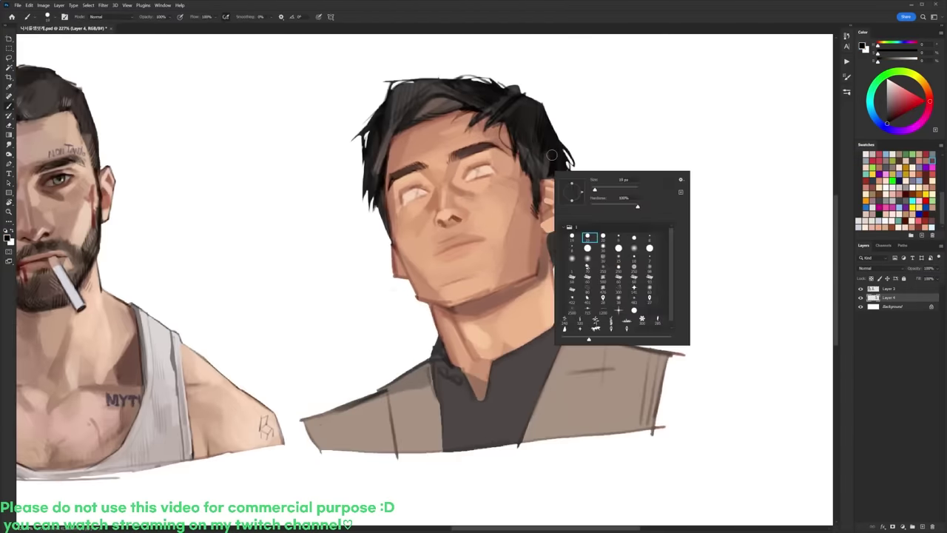
pyautogui.keyDown('alt'); pyautogui.click(458, 213); pyautogui.keyUp('alt')
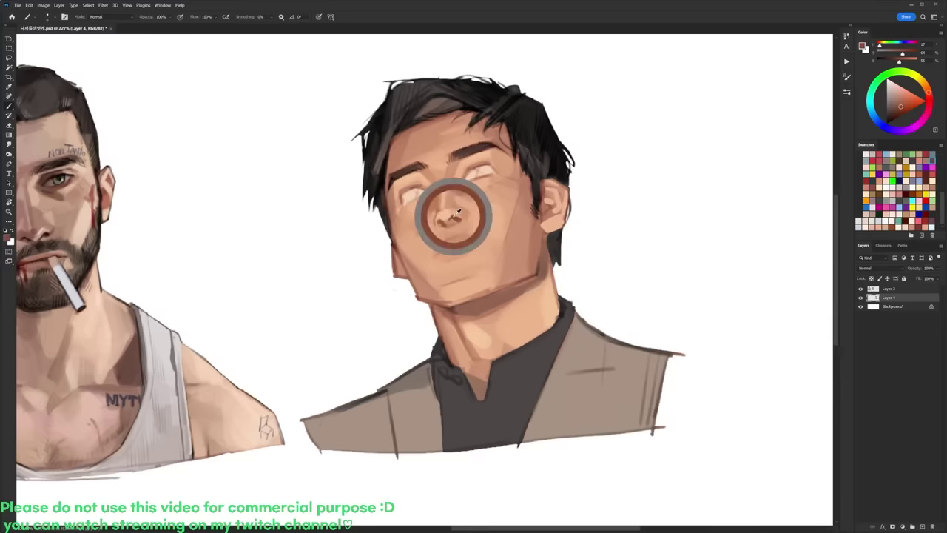
pyautogui.press('r')
pyautogui.moveTo(457, 213); pyautogui.dragTo(427, 205)
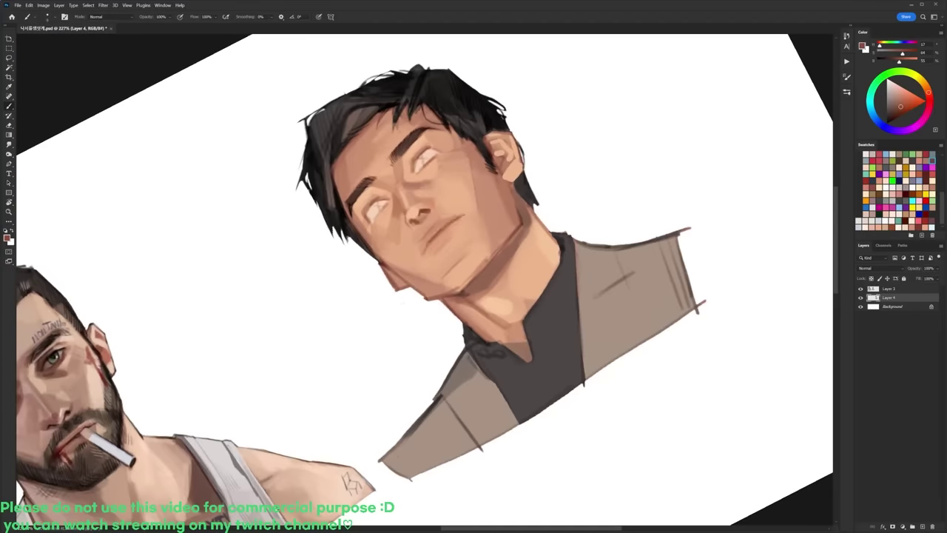
pyautogui.press('r')
pyautogui.press('Escape')
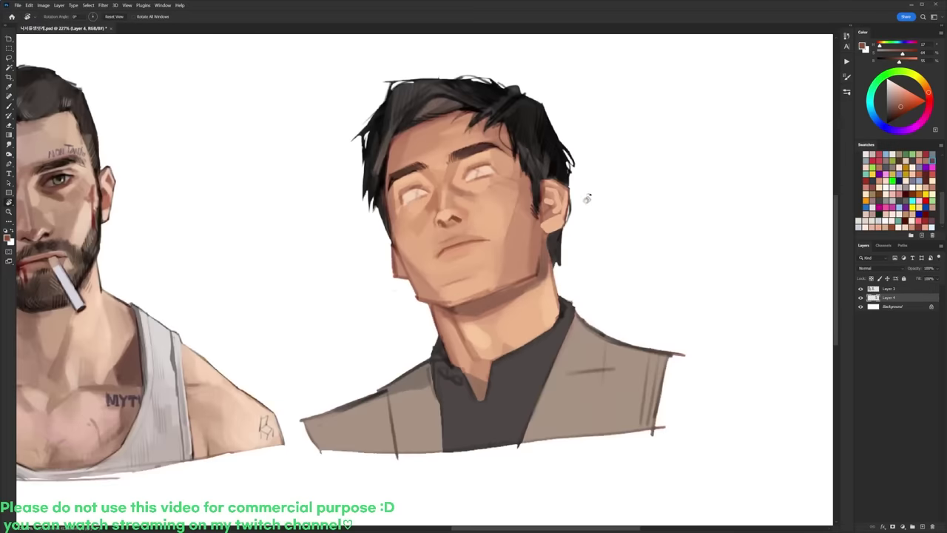
# Step: Clean up the mouth corner and the skin around the lips with sampled skin tones
pyautogui.keyDown('alt'); pyautogui.click(444, 256); pyautogui.keyUp('alt')
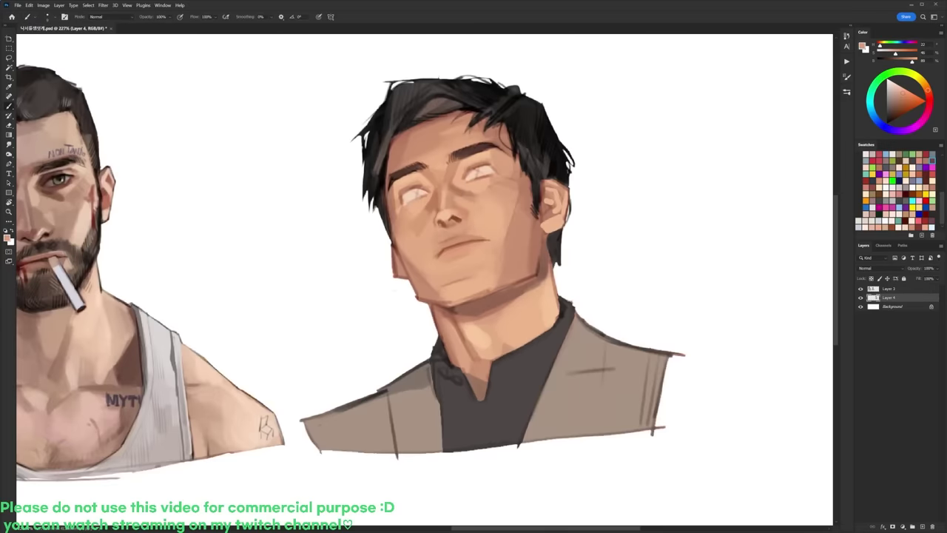
pyautogui.keyDown('alt'); pyautogui.click(444, 253); pyautogui.keyUp('alt')
pyautogui.moveTo(448, 250); pyautogui.dragTo(437, 256)
pyautogui.keyDown('alt'); pyautogui.click(443, 258); pyautogui.keyUp('alt')
pyautogui.keyDown('alt'); pyautogui.click(470, 238); pyautogui.keyUp('alt')
# Step: Shade the temple and cheek edge beside the sideburn in sampled reddish skin tones with a 19 px hard brush
pyautogui.press('d')
pyautogui.rightClick(530, 157)
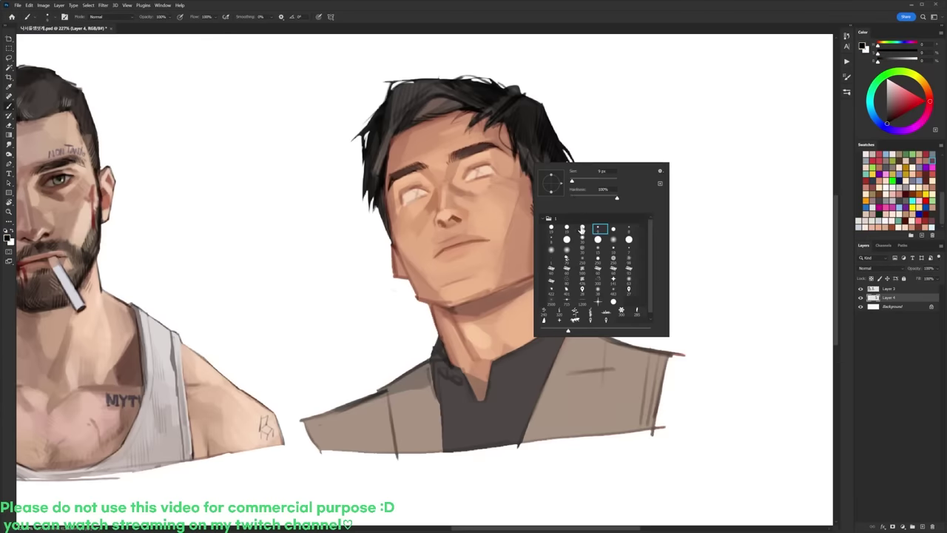
pyautogui.doubleClick(569, 230)
pyautogui.keyDown('alt'); pyautogui.click(555, 213); pyautogui.keyUp('alt')
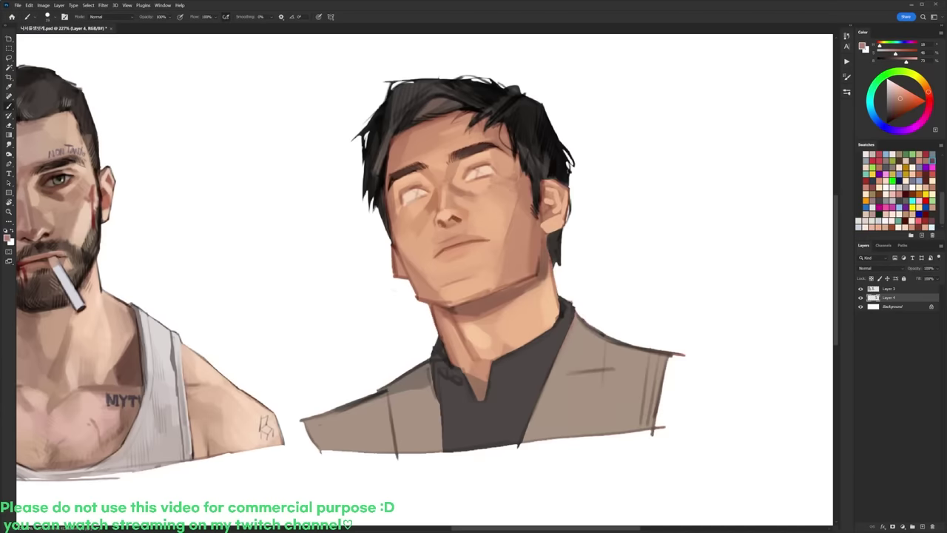
pyautogui.keyDown('alt'); pyautogui.click(530, 175); pyautogui.keyUp('alt')
pyautogui.moveTo(527, 179); pyautogui.dragTo(534, 204)
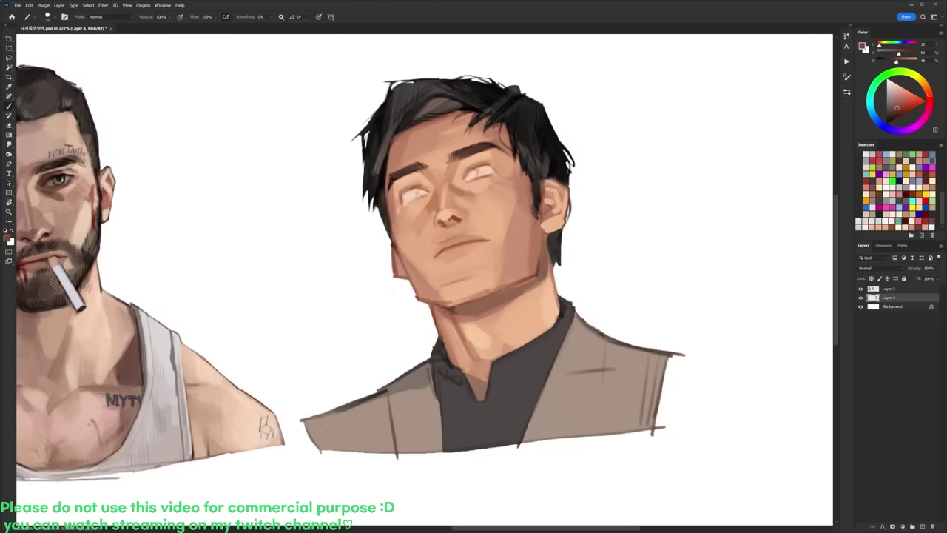
# Step: Rework the jaw corner below the earlobe with skin tones sampled from the cheek shadow
pyautogui.keyDown('alt'); pyautogui.click(544, 242); pyautogui.keyUp('alt')
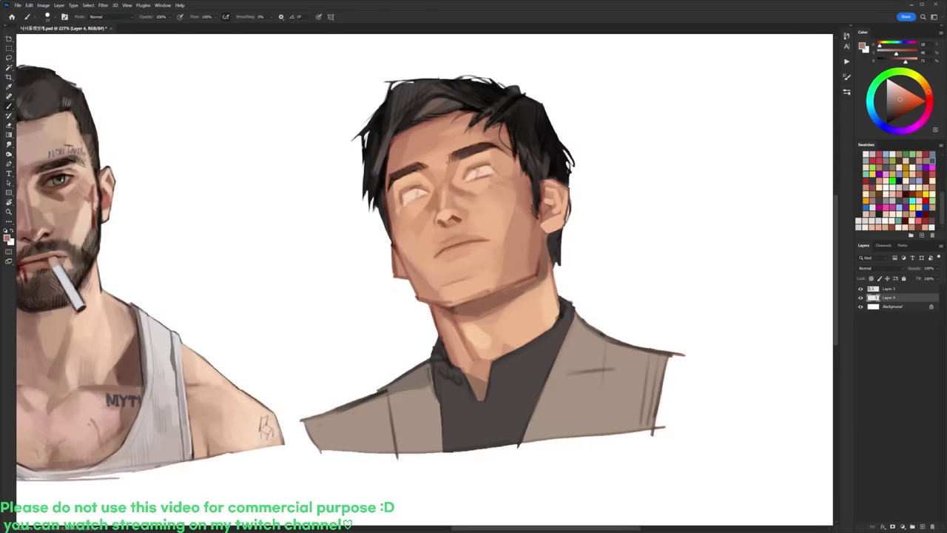
pyautogui.keyDown('alt'); pyautogui.click(583, 244); pyautogui.keyUp('alt')
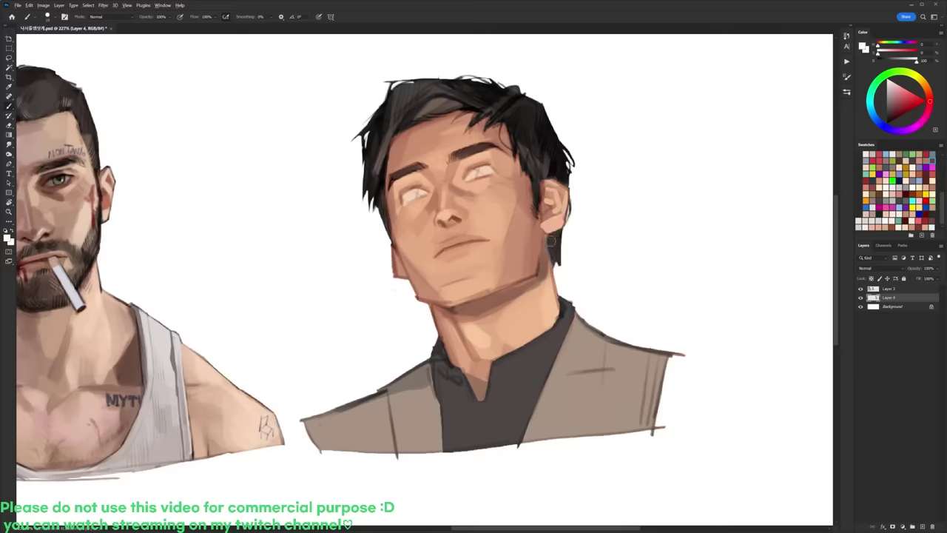
pyautogui.moveTo(545, 244); pyautogui.dragTo(536, 268)
pyautogui.keyDown('alt'); pyautogui.click(540, 257); pyautogui.keyUp('alt')
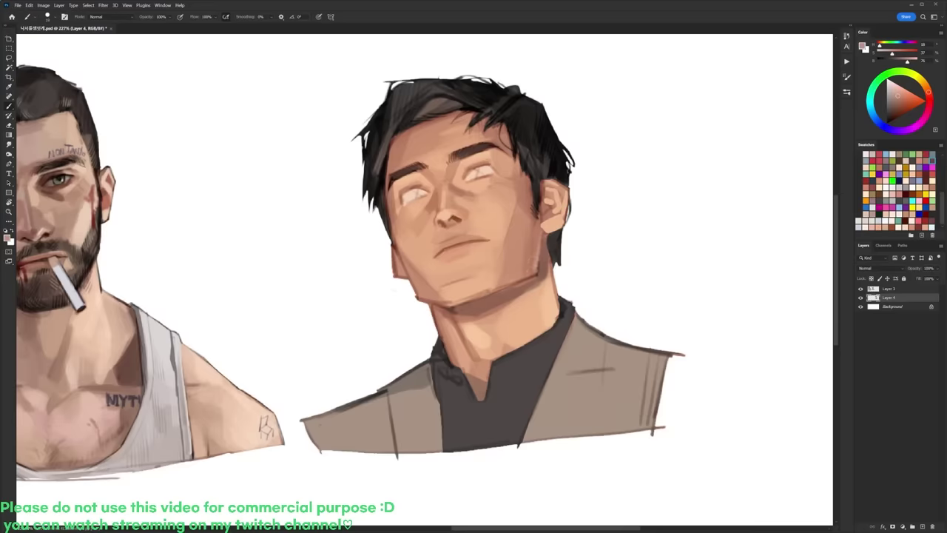
pyautogui.keyDown('alt'); pyautogui.click(538, 273); pyautogui.keyUp('alt')
pyautogui.keyDown('alt'); pyautogui.click(532, 252); pyautogui.keyUp('alt')
# Step: Choose a dark saturated red, paint a reference stroke on the blank canvas beside the head, and deepen the jawline shadow with it
pyautogui.press('r')
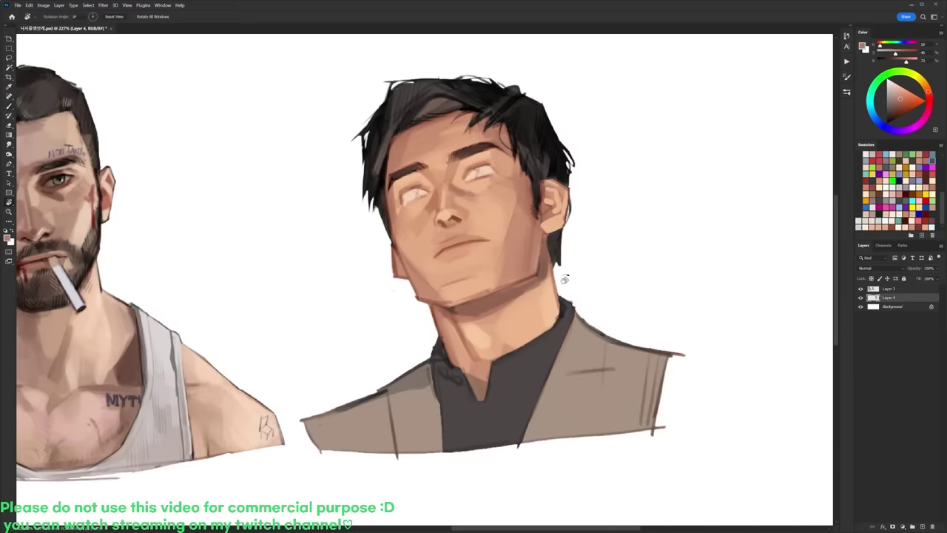
pyautogui.moveTo(565, 277); pyautogui.dragTo(557, 234)
pyautogui.keyDown('alt'); pyautogui.click(522, 265); pyautogui.keyUp('alt')
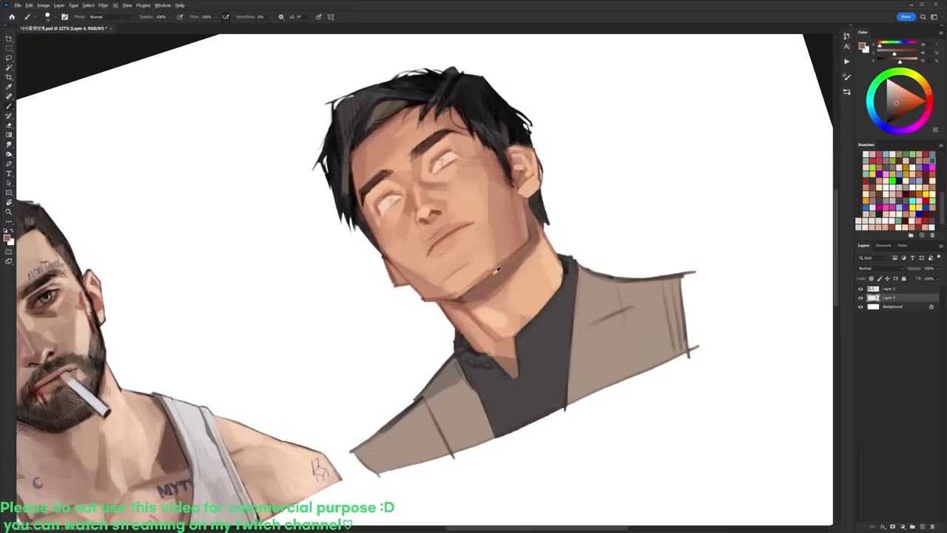
pyautogui.moveTo(456, 300)
pyautogui.mouseDown()
pyautogui.moveTo(412, 281)
pyautogui.moveTo(376, 249)
pyautogui.moveTo(386, 255)
pyautogui.mouseUp()
pyautogui.click(898, 115)
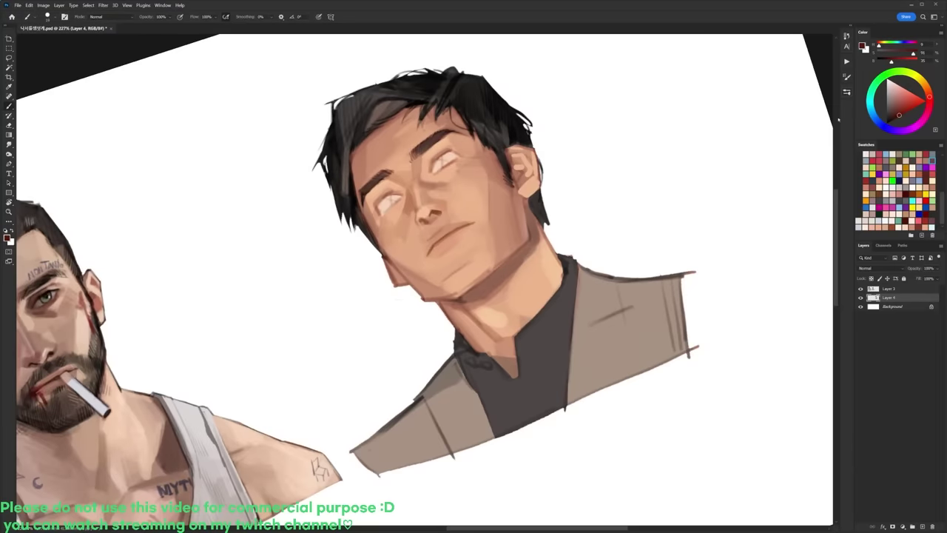
pyautogui.moveTo(586, 146); pyautogui.dragTo(592, 191)
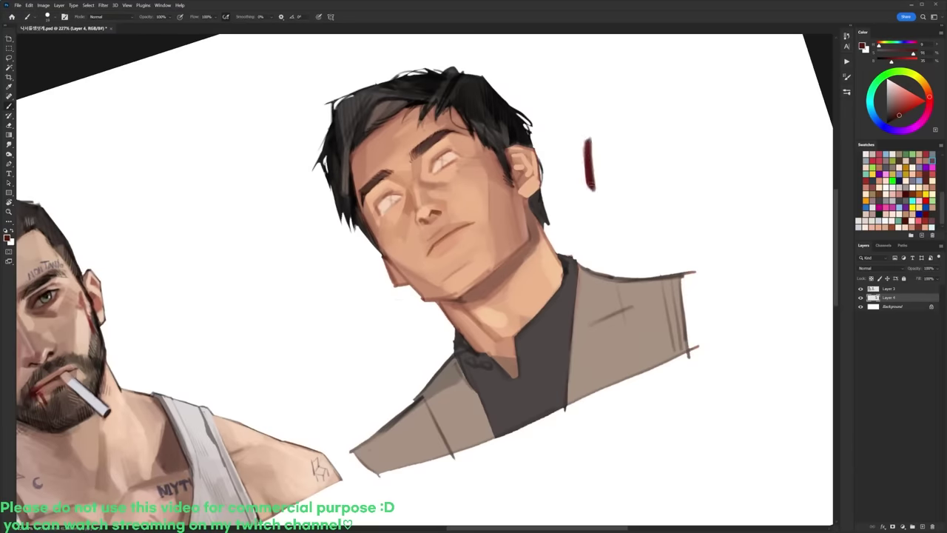
pyautogui.moveTo(524, 245)
pyautogui.mouseDown()
pyautogui.moveTo(480, 280)
pyautogui.moveTo(495, 268)
pyautogui.mouseUp()
# Step: Blend the reddish shadow along the jawline with tones sampled from the jaw edge
pyautogui.press('r')
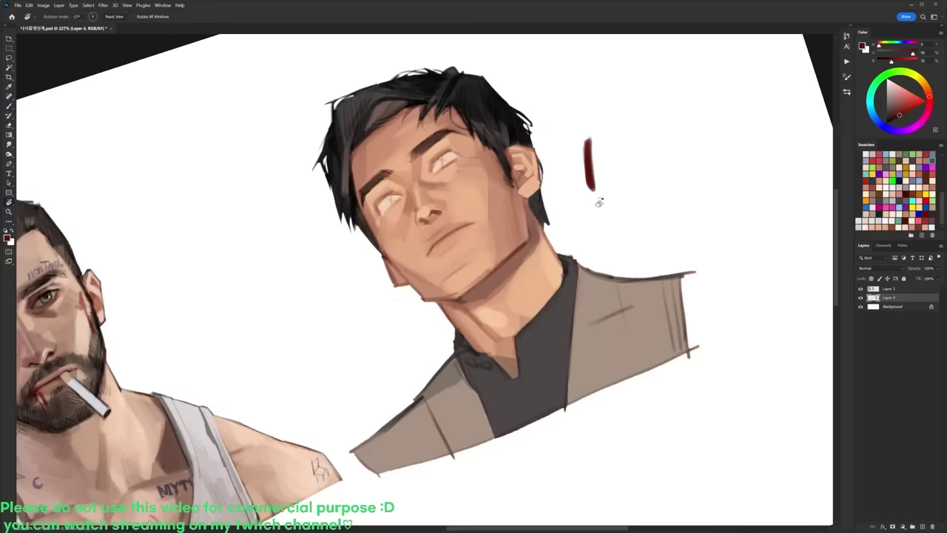
pyautogui.moveTo(598, 202); pyautogui.dragTo(587, 256)
pyautogui.keyDown('alt'); pyautogui.click(521, 276); pyautogui.keyUp('alt')
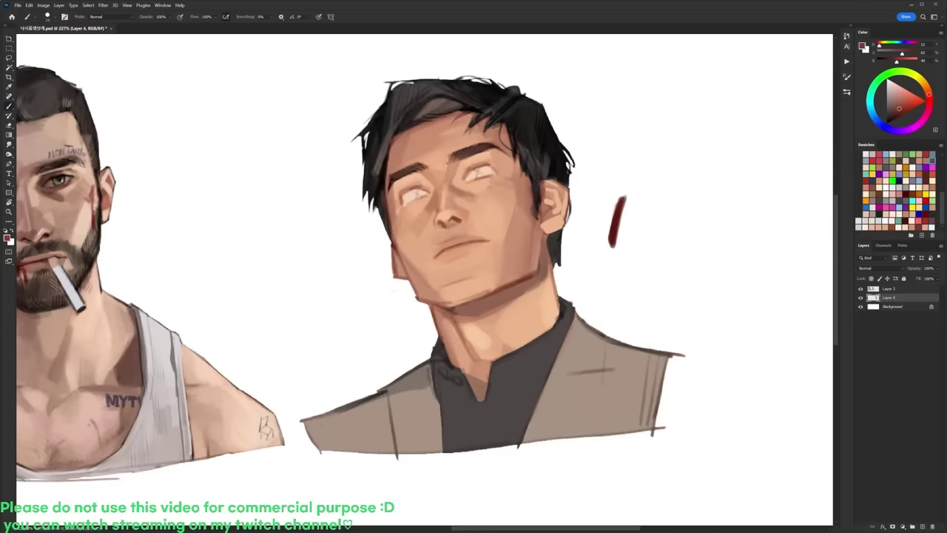
pyautogui.keyDown('alt'); pyautogui.click(515, 280); pyautogui.keyUp('alt')
pyautogui.keyDown('alt'); pyautogui.click(516, 280); pyautogui.keyUp('alt')
# Step: Darken the jaw edge below the ear with sampled black and blend it using nearby shadow tones
pyautogui.keyDown('alt'); pyautogui.click(547, 243); pyautogui.keyUp('alt')
pyautogui.moveTo(543, 241); pyautogui.dragTo(537, 266)
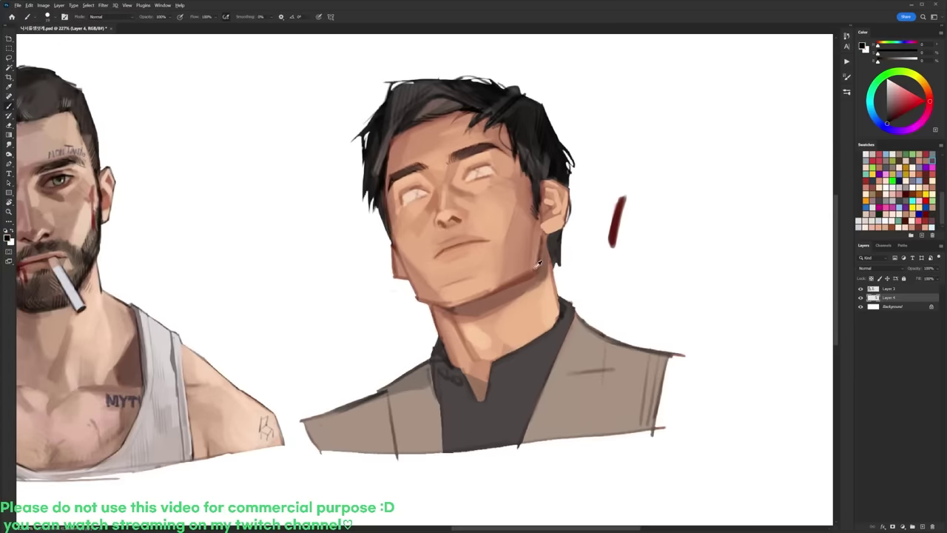
pyautogui.keyDown('alt'); pyautogui.click(540, 259); pyautogui.keyUp('alt')
pyautogui.keyDown('alt'); pyautogui.click(538, 270); pyautogui.keyUp('alt')
pyautogui.keyDown('alt'); pyautogui.click(539, 264); pyautogui.keyUp('alt')
pyautogui.keyDown('alt'); pyautogui.click(535, 276); pyautogui.keyUp('alt')
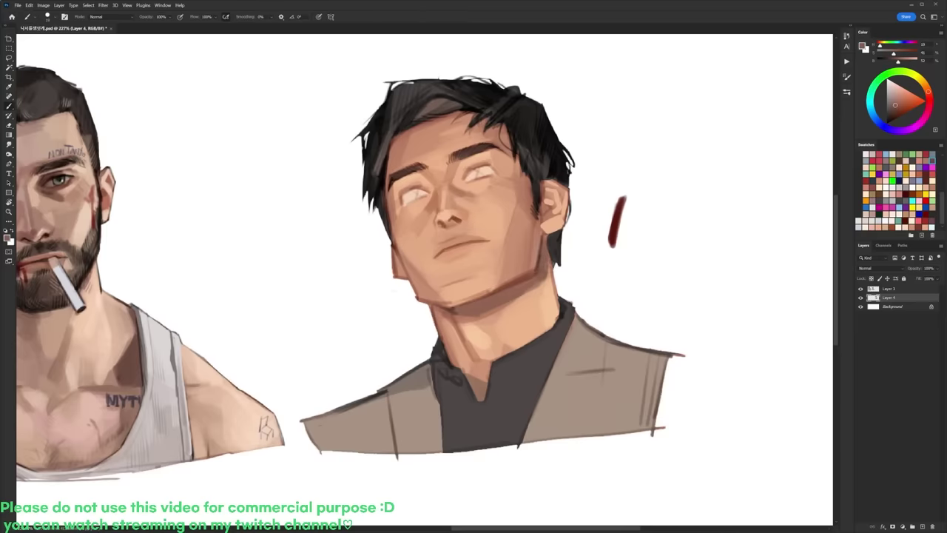
# Step: Shade the neck behind the jaw corner with sampled brown and dark hair tones
pyautogui.keyDown('alt'); pyautogui.click(548, 285); pyautogui.keyUp('alt')
pyautogui.moveTo(547, 251); pyautogui.dragTo(544, 281)
pyautogui.keyDown('alt'); pyautogui.click(542, 266); pyautogui.keyUp('alt')
pyautogui.keyDown('alt'); pyautogui.click(553, 244); pyautogui.keyUp('alt')
pyautogui.scroll(-1, 553, 256)
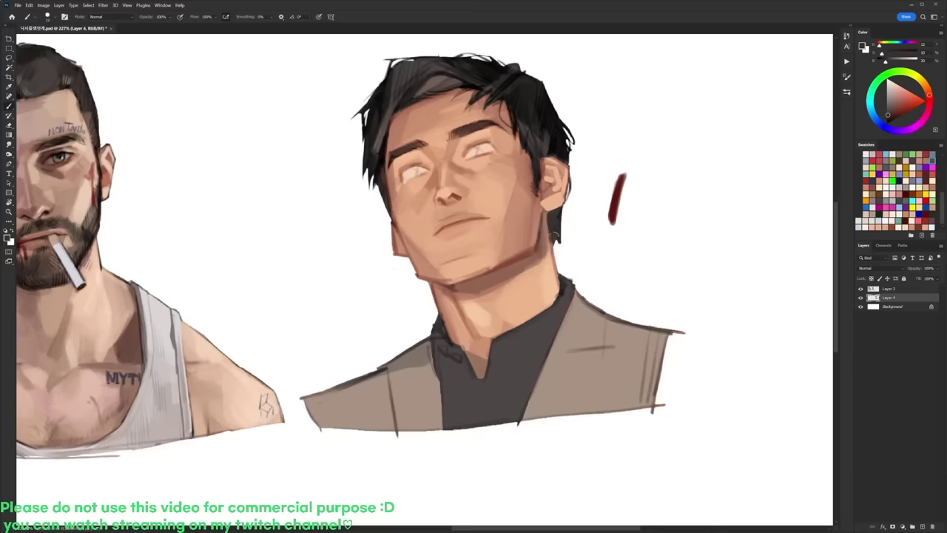
# Step: Glaze the dark red sampled from the reference stroke into the shadow under the chin and blend it with sampled reddish tones
pyautogui.keyDown('alt'); pyautogui.click(614, 199); pyautogui.keyUp('alt')
pyautogui.keyDown('alt'); pyautogui.click(616, 200); pyautogui.keyUp('alt')
pyautogui.press('r')
pyautogui.moveTo(611, 292)
pyautogui.mouseDown()
pyautogui.moveTo(587, 369)
pyautogui.moveTo(414, 414)
pyautogui.mouseUp()
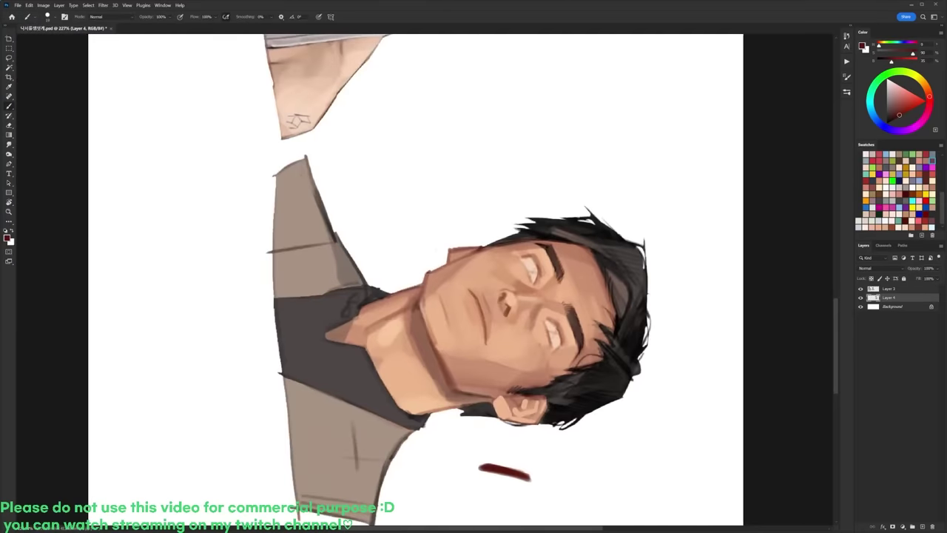
pyautogui.moveTo(418, 304); pyautogui.dragTo(430, 339)
pyautogui.keyDown('alt'); pyautogui.click(425, 319); pyautogui.keyUp('alt')
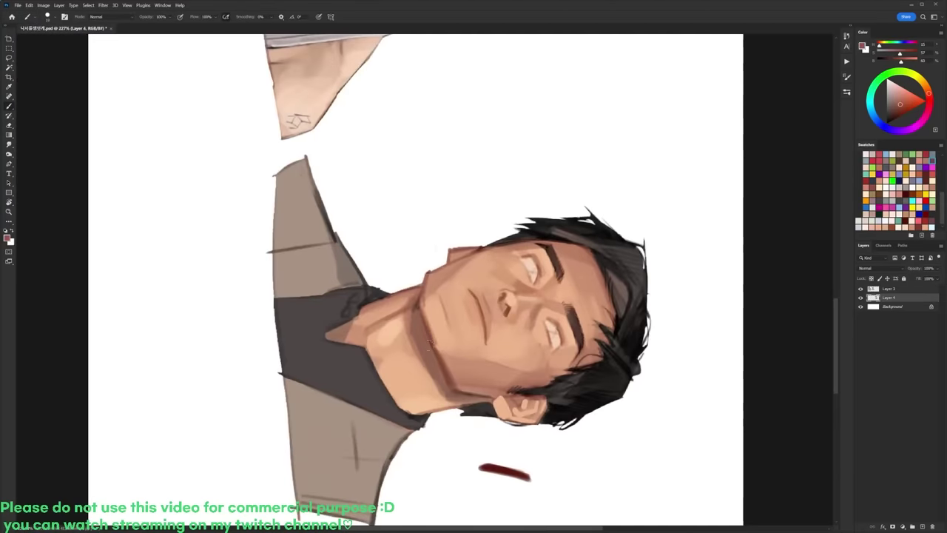
pyautogui.moveTo(421, 297); pyautogui.dragTo(430, 332)
pyautogui.keyDown('alt'); pyautogui.click(431, 332); pyautogui.keyUp('alt')
# Step: Smooth the under-jaw shadow on the neck with a sampled reddish brown
pyautogui.press('r')
pyautogui.moveTo(426, 414)
pyautogui.mouseDown()
pyautogui.moveTo(588, 326)
pyautogui.moveTo(598, 239)
pyautogui.mouseUp()
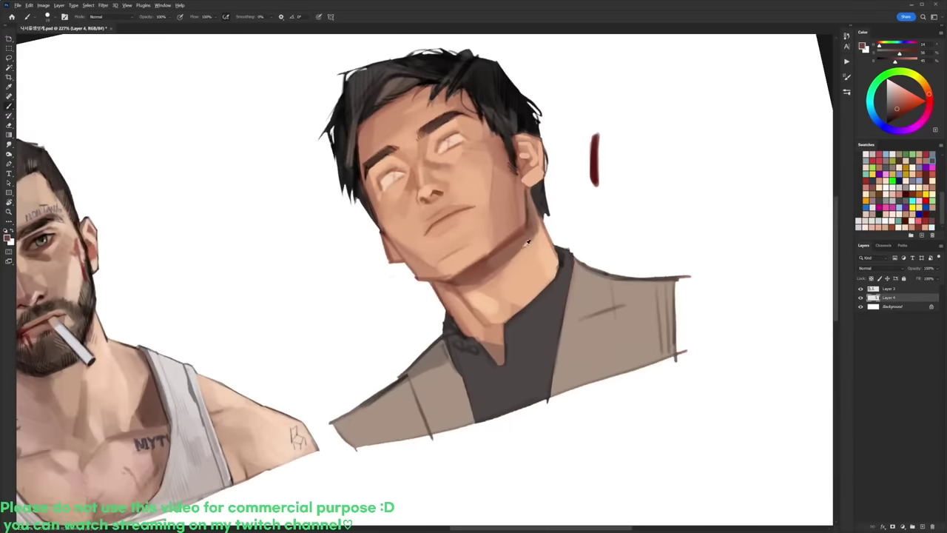
pyautogui.keyDown('alt'); pyautogui.click(504, 249); pyautogui.keyUp('alt')
pyautogui.press('r')
pyautogui.moveTo(607, 192); pyautogui.dragTo(621, 217)
# Step: Clean up the far cheek and chin contour with sampled skin tones and the eraser
pyautogui.keyDown('alt'); pyautogui.click(566, 140); pyautogui.keyUp('alt')
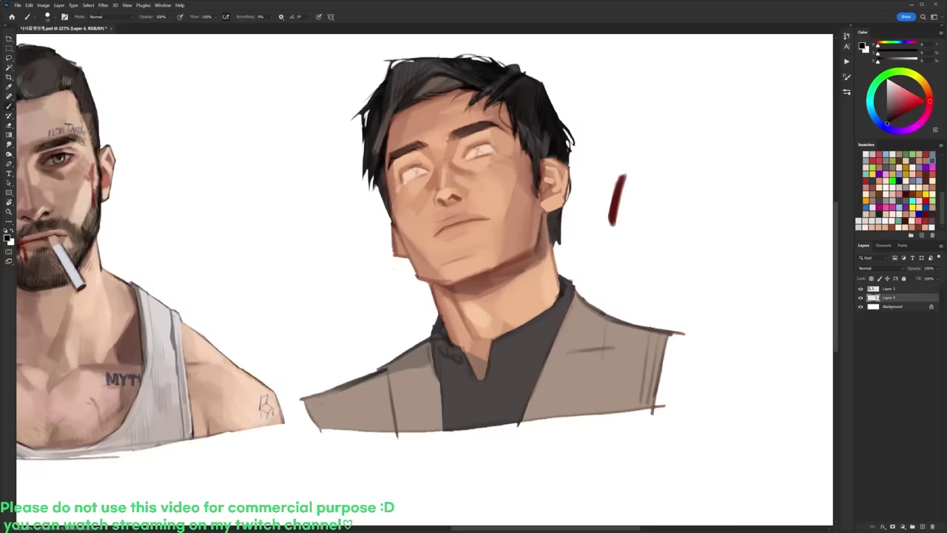
pyautogui.keyDown('alt'); pyautogui.click(405, 230); pyautogui.keyUp('alt')
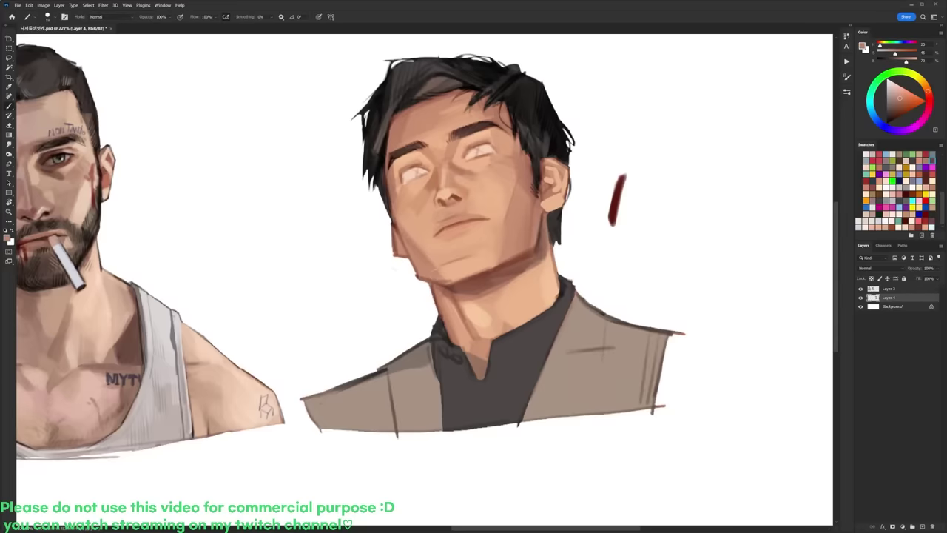
pyautogui.keyDown('alt'); pyautogui.click(415, 239); pyautogui.keyUp('alt')
pyautogui.press('e')
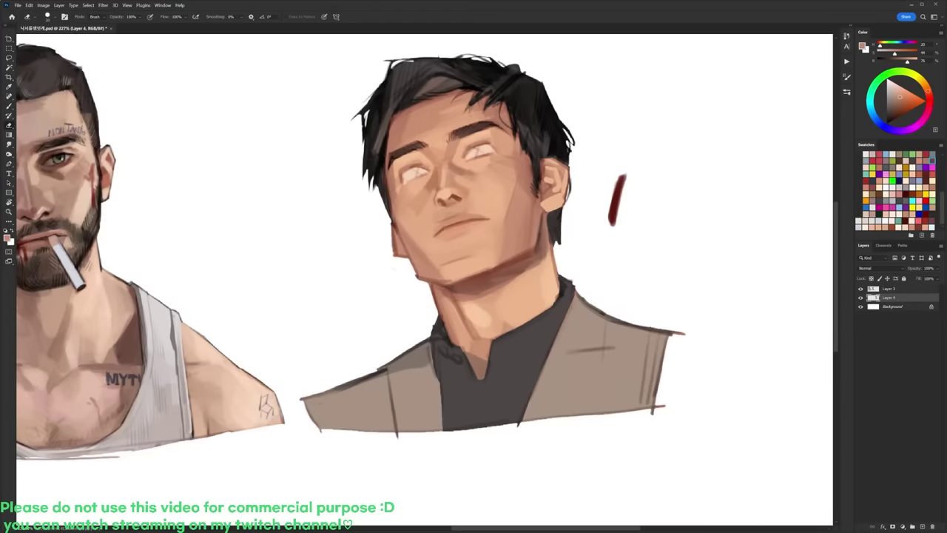
pyautogui.moveTo(411, 260); pyautogui.dragTo(418, 280)
pyautogui.press('b')
pyautogui.keyDown('alt'); pyautogui.click(419, 285); pyautogui.keyUp('alt')
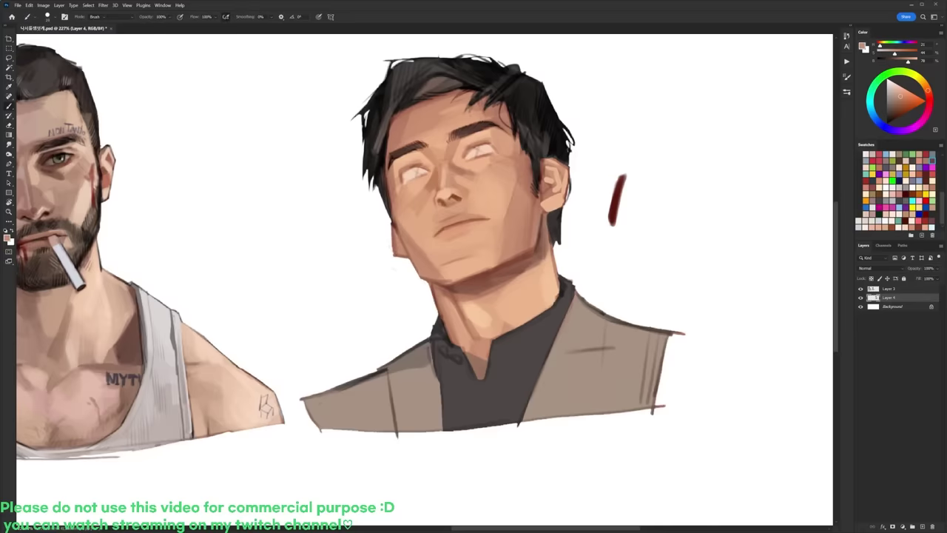
pyautogui.press('e')
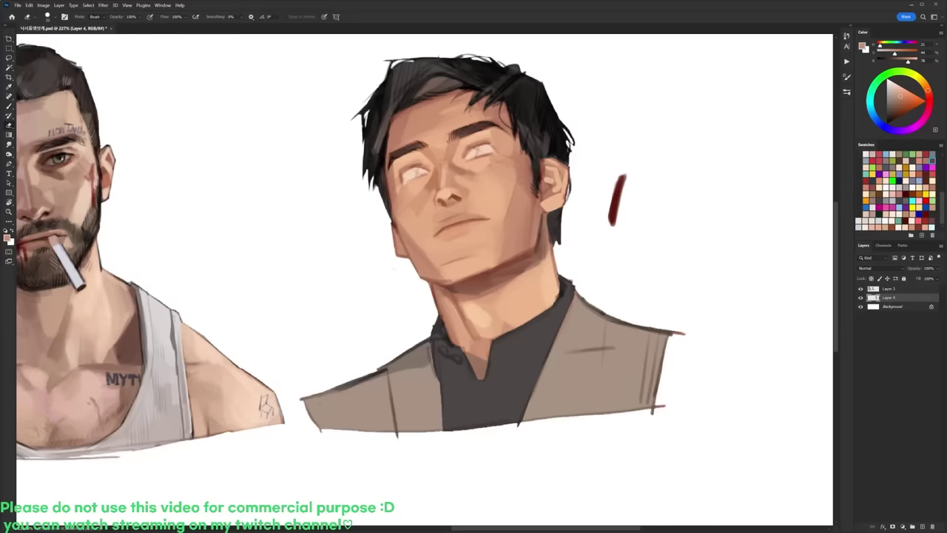
pyautogui.press('b')
pyautogui.keyDown('alt'); pyautogui.click(481, 131); pyautogui.keyUp('alt')
pyautogui.moveTo(487, 155); pyautogui.dragTo(478, 160)
pyautogui.hotkey('ctrl', 'z')
# Step: Repaint the far ear in a sampled light skin tone and outline the far cheek, ear and jaw in black with a smaller brush
pyautogui.keyDown('alt'); pyautogui.click(403, 233); pyautogui.keyUp('alt')
pyautogui.moveTo(396, 229); pyautogui.dragTo(399, 255)
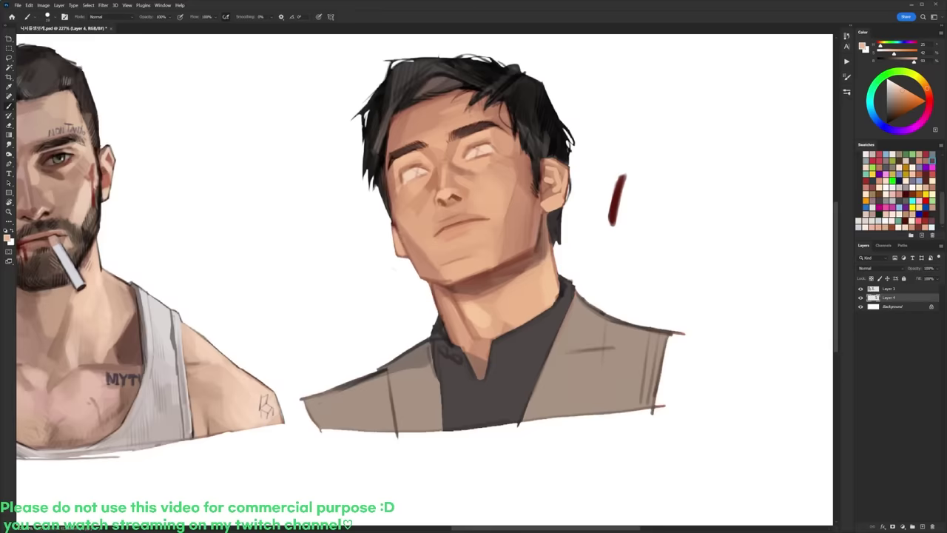
pyautogui.press('d')
pyautogui.rightClick(516, 242)
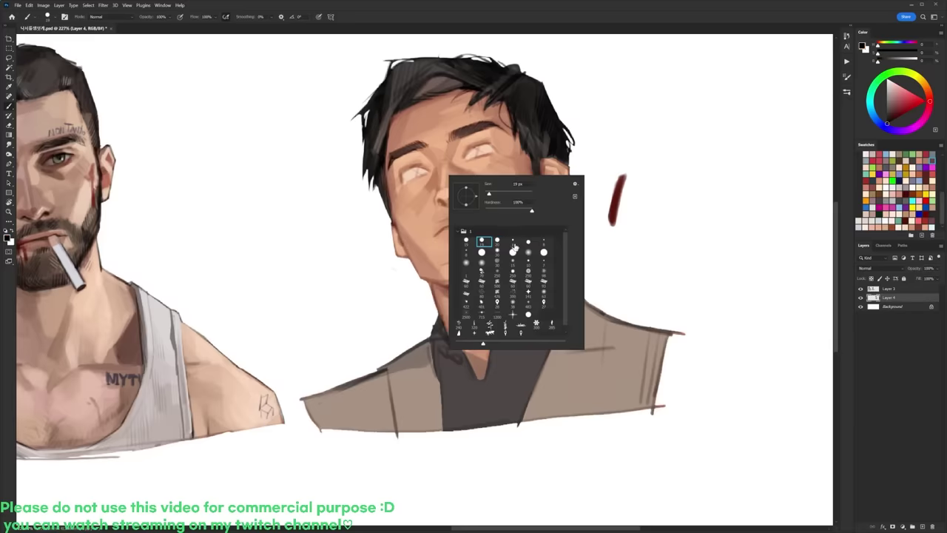
pyautogui.press('Return')
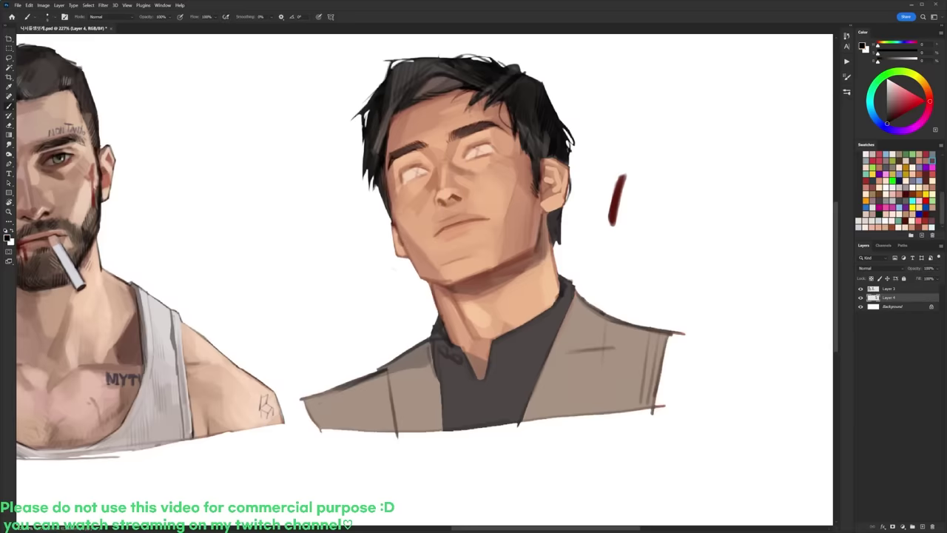
pyautogui.moveTo(392, 209)
pyautogui.mouseDown()
pyautogui.moveTo(396, 253)
pyautogui.moveTo(419, 277)
pyautogui.mouseUp()
pyautogui.press('e')
pyautogui.press('b')
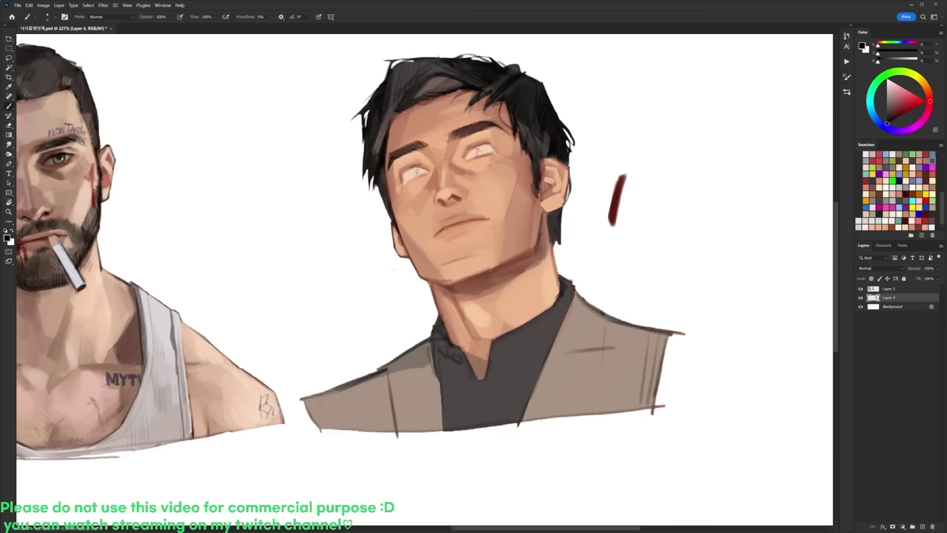
# Step: Touch up the fringe and crown of the hair with sampled dark brown and black tones
pyautogui.keyDown('alt'); pyautogui.click(398, 104); pyautogui.keyUp('alt')
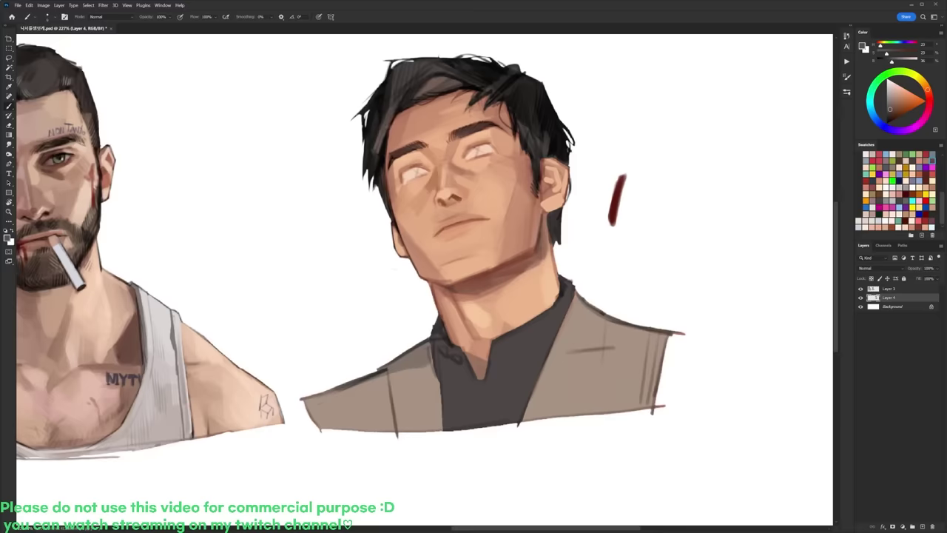
pyautogui.moveTo(548, 62); pyautogui.dragTo(545, 102)
pyautogui.keyDown('alt'); pyautogui.click(531, 119); pyautogui.keyUp('alt')
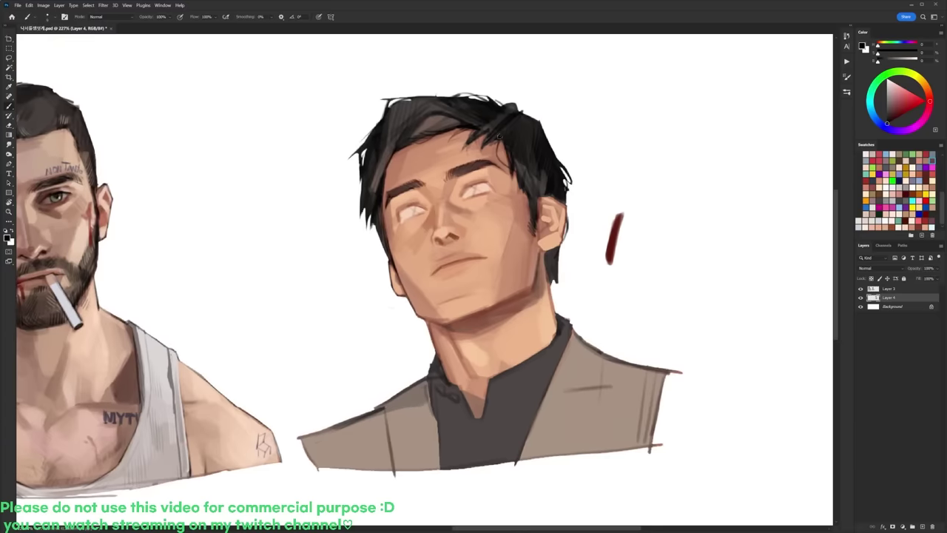
pyautogui.keyDown('alt'); pyautogui.click(511, 124); pyautogui.keyUp('alt')
pyautogui.press('e')
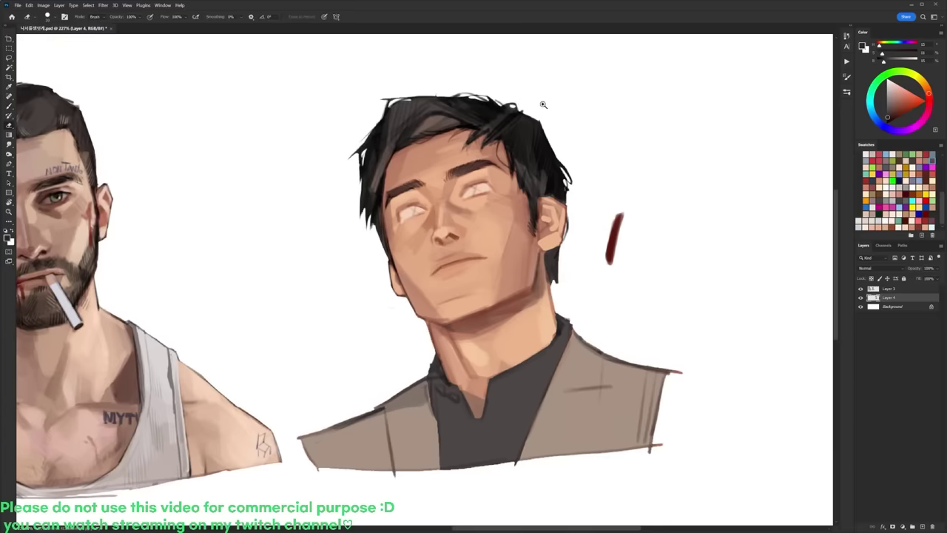
pyautogui.scroll(-5, 543, 109)
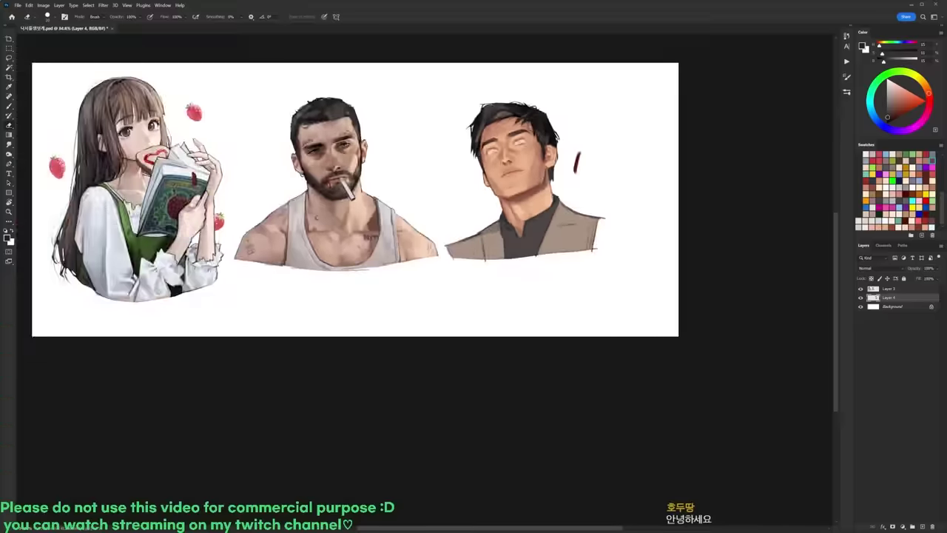
# Step: Paint the near collar's outer edge on the dark shirt with the 19 px hard brush, sampling the shirt tones
pyautogui.scroll(5, 553, 140)
pyautogui.press('b')
pyautogui.moveTo(572, 250)
pyautogui.mouseDown()
pyautogui.moveTo(577, 288)
pyautogui.moveTo(576, 213)
pyautogui.mouseUp()
pyautogui.press('e')
pyautogui.press('b')
pyautogui.rightClick(568, 170)
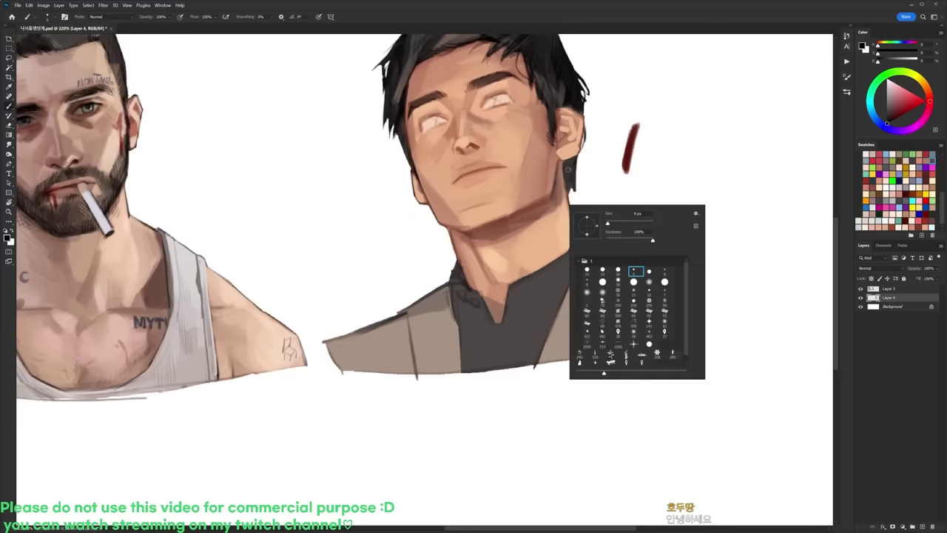
pyautogui.doubleClick(604, 273)
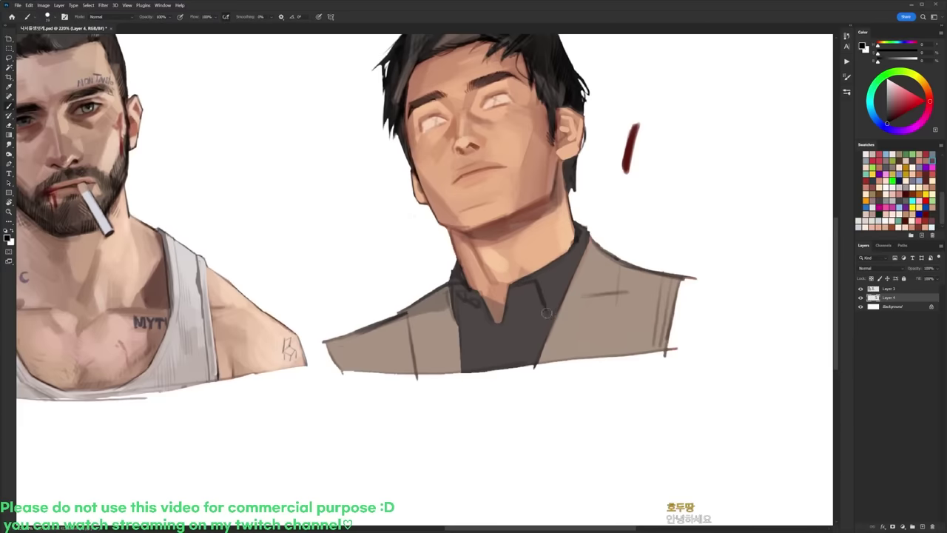
pyautogui.keyDown('alt'); pyautogui.click(540, 295); pyautogui.keyUp('alt')
pyautogui.keyDown('alt'); pyautogui.click(544, 304); pyautogui.keyUp('alt')
# Step: Shade the near collar beside the jacket lapel and its pointed tip with sampled dark grays
pyautogui.moveTo(584, 240); pyautogui.dragTo(567, 272)
pyautogui.keyDown('alt'); pyautogui.click(575, 257); pyautogui.keyUp('alt')
pyautogui.keyDown('alt'); pyautogui.click(559, 269); pyautogui.keyUp('alt')
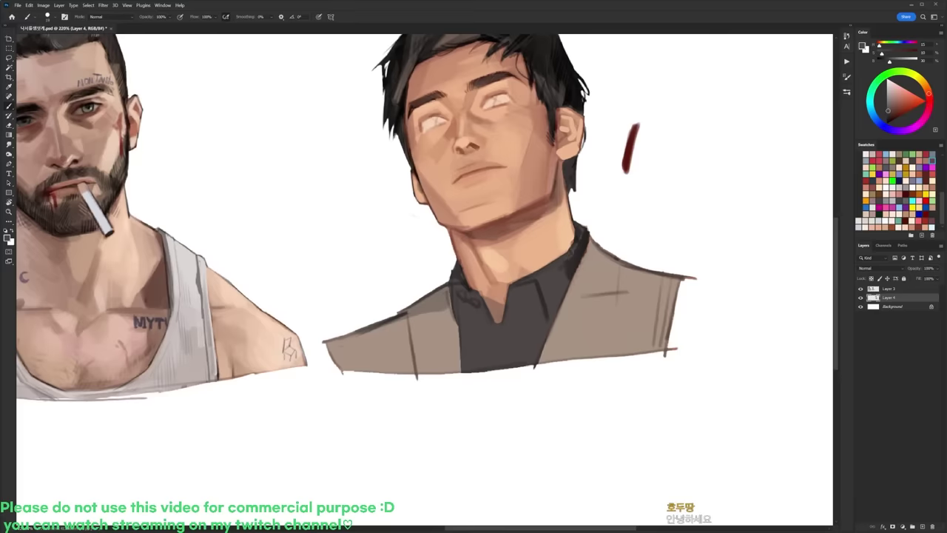
pyautogui.keyDown('alt'); pyautogui.click(575, 257); pyautogui.keyUp('alt')
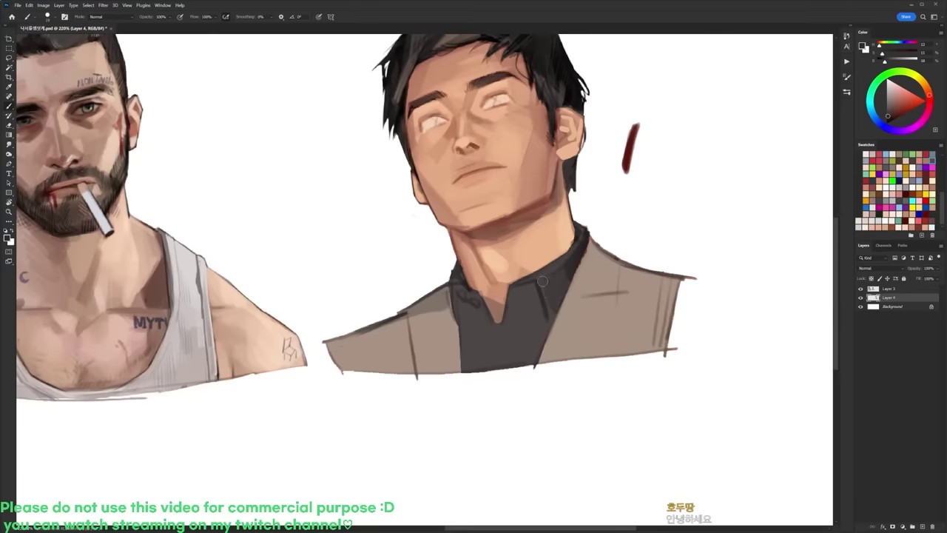
pyautogui.keyDown('alt'); pyautogui.click(551, 317); pyautogui.keyUp('alt')
pyautogui.keyDown('alt'); pyautogui.click(550, 310); pyautogui.keyUp('alt')
pyautogui.keyDown('alt'); pyautogui.click(530, 297); pyautogui.keyUp('alt')
# Step: Darken the near collar's front edge and inner fold in black, softening it with the sampled shirt gray
pyautogui.press('d')
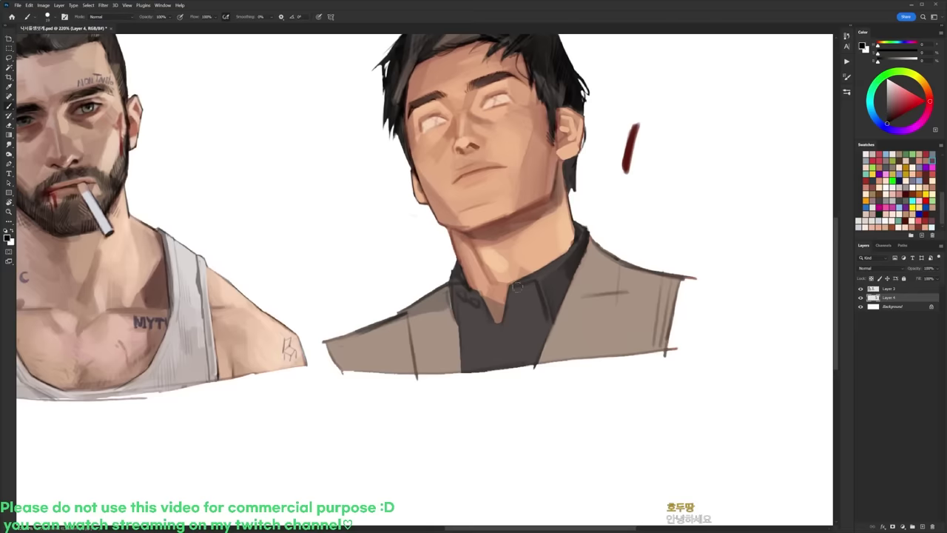
pyautogui.moveTo(517, 290); pyautogui.dragTo(510, 303)
pyautogui.keyDown('alt'); pyautogui.click(533, 292); pyautogui.keyUp('alt')
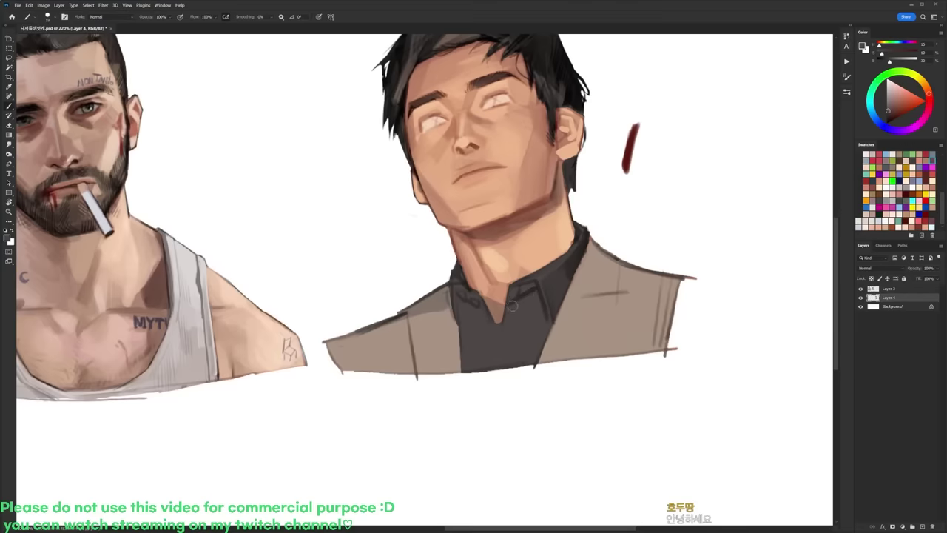
pyautogui.press('d')
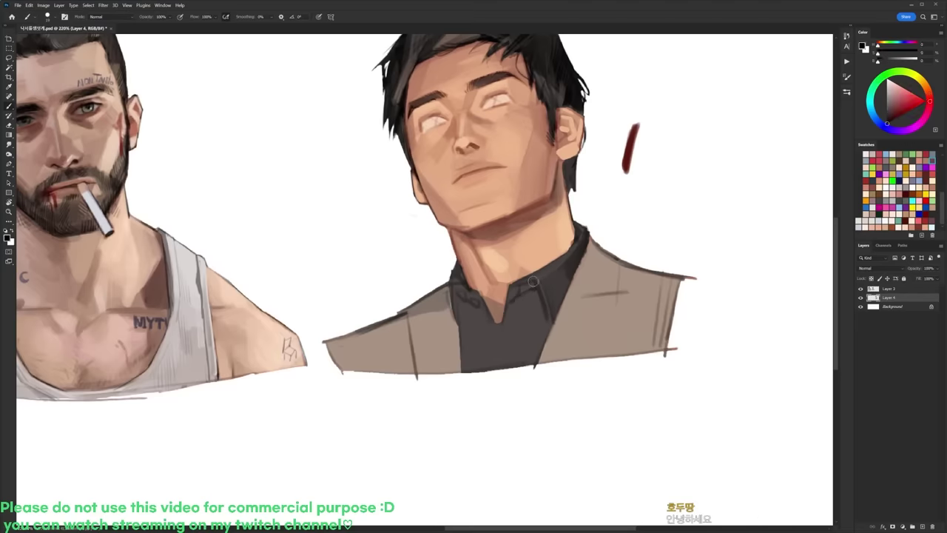
pyautogui.keyDown('alt'); pyautogui.click(538, 309); pyautogui.keyUp('alt')
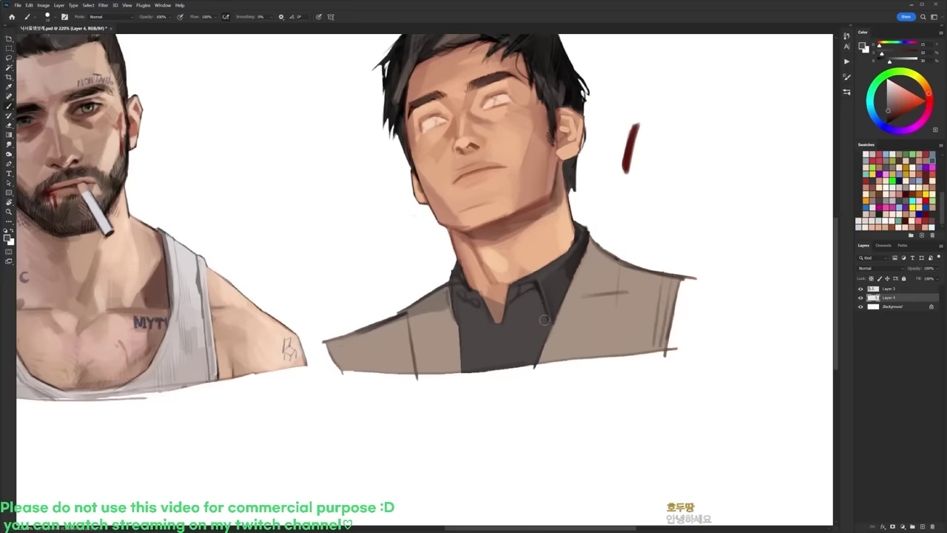
pyautogui.press('d')
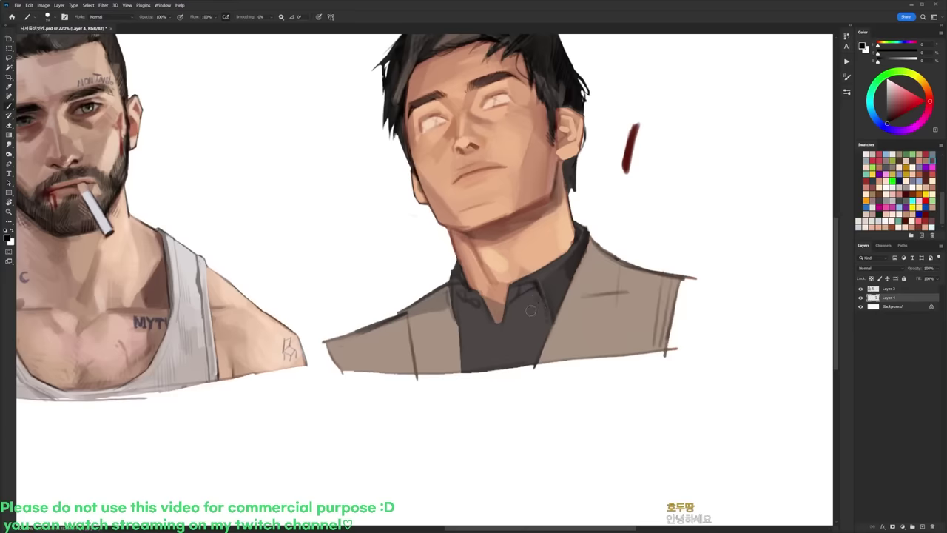
# Step: Paint dark folds on the shirt under the near collar point and along the neck opening
pyautogui.keyDown('alt'); pyautogui.click(544, 302); pyautogui.keyUp('alt')
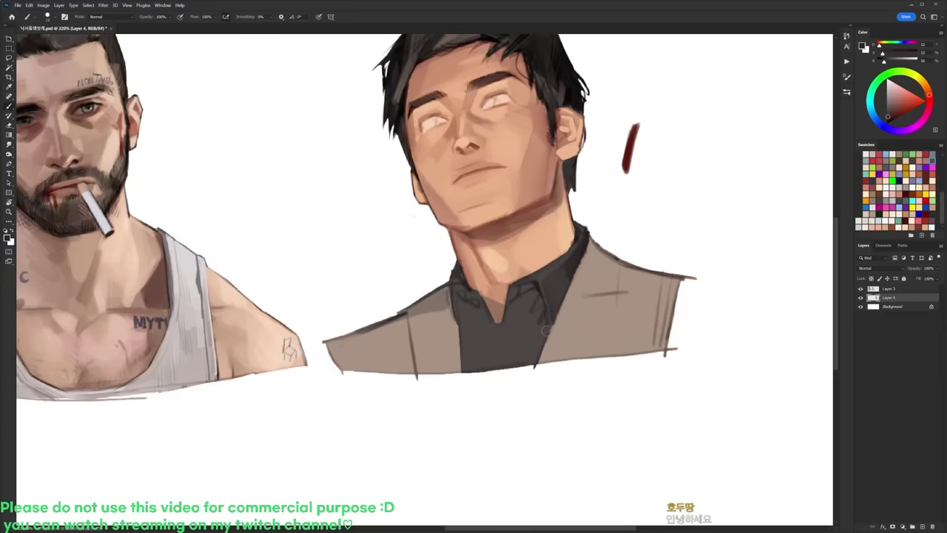
pyautogui.moveTo(544, 338)
pyautogui.mouseDown()
pyautogui.moveTo(539, 350)
pyautogui.moveTo(552, 313)
pyautogui.mouseUp()
pyautogui.press('d')
pyautogui.rightClick(532, 296)
pyautogui.press('Escape')
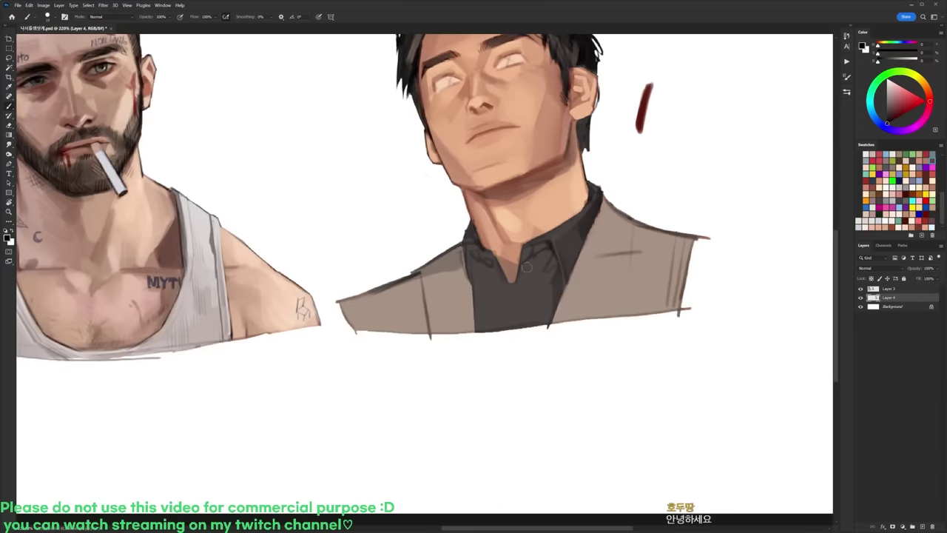
pyautogui.moveTo(523, 250); pyautogui.dragTo(515, 282)
# Step: Refine the near collar's front corner and upper edge with thin black lines using the 9 px brush
pyautogui.rightClick(532, 298)
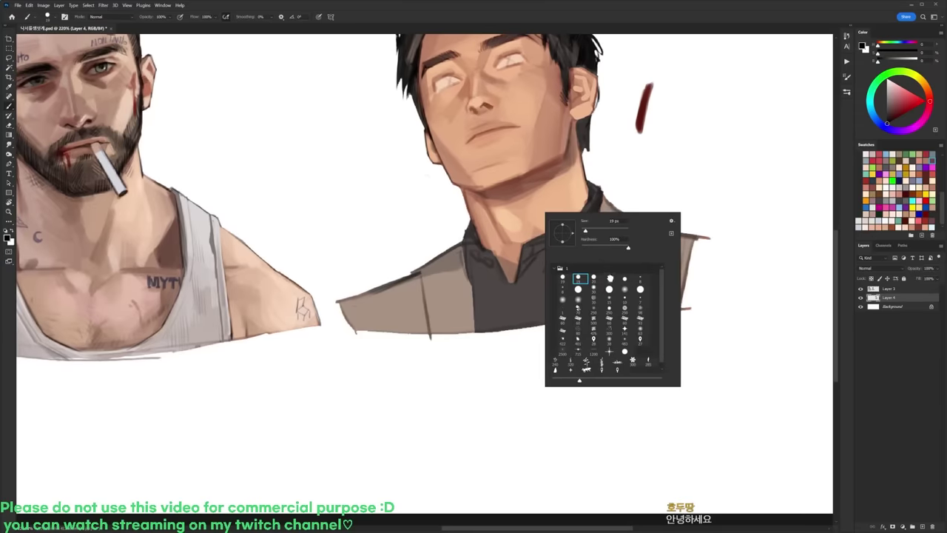
pyautogui.click(612, 279)
pyautogui.keyDown('alt'); pyautogui.click(522, 271); pyautogui.keyUp('alt')
pyautogui.press('d')
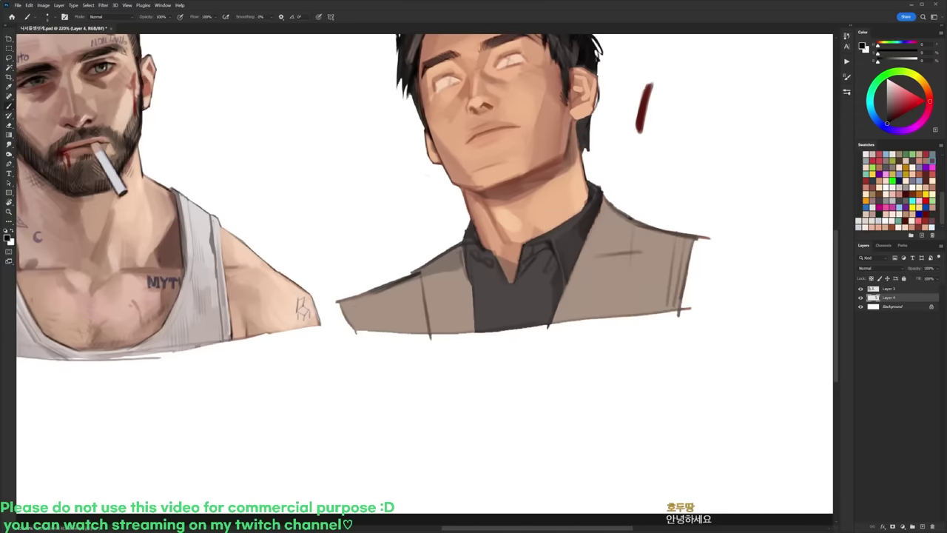
pyautogui.press('r')
pyautogui.moveTo(533, 295); pyautogui.dragTo(534, 262)
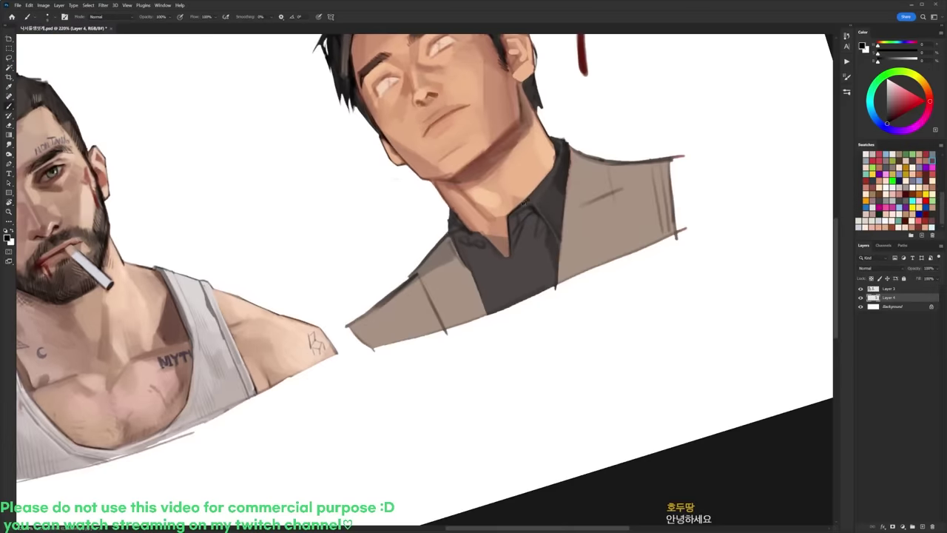
pyautogui.moveTo(524, 201); pyautogui.dragTo(552, 168)
pyautogui.press('r')
pyautogui.moveTo(640, 161); pyautogui.dragTo(652, 233)
pyautogui.press('b')
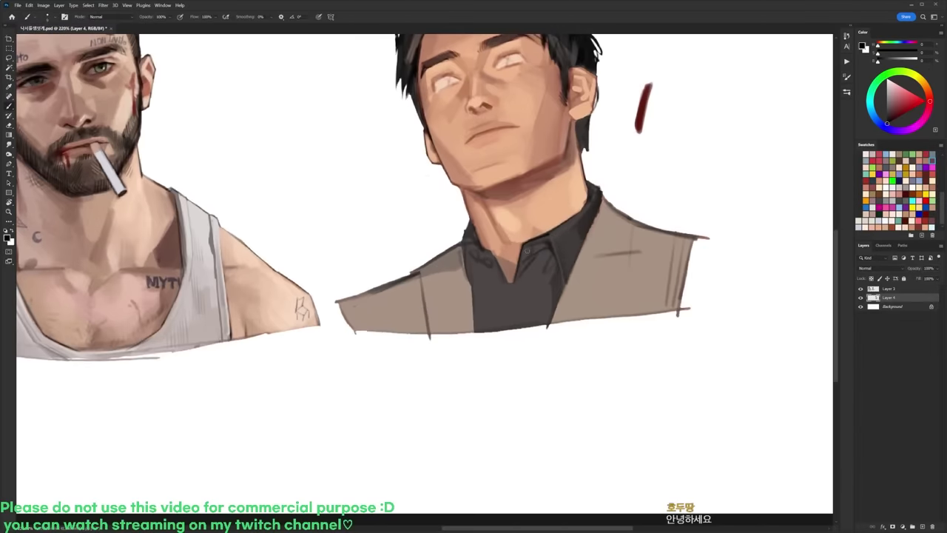
# Step: Shade inside the near collar with the 19 px brush and paint the shirt's dark center line below the neck opening
pyautogui.rightClick(571, 220)
pyautogui.click(609, 298)
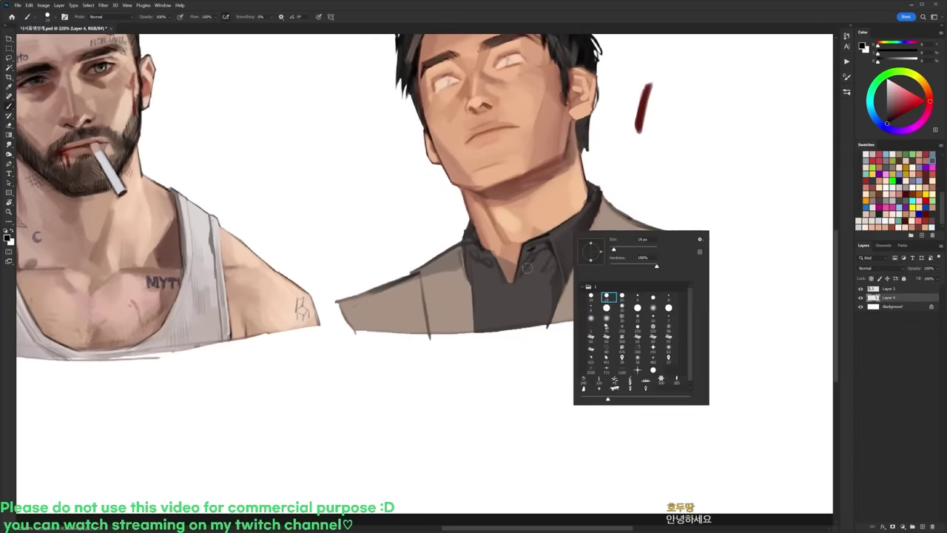
pyautogui.moveTo(525, 270); pyautogui.dragTo(539, 256)
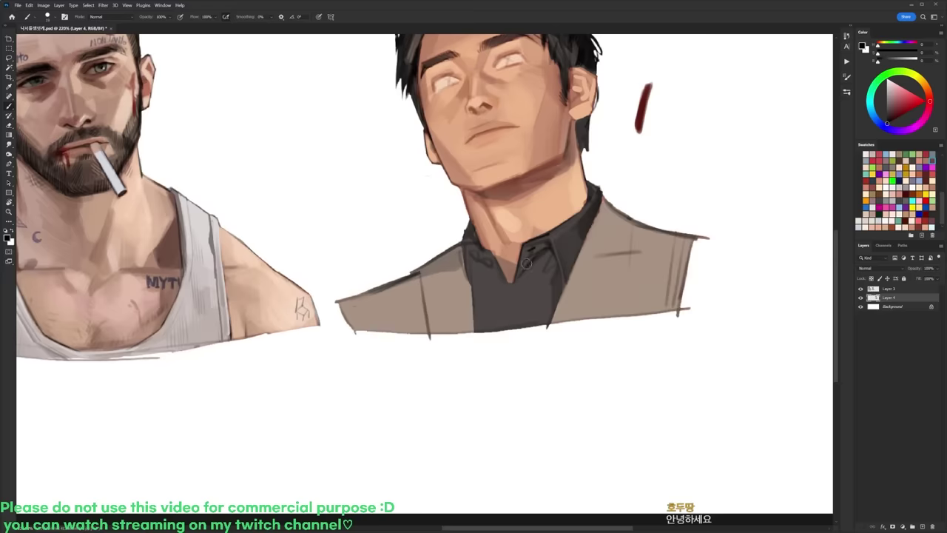
pyautogui.keyDown('alt'); pyautogui.click(506, 322); pyautogui.keyUp('alt')
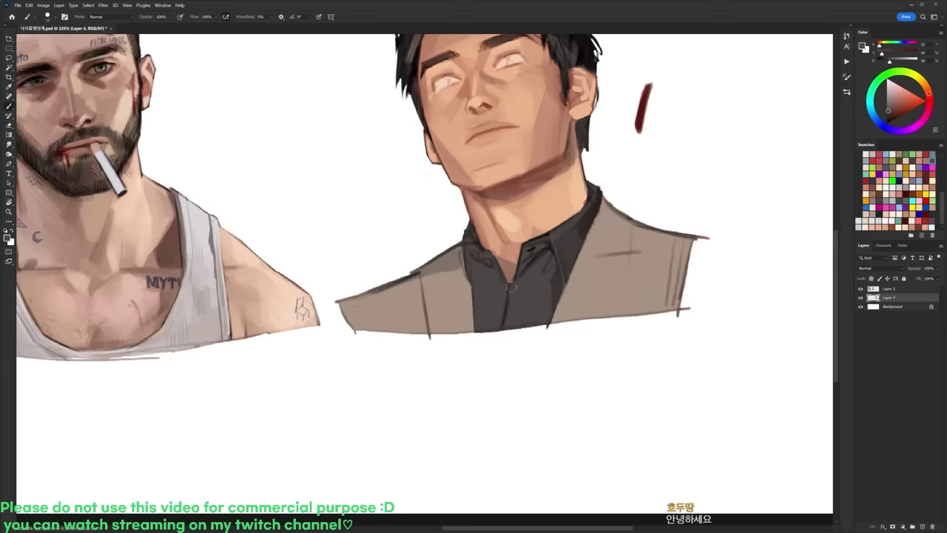
pyautogui.keyDown('alt'); pyautogui.click(506, 323); pyautogui.keyUp('alt')
# Step: Add thin black accents to the near collar and a fold line down the shirt with the 9 px brush
pyautogui.rightClick(586, 221)
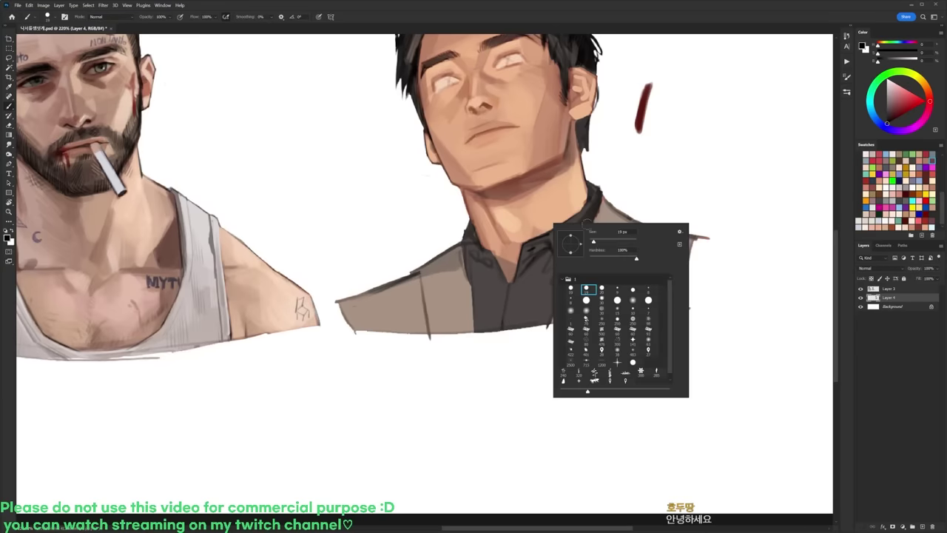
pyautogui.click(617, 290)
pyautogui.click(537, 248)
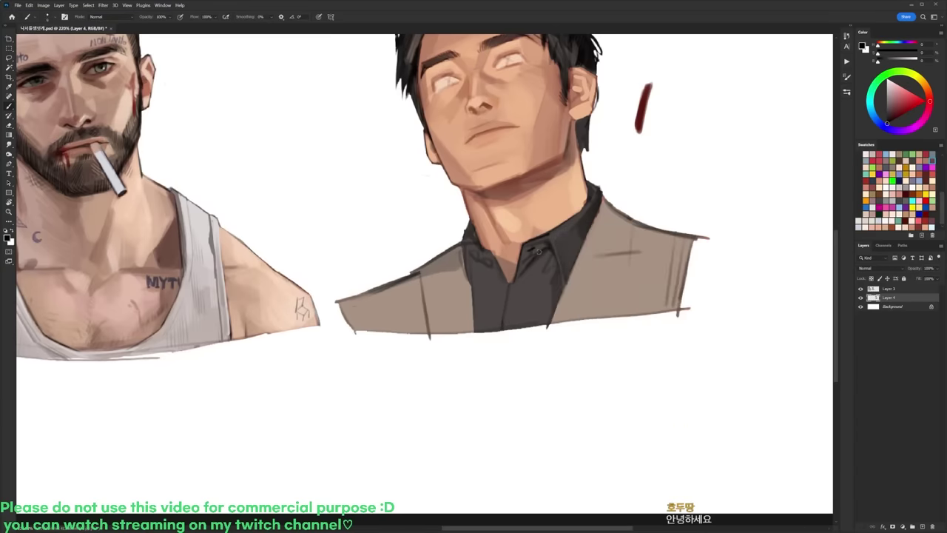
pyautogui.moveTo(531, 291); pyautogui.dragTo(528, 323)
# Step: Darken the shirt beside the near lapel and below the collar with a larger brush in black and sampled dark gray
pyautogui.press('r')
pyautogui.moveTo(576, 278)
pyautogui.mouseDown()
pyautogui.moveTo(565, 215)
pyautogui.moveTo(526, 243)
pyautogui.moveTo(550, 226)
pyautogui.mouseUp()
pyautogui.rightClick(566, 216)
pyautogui.click(600, 282)
pyautogui.click(542, 214)
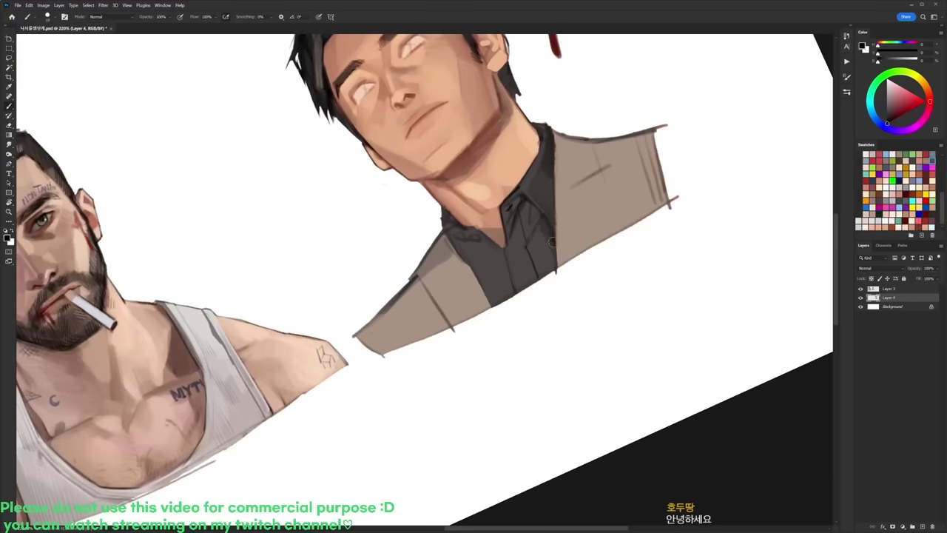
pyautogui.keyDown('alt'); pyautogui.click(543, 233); pyautogui.keyUp('alt')
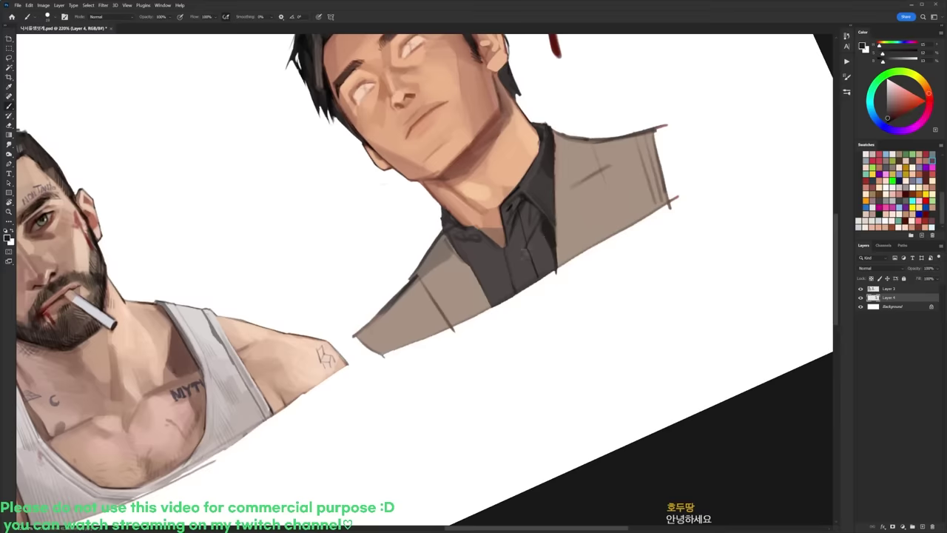
pyautogui.moveTo(543, 225); pyautogui.dragTo(532, 241)
pyautogui.press('r')
pyautogui.moveTo(585, 203); pyautogui.dragTo(616, 247)
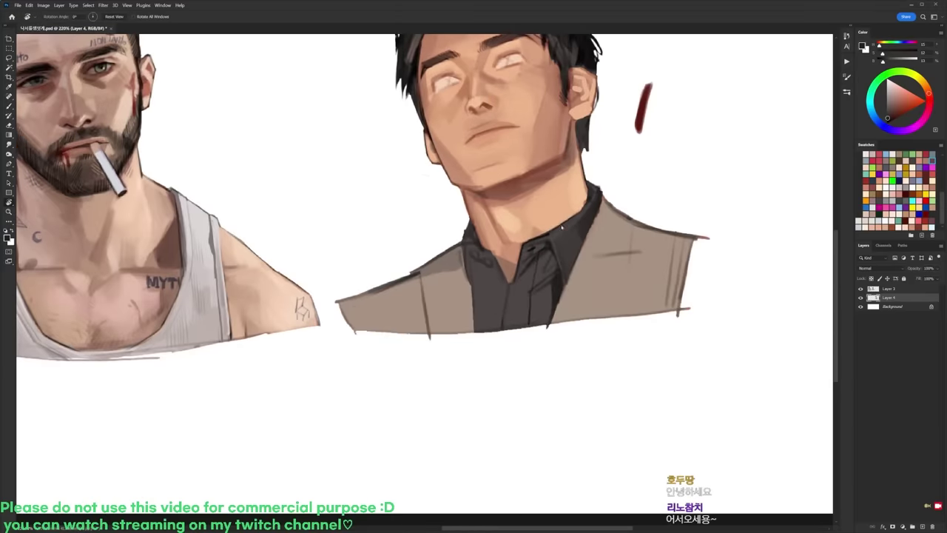
# Step: Darken the far collar in black and define the shirt's far edge against the jacket with the 9 px brush
pyautogui.moveTo(534, 204); pyautogui.dragTo(546, 218)
pyautogui.press('d')
pyautogui.press('b')
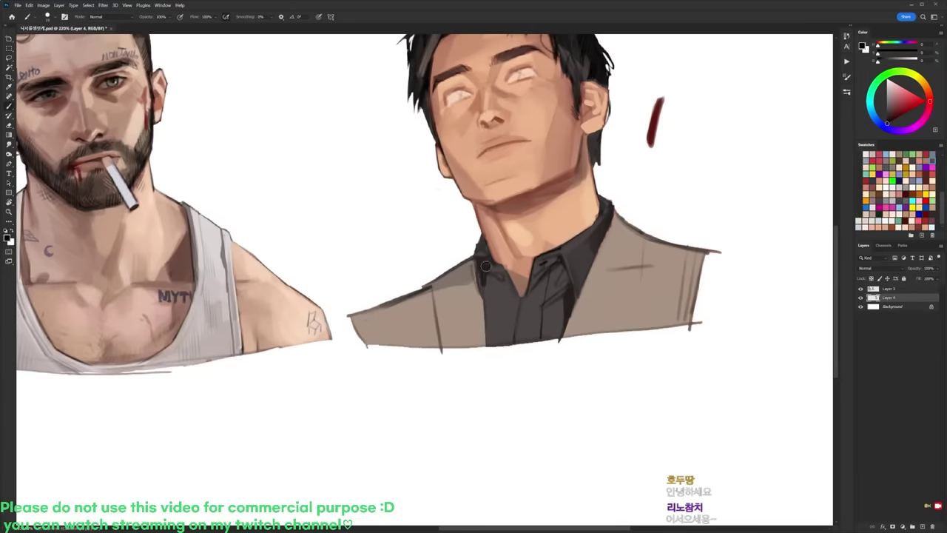
pyautogui.moveTo(482, 265); pyautogui.dragTo(485, 287)
pyautogui.moveTo(548, 183); pyautogui.dragTo(542, 213)
pyautogui.rightClick(542, 214)
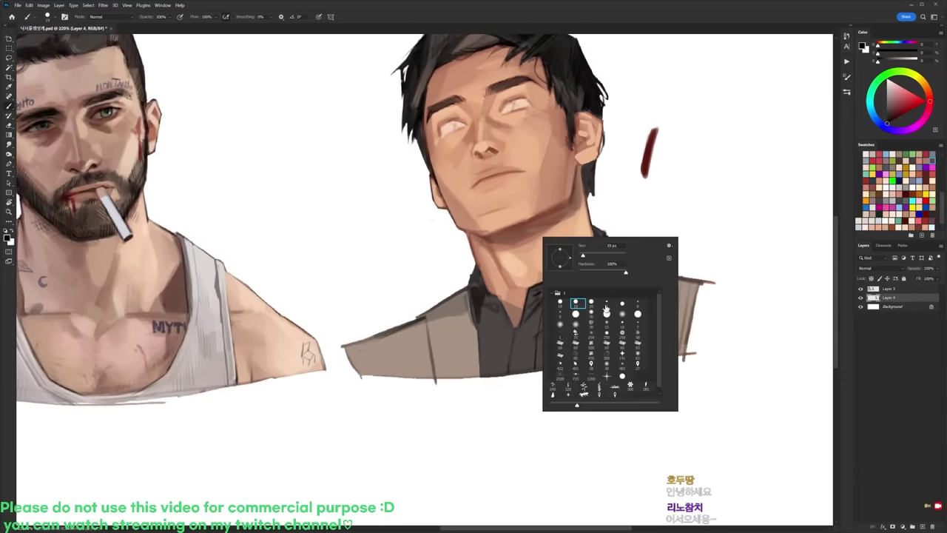
pyautogui.doubleClick(605, 309)
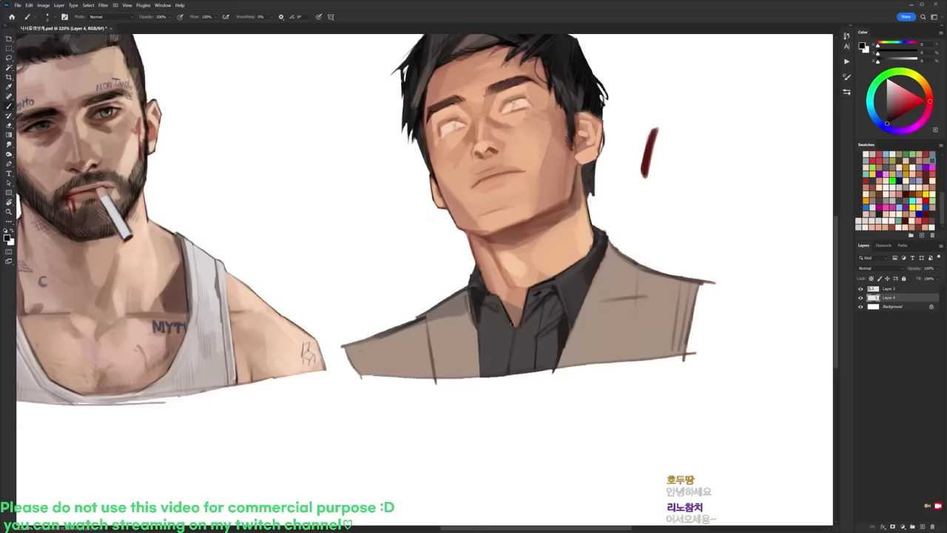
pyautogui.keyDown('alt'); pyautogui.click(480, 364); pyautogui.keyUp('alt')
pyautogui.press('d')
# Step: Shade the shirt's far side below the collar with the 19 px brush in black and the sampled shirt gray
pyautogui.rightClick(498, 281)
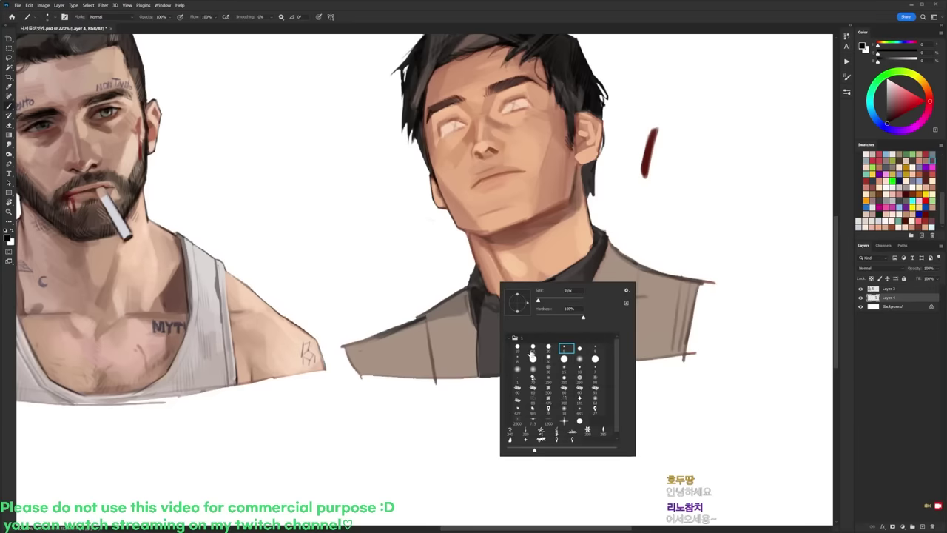
pyautogui.doubleClick(532, 350)
pyautogui.moveTo(483, 318); pyautogui.dragTo(488, 371)
pyautogui.keyDown('alt'); pyautogui.click(491, 327); pyautogui.keyUp('alt')
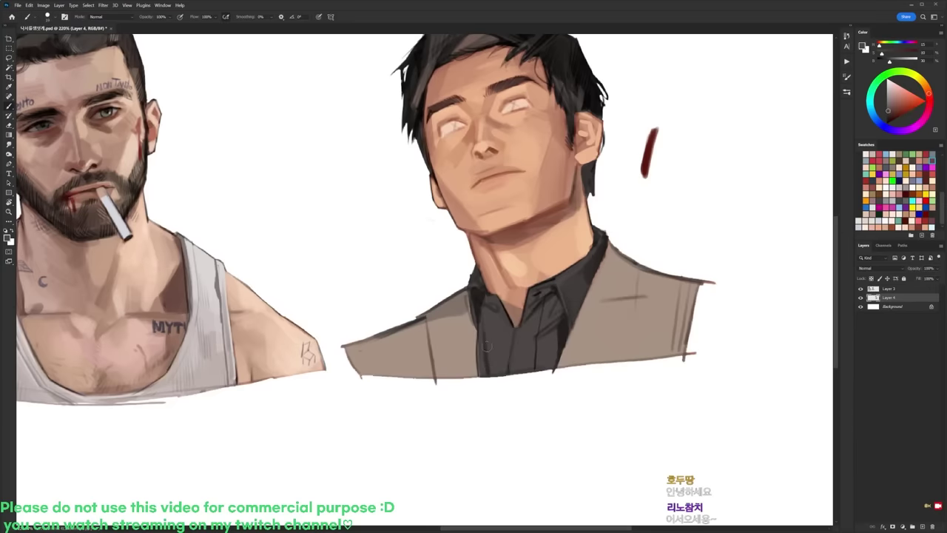
# Step: Dab light buttons on the far collar and shirt front in sampled white, and draw the placket edge in black with a smaller brush
pyautogui.keyDown('alt'); pyautogui.click(508, 408); pyautogui.keyUp('alt')
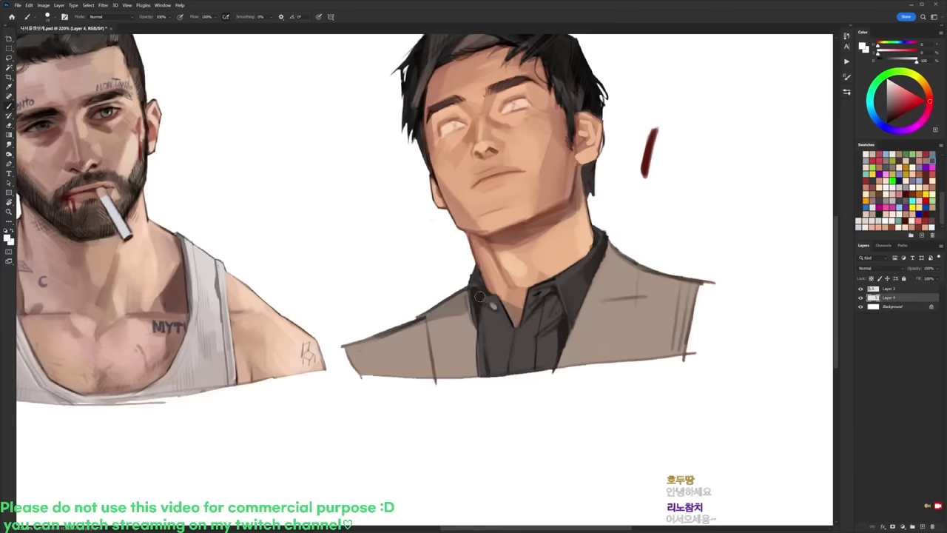
pyautogui.click(480, 297)
pyautogui.click(505, 344)
pyautogui.press('x')
pyautogui.rightClick(497, 367)
pyautogui.click(647, 305)
pyautogui.click(522, 321)
pyautogui.moveTo(515, 327); pyautogui.dragTo(507, 370)
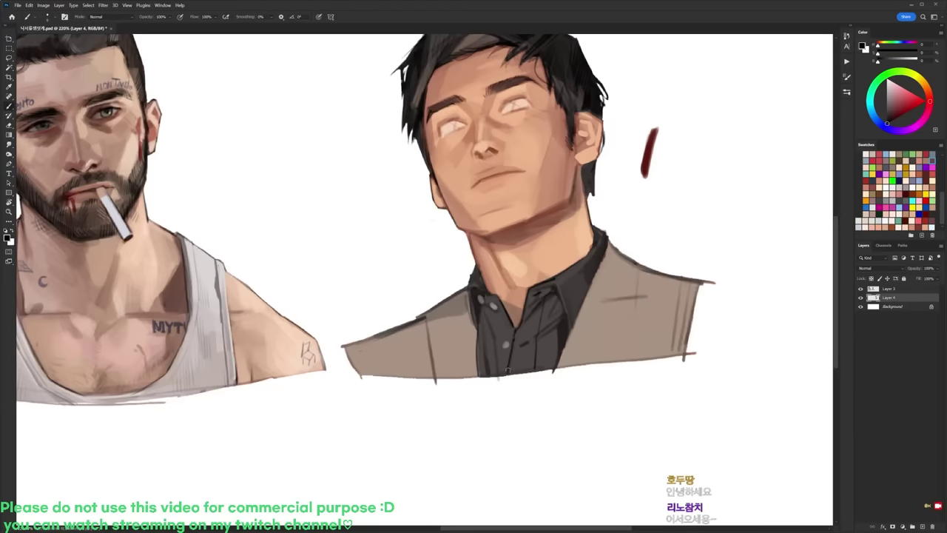
# Step: Erase the outer end of the jacket's left shoulder and its bottom corner into rough hatched strokes
pyautogui.press('r')
pyautogui.moveTo(627, 333); pyautogui.dragTo(630, 242)
pyautogui.press('e')
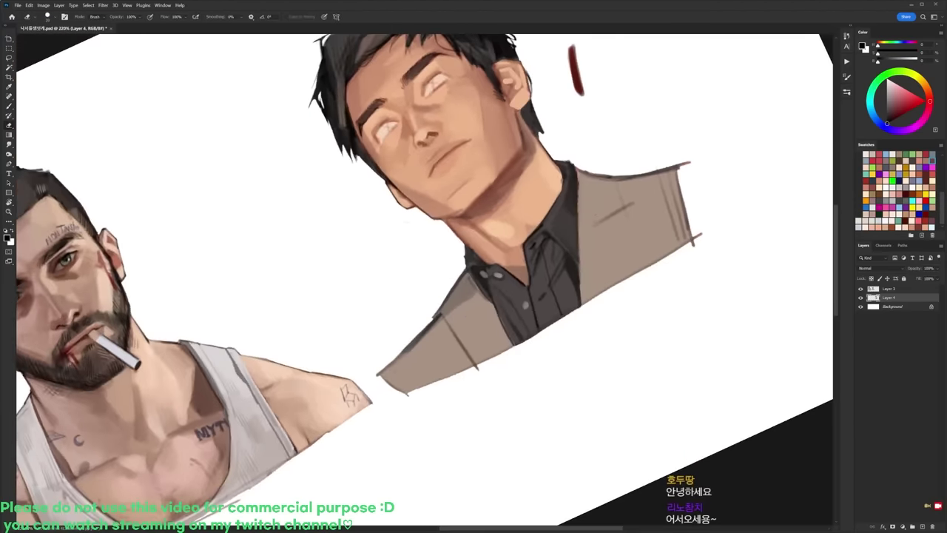
pyautogui.press('r')
pyautogui.moveTo(551, 325); pyautogui.dragTo(631, 299)
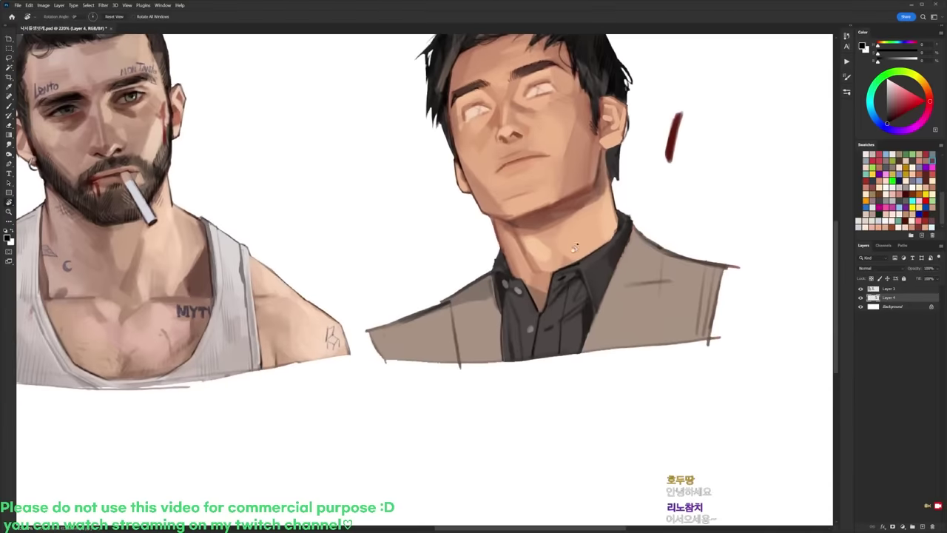
pyautogui.press('e')
pyautogui.moveTo(382, 363)
pyautogui.mouseDown()
pyautogui.moveTo(367, 332)
pyautogui.moveTo(377, 339)
pyautogui.mouseUp()
pyautogui.moveTo(395, 359); pyautogui.dragTo(386, 350)
pyautogui.moveTo(519, 283); pyautogui.dragTo(518, 307)
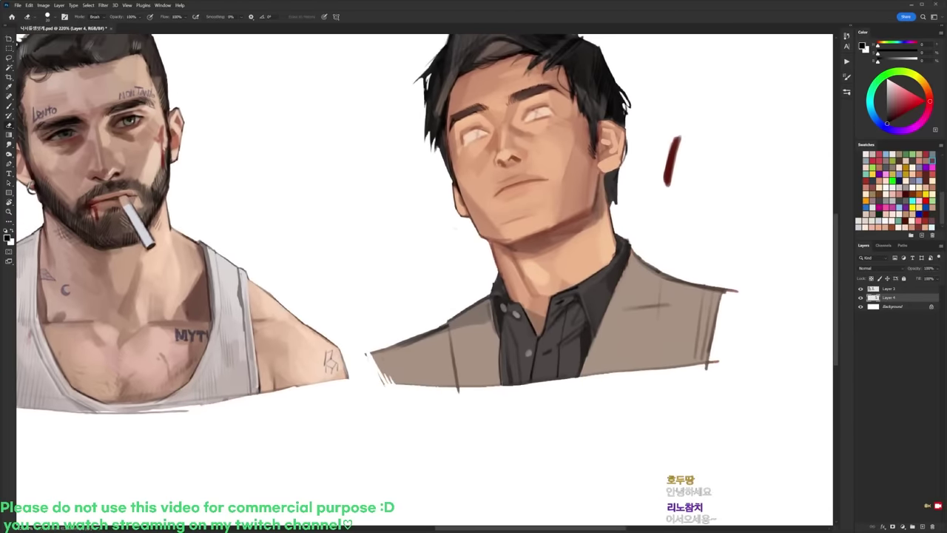
# Step: Define the left lapel's notch with a larger brush in sampled jacket tones and black, trimming it with the eraser
pyautogui.press('b')
pyautogui.rightClick(494, 295)
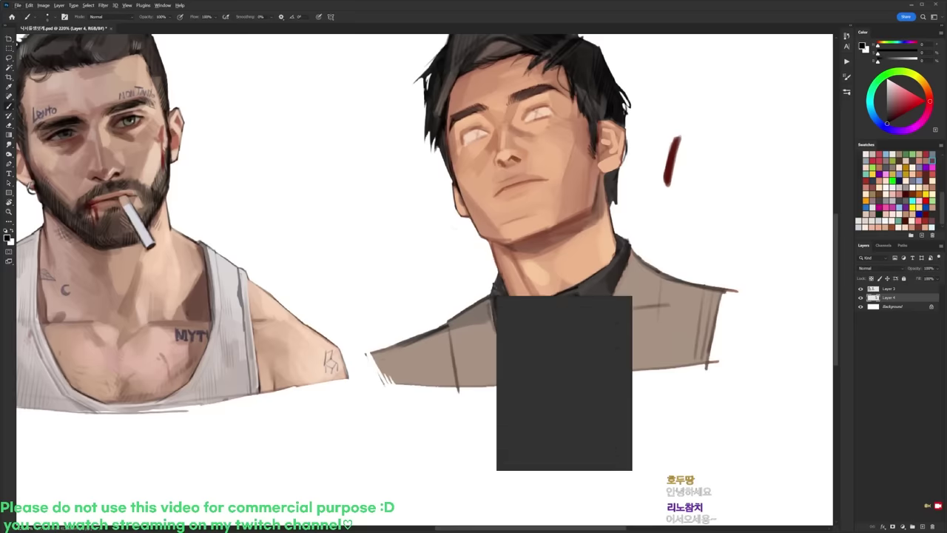
pyautogui.click(531, 362)
pyautogui.keyDown('alt'); pyautogui.click(478, 327); pyautogui.keyUp('alt')
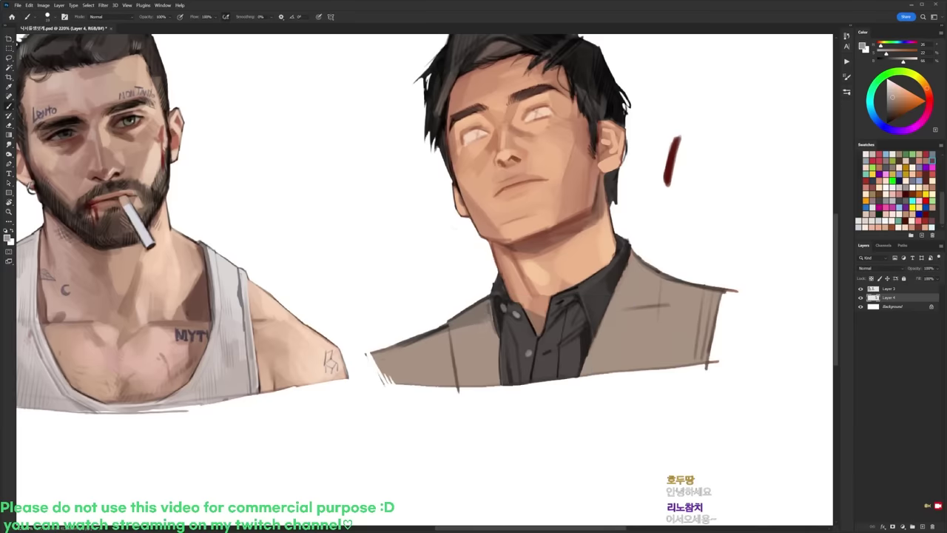
pyautogui.keyDown('alt'); pyautogui.click(485, 314); pyautogui.keyUp('alt')
pyautogui.press('d')
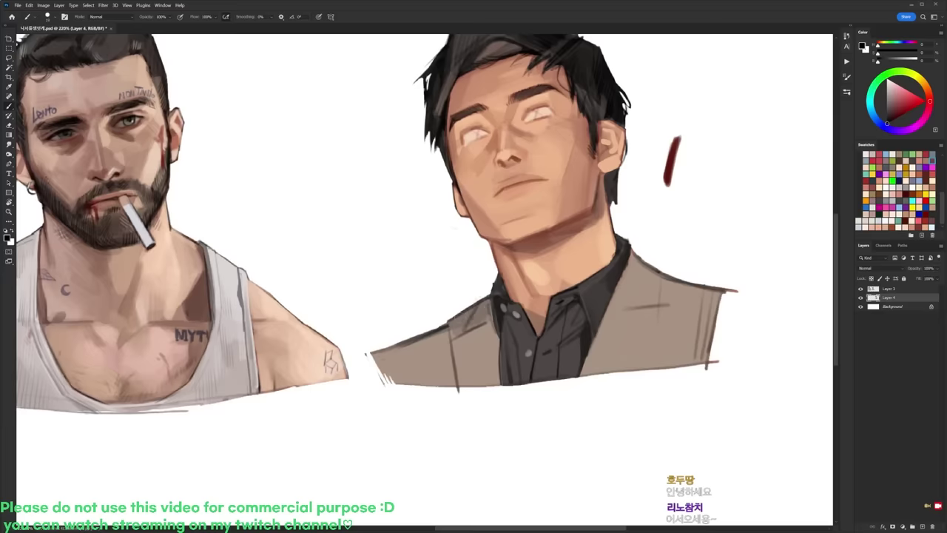
pyautogui.press('e')
pyautogui.moveTo(473, 329)
pyautogui.mouseDown()
pyautogui.moveTo(470, 307)
pyautogui.moveTo(464, 326)
pyautogui.moveTo(472, 309)
pyautogui.mouseUp()
pyautogui.press('b')
# Step: Shade the left lapel beside its notch in a sampled darker jacket brown
pyautogui.press('r')
pyautogui.moveTo(556, 198)
pyautogui.mouseDown()
pyautogui.moveTo(518, 154)
pyautogui.moveTo(416, 123)
pyautogui.mouseUp()
pyautogui.press('b')
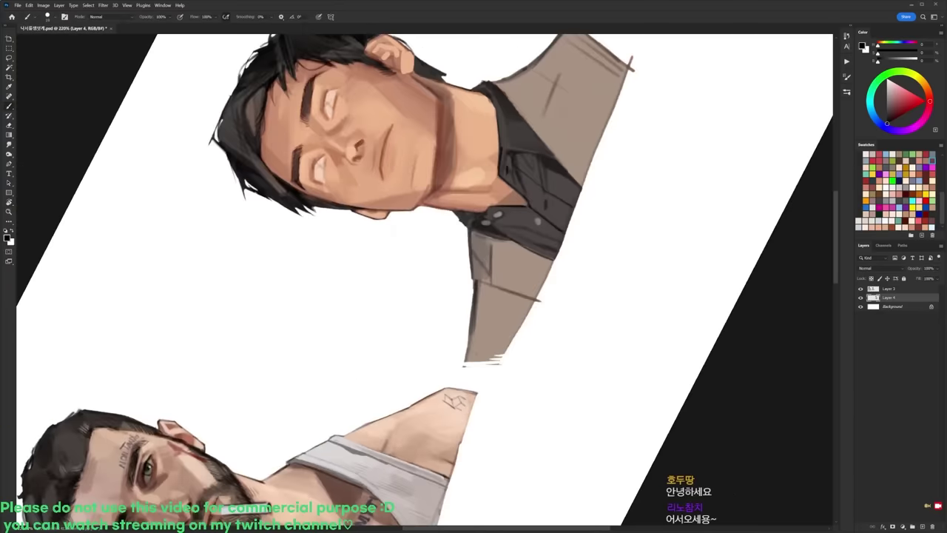
pyautogui.keyDown('alt'); pyautogui.click(481, 262); pyautogui.keyUp('alt')
pyautogui.moveTo(482, 264); pyautogui.dragTo(486, 272)
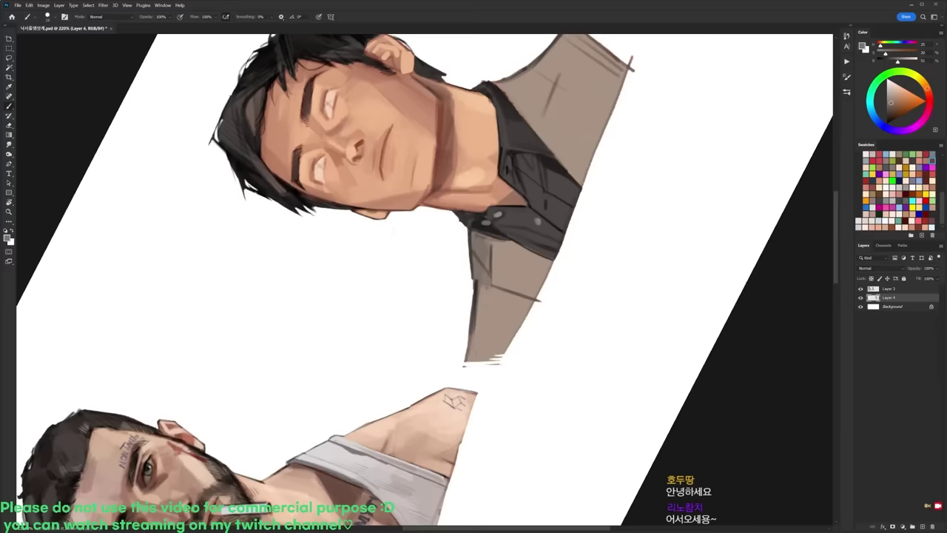
# Step: Clean the contour of the left shoulder and lapel with the eraser, down to the sleeve end
pyautogui.press('e')
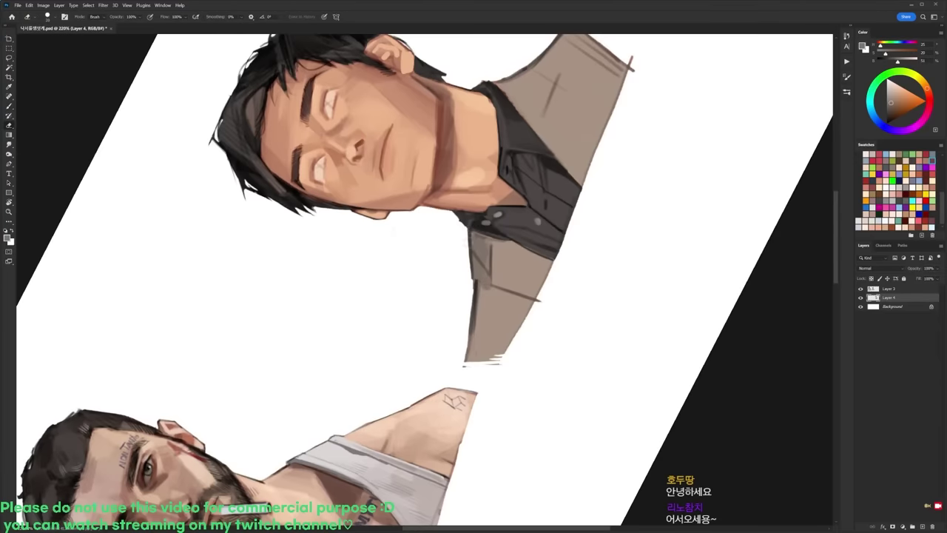
pyautogui.moveTo(472, 255); pyautogui.dragTo(476, 286)
pyautogui.press('b')
pyautogui.keyDown('alt'); pyautogui.click(476, 287); pyautogui.keyUp('alt')
pyautogui.press('e')
pyautogui.moveTo(474, 248); pyautogui.dragTo(466, 362)
pyautogui.press('r')
pyautogui.moveTo(627, 228); pyautogui.dragTo(585, 413)
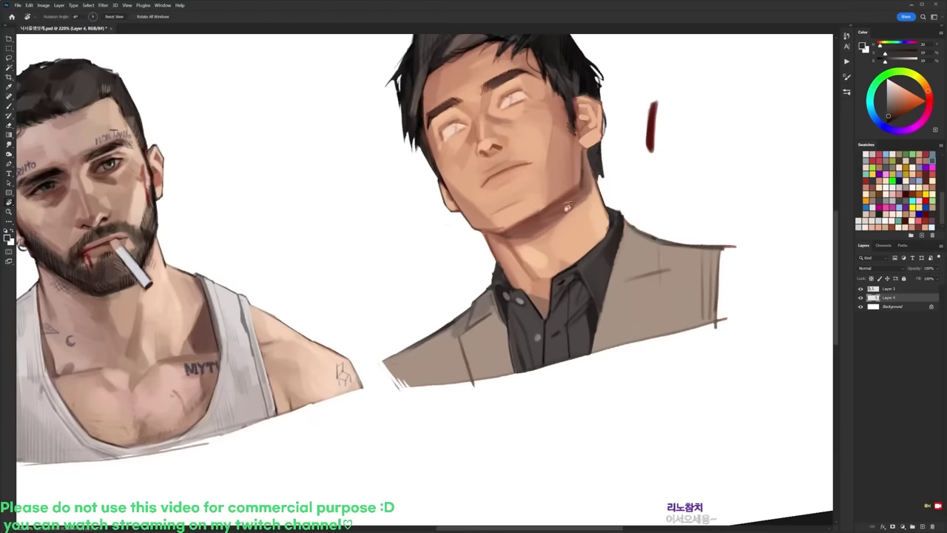
# Step: Refine the left lapel's edge along the shirt in sampled tones and shade the strip beside its outer line
pyautogui.press('b')
pyautogui.keyDown('alt'); pyautogui.click(502, 314); pyautogui.keyUp('alt')
pyautogui.keyDown('alt'); pyautogui.click(490, 297); pyautogui.keyUp('alt')
pyautogui.moveTo(492, 294); pyautogui.dragTo(510, 355)
pyautogui.press('d')
pyautogui.press('r')
pyautogui.moveTo(508, 314); pyautogui.dragTo(502, 326)
pyautogui.press('b')
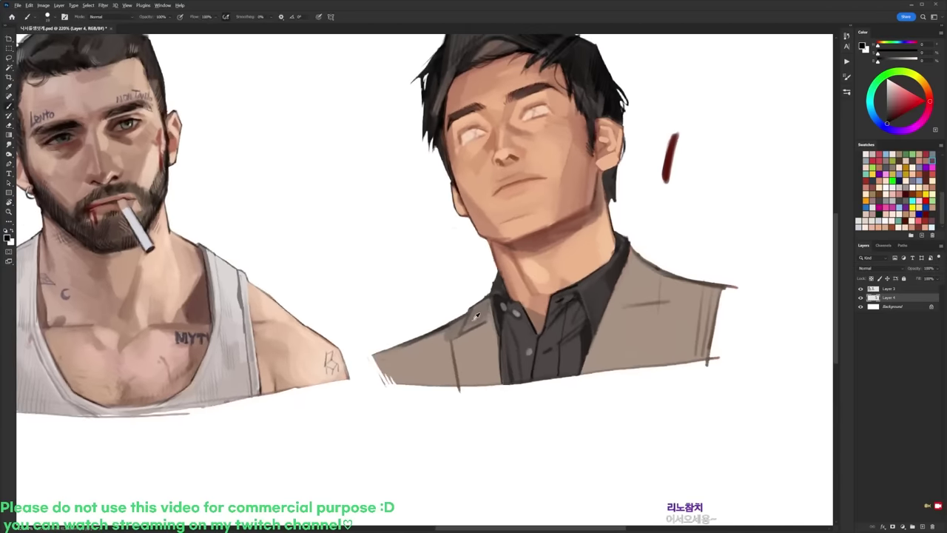
pyautogui.keyDown('alt'); pyautogui.click(461, 336); pyautogui.keyUp('alt')
pyautogui.moveTo(457, 356); pyautogui.dragTo(460, 383)
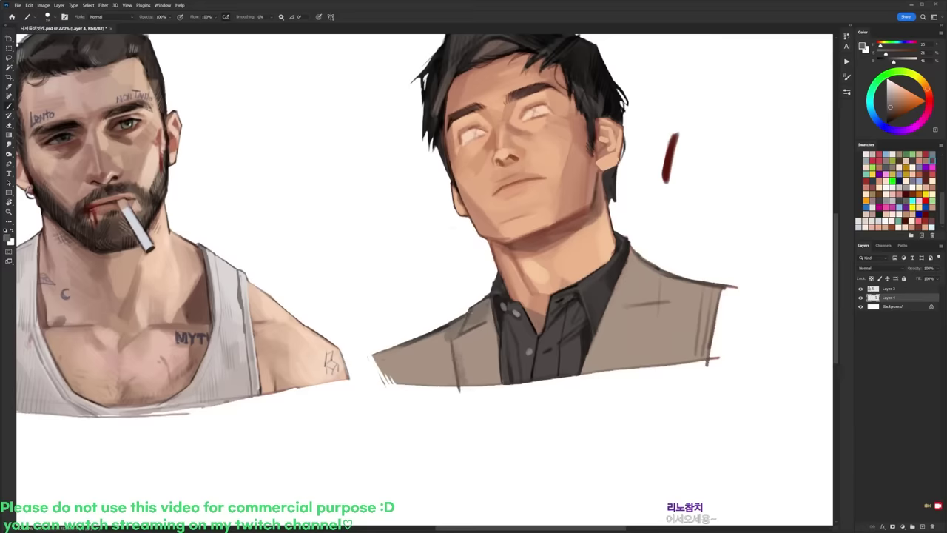
# Step: Draw the right lapel's notch line down from the shoulder in black and sampled jacket tones
pyautogui.moveTo(616, 248)
pyautogui.mouseDown()
pyautogui.moveTo(591, 250)
pyautogui.moveTo(620, 255)
pyautogui.moveTo(580, 304)
pyautogui.moveTo(551, 367)
pyautogui.mouseUp()
pyautogui.press('r')
pyautogui.press('d')
pyautogui.press('b')
pyautogui.keyDown('alt'); pyautogui.click(607, 268); pyautogui.keyUp('alt')
pyautogui.press('d')
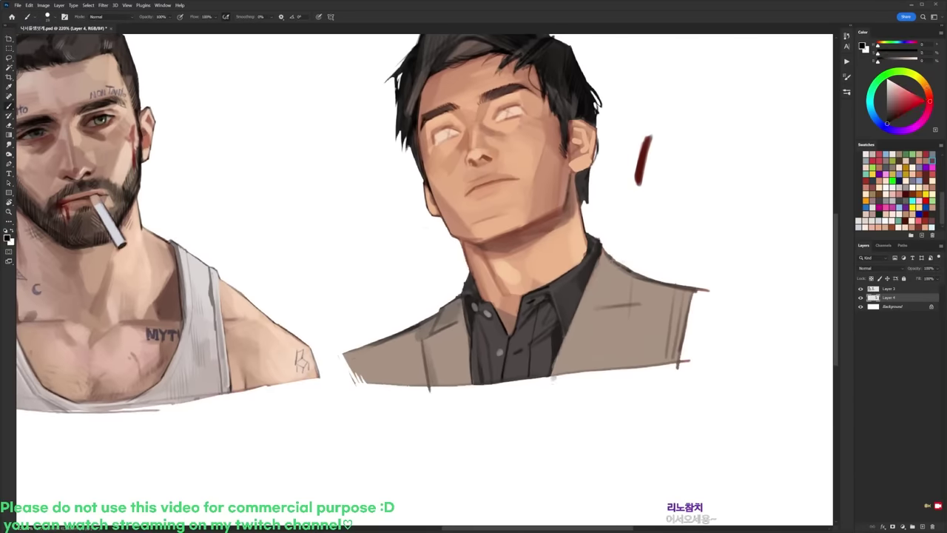
pyautogui.moveTo(630, 272); pyautogui.dragTo(629, 305)
pyautogui.keyDown('alt'); pyautogui.click(634, 297); pyautogui.keyUp('alt')
pyautogui.press('d')
# Step: Redraw the right lapel's notch in the sampled jacket brown and draw its outer edge down to the hem
pyautogui.keyDown('alt'); pyautogui.click(605, 301); pyautogui.keyUp('alt')
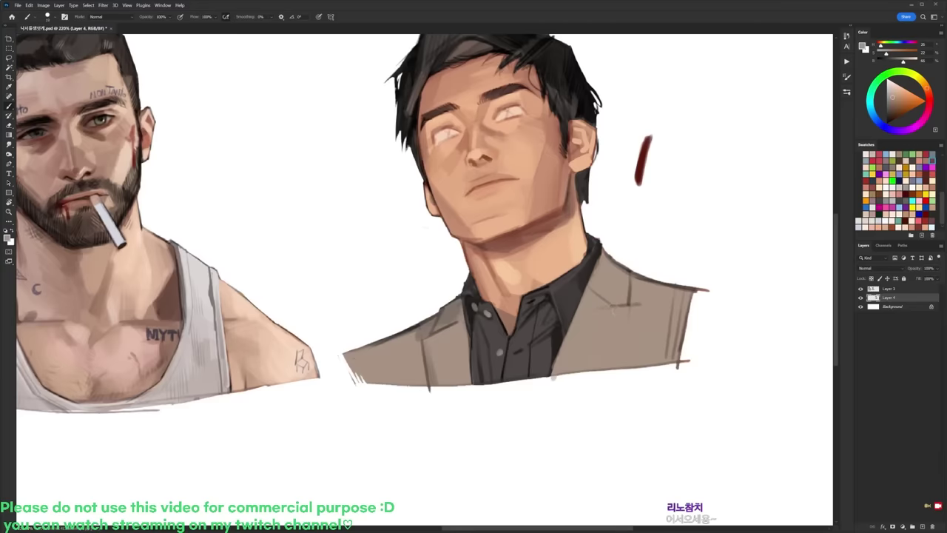
pyautogui.moveTo(615, 308)
pyautogui.mouseDown()
pyautogui.moveTo(641, 304)
pyautogui.moveTo(611, 369)
pyautogui.mouseUp()
pyautogui.press('d')
pyautogui.moveTo(603, 232); pyautogui.dragTo(589, 263)
pyautogui.press('e')
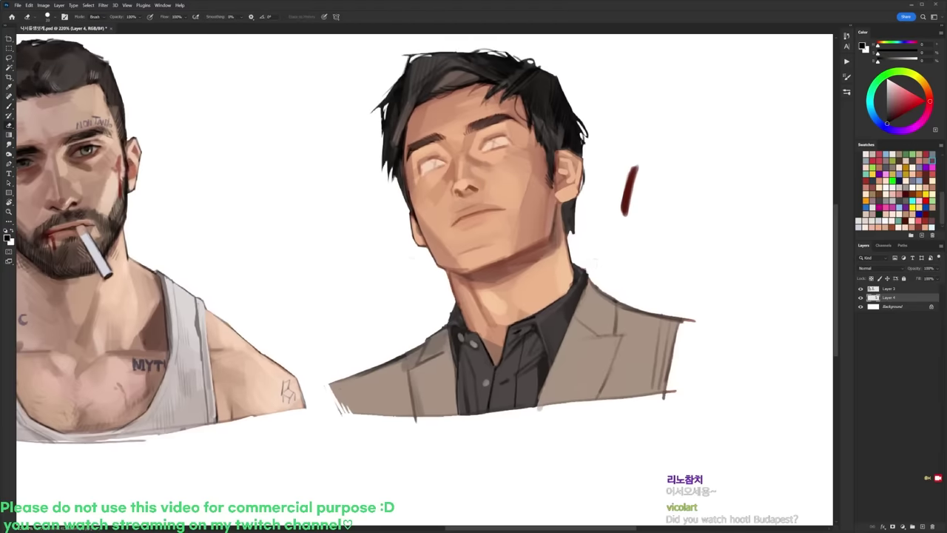
# Step: Line the neck's edge between the hair and collar in a sampled reddish brown with a smaller brush
pyautogui.press('b')
pyautogui.rightClick(595, 285)
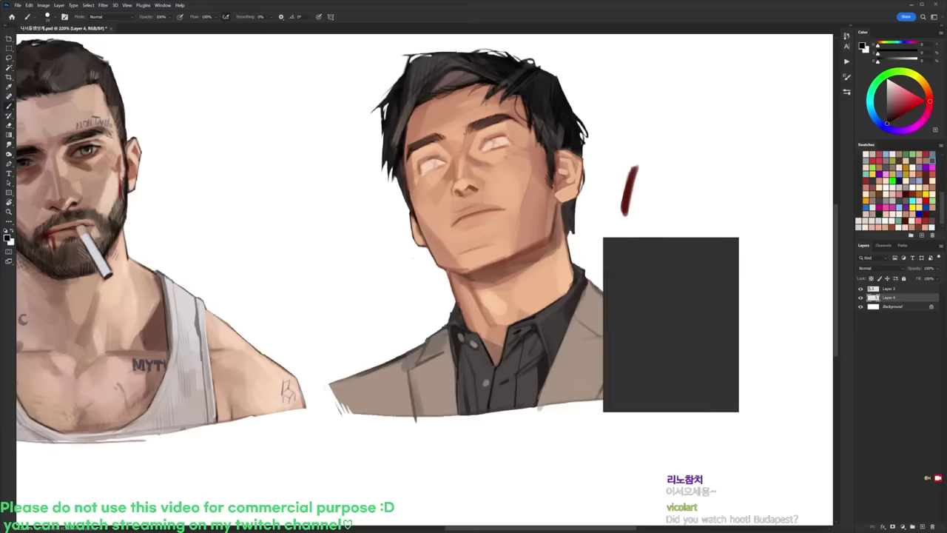
pyautogui.doubleClick(666, 304)
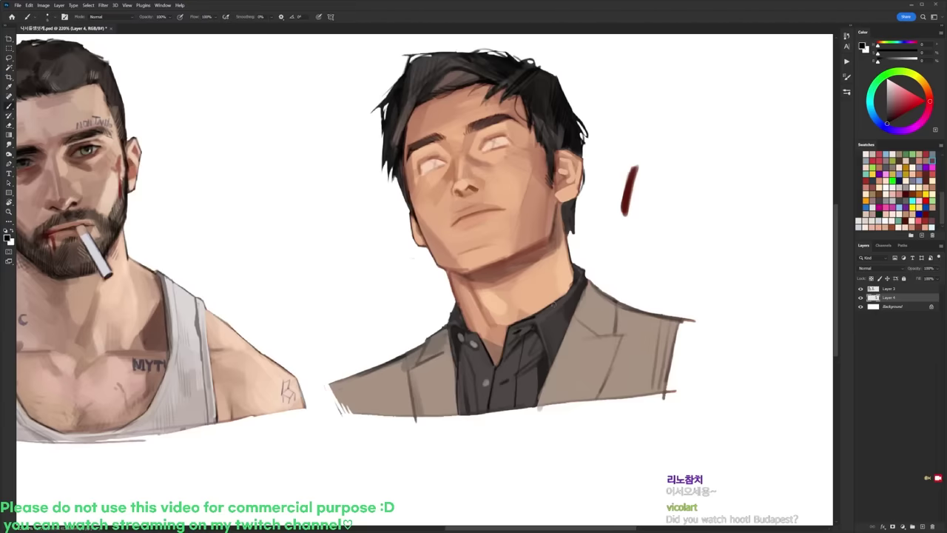
pyautogui.keyDown('alt'); pyautogui.click(547, 247); pyautogui.keyUp('alt')
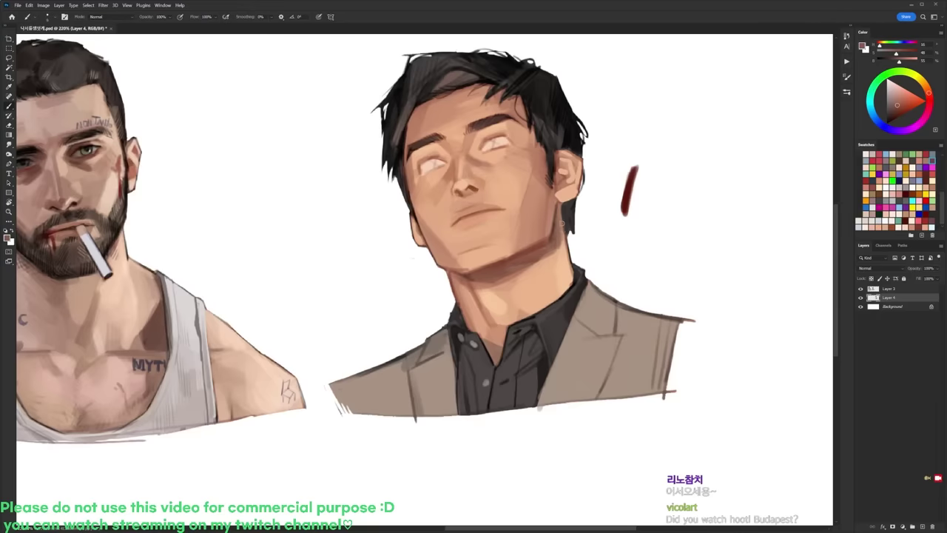
pyautogui.moveTo(569, 261); pyautogui.dragTo(570, 285)
# Step: Refine the inner edge of the ear in sampled skin shadow and darken the sideburn above it in black
pyautogui.keyDown('alt'); pyautogui.click(552, 177); pyautogui.keyUp('alt')
pyautogui.moveTo(562, 182)
pyautogui.mouseDown()
pyautogui.moveTo(564, 193)
pyautogui.moveTo(557, 187)
pyautogui.mouseUp()
pyautogui.keyDown('alt'); pyautogui.click(556, 190); pyautogui.keyUp('alt')
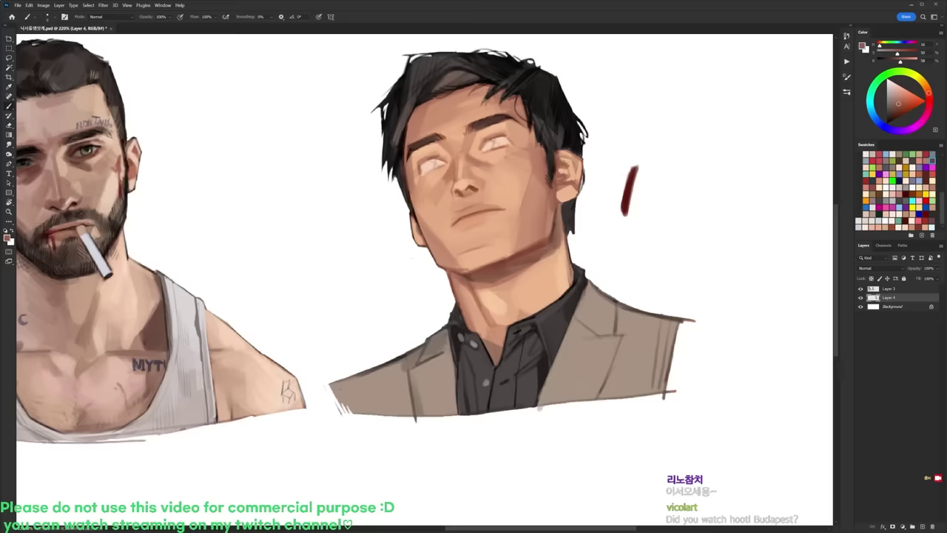
pyautogui.press('d')
pyautogui.moveTo(557, 147); pyautogui.dragTo(555, 166)
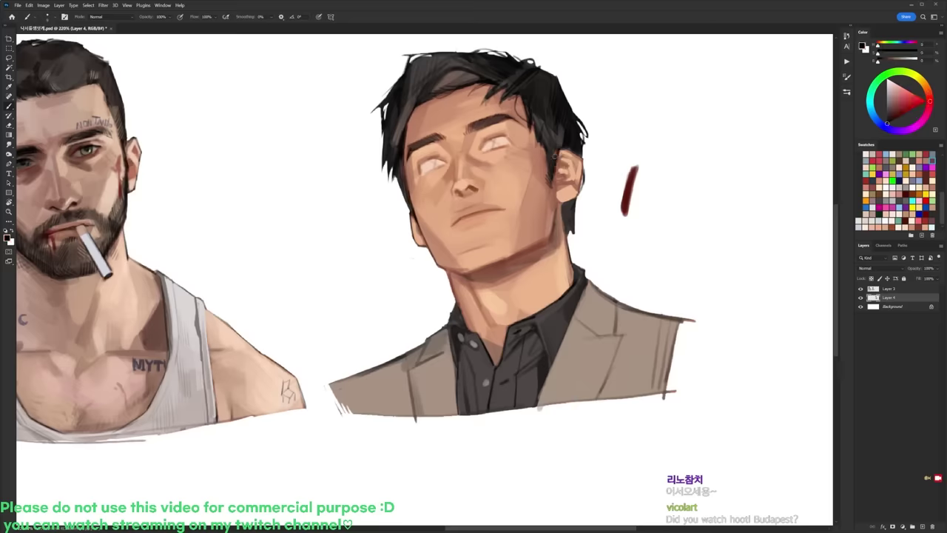
pyautogui.keyDown('alt'); pyautogui.click(564, 142); pyautogui.keyUp('alt')
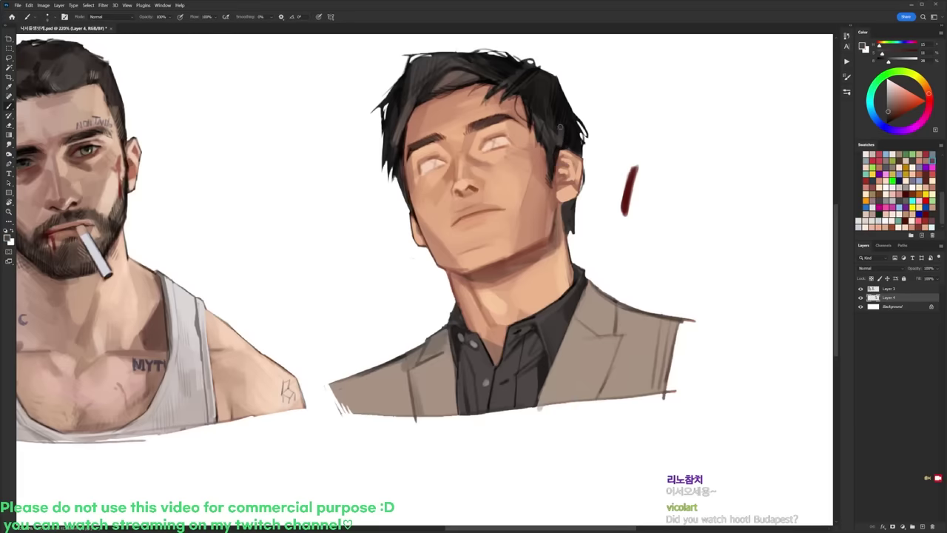
# Step: Outline the ear's outer rim in sampled near-black and touch up its lobe in sampled skin tones
pyautogui.keyDown('alt'); pyautogui.click(574, 150); pyautogui.keyUp('alt')
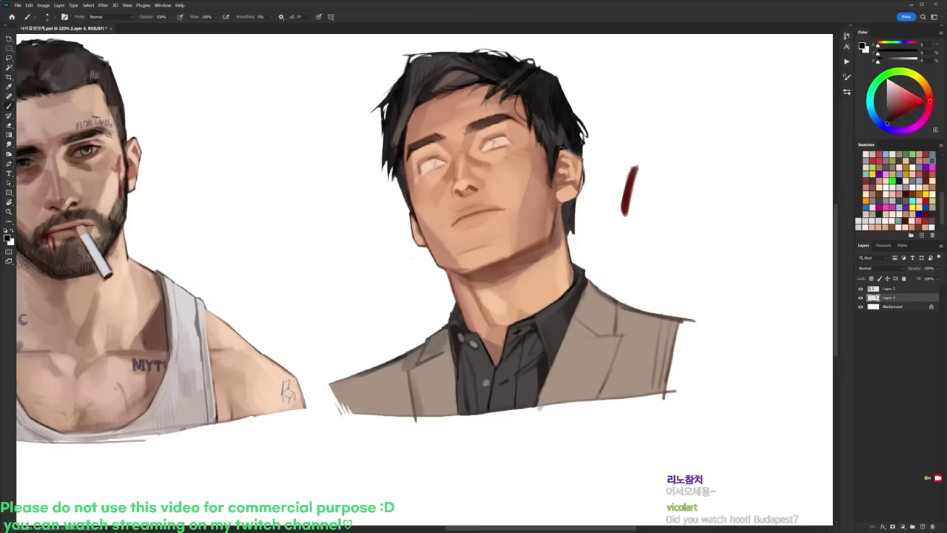
pyautogui.keyDown('alt'); pyautogui.click(577, 154); pyautogui.keyUp('alt')
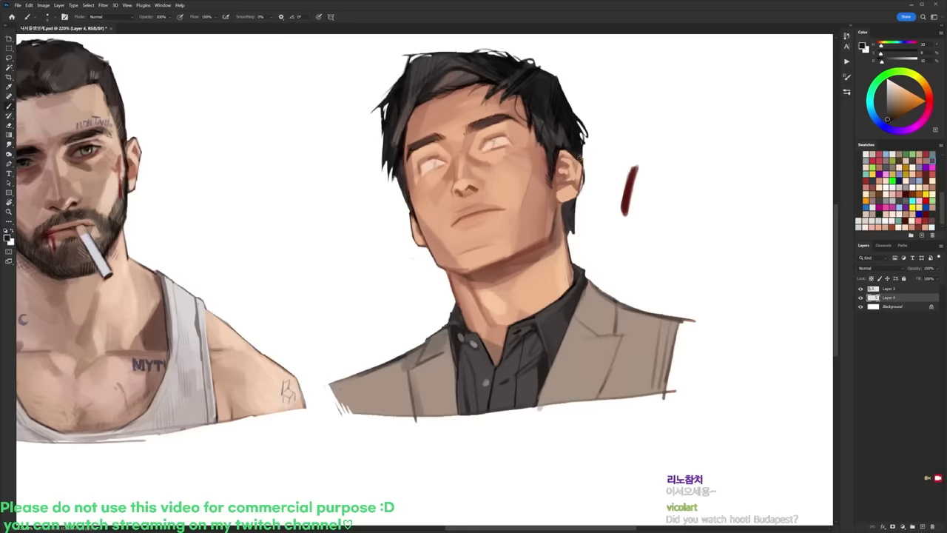
pyautogui.moveTo(583, 158); pyautogui.dragTo(580, 175)
pyautogui.keyDown('alt'); pyautogui.click(576, 182); pyautogui.keyUp('alt')
pyautogui.keyDown('alt'); pyautogui.click(561, 186); pyautogui.keyUp('alt')
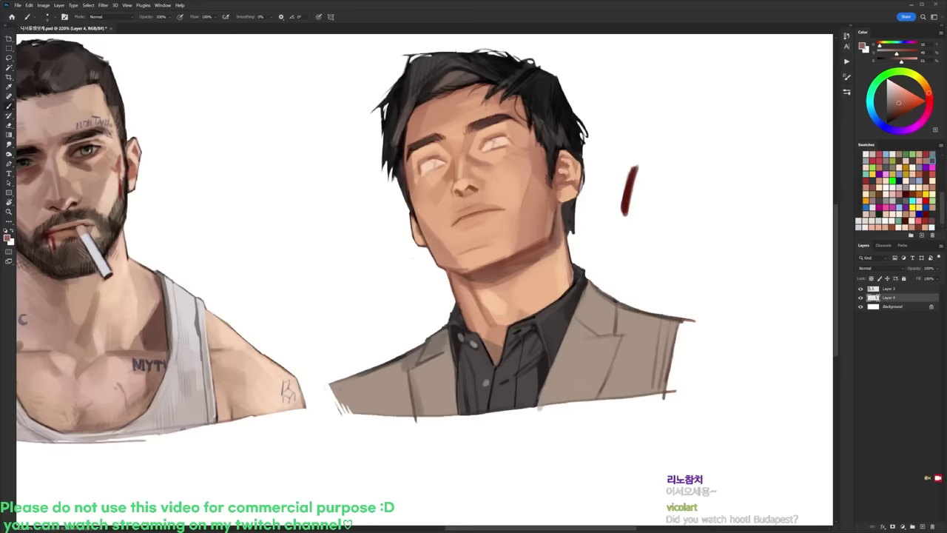
pyautogui.press('d')
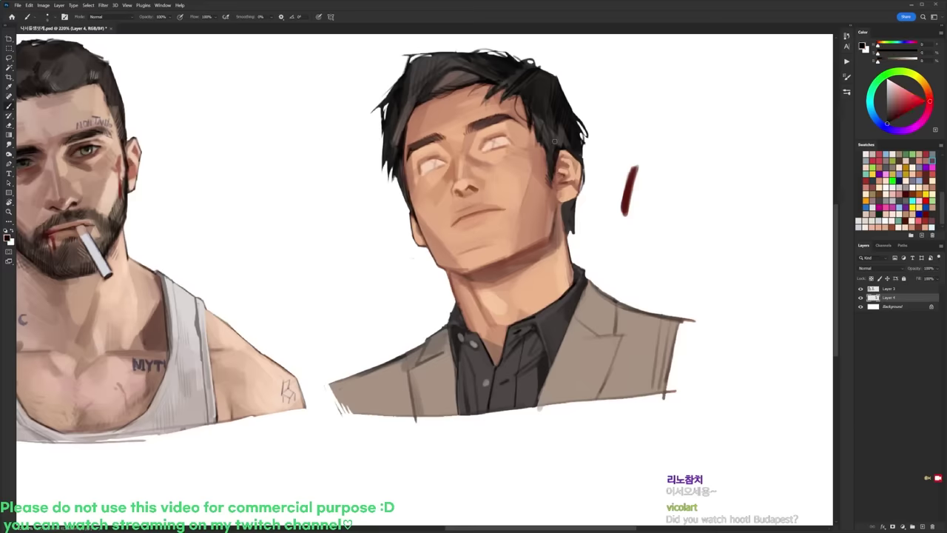
# Step: Paint the right lapel's upper edge beside the collar in sampled jacket brown and black
pyautogui.moveTo(575, 245); pyautogui.dragTo(554, 198)
pyautogui.keyDown('alt'); pyautogui.click(575, 256); pyautogui.keyUp('alt')
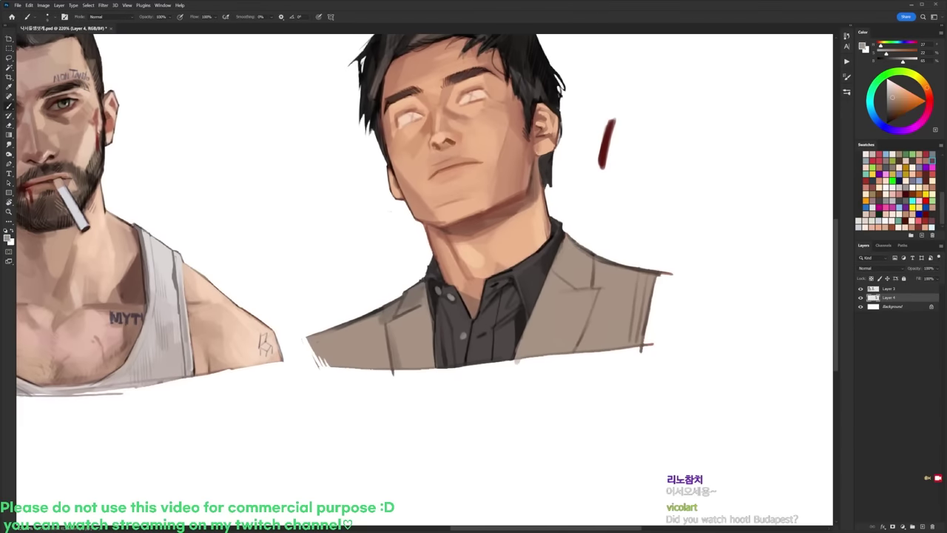
pyautogui.moveTo(587, 254); pyautogui.dragTo(561, 246)
pyautogui.press('r')
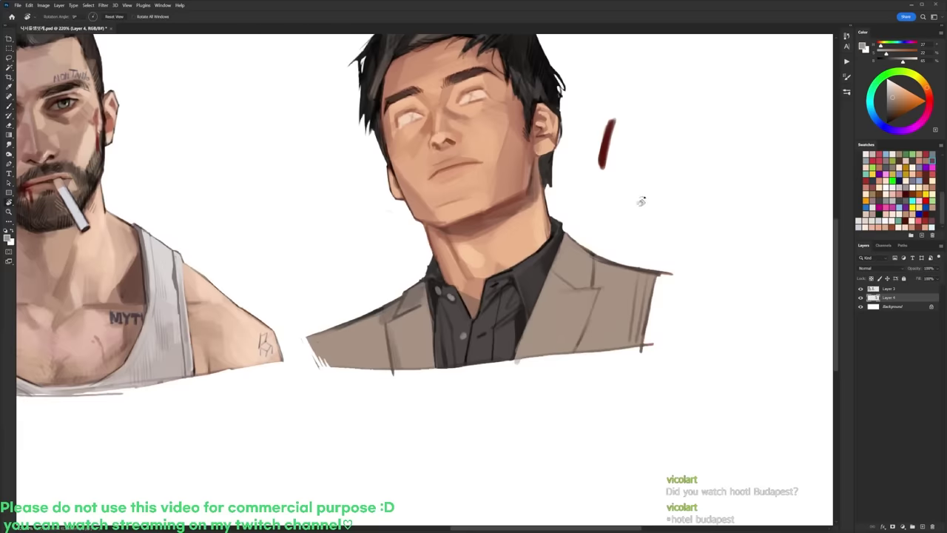
pyautogui.moveTo(642, 201)
pyautogui.mouseDown()
pyautogui.moveTo(537, 301)
pyautogui.moveTo(530, 293)
pyautogui.mouseUp()
pyautogui.press('d')
pyautogui.keyDown('alt'); pyautogui.click(521, 270); pyautogui.keyUp('alt')
pyautogui.moveTo(523, 259)
pyautogui.mouseDown()
pyautogui.moveTo(536, 288)
pyautogui.moveTo(526, 277)
pyautogui.mouseUp()
pyautogui.press('e')
# Step: Erase the stray line ends around the jacket's right shoulder and sleeve corner to clean its outline
pyautogui.press('b')
pyautogui.press('d')
pyautogui.press('e')
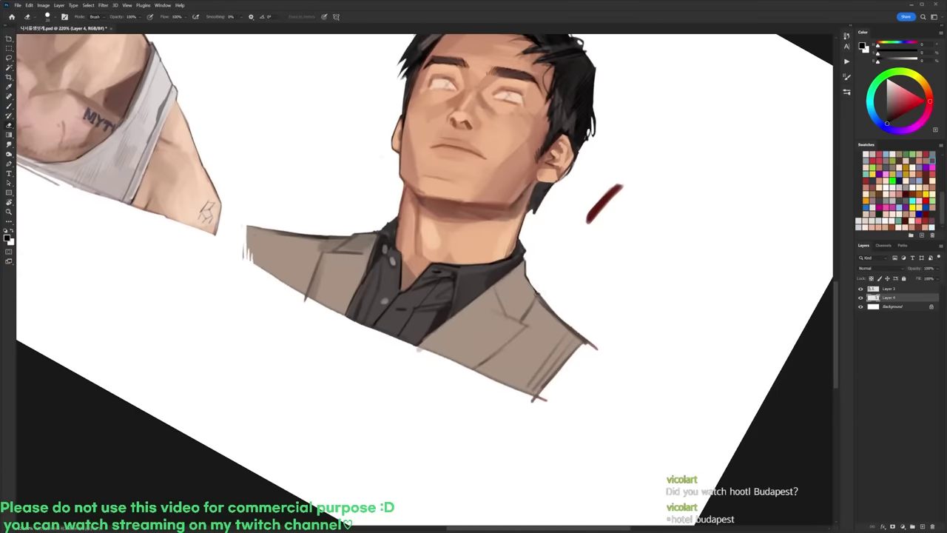
pyautogui.moveTo(534, 290)
pyautogui.mouseDown()
pyautogui.moveTo(594, 347)
pyautogui.moveTo(593, 255)
pyautogui.mouseUp()
pyautogui.press('r')
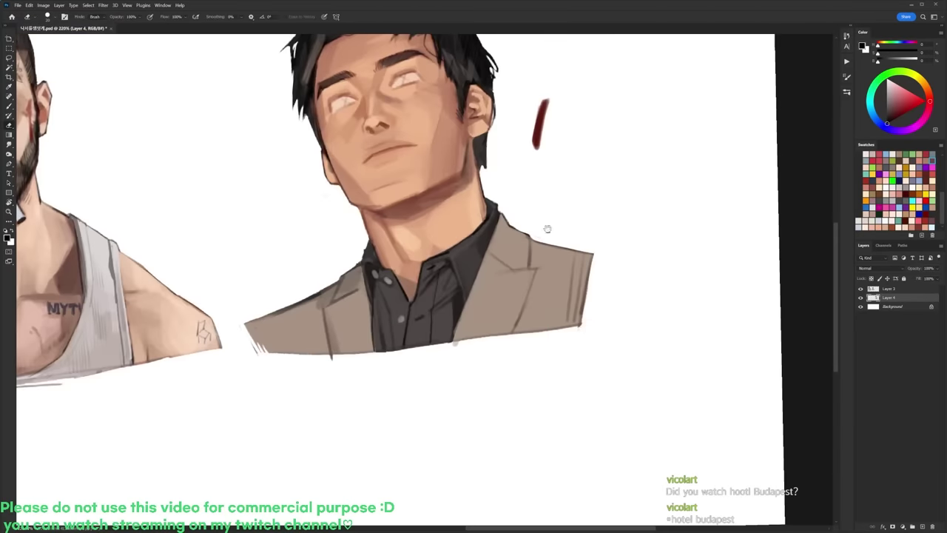
pyautogui.press('r')
pyautogui.moveTo(548, 229); pyautogui.dragTo(611, 238)
# Step: Outline the upper lid and outer corner of the second man's left-hand eye in black
pyautogui.scroll(-2, 645, 178)
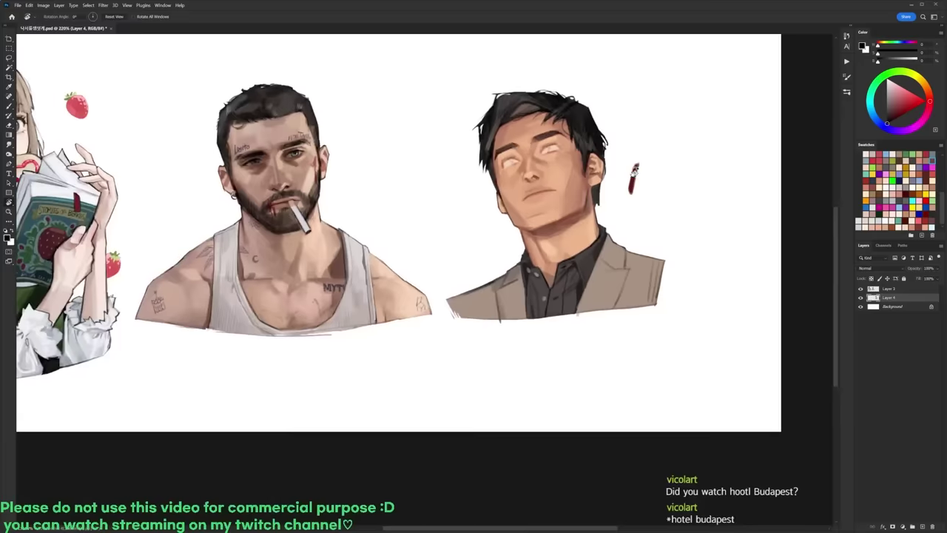
pyautogui.scroll(-2, 642, 182)
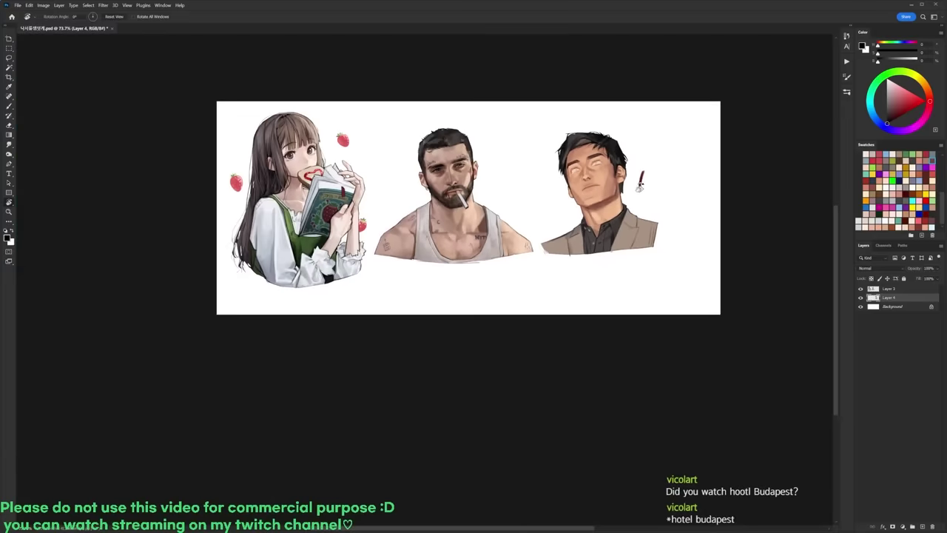
pyautogui.scroll(3, 598, 152)
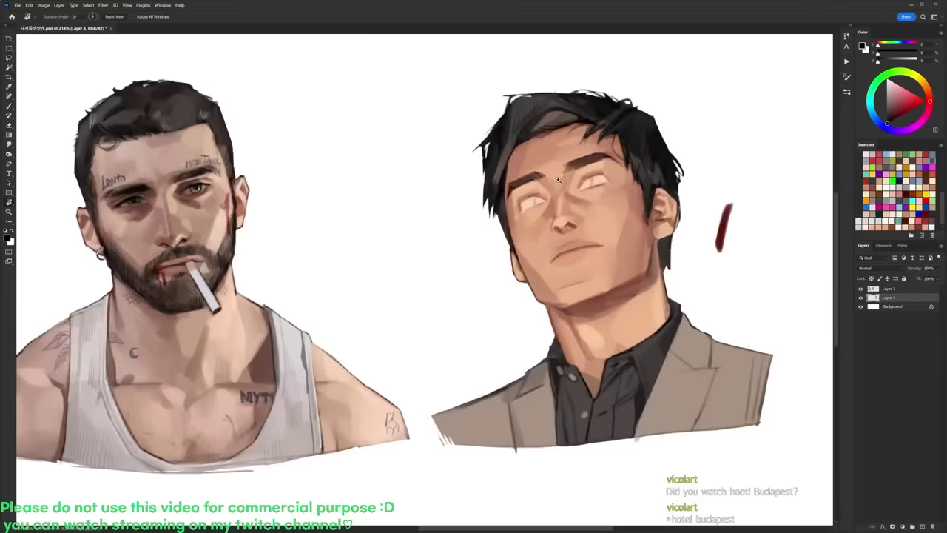
pyautogui.scroll(1, 563, 179)
pyautogui.press('b')
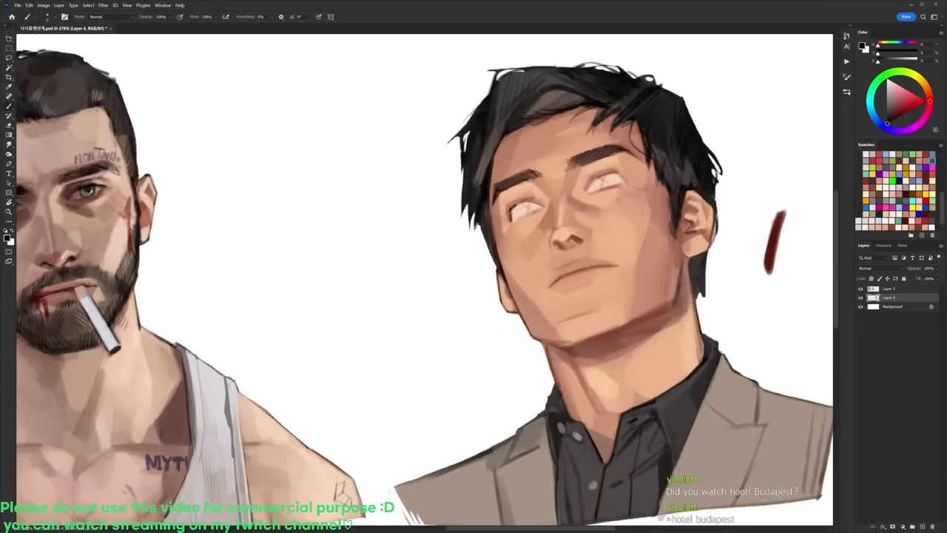
pyautogui.press('r')
pyautogui.moveTo(562, 179); pyautogui.dragTo(454, 111)
pyautogui.press('b')
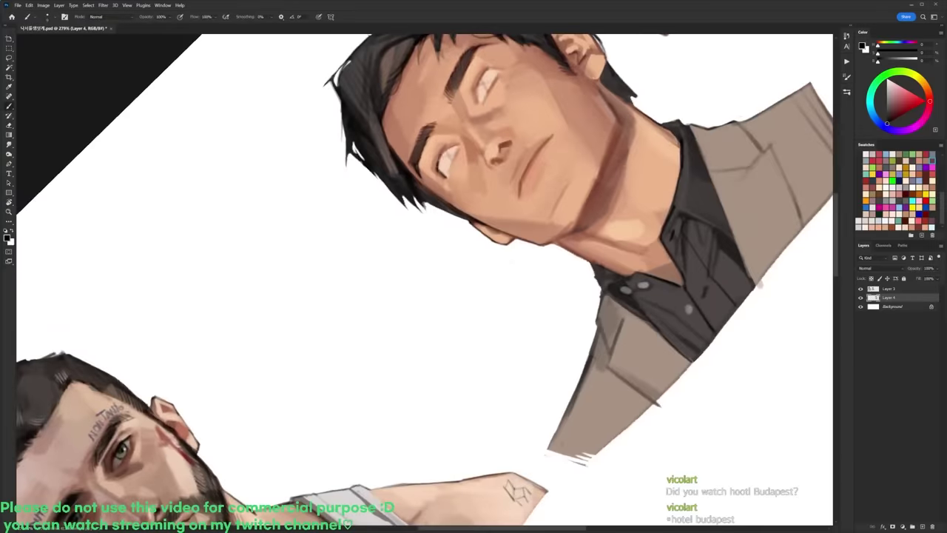
pyautogui.press('r')
pyautogui.moveTo(492, 92)
pyautogui.mouseDown()
pyautogui.moveTo(541, 100)
pyautogui.moveTo(622, 168)
pyautogui.mouseUp()
pyautogui.press('b')
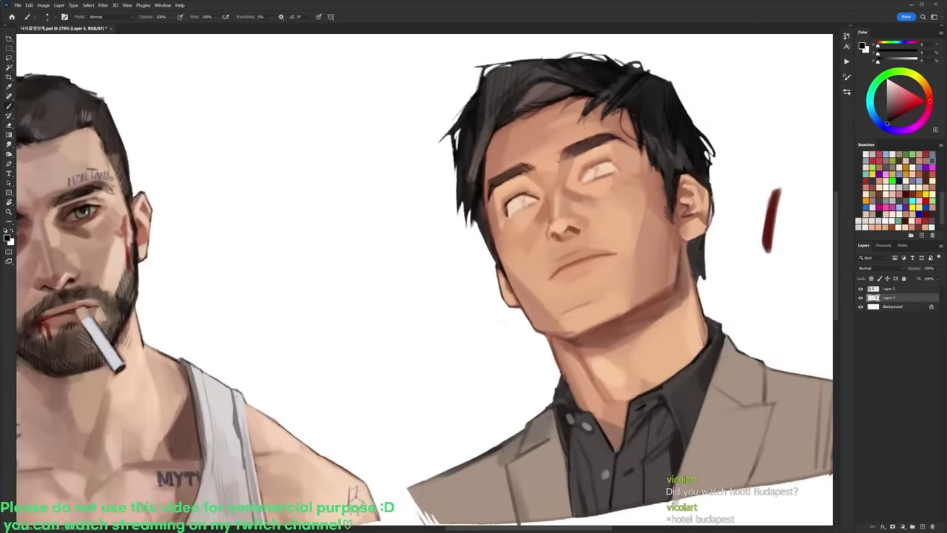
# Step: Touch up the left-hand eye's white and lid edge in sampled skin and pale eye tones with another brush preset
pyautogui.keyDown('alt'); pyautogui.click(548, 209); pyautogui.keyUp('alt')
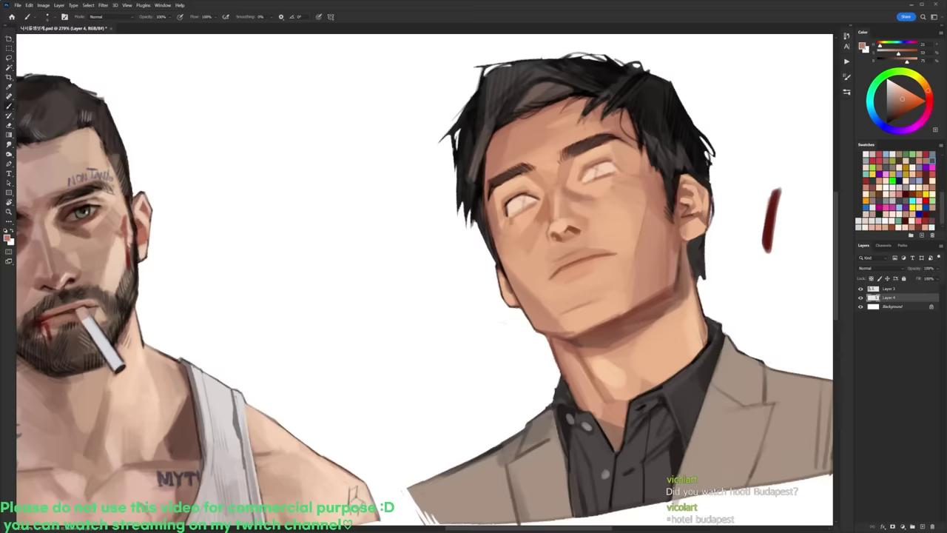
pyautogui.rightClick(568, 172)
pyautogui.click(605, 237)
pyautogui.keyDown('alt'); pyautogui.click(531, 187); pyautogui.keyUp('alt')
pyautogui.keyDown('alt'); pyautogui.click(528, 186); pyautogui.keyUp('alt')
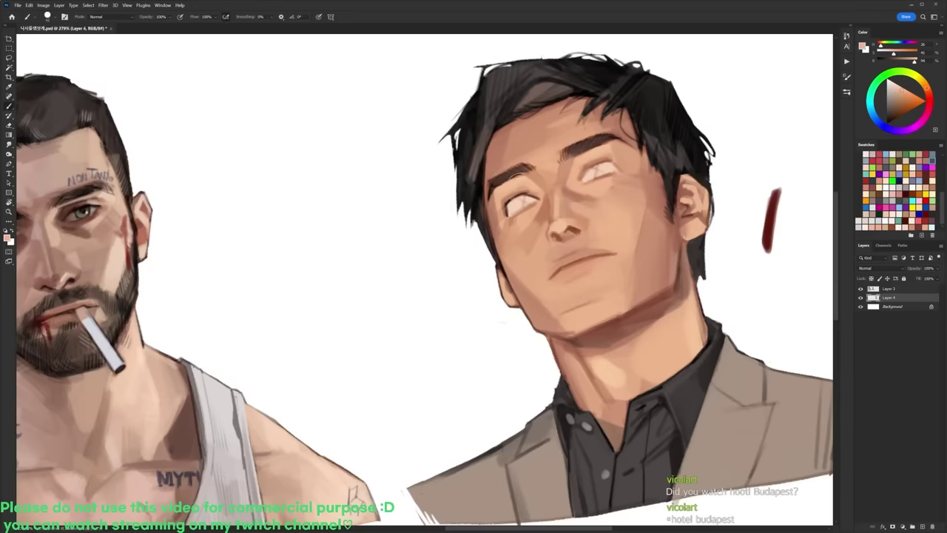
pyautogui.moveTo(518, 217); pyautogui.dragTo(534, 208)
pyautogui.keyDown('alt'); pyautogui.click(530, 217); pyautogui.keyUp('alt')
# Step: Outline the upper lid of the right-hand eye in black with a small hard brush
pyautogui.press('d')
pyautogui.rightClick(635, 139)
pyautogui.press('Escape')
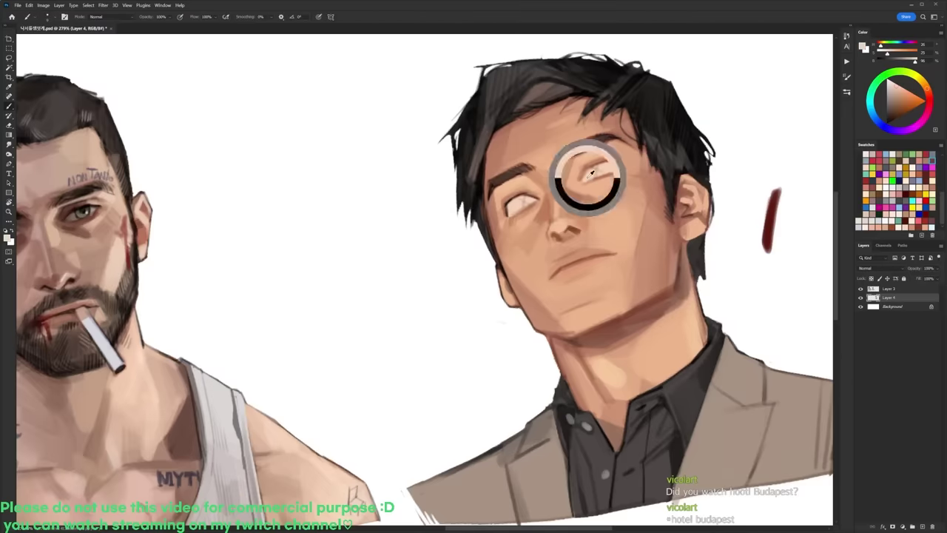
pyautogui.moveTo(585, 171)
pyautogui.mouseDown()
pyautogui.moveTo(605, 161)
pyautogui.moveTo(666, 260)
pyautogui.moveTo(585, 125)
pyautogui.mouseUp()
pyautogui.press('r')
pyautogui.press('r')
pyautogui.rightClick(645, 138)
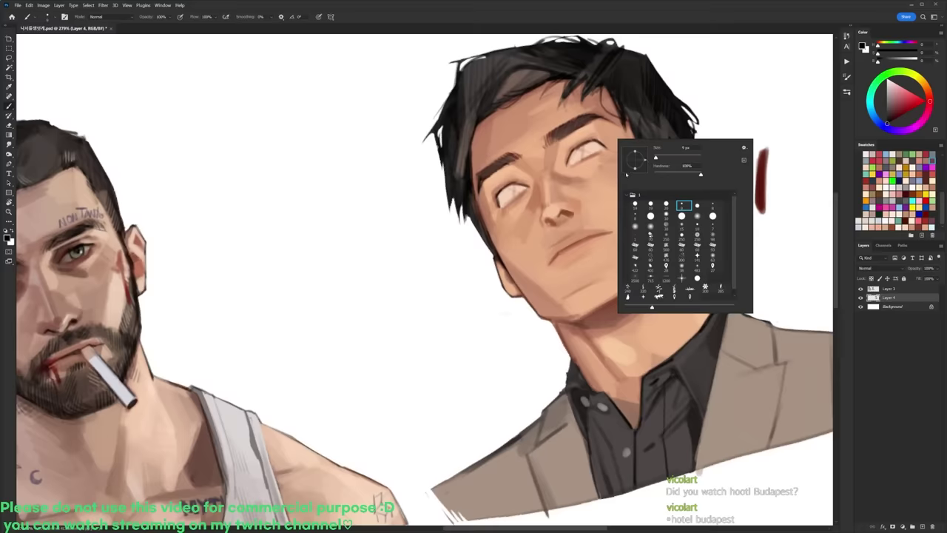
pyautogui.press('Escape')
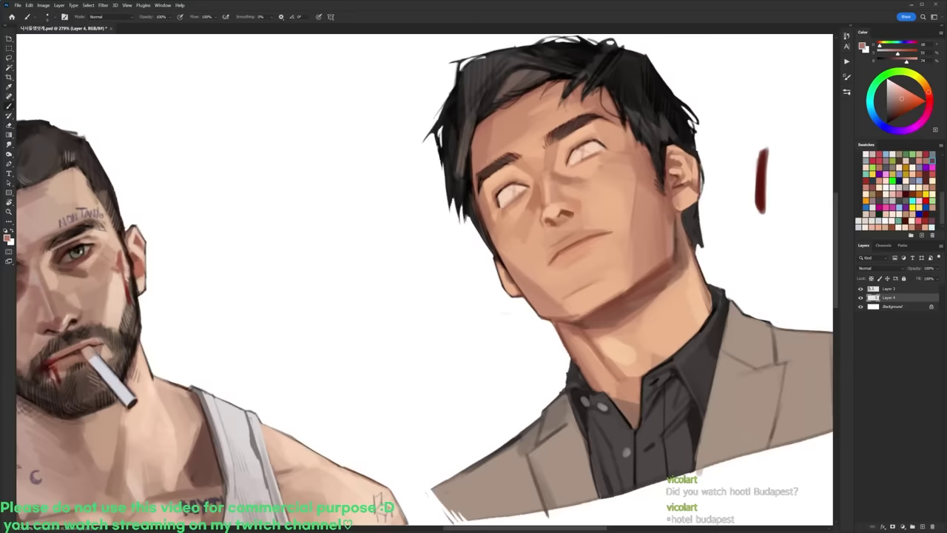
# Step: Refine the lid lines around the eyes using sampled dark red from the test stroke and sampled cheek skin tone
pyautogui.keyDown('alt'); pyautogui.click(762, 182); pyautogui.keyUp('alt')
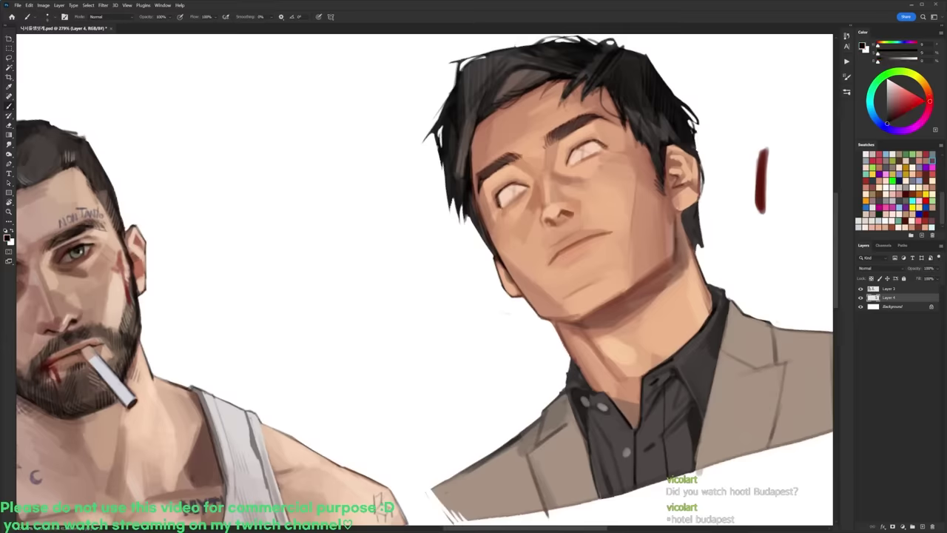
pyautogui.press('r')
pyautogui.moveTo(580, 148); pyautogui.dragTo(645, 249)
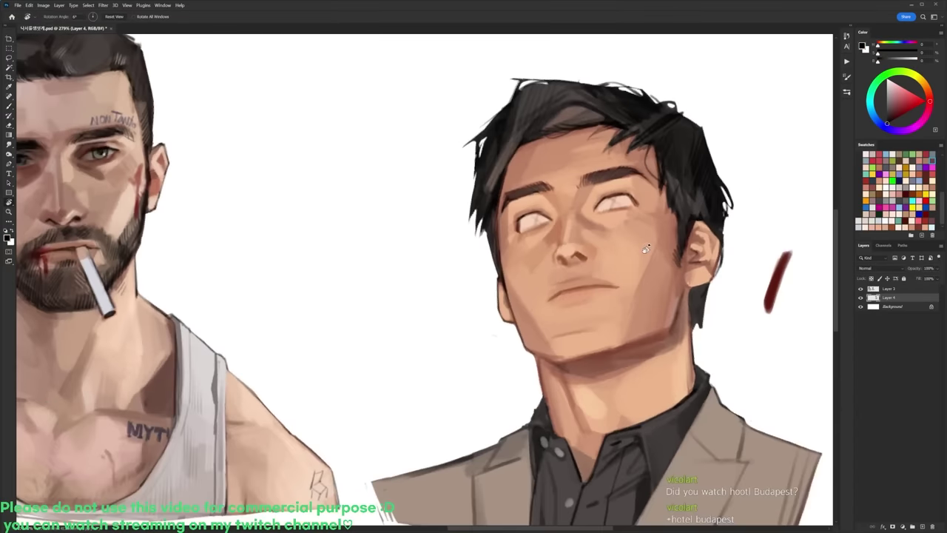
pyautogui.press('b')
pyautogui.keyDown('alt'); pyautogui.click(639, 238); pyautogui.keyUp('alt')
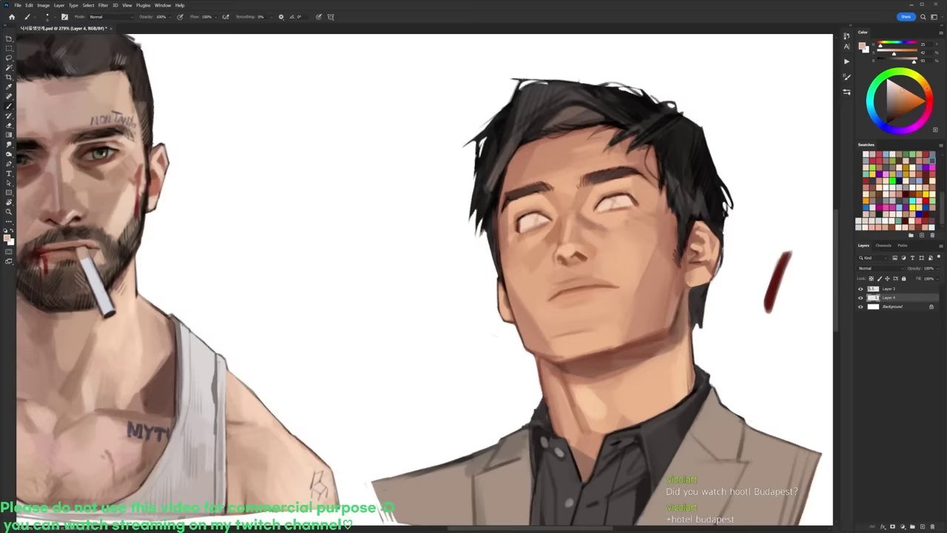
# Step: Paint a translucent grey iris in the left-hand eye using black with a different brush preset
pyautogui.press('d')
pyautogui.press('r')
pyautogui.moveTo(591, 215)
pyautogui.mouseDown()
pyautogui.moveTo(582, 194)
pyautogui.moveTo(531, 205)
pyautogui.mouseUp()
pyautogui.press('b')
pyautogui.rightClick(553, 177)
pyautogui.click(588, 243)
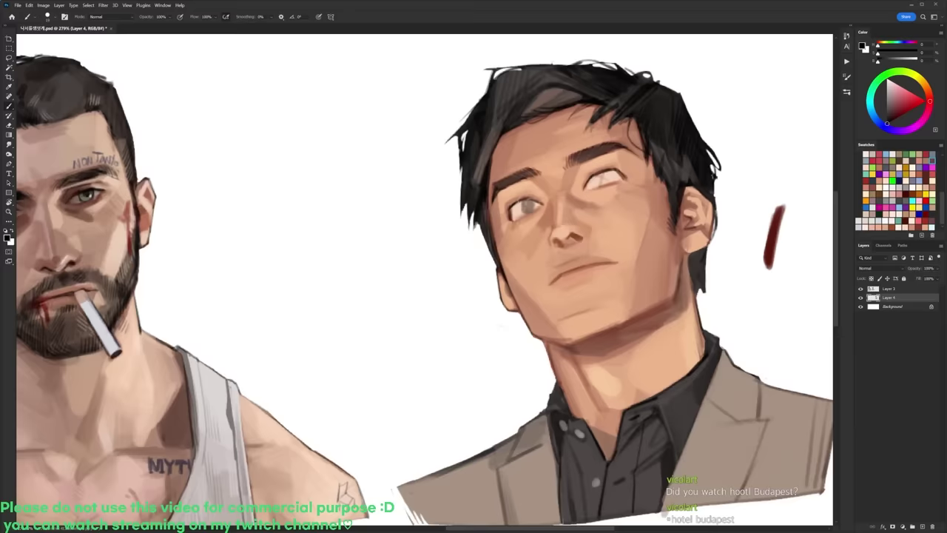
pyautogui.press('r')
pyautogui.moveTo(658, 160); pyautogui.dragTo(660, 165)
pyautogui.hotkey('ctrl', 'z')
pyautogui.press('b')
pyautogui.moveTo(524, 206)
pyautogui.mouseDown()
pyautogui.moveTo(536, 206)
pyautogui.moveTo(524, 212)
pyautogui.mouseUp()
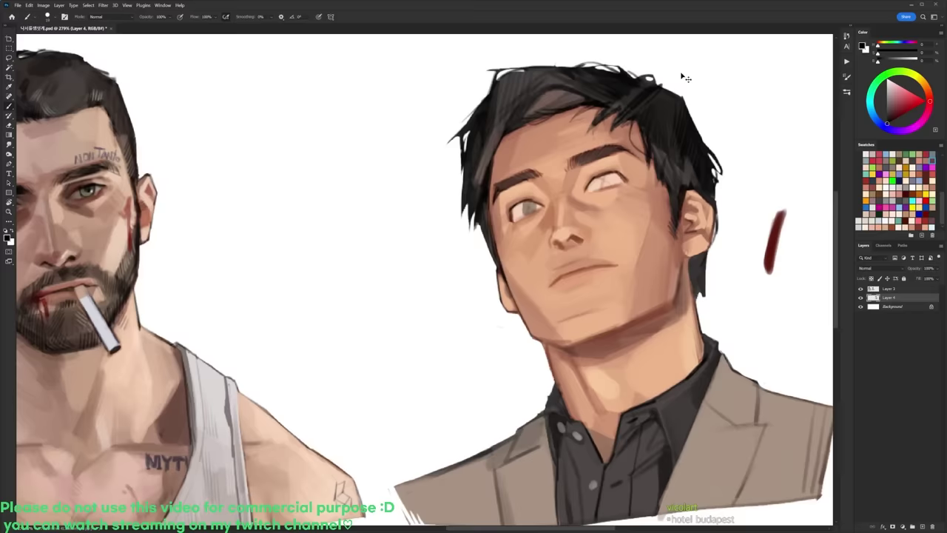
# Step: Undo the latest iris strokes in both eyes of the suited man's portrait
pyautogui.hotkey('ctrl', 'z')
pyautogui.moveTo(598, 182); pyautogui.dragTo(602, 176)
pyautogui.hotkey('ctrl', 'z')
pyautogui.hotkey('ctrl', '0')
pyautogui.moveTo(643, 146); pyautogui.dragTo(586, 160)
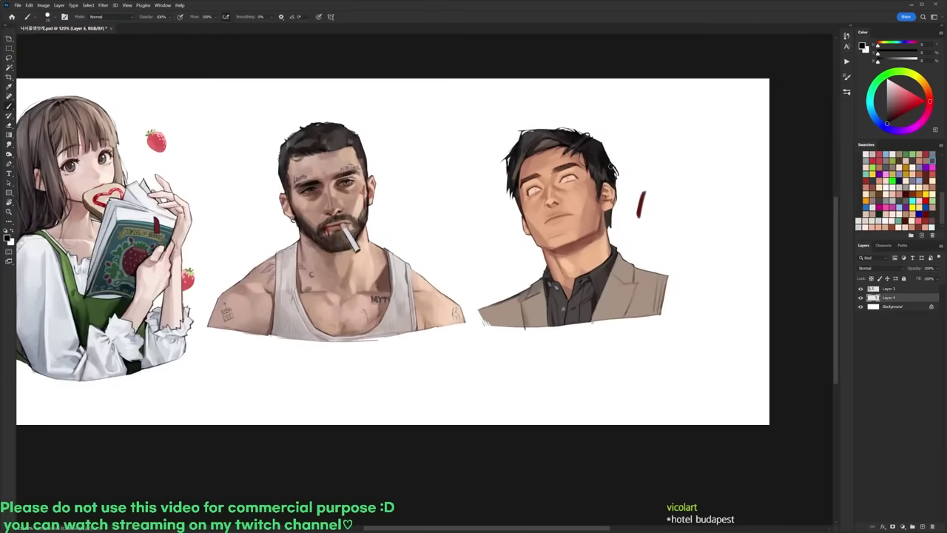
pyautogui.scroll(3, 591, 169)
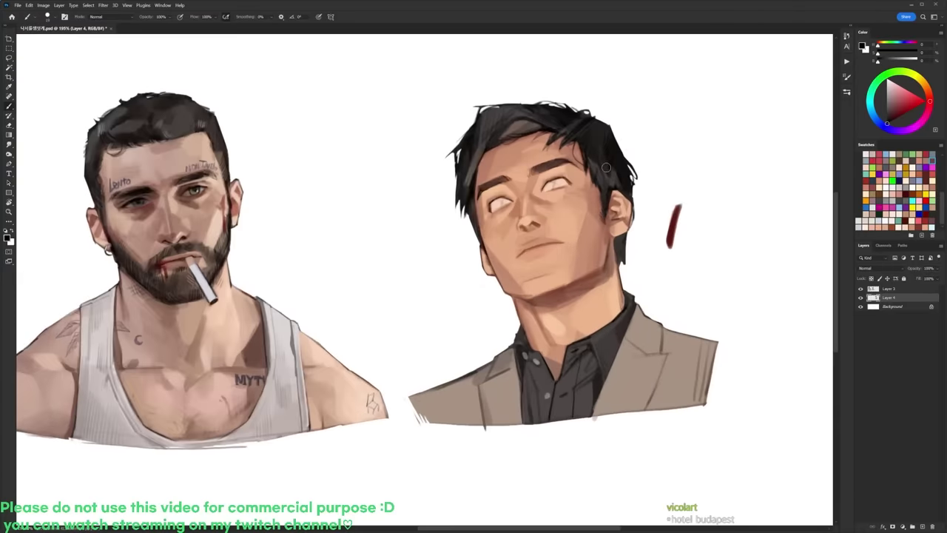
pyautogui.scroll(2, 510, 186)
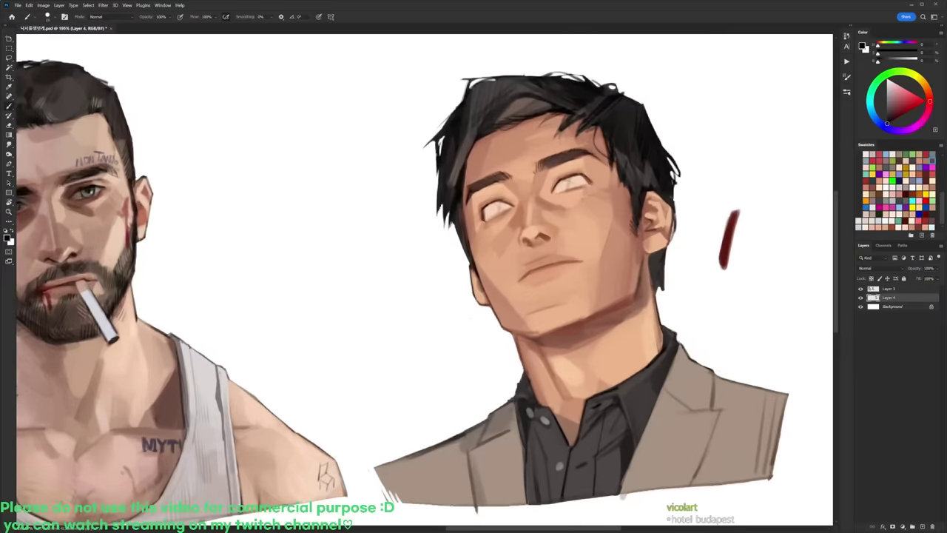
# Step: Retouch the outer edges of the suited man's eyes with sampled skin and brown tones
pyautogui.keyDown('alt'); pyautogui.click(485, 206); pyautogui.keyUp('alt')
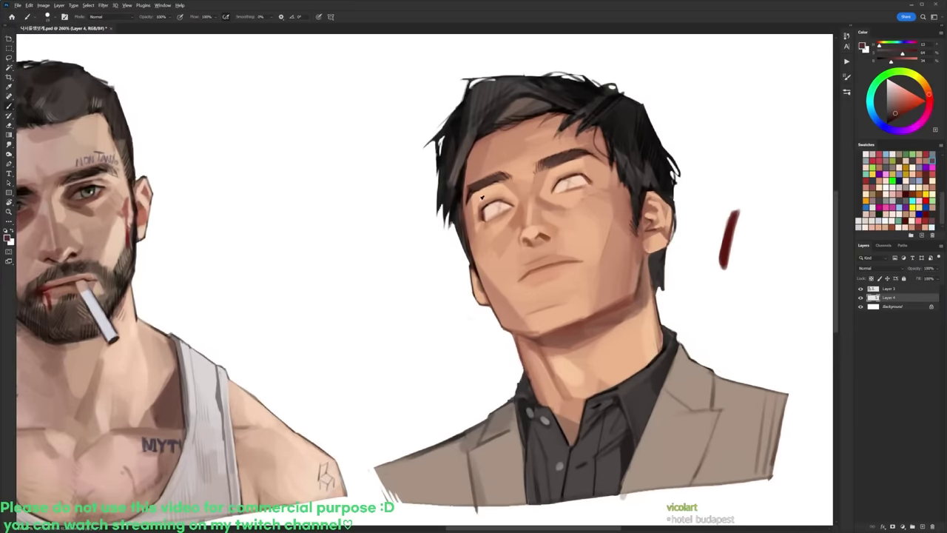
pyautogui.keyDown('alt'); pyautogui.click(481, 200); pyautogui.keyUp('alt')
pyautogui.moveTo(482, 208); pyautogui.dragTo(479, 221)
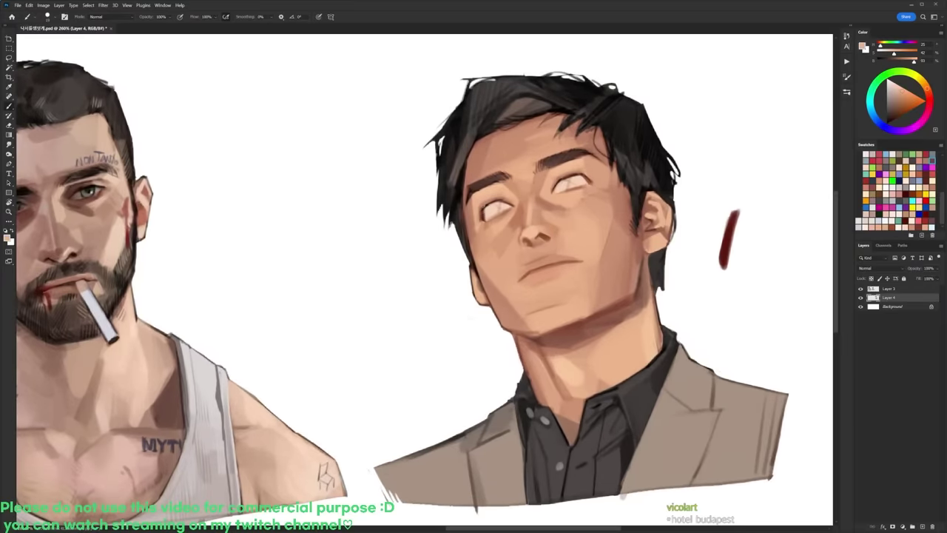
pyautogui.keyDown('alt'); pyautogui.click(588, 178); pyautogui.keyUp('alt')
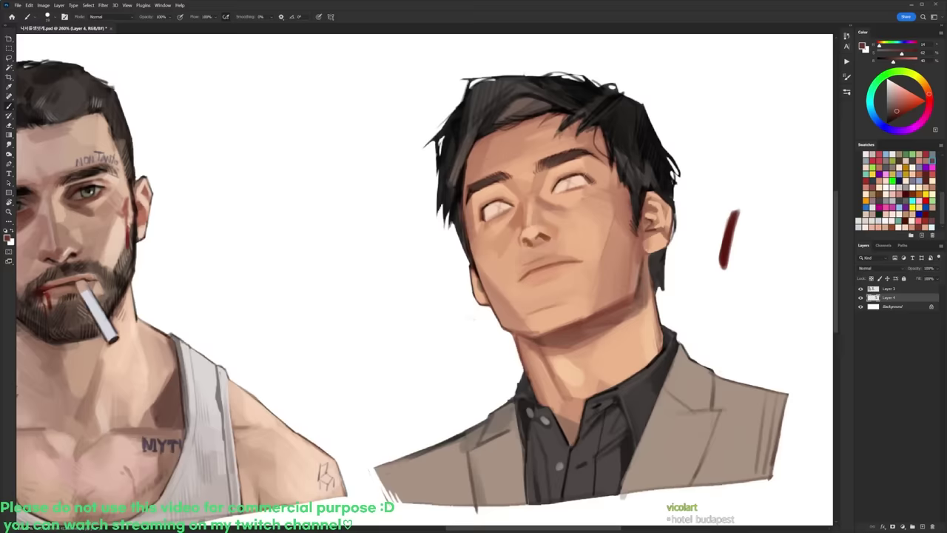
# Step: Outline a round iris in each of the suited man's eyes in black with a small brush
pyautogui.press('d')
pyautogui.rightClick(598, 147)
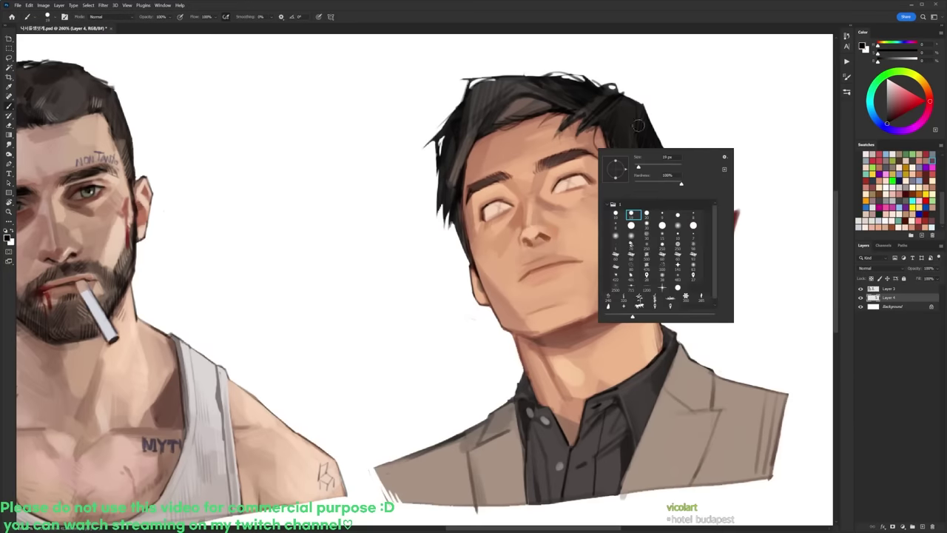
pyautogui.click(664, 214)
pyautogui.click(552, 97)
pyautogui.moveTo(487, 137); pyautogui.dragTo(464, 164)
pyautogui.moveTo(553, 142); pyautogui.dragTo(529, 132)
pyautogui.moveTo(483, 178)
pyautogui.mouseDown()
pyautogui.moveTo(493, 178)
pyautogui.moveTo(472, 205)
pyautogui.moveTo(480, 203)
pyautogui.mouseUp()
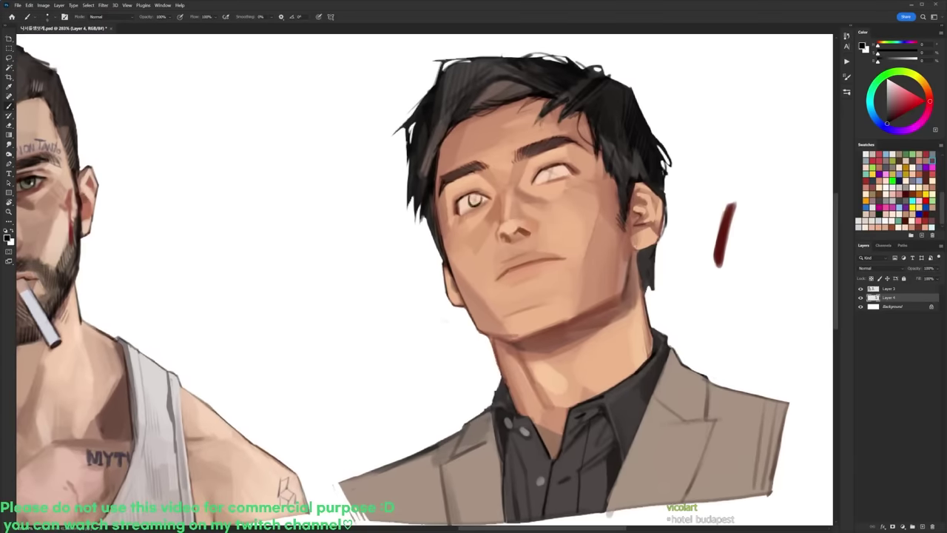
pyautogui.moveTo(546, 166)
pyautogui.mouseDown()
pyautogui.moveTo(554, 182)
pyautogui.moveTo(542, 182)
pyautogui.mouseUp()
# Step: Fill both irises with dark grey using a larger hard round brush
pyautogui.rightClick(512, 168)
pyautogui.click(545, 233)
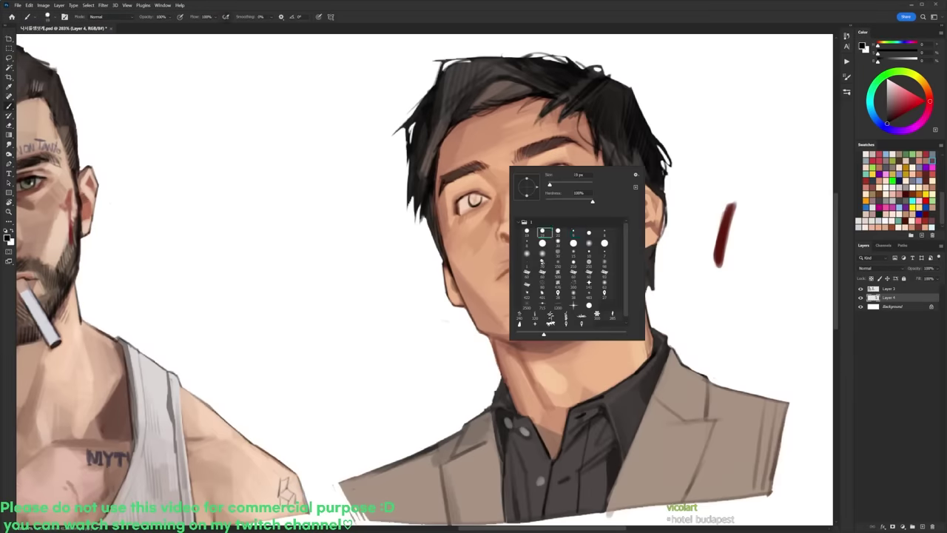
pyautogui.press('Return')
pyautogui.moveTo(476, 195); pyautogui.dragTo(480, 202)
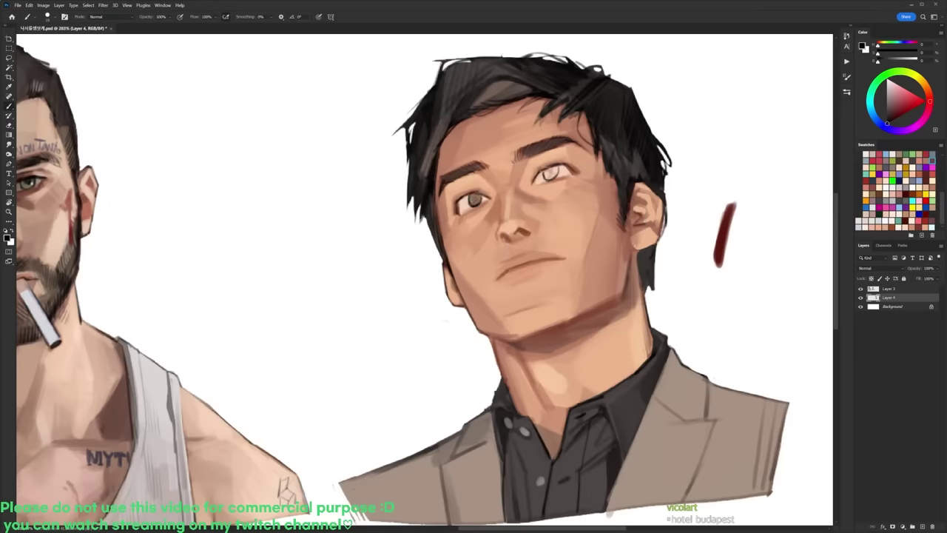
pyautogui.moveTo(543, 167); pyautogui.dragTo(548, 175)
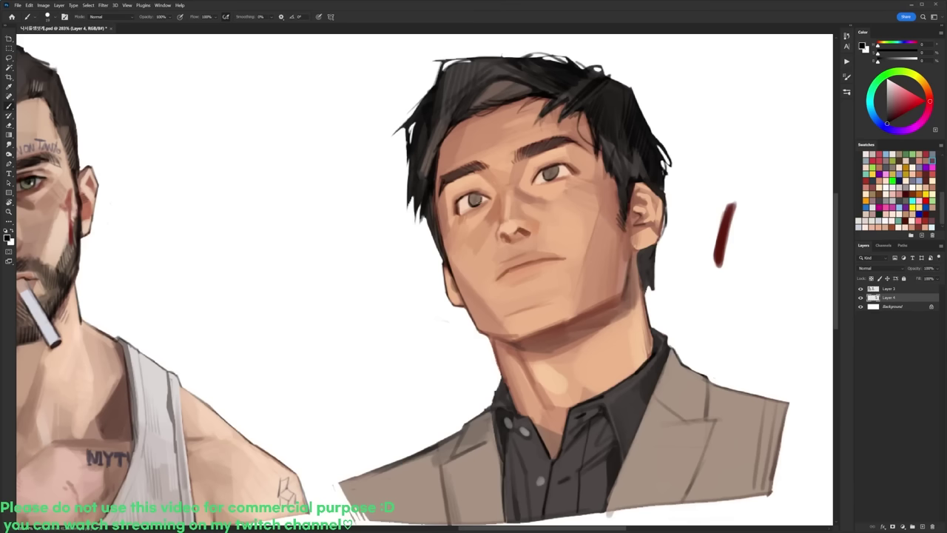
# Step: Darken the pupils and upper iris edges in both of the suited man's eyes
pyautogui.moveTo(475, 198)
pyautogui.mouseDown()
pyautogui.moveTo(486, 196)
pyautogui.moveTo(479, 203)
pyautogui.mouseUp()
pyautogui.moveTo(552, 168); pyautogui.dragTo(554, 175)
pyautogui.moveTo(472, 195); pyautogui.dragTo(474, 198)
# Step: Refine the suited man's eyelid lines and eyebrows with a small brush in sampled brown and black
pyautogui.press('r')
pyautogui.moveTo(550, 170)
pyautogui.mouseDown()
pyautogui.moveTo(453, 136)
pyautogui.moveTo(410, 134)
pyautogui.mouseUp()
pyautogui.press('b')
pyautogui.rightClick(415, 171)
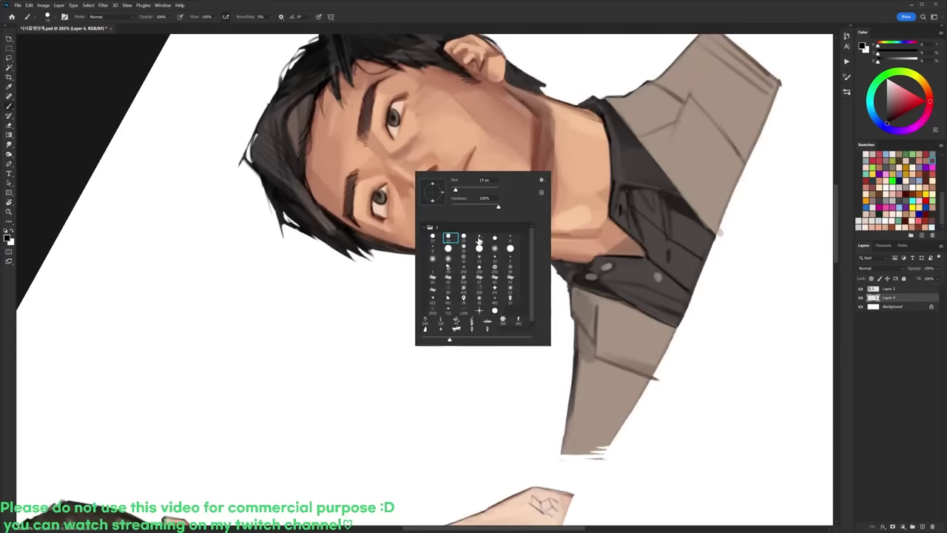
pyautogui.click(481, 238)
pyautogui.keyDown('alt'); pyautogui.click(379, 202); pyautogui.keyUp('alt')
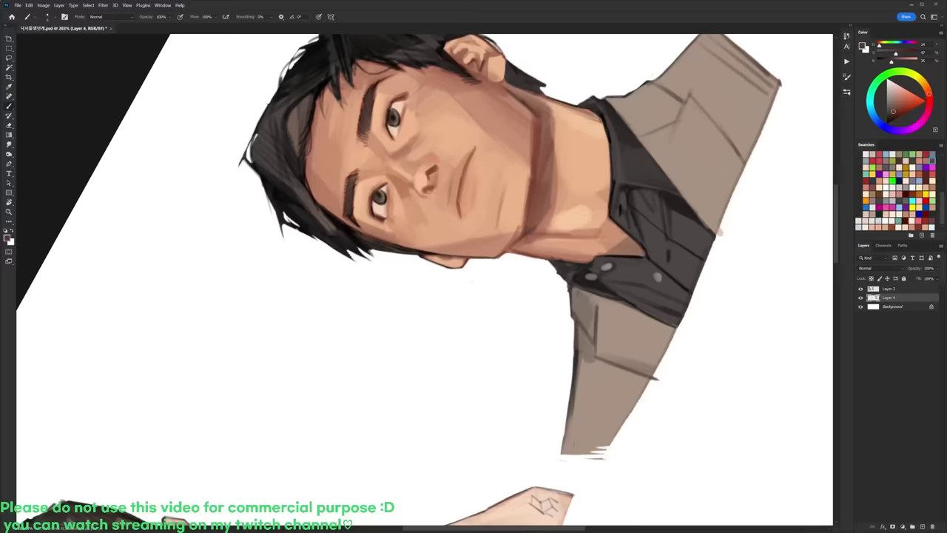
pyautogui.press('r')
pyautogui.press('Escape')
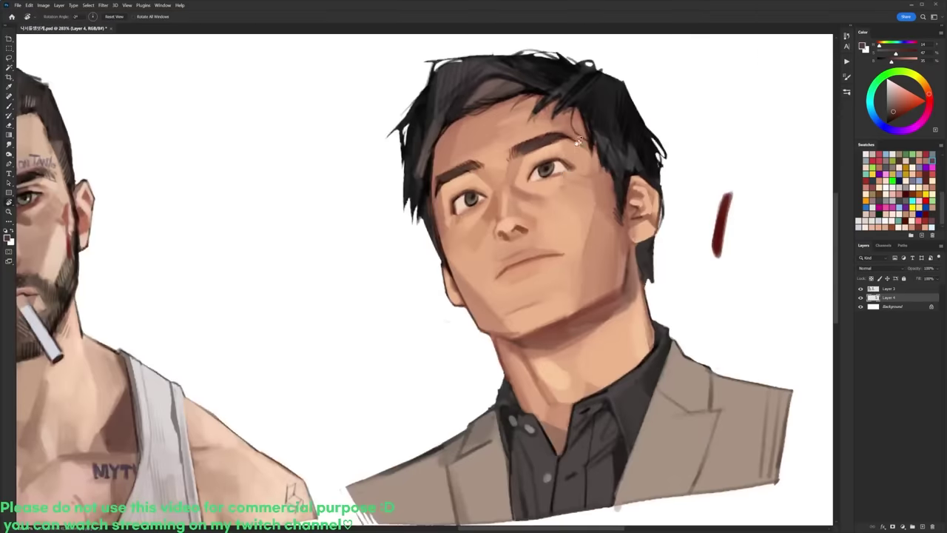
pyautogui.press('b')
pyautogui.press('d')
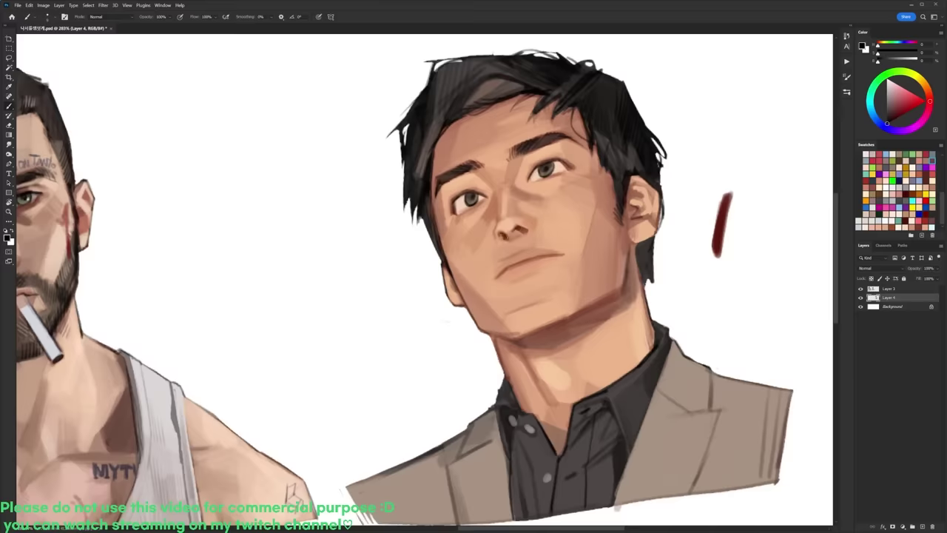
# Step: Darken the suited man's nostrils and mouth line with fine strokes in black and a sampled tone
pyautogui.press('r')
pyautogui.moveTo(608, 188); pyautogui.dragTo(521, 97)
pyautogui.moveTo(496, 201)
pyautogui.mouseDown()
pyautogui.moveTo(483, 224)
pyautogui.moveTo(512, 182)
pyautogui.moveTo(532, 216)
pyautogui.mouseUp()
pyautogui.keyDown('alt'); pyautogui.click(498, 200); pyautogui.keyUp('alt')
pyautogui.press('d')
pyautogui.press('r')
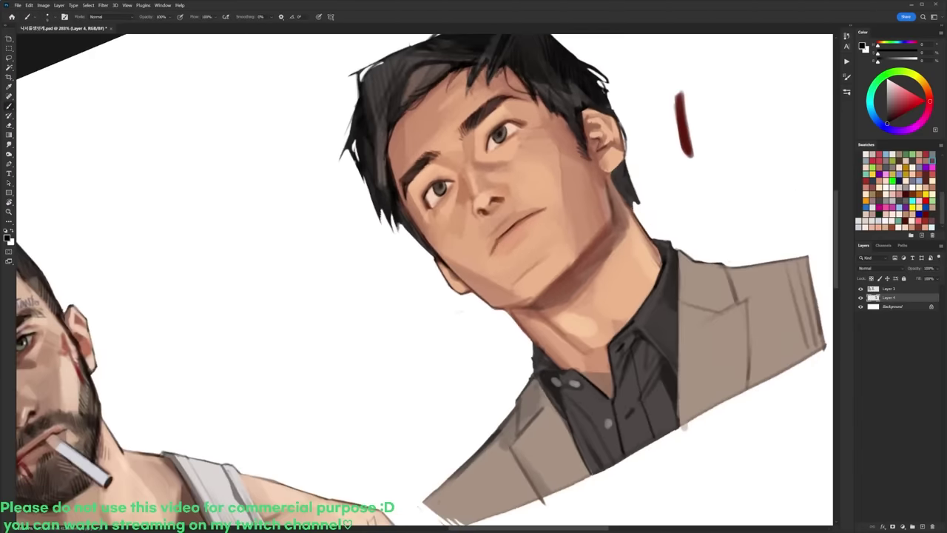
pyautogui.press('r')
pyautogui.moveTo(650, 184); pyautogui.dragTo(631, 266)
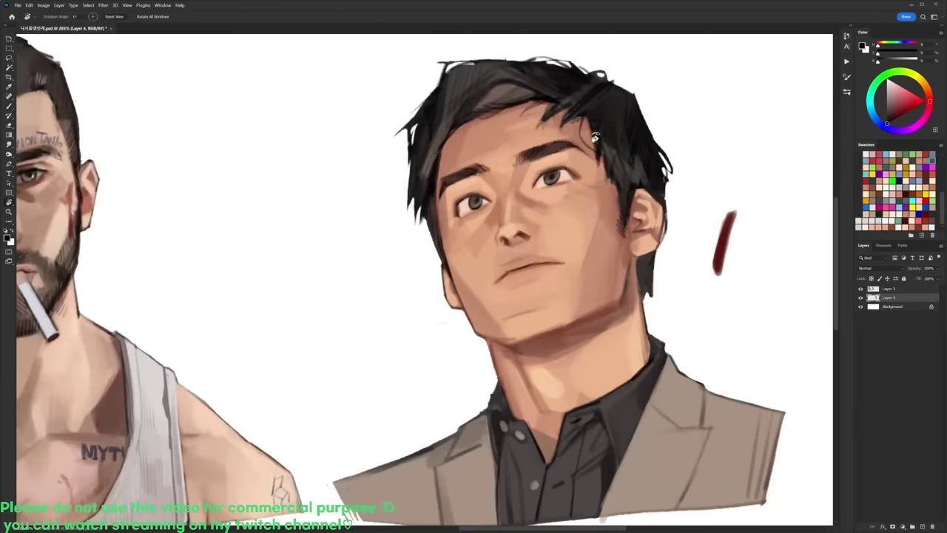
pyautogui.press('b')
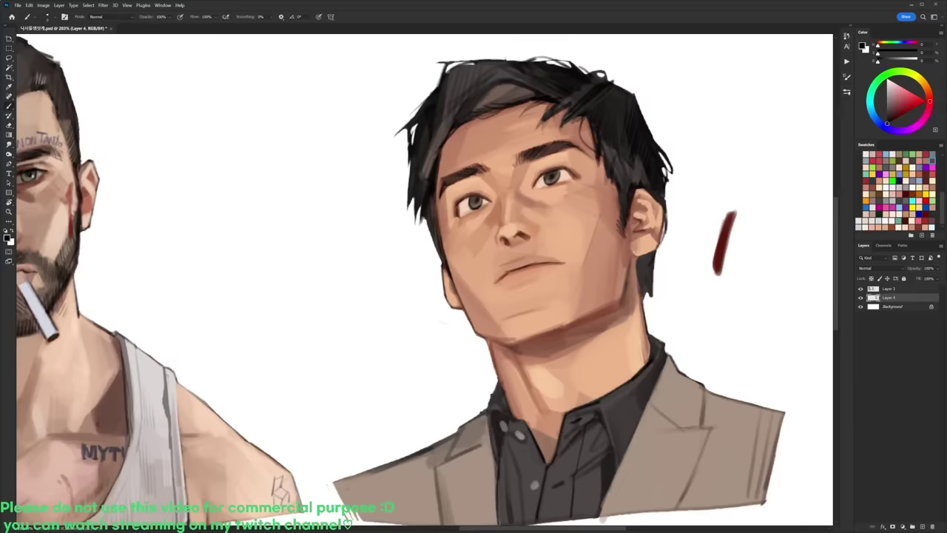
# Step: Touch up the forehead shading near the hairline with a larger round brush, using sampled dark red and skin tones
pyautogui.rightClick(497, 230)
pyautogui.click(531, 294)
pyautogui.click(723, 240)
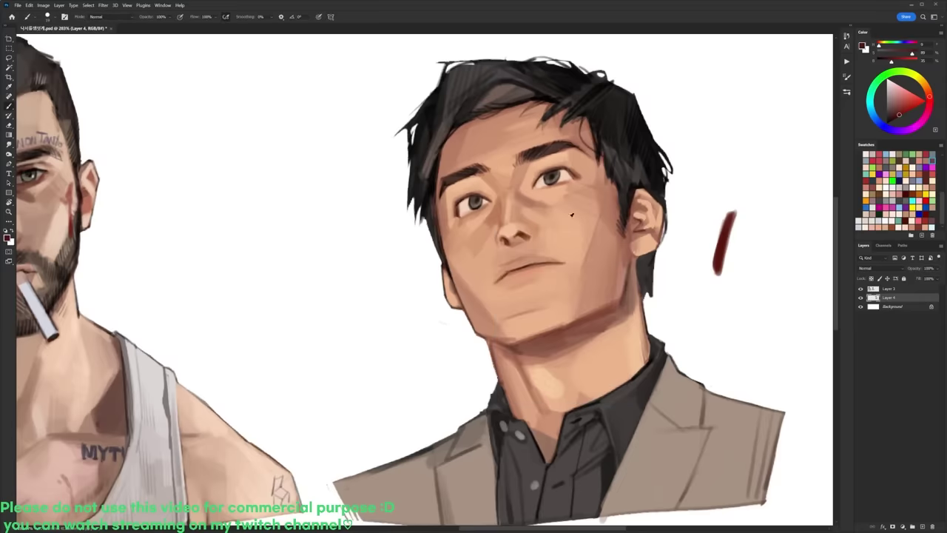
pyautogui.keyDown('alt'); pyautogui.click(448, 154); pyautogui.keyUp('alt')
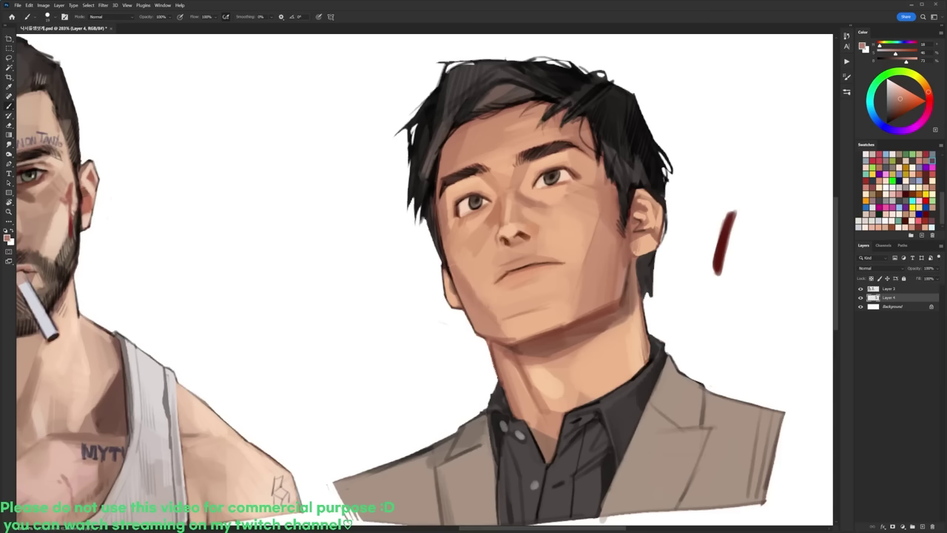
# Step: Blend the shadow edge on the suited man's cheek with sampled light and mid skin tones
pyautogui.keyDown('alt'); pyautogui.click(597, 279); pyautogui.keyUp('alt')
pyautogui.press('r')
pyautogui.moveTo(628, 244); pyautogui.dragTo(594, 397)
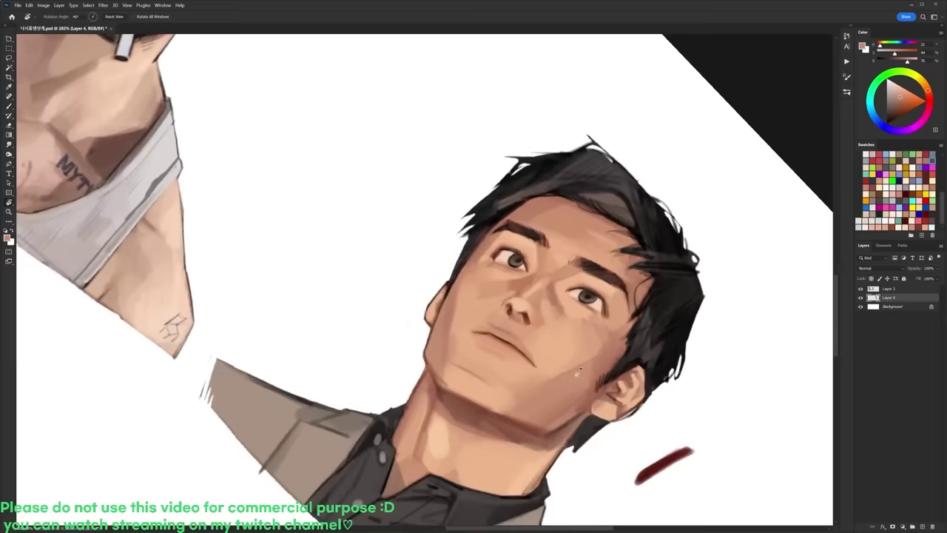
pyautogui.keyDown('alt'); pyautogui.click(577, 326); pyautogui.keyUp('alt')
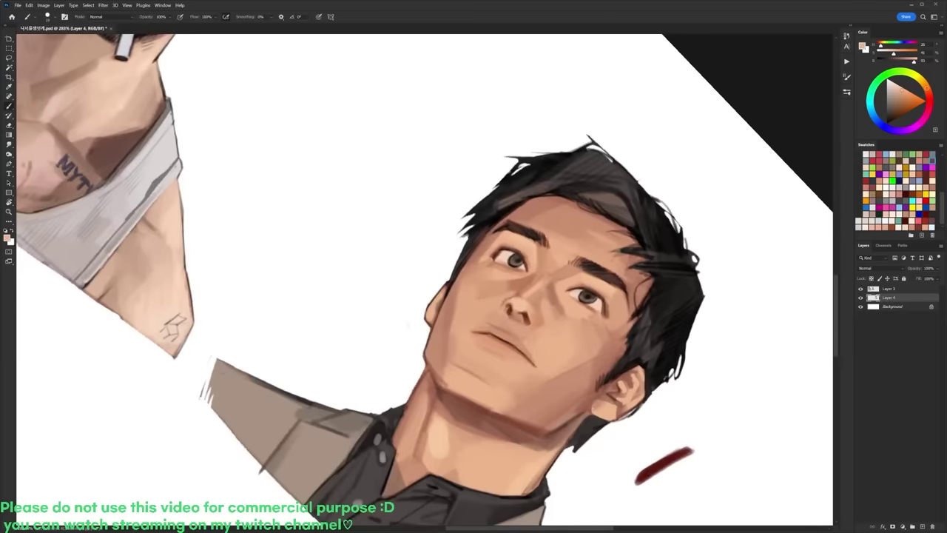
pyautogui.press('r')
pyautogui.moveTo(554, 352); pyautogui.dragTo(526, 171)
pyautogui.keyDown('alt'); pyautogui.click(583, 202); pyautogui.keyUp('alt')
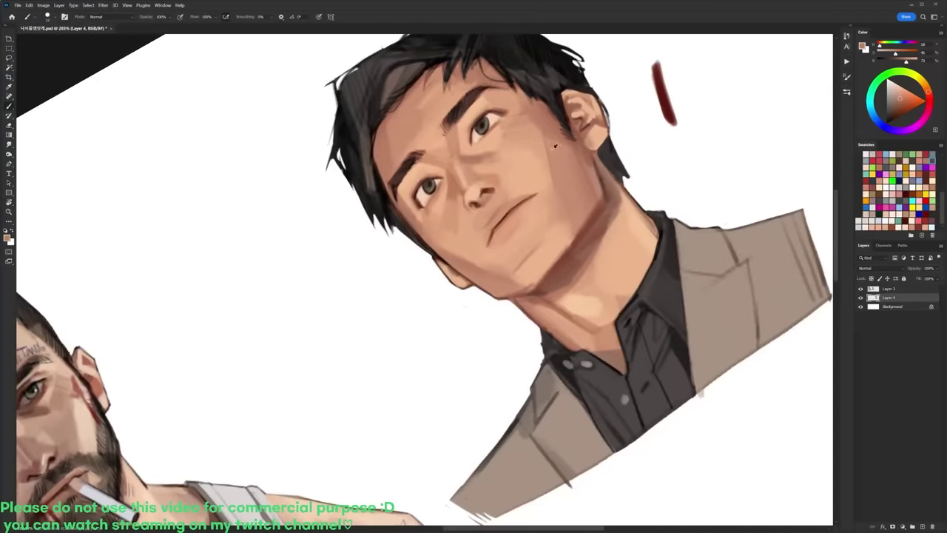
# Step: Paint and soften the shadow below the suited man's lower lip with sampled skin tones
pyautogui.press('r')
pyautogui.moveTo(643, 165); pyautogui.dragTo(671, 267)
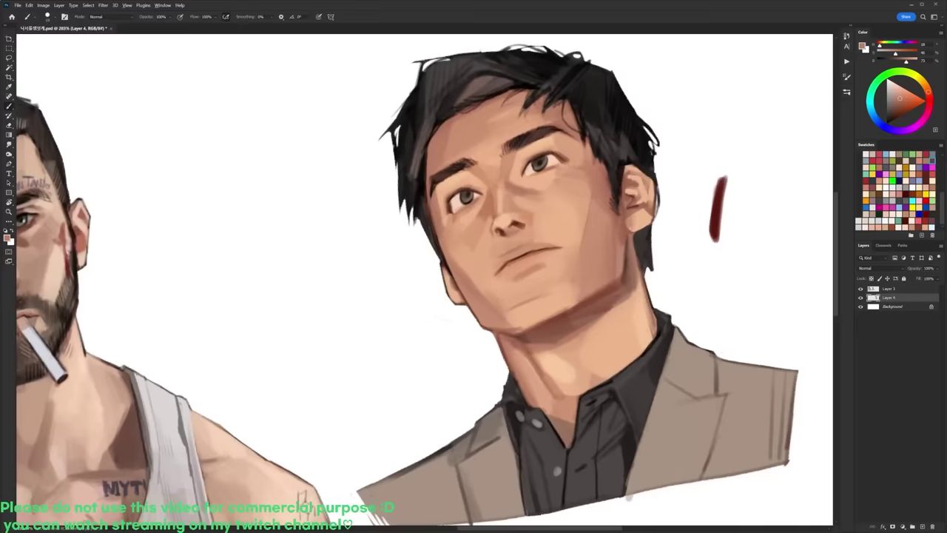
pyautogui.keyDown('alt'); pyautogui.click(536, 270); pyautogui.keyUp('alt')
pyautogui.moveTo(517, 281); pyautogui.dragTo(542, 271)
pyautogui.keyDown('alt'); pyautogui.click(539, 285); pyautogui.keyUp('alt')
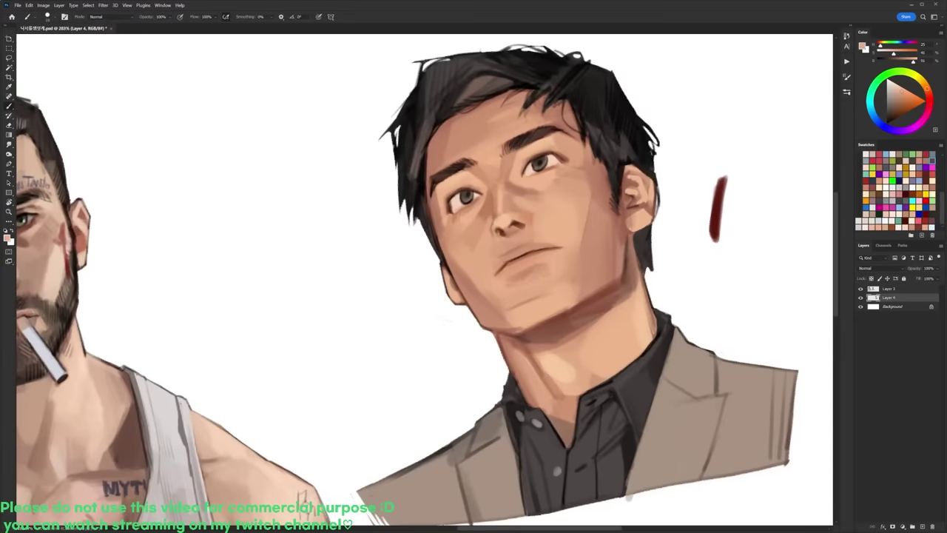
# Step: Extend the shaded plane across the suited man's chin with sampled reddish skin tones
pyautogui.press('r')
pyautogui.moveTo(615, 250); pyautogui.dragTo(598, 198)
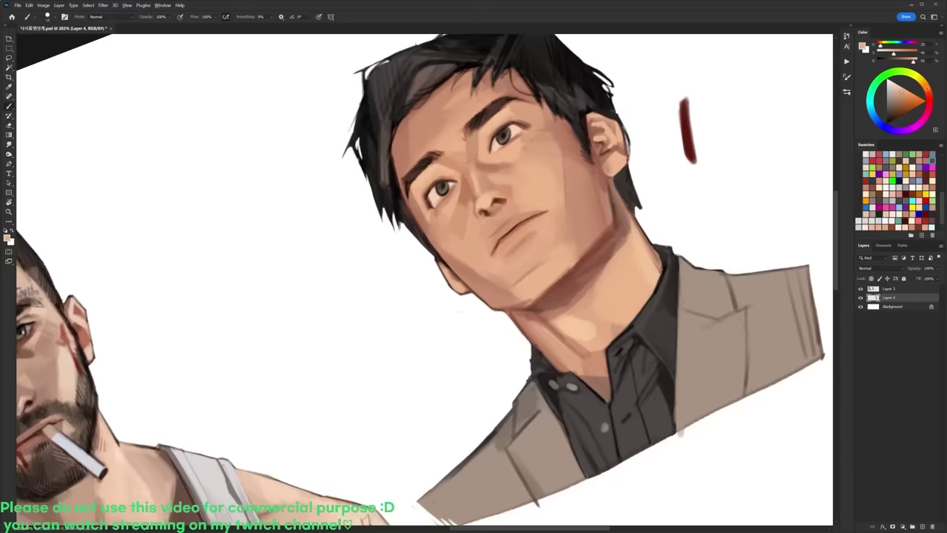
pyautogui.keyDown('alt'); pyautogui.click(593, 247); pyautogui.keyUp('alt')
pyautogui.moveTo(521, 280); pyautogui.dragTo(551, 258)
pyautogui.keyDown('alt'); pyautogui.click(541, 278); pyautogui.keyUp('alt')
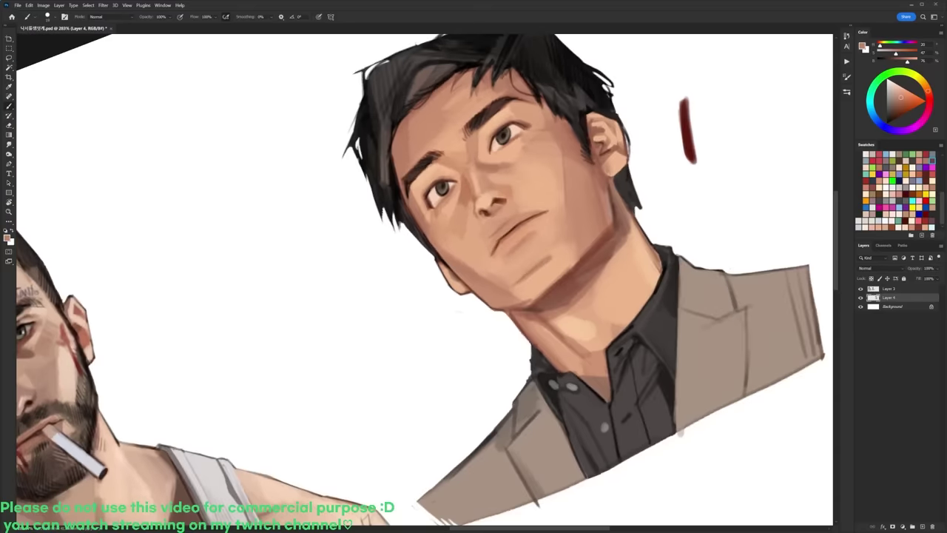
# Step: Rework the underside of the suited man's chin with skin tones sampled near the jaw edge
pyautogui.press('r')
pyautogui.moveTo(655, 175); pyautogui.dragTo(568, 304)
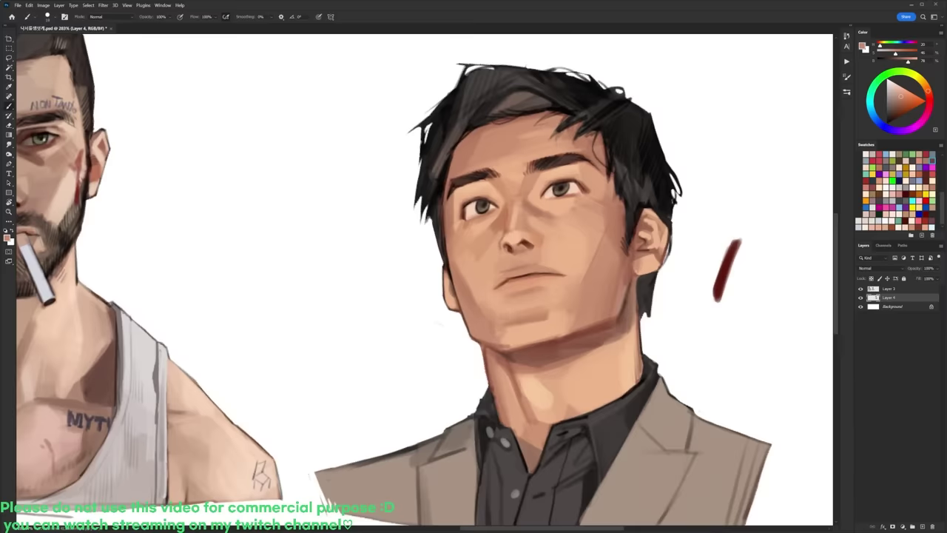
pyautogui.keyDown('alt'); pyautogui.click(510, 336); pyautogui.keyUp('alt')
pyautogui.keyDown('alt'); pyautogui.click(499, 331); pyautogui.keyUp('alt')
pyautogui.moveTo(490, 344); pyautogui.dragTo(501, 351)
# Step: Erase the rough outer edge along the suited man's jaw and neck
pyautogui.press('r')
pyautogui.moveTo(675, 216); pyautogui.dragTo(664, 191)
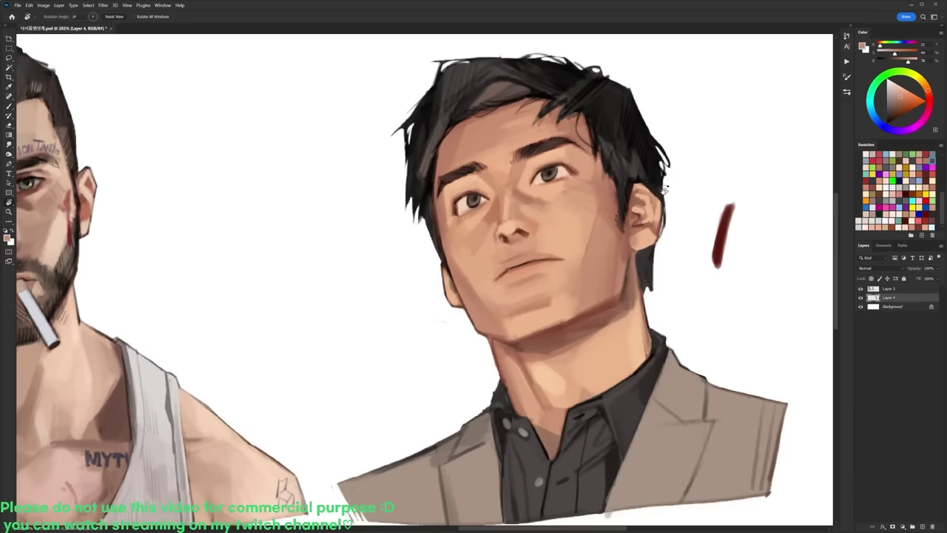
pyautogui.press('e')
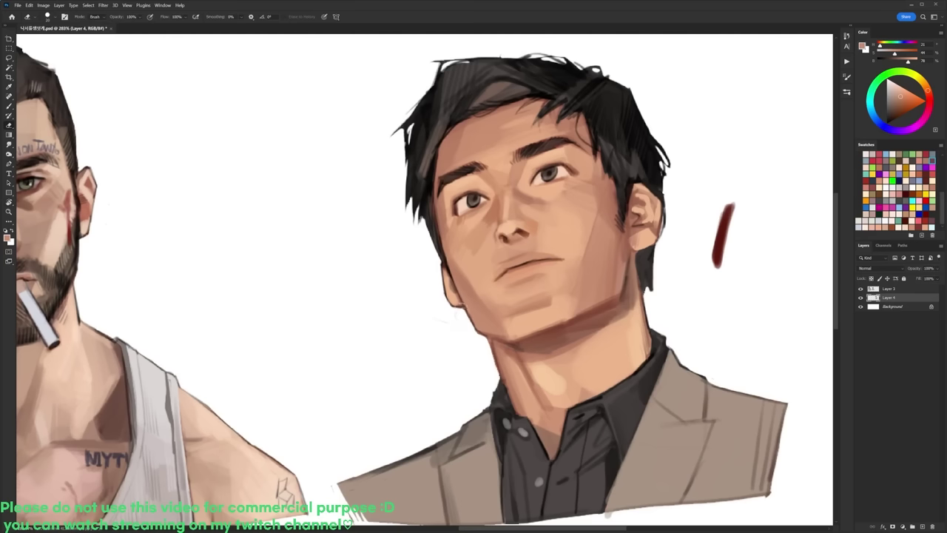
pyautogui.moveTo(465, 313)
pyautogui.mouseDown()
pyautogui.moveTo(489, 342)
pyautogui.moveTo(494, 394)
pyautogui.mouseUp()
# Step: Redraw the chin and jaw contour with dark red sampled from the reference stroke and nearby skin tones
pyautogui.press('b')
pyautogui.press('d')
pyautogui.rightClick(597, 277)
pyautogui.keyDown('alt'); pyautogui.click(726, 232); pyautogui.keyUp('alt')
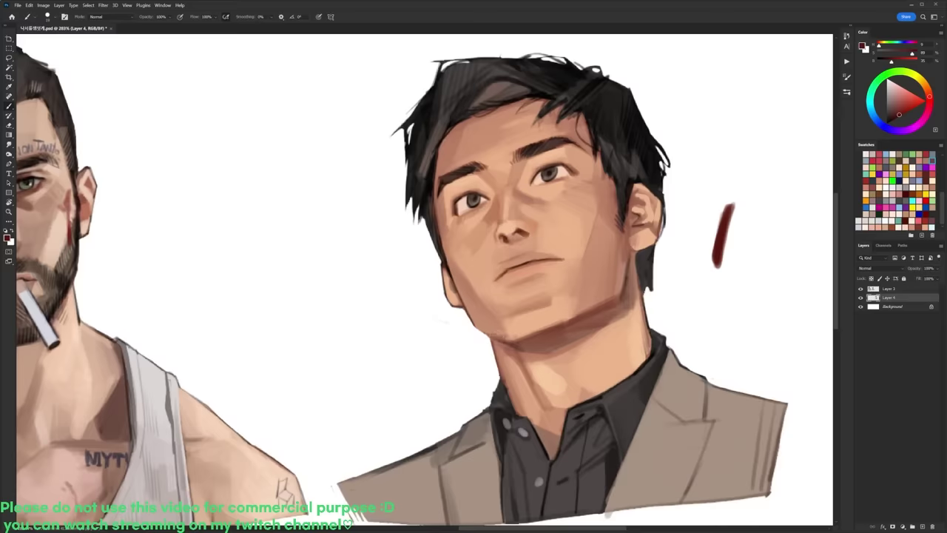
pyautogui.keyDown('alt'); pyautogui.click(494, 336); pyautogui.keyUp('alt')
pyautogui.keyDown('alt'); pyautogui.click(488, 326); pyautogui.keyUp('alt')
pyautogui.keyDown('alt'); pyautogui.click(512, 344); pyautogui.keyUp('alt')
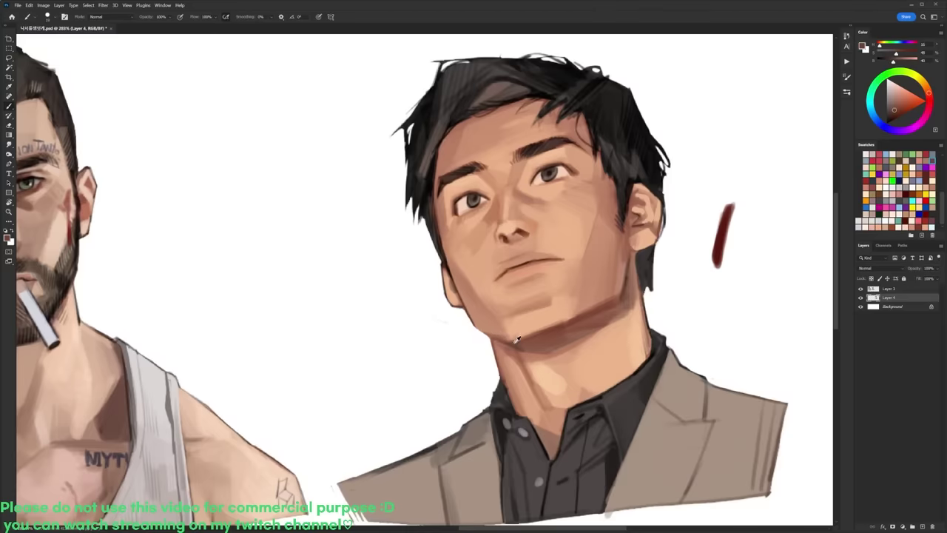
pyautogui.keyDown('alt'); pyautogui.click(455, 288); pyautogui.keyUp('alt')
pyautogui.keyDown('alt'); pyautogui.click(723, 234); pyautogui.keyUp('alt')
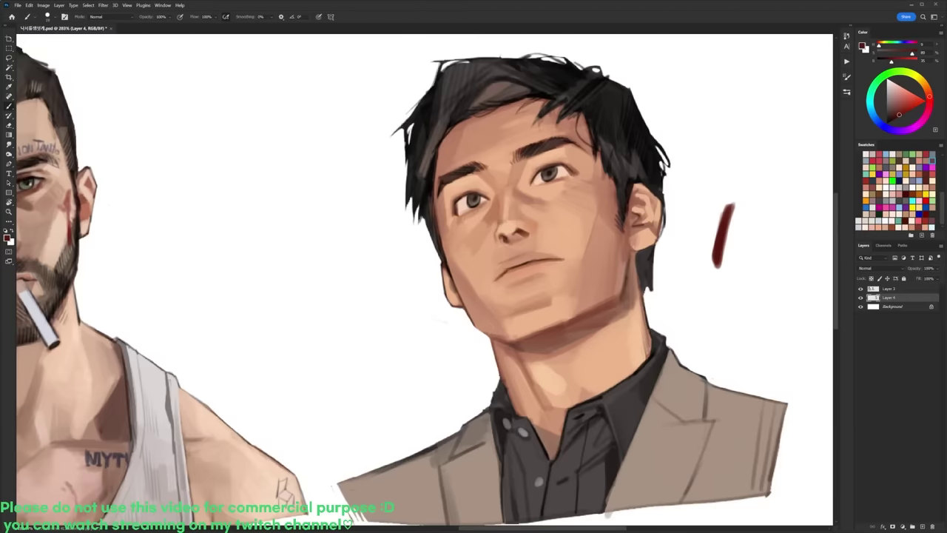
pyautogui.moveTo(482, 328)
pyautogui.mouseDown()
pyautogui.moveTo(516, 344)
pyautogui.moveTo(501, 336)
pyautogui.mouseUp()
# Step: Shade the side of the suited man's neck beneath the chin with reddish skin tones sampled from the neck
pyautogui.keyDown('alt'); pyautogui.click(528, 359); pyautogui.keyUp('alt')
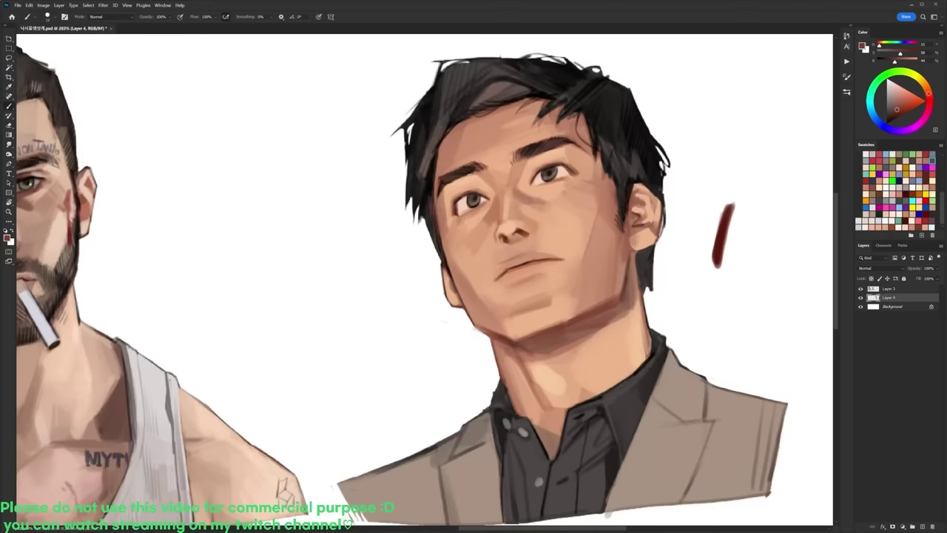
pyautogui.keyDown('alt'); pyautogui.click(522, 363); pyautogui.keyUp('alt')
pyautogui.keyDown('alt'); pyautogui.click(516, 368); pyautogui.keyUp('alt')
pyautogui.moveTo(498, 341); pyautogui.dragTo(534, 402)
pyautogui.keyDown('alt'); pyautogui.click(523, 369); pyautogui.keyUp('alt')
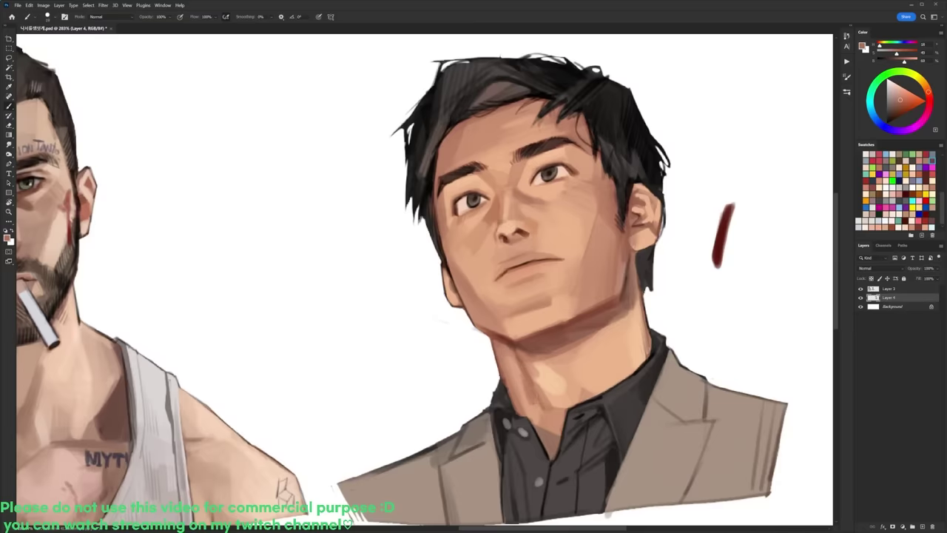
# Step: Erase the rough outer edge where the suited man's jaw meets his neck
pyautogui.press('d')
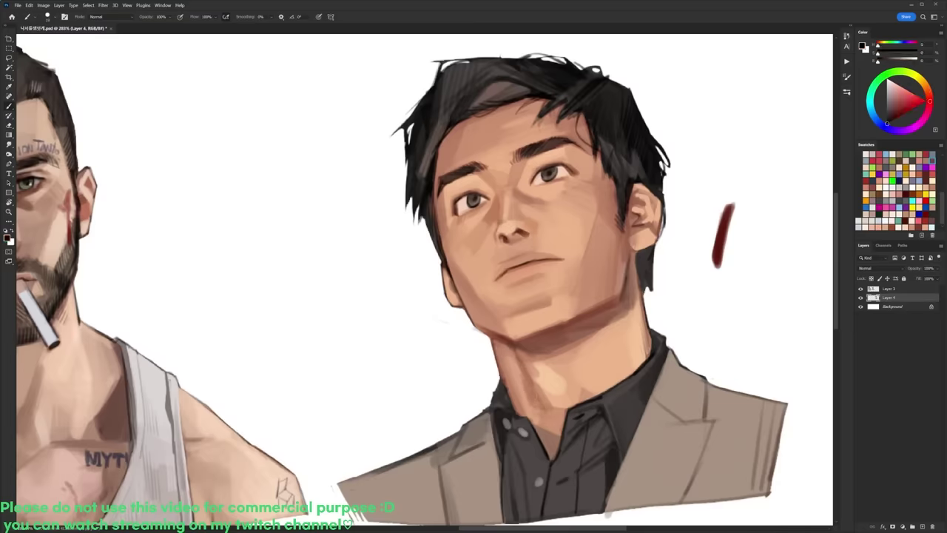
pyautogui.press('e')
pyautogui.moveTo(473, 326); pyautogui.dragTo(491, 339)
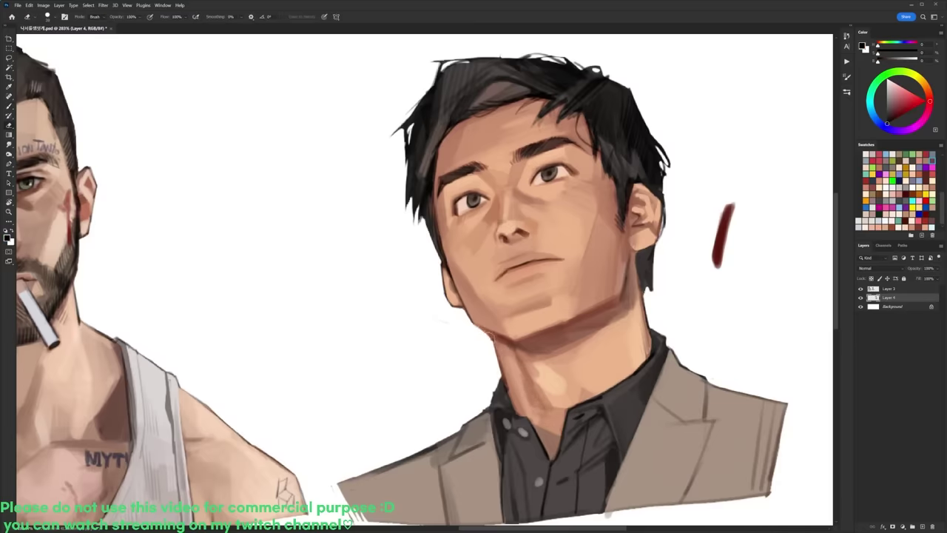
pyautogui.moveTo(554, 310); pyautogui.dragTo(519, 276)
pyautogui.press('b')
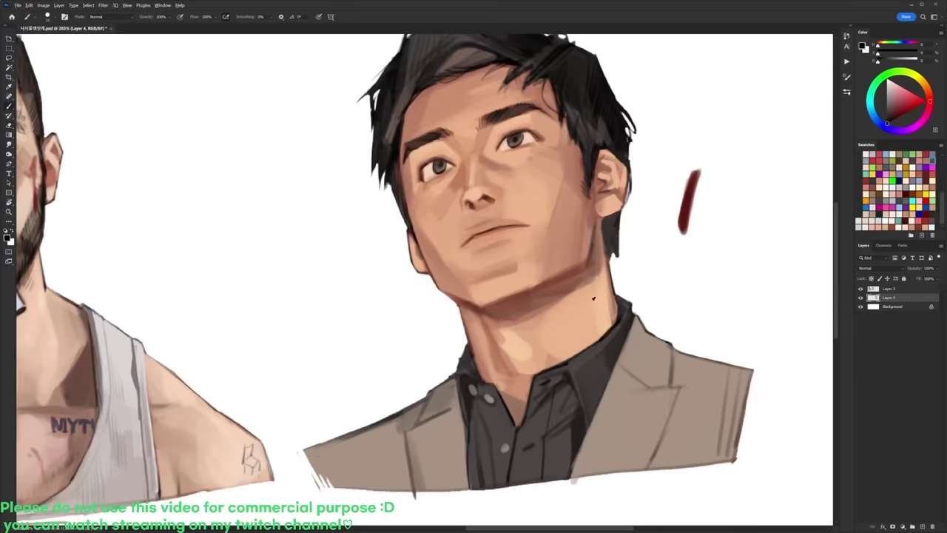
# Step: Paint the suited man's neck muscle and throat shadow with sampled skin tones and darken the neck's outer edge
pyautogui.keyDown('alt'); pyautogui.click(594, 298); pyautogui.keyUp('alt')
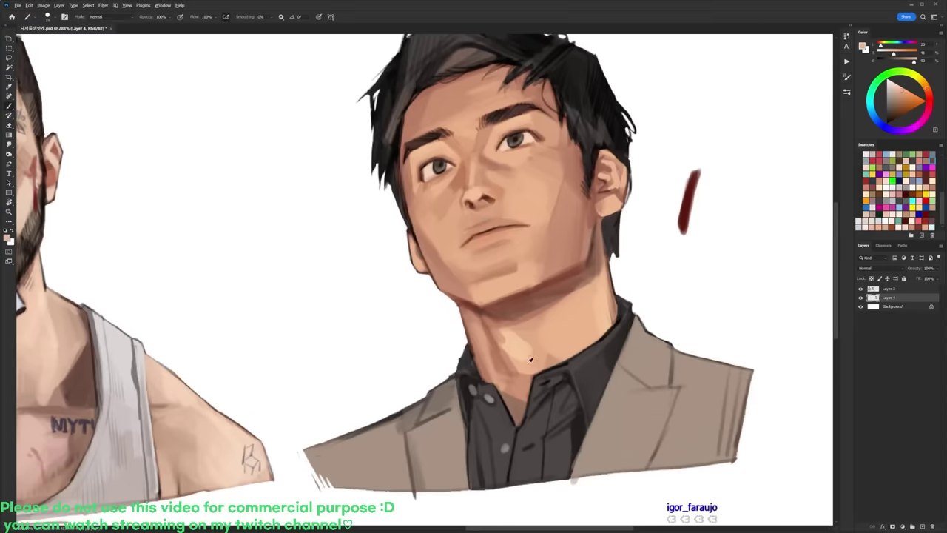
pyautogui.keyDown('alt'); pyautogui.click(500, 336); pyautogui.keyUp('alt')
pyautogui.moveTo(503, 354); pyautogui.dragTo(528, 372)
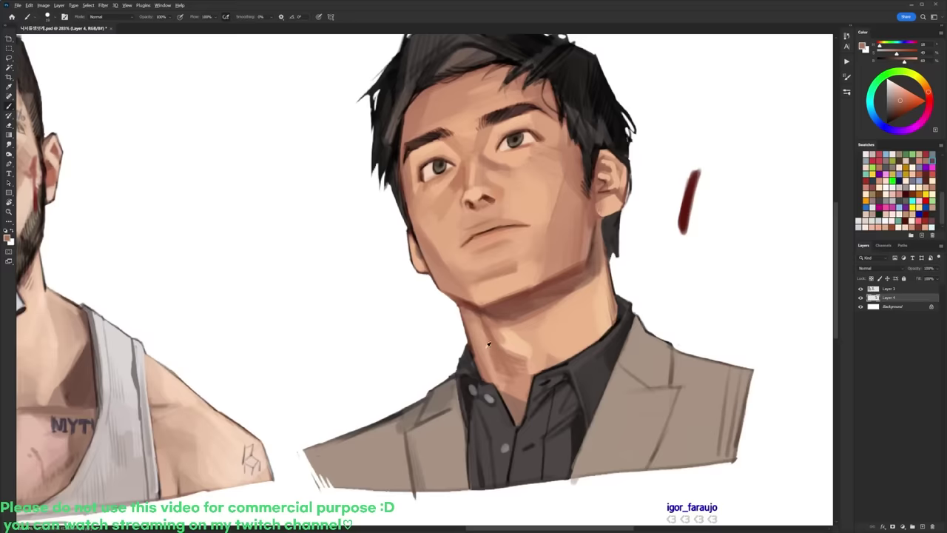
pyautogui.keyDown('alt'); pyautogui.click(491, 346); pyautogui.keyUp('alt')
pyautogui.moveTo(492, 347); pyautogui.dragTo(501, 371)
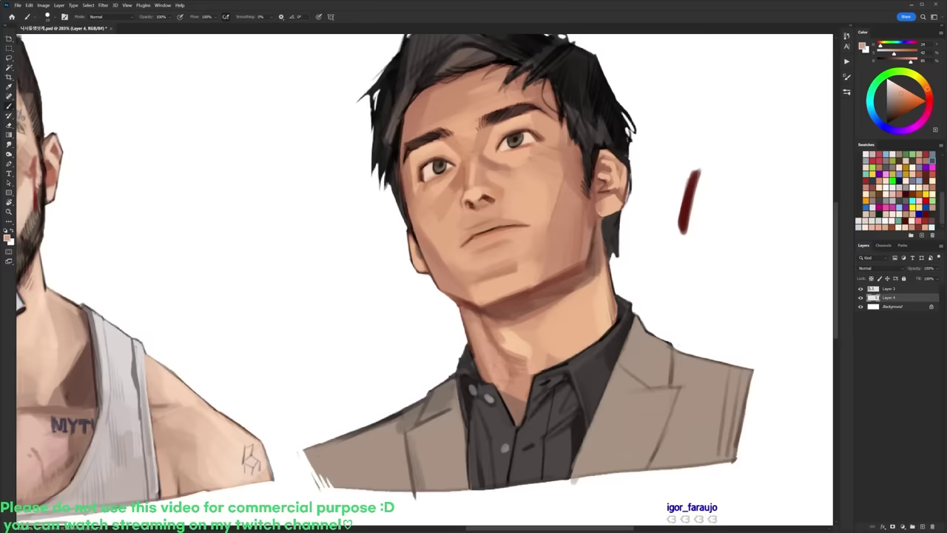
pyautogui.keyDown('alt'); pyautogui.click(478, 305); pyautogui.keyUp('alt')
pyautogui.moveTo(461, 307); pyautogui.dragTo(471, 348)
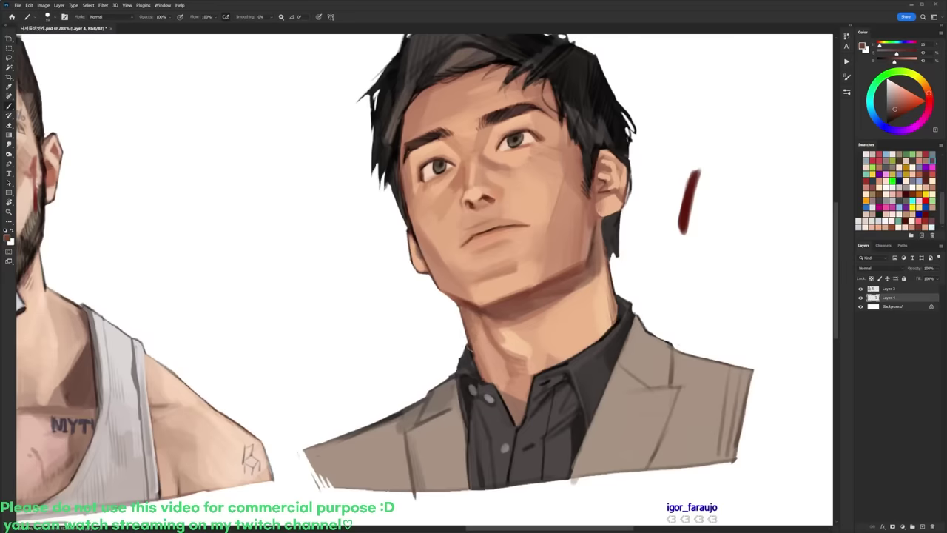
# Step: Blend the throat and the shadow under the suited man's jaw with light and reddish tones sampled nearby
pyautogui.keyDown('alt'); pyautogui.click(539, 333); pyautogui.keyUp('alt')
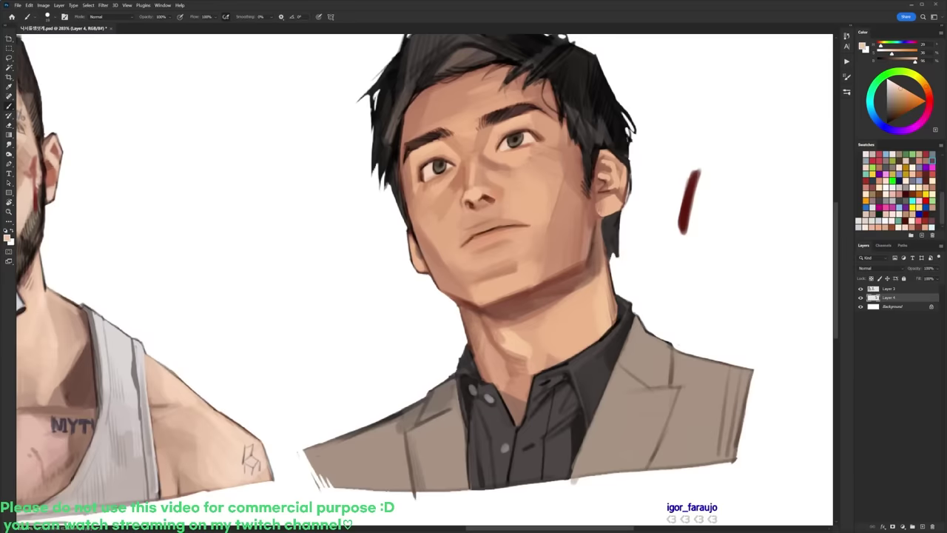
pyautogui.keyDown('alt'); pyautogui.click(528, 344); pyautogui.keyUp('alt')
pyautogui.keyDown('alt'); pyautogui.click(548, 303); pyautogui.keyUp('alt')
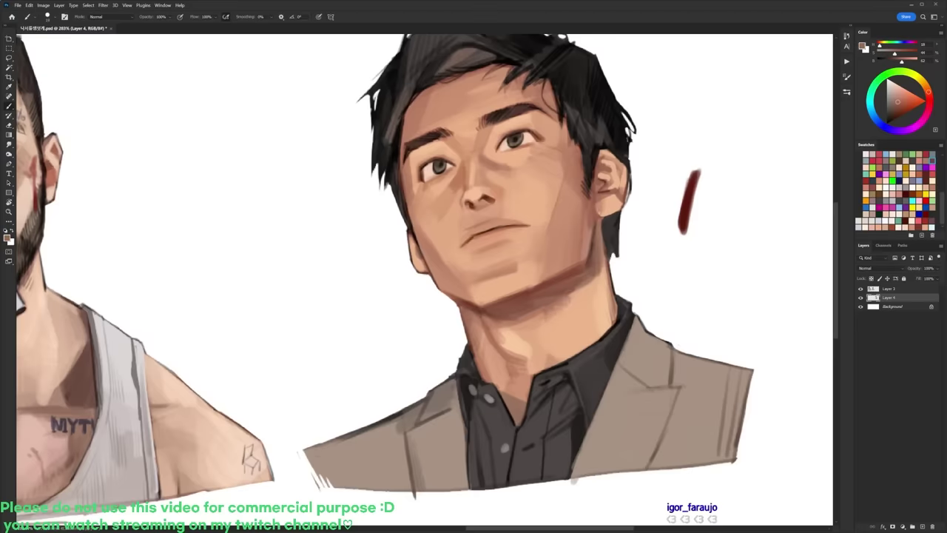
# Step: Rework the suited man's mouth line and lip corner with a red mixed from the reference stroke and sampled lip tones
pyautogui.press('r')
pyautogui.moveTo(657, 280); pyautogui.dragTo(568, 167)
pyautogui.moveTo(526, 164); pyautogui.dragTo(529, 242)
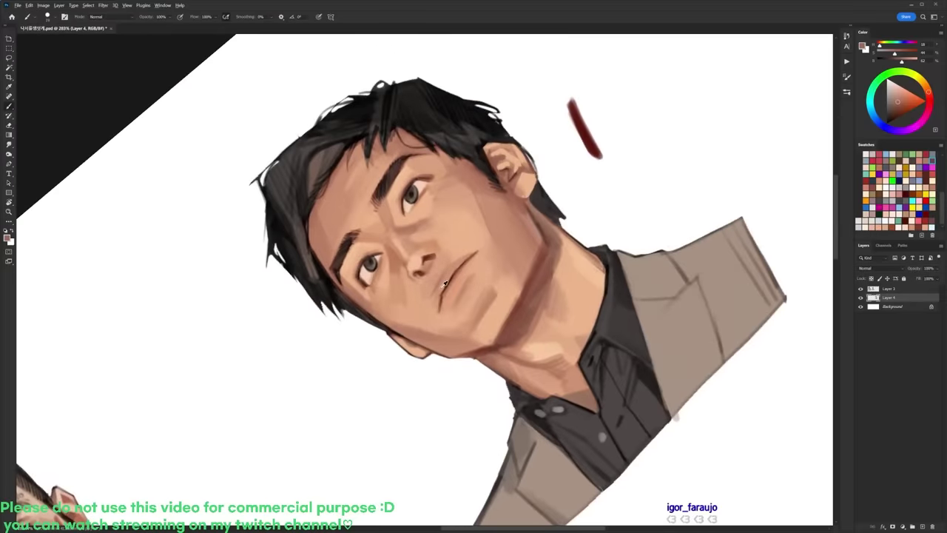
pyautogui.keyDown('alt'); pyautogui.click(601, 147); pyautogui.keyUp('alt')
pyautogui.click(903, 107)
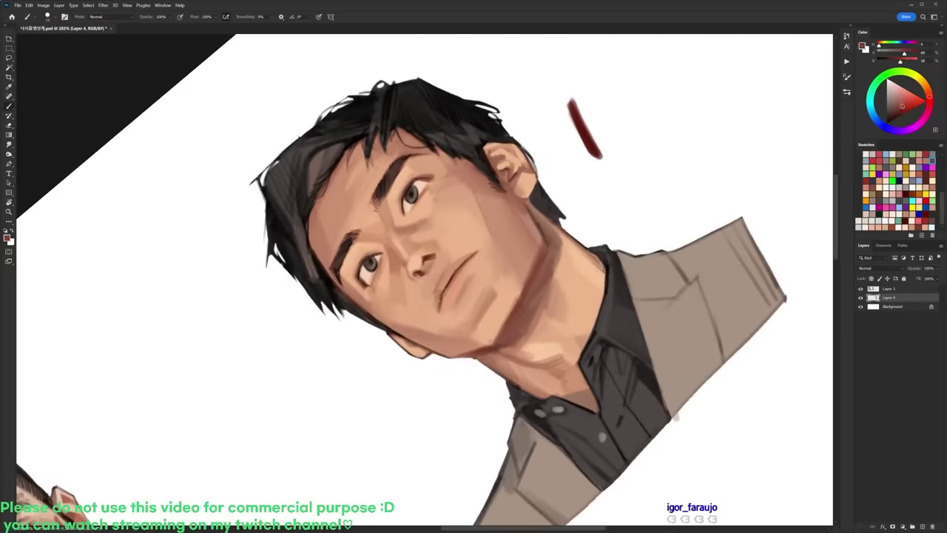
pyautogui.keyDown('alt'); pyautogui.click(439, 289); pyautogui.keyUp('alt')
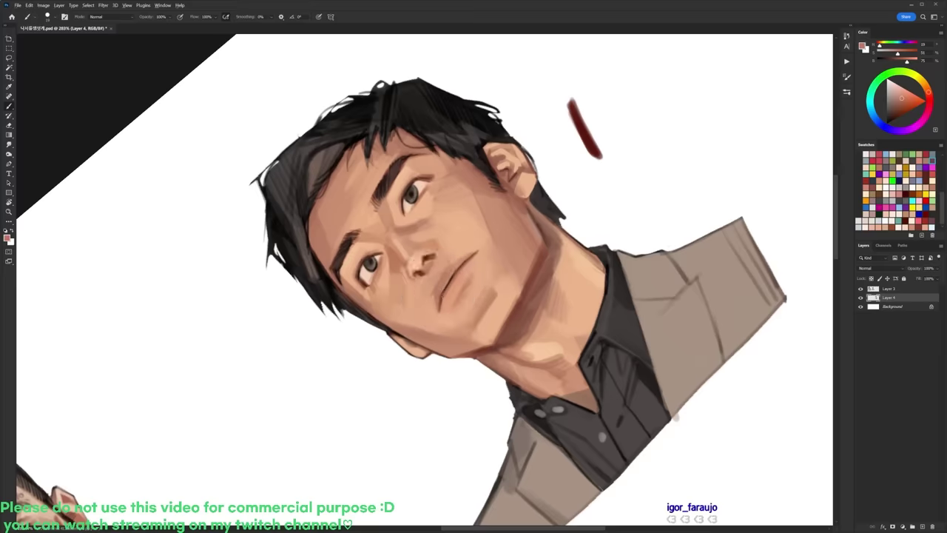
pyautogui.press('r')
pyautogui.moveTo(700, 213); pyautogui.dragTo(522, 511)
pyautogui.keyDown('alt'); pyautogui.click(415, 294); pyautogui.keyUp('alt')
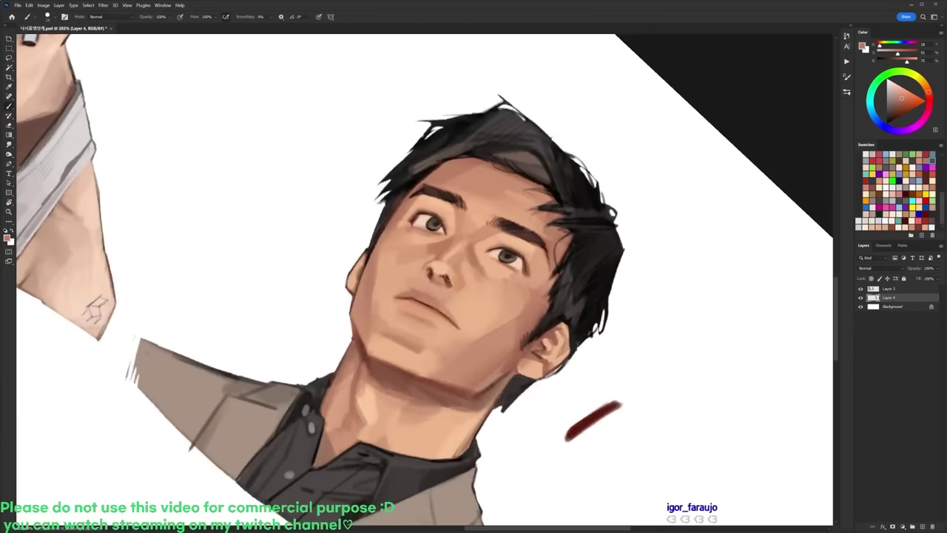
# Step: Refine the suited man's cheek and jaw shading using a 9 px brush with dark red sampled from the reference stroke and jaw
pyautogui.scroll(-5, 465, 262)
pyautogui.press('r')
pyautogui.moveTo(588, 242); pyautogui.dragTo(627, 173)
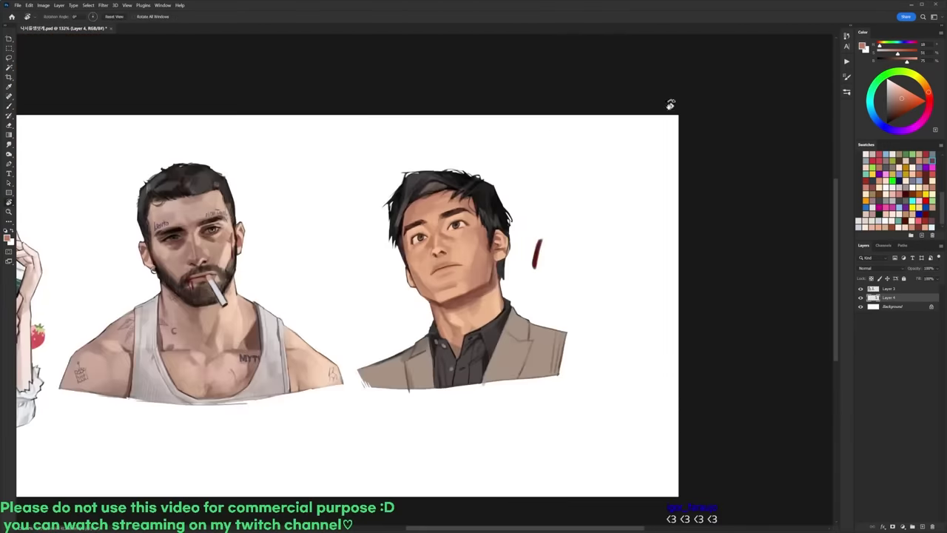
pyautogui.scroll(5, 463, 208)
pyautogui.press('b')
pyautogui.press('d')
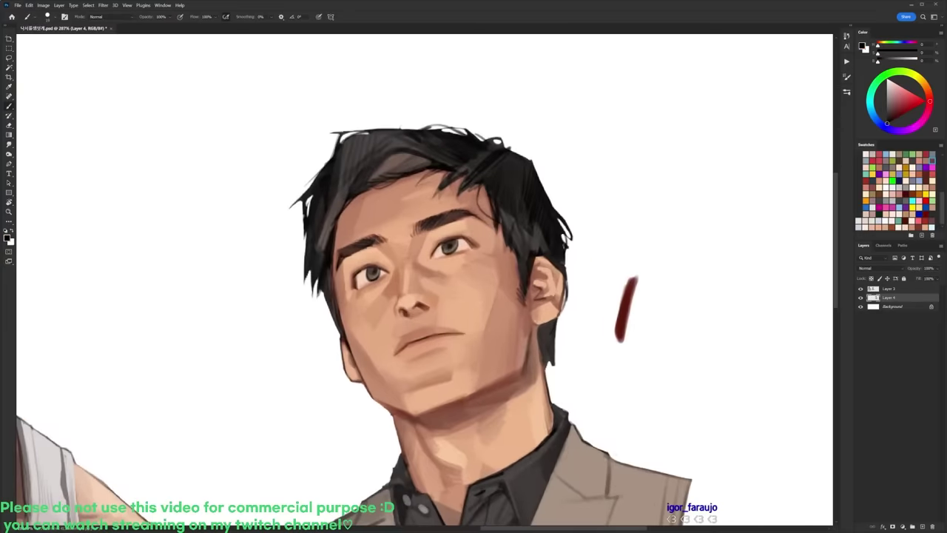
pyautogui.press('r')
pyautogui.moveTo(573, 244); pyautogui.dragTo(449, 154)
pyautogui.press('b')
pyautogui.rightClick(442, 149)
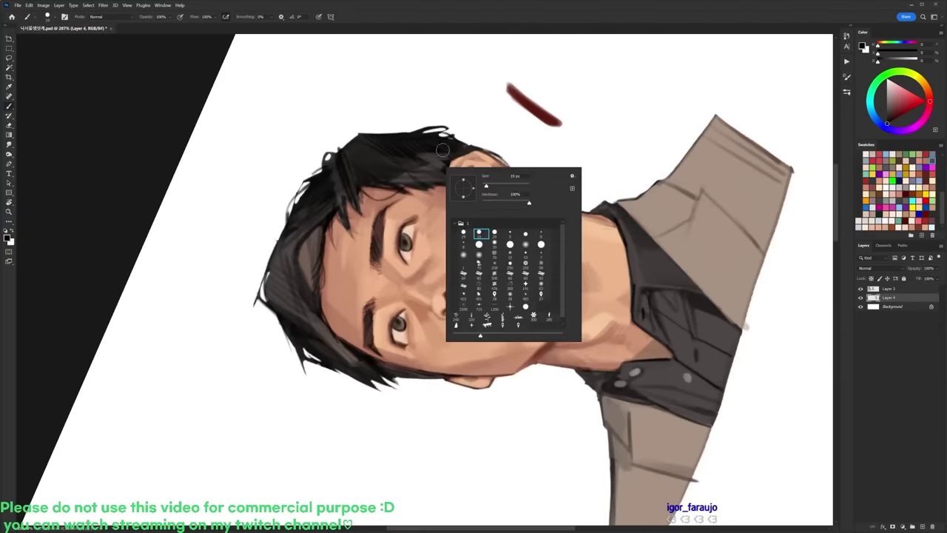
pyautogui.click(511, 236)
pyautogui.keyDown('alt'); pyautogui.click(542, 110); pyautogui.keyUp('alt')
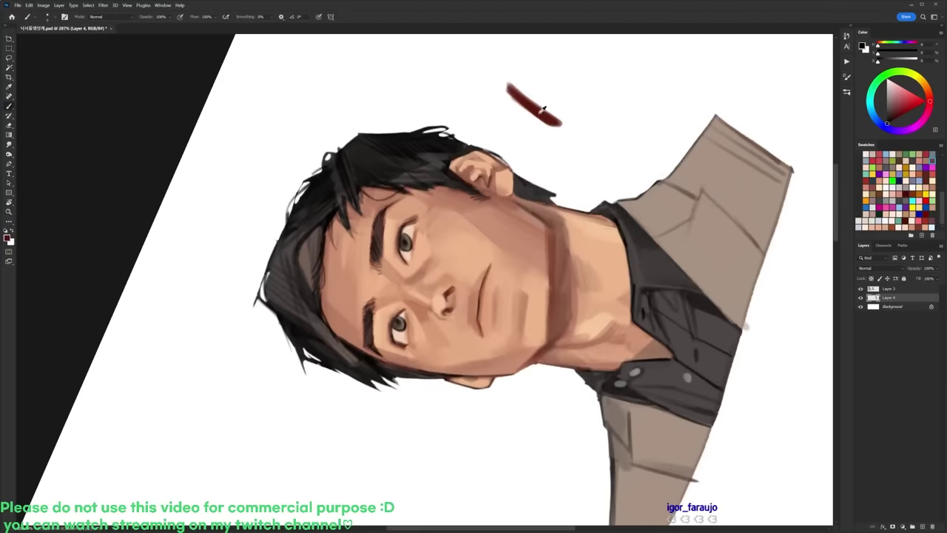
pyautogui.keyDown('alt'); pyautogui.click(555, 232); pyautogui.keyUp('alt')
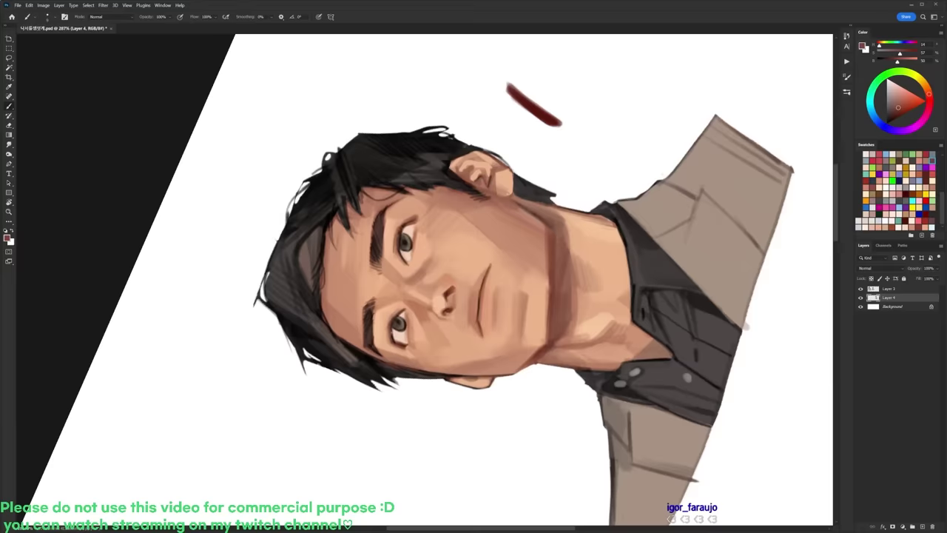
# Step: Darken the lash lines of both of the suited man's eyes with black, using a larger round brush preset
pyautogui.press('r')
pyautogui.moveTo(544, 213); pyautogui.dragTo(585, 323)
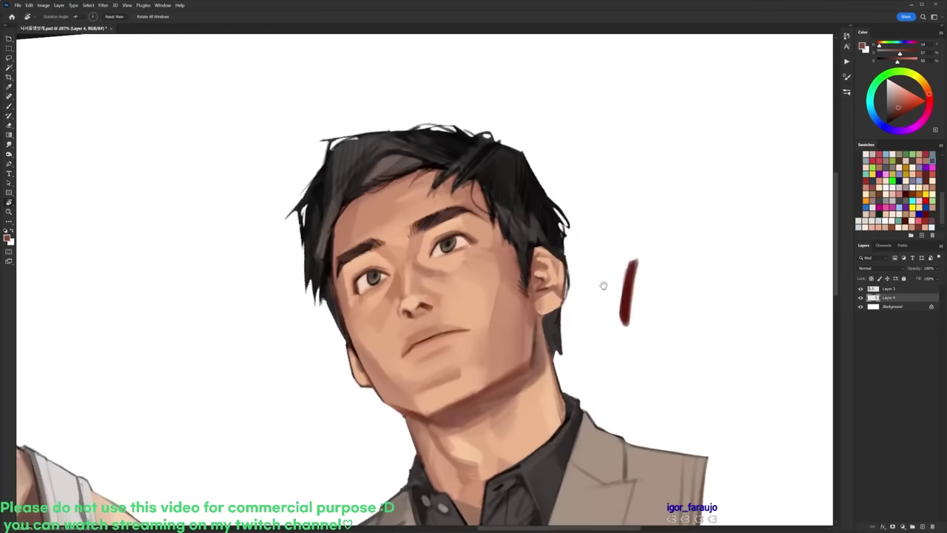
pyautogui.moveTo(461, 273); pyautogui.dragTo(496, 208)
pyautogui.press('b')
pyautogui.press('d')
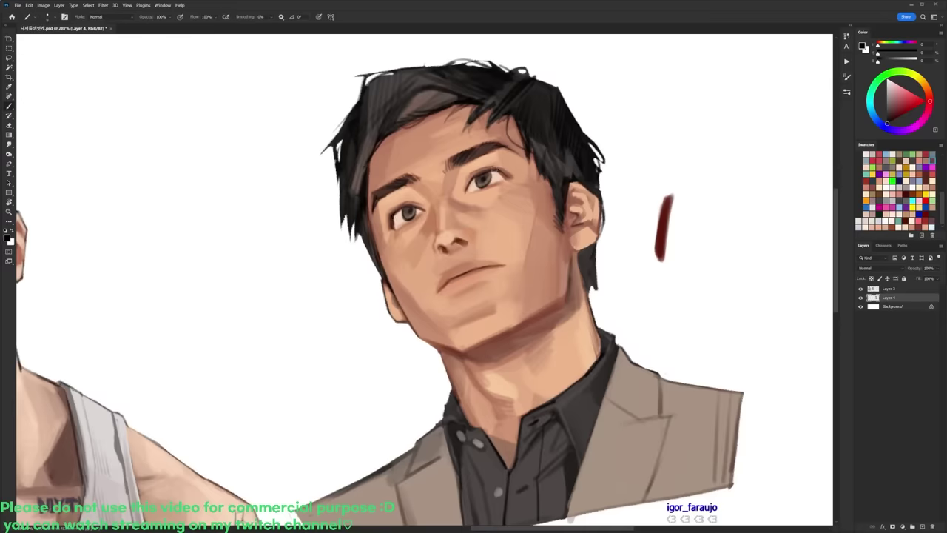
pyautogui.press('r')
pyautogui.moveTo(518, 211); pyautogui.dragTo(419, 152)
pyautogui.press('b')
pyautogui.rightClick(411, 182)
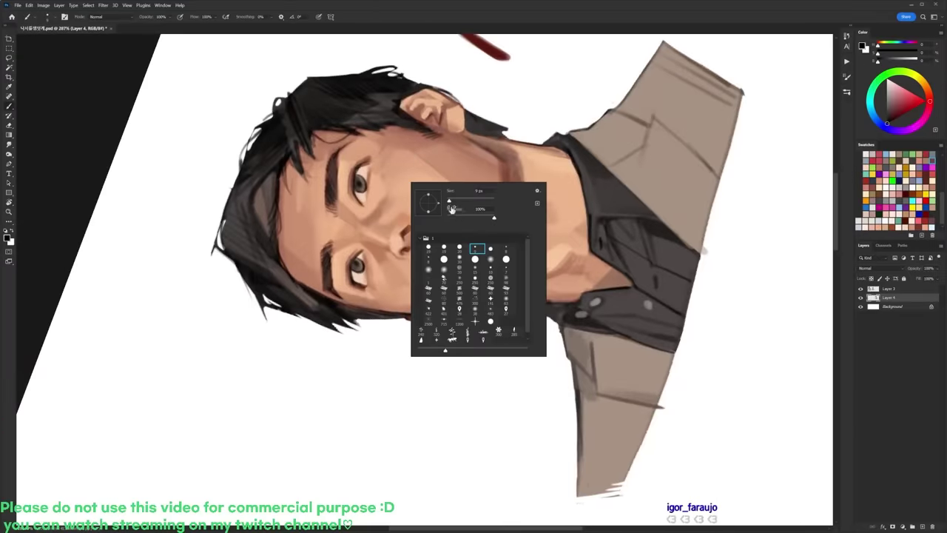
pyautogui.click(445, 249)
pyautogui.click(360, 164)
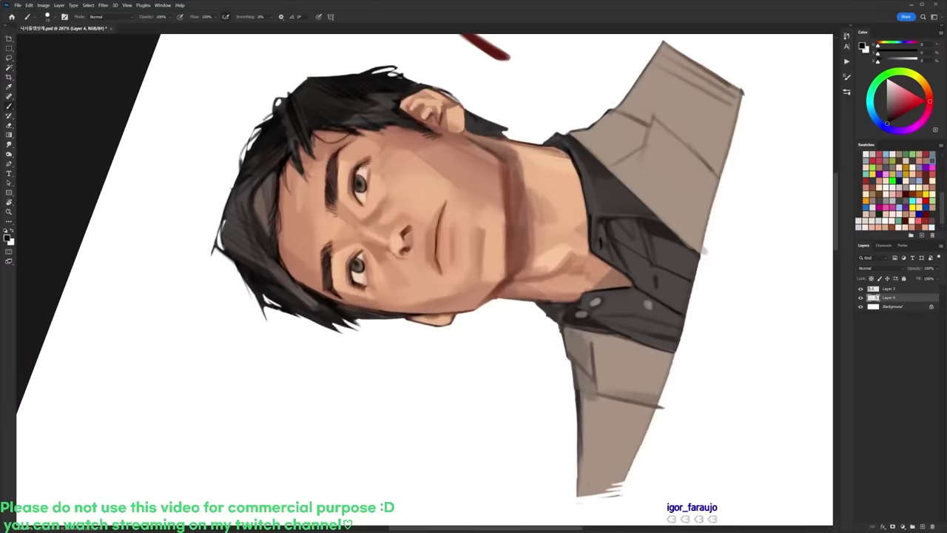
pyautogui.moveTo(357, 280); pyautogui.dragTo(365, 285)
# Step: Touch up the suited man's eyes with a small hard brush, alternating between black and white
pyautogui.press('r')
pyautogui.moveTo(587, 119)
pyautogui.mouseDown()
pyautogui.moveTo(626, 220)
pyautogui.moveTo(634, 167)
pyautogui.mouseUp()
pyautogui.press('b')
pyautogui.rightClick(574, 164)
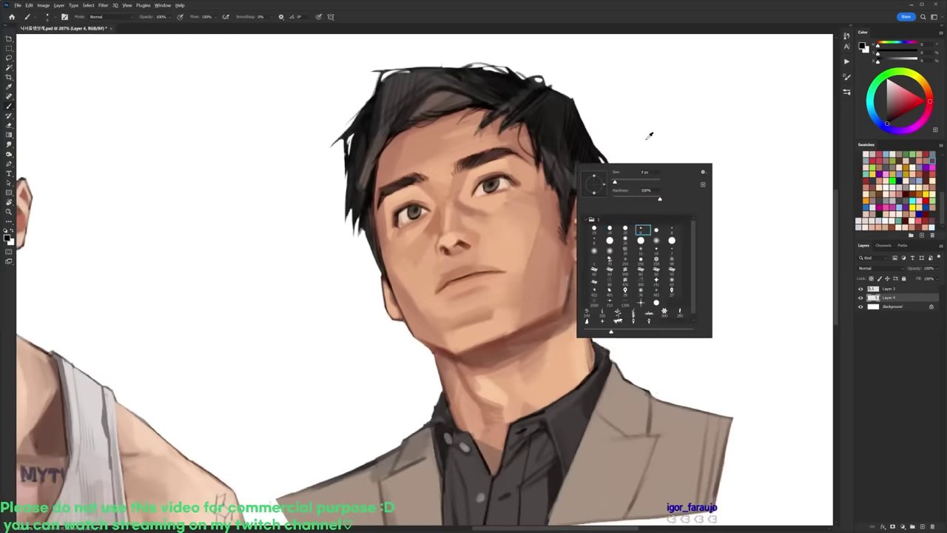
pyautogui.press('x')
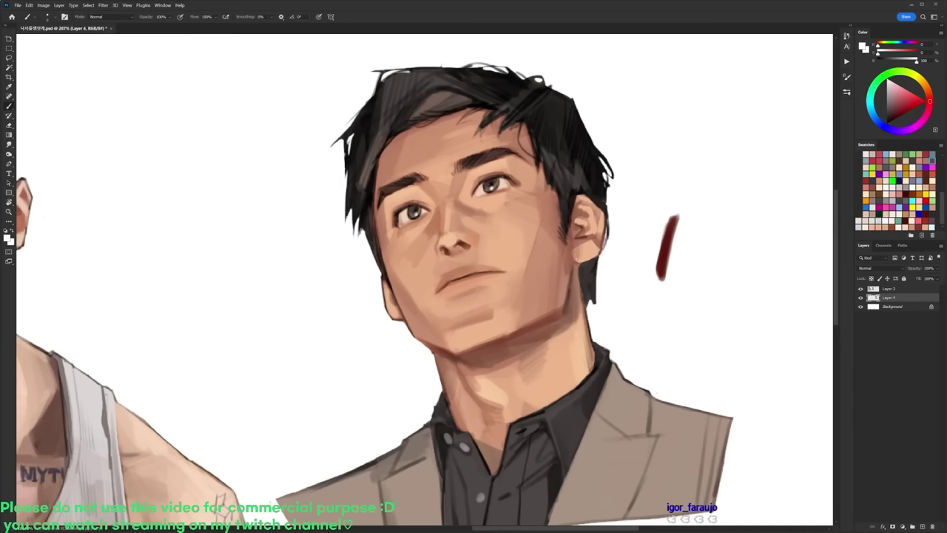
pyautogui.press('x')
pyautogui.scroll(-3, 491, 187)
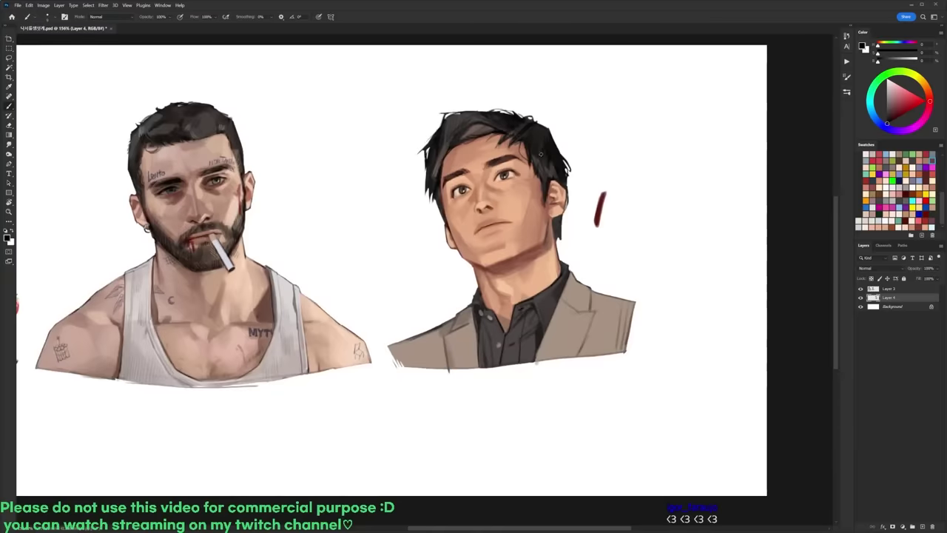
pyautogui.scroll(3, 541, 153)
# Step: Clean up the skin around the suited man's outer eye corner with skin tones sampled beside the eye
pyautogui.keyDown('alt'); pyautogui.click(516, 180); pyautogui.keyUp('alt')
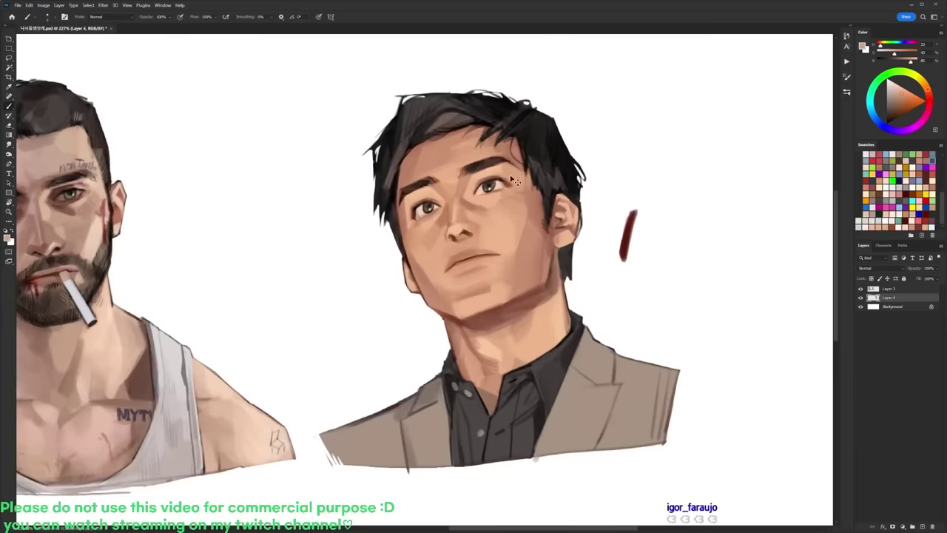
pyautogui.scroll(2, 515, 180)
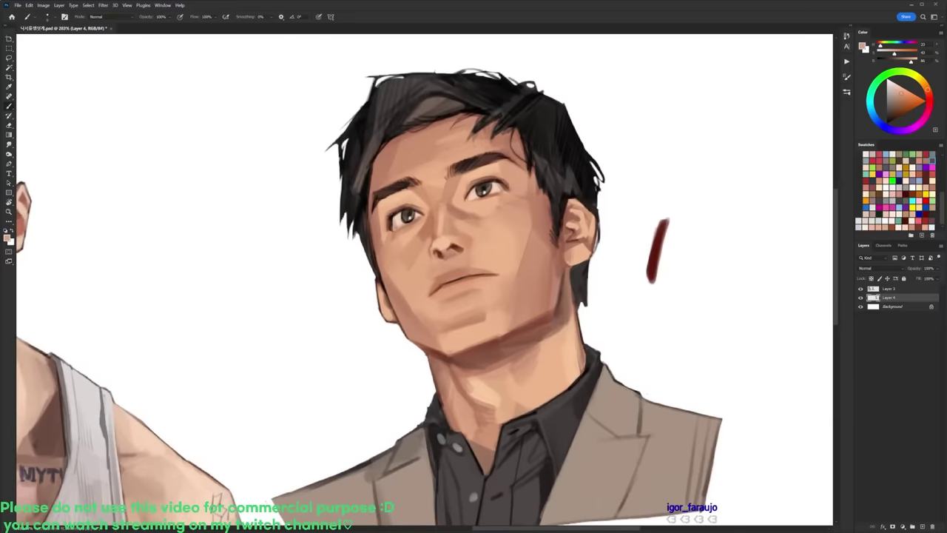
pyautogui.keyDown('alt'); pyautogui.click(507, 173); pyautogui.keyUp('alt')
pyautogui.moveTo(564, 171); pyautogui.dragTo(525, 165)
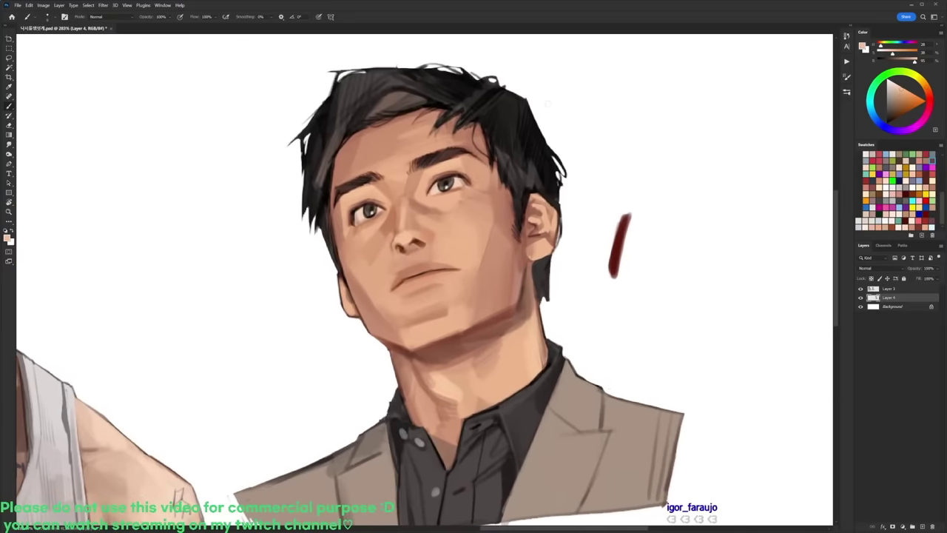
# Step: Try to darken the suited man's mouth line with a black stroke
pyautogui.press('d')
pyautogui.moveTo(336, 156)
pyautogui.mouseDown()
pyautogui.moveTo(329, 199)
pyautogui.moveTo(305, 238)
pyautogui.moveTo(304, 314)
pyautogui.mouseUp()
pyautogui.press('r')
pyautogui.moveTo(414, 294); pyautogui.dragTo(421, 272)
pyautogui.hotkey('ctrl', 'z')
# Step: Choose a larger round brush preset and mix a dark red based on the reference stroke
pyautogui.rightClick(454, 230)
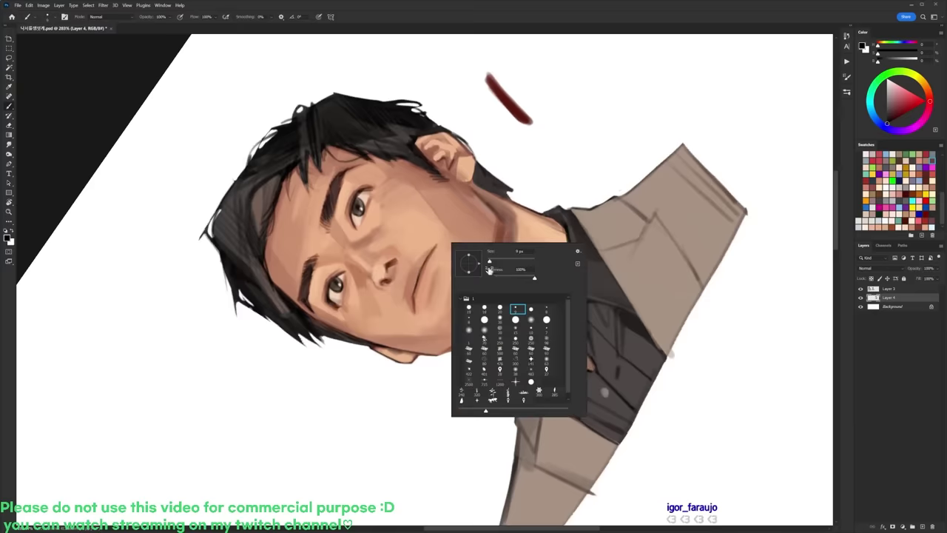
pyautogui.click(487, 311)
pyautogui.keyDown('alt'); pyautogui.click(520, 110); pyautogui.keyUp('alt')
pyautogui.click(904, 109)
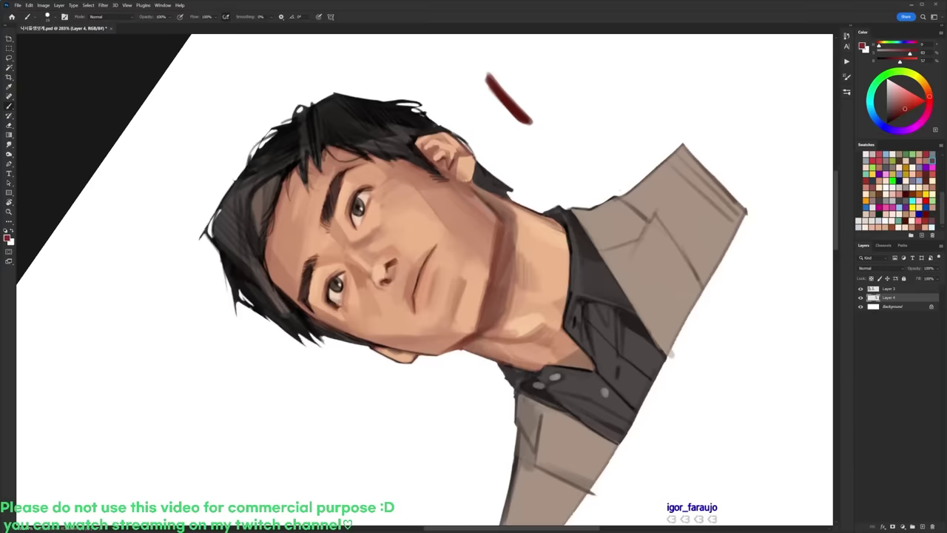
pyautogui.press('r')
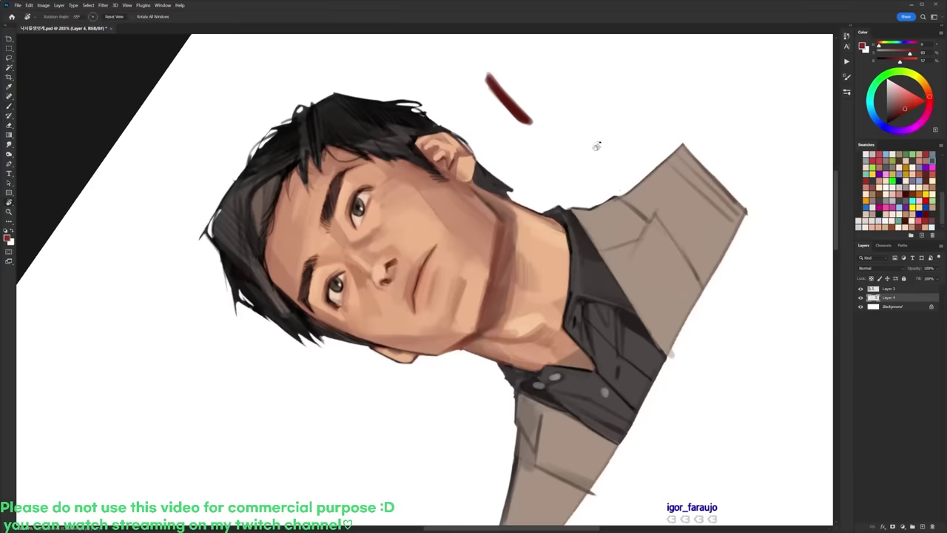
pyautogui.moveTo(596, 143); pyautogui.dragTo(599, 296)
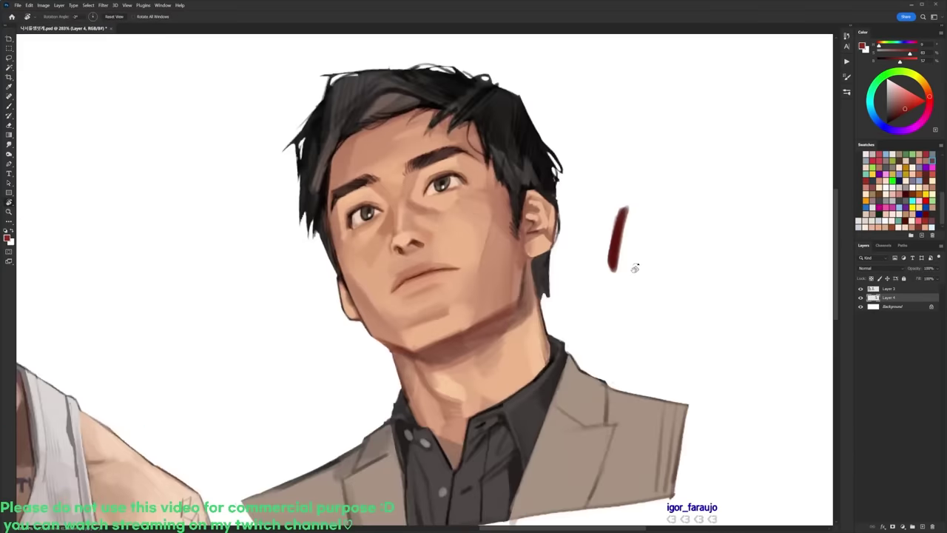
pyautogui.press('b')
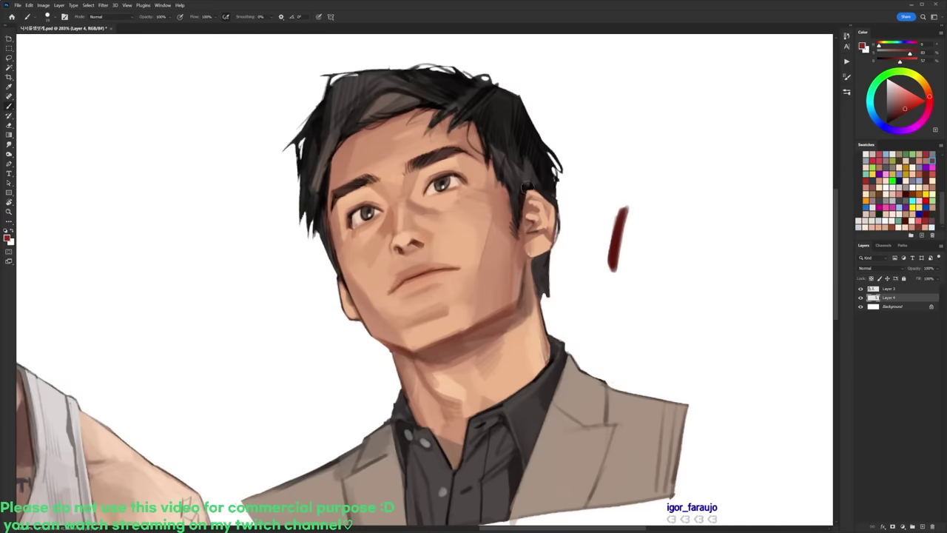
# Step: Refine the suited man's mouth, chin and cheek with skin tones sampled nearby, and touch up the hair with its own grey
pyautogui.keyDown('alt'); pyautogui.click(387, 285); pyautogui.keyUp('alt')
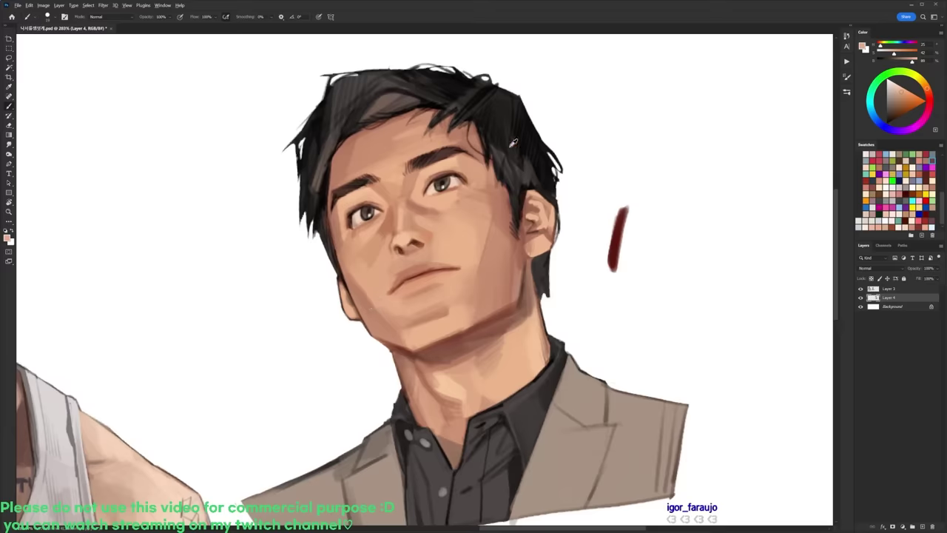
pyautogui.keyDown('alt'); pyautogui.click(380, 76); pyautogui.keyUp('alt')
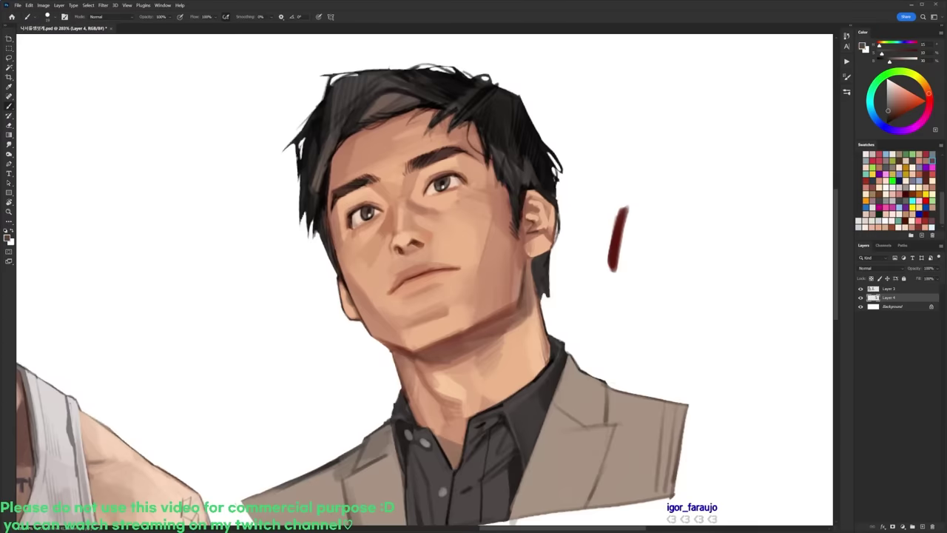
pyautogui.keyDown('alt'); pyautogui.click(423, 318); pyautogui.keyUp('alt')
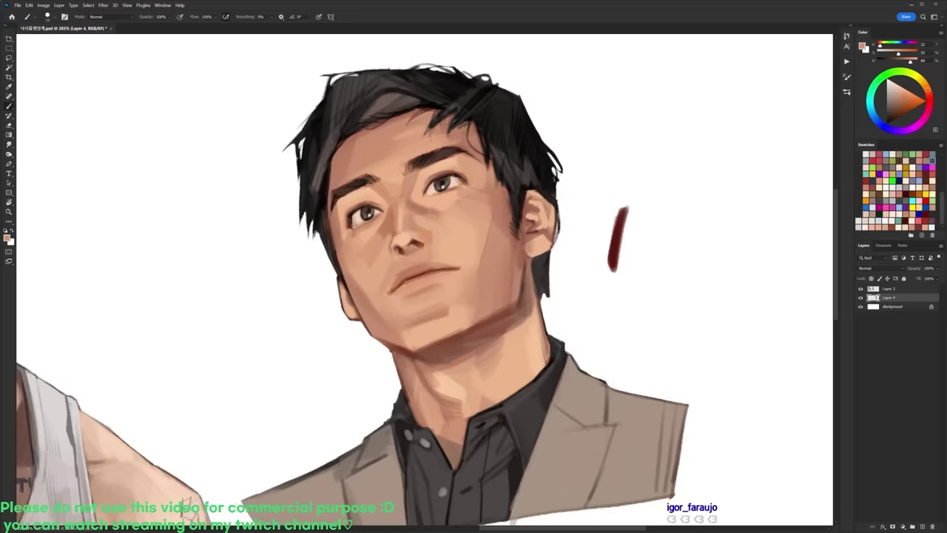
pyautogui.keyDown('alt'); pyautogui.click(446, 252); pyautogui.keyUp('alt')
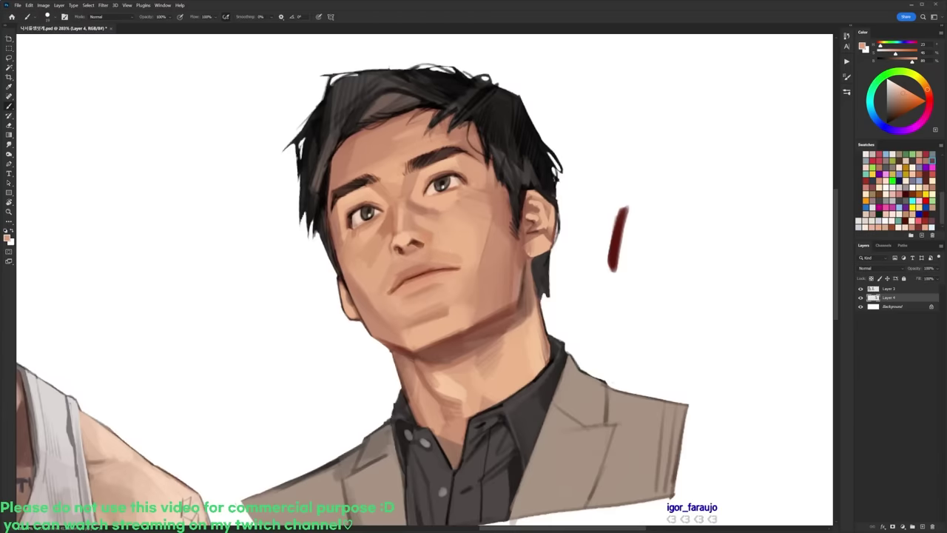
pyautogui.keyDown('alt'); pyautogui.click(473, 261); pyautogui.keyUp('alt')
# Step: Touch up the suited man's neck with a light skin tone sampled from it
pyautogui.press('r')
pyautogui.moveTo(536, 235); pyautogui.dragTo(456, 164)
pyautogui.keyDown('alt'); pyautogui.click(546, 242); pyautogui.keyUp('alt')
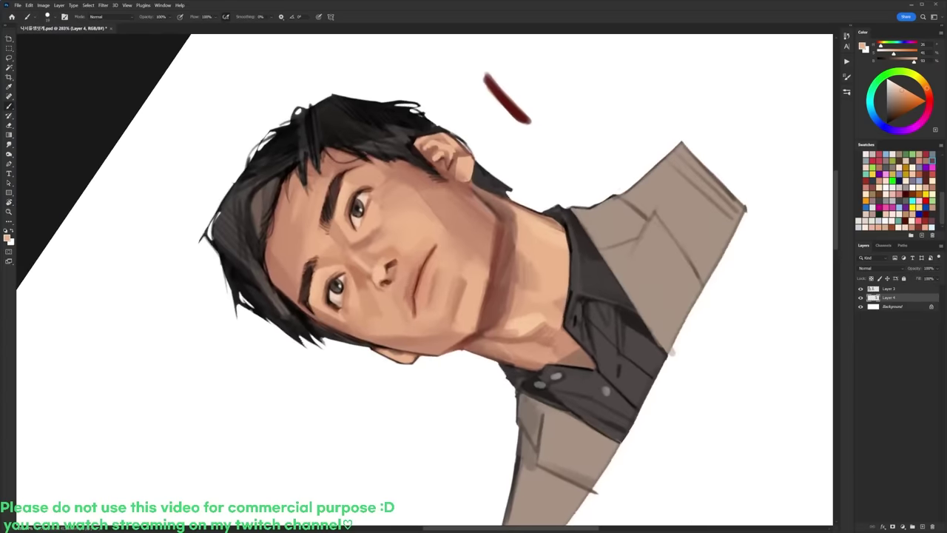
pyautogui.press('r')
pyautogui.moveTo(653, 129); pyautogui.dragTo(663, 370)
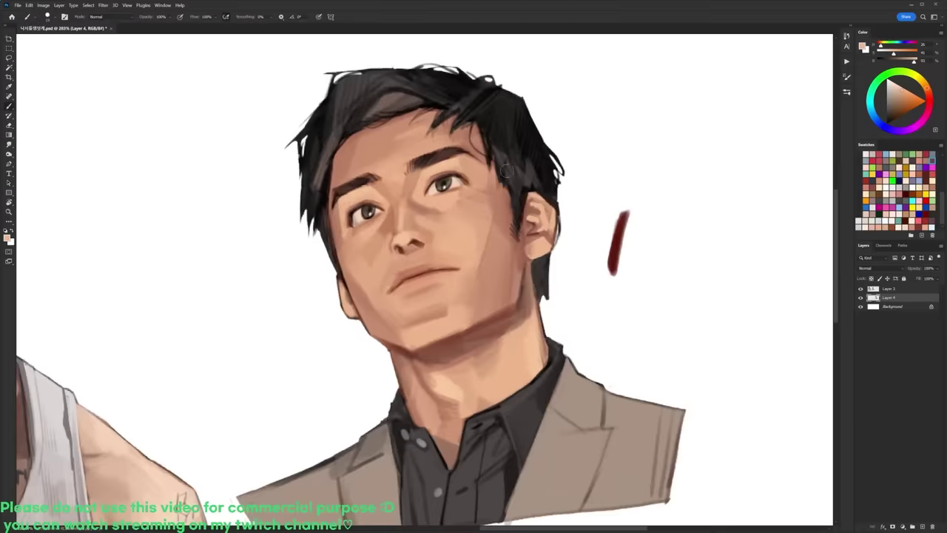
# Step: Work over the suited man's portrait with a grey-brown sampled from the hair above the forehead
pyautogui.keyDown('alt'); pyautogui.click(392, 99); pyautogui.keyUp('alt')
pyautogui.press('r')
pyautogui.moveTo(533, 168); pyautogui.dragTo(485, 143)
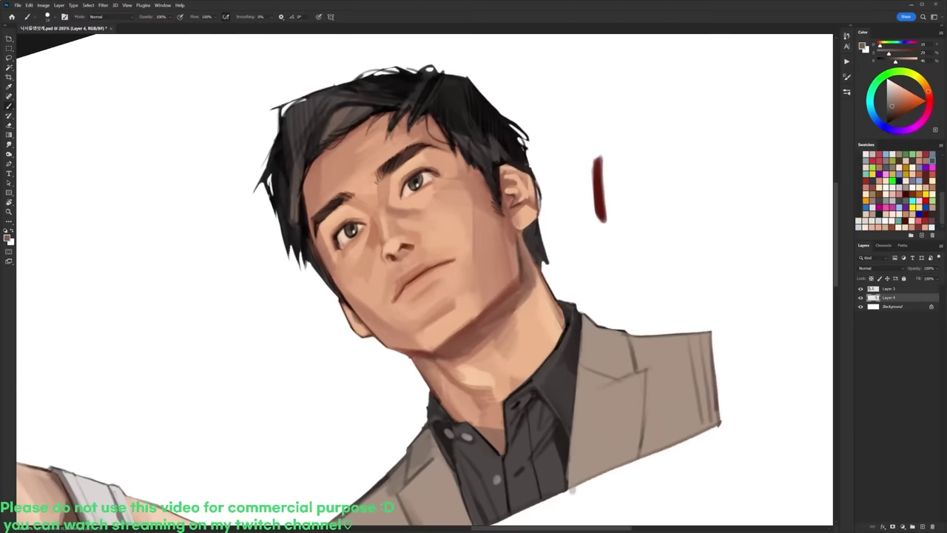
pyautogui.press('r')
pyautogui.moveTo(567, 213); pyautogui.dragTo(506, 145)
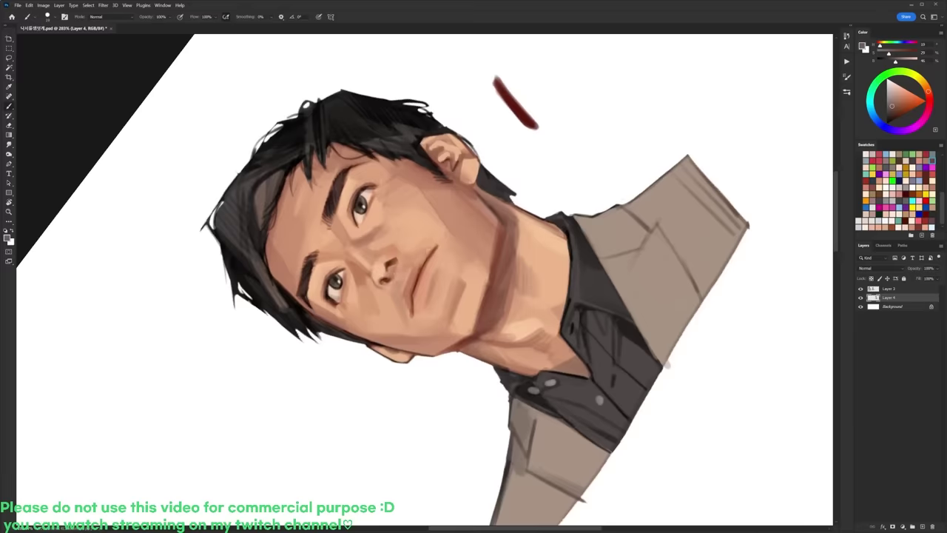
pyautogui.press('r')
pyautogui.moveTo(509, 146)
pyautogui.mouseDown()
pyautogui.moveTo(600, 182)
pyautogui.moveTo(592, 315)
pyautogui.mouseUp()
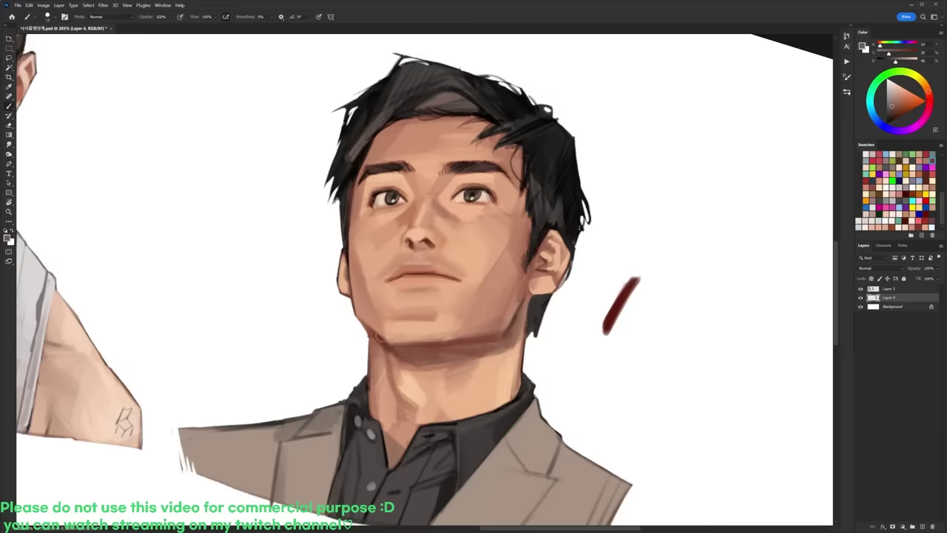
pyautogui.press('r')
pyautogui.moveTo(534, 302); pyautogui.dragTo(512, 210)
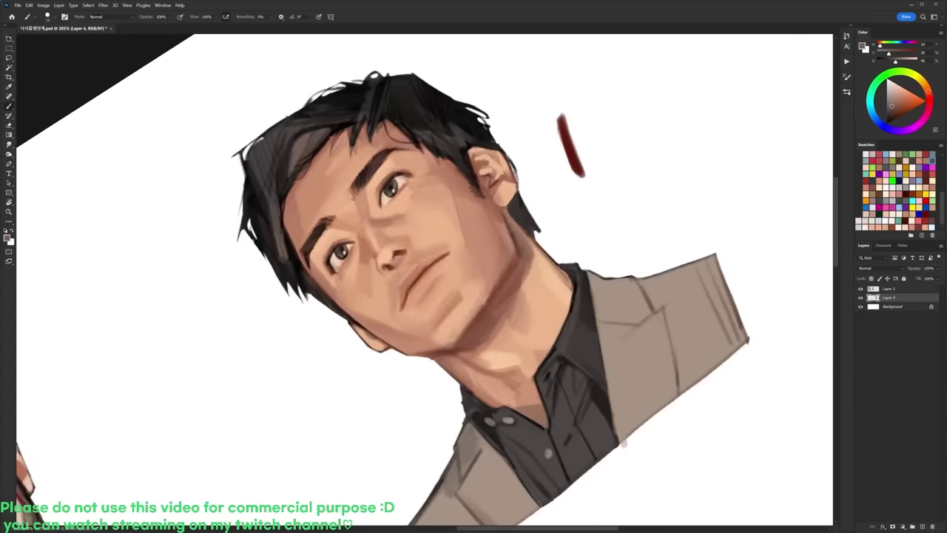
pyautogui.press('r')
pyautogui.moveTo(551, 229); pyautogui.dragTo(550, 332)
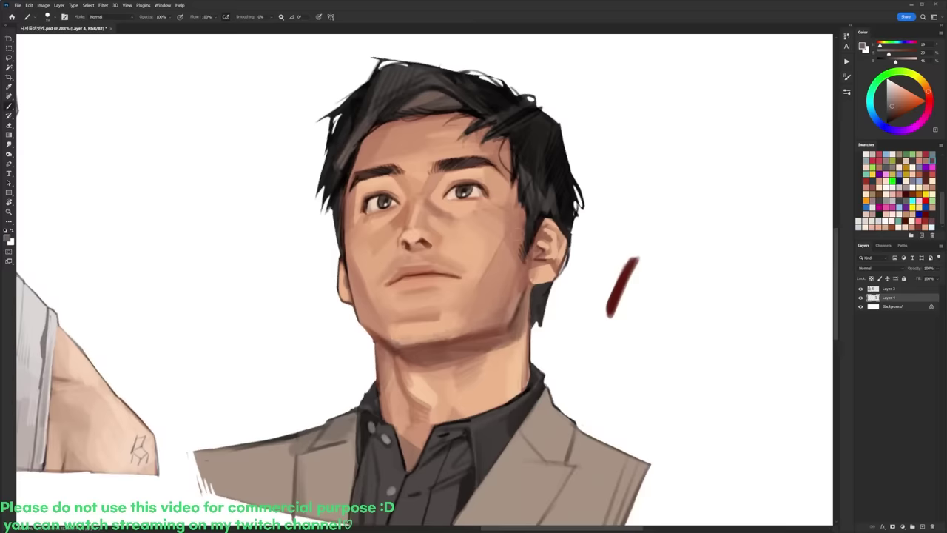
# Step: Refine the suited man's temple around the loose hair strand, alternating sampled skin, lip and reddish tones
pyautogui.keyDown('alt'); pyautogui.click(505, 195); pyautogui.keyUp('alt')
pyautogui.keyDown('alt'); pyautogui.click(505, 167); pyautogui.keyUp('alt')
pyautogui.keyDown('alt'); pyautogui.click(620, 277); pyautogui.keyUp('alt')
pyautogui.keyDown('alt'); pyautogui.click(508, 177); pyautogui.keyUp('alt')
pyautogui.keyDown('alt'); pyautogui.click(614, 278); pyautogui.keyUp('alt')
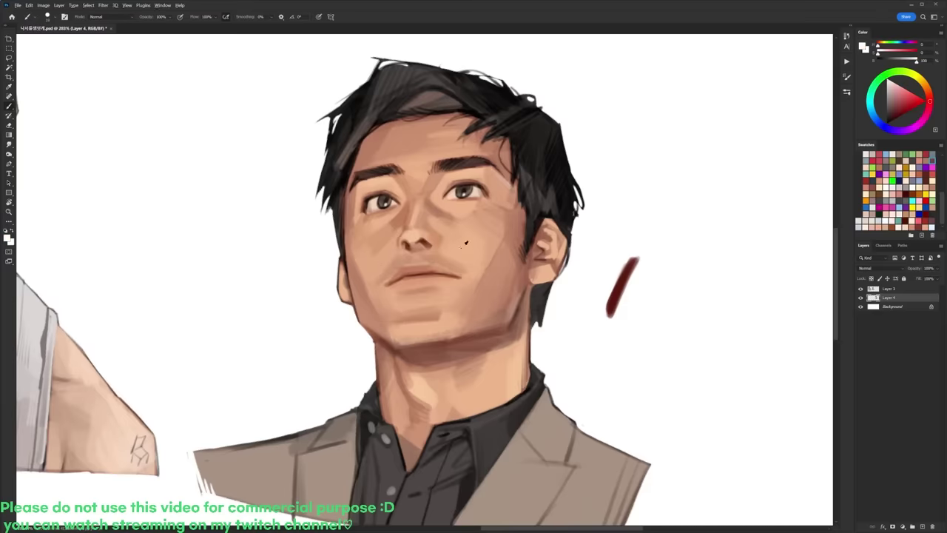
pyautogui.keyDown('alt'); pyautogui.click(424, 269); pyautogui.keyUp('alt')
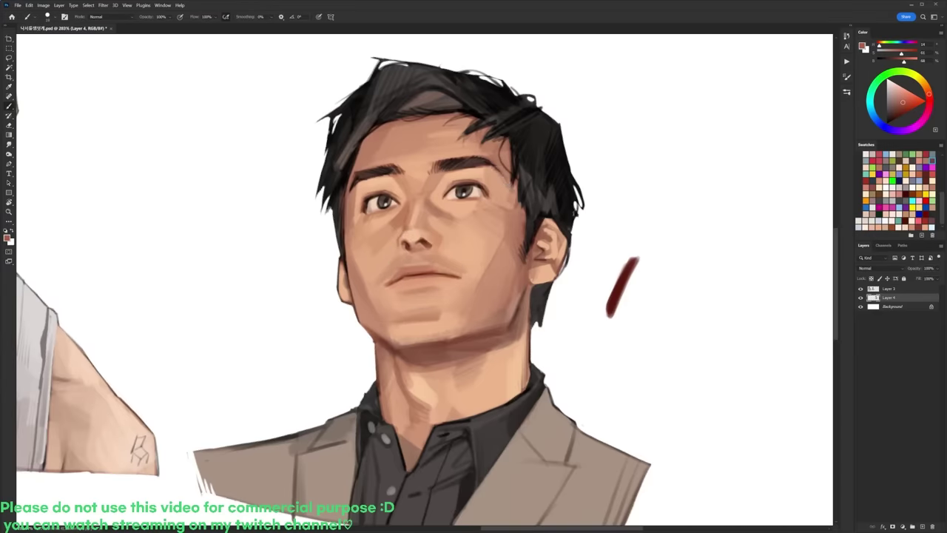
pyautogui.keyDown('alt'); pyautogui.click(508, 175); pyautogui.keyUp('alt')
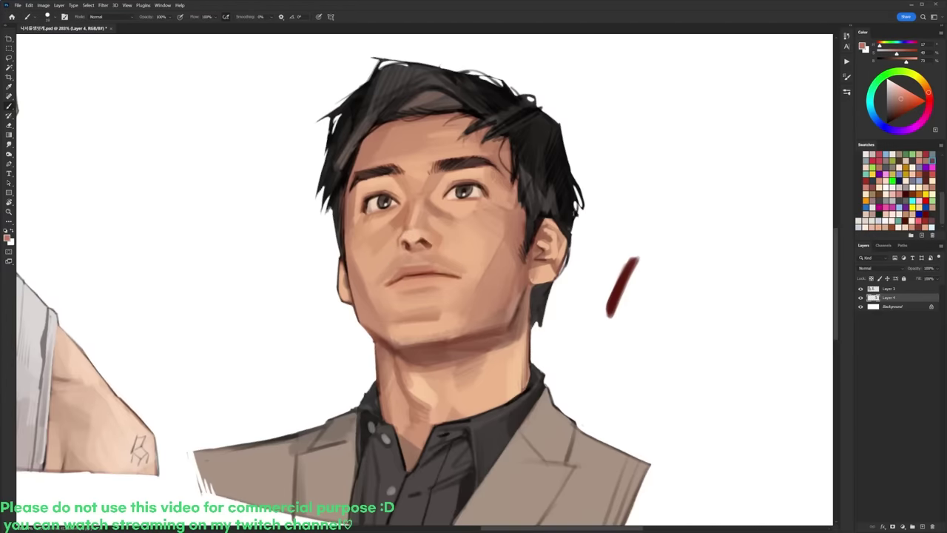
pyautogui.keyDown('alt'); pyautogui.click(501, 181); pyautogui.keyUp('alt')
pyautogui.keyDown('alt'); pyautogui.click(481, 172); pyautogui.keyUp('alt')
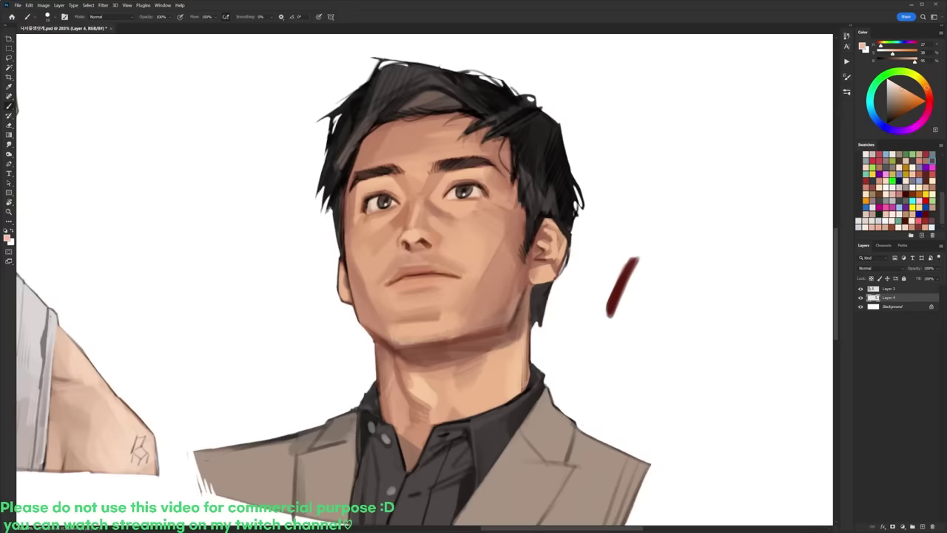
# Step: Refine the upper eyelids of both of the suited man's eyes with a reddish skin tone sampled beside the eye
pyautogui.press('r')
pyautogui.moveTo(546, 139); pyautogui.dragTo(384, 98)
pyautogui.keyDown('alt'); pyautogui.click(403, 124); pyautogui.keyUp('alt')
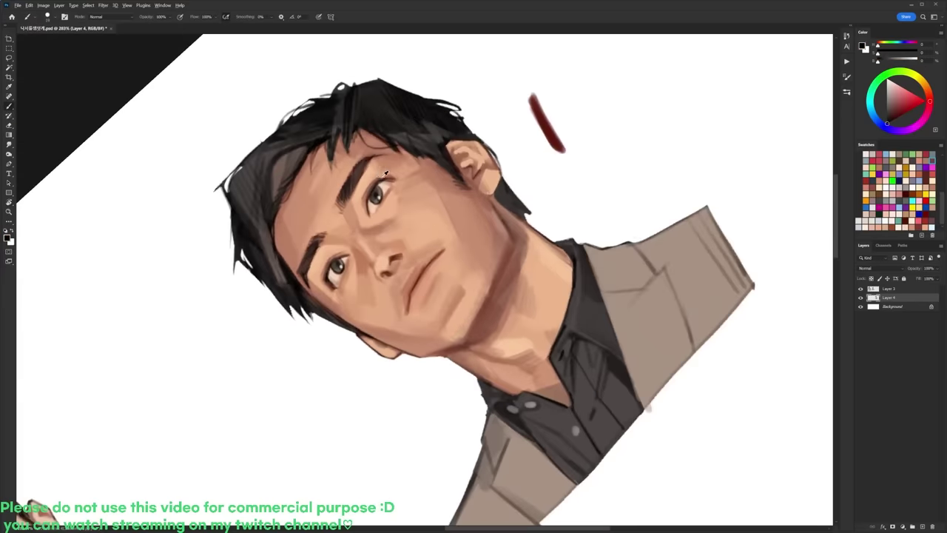
pyautogui.keyDown('alt'); pyautogui.click(380, 171); pyautogui.keyUp('alt')
pyautogui.moveTo(366, 184); pyautogui.dragTo(368, 200)
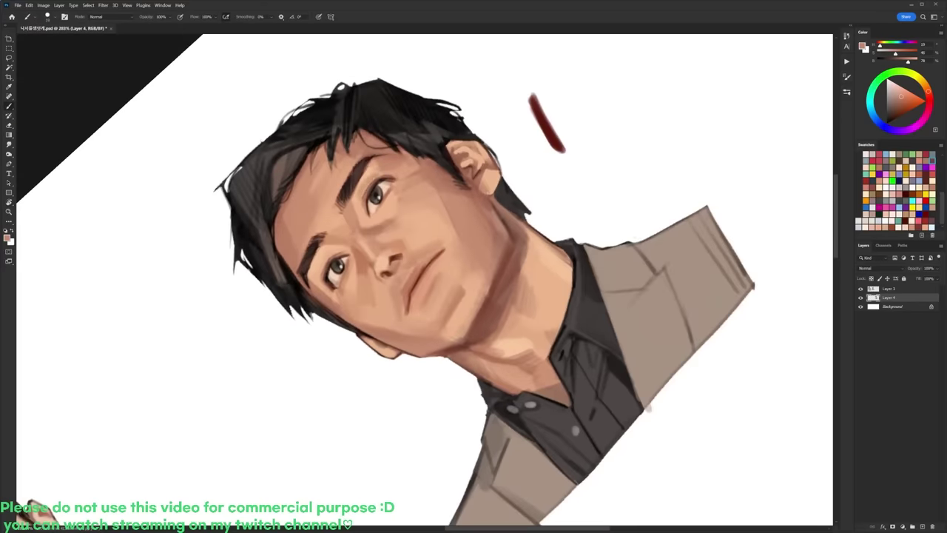
pyautogui.moveTo(328, 256); pyautogui.dragTo(322, 273)
# Step: Touch up the skin around the suited man's eyes and between the brows with light tones sampled from the face
pyautogui.press('r')
pyautogui.keyDown('alt'); pyautogui.click(495, 289); pyautogui.keyUp('alt')
pyautogui.moveTo(385, 125)
pyautogui.mouseDown()
pyautogui.moveTo(530, 160)
pyautogui.moveTo(557, 153)
pyautogui.moveTo(526, 114)
pyautogui.mouseUp()
pyautogui.keyDown('alt'); pyautogui.click(421, 177); pyautogui.keyUp('alt')
pyautogui.scroll(-3, 431, 176)
pyautogui.press('r')
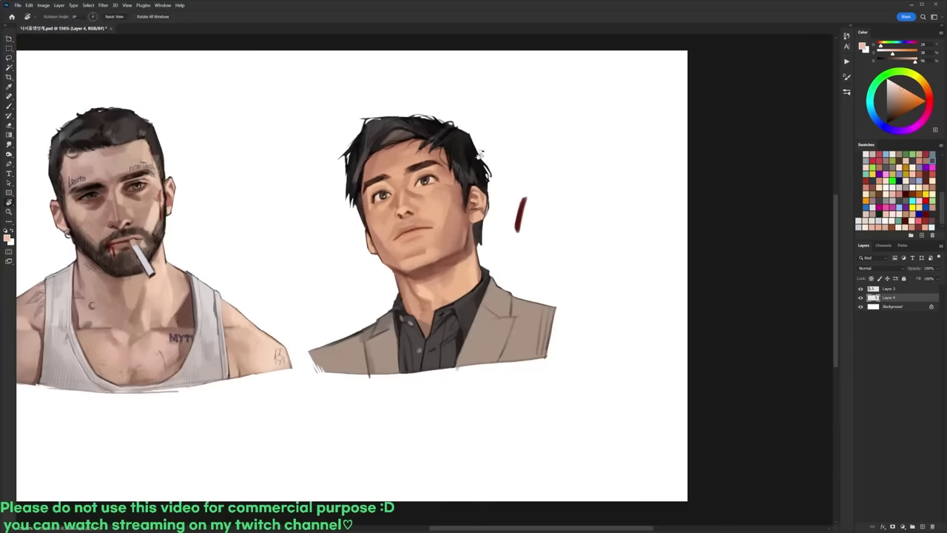
pyautogui.scroll(3, 429, 205)
pyautogui.press('b')
pyautogui.keyDown('alt'); pyautogui.click(393, 155); pyautogui.keyUp('alt')
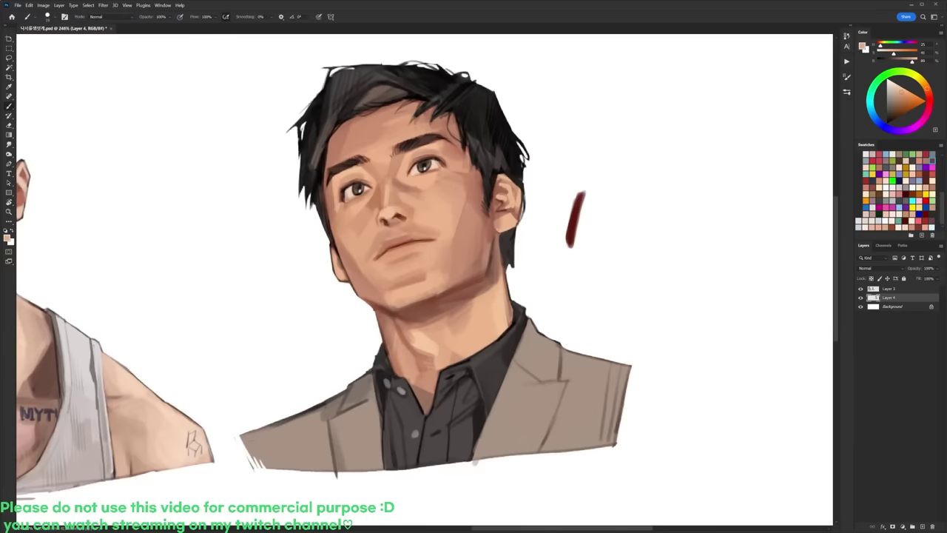
# Step: Darken the suited man's hairline beside the forehead with a small hard brush in black and sampled hair tones
pyautogui.press('d')
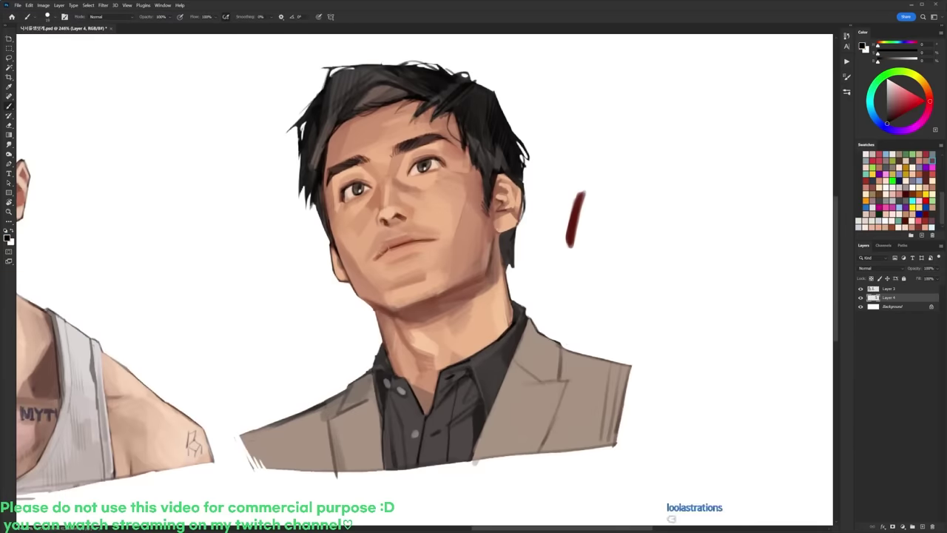
pyautogui.scroll(-4, 504, 155)
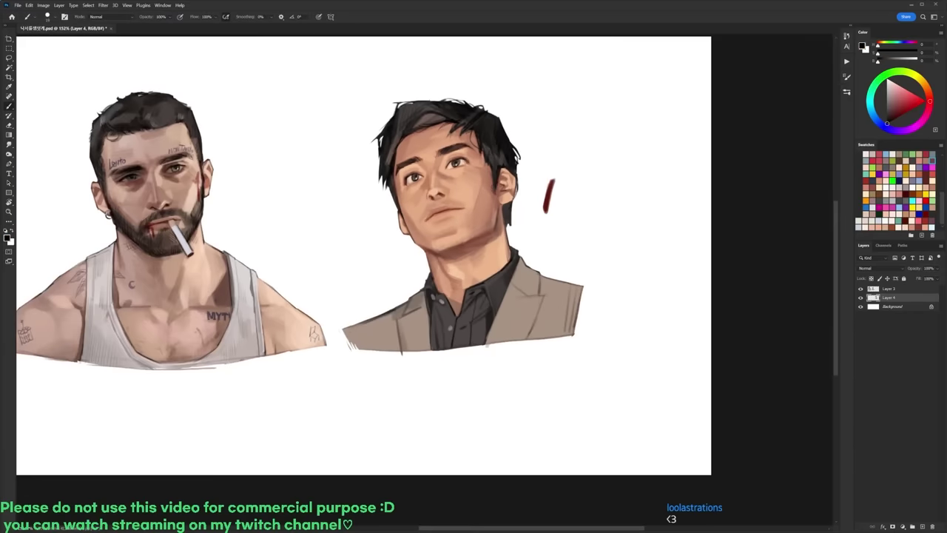
pyautogui.scroll(3, 412, 160)
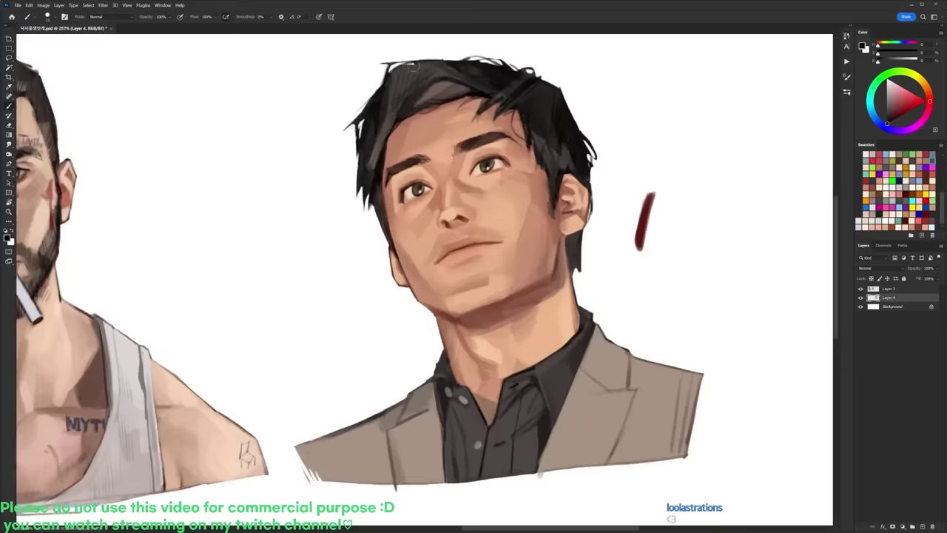
pyautogui.rightClick(441, 75)
pyautogui.doubleClick(508, 160)
pyautogui.moveTo(387, 158); pyautogui.dragTo(394, 120)
pyautogui.keyDown('alt'); pyautogui.click(426, 94); pyautogui.keyUp('alt')
pyautogui.scroll(-5, 587, 130)
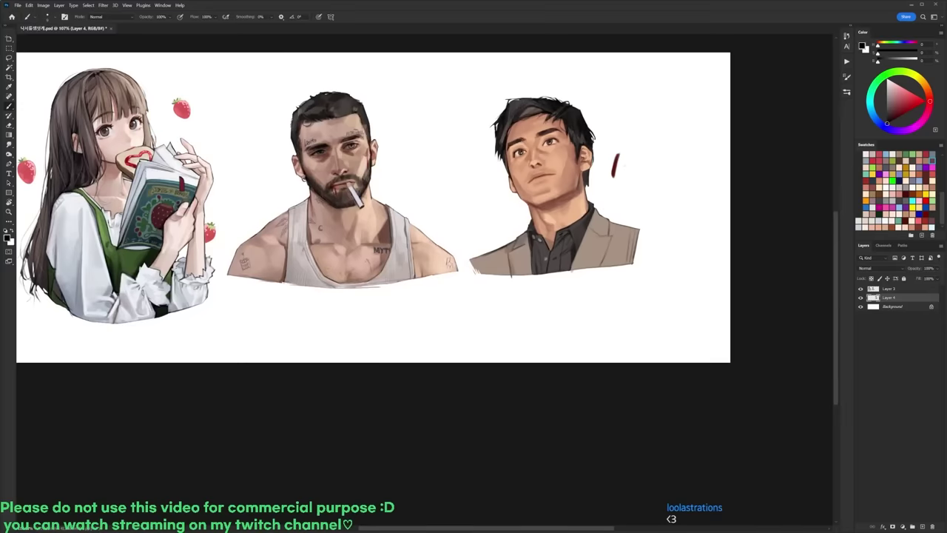
pyautogui.scroll(5, 592, 158)
pyautogui.scroll(1, 567, 161)
# Step: Soften the shadow edge on the suited man's cheek using a larger round brush and skin tones sampled across the cheek
pyautogui.rightClick(568, 160)
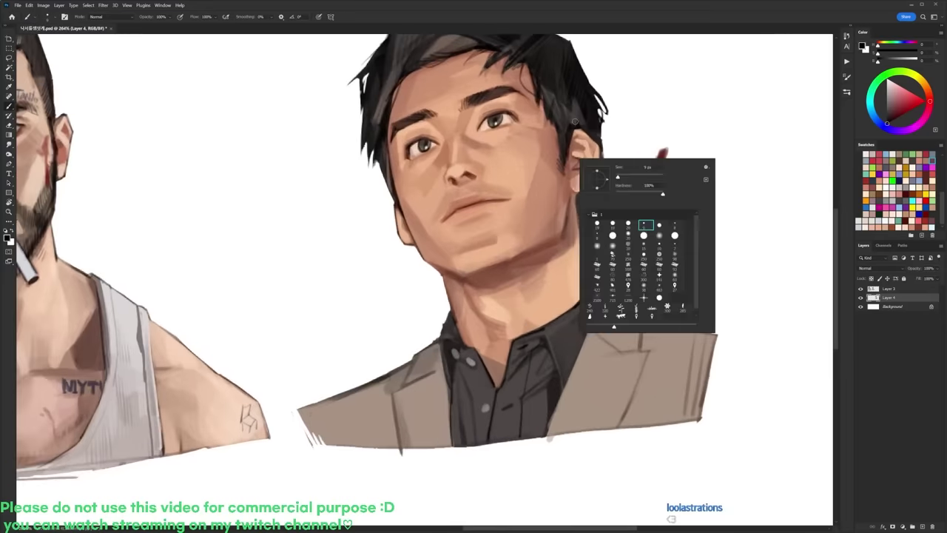
pyautogui.click(614, 227)
pyautogui.keyDown('alt'); pyautogui.click(544, 169); pyautogui.keyUp('alt')
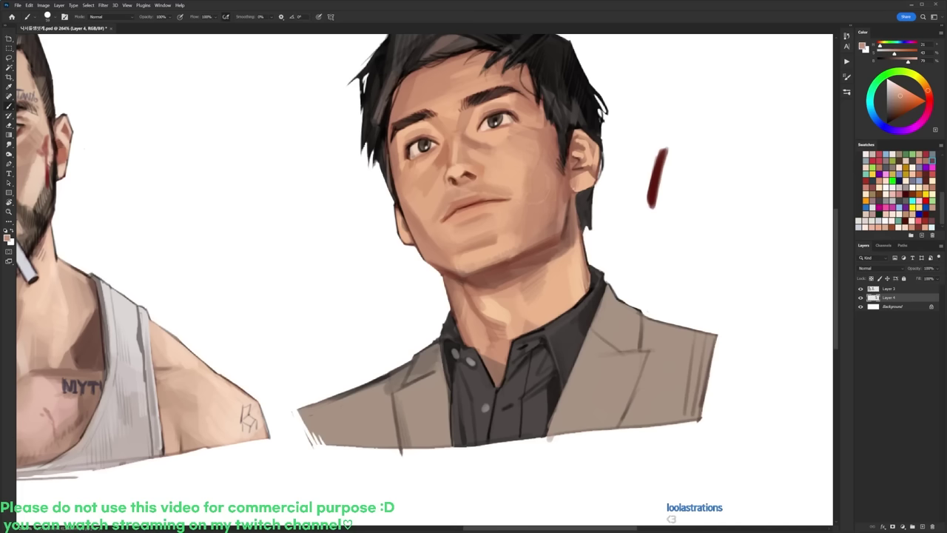
pyautogui.keyDown('alt'); pyautogui.click(538, 183); pyautogui.keyUp('alt')
pyautogui.keyDown('alt'); pyautogui.click(518, 173); pyautogui.keyUp('alt')
pyautogui.moveTo(567, 178)
pyautogui.mouseDown()
pyautogui.moveTo(567, 206)
pyautogui.moveTo(538, 209)
pyautogui.mouseUp()
pyautogui.hotkey('ctrl', 'z')
pyautogui.keyDown('alt'); pyautogui.click(542, 193); pyautogui.keyUp('alt')
pyautogui.scroll(-4, 546, 200)
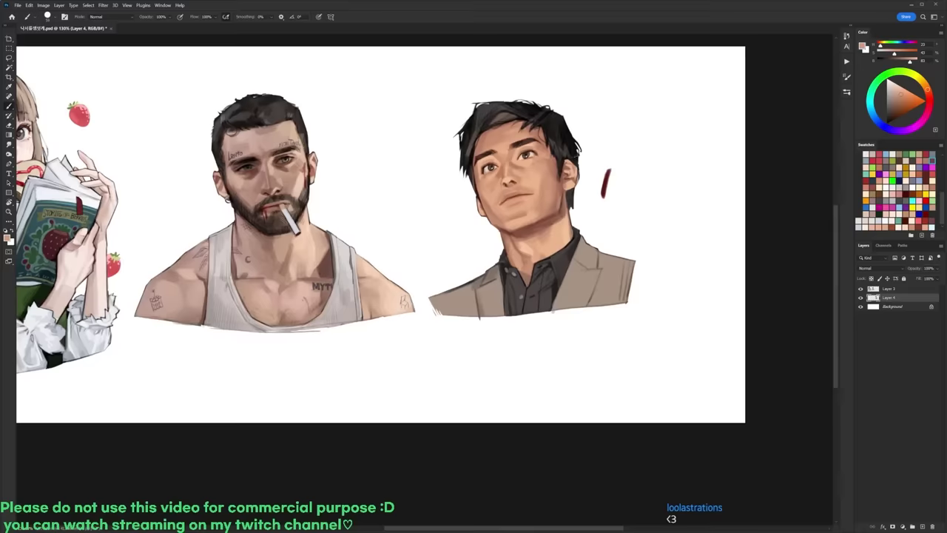
pyautogui.scroll(3, 540, 175)
# Step: Refine the suited man's lips with a smaller round brush and a reddish tone sampled from the upper lip
pyautogui.press('r')
pyautogui.moveTo(610, 148)
pyautogui.mouseDown()
pyautogui.moveTo(643, 219)
pyautogui.moveTo(622, 376)
pyautogui.mouseUp()
pyautogui.press('d')
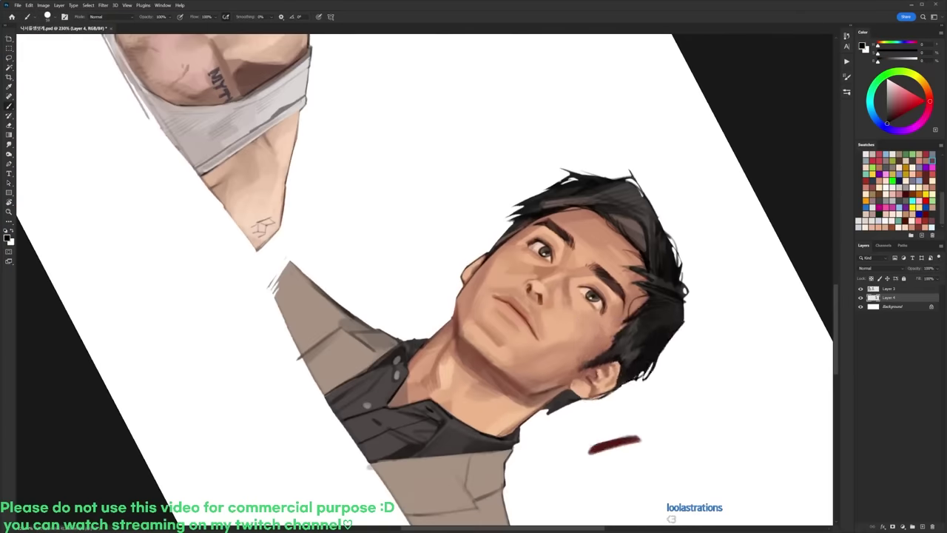
pyautogui.rightClick(579, 320)
pyautogui.click(616, 385)
pyautogui.keyDown('alt'); pyautogui.click(518, 305); pyautogui.keyUp('alt')
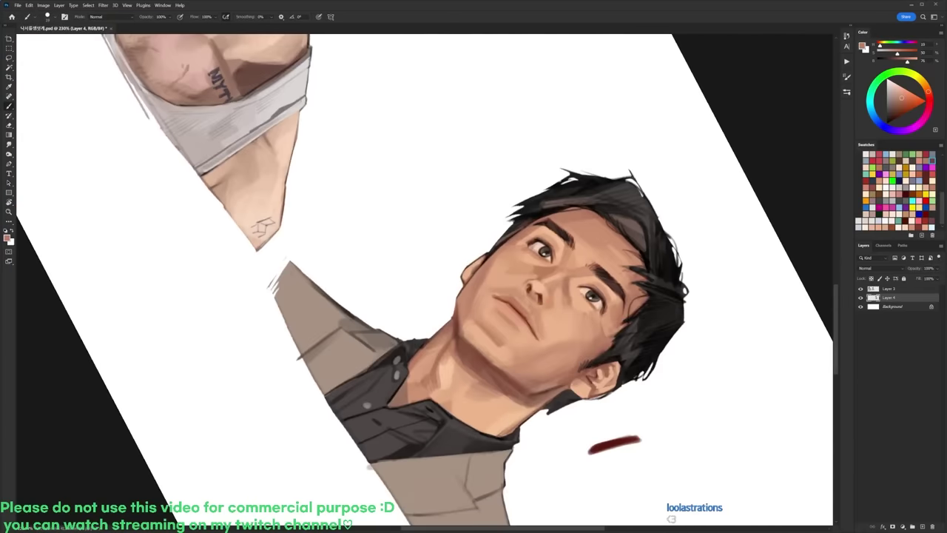
pyautogui.press('r')
pyautogui.moveTo(536, 343); pyautogui.dragTo(613, 140)
pyautogui.scroll(-1, 634, 180)
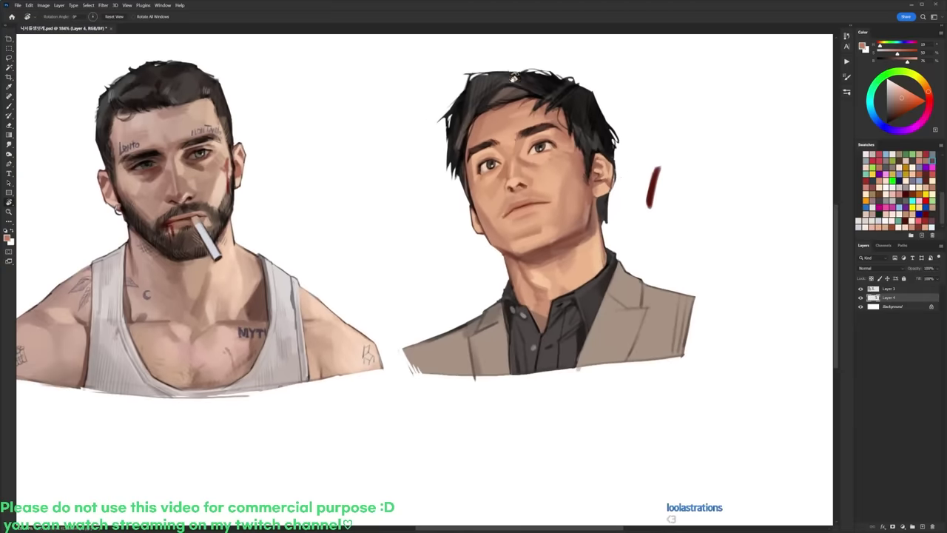
# Step: Paint dark strands into the suited man's fringe and crown with a small hard brush in default black
pyautogui.press('b')
pyautogui.press('d')
pyautogui.rightClick(539, 99)
pyautogui.click(604, 166)
pyautogui.click(520, 87)
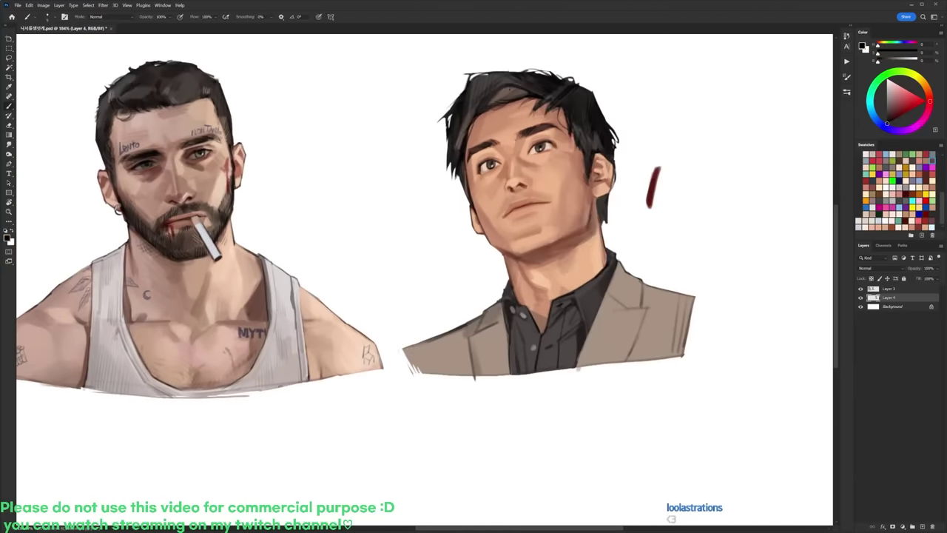
pyautogui.moveTo(507, 90); pyautogui.dragTo(494, 105)
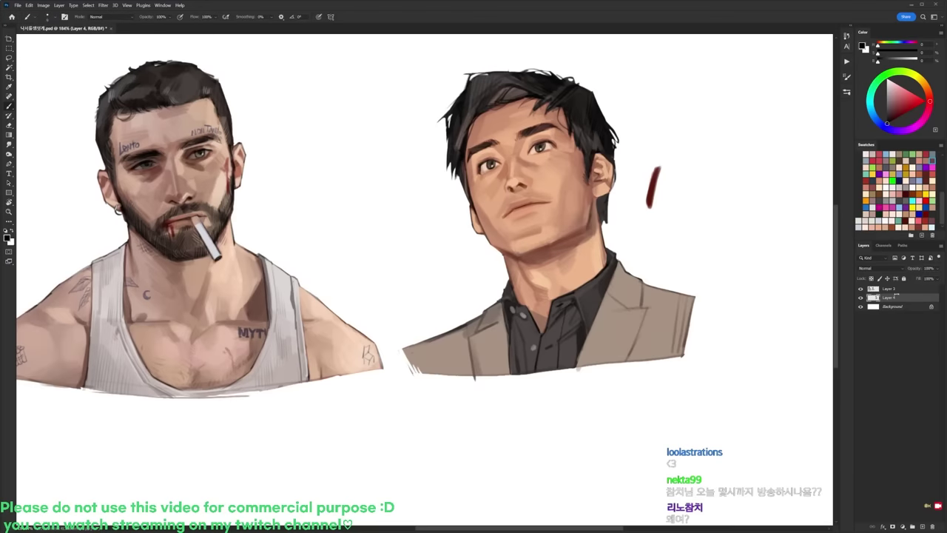
# Step: Lasso the dark red test stroke beside the suited man, delete it and clear the selection
pyautogui.press('Escape')
pyautogui.press('l')
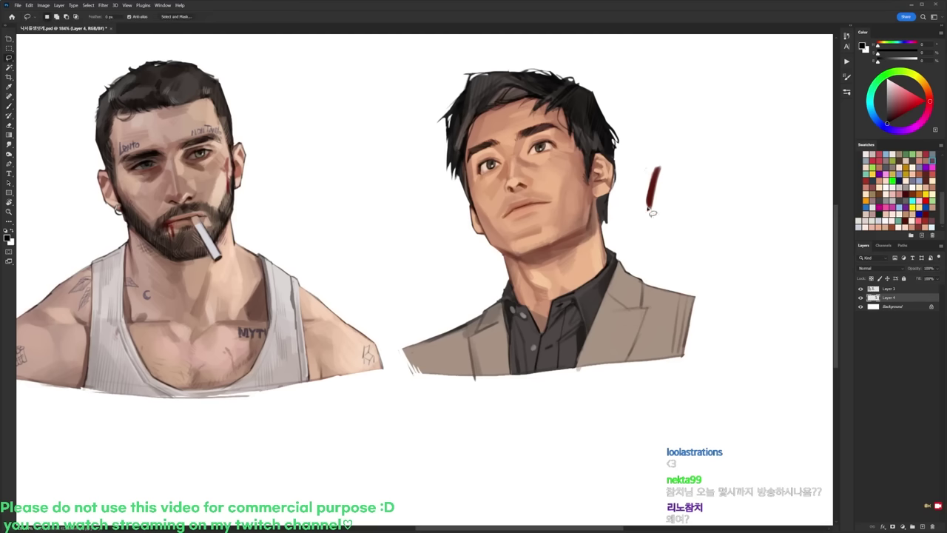
pyautogui.moveTo(642, 168); pyautogui.dragTo(642, 169)
pyautogui.press('Delete')
pyautogui.hotkey('ctrl', 'd')
pyautogui.press('b')
# Step: Refine the strands above the suited man's temple and forehead with dark tones sampled from the hair
pyautogui.scroll(1, 477, 111)
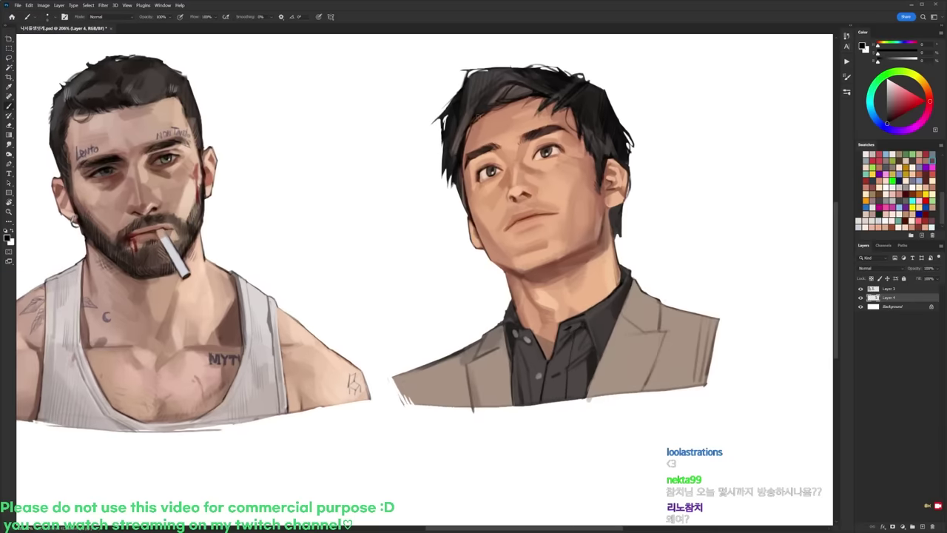
pyautogui.keyDown('alt'); pyautogui.click(470, 122); pyautogui.keyUp('alt')
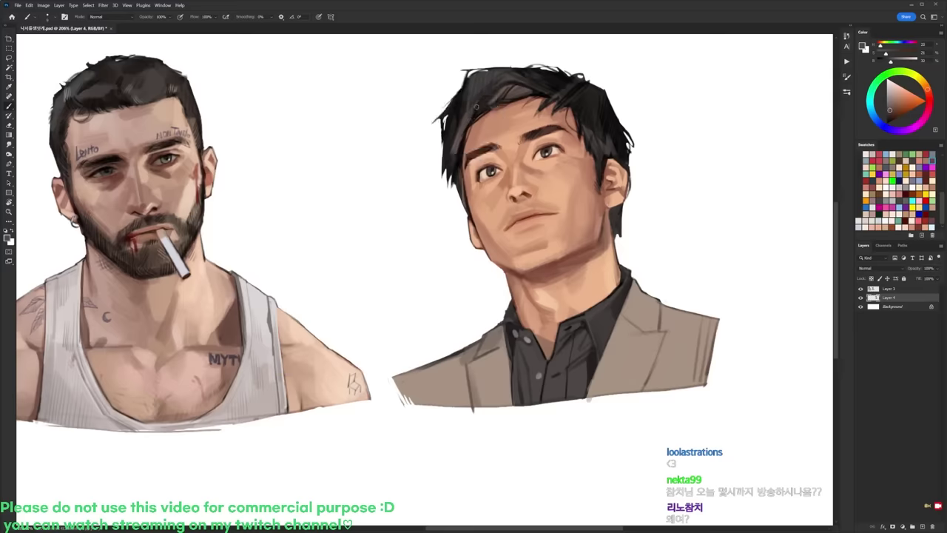
pyautogui.keyDown('alt'); pyautogui.click(487, 110); pyautogui.keyUp('alt')
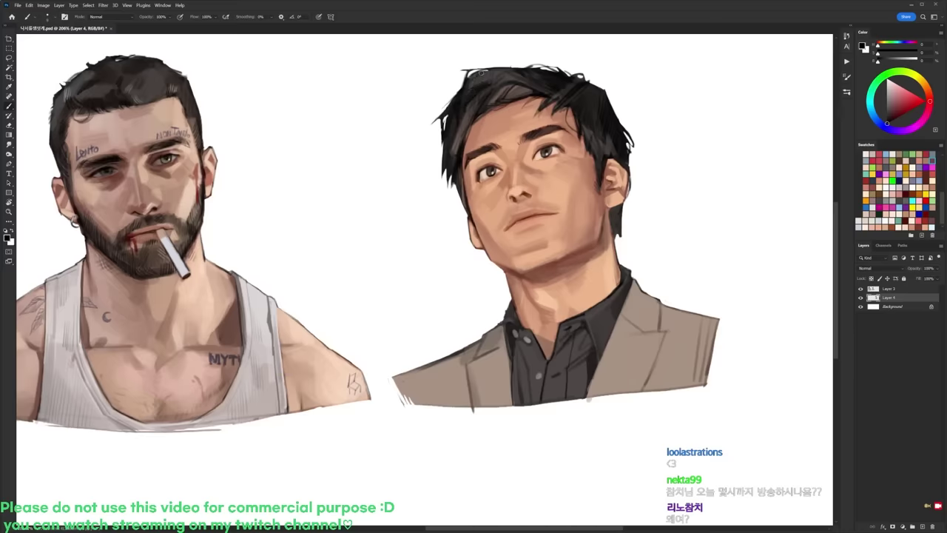
# Step: Extend the black hair at the suited man's nape behind the ear, undoing the last stroke
pyautogui.scroll(-1, 526, 65)
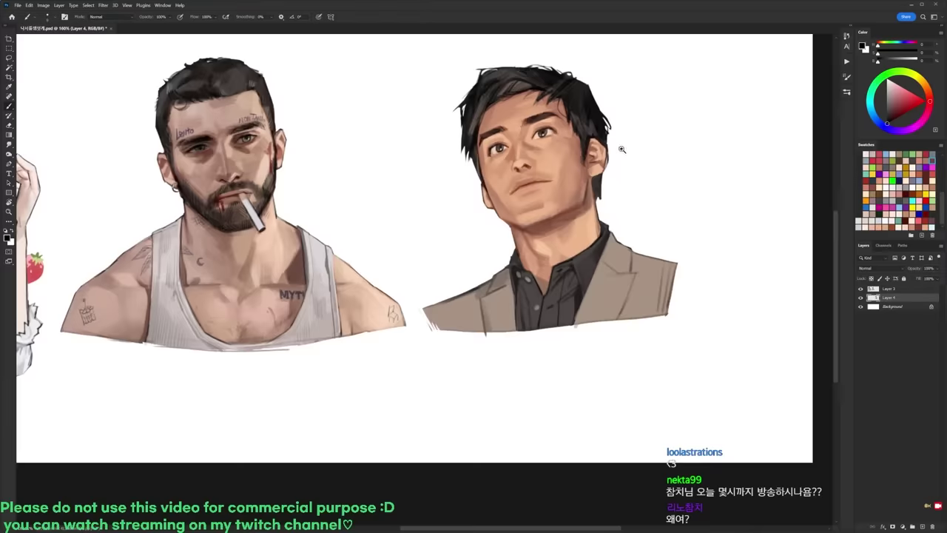
pyautogui.scroll(2, 623, 150)
pyautogui.moveTo(592, 188); pyautogui.dragTo(586, 233)
pyautogui.moveTo(583, 215)
pyautogui.mouseDown()
pyautogui.moveTo(584, 242)
pyautogui.moveTo(579, 211)
pyautogui.moveTo(592, 185)
pyautogui.mouseUp()
pyautogui.hotkey('ctrl', 'z')
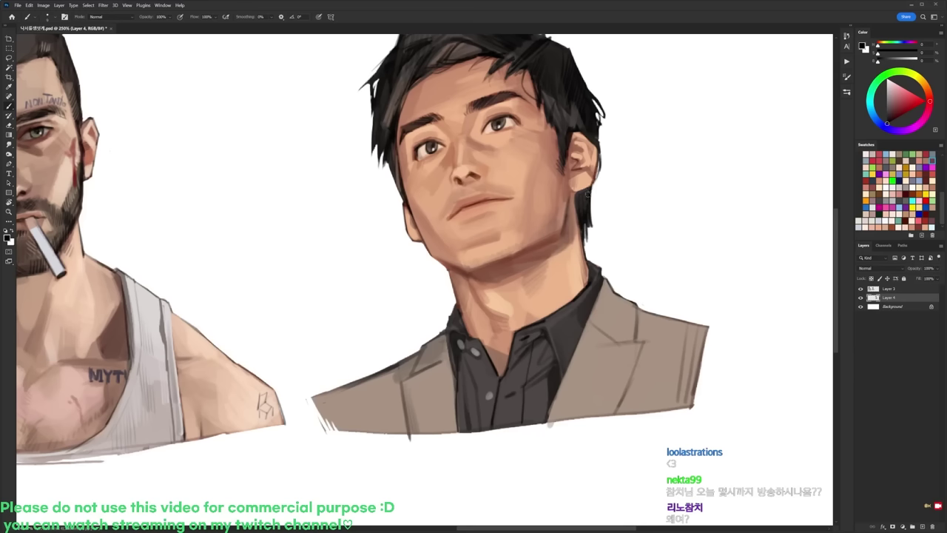
# Step: Darken the outer shoulder outline of the suited man's jacket with the small brush in black
pyautogui.press('e')
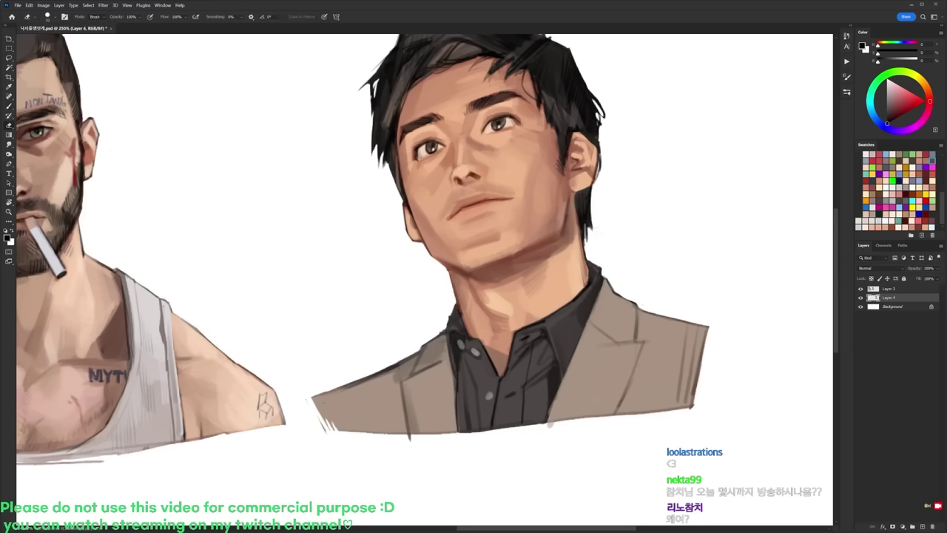
pyautogui.press('b')
pyautogui.moveTo(691, 320); pyautogui.dragTo(707, 326)
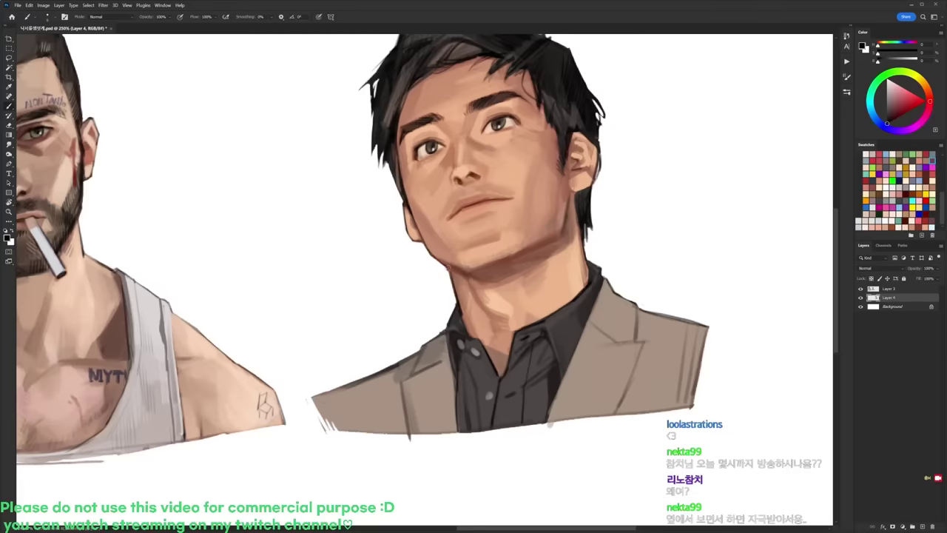
pyautogui.press('r')
pyautogui.moveTo(561, 198); pyautogui.dragTo(553, 225)
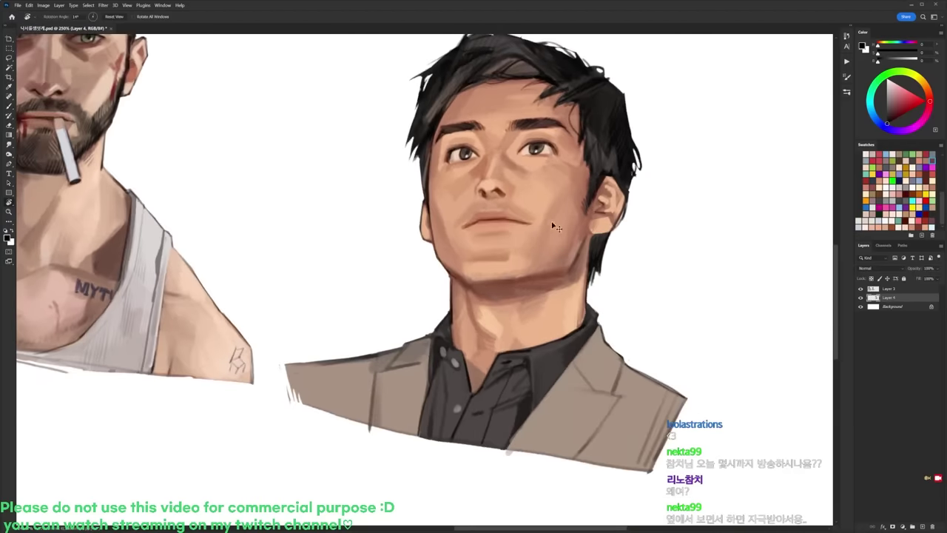
pyautogui.press('b')
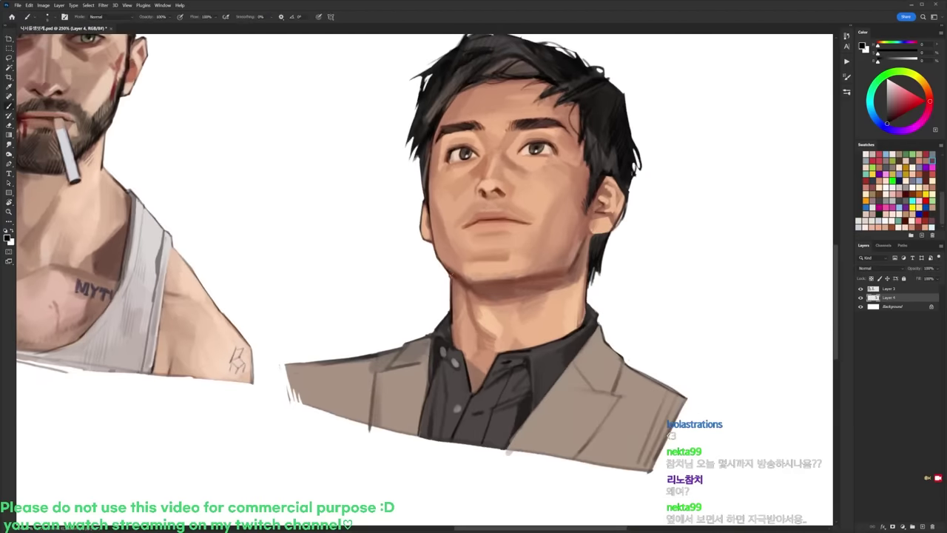
pyautogui.moveTo(636, 215); pyautogui.dragTo(629, 152)
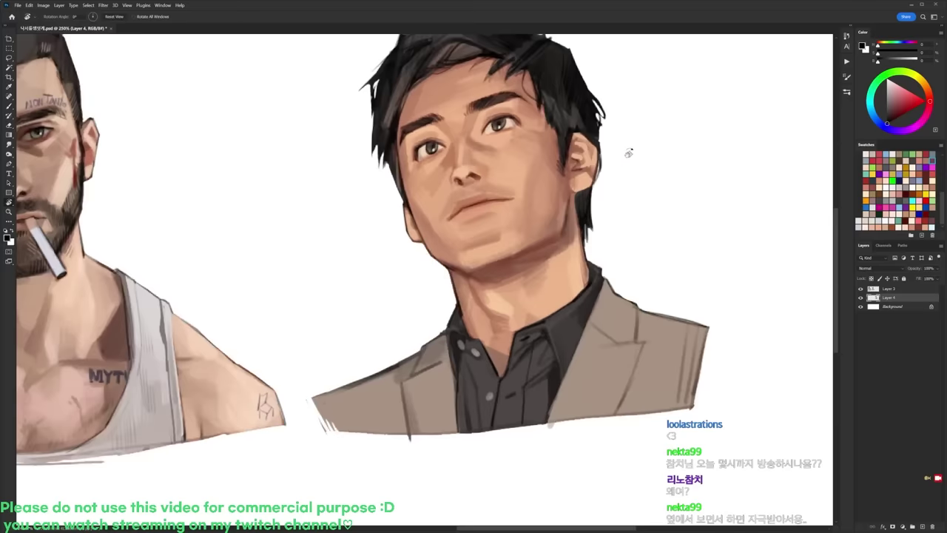
# Step: Shade around the suited man's nose and upper lip with a larger round brush and reddish skin tones sampled there
pyautogui.rightClick(538, 134)
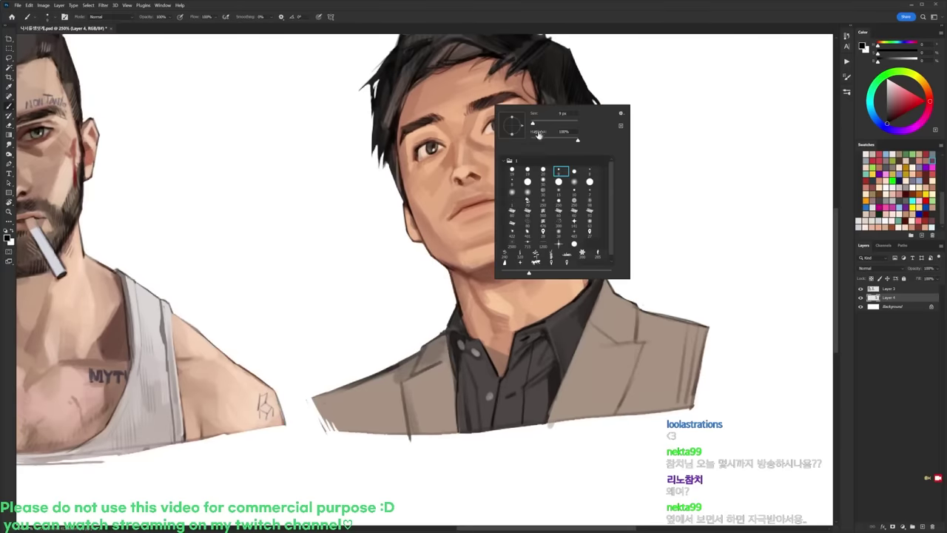
pyautogui.click(527, 171)
pyautogui.keyDown('alt'); pyautogui.click(488, 182); pyautogui.keyUp('alt')
pyautogui.keyDown('alt'); pyautogui.click(483, 199); pyautogui.keyUp('alt')
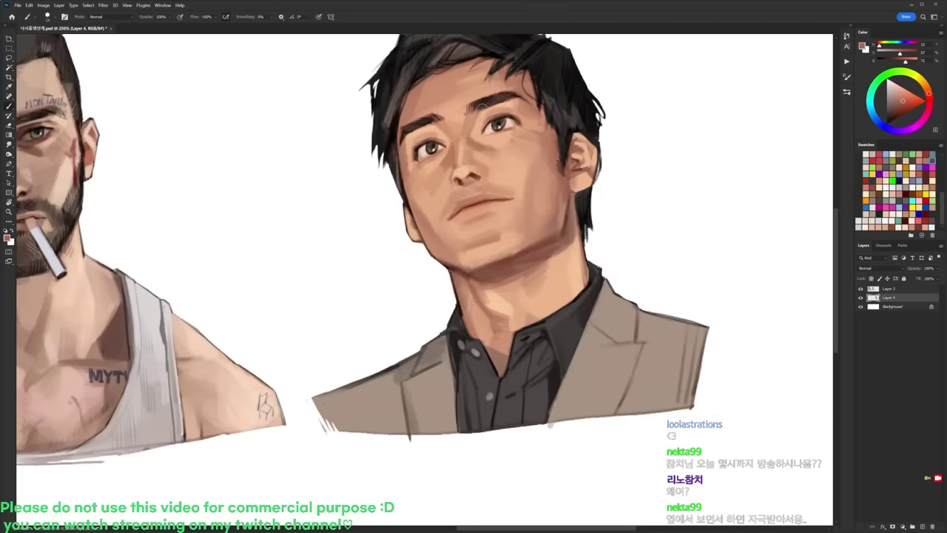
# Step: Add fine highlights to the suited man's face with a small hard brush, using lightened tones sampled from the nose and chin
pyautogui.rightClick(600, 151)
pyautogui.click(679, 227)
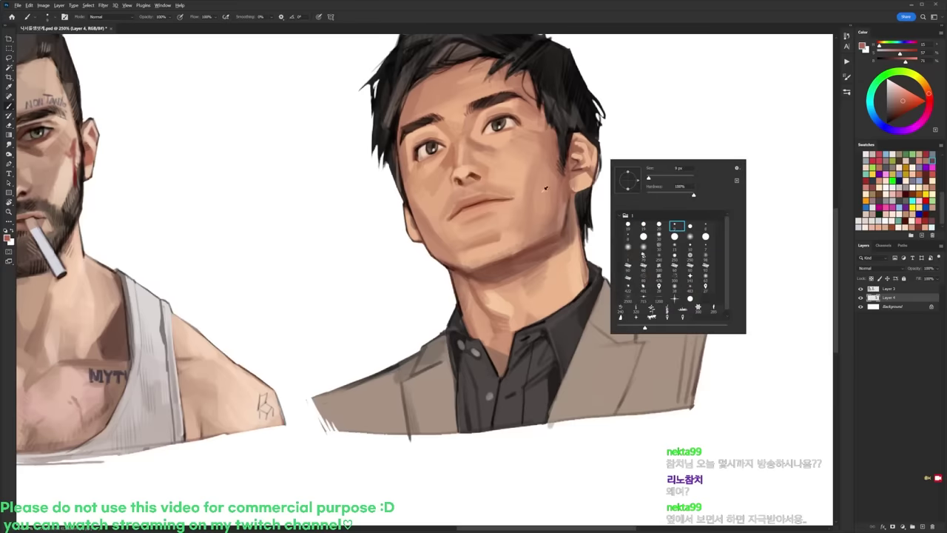
pyautogui.keyDown('alt'); pyautogui.click(474, 161); pyautogui.keyUp('alt')
pyautogui.moveTo(898, 80); pyautogui.dragTo(904, 81)
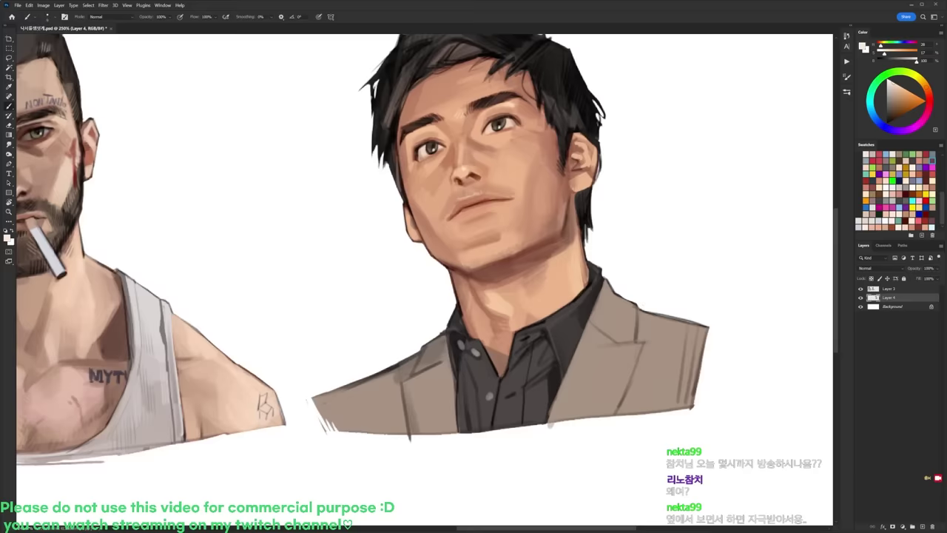
pyautogui.keyDown('alt'); pyautogui.click(502, 244); pyautogui.keyUp('alt')
pyautogui.click(898, 87)
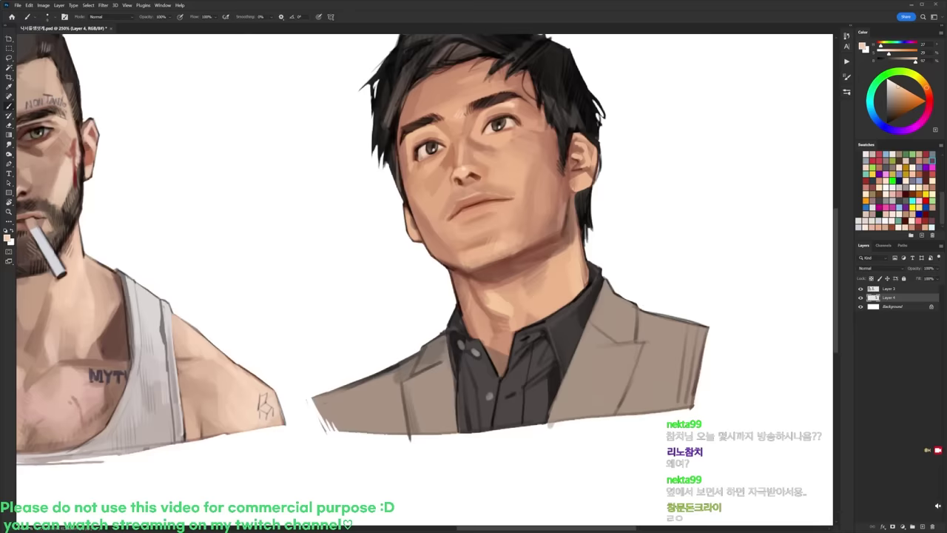
# Step: Shrink the suited man's eyes slightly by applying the Spherize filter with a negative amount to a rectangular selection around the eye
pyautogui.scroll(-3, 666, 158)
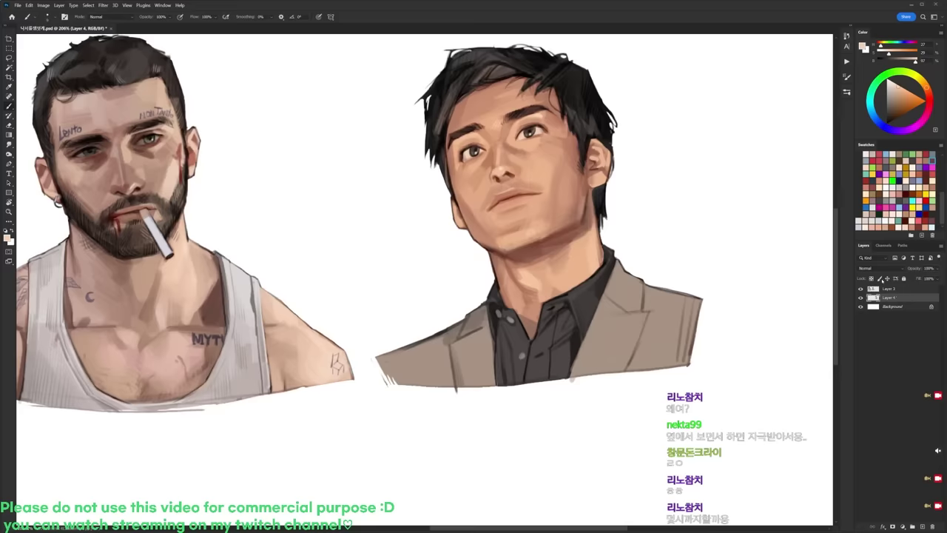
pyautogui.press('m')
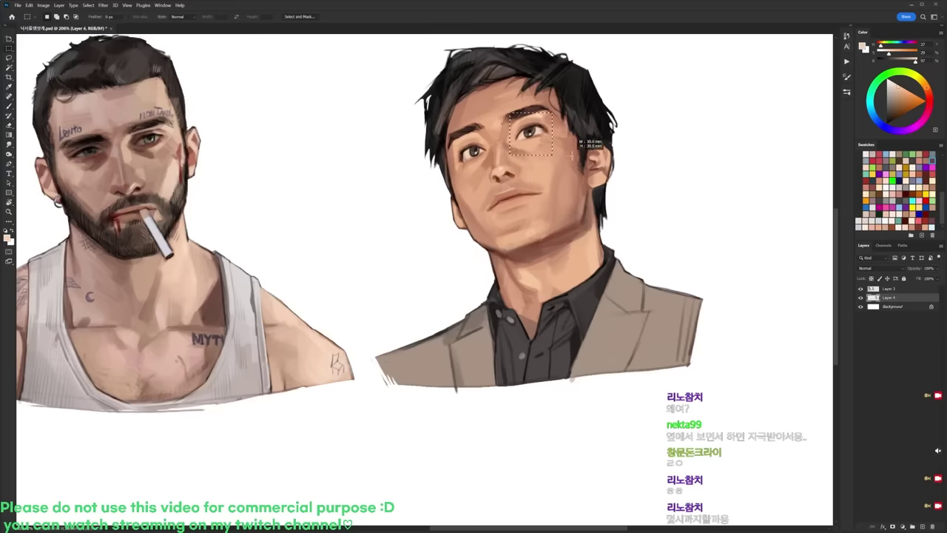
pyautogui.moveTo(501, 105); pyautogui.dragTo(560, 163)
pyautogui.click(103, 5)
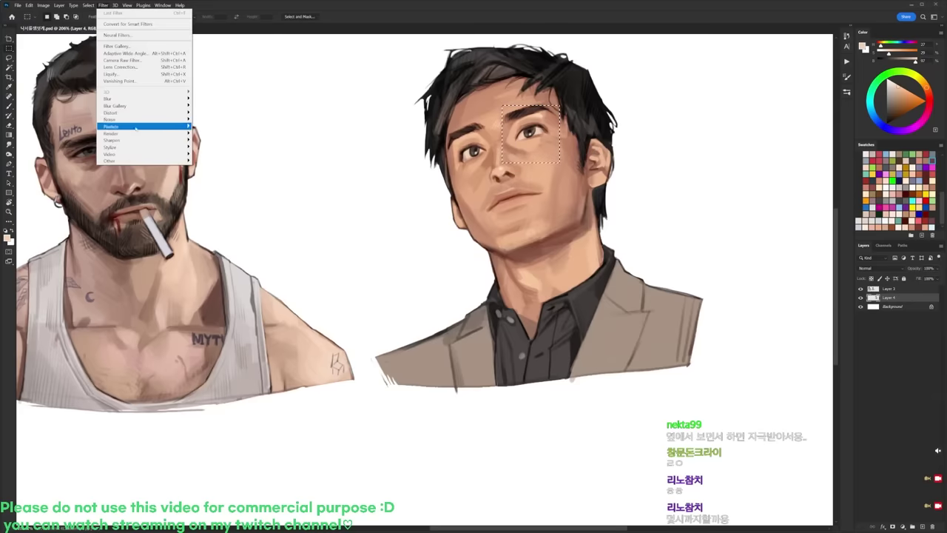
pyautogui.moveTo(111, 112)
pyautogui.click(203, 140)
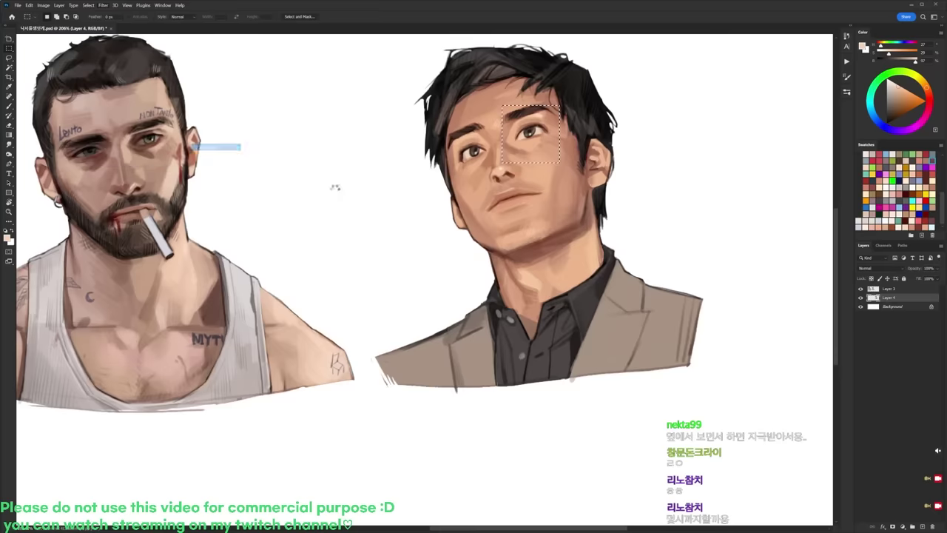
pyautogui.moveTo(623, 310); pyautogui.dragTo(618, 309)
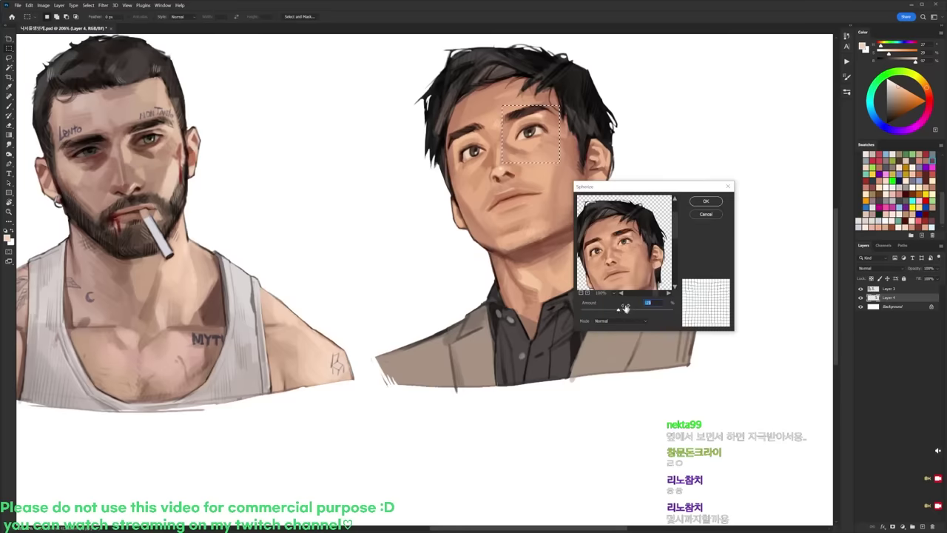
pyautogui.click(712, 202)
pyautogui.moveTo(545, 141); pyautogui.dragTo(487, 158)
pyautogui.hotkey('ctrl', 'd')
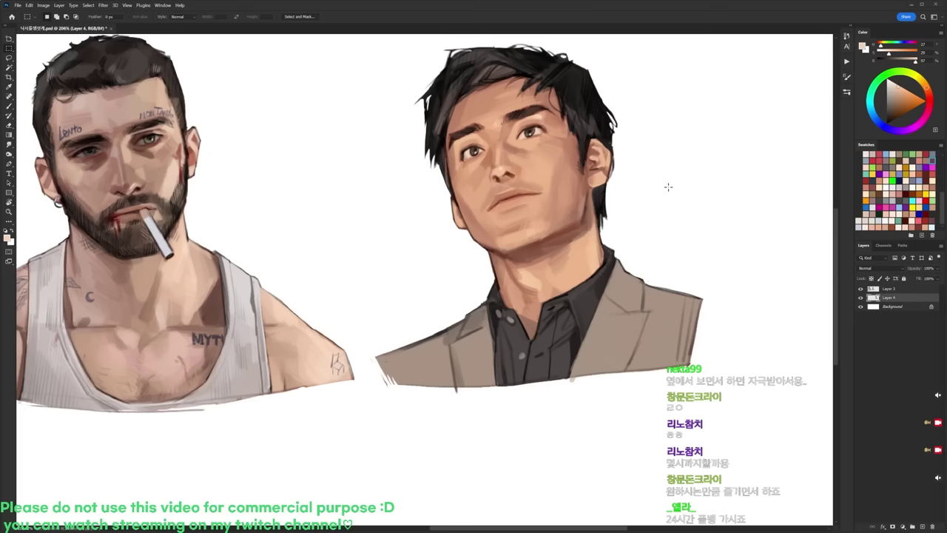
# Step: Lasso the outer edge of the suited man's cheek and jaw, shift it slightly inward to slim the face, and deselect
pyautogui.press('l')
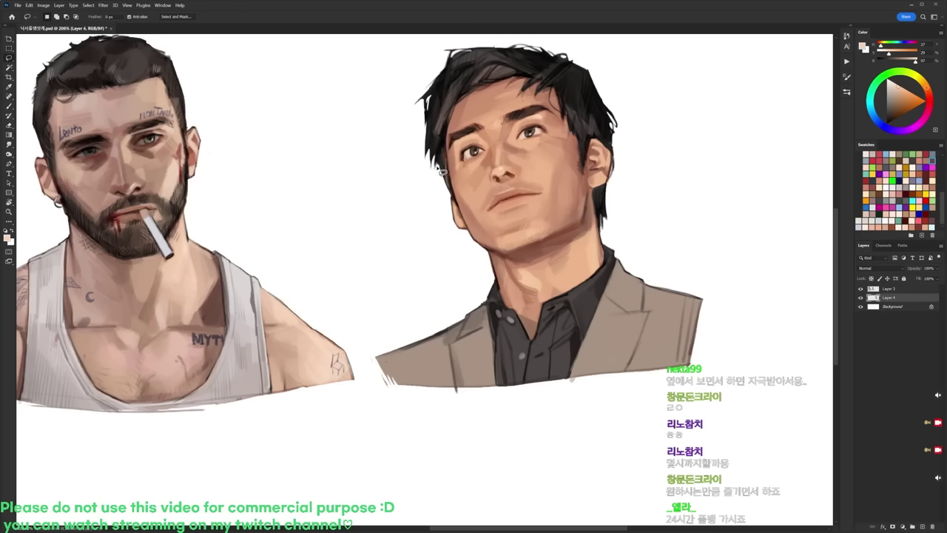
pyautogui.moveTo(468, 216)
pyautogui.mouseDown()
pyautogui.moveTo(497, 250)
pyautogui.moveTo(499, 281)
pyautogui.moveTo(459, 262)
pyautogui.moveTo(439, 171)
pyautogui.mouseUp()
pyautogui.moveTo(485, 248); pyautogui.dragTo(489, 244)
pyautogui.moveTo(622, 132); pyautogui.dragTo(622, 132)
pyautogui.hotkey('ctrl', 'd')
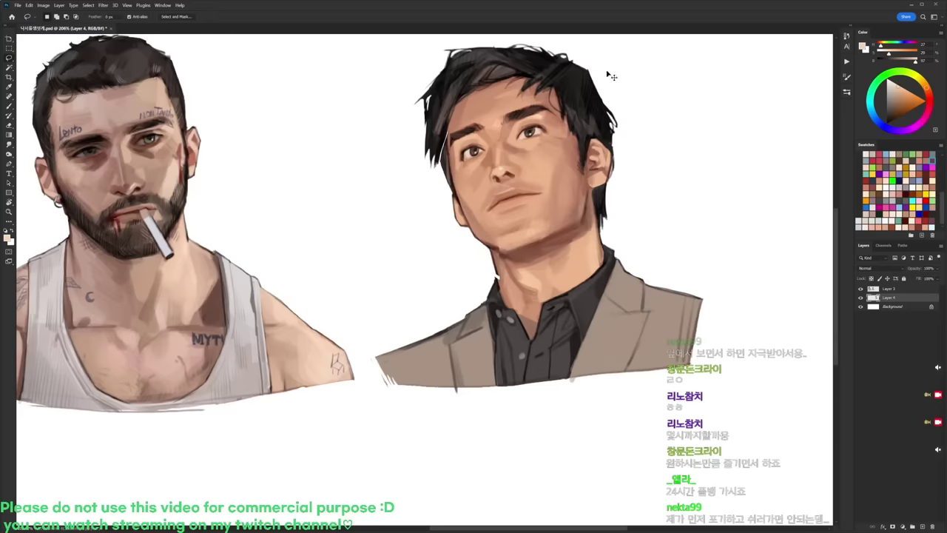
pyautogui.scroll(-3, 611, 74)
pyautogui.scroll(2, 604, 103)
pyautogui.hotkey('ctrl', 'shift', 'd')
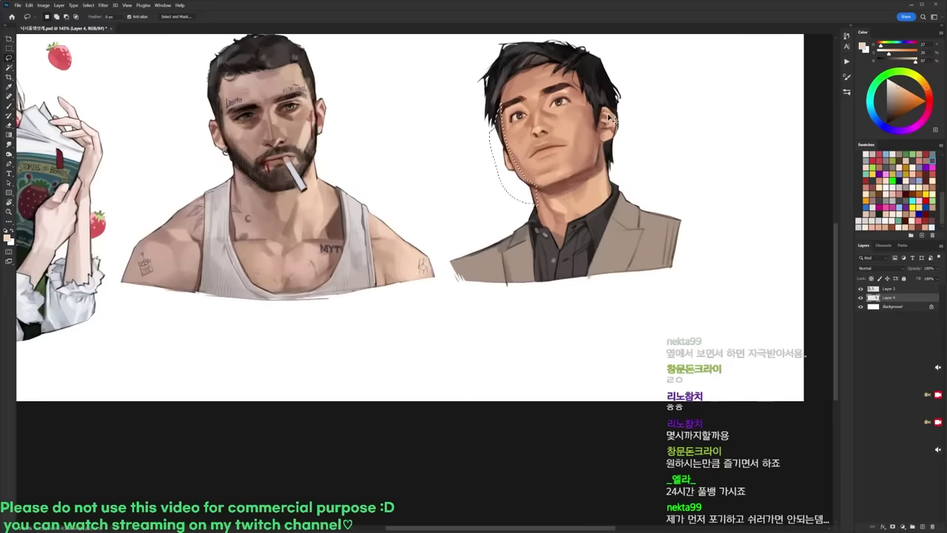
pyautogui.hotkey('ctrl', 'd')
# Step: Lasso the area around the suited man's eye nearer the ear and return to the brush in default black
pyautogui.scroll(2, 603, 126)
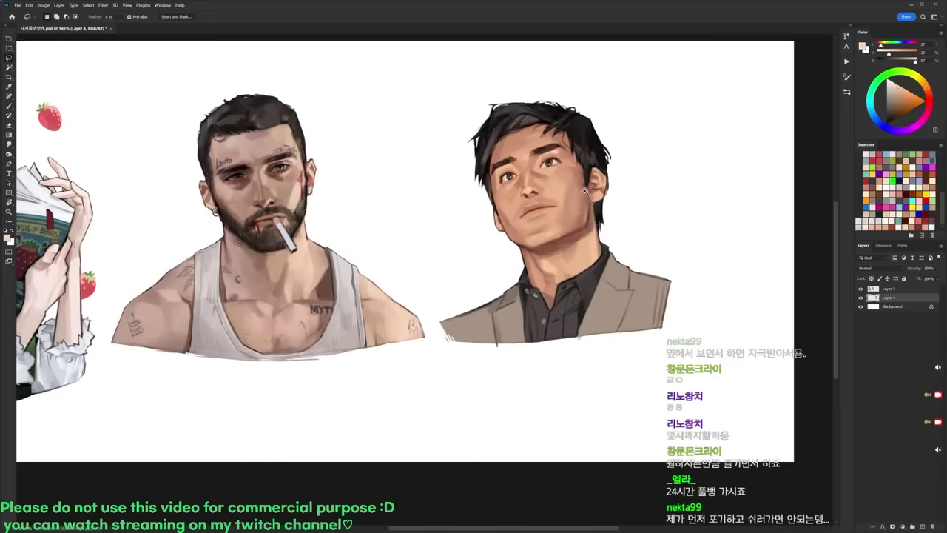
pyautogui.moveTo(527, 154); pyautogui.dragTo(584, 157)
pyautogui.press('b')
pyautogui.press('d')
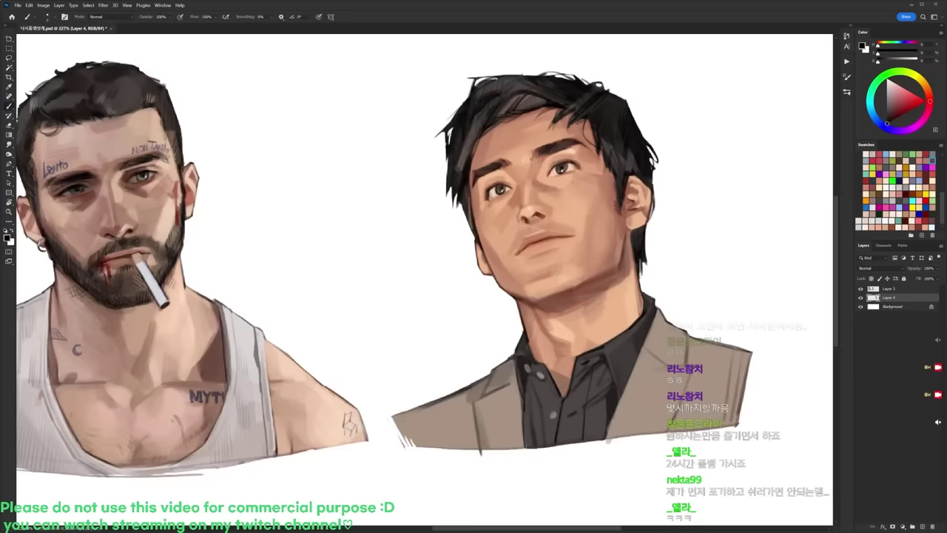
# Step: Check the contents of Layer 3 and Layer 4 by toggling their visibility and viewing Layer 3's outline in Quick Mask
pyautogui.click(880, 293)
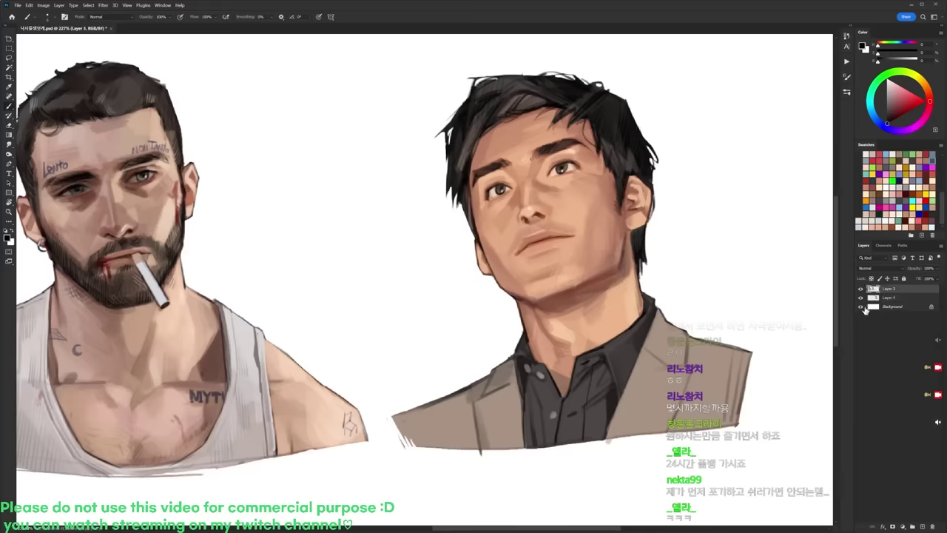
pyautogui.click(860, 288)
pyautogui.click(861, 288)
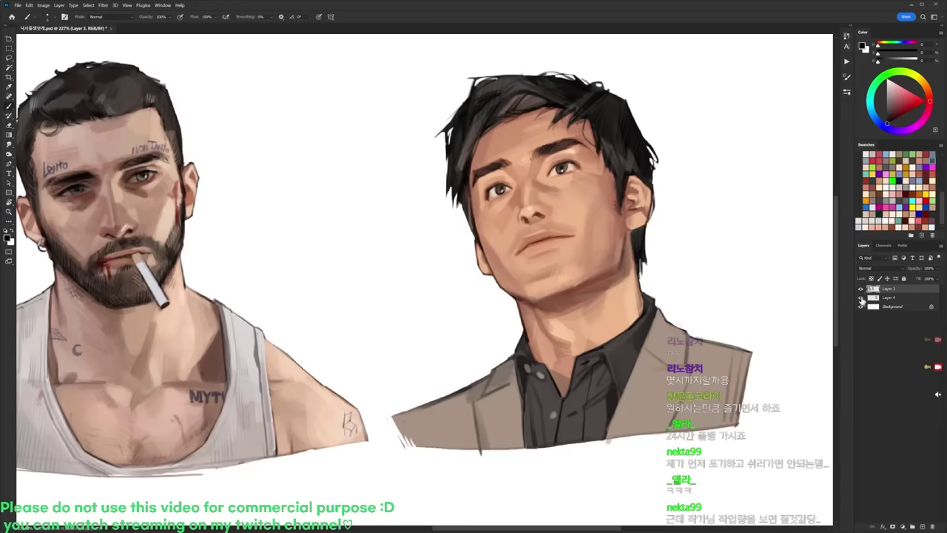
pyautogui.click(860, 297)
pyautogui.click(861, 297)
pyautogui.click(875, 298)
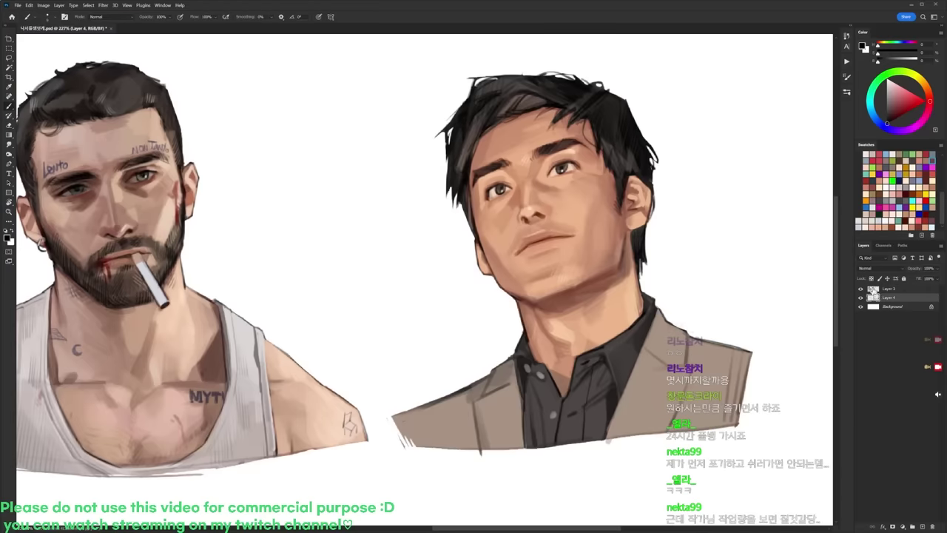
pyautogui.keyDown('ctrl'); pyautogui.click(873, 290); pyautogui.keyUp('ctrl')
pyautogui.press('q')
pyautogui.press('q')
pyautogui.hotkey('ctrl', 'd')
# Step: Lasso the suited man's eye farther from the ear, copy it to a new layer, skew it slightly vertically, and merge it back down
pyautogui.press('l')
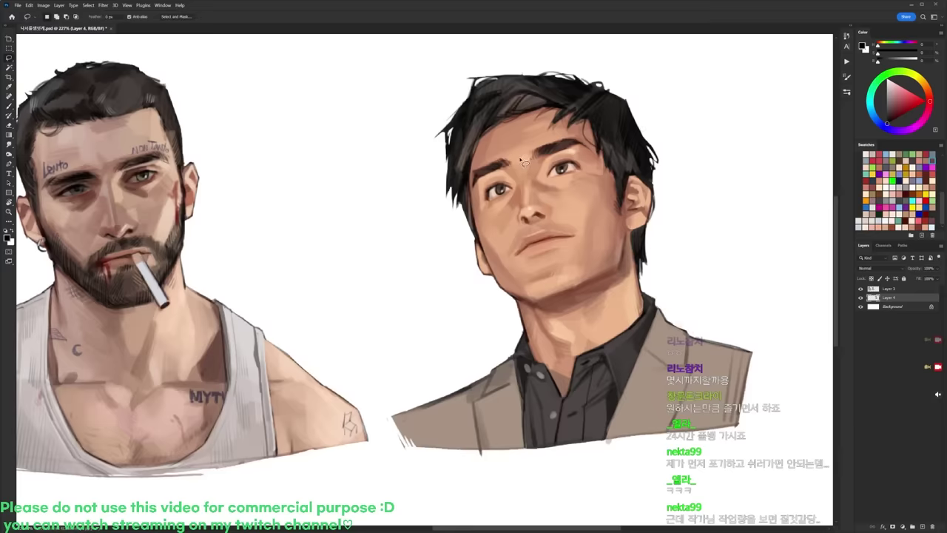
pyautogui.moveTo(510, 153)
pyautogui.mouseDown()
pyautogui.moveTo(522, 199)
pyautogui.moveTo(496, 244)
pyautogui.moveTo(471, 181)
pyautogui.moveTo(512, 148)
pyautogui.mouseUp()
pyautogui.hotkey('ctrl', 'j')
pyautogui.hotkey('ctrl', 't')
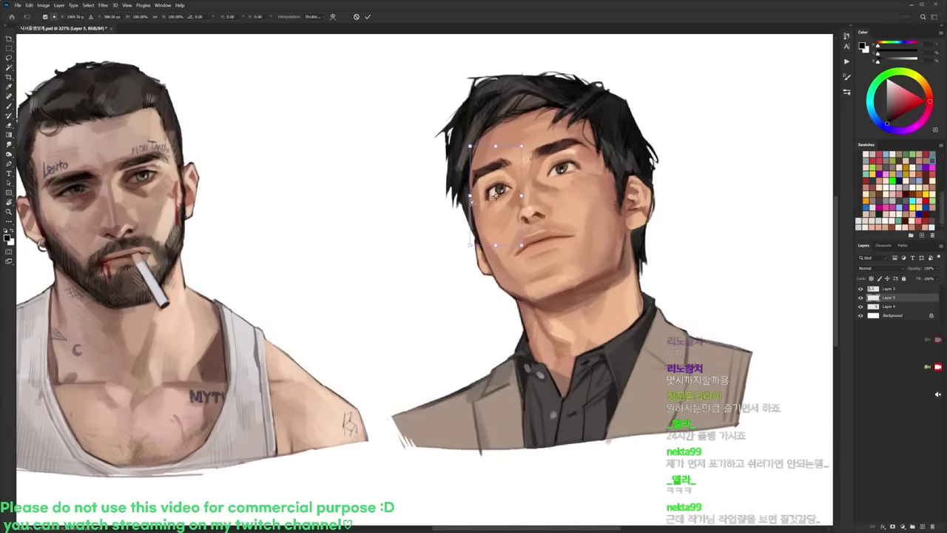
pyautogui.moveTo(471, 198); pyautogui.dragTo(485, 201)
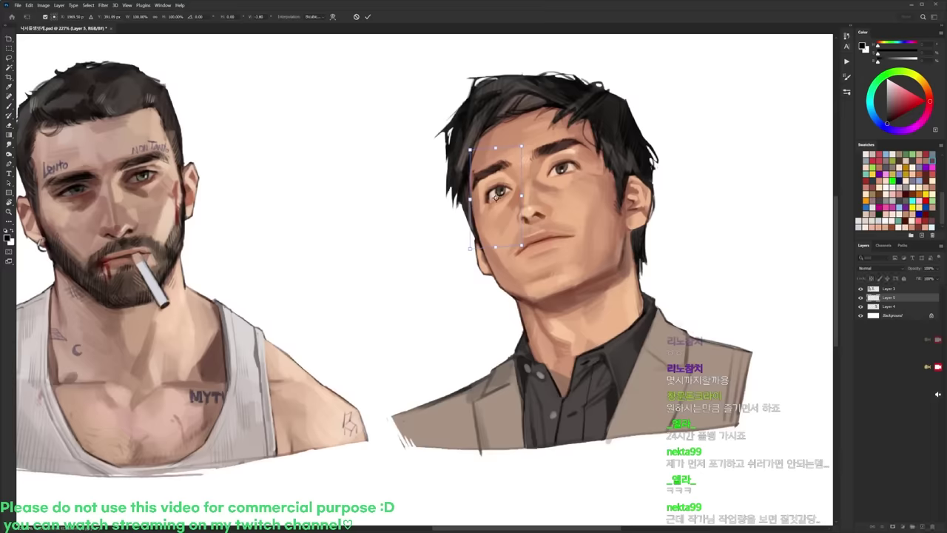
pyautogui.press('Return')
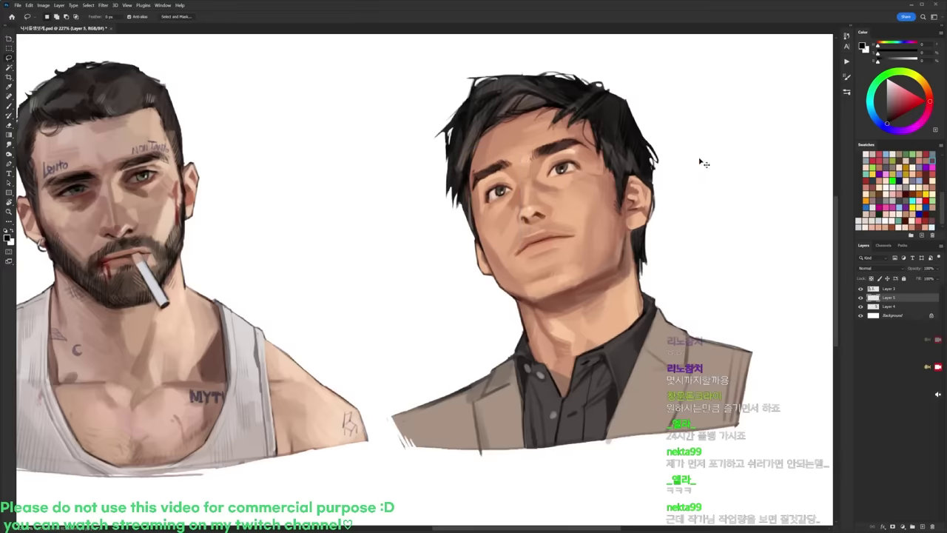
pyautogui.hotkey('ctrl', 'e')
pyautogui.press('b')
pyautogui.keyDown('alt'); pyautogui.click(474, 166); pyautogui.keyUp('alt')
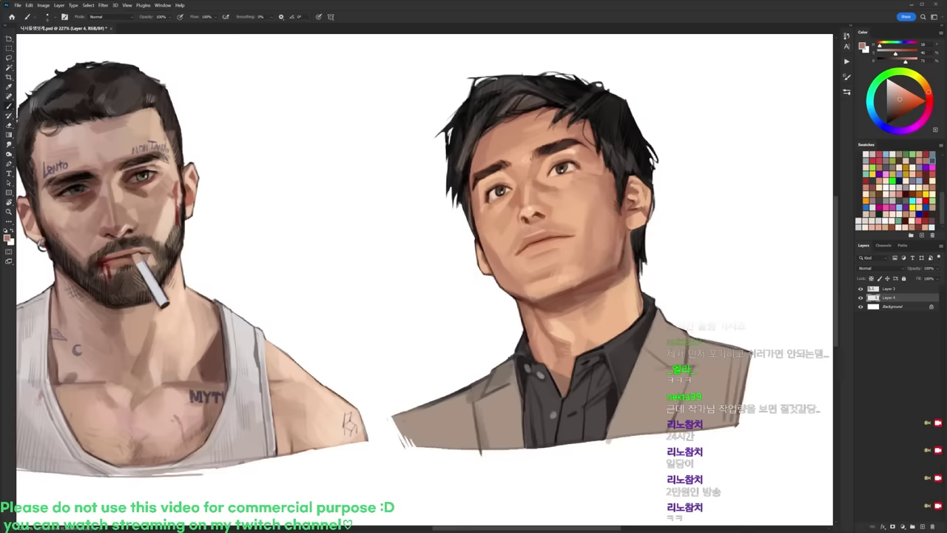
# Step: Lasso the suited man's eye nearer the ear and retouch the skin beside it with a sampled skin tone
pyautogui.press('l')
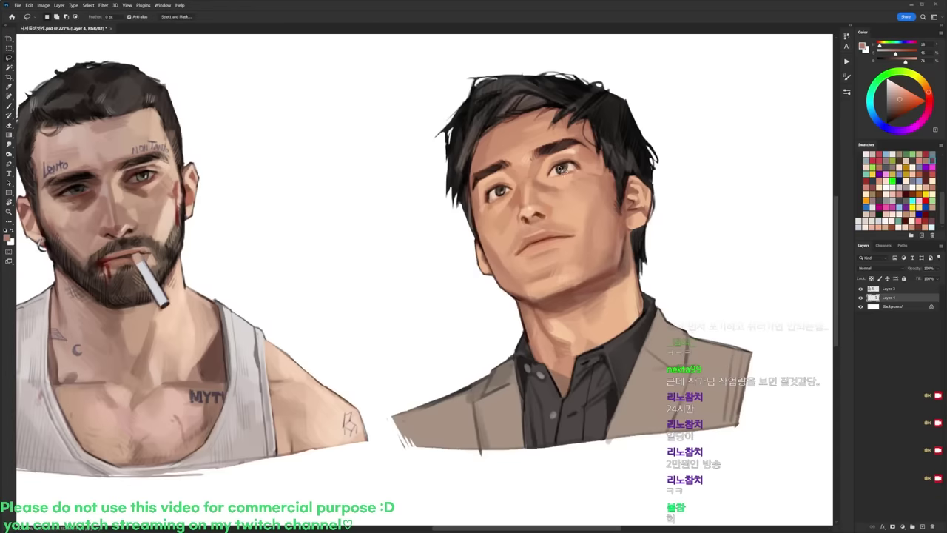
pyautogui.moveTo(571, 172)
pyautogui.mouseDown()
pyautogui.moveTo(591, 154)
pyautogui.moveTo(595, 163)
pyautogui.moveTo(578, 172)
pyautogui.moveTo(639, 175)
pyautogui.mouseUp()
pyautogui.scroll(-3, 595, 170)
pyautogui.press('b')
pyautogui.press('d')
pyautogui.keyDown('alt'); pyautogui.click(591, 170); pyautogui.keyUp('alt')
pyautogui.press('d')
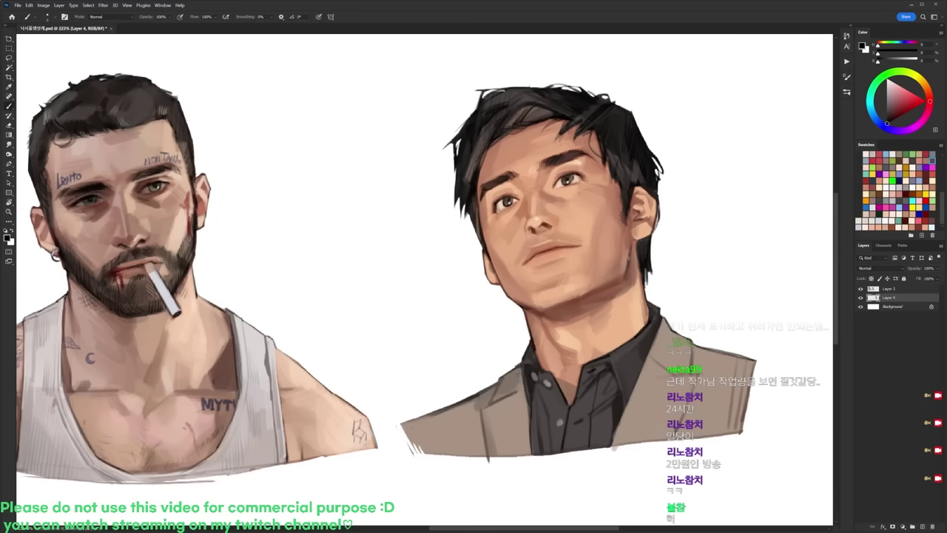
# Step: Lasso the area around the suited man's mouth, shift it slightly down, and deselect
pyautogui.press('l')
pyautogui.moveTo(539, 216)
pyautogui.mouseDown()
pyautogui.moveTo(588, 257)
pyautogui.moveTo(512, 261)
pyautogui.moveTo(525, 226)
pyautogui.mouseUp()
pyautogui.moveTo(560, 236); pyautogui.dragTo(560, 242)
pyautogui.hotkey('ctrl', 'd')
pyautogui.scroll(-5, 602, 195)
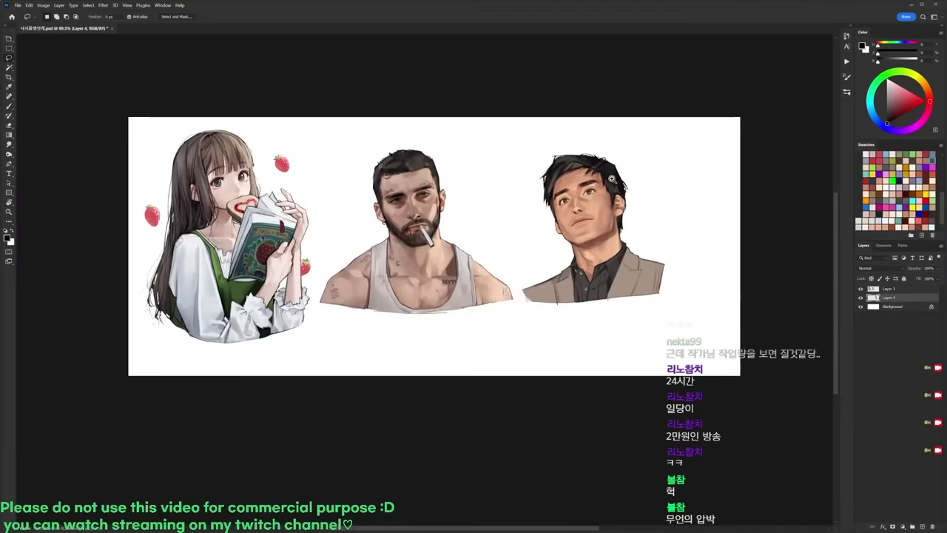
# Step: Lasso the suited man's ear, shift it slightly toward the face, and deselect
pyautogui.scroll(4, 617, 185)
pyautogui.press('b')
pyautogui.press('l')
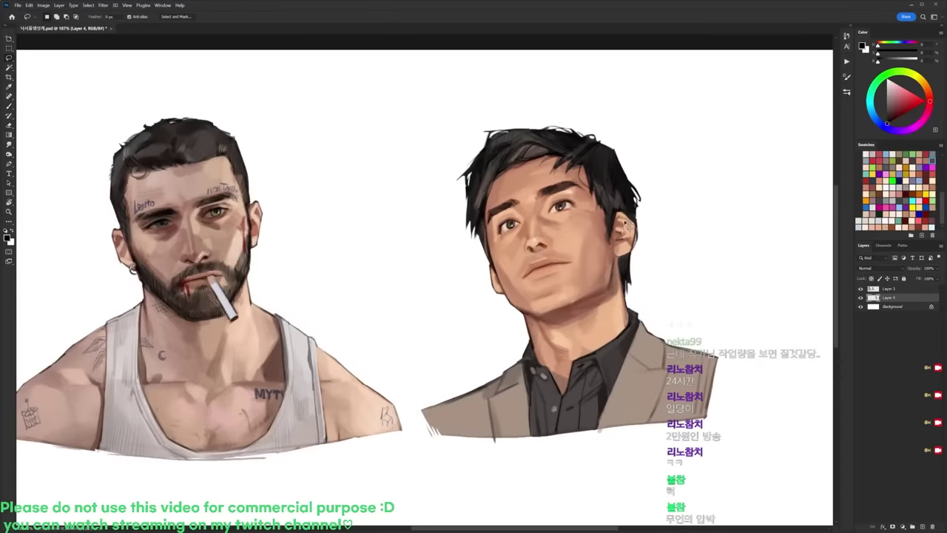
pyautogui.moveTo(621, 195)
pyautogui.mouseDown()
pyautogui.moveTo(651, 268)
pyautogui.moveTo(638, 290)
pyautogui.moveTo(635, 256)
pyautogui.moveTo(603, 244)
pyautogui.mouseUp()
pyautogui.moveTo(638, 233); pyautogui.dragTo(635, 233)
pyautogui.hotkey('ctrl', 'z')
pyautogui.hotkey('ctrl', 'd')
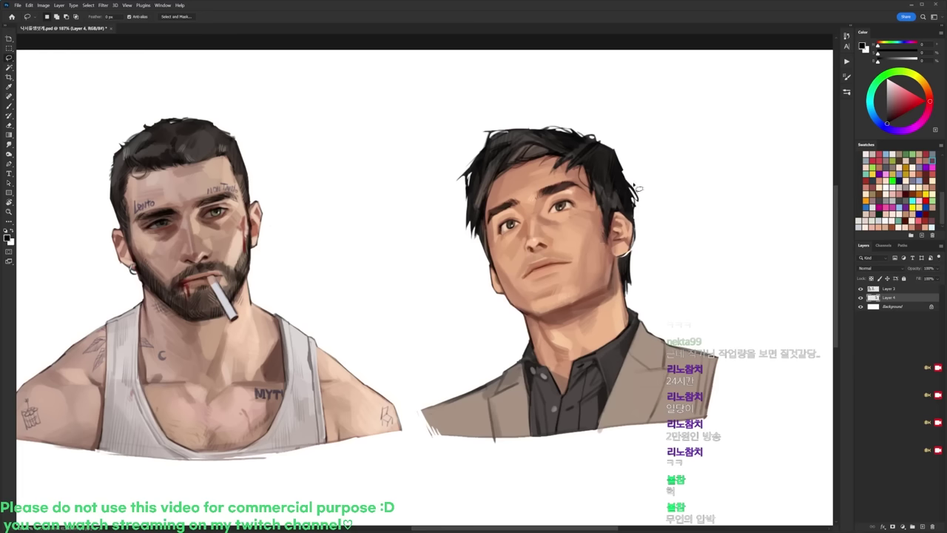
# Step: Paint over the gap beside the suited man's earlobe in black and tidy the edge with the eraser
pyautogui.press('b')
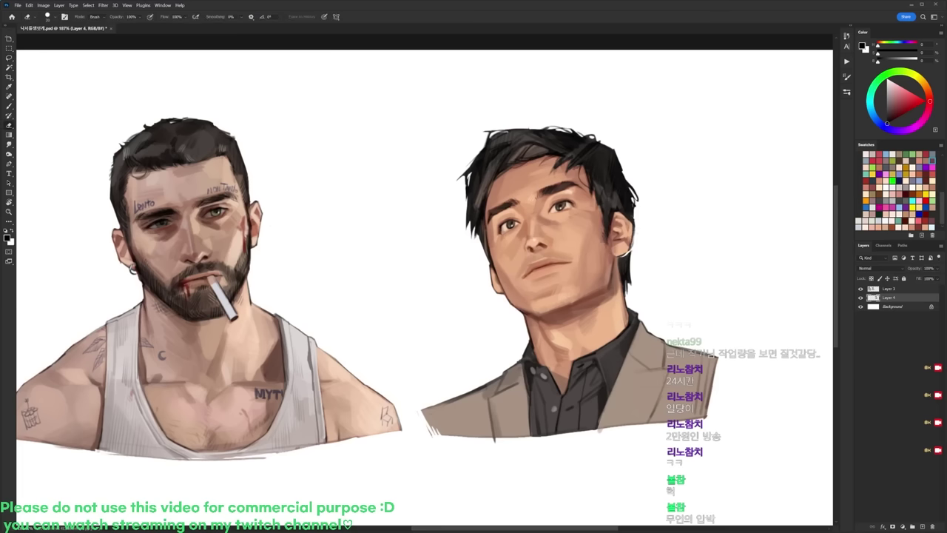
pyautogui.press('b')
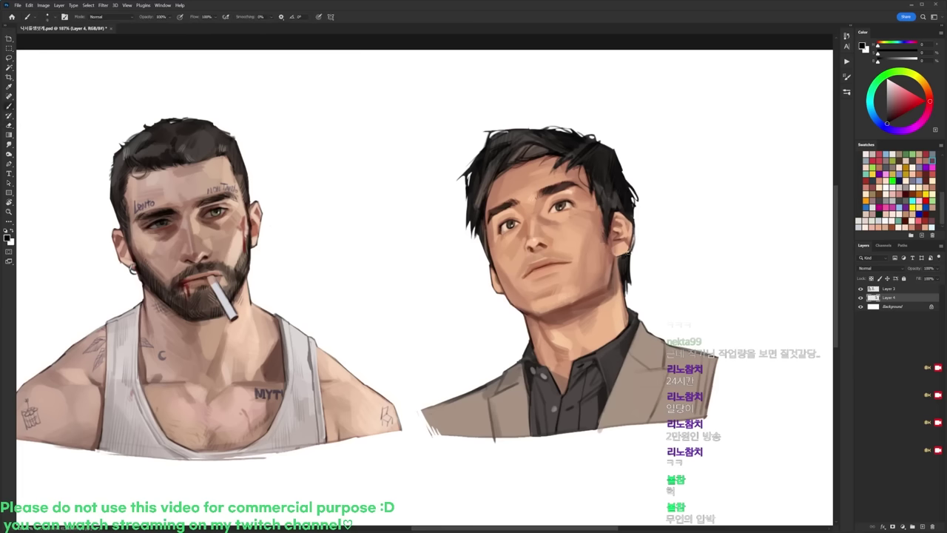
pyautogui.press('e')
pyautogui.moveTo(629, 252); pyautogui.dragTo(618, 345)
# Step: Sample the shadow tone under the suited man's chin and paint a short stroke along the chin's edge
pyautogui.press('b')
pyautogui.press('r')
pyautogui.press('b')
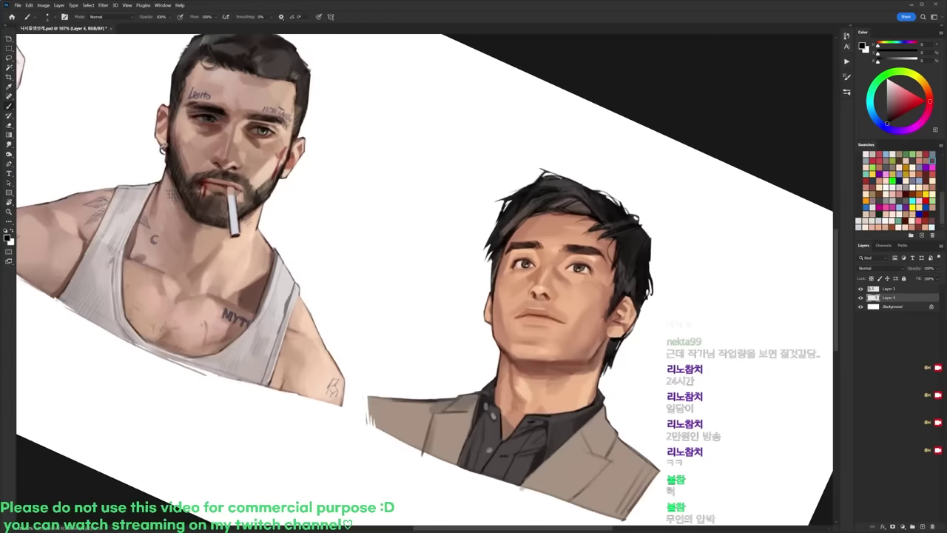
pyautogui.keyDown('alt'); pyautogui.click(517, 361); pyautogui.keyUp('alt')
pyautogui.moveTo(514, 359); pyautogui.dragTo(522, 359)
# Step: Choose a hard round brush preset with 100% hardness and reset the painting colour to default black
pyautogui.press('r')
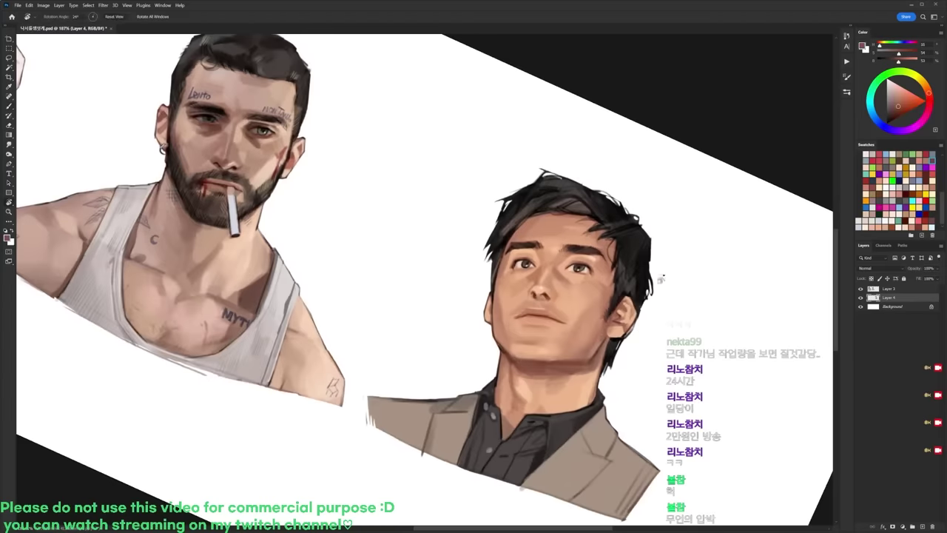
pyautogui.moveTo(659, 279); pyautogui.dragTo(608, 401)
pyautogui.press('b')
pyautogui.press('d')
pyautogui.rightClick(497, 396)
pyautogui.click(530, 427)
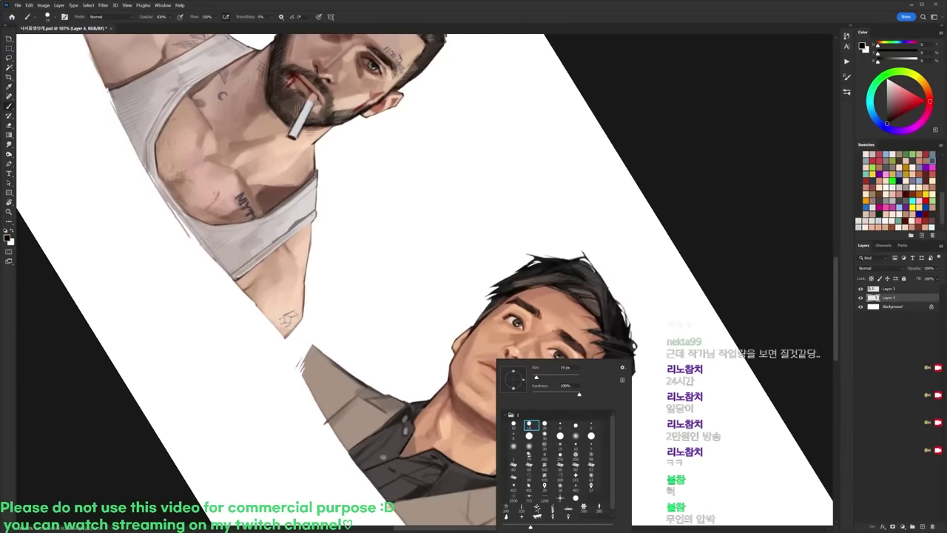
pyautogui.press('Return')
pyautogui.press('r')
pyautogui.moveTo(591, 325); pyautogui.dragTo(579, 358)
pyautogui.press('b')
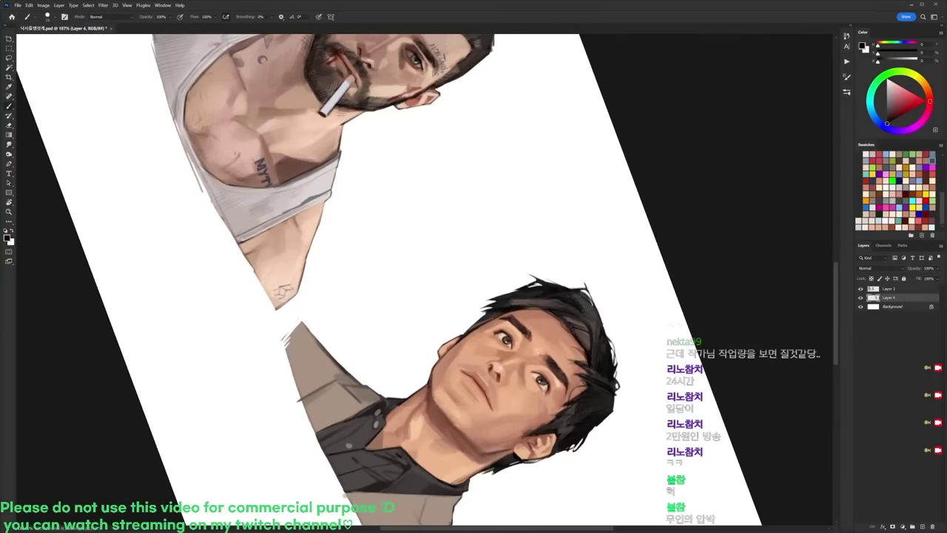
# Step: Darken the corner of the suited man's jaw below the ear with sampled brown shadow tones and straighten the canvas
pyautogui.press('r')
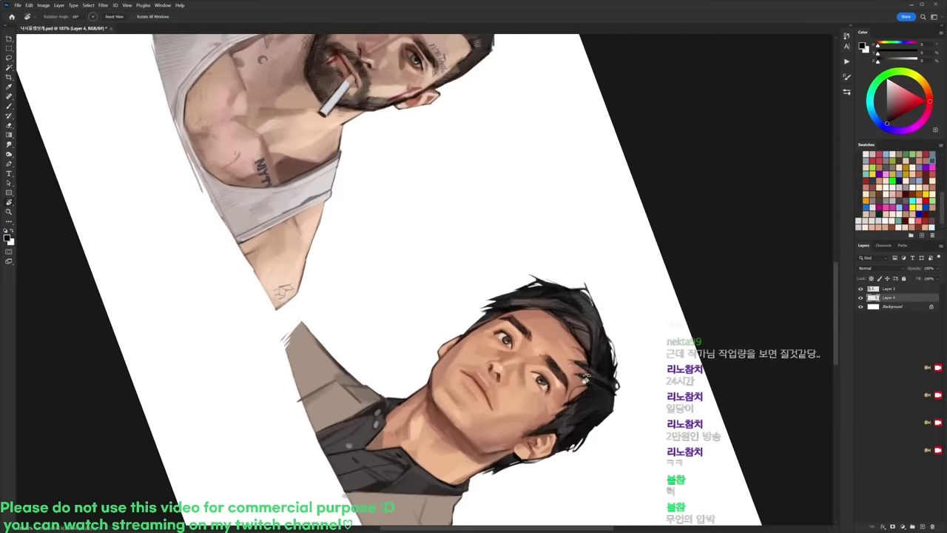
pyautogui.moveTo(554, 351); pyautogui.dragTo(553, 202)
pyautogui.moveTo(620, 305); pyautogui.dragTo(619, 267)
pyautogui.press('b')
pyautogui.keyDown('alt'); pyautogui.click(607, 280); pyautogui.keyUp('alt')
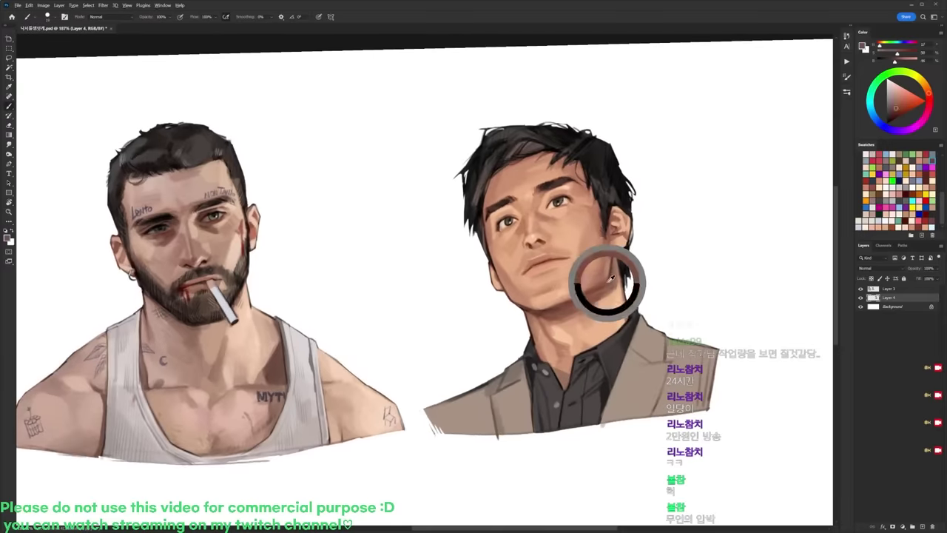
pyautogui.press('d')
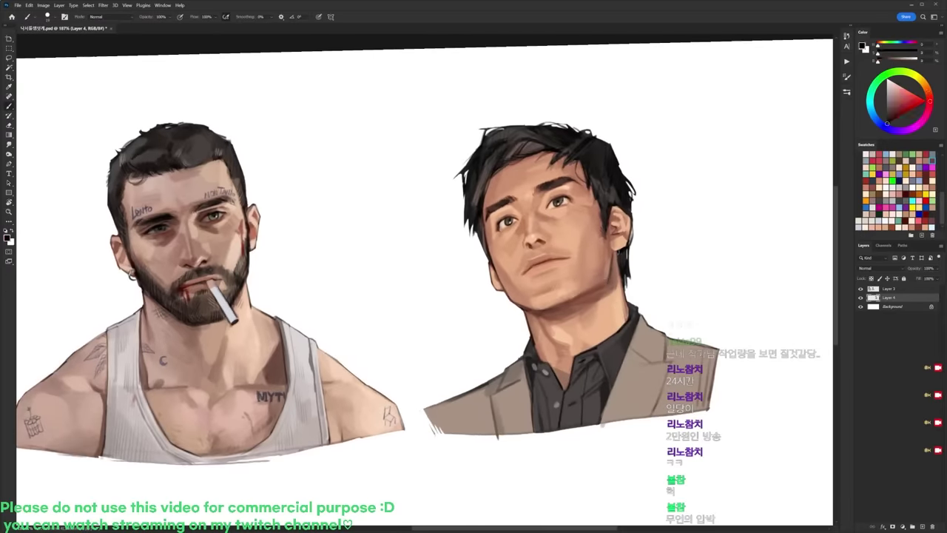
pyautogui.keyDown('alt'); pyautogui.click(607, 278); pyautogui.keyUp('alt')
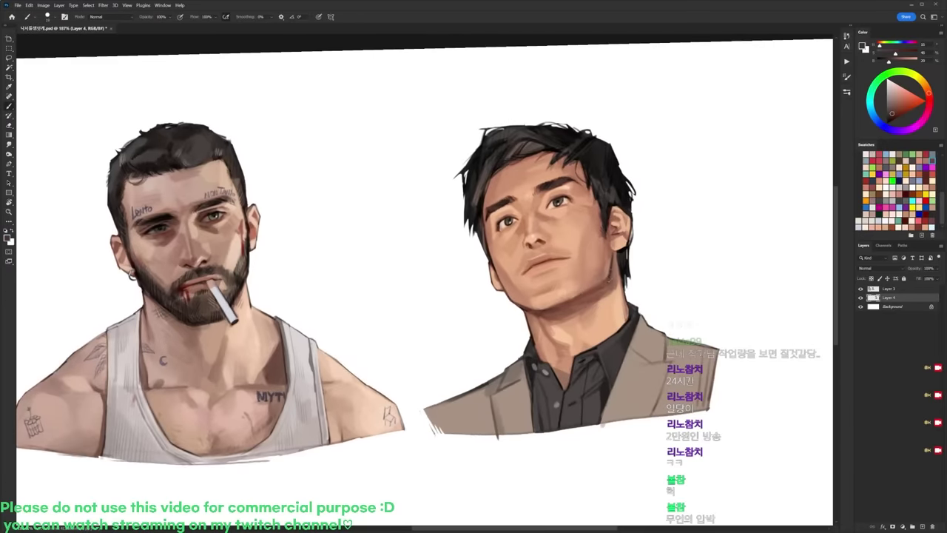
pyautogui.press('r')
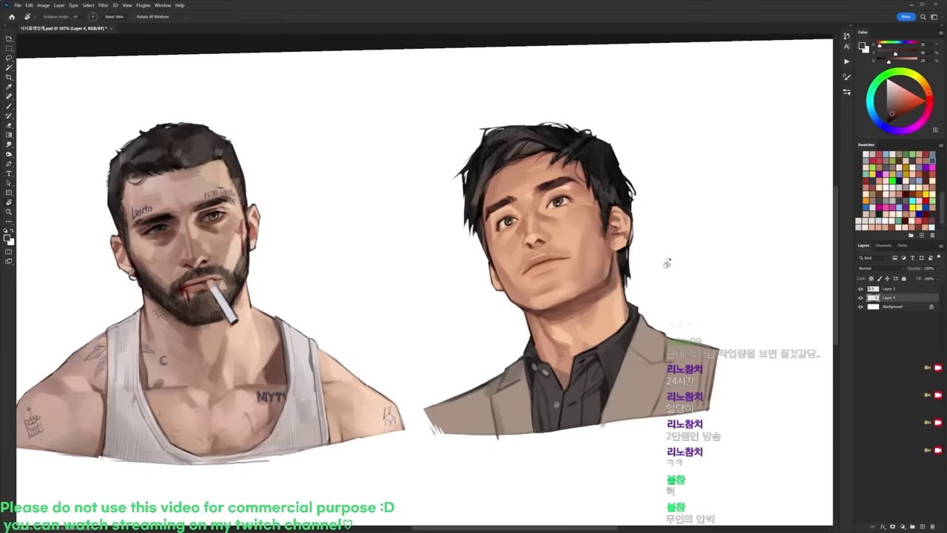
pyautogui.press('Escape')
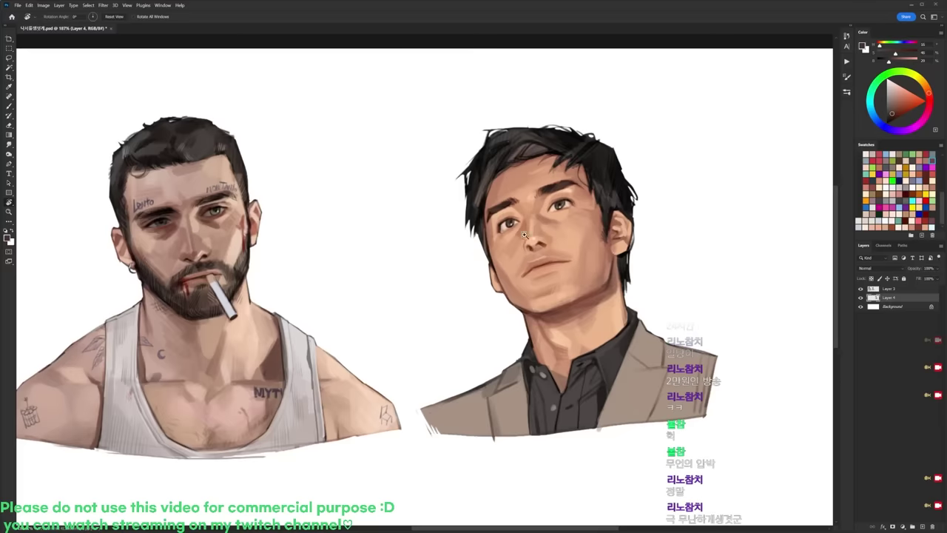
# Step: Lasso the area around the suited man's nose and eyes to refine the placement of the features
pyautogui.scroll(1, 519, 231)
pyautogui.press('l')
pyautogui.scroll(1, 515, 213)
pyautogui.moveTo(527, 207)
pyautogui.mouseDown()
pyautogui.moveTo(509, 213)
pyautogui.moveTo(527, 221)
pyautogui.moveTo(509, 248)
pyautogui.moveTo(488, 245)
pyautogui.moveTo(501, 211)
pyautogui.moveTo(517, 224)
pyautogui.mouseUp()
pyautogui.moveTo(620, 173); pyautogui.dragTo(649, 189)
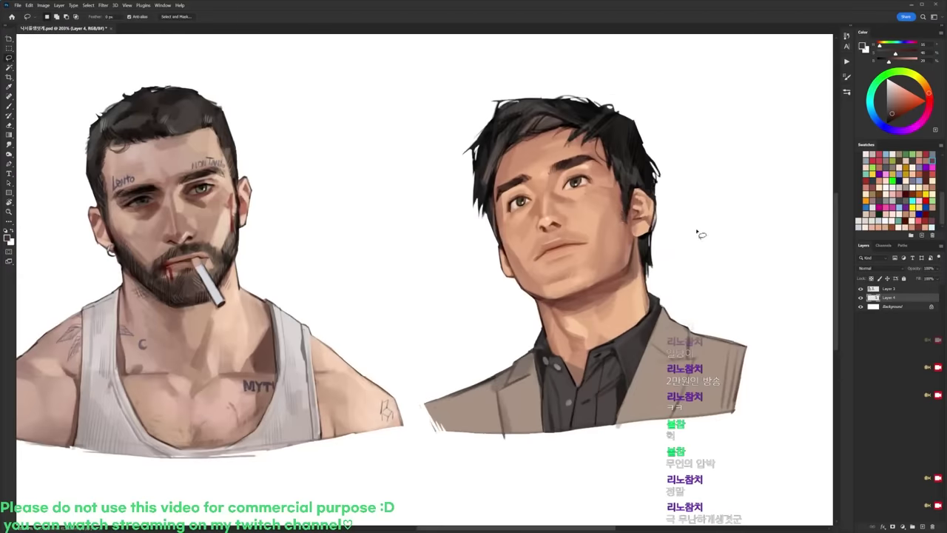
pyautogui.press('m')
pyautogui.moveTo(439, 83); pyautogui.dragTo(673, 292)
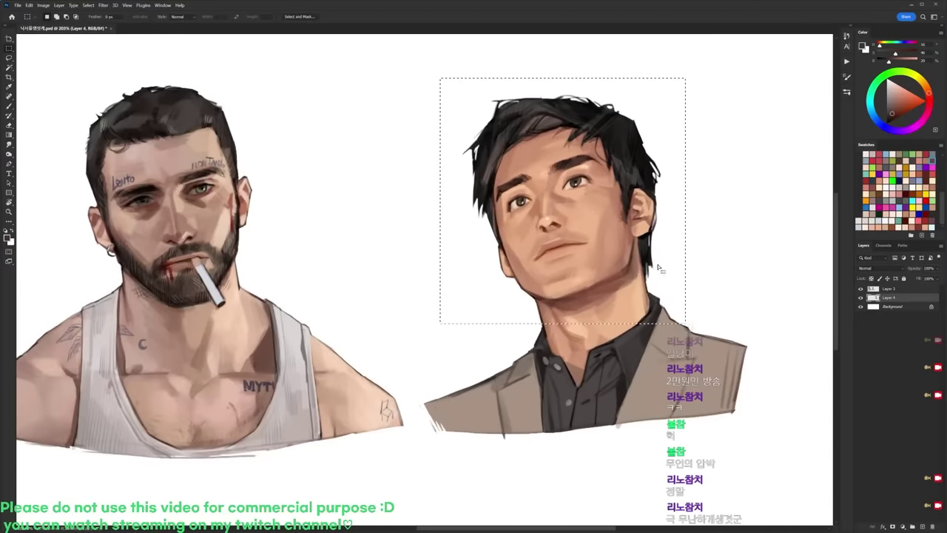
pyautogui.click(105, 5)
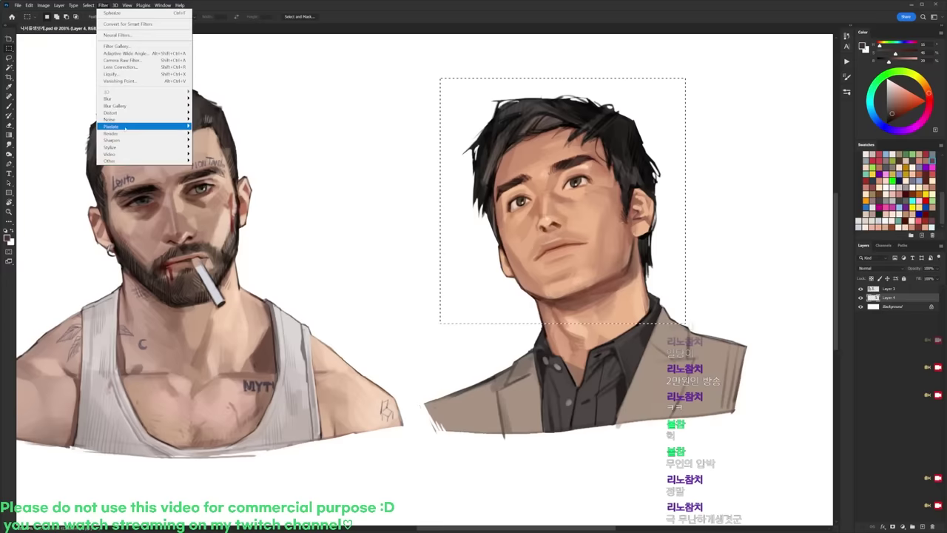
pyautogui.moveTo(170, 112)
pyautogui.click(207, 147)
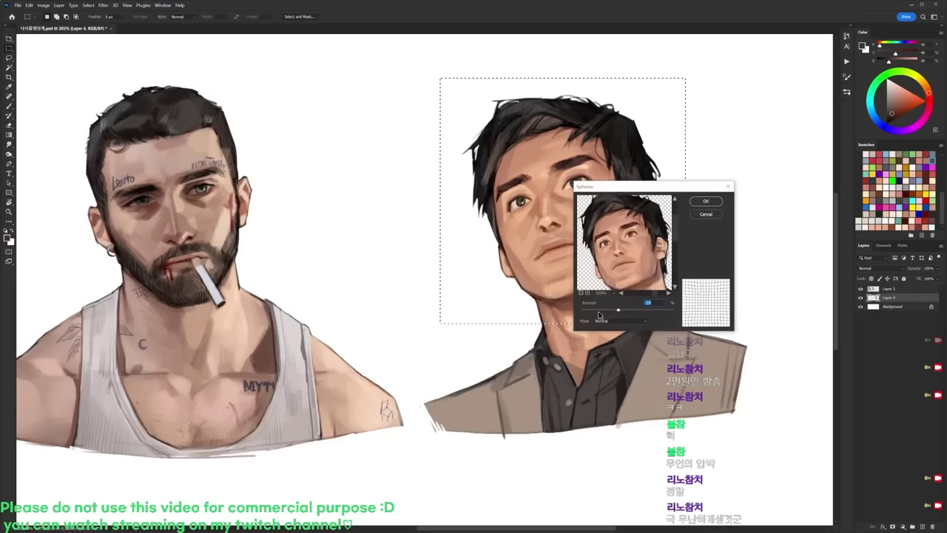
pyautogui.click(706, 214)
pyautogui.hotkey('ctrl', 'd')
# Step: Lasso the suited man's eyes, nose and mouth and copy them to a new layer
pyautogui.press('l')
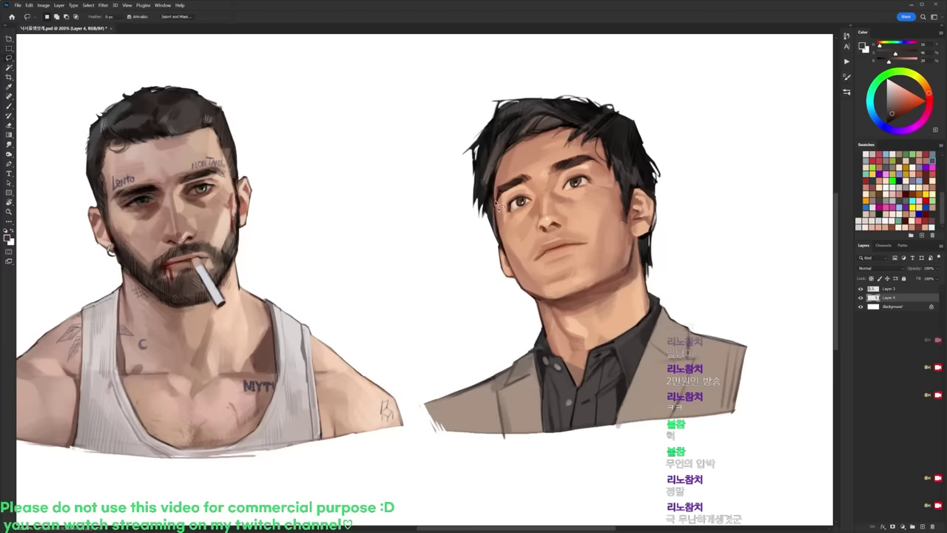
pyautogui.moveTo(500, 205)
pyautogui.mouseDown()
pyautogui.moveTo(521, 179)
pyautogui.moveTo(581, 157)
pyautogui.moveTo(599, 161)
pyautogui.moveTo(577, 227)
pyautogui.moveTo(594, 241)
pyautogui.moveTo(588, 252)
pyautogui.moveTo(527, 268)
pyautogui.moveTo(526, 247)
pyautogui.moveTo(498, 207)
pyautogui.moveTo(548, 187)
pyautogui.moveTo(542, 176)
pyautogui.mouseUp()
pyautogui.hotkey('ctrl', 'j')
# Step: Try to enlarge the copied facial features slightly and distort their upper corner near the ear
pyautogui.hotkey('ctrl', 't')
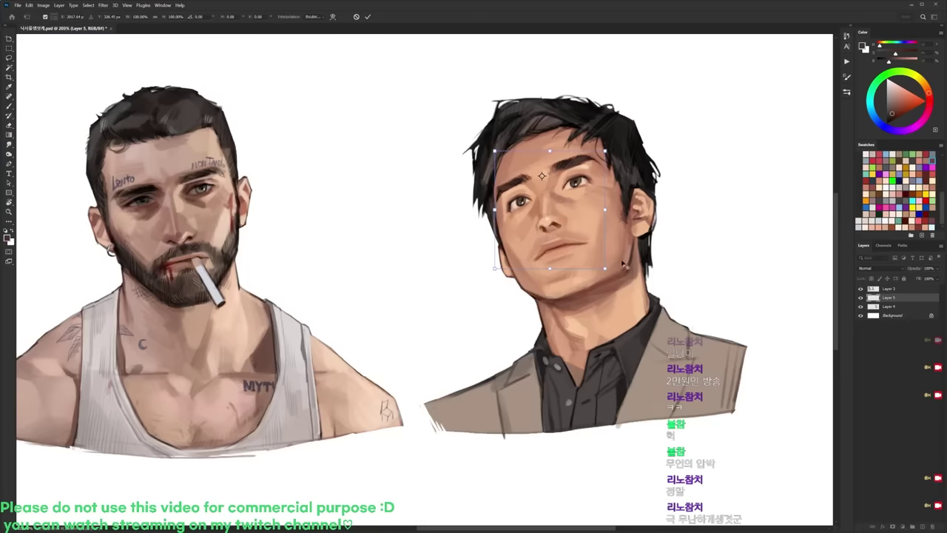
pyautogui.moveTo(606, 269); pyautogui.dragTo(606, 272)
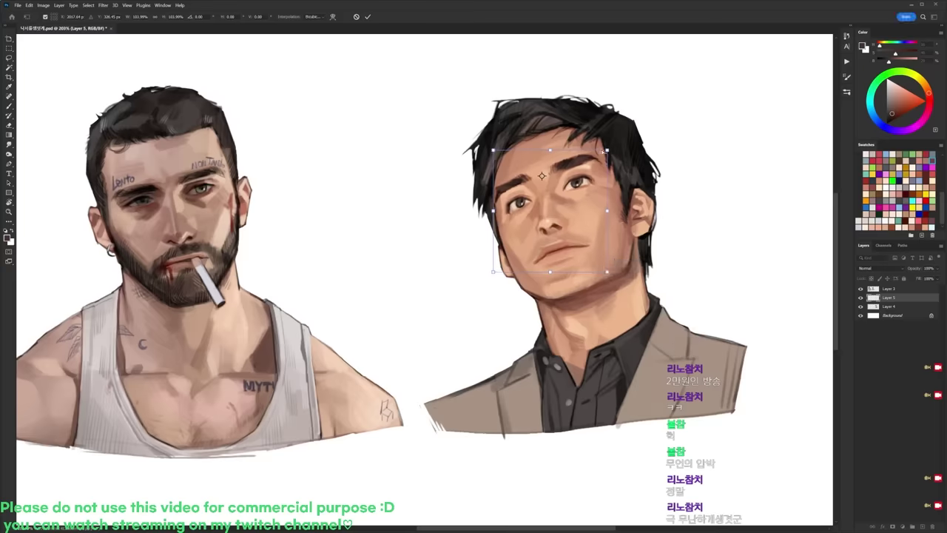
pyautogui.moveTo(607, 152); pyautogui.dragTo(605, 151)
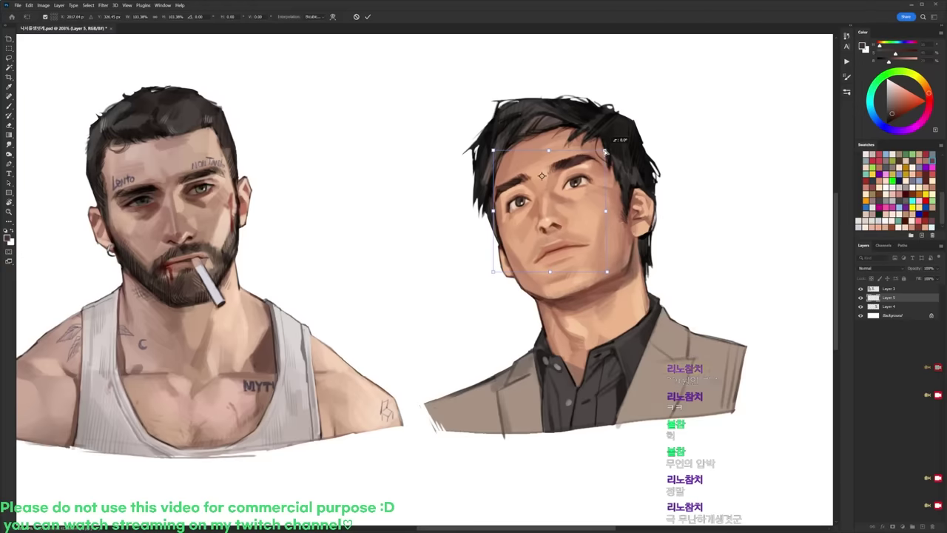
pyautogui.press('Return')
pyautogui.press('l')
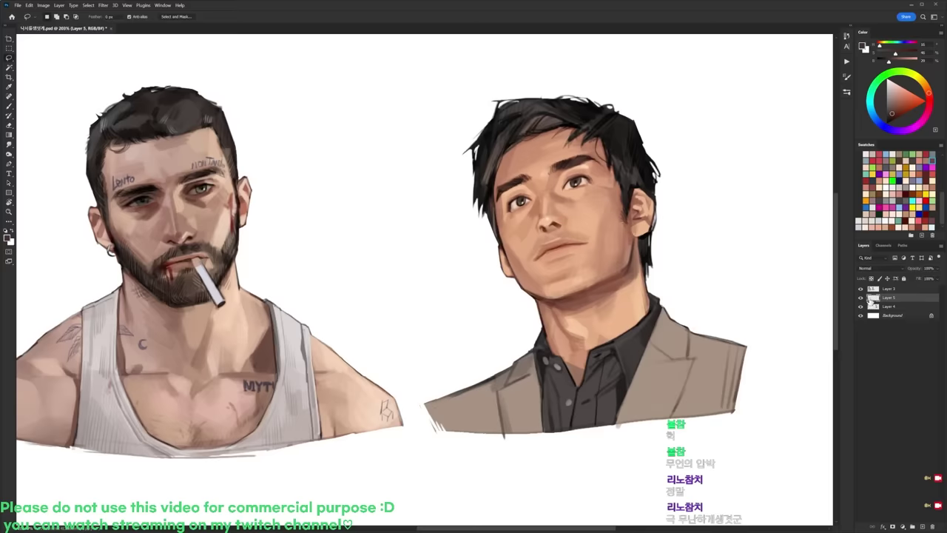
# Step: Enlarge the copied facial features slightly with Free Transform and compare the portrait with the whole canvas
pyautogui.hotkey('ctrl', 't')
pyautogui.moveTo(605, 267); pyautogui.dragTo(607, 271)
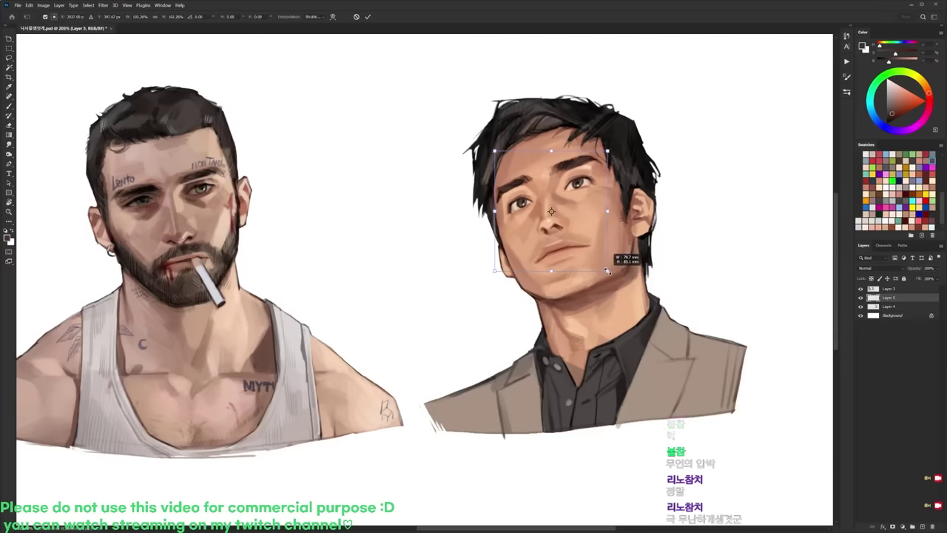
pyautogui.press('Return')
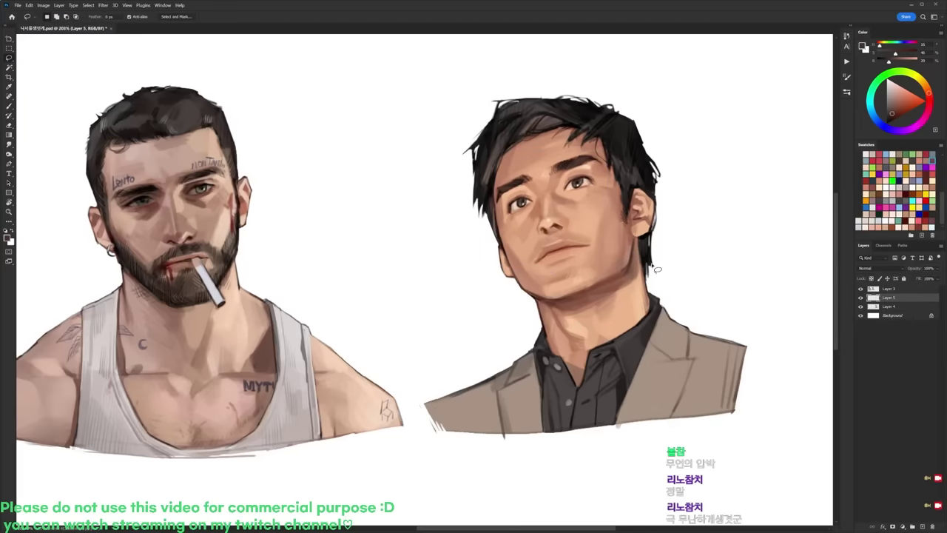
pyautogui.scroll(-5, 656, 269)
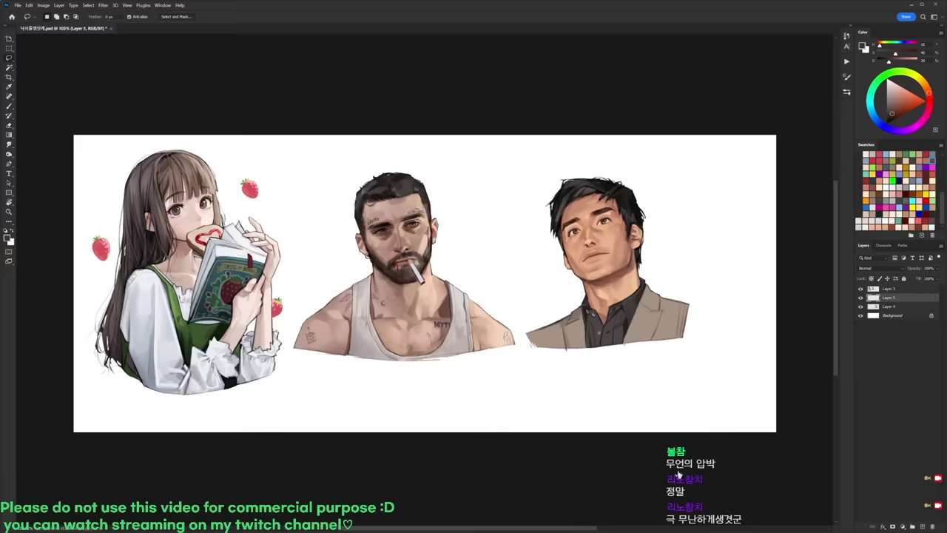
pyautogui.scroll(5, 621, 238)
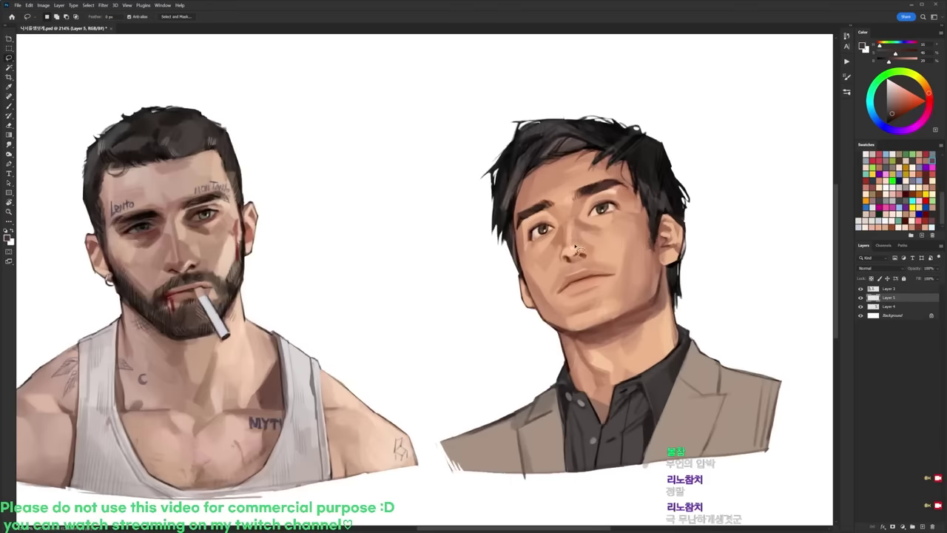
# Step: Lasso the suited man's nose and mouth in turn and slightly adjust their placement on the face
pyautogui.moveTo(578, 244)
pyautogui.mouseDown()
pyautogui.moveTo(600, 257)
pyautogui.moveTo(566, 272)
pyautogui.moveTo(587, 256)
pyautogui.moveTo(619, 263)
pyautogui.moveTo(613, 283)
pyautogui.moveTo(558, 304)
pyautogui.moveTo(546, 293)
pyautogui.moveTo(575, 266)
pyautogui.mouseUp()
pyautogui.hotkey('ctrl', 'd')
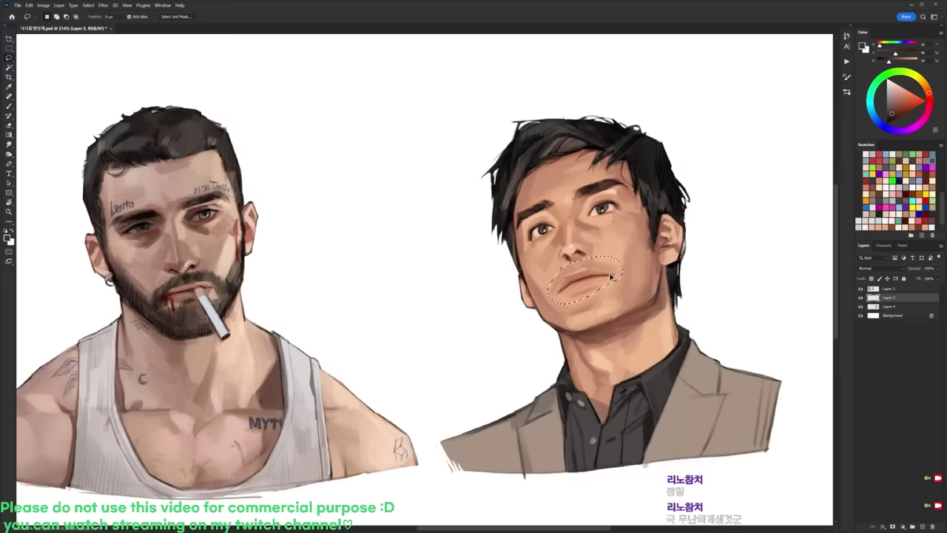
pyautogui.press('r')
pyautogui.moveTo(630, 255)
pyautogui.mouseDown()
pyautogui.moveTo(648, 364)
pyautogui.moveTo(580, 462)
pyautogui.mouseUp()
pyautogui.press('b')
pyautogui.keyDown('alt'); pyautogui.click(527, 386); pyautogui.keyUp('alt')
pyautogui.press('l')
pyautogui.moveTo(546, 387)
pyautogui.mouseDown()
pyautogui.moveTo(566, 401)
pyautogui.moveTo(526, 380)
pyautogui.moveTo(528, 366)
pyautogui.mouseUp()
pyautogui.press('r')
pyautogui.moveTo(570, 333)
pyautogui.mouseDown()
pyautogui.moveTo(597, 295)
pyautogui.moveTo(622, 185)
pyautogui.mouseUp()
pyautogui.press('Escape')
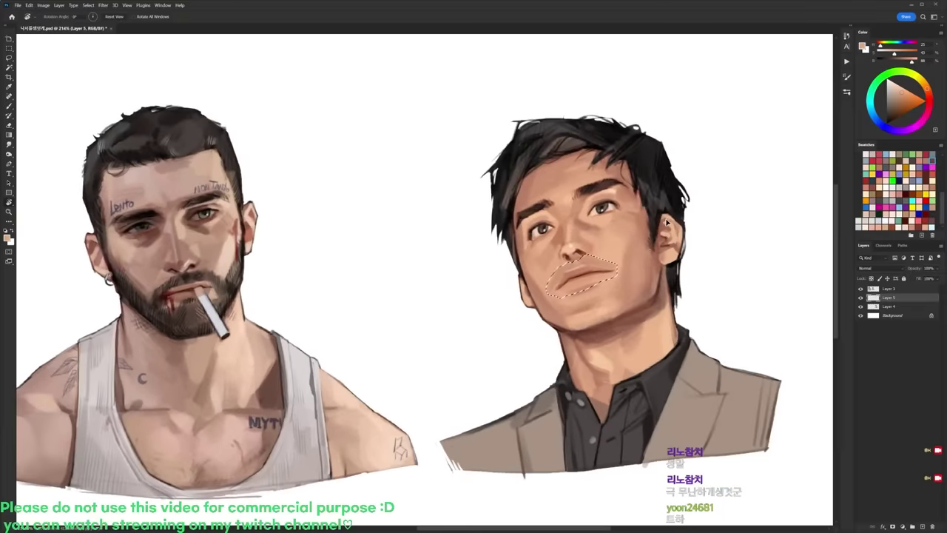
pyautogui.hotkey('ctrl', 'd')
# Step: Lasso the suited man's eye nearest the ear, nudge its placement and check the portrait at a smaller scale
pyautogui.press('d')
pyautogui.press('b')
pyautogui.keyDown('alt'); pyautogui.click(554, 254); pyautogui.keyUp('alt')
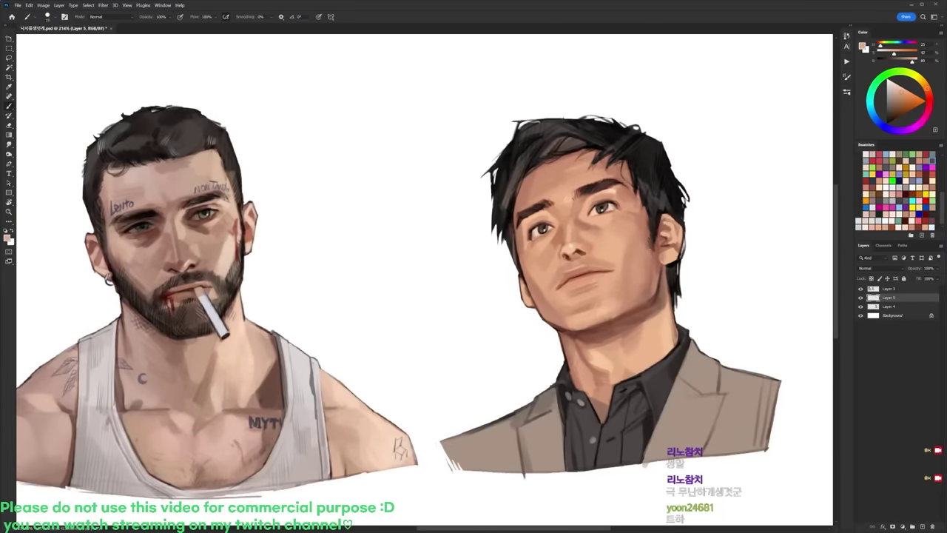
pyautogui.scroll(-5, 664, 228)
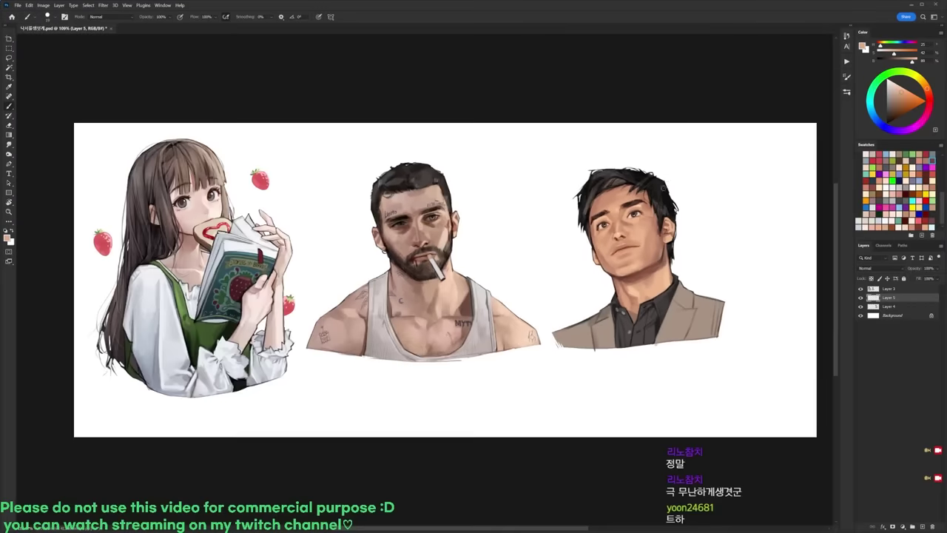
pyautogui.scroll(5, 643, 202)
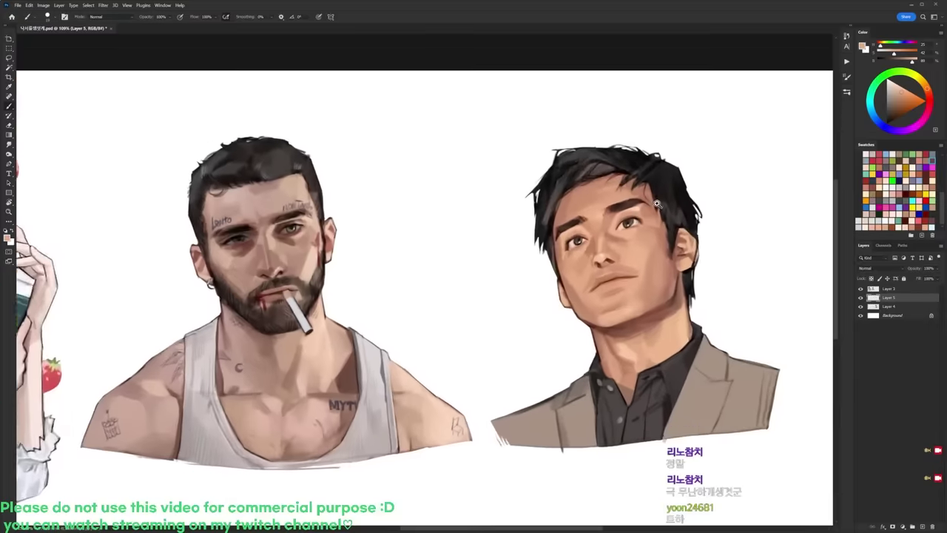
pyautogui.press('l')
pyautogui.moveTo(641, 217)
pyautogui.mouseDown()
pyautogui.moveTo(606, 228)
pyautogui.moveTo(642, 235)
pyautogui.mouseUp()
pyautogui.moveTo(641, 233); pyautogui.dragTo(638, 229)
pyautogui.hotkey('ctrl', 'd')
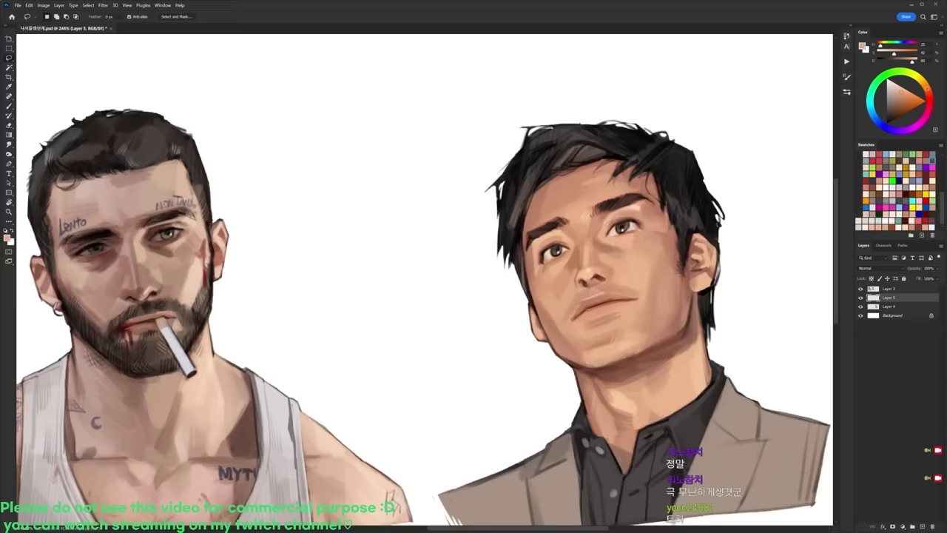
pyautogui.scroll(-4, 689, 225)
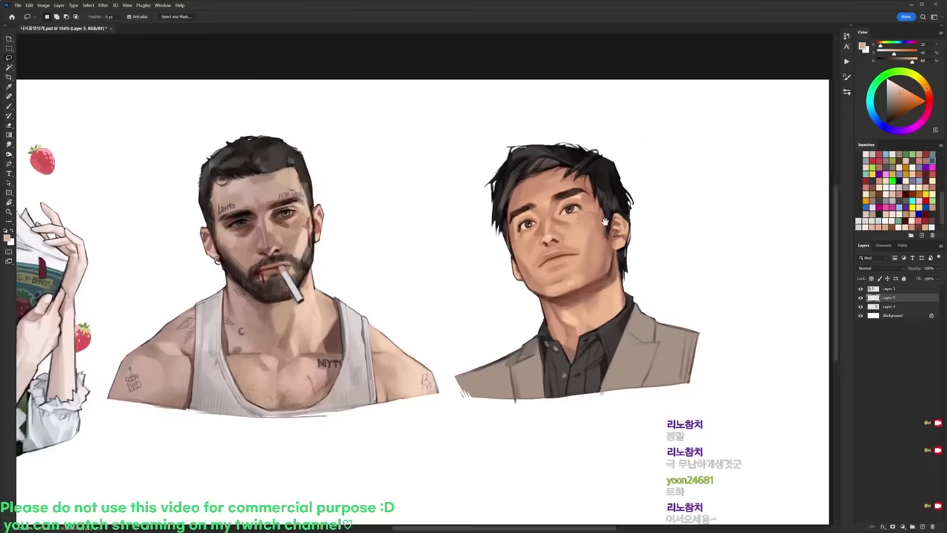
pyautogui.moveTo(688, 181); pyautogui.dragTo(670, 174)
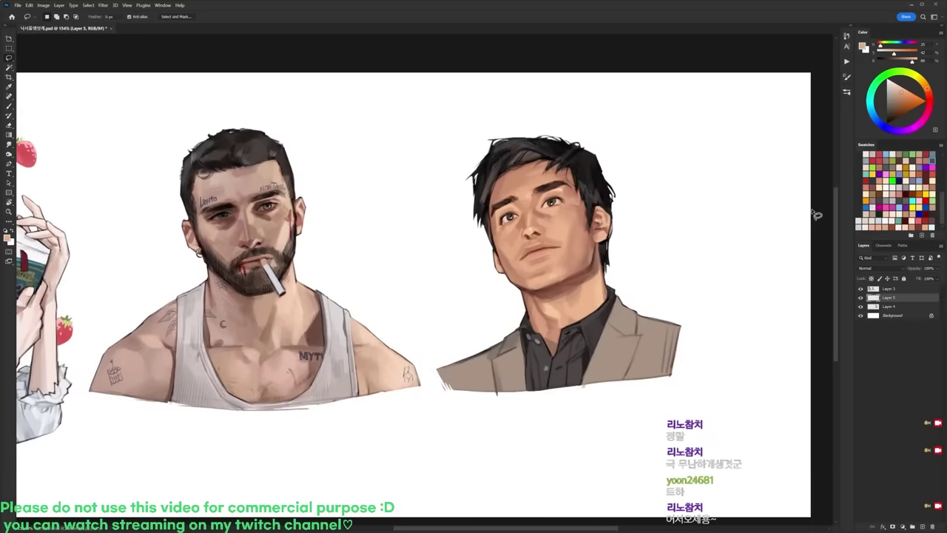
# Step: Compare the face with and without the copied features on Layer 5, and merge them down into Layer 4
pyautogui.click(861, 298)
pyautogui.click(862, 298)
pyautogui.click(861, 297)
pyautogui.click(861, 297)
pyautogui.hotkey('ctrl', 'e')
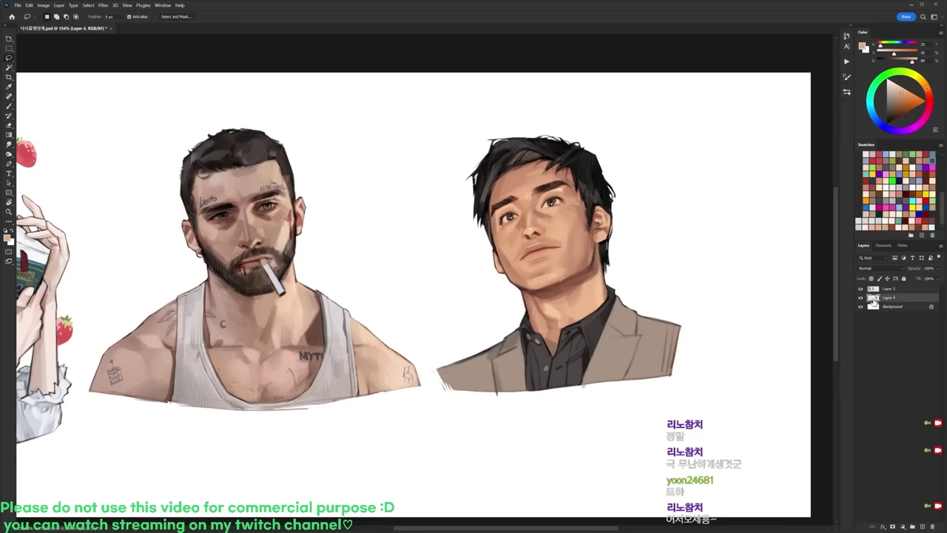
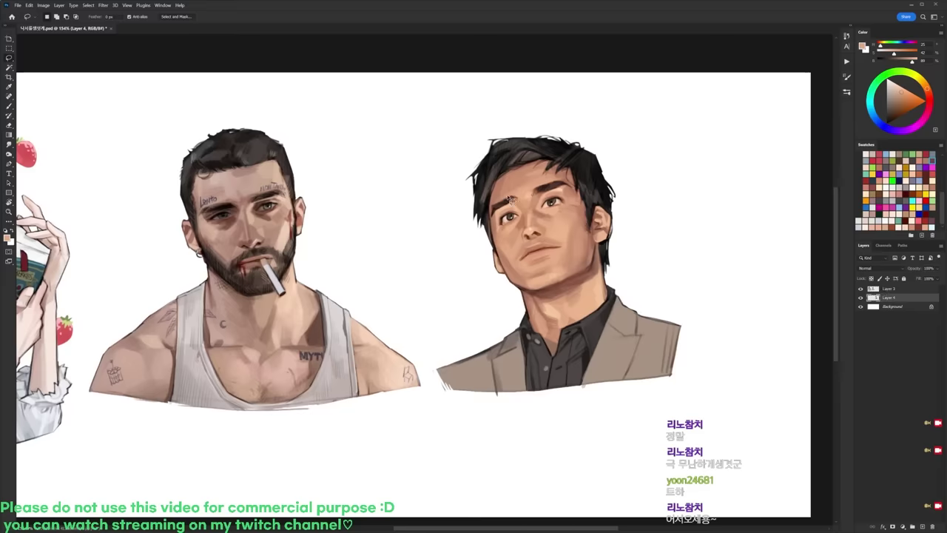
# Step: Lasso the suited man's far eye with its eyebrow, nudge them slightly and check the result against the whole canvas
pyautogui.scroll(3, 519, 193)
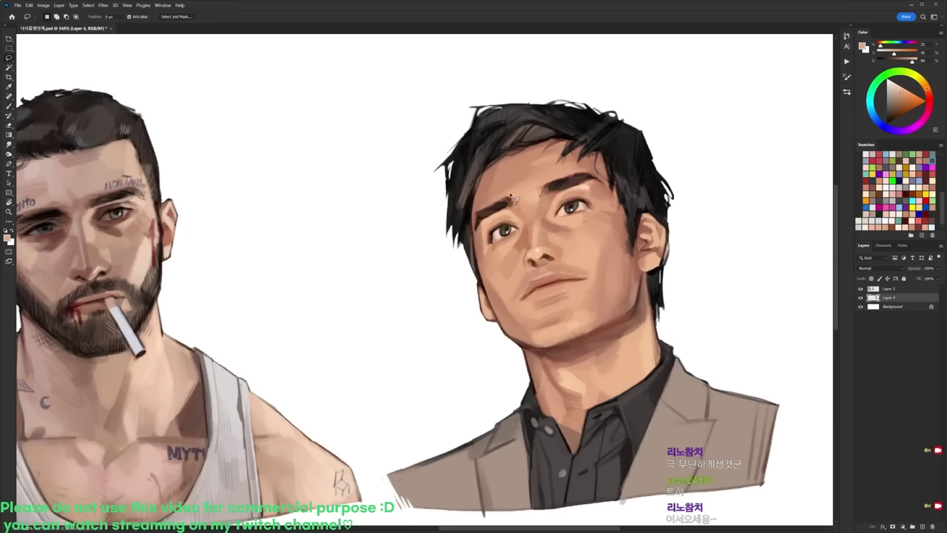
pyautogui.moveTo(519, 206)
pyautogui.mouseDown()
pyautogui.moveTo(513, 249)
pyautogui.moveTo(491, 266)
pyautogui.moveTo(473, 222)
pyautogui.moveTo(495, 204)
pyautogui.moveTo(513, 234)
pyautogui.mouseUp()
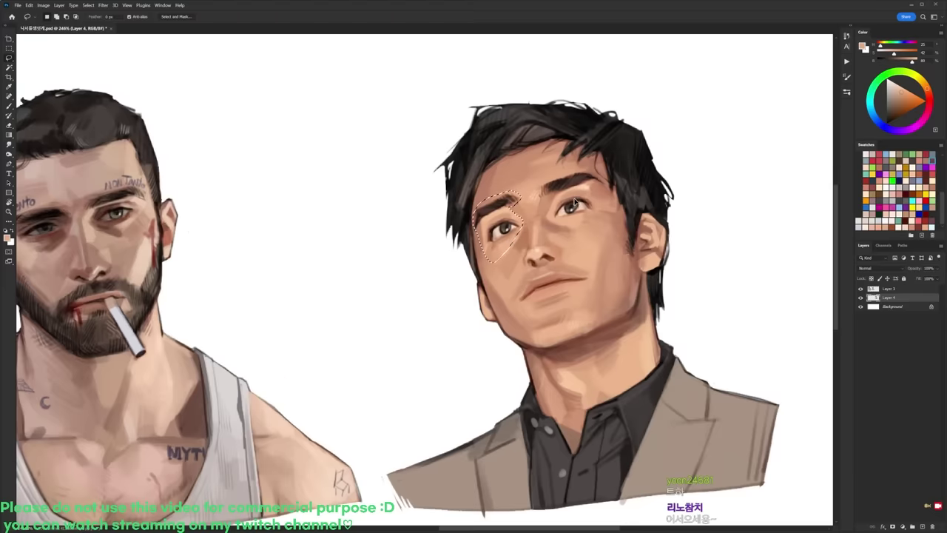
pyautogui.hotkey('ctrl', 'd')
pyautogui.scroll(-5, 590, 187)
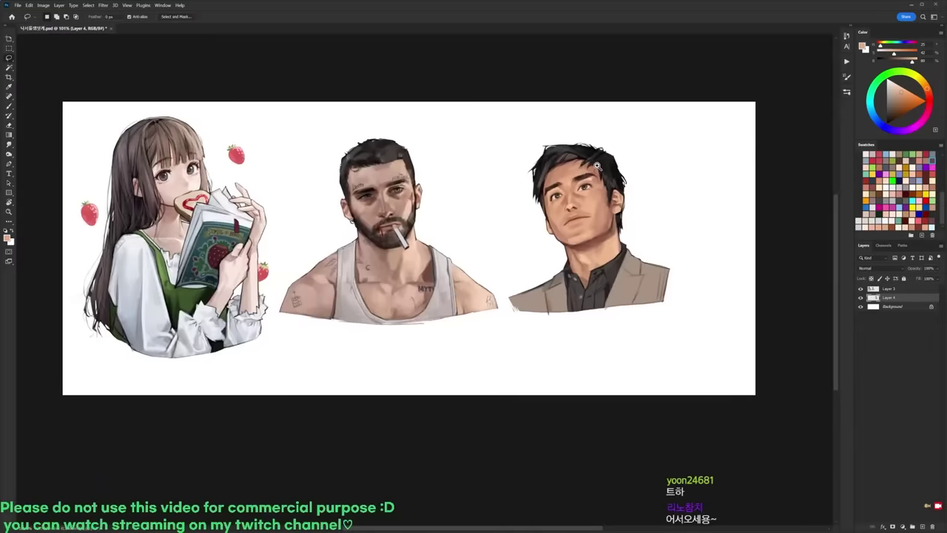
# Step: Lasso the eye on the ear side of the suited man's face, nudge it slightly and review the whole portrait
pyautogui.scroll(5, 592, 187)
pyautogui.moveTo(562, 231)
pyautogui.mouseDown()
pyautogui.moveTo(556, 244)
pyautogui.moveTo(549, 222)
pyautogui.moveTo(588, 210)
pyautogui.moveTo(580, 239)
pyautogui.moveTo(557, 241)
pyautogui.moveTo(584, 217)
pyautogui.mouseUp()
pyautogui.hotkey('ctrl', 'd')
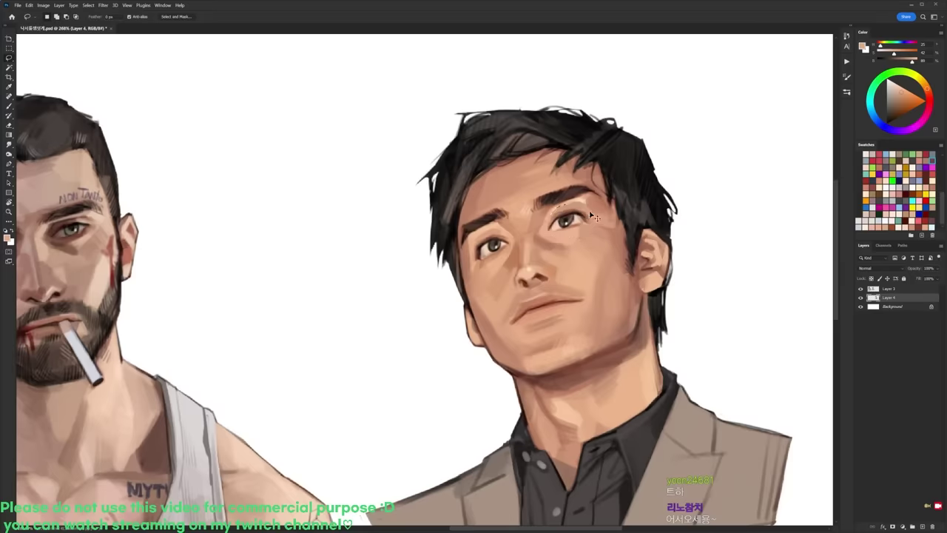
pyautogui.scroll(-5, 592, 207)
pyautogui.scroll(5, 613, 191)
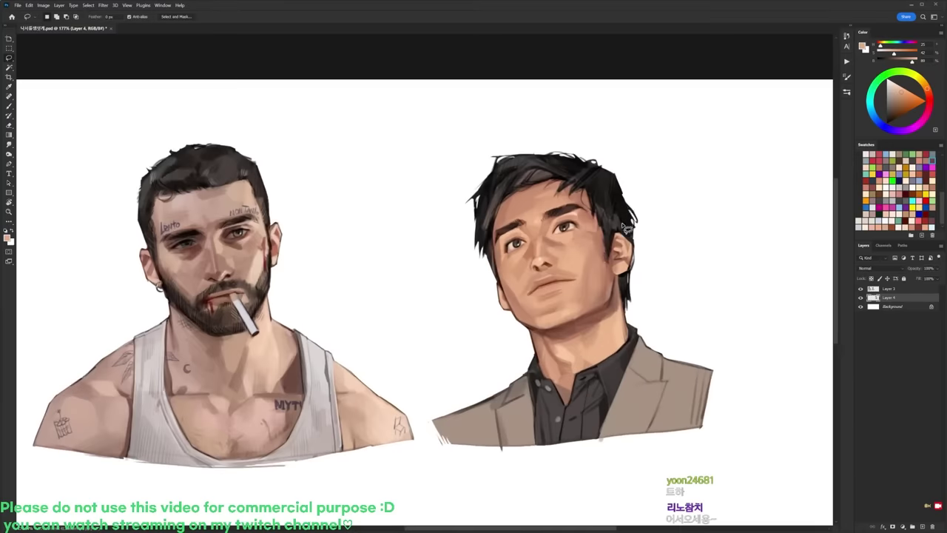
pyautogui.moveTo(619, 236); pyautogui.dragTo(577, 212)
pyautogui.moveTo(646, 219); pyautogui.dragTo(616, 215)
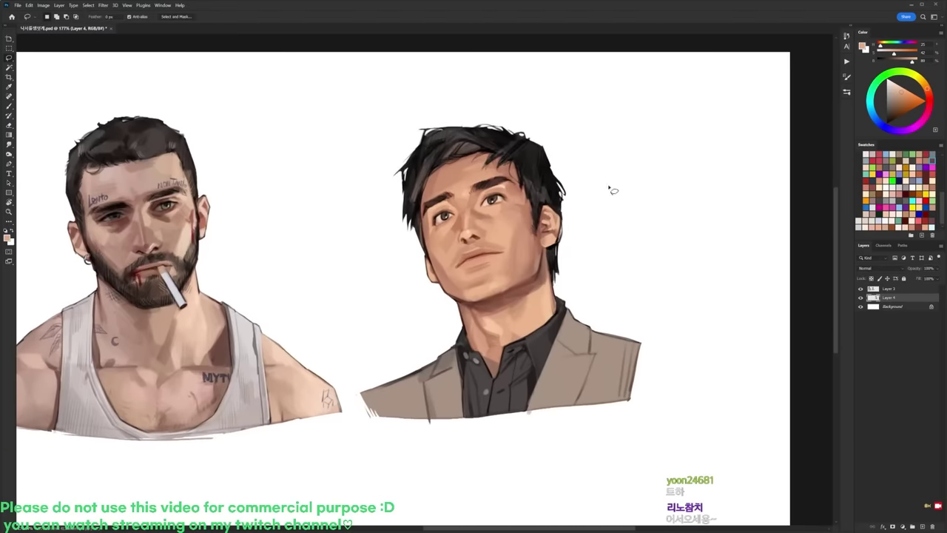
# Step: Touch up the skin between the suited man's nose and mouth with a brush in a sampled reddish skin tone
pyautogui.scroll(4, 489, 235)
pyautogui.press('b')
pyautogui.rightClick(504, 248)
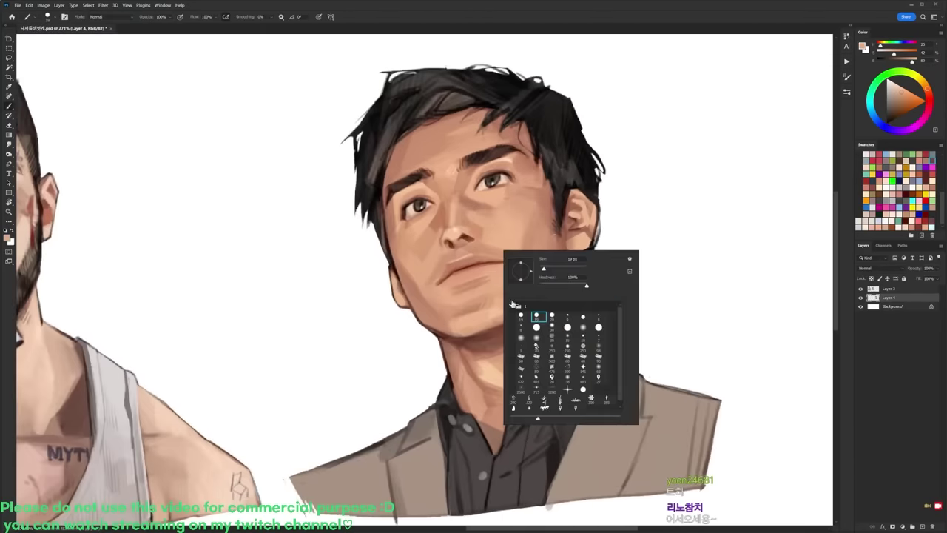
pyautogui.keyDown('alt'); pyautogui.click(458, 271); pyautogui.keyUp('alt')
pyautogui.keyDown('alt'); pyautogui.click(457, 270); pyautogui.keyUp('alt')
pyautogui.moveTo(460, 271)
pyautogui.mouseDown()
pyautogui.moveTo(467, 268)
pyautogui.moveTo(458, 270)
pyautogui.mouseUp()
pyautogui.scroll(-5, 611, 205)
pyautogui.moveTo(633, 206); pyautogui.dragTo(518, 229)
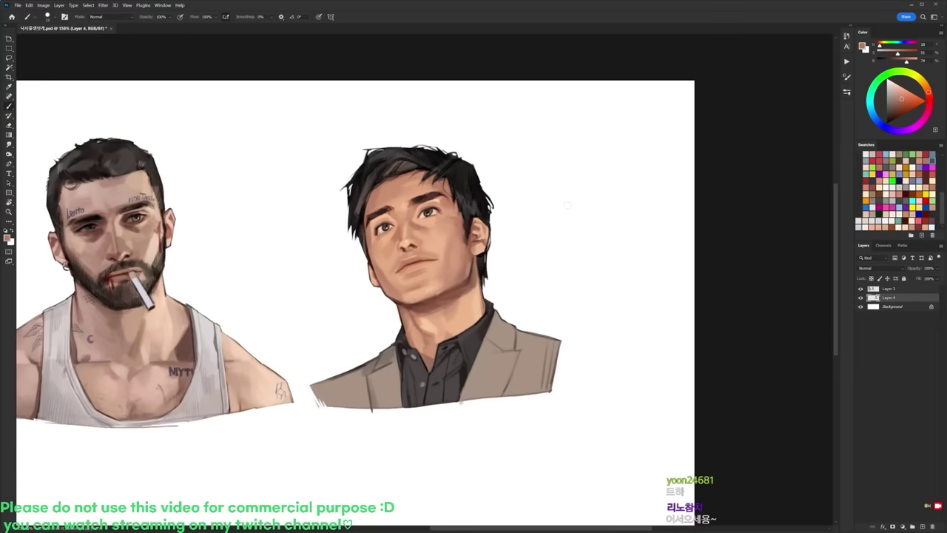
pyautogui.scroll(3, 367, 260)
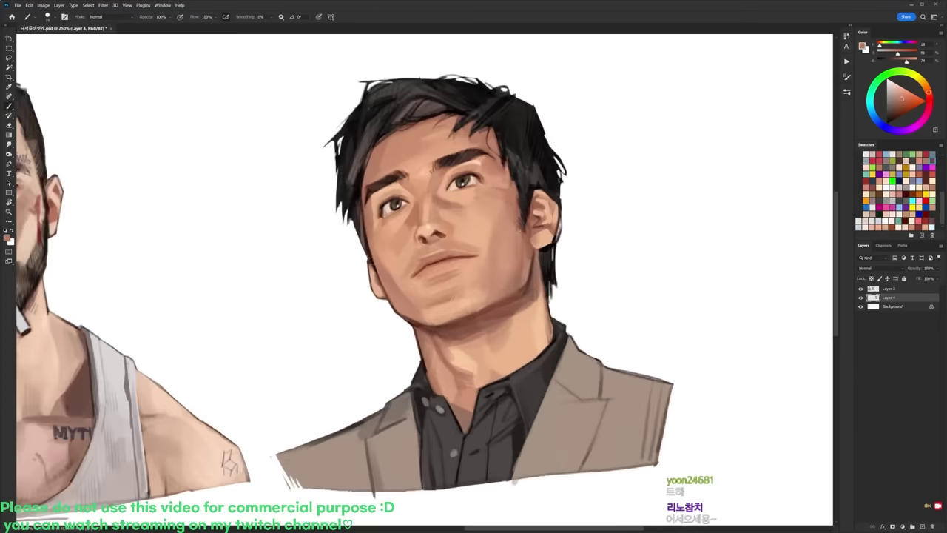
# Step: Lasso the suited man's far ear beside the cheek and nudge it closer to the head
pyautogui.press('l')
pyautogui.moveTo(386, 292)
pyautogui.mouseDown()
pyautogui.moveTo(367, 259)
pyautogui.moveTo(378, 275)
pyautogui.mouseUp()
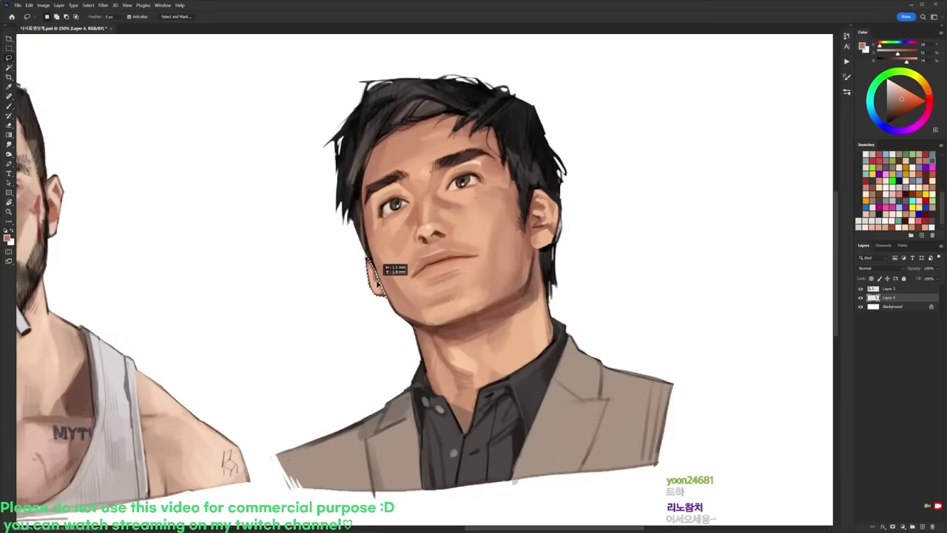
pyautogui.hotkey('ctrl', 'd')
# Step: Redraw the outline from the far ear down along the suited man's jaw with a black brush on a rotated canvas
pyautogui.press('r')
pyautogui.moveTo(598, 171); pyautogui.dragTo(616, 207)
pyautogui.press('d')
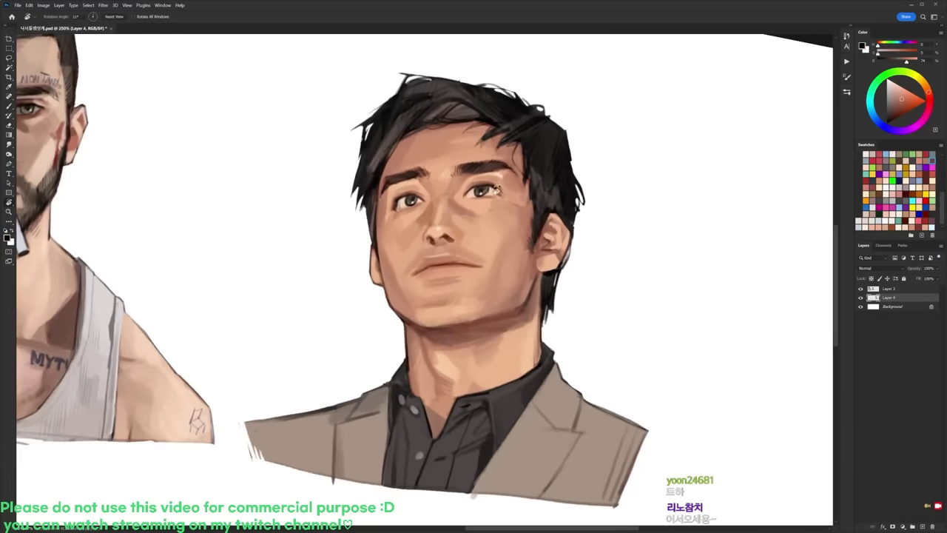
pyautogui.press('b')
pyautogui.rightClick(452, 222)
pyautogui.click(519, 290)
pyautogui.press('Return')
pyautogui.moveTo(382, 274); pyautogui.dragTo(403, 323)
pyautogui.press('e')
pyautogui.scroll(-3, 521, 211)
pyautogui.press('r')
pyautogui.press('Escape')
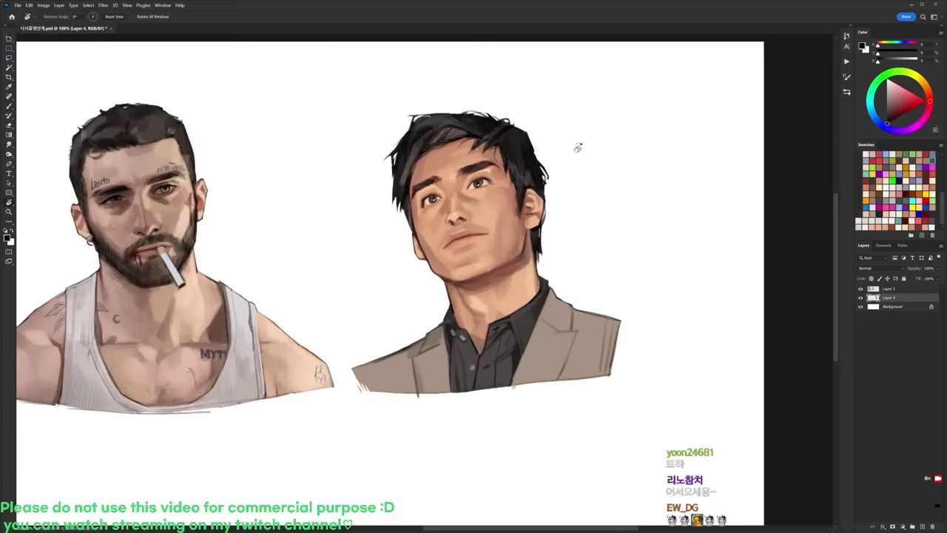
# Step: Refine the shadow along the suited man's jaw below the near ear with sampled dark skin tones
pyautogui.scroll(1, 533, 229)
pyautogui.press('b')
pyautogui.keyDown('alt'); pyautogui.click(511, 270); pyautogui.keyUp('alt')
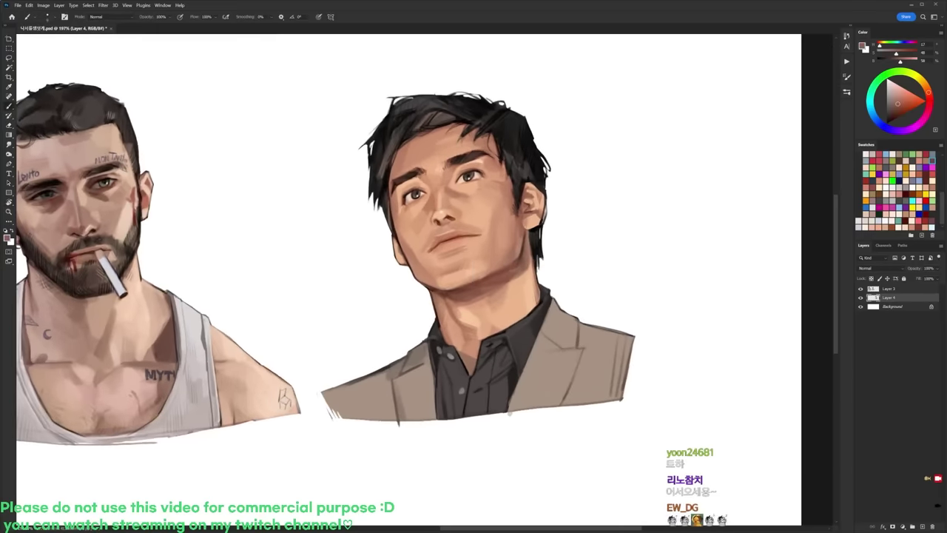
pyautogui.press('d')
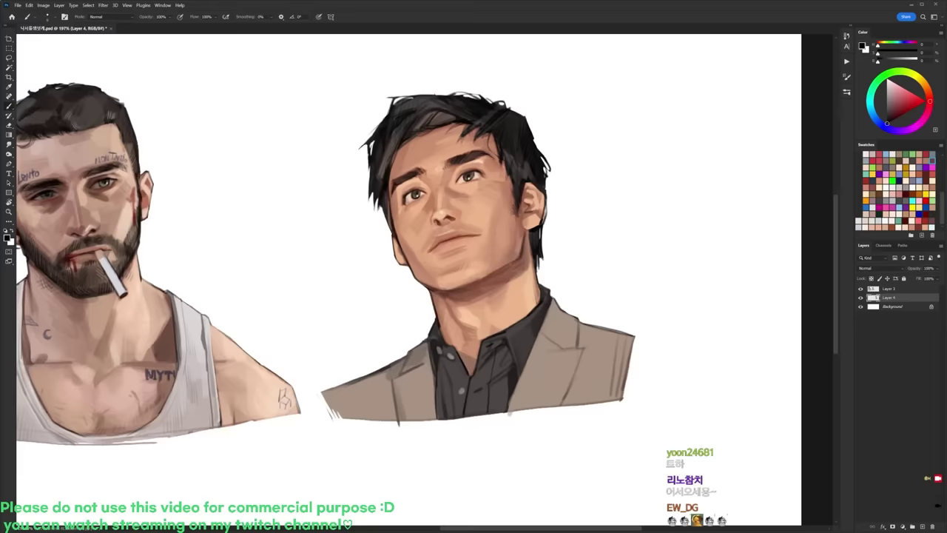
pyautogui.keyDown('alt'); pyautogui.click(526, 261); pyautogui.keyUp('alt')
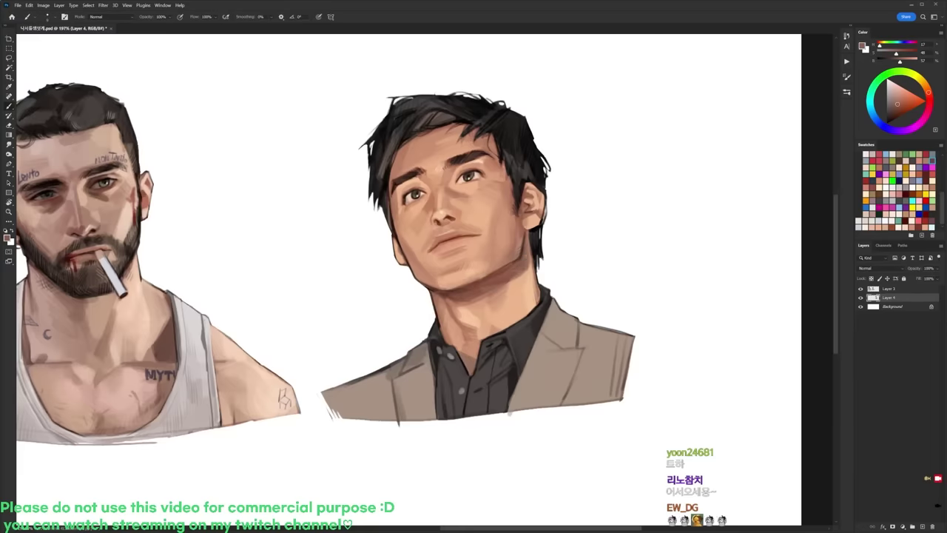
pyautogui.moveTo(613, 203); pyautogui.dragTo(573, 226)
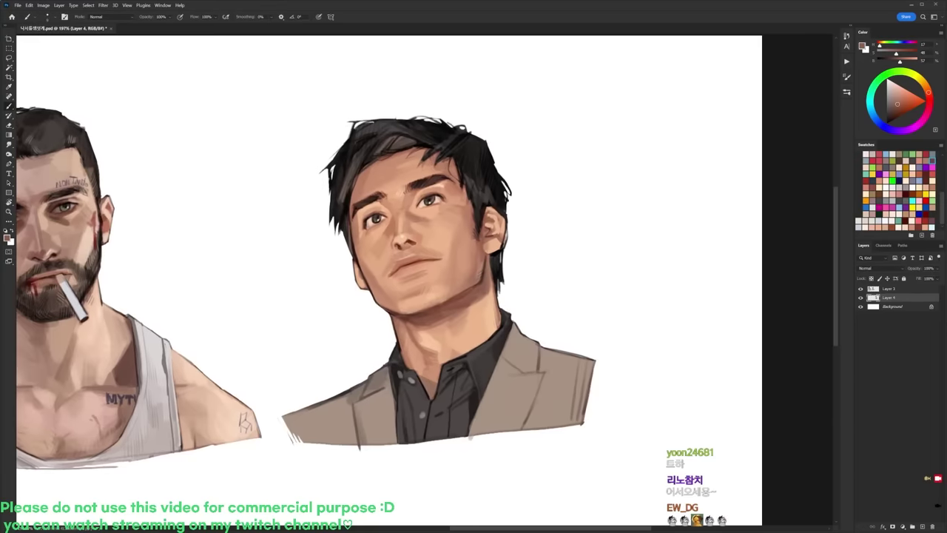
# Step: Clean up the edges of the suited man's eyebrows with sampled forehead skin tones
pyautogui.scroll(1, 415, 169)
pyautogui.keyDown('alt'); pyautogui.click(416, 193); pyautogui.keyUp('alt')
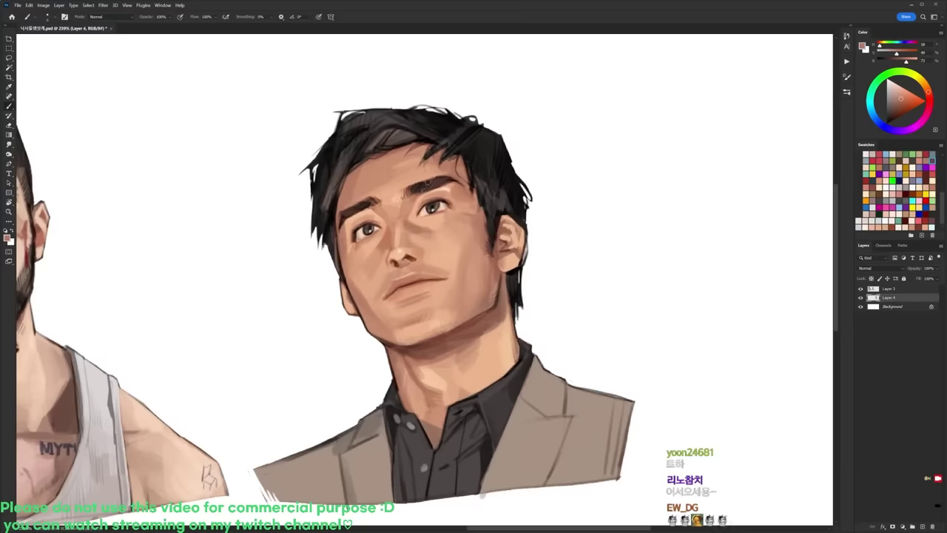
pyautogui.moveTo(427, 176)
pyautogui.mouseDown()
pyautogui.moveTo(436, 167)
pyautogui.moveTo(426, 181)
pyautogui.moveTo(440, 176)
pyautogui.mouseUp()
pyautogui.keyDown('alt'); pyautogui.click(436, 170); pyautogui.keyUp('alt')
pyautogui.keyDown('alt'); pyautogui.click(360, 200); pyautogui.keyUp('alt')
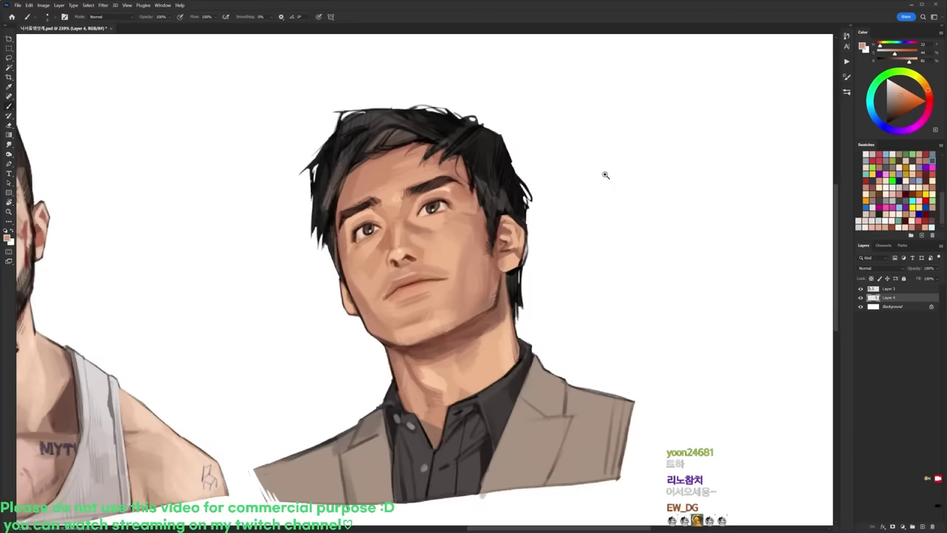
pyautogui.moveTo(604, 175); pyautogui.dragTo(580, 178)
pyautogui.moveTo(578, 181); pyautogui.dragTo(518, 191)
pyautogui.scroll(2, 342, 193)
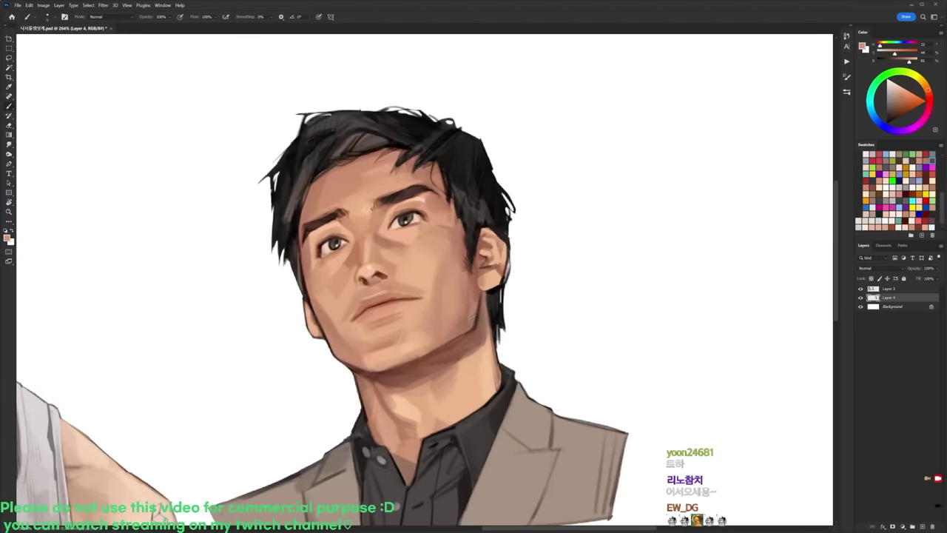
pyautogui.keyDown('alt'); pyautogui.click(371, 210); pyautogui.keyUp('alt')
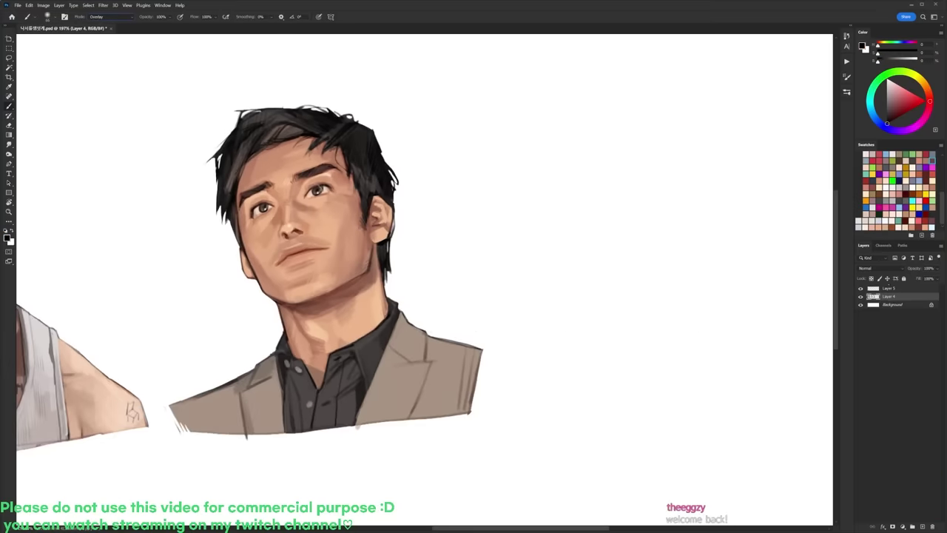
# Step: Try to darken the suited man's near eye with a black brush stroke in Overlay mode
pyautogui.moveTo(309, 192); pyautogui.dragTo(315, 191)
pyautogui.hotkey('ctrl', 'z')
pyautogui.scroll(-3, 548, 155)
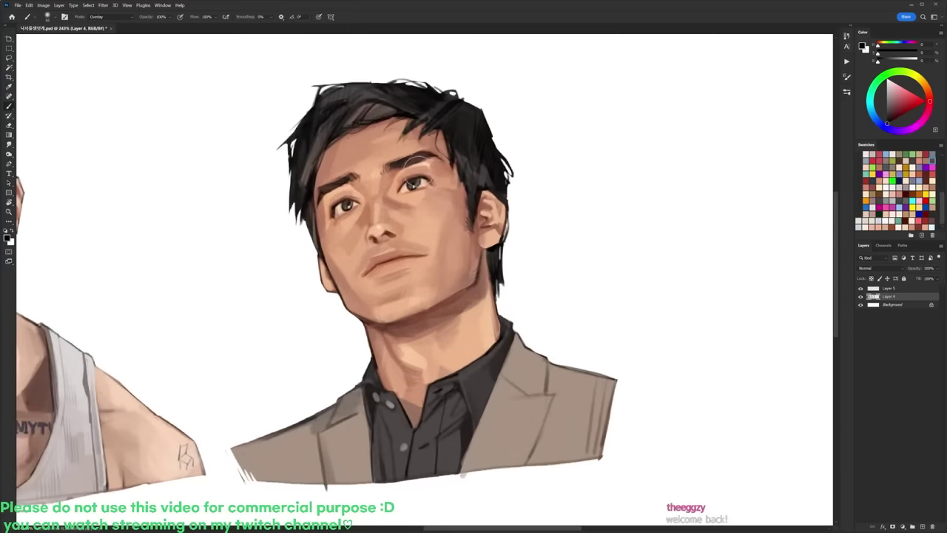
# Step: Apply a slight Spherize distortion to a rectangular selection around the suited man's eyes and nose, and clear the selection
pyautogui.scroll(3, 406, 171)
pyautogui.press('m')
pyautogui.moveTo(378, 197)
pyautogui.mouseDown()
pyautogui.moveTo(406, 193)
pyautogui.moveTo(469, 246)
pyautogui.mouseUp()
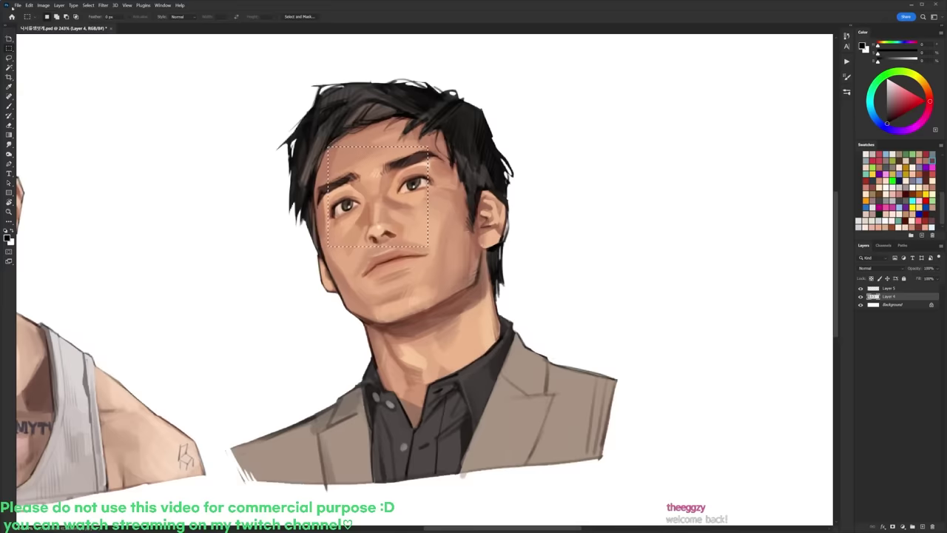
pyautogui.click(115, 5)
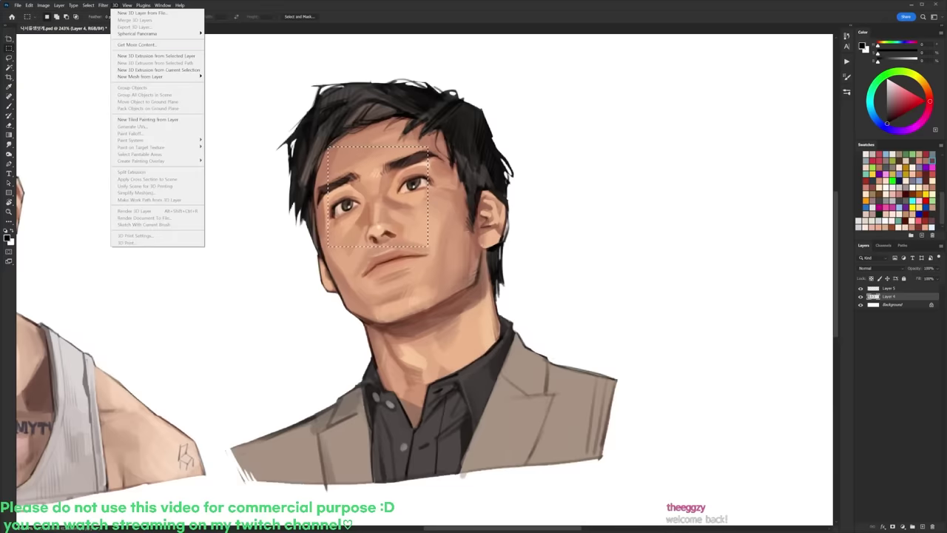
pyautogui.moveTo(104, 5)
pyautogui.moveTo(135, 127)
pyautogui.moveTo(110, 113)
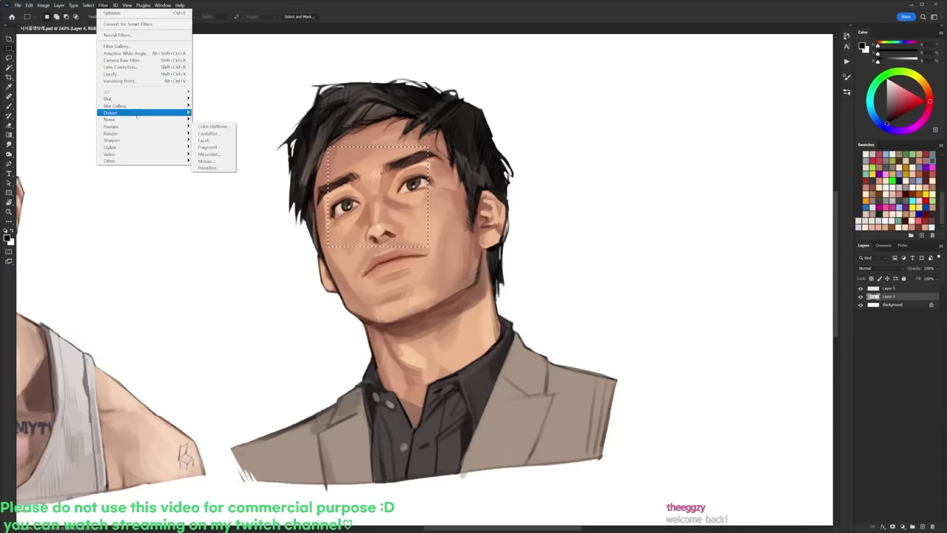
pyautogui.click(215, 146)
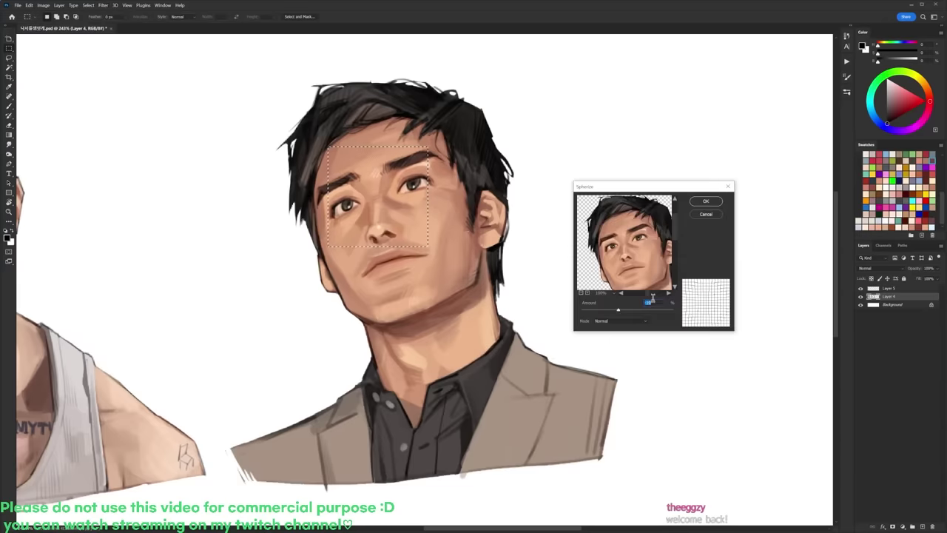
pyautogui.click(624, 310)
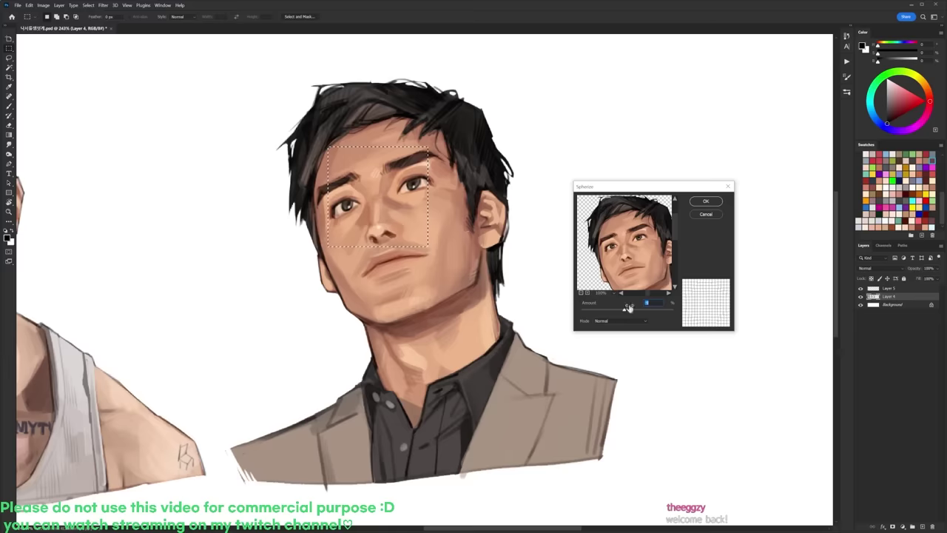
pyautogui.click(705, 200)
pyautogui.moveTo(613, 191); pyautogui.dragTo(433, 230)
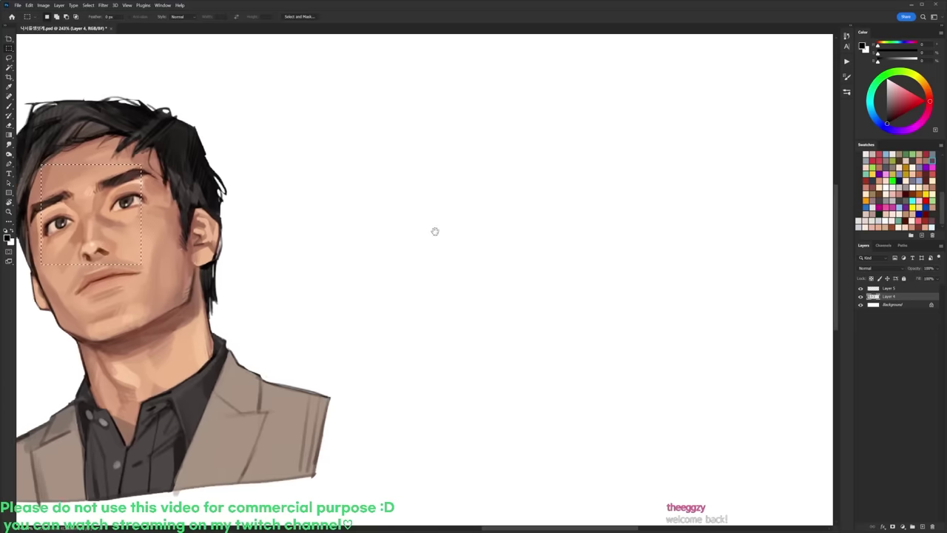
pyautogui.hotkey('ctrl', 'd')
# Step: On Layer 5, sketch the forehead, cheek, chin and jaw outline of a new head beside the suited man with a different brush
pyautogui.click(890, 289)
pyautogui.press('b')
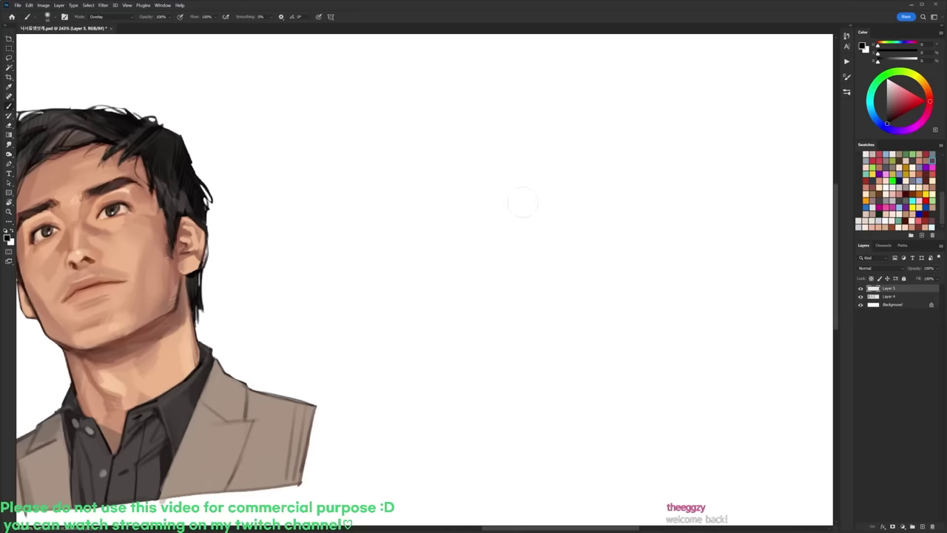
pyautogui.rightClick(524, 202)
pyautogui.click(560, 267)
pyautogui.click(889, 289)
pyautogui.moveTo(682, 278); pyautogui.dragTo(620, 272)
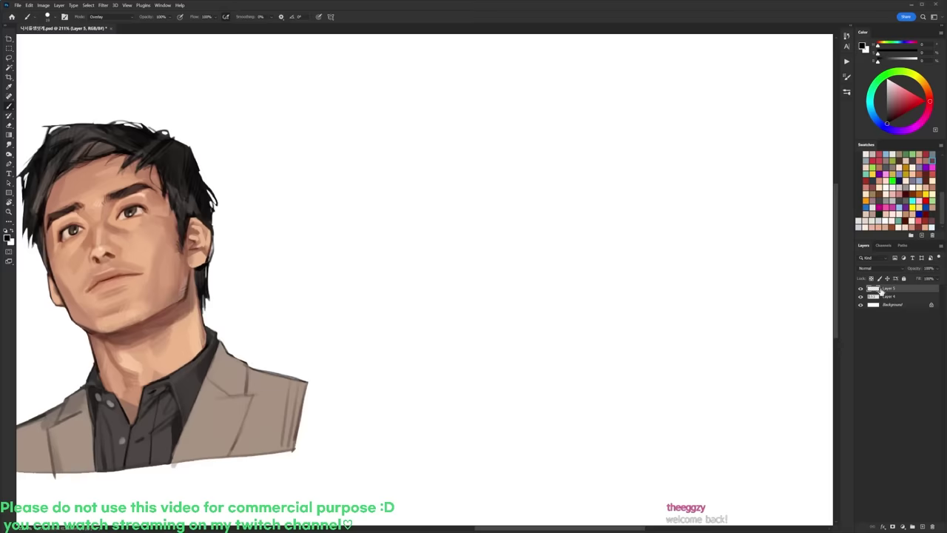
pyautogui.moveTo(386, 150); pyautogui.dragTo(435, 117)
pyautogui.moveTo(384, 152)
pyautogui.mouseDown()
pyautogui.moveTo(384, 212)
pyautogui.moveTo(414, 282)
pyautogui.moveTo(445, 315)
pyautogui.mouseUp()
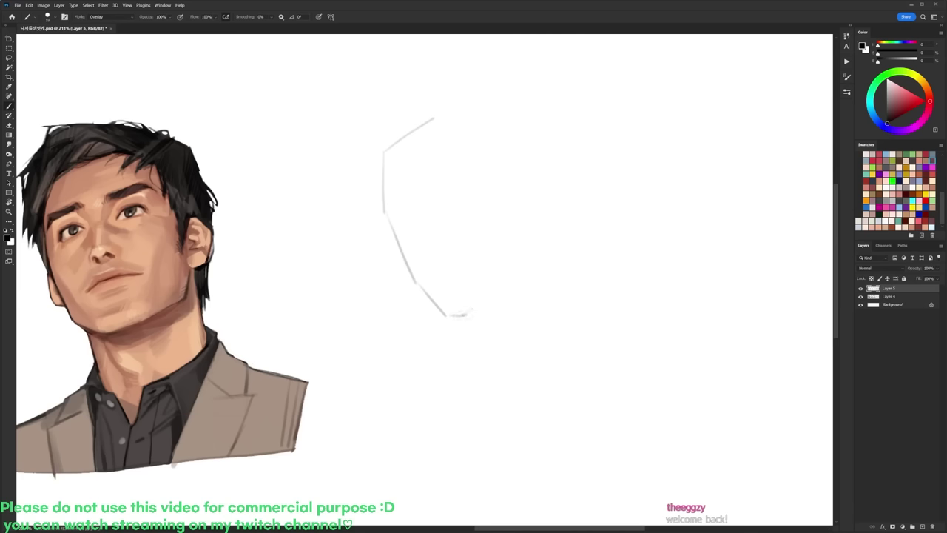
pyautogui.moveTo(457, 315)
pyautogui.mouseDown()
pyautogui.moveTo(522, 275)
pyautogui.moveTo(528, 244)
pyautogui.mouseUp()
# Step: Add hairline and brow guide lines to the new head and redraw the far edge of its forehead
pyautogui.moveTo(395, 155); pyautogui.dragTo(442, 151)
pyautogui.press('e')
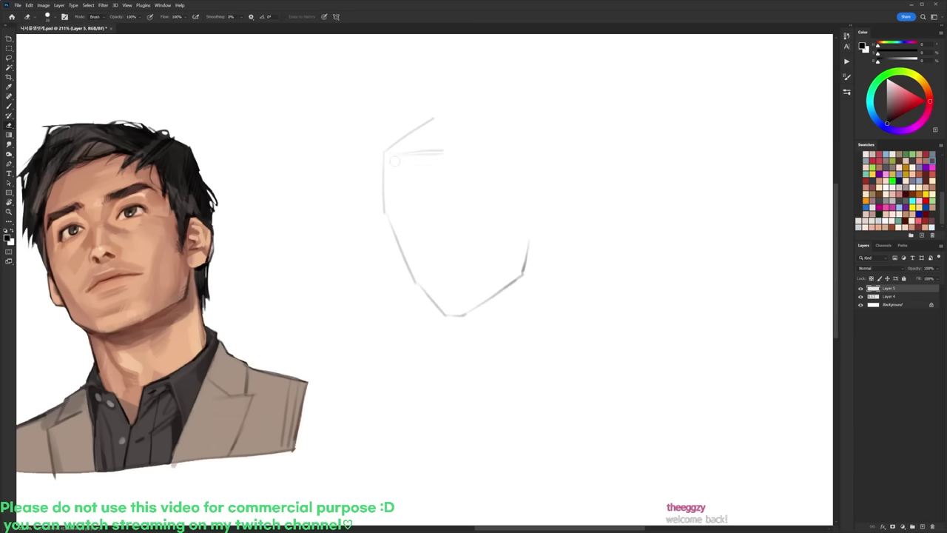
pyautogui.press('b')
pyautogui.moveTo(384, 164)
pyautogui.mouseDown()
pyautogui.moveTo(384, 213)
pyautogui.moveTo(383, 177)
pyautogui.mouseUp()
pyautogui.press('e')
pyautogui.press('b')
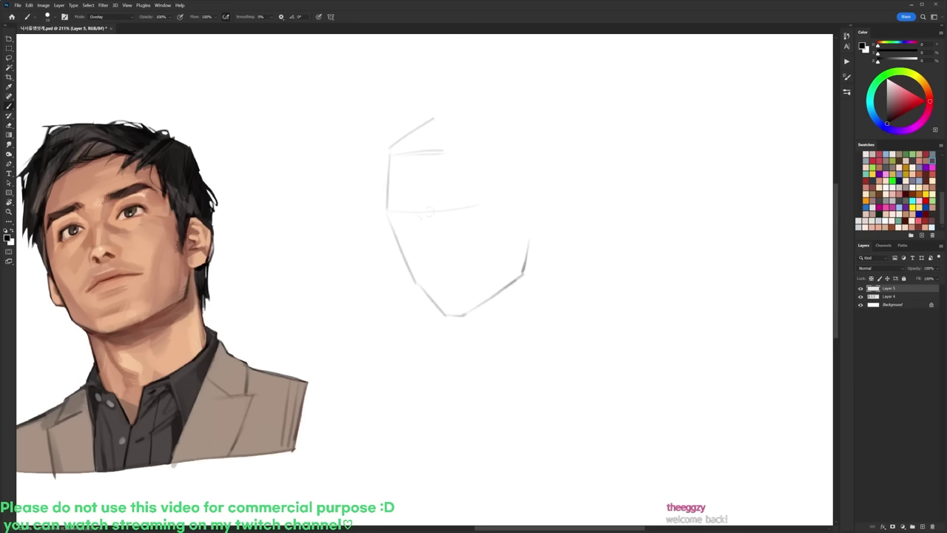
# Step: Sketch the nose line and the outlines of both eyes below the new head's brow line
pyautogui.moveTo(398, 209)
pyautogui.mouseDown()
pyautogui.moveTo(457, 208)
pyautogui.moveTo(427, 270)
pyautogui.mouseUp()
pyautogui.moveTo(403, 218); pyautogui.dragTo(413, 221)
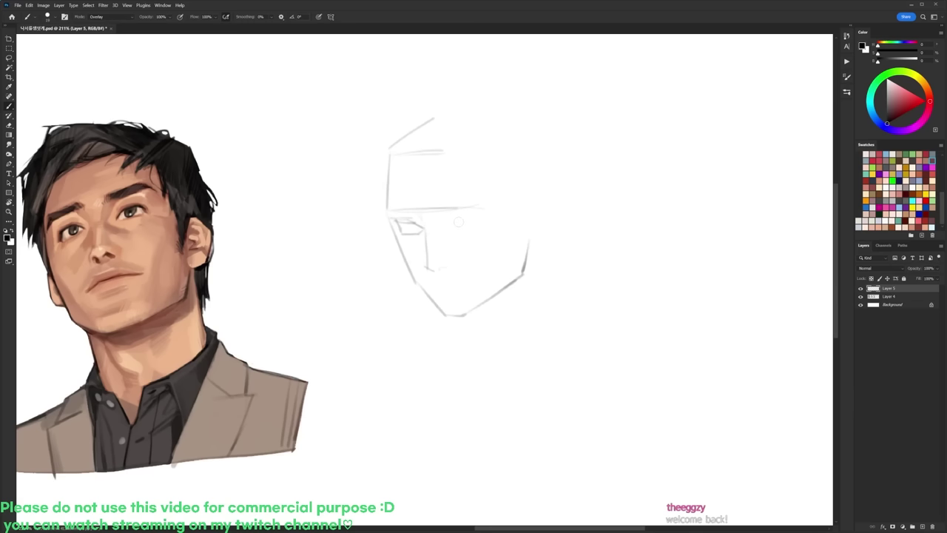
pyautogui.moveTo(453, 223); pyautogui.dragTo(480, 217)
pyautogui.press('l')
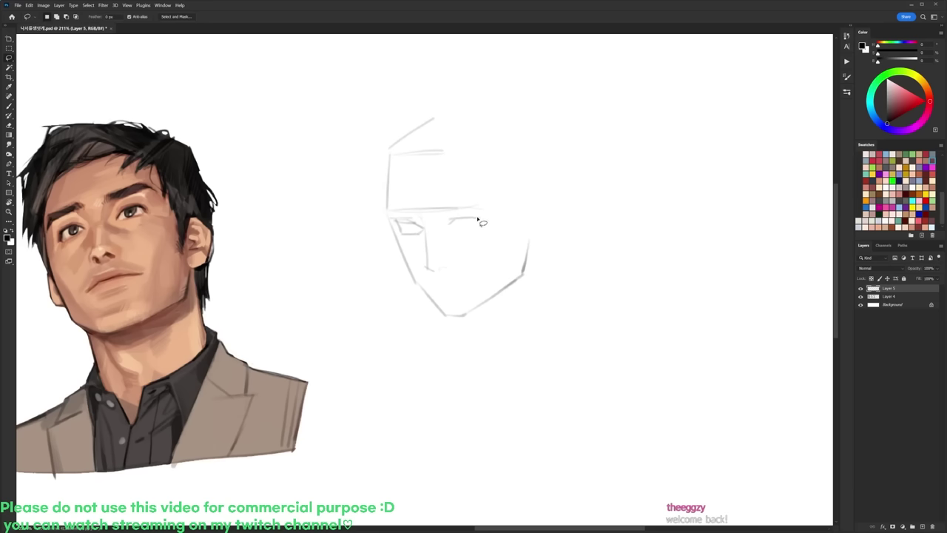
pyautogui.press('b')
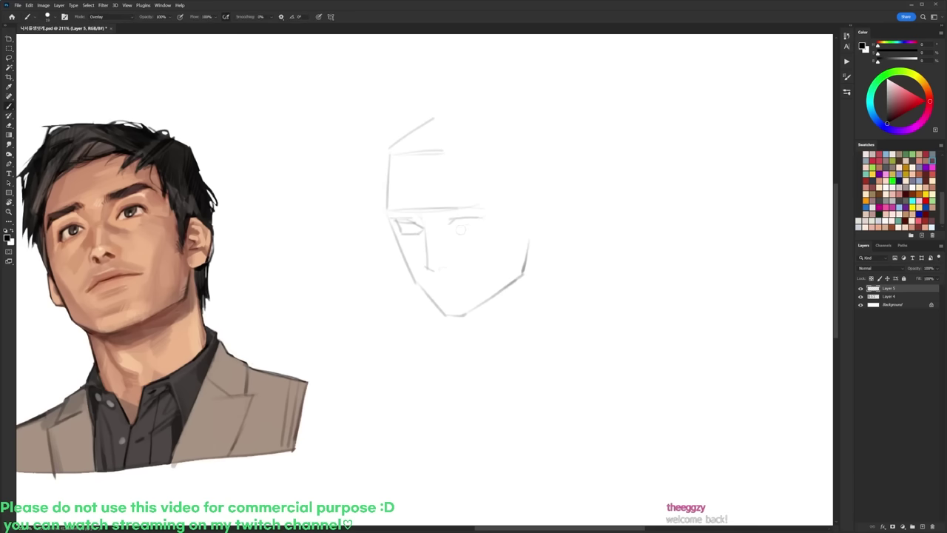
pyautogui.moveTo(460, 230); pyautogui.dragTo(472, 231)
pyautogui.press('e')
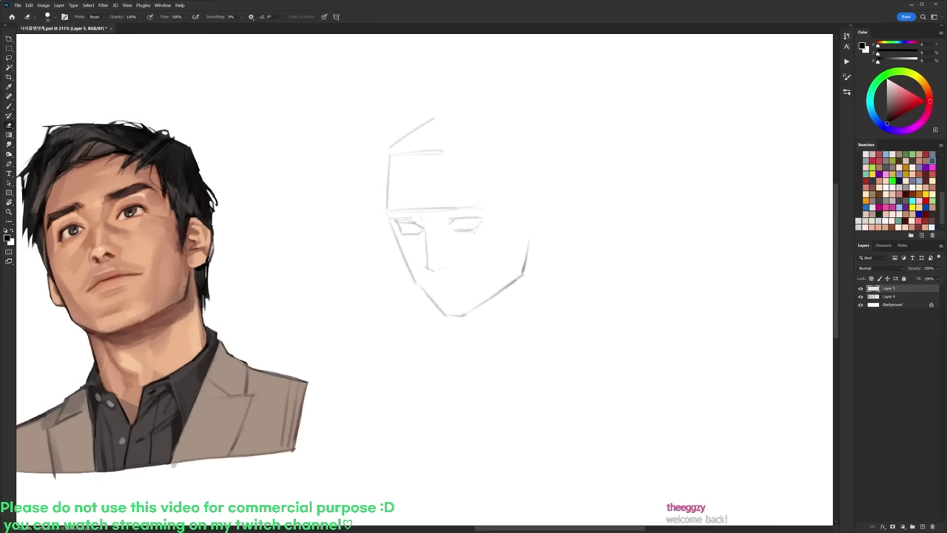
pyautogui.press('b')
pyautogui.moveTo(483, 221); pyautogui.dragTo(474, 232)
pyautogui.press('e')
pyautogui.press('b')
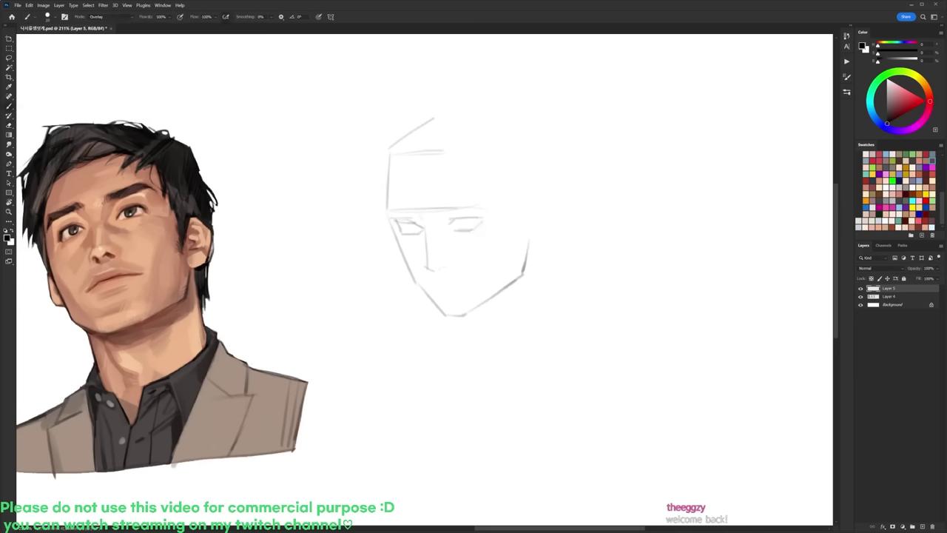
# Step: Sketch eyebrows above both eyes of the new face and touch up its nose line
pyautogui.moveTo(406, 213); pyautogui.dragTo(416, 212)
pyautogui.press('e')
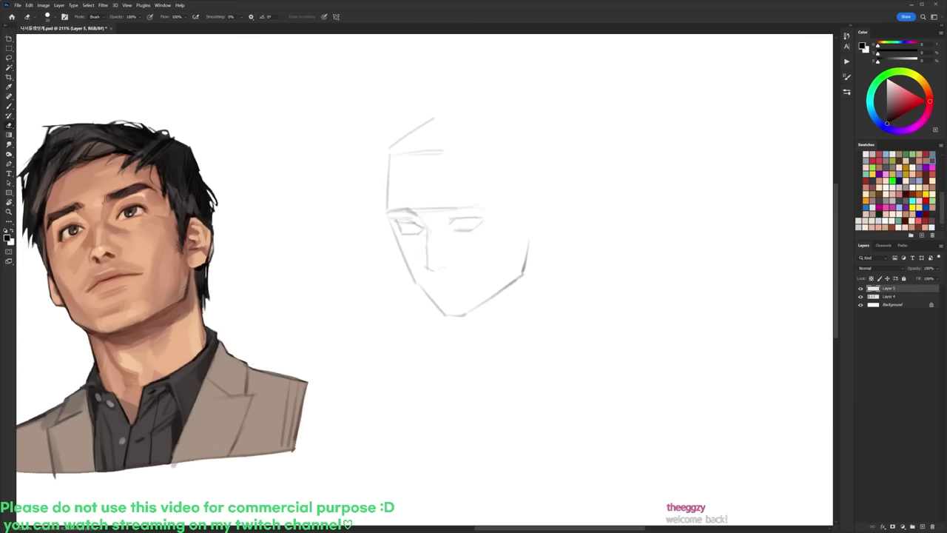
pyautogui.press('b')
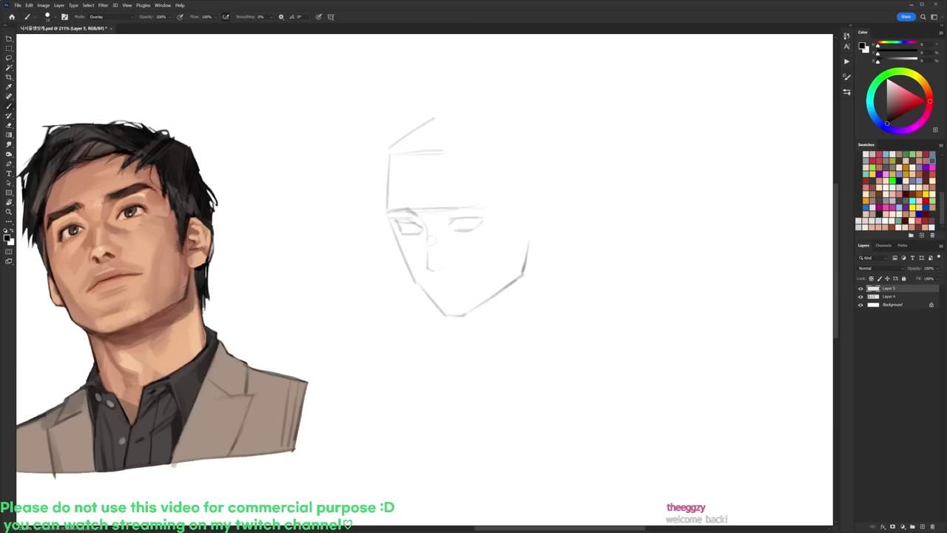
pyautogui.press('e')
pyautogui.press('b')
pyautogui.moveTo(427, 242); pyautogui.dragTo(428, 267)
pyautogui.press('e')
pyautogui.hotkey('ctrl', 'z')
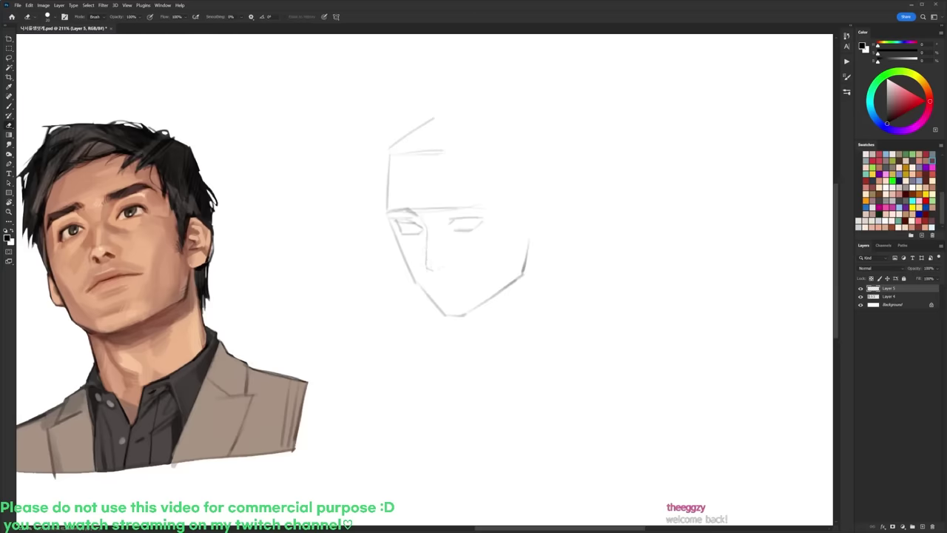
pyautogui.press('l')
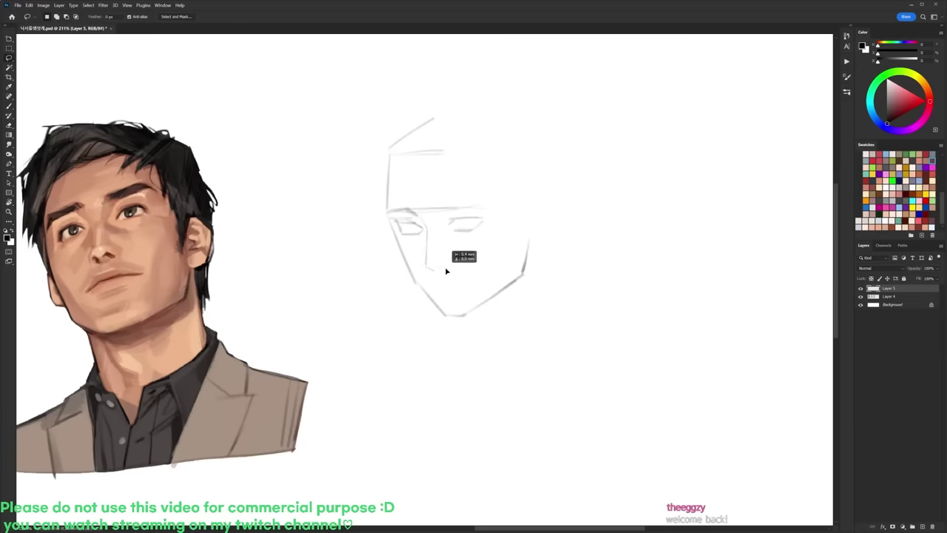
pyautogui.press('b')
pyautogui.moveTo(445, 213); pyautogui.dragTo(467, 206)
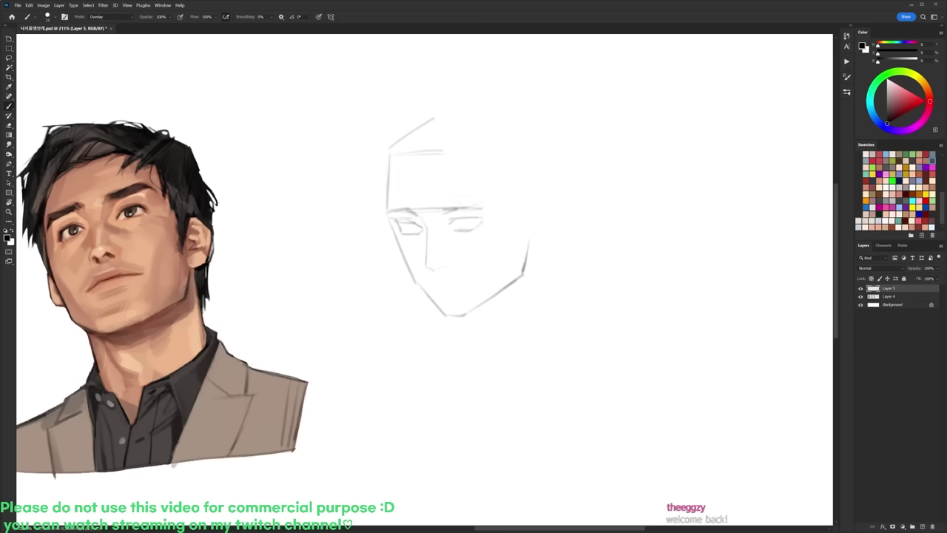
# Step: Redraw the new face's far contour from the forehead over the cheek to the chin, erasing the stray lines
pyautogui.moveTo(390, 190)
pyautogui.mouseDown()
pyautogui.moveTo(401, 248)
pyautogui.moveTo(396, 240)
pyautogui.moveTo(444, 313)
pyautogui.mouseUp()
pyautogui.press('e')
pyautogui.press('b')
pyautogui.press('e')
pyautogui.press('b')
pyautogui.press('e')
pyautogui.press('b')
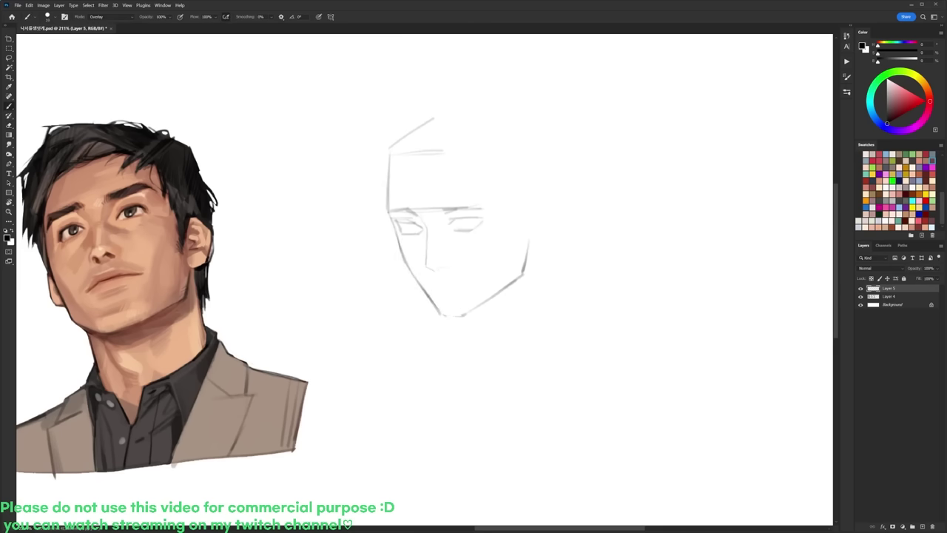
# Step: Redraw the new face's near jawline from the chin to below the ear, slightly further in, and erase the old line
pyautogui.moveTo(456, 316); pyautogui.dragTo(523, 279)
pyautogui.press('e')
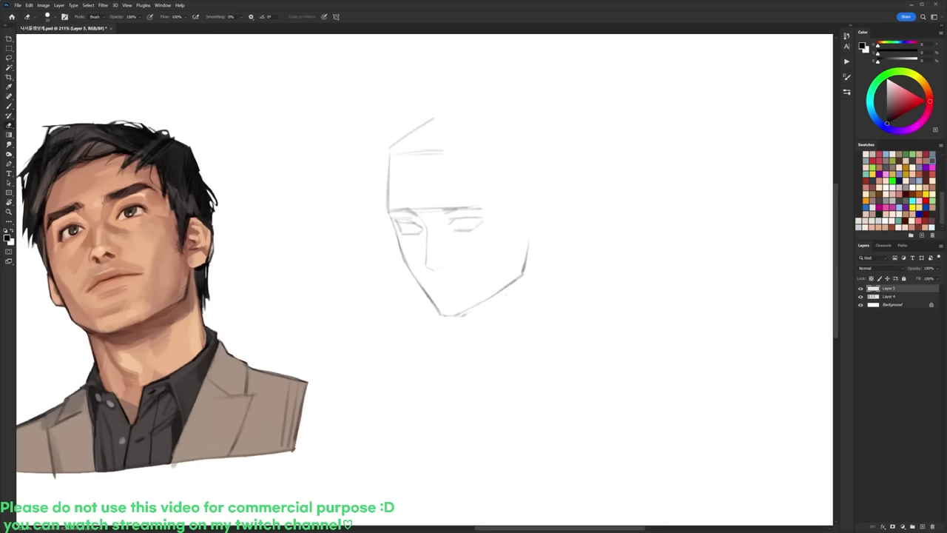
pyautogui.press('b')
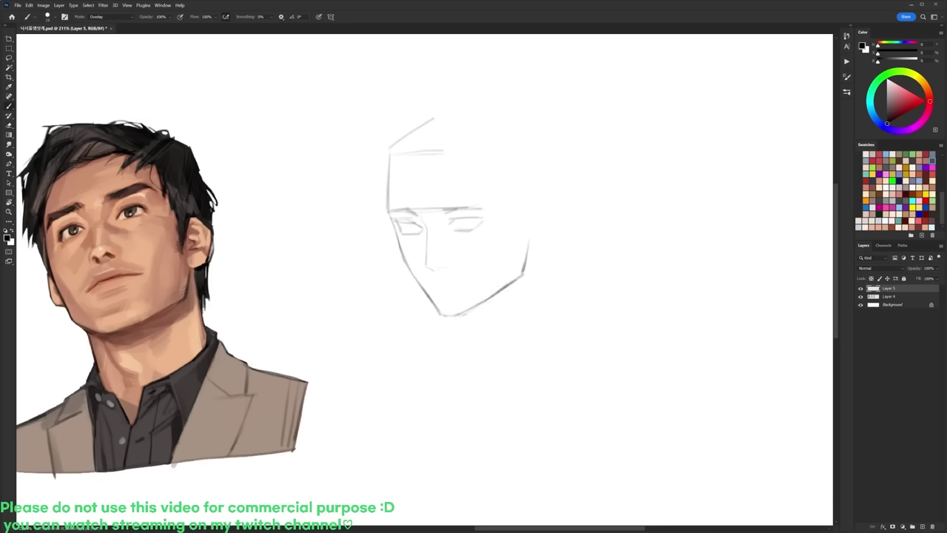
pyautogui.moveTo(521, 244); pyautogui.dragTo(515, 283)
pyautogui.press('e')
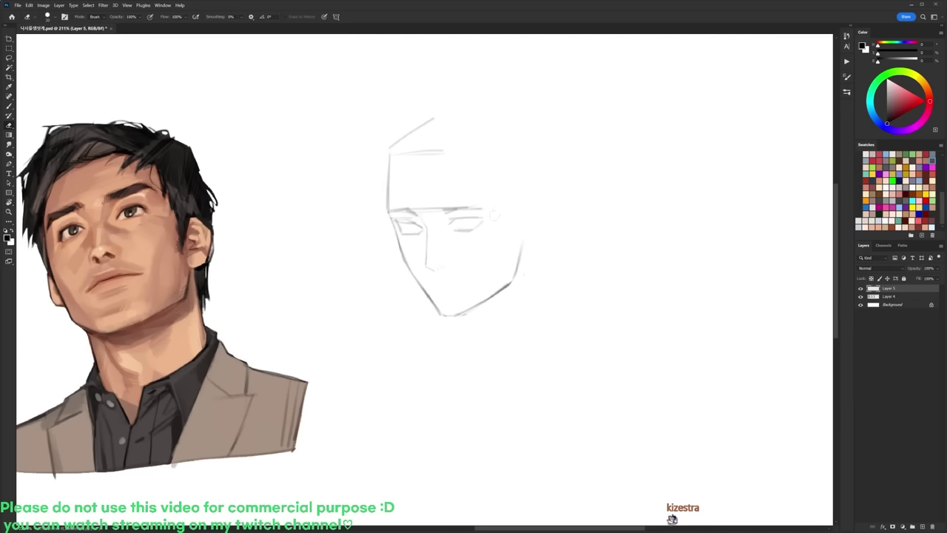
# Step: Sketch the near ear with its inner folds and short neck lines below the chin and behind the jaw
pyautogui.press('b')
pyautogui.moveTo(525, 201)
pyautogui.mouseDown()
pyautogui.moveTo(540, 194)
pyautogui.moveTo(543, 223)
pyautogui.moveTo(539, 202)
pyautogui.moveTo(530, 245)
pyautogui.moveTo(539, 201)
pyautogui.moveTo(543, 230)
pyautogui.moveTo(526, 215)
pyautogui.moveTo(536, 207)
pyautogui.moveTo(529, 227)
pyautogui.mouseUp()
pyautogui.hotkey('ctrl', 'z')
pyautogui.press('e')
pyautogui.press('b')
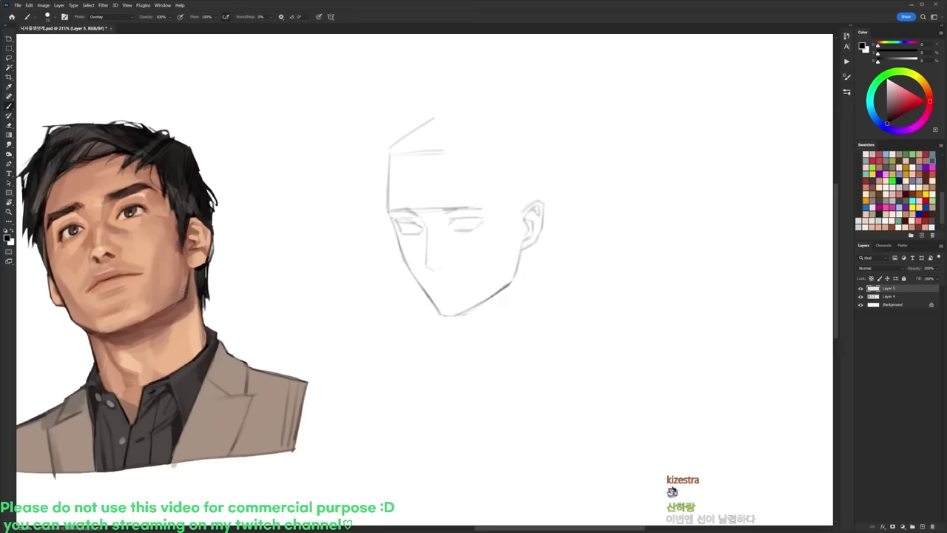
pyautogui.moveTo(457, 316); pyautogui.dragTo(458, 328)
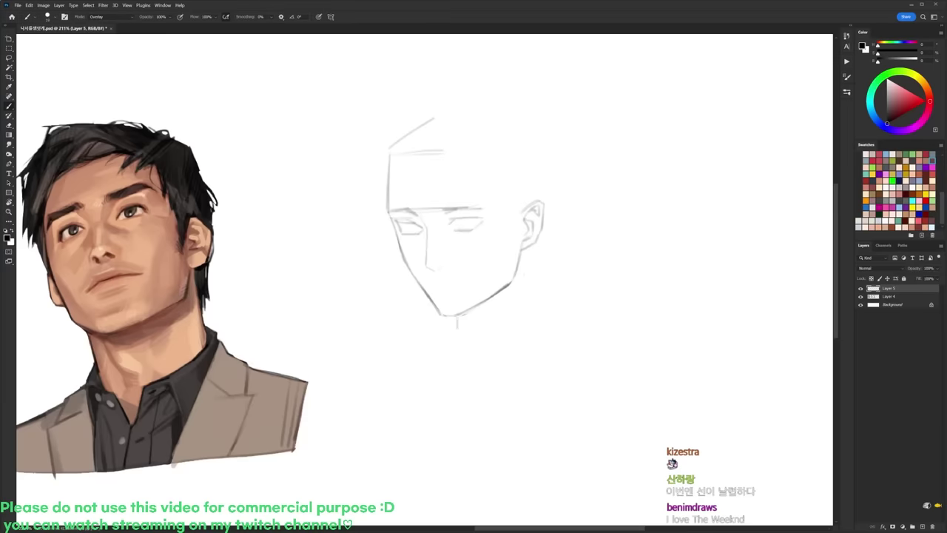
pyautogui.moveTo(521, 249); pyautogui.dragTo(529, 289)
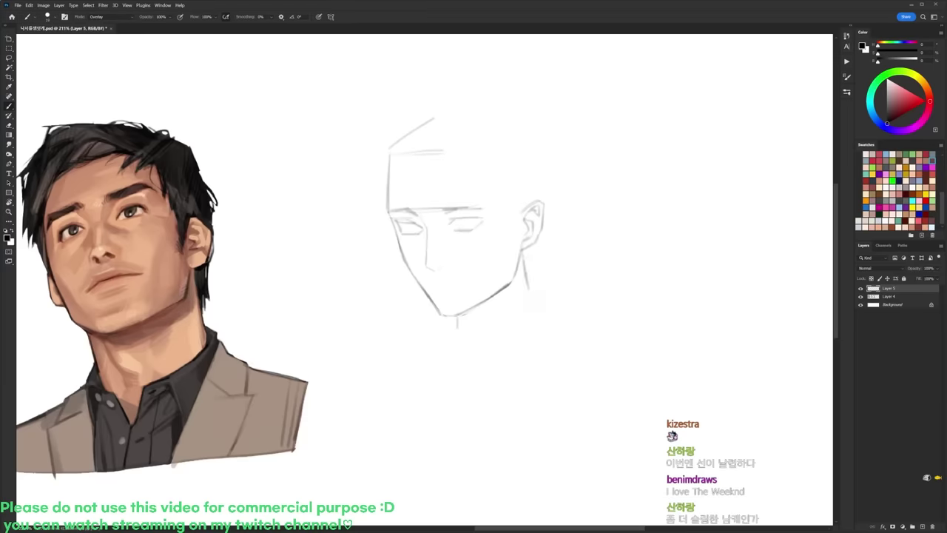
# Step: Redraw the far edge of the new head's forehead with an inward slant and erase the old vertical line
pyautogui.moveTo(399, 156); pyautogui.dragTo(389, 200)
pyautogui.press('e')
pyautogui.moveTo(388, 148); pyautogui.dragTo(387, 209)
pyautogui.press('b')
# Step: Sketch long hair strands down the far side of the new face to the chin and add detail to the near eye
pyautogui.moveTo(398, 152)
pyautogui.mouseDown()
pyautogui.moveTo(387, 178)
pyautogui.moveTo(379, 169)
pyautogui.moveTo(371, 239)
pyautogui.mouseUp()
pyautogui.moveTo(372, 187)
pyautogui.mouseDown()
pyautogui.moveTo(369, 253)
pyautogui.moveTo(386, 272)
pyautogui.mouseUp()
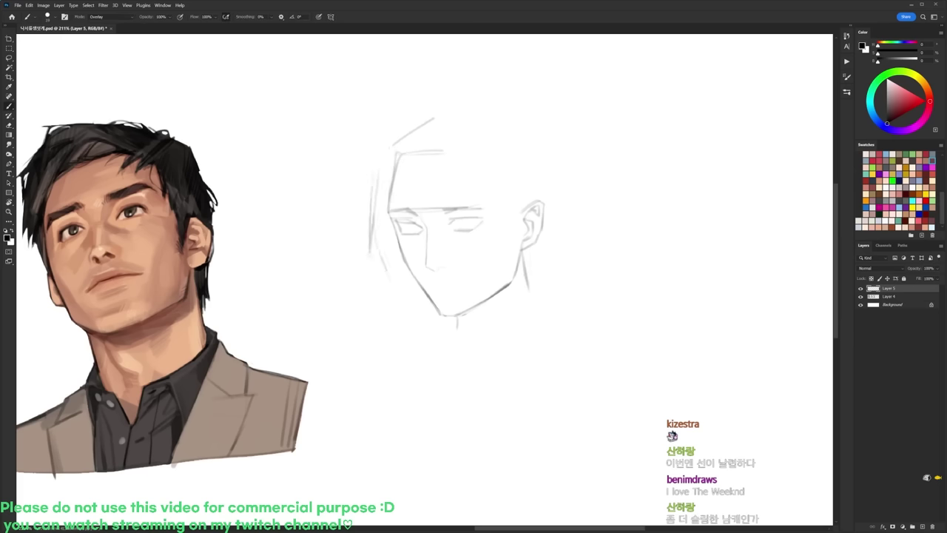
pyautogui.moveTo(380, 235); pyautogui.dragTo(395, 300)
pyautogui.moveTo(398, 260); pyautogui.dragTo(403, 313)
pyautogui.moveTo(400, 276); pyautogui.dragTo(410, 300)
pyautogui.press('e')
pyautogui.moveTo(401, 268); pyautogui.dragTo(411, 301)
pyautogui.press('b')
pyautogui.moveTo(461, 220); pyautogui.dragTo(480, 226)
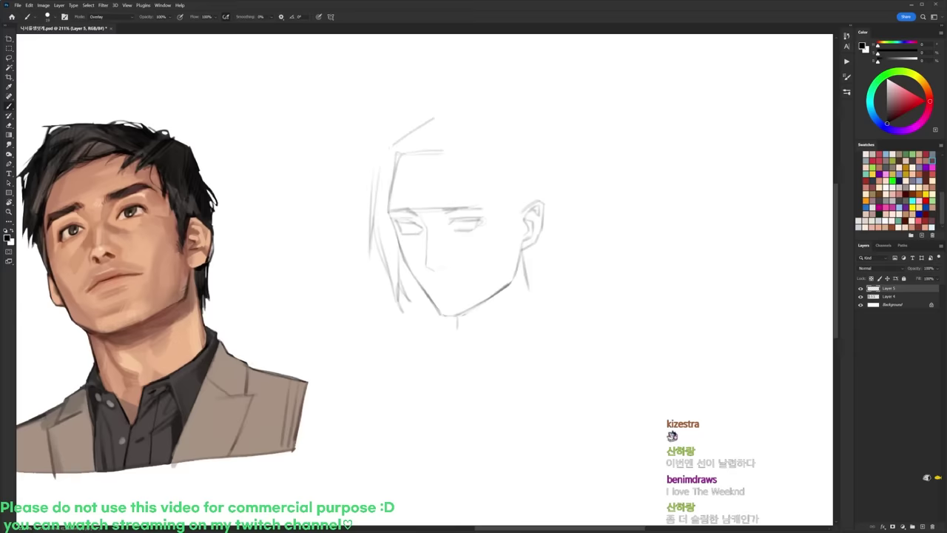
pyautogui.moveTo(403, 285); pyautogui.dragTo(404, 295)
pyautogui.moveTo(410, 292); pyautogui.dragTo(419, 312)
# Step: Sketch lines hanging beneath the new head's chin and redraw the near side of the neck with a line under the jaw
pyautogui.moveTo(430, 318)
pyautogui.mouseDown()
pyautogui.moveTo(429, 354)
pyautogui.moveTo(409, 376)
pyautogui.moveTo(426, 358)
pyautogui.mouseUp()
pyautogui.moveTo(427, 364)
pyautogui.mouseDown()
pyautogui.moveTo(457, 338)
pyautogui.moveTo(451, 367)
pyautogui.mouseUp()
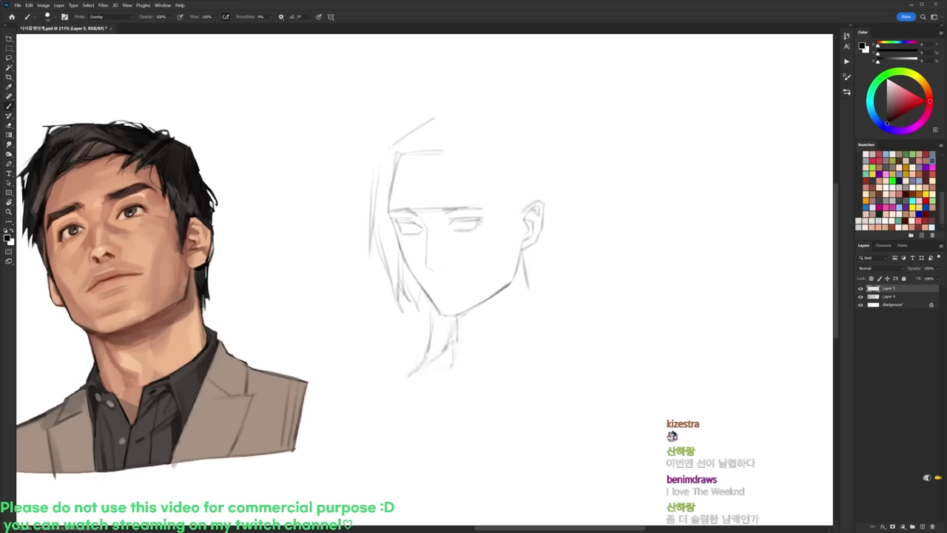
pyautogui.moveTo(483, 304); pyautogui.dragTo(527, 292)
pyautogui.moveTo(523, 250)
pyautogui.mouseDown()
pyautogui.moveTo(523, 331)
pyautogui.moveTo(523, 264)
pyautogui.moveTo(521, 295)
pyautogui.mouseUp()
pyautogui.press('e')
pyautogui.press('b')
pyautogui.press('e')
pyautogui.press('b')
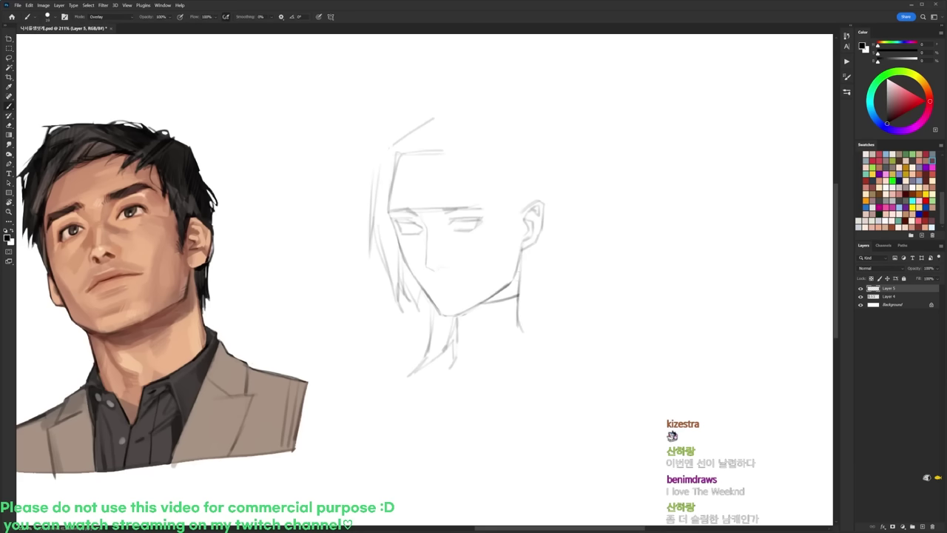
# Step: Sketch hair strands around and behind the near ear and the outer hair contour on that side
pyautogui.moveTo(545, 201); pyautogui.dragTo(549, 213)
pyautogui.moveTo(546, 213); pyautogui.dragTo(554, 224)
pyautogui.moveTo(539, 190); pyautogui.dragTo(551, 220)
pyautogui.moveTo(552, 260); pyautogui.dragTo(539, 283)
pyautogui.moveTo(548, 228); pyautogui.dragTo(542, 279)
pyautogui.moveTo(551, 152); pyautogui.dragTo(566, 221)
pyautogui.moveTo(556, 182); pyautogui.dragTo(566, 224)
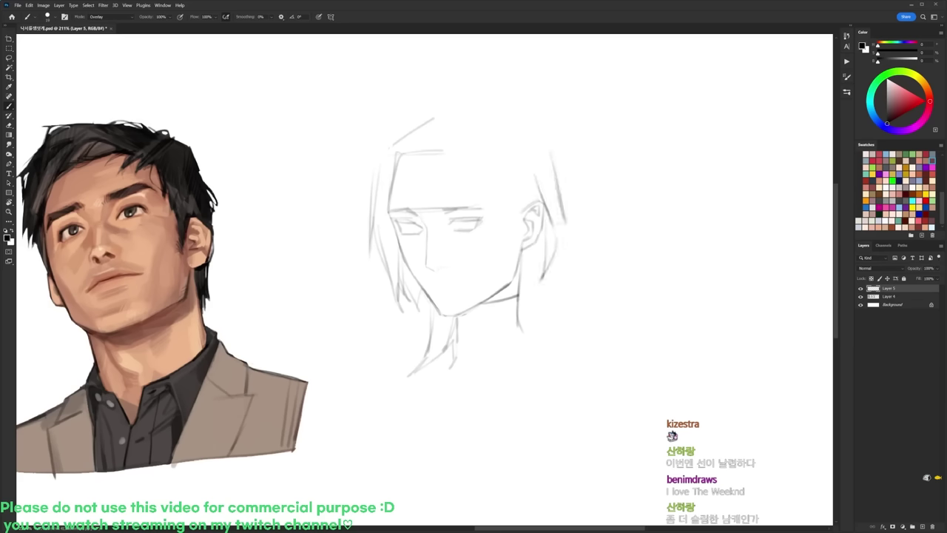
# Step: Clean up the near-side outer hair contour and extend the hair down to flared tips beside the neck
pyautogui.press('e')
pyautogui.moveTo(556, 164); pyautogui.dragTo(567, 225)
pyautogui.press('b')
pyautogui.moveTo(561, 191)
pyautogui.mouseDown()
pyautogui.moveTo(571, 224)
pyautogui.moveTo(536, 293)
pyautogui.moveTo(562, 326)
pyautogui.moveTo(539, 353)
pyautogui.moveTo(548, 365)
pyautogui.mouseUp()
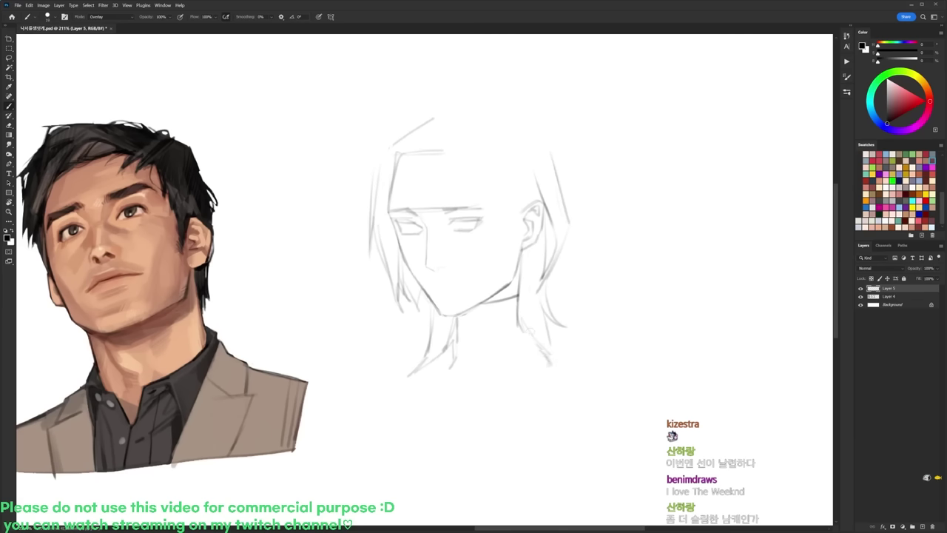
# Step: Clean up the far-side hairline of the new head and sketch hair strands sweeping from the parting to the temple
pyautogui.moveTo(390, 182); pyautogui.dragTo(379, 204)
pyautogui.press('e')
pyautogui.moveTo(425, 151); pyautogui.dragTo(378, 204)
pyautogui.press('b')
pyautogui.moveTo(411, 151); pyautogui.dragTo(393, 183)
pyautogui.moveTo(434, 145); pyautogui.dragTo(412, 159)
pyautogui.moveTo(413, 158); pyautogui.dragTo(403, 171)
pyautogui.moveTo(443, 143); pyautogui.dragTo(434, 148)
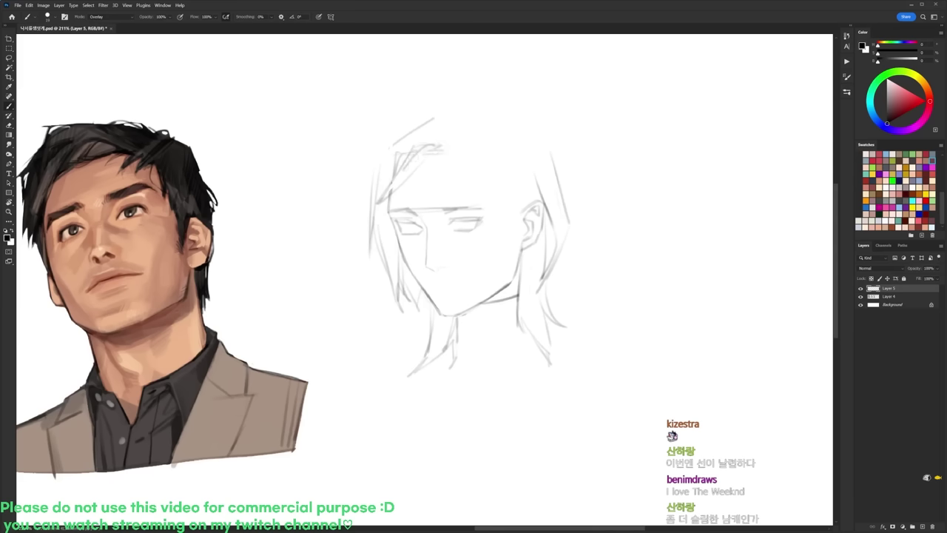
# Step: Extend the hair contour toward the crown, strengthen the near-side outer contour, and add flared tips beside the neck
pyautogui.moveTo(459, 111); pyautogui.dragTo(450, 117)
pyautogui.moveTo(557, 148); pyautogui.dragTo(575, 205)
pyautogui.moveTo(548, 136); pyautogui.dragTo(572, 198)
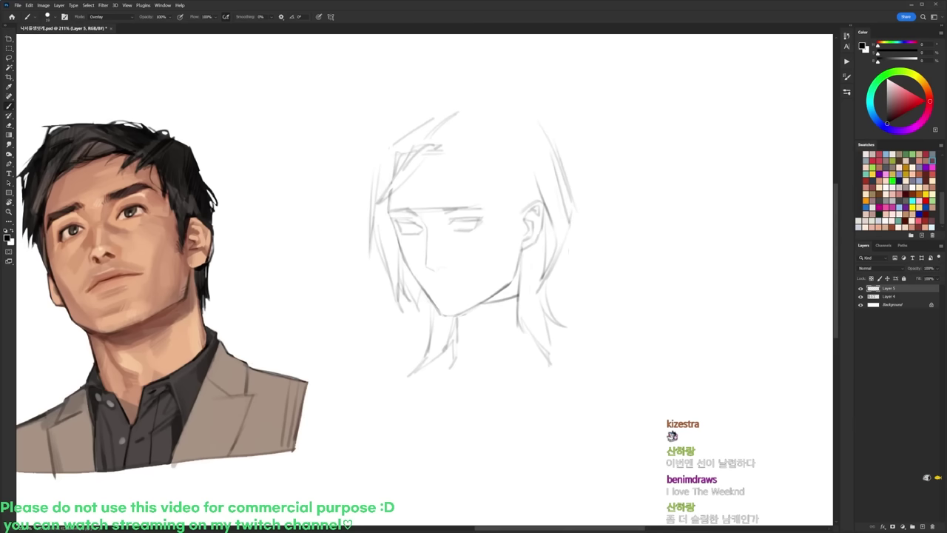
pyautogui.moveTo(557, 261)
pyautogui.mouseDown()
pyautogui.moveTo(573, 323)
pyautogui.moveTo(574, 312)
pyautogui.moveTo(549, 351)
pyautogui.mouseUp()
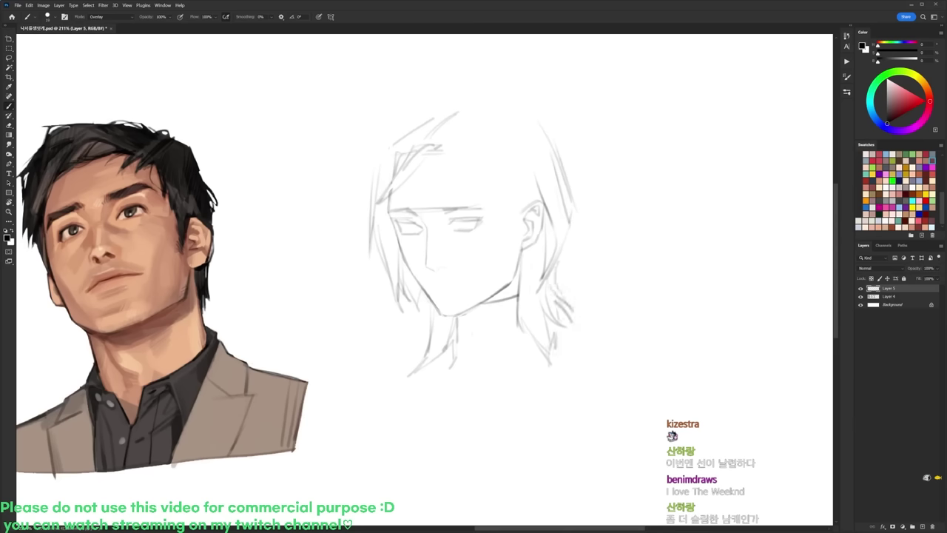
# Step: Sketch the curved lower edge of the bust from the far collar across to a short shoulder line on the near side
pyautogui.moveTo(421, 356)
pyautogui.mouseDown()
pyautogui.moveTo(411, 361)
pyautogui.moveTo(432, 403)
pyautogui.moveTo(514, 415)
pyautogui.mouseUp()
pyautogui.hotkey('ctrl', 'z')
pyautogui.moveTo(450, 412)
pyautogui.mouseDown()
pyautogui.moveTo(537, 409)
pyautogui.moveTo(578, 362)
pyautogui.moveTo(580, 347)
pyautogui.moveTo(532, 446)
pyautogui.moveTo(501, 76)
pyautogui.moveTo(596, 347)
pyautogui.mouseUp()
pyautogui.press('e')
pyautogui.press('b')
pyautogui.press('e')
# Step: Scale the whole new head sketch up proportionally to about 110% and apply the transform
pyautogui.press('l')
pyautogui.moveTo(532, 313); pyautogui.dragTo(525, 352)
pyautogui.hotkey('ctrl', 't')
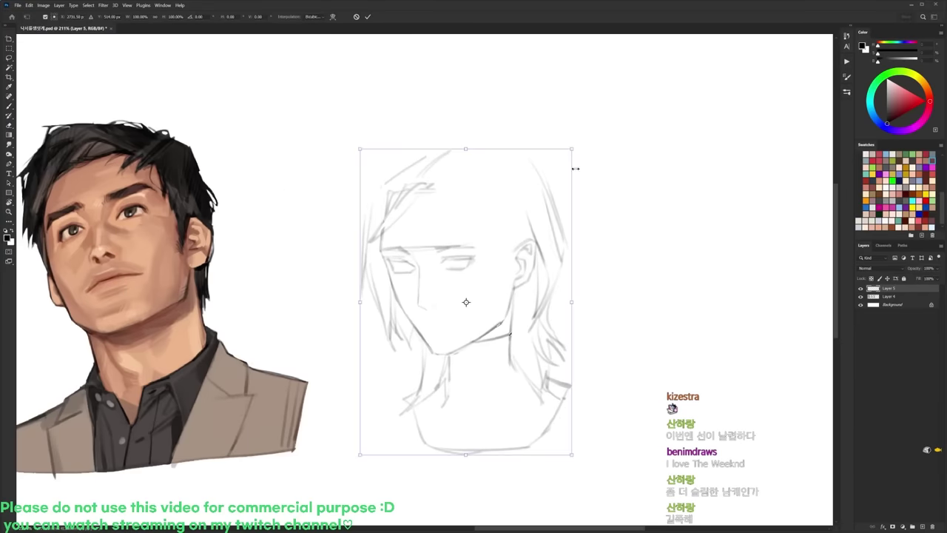
pyautogui.moveTo(572, 148); pyautogui.dragTo(594, 120)
pyautogui.moveTo(551, 207); pyautogui.dragTo(544, 206)
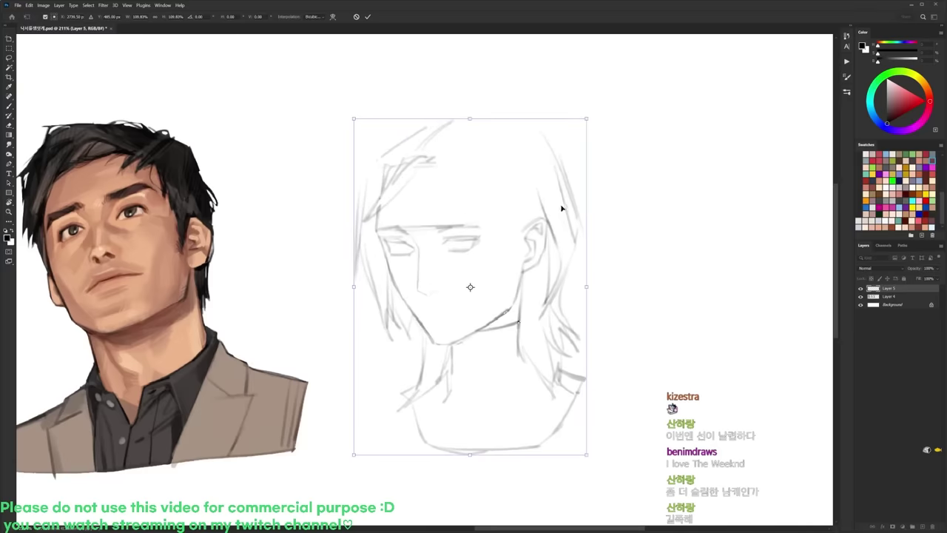
pyautogui.press('Return')
# Step: Sketch long vertical hair strands in front of the near ear, falling past the jaw
pyautogui.moveTo(516, 238)
pyautogui.mouseDown()
pyautogui.moveTo(525, 249)
pyautogui.moveTo(514, 318)
pyautogui.mouseUp()
pyautogui.press('b')
pyautogui.moveTo(511, 261); pyautogui.dragTo(511, 360)
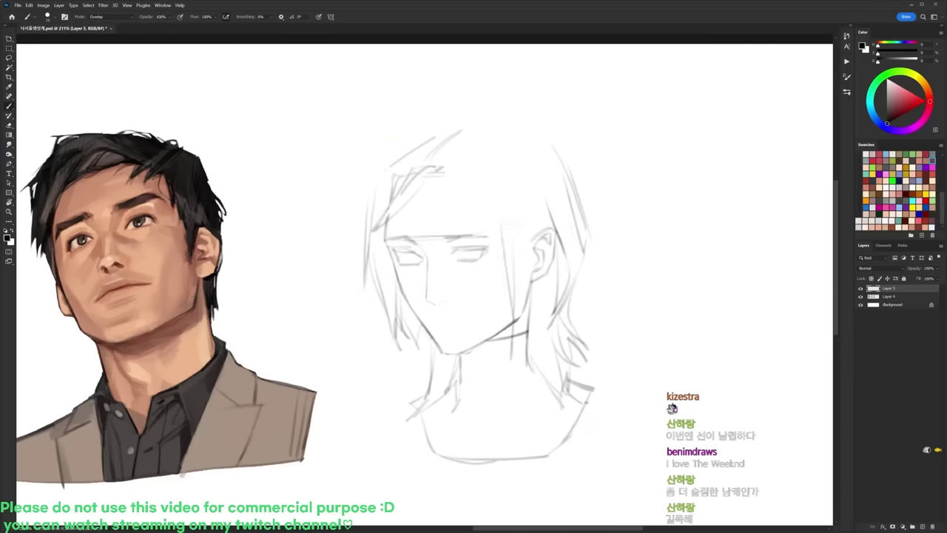
pyautogui.moveTo(531, 233)
pyautogui.mouseDown()
pyautogui.moveTo(531, 290)
pyautogui.moveTo(512, 357)
pyautogui.mouseUp()
pyautogui.press('e')
pyautogui.press('b')
# Step: Rotate the canvas and darken the far eye's upper lid line
pyautogui.moveTo(517, 217)
pyautogui.mouseDown()
pyautogui.moveTo(435, 135)
pyautogui.moveTo(394, 139)
pyautogui.mouseUp()
pyautogui.press('b')
pyautogui.moveTo(394, 285)
pyautogui.mouseDown()
pyautogui.moveTo(387, 300)
pyautogui.moveTo(402, 279)
pyautogui.mouseUp()
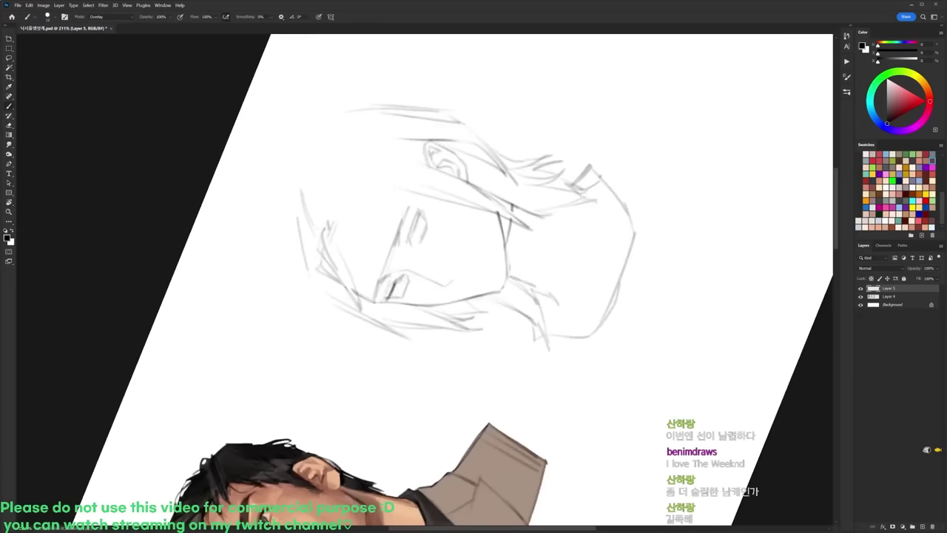
# Step: Darken the near eye's upper lid and refine its inner corner, rotating the canvas as needed and restoring it upright
pyautogui.press('r')
pyautogui.moveTo(435, 135); pyautogui.dragTo(497, 154)
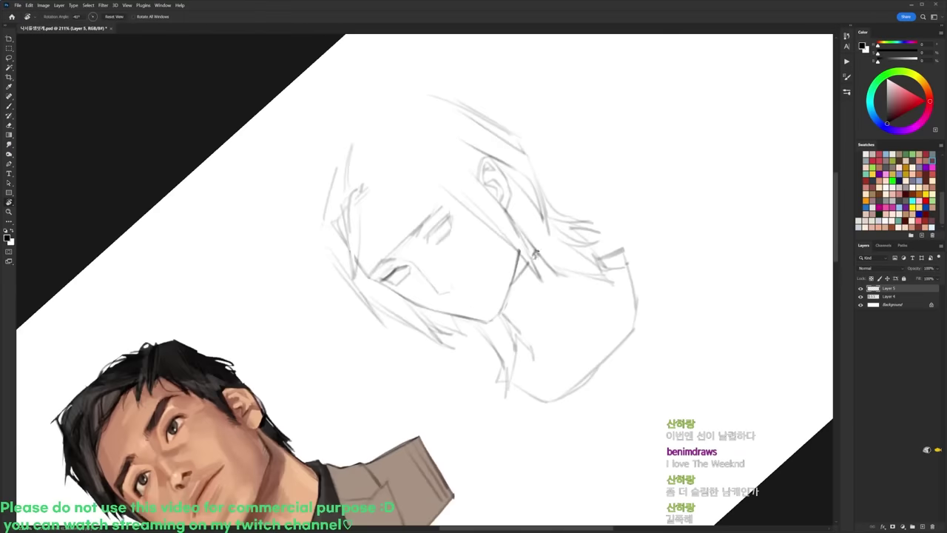
pyautogui.press('b')
pyautogui.moveTo(435, 231); pyautogui.dragTo(429, 235)
pyautogui.press('r')
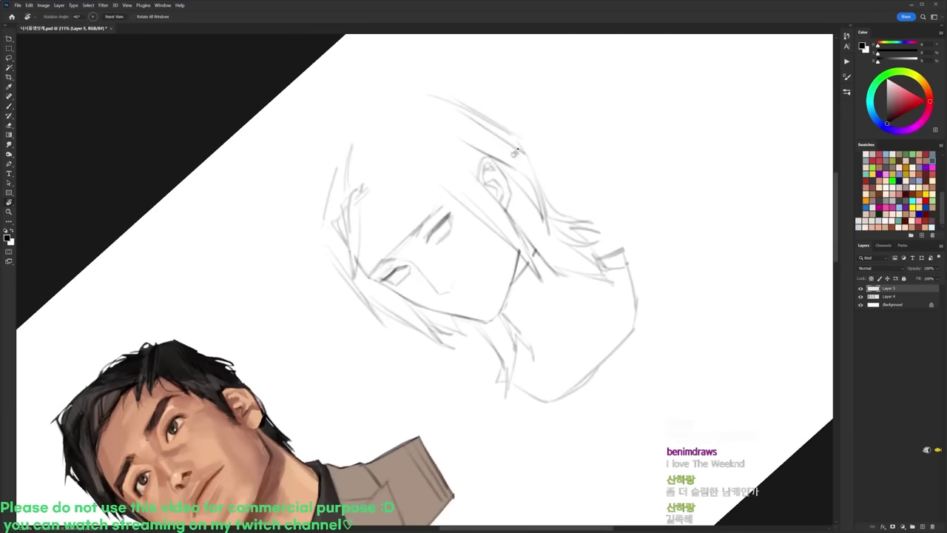
pyautogui.moveTo(539, 186); pyautogui.dragTo(572, 266)
pyautogui.press('b')
pyautogui.moveTo(456, 245); pyautogui.dragTo(488, 237)
pyautogui.press('r')
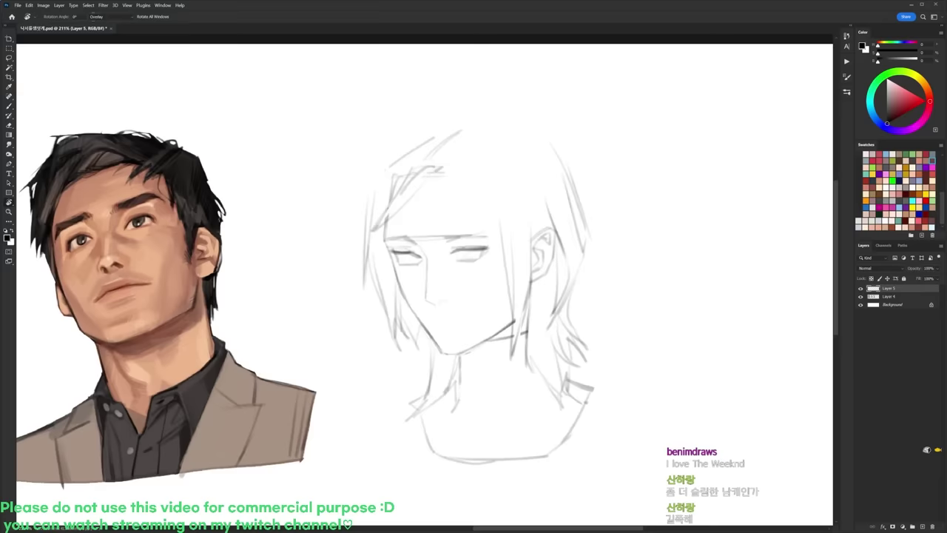
pyautogui.press('b')
pyautogui.moveTo(460, 239); pyautogui.dragTo(449, 253)
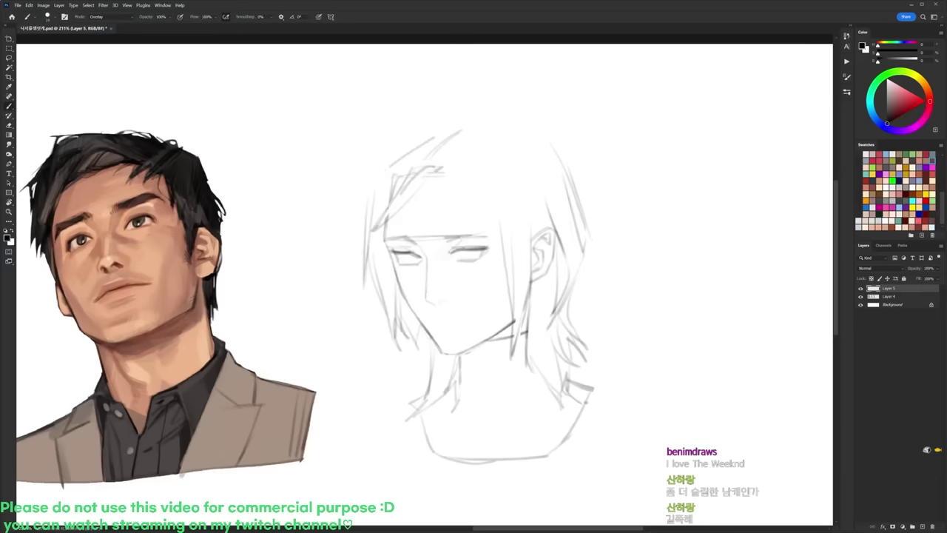
# Step: Sketch thin hair strands over the forehead and pointed strands crossing the near eye onto the cheek
pyautogui.moveTo(442, 192); pyautogui.dragTo(466, 288)
pyautogui.moveTo(482, 254); pyautogui.dragTo(482, 287)
pyautogui.moveTo(475, 249); pyautogui.dragTo(483, 253)
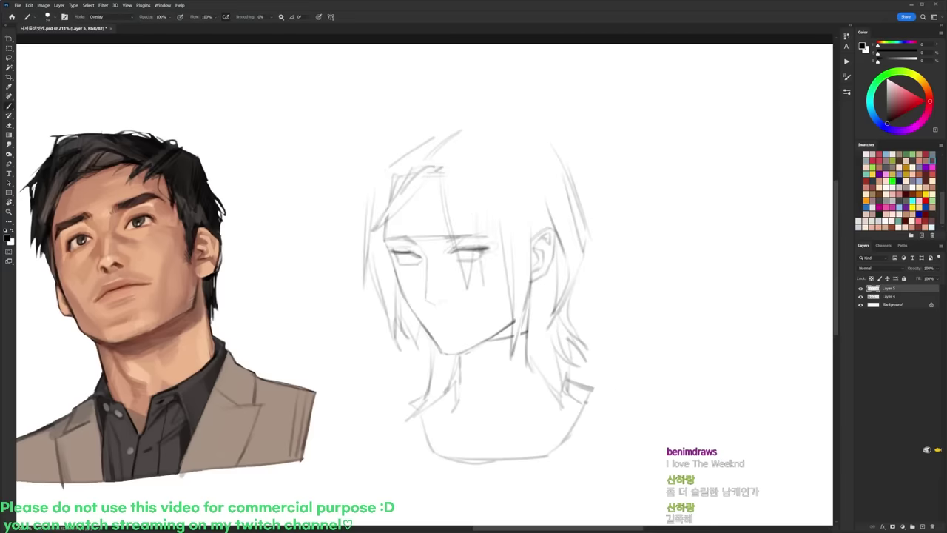
# Step: Define the far eye's outline and lower lid, and darken the nose bridge down to the tip
pyautogui.moveTo(383, 248); pyautogui.dragTo(412, 268)
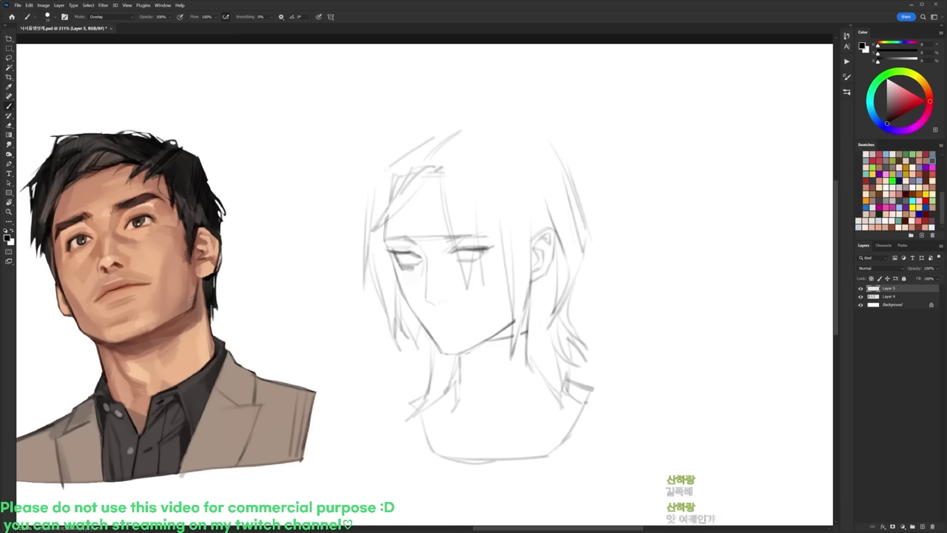
pyautogui.moveTo(424, 260); pyautogui.dragTo(426, 273)
pyautogui.press('e')
pyautogui.press('b')
pyautogui.moveTo(428, 267); pyautogui.dragTo(426, 294)
pyautogui.press('e')
pyautogui.press('b')
# Step: Adjust the nose base and sketch the mouth line beneath it on a rotated canvas, returning the view upright
pyautogui.press('l')
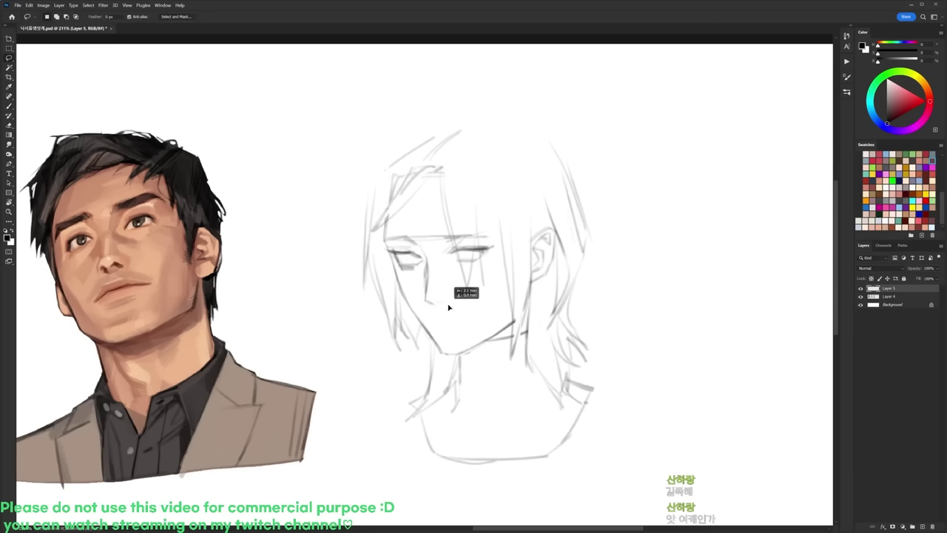
pyautogui.press('b')
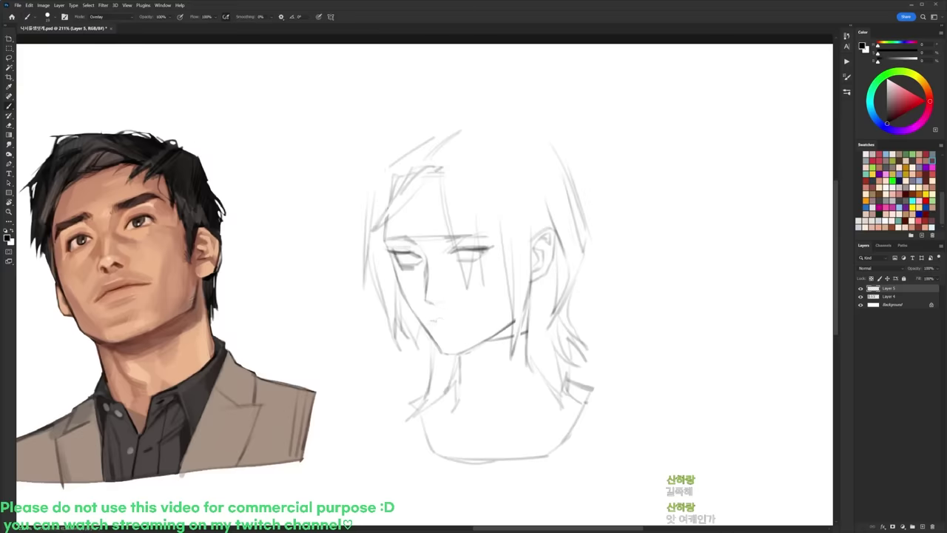
pyautogui.press('r')
pyautogui.moveTo(439, 320); pyautogui.dragTo(388, 301)
pyautogui.press('b')
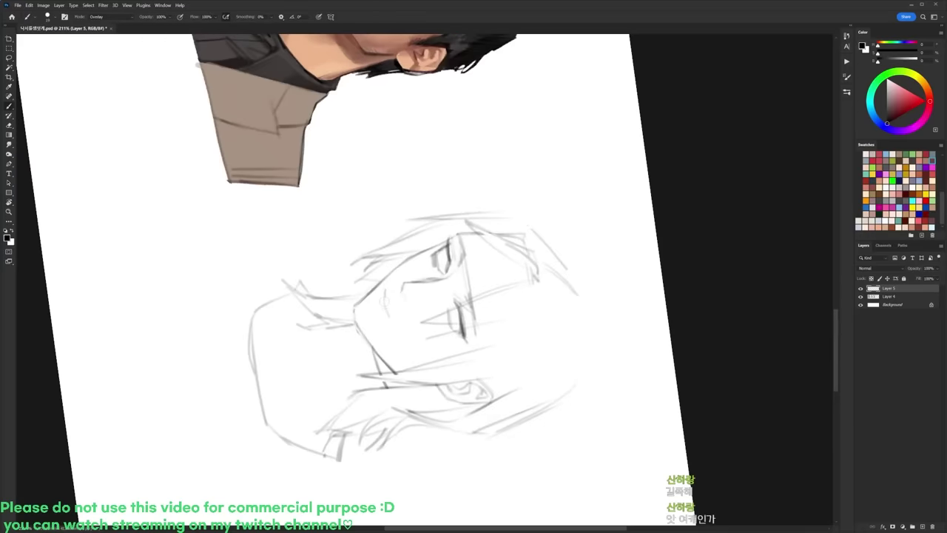
pyautogui.press('r')
pyautogui.moveTo(527, 226); pyautogui.dragTo(419, 198)
pyautogui.moveTo(573, 237); pyautogui.dragTo(540, 216)
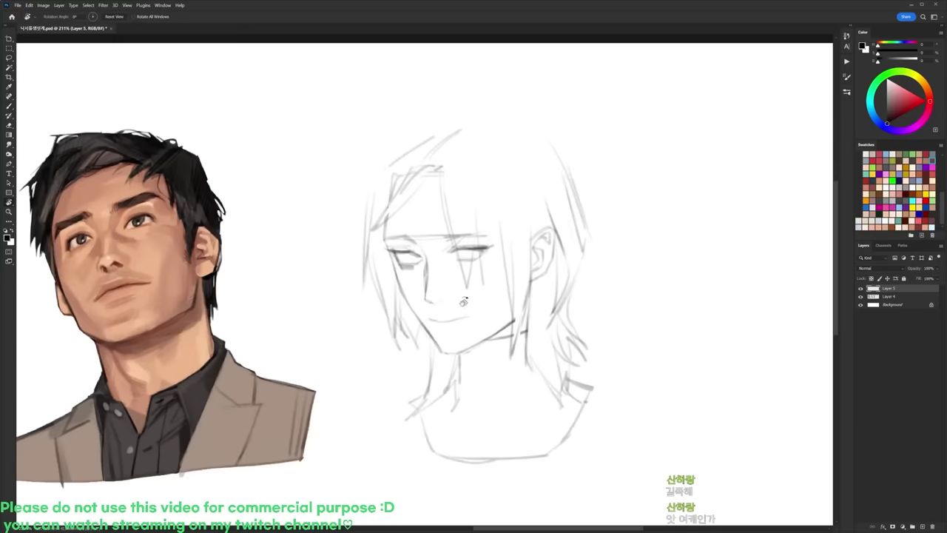
# Step: Clean up the mouth, add the upper and lower lip lines, and sketch irises in both eyes
pyautogui.press('e')
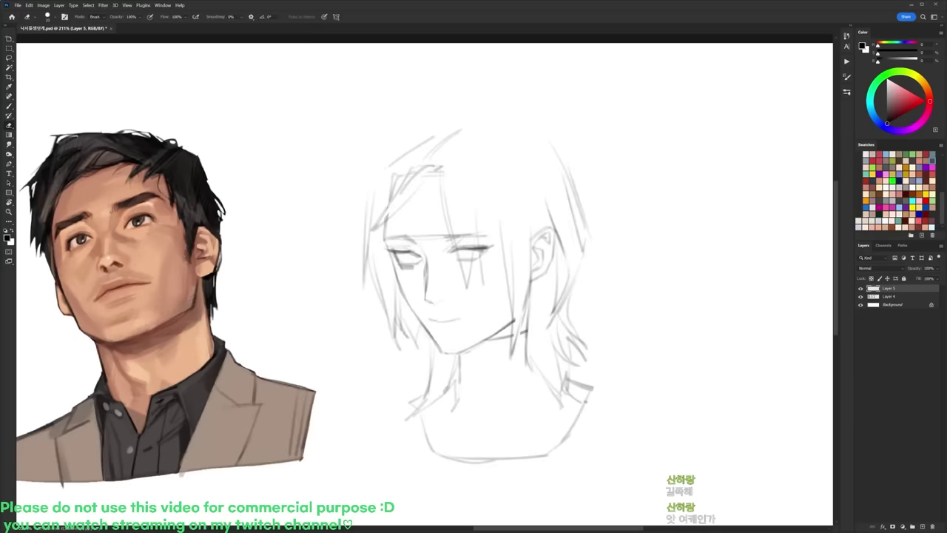
pyautogui.press('b')
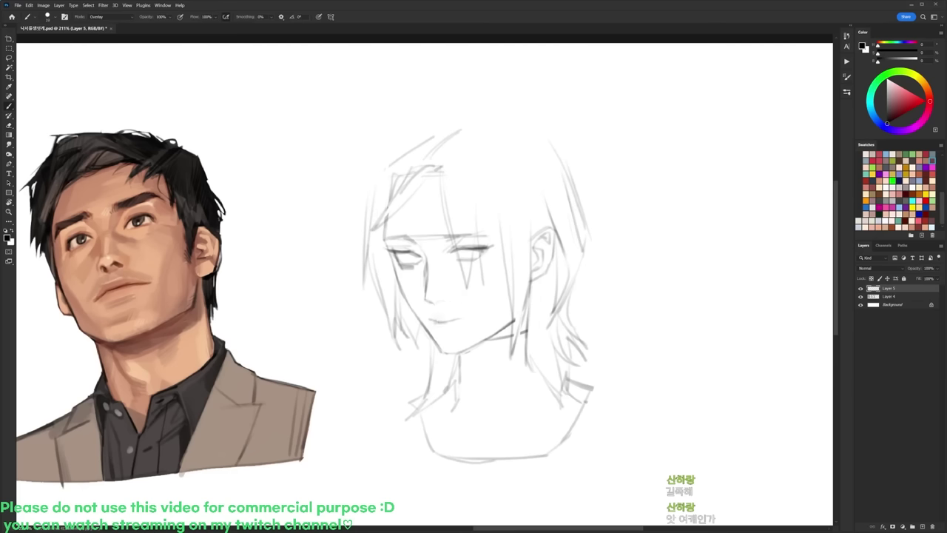
pyautogui.press('e')
pyautogui.moveTo(431, 317)
pyautogui.mouseDown()
pyautogui.moveTo(446, 316)
pyautogui.moveTo(452, 330)
pyautogui.mouseUp()
pyautogui.press('e')
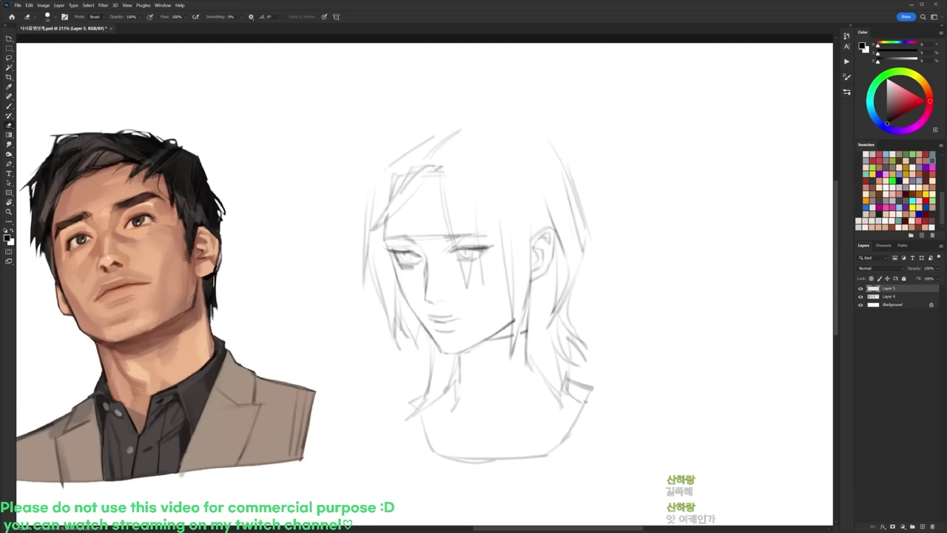
pyautogui.moveTo(499, 214); pyautogui.dragTo(502, 247)
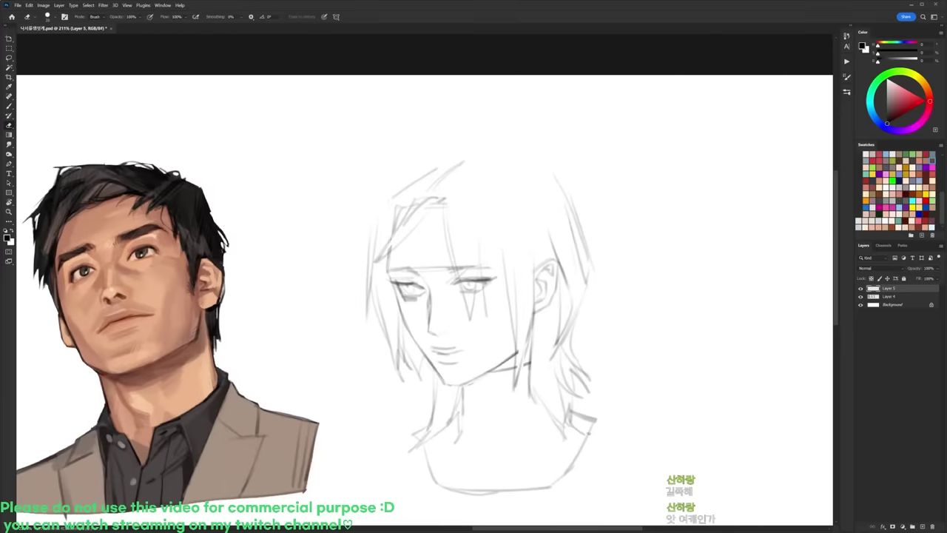
pyautogui.press('b')
pyautogui.press('e')
pyautogui.press('b')
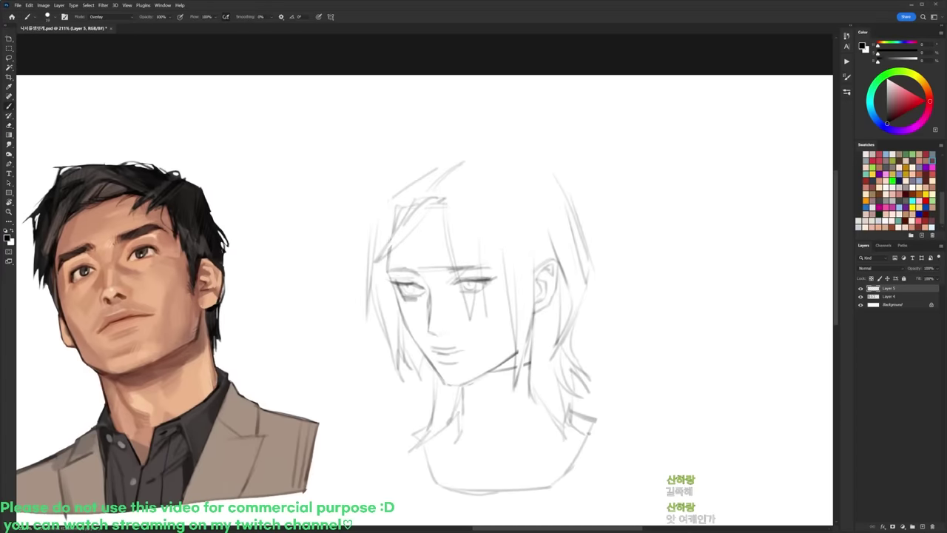
# Step: Sketch the far-side top hair contour and a swept lock curling outward and down past the temple
pyautogui.moveTo(384, 200)
pyautogui.mouseDown()
pyautogui.moveTo(434, 162)
pyautogui.moveTo(443, 181)
pyautogui.moveTo(444, 160)
pyautogui.mouseUp()
pyautogui.moveTo(417, 171)
pyautogui.mouseDown()
pyautogui.moveTo(448, 150)
pyautogui.moveTo(458, 159)
pyautogui.mouseUp()
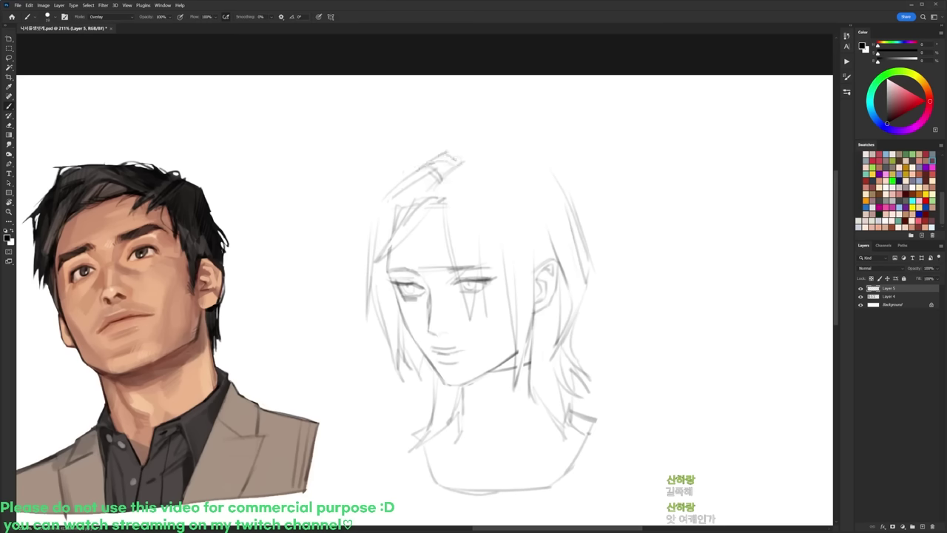
pyautogui.moveTo(378, 207)
pyautogui.mouseDown()
pyautogui.moveTo(402, 179)
pyautogui.moveTo(346, 232)
pyautogui.mouseUp()
pyautogui.moveTo(412, 206)
pyautogui.mouseDown()
pyautogui.moveTo(365, 209)
pyautogui.moveTo(356, 237)
pyautogui.moveTo(349, 227)
pyautogui.mouseUp()
pyautogui.moveTo(361, 227); pyautogui.dragTo(360, 265)
pyautogui.moveTo(376, 209)
pyautogui.mouseDown()
pyautogui.moveTo(361, 223)
pyautogui.moveTo(372, 248)
pyautogui.mouseUp()
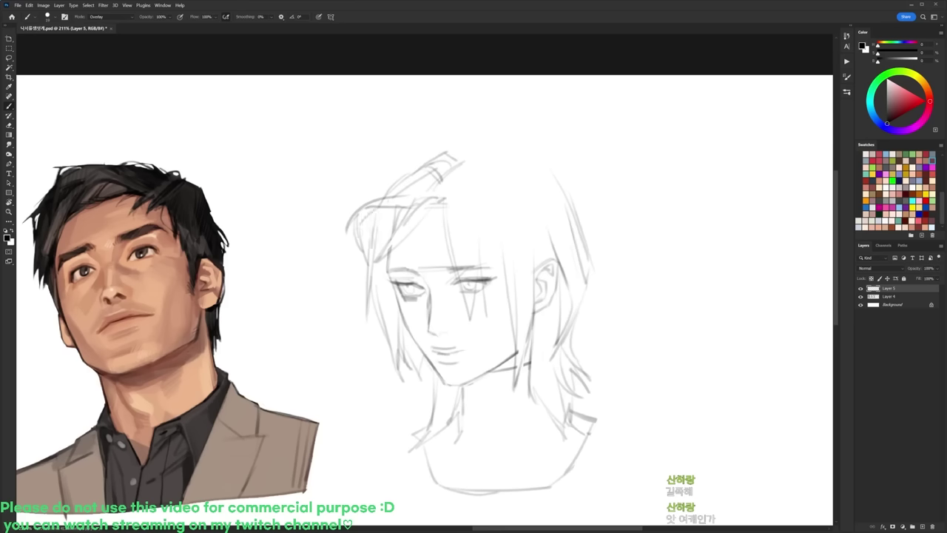
pyautogui.moveTo(378, 198); pyautogui.dragTo(401, 179)
# Step: Refine the near corner of the mouth and outline the crown from a top tuft down the near side of the hair
pyautogui.press('e')
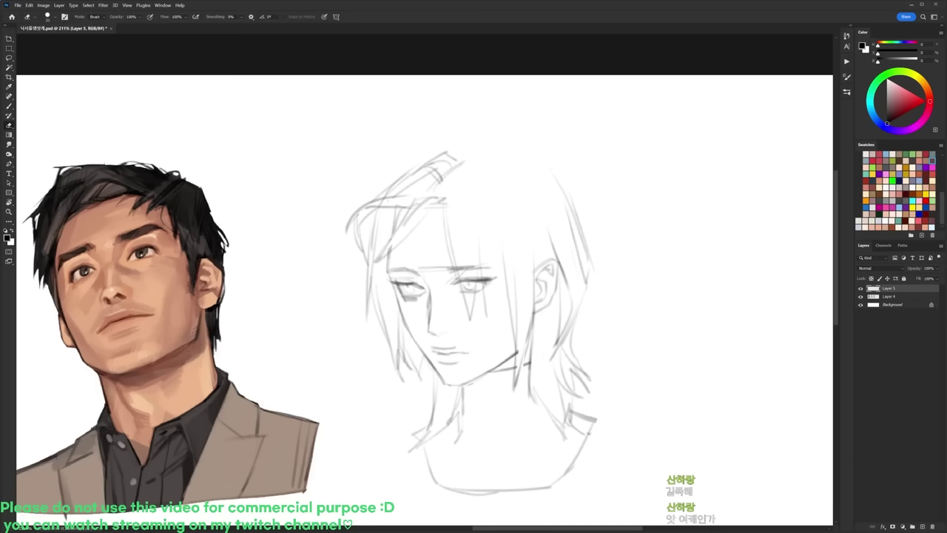
pyautogui.press('b')
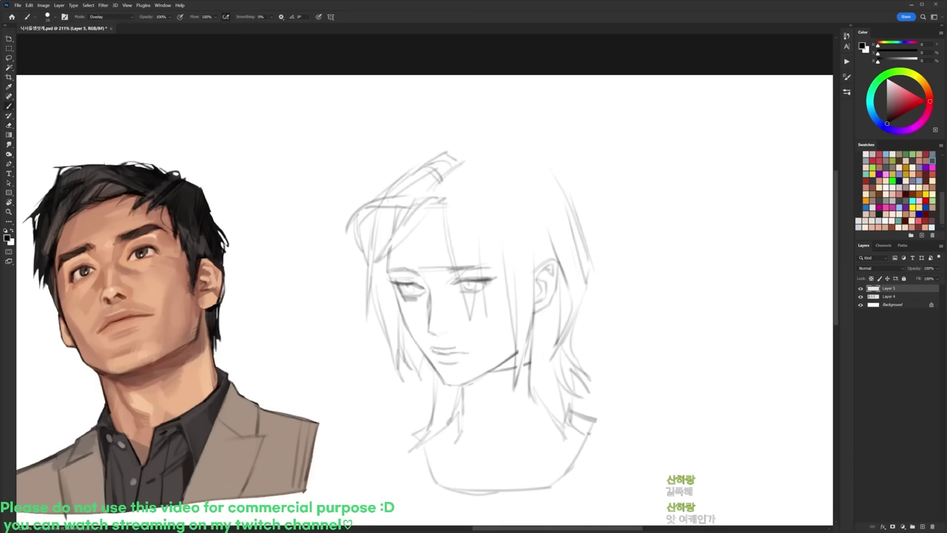
pyautogui.moveTo(455, 160)
pyautogui.mouseDown()
pyautogui.moveTo(466, 132)
pyautogui.moveTo(541, 160)
pyautogui.moveTo(579, 209)
pyautogui.moveTo(586, 274)
pyautogui.mouseUp()
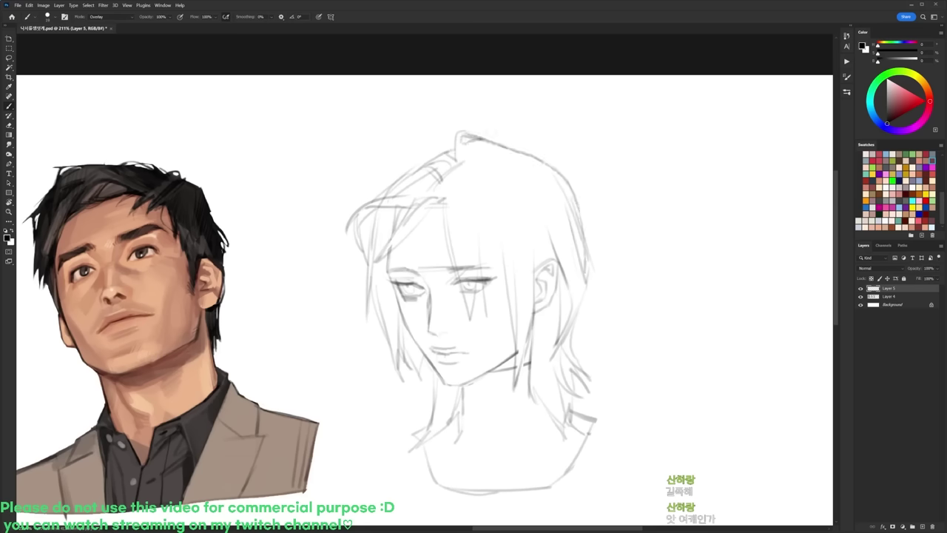
pyautogui.moveTo(578, 308)
pyautogui.mouseDown()
pyautogui.moveTo(582, 339)
pyautogui.moveTo(570, 331)
pyautogui.mouseUp()
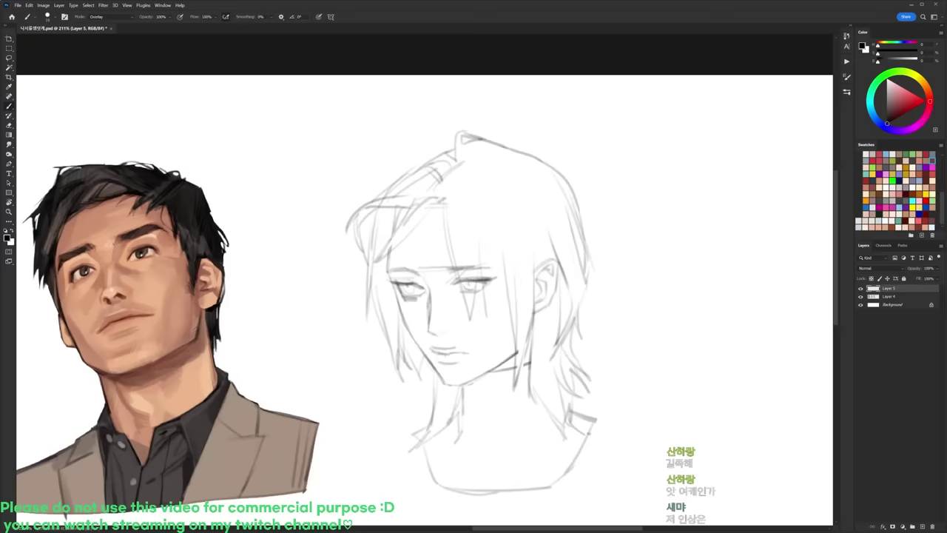
# Step: Lasso the near eye with its brow, nudge them slightly, and deselect
pyautogui.press('l')
pyautogui.moveTo(460, 317)
pyautogui.mouseDown()
pyautogui.moveTo(478, 253)
pyautogui.moveTo(473, 319)
pyautogui.moveTo(493, 298)
pyautogui.mouseUp()
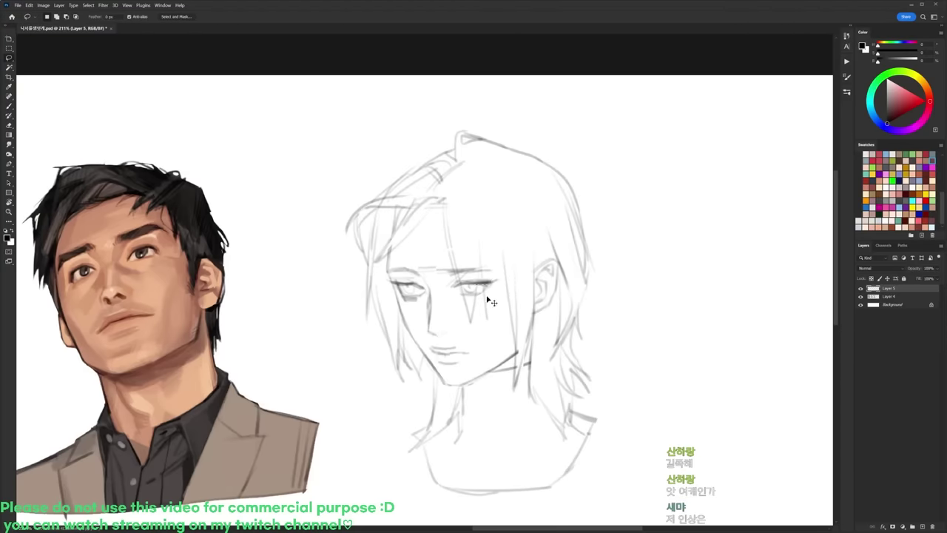
pyautogui.hotkey('ctrl', 'd')
# Step: Reinforce the near-side jawline and redraw the hair strands over the forehead and beside the near eye
pyautogui.press('e')
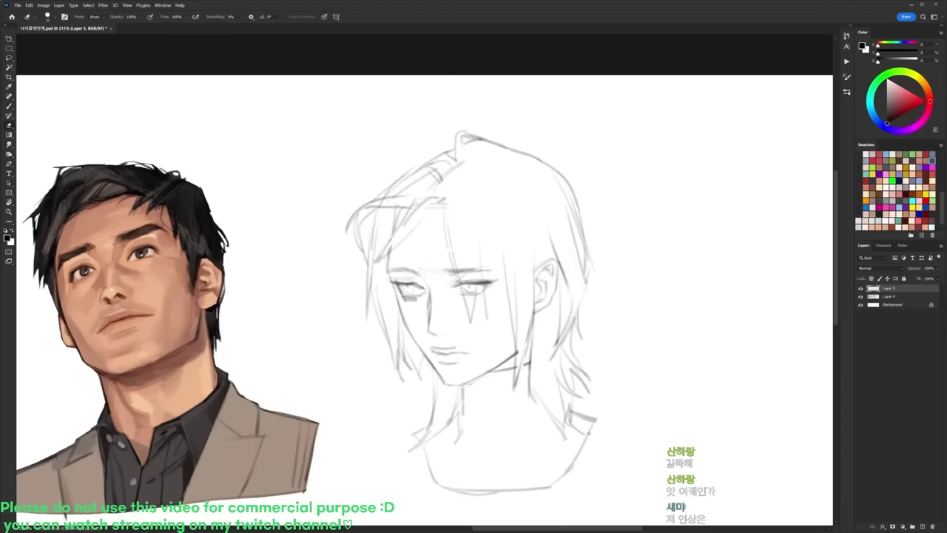
pyautogui.press('b')
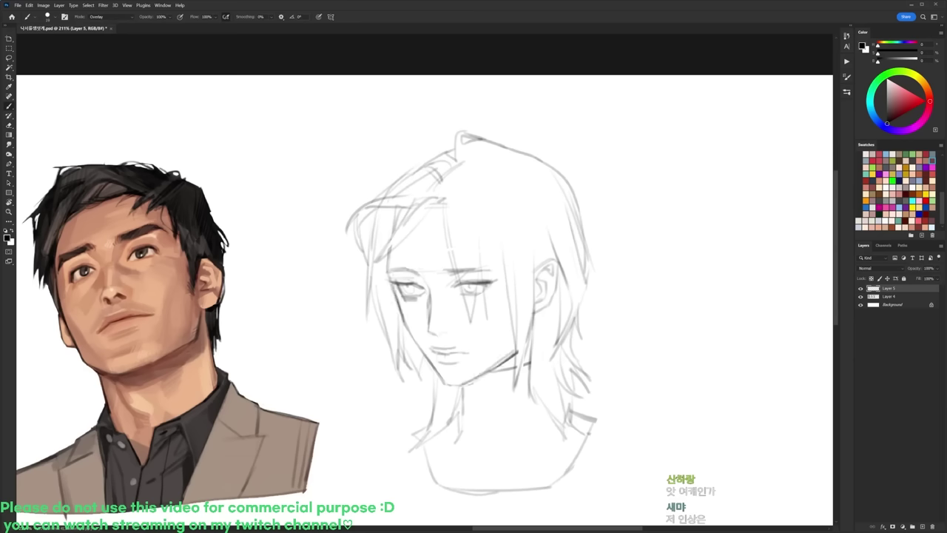
pyautogui.moveTo(486, 307)
pyautogui.mouseDown()
pyautogui.moveTo(484, 236)
pyautogui.moveTo(511, 317)
pyautogui.mouseUp()
pyautogui.moveTo(445, 209); pyautogui.dragTo(451, 266)
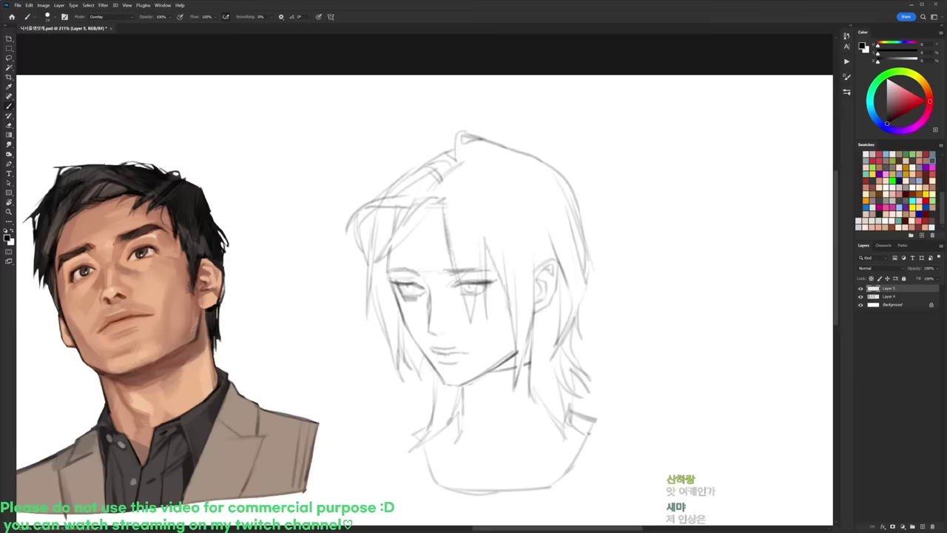
# Step: Lasso the far eye, adjust its placement while viewing the whole head, and deselect
pyautogui.moveTo(613, 353); pyautogui.dragTo(607, 275)
pyautogui.press('l')
pyautogui.moveTo(631, 307)
pyautogui.mouseDown()
pyautogui.moveTo(465, 362)
pyautogui.moveTo(432, 225)
pyautogui.moveTo(630, 182)
pyautogui.mouseUp()
pyautogui.moveTo(580, 303); pyautogui.dragTo(569, 316)
pyautogui.hotkey('ctrl', 'd')
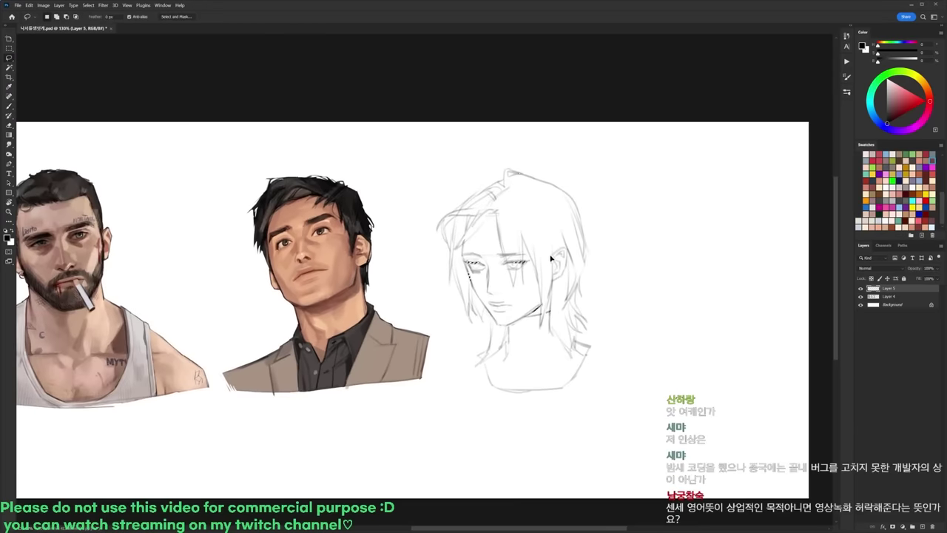
pyautogui.scroll(2, 526, 288)
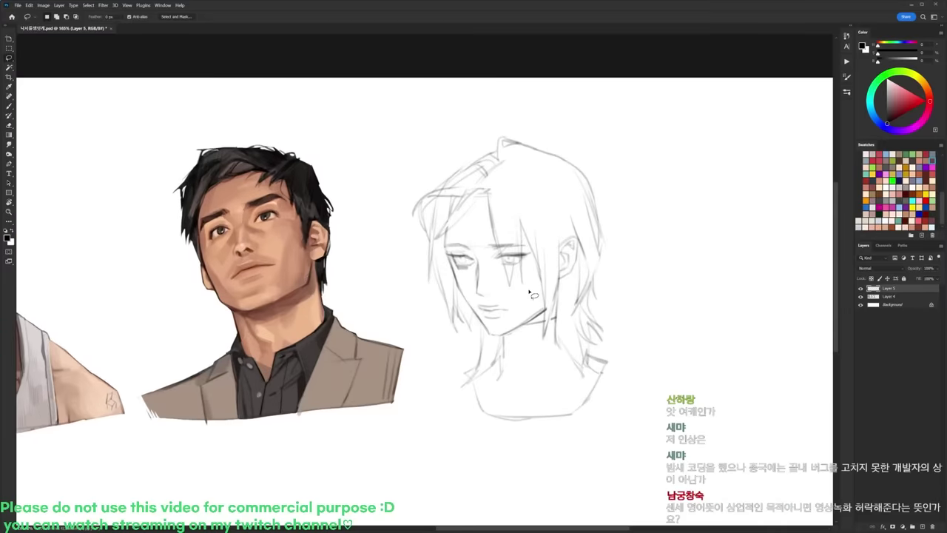
pyautogui.scroll(2, 516, 327)
pyautogui.press('b')
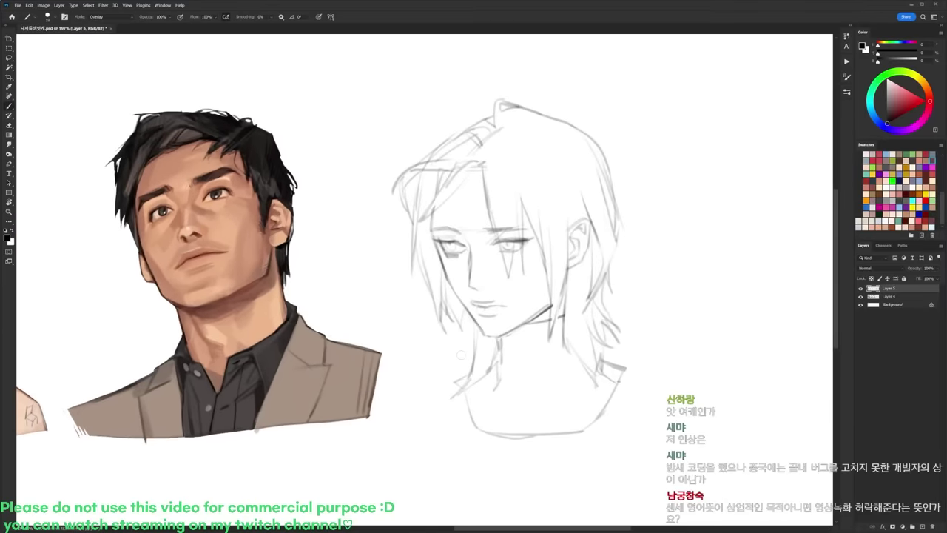
# Step: Sketch hair strands and a shoulder line beside the far side of the neck, and add a strand over the forehead
pyautogui.moveTo(478, 337); pyautogui.dragTo(476, 388)
pyautogui.moveTo(474, 352)
pyautogui.mouseDown()
pyautogui.moveTo(455, 363)
pyautogui.moveTo(460, 394)
pyautogui.mouseUp()
pyautogui.press('e')
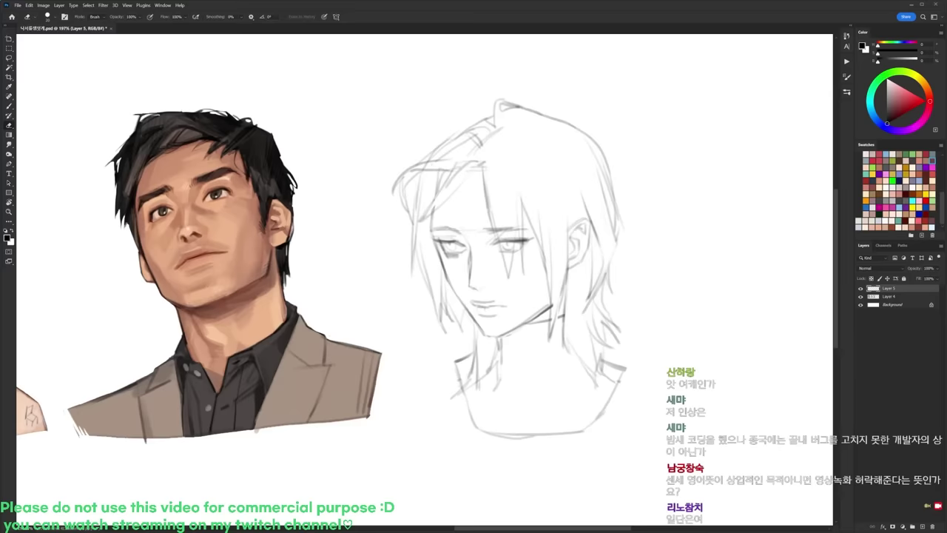
pyautogui.press('b')
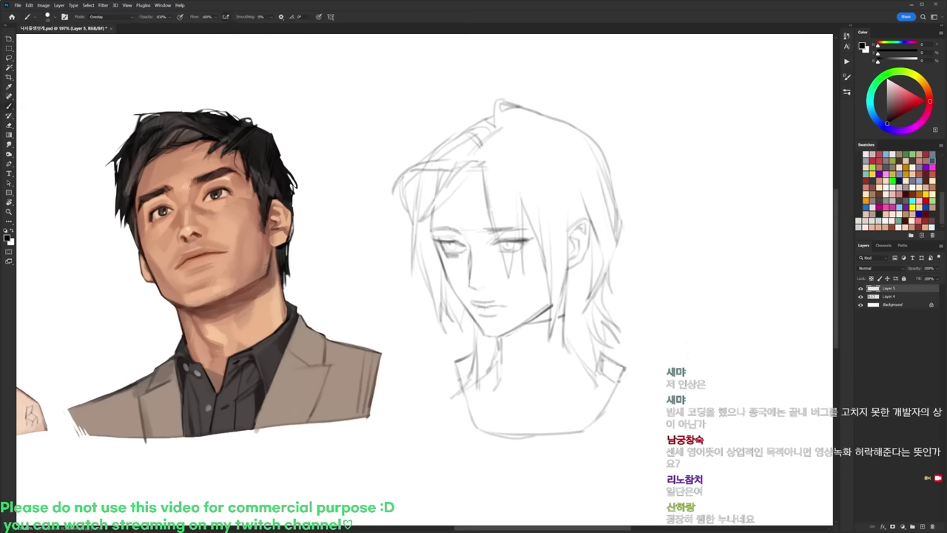
pyautogui.press('e')
pyautogui.scroll(-3, 615, 291)
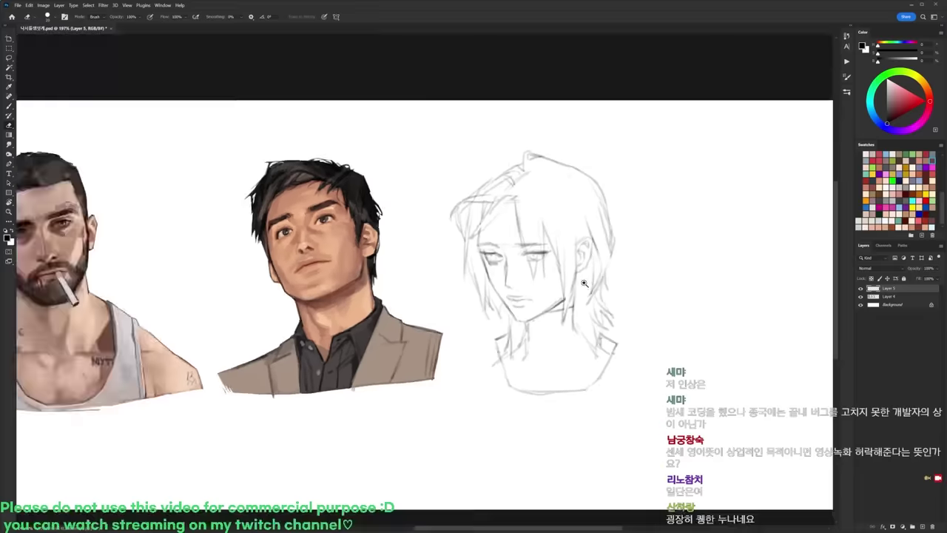
pyautogui.scroll(3, 530, 219)
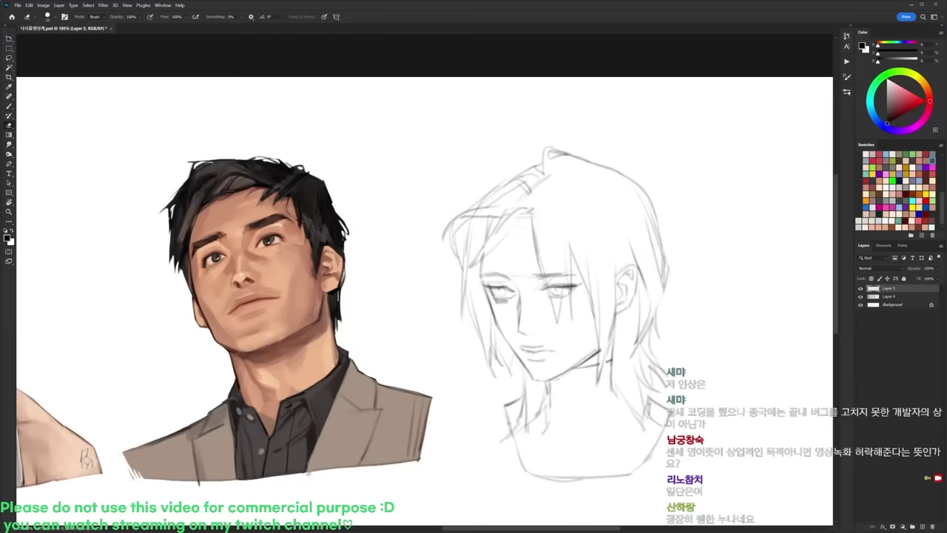
pyautogui.press('b')
pyautogui.moveTo(525, 219); pyautogui.dragTo(535, 257)
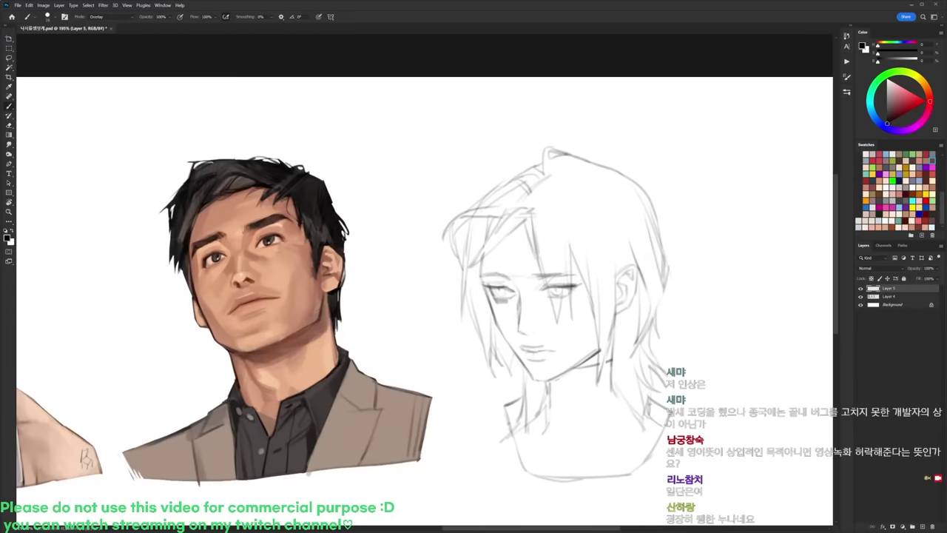
# Step: Lasso the far eye, nose and mouth together, narrow them slightly with Free Transform, and deselect
pyautogui.press('l')
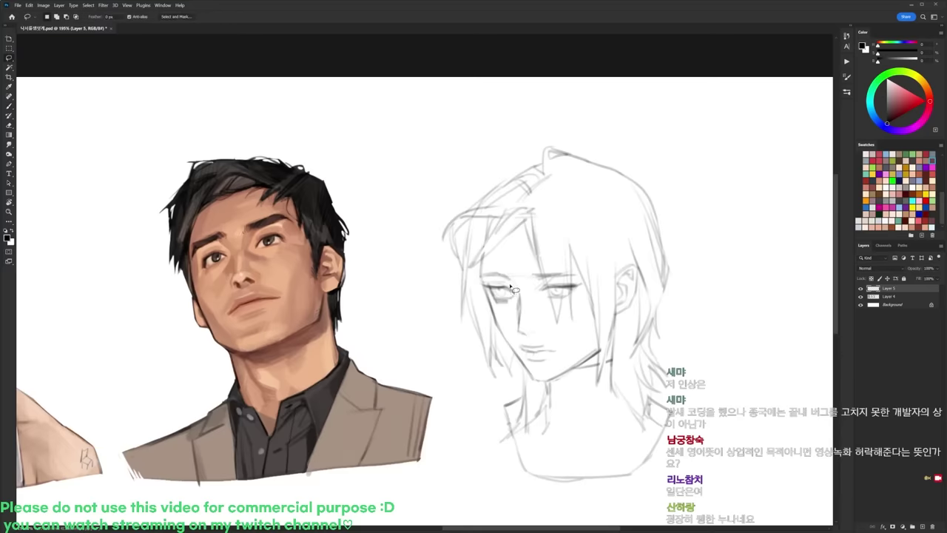
pyautogui.moveTo(492, 281)
pyautogui.mouseDown()
pyautogui.moveTo(528, 275)
pyautogui.moveTo(562, 346)
pyautogui.moveTo(523, 365)
pyautogui.moveTo(491, 289)
pyautogui.mouseUp()
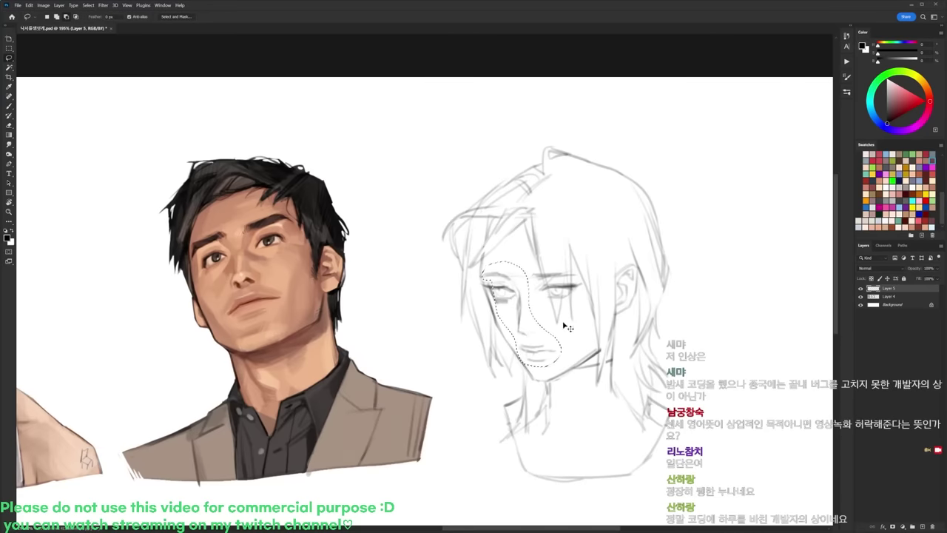
pyautogui.hotkey('ctrl', 't')
pyautogui.moveTo(561, 317); pyautogui.dragTo(556, 315)
pyautogui.press('Return')
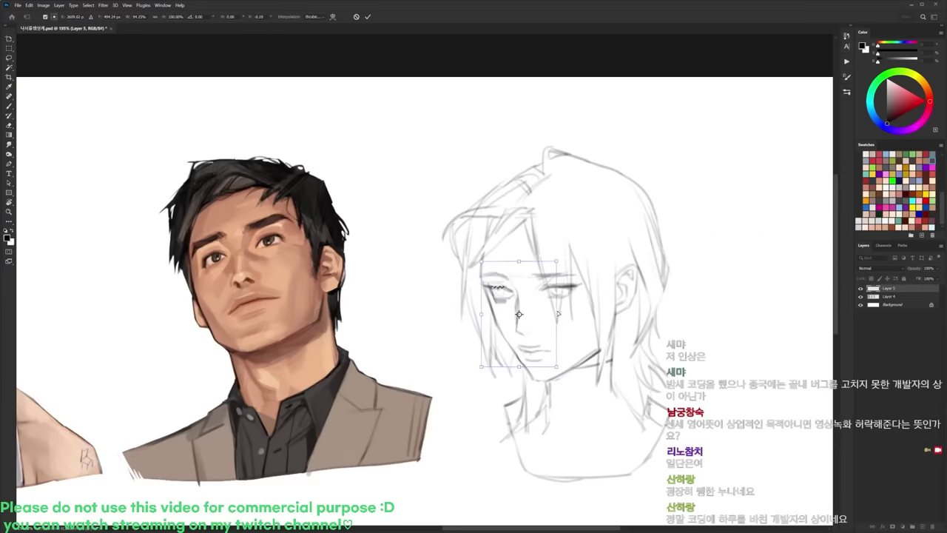
pyautogui.hotkey('ctrl', 'd')
# Step: Adjust the near eye with a lasso selection and touch up the hair strand above it
pyautogui.moveTo(527, 284)
pyautogui.mouseDown()
pyautogui.moveTo(560, 268)
pyautogui.moveTo(548, 301)
pyautogui.moveTo(529, 292)
pyautogui.moveTo(576, 294)
pyautogui.mouseUp()
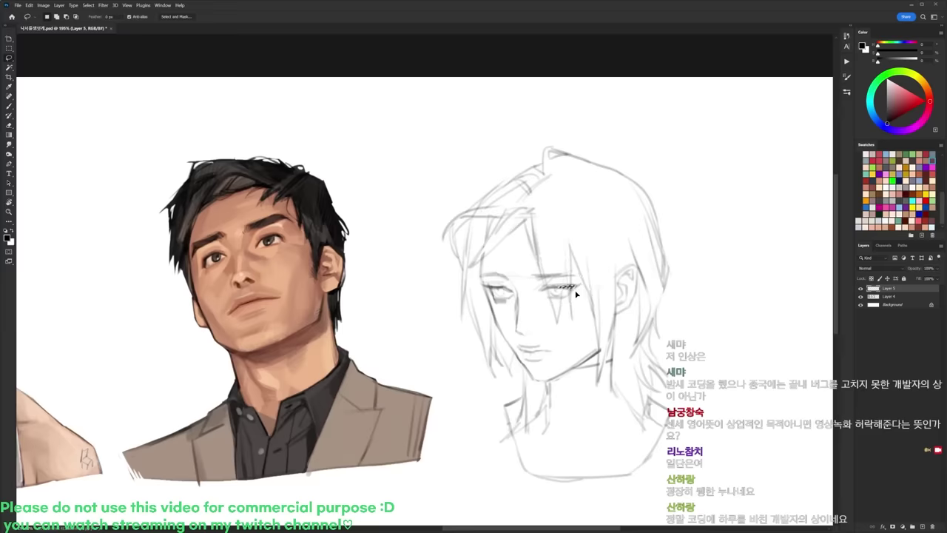
pyautogui.press('b')
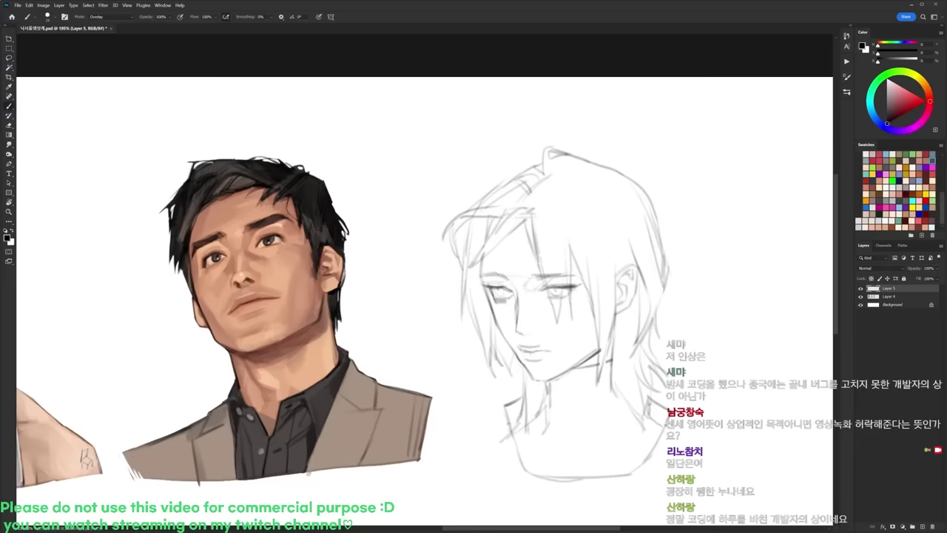
pyautogui.moveTo(578, 278); pyautogui.dragTo(569, 261)
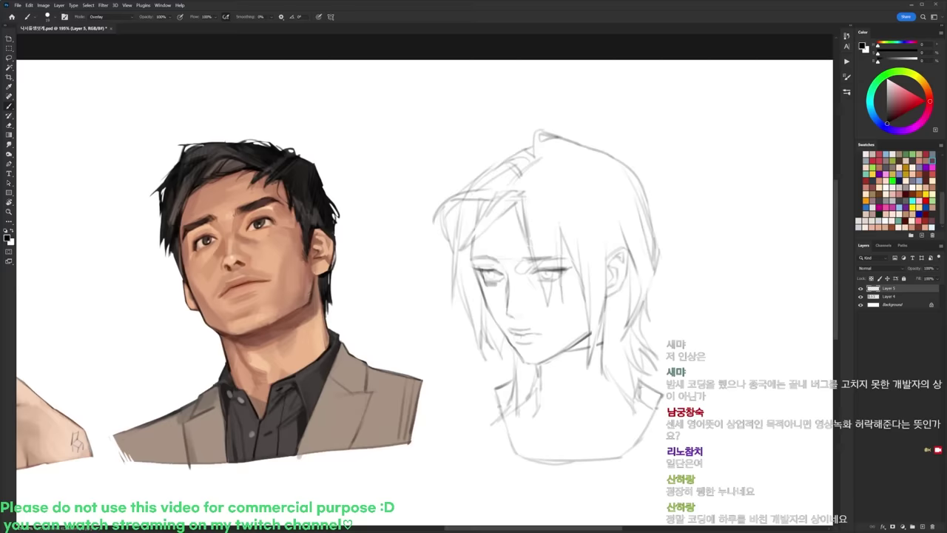
# Step: Select the whole bust silhouette by lassoing around it and subtracting the outside with the Magic Wand, checking it in Quick Mask
pyautogui.press('l')
pyautogui.moveTo(693, 288)
pyautogui.mouseDown()
pyautogui.moveTo(690, 428)
pyautogui.moveTo(473, 394)
pyautogui.moveTo(664, 118)
pyautogui.moveTo(707, 195)
pyautogui.mouseUp()
pyautogui.press('w')
pyautogui.keyDown('alt'); pyautogui.click(672, 194); pyautogui.keyUp('alt')
pyautogui.press('q')
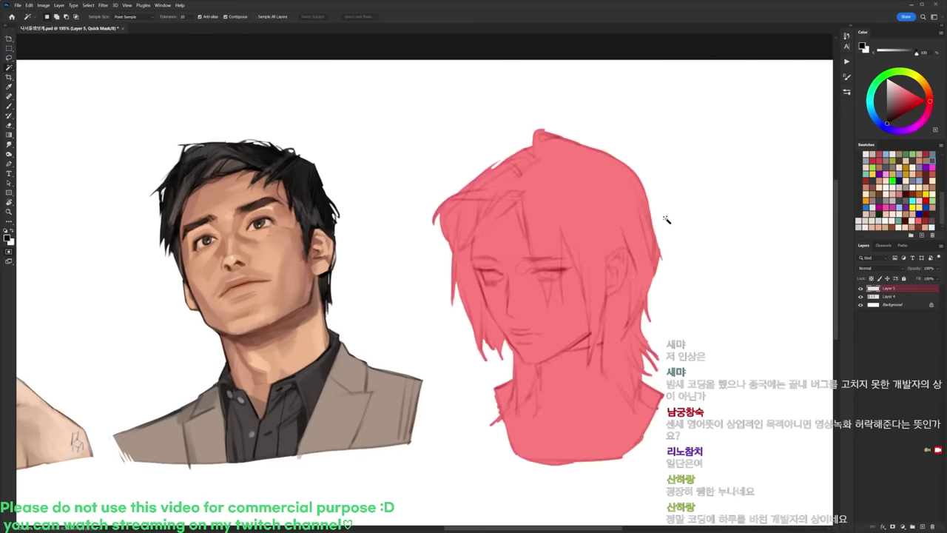
pyautogui.press('q')
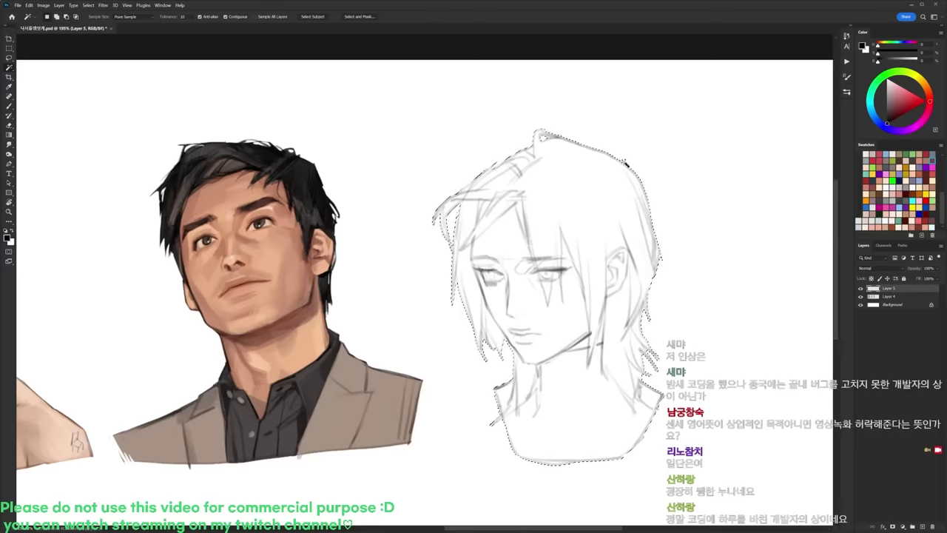
pyautogui.press('q')
pyautogui.press('q')
# Step: Contract the bust silhouette selection
pyautogui.click(88, 5)
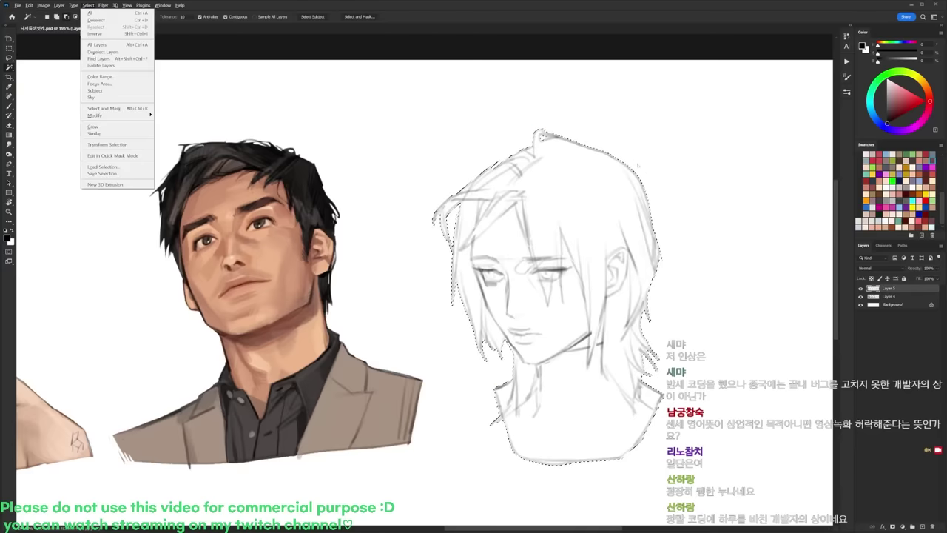
pyautogui.press('m')
pyautogui.press('c')
pyautogui.press('Return')
# Step: Create a new layer beneath the sketch, fill the silhouette selection with light grey, and deselect
pyautogui.hotkey('ctrl', 'alt', 'shift', 'n')
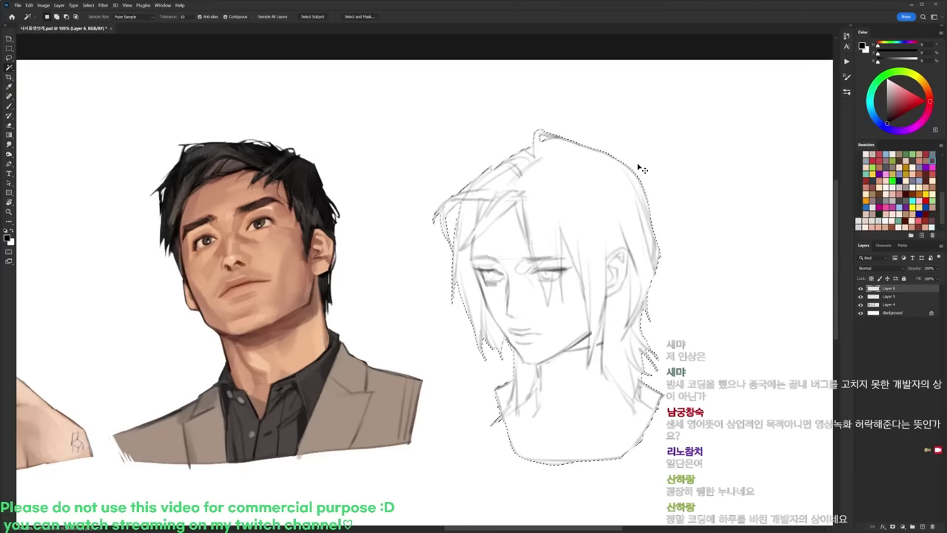
pyautogui.hotkey('ctrl', '[')
pyautogui.press('x')
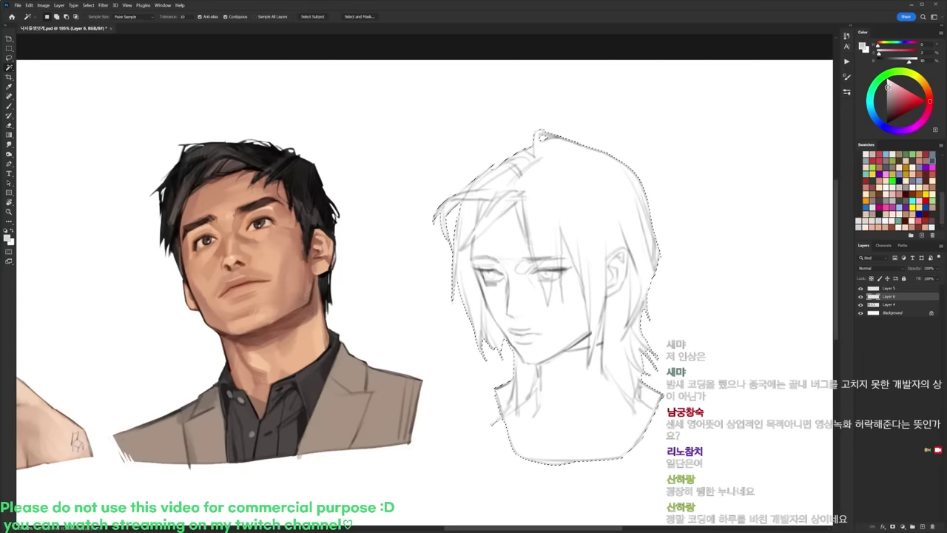
pyautogui.moveTo(888, 87); pyautogui.dragTo(878, 77)
pyautogui.hotkey('alt', 'Delete')
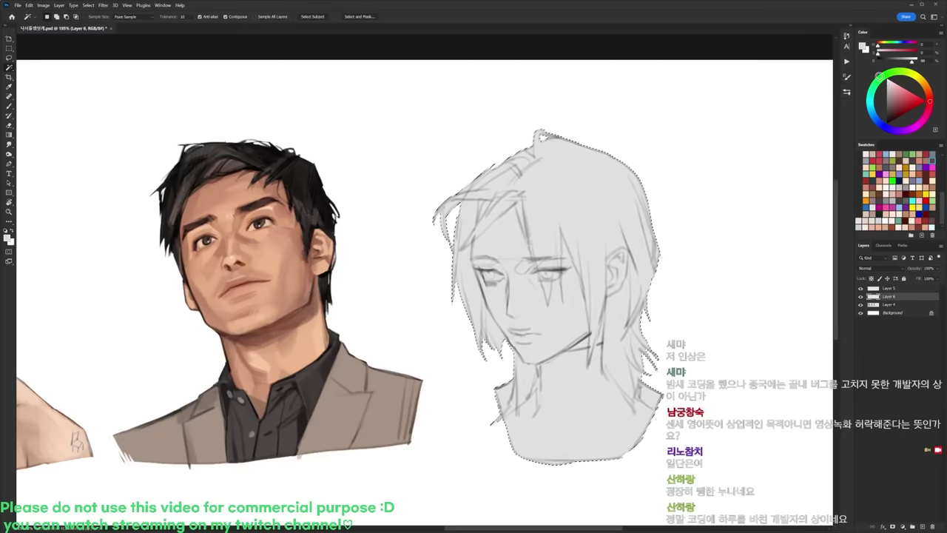
pyautogui.hotkey('ctrl', 'd')
# Step: Lock the fill layer's transparency, recolour the silhouette to a pale pinkish grey with Hue/Saturation, and reset the default colours
pyautogui.press('b')
pyautogui.press('x')
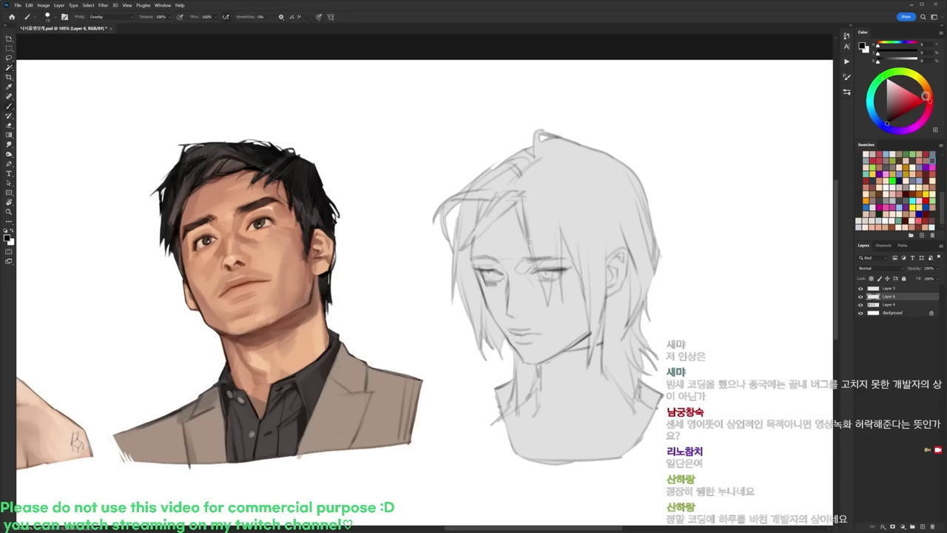
pyautogui.press('x')
pyautogui.click(891, 82)
pyautogui.hotkey('ctrl', 'u')
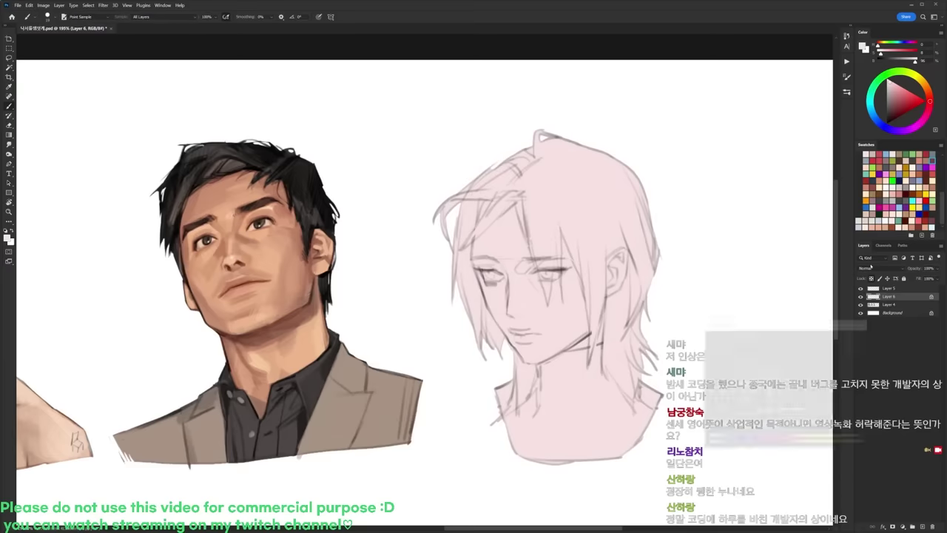
pyautogui.moveTo(768, 392)
pyautogui.mouseDown()
pyautogui.moveTo(751, 393)
pyautogui.moveTo(772, 375)
pyautogui.mouseUp()
pyautogui.click(852, 338)
pyautogui.press('d')
# Step: Set the brush size to 62 px, and enlarge and reposition the sketch and silhouette fill layers together
pyautogui.rightClick(537, 283)
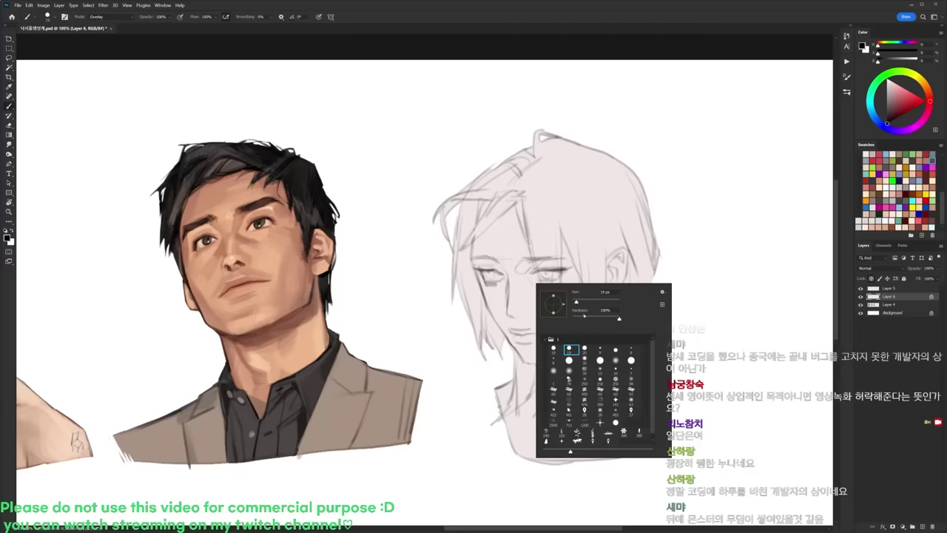
pyautogui.click(586, 303)
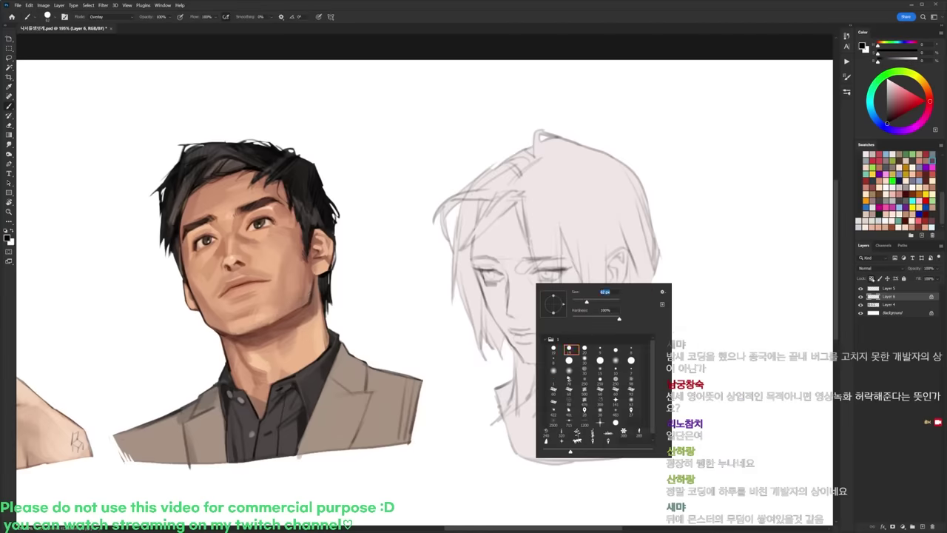
pyautogui.click(894, 298)
pyautogui.hotkey('ctrl', 't')
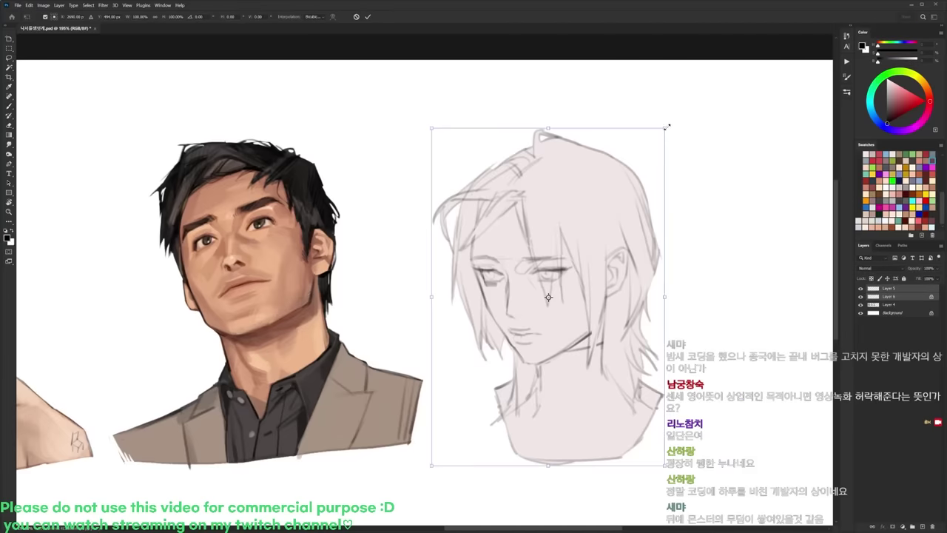
pyautogui.moveTo(676, 127); pyautogui.dragTo(680, 110)
pyautogui.moveTo(631, 206); pyautogui.dragTo(629, 194)
pyautogui.press('Return')
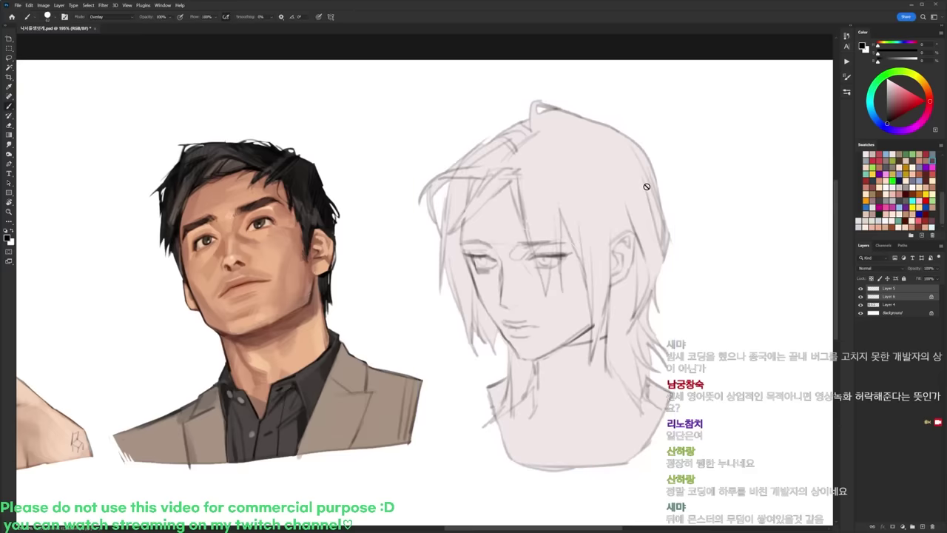
# Step: Shade the forehead and near eye socket on the fill layer with a darker pinkish grey in Normal brush mode
pyautogui.click(894, 298)
pyautogui.scroll(1, 484, 244)
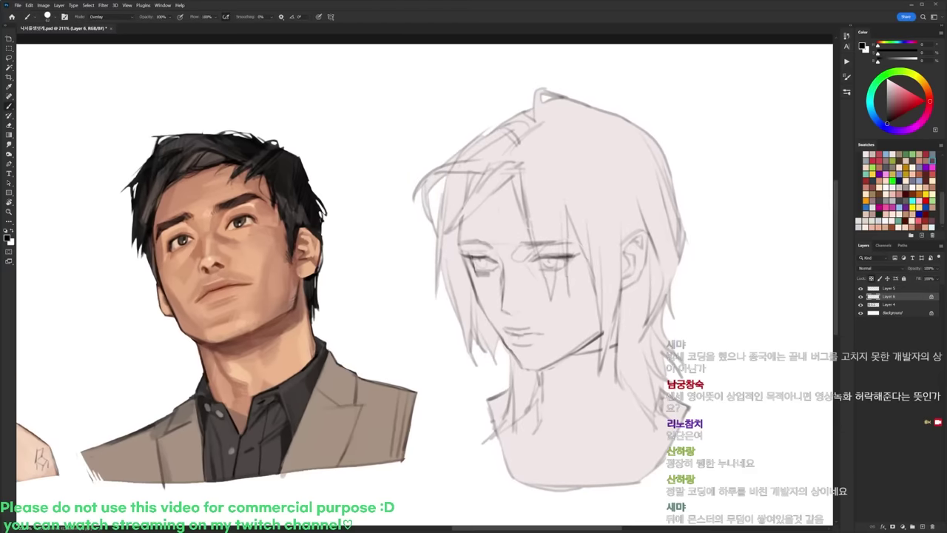
pyautogui.keyDown('alt'); pyautogui.click(517, 204); pyautogui.keyUp('alt')
pyautogui.click(892, 89)
pyautogui.keyDown('alt'); pyautogui.click(498, 223); pyautogui.keyUp('alt')
pyautogui.moveTo(916, 64); pyautogui.dragTo(911, 64)
pyautogui.click(882, 54)
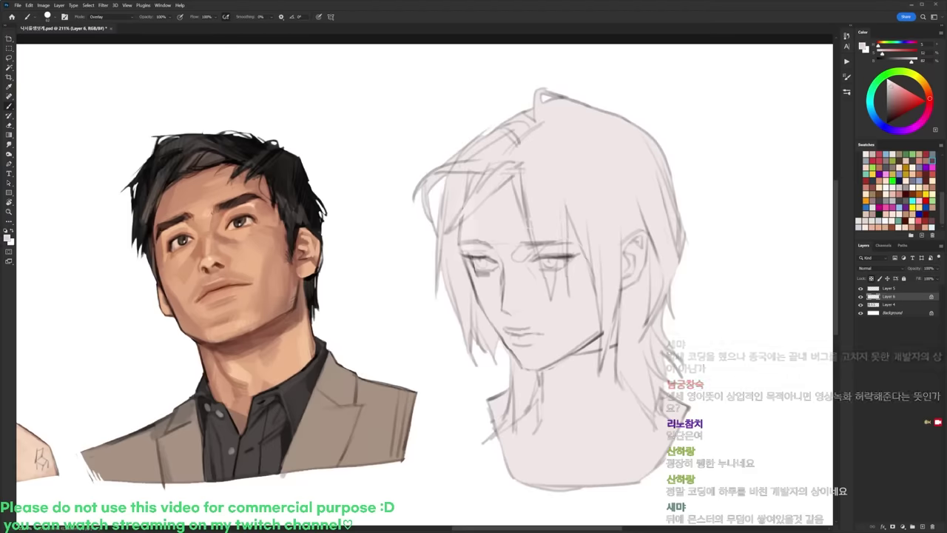
pyautogui.moveTo(909, 91); pyautogui.dragTo(908, 63)
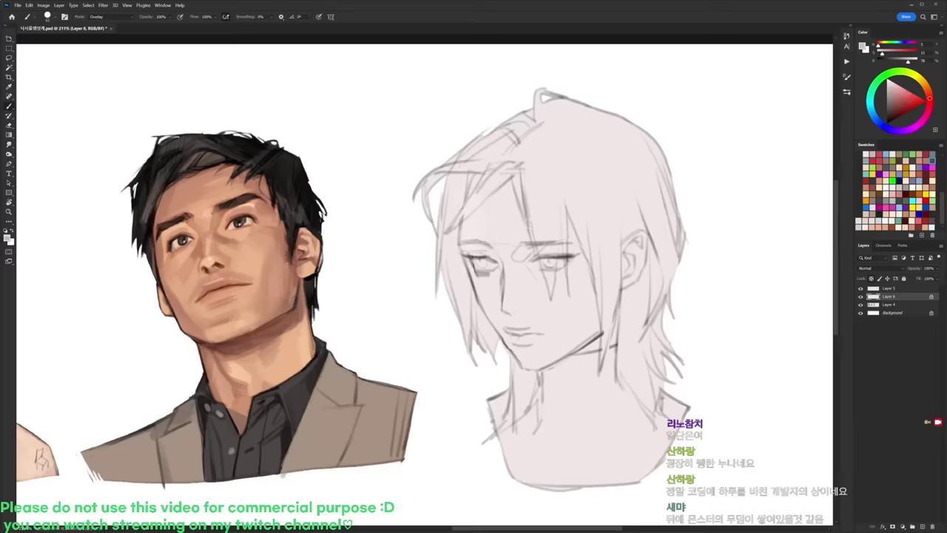
pyautogui.click(110, 16)
pyautogui.click(104, 21)
pyautogui.moveTo(462, 196)
pyautogui.mouseDown()
pyautogui.moveTo(463, 269)
pyautogui.moveTo(486, 236)
pyautogui.moveTo(486, 213)
pyautogui.moveTo(524, 236)
pyautogui.moveTo(540, 185)
pyautogui.moveTo(473, 172)
pyautogui.moveTo(458, 196)
pyautogui.mouseUp()
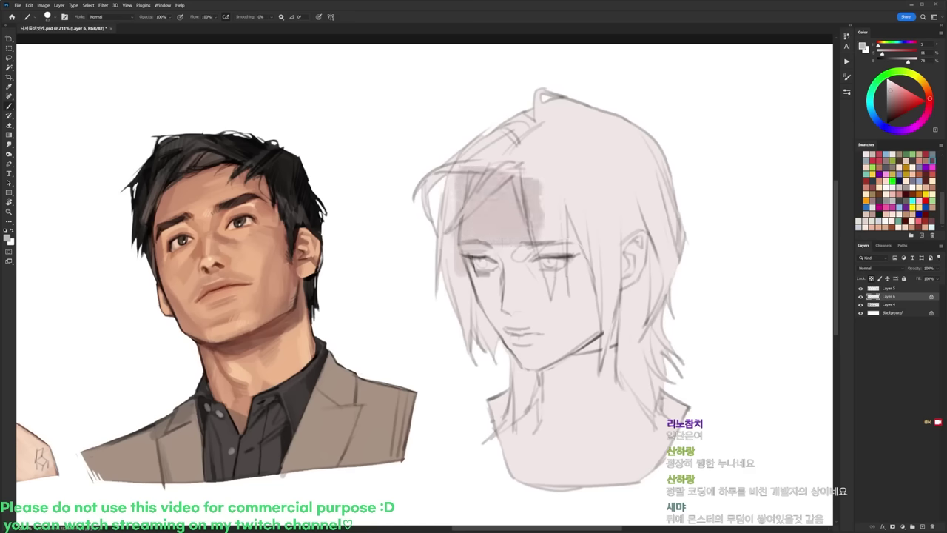
pyautogui.moveTo(518, 246); pyautogui.dragTo(534, 272)
pyautogui.moveTo(543, 260)
pyautogui.mouseDown()
pyautogui.moveTo(564, 252)
pyautogui.moveTo(560, 274)
pyautogui.mouseUp()
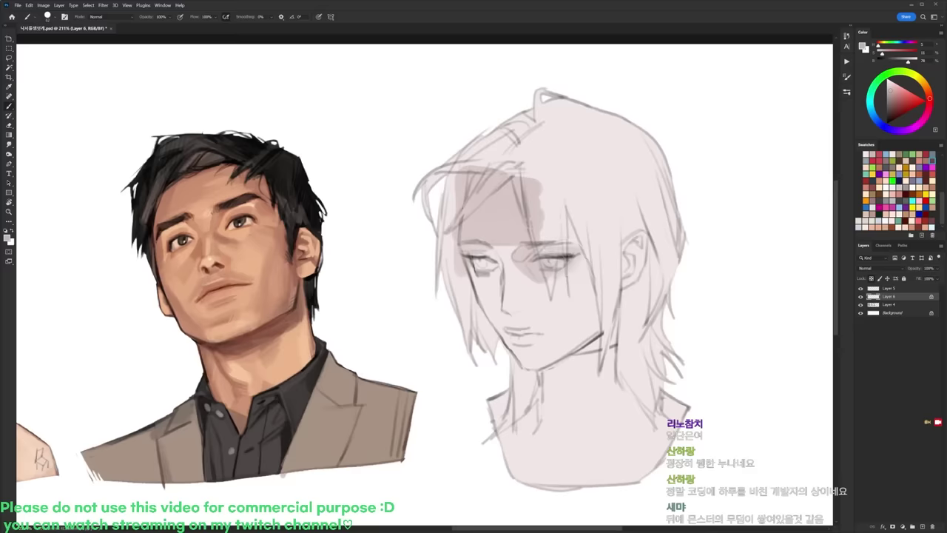
# Step: Paint soft pinkish-grey shadows on the far cheek, neck, chin and near-side jaw, sampling tones from the face
pyautogui.moveTo(465, 278); pyautogui.dragTo(513, 351)
pyautogui.moveTo(515, 357); pyautogui.dragTo(534, 382)
pyautogui.keyDown('alt'); pyautogui.click(489, 302); pyautogui.keyUp('alt')
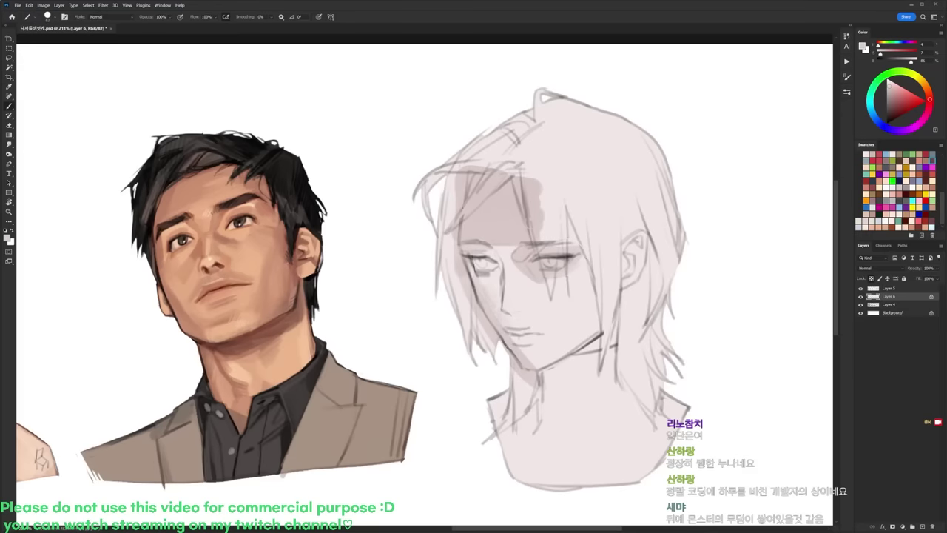
pyautogui.keyDown('alt'); pyautogui.click(493, 321); pyautogui.keyUp('alt')
pyautogui.moveTo(523, 351); pyautogui.dragTo(533, 362)
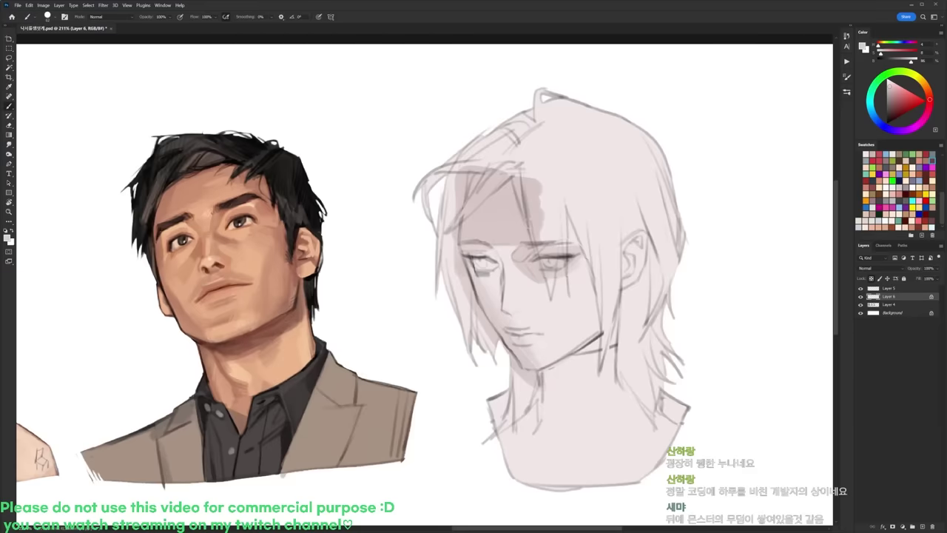
pyautogui.moveTo(613, 303); pyautogui.dragTo(581, 352)
pyautogui.moveTo(596, 318); pyautogui.dragTo(576, 356)
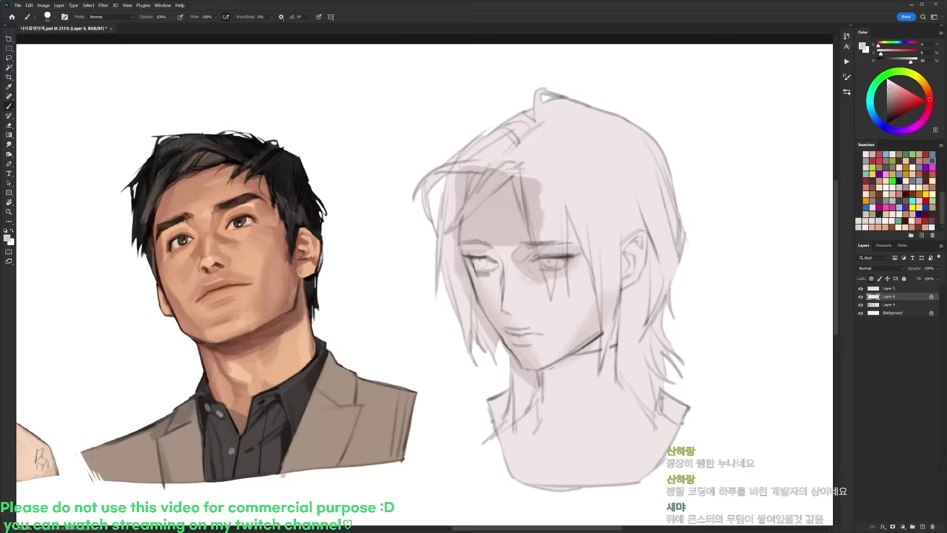
# Step: Shade the nose's side and underside and the inner brows with a smaller brush and a darker pinkish grey
pyautogui.rightClick(526, 238)
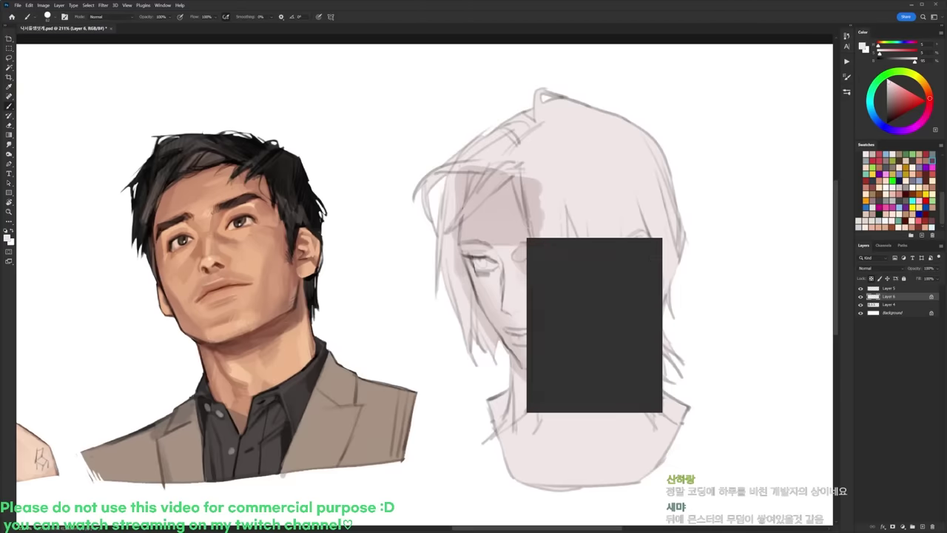
pyautogui.click(574, 305)
pyautogui.keyDown('alt'); pyautogui.click(499, 208); pyautogui.keyUp('alt')
pyautogui.click(904, 63)
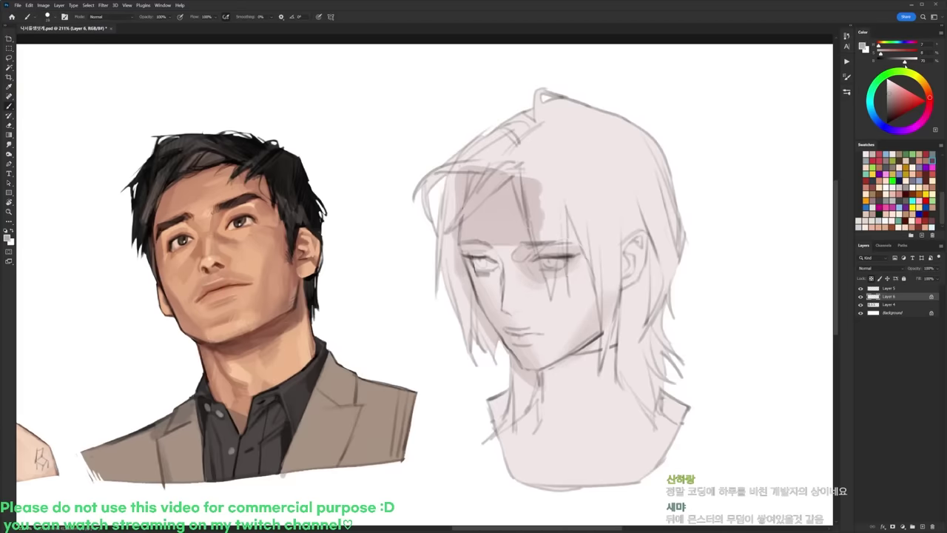
pyautogui.moveTo(904, 64); pyautogui.dragTo(903, 64)
pyautogui.moveTo(501, 278); pyautogui.dragTo(504, 298)
pyautogui.moveTo(509, 311); pyautogui.dragTo(519, 317)
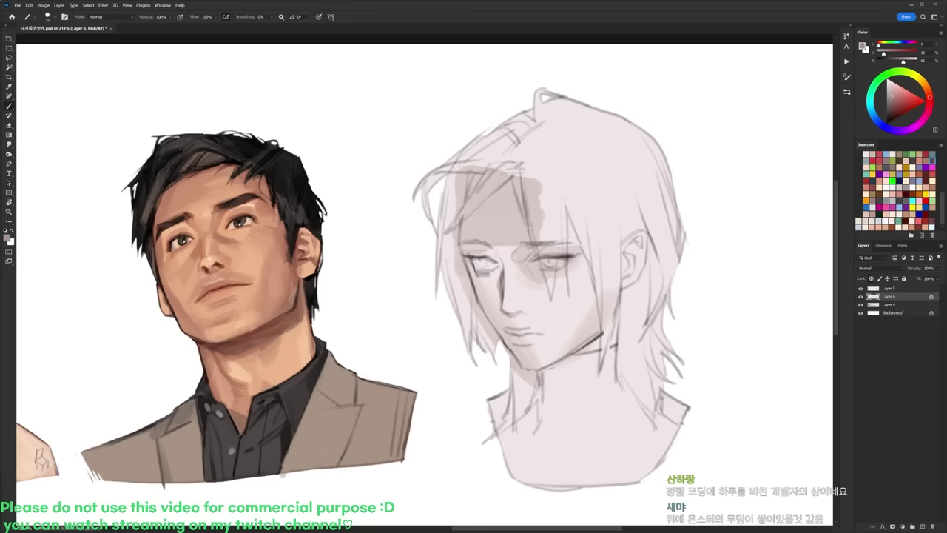
pyautogui.moveTo(484, 249)
pyautogui.mouseDown()
pyautogui.moveTo(504, 273)
pyautogui.moveTo(533, 245)
pyautogui.mouseUp()
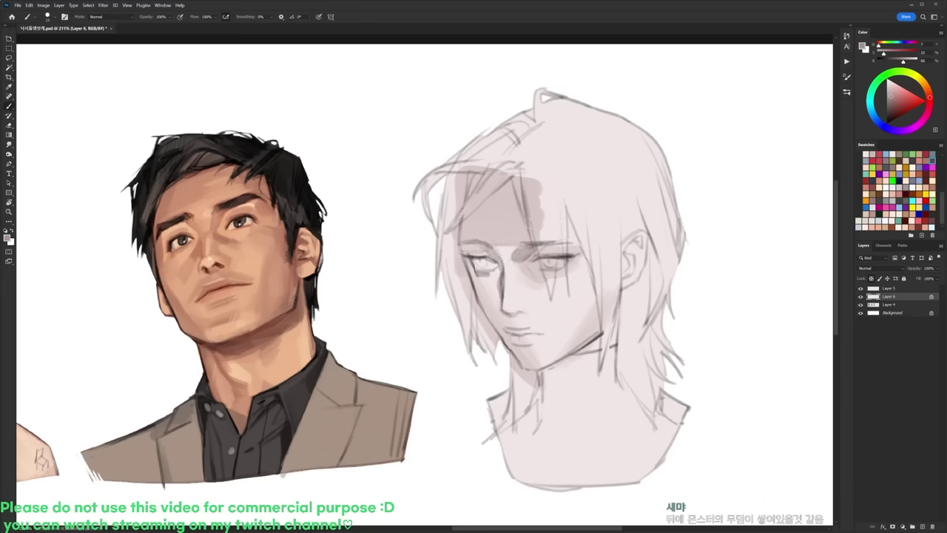
# Step: Deepen the pinkish-grey shadows on the far temple, far cheek and chin of the long-haired character
pyautogui.moveTo(461, 214)
pyautogui.mouseDown()
pyautogui.moveTo(462, 252)
pyautogui.moveTo(466, 243)
pyautogui.mouseUp()
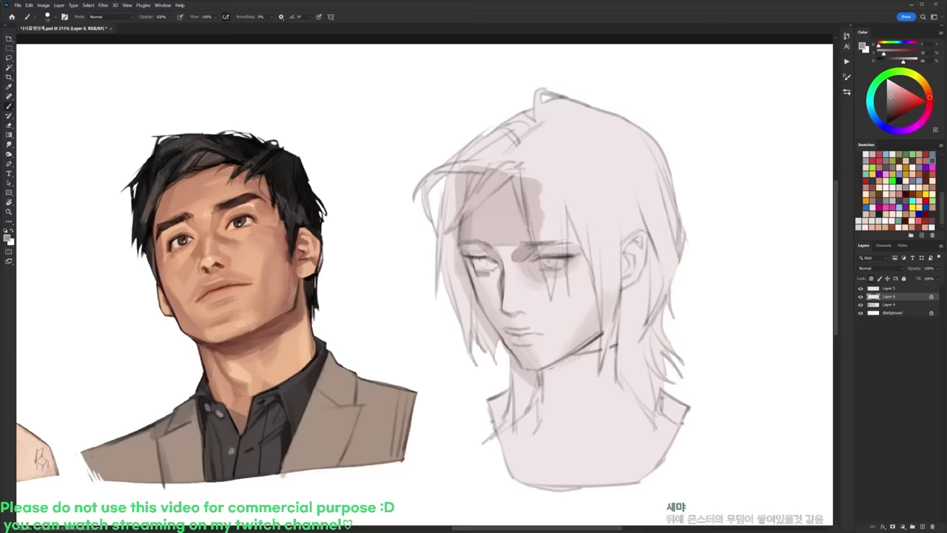
pyautogui.moveTo(475, 294); pyautogui.dragTo(489, 322)
pyautogui.rightClick(546, 255)
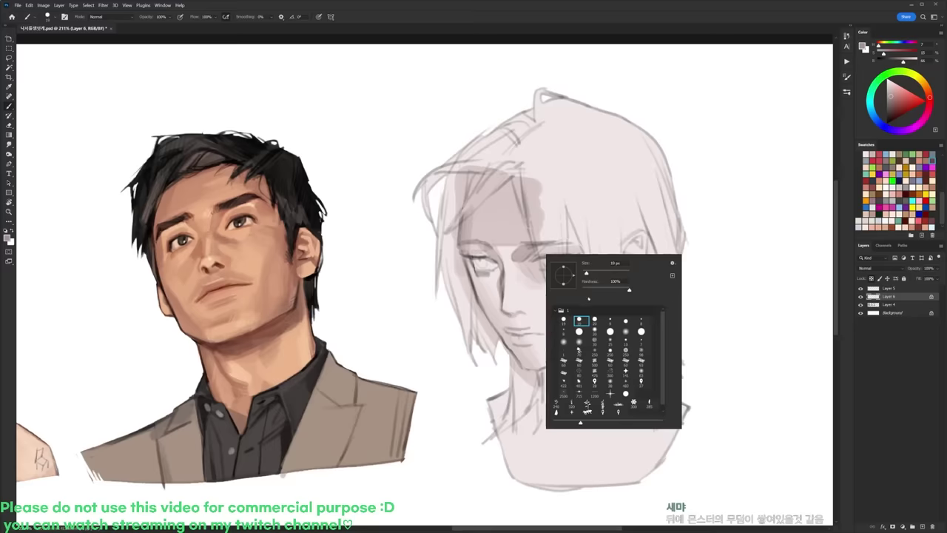
pyautogui.press('Escape')
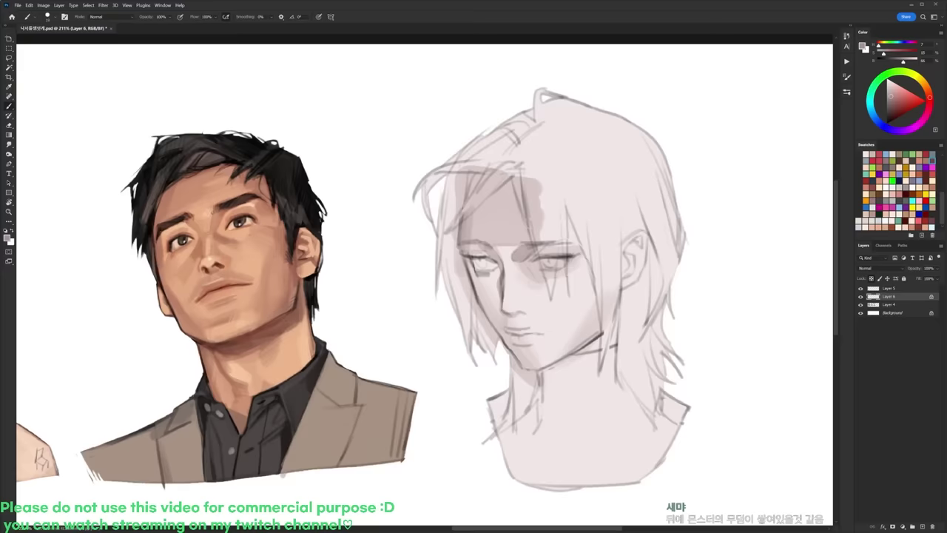
pyautogui.moveTo(518, 350); pyautogui.dragTo(537, 346)
# Step: Shade the lower cheek and jaw with a larger brush, and sample the cheek tone
pyautogui.rightClick(589, 244)
pyautogui.click(650, 261)
pyautogui.moveTo(544, 374)
pyautogui.mouseDown()
pyautogui.moveTo(537, 361)
pyautogui.moveTo(569, 352)
pyautogui.moveTo(562, 359)
pyautogui.moveTo(507, 343)
pyautogui.moveTo(601, 335)
pyautogui.moveTo(588, 330)
pyautogui.mouseUp()
pyautogui.keyDown('alt'); pyautogui.click(556, 310); pyautogui.keyUp('alt')
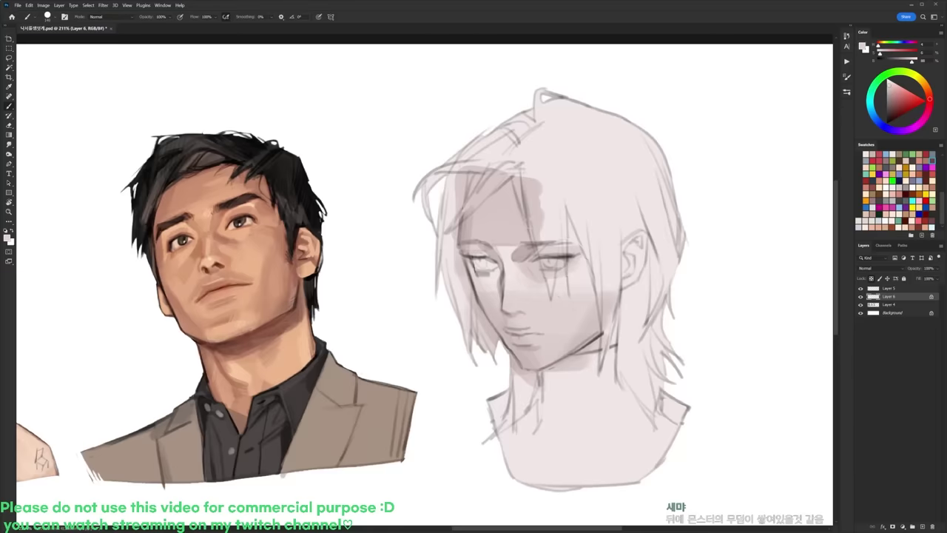
# Step: Refine the shadow at the near eye's inner brow with a smaller brush and tones sampled from the face
pyautogui.rightClick(571, 252)
pyautogui.click(622, 324)
pyautogui.click(609, 323)
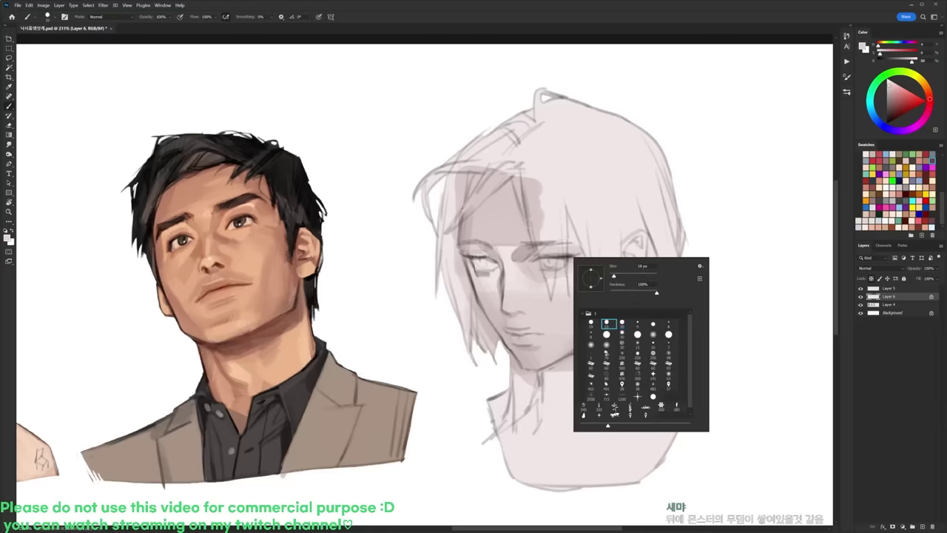
pyautogui.keyDown('alt'); pyautogui.click(523, 255); pyautogui.keyUp('alt')
pyautogui.keyDown('alt'); pyautogui.click(527, 250); pyautogui.keyUp('alt')
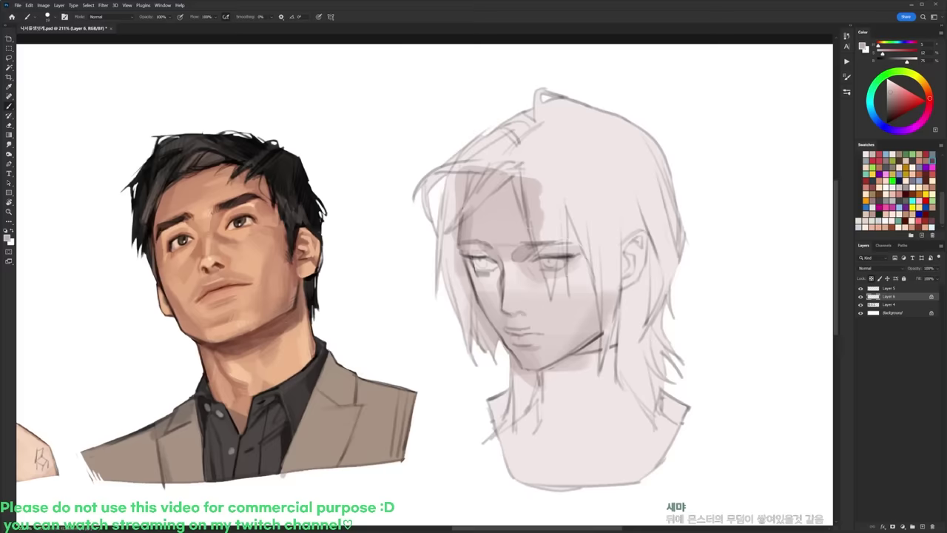
pyautogui.rightClick(585, 218)
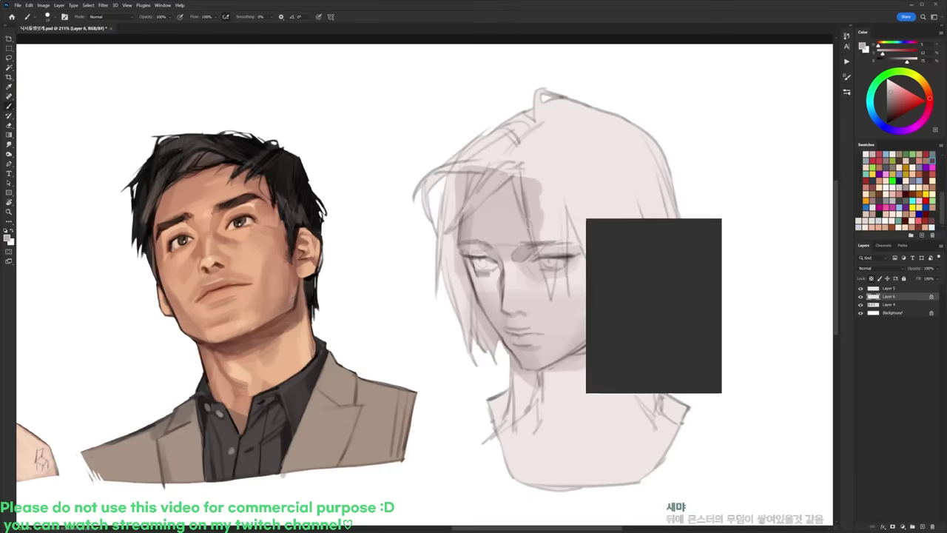
pyautogui.keyDown('alt'); pyautogui.click(598, 186); pyautogui.keyUp('alt')
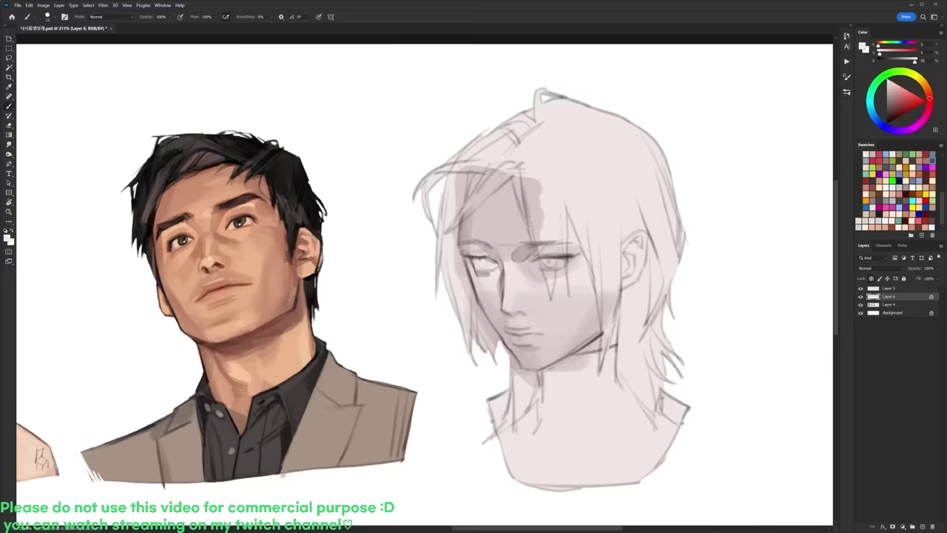
# Step: Shade the side of the neck behind the jaw with a pinkish grey sampled from the forehead shadow
pyautogui.rightClick(590, 236)
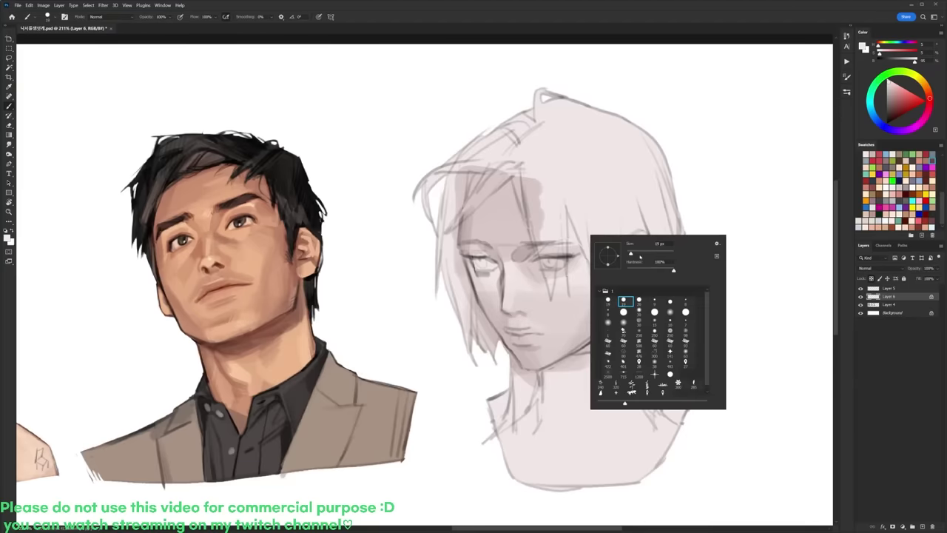
pyautogui.keyDown('alt'); pyautogui.click(495, 232); pyautogui.keyUp('alt')
pyautogui.rightClick(488, 263)
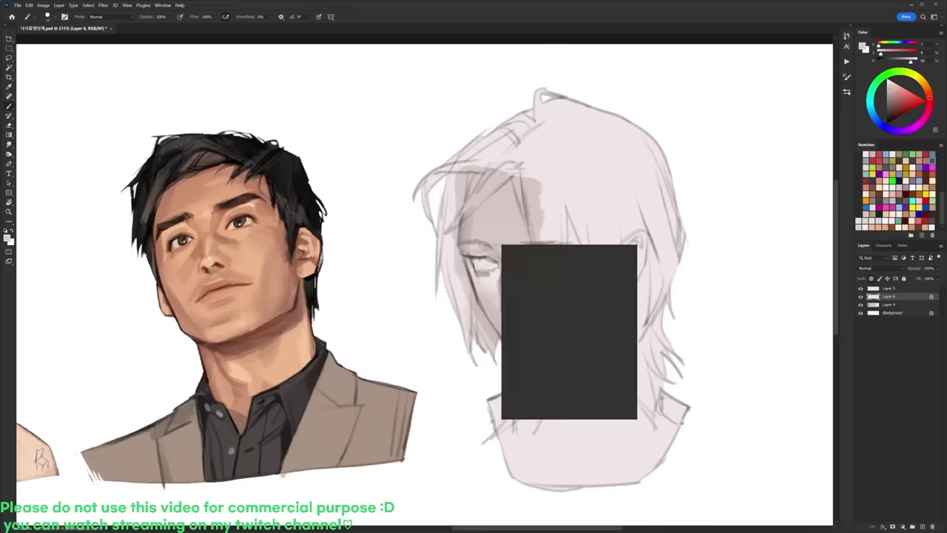
pyautogui.keyDown('alt'); pyautogui.click(494, 264); pyautogui.keyUp('alt')
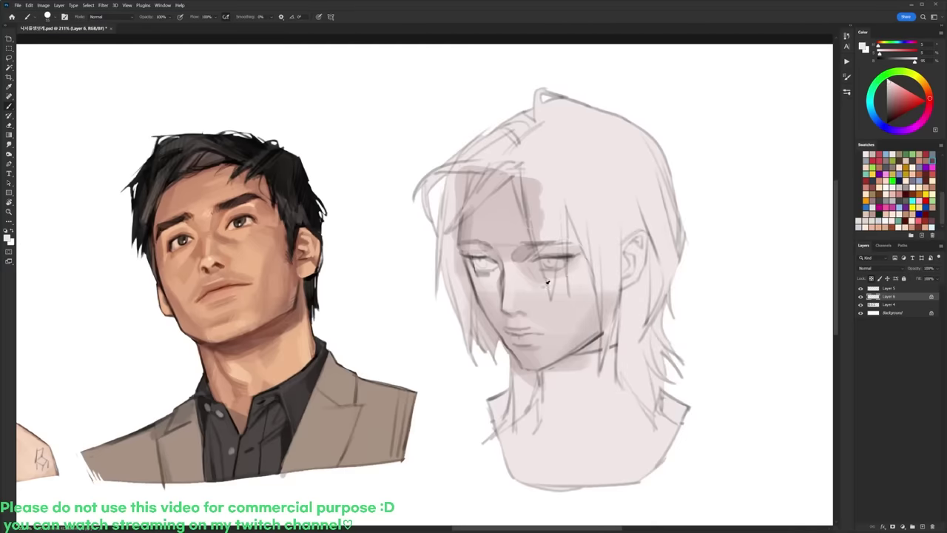
pyautogui.keyDown('alt'); pyautogui.click(475, 224); pyautogui.keyUp('alt')
pyautogui.moveTo(600, 334); pyautogui.dragTo(638, 315)
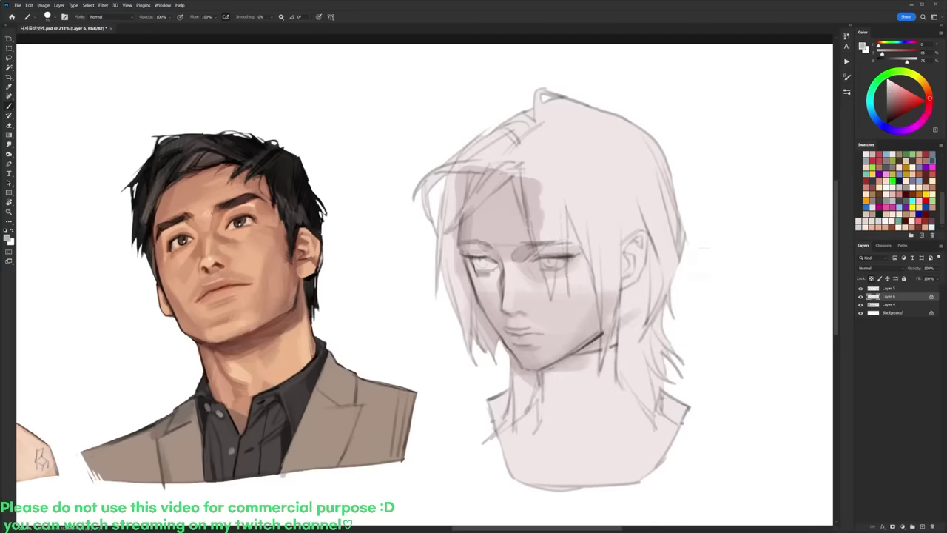
pyautogui.keyDown('alt'); pyautogui.click(581, 276); pyautogui.keyUp('alt')
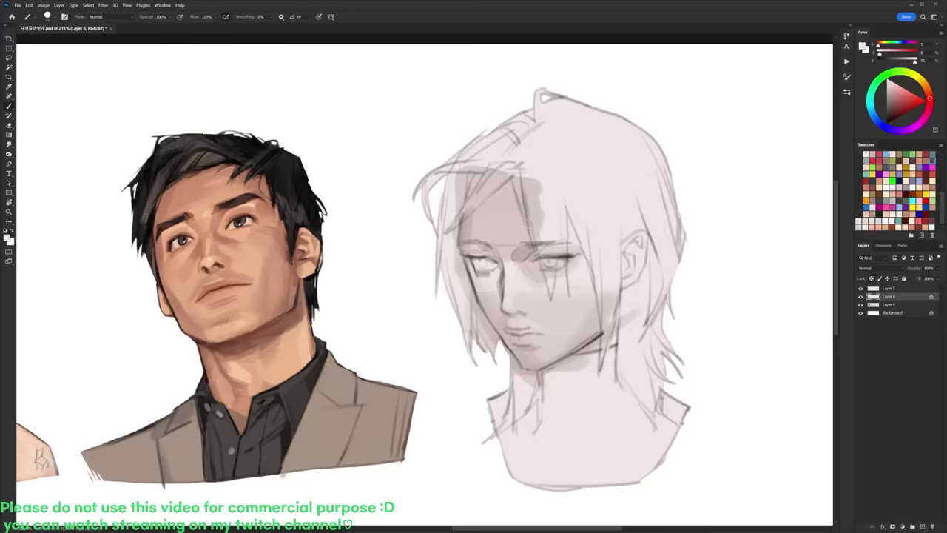
pyautogui.keyDown('alt'); pyautogui.click(580, 297); pyautogui.keyUp('alt')
# Step: Paint muted red shadows around both eyes, undoing and repainting the strokes that miss the sockets
pyautogui.moveTo(900, 98); pyautogui.dragTo(903, 105)
pyautogui.moveTo(460, 254)
pyautogui.mouseDown()
pyautogui.moveTo(484, 257)
pyautogui.moveTo(476, 262)
pyautogui.moveTo(478, 250)
pyautogui.moveTo(488, 254)
pyautogui.moveTo(475, 259)
pyautogui.moveTo(491, 252)
pyautogui.moveTo(496, 269)
pyautogui.moveTo(475, 268)
pyautogui.moveTo(485, 261)
pyautogui.moveTo(493, 274)
pyautogui.mouseUp()
pyautogui.hotkey('ctrl', 'z')
pyautogui.moveTo(486, 259)
pyautogui.mouseDown()
pyautogui.moveTo(497, 258)
pyautogui.moveTo(497, 281)
pyautogui.mouseUp()
pyautogui.moveTo(487, 281)
pyautogui.mouseDown()
pyautogui.moveTo(546, 272)
pyautogui.moveTo(546, 253)
pyautogui.moveTo(571, 254)
pyautogui.moveTo(554, 258)
pyautogui.moveTo(549, 248)
pyautogui.moveTo(575, 252)
pyautogui.mouseUp()
pyautogui.hotkey('ctrl', 'z')
pyautogui.moveTo(528, 270)
pyautogui.mouseDown()
pyautogui.moveTo(555, 256)
pyautogui.moveTo(570, 274)
pyautogui.moveTo(578, 243)
pyautogui.moveTo(584, 250)
pyautogui.moveTo(571, 244)
pyautogui.mouseUp()
# Step: Blend the red eye shadows into the brows, nose bridge and surrounding skin using sampled tones
pyautogui.keyDown('alt'); pyautogui.click(550, 259); pyautogui.keyUp('alt')
pyautogui.keyDown('alt'); pyautogui.click(574, 251); pyautogui.keyUp('alt')
pyautogui.keyDown('alt'); pyautogui.click(553, 231); pyautogui.keyUp('alt')
pyautogui.moveTo(569, 245)
pyautogui.mouseDown()
pyautogui.moveTo(580, 250)
pyautogui.moveTo(564, 245)
pyautogui.mouseUp()
pyautogui.moveTo(565, 245)
pyautogui.mouseDown()
pyautogui.moveTo(583, 250)
pyautogui.moveTo(575, 247)
pyautogui.mouseUp()
pyautogui.keyDown('alt'); pyautogui.click(574, 245); pyautogui.keyUp('alt')
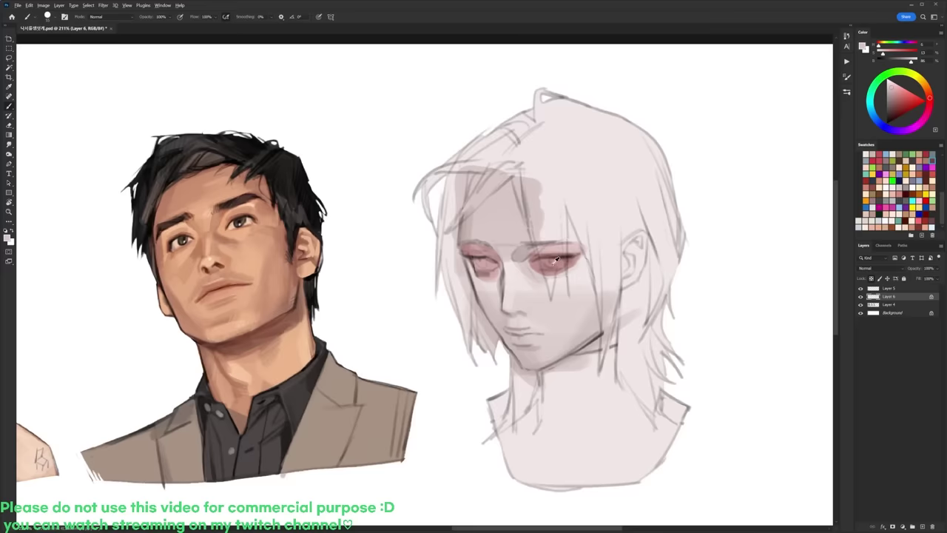
pyautogui.keyDown('alt'); pyautogui.click(552, 262); pyautogui.keyUp('alt')
pyautogui.keyDown('alt'); pyautogui.click(485, 238); pyautogui.keyUp('alt')
pyautogui.keyDown('alt'); pyautogui.click(484, 260); pyautogui.keyUp('alt')
pyautogui.moveTo(491, 251); pyautogui.dragTo(501, 262)
pyautogui.keyDown('alt'); pyautogui.click(497, 274); pyautogui.keyUp('alt')
pyautogui.keyDown('alt'); pyautogui.click(556, 269); pyautogui.keyUp('alt')
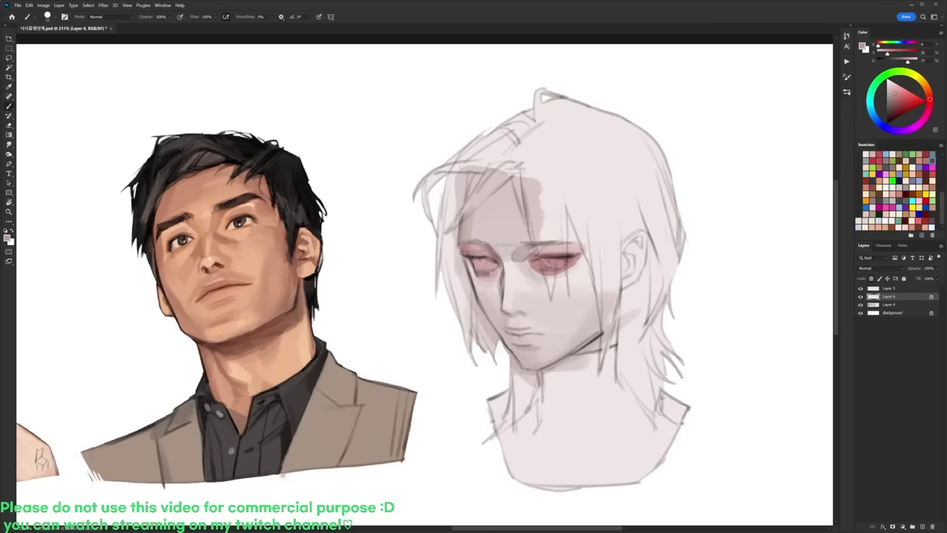
# Step: Soften and extend the reddish shadow beneath the near eye with pink tones sampled around it
pyautogui.moveTo(558, 280); pyautogui.dragTo(563, 274)
pyautogui.keyDown('alt'); pyautogui.click(554, 270); pyautogui.keyUp('alt')
pyautogui.keyDown('alt'); pyautogui.click(558, 280); pyautogui.keyUp('alt')
pyautogui.keyDown('alt'); pyautogui.click(547, 273); pyautogui.keyUp('alt')
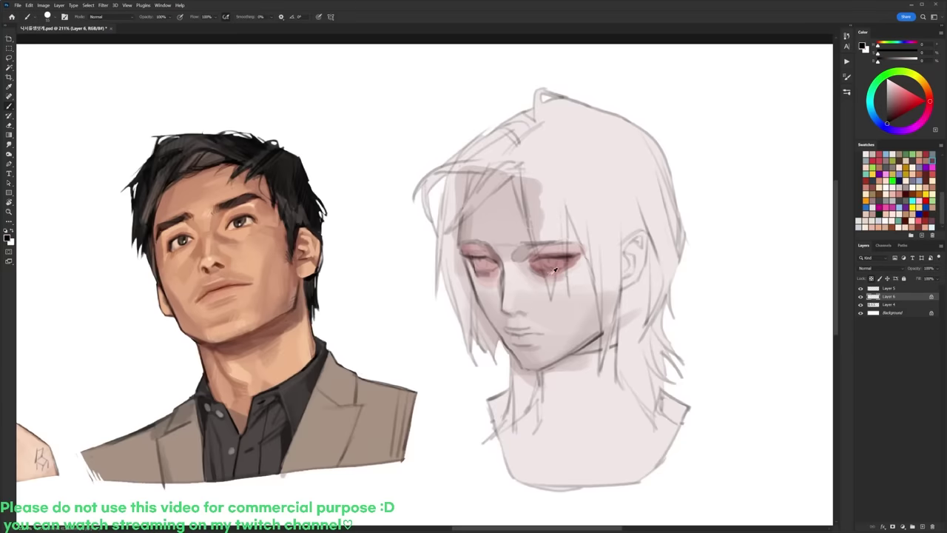
pyautogui.keyDown('alt'); pyautogui.click(551, 274); pyautogui.keyUp('alt')
pyautogui.keyDown('alt'); pyautogui.click(553, 273); pyautogui.keyUp('alt')
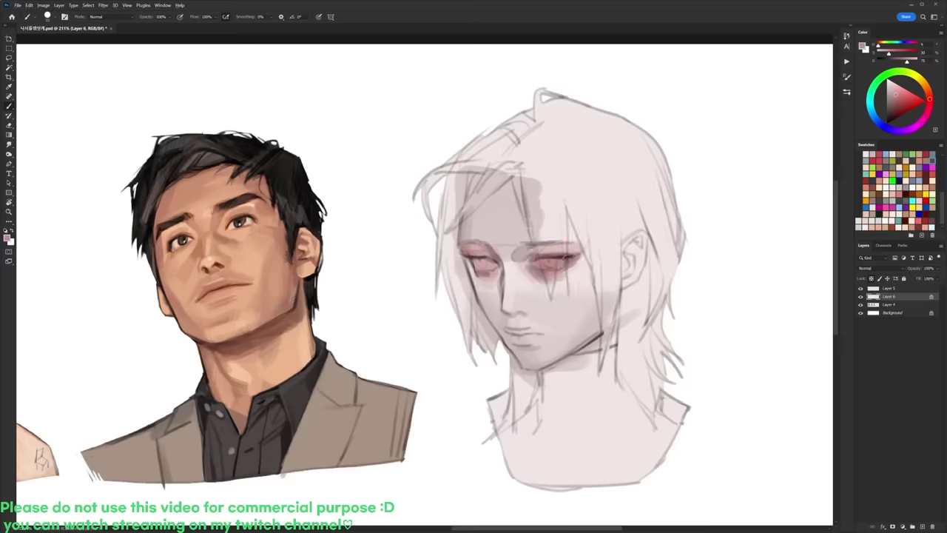
pyautogui.keyDown('alt'); pyautogui.click(573, 267); pyautogui.keyUp('alt')
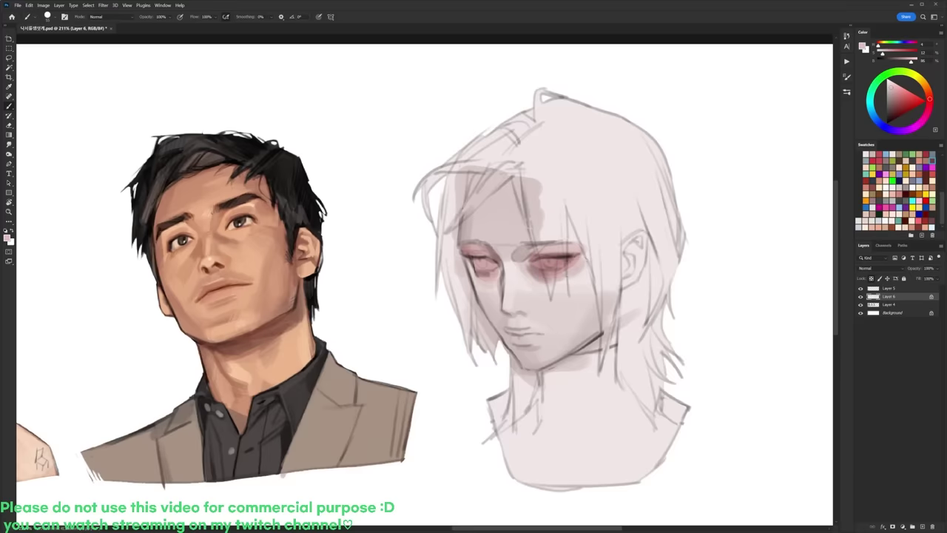
pyautogui.keyDown('alt'); pyautogui.click(494, 256); pyautogui.keyUp('alt')
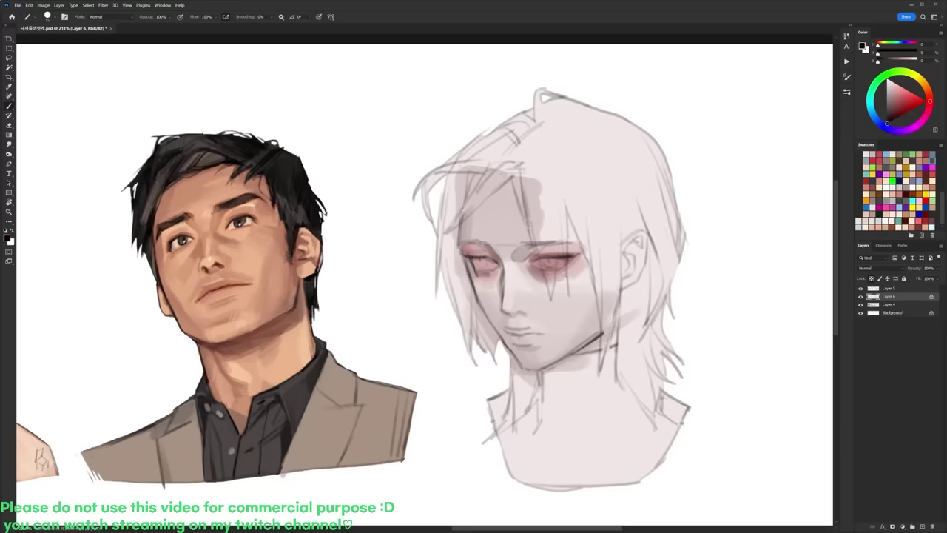
# Step: Darken the lash lines and outer corners of both eyes with black
pyautogui.moveTo(466, 256); pyautogui.dragTo(479, 281)
pyautogui.moveTo(577, 257)
pyautogui.mouseDown()
pyautogui.moveTo(555, 270)
pyautogui.moveTo(566, 251)
pyautogui.moveTo(419, 232)
pyautogui.mouseUp()
pyautogui.press('r')
pyautogui.moveTo(467, 154); pyautogui.dragTo(477, 133)
pyautogui.moveTo(469, 149); pyautogui.dragTo(479, 129)
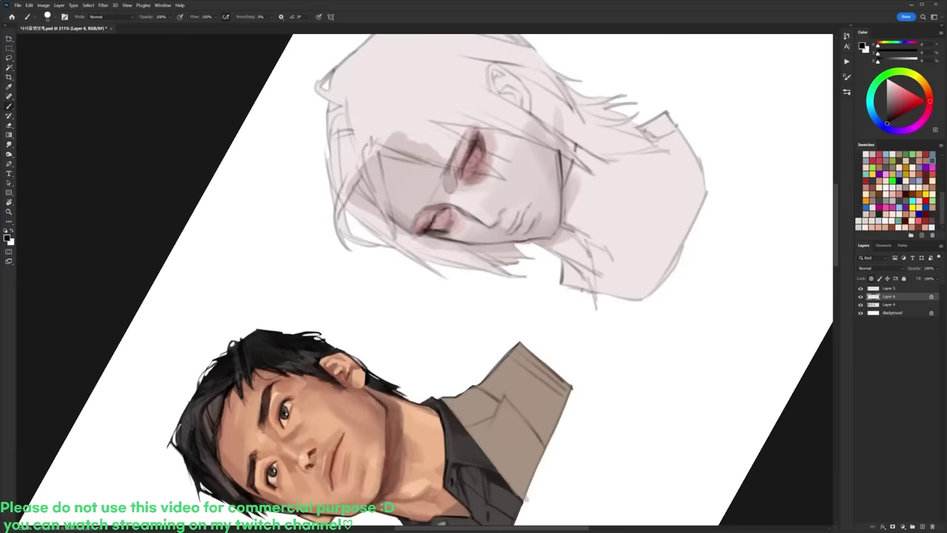
pyautogui.press('r')
pyautogui.moveTo(603, 231); pyautogui.dragTo(581, 370)
pyautogui.press('Escape')
# Step: Fill both eyeballs with the pale skin tone and paint grey-green irises with a smaller brush
pyautogui.keyDown('alt'); pyautogui.click(584, 222); pyautogui.keyUp('alt')
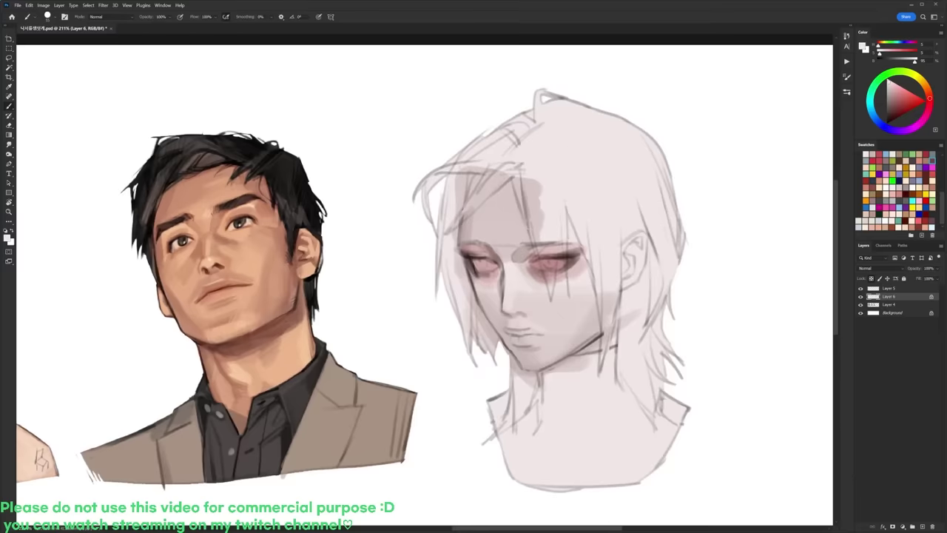
pyautogui.moveTo(464, 253)
pyautogui.mouseDown()
pyautogui.moveTo(483, 267)
pyautogui.moveTo(476, 271)
pyautogui.moveTo(570, 259)
pyautogui.mouseUp()
pyautogui.press('d')
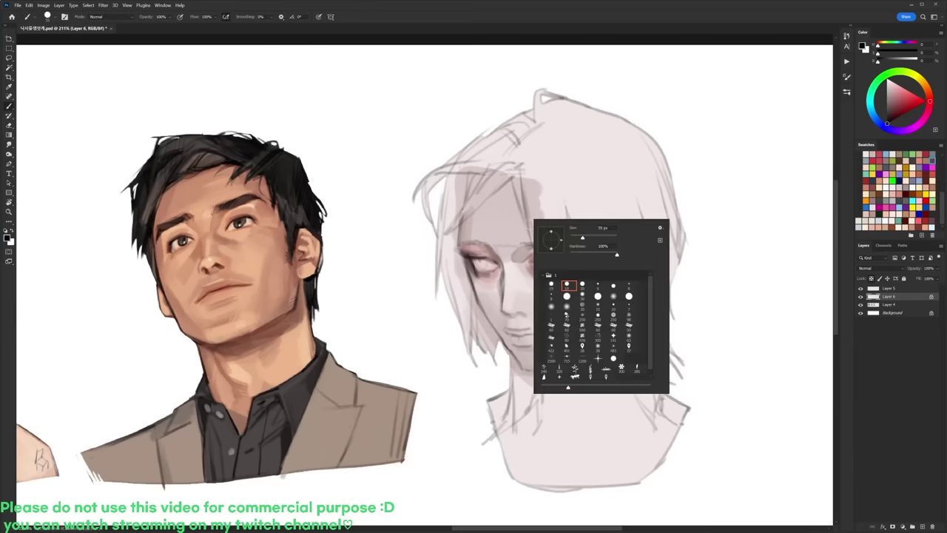
pyautogui.rightClick(535, 220)
pyautogui.click(900, 73)
pyautogui.click(890, 104)
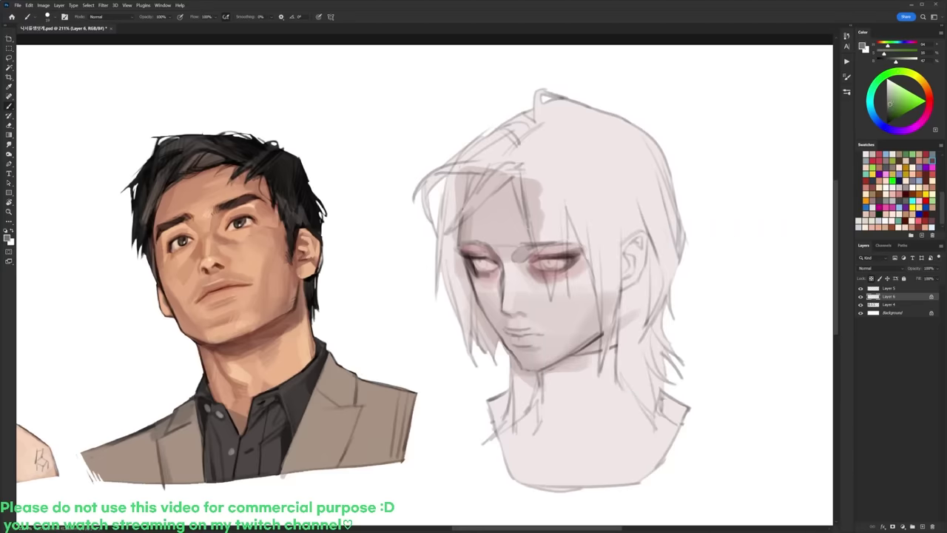
pyautogui.moveTo(481, 261); pyautogui.dragTo(485, 268)
pyautogui.moveTo(540, 258); pyautogui.dragTo(554, 259)
# Step: Define the pupils and upper lash lines of both eyes with black
pyautogui.press('d')
pyautogui.moveTo(471, 261); pyautogui.dragTo(483, 264)
pyautogui.moveTo(543, 259); pyautogui.dragTo(435, 148)
pyautogui.press('r')
pyautogui.moveTo(415, 224); pyautogui.dragTo(422, 208)
pyautogui.moveTo(431, 143)
pyautogui.mouseDown()
pyautogui.moveTo(466, 89)
pyautogui.moveTo(624, 137)
pyautogui.moveTo(607, 336)
pyautogui.moveTo(668, 229)
pyautogui.mouseUp()
pyautogui.press('r')
pyautogui.press('b')
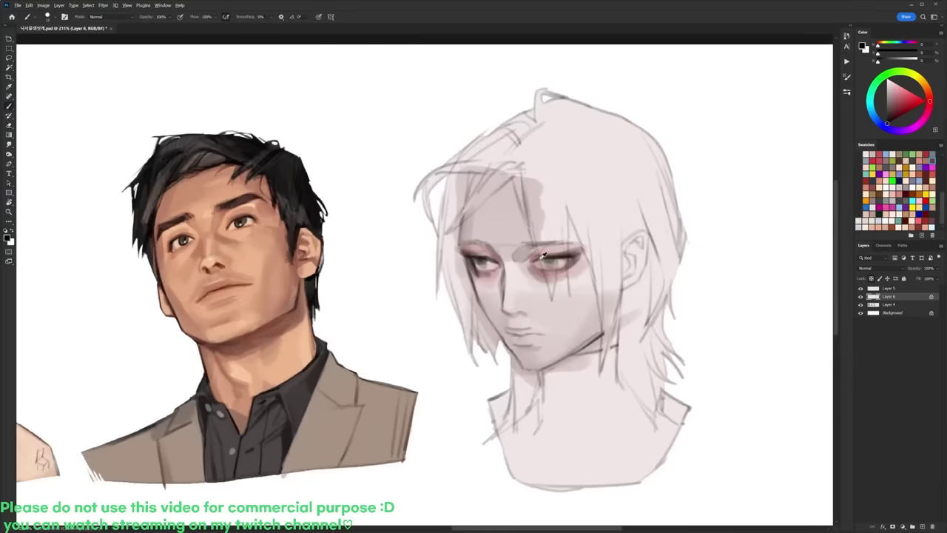
# Step: Add a deeper red around the near eye and blend its inner and lower edges with sampled skin tones
pyautogui.keyDown('alt'); pyautogui.click(494, 244); pyautogui.keyUp('alt')
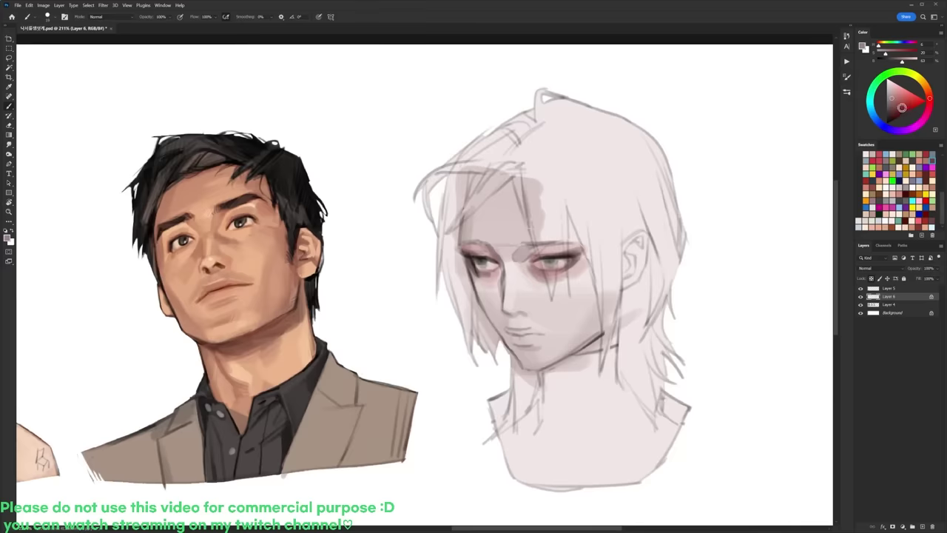
pyautogui.click(902, 107)
pyautogui.rightClick(566, 271)
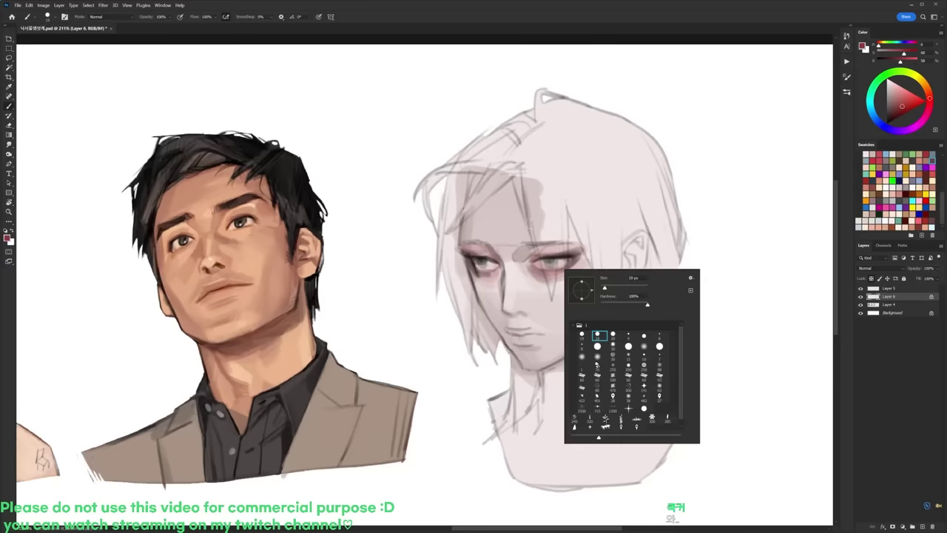
pyautogui.click(613, 287)
pyautogui.keyDown('alt'); pyautogui.click(537, 265); pyautogui.keyUp('alt')
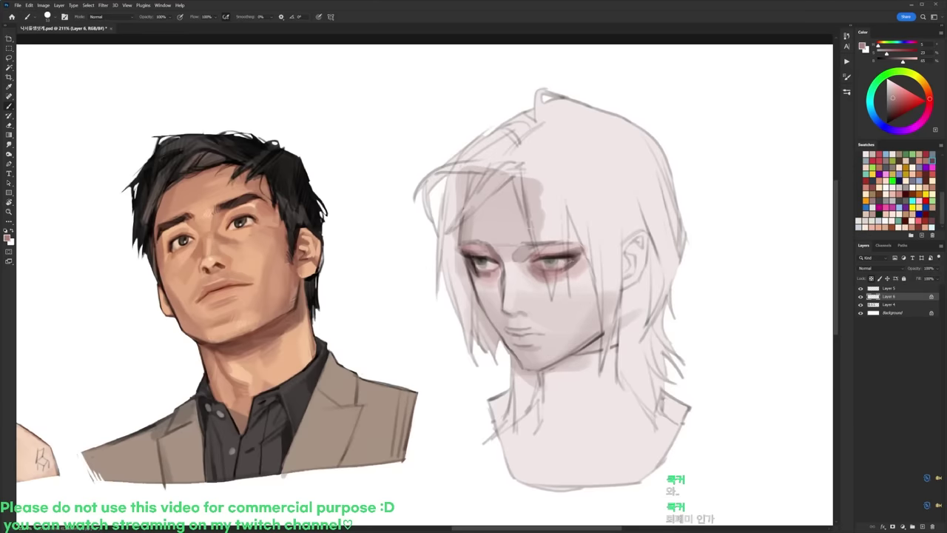
pyautogui.keyDown('alt'); pyautogui.click(534, 285); pyautogui.keyUp('alt')
pyautogui.moveTo(534, 281); pyautogui.dragTo(537, 267)
pyautogui.keyDown('alt'); pyautogui.click(534, 253); pyautogui.keyUp('alt')
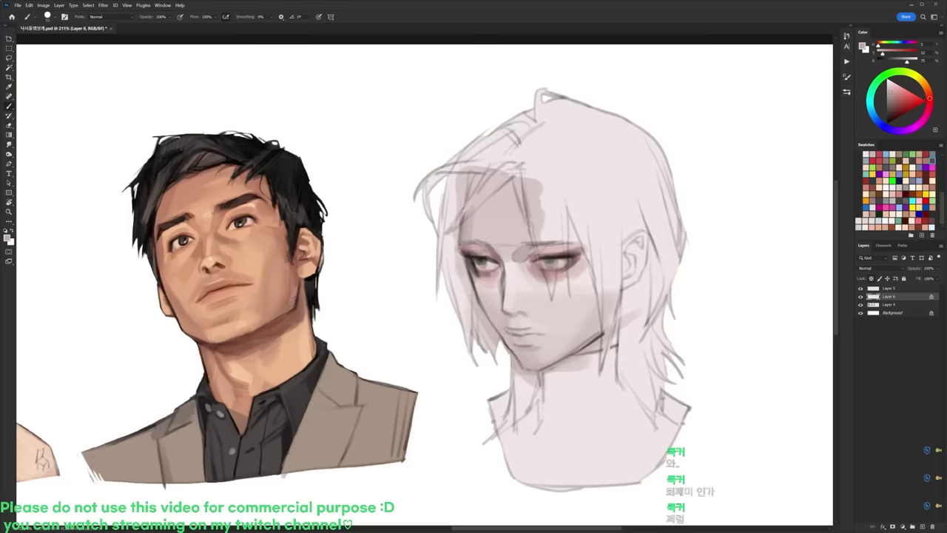
pyautogui.keyDown('alt'); pyautogui.click(544, 266); pyautogui.keyUp('alt')
# Step: Paint the upper and lower lips in a dark muted red
pyautogui.rightClick(535, 288)
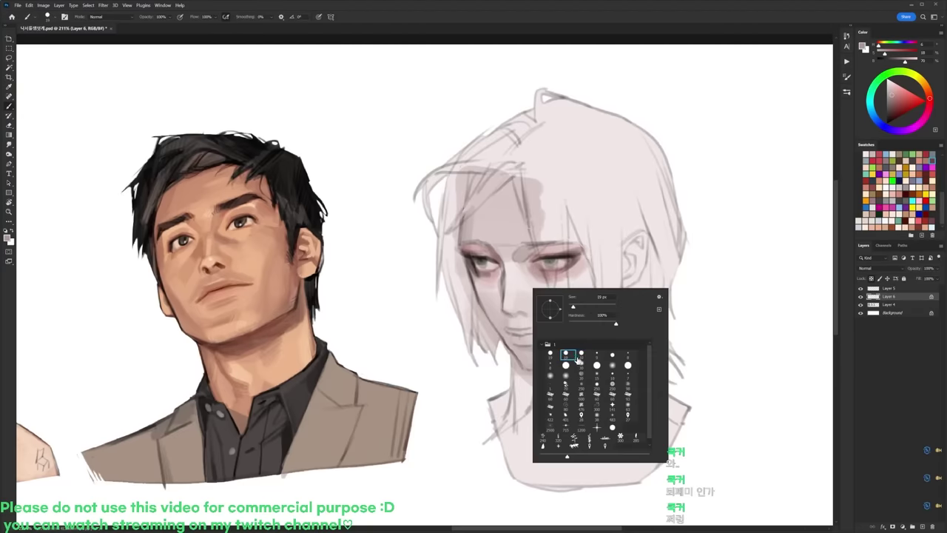
pyautogui.click(885, 102)
pyautogui.moveTo(900, 109); pyautogui.dragTo(896, 113)
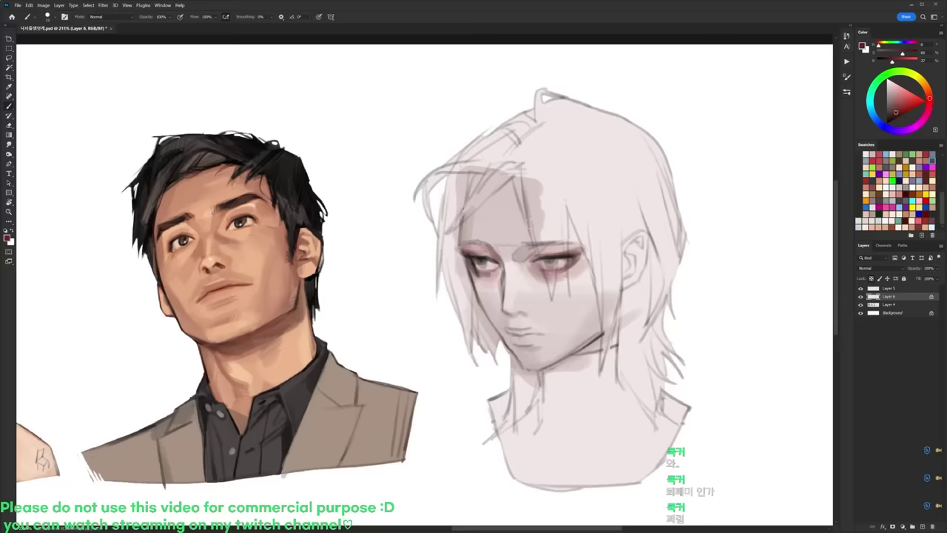
pyautogui.moveTo(508, 331); pyautogui.dragTo(537, 333)
pyautogui.press('r')
pyautogui.moveTo(488, 275); pyautogui.dragTo(453, 333)
pyautogui.rightClick(454, 334)
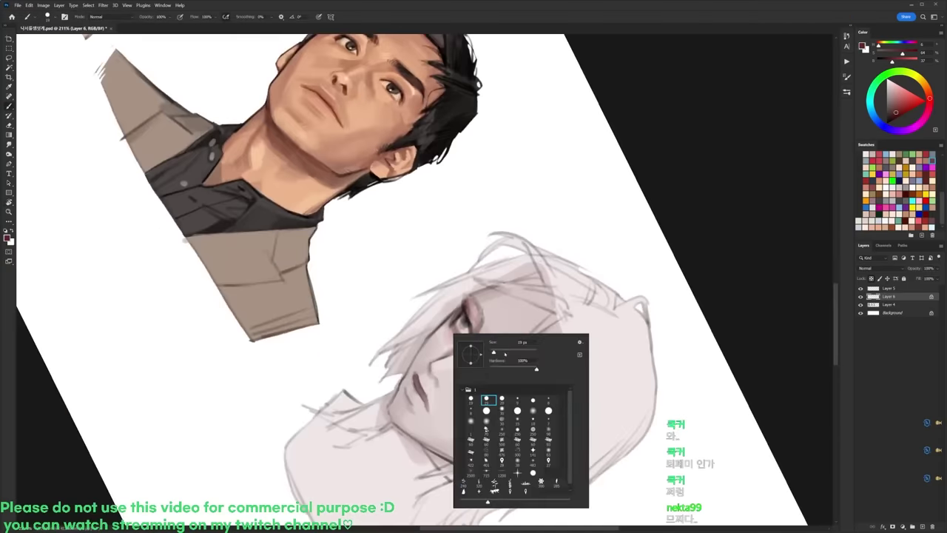
pyautogui.click(505, 353)
pyautogui.moveTo(410, 381); pyautogui.dragTo(423, 409)
pyautogui.press('r')
pyautogui.moveTo(556, 287)
pyautogui.mouseDown()
pyautogui.moveTo(463, 187)
pyautogui.moveTo(428, 170)
pyautogui.mouseUp()
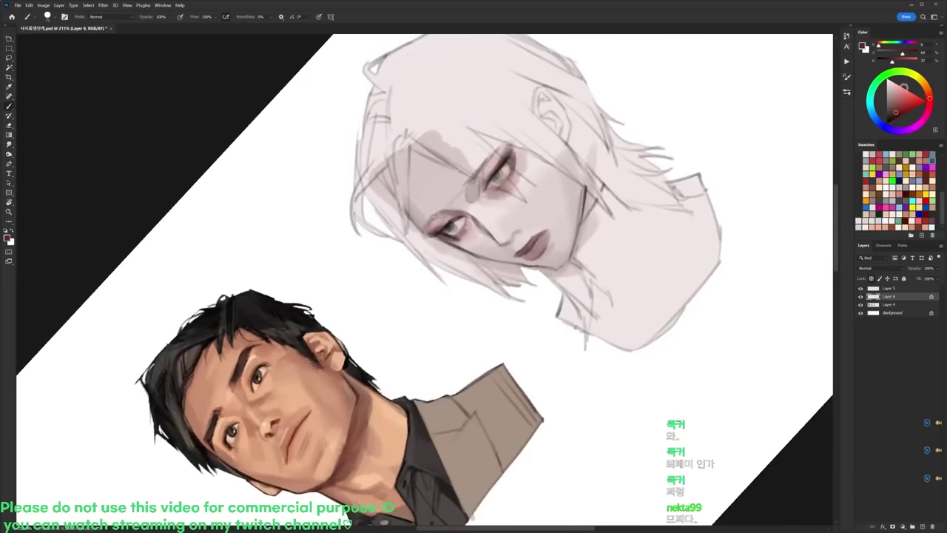
# Step: Deepen the lip colour with a richer red and black accents
pyautogui.click(908, 103)
pyautogui.click(887, 122)
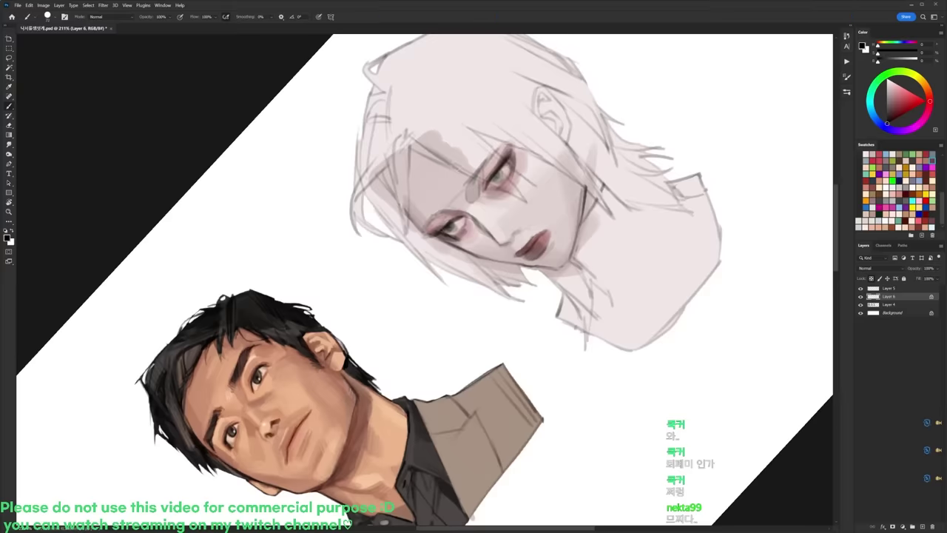
pyautogui.press('r')
pyautogui.moveTo(557, 101)
pyautogui.mouseDown()
pyautogui.moveTo(637, 194)
pyautogui.moveTo(659, 253)
pyautogui.mouseUp()
pyautogui.press('b')
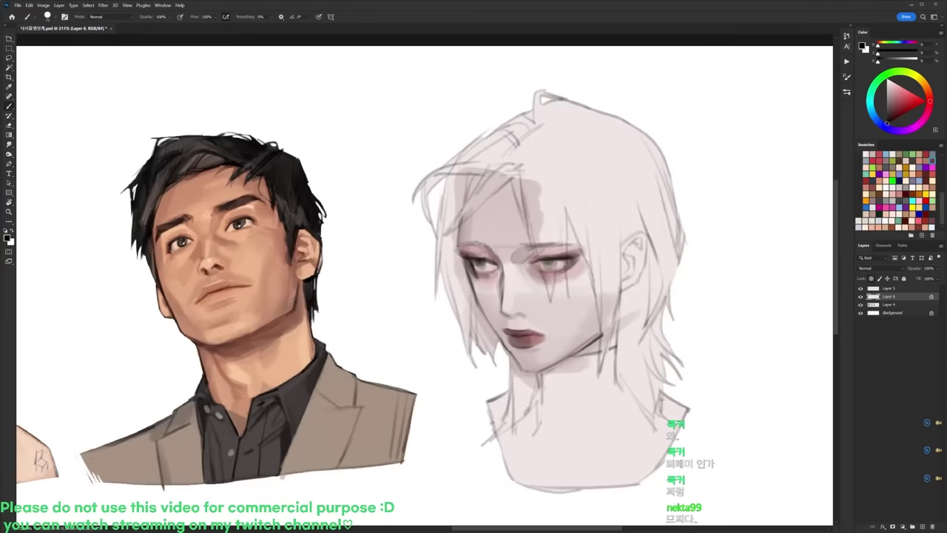
# Step: Lighten the forehead shadow and near cheek with pale skin tones and a larger brush
pyautogui.keyDown('alt'); pyautogui.click(555, 226); pyautogui.keyUp('alt')
pyautogui.moveTo(537, 182); pyautogui.dragTo(526, 226)
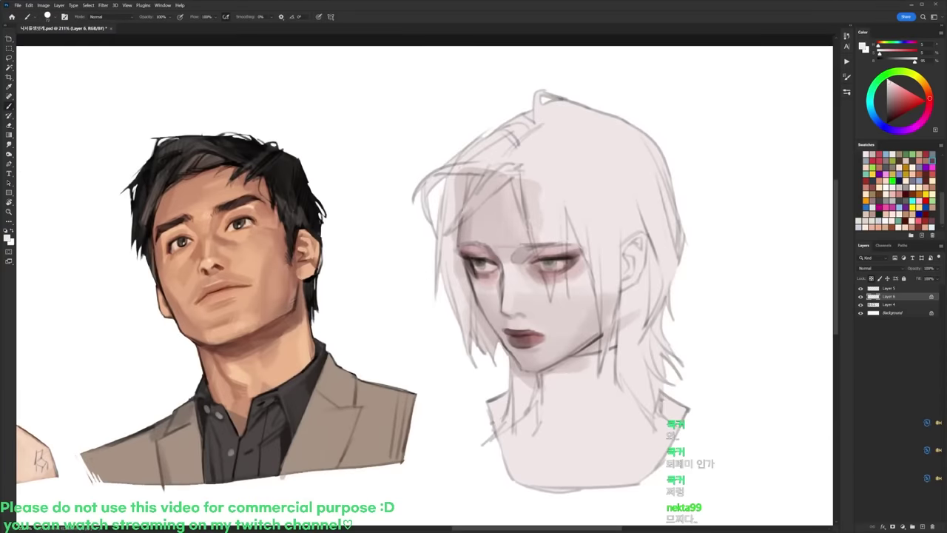
pyautogui.rightClick(546, 226)
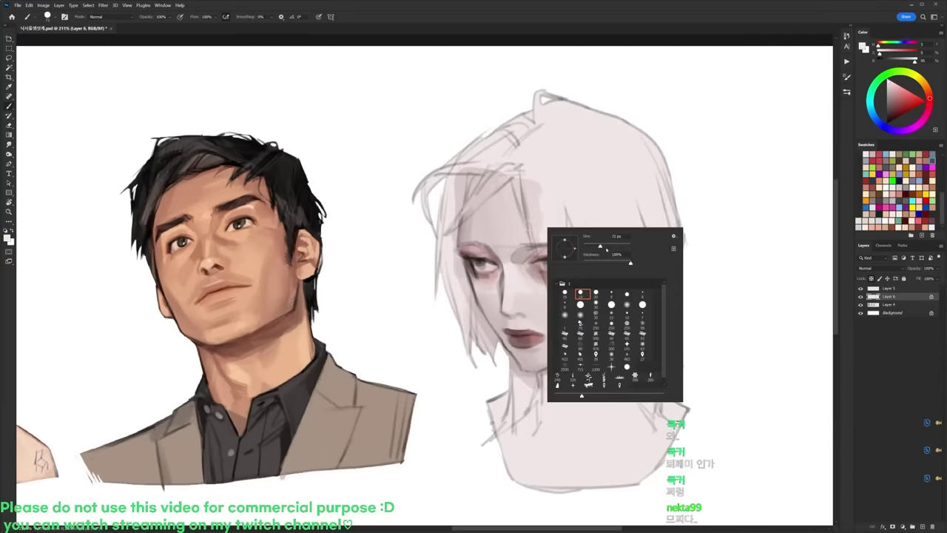
pyautogui.click(608, 246)
pyautogui.click(554, 194)
pyautogui.click(925, 85)
pyautogui.moveTo(926, 85); pyautogui.dragTo(923, 62)
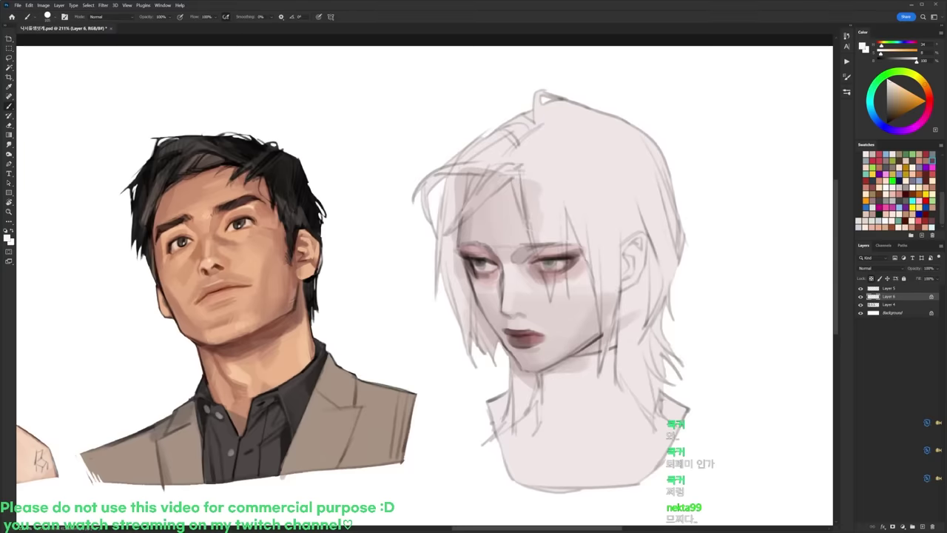
pyautogui.moveTo(529, 180); pyautogui.dragTo(527, 227)
pyautogui.moveTo(512, 177); pyautogui.dragTo(508, 228)
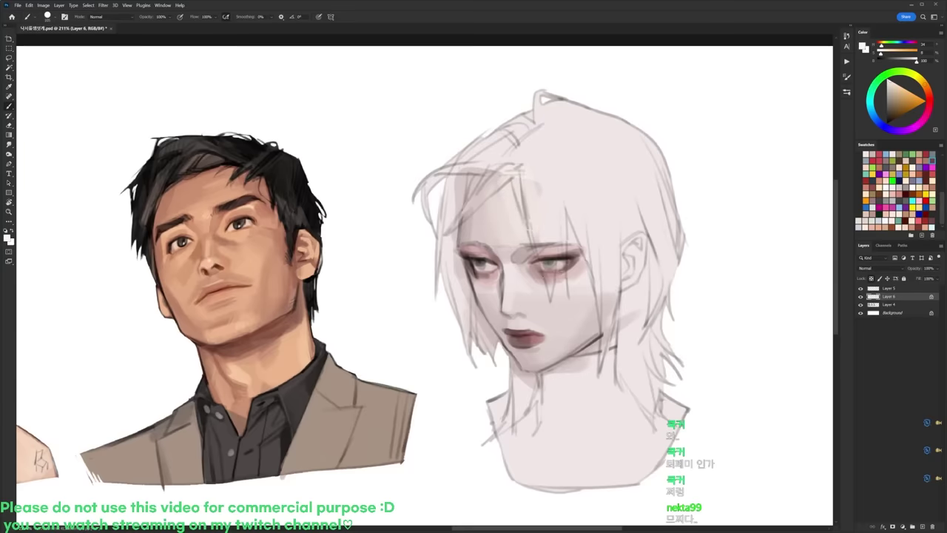
pyautogui.moveTo(581, 298); pyautogui.dragTo(569, 317)
pyautogui.keyDown('alt'); pyautogui.click(568, 275); pyautogui.keyUp('alt')
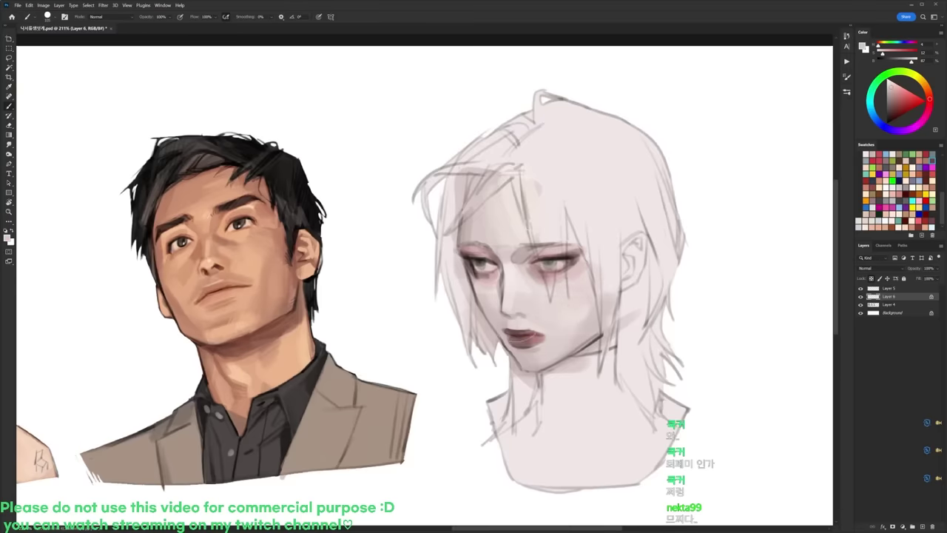
# Step: Block in the far-side hair with dark grey from beside the eye down past the neck
pyautogui.rightClick(491, 229)
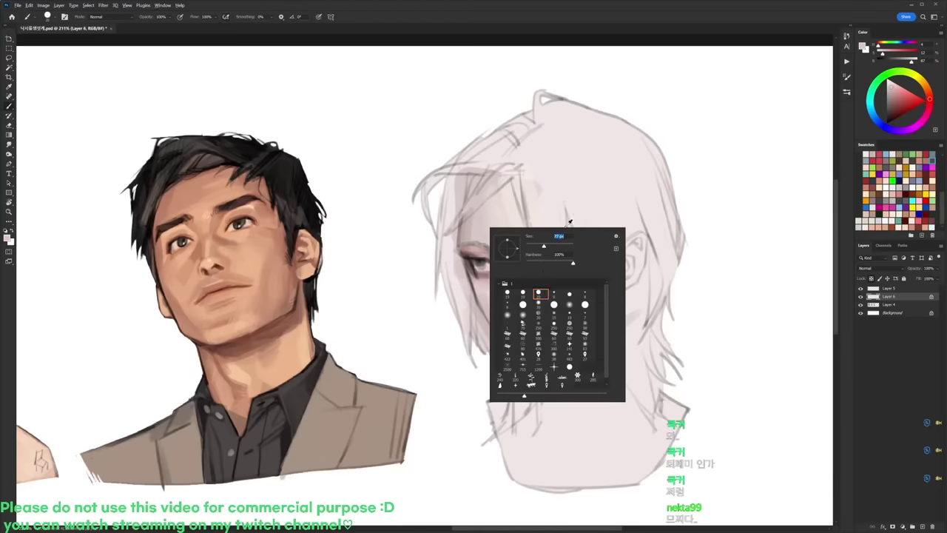
pyautogui.keyDown('alt'); pyautogui.click(469, 262); pyautogui.keyUp('alt')
pyautogui.moveTo(443, 208); pyautogui.dragTo(445, 320)
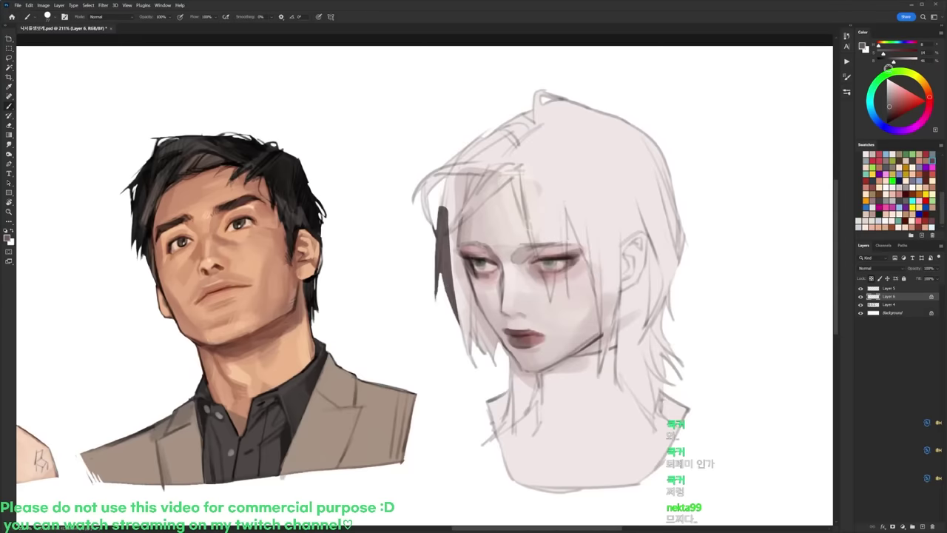
pyautogui.hotkey('ctrl', 'z')
pyautogui.moveTo(435, 222)
pyautogui.mouseDown()
pyautogui.moveTo(442, 288)
pyautogui.moveTo(451, 300)
pyautogui.moveTo(443, 258)
pyautogui.moveTo(460, 290)
pyautogui.moveTo(451, 265)
pyautogui.moveTo(464, 270)
pyautogui.moveTo(487, 355)
pyautogui.moveTo(460, 292)
pyautogui.moveTo(449, 319)
pyautogui.moveTo(475, 366)
pyautogui.mouseUp()
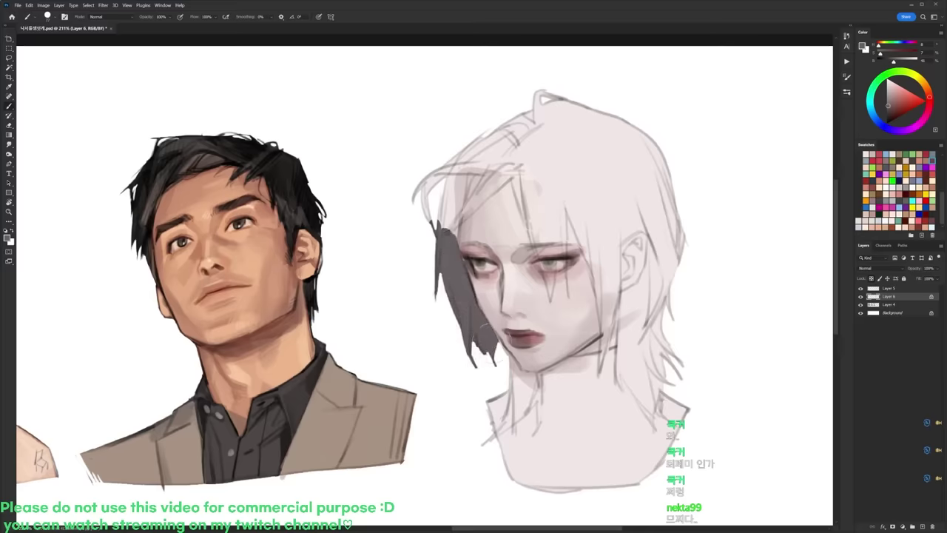
pyautogui.moveTo(462, 315)
pyautogui.mouseDown()
pyautogui.moveTo(524, 388)
pyautogui.moveTo(514, 426)
pyautogui.moveTo(527, 400)
pyautogui.moveTo(495, 435)
pyautogui.mouseUp()
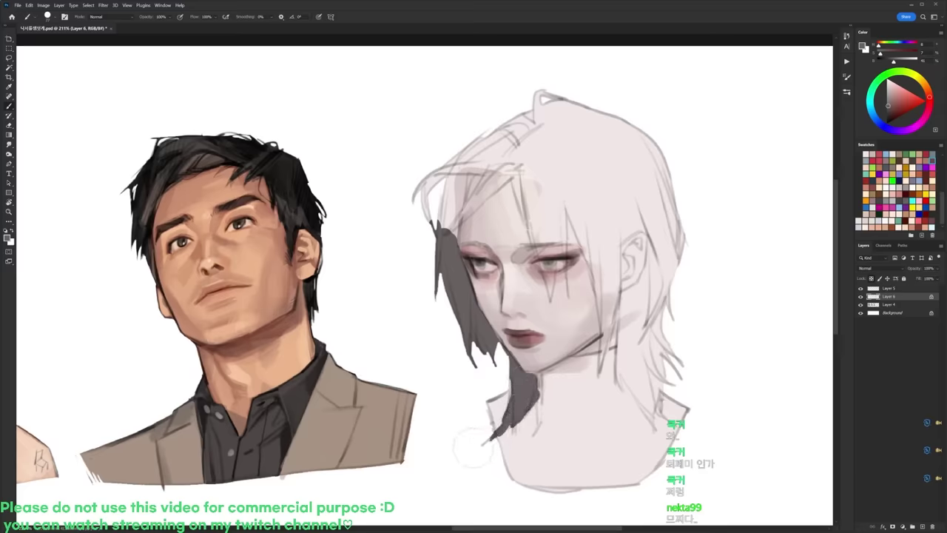
# Step: Paint the far shoulder and outline the high-necked top and near shoulder in near-black
pyautogui.moveTo(889, 105); pyautogui.dragTo(887, 120)
pyautogui.moveTo(503, 385)
pyautogui.mouseDown()
pyautogui.moveTo(496, 422)
pyautogui.moveTo(507, 400)
pyautogui.moveTo(498, 413)
pyautogui.mouseUp()
pyautogui.hotkey('ctrl', 'z')
pyautogui.keyDown('alt'); pyautogui.click(518, 403); pyautogui.keyUp('alt')
pyautogui.keyDown('alt'); pyautogui.click(499, 409); pyautogui.keyUp('alt')
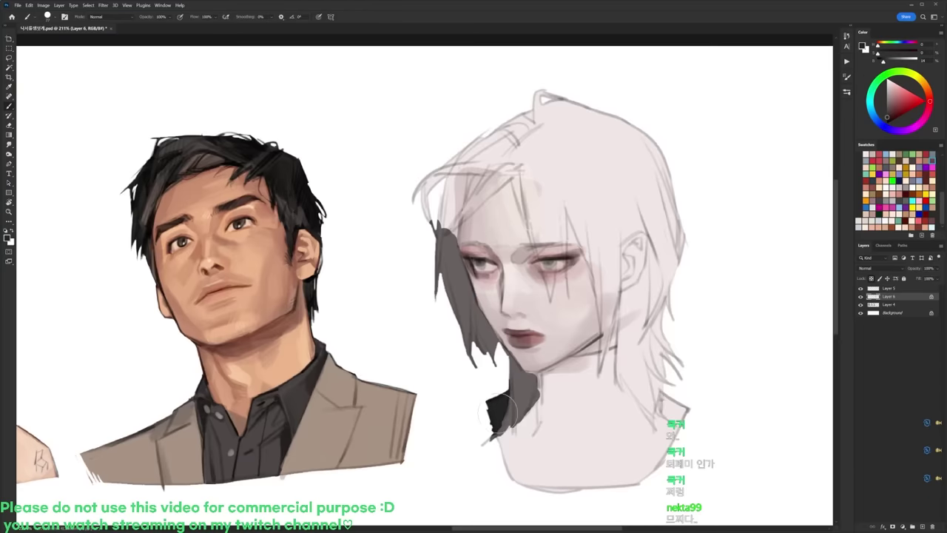
pyautogui.moveTo(542, 379)
pyautogui.mouseDown()
pyautogui.moveTo(543, 407)
pyautogui.moveTo(546, 373)
pyautogui.moveTo(589, 359)
pyautogui.moveTo(591, 381)
pyautogui.moveTo(608, 357)
pyautogui.moveTo(611, 394)
pyautogui.moveTo(611, 372)
pyautogui.moveTo(640, 425)
pyautogui.mouseUp()
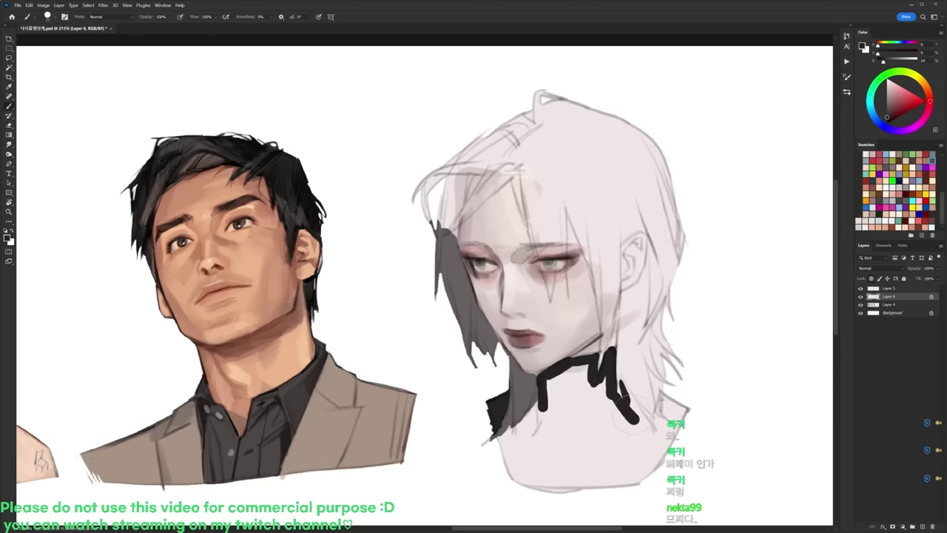
pyautogui.moveTo(618, 389)
pyautogui.mouseDown()
pyautogui.moveTo(661, 450)
pyautogui.moveTo(661, 440)
pyautogui.mouseUp()
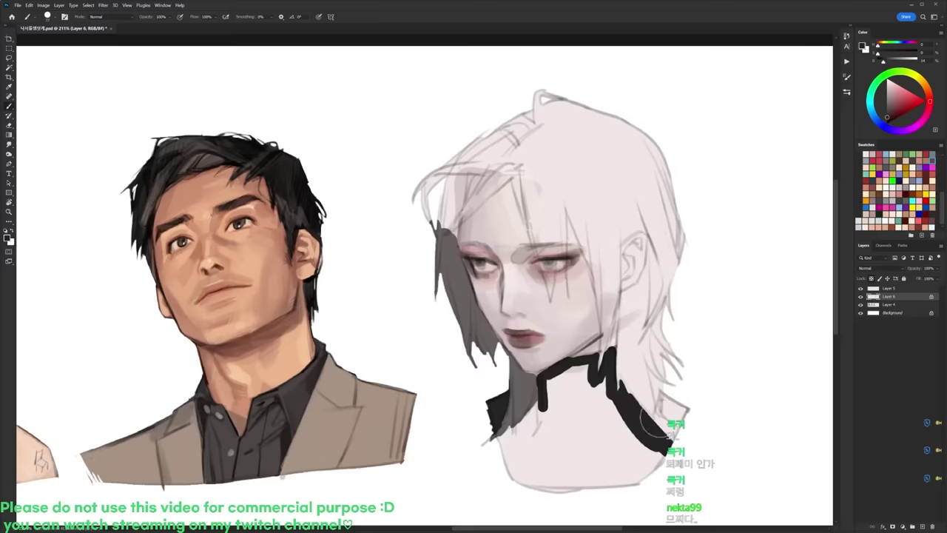
pyautogui.moveTo(645, 409); pyautogui.dragTo(671, 444)
pyautogui.moveTo(666, 397)
pyautogui.mouseDown()
pyautogui.moveTo(670, 417)
pyautogui.moveTo(677, 407)
pyautogui.moveTo(666, 444)
pyautogui.mouseUp()
# Step: Select the enclosed area of the high-necked top, fill it with near-black and cover the leftover gaps under the chin
pyautogui.press('w')
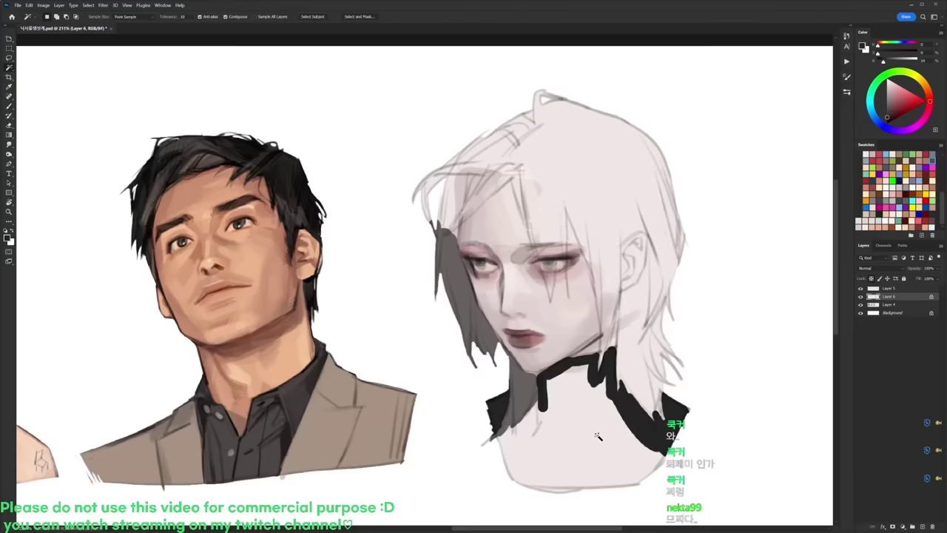
pyautogui.click(599, 432)
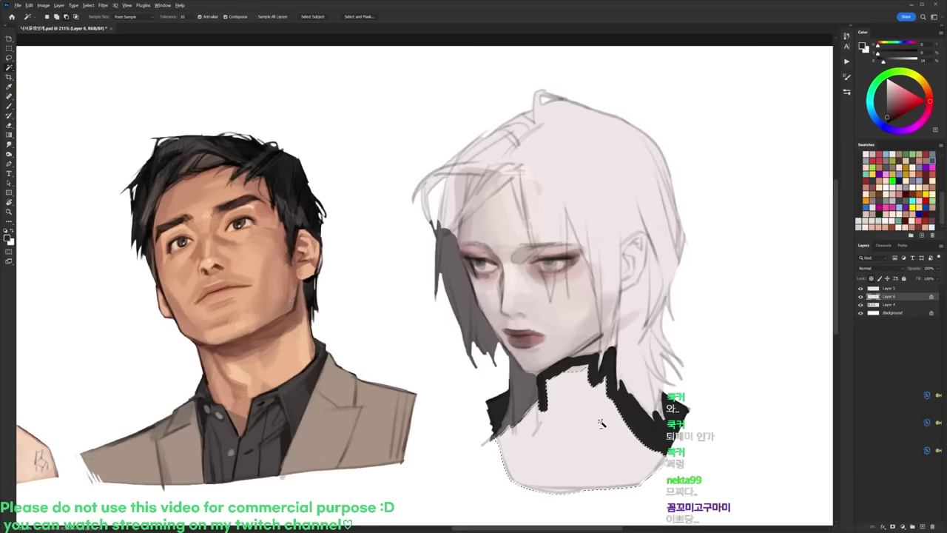
pyautogui.hotkey('alt', 'BackSpace')
pyautogui.hotkey('ctrl', 'd')
pyautogui.press('b')
pyautogui.moveTo(568, 374); pyautogui.dragTo(583, 374)
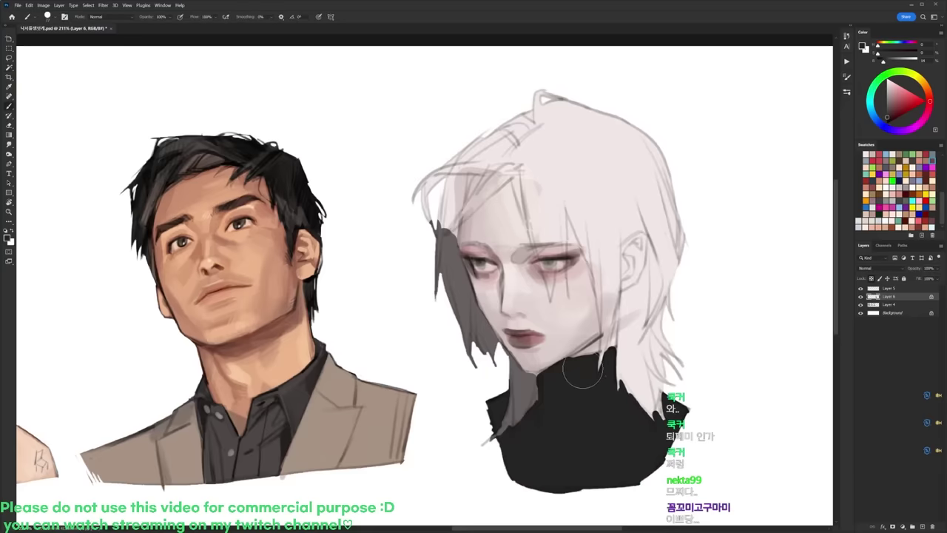
# Step: Extend the dark grey far-side hair up to the parting at the crown
pyautogui.keyDown('alt'); pyautogui.click(458, 242); pyautogui.keyUp('alt')
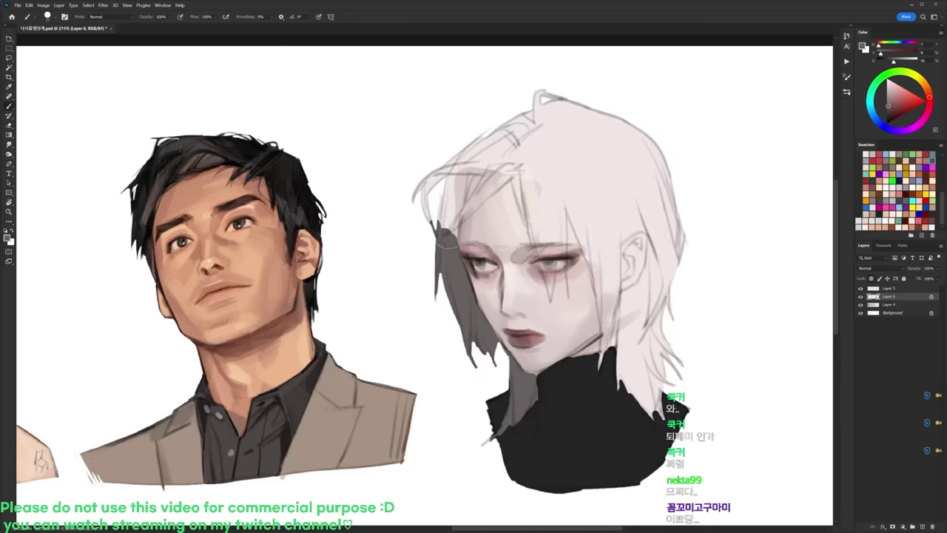
pyautogui.moveTo(447, 245)
pyautogui.mouseDown()
pyautogui.moveTo(464, 158)
pyautogui.moveTo(464, 173)
pyautogui.moveTo(474, 151)
pyautogui.moveTo(473, 160)
pyautogui.moveTo(533, 115)
pyautogui.mouseUp()
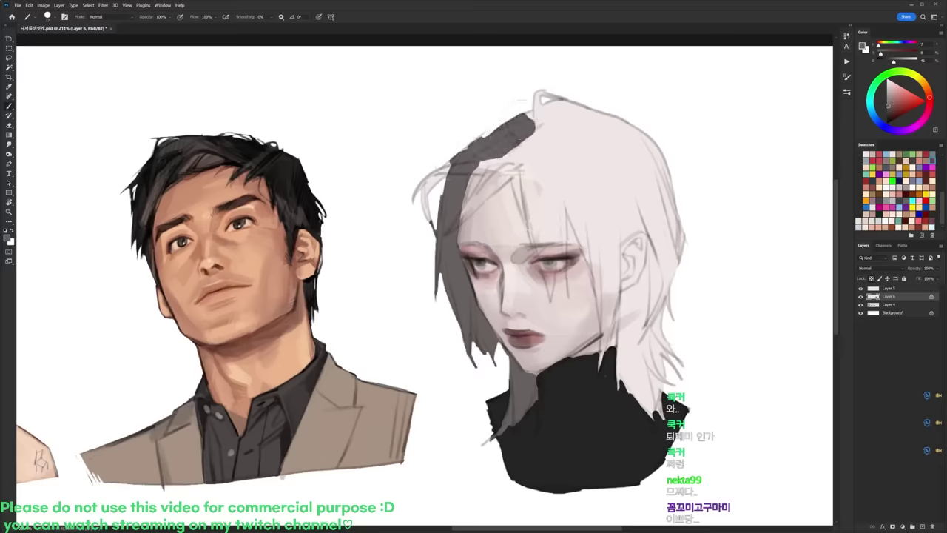
pyautogui.moveTo(461, 152); pyautogui.dragTo(534, 108)
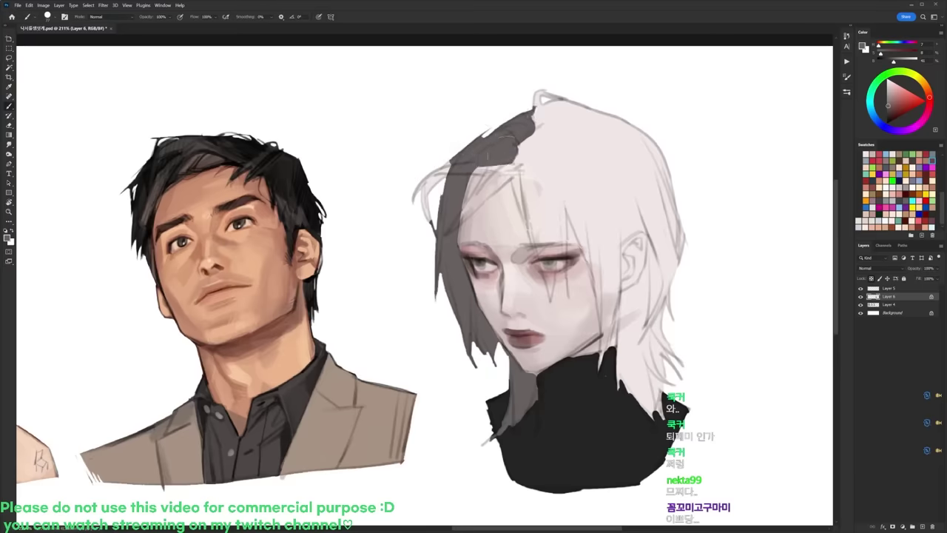
# Step: Paint the fringe strands and the front locks of the near-side hair in off-white
pyautogui.scroll(-5, 549, 146)
pyautogui.scroll(4, 607, 77)
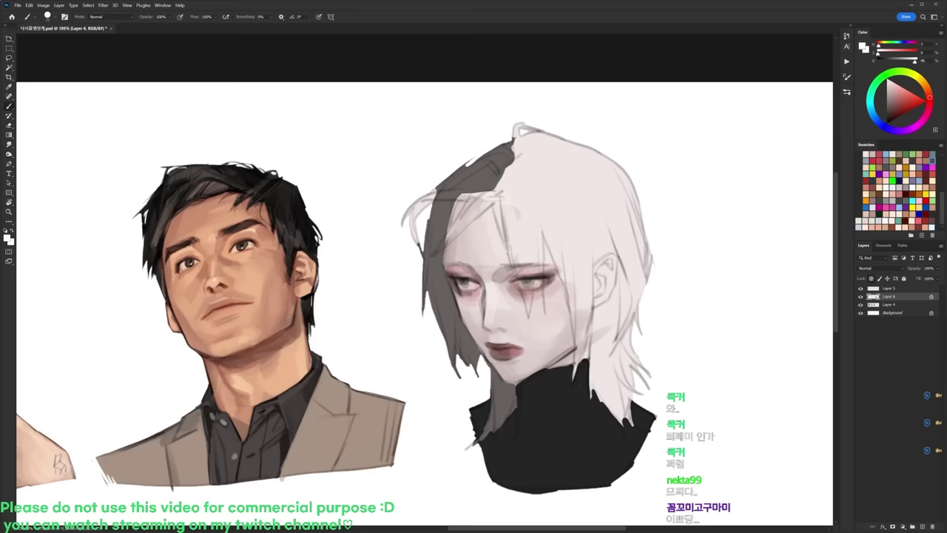
pyautogui.moveTo(432, 256); pyautogui.dragTo(496, 192)
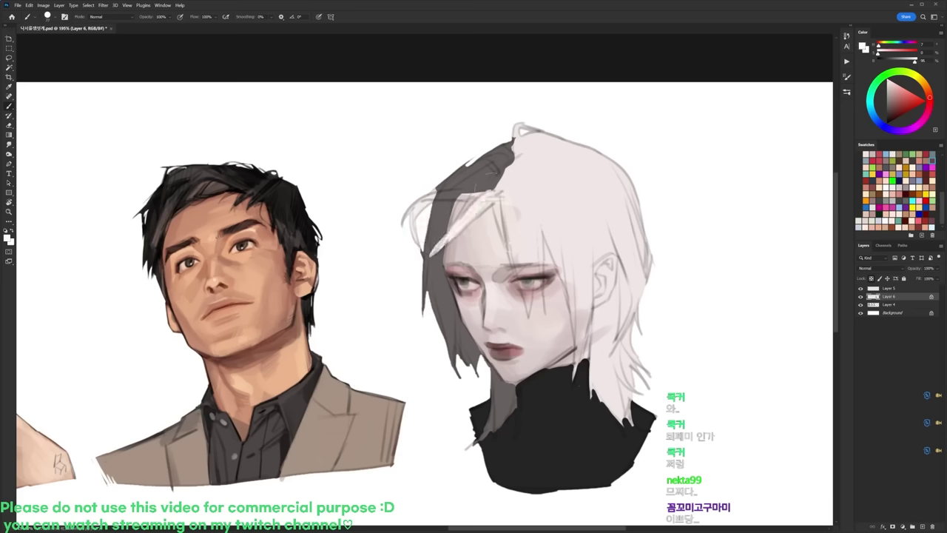
pyautogui.moveTo(450, 235); pyautogui.dragTo(494, 197)
pyautogui.moveTo(431, 197)
pyautogui.mouseDown()
pyautogui.moveTo(492, 192)
pyautogui.moveTo(521, 157)
pyautogui.mouseUp()
pyautogui.moveTo(503, 214)
pyautogui.mouseDown()
pyautogui.moveTo(536, 282)
pyautogui.moveTo(525, 283)
pyautogui.moveTo(531, 312)
pyautogui.mouseUp()
pyautogui.moveTo(522, 270); pyautogui.dragTo(534, 301)
pyautogui.moveTo(527, 214); pyautogui.dragTo(537, 289)
pyautogui.moveTo(512, 182)
pyautogui.mouseDown()
pyautogui.moveTo(583, 296)
pyautogui.moveTo(589, 342)
pyautogui.moveTo(576, 364)
pyautogui.mouseUp()
pyautogui.moveTo(590, 264); pyautogui.dragTo(584, 282)
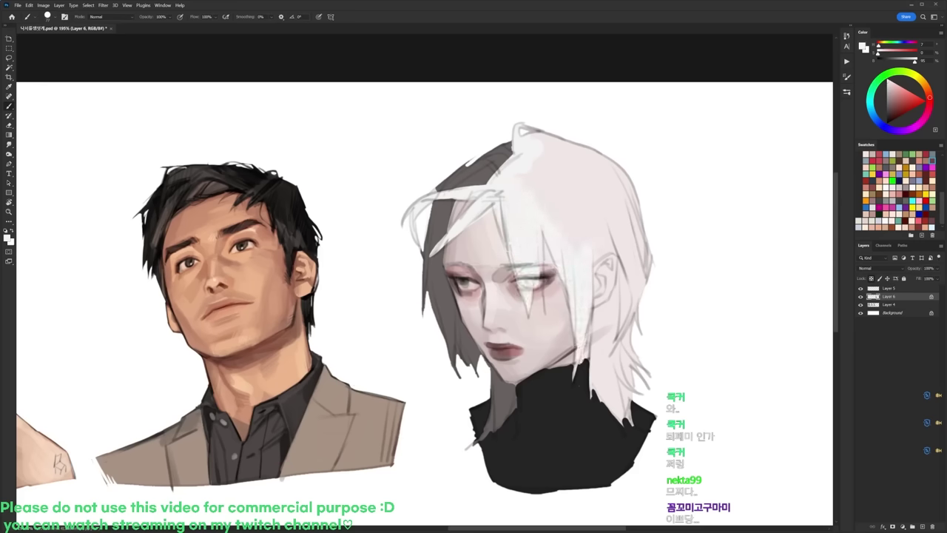
pyautogui.moveTo(602, 244)
pyautogui.mouseDown()
pyautogui.moveTo(619, 237)
pyautogui.moveTo(619, 291)
pyautogui.moveTo(592, 363)
pyautogui.mouseUp()
# Step: Select the remaining near-side hair area, fill it with off-white and deselect
pyautogui.press('w')
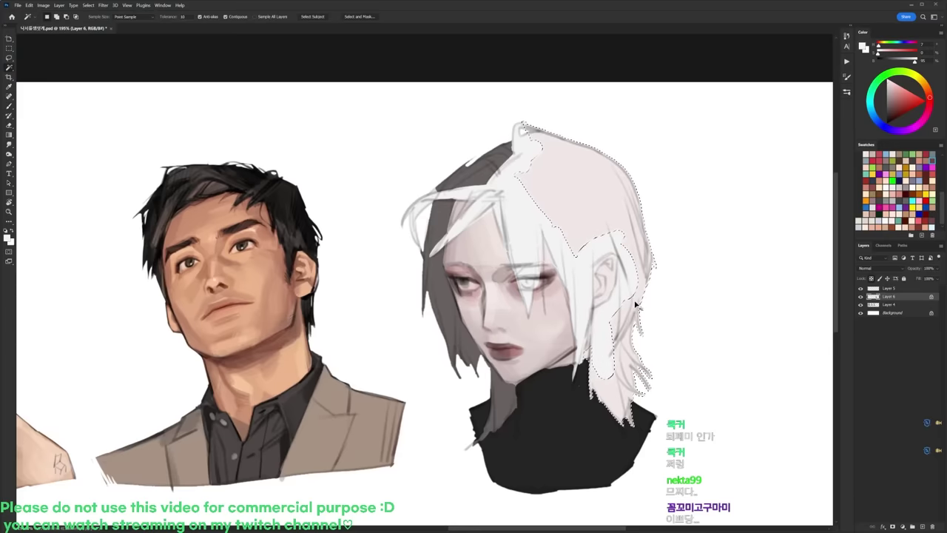
pyautogui.click(635, 304)
pyautogui.hotkey('ctrl', 'd')
pyautogui.scroll(-5, 708, 264)
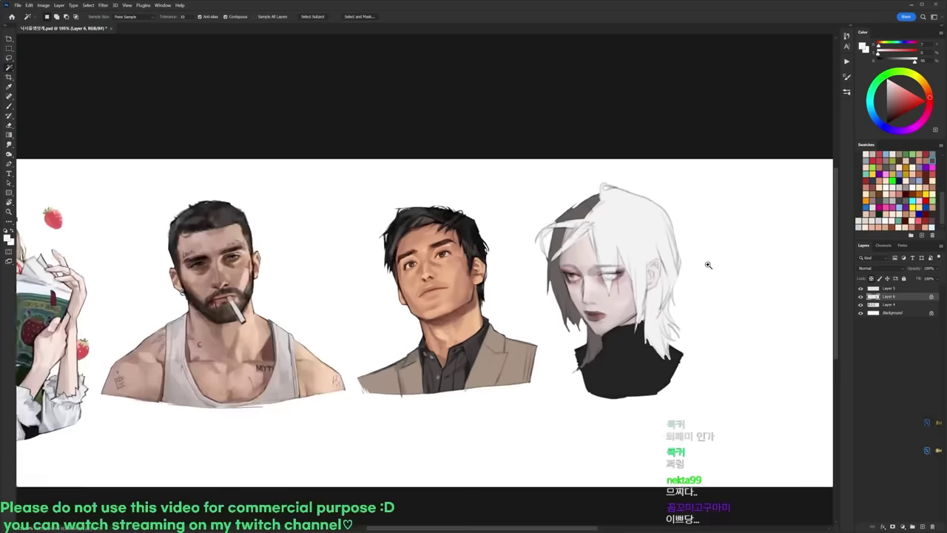
pyautogui.scroll(5, 687, 285)
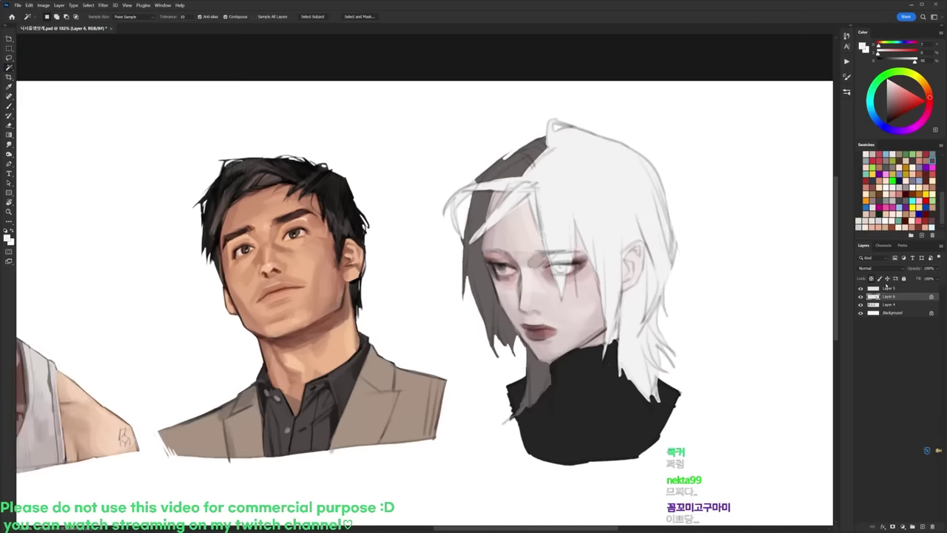
# Step: Darken the upper lid lines of both eyes on Layer 6 with a small brush
pyautogui.click(891, 304)
pyautogui.click(889, 297)
pyautogui.press('d')
pyautogui.press('b')
pyautogui.rightClick(542, 287)
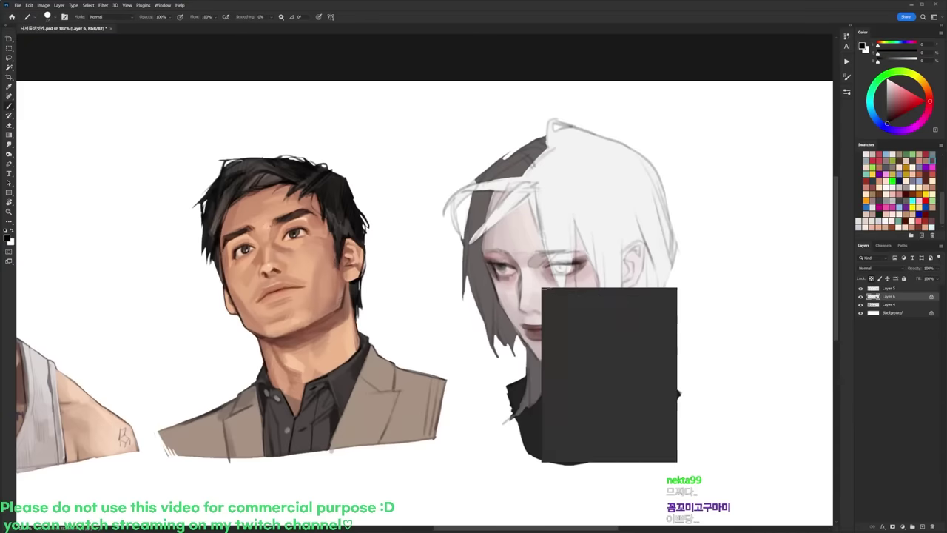
pyautogui.click(576, 358)
pyautogui.click(470, 274)
pyautogui.scroll(3, 471, 275)
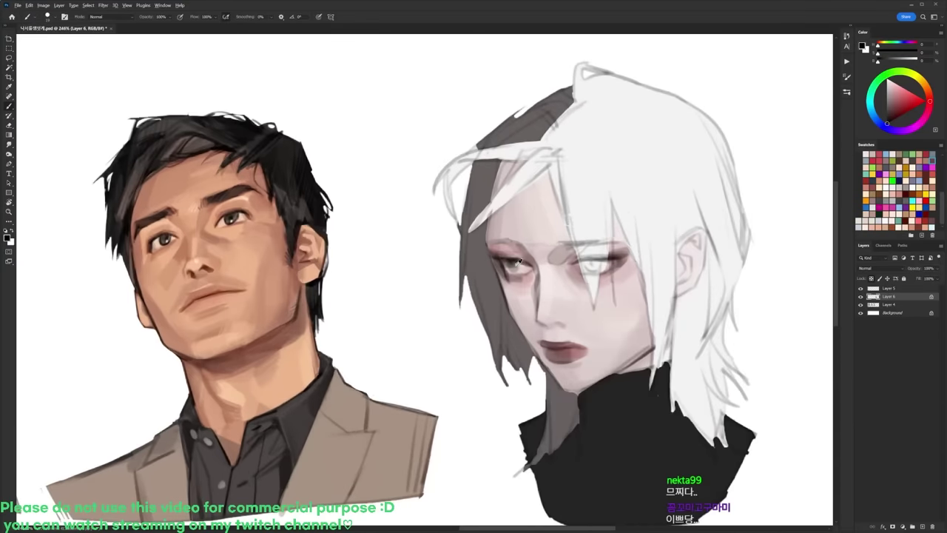
pyautogui.keyDown('alt'); pyautogui.click(502, 259); pyautogui.keyUp('alt')
pyautogui.moveTo(487, 244); pyautogui.dragTo(626, 244)
# Step: Clean up the chin and jaw edge against the dark collar with sampled grey and skin tones
pyautogui.keyDown('alt'); pyautogui.click(579, 394); pyautogui.keyUp('alt')
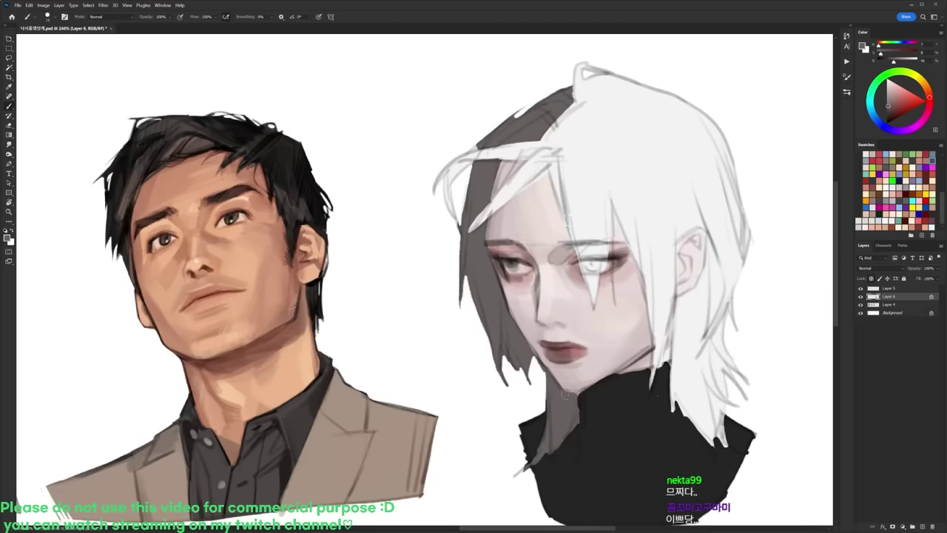
pyautogui.keyDown('alt'); pyautogui.click(591, 389); pyautogui.keyUp('alt')
pyautogui.moveTo(591, 385); pyautogui.dragTo(578, 397)
pyautogui.keyDown('alt'); pyautogui.click(630, 363); pyautogui.keyUp('alt')
pyautogui.moveTo(654, 352); pyautogui.dragTo(632, 365)
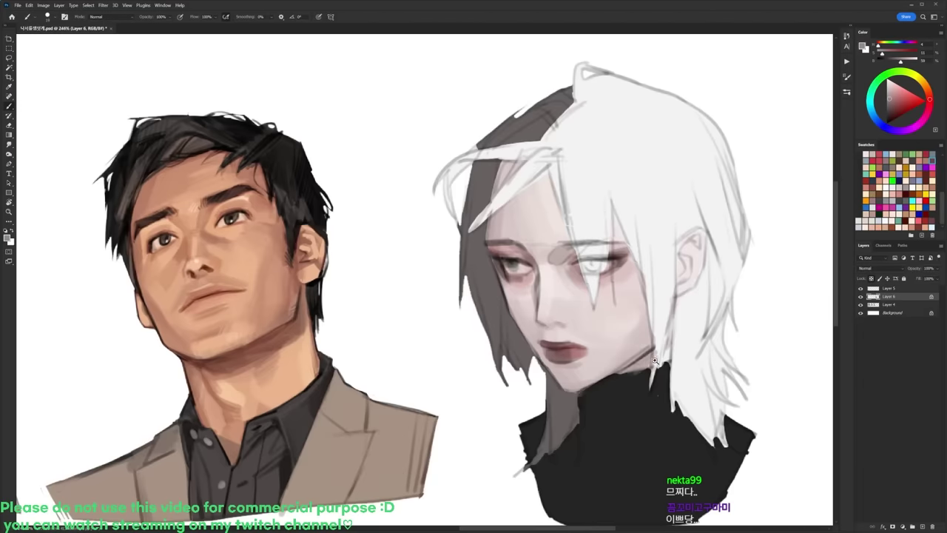
# Step: Set the blending mode of the sketch layer, Layer 5, to Linear Burn
pyautogui.scroll(-2, 640, 366)
pyautogui.click(886, 290)
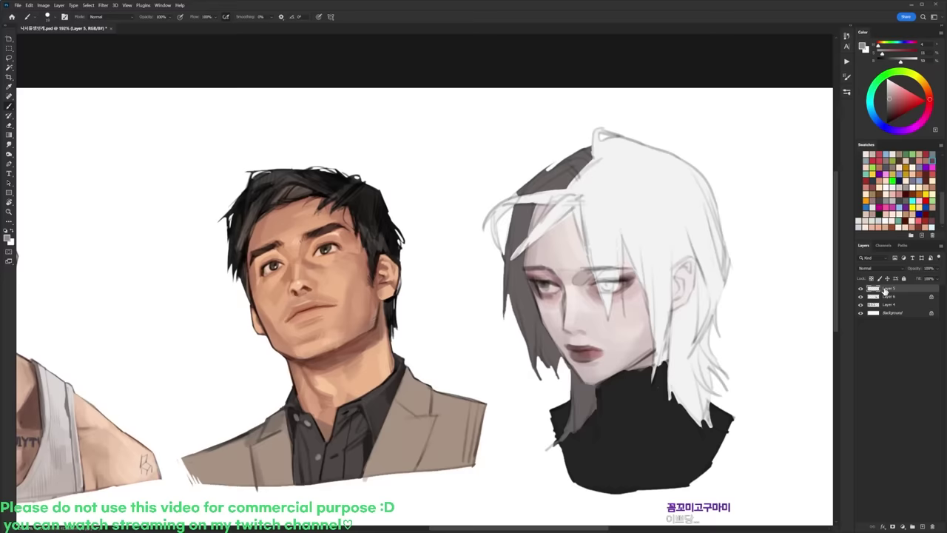
pyautogui.click(871, 268)
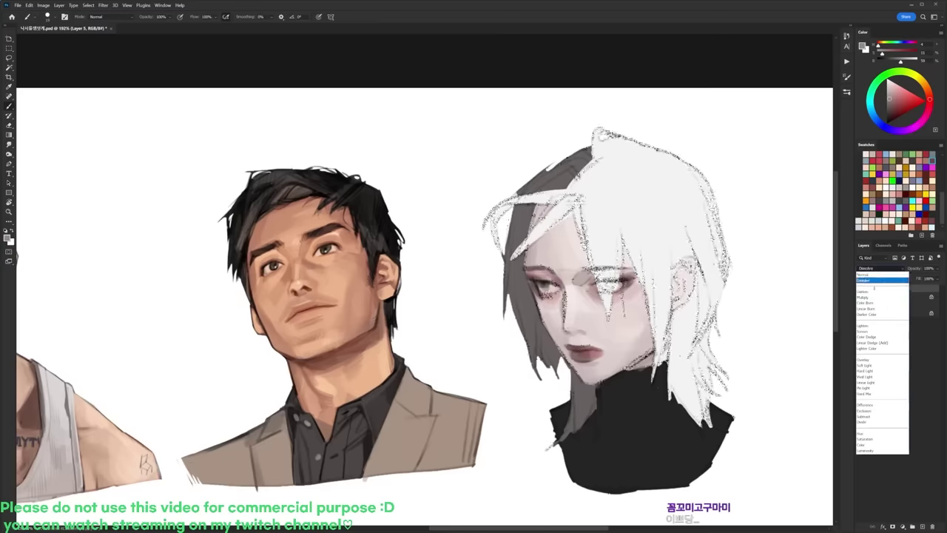
pyautogui.press('Escape')
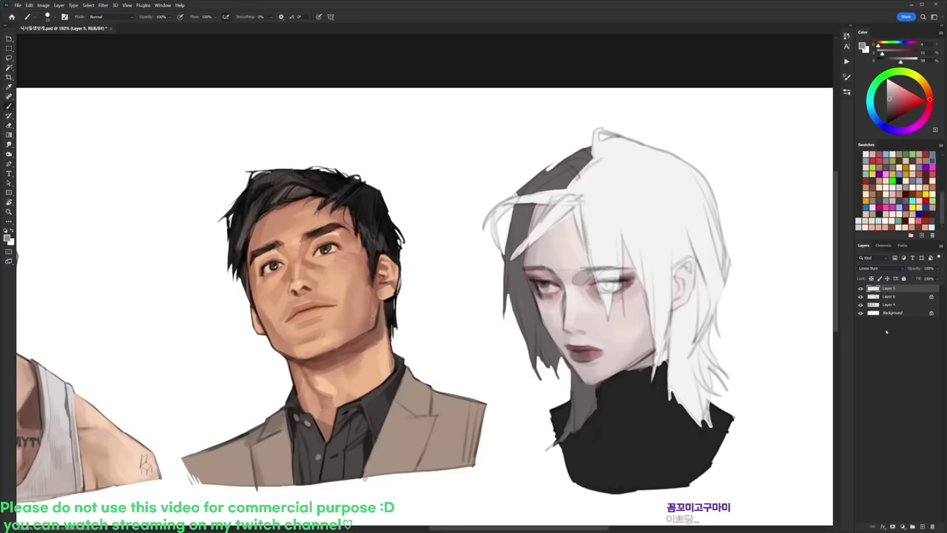
pyautogui.click(901, 336)
# Step: Recolour the sketch lines on Layer 5 with a dark muted red and merge them into Layer 6
pyautogui.click(892, 290)
pyautogui.click(934, 181)
pyautogui.hotkey('alt', 'Delete')
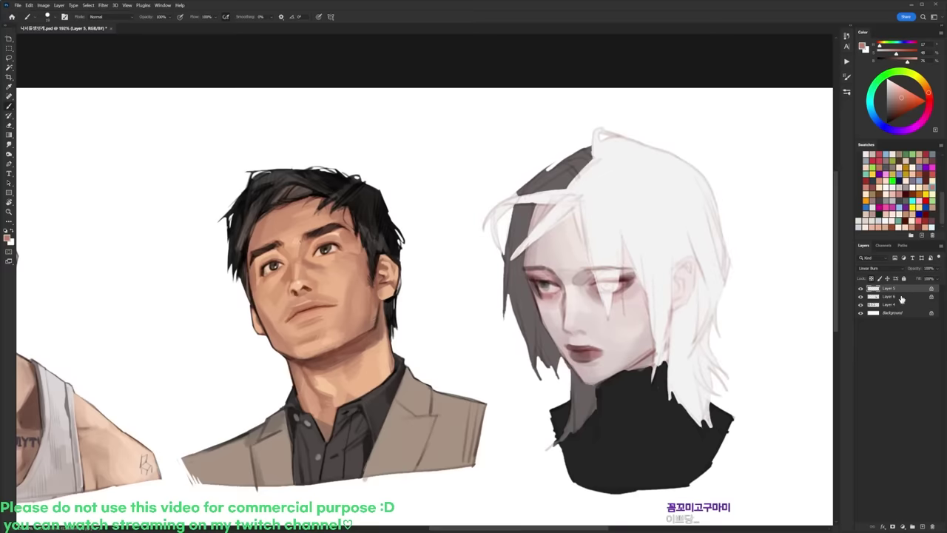
pyautogui.click(935, 153)
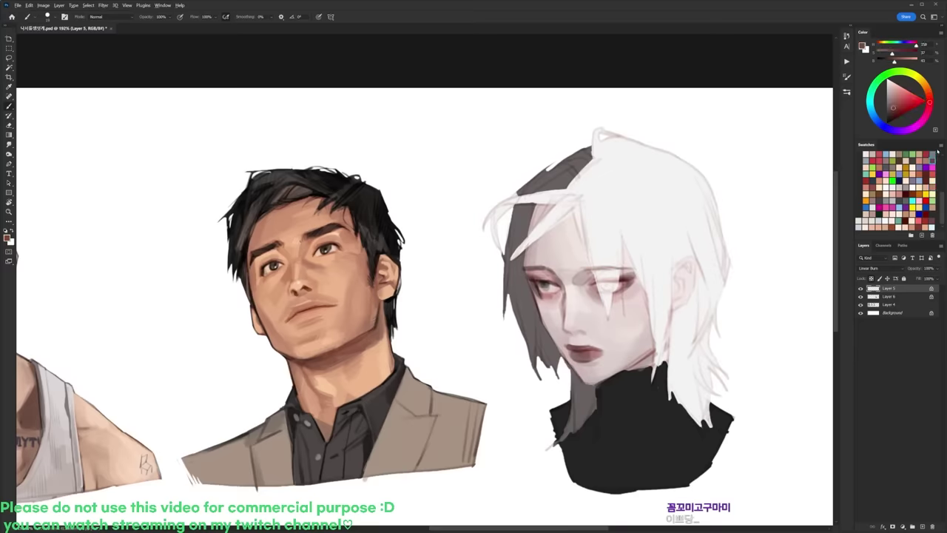
pyautogui.hotkey('alt', 'Delete')
pyautogui.hotkey('ctrl', 'e')
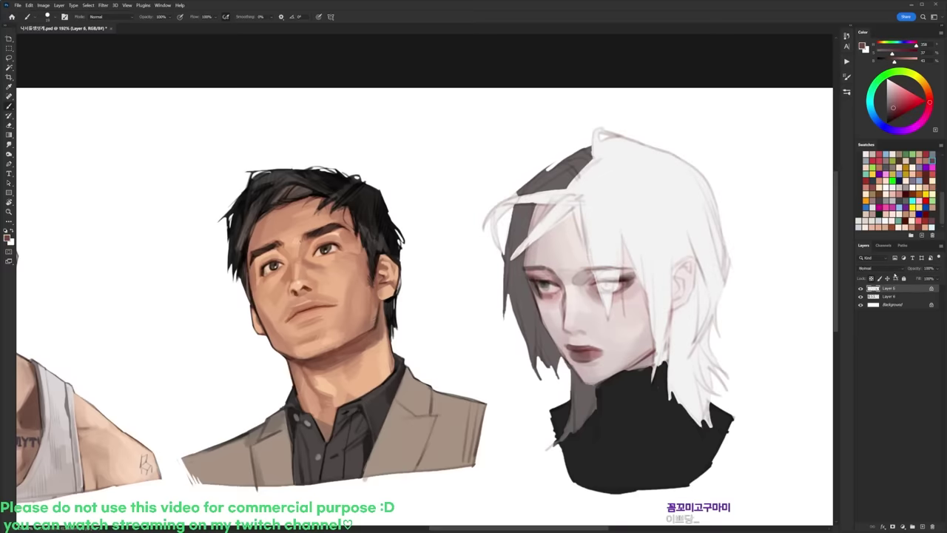
# Step: Refine the dark lid line of the eye beside the dark hair using a fine hard brush in default black
pyautogui.moveTo(612, 268); pyautogui.dragTo(623, 267)
pyautogui.press('d')
pyautogui.rightClick(564, 252)
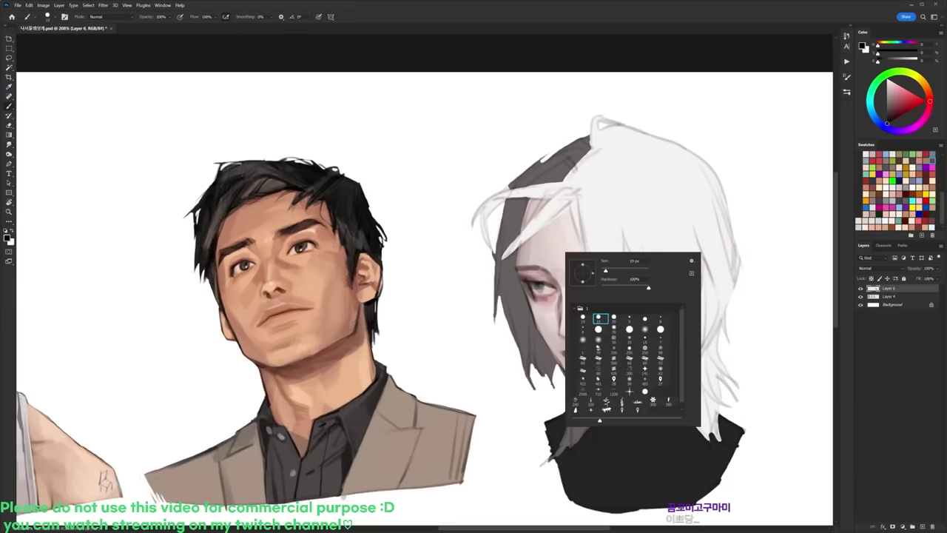
pyautogui.doubleClick(632, 318)
pyautogui.scroll(1, 514, 284)
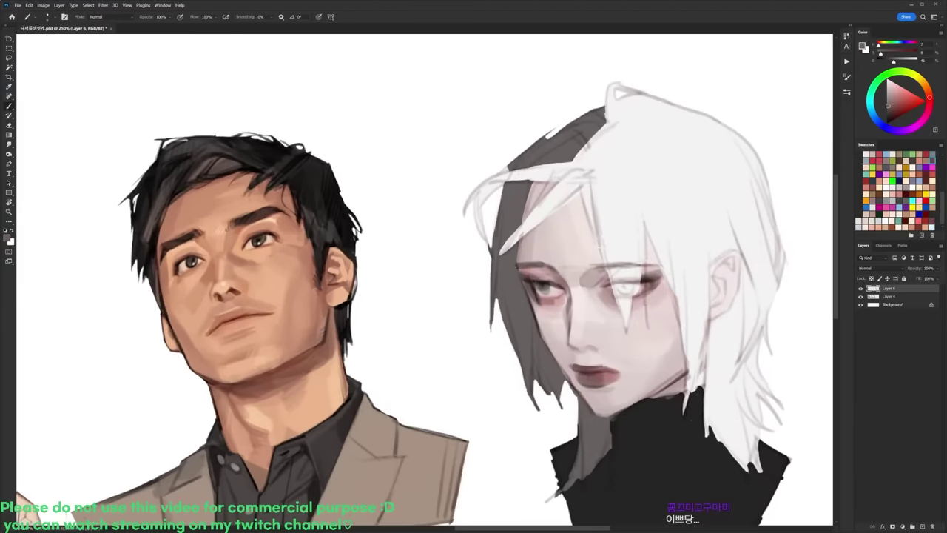
pyautogui.press('d')
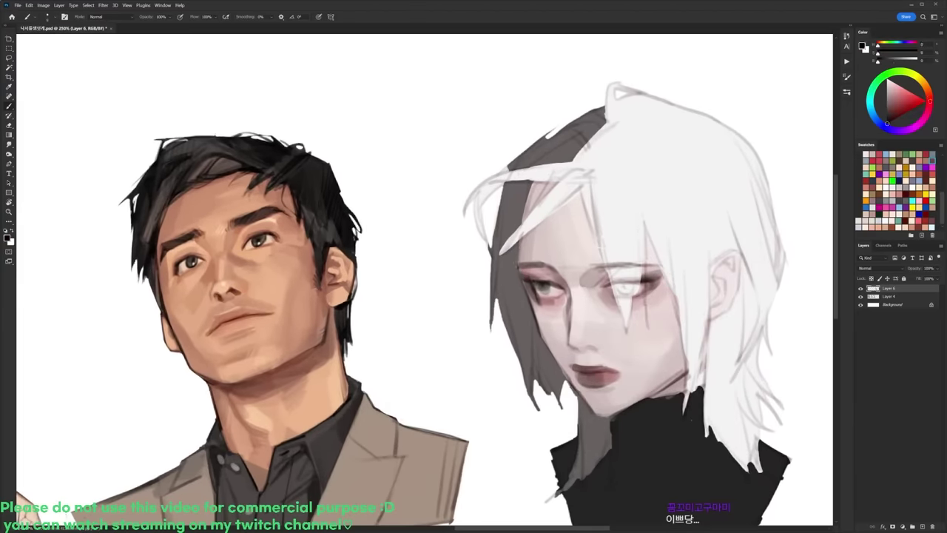
pyautogui.moveTo(519, 264); pyautogui.dragTo(522, 227)
pyautogui.moveTo(691, 419); pyautogui.dragTo(682, 378)
# Step: Soften the brow and upper lid crease beside the dark hair with a larger brush and sampled muted rose tones
pyautogui.rightClick(541, 241)
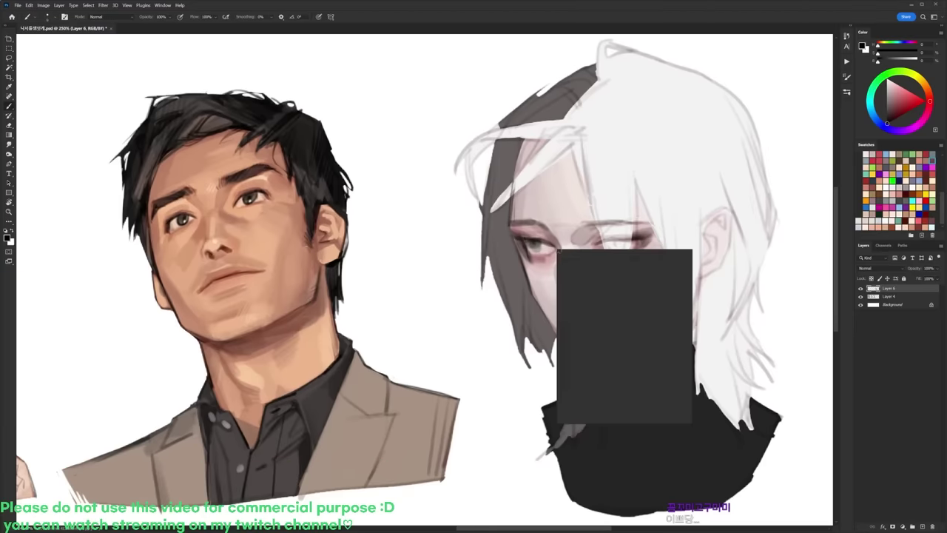
pyautogui.click(589, 314)
pyautogui.keyDown('alt'); pyautogui.click(525, 240); pyautogui.keyUp('alt')
pyautogui.moveTo(522, 234)
pyautogui.mouseDown()
pyautogui.moveTo(543, 241)
pyautogui.moveTo(528, 233)
pyautogui.mouseUp()
pyautogui.keyDown('alt'); pyautogui.click(521, 232); pyautogui.keyUp('alt')
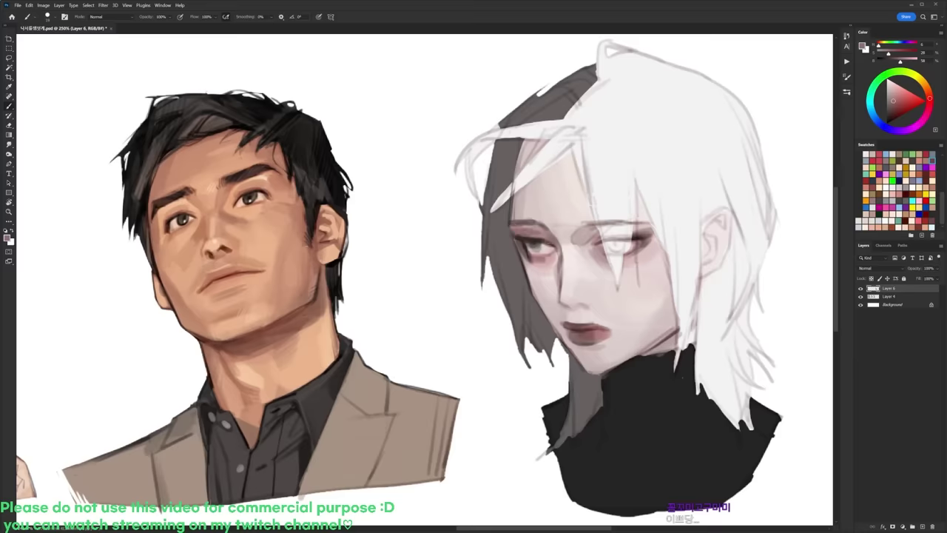
pyautogui.press('d')
# Step: Blend the skin between the inner corner of the eye beside the dark hair and the nose bridge with sampled tones
pyautogui.keyDown('alt'); pyautogui.click(560, 233); pyautogui.keyUp('alt')
pyautogui.keyDown('alt'); pyautogui.click(561, 259); pyautogui.keyUp('alt')
pyautogui.moveTo(553, 245)
pyautogui.mouseDown()
pyautogui.moveTo(552, 236)
pyautogui.moveTo(554, 246)
pyautogui.mouseUp()
pyautogui.keyDown('alt'); pyautogui.click(559, 264); pyautogui.keyUp('alt')
pyautogui.keyDown('alt'); pyautogui.click(545, 241); pyautogui.keyUp('alt')
pyautogui.keyDown('alt'); pyautogui.click(559, 236); pyautogui.keyUp('alt')
pyautogui.keyDown('alt'); pyautogui.click(553, 234); pyautogui.keyUp('alt')
pyautogui.keyDown('alt'); pyautogui.click(567, 256); pyautogui.keyUp('alt')
pyautogui.keyDown('alt'); pyautogui.click(557, 273); pyautogui.keyUp('alt')
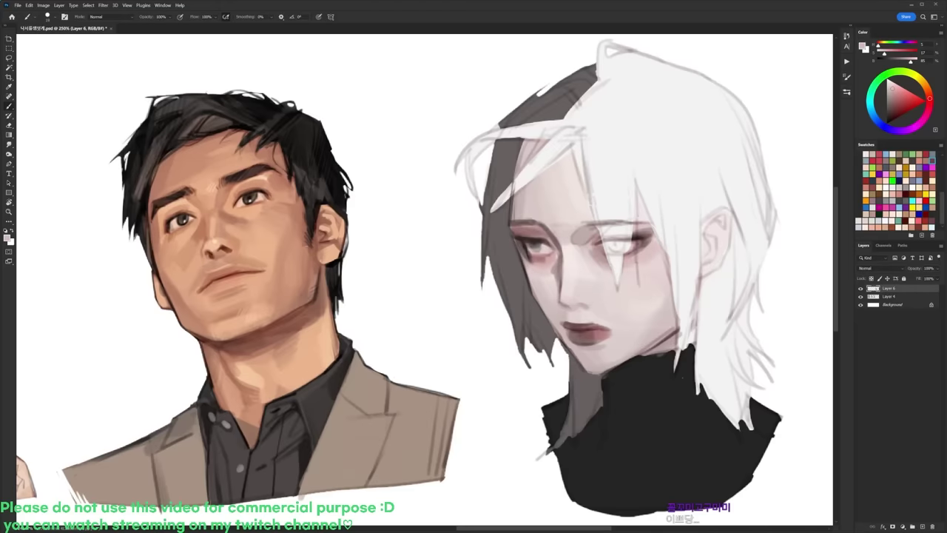
# Step: Refine the shadow along the nose's side and around its tip and nostril with sampled grey-pink tones
pyautogui.keyDown('alt'); pyautogui.click(564, 264); pyautogui.keyUp('alt')
pyautogui.keyDown('alt'); pyautogui.click(567, 264); pyautogui.keyUp('alt')
pyautogui.keyDown('alt'); pyautogui.click(565, 281); pyautogui.keyUp('alt')
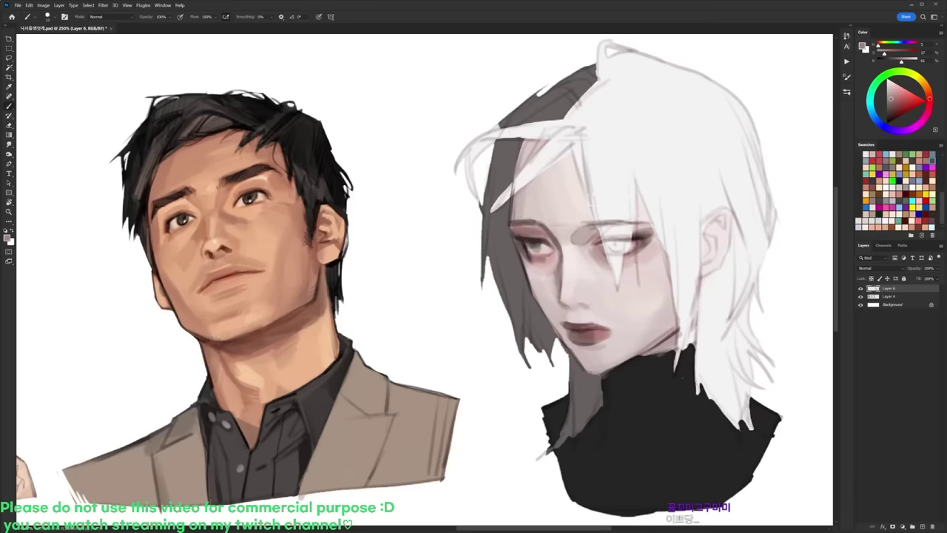
pyautogui.keyDown('alt'); pyautogui.click(570, 298); pyautogui.keyUp('alt')
pyautogui.keyDown('alt'); pyautogui.click(568, 307); pyautogui.keyUp('alt')
pyautogui.press('d')
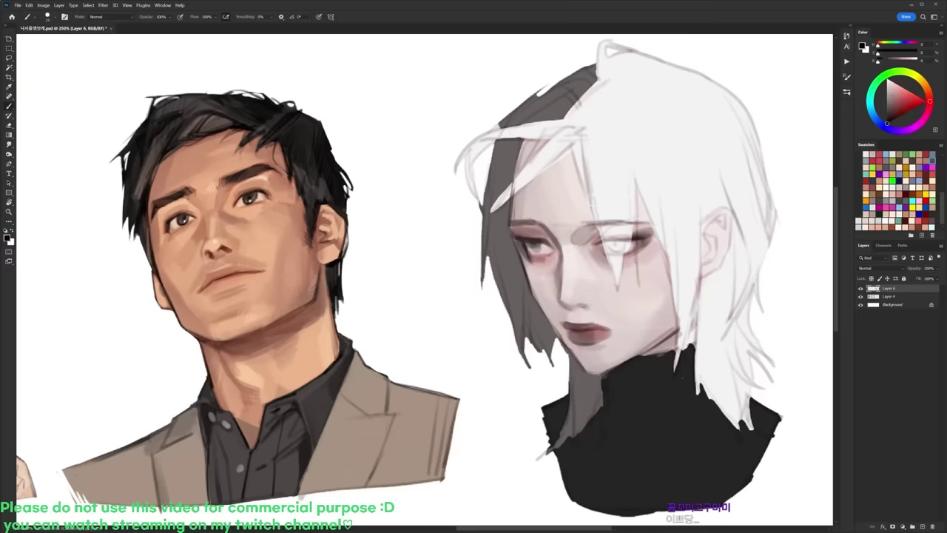
pyautogui.keyDown('alt'); pyautogui.click(569, 304); pyautogui.keyUp('alt')
# Step: Enlarge the brush and smooth the cheek beside the nose and mouth with sampled pale skin tones
pyautogui.rightClick(629, 269)
pyautogui.moveTo(669, 286); pyautogui.dragTo(673, 286)
pyautogui.keyDown('alt'); pyautogui.click(625, 325); pyautogui.keyUp('alt')
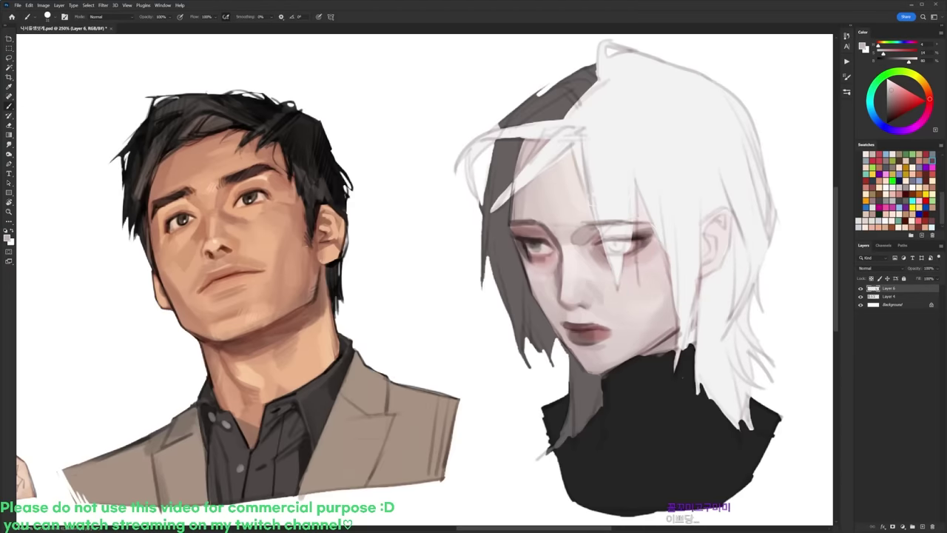
pyautogui.rightClick(615, 273)
pyautogui.click(666, 290)
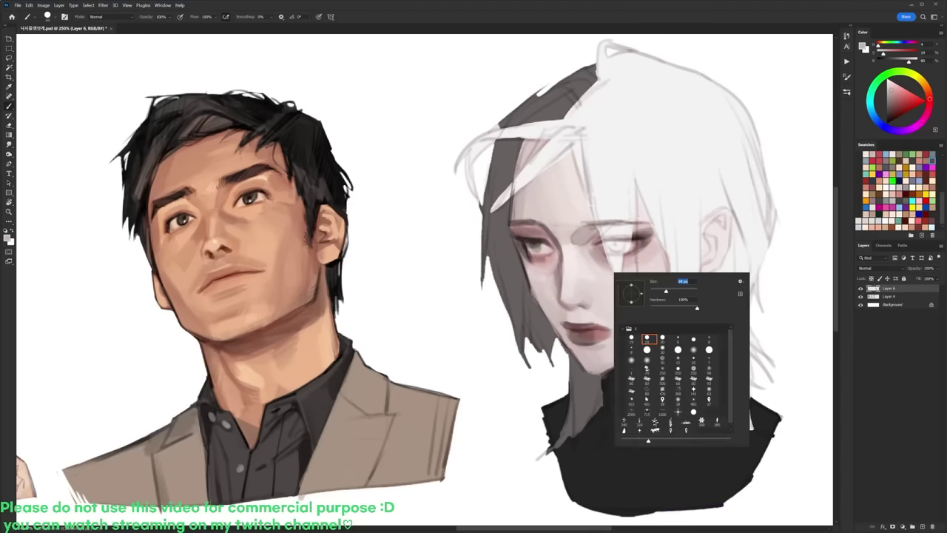
pyautogui.moveTo(543, 298); pyautogui.dragTo(546, 306)
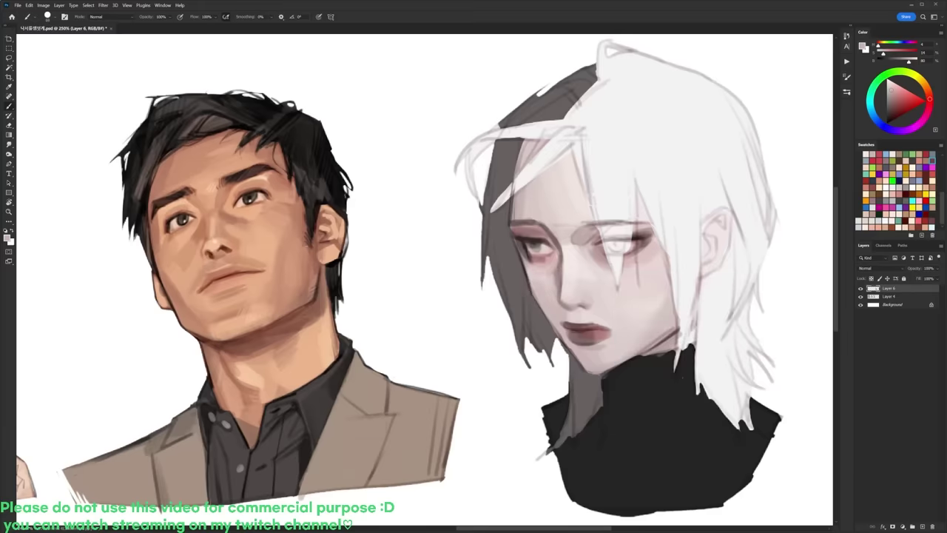
pyautogui.moveTo(598, 286); pyautogui.dragTo(602, 300)
pyautogui.keyDown('alt'); pyautogui.click(605, 295); pyautogui.keyUp('alt')
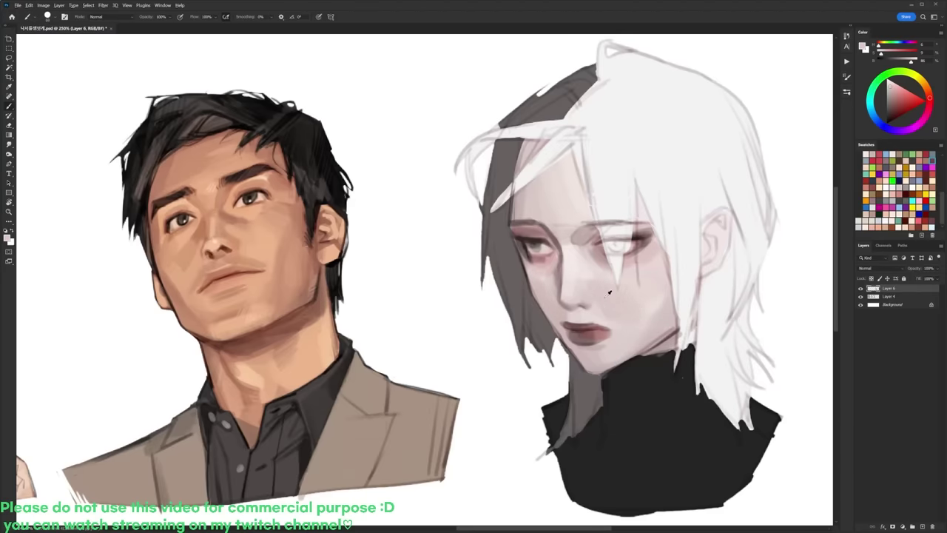
pyautogui.keyDown('alt'); pyautogui.click(600, 314); pyautogui.keyUp('alt')
# Step: Even out the skin under the white-marked eye and up the nose bridge to the forehead with sampled tones
pyautogui.keyDown('alt'); pyautogui.click(599, 253); pyautogui.keyUp('alt')
pyautogui.moveTo(588, 253)
pyautogui.mouseDown()
pyautogui.moveTo(582, 266)
pyautogui.moveTo(600, 270)
pyautogui.mouseUp()
pyautogui.keyDown('alt'); pyautogui.click(593, 253); pyautogui.keyUp('alt')
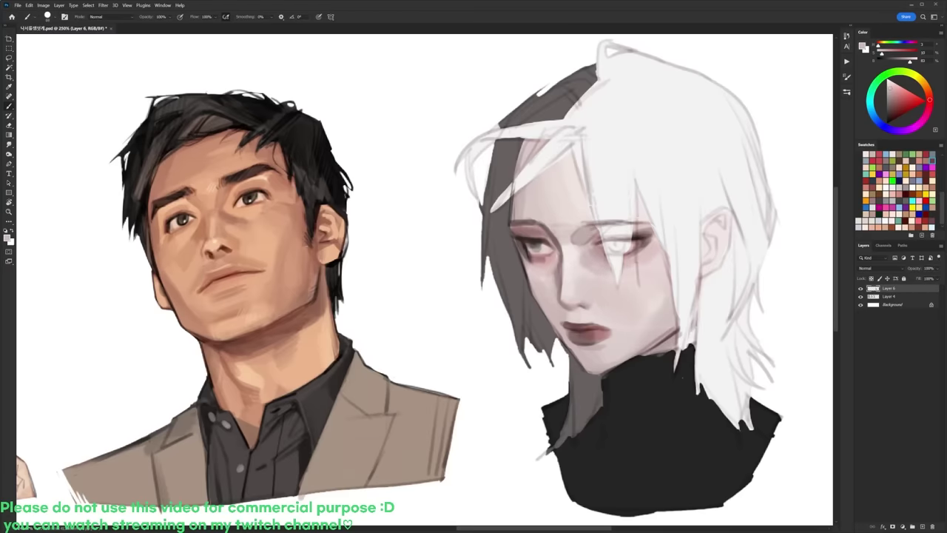
pyautogui.keyDown('alt'); pyautogui.click(584, 234); pyautogui.keyUp('alt')
pyautogui.keyDown('alt'); pyautogui.click(560, 209); pyautogui.keyUp('alt')
pyautogui.keyDown('alt'); pyautogui.click(638, 239); pyautogui.keyUp('alt')
# Step: Reduce the brush size and blend the forehead and inner brow area with sampled greyish skin tones
pyautogui.rightClick(605, 186)
pyautogui.click(638, 253)
pyautogui.keyDown('alt'); pyautogui.click(592, 239); pyautogui.keyUp('alt')
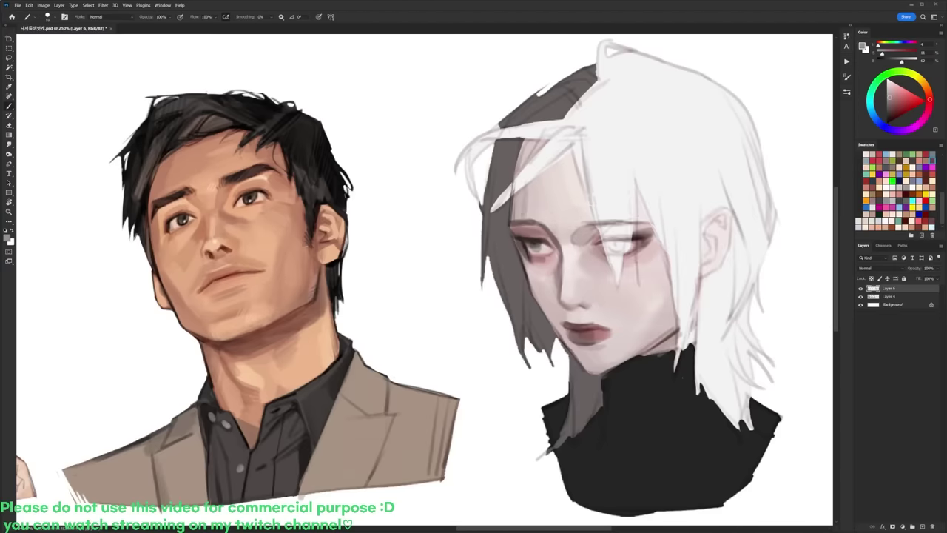
pyautogui.keyDown('alt'); pyautogui.click(533, 194); pyautogui.keyUp('alt')
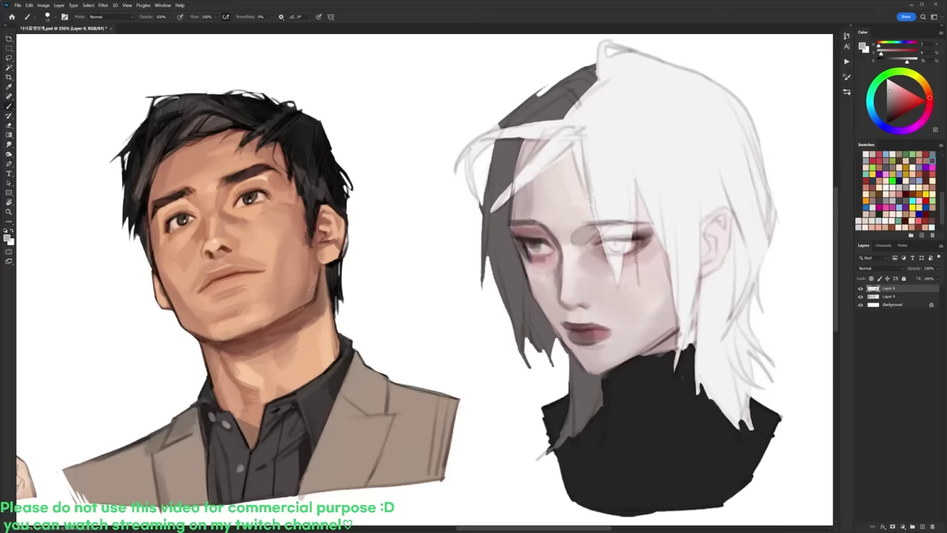
pyautogui.keyDown('alt'); pyautogui.click(582, 221); pyautogui.keyUp('alt')
# Step: Rework the brow above the white-marked eye with a sampled dark grey, working on a tilted canvas
pyautogui.press('r')
pyautogui.moveTo(687, 212); pyautogui.dragTo(602, 77)
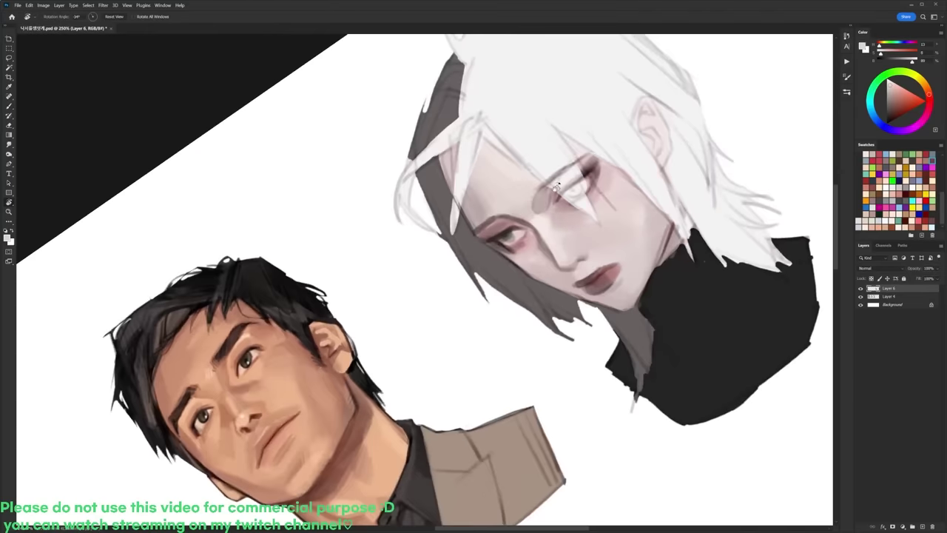
pyautogui.press('d')
pyautogui.keyDown('alt'); pyautogui.click(550, 178); pyautogui.keyUp('alt')
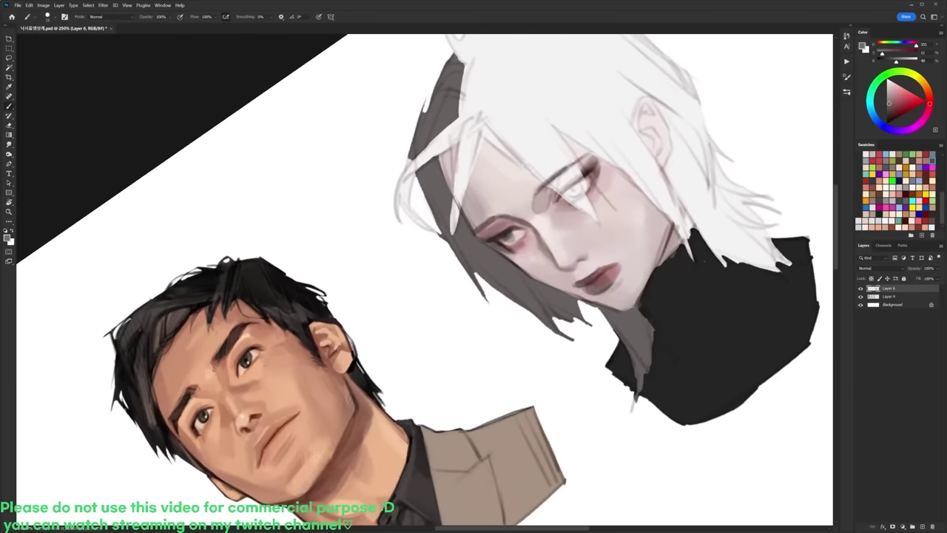
# Step: Paint the gray iris and pupil of the eye behind the white fringe, sampling nearby tones and undoing the unwanted strokes
pyautogui.moveTo(551, 182)
pyautogui.mouseDown()
pyautogui.moveTo(587, 159)
pyautogui.moveTo(618, 216)
pyautogui.moveTo(628, 268)
pyautogui.mouseUp()
pyautogui.press('r')
pyautogui.keyDown('alt'); pyautogui.click(625, 268); pyautogui.keyUp('alt')
pyautogui.keyDown('alt'); pyautogui.click(617, 295); pyautogui.keyUp('alt')
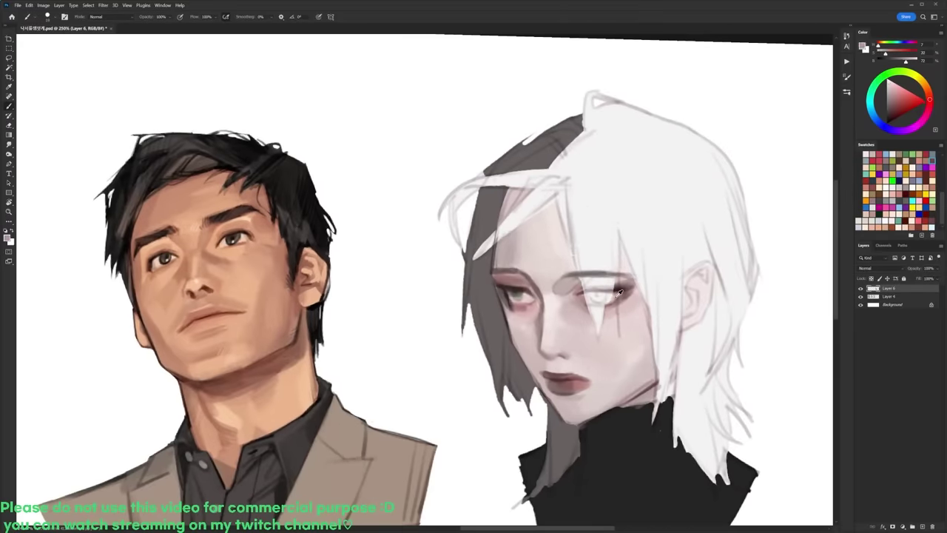
pyautogui.keyDown('alt'); pyautogui.click(617, 293); pyautogui.keyUp('alt')
pyautogui.keyDown('alt'); pyautogui.click(613, 305); pyautogui.keyUp('alt')
pyautogui.moveTo(614, 303)
pyautogui.mouseDown()
pyautogui.moveTo(584, 296)
pyautogui.moveTo(585, 304)
pyautogui.moveTo(605, 294)
pyautogui.moveTo(594, 300)
pyautogui.mouseUp()
pyautogui.hotkey('ctrl', 'z')
pyautogui.hotkey('ctrl', 'z')
pyautogui.click(887, 123)
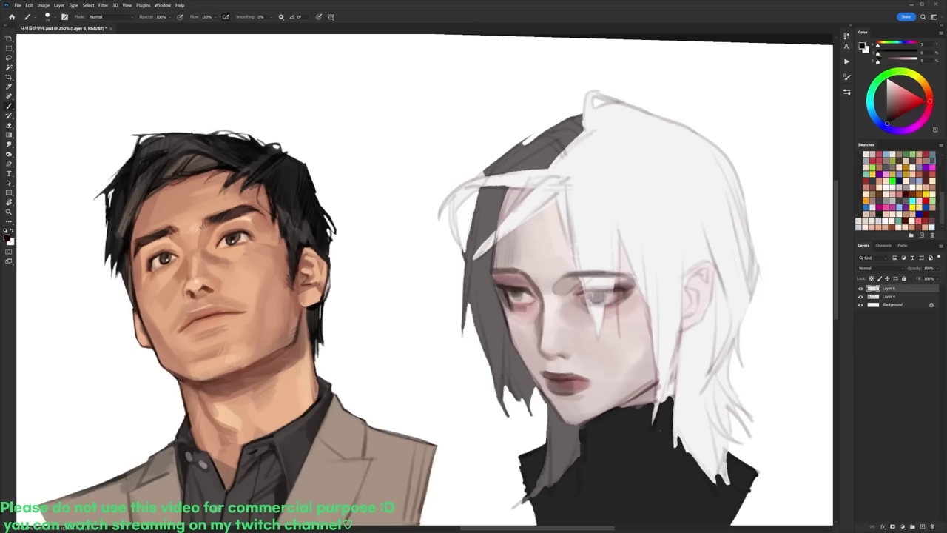
pyautogui.keyDown('alt'); pyautogui.click(528, 293); pyautogui.keyUp('alt')
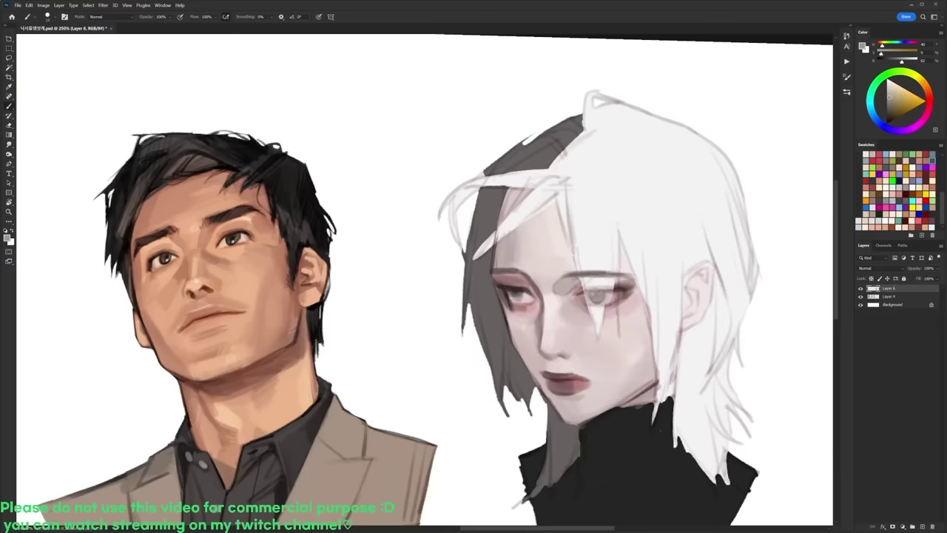
# Step: Deepen the lid and eye shadow around the fringe-covered eye using mauve and dark brown tones sampled from the face
pyautogui.press('r')
pyautogui.moveTo(575, 253); pyautogui.dragTo(567, 145)
pyautogui.keyDown('alt'); pyautogui.click(595, 190); pyautogui.keyUp('alt')
pyautogui.keyDown('alt'); pyautogui.click(602, 247); pyautogui.keyUp('alt')
pyautogui.keyDown('alt'); pyautogui.click(614, 275); pyautogui.keyUp('alt')
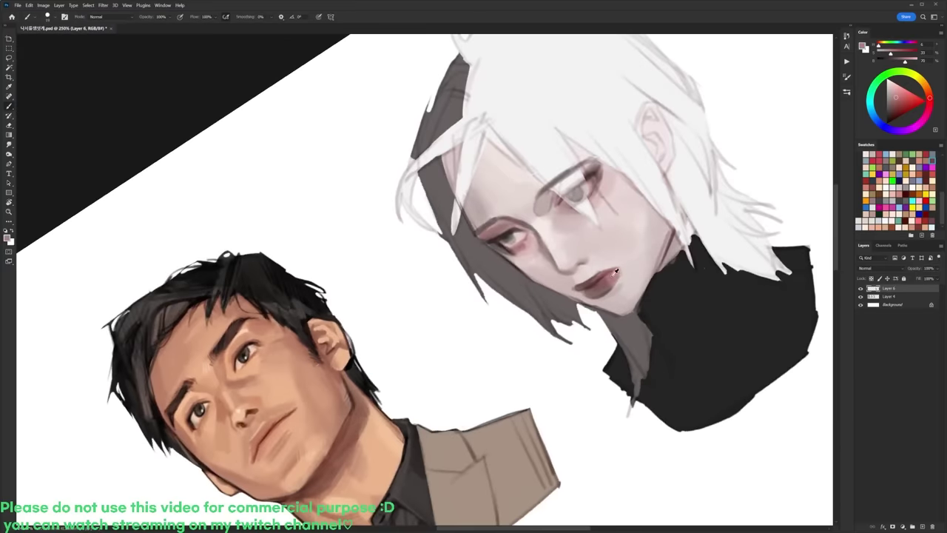
pyautogui.keyDown('alt'); pyautogui.click(524, 232); pyautogui.keyUp('alt')
pyautogui.moveTo(569, 192); pyautogui.dragTo(590, 175)
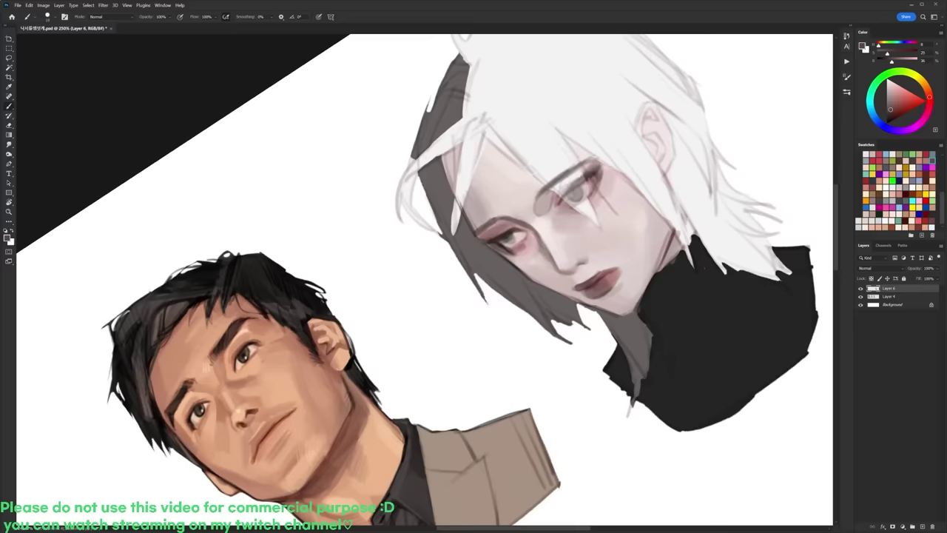
# Step: Paint near-white vertical hair strands of the fringe over the covered eye with colour sampled from the hair
pyautogui.press('r')
pyautogui.moveTo(656, 145); pyautogui.dragTo(691, 296)
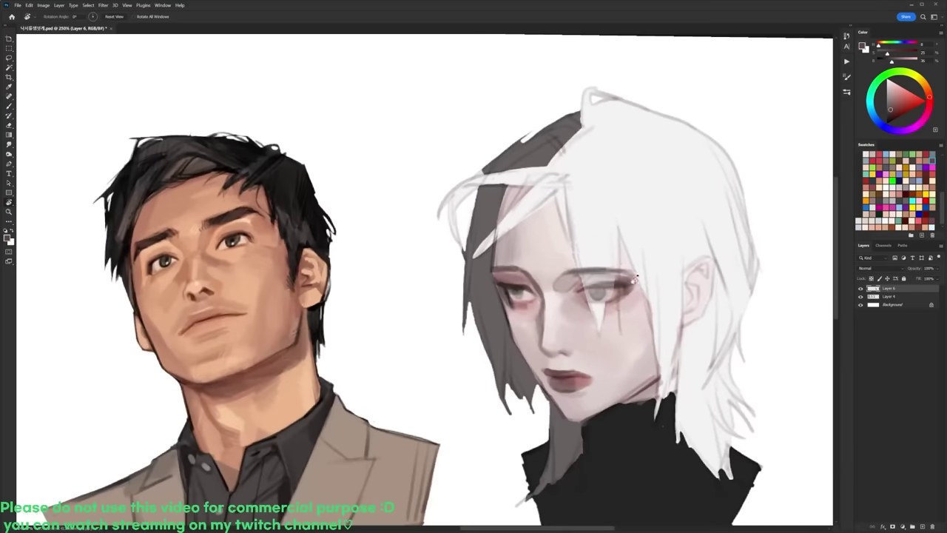
pyautogui.press('b')
pyautogui.press('d')
pyautogui.keyDown('alt'); pyautogui.click(588, 244); pyautogui.keyUp('alt')
pyautogui.moveTo(583, 268); pyautogui.dragTo(594, 307)
pyautogui.moveTo(588, 268)
pyautogui.mouseDown()
pyautogui.moveTo(596, 302)
pyautogui.moveTo(605, 300)
pyautogui.mouseUp()
pyautogui.moveTo(607, 268); pyautogui.dragTo(609, 304)
# Step: Paint the iris and lower lid of the uncovered eye with a smaller brush, using gray and pinkish tones sampled from it
pyautogui.scroll(-5, 630, 234)
pyautogui.press('r')
pyautogui.press('Escape')
pyautogui.scroll(3, 598, 245)
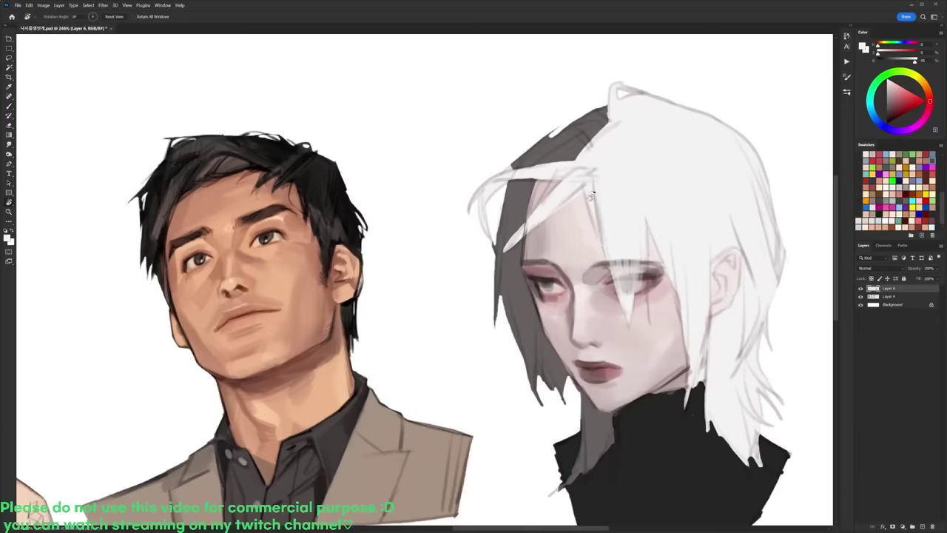
pyautogui.press('b')
pyautogui.rightClick(583, 274)
pyautogui.keyDown('alt'); pyautogui.click(554, 284); pyautogui.keyUp('alt')
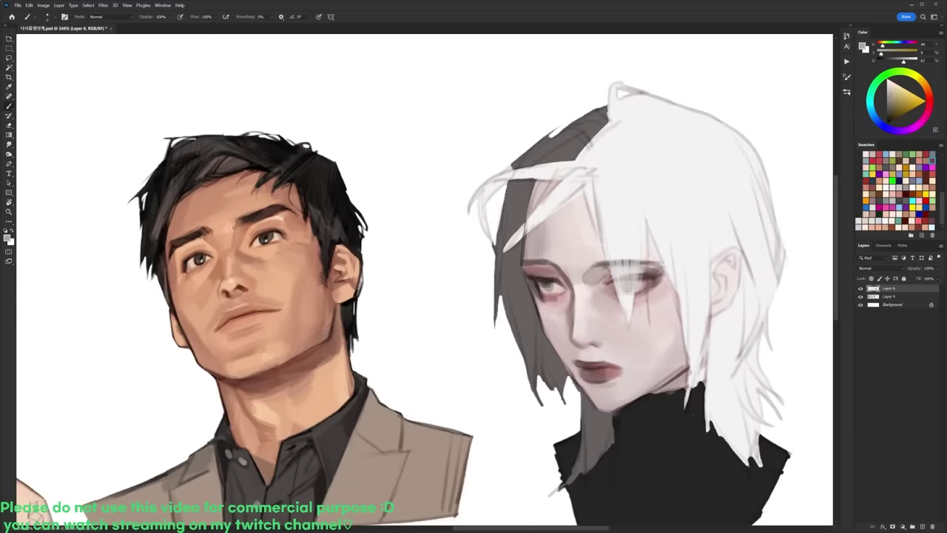
pyautogui.scroll(1, 561, 290)
pyautogui.moveTo(552, 284); pyautogui.dragTo(560, 295)
pyautogui.keyDown('alt'); pyautogui.click(560, 284); pyautogui.keyUp('alt')
pyautogui.keyDown('alt'); pyautogui.click(563, 298); pyautogui.keyUp('alt')
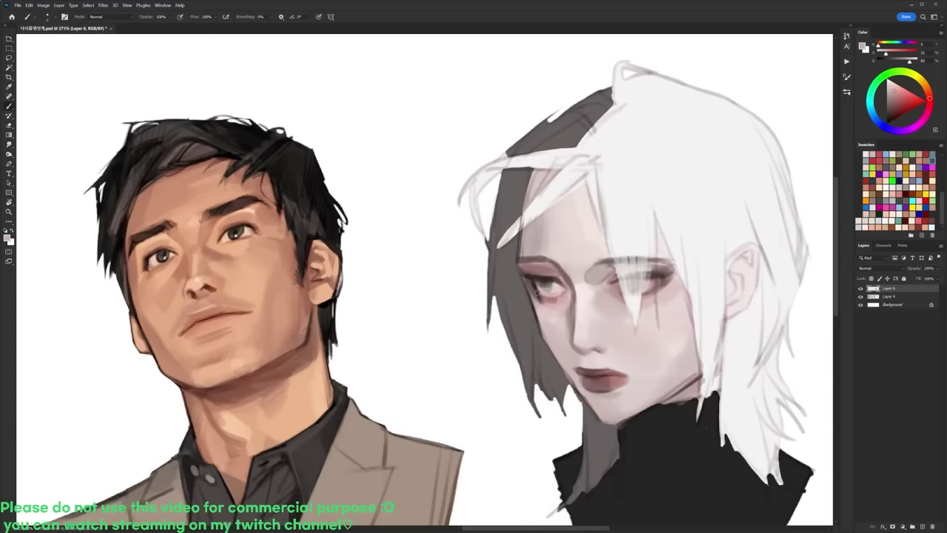
pyautogui.keyDown('alt'); pyautogui.click(546, 283); pyautogui.keyUp('alt')
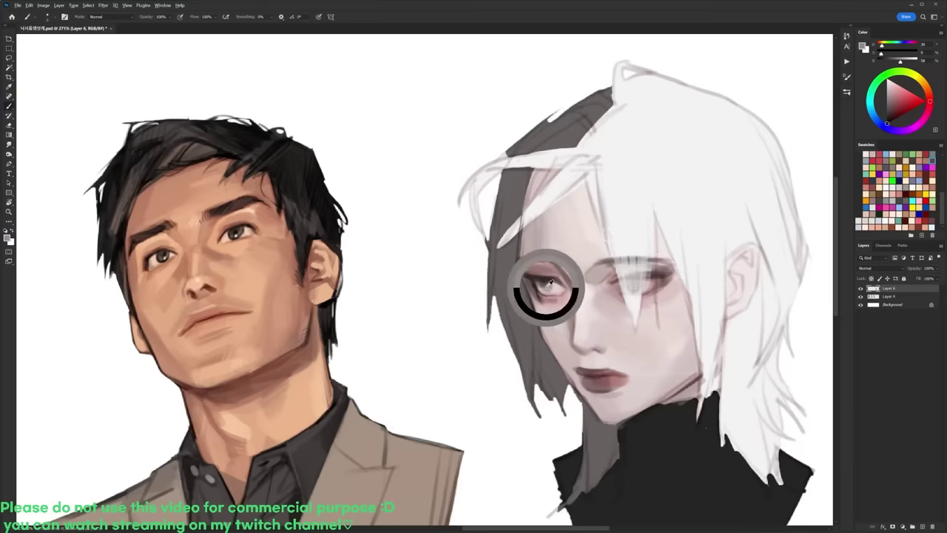
pyautogui.moveTo(543, 293); pyautogui.dragTo(553, 292)
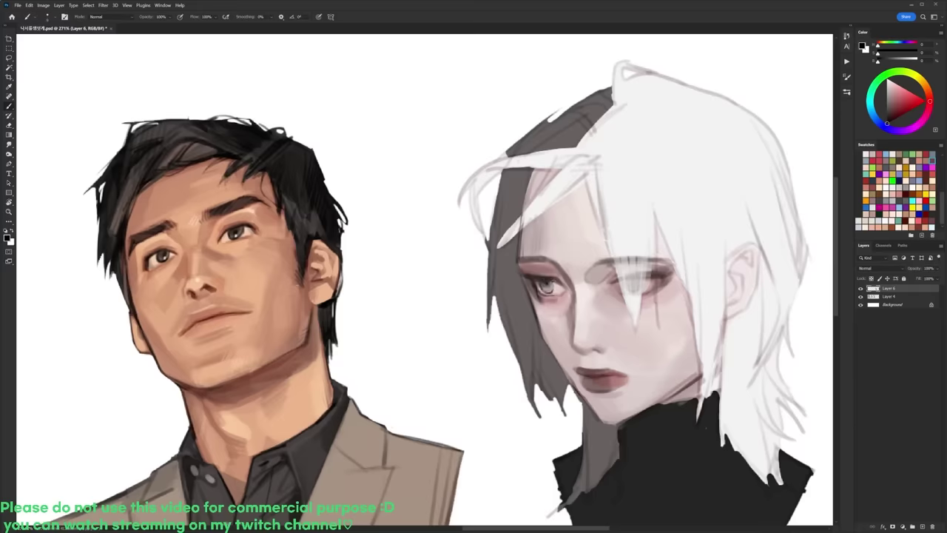
# Step: Darken the upper lash line and outer corner of the uncovered eye with black
pyautogui.press('r')
pyautogui.moveTo(632, 306)
pyautogui.mouseDown()
pyautogui.moveTo(634, 291)
pyautogui.moveTo(516, 92)
pyautogui.mouseUp()
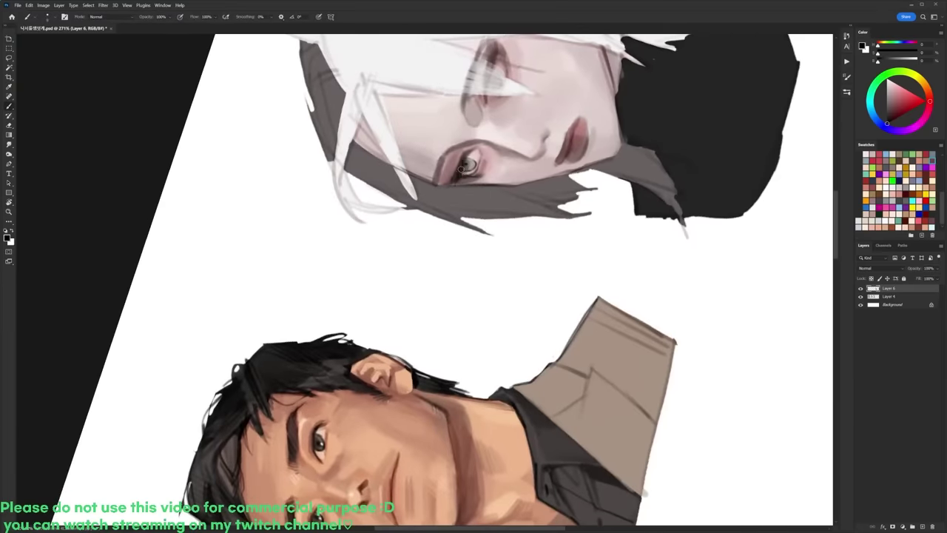
pyautogui.press('r')
pyautogui.moveTo(563, 124); pyautogui.dragTo(694, 339)
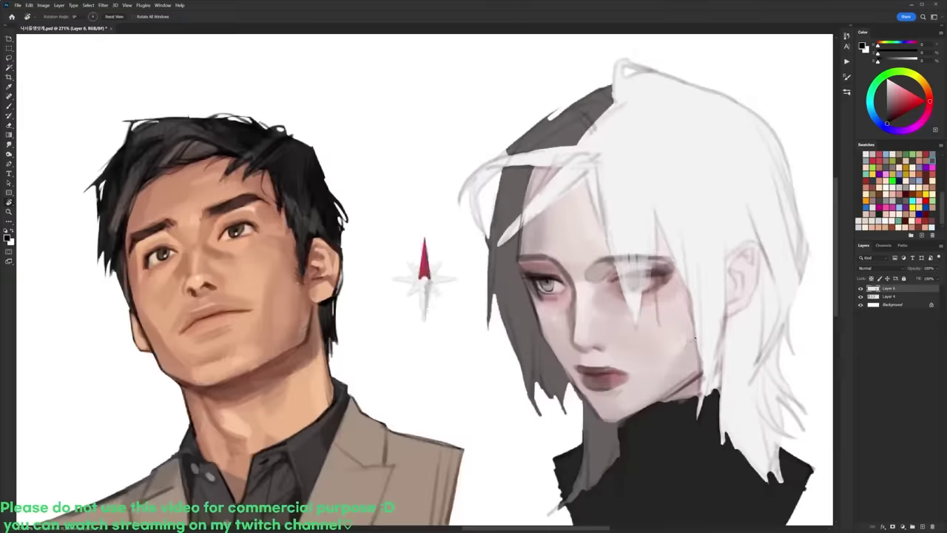
pyautogui.press('r')
pyautogui.moveTo(599, 250)
pyautogui.mouseDown()
pyautogui.moveTo(504, 142)
pyautogui.moveTo(489, 184)
pyautogui.mouseUp()
pyautogui.keyDown('alt'); pyautogui.click(488, 189); pyautogui.keyUp('alt')
pyautogui.keyDown('alt'); pyautogui.click(485, 194); pyautogui.keyUp('alt')
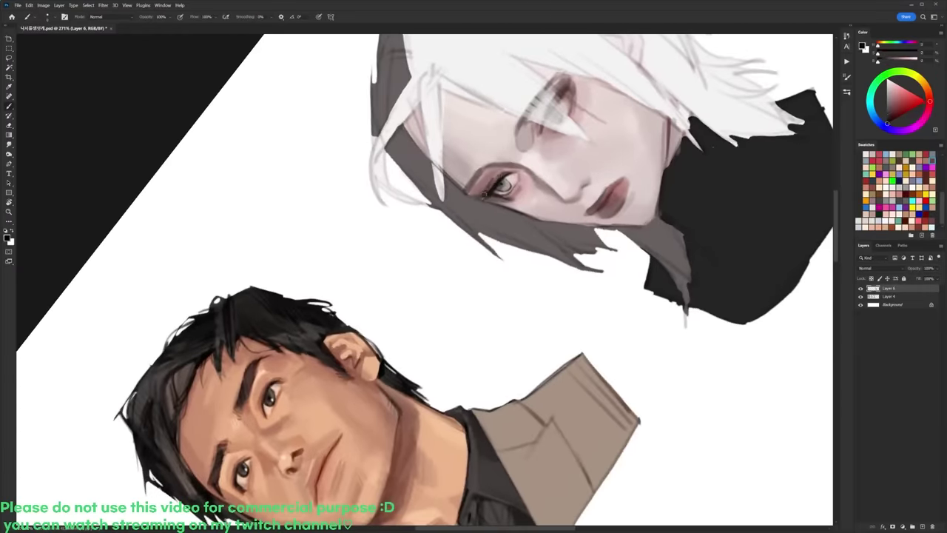
pyautogui.press('r')
pyautogui.moveTo(569, 152); pyautogui.dragTo(605, 264)
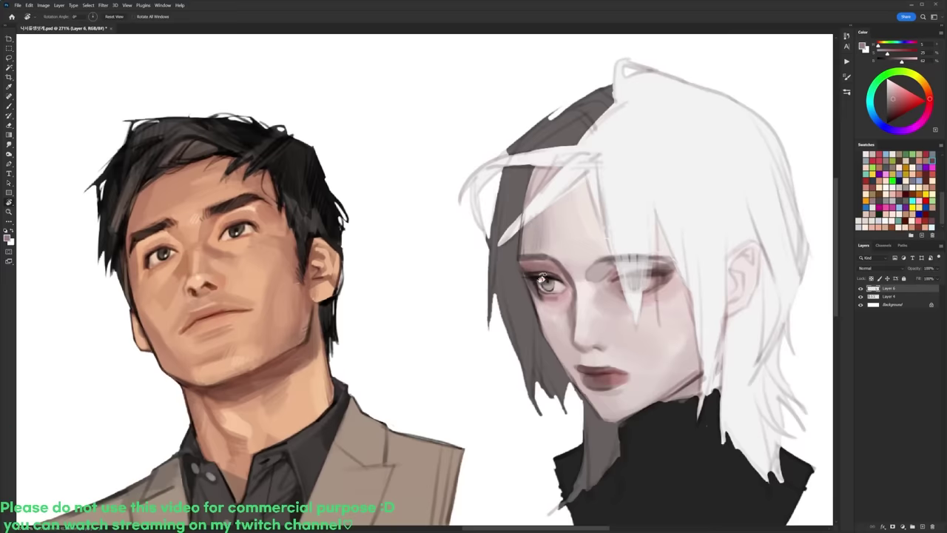
# Step: Draw a thin black contour along the cheek where the woman's face meets the dark gray hair
pyautogui.press('d')
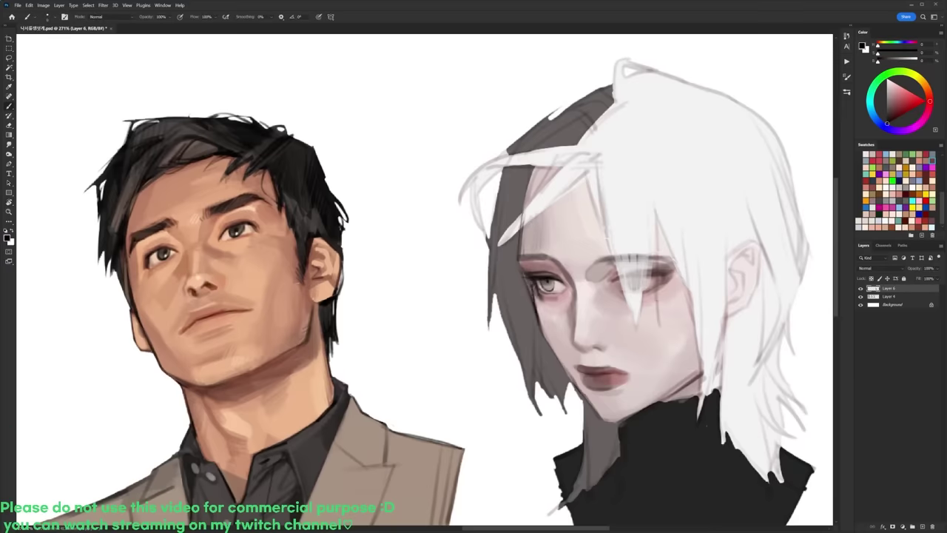
pyautogui.keyDown('alt'); pyautogui.click(536, 318); pyautogui.keyUp('alt')
pyautogui.press('d')
pyautogui.keyDown('alt'); pyautogui.click(547, 338); pyautogui.keyUp('alt')
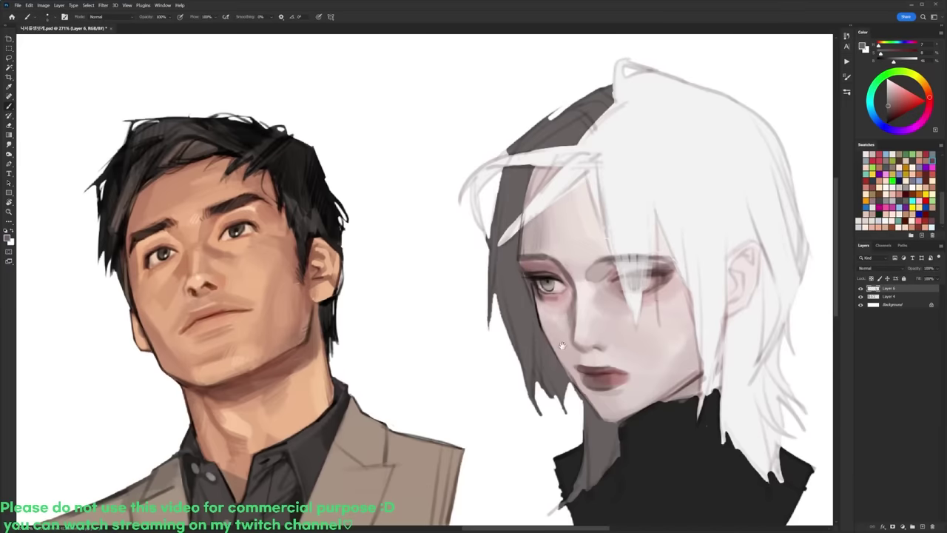
pyautogui.moveTo(562, 345); pyautogui.dragTo(510, 299)
pyautogui.press('d')
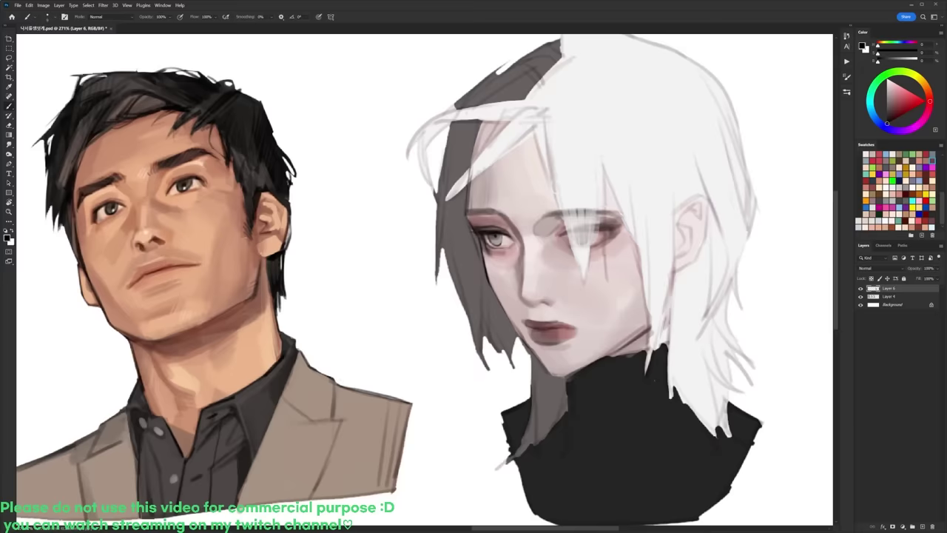
# Step: Darken the brow above the uncovered eye with black and clean its edge with a light skin tone sampled from the face
pyautogui.press('x')
pyautogui.press('x')
pyautogui.moveTo(525, 273)
pyautogui.mouseDown()
pyautogui.moveTo(521, 301)
pyautogui.moveTo(522, 270)
pyautogui.moveTo(500, 217)
pyautogui.mouseUp()
pyautogui.press('r')
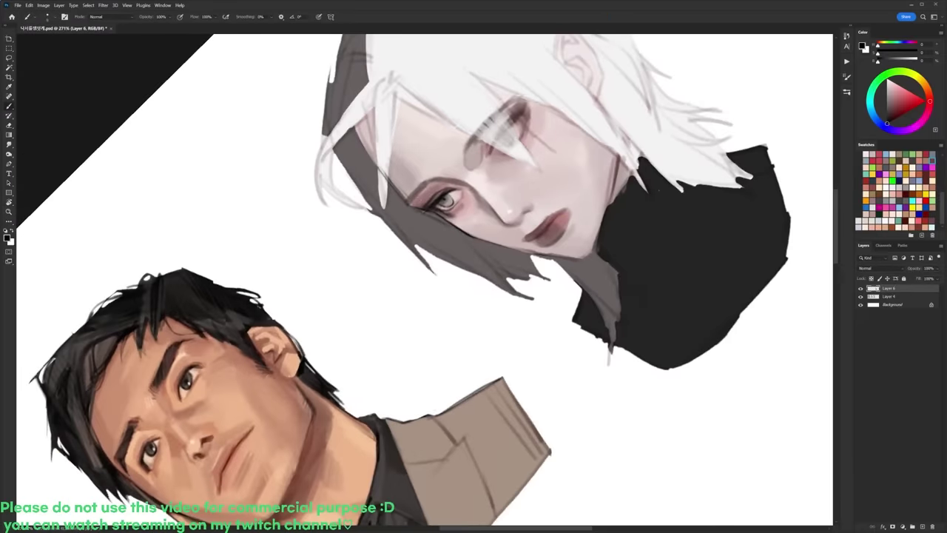
pyautogui.moveTo(419, 199); pyautogui.dragTo(430, 186)
pyautogui.press('r')
pyautogui.moveTo(571, 150)
pyautogui.mouseDown()
pyautogui.moveTo(594, 345)
pyautogui.moveTo(580, 363)
pyautogui.mouseUp()
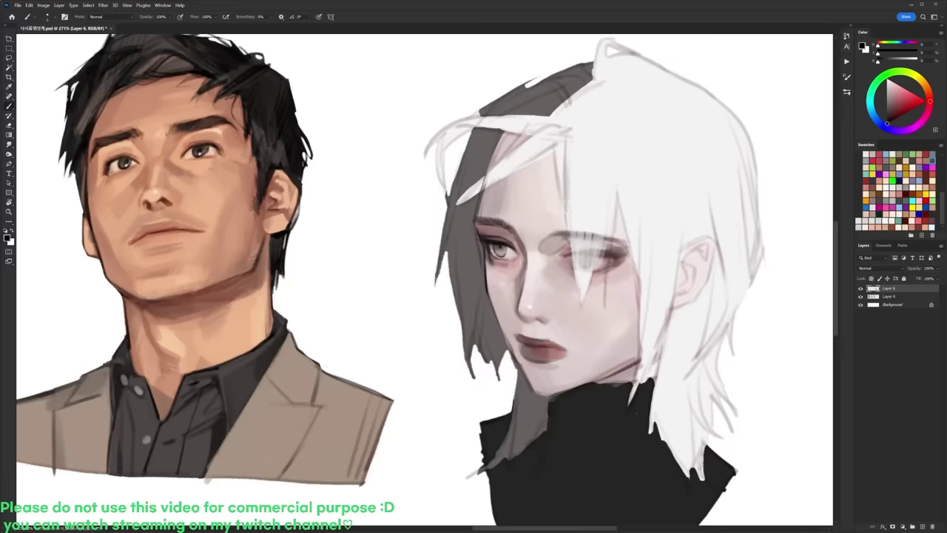
pyautogui.keyDown('alt'); pyautogui.click(527, 261); pyautogui.keyUp('alt')
pyautogui.moveTo(479, 218); pyautogui.dragTo(502, 221)
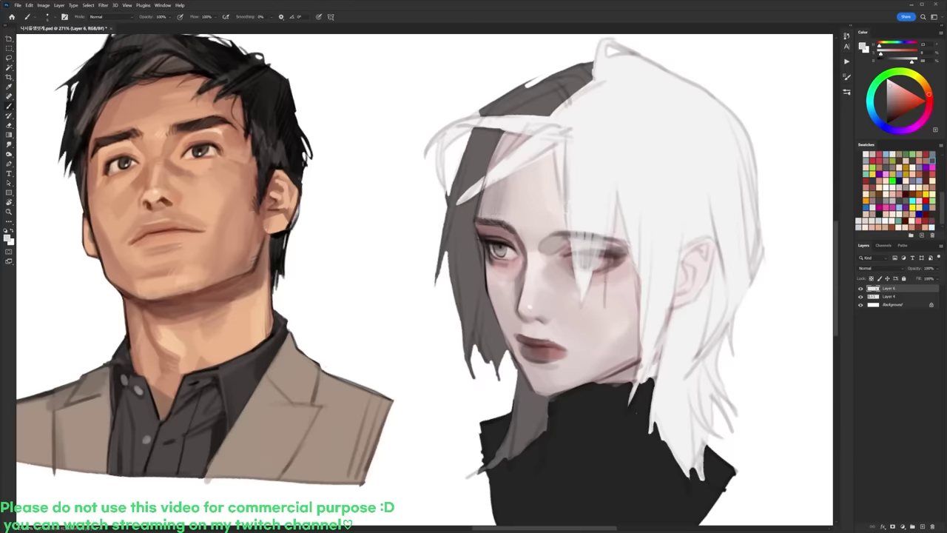
# Step: Draw a dark line down the side of the forehead along the edge of the gray hair
pyautogui.press('r')
pyautogui.moveTo(601, 213); pyautogui.dragTo(590, 186)
pyautogui.press('d')
pyautogui.moveTo(470, 179); pyautogui.dragTo(465, 219)
pyautogui.keyDown('alt'); pyautogui.click(461, 210); pyautogui.keyUp('alt')
pyautogui.press('d')
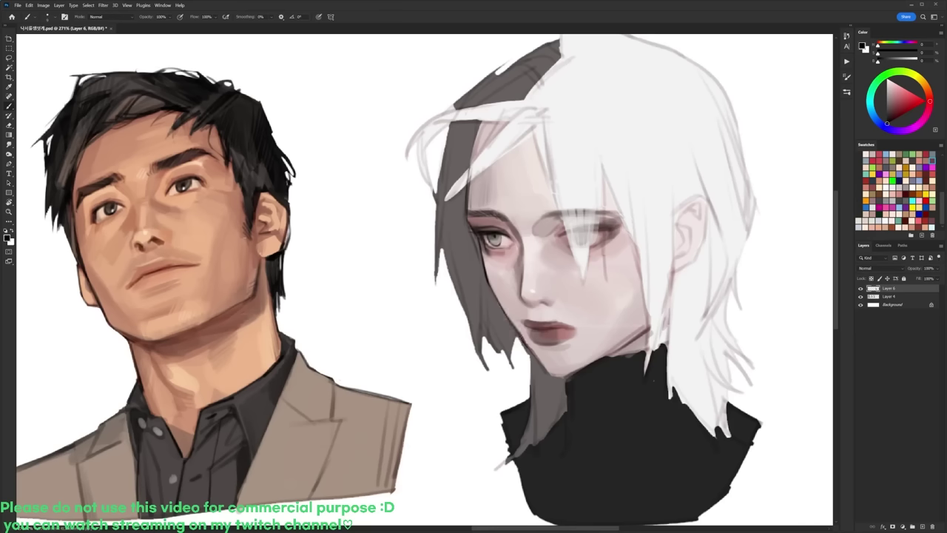
# Step: Select the woman's lips and surrounding skin with a freehand Lasso outline and clear the selection
pyautogui.press('l')
pyautogui.moveTo(531, 344)
pyautogui.mouseDown()
pyautogui.moveTo(587, 327)
pyautogui.moveTo(569, 356)
pyautogui.moveTo(582, 336)
pyautogui.mouseUp()
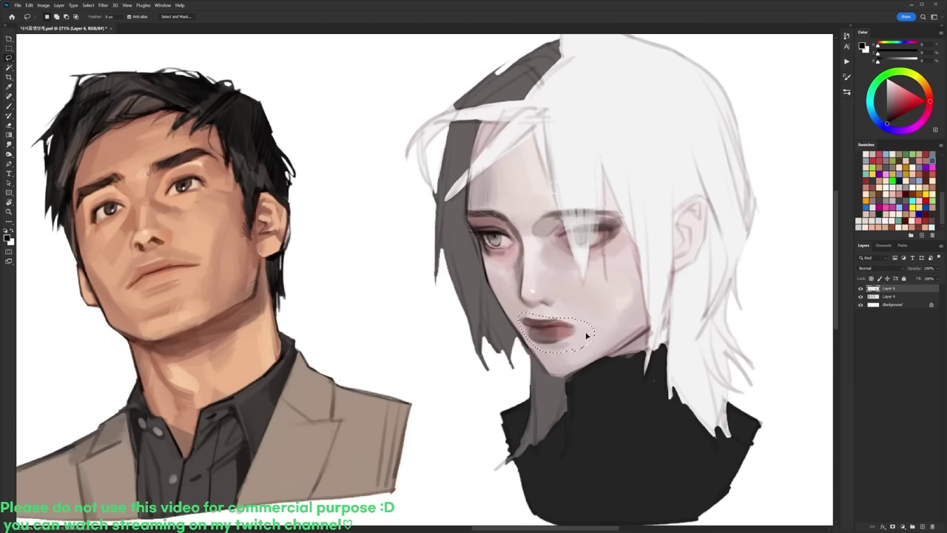
pyautogui.hotkey('ctrl', 'd')
# Step: Brush a black contour along the woman's chin and jawline above the turtleneck
pyautogui.press('b')
pyautogui.moveTo(531, 350)
pyautogui.mouseDown()
pyautogui.moveTo(574, 372)
pyautogui.moveTo(631, 337)
pyautogui.mouseUp()
pyautogui.moveTo(594, 361); pyautogui.dragTo(644, 333)
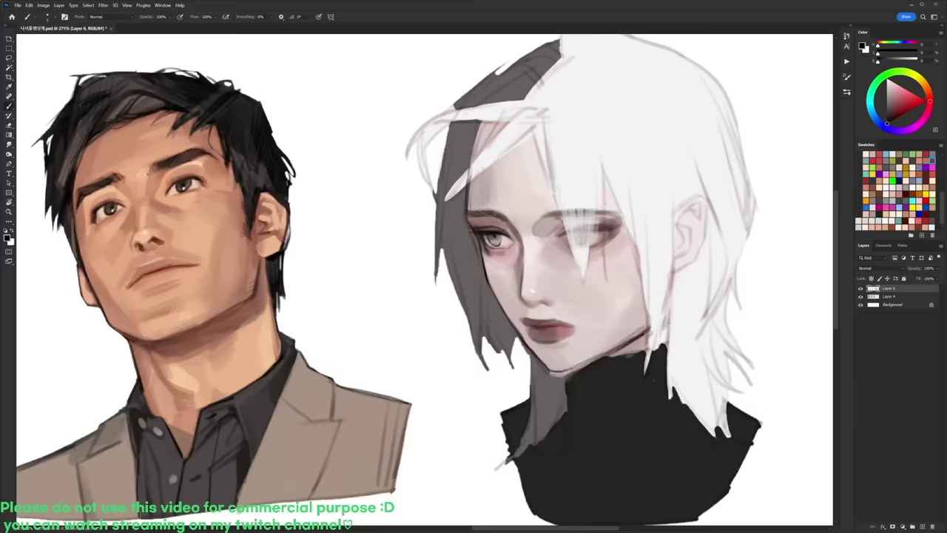
# Step: Deepen the woman's upper lip with dark strokes and a dark red-brown sampled from the mouth
pyautogui.press('r')
pyautogui.moveTo(621, 261); pyautogui.dragTo(575, 407)
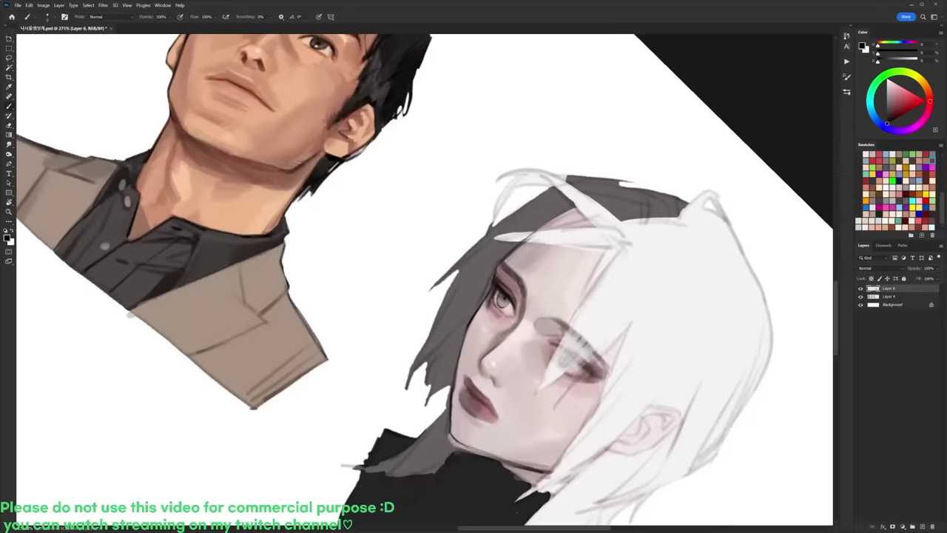
pyautogui.press('x')
pyautogui.moveTo(472, 380)
pyautogui.mouseDown()
pyautogui.moveTo(484, 392)
pyautogui.moveTo(478, 386)
pyautogui.mouseUp()
pyautogui.press('x')
pyautogui.press('r')
pyautogui.moveTo(473, 392)
pyautogui.mouseDown()
pyautogui.moveTo(540, 234)
pyautogui.moveTo(363, 159)
pyautogui.mouseUp()
pyautogui.keyDown('alt'); pyautogui.click(495, 178); pyautogui.keyUp('alt')
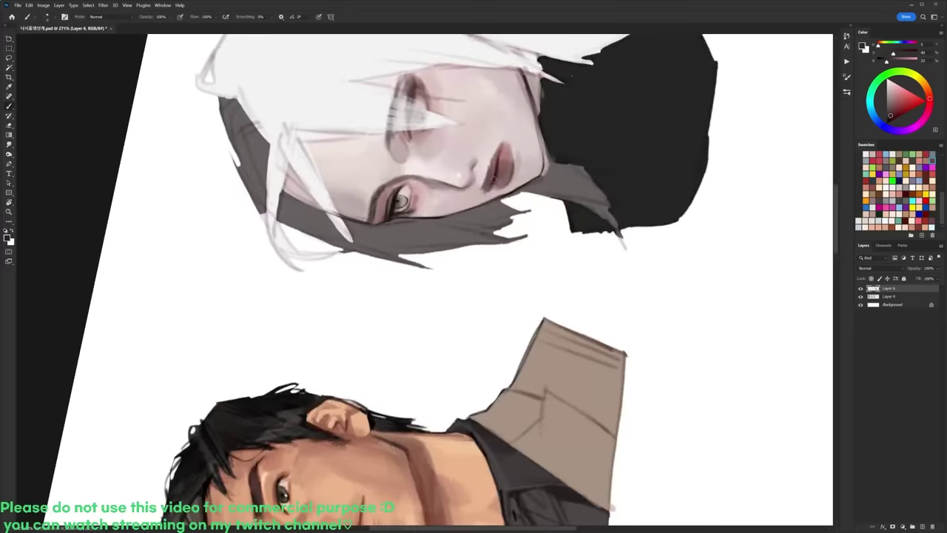
# Step: Refine the outer edge and corner of the lips using a pale skin tone sampled beside the mouth
pyautogui.press('r')
pyautogui.moveTo(569, 246); pyautogui.dragTo(503, 407)
pyautogui.keyDown('alt'); pyautogui.click(526, 307); pyautogui.keyUp('alt')
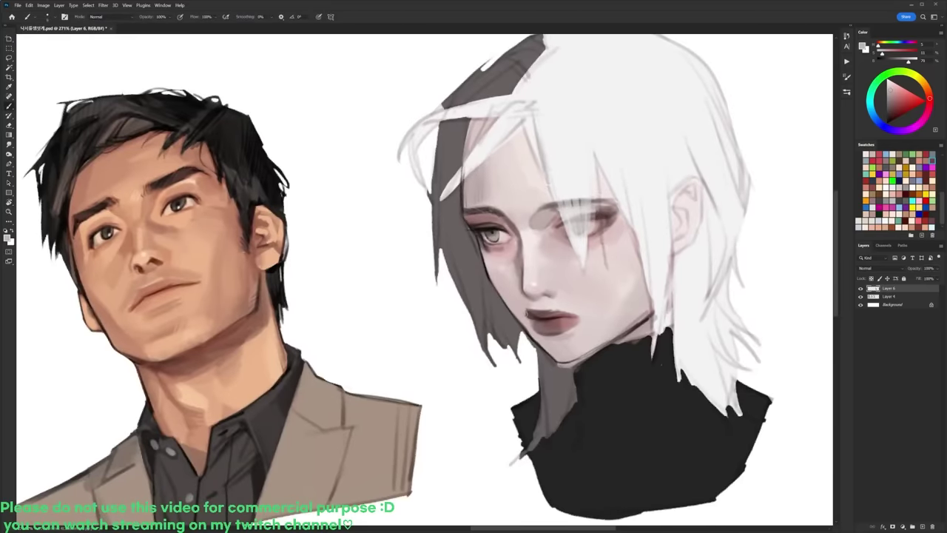
pyautogui.press('r')
pyautogui.moveTo(518, 306); pyautogui.dragTo(527, 324)
pyautogui.press('b')
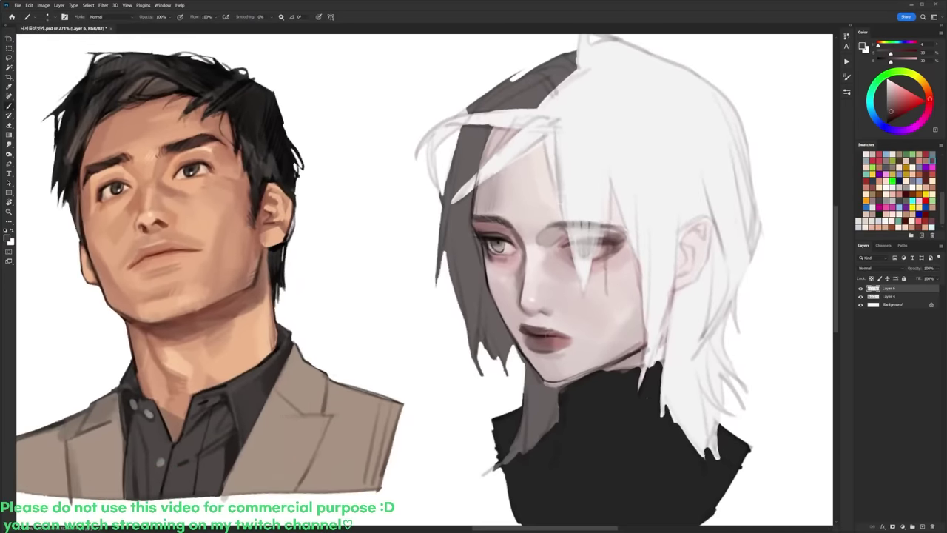
# Step: Darken the upper lip and the parting line of the mouth with black, and pick a round brush at 100% hardness
pyautogui.press('d')
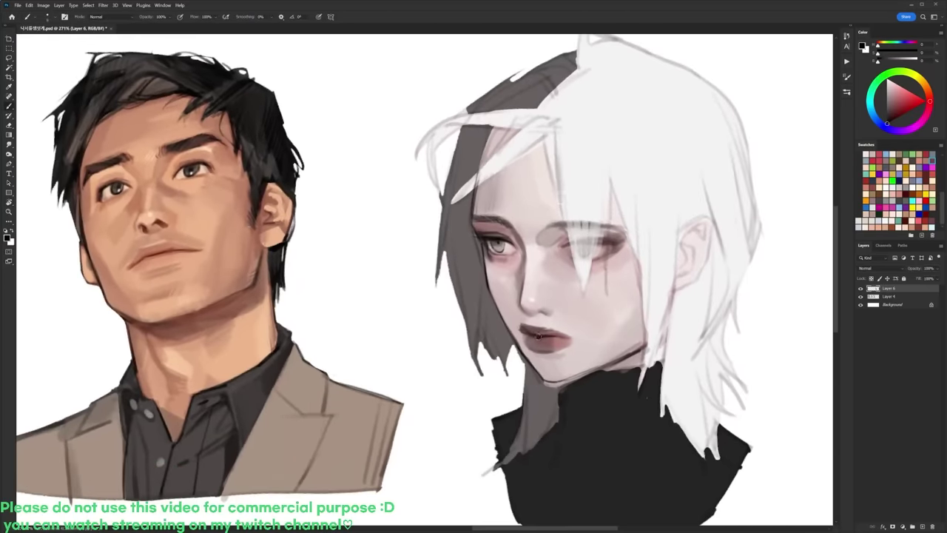
pyautogui.press('r')
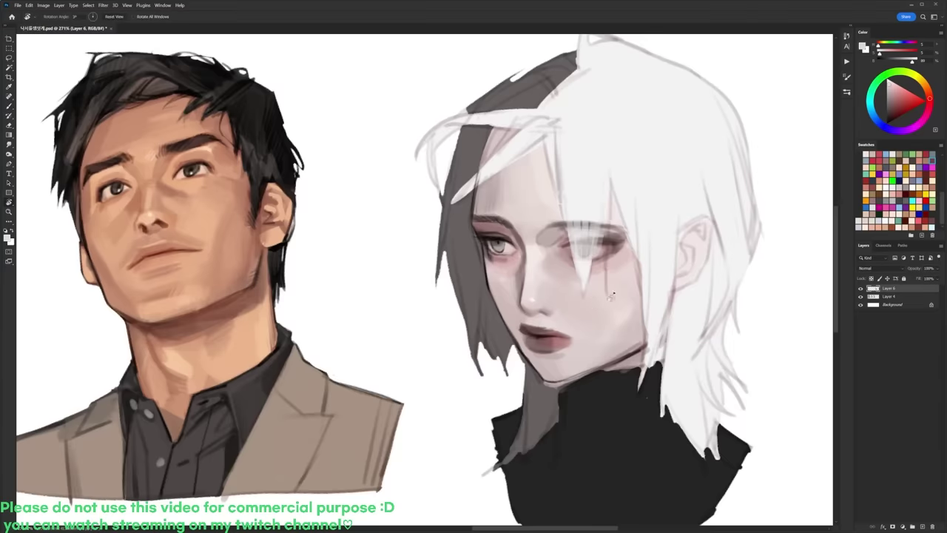
pyautogui.moveTo(552, 332); pyautogui.dragTo(486, 407)
pyautogui.press('b')
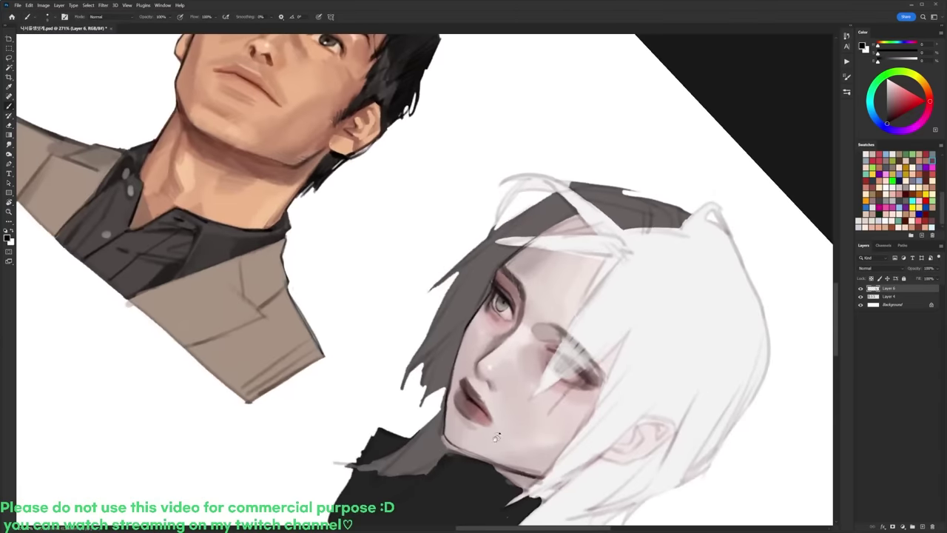
pyautogui.press('r')
pyautogui.moveTo(546, 296)
pyautogui.mouseDown()
pyautogui.moveTo(477, 169)
pyautogui.moveTo(416, 159)
pyautogui.mouseUp()
pyautogui.press('b')
pyautogui.rightClick(550, 178)
pyautogui.click(583, 248)
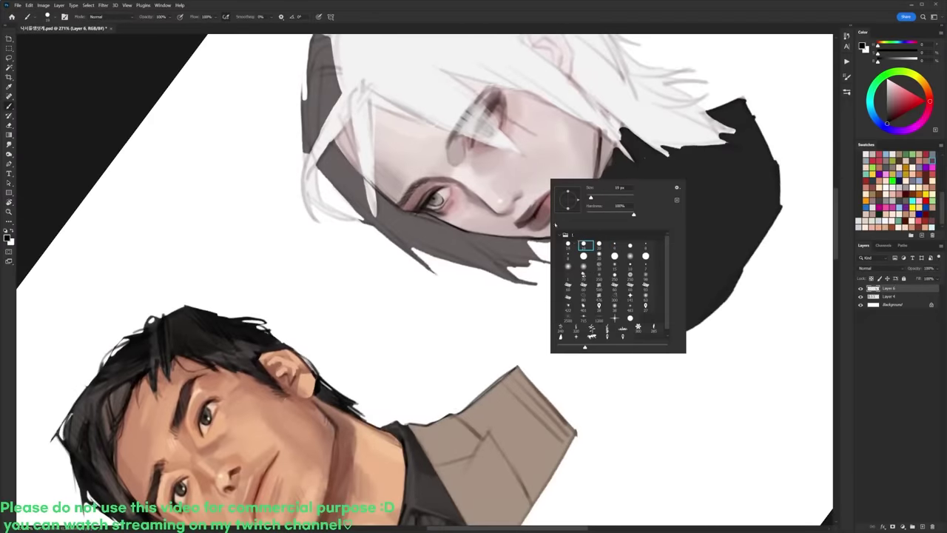
pyautogui.click(535, 215)
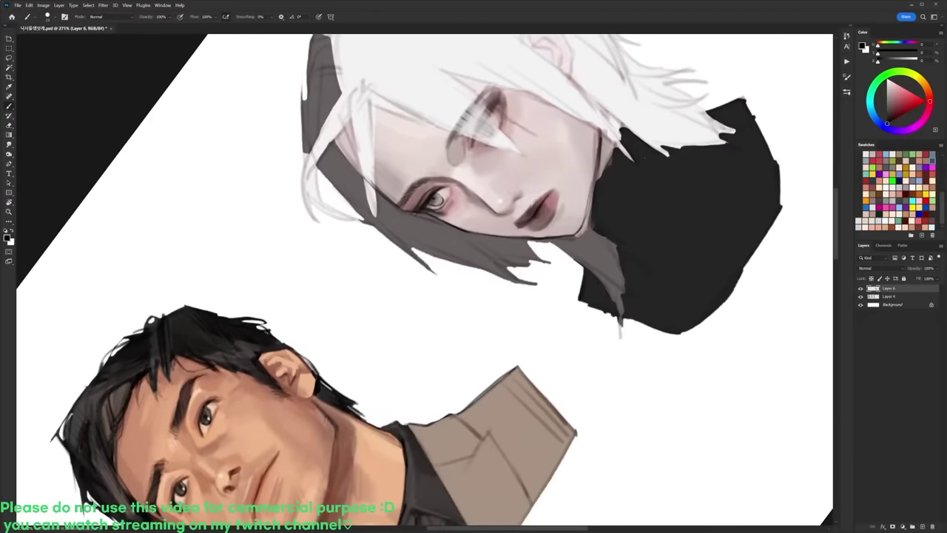
# Step: Touch up the lower lip and the skin below it with pale skin and dusty pink tones sampled from the face
pyautogui.press('r')
pyautogui.moveTo(605, 184); pyautogui.dragTo(625, 333)
pyautogui.press('Escape')
pyautogui.press('b')
pyautogui.keyDown('alt'); pyautogui.click(582, 336); pyautogui.keyUp('alt')
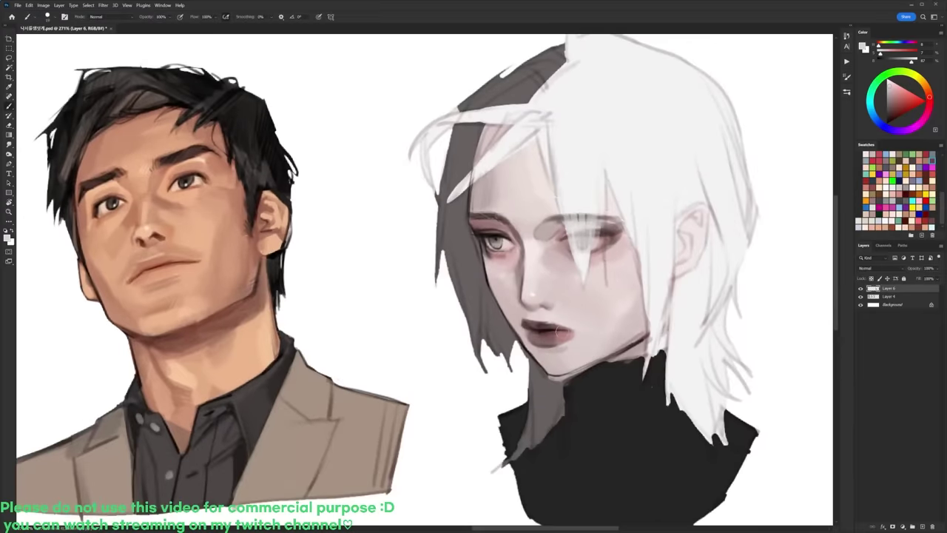
pyautogui.keyDown('alt'); pyautogui.click(558, 334); pyautogui.keyUp('alt')
pyautogui.press('r')
pyautogui.moveTo(620, 274); pyautogui.dragTo(621, 269)
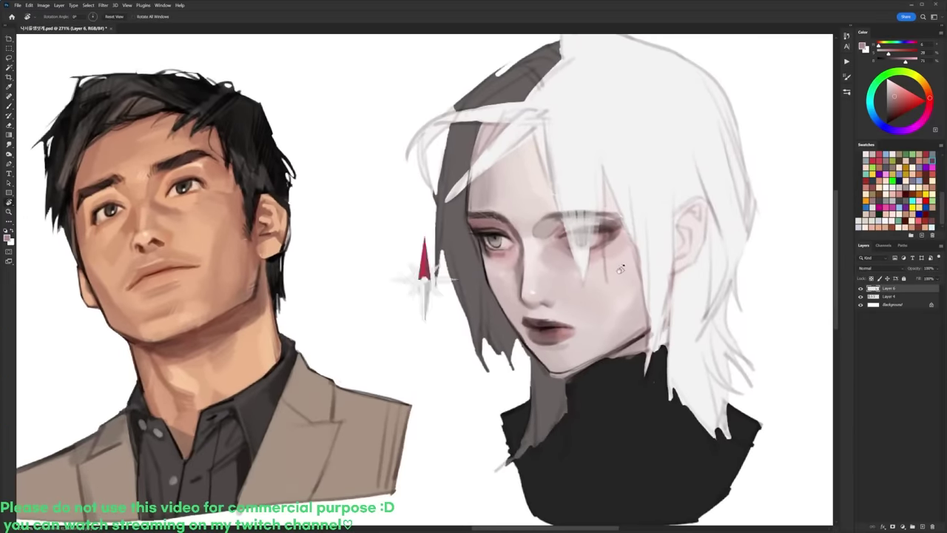
# Step: Darken the lash line of the woman's uncovered eye with black brush strokes
pyautogui.press('b')
pyautogui.press('d')
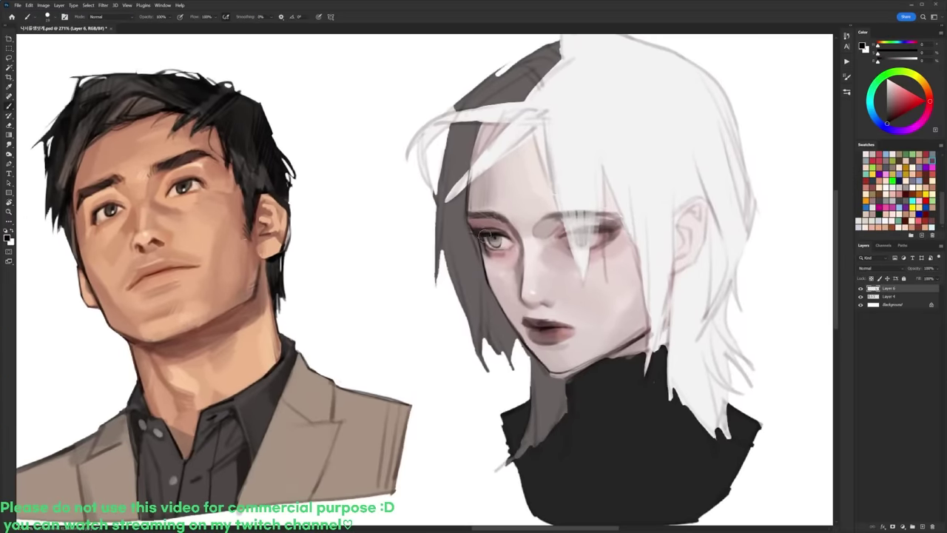
pyautogui.moveTo(495, 234); pyautogui.dragTo(506, 237)
pyautogui.moveTo(556, 194); pyautogui.dragTo(550, 228)
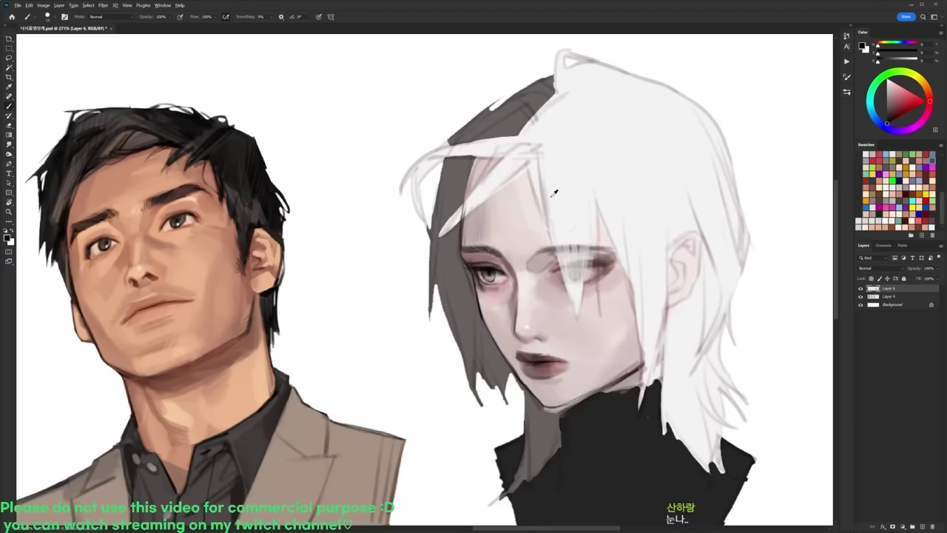
pyautogui.press('x')
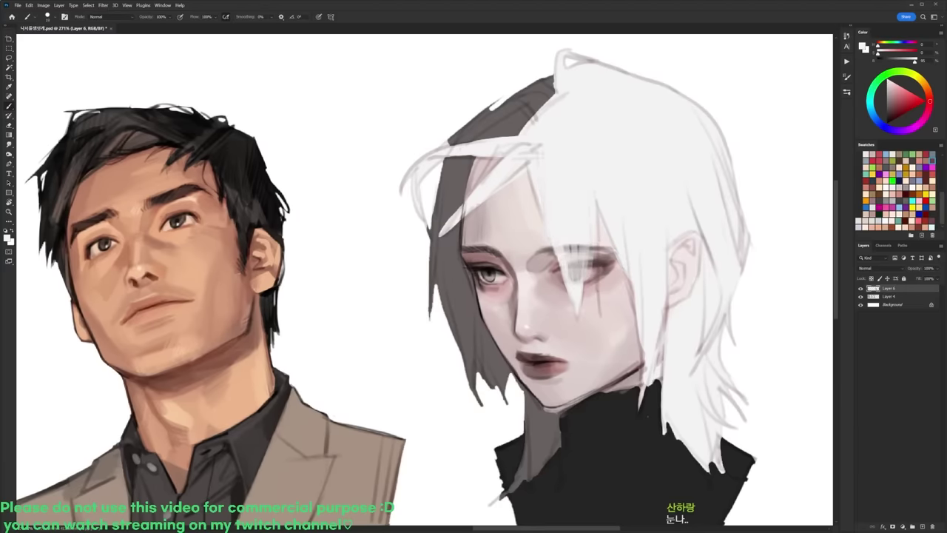
pyautogui.moveTo(563, 246); pyautogui.dragTo(571, 280)
pyautogui.hotkey('ctrl', 'z')
pyautogui.hotkey('ctrl', 'z')
pyautogui.hotkey('ctrl', 'z')
pyautogui.hotkey('ctrl', 'z')
pyautogui.hotkey('ctrl', 'z')
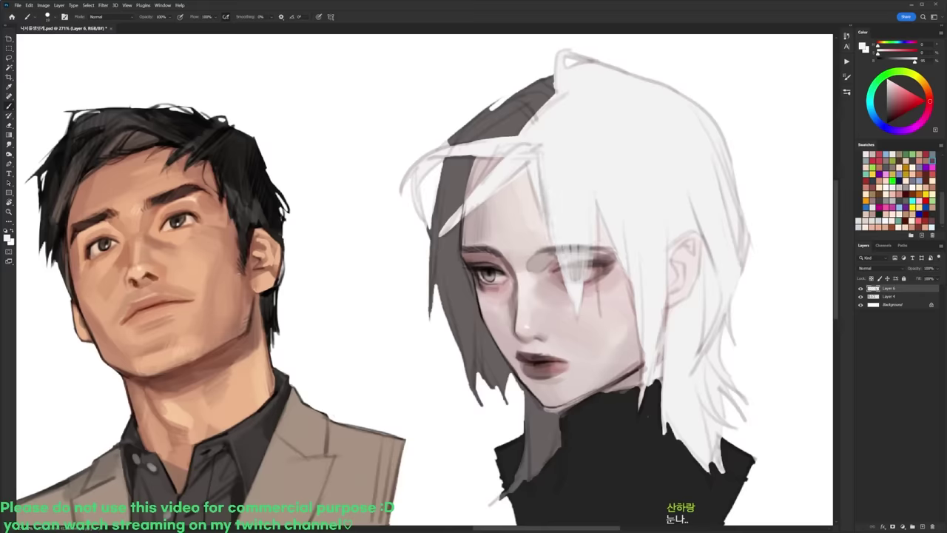
# Step: Define the iris and lid of the woman's fringe-covered eye with a fine black brush
pyautogui.press('r')
pyautogui.moveTo(610, 255); pyautogui.dragTo(590, 194)
pyautogui.press('b')
pyautogui.press('d')
pyautogui.rightClick(574, 199)
pyautogui.doubleClick(641, 267)
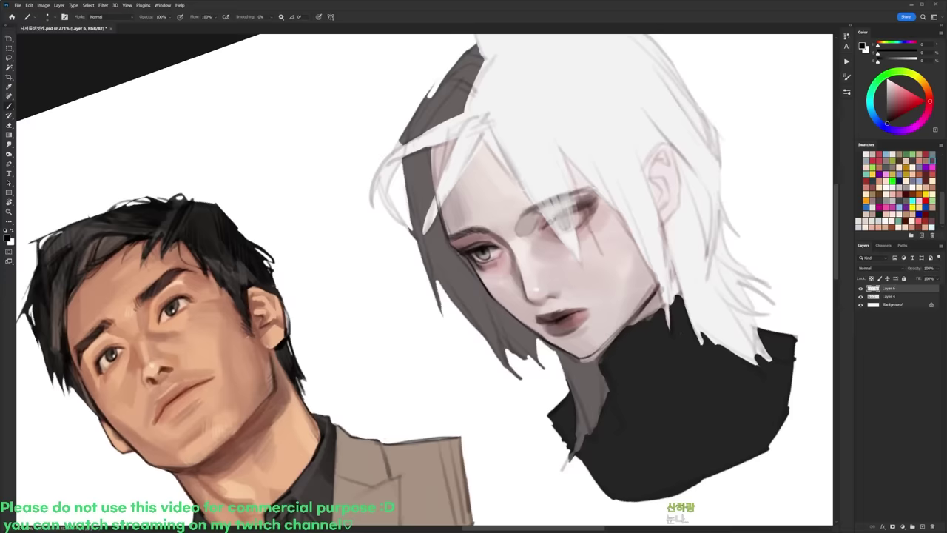
pyautogui.moveTo(553, 207); pyautogui.dragTo(583, 215)
pyautogui.press('r')
pyautogui.press('Escape')
pyautogui.press('b')
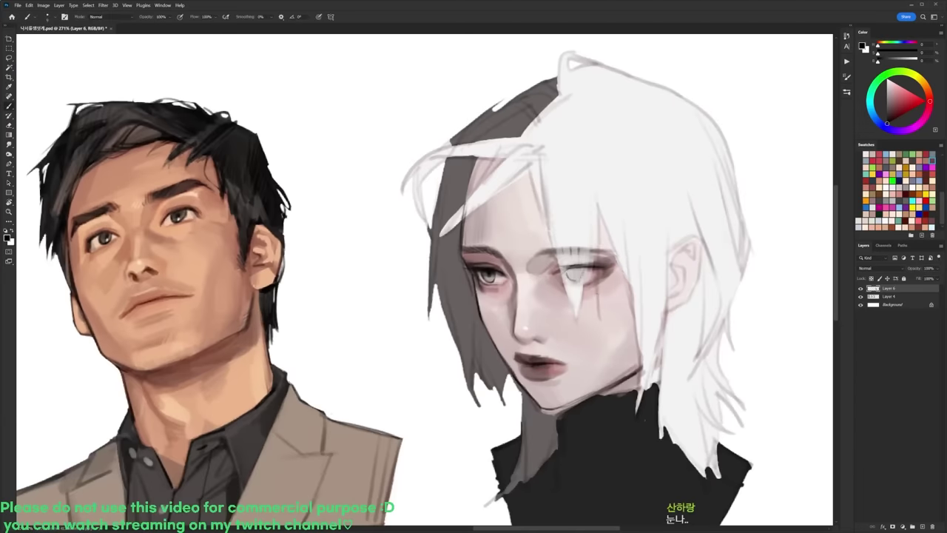
# Step: Strengthen the upper lash line of the fringe-covered eye with black strokes
pyautogui.press('r')
pyautogui.moveTo(600, 274); pyautogui.dragTo(604, 262)
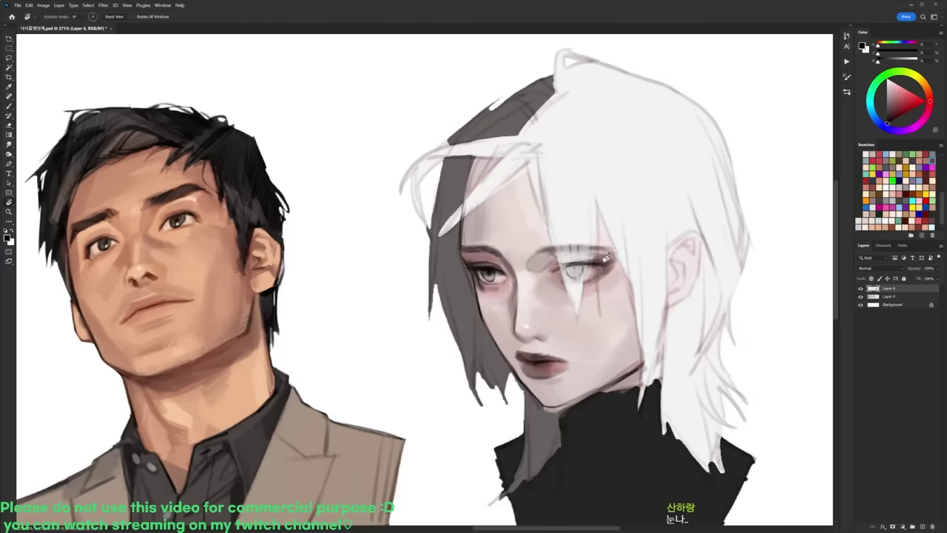
pyautogui.press('b')
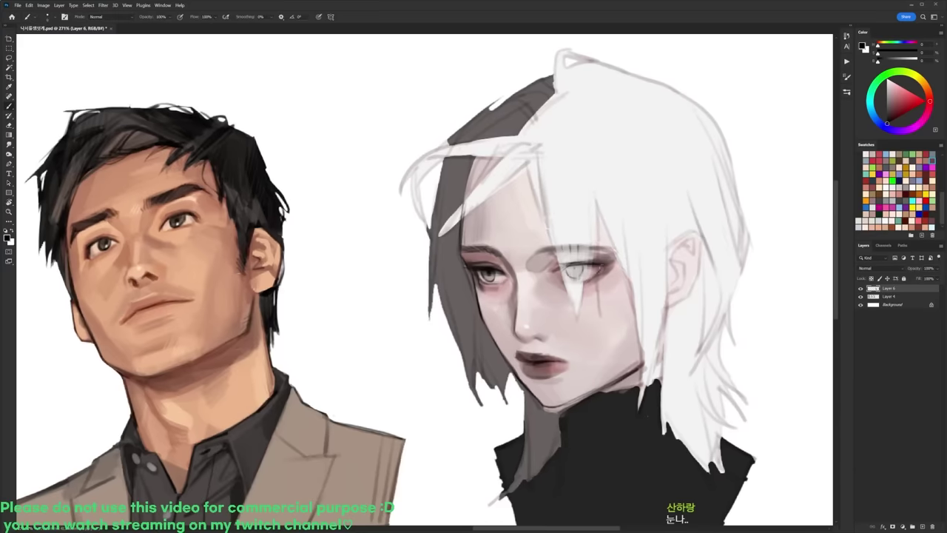
pyautogui.keyDown('alt'); pyautogui.click(601, 264); pyautogui.keyUp('alt')
pyautogui.keyDown('alt'); pyautogui.click(597, 267); pyautogui.keyUp('alt')
pyautogui.press('d')
pyautogui.moveTo(570, 266); pyautogui.dragTo(591, 265)
# Step: Draw a thin black line along the inner part of the brow and lid area above the covered eye
pyautogui.press('r')
pyautogui.moveTo(604, 272); pyautogui.dragTo(527, 194)
pyautogui.press('d')
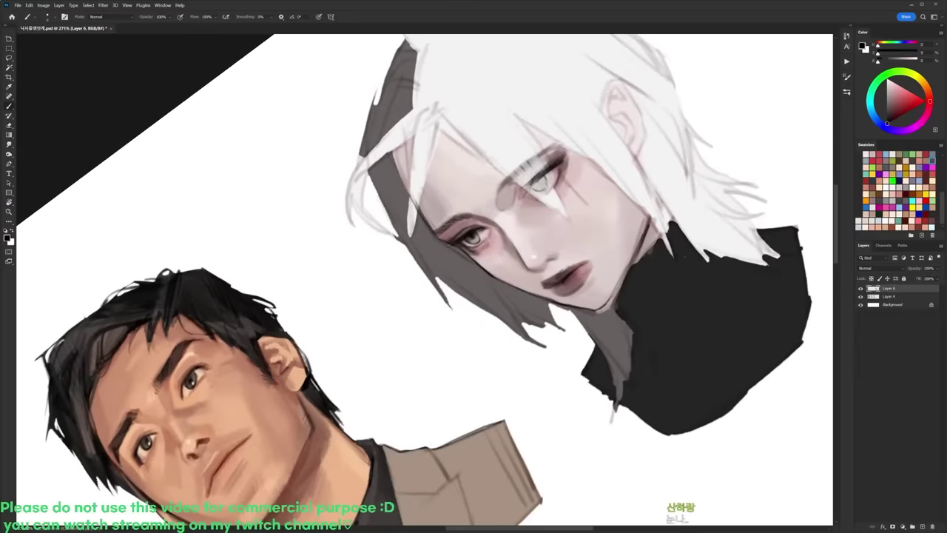
pyautogui.moveTo(522, 171)
pyautogui.mouseDown()
pyautogui.moveTo(533, 182)
pyautogui.moveTo(542, 165)
pyautogui.mouseUp()
pyautogui.press('r')
pyautogui.moveTo(608, 171); pyautogui.dragTo(641, 305)
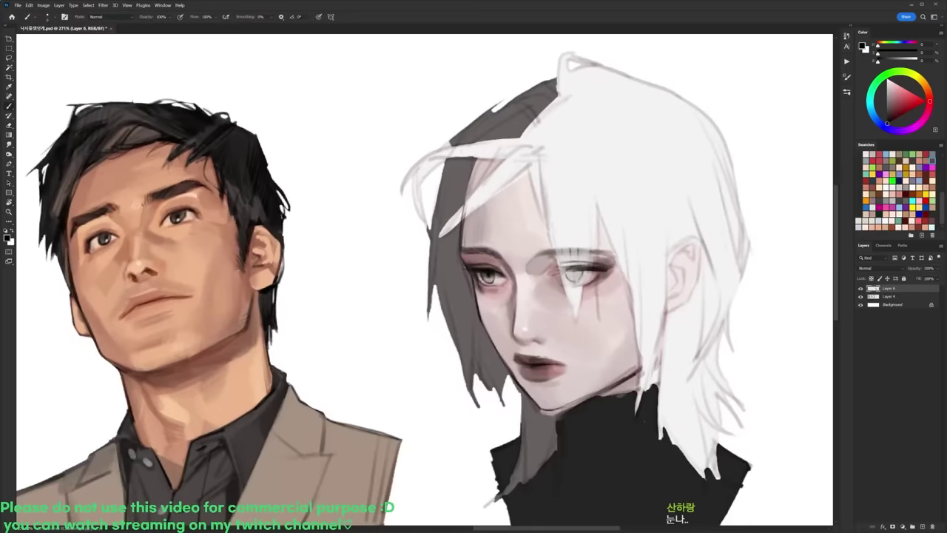
# Step: Extend the brow above the fringe-covered eye into a thin dark arch, sampling pale skin tones nearby to clean it up
pyautogui.moveTo(543, 250); pyautogui.dragTo(561, 256)
pyautogui.press('r')
pyautogui.moveTo(618, 209)
pyautogui.mouseDown()
pyautogui.moveTo(585, 143)
pyautogui.moveTo(534, 101)
pyautogui.mouseUp()
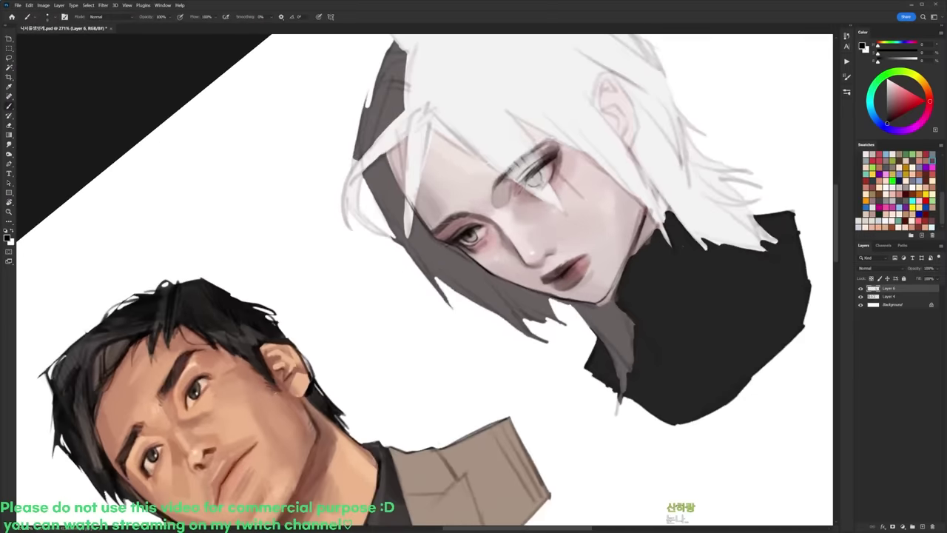
pyautogui.press('r')
pyautogui.press('Escape')
pyautogui.keyDown('alt'); pyautogui.click(529, 246); pyautogui.keyUp('alt')
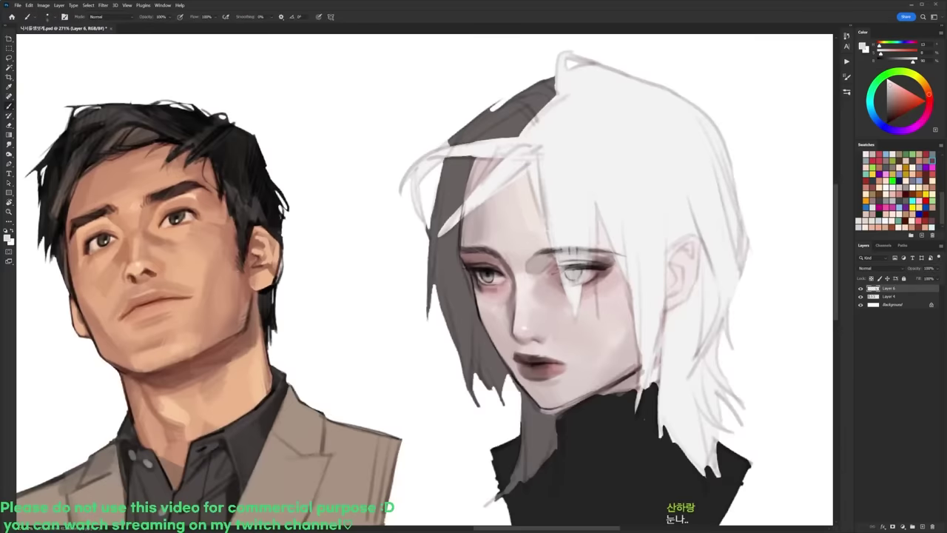
pyautogui.keyDown('alt'); pyautogui.click(544, 257); pyautogui.keyUp('alt')
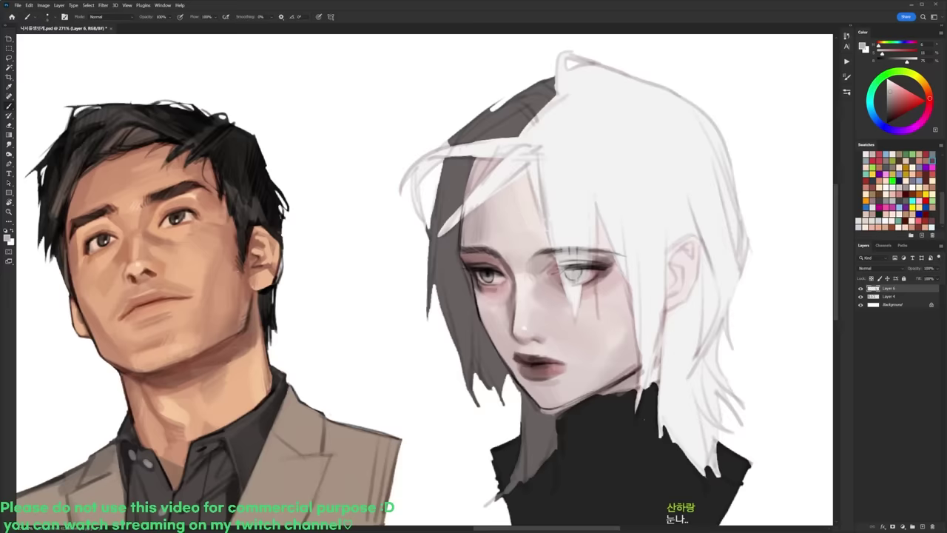
# Step: Deepen the outer corner and lashes of the fringe-covered eye with black
pyautogui.press('r')
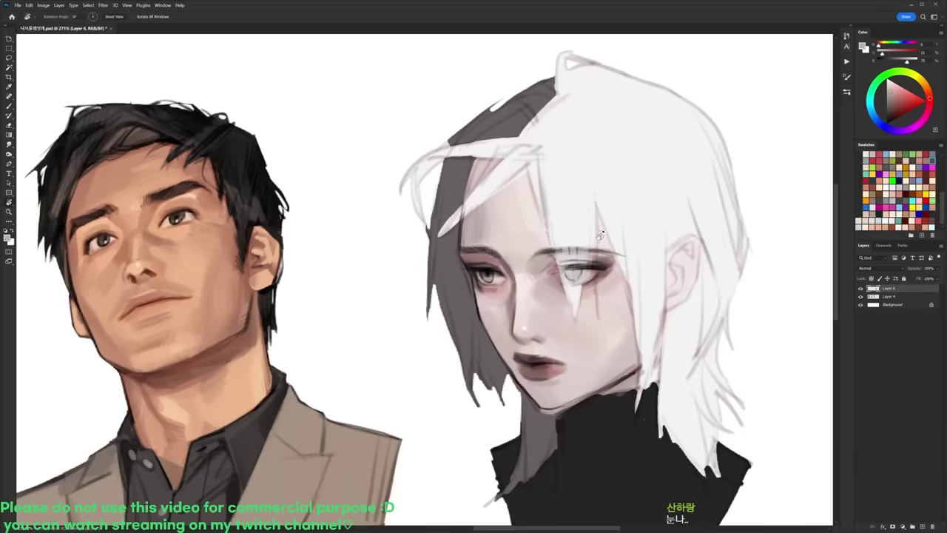
pyautogui.moveTo(610, 210); pyautogui.dragTo(596, 182)
pyautogui.press('d')
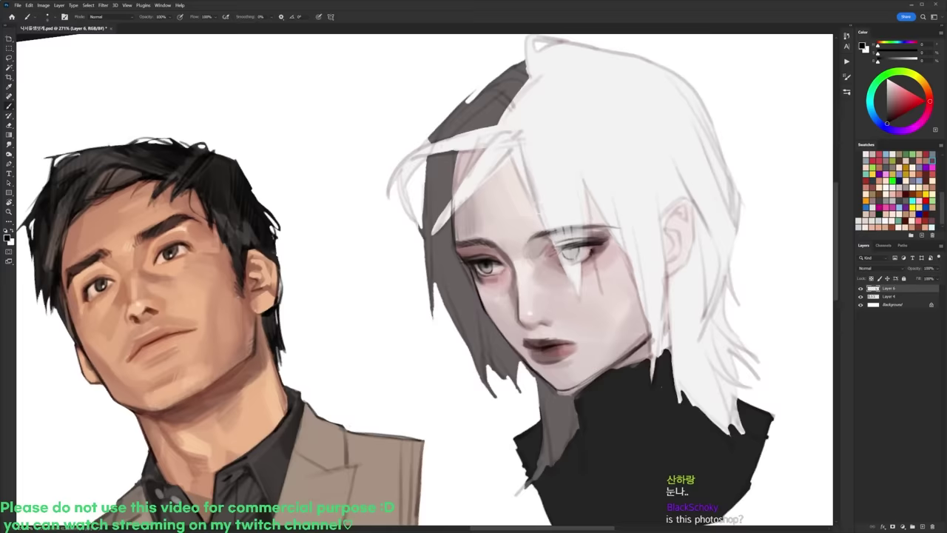
pyautogui.keyDown('alt'); pyautogui.click(549, 235); pyautogui.keyUp('alt')
pyautogui.moveTo(605, 251); pyautogui.dragTo(603, 260)
pyautogui.press('r')
pyautogui.moveTo(634, 203); pyautogui.dragTo(645, 231)
pyautogui.press('d')
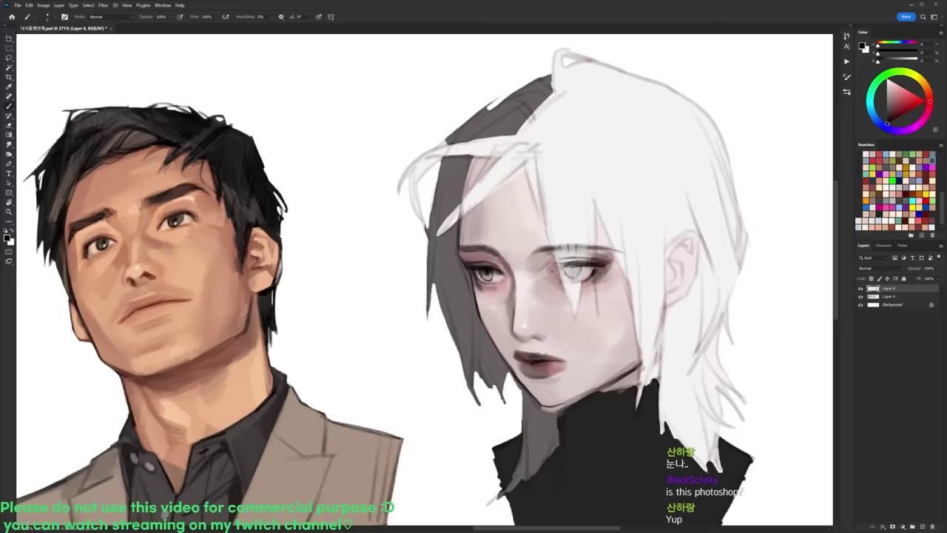
# Step: Paint long white hair strands down the side of the woman's face, from beside the covered eye to the jaw
pyautogui.press('r')
pyautogui.scroll(-6, 618, 241)
pyautogui.scroll(4, 616, 223)
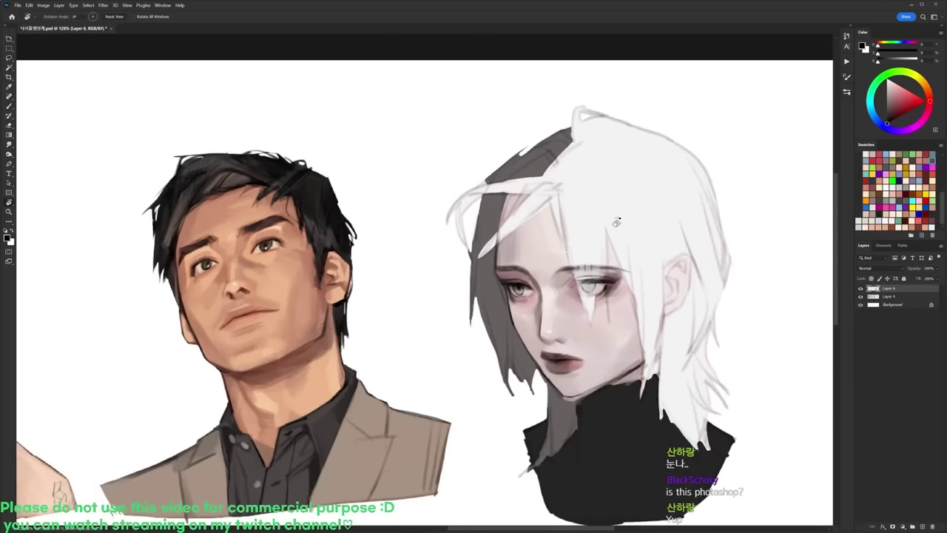
pyautogui.press('b')
pyautogui.keyDown('alt'); pyautogui.click(634, 368); pyautogui.keyUp('alt')
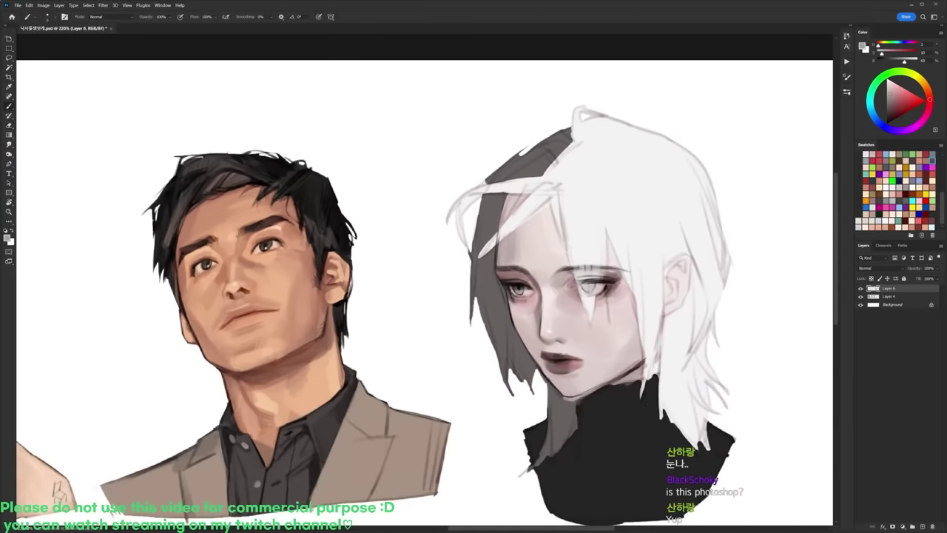
pyautogui.keyDown('alt'); pyautogui.click(642, 274); pyautogui.keyUp('alt')
pyautogui.moveTo(623, 269); pyautogui.dragTo(642, 386)
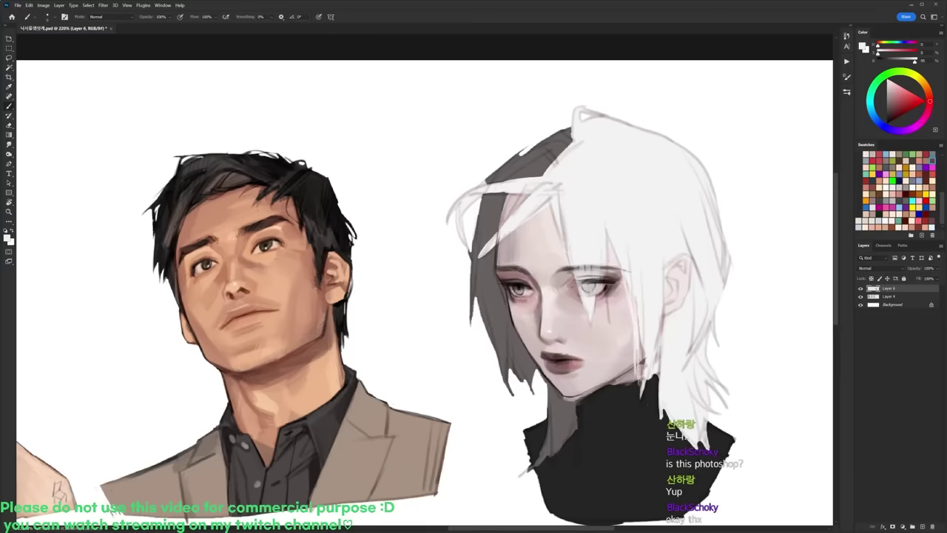
# Step: Break up the white fringe with thin strands falling over the forehead, brow and covered eye
pyautogui.moveTo(562, 203)
pyautogui.mouseDown()
pyautogui.moveTo(565, 253)
pyautogui.moveTo(595, 307)
pyautogui.mouseUp()
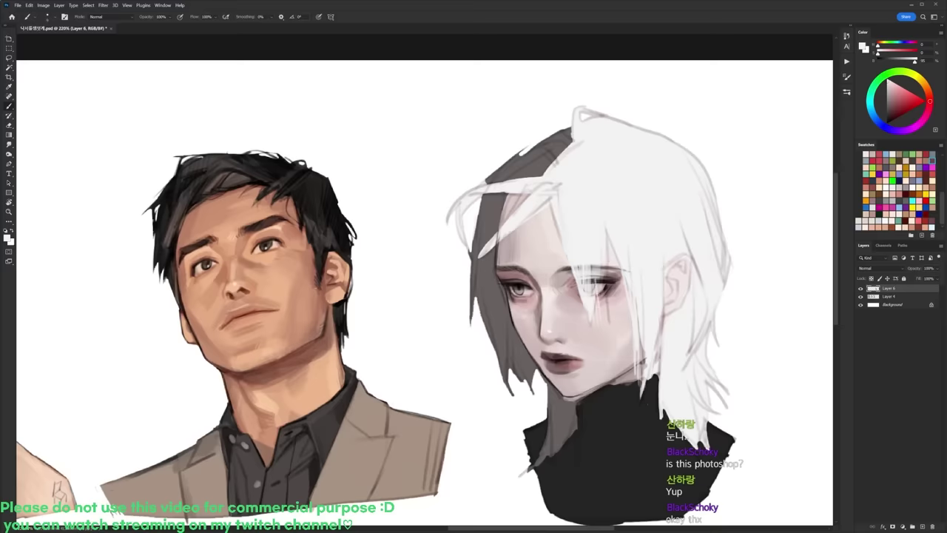
pyautogui.moveTo(596, 275)
pyautogui.mouseDown()
pyautogui.moveTo(597, 301)
pyautogui.moveTo(605, 291)
pyautogui.moveTo(607, 307)
pyautogui.mouseUp()
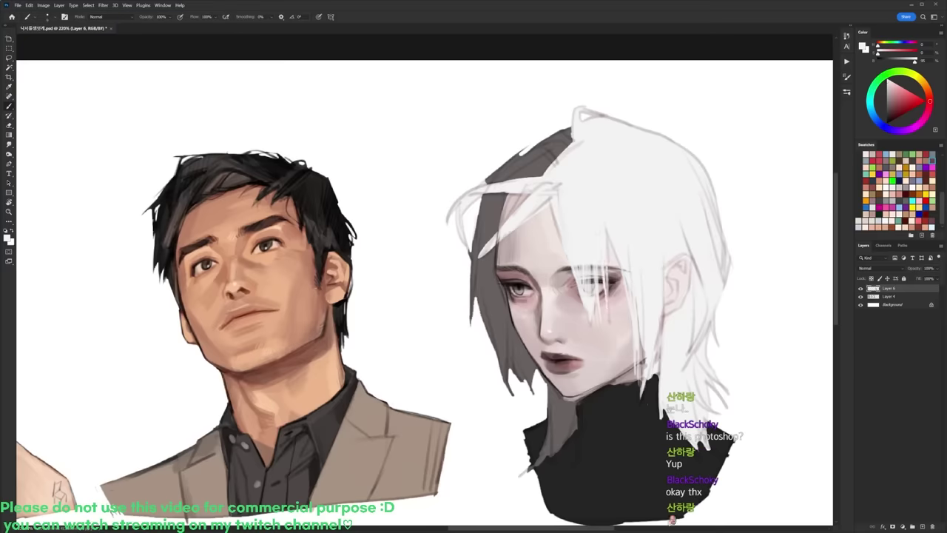
pyautogui.press('x')
pyautogui.press('x')
pyautogui.moveTo(572, 278); pyautogui.dragTo(578, 302)
pyautogui.moveTo(563, 267); pyautogui.dragTo(565, 289)
pyautogui.moveTo(558, 206)
pyautogui.mouseDown()
pyautogui.moveTo(555, 235)
pyautogui.moveTo(546, 200)
pyautogui.moveTo(592, 205)
pyautogui.mouseUp()
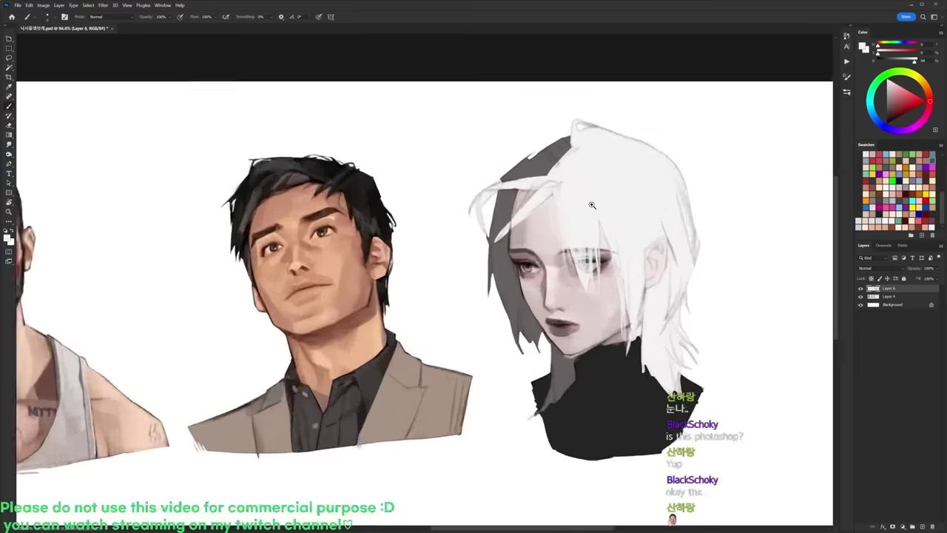
# Step: Refine the white lock crossing the gray hair beside the forehead, using gray and white sampled from the hair
pyautogui.scroll(2, 592, 205)
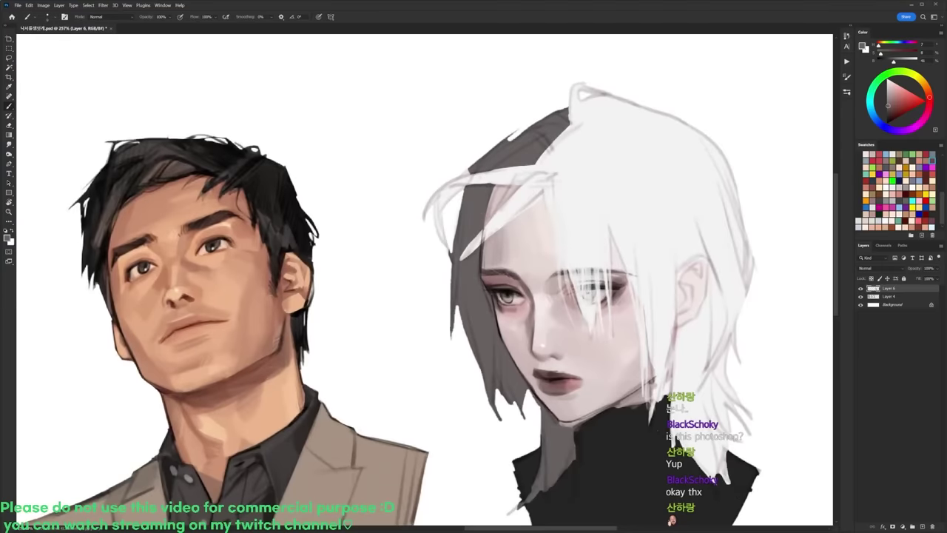
pyautogui.moveTo(486, 222)
pyautogui.mouseDown()
pyautogui.moveTo(514, 190)
pyautogui.moveTo(491, 186)
pyautogui.mouseUp()
pyautogui.keyDown('alt'); pyautogui.click(532, 191); pyautogui.keyUp('alt')
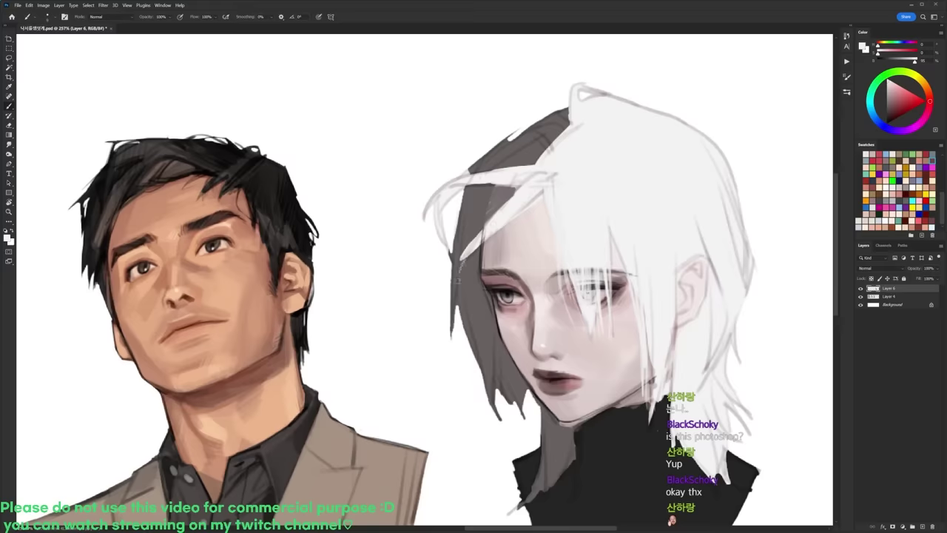
pyautogui.moveTo(483, 233); pyautogui.dragTo(463, 266)
# Step: Split the outer part of the gray hair into strands with sampled gray, erasing narrow gaps toward the tips
pyautogui.press('e')
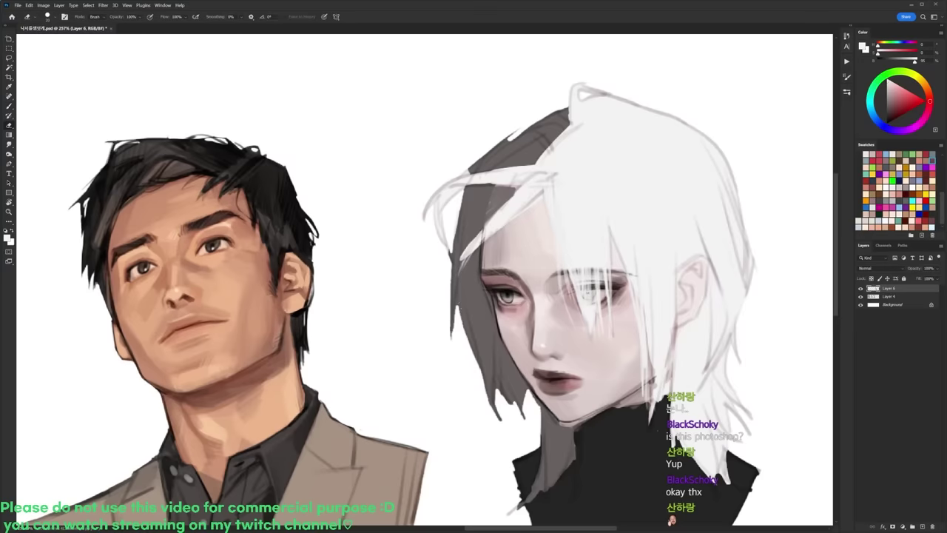
pyautogui.press('b')
pyautogui.keyDown('alt'); pyautogui.click(464, 303); pyautogui.keyUp('alt')
pyautogui.moveTo(457, 306); pyautogui.dragTo(482, 383)
pyautogui.press('e')
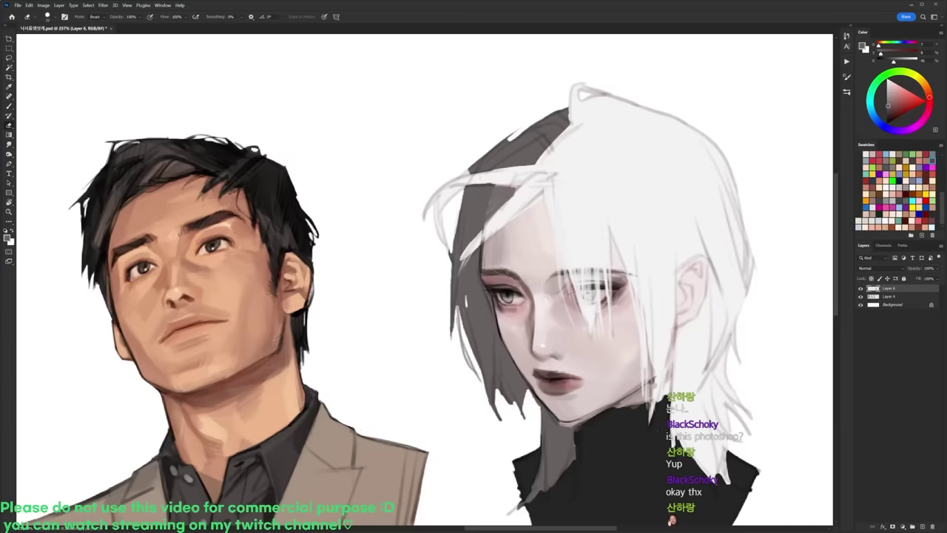
pyautogui.moveTo(467, 306); pyautogui.dragTo(479, 354)
pyautogui.moveTo(474, 307); pyautogui.dragTo(489, 383)
pyautogui.moveTo(489, 362); pyautogui.dragTo(481, 299)
# Step: Add gray strands beside the cheek and erase the solid gray mass between them and the face
pyautogui.press('b')
pyautogui.keyDown('alt'); pyautogui.click(483, 239); pyautogui.keyUp('alt')
pyautogui.moveTo(465, 244); pyautogui.dragTo(480, 299)
pyautogui.moveTo(465, 244); pyautogui.dragTo(510, 345)
pyautogui.keyDown('alt'); pyautogui.click(493, 307); pyautogui.keyUp('alt')
pyautogui.press('e')
pyautogui.moveTo(497, 288)
pyautogui.mouseDown()
pyautogui.moveTo(516, 341)
pyautogui.moveTo(516, 332)
pyautogui.moveTo(527, 336)
pyautogui.mouseUp()
pyautogui.moveTo(503, 297)
pyautogui.mouseDown()
pyautogui.moveTo(522, 327)
pyautogui.moveTo(516, 356)
pyautogui.mouseUp()
# Step: Paint thin dark gray strands along the cheek and jaw down toward the collar with sampled hair gray
pyautogui.press('b')
pyautogui.keyDown('alt'); pyautogui.click(515, 347); pyautogui.keyUp('alt')
pyautogui.keyDown('alt'); pyautogui.click(480, 269); pyautogui.keyUp('alt')
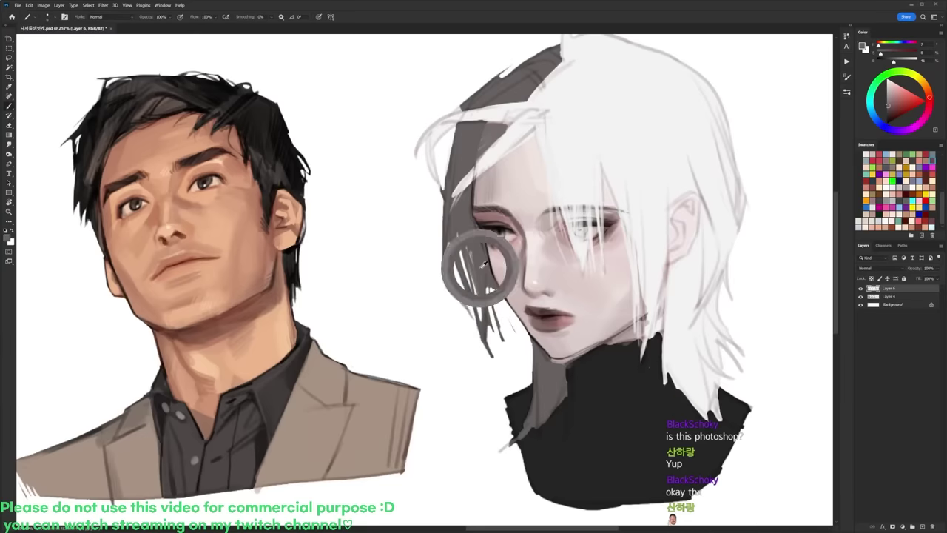
pyautogui.moveTo(489, 302); pyautogui.dragTo(532, 350)
pyautogui.moveTo(498, 290); pyautogui.dragTo(529, 351)
pyautogui.moveTo(525, 331); pyautogui.dragTo(536, 365)
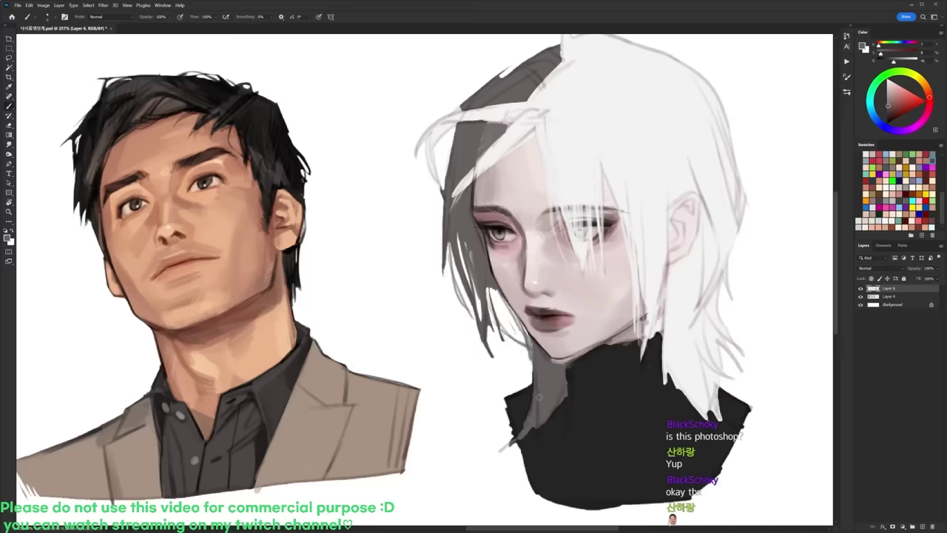
pyautogui.keyDown('alt'); pyautogui.click(473, 234); pyautogui.keyUp('alt')
pyautogui.moveTo(473, 233); pyautogui.dragTo(479, 290)
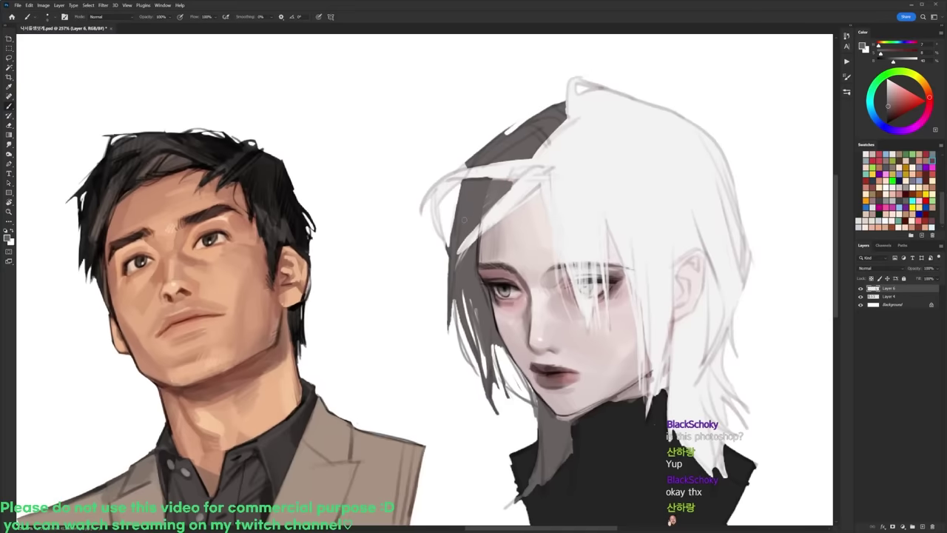
# Step: Rework the loose white lock curving outward from the forehead with sampled gray, separating it into thinner strands
pyautogui.press('d')
pyautogui.keyDown('alt'); pyautogui.click(468, 196); pyautogui.keyUp('alt')
pyautogui.moveTo(465, 179)
pyautogui.mouseDown()
pyautogui.moveTo(453, 181)
pyautogui.moveTo(438, 234)
pyautogui.mouseUp()
pyautogui.moveTo(438, 196)
pyautogui.mouseDown()
pyautogui.moveTo(446, 258)
pyautogui.moveTo(437, 222)
pyautogui.moveTo(458, 183)
pyautogui.moveTo(444, 205)
pyautogui.moveTo(449, 274)
pyautogui.moveTo(467, 165)
pyautogui.mouseUp()
pyautogui.press('e')
pyautogui.press('b')
pyautogui.keyDown('alt'); pyautogui.click(462, 204); pyautogui.keyUp('alt')
pyautogui.press('e')
# Step: Touch up the outer tip of the loose lock with a white strand and gray sampled from the hair behind it
pyautogui.press('d')
pyautogui.keyDown('alt'); pyautogui.click(471, 194); pyautogui.keyUp('alt')
pyautogui.click(484, 206)
pyautogui.press('b')
pyautogui.keyDown('alt'); pyautogui.click(477, 194); pyautogui.keyUp('alt')
pyautogui.press('x')
pyautogui.moveTo(434, 193)
pyautogui.mouseDown()
pyautogui.moveTo(449, 179)
pyautogui.moveTo(421, 215)
pyautogui.moveTo(445, 176)
pyautogui.moveTo(430, 234)
pyautogui.mouseUp()
pyautogui.press('e')
pyautogui.press('d')
pyautogui.press('b')
pyautogui.keyDown('alt'); pyautogui.click(475, 194); pyautogui.keyUp('alt')
pyautogui.scroll(-5, 482, 213)
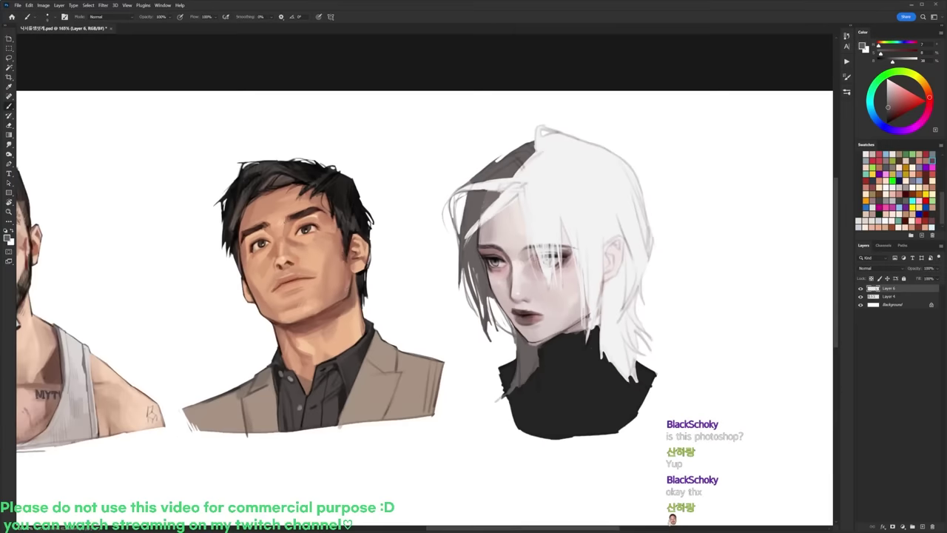
# Step: Sweep thin white strands from the parting across the gray hair beside the woman's forehead and eye
pyautogui.scroll(3, 529, 194)
pyautogui.press('d')
pyautogui.moveTo(515, 185); pyautogui.dragTo(443, 225)
pyautogui.keyDown('alt'); pyautogui.click(500, 196); pyautogui.keyUp('alt')
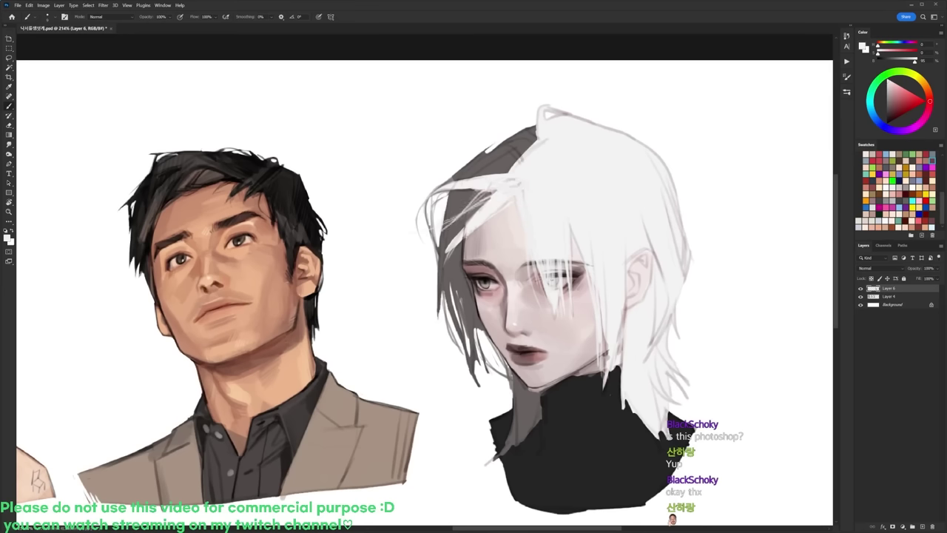
pyautogui.moveTo(485, 225)
pyautogui.mouseDown()
pyautogui.moveTo(452, 270)
pyautogui.moveTo(449, 288)
pyautogui.moveTo(457, 289)
pyautogui.mouseUp()
pyautogui.moveTo(449, 252)
pyautogui.mouseDown()
pyautogui.moveTo(444, 290)
pyautogui.moveTo(438, 262)
pyautogui.mouseUp()
pyautogui.moveTo(449, 244); pyautogui.dragTo(436, 262)
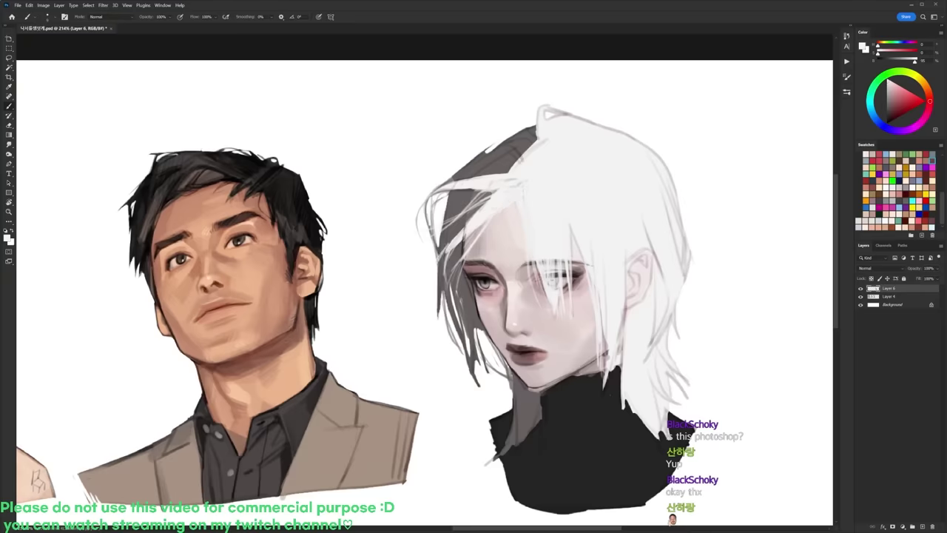
# Step: Draw thin gray strands from the parting down over the forehead, and lighten their lower ends with a sampled pale tone
pyautogui.keyDown('alt'); pyautogui.click(512, 175); pyautogui.keyUp('alt')
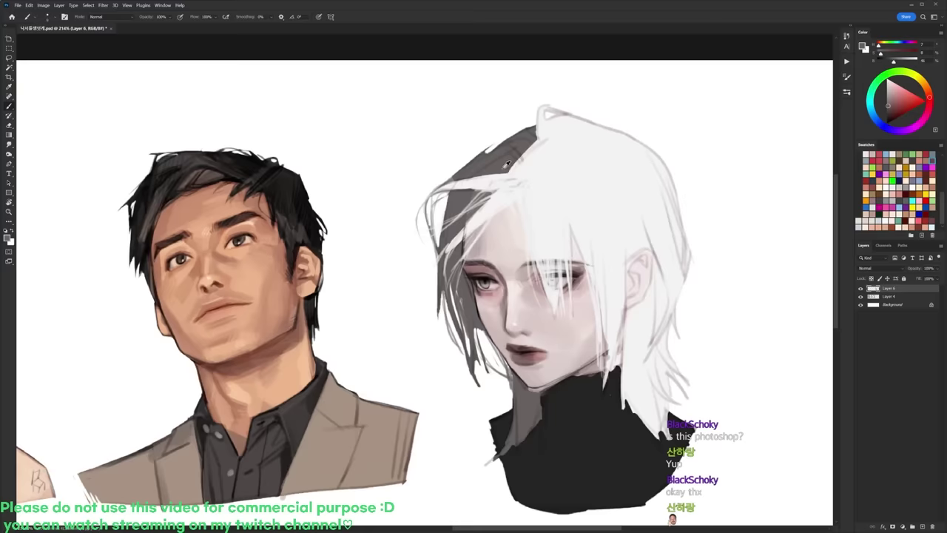
pyautogui.moveTo(499, 175); pyautogui.dragTo(508, 247)
pyautogui.moveTo(499, 191); pyautogui.dragTo(523, 290)
pyautogui.moveTo(508, 225); pyautogui.dragTo(531, 307)
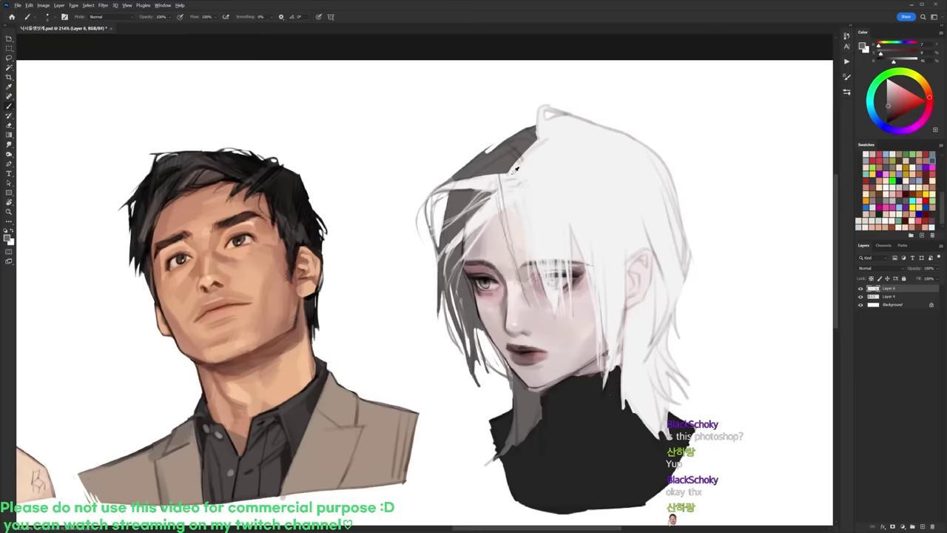
pyautogui.keyDown('alt'); pyautogui.click(516, 174); pyautogui.keyUp('alt')
pyautogui.moveTo(521, 259); pyautogui.dragTo(518, 304)
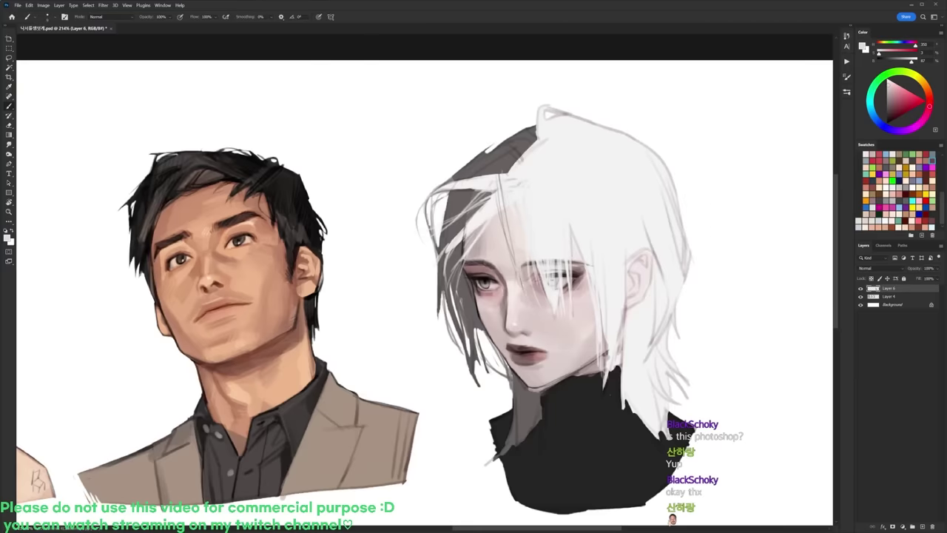
# Step: Paint thin strands in sampled white from the fringe down across the woman's covered eye
pyautogui.scroll(-5, 556, 225)
pyautogui.scroll(5, 575, 222)
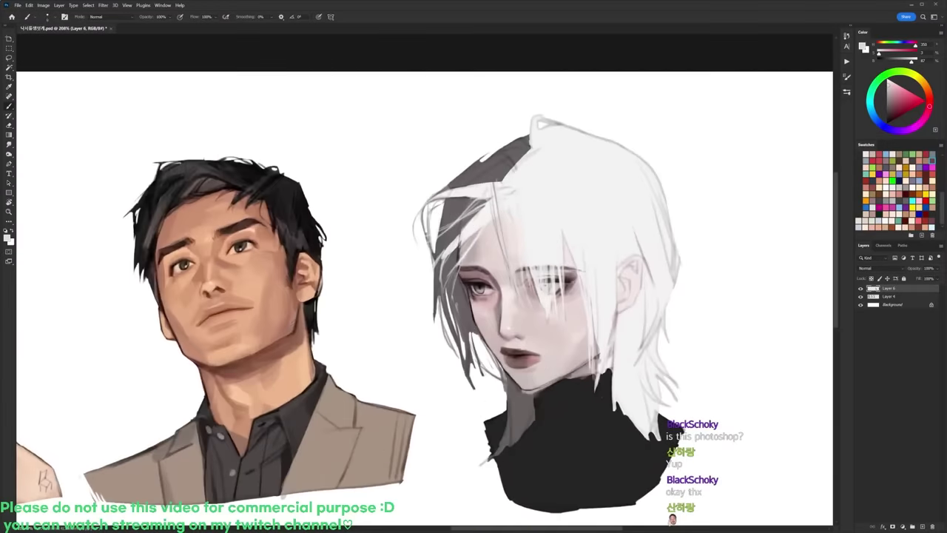
pyautogui.press('d')
pyautogui.keyDown('alt'); pyautogui.click(548, 245); pyautogui.keyUp('alt')
pyautogui.moveTo(553, 265); pyautogui.dragTo(563, 297)
pyautogui.moveTo(563, 244); pyautogui.dragTo(567, 306)
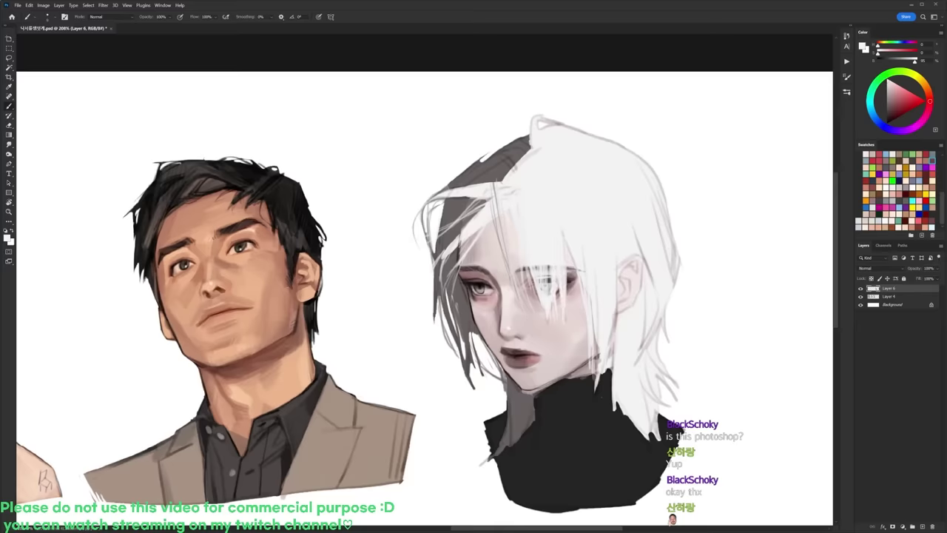
# Step: Draw a dark gray strand down through the white fringe above the covered eye, using tones sampled from the surrounding hair
pyautogui.keyDown('alt'); pyautogui.click(516, 178); pyautogui.keyUp('alt')
pyautogui.moveTo(546, 184); pyautogui.dragTo(562, 242)
pyautogui.keyDown('alt'); pyautogui.click(549, 190); pyautogui.keyUp('alt')
pyautogui.keyDown('alt'); pyautogui.click(509, 163); pyautogui.keyUp('alt')
pyautogui.keyDown('alt'); pyautogui.click(558, 210); pyautogui.keyUp('alt')
pyautogui.moveTo(560, 209); pyautogui.dragTo(563, 292)
# Step: Extend fine white strands from the fringe over the outer corner of the covered eye and down the cheek toward the collar
pyautogui.keyDown('alt'); pyautogui.click(574, 256); pyautogui.keyUp('alt')
pyautogui.moveTo(562, 249); pyautogui.dragTo(578, 298)
pyautogui.moveTo(572, 267); pyautogui.dragTo(581, 319)
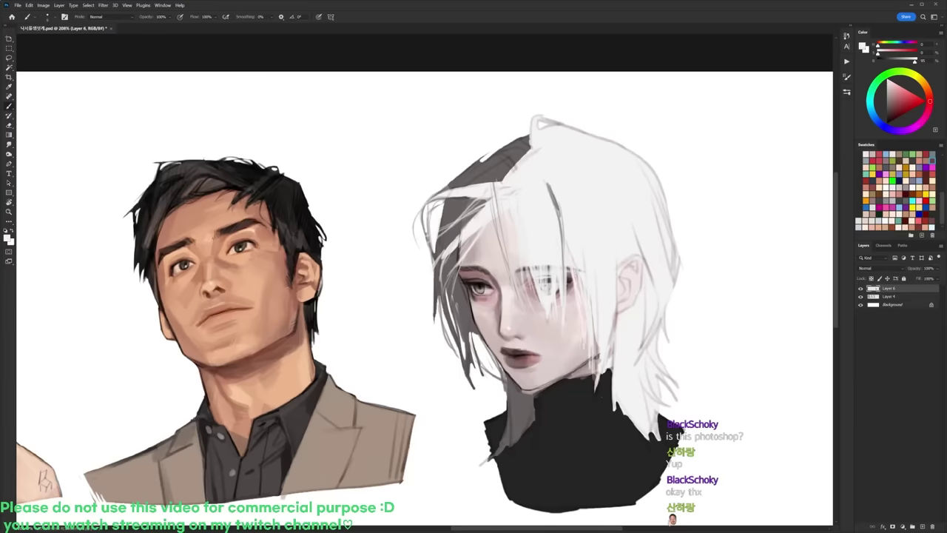
pyautogui.moveTo(593, 346); pyautogui.dragTo(598, 383)
# Step: Add loose, looping flyaway strands in sampled gray along the crown on the gray side of the hair
pyautogui.keyDown('alt'); pyautogui.click(497, 169); pyautogui.keyUp('alt')
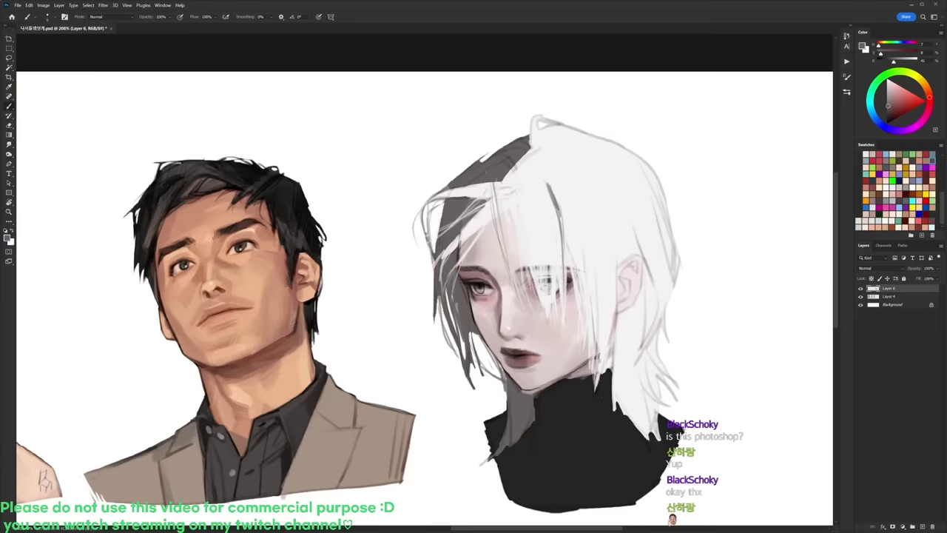
pyautogui.press('e')
pyautogui.moveTo(447, 187)
pyautogui.mouseDown()
pyautogui.moveTo(488, 153)
pyautogui.moveTo(447, 189)
pyautogui.mouseUp()
pyautogui.press('b')
pyautogui.press('e')
pyautogui.press('b')
pyautogui.keyDown('alt'); pyautogui.click(507, 168); pyautogui.keyUp('alt')
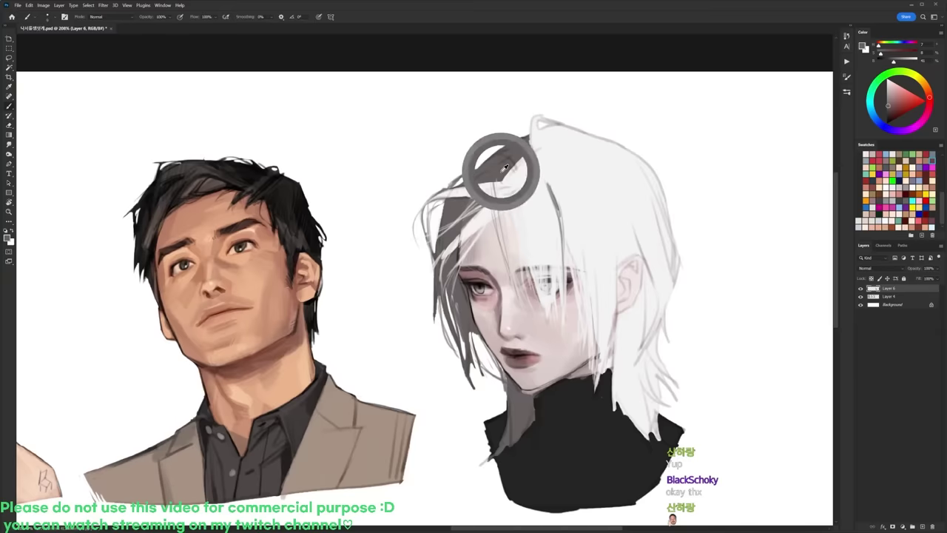
pyautogui.moveTo(493, 155)
pyautogui.mouseDown()
pyautogui.moveTo(489, 143)
pyautogui.moveTo(511, 142)
pyautogui.moveTo(466, 172)
pyautogui.mouseUp()
pyautogui.moveTo(475, 158); pyautogui.dragTo(465, 185)
pyautogui.moveTo(472, 159)
pyautogui.mouseDown()
pyautogui.moveTo(463, 185)
pyautogui.moveTo(493, 154)
pyautogui.mouseUp()
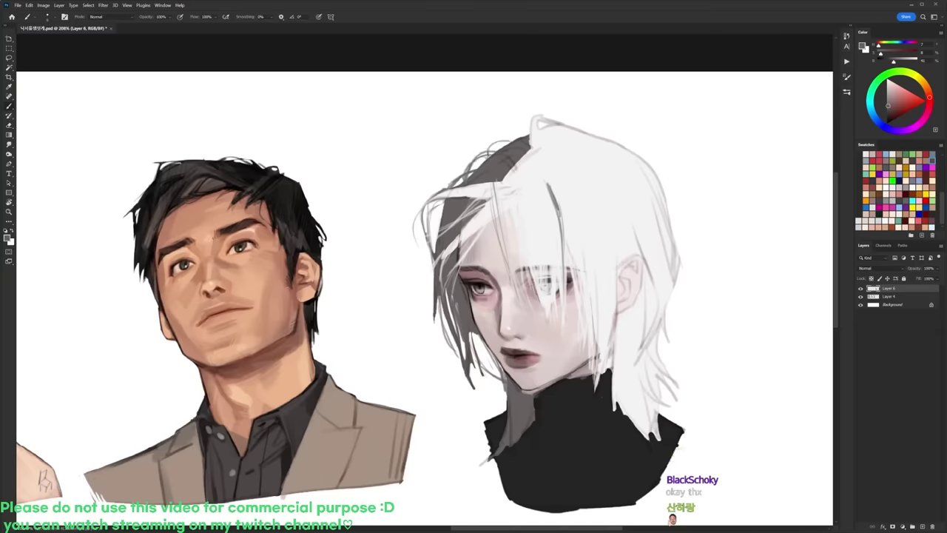
# Step: Add loose gray strokes at the top of the parting and lengthen the strand running down the fringe
pyautogui.moveTo(530, 123); pyautogui.dragTo(523, 133)
pyautogui.moveTo(582, 128); pyautogui.dragTo(560, 131)
pyautogui.moveTo(549, 200)
pyautogui.mouseDown()
pyautogui.moveTo(579, 216)
pyautogui.moveTo(555, 355)
pyautogui.mouseUp()
# Step: Rotate the canvas and refine the exposed eye's upper lid and iris with sampled tones and black, then restore the upright view
pyautogui.press('d')
pyautogui.press('r')
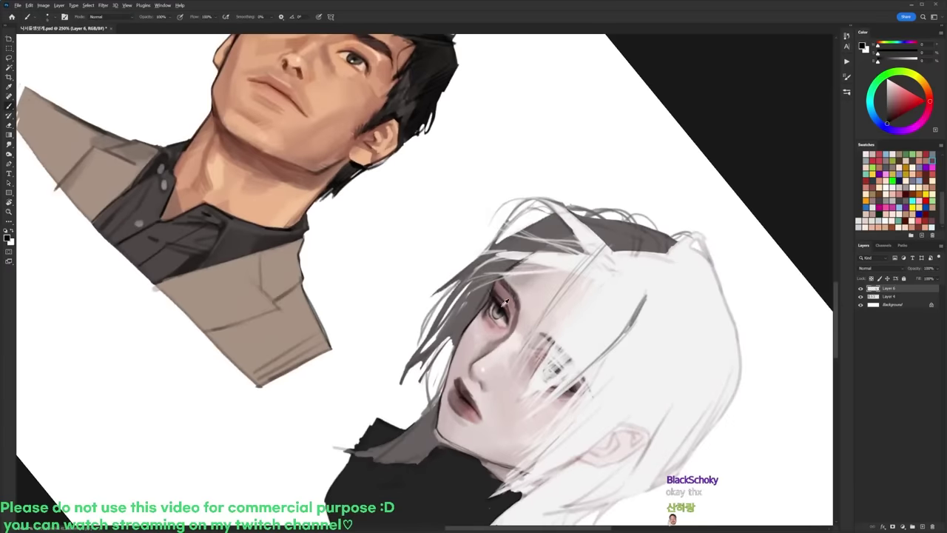
pyautogui.keyDown('alt'); pyautogui.click(505, 302); pyautogui.keyUp('alt')
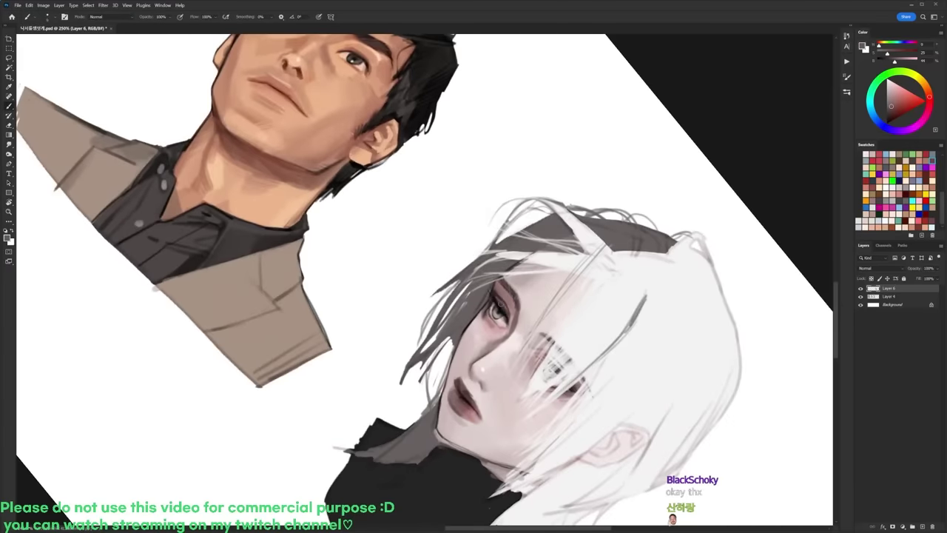
pyautogui.press('d')
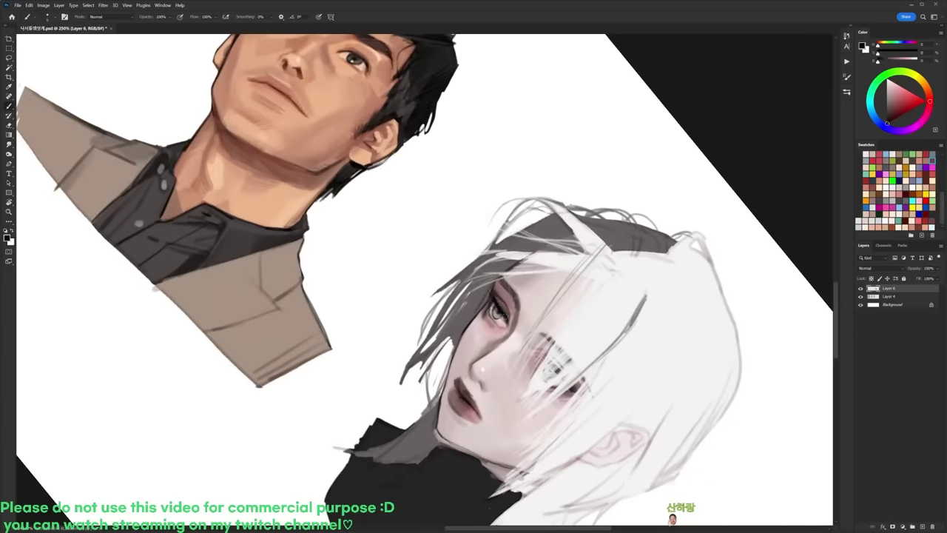
pyautogui.press('r')
pyautogui.moveTo(509, 308); pyautogui.dragTo(387, 204)
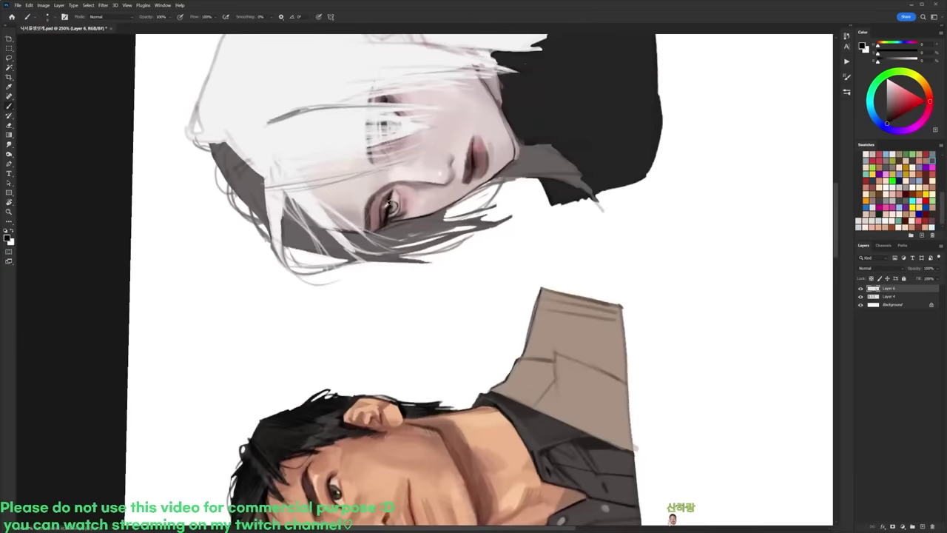
pyautogui.keyDown('alt'); pyautogui.click(384, 206); pyautogui.keyUp('alt')
pyautogui.press('d')
pyautogui.press('r')
pyautogui.moveTo(526, 64); pyautogui.dragTo(675, 314)
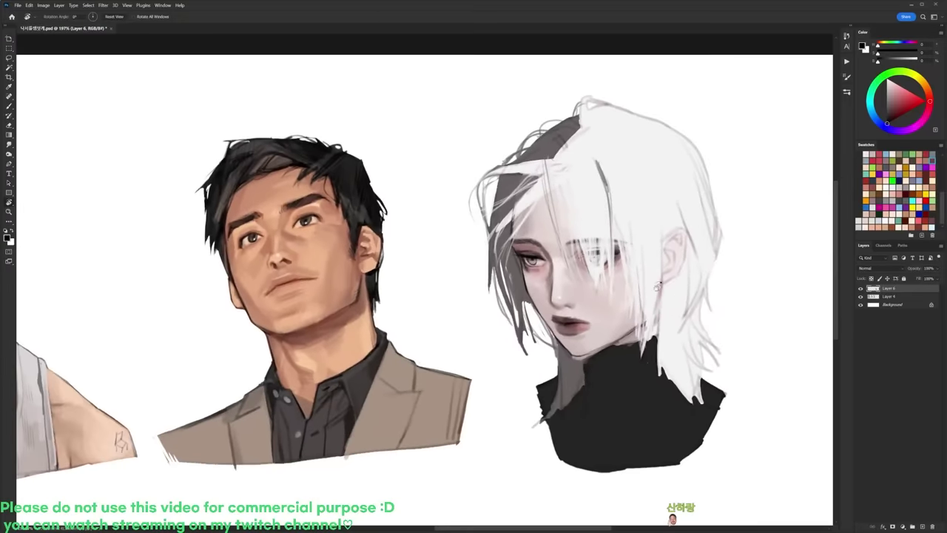
# Step: Strengthen the upper lid and lashes of the eye behind the white fringe with dark strokes
pyautogui.scroll(2, 591, 244)
pyautogui.press('b')
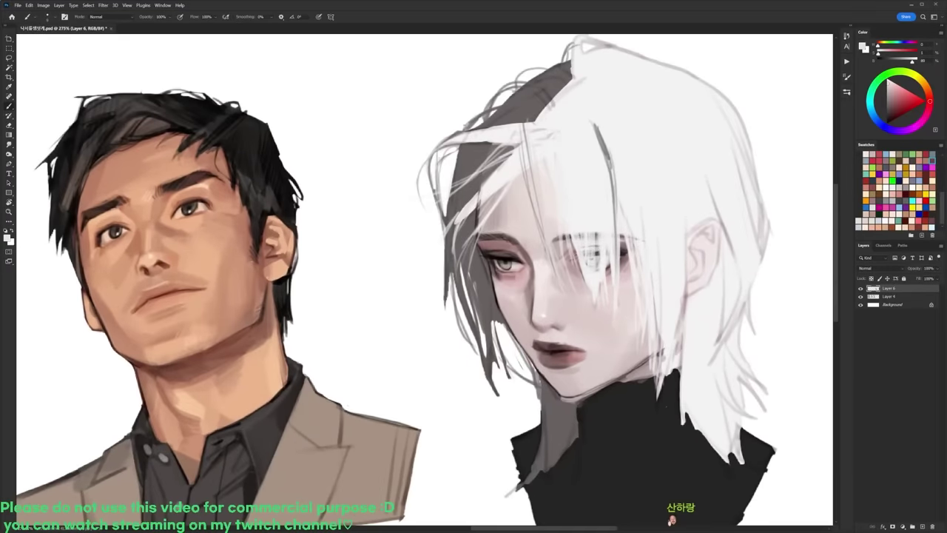
pyautogui.press('d')
pyautogui.moveTo(581, 254); pyautogui.dragTo(606, 248)
pyautogui.keyDown('alt'); pyautogui.click(600, 252); pyautogui.keyUp('alt')
pyautogui.press('d')
pyautogui.scroll(-3, 598, 256)
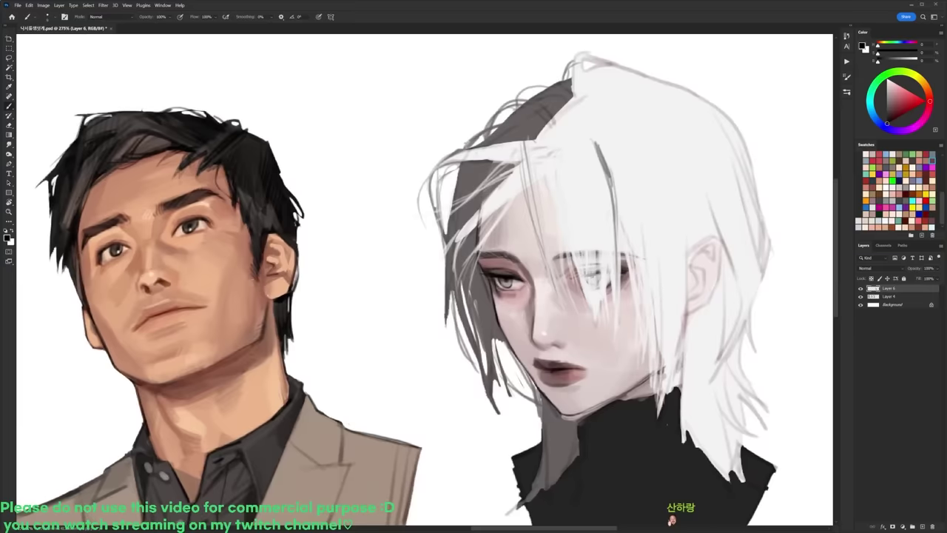
pyautogui.scroll(2, 598, 256)
pyautogui.press('x')
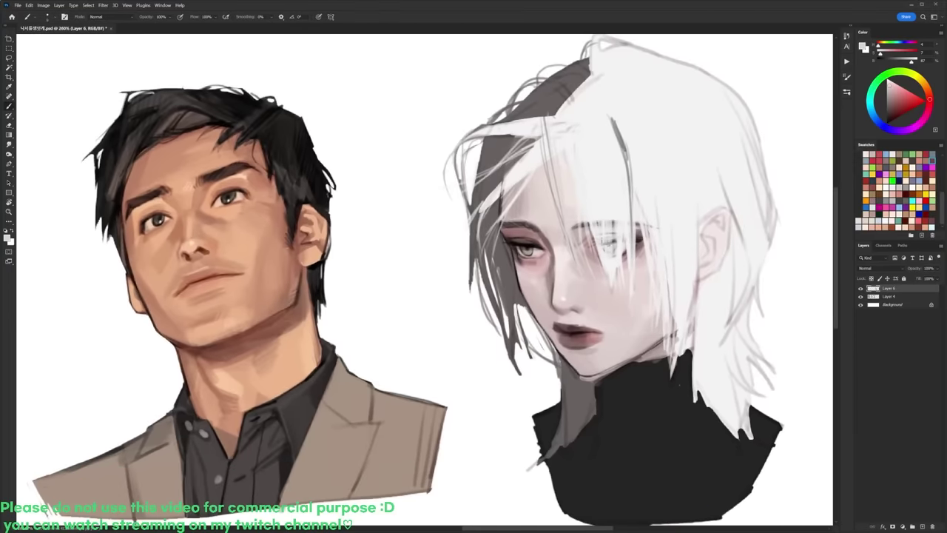
# Step: Curve a sampled gray strand from the parting across the top of the fringe to join the dark strand
pyautogui.press('d')
pyautogui.keyDown('alt'); pyautogui.click(611, 155); pyautogui.keyUp('alt')
pyautogui.keyDown('alt'); pyautogui.click(617, 132); pyautogui.keyUp('alt')
pyautogui.keyDown('alt'); pyautogui.click(575, 76); pyautogui.keyUp('alt')
pyautogui.moveTo(570, 97)
pyautogui.mouseDown()
pyautogui.moveTo(558, 113)
pyautogui.moveTo(596, 106)
pyautogui.mouseUp()
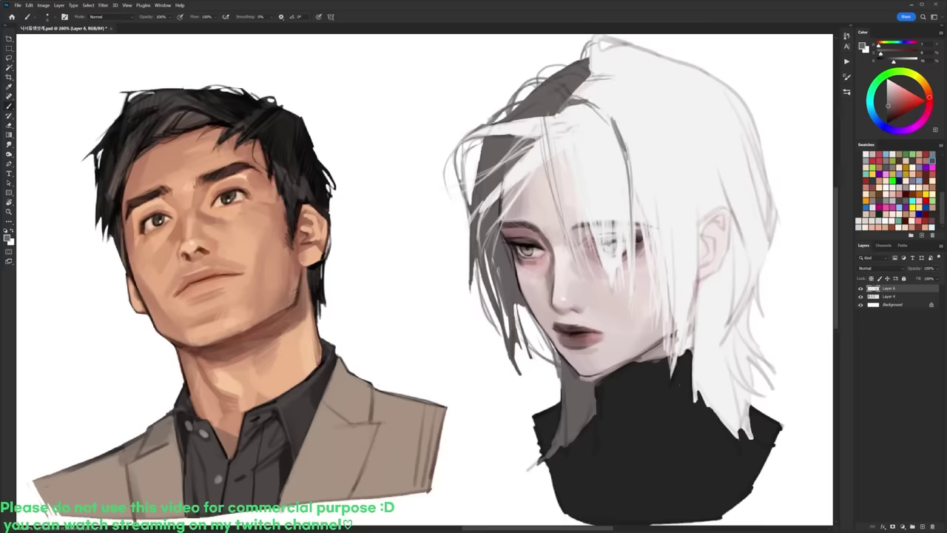
pyautogui.scroll(-2, 662, 76)
pyautogui.scroll(2, 661, 76)
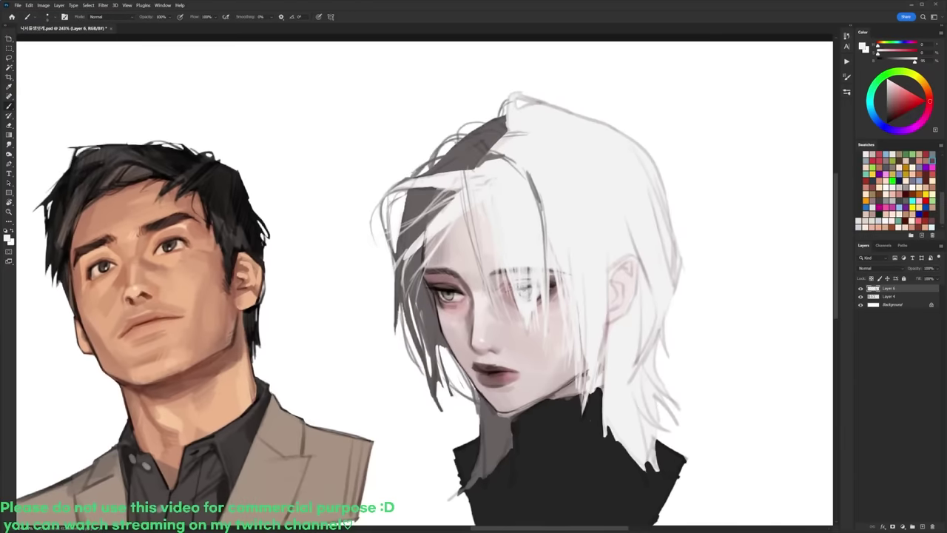
# Step: Switch to another brush and paint the neck between the jaw and the turtleneck with sampled skin and shadow tones
pyautogui.rightClick(655, 275)
pyautogui.click(690, 341)
pyautogui.click(704, 341)
pyautogui.keyDown('alt'); pyautogui.click(504, 422); pyautogui.keyUp('alt')
pyautogui.keyDown('alt'); pyautogui.click(522, 430); pyautogui.keyUp('alt')
pyautogui.moveTo(517, 416); pyautogui.dragTo(536, 403)
pyautogui.keyDown('alt'); pyautogui.click(573, 388); pyautogui.keyUp('alt')
pyautogui.keyDown('alt'); pyautogui.click(569, 384); pyautogui.keyUp('alt')
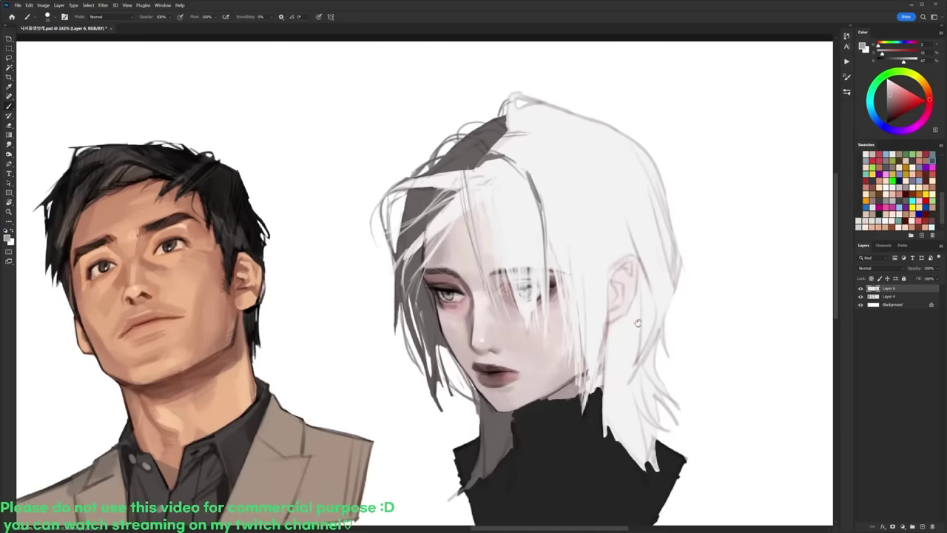
# Step: Paint the inner folds of the woman's ear with a sampled muted pink
pyautogui.moveTo(630, 329); pyautogui.dragTo(594, 304)
pyautogui.keyDown('alt'); pyautogui.click(476, 272); pyautogui.keyUp('alt')
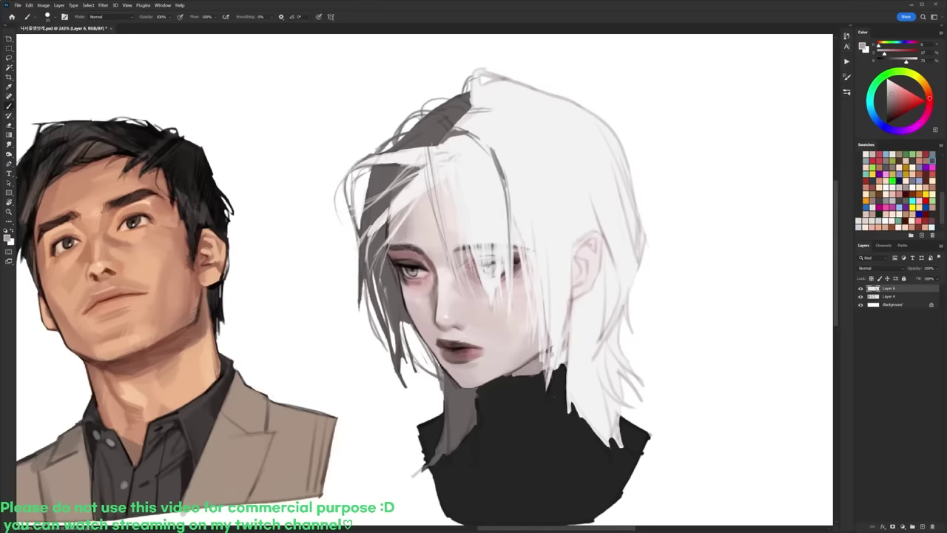
pyautogui.moveTo(587, 246)
pyautogui.mouseDown()
pyautogui.moveTo(597, 243)
pyautogui.moveTo(584, 281)
pyautogui.mouseUp()
pyautogui.keyDown('alt'); pyautogui.click(591, 252); pyautogui.keyUp('alt')
pyautogui.keyDown('alt'); pyautogui.click(595, 236); pyautogui.keyUp('alt')
# Step: Paint sampled white hair strands in front of, above and behind the ear to clean up its edges
pyautogui.keyDown('alt'); pyautogui.click(550, 282); pyautogui.keyUp('alt')
pyautogui.moveTo(565, 241); pyautogui.dragTo(563, 351)
pyautogui.keyDown('alt'); pyautogui.click(562, 259); pyautogui.keyUp('alt')
pyautogui.moveTo(572, 247); pyautogui.dragTo(571, 284)
pyautogui.moveTo(566, 318); pyautogui.dragTo(564, 390)
pyautogui.moveTo(570, 298); pyautogui.dragTo(569, 359)
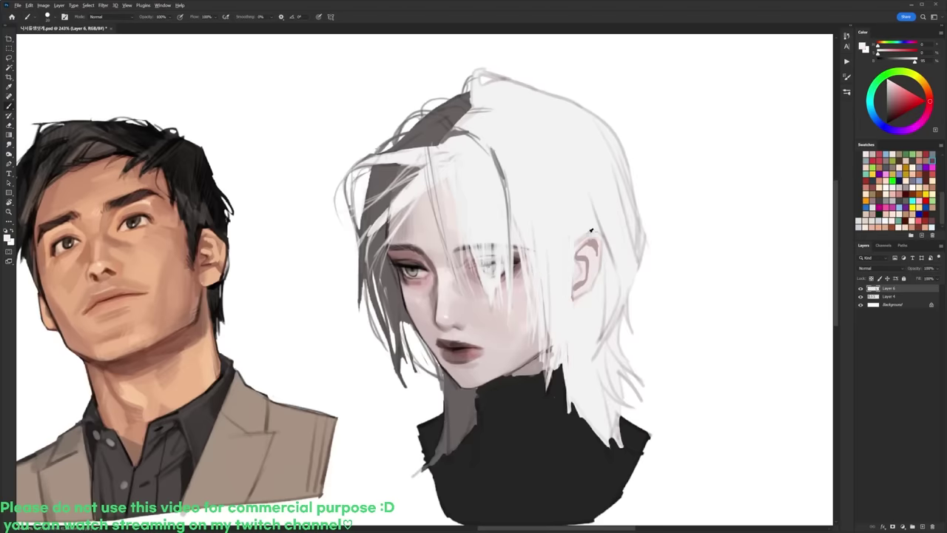
pyautogui.moveTo(577, 228); pyautogui.dragTo(602, 239)
pyautogui.moveTo(608, 232); pyautogui.dragTo(607, 259)
# Step: Erase the thick sketch outline along the top and back of the white hair, leaving a thinner, softer edge
pyautogui.rightClick(567, 181)
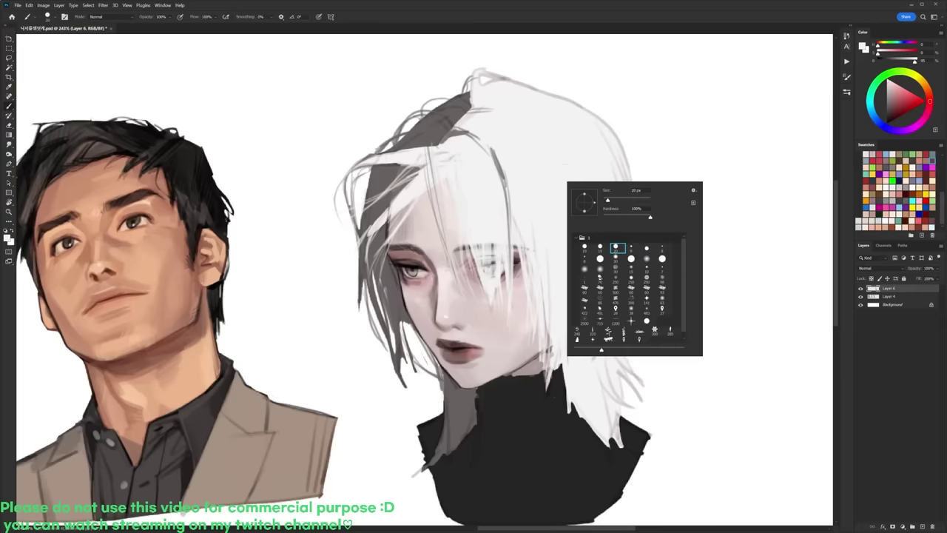
pyautogui.click(634, 248)
pyautogui.keyDown('alt'); pyautogui.click(486, 91); pyautogui.keyUp('alt')
pyautogui.press('e')
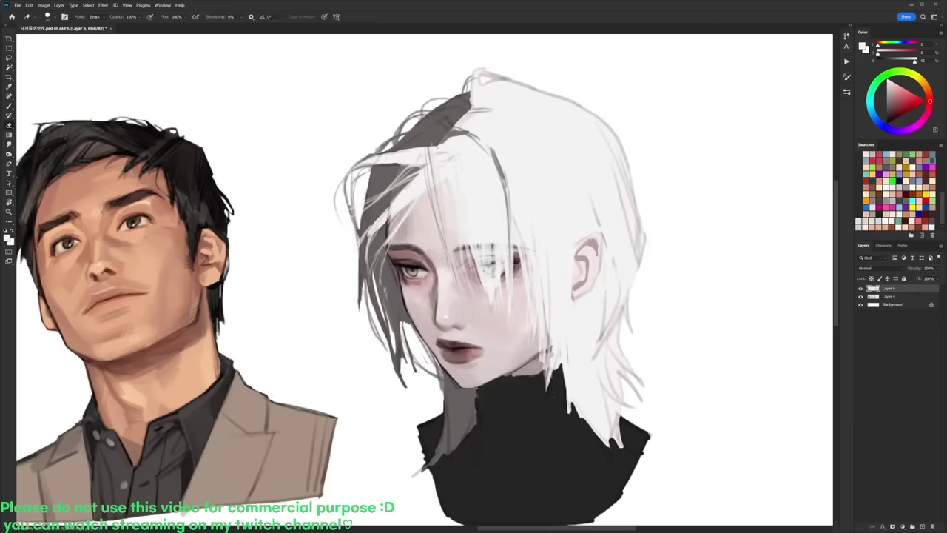
pyautogui.moveTo(504, 78)
pyautogui.mouseDown()
pyautogui.moveTo(549, 91)
pyautogui.moveTo(614, 133)
pyautogui.moveTo(629, 174)
pyautogui.mouseUp()
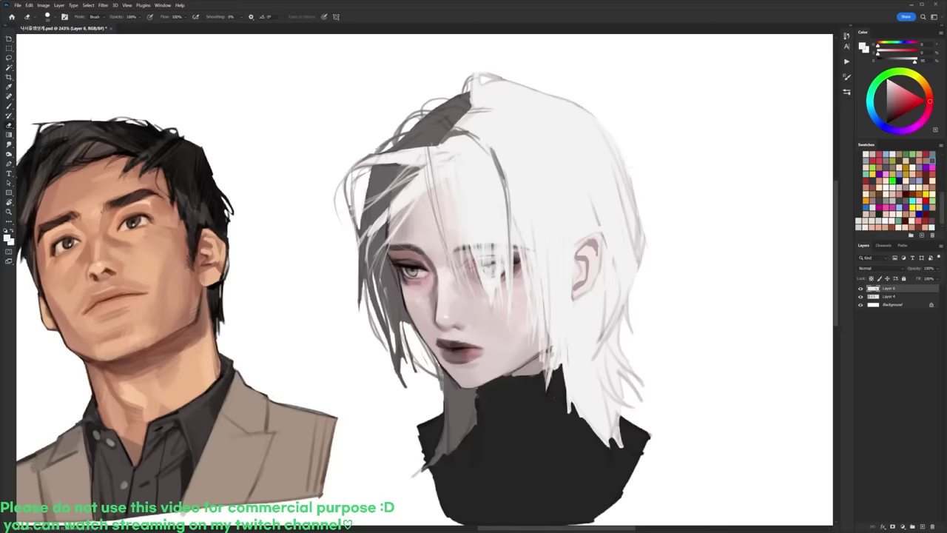
pyautogui.press('b')
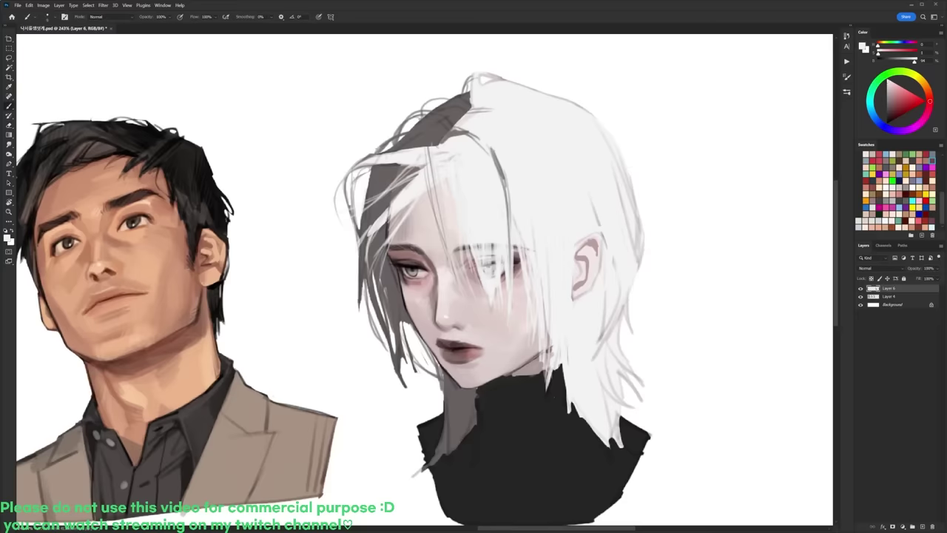
pyautogui.press('e')
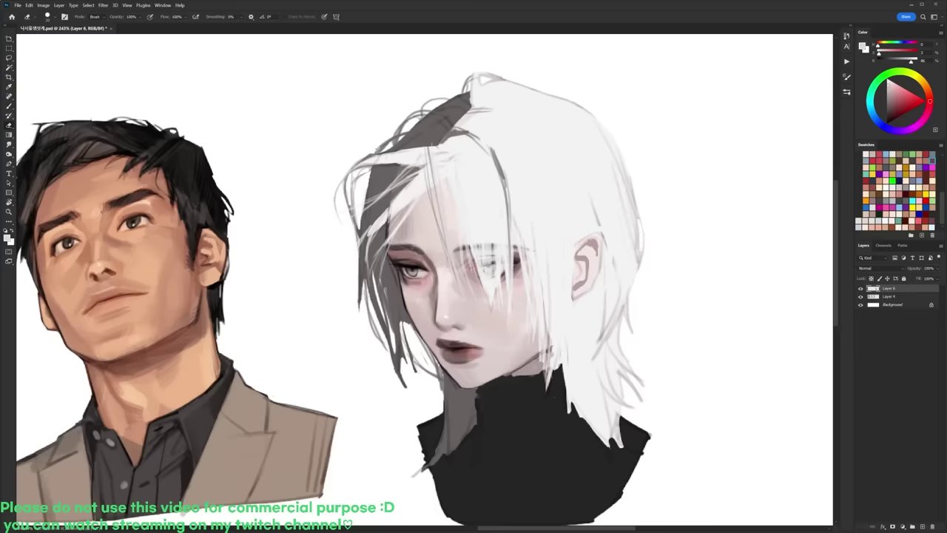
pyautogui.moveTo(640, 267)
pyautogui.mouseDown()
pyautogui.moveTo(642, 239)
pyautogui.moveTo(587, 193)
pyautogui.mouseUp()
# Step: Shade the hair above and behind the ear with light gray, and touch up the strands over the covered eye with white
pyautogui.press('b')
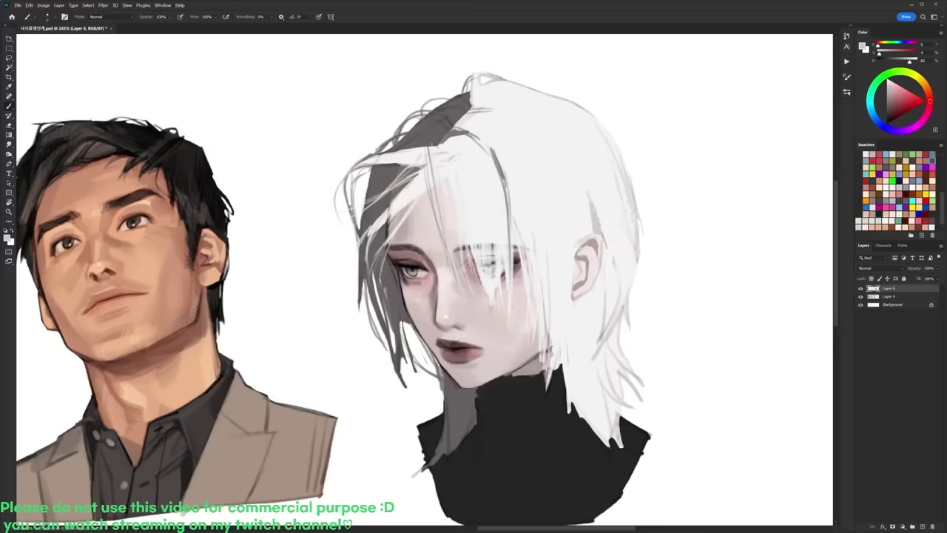
pyautogui.moveTo(606, 254); pyautogui.dragTo(611, 300)
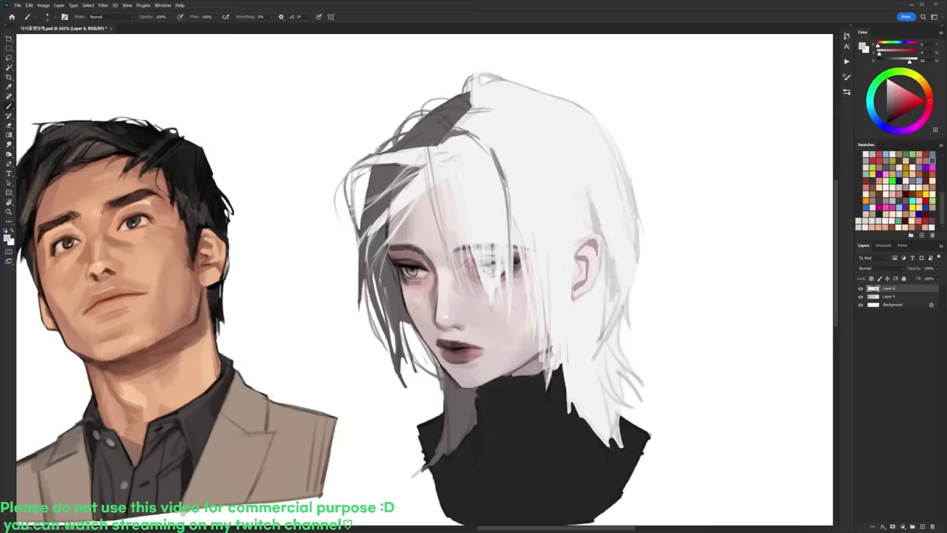
pyautogui.keyDown('alt'); pyautogui.click(493, 288); pyautogui.keyUp('alt')
pyautogui.moveTo(521, 274); pyautogui.dragTo(470, 275)
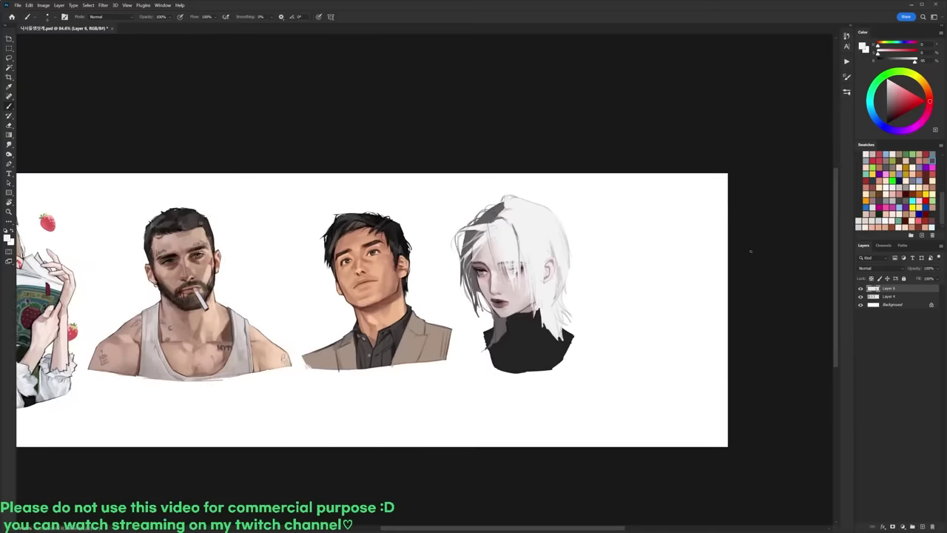
# Step: Rotate the canvas and draw black lashes around the woman's exposed eye, then return the canvas upright
pyautogui.scroll(10, 498, 269)
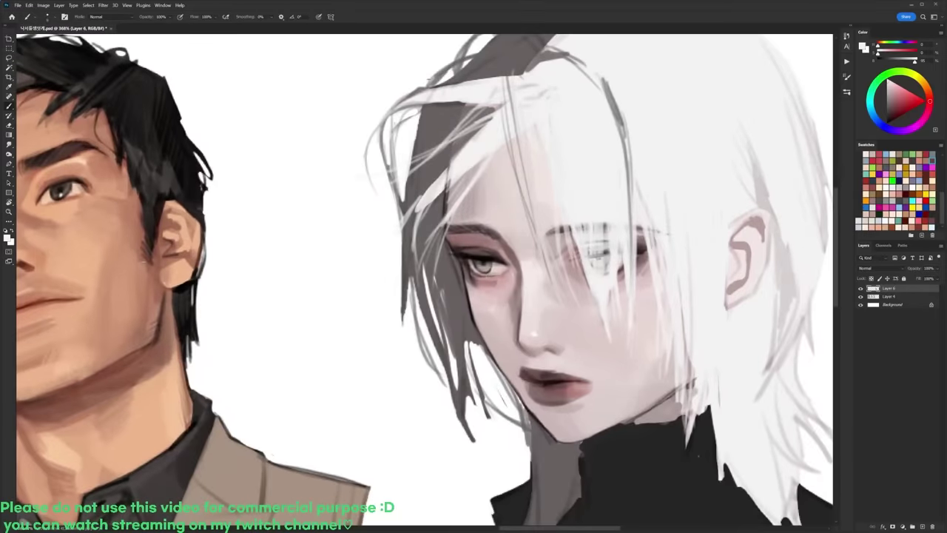
pyautogui.press('x')
pyautogui.press('r')
pyautogui.moveTo(459, 278); pyautogui.dragTo(453, 310)
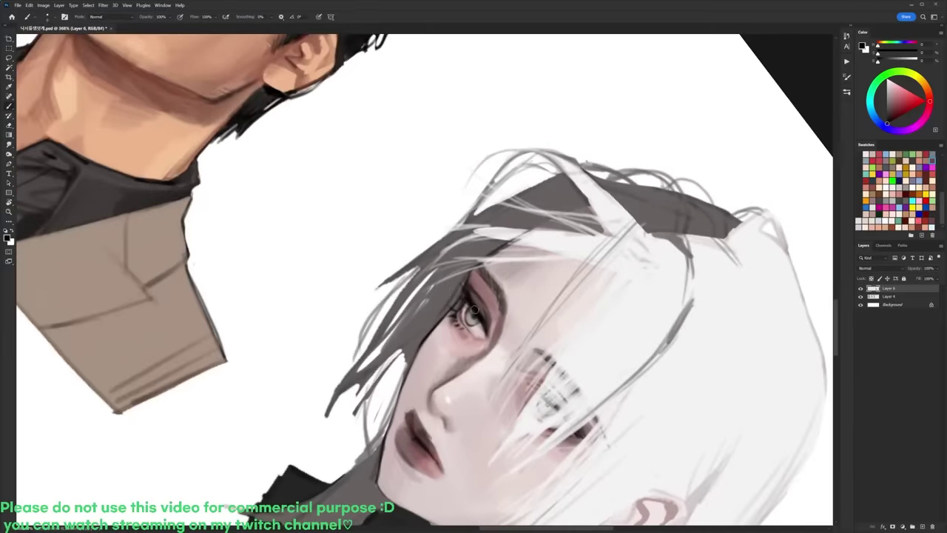
pyautogui.press('r')
pyautogui.moveTo(468, 306)
pyautogui.mouseDown()
pyautogui.moveTo(451, 224)
pyautogui.moveTo(458, 217)
pyautogui.moveTo(599, 278)
pyautogui.moveTo(651, 118)
pyautogui.mouseUp()
pyautogui.press('r')
pyautogui.scroll(-3, 598, 279)
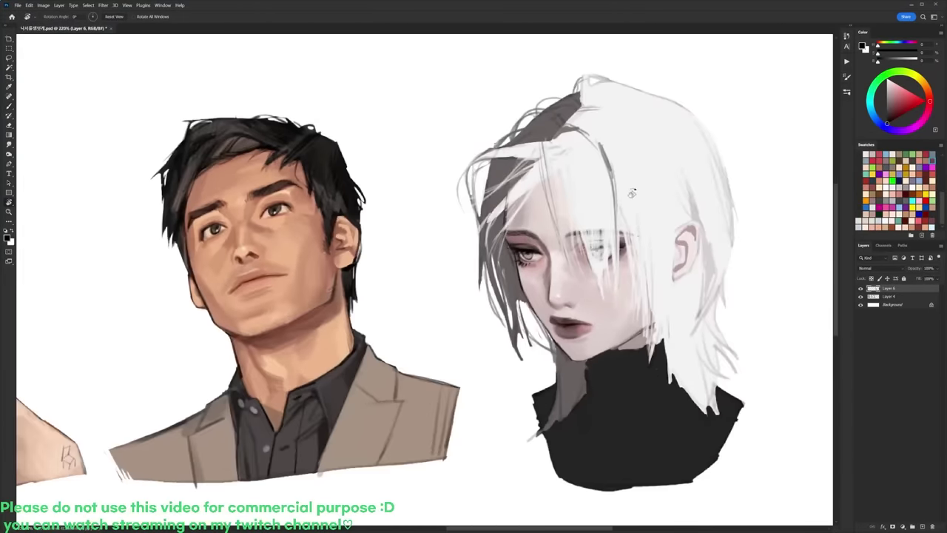
pyautogui.scroll(2, 601, 237)
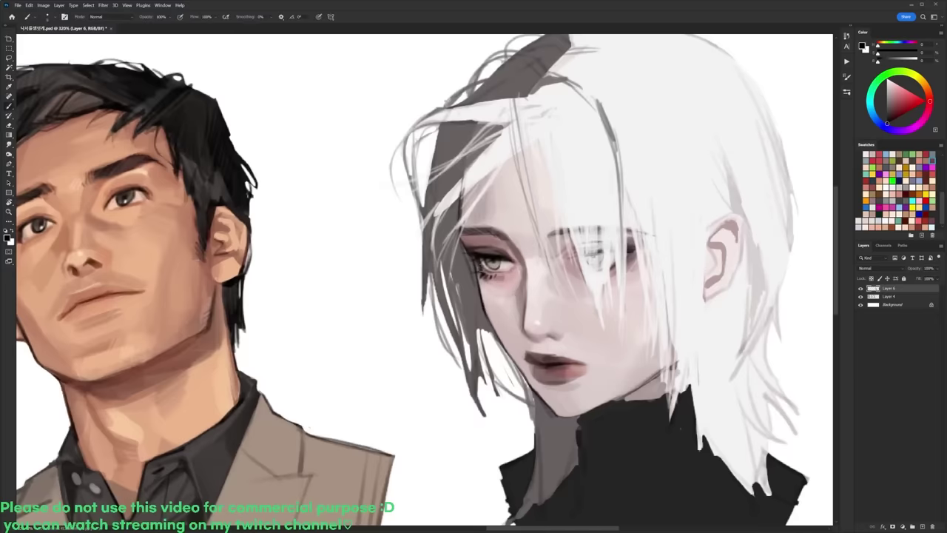
# Step: Switch to a larger brush and shade the skin beneath the exposed eye with sampled muted pink tones
pyautogui.rightClick(507, 240)
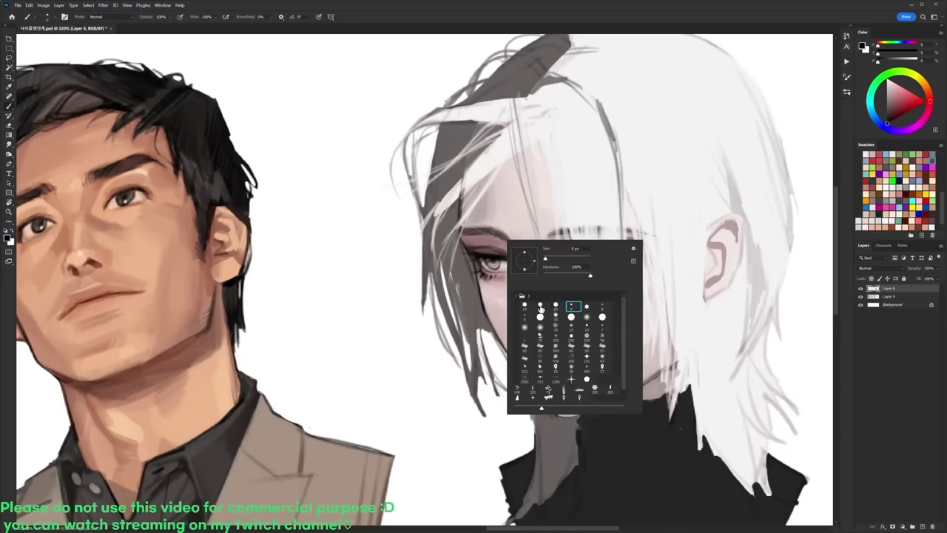
pyautogui.moveTo(482, 262)
pyautogui.mouseDown()
pyautogui.moveTo(505, 258)
pyautogui.moveTo(481, 263)
pyautogui.mouseUp()
pyautogui.moveTo(487, 278)
pyautogui.mouseDown()
pyautogui.moveTo(508, 282)
pyautogui.moveTo(496, 262)
pyautogui.mouseUp()
pyautogui.keyDown('alt'); pyautogui.click(499, 282); pyautogui.keyUp('alt')
pyautogui.keyDown('alt'); pyautogui.click(506, 276); pyautogui.keyUp('alt')
pyautogui.keyDown('alt'); pyautogui.click(509, 278); pyautogui.keyUp('alt')
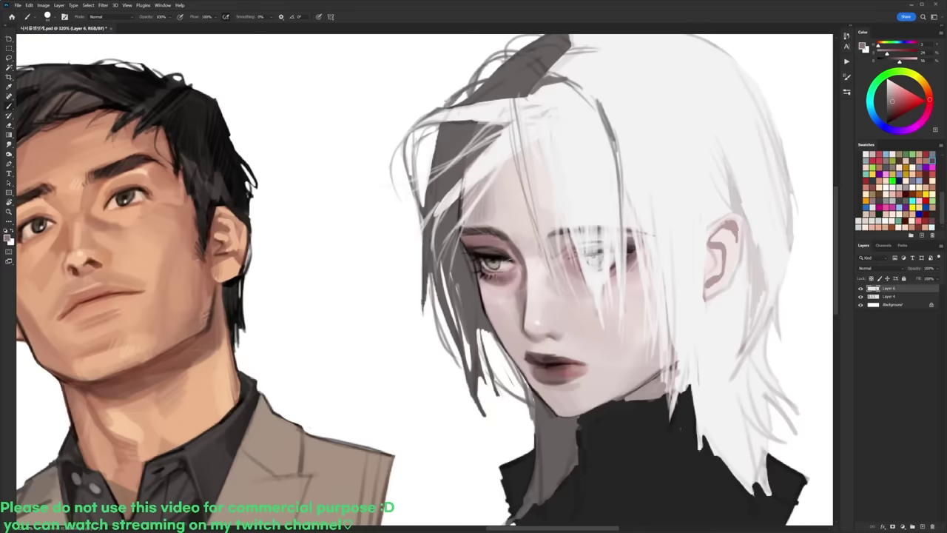
pyautogui.keyDown('alt'); pyautogui.click(511, 274); pyautogui.keyUp('alt')
pyautogui.keyDown('alt'); pyautogui.click(494, 287); pyautogui.keyUp('alt')
# Step: Blend a soft shadow down the cheek beside the gray hair with sampled skin tones
pyautogui.keyDown('alt'); pyautogui.click(516, 256); pyautogui.keyUp('alt')
pyautogui.moveTo(478, 297); pyautogui.dragTo(520, 362)
pyautogui.keyDown('alt'); pyautogui.click(501, 310); pyautogui.keyUp('alt')
pyautogui.keyDown('alt'); pyautogui.click(495, 326); pyautogui.keyUp('alt')
pyautogui.keyDown('alt'); pyautogui.click(508, 333); pyautogui.keyUp('alt')
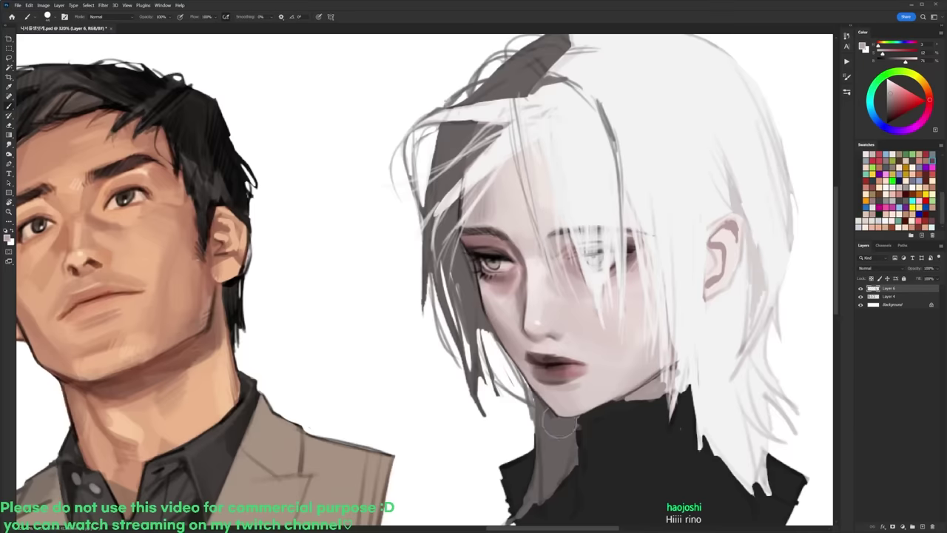
# Step: Switch to a finer brush and darken the parting line of the woman's lips with black, then sample the dark gray below the chin
pyautogui.scroll(-3, 546, 299)
pyautogui.moveTo(592, 216); pyautogui.dragTo(567, 153)
pyautogui.scroll(2, 554, 219)
pyautogui.press('d')
pyautogui.rightClick(545, 217)
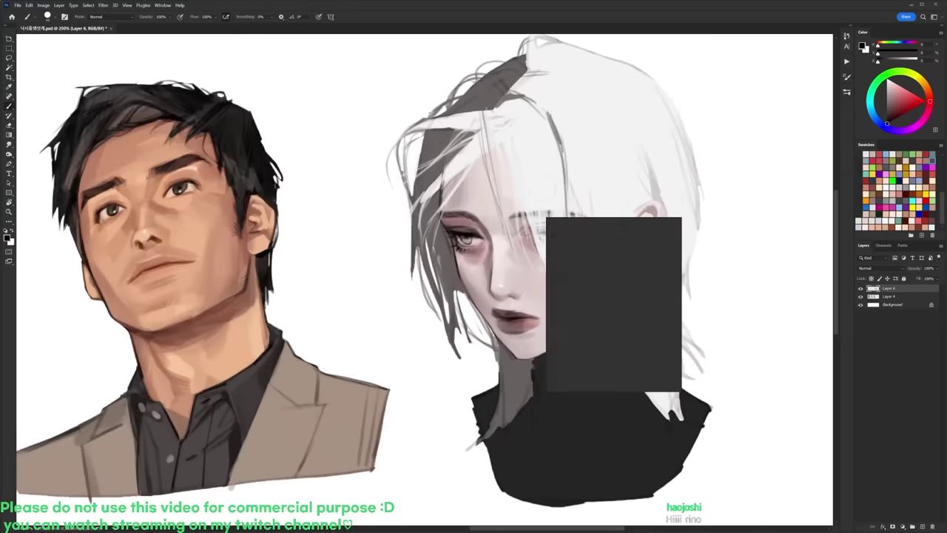
pyautogui.click(612, 286)
pyautogui.moveTo(505, 314); pyautogui.dragTo(511, 318)
pyautogui.scroll(1, 511, 318)
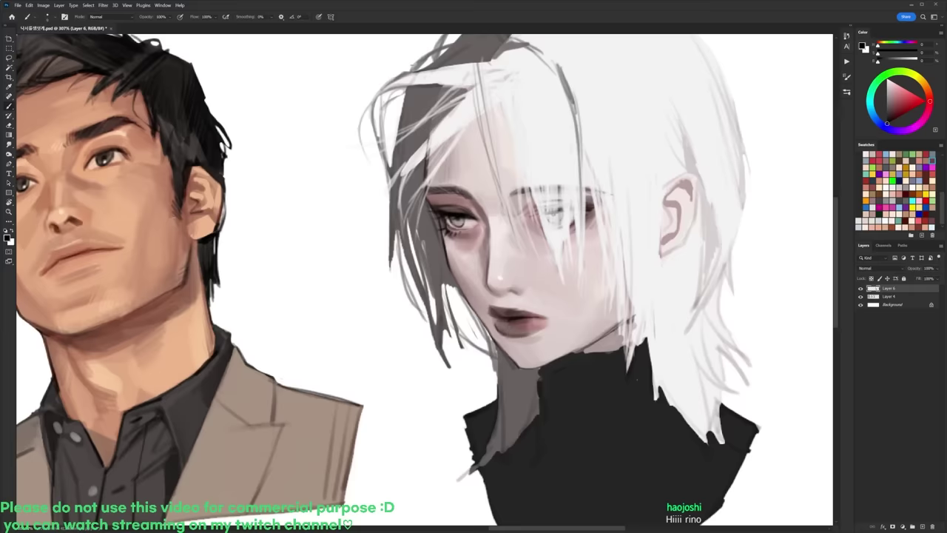
pyautogui.keyDown('alt'); pyautogui.click(509, 360); pyautogui.keyUp('alt')
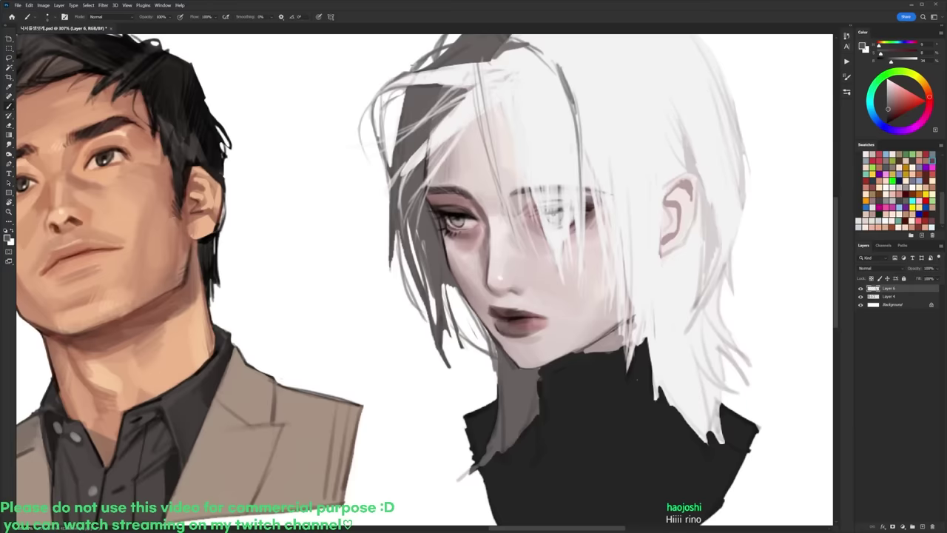
# Step: Rotate the canvas and refine the dark line between the woman's lips with a thin black stroke
pyautogui.press('r')
pyautogui.moveTo(611, 340); pyautogui.dragTo(620, 259)
pyautogui.press('d')
pyautogui.press('b')
pyautogui.moveTo(537, 321); pyautogui.dragTo(561, 317)
# Step: Rotate the canvas to a steep angle and blend the skin around the exposed eye using a larger brush and sampled mauve tones
pyautogui.press('r')
pyautogui.moveTo(671, 234)
pyautogui.mouseDown()
pyautogui.moveTo(605, 400)
pyautogui.moveTo(414, 452)
pyautogui.mouseUp()
pyautogui.press('b')
pyautogui.rightClick(498, 283)
pyautogui.click(535, 363)
pyautogui.keyDown('alt'); pyautogui.click(508, 270); pyautogui.keyUp('alt')
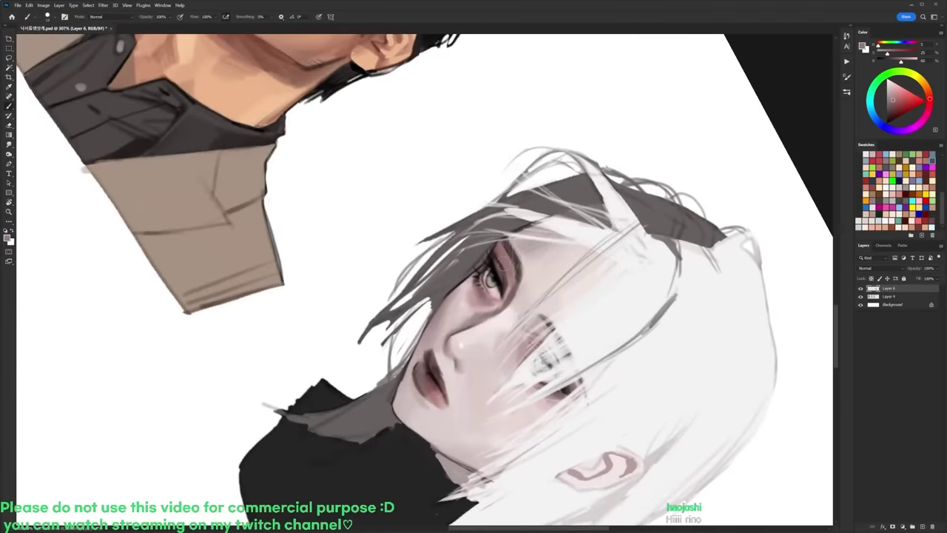
pyautogui.keyDown('alt'); pyautogui.click(502, 258); pyautogui.keyUp('alt')
# Step: Turn the canvas sideways and detail the exposed eye's lash line with a finer brush in black and sampled dark brown
pyautogui.moveTo(417, 384)
pyautogui.mouseDown()
pyautogui.moveTo(423, 402)
pyautogui.moveTo(440, 402)
pyautogui.moveTo(528, 214)
pyautogui.moveTo(501, 183)
pyautogui.mouseUp()
pyautogui.press('r')
pyautogui.press('d')
pyautogui.press('b')
pyautogui.rightClick(411, 220)
pyautogui.click(478, 290)
pyautogui.keyDown('alt'); pyautogui.click(367, 237); pyautogui.keyUp('alt')
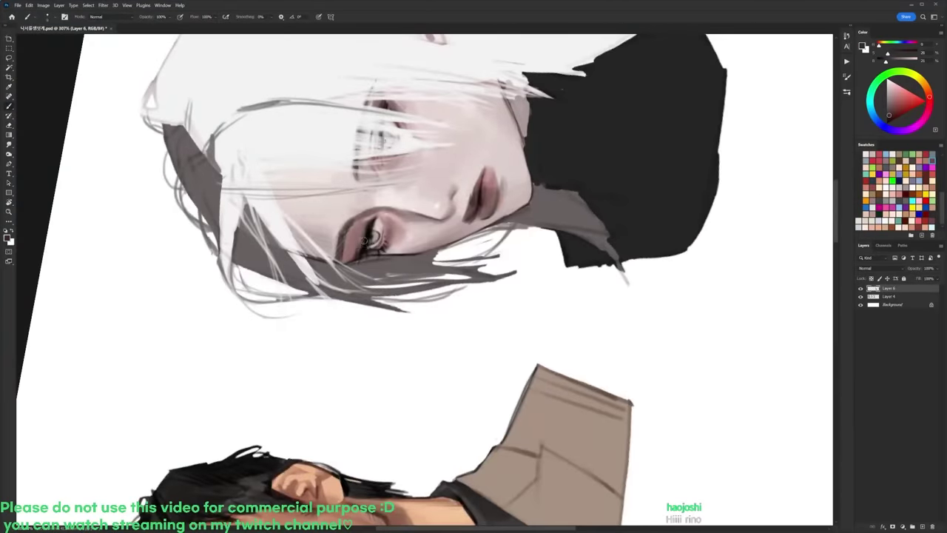
pyautogui.press('d')
# Step: Shade the exposed eye's upper lid with a 19 px brush and sampled dark mauve, then return the canvas upright
pyautogui.moveTo(366, 236)
pyautogui.mouseDown()
pyautogui.moveTo(355, 257)
pyautogui.moveTo(359, 247)
pyautogui.moveTo(495, 213)
pyautogui.mouseUp()
pyautogui.press('r')
pyautogui.press('b')
pyautogui.rightClick(521, 225)
pyautogui.click(556, 293)
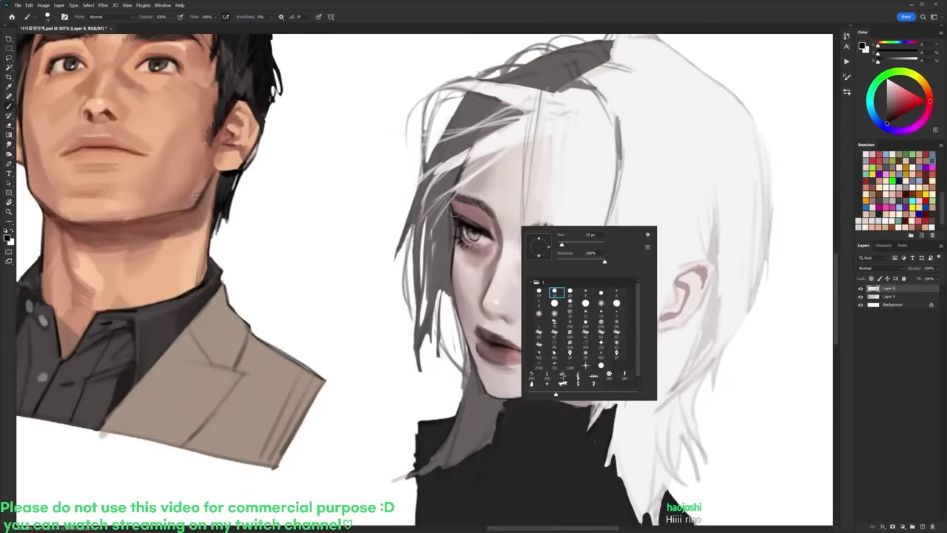
pyautogui.click(454, 215)
pyautogui.keyDown('alt'); pyautogui.click(463, 211); pyautogui.keyUp('alt')
pyautogui.moveTo(486, 222); pyautogui.dragTo(466, 221)
pyautogui.press('r')
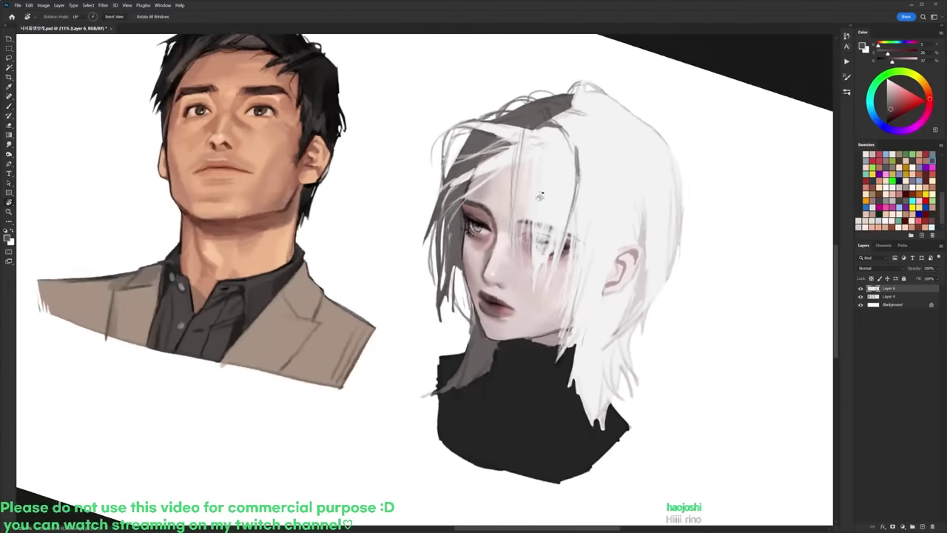
pyautogui.moveTo(539, 197); pyautogui.dragTo(530, 153)
pyautogui.moveTo(553, 184); pyautogui.dragTo(546, 175)
# Step: Touch up the white bangs over the forehead with sampled skin and off-white tones
pyautogui.scroll(3, 546, 176)
pyautogui.press('b')
pyautogui.keyDown('alt'); pyautogui.click(490, 190); pyautogui.keyUp('alt')
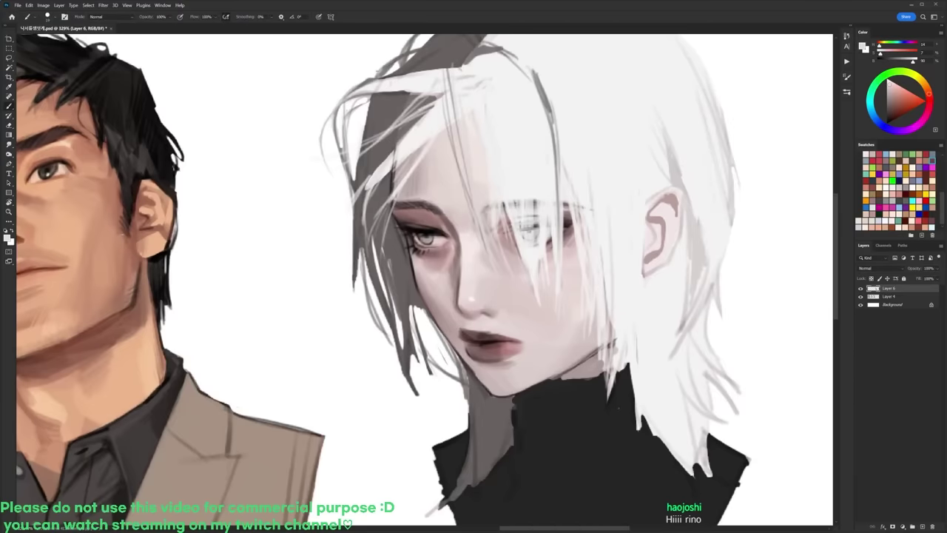
pyautogui.keyDown('alt'); pyautogui.click(484, 203); pyautogui.keyUp('alt')
pyautogui.keyDown('alt'); pyautogui.click(413, 175); pyautogui.keyUp('alt')
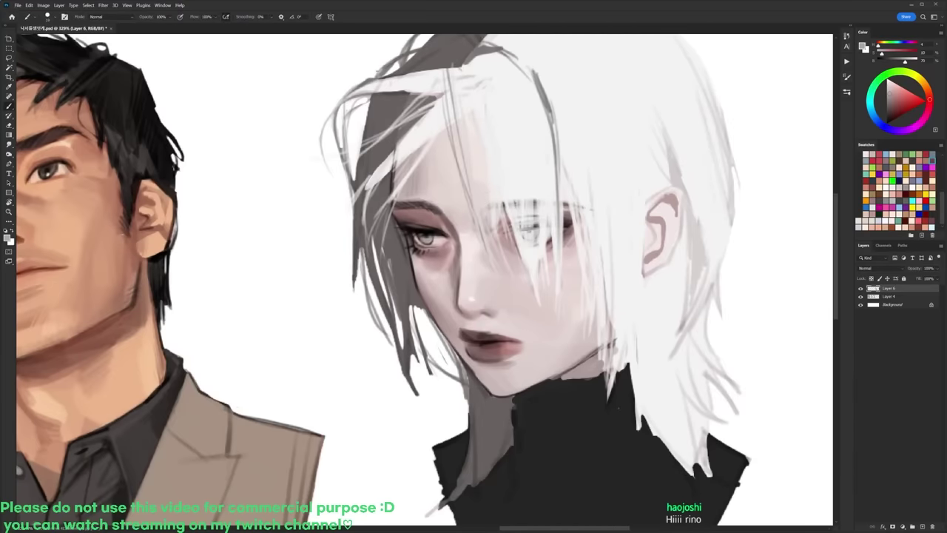
pyautogui.keyDown('alt'); pyautogui.click(489, 118); pyautogui.keyUp('alt')
pyautogui.moveTo(475, 112); pyautogui.dragTo(472, 131)
pyautogui.scroll(-4, 506, 133)
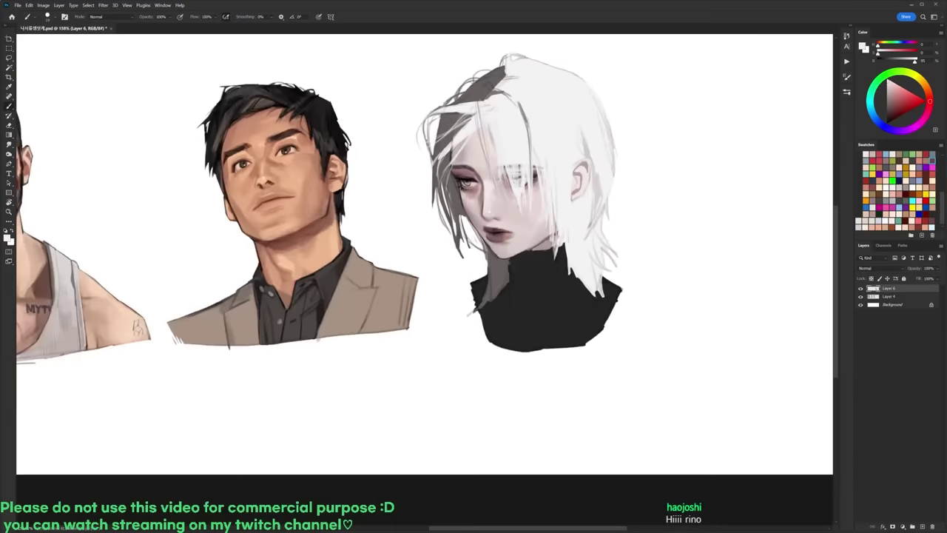
pyautogui.moveTo(596, 145); pyautogui.dragTo(563, 178)
# Step: Soften the dark outer area of the covered eye with sampled pink and pale hair tones
pyautogui.scroll(1, 550, 146)
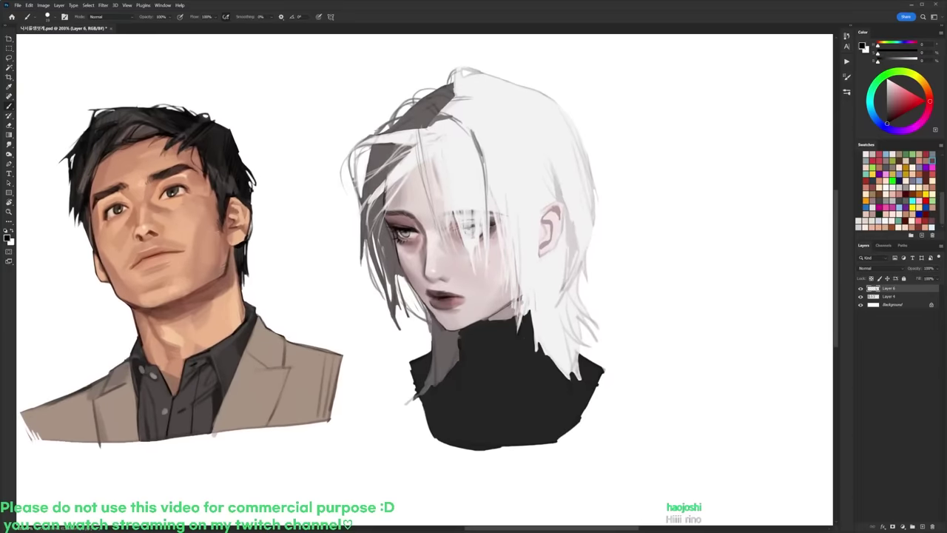
pyautogui.keyDown('alt'); pyautogui.click(484, 223); pyautogui.keyUp('alt')
pyautogui.keyDown('alt'); pyautogui.click(483, 226); pyautogui.keyUp('alt')
pyautogui.keyDown('alt'); pyautogui.click(500, 219); pyautogui.keyUp('alt')
pyautogui.keyDown('alt'); pyautogui.click(495, 229); pyautogui.keyUp('alt')
pyautogui.keyDown('alt'); pyautogui.click(495, 222); pyautogui.keyUp('alt')
pyautogui.keyDown('alt'); pyautogui.click(494, 210); pyautogui.keyUp('alt')
pyautogui.moveTo(493, 211); pyautogui.dragTo(493, 244)
# Step: Paint sampled white hair strands down over the covered eye and its brow
pyautogui.moveTo(489, 150)
pyautogui.mouseDown()
pyautogui.moveTo(440, 152)
pyautogui.moveTo(546, 157)
pyautogui.mouseUp()
pyautogui.keyDown('alt'); pyautogui.click(481, 185); pyautogui.keyUp('alt')
pyautogui.moveTo(480, 214); pyautogui.dragTo(481, 225)
pyautogui.moveTo(483, 203); pyautogui.dragTo(483, 229)
pyautogui.moveTo(471, 203); pyautogui.dragTo(477, 225)
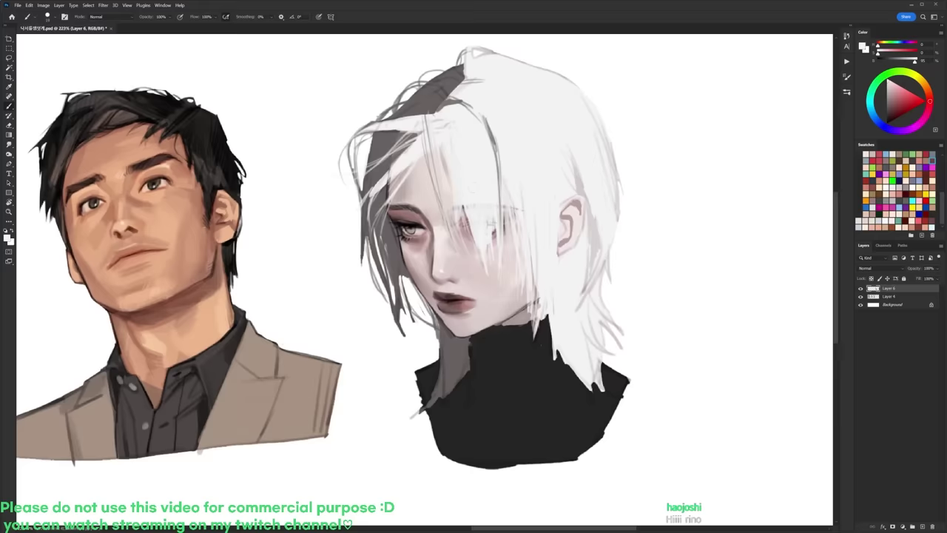
pyautogui.moveTo(465, 208)
pyautogui.mouseDown()
pyautogui.moveTo(466, 259)
pyautogui.moveTo(451, 271)
pyautogui.mouseUp()
# Step: Deepen the gray hair beside the forehead and exposed eye with black strokes and a sampled dark tone
pyautogui.press('d')
pyautogui.moveTo(599, 244); pyautogui.dragTo(606, 223)
pyautogui.moveTo(373, 190); pyautogui.dragTo(366, 209)
pyautogui.moveTo(372, 188); pyautogui.dragTo(366, 211)
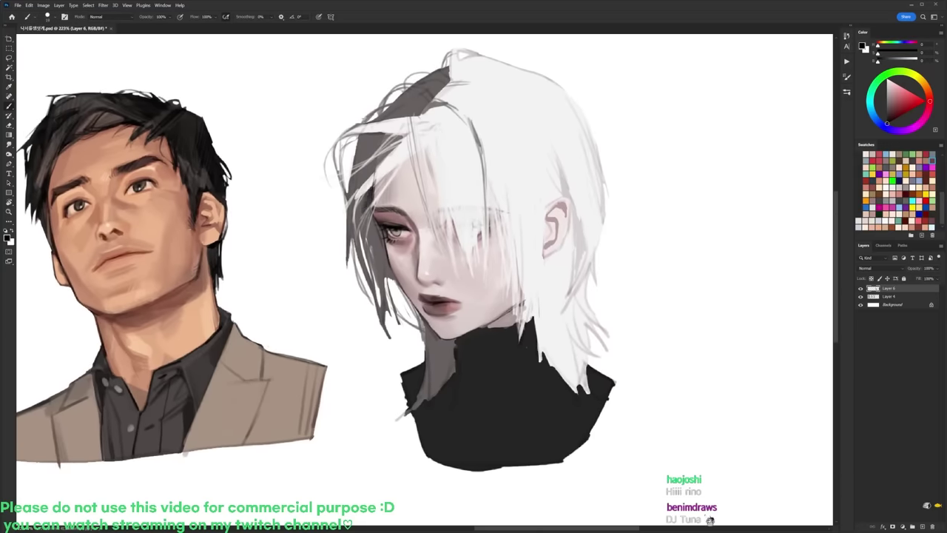
pyautogui.moveTo(378, 159); pyautogui.dragTo(365, 181)
pyautogui.moveTo(378, 141); pyautogui.dragTo(369, 159)
pyautogui.moveTo(386, 220); pyautogui.dragTo(376, 259)
pyautogui.moveTo(388, 230); pyautogui.dragTo(376, 270)
pyautogui.keyDown('alt'); pyautogui.click(384, 235); pyautogui.keyUp('alt')
pyautogui.moveTo(377, 218); pyautogui.dragTo(370, 269)
pyautogui.press('d')
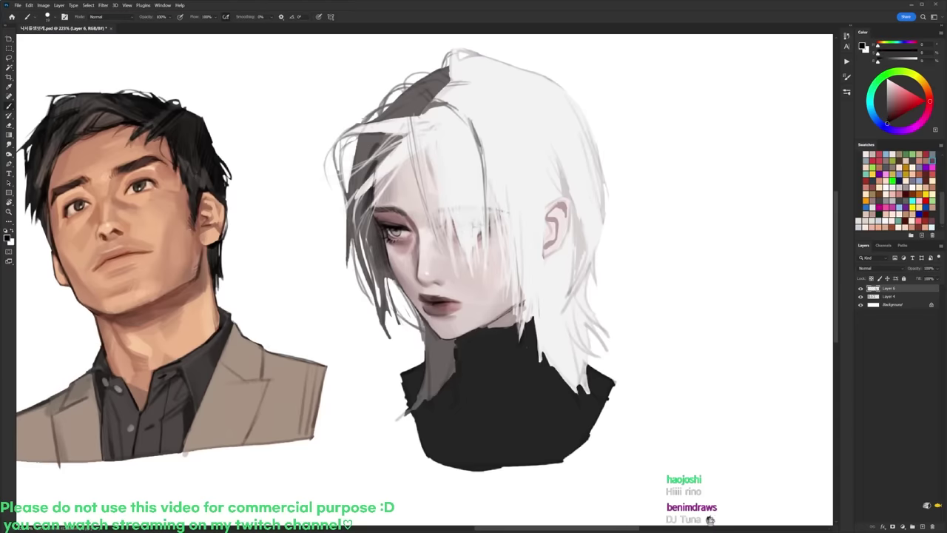
# Step: Switch to a finer brush and draw thin strands beside the neck with sampled gray
pyautogui.rightClick(462, 274)
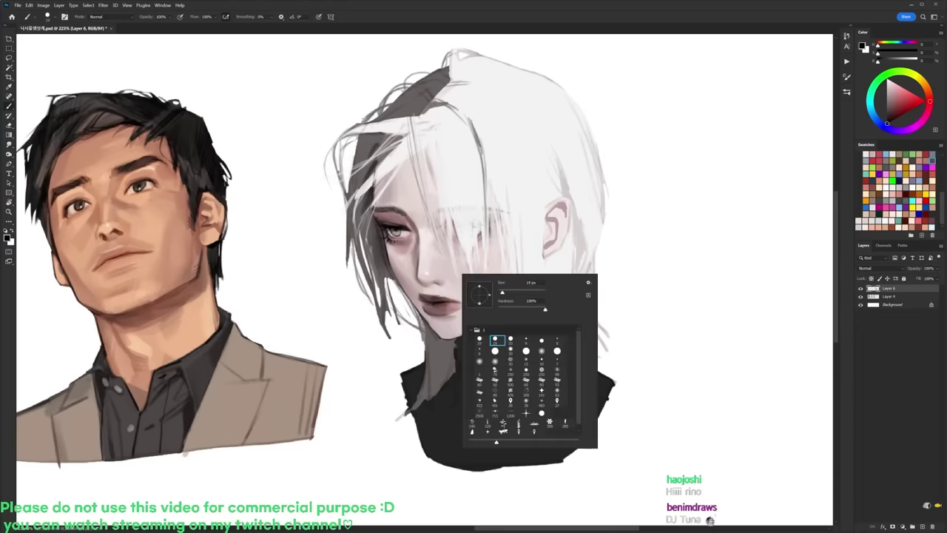
pyautogui.click(526, 340)
pyautogui.keyDown('alt'); pyautogui.click(435, 359); pyautogui.keyUp('alt')
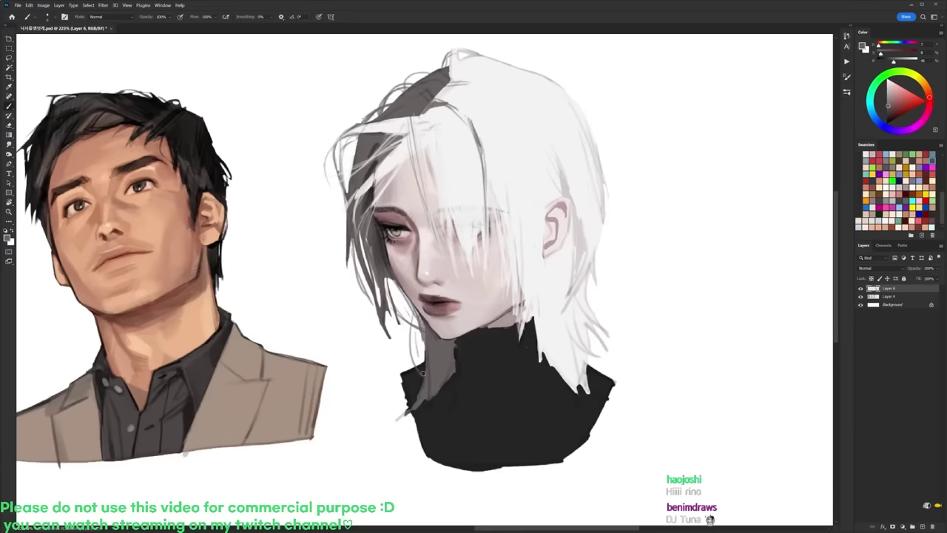
pyautogui.press('x')
pyautogui.press('e')
pyautogui.press('b')
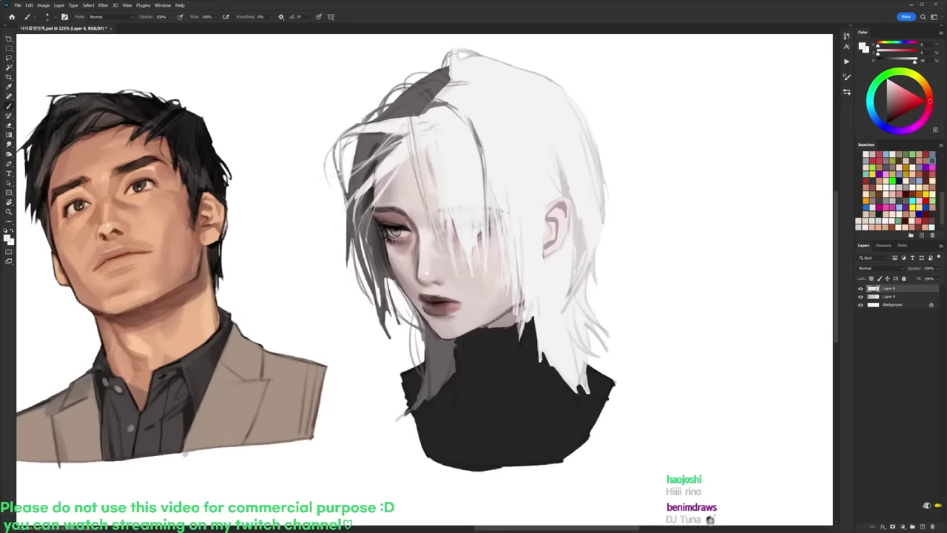
# Step: Thin out the white hair tips near the shoulder with the eraser and refine their lower edge with sampled black and white
pyautogui.press('e')
pyautogui.moveTo(580, 304)
pyautogui.mouseDown()
pyautogui.moveTo(590, 339)
pyautogui.moveTo(604, 349)
pyautogui.mouseUp()
pyautogui.moveTo(594, 312)
pyautogui.mouseDown()
pyautogui.moveTo(596, 357)
pyautogui.moveTo(613, 381)
pyautogui.mouseUp()
pyautogui.press('b')
pyautogui.keyDown('alt'); pyautogui.click(592, 388); pyautogui.keyUp('alt')
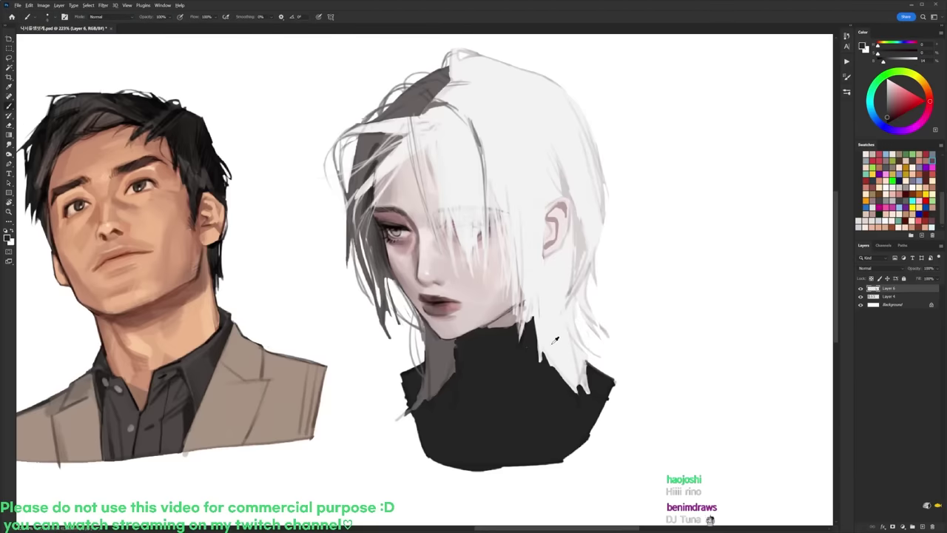
pyautogui.keyDown('alt'); pyautogui.click(553, 342); pyautogui.keyUp('alt')
pyautogui.moveTo(539, 350)
pyautogui.mouseDown()
pyautogui.moveTo(542, 392)
pyautogui.moveTo(582, 395)
pyautogui.mouseUp()
pyautogui.moveTo(585, 260); pyautogui.dragTo(579, 278)
# Step: Draw fine white hair strands falling over the black turtleneck below the jaw and at the shoulder
pyautogui.keyDown('alt'); pyautogui.click(518, 355); pyautogui.keyUp('alt')
pyautogui.keyDown('alt'); pyautogui.click(523, 325); pyautogui.keyUp('alt')
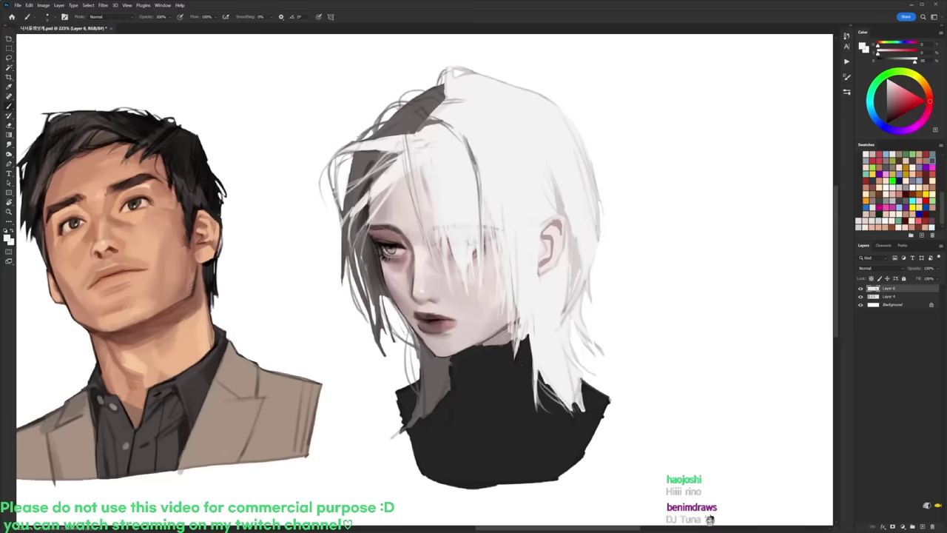
pyautogui.moveTo(513, 321)
pyautogui.mouseDown()
pyautogui.moveTo(520, 394)
pyautogui.moveTo(533, 397)
pyautogui.mouseUp()
pyautogui.moveTo(518, 360); pyautogui.dragTo(532, 397)
pyautogui.moveTo(519, 351); pyautogui.dragTo(531, 390)
pyautogui.moveTo(526, 337)
pyautogui.mouseDown()
pyautogui.moveTo(528, 387)
pyautogui.moveTo(578, 415)
pyautogui.mouseUp()
pyautogui.moveTo(582, 380); pyautogui.dragTo(585, 402)
# Step: Refine the edge and lower tips of the gray hair beside the neck with black and sampled gray strands
pyautogui.press('d')
pyautogui.moveTo(449, 358); pyautogui.dragTo(450, 389)
pyautogui.keyDown('alt'); pyautogui.click(463, 374); pyautogui.keyUp('alt')
pyautogui.keyDown('alt'); pyautogui.click(438, 375); pyautogui.keyUp('alt')
pyautogui.moveTo(421, 419); pyautogui.dragTo(411, 436)
pyautogui.moveTo(445, 404); pyautogui.dragTo(427, 417)
# Step: Darken the gray hair beside the neck with black strokes using the 19 px brush, and sample its gray for blending
pyautogui.press('d')
pyautogui.rightClick(466, 328)
pyautogui.click(496, 392)
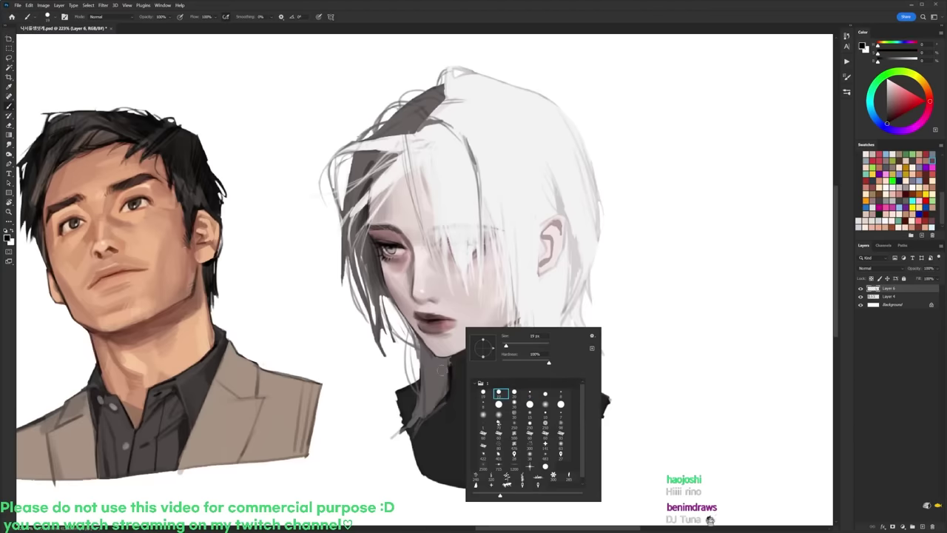
pyautogui.moveTo(424, 344); pyautogui.dragTo(434, 388)
pyautogui.moveTo(429, 352)
pyautogui.mouseDown()
pyautogui.moveTo(436, 391)
pyautogui.moveTo(445, 386)
pyautogui.moveTo(435, 404)
pyautogui.mouseUp()
pyautogui.keyDown('alt'); pyautogui.click(427, 398); pyautogui.keyUp('alt')
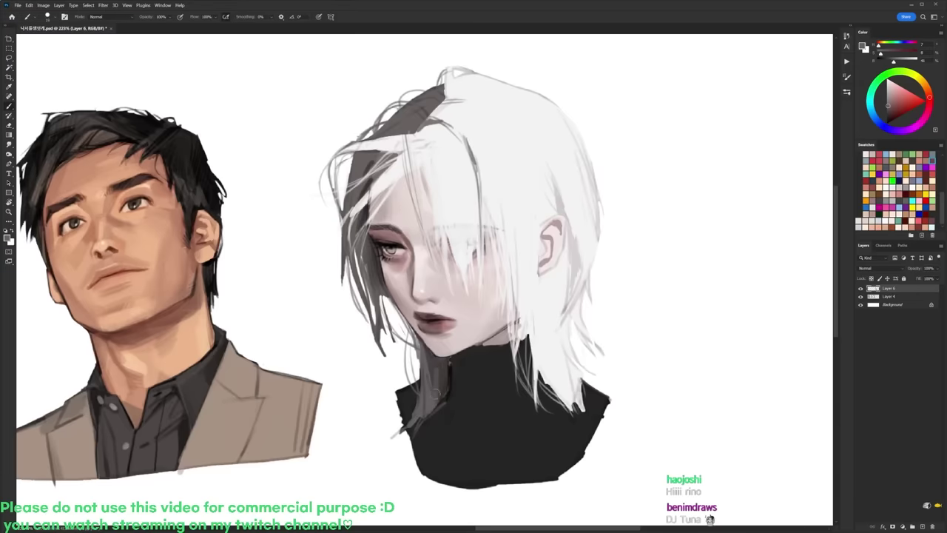
# Step: Shade the gray hair along the crown and temple with black and sampled gray strokes
pyautogui.press('d')
pyautogui.moveTo(363, 156)
pyautogui.mouseDown()
pyautogui.moveTo(412, 128)
pyautogui.moveTo(389, 133)
pyautogui.moveTo(435, 98)
pyautogui.mouseUp()
pyautogui.keyDown('alt'); pyautogui.click(366, 164); pyautogui.keyUp('alt')
pyautogui.press('d')
pyautogui.keyDown('alt'); pyautogui.click(416, 114); pyautogui.keyUp('alt')
pyautogui.press('d')
pyautogui.keyDown('alt'); pyautogui.click(427, 98); pyautogui.keyUp('alt')
pyautogui.press('d')
# Step: Switch to a finer brush and draw thin white strands down over the forehead
pyautogui.scroll(-6, 432, 102)
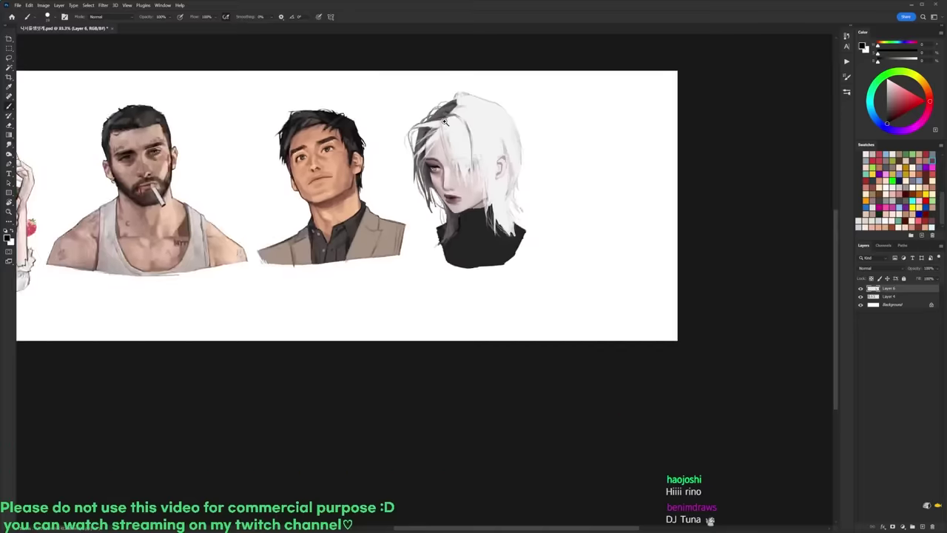
pyautogui.scroll(3, 446, 121)
pyautogui.keyDown('alt'); pyautogui.click(434, 143); pyautogui.keyUp('alt')
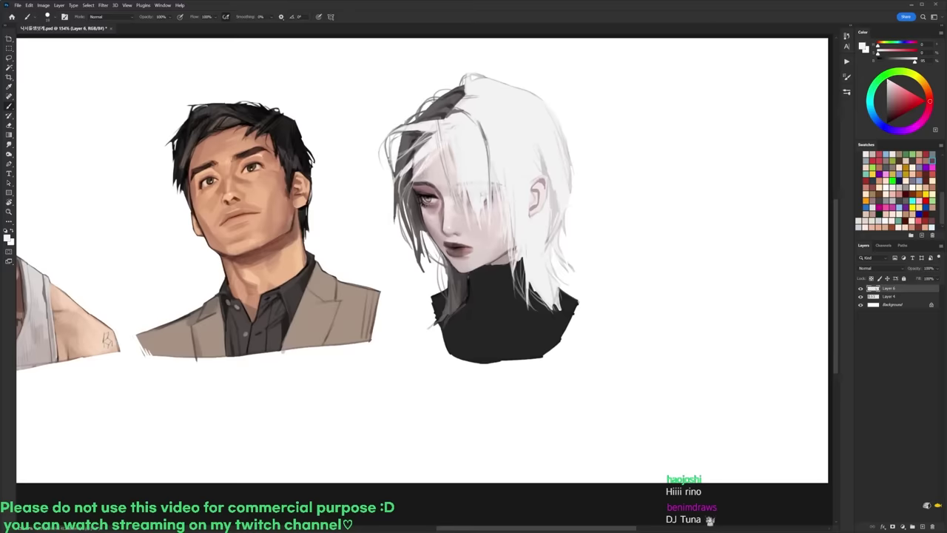
pyautogui.rightClick(445, 145)
pyautogui.doubleClick(511, 212)
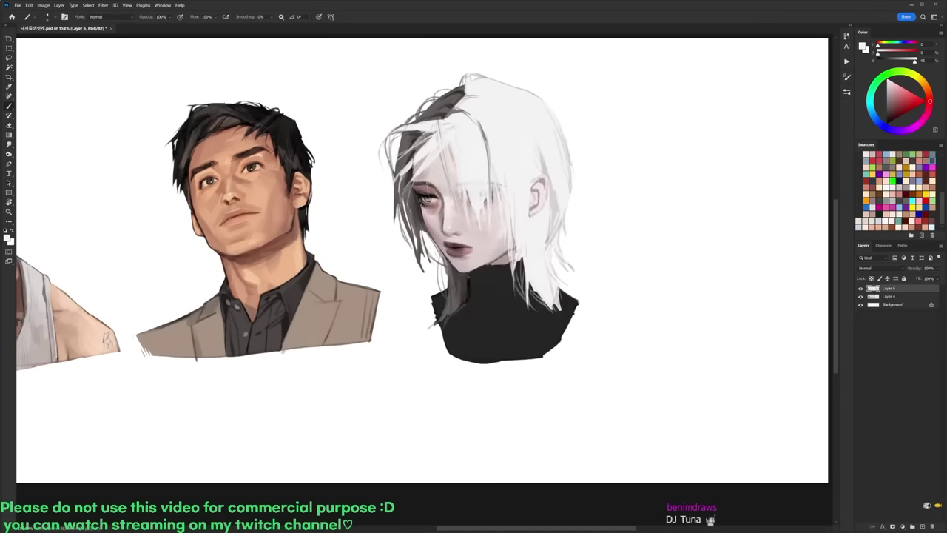
pyautogui.moveTo(448, 173); pyautogui.dragTo(446, 186)
pyautogui.keyDown('alt'); pyautogui.click(449, 145); pyautogui.keyUp('alt')
pyautogui.moveTo(447, 152); pyautogui.dragTo(444, 183)
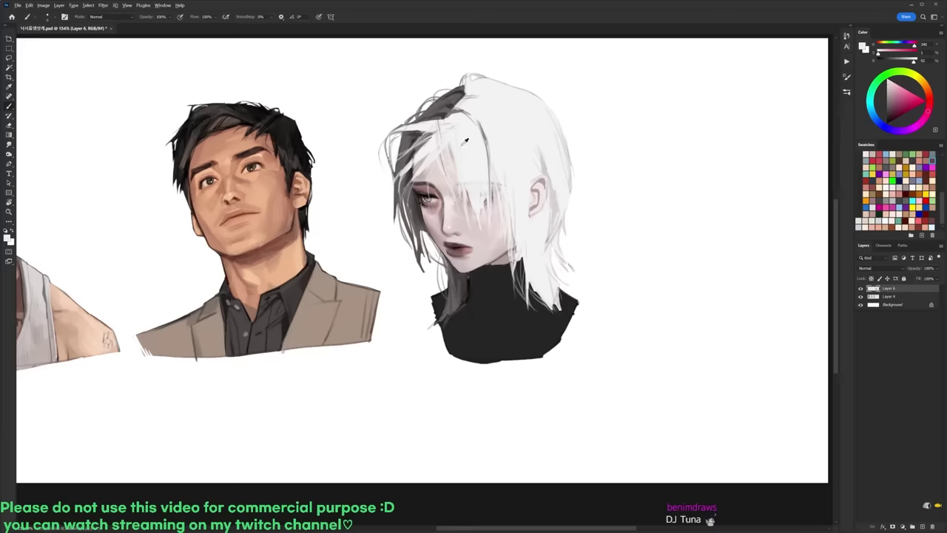
# Step: Rotate the canvas and touch up the lower cheek with sampled pale pink
pyautogui.scroll(-3, 506, 141)
pyautogui.scroll(3, 502, 135)
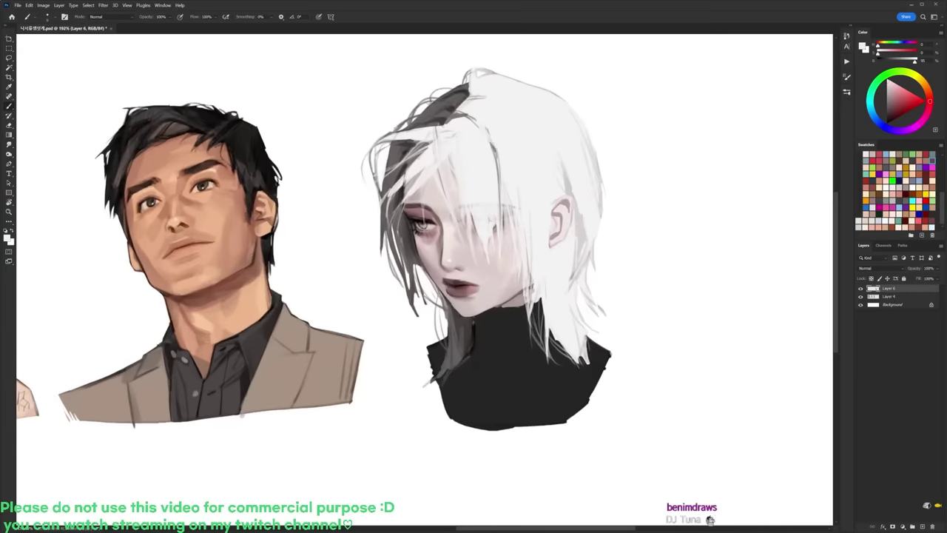
pyautogui.scroll(3, 482, 248)
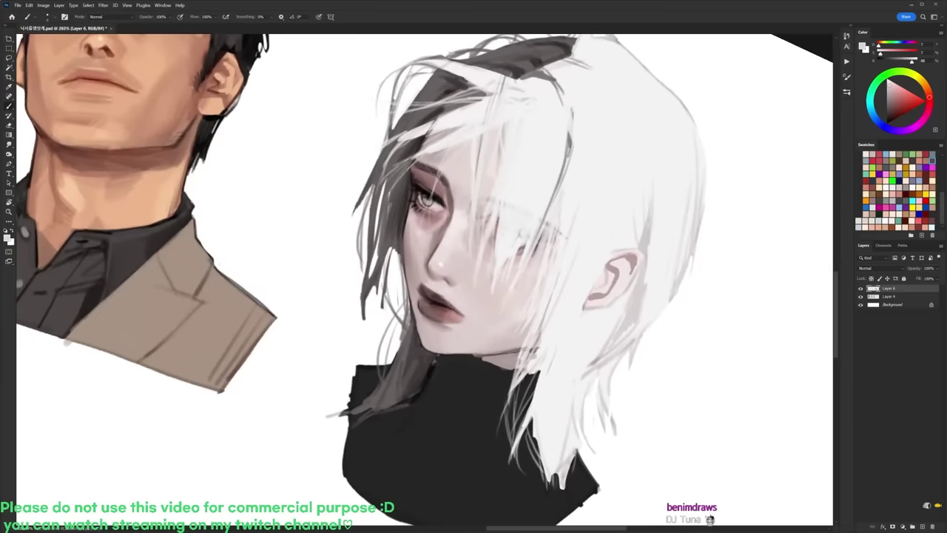
pyautogui.press('r')
pyautogui.moveTo(488, 252); pyautogui.dragTo(446, 214)
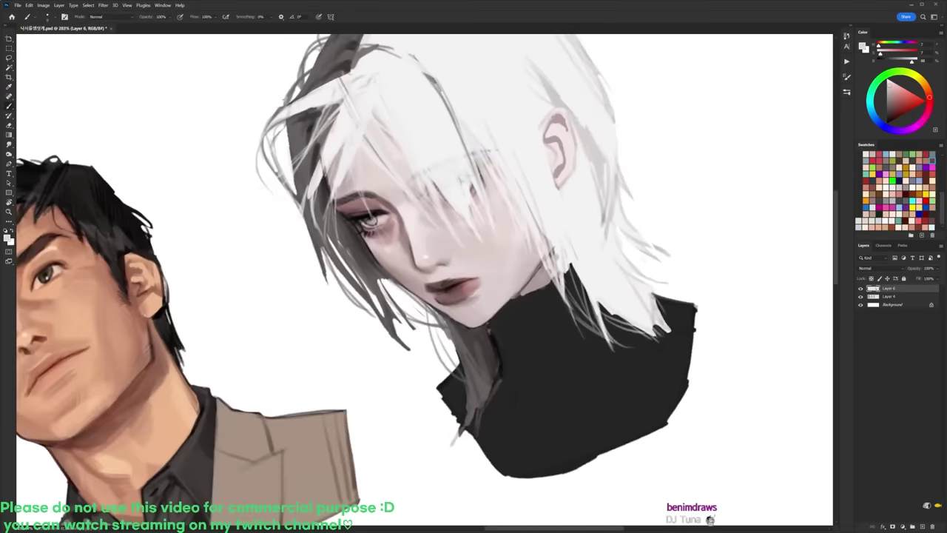
pyautogui.moveTo(512, 265)
pyautogui.mouseDown()
pyautogui.moveTo(472, 266)
pyautogui.moveTo(503, 274)
pyautogui.mouseUp()
pyautogui.press('r')
pyautogui.press('Escape')
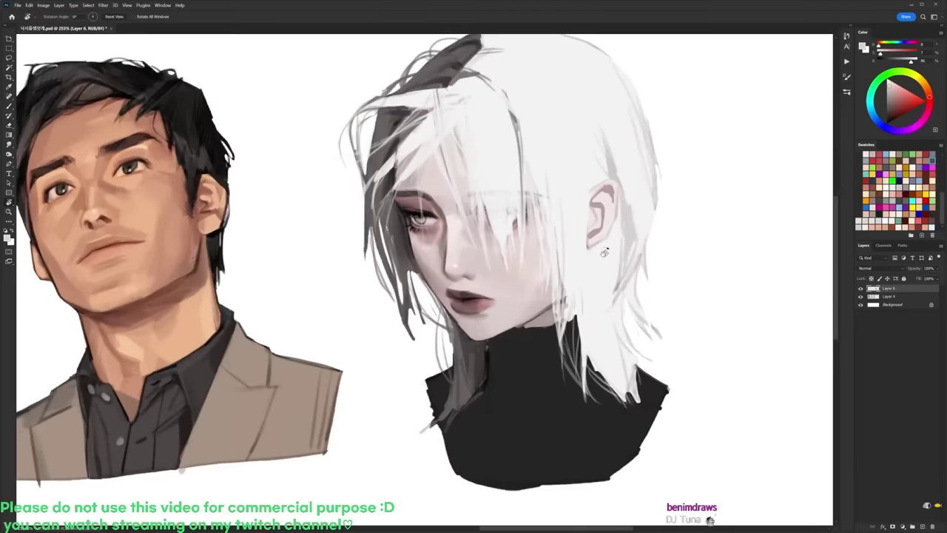
# Step: Rotate the canvas and refine the woman's lips with sampled mauve and black, then bring the canvas back upright
pyautogui.moveTo(597, 246); pyautogui.dragTo(537, 414)
pyautogui.press('b')
pyautogui.keyDown('alt'); pyautogui.click(432, 314); pyautogui.keyUp('alt')
pyautogui.keyDown('alt'); pyautogui.click(427, 313); pyautogui.keyUp('alt')
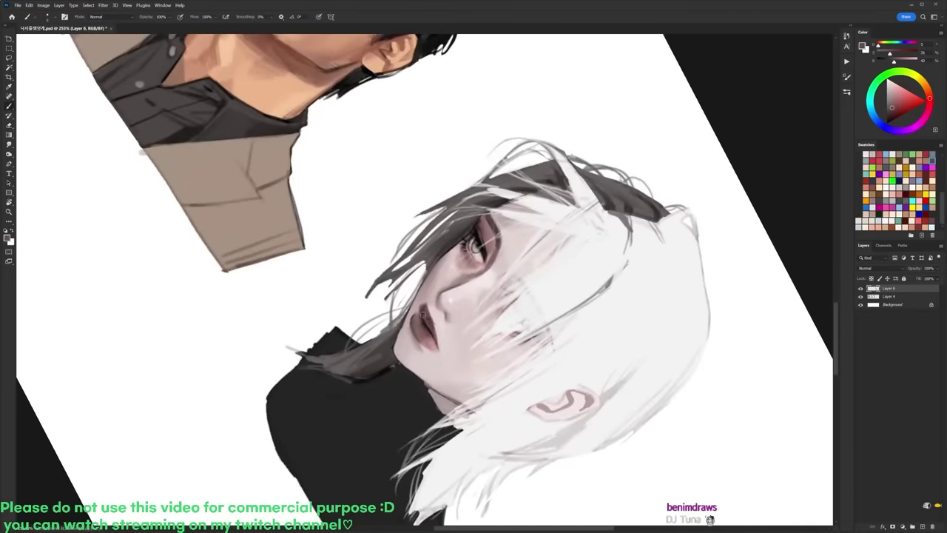
pyautogui.press('r')
pyautogui.moveTo(469, 356)
pyautogui.mouseDown()
pyautogui.moveTo(511, 260)
pyautogui.moveTo(490, 220)
pyautogui.mouseUp()
pyautogui.press('b')
pyautogui.press('d')
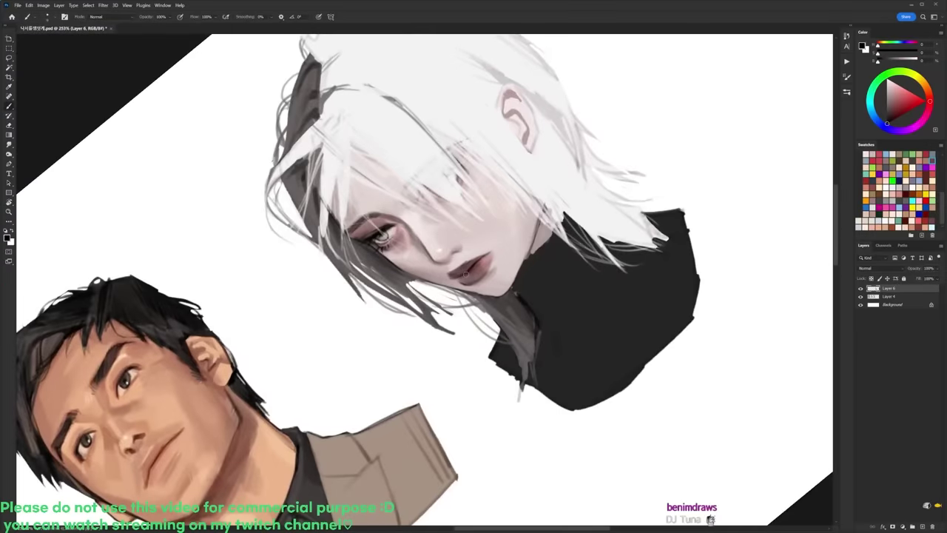
pyautogui.keyDown('alt'); pyautogui.click(466, 272); pyautogui.keyUp('alt')
pyautogui.press('d')
pyautogui.press('r')
pyautogui.moveTo(629, 191); pyautogui.dragTo(651, 217)
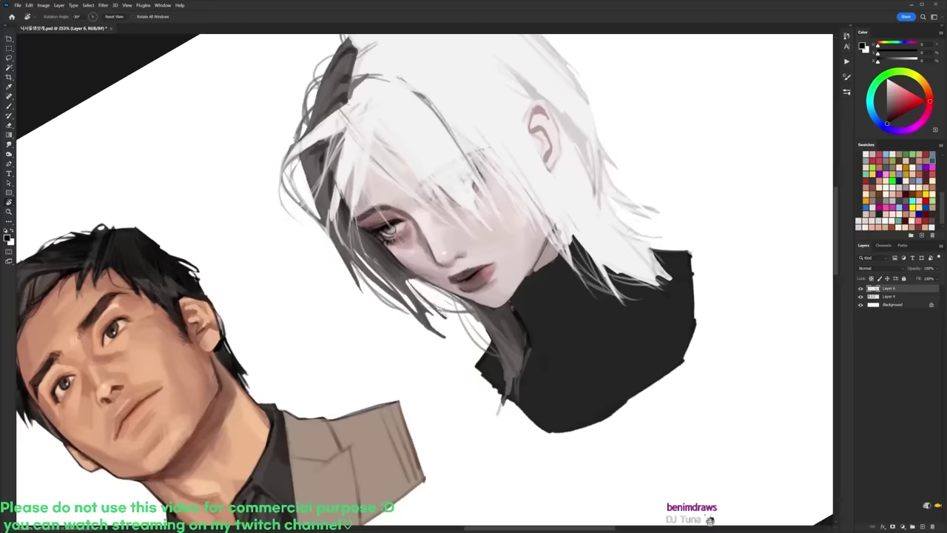
pyautogui.moveTo(537, 230); pyautogui.dragTo(547, 284)
# Step: Add a short strand to the bangs near the hair parting with sampled white
pyautogui.press('b')
pyautogui.keyDown('alt'); pyautogui.click(497, 117); pyautogui.keyUp('alt')
pyautogui.moveTo(503, 108); pyautogui.dragTo(504, 127)
pyautogui.scroll(-3, 503, 118)
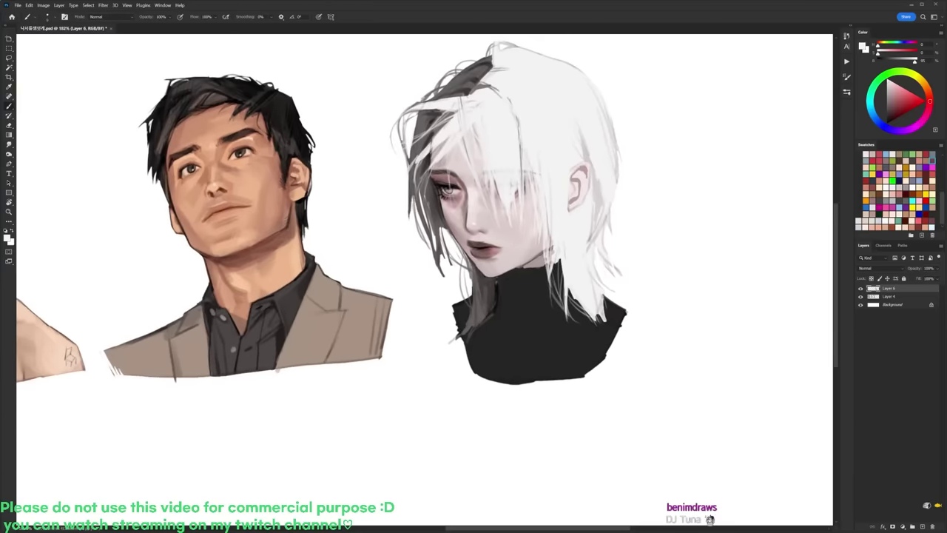
pyautogui.moveTo(584, 132); pyautogui.dragTo(550, 137)
# Step: Trim the gray hair tips beside the chin with the eraser and retouch them with sampled gray
pyautogui.press('e')
pyautogui.moveTo(411, 283); pyautogui.dragTo(407, 270)
pyautogui.press('b')
pyautogui.keyDown('alt'); pyautogui.click(403, 255); pyautogui.keyUp('alt')
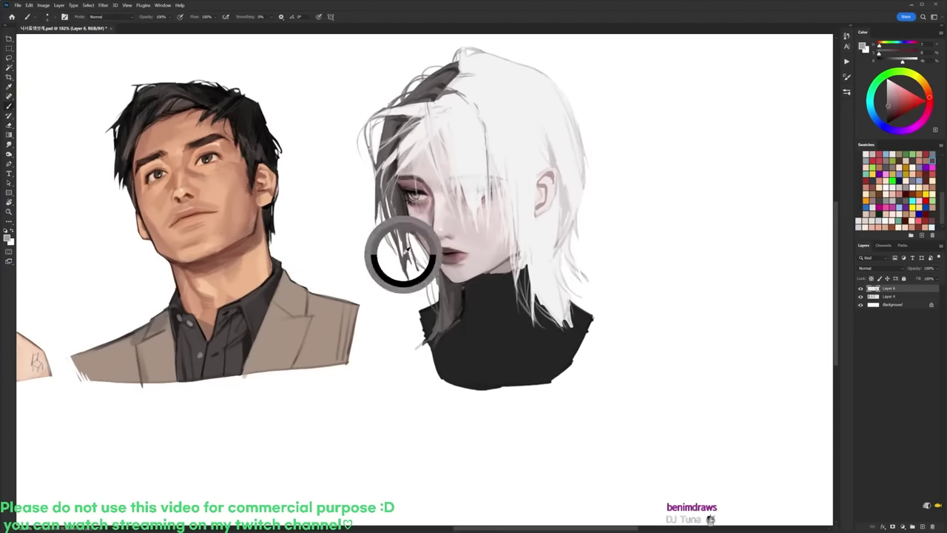
pyautogui.scroll(-4, 455, 285)
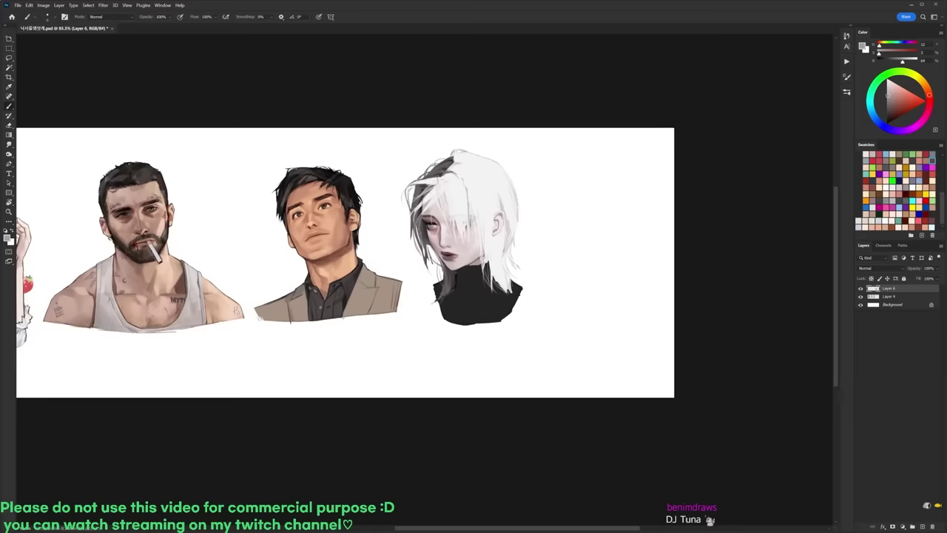
# Step: Nudge the woman's visible eye slightly with Liquify, using a forward warp brush of size 400
pyautogui.scroll(5, 457, 222)
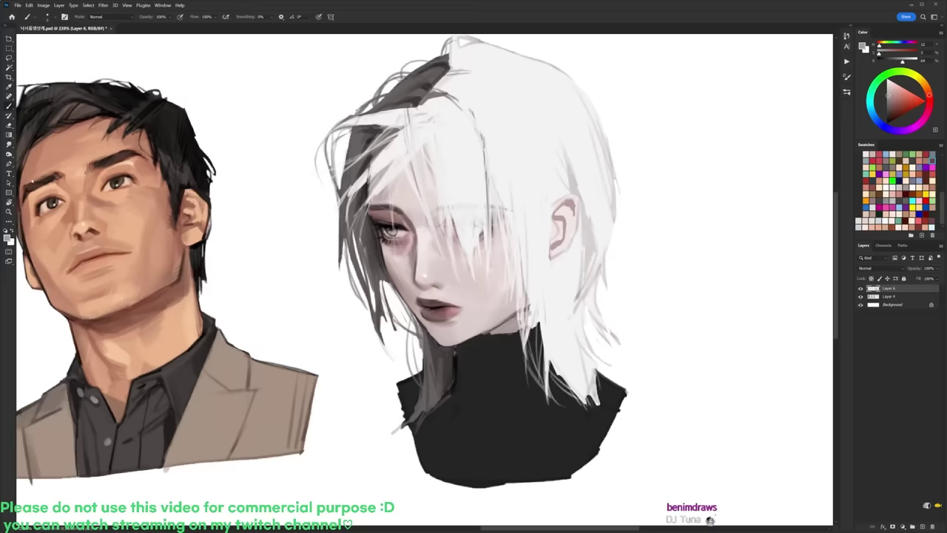
pyautogui.hotkey('ctrl', 'shift', 'x')
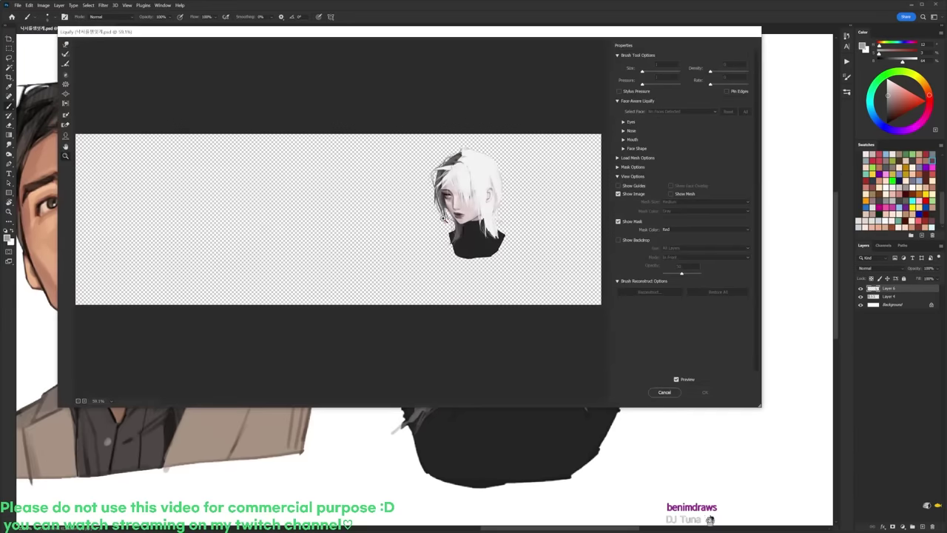
pyautogui.click(443, 219)
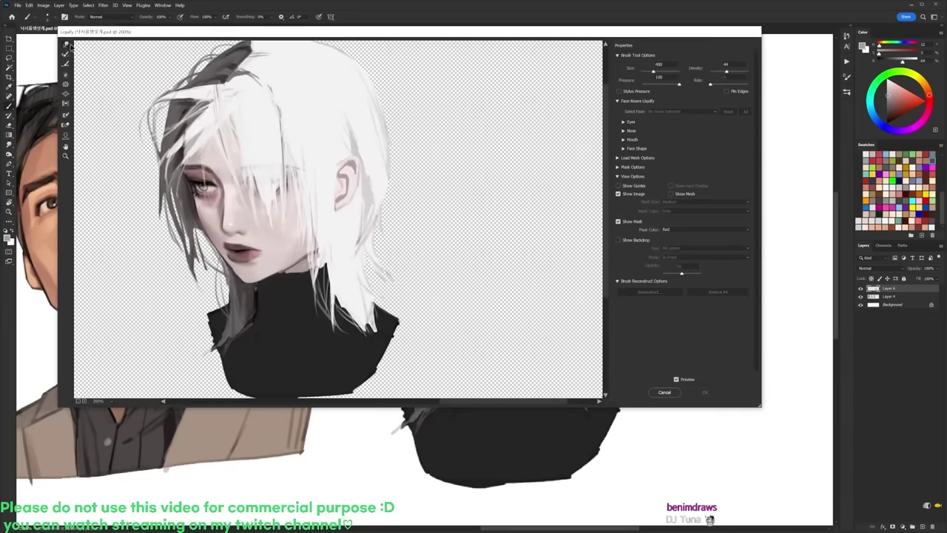
pyautogui.moveTo(206, 178); pyautogui.dragTo(211, 176)
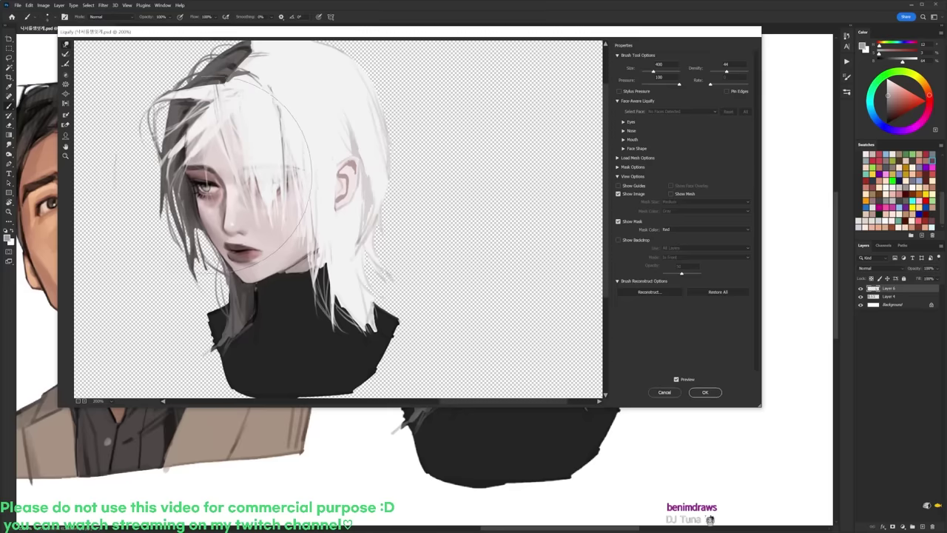
pyautogui.click(702, 392)
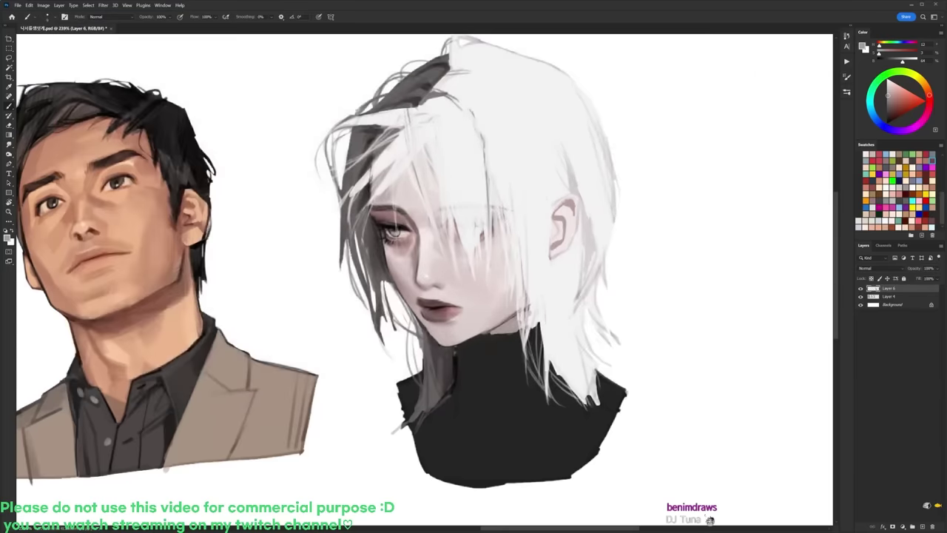
# Step: Paint a small black teardrop mark under each of the woman's eyes
pyautogui.press('d')
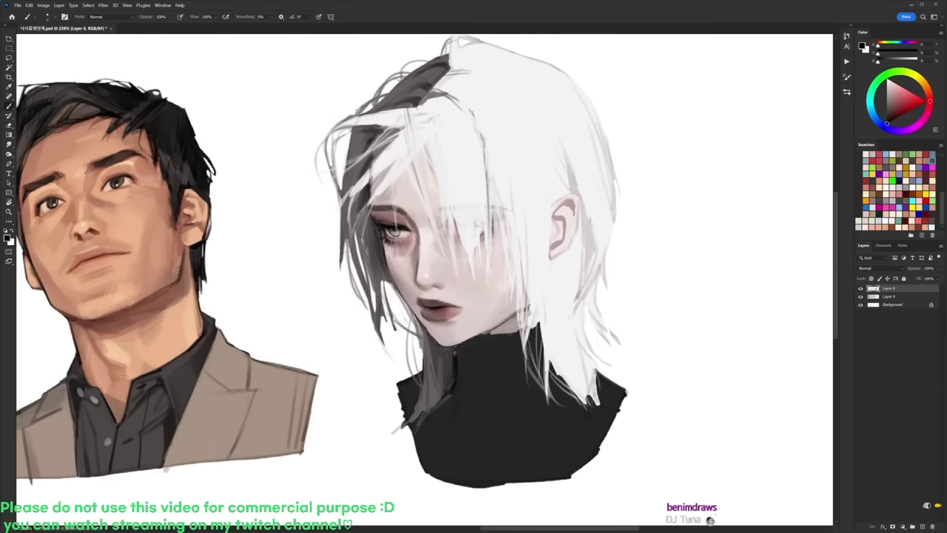
pyautogui.moveTo(394, 250); pyautogui.dragTo(395, 258)
pyautogui.moveTo(476, 250); pyautogui.dragTo(476, 259)
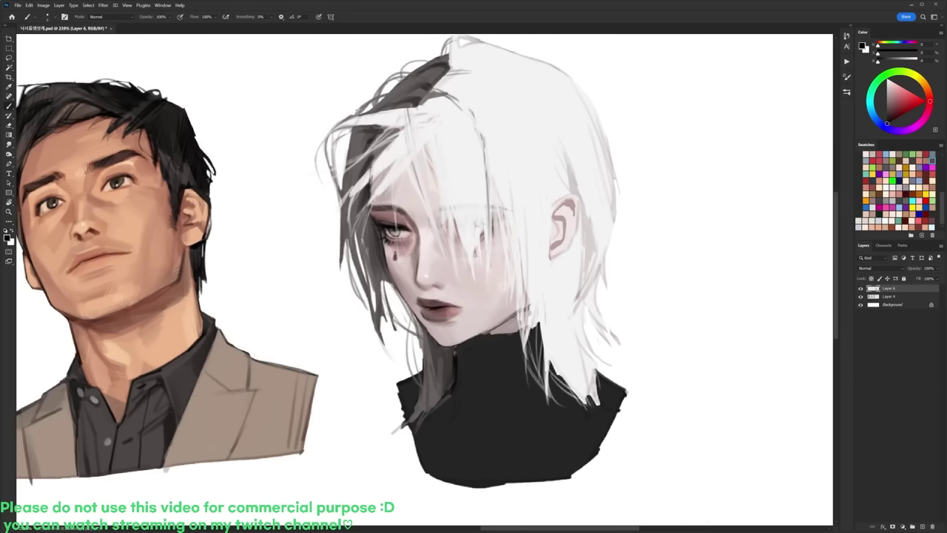
# Step: Refine the hair strands over the covered eye with sampled white and gray, switching between two brush presets
pyautogui.keyDown('alt'); pyautogui.click(473, 236); pyautogui.keyUp('alt')
pyautogui.rightClick(508, 200)
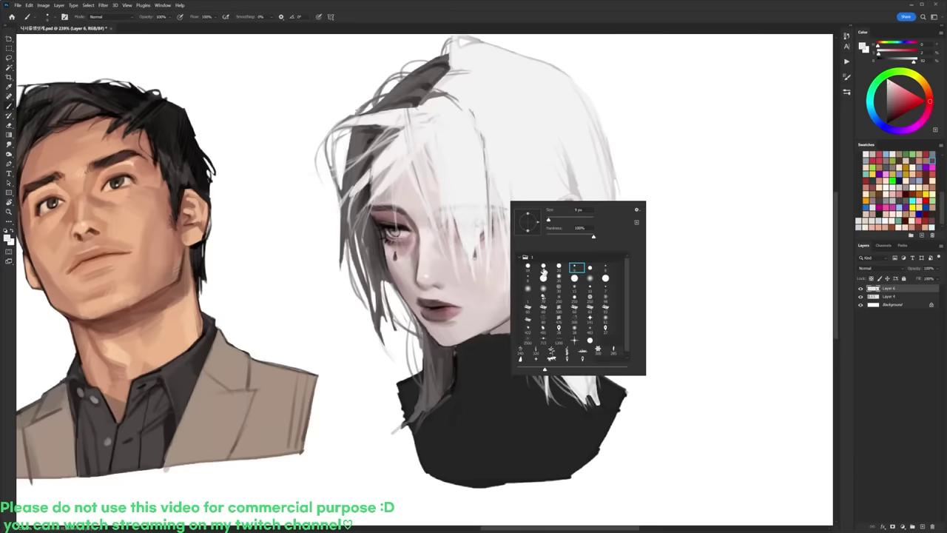
pyautogui.click(545, 268)
pyautogui.keyDown('alt'); pyautogui.click(393, 233); pyautogui.keyUp('alt')
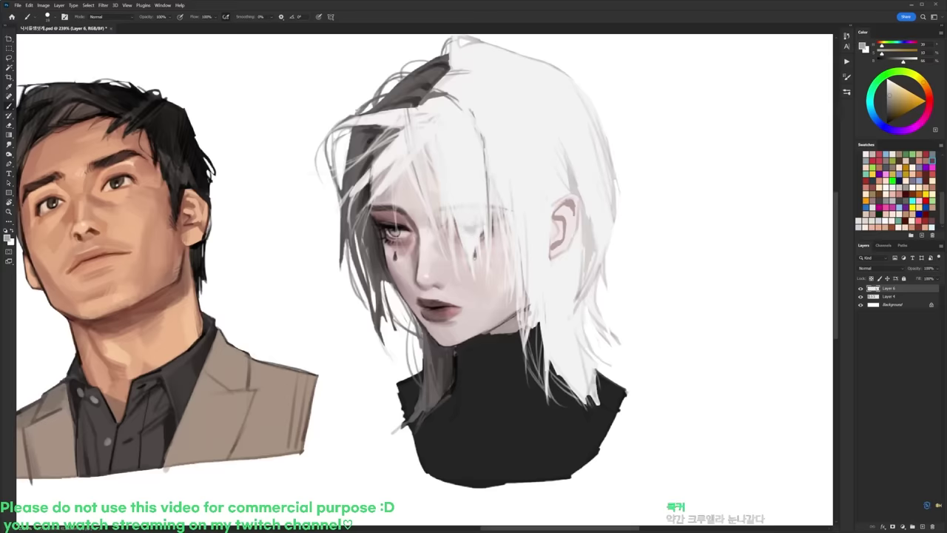
pyautogui.rightClick(475, 178)
pyautogui.click(541, 244)
pyautogui.keyDown('alt'); pyautogui.click(469, 209); pyautogui.keyUp('alt')
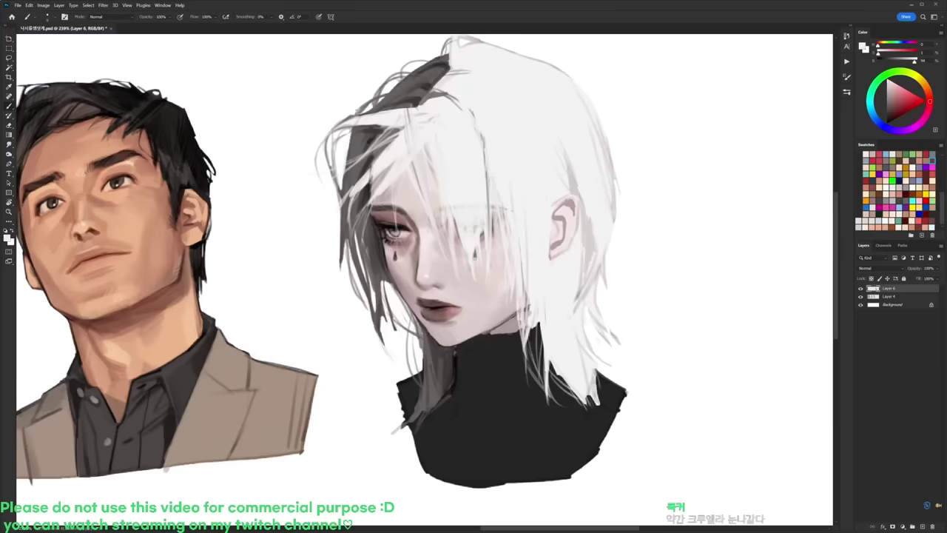
# Step: Retouch the forehead and bangs between the woman's eyes with sampled pale pink and white
pyautogui.scroll(-6, 499, 184)
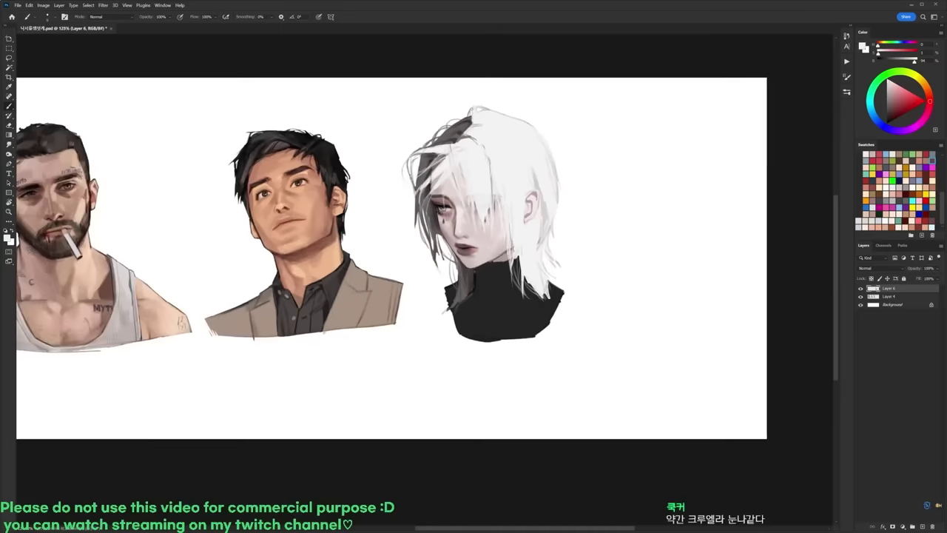
pyautogui.scroll(6, 486, 182)
pyautogui.keyDown('alt'); pyautogui.click(450, 202); pyautogui.keyUp('alt')
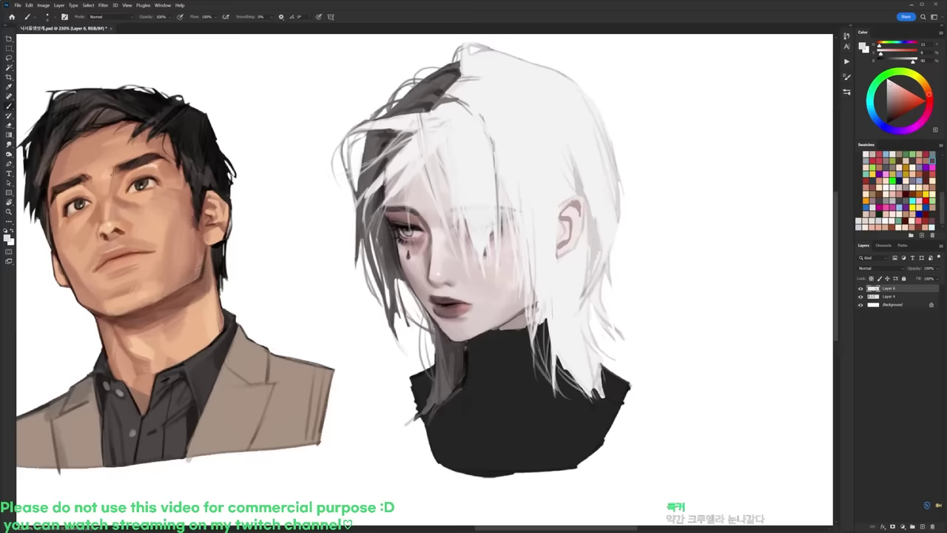
pyautogui.keyDown('alt'); pyautogui.click(461, 198); pyautogui.keyUp('alt')
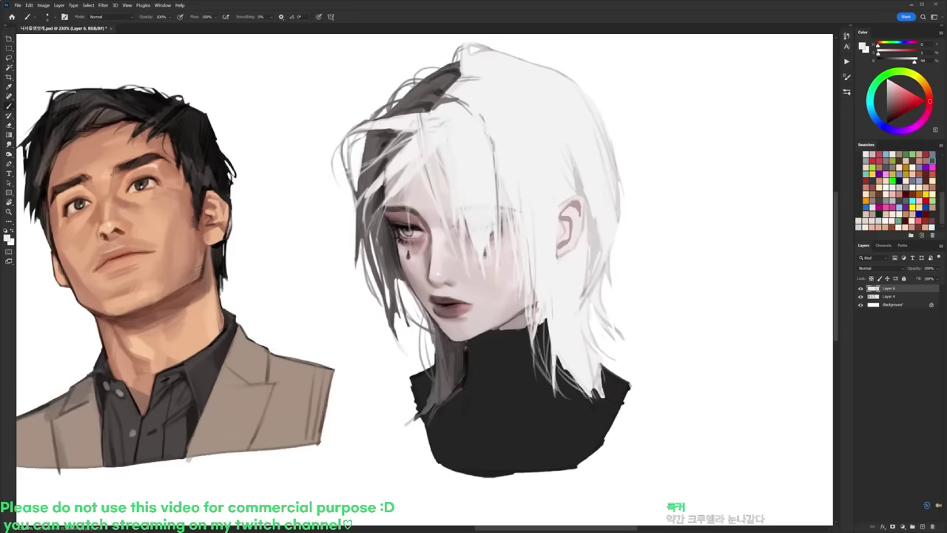
# Step: Retouch the bangs and skin around the nose bridge with a larger round brush in sampled white, mauve and pale pink
pyautogui.scroll(-2, 487, 188)
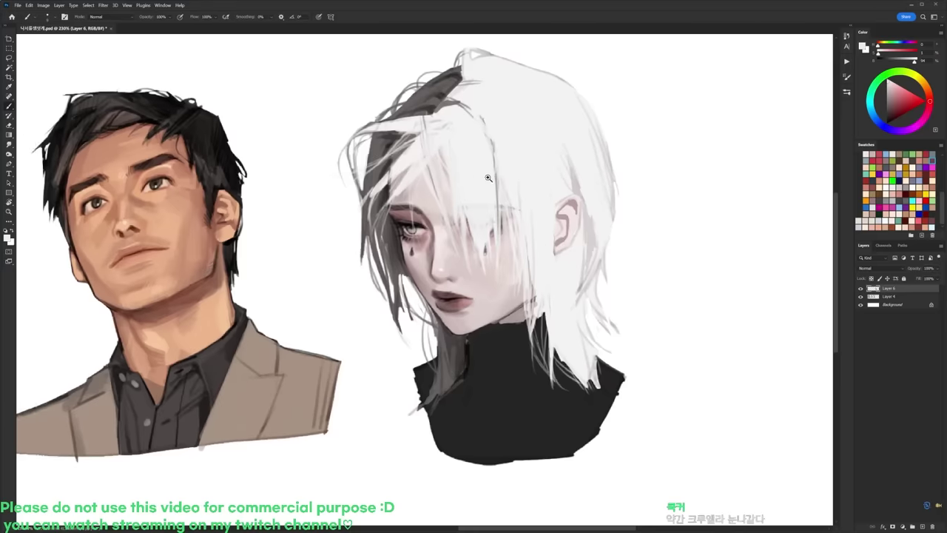
pyautogui.scroll(1, 487, 188)
pyautogui.rightClick(473, 186)
pyautogui.click(506, 251)
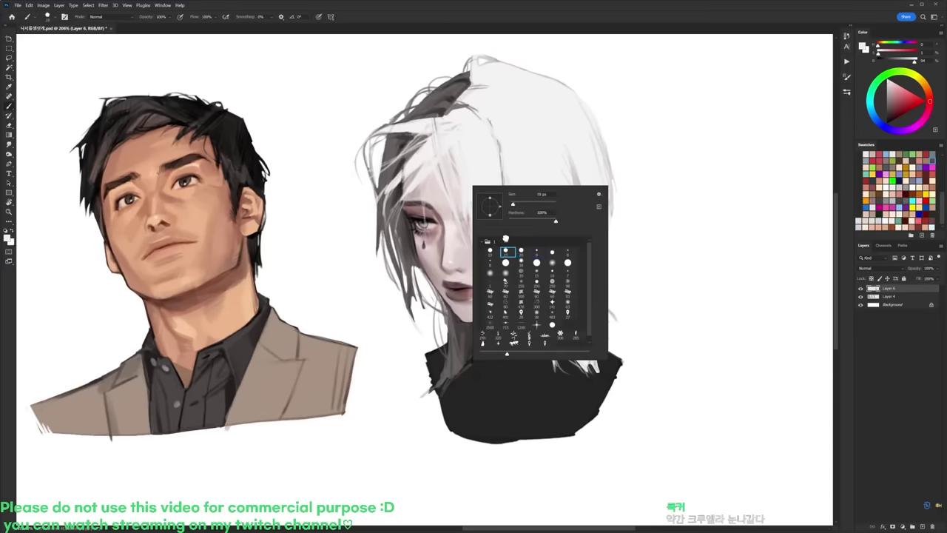
pyautogui.moveTo(514, 205); pyautogui.dragTo(518, 205)
pyautogui.keyDown('alt'); pyautogui.click(442, 231); pyautogui.keyUp('alt')
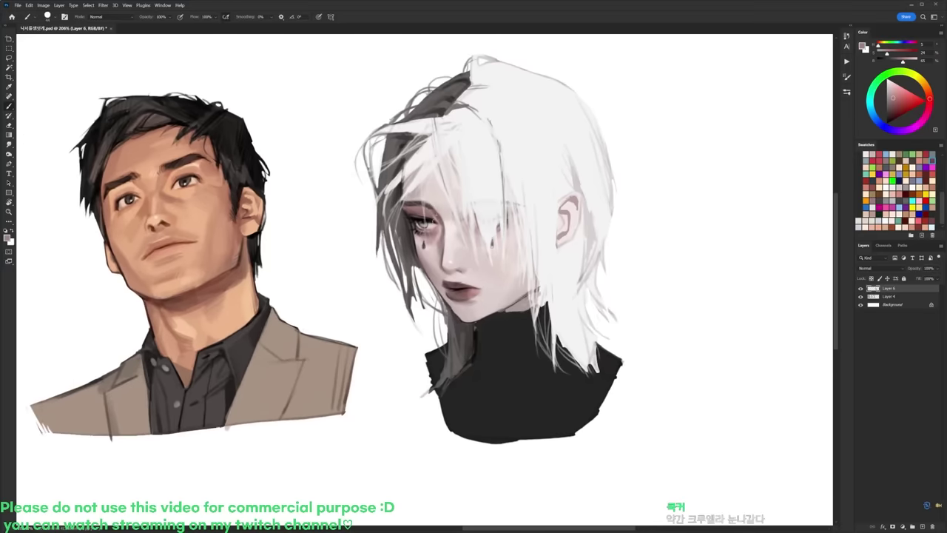
pyautogui.keyDown('alt'); pyautogui.click(444, 208); pyautogui.keyUp('alt')
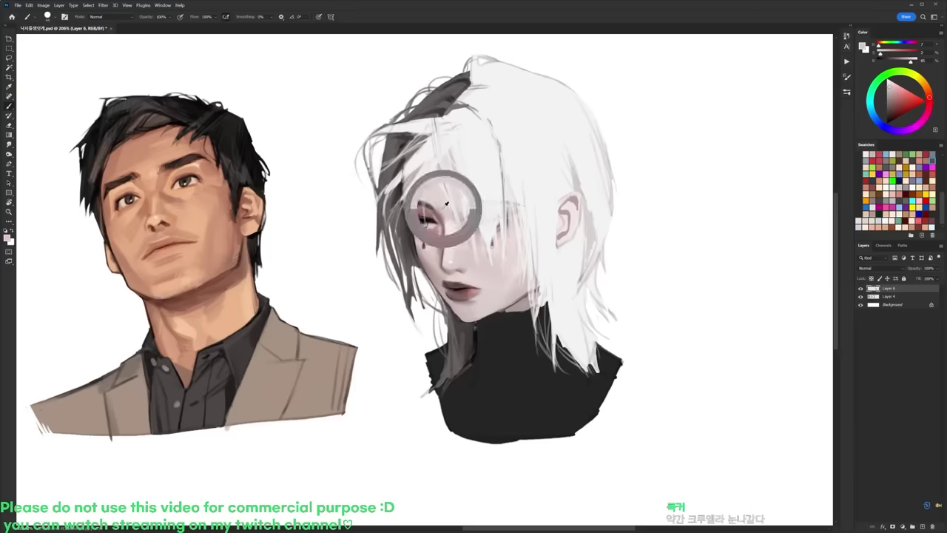
# Step: Soften the dark outline at the top of the woman's ear with sampled white from the hair
pyautogui.press('d')
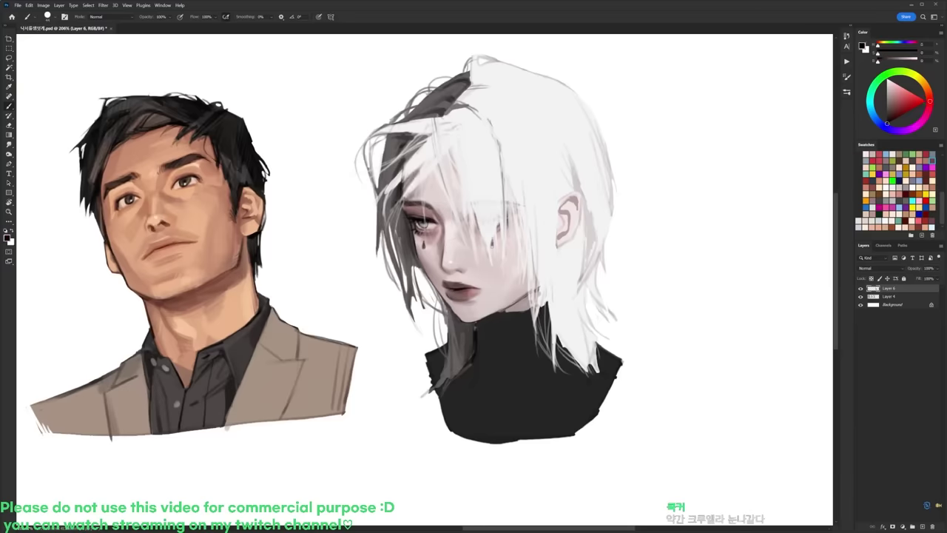
pyautogui.keyDown('alt'); pyautogui.click(549, 198); pyautogui.keyUp('alt')
pyautogui.moveTo(566, 202)
pyautogui.mouseDown()
pyautogui.moveTo(562, 234)
pyautogui.moveTo(577, 195)
pyautogui.mouseUp()
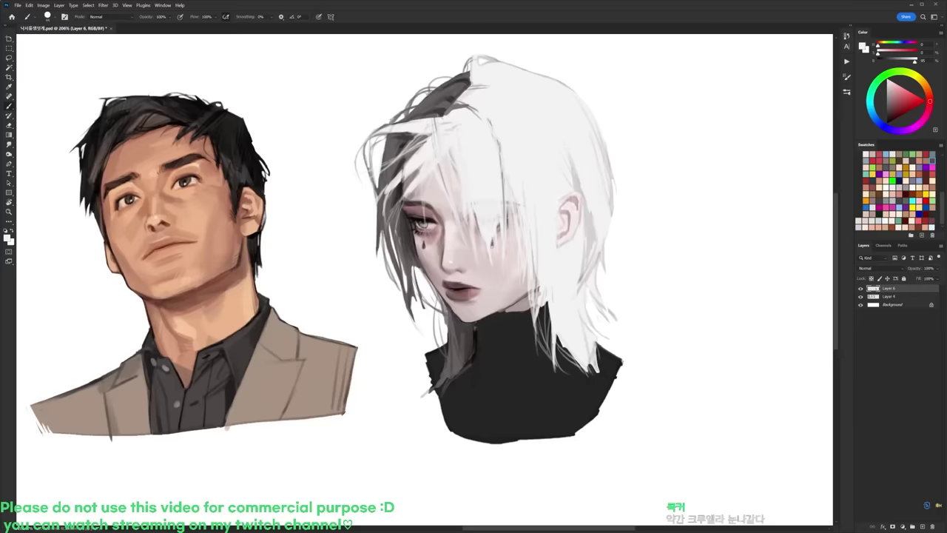
# Step: Add fine dark strands around the hair parting with a round brush in sampled dark gray and black
pyautogui.press('d')
pyautogui.rightClick(537, 124)
pyautogui.click(569, 190)
pyautogui.keyDown('alt'); pyautogui.click(446, 91); pyautogui.keyUp('alt')
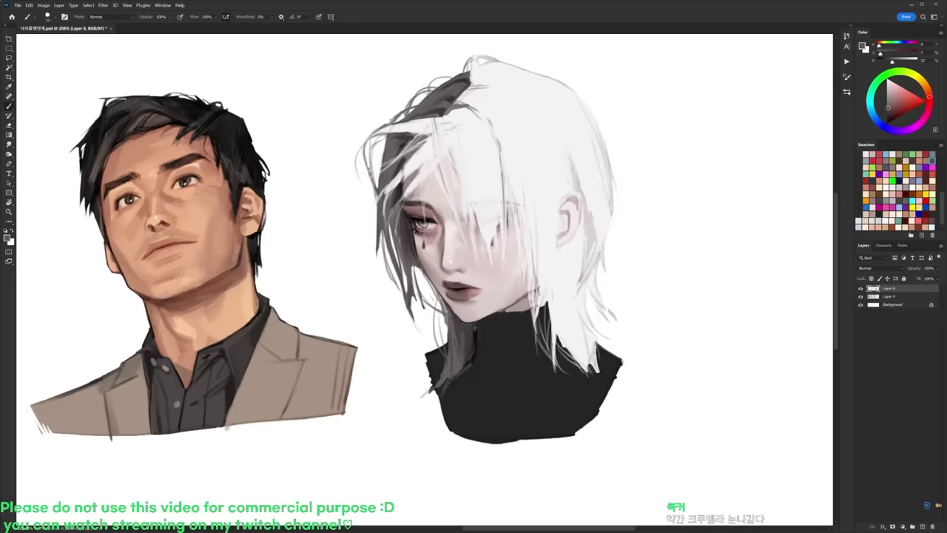
pyautogui.moveTo(464, 96); pyautogui.dragTo(497, 93)
pyautogui.press('d')
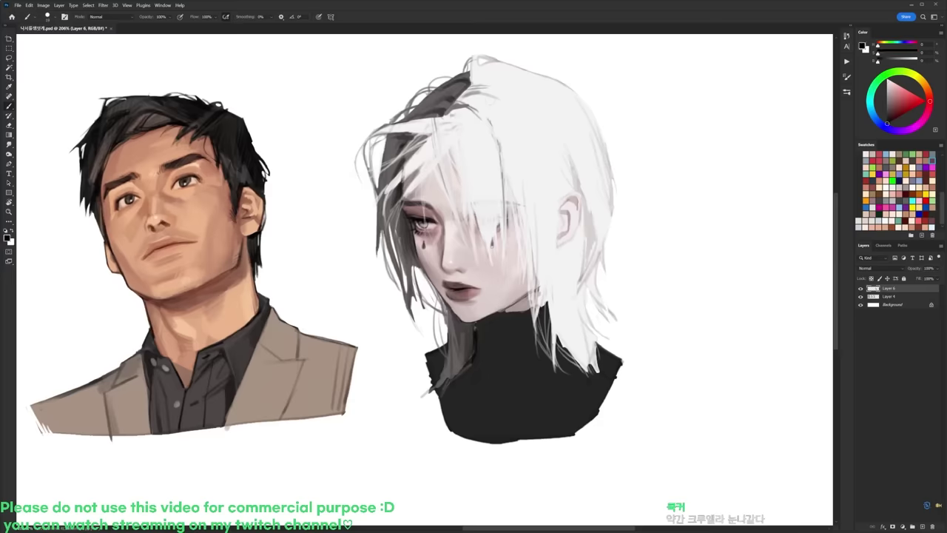
pyautogui.moveTo(451, 114); pyautogui.dragTo(470, 140)
pyautogui.moveTo(477, 71); pyautogui.dragTo(502, 79)
# Step: Retouch the strand hanging over the jaw and turtleneck with sampled white, and the lower lip with sampled pale pink
pyautogui.keyDown('alt'); pyautogui.click(546, 276); pyautogui.keyUp('alt')
pyautogui.moveTo(540, 286); pyautogui.dragTo(534, 354)
pyautogui.keyDown('alt'); pyautogui.click(539, 323); pyautogui.keyUp('alt')
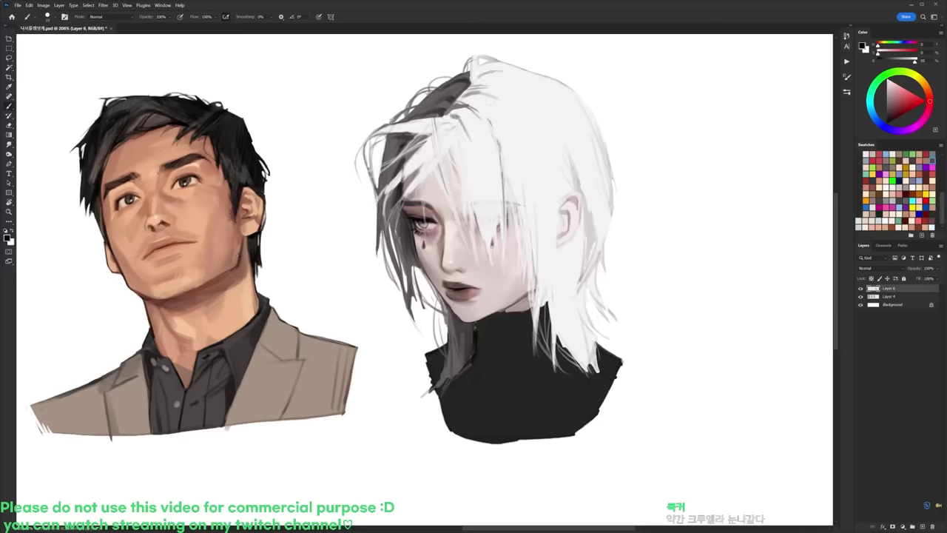
pyautogui.keyDown('alt'); pyautogui.click(526, 288); pyautogui.keyUp('alt')
pyautogui.keyDown('alt'); pyautogui.click(475, 295); pyautogui.keyUp('alt')
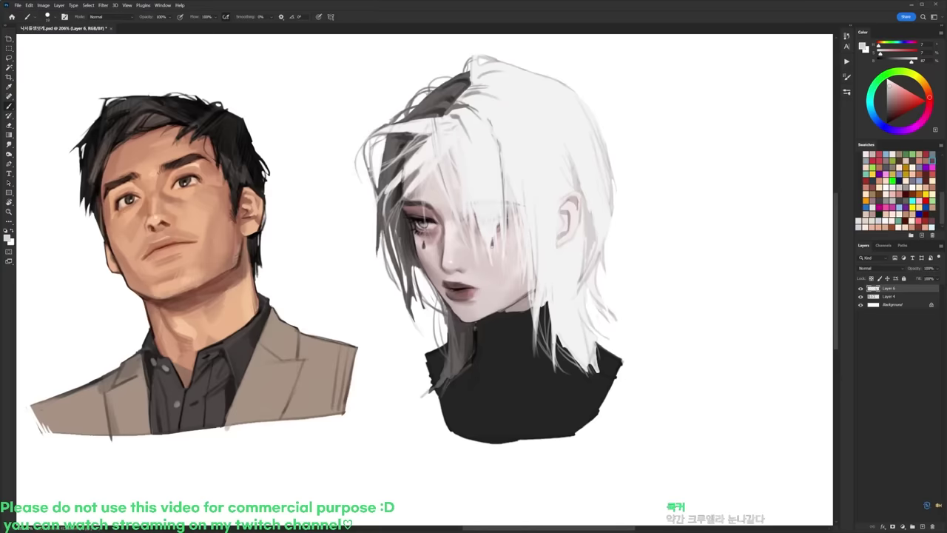
# Step: Rotate the canvas and refine the underside of the woman's jaw with sampled skin tones
pyautogui.press('r')
pyautogui.moveTo(573, 257)
pyautogui.mouseDown()
pyautogui.moveTo(554, 204)
pyautogui.moveTo(436, 130)
pyautogui.mouseUp()
pyautogui.press('d')
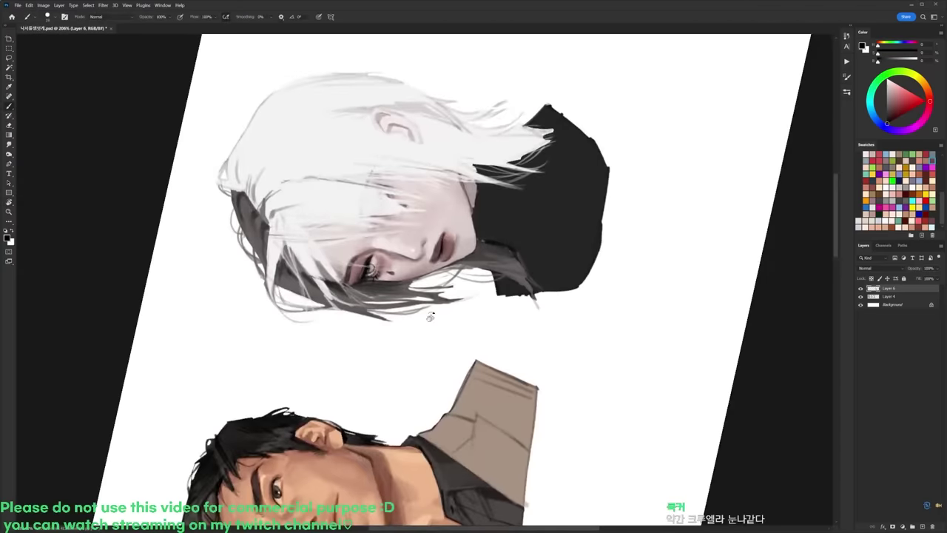
pyautogui.press('r')
pyautogui.moveTo(555, 244); pyautogui.dragTo(496, 399)
pyautogui.keyDown('alt'); pyautogui.click(527, 290); pyautogui.keyUp('alt')
pyautogui.keyDown('alt'); pyautogui.click(527, 290); pyautogui.keyUp('alt')
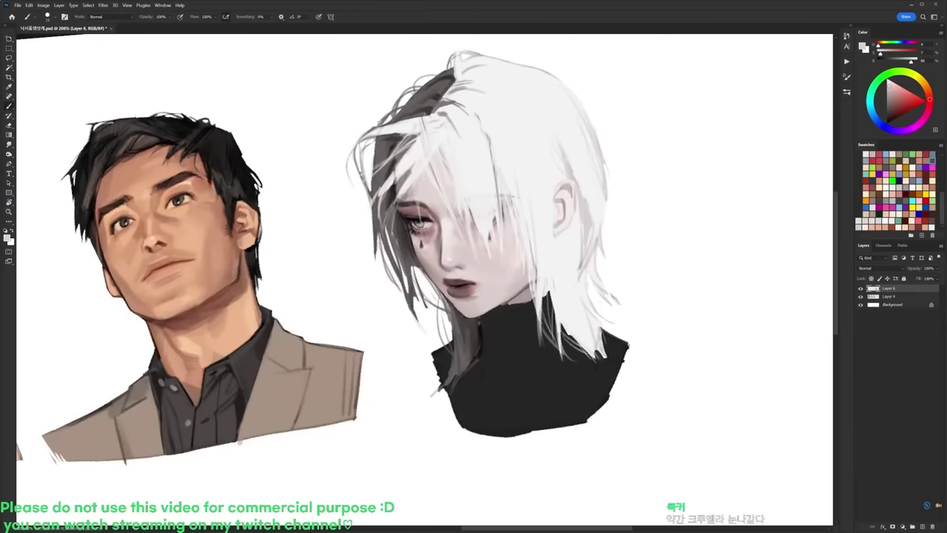
pyautogui.keyDown('alt'); pyautogui.click(498, 308); pyautogui.keyUp('alt')
pyautogui.keyDown('alt'); pyautogui.click(421, 212); pyautogui.keyUp('alt')
pyautogui.moveTo(498, 304); pyautogui.dragTo(520, 291)
# Step: Darken the edge between the jaw and the turtleneck with black and sampled jaw tones
pyautogui.keyDown('alt'); pyautogui.click(520, 290); pyautogui.keyUp('alt')
pyautogui.keyDown('alt'); pyautogui.click(515, 290); pyautogui.keyUp('alt')
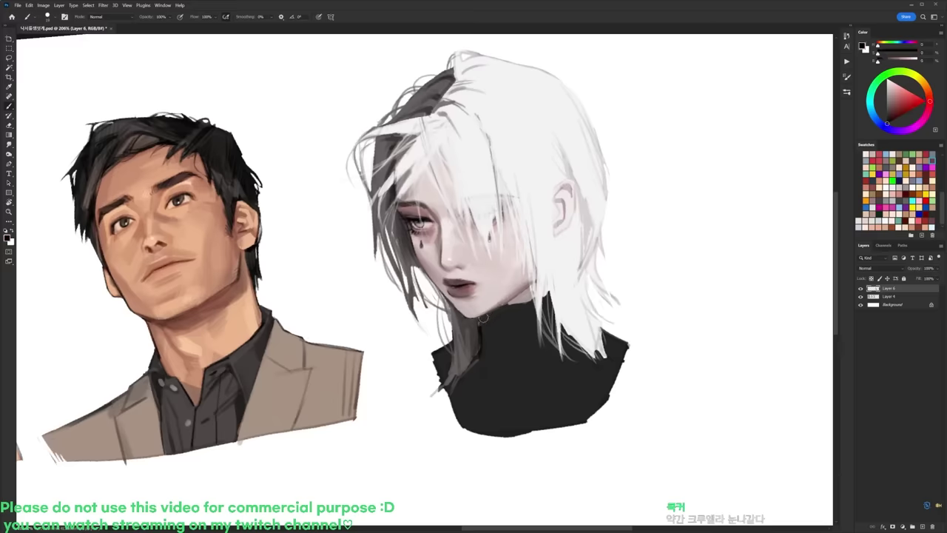
pyautogui.keyDown('alt'); pyautogui.click(515, 288); pyautogui.keyUp('alt')
pyautogui.press('d')
pyautogui.moveTo(512, 300); pyautogui.dragTo(528, 291)
pyautogui.press('x')
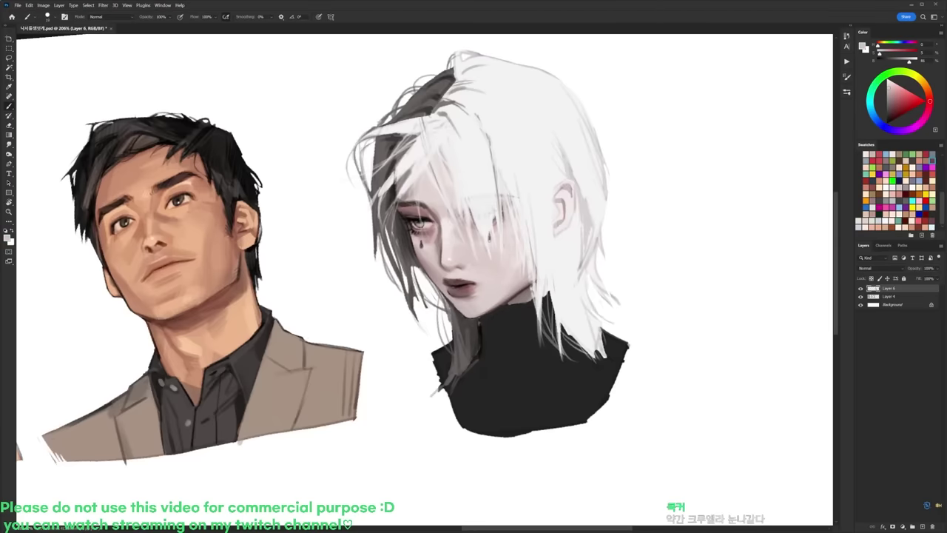
# Step: Rotate the canvas and refine the chin and jawline with sampled white, mauve and skin tones
pyautogui.press('r')
pyautogui.moveTo(628, 253); pyautogui.dragTo(628, 269)
pyautogui.press('b')
pyautogui.keyDown('alt'); pyautogui.click(549, 277); pyautogui.keyUp('alt')
pyautogui.press('r')
pyautogui.moveTo(556, 254); pyautogui.dragTo(546, 333)
pyautogui.press('b')
pyautogui.keyDown('alt'); pyautogui.click(461, 221); pyautogui.keyUp('alt')
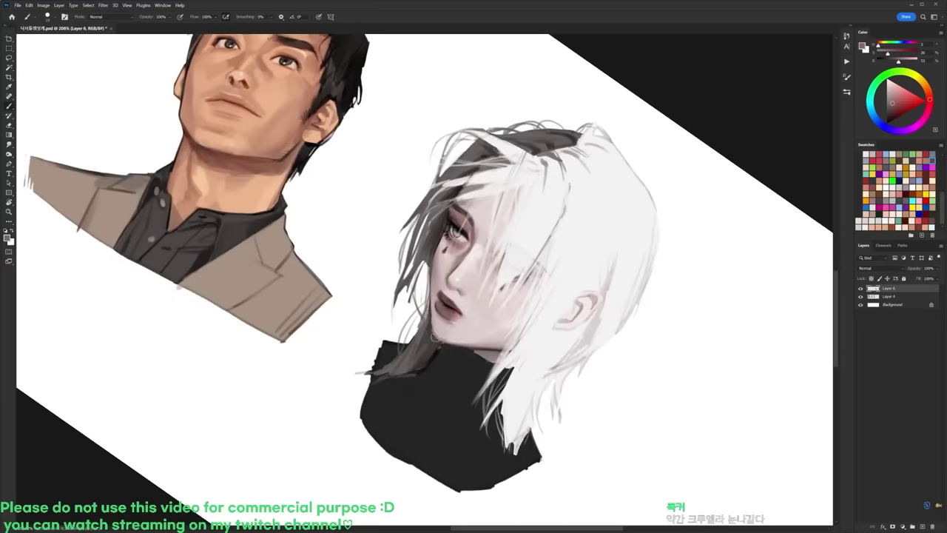
pyautogui.keyDown('alt'); pyautogui.click(442, 339); pyautogui.keyUp('alt')
# Step: Bring the canvas back upright and retouch the hair strands beside the visible eye with sampled white
pyautogui.press('d')
pyautogui.press('r')
pyautogui.moveTo(441, 342); pyautogui.dragTo(507, 142)
pyautogui.press('Escape')
pyautogui.moveTo(710, 281)
pyautogui.mouseDown()
pyautogui.moveTo(616, 282)
pyautogui.moveTo(641, 267)
pyautogui.mouseUp()
pyautogui.moveTo(372, 182)
pyautogui.mouseDown()
pyautogui.moveTo(388, 184)
pyautogui.moveTo(344, 216)
pyautogui.moveTo(353, 203)
pyautogui.moveTo(346, 200)
pyautogui.moveTo(345, 248)
pyautogui.mouseUp()
pyautogui.press('b')
pyautogui.keyDown('alt'); pyautogui.click(371, 187); pyautogui.keyUp('alt')
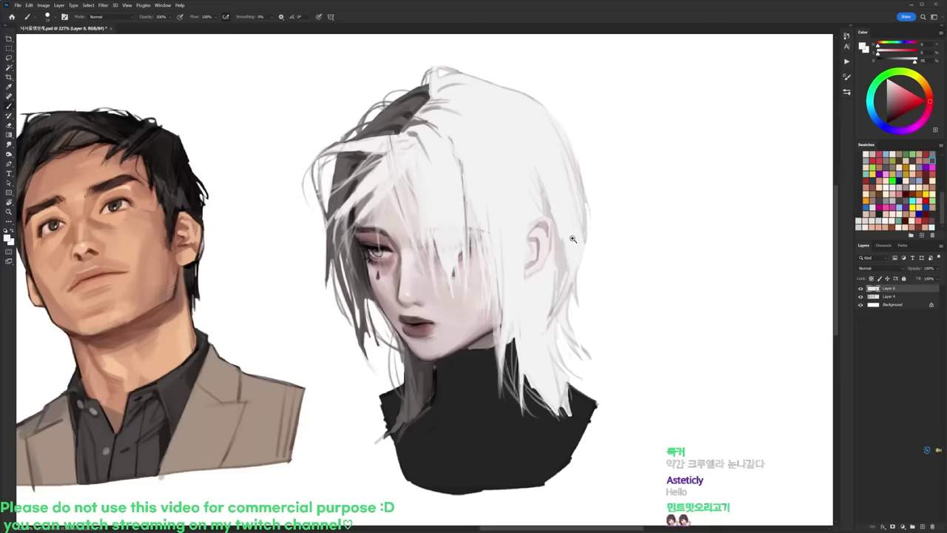
# Step: Select the woman's portrait layer and toggle its visibility off and on to check its contents
pyautogui.scroll(-3, 577, 244)
pyautogui.moveTo(579, 239); pyautogui.dragTo(567, 244)
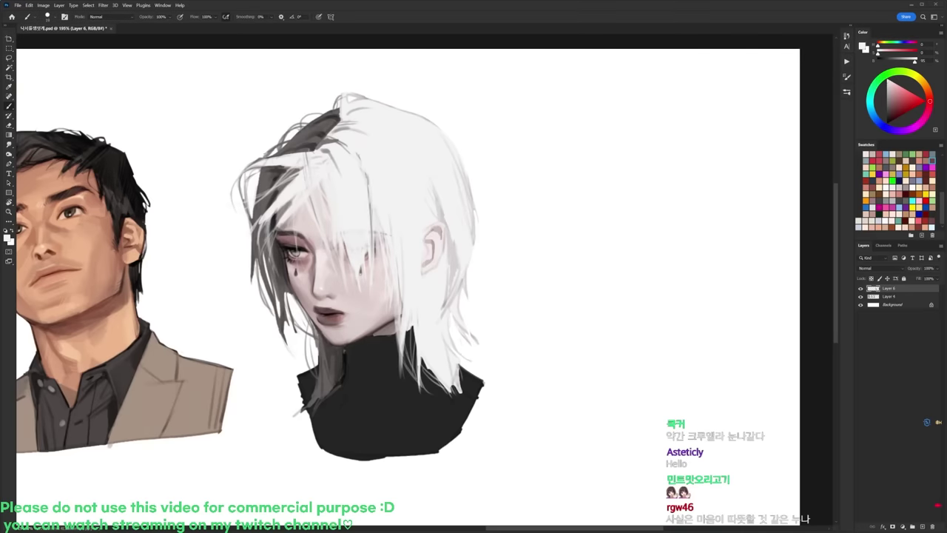
pyautogui.press('d')
pyautogui.rightClick(613, 153)
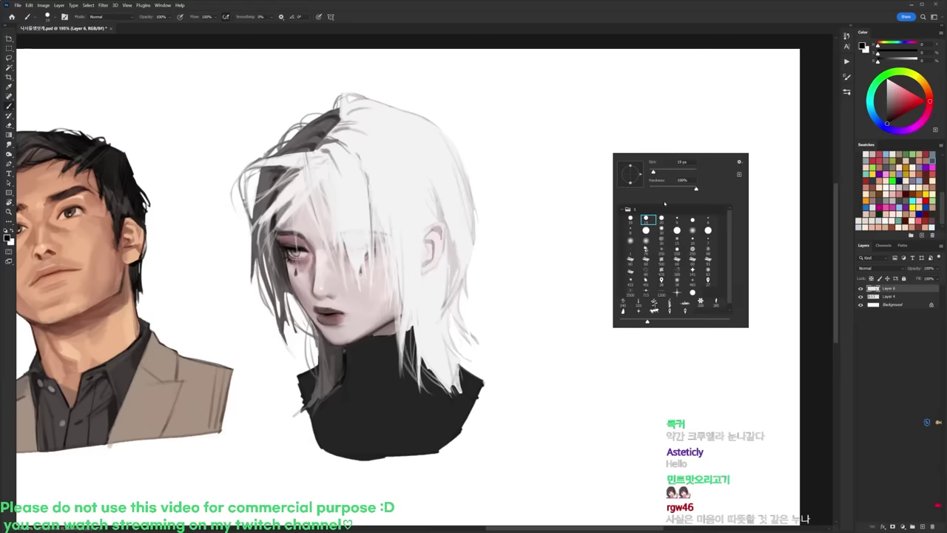
pyautogui.click(888, 291)
pyautogui.click(860, 289)
pyautogui.click(860, 289)
# Step: Apply an RGB Curves adjustment to the woman's layer, raising the highlights and setting a lower point at input 79, output 81
pyautogui.hotkey('ctrl', 'e')
pyautogui.hotkey('ctrl', 'z')
pyautogui.hotkey('ctrl', 'm')
pyautogui.moveTo(785, 367); pyautogui.dragTo(785, 361)
pyautogui.moveTo(752, 400); pyautogui.dragTo(750, 402)
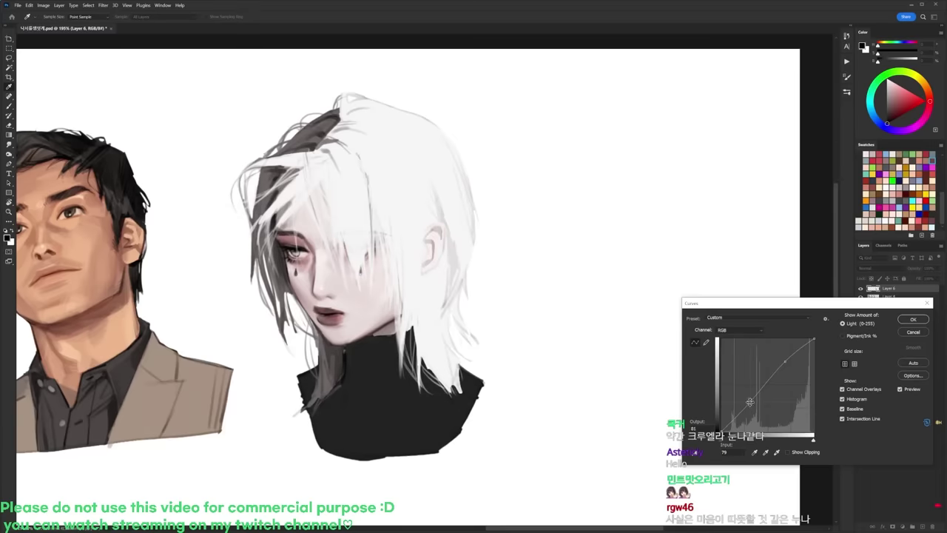
pyautogui.press('Return')
# Step: Merge the woman's layer into the portrait layer below and add a new empty layer above it
pyautogui.hotkey('ctrl', 'e')
pyautogui.moveTo(703, 367); pyautogui.dragTo(637, 355)
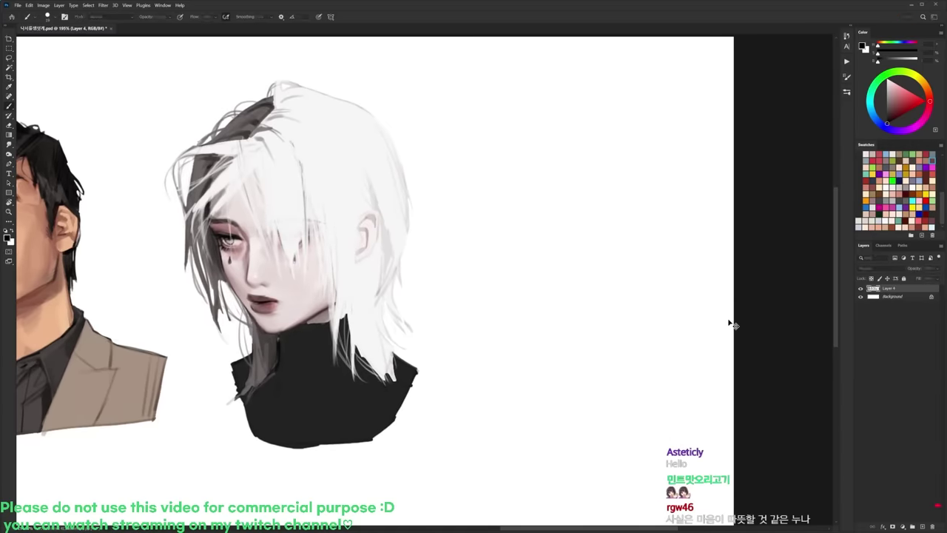
pyautogui.hotkey('ctrl', 'shift', 'alt', 'n')
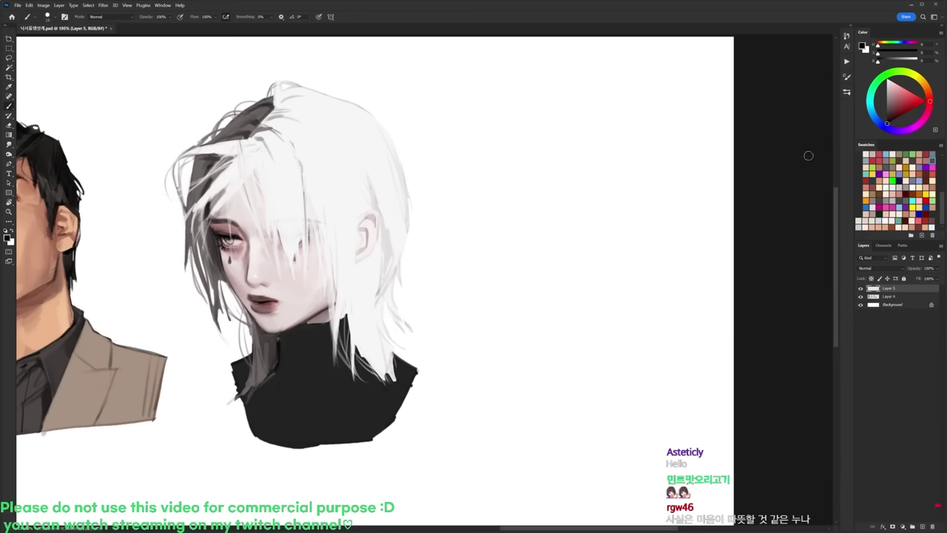
# Step: Sketch a long, narrow rectangle outline in black in the empty space beside the woman's portrait, redoing the first stroke
pyautogui.moveTo(485, 113); pyautogui.dragTo(634, 100)
pyautogui.hotkey('ctrl', 'z')
pyautogui.moveTo(497, 93); pyautogui.dragTo(618, 103)
pyautogui.moveTo(496, 95)
pyautogui.mouseDown()
pyautogui.moveTo(493, 129)
pyautogui.moveTo(635, 133)
pyautogui.moveTo(653, 111)
pyautogui.moveTo(649, 134)
pyautogui.mouseUp()
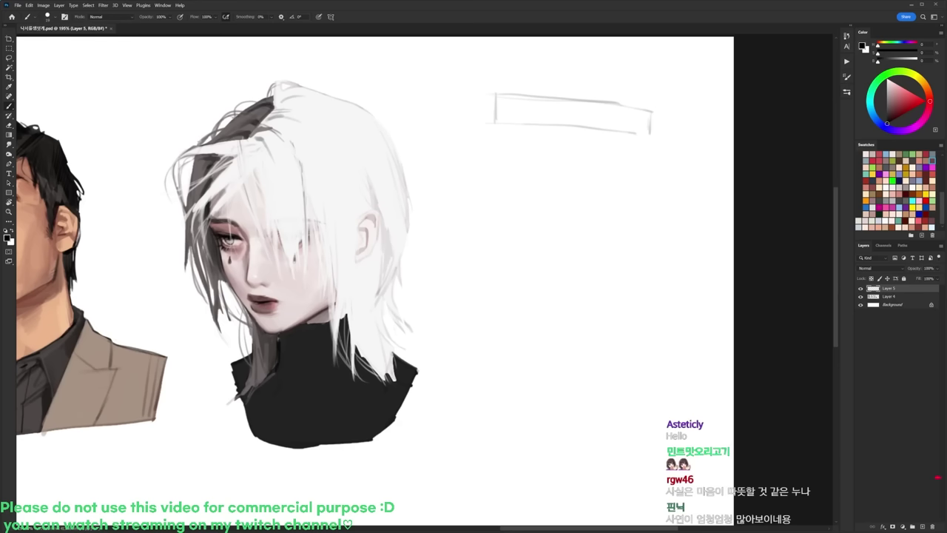
# Step: Redraw the right end, left end and top edge of the long rectangle to form a waistband, erasing the stray marks
pyautogui.moveTo(643, 109)
pyautogui.mouseDown()
pyautogui.moveTo(643, 132)
pyautogui.moveTo(651, 111)
pyautogui.moveTo(648, 132)
pyautogui.mouseUp()
pyautogui.press('e')
pyautogui.press('b')
pyautogui.moveTo(490, 101)
pyautogui.mouseDown()
pyautogui.moveTo(488, 127)
pyautogui.moveTo(561, 97)
pyautogui.moveTo(525, 94)
pyautogui.mouseUp()
pyautogui.press('e')
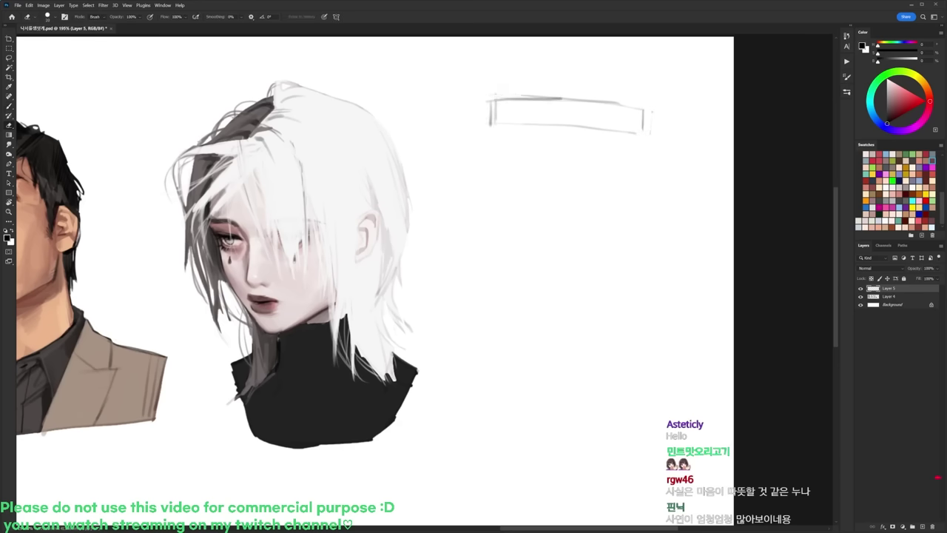
# Step: Sketch the trousers' left hip and leg outline down from the waistband, and add a straight bottom hem line
pyautogui.press('b')
pyautogui.moveTo(489, 124); pyautogui.dragTo(464, 170)
pyautogui.hotkey('ctrl', 'z')
pyautogui.moveTo(490, 127)
pyautogui.mouseDown()
pyautogui.moveTo(465, 170)
pyautogui.moveTo(469, 207)
pyautogui.mouseUp()
pyautogui.moveTo(466, 171); pyautogui.dragTo(469, 207)
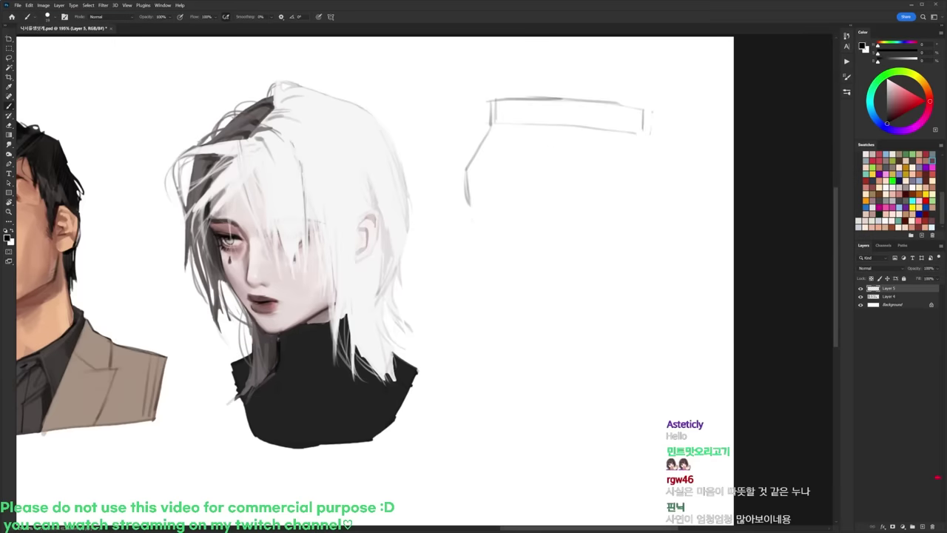
pyautogui.moveTo(468, 201)
pyautogui.mouseDown()
pyautogui.moveTo(481, 457)
pyautogui.moveTo(492, 389)
pyautogui.moveTo(491, 399)
pyautogui.moveTo(477, 387)
pyautogui.moveTo(614, 384)
pyautogui.mouseUp()
pyautogui.press('e')
pyautogui.press('b')
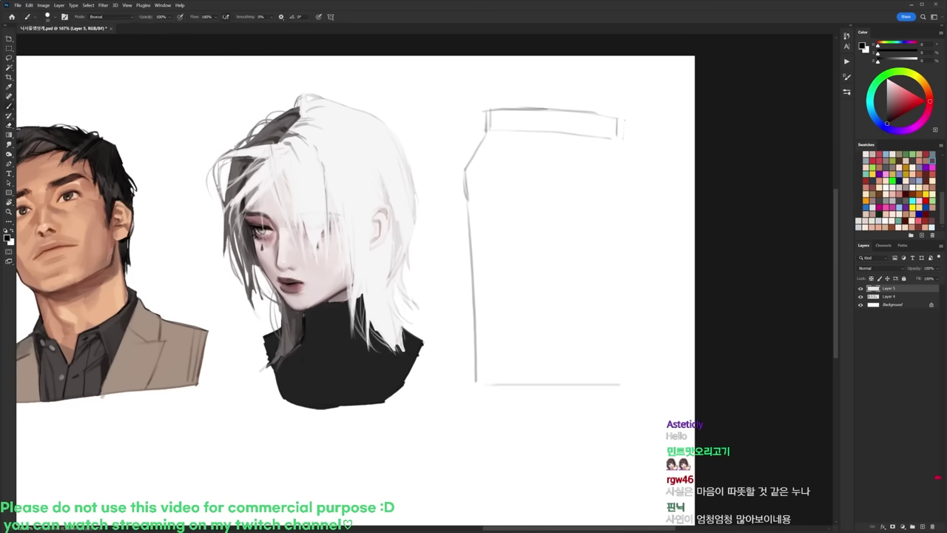
# Step: Draw the trousers' right outline from the waistband down to the hem, erasing the excess to thin the line
pyautogui.press('e')
pyautogui.moveTo(613, 116); pyautogui.dragTo(619, 344)
pyautogui.press('b')
pyautogui.hotkey('ctrl', 'z')
pyautogui.moveTo(613, 138); pyautogui.dragTo(619, 299)
pyautogui.moveTo(620, 248); pyautogui.dragTo(617, 344)
pyautogui.moveTo(617, 297); pyautogui.dragTo(616, 375)
pyautogui.moveTo(617, 336); pyautogui.dragTo(615, 378)
pyautogui.press('e')
pyautogui.moveTo(613, 297); pyautogui.dragTo(615, 356)
pyautogui.moveTo(618, 323); pyautogui.dragTo(616, 380)
pyautogui.press('b')
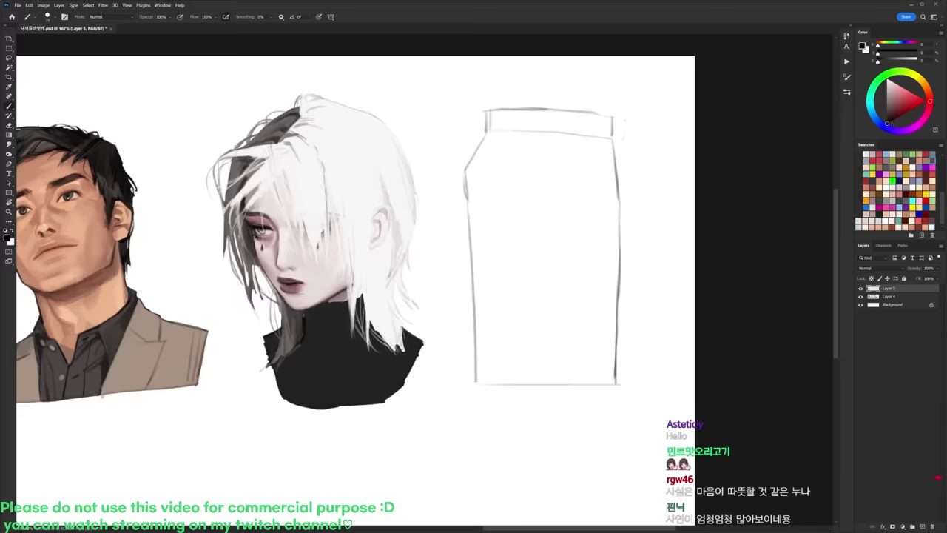
# Step: Add a short vertical seam across the waistband above the fly position and clean up the surrounding lines
pyautogui.press('r')
pyautogui.moveTo(570, 146)
pyautogui.mouseDown()
pyautogui.moveTo(545, 129)
pyautogui.moveTo(479, 158)
pyautogui.mouseUp()
pyautogui.press('e')
pyautogui.moveTo(428, 143)
pyautogui.mouseDown()
pyautogui.moveTo(474, 111)
pyautogui.moveTo(444, 128)
pyautogui.mouseUp()
pyautogui.press('b')
pyautogui.moveTo(444, 128)
pyautogui.mouseDown()
pyautogui.moveTo(497, 99)
pyautogui.moveTo(630, 210)
pyautogui.mouseUp()
pyautogui.press('e')
pyautogui.press('r')
pyautogui.press('e')
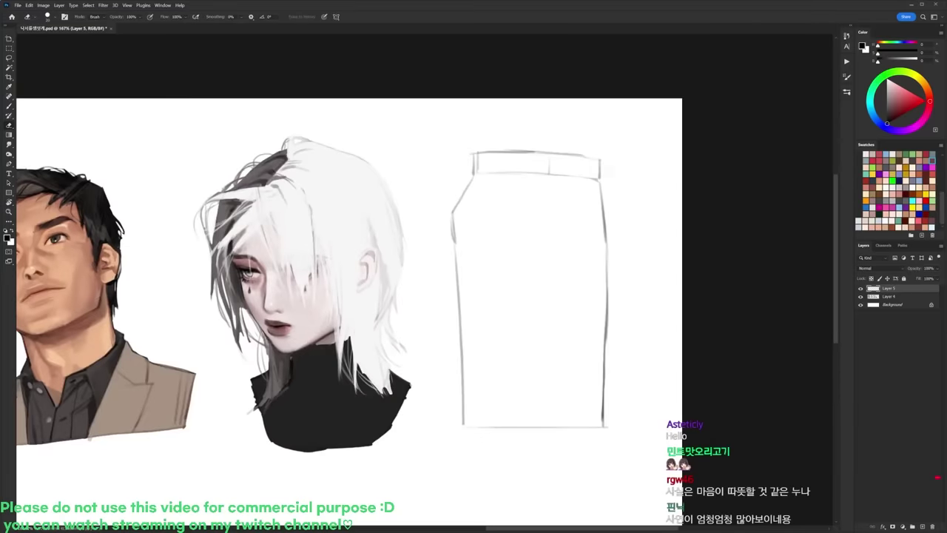
# Step: Sketch short lines rising above both top corners of the waistband to suggest the garment above it
pyautogui.press('b')
pyautogui.moveTo(598, 158)
pyautogui.mouseDown()
pyautogui.moveTo(597, 177)
pyautogui.moveTo(603, 160)
pyautogui.mouseUp()
pyautogui.press('e')
pyautogui.press('b')
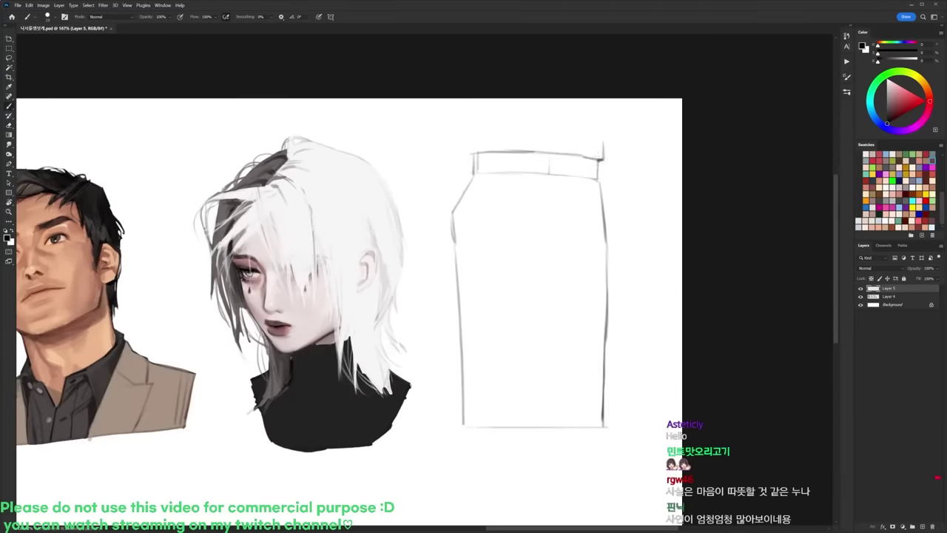
pyautogui.moveTo(466, 135); pyautogui.dragTo(469, 153)
pyautogui.press('e')
pyautogui.moveTo(478, 156)
pyautogui.mouseDown()
pyautogui.moveTo(478, 172)
pyautogui.moveTo(488, 152)
pyautogui.moveTo(478, 171)
pyautogui.mouseUp()
pyautogui.press('b')
# Step: Add a faint vertical crease inside the left hip and refine the hip and upper leg contour on that side
pyautogui.moveTo(482, 196); pyautogui.dragTo(474, 258)
pyautogui.moveTo(450, 220)
pyautogui.mouseDown()
pyautogui.moveTo(446, 246)
pyautogui.moveTo(457, 201)
pyautogui.moveTo(445, 233)
pyautogui.moveTo(457, 263)
pyautogui.moveTo(455, 224)
pyautogui.moveTo(456, 328)
pyautogui.mouseUp()
pyautogui.press('e')
pyautogui.press('b')
pyautogui.press('e')
pyautogui.press('b')
pyautogui.press('e')
pyautogui.press('b')
pyautogui.press('e')
pyautogui.press('b')
pyautogui.press('b')
pyautogui.press('e')
pyautogui.moveTo(454, 273); pyautogui.dragTo(457, 344)
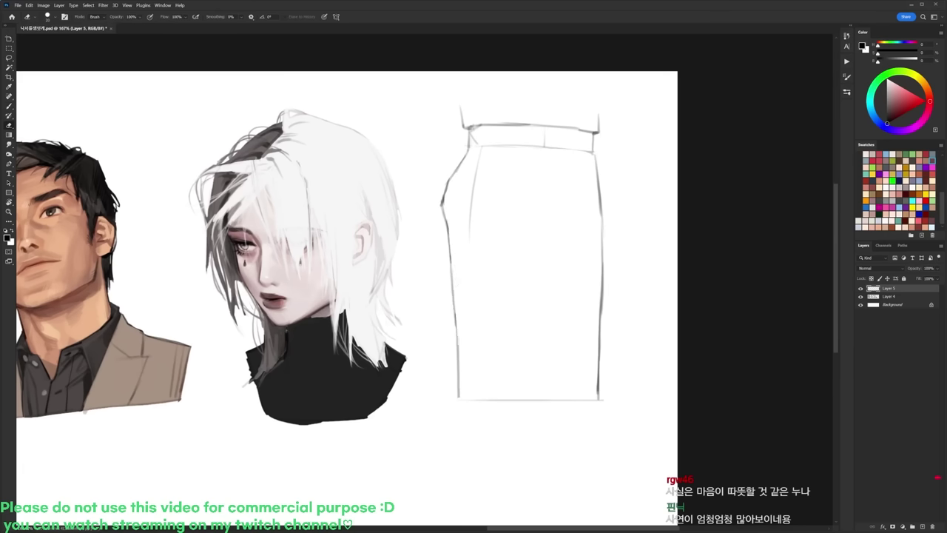
# Step: Erase the lower left leg outline and redraw it straighter and slightly further out down to the hem
pyautogui.moveTo(454, 302); pyautogui.dragTo(457, 390)
pyautogui.press('b')
pyautogui.moveTo(453, 320); pyautogui.dragTo(455, 392)
pyautogui.press('e')
pyautogui.moveTo(453, 319); pyautogui.dragTo(454, 394)
pyautogui.moveTo(456, 361); pyautogui.dragTo(458, 397)
pyautogui.press('b')
pyautogui.moveTo(455, 352); pyautogui.dragTo(456, 393)
pyautogui.press('e')
pyautogui.moveTo(453, 253); pyautogui.dragTo(454, 317)
pyautogui.press('b')
pyautogui.moveTo(452, 255); pyautogui.dragTo(454, 343)
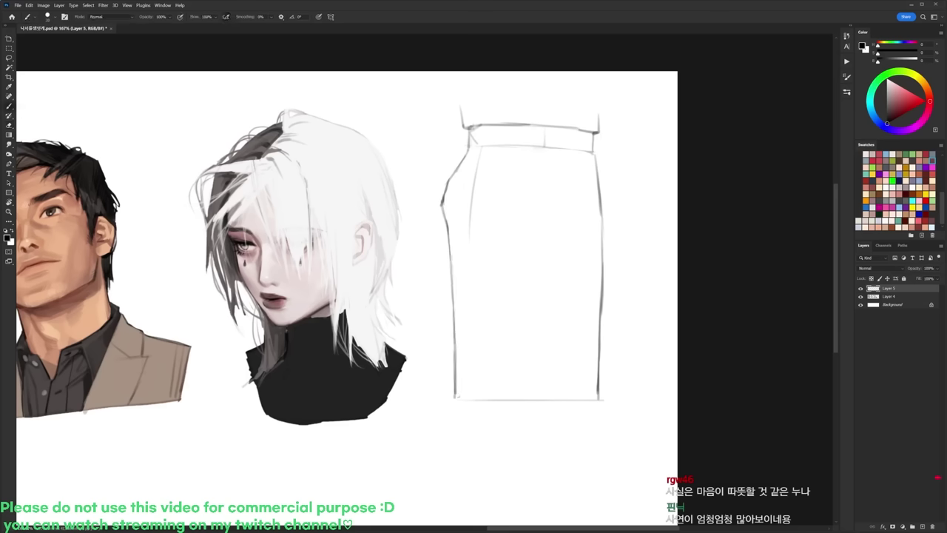
# Step: Sketch the center front seam from the waistband to the crotch and the two inner leg lines down to the hem
pyautogui.moveTo(539, 148)
pyautogui.mouseDown()
pyautogui.moveTo(540, 281)
pyautogui.moveTo(520, 395)
pyautogui.mouseUp()
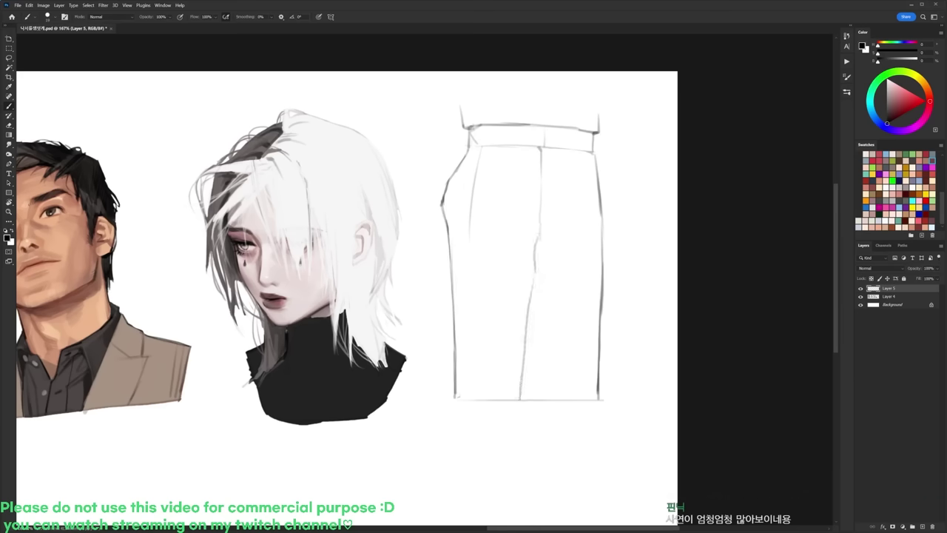
pyautogui.press('l')
pyautogui.press('b')
pyautogui.moveTo(536, 290); pyautogui.dragTo(534, 344)
pyautogui.moveTo(531, 296); pyautogui.dragTo(535, 399)
pyautogui.press('e')
pyautogui.press('b')
pyautogui.press('e')
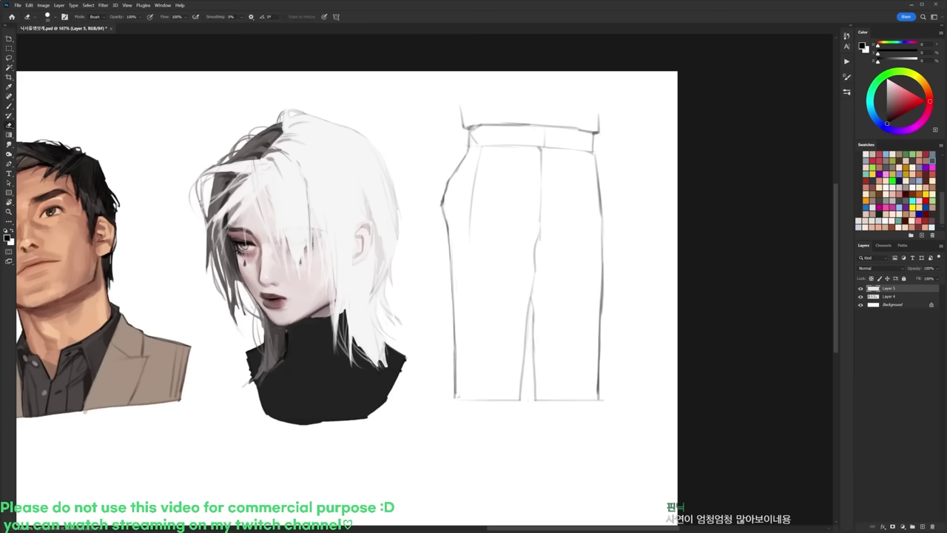
# Step: Shorten the trousers by drawing a higher horizontal hem line across both legs and erasing everything below it
pyautogui.press('b')
pyautogui.moveTo(454, 374)
pyautogui.mouseDown()
pyautogui.moveTo(600, 374)
pyautogui.moveTo(594, 399)
pyautogui.mouseUp()
pyautogui.press('e')
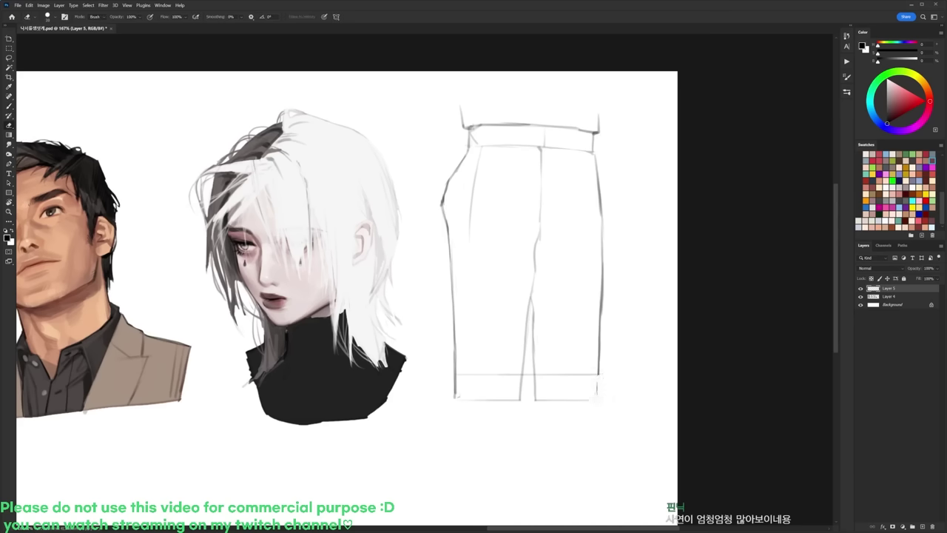
pyautogui.click(594, 399)
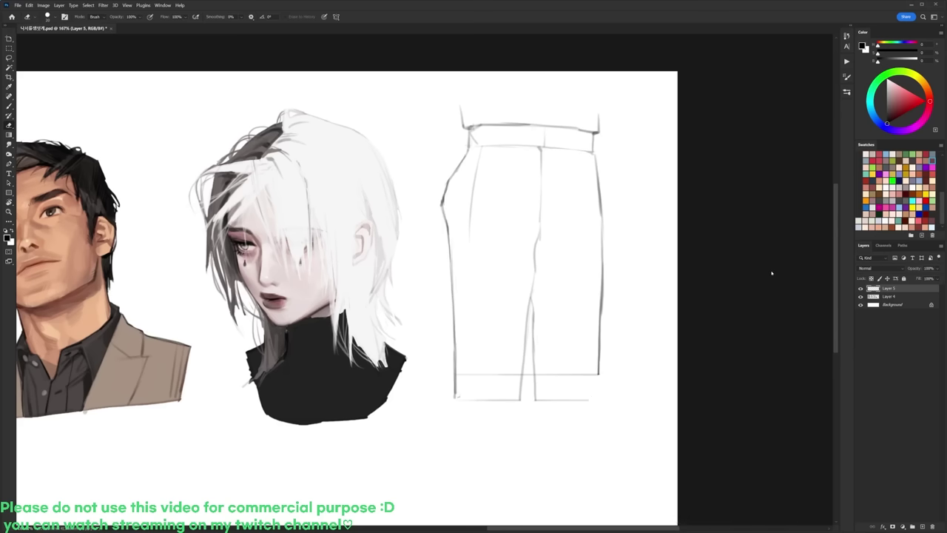
pyautogui.moveTo(535, 378)
pyautogui.mouseDown()
pyautogui.moveTo(535, 394)
pyautogui.moveTo(589, 401)
pyautogui.mouseUp()
pyautogui.moveTo(455, 378)
pyautogui.mouseDown()
pyautogui.moveTo(454, 399)
pyautogui.moveTo(521, 399)
pyautogui.moveTo(520, 379)
pyautogui.moveTo(519, 398)
pyautogui.mouseUp()
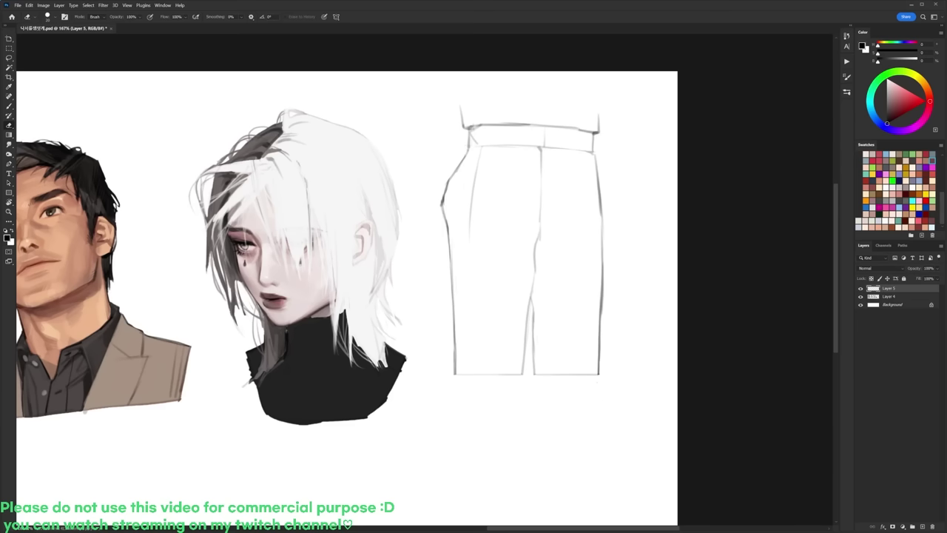
pyautogui.press('b')
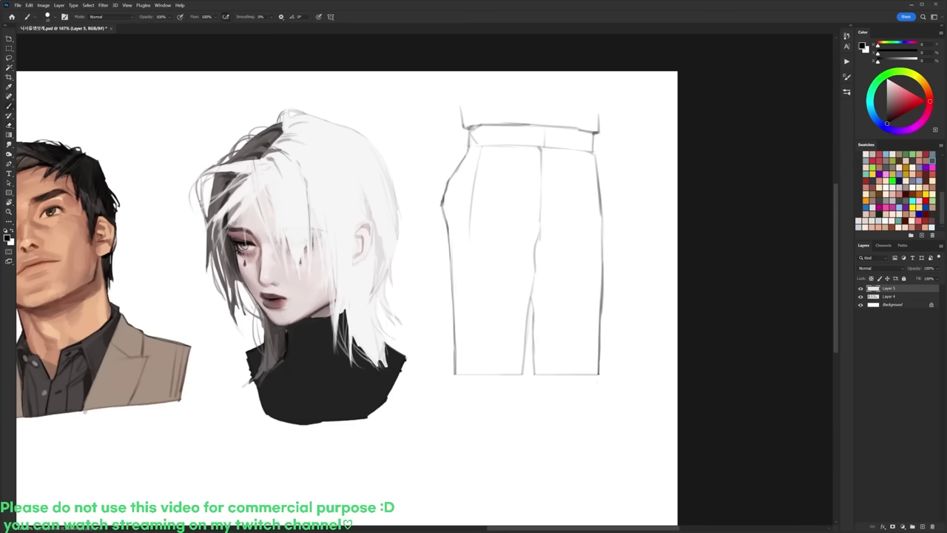
# Step: Thicken and darken the center front seam between the waistband and the crotch, cleaning its edges with the eraser
pyautogui.moveTo(543, 148); pyautogui.dragTo(540, 213)
pyautogui.press('e')
pyautogui.press('b')
pyautogui.moveTo(540, 178); pyautogui.dragTo(539, 225)
pyautogui.press('e')
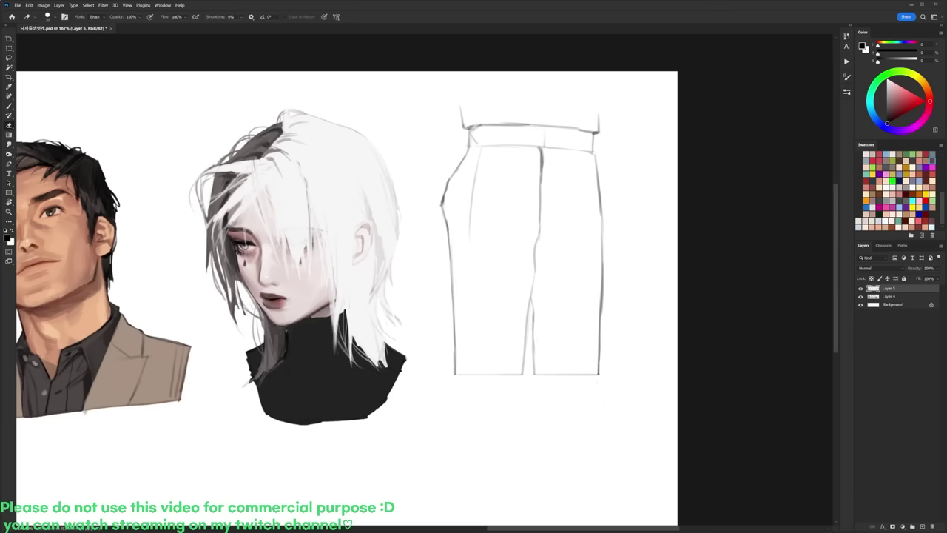
pyautogui.press('b')
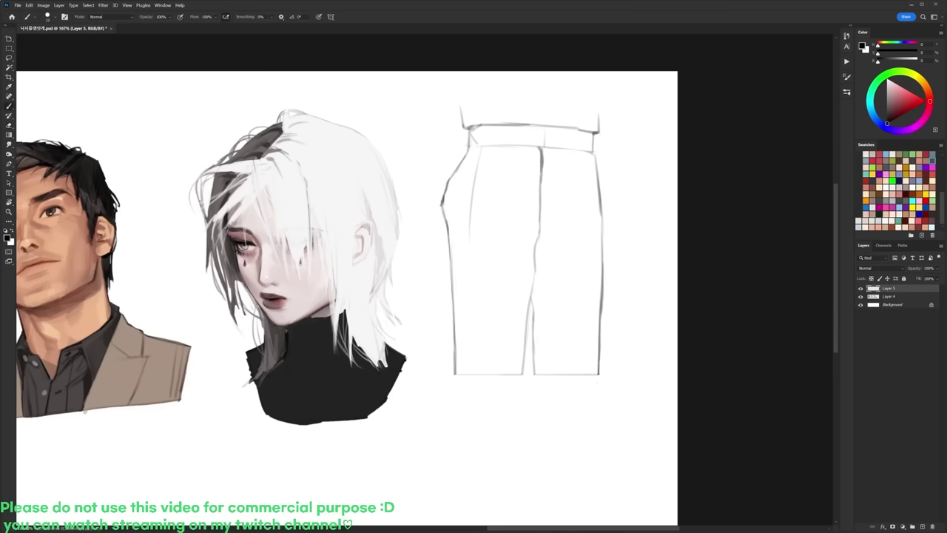
pyautogui.press('e')
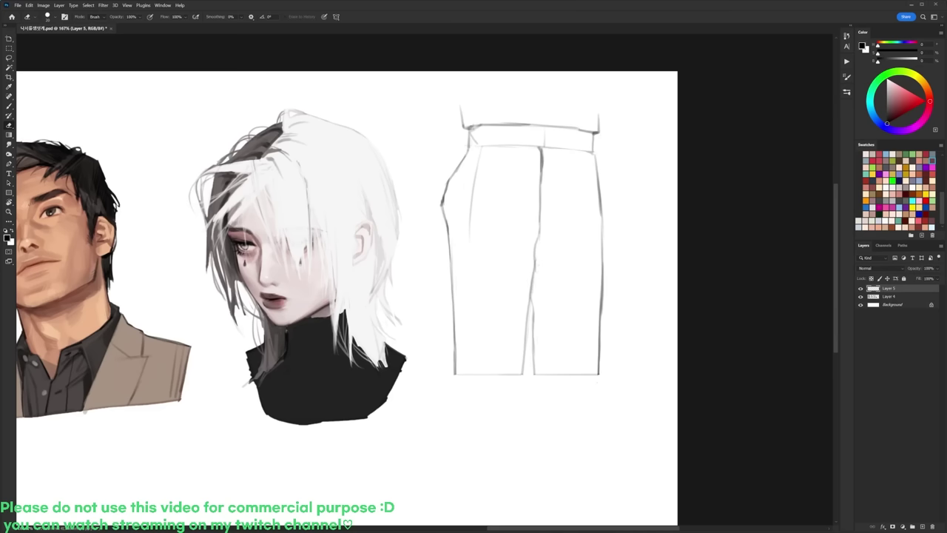
# Step: Draw the curved fly stitching beside the center seam and a long vertical crease along the right leg
pyautogui.press('b')
pyautogui.moveTo(556, 199); pyautogui.dragTo(541, 229)
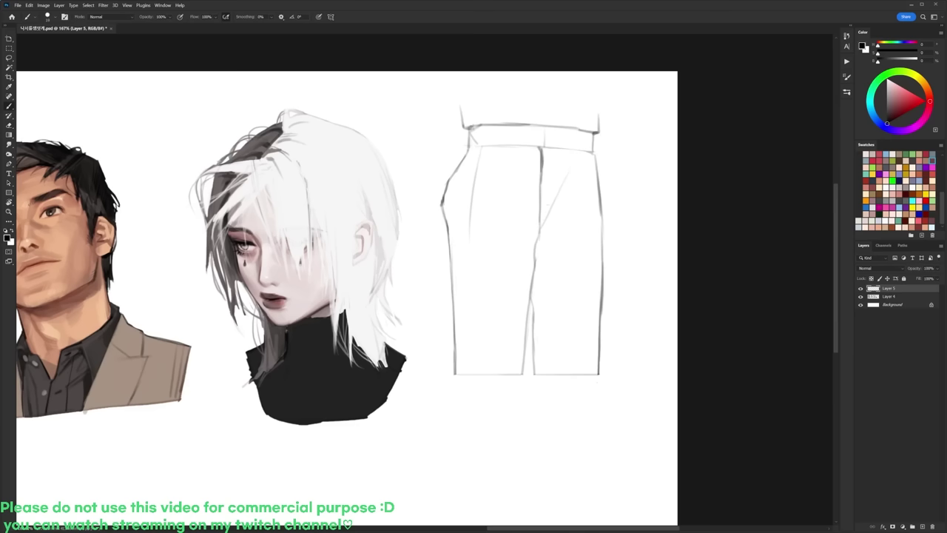
pyautogui.hotkey('ctrl', 'z')
pyautogui.moveTo(555, 154); pyautogui.dragTo(541, 240)
pyautogui.moveTo(586, 214); pyautogui.dragTo(585, 372)
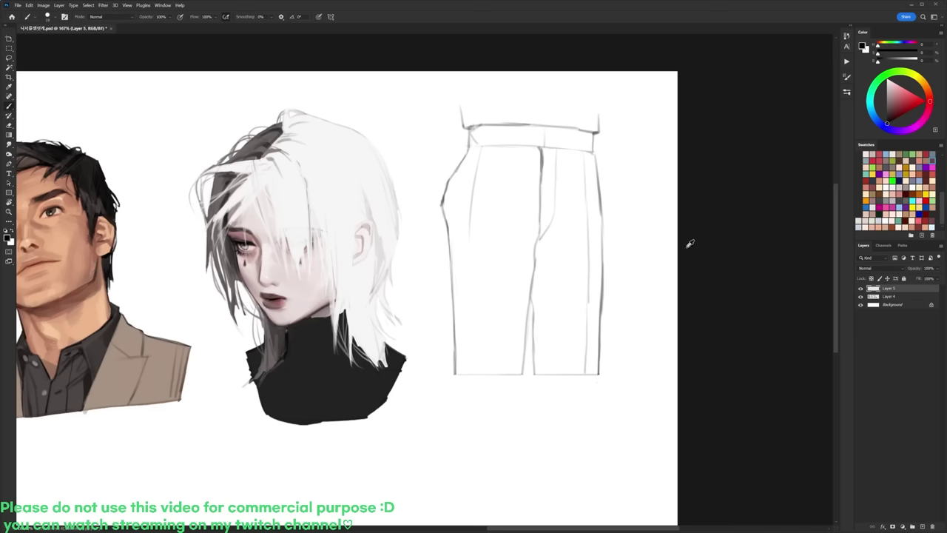
# Step: Sketch a shaded front pleat below the waistband on the left leg and extend its crease down to the hem
pyautogui.moveTo(495, 145); pyautogui.dragTo(497, 144)
pyautogui.hotkey('ctrl', 'z')
pyautogui.moveTo(494, 152); pyautogui.dragTo(497, 221)
pyautogui.moveTo(492, 155); pyautogui.dragTo(491, 371)
pyautogui.press('e')
pyautogui.press('b')
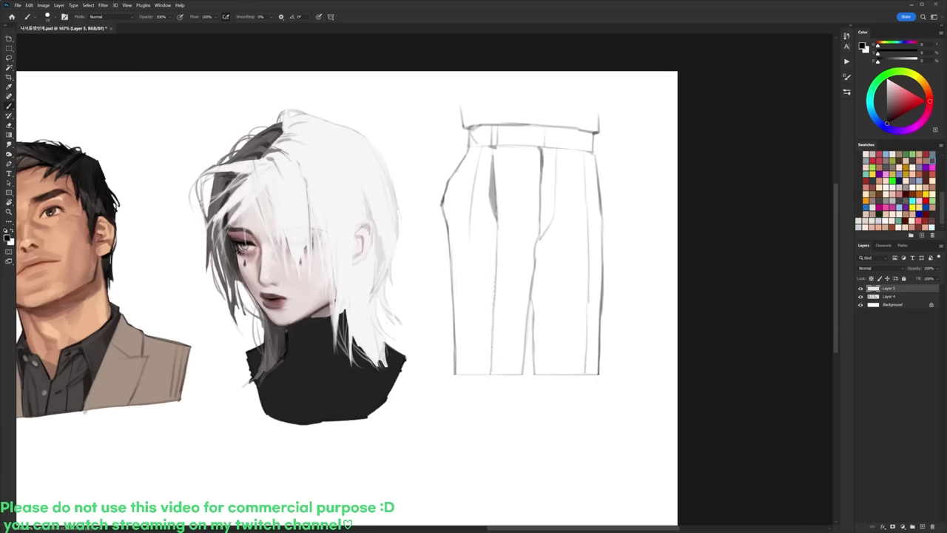
# Step: Redraw the slanted pocket line between the left hip and the front pleat, erasing the earlier faint line
pyautogui.moveTo(474, 179); pyautogui.dragTo(467, 224)
pyautogui.press('e')
pyautogui.moveTo(478, 161); pyautogui.dragTo(469, 232)
pyautogui.press('b')
pyautogui.moveTo(474, 166); pyautogui.dragTo(466, 229)
pyautogui.press('e')
pyautogui.press('b')
# Step: Pull the left hip outline inward with a sharper corner and trim the dark shading of the front pleat
pyautogui.moveTo(446, 182)
pyautogui.mouseDown()
pyautogui.moveTo(468, 155)
pyautogui.moveTo(441, 210)
pyautogui.moveTo(451, 268)
pyautogui.mouseUp()
pyautogui.press('e')
pyautogui.press('b')
pyautogui.press('e')
pyautogui.press('b')
pyautogui.press('e')
pyautogui.press('b')
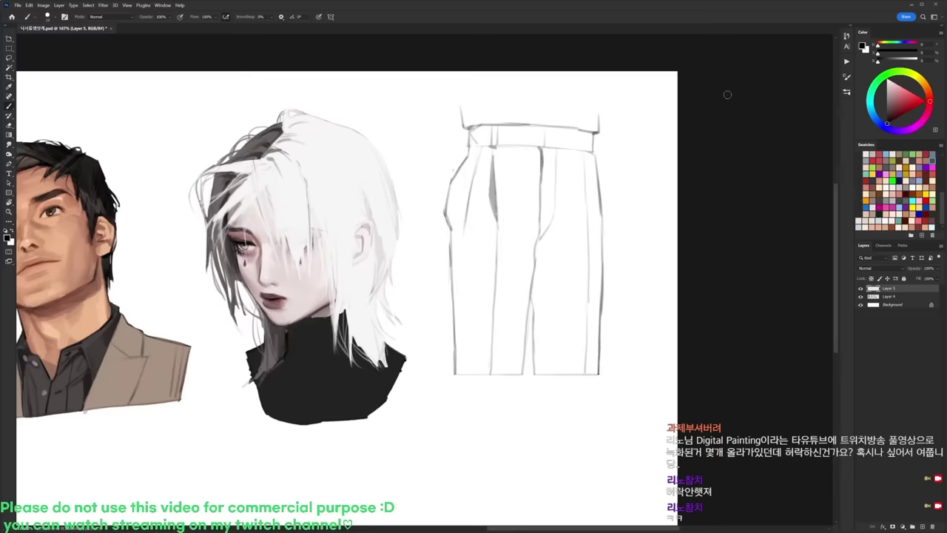
pyautogui.press('e')
pyautogui.moveTo(490, 160); pyautogui.dragTo(489, 205)
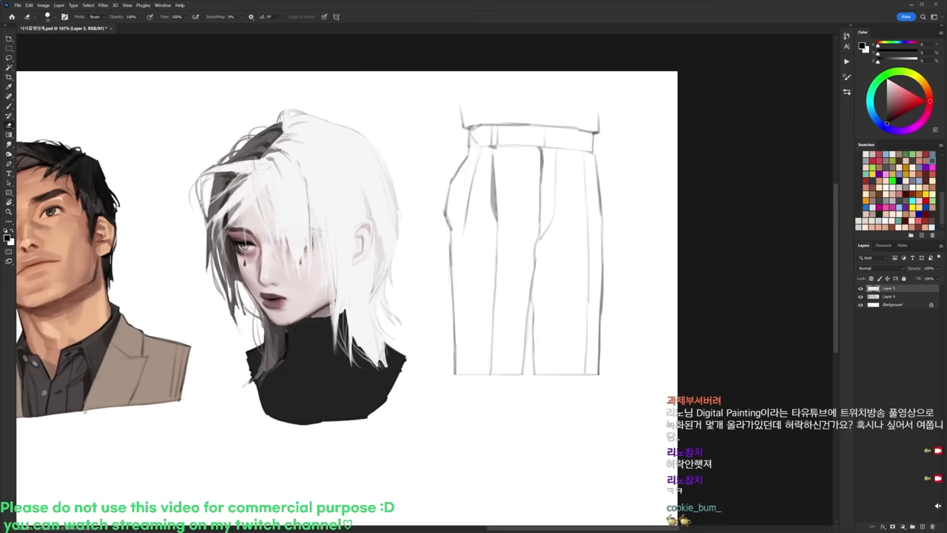
pyautogui.press('b')
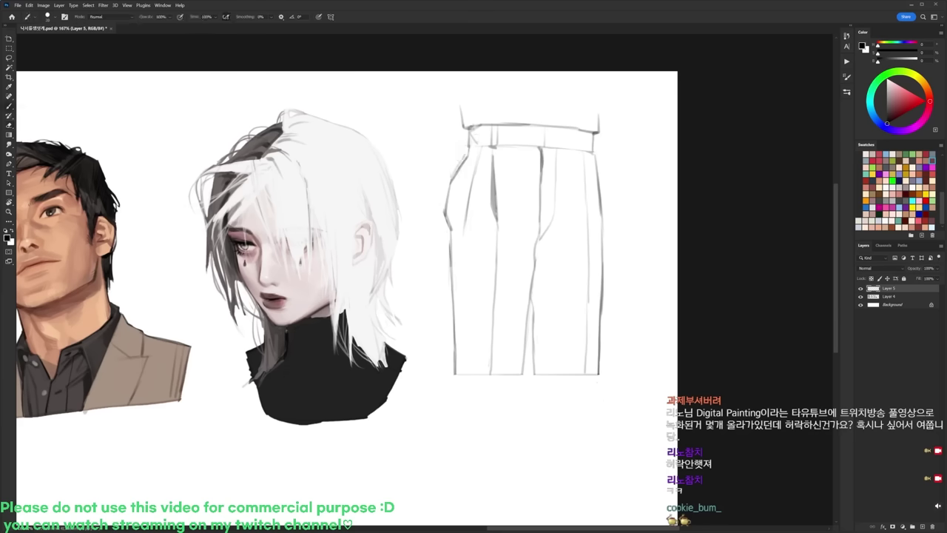
pyautogui.press('e')
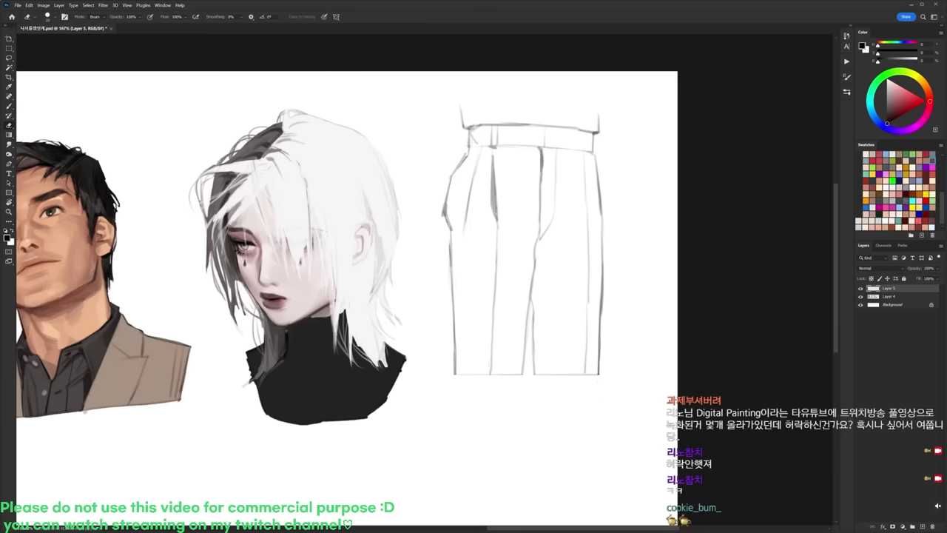
pyautogui.press('b')
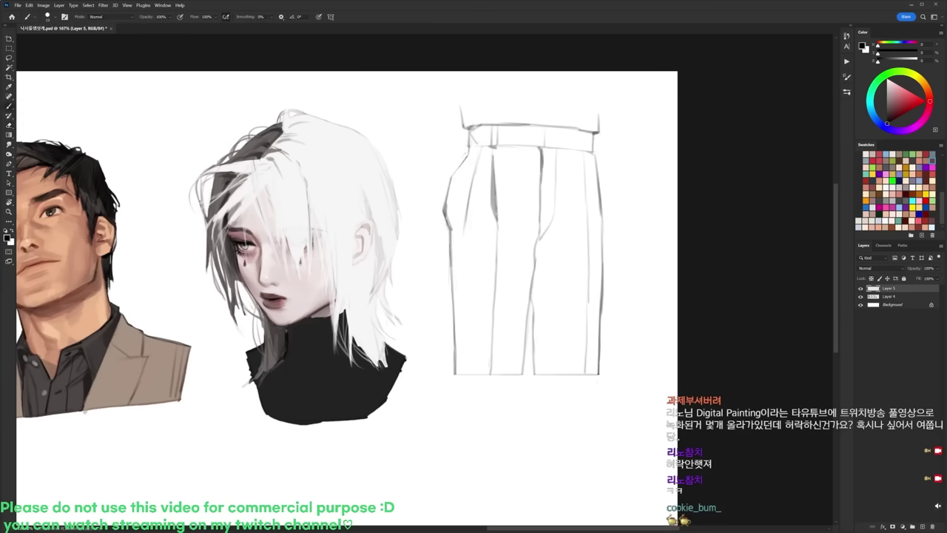
# Step: Sketch a forearm reaching down to the left hip pocket and close the top of the band above the waistband
pyautogui.moveTo(450, 164); pyautogui.dragTo(461, 165)
pyautogui.moveTo(427, 116); pyautogui.dragTo(449, 165)
pyautogui.moveTo(403, 109)
pyautogui.mouseDown()
pyautogui.moveTo(429, 111)
pyautogui.moveTo(437, 197)
pyautogui.mouseUp()
pyautogui.moveTo(400, 143); pyautogui.dragTo(441, 203)
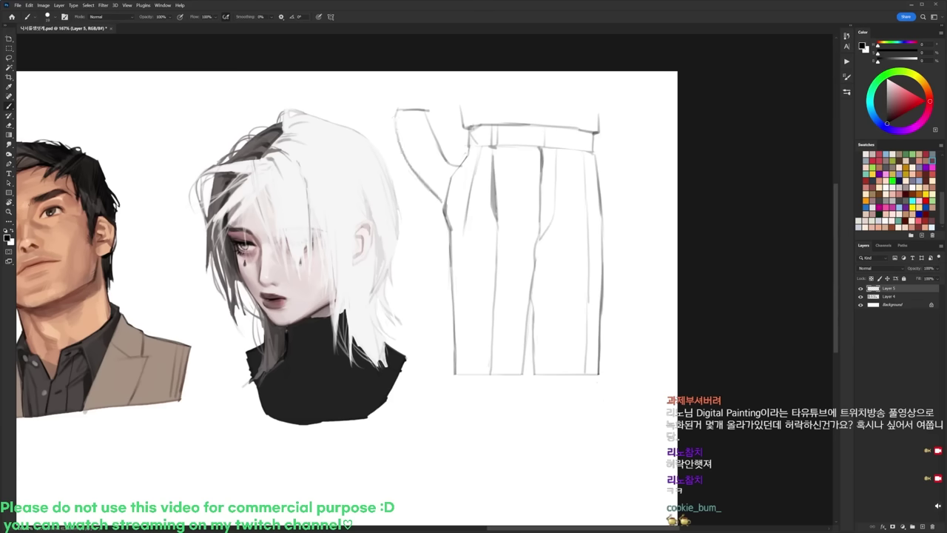
pyautogui.moveTo(461, 109); pyautogui.dragTo(597, 112)
# Step: Refine the left hip and pocket contour where the forearm meets the trousers, erasing and redrawing the overlapping lines
pyautogui.press('l')
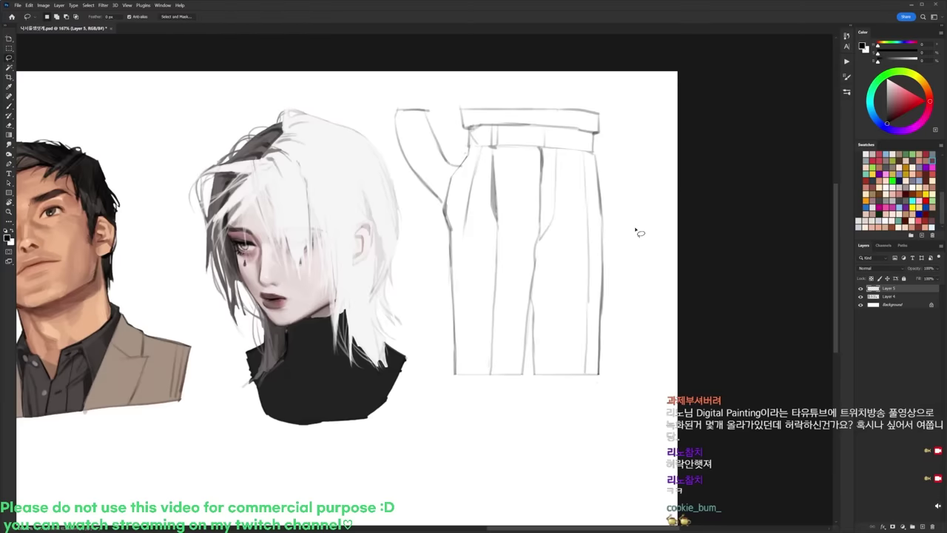
pyautogui.moveTo(637, 257)
pyautogui.mouseDown()
pyautogui.moveTo(651, 288)
pyautogui.moveTo(603, 274)
pyautogui.mouseUp()
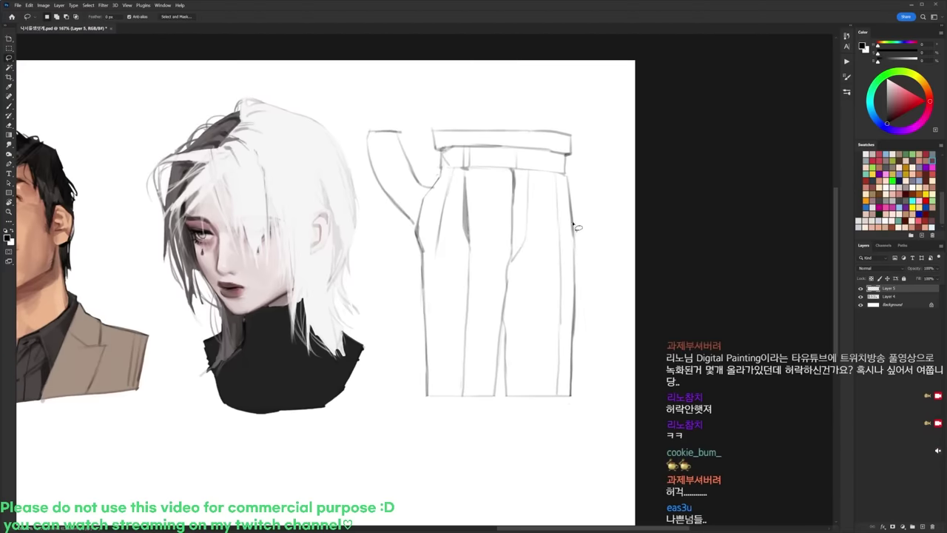
pyautogui.press('b')
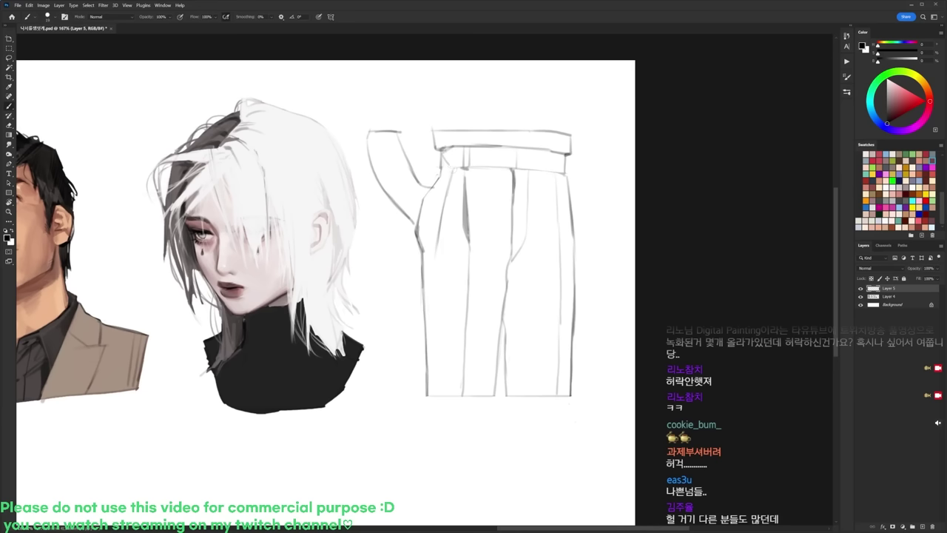
pyautogui.press('e')
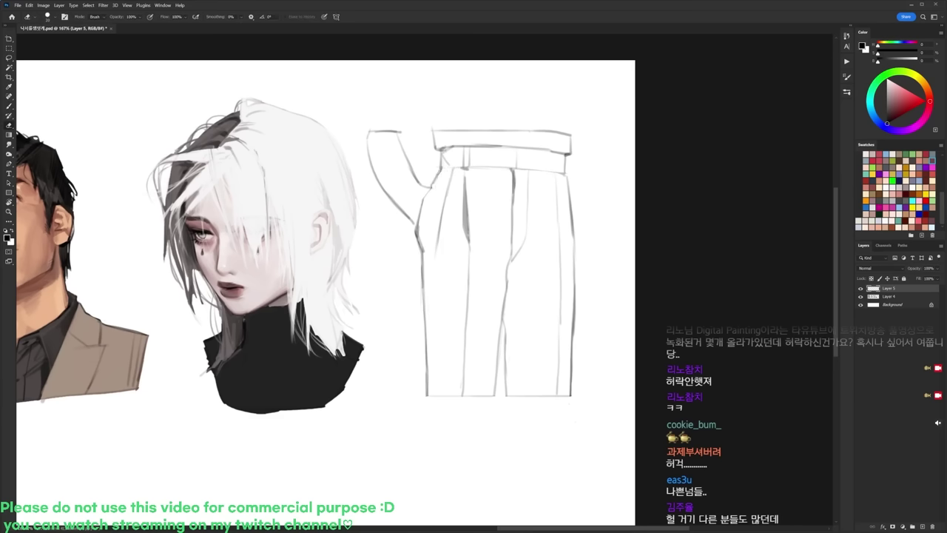
pyautogui.moveTo(431, 188)
pyautogui.mouseDown()
pyautogui.moveTo(436, 179)
pyautogui.moveTo(418, 214)
pyautogui.moveTo(419, 241)
pyautogui.mouseUp()
pyautogui.press('b')
pyautogui.press('e')
pyautogui.press('b')
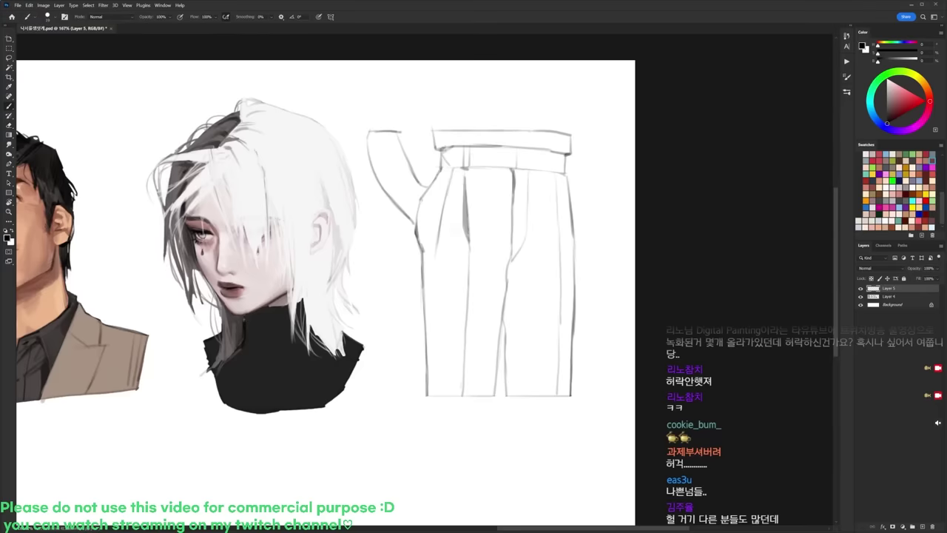
# Step: Darken the base of the fly and the center seam, and draw a slanted line from the pleat to the seam
pyautogui.moveTo(540, 184); pyautogui.dragTo(522, 168)
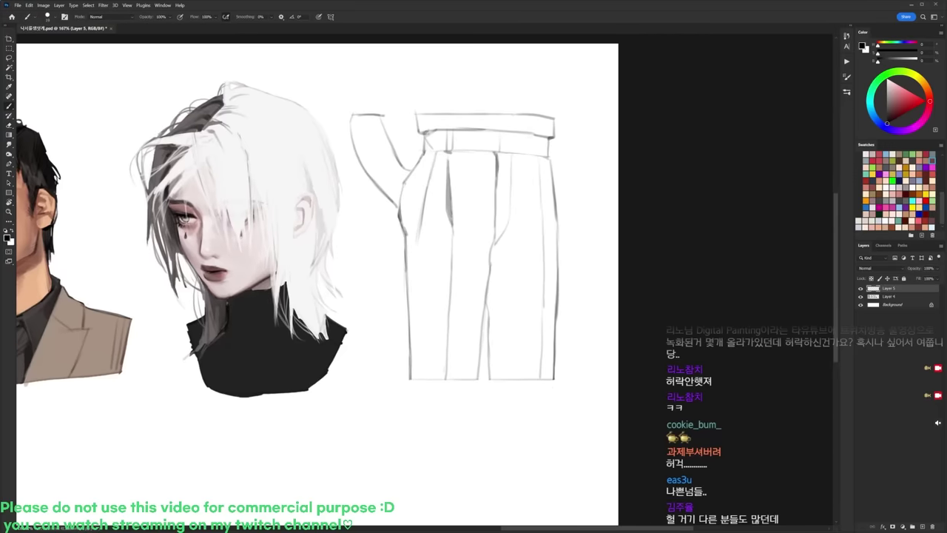
pyautogui.moveTo(506, 227); pyautogui.dragTo(492, 251)
pyautogui.moveTo(541, 160); pyautogui.dragTo(540, 189)
pyautogui.moveTo(496, 160); pyautogui.dragTo(494, 207)
pyautogui.moveTo(451, 155); pyautogui.dragTo(497, 160)
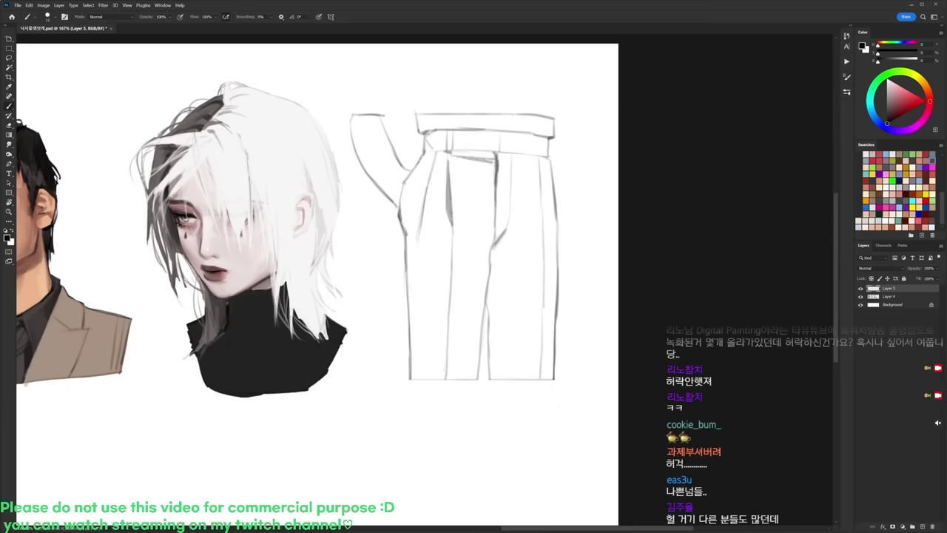
# Step: Draw light diagonal fold lines from the pleats down to the crotch on both sides of the fly
pyautogui.moveTo(459, 196); pyautogui.dragTo(477, 249)
pyautogui.moveTo(530, 185); pyautogui.dragTo(534, 231)
pyautogui.moveTo(537, 168); pyautogui.dragTo(511, 222)
pyautogui.moveTo(489, 210); pyautogui.dragTo(487, 228)
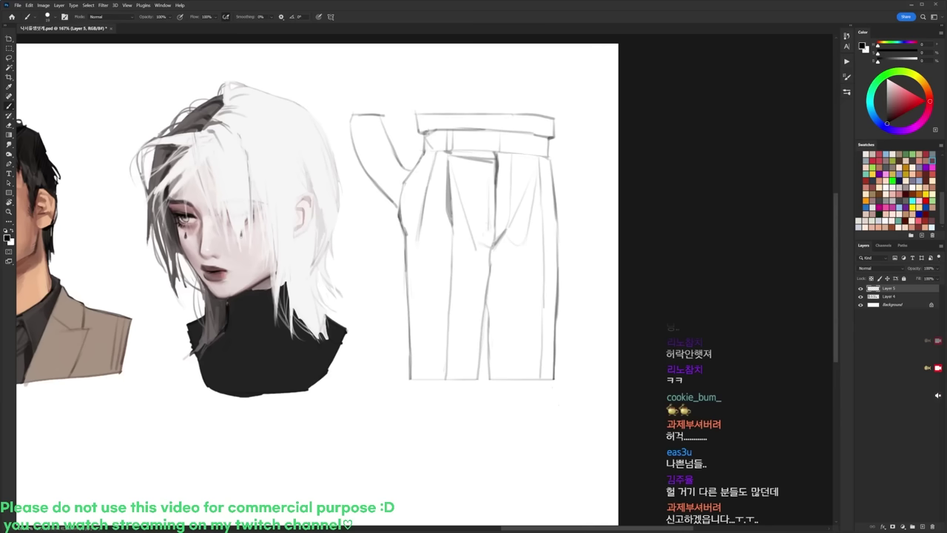
# Step: Sketch a soft, smudged fold mark beside the fly and close the fly's base with a short line
pyautogui.hotkey('ctrl', 'z')
pyautogui.moveTo(468, 184); pyautogui.dragTo(473, 199)
pyautogui.press('r')
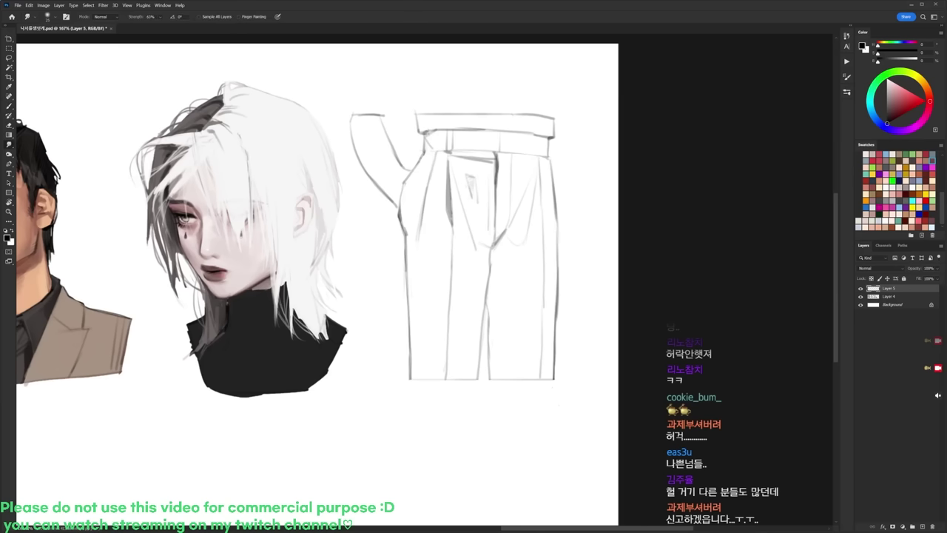
pyautogui.press('e')
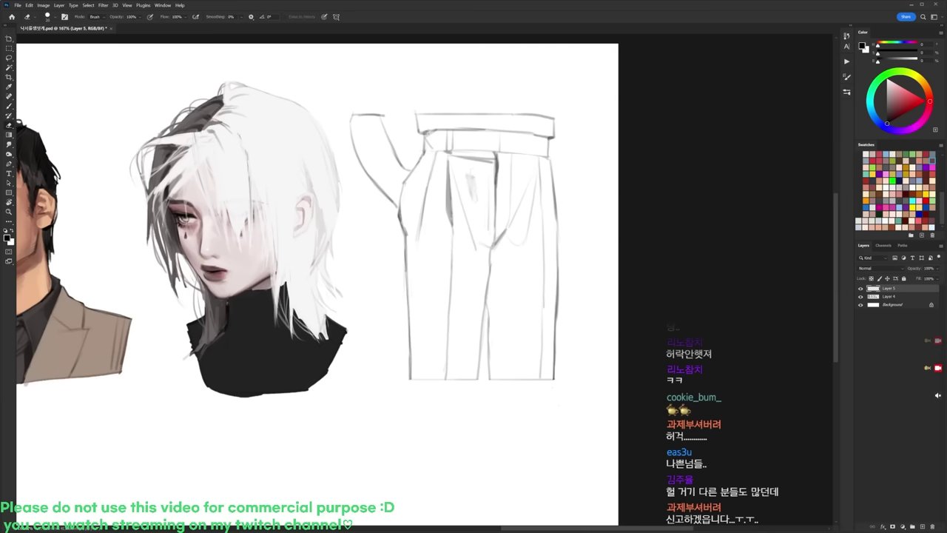
pyautogui.press('r')
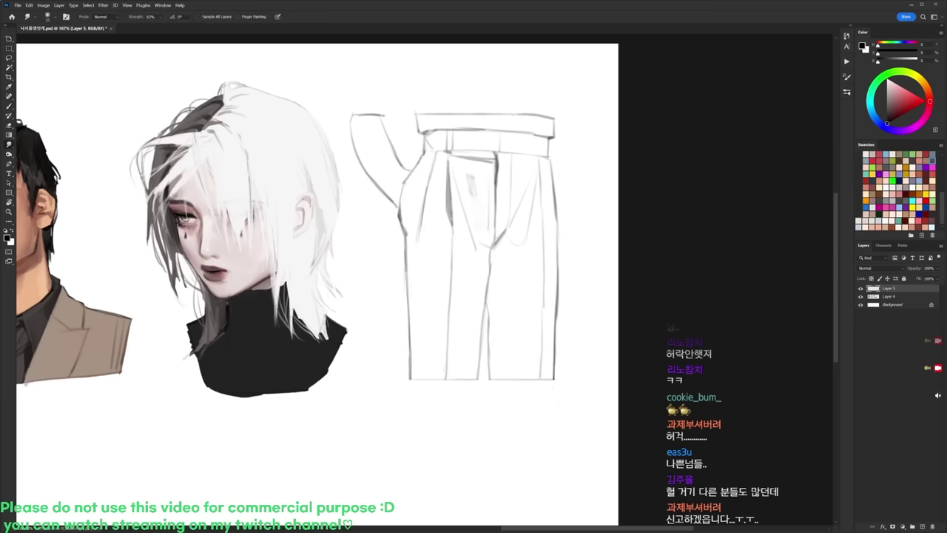
pyautogui.press('b')
pyautogui.moveTo(477, 251); pyautogui.dragTo(490, 253)
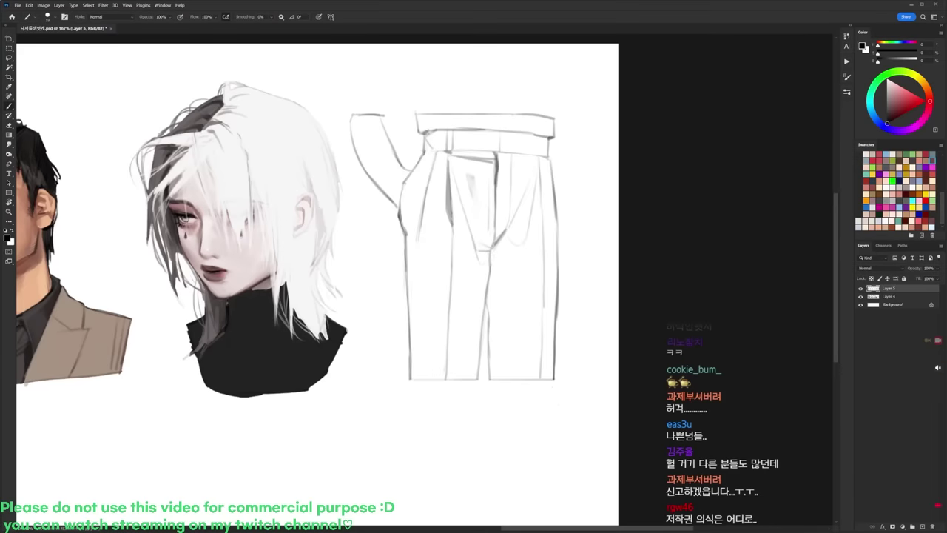
# Step: Shade the creases below the crotch, sharpen the fold by the right pleat, and redraw the right hip contour
pyautogui.moveTo(530, 234); pyautogui.dragTo(502, 284)
pyautogui.moveTo(499, 244); pyautogui.dragTo(493, 281)
pyautogui.press('e')
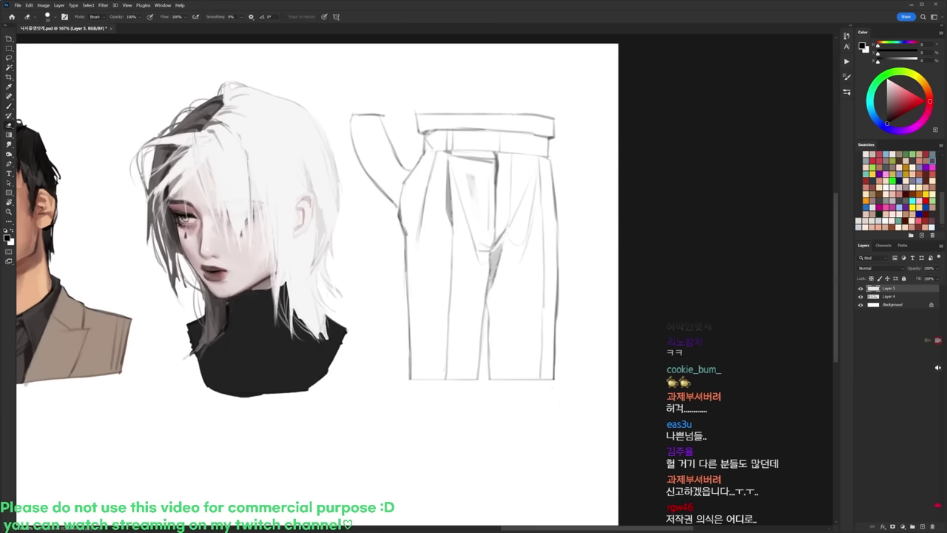
pyautogui.press('b')
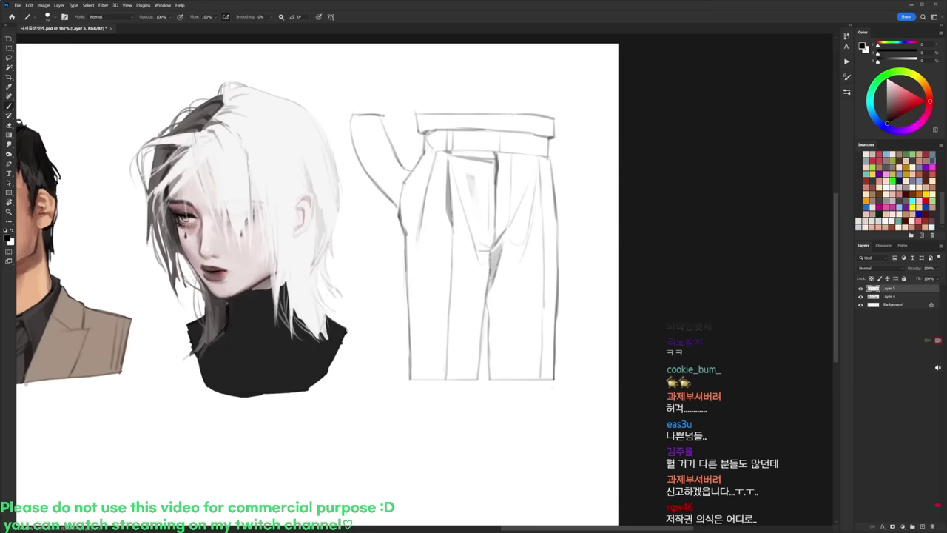
pyautogui.moveTo(510, 210); pyautogui.dragTo(512, 222)
pyautogui.press('e')
pyautogui.press('b')
pyautogui.moveTo(549, 158); pyautogui.dragTo(557, 247)
pyautogui.press('e')
pyautogui.press('b')
# Step: Extend the canvas to the right of the trousers with the Crop tool to make room for another arm
pyautogui.press('l')
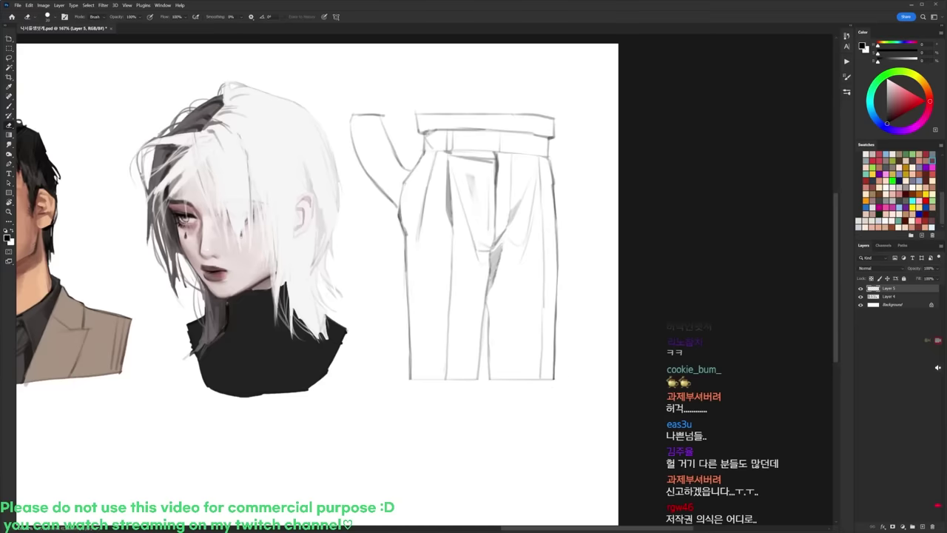
pyautogui.moveTo(577, 356)
pyautogui.mouseDown()
pyautogui.moveTo(550, 411)
pyautogui.moveTo(453, 427)
pyautogui.mouseUp()
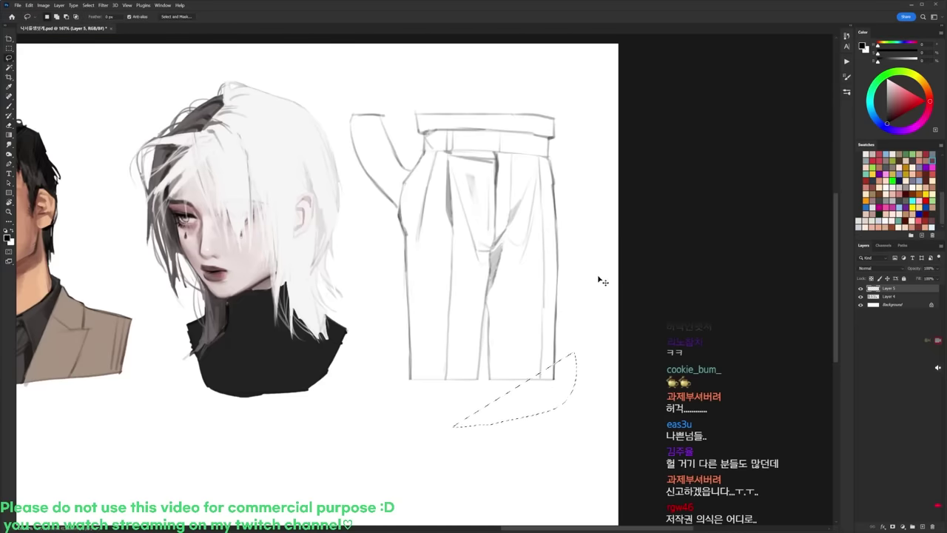
pyautogui.press('c')
pyautogui.moveTo(618, 284); pyautogui.dragTo(678, 278)
pyautogui.press('Return')
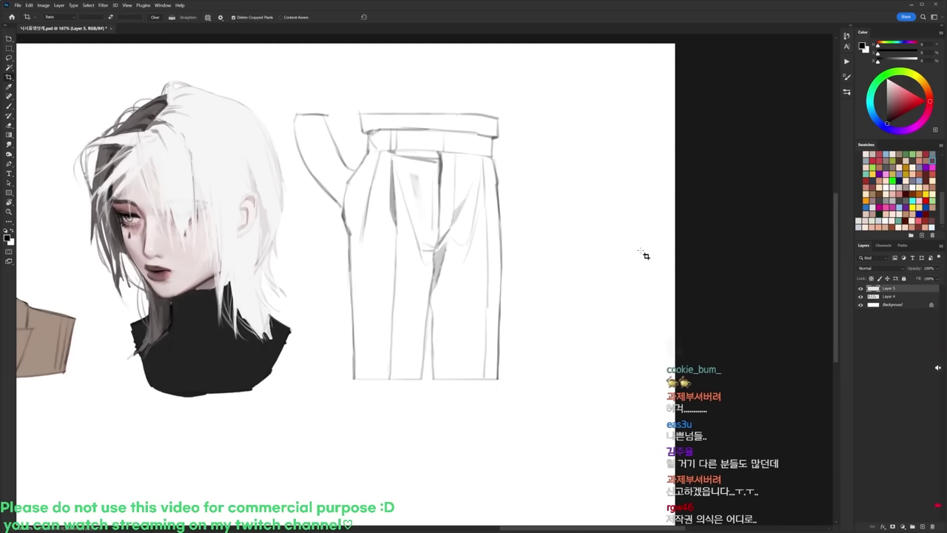
# Step: Sketch a straight forearm hanging beside the right hip, trim its lines, and shift it slightly away from the trousers
pyautogui.press('b')
pyautogui.moveTo(509, 132); pyautogui.dragTo(520, 207)
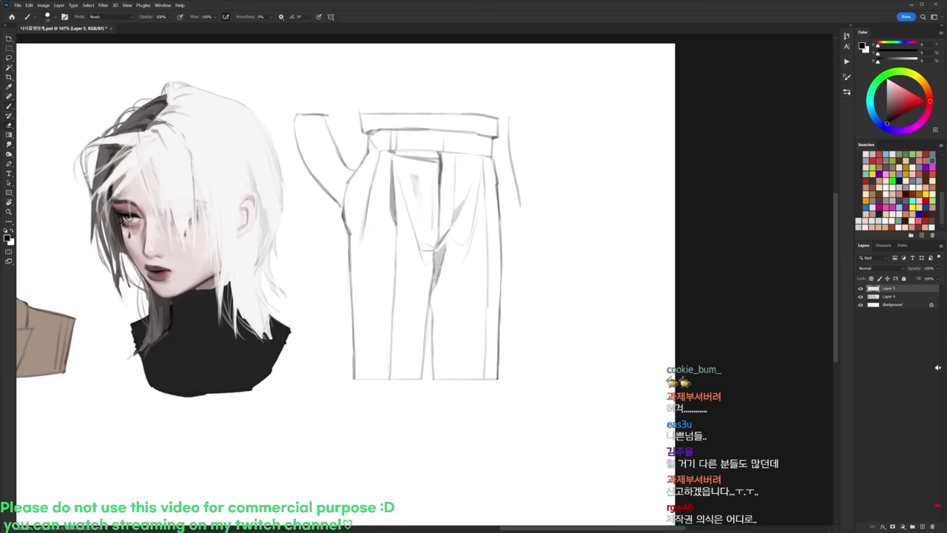
pyautogui.moveTo(510, 115)
pyautogui.mouseDown()
pyautogui.moveTo(540, 114)
pyautogui.moveTo(508, 124)
pyautogui.moveTo(543, 146)
pyautogui.moveTo(544, 190)
pyautogui.mouseUp()
pyautogui.press('e')
pyautogui.press('b')
pyautogui.moveTo(545, 155); pyautogui.dragTo(538, 216)
pyautogui.press('e')
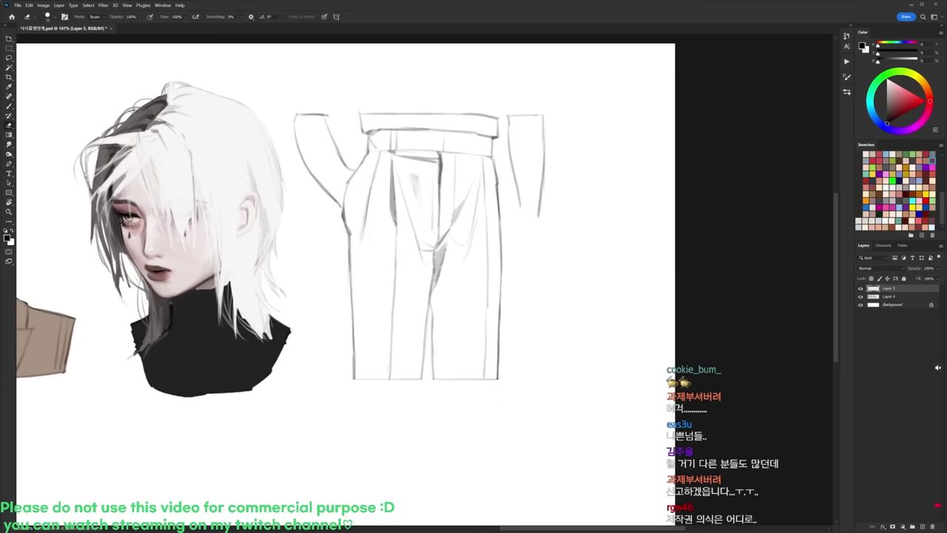
pyautogui.moveTo(516, 173)
pyautogui.mouseDown()
pyautogui.moveTo(515, 213)
pyautogui.moveTo(539, 216)
pyautogui.moveTo(509, 202)
pyautogui.moveTo(501, 120)
pyautogui.moveTo(571, 220)
pyautogui.moveTo(566, 193)
pyautogui.mouseUp()
pyautogui.press('b')
pyautogui.press('l')
pyautogui.press('b')
# Step: Add the wrist line and block in the back of the hand with the first finger segments below the forearm
pyautogui.moveTo(511, 219)
pyautogui.mouseDown()
pyautogui.moveTo(509, 240)
pyautogui.moveTo(517, 233)
pyautogui.mouseUp()
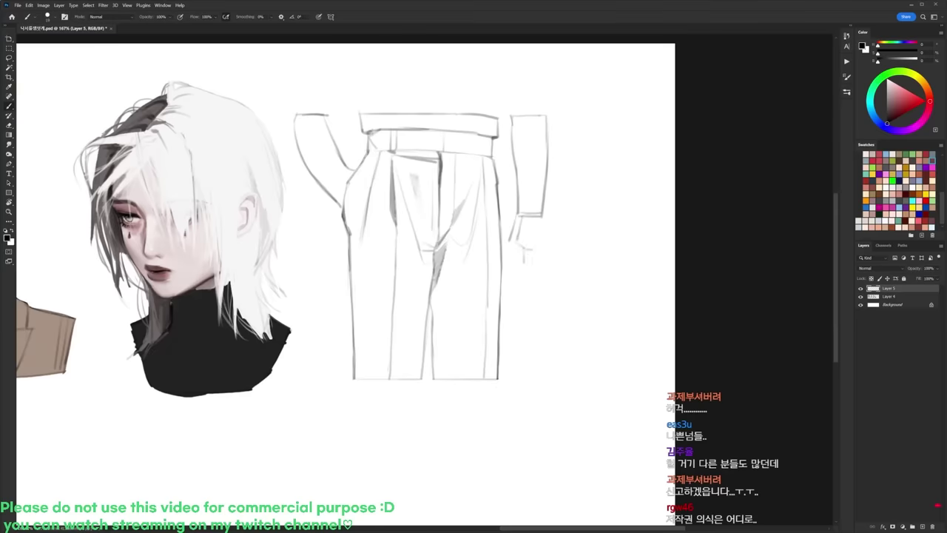
pyautogui.moveTo(530, 237)
pyautogui.mouseDown()
pyautogui.moveTo(535, 271)
pyautogui.moveTo(524, 249)
pyautogui.mouseUp()
pyautogui.press('e')
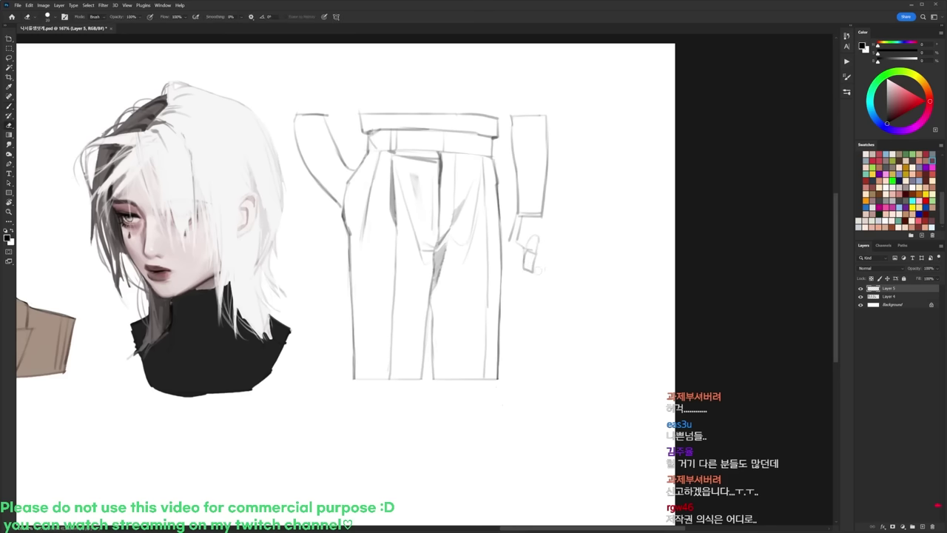
pyautogui.press('b')
pyautogui.moveTo(526, 267); pyautogui.dragTo(532, 257)
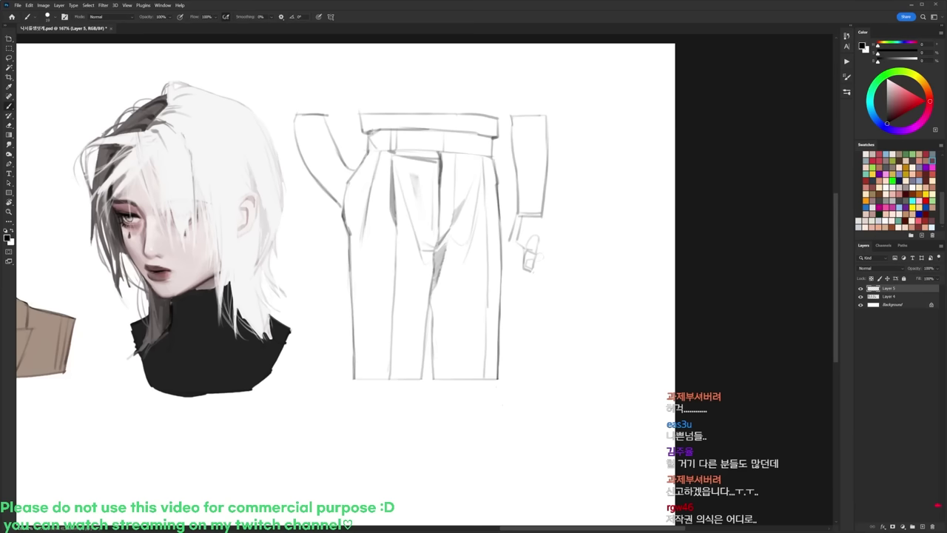
pyautogui.moveTo(541, 218); pyautogui.dragTo(544, 274)
pyautogui.press('e')
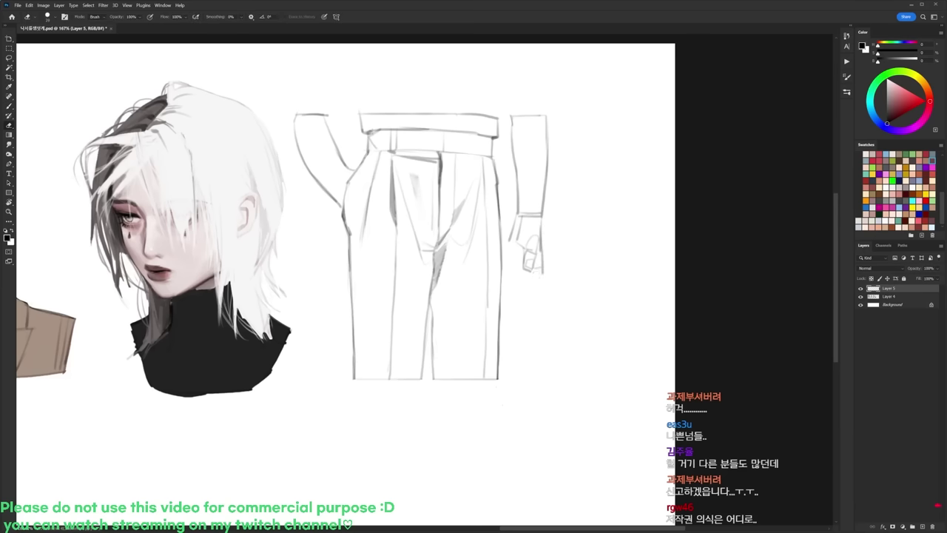
pyautogui.press('b')
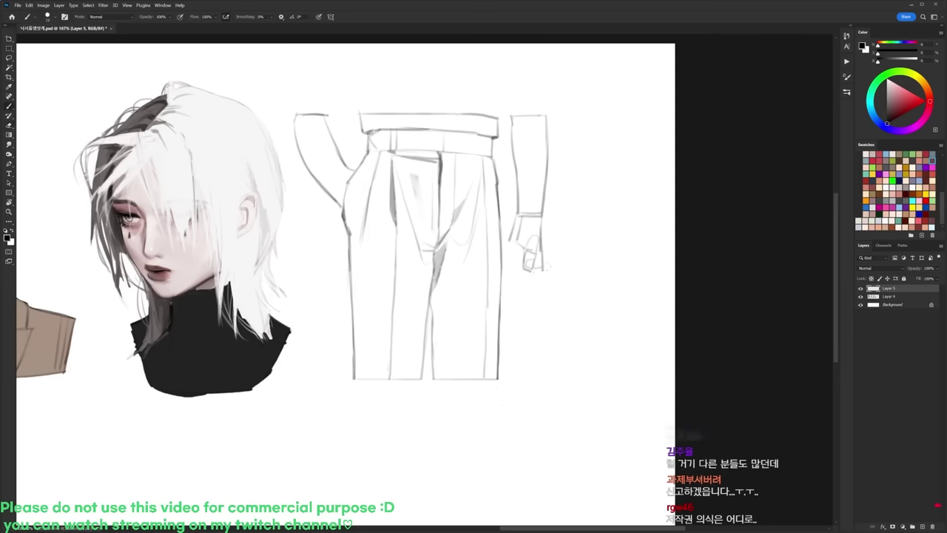
# Step: Draw the curled finger down to its tip toward the thigh and tighten the fingertip's shape
pyautogui.moveTo(540, 272); pyautogui.dragTo(534, 285)
pyautogui.press('e')
pyautogui.press('b')
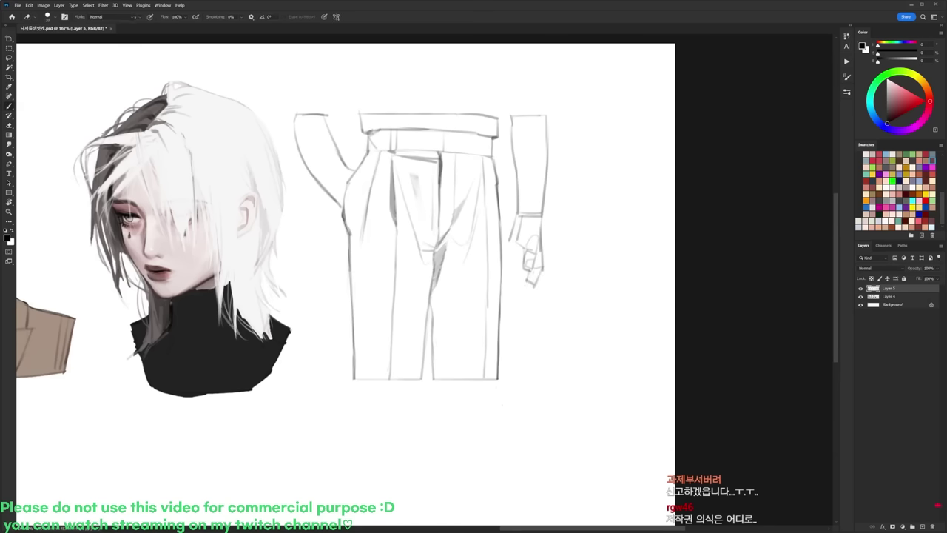
pyautogui.moveTo(531, 287); pyautogui.dragTo(507, 297)
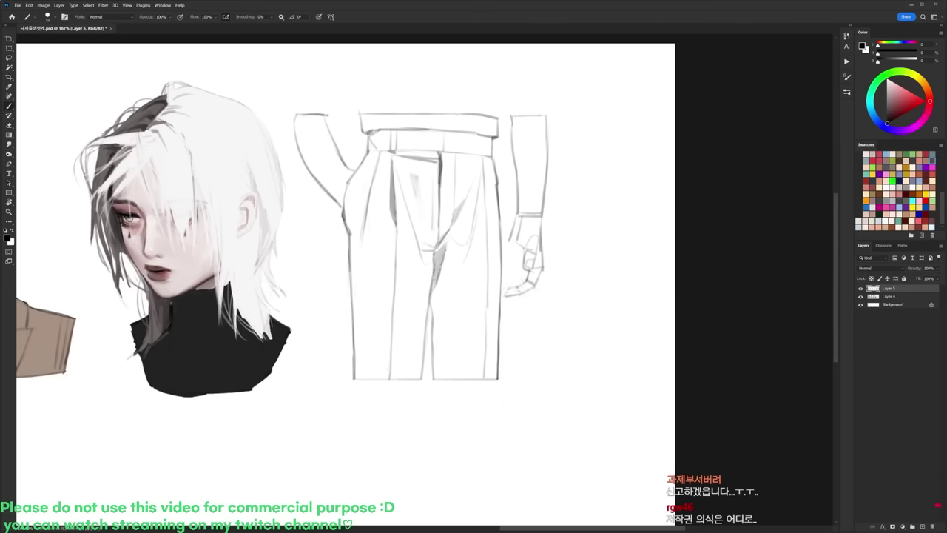
pyautogui.press('l')
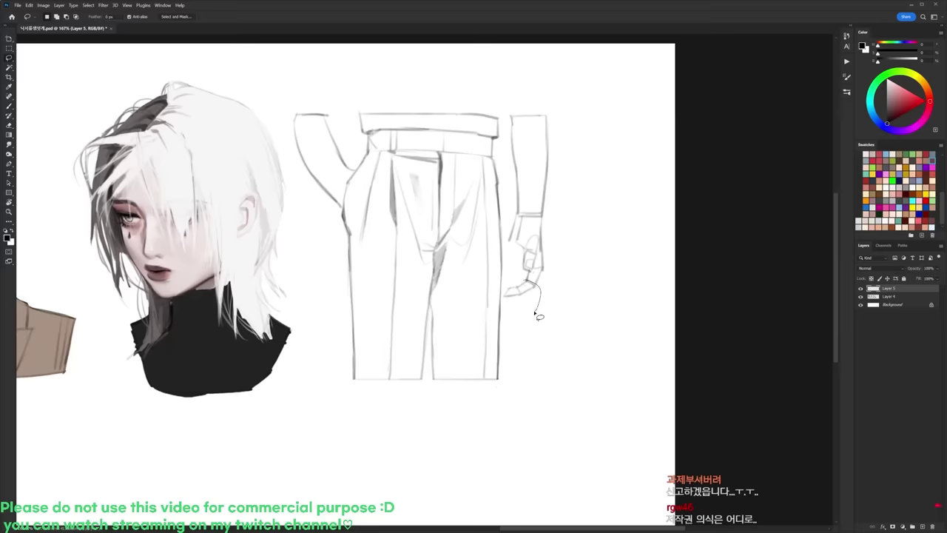
pyautogui.moveTo(505, 304)
pyautogui.mouseDown()
pyautogui.moveTo(506, 288)
pyautogui.moveTo(538, 289)
pyautogui.mouseUp()
pyautogui.hotkey('ctrl', 'd')
pyautogui.press('e')
pyautogui.press('b')
pyautogui.press('e')
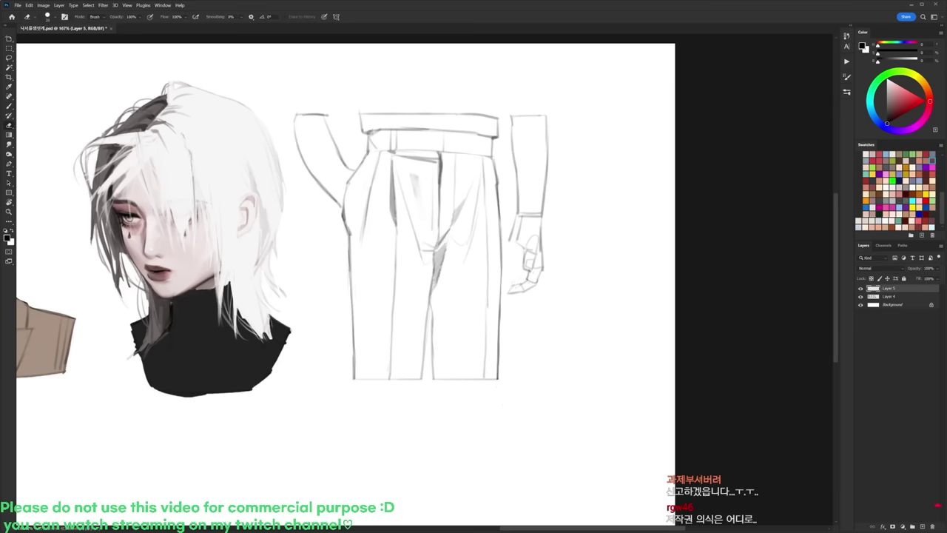
# Step: Add the remaining curled fingers and the thumb side of the hand, erasing and redrawing overlapping lines
pyautogui.press('b')
pyautogui.press('e')
pyautogui.press('b')
pyautogui.press('e')
pyautogui.press('b')
pyautogui.moveTo(507, 291); pyautogui.dragTo(513, 292)
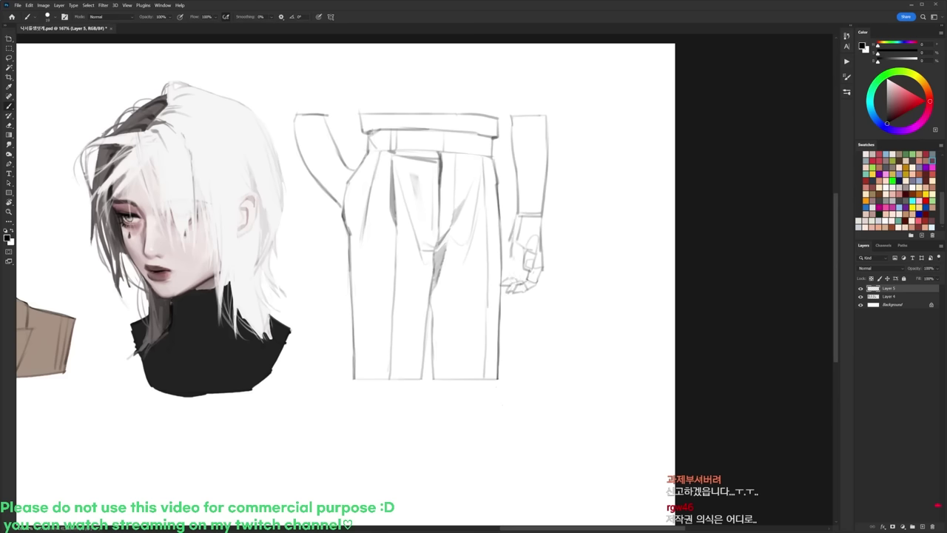
pyautogui.press('e')
pyautogui.press('b')
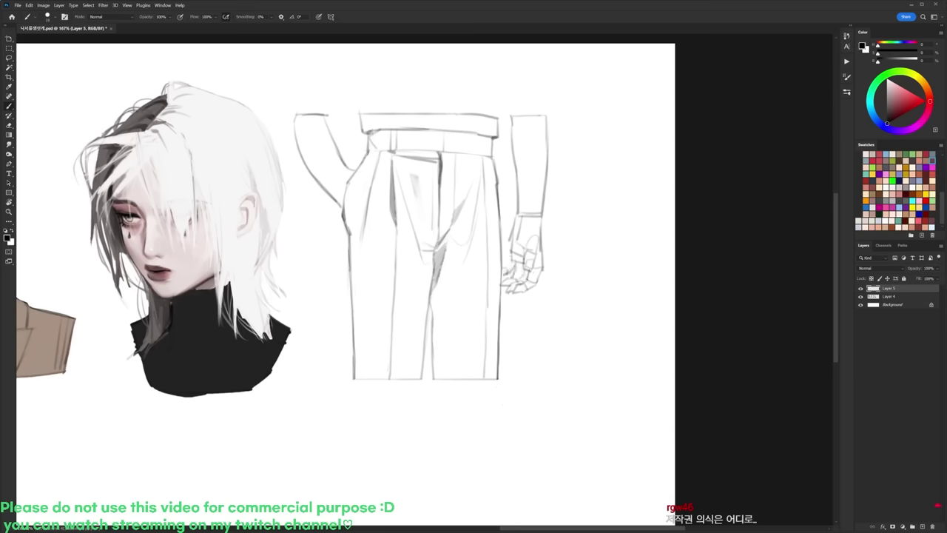
# Step: Refine the thumb and the palm edge beside the hip and clean up the knuckle lines
pyautogui.press('e')
pyautogui.press('e')
pyautogui.press('b')
pyautogui.moveTo(510, 249); pyautogui.dragTo(511, 259)
pyautogui.press('e')
pyautogui.press('e')
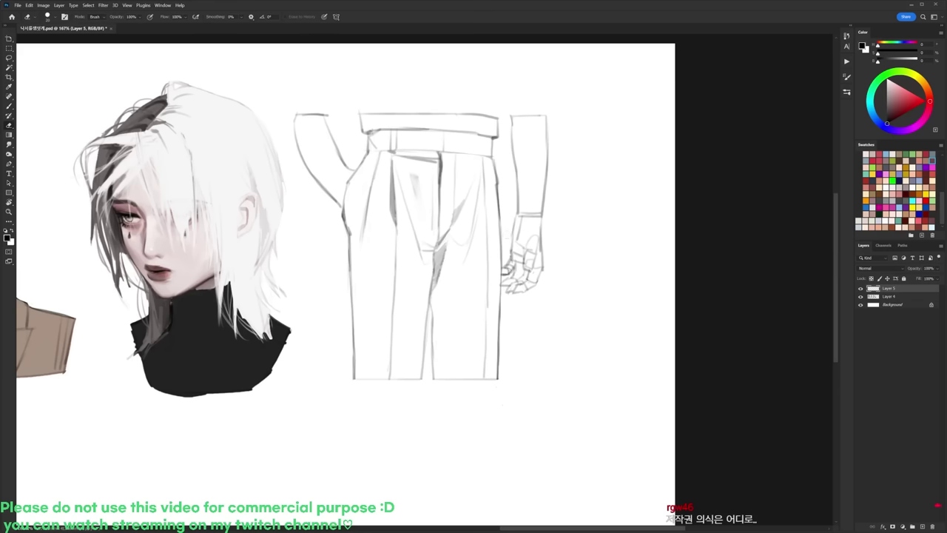
pyautogui.press('b')
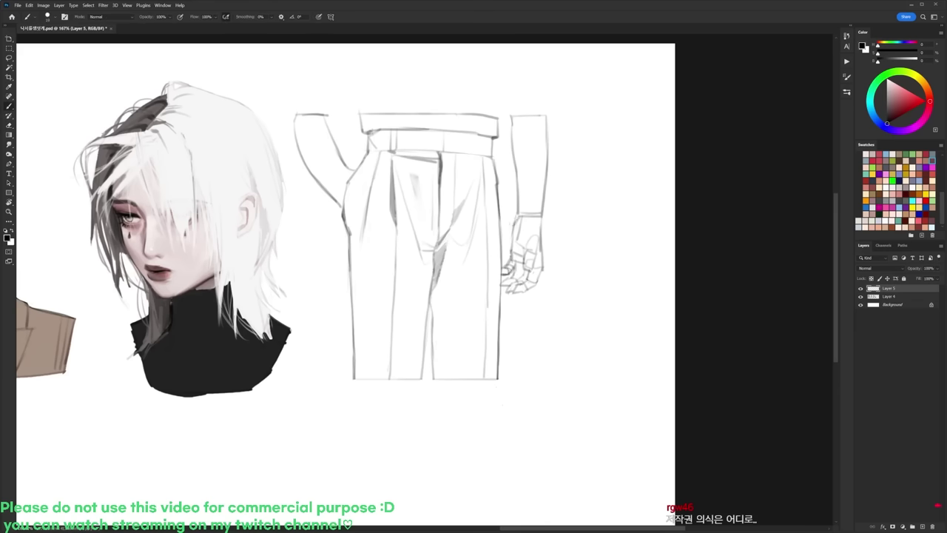
pyautogui.press('e')
pyautogui.press('b')
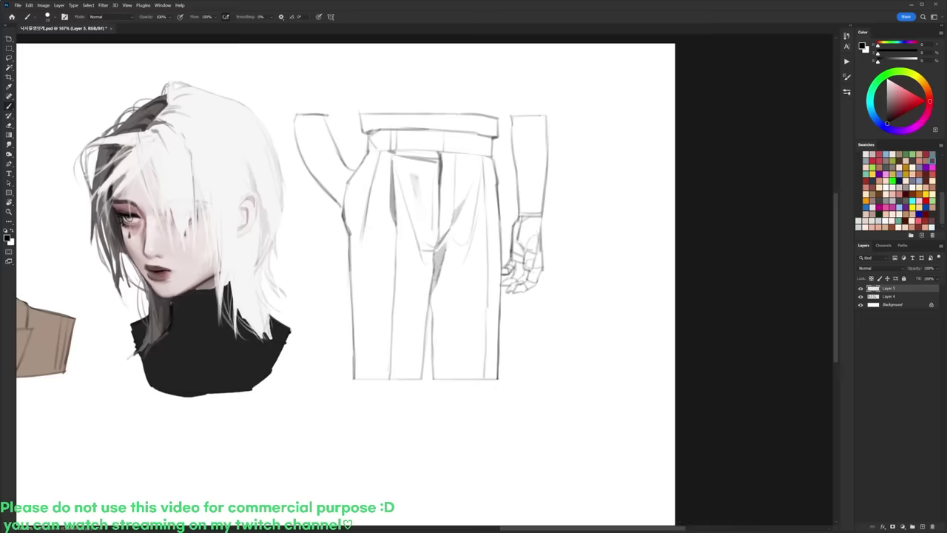
# Step: Select the silhouette of the trousers and both arms, contract the selection, and create a new layer beneath the line art
pyautogui.moveTo(527, 196); pyautogui.dragTo(554, 197)
pyautogui.press('l')
pyautogui.moveTo(609, 164)
pyautogui.mouseDown()
pyautogui.moveTo(555, 423)
pyautogui.moveTo(350, 258)
pyautogui.moveTo(447, 51)
pyautogui.moveTo(608, 98)
pyautogui.mouseUp()
pyautogui.press('w')
pyautogui.keyDown('alt'); pyautogui.click(576, 95); pyautogui.keyUp('alt')
pyautogui.hotkey('alt', 's')
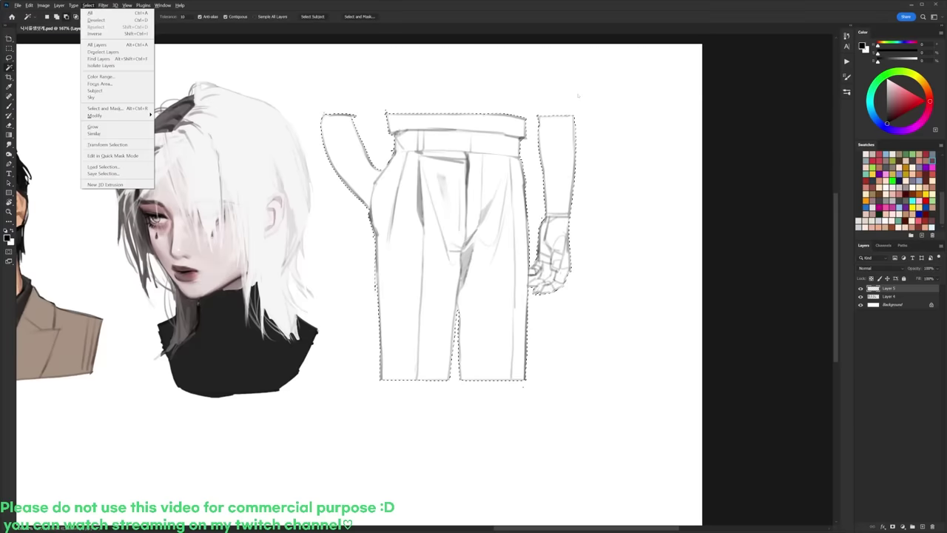
pyautogui.press('m')
pyautogui.press('c')
pyautogui.press('Return')
pyautogui.hotkey('ctrl', 'alt', 'shift', 'n')
pyautogui.hotkey('ctrl', '[')
pyautogui.press('b')
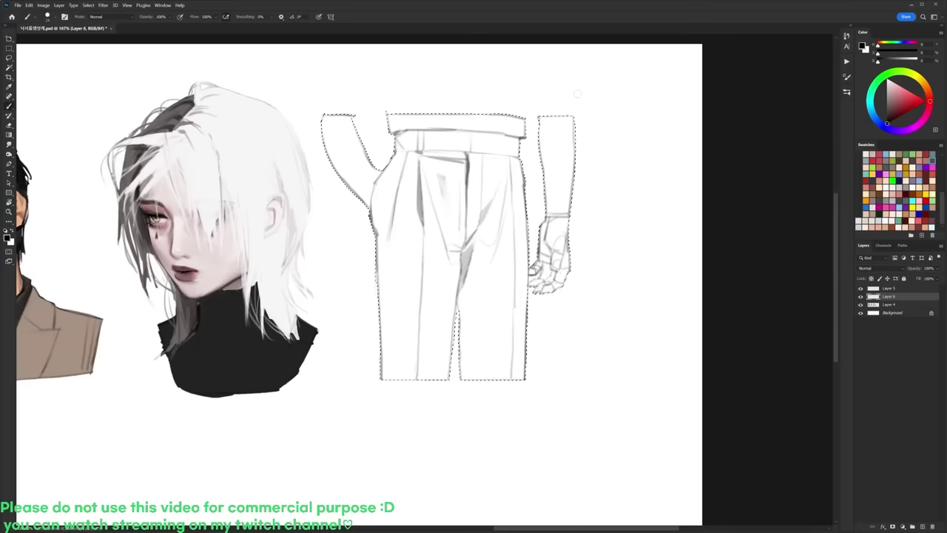
# Step: Fill the silhouette with a dark gray based on the portrait's hair color and lock the layer's transparent pixels
pyautogui.keyDown('alt'); pyautogui.click(177, 104); pyautogui.keyUp('alt')
pyautogui.moveTo(881, 52); pyautogui.dragTo(879, 51)
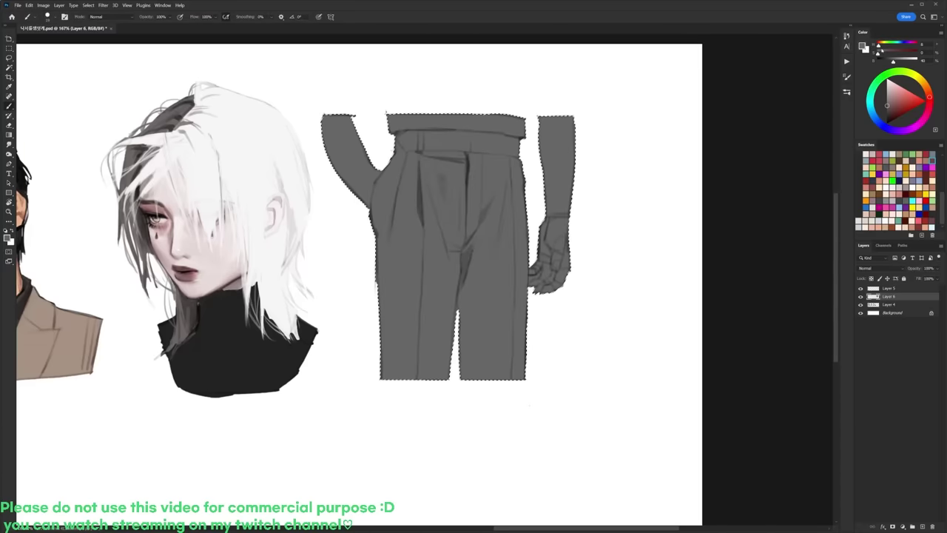
pyautogui.click(880, 50)
pyautogui.rightClick(457, 173)
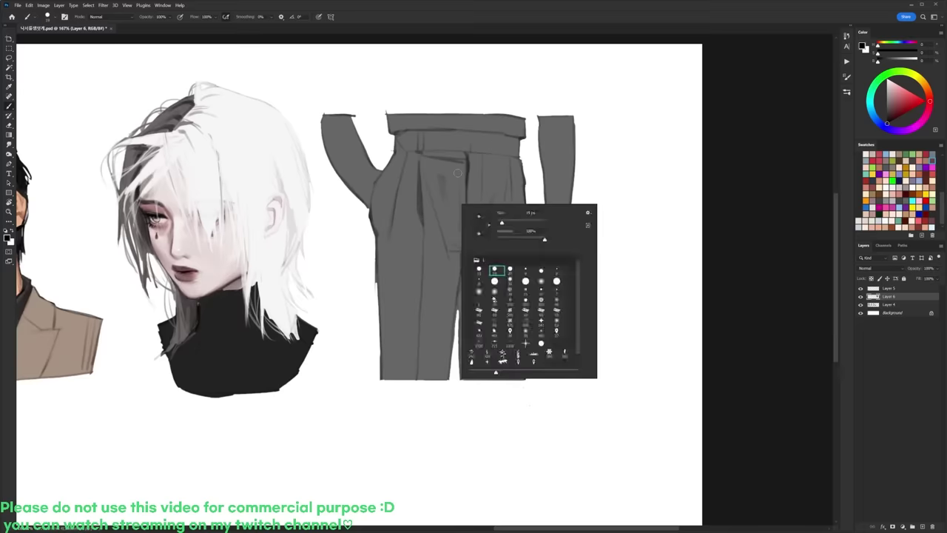
pyautogui.click(872, 278)
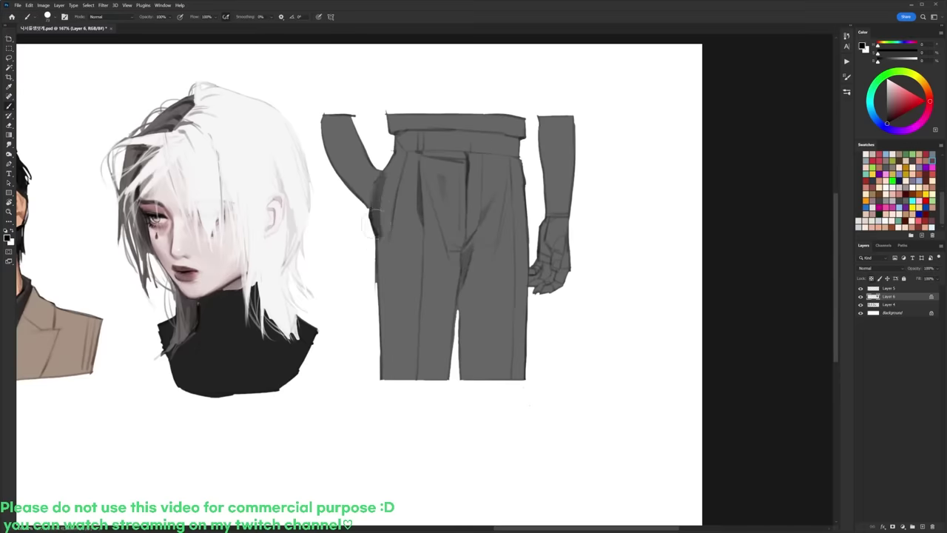
# Step: Reselect the gray silhouette, recolor it to a slightly bluish gray, and deselect
pyautogui.press('w')
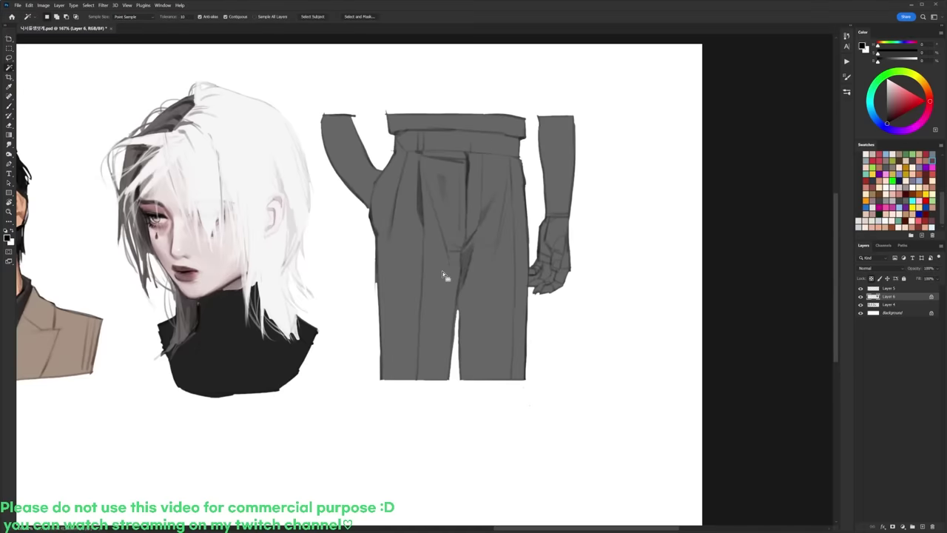
pyautogui.click(445, 270)
pyautogui.press('b')
pyautogui.keyDown('alt'); pyautogui.click(494, 305); pyautogui.keyUp('alt')
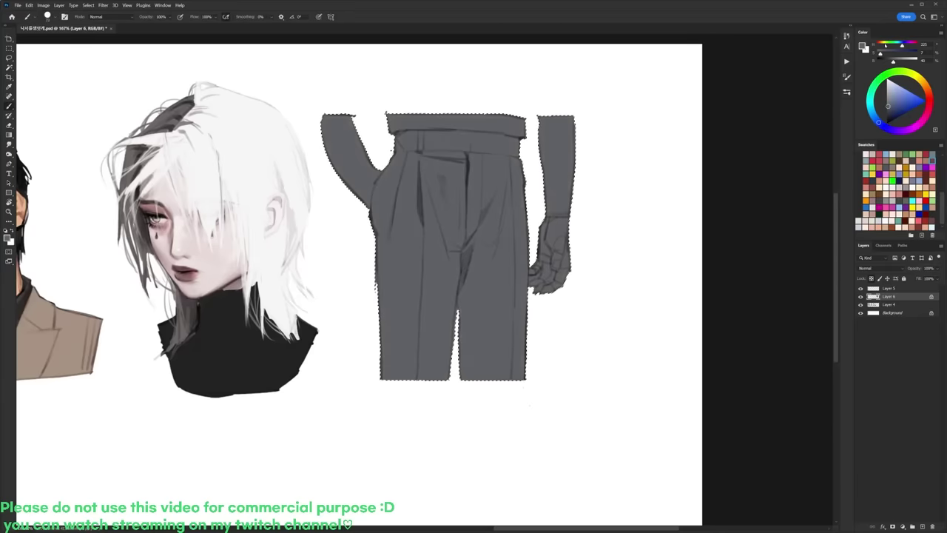
pyautogui.hotkey('ctrl', 'd')
# Step: Paint a near-black shadow over the outer part of the left leg, with a crisp edge along the crease
pyautogui.press('d')
pyautogui.moveTo(380, 223)
pyautogui.mouseDown()
pyautogui.moveTo(376, 247)
pyautogui.moveTo(379, 235)
pyautogui.moveTo(403, 285)
pyautogui.moveTo(411, 372)
pyautogui.moveTo(410, 336)
pyautogui.mouseUp()
pyautogui.hotkey('ctrl', 'z')
pyautogui.moveTo(413, 294)
pyautogui.mouseDown()
pyautogui.moveTo(407, 371)
pyautogui.moveTo(405, 307)
pyautogui.moveTo(388, 386)
pyautogui.moveTo(383, 281)
pyautogui.moveTo(398, 307)
pyautogui.moveTo(373, 260)
pyautogui.moveTo(407, 293)
pyautogui.moveTo(374, 213)
pyautogui.moveTo(416, 247)
pyautogui.moveTo(412, 298)
pyautogui.moveTo(412, 249)
pyautogui.moveTo(429, 311)
pyautogui.mouseUp()
pyautogui.keyDown('alt'); pyautogui.click(435, 273); pyautogui.keyUp('alt')
pyautogui.moveTo(428, 252); pyautogui.dragTo(428, 324)
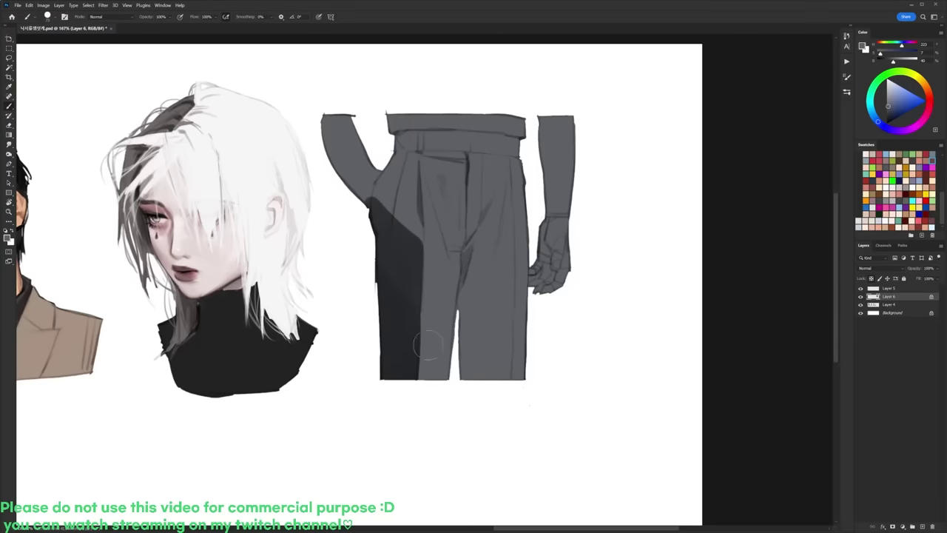
# Step: Paint a near-black shadow over the right leg from the crotch down, leaving a lighter gray strip along the outer seam
pyautogui.press('d')
pyautogui.moveTo(508, 178)
pyautogui.mouseDown()
pyautogui.moveTo(487, 286)
pyautogui.moveTo(509, 188)
pyautogui.moveTo(505, 374)
pyautogui.moveTo(496, 302)
pyautogui.moveTo(487, 388)
pyautogui.moveTo(470, 327)
pyautogui.moveTo(466, 341)
pyautogui.moveTo(467, 264)
pyautogui.moveTo(473, 244)
pyautogui.moveTo(491, 253)
pyautogui.moveTo(509, 201)
pyautogui.mouseUp()
pyautogui.moveTo(495, 363)
pyautogui.mouseDown()
pyautogui.moveTo(502, 255)
pyautogui.moveTo(499, 383)
pyautogui.moveTo(491, 266)
pyautogui.moveTo(480, 267)
pyautogui.moveTo(478, 301)
pyautogui.moveTo(488, 257)
pyautogui.moveTo(486, 366)
pyautogui.moveTo(430, 373)
pyautogui.moveTo(445, 374)
pyautogui.moveTo(431, 341)
pyautogui.moveTo(436, 318)
pyautogui.moveTo(451, 313)
pyautogui.moveTo(428, 344)
pyautogui.moveTo(449, 320)
pyautogui.moveTo(438, 292)
pyautogui.moveTo(428, 321)
pyautogui.mouseUp()
pyautogui.keyDown('alt'); pyautogui.click(453, 309); pyautogui.keyUp('alt')
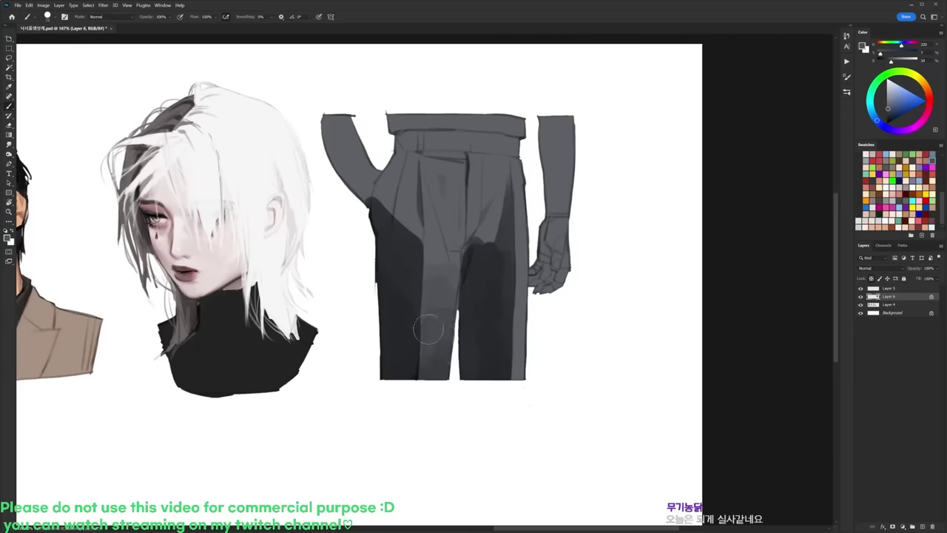
pyautogui.keyDown('alt'); pyautogui.click(493, 293); pyautogui.keyUp('alt')
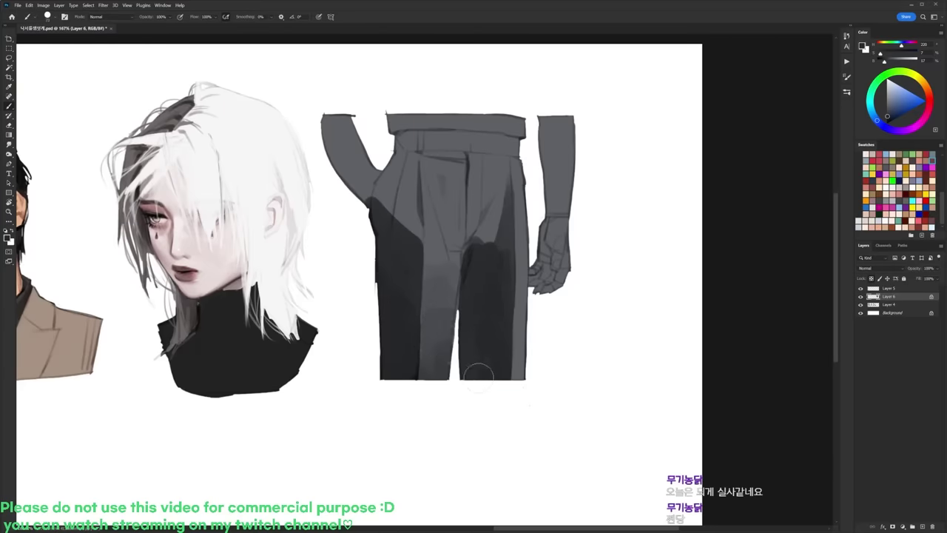
pyautogui.keyDown('alt'); pyautogui.click(523, 300); pyautogui.keyUp('alt')
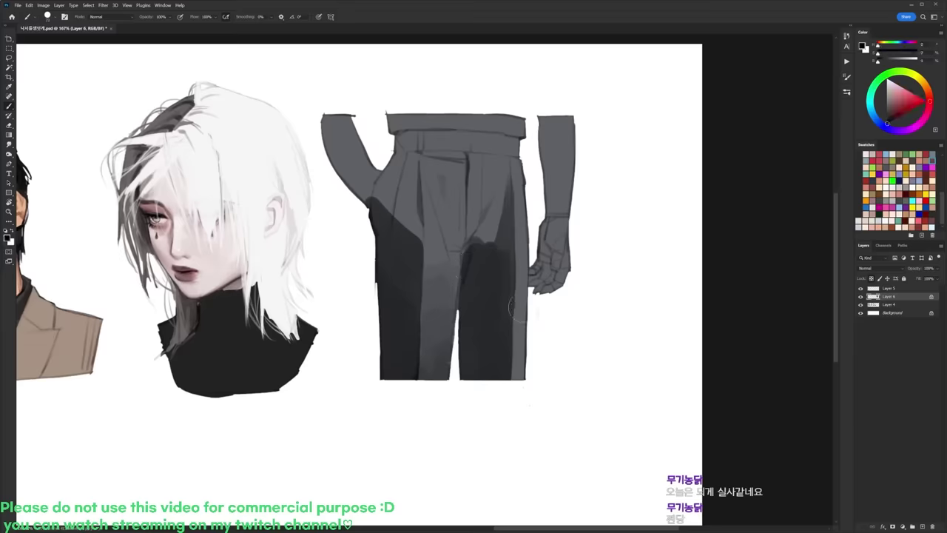
pyautogui.keyDown('alt'); pyautogui.click(511, 355); pyautogui.keyUp('alt')
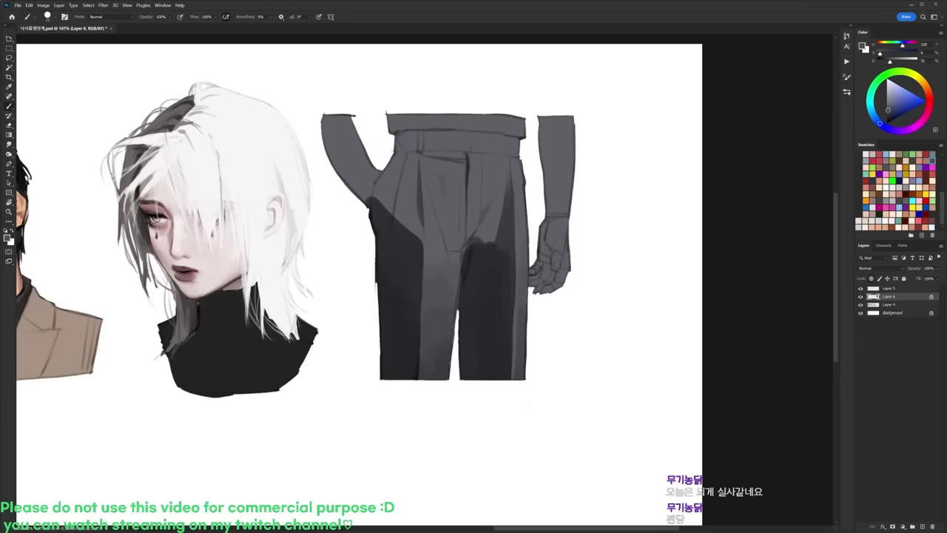
# Step: Blend the upper edge of the left leg's shadow into mid-gray around the pocketed wrist and hip
pyautogui.moveTo(389, 218); pyautogui.dragTo(376, 202)
pyautogui.keyDown('alt'); pyautogui.click(383, 197); pyautogui.keyUp('alt')
pyautogui.keyDown('alt'); pyautogui.click(381, 194); pyautogui.keyUp('alt')
pyautogui.keyDown('alt'); pyautogui.click(392, 218); pyautogui.keyUp('alt')
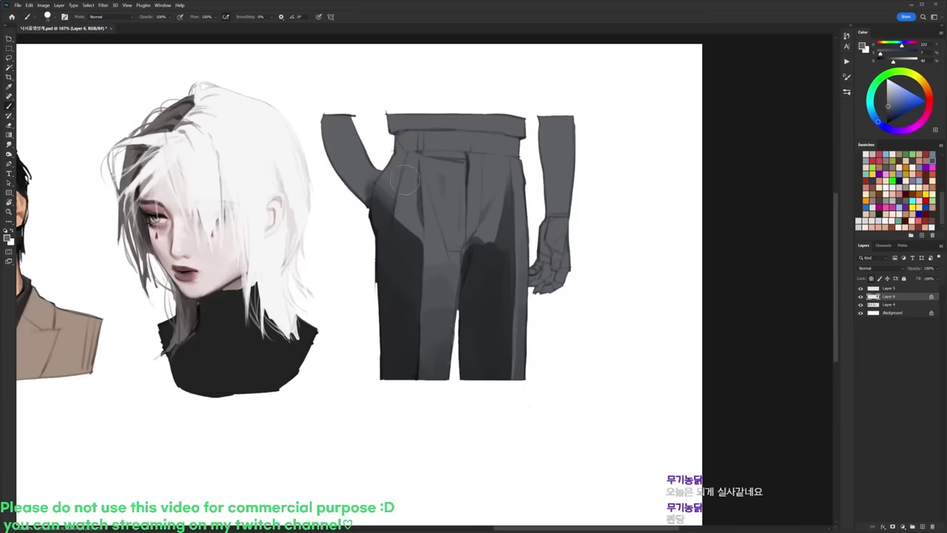
# Step: Paint tapering dark shading along the left front pleat from the waistband to the thigh, refining it with a smaller brush
pyautogui.keyDown('alt'); pyautogui.click(414, 167); pyautogui.keyUp('alt')
pyautogui.moveTo(416, 158); pyautogui.dragTo(403, 228)
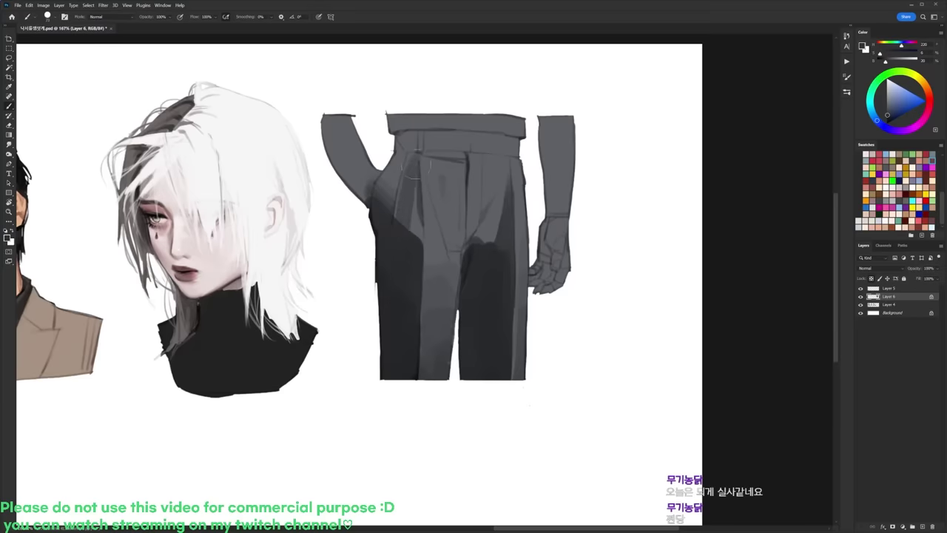
pyautogui.hotkey('ctrl', 'z')
pyautogui.moveTo(416, 158)
pyautogui.mouseDown()
pyautogui.moveTo(400, 229)
pyautogui.moveTo(406, 246)
pyautogui.mouseUp()
pyautogui.keyDown('alt'); pyautogui.click(402, 307); pyautogui.keyUp('alt')
pyautogui.moveTo(419, 164); pyautogui.dragTo(417, 209)
pyautogui.rightClick(439, 176)
pyautogui.doubleClick(473, 242)
pyautogui.keyDown('alt'); pyautogui.click(416, 240); pyautogui.keyUp('alt')
pyautogui.keyDown('alt'); pyautogui.click(417, 239); pyautogui.keyUp('alt')
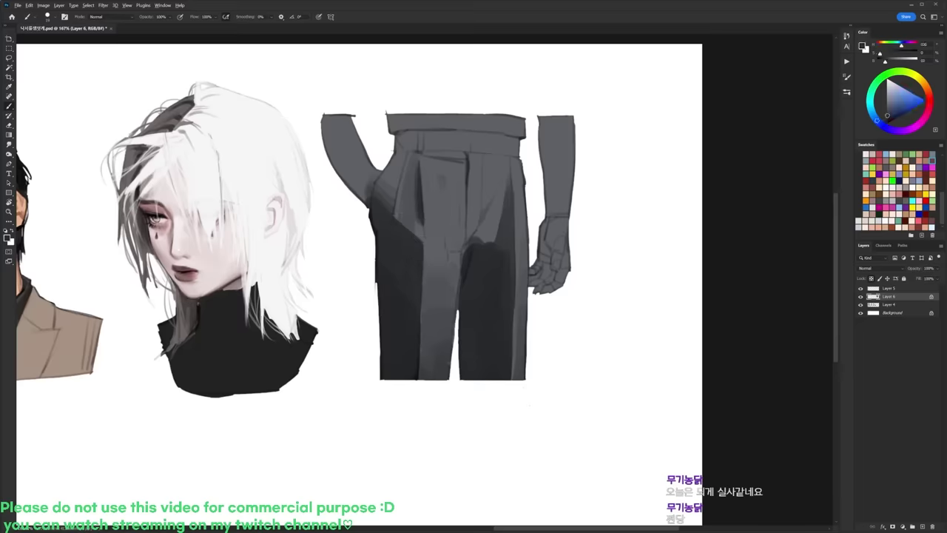
pyautogui.keyDown('alt'); pyautogui.click(395, 354); pyautogui.keyUp('alt')
# Step: Shade the trouser front beside the fly with darker vertical strokes, blending them using grays sampled from the fabric
pyautogui.rightClick(456, 147)
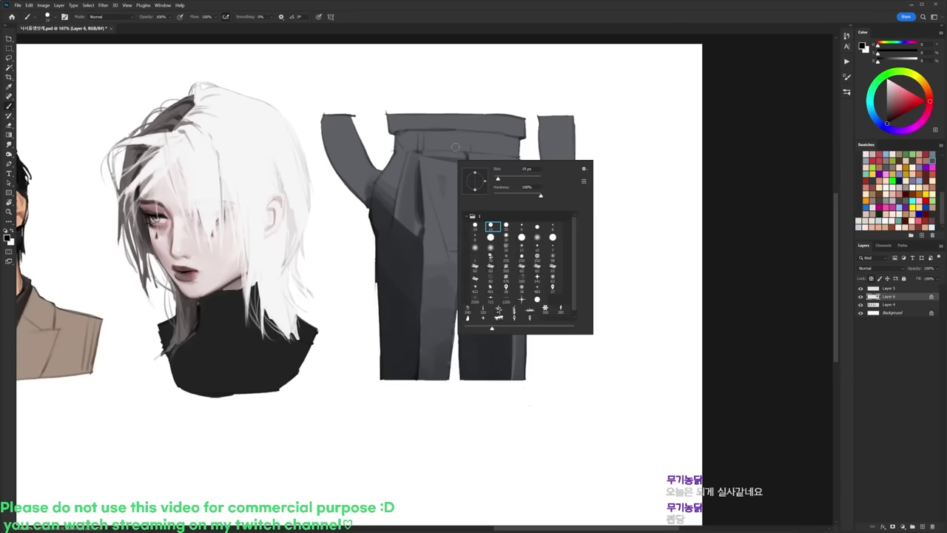
pyautogui.keyDown('alt'); pyautogui.click(411, 254); pyautogui.keyUp('alt')
pyautogui.press('d')
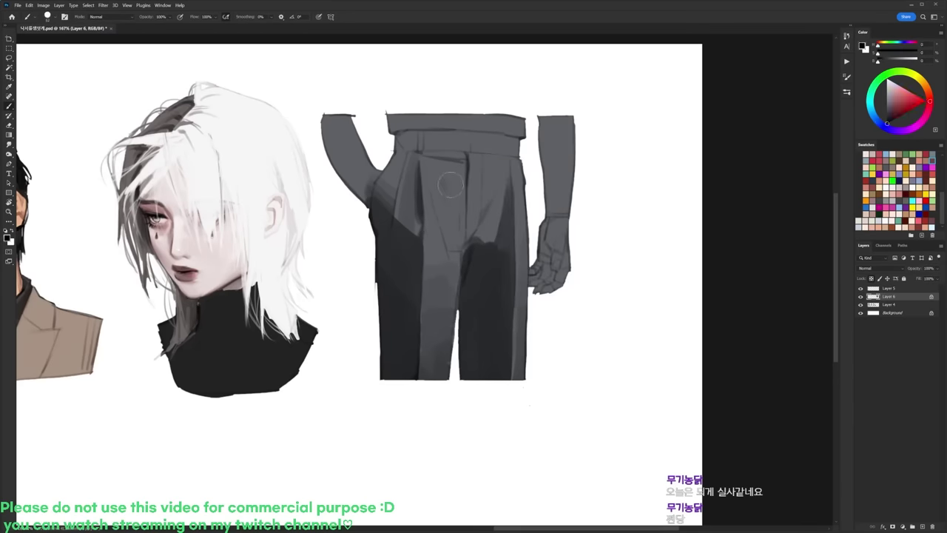
pyautogui.moveTo(466, 181); pyautogui.dragTo(467, 243)
pyautogui.moveTo(465, 209)
pyautogui.mouseDown()
pyautogui.moveTo(463, 244)
pyautogui.moveTo(461, 225)
pyautogui.moveTo(448, 244)
pyautogui.moveTo(461, 250)
pyautogui.moveTo(460, 239)
pyautogui.moveTo(450, 243)
pyautogui.moveTo(438, 179)
pyautogui.moveTo(449, 239)
pyautogui.mouseUp()
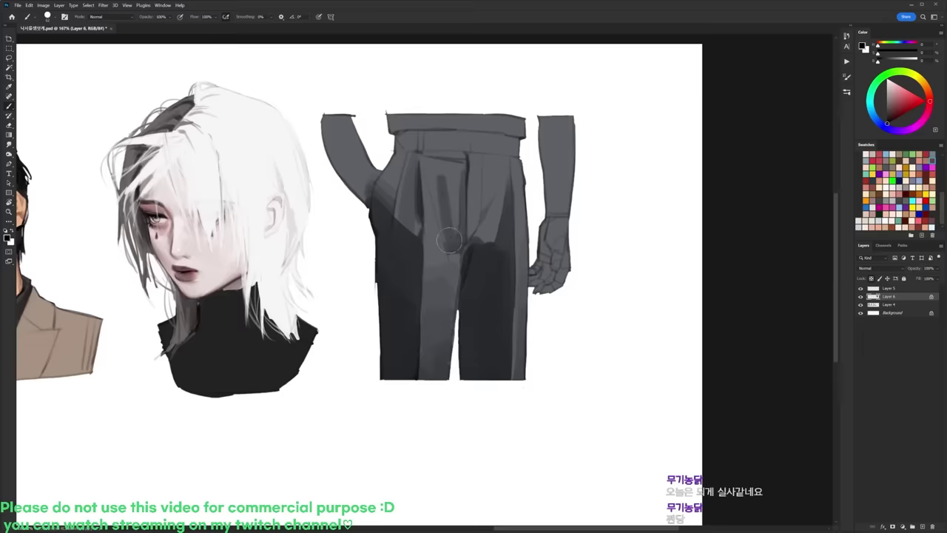
pyautogui.keyDown('alt'); pyautogui.click(451, 216); pyautogui.keyUp('alt')
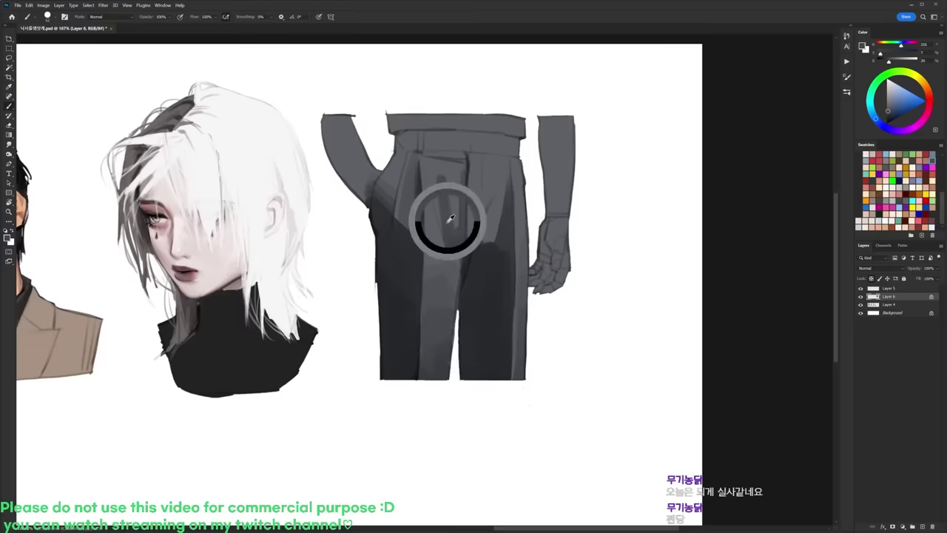
pyautogui.keyDown('alt'); pyautogui.click(452, 180); pyautogui.keyUp('alt')
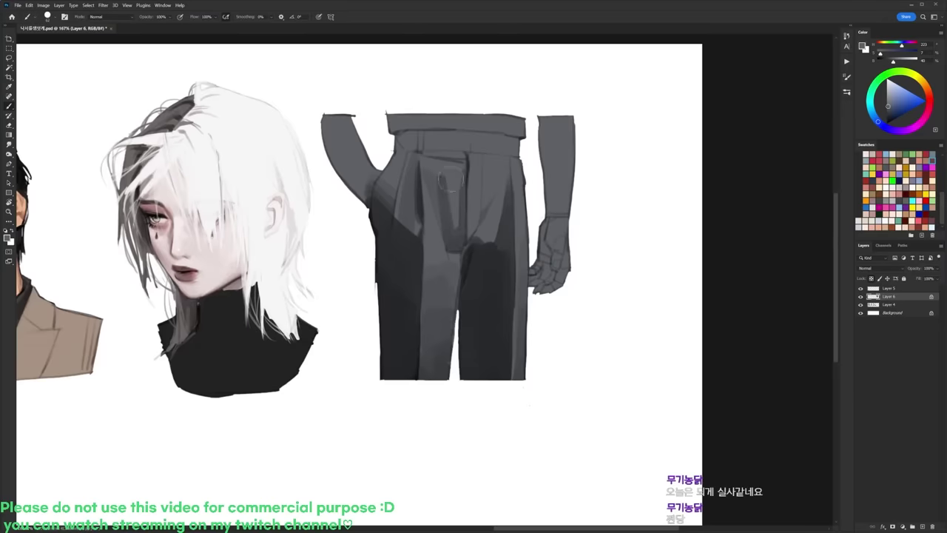
# Step: Shade the fabric along the fly opening and the upper right front between the fly and the pleat
pyautogui.keyDown('alt'); pyautogui.click(481, 257); pyautogui.keyUp('alt')
pyautogui.keyDown('alt'); pyautogui.click(463, 183); pyautogui.keyUp('alt')
pyautogui.moveTo(472, 160); pyautogui.dragTo(467, 188)
pyautogui.press('d')
pyautogui.keyDown('alt'); pyautogui.click(478, 249); pyautogui.keyUp('alt')
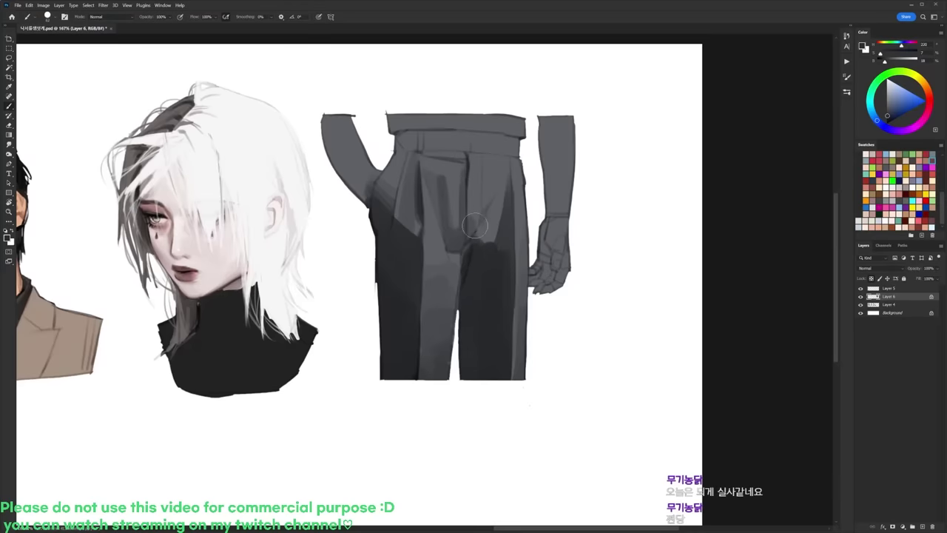
pyautogui.keyDown('alt'); pyautogui.click(489, 196); pyautogui.keyUp('alt')
pyautogui.press('d')
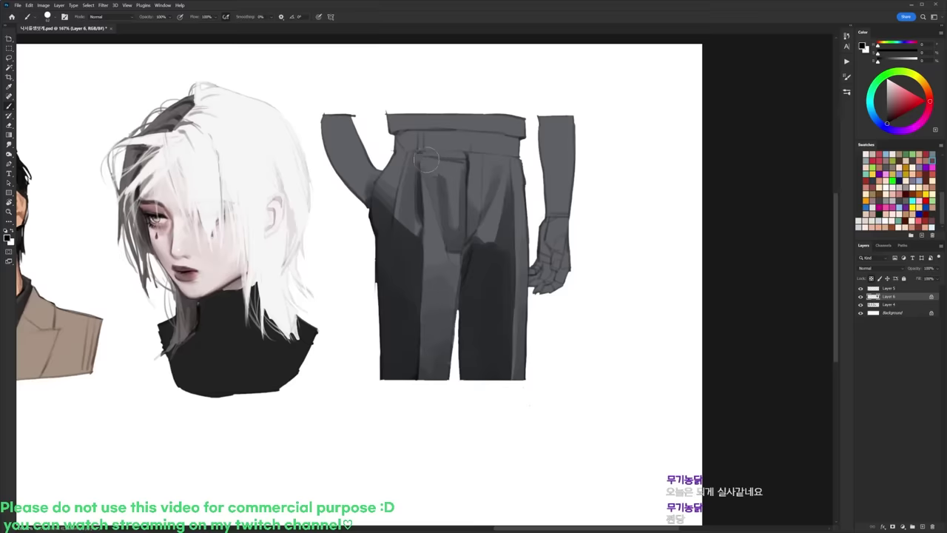
# Step: Shade the waistband around the left belt loop with a dark patch blended into mid-gray
pyautogui.moveTo(414, 138)
pyautogui.mouseDown()
pyautogui.moveTo(400, 148)
pyautogui.moveTo(426, 137)
pyautogui.moveTo(401, 134)
pyautogui.moveTo(431, 146)
pyautogui.mouseUp()
pyautogui.keyDown('alt'); pyautogui.click(438, 136); pyautogui.keyUp('alt')
pyautogui.keyDown('alt'); pyautogui.click(436, 140); pyautogui.keyUp('alt')
pyautogui.keyDown('alt'); pyautogui.click(439, 137); pyautogui.keyUp('alt')
pyautogui.keyDown('alt'); pyautogui.click(437, 137); pyautogui.keyUp('alt')
pyautogui.keyDown('alt'); pyautogui.click(503, 187); pyautogui.keyUp('alt')
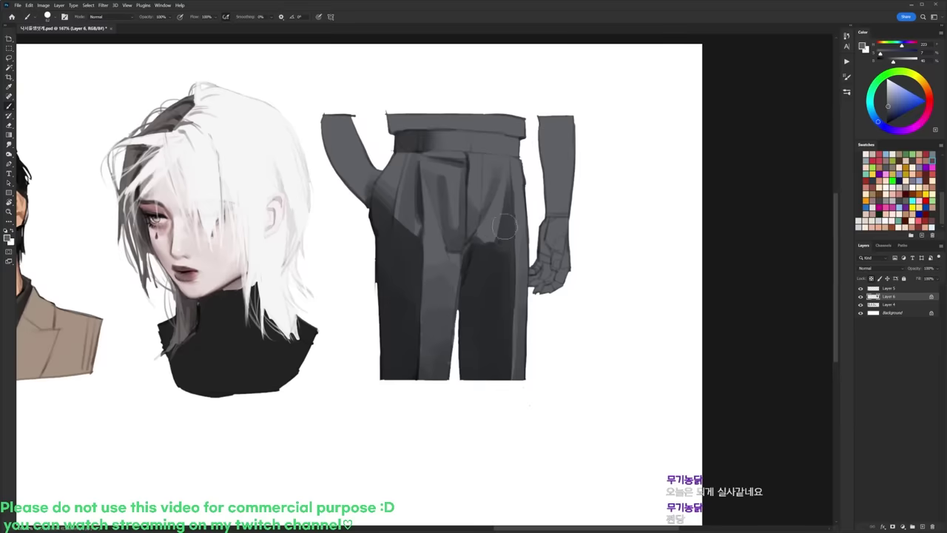
# Step: Darken the outer right hip along the side seam and blend it into the lighter gray strip
pyautogui.keyDown('alt'); pyautogui.click(500, 290); pyautogui.keyUp('alt')
pyautogui.moveTo(515, 160); pyautogui.dragTo(524, 287)
pyautogui.keyDown('alt'); pyautogui.click(523, 231); pyautogui.keyUp('alt')
pyautogui.keyDown('alt'); pyautogui.click(512, 139); pyautogui.keyUp('alt')
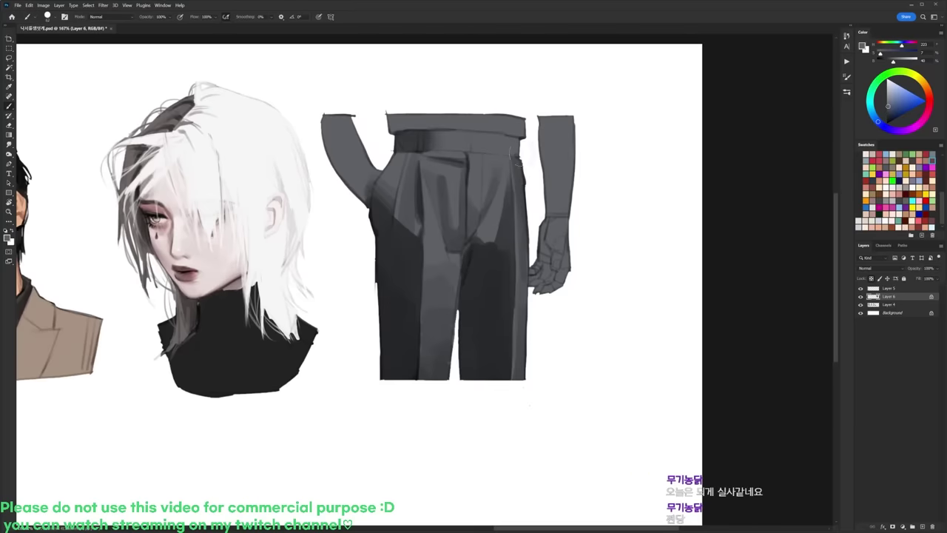
# Step: Darken the left hip below the wrist so its shading merges with the leg's shadow
pyautogui.keyDown('alt'); pyautogui.click(378, 220); pyautogui.keyUp('alt')
pyautogui.moveTo(377, 209)
pyautogui.mouseDown()
pyautogui.moveTo(390, 174)
pyautogui.moveTo(377, 209)
pyautogui.mouseUp()
pyautogui.moveTo(397, 171); pyautogui.dragTo(384, 201)
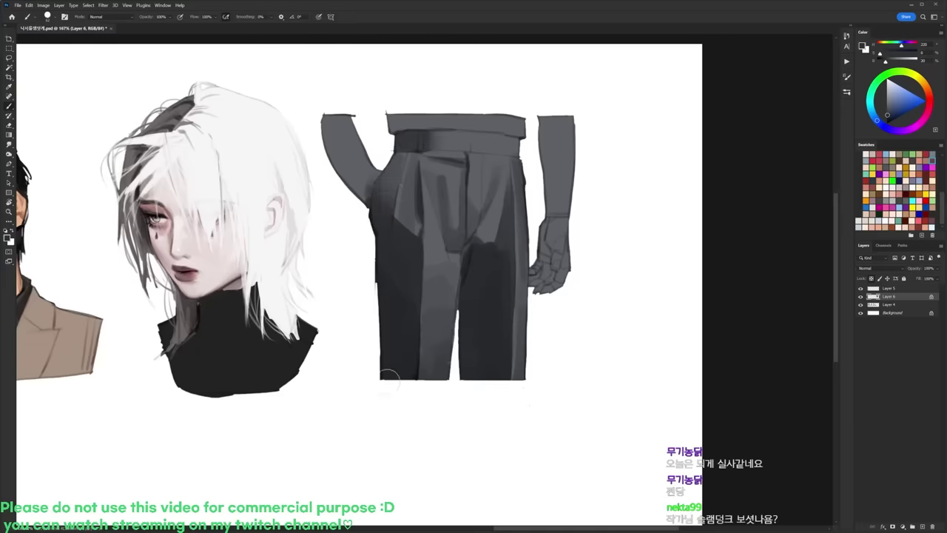
pyautogui.keyDown('alt'); pyautogui.click(416, 212); pyautogui.keyUp('alt')
# Step: Deepen the left leg's outer edge to near-black and blend the shadow gradually toward the front crease
pyautogui.moveTo(385, 286); pyautogui.dragTo(383, 379)
pyautogui.keyDown('alt'); pyautogui.click(384, 311); pyautogui.keyUp('alt')
pyautogui.keyDown('alt'); pyautogui.click(384, 313); pyautogui.keyUp('alt')
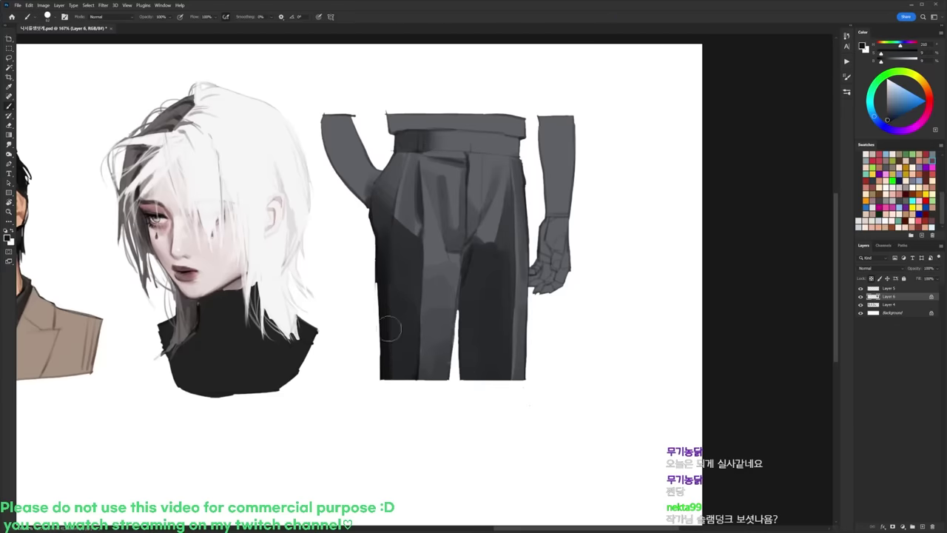
pyautogui.keyDown('alt'); pyautogui.click(402, 237); pyautogui.keyUp('alt')
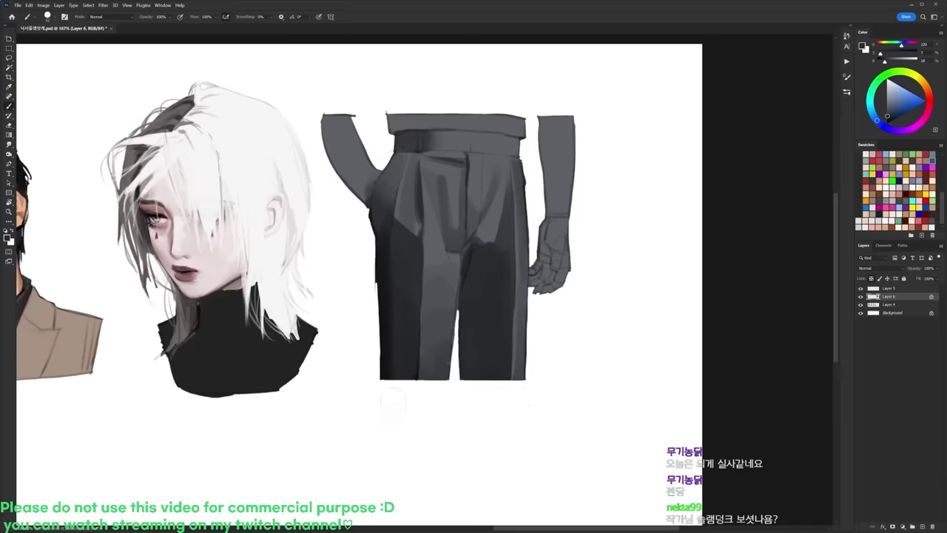
pyautogui.keyDown('alt'); pyautogui.click(391, 314); pyautogui.keyUp('alt')
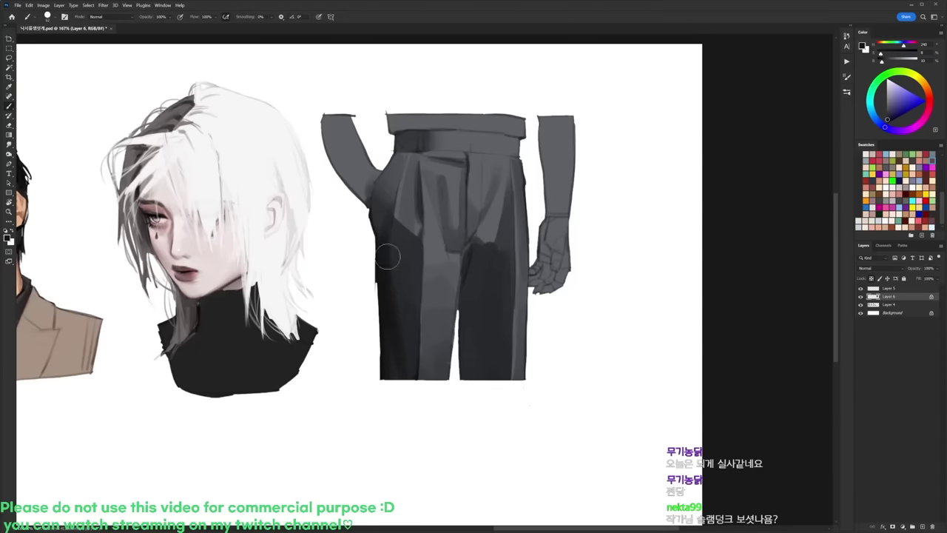
pyautogui.keyDown('alt'); pyautogui.click(399, 279); pyautogui.keyUp('alt')
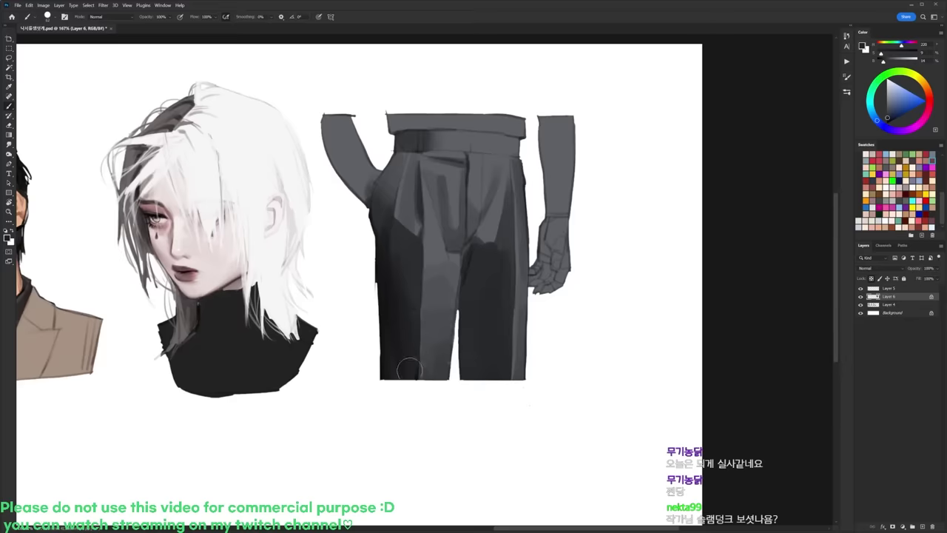
pyautogui.keyDown('alt'); pyautogui.click(425, 327); pyautogui.keyUp('alt')
pyautogui.keyDown('alt'); pyautogui.click(424, 332); pyautogui.keyUp('alt')
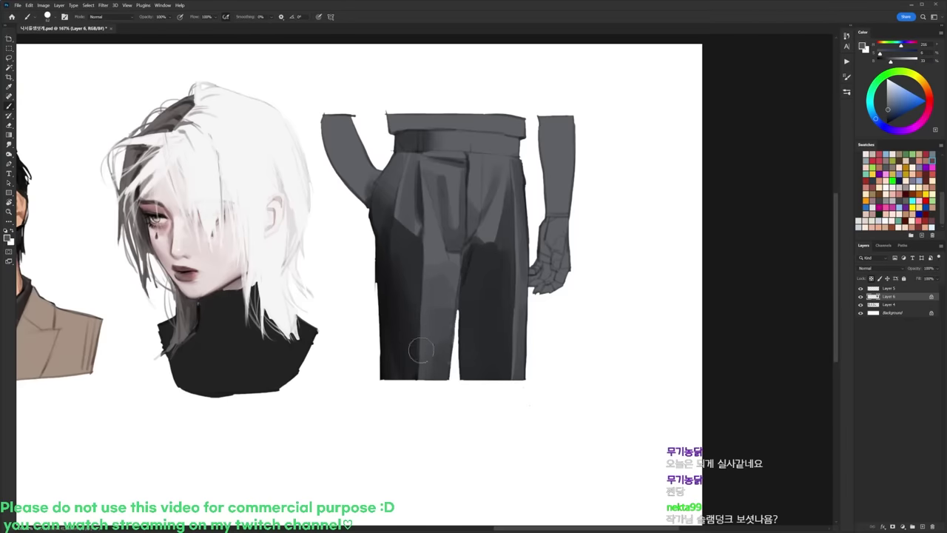
# Step: Soften the shadow edge on the right thigh and paint lighter gray highlights on the waistband's right half and the right front
pyautogui.moveTo(494, 249)
pyautogui.mouseDown()
pyautogui.moveTo(480, 248)
pyautogui.moveTo(501, 205)
pyautogui.moveTo(484, 247)
pyautogui.moveTo(495, 214)
pyautogui.mouseUp()
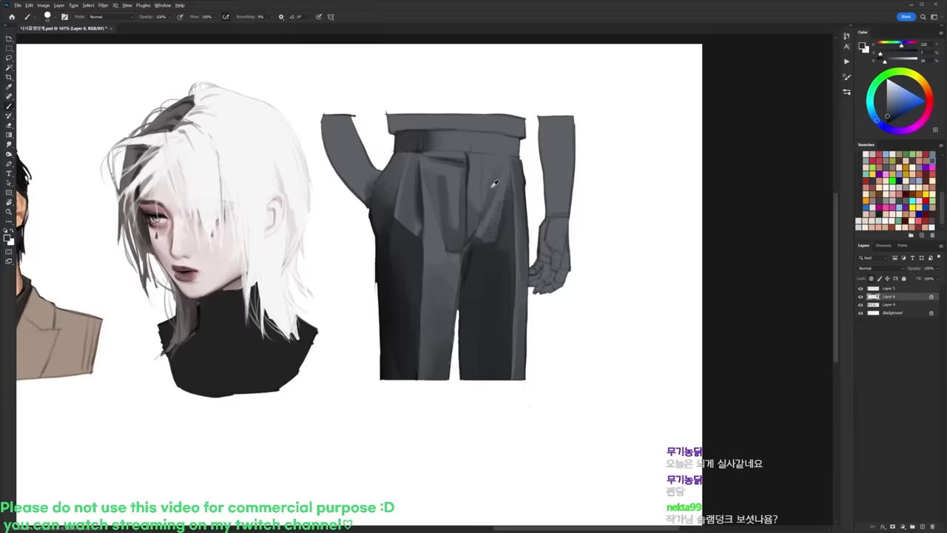
pyautogui.keyDown('alt'); pyautogui.click(518, 143); pyautogui.keyUp('alt')
pyautogui.keyDown('alt'); pyautogui.click(507, 145); pyautogui.keyUp('alt')
pyautogui.hotkey('ctrl', 'z')
pyautogui.moveTo(475, 142)
pyautogui.mouseDown()
pyautogui.moveTo(518, 152)
pyautogui.moveTo(504, 157)
pyautogui.moveTo(520, 151)
pyautogui.moveTo(489, 137)
pyautogui.moveTo(503, 130)
pyautogui.moveTo(474, 154)
pyautogui.moveTo(496, 162)
pyautogui.mouseUp()
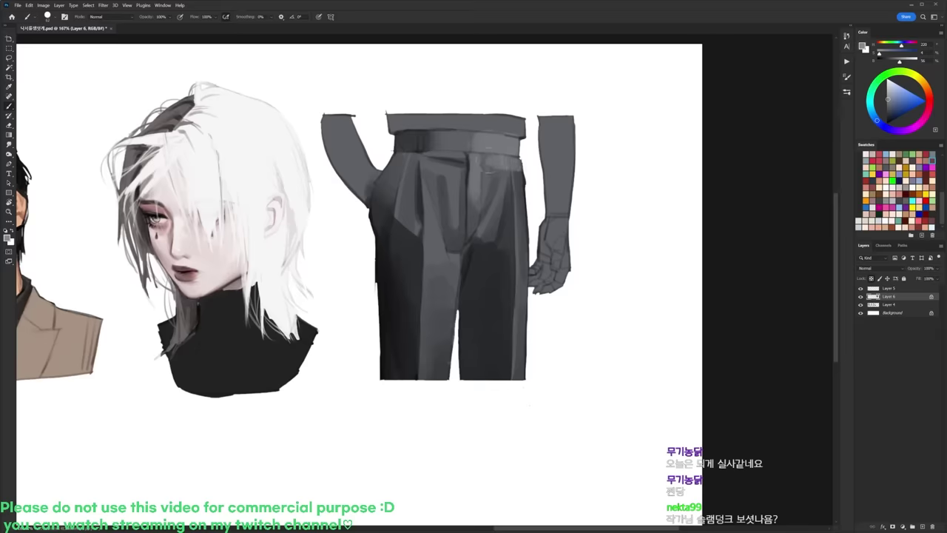
pyautogui.moveTo(497, 201); pyautogui.dragTo(505, 176)
# Step: Add lighter gray highlights below the fly and along the left leg's pleat and front crease
pyautogui.rightClick(454, 126)
pyautogui.moveTo(507, 145); pyautogui.dragTo(503, 145)
pyautogui.press('Return')
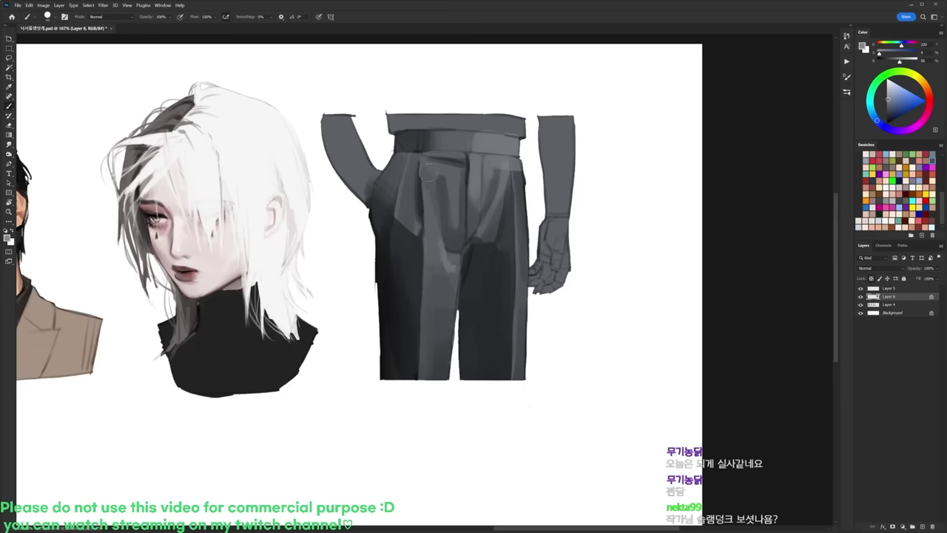
pyautogui.moveTo(420, 174)
pyautogui.mouseDown()
pyautogui.moveTo(440, 253)
pyautogui.moveTo(424, 271)
pyautogui.mouseUp()
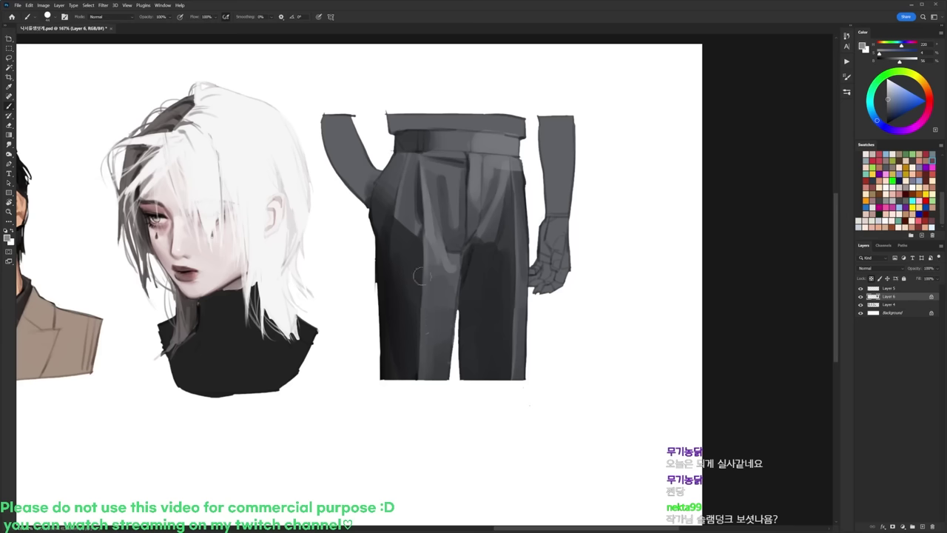
pyautogui.moveTo(413, 154); pyautogui.dragTo(413, 160)
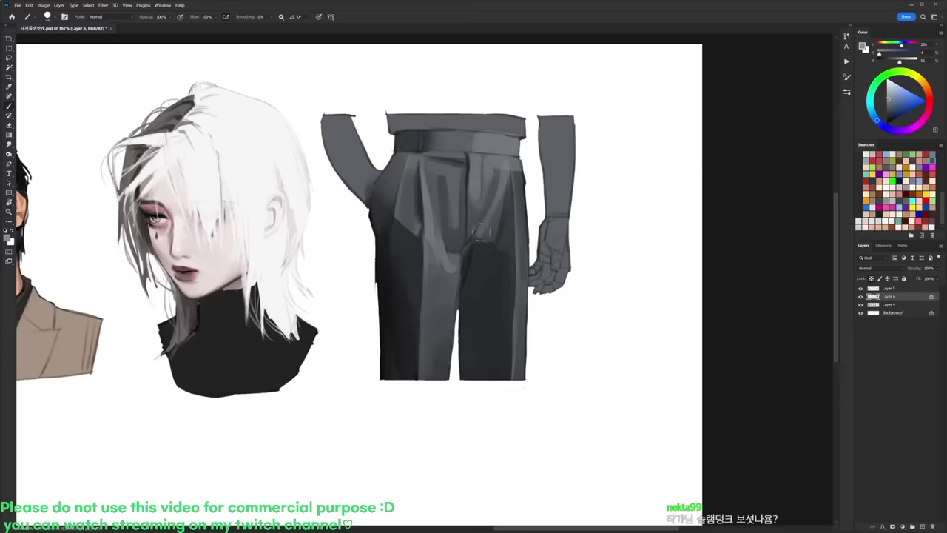
# Step: Deepen the shadows below the crotch, down the right leg and beside its pleat, and touch up the left pleat's shading
pyautogui.press('d')
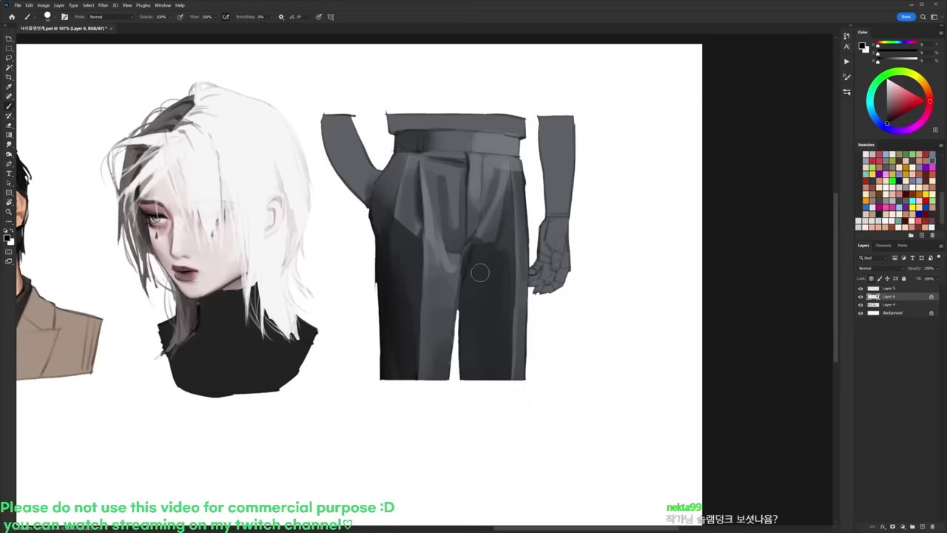
pyautogui.moveTo(470, 271); pyautogui.dragTo(459, 305)
pyautogui.keyDown('alt'); pyautogui.click(470, 276); pyautogui.keyUp('alt')
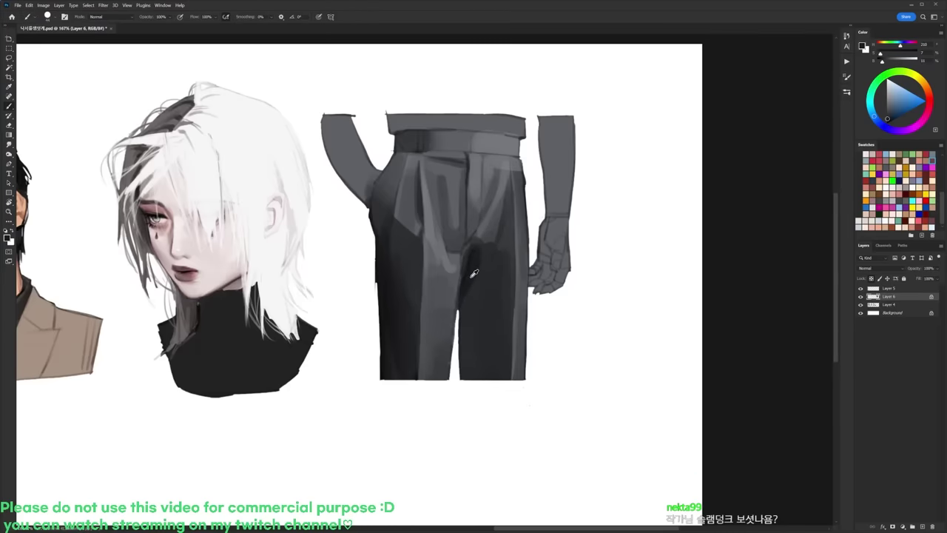
pyautogui.moveTo(486, 302)
pyautogui.mouseDown()
pyautogui.moveTo(464, 337)
pyautogui.moveTo(469, 362)
pyautogui.mouseUp()
pyautogui.press('d')
pyautogui.keyDown('alt'); pyautogui.click(512, 205); pyautogui.keyUp('alt')
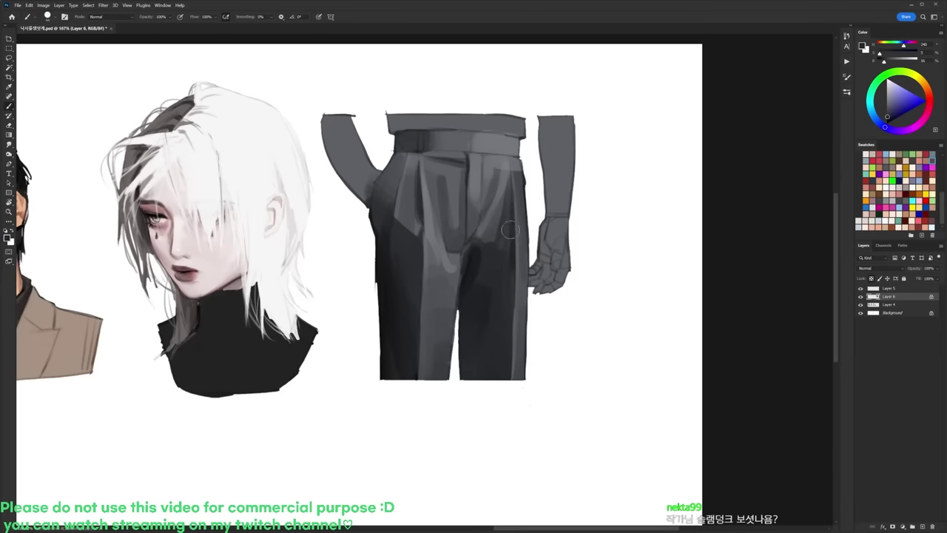
pyautogui.press('d')
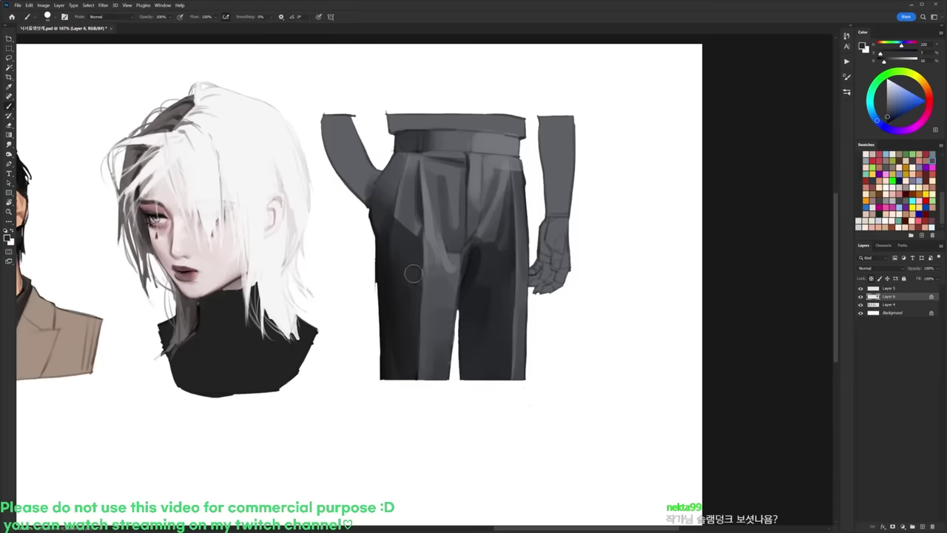
pyautogui.keyDown('alt'); pyautogui.click(414, 219); pyautogui.keyUp('alt')
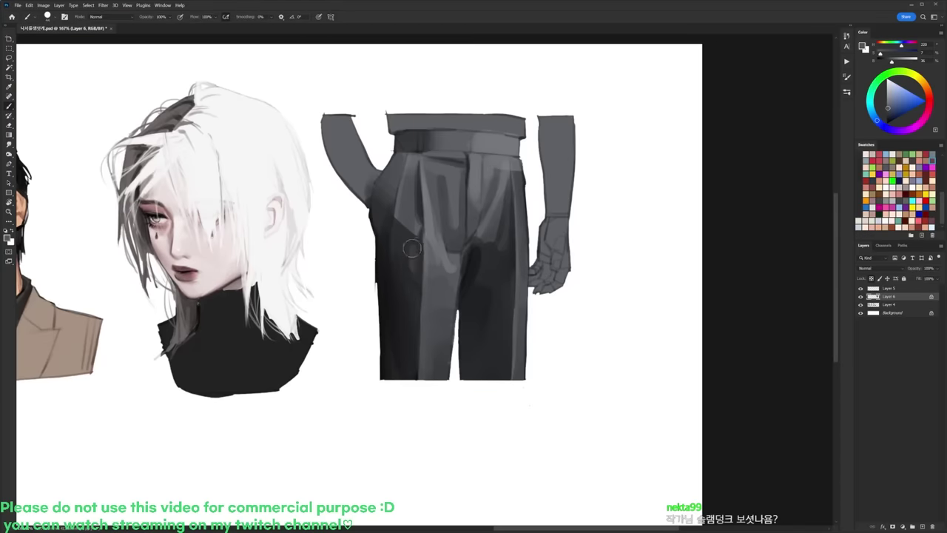
# Step: Paint the top hem above the waistband near-black with lighter vertical folds
pyautogui.press('d')
pyautogui.moveTo(411, 120)
pyautogui.mouseDown()
pyautogui.moveTo(448, 123)
pyautogui.moveTo(397, 127)
pyautogui.moveTo(522, 129)
pyautogui.moveTo(421, 119)
pyautogui.moveTo(485, 118)
pyautogui.moveTo(523, 130)
pyautogui.moveTo(388, 127)
pyautogui.moveTo(444, 125)
pyautogui.mouseUp()
pyautogui.keyDown('alt'); pyautogui.click(509, 150); pyautogui.keyUp('alt')
pyautogui.moveTo(514, 116)
pyautogui.mouseDown()
pyautogui.moveTo(489, 111)
pyautogui.moveTo(492, 130)
pyautogui.moveTo(486, 115)
pyautogui.moveTo(462, 128)
pyautogui.moveTo(470, 120)
pyautogui.moveTo(448, 125)
pyautogui.mouseUp()
pyautogui.keyDown('alt'); pyautogui.click(463, 125); pyautogui.keyUp('alt')
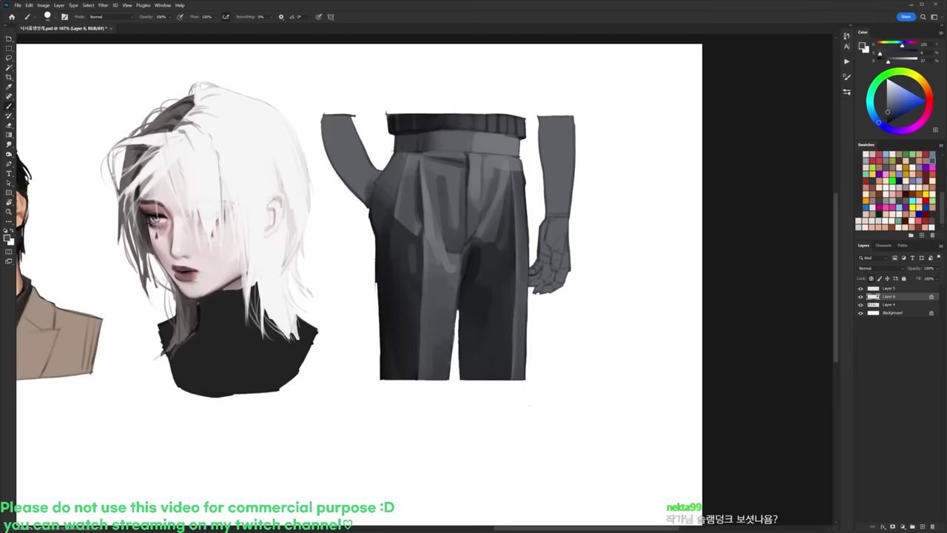
# Step: Unlock the color layer's transparent pixels and erase the gray fill from the gaps between the fingers
pyautogui.press('d')
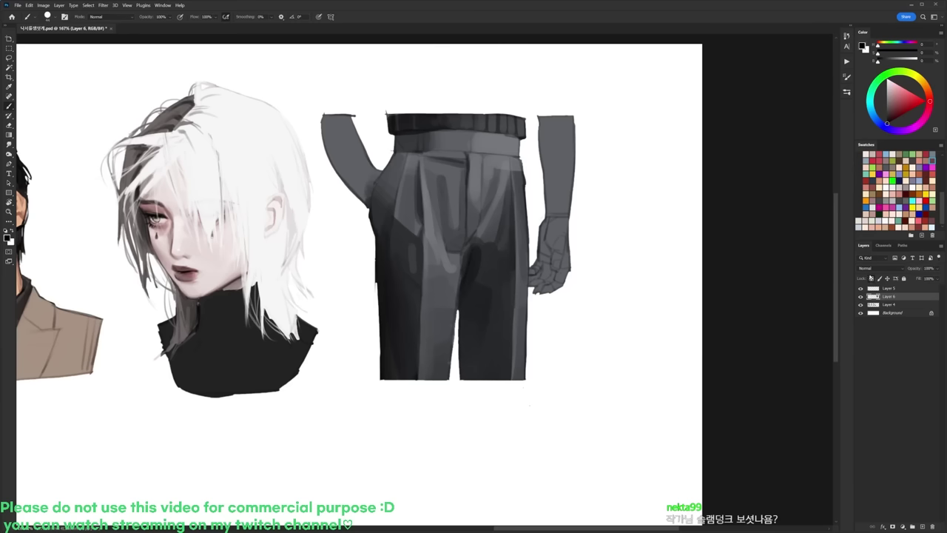
pyautogui.press('e')
pyautogui.moveTo(530, 278); pyautogui.dragTo(539, 275)
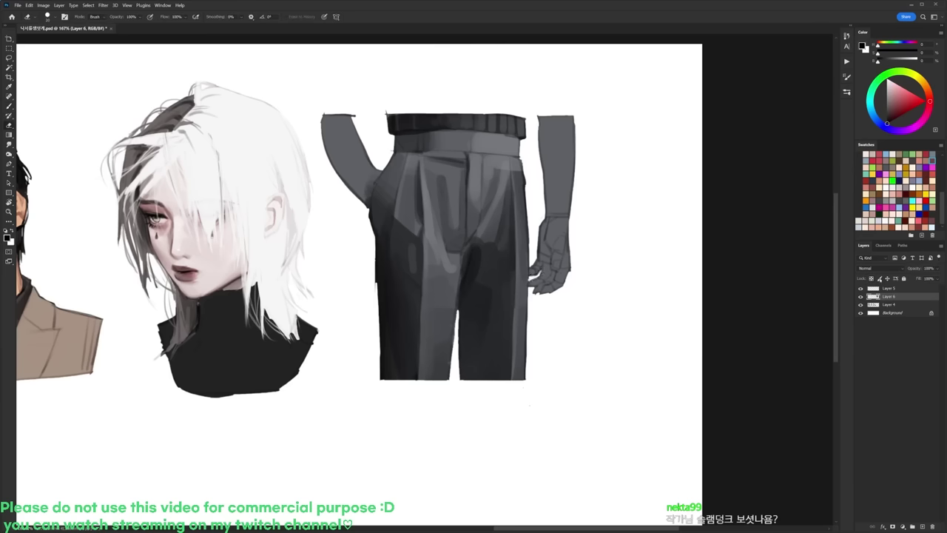
# Step: Paint over the gray fill of both forearms and the hand with a flat tan skin tone
pyautogui.press('b')
pyautogui.rightClick(380, 161)
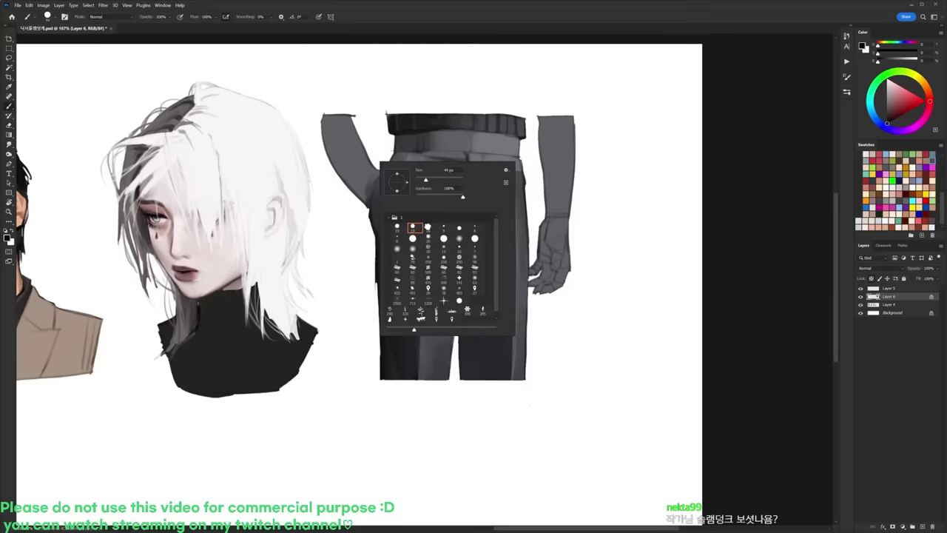
pyautogui.click(882, 206)
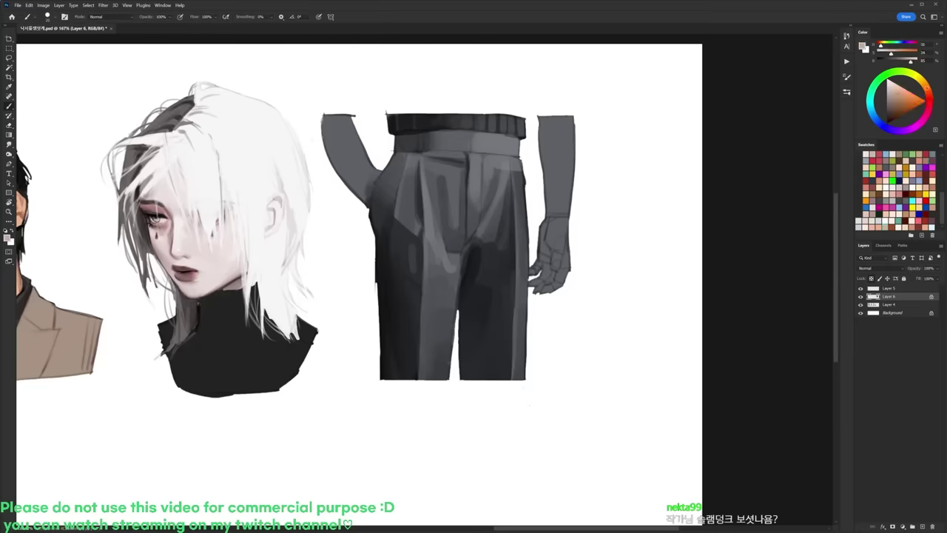
pyautogui.rightClick(354, 122)
pyautogui.moveTo(351, 102)
pyautogui.mouseDown()
pyautogui.moveTo(339, 131)
pyautogui.moveTo(358, 169)
pyautogui.moveTo(375, 174)
pyautogui.moveTo(369, 189)
pyautogui.moveTo(388, 151)
pyautogui.moveTo(365, 202)
pyautogui.mouseUp()
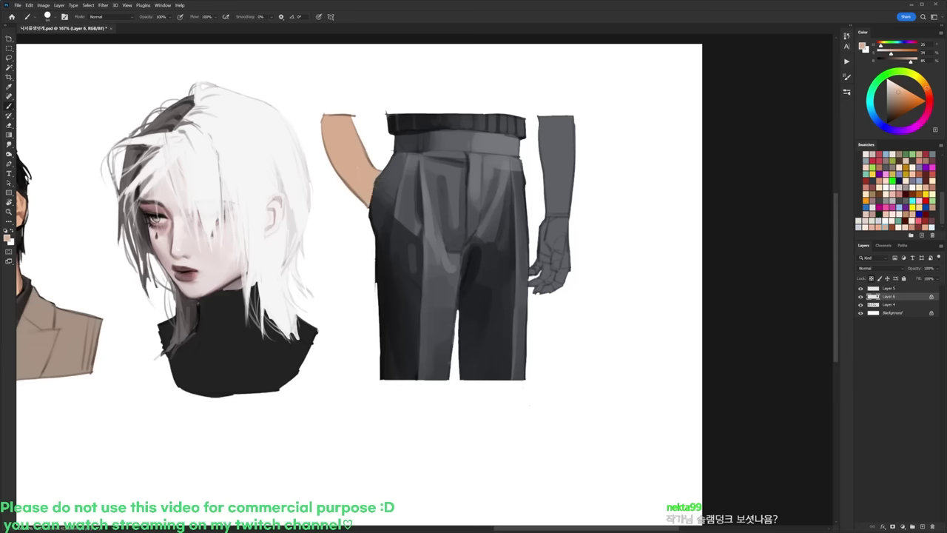
pyautogui.moveTo(548, 130)
pyautogui.mouseDown()
pyautogui.moveTo(551, 196)
pyautogui.moveTo(566, 174)
pyautogui.moveTo(567, 208)
pyautogui.moveTo(543, 285)
pyautogui.moveTo(530, 271)
pyautogui.moveTo(533, 278)
pyautogui.mouseUp()
pyautogui.moveTo(565, 231)
pyautogui.mouseDown()
pyautogui.moveTo(565, 286)
pyautogui.moveTo(568, 213)
pyautogui.mouseUp()
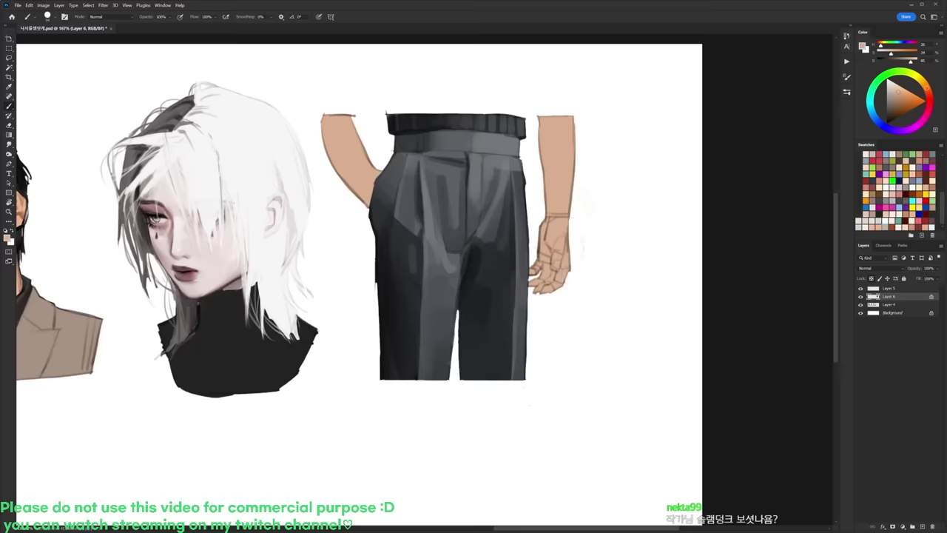
# Step: Select the skin areas of both arms, shift their hue to -4 and reduce their saturation slightly
pyautogui.press('w')
pyautogui.click(354, 161)
pyautogui.keyDown('shift'); pyautogui.click(559, 175); pyautogui.keyUp('shift')
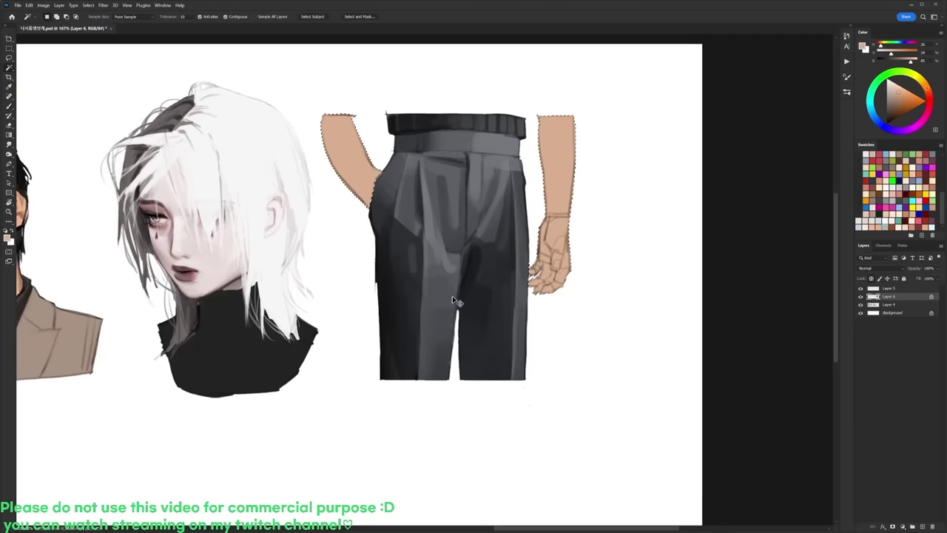
pyautogui.hotkey('ctrl', 'u')
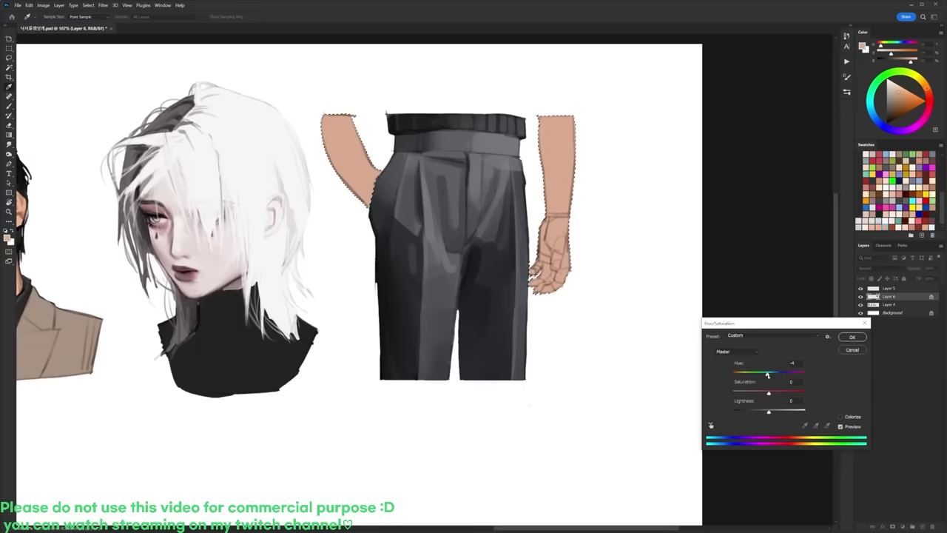
pyautogui.moveTo(768, 394); pyautogui.dragTo(763, 395)
pyautogui.click(852, 337)
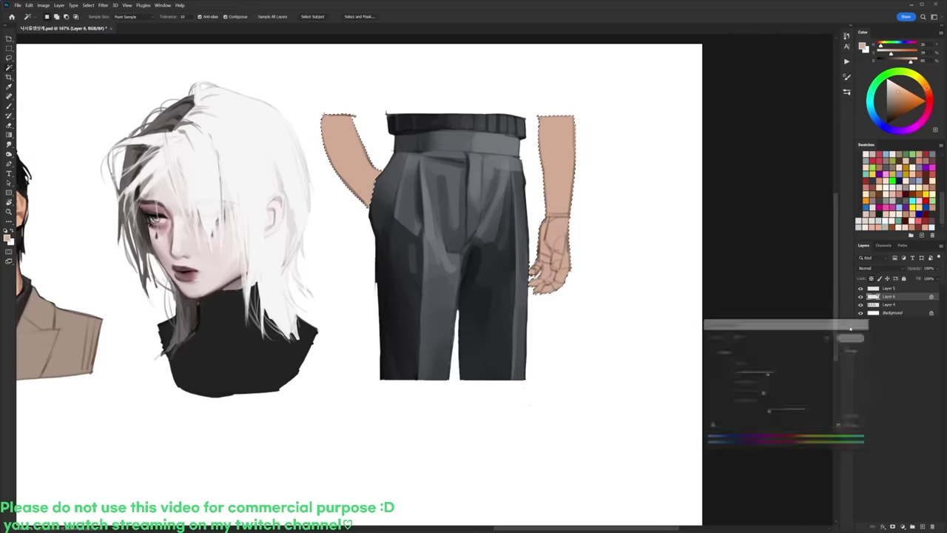
# Step: Paint pale peach highlights along both forearms and the hand with a larger hard brush
pyautogui.click(869, 220)
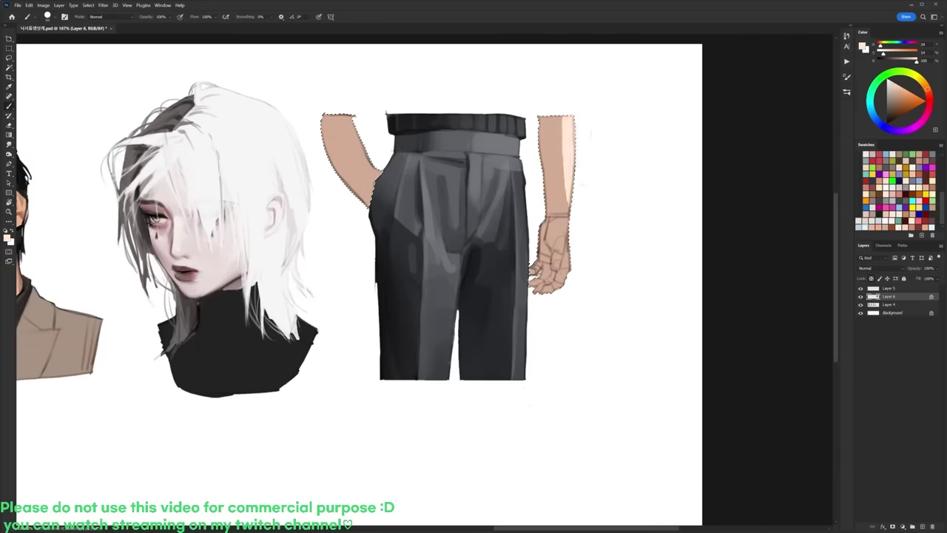
pyautogui.rightClick(566, 171)
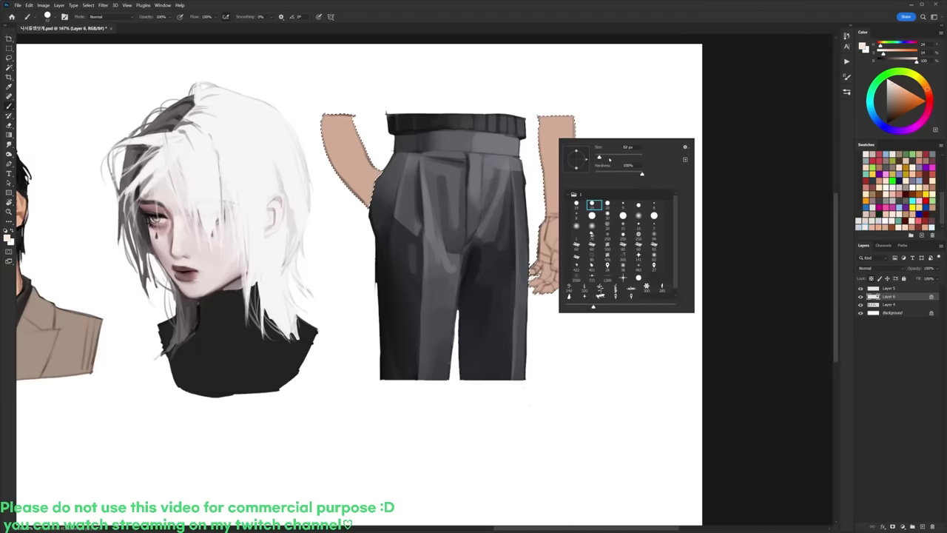
pyautogui.moveTo(571, 120); pyautogui.dragTo(574, 168)
pyautogui.keyDown('alt'); pyautogui.click(580, 147); pyautogui.keyUp('alt')
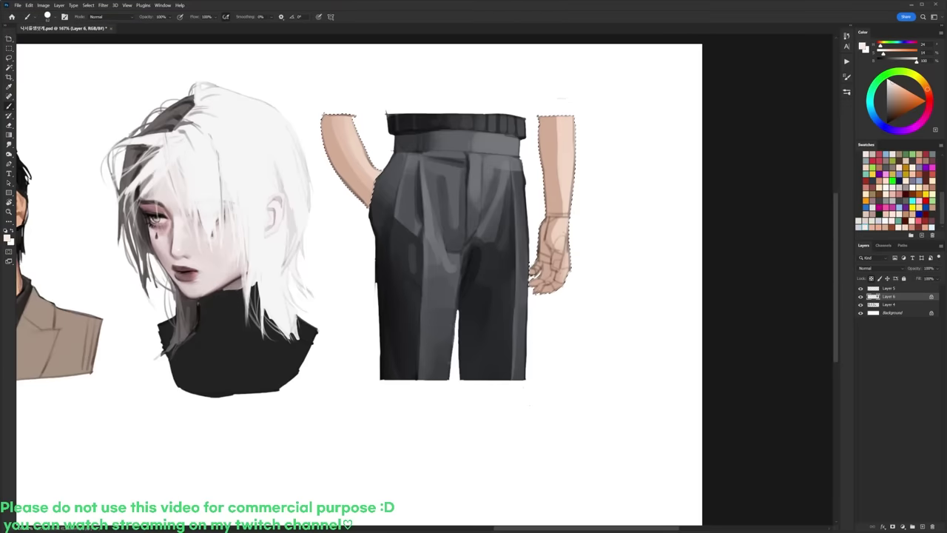
# Step: Soften the forearms' skin shading with muted pinkish and warm beige midtones
pyautogui.keyDown('alt'); pyautogui.click(552, 152); pyautogui.keyUp('alt')
pyautogui.click(881, 54)
pyautogui.click(930, 98)
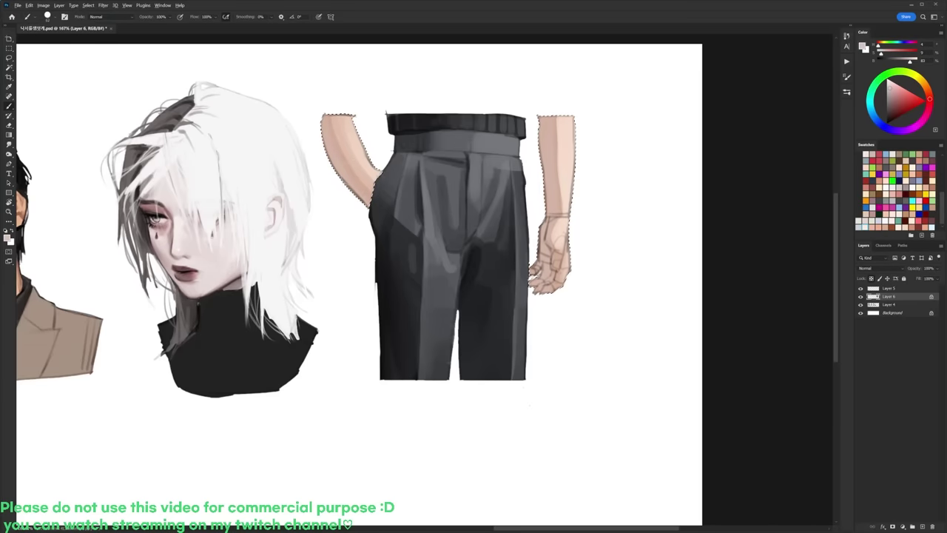
pyautogui.moveTo(930, 99); pyautogui.dragTo(929, 92)
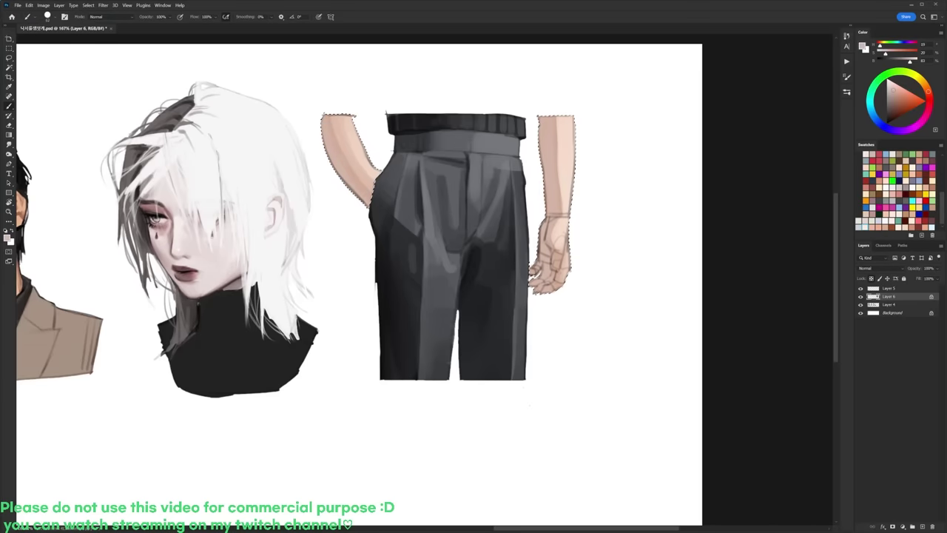
# Step: Shade the palm and fingers with a dark, muted reddish brown
pyautogui.keyDown('alt'); pyautogui.click(560, 252); pyautogui.keyUp('alt')
pyautogui.click(899, 109)
pyautogui.click(929, 96)
pyautogui.click(890, 54)
pyautogui.moveTo(895, 62); pyautogui.dragTo(890, 63)
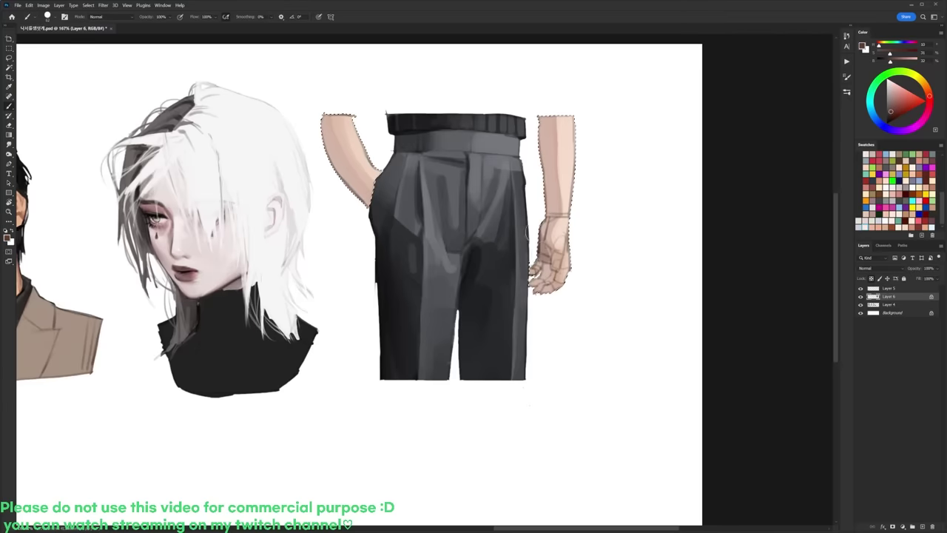
pyautogui.moveTo(894, 54); pyautogui.dragTo(899, 55)
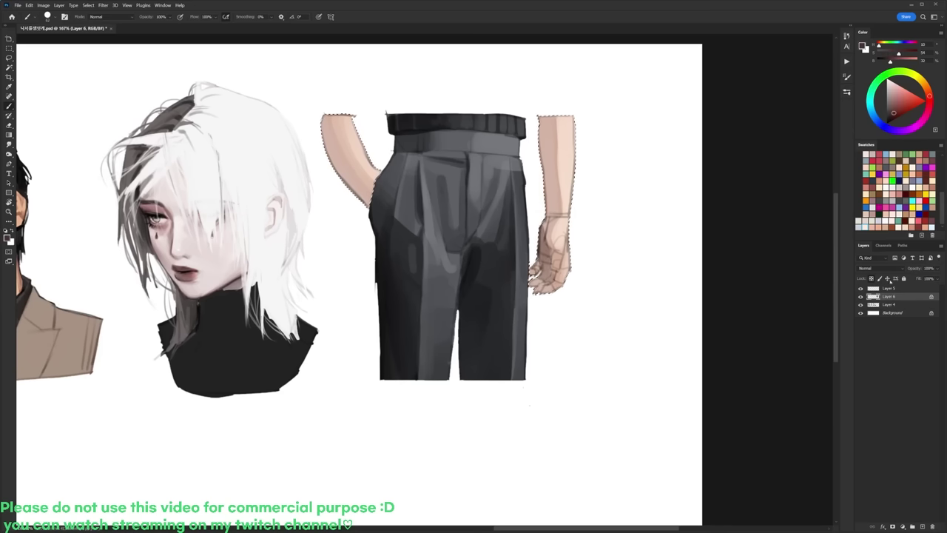
# Step: Recolor the line art around the arms and hand a muted reddish brown on the line layer and clear the selection
pyautogui.click(902, 289)
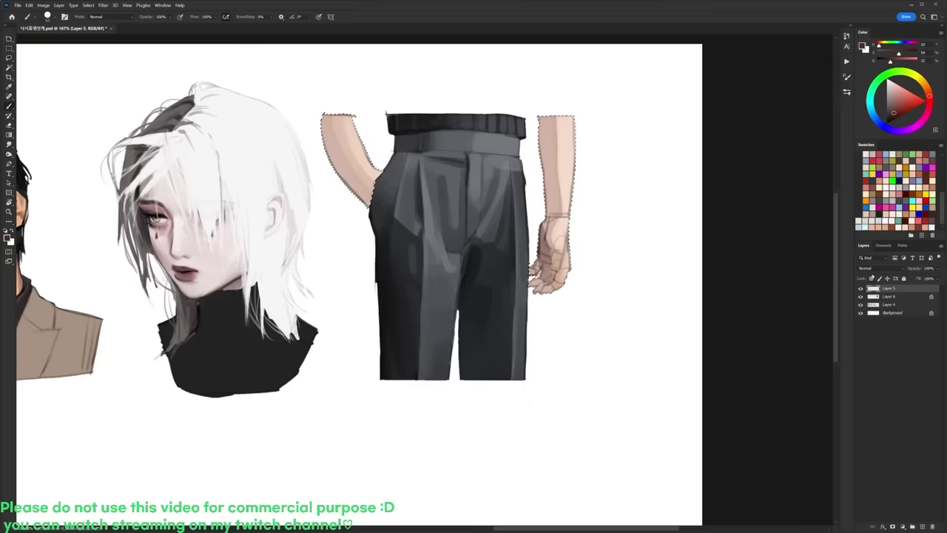
pyautogui.click(936, 158)
pyautogui.hotkey('ctrl', 'd')
# Step: Change the line layer's blend mode and merge it down into the color layer
pyautogui.click(874, 269)
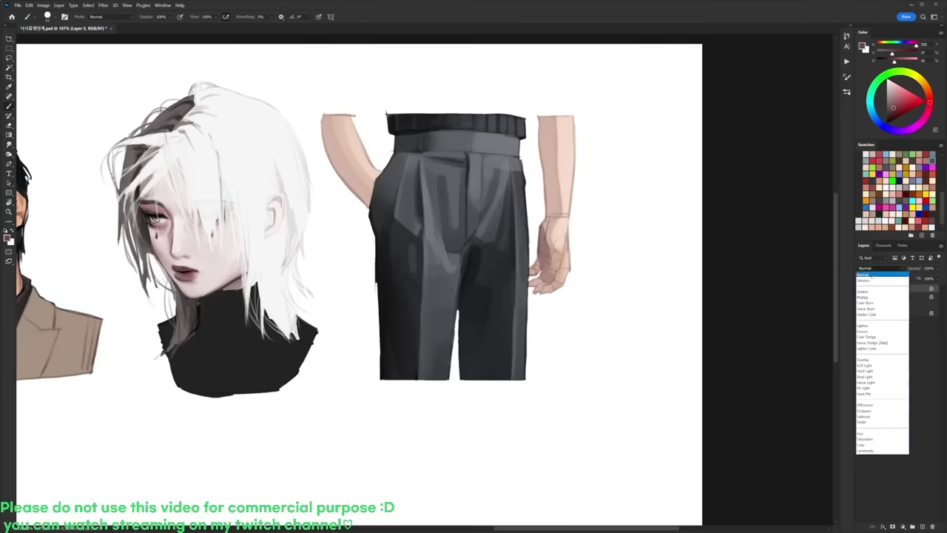
pyautogui.click(876, 307)
pyautogui.click(890, 370)
pyautogui.click(897, 290)
pyautogui.hotkey('ctrl', 'e')
# Step: Choose a small brush and clean up the trousers' left hip edge below the pocketed arm
pyautogui.hotkey('alt', 'd')
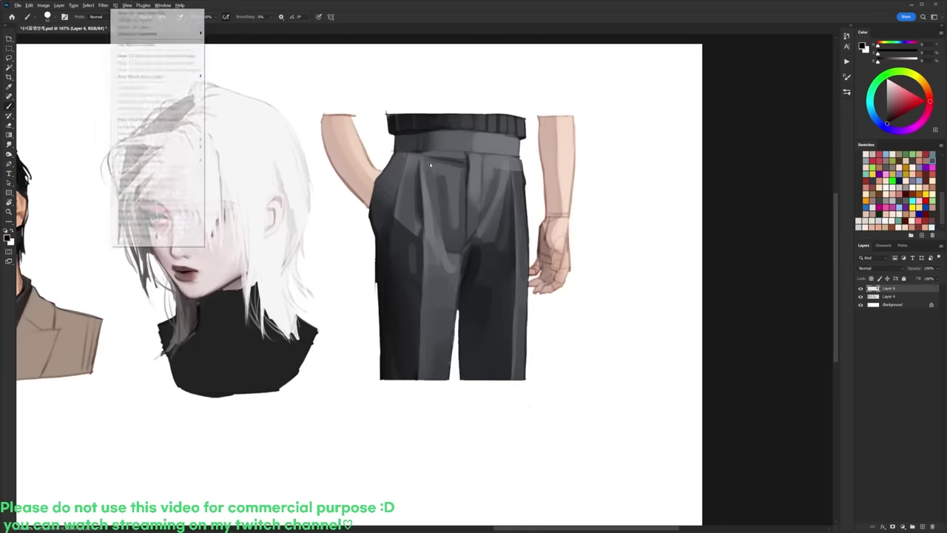
pyautogui.rightClick(432, 162)
pyautogui.click(500, 229)
pyautogui.click(743, 104)
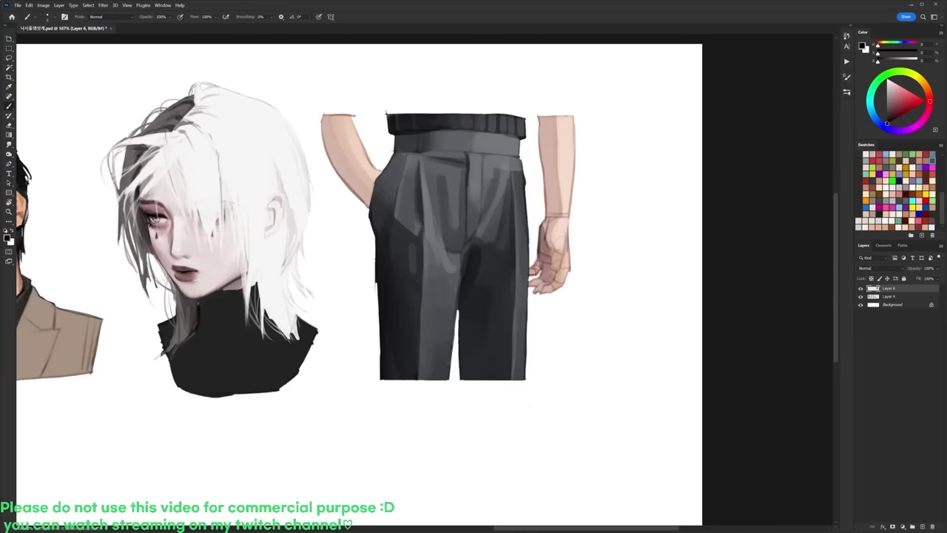
pyautogui.scroll(2, 387, 166)
pyautogui.keyDown('alt'); pyautogui.click(392, 159); pyautogui.keyUp('alt')
pyautogui.keyDown('alt'); pyautogui.click(372, 212); pyautogui.keyUp('alt')
pyautogui.press('e')
pyautogui.moveTo(368, 212); pyautogui.dragTo(375, 232)
# Step: Touch up the outer edge of the left thigh with dark gray and erase its stray outline
pyautogui.press('b')
pyautogui.keyDown('alt'); pyautogui.click(381, 227); pyautogui.keyUp('alt')
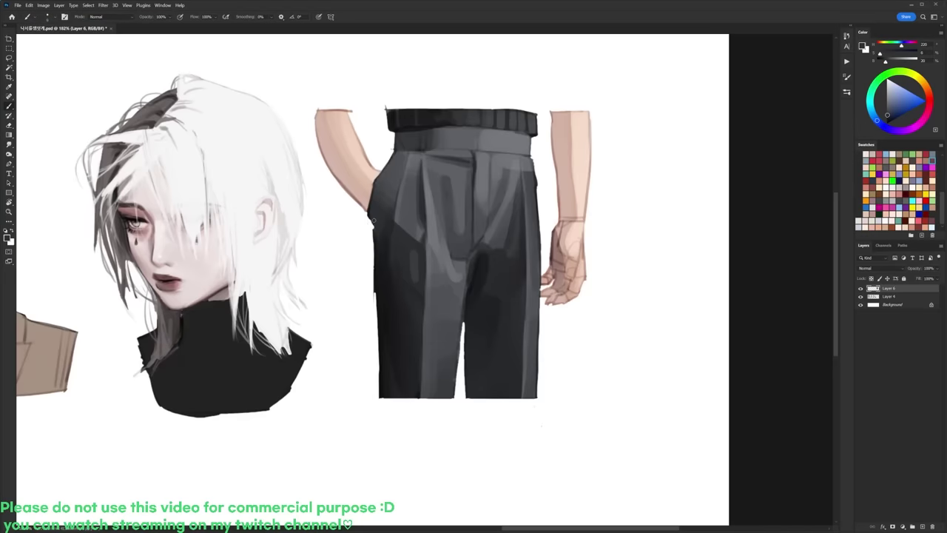
pyautogui.keyDown('alt'); pyautogui.click(374, 234); pyautogui.keyUp('alt')
pyautogui.press('e')
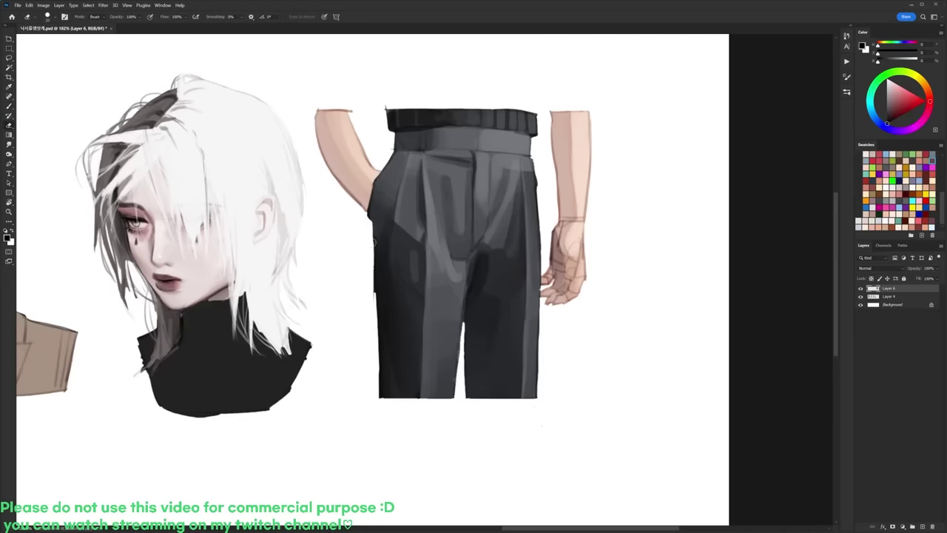
pyautogui.moveTo(372, 236); pyautogui.dragTo(376, 305)
# Step: Darken the left pleat's crease and blend the gray tones beside it toward the fly
pyautogui.press('b')
pyautogui.keyDown('alt'); pyautogui.click(422, 159); pyautogui.keyUp('alt')
pyautogui.press('d')
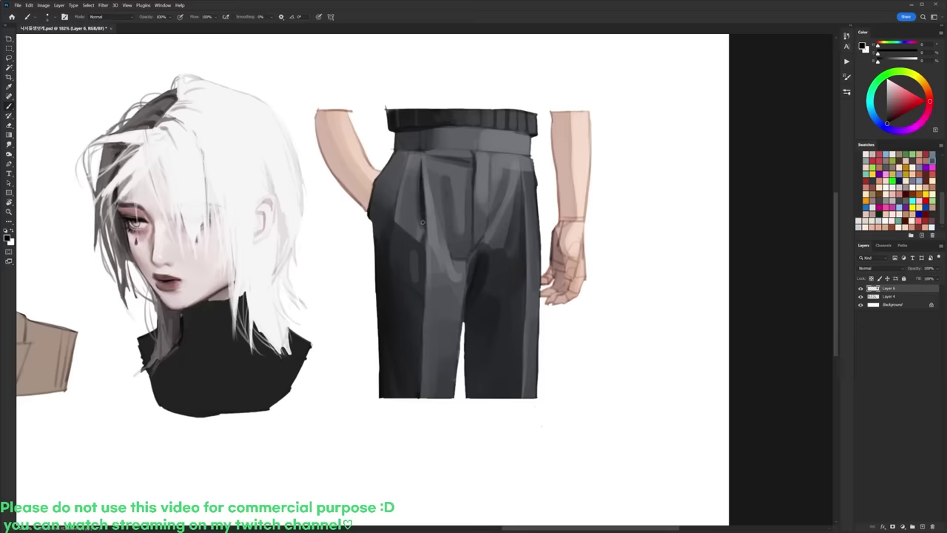
pyautogui.keyDown('alt'); pyautogui.click(449, 188); pyautogui.keyUp('alt')
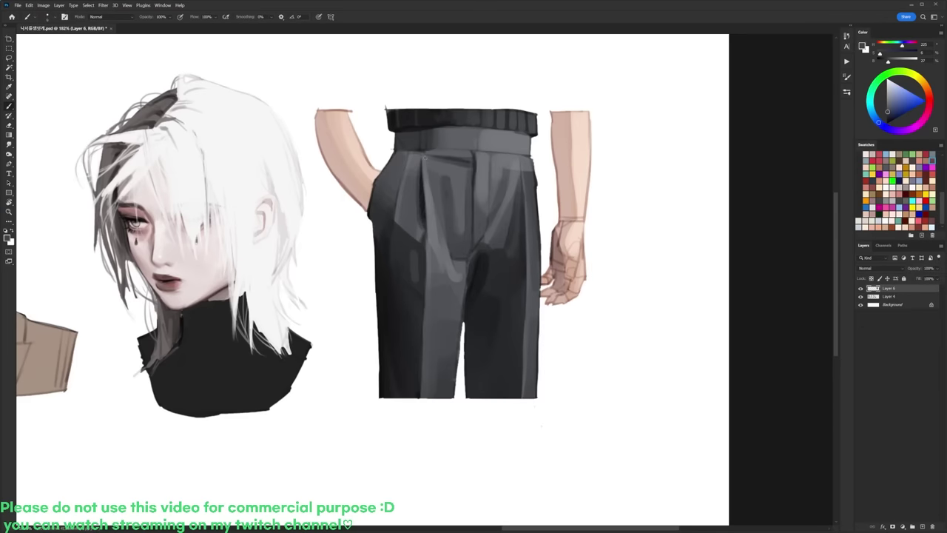
pyautogui.keyDown('alt'); pyautogui.click(428, 168); pyautogui.keyUp('alt')
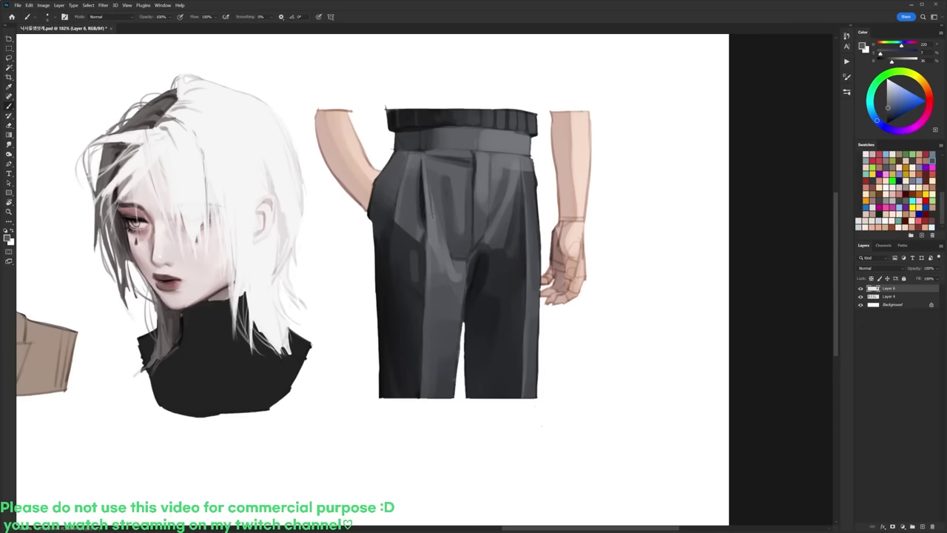
pyautogui.keyDown('alt'); pyautogui.click(438, 218); pyautogui.keyUp('alt')
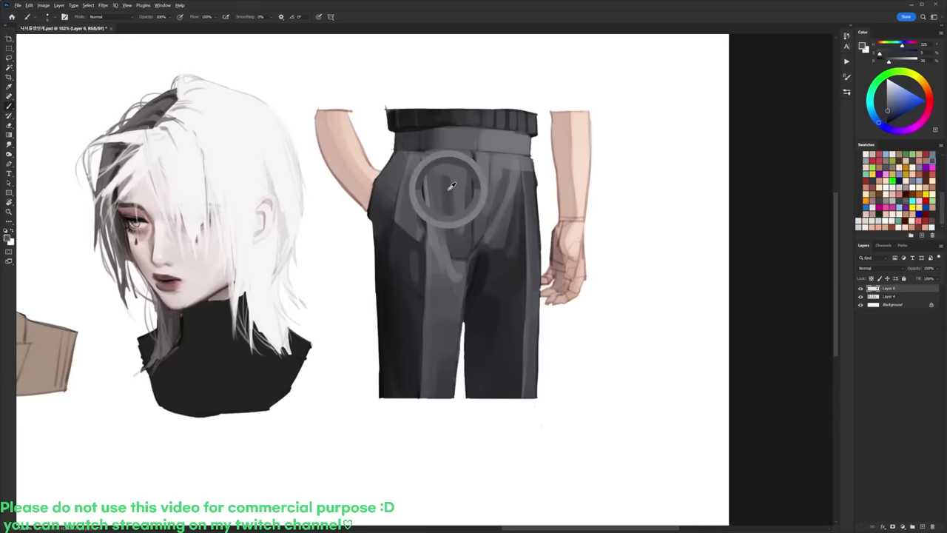
pyautogui.keyDown('alt'); pyautogui.click(427, 165); pyautogui.keyUp('alt')
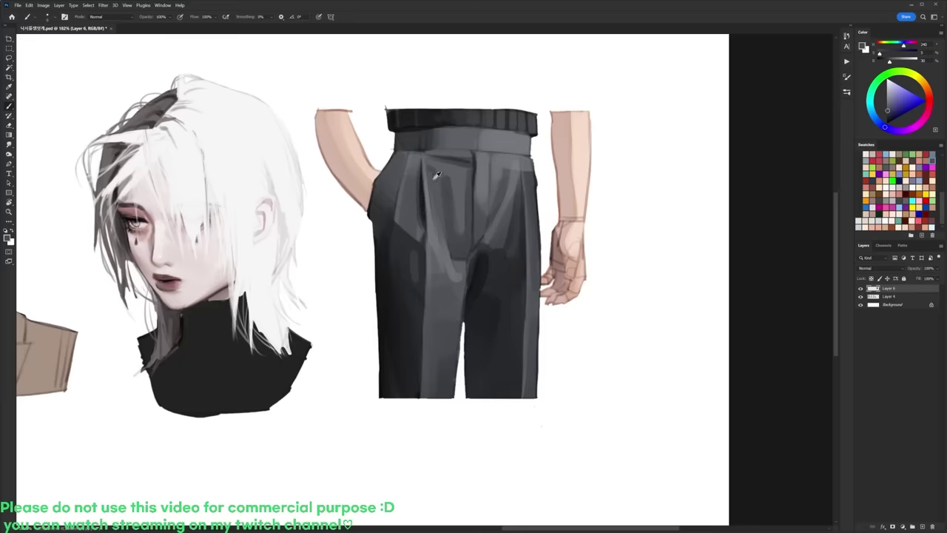
pyautogui.keyDown('alt'); pyautogui.click(432, 162); pyautogui.keyUp('alt')
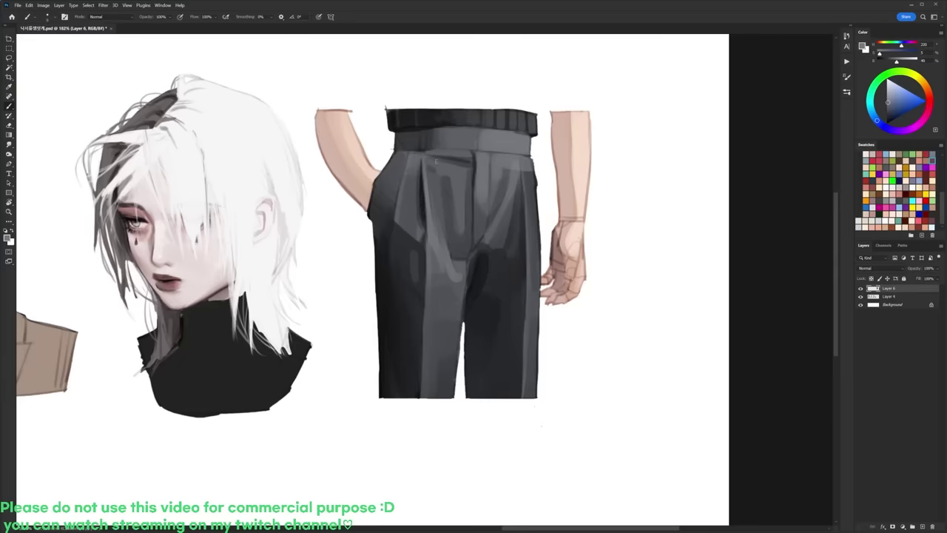
# Step: Refine the gray tones of the fold just below the waistband, between the left pleat and the fly
pyautogui.press('r')
pyautogui.moveTo(507, 124)
pyautogui.mouseDown()
pyautogui.moveTo(376, 108)
pyautogui.moveTo(336, 126)
pyautogui.mouseUp()
pyautogui.press('d')
pyautogui.keyDown('alt'); pyautogui.click(347, 206); pyautogui.keyUp('alt')
pyautogui.keyDown('alt'); pyautogui.click(349, 208); pyautogui.keyUp('alt')
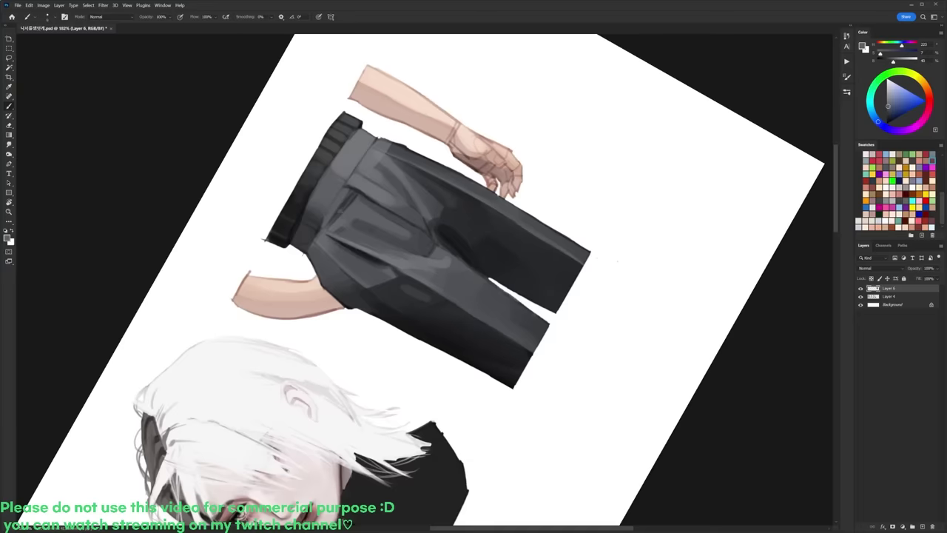
pyautogui.press('d')
# Step: Sharpen the dark crease of the fold below the waistband, then return the canvas to upright
pyautogui.press('r')
pyautogui.moveTo(538, 242); pyautogui.dragTo(404, 397)
pyautogui.keyDown('alt'); pyautogui.click(535, 237); pyautogui.keyUp('alt')
pyautogui.keyDown('alt'); pyautogui.click(524, 209); pyautogui.keyUp('alt')
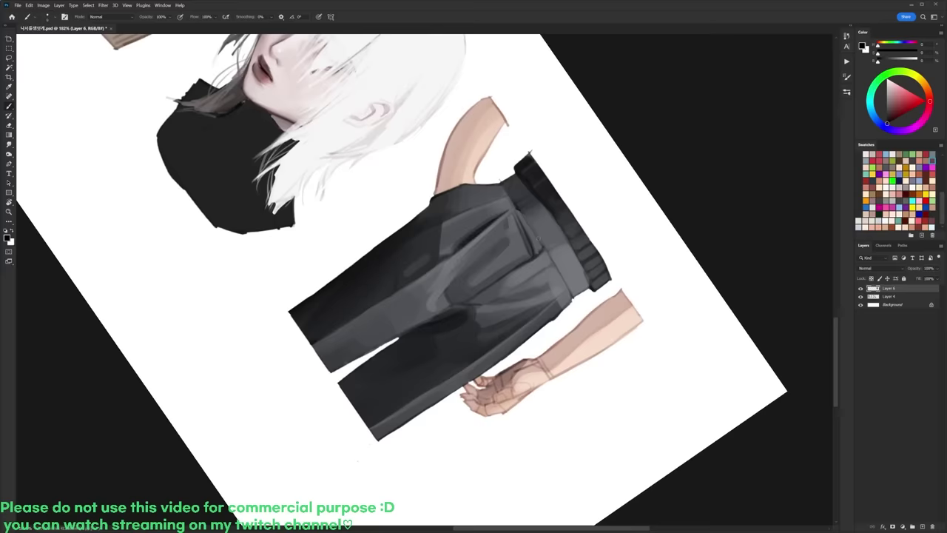
pyautogui.keyDown('alt'); pyautogui.click(529, 229); pyautogui.keyUp('alt')
pyautogui.press('r')
pyautogui.moveTo(546, 232); pyautogui.dragTo(515, 137)
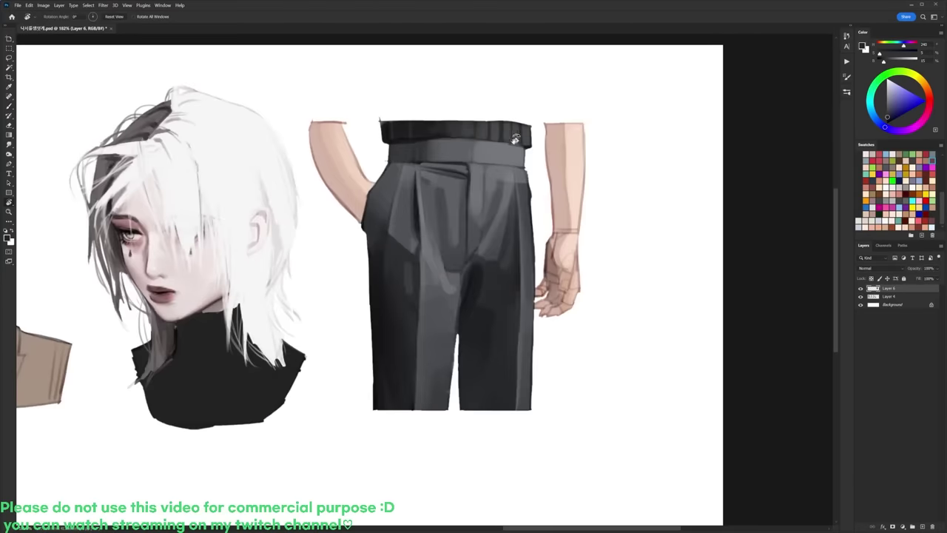
# Step: Define the waistband's lower-left seam and deepen the shadow line along the left pleat
pyautogui.press('b')
pyautogui.keyDown('alt'); pyautogui.click(410, 152); pyautogui.keyUp('alt')
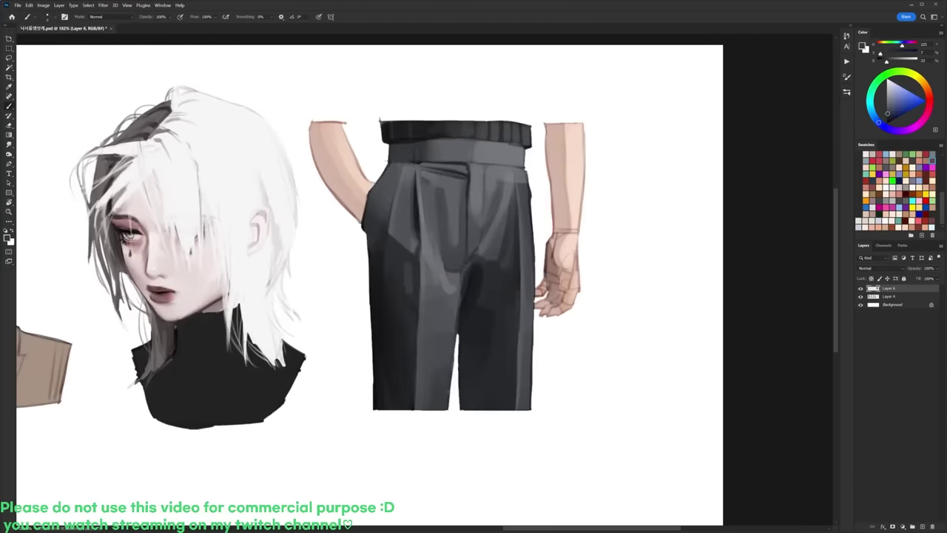
pyautogui.moveTo(406, 168); pyautogui.dragTo(389, 162)
pyautogui.moveTo(420, 218); pyautogui.dragTo(421, 183)
pyautogui.keyDown('alt'); pyautogui.click(427, 171); pyautogui.keyUp('alt')
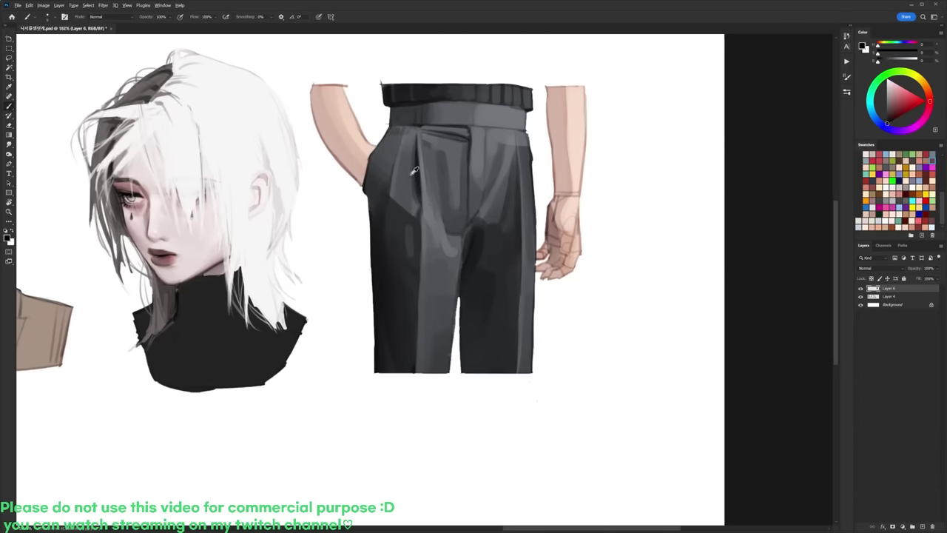
# Step: Blend the shading between the left pleat and hip, adding soft fold strokes from the pocket area down the upper thigh
pyautogui.keyDown('alt'); pyautogui.click(409, 162); pyautogui.keyUp('alt')
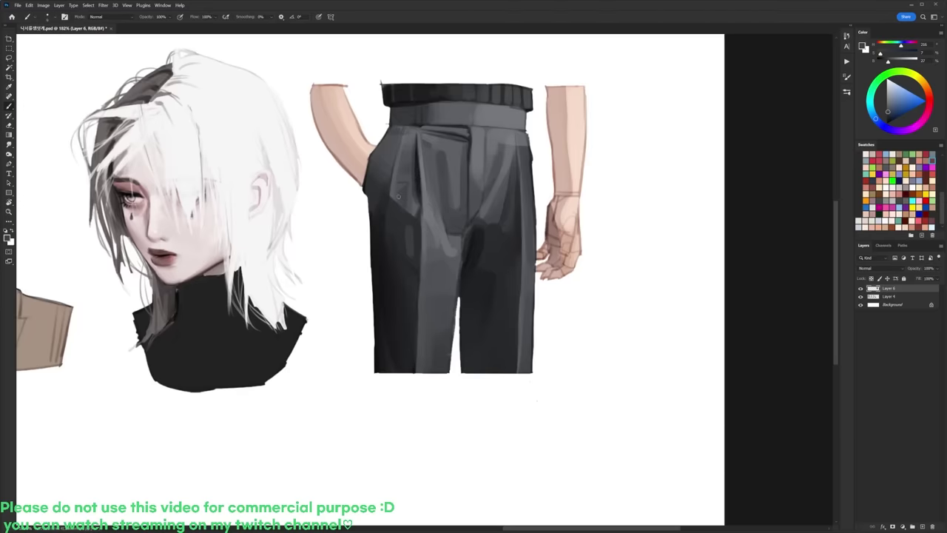
pyautogui.keyDown('alt'); pyautogui.click(398, 194); pyautogui.keyUp('alt')
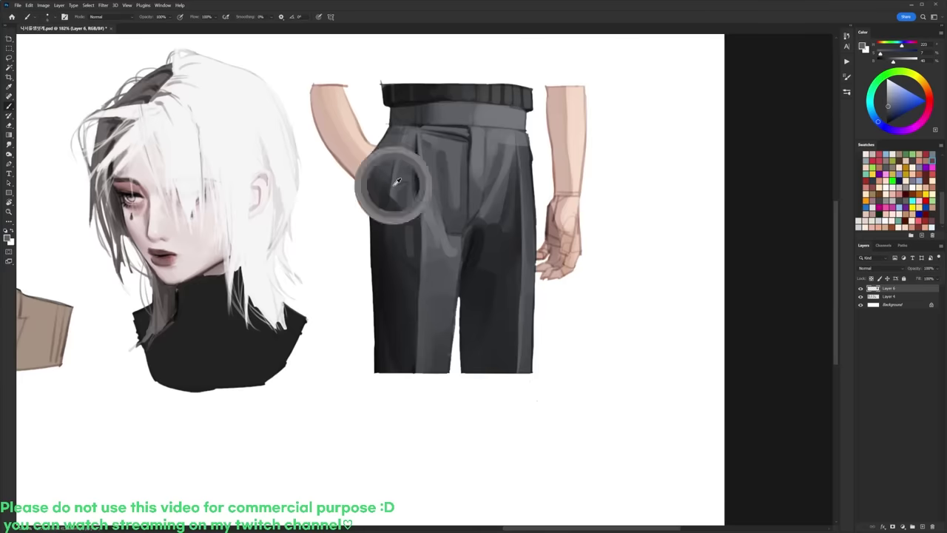
pyautogui.keyDown('alt'); pyautogui.click(396, 213); pyautogui.keyUp('alt')
pyautogui.keyDown('alt'); pyautogui.click(387, 239); pyautogui.keyUp('alt')
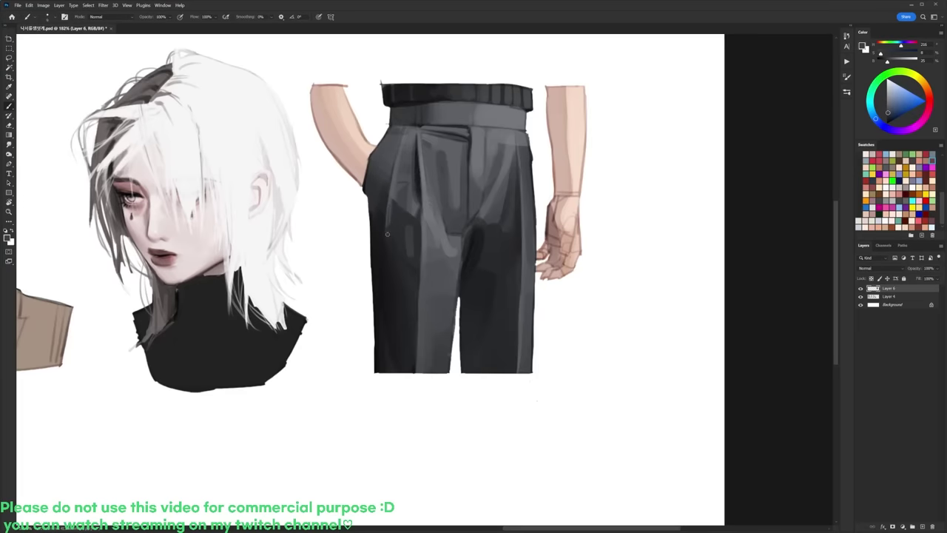
pyautogui.keyDown('alt'); pyautogui.click(387, 198); pyautogui.keyUp('alt')
pyautogui.keyDown('alt'); pyautogui.click(392, 148); pyautogui.keyUp('alt')
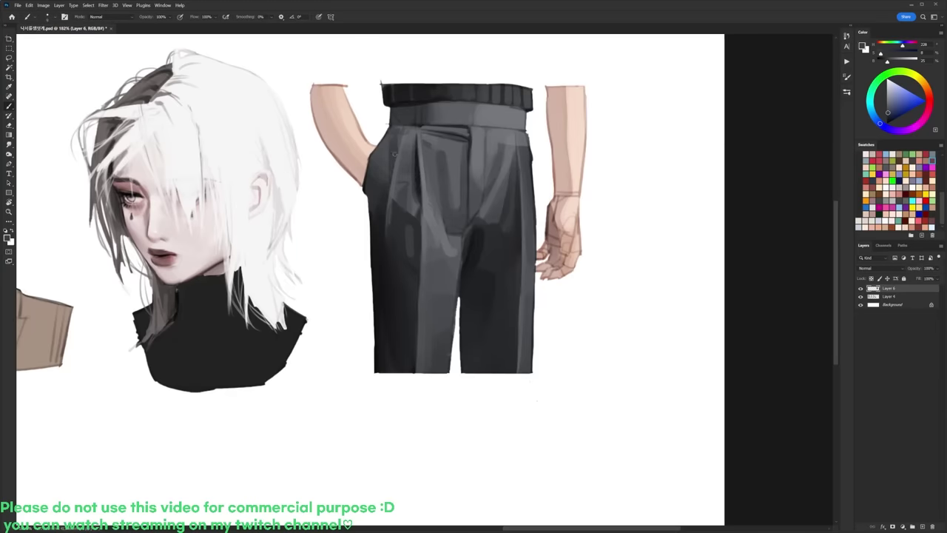
# Step: Blend the gray shading on the left hip around the pocket with a larger brush, using tones sampled from the trousers
pyautogui.rightClick(387, 145)
pyautogui.click(468, 183)
pyautogui.keyDown('alt'); pyautogui.click(403, 147); pyautogui.keyUp('alt')
pyautogui.keyDown('alt'); pyautogui.click(401, 141); pyautogui.keyUp('alt')
pyautogui.keyDown('alt'); pyautogui.click(395, 146); pyautogui.keyUp('alt')
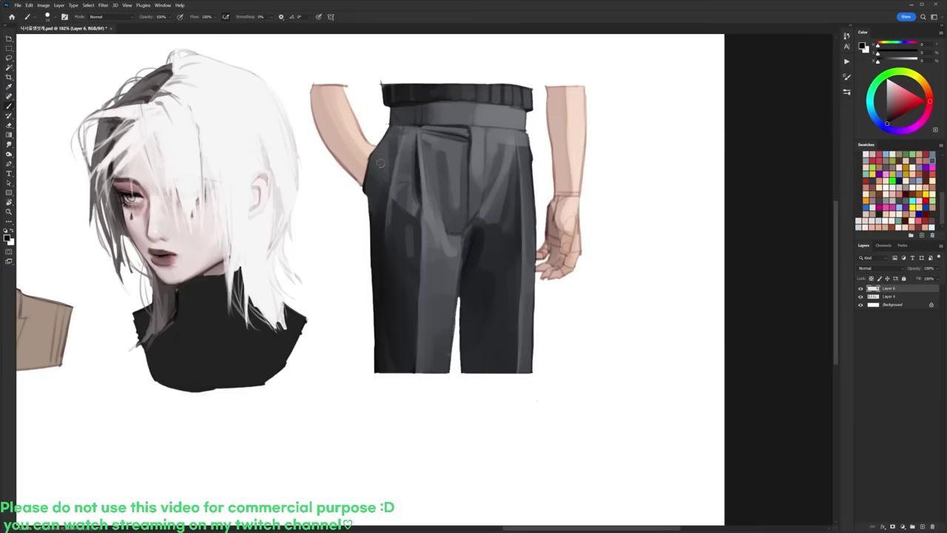
pyautogui.keyDown('alt'); pyautogui.click(373, 215); pyautogui.keyUp('alt')
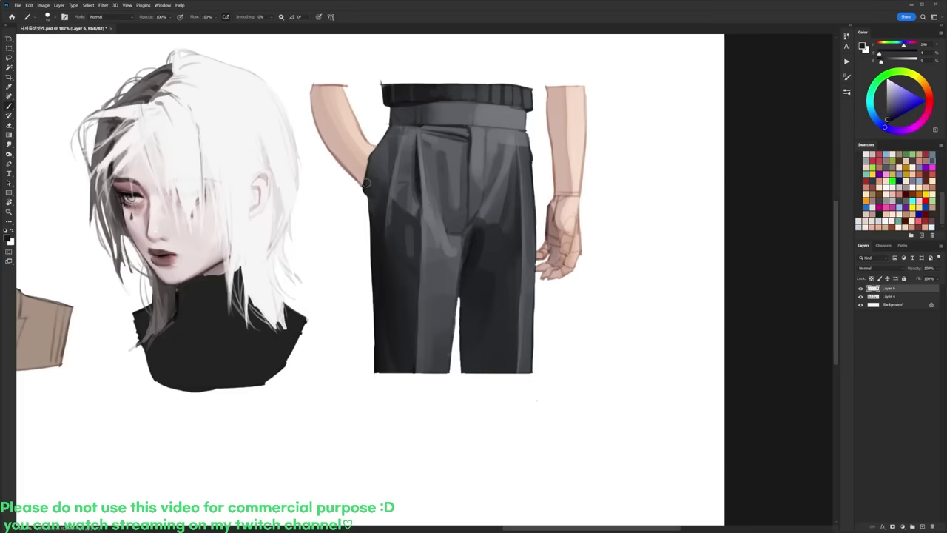
# Step: Paint dark angular fold shadows on the left thigh below the pocket, beside the front crease
pyautogui.moveTo(433, 217); pyautogui.dragTo(423, 184)
pyautogui.keyDown('alt'); pyautogui.click(410, 164); pyautogui.keyUp('alt')
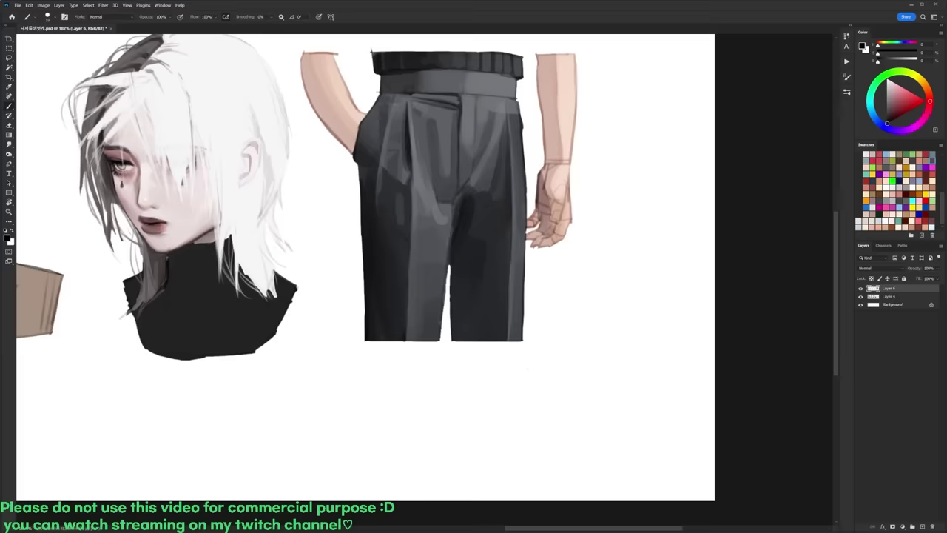
pyautogui.keyDown('alt'); pyautogui.click(401, 186); pyautogui.keyUp('alt')
pyautogui.keyDown('alt'); pyautogui.click(400, 185); pyautogui.keyUp('alt')
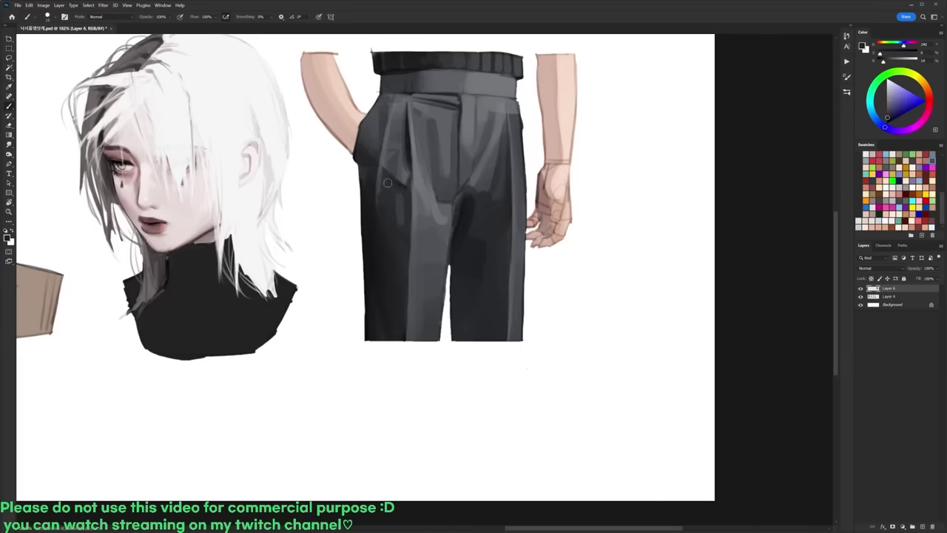
pyautogui.keyDown('alt'); pyautogui.click(404, 205); pyautogui.keyUp('alt')
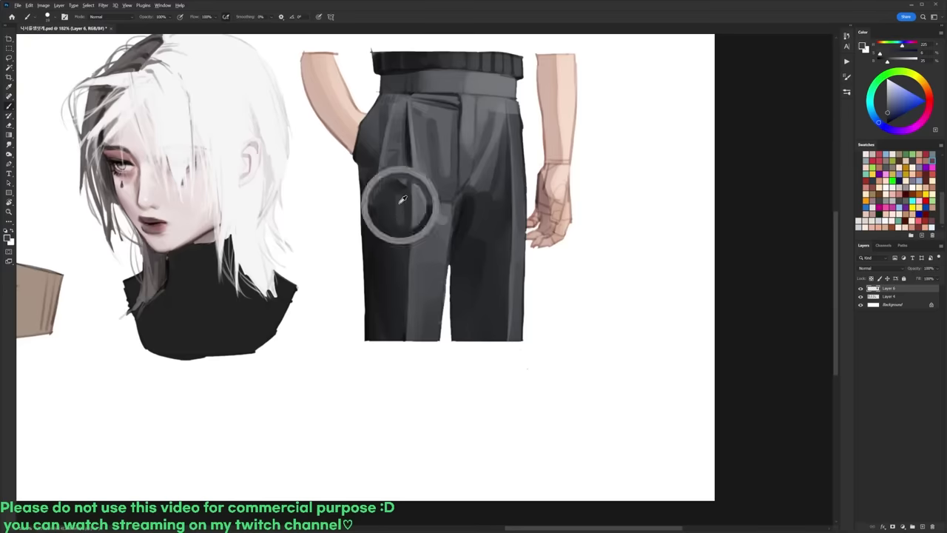
pyautogui.keyDown('alt'); pyautogui.click(406, 245); pyautogui.keyUp('alt')
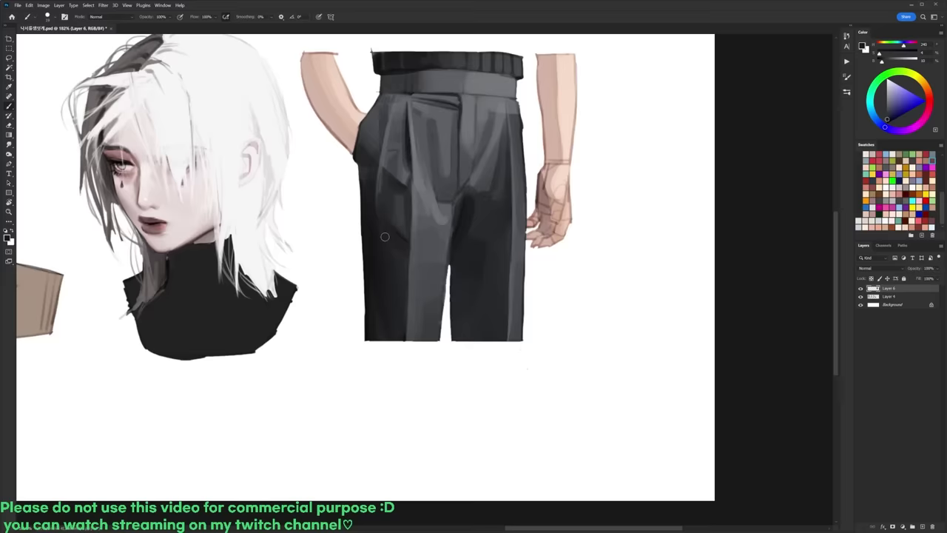
pyautogui.keyDown('alt'); pyautogui.click(412, 234); pyautogui.keyUp('alt')
# Step: Refine the edge of the pointed fold between the pocket and the left pleat with sampled grays
pyautogui.moveTo(408, 180); pyautogui.dragTo(407, 187)
pyautogui.keyDown('alt'); pyautogui.click(402, 185); pyautogui.keyUp('alt')
pyautogui.keyDown('alt'); pyautogui.click(381, 160); pyautogui.keyUp('alt')
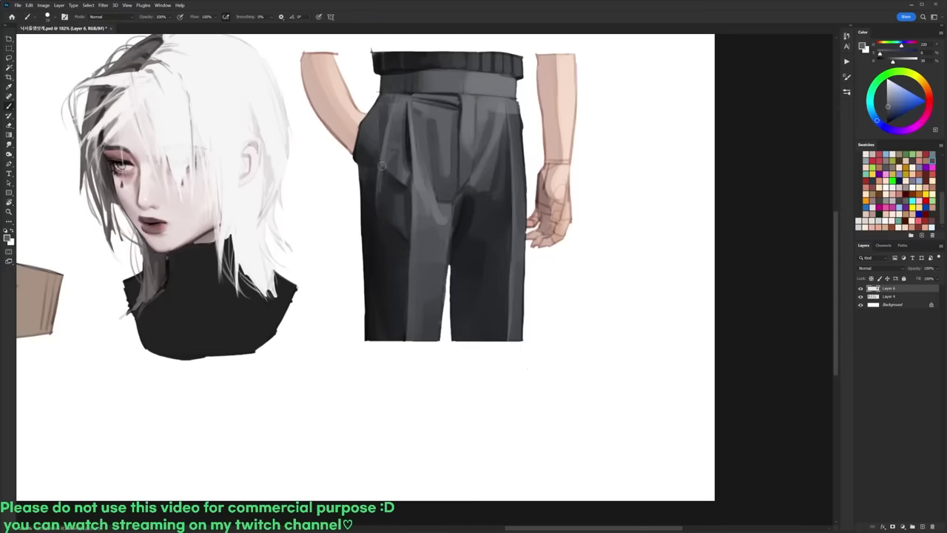
pyautogui.keyDown('alt'); pyautogui.click(389, 170); pyautogui.keyUp('alt')
pyautogui.keyDown('alt'); pyautogui.click(384, 166); pyautogui.keyUp('alt')
pyautogui.keyDown('alt'); pyautogui.click(384, 149); pyautogui.keyUp('alt')
# Step: Soften the dark vertical fold between the left pleat and the fly with sampled mid grays
pyautogui.scroll(-5, 418, 134)
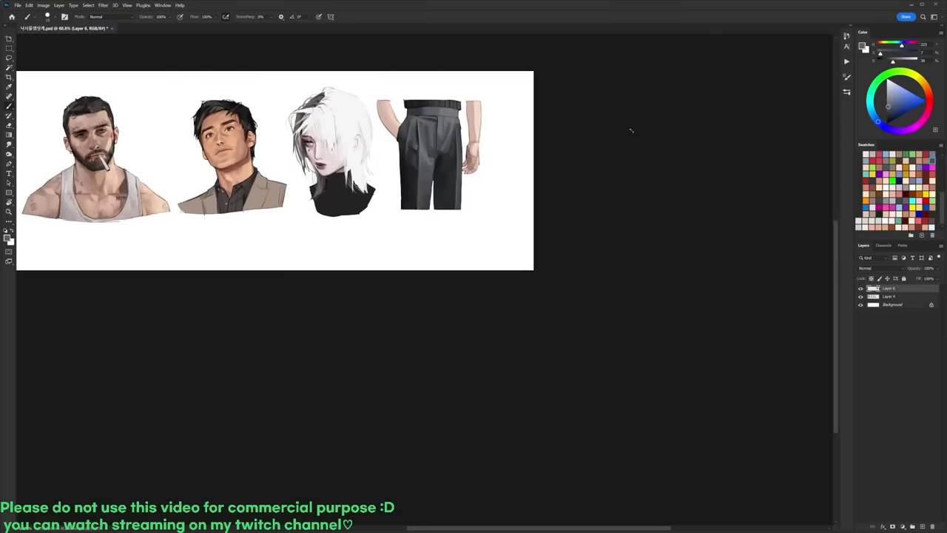
pyautogui.scroll(5, 433, 125)
pyautogui.keyDown('alt'); pyautogui.click(421, 180); pyautogui.keyUp('alt')
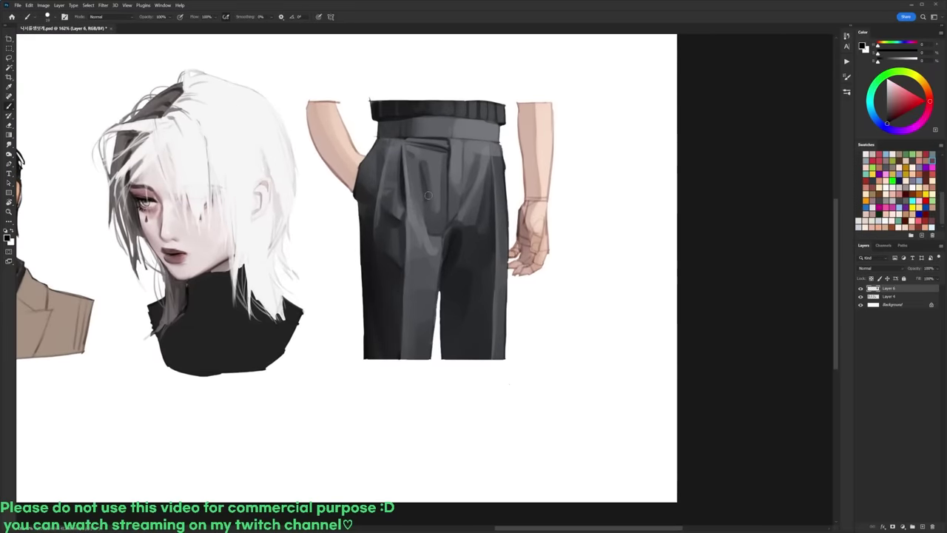
pyautogui.keyDown('alt'); pyautogui.click(426, 164); pyautogui.keyUp('alt')
pyautogui.keyDown('alt'); pyautogui.click(423, 181); pyautogui.keyUp('alt')
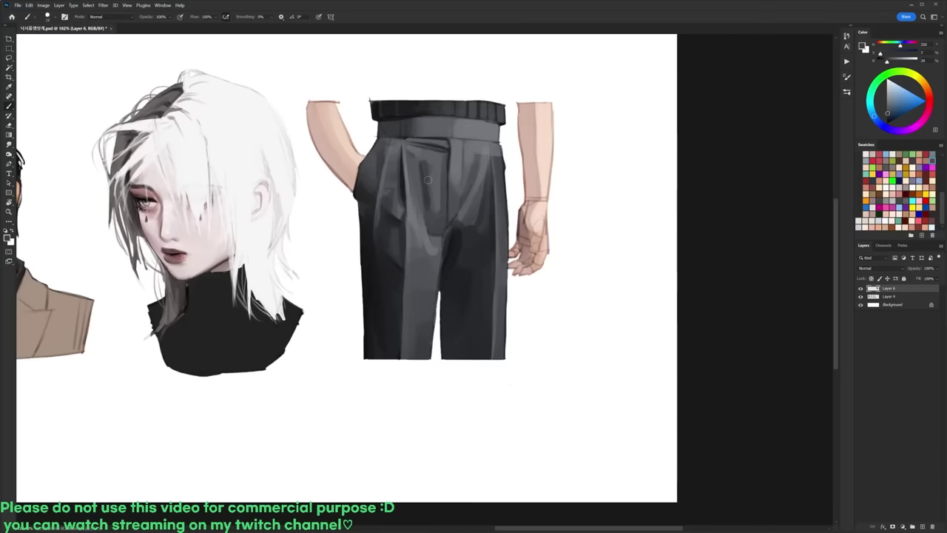
pyautogui.keyDown('alt'); pyautogui.click(442, 167); pyautogui.keyUp('alt')
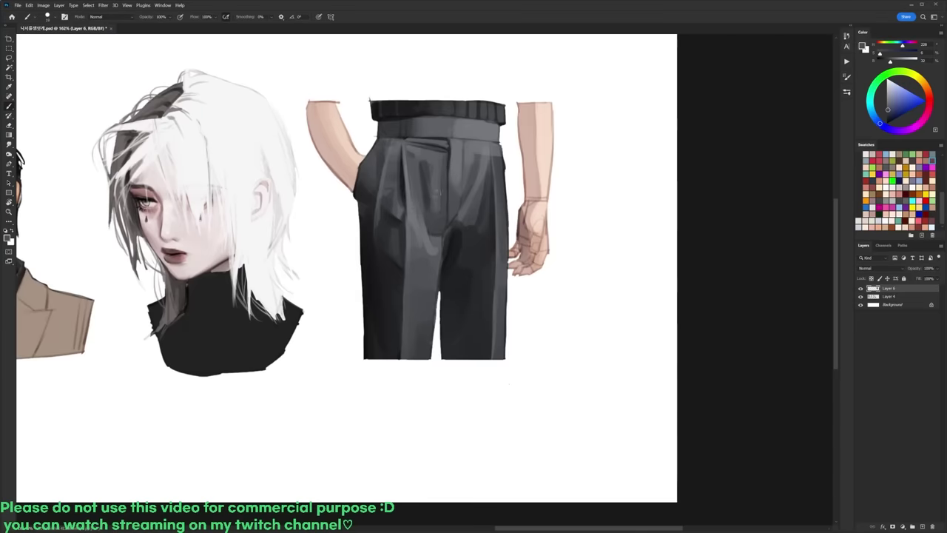
# Step: Deepen and even out the shadow beside the fly, beneath the fold at the waistband
pyautogui.keyDown('alt'); pyautogui.click(442, 154); pyautogui.keyUp('alt')
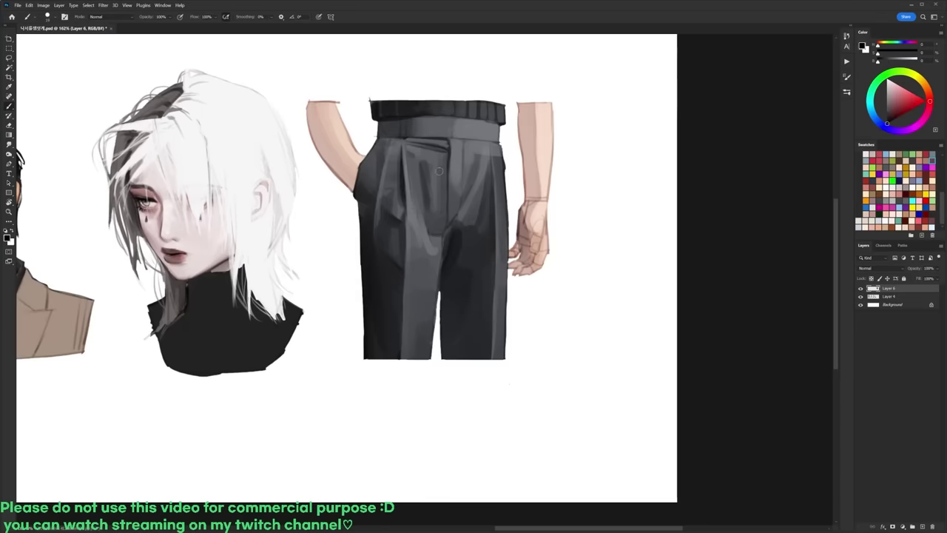
pyautogui.keyDown('alt'); pyautogui.click(440, 205); pyautogui.keyUp('alt')
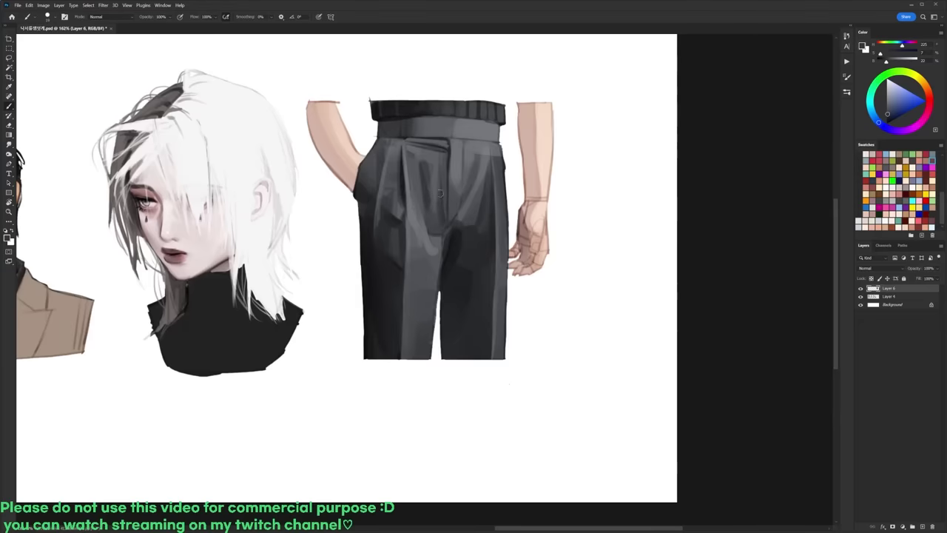
pyautogui.keyDown('alt'); pyautogui.click(445, 157); pyautogui.keyUp('alt')
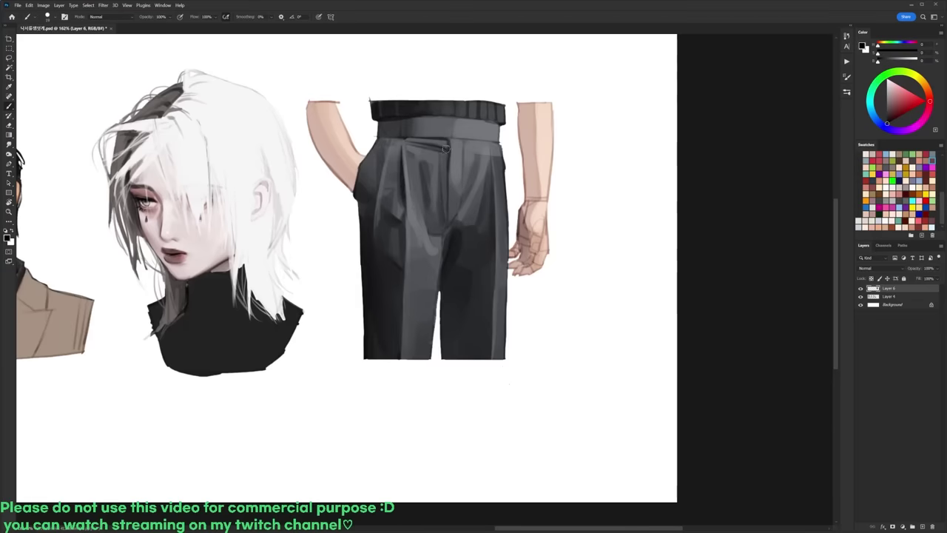
pyautogui.keyDown('alt'); pyautogui.click(460, 152); pyautogui.keyUp('alt')
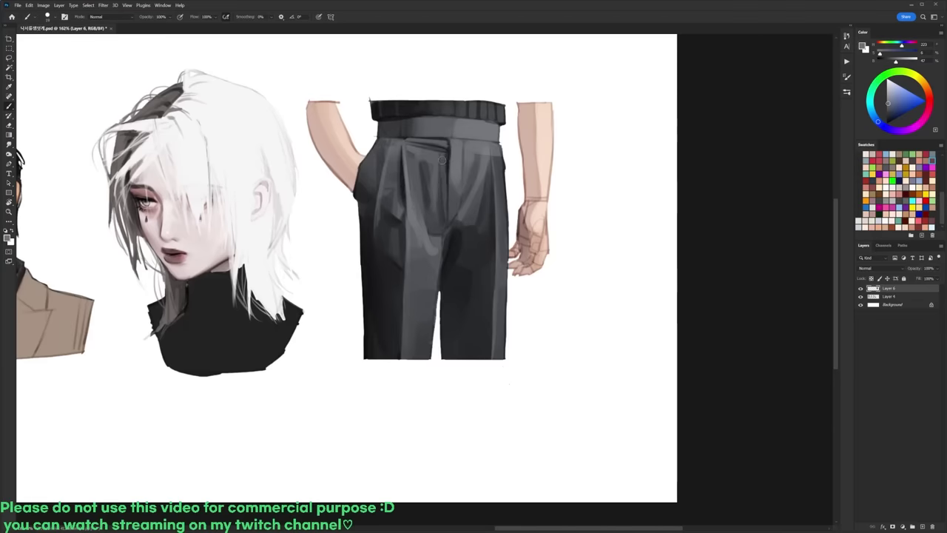
pyautogui.press('d')
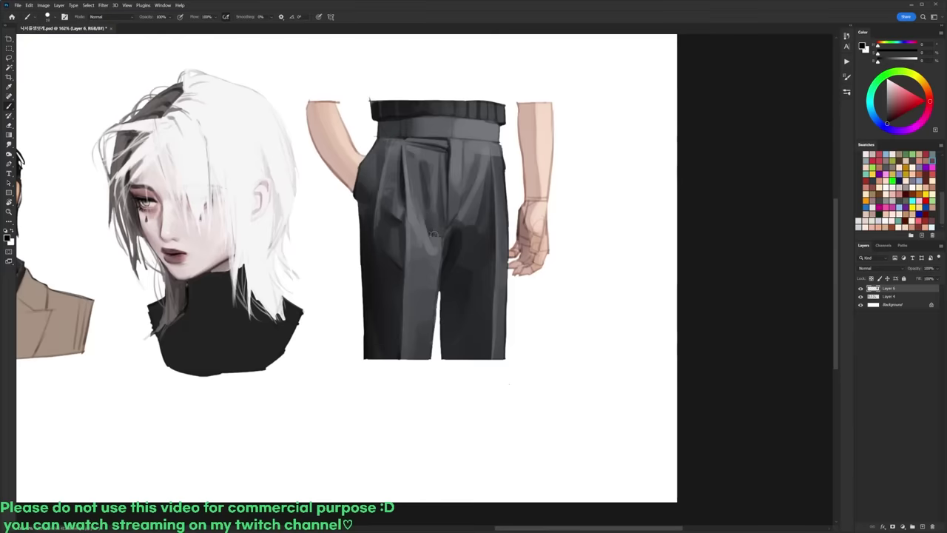
# Step: Shape the diagonal folds running from the left pleat toward the crotch with lighter and darker grays
pyautogui.keyDown('alt'); pyautogui.click(439, 207); pyautogui.keyUp('alt')
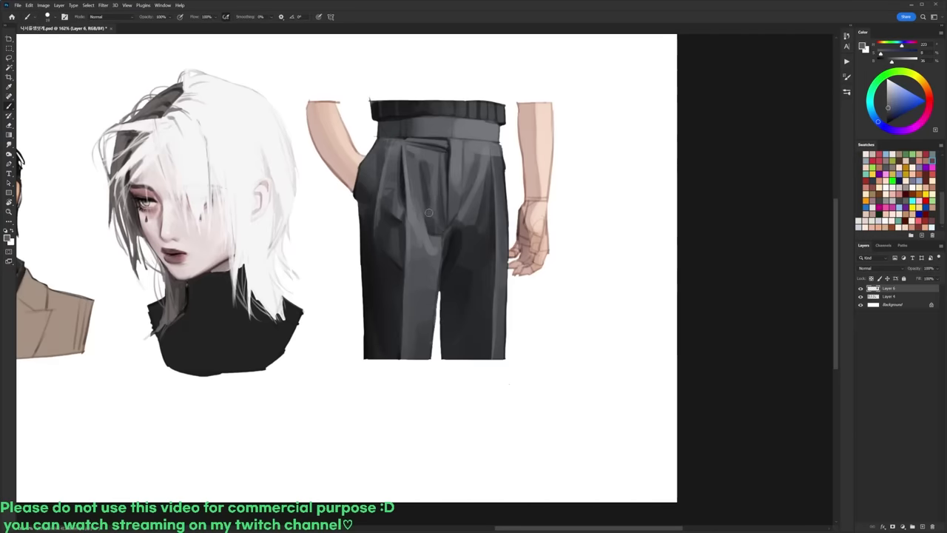
pyautogui.keyDown('alt'); pyautogui.click(426, 252); pyautogui.keyUp('alt')
pyautogui.keyDown('alt'); pyautogui.click(426, 237); pyautogui.keyUp('alt')
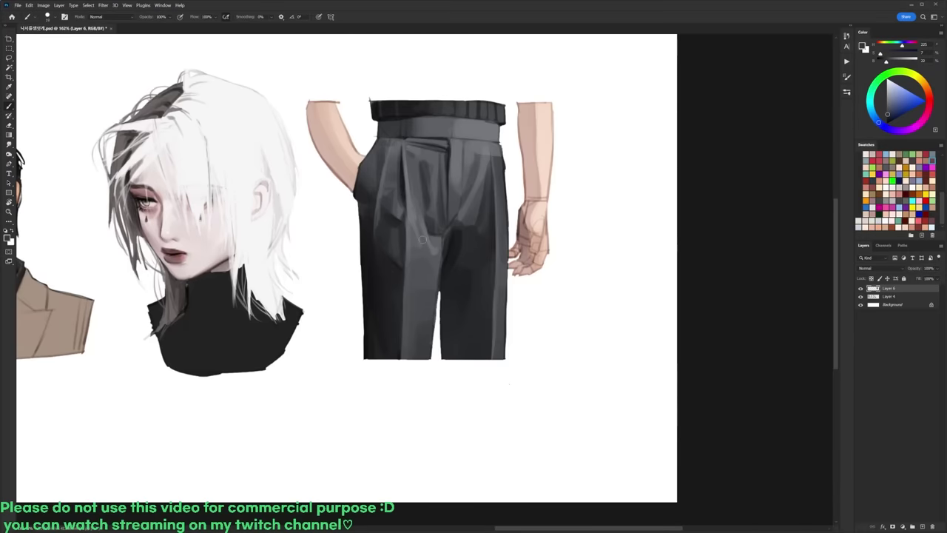
pyautogui.keyDown('alt'); pyautogui.click(424, 278); pyautogui.keyUp('alt')
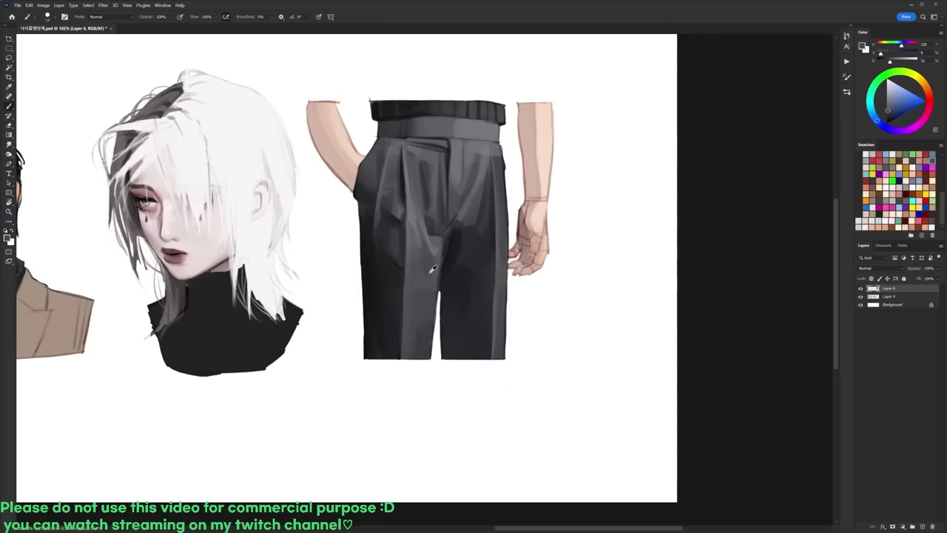
pyautogui.keyDown('alt'); pyautogui.click(447, 218); pyautogui.keyUp('alt')
pyautogui.press('d')
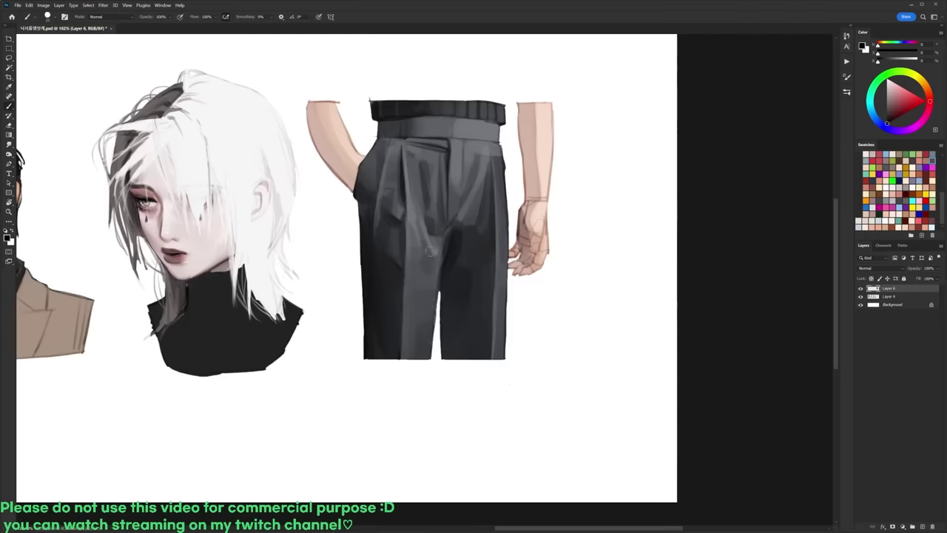
# Step: Shade the inner side of the left trouser leg from the crotch down to the lower edge
pyautogui.keyDown('alt'); pyautogui.click(441, 256); pyautogui.keyUp('alt')
pyautogui.moveTo(441, 261); pyautogui.dragTo(427, 364)
pyautogui.moveTo(425, 307); pyautogui.dragTo(425, 366)
pyautogui.keyDown('alt'); pyautogui.click(428, 306); pyautogui.keyUp('alt')
pyautogui.press('e')
pyautogui.press('b')
pyautogui.keyDown('alt'); pyautogui.click(424, 270); pyautogui.keyUp('alt')
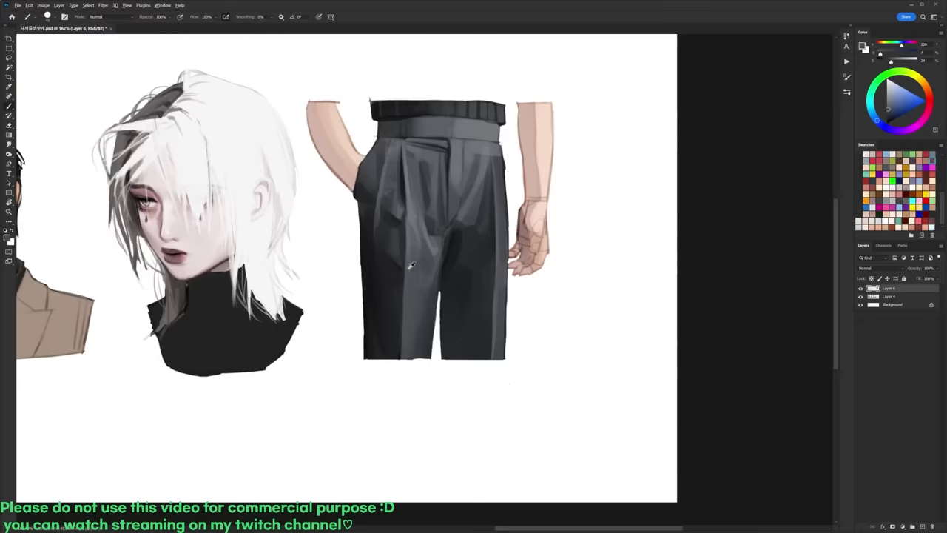
# Step: Add a thin light highlight along the front crease of the left leg with a fine brush
pyautogui.keyDown('alt'); pyautogui.click(416, 254); pyautogui.keyUp('alt')
pyautogui.rightClick(437, 213)
pyautogui.keyDown('alt'); pyautogui.click(410, 196); pyautogui.keyUp('alt')
pyautogui.rightClick(450, 214)
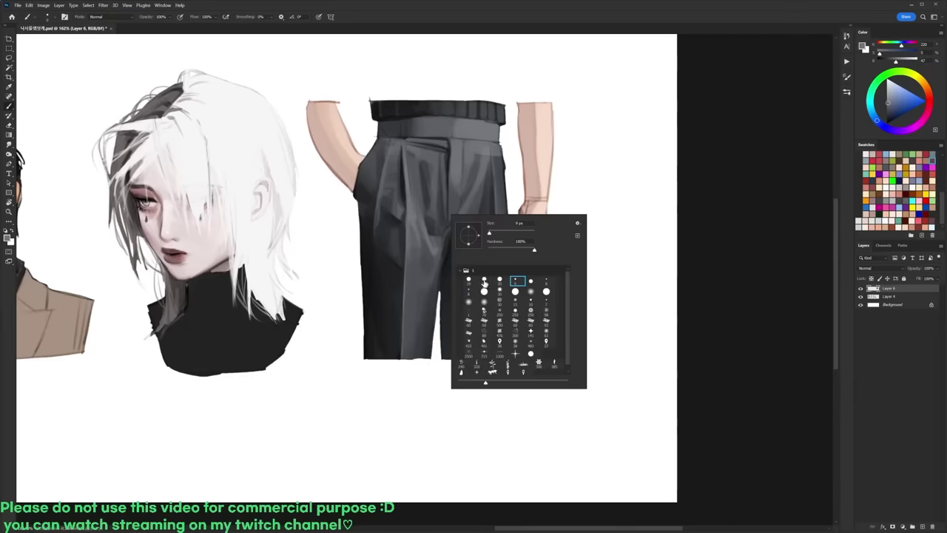
pyautogui.keyDown('alt'); pyautogui.click(435, 151); pyautogui.keyUp('alt')
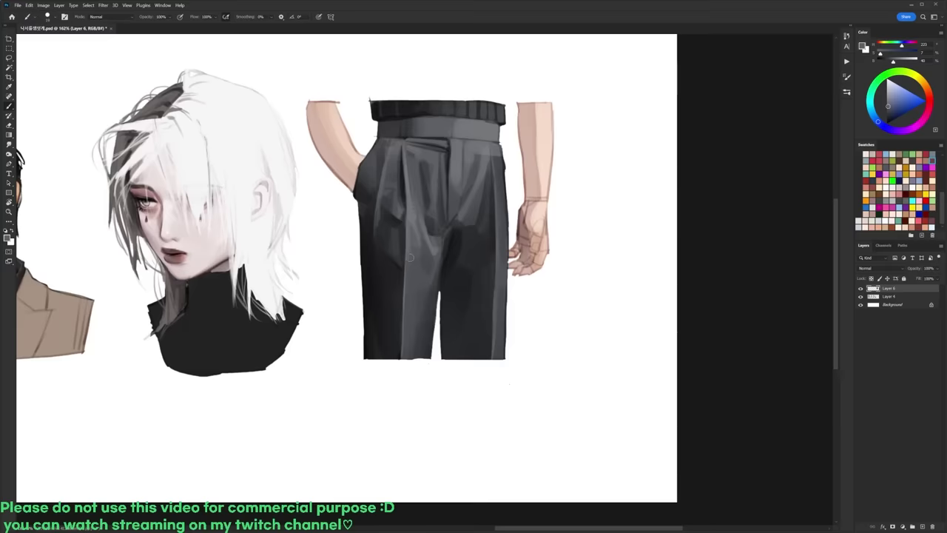
# Step: Blend the dark gray tones inside the panel just right of the left pleat
pyautogui.keyDown('alt'); pyautogui.click(422, 173); pyautogui.keyUp('alt')
pyautogui.keyDown('alt'); pyautogui.click(422, 169); pyautogui.keyUp('alt')
pyautogui.keyDown('alt'); pyautogui.click(415, 169); pyautogui.keyUp('alt')
pyautogui.keyDown('alt'); pyautogui.click(423, 170); pyautogui.keyUp('alt')
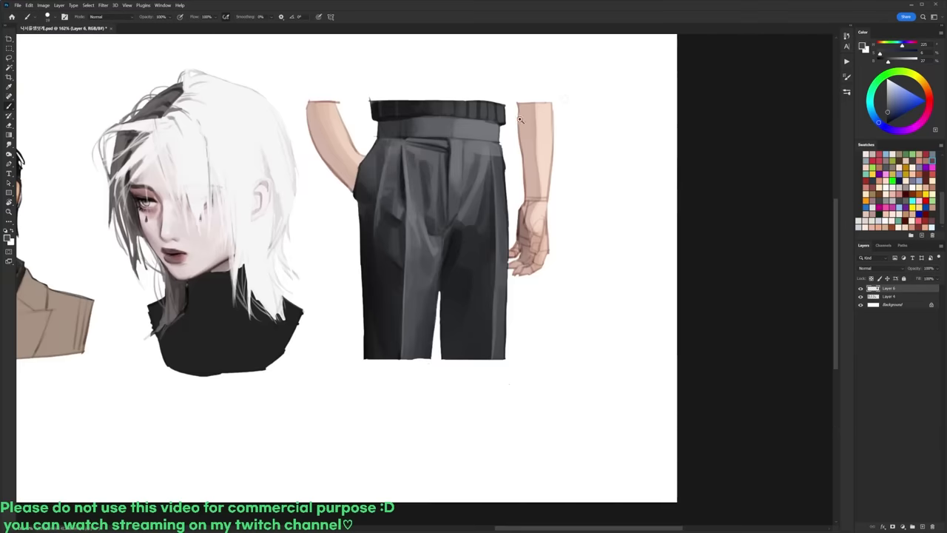
pyautogui.moveTo(524, 122); pyautogui.dragTo(462, 124)
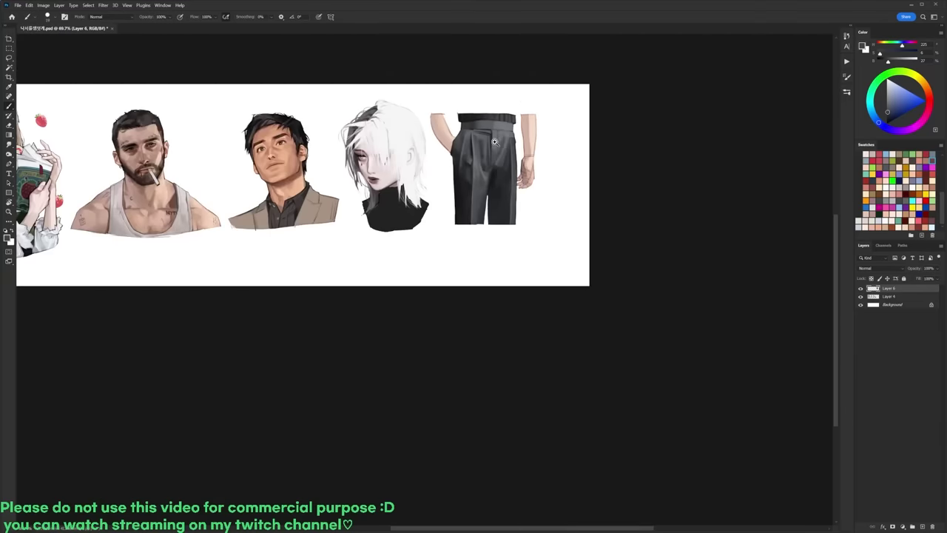
# Step: Paint the fly placket's shading and a thin vertical seam down its length
pyautogui.scroll(5, 498, 141)
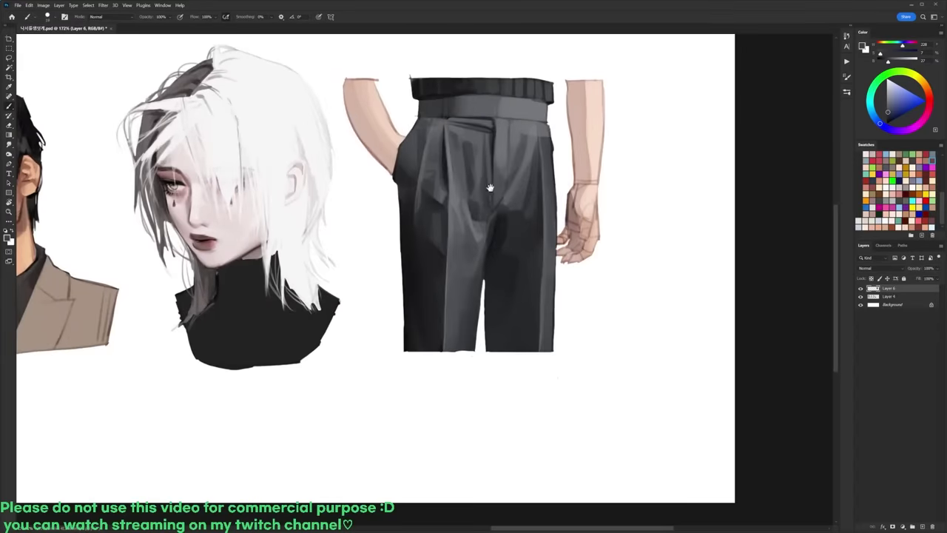
pyautogui.moveTo(517, 137); pyautogui.dragTo(483, 177)
pyautogui.scroll(1, 481, 177)
pyautogui.press('d')
pyautogui.keyDown('alt'); pyautogui.click(466, 212); pyautogui.keyUp('alt')
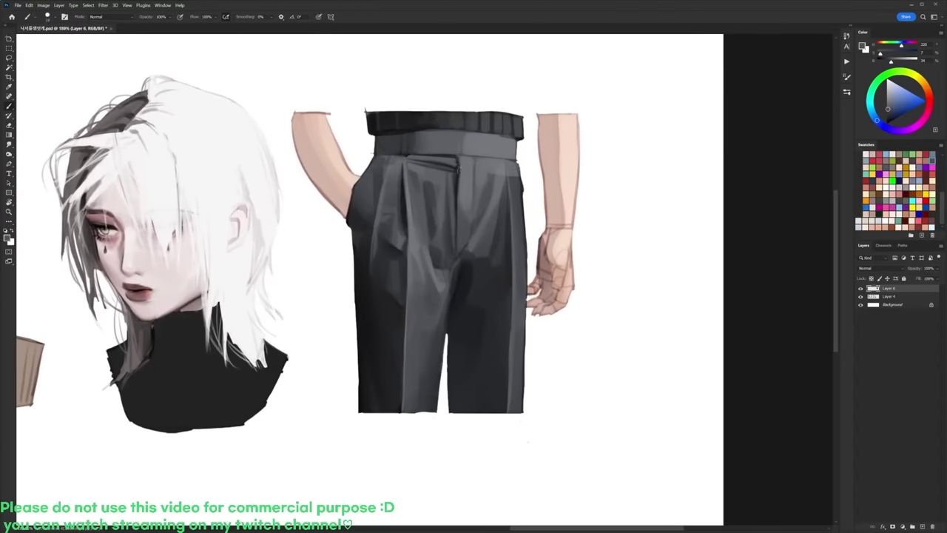
pyautogui.keyDown('alt'); pyautogui.click(473, 182); pyautogui.keyUp('alt')
pyautogui.keyDown('alt'); pyautogui.click(469, 215); pyautogui.keyUp('alt')
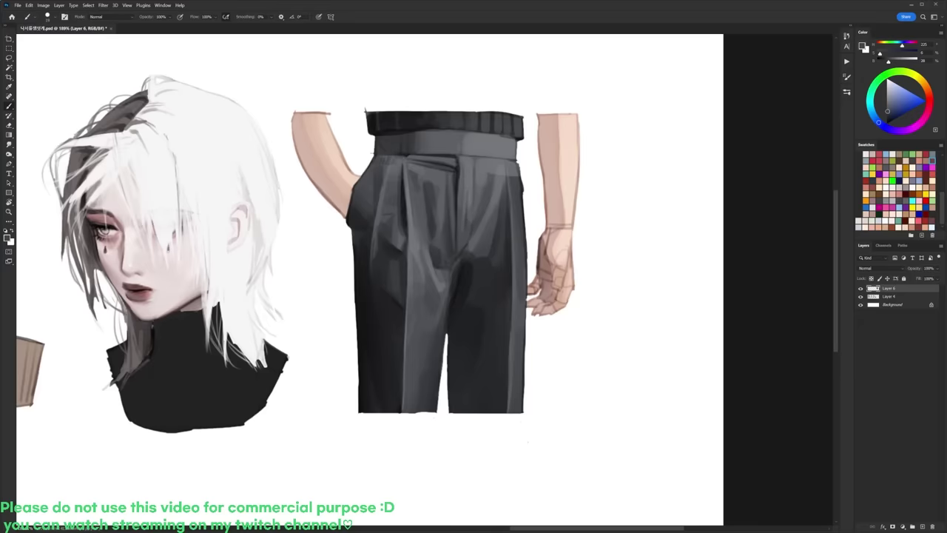
pyautogui.keyDown('alt'); pyautogui.click(469, 177); pyautogui.keyUp('alt')
pyautogui.press('d')
# Step: Touch up the waistband's gray tone and draw a fine dark line down the fly opening
pyautogui.keyDown('alt'); pyautogui.click(486, 147); pyautogui.keyUp('alt')
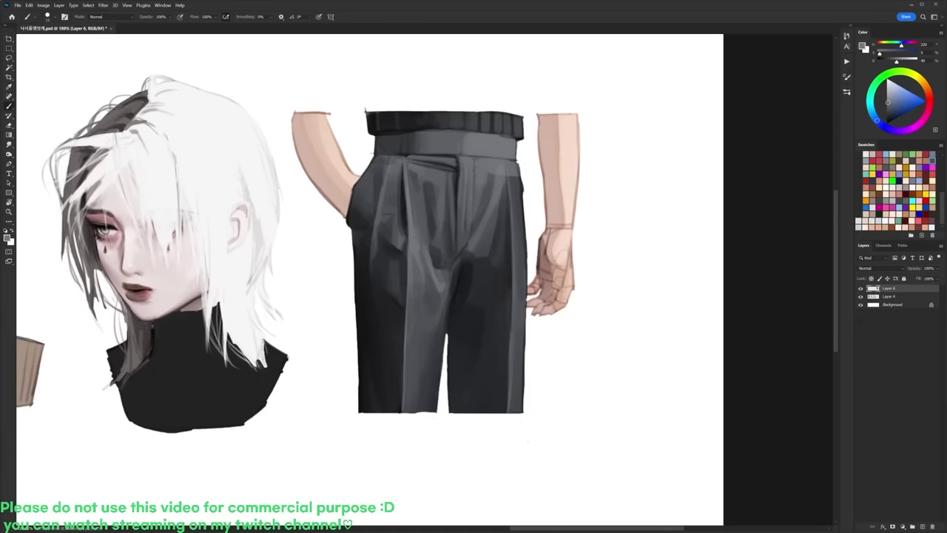
pyautogui.press('d')
pyautogui.rightClick(475, 130)
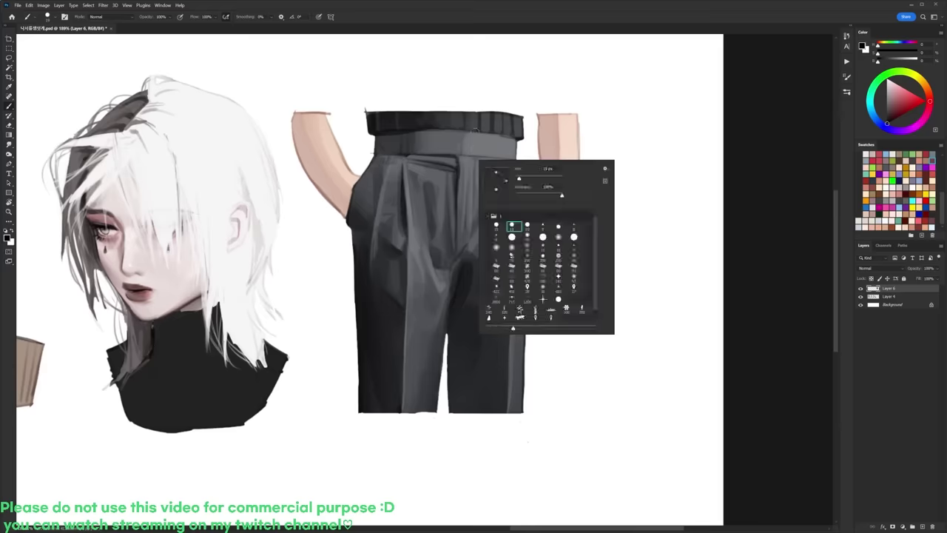
pyautogui.click(544, 227)
pyautogui.moveTo(458, 167); pyautogui.dragTo(457, 212)
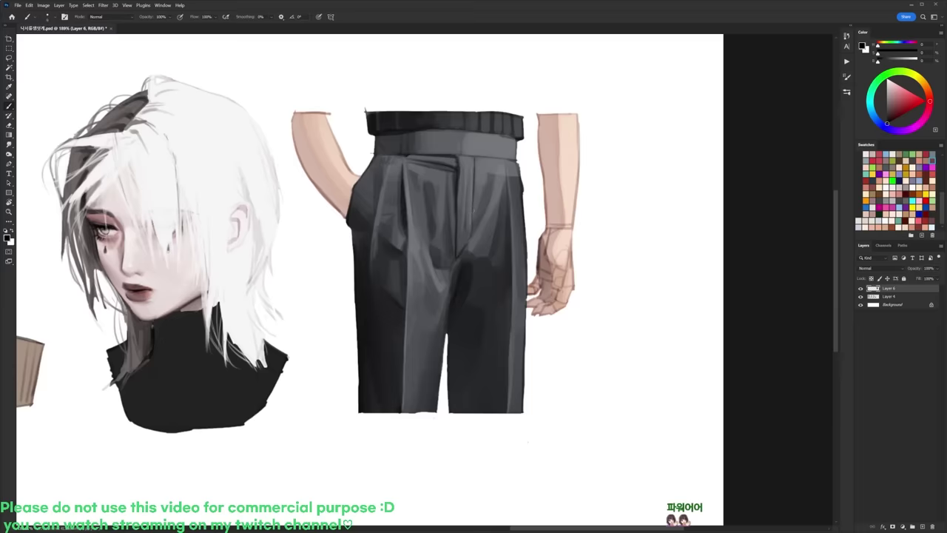
# Step: Refine the placket seam and the curved crease at the base of the fly with sampled grays
pyautogui.keyDown('alt'); pyautogui.click(478, 232); pyautogui.keyUp('alt')
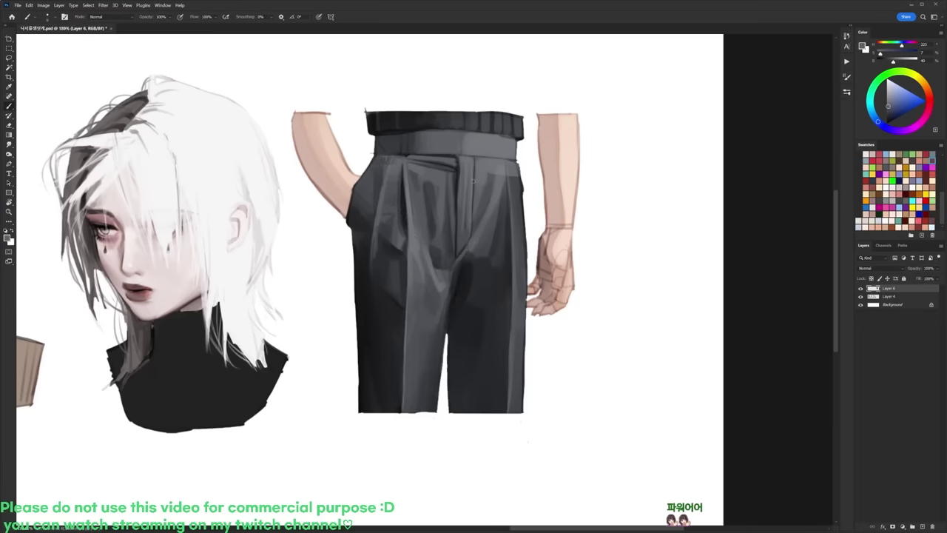
pyautogui.keyDown('alt'); pyautogui.click(473, 181); pyautogui.keyUp('alt')
pyautogui.keyDown('alt'); pyautogui.click(466, 251); pyautogui.keyUp('alt')
pyautogui.keyDown('alt'); pyautogui.click(449, 289); pyautogui.keyUp('alt')
pyautogui.press('d')
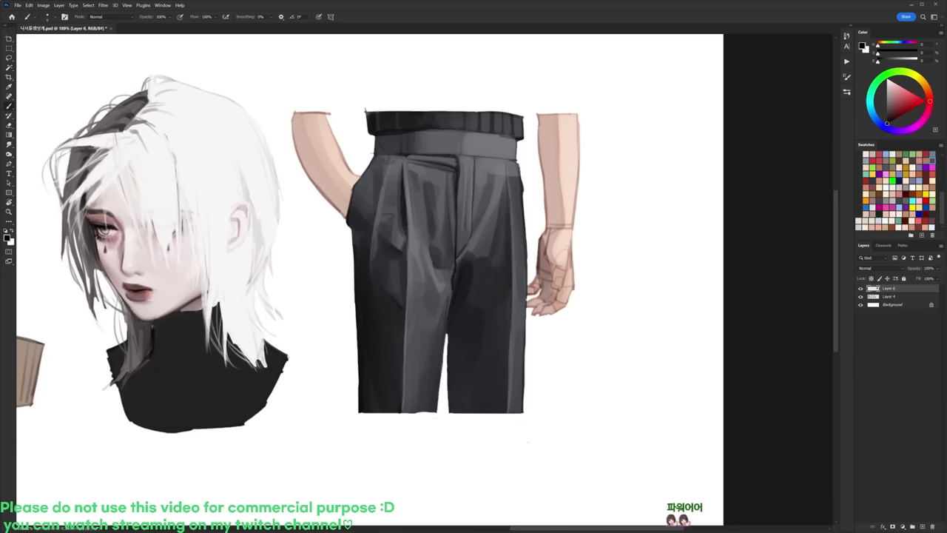
# Step: Outline the left hip edge up to the waistband in black and clean up the stray edge marks
pyautogui.moveTo(357, 182); pyautogui.dragTo(374, 154)
pyautogui.press('e')
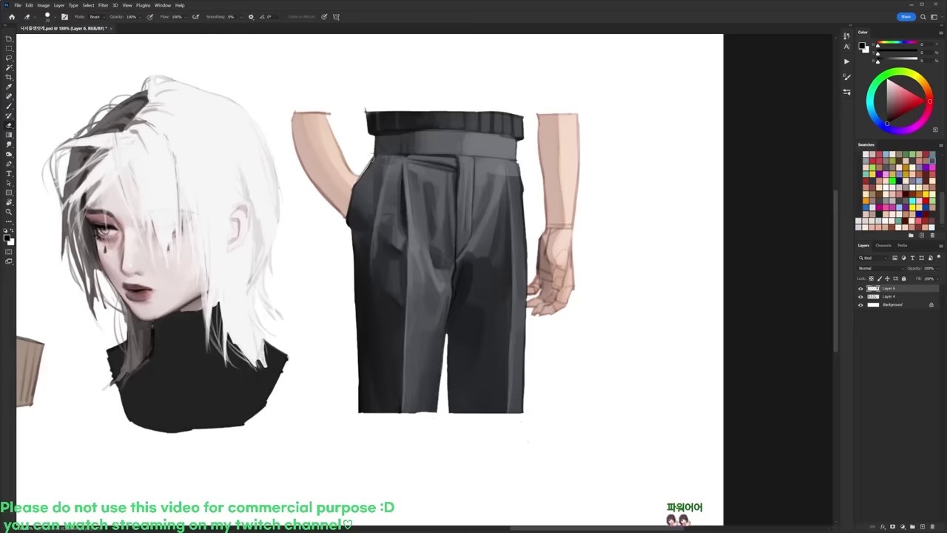
pyautogui.scroll(-3, 364, 284)
pyautogui.press('b')
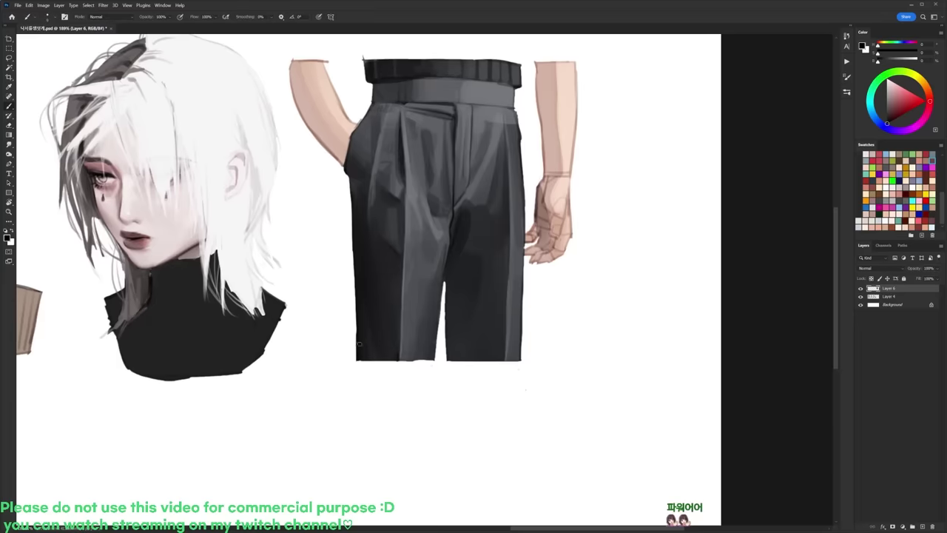
# Step: Clean up the left trouser leg's outer edge down to the hem by erasing the excess paint
pyautogui.press('e')
pyautogui.moveTo(356, 308); pyautogui.dragTo(356, 362)
pyautogui.press('b')
pyautogui.moveTo(448, 306); pyautogui.dragTo(436, 315)
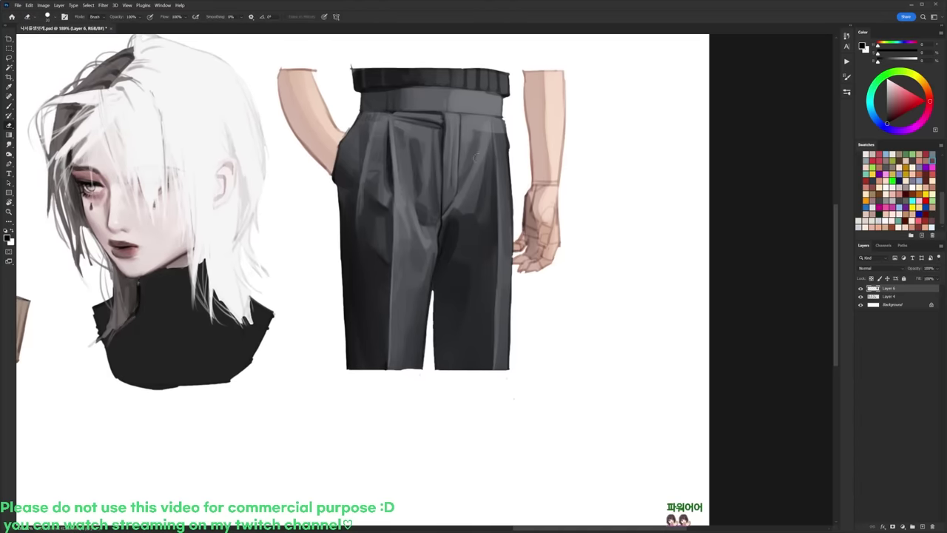
# Step: Shade the right thigh just below the fly with a larger hard round brush and sampled dark grays
pyautogui.rightClick(480, 189)
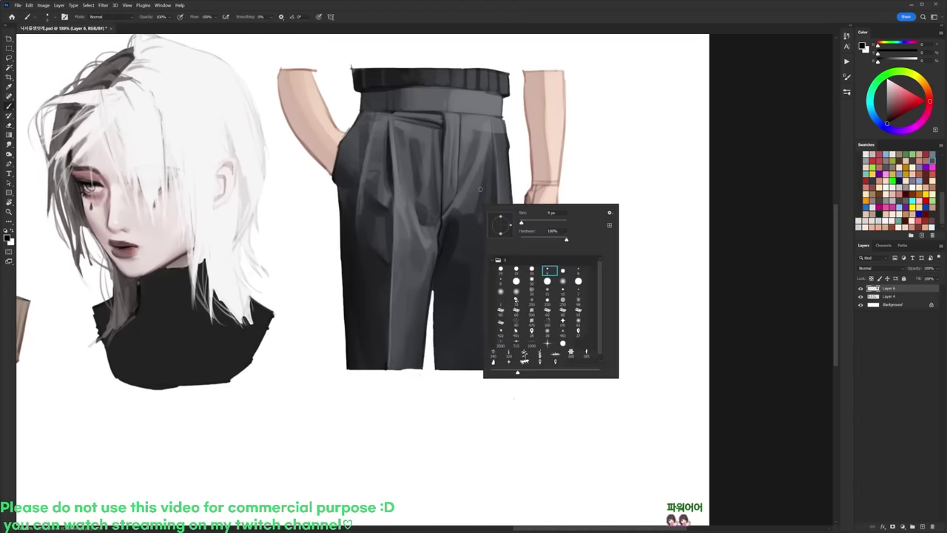
pyautogui.keyDown('alt'); pyautogui.click(462, 231); pyautogui.keyUp('alt')
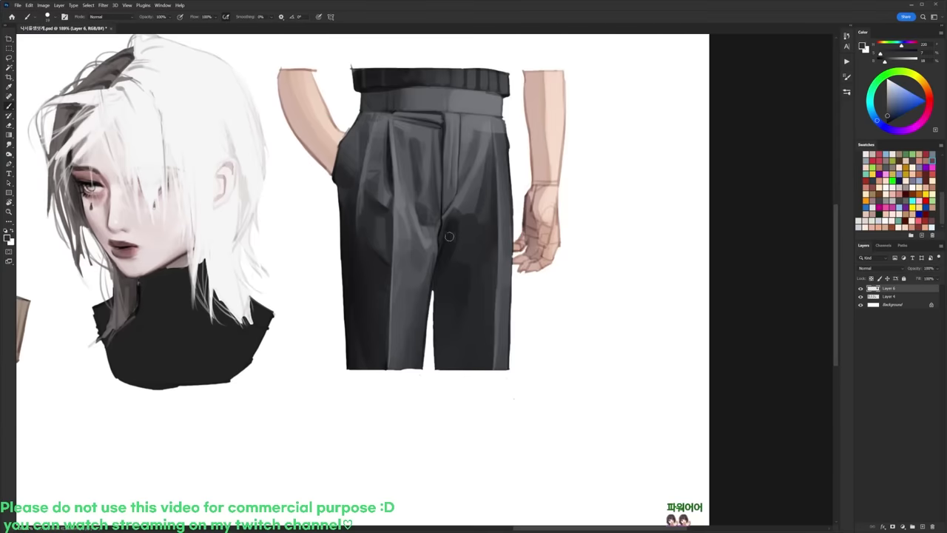
pyautogui.keyDown('alt'); pyautogui.click(457, 237); pyautogui.keyUp('alt')
pyautogui.keyDown('alt'); pyautogui.click(460, 260); pyautogui.keyUp('alt')
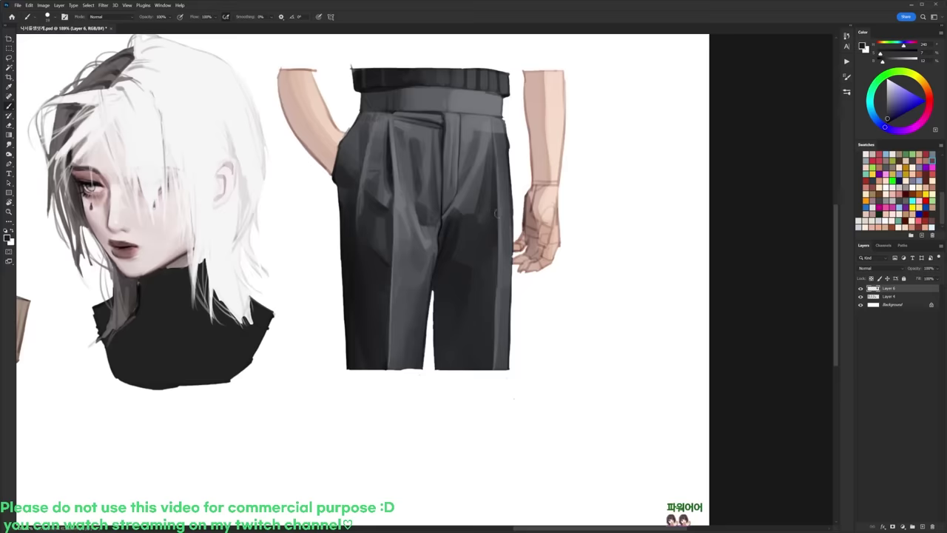
# Step: Blend the dark tones across the right thigh with a broad hard round brush and sampled grays
pyautogui.rightClick(498, 210)
pyautogui.click(559, 231)
pyautogui.keyDown('alt'); pyautogui.click(449, 244); pyautogui.keyUp('alt')
pyautogui.keyDown('alt'); pyautogui.click(492, 243); pyautogui.keyUp('alt')
pyautogui.keyDown('alt'); pyautogui.click(482, 269); pyautogui.keyUp('alt')
pyautogui.keyDown('alt'); pyautogui.click(482, 264); pyautogui.keyUp('alt')
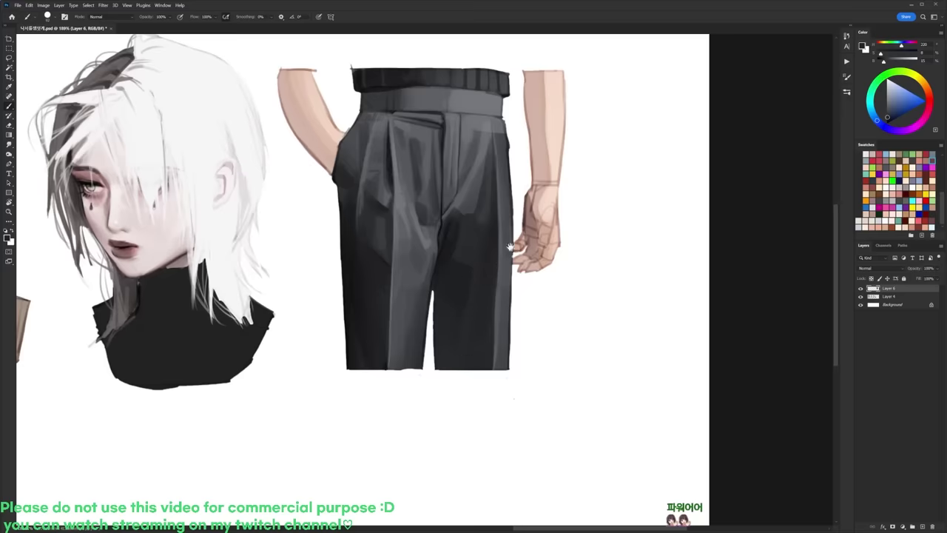
pyautogui.moveTo(509, 248); pyautogui.dragTo(500, 259)
# Step: Even out the right leg's lower shading and its lighter outer strip along the crease with sampled grays
pyautogui.press('d')
pyautogui.keyDown('alt'); pyautogui.click(472, 283); pyautogui.keyUp('alt')
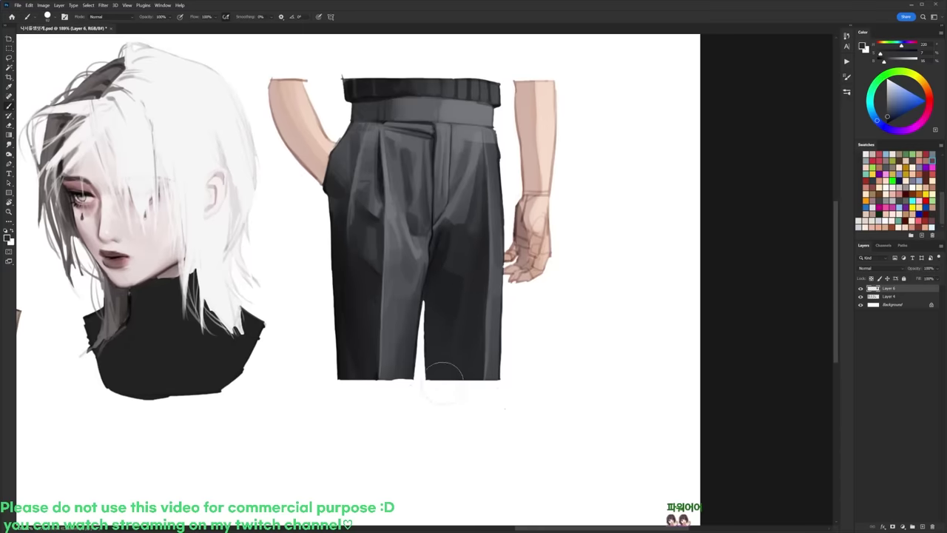
pyautogui.keyDown('alt'); pyautogui.click(479, 322); pyautogui.keyUp('alt')
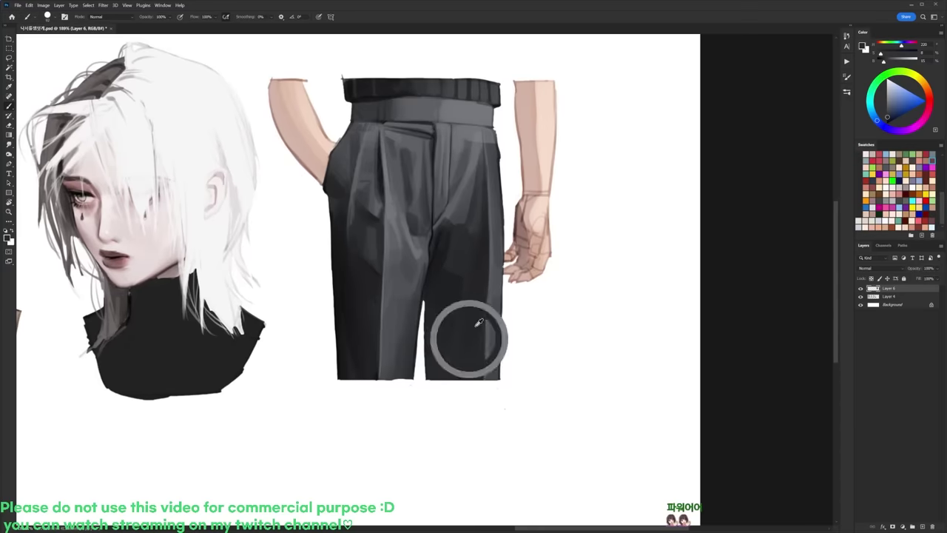
pyautogui.keyDown('alt'); pyautogui.click(495, 291); pyautogui.keyUp('alt')
pyautogui.moveTo(493, 249); pyautogui.dragTo(491, 338)
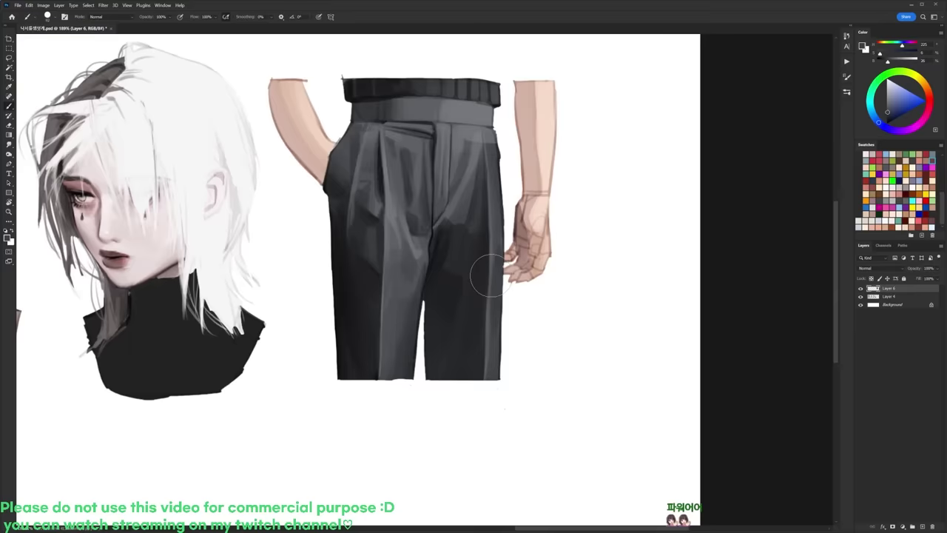
pyautogui.moveTo(489, 172); pyautogui.dragTo(482, 198)
pyautogui.press('d')
# Step: Refine the right front panel beside the fly with a fine brush, using black and sampled grays
pyautogui.rightClick(476, 133)
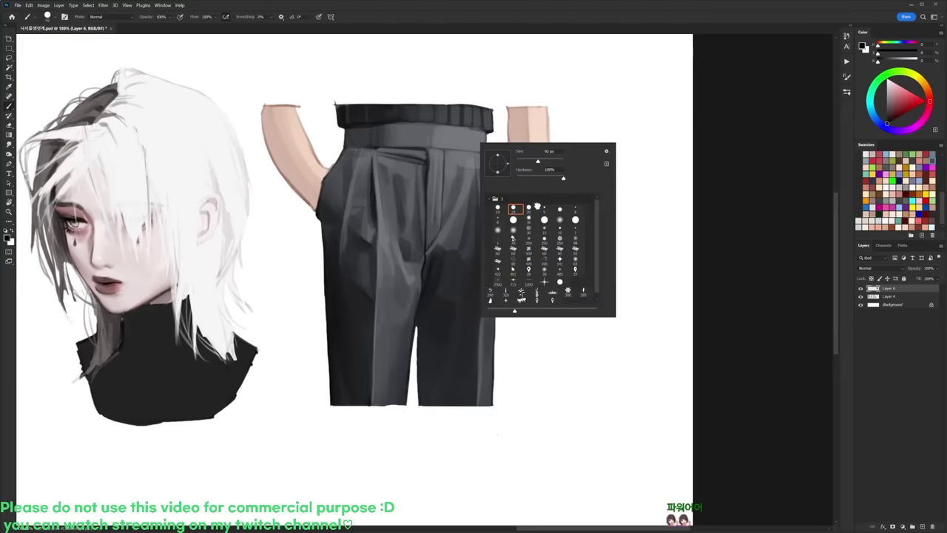
pyautogui.keyDown('alt'); pyautogui.click(450, 162); pyautogui.keyUp('alt')
pyautogui.press('d')
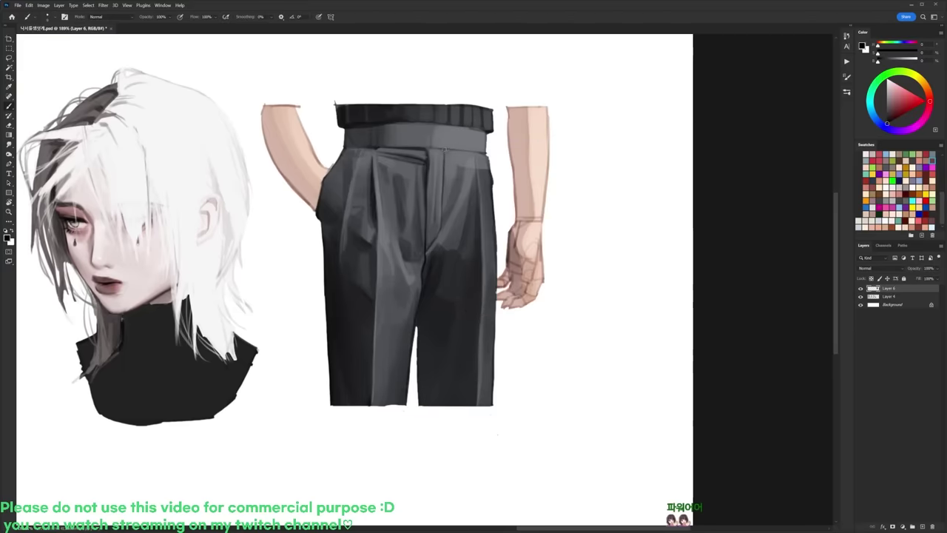
pyautogui.moveTo(410, 286); pyautogui.dragTo(400, 307)
pyautogui.keyDown('alt'); pyautogui.click(450, 191); pyautogui.keyUp('alt')
pyautogui.keyDown('alt'); pyautogui.click(446, 198); pyautogui.keyUp('alt')
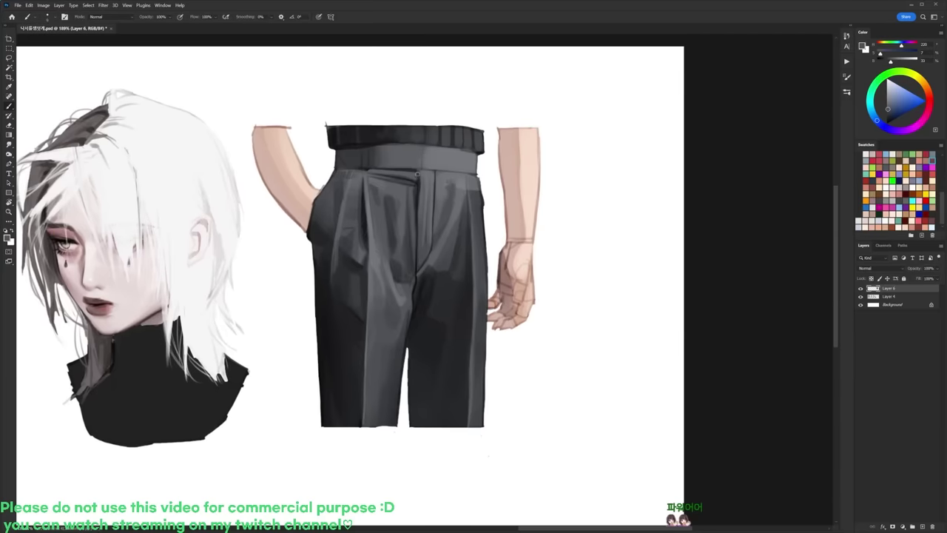
# Step: Shade the panel between the left pleat and the fly with a thicker brush and sampled mid grays
pyautogui.rightClick(417, 155)
pyautogui.click(452, 240)
pyautogui.keyDown('alt'); pyautogui.click(398, 196); pyautogui.keyUp('alt')
pyautogui.keyDown('alt'); pyautogui.click(400, 192); pyautogui.keyUp('alt')
pyautogui.scroll(-5, 398, 203)
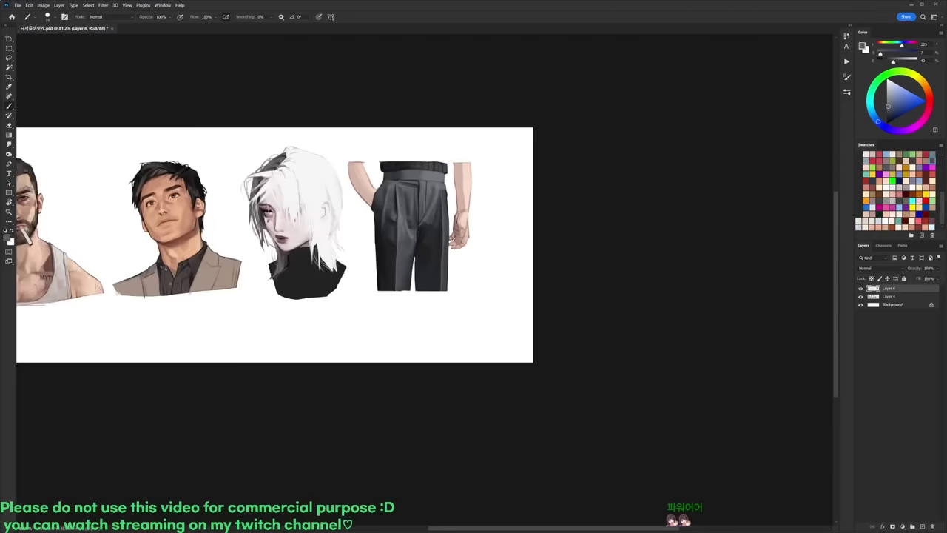
pyautogui.scroll(5, 417, 221)
# Step: Blend the folds on the left thigh beside the crotch with sampled dark and mid grays
pyautogui.keyDown('alt'); pyautogui.click(408, 243); pyautogui.keyUp('alt')
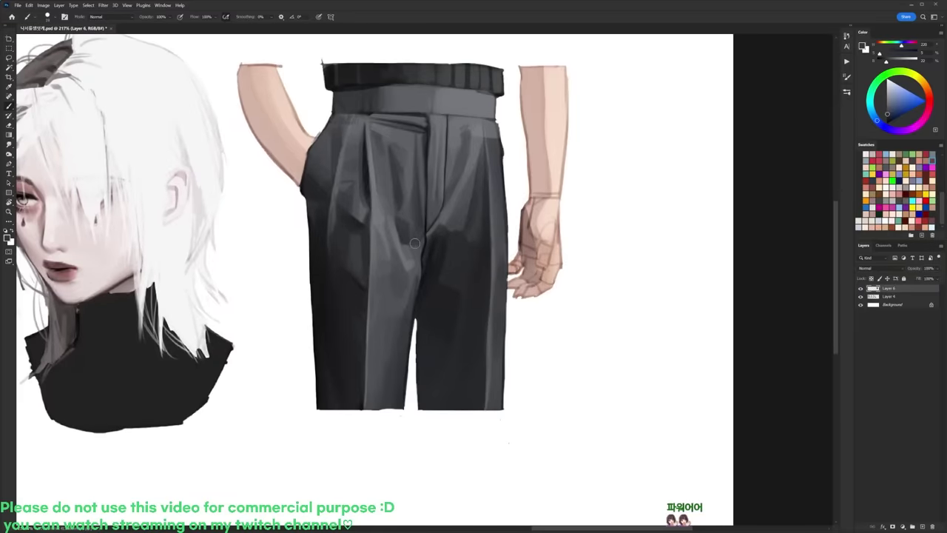
pyautogui.keyDown('alt'); pyautogui.click(406, 263); pyautogui.keyUp('alt')
pyautogui.keyDown('alt'); pyautogui.click(390, 245); pyautogui.keyUp('alt')
pyautogui.keyDown('alt'); pyautogui.click(392, 268); pyautogui.keyUp('alt')
pyautogui.keyDown('alt'); pyautogui.click(369, 245); pyautogui.keyUp('alt')
pyautogui.keyDown('alt'); pyautogui.click(376, 236); pyautogui.keyUp('alt')
pyautogui.moveTo(372, 353); pyautogui.dragTo(356, 365)
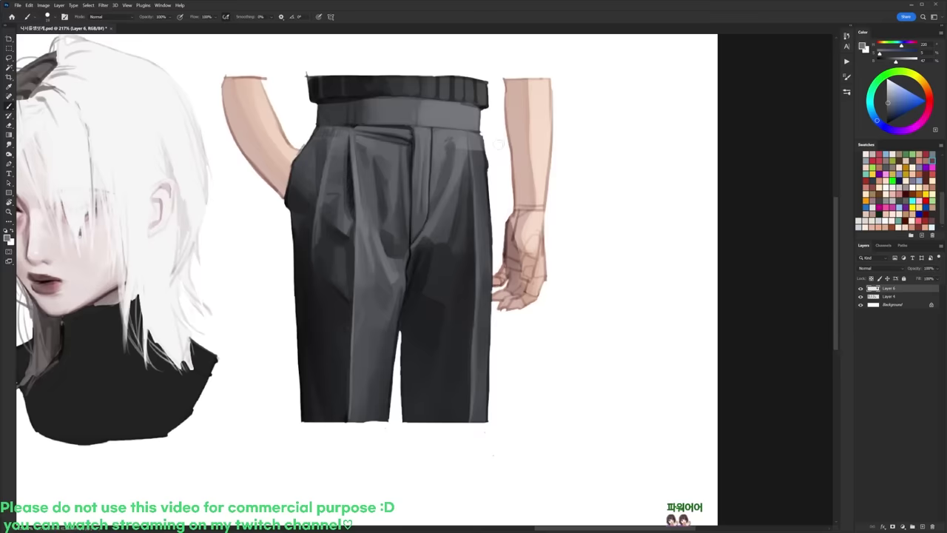
# Step: Blend the diagonal shadow edge on the right thigh beside the fly's base with sampled grays
pyautogui.keyDown('alt'); pyautogui.click(447, 223); pyautogui.keyUp('alt')
pyautogui.keyDown('alt'); pyautogui.click(427, 235); pyautogui.keyUp('alt')
pyautogui.keyDown('alt'); pyautogui.click(420, 237); pyautogui.keyUp('alt')
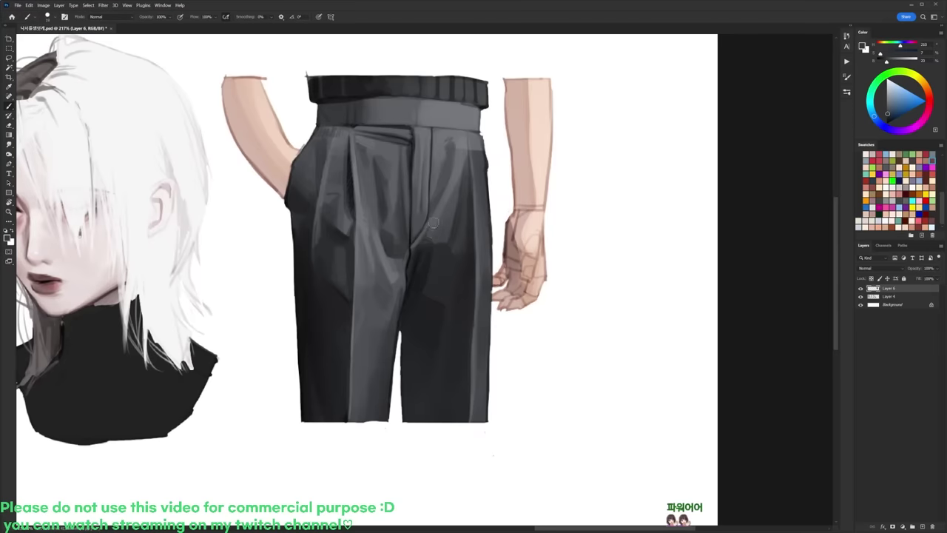
pyautogui.keyDown('alt'); pyautogui.click(429, 232); pyautogui.keyUp('alt')
pyautogui.keyDown('alt'); pyautogui.click(439, 230); pyautogui.keyUp('alt')
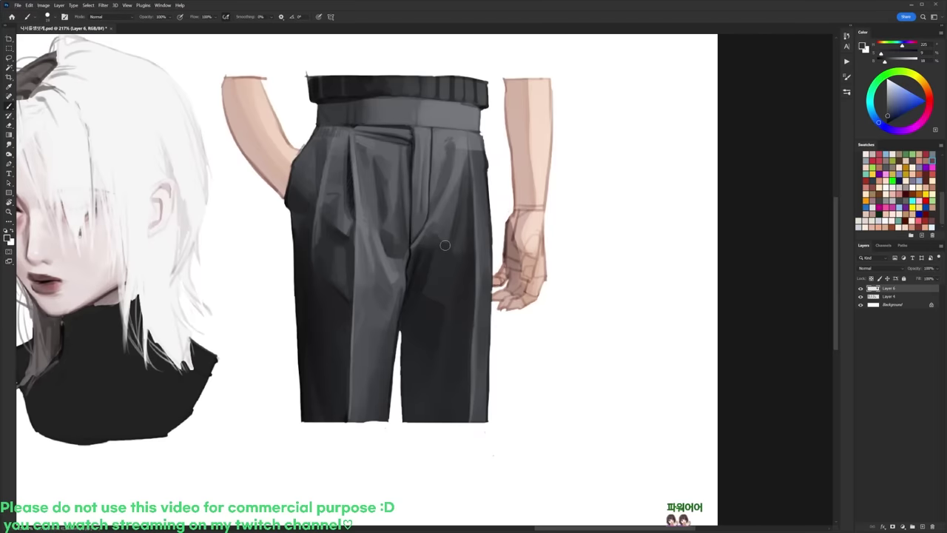
pyautogui.keyDown('alt'); pyautogui.click(440, 234); pyautogui.keyUp('alt')
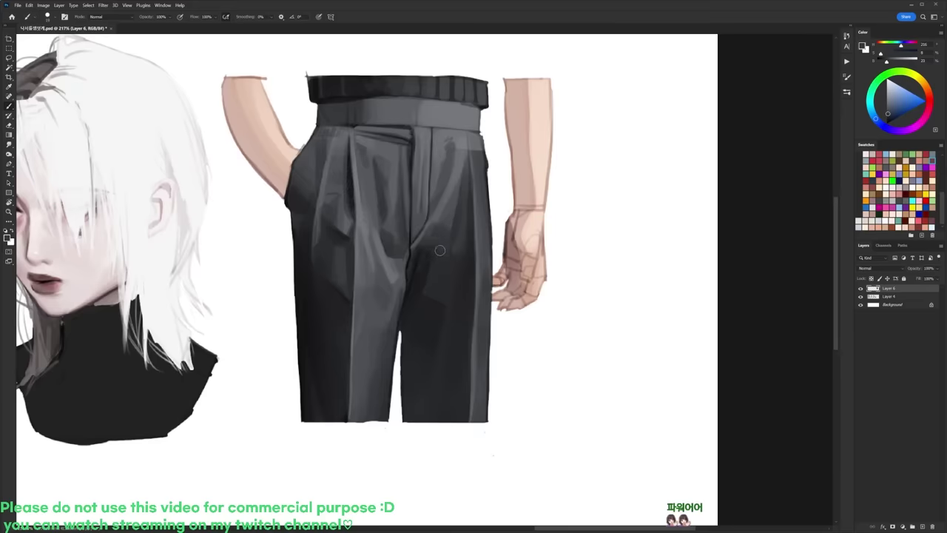
# Step: Soften the diagonal fold from the right pleat toward the crotch with sampled mid and dark grays
pyautogui.keyDown('alt'); pyautogui.click(449, 222); pyautogui.keyUp('alt')
pyautogui.keyDown('alt'); pyautogui.click(462, 208); pyautogui.keyUp('alt')
pyautogui.keyDown('alt'); pyautogui.click(448, 225); pyautogui.keyUp('alt')
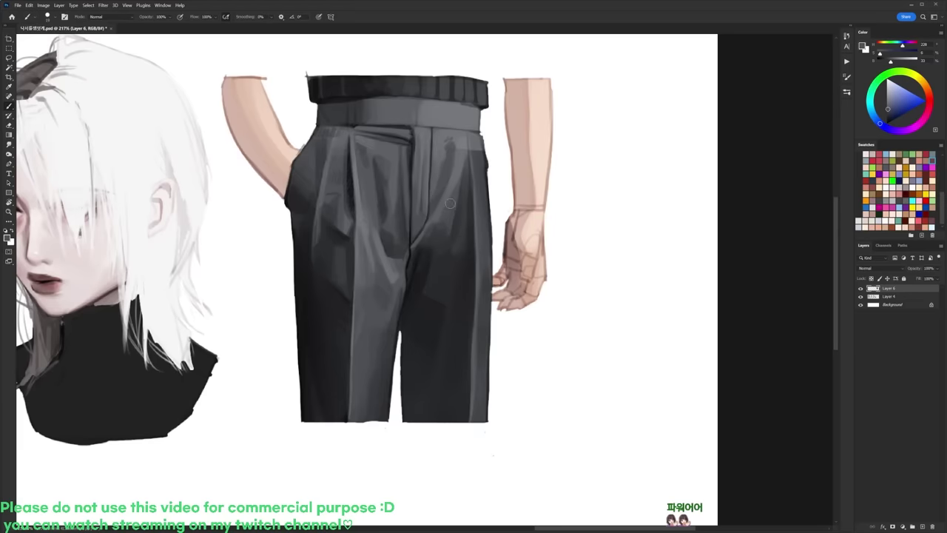
pyautogui.keyDown('alt'); pyautogui.click(425, 241); pyautogui.keyUp('alt')
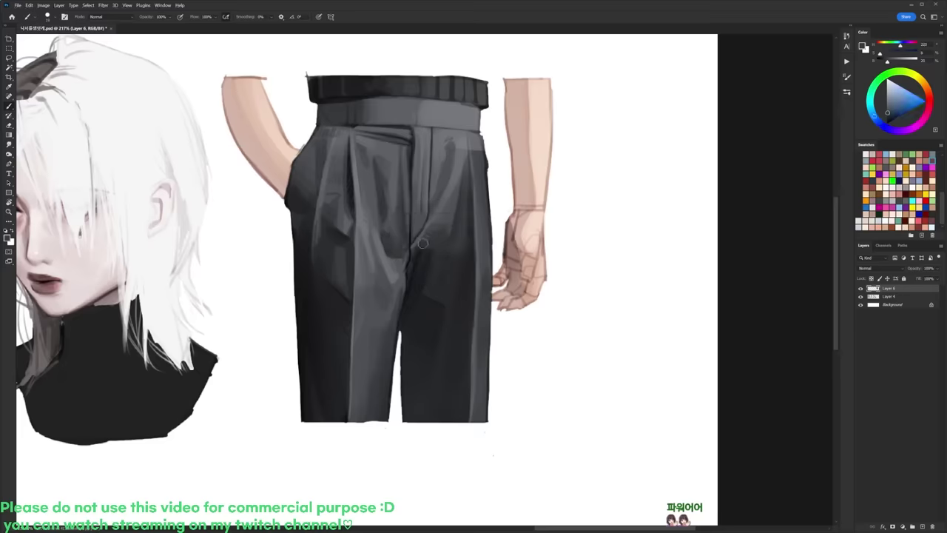
pyautogui.keyDown('alt'); pyautogui.click(429, 229); pyautogui.keyUp('alt')
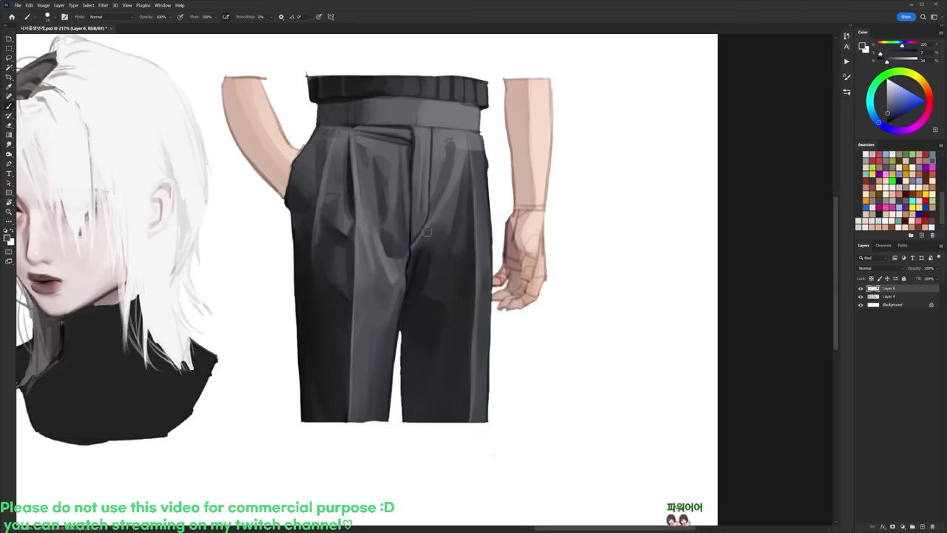
pyautogui.moveTo(446, 220); pyautogui.dragTo(430, 248)
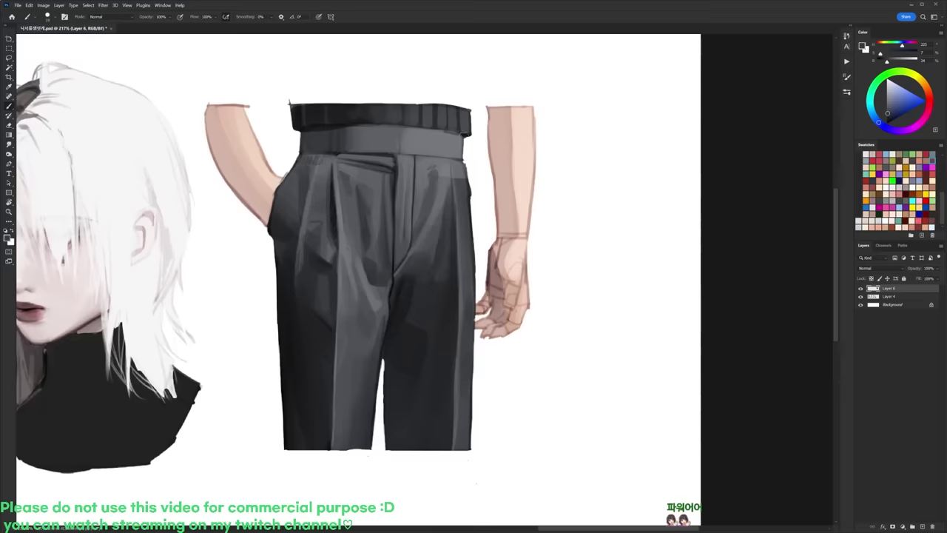
# Step: Rotate the canvas and touch up the right front panel just below the waistband with a fine brush in sampled grays
pyautogui.keyDown('alt'); pyautogui.click(436, 173); pyautogui.keyUp('alt')
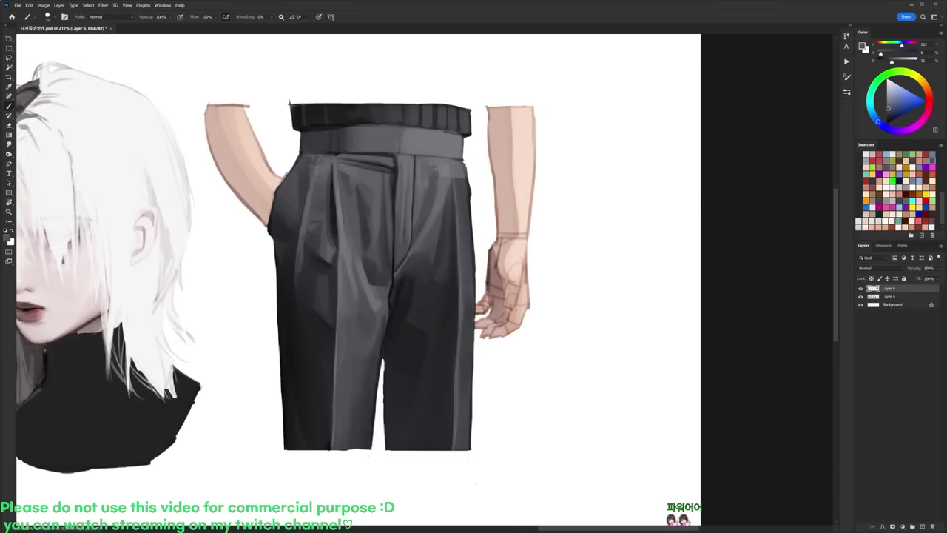
pyautogui.press('r')
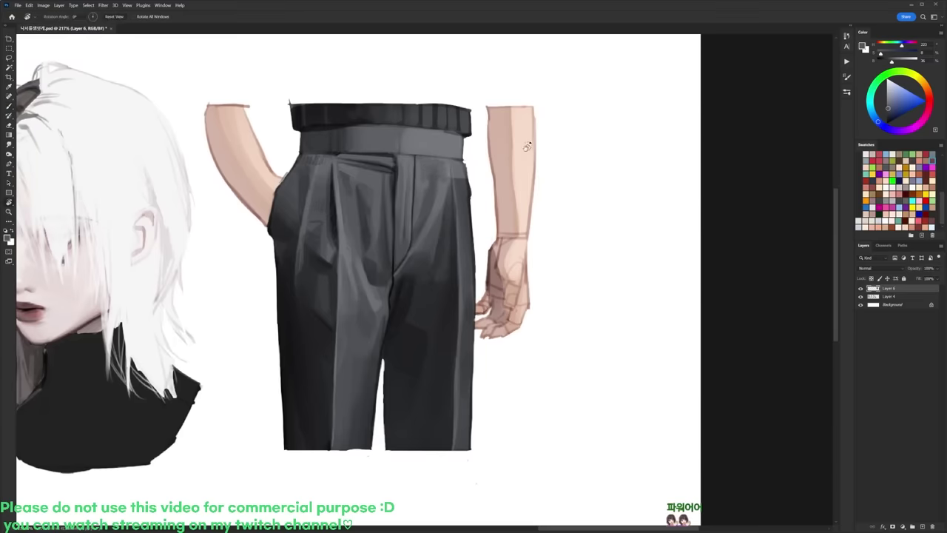
pyautogui.moveTo(527, 145); pyautogui.dragTo(578, 304)
pyautogui.rightClick(536, 185)
pyautogui.click(602, 251)
pyautogui.keyDown('alt'); pyautogui.click(533, 192); pyautogui.keyUp('alt')
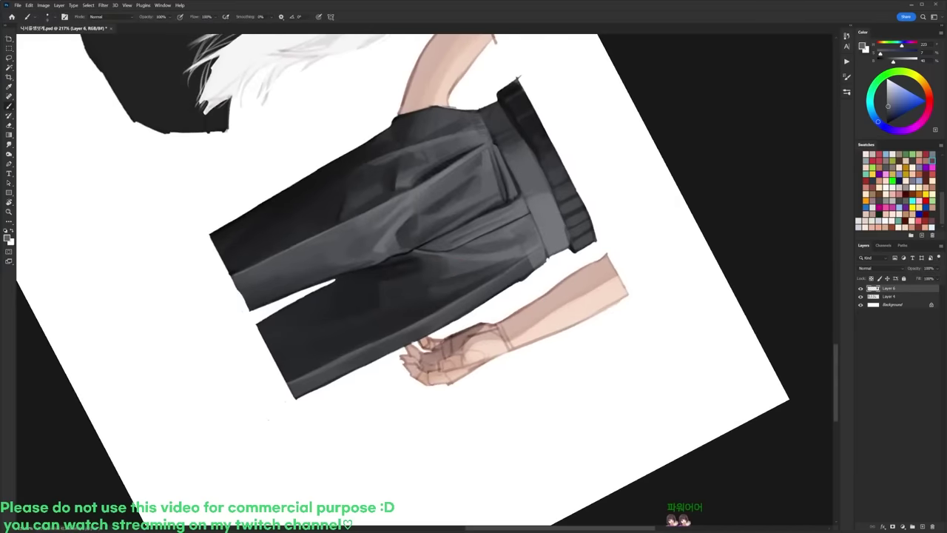
pyautogui.keyDown('alt'); pyautogui.click(538, 207); pyautogui.keyUp('alt')
# Step: Sharpen the trousers' seams and edges in black from rotated views, and restore the upright canvas
pyautogui.press('d')
pyautogui.press('r')
pyautogui.moveTo(543, 183)
pyautogui.mouseDown()
pyautogui.moveTo(526, 165)
pyautogui.moveTo(298, 175)
pyautogui.mouseUp()
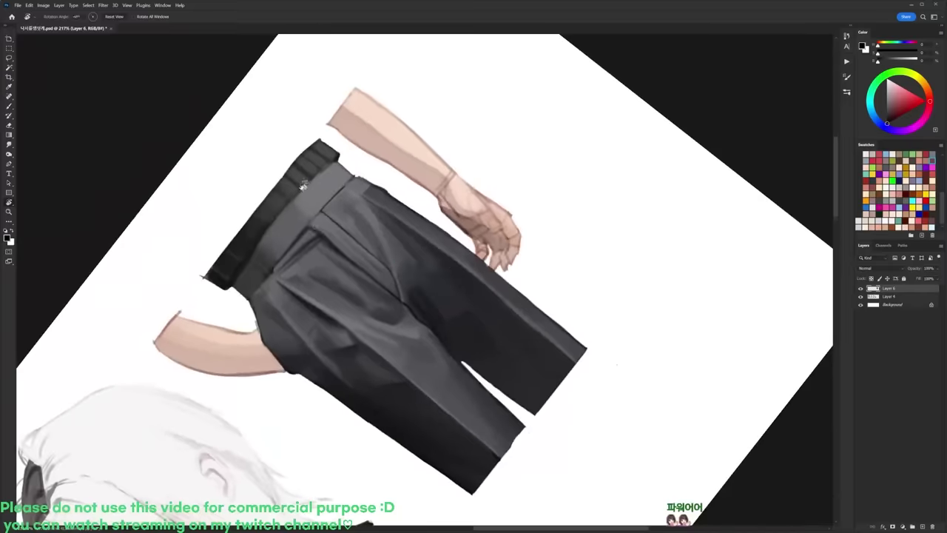
pyautogui.press('r')
pyautogui.moveTo(497, 201); pyautogui.dragTo(531, 265)
pyautogui.press('Escape')
pyautogui.press('b')
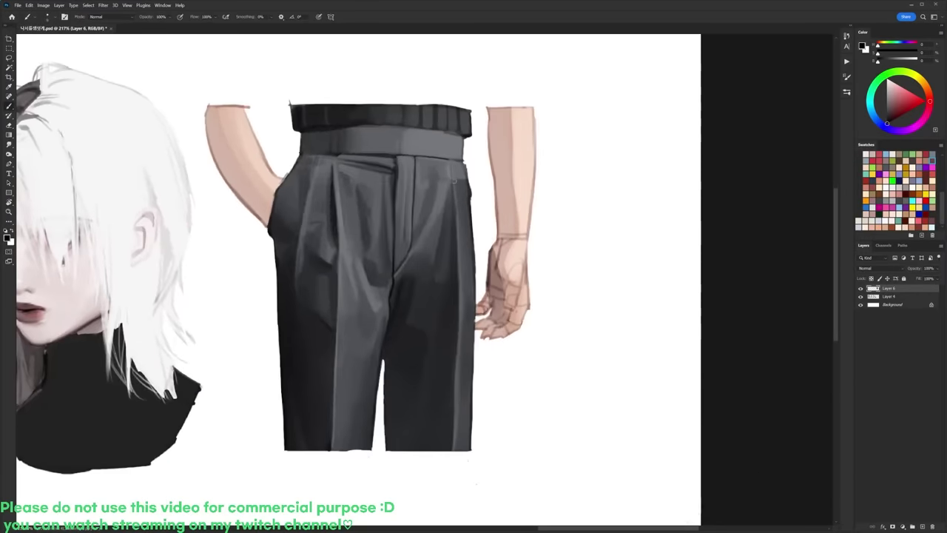
# Step: Refine the right pleat's crease line with a sampled light gray, and select a 19 px hard round brush in black
pyautogui.keyDown('alt'); pyautogui.click(455, 194); pyautogui.keyUp('alt')
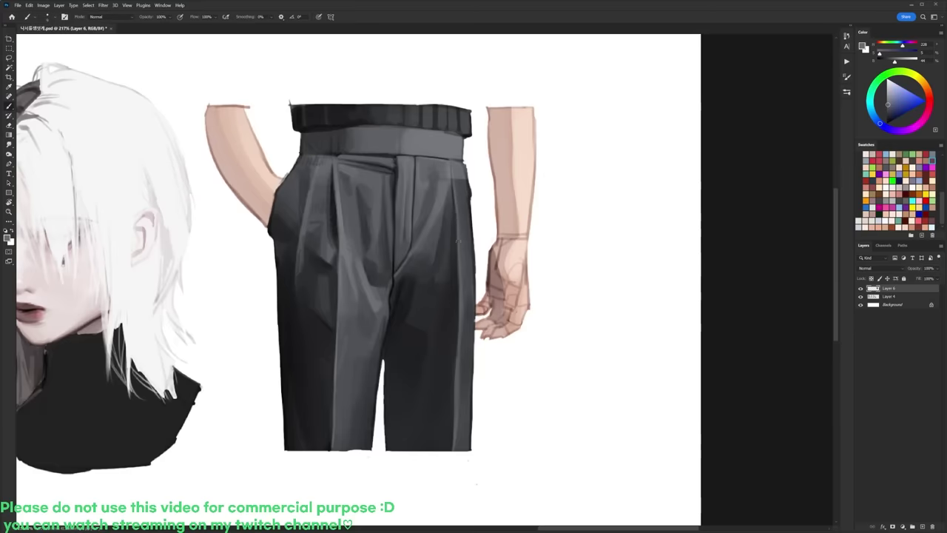
pyautogui.press('d')
pyautogui.rightClick(456, 185)
pyautogui.click(506, 223)
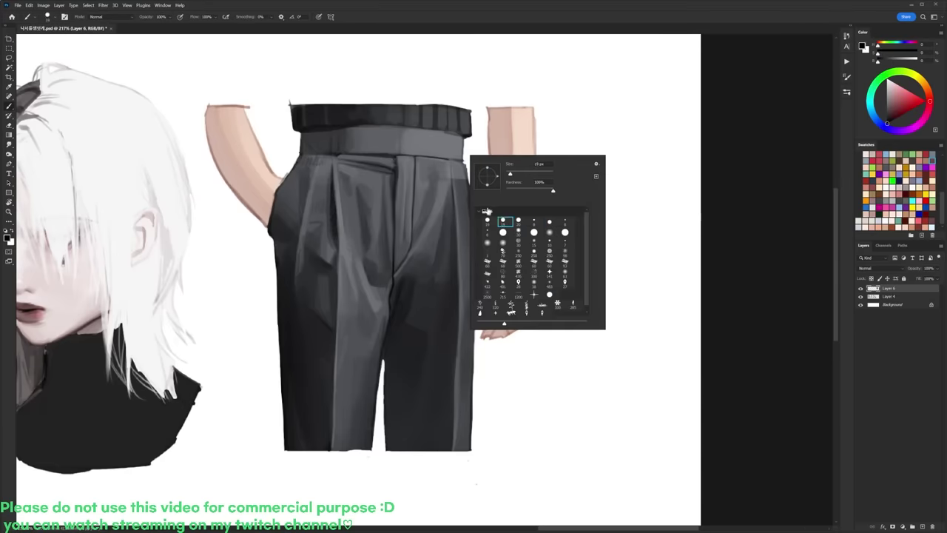
# Step: Rework the top of the right pleat below the waistband with sampled grays, undoing one stray stroke
pyautogui.keyDown('alt'); pyautogui.click(453, 191); pyautogui.keyUp('alt')
pyautogui.keyDown('alt'); pyautogui.click(451, 183); pyautogui.keyUp('alt')
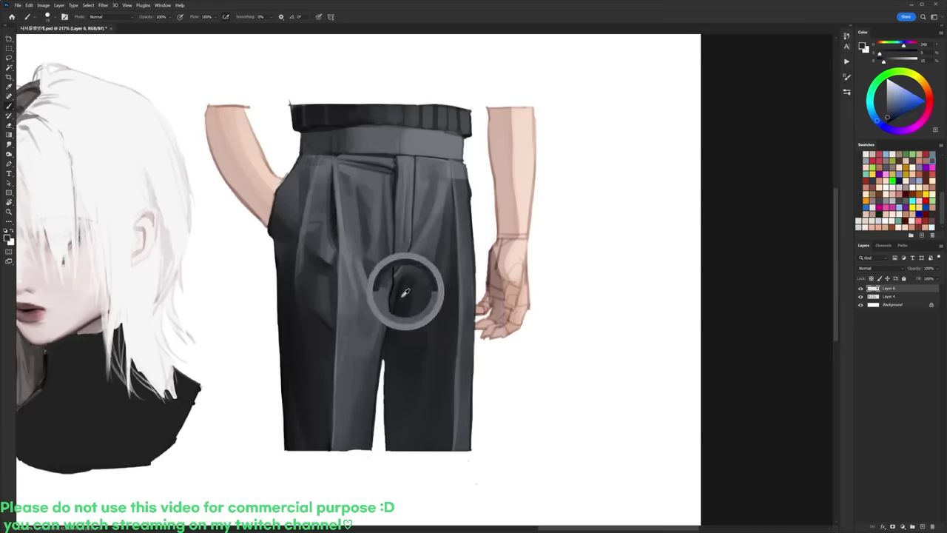
pyautogui.moveTo(451, 183); pyautogui.dragTo(448, 192)
pyautogui.hotkey('ctrl', 'z')
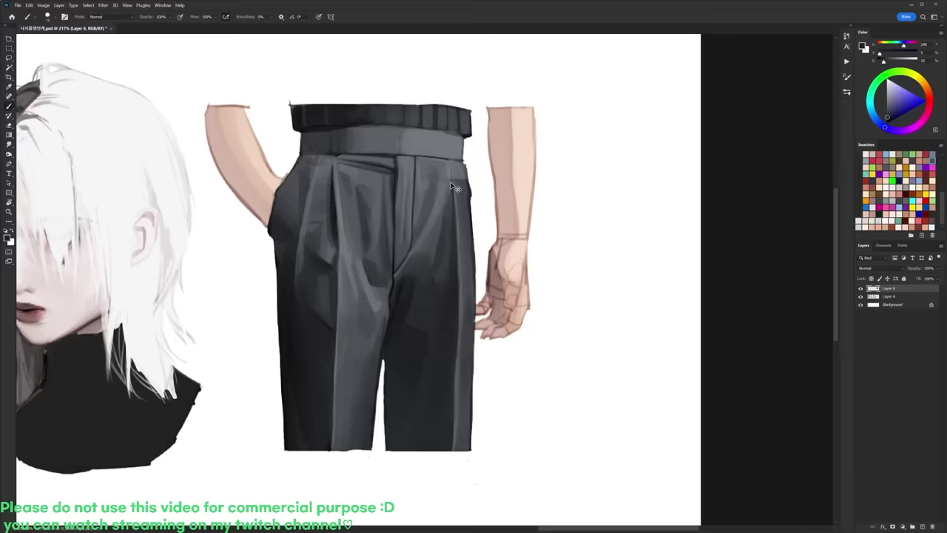
pyautogui.keyDown('alt'); pyautogui.click(450, 186); pyautogui.keyUp('alt')
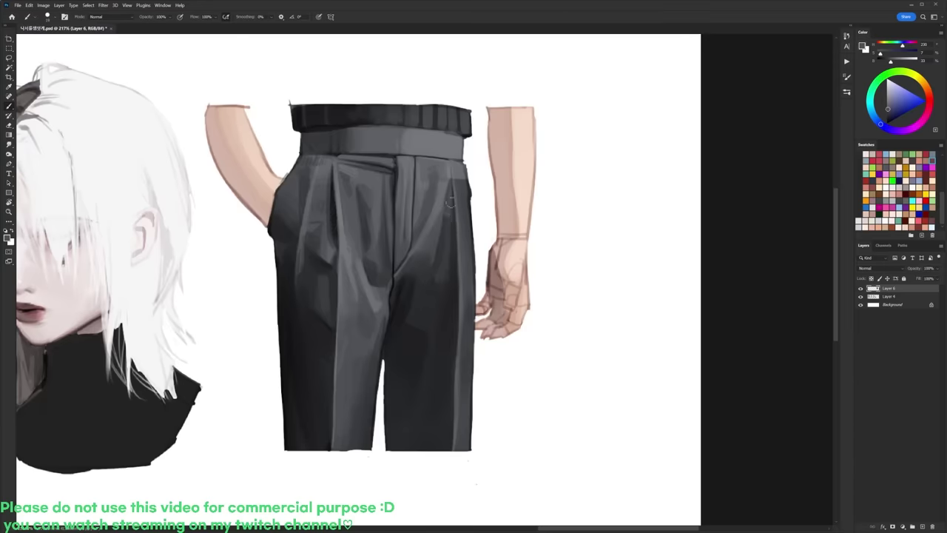
pyautogui.keyDown('alt'); pyautogui.click(450, 203); pyautogui.keyUp('alt')
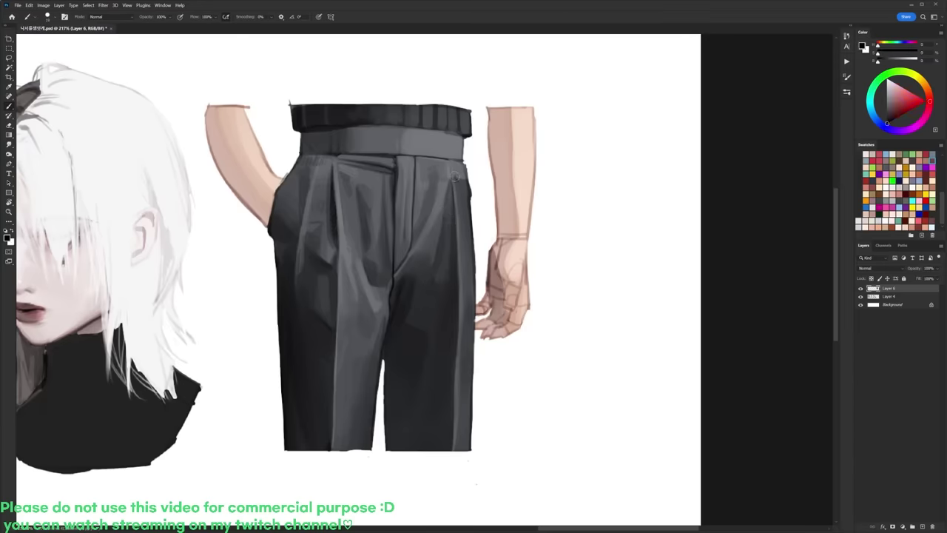
pyautogui.keyDown('alt'); pyautogui.click(459, 185); pyautogui.keyUp('alt')
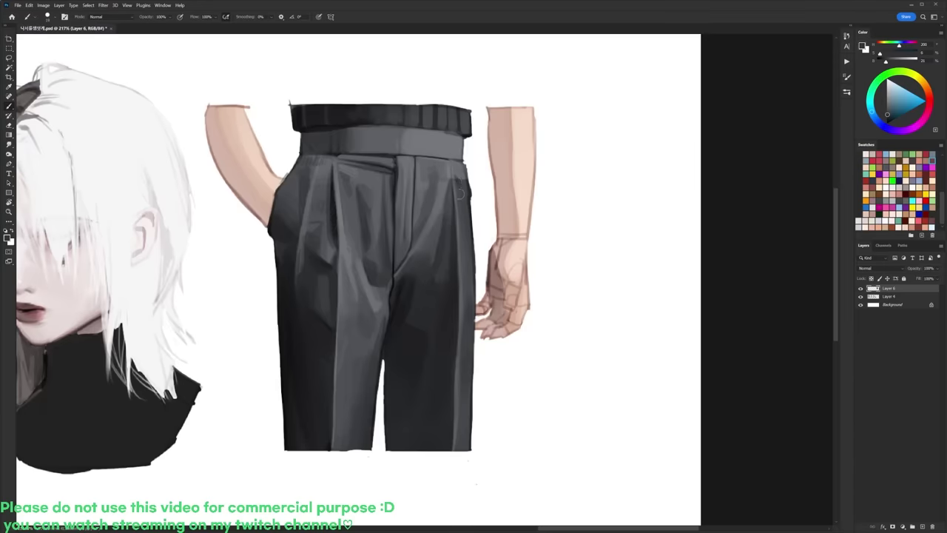
# Step: Fill the right hip corner under the waistband with sampled gray and erase the excess along the hip edge
pyautogui.keyDown('alt'); pyautogui.click(465, 172); pyautogui.keyUp('alt')
pyautogui.keyDown('alt'); pyautogui.click(465, 173); pyautogui.keyUp('alt')
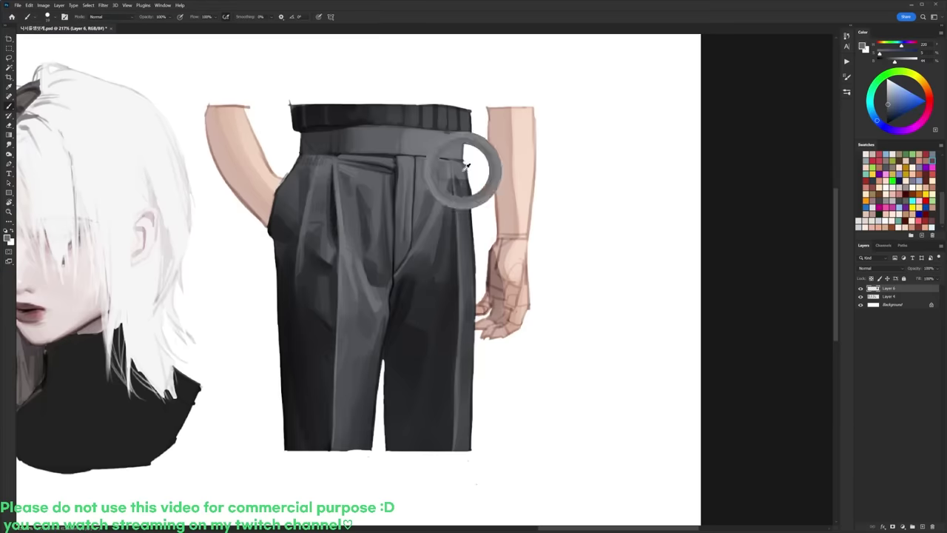
pyautogui.press('e')
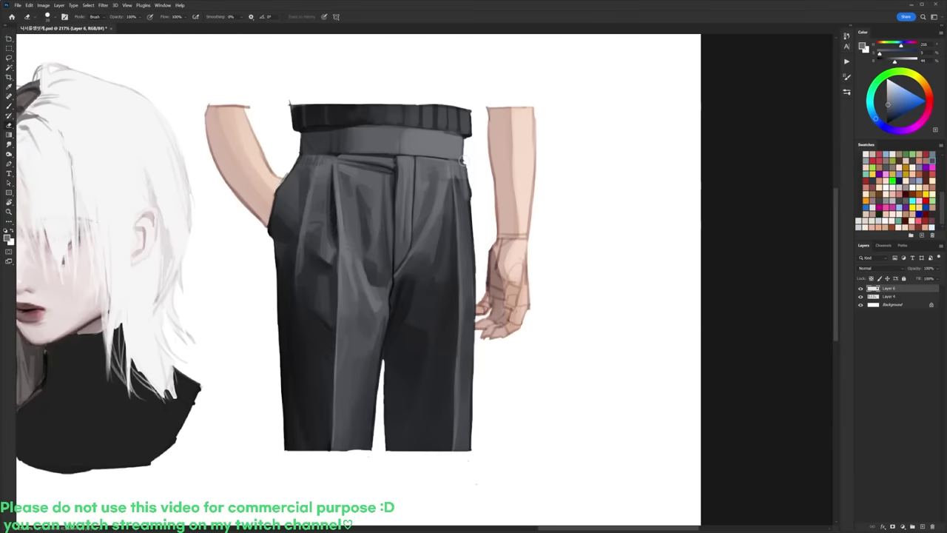
pyautogui.moveTo(463, 164)
pyautogui.mouseDown()
pyautogui.moveTo(475, 264)
pyautogui.moveTo(471, 236)
pyautogui.mouseUp()
pyautogui.moveTo(474, 273); pyautogui.dragTo(467, 212)
# Step: Deepen the right inner thigh's shadow below the fly with sampled near-black grays
pyautogui.press('b')
pyautogui.press('d')
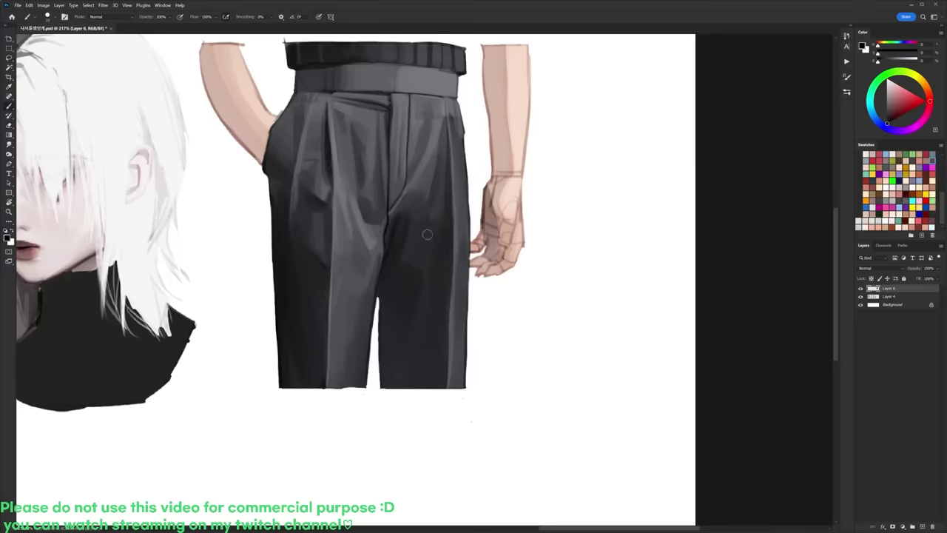
pyautogui.keyDown('alt'); pyautogui.click(401, 240); pyautogui.keyUp('alt')
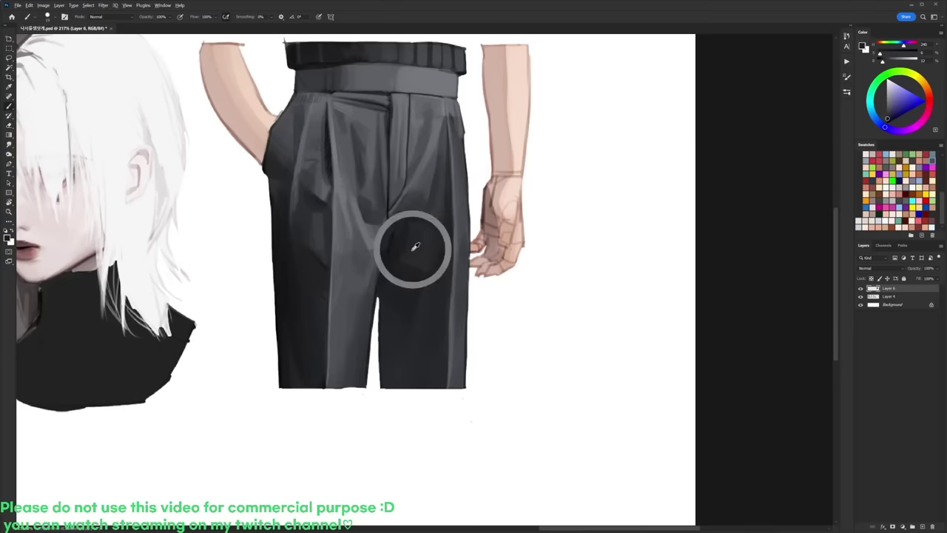
pyautogui.keyDown('alt'); pyautogui.click(402, 256); pyautogui.keyUp('alt')
pyautogui.moveTo(420, 284)
pyautogui.mouseDown()
pyautogui.moveTo(415, 232)
pyautogui.moveTo(373, 297)
pyautogui.mouseUp()
# Step: Trim the right trouser leg's inner and outer edges with the Eraser, redoing the lower outer edge after undoing it
pyautogui.press('d')
pyautogui.press('e')
pyautogui.moveTo(373, 254); pyautogui.dragTo(377, 336)
pyautogui.moveTo(470, 243); pyautogui.dragTo(464, 262)
pyautogui.moveTo(453, 295); pyautogui.dragTo(453, 355)
pyautogui.hotkey('ctrl', 'z')
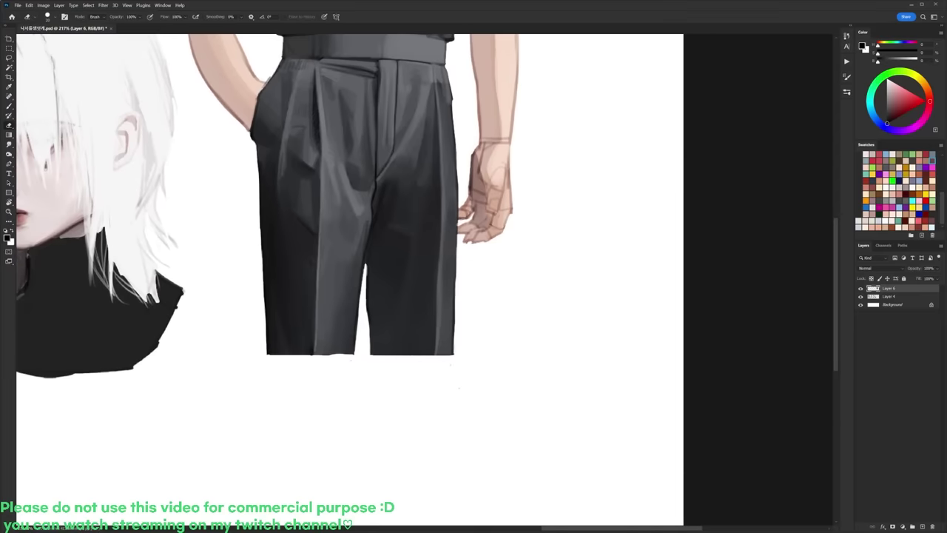
pyautogui.moveTo(454, 295); pyautogui.dragTo(451, 351)
pyautogui.moveTo(455, 279); pyautogui.dragTo(443, 373)
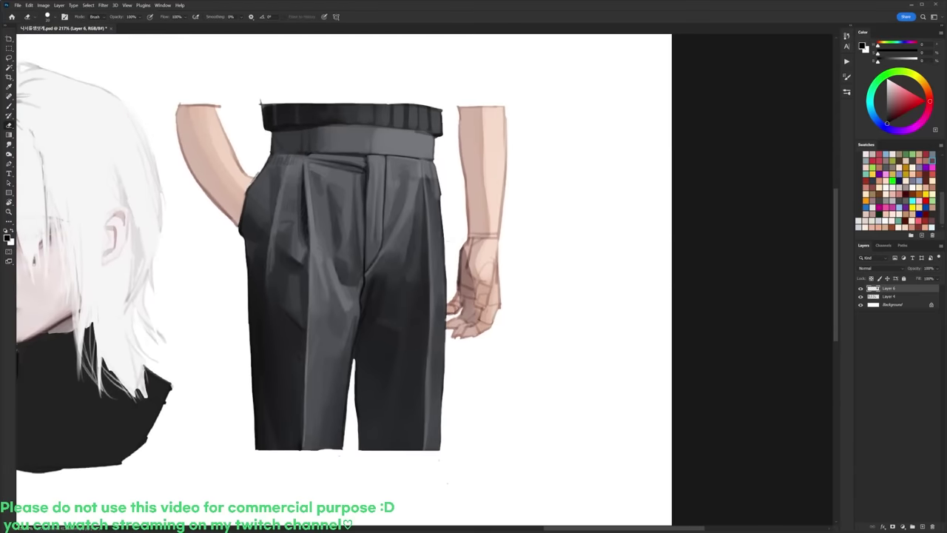
# Step: Paint shading on the trouser leg just beside the fly using greys sampled from the fabric
pyautogui.press('b')
pyautogui.keyDown('alt'); pyautogui.click(428, 187); pyautogui.keyUp('alt')
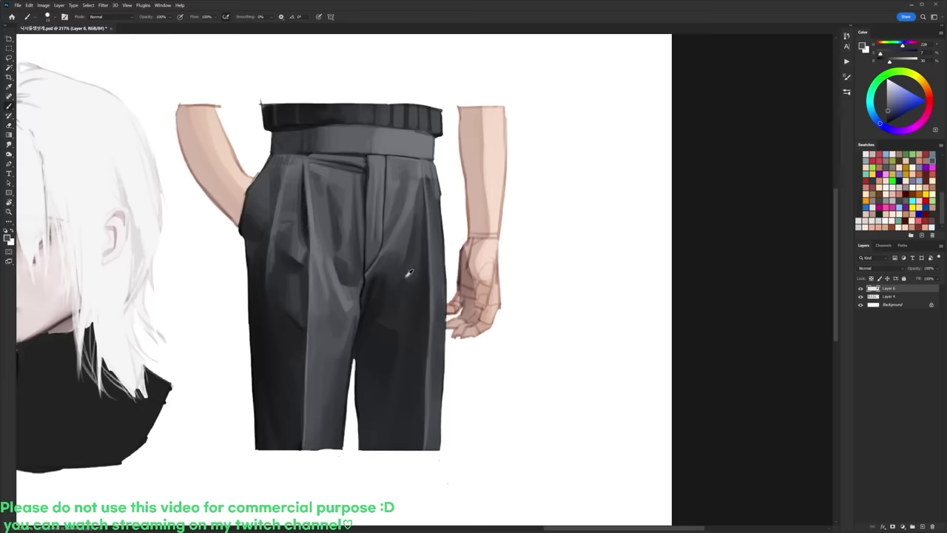
pyautogui.keyDown('alt'); pyautogui.click(393, 265); pyautogui.keyUp('alt')
pyautogui.rightClick(419, 217)
pyautogui.click(471, 236)
pyautogui.keyDown('alt'); pyautogui.click(392, 281); pyautogui.keyUp('alt')
pyautogui.moveTo(392, 268)
pyautogui.mouseDown()
pyautogui.moveTo(390, 279)
pyautogui.moveTo(401, 246)
pyautogui.moveTo(389, 278)
pyautogui.mouseUp()
# Step: Blend the shading from the crotch up to the side pleat with dark greys sampled from the trousers
pyautogui.keyDown('alt'); pyautogui.click(372, 308); pyautogui.keyUp('alt')
pyautogui.moveTo(373, 309)
pyautogui.mouseDown()
pyautogui.moveTo(404, 245)
pyautogui.moveTo(400, 230)
pyautogui.mouseUp()
pyautogui.keyDown('alt'); pyautogui.click(388, 279); pyautogui.keyUp('alt')
pyautogui.keyDown('alt'); pyautogui.click(405, 241); pyautogui.keyUp('alt')
pyautogui.keyDown('alt'); pyautogui.click(440, 207); pyautogui.keyUp('alt')
pyautogui.keyDown('alt'); pyautogui.click(435, 211); pyautogui.keyUp('alt')
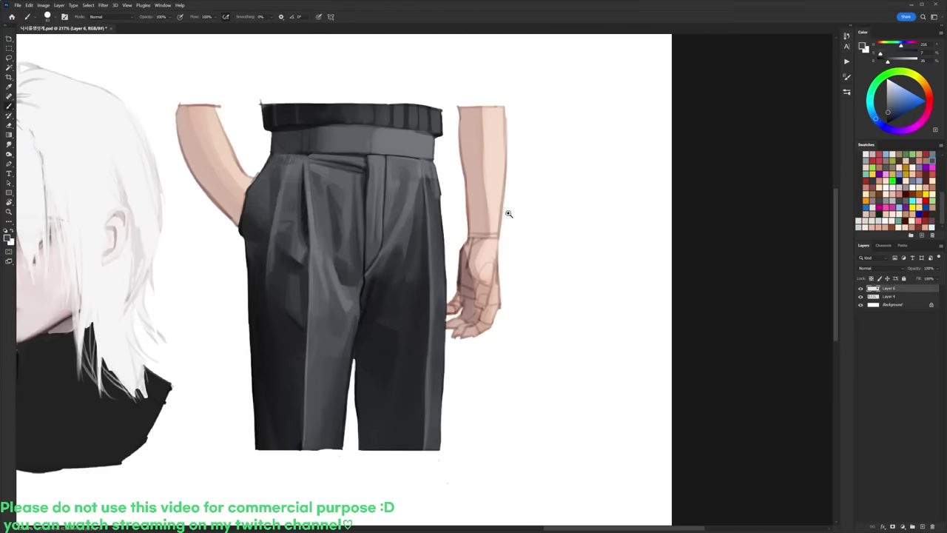
# Step: Deepen the shadows on the lower part of the trouser leg nearest the hanging hand with black and sampled dark grey
pyautogui.scroll(-5, 508, 212)
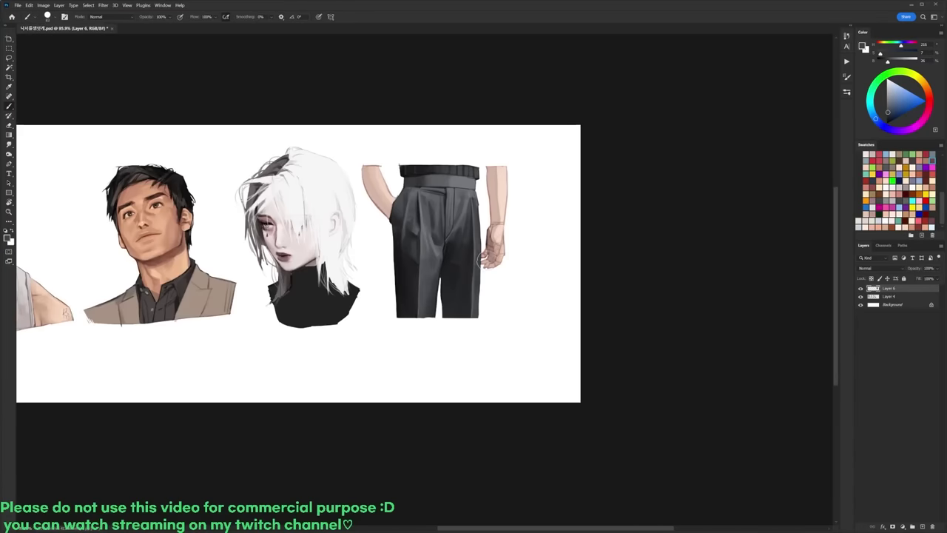
pyautogui.scroll(-4, 490, 258)
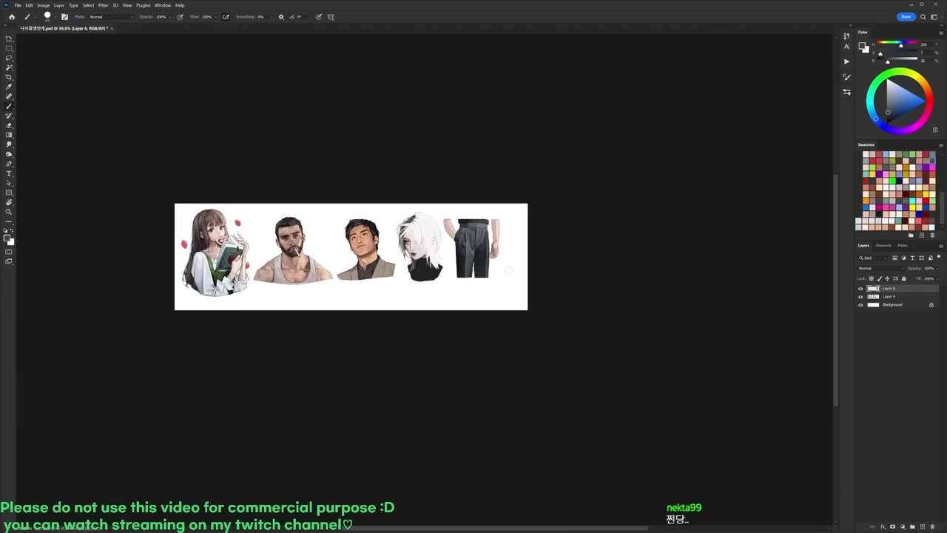
pyautogui.scroll(5, 492, 257)
pyautogui.press('d')
pyautogui.keyDown('alt'); pyautogui.click(449, 288); pyautogui.keyUp('alt')
pyautogui.press('d')
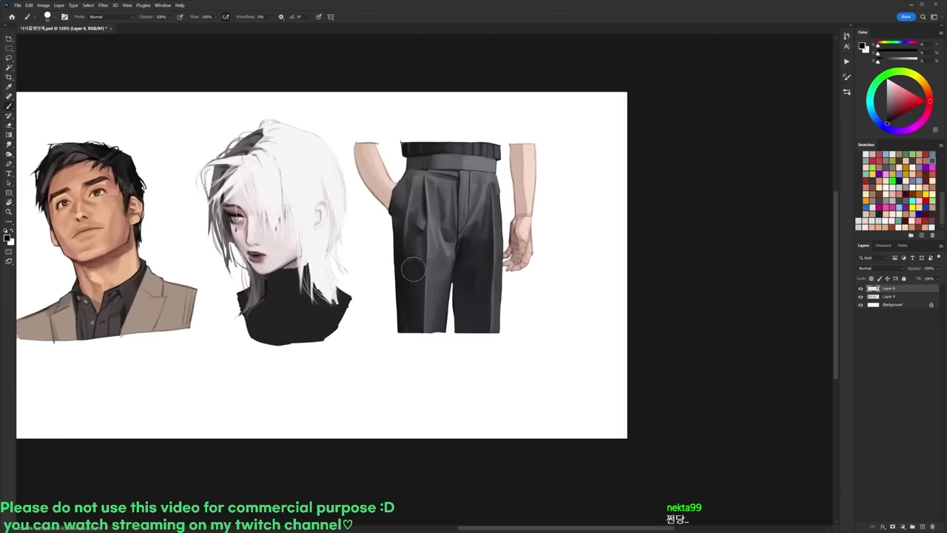
pyautogui.moveTo(461, 269)
pyautogui.mouseDown()
pyautogui.moveTo(463, 322)
pyautogui.moveTo(463, 290)
pyautogui.mouseUp()
pyautogui.keyDown('alt'); pyautogui.click(457, 311); pyautogui.keyUp('alt')
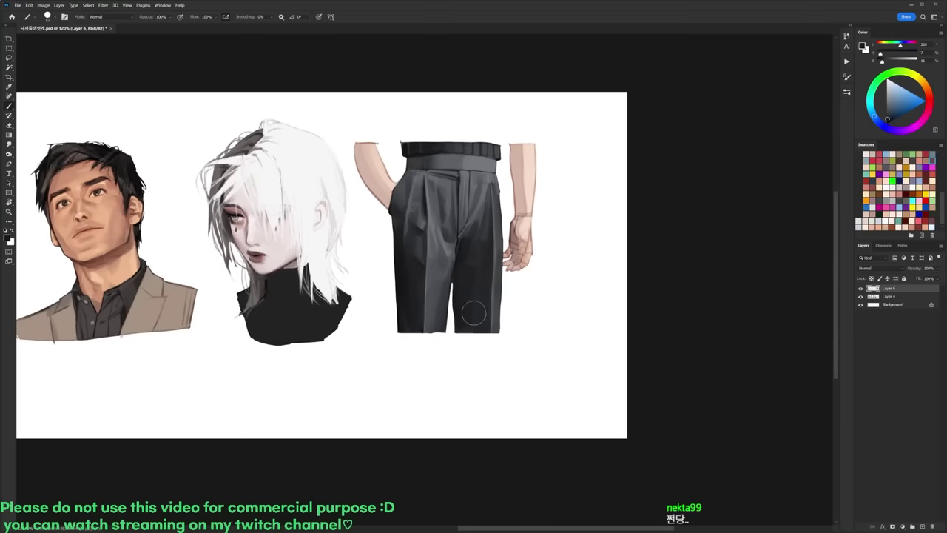
pyautogui.moveTo(479, 309); pyautogui.dragTo(486, 327)
# Step: Shade the wrist and upper palm of the hanging hand with skin tones sampled from the arm and hand
pyautogui.scroll(2, 537, 175)
pyautogui.keyDown('alt'); pyautogui.click(539, 180); pyautogui.keyUp('alt')
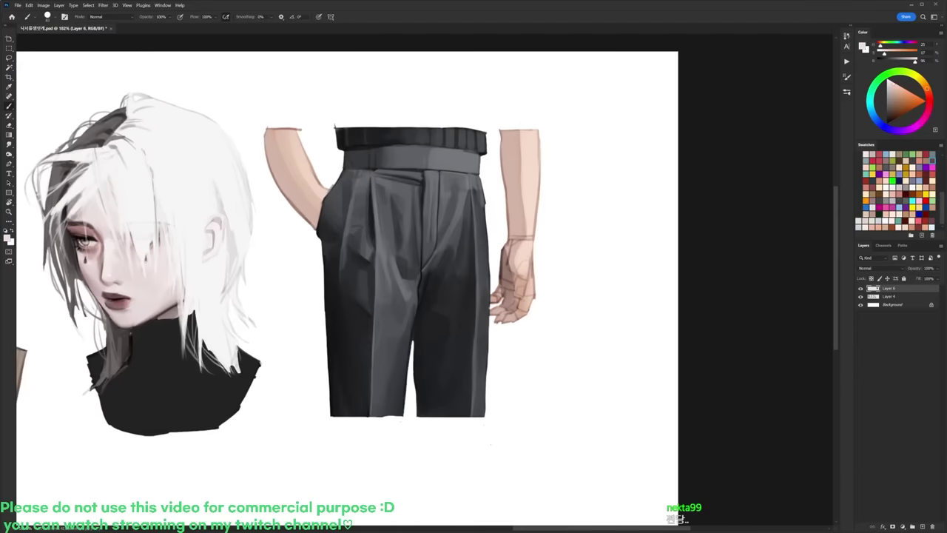
pyautogui.scroll(1, 527, 204)
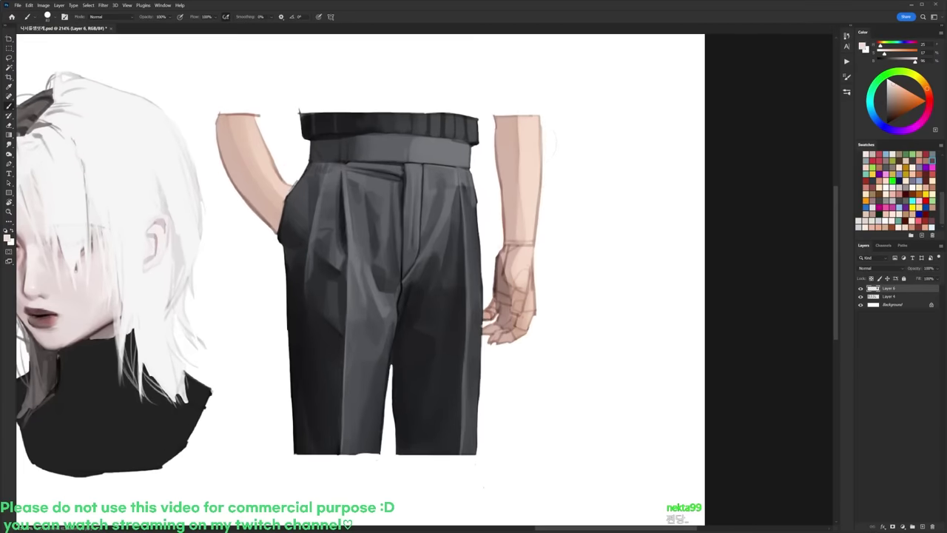
pyautogui.rightClick(556, 164)
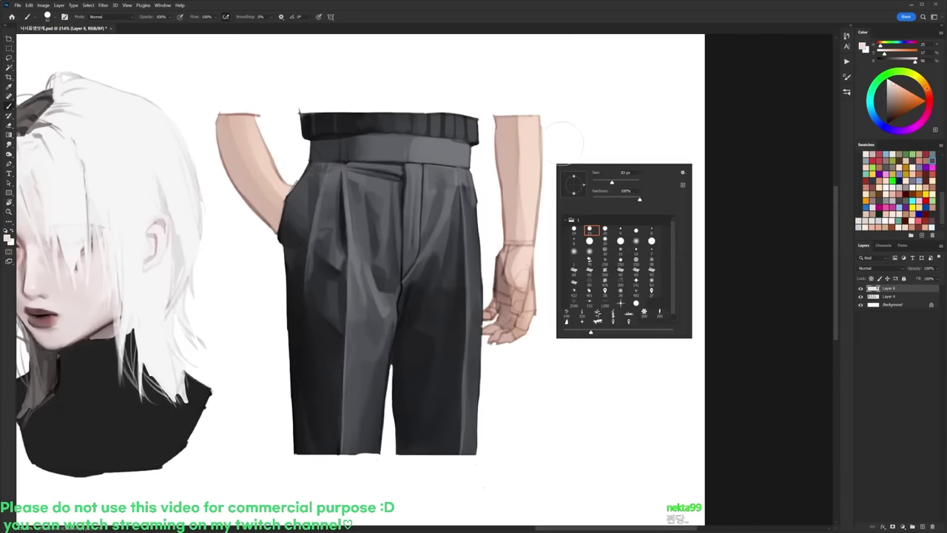
pyautogui.keyDown('alt'); pyautogui.click(509, 275); pyautogui.keyUp('alt')
pyautogui.moveTo(509, 250)
pyautogui.mouseDown()
pyautogui.moveTo(503, 282)
pyautogui.moveTo(517, 265)
pyautogui.moveTo(500, 278)
pyautogui.mouseUp()
pyautogui.keyDown('alt'); pyautogui.click(513, 264); pyautogui.keyUp('alt')
pyautogui.keyDown('alt'); pyautogui.click(534, 259); pyautogui.keyUp('alt')
pyautogui.moveTo(509, 269); pyautogui.dragTo(503, 283)
pyautogui.keyDown('alt'); pyautogui.click(510, 259); pyautogui.keyUp('alt')
pyautogui.moveTo(517, 247); pyautogui.dragTo(520, 251)
pyautogui.keyDown('alt'); pyautogui.click(519, 255); pyautogui.keyUp('alt')
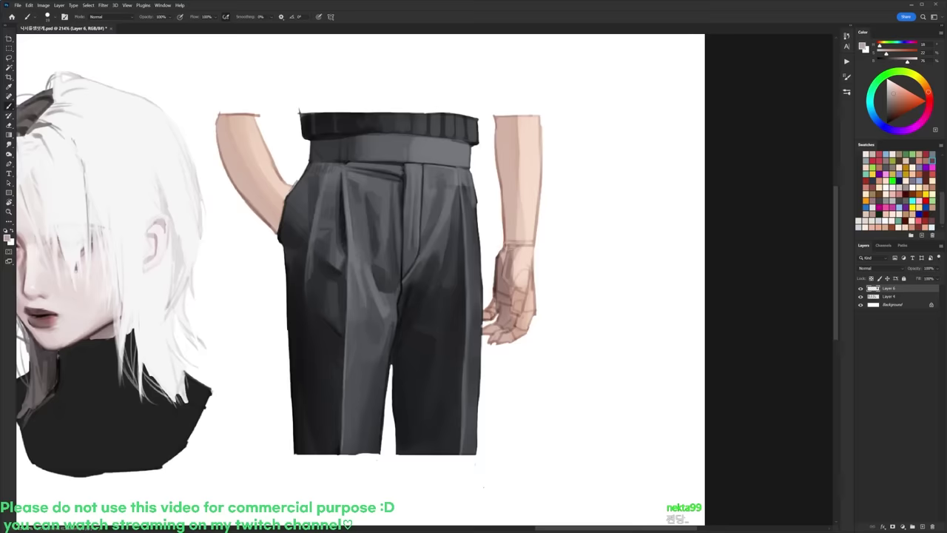
# Step: Build up the shadow along the trouser-facing side of the hand with progressively darker sampled skin tones
pyautogui.keyDown('alt'); pyautogui.click(511, 252); pyautogui.keyUp('alt')
pyautogui.keyDown('alt'); pyautogui.click(506, 256); pyautogui.keyUp('alt')
pyautogui.keyDown('alt'); pyautogui.click(506, 259); pyautogui.keyUp('alt')
pyautogui.keyDown('alt'); pyautogui.click(501, 271); pyautogui.keyUp('alt')
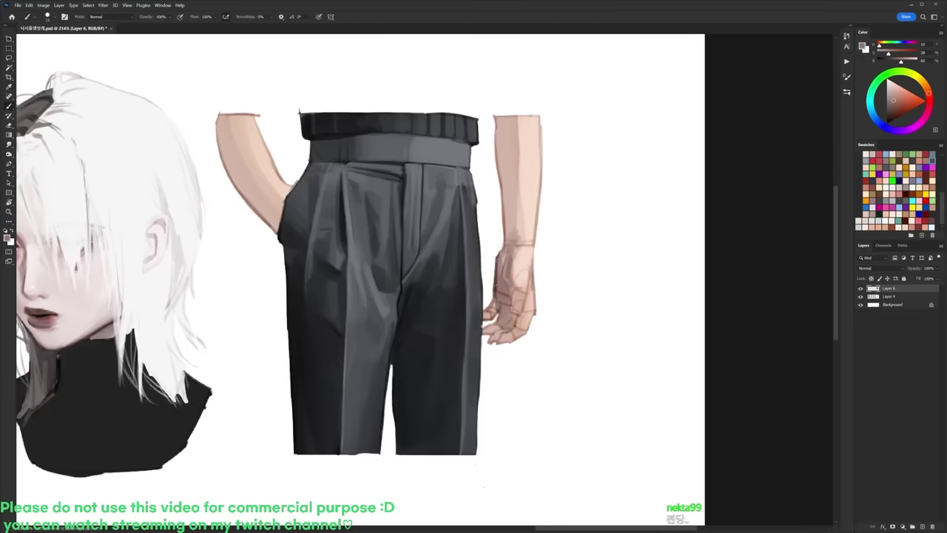
pyautogui.press('d')
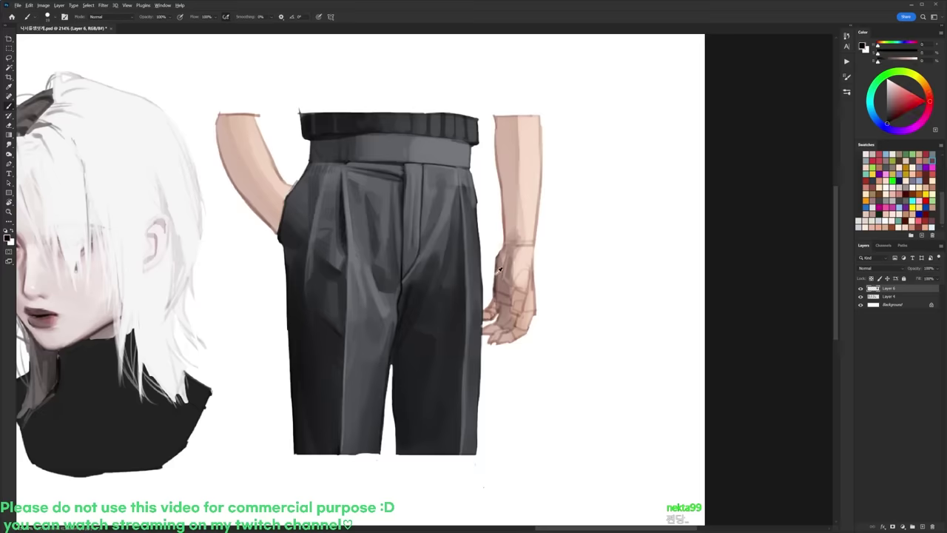
pyautogui.keyDown('alt'); pyautogui.click(499, 270); pyautogui.keyUp('alt')
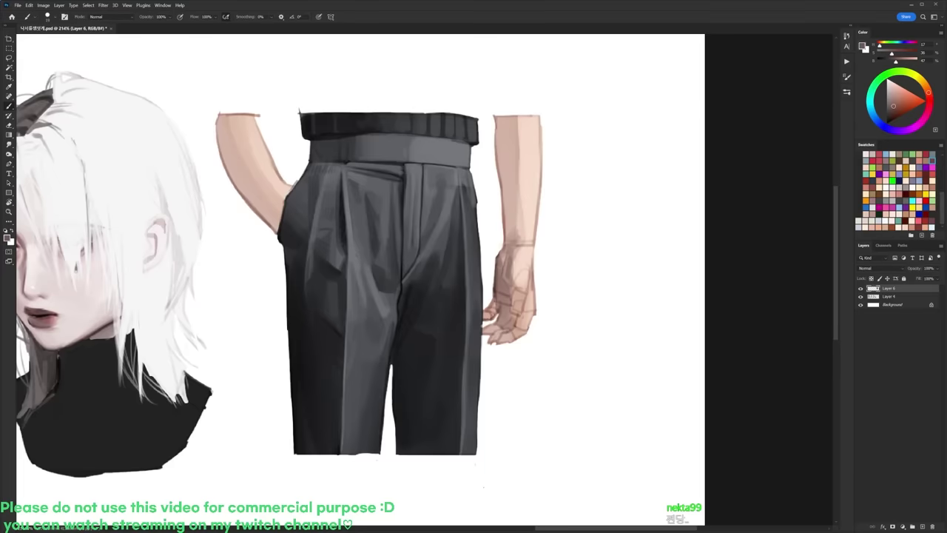
pyautogui.press('d')
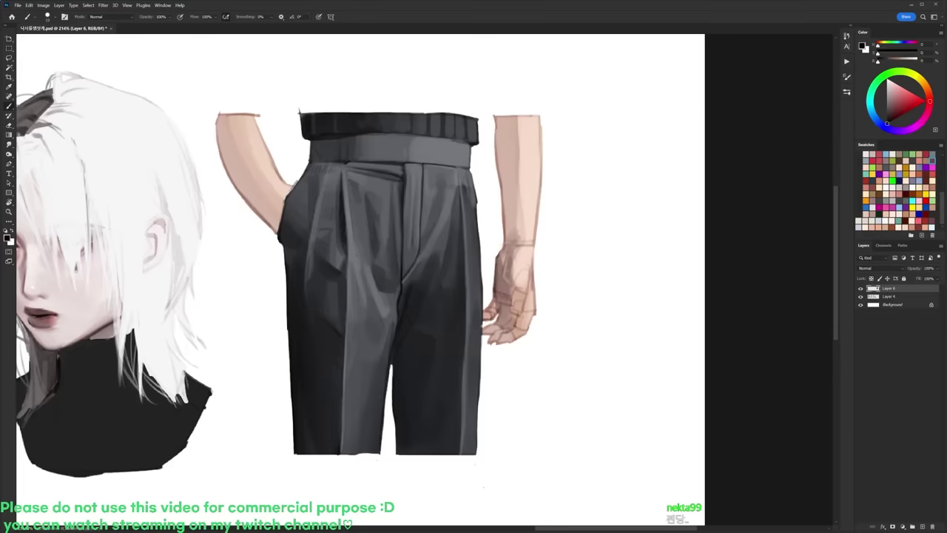
# Step: Switch to a finer brush preset and define the thumb's contour on the palm in black and sampled skin tones
pyautogui.rightClick(519, 219)
pyautogui.doubleClick(585, 287)
pyautogui.keyDown('alt'); pyautogui.click(510, 287); pyautogui.keyUp('alt')
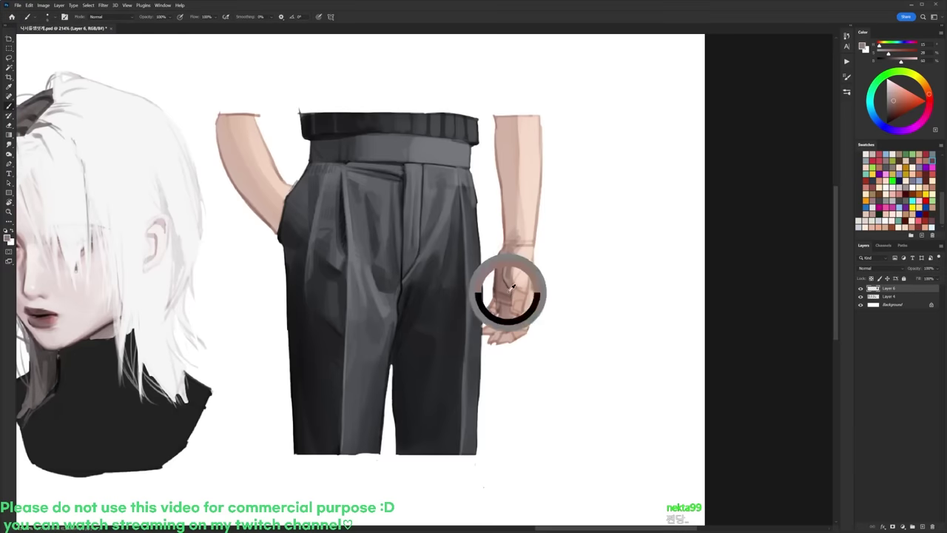
pyautogui.press('d')
pyautogui.keyDown('alt'); pyautogui.click(511, 284); pyautogui.keyUp('alt')
pyautogui.press('d')
pyautogui.moveTo(512, 282)
pyautogui.mouseDown()
pyautogui.moveTo(511, 296)
pyautogui.moveTo(525, 279)
pyautogui.mouseUp()
pyautogui.keyDown('alt'); pyautogui.click(526, 276); pyautogui.keyUp('alt')
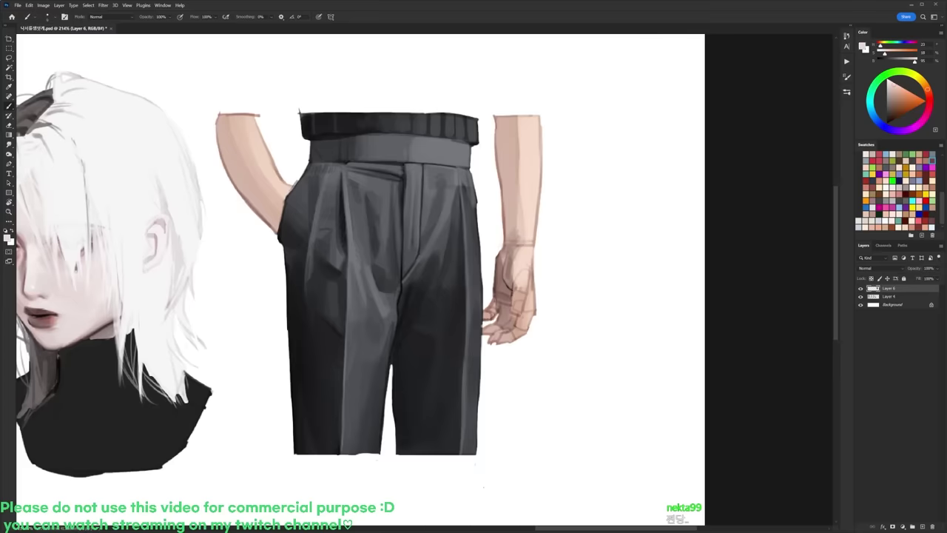
pyautogui.keyDown('alt'); pyautogui.click(514, 275); pyautogui.keyUp('alt')
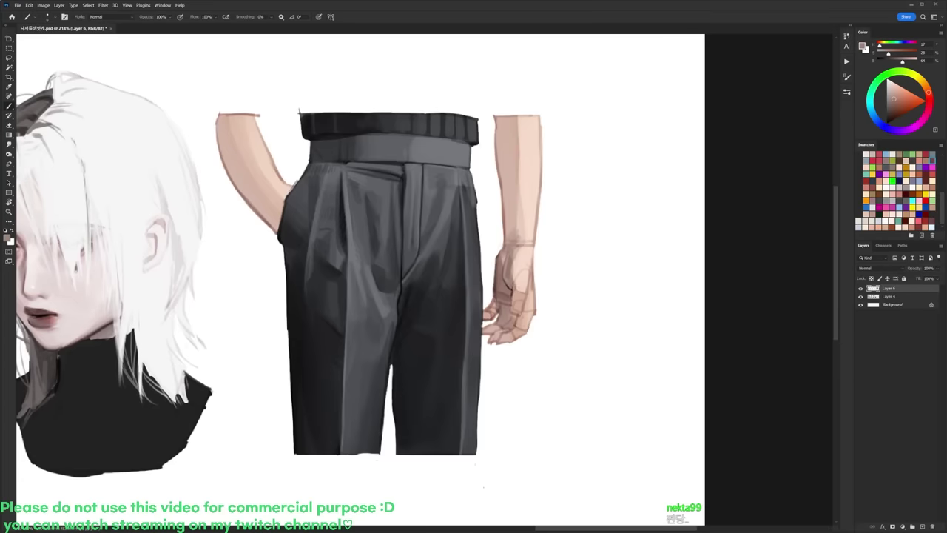
# Step: Touch up the thumb and the base of the palm with fine black lines and a sampled skin tone
pyautogui.press('r')
pyautogui.moveTo(560, 294); pyautogui.dragTo(520, 182)
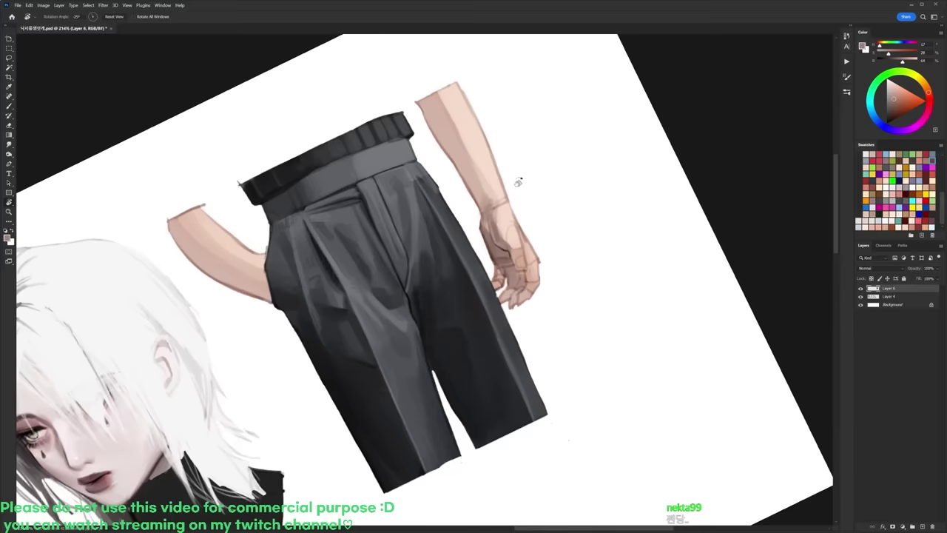
pyautogui.press('d')
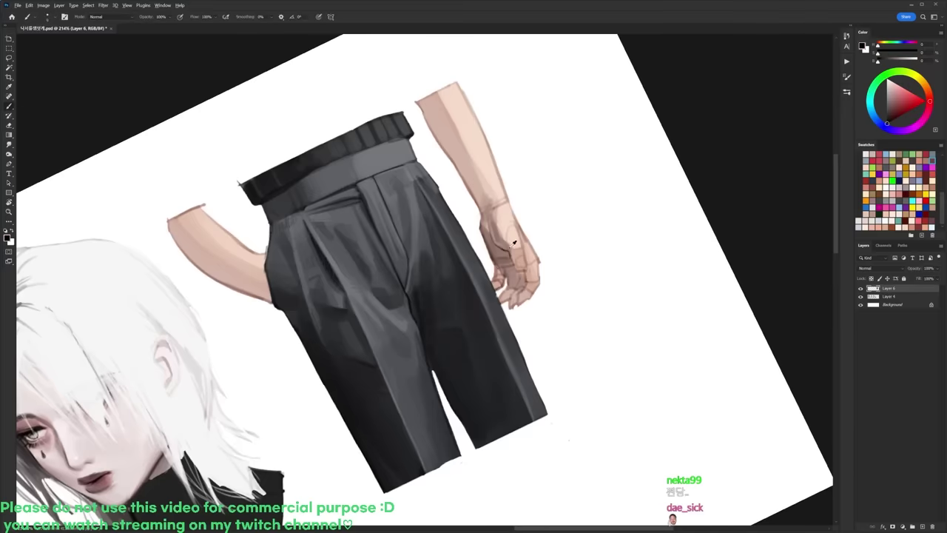
pyautogui.keyDown('alt'); pyautogui.click(514, 241); pyautogui.keyUp('alt')
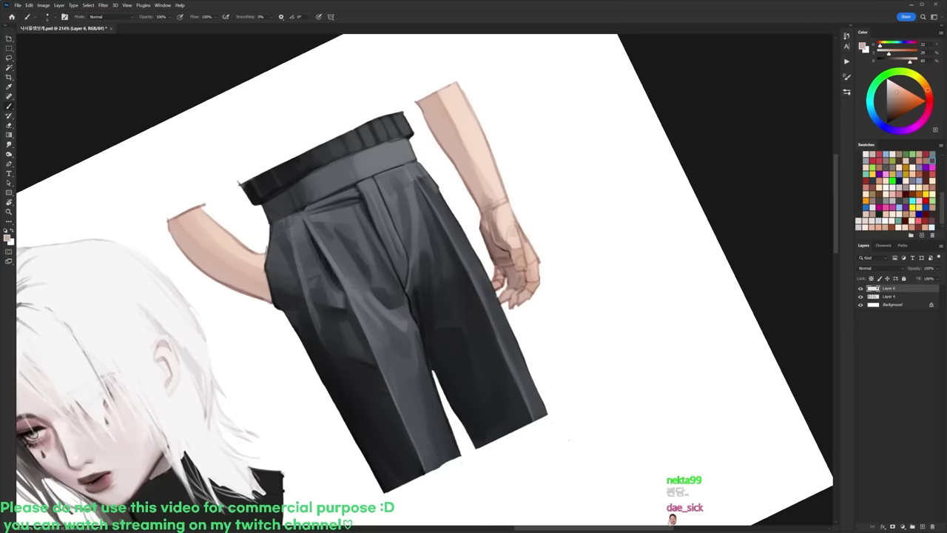
pyautogui.press('r')
pyautogui.moveTo(568, 440); pyautogui.dragTo(478, 488)
pyautogui.press('d')
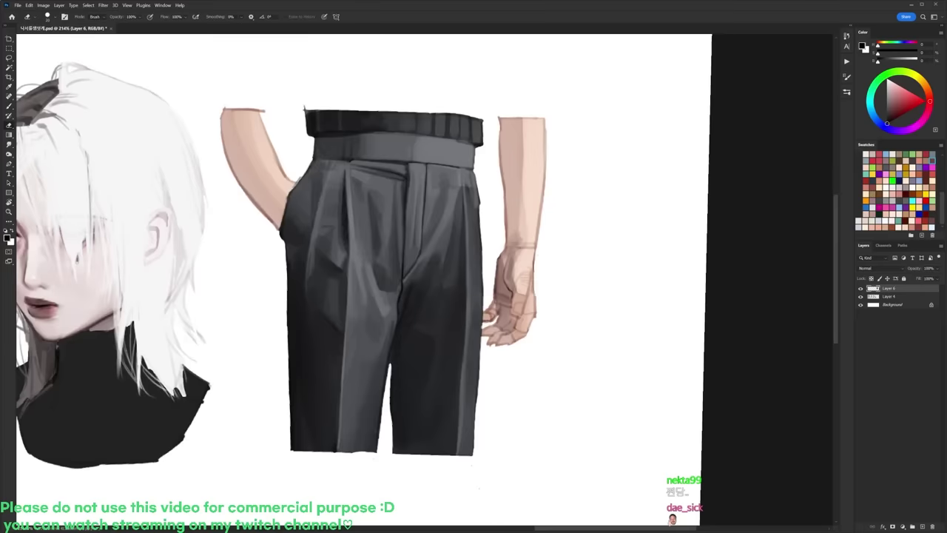
# Step: Choose a round brush preset and shade the fingers of the hanging hand with sampled skin tones
pyautogui.press('r')
pyautogui.moveTo(538, 293)
pyautogui.mouseDown()
pyautogui.moveTo(535, 317)
pyautogui.moveTo(545, 233)
pyautogui.mouseUp()
pyautogui.press('b')
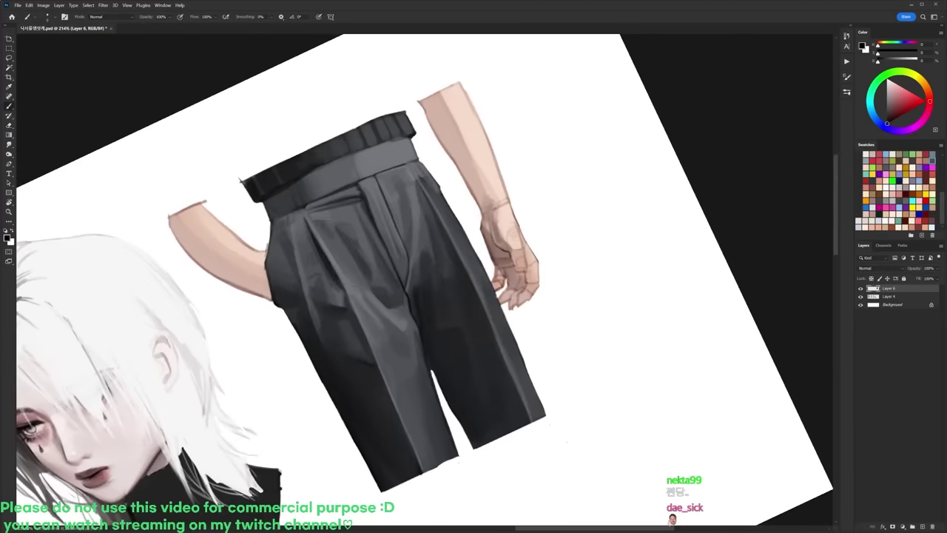
pyautogui.rightClick(536, 225)
pyautogui.keyDown('alt'); pyautogui.click(530, 277); pyautogui.keyUp('alt')
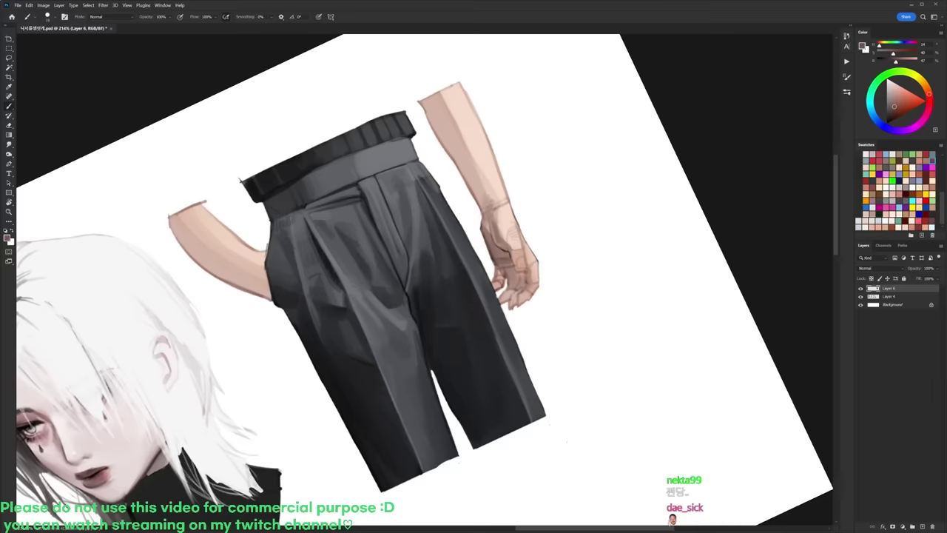
pyautogui.keyDown('alt'); pyautogui.click(527, 279); pyautogui.keyUp('alt')
# Step: Paint the lit area of the palm beside the thumb with a light sampled skin tone
pyautogui.press('r')
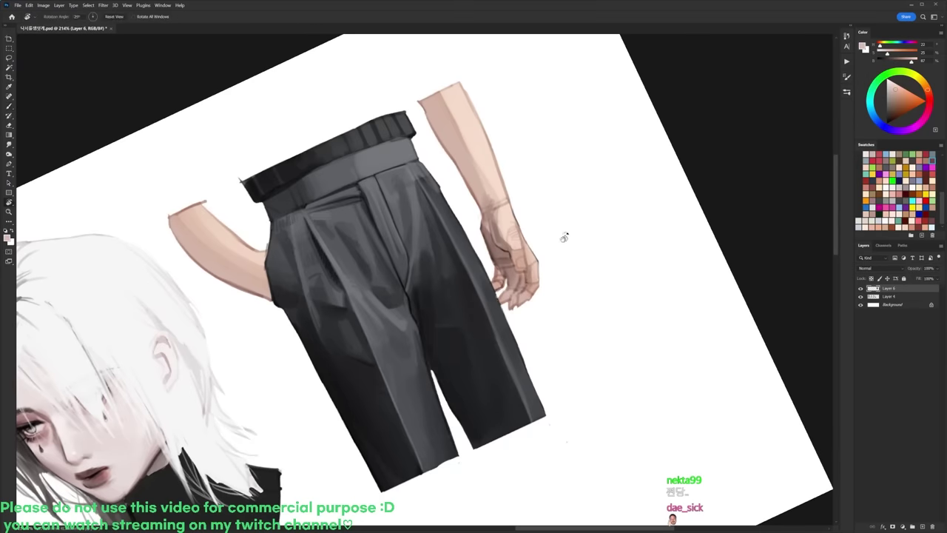
pyautogui.moveTo(558, 239); pyautogui.dragTo(559, 313)
pyautogui.press('d')
pyautogui.press('b')
pyautogui.rightClick(566, 260)
pyautogui.keyDown('alt'); pyautogui.click(528, 265); pyautogui.keyUp('alt')
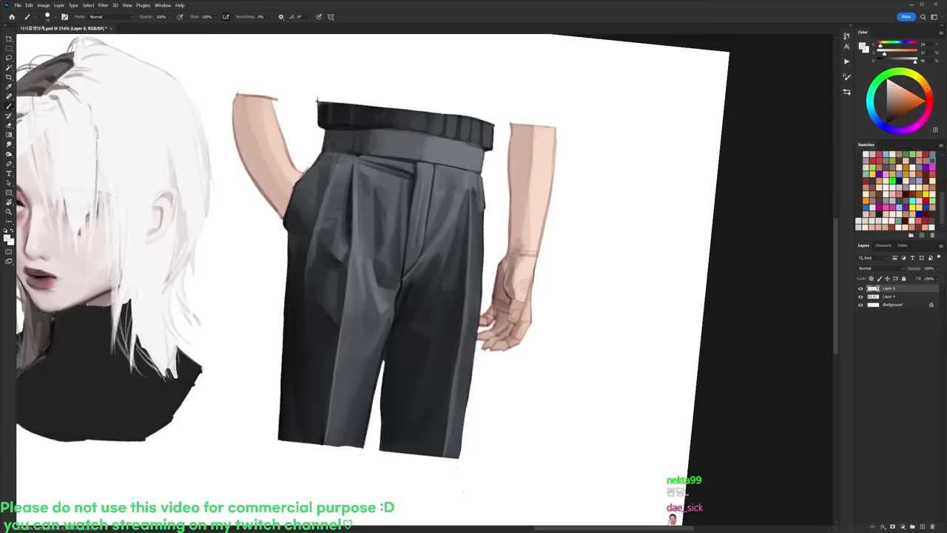
pyautogui.press('d')
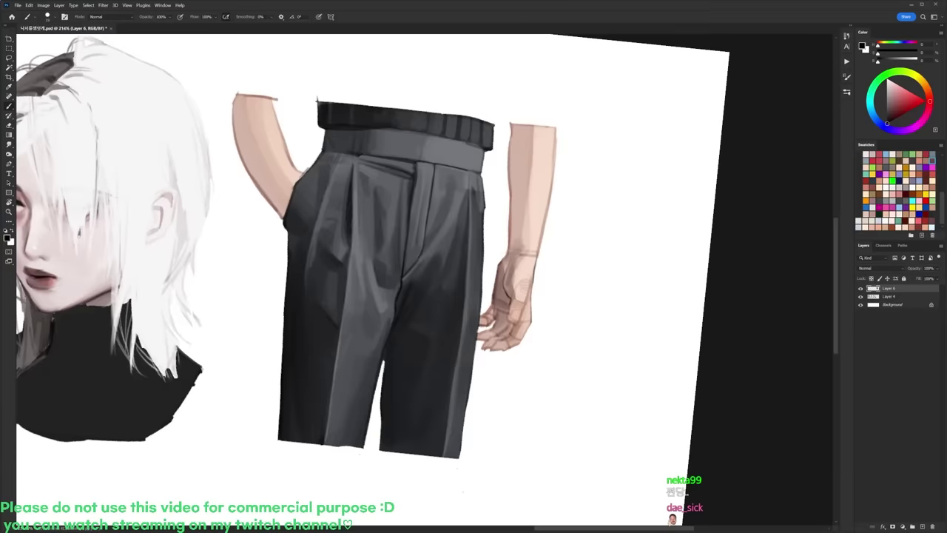
# Step: Select a fine brush preset and line the thumb's edge and tip in black
pyautogui.rightClick(515, 239)
pyautogui.click(582, 308)
pyautogui.click(727, 233)
pyautogui.keyDown('alt'); pyautogui.click(529, 308); pyautogui.keyUp('alt')
pyautogui.press('d')
# Step: Outline the outer fingers and fingertips of the hanging hand with thin dark strokes, cleaning them with the eraser
pyautogui.press('r')
pyautogui.moveTo(560, 271); pyautogui.dragTo(552, 224)
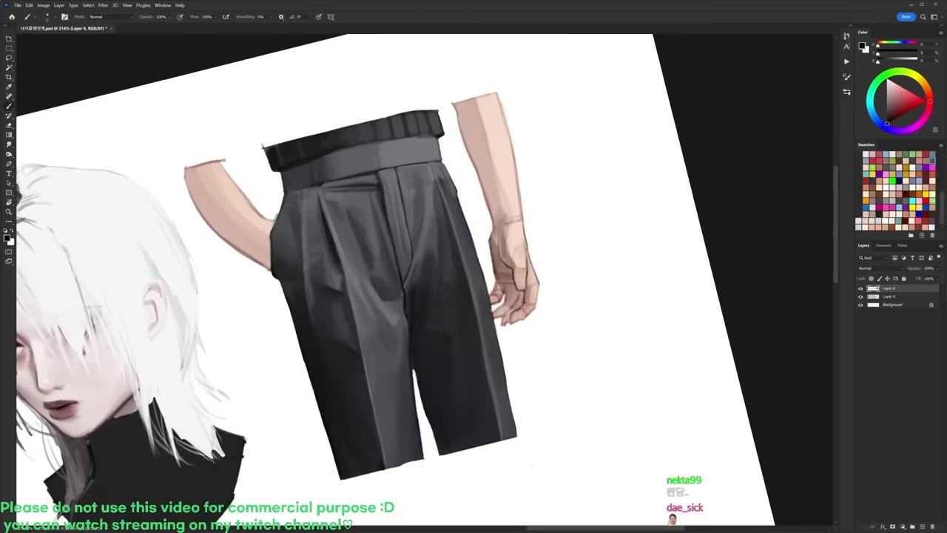
pyautogui.press('e')
pyautogui.press('b')
pyautogui.moveTo(511, 322); pyautogui.dragTo(537, 303)
pyautogui.press('e')
pyautogui.press('b')
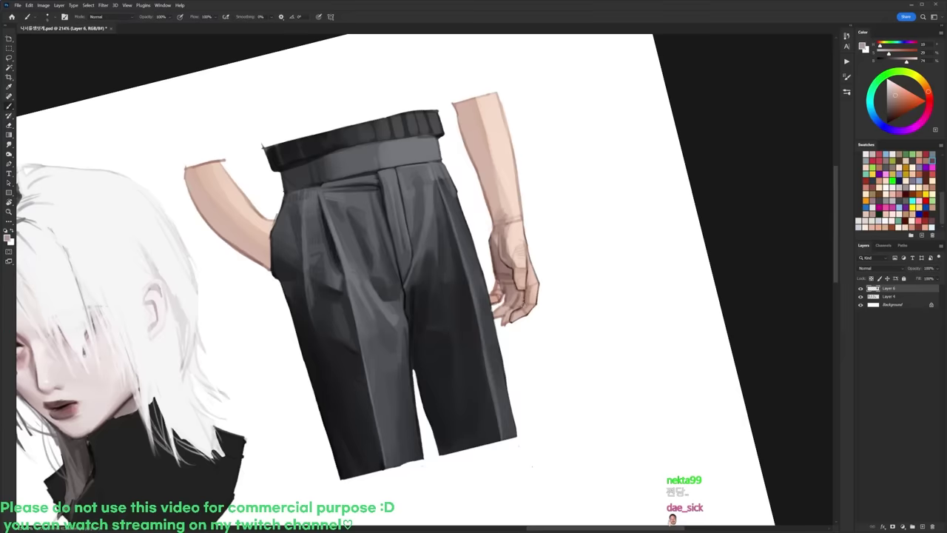
# Step: Refine the contours of the fingertips by alternating fine black brush strokes and erasing
pyautogui.keyDown('alt'); pyautogui.click(505, 317); pyautogui.keyUp('alt')
pyautogui.press('d')
pyautogui.press('e')
pyautogui.press('b')
pyautogui.press('e')
pyautogui.press('b')
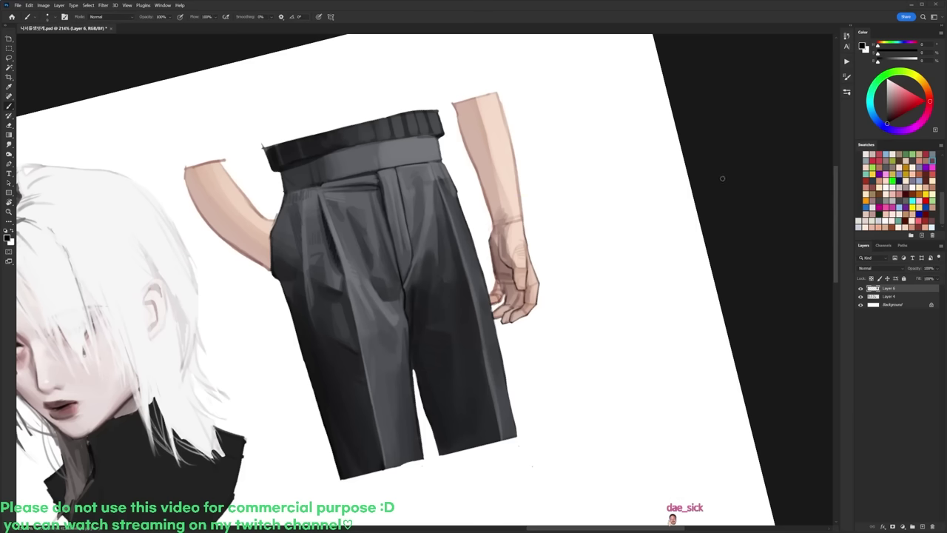
# Step: Rework the shadow where the fingers meet the palm, undoing one dark stroke and sampling a muted skin tone
pyautogui.press('r')
pyautogui.moveTo(732, 178); pyautogui.dragTo(732, 215)
pyautogui.press('b')
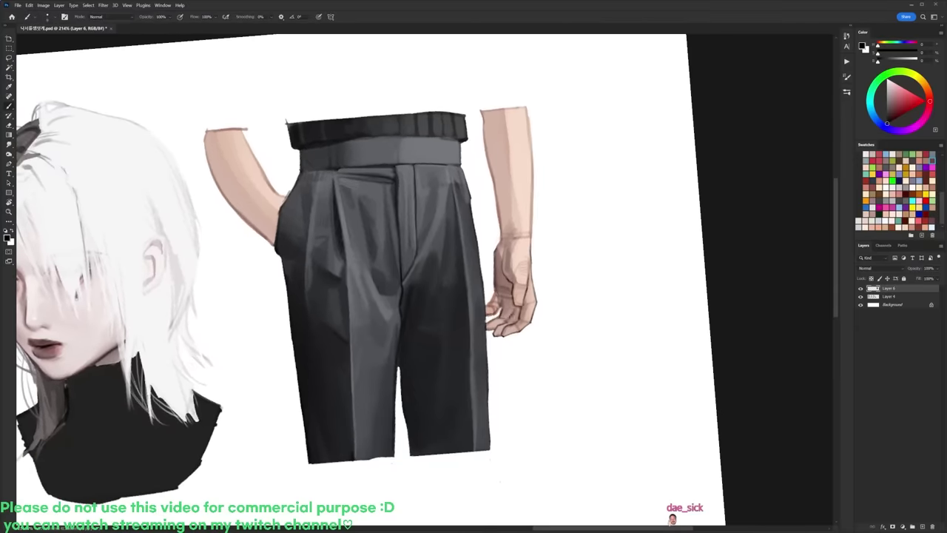
pyautogui.moveTo(504, 296)
pyautogui.mouseDown()
pyautogui.moveTo(502, 312)
pyautogui.moveTo(495, 309)
pyautogui.mouseUp()
pyautogui.hotkey('ctrl', 'z')
pyautogui.keyDown('alt'); pyautogui.click(504, 302); pyautogui.keyUp('alt')
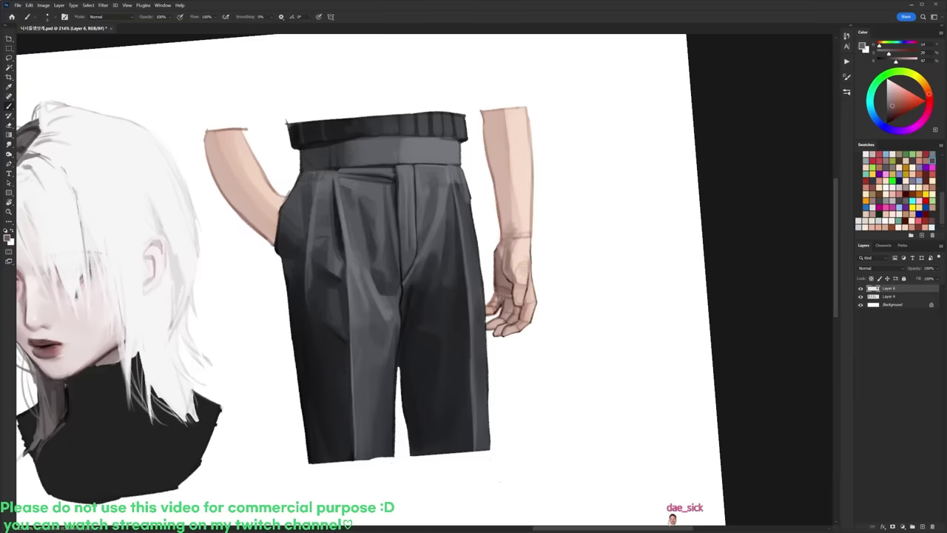
pyautogui.press('d')
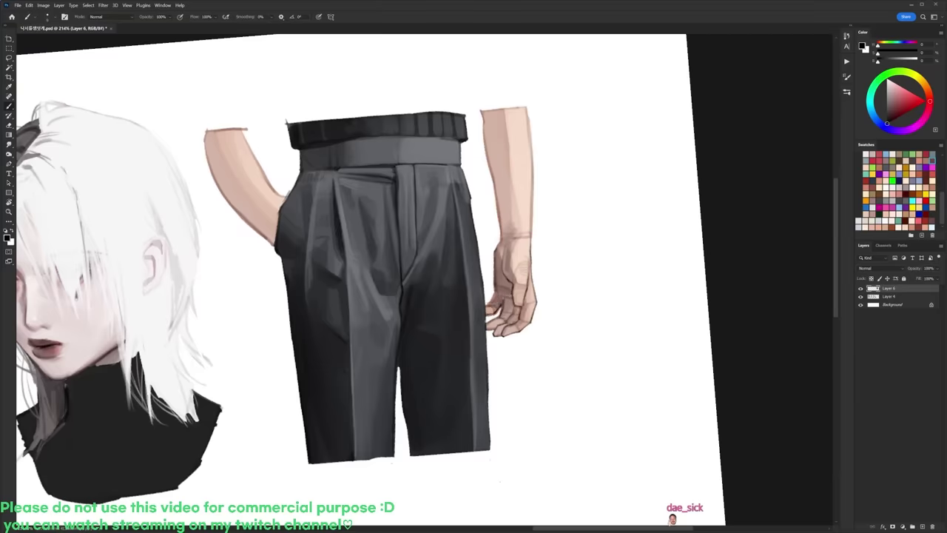
# Step: Erase the stray paint along the edge of the hand facing the trousers
pyautogui.press('e')
pyautogui.moveTo(485, 299)
pyautogui.mouseDown()
pyautogui.moveTo(483, 310)
pyautogui.moveTo(501, 298)
pyautogui.mouseUp()
pyautogui.press('b')
# Step: Draw fine black separation lines between the fingers of the hanging hand
pyautogui.press('r')
pyautogui.moveTo(577, 234); pyautogui.dragTo(584, 259)
pyautogui.press('space')
pyautogui.moveTo(560, 190); pyautogui.dragTo(555, 211)
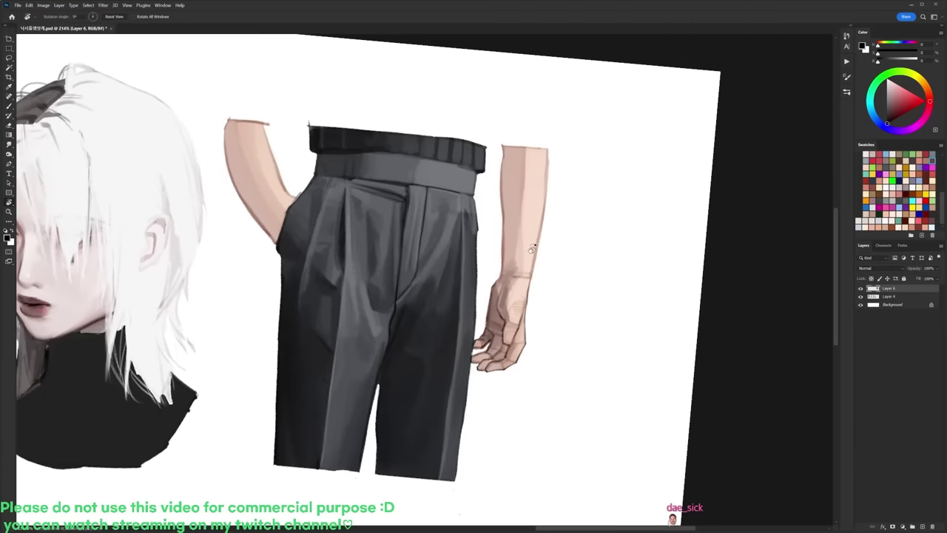
pyautogui.press('b')
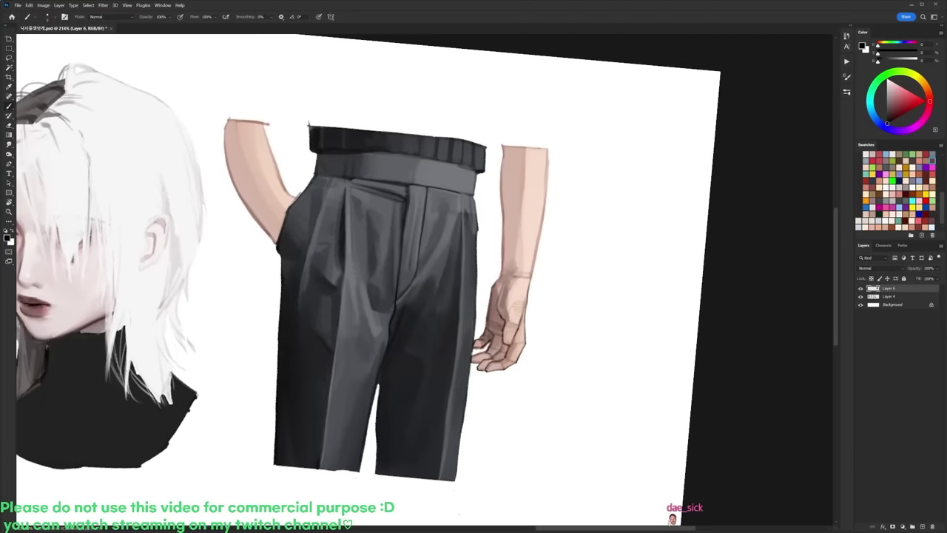
pyautogui.moveTo(500, 322); pyautogui.dragTo(506, 330)
pyautogui.press('e')
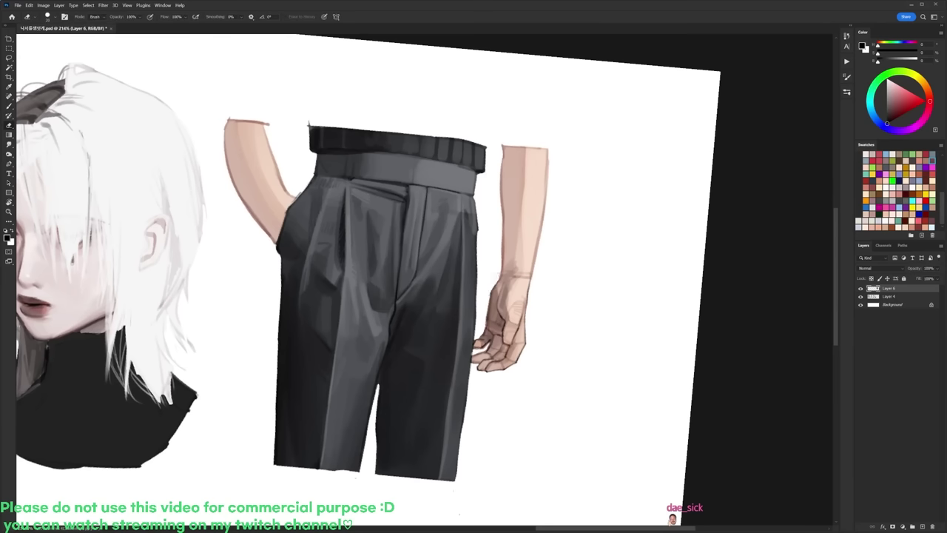
# Step: Clean up the hanging forearm's inner contour, alternating fine black brush strokes with erasing
pyautogui.moveTo(502, 231); pyautogui.dragTo(502, 266)
pyautogui.press('b')
pyautogui.moveTo(502, 157); pyautogui.dragTo(503, 268)
pyautogui.press('e')
pyautogui.moveTo(500, 185); pyautogui.dragTo(500, 207)
pyautogui.press('b')
# Step: Redraw the hanging forearm's outer contour down to the wrist in black and erase the excess along it
pyautogui.moveTo(546, 152); pyautogui.dragTo(531, 277)
pyautogui.press('e')
pyautogui.press('b')
pyautogui.press('e')
pyautogui.moveTo(544, 212); pyautogui.dragTo(534, 265)
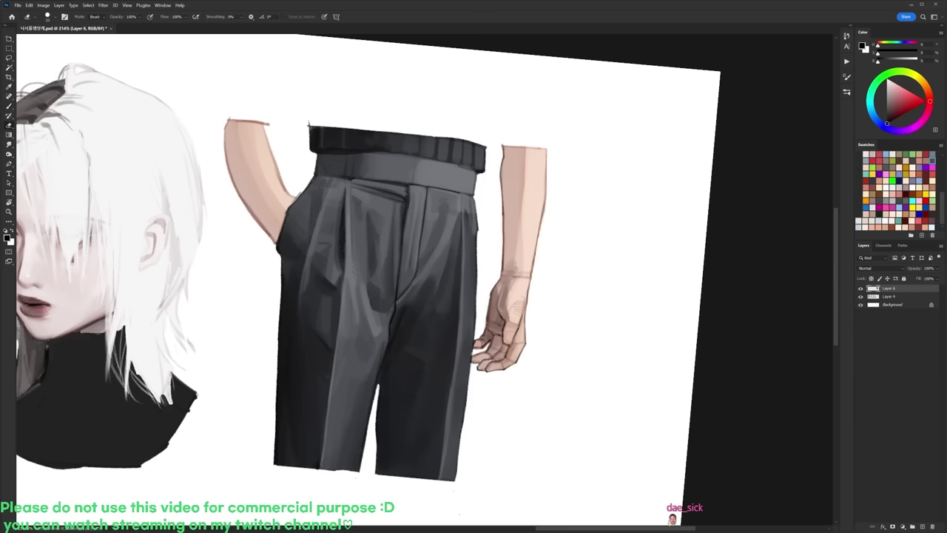
pyautogui.press('b')
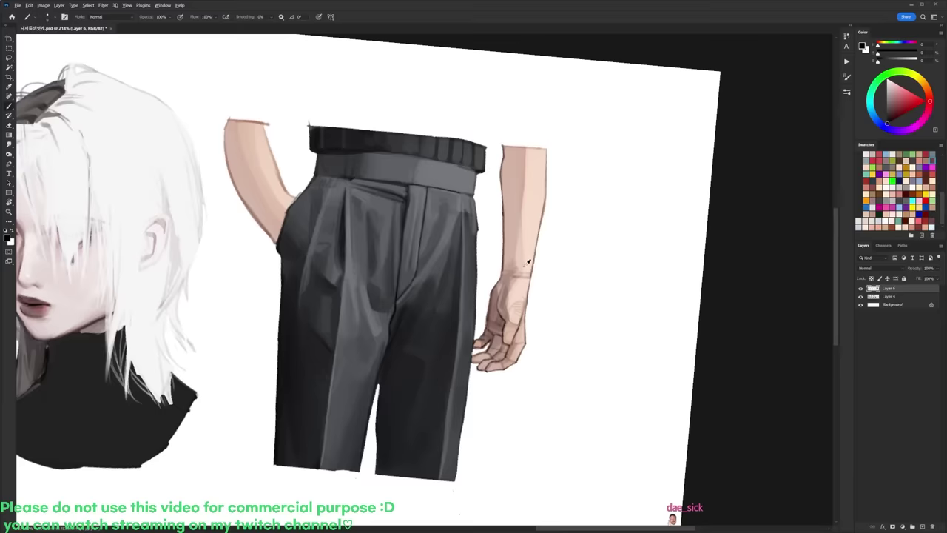
# Step: Touch up the hanging wrist and back of the hand with sampled light skin tones, undoing the last forearm stroke
pyautogui.keyDown('alt'); pyautogui.click(526, 276); pyautogui.keyUp('alt')
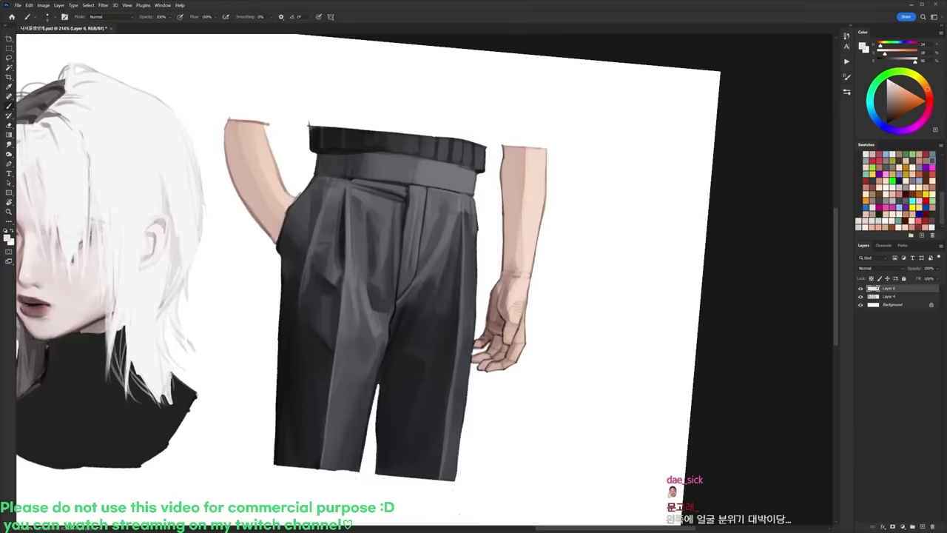
pyautogui.moveTo(511, 284); pyautogui.dragTo(503, 306)
pyautogui.keyDown('alt'); pyautogui.click(516, 234); pyautogui.keyUp('alt')
pyautogui.moveTo(518, 240)
pyautogui.mouseDown()
pyautogui.moveTo(520, 285)
pyautogui.moveTo(549, 256)
pyautogui.moveTo(565, 266)
pyautogui.mouseUp()
pyautogui.hotkey('ctrl', 'z')
# Step: Refine the contours of the bent arm reaching into the pocket with black brush strokes and erasing
pyautogui.press('r')
pyautogui.press('e')
pyautogui.moveTo(324, 161)
pyautogui.mouseDown()
pyautogui.moveTo(343, 212)
pyautogui.moveTo(360, 227)
pyautogui.mouseUp()
pyautogui.press('b')
pyautogui.press('d')
pyautogui.press('e')
pyautogui.press('b')
pyautogui.moveTo(284, 158)
pyautogui.mouseDown()
pyautogui.moveTo(289, 206)
pyautogui.moveTo(338, 271)
pyautogui.mouseUp()
pyautogui.press('e')
pyautogui.press('b')
pyautogui.press('e')
pyautogui.moveTo(301, 231); pyautogui.dragTo(343, 278)
# Step: Retouch the skin near both wrists using tones sampled from the bent arm and the hanging arm
pyautogui.press('b')
pyautogui.keyDown('alt'); pyautogui.click(344, 219); pyautogui.keyUp('alt')
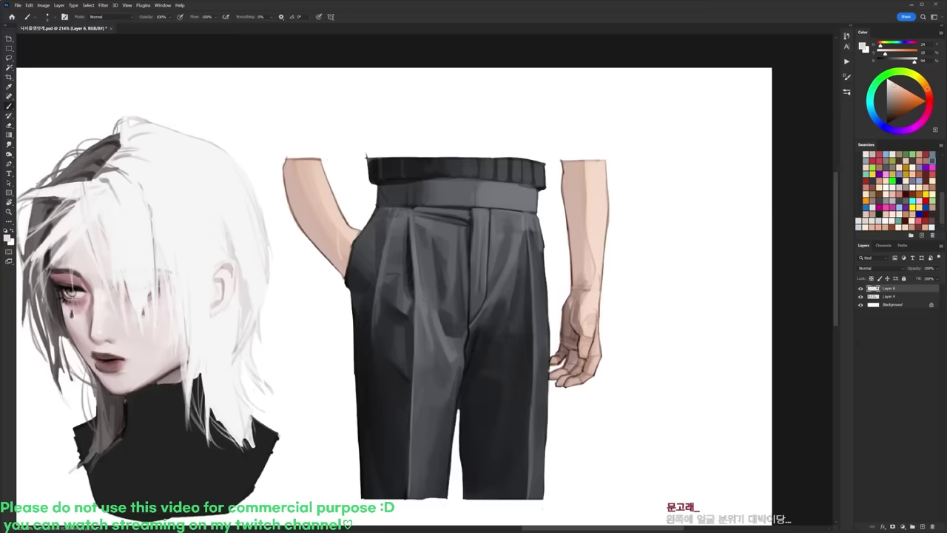
pyautogui.keyDown('alt'); pyautogui.click(580, 279); pyautogui.keyUp('alt')
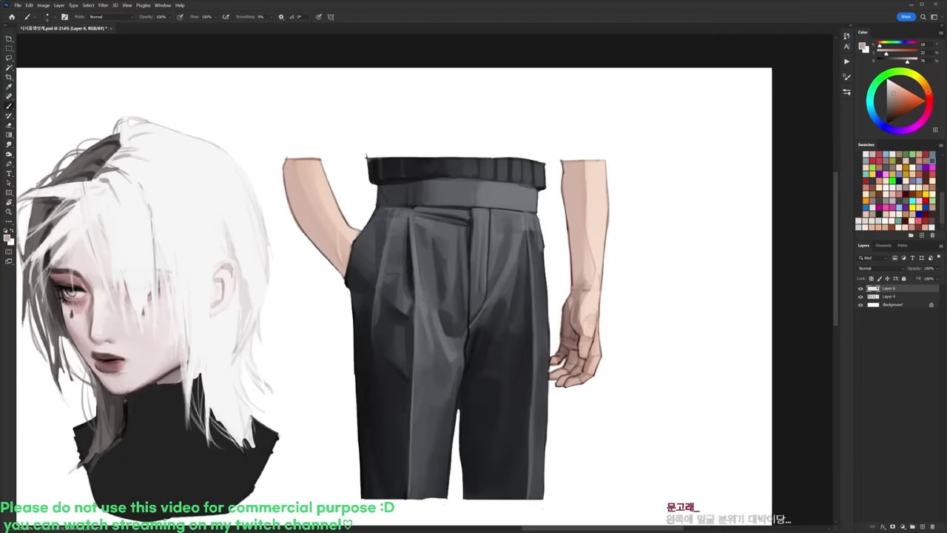
pyautogui.scroll(-3, 588, 189)
pyautogui.press('e')
pyautogui.scroll(-3, 479, 172)
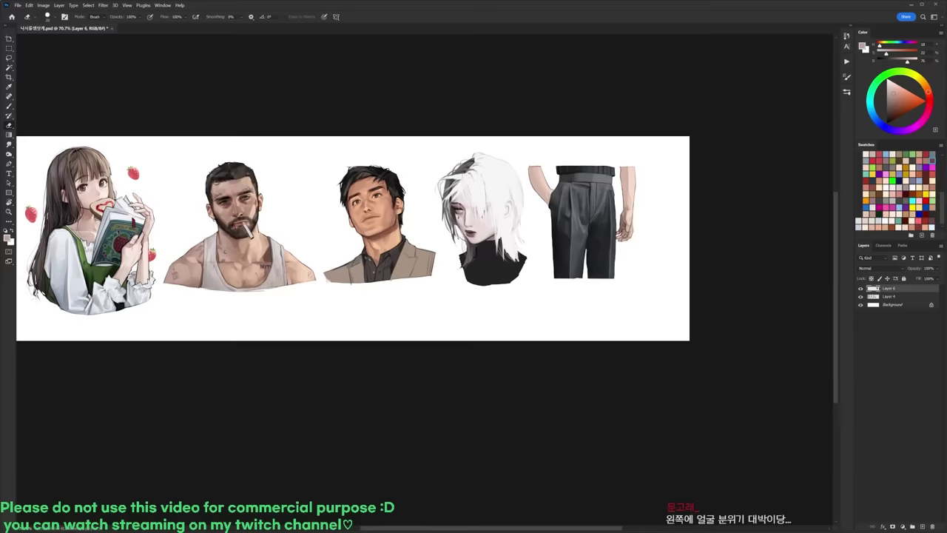
# Step: Touch up the hairline of the man in the tan jacket using sampled black and skin tones
pyautogui.scroll(5, 377, 178)
pyautogui.press('b')
pyautogui.keyDown('alt'); pyautogui.click(379, 197); pyautogui.keyUp('alt')
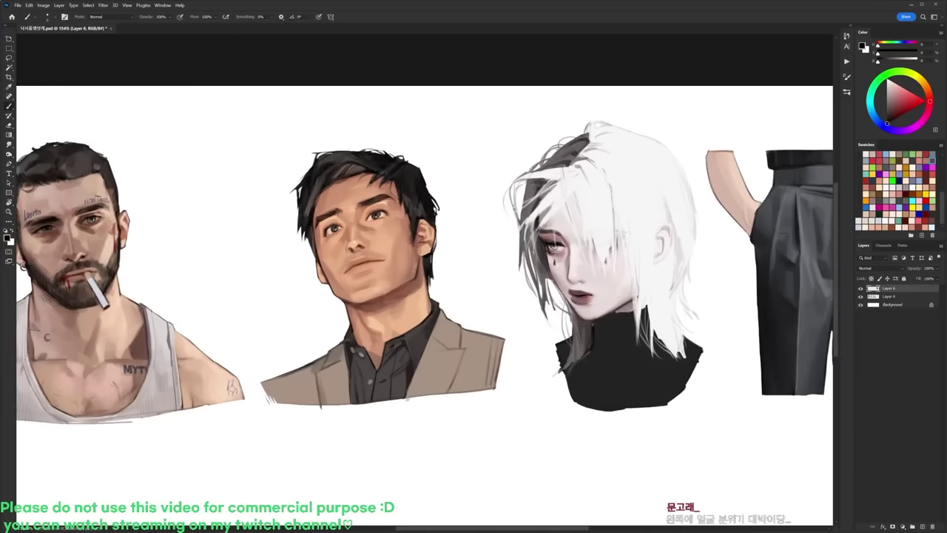
pyautogui.keyDown('alt'); pyautogui.click(393, 191); pyautogui.keyUp('alt')
pyautogui.moveTo(380, 192); pyautogui.dragTo(394, 208)
# Step: Merge Layer 6 down into Layer 4 and slightly darken the lassoed lower-body study's midtones with Curves
pyautogui.hotkey('ctrl', 'e')
pyautogui.moveTo(672, 191); pyautogui.dragTo(287, 212)
pyautogui.press('l')
pyautogui.moveTo(560, 151)
pyautogui.mouseDown()
pyautogui.moveTo(577, 339)
pyautogui.moveTo(467, 458)
pyautogui.moveTo(353, 379)
pyautogui.moveTo(327, 265)
pyautogui.moveTo(332, 137)
pyautogui.moveTo(564, 146)
pyautogui.mouseUp()
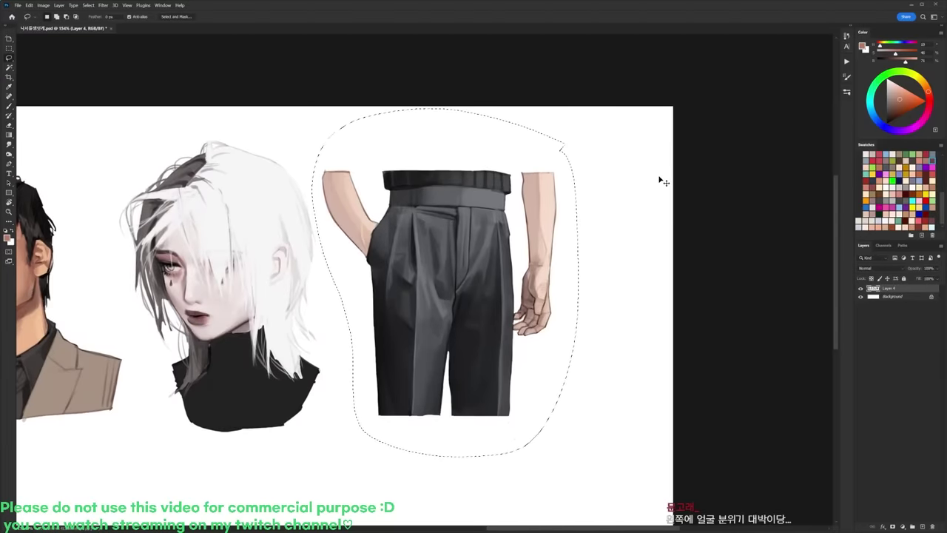
pyautogui.hotkey('ctrl', 'm')
pyautogui.moveTo(767, 380); pyautogui.dragTo(763, 394)
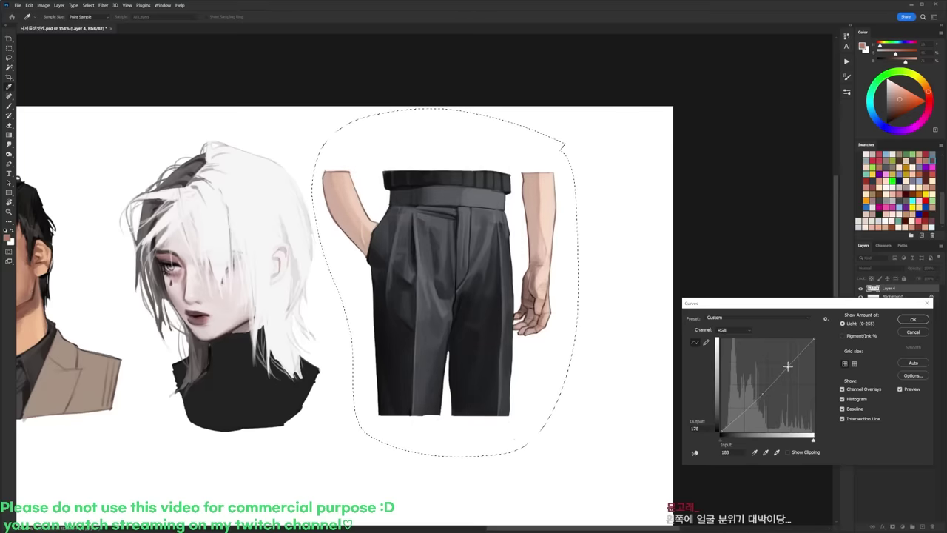
pyautogui.click(913, 319)
pyautogui.hotkey('ctrl', 'd')
# Step: Darken the boundary between the ribbed hem and the trousers' waistband with a black brush
pyautogui.scroll(1, 489, 199)
pyautogui.press('r')
pyautogui.moveTo(490, 200)
pyautogui.mouseDown()
pyautogui.moveTo(427, 178)
pyautogui.moveTo(398, 179)
pyautogui.moveTo(350, 211)
pyautogui.mouseUp()
pyautogui.press('b')
pyautogui.press('d')
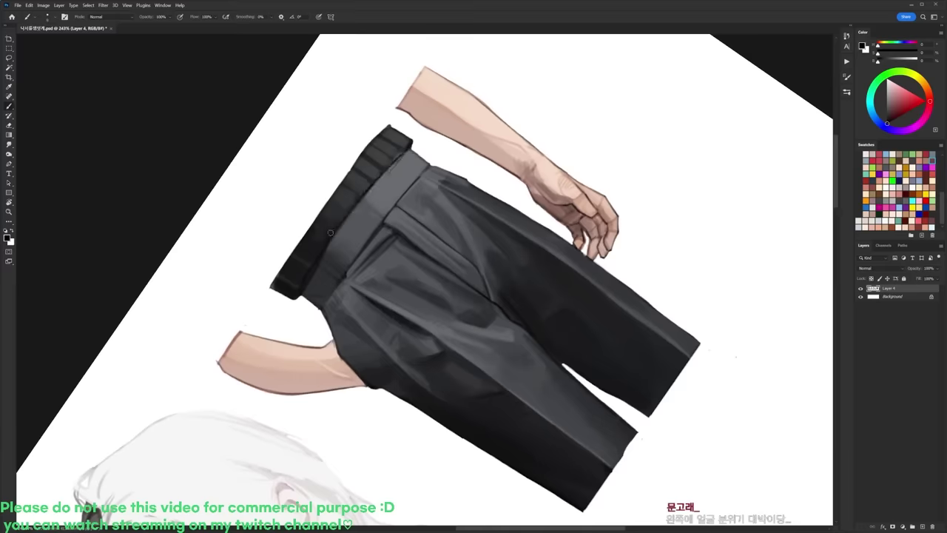
pyautogui.rightClick(416, 148)
pyautogui.click(454, 218)
pyautogui.moveTo(404, 150); pyautogui.dragTo(366, 198)
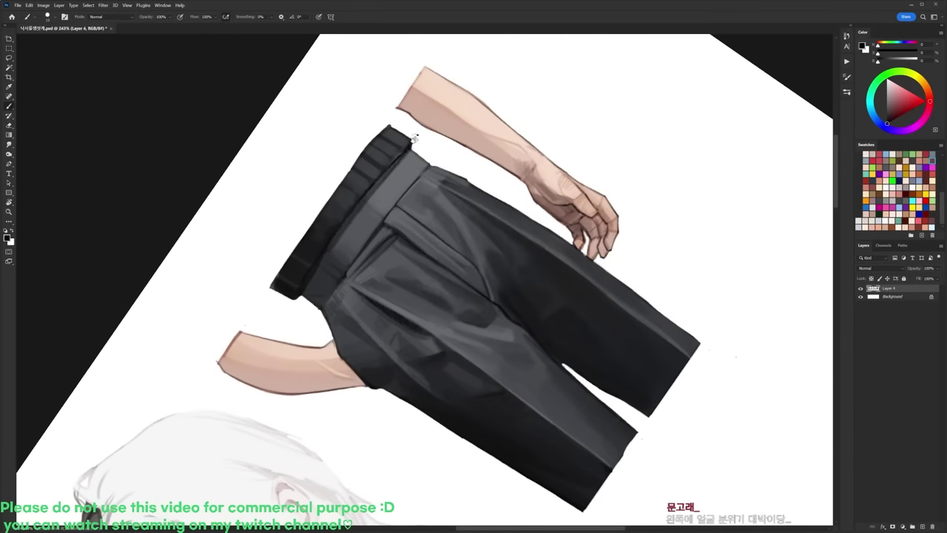
pyautogui.press('r')
pyautogui.moveTo(496, 203); pyautogui.dragTo(526, 323)
pyautogui.moveTo(600, 198); pyautogui.dragTo(598, 181)
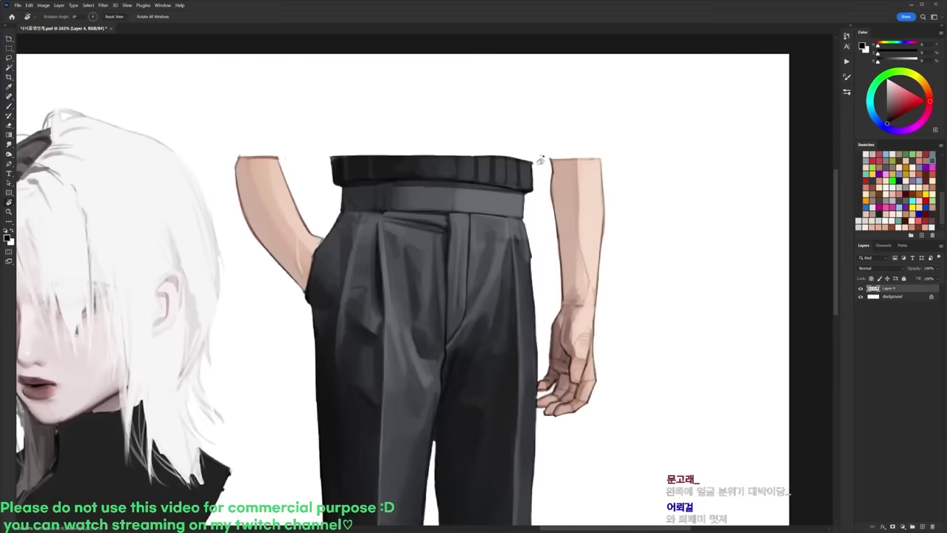
# Step: Paint a vertical strap detail on the waistband with sampled greys and black, and trim the waistband's outer edge
pyautogui.press('b')
pyautogui.keyDown('alt'); pyautogui.click(399, 179); pyautogui.keyUp('alt')
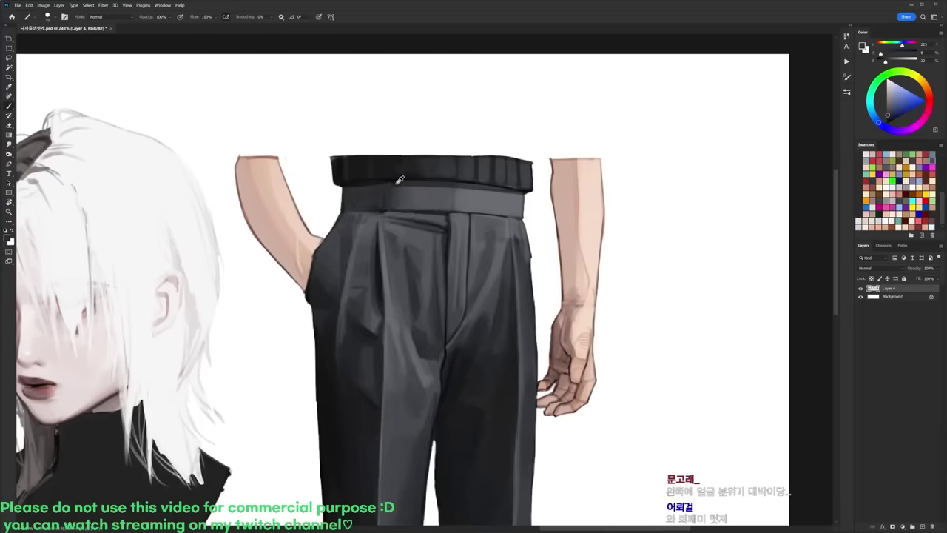
pyautogui.keyDown('alt'); pyautogui.click(448, 194); pyautogui.keyUp('alt')
pyautogui.keyDown('alt'); pyautogui.click(379, 186); pyautogui.keyUp('alt')
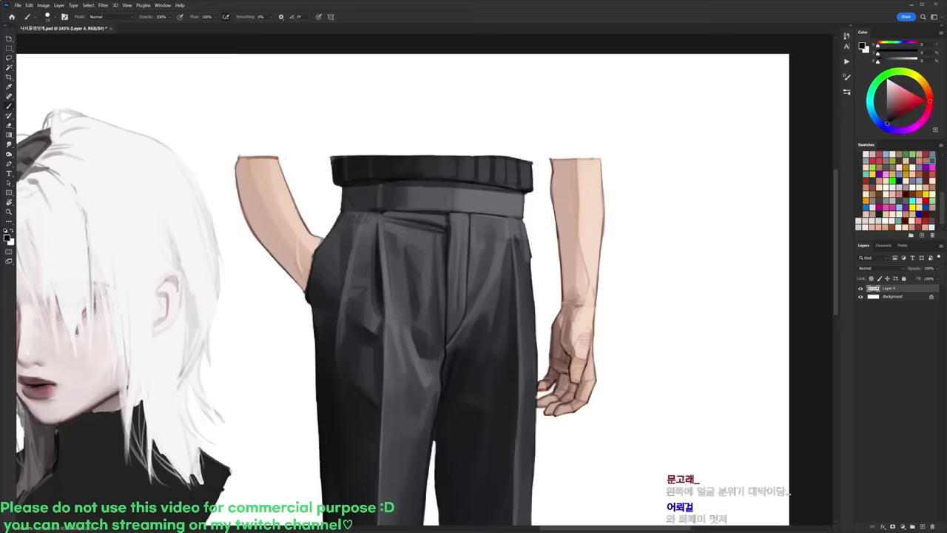
pyautogui.rightClick(422, 169)
pyautogui.click(493, 229)
pyautogui.moveTo(383, 184); pyautogui.dragTo(375, 207)
pyautogui.press('e')
pyautogui.moveTo(523, 194); pyautogui.dragTo(521, 211)
# Step: Paint a small dark button on the waistband tab beside the strap, using a 9 px brush
pyautogui.press('b')
pyautogui.rightClick(369, 175)
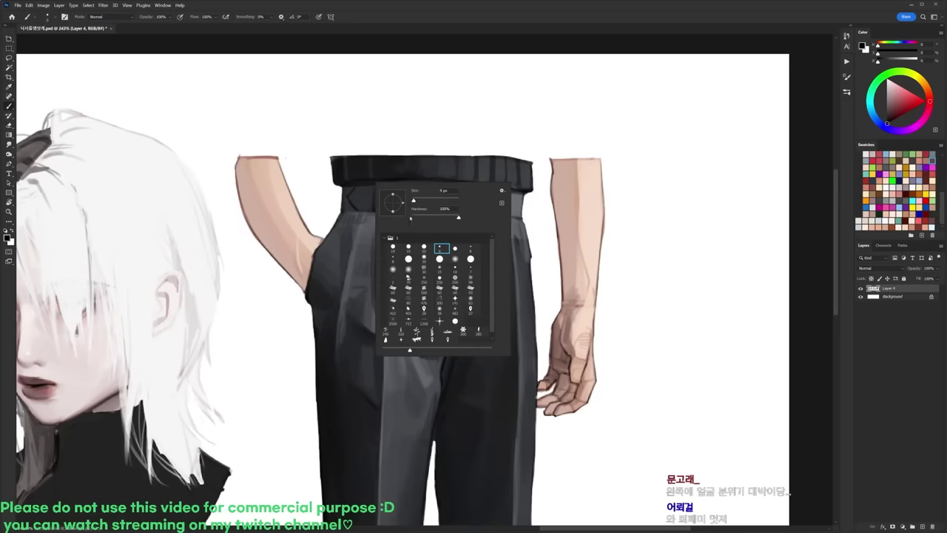
pyautogui.doubleClick(408, 244)
pyautogui.moveTo(347, 190)
pyautogui.mouseDown()
pyautogui.moveTo(346, 207)
pyautogui.moveTo(371, 196)
pyautogui.mouseUp()
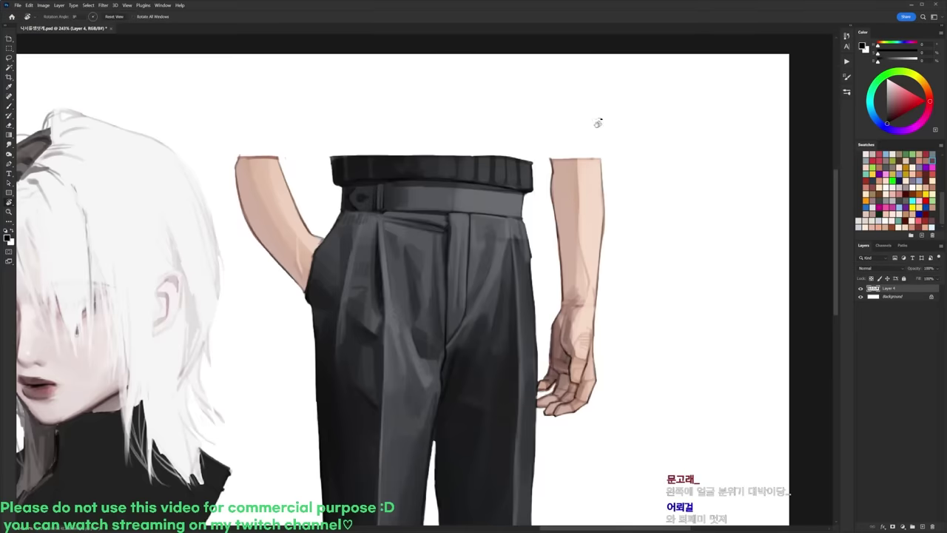
pyautogui.press('r')
pyautogui.moveTo(568, 124); pyautogui.dragTo(478, 280)
pyautogui.rightClick(537, 200)
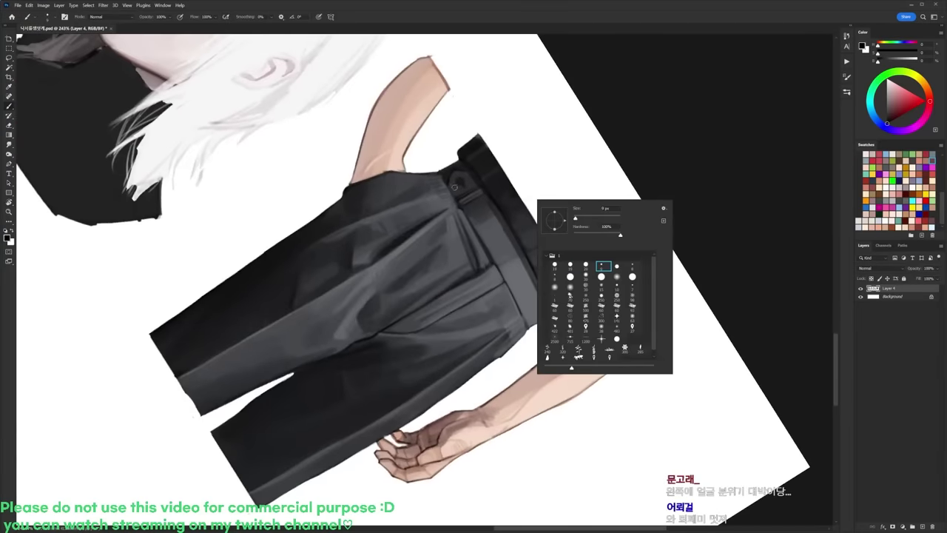
pyautogui.press('Escape')
pyautogui.press('r')
pyautogui.moveTo(457, 202); pyautogui.dragTo(495, 113)
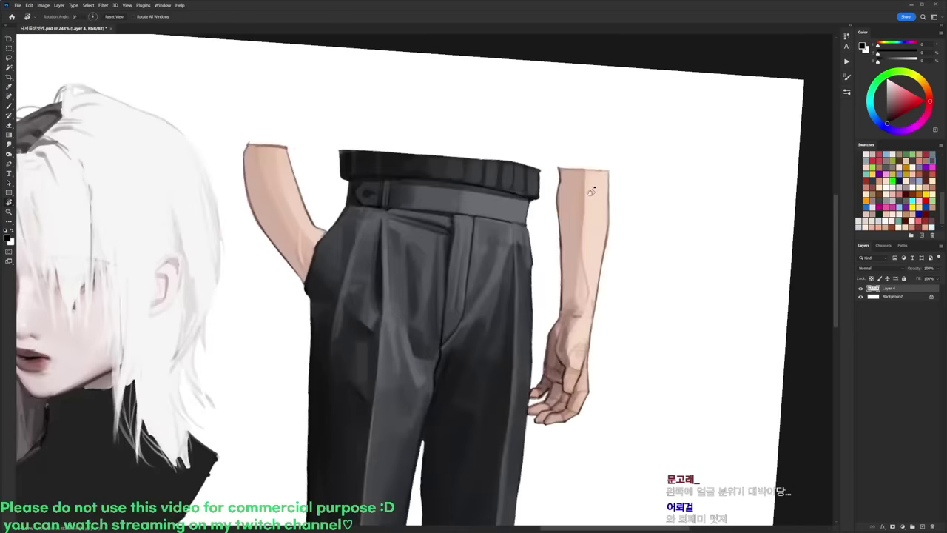
# Step: Rework the shading at the hanging wrist with tones sampled from the hand and its outline
pyautogui.scroll(-2, 609, 196)
pyautogui.moveTo(625, 212); pyautogui.dragTo(622, 197)
pyautogui.scroll(1, 593, 308)
pyautogui.press('b')
pyautogui.keyDown('alt'); pyautogui.click(626, 292); pyautogui.keyUp('alt')
pyautogui.rightClick(631, 286)
pyautogui.click(664, 352)
pyautogui.press('Escape')
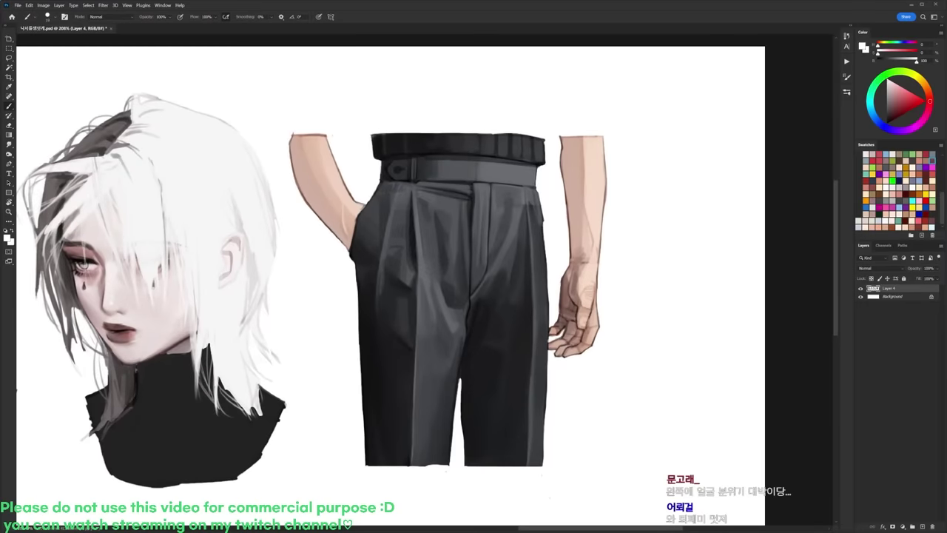
pyautogui.moveTo(610, 272); pyautogui.dragTo(572, 270)
pyautogui.keyDown('alt'); pyautogui.click(540, 260); pyautogui.keyUp('alt')
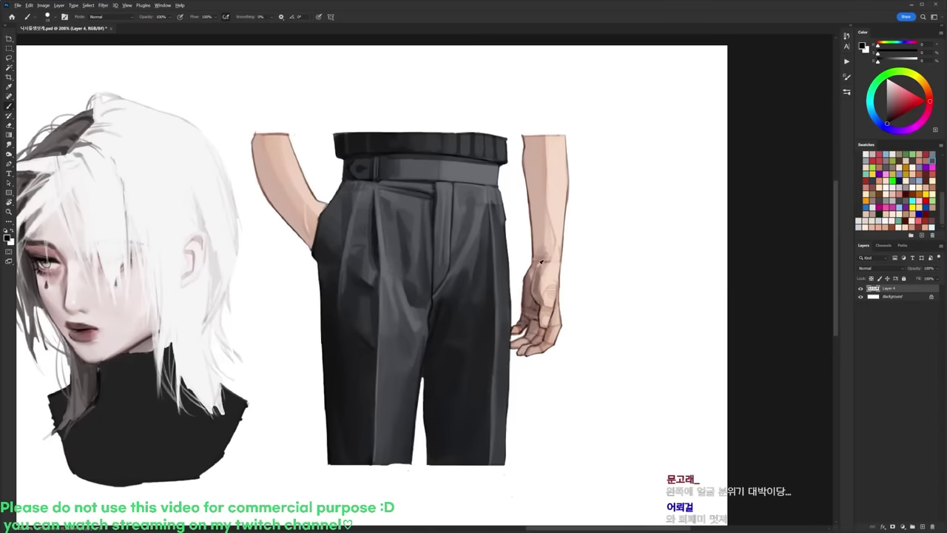
pyautogui.keyDown('alt'); pyautogui.click(538, 275); pyautogui.keyUp('alt')
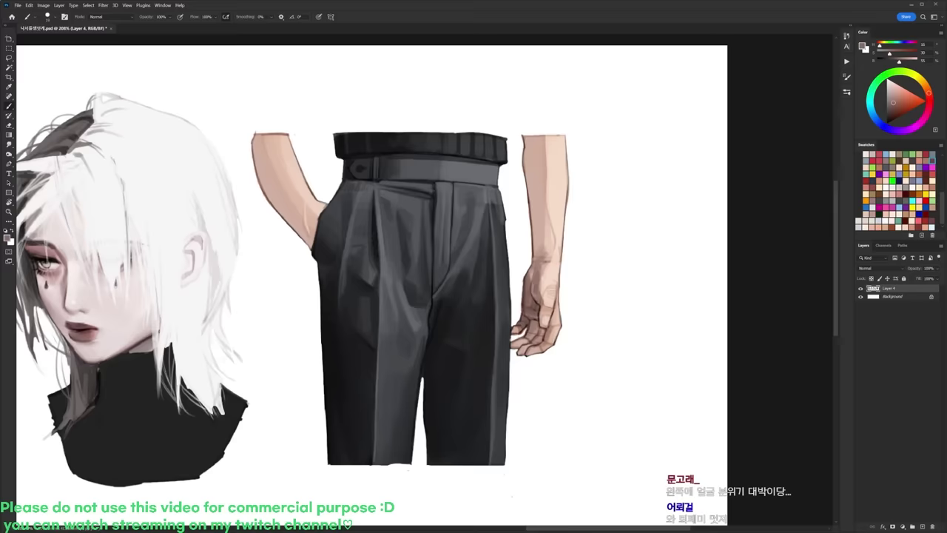
# Step: Paint a black bracelet across the hanging wrist with a 20 px hard brush and add a grey highlight sampled from the waistband
pyautogui.press('d')
pyautogui.press('e')
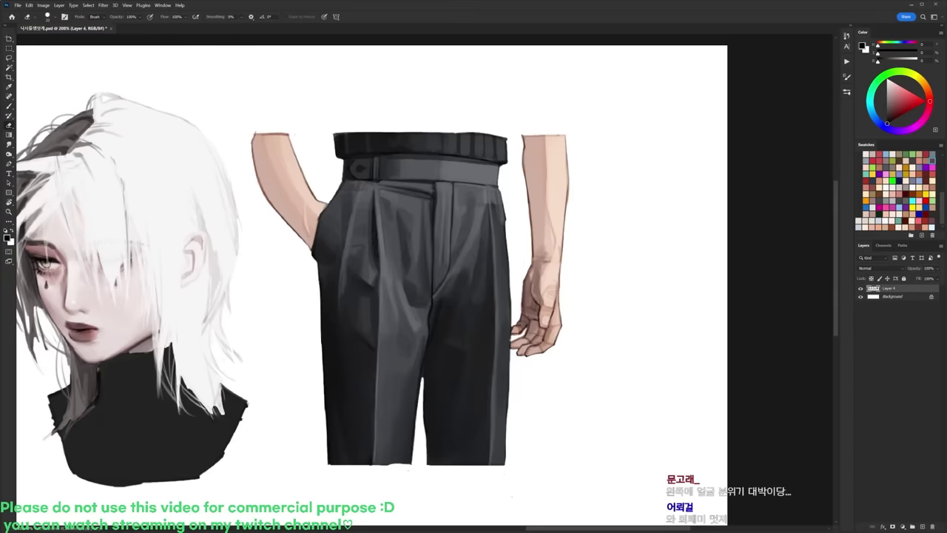
pyautogui.press('b')
pyautogui.rightClick(611, 219)
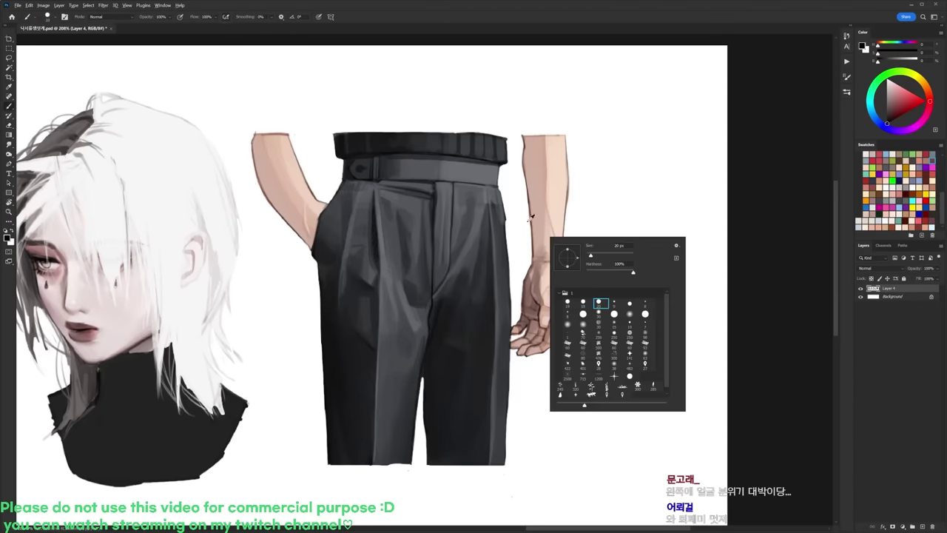
pyautogui.press('Escape')
pyautogui.moveTo(531, 257); pyautogui.dragTo(561, 257)
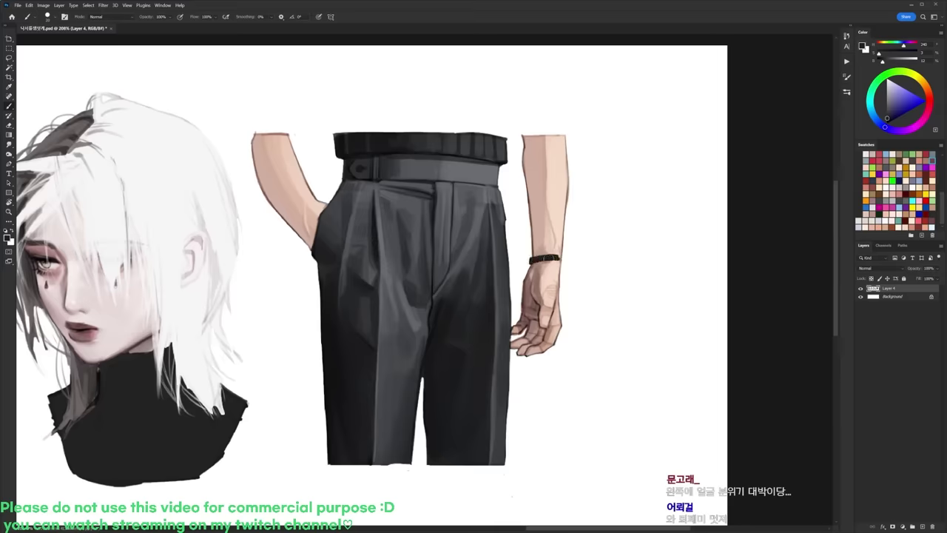
pyautogui.keyDown('alt'); pyautogui.click(489, 172); pyautogui.keyUp('alt')
pyautogui.moveTo(545, 258); pyautogui.dragTo(560, 261)
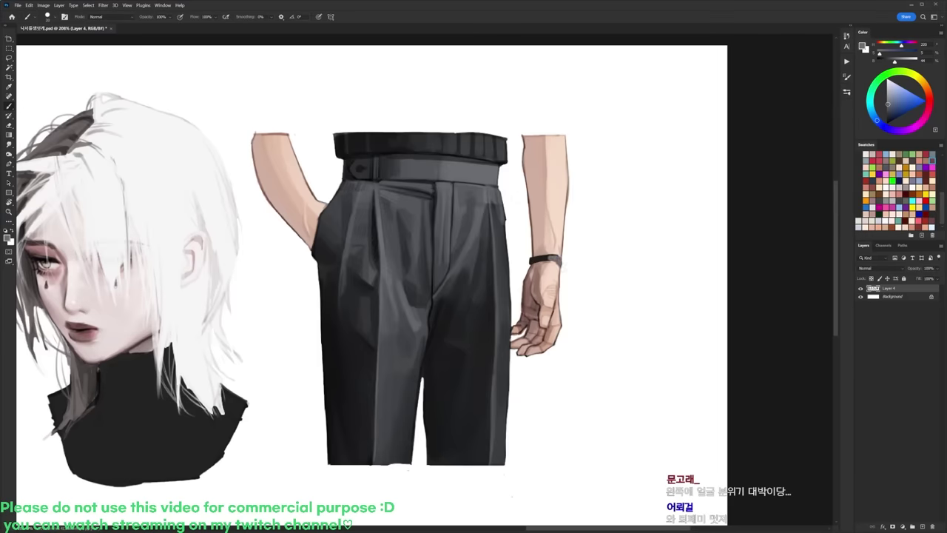
# Step: Refine the skin and shadow just below the bracelet with a finer brush and sampled skin tones
pyautogui.press('d')
pyautogui.rightClick(570, 239)
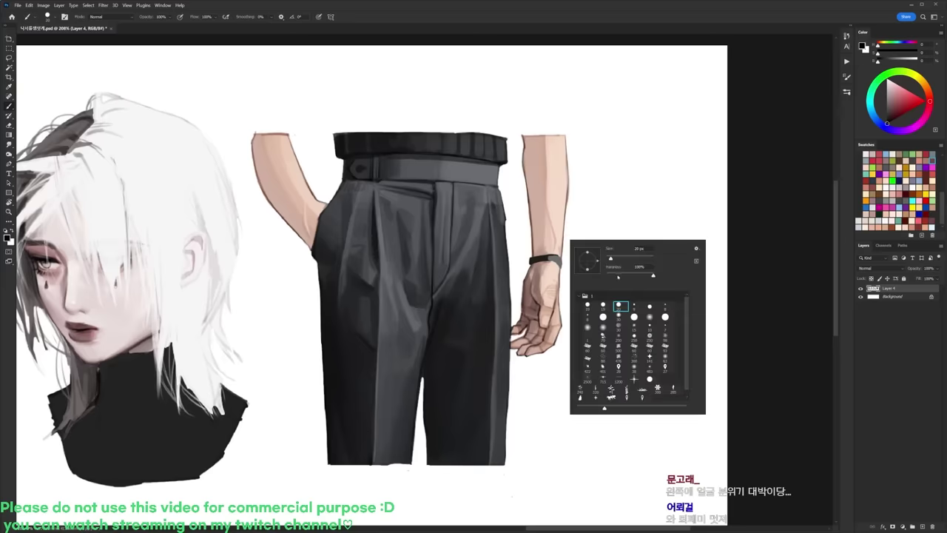
pyautogui.click(639, 307)
pyautogui.keyDown('alt'); pyautogui.click(540, 271); pyautogui.keyUp('alt')
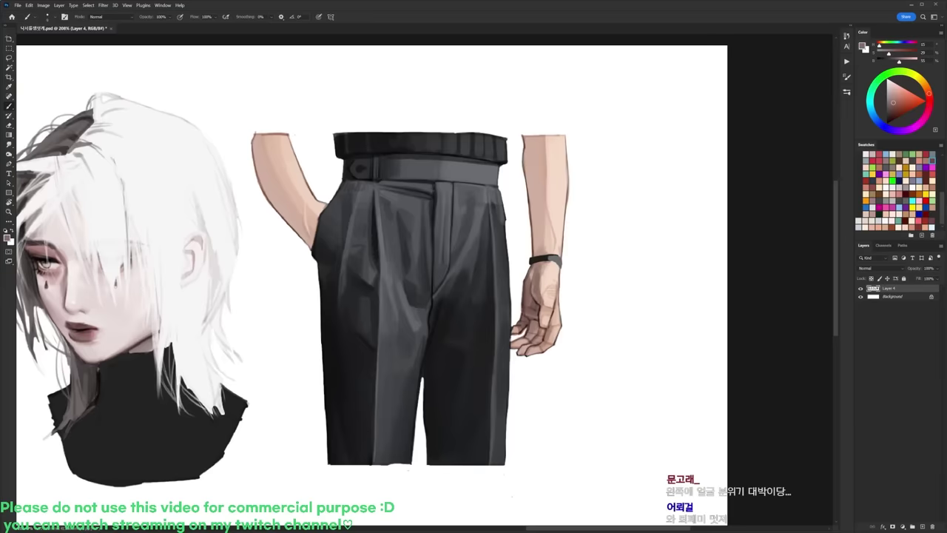
pyautogui.keyDown('alt'); pyautogui.click(551, 266); pyautogui.keyUp('alt')
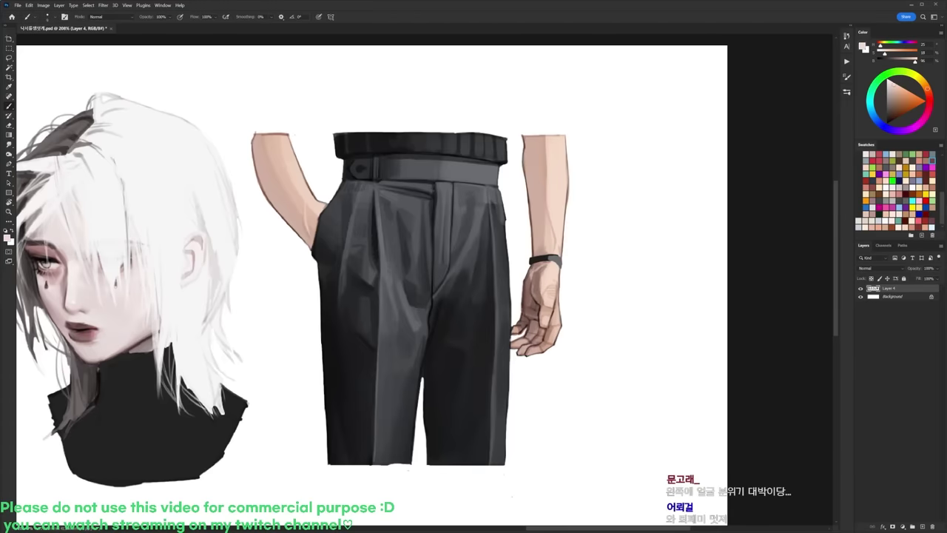
pyautogui.keyDown('alt'); pyautogui.click(531, 278); pyautogui.keyUp('alt')
pyautogui.press('d')
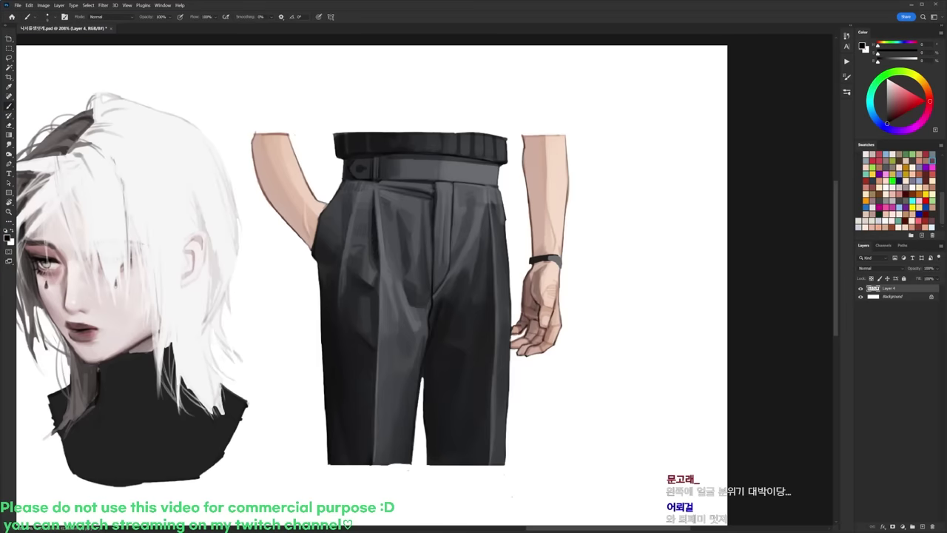
pyautogui.press('e')
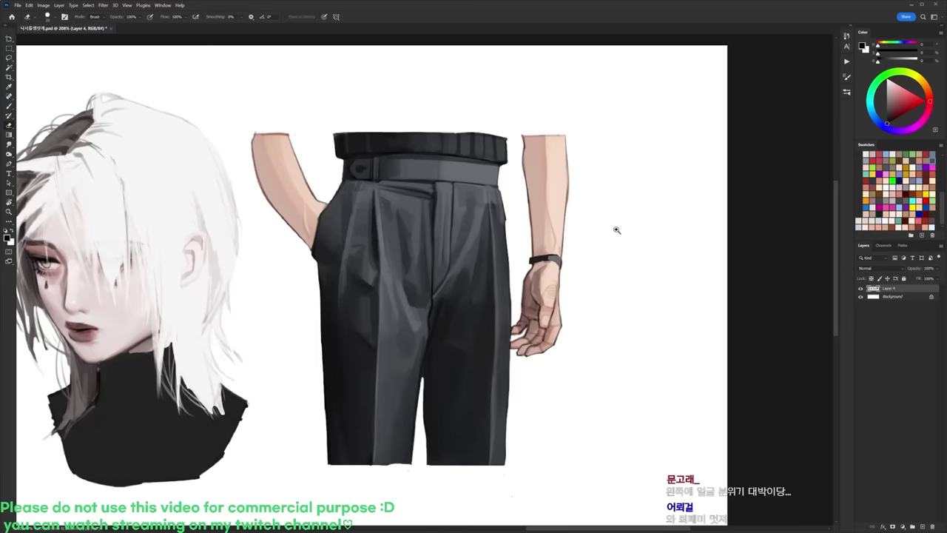
# Step: Sample a grey from the trousers and erase the uneven outer edge of the leg beside the hanging hand
pyautogui.scroll(-3, 617, 229)
pyautogui.scroll(-1, 615, 319)
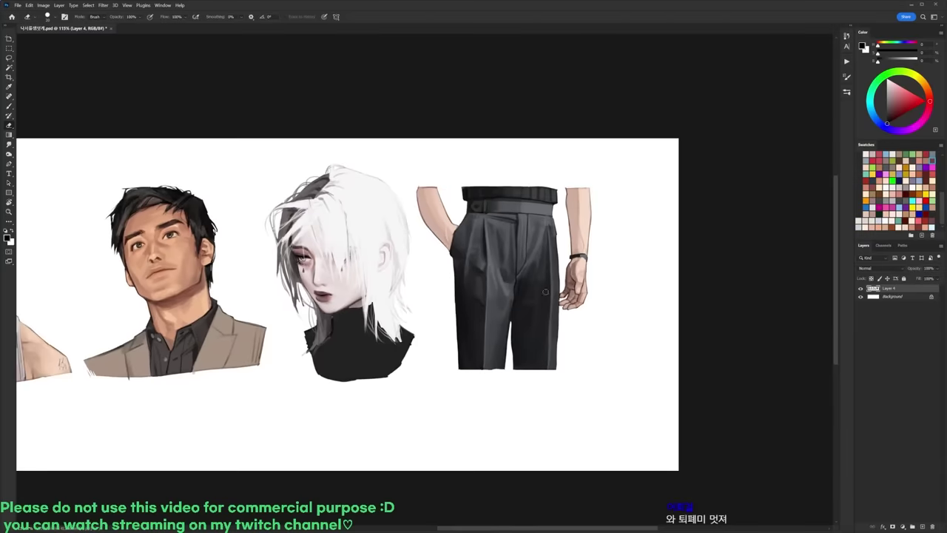
pyautogui.scroll(2, 535, 295)
pyautogui.press('b')
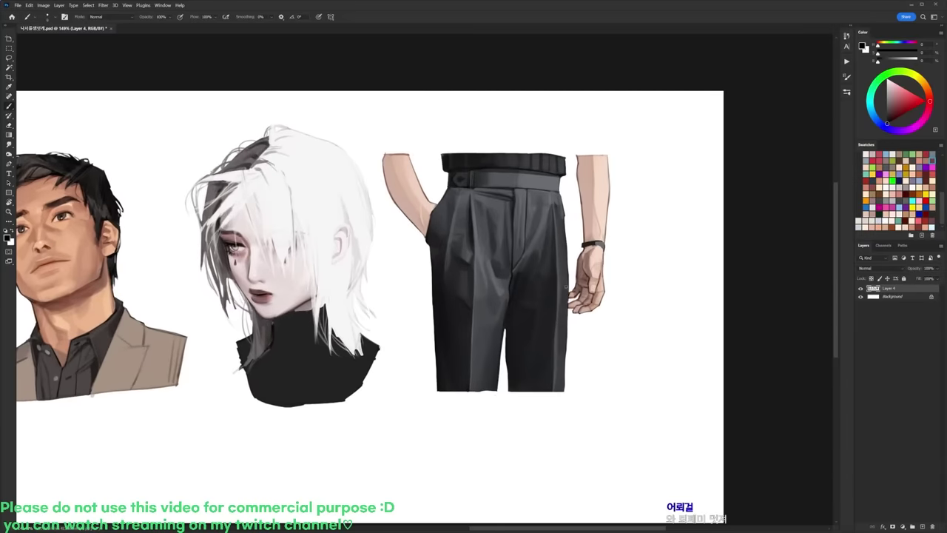
pyautogui.rightClick(573, 269)
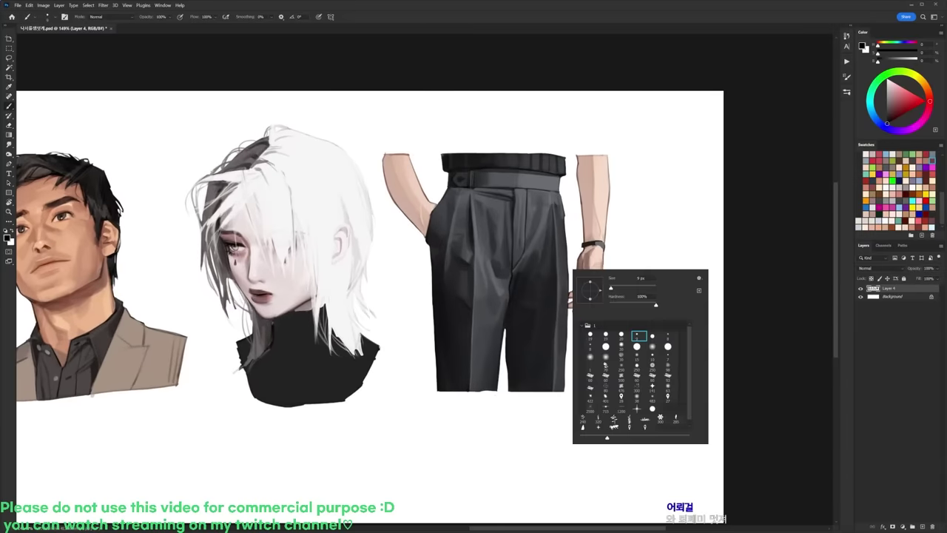
pyautogui.keyDown('alt'); pyautogui.click(543, 217); pyautogui.keyUp('alt')
pyautogui.press('e')
pyautogui.moveTo(563, 331); pyautogui.dragTo(562, 383)
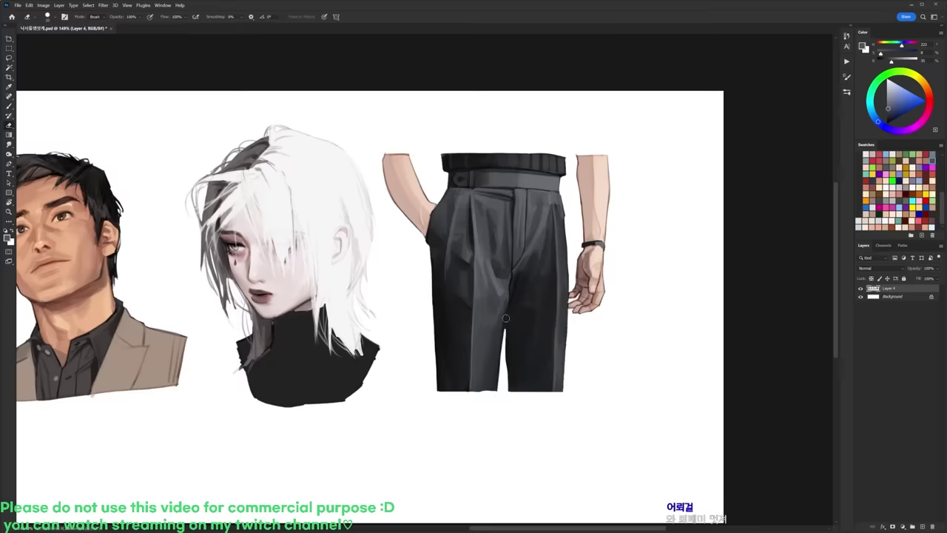
pyautogui.scroll(-5, 533, 303)
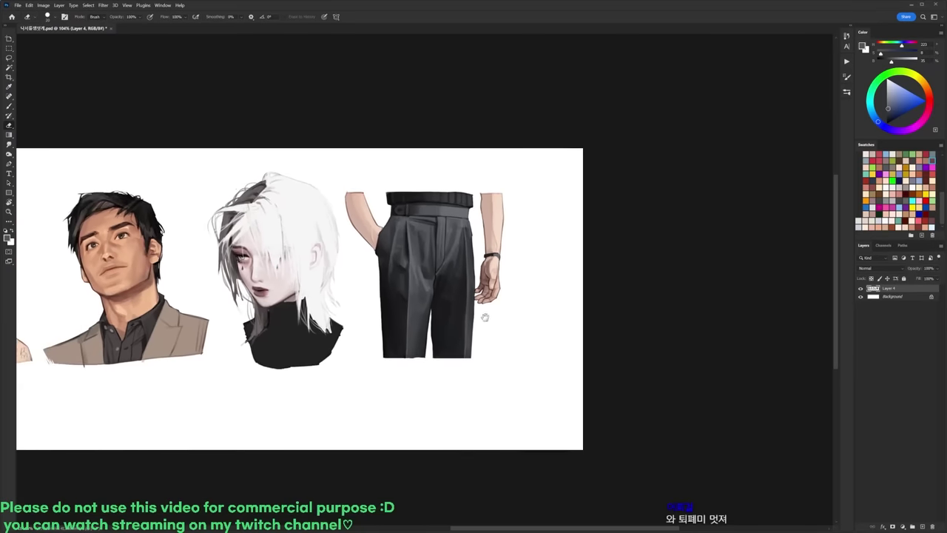
# Step: Extend the canvas downward with the Crop tool, adding blank white space below the row of finished studies
pyautogui.press('c')
pyautogui.scroll(-4, 562, 311)
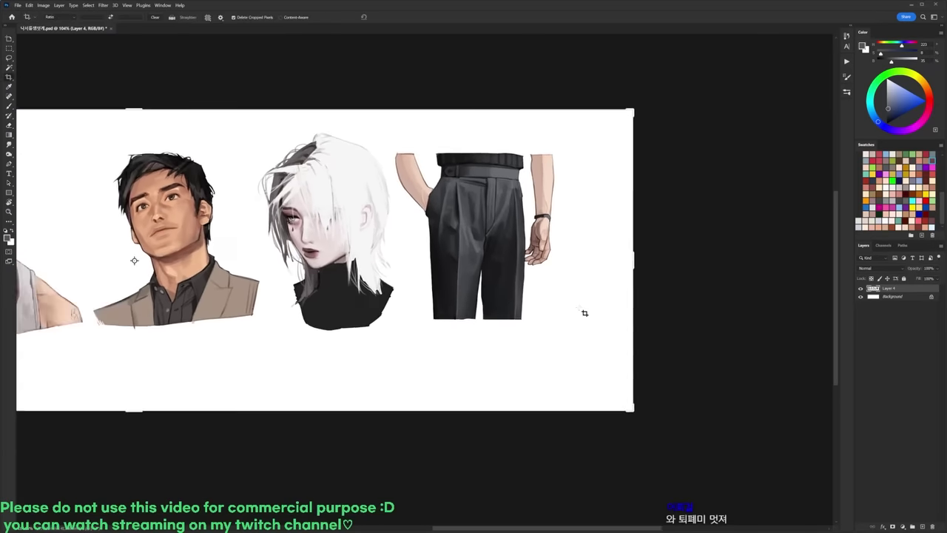
pyautogui.moveTo(351, 364); pyautogui.dragTo(362, 412)
pyautogui.press('Return')
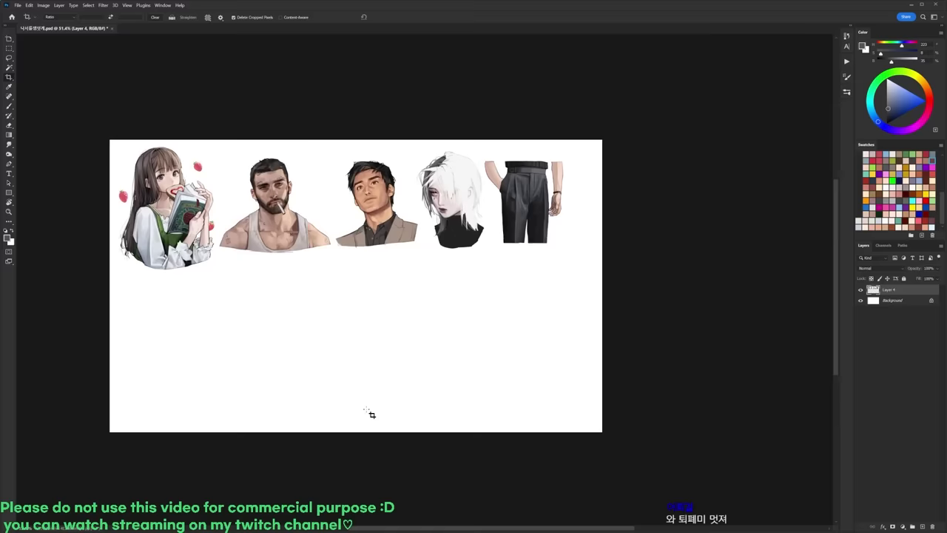
# Step: Add a new layer above the finished studies and set up a black hard round brush for sketching
pyautogui.scroll(4, 244, 271)
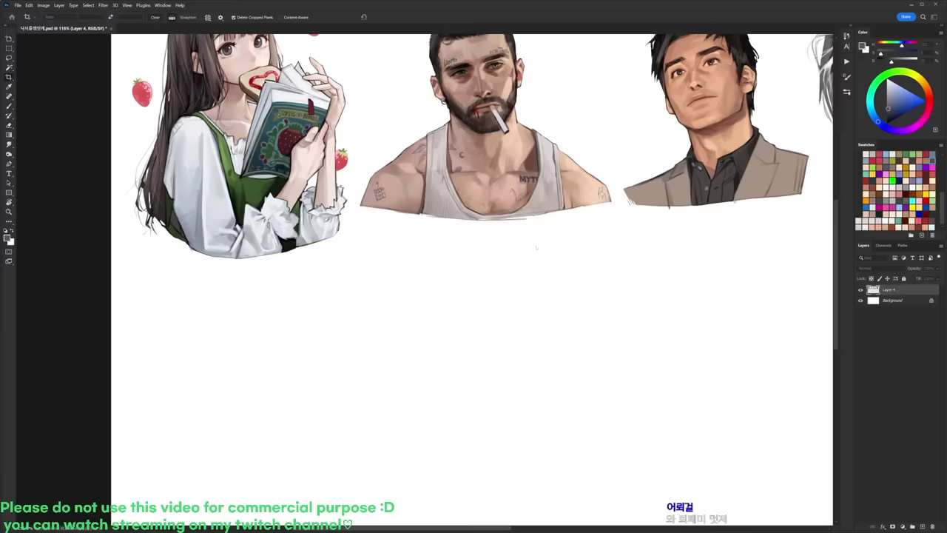
pyautogui.hotkey('ctrl', 'shift', 'alt', 'n')
pyautogui.press('b')
pyautogui.press('d')
pyautogui.rightClick(372, 185)
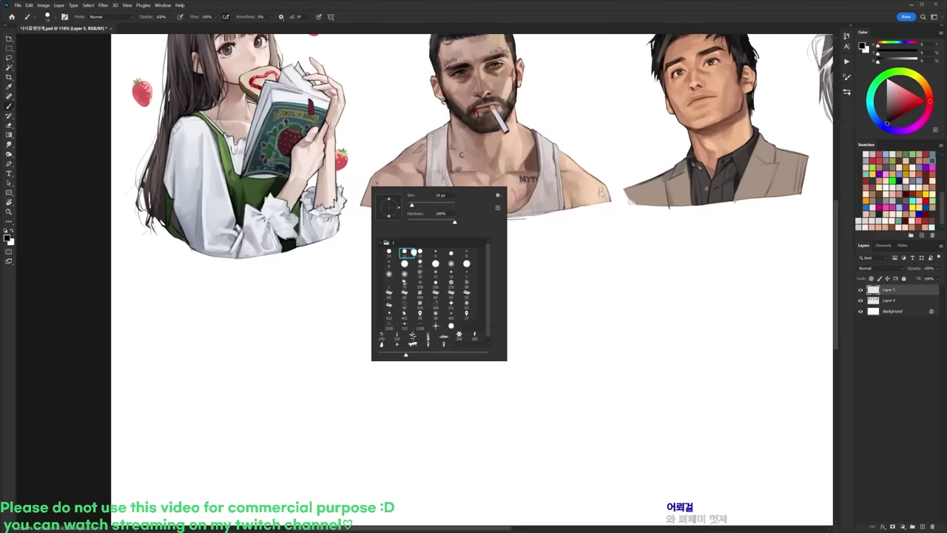
pyautogui.click(894, 292)
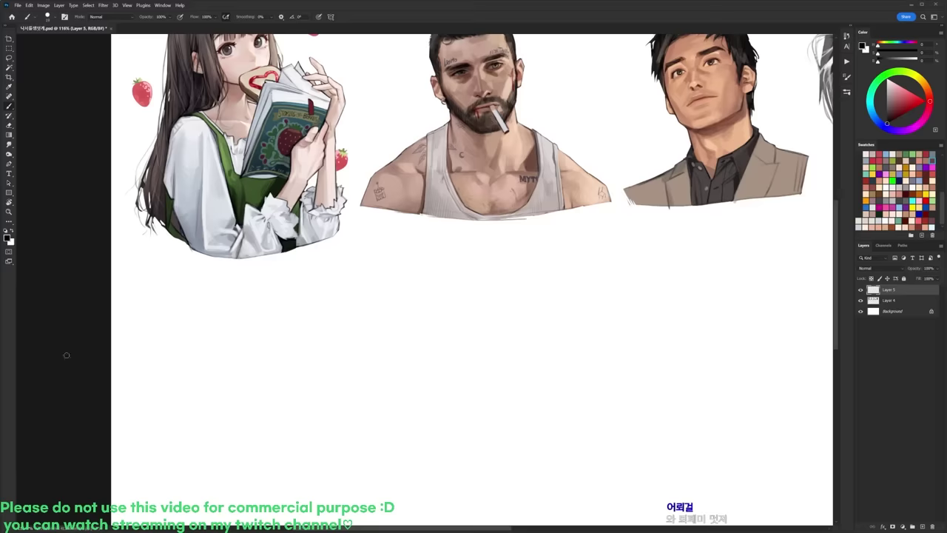
# Step: Sketch a large angular polygon below the tank-top portrait and rework its lower edge with straight strokes
pyautogui.moveTo(406, 266)
pyautogui.mouseDown()
pyautogui.moveTo(427, 253)
pyautogui.moveTo(481, 269)
pyautogui.moveTo(475, 190)
pyautogui.moveTo(468, 243)
pyautogui.moveTo(441, 294)
pyautogui.mouseUp()
pyautogui.scroll(2, 477, 189)
pyautogui.moveTo(379, 190)
pyautogui.mouseDown()
pyautogui.moveTo(360, 201)
pyautogui.moveTo(361, 235)
pyautogui.moveTo(377, 272)
pyautogui.moveTo(401, 288)
pyautogui.mouseUp()
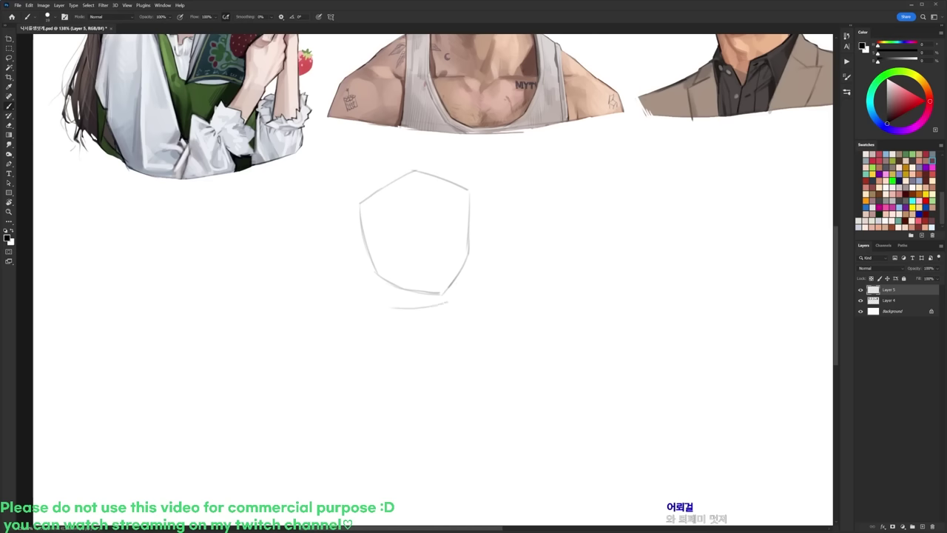
pyautogui.moveTo(392, 301); pyautogui.dragTo(442, 293)
pyautogui.press('e')
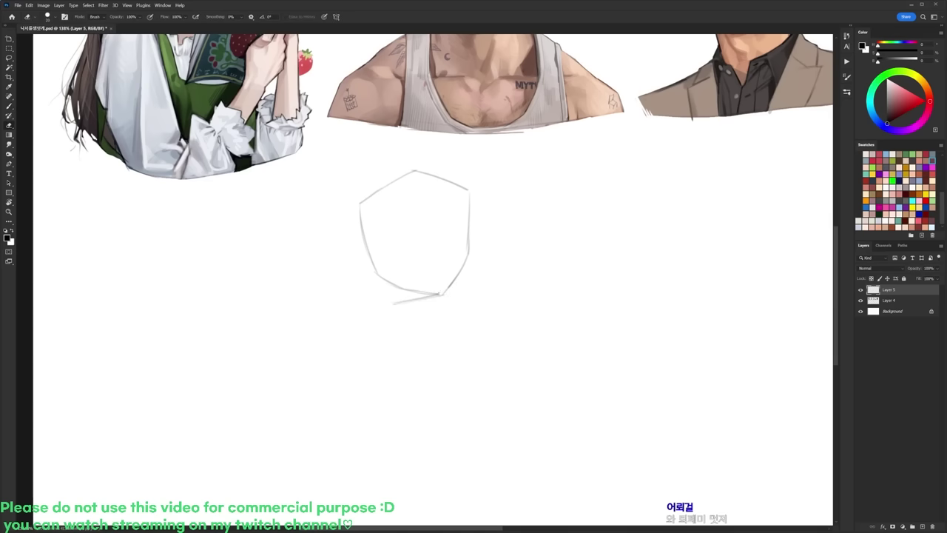
pyautogui.press('b')
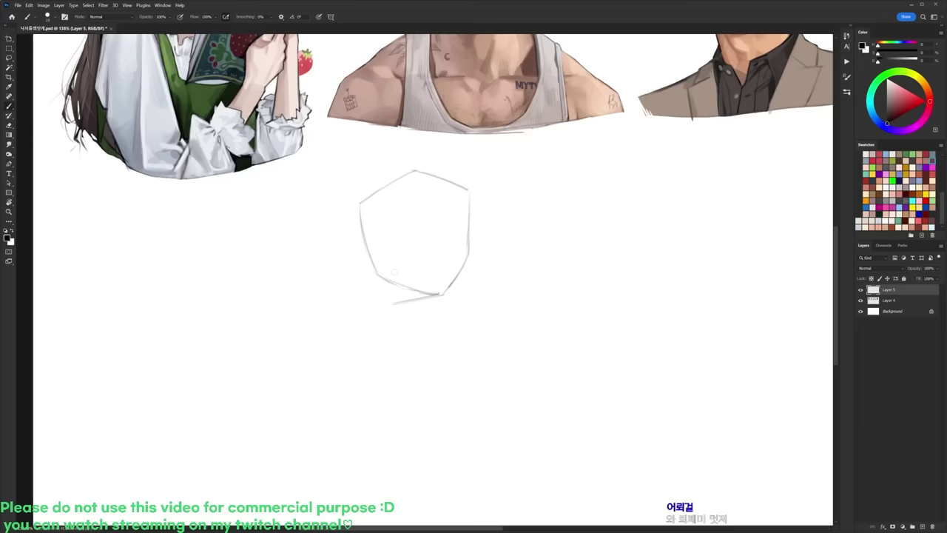
pyautogui.moveTo(380, 264); pyautogui.dragTo(387, 282)
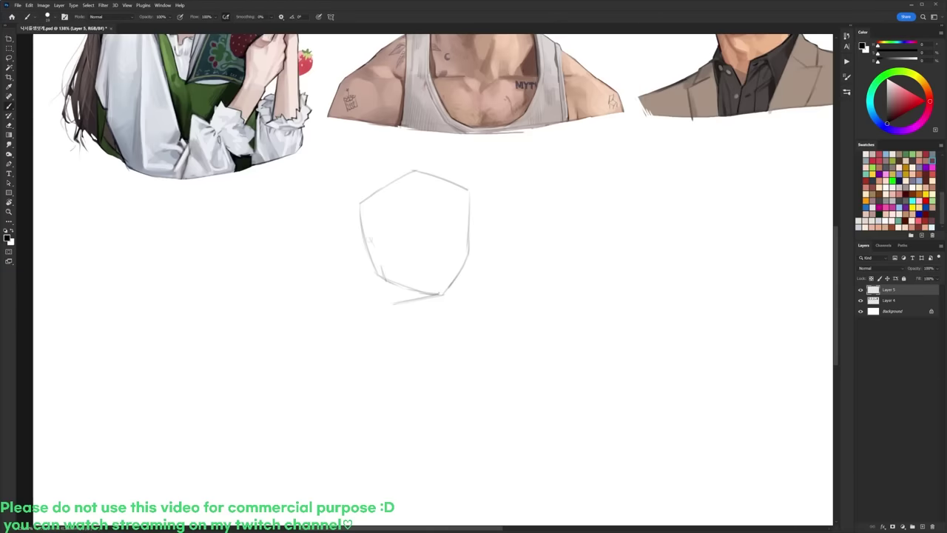
# Step: Redraw the polygon's left side as a longer slanted line and add a short stroke outward from its upper end
pyautogui.moveTo(351, 205); pyautogui.dragTo(384, 302)
pyautogui.hotkey('ctrl', 'z')
pyautogui.moveTo(343, 199); pyautogui.dragTo(380, 316)
pyautogui.hotkey('ctrl', 'z')
pyautogui.moveTo(330, 206)
pyautogui.mouseDown()
pyautogui.moveTo(357, 210)
pyautogui.moveTo(384, 304)
pyautogui.mouseUp()
pyautogui.press('e')
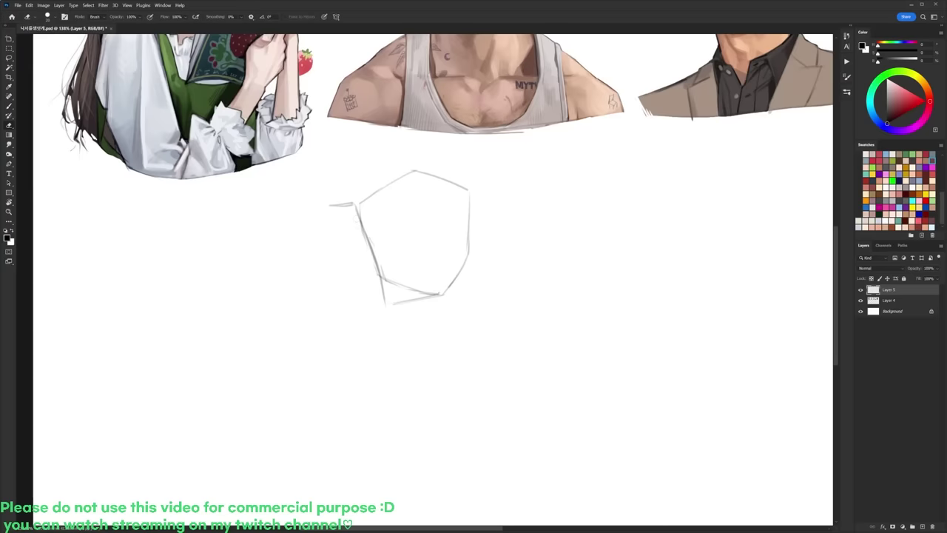
pyautogui.press('b')
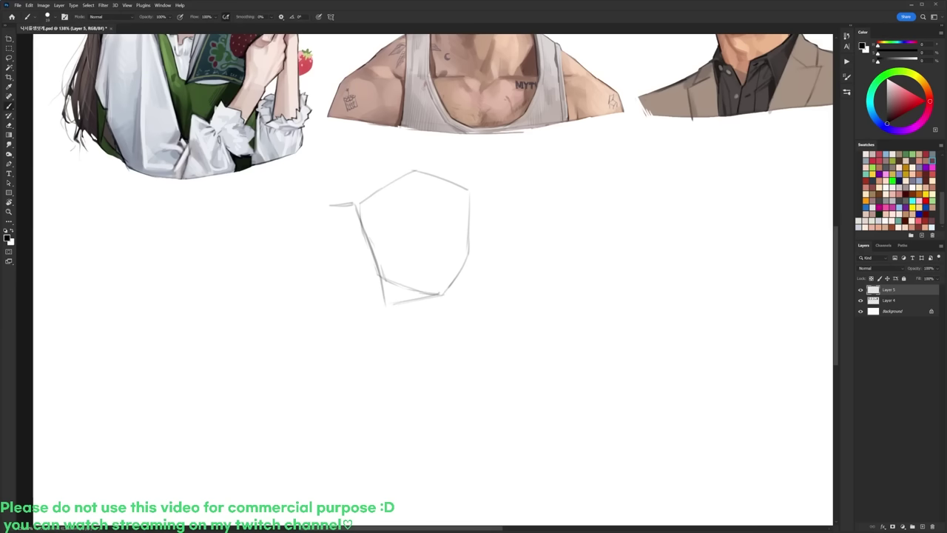
# Step: Sketch the outer left contour from the short upper stroke down into a long curve sweeping toward the lower right
pyautogui.moveTo(331, 203)
pyautogui.mouseDown()
pyautogui.moveTo(319, 235)
pyautogui.moveTo(366, 426)
pyautogui.mouseUp()
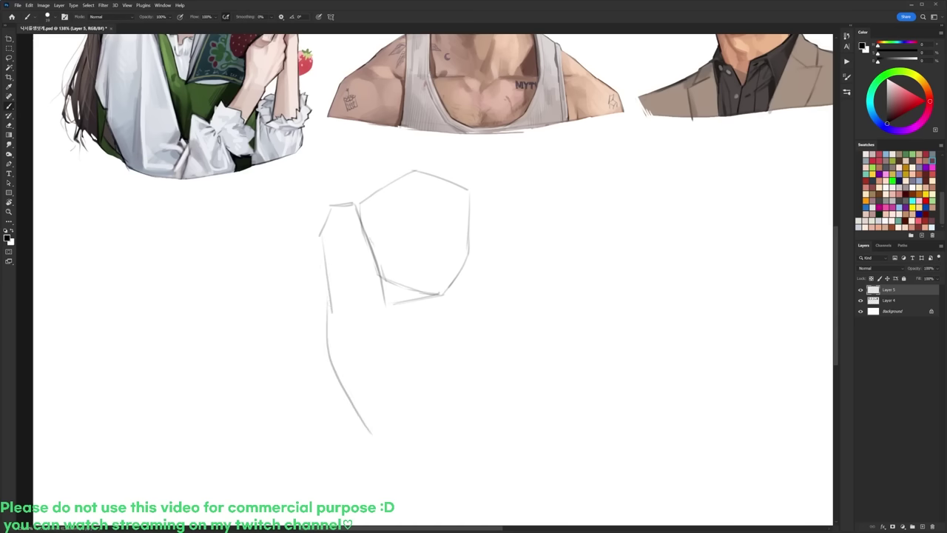
pyautogui.moveTo(322, 238); pyautogui.dragTo(332, 305)
pyautogui.press('e')
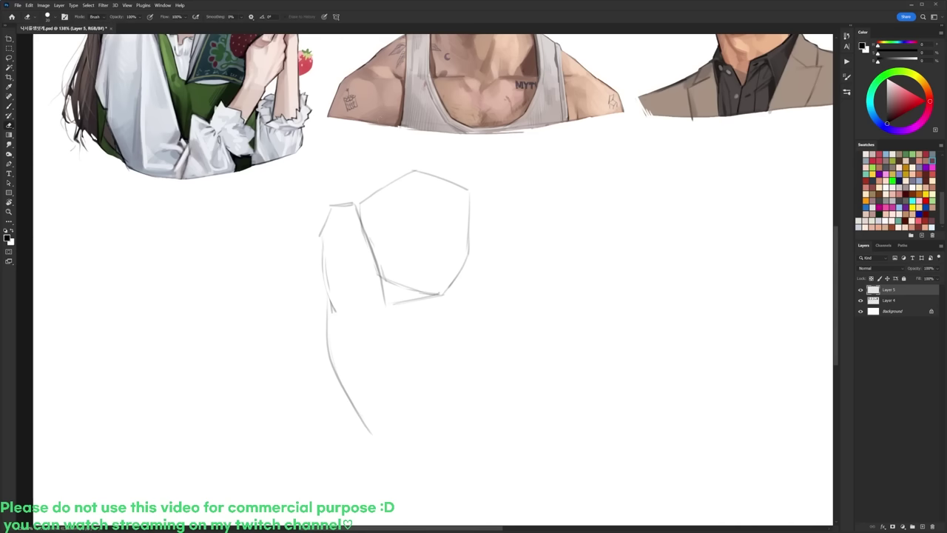
# Step: Erase the polygon's right edge and redraw it leaning slightly inward toward the bottom
pyautogui.moveTo(470, 197); pyautogui.dragTo(468, 264)
pyautogui.press('b')
pyautogui.press('e')
pyautogui.press('b')
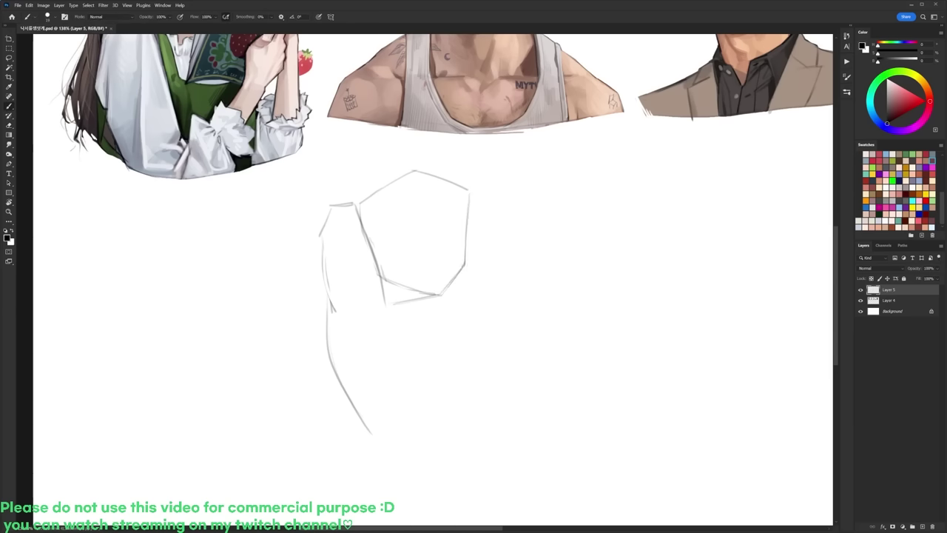
# Step: Redraw the polygon's lower-left corner with a crisper angled line and erase the stray marks around it
pyautogui.press('e')
pyautogui.moveTo(385, 301); pyautogui.dragTo(427, 297)
pyautogui.press('b')
pyautogui.press('e')
pyautogui.press('b')
pyautogui.press('e')
pyautogui.moveTo(366, 237)
pyautogui.mouseDown()
pyautogui.moveTo(390, 300)
pyautogui.moveTo(383, 297)
pyautogui.mouseUp()
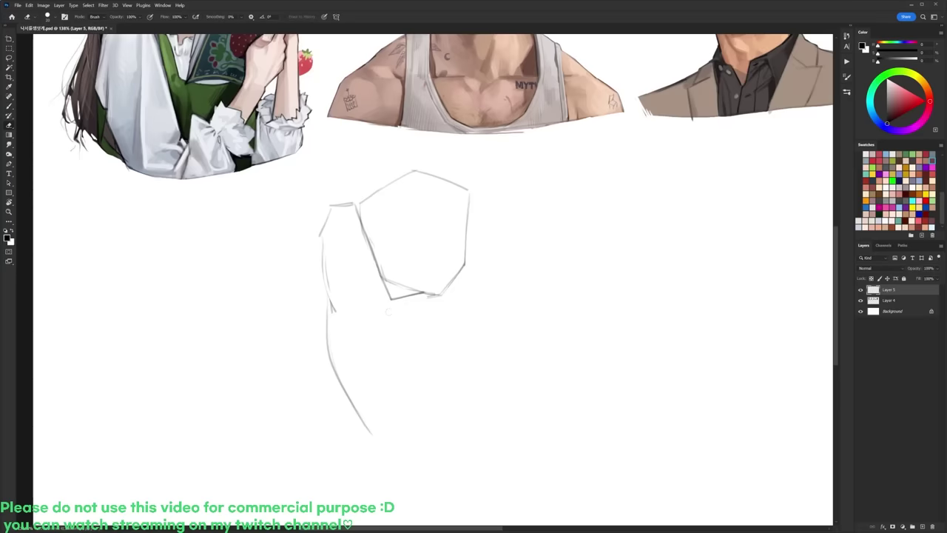
pyautogui.press('b')
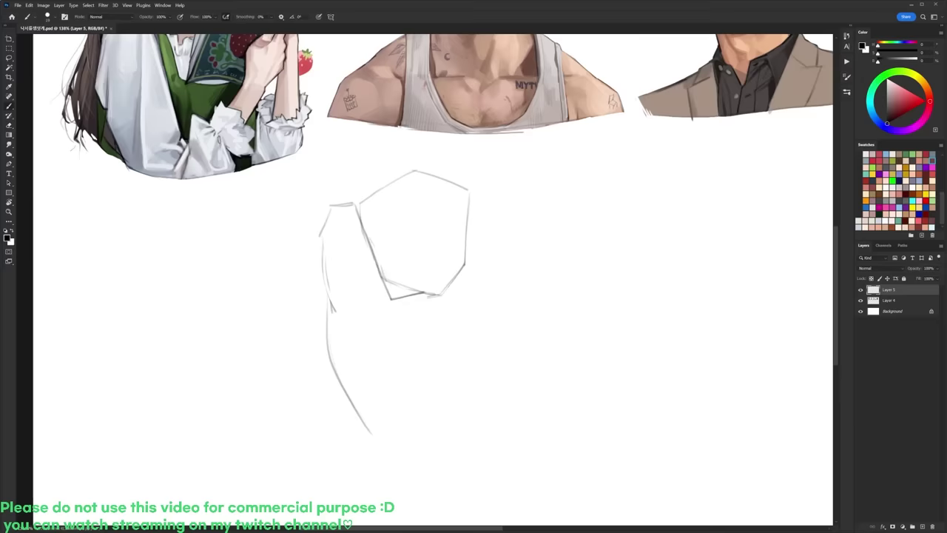
# Step: Reshape the slanted line beside the polygon into a smooth curve continuing downward, erasing the old straight stroke
pyautogui.moveTo(378, 273); pyautogui.dragTo(383, 322)
pyautogui.press('e')
pyautogui.press('b')
pyautogui.moveTo(355, 209); pyautogui.dragTo(375, 272)
pyautogui.press('e')
pyautogui.moveTo(369, 238); pyautogui.dragTo(373, 270)
pyautogui.moveTo(360, 218); pyautogui.dragTo(384, 287)
pyautogui.press('b')
pyautogui.press('e')
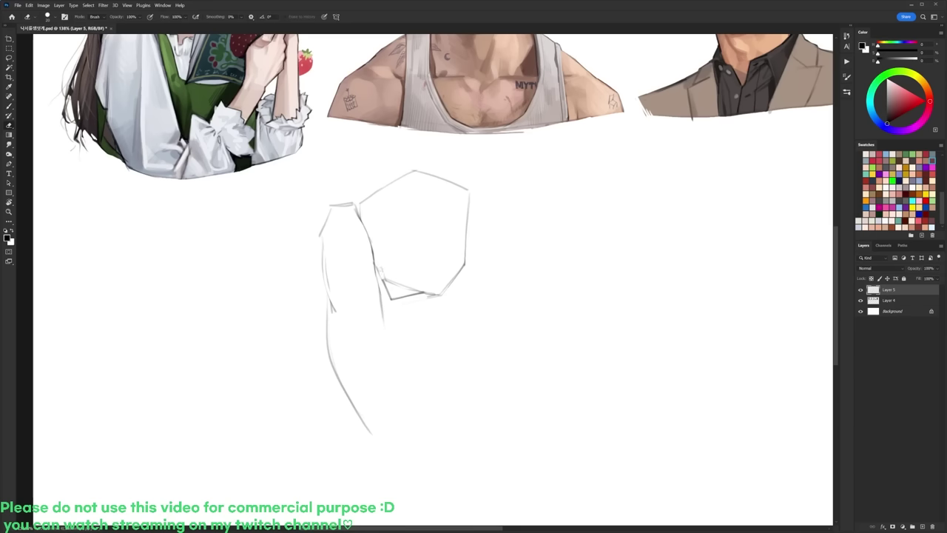
pyautogui.press('b')
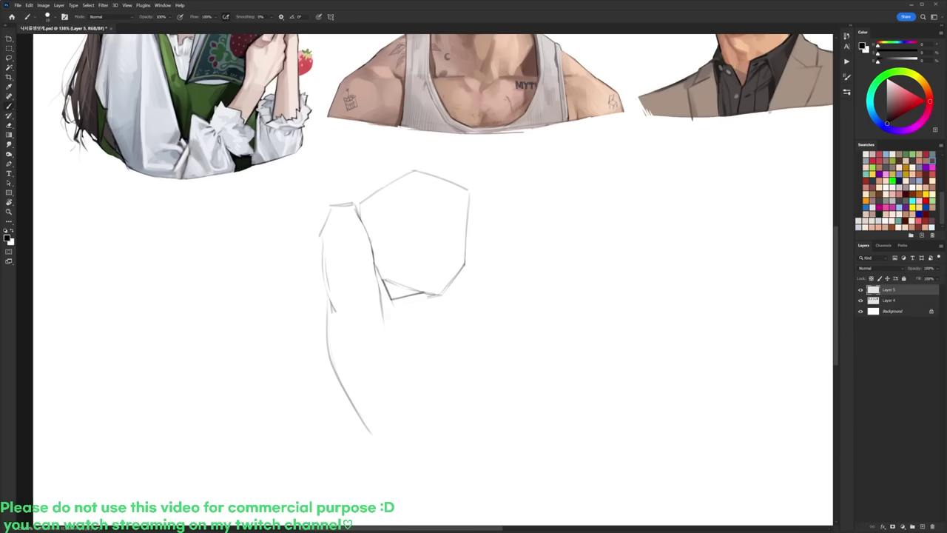
# Step: Extend and darken the inner curve below the polygon's lower-left corner and trim its loose edges
pyautogui.moveTo(378, 279); pyautogui.dragTo(382, 324)
pyautogui.moveTo(381, 317); pyautogui.dragTo(386, 358)
pyautogui.press('e')
pyautogui.moveTo(386, 321); pyautogui.dragTo(384, 355)
pyautogui.press('b')
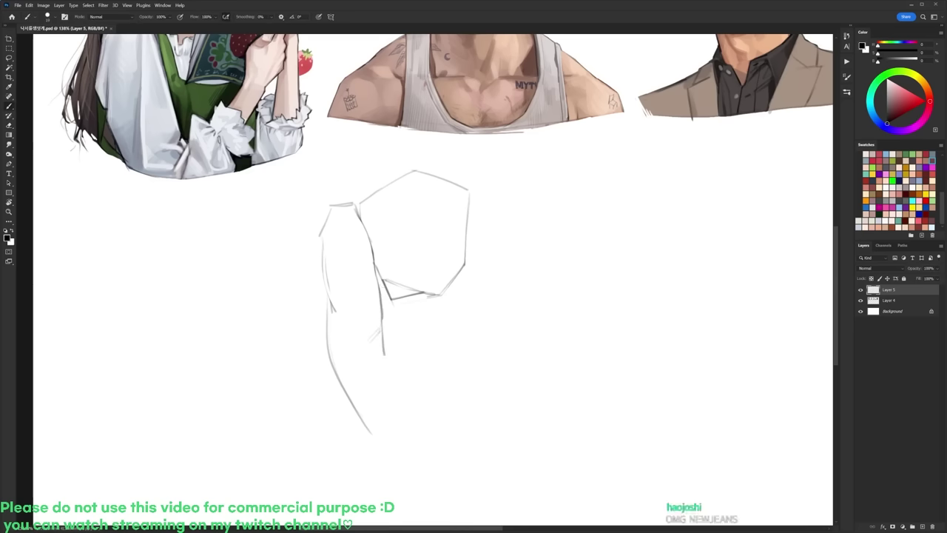
pyautogui.moveTo(386, 298); pyautogui.dragTo(382, 354)
pyautogui.press('e')
pyautogui.press('b')
# Step: Close the bottom of the elongated form with a diagonal stroke to a point and clean up its left contour
pyautogui.moveTo(331, 303)
pyautogui.mouseDown()
pyautogui.moveTo(358, 342)
pyautogui.moveTo(382, 355)
pyautogui.mouseUp()
pyautogui.press('e')
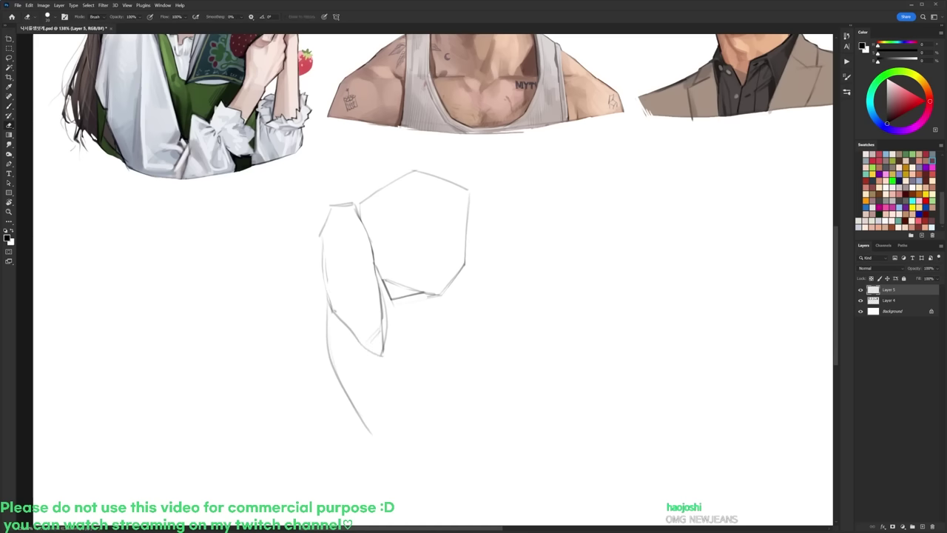
pyautogui.press('b')
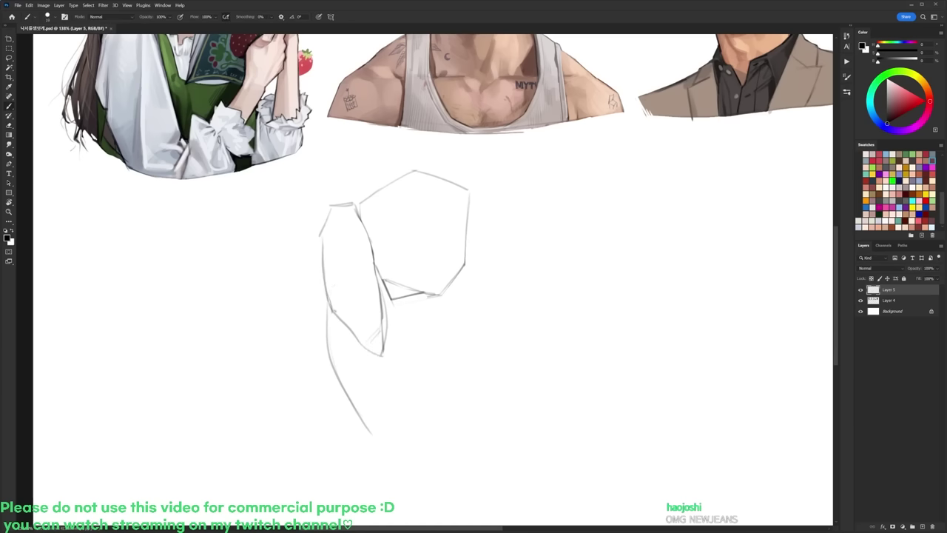
pyautogui.press('e')
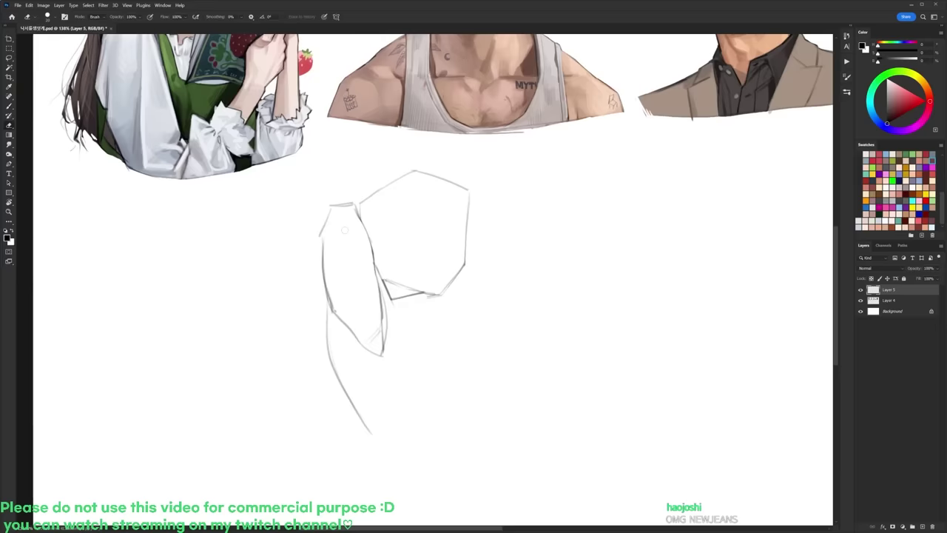
pyautogui.moveTo(328, 301); pyautogui.dragTo(336, 311)
pyautogui.press('b')
pyautogui.press('e')
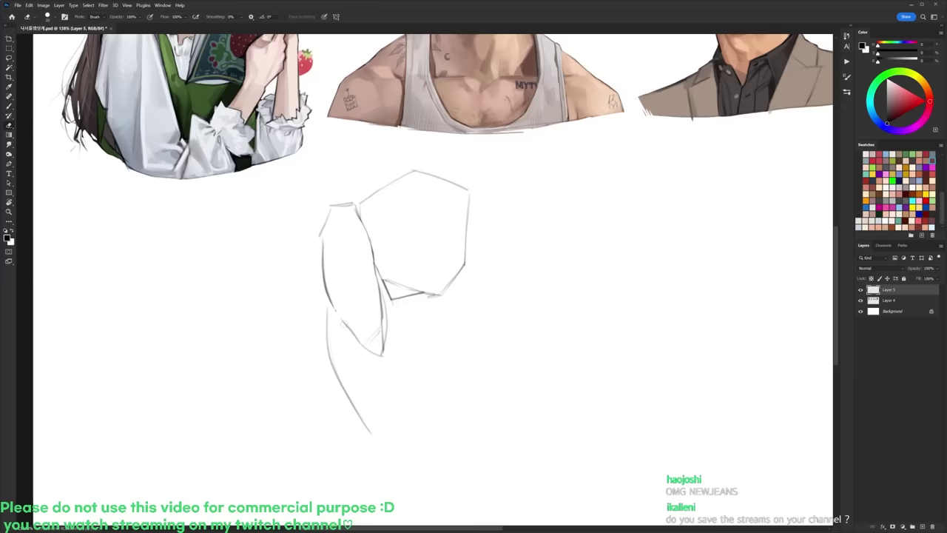
pyautogui.press('b')
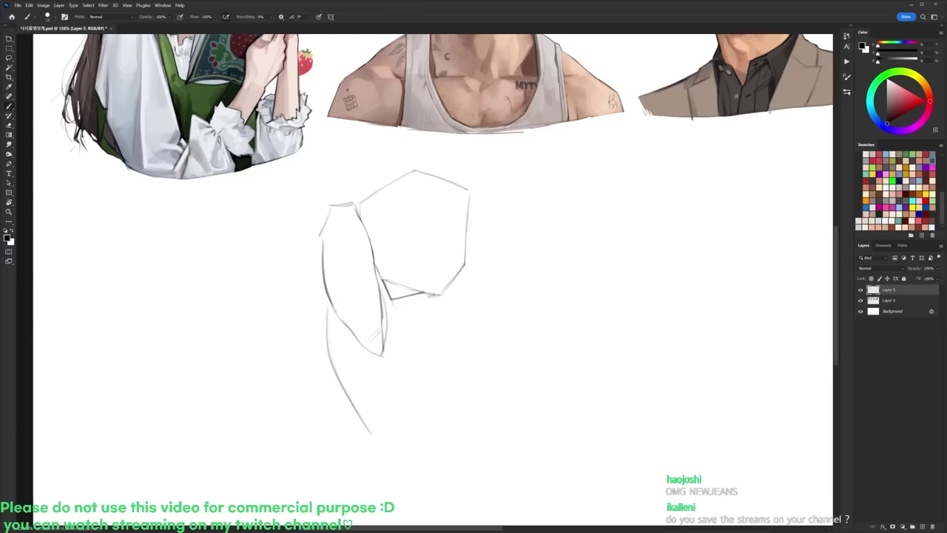
# Step: Sketch a second contour outside the elongated form's lower left side, linking it to the long curve below
pyautogui.moveTo(320, 283); pyautogui.dragTo(331, 323)
pyautogui.press('e')
pyautogui.press('b')
pyautogui.moveTo(320, 288); pyautogui.dragTo(334, 349)
pyautogui.press('e')
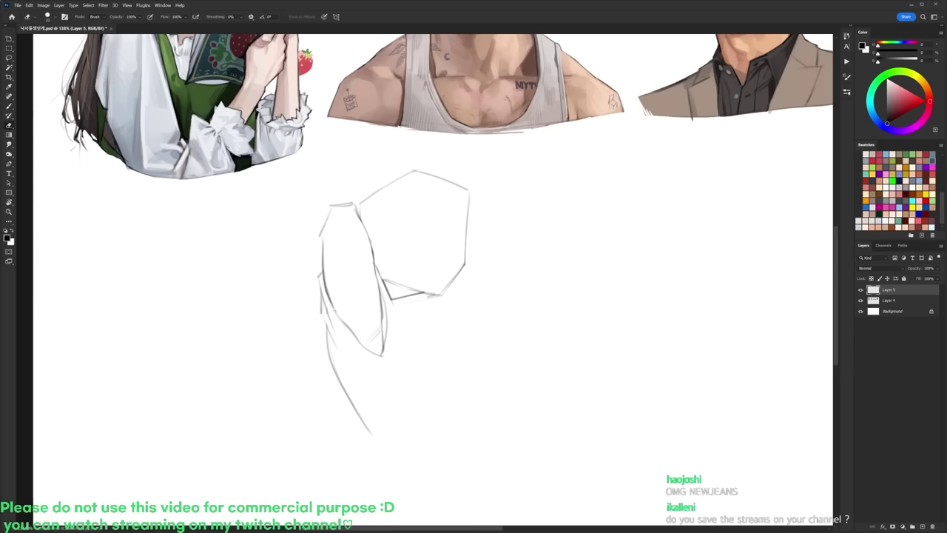
pyautogui.press('b')
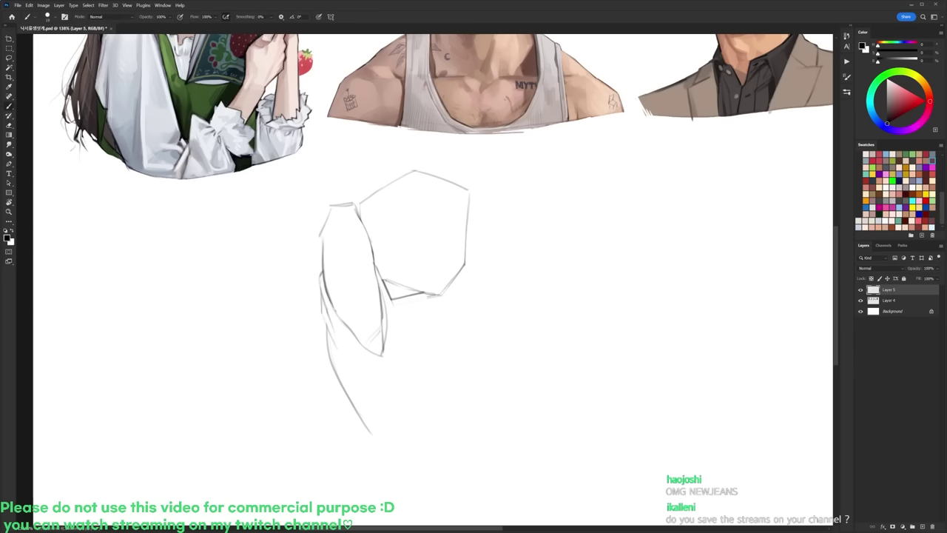
pyautogui.moveTo(321, 292); pyautogui.dragTo(328, 350)
# Step: Add diagonal strokes below the elongated form's left side and a short line descending from the polygon's lower-left corner
pyautogui.press('e')
pyautogui.press('b')
pyautogui.press('e')
pyautogui.press('b')
pyautogui.moveTo(324, 318)
pyautogui.mouseDown()
pyautogui.moveTo(327, 339)
pyautogui.moveTo(354, 370)
pyautogui.mouseUp()
pyautogui.moveTo(382, 280); pyautogui.dragTo(388, 321)
pyautogui.hotkey('ctrl', 'z')
pyautogui.moveTo(383, 283); pyautogui.dragTo(395, 335)
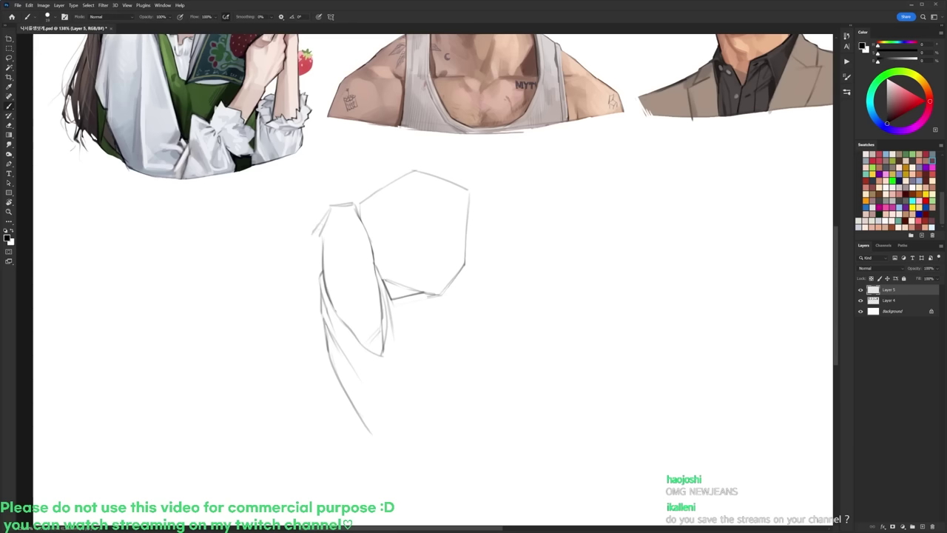
# Step: Draw a bulging outer contour at the elongated form's upper left and erase the old inner stroke
pyautogui.moveTo(311, 238); pyautogui.dragTo(319, 261)
pyautogui.press('e')
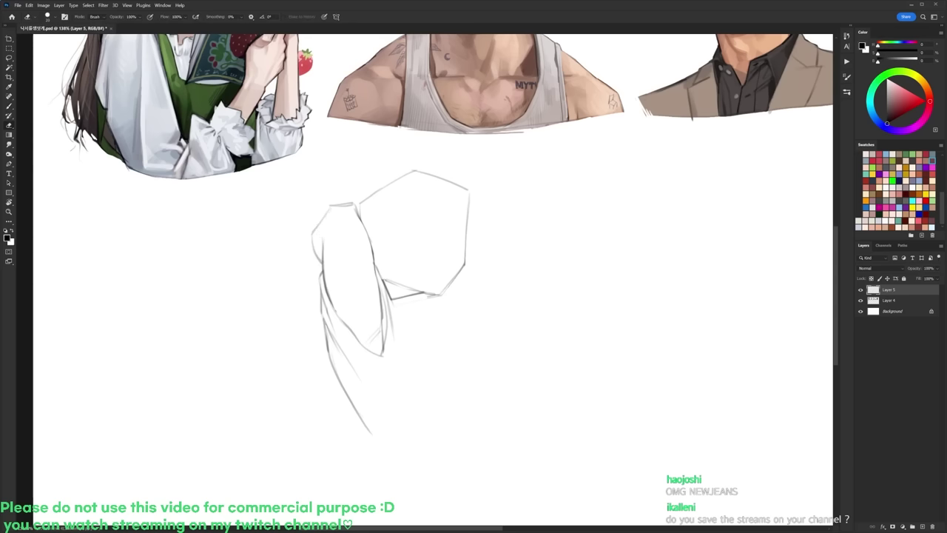
pyautogui.press('b')
pyautogui.press('e')
pyautogui.press('b')
# Step: Round off the top of the elongated form where it meets the polygon and lighten stray lines
pyautogui.moveTo(326, 214); pyautogui.dragTo(354, 201)
pyautogui.press('e')
pyautogui.press('b')
pyautogui.press('e')
pyautogui.press('b')
pyautogui.press('e')
pyautogui.press('b')
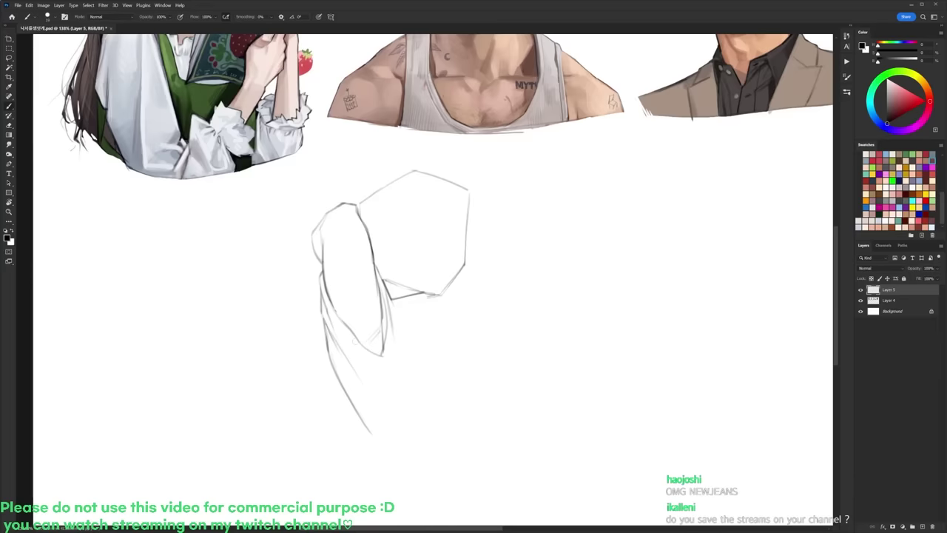
# Step: Sketch a small angular protrusion on the outer left side of the elongated form
pyautogui.moveTo(312, 243)
pyautogui.mouseDown()
pyautogui.moveTo(302, 270)
pyautogui.moveTo(320, 270)
pyautogui.moveTo(315, 286)
pyautogui.mouseUp()
pyautogui.moveTo(390, 241); pyautogui.dragTo(369, 188)
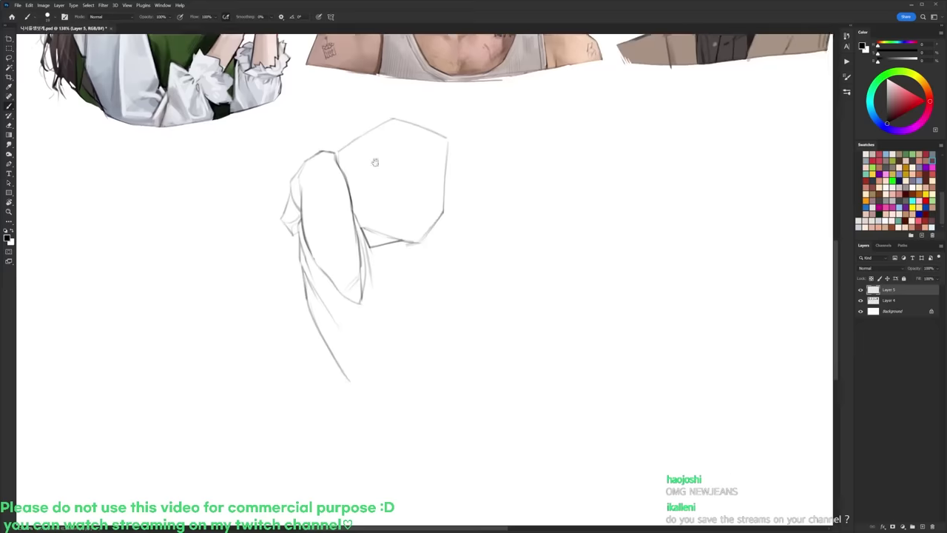
pyautogui.press('e')
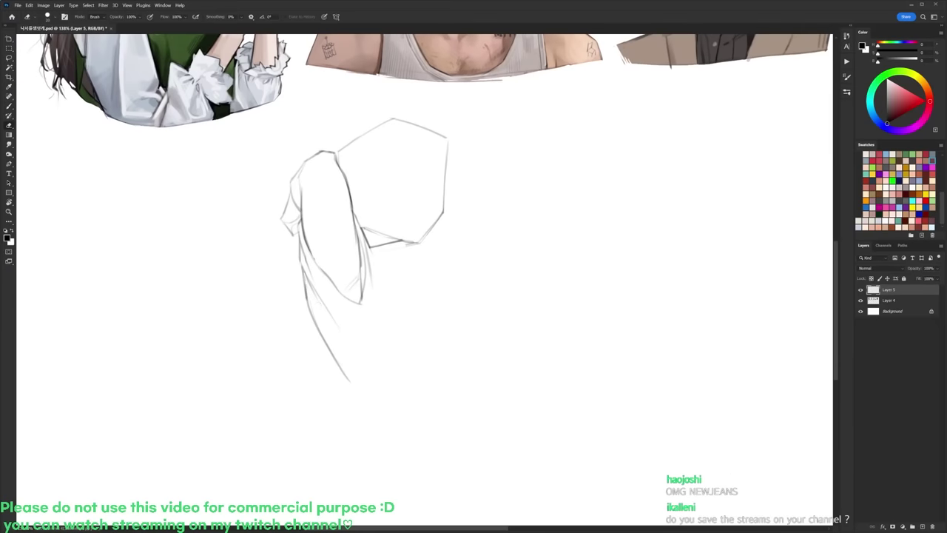
# Step: Redraw the long lower-left curve as a straighter line and erase the previous stroke
pyautogui.press('b')
pyautogui.moveTo(305, 276); pyautogui.dragTo(349, 367)
pyautogui.press('e')
pyautogui.moveTo(309, 310); pyautogui.dragTo(347, 375)
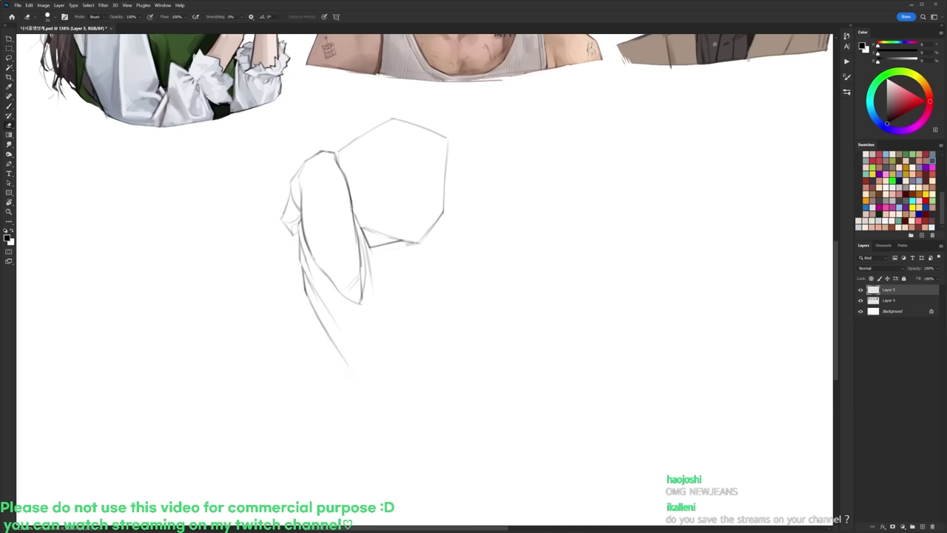
# Step: Bevel the polygon's corners by erasing the sharp points and redrawing shorter connecting edges for a rounder outline
pyautogui.moveTo(405, 246); pyautogui.dragTo(428, 236)
pyautogui.press('b')
pyautogui.press('e')
pyautogui.scroll(3, 455, 153)
pyautogui.moveTo(445, 186); pyautogui.dragTo(444, 205)
pyautogui.press('b')
pyautogui.press('e')
pyautogui.moveTo(370, 181)
pyautogui.mouseDown()
pyautogui.moveTo(341, 198)
pyautogui.moveTo(373, 172)
pyautogui.mouseUp()
pyautogui.press('b')
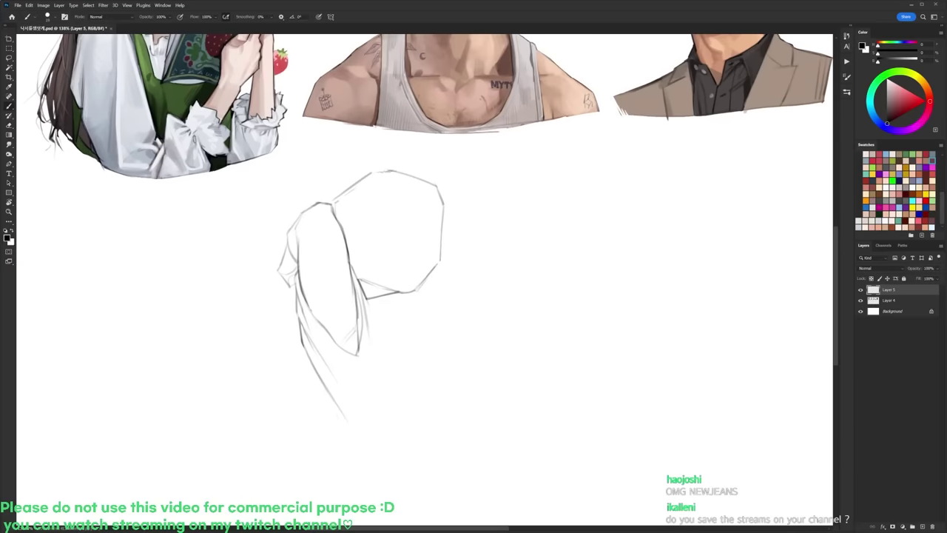
# Step: Sketch a slanted line below the head beside the raised arm and an angled outer contour for the torso's right side
pyautogui.moveTo(447, 279); pyautogui.dragTo(441, 251)
pyautogui.moveTo(362, 280); pyautogui.dragTo(381, 316)
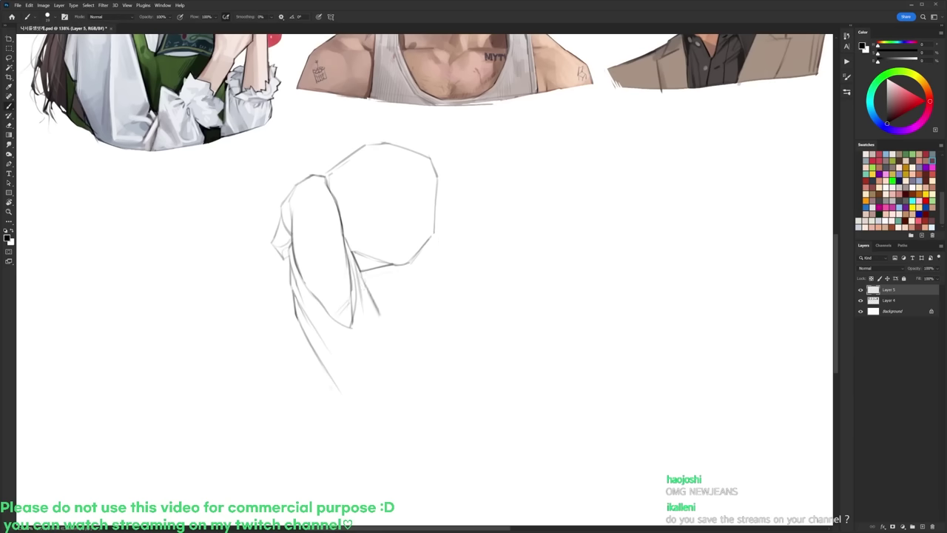
pyautogui.moveTo(441, 297)
pyautogui.mouseDown()
pyautogui.moveTo(471, 343)
pyautogui.moveTo(463, 392)
pyautogui.mouseUp()
pyautogui.press('e')
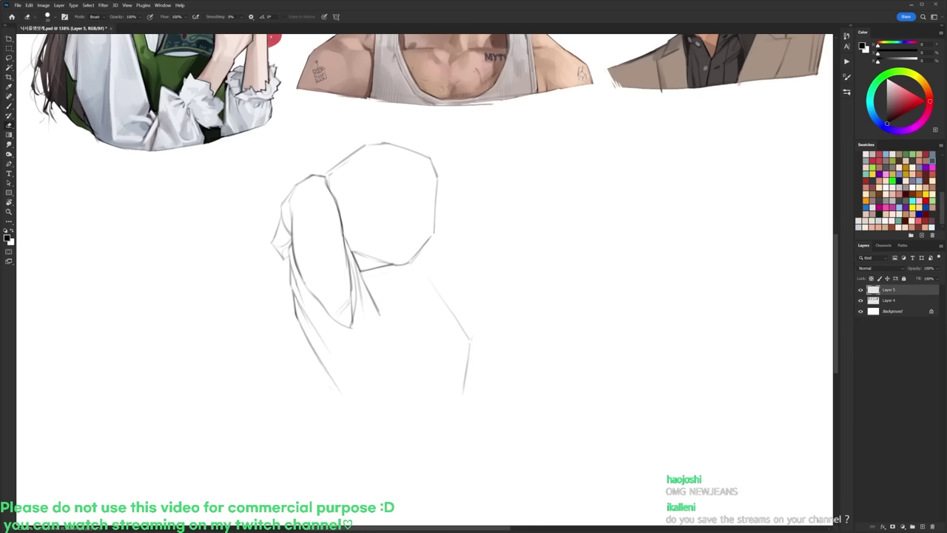
# Step: Draw a second collar line under the chin and shade a narrow dark wedge running down to the right shoulder contour
pyautogui.press('b')
pyautogui.moveTo(373, 275); pyautogui.dragTo(402, 267)
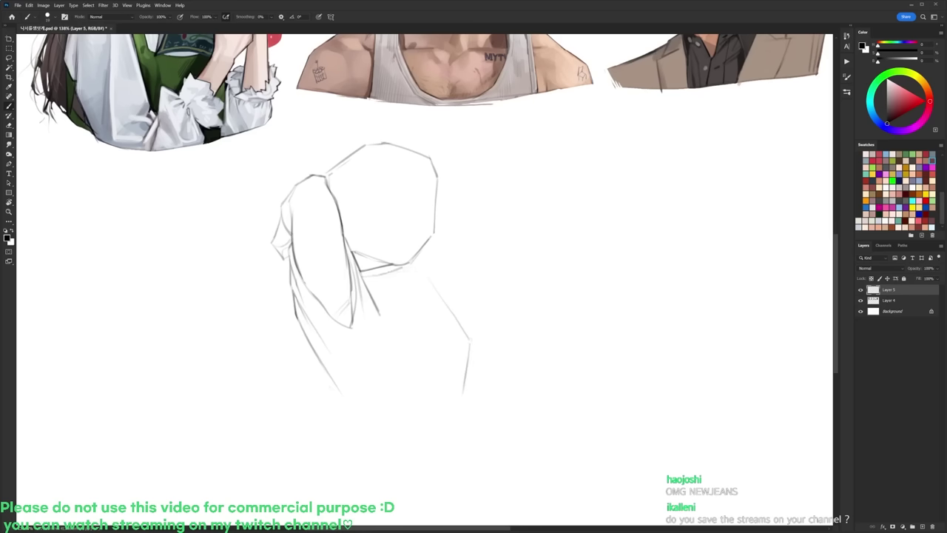
pyautogui.moveTo(408, 266); pyautogui.dragTo(450, 311)
pyautogui.moveTo(411, 261); pyautogui.dragTo(451, 312)
pyautogui.moveTo(408, 262); pyautogui.dragTo(446, 303)
pyautogui.moveTo(417, 265); pyautogui.dragTo(426, 273)
# Step: Outline a small upright fabric shape right of the shaded wedge and add a curved fold below the raised arm
pyautogui.moveTo(412, 261)
pyautogui.mouseDown()
pyautogui.moveTo(421, 266)
pyautogui.moveTo(424, 256)
pyautogui.moveTo(433, 283)
pyautogui.moveTo(449, 247)
pyautogui.mouseUp()
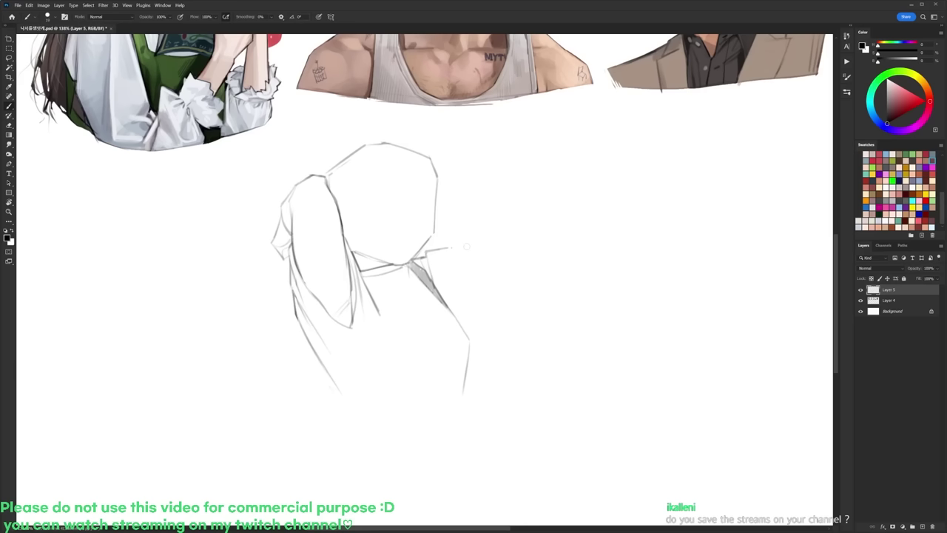
pyautogui.moveTo(447, 250); pyautogui.dragTo(445, 302)
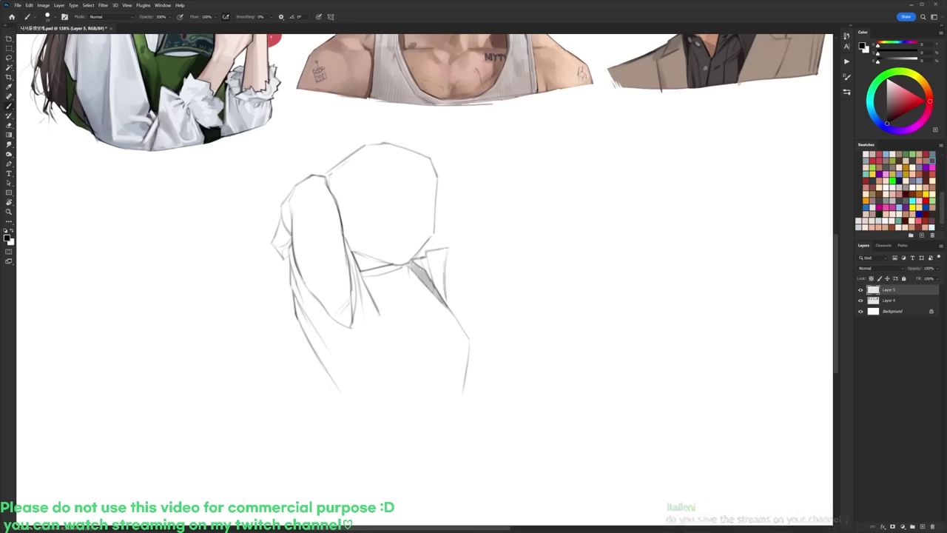
pyautogui.moveTo(363, 306); pyautogui.dragTo(357, 358)
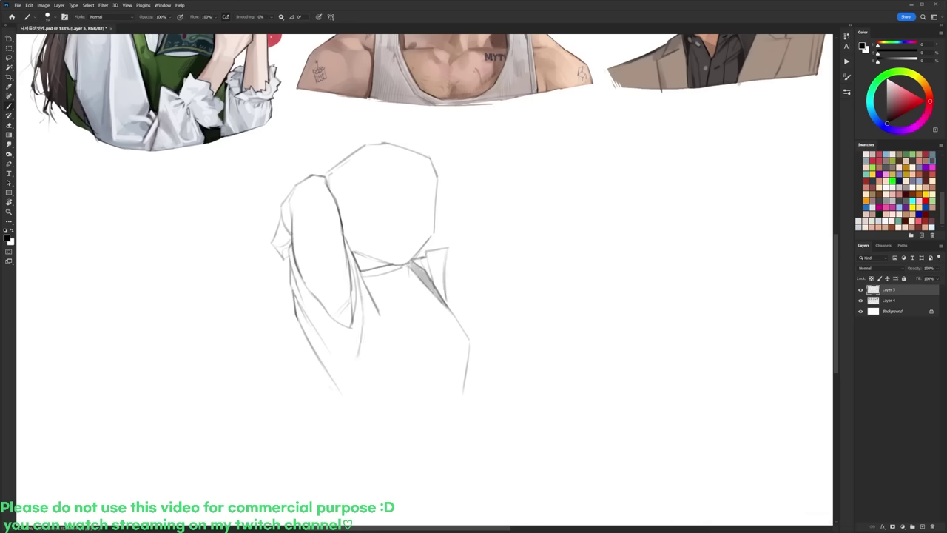
# Step: Erase the heavy slanted line beside the raised arm's base and redraw it lighter and shorter
pyautogui.press('e')
pyautogui.moveTo(365, 279); pyautogui.dragTo(380, 316)
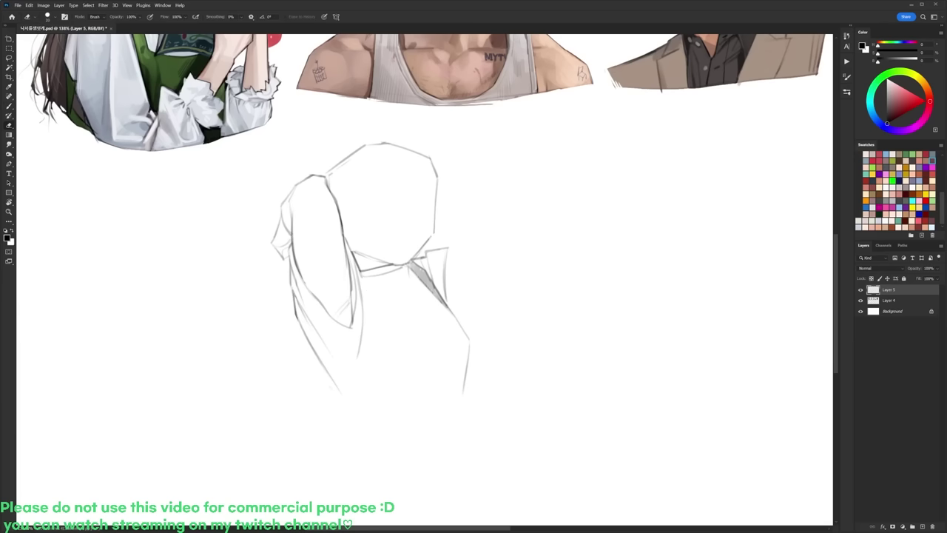
pyautogui.press('b')
pyautogui.press('e')
pyautogui.press('b')
pyautogui.moveTo(362, 277); pyautogui.dragTo(379, 303)
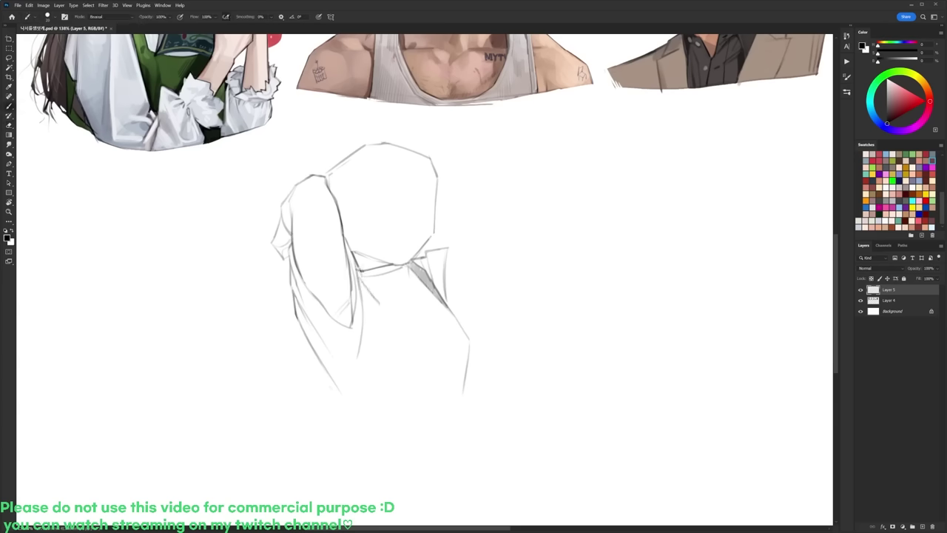
# Step: Extend the slanted neckline down the chest and close it with a near-horizontal line to the right torso contour
pyautogui.moveTo(360, 271); pyautogui.dragTo(397, 321)
pyautogui.press('e')
pyautogui.press('b')
pyautogui.moveTo(392, 323)
pyautogui.mouseDown()
pyautogui.moveTo(453, 309)
pyautogui.moveTo(466, 331)
pyautogui.mouseUp()
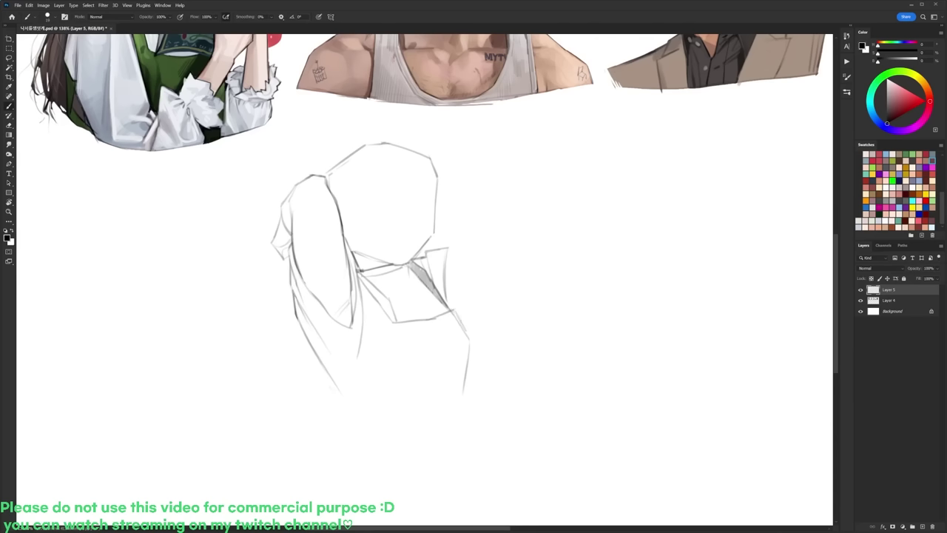
# Step: Draw the line down the front of the torso and close the figure along its lower edge
pyautogui.moveTo(390, 323)
pyautogui.mouseDown()
pyautogui.moveTo(433, 319)
pyautogui.moveTo(440, 327)
pyautogui.moveTo(401, 381)
pyautogui.moveTo(399, 409)
pyautogui.mouseUp()
pyautogui.press('e')
pyautogui.press('b')
pyautogui.moveTo(324, 367)
pyautogui.mouseDown()
pyautogui.moveTo(358, 410)
pyautogui.moveTo(450, 412)
pyautogui.moveTo(417, 413)
pyautogui.mouseUp()
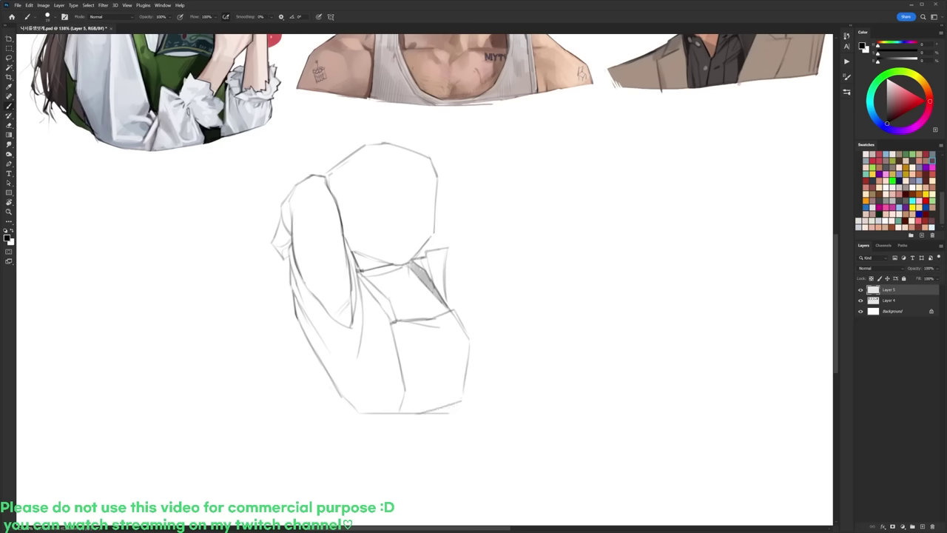
# Step: Clean up the collar piece's right edge, sketch the underside of the right arm and thin the head's right edge
pyautogui.press('e')
pyautogui.moveTo(446, 248); pyautogui.dragTo(442, 295)
pyautogui.press('b')
pyautogui.moveTo(438, 223); pyautogui.dragTo(492, 222)
pyautogui.press('e')
pyautogui.moveTo(437, 175); pyautogui.dragTo(433, 229)
# Step: Sketch the upper contour of the right arm from the head to the elbow and redraw it with a slight arch
pyautogui.press('b')
pyautogui.press('e')
pyautogui.press('b')
pyautogui.moveTo(440, 195); pyautogui.dragTo(512, 194)
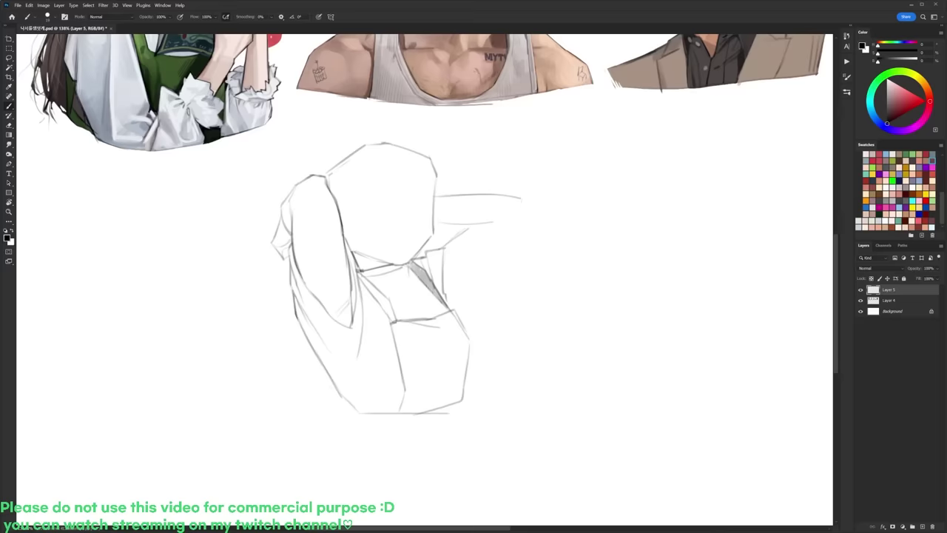
pyautogui.moveTo(438, 197); pyautogui.dragTo(523, 197)
pyautogui.press('e')
pyautogui.press('b')
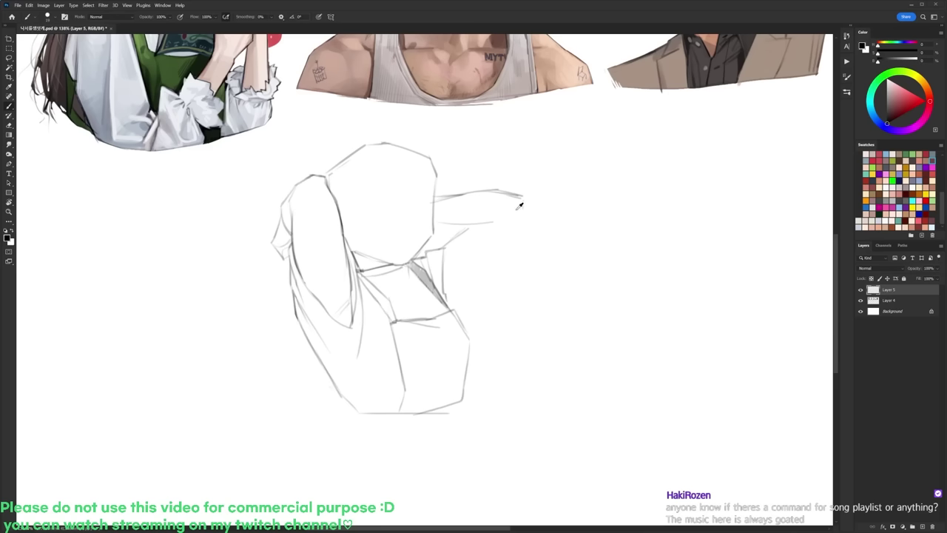
# Step: Draw the right arm's elbow and lower contour, and outline the loose sleeve hanging beneath it
pyautogui.moveTo(476, 226)
pyautogui.mouseDown()
pyautogui.moveTo(472, 241)
pyautogui.moveTo(467, 226)
pyautogui.moveTo(460, 236)
pyautogui.moveTo(469, 234)
pyautogui.moveTo(478, 293)
pyautogui.moveTo(466, 317)
pyautogui.moveTo(491, 304)
pyautogui.mouseUp()
pyautogui.hotkey('ctrl', 'z')
pyautogui.press('e')
pyautogui.press('b')
pyautogui.press('e')
pyautogui.press('b')
pyautogui.press('e')
pyautogui.press('b')
pyautogui.moveTo(478, 271); pyautogui.dragTo(521, 213)
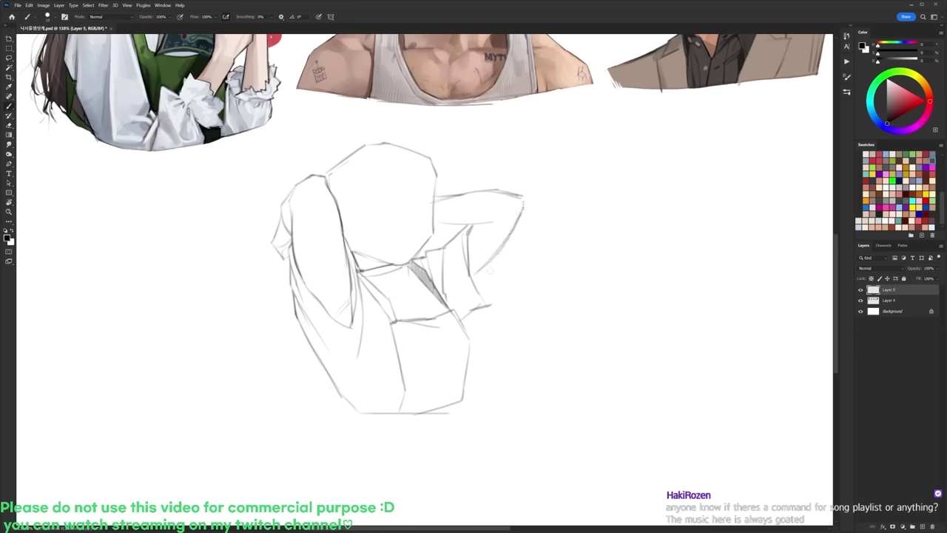
pyautogui.moveTo(494, 268); pyautogui.dragTo(494, 302)
# Step: Clean up and redraw the lower right edge of the head where it meets the bent arm
pyautogui.moveTo(407, 184); pyautogui.dragTo(429, 197)
pyautogui.scroll(1, 429, 197)
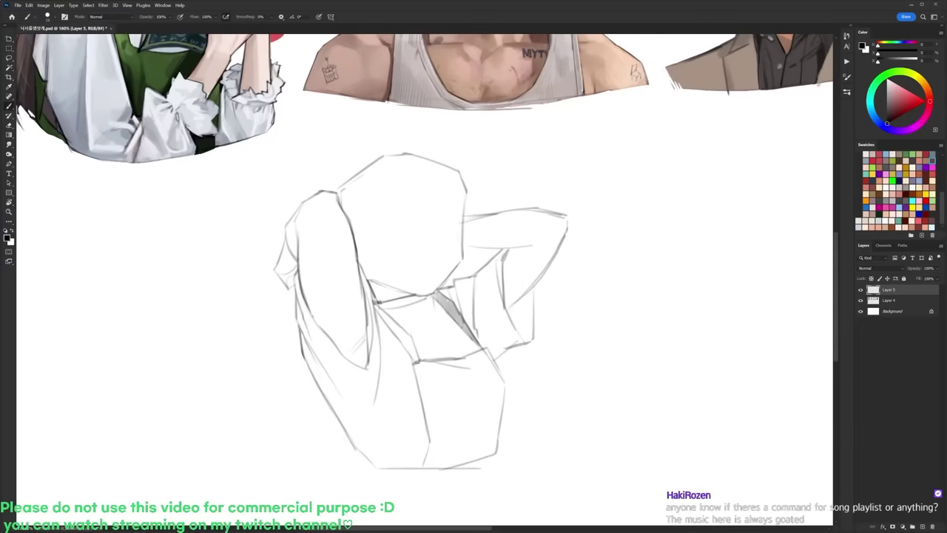
pyautogui.press('e')
pyautogui.press('b')
pyautogui.moveTo(463, 231); pyautogui.dragTo(462, 259)
pyautogui.press('e')
pyautogui.press('b')
# Step: Lasso the outer left contour of the raised arm and torso and transform it slightly inward
pyautogui.moveTo(298, 234); pyautogui.dragTo(313, 314)
pyautogui.hotkey('ctrl', 'z')
pyautogui.press('l')
pyautogui.moveTo(303, 198)
pyautogui.mouseDown()
pyautogui.moveTo(313, 280)
pyautogui.moveTo(384, 463)
pyautogui.moveTo(248, 270)
pyautogui.moveTo(303, 199)
pyautogui.mouseUp()
pyautogui.moveTo(352, 429); pyautogui.dragTo(361, 430)
pyautogui.hotkey('ctrl', 't')
pyautogui.keyDown('alt'); pyautogui.click(381, 461); pyautogui.keyUp('alt')
pyautogui.moveTo(359, 171); pyautogui.dragTo(333, 194)
pyautogui.press('Return')
pyautogui.hotkey('ctrl', 'd')
pyautogui.press('b')
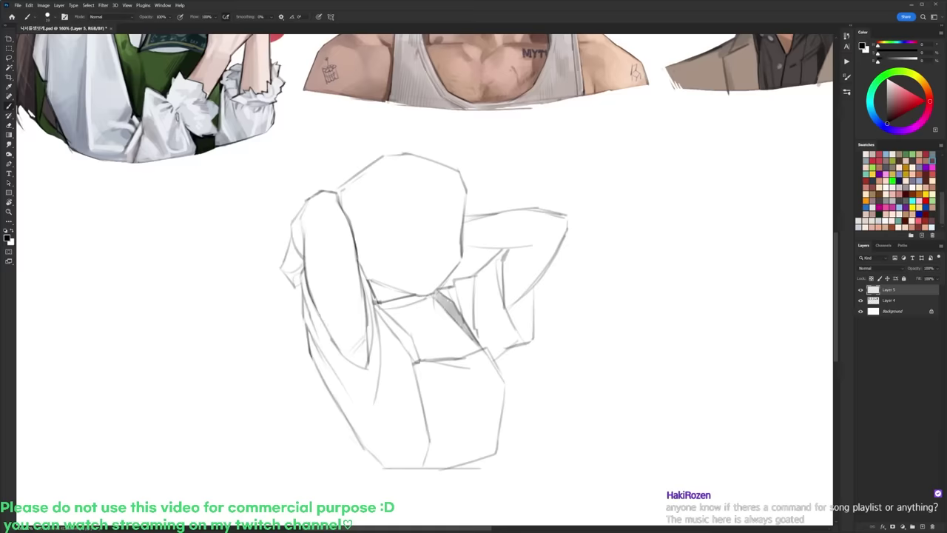
# Step: Add faint vertical and horizontal guidelines on the face and reshape the head's upper right edge
pyautogui.moveTo(427, 198); pyautogui.dragTo(483, 259)
pyautogui.moveTo(421, 379); pyautogui.dragTo(415, 393)
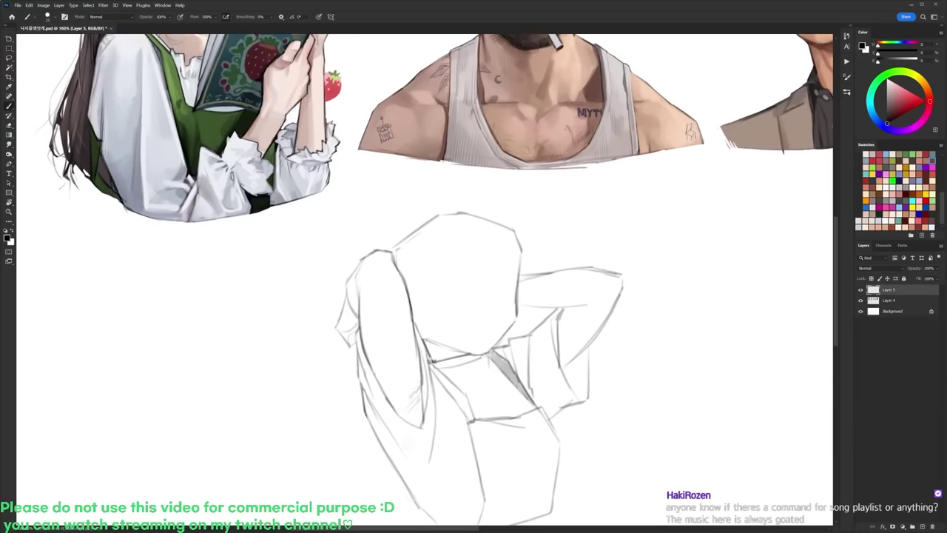
pyautogui.moveTo(529, 235); pyautogui.dragTo(533, 188)
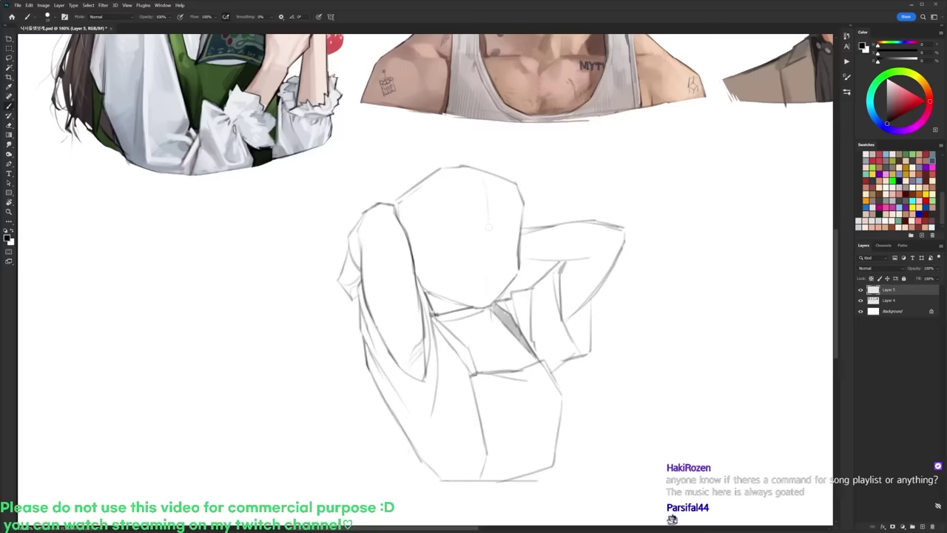
pyautogui.press('e')
pyautogui.press('b')
pyautogui.moveTo(516, 183); pyautogui.dragTo(527, 210)
pyautogui.press('e')
pyautogui.press('b')
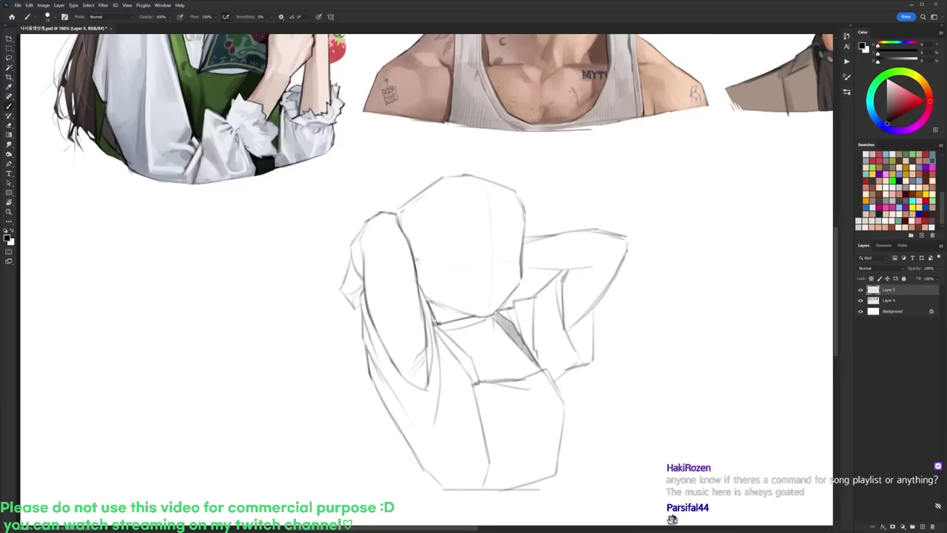
# Step: Sketch the bangs with long strokes from the crown down to the brow line
pyautogui.moveTo(483, 195); pyautogui.dragTo(476, 253)
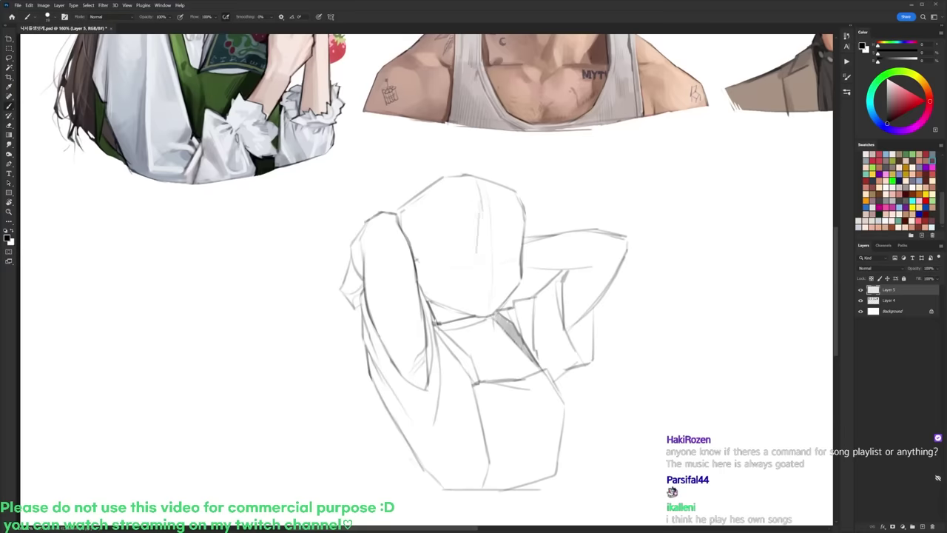
pyautogui.moveTo(482, 213); pyautogui.dragTo(479, 254)
pyautogui.moveTo(484, 221); pyautogui.dragTo(483, 253)
pyautogui.moveTo(509, 215); pyautogui.dragTo(506, 249)
pyautogui.moveTo(508, 214); pyautogui.dragTo(504, 244)
pyautogui.moveTo(478, 205)
pyautogui.mouseDown()
pyautogui.moveTo(470, 251)
pyautogui.moveTo(455, 248)
pyautogui.moveTo(435, 264)
pyautogui.mouseUp()
pyautogui.press('e')
pyautogui.press('b')
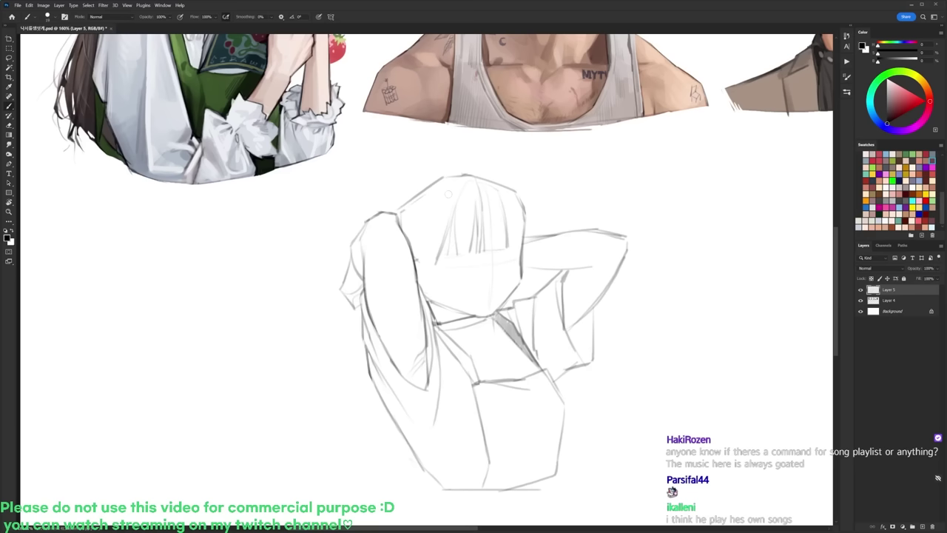
# Step: Draw a long side strand from the crown down the left side of the face to the jaw
pyautogui.press('e')
pyautogui.press('b')
pyautogui.moveTo(469, 176)
pyautogui.mouseDown()
pyautogui.moveTo(454, 181)
pyautogui.moveTo(442, 223)
pyautogui.moveTo(433, 308)
pyautogui.mouseUp()
pyautogui.press('e')
pyautogui.press('b')
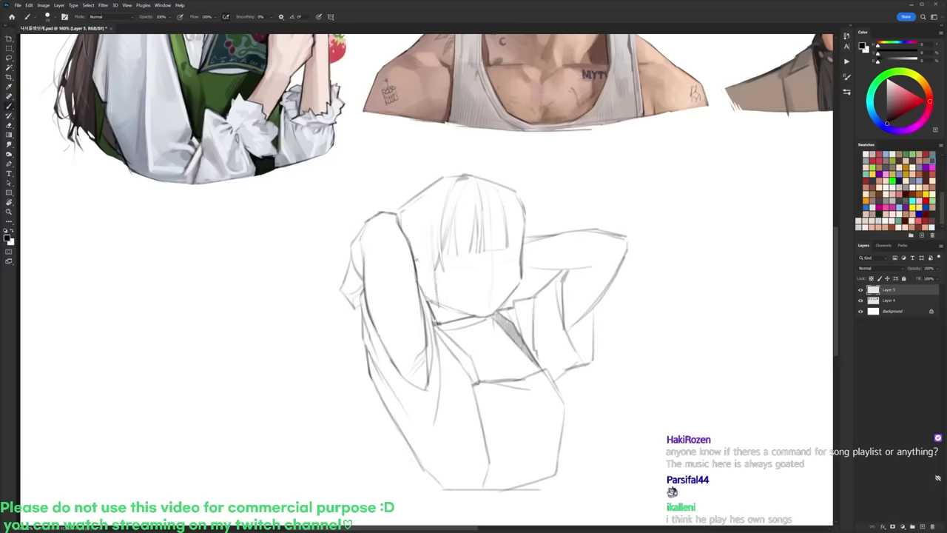
# Step: Rotate the canvas to draw the hair strand along the left jaw, and return the view to upright
pyautogui.press('r')
pyautogui.moveTo(504, 224); pyautogui.dragTo(497, 285)
pyautogui.press('e')
pyautogui.press('b')
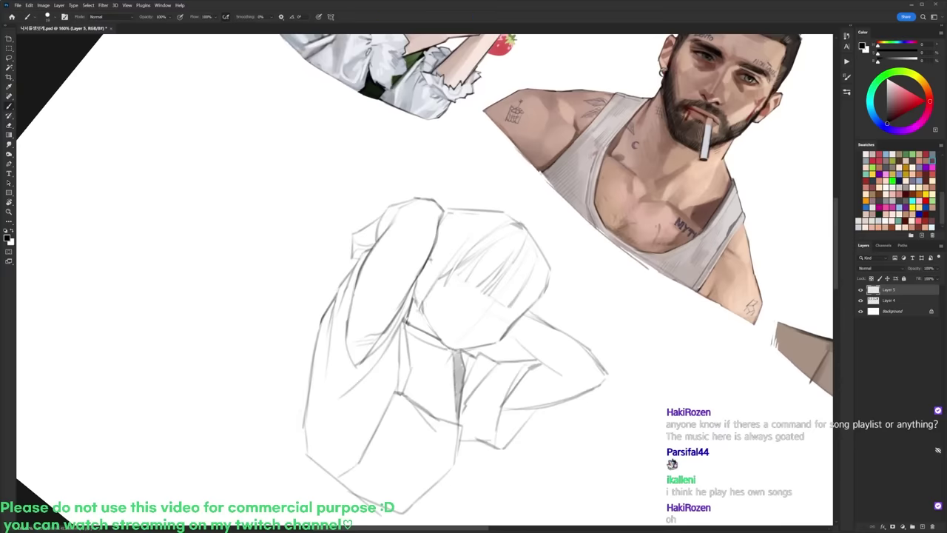
pyautogui.moveTo(427, 285); pyautogui.dragTo(417, 312)
pyautogui.press('e')
pyautogui.press('r')
pyautogui.moveTo(511, 205); pyautogui.dragTo(508, 144)
pyautogui.press('b')
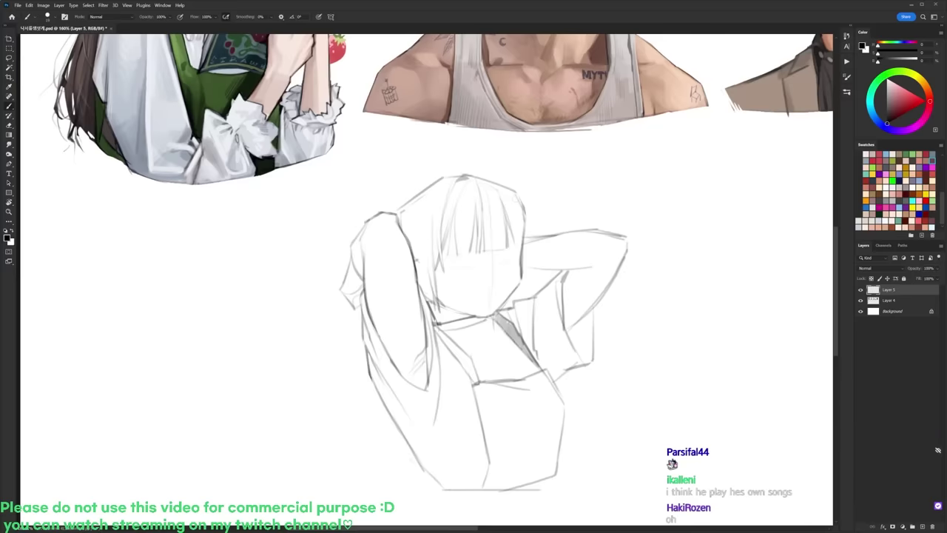
# Step: Add a stroke at the right end of the bangs and rework the side strand left of the fringe
pyautogui.moveTo(519, 214); pyautogui.dragTo(519, 233)
pyautogui.moveTo(417, 260); pyautogui.dragTo(426, 269)
pyautogui.press('e')
pyautogui.press('b')
pyautogui.moveTo(450, 194)
pyautogui.mouseDown()
pyautogui.moveTo(447, 297)
pyautogui.moveTo(442, 225)
pyautogui.moveTo(443, 273)
pyautogui.mouseUp()
pyautogui.press('e')
pyautogui.press('b')
# Step: Redraw the left side lock down to the jaw and sketch the ear beside the raised arm
pyautogui.moveTo(443, 238)
pyautogui.mouseDown()
pyautogui.moveTo(447, 290)
pyautogui.moveTo(435, 286)
pyautogui.moveTo(432, 305)
pyautogui.mouseUp()
pyautogui.press('e')
pyautogui.press('b')
pyautogui.press('e')
pyautogui.press('b')
pyautogui.press('e')
pyautogui.moveTo(419, 259); pyautogui.dragTo(424, 262)
pyautogui.press('b')
pyautogui.moveTo(427, 263); pyautogui.dragTo(432, 275)
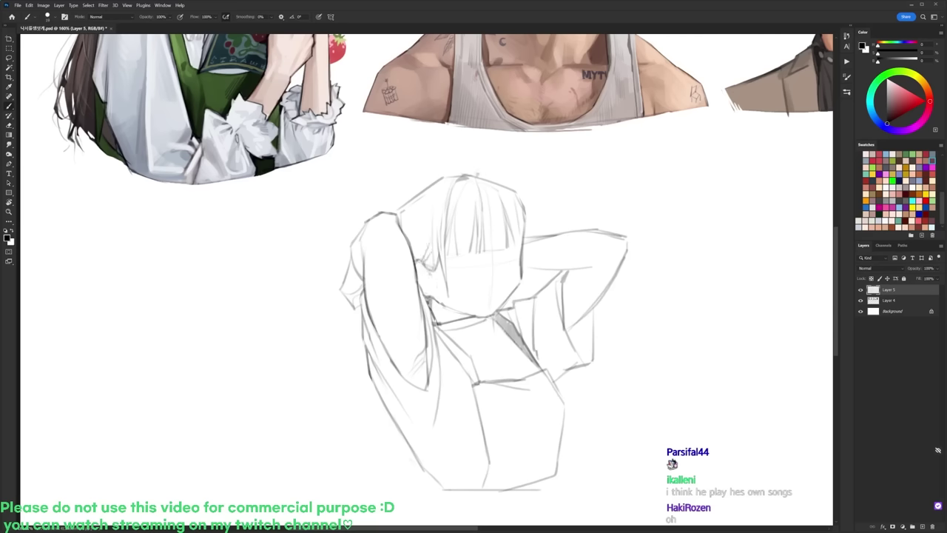
# Step: Draw the rounded outer contour of the hair from the crown down the head's right side
pyautogui.moveTo(478, 179)
pyautogui.mouseDown()
pyautogui.moveTo(493, 174)
pyautogui.moveTo(520, 204)
pyautogui.moveTo(528, 244)
pyautogui.mouseUp()
pyautogui.press('e')
pyautogui.press('b')
pyautogui.press('e')
pyautogui.press('b')
# Step: Refine the hair contour beside the raised arm with the canvas rotated, erase stray marks, and restore the upright view
pyautogui.moveTo(406, 194); pyautogui.dragTo(395, 211)
pyautogui.press('r')
pyautogui.moveTo(498, 170)
pyautogui.mouseDown()
pyautogui.moveTo(429, 148)
pyautogui.moveTo(382, 97)
pyautogui.mouseUp()
pyautogui.moveTo(382, 98); pyautogui.dragTo(397, 140)
pyautogui.moveTo(415, 249); pyautogui.dragTo(492, 237)
pyautogui.press('b')
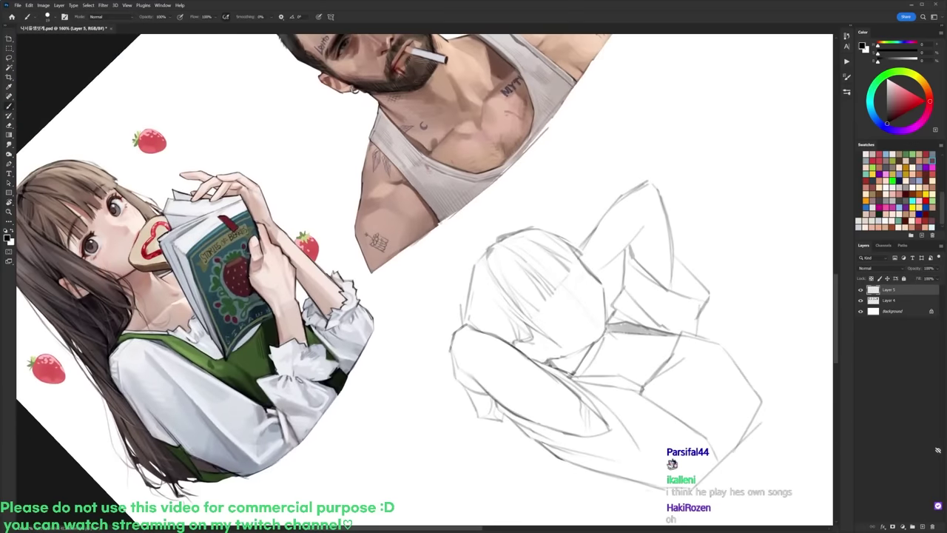
pyautogui.press('e')
pyautogui.moveTo(469, 319); pyautogui.dragTo(478, 327)
pyautogui.press('r')
pyautogui.moveTo(566, 207); pyautogui.dragTo(609, 302)
pyautogui.moveTo(609, 240); pyautogui.dragTo(608, 122)
pyautogui.press('b')
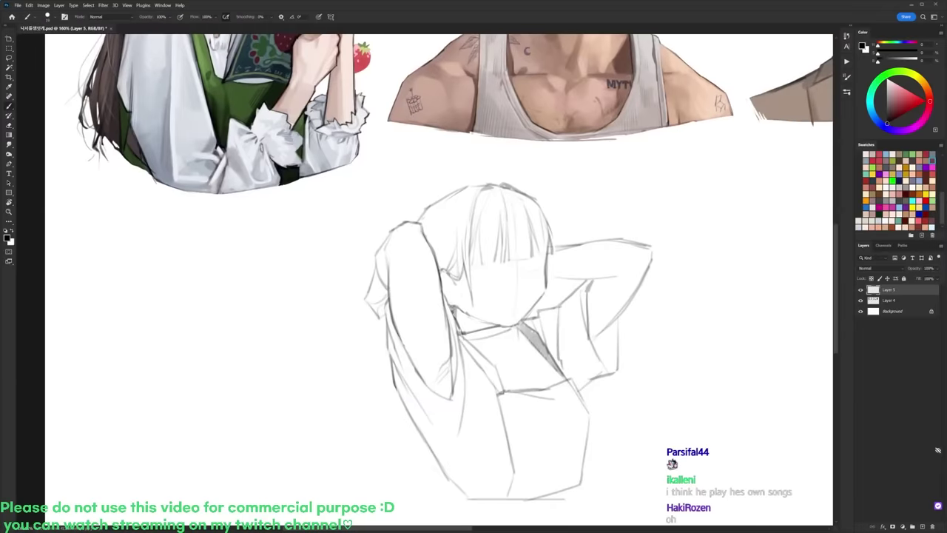
# Step: Redraw the hair's outer contour as a fuller curve from the raised arm up over the crown
pyautogui.moveTo(431, 220)
pyautogui.mouseDown()
pyautogui.moveTo(427, 236)
pyautogui.moveTo(448, 198)
pyautogui.moveTo(479, 181)
pyautogui.moveTo(509, 185)
pyautogui.mouseUp()
pyautogui.press('e')
pyautogui.press('b')
pyautogui.press('e')
pyautogui.press('b')
# Step: Sketch the right side lock hanging past the cheek and clean up the jawline beside it
pyautogui.moveTo(552, 254); pyautogui.dragTo(553, 309)
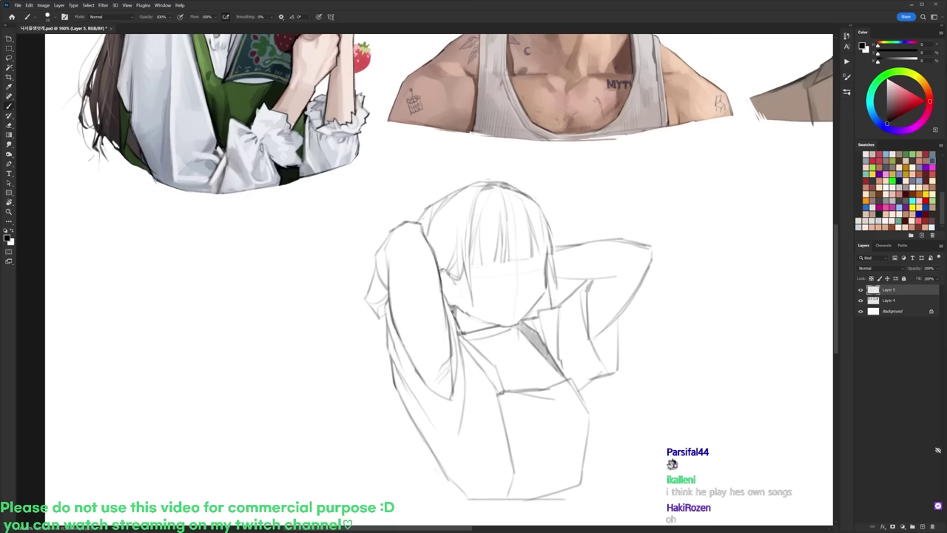
pyautogui.moveTo(549, 267)
pyautogui.mouseDown()
pyautogui.moveTo(547, 311)
pyautogui.moveTo(533, 312)
pyautogui.mouseUp()
pyautogui.press('e')
pyautogui.press('b')
# Step: Define the left ear and add short hair strokes falling above and in front of it
pyautogui.moveTo(446, 278); pyautogui.dragTo(451, 291)
pyautogui.moveTo(443, 244)
pyautogui.mouseDown()
pyautogui.moveTo(440, 269)
pyautogui.moveTo(442, 257)
pyautogui.mouseUp()
pyautogui.moveTo(441, 261); pyautogui.dragTo(439, 271)
pyautogui.moveTo(442, 232); pyautogui.dragTo(440, 271)
pyautogui.press('e')
pyautogui.press('b')
# Step: Erase the rough upper left hair contour and redraw it curving down to the raised arm
pyautogui.press('e')
pyautogui.moveTo(440, 202)
pyautogui.mouseDown()
pyautogui.moveTo(426, 225)
pyautogui.moveTo(424, 211)
pyautogui.mouseUp()
pyautogui.press('b')
pyautogui.press('e')
pyautogui.press('b')
pyautogui.moveTo(438, 213)
pyautogui.mouseDown()
pyautogui.moveTo(435, 243)
pyautogui.moveTo(418, 256)
pyautogui.mouseUp()
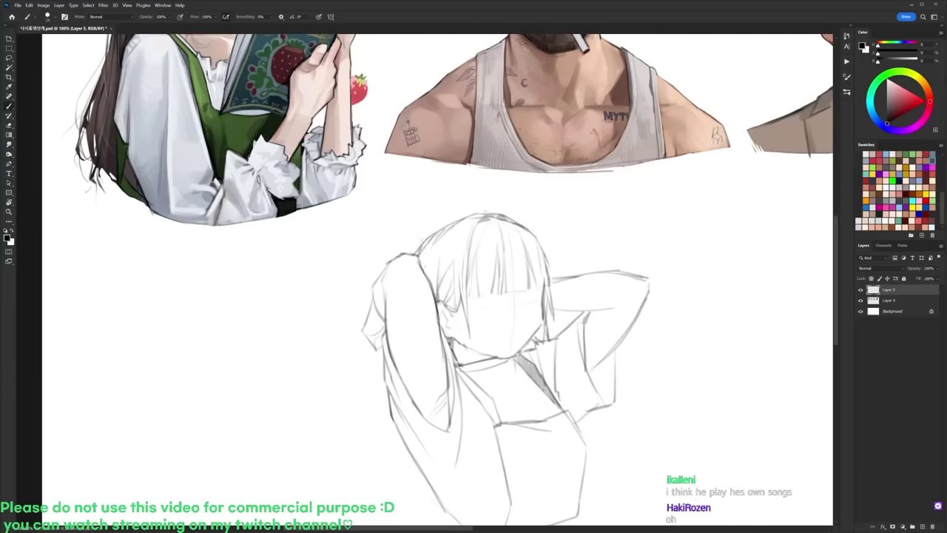
# Step: Erase the rough top of the hair and redraw the crown contour slightly lower and flatter
pyautogui.press('e')
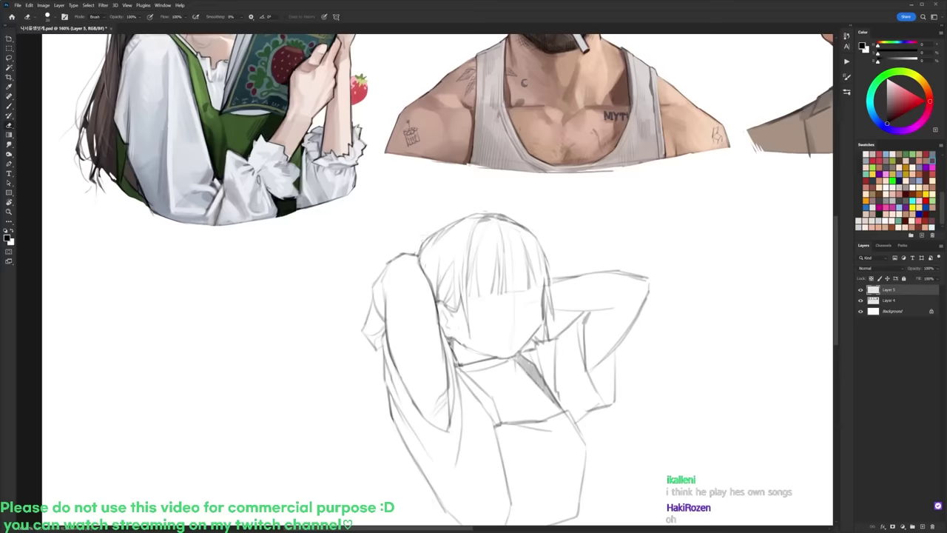
pyautogui.press('b')
pyautogui.press('e')
pyautogui.press('b')
pyautogui.press('e')
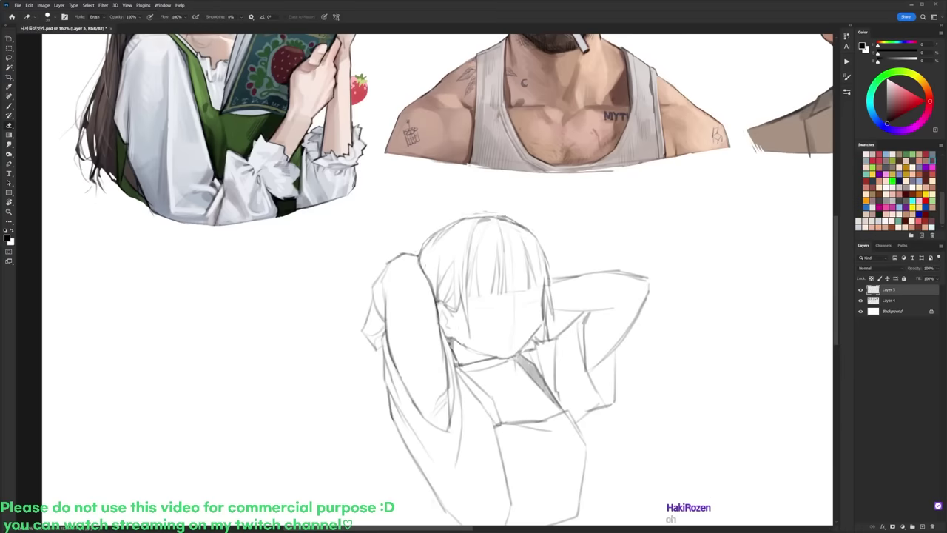
pyautogui.press('b')
pyautogui.moveTo(468, 220); pyautogui.dragTo(499, 217)
pyautogui.moveTo(545, 252); pyautogui.dragTo(540, 231)
pyautogui.moveTo(479, 199); pyautogui.dragTo(464, 227)
# Step: Add strands to the right part of the bangs and the lock beside the cheek
pyautogui.press('e')
pyautogui.press('b')
pyautogui.moveTo(517, 255); pyautogui.dragTo(534, 305)
pyautogui.moveTo(538, 284); pyautogui.dragTo(539, 307)
pyautogui.press('e')
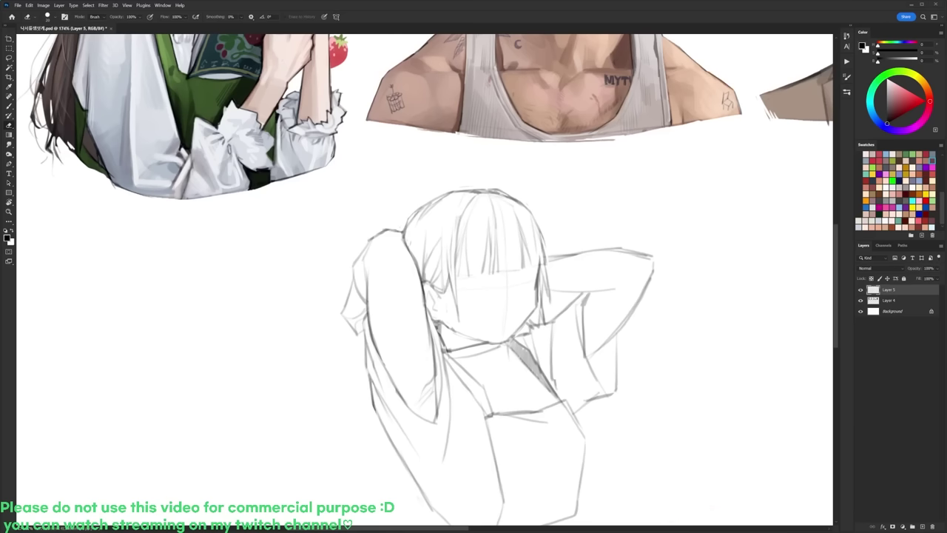
# Step: Sketch the upper eyelid lines of both eyes beneath the bangs
pyautogui.moveTo(525, 236); pyautogui.dragTo(529, 190)
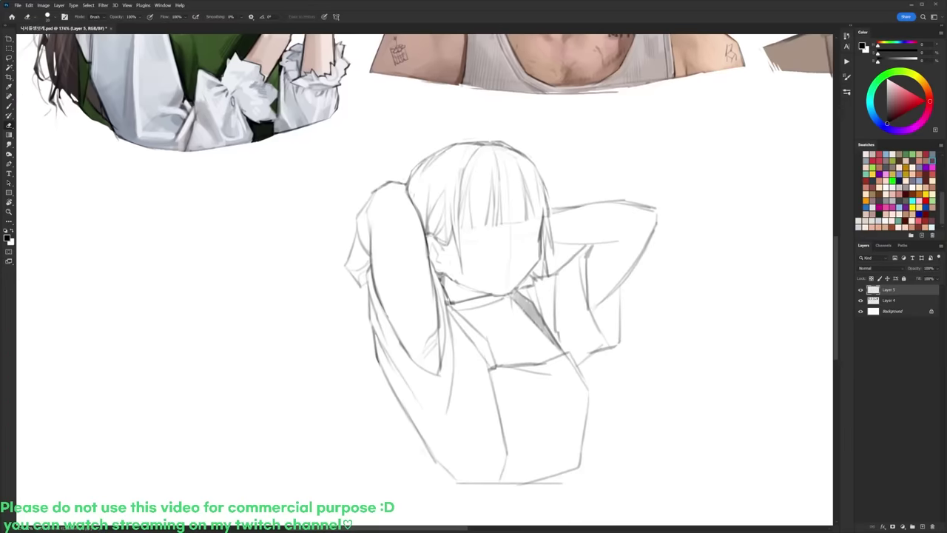
pyautogui.scroll(1, 486, 231)
pyautogui.press('b')
pyautogui.moveTo(464, 243)
pyautogui.mouseDown()
pyautogui.moveTo(495, 247)
pyautogui.moveTo(546, 232)
pyautogui.moveTo(546, 269)
pyautogui.mouseUp()
pyautogui.press('e')
pyautogui.press('b')
pyautogui.moveTo(548, 251); pyautogui.dragTo(545, 271)
pyautogui.press('e')
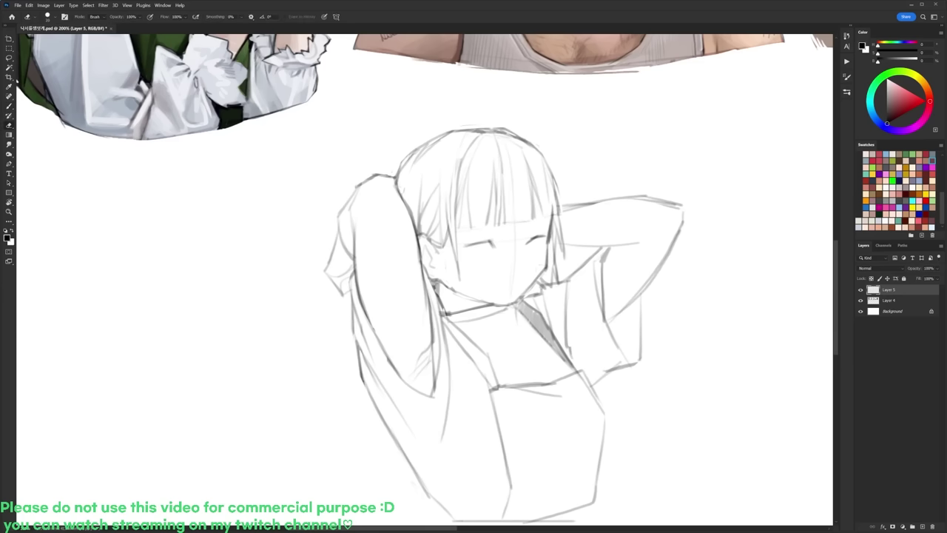
# Step: Outline the right eye below its upper lid line
pyautogui.press('b')
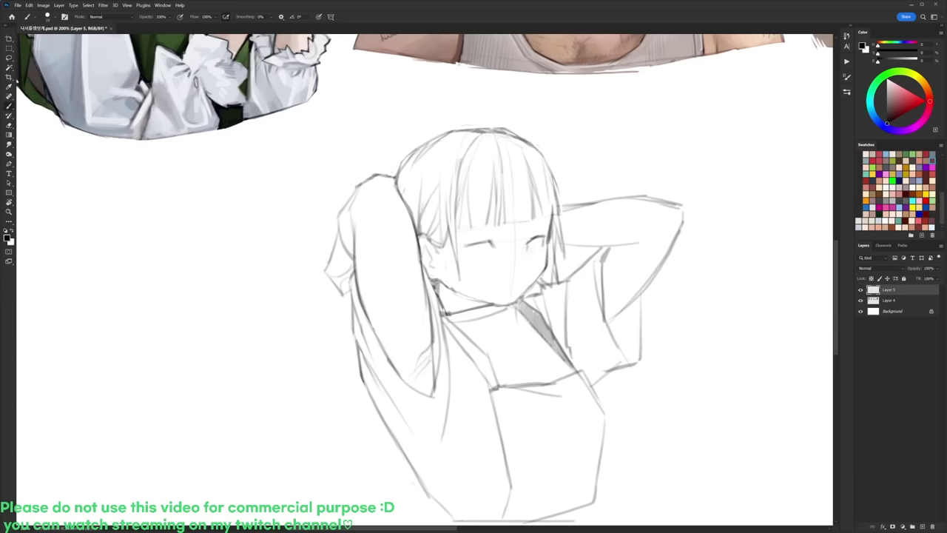
pyautogui.moveTo(524, 252)
pyautogui.mouseDown()
pyautogui.moveTo(534, 250)
pyautogui.moveTo(466, 251)
pyautogui.mouseUp()
pyautogui.press('e')
pyautogui.press('b')
pyautogui.press('r')
pyautogui.moveTo(562, 296); pyautogui.dragTo(553, 226)
pyautogui.press('e')
pyautogui.press('b')
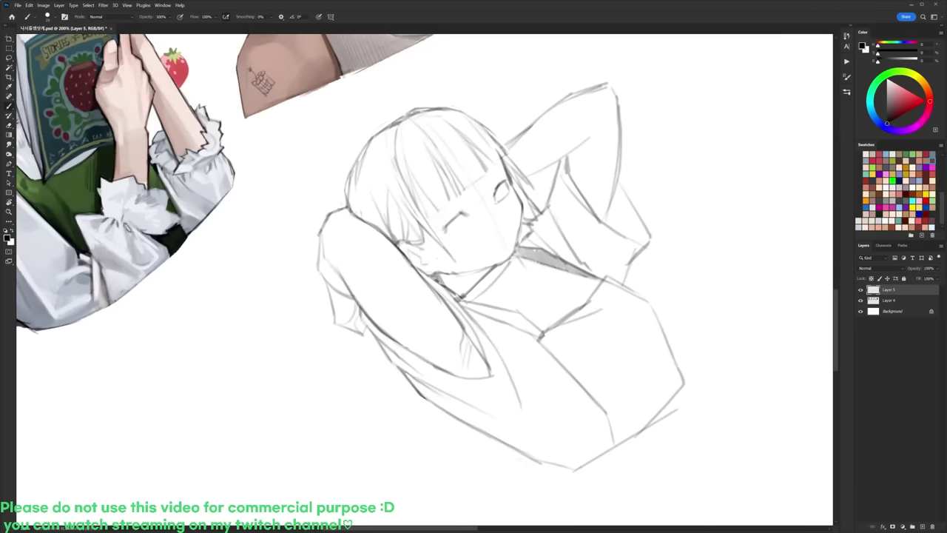
# Step: Outline the left eye with a heavier upper lid and a light lower lid
pyautogui.moveTo(461, 215); pyautogui.dragTo(447, 226)
pyautogui.press('r')
pyautogui.moveTo(600, 189); pyautogui.dragTo(620, 288)
pyautogui.press('b')
pyautogui.press('r')
pyautogui.moveTo(573, 185); pyautogui.dragTo(584, 192)
pyautogui.press('b')
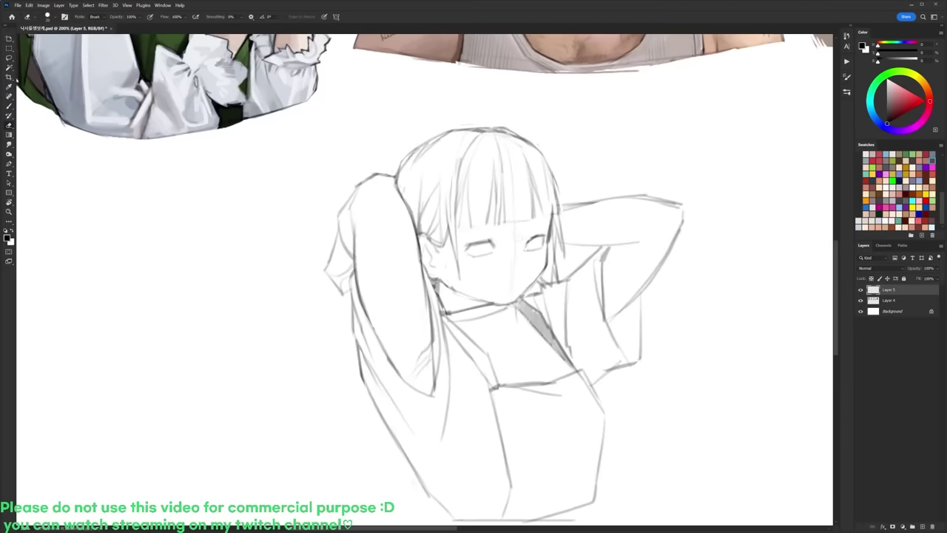
# Step: Clean up the guideline under the bangs, darken their right edge and mark the nose bridge beside the right eye
pyautogui.press('e')
pyautogui.press('b')
pyautogui.moveTo(539, 203)
pyautogui.mouseDown()
pyautogui.moveTo(543, 222)
pyautogui.moveTo(554, 215)
pyautogui.mouseUp()
pyautogui.press('e')
pyautogui.press('b')
pyautogui.press('e')
pyautogui.press('b')
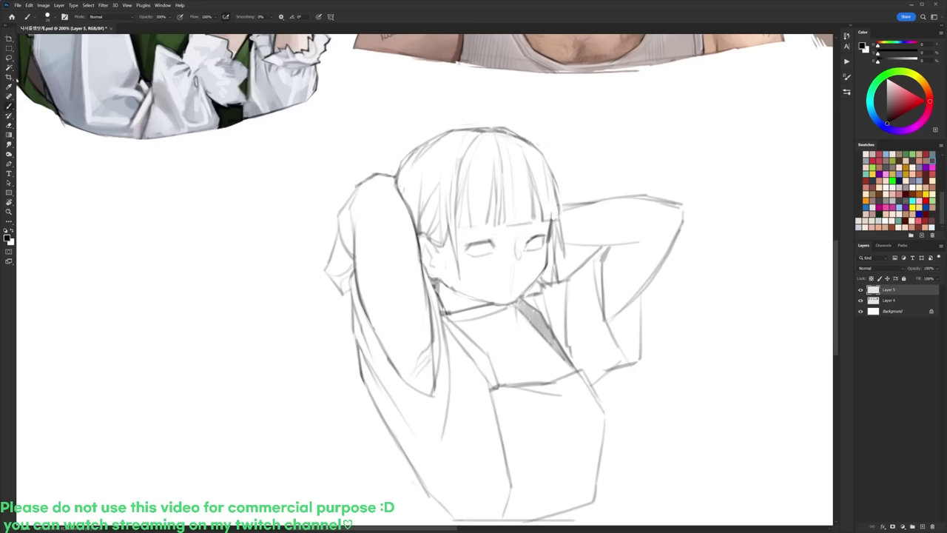
# Step: Erase the long strand at the left edge of the bangs and redraw it down past the temple
pyautogui.moveTo(486, 217); pyautogui.dragTo(468, 234)
pyautogui.press('e')
pyautogui.moveTo(458, 160); pyautogui.dragTo(456, 174)
pyautogui.moveTo(454, 208); pyautogui.dragTo(455, 236)
pyautogui.moveTo(458, 172); pyautogui.dragTo(456, 216)
pyautogui.press('b')
pyautogui.moveTo(461, 161); pyautogui.dragTo(457, 247)
pyautogui.press('e')
pyautogui.moveTo(461, 153); pyautogui.dragTo(460, 176)
# Step: Handwrite the note "AM I DOING WELL" on the blank canvas above the right arm
pyautogui.press('b')
pyautogui.moveTo(578, 157); pyautogui.dragTo(582, 138)
pyautogui.moveTo(583, 138); pyautogui.dragTo(589, 156)
pyautogui.moveTo(591, 141)
pyautogui.mouseDown()
pyautogui.moveTo(601, 157)
pyautogui.moveTo(620, 139)
pyautogui.mouseUp()
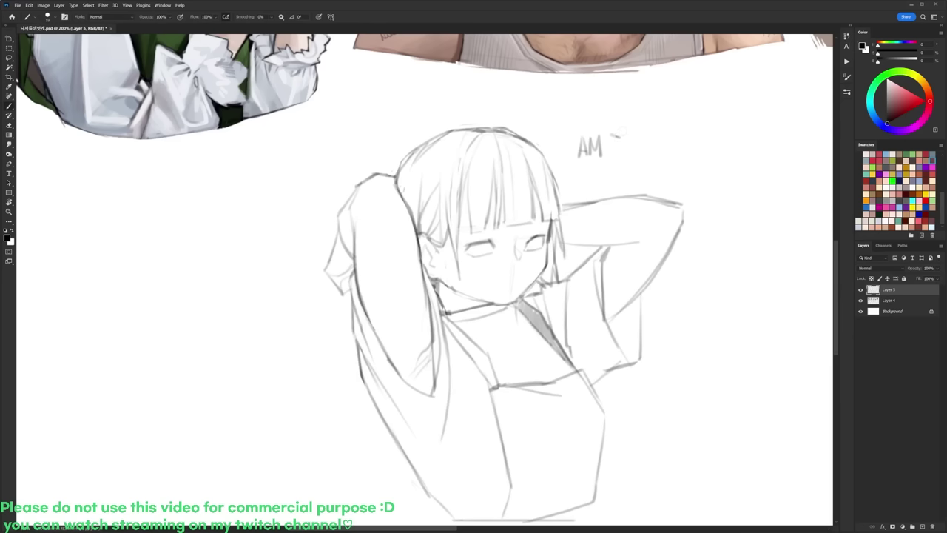
pyautogui.moveTo(614, 138); pyautogui.dragTo(614, 156)
pyautogui.moveTo(610, 156)
pyautogui.mouseDown()
pyautogui.moveTo(645, 140)
pyautogui.moveTo(655, 149)
pyautogui.mouseUp()
pyautogui.moveTo(650, 150)
pyautogui.mouseDown()
pyautogui.moveTo(661, 138)
pyautogui.moveTo(669, 150)
pyautogui.mouseUp()
pyautogui.moveTo(670, 150)
pyautogui.mouseDown()
pyautogui.moveTo(671, 138)
pyautogui.moveTo(693, 147)
pyautogui.mouseUp()
pyautogui.moveTo(694, 147); pyautogui.dragTo(704, 136)
pyautogui.moveTo(705, 133); pyautogui.dragTo(711, 139)
pyautogui.moveTo(714, 134); pyautogui.dragTo(728, 145)
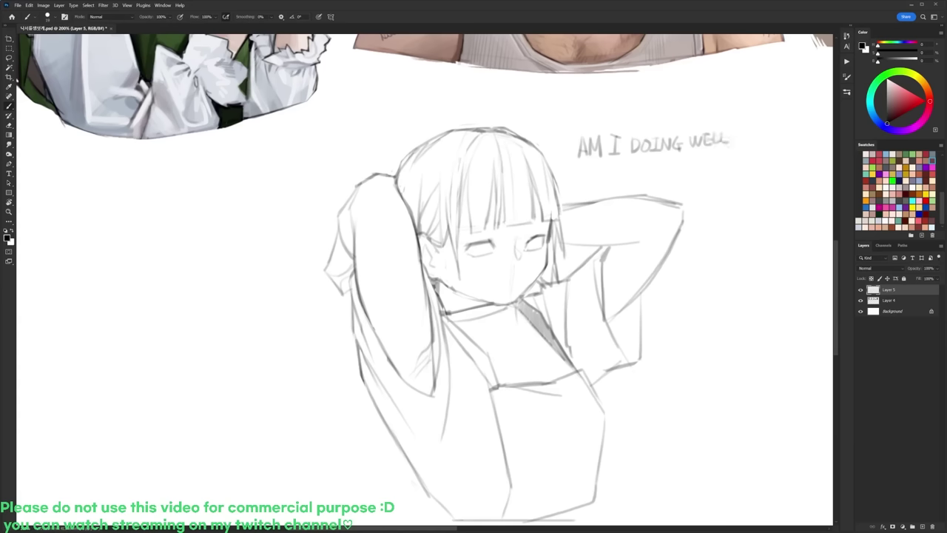
# Step: Draw the irises inside both eye outlines
pyautogui.moveTo(481, 245)
pyautogui.mouseDown()
pyautogui.moveTo(476, 254)
pyautogui.moveTo(490, 249)
pyautogui.mouseUp()
pyautogui.hotkey('ctrl', 'z')
pyautogui.hotkey('ctrl', 'shift', 'z')
pyautogui.hotkey('ctrl', 'shift', 'z')
pyautogui.press('e')
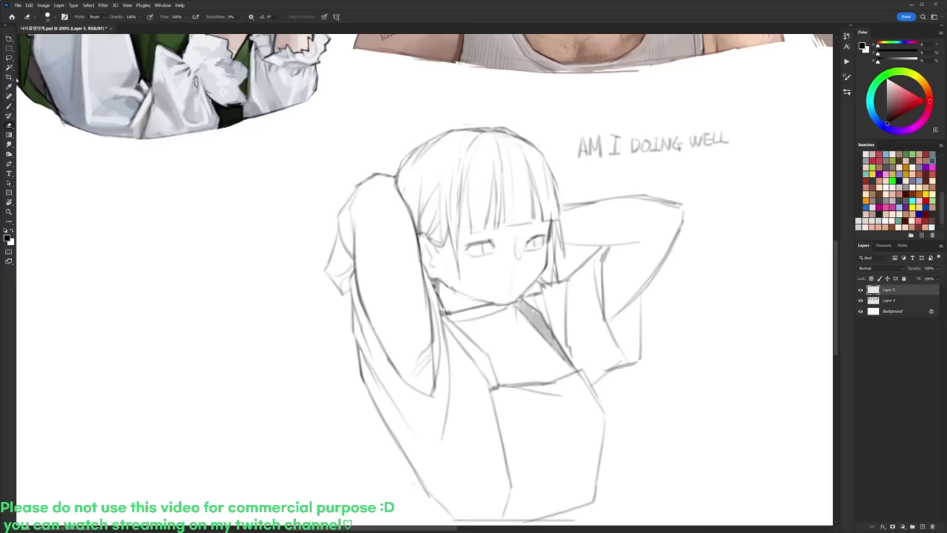
pyautogui.press('b')
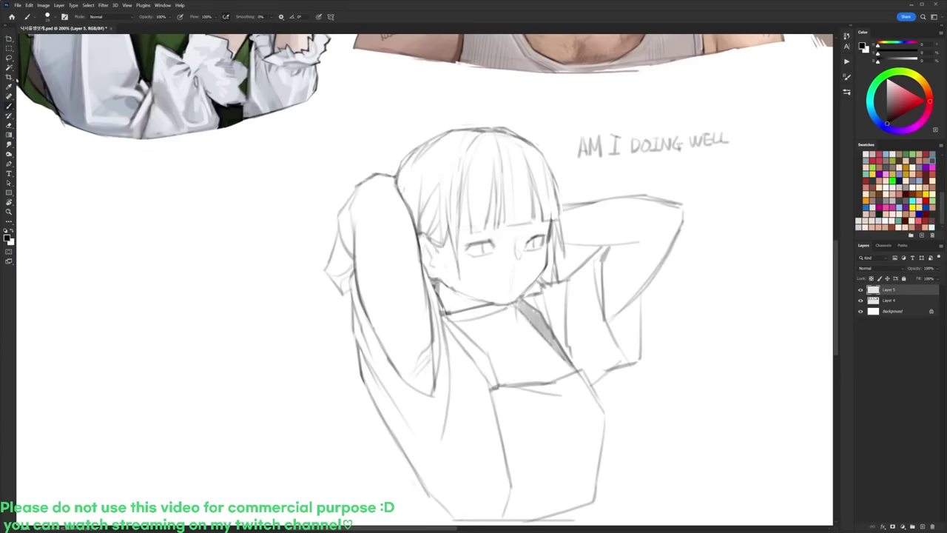
# Step: Mark the small tip of the nose and strengthen the left eye's lashes
pyautogui.press('r')
pyautogui.moveTo(569, 225)
pyautogui.mouseDown()
pyautogui.moveTo(490, 140)
pyautogui.moveTo(564, 172)
pyautogui.moveTo(596, 222)
pyautogui.mouseUp()
pyautogui.press('r')
pyautogui.press('e')
pyautogui.press('b')
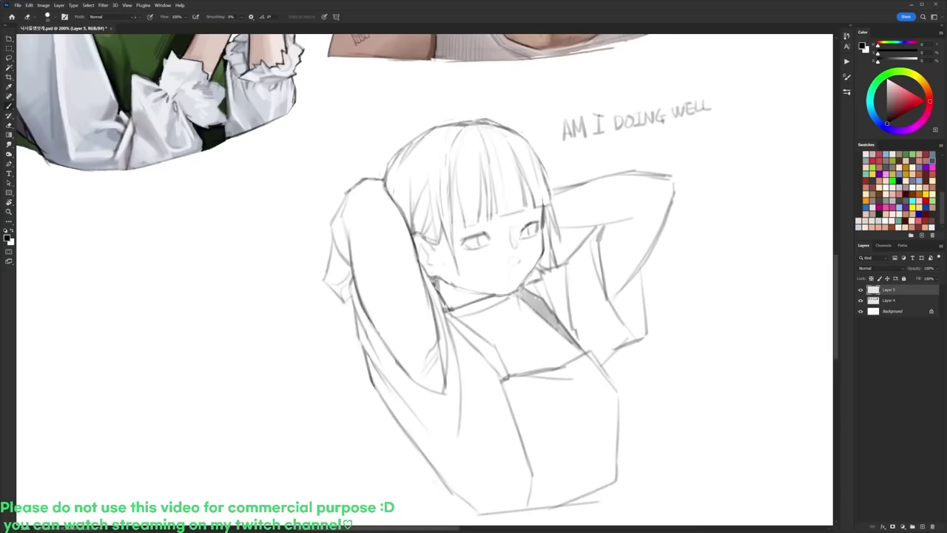
pyautogui.press('r')
pyautogui.moveTo(604, 222); pyautogui.dragTo(601, 252)
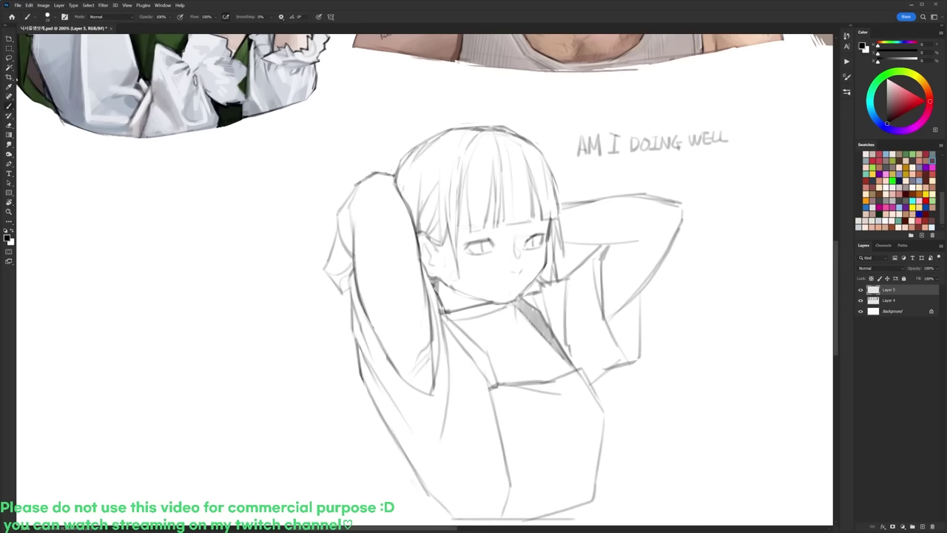
# Step: Erase the vertical nose guideline and redraw the side of the nose down to its tip
pyautogui.press('e')
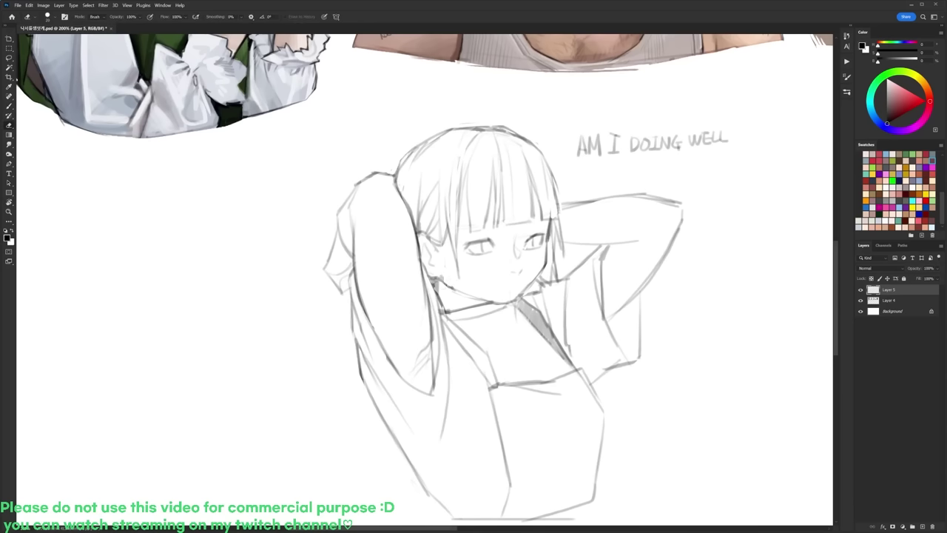
pyautogui.moveTo(516, 243); pyautogui.dragTo(518, 258)
pyautogui.press('b')
pyautogui.press('e')
pyautogui.press('b')
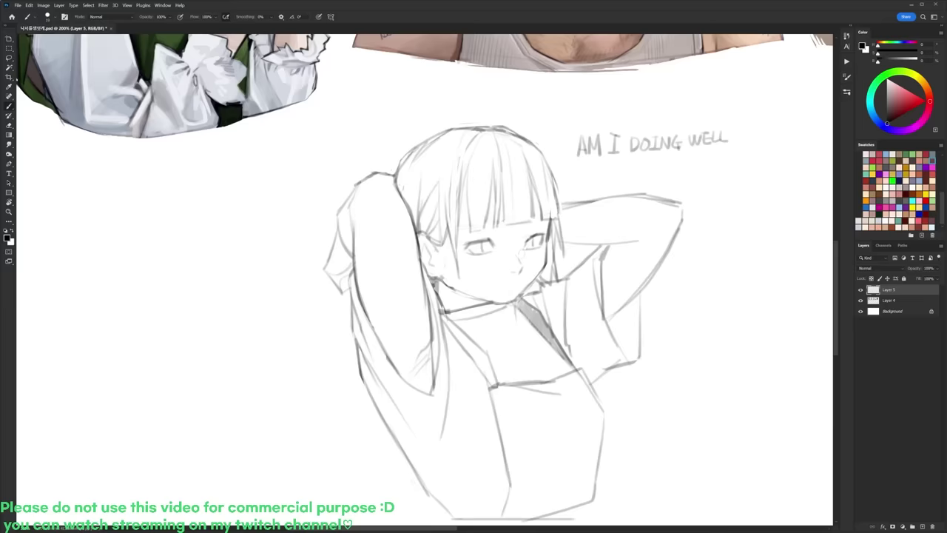
# Step: Touch up the lower edge of the bangs above the left eye
pyautogui.press('e')
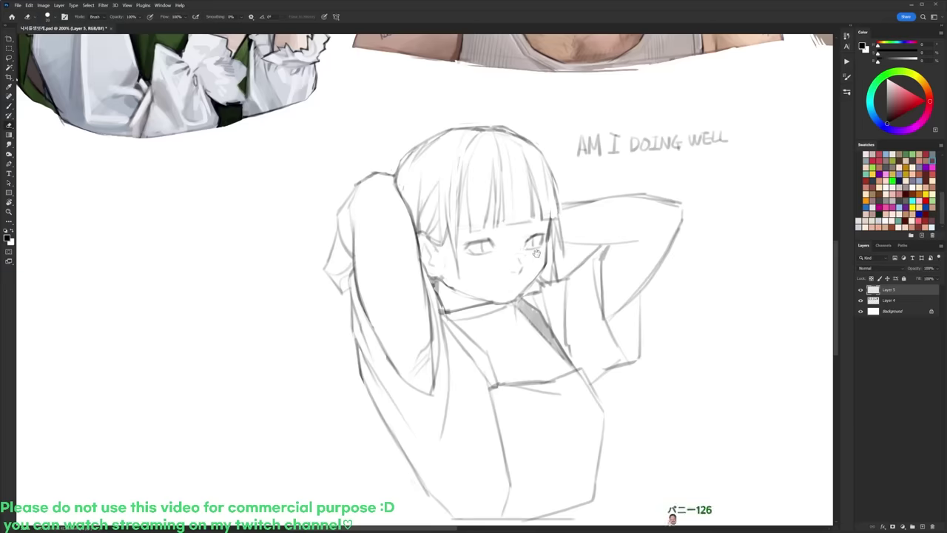
pyautogui.moveTo(537, 253); pyautogui.dragTo(540, 242)
pyautogui.press('b')
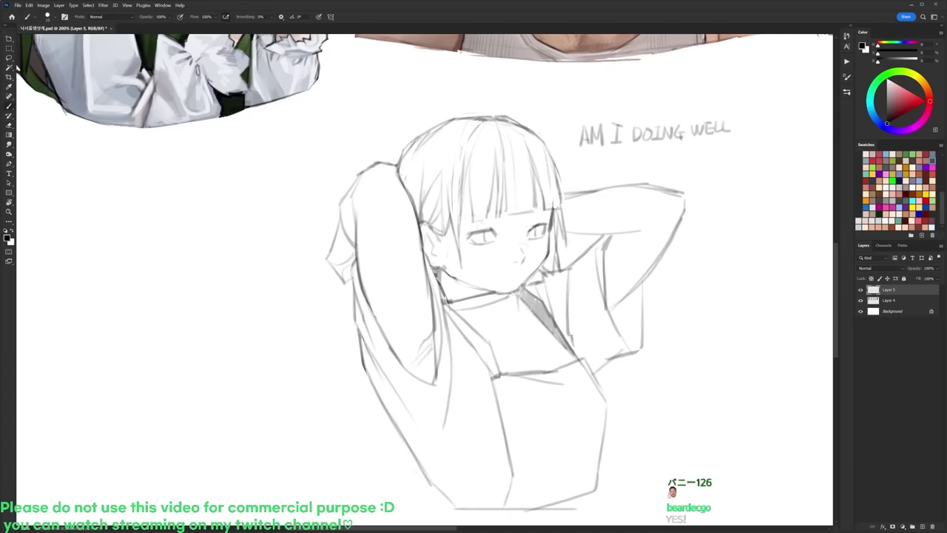
pyautogui.moveTo(472, 223); pyautogui.dragTo(487, 218)
pyautogui.press('e')
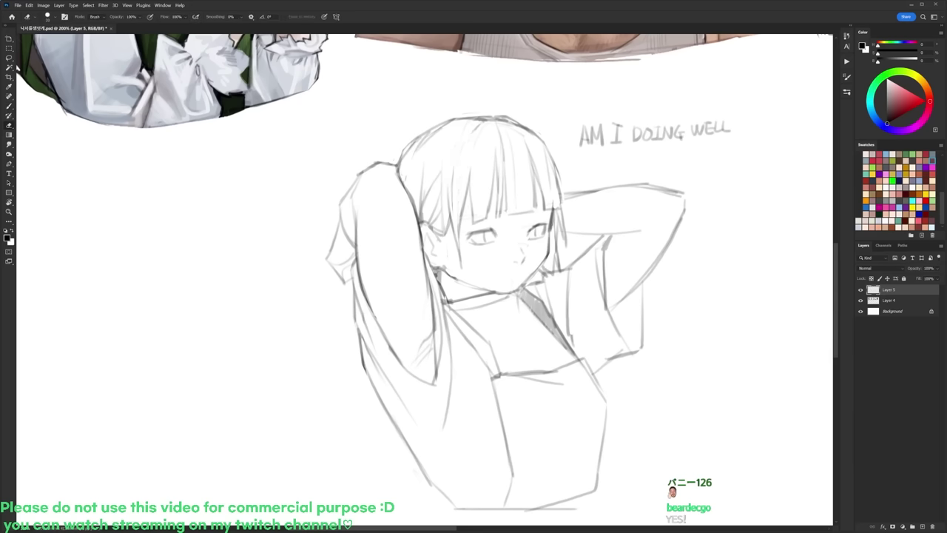
# Step: Redraw the jawline below the left ear and rework the neck line under the chin
pyautogui.press('b')
pyautogui.moveTo(445, 268); pyautogui.dragTo(456, 285)
pyautogui.press('e')
pyautogui.press('r')
pyautogui.moveTo(640, 241); pyautogui.dragTo(642, 291)
pyautogui.press('b')
pyautogui.press('e')
pyautogui.press('b')
pyautogui.moveTo(462, 291); pyautogui.dragTo(503, 310)
# Step: Refine the right side of the jaw down toward the chin
pyautogui.press('r')
pyautogui.moveTo(642, 291); pyautogui.dragTo(622, 186)
pyautogui.press('e')
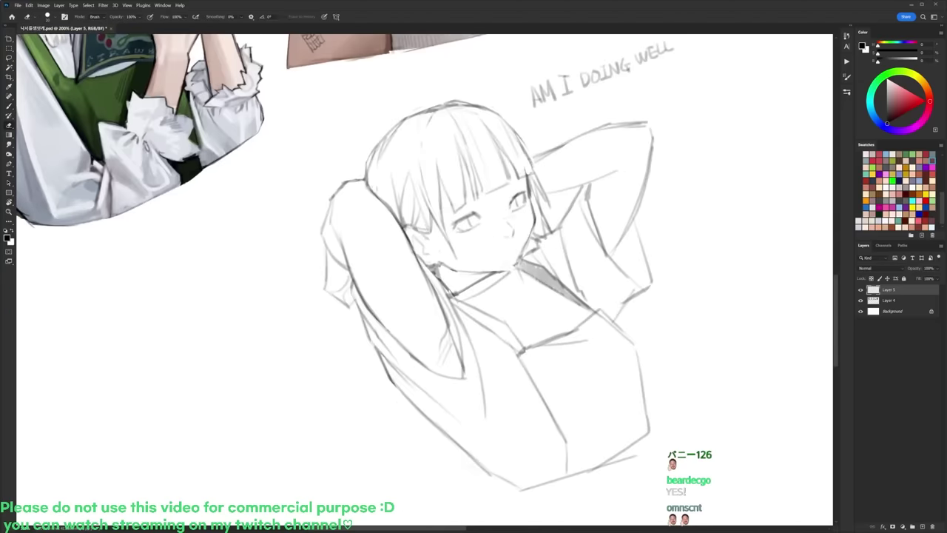
pyautogui.press('b')
pyautogui.moveTo(526, 245); pyautogui.dragTo(514, 268)
pyautogui.press('r')
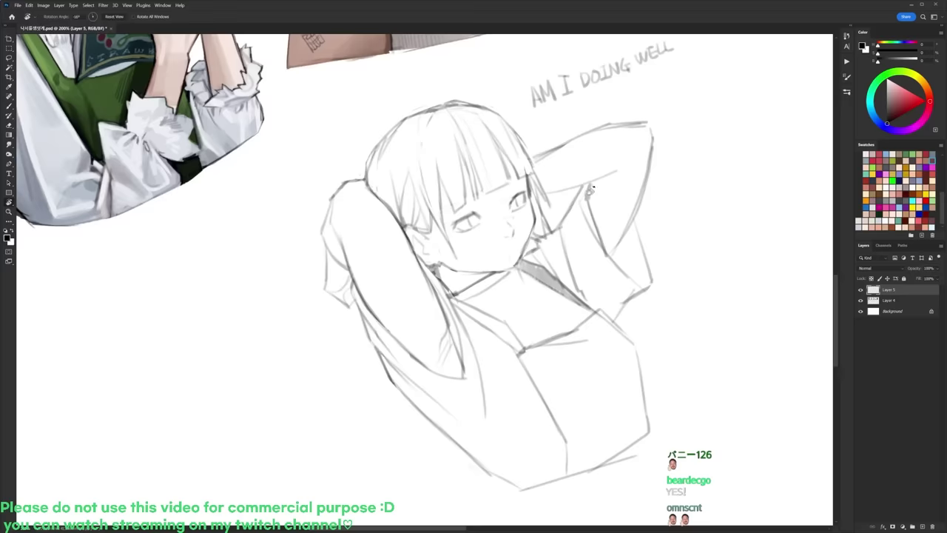
pyautogui.moveTo(594, 164); pyautogui.dragTo(620, 217)
# Step: Sketch the first loose hair strands hanging down from behind the left hand
pyautogui.press('b')
pyautogui.moveTo(352, 259); pyautogui.dragTo(320, 300)
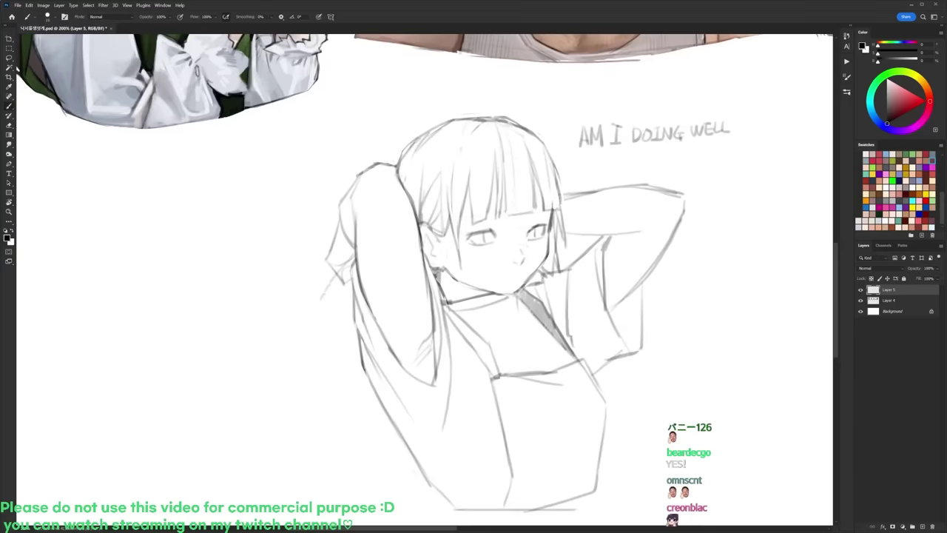
pyautogui.moveTo(348, 263)
pyautogui.mouseDown()
pyautogui.moveTo(317, 296)
pyautogui.moveTo(339, 342)
pyautogui.mouseUp()
# Step: Erase the lower part of the right side lock and redraw it shorter beside the cheek
pyautogui.press('e')
pyautogui.moveTo(557, 248)
pyautogui.mouseDown()
pyautogui.moveTo(558, 263)
pyautogui.moveTo(540, 274)
pyautogui.mouseUp()
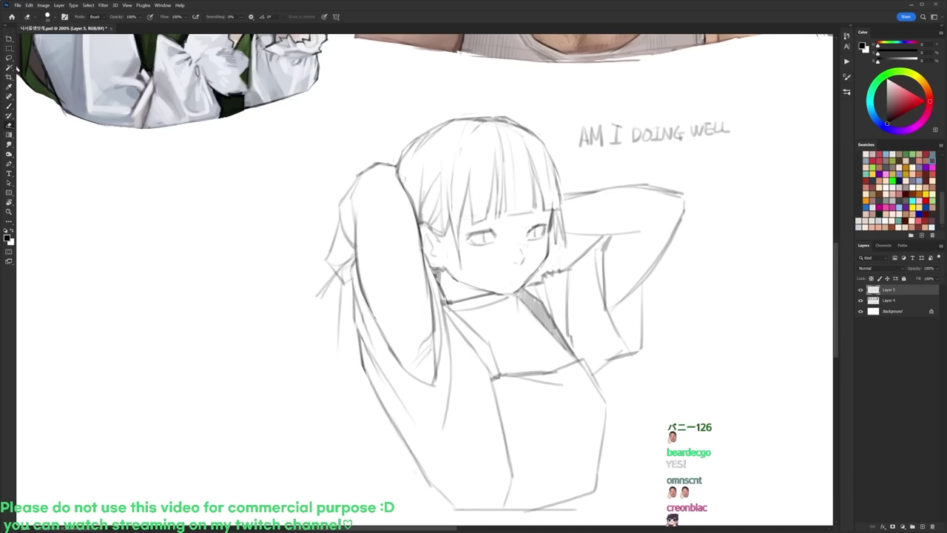
pyautogui.press('b')
pyautogui.moveTo(555, 239); pyautogui.dragTo(555, 256)
pyautogui.moveTo(561, 235); pyautogui.dragTo(554, 261)
pyautogui.moveTo(446, 237); pyautogui.dragTo(444, 249)
# Step: Erase the dark line at the left of the neckband and redraw it cleaner
pyautogui.press('e')
pyautogui.press('b')
pyautogui.press('e')
pyautogui.moveTo(442, 299)
pyautogui.mouseDown()
pyautogui.moveTo(455, 301)
pyautogui.moveTo(454, 312)
pyautogui.mouseUp()
pyautogui.moveTo(446, 304)
pyautogui.mouseDown()
pyautogui.moveTo(461, 319)
pyautogui.moveTo(466, 299)
pyautogui.mouseUp()
pyautogui.press('b')
pyautogui.press('e')
pyautogui.press('b')
# Step: Draw the gathered ponytail hanging behind the left arm, ending in pointed tips
pyautogui.moveTo(342, 285); pyautogui.dragTo(321, 368)
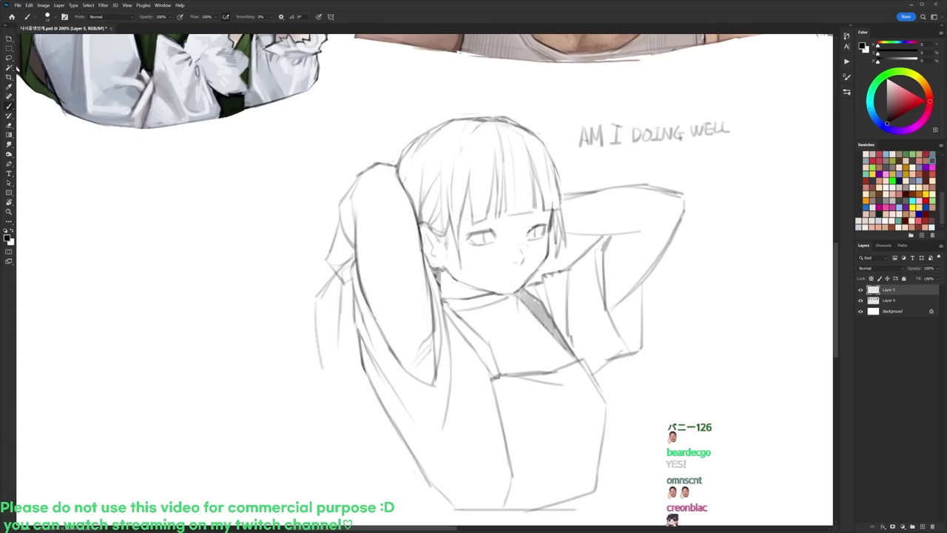
pyautogui.moveTo(319, 296)
pyautogui.mouseDown()
pyautogui.moveTo(317, 350)
pyautogui.moveTo(350, 397)
pyautogui.moveTo(341, 402)
pyautogui.mouseUp()
pyautogui.moveTo(343, 392); pyautogui.dragTo(332, 410)
pyautogui.moveTo(322, 361); pyautogui.dragTo(330, 394)
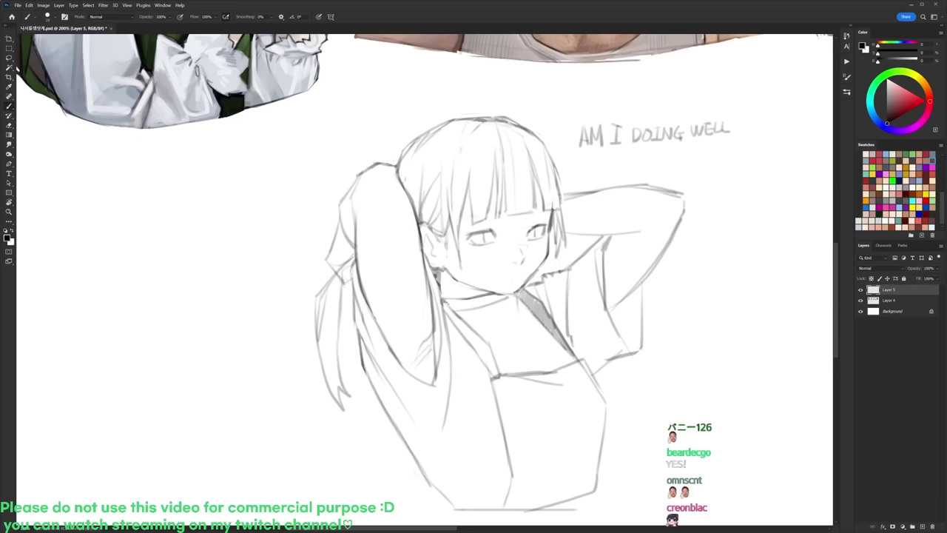
# Step: Draw the small mouth with its lower lip between the nose and chin
pyautogui.moveTo(551, 231)
pyautogui.mouseDown()
pyautogui.moveTo(559, 234)
pyautogui.moveTo(540, 288)
pyautogui.mouseUp()
pyautogui.press('e')
pyautogui.keyDown('alt'); pyautogui.scroll(1, 540, 256); pyautogui.keyUp('alt')
pyautogui.press('b')
pyautogui.moveTo(500, 282); pyautogui.dragTo(514, 276)
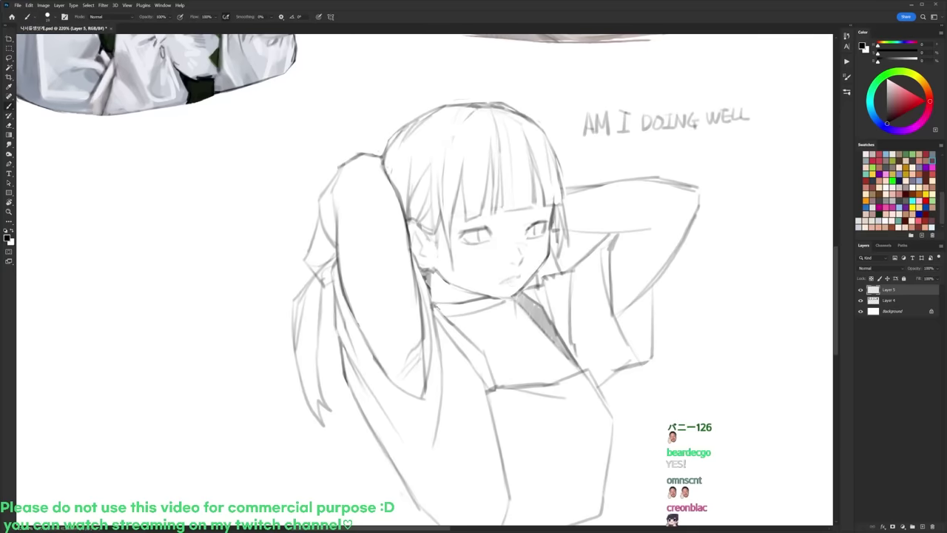
# Step: Refine the upper lid of the right eye and add eyebrows along the lower edge of the bangs
pyautogui.moveTo(535, 220); pyautogui.dragTo(544, 217)
pyautogui.press('e')
pyautogui.press('b')
pyautogui.press('e')
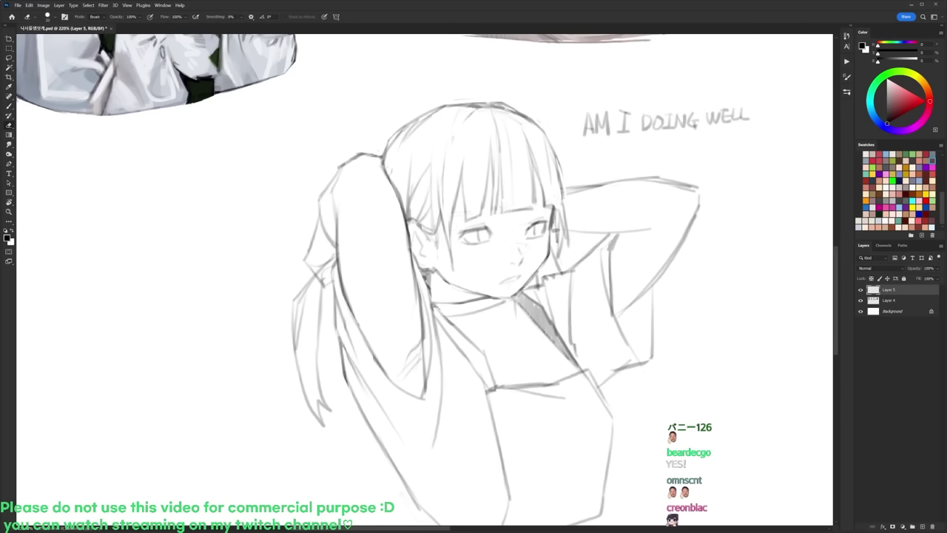
pyautogui.press('b')
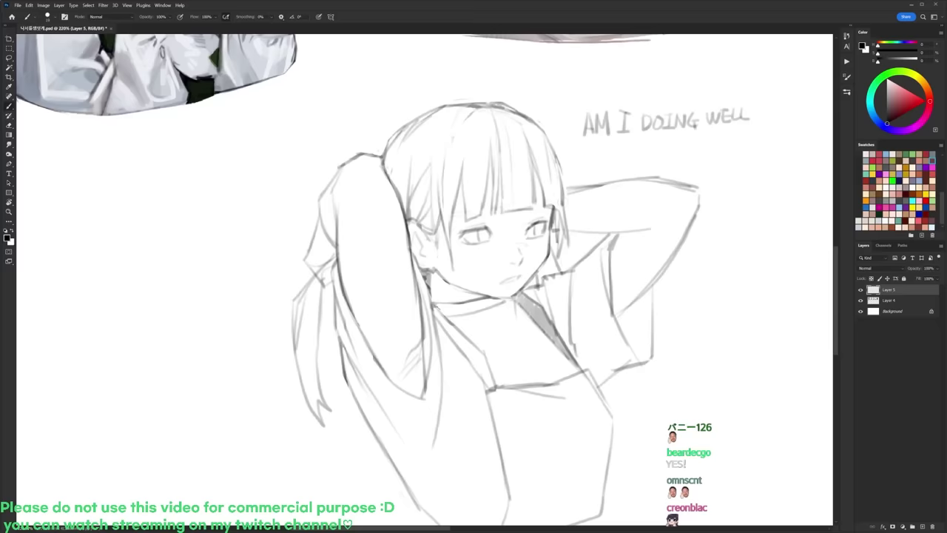
pyautogui.moveTo(473, 281); pyautogui.dragTo(489, 297)
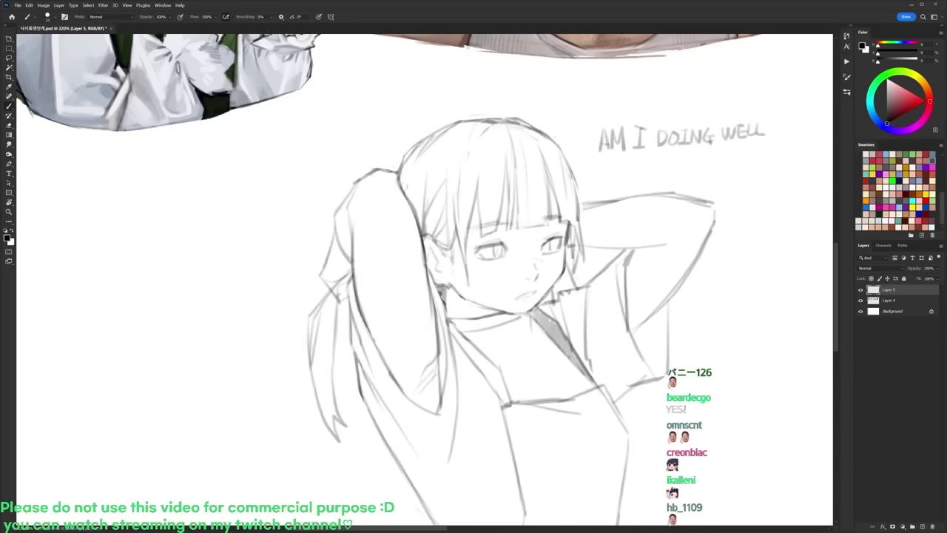
# Step: Try to adjust the left eye with a lasso selection
pyautogui.scroll(-3, 588, 230)
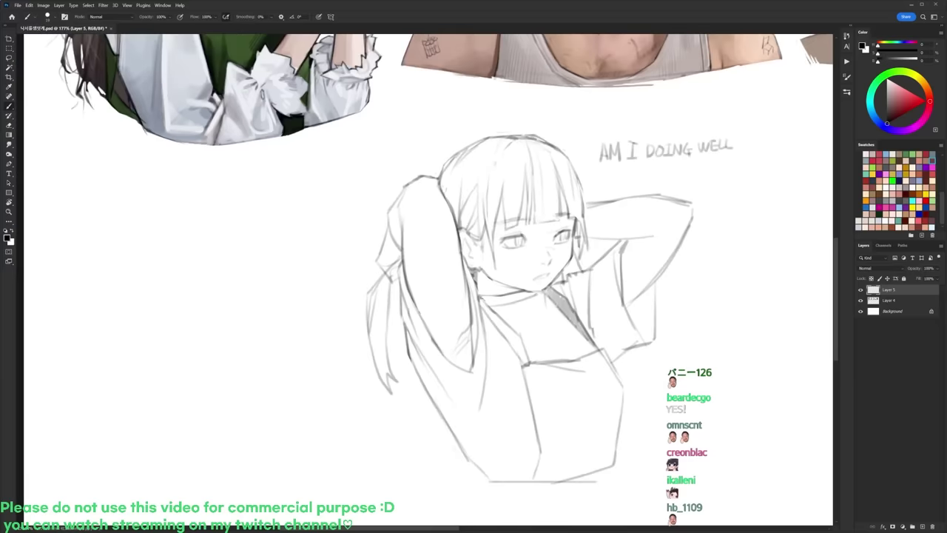
pyautogui.scroll(2, 588, 230)
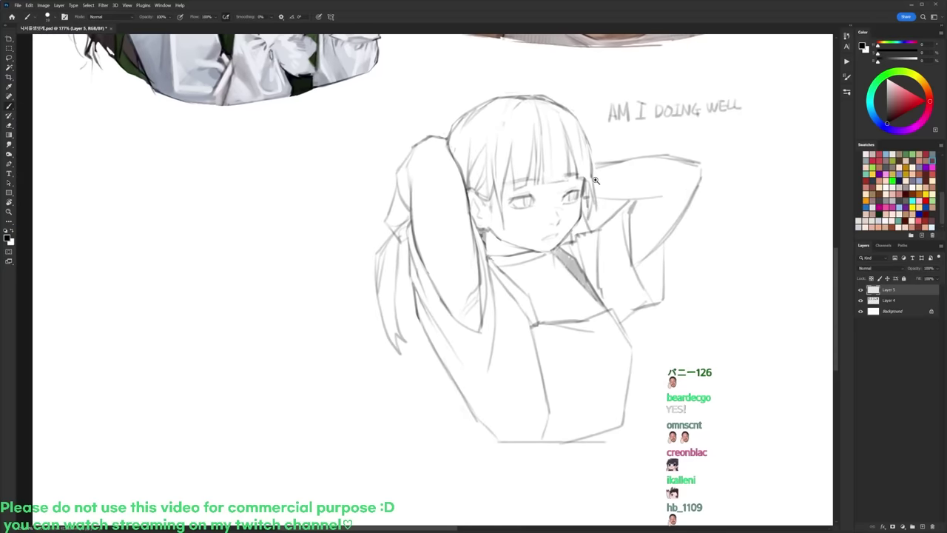
pyautogui.press('l')
pyautogui.moveTo(516, 191)
pyautogui.mouseDown()
pyautogui.moveTo(526, 224)
pyautogui.moveTo(490, 220)
pyautogui.moveTo(487, 204)
pyautogui.moveTo(526, 215)
pyautogui.mouseUp()
pyautogui.hotkey('ctrl', 'd')
pyautogui.moveTo(700, 174); pyautogui.dragTo(608, 208)
pyautogui.scroll(3, 451, 136)
pyautogui.press('b')
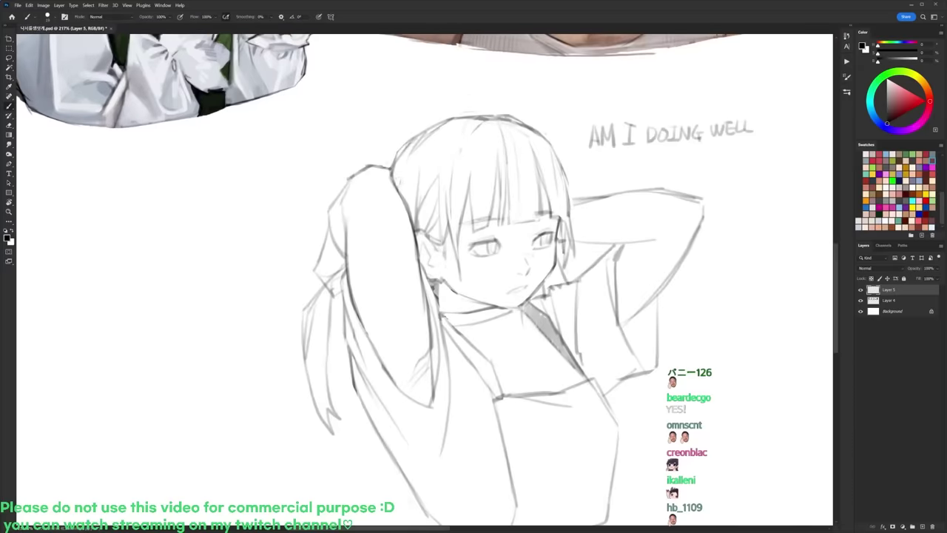
# Step: Thin out the upper left hair contour between the raised arm and the crown
pyautogui.press('e')
pyautogui.moveTo(393, 170); pyautogui.dragTo(452, 118)
pyautogui.press('b')
pyautogui.keyDown('ctrl'); pyautogui.moveTo(525, 108); pyautogui.dragTo(506, 108); pyautogui.keyUp('ctrl')
pyautogui.press('r')
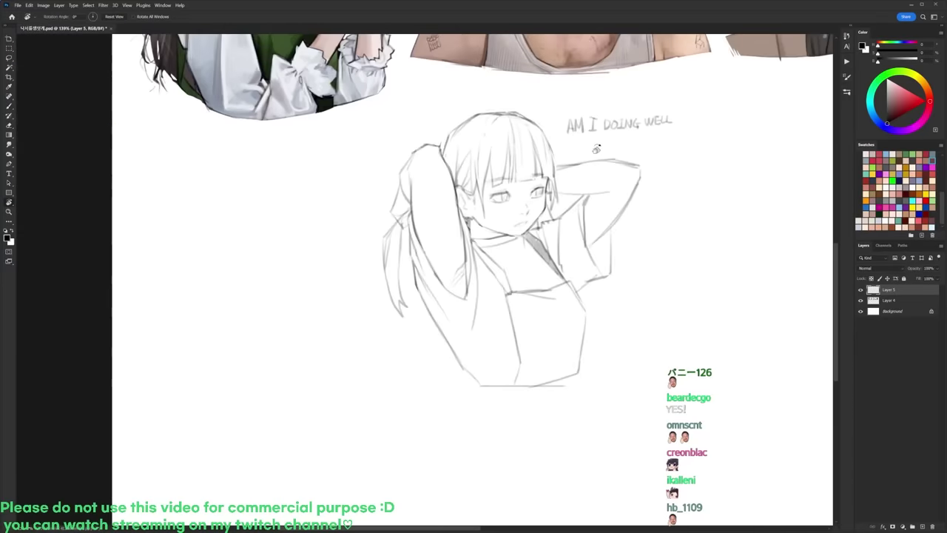
pyautogui.keyDown('ctrl'); pyautogui.moveTo(560, 166); pyautogui.dragTo(566, 169); pyautogui.keyUp('ctrl')
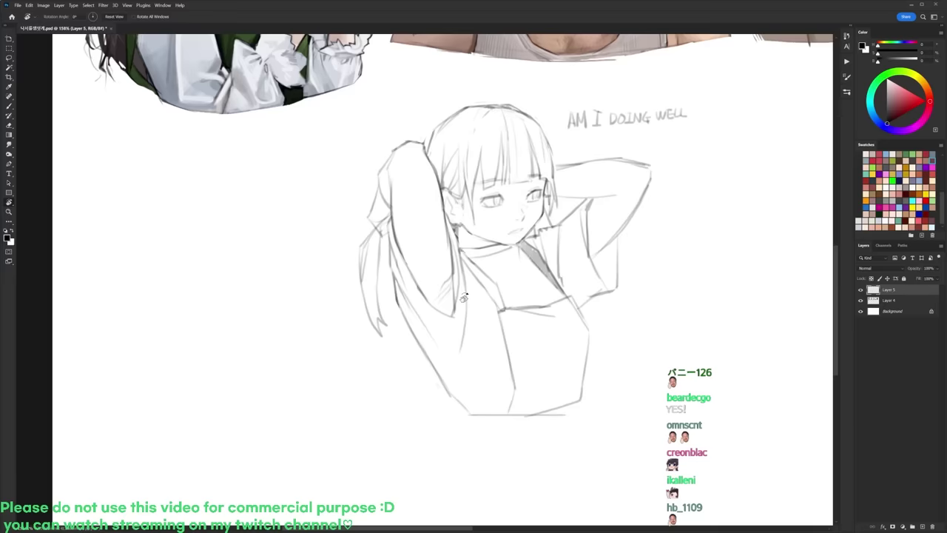
# Step: Shift the chest and sleeve section of the sketch slightly upward using a rectangular selection and Free Transform
pyautogui.press('m')
pyautogui.moveTo(382, 251); pyautogui.dragTo(661, 303)
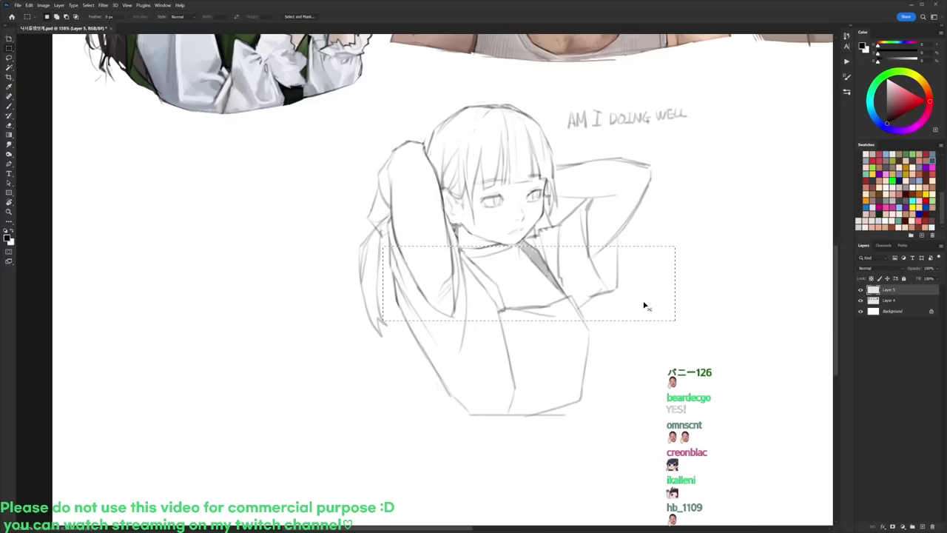
pyautogui.hotkey('ctrl', 't')
pyautogui.moveTo(529, 318); pyautogui.dragTo(531, 304)
pyautogui.press('Return')
pyautogui.hotkey('ctrl', 'd')
pyautogui.press('b')
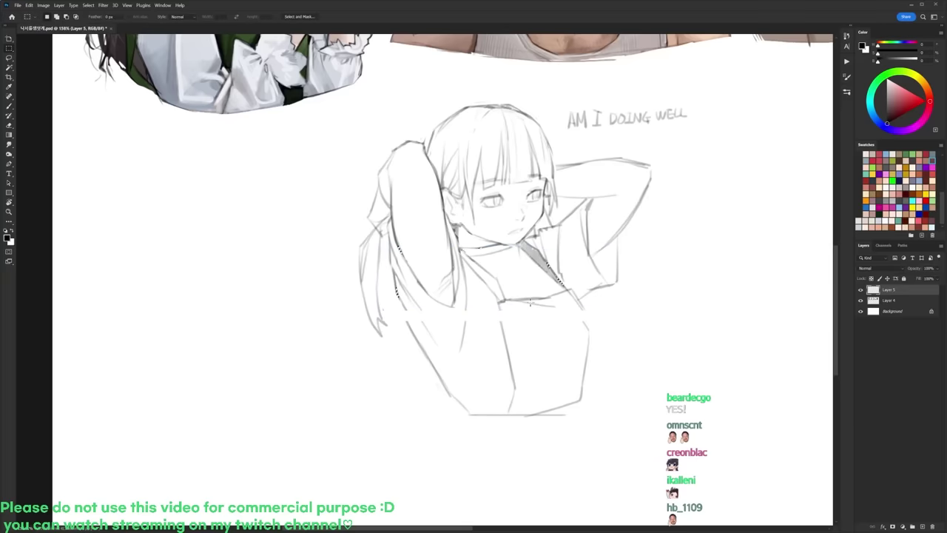
# Step: Reconnect the torso's right contour below the bib corner across the gap left by the moved section
pyautogui.moveTo(572, 290)
pyautogui.mouseDown()
pyautogui.moveTo(586, 322)
pyautogui.moveTo(587, 361)
pyautogui.mouseUp()
pyautogui.press('e')
pyautogui.press('b')
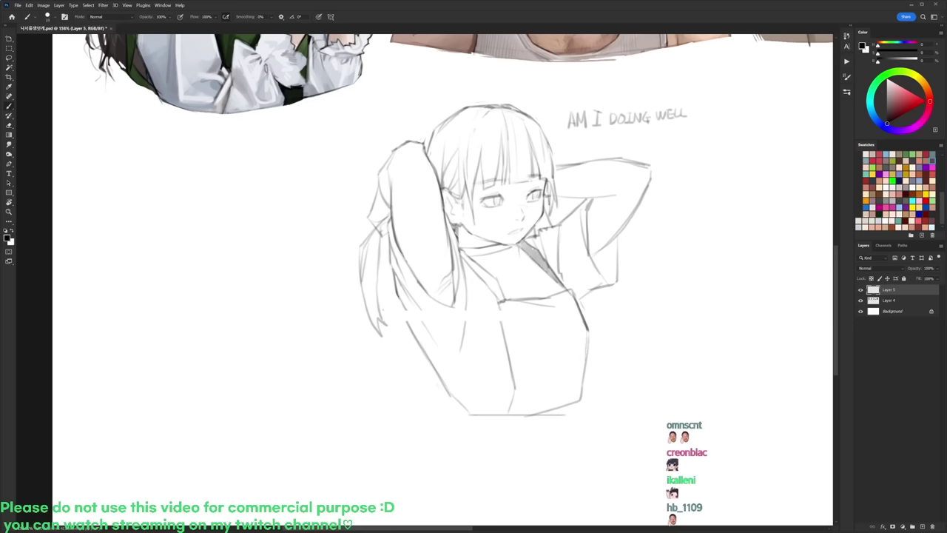
# Step: Redraw the torso's left contour from under the raised arm down to the waistline and clean up its old lines
pyautogui.moveTo(398, 291); pyautogui.dragTo(427, 353)
pyautogui.press('e')
pyautogui.moveTo(413, 321); pyautogui.dragTo(461, 407)
pyautogui.press('b')
pyautogui.press('e')
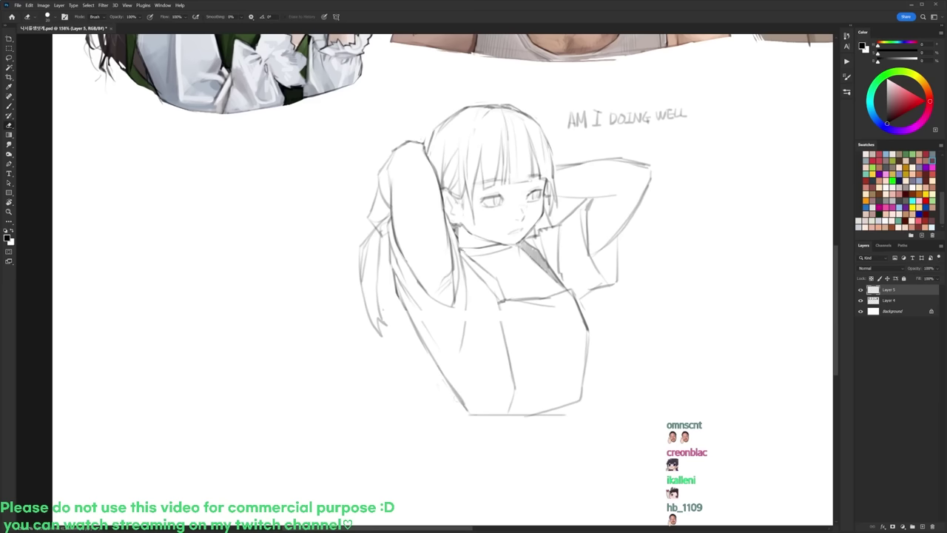
pyautogui.press('b')
pyautogui.moveTo(457, 391); pyautogui.dragTo(470, 414)
pyautogui.press('e')
pyautogui.press('b')
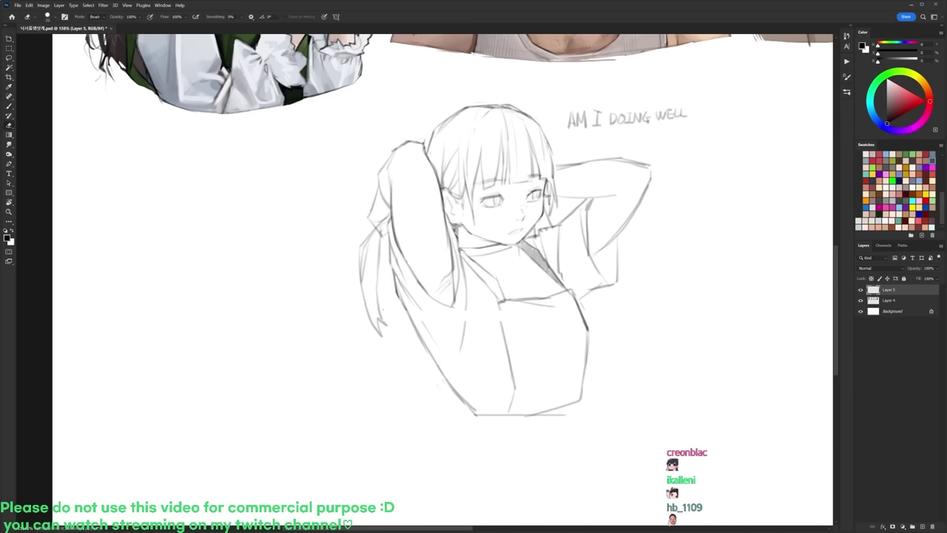
# Step: Redraw the apron bib's top edge slightly higher, running between the two straps
pyautogui.moveTo(527, 289); pyautogui.dragTo(563, 286)
pyautogui.moveTo(499, 294)
pyautogui.mouseDown()
pyautogui.moveTo(561, 284)
pyautogui.moveTo(534, 298)
pyautogui.moveTo(497, 300)
pyautogui.moveTo(563, 287)
pyautogui.mouseUp()
pyautogui.press('e')
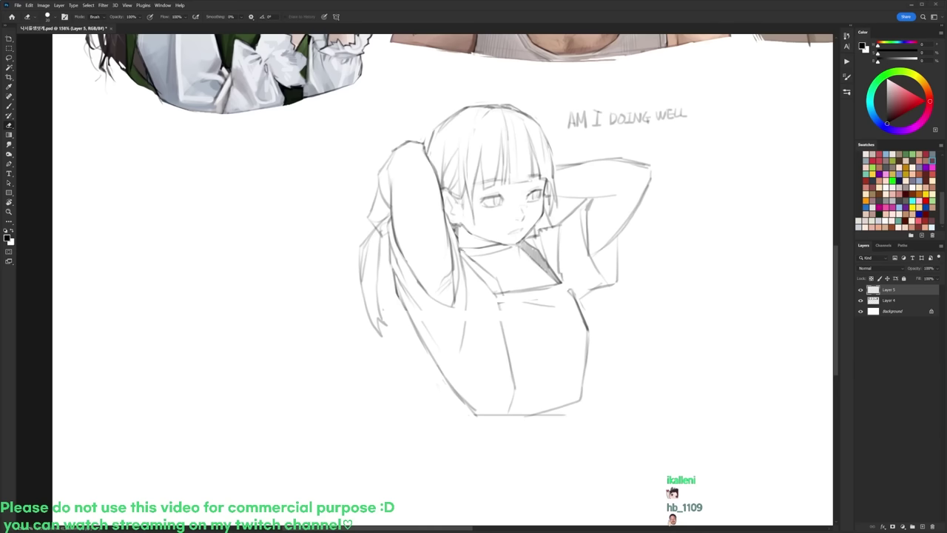
# Step: Draw a diagonal fold line across the chest from the bib's upper left corner and clean it up
pyautogui.press('b')
pyautogui.moveTo(503, 291); pyautogui.dragTo(554, 311)
pyautogui.press('r')
pyautogui.moveTo(642, 240); pyautogui.dragTo(644, 261)
pyautogui.press('b')
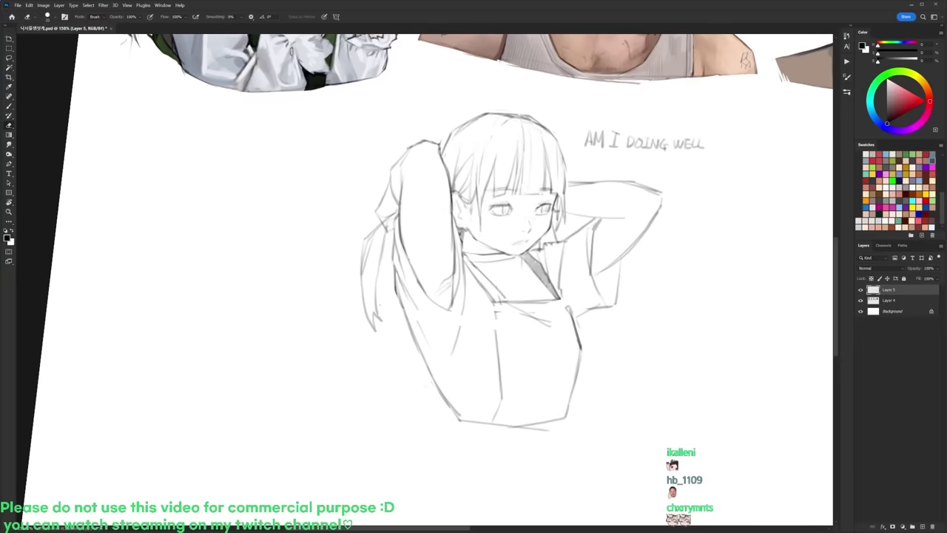
pyautogui.press('r')
pyautogui.moveTo(527, 258); pyautogui.dragTo(578, 186)
pyautogui.press('e')
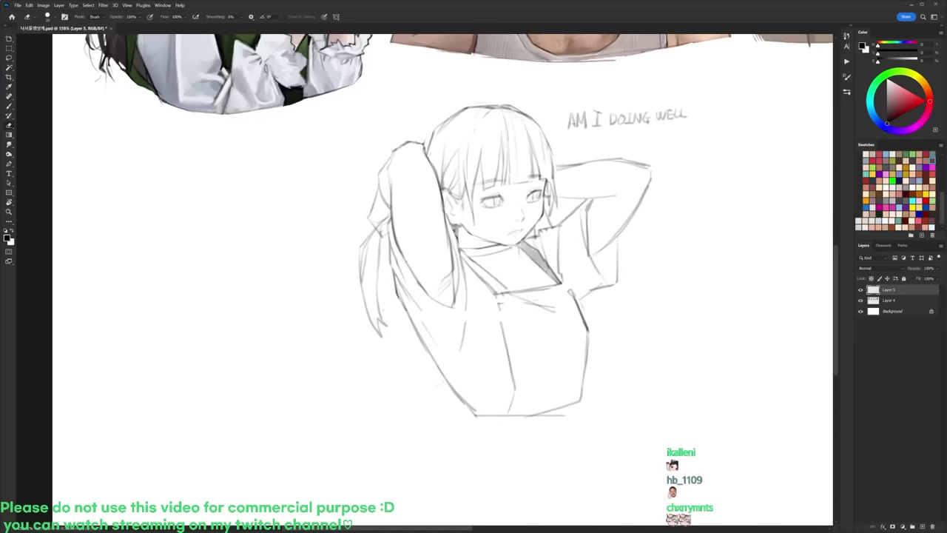
pyautogui.press('b')
pyautogui.moveTo(540, 308); pyautogui.dragTo(567, 325)
pyautogui.press('e')
pyautogui.press('b')
pyautogui.press('e')
pyautogui.press('b')
# Step: Erase and redraw the bib's right contour with a softer curve, and extend the right sleeve hem to meet it
pyautogui.press('e')
pyautogui.moveTo(565, 284); pyautogui.dragTo(587, 330)
pyautogui.press('b')
pyautogui.press('e')
pyautogui.press('b')
pyautogui.moveTo(592, 292); pyautogui.dragTo(575, 300)
pyautogui.press('e')
pyautogui.press('b')
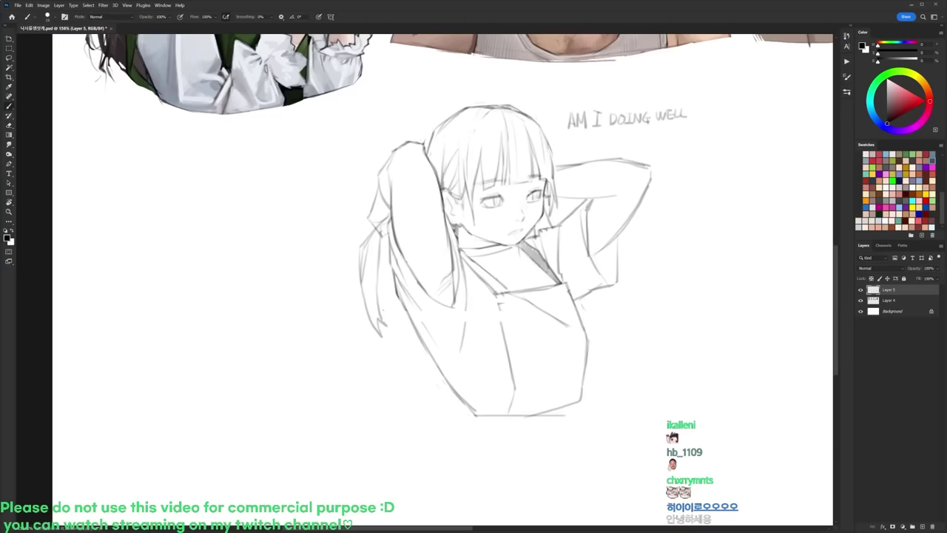
# Step: Redraw the apron's left edge from the bib corner to the hem and add a short fold on the chest
pyautogui.moveTo(497, 295); pyautogui.dragTo(510, 364)
pyautogui.press('e')
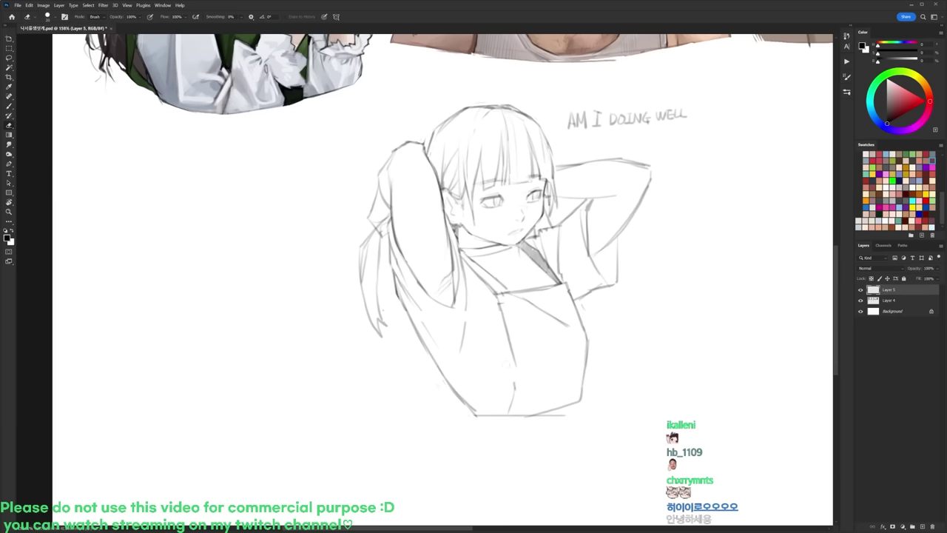
pyautogui.press('b')
pyautogui.moveTo(515, 365); pyautogui.dragTo(509, 412)
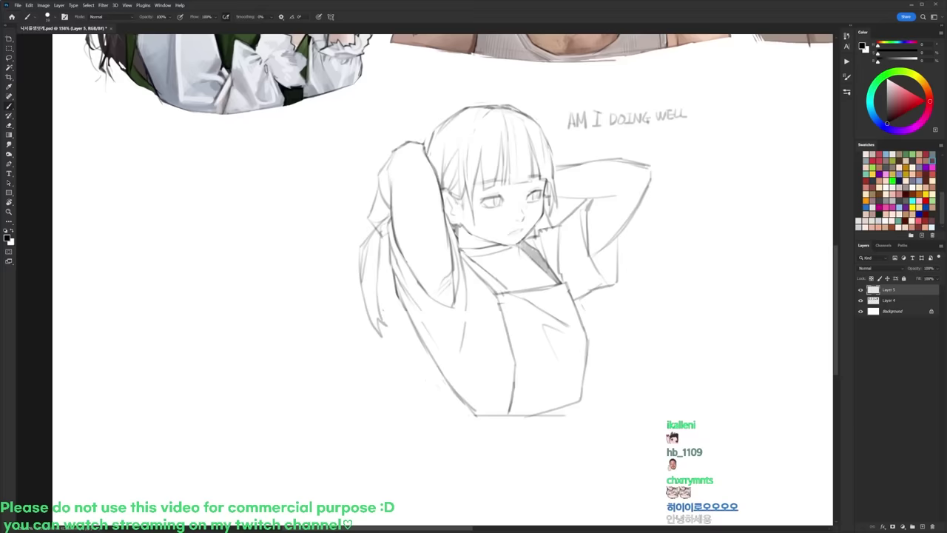
pyautogui.moveTo(563, 281); pyautogui.dragTo(549, 311)
# Step: Lasso the whole figure and flip it horizontally
pyautogui.press('l')
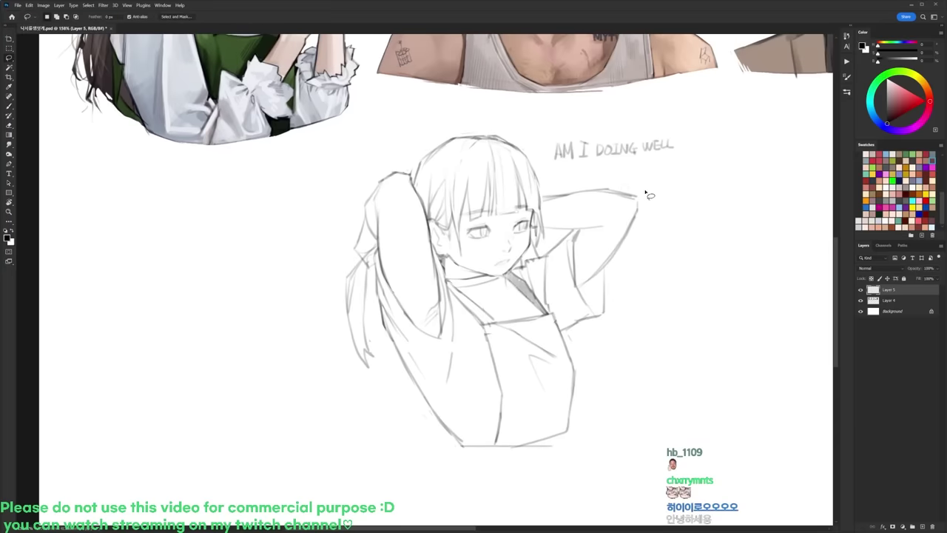
pyautogui.press('e')
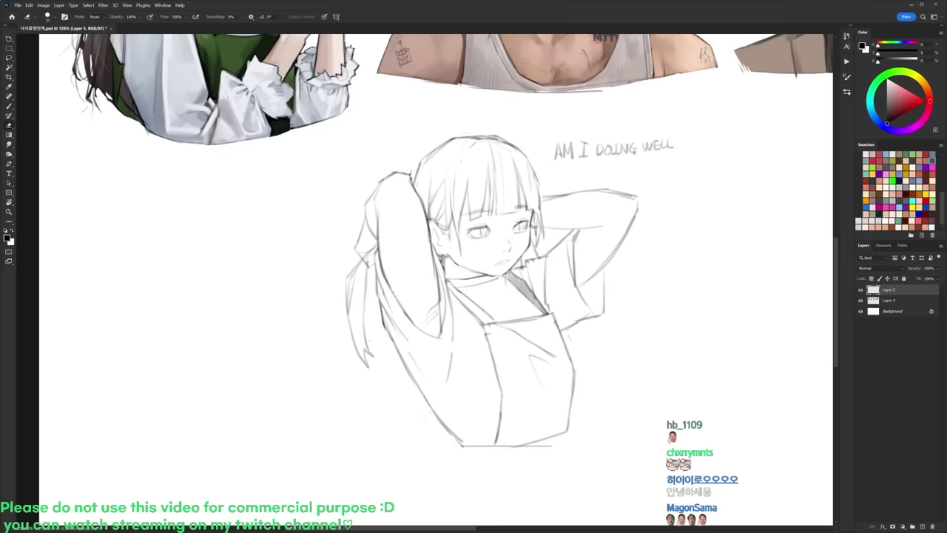
pyautogui.press('b')
pyautogui.press('l')
pyautogui.moveTo(657, 186)
pyautogui.mouseDown()
pyautogui.moveTo(654, 292)
pyautogui.moveTo(589, 470)
pyautogui.moveTo(330, 445)
pyautogui.moveTo(330, 195)
pyautogui.moveTo(494, 112)
pyautogui.moveTo(536, 153)
pyautogui.moveTo(625, 179)
pyautogui.mouseUp()
pyautogui.hotkey('ctrl', 't')
pyautogui.rightClick(539, 239)
pyautogui.click(561, 388)
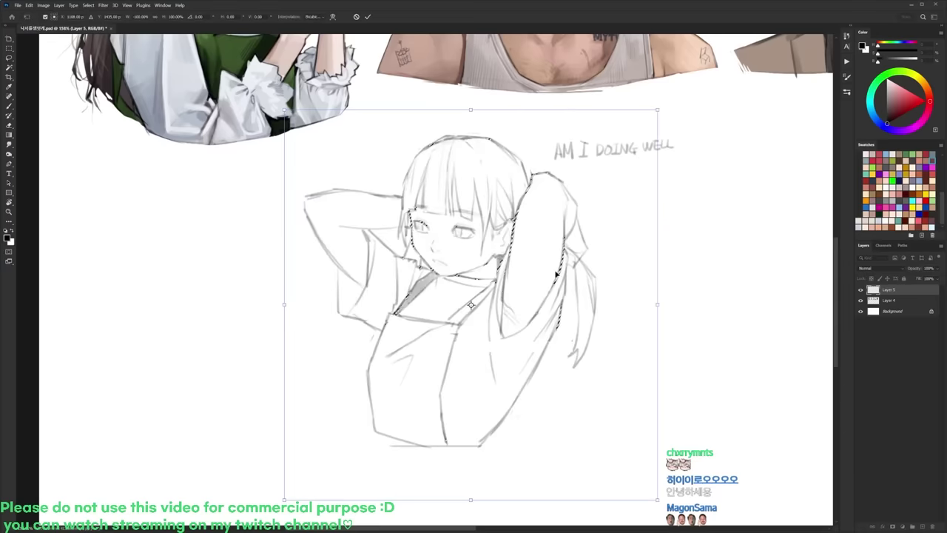
pyautogui.press('Return')
pyautogui.hotkey('ctrl', 'd')
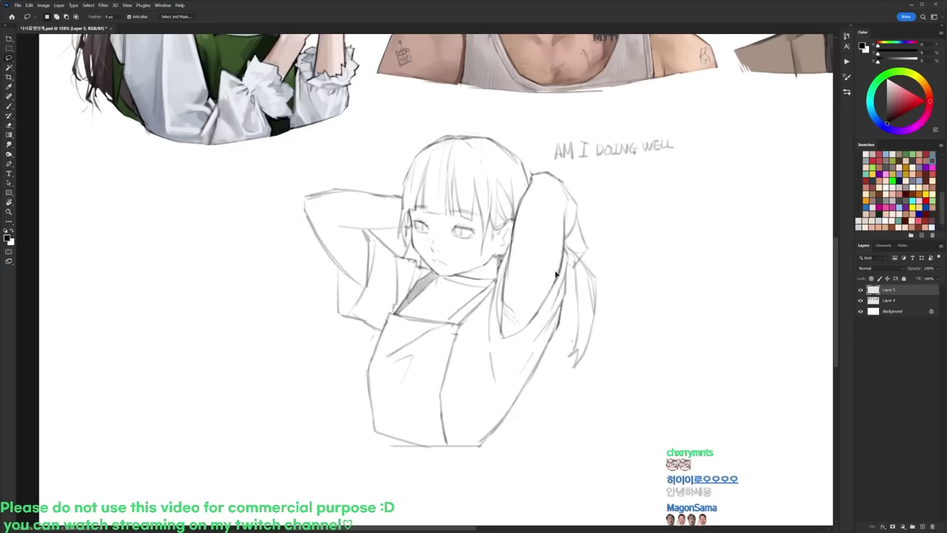
# Step: Redraw the side lock of hair beside the right eye as a straighter strand
pyautogui.press('b')
pyautogui.press('e')
pyautogui.press('b')
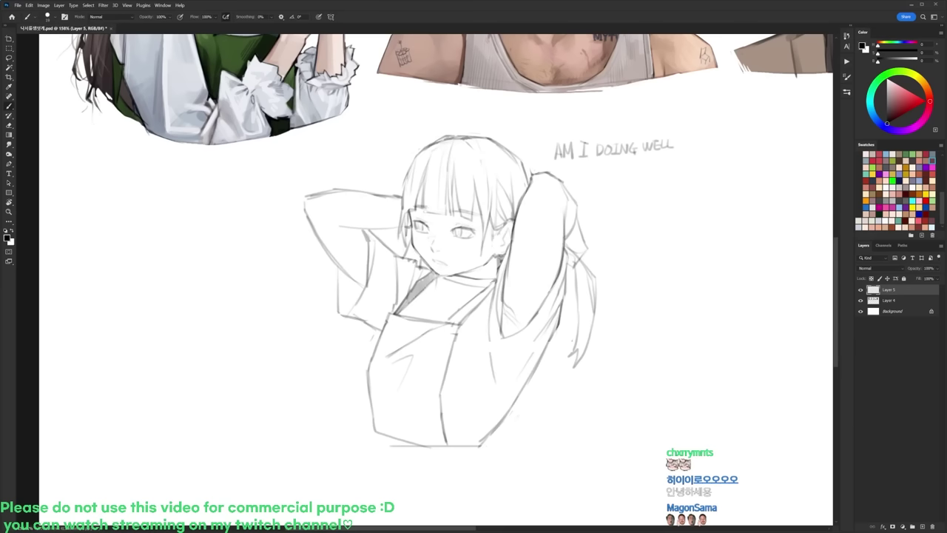
pyautogui.press('e')
pyautogui.press('b')
pyautogui.press('e')
pyautogui.press('b')
pyautogui.press('e')
pyautogui.press('b')
pyautogui.press('e')
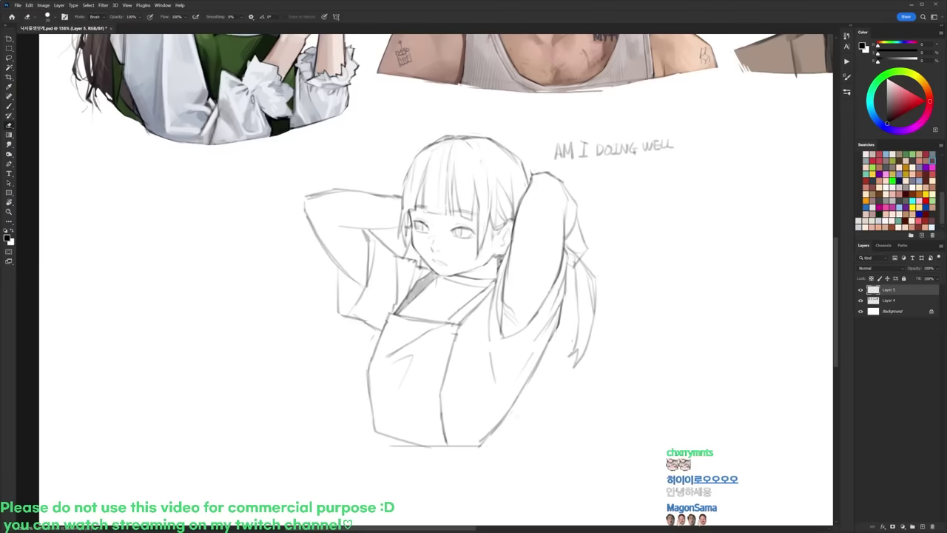
pyautogui.press('b')
# Step: Adjust the placement of the left eye with a lasso selection
pyautogui.scroll(6, 430, 214)
pyautogui.press('l')
pyautogui.moveTo(411, 252)
pyautogui.mouseDown()
pyautogui.moveTo(417, 266)
pyautogui.moveTo(404, 250)
pyautogui.moveTo(419, 259)
pyautogui.mouseUp()
pyautogui.hotkey('ctrl', 'd')
pyautogui.press('b')
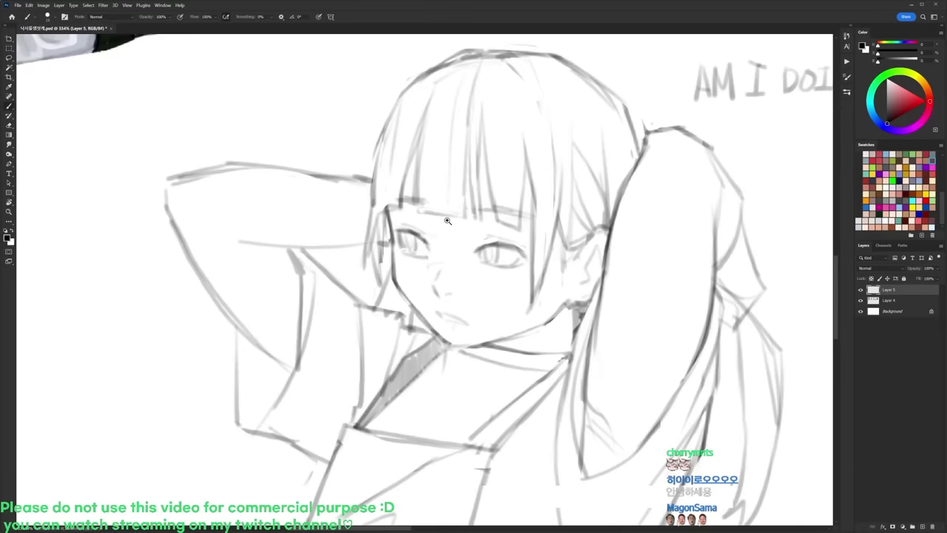
# Step: Redraw the jawline from the chin up to the ear and clean up its edges
pyautogui.keyDown('alt'); pyautogui.scroll(-3, 446, 220); pyautogui.keyUp('alt')
pyautogui.keyDown('alt'); pyautogui.scroll(2, 433, 245); pyautogui.keyUp('alt')
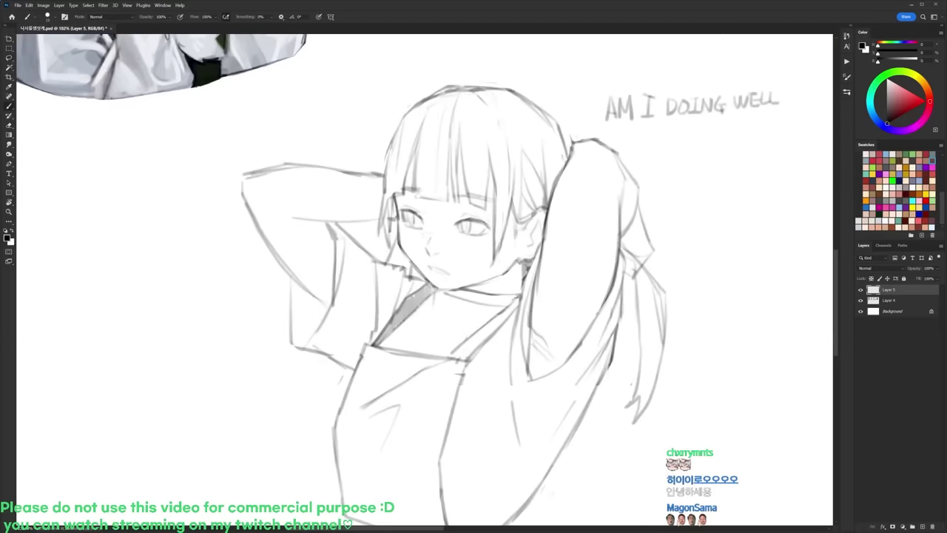
pyautogui.press('b')
pyautogui.moveTo(474, 283)
pyautogui.mouseDown()
pyautogui.moveTo(510, 267)
pyautogui.moveTo(506, 274)
pyautogui.moveTo(520, 256)
pyautogui.moveTo(532, 254)
pyautogui.moveTo(523, 270)
pyautogui.moveTo(534, 265)
pyautogui.mouseUp()
pyautogui.press('e')
pyautogui.press('b')
pyautogui.press('e')
pyautogui.press('b')
pyautogui.press('b')
pyautogui.press('e')
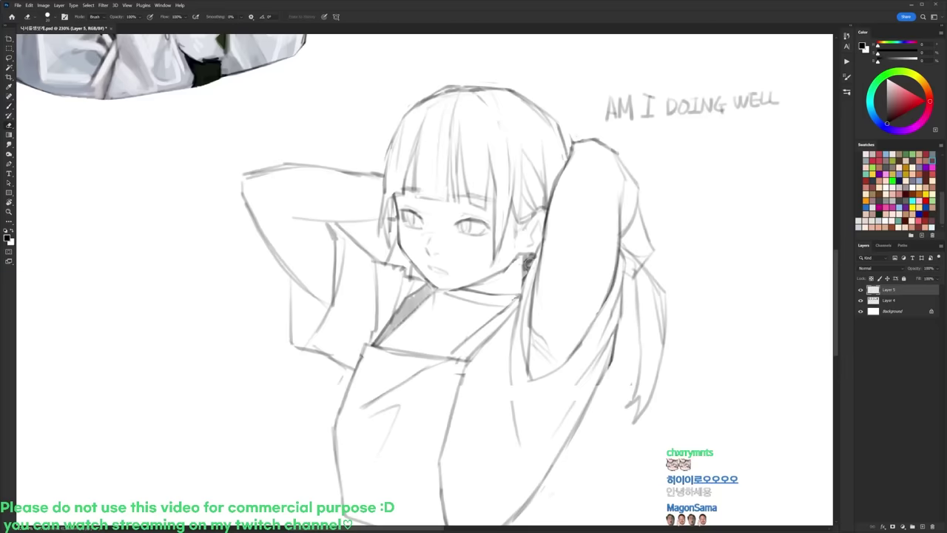
# Step: Trim the dark shading below the ear and refine the lines around the ear
pyautogui.moveTo(528, 261); pyautogui.dragTo(528, 276)
pyautogui.press('b')
pyautogui.moveTo(549, 236)
pyautogui.mouseDown()
pyautogui.moveTo(519, 211)
pyautogui.moveTo(530, 212)
pyautogui.mouseUp()
pyautogui.scroll(2, 529, 212)
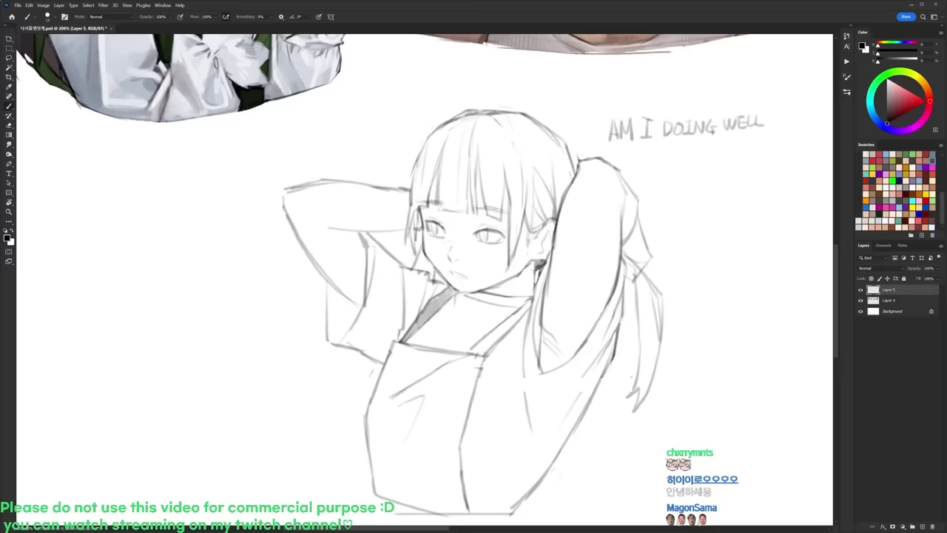
pyautogui.press('e')
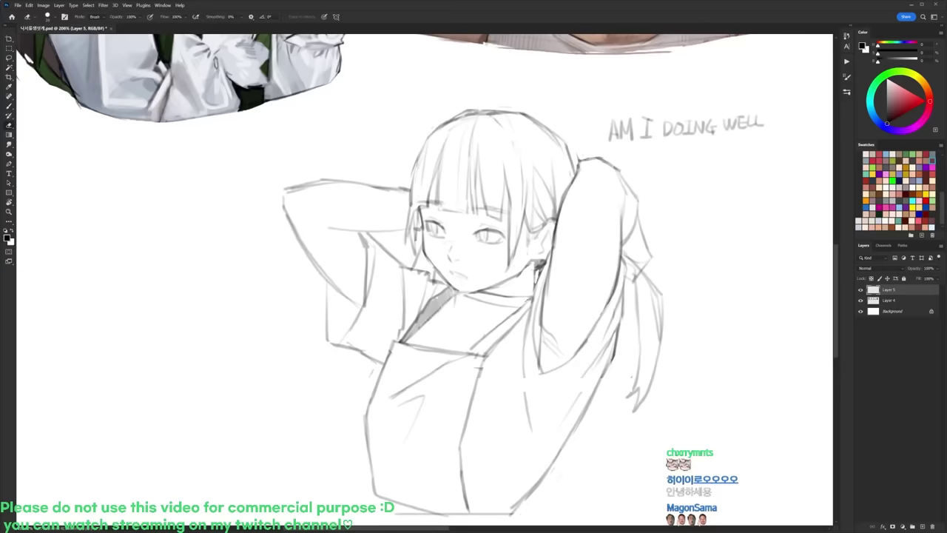
pyautogui.scroll(-2, 530, 107)
pyautogui.press('b')
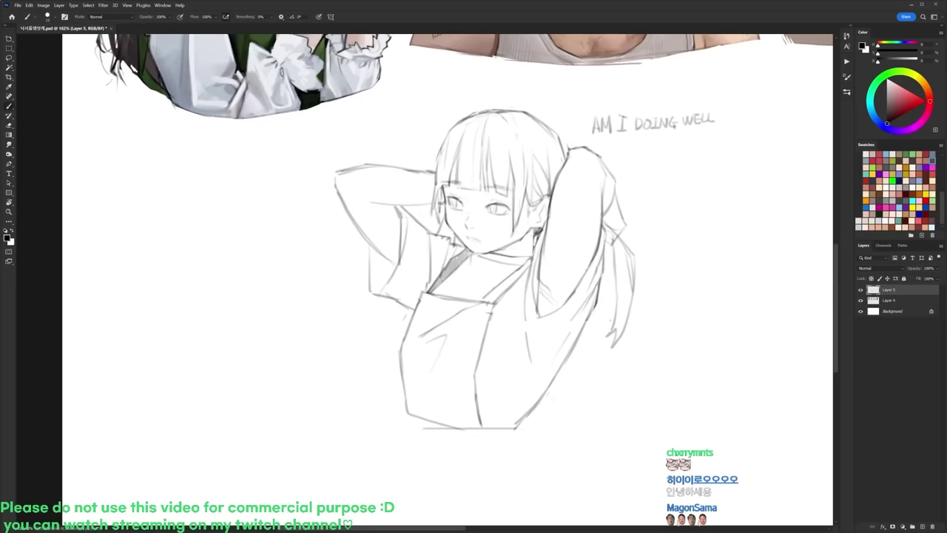
pyautogui.press('l')
pyautogui.press('b')
pyautogui.press('l')
pyautogui.moveTo(656, 218)
pyautogui.mouseDown()
pyautogui.moveTo(613, 444)
pyautogui.moveTo(281, 251)
pyautogui.moveTo(527, 101)
pyautogui.moveTo(598, 141)
pyautogui.moveTo(656, 219)
pyautogui.mouseUp()
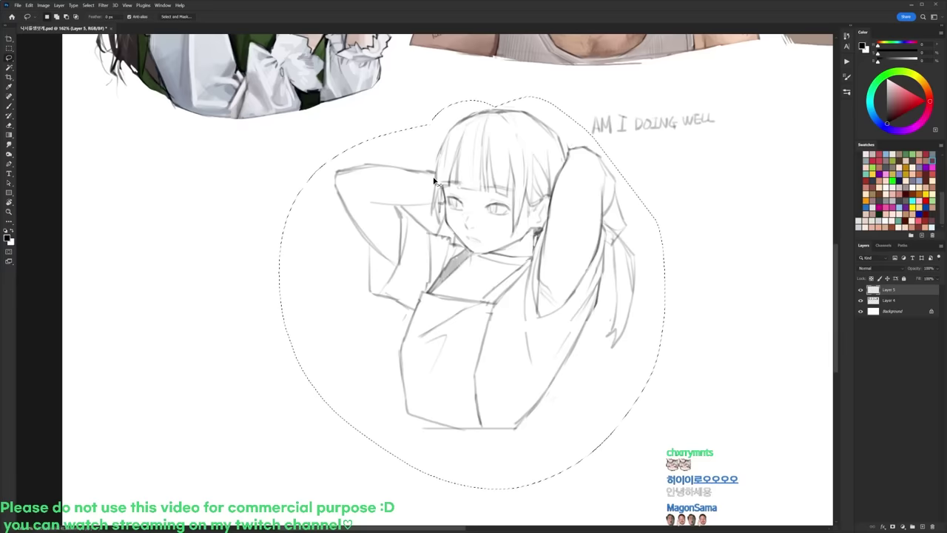
pyautogui.moveTo(474, 101); pyautogui.dragTo(517, 100)
pyautogui.press('b')
pyautogui.press('b')
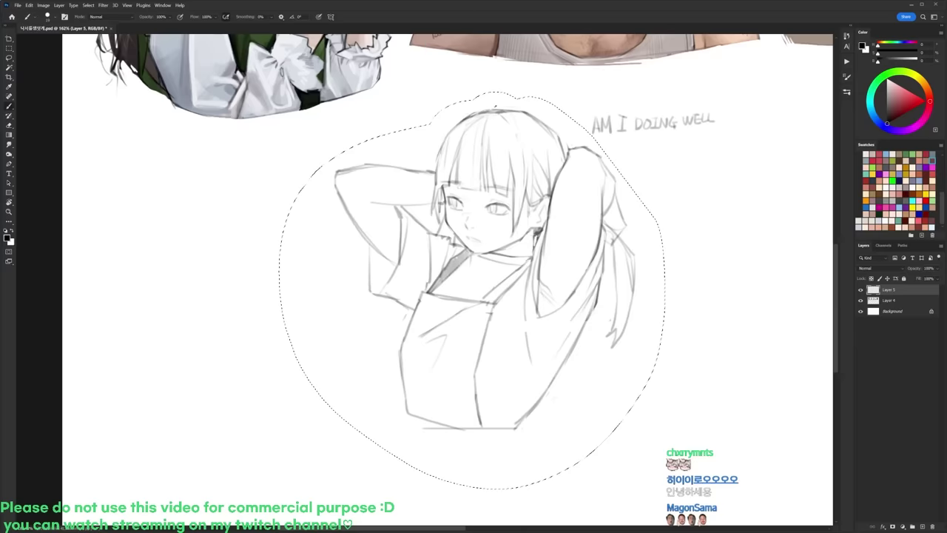
pyautogui.press('e')
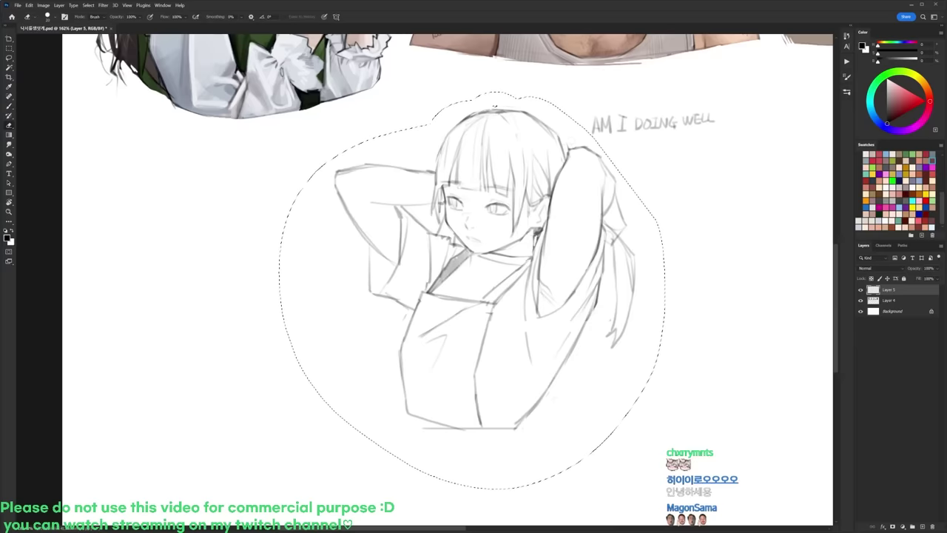
pyautogui.hotkey('ctrl', 'd')
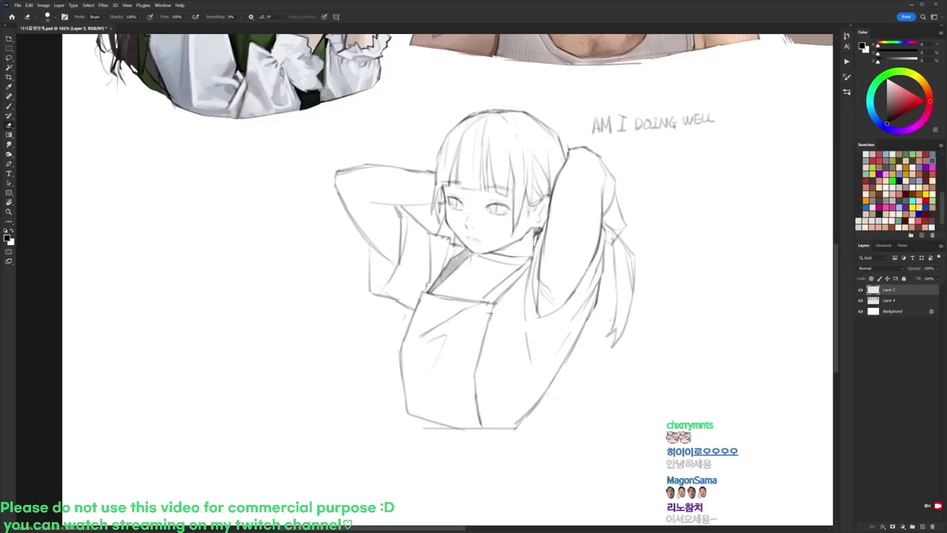
# Step: Try to transform the whole figure within a lasso selection
pyautogui.press('l')
pyautogui.moveTo(473, 95); pyautogui.dragTo(433, 118)
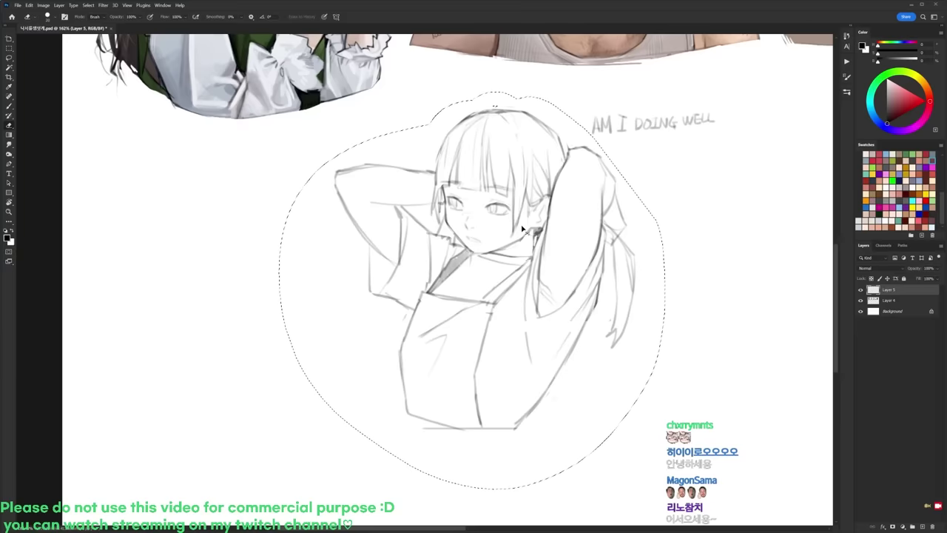
pyautogui.hotkey('ctrl', 't')
pyautogui.press('Return')
pyautogui.press('e')
pyautogui.moveTo(488, 196); pyautogui.dragTo(512, 211)
pyautogui.hotkey('ctrl', 'd')
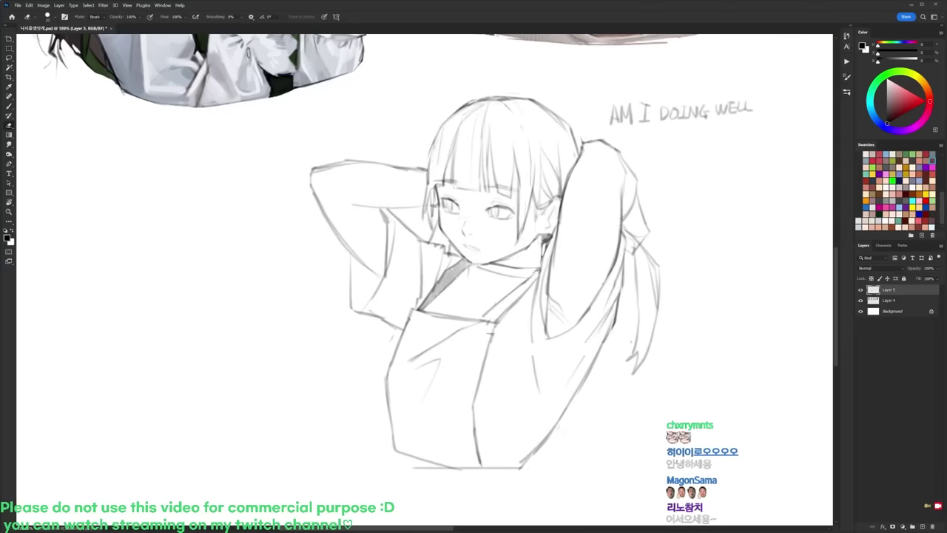
# Step: Move the mouth slightly to the left with a lasso selection
pyautogui.press('b')
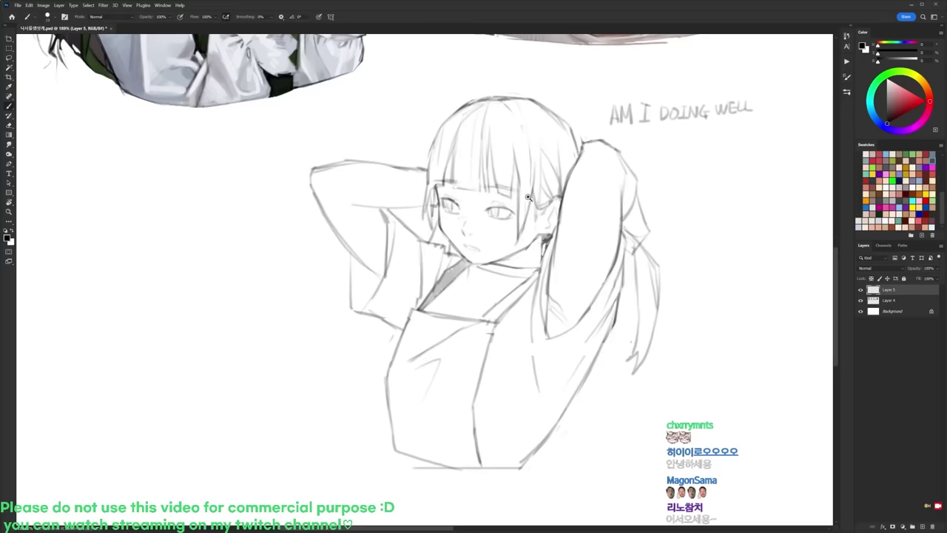
pyautogui.scroll(-3, 527, 196)
pyautogui.scroll(3, 516, 207)
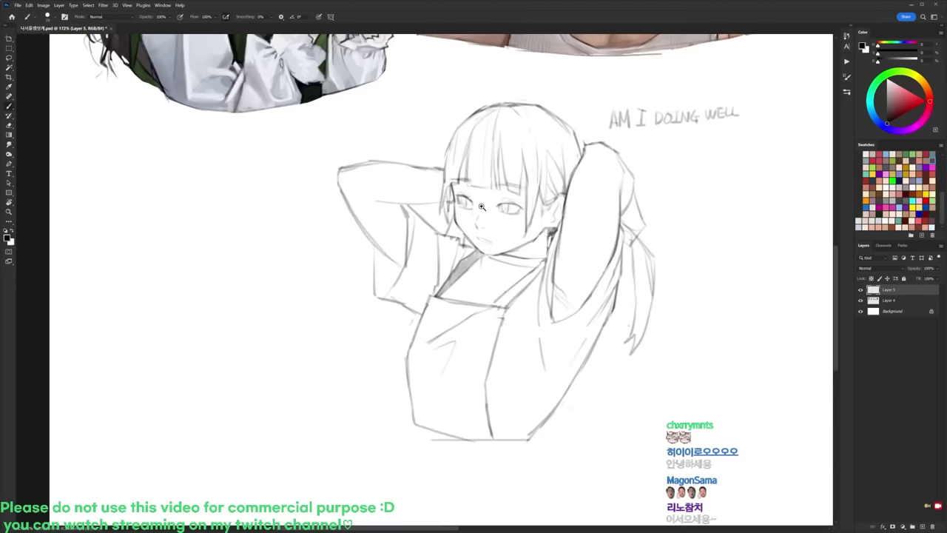
pyautogui.scroll(2, 480, 205)
pyautogui.press('l')
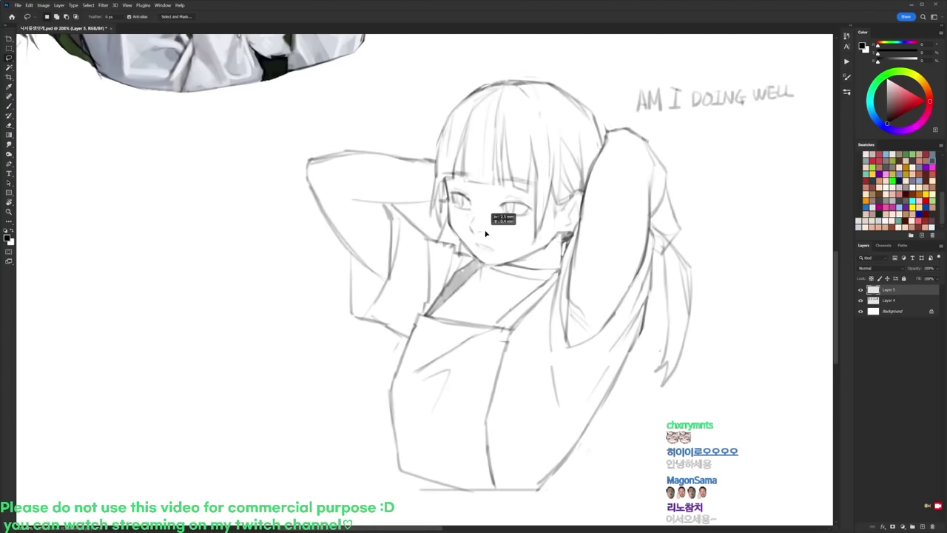
pyautogui.moveTo(481, 256)
pyautogui.mouseDown()
pyautogui.moveTo(497, 259)
pyautogui.moveTo(492, 250)
pyautogui.mouseUp()
pyautogui.hotkey('ctrl', 'd')
pyautogui.press('b')
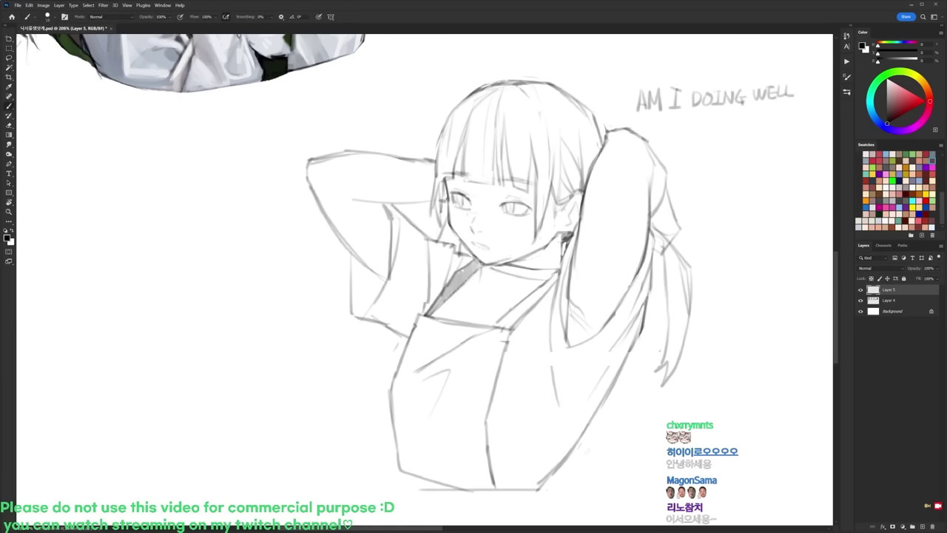
# Step: Thin out the jawline between the chin and the ear with the eraser
pyautogui.press('e')
pyautogui.moveTo(507, 265); pyautogui.dragTo(536, 256)
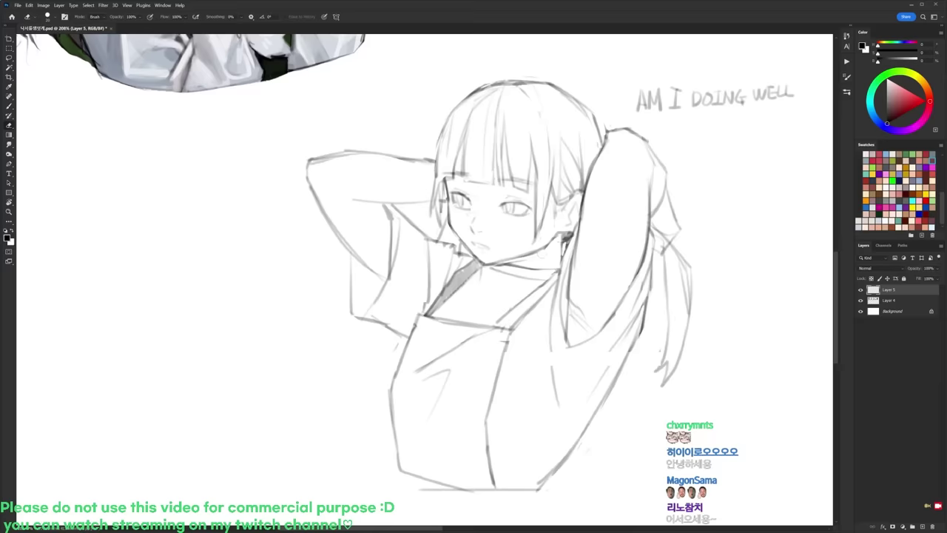
pyautogui.press('b')
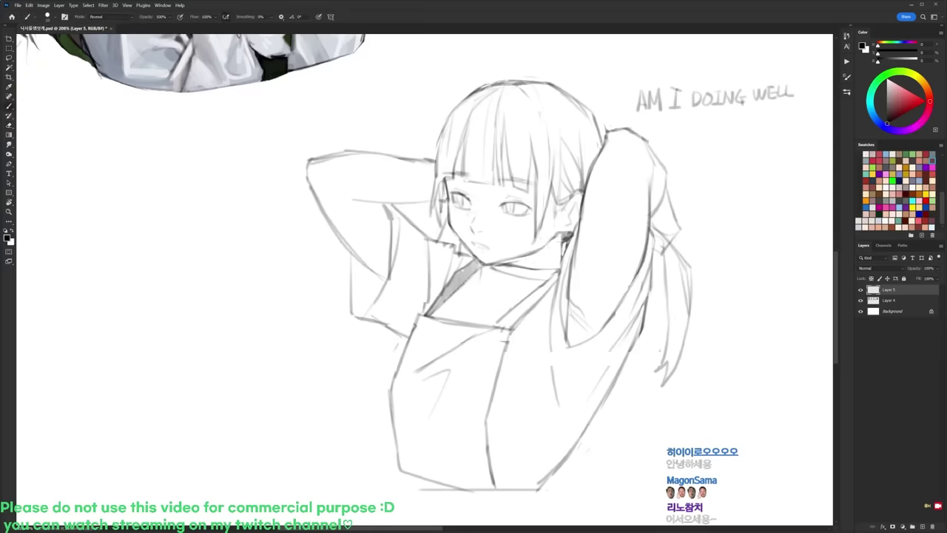
# Step: Clean up the head outline and redraw the hair edge above the raised arm behind the face
pyautogui.press('e')
pyautogui.moveTo(495, 84)
pyautogui.mouseDown()
pyautogui.moveTo(470, 93)
pyautogui.moveTo(434, 173)
pyautogui.mouseUp()
pyautogui.press('b')
pyautogui.moveTo(435, 148); pyautogui.dragTo(434, 173)
pyautogui.press('e')
pyautogui.scroll(-2, 469, 130)
# Step: Clean up the lines between the eye and the side lock with the eraser
pyautogui.press('l')
pyautogui.moveTo(648, 159)
pyautogui.mouseDown()
pyautogui.moveTo(671, 342)
pyautogui.moveTo(403, 462)
pyautogui.moveTo(367, 367)
pyautogui.mouseUp()
pyautogui.hotkey('ctrl', 'd')
pyautogui.press('e')
pyautogui.press('b')
pyautogui.press('e')
pyautogui.moveTo(542, 208); pyautogui.dragTo(525, 229)
pyautogui.press('b')
# Step: Shift the lower edge of the sleeve slightly toward the body with a lasso selection
pyautogui.press('l')
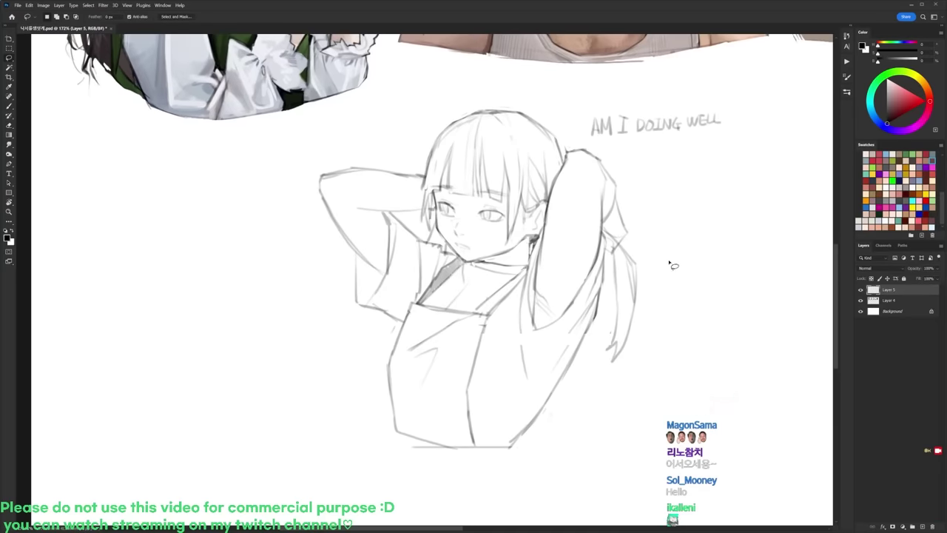
pyautogui.moveTo(372, 304)
pyautogui.mouseDown()
pyautogui.moveTo(393, 342)
pyautogui.moveTo(350, 282)
pyautogui.mouseUp()
pyautogui.moveTo(394, 321); pyautogui.dragTo(398, 315)
pyautogui.hotkey('ctrl', 'd')
pyautogui.press('b')
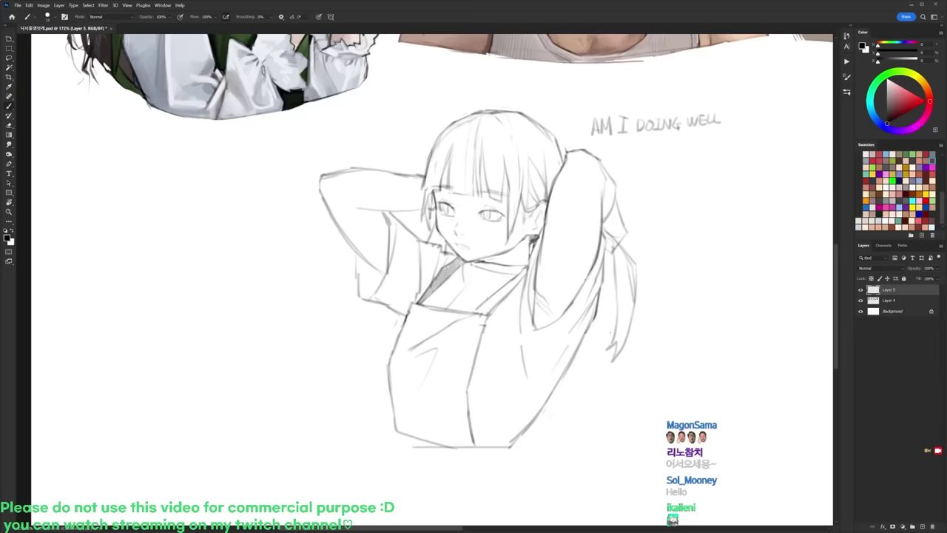
pyautogui.press('e')
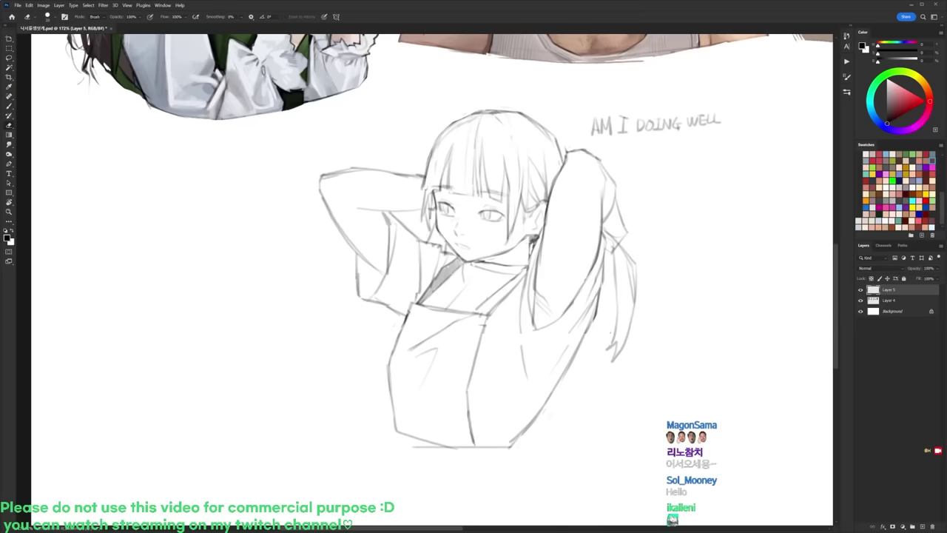
# Step: Flip the whole figure horizontally within a lasso selection
pyautogui.press('l')
pyautogui.moveTo(665, 236)
pyautogui.mouseDown()
pyautogui.moveTo(619, 423)
pyautogui.moveTo(253, 281)
pyautogui.moveTo(523, 88)
pyautogui.moveTo(592, 151)
pyautogui.moveTo(664, 241)
pyautogui.mouseUp()
pyautogui.hotkey('ctrl', 't')
pyautogui.rightClick(545, 232)
pyautogui.click(564, 375)
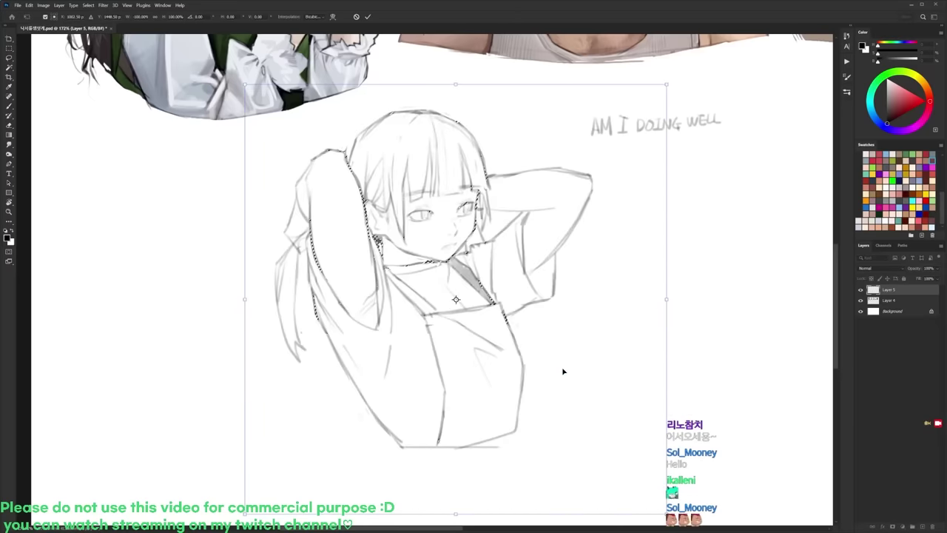
pyautogui.press('Return')
pyautogui.hotkey('ctrl', 'd')
# Step: Select the eyes, nose and mouth with the lasso and nudge them slightly to the left
pyautogui.moveTo(443, 193)
pyautogui.mouseDown()
pyautogui.moveTo(483, 202)
pyautogui.moveTo(480, 221)
pyautogui.moveTo(460, 199)
pyautogui.mouseUp()
pyautogui.moveTo(422, 209)
pyautogui.mouseDown()
pyautogui.moveTo(433, 211)
pyautogui.moveTo(425, 237)
pyautogui.moveTo(406, 212)
pyautogui.moveTo(419, 208)
pyautogui.moveTo(473, 230)
pyautogui.moveTo(458, 274)
pyautogui.moveTo(444, 216)
pyautogui.mouseUp()
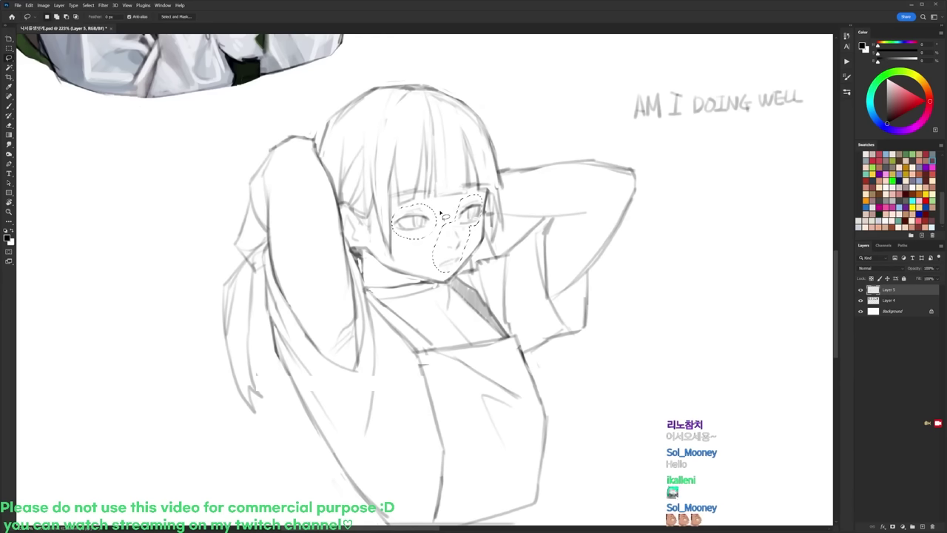
pyautogui.hotkey('ctrl', 'Left')
pyautogui.press('b')
pyautogui.press('b')
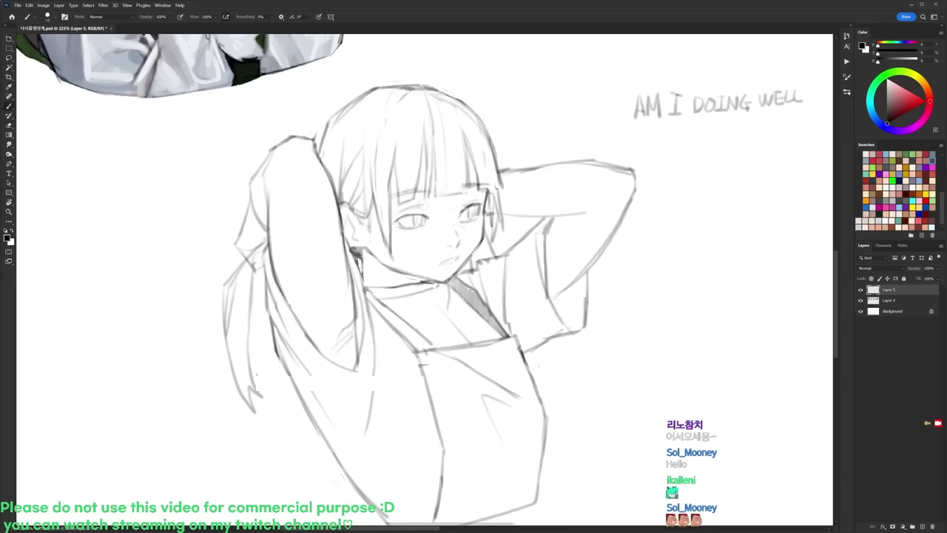
pyautogui.press('e')
pyautogui.press('b')
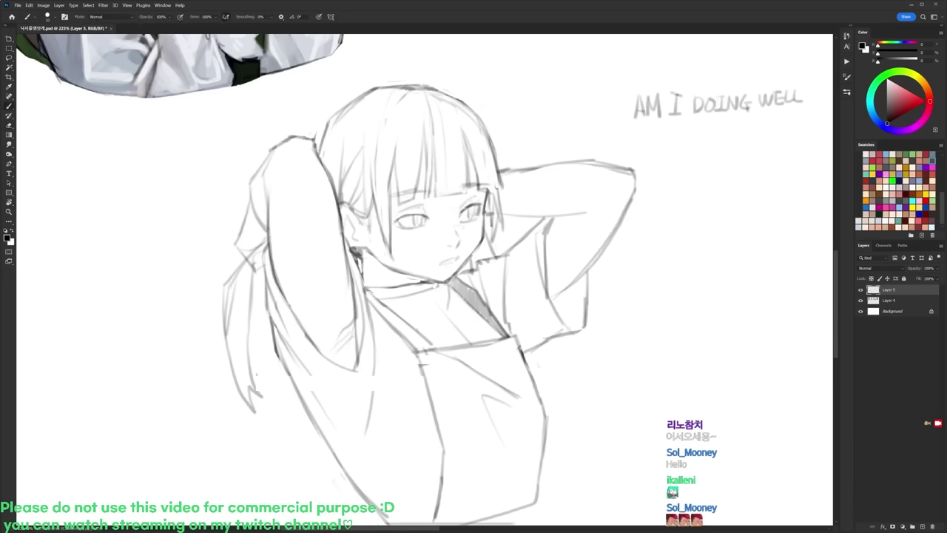
pyautogui.press('e')
pyautogui.press('b')
# Step: Select the figure's silhouette with the Magic Wand and exclude the gap between the face and the bent arm
pyautogui.scroll(-5, 457, 195)
pyautogui.press('e')
pyautogui.press('b')
pyautogui.moveTo(485, 152)
pyautogui.mouseDown()
pyautogui.moveTo(527, 152)
pyautogui.moveTo(584, 172)
pyautogui.moveTo(595, 350)
pyautogui.moveTo(239, 347)
pyautogui.moveTo(466, 110)
pyautogui.moveTo(566, 157)
pyautogui.mouseUp()
pyautogui.press('l')
pyautogui.press('w')
pyautogui.keyDown('alt'); pyautogui.click(506, 156); pyautogui.keyUp('alt')
pyautogui.press('q')
pyautogui.press('q')
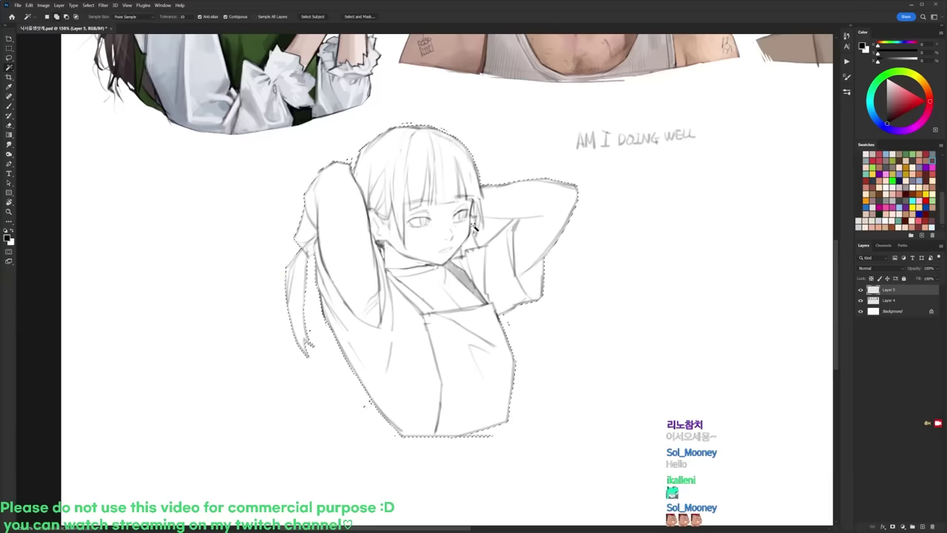
pyautogui.keyDown('alt'); pyautogui.click(503, 228); pyautogui.keyUp('alt')
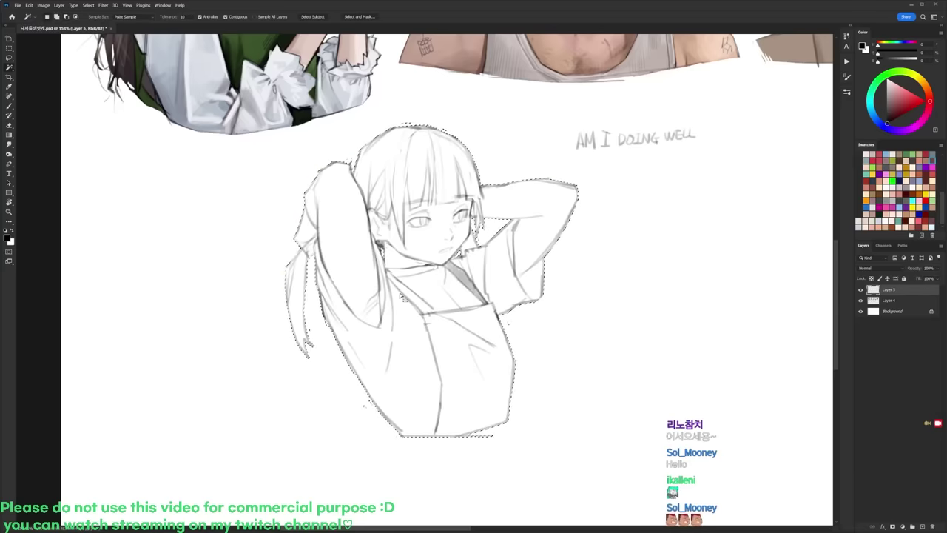
pyautogui.press('q')
pyautogui.press('q')
# Step: Contract the silhouette selection slightly
pyautogui.click(88, 5)
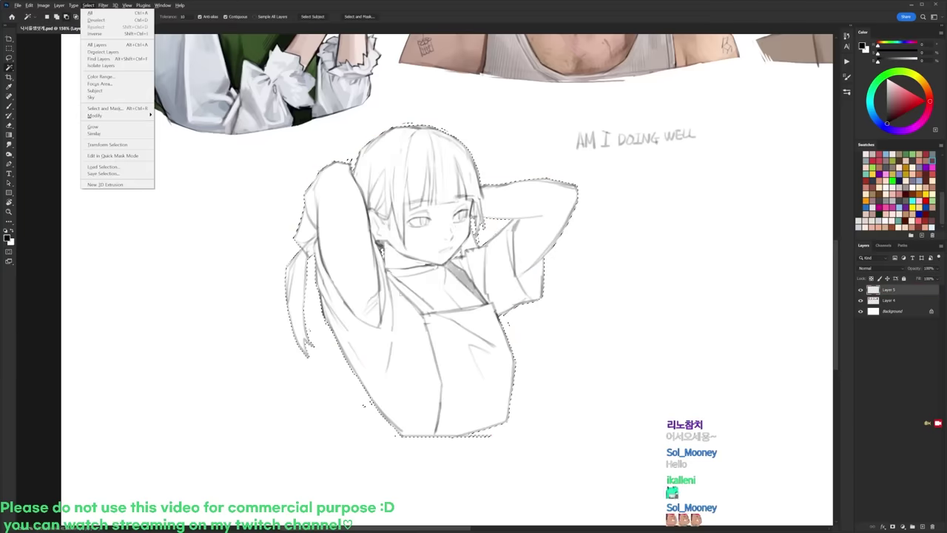
pyautogui.press('m')
pyautogui.press('c')
pyautogui.press('Return')
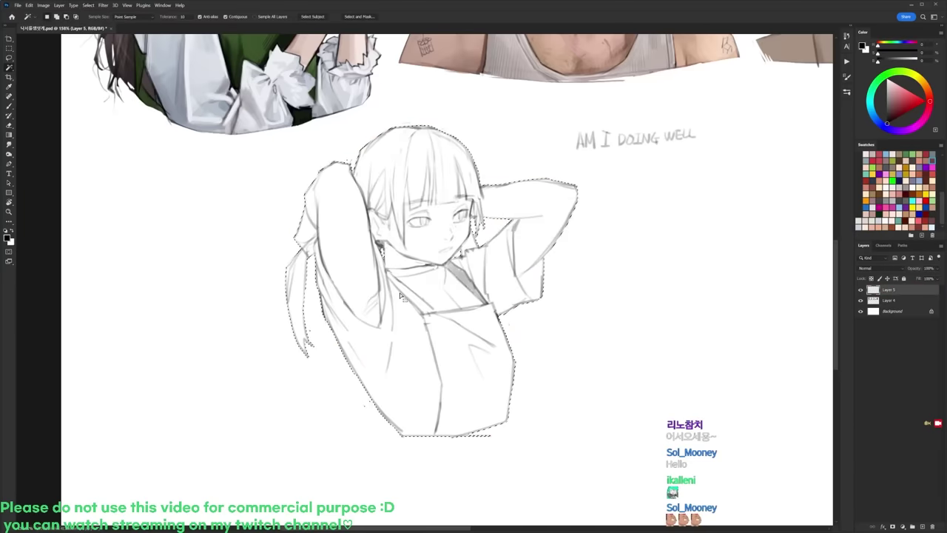
# Step: Fill the silhouette on a new layer with a pale skin tone sampled from the finished girl, and place the layer beneath the sketch
pyautogui.hotkey('ctrl', 'shift', 'alt', 'n')
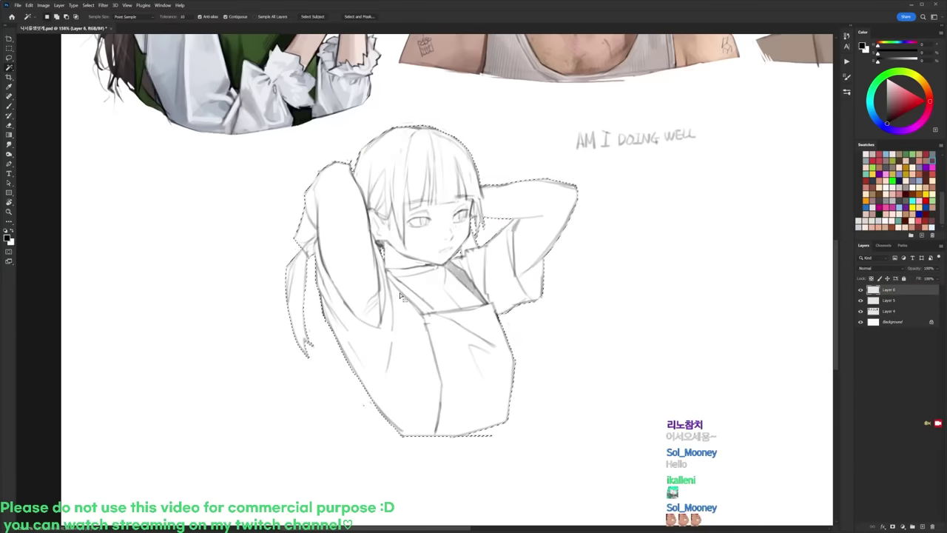
pyautogui.press('b')
pyautogui.keyDown('alt'); pyautogui.click(366, 39); pyautogui.keyUp('alt')
pyautogui.hotkey('alt', 'BackSpace')
pyautogui.hotkey('ctrl', 'd')
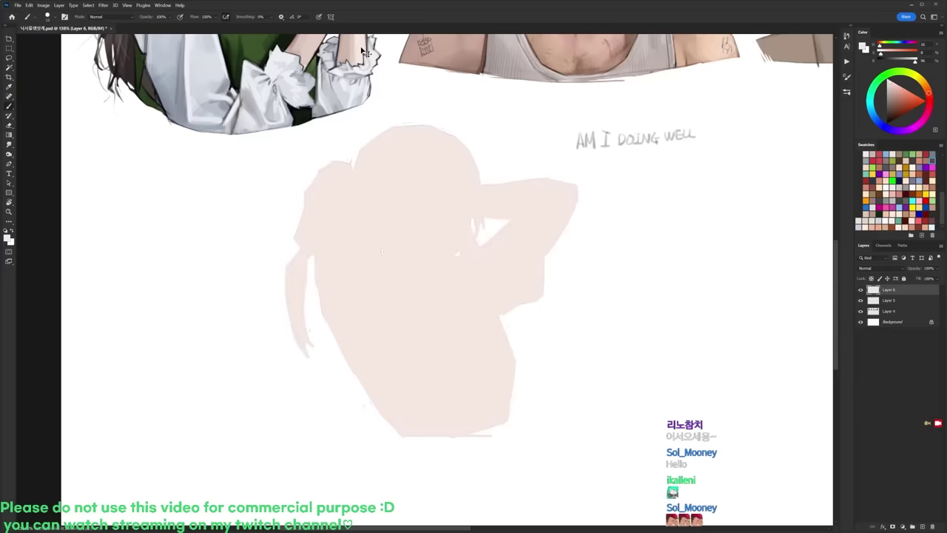
pyautogui.hotkey('ctrl', '[')
# Step: Scale up the sketch and base colour layers together and reposition them under the finished portraits
pyautogui.scroll(-3, 582, 235)
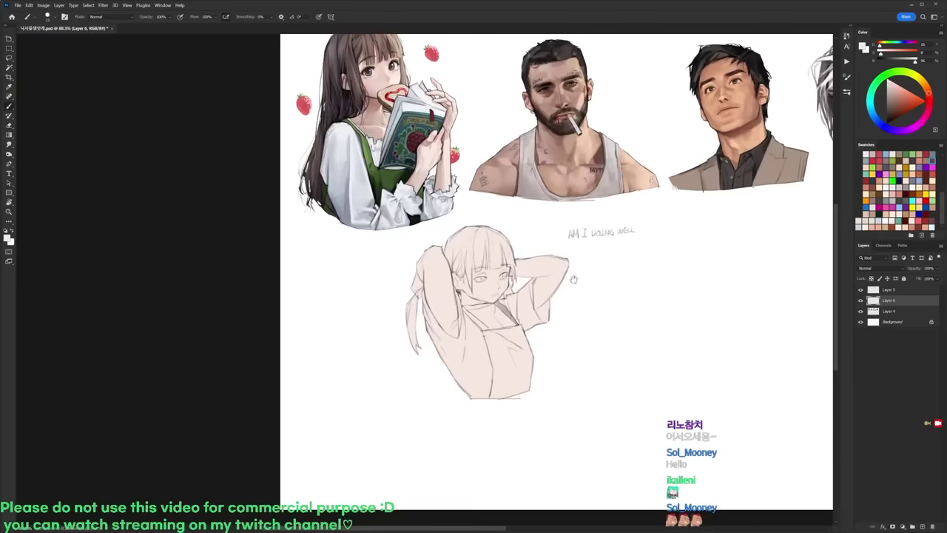
pyautogui.keyDown('shift'); pyautogui.click(886, 290); pyautogui.keyUp('shift')
pyautogui.hotkey('ctrl', 't')
pyautogui.moveTo(636, 400)
pyautogui.mouseDown()
pyautogui.moveTo(673, 407)
pyautogui.moveTo(640, 374)
pyautogui.moveTo(672, 412)
pyautogui.moveTo(630, 383)
pyautogui.mouseUp()
pyautogui.press('Return')
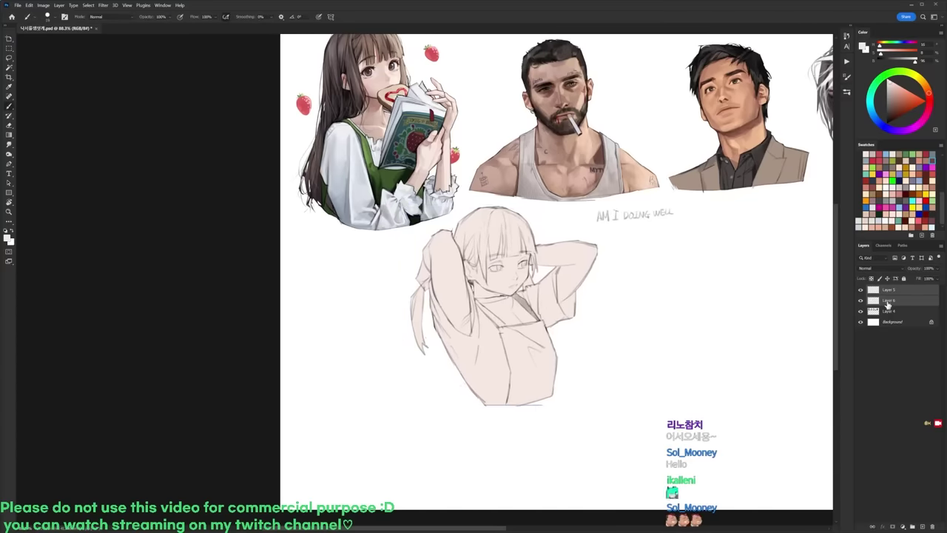
# Step: Lock the transparency of base layer Layer 6 and paint a peach-orange shadow over the ear and neck
pyautogui.click(888, 300)
pyautogui.scroll(2, 493, 265)
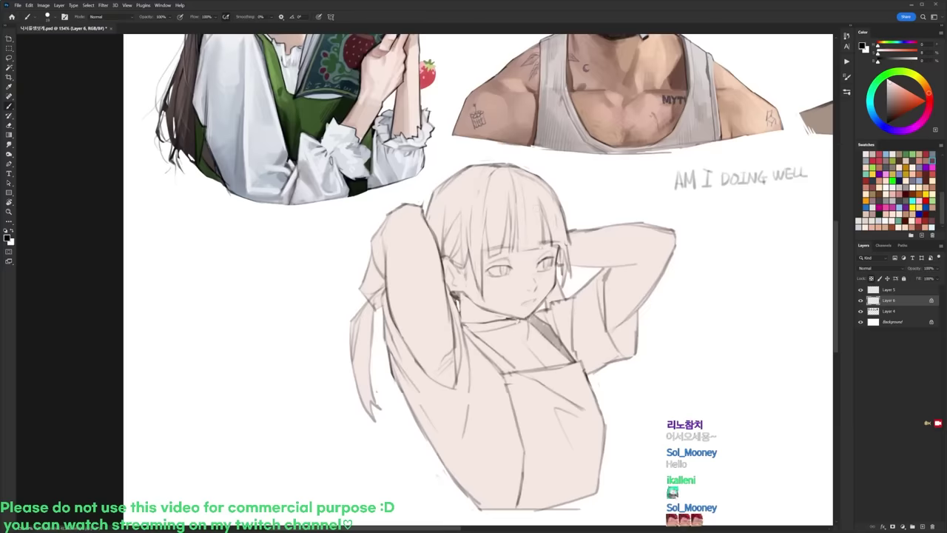
pyautogui.press('d')
pyautogui.rightClick(506, 263)
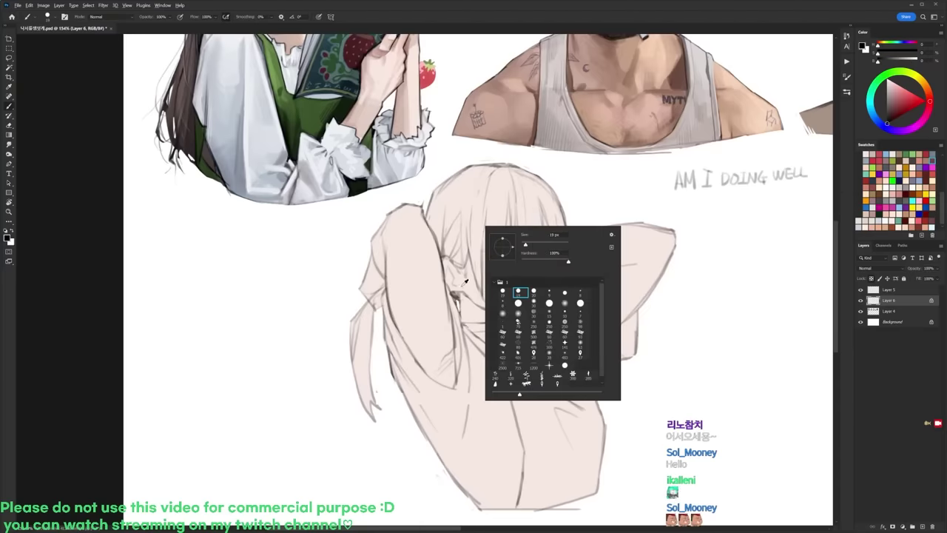
pyautogui.keyDown('alt'); pyautogui.click(467, 286); pyautogui.keyUp('alt')
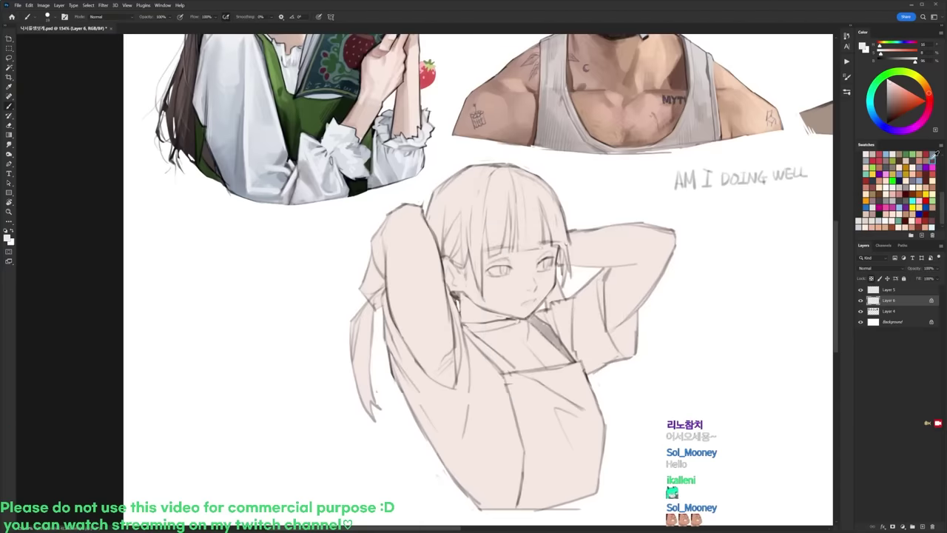
pyautogui.click(917, 222)
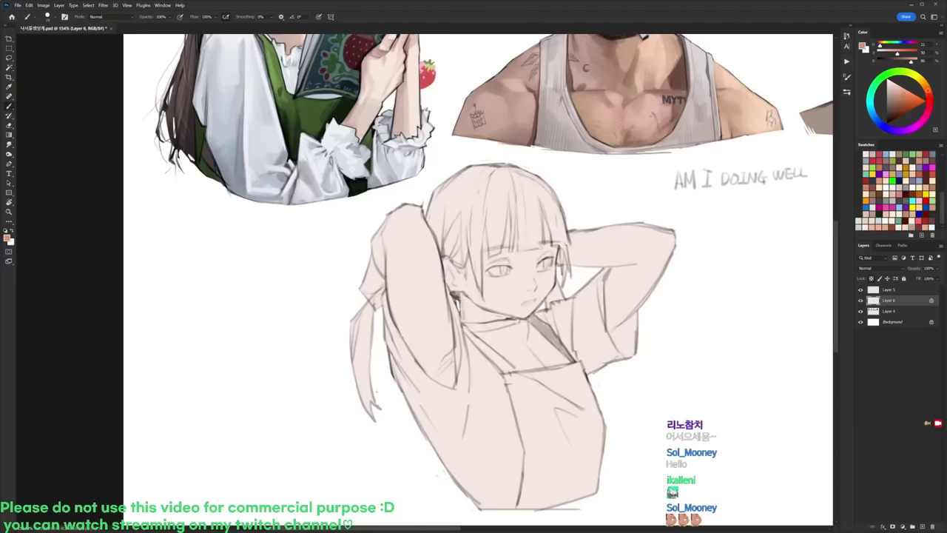
pyautogui.rightClick(534, 228)
pyautogui.click(586, 245)
pyautogui.click(446, 257)
pyautogui.moveTo(446, 258)
pyautogui.mouseDown()
pyautogui.moveTo(454, 296)
pyautogui.moveTo(493, 316)
pyautogui.moveTo(467, 318)
pyautogui.moveTo(518, 318)
pyautogui.mouseUp()
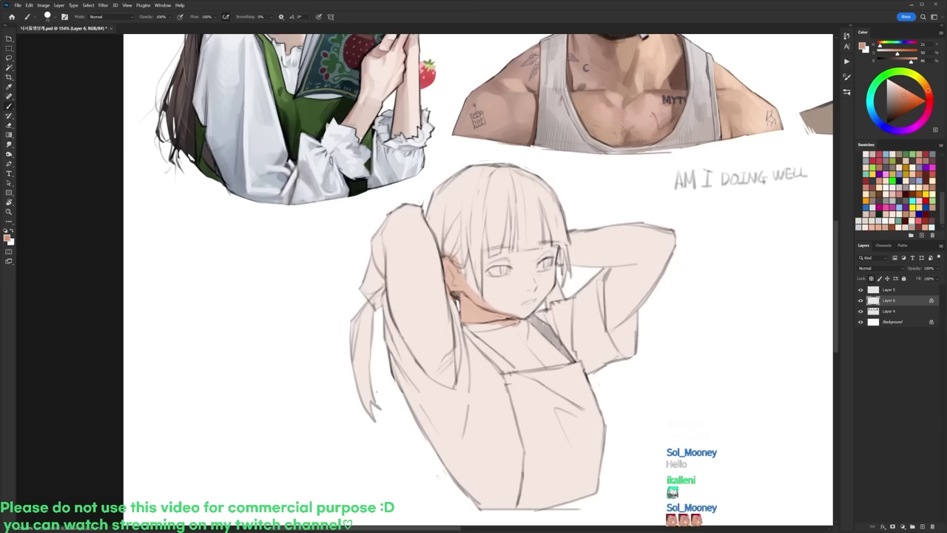
# Step: Shade the raised arm beside the ear near the armpit and along its inner edge with soft peach tones
pyautogui.moveTo(448, 332)
pyautogui.mouseDown()
pyautogui.moveTo(426, 376)
pyautogui.moveTo(453, 337)
pyautogui.moveTo(441, 382)
pyautogui.moveTo(456, 390)
pyautogui.mouseUp()
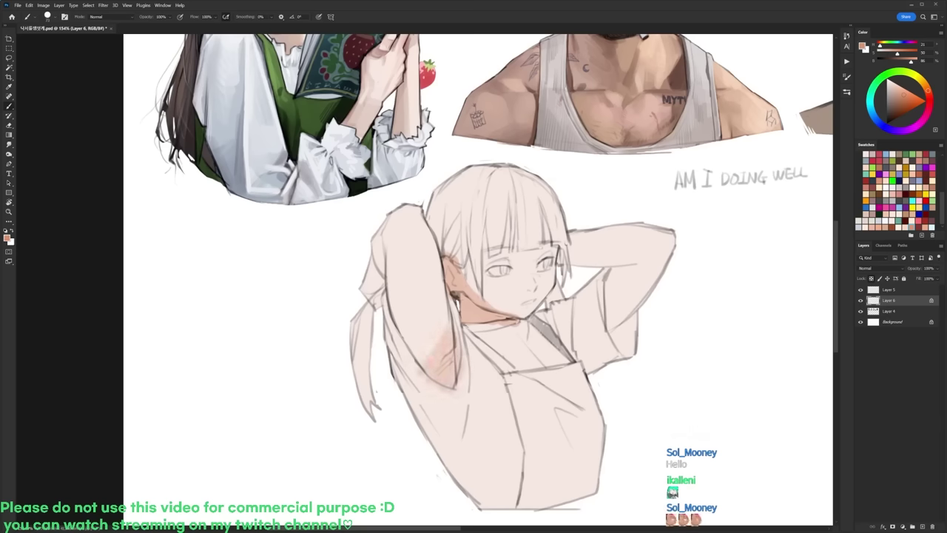
pyautogui.moveTo(457, 330)
pyautogui.mouseDown()
pyautogui.moveTo(454, 321)
pyautogui.moveTo(425, 348)
pyautogui.moveTo(387, 320)
pyautogui.moveTo(429, 340)
pyautogui.moveTo(396, 341)
pyautogui.mouseUp()
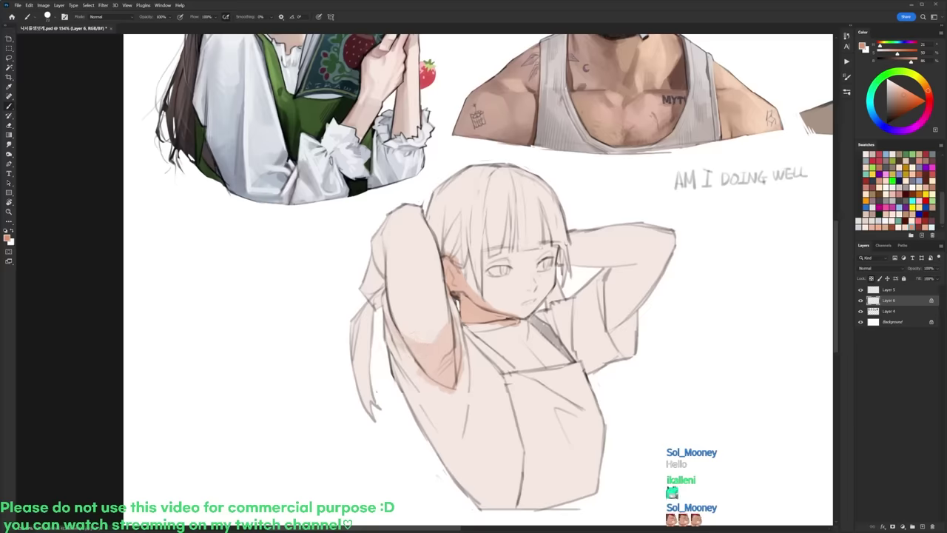
pyautogui.moveTo(452, 312)
pyautogui.mouseDown()
pyautogui.moveTo(418, 211)
pyautogui.moveTo(427, 231)
pyautogui.mouseUp()
pyautogui.keyDown('alt'); pyautogui.click(420, 242); pyautogui.keyUp('alt')
pyautogui.keyDown('alt'); pyautogui.click(439, 350); pyautogui.keyUp('alt')
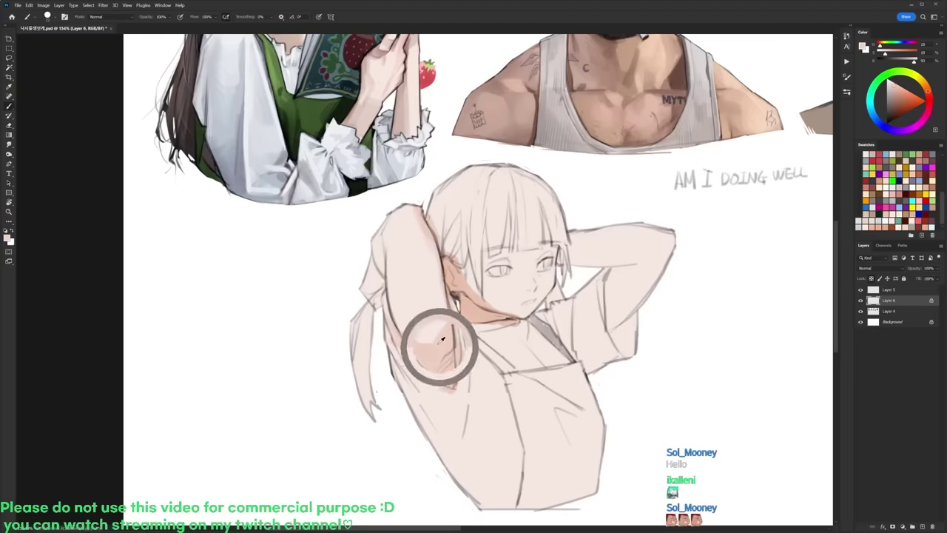
pyautogui.keyDown('alt'); pyautogui.click(436, 342); pyautogui.keyUp('alt')
pyautogui.moveTo(431, 335); pyautogui.dragTo(444, 319)
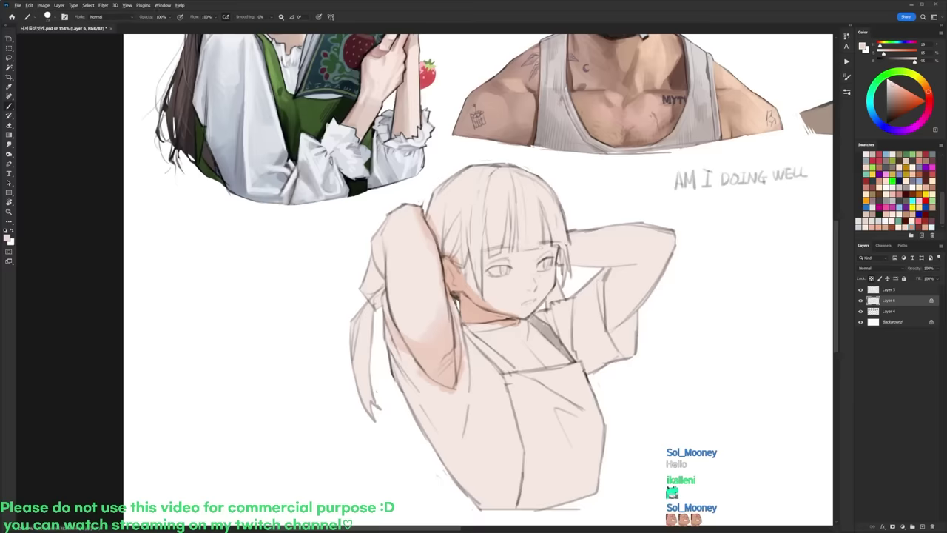
# Step: Blend the arm shading and the lower face using skin tones sampled from the painting
pyautogui.keyDown('alt'); pyautogui.click(438, 292); pyautogui.keyUp('alt')
pyautogui.keyDown('alt'); pyautogui.click(425, 330); pyautogui.keyUp('alt')
pyautogui.keyDown('alt'); pyautogui.click(434, 305); pyautogui.keyUp('alt')
pyautogui.keyDown('alt'); pyautogui.click(437, 350); pyautogui.keyUp('alt')
pyautogui.keyDown('alt'); pyautogui.click(473, 295); pyautogui.keyUp('alt')
pyautogui.keyDown('alt'); pyautogui.click(494, 294); pyautogui.keyUp('alt')
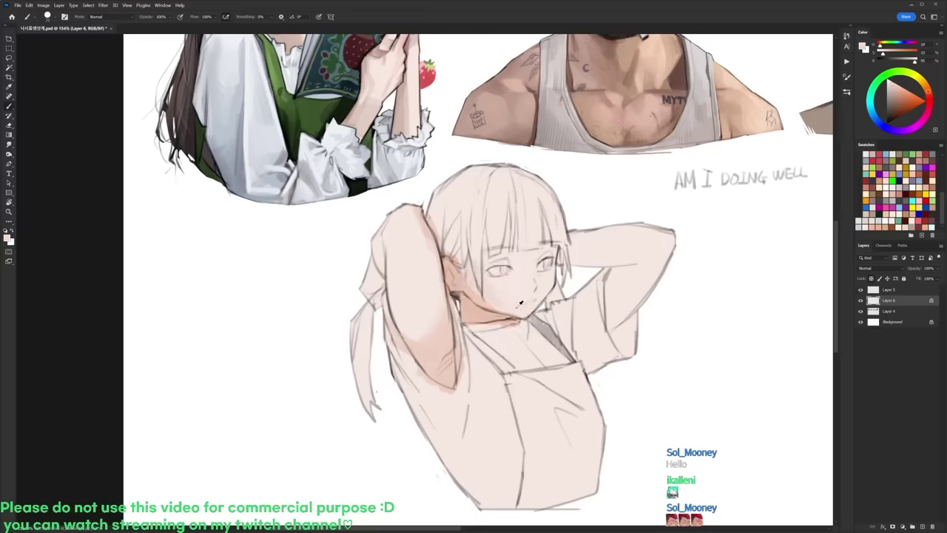
pyautogui.keyDown('alt'); pyautogui.click(463, 313); pyautogui.keyUp('alt')
# Step: Shade the other arm with peach tones along the sleeve opening, the elbow crease and the forearm beside the head
pyautogui.click(884, 222)
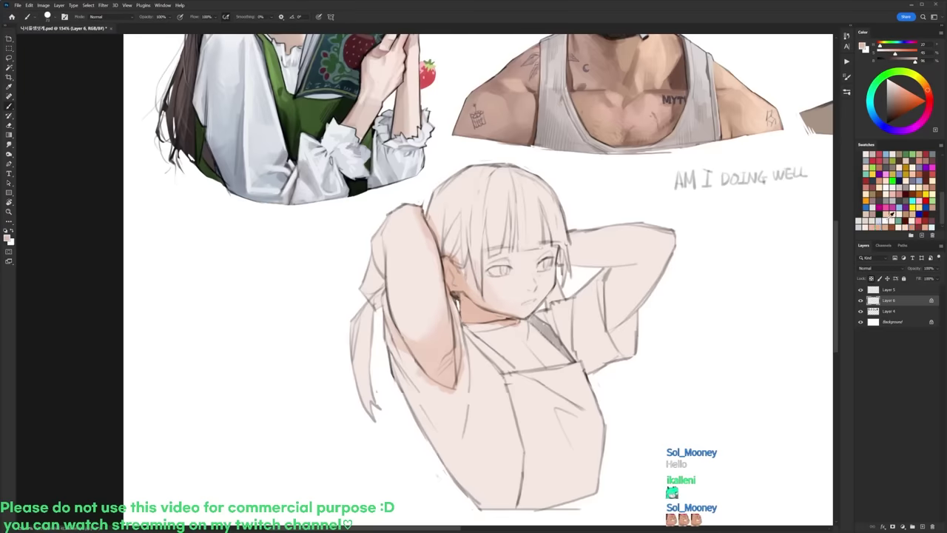
pyautogui.moveTo(609, 332); pyautogui.dragTo(652, 284)
pyautogui.keyDown('alt'); pyautogui.click(642, 298); pyautogui.keyUp('alt')
pyautogui.click(879, 224)
pyautogui.moveTo(616, 268)
pyautogui.mouseDown()
pyautogui.moveTo(642, 262)
pyautogui.moveTo(634, 263)
pyautogui.mouseUp()
pyautogui.keyDown('alt'); pyautogui.click(638, 264); pyautogui.keyUp('alt')
pyautogui.click(879, 226)
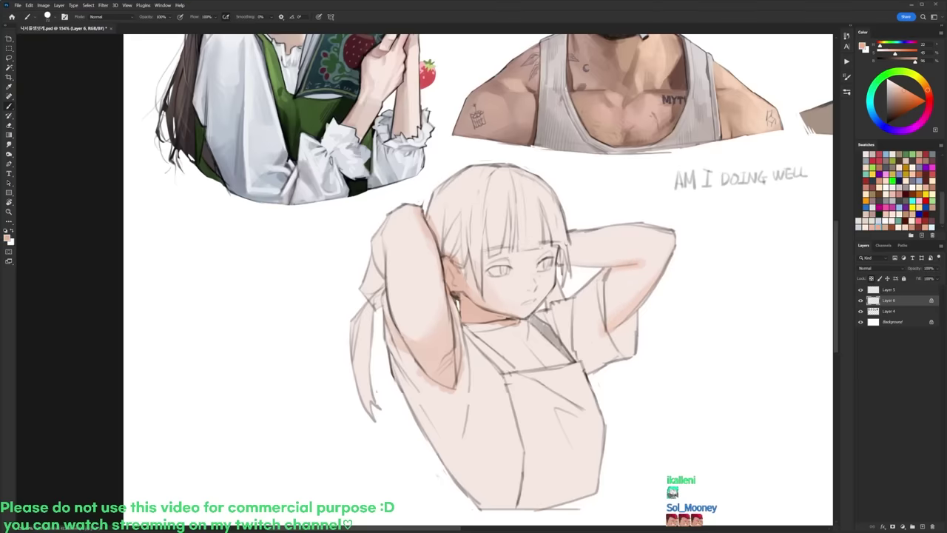
pyautogui.moveTo(573, 253)
pyautogui.mouseDown()
pyautogui.moveTo(623, 228)
pyautogui.moveTo(568, 237)
pyautogui.mouseUp()
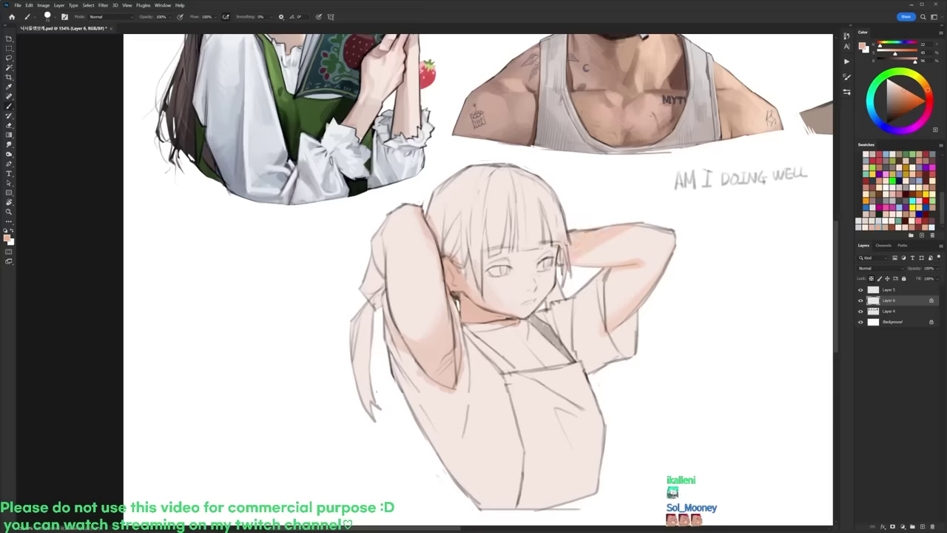
pyautogui.click(885, 222)
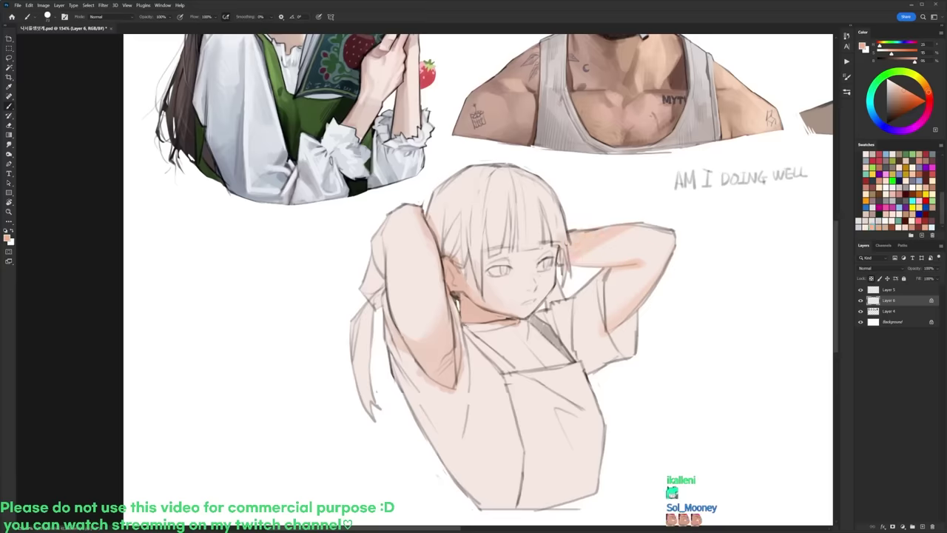
pyautogui.keyDown('alt'); pyautogui.click(612, 247); pyautogui.keyUp('alt')
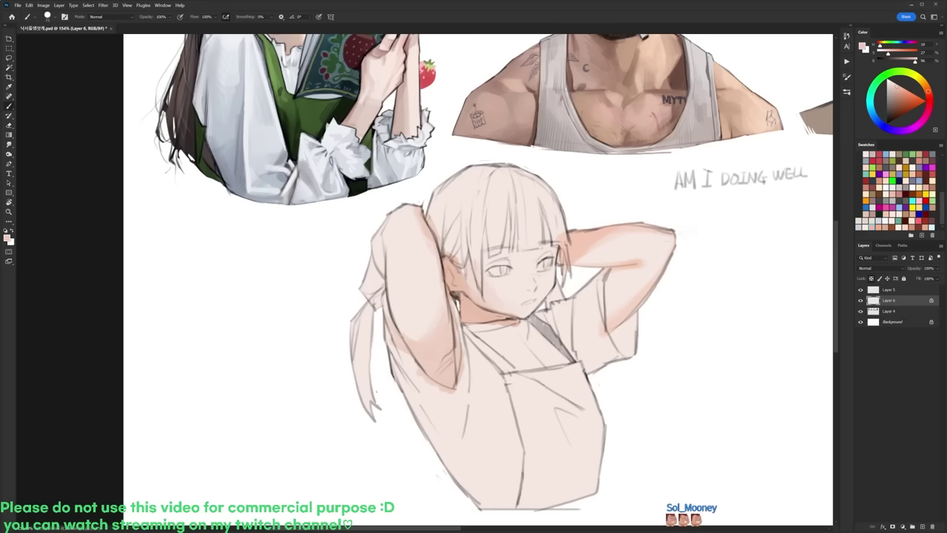
# Step: Tint the hand behind the hair and the bangs over the forehead with a light peach tone
pyautogui.moveTo(377, 267); pyautogui.dragTo(366, 294)
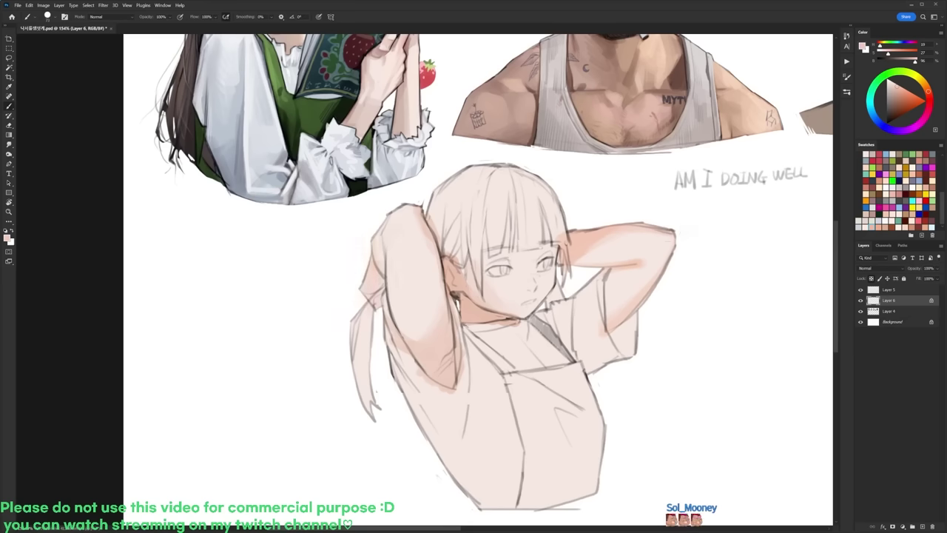
pyautogui.moveTo(546, 243)
pyautogui.mouseDown()
pyautogui.moveTo(494, 248)
pyautogui.moveTo(550, 234)
pyautogui.moveTo(489, 223)
pyautogui.moveTo(556, 209)
pyautogui.mouseUp()
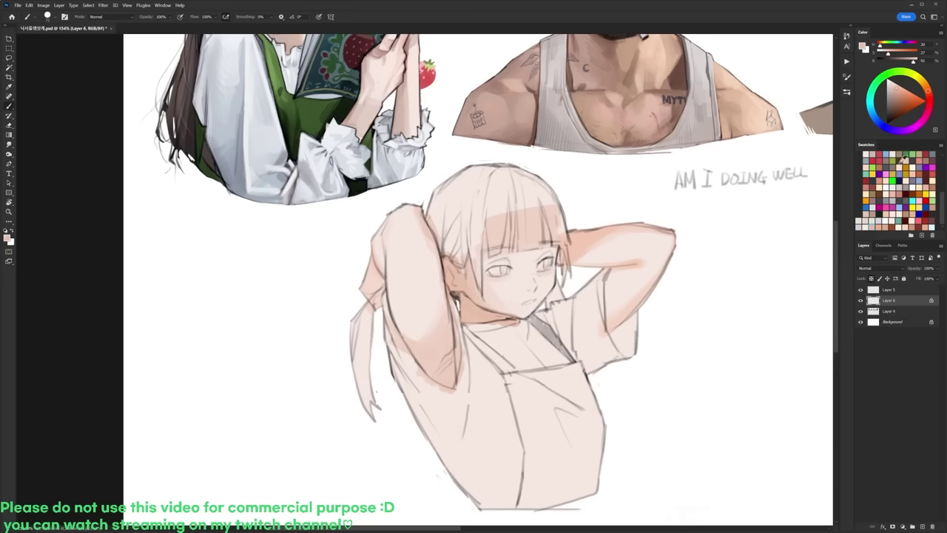
# Step: Darken the neck shadow beneath the jaw with a muted brown
pyautogui.click(910, 227)
pyautogui.moveTo(465, 299)
pyautogui.mouseDown()
pyautogui.moveTo(472, 326)
pyautogui.moveTo(499, 321)
pyautogui.moveTo(483, 311)
pyautogui.mouseUp()
pyautogui.hotkey('ctrl', 'z')
pyautogui.moveTo(897, 53)
pyautogui.mouseDown()
pyautogui.moveTo(889, 54)
pyautogui.moveTo(909, 63)
pyautogui.moveTo(887, 54)
pyautogui.mouseUp()
pyautogui.moveTo(462, 300)
pyautogui.mouseDown()
pyautogui.moveTo(475, 316)
pyautogui.moveTo(503, 321)
pyautogui.mouseUp()
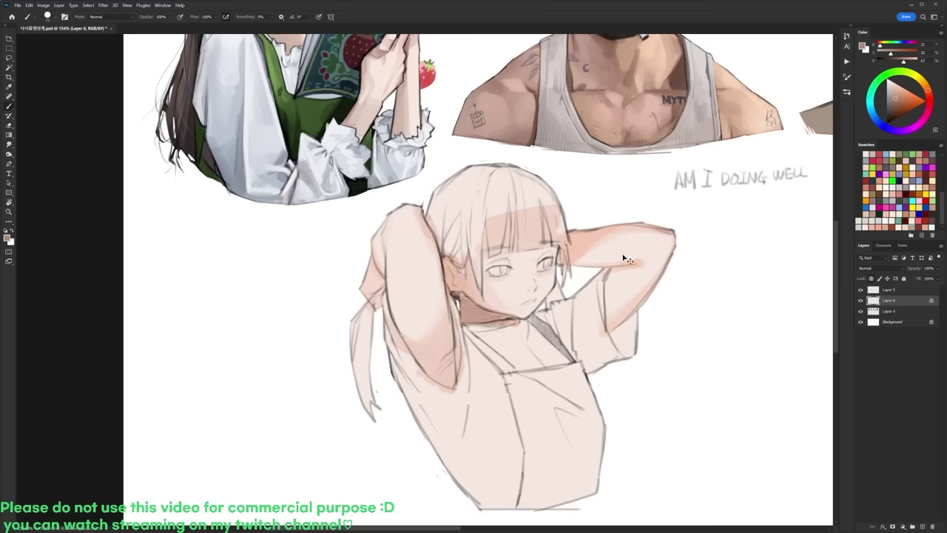
# Step: Warm up the neck shadow and paint a reddish-brown shadow into the armpit of the raised arm
pyautogui.moveTo(895, 99); pyautogui.dragTo(899, 102)
pyautogui.moveTo(460, 302)
pyautogui.mouseDown()
pyautogui.moveTo(464, 319)
pyautogui.moveTo(511, 321)
pyautogui.moveTo(445, 386)
pyautogui.mouseUp()
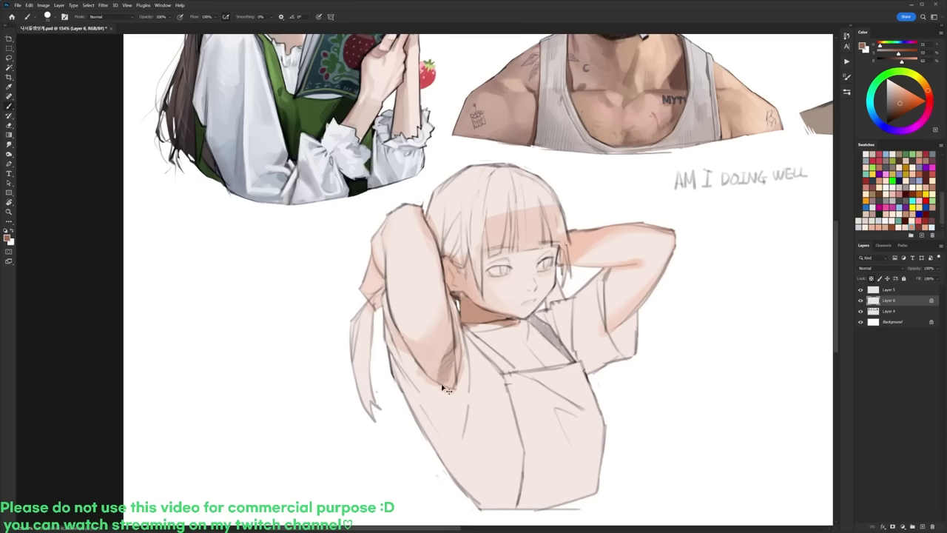
pyautogui.hotkey('ctrl', 'z')
pyautogui.click(903, 54)
pyautogui.moveTo(458, 353)
pyautogui.mouseDown()
pyautogui.moveTo(441, 373)
pyautogui.moveTo(447, 387)
pyautogui.moveTo(436, 388)
pyautogui.mouseUp()
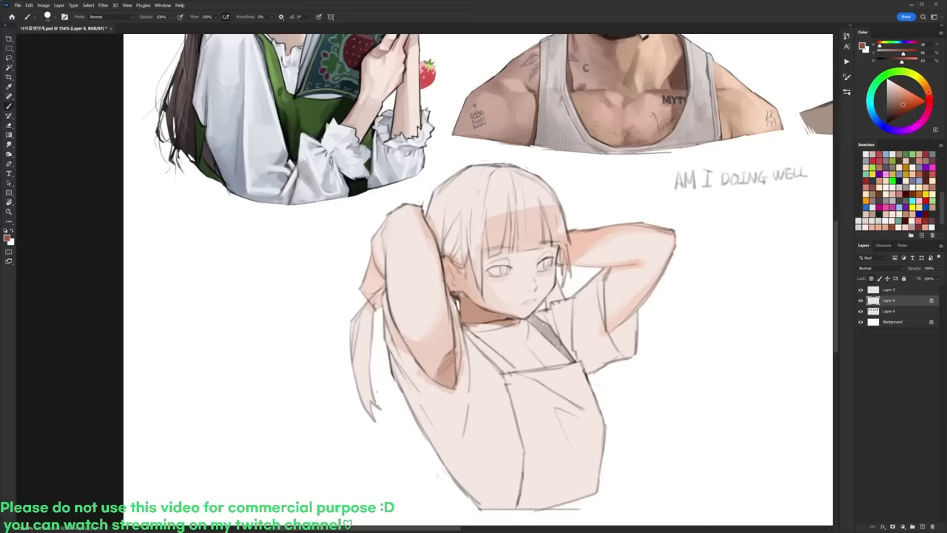
# Step: Soften the armpit shadow of the raised arm with sampled skin tones
pyautogui.keyDown('alt'); pyautogui.click(438, 367); pyautogui.keyUp('alt')
pyautogui.keyDown('alt'); pyautogui.click(451, 362); pyautogui.keyUp('alt')
pyautogui.moveTo(552, 345); pyautogui.dragTo(507, 316)
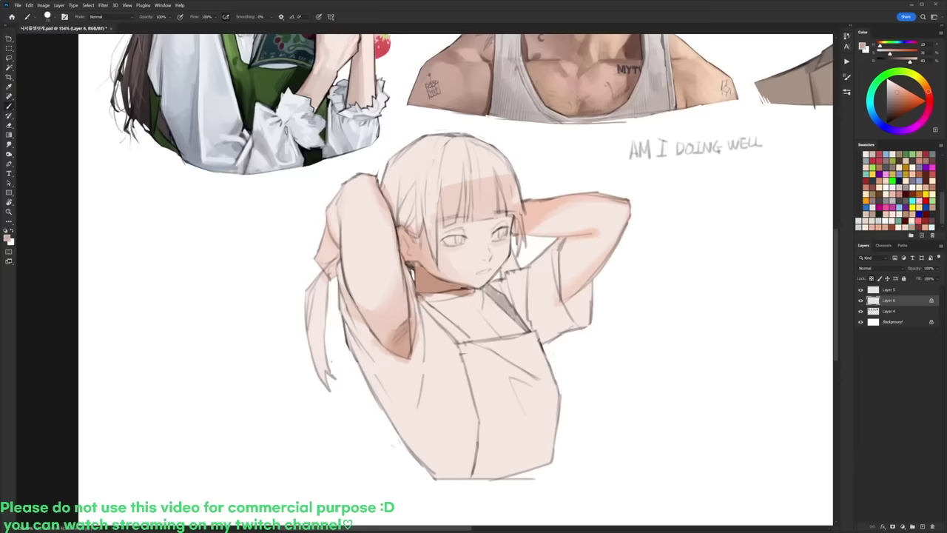
# Step: Paint a soft pink blush on both cheeks with a larger brush
pyautogui.rightClick(509, 218)
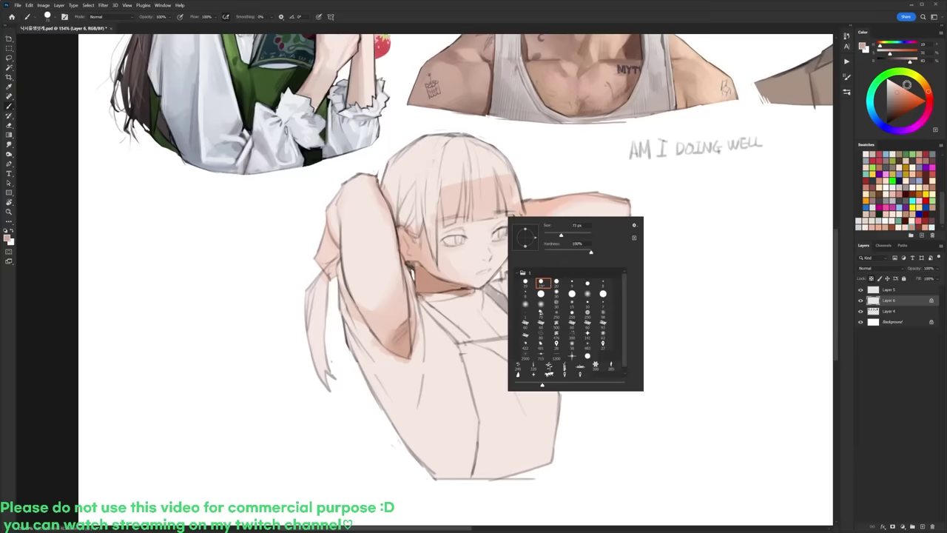
pyautogui.click(930, 103)
pyautogui.click(903, 88)
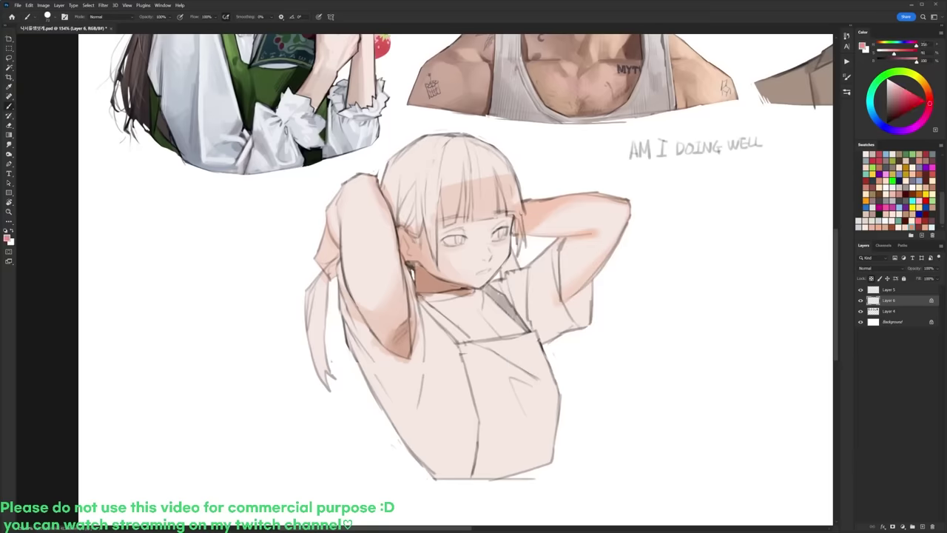
pyautogui.rightClick(486, 236)
pyautogui.moveTo(539, 254); pyautogui.dragTo(546, 255)
pyautogui.moveTo(442, 252); pyautogui.dragTo(456, 252)
pyautogui.moveTo(508, 239); pyautogui.dragTo(499, 245)
pyautogui.hotkey('ctrl', 'z')
pyautogui.hotkey('ctrl', 'z')
pyautogui.moveTo(443, 252); pyautogui.dragTo(448, 259)
# Step: Blend the cheek blush into the face with sampled skin tones
pyautogui.keyDown('alt'); pyautogui.click(397, 313); pyautogui.keyUp('alt')
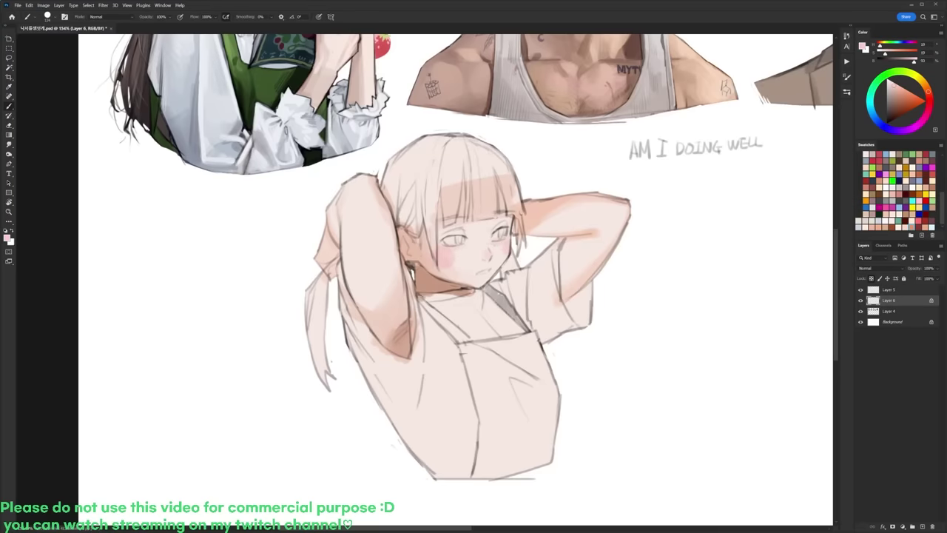
pyautogui.keyDown('alt'); pyautogui.click(499, 252); pyautogui.keyUp('alt')
pyautogui.keyDown('alt'); pyautogui.click(535, 246); pyautogui.keyUp('alt')
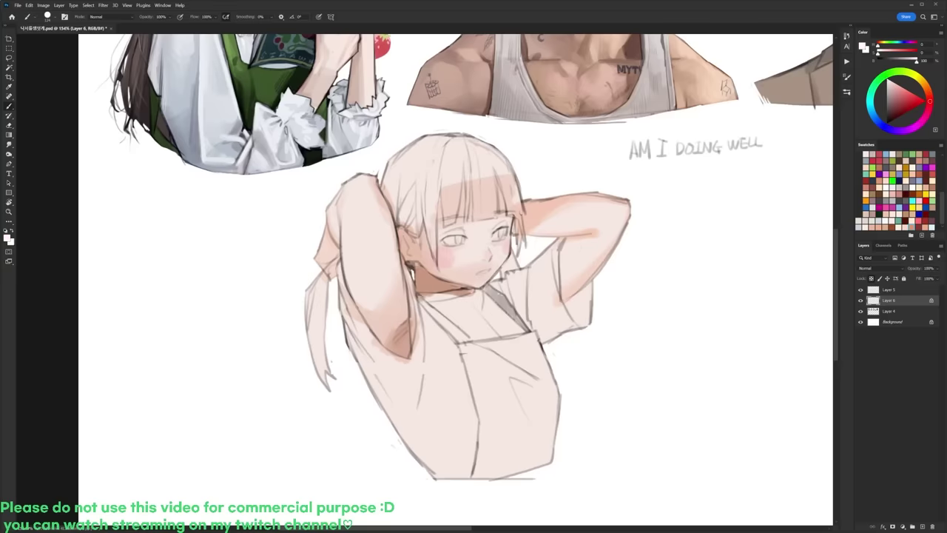
pyautogui.keyDown('alt'); pyautogui.click(453, 256); pyautogui.keyUp('alt')
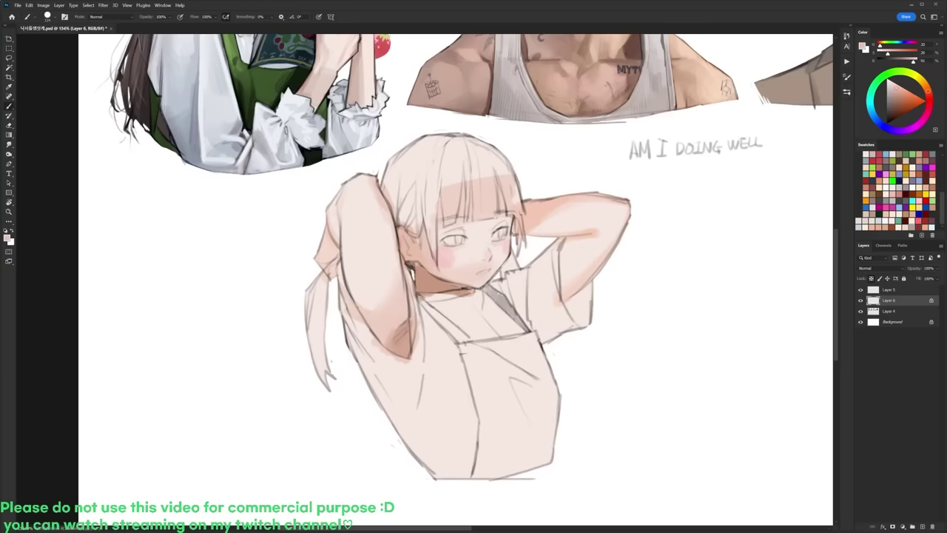
pyautogui.moveTo(499, 226); pyautogui.dragTo(500, 236)
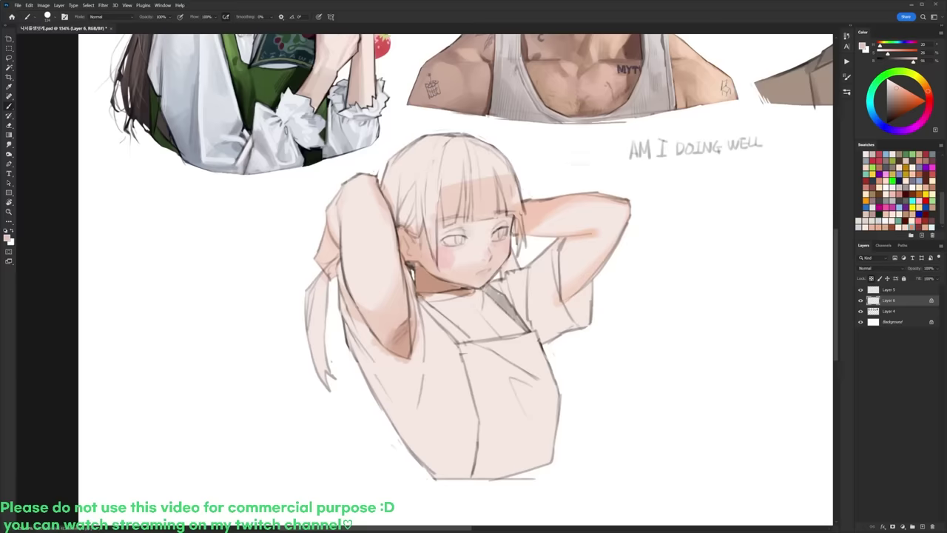
# Step: Lighten the outer edge of the raised arm beside the ponytail with a pale highlight
pyautogui.keyDown('alt'); pyautogui.click(382, 195); pyautogui.keyUp('alt')
pyautogui.keyDown('alt'); pyautogui.click(341, 399); pyautogui.keyUp('alt')
pyautogui.moveTo(361, 187); pyautogui.dragTo(349, 226)
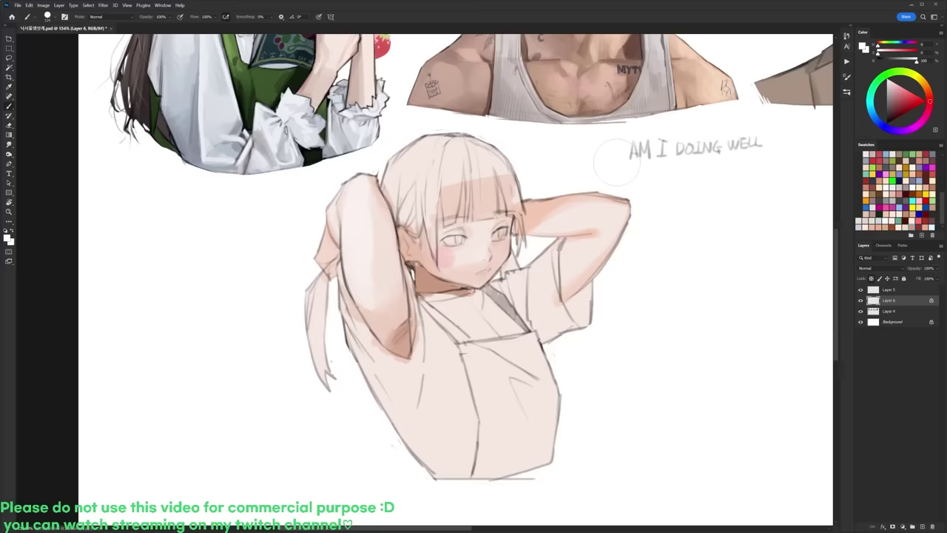
# Step: Paint off-white along the shirt's sleeve opening and side seam beneath the raised arm on the ponytail side
pyautogui.press('x')
pyautogui.press('x')
pyautogui.moveTo(917, 65); pyautogui.dragTo(916, 65)
pyautogui.rightClick(418, 291)
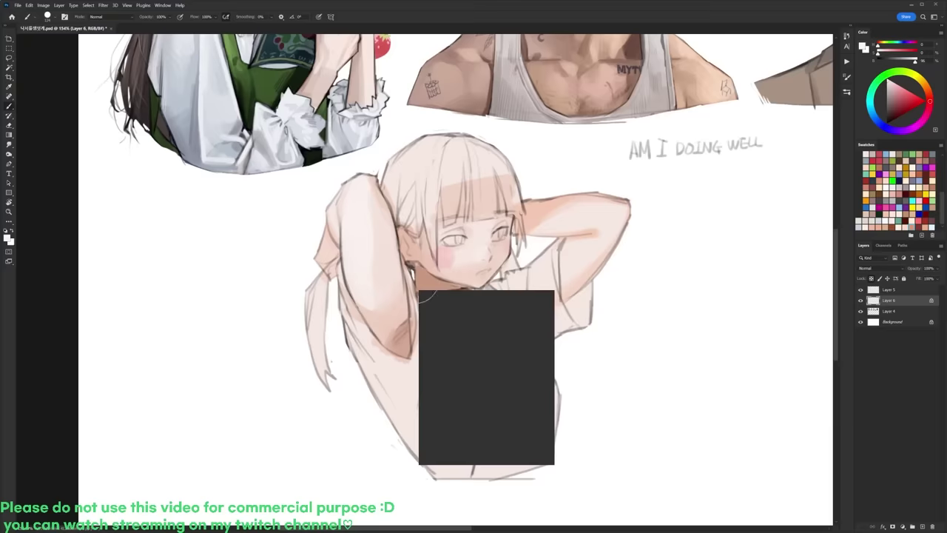
pyautogui.moveTo(340, 275)
pyautogui.mouseDown()
pyautogui.moveTo(358, 329)
pyautogui.moveTo(381, 354)
pyautogui.moveTo(377, 396)
pyautogui.moveTo(394, 373)
pyautogui.moveTo(388, 348)
pyautogui.mouseUp()
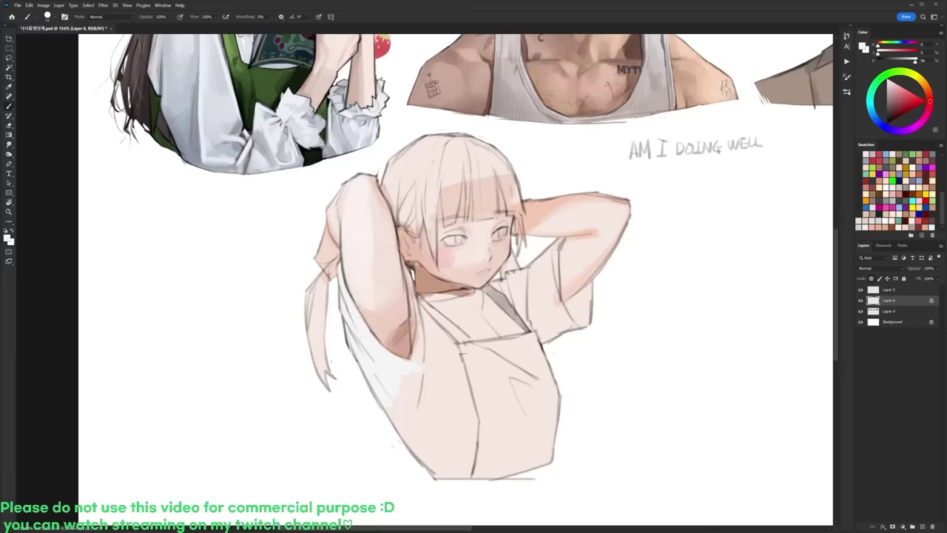
pyautogui.moveTo(406, 263); pyautogui.dragTo(411, 359)
# Step: Rotate the canvas as needed and paint off-white along the neckline and the other sleeve's edges
pyautogui.press('r')
pyautogui.moveTo(531, 299); pyautogui.dragTo(505, 208)
pyautogui.moveTo(433, 298); pyautogui.dragTo(474, 226)
pyautogui.moveTo(481, 193); pyautogui.dragTo(478, 158)
pyautogui.press('r')
pyautogui.moveTo(610, 220)
pyautogui.mouseDown()
pyautogui.moveTo(620, 277)
pyautogui.moveTo(601, 363)
pyautogui.mouseUp()
pyautogui.moveTo(552, 220); pyautogui.dragTo(560, 286)
# Step: Fill the remaining shirt and apron area with off-white, clear the selection and restore the canvas rotation
pyautogui.press('w')
pyautogui.click(581, 295)
pyautogui.hotkey('alt', 'BackSpace')
pyautogui.hotkey('ctrl', 'd')
pyautogui.press('r')
pyautogui.press('b')
pyautogui.press('r')
pyautogui.press('Escape')
pyautogui.press('b')
# Step: Select the off-white clothing and shade the upper chest and the far sleeve with pale blue-grey
pyautogui.press('w')
pyautogui.click(485, 369)
pyautogui.press('b')
pyautogui.rightClick(495, 328)
pyautogui.click(550, 324)
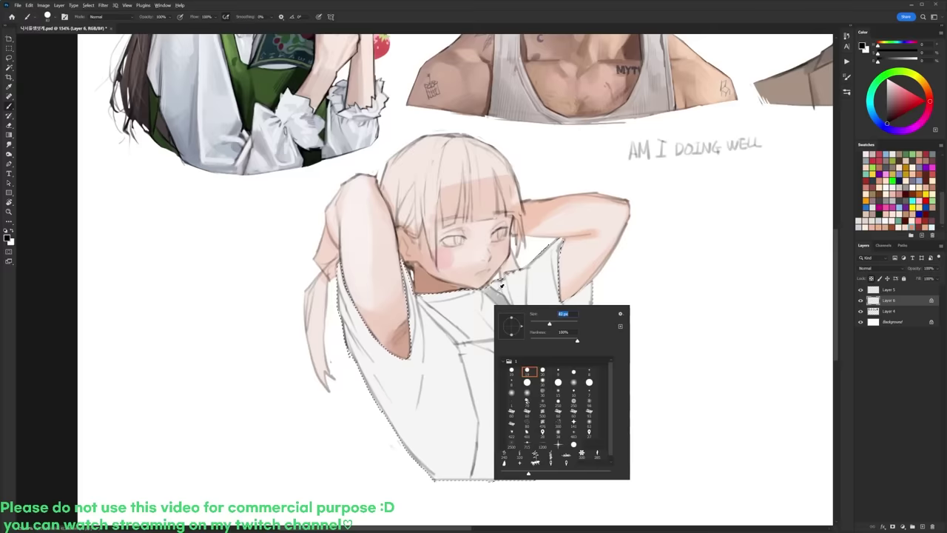
pyautogui.keyDown('alt'); pyautogui.click(451, 414); pyautogui.keyUp('alt')
pyautogui.moveTo(914, 63); pyautogui.dragTo(911, 62)
pyautogui.click(876, 121)
pyautogui.click(890, 88)
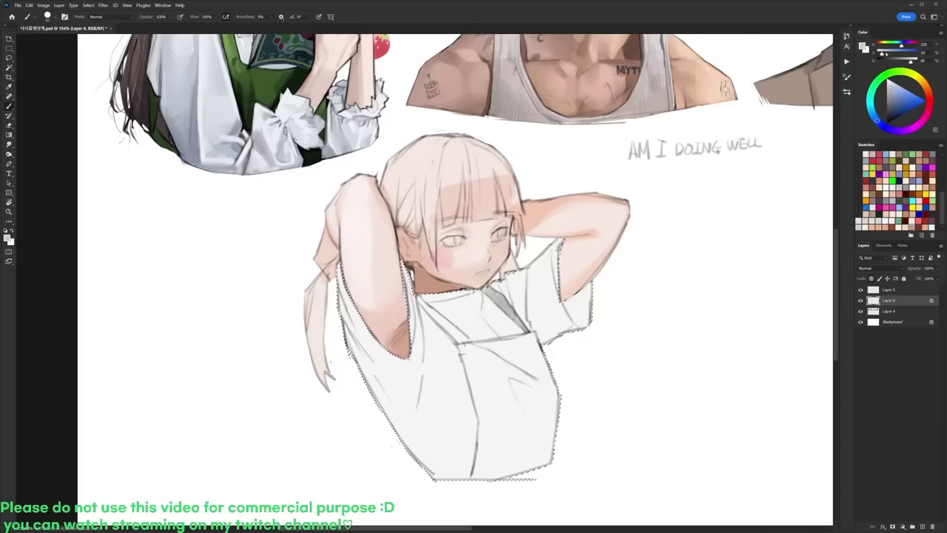
pyautogui.click(893, 93)
pyautogui.moveTo(429, 316); pyautogui.dragTo(503, 334)
pyautogui.hotkey('ctrl', 'z')
pyautogui.moveTo(885, 53); pyautogui.dragTo(883, 53)
pyautogui.moveTo(432, 300)
pyautogui.mouseDown()
pyautogui.moveTo(484, 333)
pyautogui.moveTo(508, 333)
pyautogui.moveTo(502, 290)
pyautogui.moveTo(514, 310)
pyautogui.mouseUp()
pyautogui.moveTo(519, 277)
pyautogui.mouseDown()
pyautogui.moveTo(522, 339)
pyautogui.moveTo(526, 296)
pyautogui.moveTo(534, 339)
pyautogui.moveTo(535, 269)
pyautogui.moveTo(546, 249)
pyautogui.mouseUp()
pyautogui.moveTo(566, 303)
pyautogui.mouseDown()
pyautogui.moveTo(576, 315)
pyautogui.moveTo(577, 300)
pyautogui.moveTo(584, 305)
pyautogui.mouseUp()
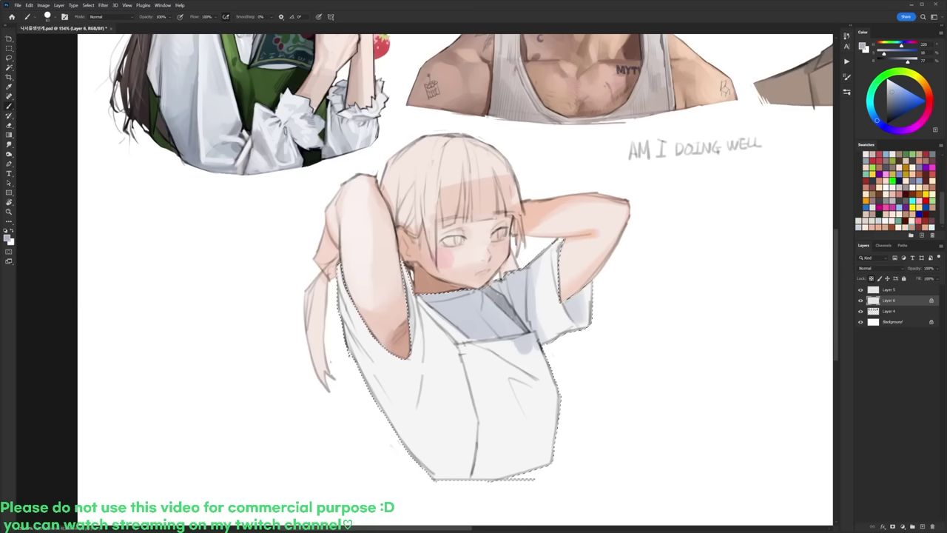
# Step: Shade the shirt beside the apron's upper corner with blue-grey and sample lighter tones to soften it
pyautogui.moveTo(421, 300)
pyautogui.mouseDown()
pyautogui.moveTo(427, 347)
pyautogui.moveTo(426, 324)
pyautogui.moveTo(431, 346)
pyautogui.moveTo(463, 360)
pyautogui.mouseUp()
pyautogui.hotkey('ctrl', 'z')
pyautogui.moveTo(435, 324)
pyautogui.mouseDown()
pyautogui.moveTo(454, 343)
pyautogui.moveTo(447, 367)
pyautogui.moveTo(425, 380)
pyautogui.moveTo(445, 366)
pyautogui.moveTo(439, 381)
pyautogui.moveTo(449, 381)
pyautogui.moveTo(414, 399)
pyautogui.moveTo(434, 382)
pyautogui.mouseUp()
pyautogui.keyDown('alt'); pyautogui.click(412, 373); pyautogui.keyUp('alt')
pyautogui.keyDown('alt'); pyautogui.click(423, 367); pyautogui.keyUp('alt')
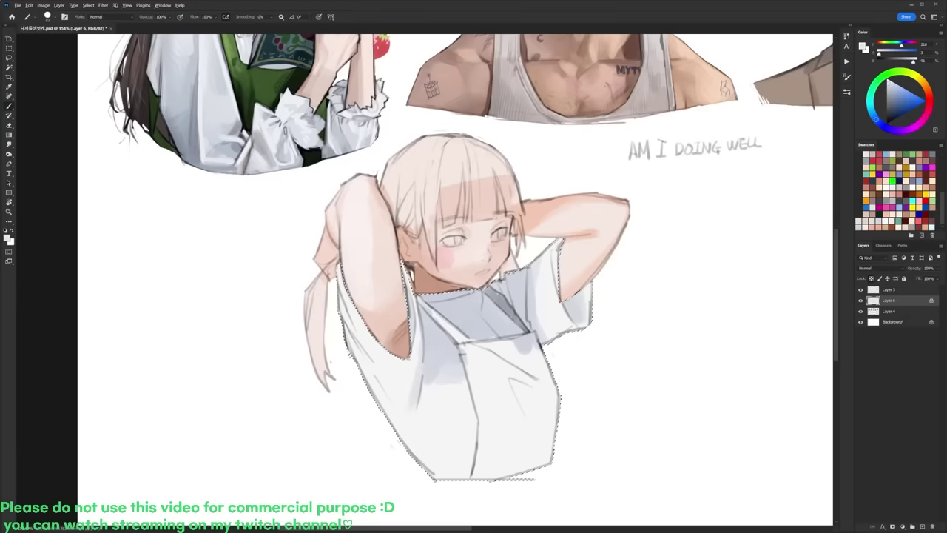
# Step: Paint pale blue-grey folds down the side of the shirt to the lower hem beside the apron
pyautogui.keyDown('alt'); pyautogui.click(443, 362); pyautogui.keyUp('alt')
pyautogui.moveTo(445, 382); pyautogui.dragTo(455, 419)
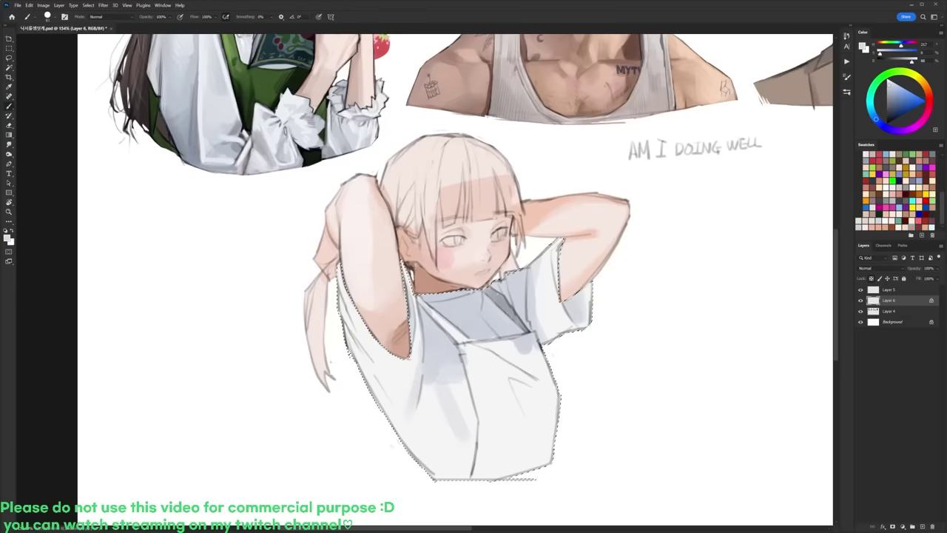
pyautogui.moveTo(459, 384); pyautogui.dragTo(470, 444)
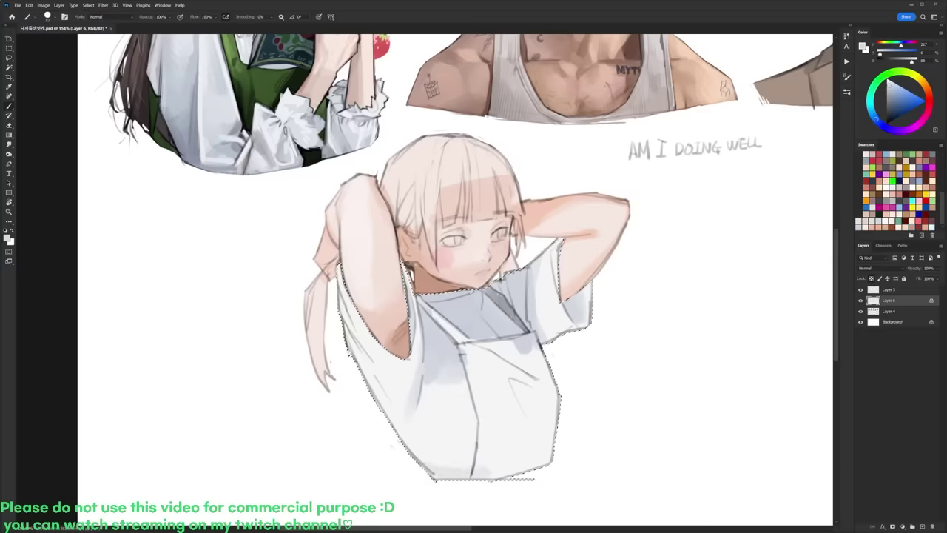
pyautogui.keyDown('alt'); pyautogui.click(447, 416); pyautogui.keyUp('alt')
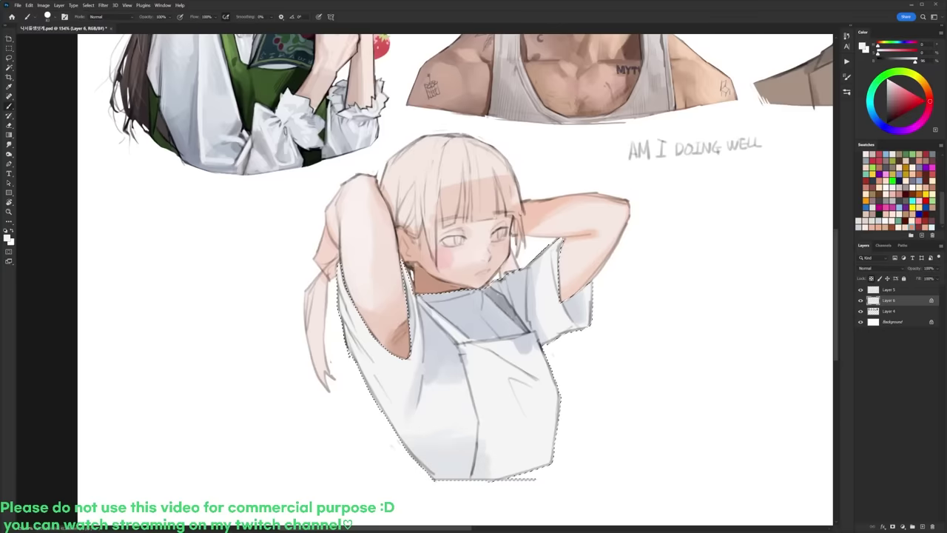
pyautogui.keyDown('alt'); pyautogui.click(433, 358); pyautogui.keyUp('alt')
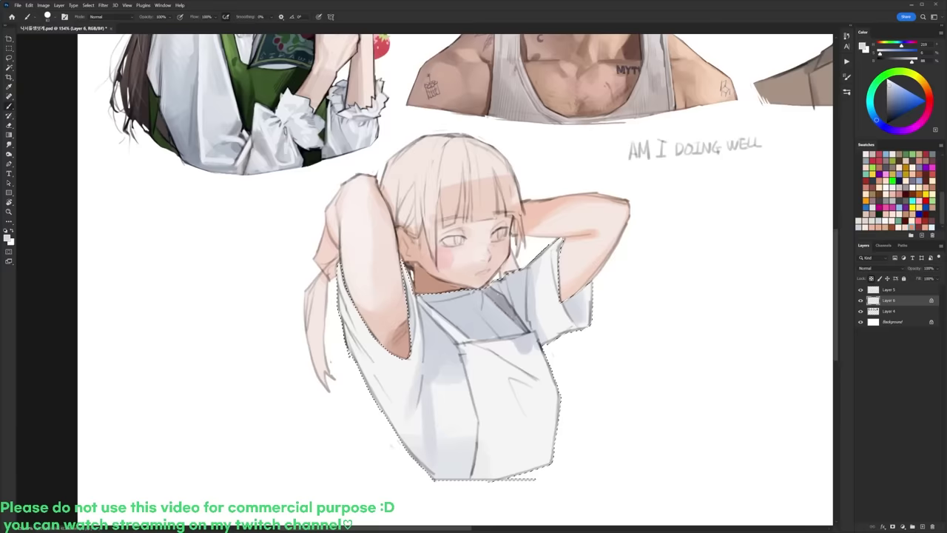
pyautogui.press('x')
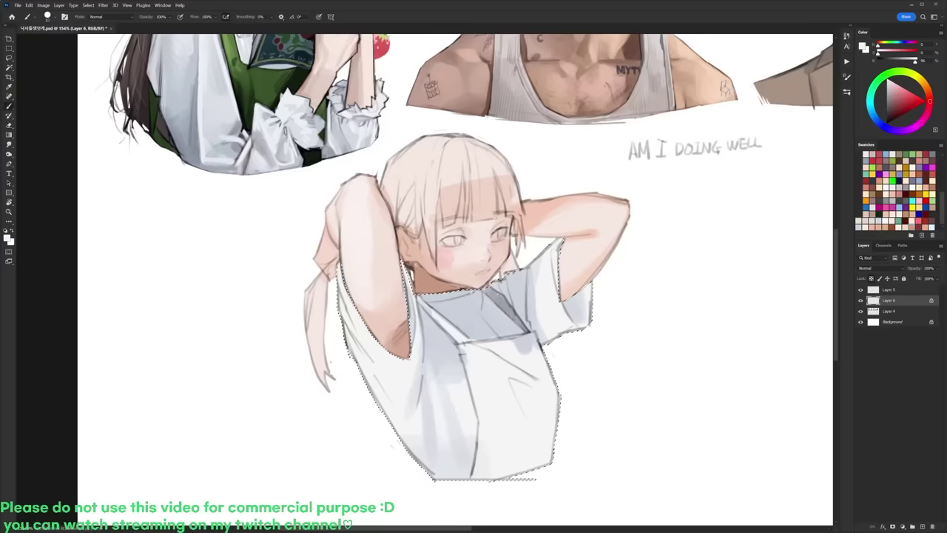
# Step: Blend the shirt folds and chest shadow with sampled blue-greys and white highlights, and clear the selection
pyautogui.keyDown('alt'); pyautogui.click(446, 353); pyautogui.keyUp('alt')
pyautogui.moveTo(445, 364); pyautogui.dragTo(466, 423)
pyautogui.keyDown('alt'); pyautogui.click(465, 410); pyautogui.keyUp('alt')
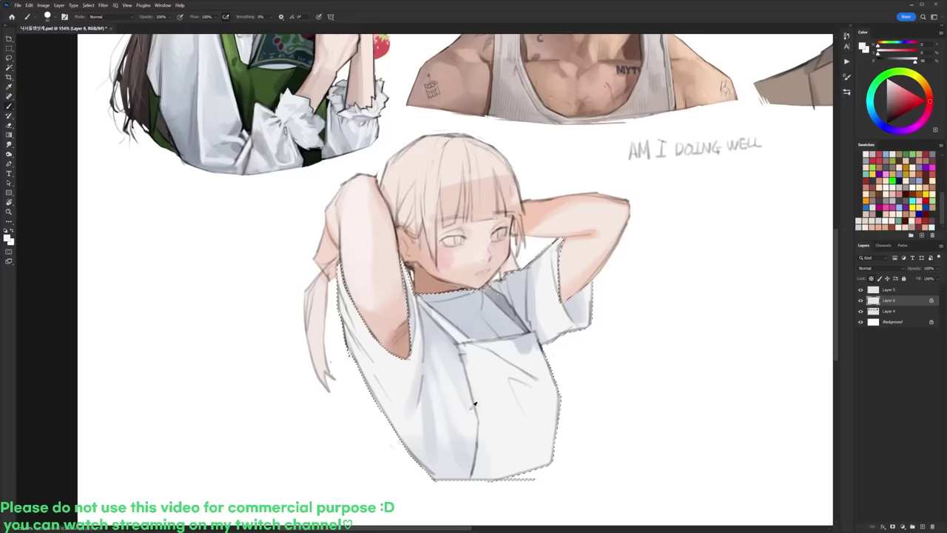
pyautogui.press('x')
pyautogui.press('x')
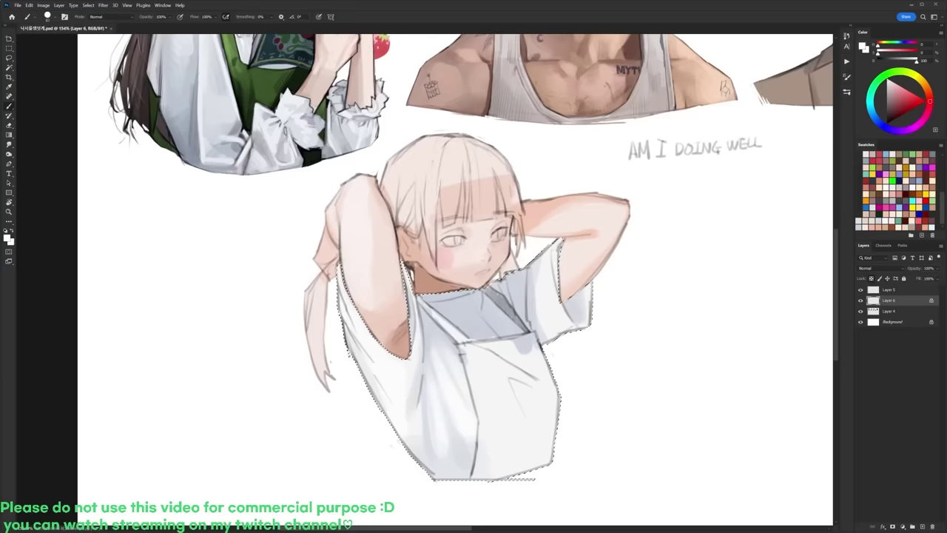
pyautogui.press('x')
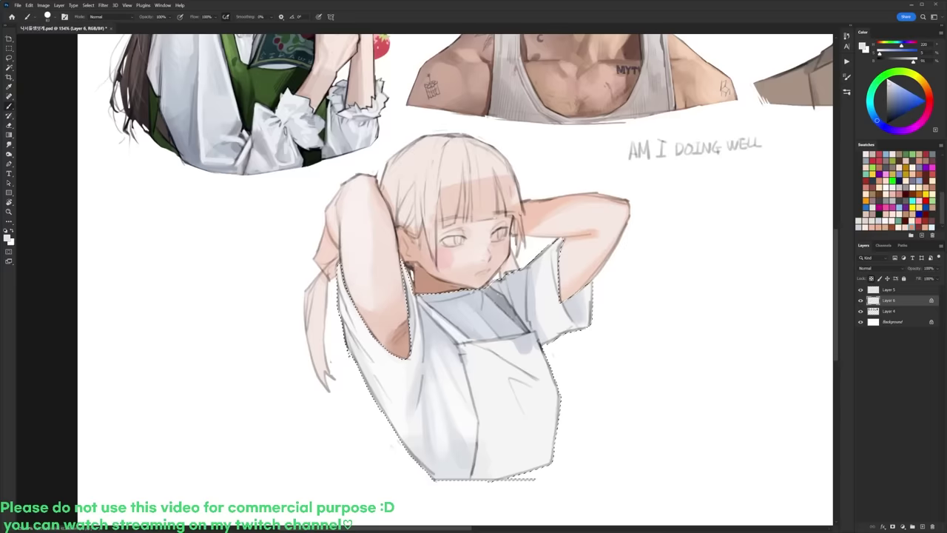
pyautogui.press('x')
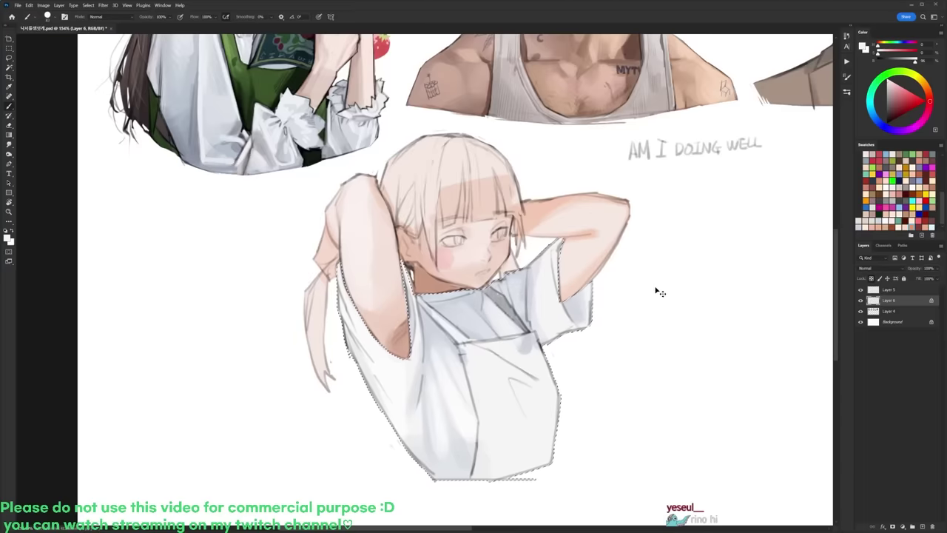
pyautogui.hotkey('ctrl', 'd')
# Step: Outline the apron bib's upper and side edges with a thick light pink line
pyautogui.rightClick(656, 316)
pyautogui.click(563, 384)
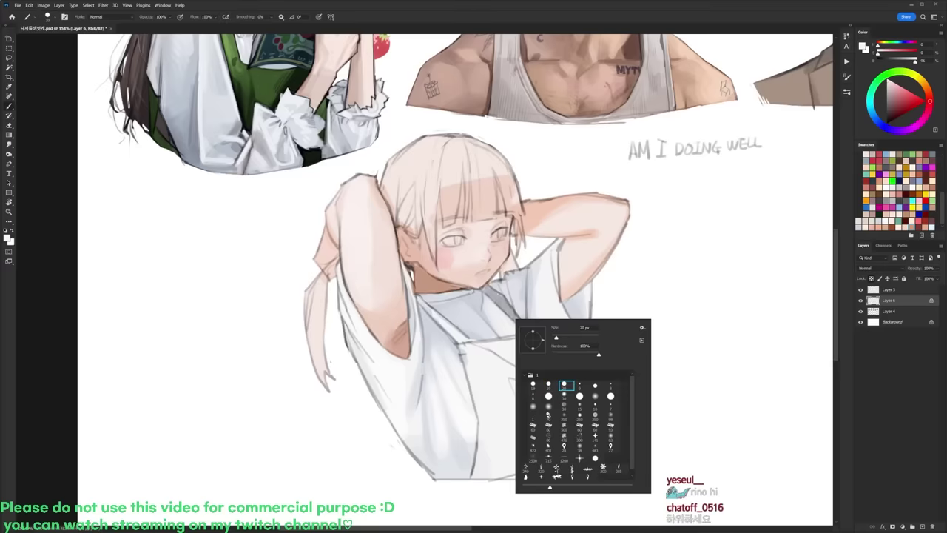
pyautogui.moveTo(905, 114)
pyautogui.mouseDown()
pyautogui.moveTo(906, 78)
pyautogui.moveTo(899, 88)
pyautogui.mouseUp()
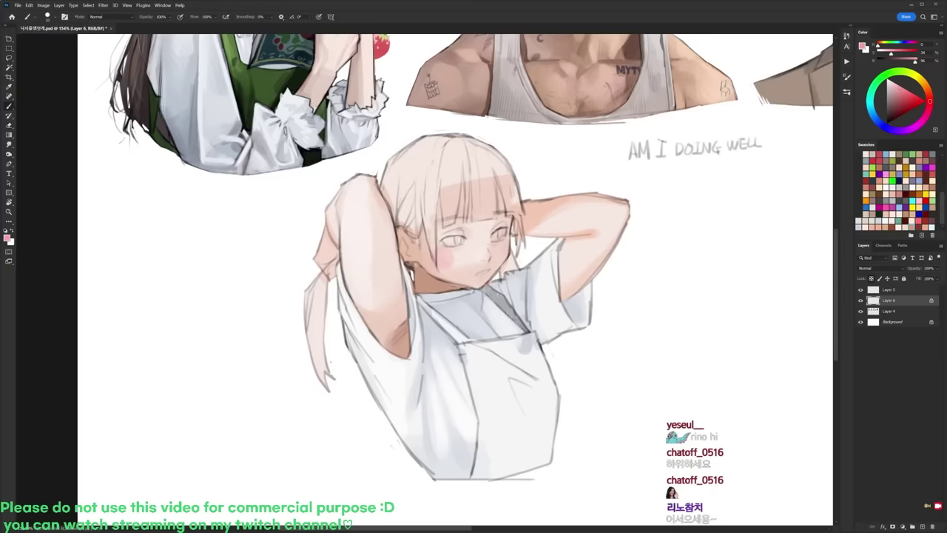
pyautogui.moveTo(462, 347); pyautogui.dragTo(476, 406)
pyautogui.hotkey('ctrl', 'z')
pyautogui.rightClick(525, 366)
pyautogui.moveTo(891, 54); pyautogui.dragTo(887, 54)
pyautogui.moveTo(465, 346)
pyautogui.mouseDown()
pyautogui.moveTo(483, 420)
pyautogui.moveTo(480, 480)
pyautogui.moveTo(506, 344)
pyautogui.moveTo(527, 341)
pyautogui.moveTo(479, 343)
pyautogui.moveTo(534, 341)
pyautogui.moveTo(545, 357)
pyautogui.mouseUp()
# Step: Fill the inside of the apron bib with the same light pink and clear the selection
pyautogui.press('w')
pyautogui.click(539, 391)
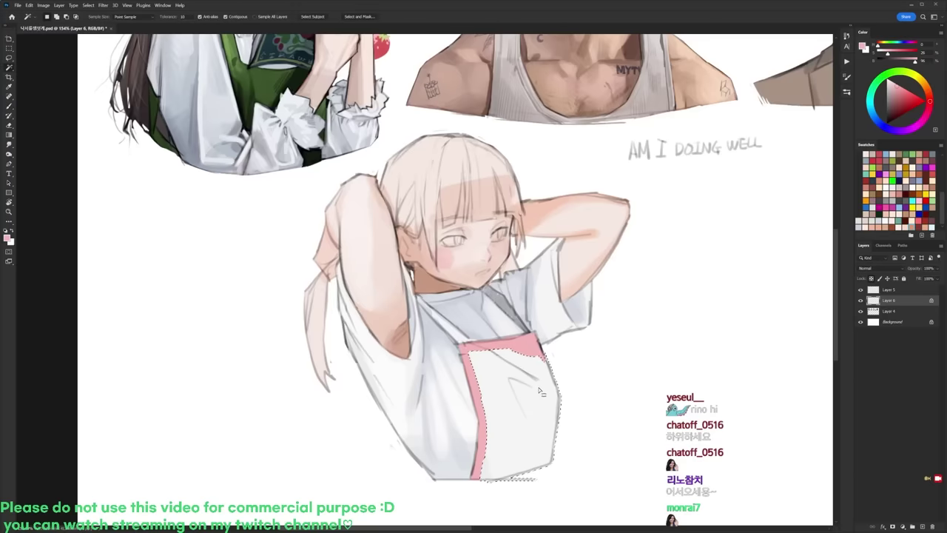
pyautogui.hotkey('alt', 'BackSpace')
pyautogui.hotkey('ctrl', 'd')
# Step: Paint both apron straps in a dark muted mauve and sample the shirt's pale blue-grey
pyautogui.press('b')
pyautogui.click(890, 103)
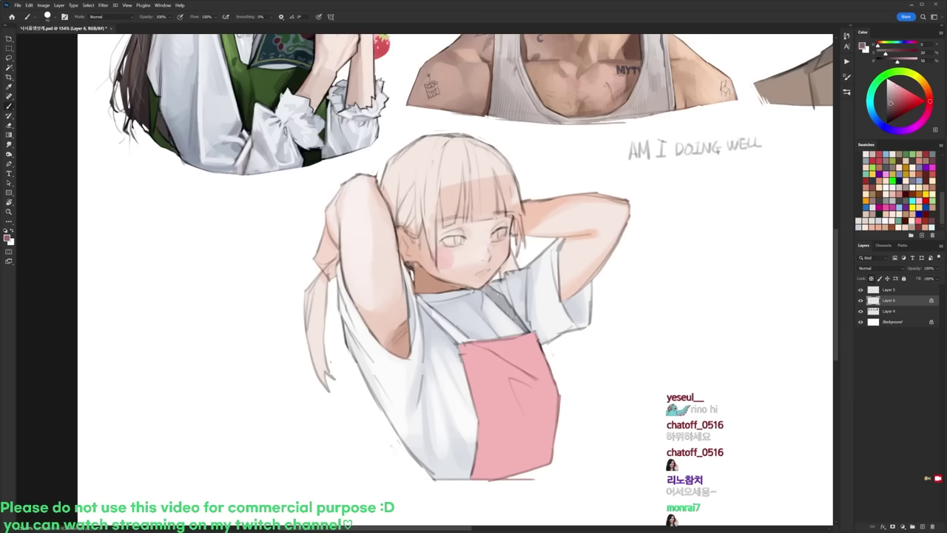
pyautogui.moveTo(486, 289)
pyautogui.mouseDown()
pyautogui.moveTo(528, 332)
pyautogui.moveTo(502, 296)
pyautogui.mouseUp()
pyautogui.moveTo(416, 297)
pyautogui.mouseDown()
pyautogui.moveTo(461, 341)
pyautogui.moveTo(472, 335)
pyautogui.mouseUp()
pyautogui.rightClick(520, 249)
pyautogui.click(554, 316)
pyautogui.keyDown('alt'); pyautogui.click(475, 330); pyautogui.keyUp('alt')
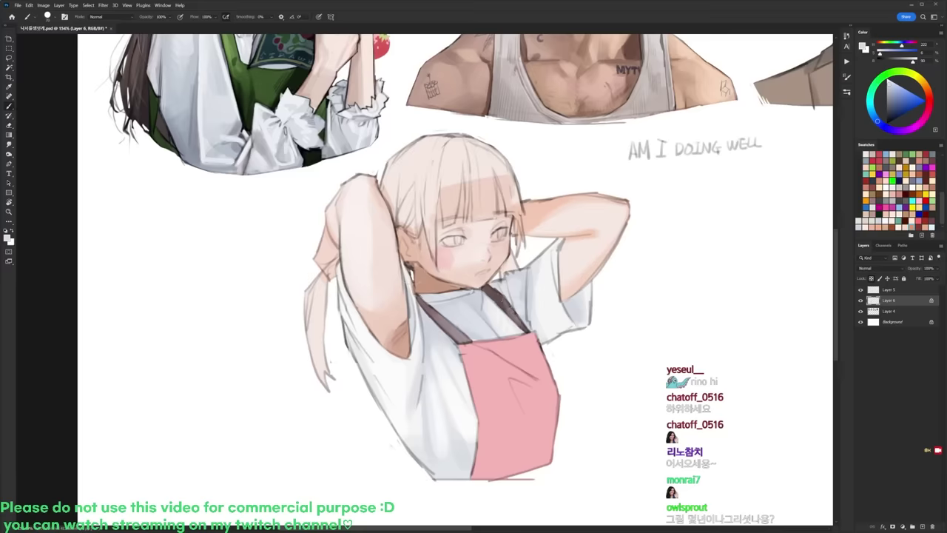
# Step: Select the apron bib and paint fold shadows across its middle and outer side in dark rose
pyautogui.press('w')
pyautogui.click(535, 410)
pyautogui.press('d')
pyautogui.press('b')
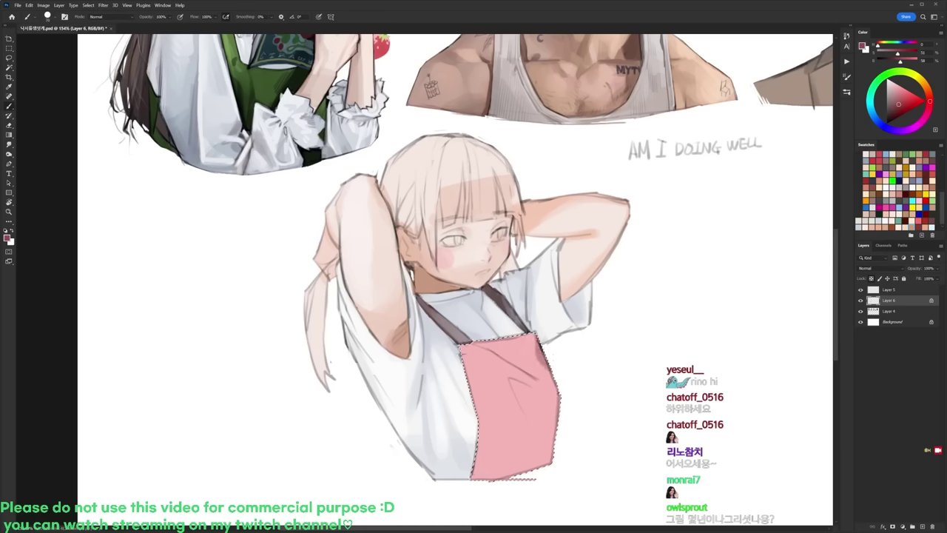
pyautogui.moveTo(514, 381)
pyautogui.mouseDown()
pyautogui.moveTo(545, 450)
pyautogui.moveTo(536, 465)
pyautogui.moveTo(555, 413)
pyautogui.moveTo(548, 422)
pyautogui.moveTo(552, 378)
pyautogui.moveTo(558, 399)
pyautogui.moveTo(547, 368)
pyautogui.mouseUp()
pyautogui.moveTo(524, 405)
pyautogui.mouseDown()
pyautogui.moveTo(533, 424)
pyautogui.moveTo(506, 445)
pyautogui.moveTo(531, 472)
pyautogui.mouseUp()
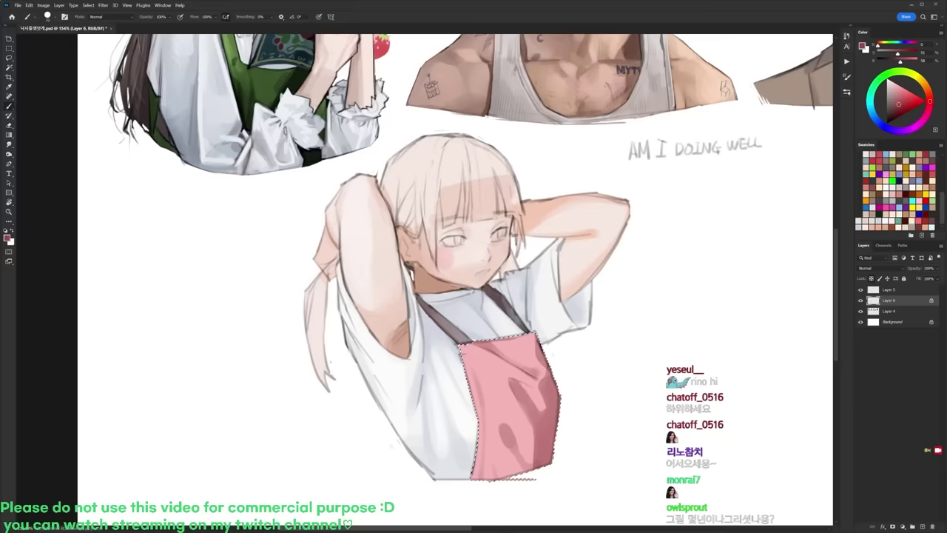
# Step: Soften the fold shadows across the apron bib with mid-tone pinks sampled from its painted areas
pyautogui.keyDown('alt'); pyautogui.click(542, 376); pyautogui.keyUp('alt')
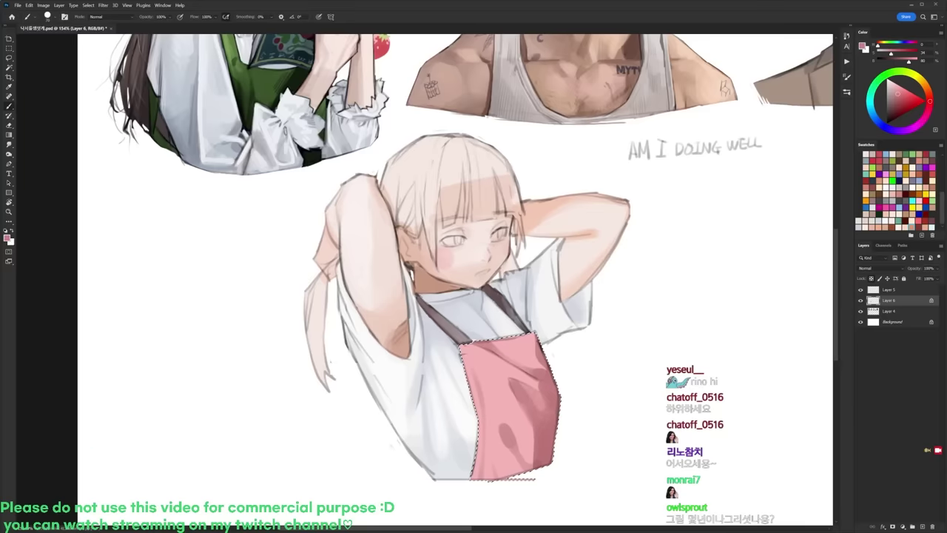
pyautogui.keyDown('alt'); pyautogui.click(546, 431); pyautogui.keyUp('alt')
pyautogui.keyDown('alt'); pyautogui.click(519, 450); pyautogui.keyUp('alt')
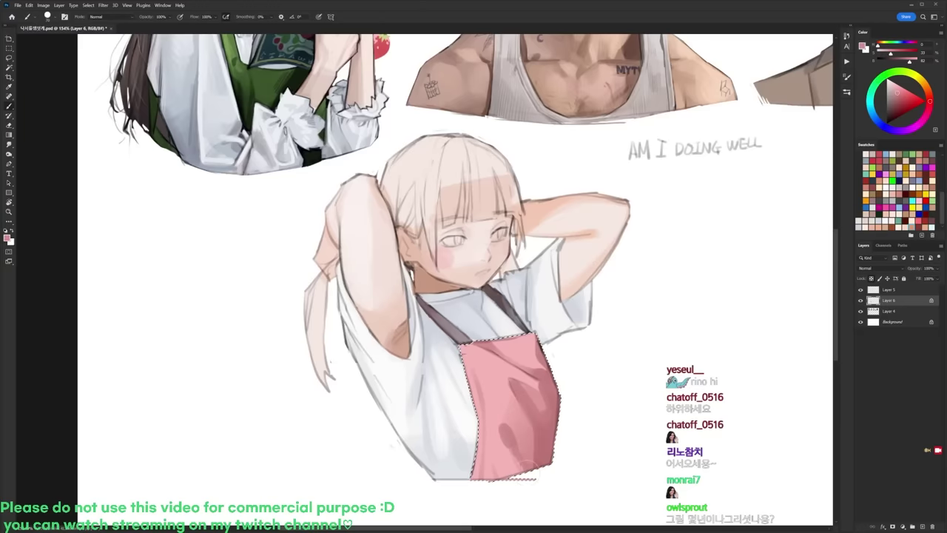
pyautogui.keyDown('alt'); pyautogui.click(547, 412); pyautogui.keyUp('alt')
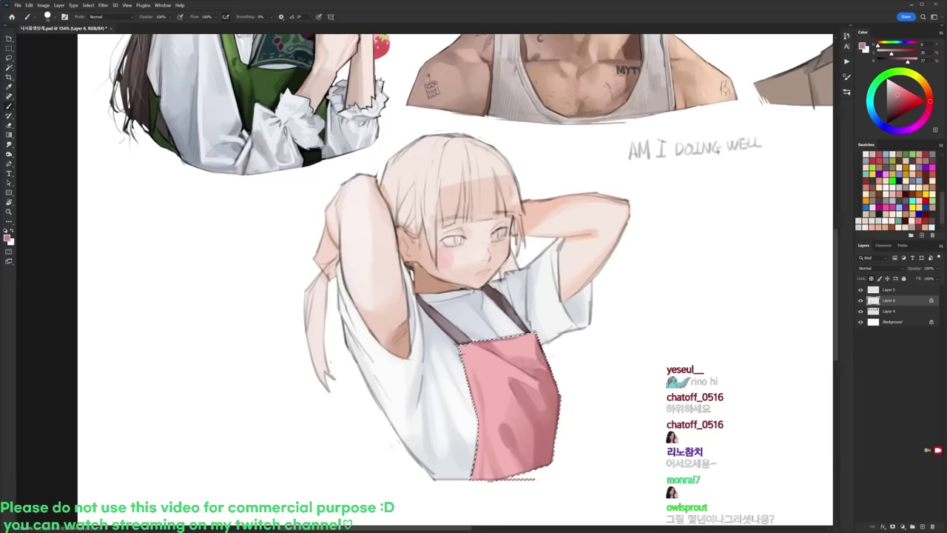
pyautogui.keyDown('alt'); pyautogui.click(520, 345); pyautogui.keyUp('alt')
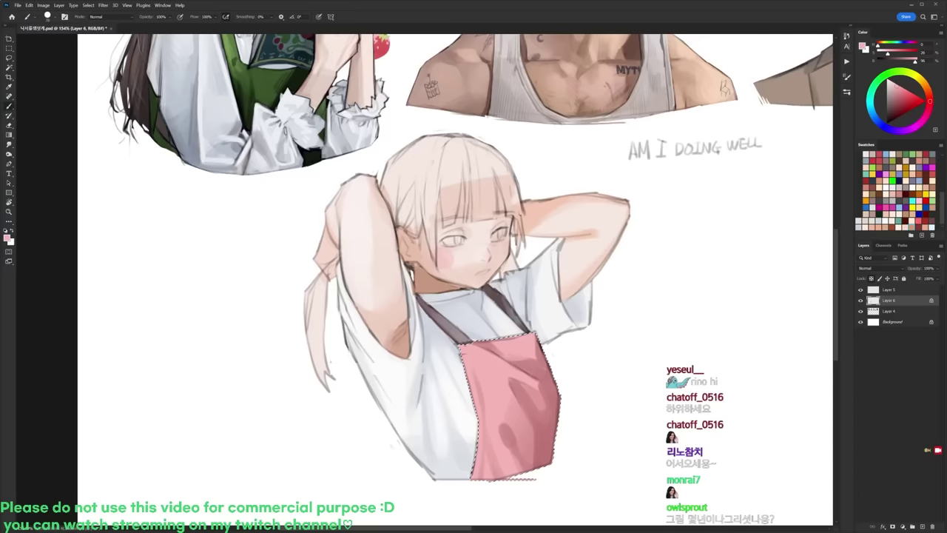
# Step: Paint lighter pink highlights on the apron bib's folds and deepen its outer edge with dark rose
pyautogui.click(897, 95)
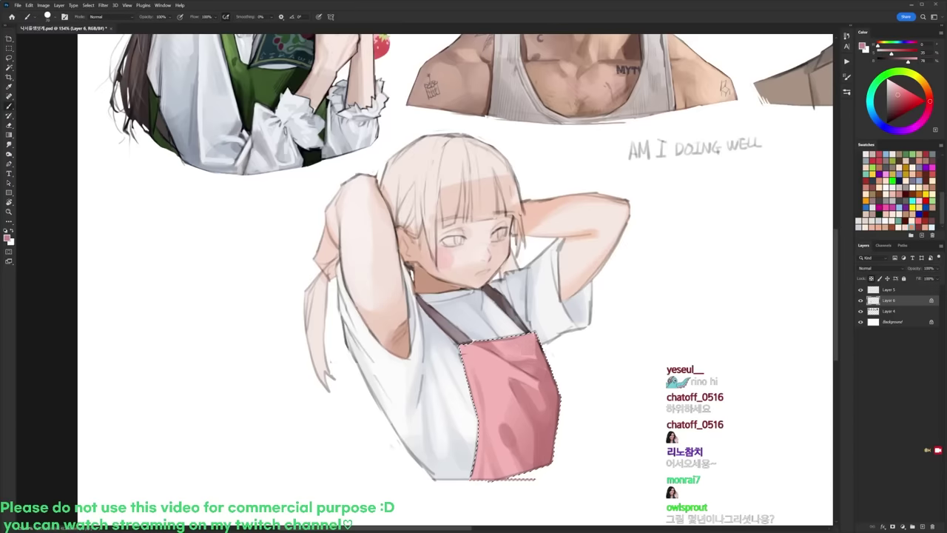
pyautogui.click(897, 83)
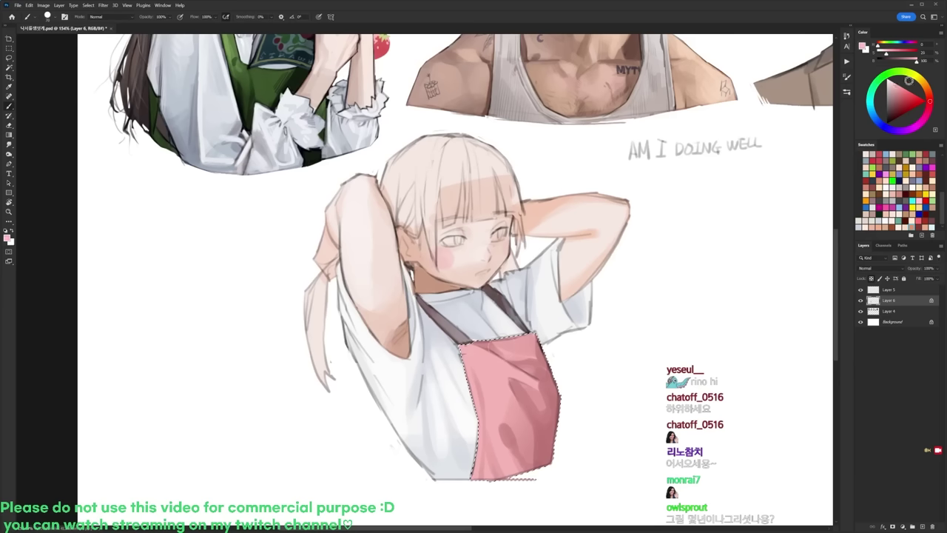
pyautogui.moveTo(887, 55); pyautogui.dragTo(881, 55)
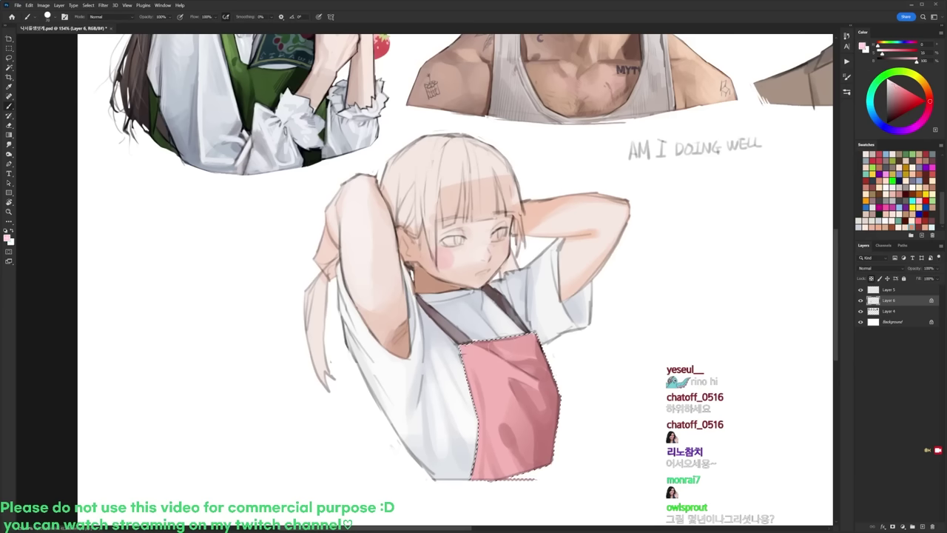
pyautogui.click(895, 84)
pyautogui.keyDown('alt'); pyautogui.click(543, 412); pyautogui.keyUp('alt')
pyautogui.keyDown('alt'); pyautogui.click(529, 375); pyautogui.keyUp('alt')
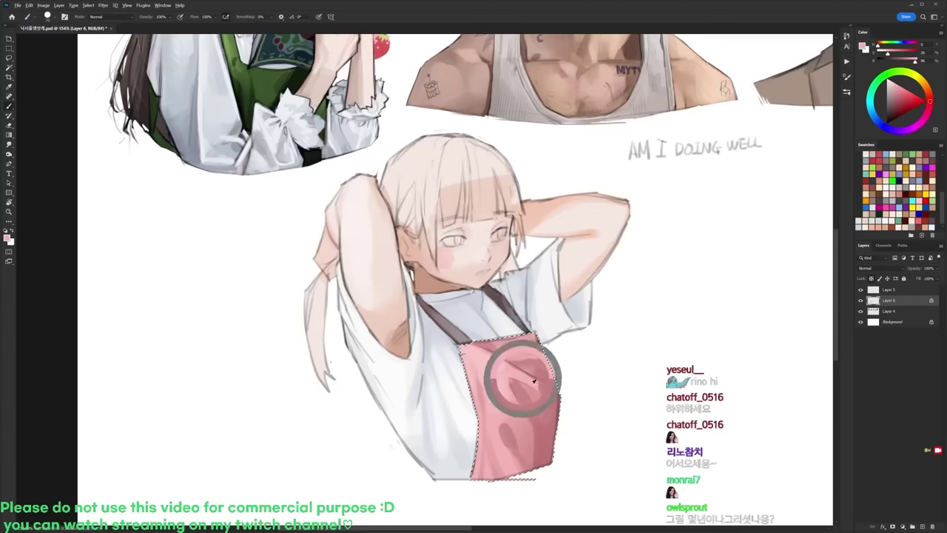
pyautogui.keyDown('alt'); pyautogui.click(555, 400); pyautogui.keyUp('alt')
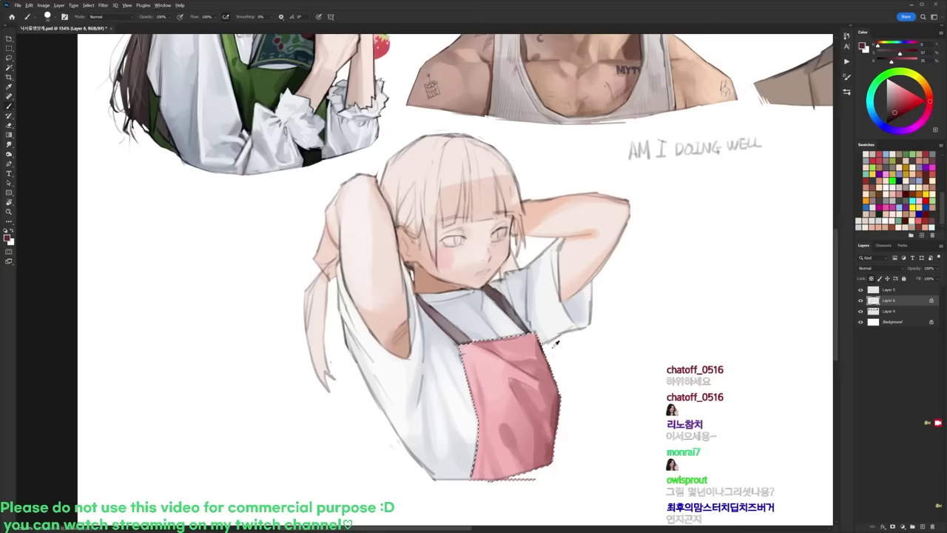
pyautogui.keyDown('alt'); pyautogui.click(552, 444); pyautogui.keyUp('alt')
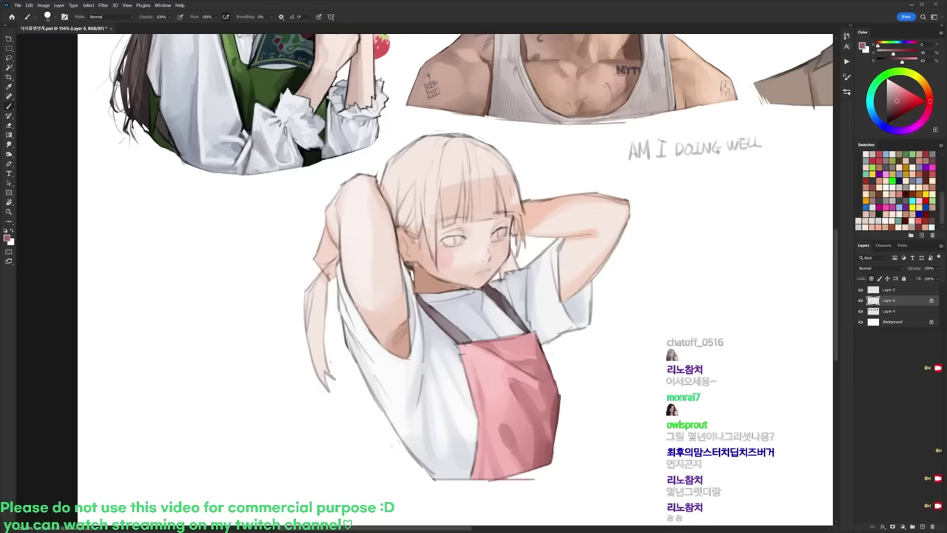
# Step: Clear the apron selection and colour the ponytail light tan-brown with the 20 px hard round brush
pyautogui.hotkey('ctrl', 'h')
pyautogui.press('d')
pyautogui.rightClick(386, 300)
pyautogui.click(436, 367)
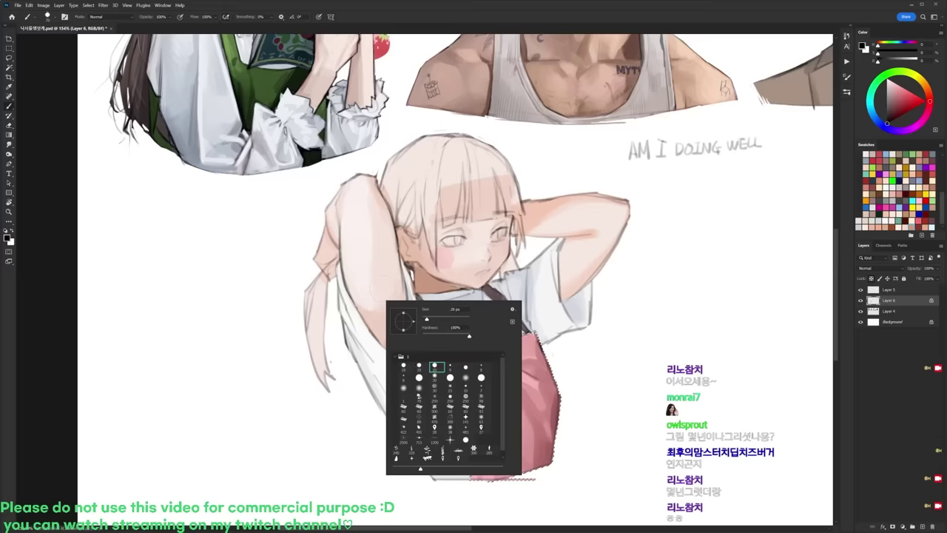
pyautogui.press('Escape')
pyautogui.hotkey('ctrl', 'd')
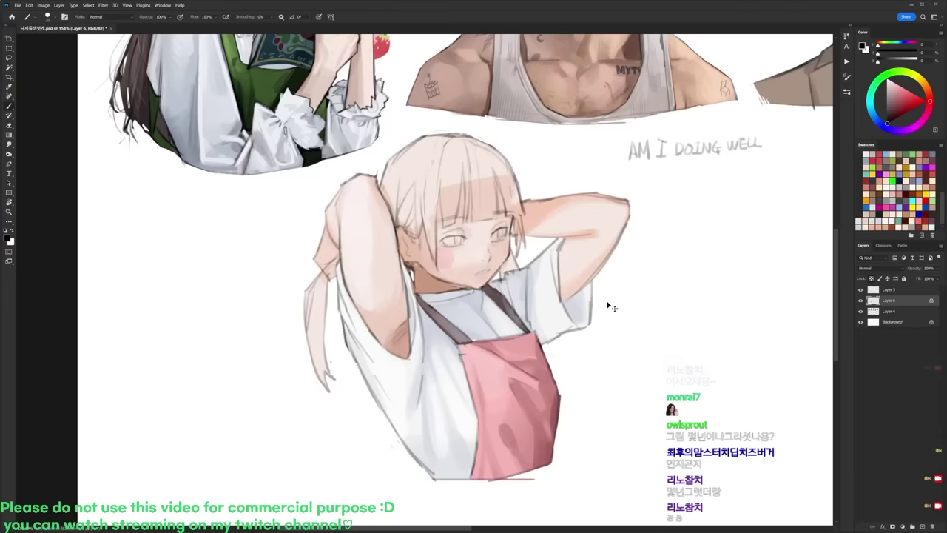
pyautogui.rightClick(446, 299)
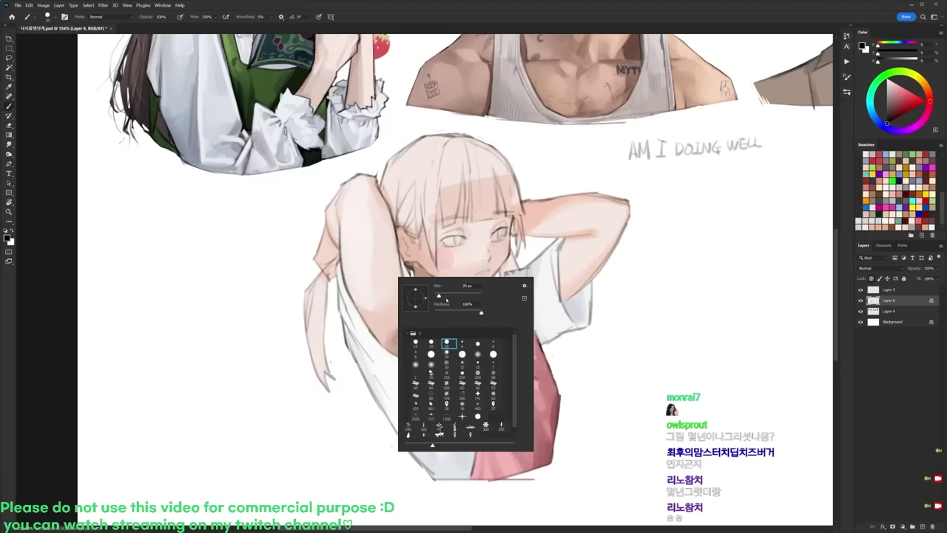
pyautogui.click(900, 86)
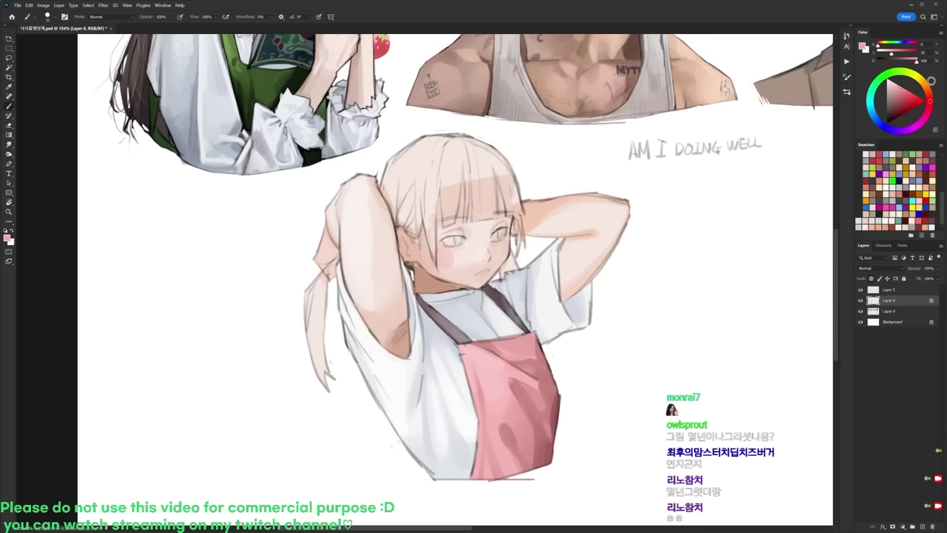
pyautogui.moveTo(929, 92); pyautogui.dragTo(927, 86)
pyautogui.click(909, 61)
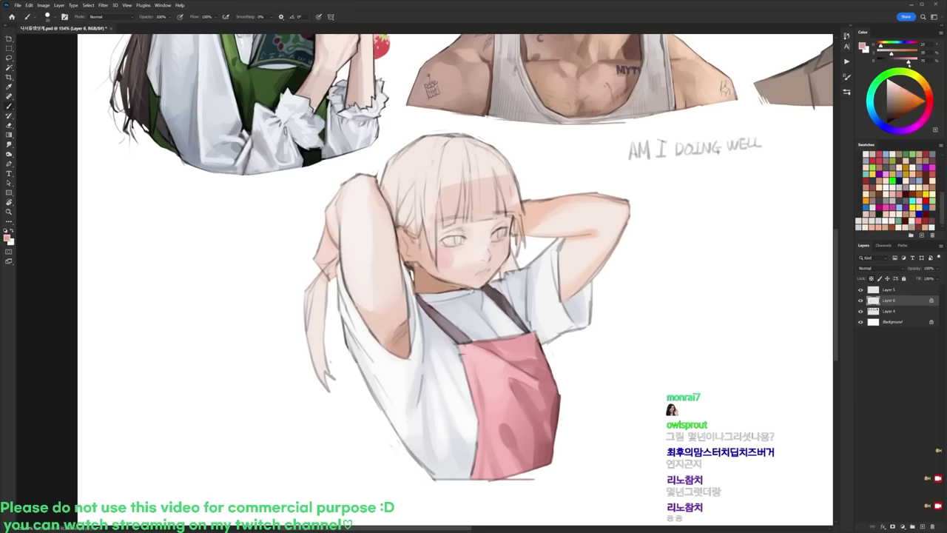
pyautogui.moveTo(309, 311)
pyautogui.mouseDown()
pyautogui.moveTo(312, 373)
pyautogui.moveTo(317, 303)
pyautogui.moveTo(325, 387)
pyautogui.moveTo(310, 287)
pyautogui.moveTo(318, 328)
pyautogui.moveTo(323, 277)
pyautogui.moveTo(324, 295)
pyautogui.mouseUp()
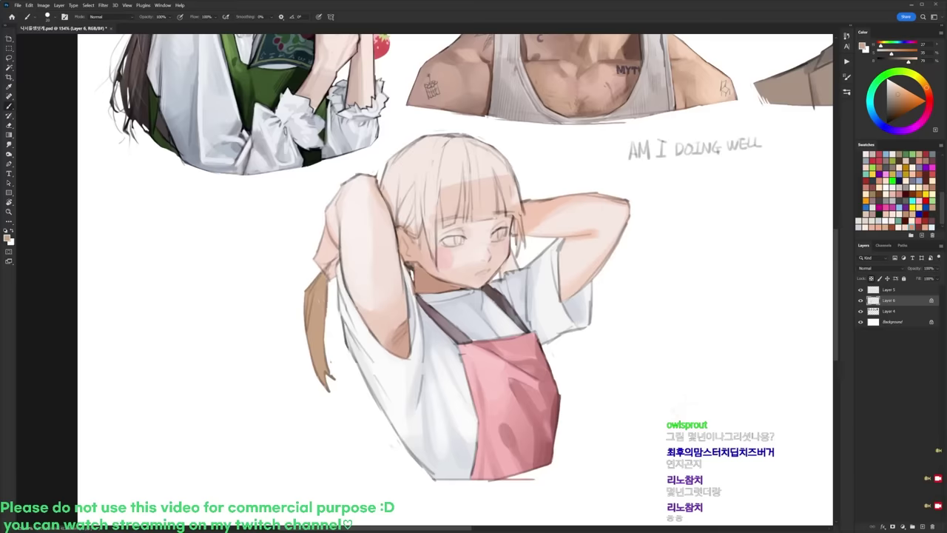
# Step: Paint the crown, fringe strands and side locks of the hair in the same flat tan-brown
pyautogui.rightClick(506, 171)
pyautogui.click(557, 189)
pyautogui.press('Return')
pyautogui.moveTo(425, 172)
pyautogui.mouseDown()
pyautogui.moveTo(435, 261)
pyautogui.moveTo(434, 152)
pyautogui.moveTo(426, 173)
pyautogui.mouseUp()
pyautogui.moveTo(418, 211)
pyautogui.mouseDown()
pyautogui.moveTo(418, 242)
pyautogui.moveTo(399, 218)
pyautogui.moveTo(386, 172)
pyautogui.moveTo(445, 139)
pyautogui.moveTo(436, 200)
pyautogui.mouseUp()
pyautogui.moveTo(444, 147); pyautogui.dragTo(437, 208)
pyautogui.moveTo(449, 145); pyautogui.dragTo(443, 225)
pyautogui.moveTo(459, 139); pyautogui.dragTo(456, 200)
pyautogui.moveTo(454, 143)
pyautogui.mouseDown()
pyautogui.moveTo(452, 206)
pyautogui.moveTo(451, 173)
pyautogui.moveTo(468, 192)
pyautogui.moveTo(465, 222)
pyautogui.mouseUp()
pyautogui.moveTo(476, 167)
pyautogui.mouseDown()
pyautogui.moveTo(462, 176)
pyautogui.moveTo(469, 221)
pyautogui.moveTo(483, 215)
pyautogui.mouseUp()
pyautogui.moveTo(456, 145)
pyautogui.mouseDown()
pyautogui.moveTo(477, 210)
pyautogui.moveTo(458, 145)
pyautogui.moveTo(488, 186)
pyautogui.moveTo(486, 213)
pyautogui.moveTo(509, 215)
pyautogui.moveTo(479, 157)
pyautogui.mouseUp()
pyautogui.moveTo(496, 168)
pyautogui.mouseDown()
pyautogui.moveTo(502, 179)
pyautogui.moveTo(500, 170)
pyautogui.mouseUp()
pyautogui.moveTo(502, 179); pyautogui.dragTo(506, 248)
pyautogui.moveTo(509, 216)
pyautogui.mouseDown()
pyautogui.moveTo(506, 259)
pyautogui.moveTo(488, 280)
pyautogui.moveTo(507, 271)
pyautogui.mouseUp()
# Step: Select the hair and ponytail areas with the Magic Wand and shade them with a darker reddish brown
pyautogui.press('w')
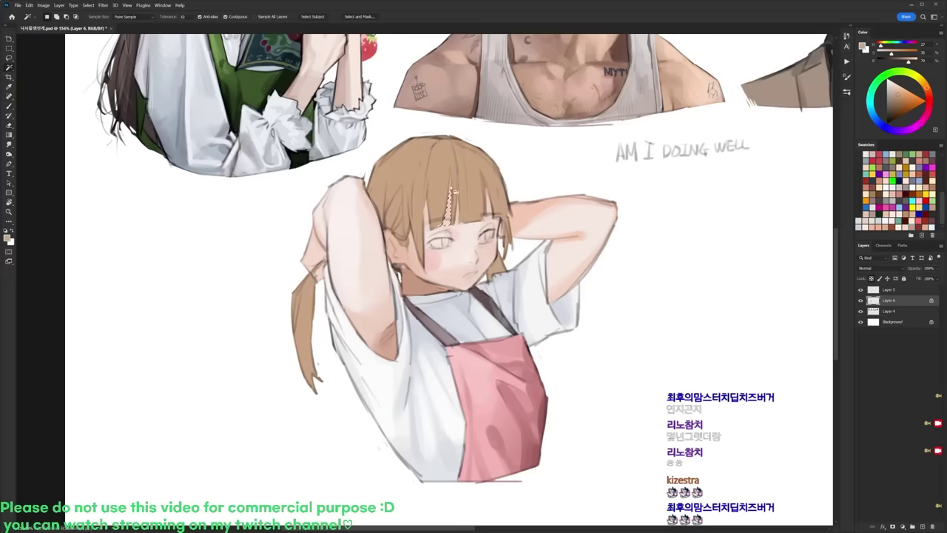
pyautogui.click(442, 179)
pyautogui.keyDown('shift'); pyautogui.click(335, 281); pyautogui.keyUp('shift')
pyautogui.press('b')
pyautogui.rightClick(463, 202)
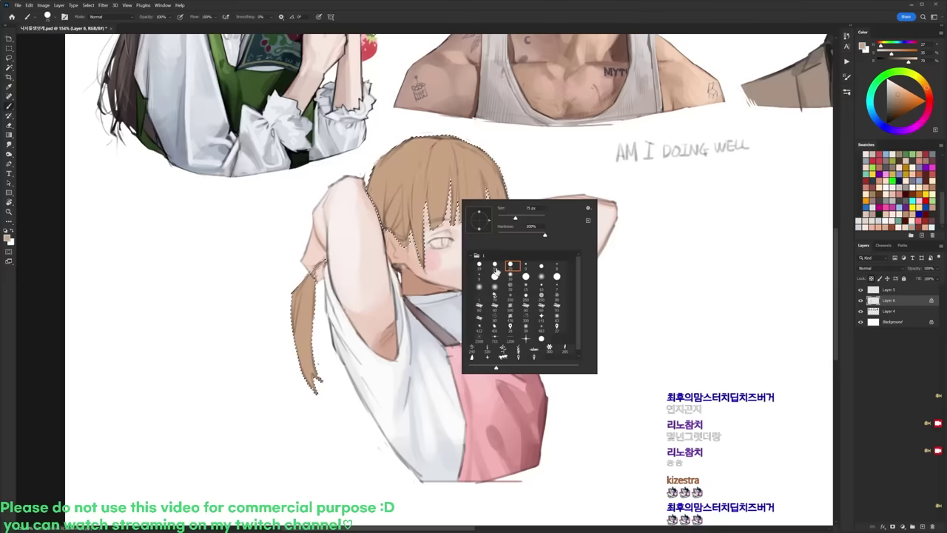
pyautogui.click(495, 265)
pyautogui.moveTo(502, 217); pyautogui.dragTo(512, 218)
pyautogui.keyDown('alt'); pyautogui.click(460, 149); pyautogui.keyUp('alt')
pyautogui.click(898, 110)
pyautogui.click(930, 90)
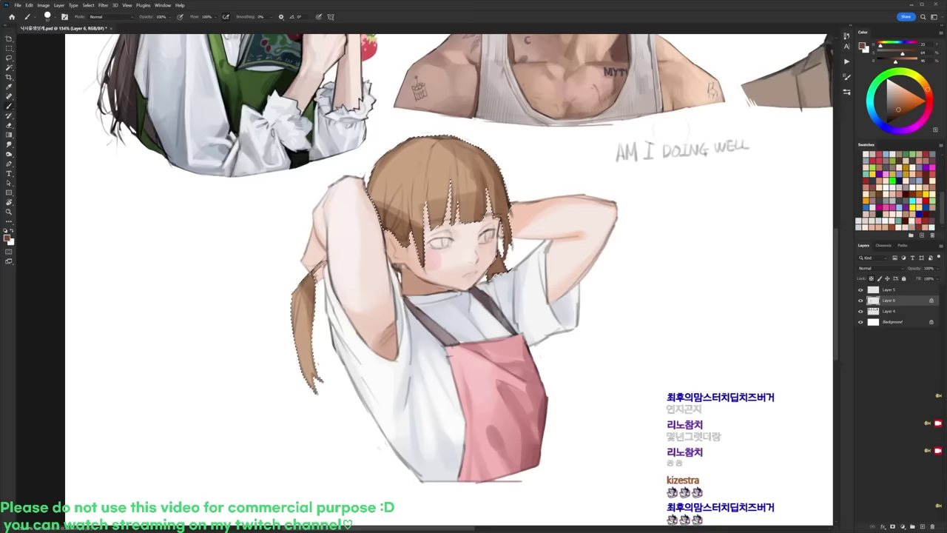
# Step: Blend the hair shading with sampled browns, brush a pale highlight across the crown and clear the selection
pyautogui.keyDown('alt'); pyautogui.click(418, 167); pyautogui.keyUp('alt')
pyautogui.keyDown('alt'); pyautogui.click(402, 224); pyautogui.keyUp('alt')
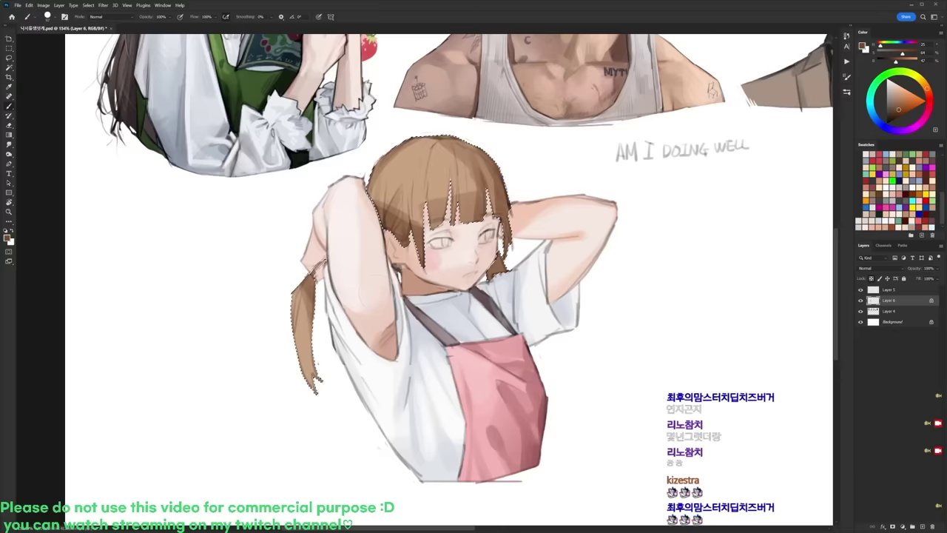
pyautogui.keyDown('alt'); pyautogui.click(441, 168); pyautogui.keyUp('alt')
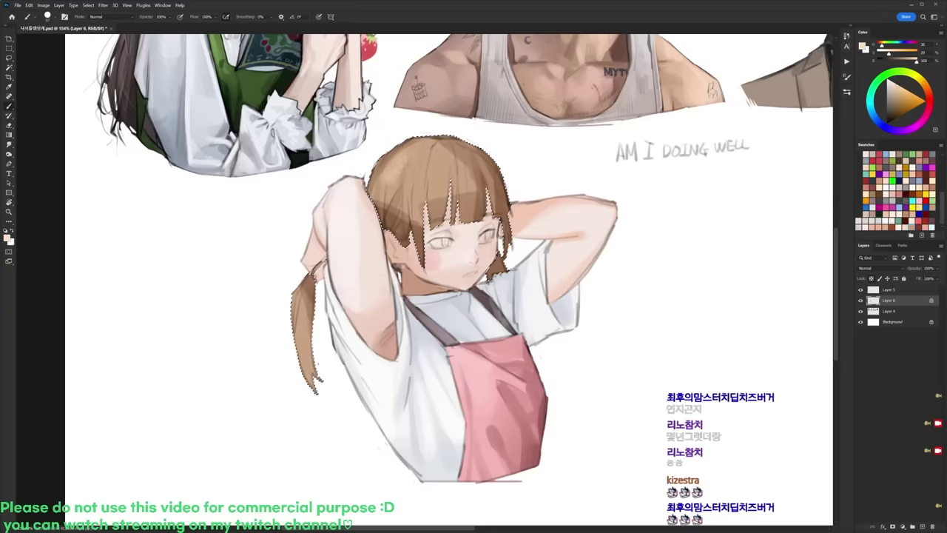
pyautogui.moveTo(423, 163)
pyautogui.mouseDown()
pyautogui.moveTo(454, 170)
pyautogui.moveTo(460, 182)
pyautogui.moveTo(469, 169)
pyautogui.mouseUp()
pyautogui.hotkey('ctrl', 'd')
# Step: Tint the insides of both eyes with a light blue-grey based on the shirt's colours
pyautogui.keyDown('alt'); pyautogui.click(518, 253); pyautogui.keyUp('alt')
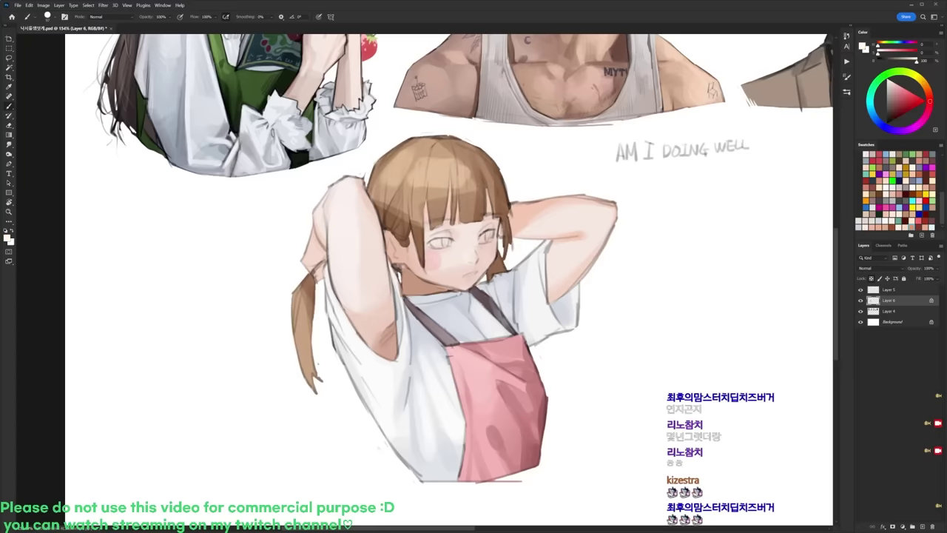
pyautogui.keyDown('alt'); pyautogui.click(518, 285); pyautogui.keyUp('alt')
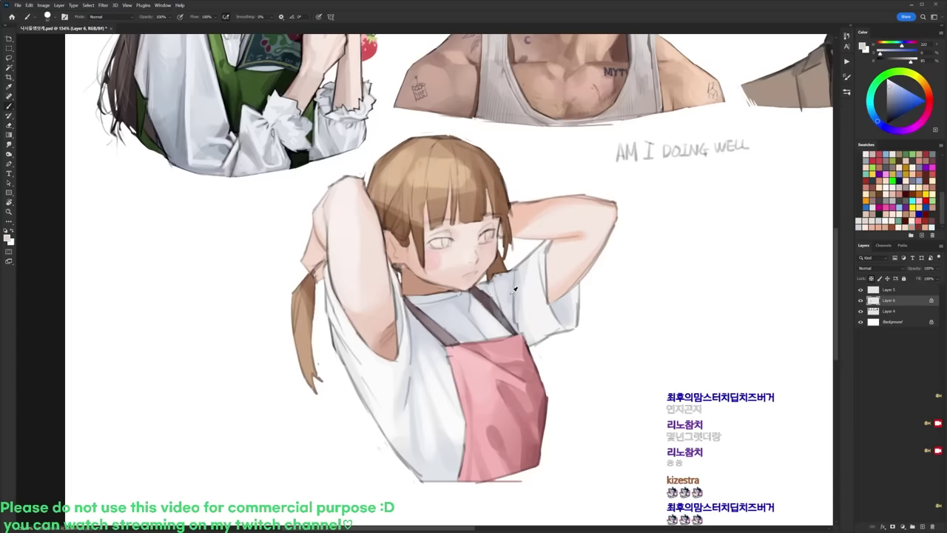
pyautogui.keyDown('alt'); pyautogui.click(418, 338); pyautogui.keyUp('alt')
pyautogui.click(888, 90)
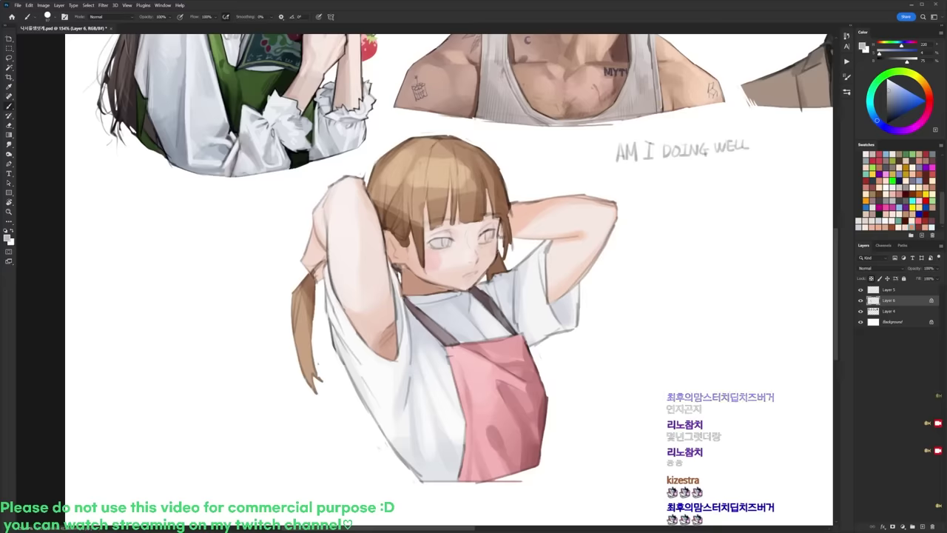
# Step: Line the near eye with a more saturated pinkish red based on the apron colour, using a small brush
pyautogui.press('r')
pyautogui.moveTo(499, 200)
pyautogui.mouseDown()
pyautogui.moveTo(499, 166)
pyautogui.moveTo(419, 154)
pyautogui.mouseUp()
pyautogui.press('b')
pyautogui.rightClick(450, 203)
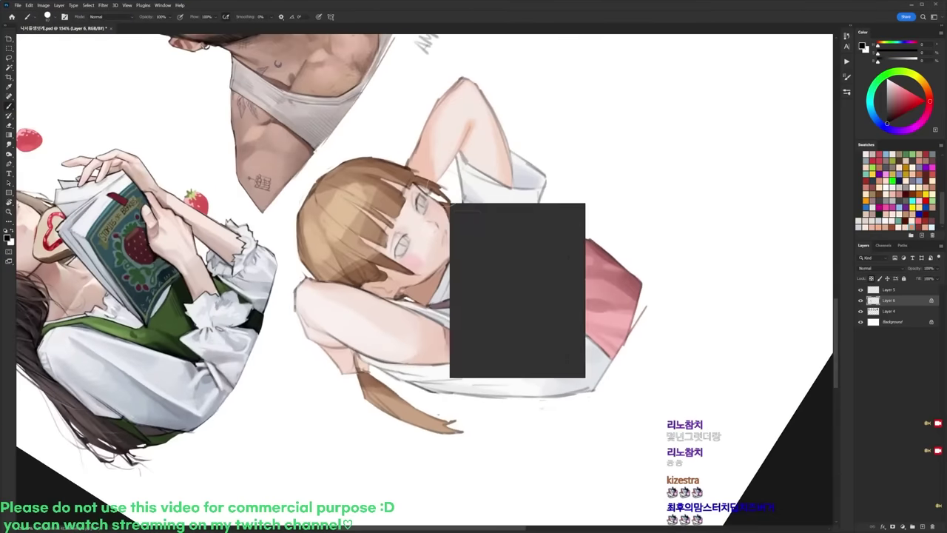
pyautogui.click(483, 270)
pyautogui.keyDown('alt'); pyautogui.click(604, 269); pyautogui.keyUp('alt')
pyautogui.moveTo(901, 96)
pyautogui.mouseDown()
pyautogui.moveTo(915, 93)
pyautogui.moveTo(907, 96)
pyautogui.mouseUp()
pyautogui.moveTo(392, 243)
pyautogui.mouseDown()
pyautogui.moveTo(400, 262)
pyautogui.moveTo(393, 248)
pyautogui.moveTo(408, 254)
pyautogui.mouseUp()
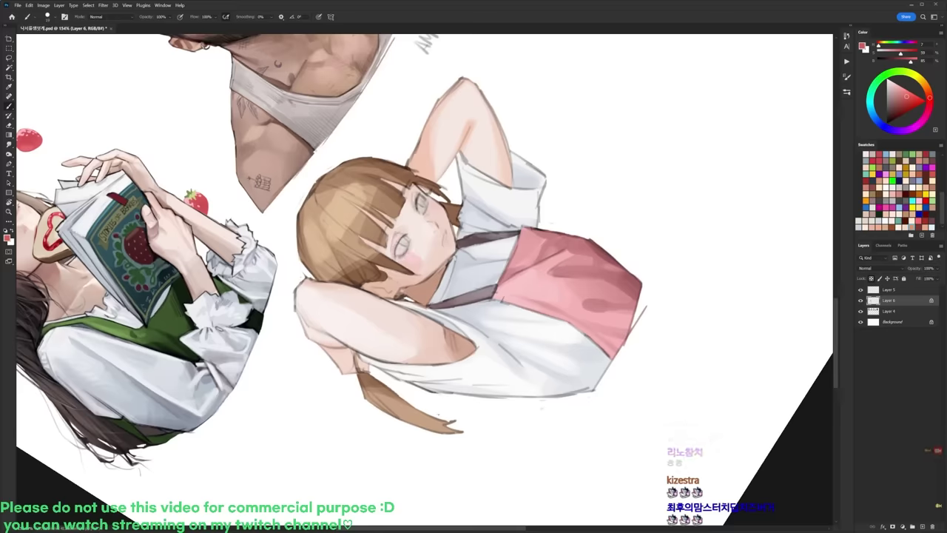
# Step: Darken the irises of both eyes with soft black strokes, undoing the unwanted one
pyautogui.press('r')
pyautogui.moveTo(575, 138); pyautogui.dragTo(554, 244)
pyautogui.press('Escape')
pyautogui.press('b')
pyautogui.press('d')
pyautogui.moveTo(444, 239); pyautogui.dragTo(449, 246)
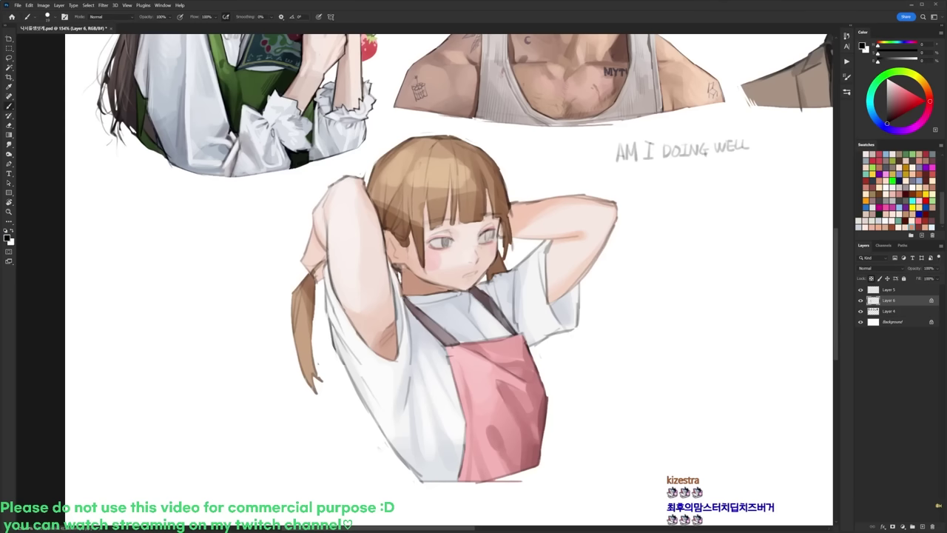
pyautogui.hotkey('ctrl', 'z')
pyautogui.moveTo(486, 230)
pyautogui.mouseDown()
pyautogui.moveTo(491, 241)
pyautogui.moveTo(503, 186)
pyautogui.mouseUp()
# Step: Paint the lips in a soft pink derived from the apron and switch to the Smudge tool
pyautogui.press('r')
pyautogui.keyDown('alt'); pyautogui.click(530, 317); pyautogui.keyUp('alt')
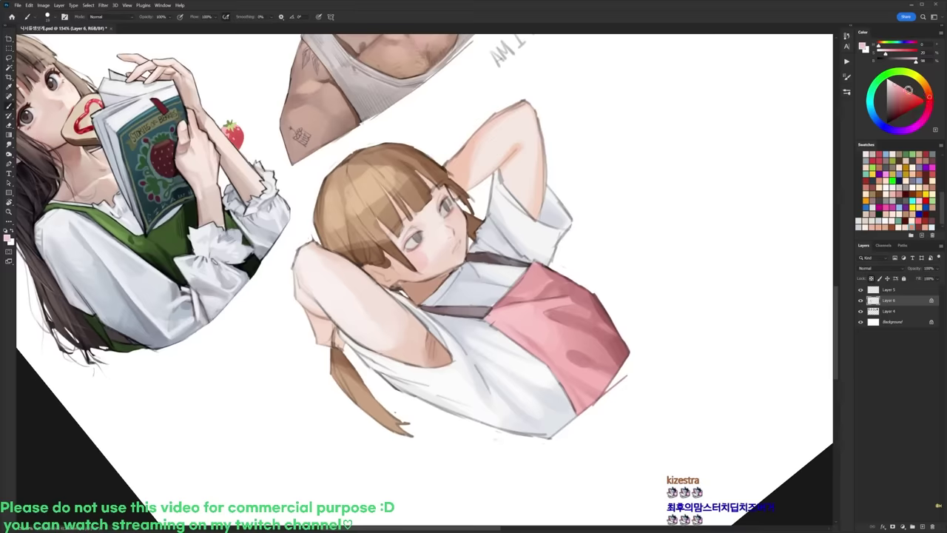
pyautogui.click(906, 84)
pyautogui.moveTo(453, 245); pyautogui.dragTo(459, 241)
pyautogui.press('s')
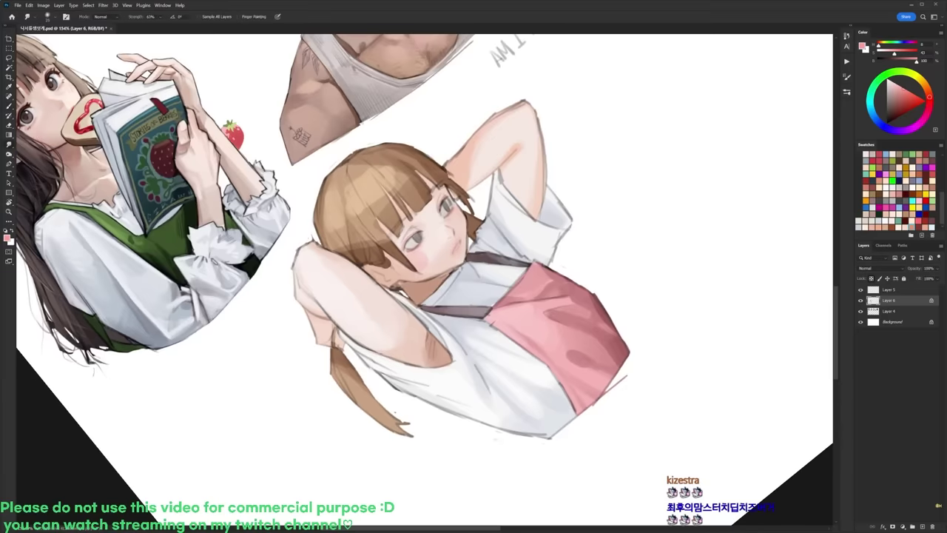
# Step: Add a small white stroke to the near eye and return the canvas to its upright orientation
pyautogui.press('r')
pyautogui.moveTo(596, 272)
pyautogui.mouseDown()
pyautogui.moveTo(599, 318)
pyautogui.moveTo(376, 370)
pyautogui.mouseUp()
pyautogui.press('b')
pyautogui.keyDown('alt'); pyautogui.click(472, 364); pyautogui.keyUp('alt')
pyautogui.moveTo(463, 293); pyautogui.dragTo(459, 299)
pyautogui.press('r')
pyautogui.moveTo(485, 416)
pyautogui.mouseDown()
pyautogui.moveTo(512, 408)
pyautogui.moveTo(604, 208)
pyautogui.moveTo(617, 226)
pyautogui.mouseUp()
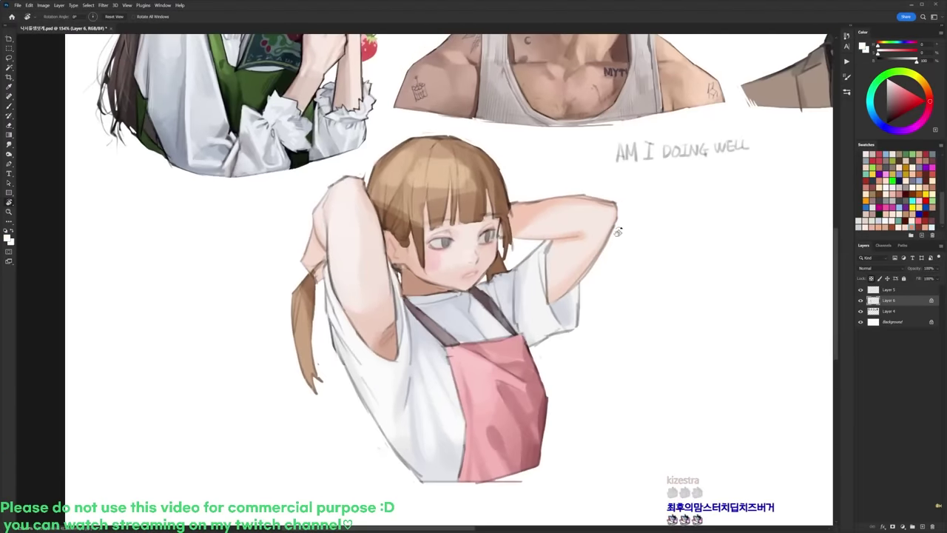
# Step: Darken the shadows of Layer 6 slightly with a Curves adjustment from input 56 to output 49
pyautogui.click(891, 290)
pyautogui.click(905, 305)
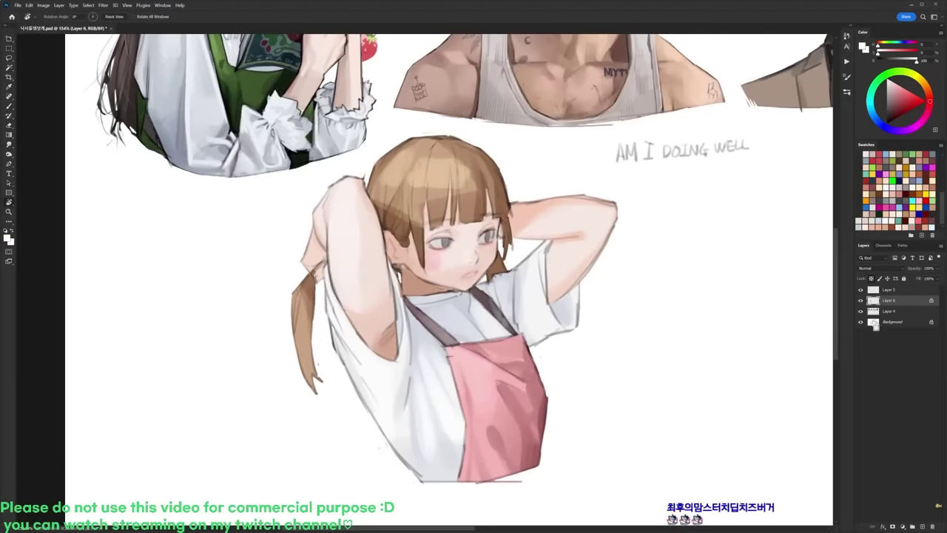
pyautogui.hotkey('ctrl', 'm')
pyautogui.moveTo(742, 410); pyautogui.dragTo(741, 412)
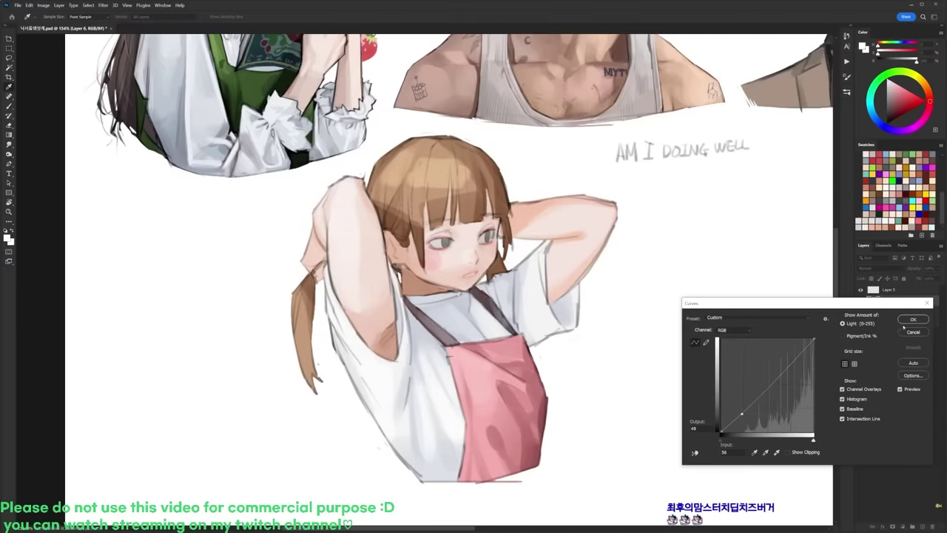
pyautogui.click(911, 320)
# Step: Clip the line art on Layer 5 to Layer 6 and recolour its lines with a muted mauve
pyautogui.click(899, 291)
pyautogui.keyDown('alt'); pyautogui.click(902, 294); pyautogui.keyUp('alt')
pyautogui.click(932, 160)
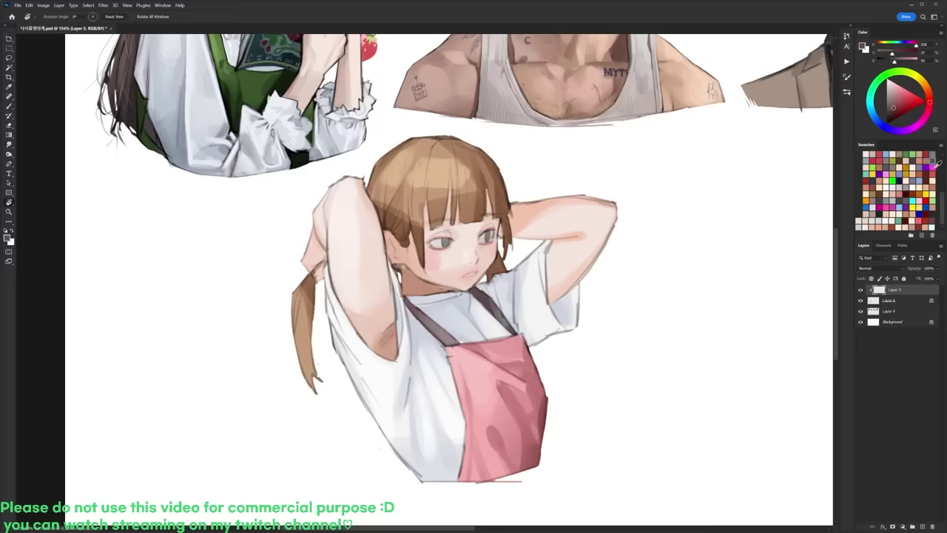
pyautogui.hotkey('alt', 'BackSpace')
# Step: Give the line art layer a darkening blend mode and merge it down into Layer 6
pyautogui.click(876, 269)
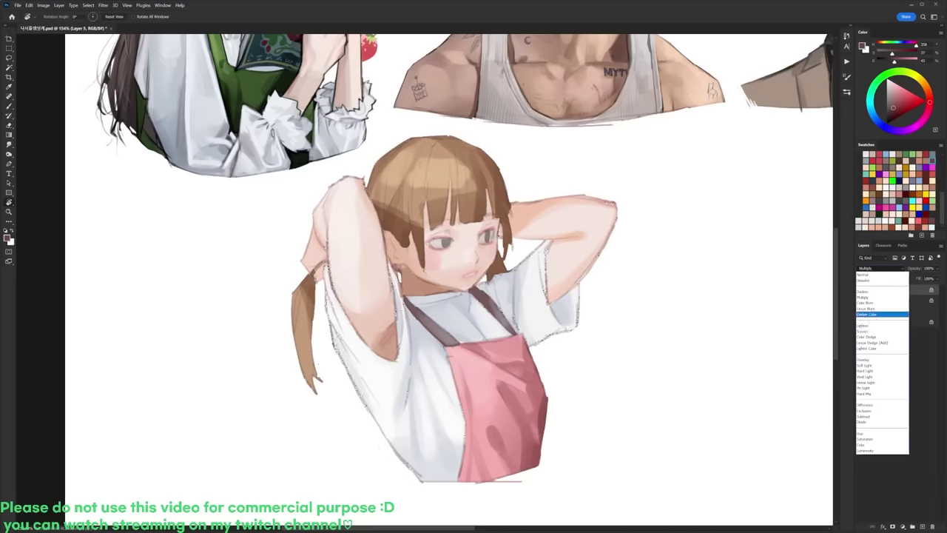
pyautogui.click(876, 343)
pyautogui.click(875, 269)
pyautogui.click(873, 302)
pyautogui.hotkey('ctrl', 'e')
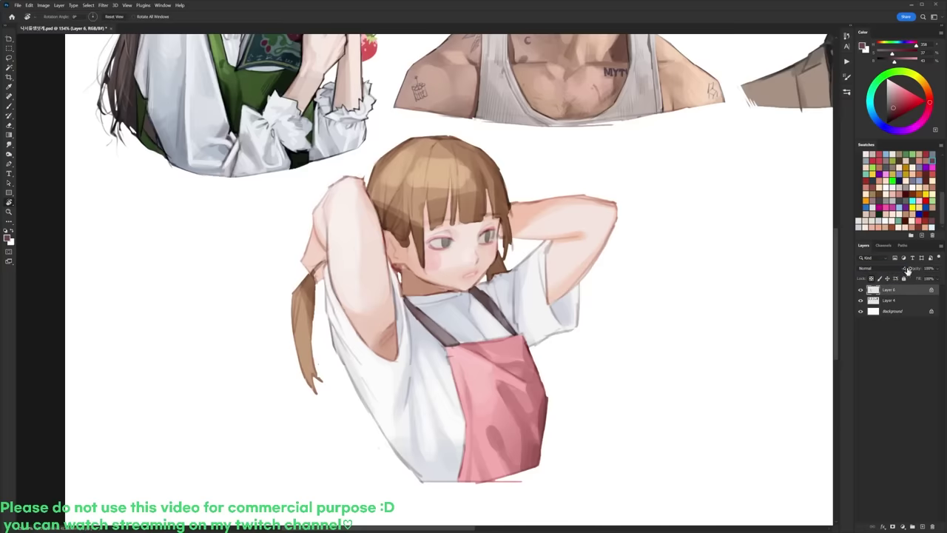
# Step: Unlock Layer 6's transparent pixels and ready the 19 px hard round brush with white for painting the shirt
pyautogui.click(872, 279)
pyautogui.moveTo(455, 180)
pyautogui.mouseDown()
pyautogui.moveTo(464, 184)
pyautogui.moveTo(472, 168)
pyautogui.mouseUp()
pyautogui.press('d')
pyautogui.press('b')
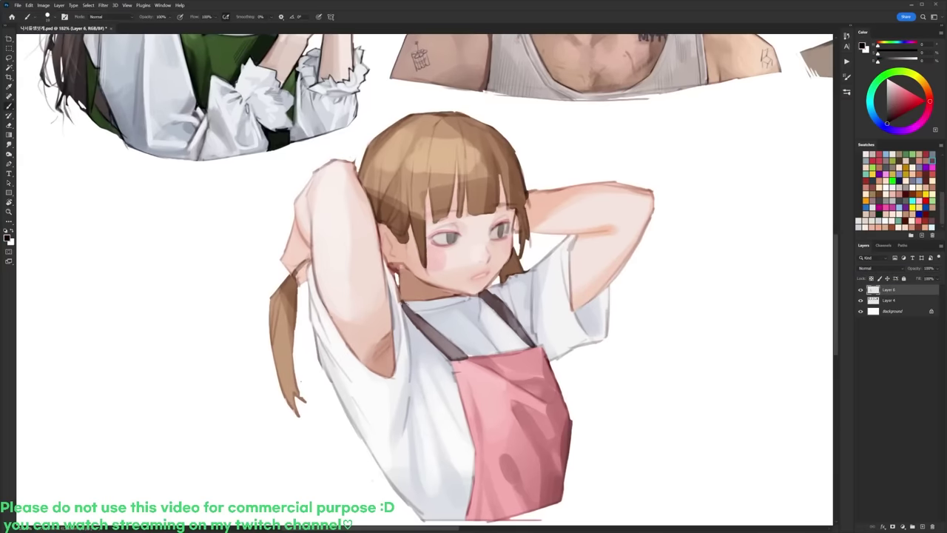
pyautogui.moveTo(374, 338)
pyautogui.mouseDown()
pyautogui.moveTo(378, 352)
pyautogui.moveTo(403, 272)
pyautogui.mouseUp()
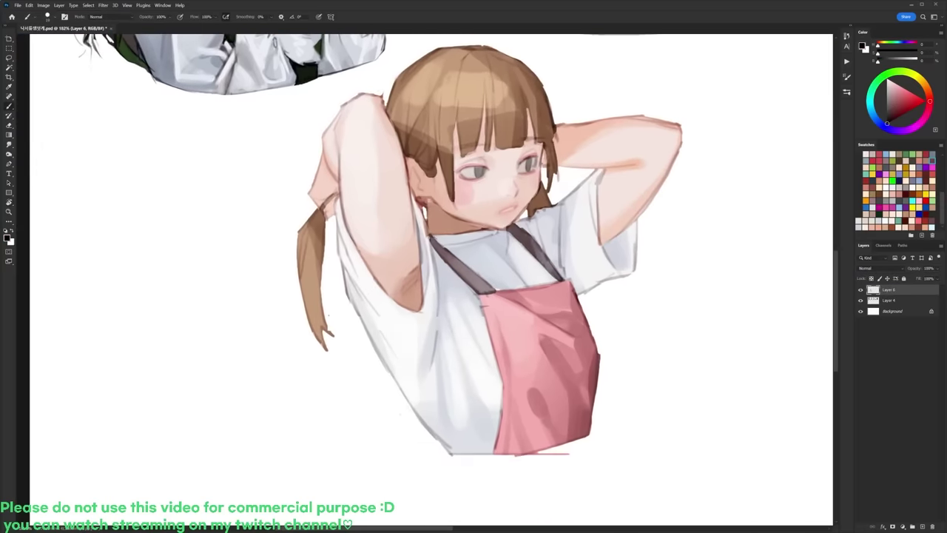
pyautogui.rightClick(402, 273)
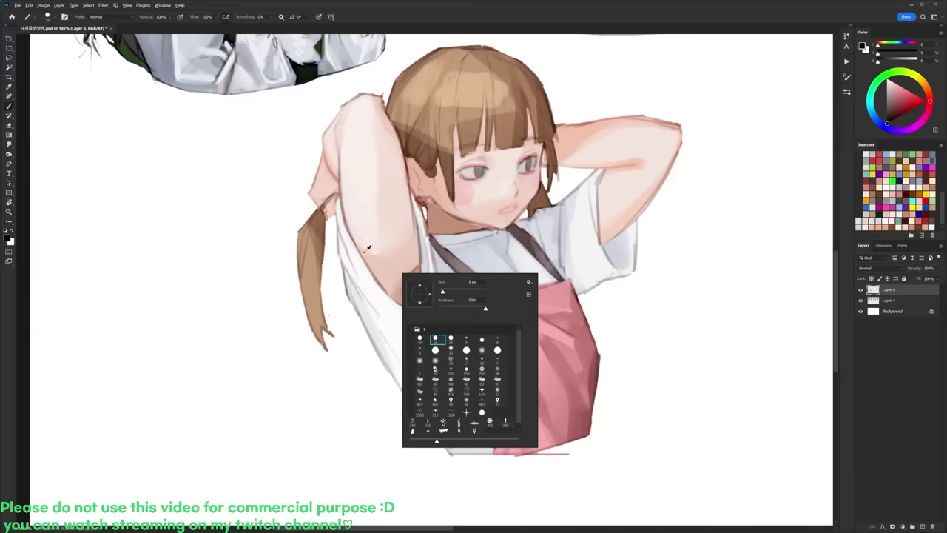
pyautogui.click(370, 279)
pyautogui.press('x')
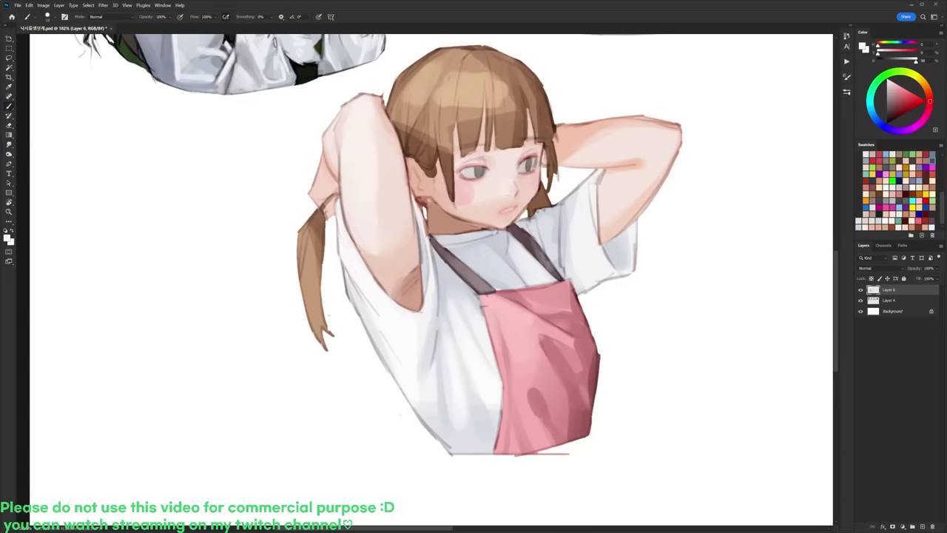
# Step: Paint the near sleeve below the raised arm with whites and pale greys sampled from the shirt
pyautogui.keyDown('alt'); pyautogui.click(440, 265); pyautogui.keyUp('alt')
pyautogui.moveTo(344, 238); pyautogui.dragTo(356, 268)
pyautogui.keyDown('alt'); pyautogui.click(355, 258); pyautogui.keyUp('alt')
pyautogui.keyDown('alt'); pyautogui.click(374, 294); pyautogui.keyUp('alt')
pyautogui.keyDown('alt'); pyautogui.click(350, 265); pyautogui.keyUp('alt')
pyautogui.keyDown('alt'); pyautogui.click(456, 282); pyautogui.keyUp('alt')
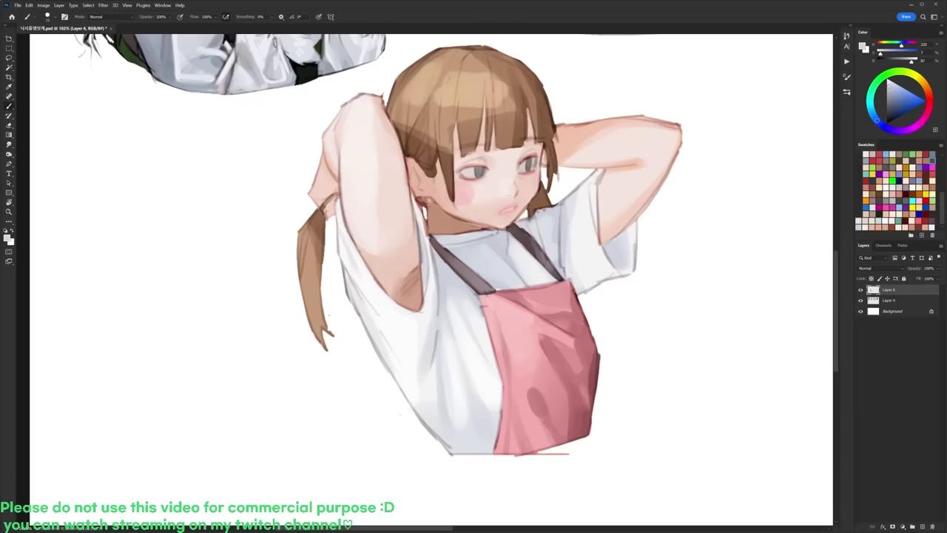
pyautogui.keyDown('alt'); pyautogui.click(376, 308); pyautogui.keyUp('alt')
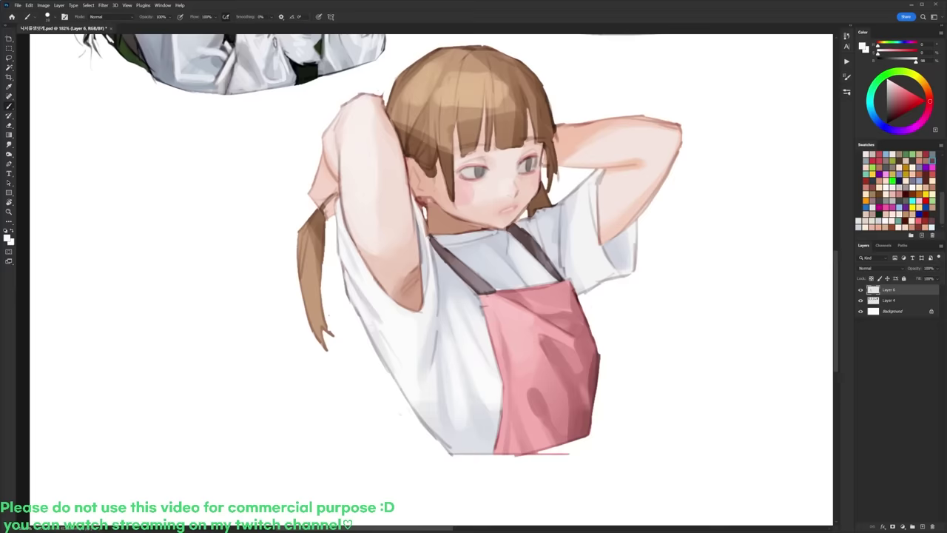
# Step: Smooth the shirt's side below the near sleeve with a larger hard brush, using sampled white and pale blue-grey tones
pyautogui.rightClick(421, 282)
pyautogui.click(472, 300)
pyautogui.moveTo(410, 310)
pyautogui.mouseDown()
pyautogui.moveTo(404, 303)
pyautogui.moveTo(377, 318)
pyautogui.moveTo(389, 298)
pyautogui.mouseUp()
pyautogui.keyDown('alt'); pyautogui.click(379, 297); pyautogui.keyUp('alt')
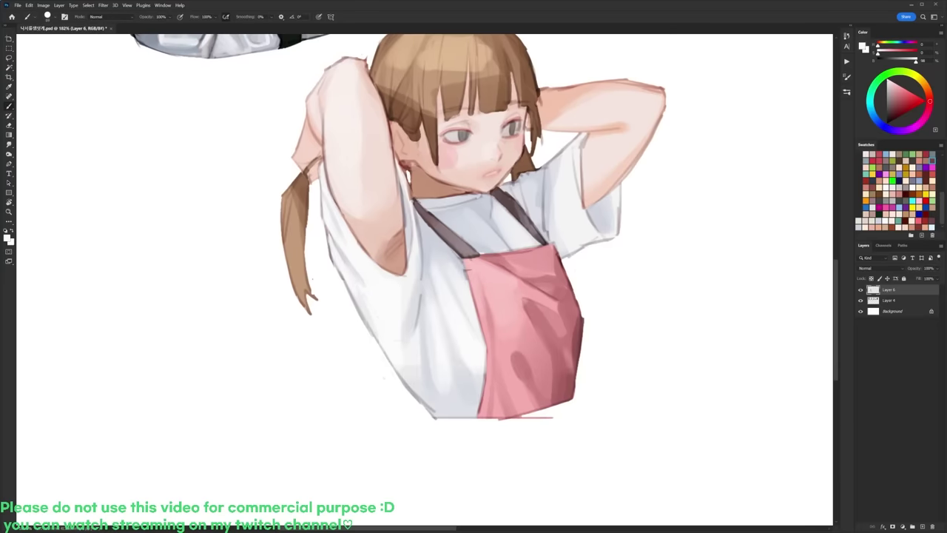
pyautogui.keyDown('alt'); pyautogui.click(466, 208); pyautogui.keyUp('alt')
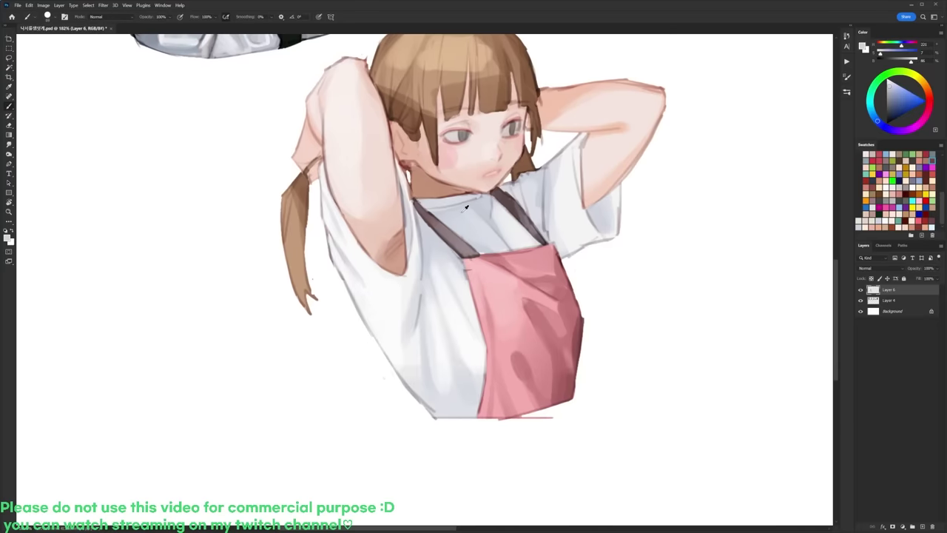
pyautogui.keyDown('alt'); pyautogui.click(408, 377); pyautogui.keyUp('alt')
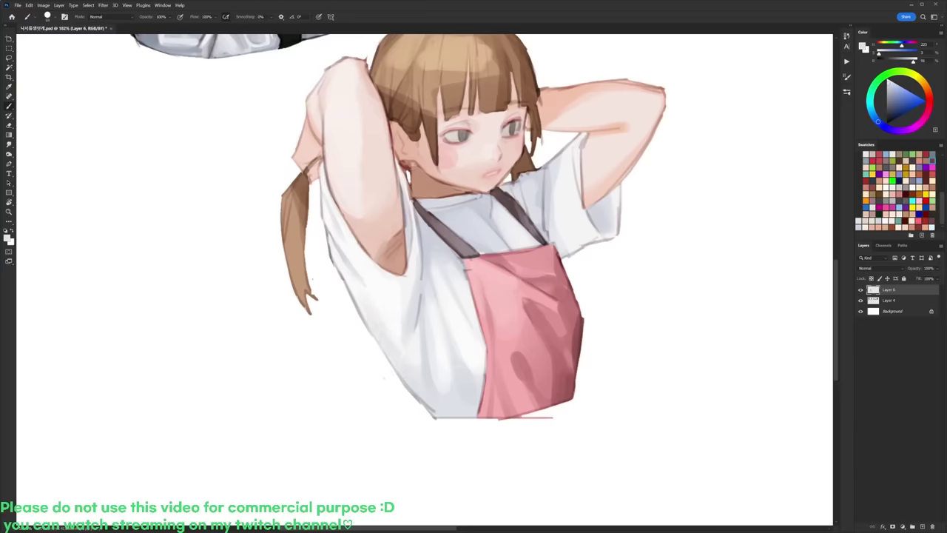
pyautogui.keyDown('alt'); pyautogui.click(389, 296); pyautogui.keyUp('alt')
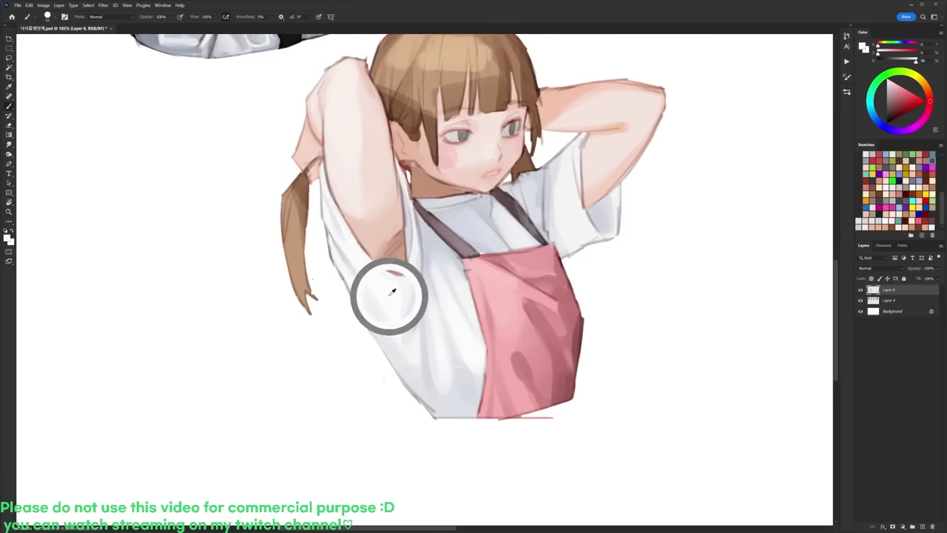
# Step: Redraw the near sleeve's outer contour with a thin black line and blend its lower end with a sampled colour
pyautogui.rightClick(403, 250)
pyautogui.click(471, 321)
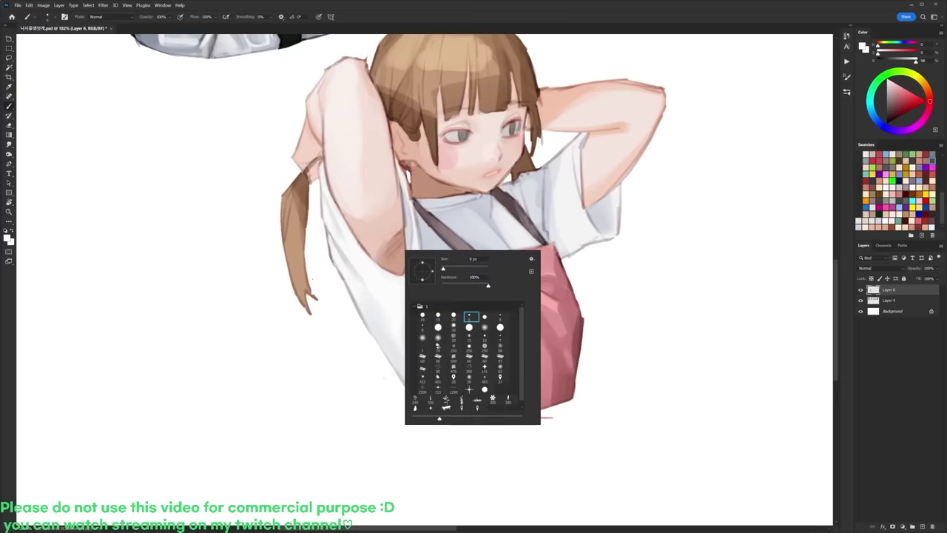
pyautogui.press('Return')
pyautogui.press('d')
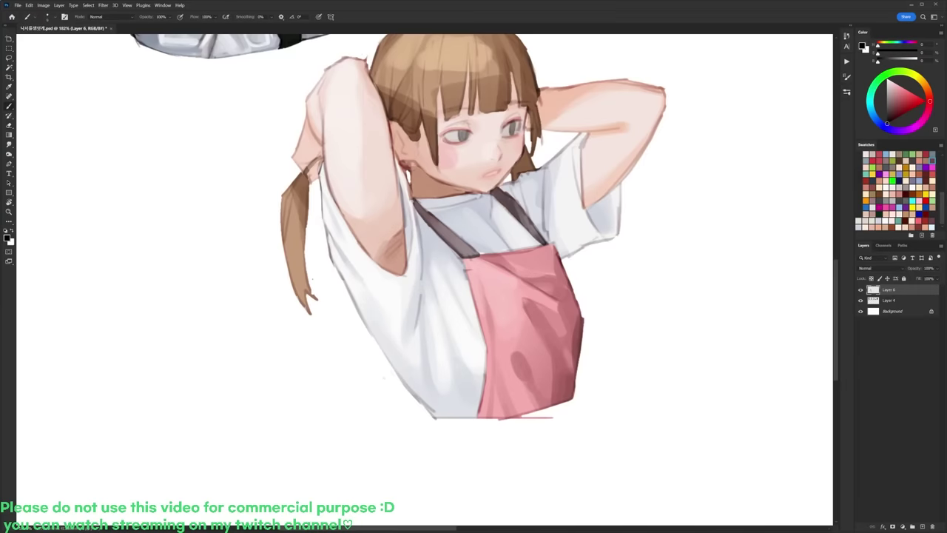
pyautogui.moveTo(327, 230); pyautogui.dragTo(328, 259)
pyautogui.moveTo(328, 216); pyautogui.dragTo(323, 258)
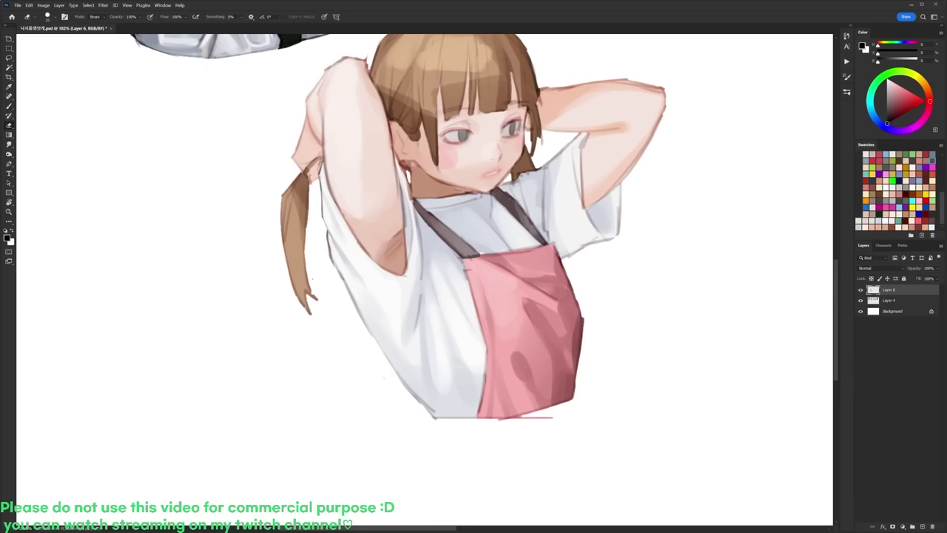
pyautogui.press('e')
pyautogui.press('b')
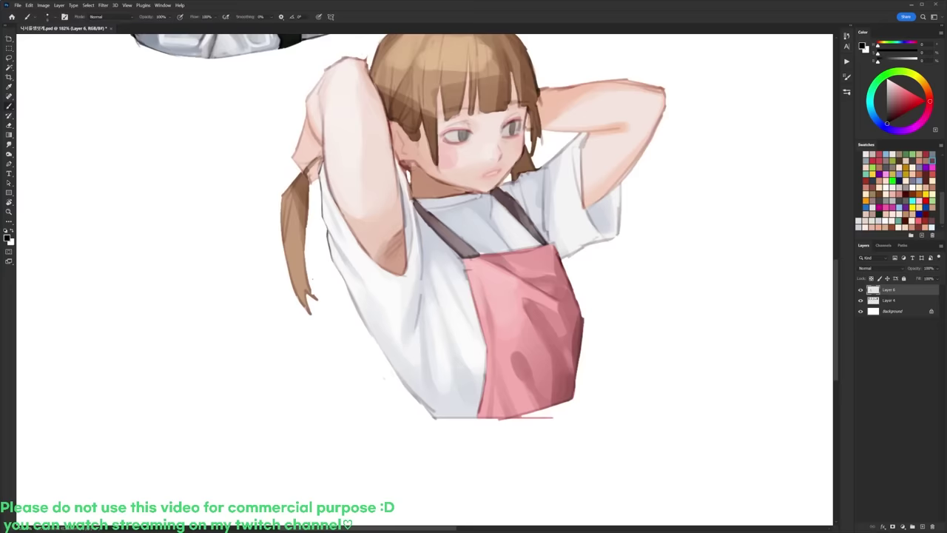
pyautogui.keyDown('alt'); pyautogui.click(342, 266); pyautogui.keyUp('alt')
pyautogui.moveTo(339, 269)
pyautogui.mouseDown()
pyautogui.moveTo(347, 283)
pyautogui.moveTo(337, 271)
pyautogui.mouseUp()
# Step: Rotate the canvas to about 27° and redraw the shirt's outer side contour with a thin black line
pyautogui.press('d')
pyautogui.press('e')
pyautogui.press('r')
pyautogui.moveTo(567, 253); pyautogui.dragTo(562, 323)
pyautogui.press('b')
pyautogui.press('x')
pyautogui.press('e')
pyautogui.press('x')
pyautogui.press('b')
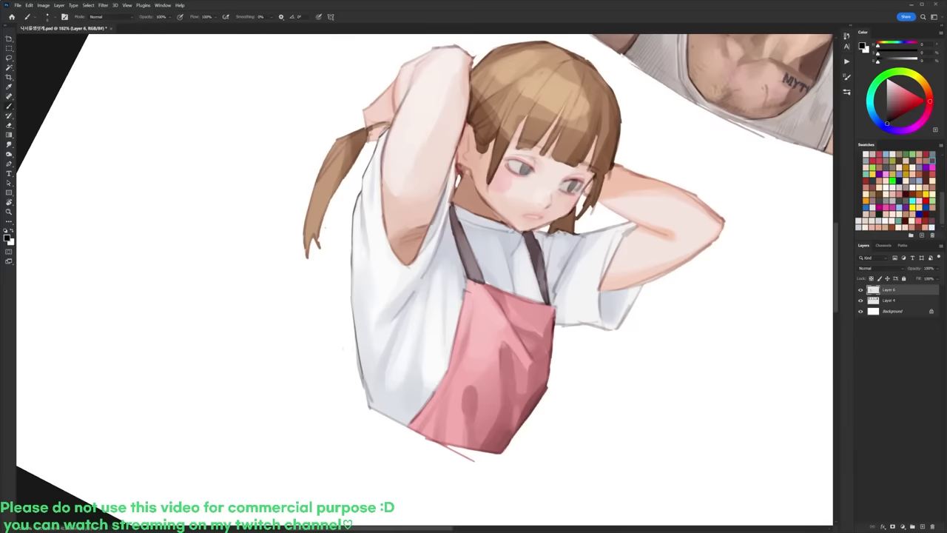
pyautogui.moveTo(352, 277); pyautogui.dragTo(366, 389)
# Step: Erase the rough line along the shirt's lower outer edge, return the canvas upright and touch up the contour
pyautogui.press('e')
pyautogui.moveTo(356, 349); pyautogui.dragTo(369, 407)
pyautogui.press('r')
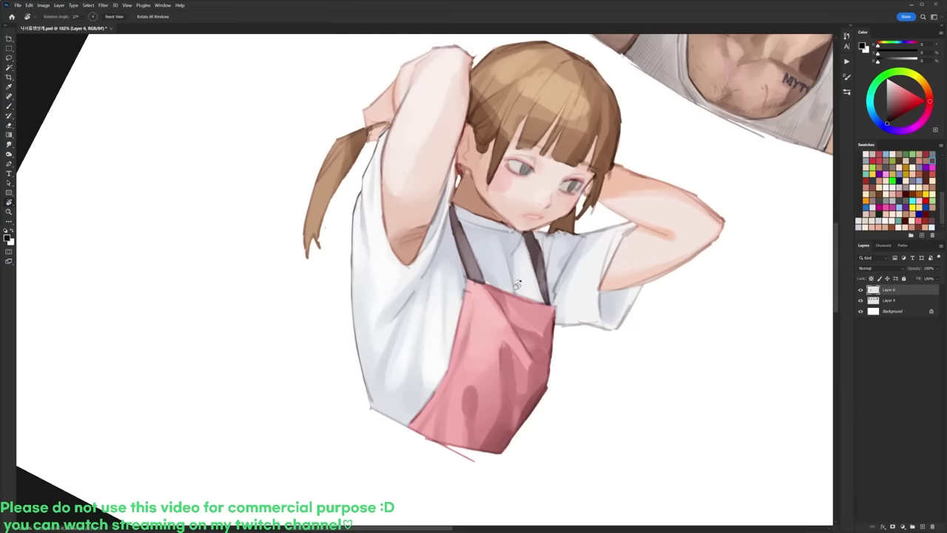
pyautogui.press('Escape')
pyautogui.press('b')
pyautogui.moveTo(354, 302); pyautogui.dragTo(363, 322)
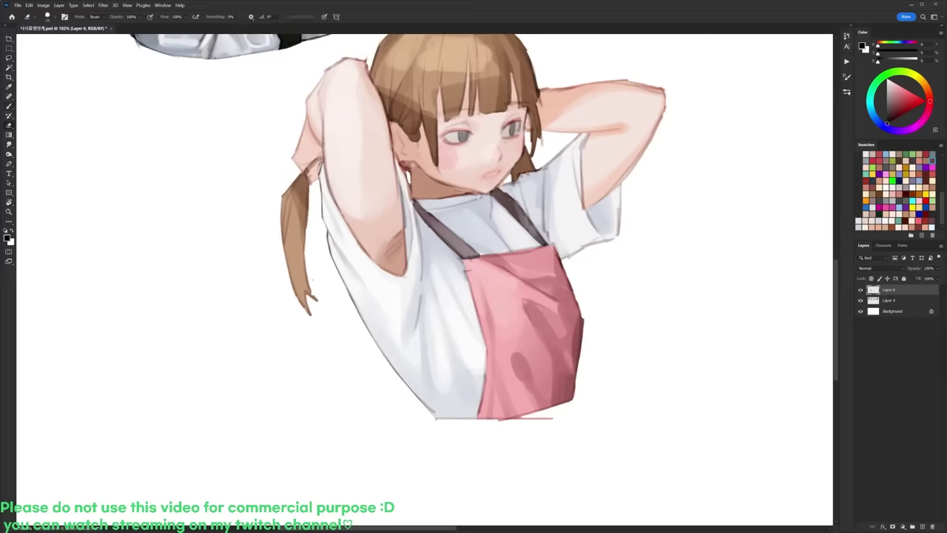
# Step: Shade the shirt's side inside the new contour with the 19 px hard brush and sampled greys and whites
pyautogui.rightClick(444, 263)
pyautogui.click(467, 326)
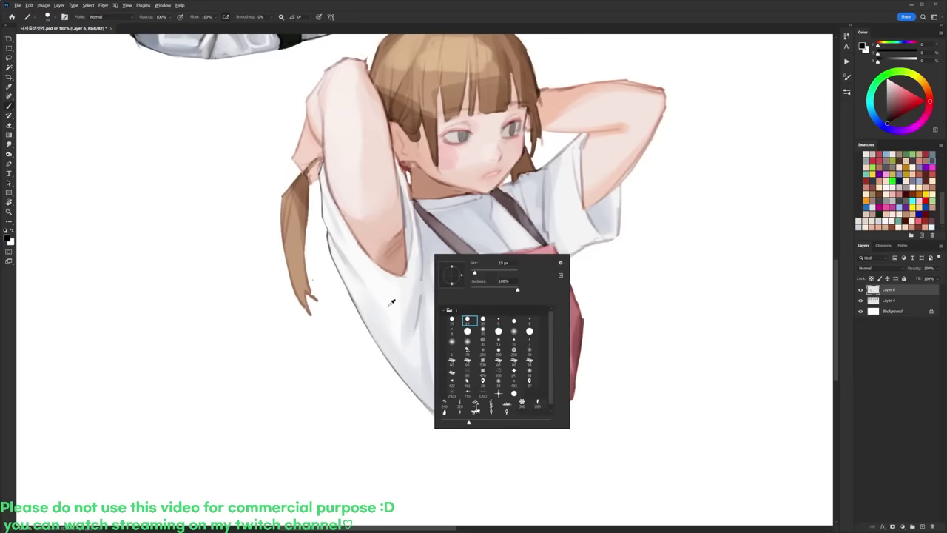
pyautogui.press('Return')
pyautogui.keyDown('alt'); pyautogui.click(429, 231); pyautogui.keyUp('alt')
pyautogui.moveTo(395, 364); pyautogui.dragTo(406, 378)
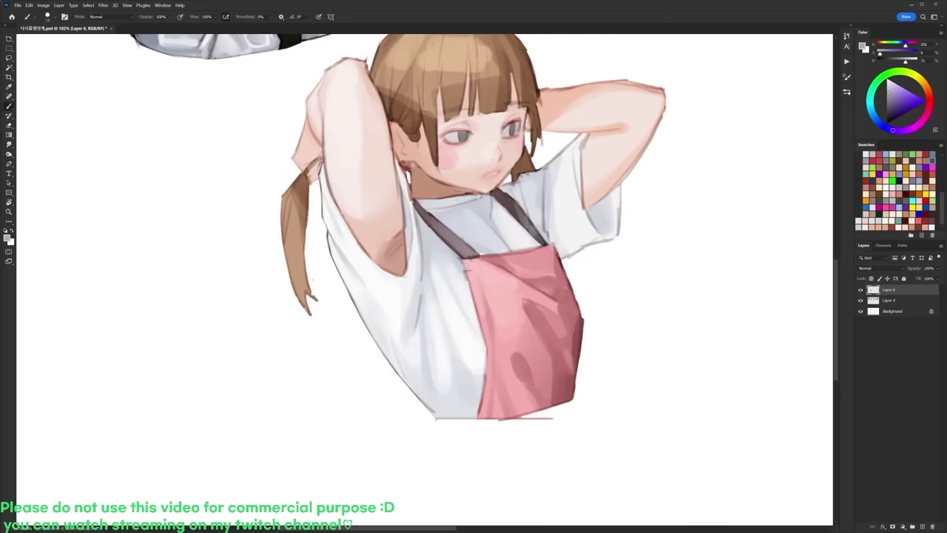
pyautogui.keyDown('alt'); pyautogui.click(406, 378); pyautogui.keyUp('alt')
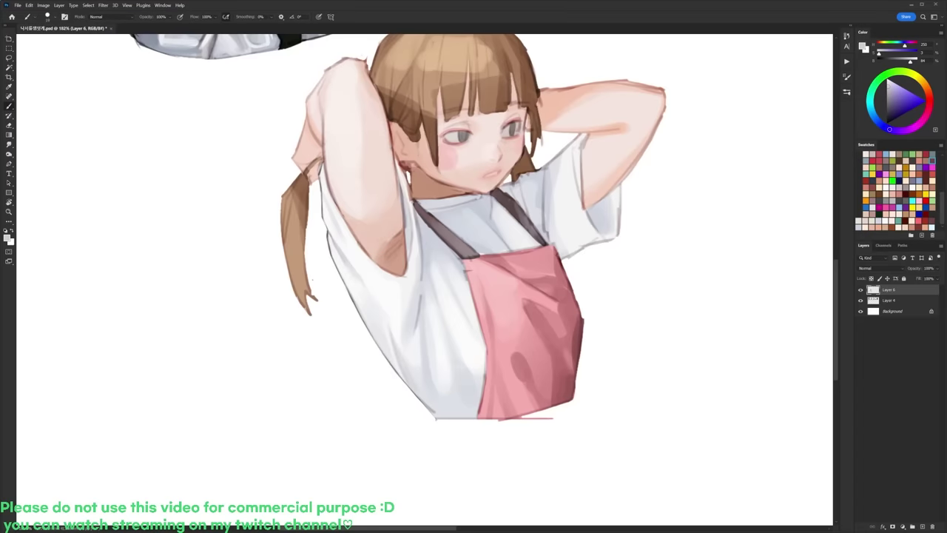
pyautogui.keyDown('alt'); pyautogui.click(396, 313); pyautogui.keyUp('alt')
pyautogui.keyDown('alt'); pyautogui.click(407, 325); pyautogui.keyUp('alt')
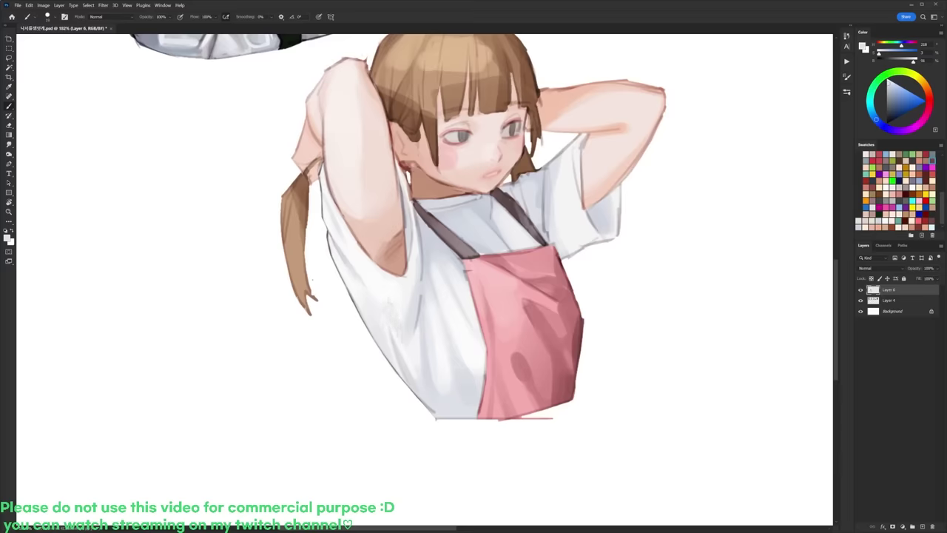
pyautogui.keyDown('alt'); pyautogui.click(395, 296); pyautogui.keyUp('alt')
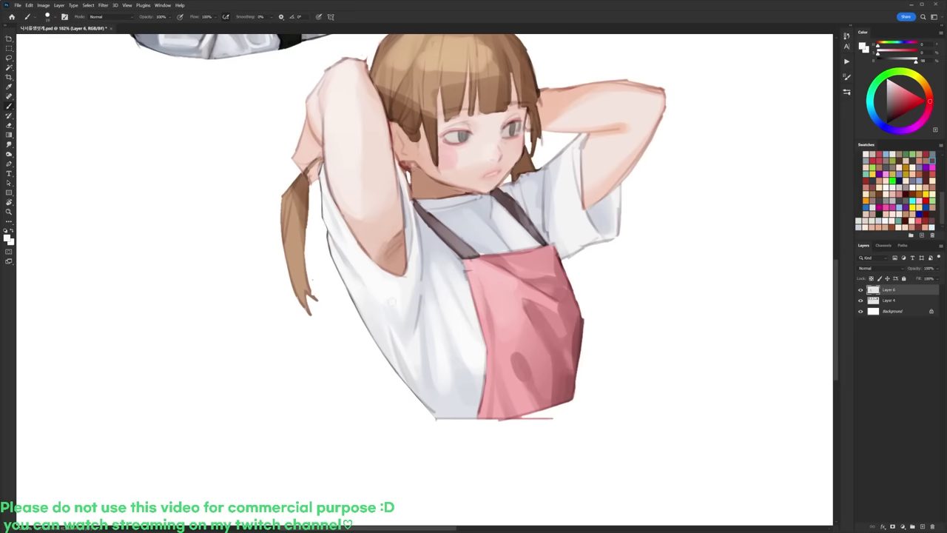
# Step: Paint a grey fold running down the shirt from the armpit, softening its edges with sampled whites and greys
pyautogui.press('d')
pyautogui.keyDown('alt'); pyautogui.click(427, 226); pyautogui.keyUp('alt')
pyautogui.keyDown('alt'); pyautogui.click(419, 228); pyautogui.keyUp('alt')
pyautogui.moveTo(421, 280); pyautogui.dragTo(417, 345)
pyautogui.press('x')
pyautogui.keyDown('alt'); pyautogui.click(422, 310); pyautogui.keyUp('alt')
pyautogui.keyDown('alt'); pyautogui.click(423, 335); pyautogui.keyUp('alt')
pyautogui.press('x')
pyautogui.keyDown('alt'); pyautogui.click(427, 353); pyautogui.keyUp('alt')
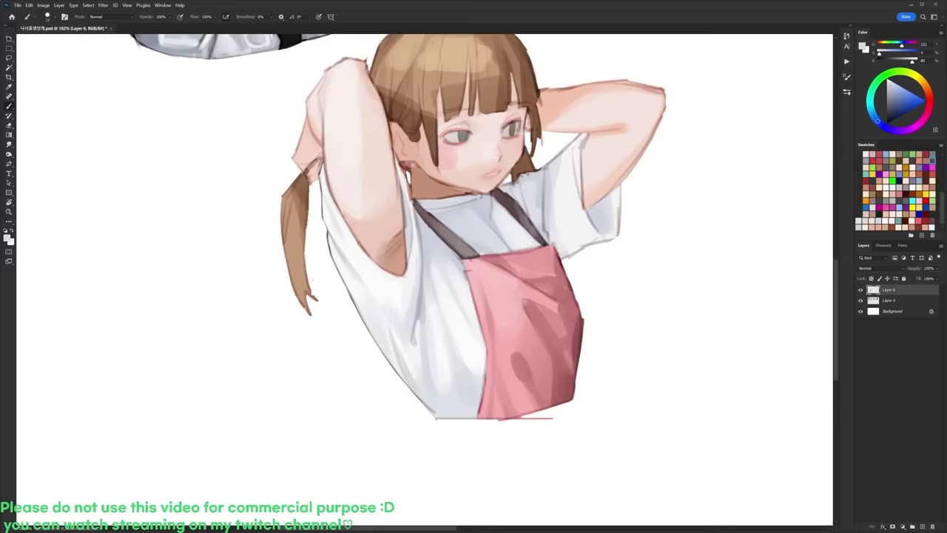
pyautogui.press('x')
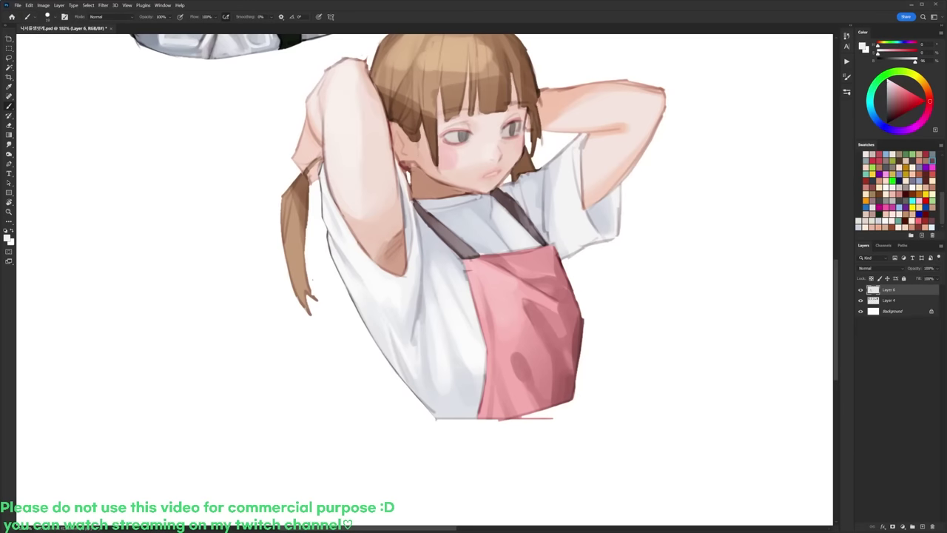
pyautogui.keyDown('alt'); pyautogui.click(418, 314); pyautogui.keyUp('alt')
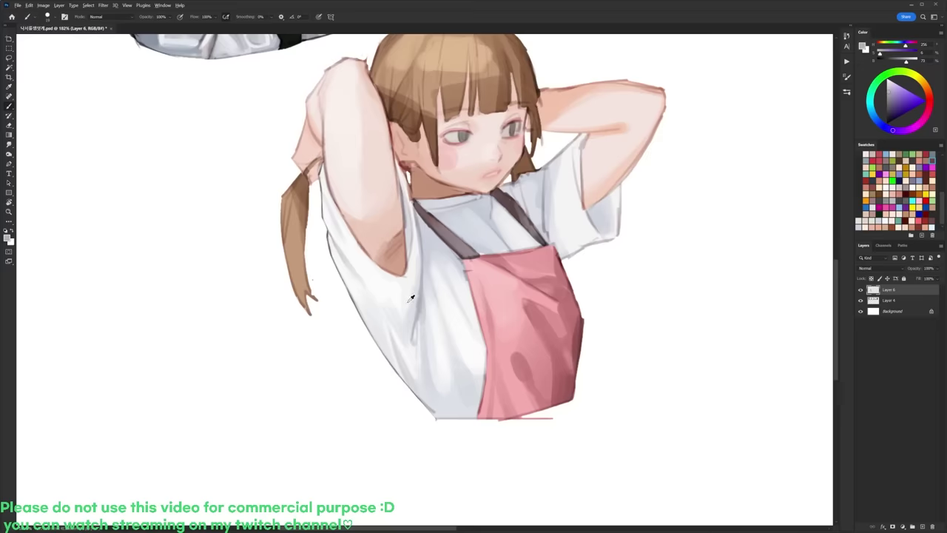
pyautogui.keyDown('alt'); pyautogui.click(414, 335); pyautogui.keyUp('alt')
# Step: Broaden the armpit fold with a larger brush and sharpen its lower tip with fine strokes of sampled white
pyautogui.rightClick(442, 211)
pyautogui.click(499, 274)
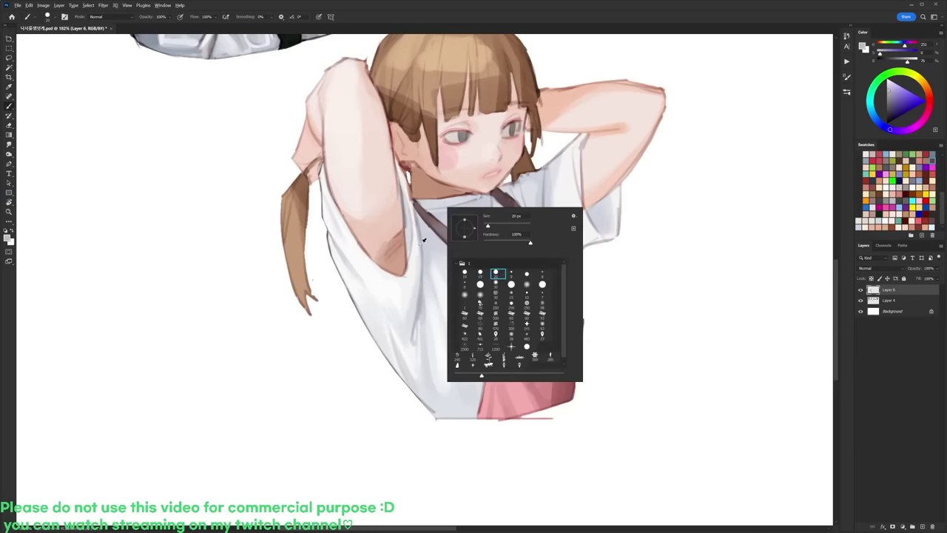
pyautogui.keyDown('alt'); pyautogui.click(424, 302); pyautogui.keyUp('alt')
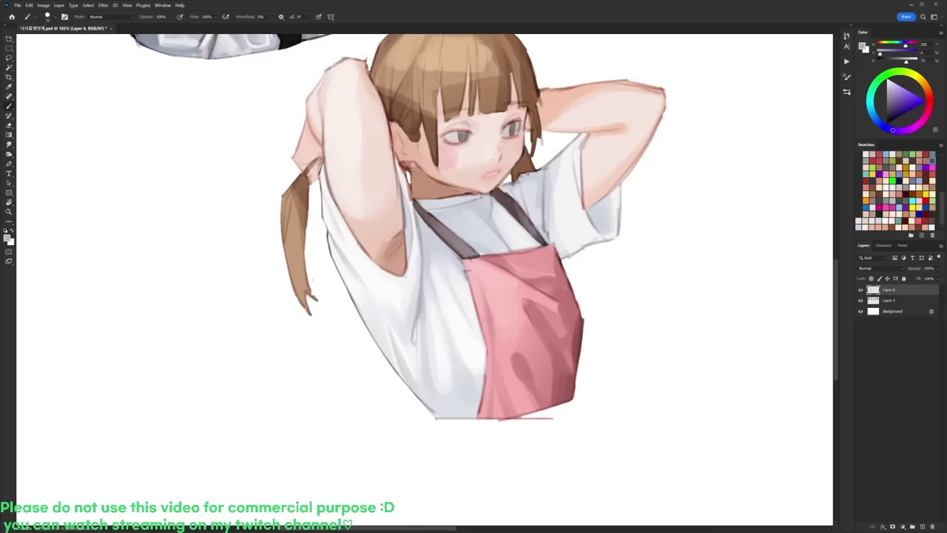
pyautogui.moveTo(405, 308); pyautogui.dragTo(407, 347)
pyautogui.rightClick(429, 246)
pyautogui.click(494, 316)
pyautogui.keyDown('alt'); pyautogui.click(417, 349); pyautogui.keyUp('alt')
pyautogui.moveTo(406, 335); pyautogui.dragTo(409, 347)
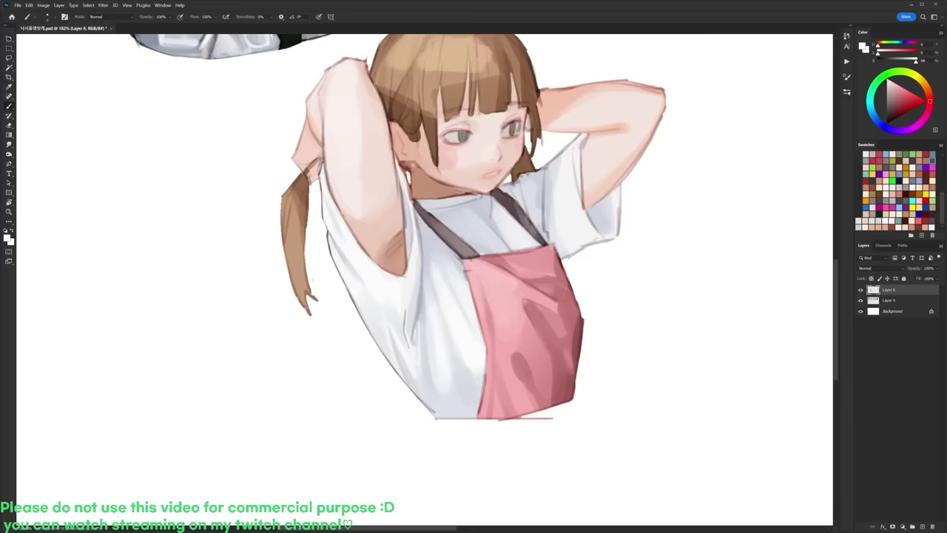
# Step: Paint a pale blue-grey band along the near sleeve's inner opening beside the raised arm
pyautogui.press('d')
pyautogui.rightClick(420, 232)
pyautogui.click(470, 301)
pyautogui.keyDown('alt'); pyautogui.click(418, 210); pyautogui.keyUp('alt')
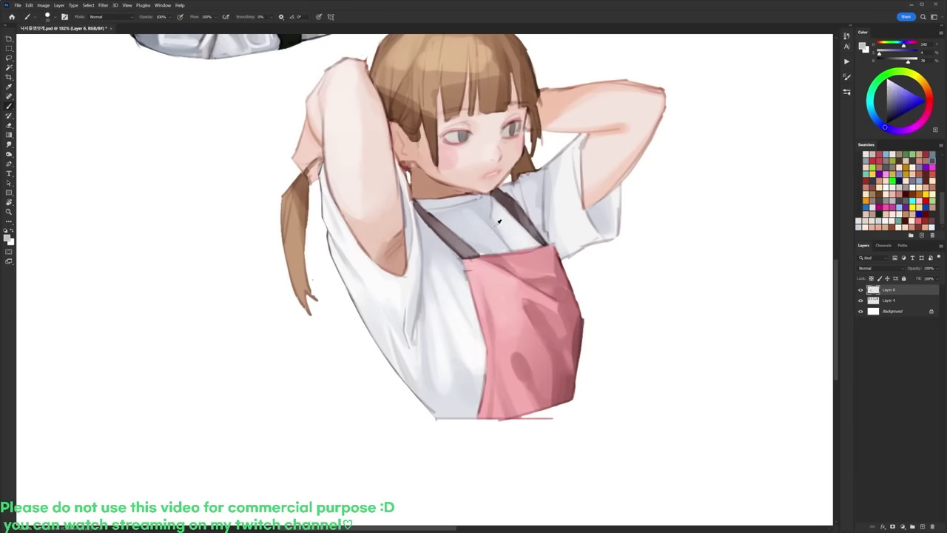
pyautogui.keyDown('alt'); pyautogui.click(553, 180); pyautogui.keyUp('alt')
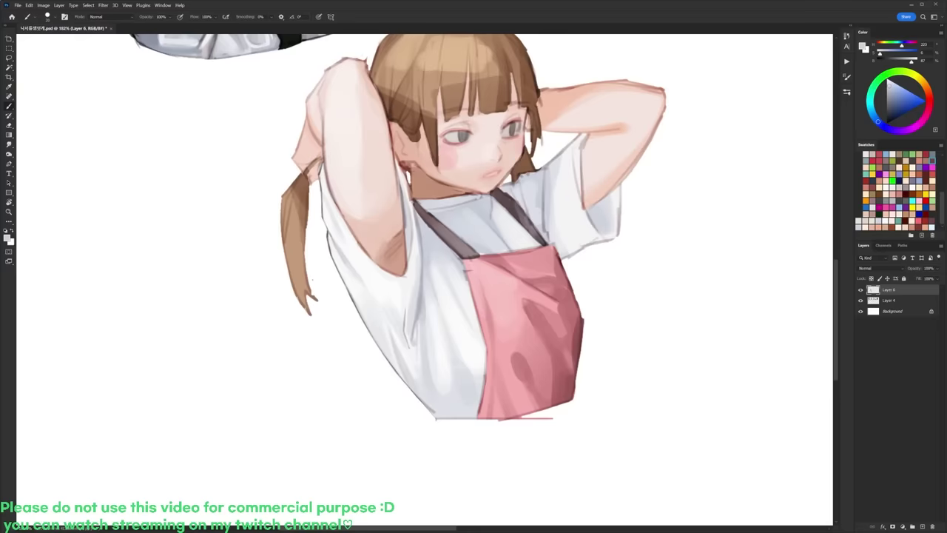
pyautogui.moveTo(402, 192); pyautogui.dragTo(413, 270)
# Step: Paint a grey shadow on the shirt between the near sleeve's opening and the apron strap
pyautogui.keyDown('alt'); pyautogui.click(418, 241); pyautogui.keyUp('alt')
pyautogui.keyDown('alt'); pyautogui.click(421, 228); pyautogui.keyUp('alt')
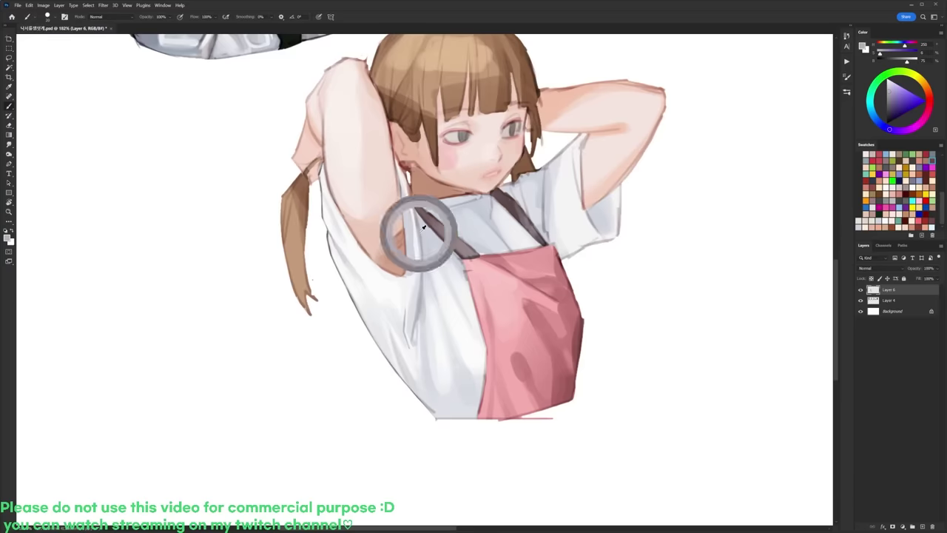
pyautogui.keyDown('alt'); pyautogui.click(419, 216); pyautogui.keyUp('alt')
pyautogui.moveTo(419, 211); pyautogui.dragTo(424, 271)
pyautogui.moveTo(419, 232); pyautogui.dragTo(421, 271)
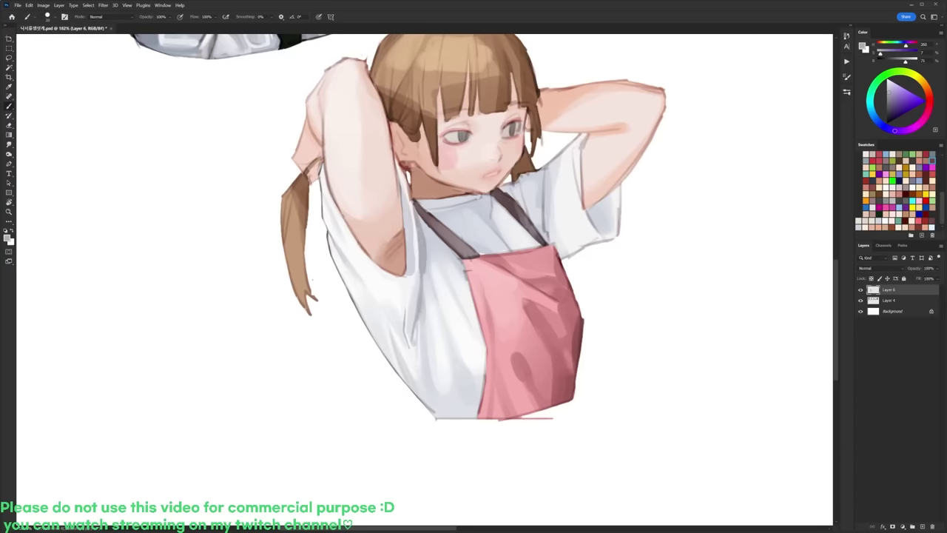
# Step: Soften the grey shadow between the near sleeve's opening and the apron strap with a hard round brush in sampled pale blue-grey
pyautogui.keyDown('alt'); pyautogui.click(435, 248); pyautogui.keyUp('alt')
pyautogui.rightClick(443, 211)
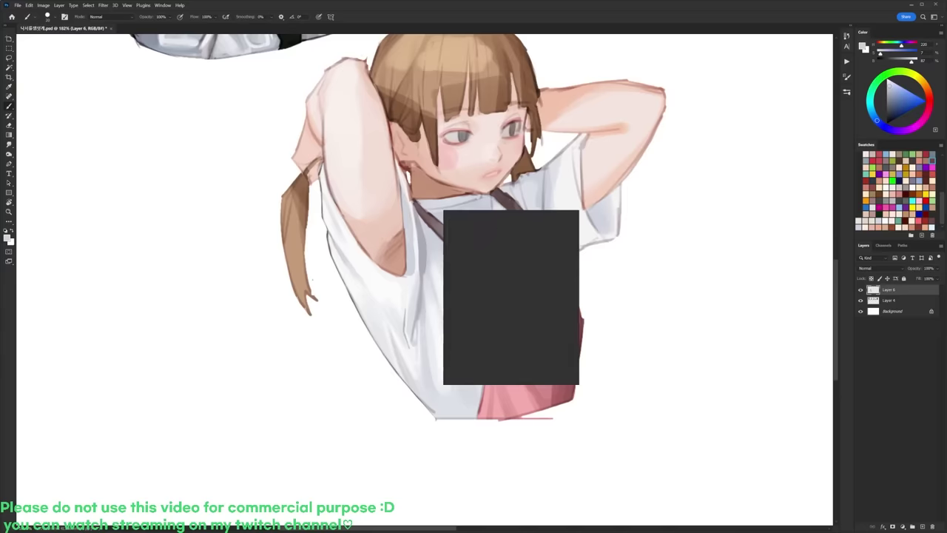
pyautogui.doubleClick(476, 276)
pyautogui.moveTo(421, 237); pyautogui.dragTo(422, 266)
pyautogui.scroll(1, 448, 235)
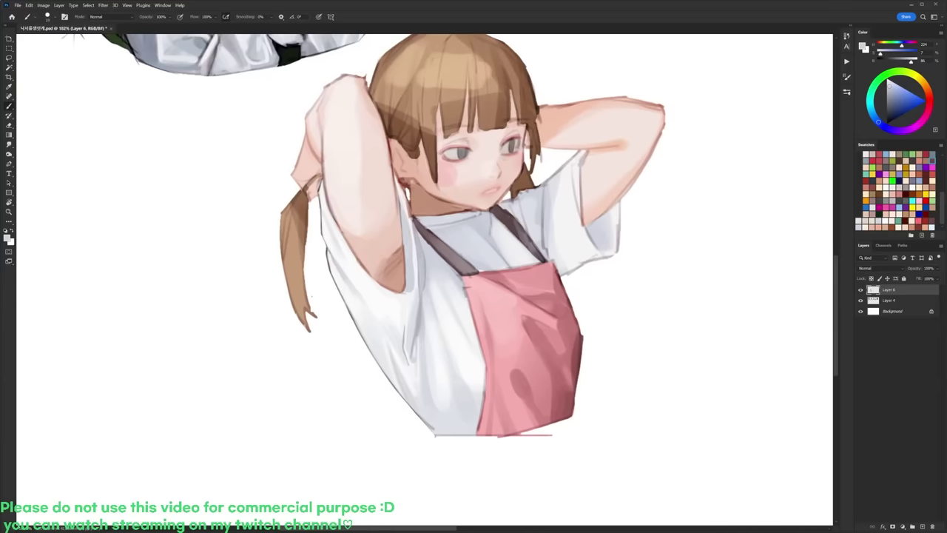
# Step: Touch up the near sleeve's upper tip beside the neck with a fine brush in sampled white and grey
pyautogui.rightClick(444, 238)
pyautogui.click(480, 284)
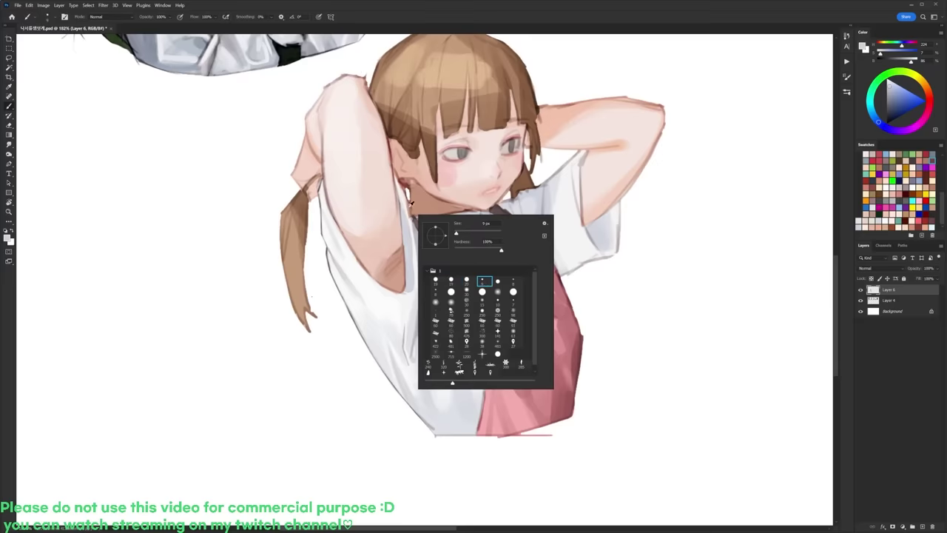
pyautogui.keyDown('alt'); pyautogui.click(405, 201); pyautogui.keyUp('alt')
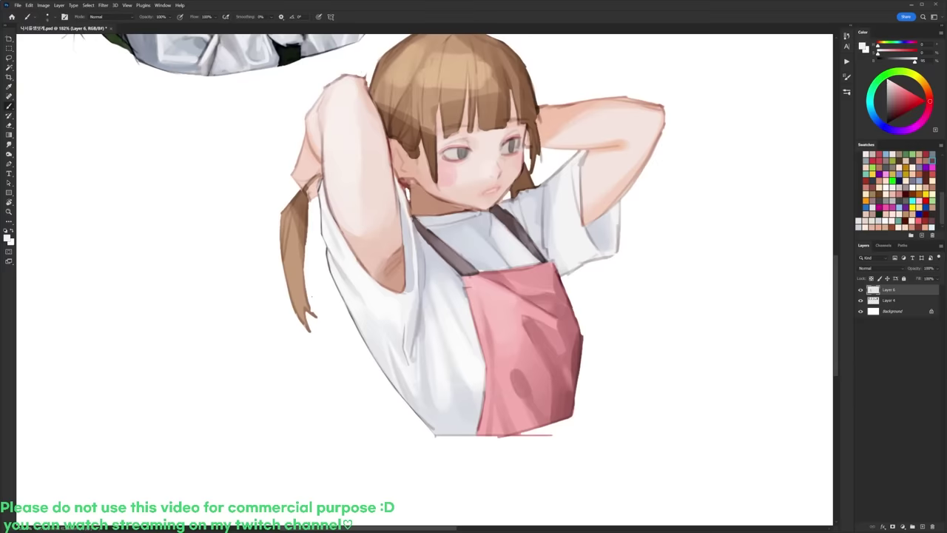
pyautogui.keyDown('alt'); pyautogui.click(422, 242); pyautogui.keyUp('alt')
pyautogui.moveTo(410, 203)
pyautogui.mouseDown()
pyautogui.moveTo(418, 231)
pyautogui.moveTo(414, 218)
pyautogui.mouseUp()
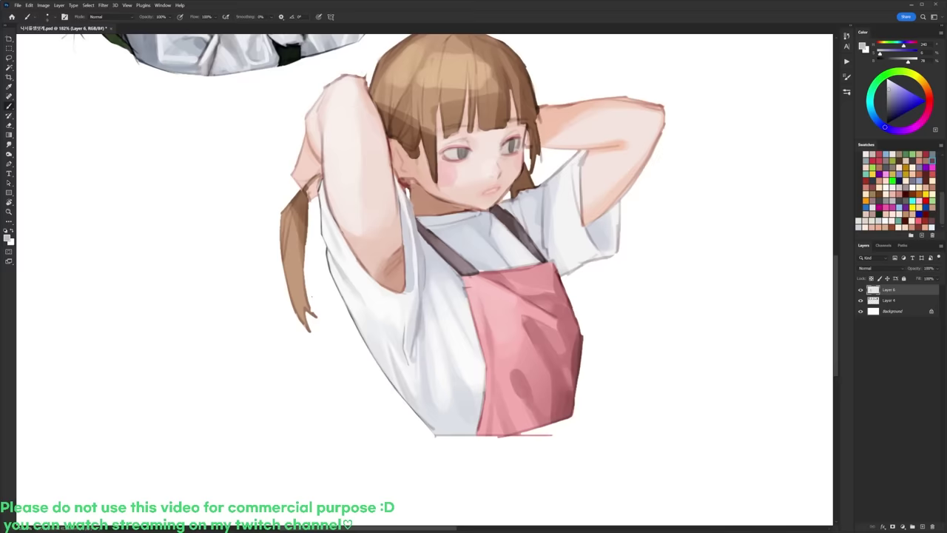
# Step: Redraw the raised arm's edge along the near sleeve's inner opening with sampled skin and shirt colours
pyautogui.keyDown('alt'); pyautogui.click(394, 172); pyautogui.keyUp('alt')
pyautogui.moveTo(394, 183)
pyautogui.mouseDown()
pyautogui.moveTo(408, 226)
pyautogui.moveTo(400, 220)
pyautogui.mouseUp()
pyautogui.keyDown('alt'); pyautogui.click(383, 193); pyautogui.keyUp('alt')
pyautogui.keyDown('alt'); pyautogui.click(400, 216); pyautogui.keyUp('alt')
pyautogui.keyDown('alt'); pyautogui.click(404, 224); pyautogui.keyUp('alt')
pyautogui.moveTo(405, 266); pyautogui.dragTo(404, 250)
# Step: Paint the near sleeve's rim under the armpit with a larger hard round brush in sampled grey and off-white
pyautogui.press('d')
pyautogui.rightClick(468, 142)
pyautogui.click(503, 210)
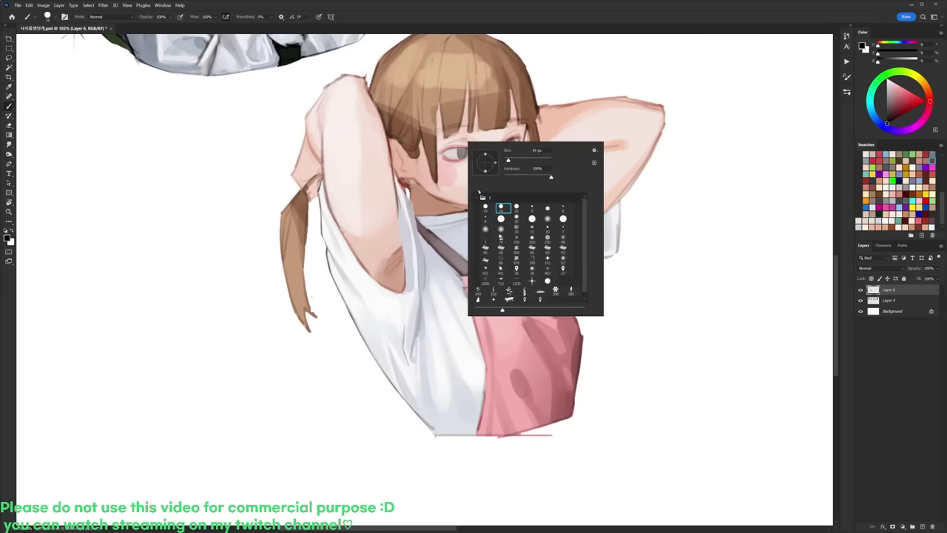
pyautogui.click(344, 369)
pyautogui.press('x')
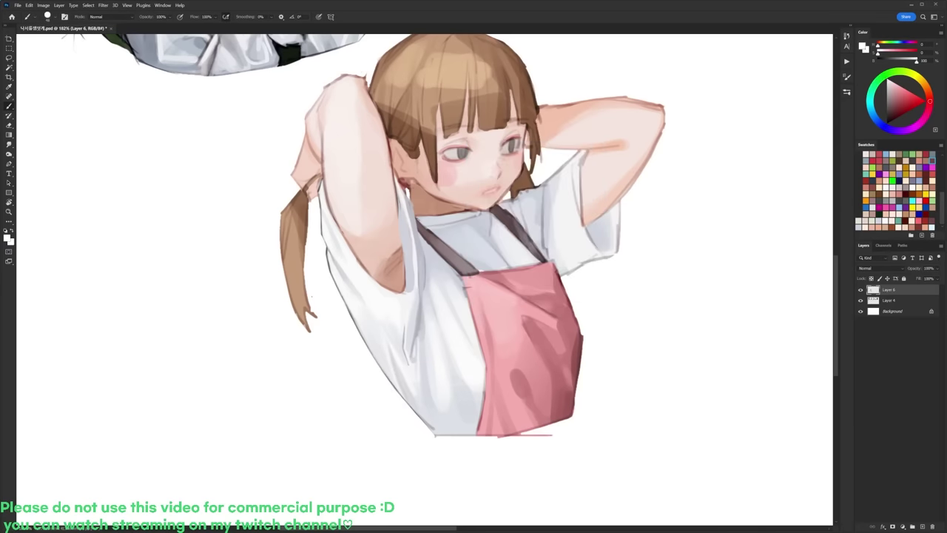
pyautogui.moveTo(406, 222)
pyautogui.mouseDown()
pyautogui.moveTo(415, 295)
pyautogui.moveTo(408, 245)
pyautogui.moveTo(410, 286)
pyautogui.mouseUp()
pyautogui.hotkey('ctrl', 'z')
pyautogui.press('d')
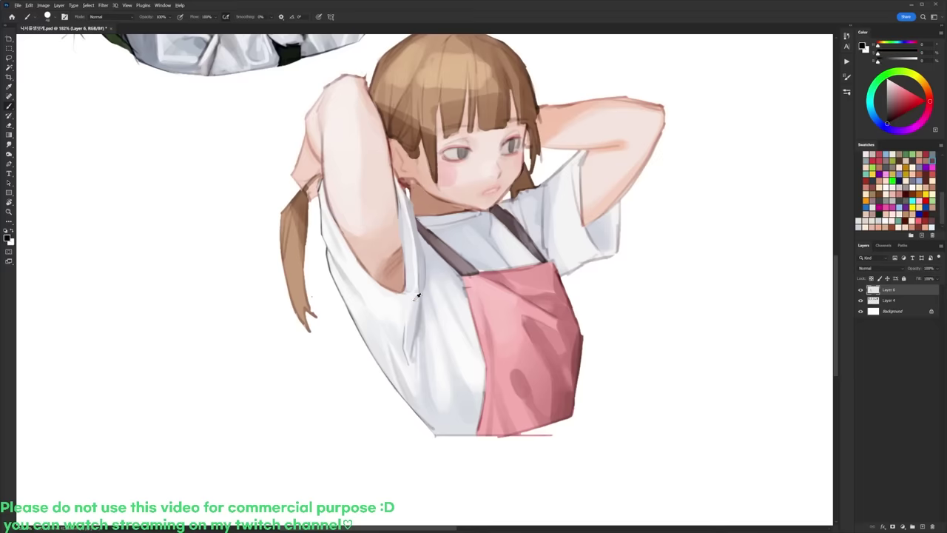
pyautogui.keyDown('alt'); pyautogui.click(415, 305); pyautogui.keyUp('alt')
pyautogui.keyDown('alt'); pyautogui.click(423, 273); pyautogui.keyUp('alt')
pyautogui.moveTo(380, 297); pyautogui.dragTo(398, 298)
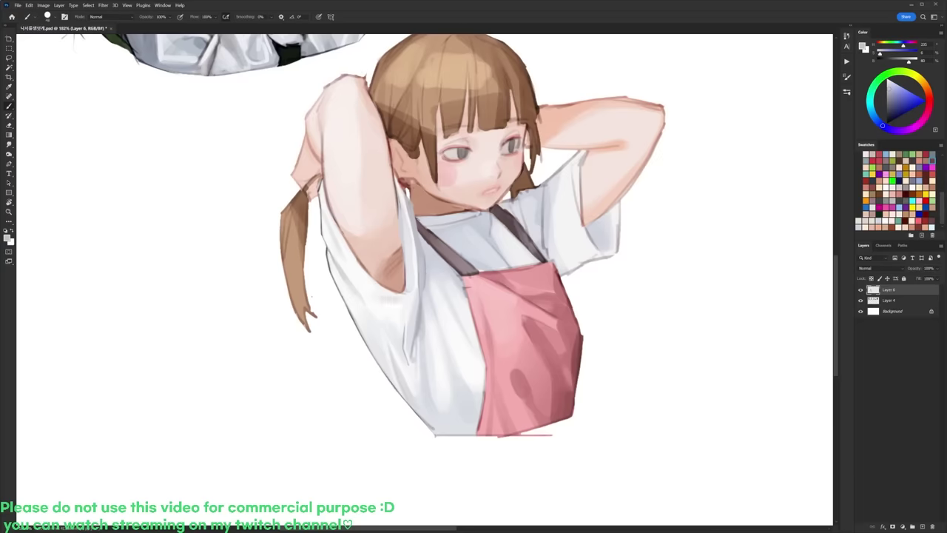
pyautogui.keyDown('alt'); pyautogui.click(398, 304); pyautogui.keyUp('alt')
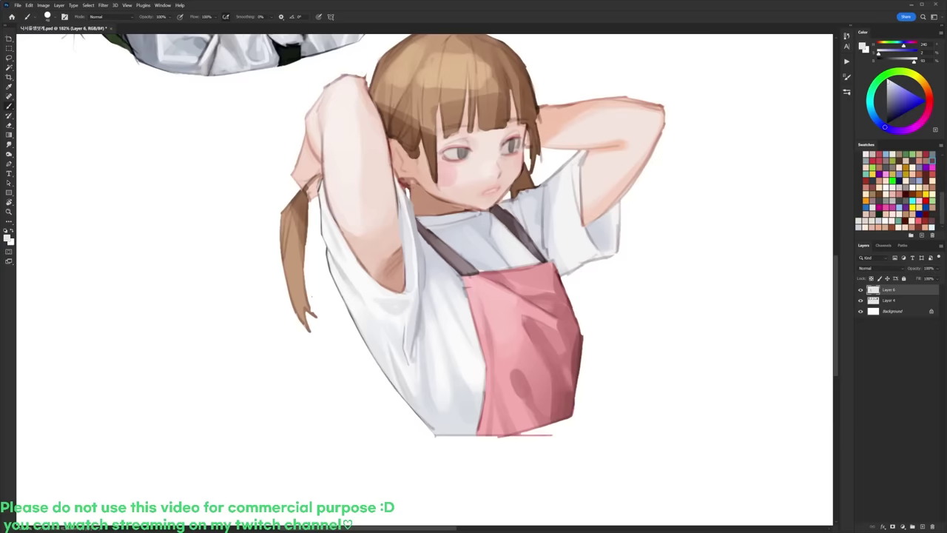
# Step: Refine the near sleeve's inner edge beside the raised arm with a small brush and sampled greys
pyautogui.scroll(-8, 422, 231)
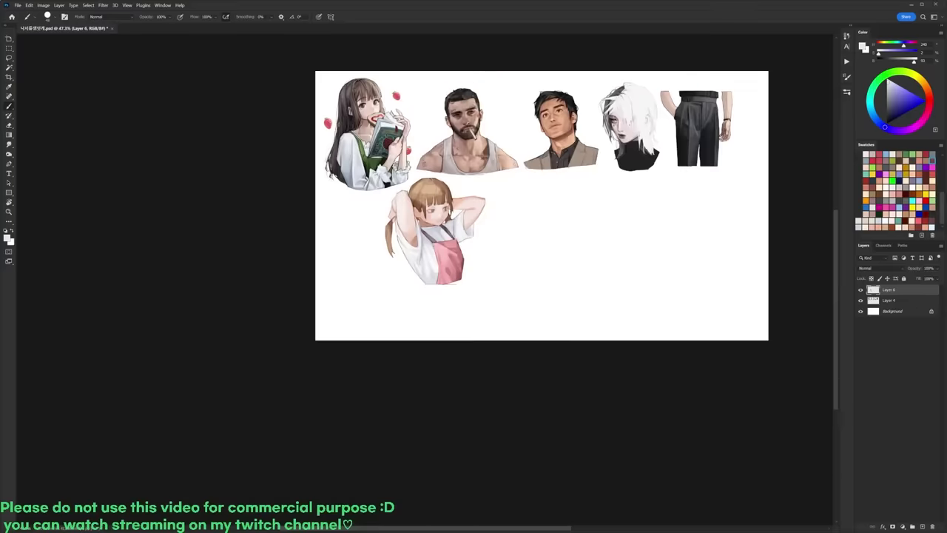
pyautogui.scroll(5, 414, 225)
pyautogui.rightClick(458, 256)
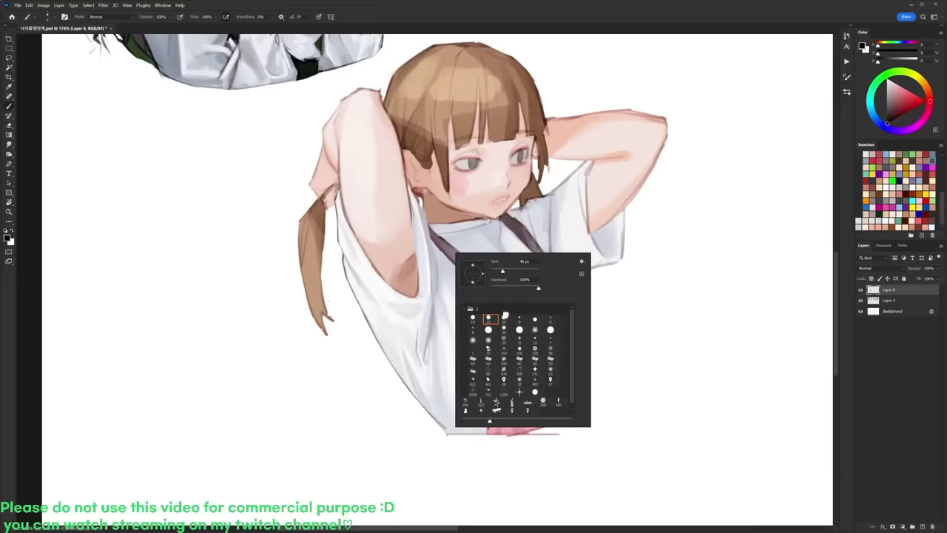
pyautogui.doubleClick(520, 319)
pyautogui.press('x')
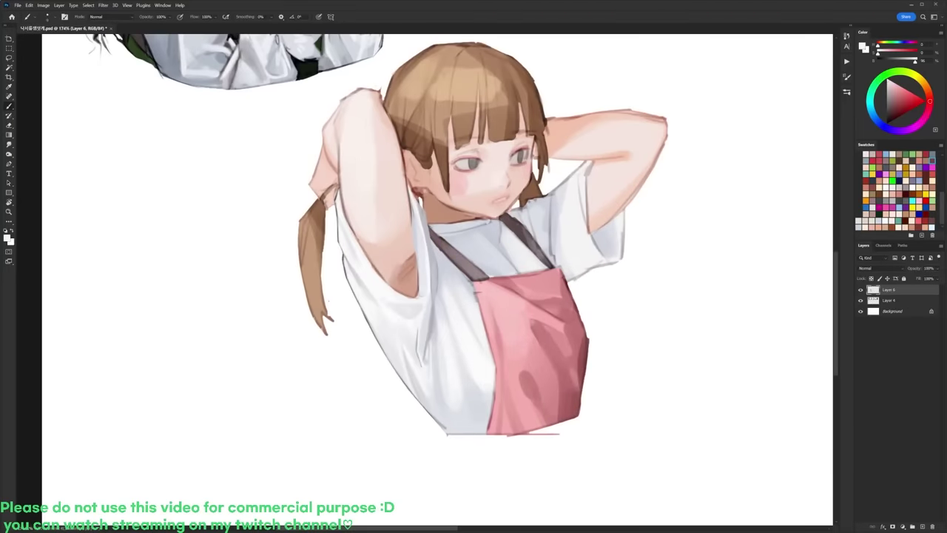
pyautogui.press('r')
pyautogui.moveTo(481, 185)
pyautogui.mouseDown()
pyautogui.moveTo(527, 240)
pyautogui.moveTo(502, 358)
pyautogui.mouseUp()
pyautogui.press('d')
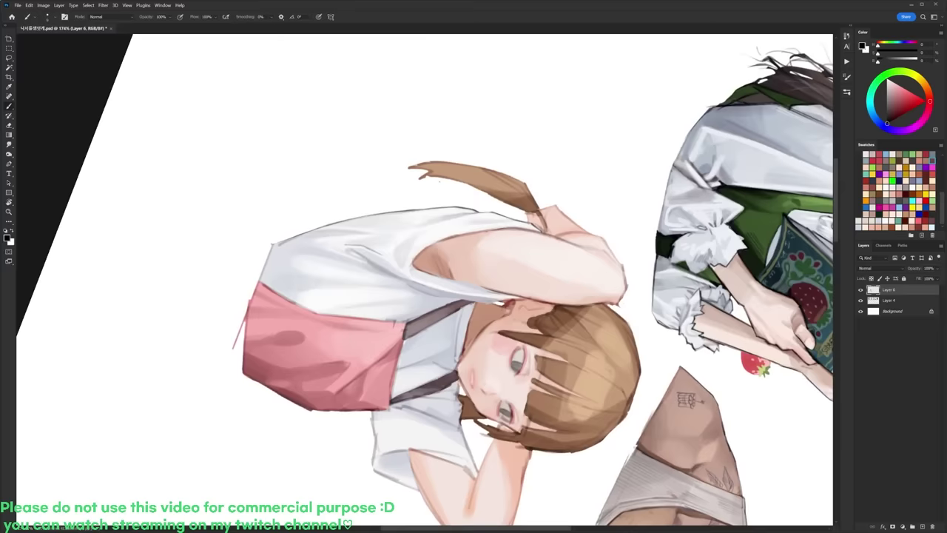
pyautogui.press('x')
pyautogui.press('r')
pyautogui.moveTo(464, 218); pyautogui.dragTo(359, 248)
pyautogui.press('d')
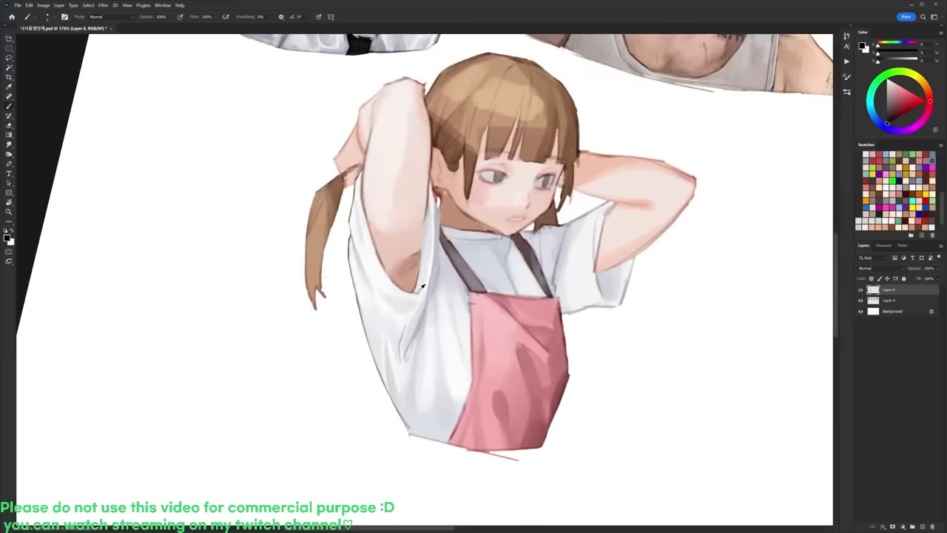
pyautogui.press('x')
pyautogui.press('x')
pyautogui.keyDown('alt'); pyautogui.click(438, 218); pyautogui.keyUp('alt')
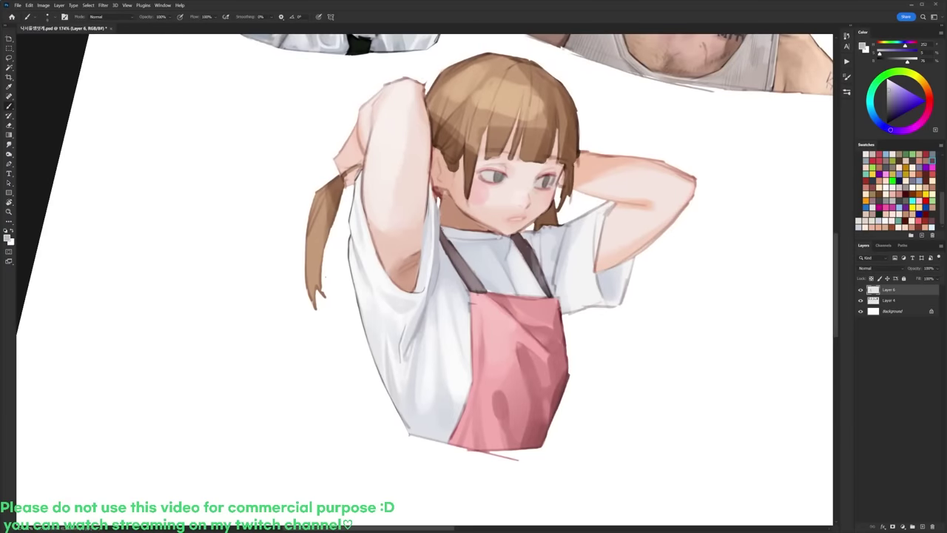
pyautogui.keyDown('alt'); pyautogui.click(427, 225); pyautogui.keyUp('alt')
# Step: Clean up the near sleeve's outer edge behind the raised arm with strokes of sampled white
pyautogui.press('r')
pyautogui.moveTo(383, 228); pyautogui.dragTo(375, 235)
pyautogui.press('d')
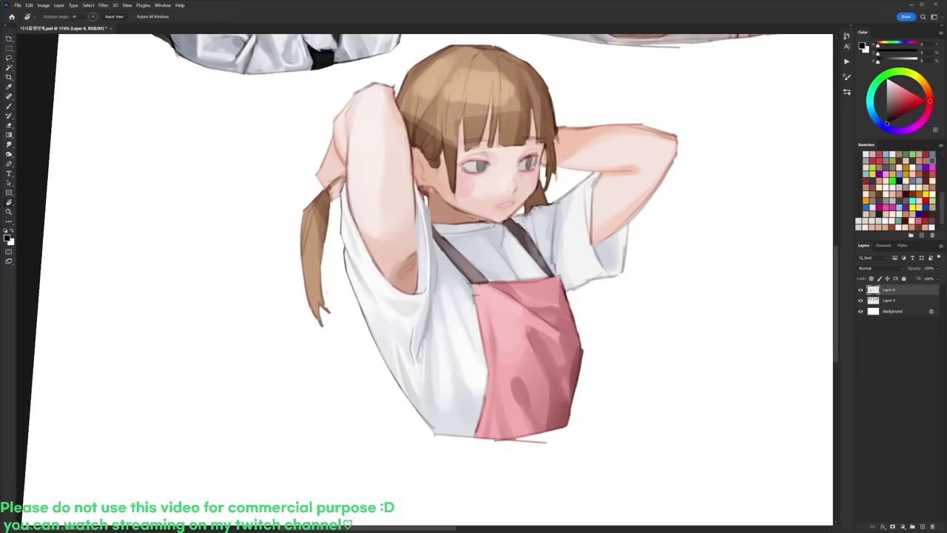
pyautogui.press('b')
pyautogui.keyDown('alt'); pyautogui.click(363, 244); pyautogui.keyUp('alt')
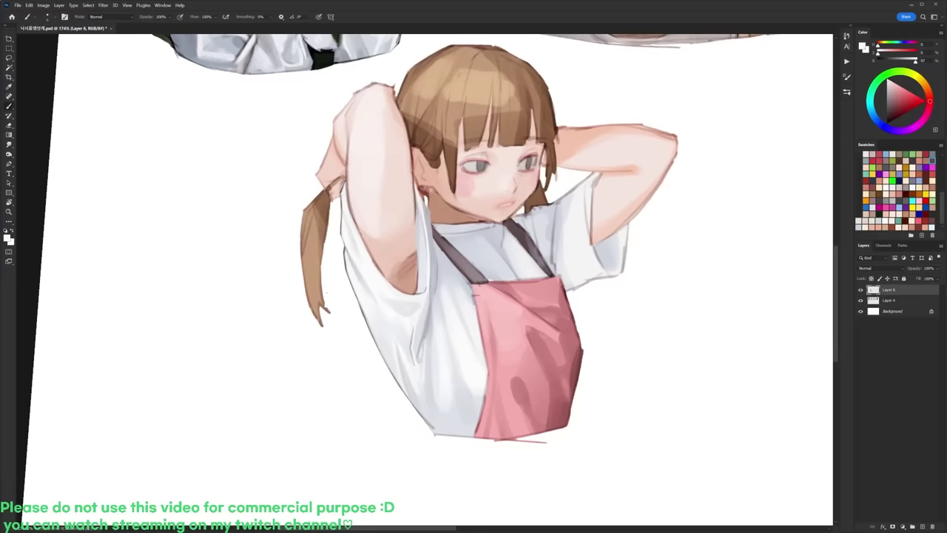
pyautogui.moveTo(369, 251)
pyautogui.mouseDown()
pyautogui.moveTo(376, 269)
pyautogui.moveTo(344, 257)
pyautogui.mouseUp()
pyautogui.press('r')
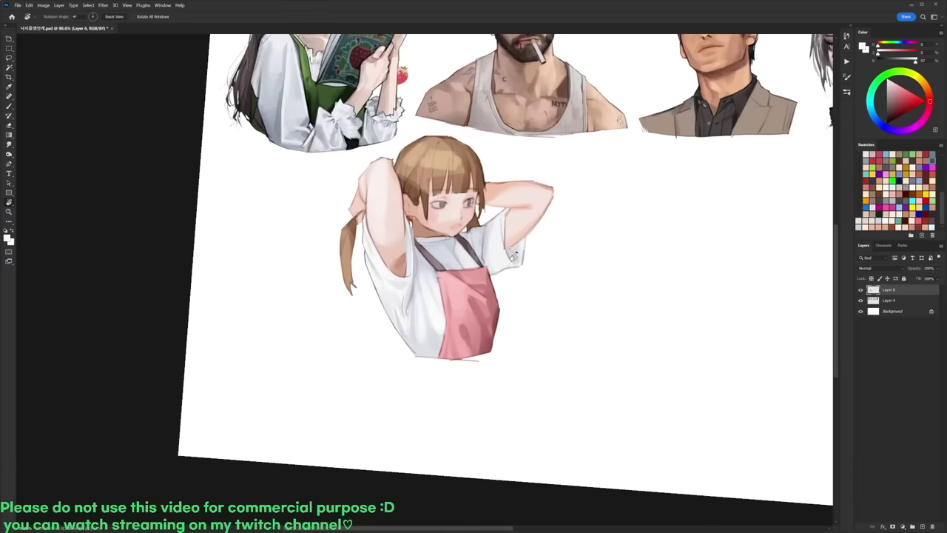
pyautogui.moveTo(512, 256); pyautogui.dragTo(514, 242)
pyautogui.scroll(3, 419, 296)
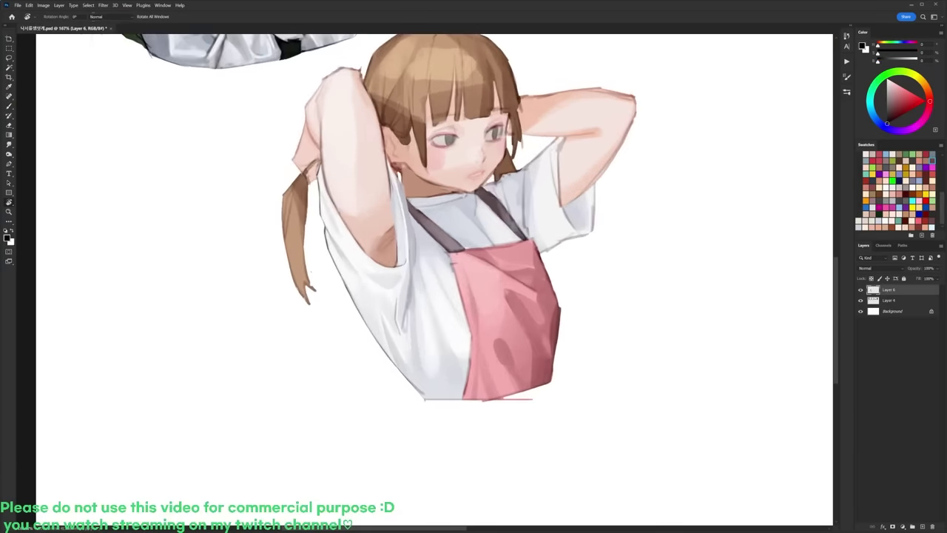
# Step: Refine the shirt's shading beside the armpit fold with sampled whites and a pale grey
pyautogui.press('b')
pyautogui.keyDown('alt'); pyautogui.click(423, 321); pyautogui.keyUp('alt')
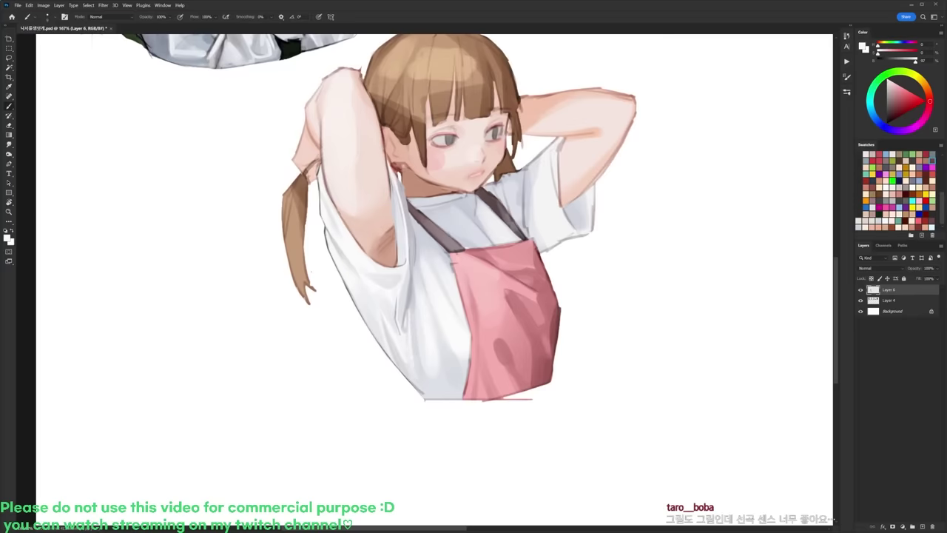
pyautogui.moveTo(475, 291); pyautogui.dragTo(457, 280)
pyautogui.press('d')
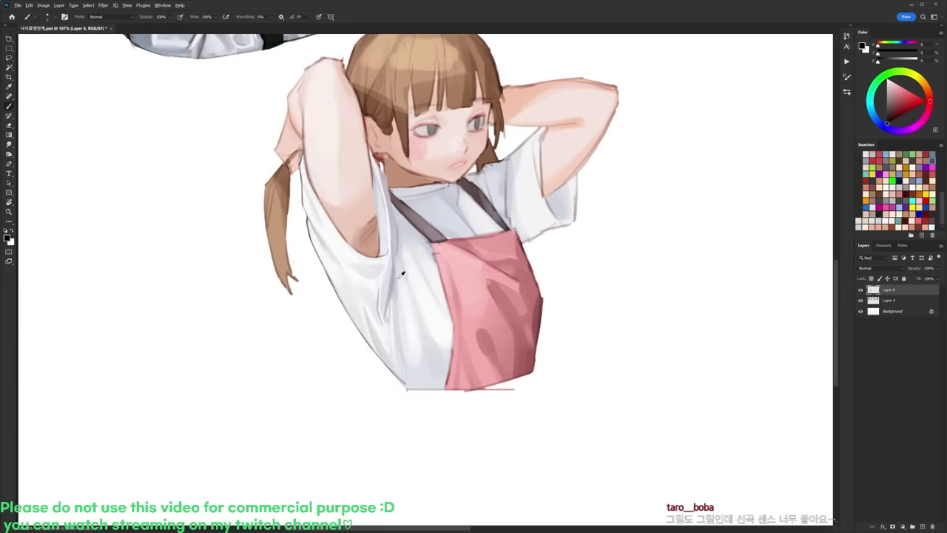
pyautogui.keyDown('alt'); pyautogui.click(395, 287); pyautogui.keyUp('alt')
pyautogui.keyDown('alt'); pyautogui.click(400, 282); pyautogui.keyUp('alt')
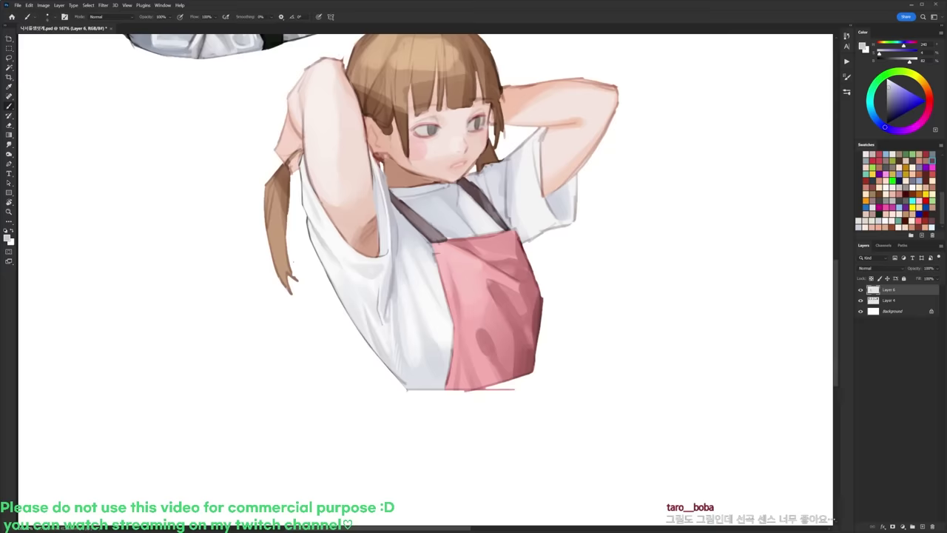
pyautogui.keyDown('alt'); pyautogui.click(425, 285); pyautogui.keyUp('alt')
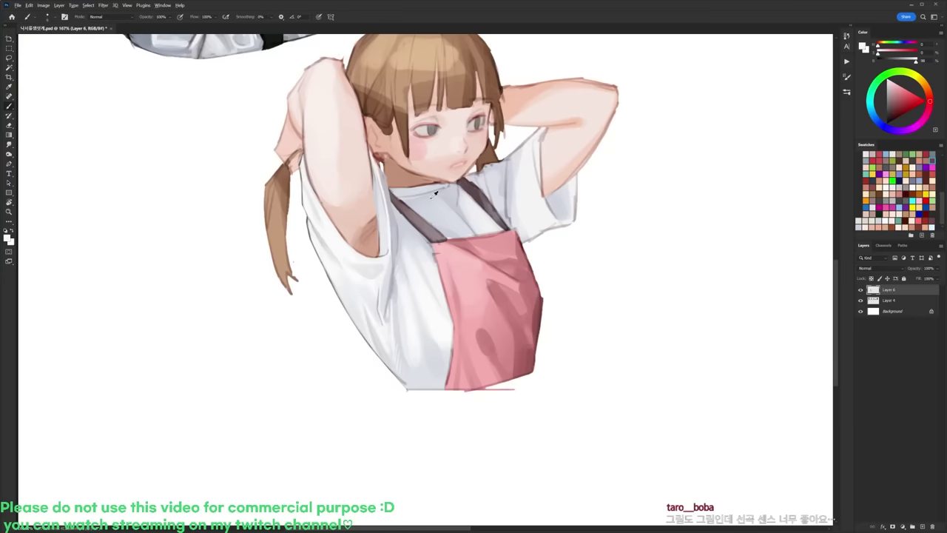
# Step: Draw thin purple-grey fold lines on the shirt from the near apron strap down the apron's side and at the lower hem
pyautogui.keyDown('alt'); pyautogui.click(512, 193); pyautogui.keyUp('alt')
pyautogui.moveTo(507, 198); pyautogui.dragTo(505, 192)
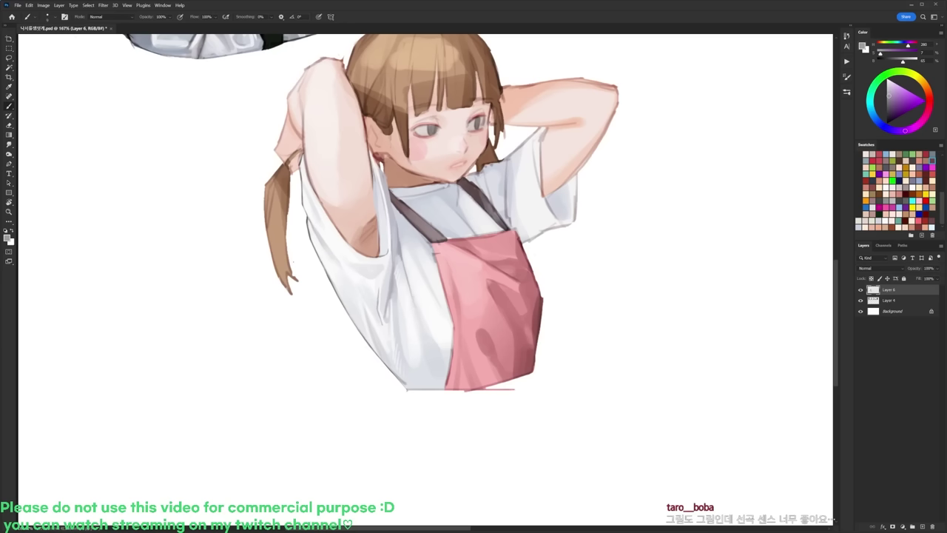
pyautogui.moveTo(433, 368); pyautogui.dragTo(433, 382)
pyautogui.moveTo(415, 250); pyautogui.dragTo(449, 316)
pyautogui.hotkey('ctrl', 'z')
pyautogui.moveTo(407, 241); pyautogui.dragTo(446, 304)
pyautogui.moveTo(416, 239); pyautogui.dragTo(431, 255)
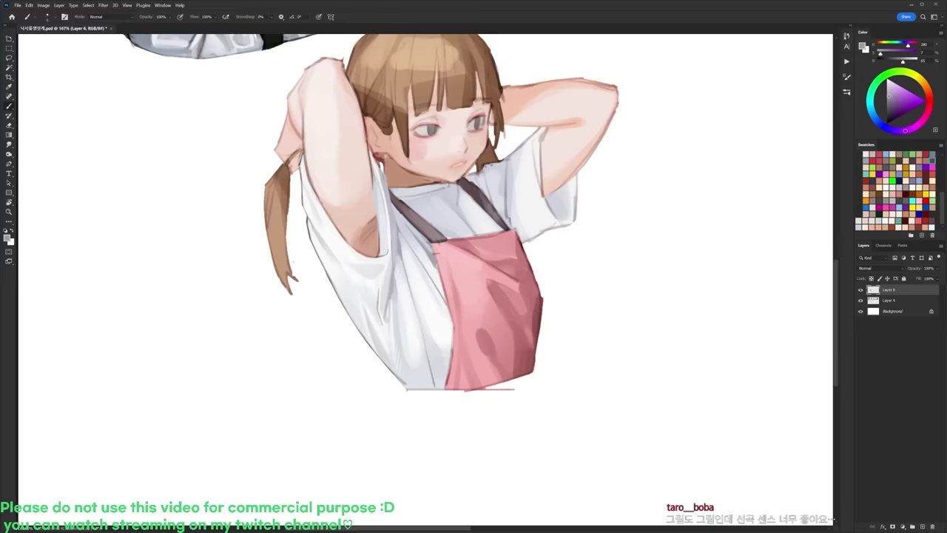
# Step: Blend the thin fold lines beside the apron into the shirt with a larger brush and sampled greys and whites
pyautogui.rightClick(466, 195)
pyautogui.click(504, 263)
pyautogui.keyDown('alt'); pyautogui.click(398, 223); pyautogui.keyUp('alt')
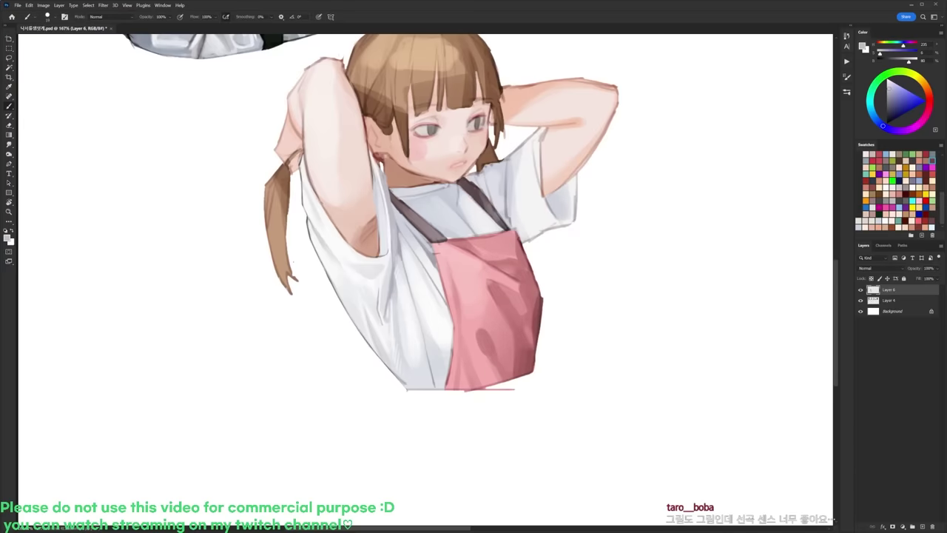
pyautogui.keyDown('alt'); pyautogui.click(429, 304); pyautogui.keyUp('alt')
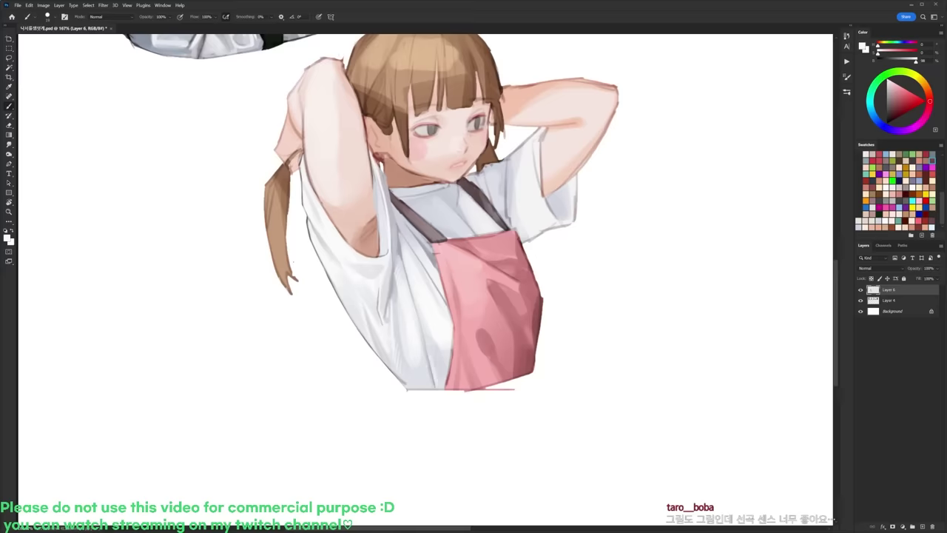
pyautogui.keyDown('alt'); pyautogui.click(403, 248); pyautogui.keyUp('alt')
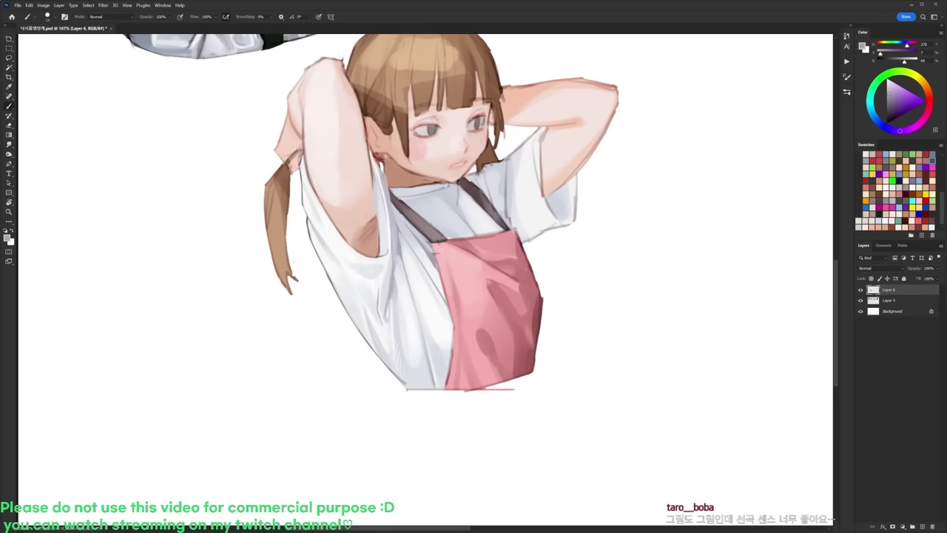
pyautogui.keyDown('alt'); pyautogui.click(426, 326); pyautogui.keyUp('alt')
pyautogui.keyDown('alt'); pyautogui.click(429, 325); pyautogui.keyUp('alt')
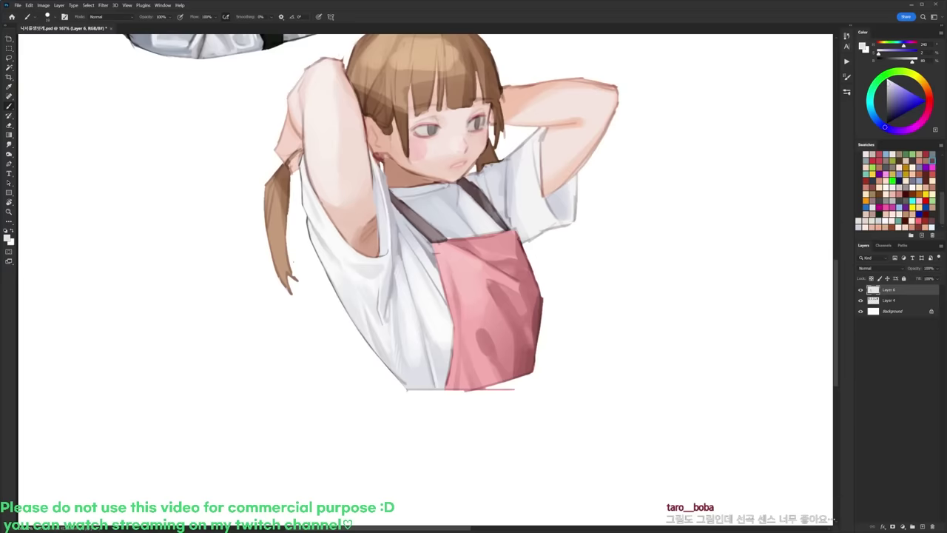
pyautogui.keyDown('alt'); pyautogui.click(436, 323); pyautogui.keyUp('alt')
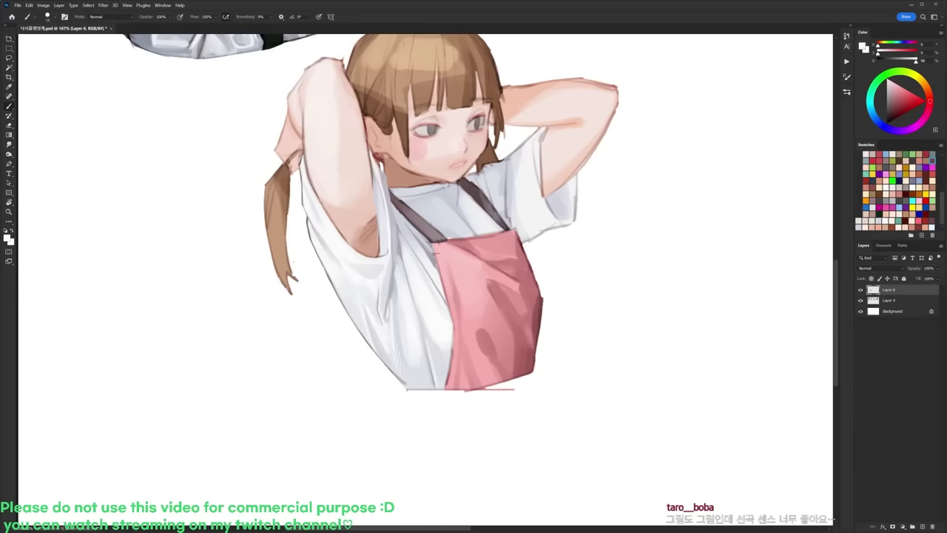
# Step: Smooth the shirt's shading along the apron's side with sampled off-whites and grey, touching up the apron edge in sampled pink
pyautogui.keyDown('alt'); pyautogui.click(444, 356); pyautogui.keyUp('alt')
pyautogui.keyDown('alt'); pyautogui.click(447, 355); pyautogui.keyUp('alt')
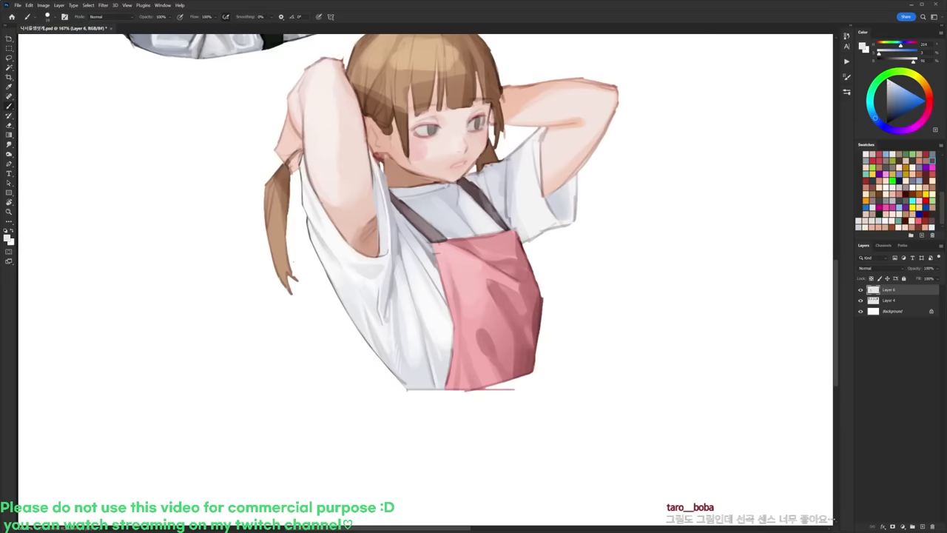
pyautogui.keyDown('alt'); pyautogui.click(443, 339); pyautogui.keyUp('alt')
pyautogui.keyDown('alt'); pyautogui.click(449, 348); pyautogui.keyUp('alt')
pyautogui.keyDown('alt'); pyautogui.click(459, 318); pyautogui.keyUp('alt')
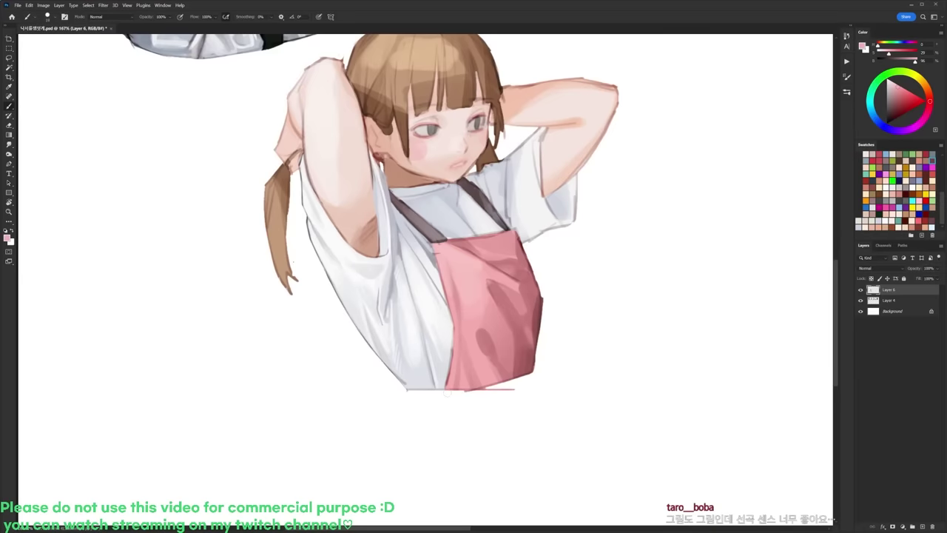
pyautogui.keyDown('alt'); pyautogui.click(398, 246); pyautogui.keyUp('alt')
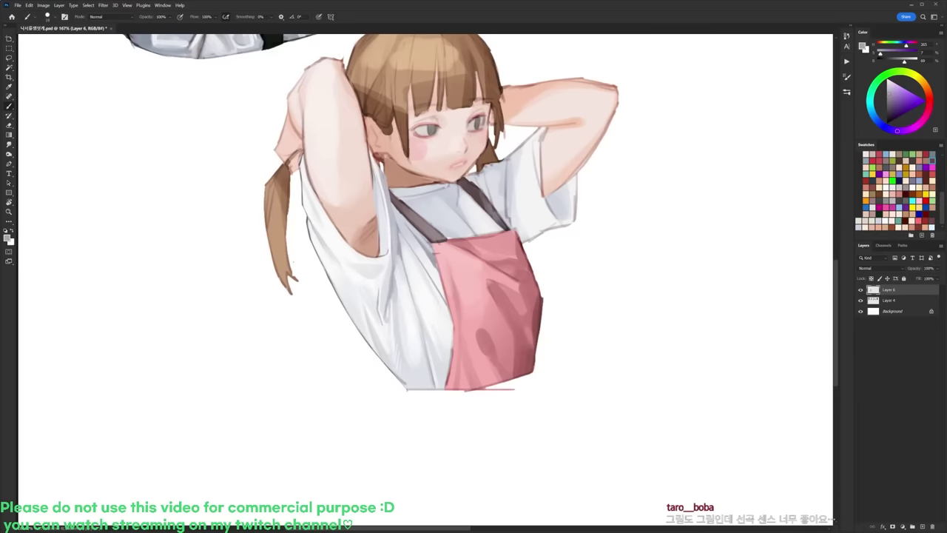
pyautogui.keyDown('alt'); pyautogui.click(411, 272); pyautogui.keyUp('alt')
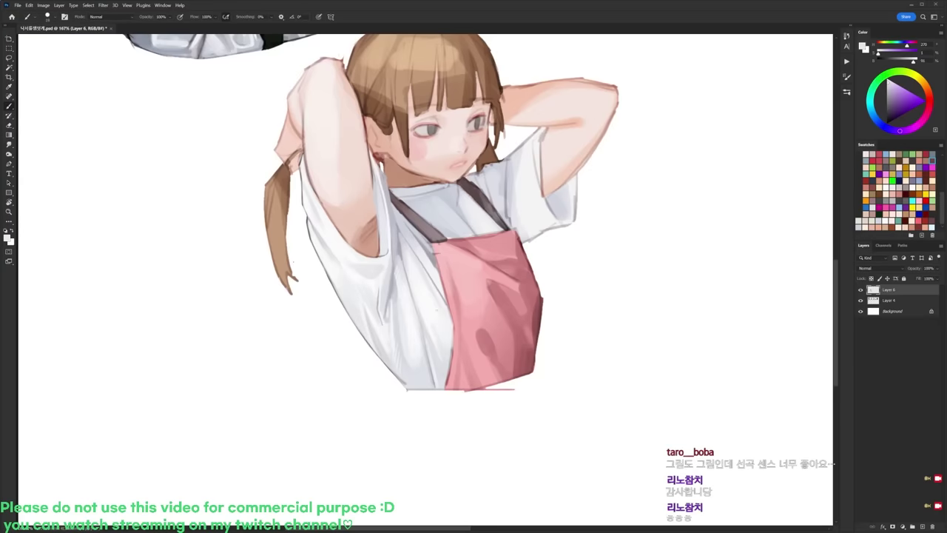
# Step: Refine the shirt's shading beside the apron's upper corner below the near strap with sampled whites and grey
pyautogui.keyDown('alt'); pyautogui.click(430, 252); pyautogui.keyUp('alt')
pyautogui.keyDown('alt'); pyautogui.click(427, 263); pyautogui.keyUp('alt')
pyautogui.keyDown('alt'); pyautogui.click(418, 264); pyautogui.keyUp('alt')
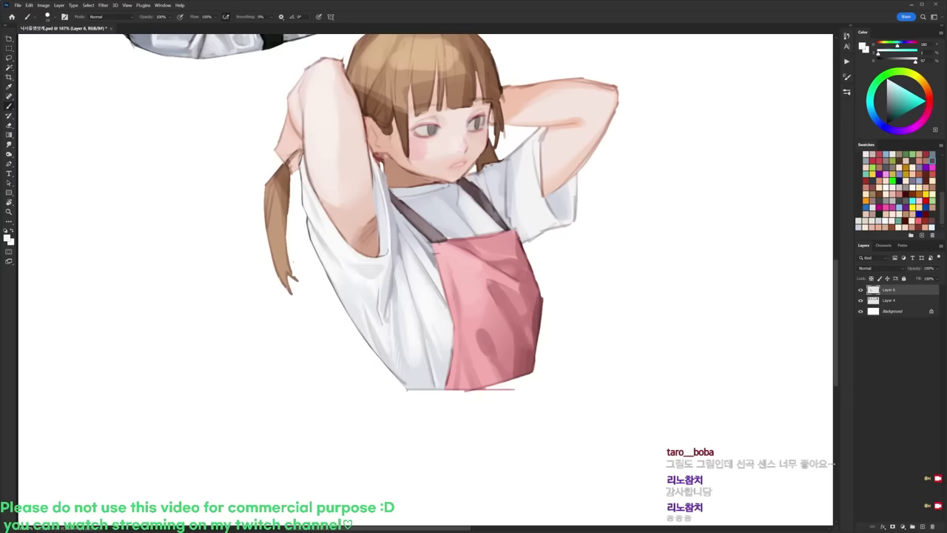
pyautogui.keyDown('alt'); pyautogui.click(435, 252); pyautogui.keyUp('alt')
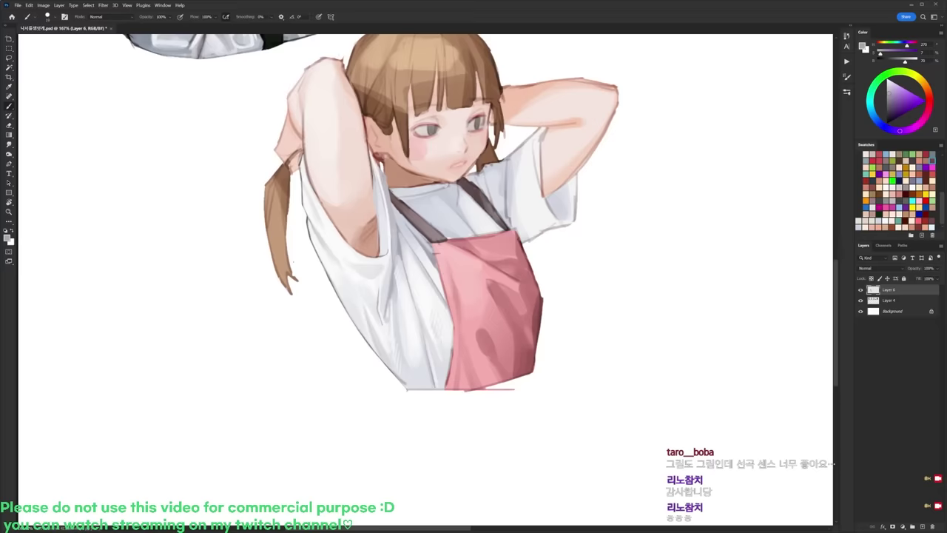
# Step: Draw a thin black line along the near sleeve's outer side with the 9 px hard brush
pyautogui.press('d')
pyautogui.rightClick(406, 243)
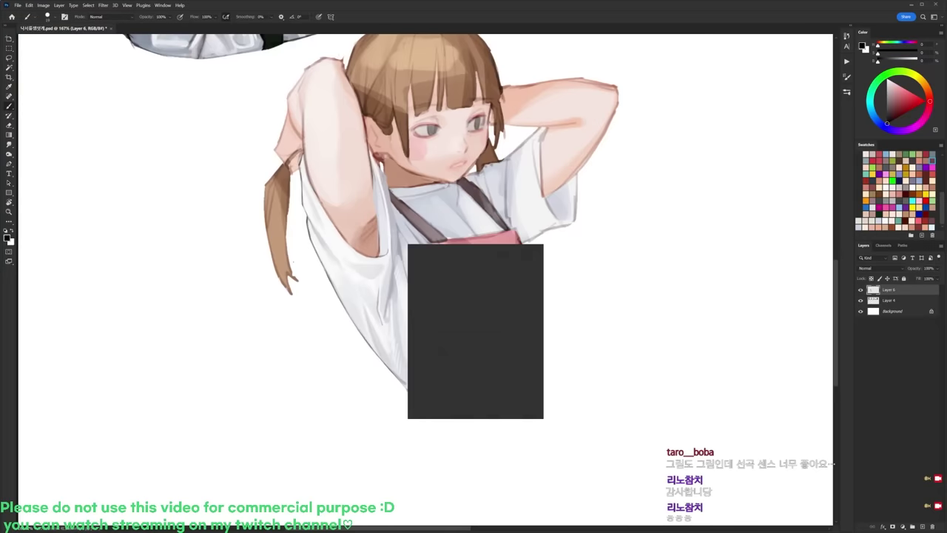
pyautogui.click(474, 311)
pyautogui.click(345, 295)
pyautogui.moveTo(344, 296); pyautogui.dragTo(346, 308)
pyautogui.press('r')
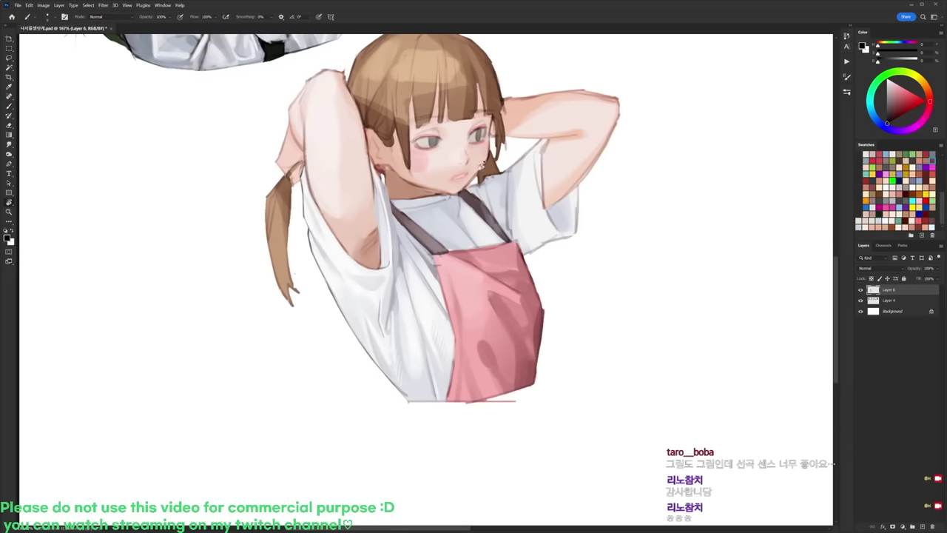
# Step: Touch up the near sleeve below the armpit with a larger hard brush in sampled white
pyautogui.press('b')
pyautogui.rightClick(420, 196)
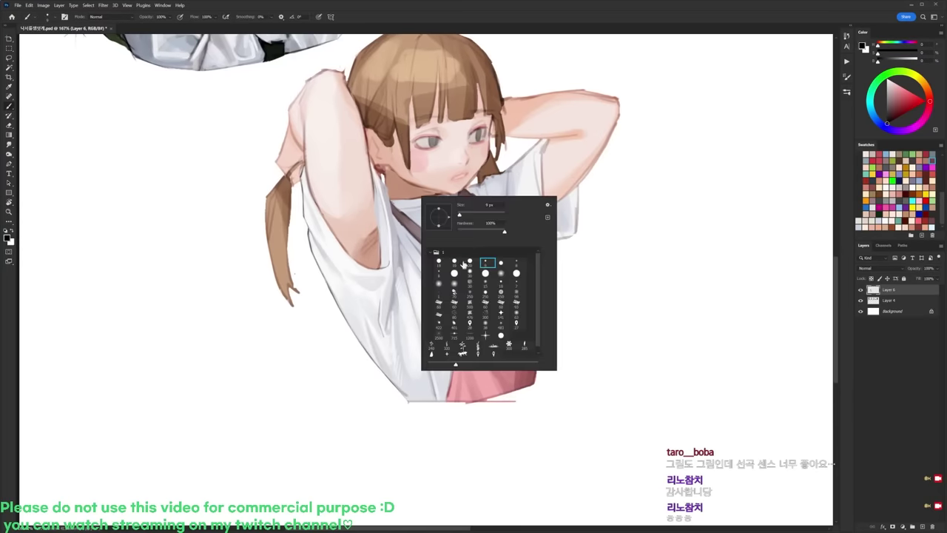
pyautogui.click(454, 261)
pyautogui.keyDown('alt'); pyautogui.click(360, 267); pyautogui.keyUp('alt')
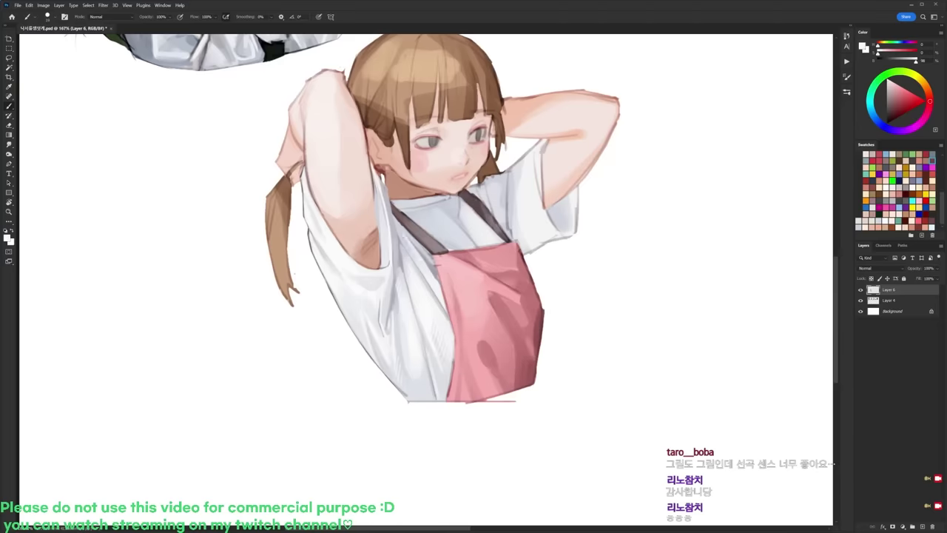
# Step: Draw a black line on the shirt between the near sleeve opening and the apron strap
pyautogui.press('r')
pyautogui.moveTo(444, 148); pyautogui.dragTo(493, 166)
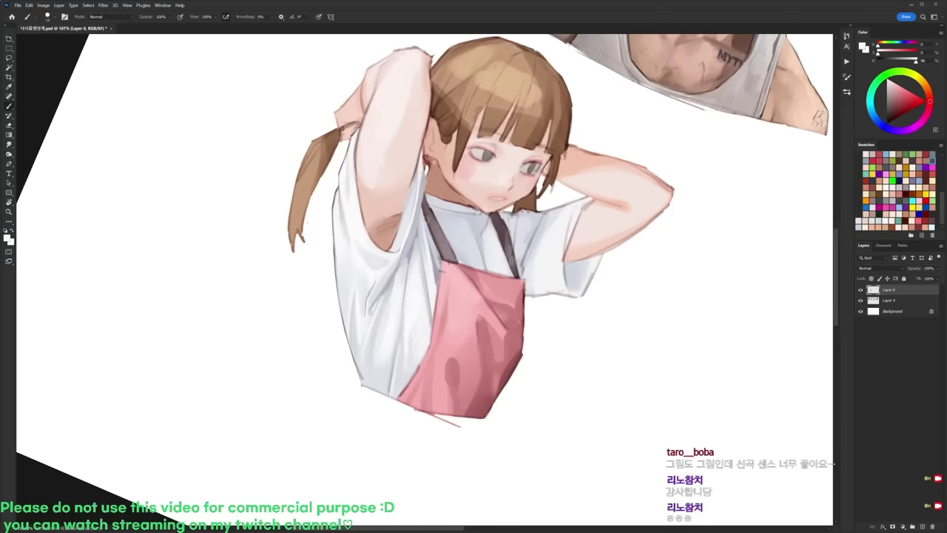
pyautogui.press('d')
pyautogui.moveTo(423, 206); pyautogui.dragTo(441, 259)
pyautogui.press('r')
pyautogui.moveTo(462, 166); pyautogui.dragTo(423, 160)
# Step: Draw fine black contour lines where the near raised arm meets the sleeve opening with the 9 px brush
pyautogui.rightClick(416, 176)
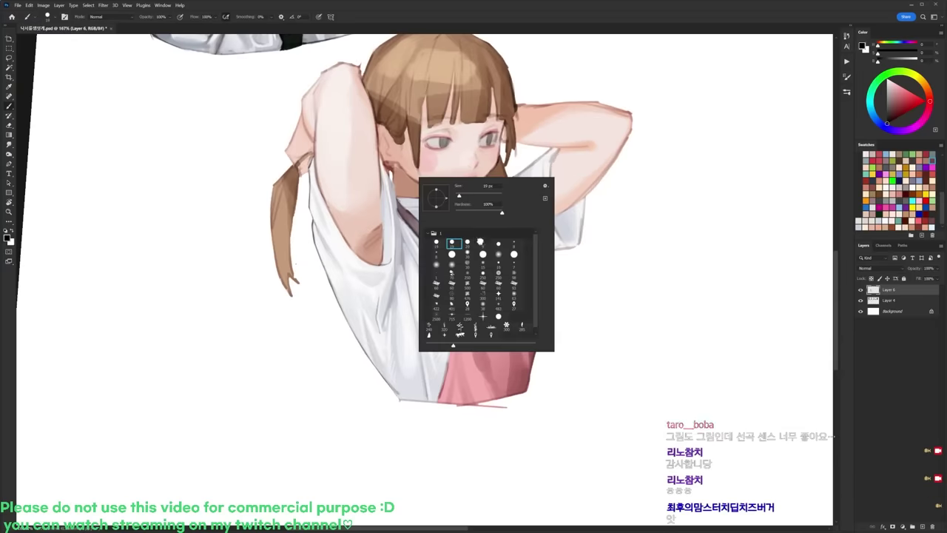
pyautogui.click(484, 242)
pyautogui.keyDown('alt'); pyautogui.click(396, 196); pyautogui.keyUp('alt')
pyautogui.press('x')
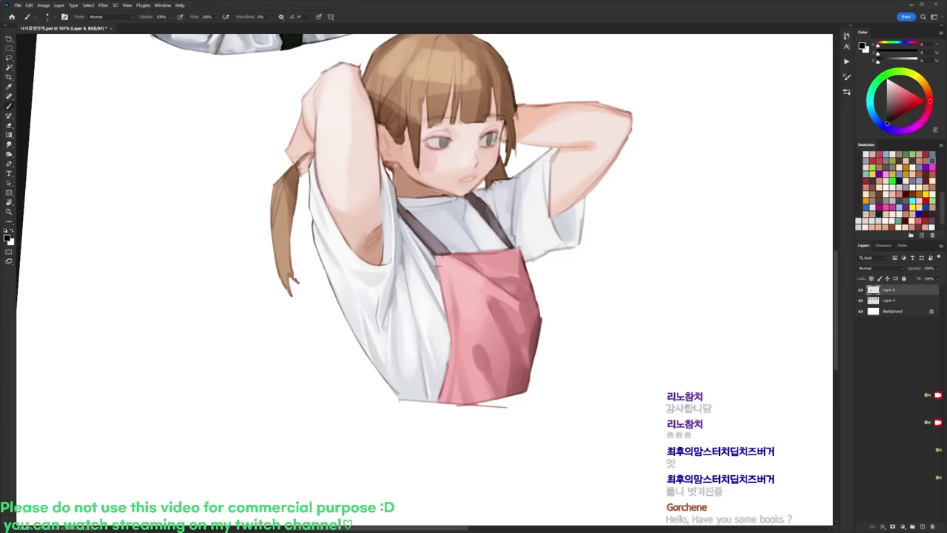
pyautogui.moveTo(380, 171); pyautogui.dragTo(387, 197)
pyautogui.moveTo(370, 239); pyautogui.dragTo(376, 270)
pyautogui.press('r')
pyautogui.moveTo(454, 208); pyautogui.dragTo(450, 207)
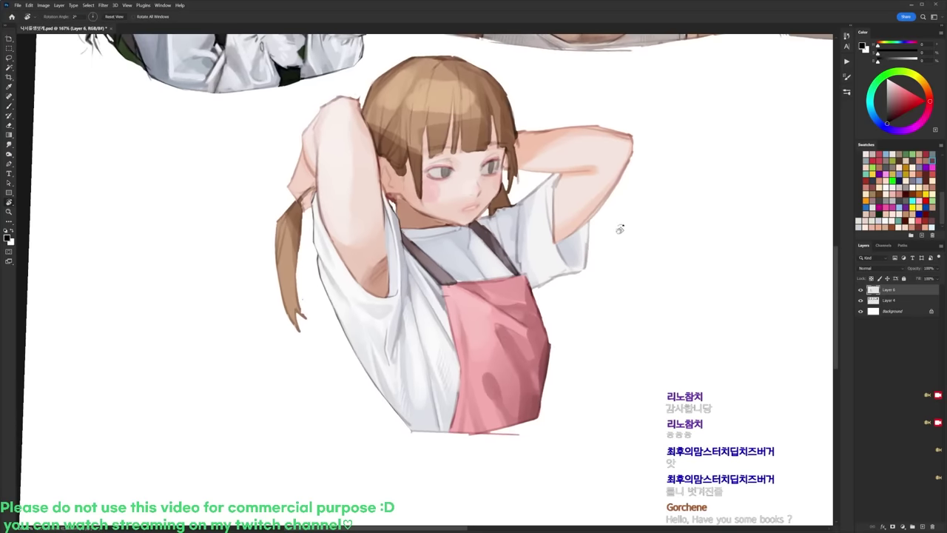
pyautogui.moveTo(620, 229); pyautogui.dragTo(617, 211)
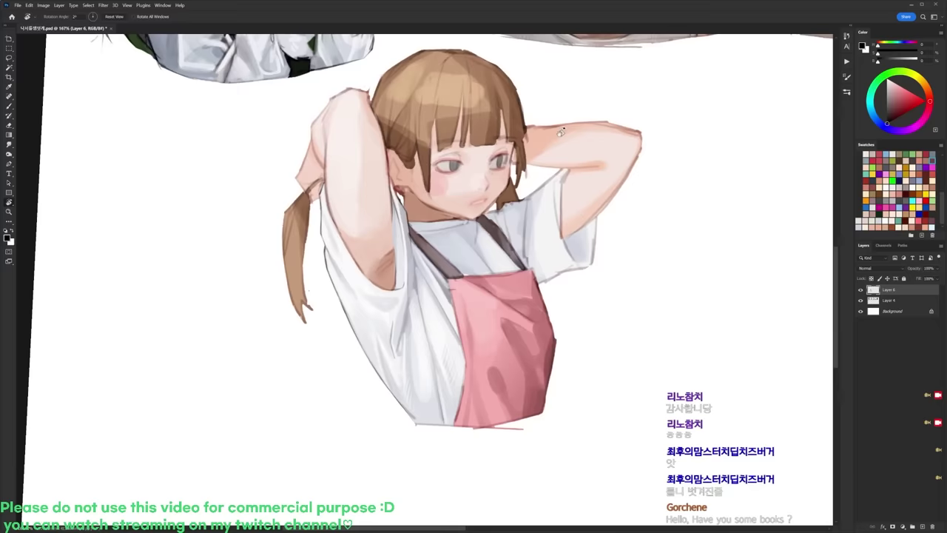
# Step: Shade the near raised upper arm with a larger hard brush in sampled skin tone and muted peach variations
pyautogui.press('b')
pyautogui.rightClick(403, 231)
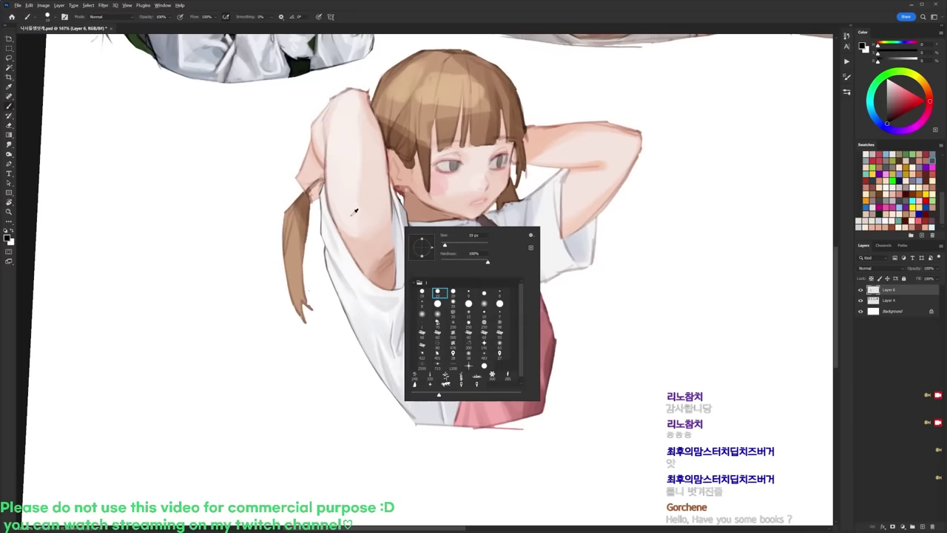
pyautogui.keyDown('alt'); pyautogui.click(346, 238); pyautogui.keyUp('alt')
pyautogui.click(905, 94)
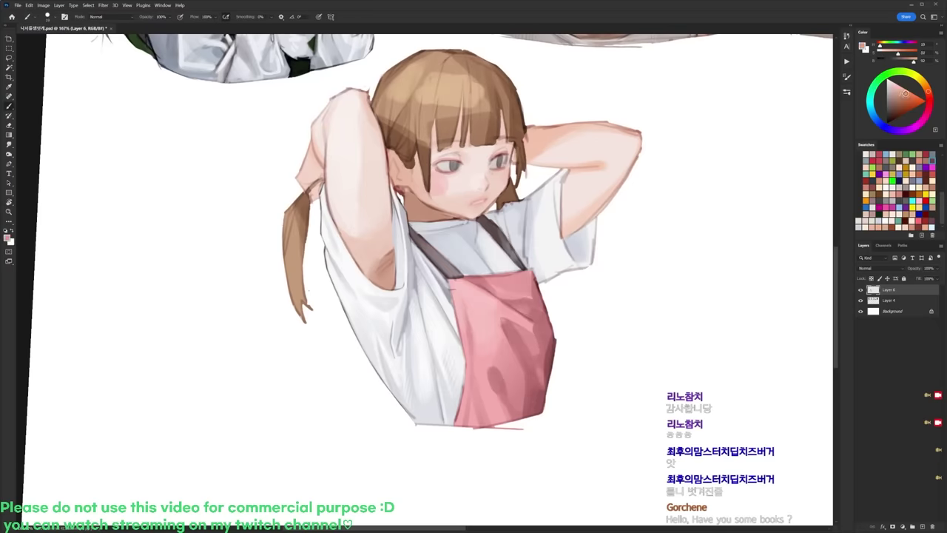
pyautogui.click(900, 92)
# Step: Refine the outline between the near raised arm and the sleeve's outer edge using a thin brush in black, sampled white and pale skin
pyautogui.press('d')
pyautogui.rightClick(372, 185)
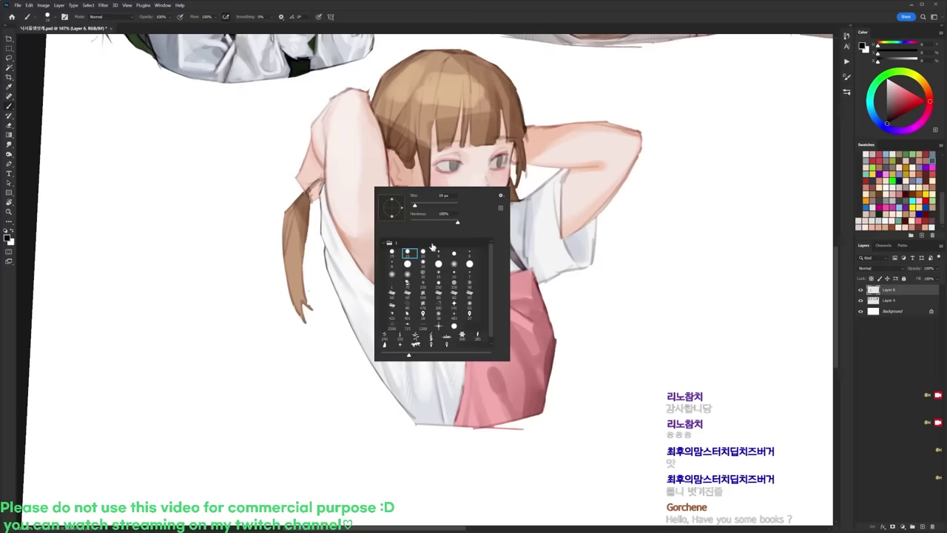
pyautogui.click(441, 255)
pyautogui.keyDown('alt'); pyautogui.click(337, 236); pyautogui.keyUp('alt')
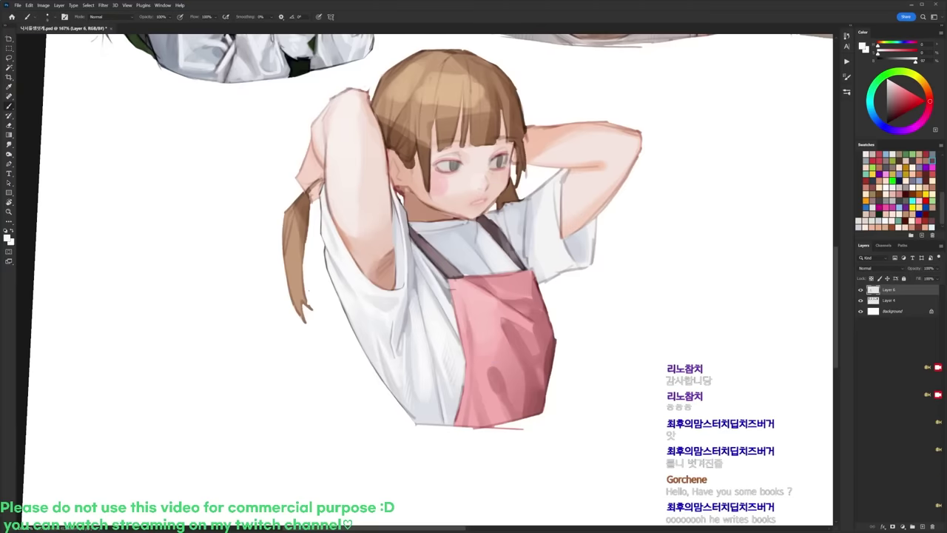
pyautogui.press('x')
pyautogui.keyDown('alt'); pyautogui.click(334, 166); pyautogui.keyUp('alt')
pyautogui.press('r')
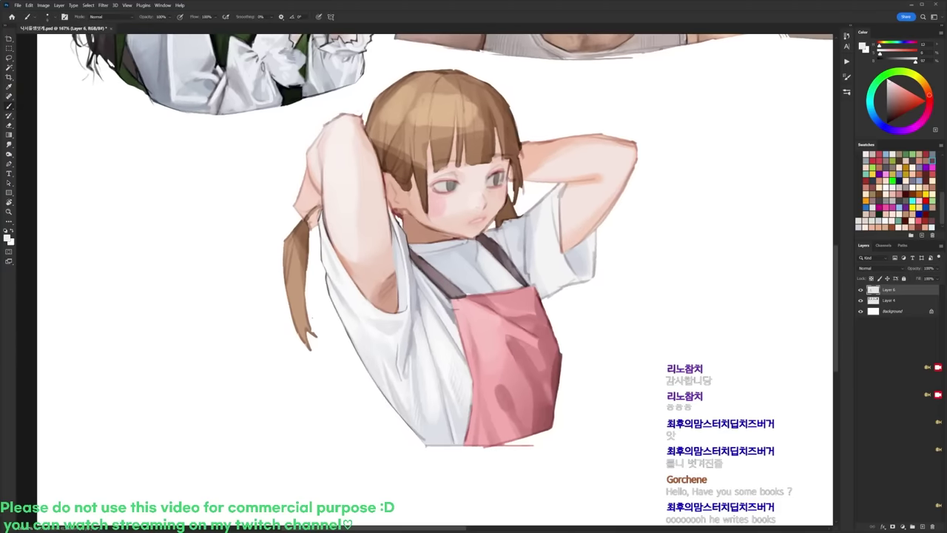
# Step: Repaint the outer edge of the raised upper arm with a pale skin tone sampled from the arm
pyautogui.rightClick(362, 169)
pyautogui.click(393, 232)
pyautogui.keyDown('alt'); pyautogui.click(332, 194); pyautogui.keyUp('alt')
pyautogui.moveTo(324, 189); pyautogui.dragTo(328, 230)
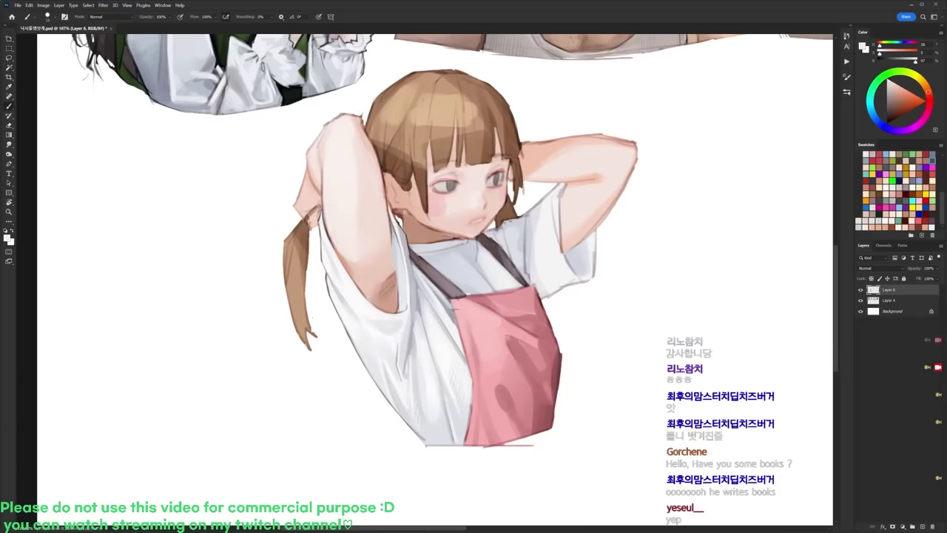
pyautogui.moveTo(321, 184); pyautogui.dragTo(322, 200)
# Step: Soften the raised arm's hair-side edge with a larger brush, using skin tones sampled from the arm
pyautogui.rightClick(460, 190)
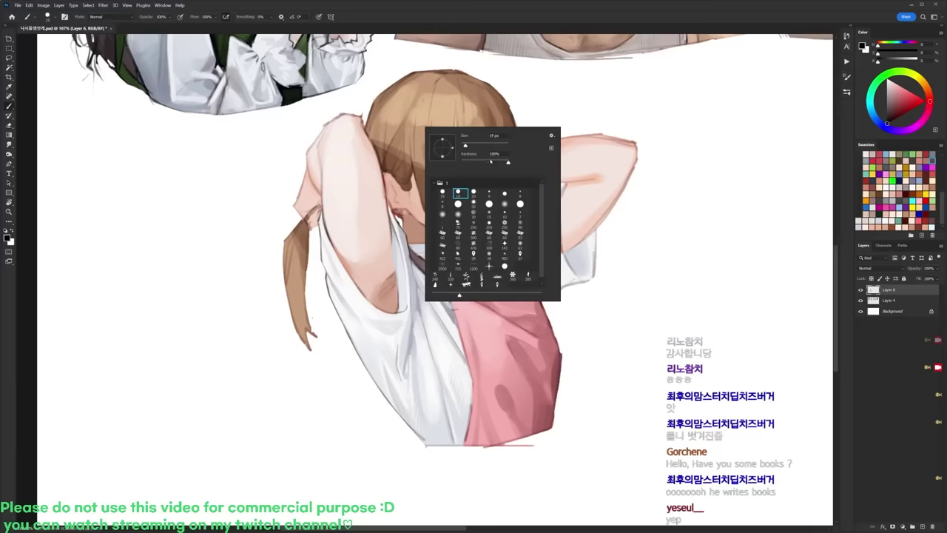
pyautogui.click(485, 145)
pyautogui.keyDown('alt'); pyautogui.click(393, 287); pyautogui.keyUp('alt')
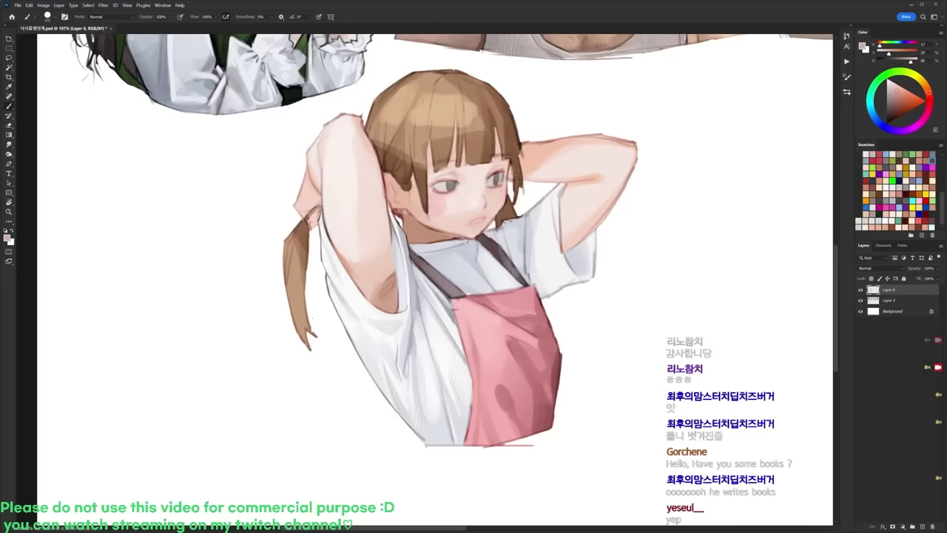
pyautogui.keyDown('alt'); pyautogui.click(381, 226); pyautogui.keyUp('alt')
pyautogui.moveTo(389, 215); pyautogui.dragTo(391, 240)
# Step: Refine the shirt sleeve's edge beside the armpit with a fine brush in the sampled off-white
pyautogui.press('d')
pyautogui.rightClick(408, 185)
pyautogui.click(493, 272)
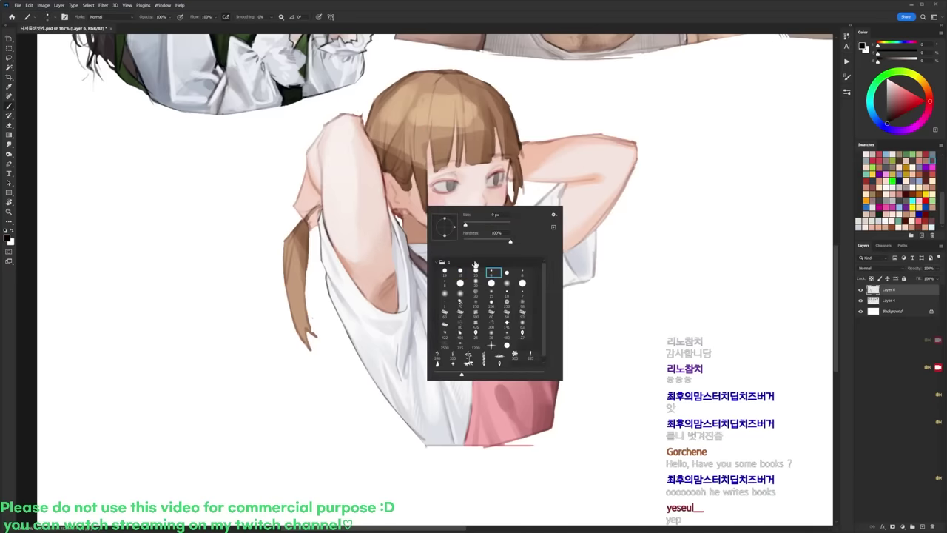
pyautogui.press('Return')
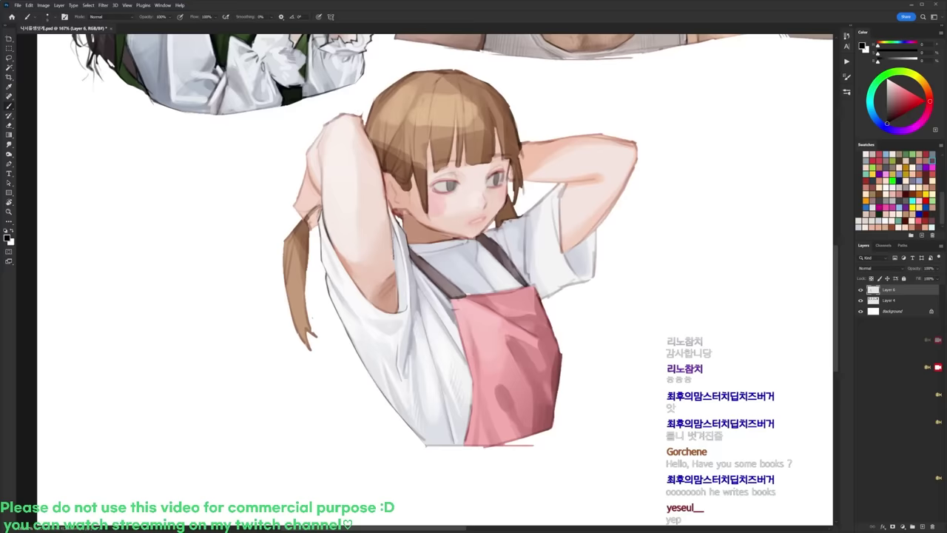
pyautogui.keyDown('alt'); pyautogui.click(402, 286); pyautogui.keyUp('alt')
pyautogui.moveTo(398, 274); pyautogui.dragTo(398, 307)
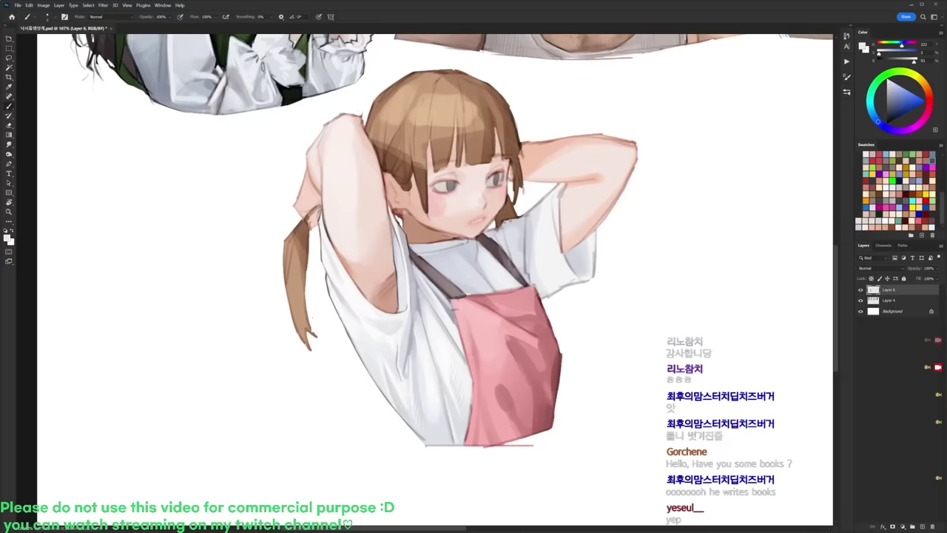
# Step: Rework the armpit shading with a thicker brush, blending sampled skin tones and a dark red sampled near the ear
pyautogui.scroll(3, 392, 258)
pyautogui.press('d')
pyautogui.rightClick(411, 251)
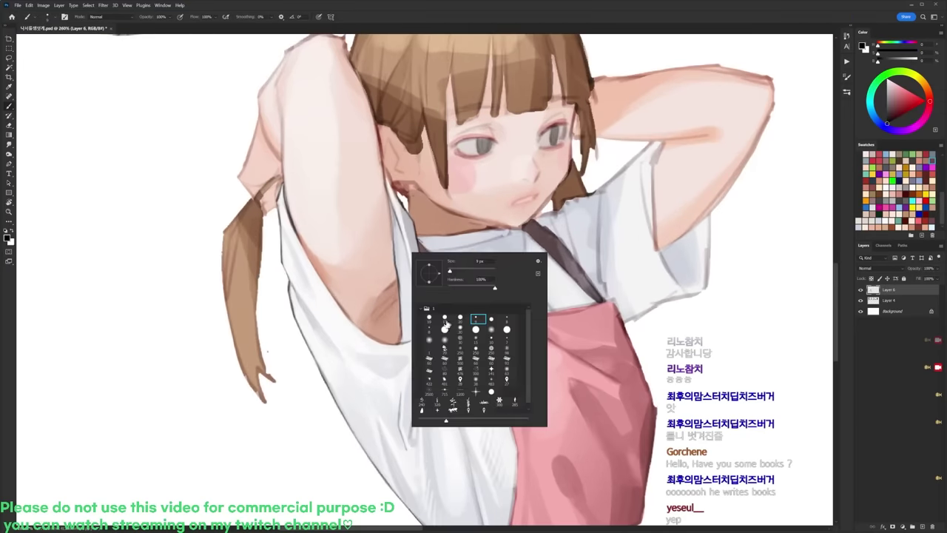
pyautogui.click(443, 314)
pyautogui.keyDown('alt'); pyautogui.click(389, 319); pyautogui.keyUp('alt')
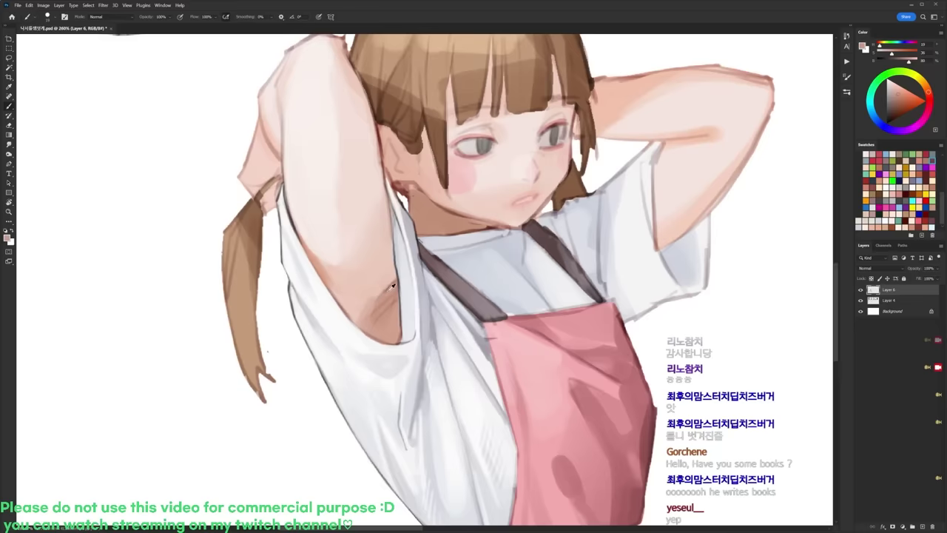
pyautogui.keyDown('alt'); pyautogui.click(391, 287); pyautogui.keyUp('alt')
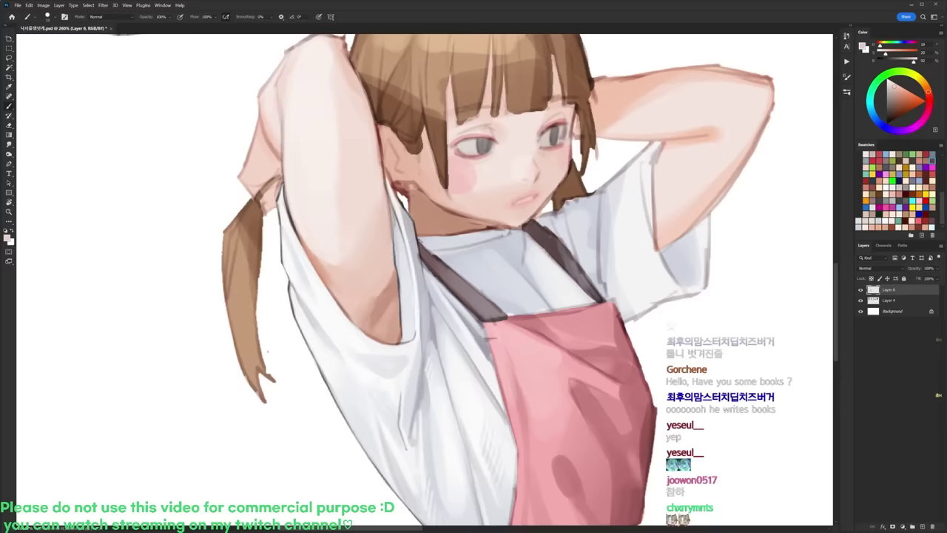
pyautogui.keyDown('alt'); pyautogui.click(391, 294); pyautogui.keyUp('alt')
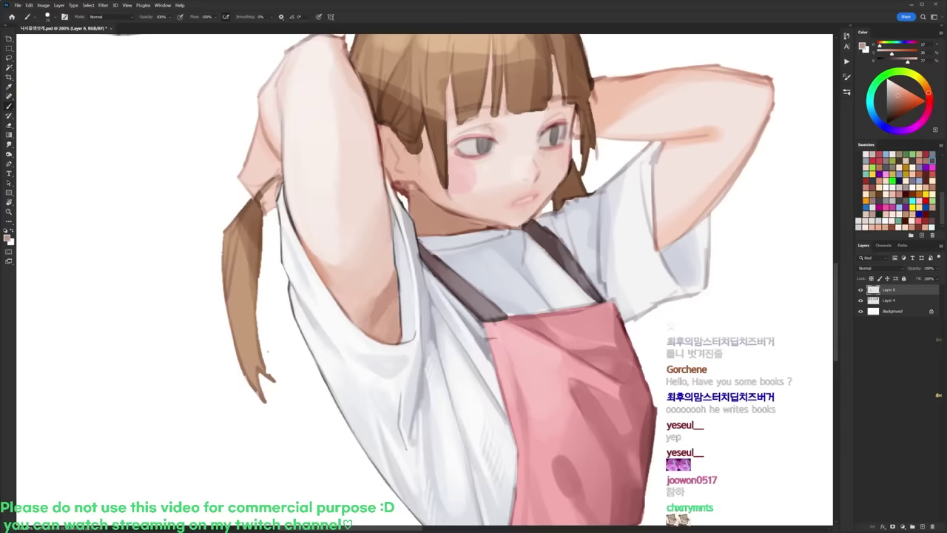
pyautogui.keyDown('alt'); pyautogui.click(397, 278); pyautogui.keyUp('alt')
pyautogui.keyDown('alt'); pyautogui.click(398, 280); pyautogui.keyUp('alt')
pyautogui.keyDown('alt'); pyautogui.click(401, 187); pyautogui.keyUp('alt')
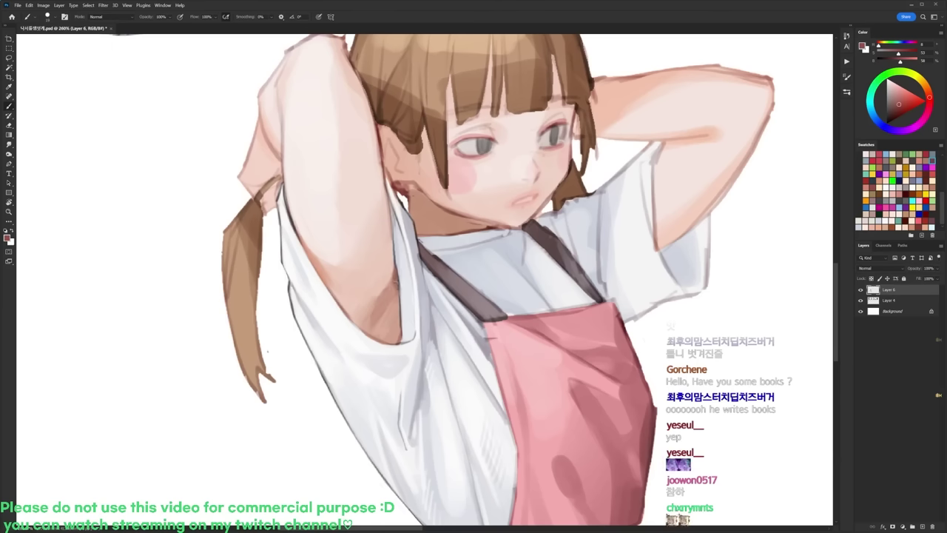
pyautogui.moveTo(397, 297); pyautogui.dragTo(401, 331)
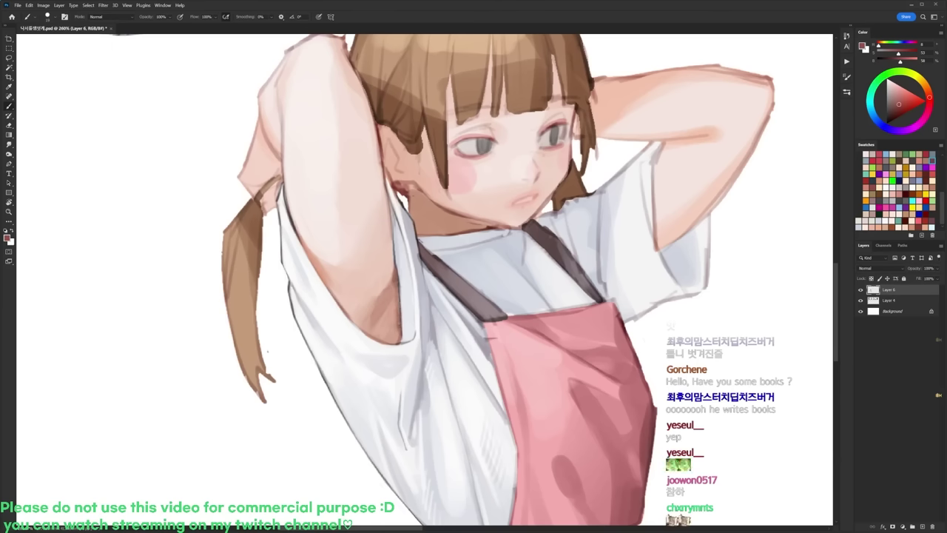
# Step: Sharpen the boundary between armpit and sleeve with a fine brush, using a sampled dark red and the shirt's off-white
pyautogui.press('d')
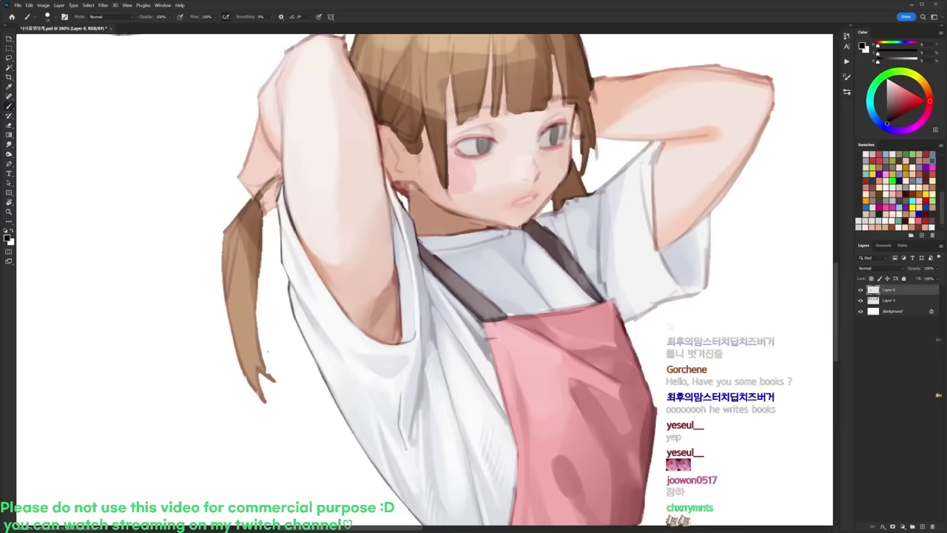
pyautogui.rightClick(424, 249)
pyautogui.click(497, 316)
pyautogui.keyDown('alt'); pyautogui.click(396, 275); pyautogui.keyUp('alt')
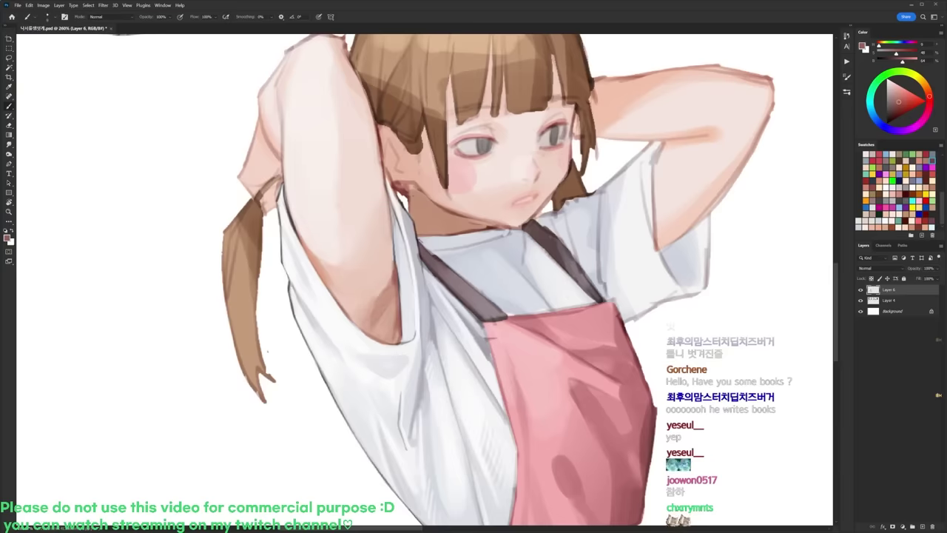
pyautogui.press('d')
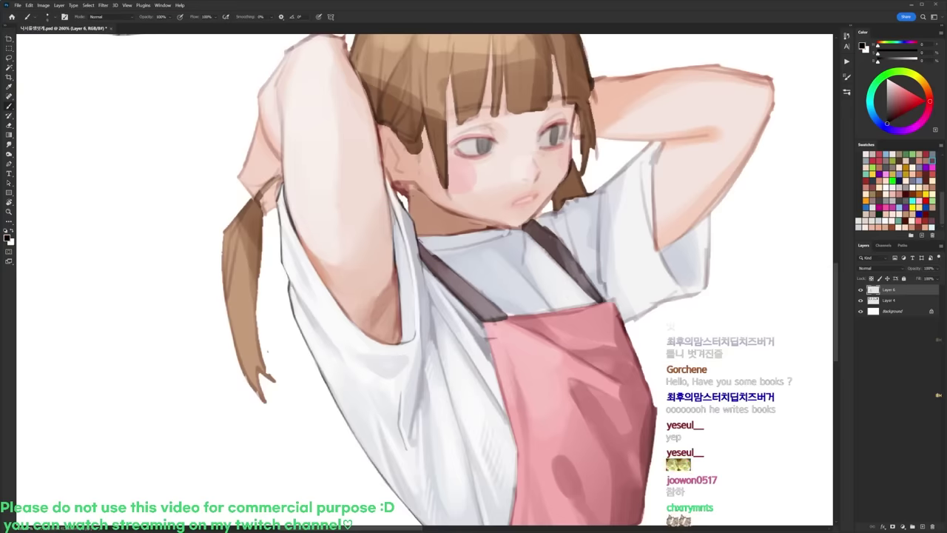
pyautogui.keyDown('alt'); pyautogui.click(405, 275); pyautogui.keyUp('alt')
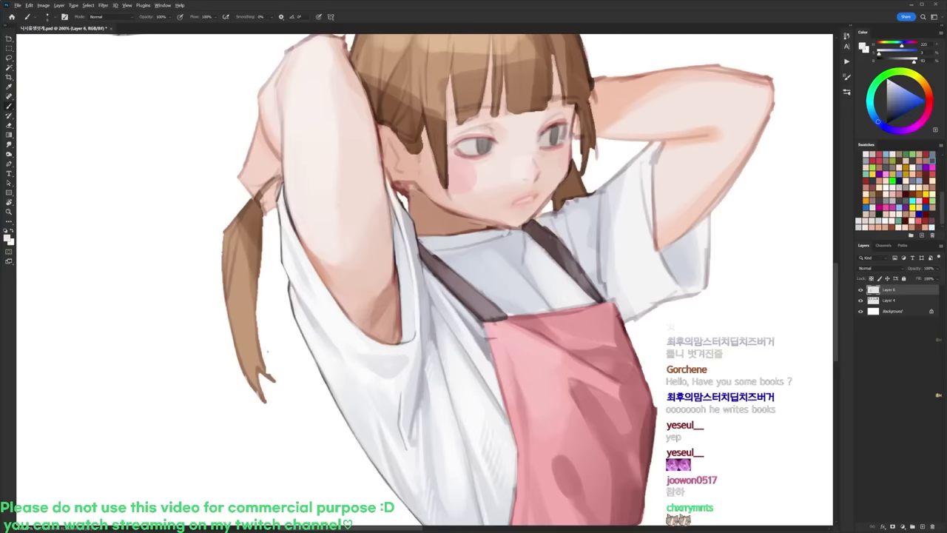
pyautogui.moveTo(399, 276); pyautogui.dragTo(401, 313)
# Step: Touch up the tip of the raised elbow beside the hair with a thicker brush in a sampled skin tone
pyautogui.moveTo(410, 277); pyautogui.dragTo(347, 277)
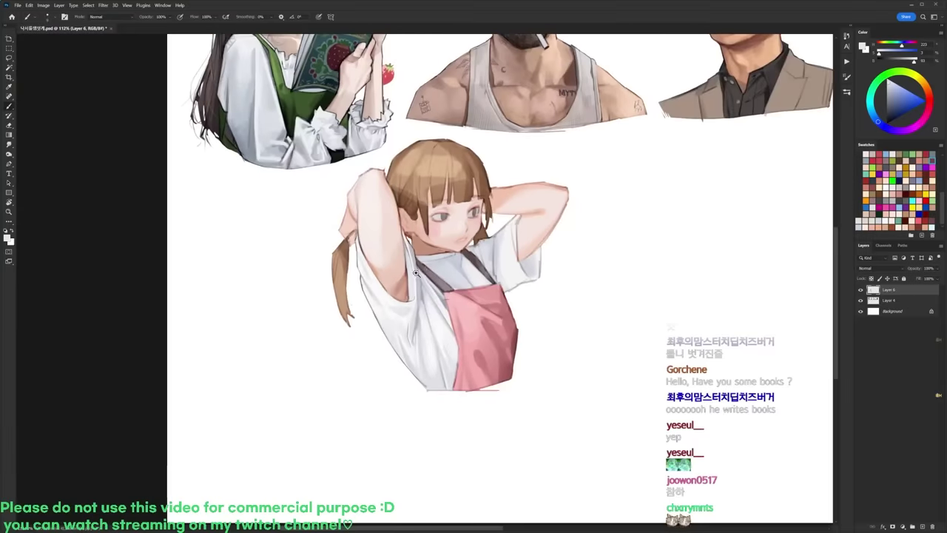
pyautogui.moveTo(416, 273); pyautogui.dragTo(475, 273)
pyautogui.press('d')
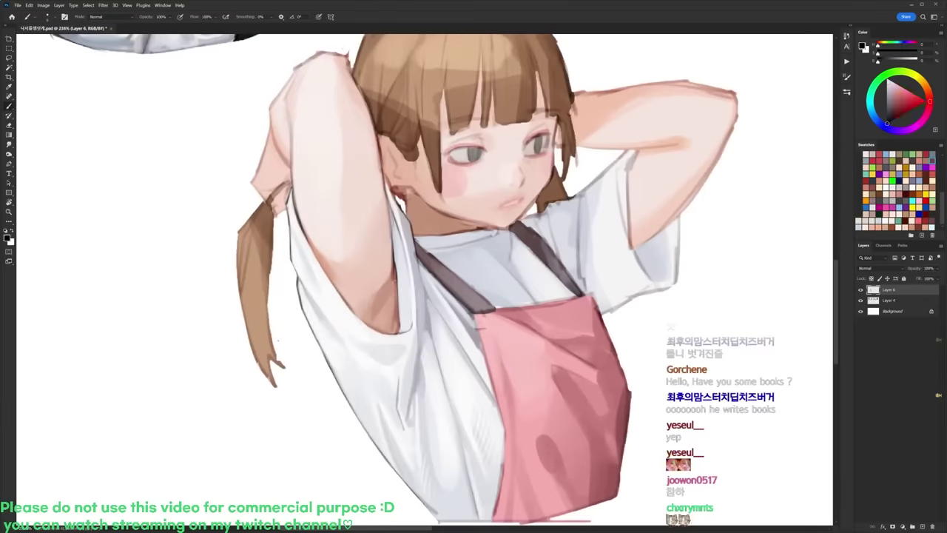
pyautogui.press('x')
pyautogui.scroll(-3, 418, 283)
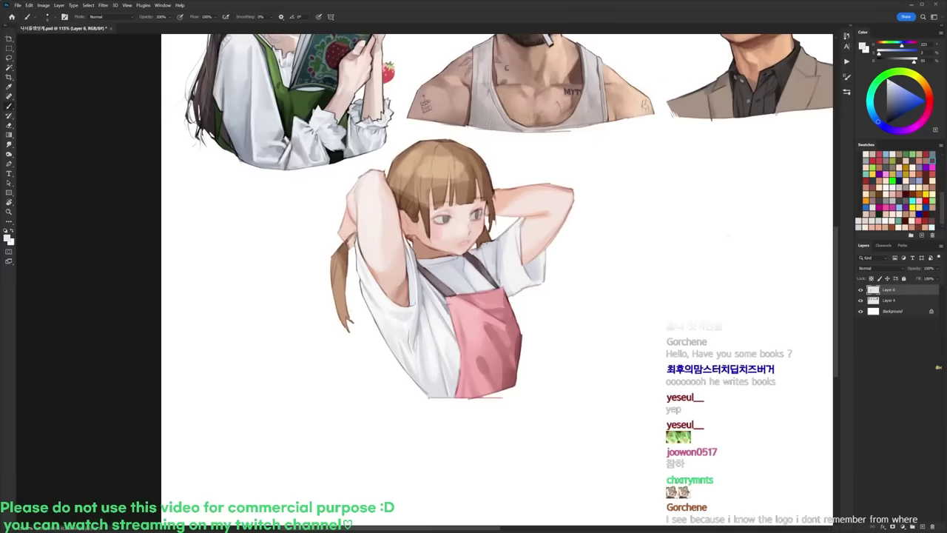
pyautogui.press('r')
pyautogui.scroll(2, 406, 193)
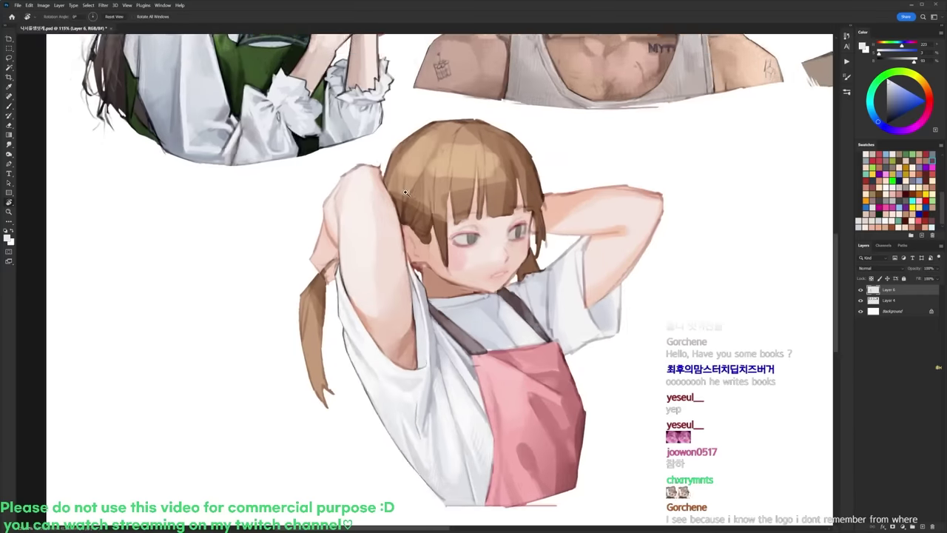
pyautogui.press('b')
pyautogui.keyDown('alt'); pyautogui.click(397, 214); pyautogui.keyUp('alt')
pyautogui.rightClick(400, 212)
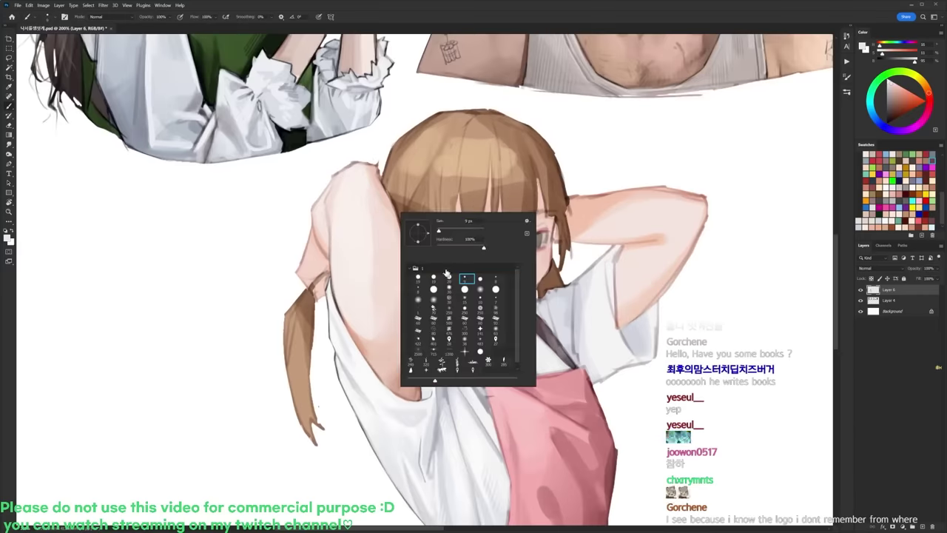
pyautogui.click(434, 278)
pyautogui.click(380, 177)
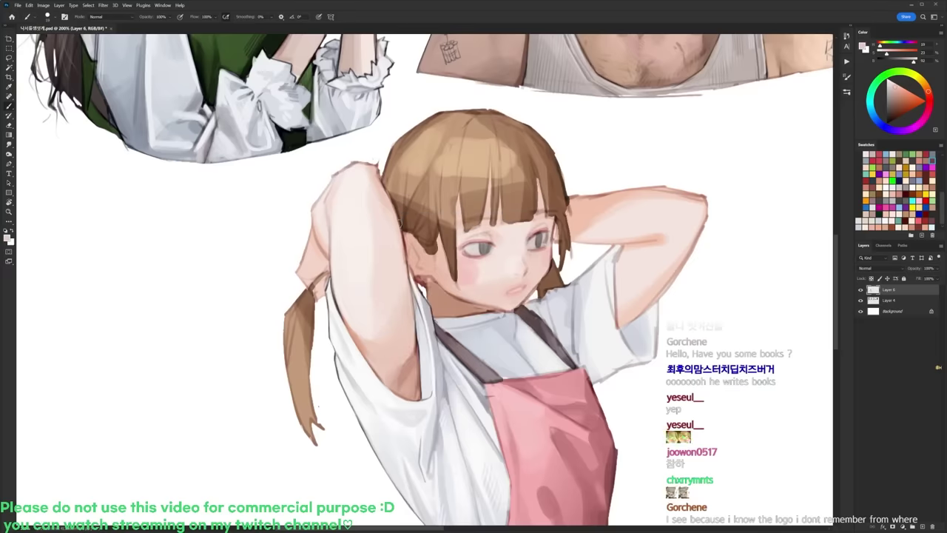
# Step: Outline the raised elbow and the arm's hair-side edge with a fine dark brush, cleaning up the elbow line with the Eraser
pyautogui.press('d')
pyautogui.rightClick(426, 210)
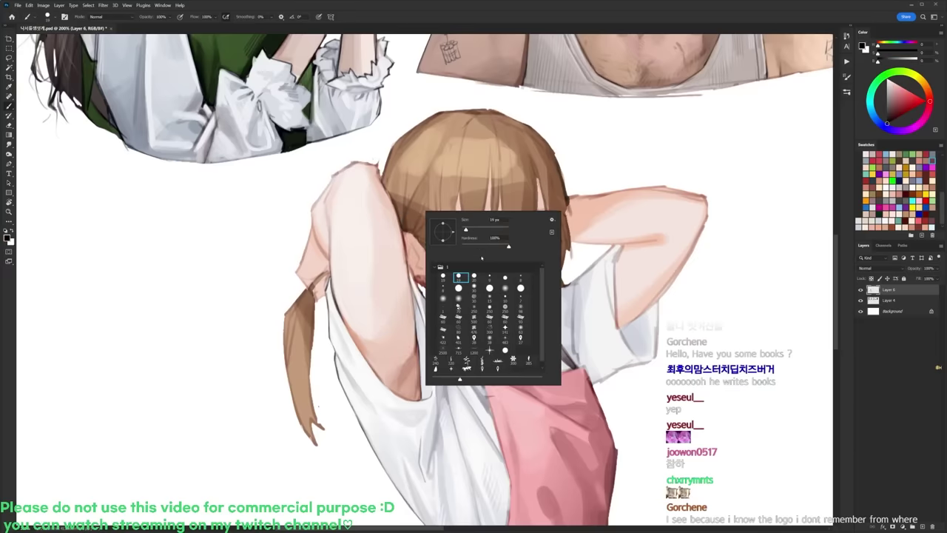
pyautogui.click(492, 278)
pyautogui.click(374, 169)
pyautogui.press('e')
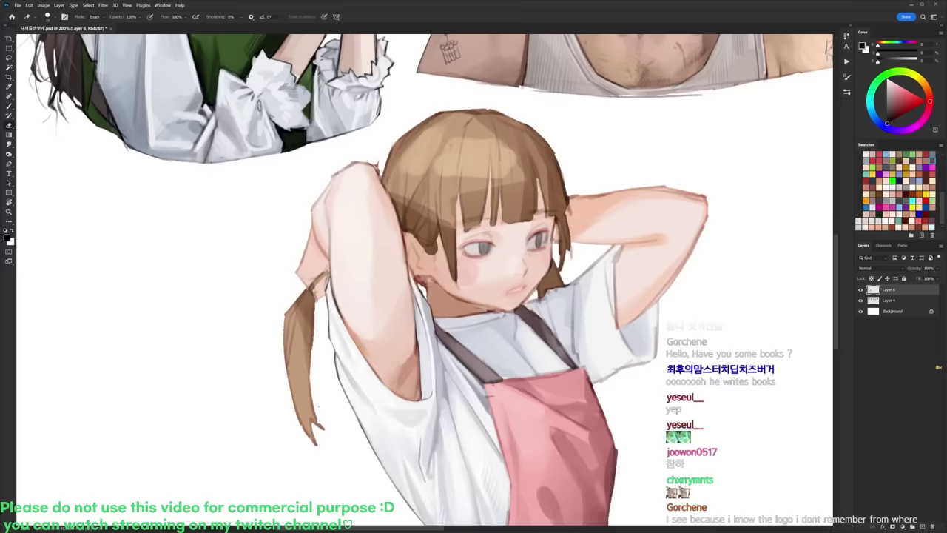
pyautogui.press('b')
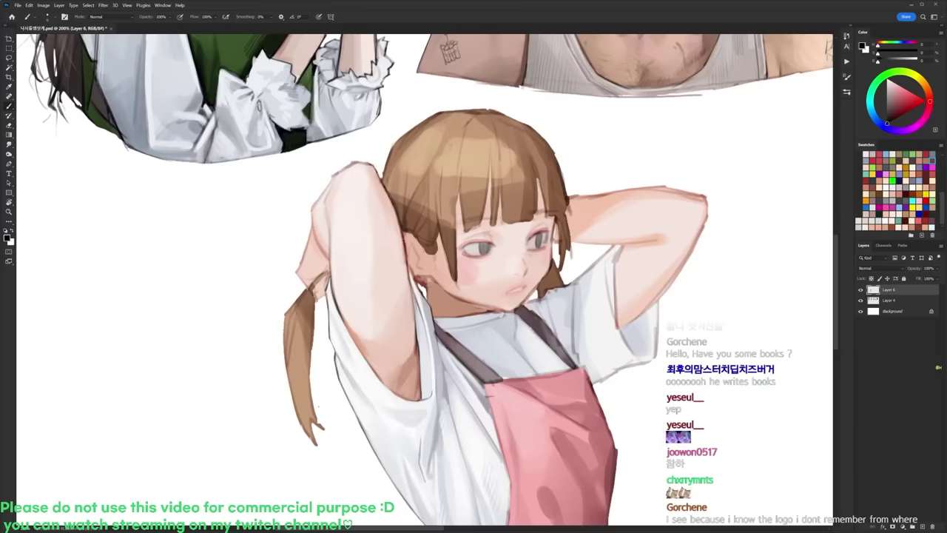
pyautogui.keyDown('alt'); pyautogui.click(403, 248); pyautogui.keyUp('alt')
pyautogui.moveTo(363, 205); pyautogui.dragTo(398, 225)
pyautogui.press('d')
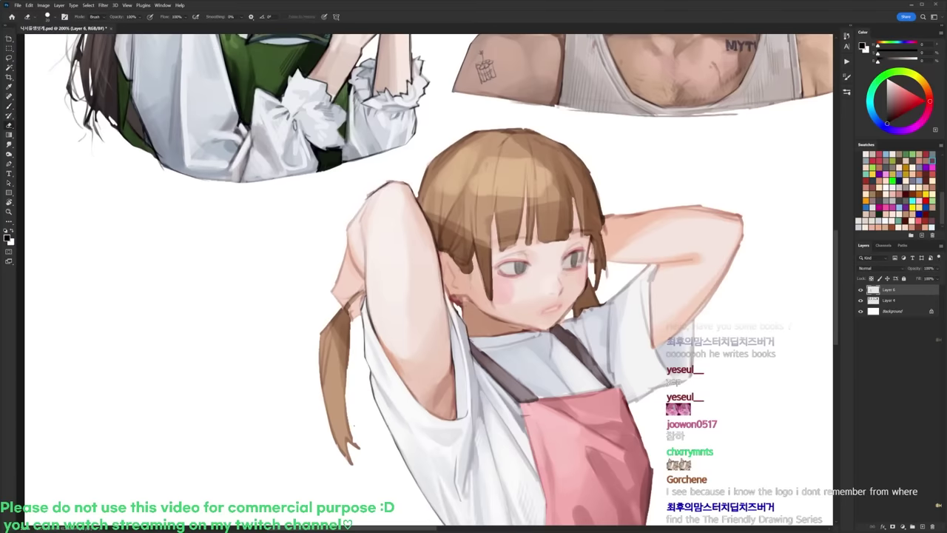
# Step: Tilt the canvas slightly and define the crease between the raised forearm and upper arm with a fine dark line
pyautogui.press('r')
pyautogui.moveTo(549, 138); pyautogui.dragTo(602, 346)
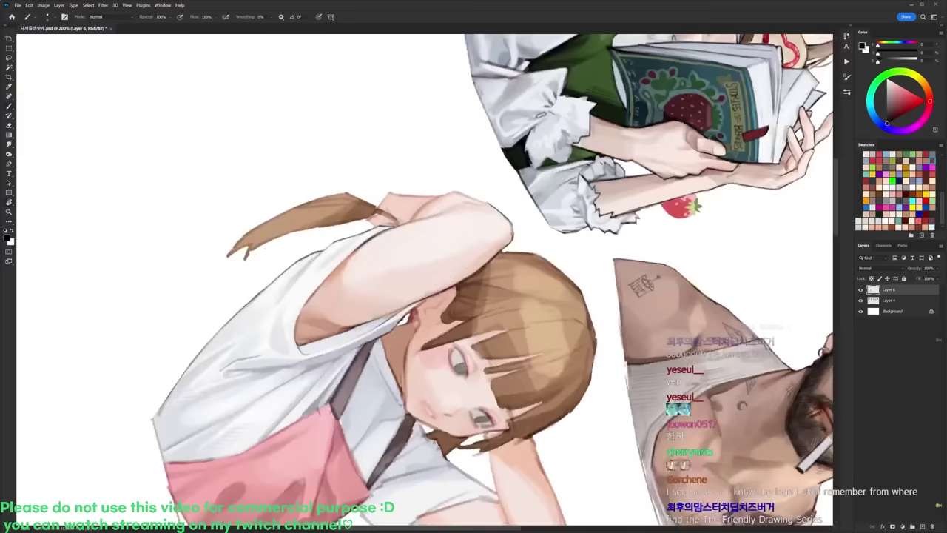
pyautogui.press('r')
pyautogui.moveTo(418, 381)
pyautogui.mouseDown()
pyautogui.moveTo(475, 367)
pyautogui.moveTo(516, 320)
pyautogui.mouseUp()
pyautogui.press('b')
pyautogui.keyDown('alt'); pyautogui.click(471, 308); pyautogui.keyUp('alt')
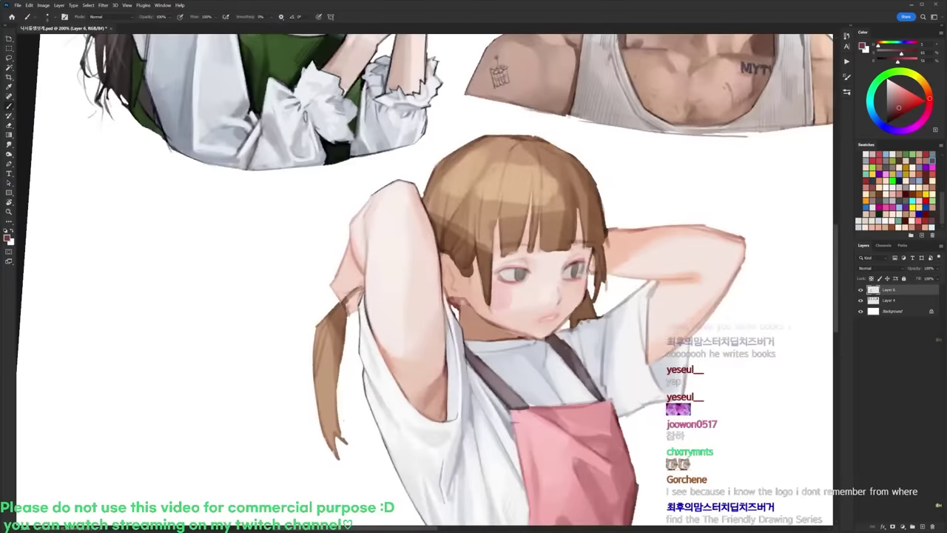
pyautogui.moveTo(366, 219); pyautogui.dragTo(365, 277)
pyautogui.hotkey('ctrl', 'z')
pyautogui.press('d')
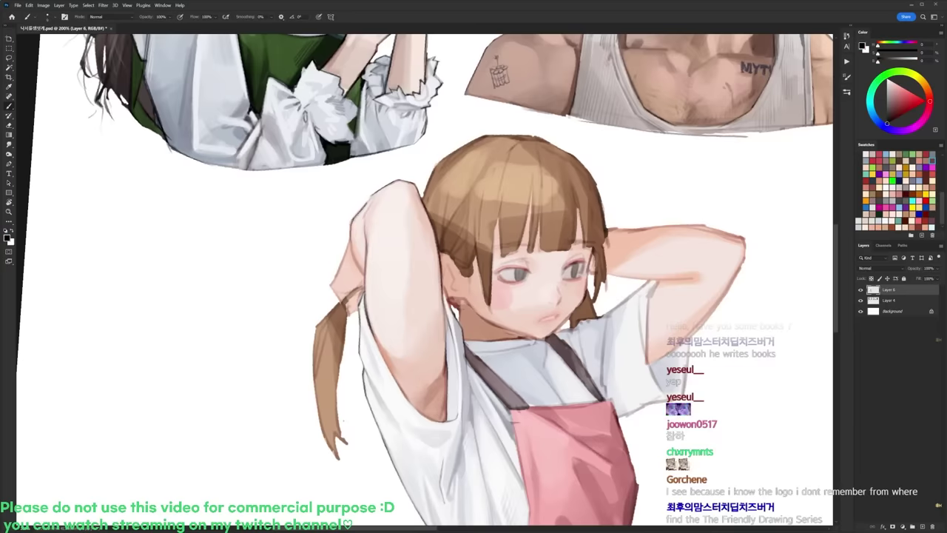
pyautogui.press('e')
pyautogui.press('b')
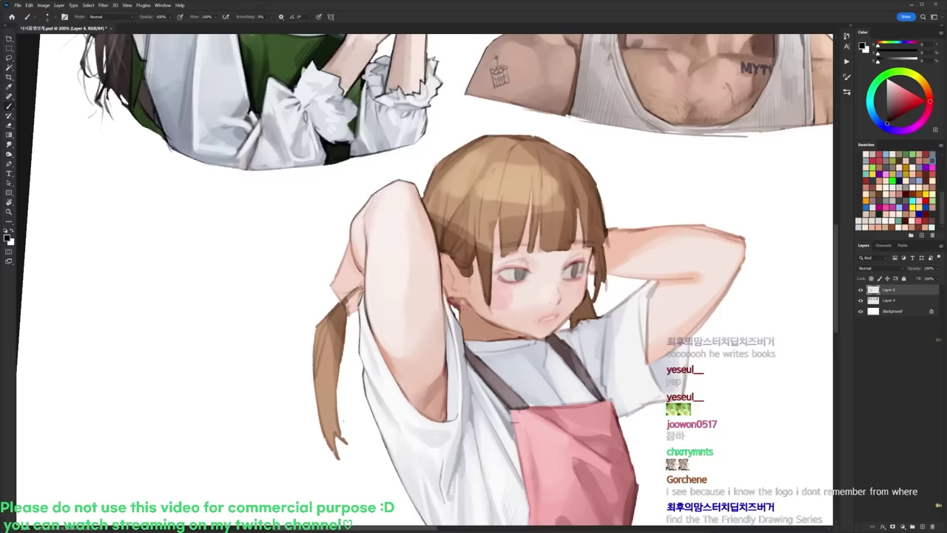
pyautogui.press('x')
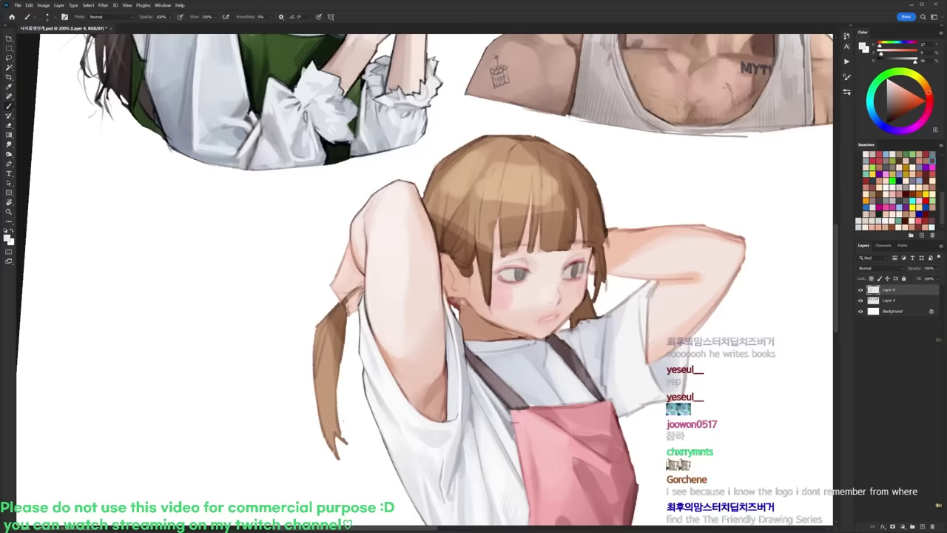
# Step: Darken the outer contour of the raised forearm and hand with a fine black line
pyautogui.press('e')
pyautogui.press('d')
pyautogui.press('b')
pyautogui.moveTo(347, 244)
pyautogui.mouseDown()
pyautogui.moveTo(333, 289)
pyautogui.moveTo(342, 302)
pyautogui.moveTo(334, 287)
pyautogui.moveTo(344, 255)
pyautogui.mouseUp()
pyautogui.press('e')
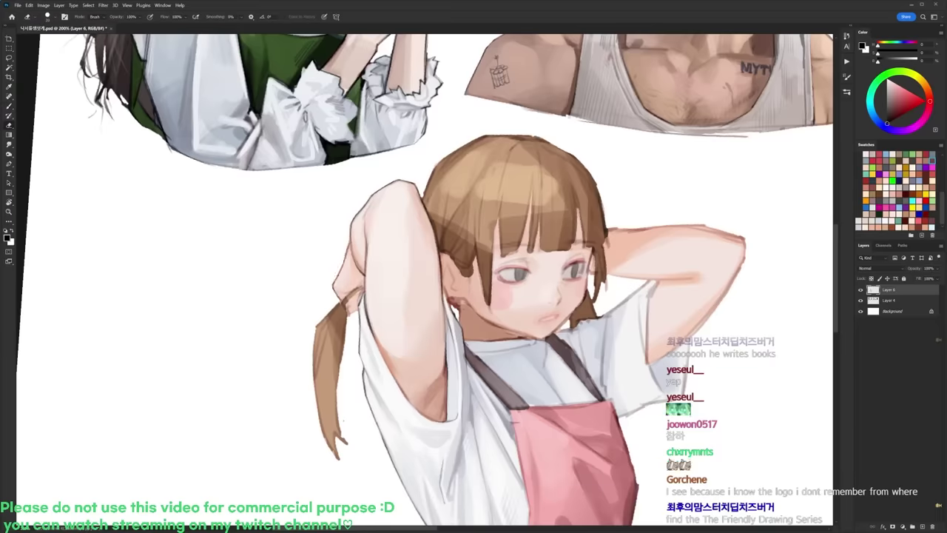
# Step: Level the canvas and repaint the fingers gripping the ponytail in a sampled skin tone with a 20 px brush
pyautogui.moveTo(482, 162); pyautogui.dragTo(441, 163)
pyautogui.press('r')
pyautogui.moveTo(587, 182); pyautogui.dragTo(578, 167)
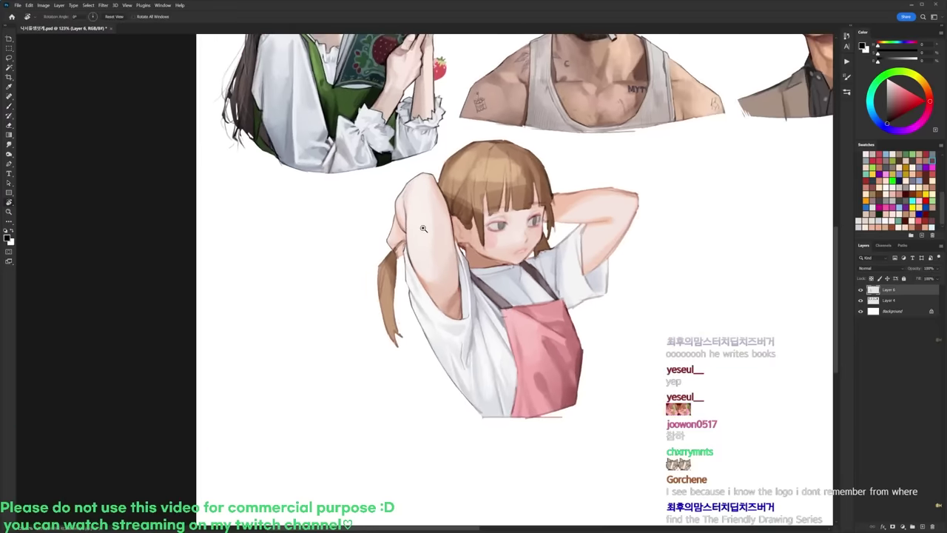
pyautogui.scroll(3, 423, 229)
pyautogui.press('x')
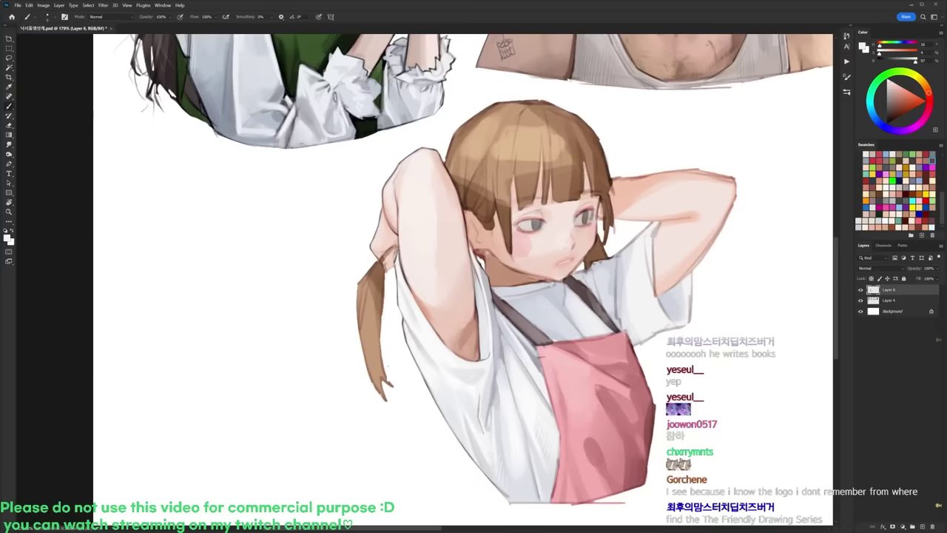
pyautogui.rightClick(455, 244)
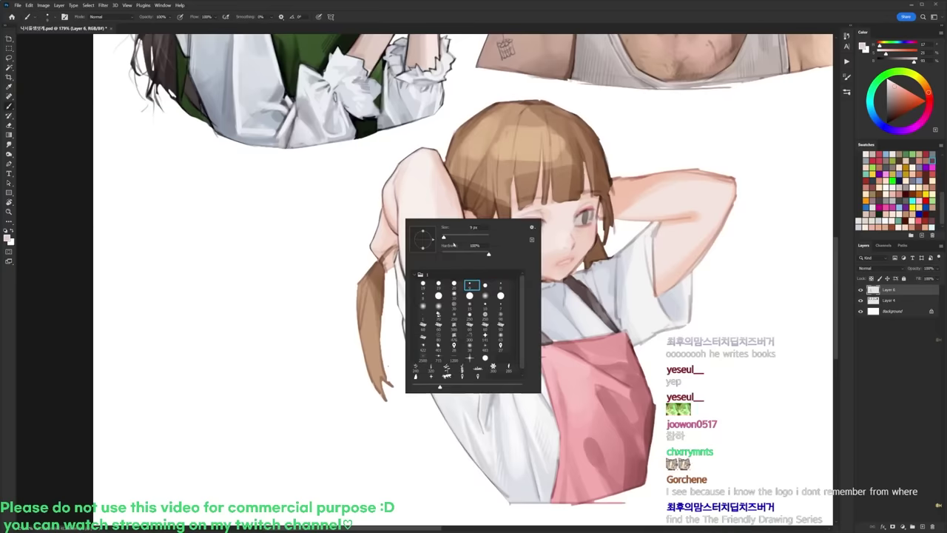
pyautogui.click(454, 285)
pyautogui.keyDown('alt'); pyautogui.click(391, 252); pyautogui.keyUp('alt')
pyautogui.moveTo(392, 259); pyautogui.dragTo(391, 252)
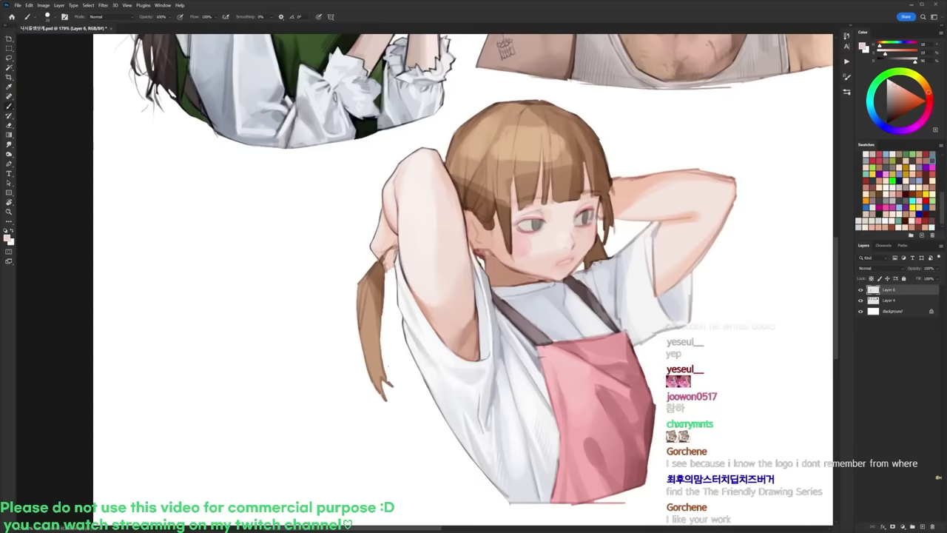
# Step: Outline the fingers above the ponytail in black with a 9 px brush
pyautogui.press('d')
pyautogui.rightClick(414, 215)
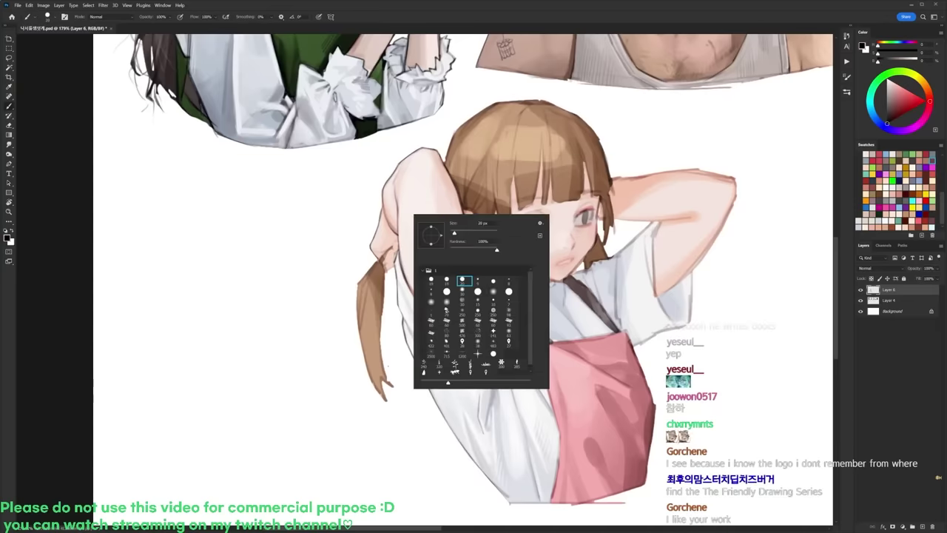
pyautogui.click(478, 281)
pyautogui.click(393, 254)
pyautogui.moveTo(389, 249); pyautogui.dragTo(385, 264)
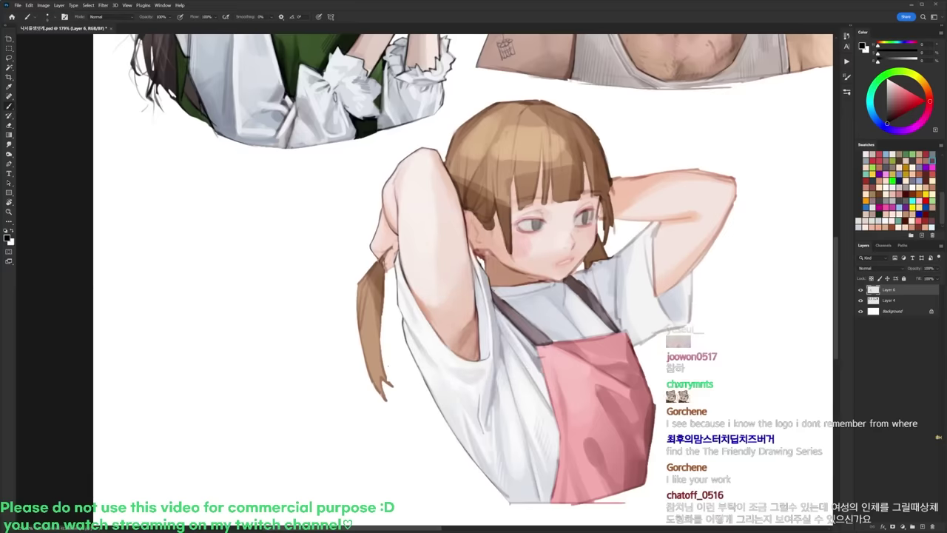
# Step: Refine the base of the ponytail in sampled brown and add fine black lines where the fingers meet the sleeve
pyautogui.keyDown('alt'); pyautogui.click(383, 263); pyautogui.keyUp('alt')
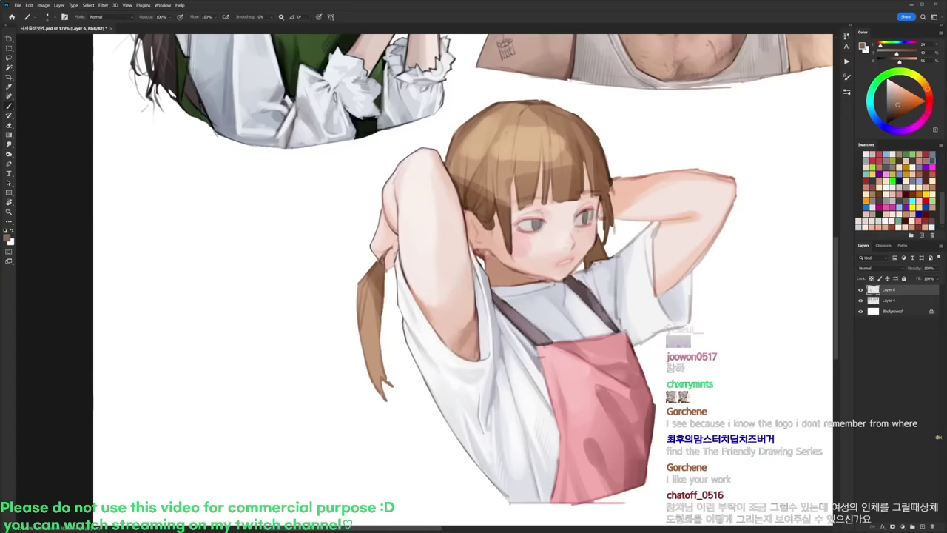
pyautogui.press('d')
pyautogui.press('e')
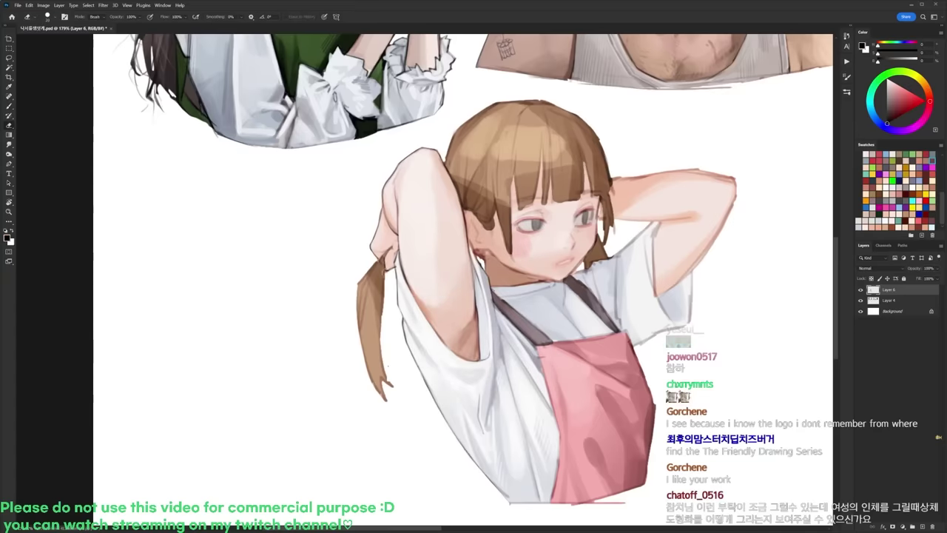
pyautogui.press('b')
pyautogui.press('x')
pyautogui.press('x')
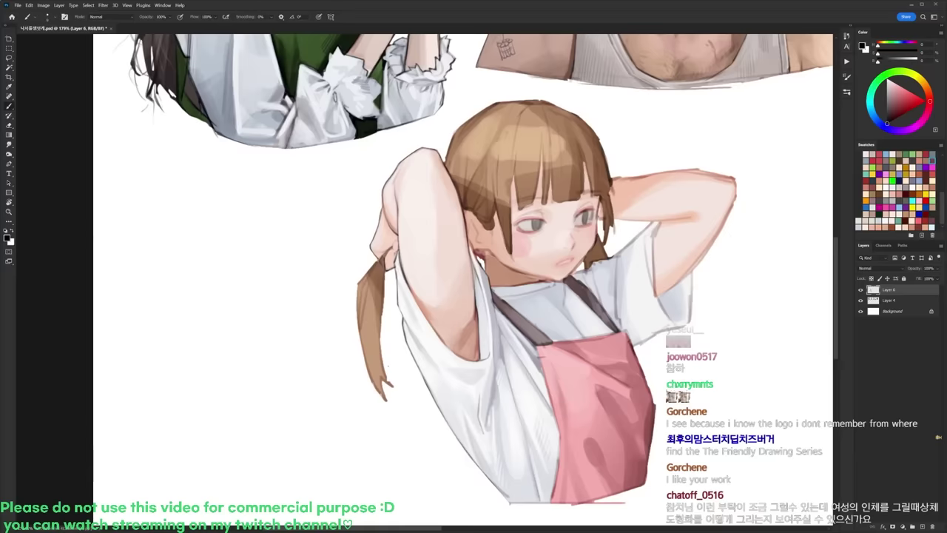
pyautogui.moveTo(395, 256); pyautogui.dragTo(393, 275)
pyautogui.press('x')
pyautogui.press('x')
pyautogui.press('x')
pyautogui.press('x')
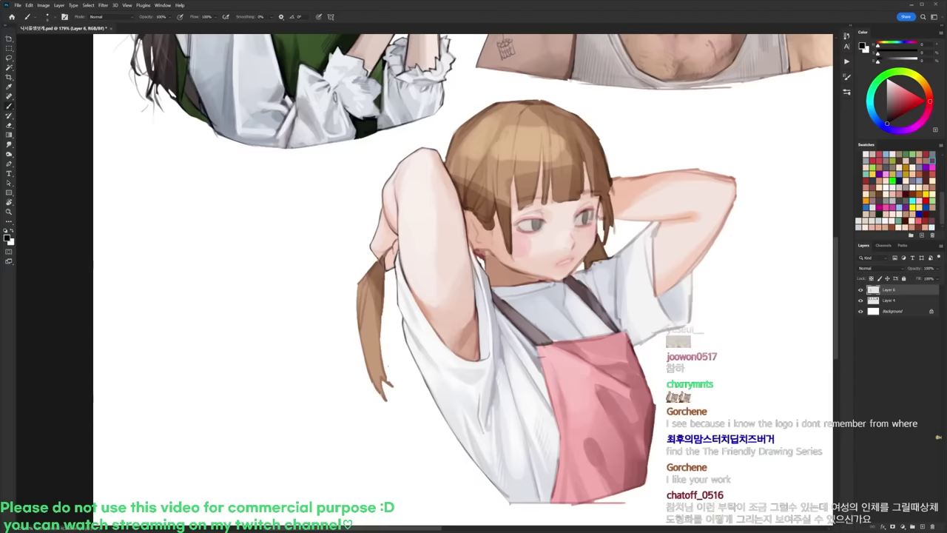
# Step: Cut a gap into the upper ponytail with the Eraser and redraw thin loose strands around it in sampled brown
pyautogui.keyDown('alt'); pyautogui.click(377, 270); pyautogui.keyUp('alt')
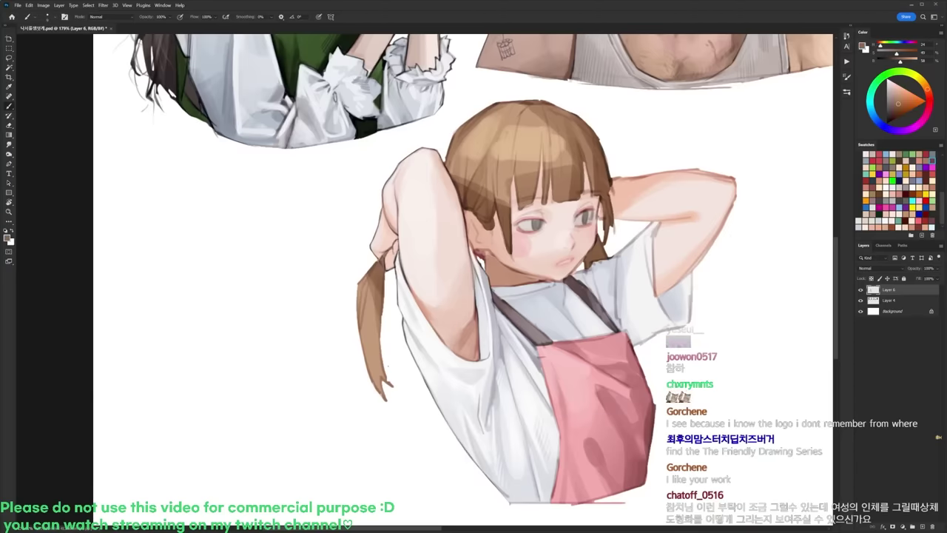
pyautogui.press('e')
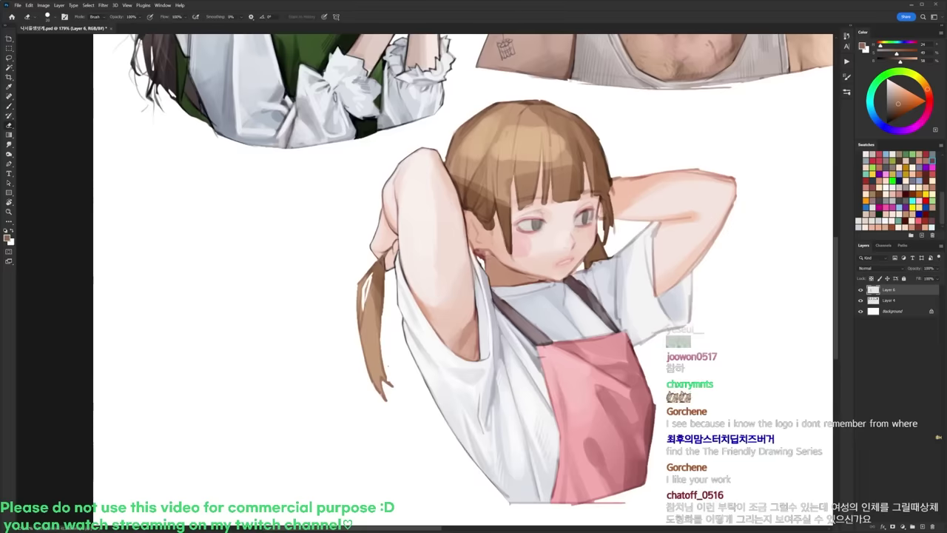
pyautogui.press('b')
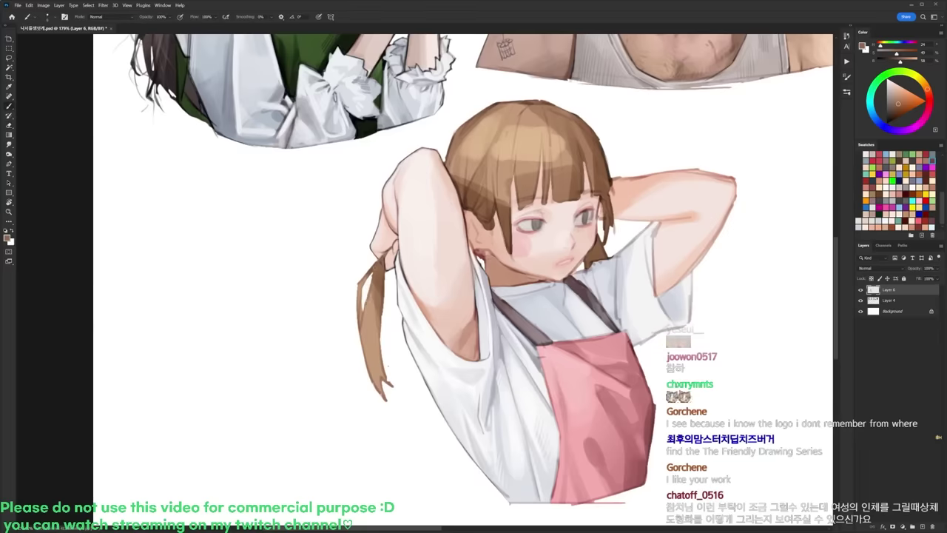
pyautogui.moveTo(372, 274); pyautogui.dragTo(364, 306)
pyautogui.keyDown('alt'); pyautogui.click(368, 305); pyautogui.keyUp('alt')
pyautogui.keyDown('alt'); pyautogui.click(380, 274); pyautogui.keyUp('alt')
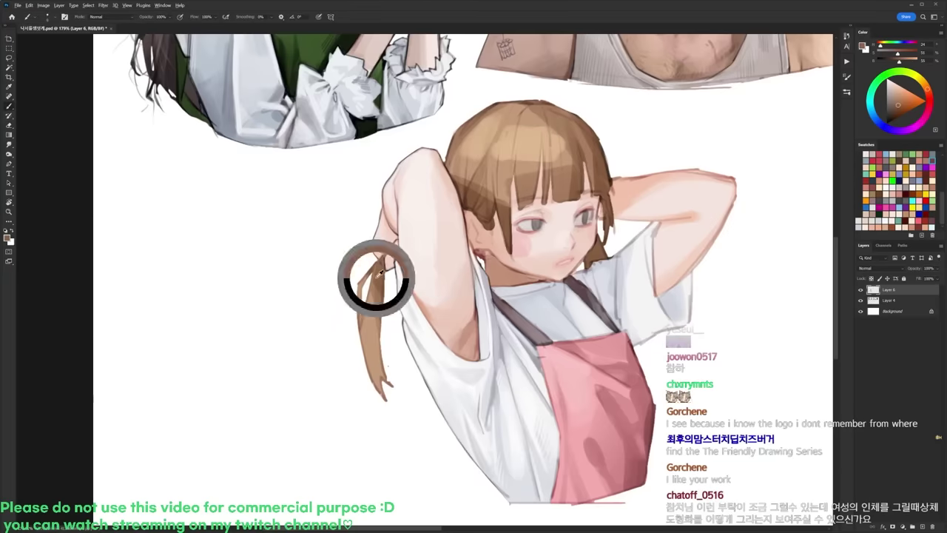
pyautogui.press('e')
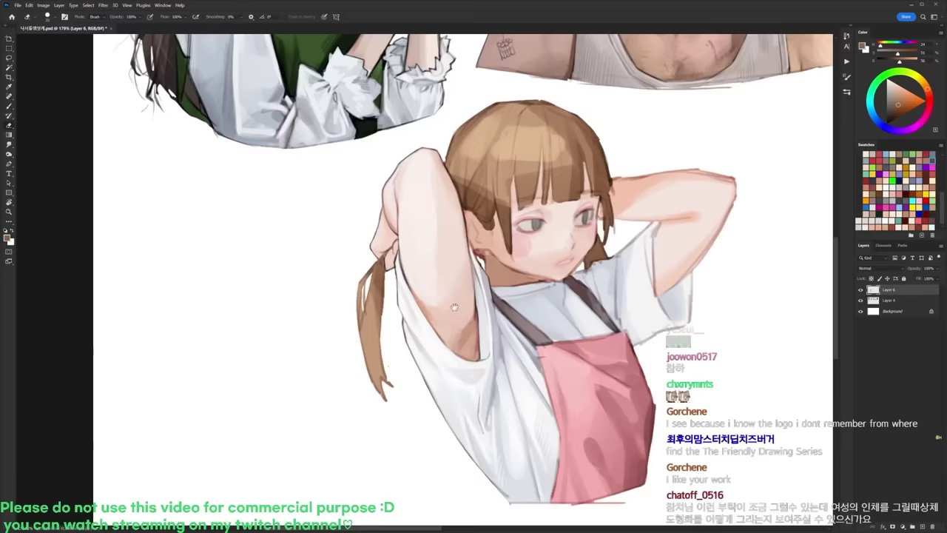
# Step: Draw a thin loose strand along the ponytail's sleeve-facing side in sampled brown
pyautogui.moveTo(454, 308); pyautogui.dragTo(448, 235)
pyautogui.press('b')
pyautogui.keyDown('alt'); pyautogui.click(375, 275); pyautogui.keyUp('alt')
pyautogui.press('e')
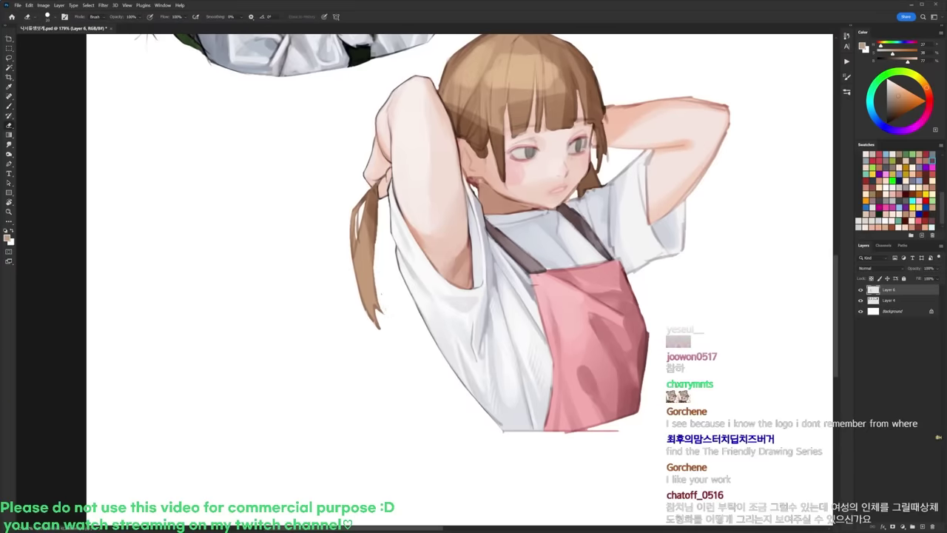
pyautogui.press('b')
pyautogui.moveTo(377, 293); pyautogui.dragTo(386, 307)
pyautogui.keyDown('alt'); pyautogui.click(378, 208); pyautogui.keyUp('alt')
pyautogui.moveTo(378, 208); pyautogui.dragTo(383, 302)
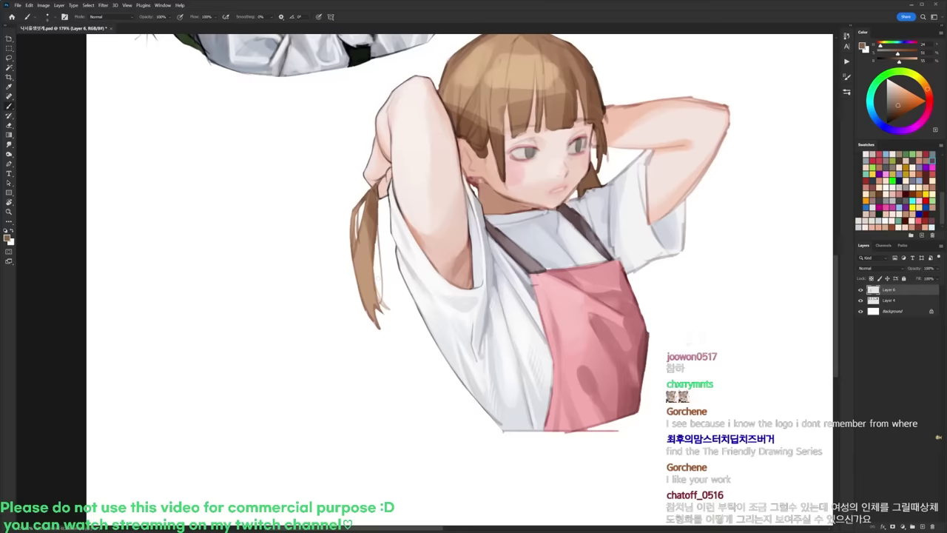
# Step: Thin the ponytail's tip and outer edge with the Eraser and add fine stray hairs in sampled brown
pyautogui.press('e')
pyautogui.moveTo(370, 311); pyautogui.dragTo(379, 327)
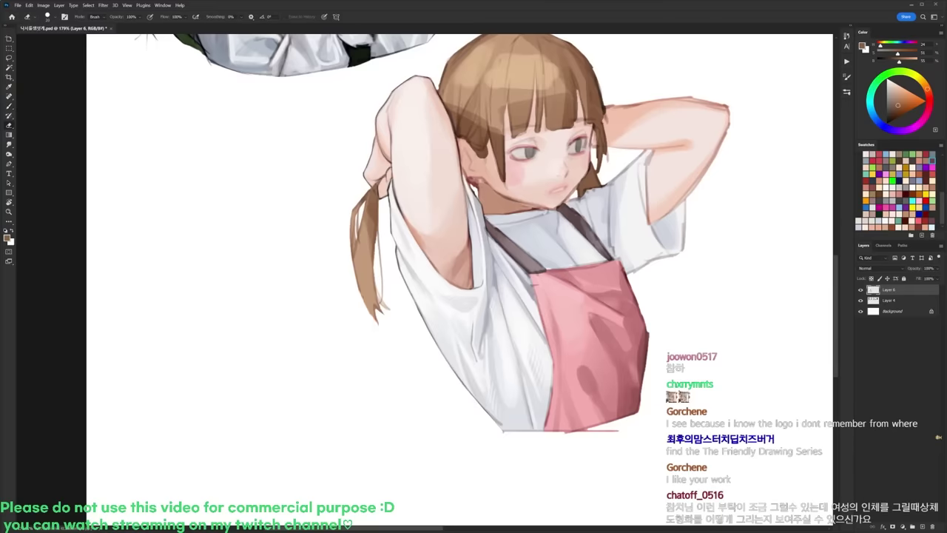
pyautogui.moveTo(377, 193)
pyautogui.mouseDown()
pyautogui.moveTo(381, 233)
pyautogui.moveTo(352, 269)
pyautogui.mouseUp()
pyautogui.press('b')
pyautogui.keyDown('alt'); pyautogui.click(378, 235); pyautogui.keyUp('alt')
pyautogui.keyDown('alt'); pyautogui.click(380, 234); pyautogui.keyUp('alt')
pyautogui.moveTo(584, 203); pyautogui.dragTo(573, 186)
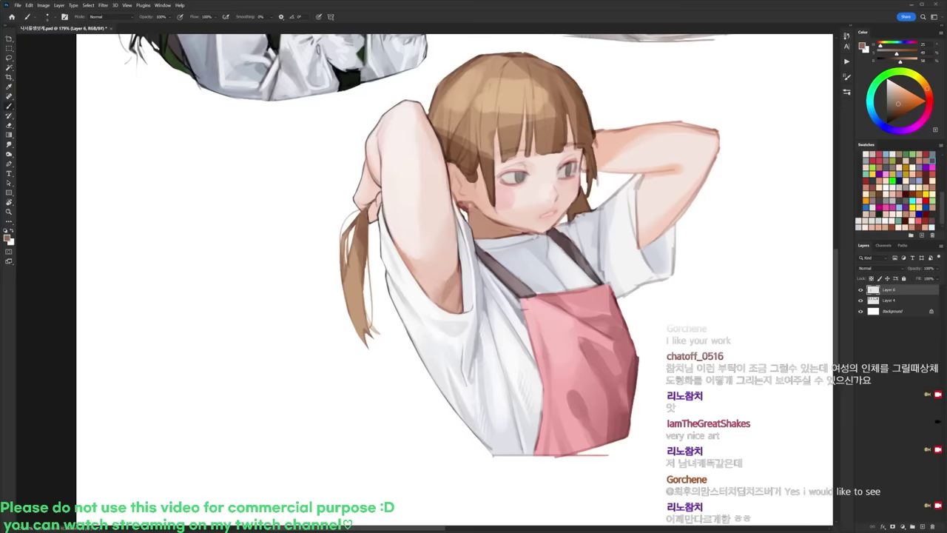
# Step: Touch up the contour where the back of the hair meets the raised elbow with a fine brush and the Eraser
pyautogui.moveTo(65, 369); pyautogui.dragTo(46, 435)
pyautogui.press('e')
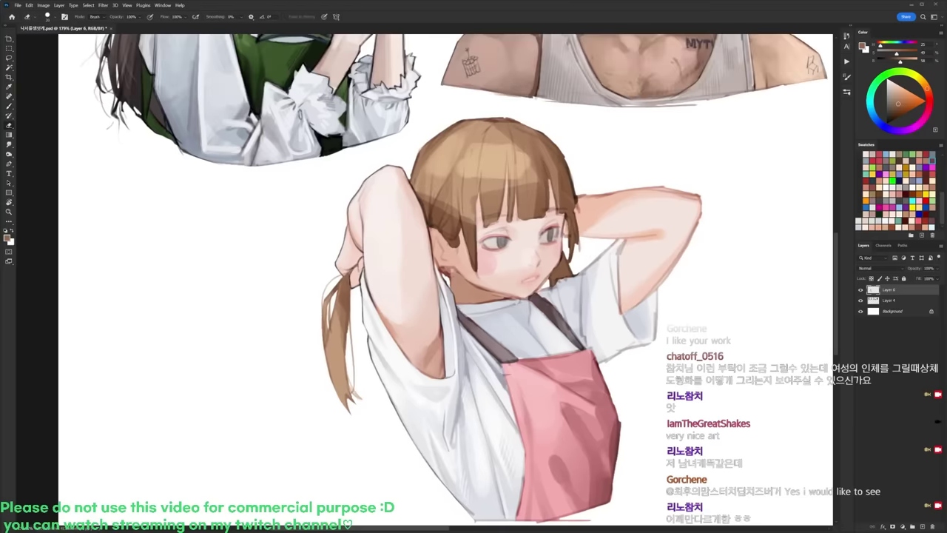
pyautogui.press('b')
pyautogui.press('d')
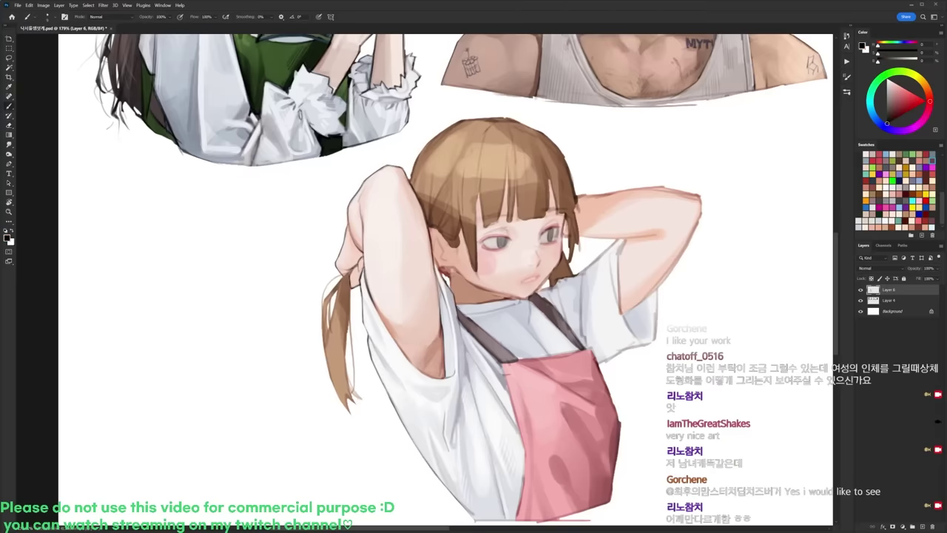
pyautogui.keyDown('alt'); pyautogui.click(412, 170); pyautogui.keyUp('alt')
pyautogui.press('e')
pyautogui.moveTo(422, 163); pyautogui.dragTo(429, 222)
# Step: Tilt the canvas and refine the outline at the back of the head with fine black strokes and the Eraser
pyautogui.press('r')
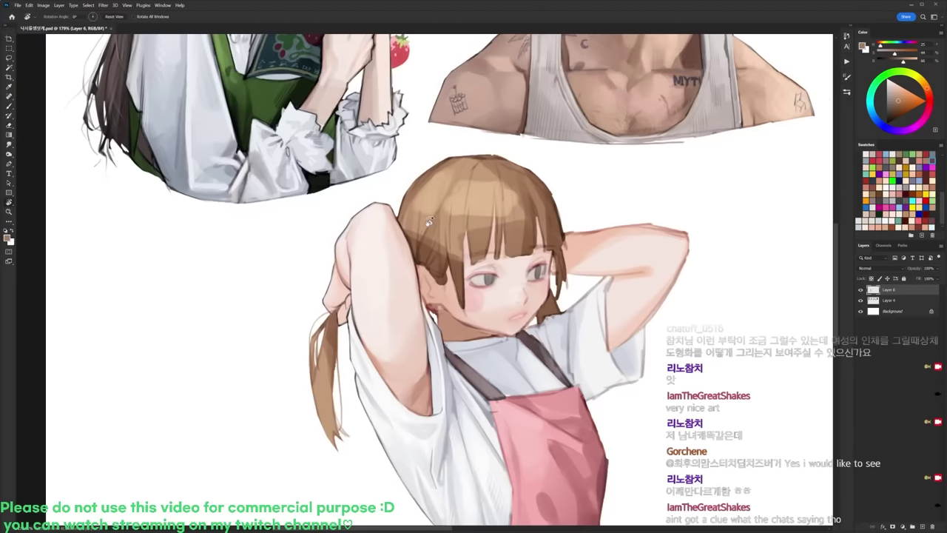
pyautogui.moveTo(535, 183)
pyautogui.mouseDown()
pyautogui.moveTo(555, 185)
pyautogui.moveTo(526, 104)
pyautogui.mouseUp()
pyautogui.press('d')
pyautogui.press('b')
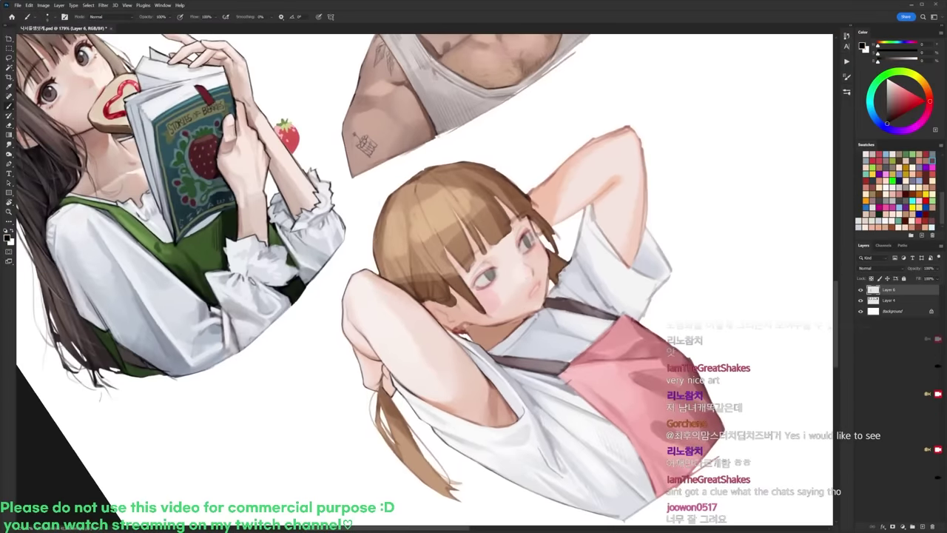
pyautogui.press('e')
pyautogui.moveTo(395, 191); pyautogui.dragTo(389, 199)
# Step: Level the canvas and retouch the area between the ear and the shoulder strap with sampled colours
pyautogui.press('r')
pyautogui.moveTo(560, 121)
pyautogui.mouseDown()
pyautogui.moveTo(620, 237)
pyautogui.moveTo(615, 199)
pyautogui.mouseUp()
pyautogui.press('b')
pyautogui.keyDown('alt'); pyautogui.click(441, 275); pyautogui.keyUp('alt')
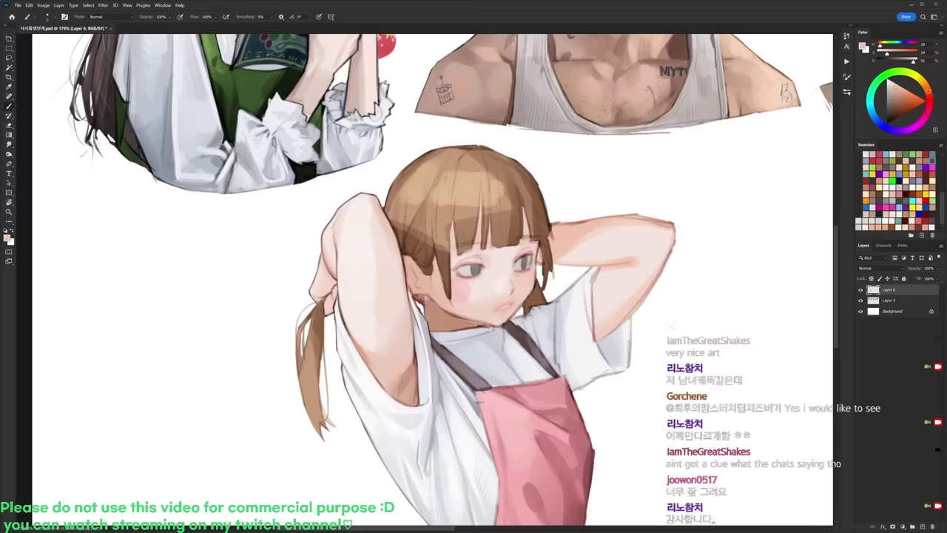
pyautogui.moveTo(469, 353); pyautogui.dragTo(447, 280)
pyautogui.keyDown('alt'); pyautogui.click(411, 271); pyautogui.keyUp('alt')
pyautogui.keyDown('alt'); pyautogui.click(412, 275); pyautogui.keyUp('alt')
# Step: Tilt the canvas and refine the shirt around the collar and shoulder strap with sampled greys and fine black lines
pyautogui.moveTo(562, 232); pyautogui.dragTo(565, 310)
pyautogui.keyDown('alt'); pyautogui.click(419, 277); pyautogui.keyUp('alt')
pyautogui.keyDown('alt'); pyautogui.click(418, 276); pyautogui.keyUp('alt')
pyautogui.moveTo(417, 274); pyautogui.dragTo(431, 328)
pyautogui.keyDown('alt'); pyautogui.click(295, 385); pyautogui.keyUp('alt')
pyautogui.press('d')
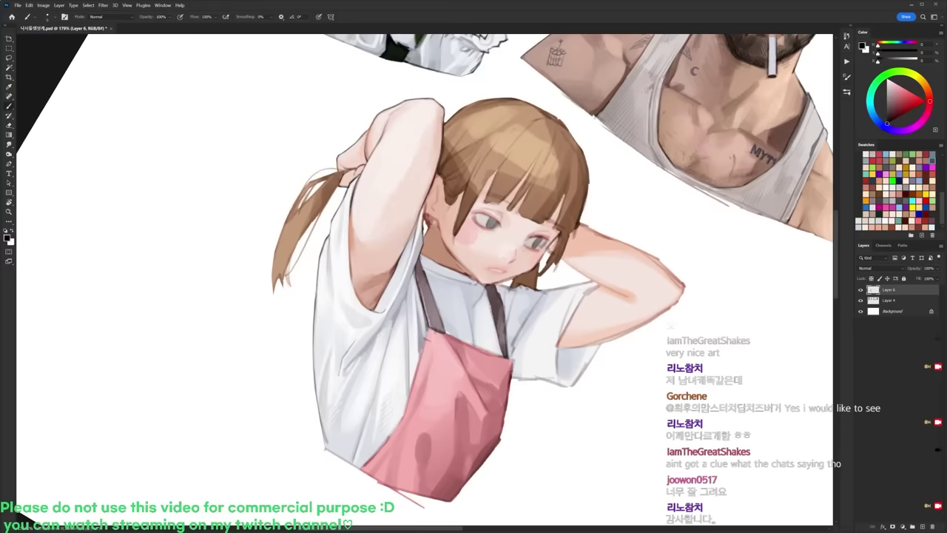
pyautogui.press('x')
pyautogui.press('x')
pyautogui.keyDown('alt'); pyautogui.click(426, 276); pyautogui.keyUp('alt')
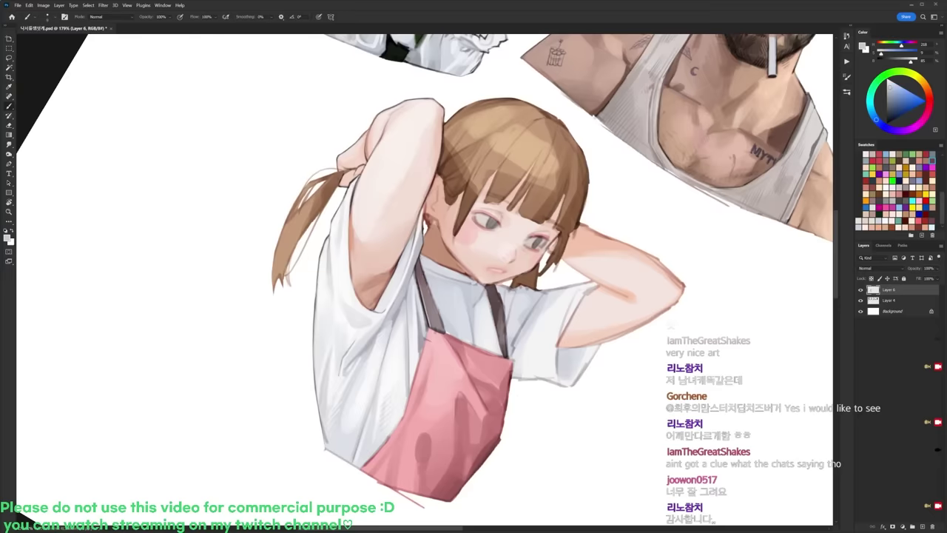
pyautogui.press('d')
pyautogui.keyDown('alt'); pyautogui.click(439, 306); pyautogui.keyUp('alt')
# Step: Level the canvas and retouch the apron's upper corner below the near strap with a 20 px brush in a sampled colour
pyautogui.press('r')
pyautogui.moveTo(522, 288); pyautogui.dragTo(532, 221)
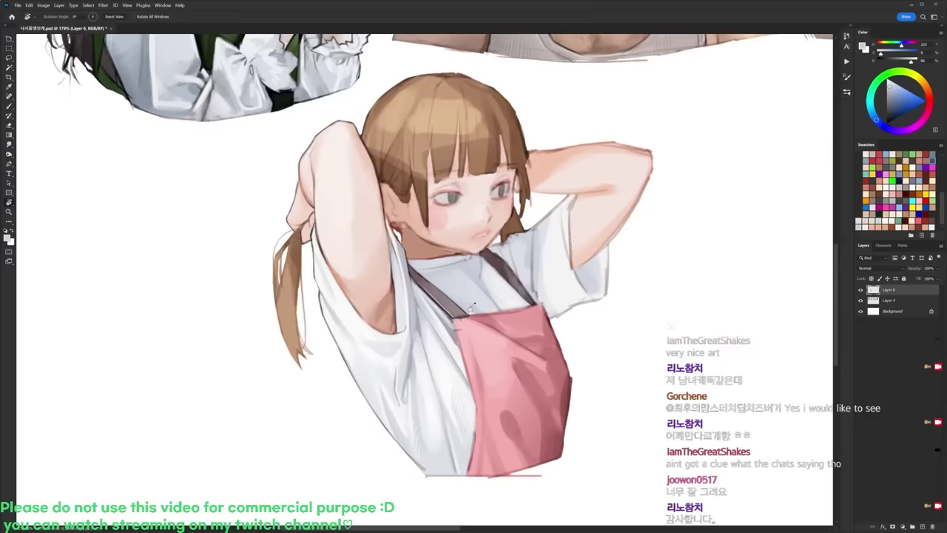
pyautogui.press('b')
pyautogui.press('d')
pyautogui.rightClick(503, 236)
pyautogui.click(553, 303)
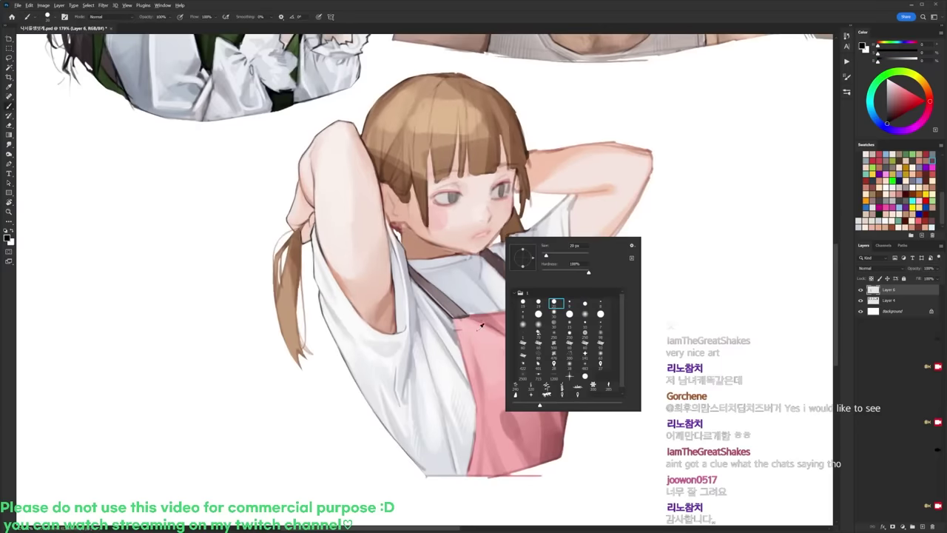
pyautogui.keyDown('alt'); pyautogui.click(463, 324); pyautogui.keyUp('alt')
pyautogui.moveTo(466, 340); pyautogui.dragTo(459, 279)
# Step: Refine the apron's shirt-side edge with a 9 px brush in a sampled light tone
pyautogui.press('d')
pyautogui.rightClick(489, 250)
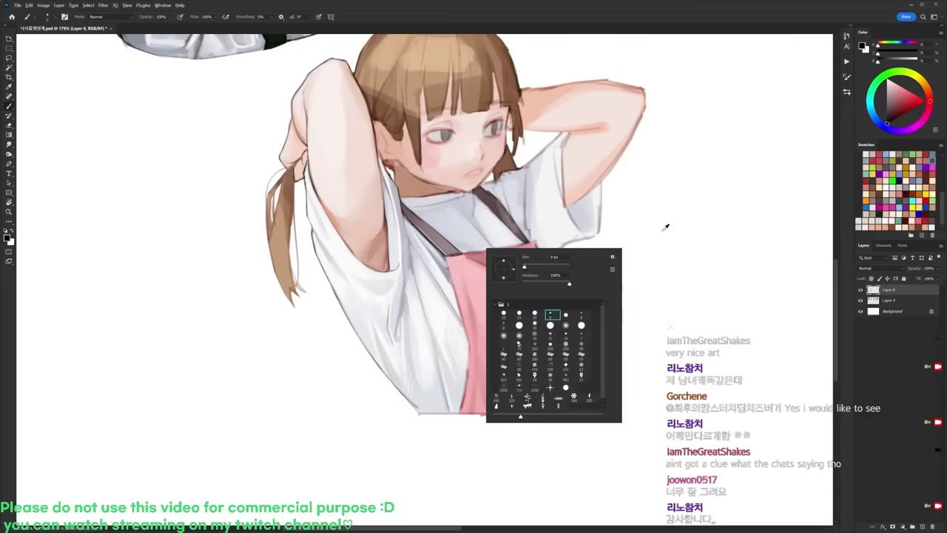
pyautogui.press('Escape')
pyautogui.press('x')
pyautogui.keyDown('alt'); pyautogui.click(452, 277); pyautogui.keyUp('alt')
pyautogui.moveTo(462, 306); pyautogui.dragTo(469, 352)
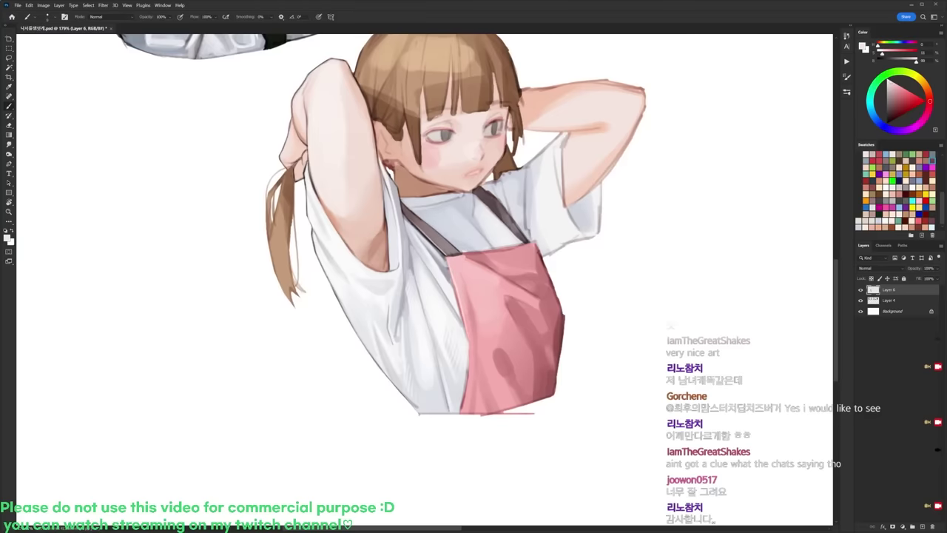
# Step: Repaint the apron's shirt-side border in sampled pink tones with a 19 px brush
pyautogui.rightClick(538, 242)
pyautogui.click(573, 313)
pyautogui.keyDown('alt'); pyautogui.click(482, 255); pyautogui.keyUp('alt')
pyautogui.moveTo(469, 315); pyautogui.dragTo(467, 408)
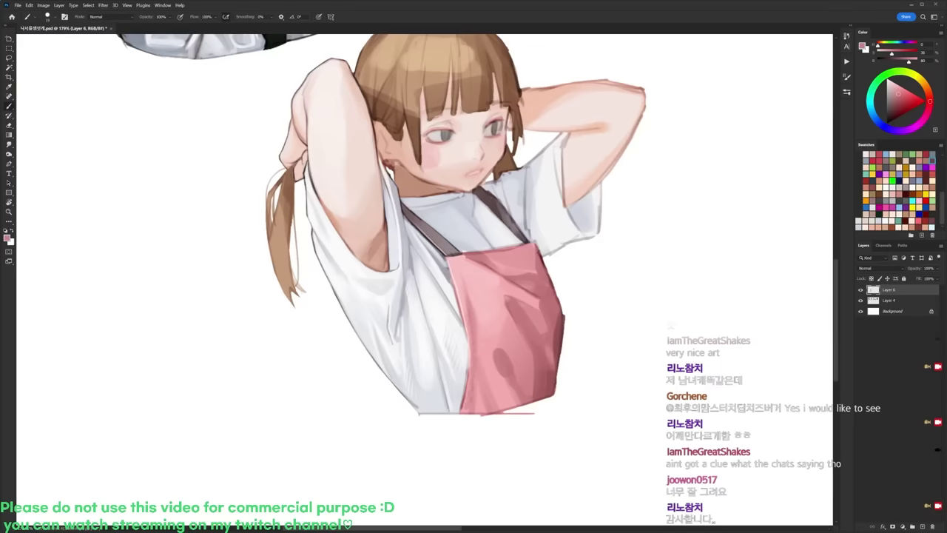
pyautogui.keyDown('alt'); pyautogui.click(480, 311); pyautogui.keyUp('alt')
pyautogui.moveTo(477, 321); pyautogui.dragTo(476, 348)
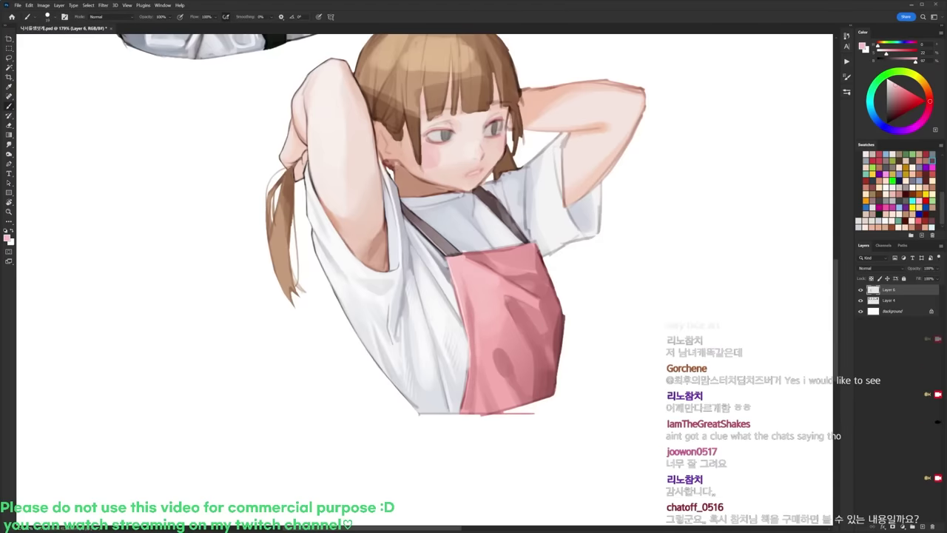
pyautogui.keyDown('alt'); pyautogui.click(481, 320); pyautogui.keyUp('alt')
pyautogui.click(896, 85)
pyautogui.keyDown('alt'); pyautogui.click(470, 293); pyautogui.keyUp('alt')
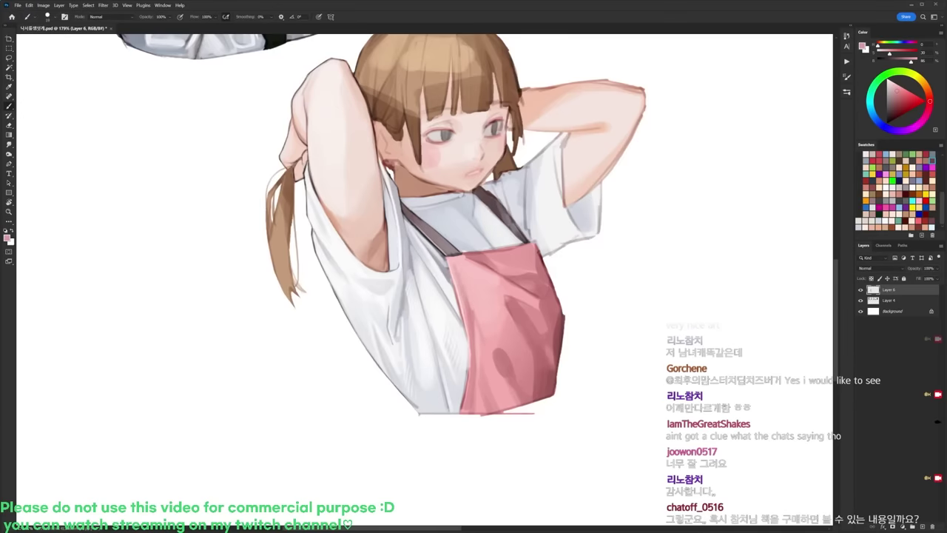
# Step: Touch up the apron's upper corner beside the near strap with a small black brush, tilting the canvas to follow the edge
pyautogui.press('d')
pyautogui.rightClick(458, 206)
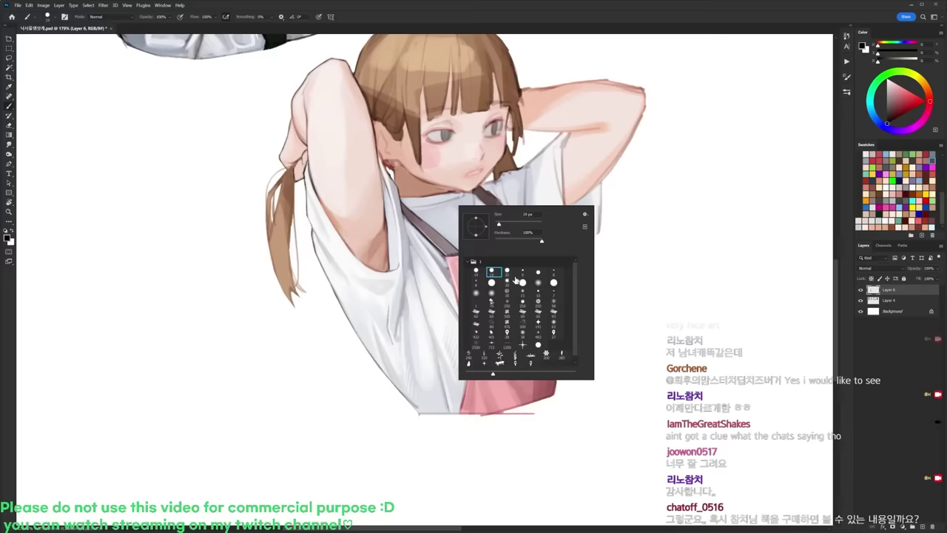
pyautogui.click(523, 272)
pyautogui.press('Return')
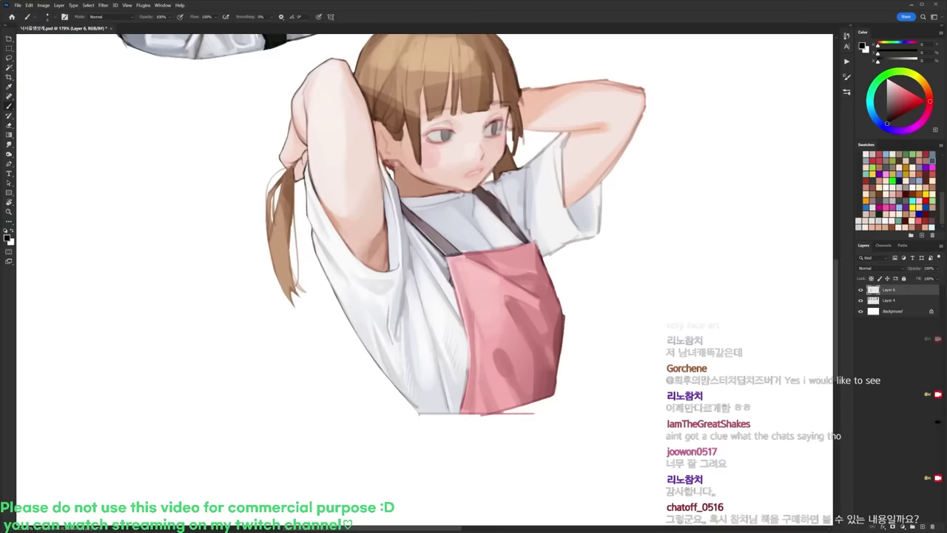
pyautogui.press('x')
pyautogui.press('r')
pyautogui.moveTo(552, 211); pyautogui.dragTo(474, 143)
pyautogui.press('x')
# Step: Retouch the apron's top edge and the strap corner with sampled greys and pinks, and level the canvas
pyautogui.keyDown('alt'); pyautogui.click(444, 235); pyautogui.keyUp('alt')
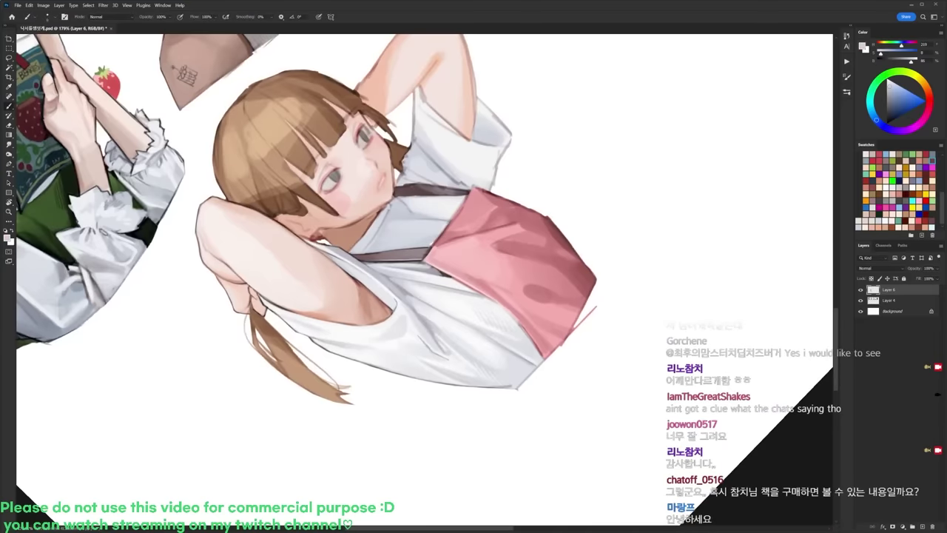
pyautogui.keyDown('alt'); pyautogui.click(441, 248); pyautogui.keyUp('alt')
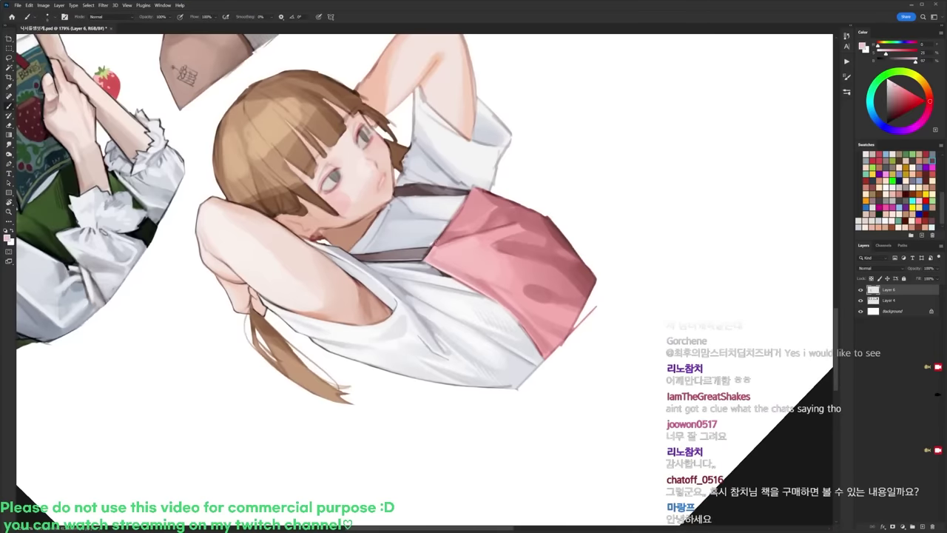
pyautogui.keyDown('alt'); pyautogui.click(455, 231); pyautogui.keyUp('alt')
pyautogui.keyDown('alt'); pyautogui.click(482, 253); pyautogui.keyUp('alt')
pyautogui.press('d')
pyautogui.press('x')
pyautogui.press('r')
pyautogui.moveTo(445, 226); pyautogui.dragTo(584, 255)
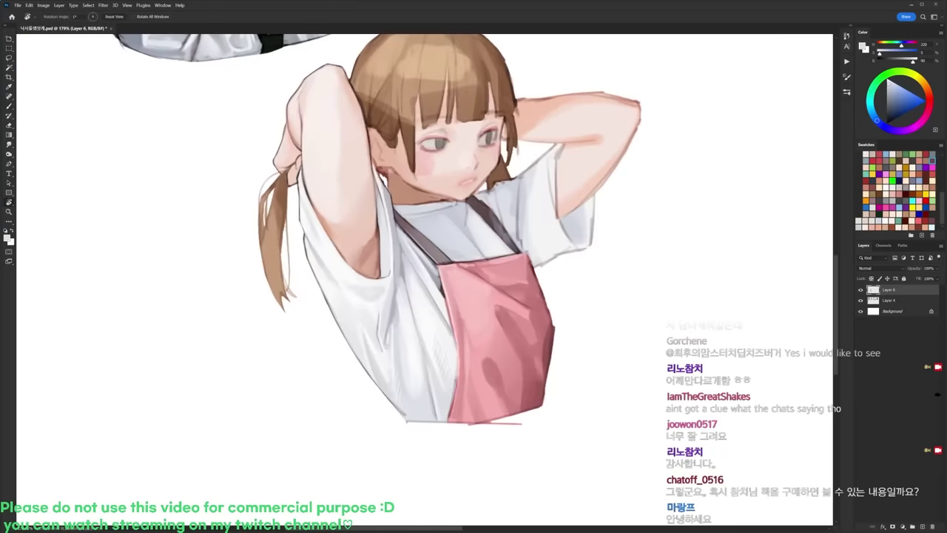
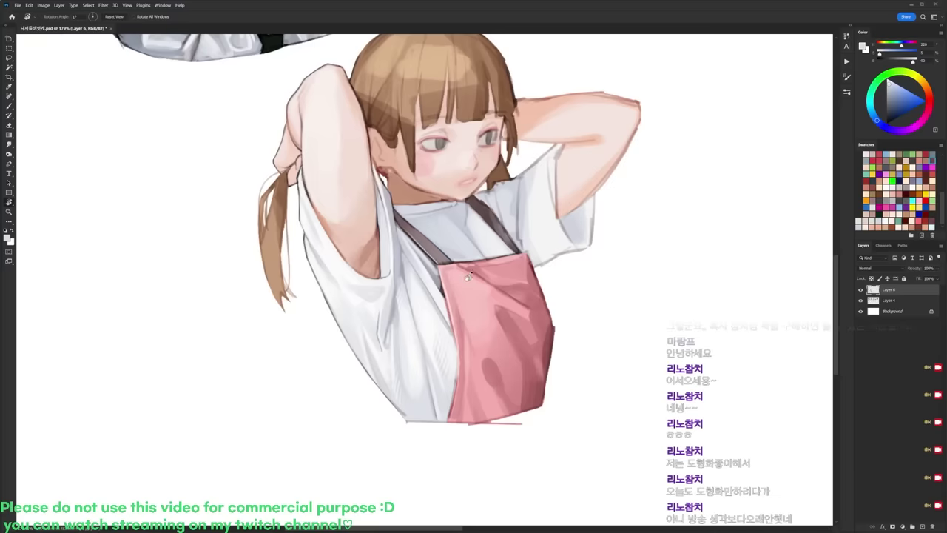
# Step: Rework the central fold shadow of the apron's upper half with an enlarged hard round brush in sampled pinks
pyautogui.moveTo(507, 302); pyautogui.dragTo(480, 276)
pyautogui.press('b')
pyautogui.keyDown('alt'); pyautogui.click(453, 235); pyautogui.keyUp('alt')
pyautogui.keyDown('alt'); pyautogui.click(453, 253); pyautogui.keyUp('alt')
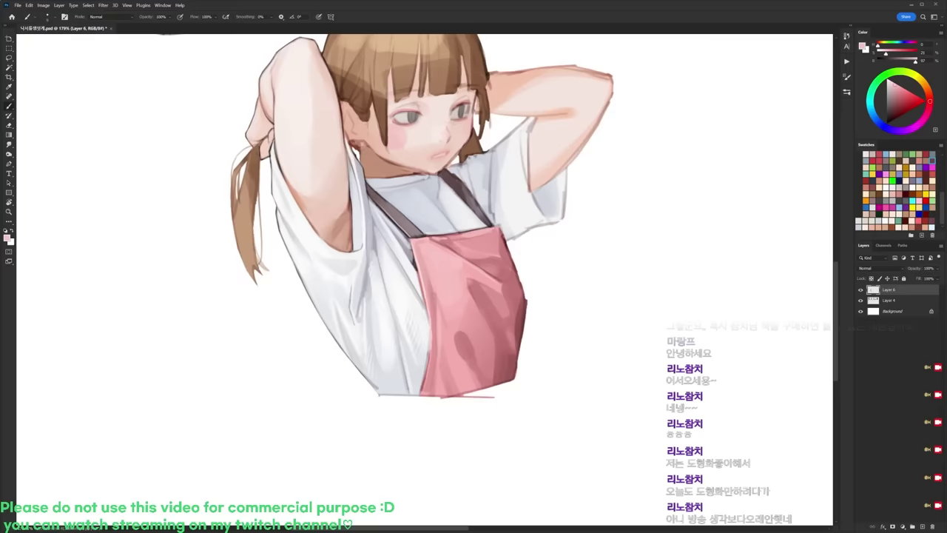
pyautogui.rightClick(489, 232)
pyautogui.click(527, 300)
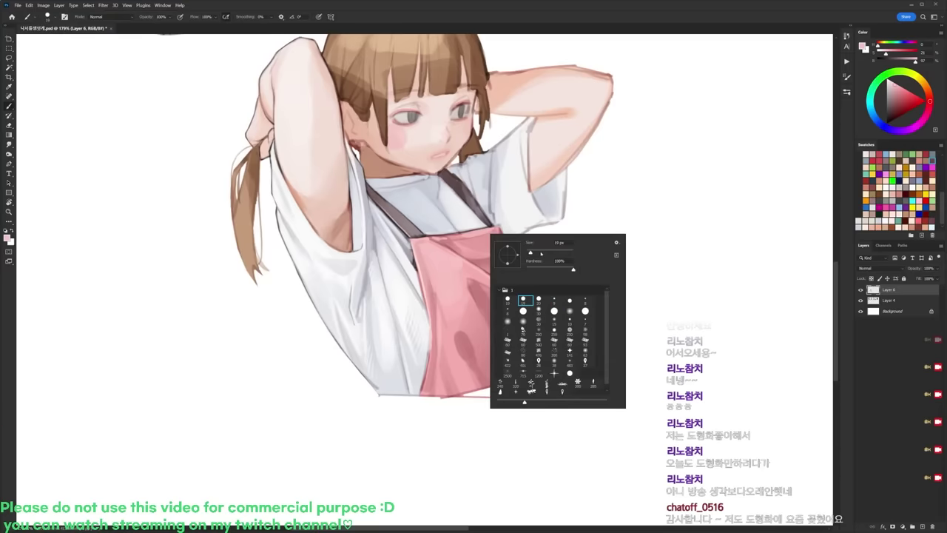
pyautogui.keyDown('alt'); pyautogui.click(475, 294); pyautogui.keyUp('alt')
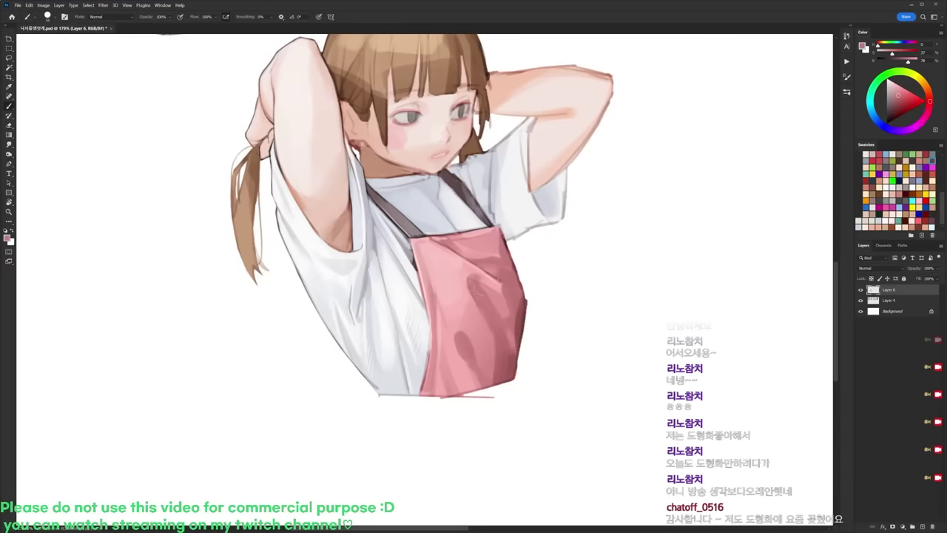
pyautogui.keyDown('alt'); pyautogui.click(502, 284); pyautogui.keyUp('alt')
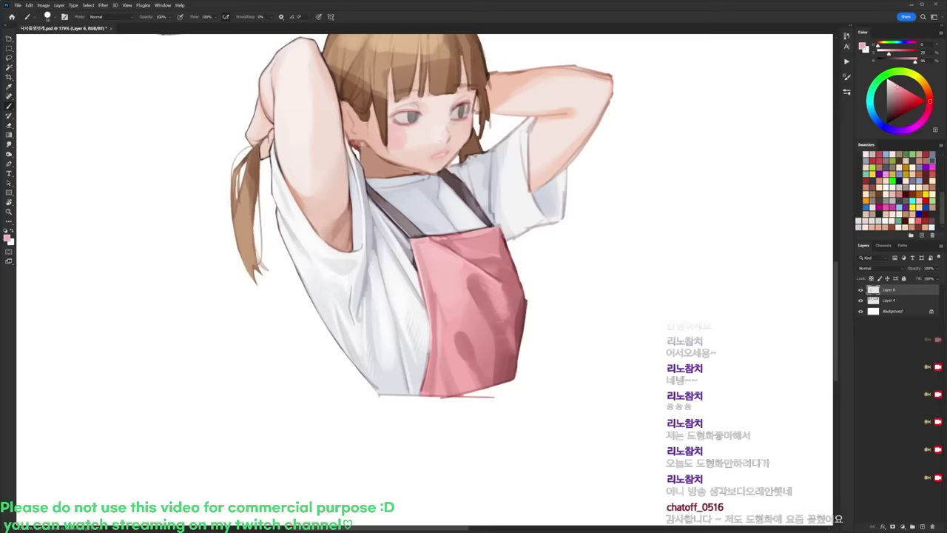
# Step: Blend the fold shadows across the apron's upper outer side with sampled light and dark pinks
pyautogui.keyDown('alt'); pyautogui.click(517, 319); pyautogui.keyUp('alt')
pyautogui.keyDown('alt'); pyautogui.click(513, 290); pyautogui.keyUp('alt')
pyautogui.keyDown('alt'); pyautogui.click(502, 266); pyautogui.keyUp('alt')
pyautogui.keyDown('alt'); pyautogui.click(503, 267); pyautogui.keyUp('alt')
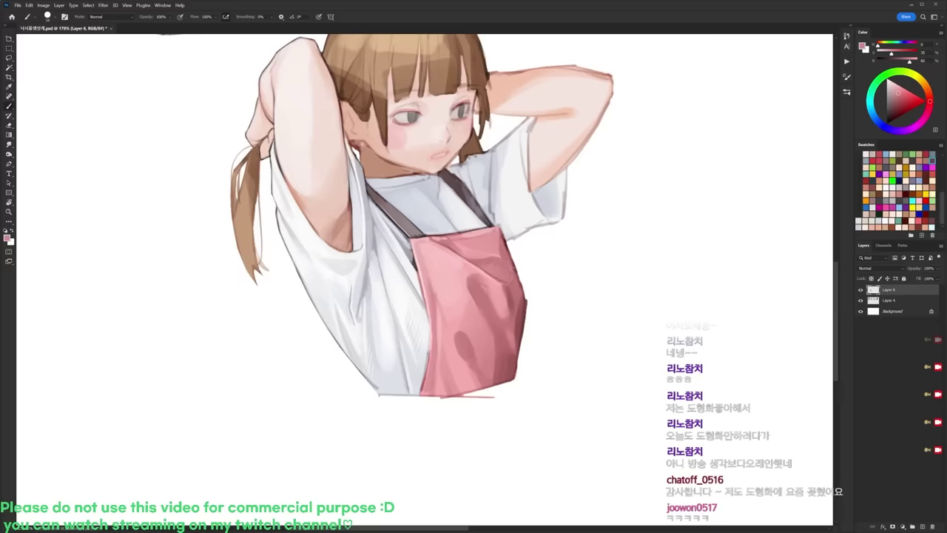
pyautogui.keyDown('alt'); pyautogui.click(484, 244); pyautogui.keyUp('alt')
pyautogui.keyDown('alt'); pyautogui.click(459, 262); pyautogui.keyUp('alt')
pyautogui.keyDown('alt'); pyautogui.click(472, 284); pyautogui.keyUp('alt')
pyautogui.keyDown('alt'); pyautogui.click(512, 287); pyautogui.keyUp('alt')
pyautogui.keyDown('alt'); pyautogui.click(508, 292); pyautogui.keyUp('alt')
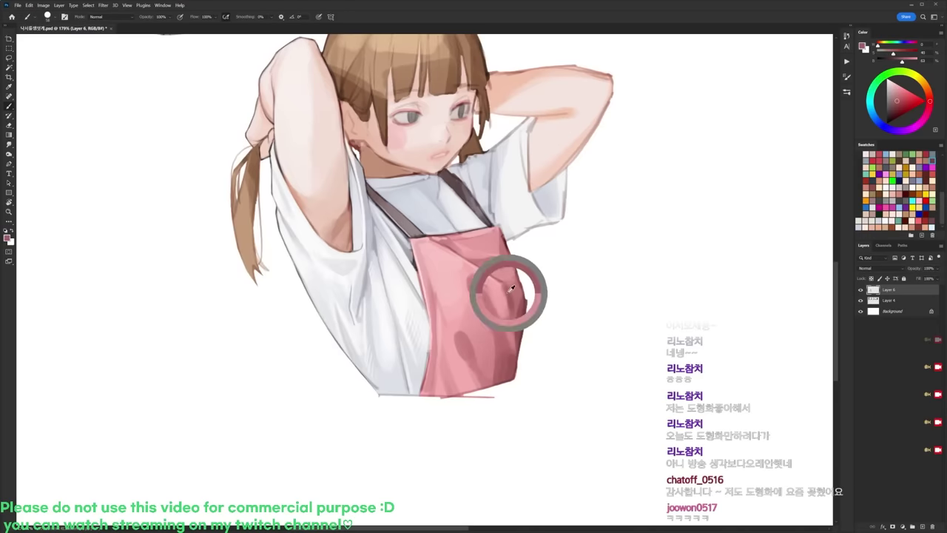
pyautogui.keyDown('alt'); pyautogui.click(483, 301); pyautogui.keyUp('alt')
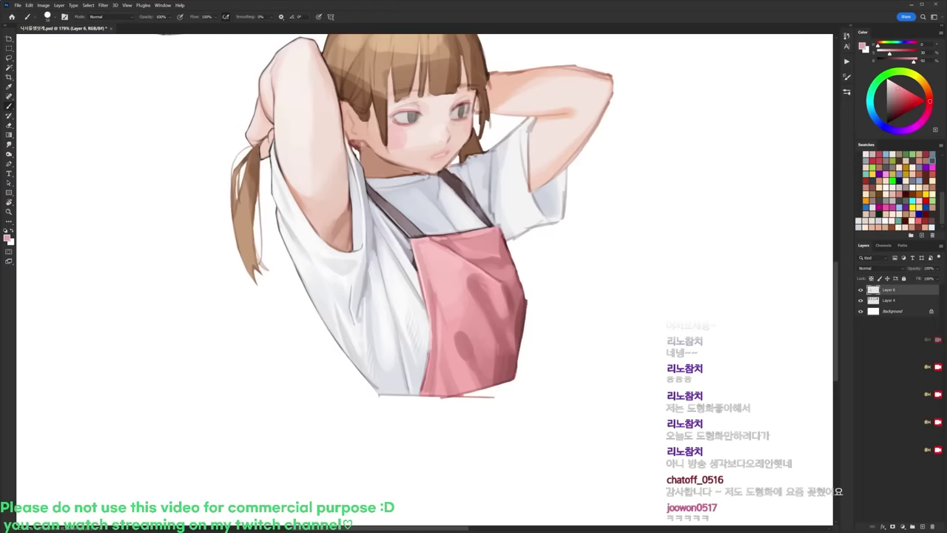
# Step: Soften the dark oval fold in the apron's lower half into the surrounding pink with sampled tones
pyautogui.keyDown('alt'); pyautogui.click(459, 336); pyautogui.keyUp('alt')
pyautogui.moveTo(456, 330); pyautogui.dragTo(453, 345)
pyautogui.keyDown('alt'); pyautogui.click(461, 337); pyautogui.keyUp('alt')
pyautogui.rightClick(482, 243)
pyautogui.click(530, 309)
pyautogui.click(511, 309)
pyautogui.keyDown('alt'); pyautogui.click(459, 326); pyautogui.keyUp('alt')
pyautogui.keyDown('alt'); pyautogui.click(461, 341); pyautogui.keyUp('alt')
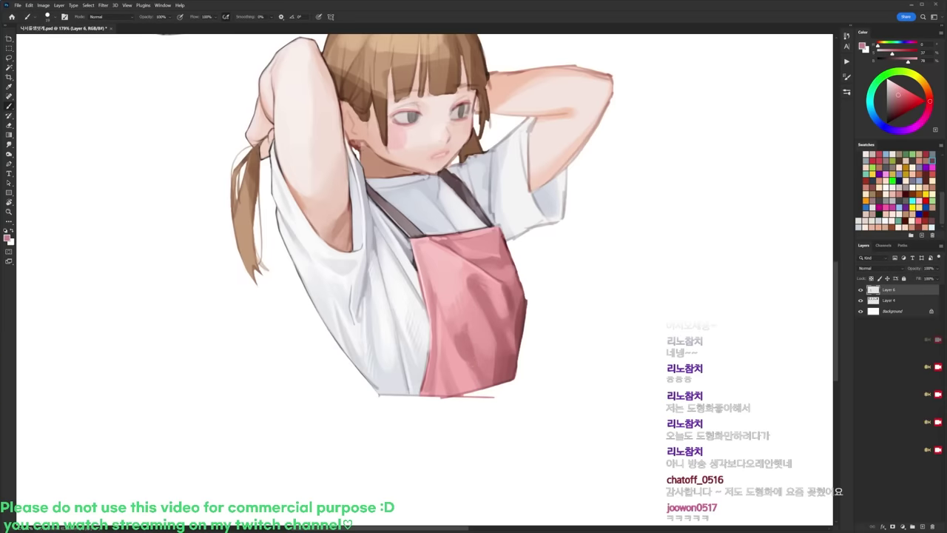
pyautogui.keyDown('alt'); pyautogui.click(466, 344); pyautogui.keyUp('alt')
pyautogui.keyDown('alt'); pyautogui.click(460, 355); pyautogui.keyUp('alt')
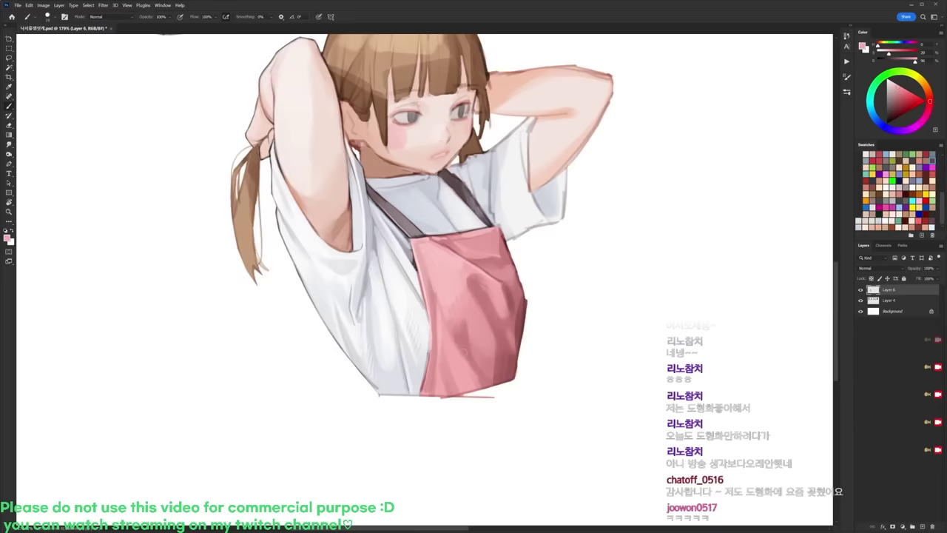
# Step: Shade the folds near the apron's hem and lower outer side with sampled mid and dark pinks
pyautogui.keyDown('alt'); pyautogui.click(490, 382); pyautogui.keyUp('alt')
pyautogui.keyDown('alt'); pyautogui.click(467, 358); pyautogui.keyUp('alt')
pyautogui.moveTo(479, 380); pyautogui.dragTo(476, 387)
pyautogui.keyDown('alt'); pyautogui.click(500, 343); pyautogui.keyUp('alt')
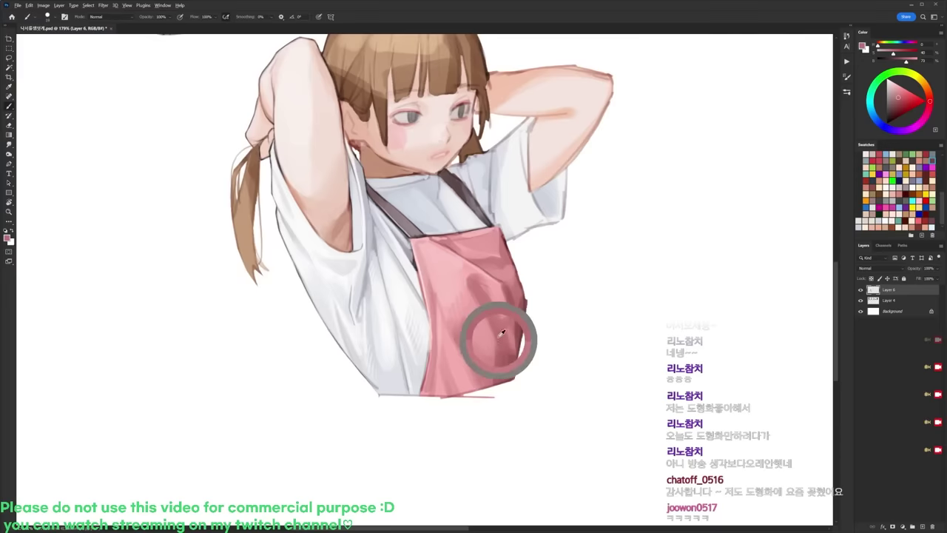
pyautogui.keyDown('alt'); pyautogui.click(493, 351); pyautogui.keyUp('alt')
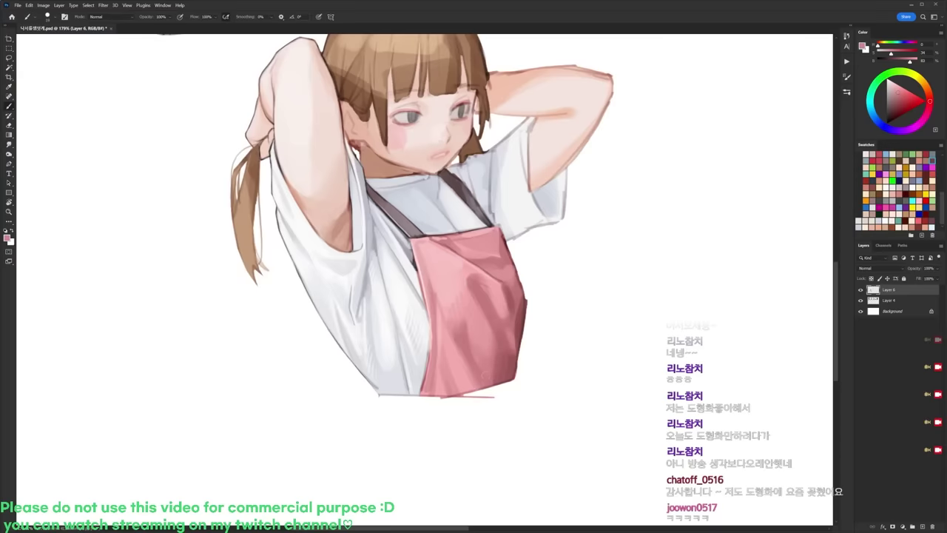
pyautogui.keyDown('alt'); pyautogui.click(504, 350); pyautogui.keyUp('alt')
pyautogui.keyDown('alt'); pyautogui.click(517, 337); pyautogui.keyUp('alt')
# Step: Erase along the apron's outer contour to smooth it, and repaint the edge up to the top corner in sampled pinks
pyautogui.press('e')
pyautogui.moveTo(523, 284); pyautogui.dragTo(514, 380)
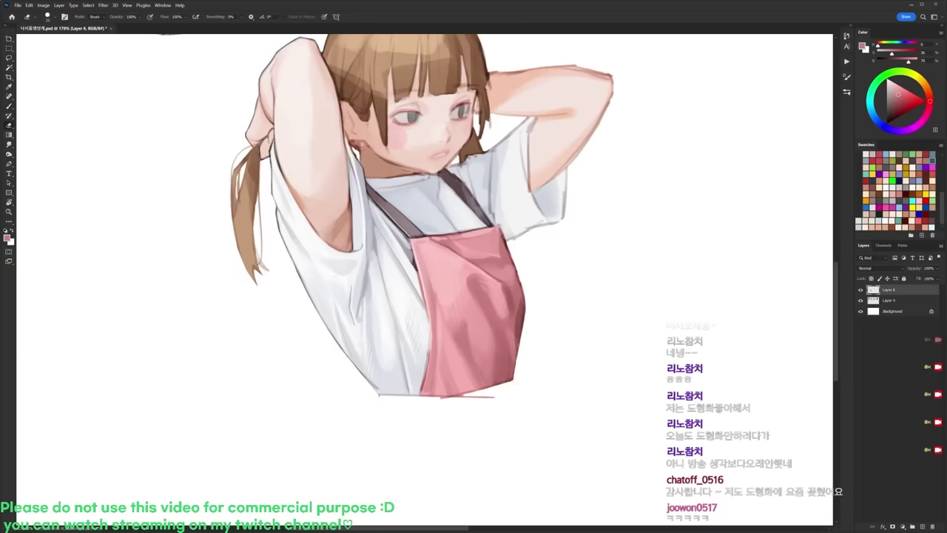
pyautogui.press('b')
pyautogui.keyDown('alt'); pyautogui.click(520, 312); pyautogui.keyUp('alt')
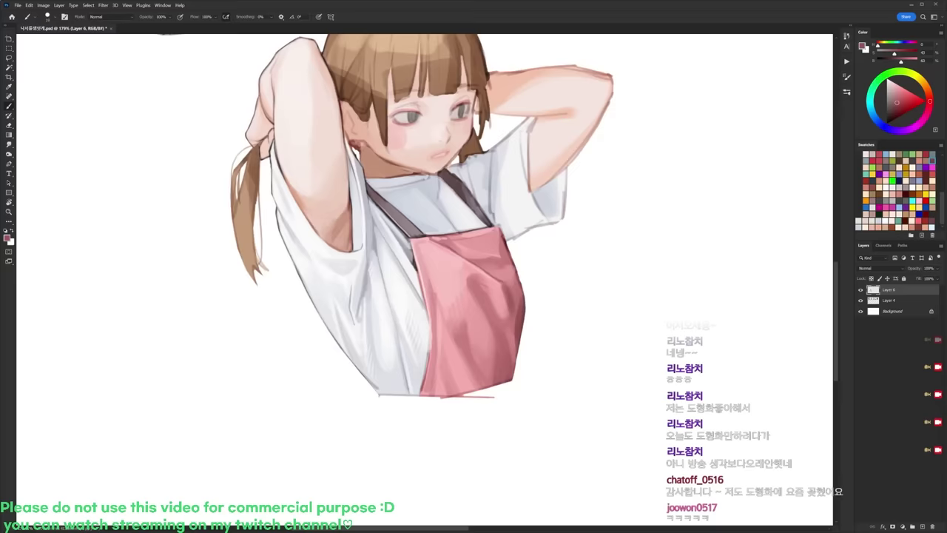
pyautogui.moveTo(506, 262); pyautogui.dragTo(515, 274)
pyautogui.keyDown('alt'); pyautogui.click(494, 237); pyautogui.keyUp('alt')
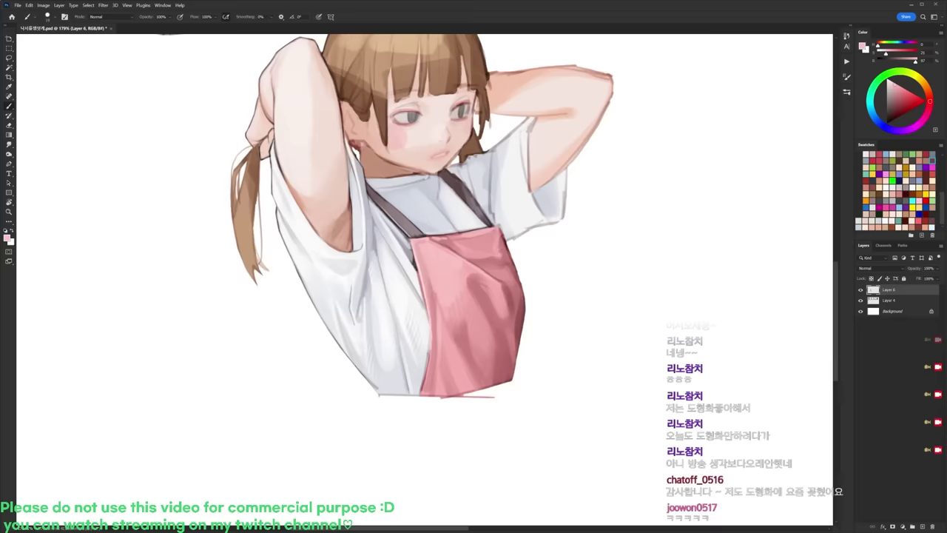
pyautogui.keyDown('alt'); pyautogui.click(503, 245); pyautogui.keyUp('alt')
# Step: Refine the apron's line work with a small black brush, adjusting the canvas angle around the strokes
pyautogui.press('d')
pyautogui.rightClick(546, 222)
pyautogui.doubleClick(610, 289)
pyautogui.press('e')
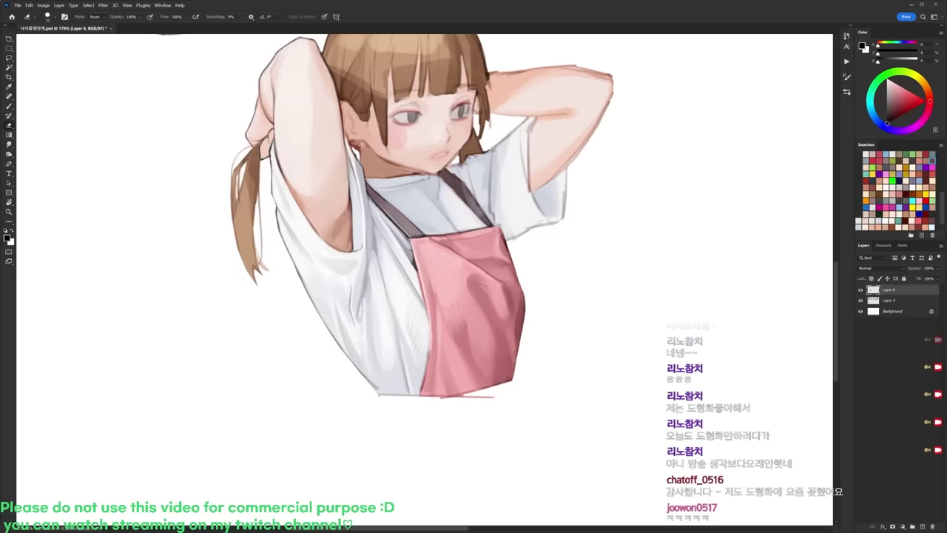
pyautogui.press('r')
pyautogui.moveTo(516, 346); pyautogui.dragTo(535, 306)
pyautogui.press('b')
pyautogui.moveTo(445, 318); pyautogui.dragTo(457, 357)
pyautogui.press('r')
pyautogui.moveTo(531, 273)
pyautogui.mouseDown()
pyautogui.moveTo(545, 293)
pyautogui.moveTo(530, 249)
pyautogui.mouseUp()
pyautogui.moveTo(518, 245); pyautogui.dragTo(518, 288)
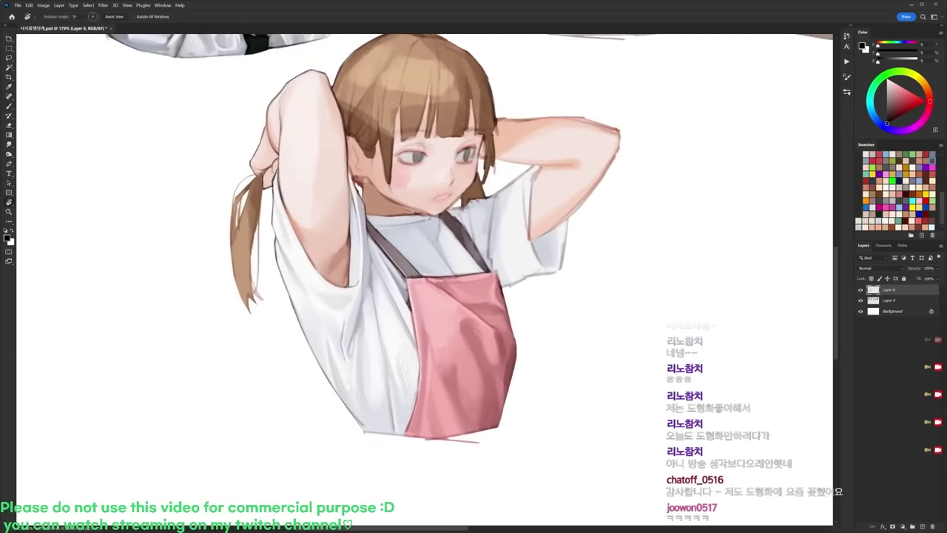
# Step: Repaint the shirt's chest area between the apron straps with sampled off-whites and light greys, starting with a 20 px brush
pyautogui.press('b')
pyautogui.rightClick(446, 219)
pyautogui.click(495, 285)
pyautogui.keyDown('alt'); pyautogui.click(394, 305); pyautogui.keyUp('alt')
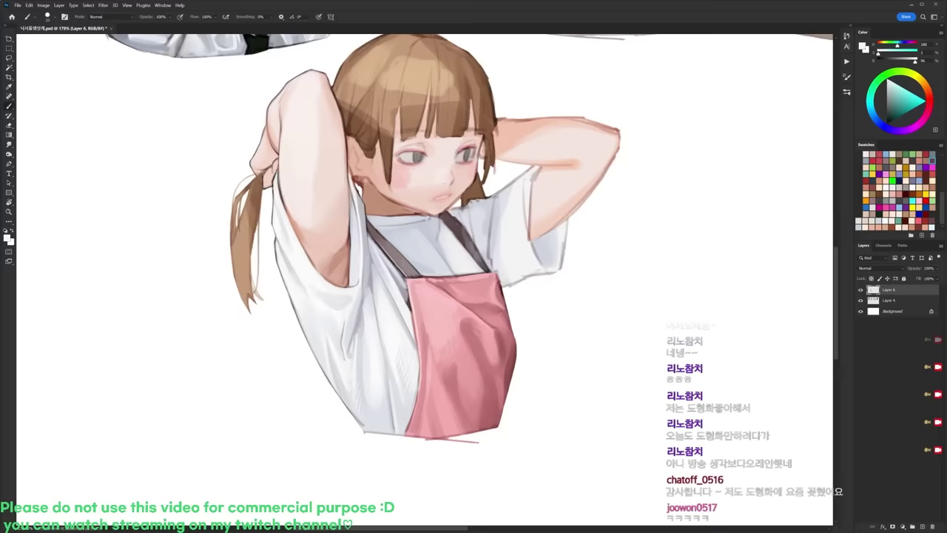
pyautogui.moveTo(384, 236)
pyautogui.mouseDown()
pyautogui.moveTo(412, 259)
pyautogui.moveTo(445, 267)
pyautogui.mouseUp()
pyautogui.rightClick(443, 202)
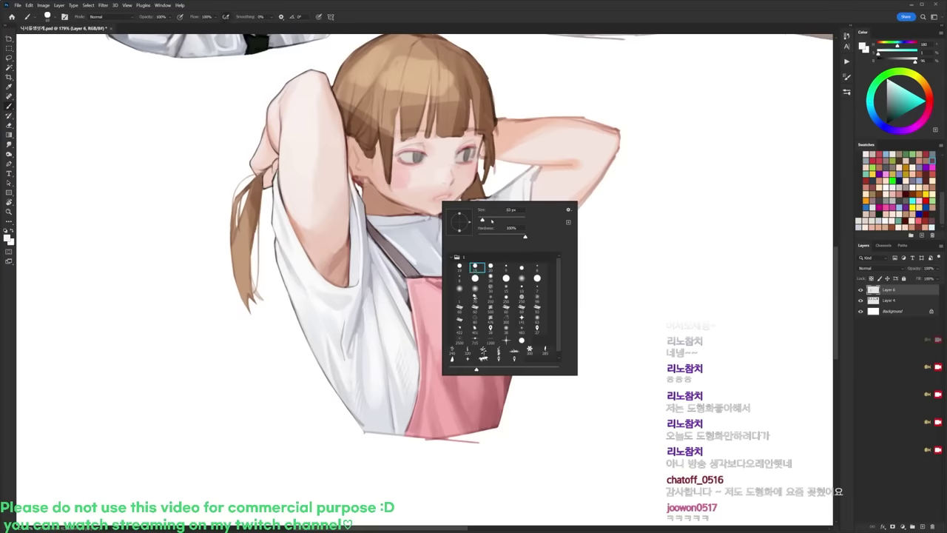
pyautogui.keyDown('alt'); pyautogui.click(411, 258); pyautogui.keyUp('alt')
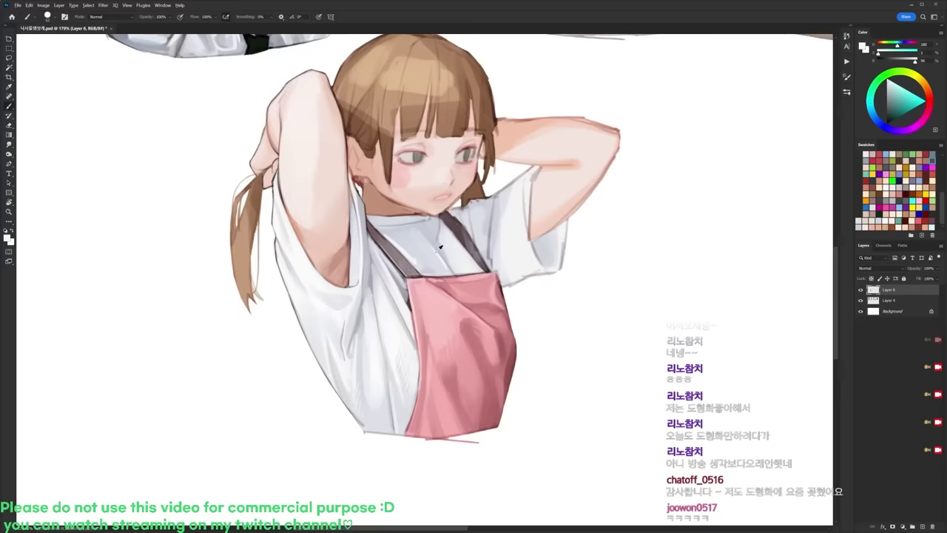
pyautogui.keyDown('alt'); pyautogui.click(397, 307); pyautogui.keyUp('alt')
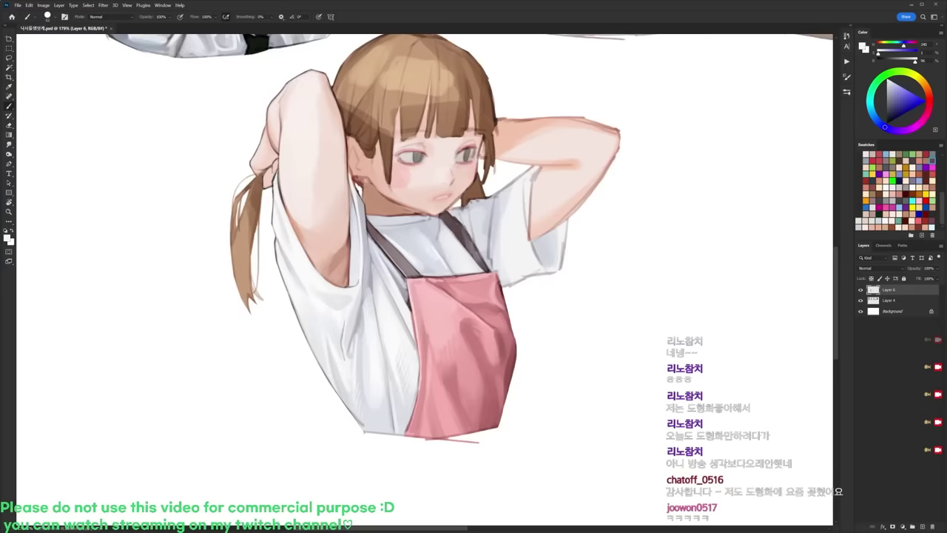
pyautogui.keyDown('alt'); pyautogui.click(421, 241); pyautogui.keyUp('alt')
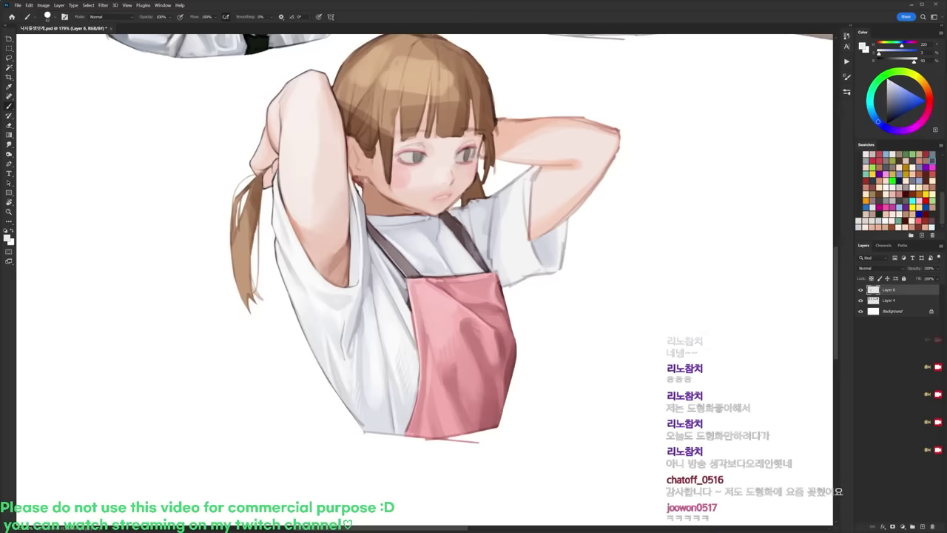
pyautogui.keyDown('alt'); pyautogui.click(442, 247); pyautogui.keyUp('alt')
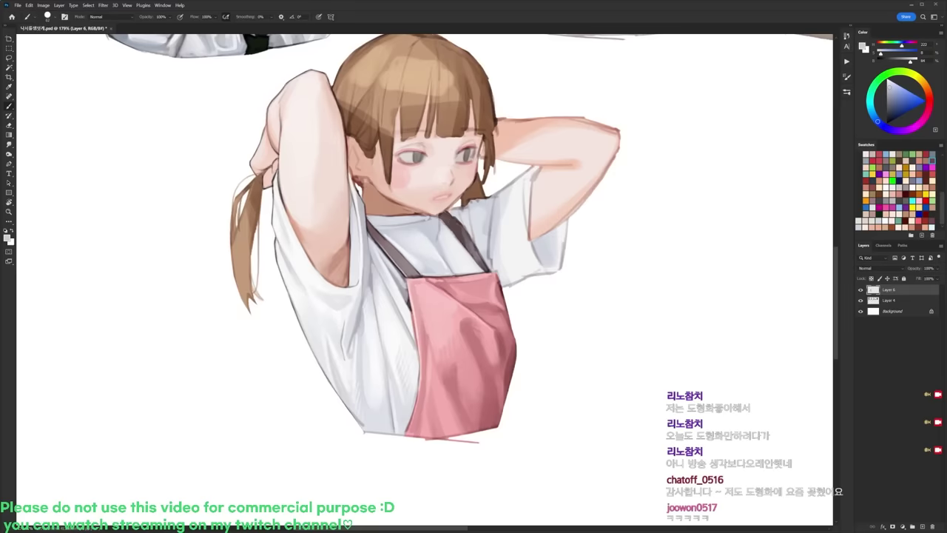
# Step: Retouch the shirt just below the collar with a 20 px brush in a sampled light grey
pyautogui.rightClick(458, 207)
pyautogui.click(509, 277)
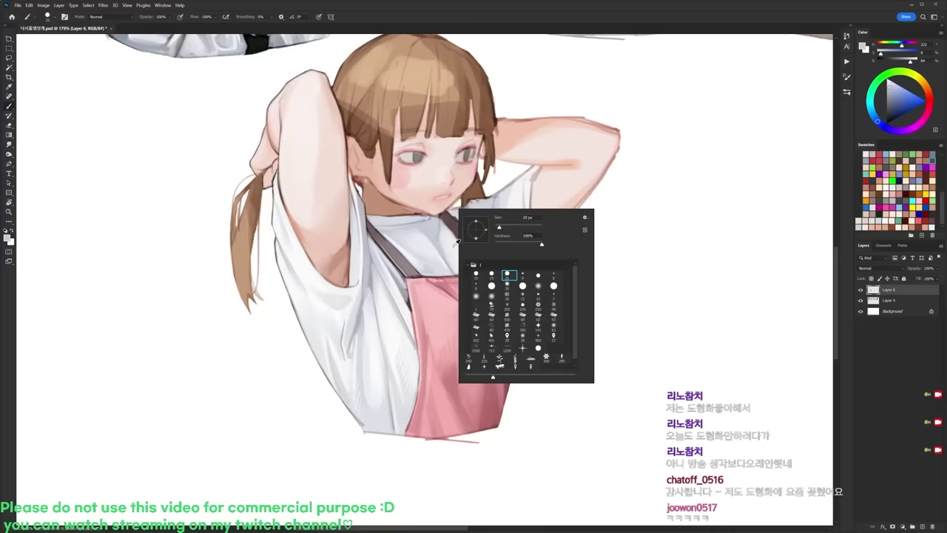
pyautogui.keyDown('alt'); pyautogui.click(450, 236); pyautogui.keyUp('alt')
pyautogui.moveTo(429, 221); pyautogui.dragTo(434, 228)
# Step: Tilt the canvas and rework the shirt folds under the collar with a 19 px brush in sampled greys
pyautogui.rightClick(475, 207)
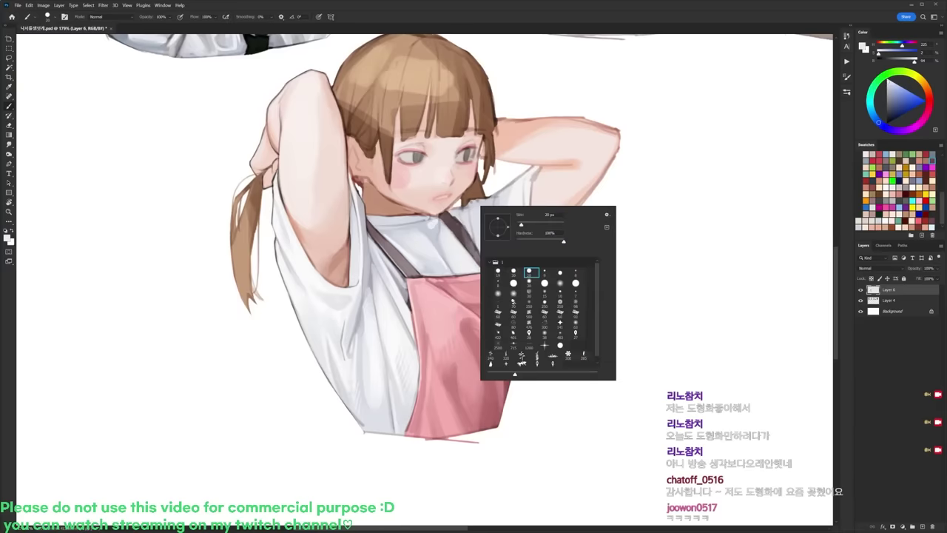
pyautogui.click(513, 272)
pyautogui.keyDown('alt'); pyautogui.click(431, 224); pyautogui.keyUp('alt')
pyautogui.press('r')
pyautogui.moveTo(501, 175)
pyautogui.mouseDown()
pyautogui.moveTo(447, 152)
pyautogui.moveTo(389, 155)
pyautogui.mouseUp()
pyautogui.keyDown('alt'); pyautogui.click(423, 224); pyautogui.keyUp('alt')
pyautogui.moveTo(419, 227); pyautogui.dragTo(425, 232)
pyautogui.keyDown('alt'); pyautogui.click(424, 240); pyautogui.keyUp('alt')
pyautogui.keyDown('alt'); pyautogui.click(391, 241); pyautogui.keyUp('alt')
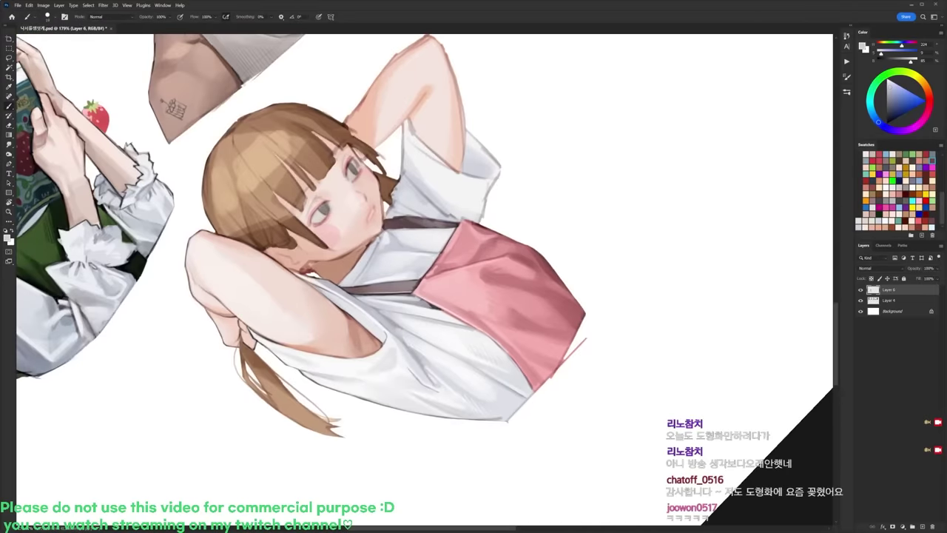
# Step: Refine the collar and neck edge beside the apron strap with a small brush in black, sampled greys and skin tones
pyautogui.press('r')
pyautogui.moveTo(579, 150); pyautogui.dragTo(429, 436)
pyautogui.press('d')
pyautogui.rightClick(503, 220)
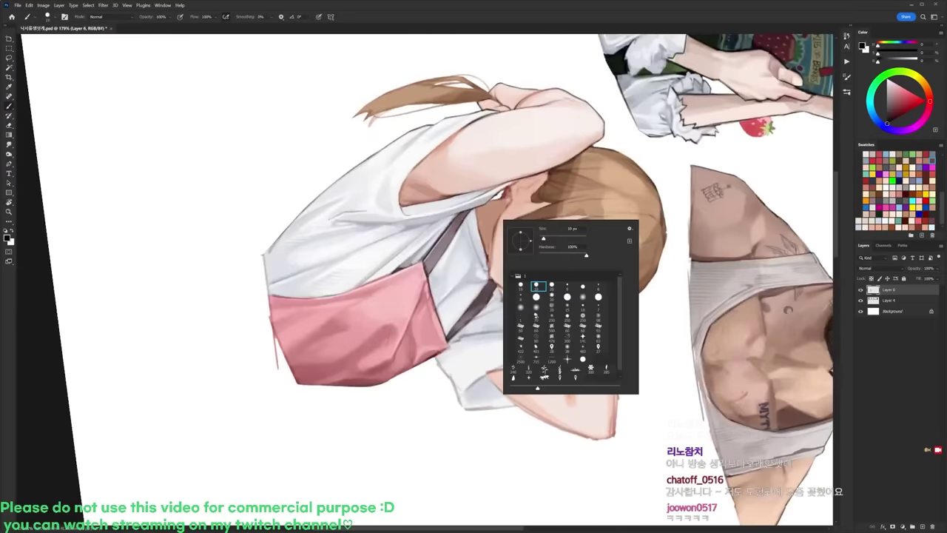
pyautogui.doubleClick(567, 285)
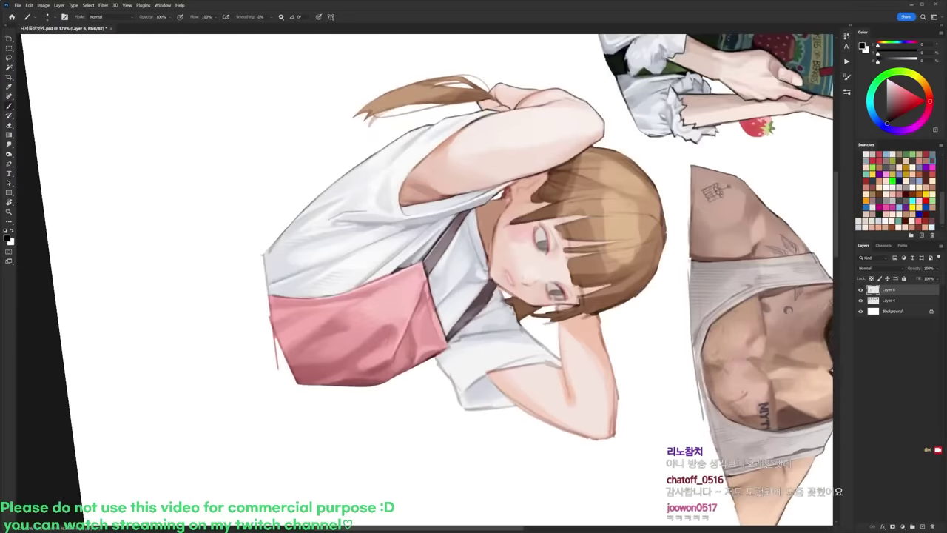
pyautogui.moveTo(480, 261); pyautogui.dragTo(488, 274)
pyautogui.keyDown('alt'); pyautogui.click(480, 268); pyautogui.keyUp('alt')
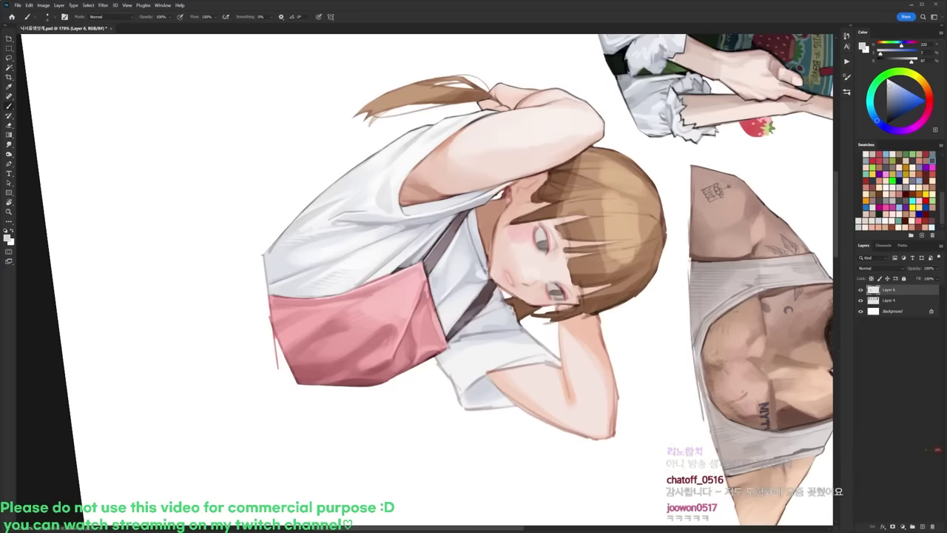
pyautogui.keyDown('alt'); pyautogui.click(490, 235); pyautogui.keyUp('alt')
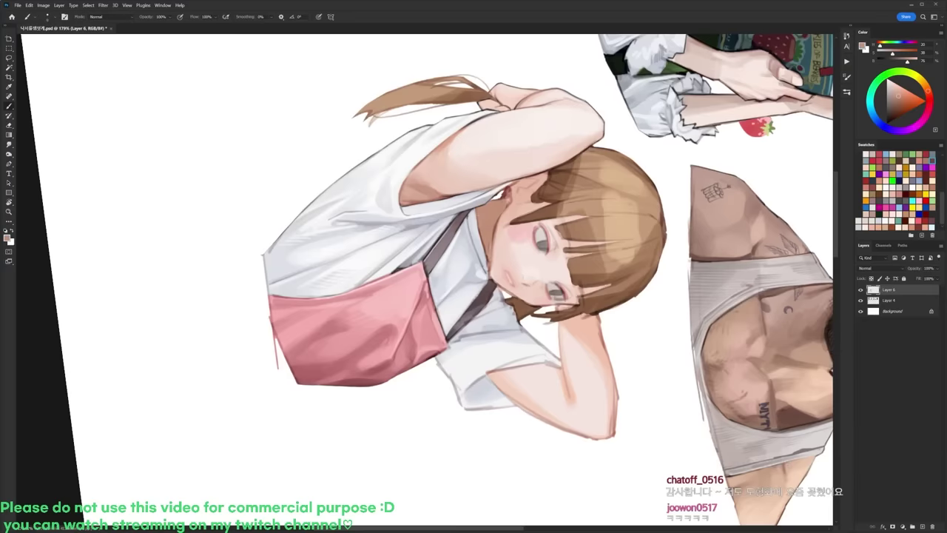
pyautogui.keyDown('alt'); pyautogui.click(483, 245); pyautogui.keyUp('alt')
pyautogui.press('d')
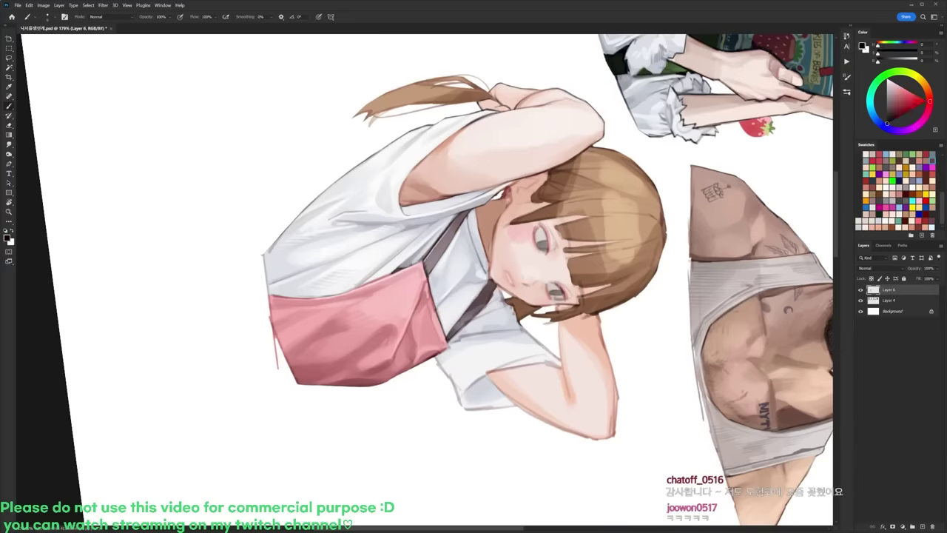
pyautogui.moveTo(476, 210)
pyautogui.mouseDown()
pyautogui.moveTo(482, 241)
pyautogui.moveTo(433, 124)
pyautogui.mouseUp()
# Step: Retouch the ear and neck area beside the near raised arm with a small brush in black and sampled skin tones
pyautogui.press('r')
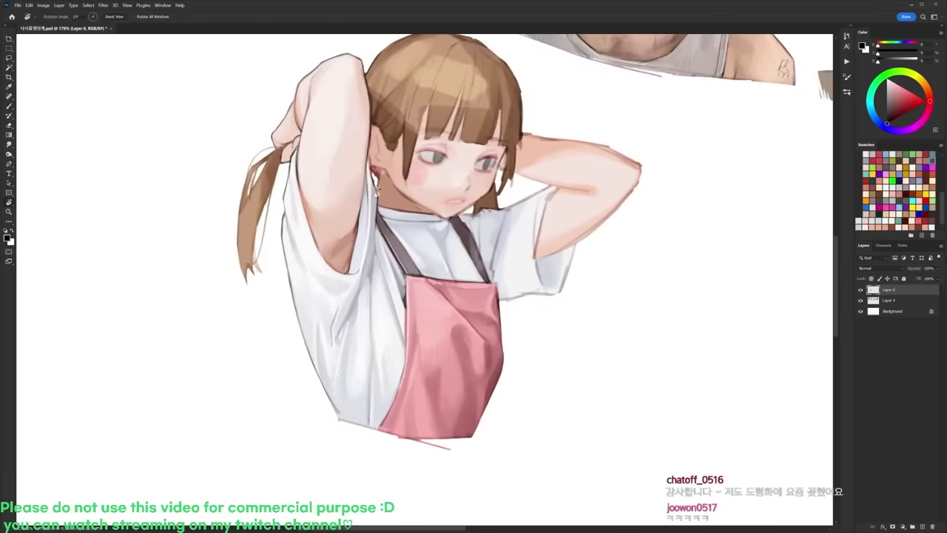
pyautogui.press('b')
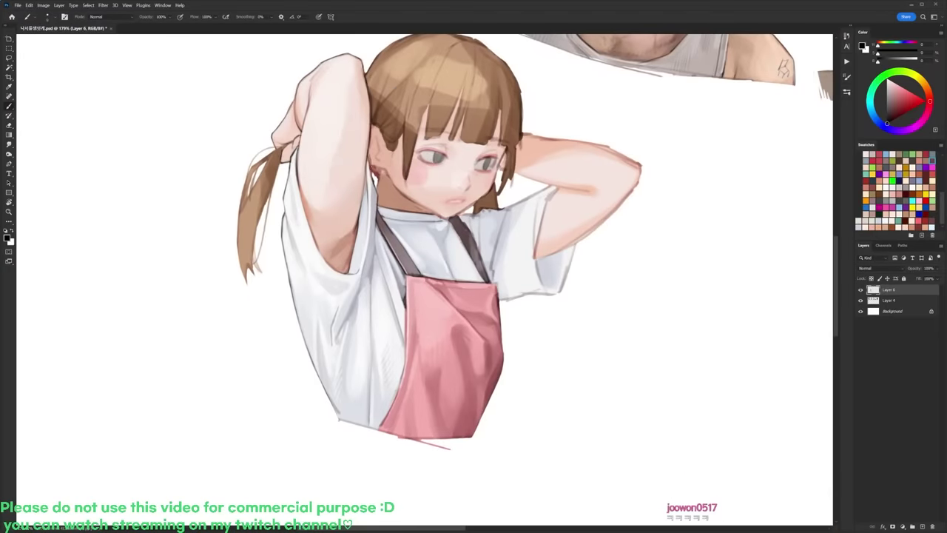
pyautogui.moveTo(372, 157); pyautogui.dragTo(368, 177)
pyautogui.keyDown('alt'); pyautogui.click(375, 164); pyautogui.keyUp('alt')
pyautogui.keyDown('alt'); pyautogui.click(390, 124); pyautogui.keyUp('alt')
pyautogui.keyDown('alt'); pyautogui.click(382, 178); pyautogui.keyUp('alt')
pyautogui.keyDown('alt'); pyautogui.click(376, 170); pyautogui.keyUp('alt')
pyautogui.moveTo(369, 165); pyautogui.dragTo(388, 166)
pyautogui.keyDown('alt'); pyautogui.click(382, 165); pyautogui.keyUp('alt')
pyautogui.scroll(-3, 393, 161)
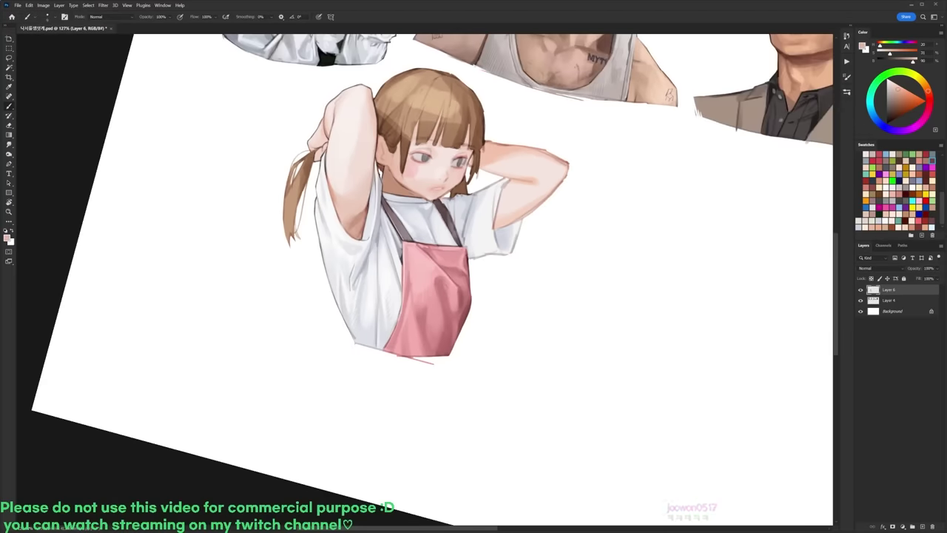
pyautogui.press('r')
pyautogui.press('Escape')
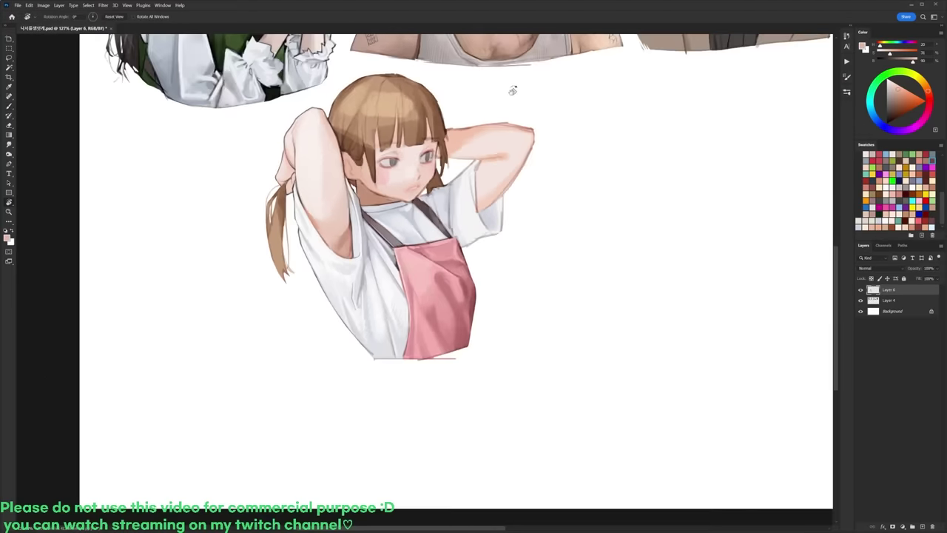
# Step: Repaint the shirt's far shoulder between the pigtail and the apron strap with a larger brush in sampled greys
pyautogui.scroll(2, 417, 232)
pyautogui.press('b')
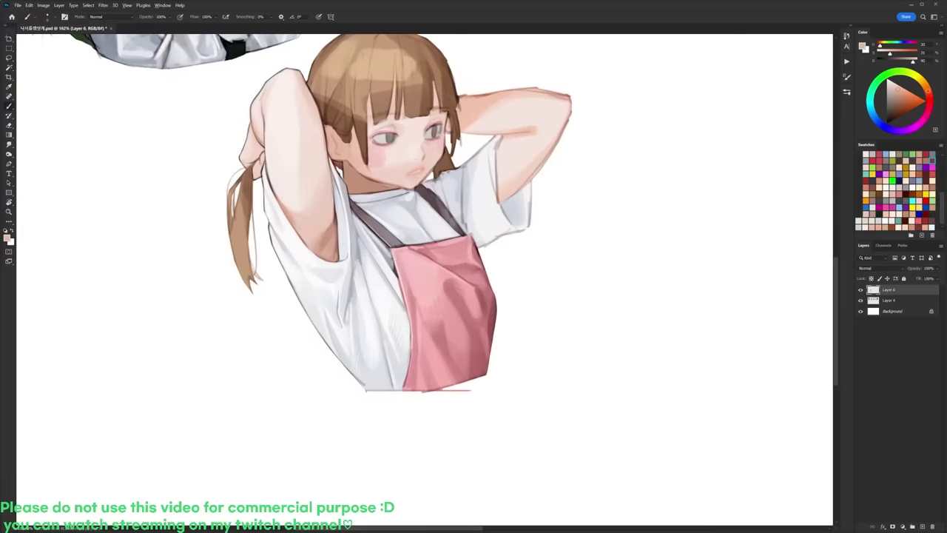
pyautogui.moveTo(425, 224); pyautogui.dragTo(419, 267)
pyautogui.press('d')
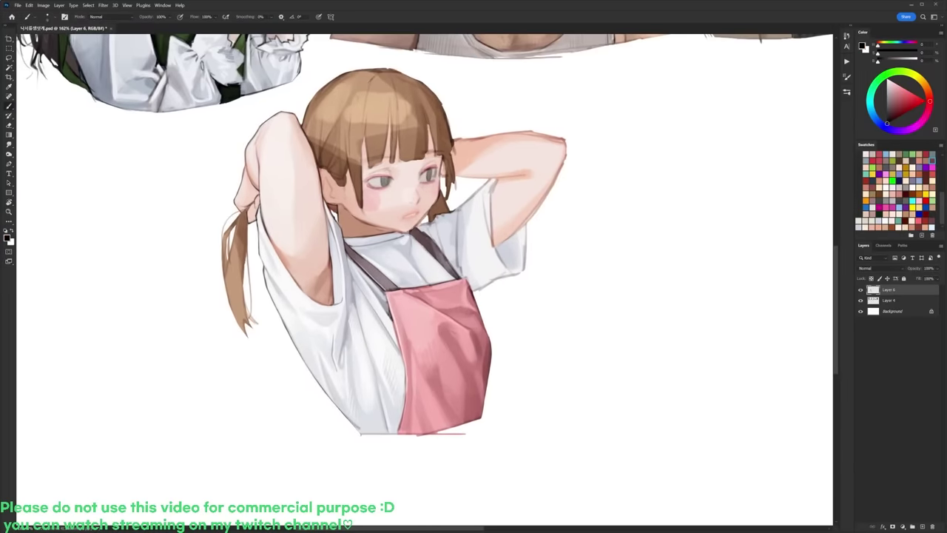
pyautogui.press('e')
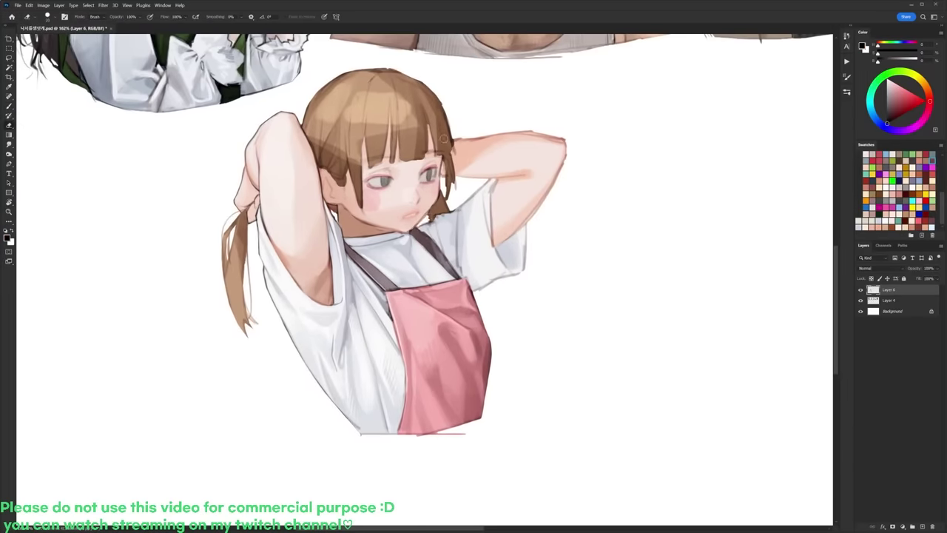
pyautogui.press('b')
pyautogui.keyDown('alt'); pyautogui.click(435, 218); pyautogui.keyUp('alt')
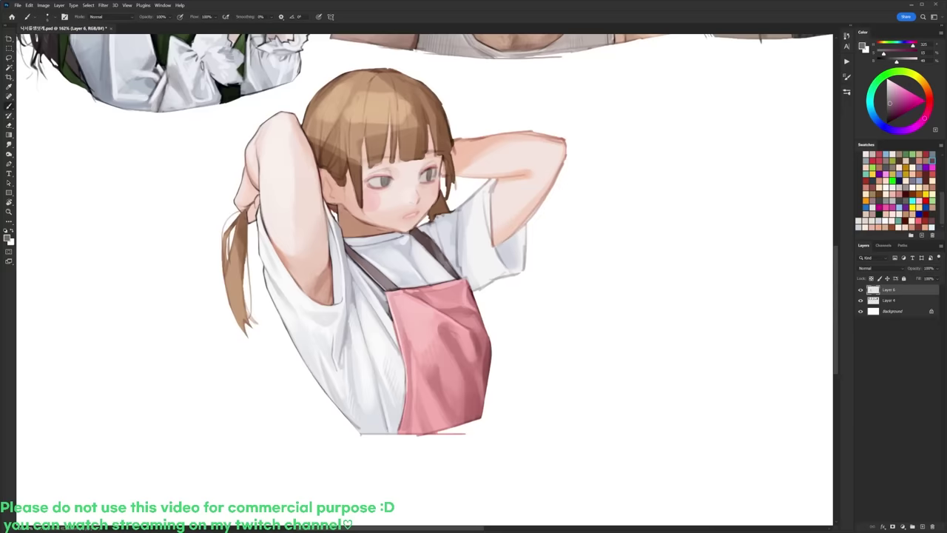
pyautogui.rightClick(447, 215)
pyautogui.click(523, 259)
pyautogui.keyDown('alt'); pyautogui.click(442, 216); pyautogui.keyUp('alt')
pyautogui.keyDown('alt'); pyautogui.click(429, 225); pyautogui.keyUp('alt')
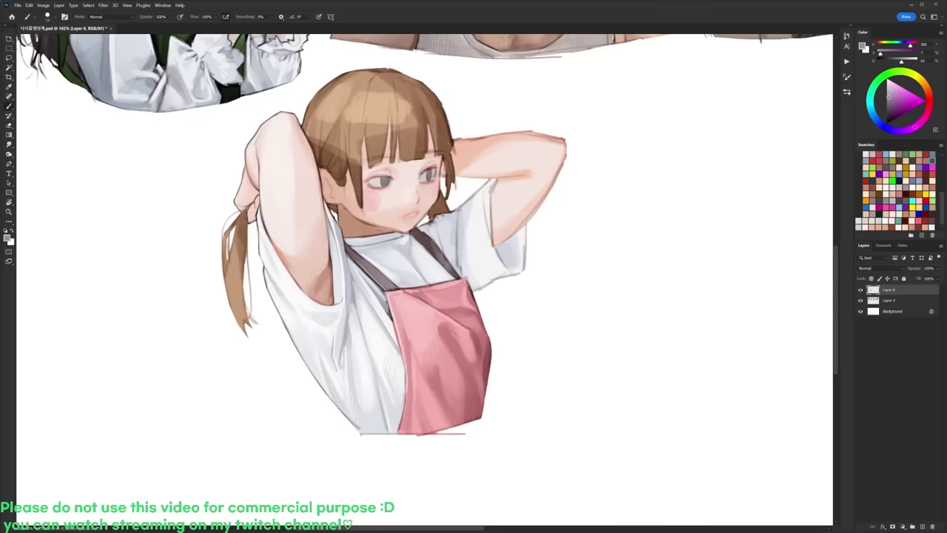
pyautogui.moveTo(418, 228); pyautogui.dragTo(425, 233)
pyautogui.moveTo(453, 212); pyautogui.dragTo(452, 227)
pyautogui.keyDown('alt'); pyautogui.click(448, 238); pyautogui.keyUp('alt')
pyautogui.keyDown('alt'); pyautogui.click(445, 232); pyautogui.keyUp('alt')
pyautogui.keyDown('alt'); pyautogui.click(438, 225); pyautogui.keyUp('alt')
pyautogui.keyDown('alt'); pyautogui.click(444, 222); pyautogui.keyUp('alt')
# Step: Refine the lines under the pigtail and along the far apron strap with a small brush in black and sampled greys
pyautogui.press('d')
pyautogui.rightClick(478, 193)
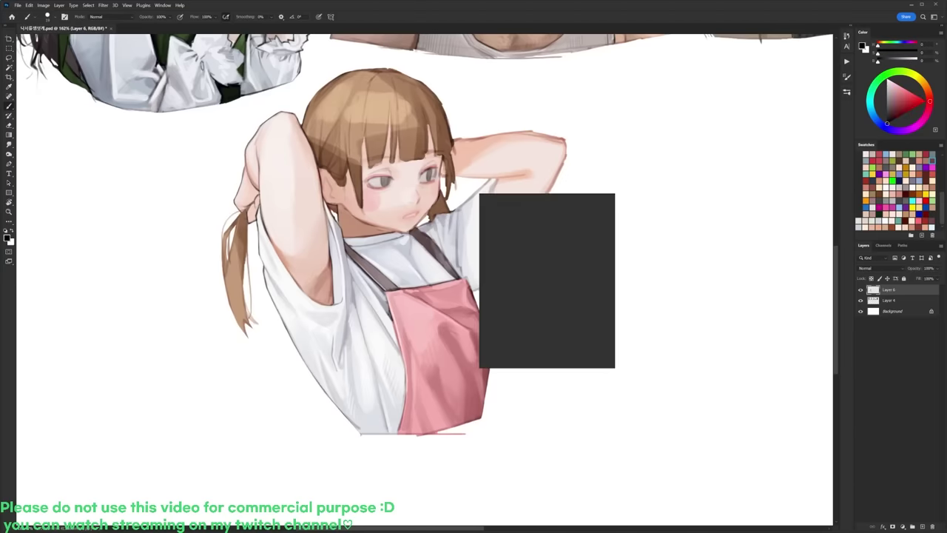
pyautogui.click(543, 263)
pyautogui.keyDown('alt'); pyautogui.click(432, 227); pyautogui.keyUp('alt')
pyautogui.press('d')
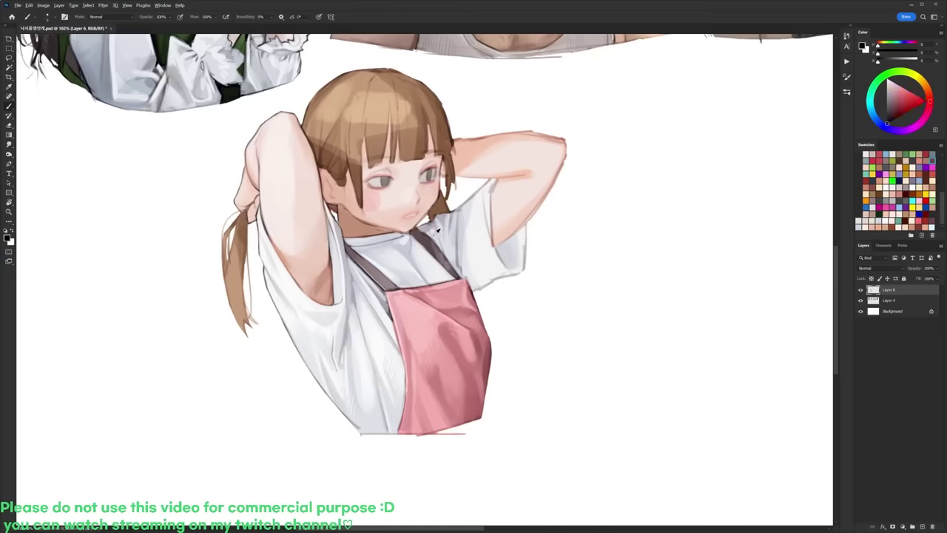
pyautogui.keyDown('alt'); pyautogui.click(438, 228); pyautogui.keyUp('alt')
pyautogui.press('d')
pyautogui.keyDown('alt'); pyautogui.click(451, 266); pyautogui.keyUp('alt')
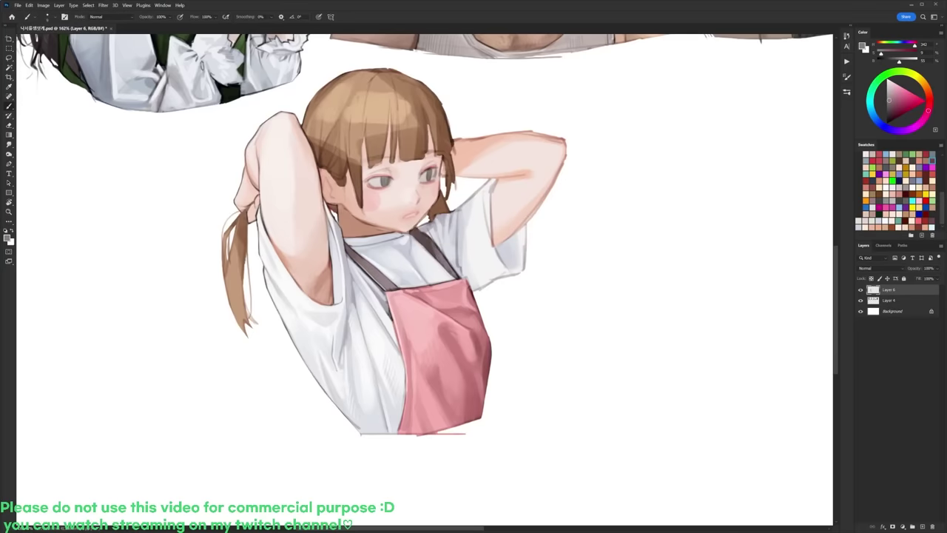
# Step: Strengthen the outline of the far shoulder with a small black brush
pyautogui.press('r')
pyautogui.moveTo(532, 194)
pyautogui.mouseDown()
pyautogui.moveTo(543, 212)
pyautogui.moveTo(526, 237)
pyautogui.mouseUp()
pyautogui.press('d')
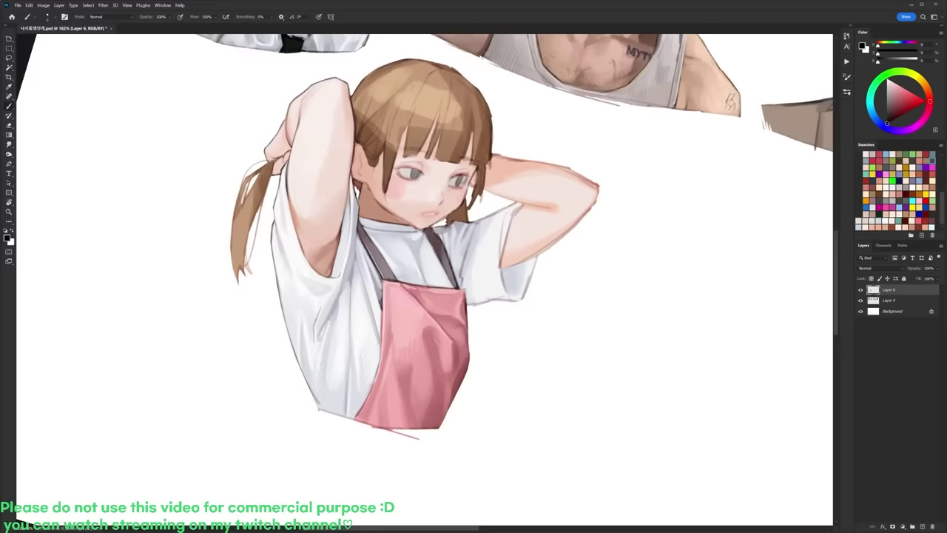
pyautogui.press('x')
pyautogui.press('x')
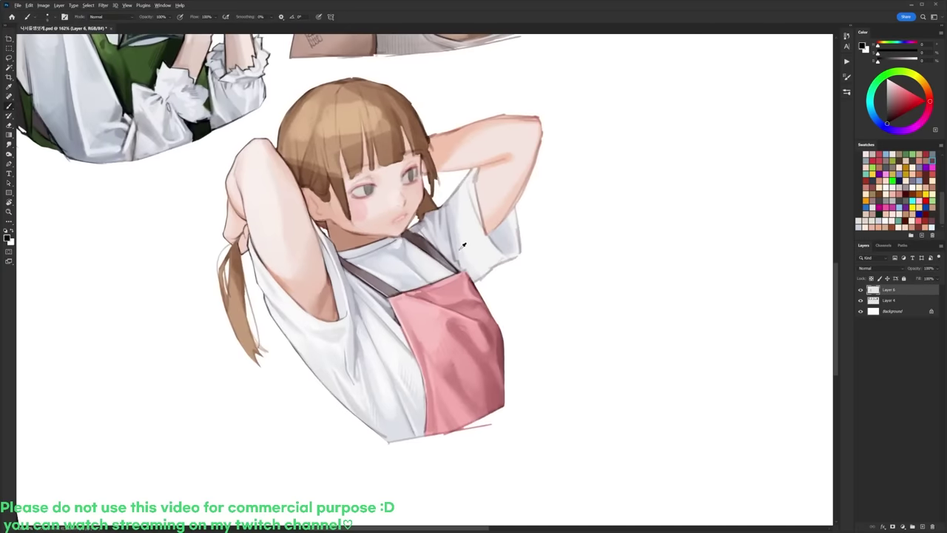
# Step: Touch up the folds between the far apron strap and sleeve with a small brush in sampled light greys
pyautogui.keyDown('alt'); pyautogui.click(463, 244); pyautogui.keyUp('alt')
pyautogui.keyDown('alt'); pyautogui.click(469, 248); pyautogui.keyUp('alt')
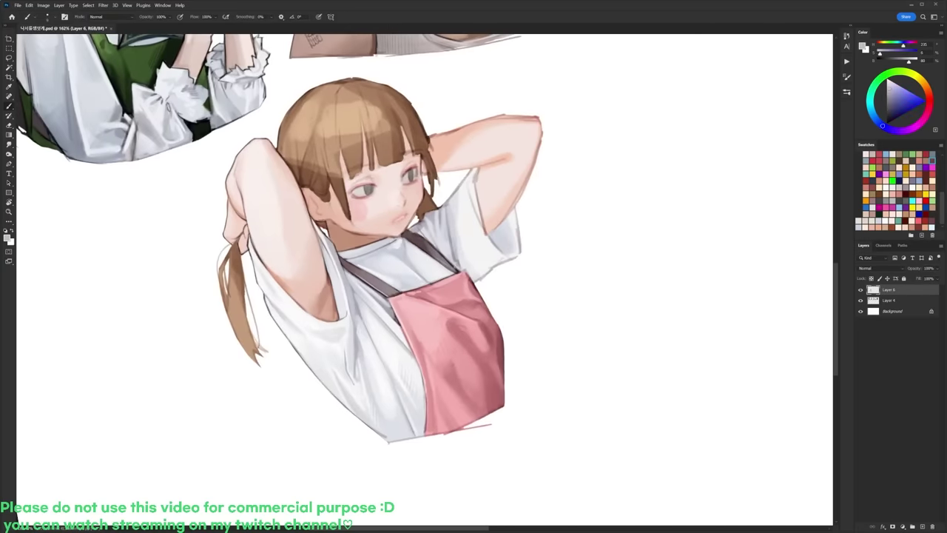
pyautogui.keyDown('alt'); pyautogui.click(457, 248); pyautogui.keyUp('alt')
pyautogui.keyDown('alt'); pyautogui.click(455, 215); pyautogui.keyUp('alt')
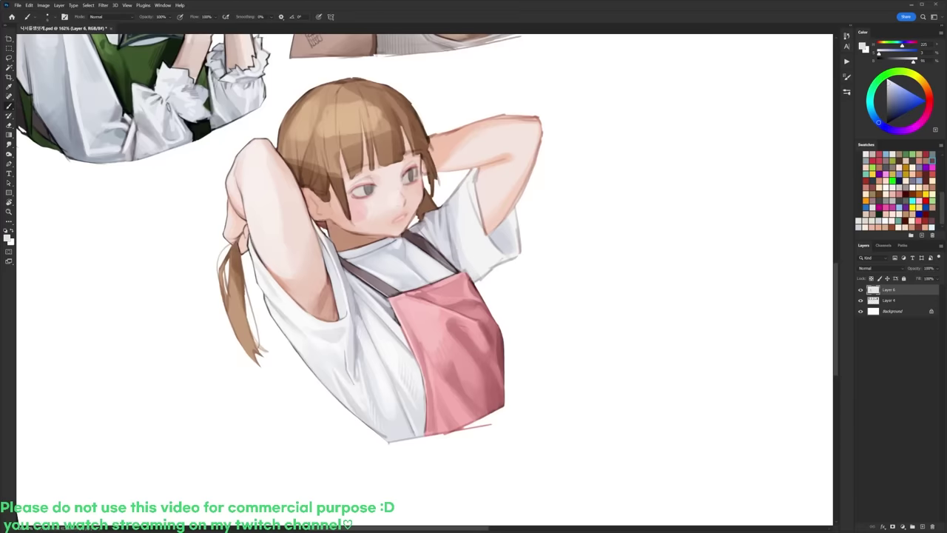
# Step: Clean up the far pigtail's edge above the shoulder using a sampled brown, black and the eraser
pyautogui.press('d')
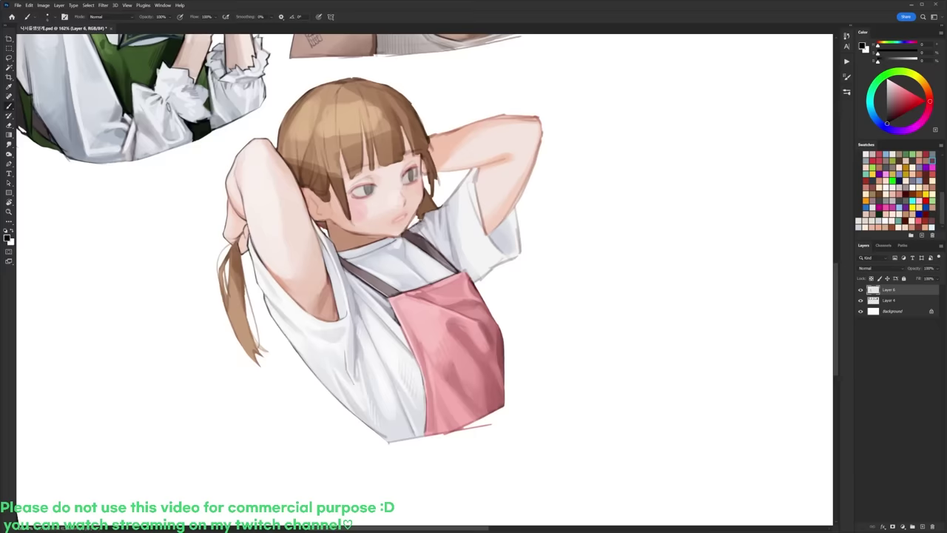
pyautogui.keyDown('alt'); pyautogui.click(423, 217); pyautogui.keyUp('alt')
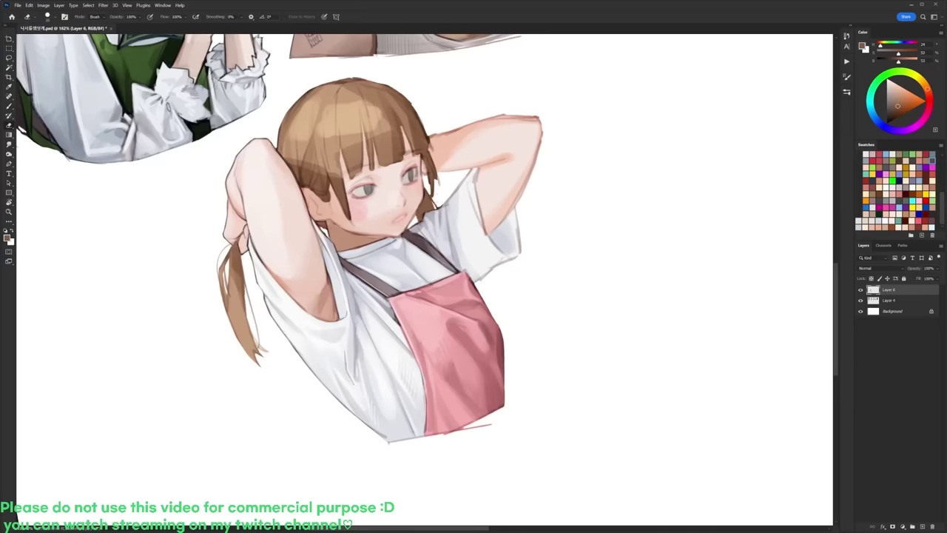
pyautogui.press('d')
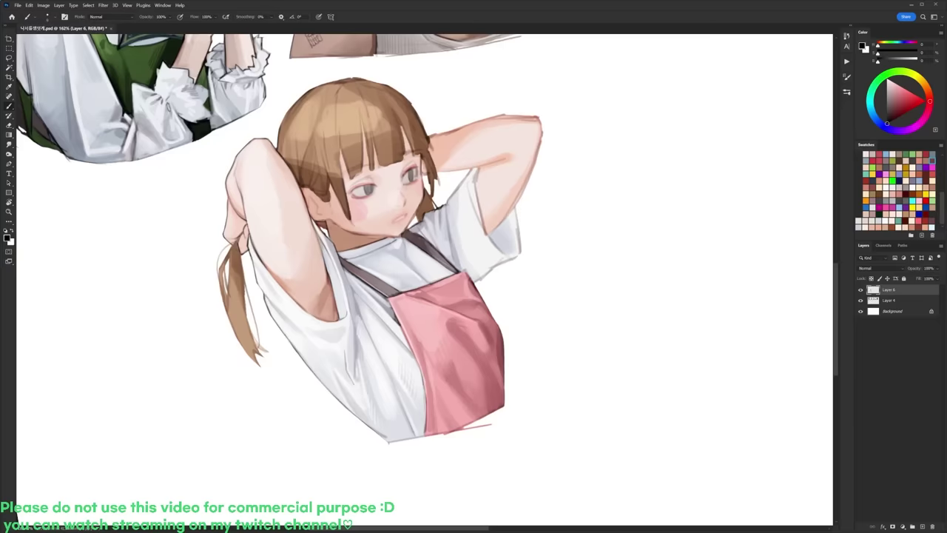
# Step: Repaint the far sleeve's folds and opening with a larger brush in sampled off-whites and greys
pyautogui.press('r')
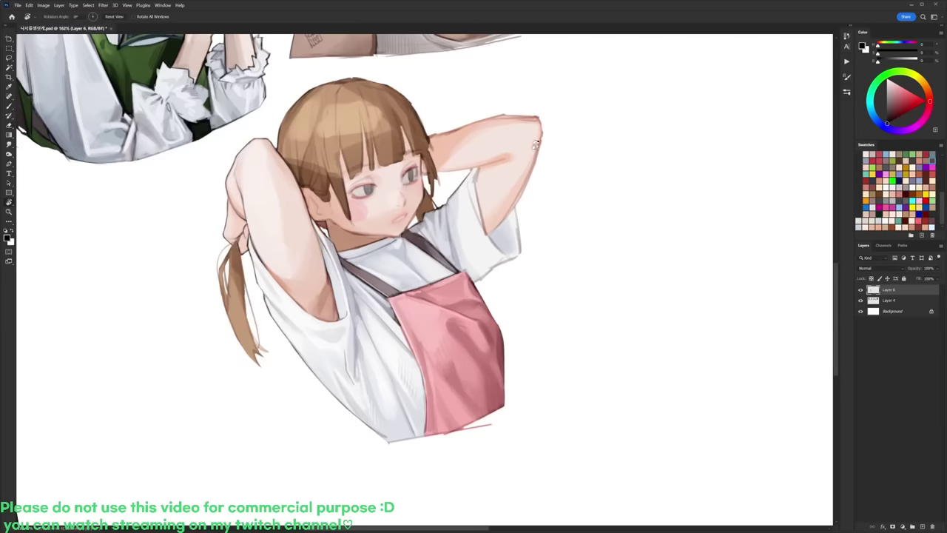
pyautogui.moveTo(536, 144); pyautogui.dragTo(569, 163)
pyautogui.moveTo(555, 186); pyautogui.dragTo(556, 193)
pyautogui.press('b')
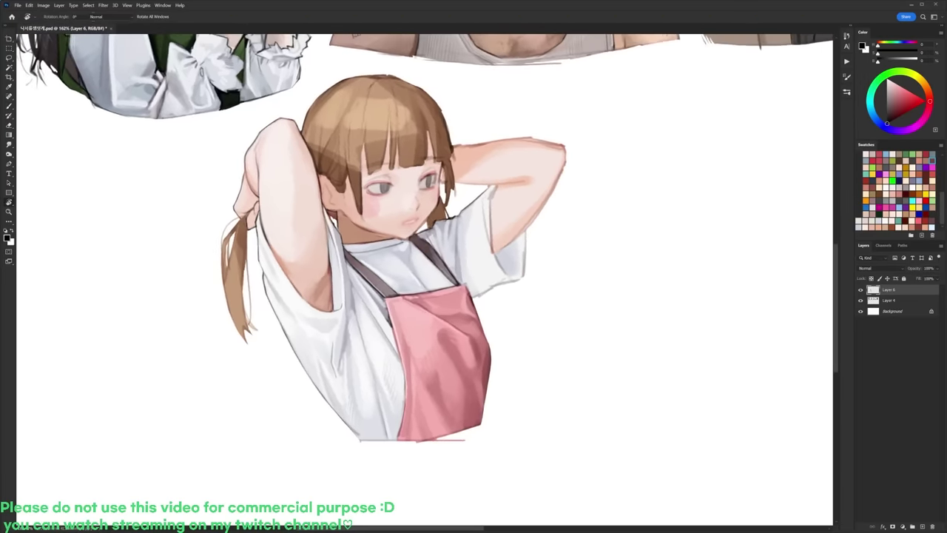
pyautogui.rightClick(520, 169)
pyautogui.click(555, 235)
pyautogui.keyDown('alt'); pyautogui.click(484, 202); pyautogui.keyUp('alt')
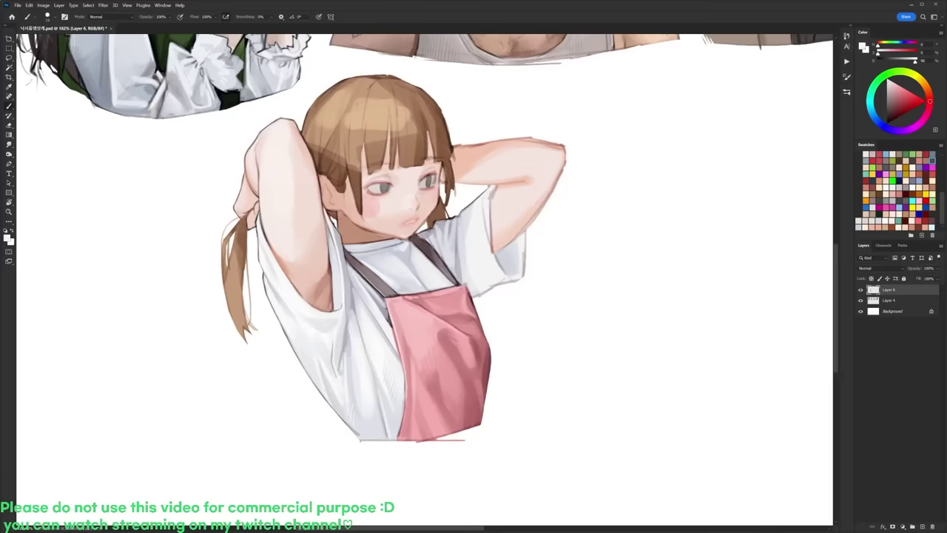
pyautogui.keyDown('alt'); pyautogui.click(514, 255); pyautogui.keyUp('alt')
pyautogui.keyDown('alt'); pyautogui.click(487, 219); pyautogui.keyUp('alt')
pyautogui.keyDown('alt'); pyautogui.click(384, 311); pyautogui.keyUp('alt')
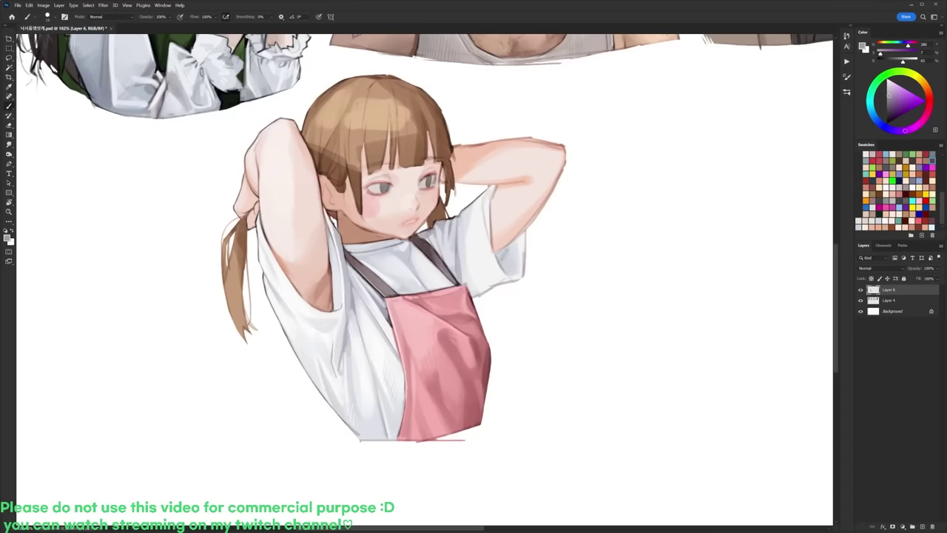
pyautogui.keyDown('alt'); pyautogui.click(489, 249); pyautogui.keyUp('alt')
# Step: Outline the outer edge of the far sleeve with a small black brush and clean it with the eraser
pyautogui.press('r')
pyautogui.moveTo(571, 185)
pyautogui.mouseDown()
pyautogui.moveTo(526, 137)
pyautogui.moveTo(483, 115)
pyautogui.mouseUp()
pyautogui.press('e')
pyautogui.press('b')
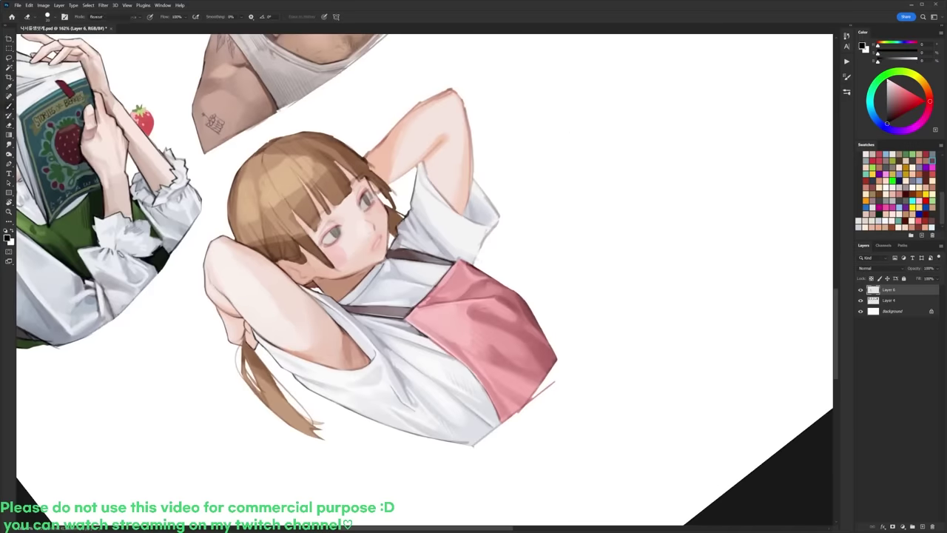
pyautogui.rightClick(502, 182)
pyautogui.press('Return')
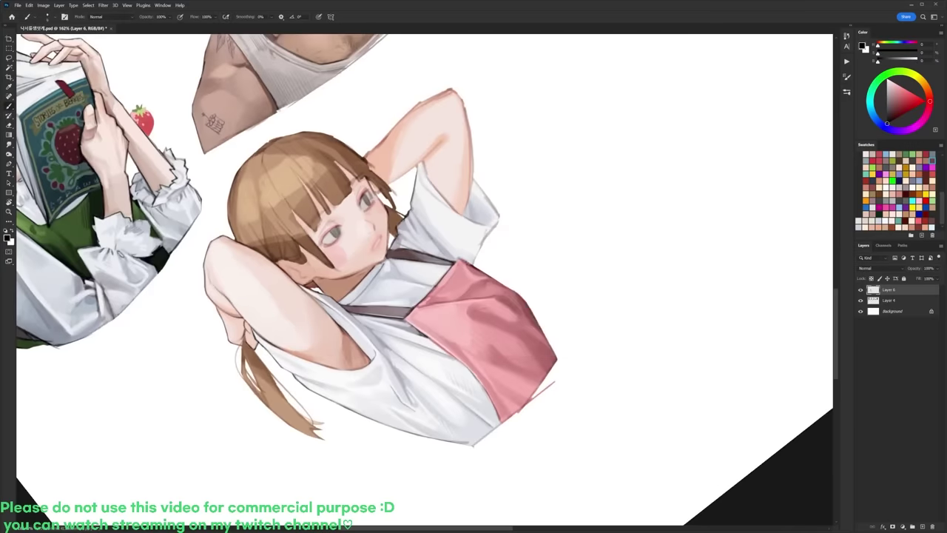
pyautogui.press('r')
pyautogui.moveTo(537, 173); pyautogui.dragTo(473, 279)
pyautogui.press('b')
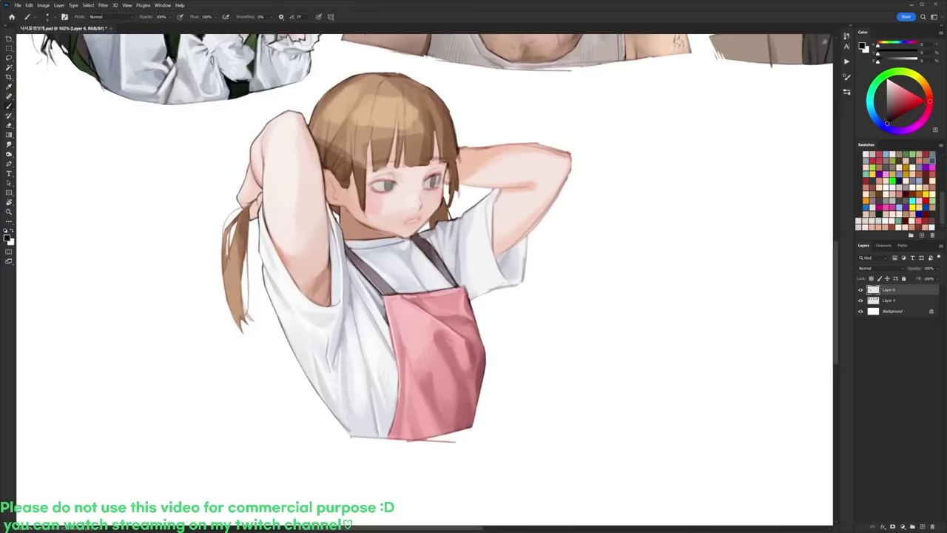
pyautogui.press('e')
pyautogui.moveTo(527, 237)
pyautogui.mouseDown()
pyautogui.moveTo(521, 282)
pyautogui.moveTo(509, 206)
pyautogui.mouseUp()
pyautogui.press('r')
# Step: Redraw the far sleeve's lower hem line in black with a small brush, erasing stray marks around it
pyautogui.press('b')
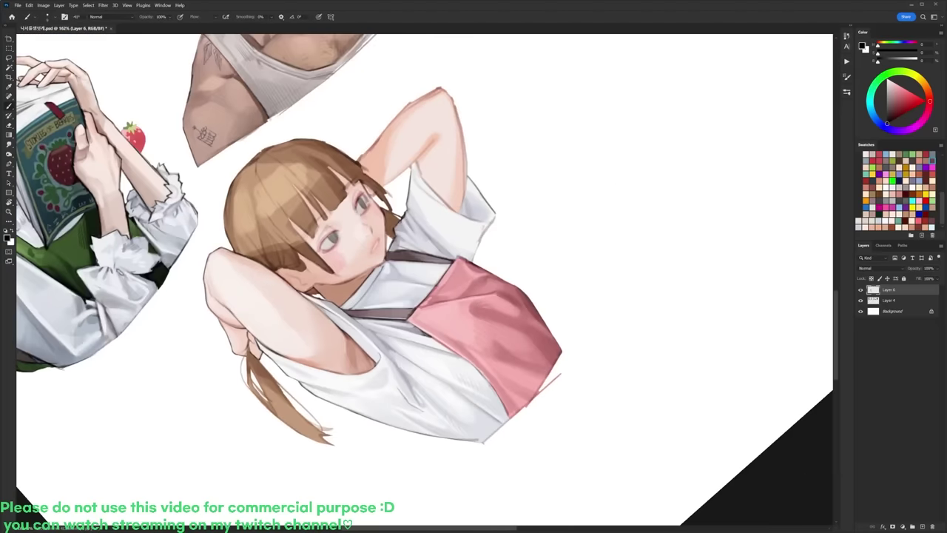
pyautogui.press('e')
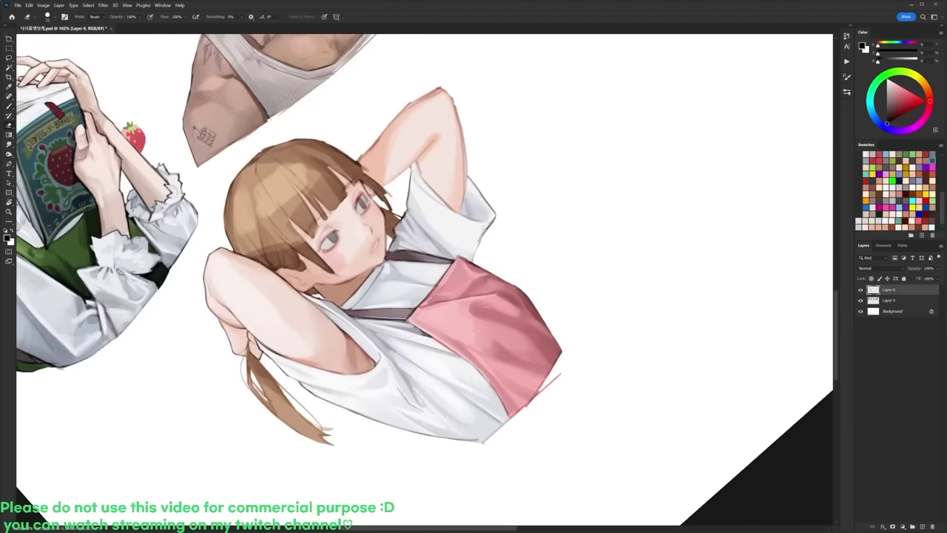
pyautogui.press('b')
pyautogui.moveTo(483, 239); pyautogui.dragTo(476, 254)
pyautogui.press('e')
pyautogui.press('r')
pyautogui.moveTo(520, 186); pyautogui.dragTo(559, 286)
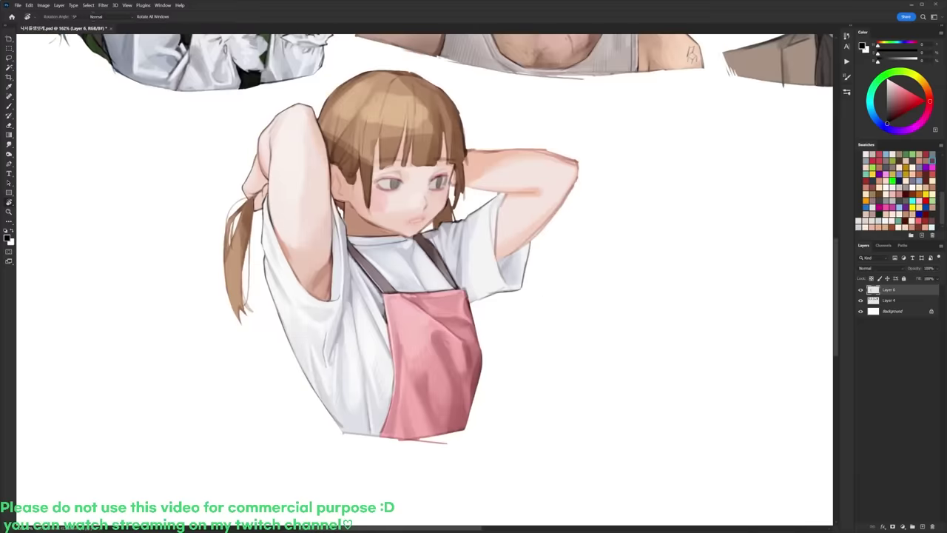
# Step: Touch up the far sleeve's edge along the arm with a small brush in a sampled off-white
pyautogui.press('b')
pyautogui.keyDown('alt'); pyautogui.click(505, 209); pyautogui.keyUp('alt')
pyautogui.scroll(-4, 509, 195)
pyautogui.press('r')
pyautogui.moveTo(536, 212); pyautogui.dragTo(523, 194)
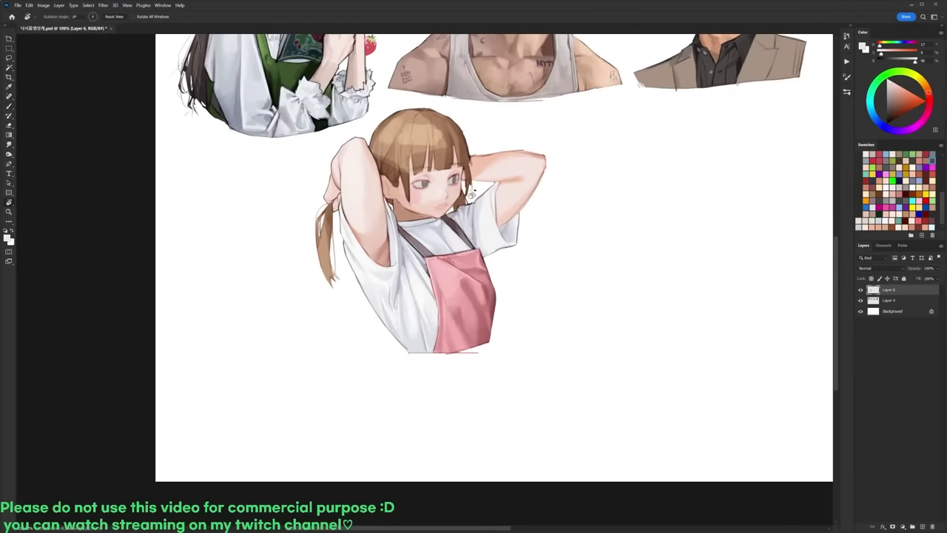
# Step: Shade the near upper arm beside the sleeve opening with a larger brush in sampled skin and shadow tones
pyautogui.scroll(6, 390, 230)
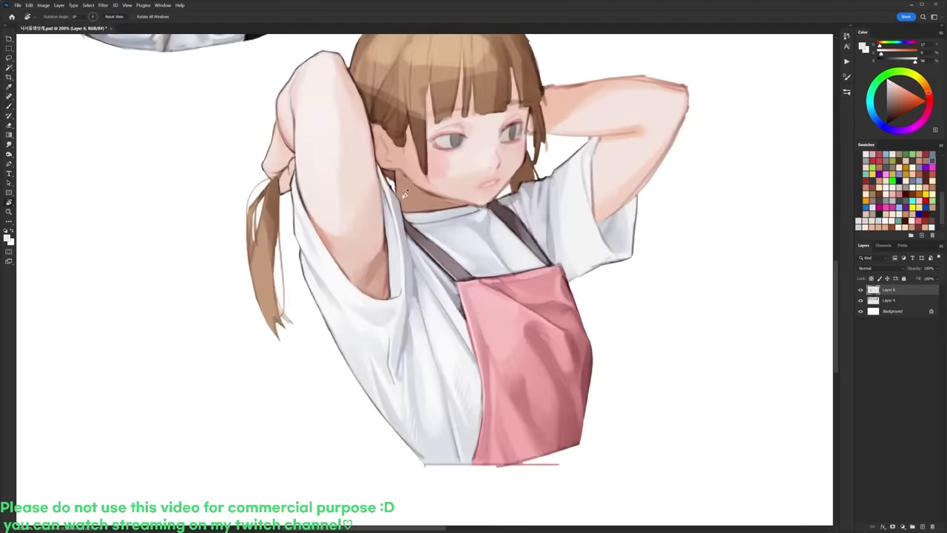
pyautogui.press('b')
pyautogui.rightClick(398, 224)
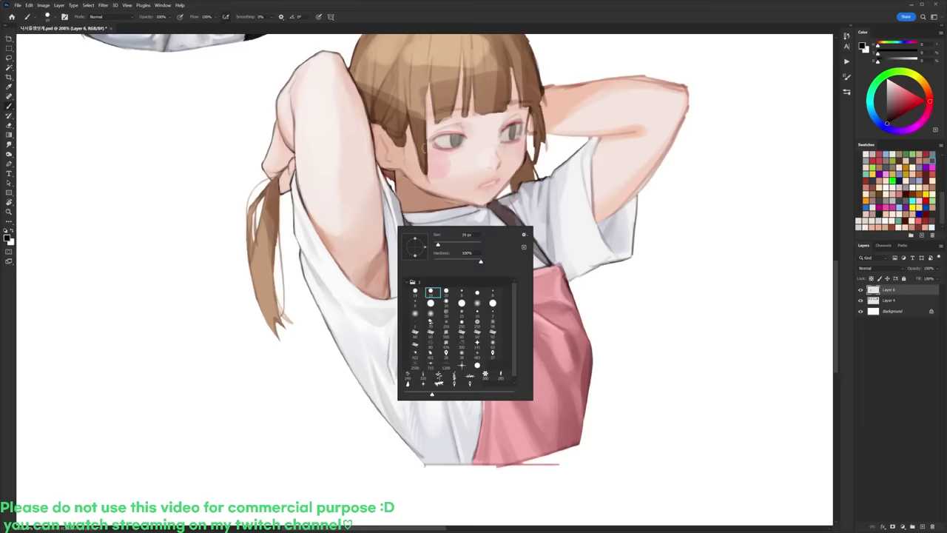
pyautogui.keyDown('alt'); pyautogui.click(386, 249); pyautogui.keyUp('alt')
pyautogui.keyDown('alt'); pyautogui.click(386, 242); pyautogui.keyUp('alt')
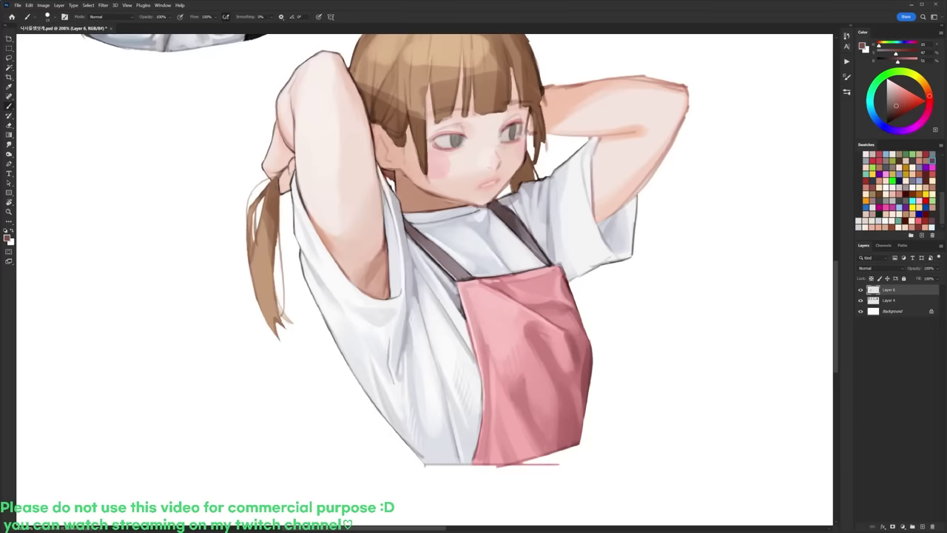
pyautogui.rightClick(478, 240)
pyautogui.click(480, 210)
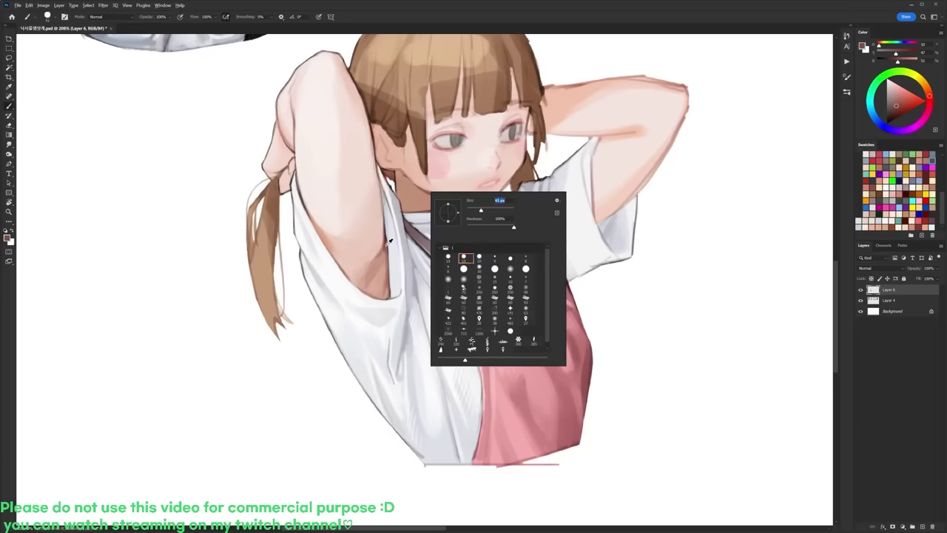
pyautogui.keyDown('alt'); pyautogui.click(333, 242); pyautogui.keyUp('alt')
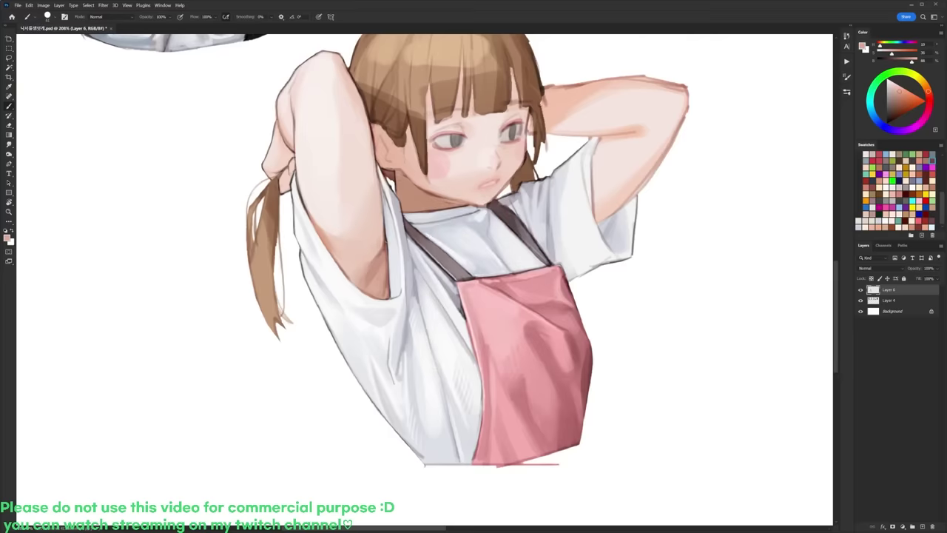
pyautogui.moveTo(382, 244); pyautogui.dragTo(299, 325)
# Step: Clean the outer edge of the far upper arm above the sleeve with the eraser
pyautogui.press('d')
pyautogui.rightClick(576, 154)
pyautogui.click(642, 224)
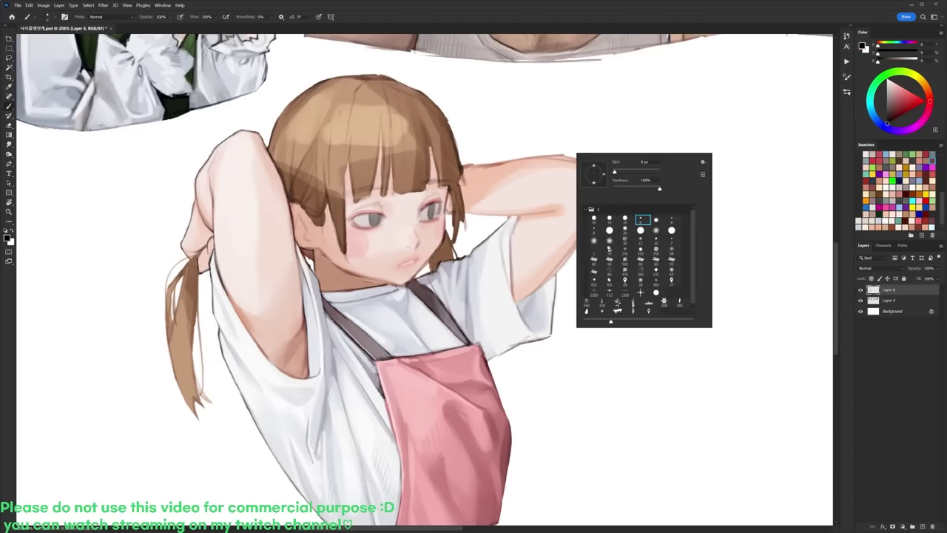
pyautogui.keyDown('alt'); pyautogui.click(519, 235); pyautogui.keyUp('alt')
pyautogui.keyDown('alt'); pyautogui.click(522, 232); pyautogui.keyUp('alt')
pyautogui.press('e')
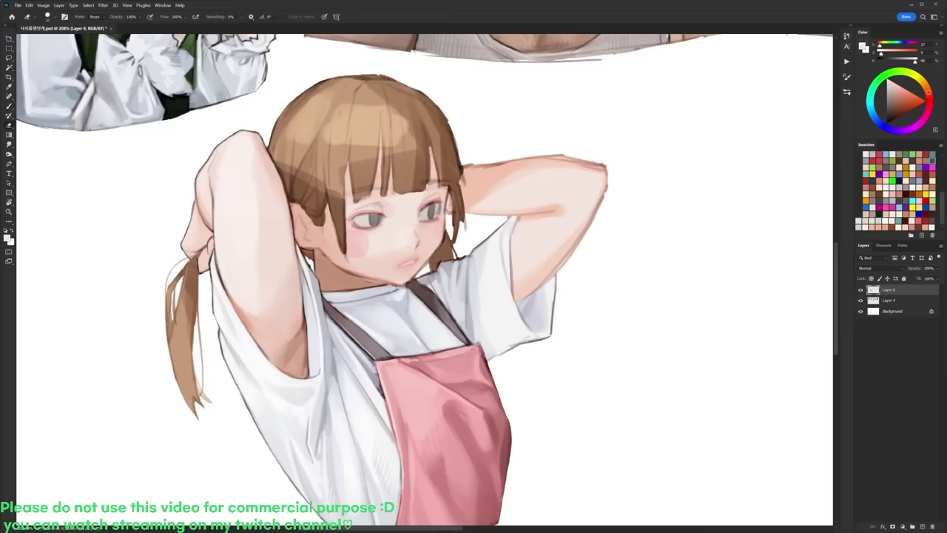
pyautogui.moveTo(566, 269); pyautogui.dragTo(608, 193)
# Step: Outline the outer edge of the far upper arm down to the sleeve with a small black brush
pyautogui.press('b')
pyautogui.press('d')
pyautogui.keyDown('alt'); pyautogui.click(563, 260); pyautogui.keyUp('alt')
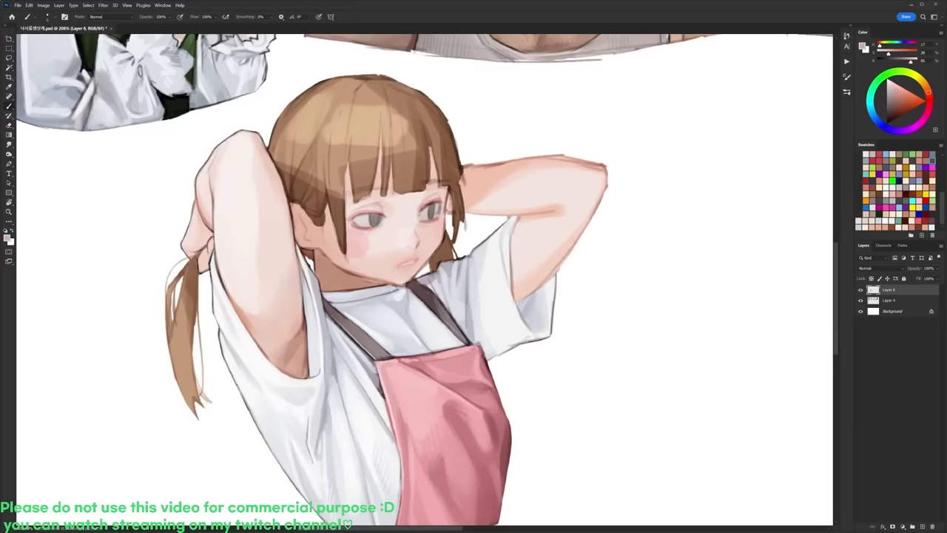
pyautogui.press('d')
pyautogui.moveTo(567, 257); pyautogui.dragTo(534, 291)
pyautogui.press('r')
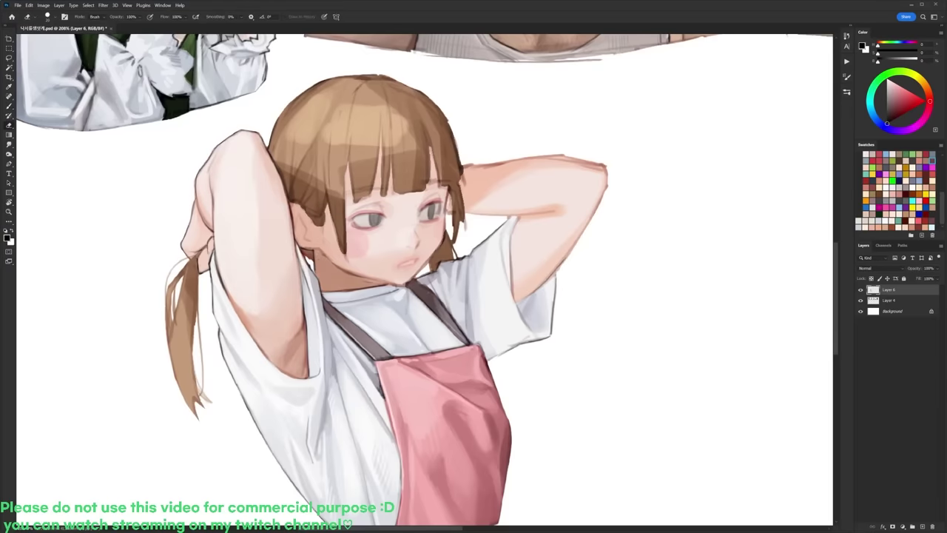
pyautogui.moveTo(617, 170)
pyautogui.mouseDown()
pyautogui.moveTo(580, 111)
pyautogui.moveTo(586, 117)
pyautogui.mouseUp()
pyautogui.press('b')
pyautogui.press('r')
pyautogui.moveTo(583, 288); pyautogui.dragTo(576, 331)
pyautogui.press('b')
pyautogui.keyDown('alt'); pyautogui.click(496, 317); pyautogui.keyUp('alt')
pyautogui.press('x')
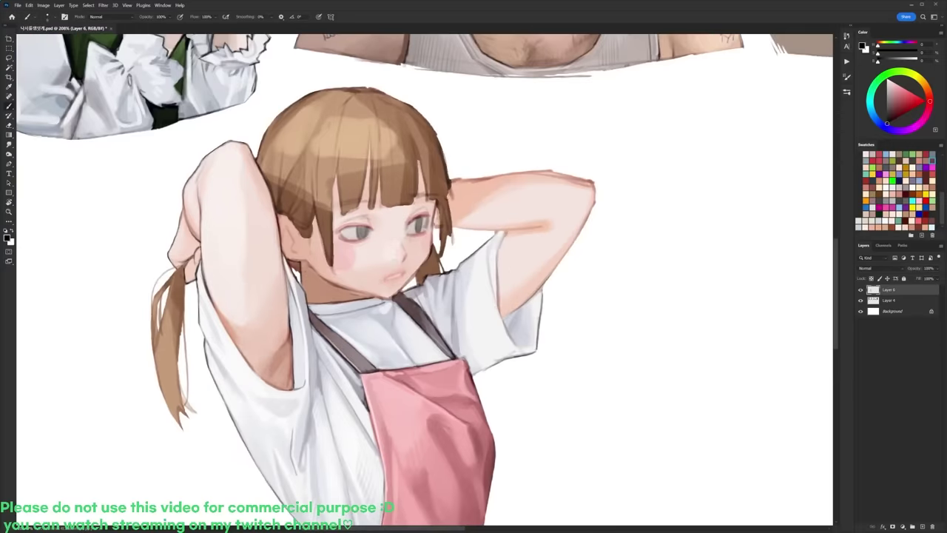
# Step: Shade the far arm where it enters the sleeve with a larger brush in sampled pinkish skin tones, undoing the last stroke
pyautogui.rightClick(570, 220)
pyautogui.keyDown('alt'); pyautogui.click(455, 185); pyautogui.keyUp('alt')
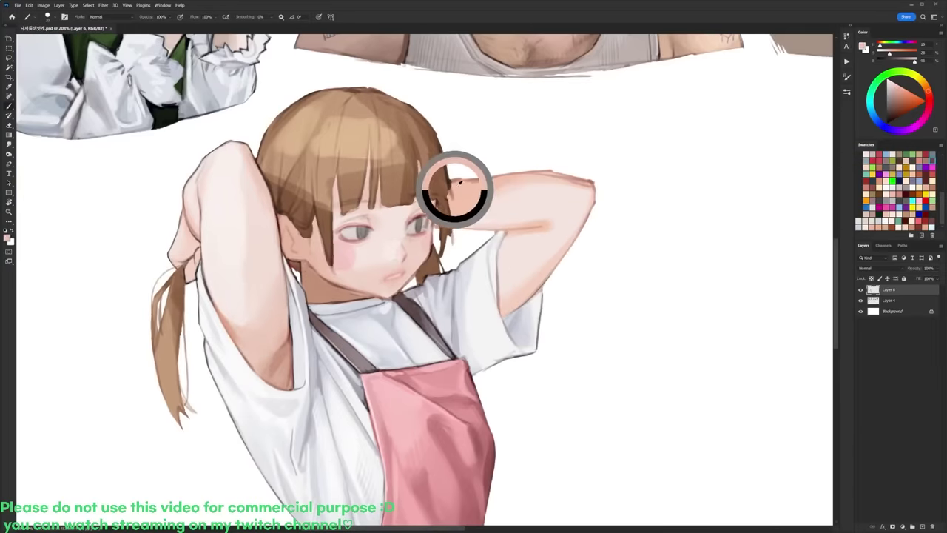
pyautogui.moveTo(512, 291); pyautogui.dragTo(503, 313)
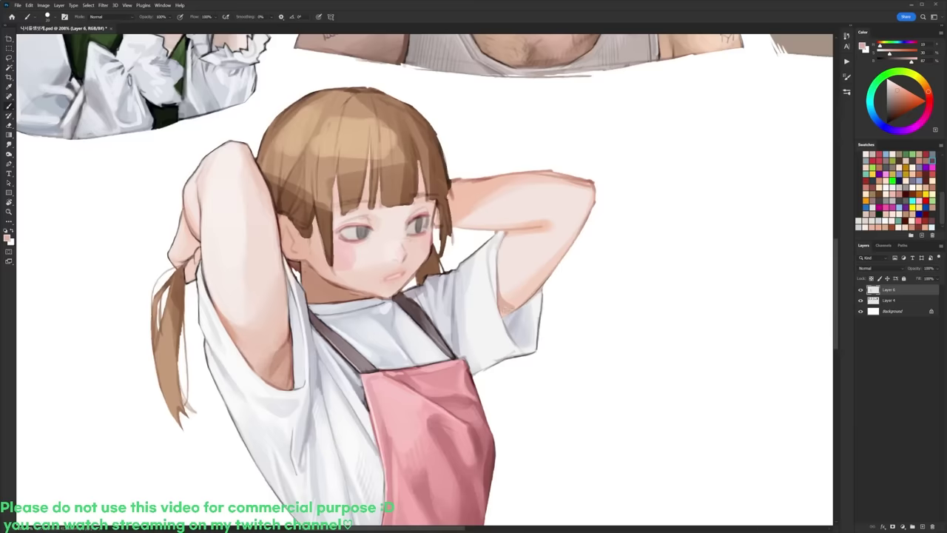
pyautogui.hotkey('ctrl', 'z')
# Step: Redraw the line between the far arm and its sleeve opening in black with a small brush, undoing the stroke at the upper corner
pyautogui.rightClick(555, 230)
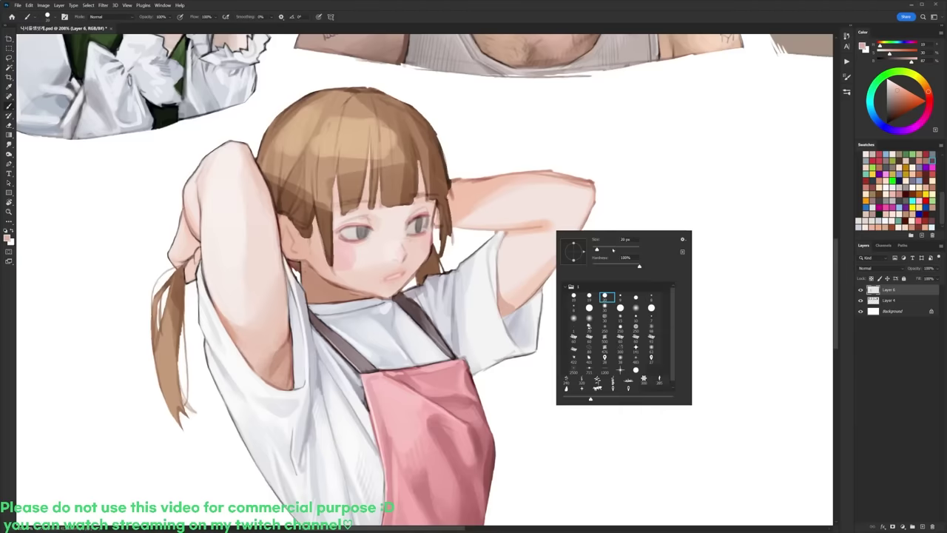
pyautogui.click(622, 297)
pyautogui.press('Return')
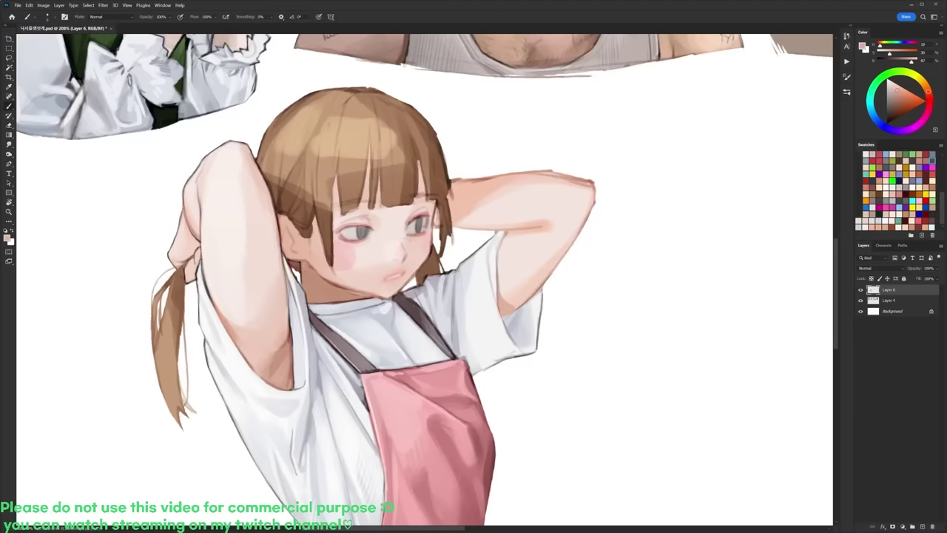
pyautogui.press('d')
pyautogui.moveTo(500, 309); pyautogui.dragTo(505, 327)
pyautogui.moveTo(527, 284); pyautogui.dragTo(521, 311)
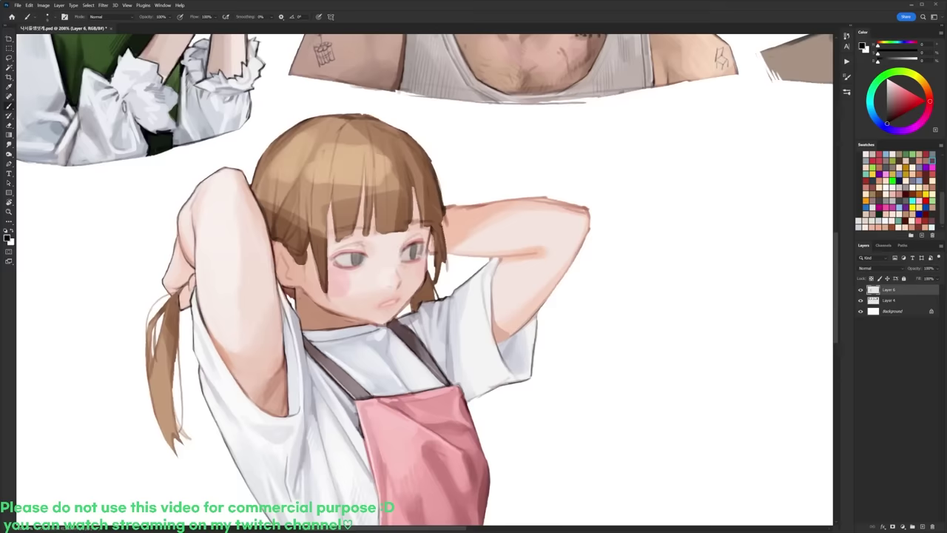
pyautogui.moveTo(500, 262)
pyautogui.mouseDown()
pyautogui.moveTo(493, 282)
pyautogui.moveTo(508, 269)
pyautogui.mouseUp()
pyautogui.hotkey('ctrl', 'z')
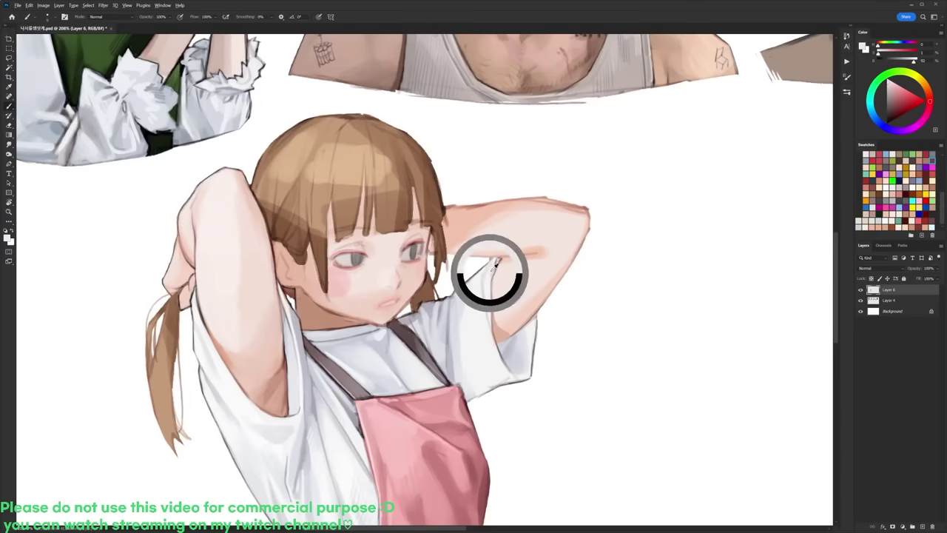
# Step: Repaint the skin around the inner elbow crease of the far arm with a larger brush in sampled pinks
pyautogui.press('e')
pyautogui.press('r')
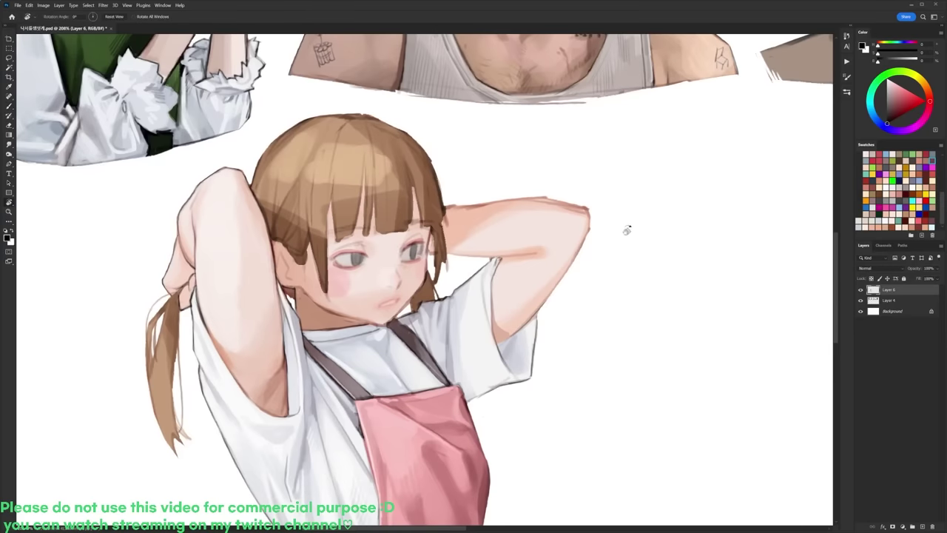
pyautogui.moveTo(628, 228); pyautogui.dragTo(476, 151)
pyautogui.press('b')
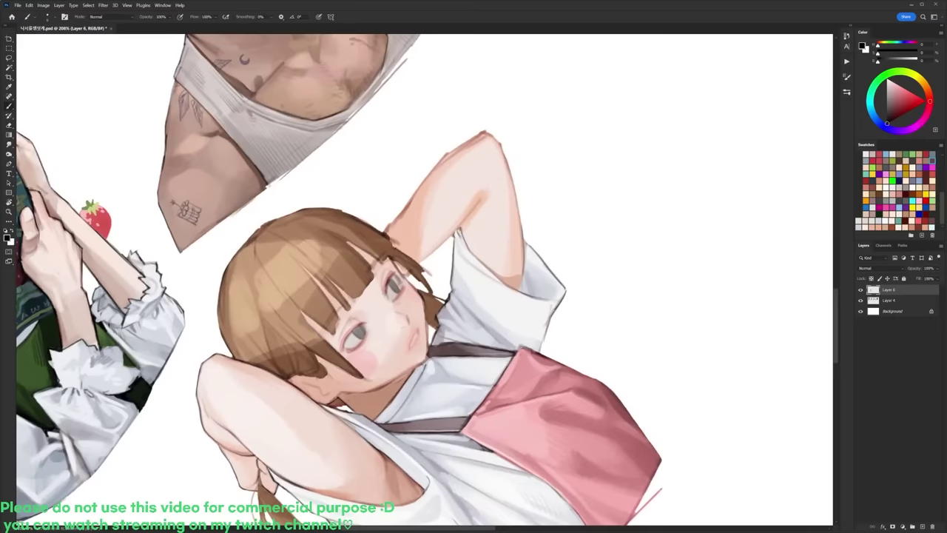
pyautogui.rightClick(517, 155)
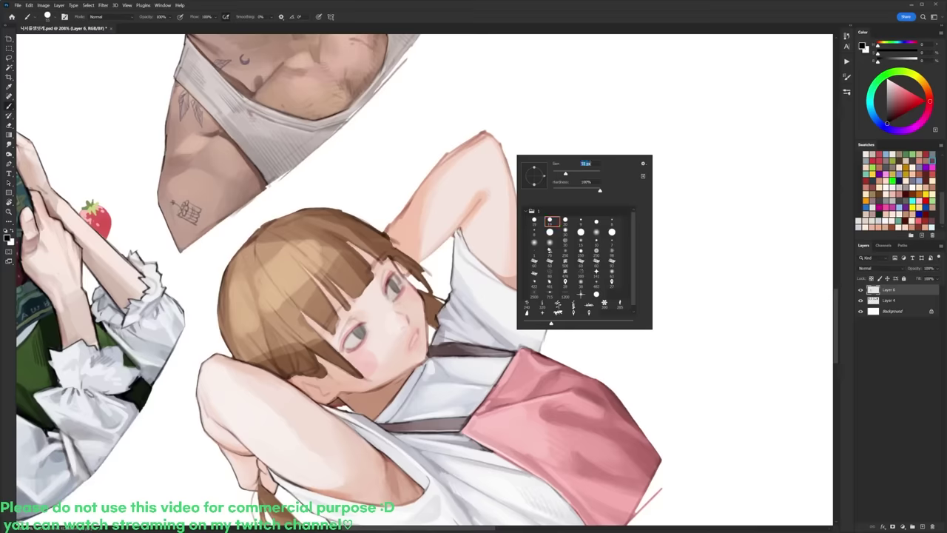
pyautogui.keyDown('alt'); pyautogui.click(491, 191); pyautogui.keyUp('alt')
pyautogui.keyDown('alt'); pyautogui.click(488, 193); pyautogui.keyUp('alt')
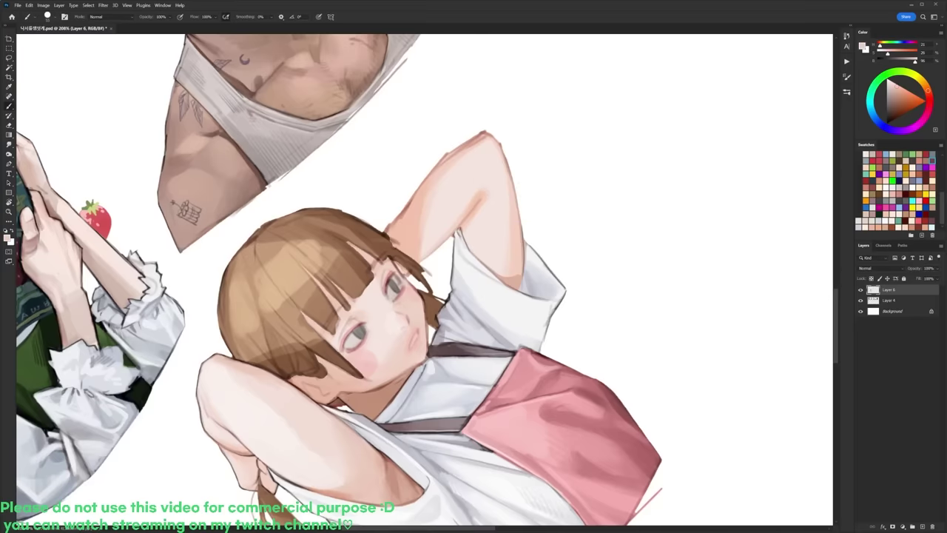
pyautogui.rightClick(502, 181)
pyautogui.click(546, 245)
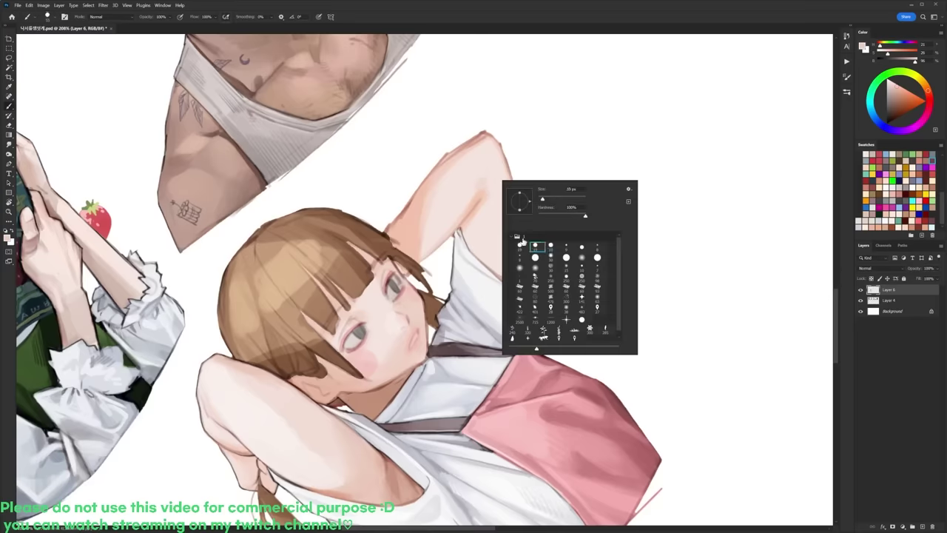
pyautogui.keyDown('alt'); pyautogui.click(407, 208); pyautogui.keyUp('alt')
pyautogui.moveTo(472, 210); pyautogui.dragTo(464, 224)
# Step: Refine the tip of the far elbow with a small black brush and trim its edge with the eraser
pyautogui.press('d')
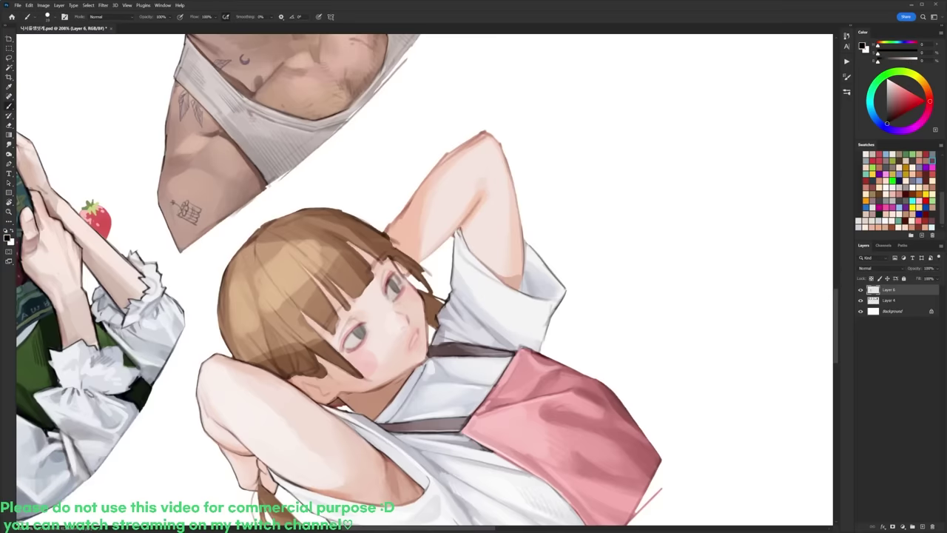
pyautogui.rightClick(511, 182)
pyautogui.click(579, 249)
pyautogui.press('Return')
pyautogui.press('r')
pyautogui.moveTo(570, 192); pyautogui.dragTo(593, 306)
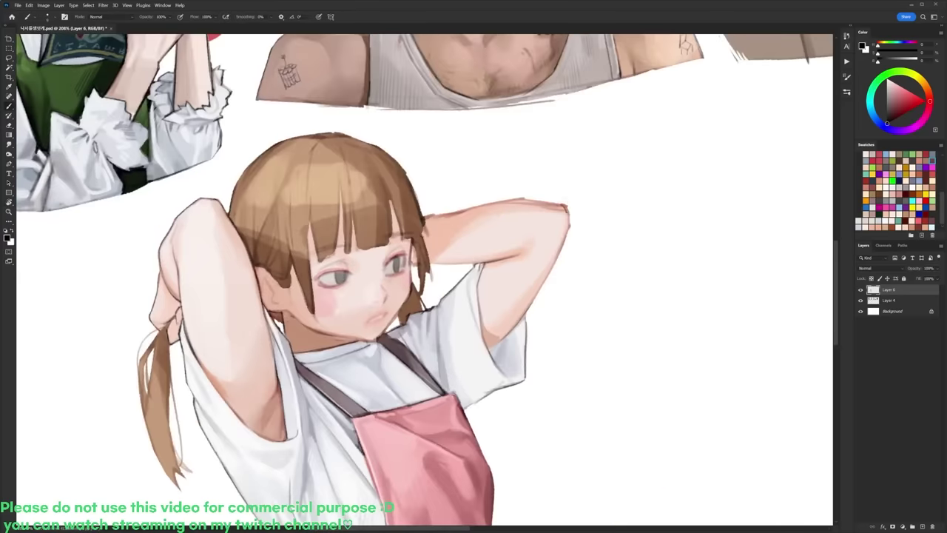
pyautogui.press('e')
pyautogui.moveTo(565, 204); pyautogui.dragTo(569, 223)
# Step: Fill the far elbow's edge in a sampled skin tone and trim the contour along the forearm with the eraser
pyautogui.press('r')
pyautogui.moveTo(600, 256)
pyautogui.mouseDown()
pyautogui.moveTo(605, 277)
pyautogui.moveTo(479, 452)
pyautogui.mouseUp()
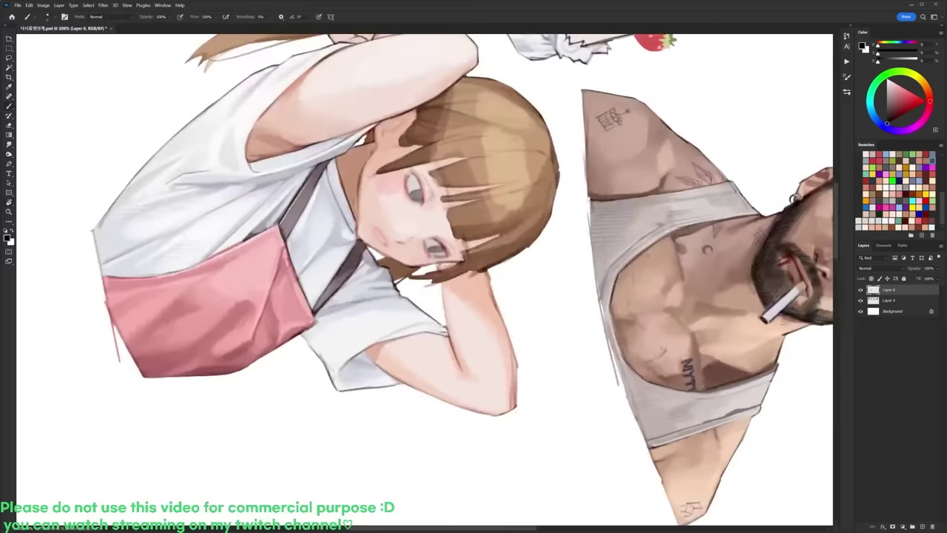
pyautogui.keyDown('alt'); pyautogui.click(505, 391); pyautogui.keyUp('alt')
pyautogui.moveTo(513, 381); pyautogui.dragTo(514, 401)
pyautogui.press('e')
pyautogui.moveTo(515, 341); pyautogui.dragTo(518, 397)
# Step: Touch up the far elbow's outline in black and sampled skin, and erase stray marks along the forearm beside the hair
pyautogui.press('b')
pyautogui.press('d')
pyautogui.press('e')
pyautogui.press('b')
pyautogui.keyDown('alt'); pyautogui.click(513, 393); pyautogui.keyUp('alt')
pyautogui.press('e')
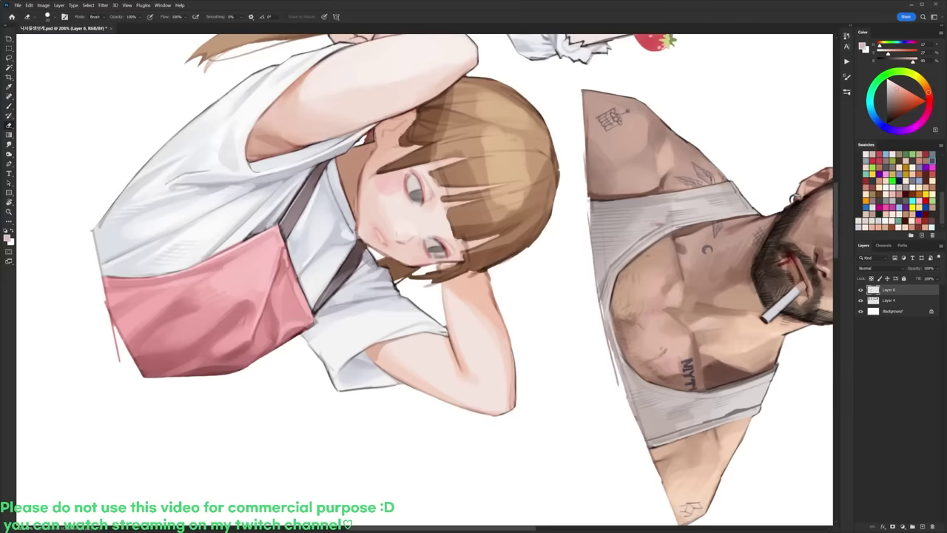
pyautogui.press('d')
pyautogui.moveTo(491, 268); pyautogui.dragTo(497, 310)
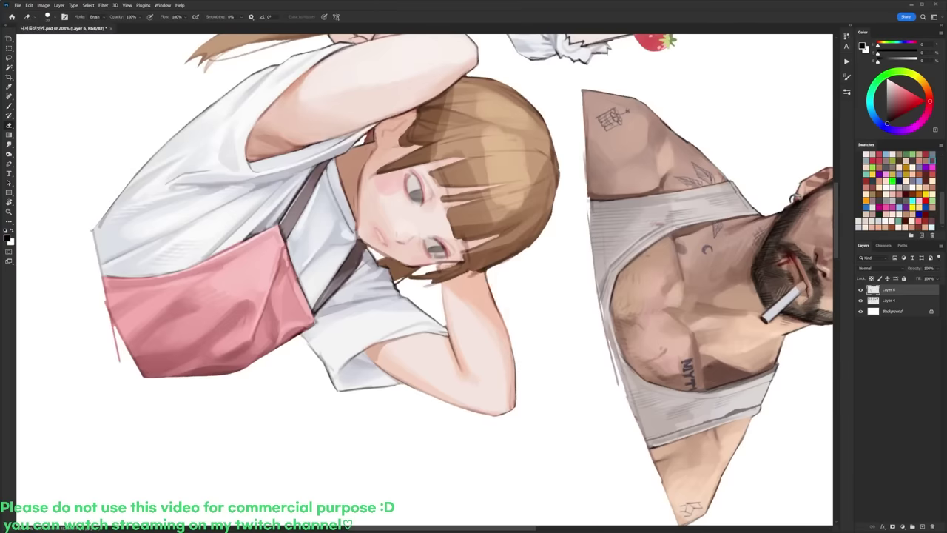
# Step: Redraw the far forearm's underside line beside the hair in black, retouching it with a sampled skin tone
pyautogui.press('b')
pyautogui.moveTo(442, 284); pyautogui.dragTo(448, 330)
pyautogui.press('e')
pyautogui.press('b')
pyautogui.keyDown('alt'); pyautogui.click(451, 310); pyautogui.keyUp('alt')
pyautogui.press('d')
pyautogui.moveTo(439, 280); pyautogui.dragTo(443, 288)
# Step: Paint the hair above the near ear with a larger brush in sampled browns
pyautogui.press('r')
pyautogui.moveTo(558, 244)
pyautogui.mouseDown()
pyautogui.moveTo(451, 135)
pyautogui.moveTo(545, 112)
pyautogui.mouseUp()
pyautogui.press('Escape')
pyautogui.press('b')
pyautogui.rightClick(452, 187)
pyautogui.click(485, 256)
pyautogui.keyDown('alt'); pyautogui.click(359, 166); pyautogui.keyUp('alt')
pyautogui.press('d')
pyautogui.keyDown('alt'); pyautogui.click(335, 227); pyautogui.keyUp('alt')
pyautogui.moveTo(340, 203); pyautogui.dragTo(333, 235)
pyautogui.keyDown('alt'); pyautogui.click(340, 216); pyautogui.keyUp('alt')
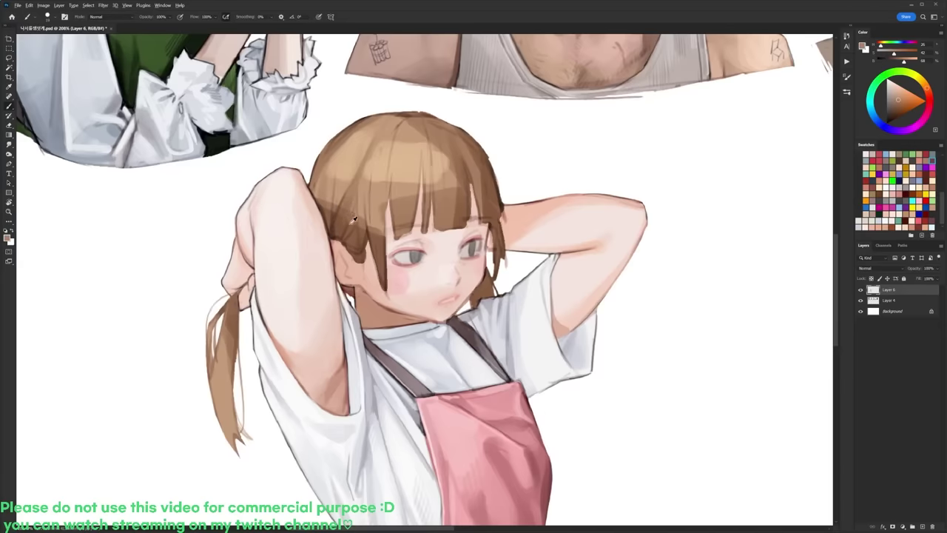
# Step: Darken the hair's outer edge from the near side up to the crown with black and sampled browns
pyautogui.press('d')
pyautogui.keyDown('alt'); pyautogui.click(335, 200); pyautogui.keyUp('alt')
pyautogui.keyDown('alt'); pyautogui.click(332, 185); pyautogui.keyUp('alt')
pyautogui.keyDown('alt'); pyautogui.click(332, 210); pyautogui.keyUp('alt')
pyautogui.press('d')
pyautogui.keyDown('alt'); pyautogui.click(335, 166); pyautogui.keyUp('alt')
pyautogui.moveTo(327, 154); pyautogui.dragTo(357, 126)
pyautogui.moveTo(394, 152)
pyautogui.mouseDown()
pyautogui.moveTo(398, 165)
pyautogui.moveTo(404, 132)
pyautogui.moveTo(419, 122)
pyautogui.mouseUp()
pyautogui.press('d')
pyautogui.keyDown('alt'); pyautogui.click(413, 128); pyautogui.keyUp('alt')
pyautogui.keyDown('alt'); pyautogui.click(410, 145); pyautogui.keyUp('alt')
pyautogui.keyDown('alt'); pyautogui.click(380, 186); pyautogui.keyUp('alt')
# Step: Blend the hair strands on the near side of the head above the ear with sampled light and dark browns
pyautogui.moveTo(376, 196); pyautogui.dragTo(377, 219)
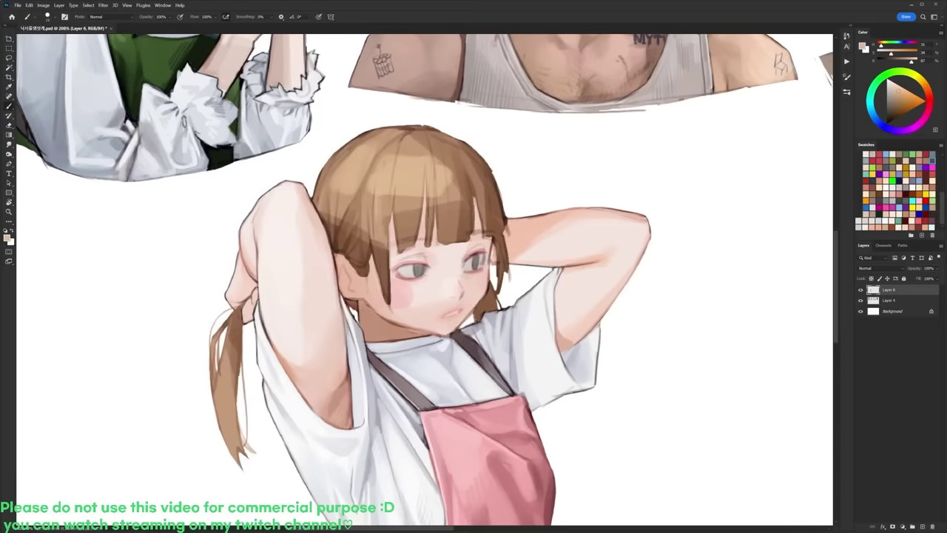
pyautogui.keyDown('alt'); pyautogui.click(384, 230); pyautogui.keyUp('alt')
pyautogui.keyDown('alt'); pyautogui.click(370, 190); pyautogui.keyUp('alt')
pyautogui.keyDown('alt'); pyautogui.click(377, 258); pyautogui.keyUp('alt')
pyautogui.moveTo(367, 184); pyautogui.dragTo(367, 233)
pyautogui.keyDown('alt'); pyautogui.click(367, 221); pyautogui.keyUp('alt')
# Step: Redraw the near ear's upper edge with a 9 px brush in black
pyautogui.press('d')
pyautogui.rightClick(392, 174)
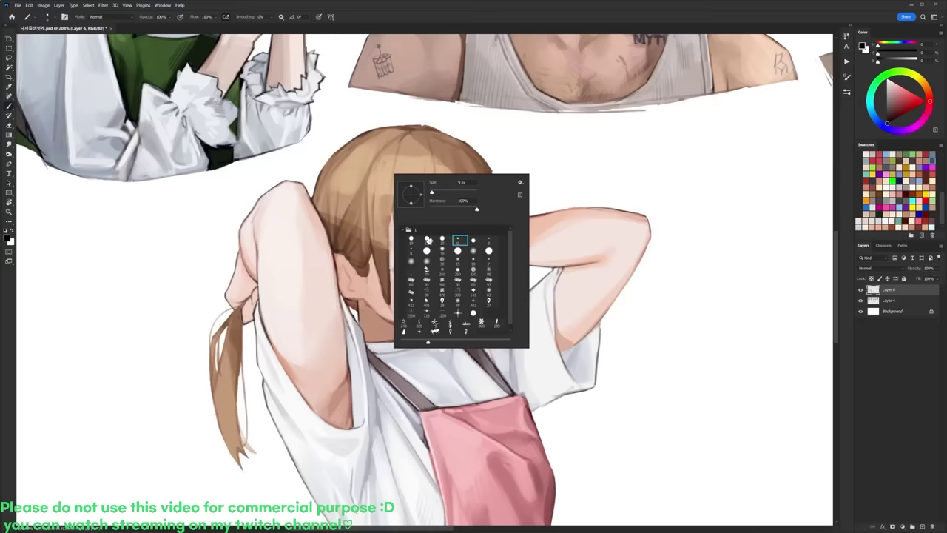
pyautogui.click(459, 240)
pyautogui.click(338, 252)
pyautogui.keyDown('alt'); pyautogui.click(403, 278); pyautogui.keyUp('alt')
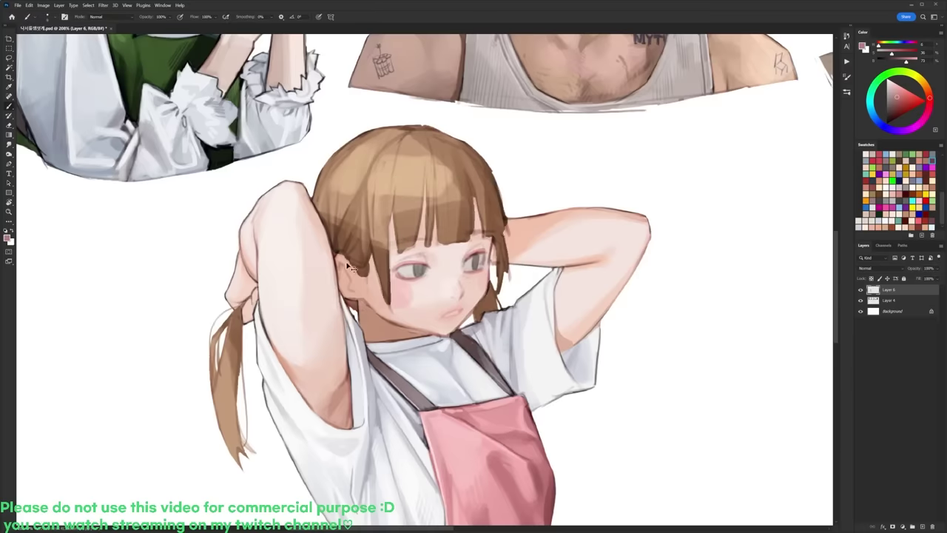
# Step: Tint the near ear with a larger brush in a more saturated red derived from the apron's pink
pyautogui.keyDown('alt'); pyautogui.click(529, 415); pyautogui.keyUp('alt')
pyautogui.click(907, 99)
pyautogui.rightClick(395, 255)
pyautogui.doubleClick(428, 323)
pyautogui.moveTo(339, 264); pyautogui.dragTo(348, 283)
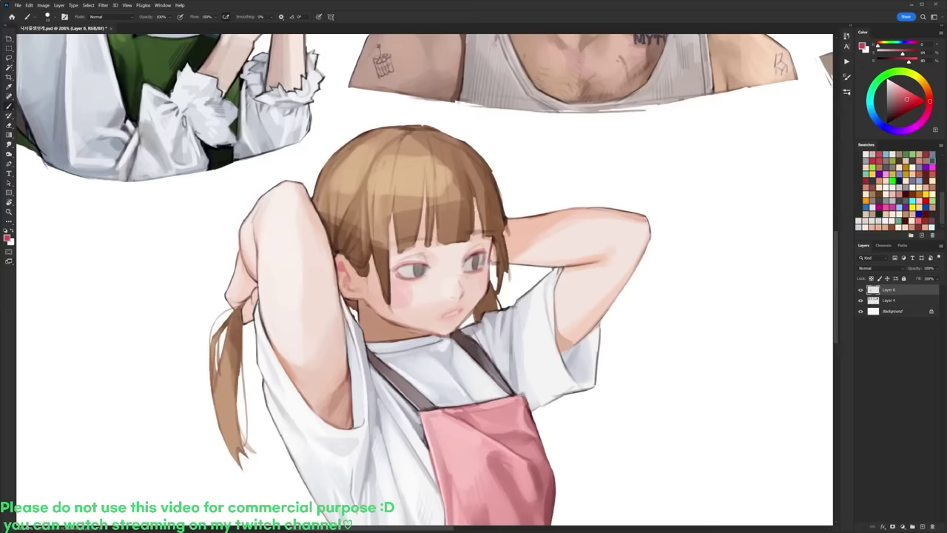
# Step: Outline the near ear and the hair edge over it with a small black brush, retouching with sampled skin and brown tones
pyautogui.rightClick(411, 231)
pyautogui.doubleClick(479, 299)
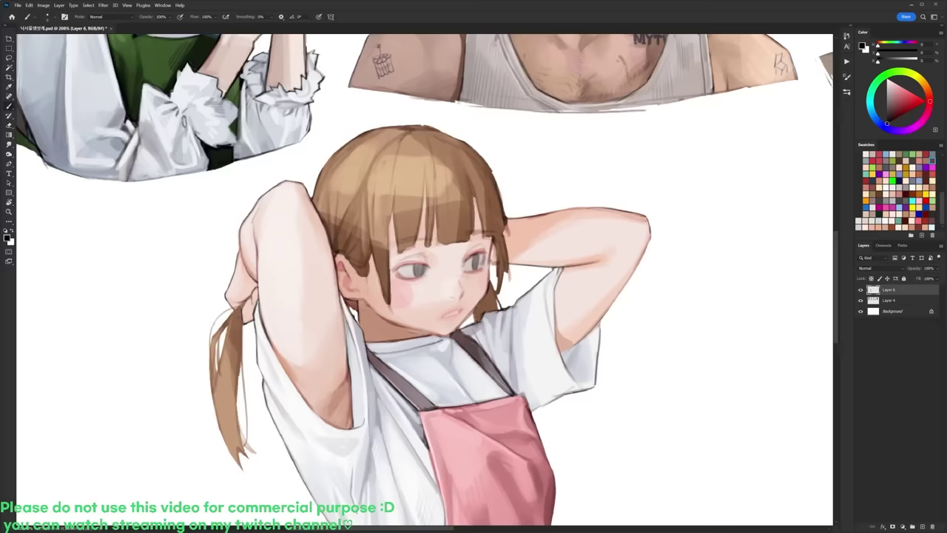
pyautogui.keyDown('alt'); pyautogui.click(353, 261); pyautogui.keyUp('alt')
pyautogui.press('d')
pyautogui.moveTo(340, 251); pyautogui.dragTo(360, 274)
pyautogui.keyDown('alt'); pyautogui.click(370, 272); pyautogui.keyUp('alt')
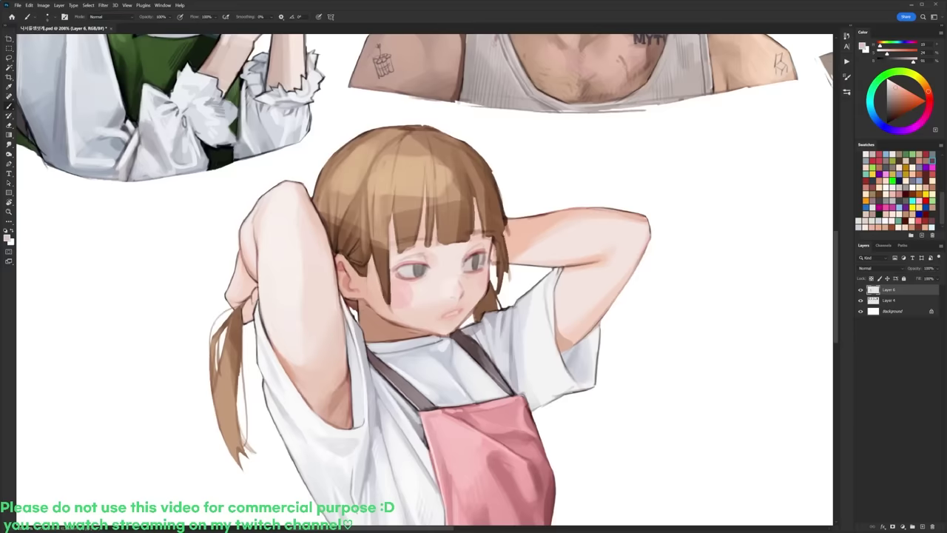
pyautogui.keyDown('alt'); pyautogui.click(360, 273); pyautogui.keyUp('alt')
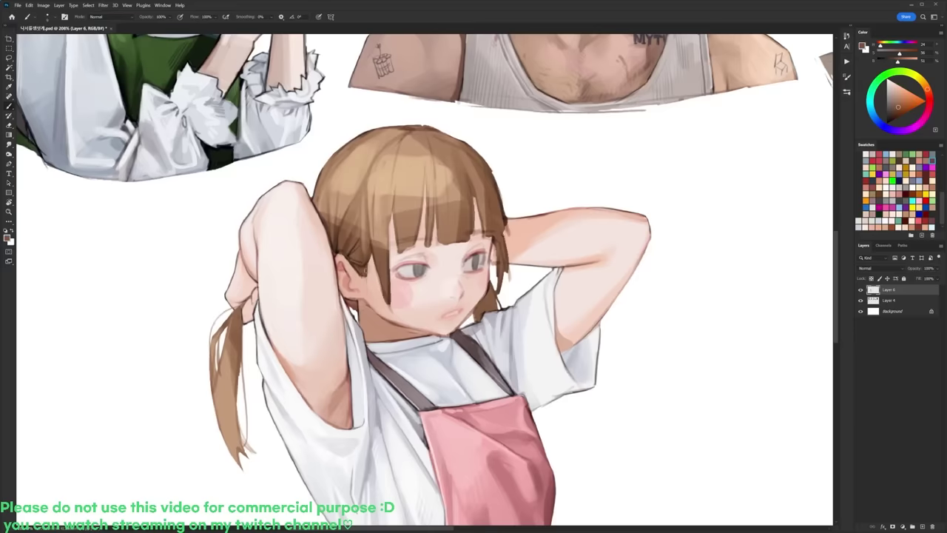
pyautogui.keyDown('alt'); pyautogui.click(369, 306); pyautogui.keyUp('alt')
# Step: Retouch the near arm and face shading with a larger brush in sampled skin tones
pyautogui.press('r')
pyautogui.moveTo(501, 198); pyautogui.dragTo(534, 282)
pyautogui.press('d')
pyautogui.rightClick(426, 244)
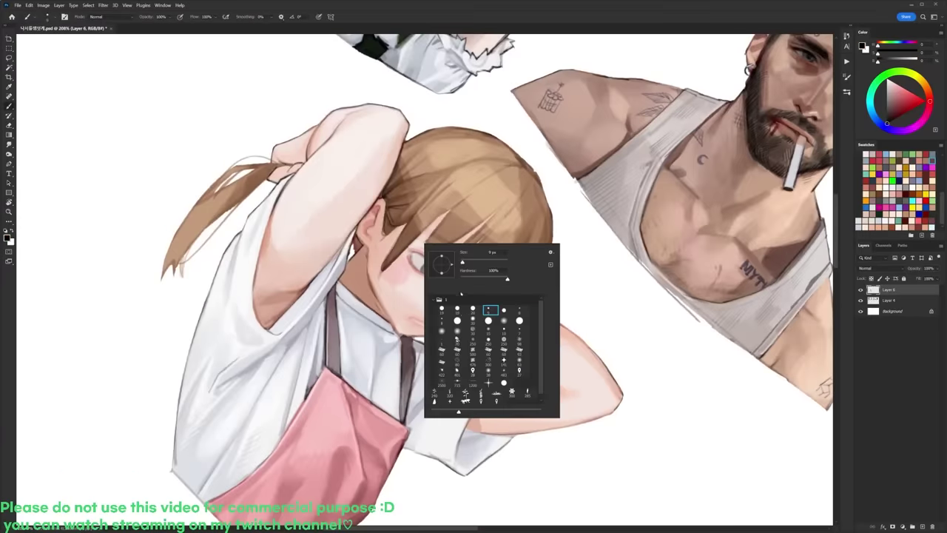
pyautogui.click(457, 309)
pyautogui.keyDown('alt'); pyautogui.click(274, 235); pyautogui.keyUp('alt')
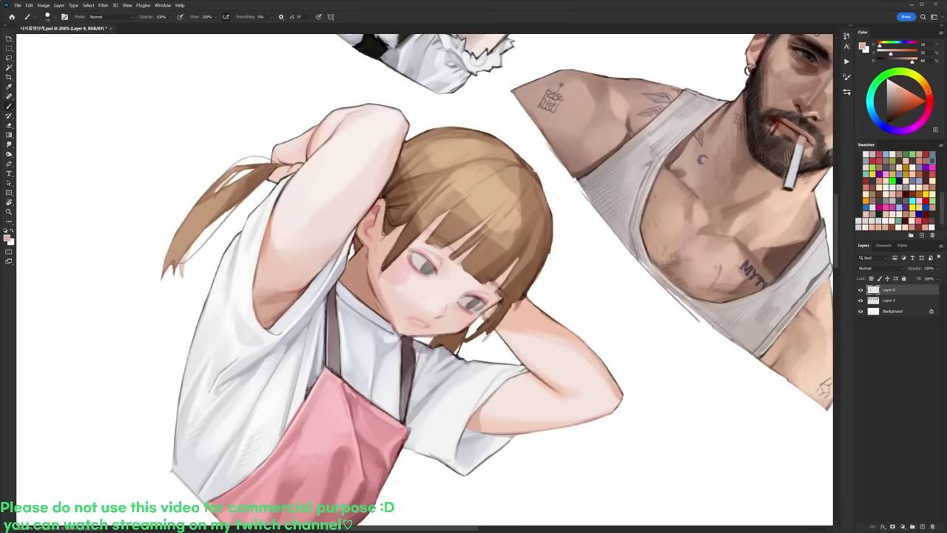
pyautogui.keyDown('alt'); pyautogui.click(431, 300); pyautogui.keyUp('alt')
# Step: Soften the blush on the near cheek with sampled cheek pink and skin tones
pyautogui.press('r')
pyautogui.moveTo(518, 296)
pyautogui.mouseDown()
pyautogui.moveTo(515, 243)
pyautogui.moveTo(485, 215)
pyautogui.mouseUp()
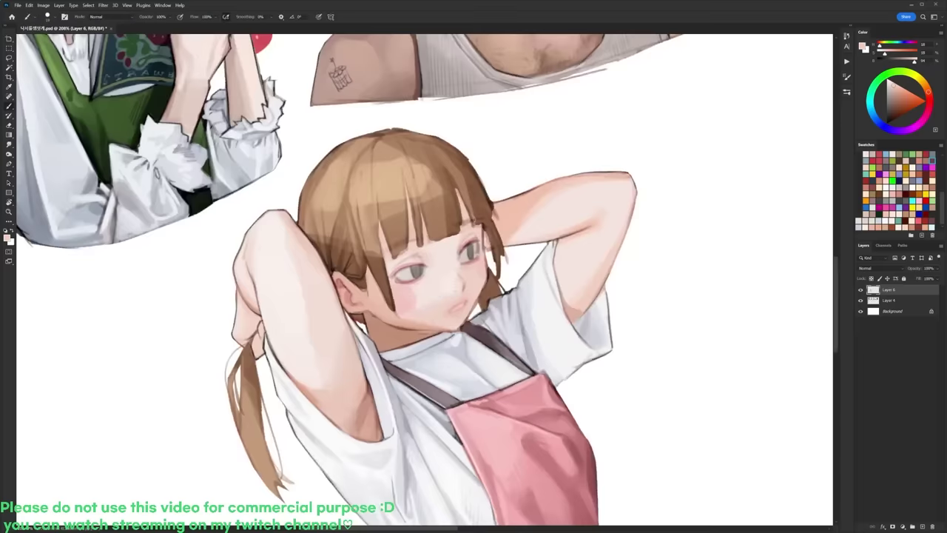
pyautogui.rightClick(477, 229)
pyautogui.keyDown('alt'); pyautogui.click(417, 307); pyautogui.keyUp('alt')
pyautogui.press('r')
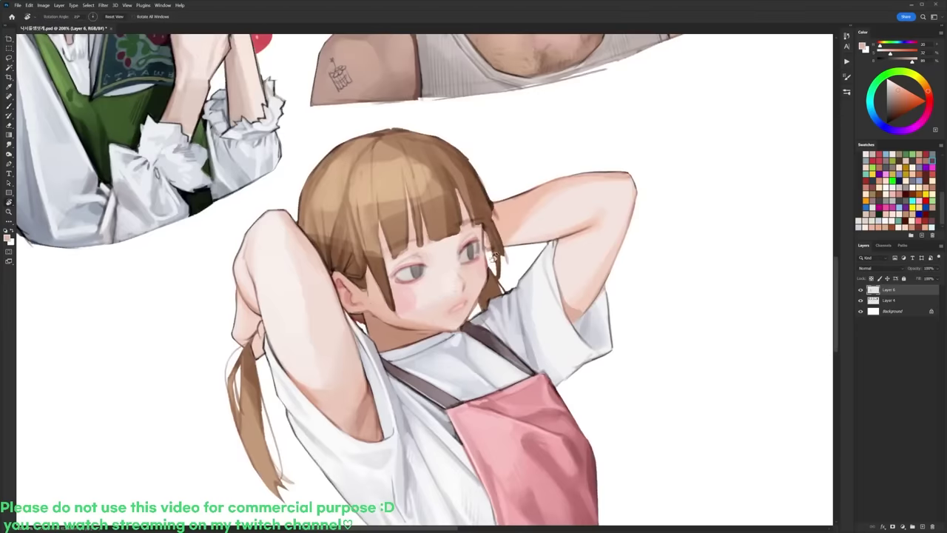
pyautogui.moveTo(401, 247); pyautogui.dragTo(412, 242)
# Step: Enlarge the brush and blend the near cheek and jawline with sampled skin tones
pyautogui.rightClick(412, 241)
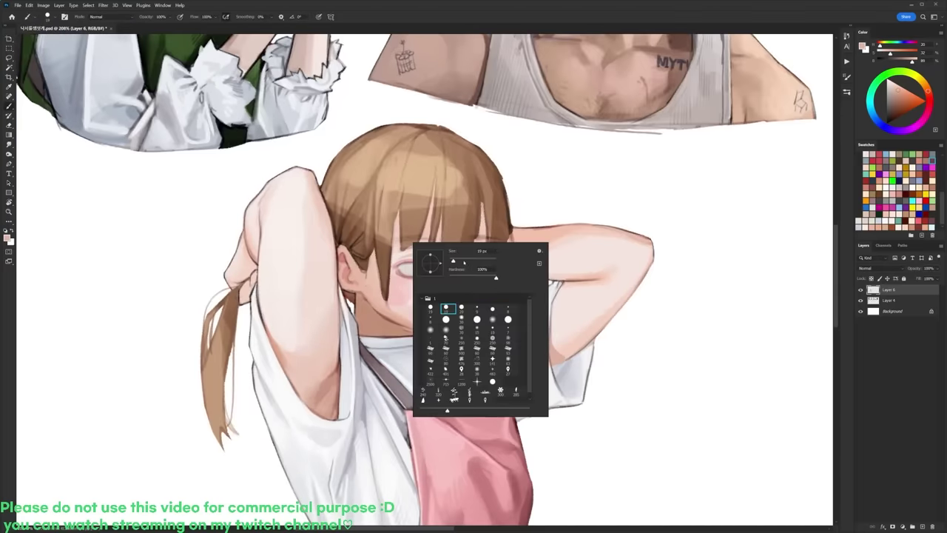
pyautogui.click(465, 262)
pyautogui.keyDown('alt'); pyautogui.click(381, 278); pyautogui.keyUp('alt')
pyautogui.keyDown('alt'); pyautogui.click(412, 307); pyautogui.keyUp('alt')
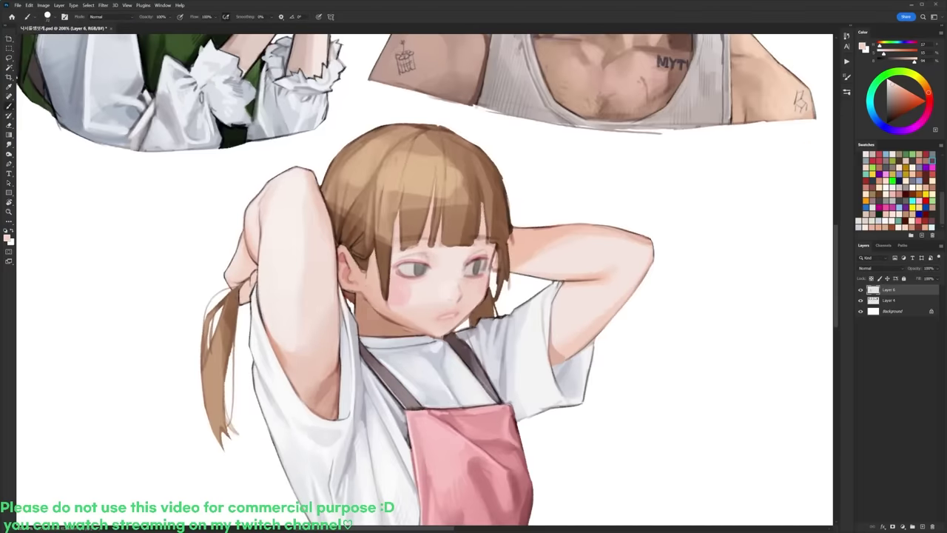
pyautogui.moveTo(373, 314); pyautogui.dragTo(385, 330)
pyautogui.keyDown('alt'); pyautogui.click(382, 327); pyautogui.keyUp('alt')
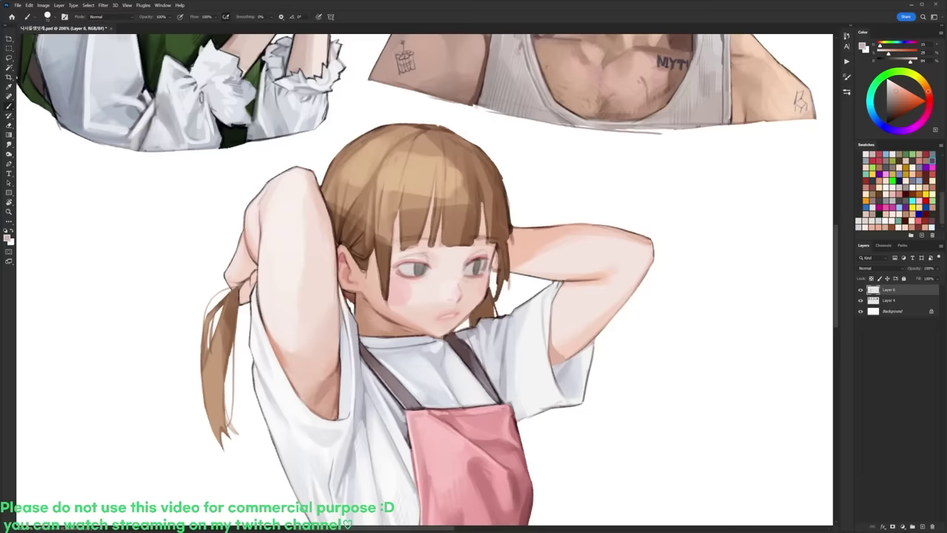
# Step: Draw thin loose hair strands around and below the near ear with a small brush in black and sampled brown
pyautogui.press('d')
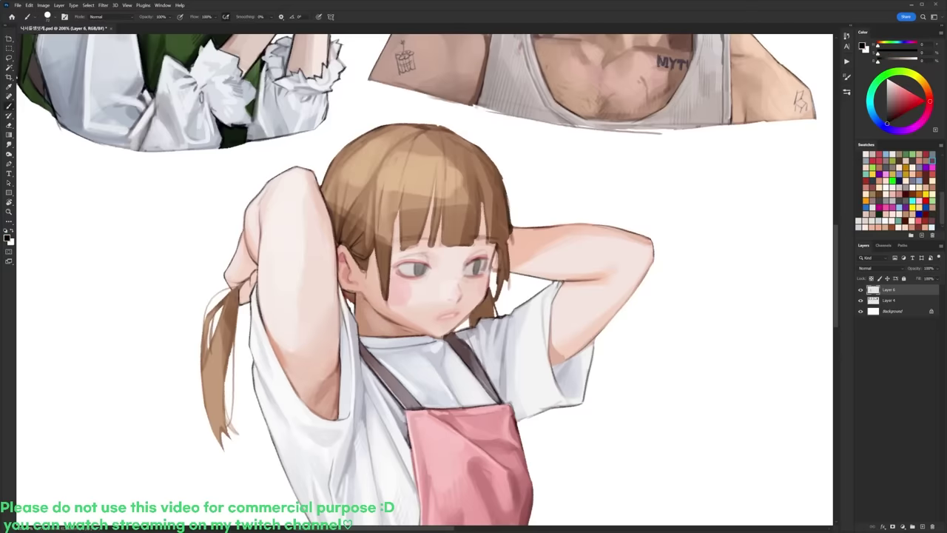
pyautogui.rightClick(430, 200)
pyautogui.click(496, 268)
pyautogui.keyDown('alt'); pyautogui.click(368, 258); pyautogui.keyUp('alt')
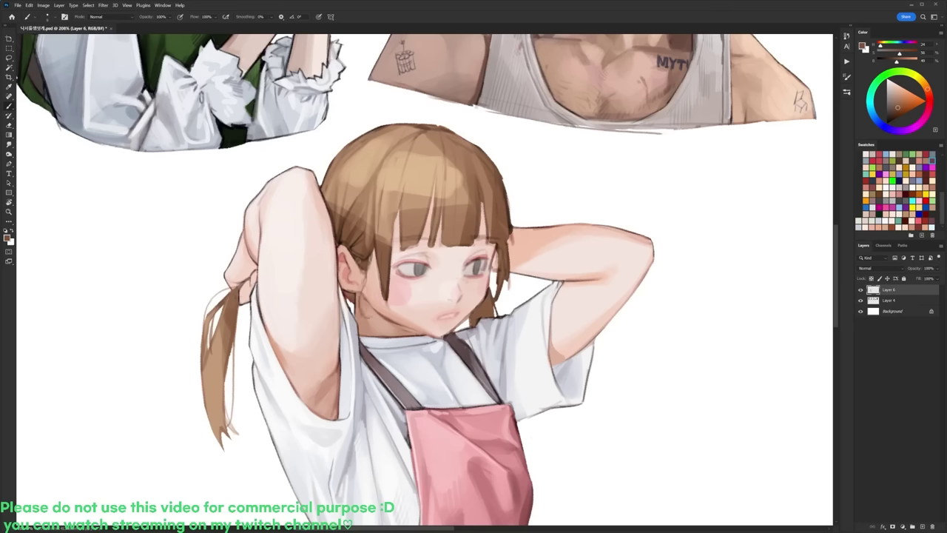
pyautogui.press('d')
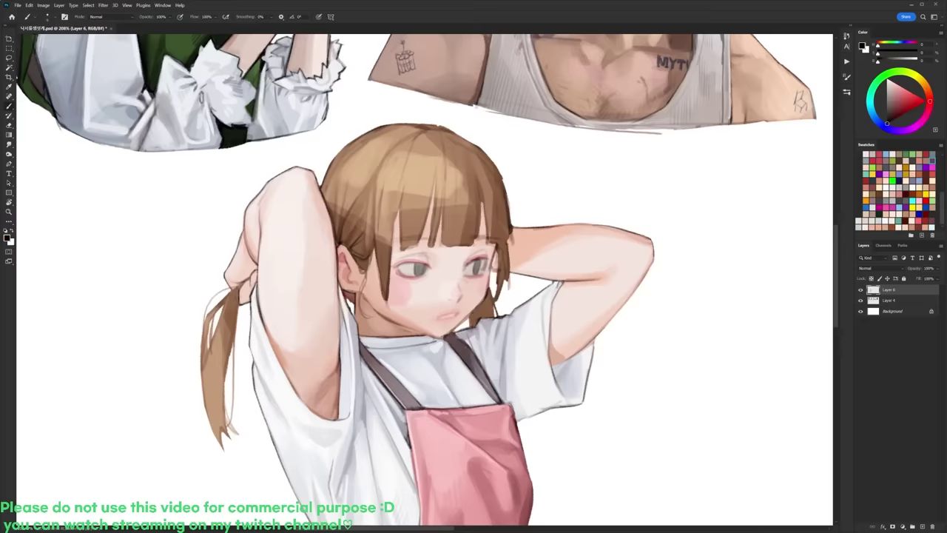
pyautogui.moveTo(357, 239); pyautogui.dragTo(351, 247)
# Step: Paint fine strands on the near side of the crown with sampled light and dark hair browns
pyautogui.press('r')
pyautogui.moveTo(453, 194); pyautogui.dragTo(444, 190)
pyautogui.press('b')
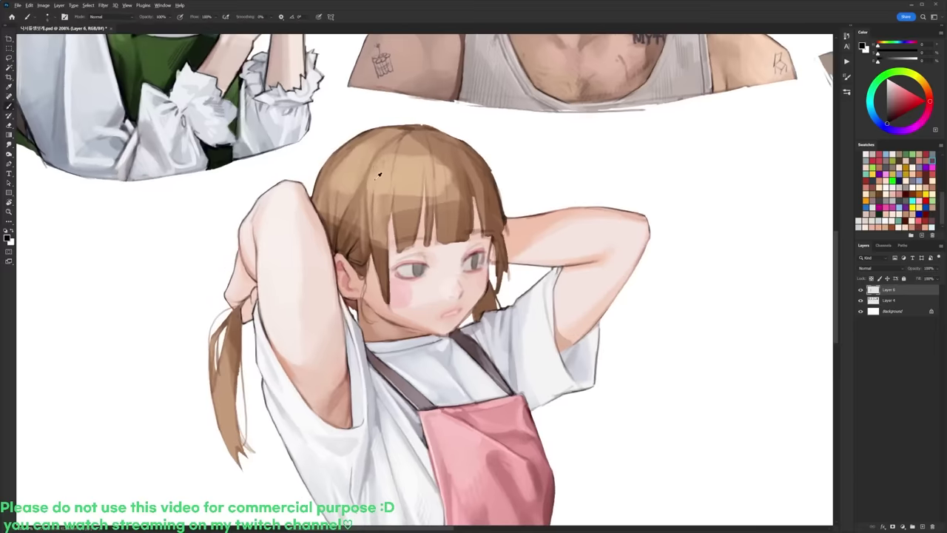
pyautogui.keyDown('alt'); pyautogui.click(378, 174); pyautogui.keyUp('alt')
pyautogui.moveTo(366, 180); pyautogui.dragTo(363, 195)
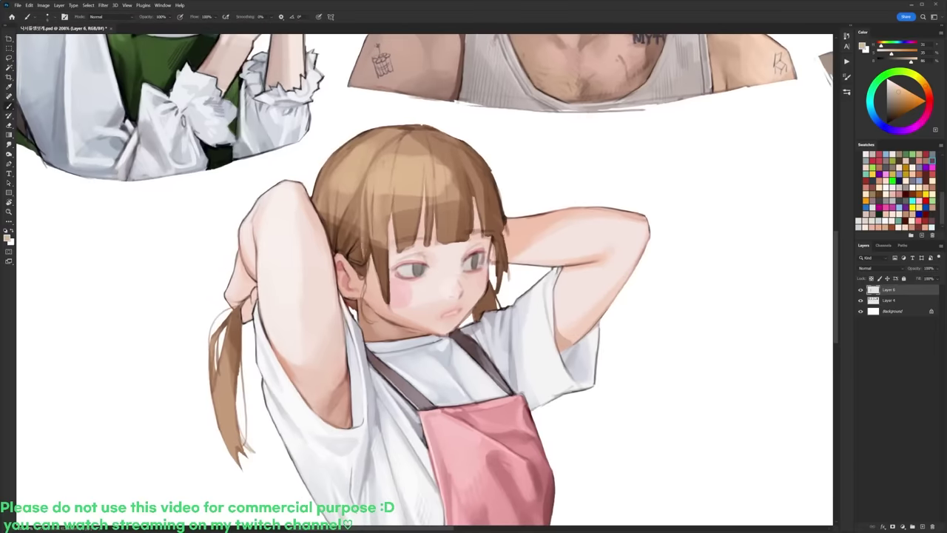
pyautogui.keyDown('alt'); pyautogui.click(359, 251); pyautogui.keyUp('alt')
pyautogui.scroll(2, 394, 236)
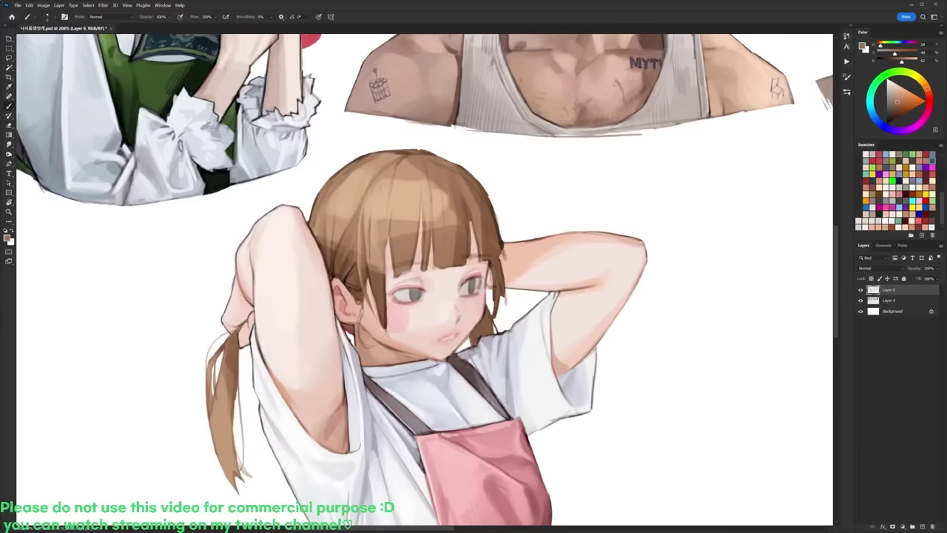
# Step: Paint the hair along the back of the head with a sampled light brown
pyautogui.press('r')
pyautogui.moveTo(465, 129); pyautogui.dragTo(400, 126)
pyautogui.press('b')
pyautogui.keyDown('alt'); pyautogui.click(319, 225); pyautogui.keyUp('alt')
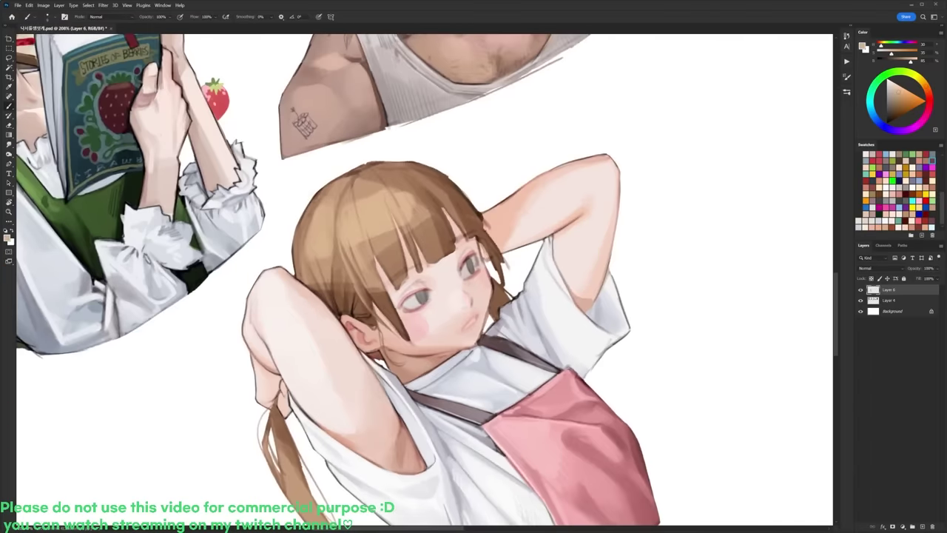
pyautogui.moveTo(310, 204); pyautogui.dragTo(303, 245)
# Step: Clean up the outer contour of the hair around the head with the eraser
pyautogui.press('d')
pyautogui.press('e')
pyautogui.moveTo(328, 185); pyautogui.dragTo(312, 199)
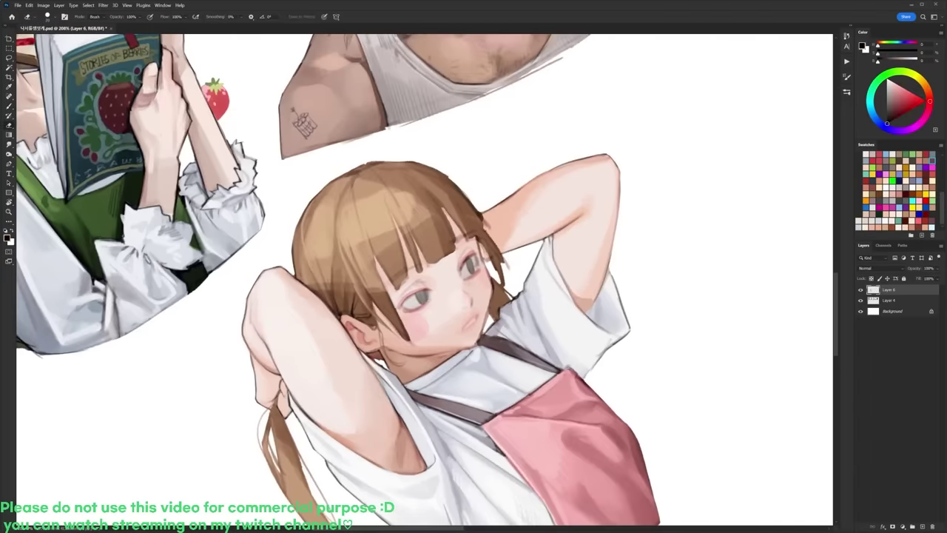
pyautogui.press('r')
pyautogui.moveTo(387, 145)
pyautogui.mouseDown()
pyautogui.moveTo(504, 239)
pyautogui.moveTo(495, 321)
pyautogui.mouseUp()
pyautogui.press('e')
pyautogui.moveTo(513, 183); pyautogui.dragTo(526, 203)
# Step: Blend the crown and upper fringe with a larger brush, using sampled hair browns
pyautogui.press('r')
pyautogui.moveTo(546, 281); pyautogui.dragTo(521, 205)
pyautogui.press('b')
pyautogui.rightClick(454, 184)
pyautogui.click(489, 253)
pyautogui.keyDown('alt'); pyautogui.click(415, 166); pyautogui.keyUp('alt')
pyautogui.moveTo(404, 180); pyautogui.dragTo(396, 207)
pyautogui.keyDown('alt'); pyautogui.click(400, 206); pyautogui.keyUp('alt')
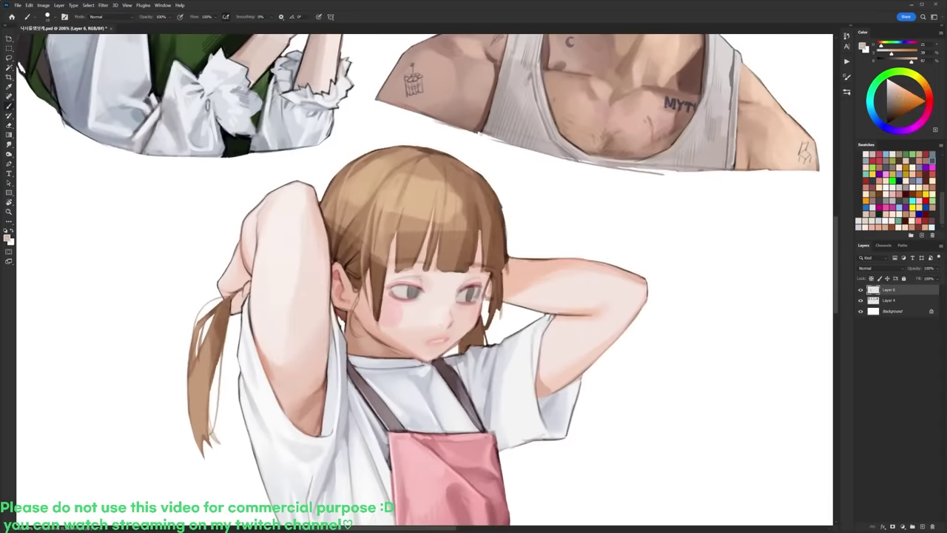
pyautogui.press('d')
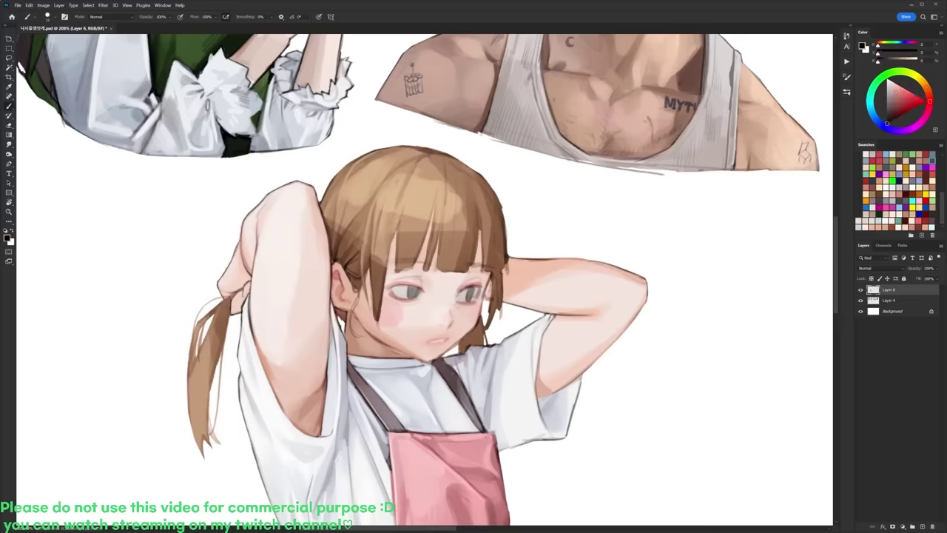
pyautogui.keyDown('alt'); pyautogui.click(384, 272); pyautogui.keyUp('alt')
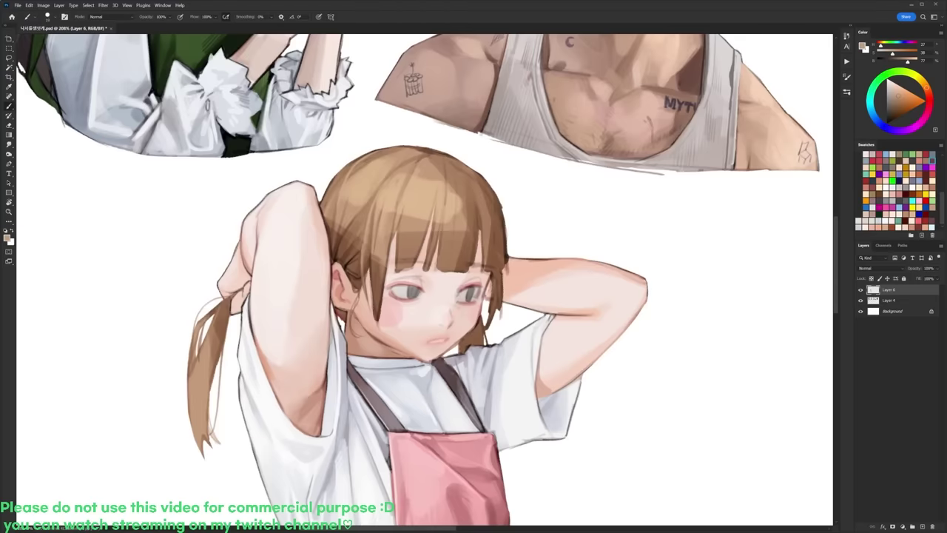
# Step: Check the whole figure, then smooth the middle of the fringe with sampled light and mid hair browns
pyautogui.scroll(-5, 420, 199)
pyautogui.press('r')
pyautogui.moveTo(452, 188); pyautogui.dragTo(462, 190)
pyautogui.press('Escape')
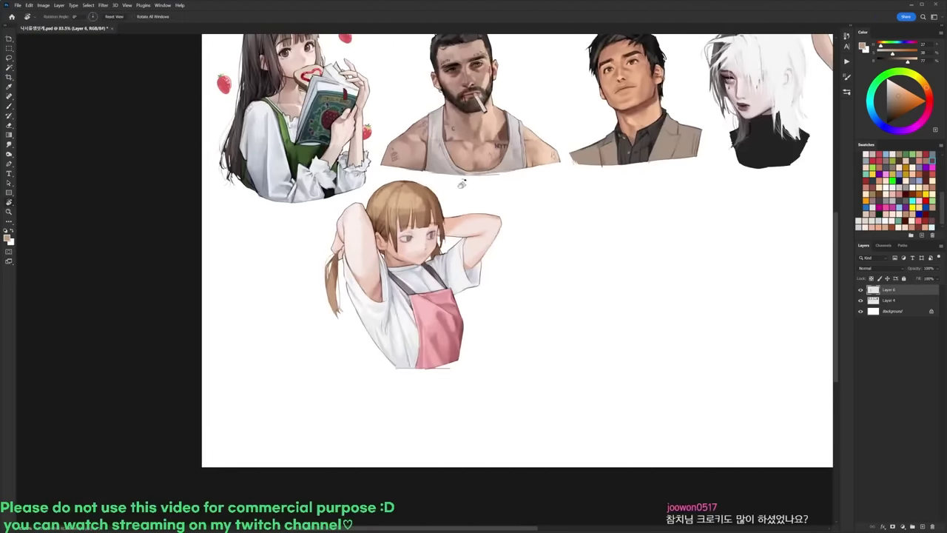
pyautogui.scroll(3, 416, 194)
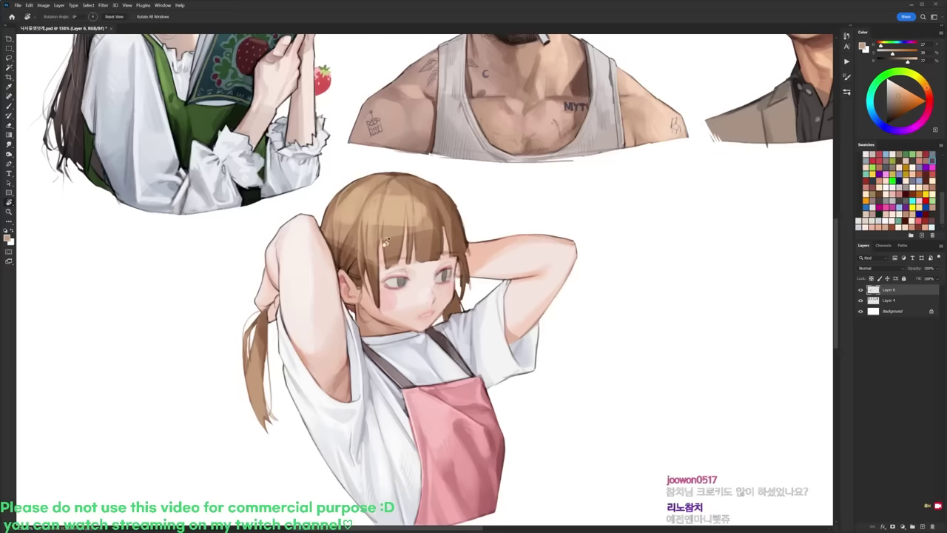
pyautogui.press('d')
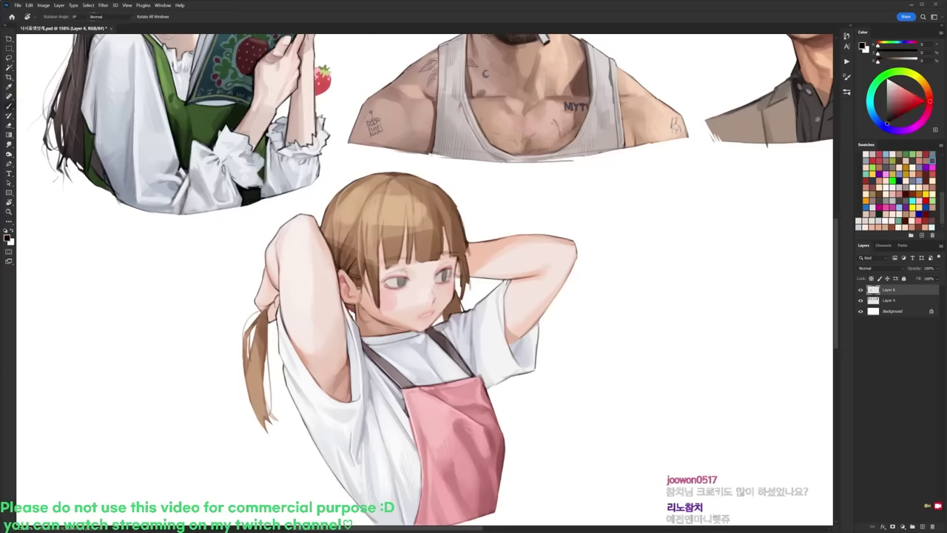
pyautogui.press('b')
pyautogui.keyDown('alt'); pyautogui.click(431, 199); pyautogui.keyUp('alt')
pyautogui.keyDown('alt'); pyautogui.click(432, 216); pyautogui.keyUp('alt')
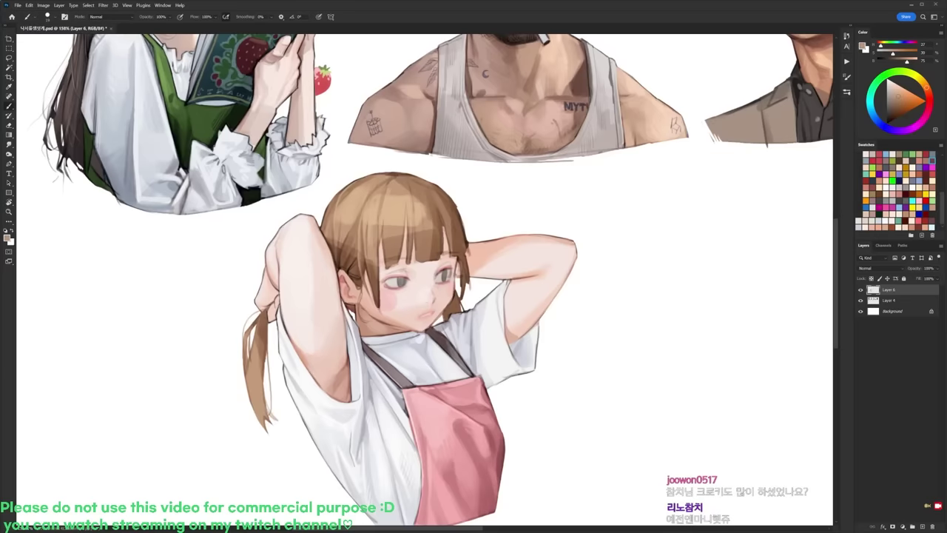
pyautogui.keyDown('alt'); pyautogui.click(421, 231); pyautogui.keyUp('alt')
pyautogui.moveTo(412, 202); pyautogui.dragTo(412, 224)
pyautogui.keyDown('alt'); pyautogui.click(404, 187); pyautogui.keyUp('alt')
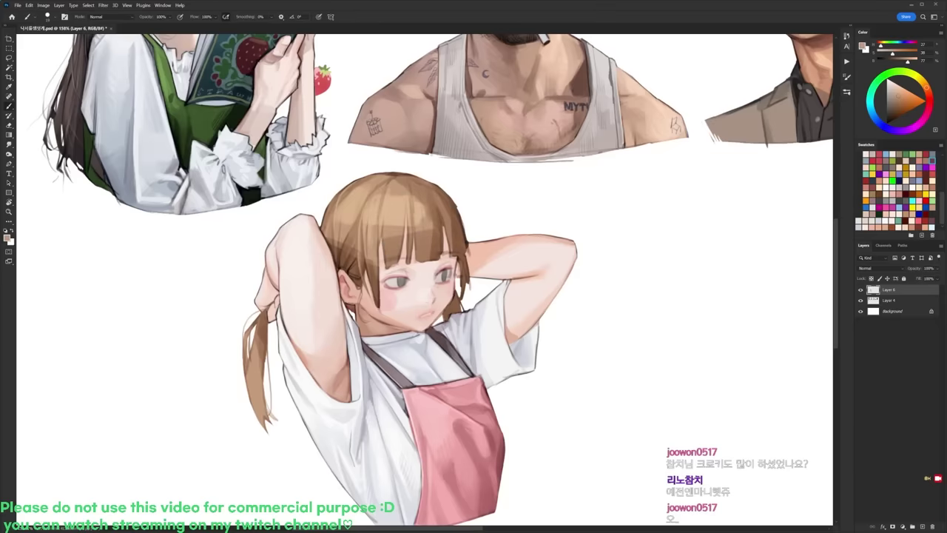
# Step: Retouch the lower fringe and the forehead between its strands with sampled hair and skin tones
pyautogui.keyDown('alt'); pyautogui.click(408, 177); pyautogui.keyUp('alt')
pyautogui.keyDown('alt'); pyautogui.click(403, 226); pyautogui.keyUp('alt')
pyautogui.keyDown('alt'); pyautogui.click(444, 293); pyautogui.keyUp('alt')
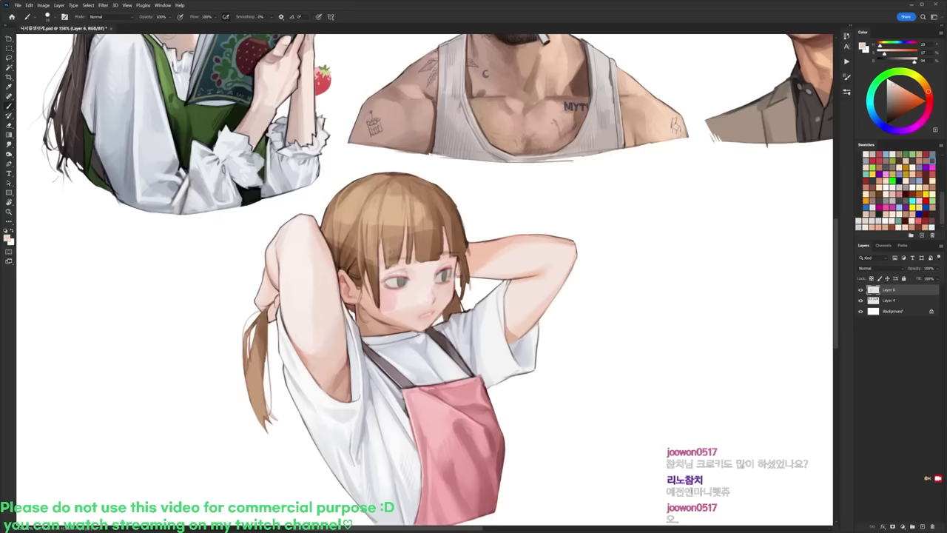
pyautogui.moveTo(390, 252); pyautogui.dragTo(431, 251)
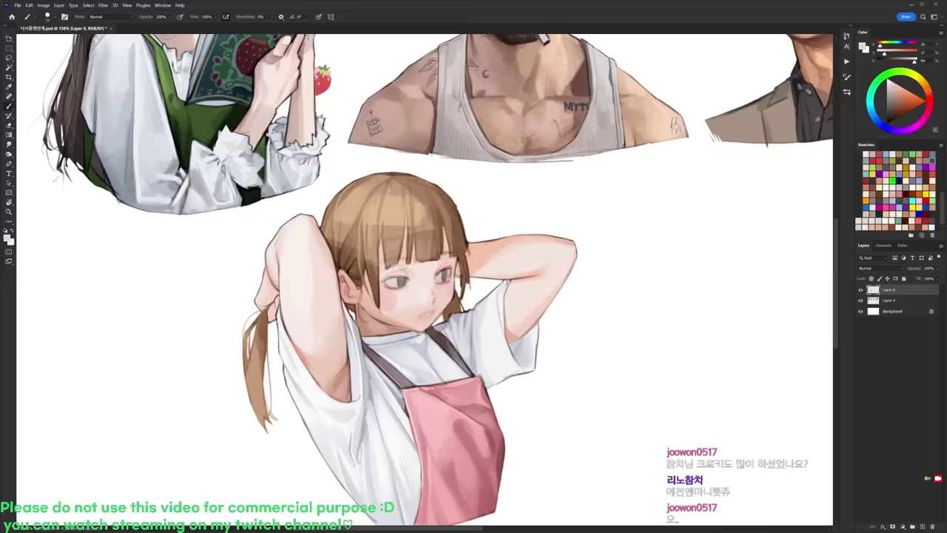
# Step: Blend the hair on the far side of the head with sampled light and dark browns
pyautogui.moveTo(443, 207); pyautogui.dragTo(449, 207)
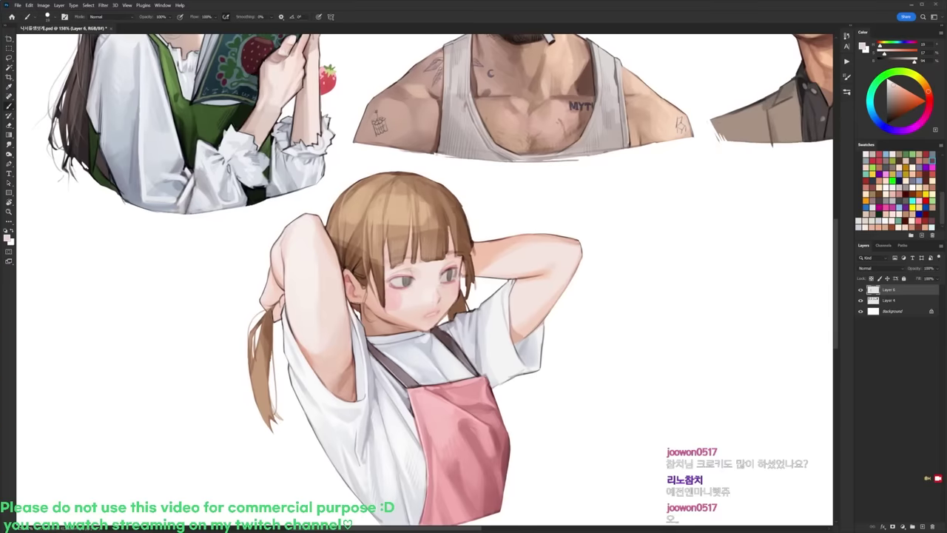
pyautogui.scroll(2, 453, 201)
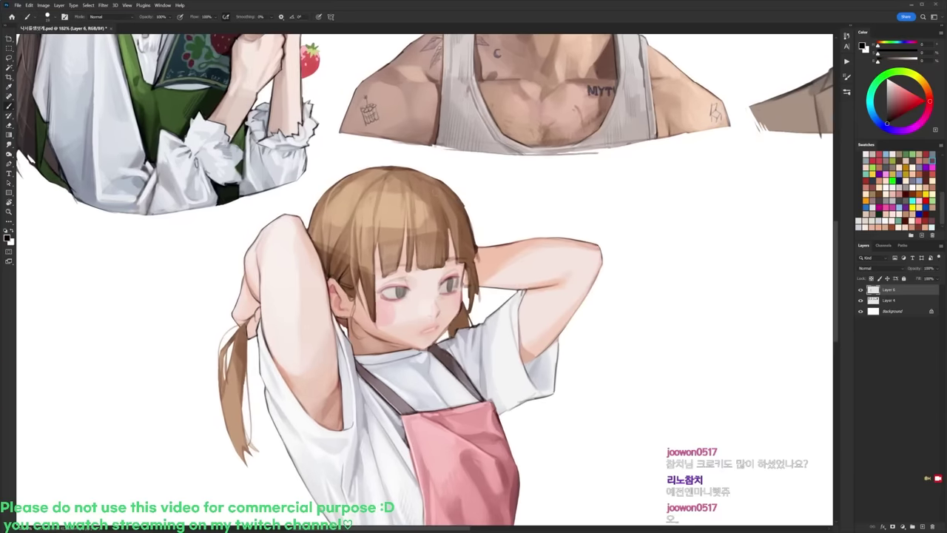
pyautogui.keyDown('alt'); pyautogui.click(427, 200); pyautogui.keyUp('alt')
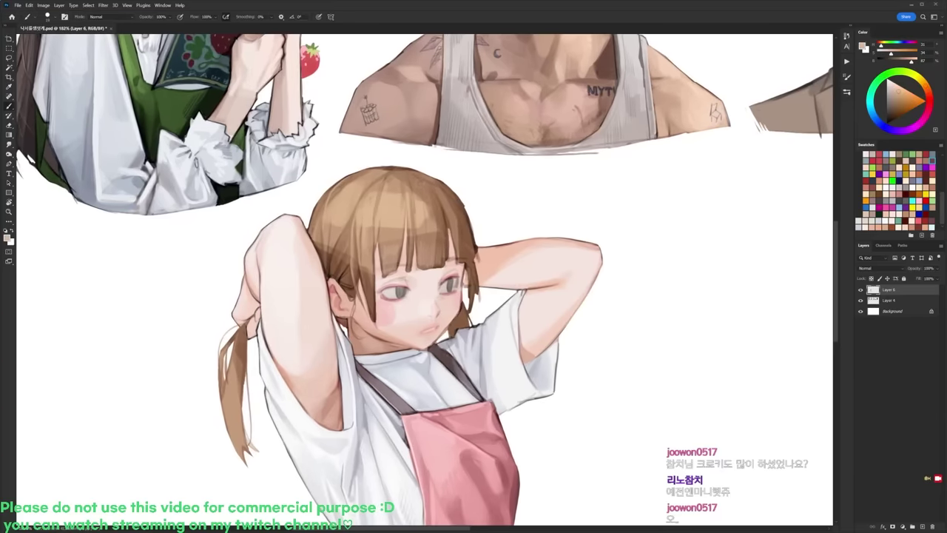
pyautogui.keyDown('alt'); pyautogui.click(438, 220); pyautogui.keyUp('alt')
pyautogui.keyDown('alt'); pyautogui.click(433, 213); pyautogui.keyUp('alt')
pyautogui.keyDown('alt'); pyautogui.click(453, 214); pyautogui.keyUp('alt')
pyautogui.moveTo(445, 198); pyautogui.dragTo(464, 239)
# Step: Draw fine dark strands down the fringe with a small brush in black and sampled brown
pyautogui.press('d')
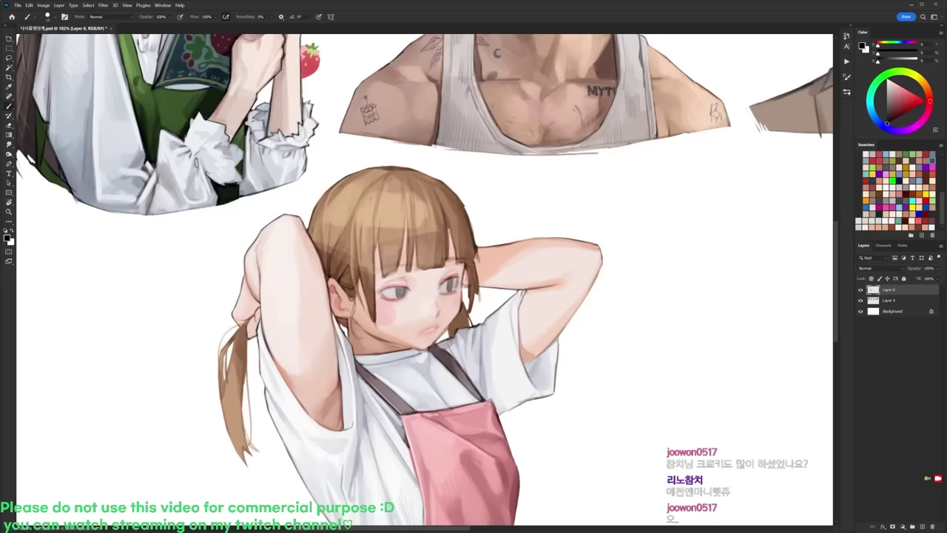
pyautogui.rightClick(452, 195)
pyautogui.click(517, 265)
pyautogui.click(419, 238)
pyautogui.moveTo(375, 225); pyautogui.dragTo(384, 278)
pyautogui.moveTo(399, 236); pyautogui.dragTo(398, 272)
pyautogui.keyDown('alt'); pyautogui.click(405, 247); pyautogui.keyUp('alt')
pyautogui.moveTo(412, 222); pyautogui.dragTo(407, 262)
# Step: Redraw the long strand in the middle of the fringe with a sampled hair brown
pyautogui.press('d')
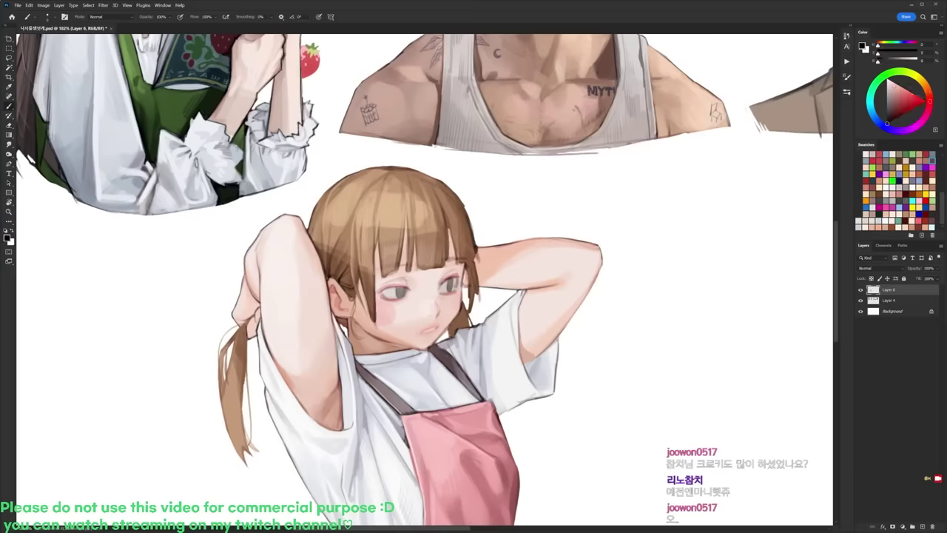
pyautogui.keyDown('alt'); pyautogui.click(405, 243); pyautogui.keyUp('alt')
pyautogui.moveTo(412, 225); pyautogui.dragTo(412, 271)
pyautogui.press('d')
# Step: Refine the fringe tips and far-side strands with sampled forehead skin and hair browns
pyautogui.keyDown('alt'); pyautogui.click(415, 269); pyautogui.keyUp('alt')
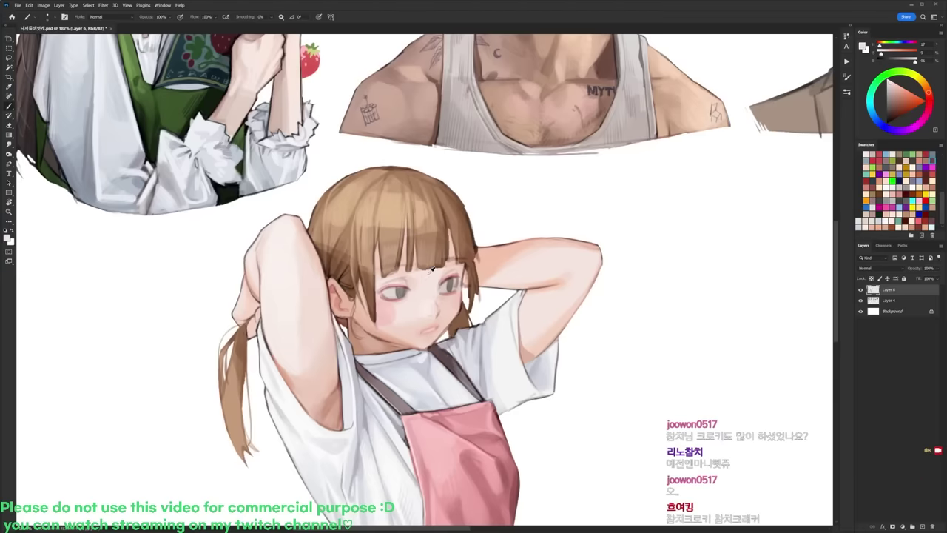
pyautogui.keyDown('alt'); pyautogui.click(422, 263); pyautogui.keyUp('alt')
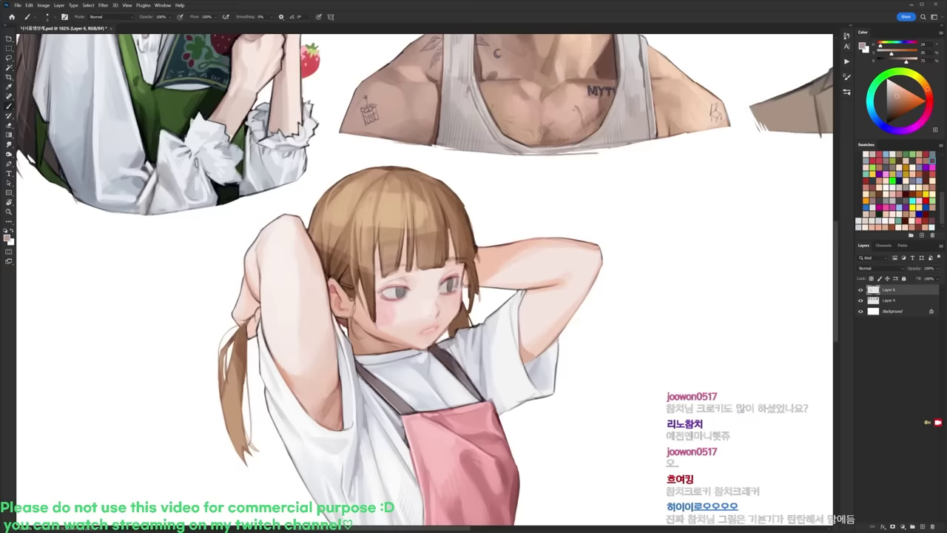
pyautogui.keyDown('alt'); pyautogui.click(431, 269); pyautogui.keyUp('alt')
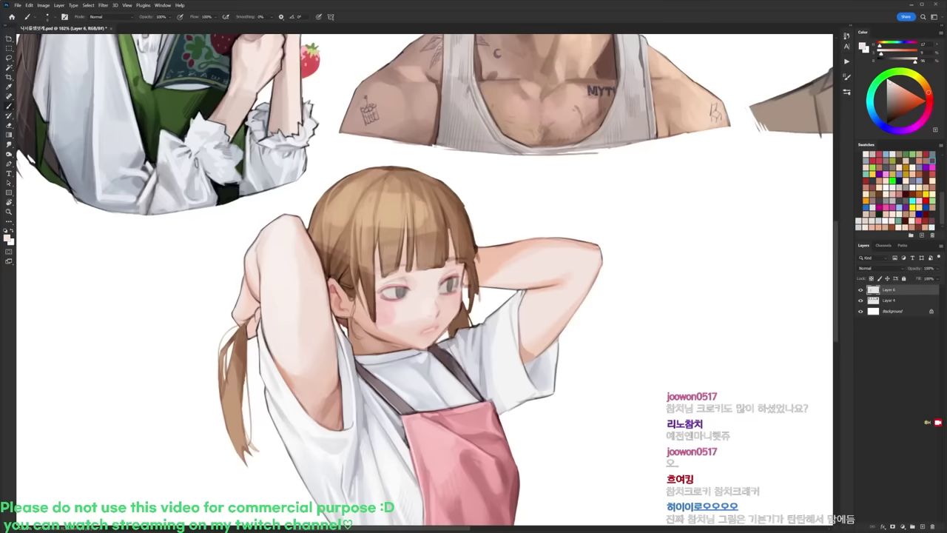
pyautogui.keyDown('alt'); pyautogui.click(437, 246); pyautogui.keyUp('alt')
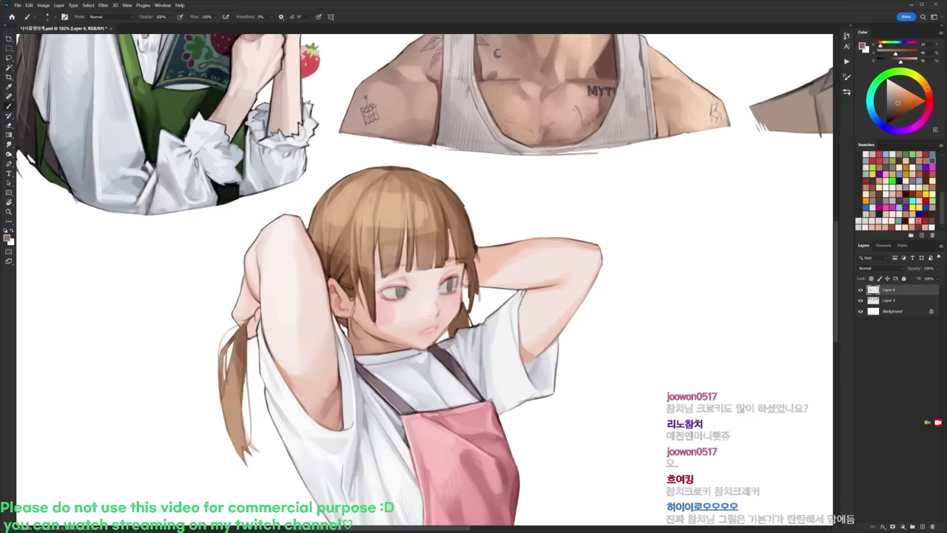
pyautogui.keyDown('alt'); pyautogui.click(451, 232); pyautogui.keyUp('alt')
pyautogui.keyDown('alt'); pyautogui.click(457, 226); pyautogui.keyUp('alt')
# Step: Trim the outer edge of the hair on the far side of the head with the eraser
pyautogui.press('r')
pyautogui.moveTo(541, 215); pyautogui.dragTo(555, 250)
pyautogui.press('e')
pyautogui.moveTo(484, 206); pyautogui.dragTo(485, 248)
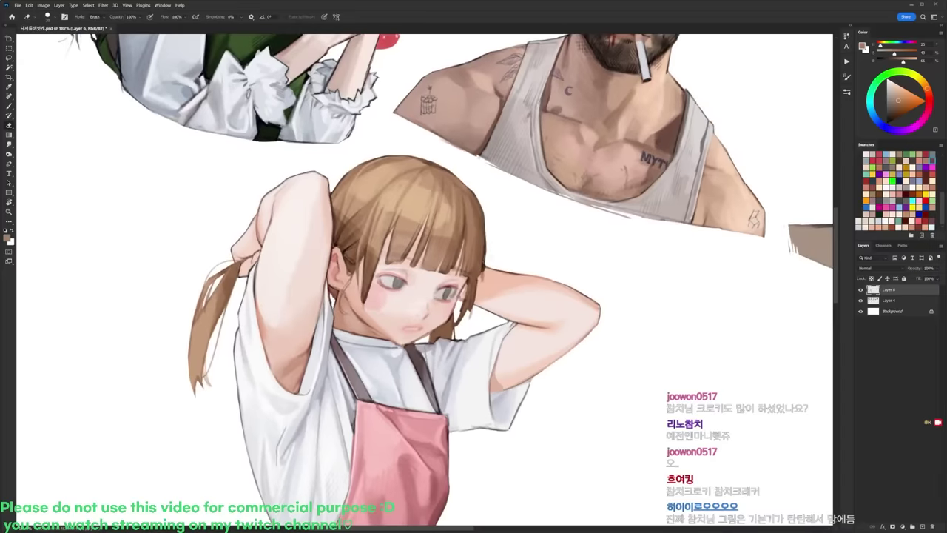
# Step: Draw fine strands in the far-side hair beside the fringe with sampled dark browns and black
pyautogui.press('b')
pyautogui.keyDown('alt'); pyautogui.click(471, 243); pyautogui.keyUp('alt')
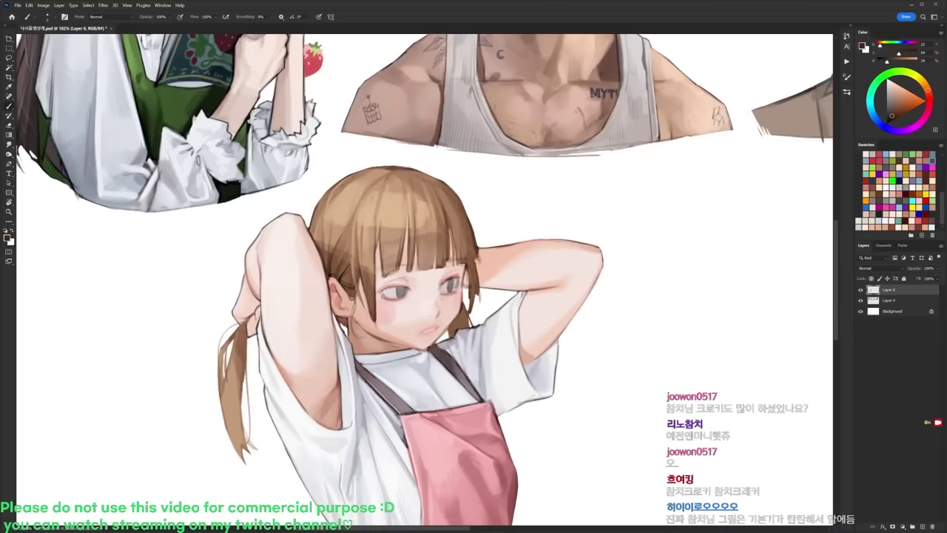
pyautogui.keyDown('alt'); pyautogui.click(481, 263); pyautogui.keyUp('alt')
pyautogui.keyDown('alt'); pyautogui.click(476, 256); pyautogui.keyUp('alt')
pyautogui.press('d')
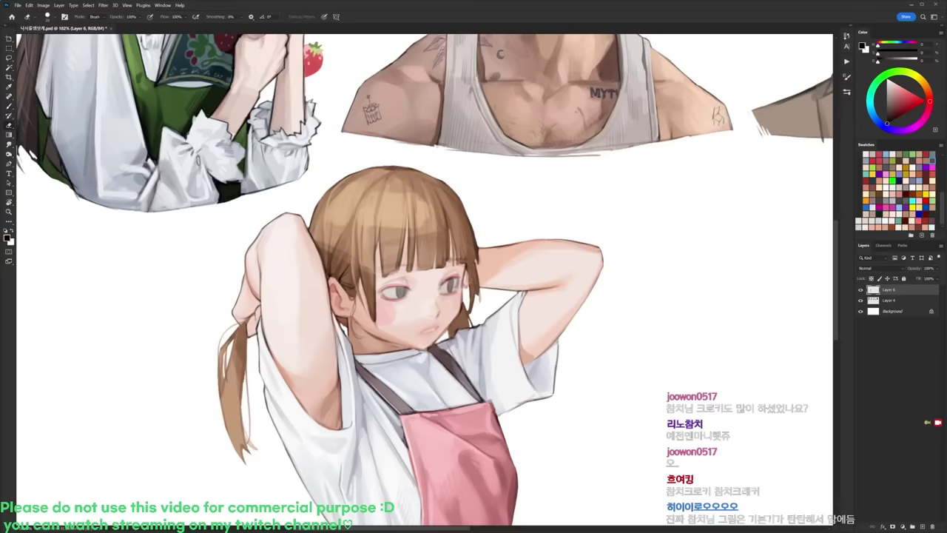
pyautogui.moveTo(466, 265); pyautogui.dragTo(461, 301)
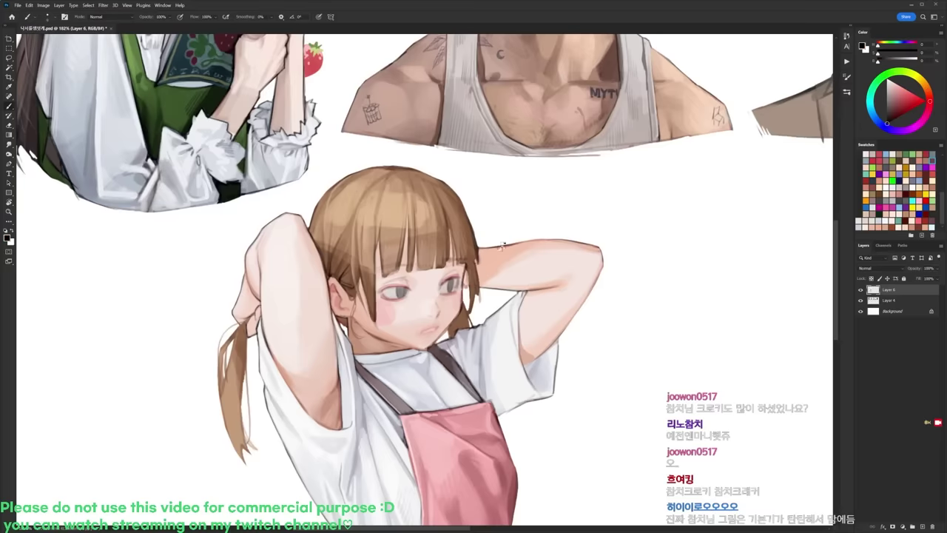
# Step: Trim the loose hair strands beside the far cheek with the eraser
pyautogui.press('r')
pyautogui.moveTo(502, 247); pyautogui.dragTo(489, 333)
pyautogui.press('e')
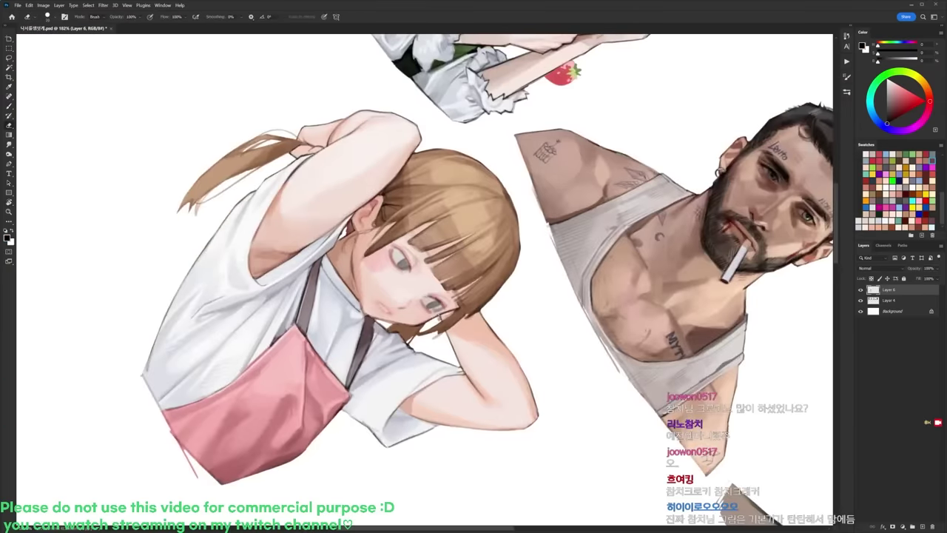
pyautogui.moveTo(438, 316); pyautogui.dragTo(440, 323)
pyautogui.press('r')
pyautogui.moveTo(530, 254); pyautogui.dragTo(449, 174)
# Step: Retouch the tips of the far-side hair strands with sampled hair browns, black and the eraser
pyautogui.keyDown('alt'); pyautogui.click(481, 276); pyautogui.keyUp('alt')
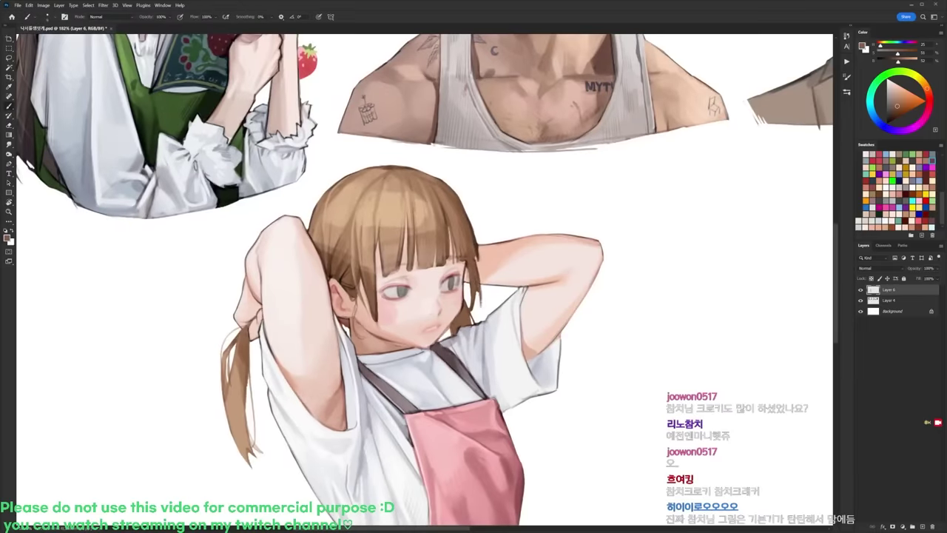
pyautogui.press('e')
pyautogui.press('d')
pyautogui.press('b')
pyautogui.press('e')
pyautogui.press('b')
pyautogui.keyDown('alt'); pyautogui.click(477, 277); pyautogui.keyUp('alt')
pyautogui.press('d')
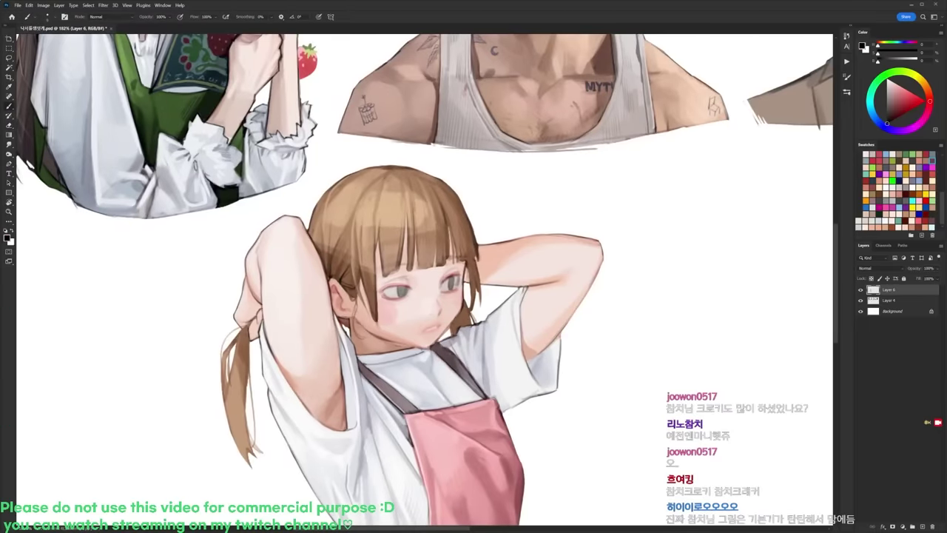
# Step: Clean up the edge between the far cheek and the hair with sampled light skin, hair brown and black
pyautogui.keyDown('alt'); pyautogui.click(451, 322); pyautogui.keyUp('alt')
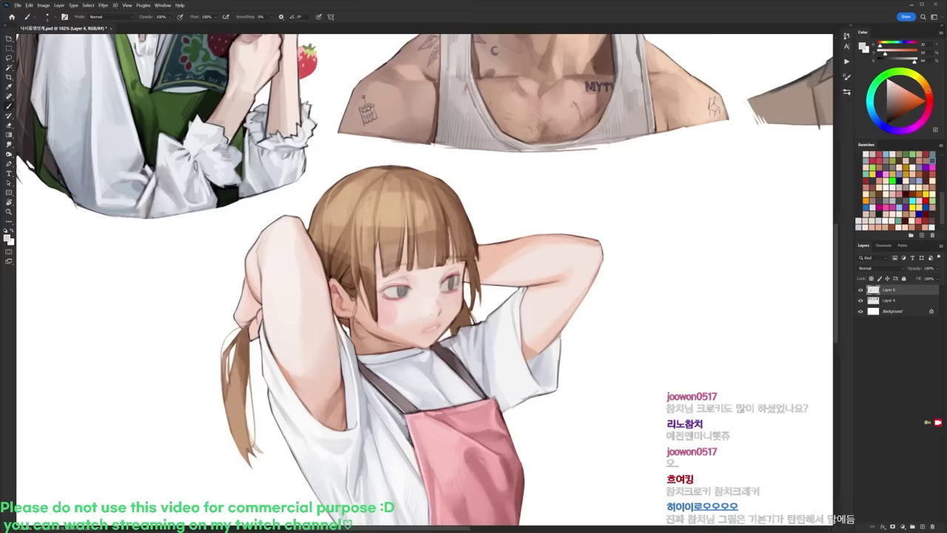
pyautogui.scroll(1, 441, 195)
pyautogui.press('d')
pyautogui.press('x')
pyautogui.press('x')
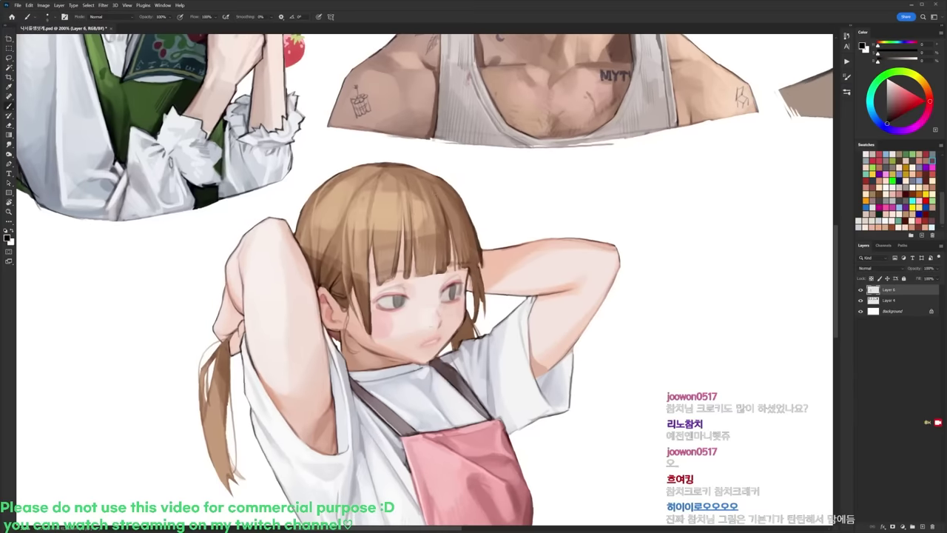
pyautogui.press('r')
pyautogui.moveTo(490, 217); pyautogui.dragTo(425, 191)
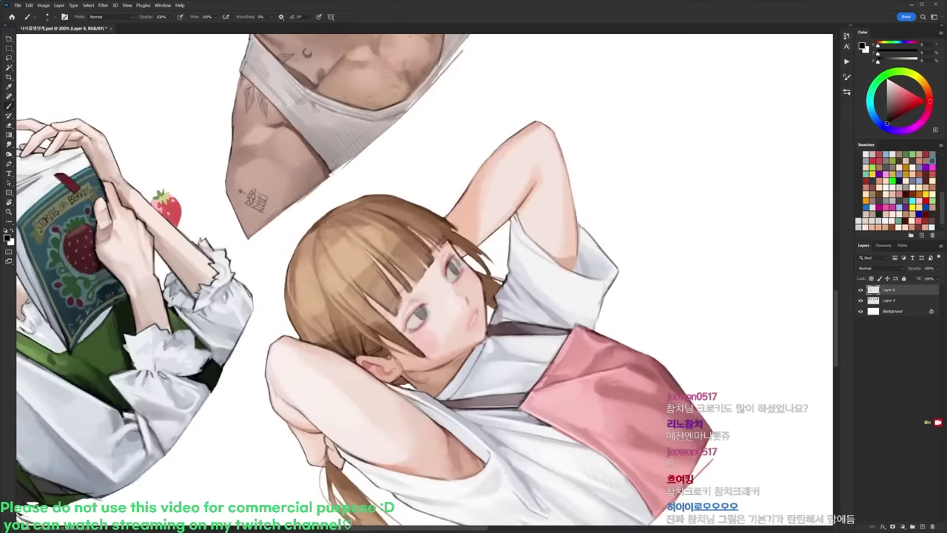
pyautogui.press('r')
pyautogui.moveTo(500, 210); pyautogui.dragTo(516, 279)
pyautogui.moveTo(539, 195); pyautogui.dragTo(552, 217)
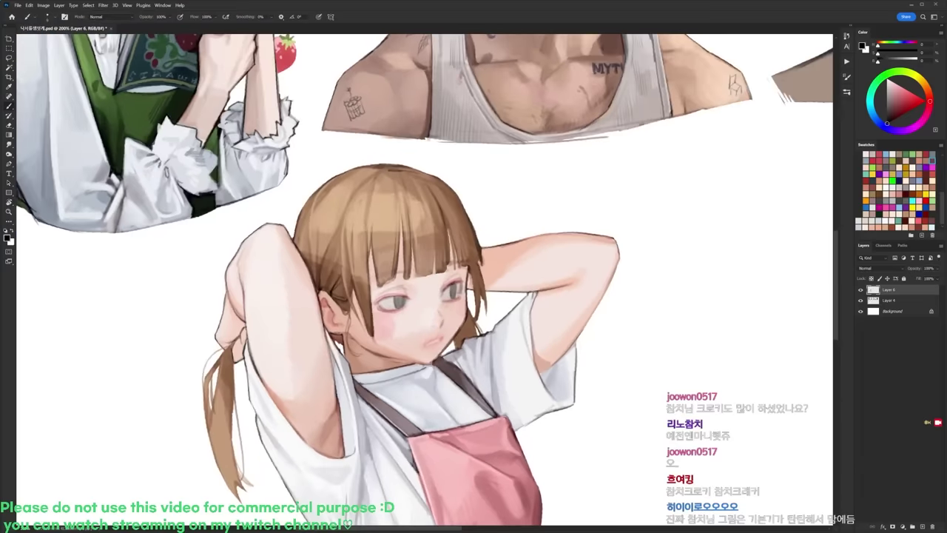
pyautogui.keyDown('alt'); pyautogui.click(425, 191); pyautogui.keyUp('alt')
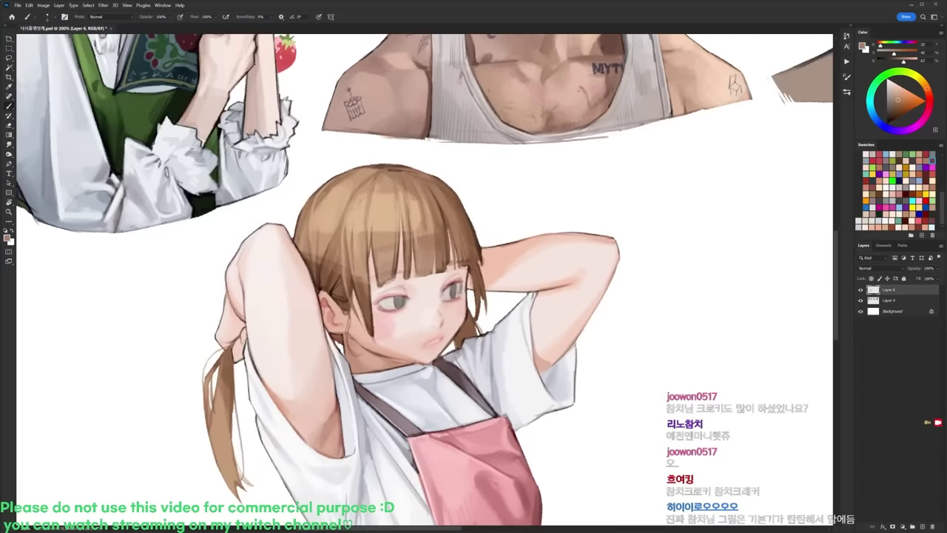
# Step: Paint a slightly more saturated, sampled pink on the near eye's upper lid with a different brush
pyautogui.scroll(3, 459, 296)
pyautogui.press('r')
pyautogui.moveTo(504, 226); pyautogui.dragTo(471, 196)
pyautogui.press('d')
pyautogui.rightClick(441, 274)
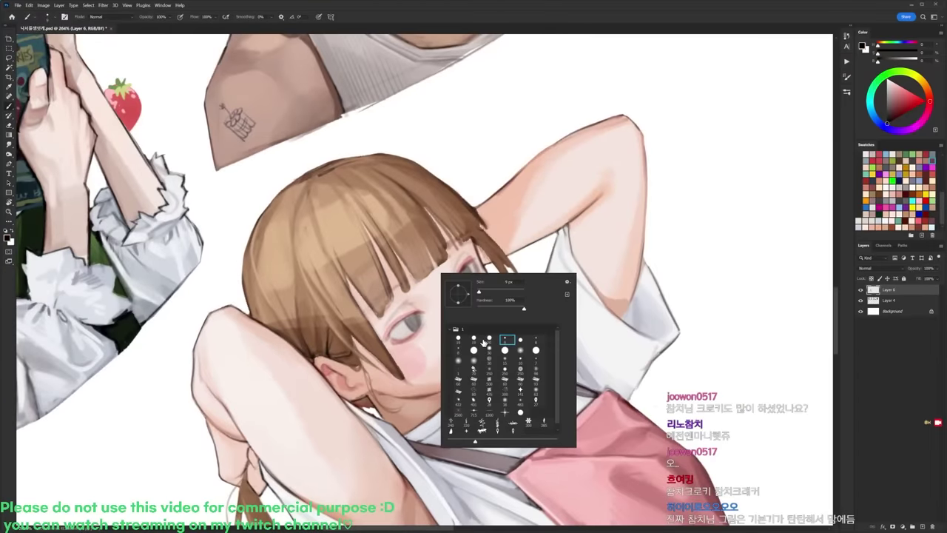
pyautogui.keyDown('alt'); pyautogui.click(403, 317); pyautogui.keyUp('alt')
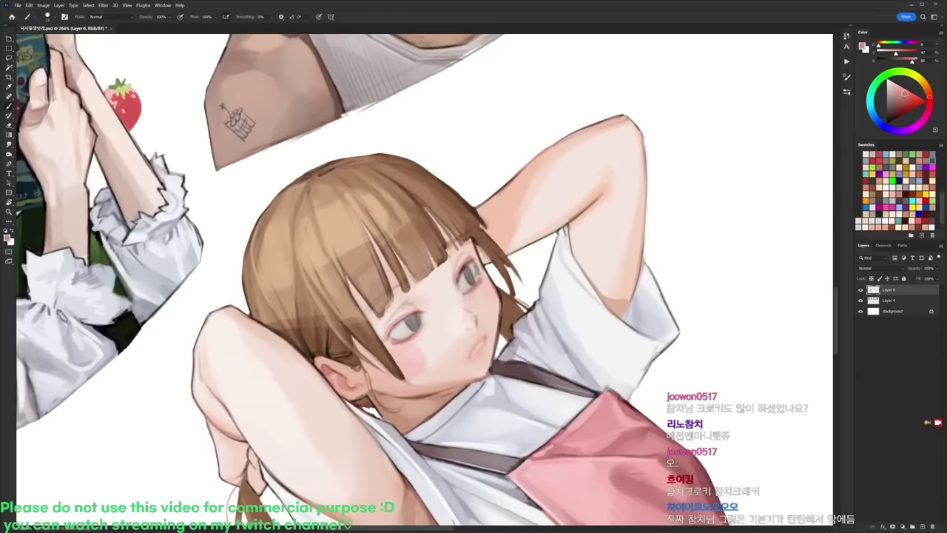
pyautogui.moveTo(904, 93); pyautogui.dragTo(907, 94)
pyautogui.click(930, 95)
# Step: Blend the near eye's upper lid into the skin below the fringe with sampled skin tones
pyautogui.keyDown('alt'); pyautogui.click(397, 309); pyautogui.keyUp('alt')
pyautogui.press('r')
pyautogui.moveTo(397, 309); pyautogui.dragTo(436, 277)
pyautogui.keyDown('alt'); pyautogui.click(396, 298); pyautogui.keyUp('alt')
pyautogui.press('r')
pyautogui.keyDown('alt'); pyautogui.click(403, 286); pyautogui.keyUp('alt')
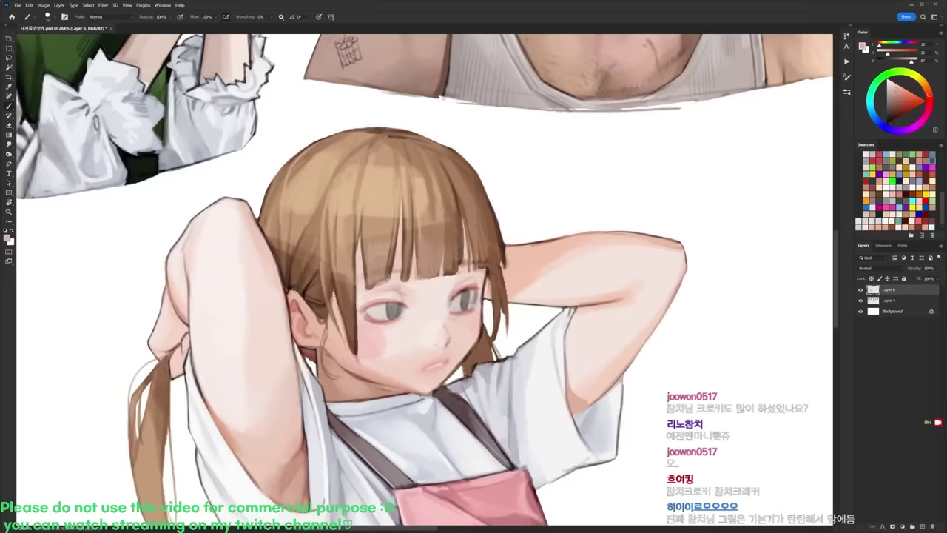
pyautogui.keyDown('alt'); pyautogui.click(413, 290); pyautogui.keyUp('alt')
# Step: Enlarge the brush and smooth the skin between the eyes and fringe with sampled light skin tones
pyautogui.rightClick(472, 255)
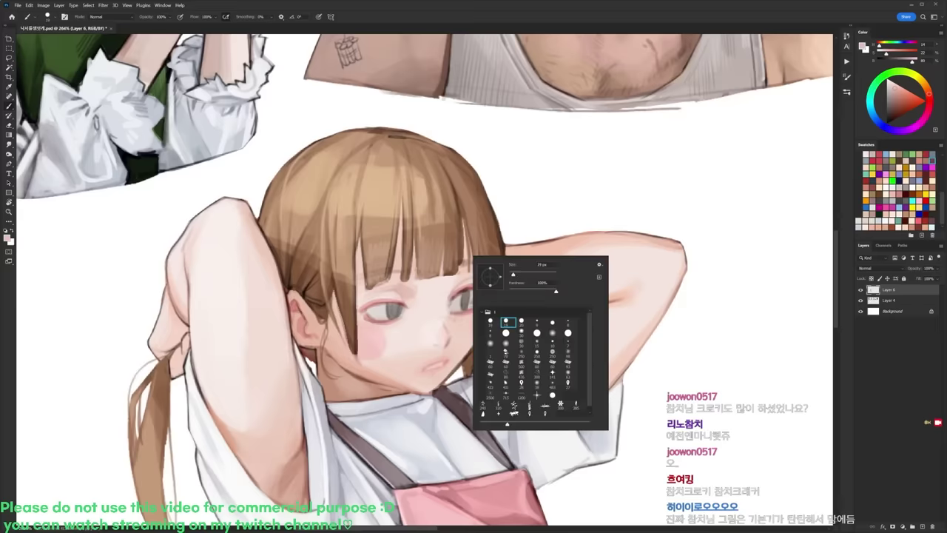
pyautogui.moveTo(508, 275); pyautogui.dragTo(513, 275)
pyautogui.keyDown('alt'); pyautogui.click(403, 296); pyautogui.keyUp('alt')
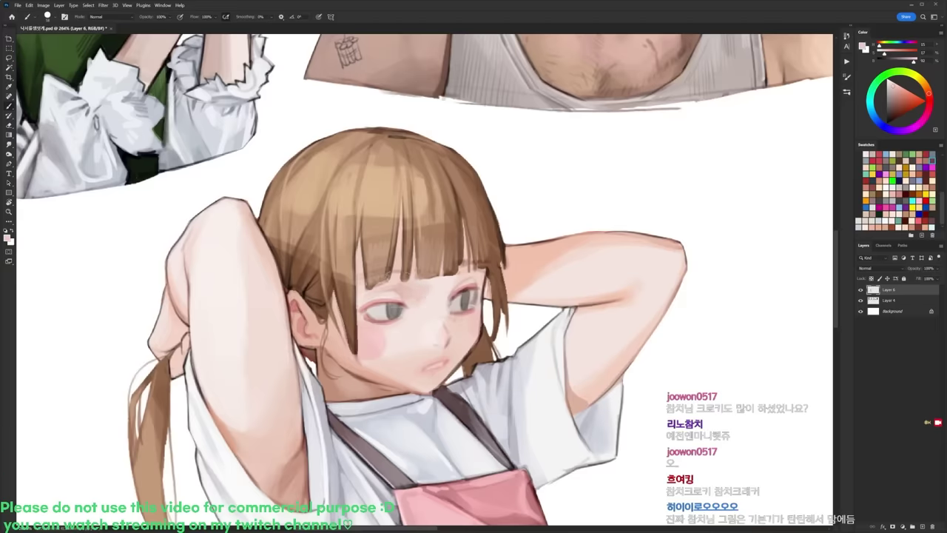
pyautogui.keyDown('alt'); pyautogui.click(423, 307); pyautogui.keyUp('alt')
# Step: Refine the near eye's upper lid line with a small brush in sampled lid pinks
pyautogui.press('r')
pyautogui.moveTo(473, 309); pyautogui.dragTo(478, 264)
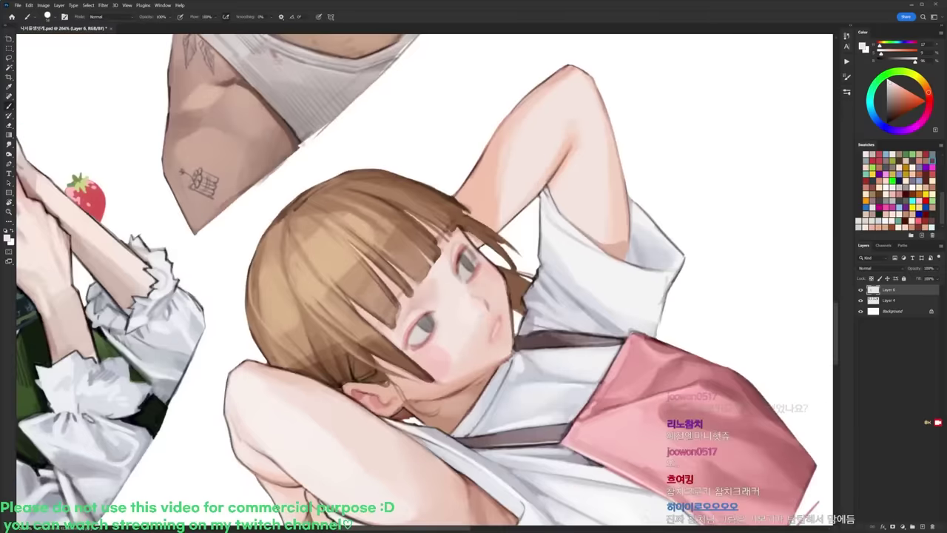
pyautogui.rightClick(462, 295)
pyautogui.click(527, 363)
pyautogui.keyDown('alt'); pyautogui.click(414, 330); pyautogui.keyUp('alt')
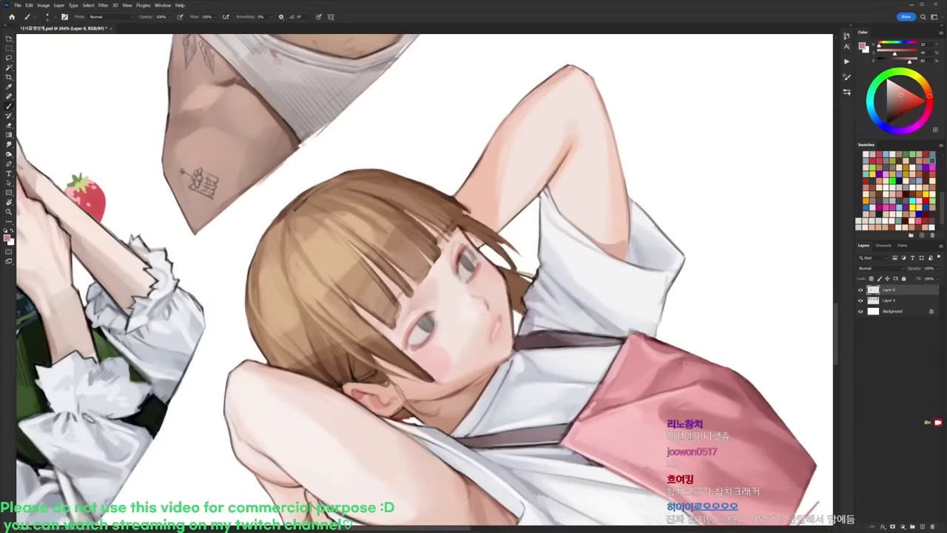
pyautogui.keyDown('alt'); pyautogui.click(410, 331); pyautogui.keyUp('alt')
# Step: Draw a dark red lash line along the near eye's upper lid
pyautogui.click(904, 113)
pyautogui.press('r')
pyautogui.moveTo(488, 311); pyautogui.dragTo(478, 326)
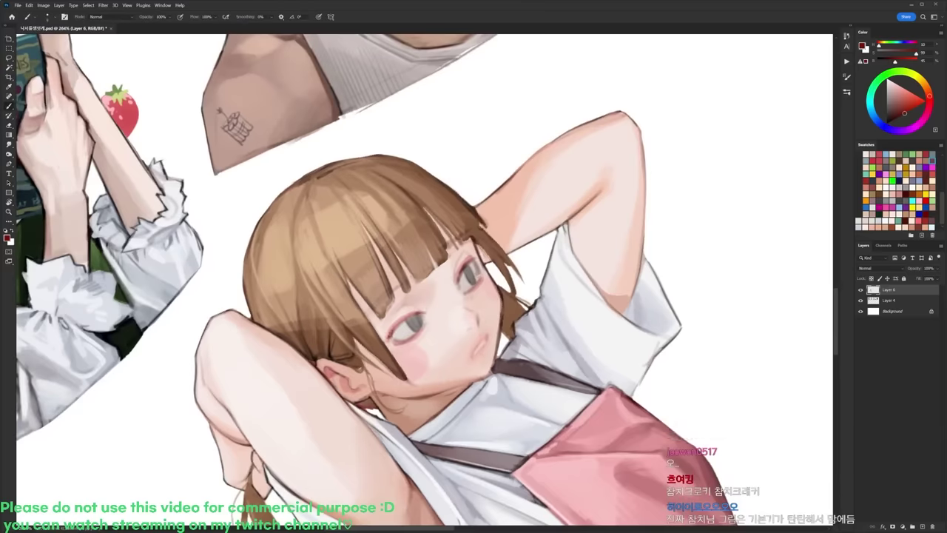
pyautogui.press('r')
pyautogui.moveTo(558, 271); pyautogui.dragTo(546, 226)
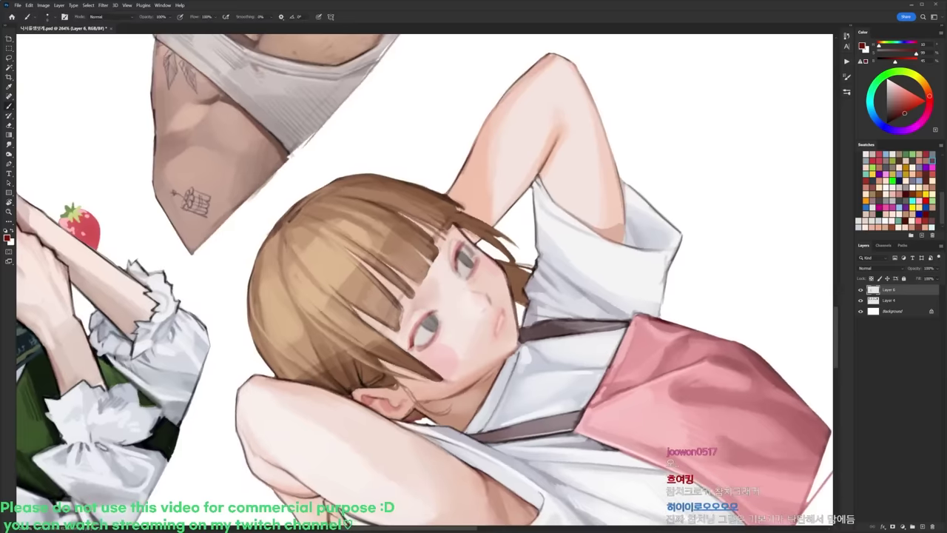
pyautogui.moveTo(415, 327)
pyautogui.mouseDown()
pyautogui.moveTo(411, 342)
pyautogui.moveTo(418, 325)
pyautogui.mouseUp()
pyautogui.press('r')
pyautogui.moveTo(518, 221)
pyautogui.mouseDown()
pyautogui.moveTo(531, 304)
pyautogui.moveTo(518, 336)
pyautogui.moveTo(522, 230)
pyautogui.mouseUp()
pyautogui.press('r')
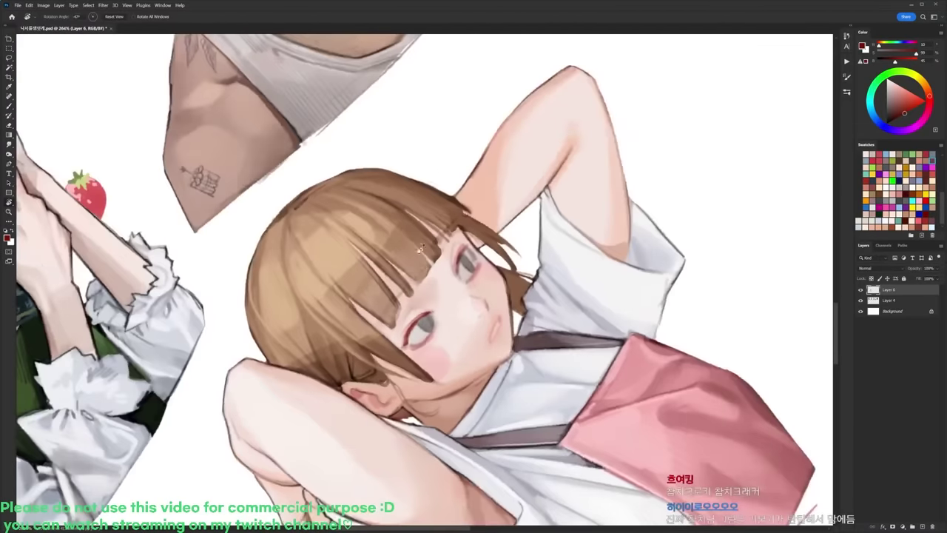
# Step: Retouch the near eye's lower lid and the side of the nose with a larger brush in sampled skin pinks
pyautogui.rightClick(482, 285)
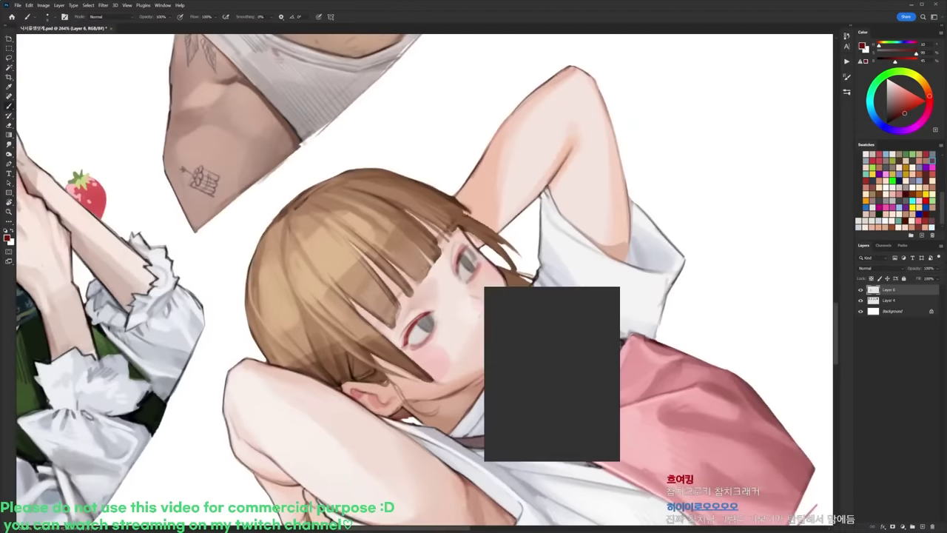
pyautogui.click(518, 354)
pyautogui.keyDown('alt'); pyautogui.click(423, 341); pyautogui.keyUp('alt')
pyautogui.keyDown('alt'); pyautogui.click(423, 339); pyautogui.keyUp('alt')
pyautogui.keyDown('alt'); pyautogui.click(429, 346); pyautogui.keyUp('alt')
pyautogui.keyDown('alt'); pyautogui.click(494, 298); pyautogui.keyUp('alt')
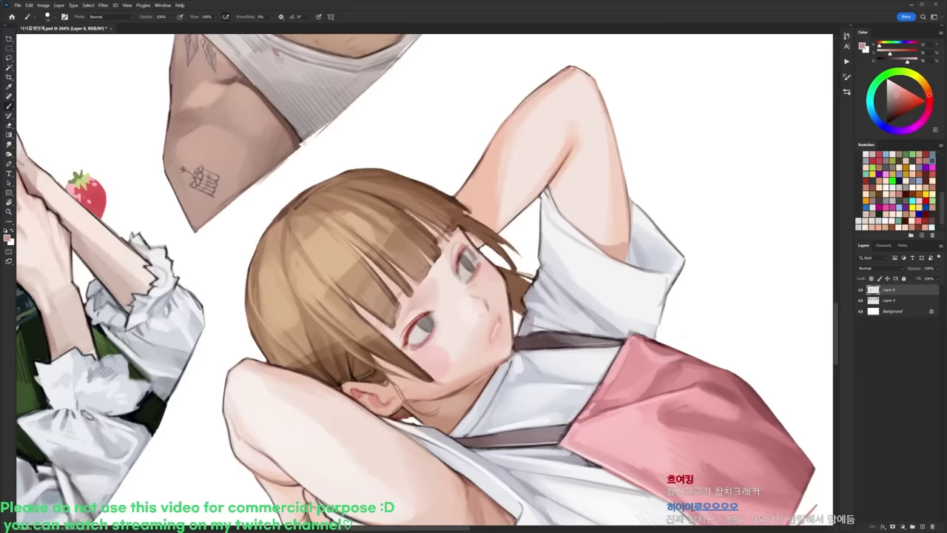
# Step: Lighten the skin above the near eye with a pale skin tone sampled below the fringe
pyautogui.press('r')
pyautogui.moveTo(543, 258); pyautogui.dragTo(510, 444)
pyautogui.keyDown('alt'); pyautogui.click(386, 277); pyautogui.keyUp('alt')
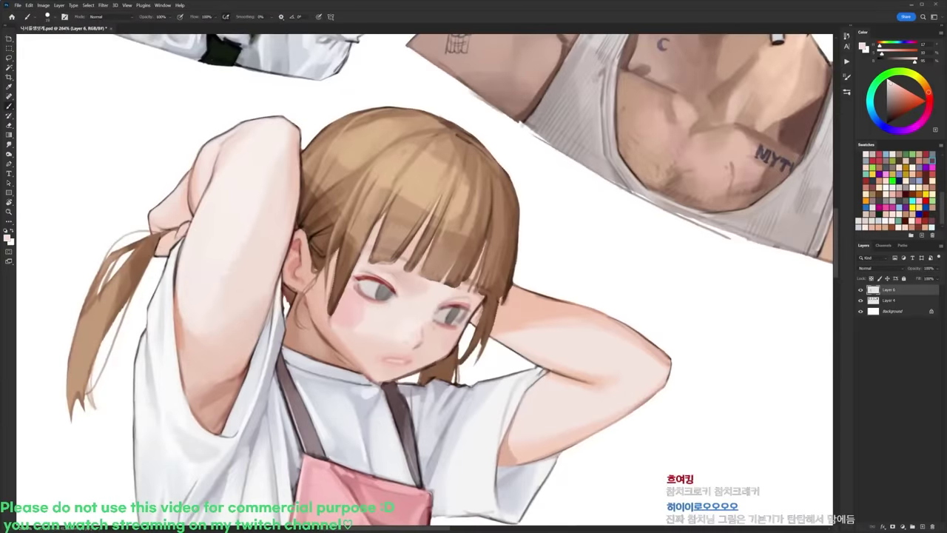
pyautogui.press('r')
pyautogui.moveTo(522, 247); pyautogui.dragTo(505, 214)
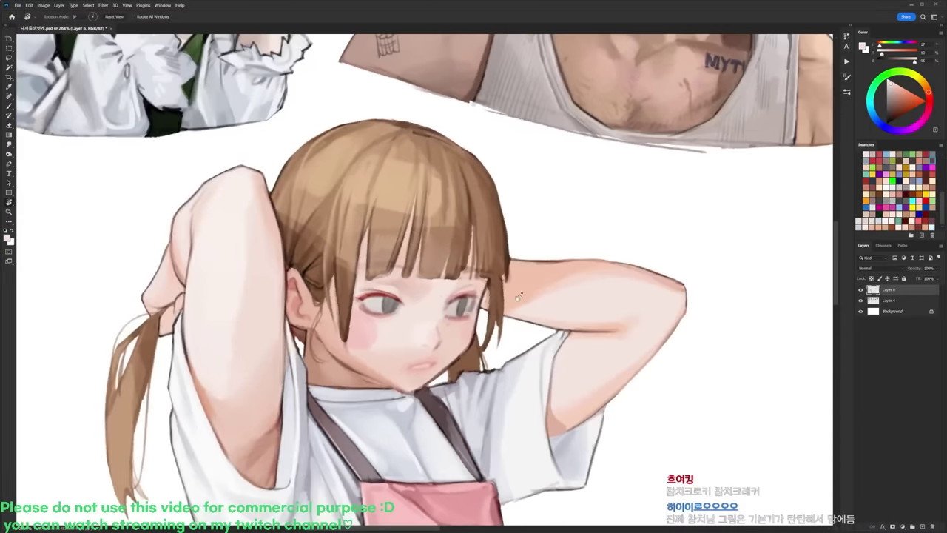
pyautogui.moveTo(511, 296); pyautogui.dragTo(511, 274)
# Step: Blend the skin under the near eye into the cheek blush with sampled skin and blush pinks
pyautogui.keyDown('alt'); pyautogui.click(378, 318); pyautogui.keyUp('alt')
pyautogui.moveTo(372, 323); pyautogui.dragTo(381, 329)
pyautogui.keyDown('alt'); pyautogui.click(376, 328); pyautogui.keyUp('alt')
pyautogui.keyDown('alt'); pyautogui.click(374, 327); pyautogui.keyUp('alt')
pyautogui.keyDown('alt'); pyautogui.click(370, 329); pyautogui.keyUp('alt')
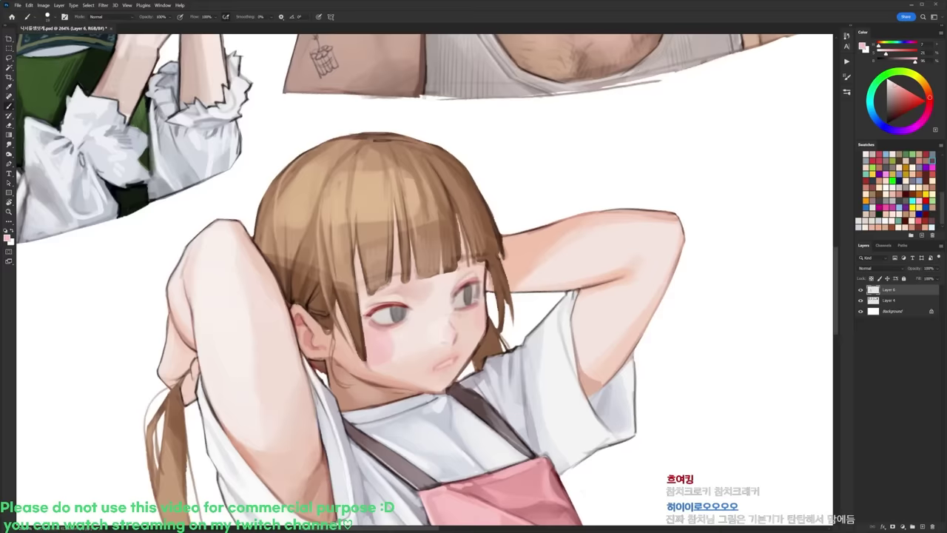
pyautogui.keyDown('alt'); pyautogui.click(383, 324); pyautogui.keyUp('alt')
pyautogui.press('r')
pyautogui.moveTo(383, 324)
pyautogui.mouseDown()
pyautogui.moveTo(375, 314)
pyautogui.moveTo(393, 311)
pyautogui.mouseUp()
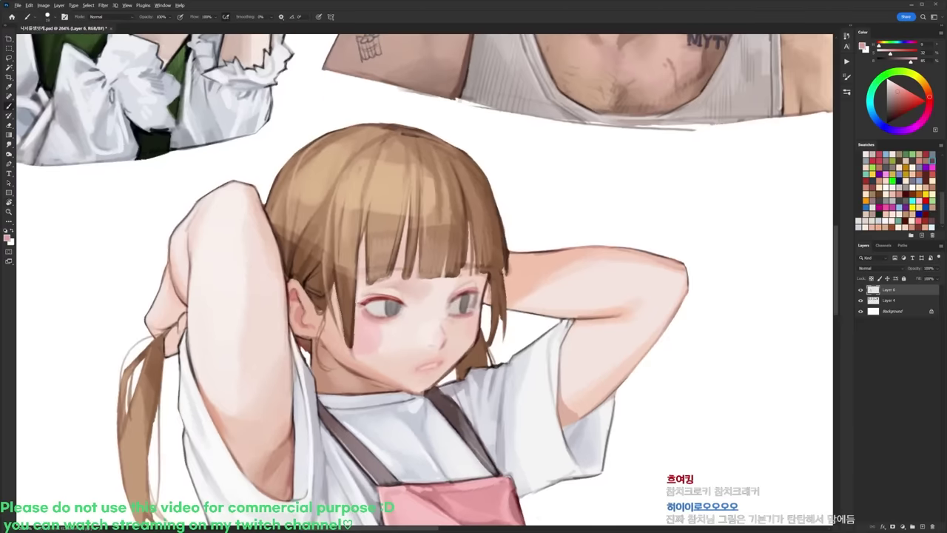
# Step: Enlarge the brush and fade the near cheek's blush into the surrounding face with sampled skin tones, undoing unwanted strokes
pyautogui.rightClick(468, 275)
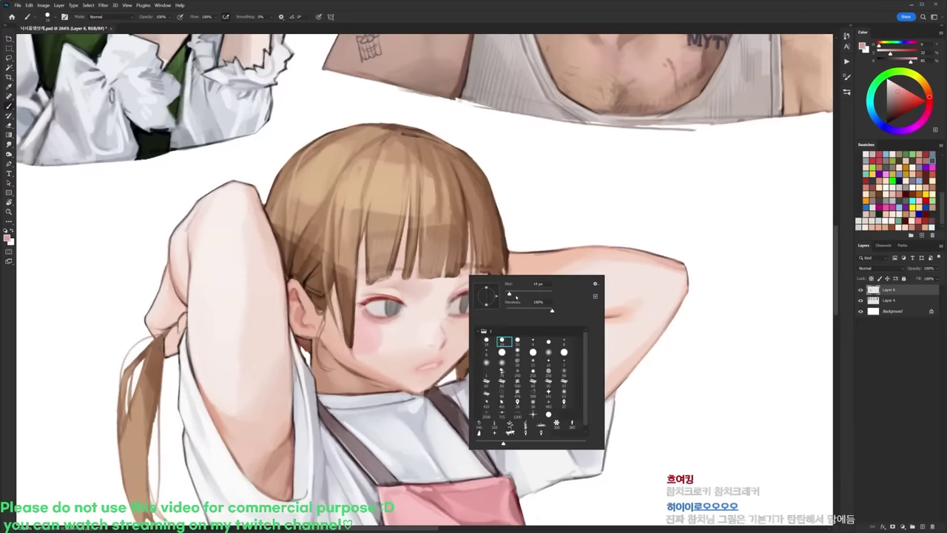
pyautogui.moveTo(511, 294); pyautogui.dragTo(520, 294)
pyautogui.keyDown('alt'); pyautogui.click(412, 320); pyautogui.keyUp('alt')
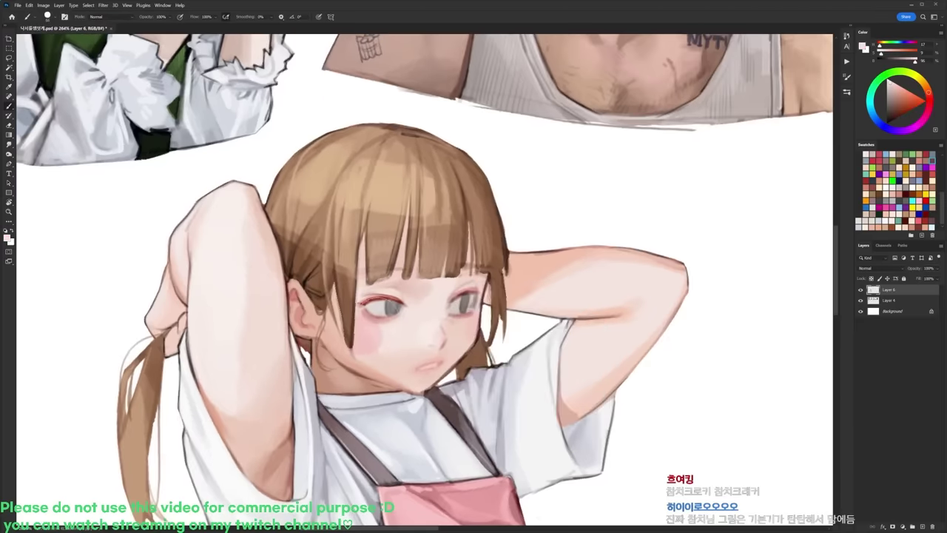
pyautogui.keyDown('alt'); pyautogui.click(372, 335); pyautogui.keyUp('alt')
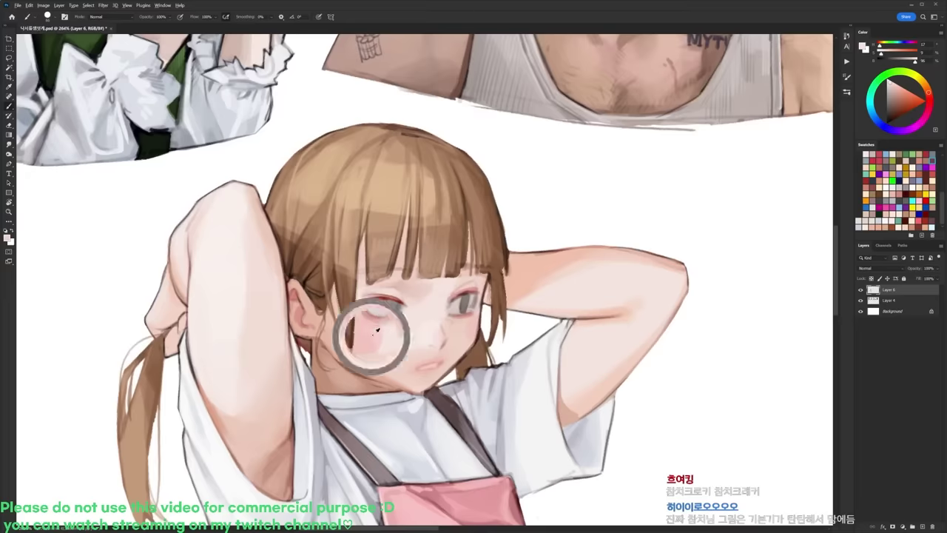
pyautogui.hotkey('ctrl', 'z')
pyautogui.hotkey('ctrl', 'z')
pyautogui.hotkey('ctrl', 'z')
pyautogui.keyDown('alt'); pyautogui.click(395, 335); pyautogui.keyUp('alt')
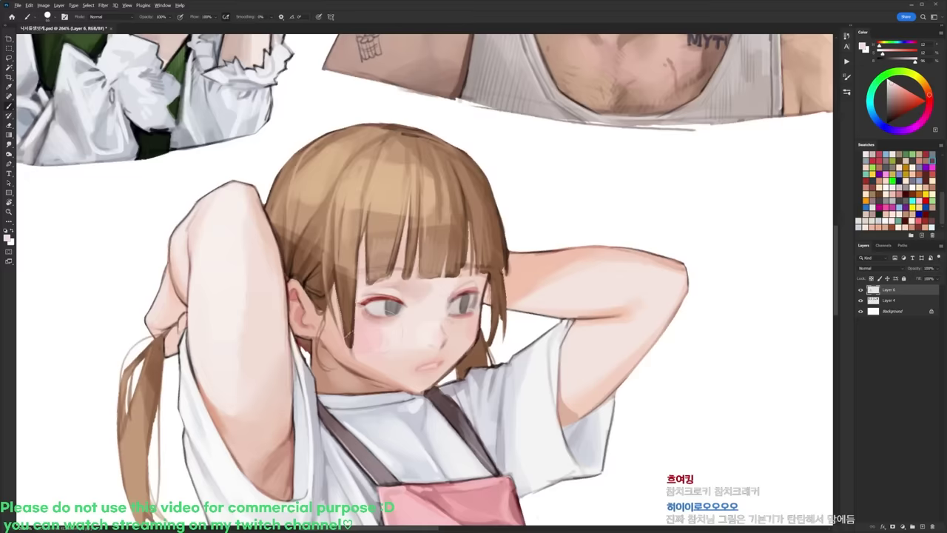
pyautogui.keyDown('alt'); pyautogui.click(369, 340); pyautogui.keyUp('alt')
pyautogui.keyDown('alt'); pyautogui.click(364, 359); pyautogui.keyUp('alt')
pyautogui.keyDown('alt'); pyautogui.click(407, 332); pyautogui.keyUp('alt')
pyautogui.keyDown('alt'); pyautogui.click(360, 333); pyautogui.keyUp('alt')
# Step: Paint fine strands in the near side lock beside the ear with a small brush in sampled hair browns
pyautogui.press('r')
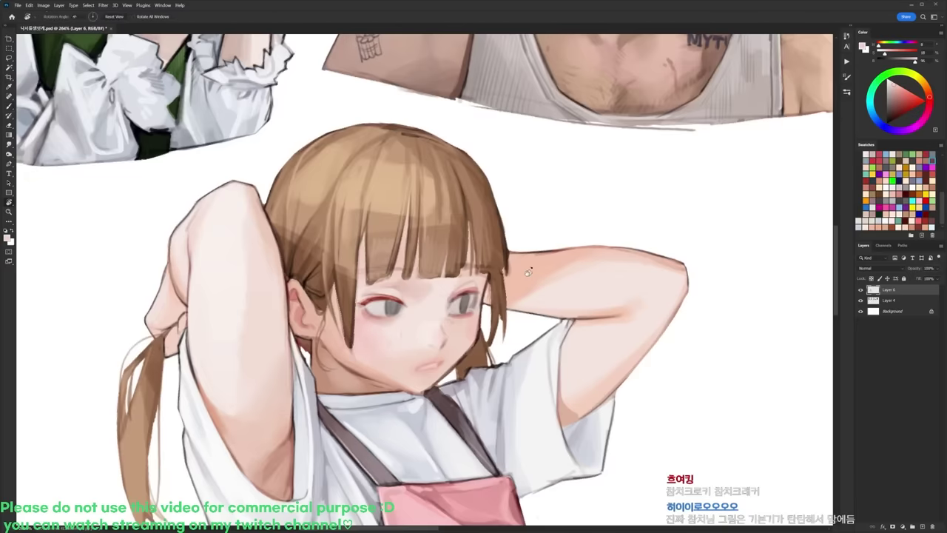
pyautogui.moveTo(527, 272); pyautogui.dragTo(525, 257)
pyautogui.press('d')
pyautogui.press('b')
pyautogui.rightClick(447, 228)
pyautogui.click(518, 324)
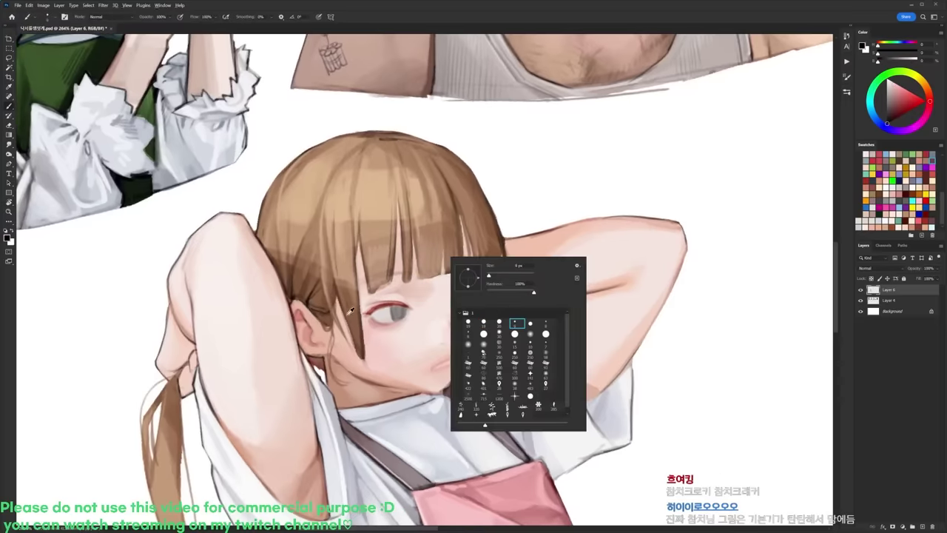
pyautogui.keyDown('alt'); pyautogui.click(351, 310); pyautogui.keyUp('alt')
pyautogui.keyDown('alt'); pyautogui.click(348, 313); pyautogui.keyUp('alt')
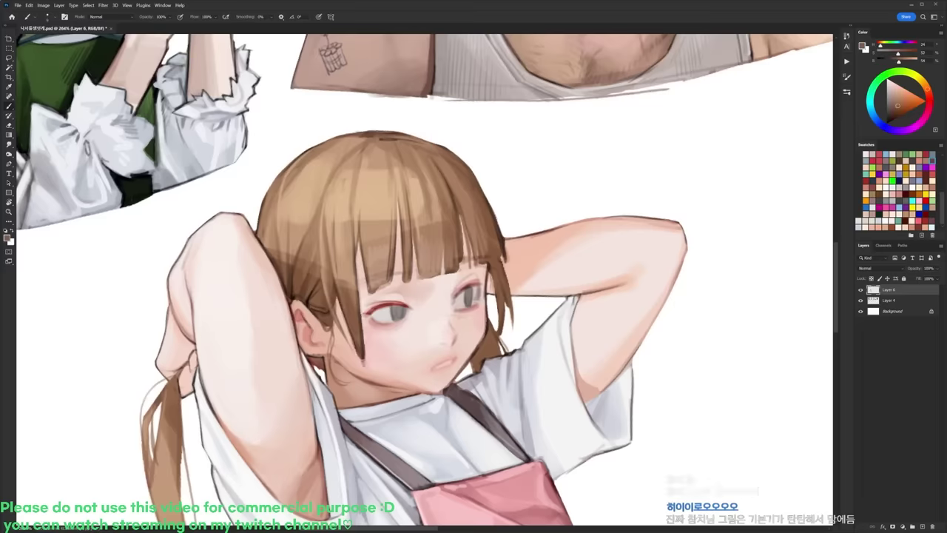
# Step: Extend the near side lock's tip down toward the jaw and draw a long strand along its inner edge in sampled browns
pyautogui.keyDown('alt'); pyautogui.click(360, 335); pyautogui.keyUp('alt')
pyautogui.moveTo(361, 345); pyautogui.dragTo(370, 381)
pyautogui.keyDown('alt'); pyautogui.click(358, 327); pyautogui.keyUp('alt')
pyautogui.keyDown('alt'); pyautogui.click(356, 248); pyautogui.keyUp('alt')
pyautogui.moveTo(355, 244); pyautogui.dragTo(359, 324)
pyautogui.keyDown('alt'); pyautogui.click(357, 278); pyautogui.keyUp('alt')
pyautogui.press('r')
pyautogui.moveTo(541, 295); pyautogui.dragTo(511, 359)
pyautogui.press('d')
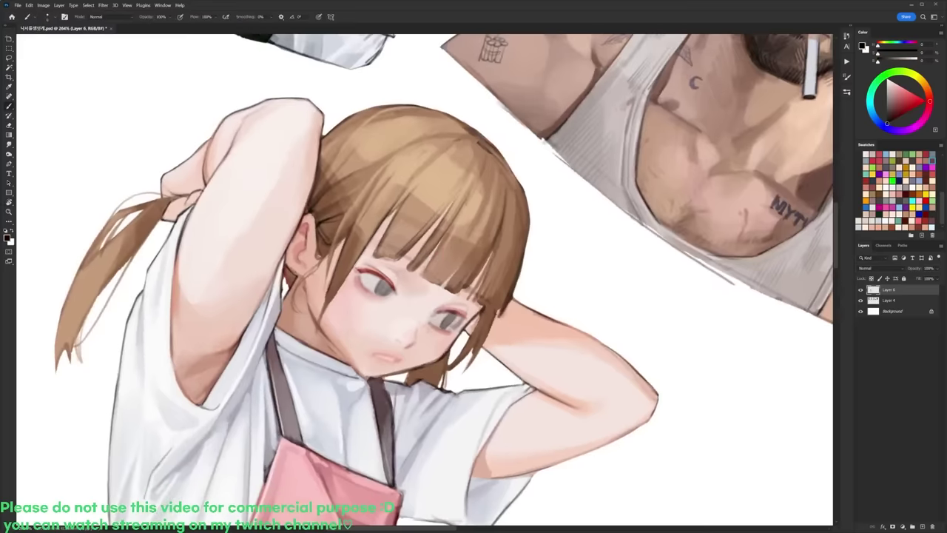
# Step: Refine the line work below the ear and along the near jaw with black and sampled skin tones
pyautogui.moveTo(305, 285); pyautogui.dragTo(307, 303)
pyautogui.keyDown('alt'); pyautogui.click(309, 315); pyautogui.keyUp('alt')
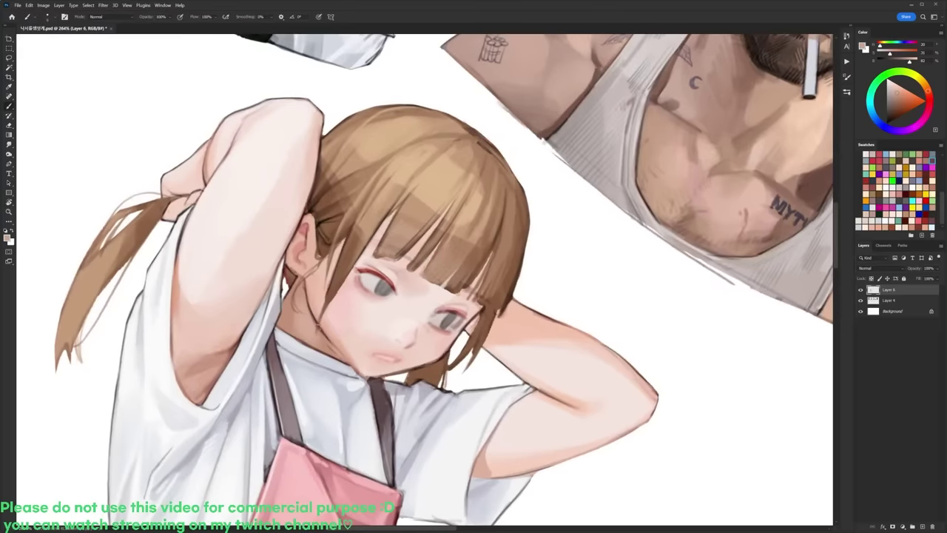
pyautogui.press('d')
pyautogui.moveTo(328, 339); pyautogui.dragTo(353, 370)
pyautogui.keyDown('alt'); pyautogui.click(342, 341); pyautogui.keyUp('alt')
pyautogui.press('d')
# Step: Paint a more saturated pink around the far eye with a larger brush, starting from the sampled skin pink
pyautogui.press('r')
pyautogui.moveTo(576, 234)
pyautogui.mouseDown()
pyautogui.moveTo(552, 147)
pyautogui.moveTo(486, 96)
pyautogui.mouseUp()
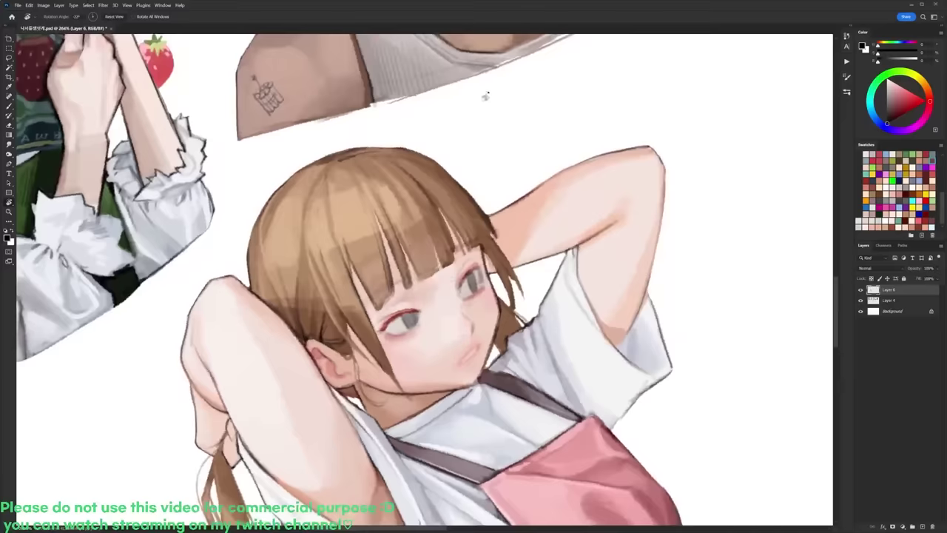
pyautogui.press('b')
pyautogui.rightClick(466, 286)
pyautogui.keyDown('alt'); pyautogui.click(465, 288); pyautogui.keyUp('alt')
pyautogui.rightClick(509, 268)
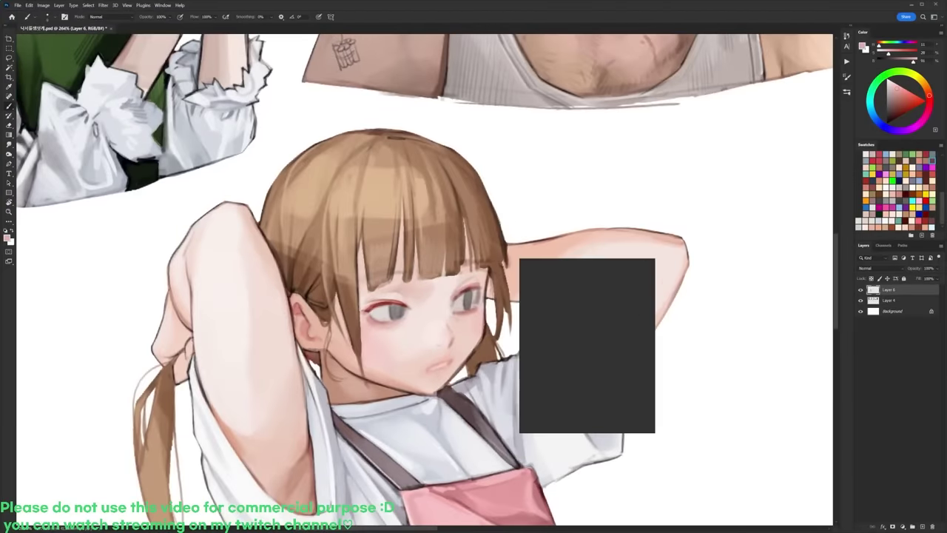
pyautogui.click(554, 326)
pyautogui.click(490, 261)
pyautogui.click(909, 95)
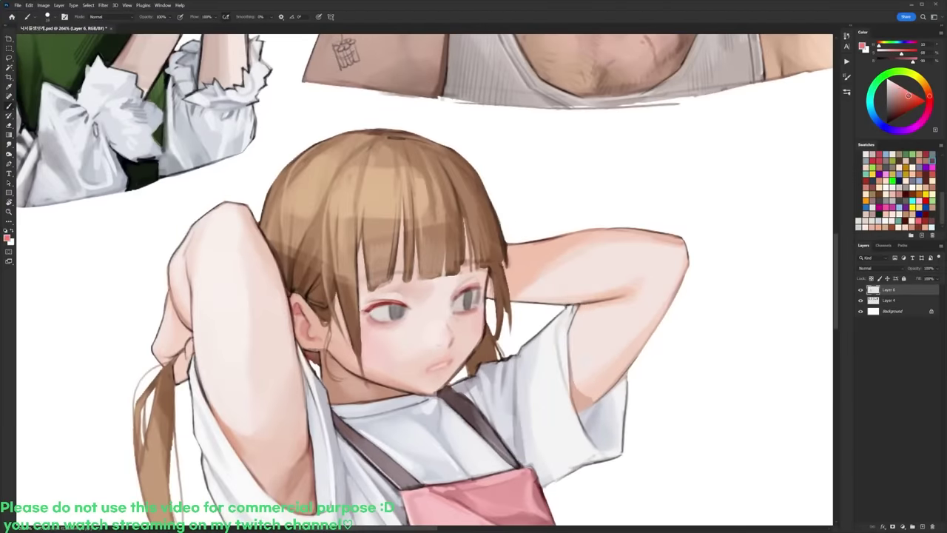
pyautogui.press('r')
pyautogui.moveTo(503, 242); pyautogui.dragTo(477, 212)
pyautogui.press('b')
pyautogui.moveTo(467, 272)
pyautogui.mouseDown()
pyautogui.moveTo(485, 260)
pyautogui.moveTo(483, 297)
pyautogui.mouseUp()
# Step: Blend the pink around the far eye into the surrounding skin with sampled skin and blush tones
pyautogui.keyDown('alt'); pyautogui.click(484, 285); pyautogui.keyUp('alt')
pyautogui.keyDown('alt'); pyautogui.click(480, 294); pyautogui.keyUp('alt')
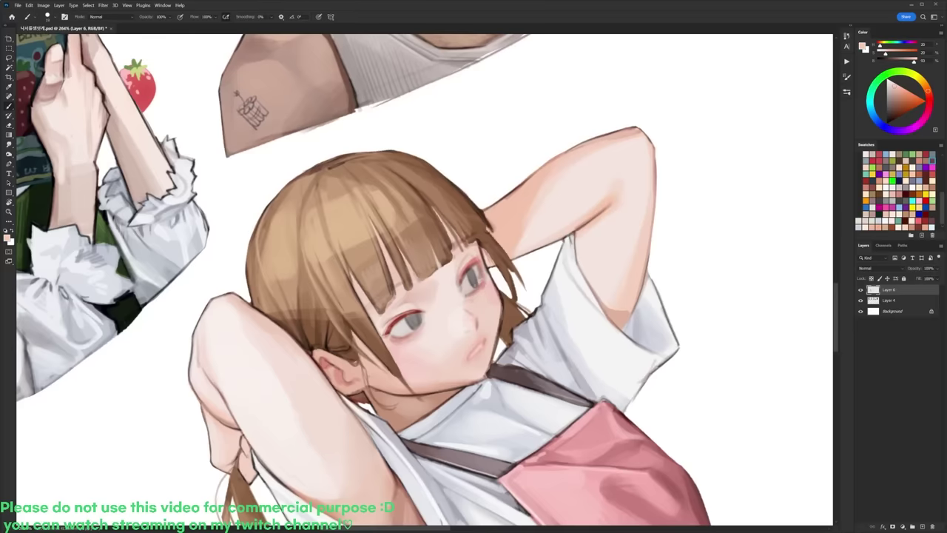
pyautogui.keyDown('alt'); pyautogui.click(485, 282); pyautogui.keyUp('alt')
pyautogui.press('r')
pyautogui.moveTo(554, 246); pyautogui.dragTo(557, 303)
pyautogui.keyDown('alt'); pyautogui.click(463, 327); pyautogui.keyUp('alt')
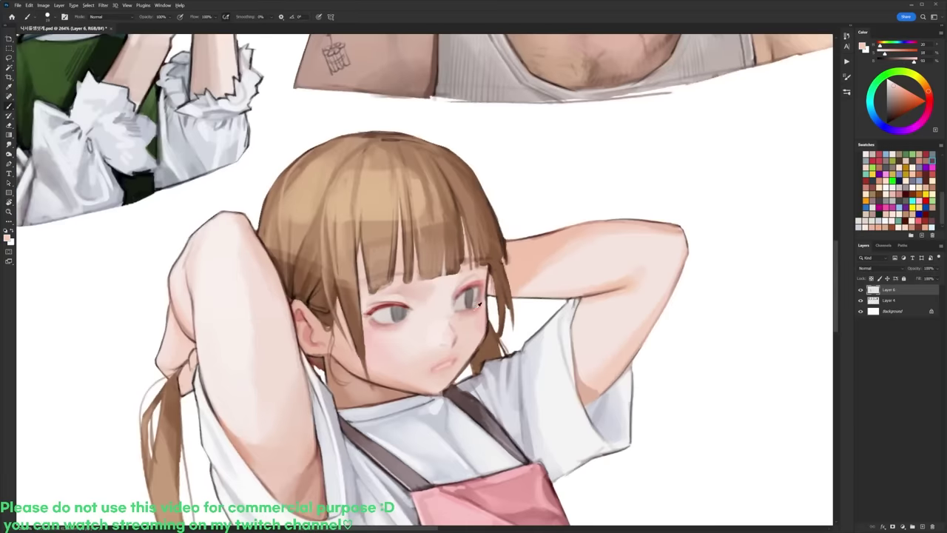
pyautogui.keyDown('alt'); pyautogui.click(479, 303); pyautogui.keyUp('alt')
# Step: Shade the nose bridge beside the far eye with sampled pink skin tones and a slightly larger brush
pyautogui.moveTo(458, 321)
pyautogui.mouseDown()
pyautogui.moveTo(450, 332)
pyautogui.moveTo(452, 323)
pyautogui.mouseUp()
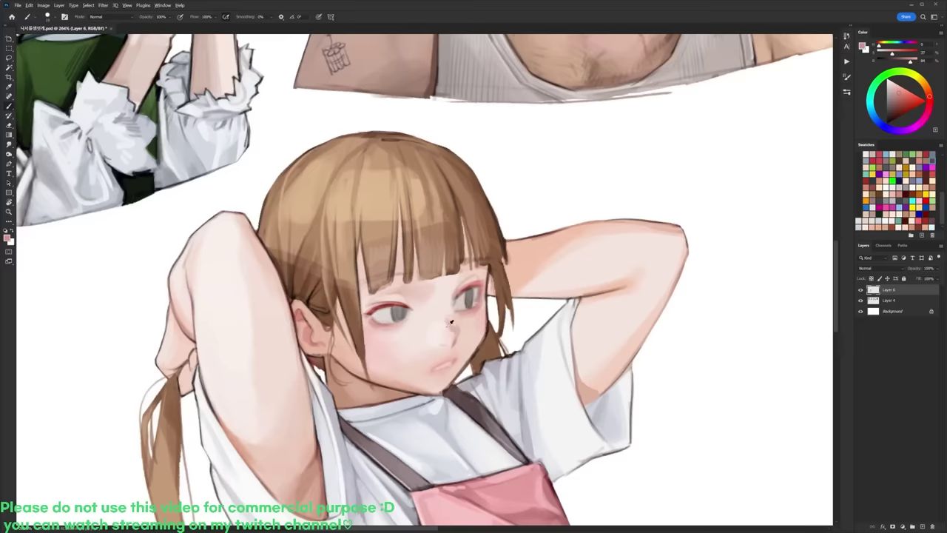
pyautogui.keyDown('alt'); pyautogui.click(450, 321); pyautogui.keyUp('alt')
pyautogui.keyDown('alt'); pyautogui.click(452, 321); pyautogui.keyUp('alt')
pyautogui.rightClick(501, 291)
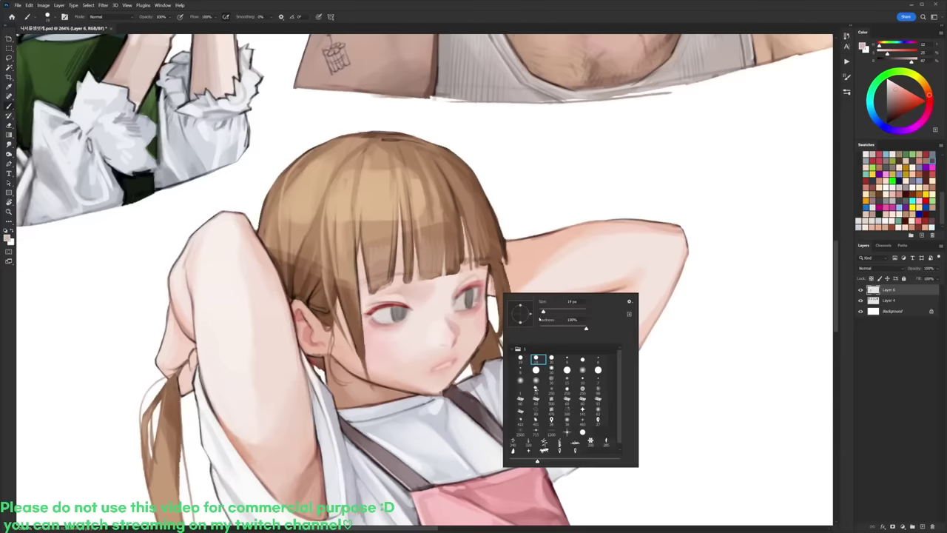
pyautogui.moveTo(543, 312); pyautogui.dragTo(545, 311)
pyautogui.keyDown('alt'); pyautogui.click(455, 325); pyautogui.keyUp('alt')
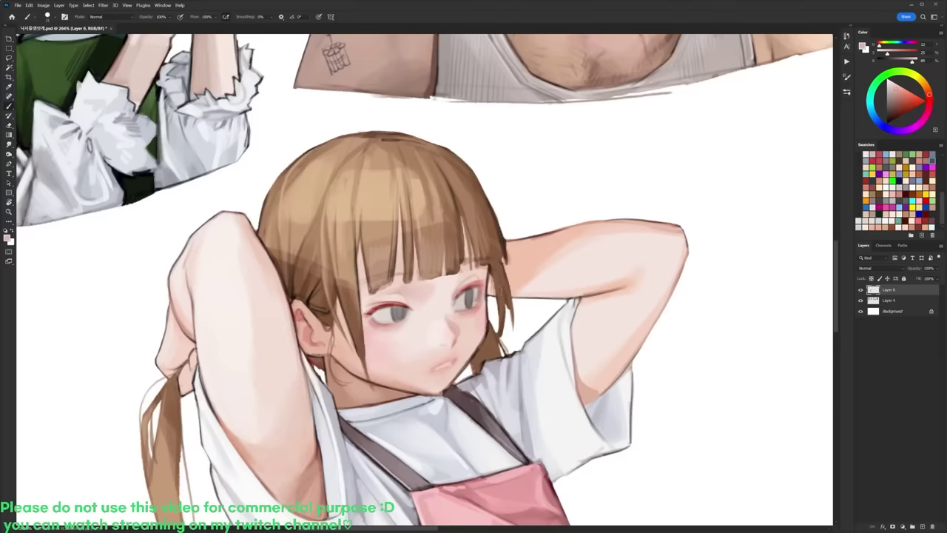
# Step: Deepen the upper lash lines of the eyes with a small brush in a darker shade of the sampled red
pyautogui.rightClick(496, 260)
pyautogui.click(562, 357)
pyautogui.keyDown('alt'); pyautogui.click(386, 304); pyautogui.keyUp('alt')
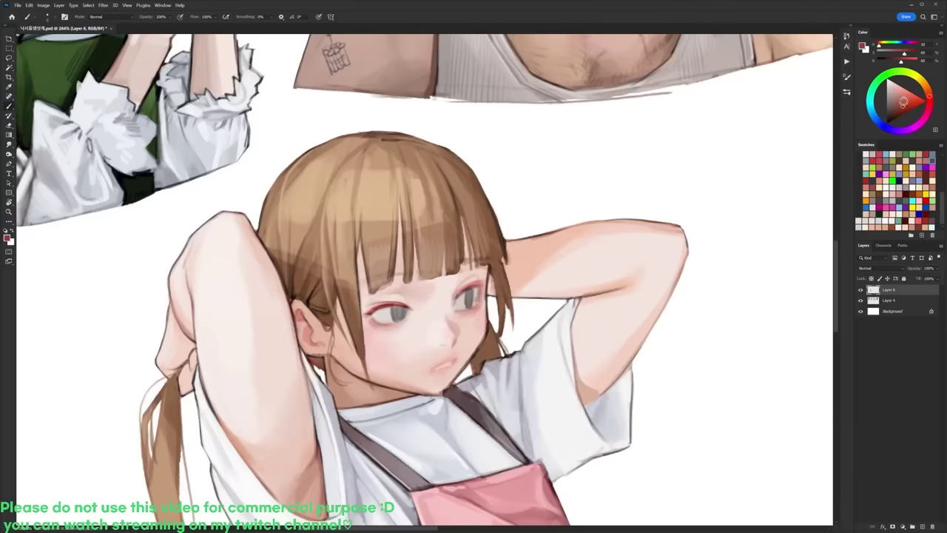
pyautogui.click(901, 108)
pyautogui.press('r')
pyautogui.moveTo(624, 256); pyautogui.dragTo(608, 199)
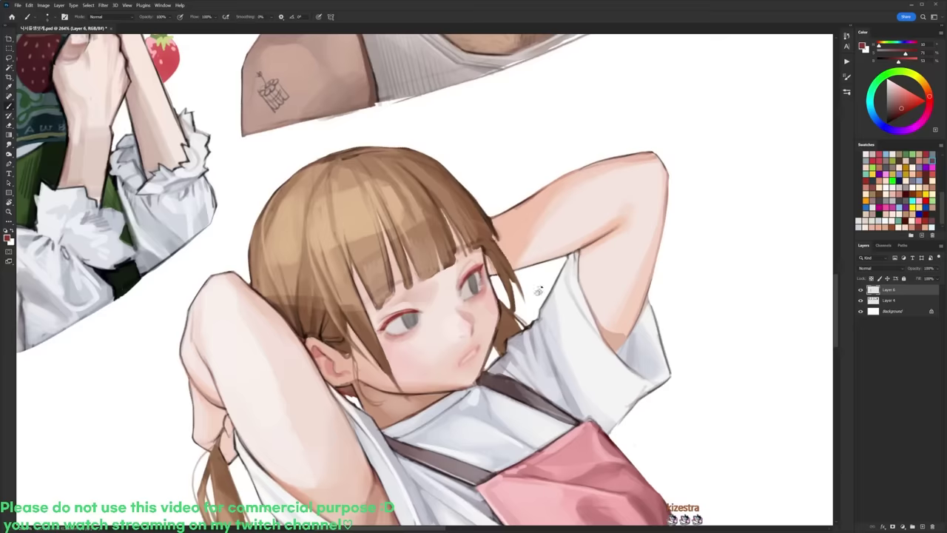
pyautogui.press('r')
pyautogui.moveTo(566, 256); pyautogui.dragTo(568, 226)
# Step: Clean up the skin between the nose bridge and far eye with a larger brush in sampled light skin tones
pyautogui.rightClick(486, 247)
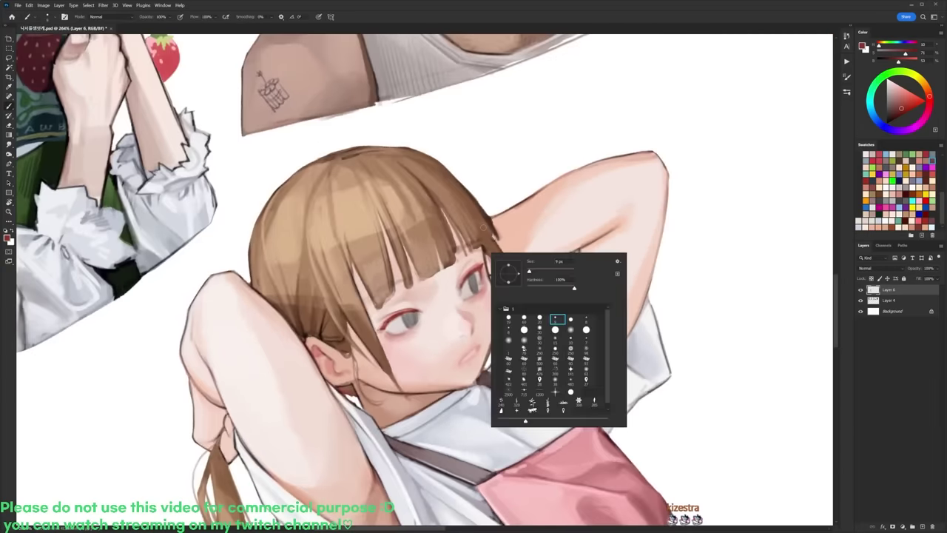
pyautogui.click(526, 317)
pyautogui.keyDown('alt'); pyautogui.click(452, 299); pyautogui.keyUp('alt')
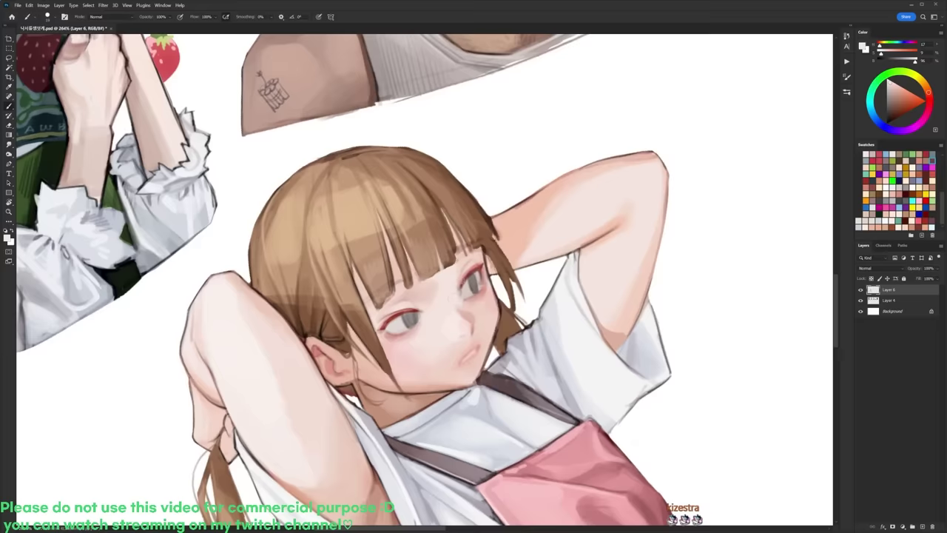
pyautogui.keyDown('alt'); pyautogui.click(464, 267); pyautogui.keyUp('alt')
pyautogui.keyDown('alt'); pyautogui.click(456, 287); pyautogui.keyUp('alt')
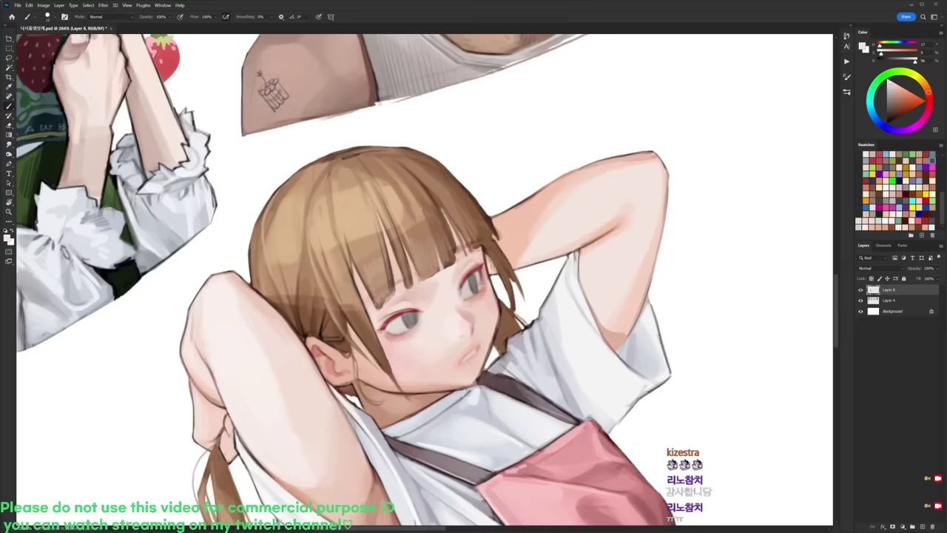
# Step: Draw fine strands along the fringe's lower edge above the near eye with a small brush in black and sampled tones
pyautogui.press('r')
pyautogui.press('Escape')
pyautogui.press('d')
pyautogui.press('b')
pyautogui.rightClick(412, 248)
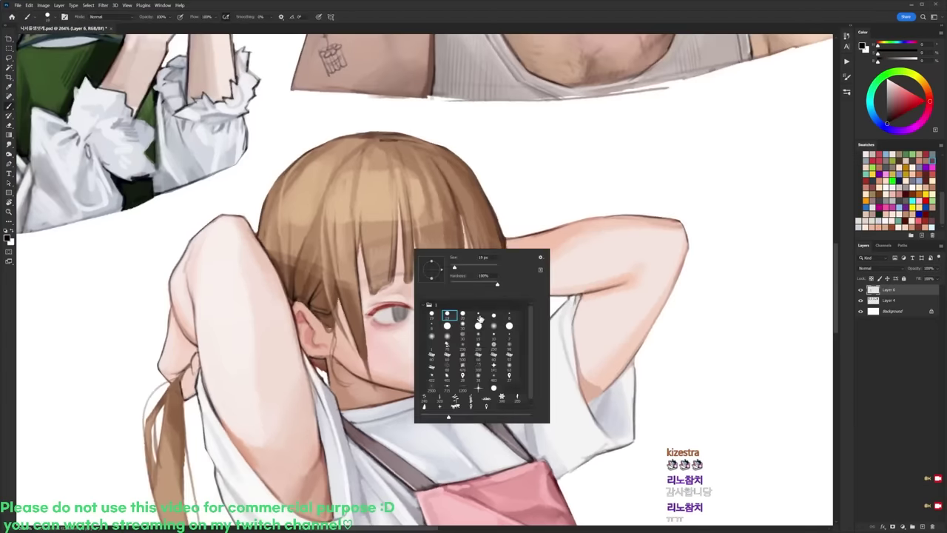
pyautogui.click(480, 318)
pyautogui.keyDown('alt'); pyautogui.click(380, 270); pyautogui.keyUp('alt')
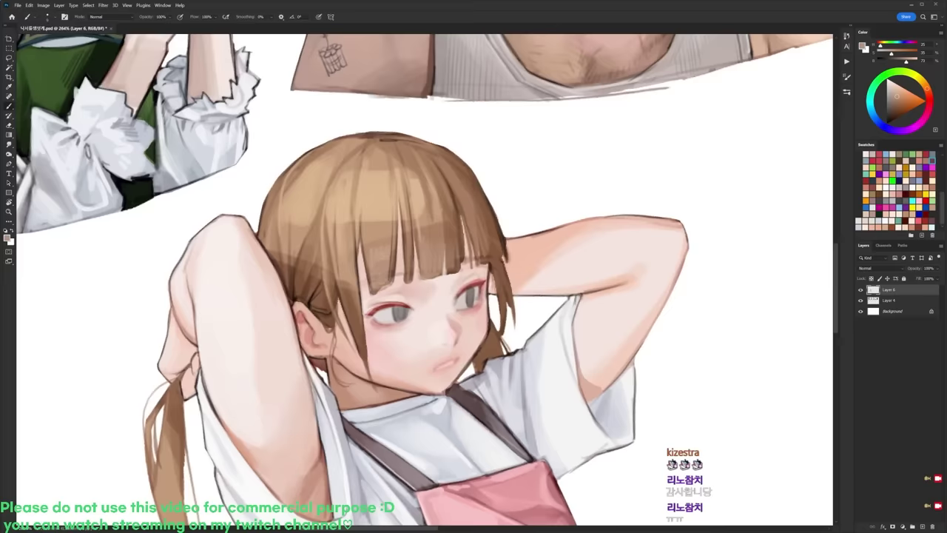
pyautogui.keyDown('alt'); pyautogui.click(390, 287); pyautogui.keyUp('alt')
pyautogui.moveTo(389, 264)
pyautogui.mouseDown()
pyautogui.moveTo(382, 295)
pyautogui.moveTo(386, 283)
pyautogui.mouseUp()
pyautogui.press('d')
pyautogui.keyDown('alt'); pyautogui.click(387, 275); pyautogui.keyUp('alt')
pyautogui.press('d')
# Step: Refine the upper lid of the far eye with sampled pinks
pyautogui.press('r')
pyautogui.moveTo(553, 247); pyautogui.dragTo(556, 265)
pyautogui.moveTo(548, 232); pyautogui.dragTo(545, 187)
pyautogui.rightClick(488, 233)
pyautogui.keyDown('alt'); pyautogui.click(471, 238); pyautogui.keyUp('alt')
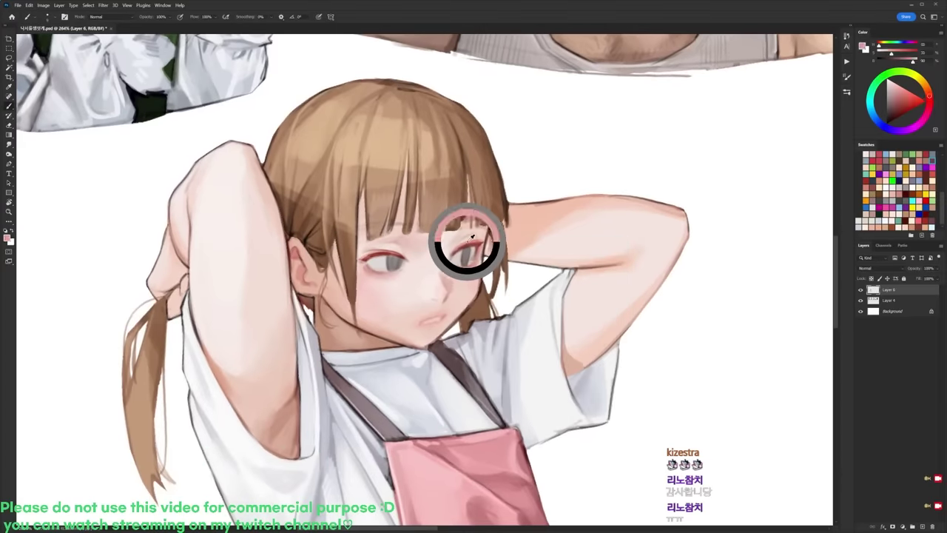
pyautogui.keyDown('alt'); pyautogui.click(467, 244); pyautogui.keyUp('alt')
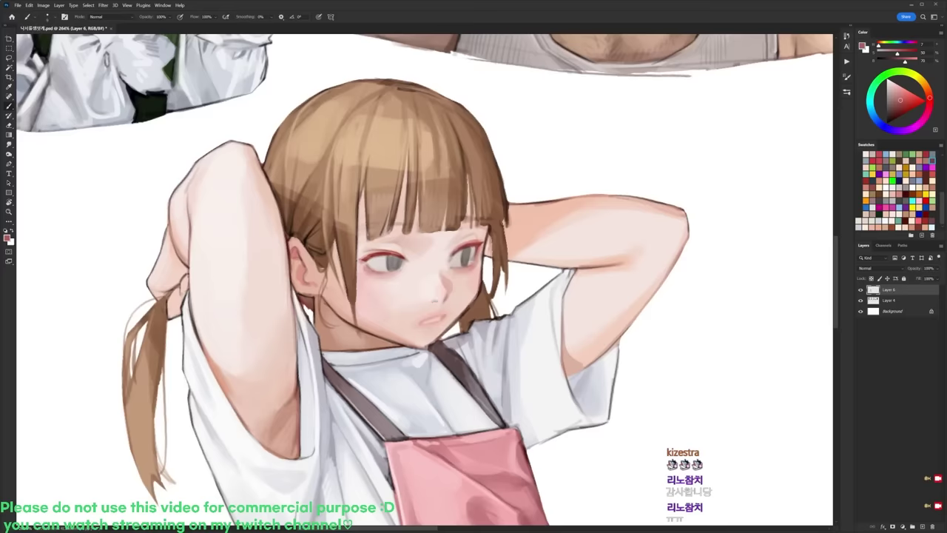
# Step: Shade the nose tip and bridge with sampled skin pinks, switching to a larger brush
pyautogui.keyDown('alt'); pyautogui.click(438, 299); pyautogui.keyUp('alt')
pyautogui.press('r')
pyautogui.moveTo(475, 304)
pyautogui.mouseDown()
pyautogui.moveTo(478, 261)
pyautogui.moveTo(502, 315)
pyautogui.mouseUp()
pyautogui.rightClick(478, 261)
pyautogui.click(514, 330)
pyautogui.keyDown('alt'); pyautogui.click(446, 264); pyautogui.keyUp('alt')
# Step: Enlarge the brush to 40 px and smooth the nose bridge and far cheek with sampled light skin tones
pyautogui.press('r')
pyautogui.rightClick(481, 267)
pyautogui.click(529, 290)
pyautogui.keyDown('alt'); pyautogui.click(424, 273); pyautogui.keyUp('alt')
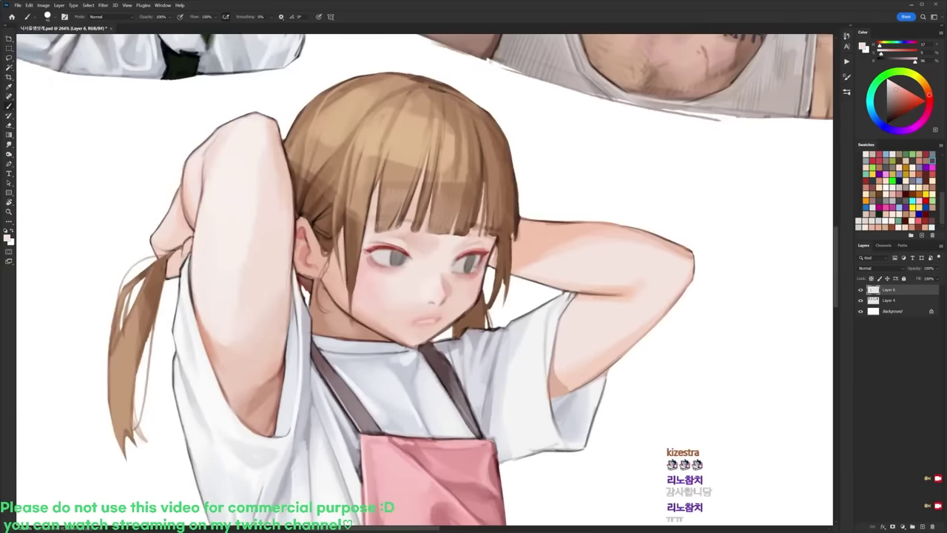
pyautogui.keyDown('alt'); pyautogui.click(460, 287); pyautogui.keyUp('alt')
pyautogui.keyDown('alt'); pyautogui.click(474, 289); pyautogui.keyUp('alt')
pyautogui.moveTo(475, 302); pyautogui.dragTo(465, 314)
pyautogui.keyDown('alt'); pyautogui.click(465, 288); pyautogui.keyUp('alt')
# Step: Draw fine black lines below the ear at the side lock with a small brush and soften them with sampled skin tones
pyautogui.press('r')
pyautogui.moveTo(498, 262); pyautogui.dragTo(501, 242)
pyautogui.press('d')
pyautogui.press('b')
pyautogui.rightClick(364, 281)
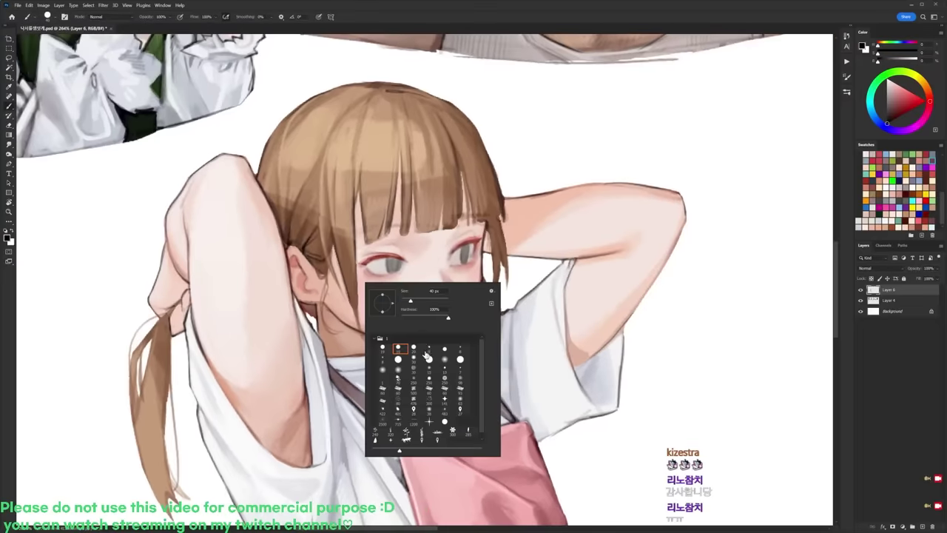
pyautogui.click(431, 352)
pyautogui.keyDown('alt'); pyautogui.click(329, 316); pyautogui.keyUp('alt')
pyautogui.press('d')
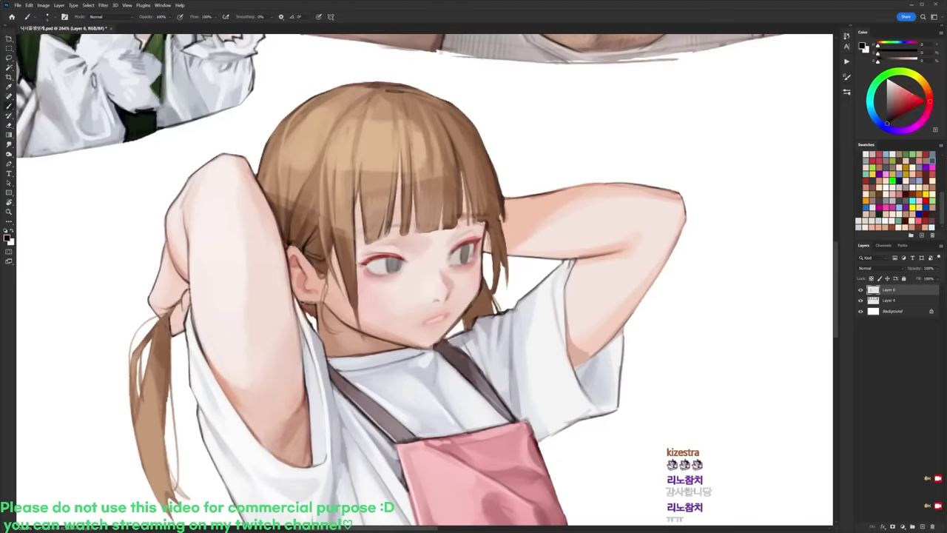
pyautogui.moveTo(300, 300); pyautogui.dragTo(306, 307)
pyautogui.moveTo(301, 305); pyautogui.dragTo(316, 302)
pyautogui.keyDown('alt'); pyautogui.click(312, 299); pyautogui.keyUp('alt')
# Step: Touch up the hair edge beside the raised near arm and the fringe's far edge with sampled browns and black
pyautogui.scroll(-7, 340, 284)
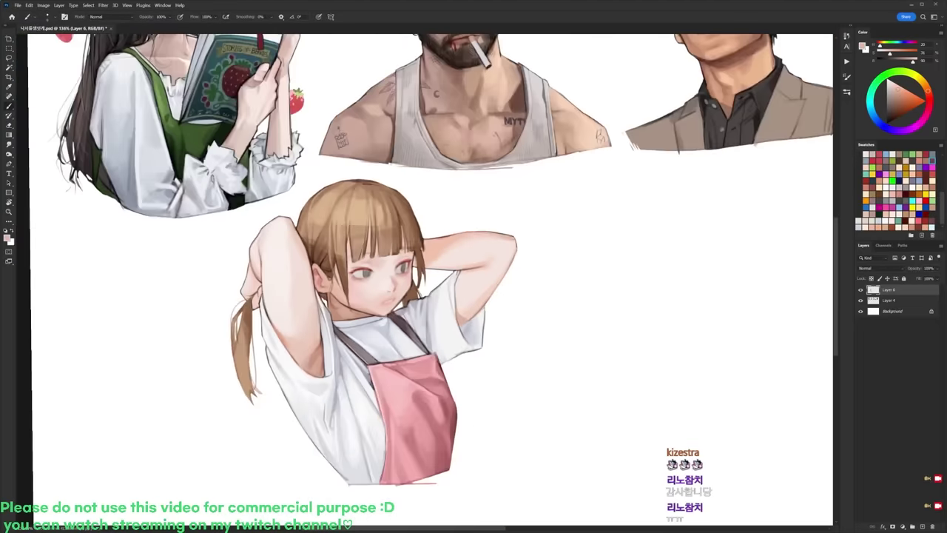
pyautogui.scroll(2, 318, 279)
pyautogui.keyDown('alt'); pyautogui.click(308, 251); pyautogui.keyUp('alt')
pyautogui.keyDown('alt'); pyautogui.click(308, 250); pyautogui.keyUp('alt')
pyautogui.keyDown('alt'); pyautogui.click(306, 230); pyautogui.keyUp('alt')
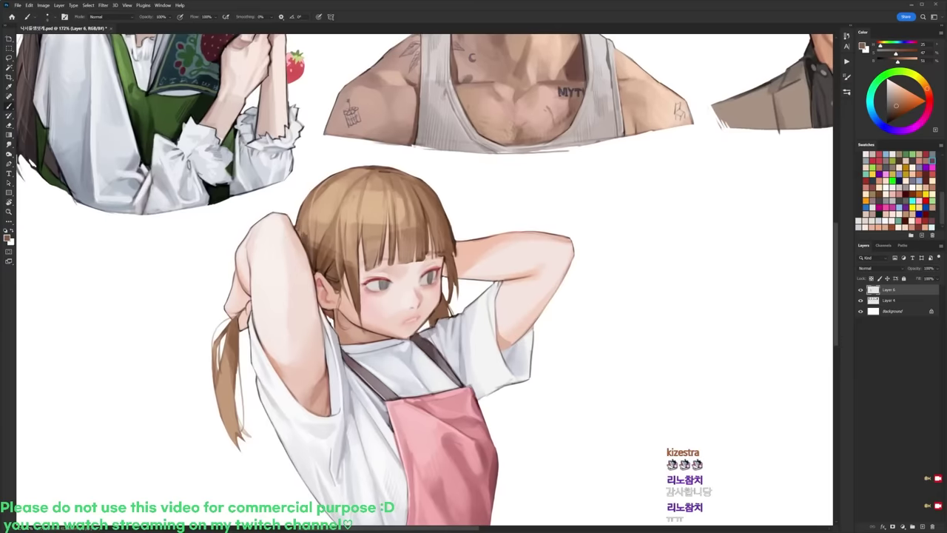
pyautogui.press('d')
pyautogui.keyDown('alt'); pyautogui.click(310, 224); pyautogui.keyUp('alt')
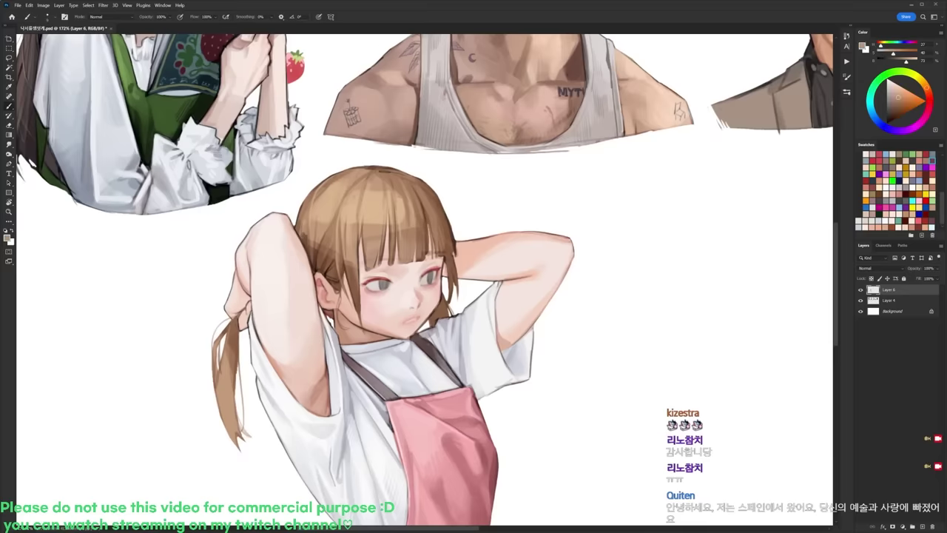
pyautogui.scroll(2, 423, 269)
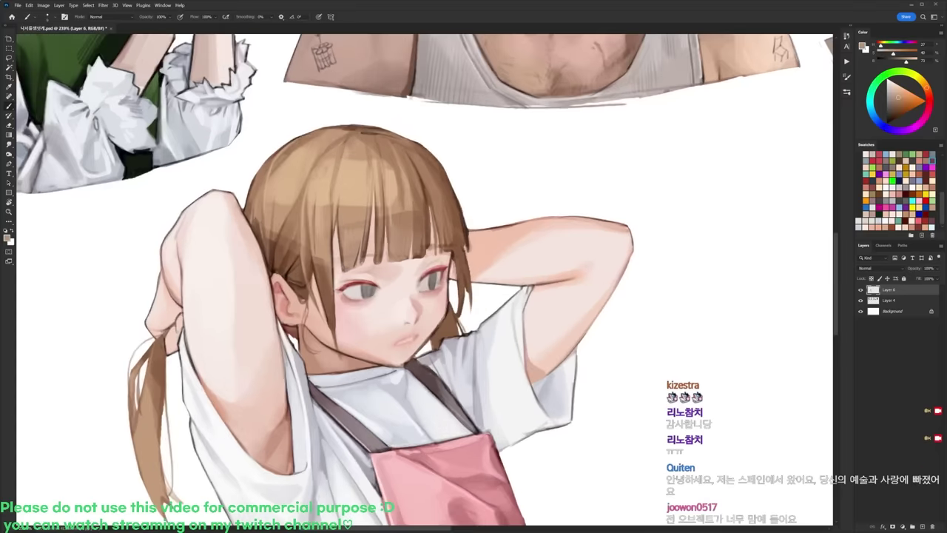
pyautogui.keyDown('alt'); pyautogui.click(459, 246); pyautogui.keyUp('alt')
# Step: Paint the lips with a medium brush in a more saturated red based on a sampled face pink
pyautogui.press('r')
pyautogui.moveTo(530, 264); pyautogui.dragTo(503, 203)
pyautogui.rightClick(482, 273)
pyautogui.click(516, 342)
pyautogui.keyDown('alt'); pyautogui.click(366, 337); pyautogui.keyUp('alt')
pyautogui.moveTo(905, 97); pyautogui.dragTo(910, 97)
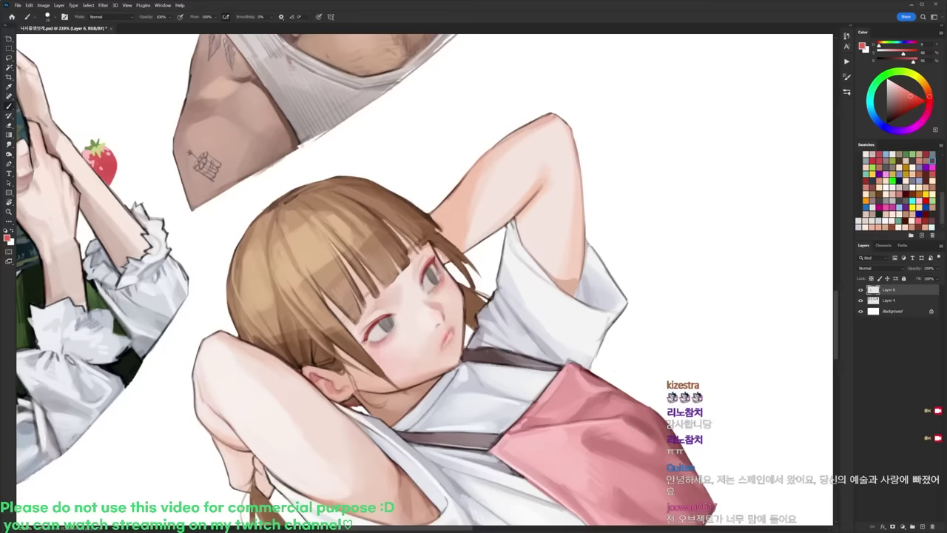
# Step: Define the lip line with a small brush in the dark red sampled from the near eye's lash line
pyautogui.press('r')
pyautogui.moveTo(643, 256)
pyautogui.mouseDown()
pyautogui.moveTo(643, 276)
pyautogui.moveTo(296, 453)
pyautogui.mouseUp()
pyautogui.press('d')
pyautogui.press('b')
pyautogui.rightClick(410, 238)
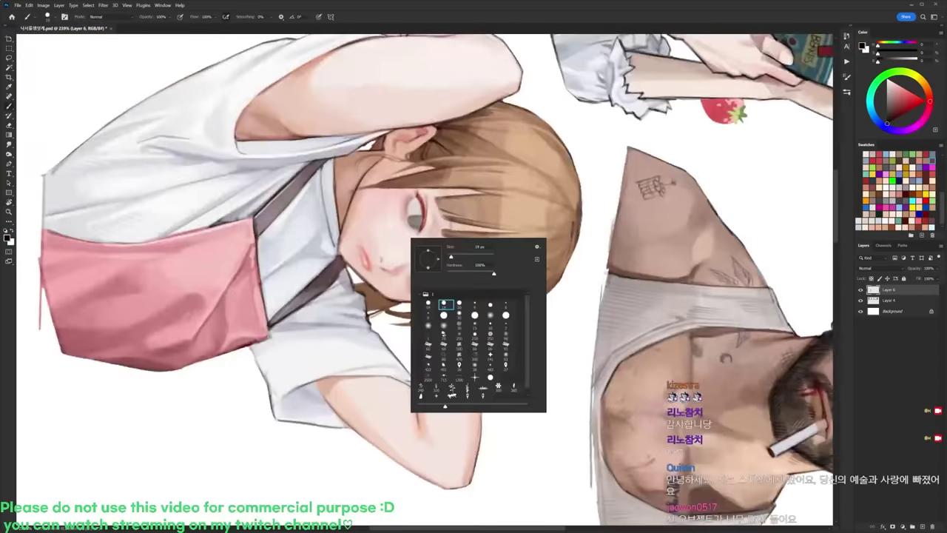
pyautogui.keyDown('alt'); pyautogui.click(412, 207); pyautogui.keyUp('alt')
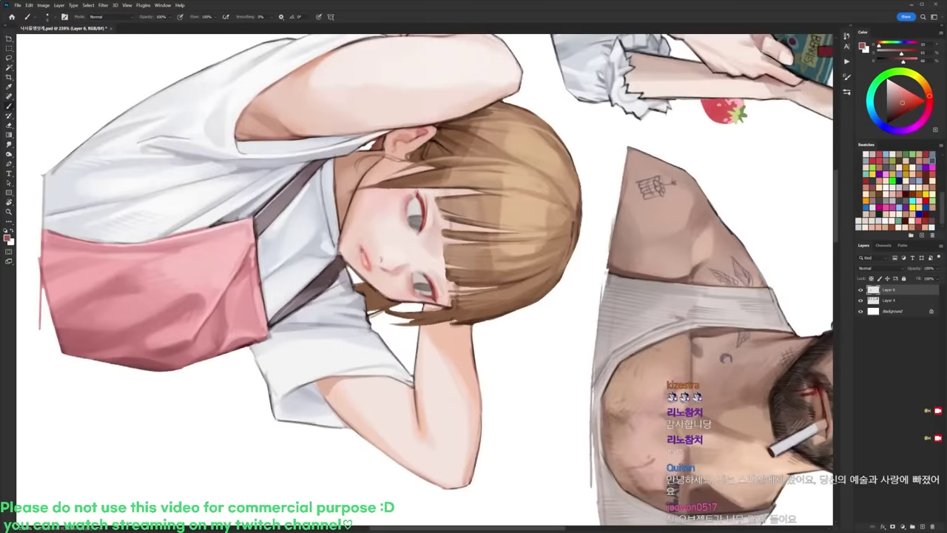
pyautogui.press('r')
pyautogui.moveTo(385, 414)
pyautogui.mouseDown()
pyautogui.moveTo(561, 315)
pyautogui.moveTo(561, 244)
pyautogui.mouseUp()
pyautogui.press('b')
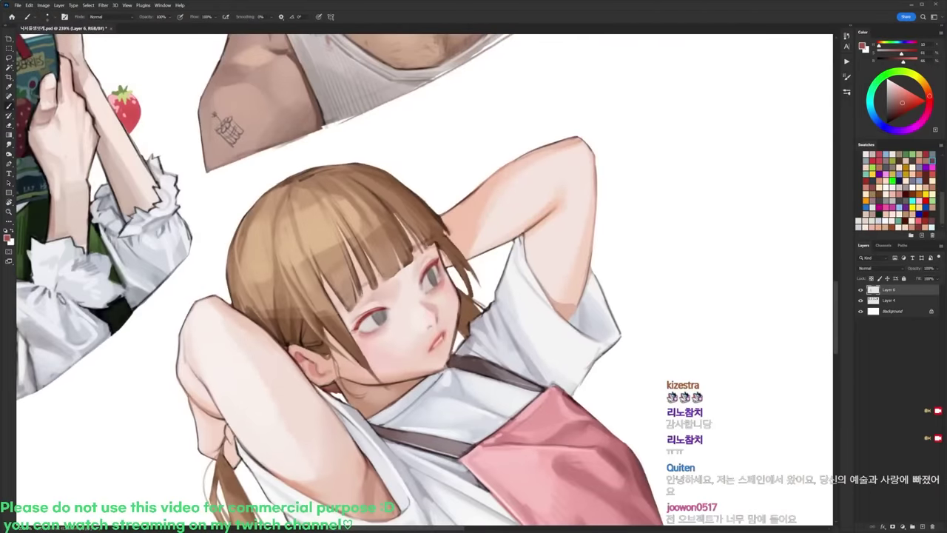
# Step: Soften the lip edges with a medium brush in pinks sampled from the eyelid and lips
pyautogui.press('r')
pyautogui.moveTo(629, 271)
pyautogui.mouseDown()
pyautogui.moveTo(629, 281)
pyautogui.moveTo(353, 423)
pyautogui.mouseUp()
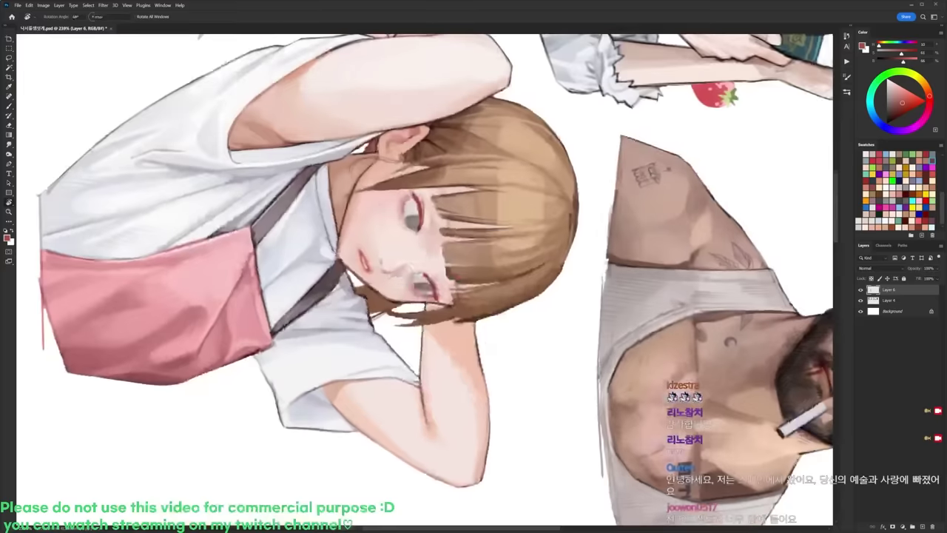
pyautogui.press('b')
pyautogui.rightClick(396, 234)
pyautogui.click(430, 301)
pyautogui.keyDown('alt'); pyautogui.click(411, 195); pyautogui.keyUp('alt')
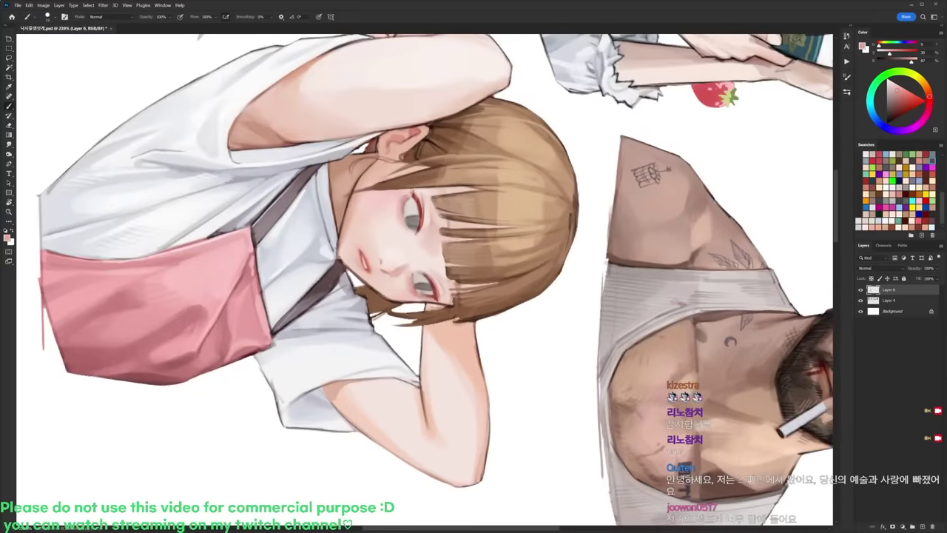
pyautogui.keyDown('alt'); pyautogui.click(361, 259); pyautogui.keyUp('alt')
# Step: Shade the lips further with sampled pink and lip reds
pyautogui.press('r')
pyautogui.moveTo(396, 340); pyautogui.dragTo(489, 299)
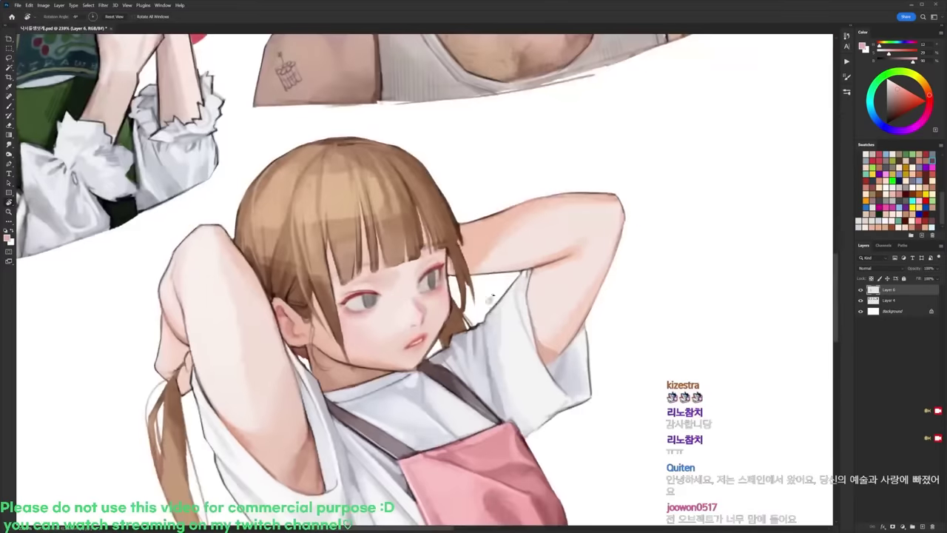
pyautogui.press('b')
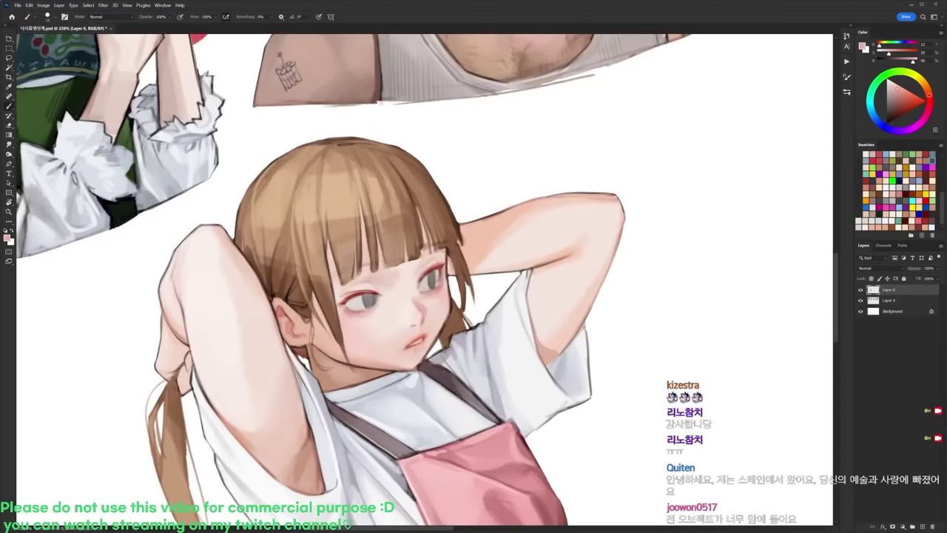
pyautogui.press('r')
pyautogui.moveTo(594, 306)
pyautogui.mouseDown()
pyautogui.moveTo(585, 358)
pyautogui.moveTo(367, 442)
pyautogui.mouseUp()
pyautogui.press('b')
pyautogui.keyDown('alt'); pyautogui.click(363, 260); pyautogui.keyUp('alt')
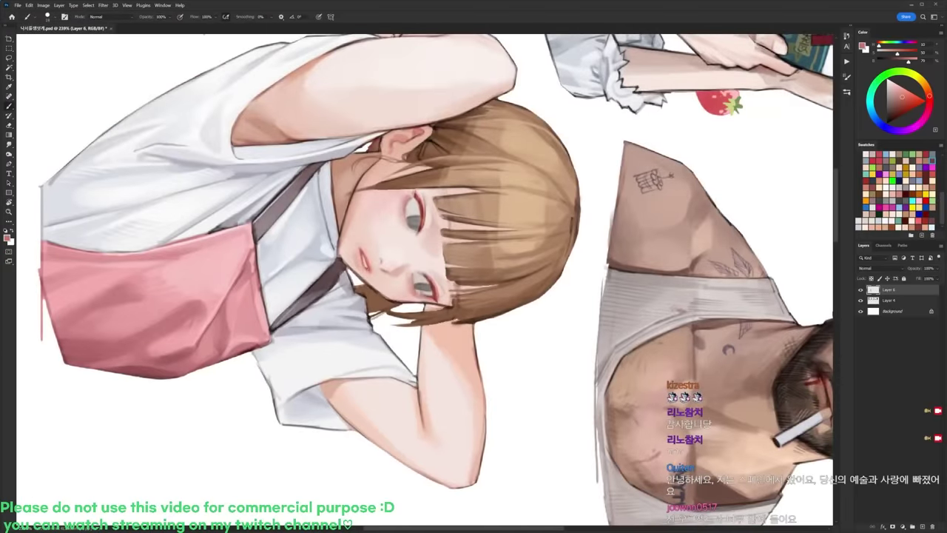
# Step: Accent the corner of the lips with a small hard brush in black
pyautogui.press('r')
pyautogui.moveTo(414, 392)
pyautogui.mouseDown()
pyautogui.moveTo(533, 319)
pyautogui.moveTo(528, 240)
pyautogui.mouseUp()
pyautogui.press('b')
pyautogui.press('d')
pyautogui.rightClick(481, 287)
pyautogui.click(548, 356)
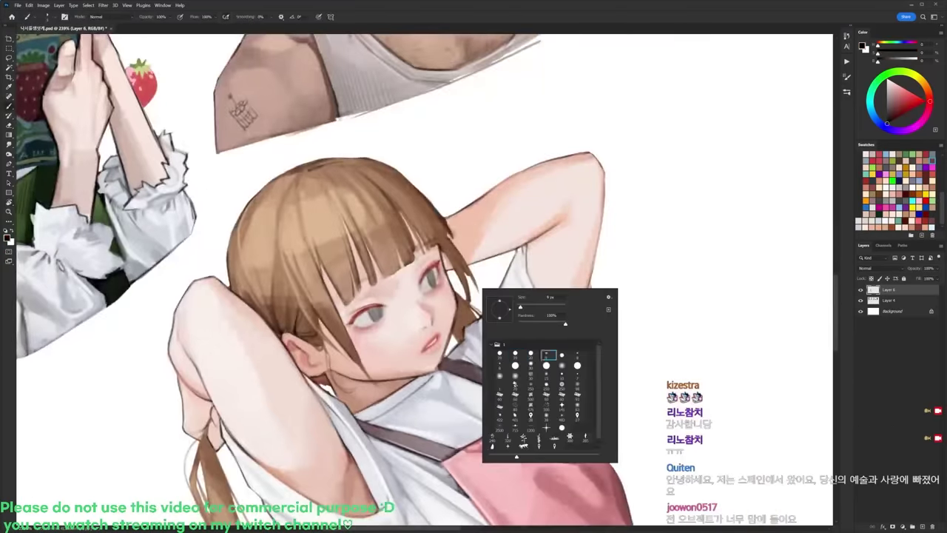
pyautogui.click(424, 351)
pyautogui.scroll(2, 424, 348)
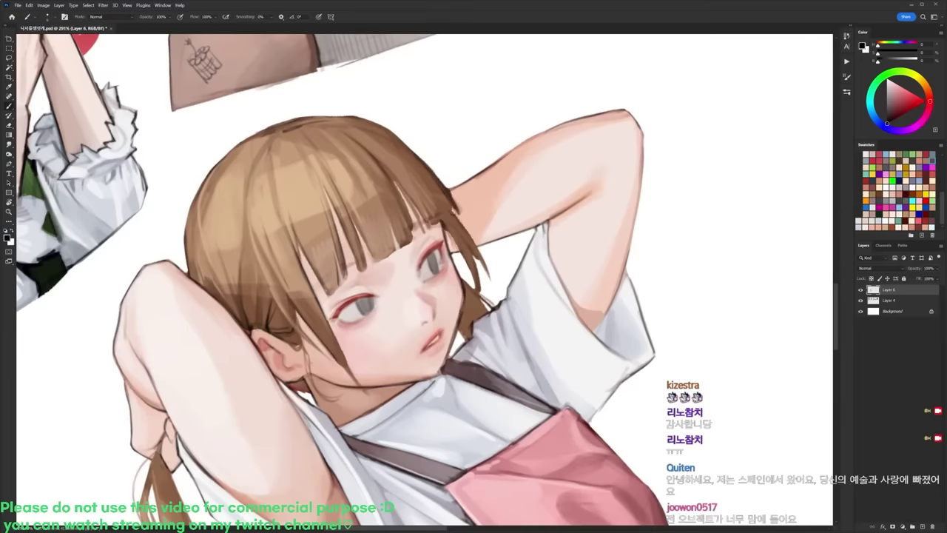
# Step: Strengthen the jawline below the near cheek with the small brush, sampling a color from the jaw area
pyautogui.press('r')
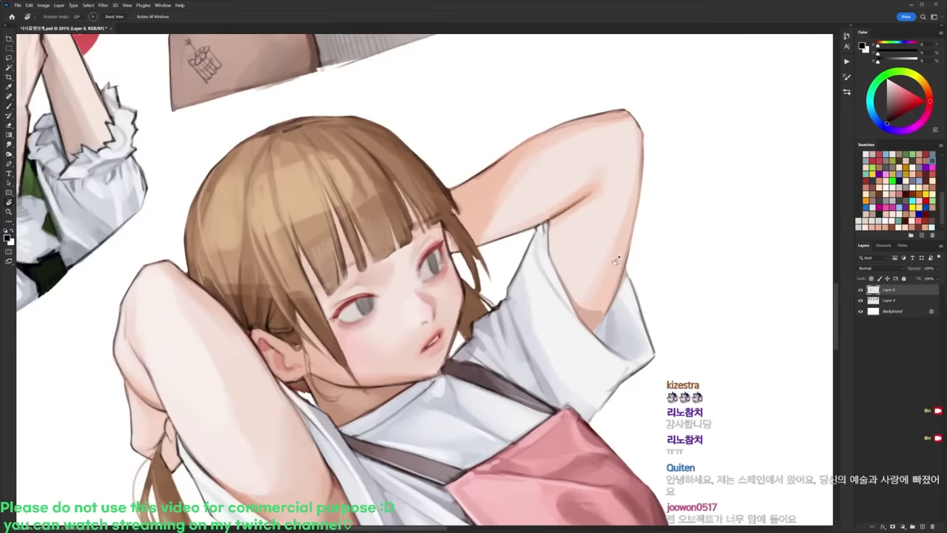
pyautogui.moveTo(592, 256)
pyautogui.mouseDown()
pyautogui.moveTo(601, 344)
pyautogui.moveTo(456, 466)
pyautogui.mouseUp()
pyautogui.press('b')
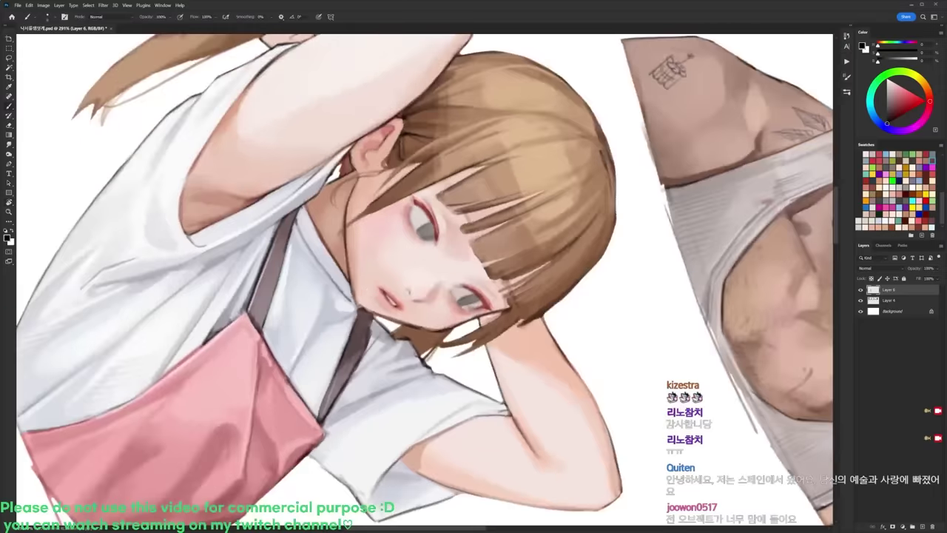
pyautogui.keyDown('alt'); pyautogui.click(366, 294); pyautogui.keyUp('alt')
pyautogui.moveTo(357, 301)
pyautogui.mouseDown()
pyautogui.moveTo(381, 318)
pyautogui.moveTo(368, 344)
pyautogui.moveTo(418, 361)
pyautogui.moveTo(447, 357)
pyautogui.mouseUp()
pyautogui.press('d')
pyautogui.press('x')
pyautogui.press('x')
# Step: Refine the contour between the chin and the far cheek with sampled colors
pyautogui.press('r')
pyautogui.press('b')
pyautogui.keyDown('alt'); pyautogui.click(465, 324); pyautogui.keyUp('alt')
pyautogui.press('r')
pyautogui.press('b')
pyautogui.moveTo(466, 324)
pyautogui.mouseDown()
pyautogui.moveTo(473, 315)
pyautogui.moveTo(462, 306)
pyautogui.moveTo(443, 333)
pyautogui.mouseUp()
pyautogui.keyDown('alt'); pyautogui.click(456, 303); pyautogui.keyUp('alt')
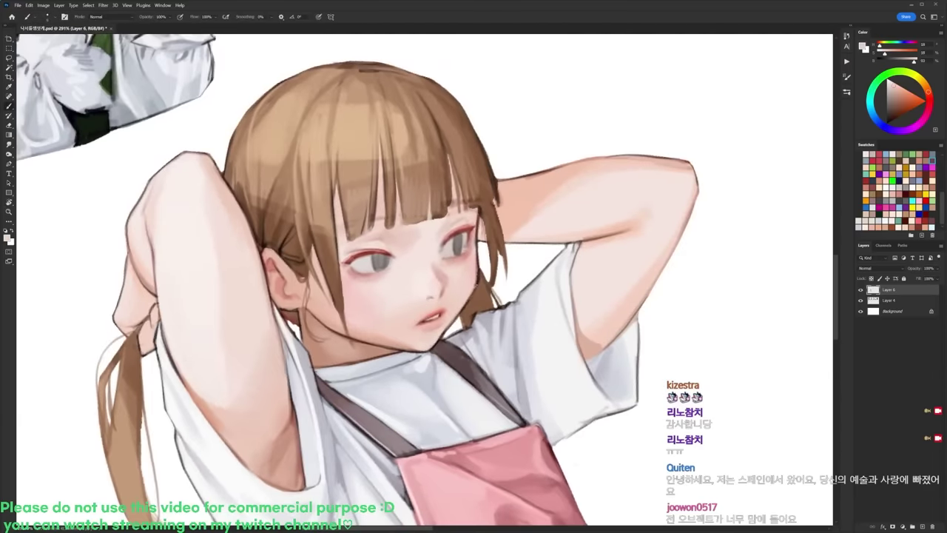
# Step: Draw the upper lash lines and outer lashes of both eyes with the small brush in black
pyautogui.press('d')
pyautogui.moveTo(478, 261)
pyautogui.mouseDown()
pyautogui.moveTo(476, 281)
pyautogui.moveTo(464, 247)
pyautogui.mouseUp()
pyautogui.press('r')
pyautogui.press('b')
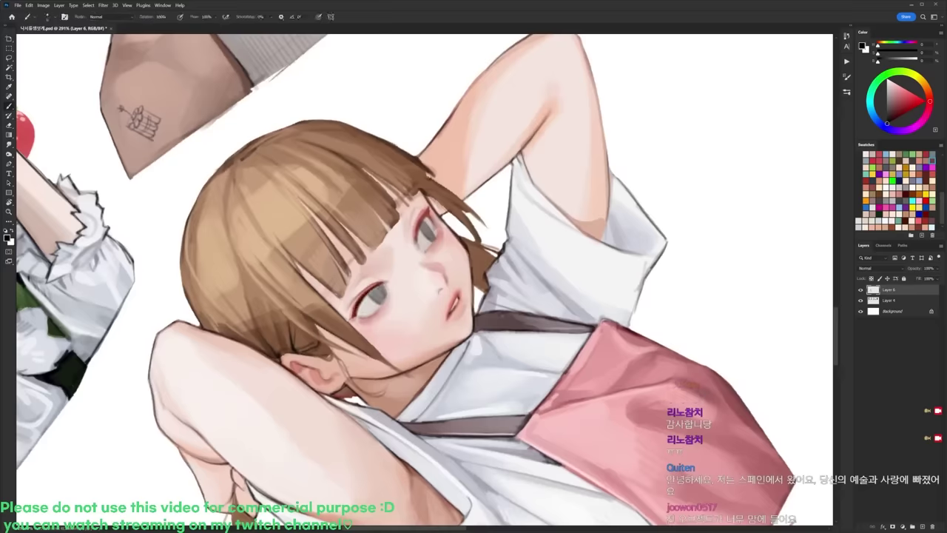
pyautogui.moveTo(425, 213); pyautogui.dragTo(417, 240)
pyautogui.press('r')
pyautogui.moveTo(517, 233); pyautogui.dragTo(486, 194)
pyautogui.press('Escape')
pyautogui.press('b')
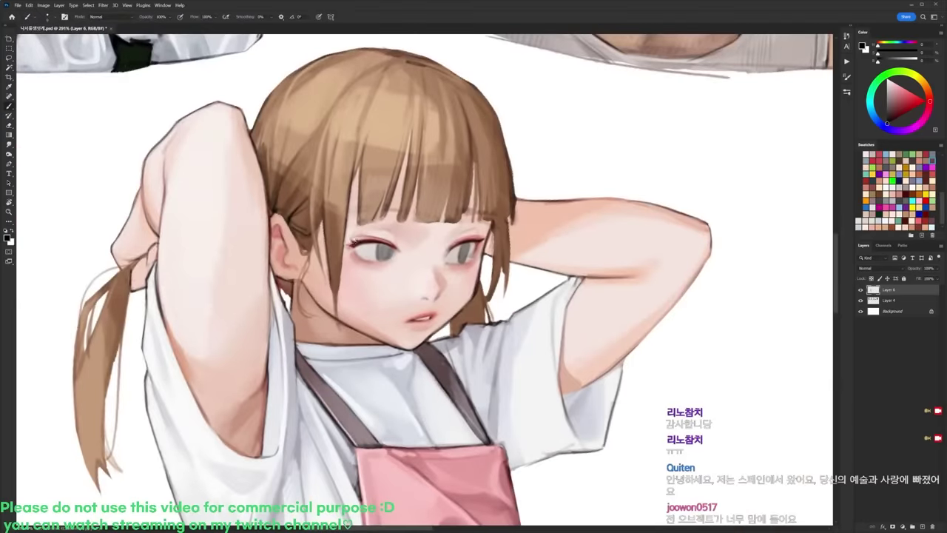
pyautogui.moveTo(374, 236); pyautogui.dragTo(368, 240)
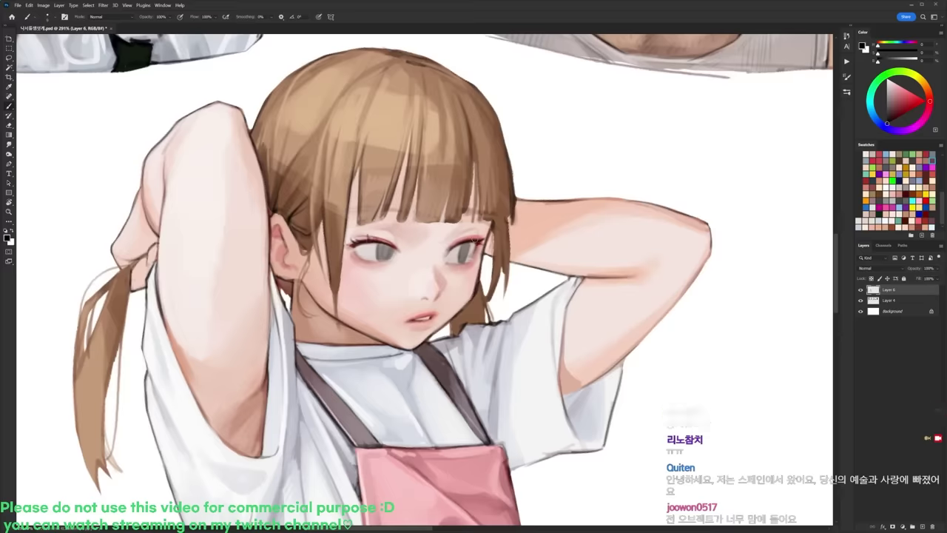
# Step: Shade the near eyeball under the lashes with a larger brush in the gray sampled from the iris
pyautogui.moveTo(474, 238)
pyautogui.mouseDown()
pyautogui.moveTo(465, 242)
pyautogui.moveTo(495, 217)
pyautogui.moveTo(440, 187)
pyautogui.mouseUp()
pyautogui.press('r')
pyautogui.rightClick(411, 264)
pyautogui.click(446, 332)
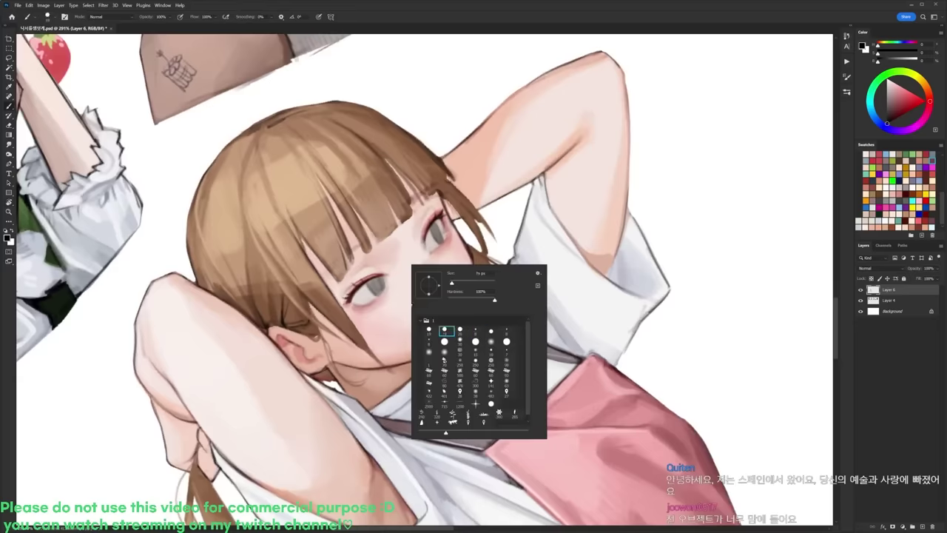
pyautogui.keyDown('alt'); pyautogui.click(381, 282); pyautogui.keyUp('alt')
pyautogui.moveTo(351, 298); pyautogui.dragTo(362, 293)
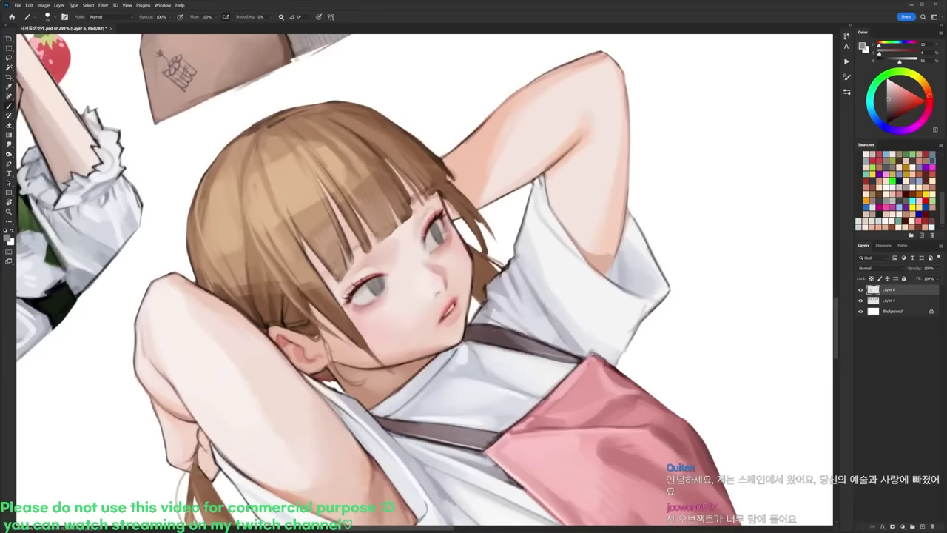
# Step: Paint the near eye's pupil in black with a small brush and darken the iris around it with a larger brush
pyautogui.press('r')
pyautogui.moveTo(531, 242); pyautogui.dragTo(533, 307)
pyautogui.press('d')
pyautogui.rightClick(412, 248)
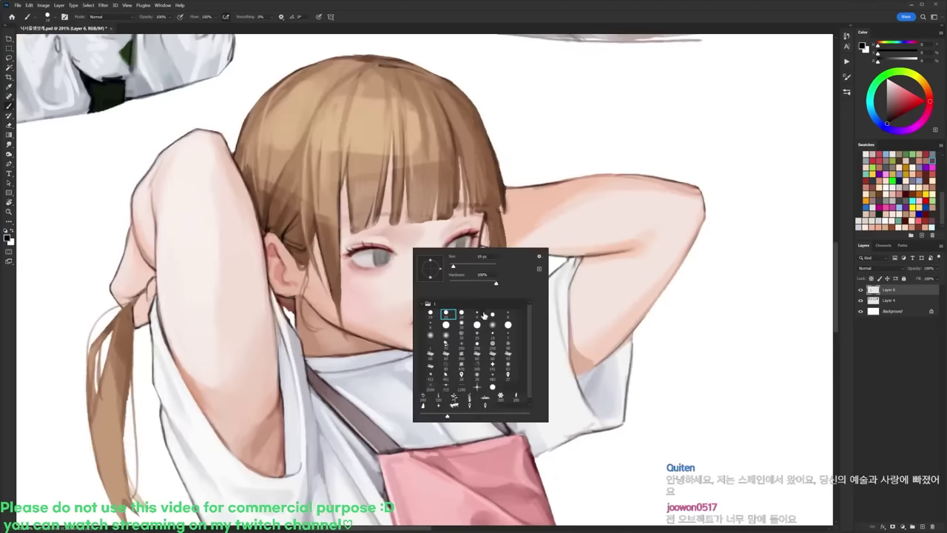
pyautogui.click(479, 315)
pyautogui.keyDown('alt'); pyautogui.click(381, 255); pyautogui.keyUp('alt')
pyautogui.press('d')
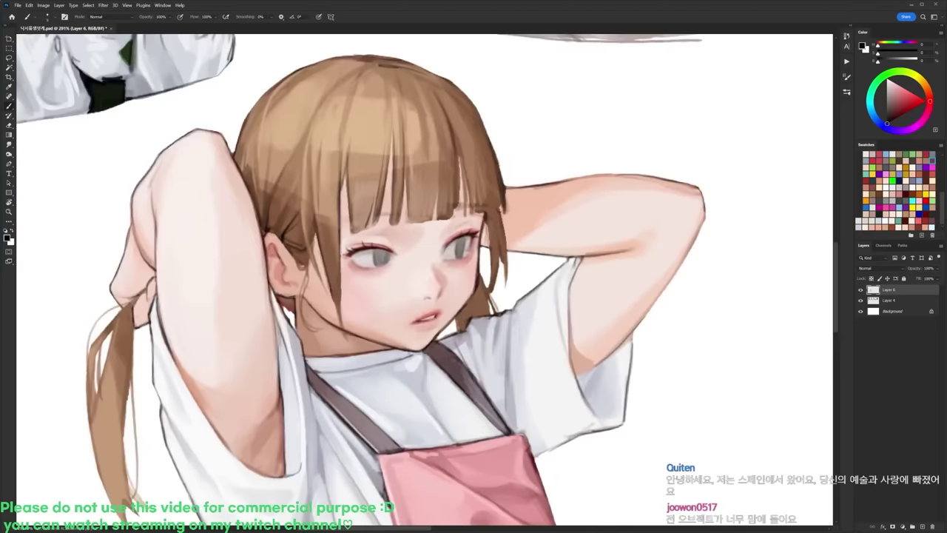
pyautogui.rightClick(414, 247)
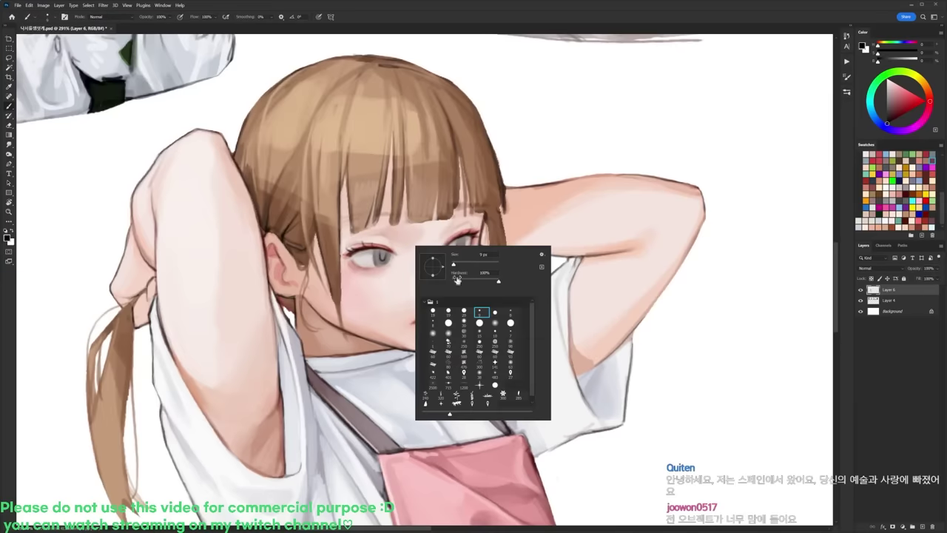
pyautogui.click(449, 313)
pyautogui.click(383, 253)
pyautogui.moveTo(380, 252); pyautogui.dragTo(385, 252)
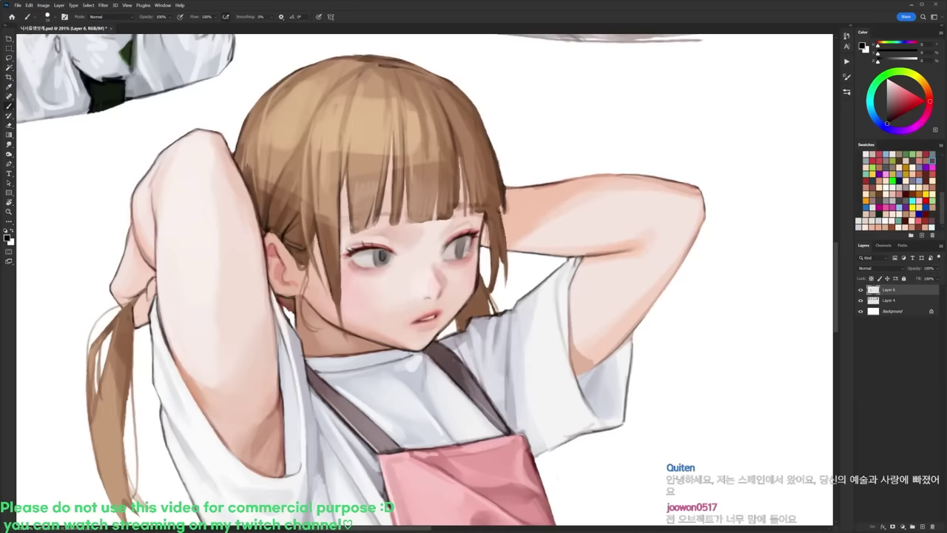
# Step: Paint the far eye's pupil in black and darken its iris, alternating between the small and larger brushes
pyautogui.rightClick(481, 239)
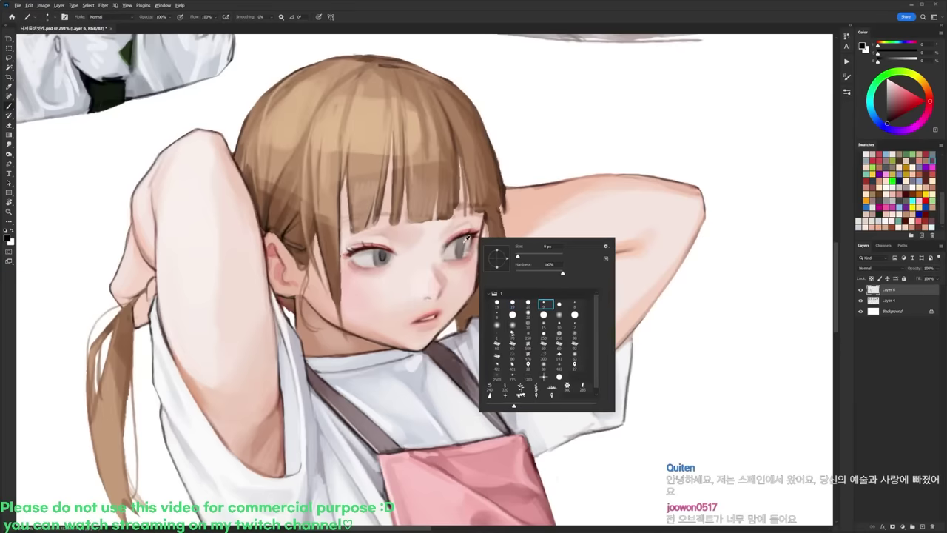
pyautogui.doubleClick(546, 304)
pyautogui.rightClick(482, 236)
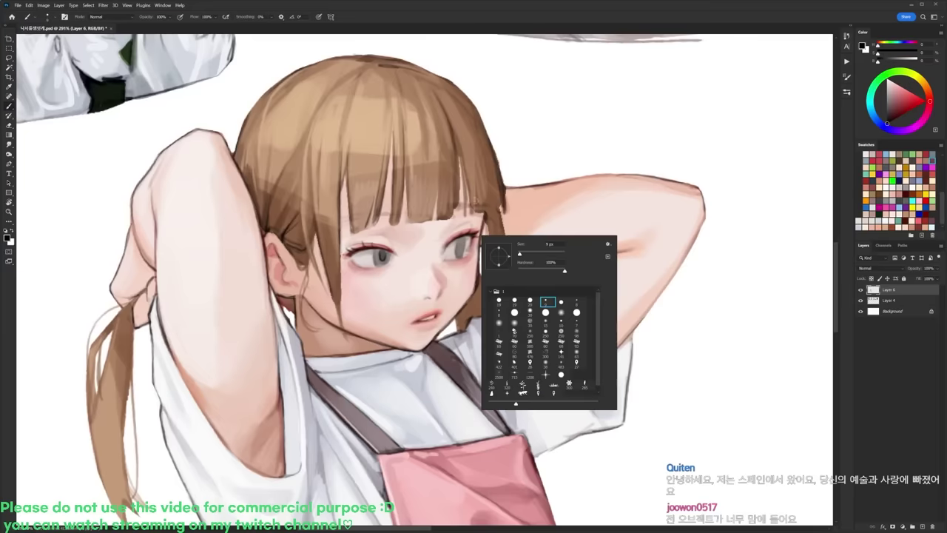
pyautogui.press('Return')
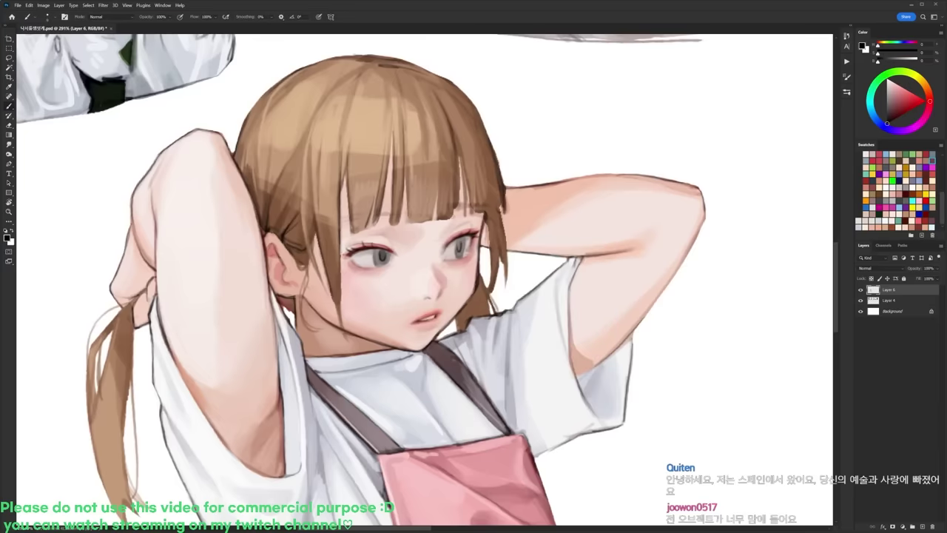
pyautogui.rightClick(478, 241)
pyautogui.press('Escape')
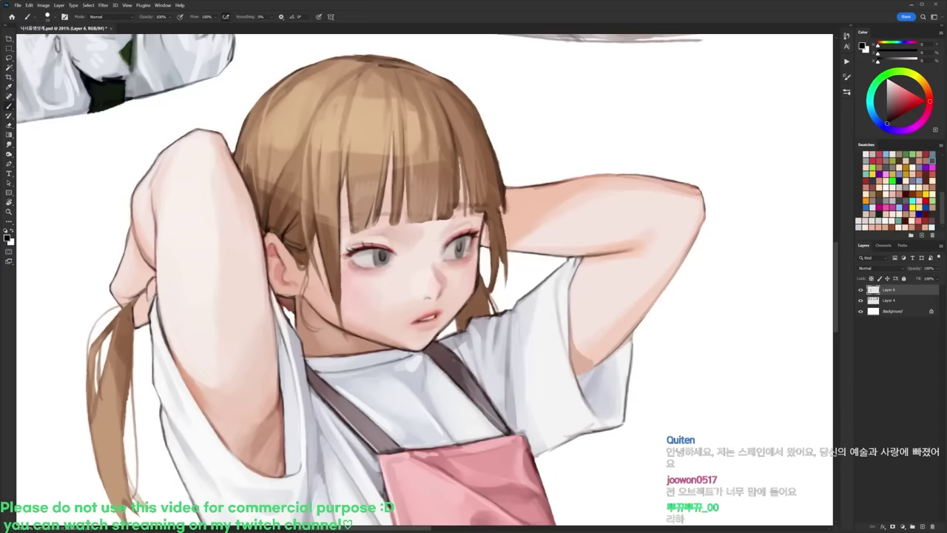
pyautogui.press('r')
pyautogui.moveTo(459, 238); pyautogui.dragTo(454, 196)
pyautogui.rightClick(462, 222)
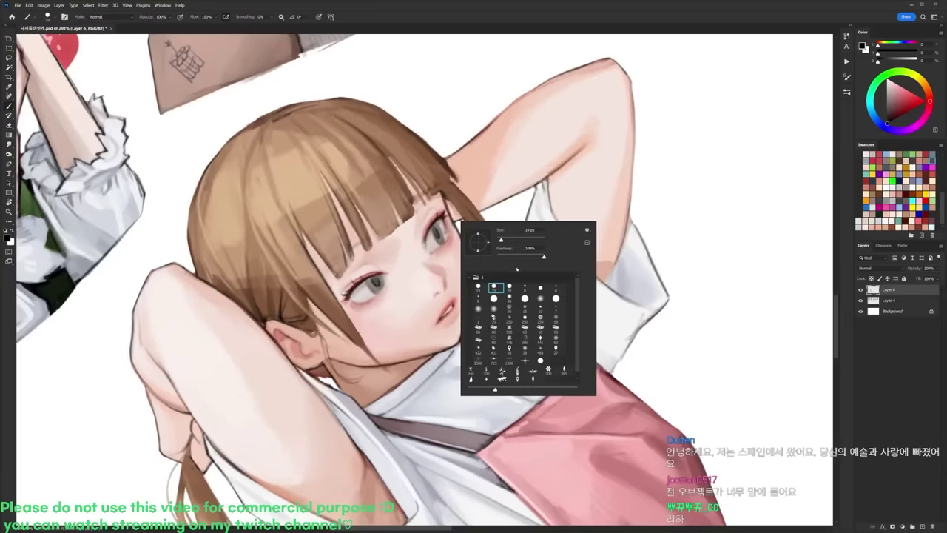
pyautogui.click(524, 288)
pyautogui.press('Escape')
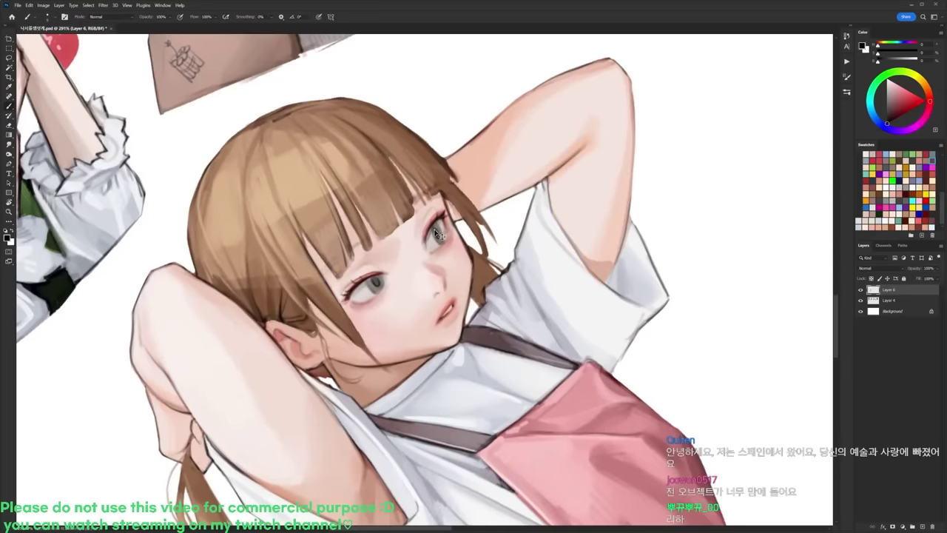
# Step: Draw fine lower lashes under the near eye with the small brush in dark red
pyautogui.press('r')
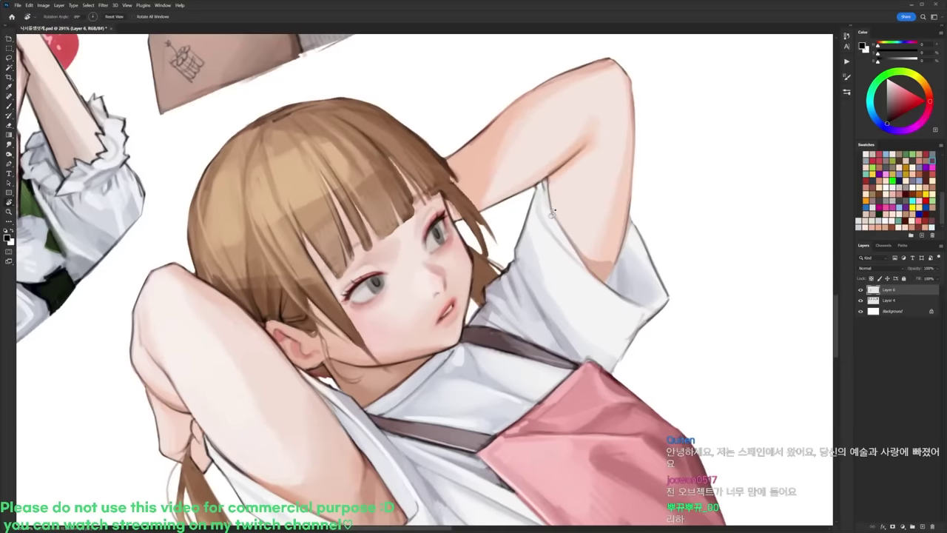
pyautogui.press('Escape')
pyautogui.moveTo(380, 243); pyautogui.dragTo(370, 270)
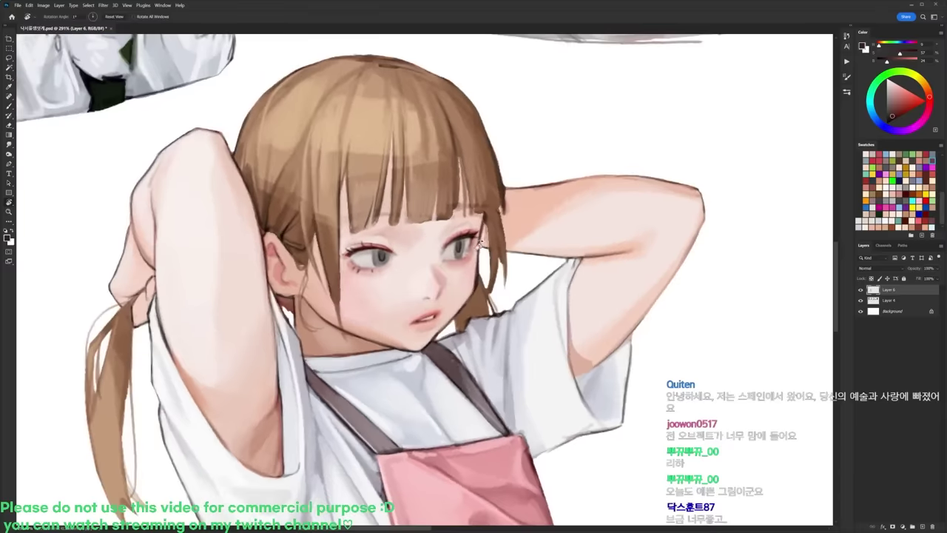
pyautogui.press('b')
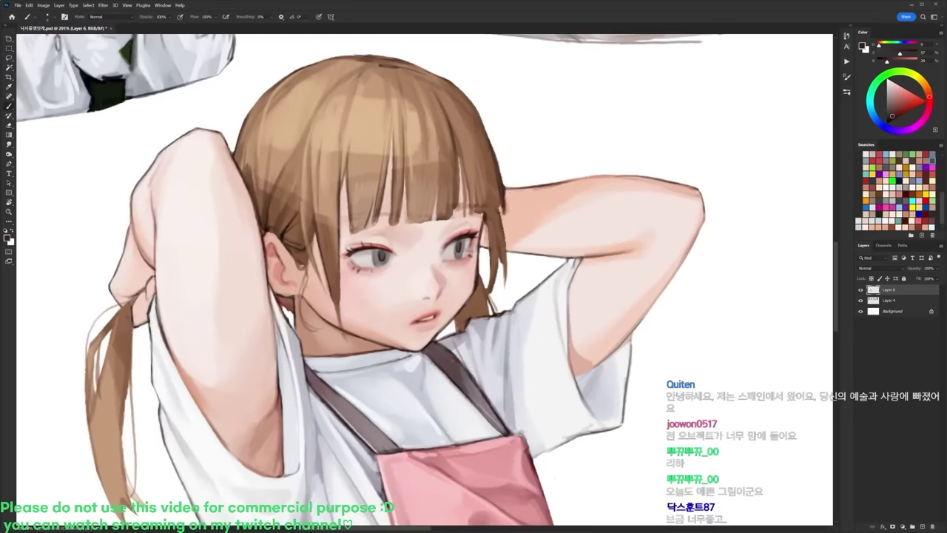
# Step: Refine the far eye's lower lashes and lid edge with red, white and pink tones sampled around the eye
pyautogui.keyDown('alt'); pyautogui.click(467, 232); pyautogui.keyUp('alt')
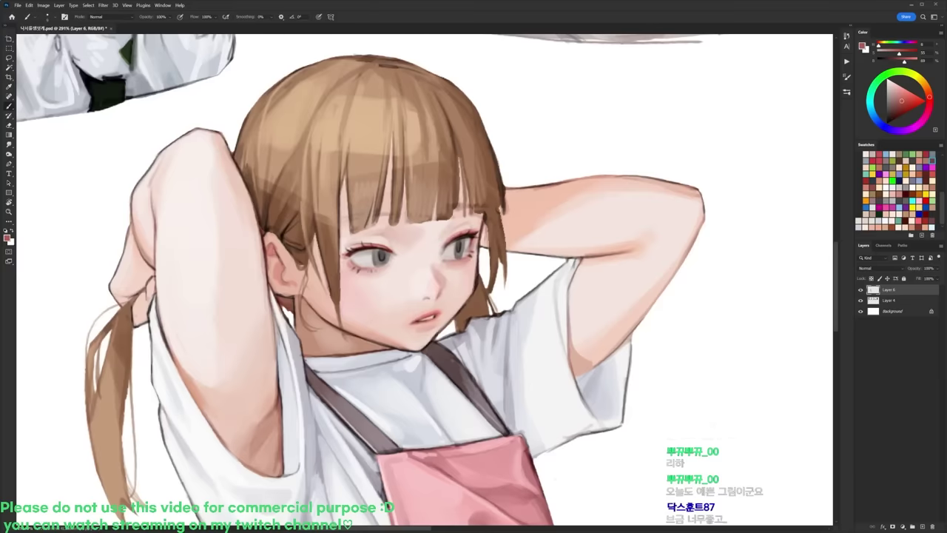
pyautogui.press('r')
pyautogui.moveTo(564, 213); pyautogui.dragTo(444, 137)
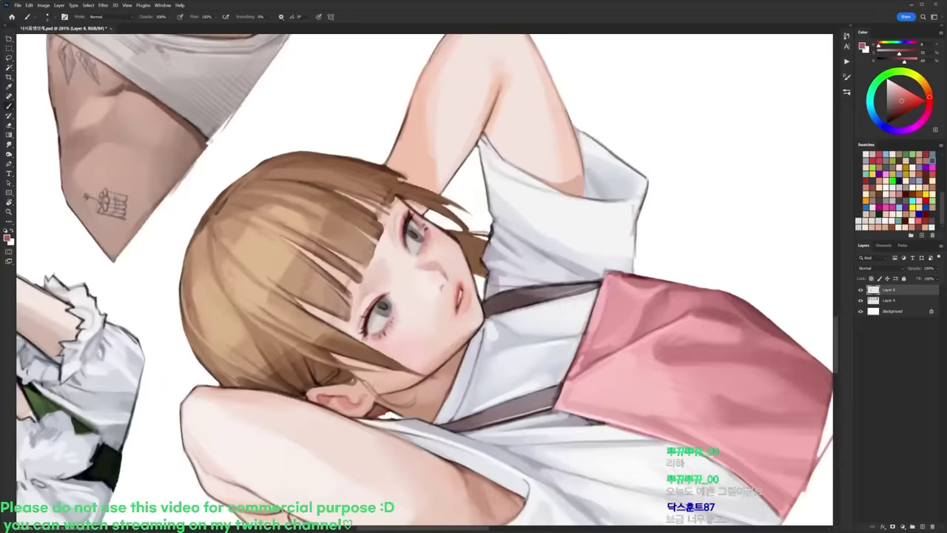
pyautogui.keyDown('alt'); pyautogui.click(481, 197); pyautogui.keyUp('alt')
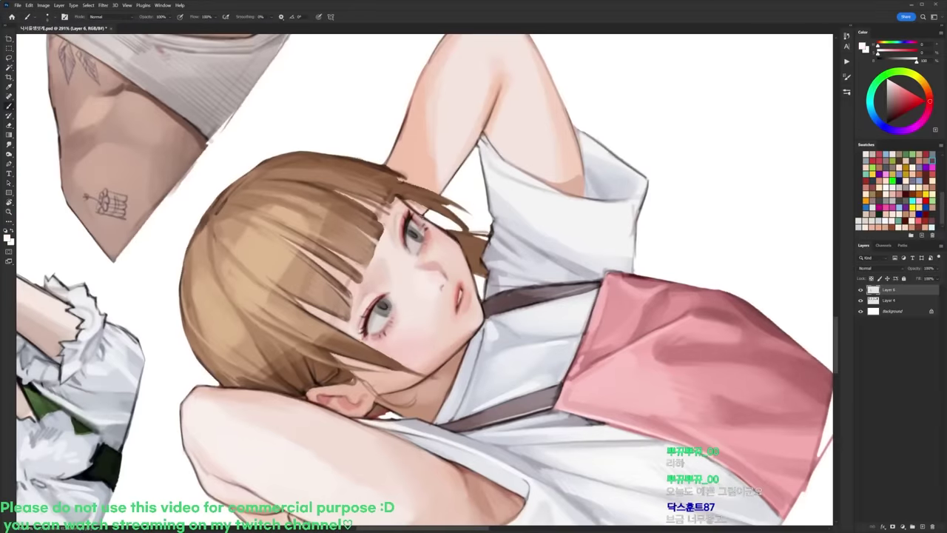
pyautogui.keyDown('alt'); pyautogui.click(426, 235); pyautogui.keyUp('alt')
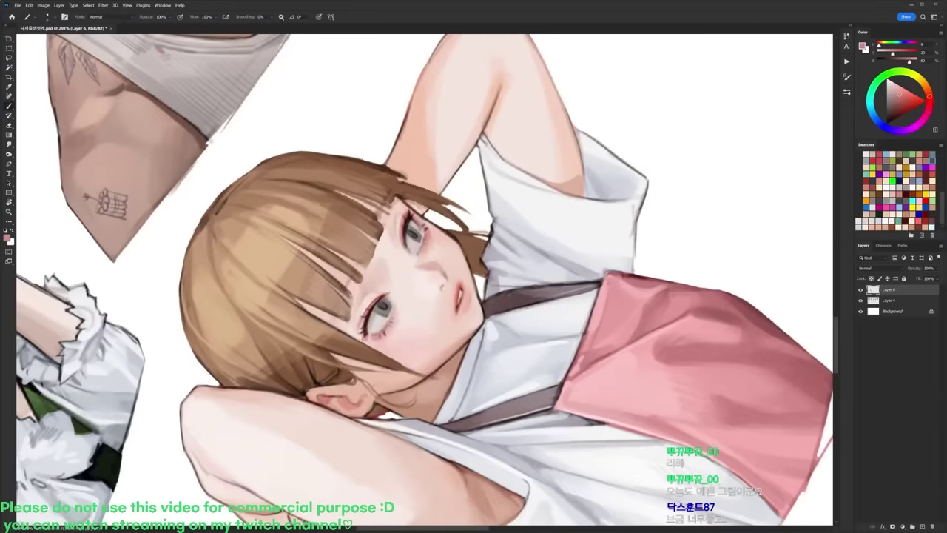
pyautogui.press('r')
pyautogui.moveTo(405, 505); pyautogui.dragTo(250, 466)
pyautogui.moveTo(538, 256); pyautogui.dragTo(520, 204)
# Step: Draw the near eyebrow beneath the fringe with the small brush in a brown sampled from the hair
pyautogui.press('d')
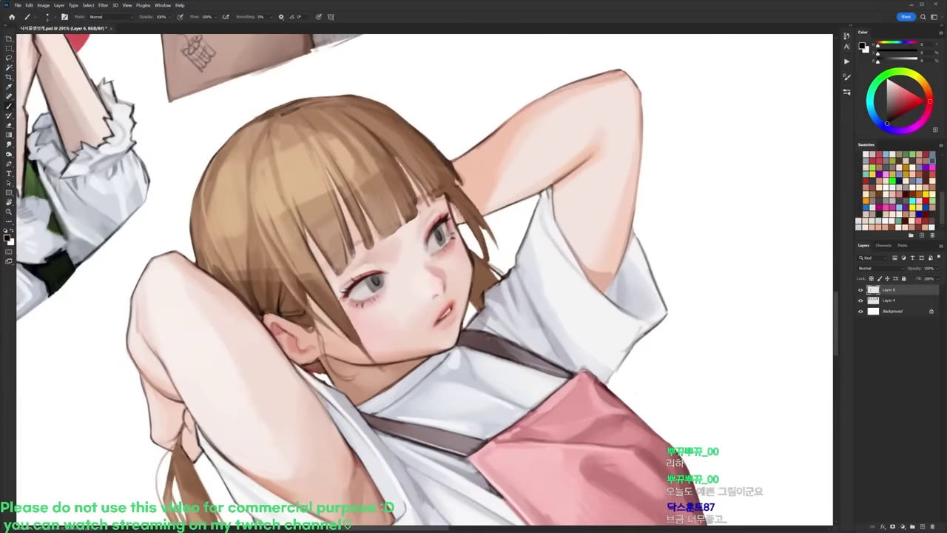
pyautogui.keyDown('alt'); pyautogui.click(321, 287); pyautogui.keyUp('alt')
pyautogui.keyDown('alt'); pyautogui.click(380, 142); pyautogui.keyUp('alt')
pyautogui.press('space')
pyautogui.moveTo(382, 214); pyautogui.dragTo(426, 168)
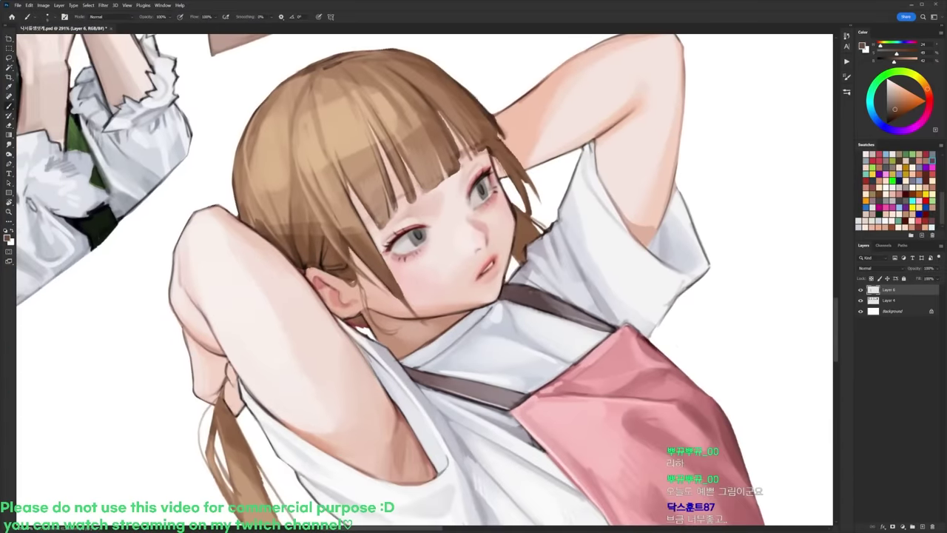
pyautogui.moveTo(360, 236); pyautogui.dragTo(372, 215)
# Step: Extend the near eyebrow and add the far eyebrow in the same sampled brown
pyautogui.press('r')
pyautogui.moveTo(501, 160); pyautogui.dragTo(544, 203)
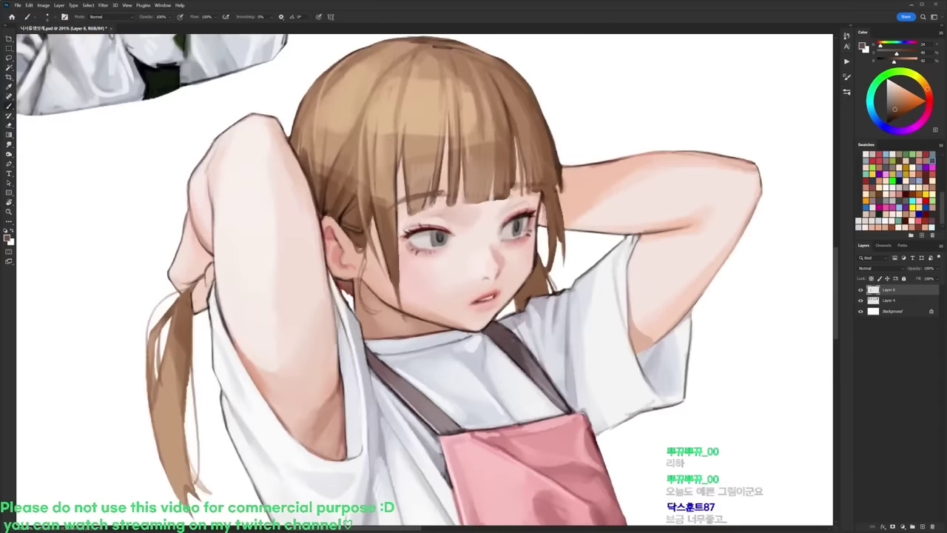
pyautogui.press('r')
pyautogui.moveTo(590, 182); pyautogui.dragTo(566, 149)
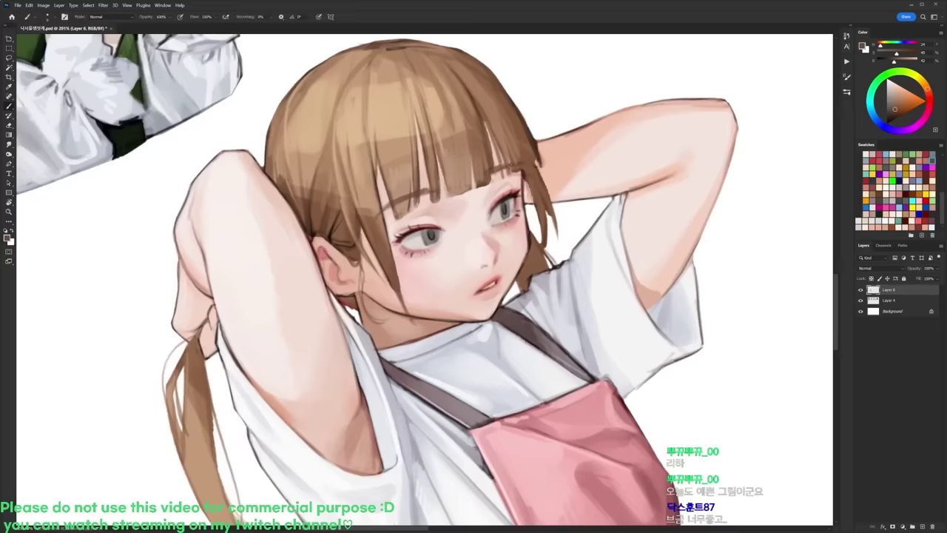
pyautogui.press('r')
pyautogui.moveTo(510, 166)
pyautogui.mouseDown()
pyautogui.moveTo(541, 199)
pyautogui.moveTo(551, 244)
pyautogui.moveTo(538, 276)
pyautogui.mouseUp()
# Step: Trim the hair strand beside the far cheek with the Eraser and touch it up in a sampled hair color
pyautogui.keyDown('alt'); pyautogui.click(553, 216); pyautogui.keyUp('alt')
pyautogui.press('e')
pyautogui.moveTo(553, 244); pyautogui.dragTo(546, 271)
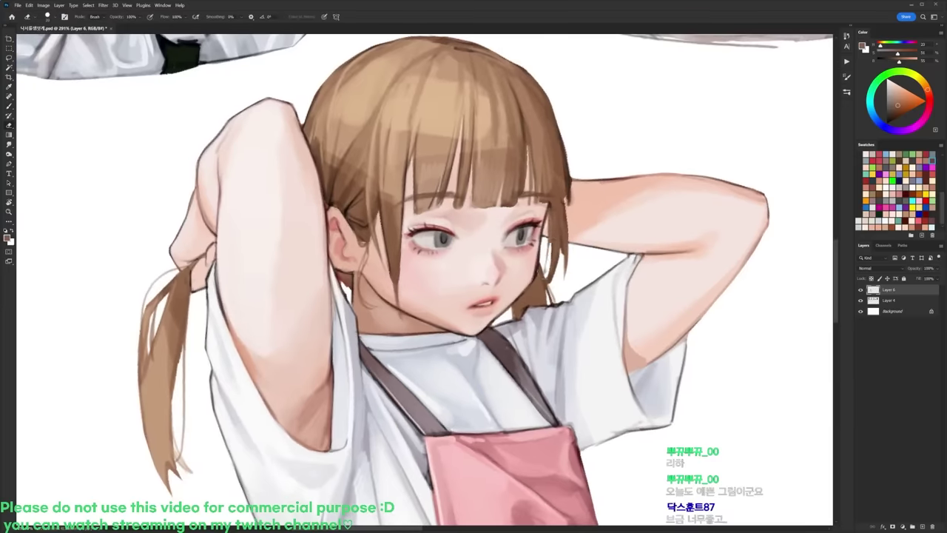
pyautogui.press('b')
pyautogui.press('d')
pyautogui.keyDown('alt'); pyautogui.click(552, 268); pyautogui.keyUp('alt')
pyautogui.scroll(-2, 544, 261)
pyautogui.moveTo(542, 261); pyautogui.dragTo(518, 261)
# Step: Touch up the fringe and eyebrow area above the far eye with a color sampled from the fringe
pyautogui.press('r')
pyautogui.moveTo(581, 253); pyautogui.dragTo(585, 240)
pyautogui.moveTo(521, 207); pyautogui.dragTo(552, 224)
pyautogui.press('b')
pyautogui.press('d')
pyautogui.keyDown('alt'); pyautogui.click(551, 217); pyautogui.keyUp('alt')
pyautogui.press('d')
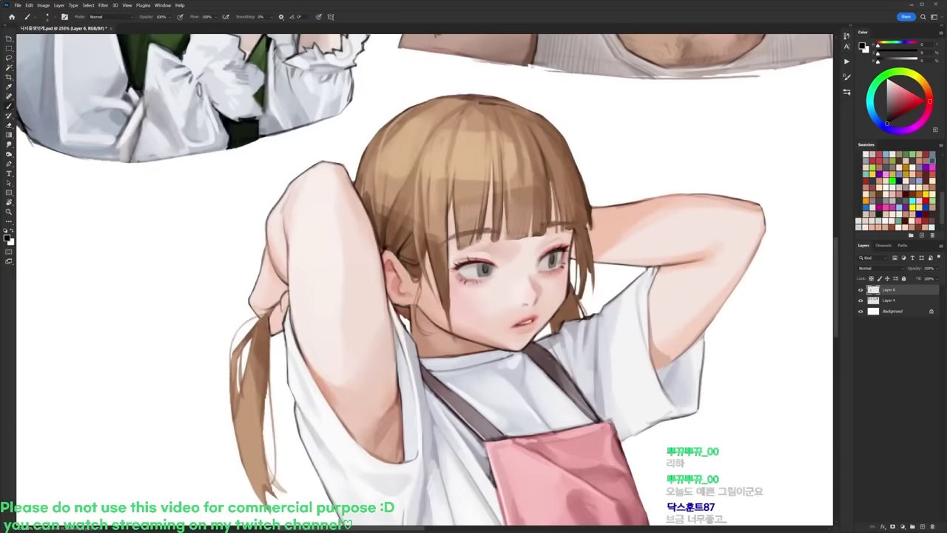
# Step: Paint fringe strands above the far eye with several tones sampled from the fringe
pyautogui.keyDown('alt'); pyautogui.click(485, 206); pyautogui.keyUp('alt')
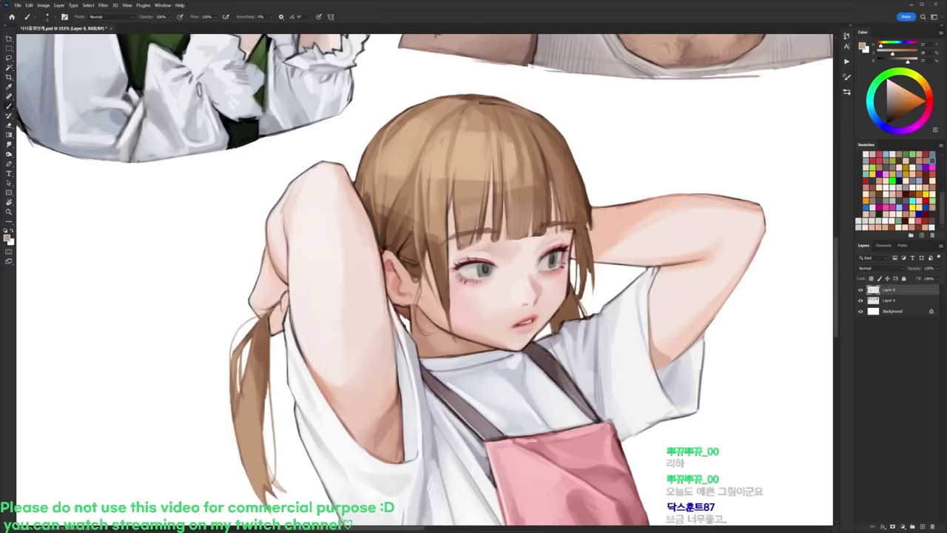
pyautogui.keyDown('alt'); pyautogui.click(551, 214); pyautogui.keyUp('alt')
pyautogui.keyDown('alt'); pyautogui.click(556, 206); pyautogui.keyUp('alt')
pyautogui.moveTo(551, 173); pyautogui.dragTo(553, 204)
pyautogui.keyDown('alt'); pyautogui.click(560, 178); pyautogui.keyUp('alt')
pyautogui.press('d')
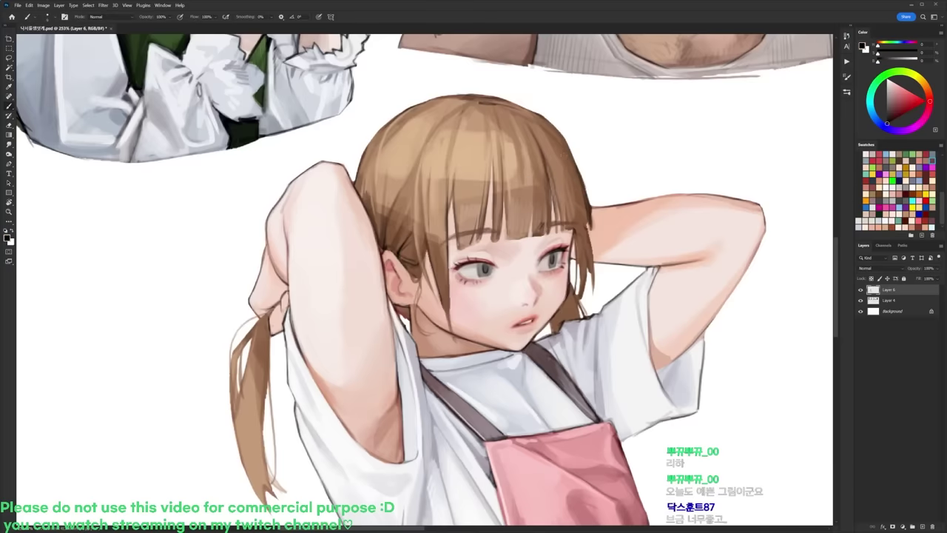
# Step: Touch up the hair edge where the fringe meets the far arm with black and sampled line and hair colors
pyautogui.keyDown('alt'); pyautogui.click(568, 149); pyautogui.keyUp('alt')
pyautogui.press('d')
pyautogui.keyDown('alt'); pyautogui.click(602, 213); pyautogui.keyUp('alt')
pyautogui.moveTo(593, 210)
pyautogui.mouseDown()
pyautogui.moveTo(592, 228)
pyautogui.moveTo(592, 212)
pyautogui.mouseUp()
pyautogui.keyDown('alt'); pyautogui.click(591, 208); pyautogui.keyUp('alt')
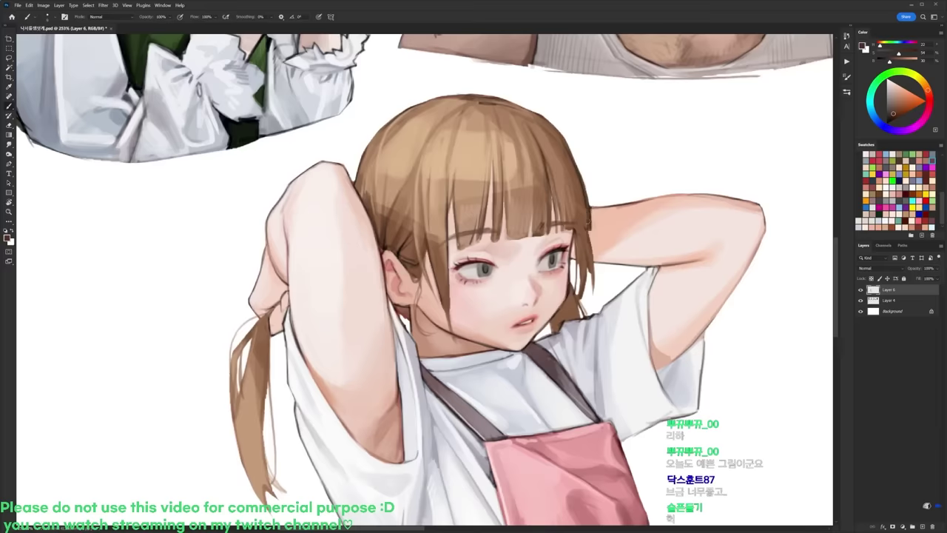
pyautogui.keyDown('alt'); pyautogui.click(580, 221); pyautogui.keyUp('alt')
# Step: Sample the white background and dab small white highlights into the irises of both eyes
pyautogui.keyDown('alt'); pyautogui.click(613, 164); pyautogui.keyUp('alt')
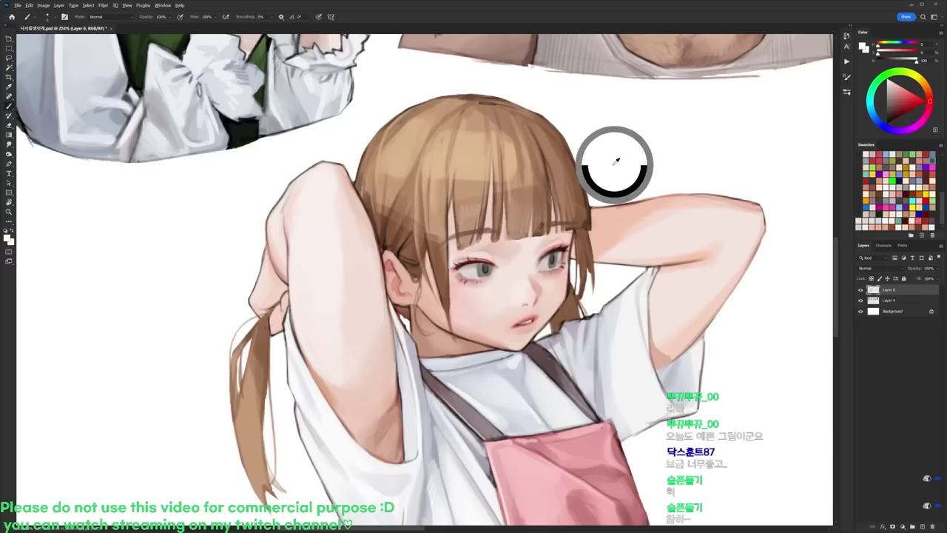
pyautogui.scroll(1, 481, 253)
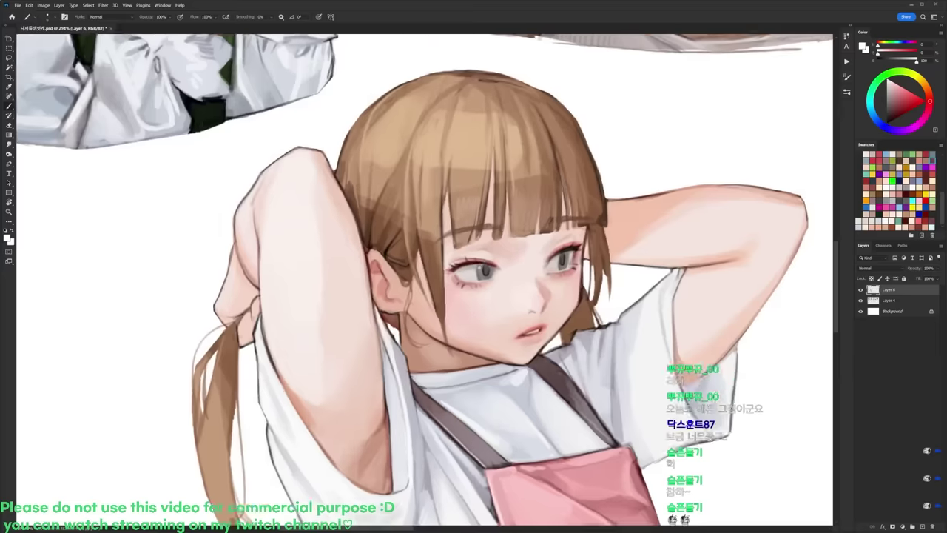
pyautogui.moveTo(485, 270); pyautogui.dragTo(486, 268)
pyautogui.moveTo(563, 258); pyautogui.dragTo(563, 263)
pyautogui.scroll(-3, 584, 222)
pyautogui.scroll(2, 591, 224)
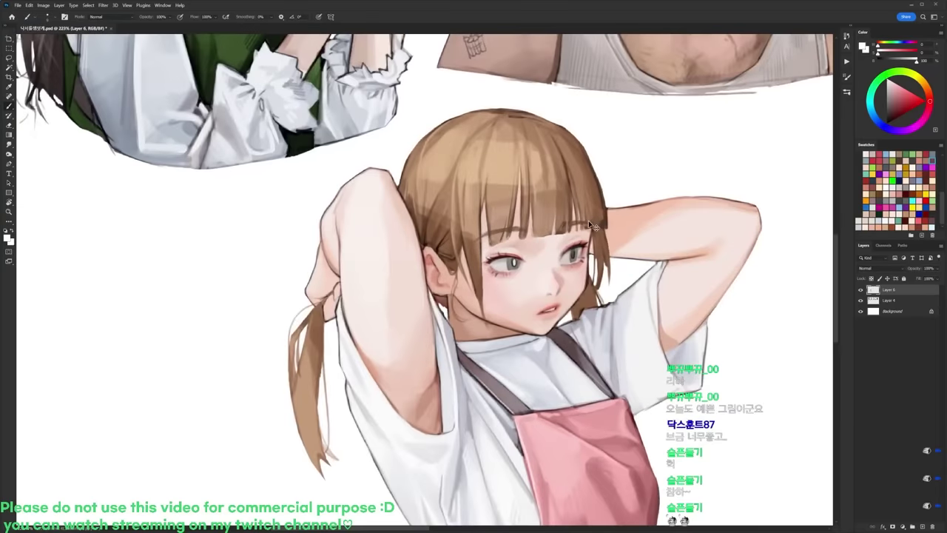
pyautogui.scroll(1, 592, 225)
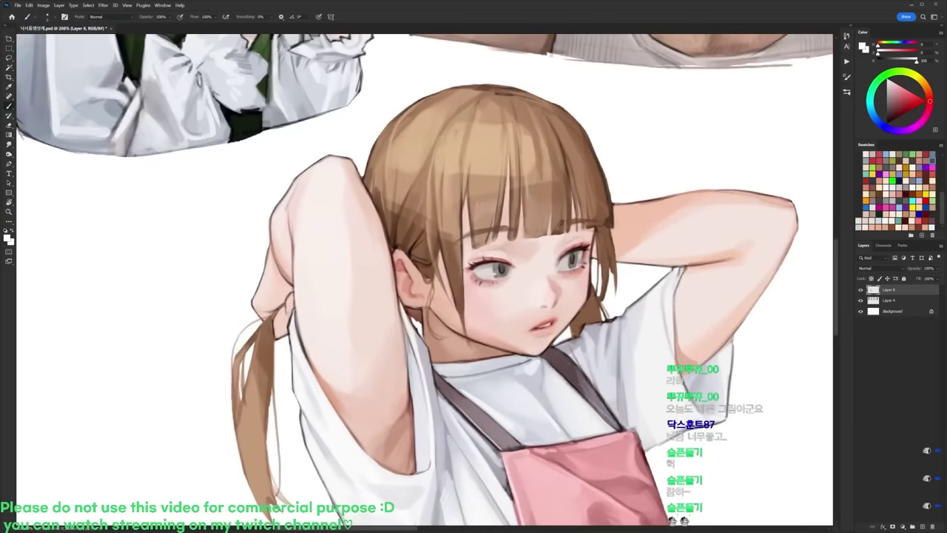
pyautogui.scroll(-3, 597, 234)
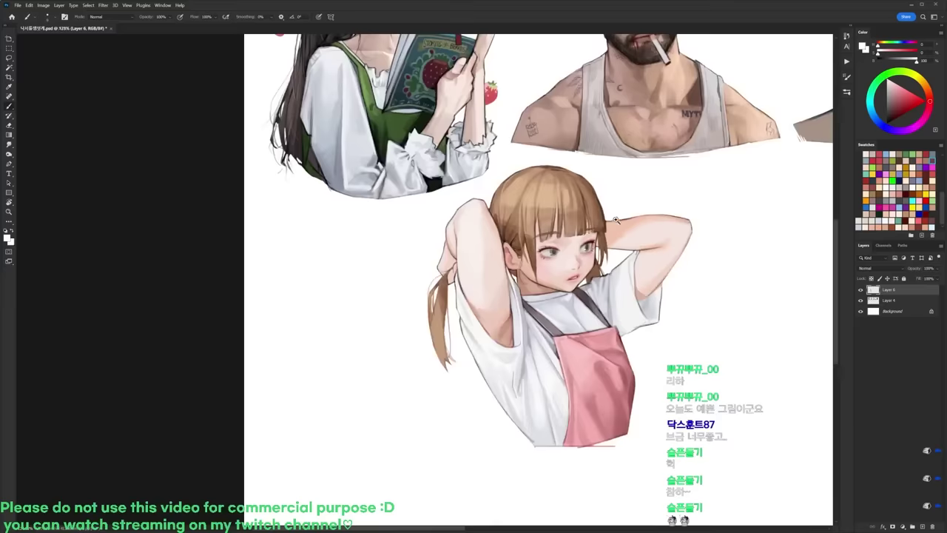
pyautogui.scroll(3, 606, 230)
pyautogui.moveTo(493, 269); pyautogui.dragTo(499, 264)
pyautogui.scroll(2, 504, 270)
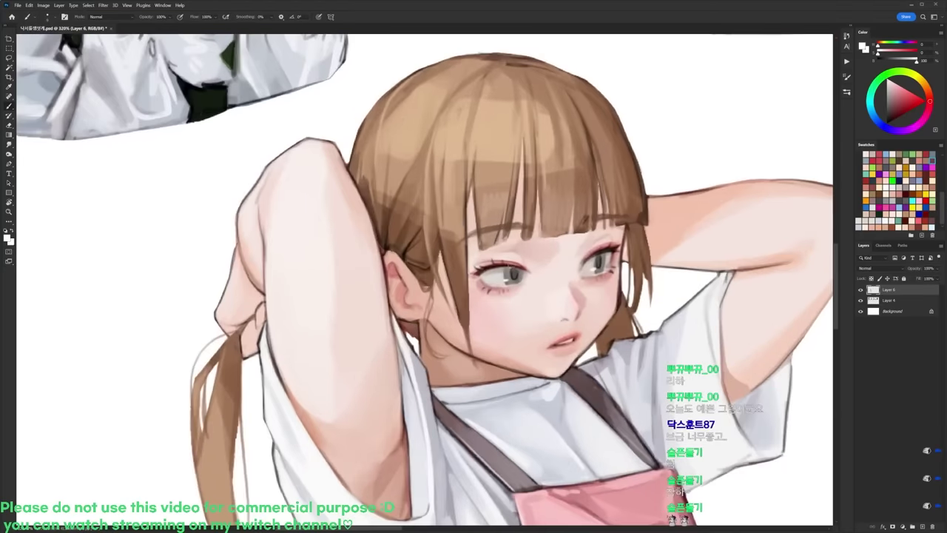
# Step: Touch up the skin around the far eye and nose bridge with skin tones sampled from the face
pyautogui.press('d')
pyautogui.keyDown('alt'); pyautogui.click(584, 263); pyautogui.keyUp('alt')
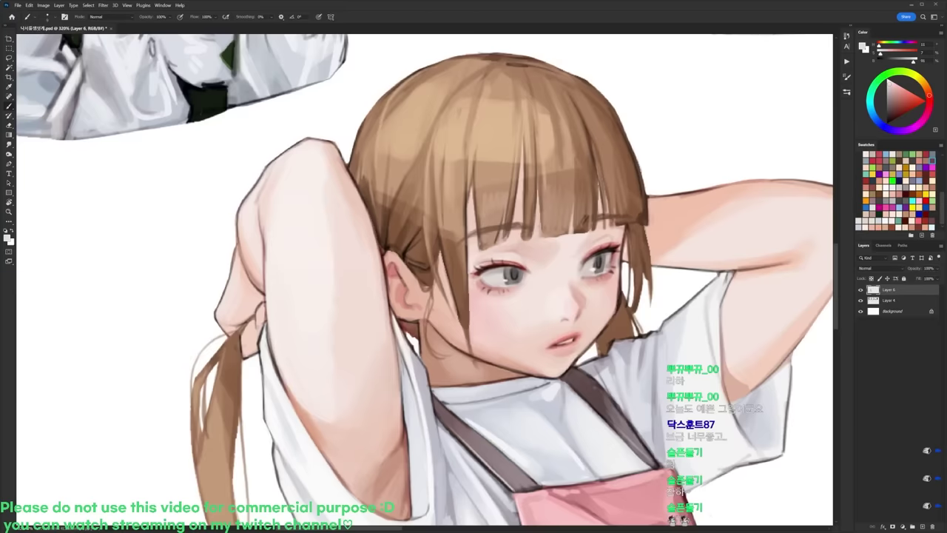
pyautogui.rightClick(605, 231)
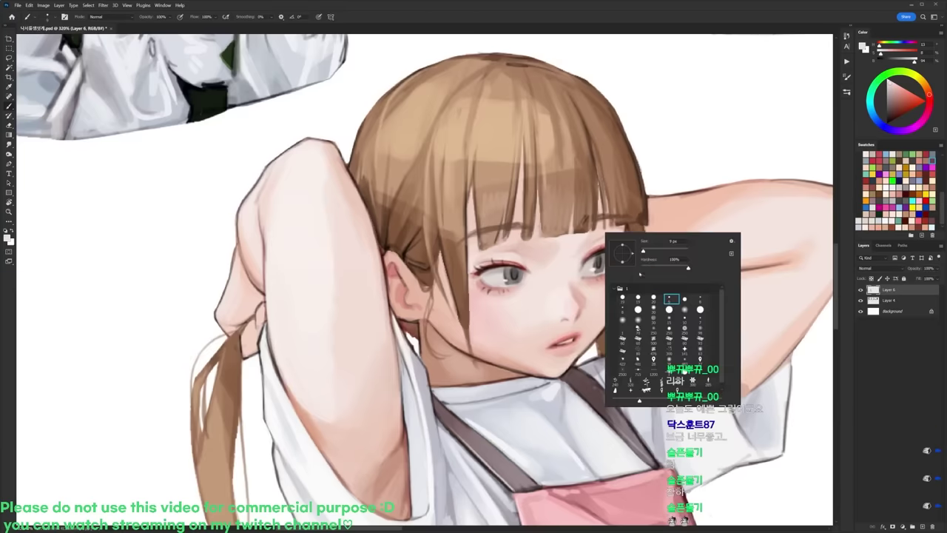
pyautogui.click(640, 300)
pyautogui.keyDown('alt'); pyautogui.click(581, 289); pyautogui.keyUp('alt')
pyautogui.rightClick(560, 248)
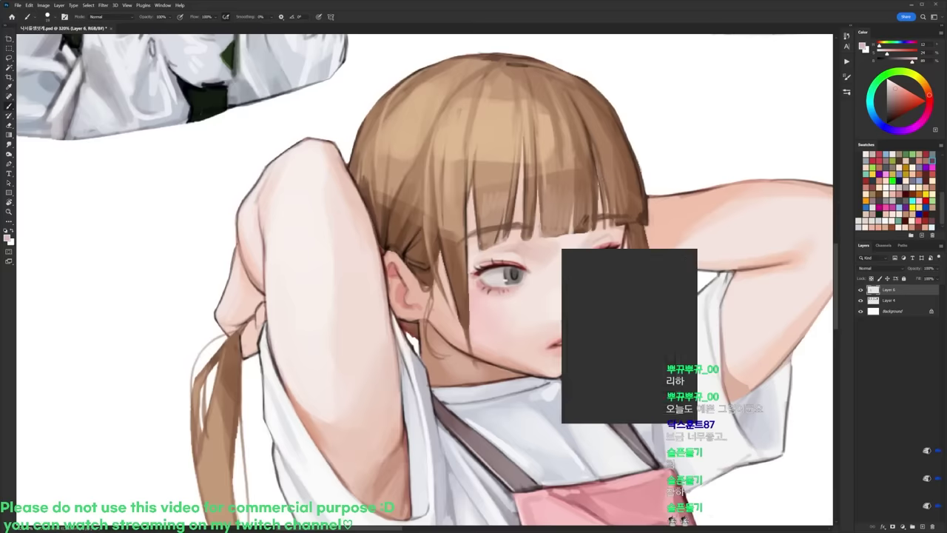
pyautogui.click(627, 317)
# Step: Hatch fine blush strokes on the near cheek in a more saturated pink and touch up the lips with sampled tones
pyautogui.keyDown('alt'); pyautogui.click(493, 313); pyautogui.keyUp('alt')
pyautogui.click(906, 91)
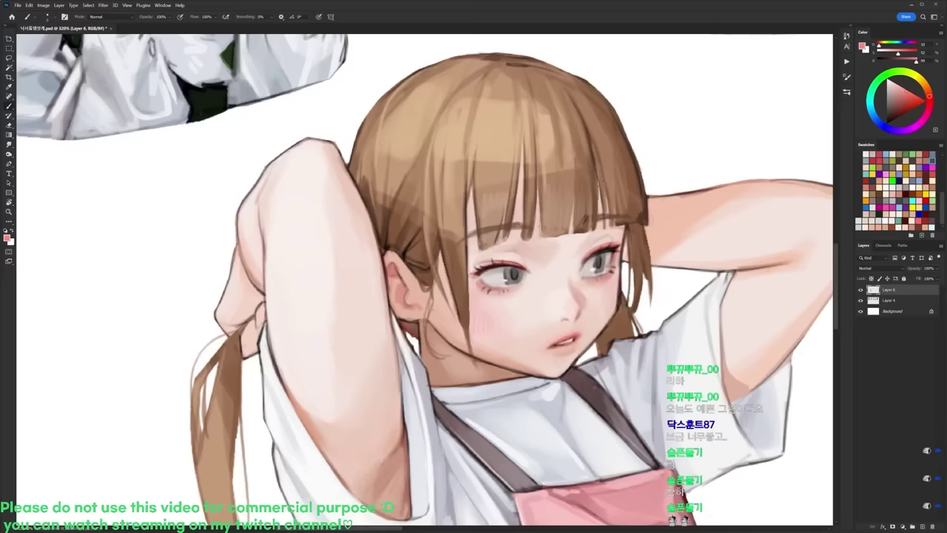
pyautogui.keyDown('alt'); pyautogui.click(560, 344); pyautogui.keyUp('alt')
pyautogui.keyDown('alt'); pyautogui.click(554, 343); pyautogui.keyUp('alt')
pyautogui.moveTo(557, 343); pyautogui.dragTo(554, 368)
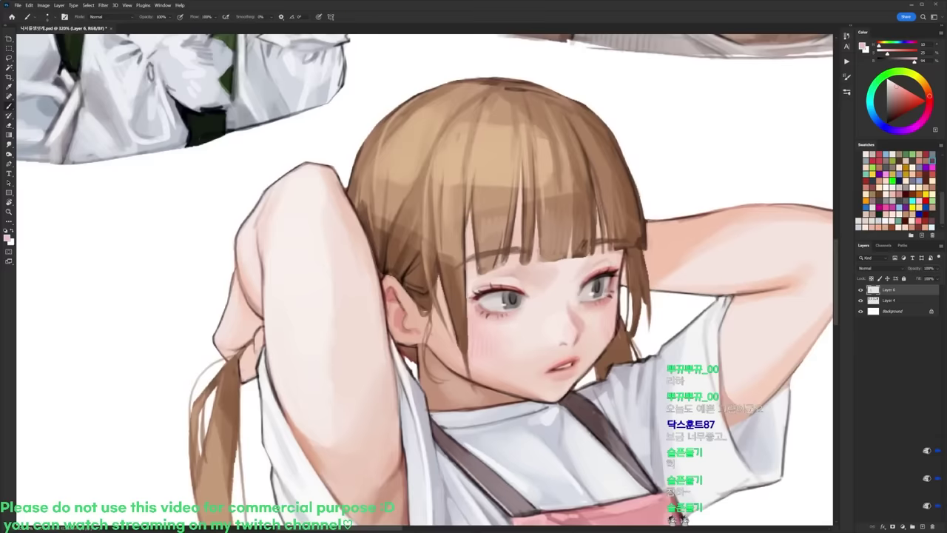
# Step: Refine the fringe and upper hair strands with tones sampled from the hair, using a different brush preset
pyautogui.press('r')
pyautogui.moveTo(624, 243); pyautogui.dragTo(613, 207)
pyautogui.rightClick(613, 223)
pyautogui.click(649, 295)
pyautogui.keyDown('alt'); pyautogui.click(568, 256); pyautogui.keyUp('alt')
pyautogui.moveTo(587, 246)
pyautogui.mouseDown()
pyautogui.moveTo(597, 241)
pyautogui.moveTo(629, 312)
pyautogui.mouseUp()
pyautogui.keyDown('alt'); pyautogui.click(584, 235); pyautogui.keyUp('alt')
pyautogui.press('d')
pyautogui.press('r')
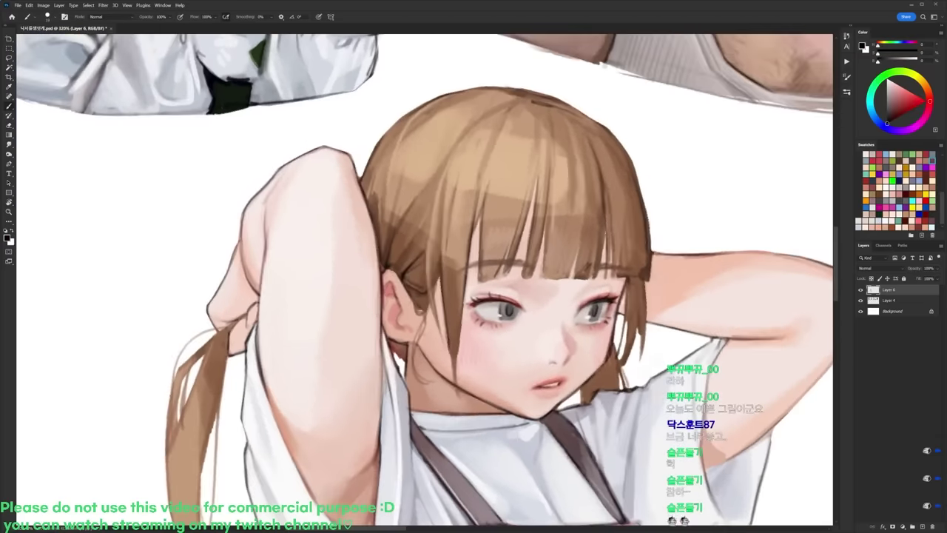
pyautogui.rightClick(587, 216)
pyautogui.click(655, 284)
pyautogui.keyDown('alt'); pyautogui.click(589, 194); pyautogui.keyUp('alt')
# Step: Draw a thin loose hair strand along the far side of the head in a sampled brown
pyautogui.scroll(-5, 588, 191)
pyautogui.press('r')
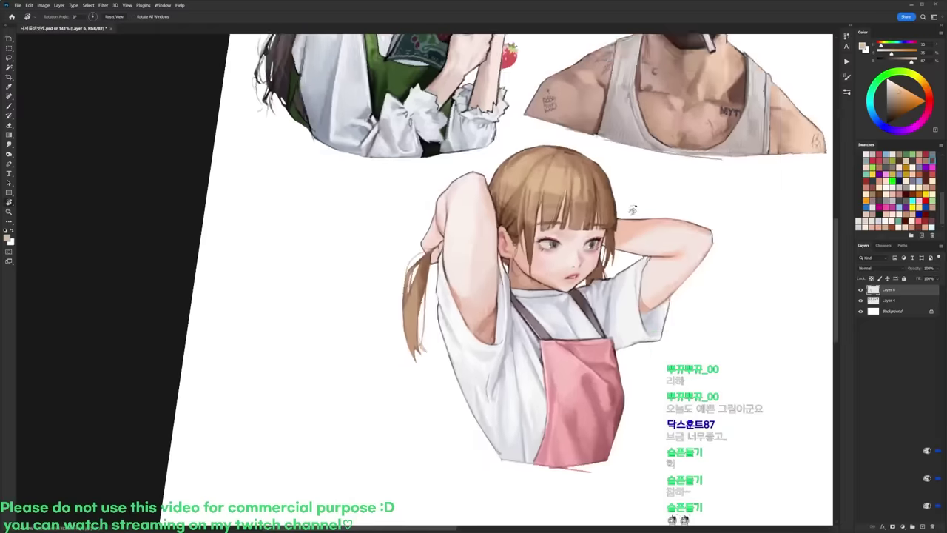
pyautogui.moveTo(632, 210)
pyautogui.mouseDown()
pyautogui.moveTo(624, 171)
pyautogui.moveTo(562, 234)
pyautogui.mouseUp()
pyautogui.scroll(4, 585, 164)
pyautogui.keyDown('alt'); pyautogui.click(566, 205); pyautogui.keyUp('alt')
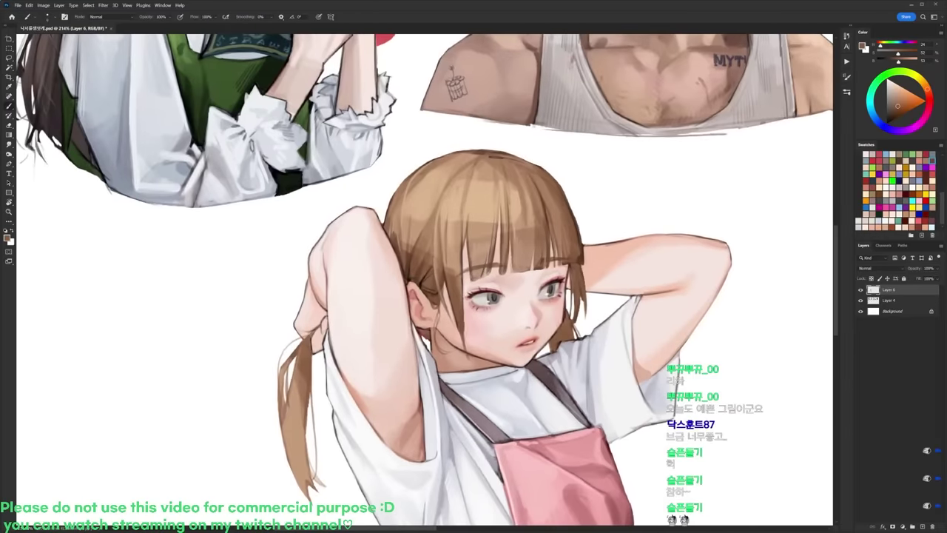
pyautogui.keyDown('alt'); pyautogui.click(581, 252); pyautogui.keyUp('alt')
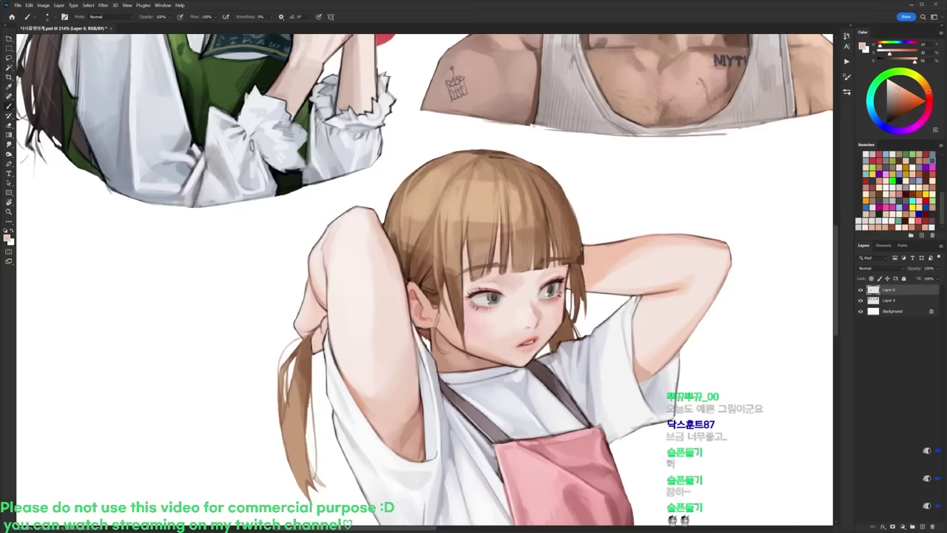
pyautogui.keyDown('alt'); pyautogui.click(576, 237); pyautogui.keyUp('alt')
pyautogui.moveTo(561, 185); pyautogui.dragTo(584, 241)
# Step: Touch up the crown and the near side of the head with sampled hair colors and black line work
pyautogui.keyDown('alt'); pyautogui.click(493, 151); pyautogui.keyUp('alt')
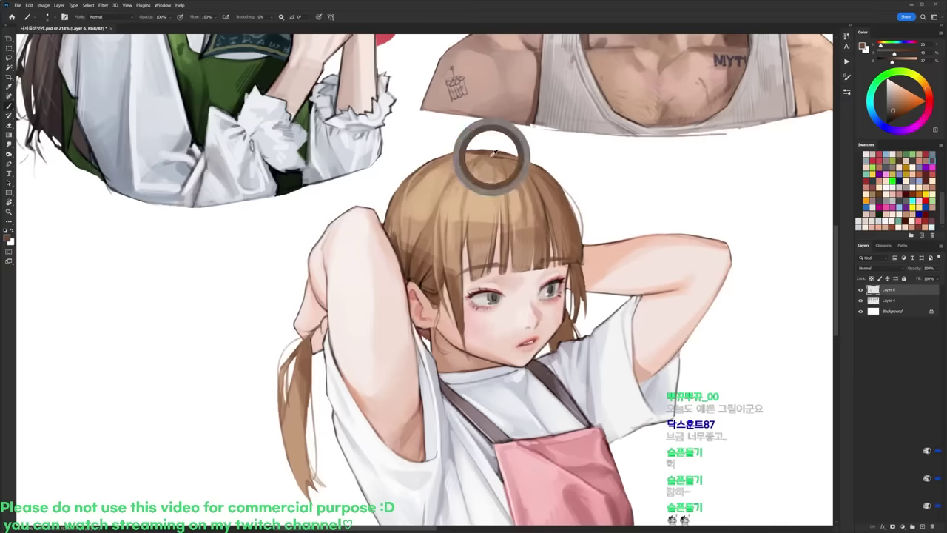
pyautogui.keyDown('alt'); pyautogui.click(429, 194); pyautogui.keyUp('alt')
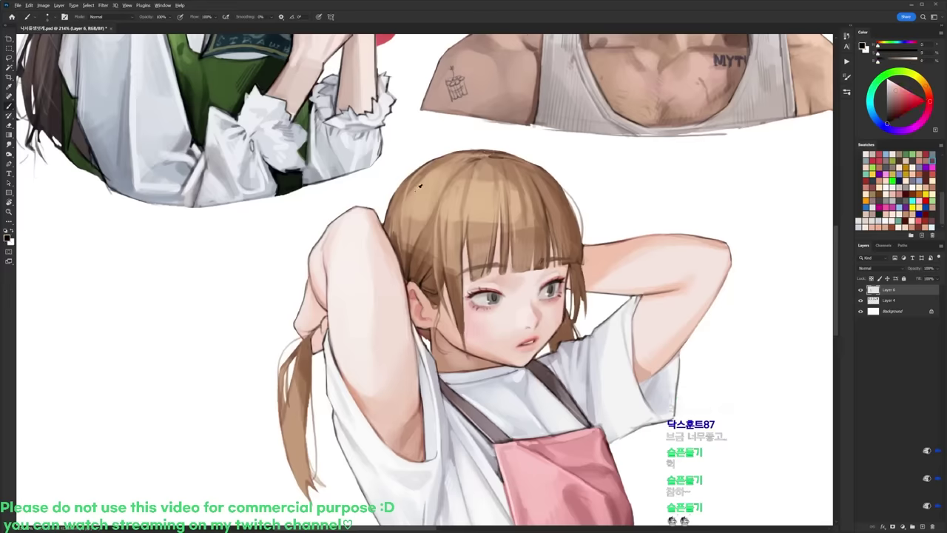
pyautogui.keyDown('alt'); pyautogui.click(405, 194); pyautogui.keyUp('alt')
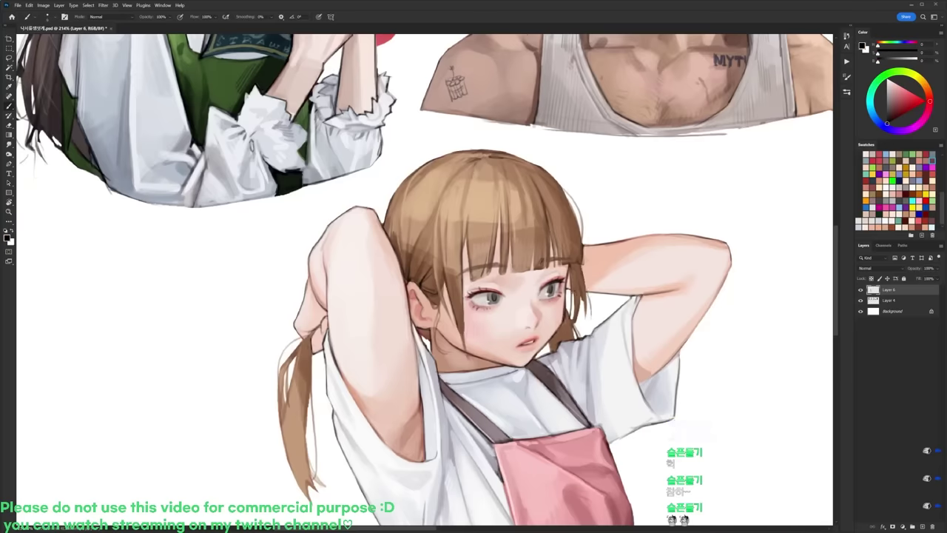
# Step: Extend the strand beside the near cheek past the jaw and add fine loose hairs near the ear and neck
pyautogui.keyDown('alt'); pyautogui.click(460, 313); pyautogui.keyUp('alt')
pyautogui.moveTo(464, 320); pyautogui.dragTo(477, 354)
pyautogui.press('d')
pyautogui.moveTo(456, 309); pyautogui.dragTo(463, 319)
pyautogui.moveTo(464, 330); pyautogui.dragTo(481, 364)
pyautogui.keyDown('alt'); pyautogui.click(474, 349); pyautogui.keyUp('alt')
pyautogui.keyDown('alt'); pyautogui.click(462, 309); pyautogui.keyUp('alt')
pyautogui.keyDown('alt'); pyautogui.click(438, 250); pyautogui.keyUp('alt')
pyautogui.press('d')
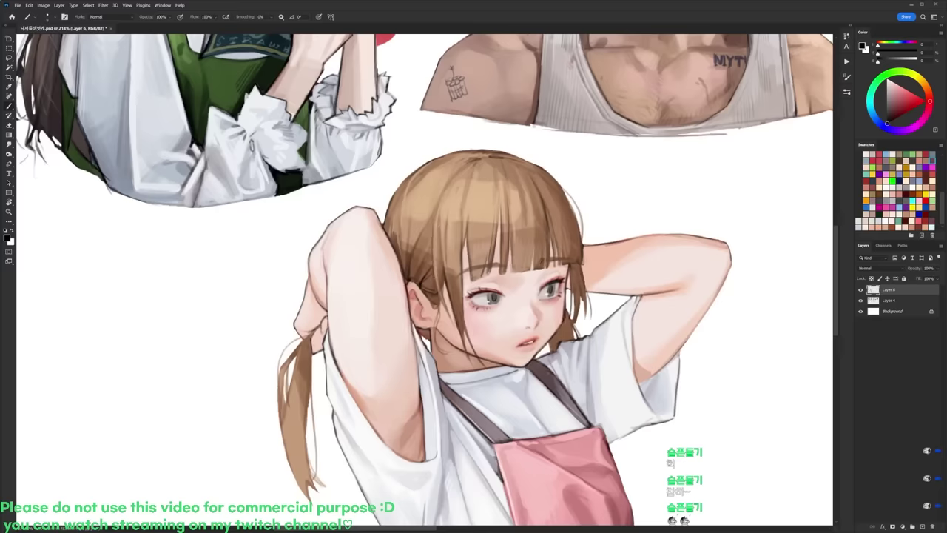
pyautogui.keyDown('alt'); pyautogui.click(438, 301); pyautogui.keyUp('alt')
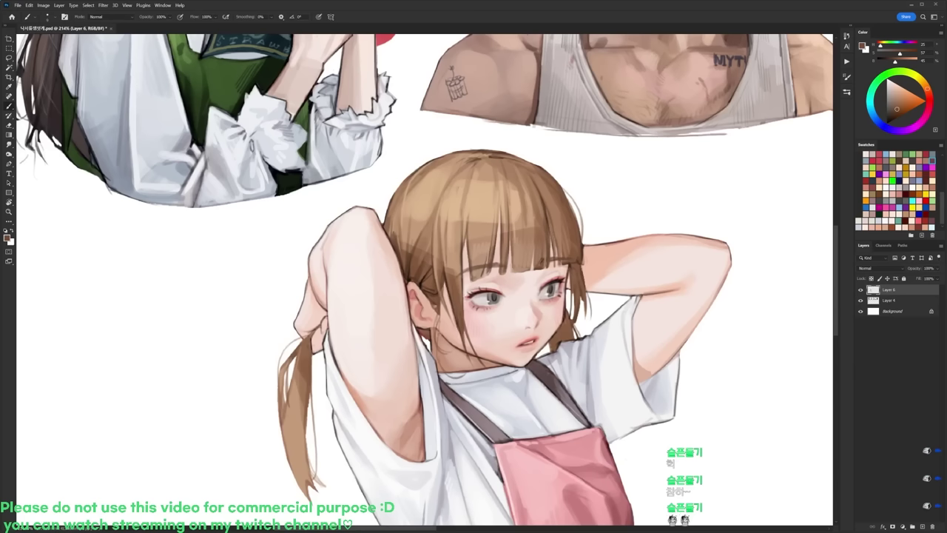
# Step: Draw a thin black loose strand hanging beside the ponytail, redoing the first attempt
pyautogui.press('d')
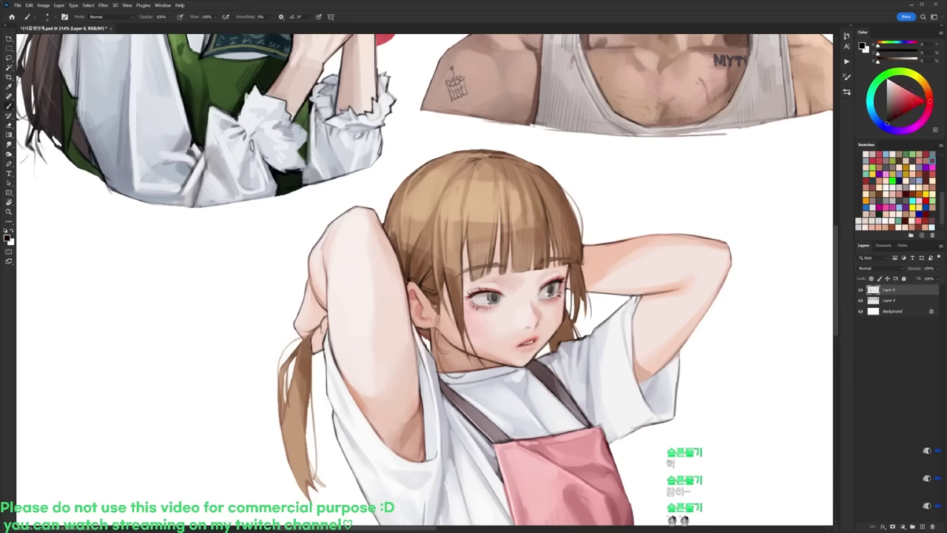
pyautogui.moveTo(312, 362); pyautogui.dragTo(339, 458)
pyautogui.hotkey('ctrl', 'z')
pyautogui.moveTo(314, 393); pyautogui.dragTo(330, 504)
pyautogui.scroll(-1, 425, 279)
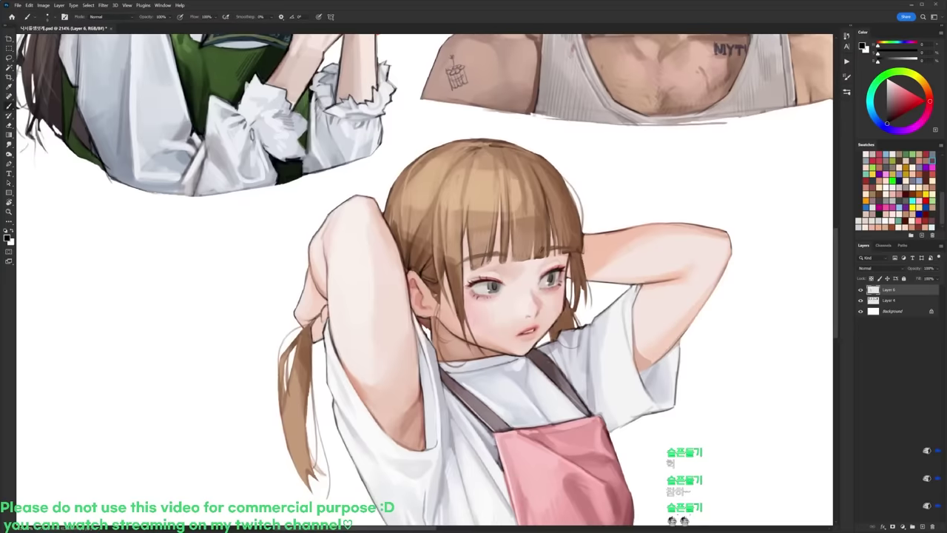
# Step: Add fine strand lines to the crown using an adjusted sampled hair tone and black
pyautogui.keyDown('alt'); pyautogui.click(500, 169); pyautogui.keyUp('alt')
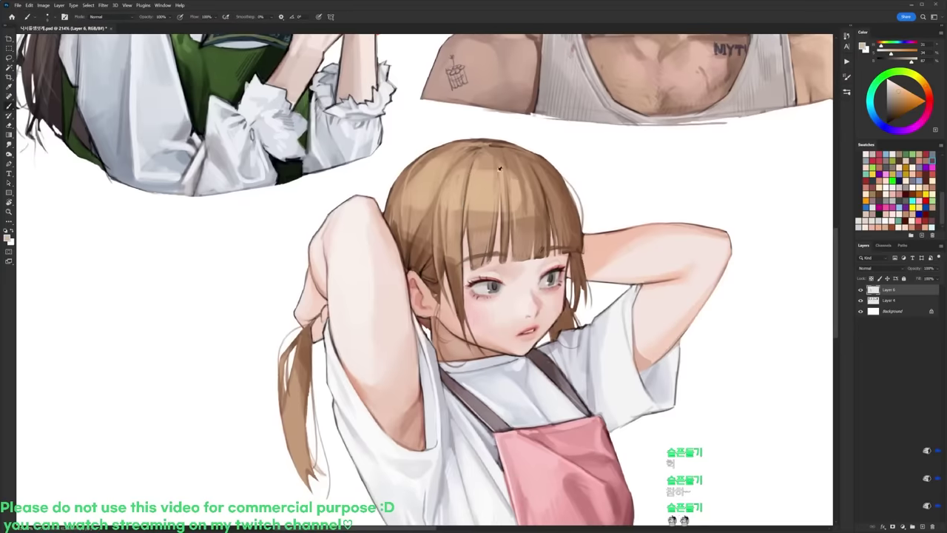
pyautogui.click(899, 83)
pyautogui.press('r')
pyautogui.moveTo(575, 218); pyautogui.dragTo(475, 125)
pyautogui.press('d')
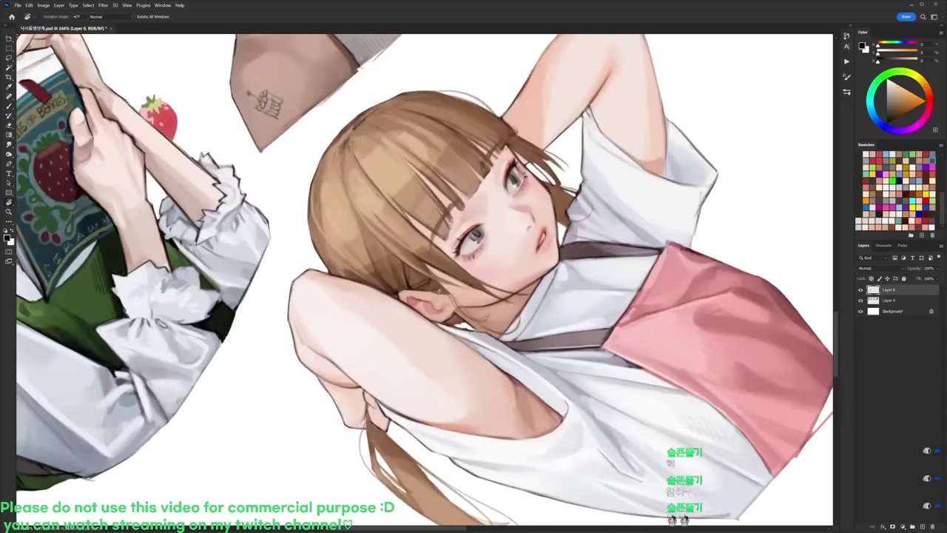
pyautogui.press('r')
pyautogui.moveTo(476, 229); pyautogui.dragTo(614, 277)
pyautogui.moveTo(685, 255); pyautogui.dragTo(684, 266)
pyautogui.scroll(3, 628, 267)
pyautogui.press('b')
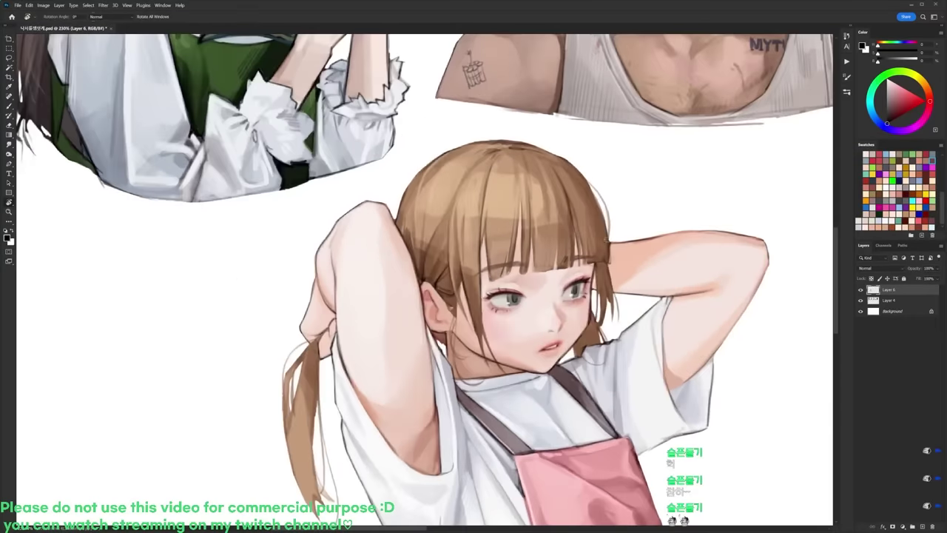
# Step: Touch up the outer corner of the far eye with a sampled red and black
pyautogui.rightClick(612, 270)
pyautogui.keyDown('alt'); pyautogui.click(593, 282); pyautogui.keyUp('alt')
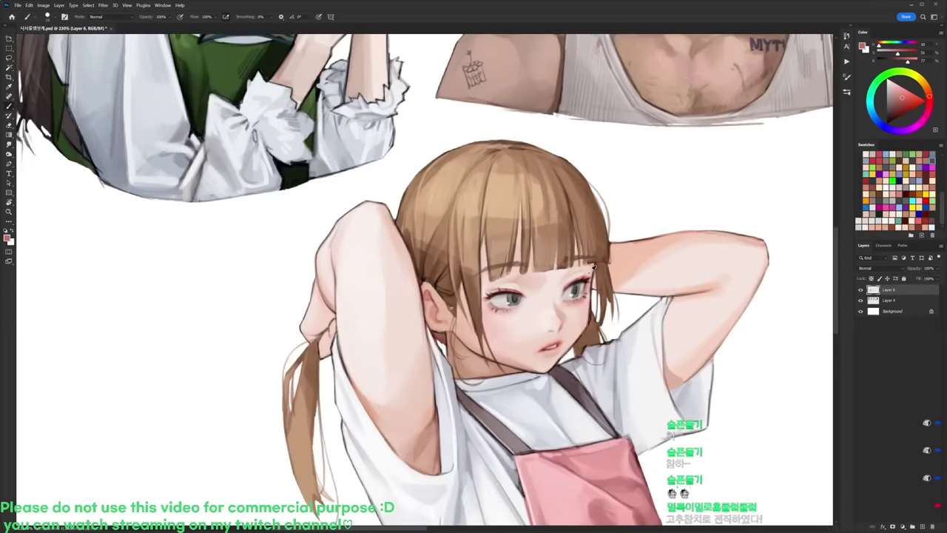
pyautogui.press('d')
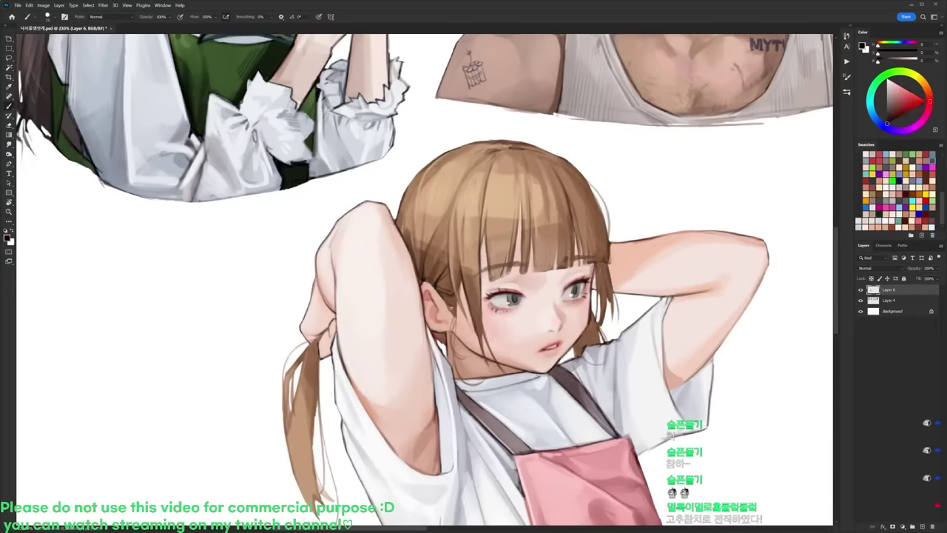
# Step: Save the document
pyautogui.scroll(-3, 659, 259)
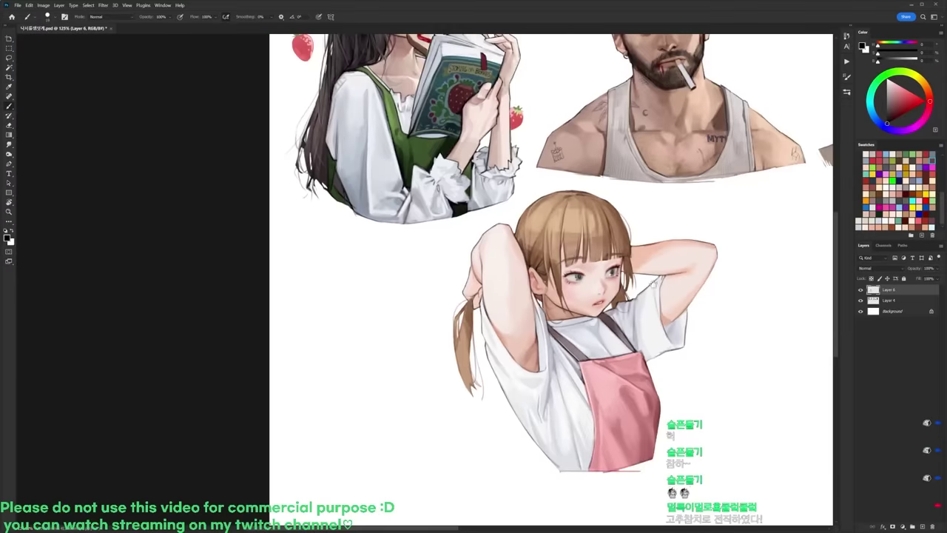
pyautogui.moveTo(742, 292); pyautogui.dragTo(620, 370)
pyautogui.hotkey('ctrl', 's')
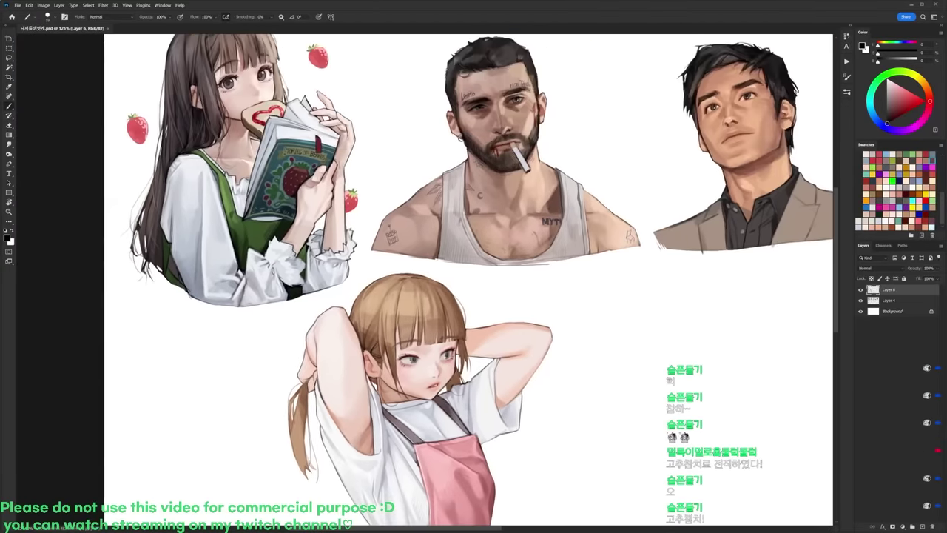
# Step: Paint fine strands on the near side of the head with a smaller brush in a light sampled hair tone
pyautogui.scroll(-1, 620, 370)
pyautogui.moveTo(497, 297); pyautogui.dragTo(507, 290)
pyautogui.press('r')
pyautogui.moveTo(544, 285)
pyautogui.mouseDown()
pyautogui.moveTo(560, 360)
pyautogui.moveTo(544, 379)
pyautogui.moveTo(564, 340)
pyautogui.moveTo(575, 259)
pyautogui.mouseUp()
pyautogui.press('e')
pyautogui.press('r')
pyautogui.press('b')
pyautogui.rightClick(422, 288)
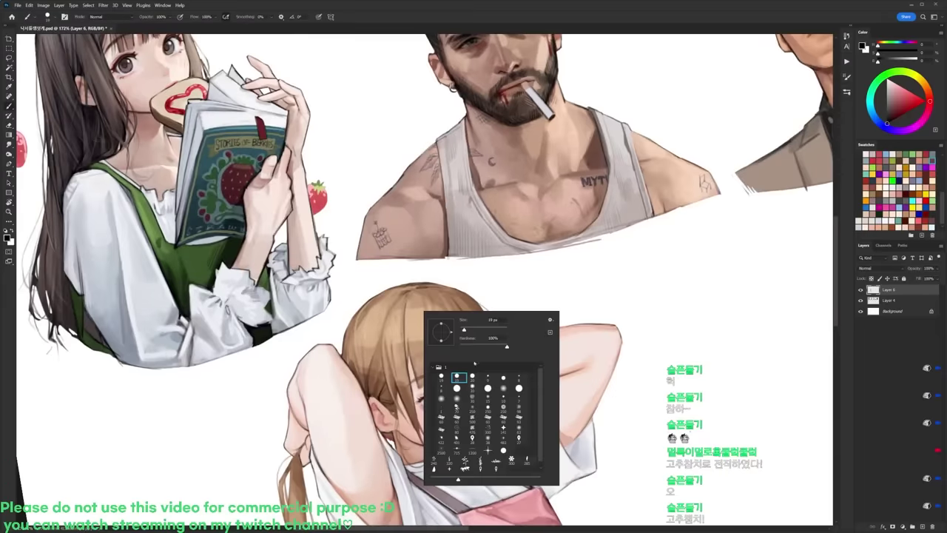
pyautogui.click(489, 379)
pyautogui.keyDown('alt'); pyautogui.click(375, 341); pyautogui.keyUp('alt')
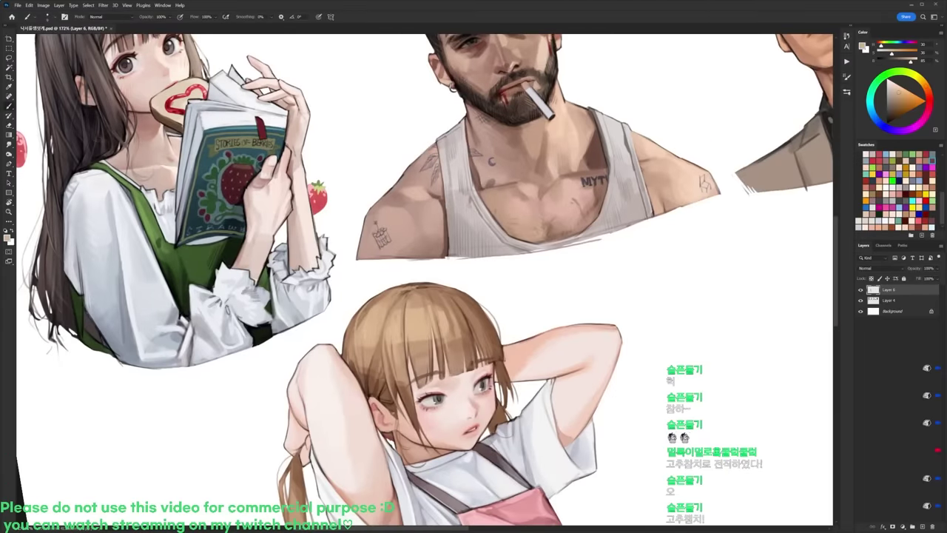
pyautogui.press('r')
pyautogui.moveTo(639, 258); pyautogui.dragTo(645, 286)
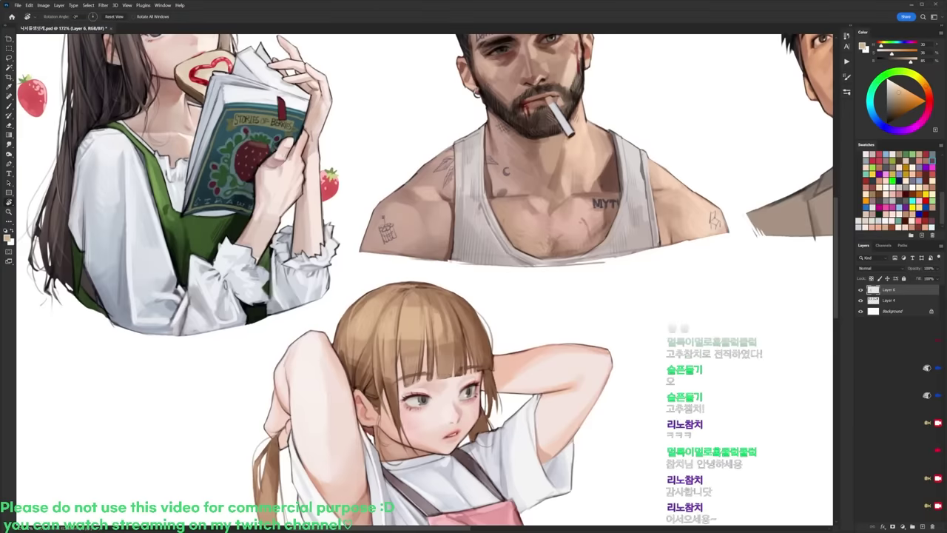
pyautogui.moveTo(717, 350); pyautogui.dragTo(697, 347)
pyautogui.moveTo(702, 410); pyautogui.dragTo(649, 313)
pyautogui.scroll(3, 556, 278)
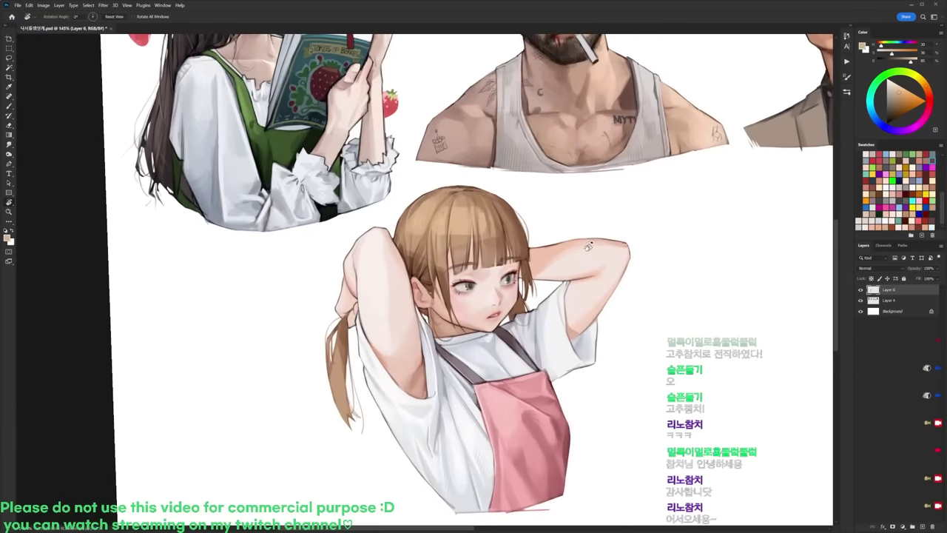
pyautogui.press('m')
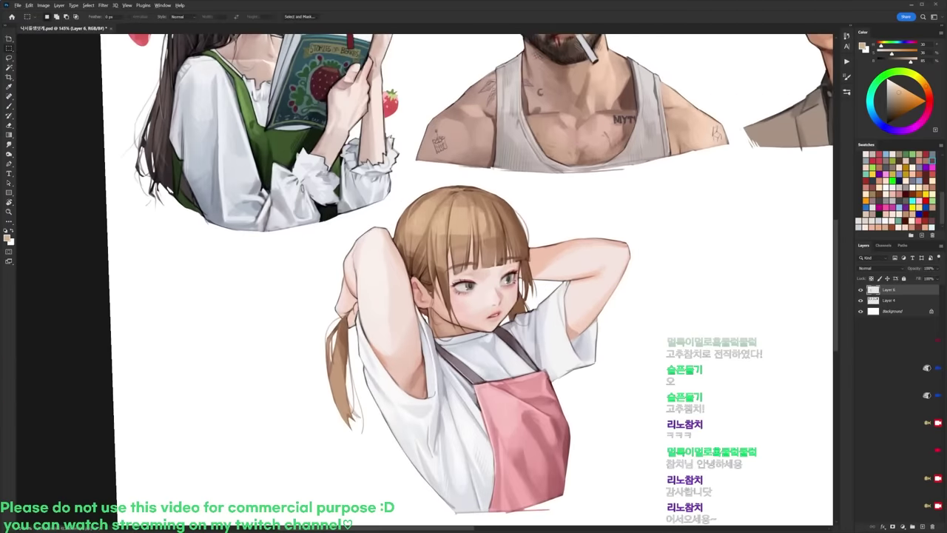
pyautogui.moveTo(411, 226); pyautogui.dragTo(548, 358)
pyautogui.moveTo(521, 330); pyautogui.dragTo(516, 312)
pyautogui.click(103, 5)
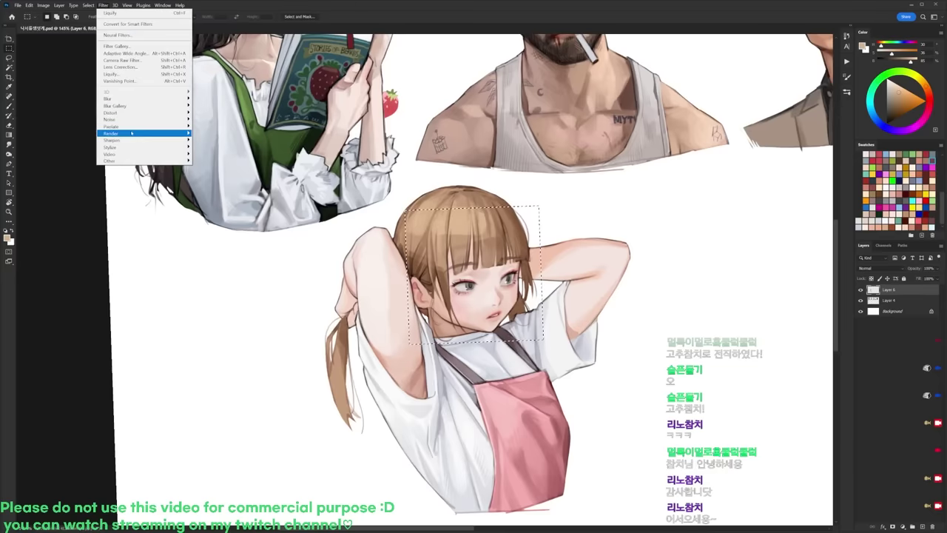
pyautogui.moveTo(126, 112)
pyautogui.click(211, 147)
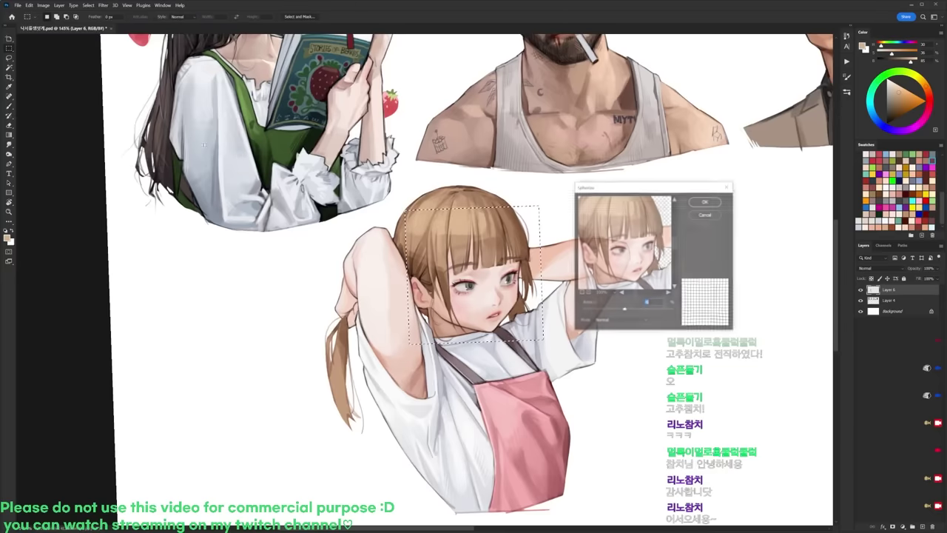
pyautogui.moveTo(623, 313); pyautogui.dragTo(569, 311)
pyautogui.moveTo(662, 312); pyautogui.dragTo(582, 310)
pyautogui.click(714, 217)
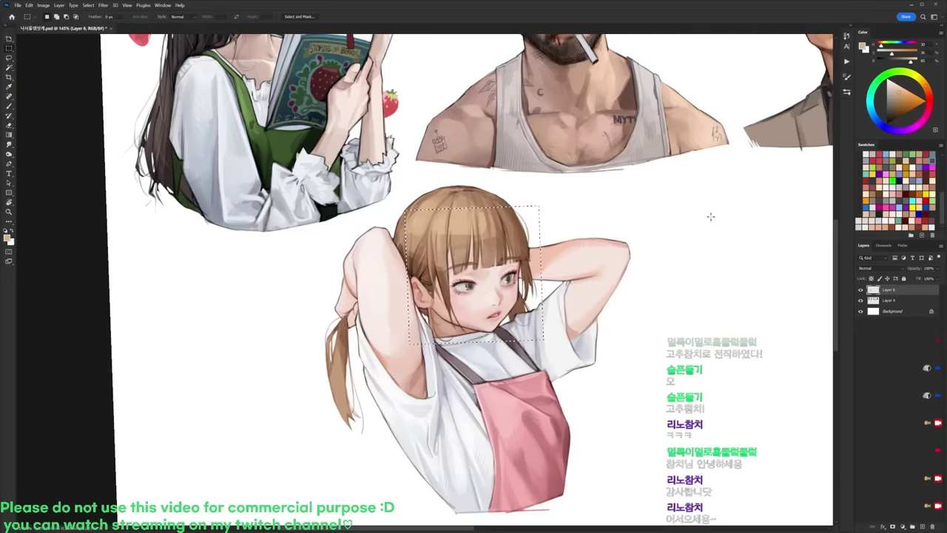
pyautogui.hotkey('ctrl', 'd')
# Step: Shrink the girl's head slightly by applying the Spherize filter to a rectangular selection around it
pyautogui.moveTo(473, 268); pyautogui.dragTo(565, 358)
pyautogui.moveTo(516, 310); pyautogui.dragTo(514, 308)
pyautogui.click(103, 5)
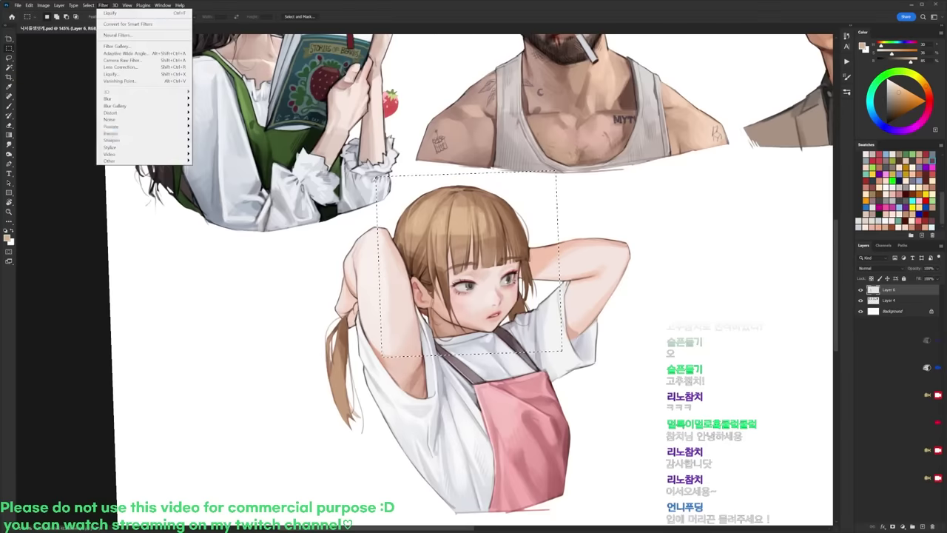
pyautogui.moveTo(148, 112)
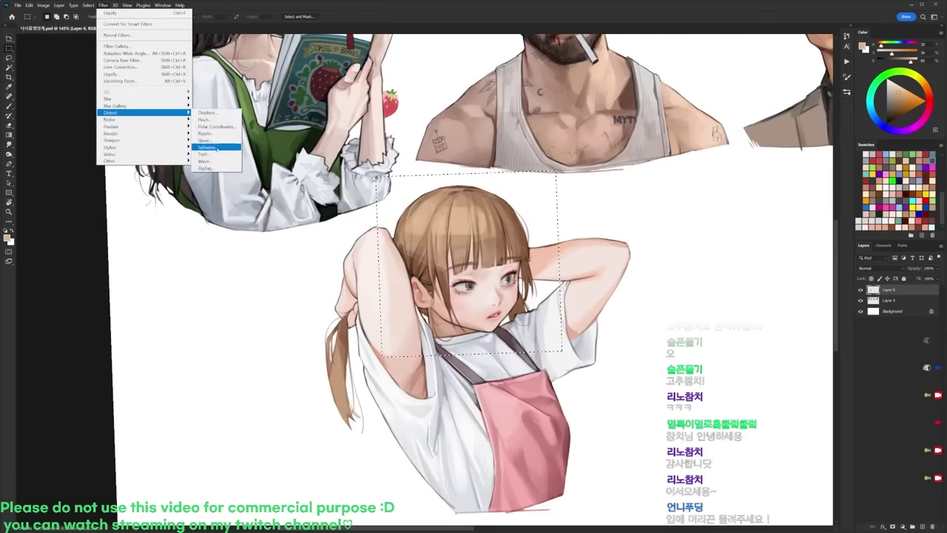
pyautogui.click(215, 147)
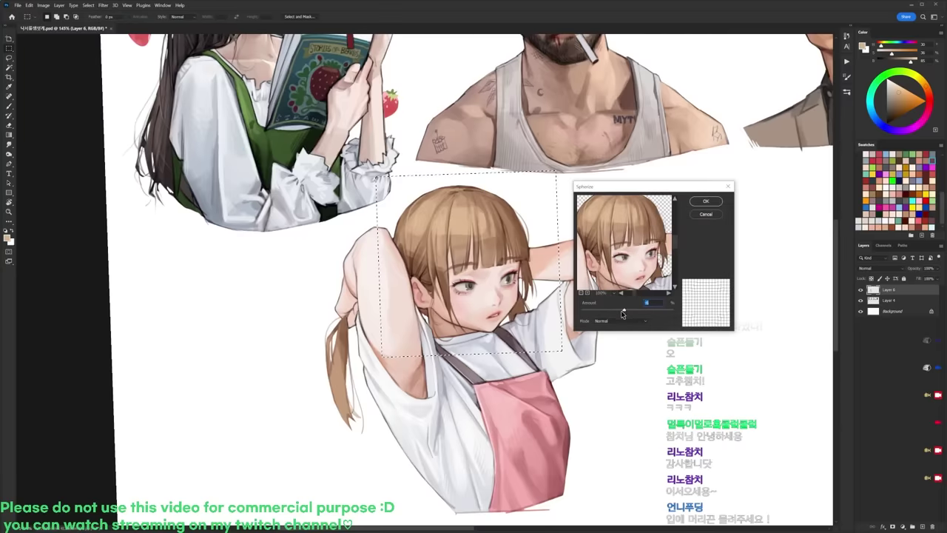
pyautogui.click(705, 203)
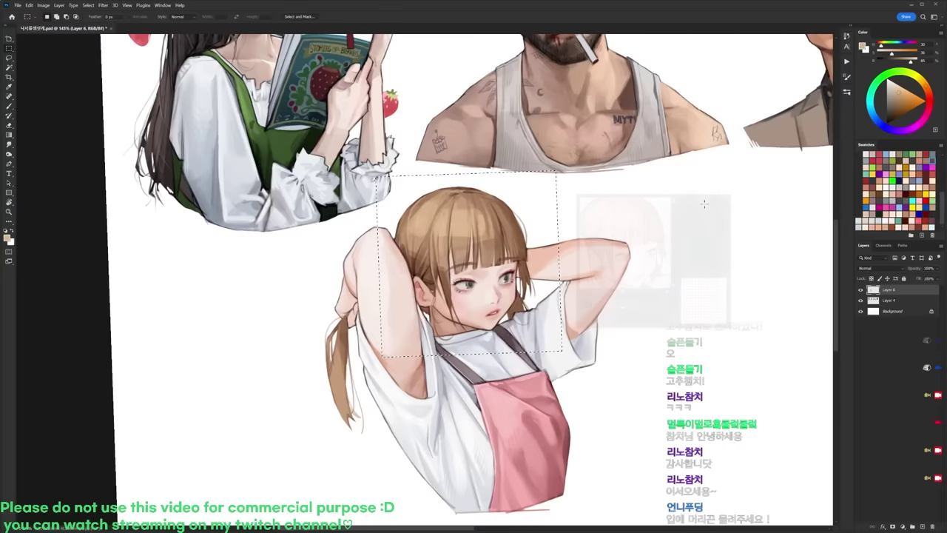
pyautogui.hotkey('ctrl', 'd')
# Step: Lasso the near arm, ponytail and shirt side, shift them slightly, and clear the selection
pyautogui.press('l')
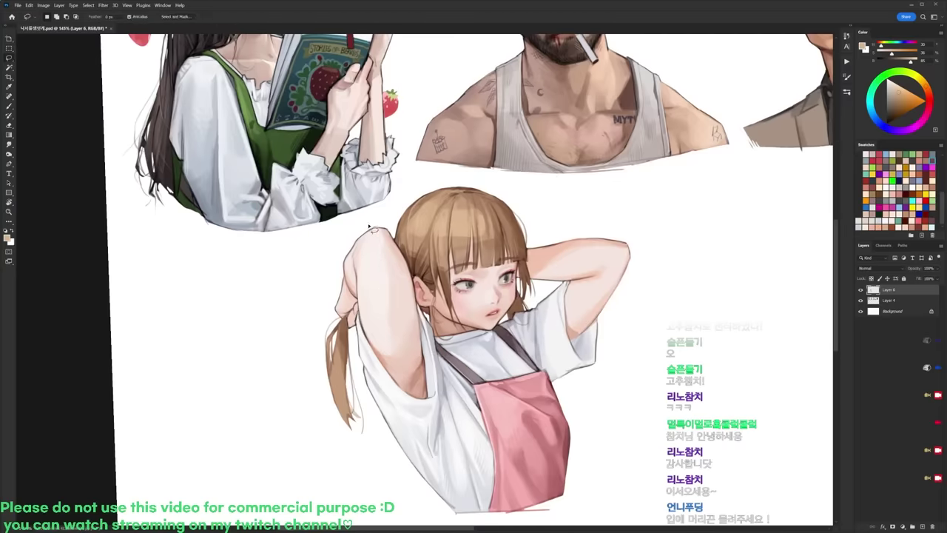
pyautogui.moveTo(370, 222)
pyautogui.mouseDown()
pyautogui.moveTo(383, 342)
pyautogui.moveTo(409, 440)
pyautogui.moveTo(442, 511)
pyautogui.moveTo(330, 248)
pyautogui.mouseUp()
pyautogui.press('r')
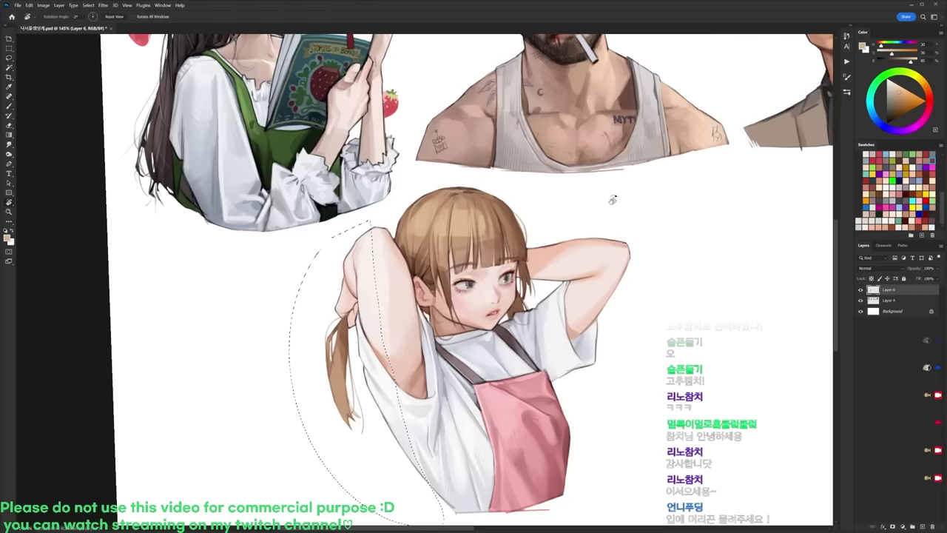
pyautogui.moveTo(380, 440); pyautogui.dragTo(406, 465)
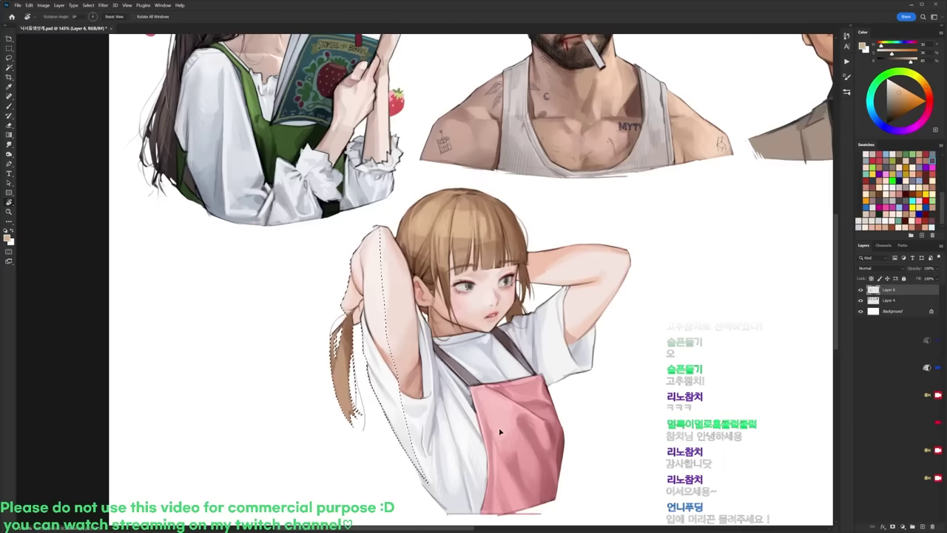
pyautogui.hotkey('ctrl', 'd')
# Step: Touch up the folds on the near side of the white shirt with black and a sampled shirt tone
pyautogui.scroll(3, 390, 217)
pyautogui.press('b')
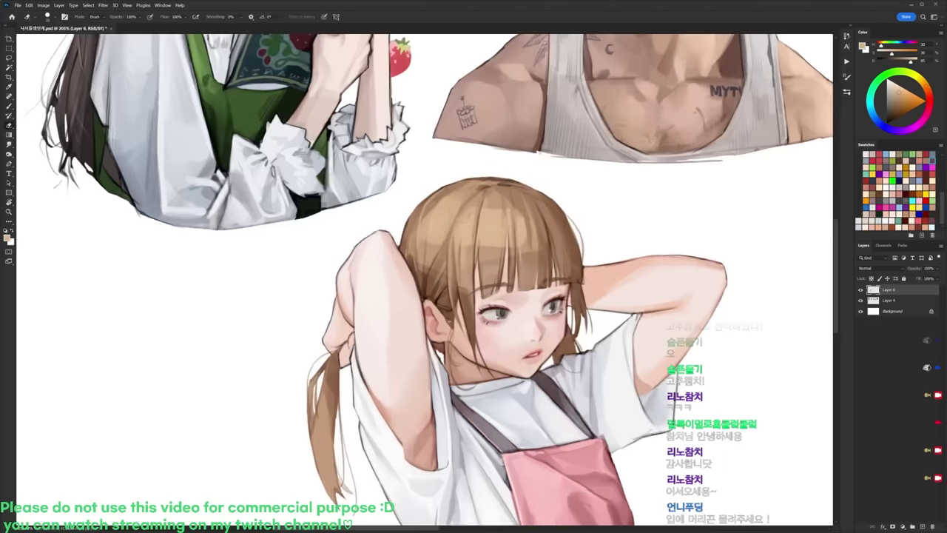
pyautogui.press('d')
pyautogui.press('b')
pyautogui.moveTo(414, 311); pyautogui.dragTo(377, 182)
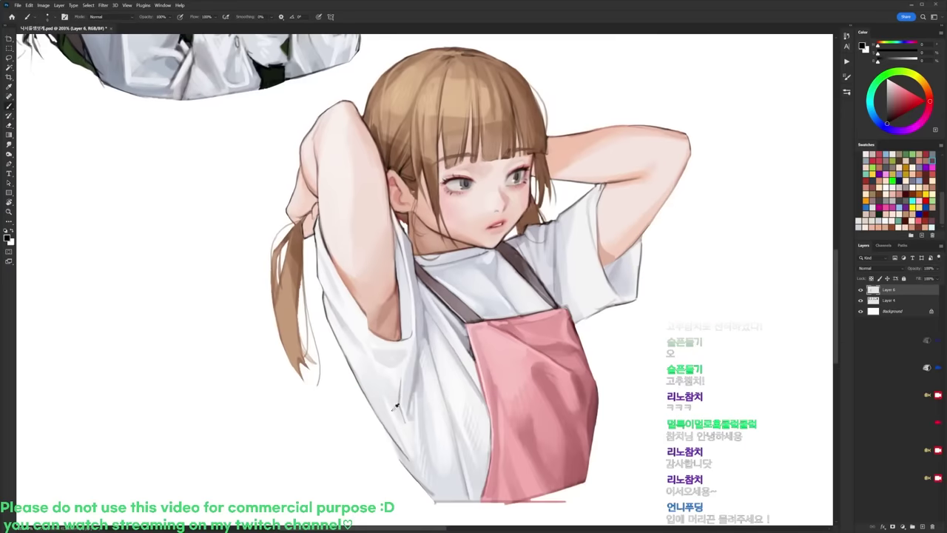
pyautogui.press('x')
pyautogui.press('x')
pyautogui.moveTo(384, 427); pyautogui.dragTo(400, 462)
pyautogui.keyDown('alt'); pyautogui.click(398, 443); pyautogui.keyUp('alt')
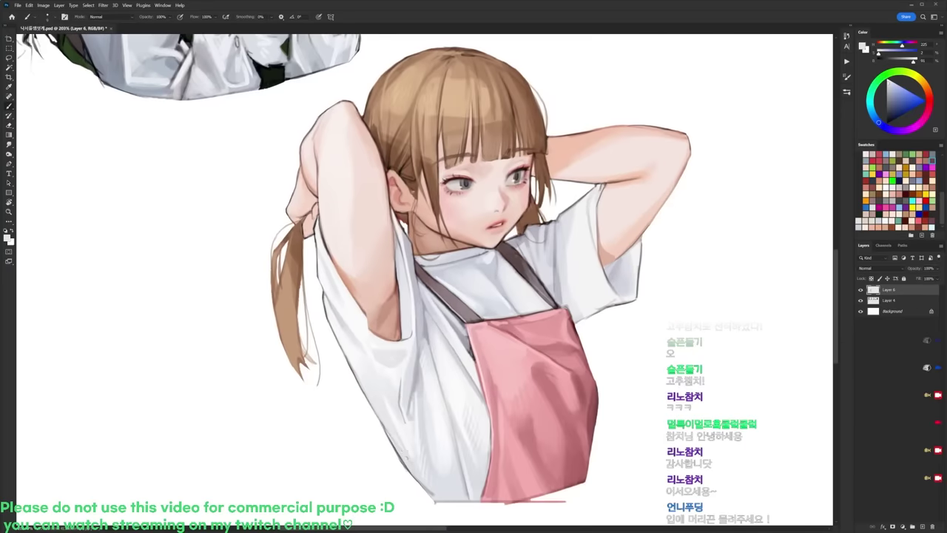
pyautogui.press('e')
# Step: Draw a thin black hair tie loop hanging from the girl's lips, replacing the first line attempt
pyautogui.scroll(-6, 635, 361)
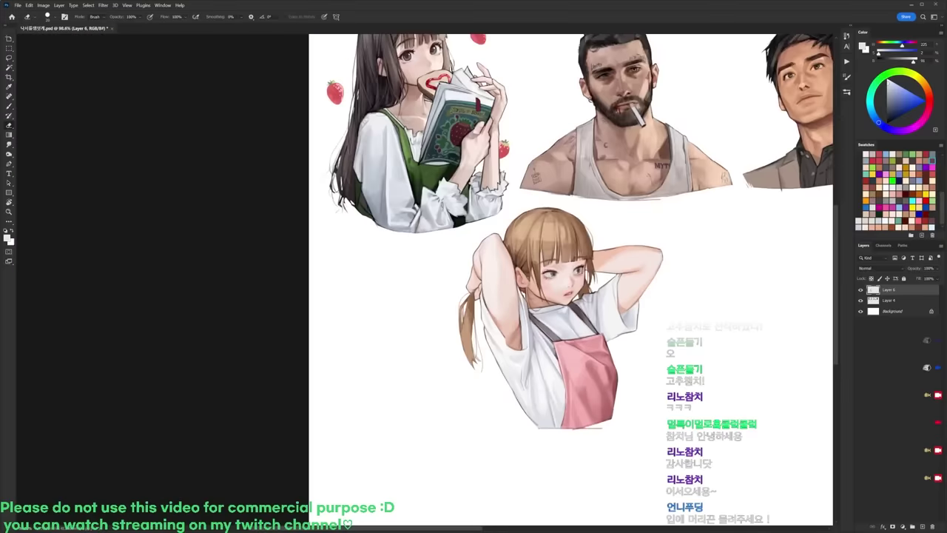
pyautogui.scroll(4, 620, 349)
pyautogui.press('b')
pyautogui.press('d')
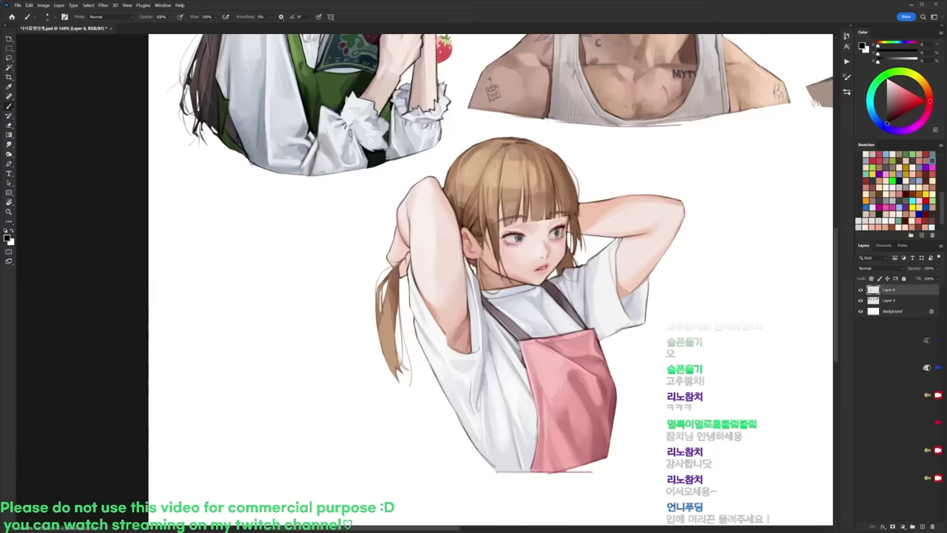
pyautogui.scroll(3, 582, 262)
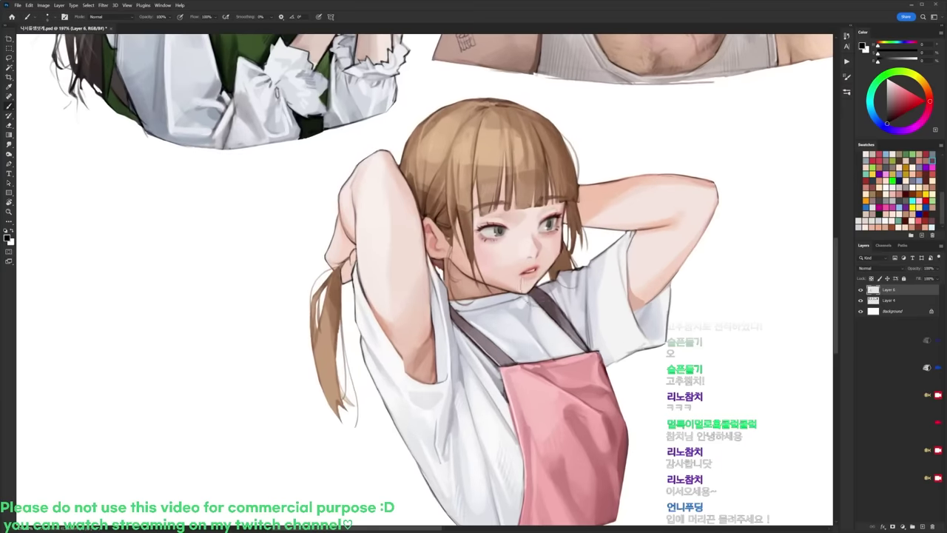
pyautogui.hotkey('ctrl', 'z')
pyautogui.moveTo(521, 279); pyautogui.dragTo(533, 317)
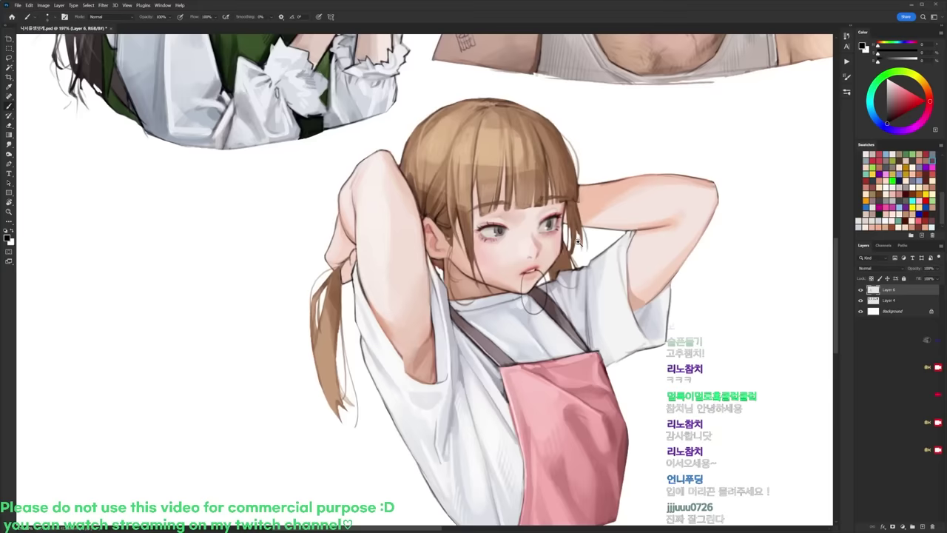
# Step: Strengthen the black outline of the hair tie loop below the lips
pyautogui.scroll(-6, 577, 237)
pyautogui.moveTo(620, 250); pyautogui.dragTo(563, 286)
pyautogui.scroll(3, 519, 283)
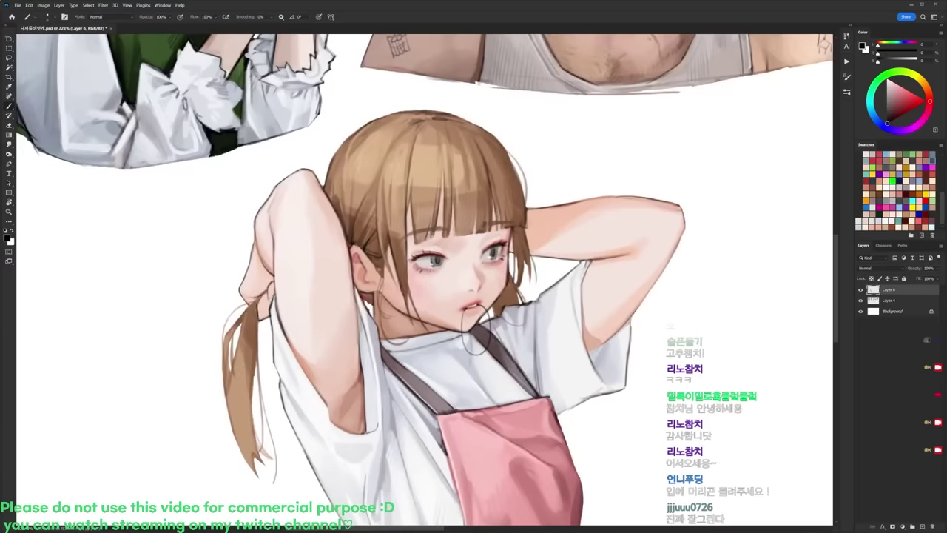
pyautogui.moveTo(465, 310)
pyautogui.mouseDown()
pyautogui.moveTo(462, 338)
pyautogui.moveTo(490, 330)
pyautogui.moveTo(491, 309)
pyautogui.mouseUp()
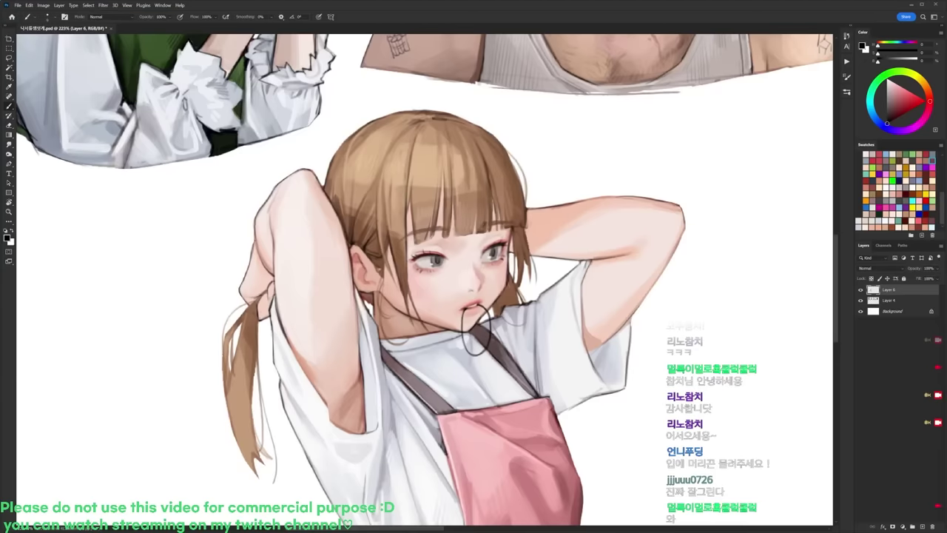
# Step: Paint around the hair tie loop near the collar with a larger round brush in sampled greys
pyautogui.moveTo(557, 286); pyautogui.dragTo(588, 308)
pyautogui.rightClick(551, 312)
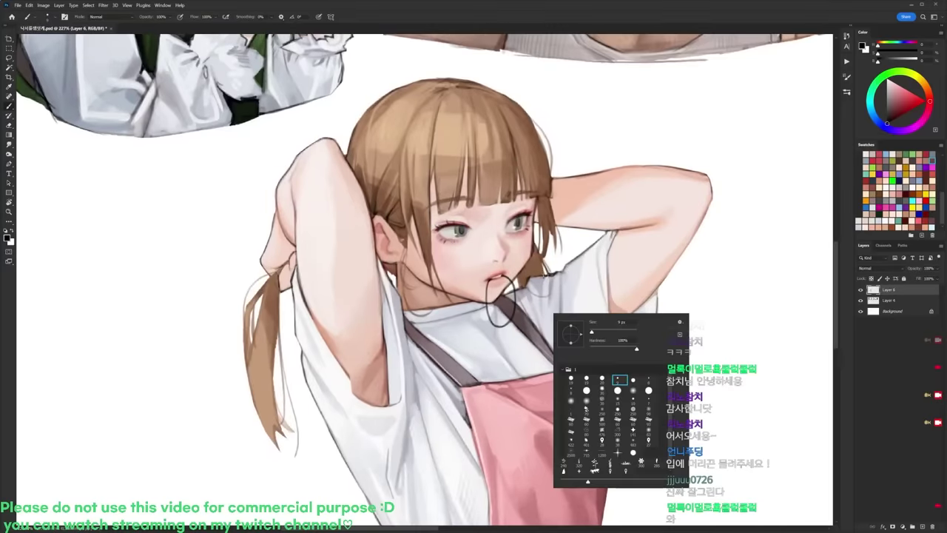
pyautogui.click(601, 381)
pyautogui.keyDown('alt'); pyautogui.click(512, 321); pyautogui.keyUp('alt')
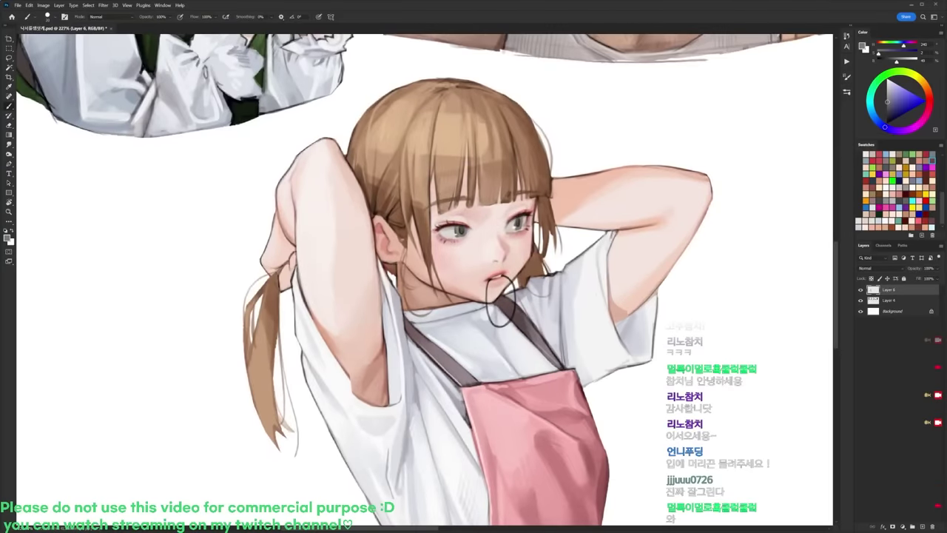
pyautogui.keyDown('alt'); pyautogui.click(501, 300); pyautogui.keyUp('alt')
pyautogui.keyDown('alt'); pyautogui.click(502, 298); pyautogui.keyUp('alt')
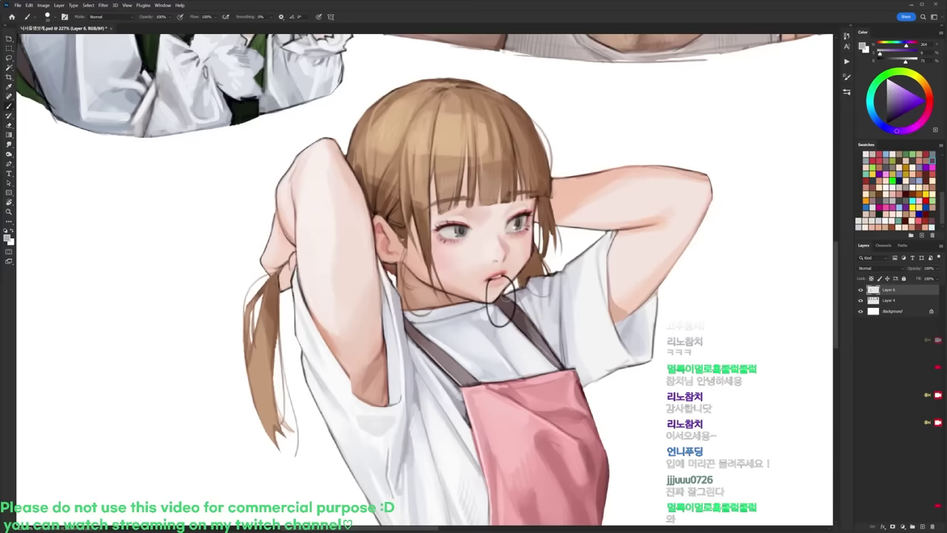
pyautogui.moveTo(505, 298); pyautogui.dragTo(519, 310)
pyautogui.keyDown('alt'); pyautogui.click(522, 294); pyautogui.keyUp('alt')
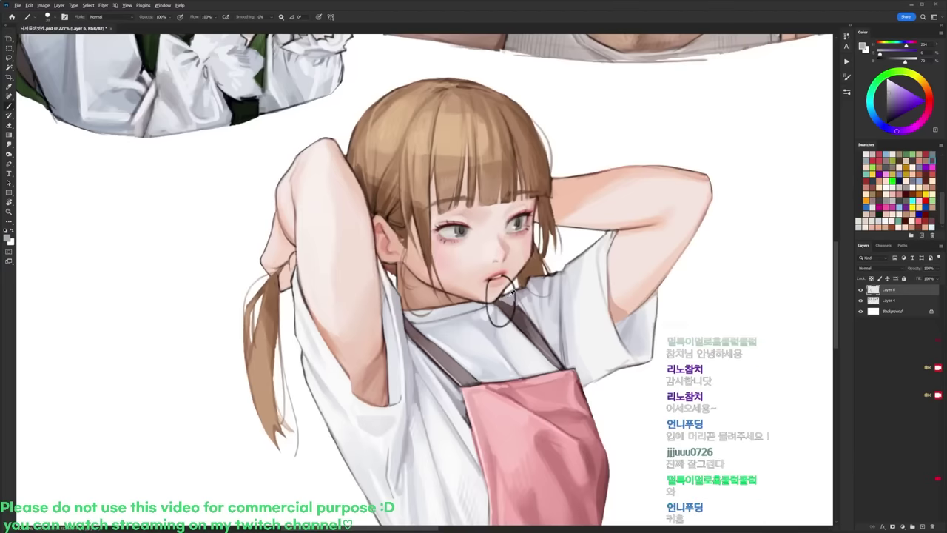
# Step: Refine the lower edge of the hair tie loop in black with the small line brush
pyautogui.press('d')
pyautogui.rightClick(553, 281)
pyautogui.click(618, 350)
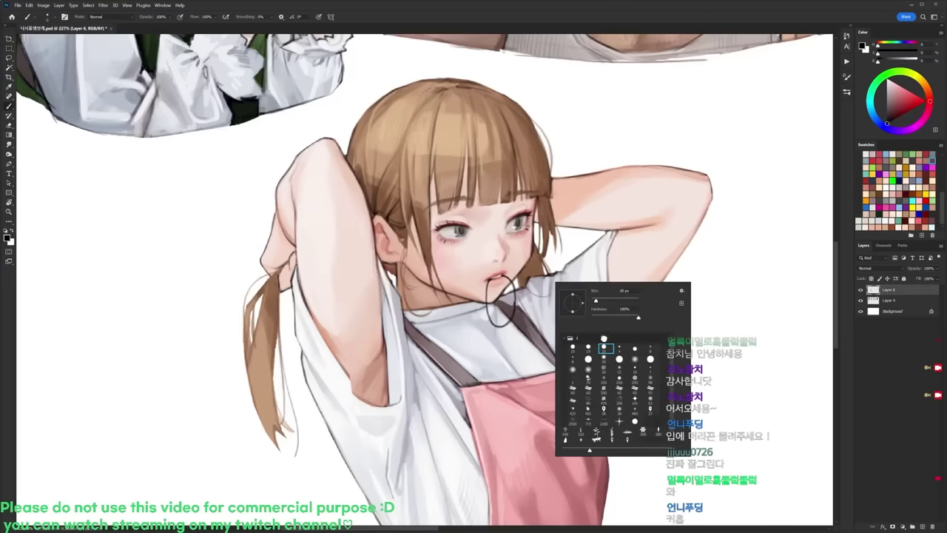
pyautogui.keyDown('alt'); pyautogui.click(519, 294); pyautogui.keyUp('alt')
pyautogui.keyDown('alt'); pyautogui.click(522, 306); pyautogui.keyUp('alt')
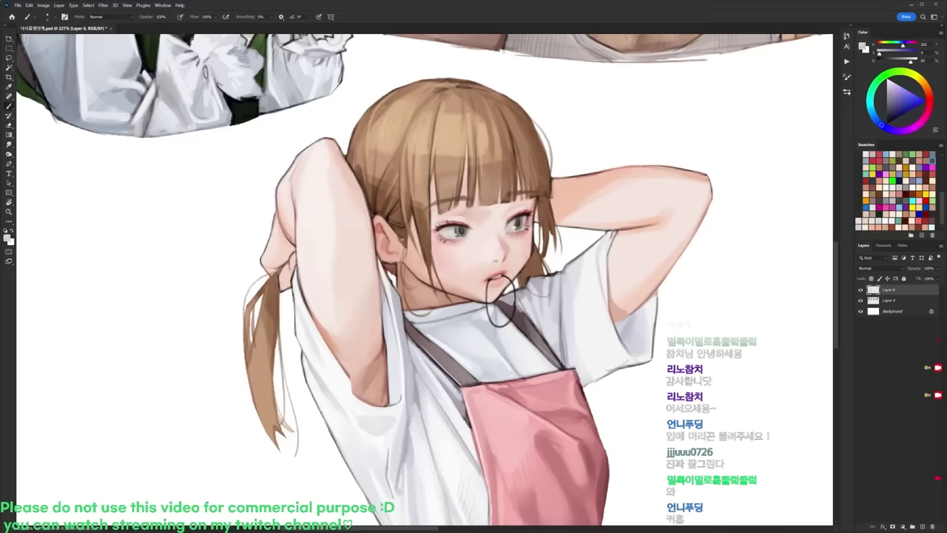
pyautogui.press('d')
pyautogui.moveTo(513, 304); pyautogui.dragTo(531, 322)
pyautogui.press('e')
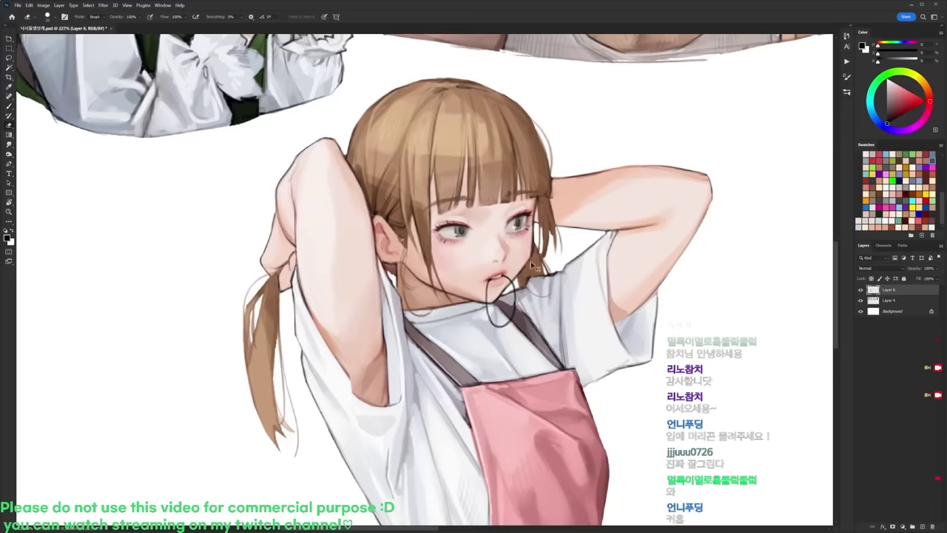
# Step: Examine the girl with the hair tie up close and beside the neighbouring portraits
pyautogui.scroll(-3, 531, 261)
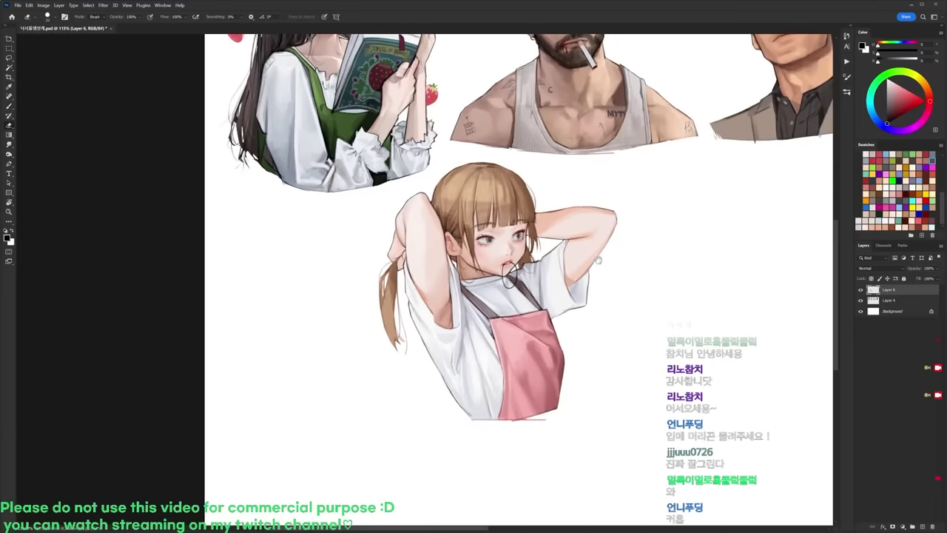
pyautogui.moveTo(598, 259); pyautogui.dragTo(580, 264)
pyautogui.scroll(2, 526, 220)
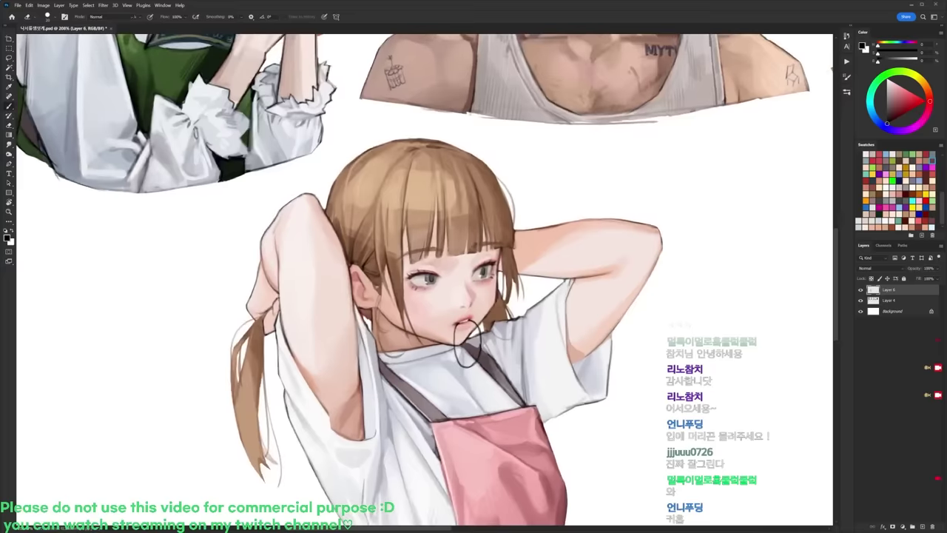
pyautogui.press('b')
pyautogui.scroll(2, 527, 220)
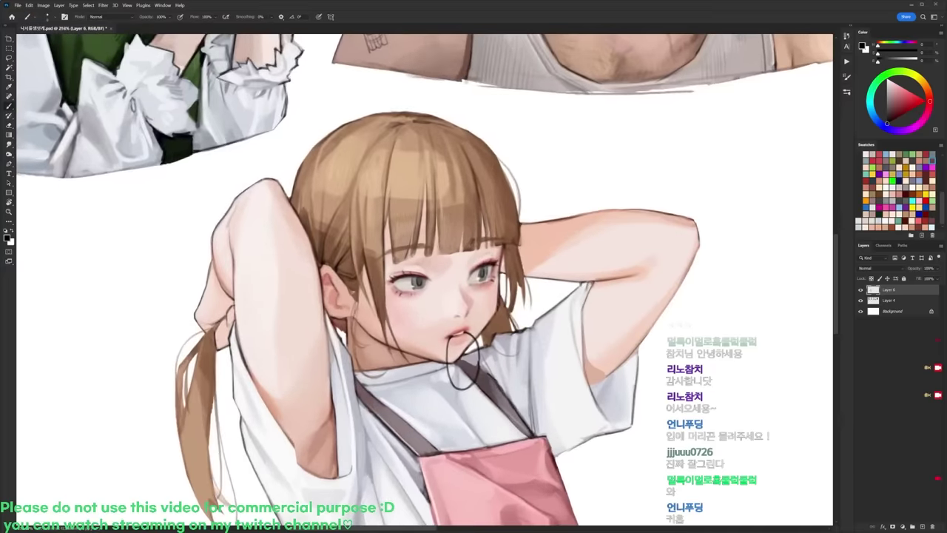
pyautogui.scroll(-4, 463, 360)
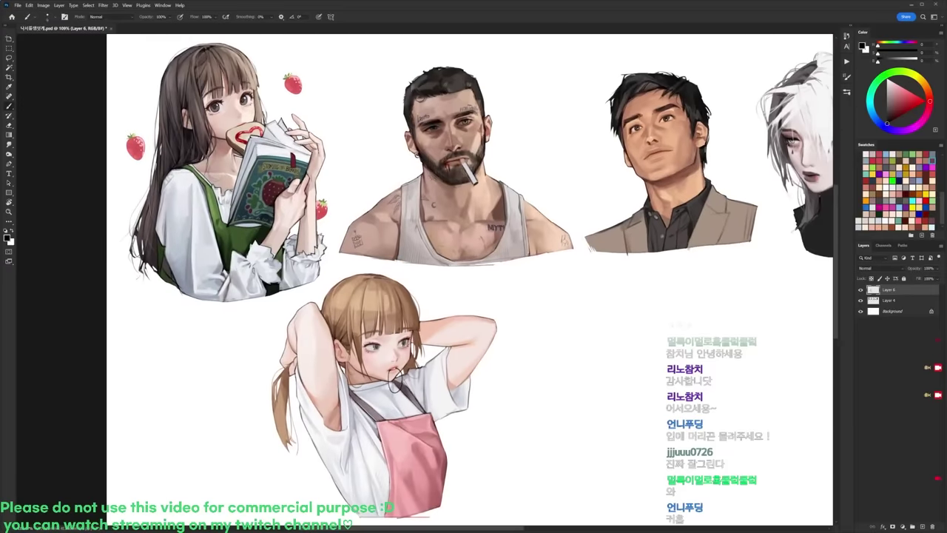
pyautogui.scroll(-1, 688, 330)
pyautogui.moveTo(688, 330); pyautogui.dragTo(601, 313)
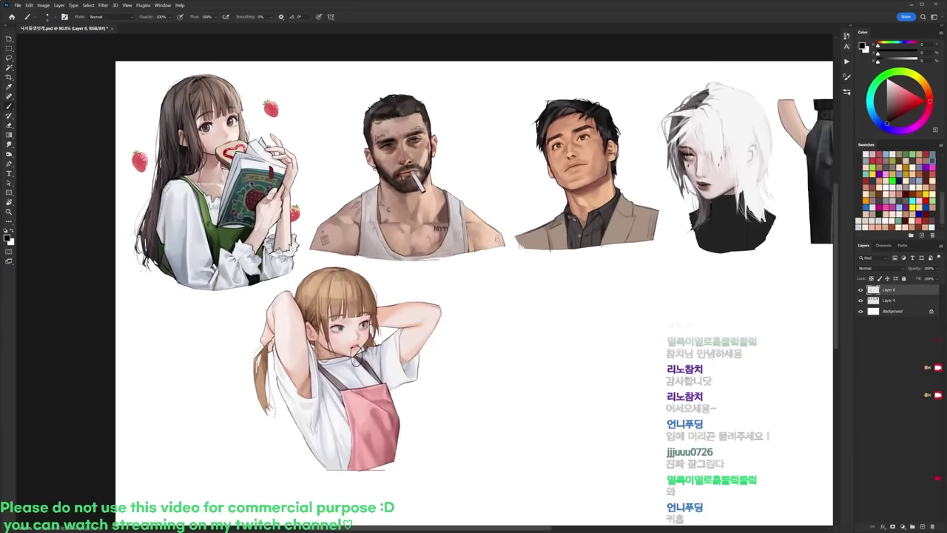
pyautogui.scroll(4, 369, 275)
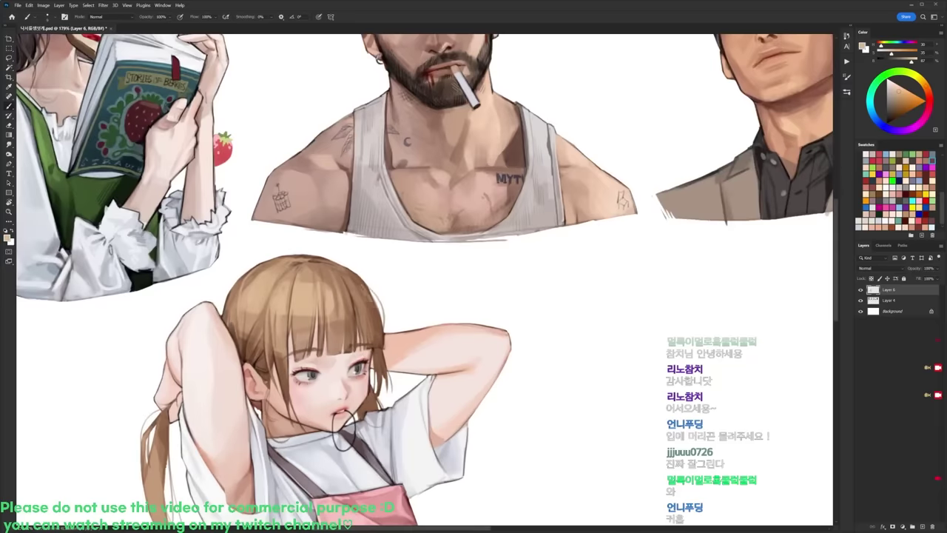
# Step: Reset the colours to black and white and choose a larger hard round brush preset
pyautogui.scroll(-1, 370, 292)
pyautogui.moveTo(375, 290); pyautogui.dragTo(349, 287)
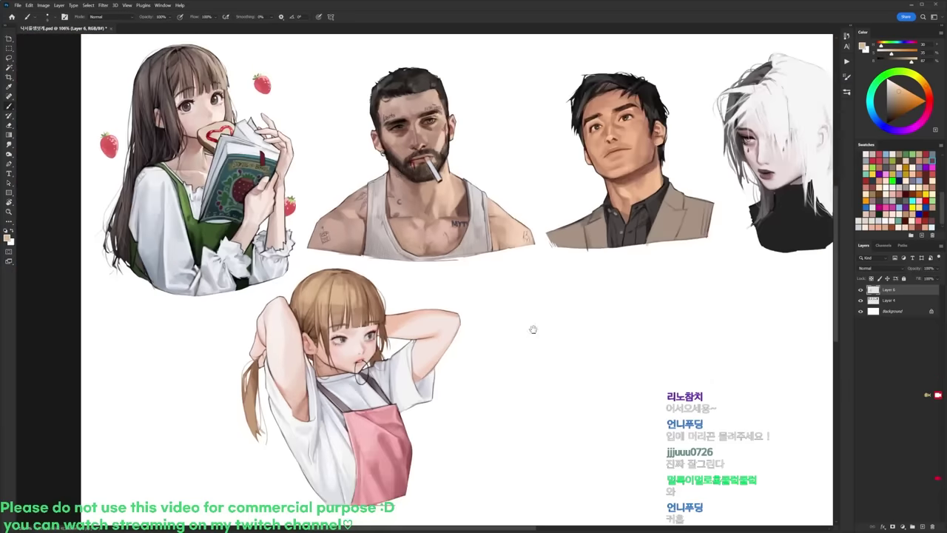
pyautogui.moveTo(534, 324); pyautogui.dragTo(556, 240)
pyautogui.moveTo(447, 332); pyautogui.dragTo(468, 333)
pyautogui.press('d')
pyautogui.rightClick(473, 322)
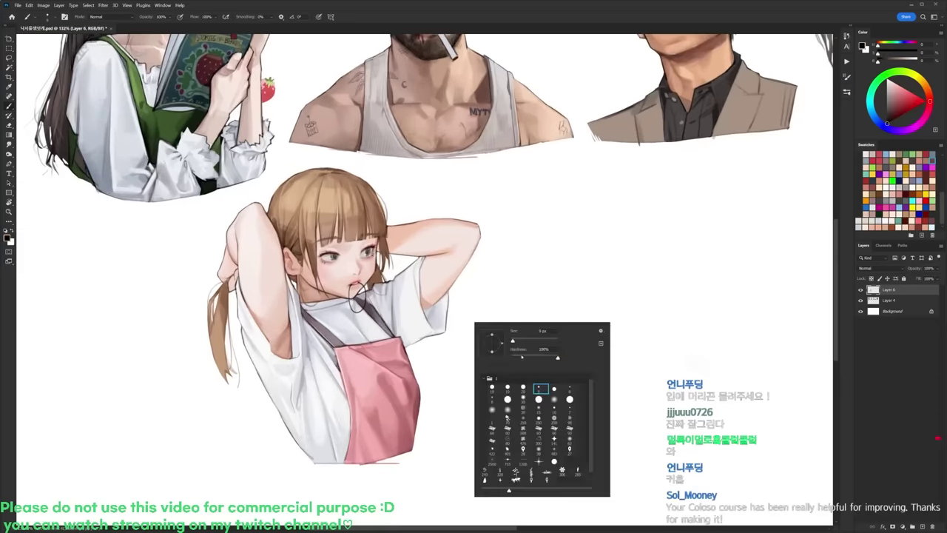
pyautogui.click(524, 389)
# Step: Flip the girl's layer horizontally to check the drawing mirrored, and flip it back to its original orientation
pyautogui.click(897, 290)
pyautogui.hotkey('ctrl', 't')
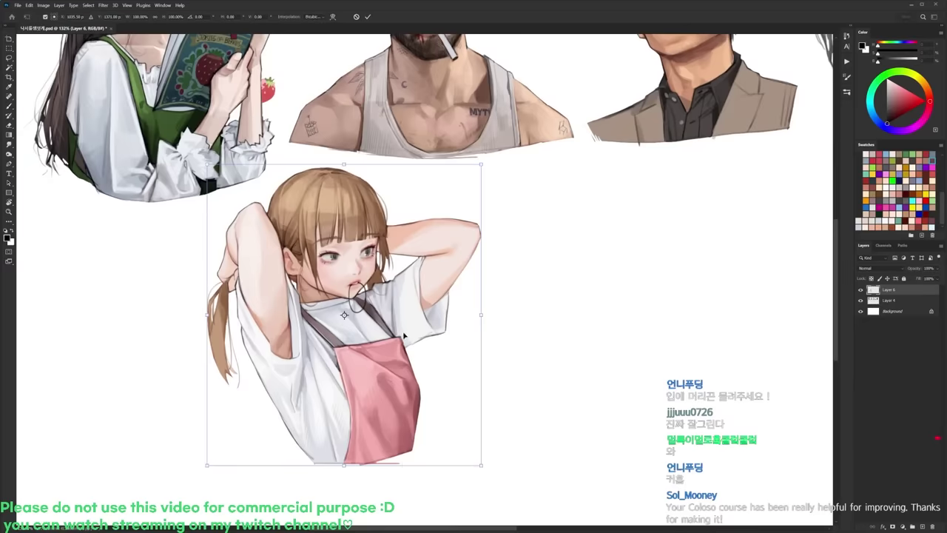
pyautogui.rightClick(403, 369)
pyautogui.click(436, 499)
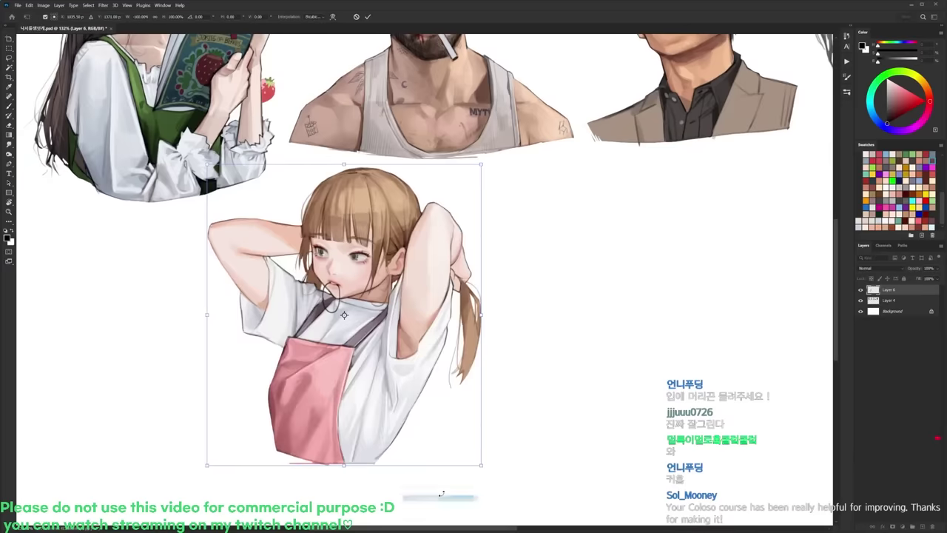
pyautogui.rightClick(434, 359)
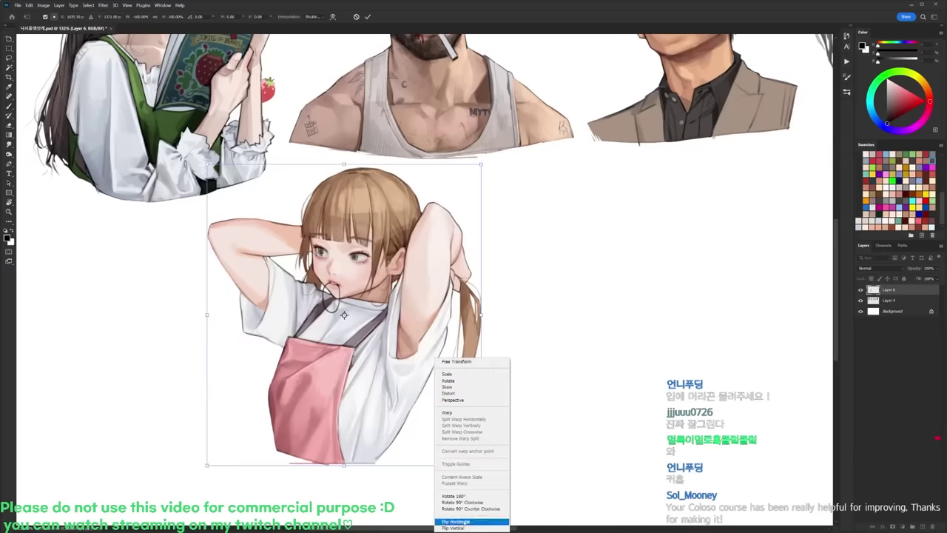
pyautogui.click(461, 503)
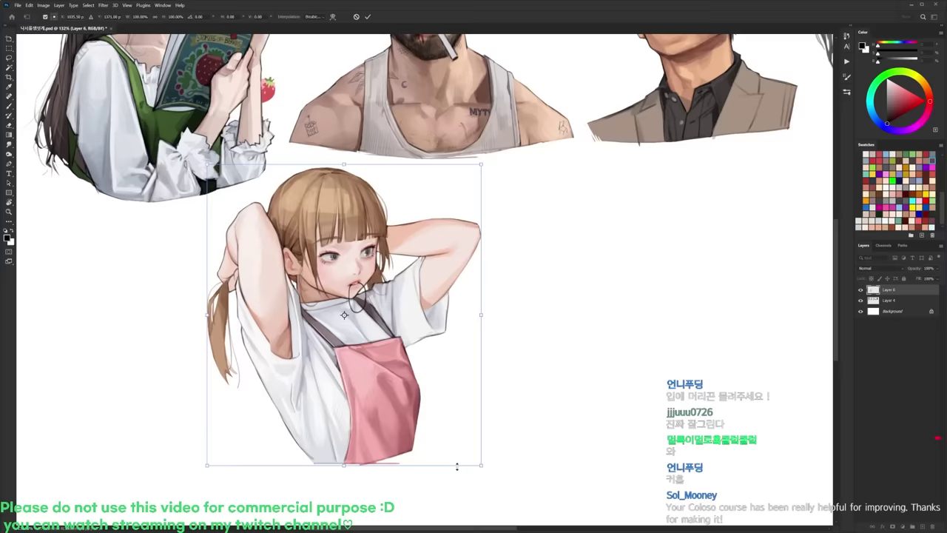
pyautogui.press('Return')
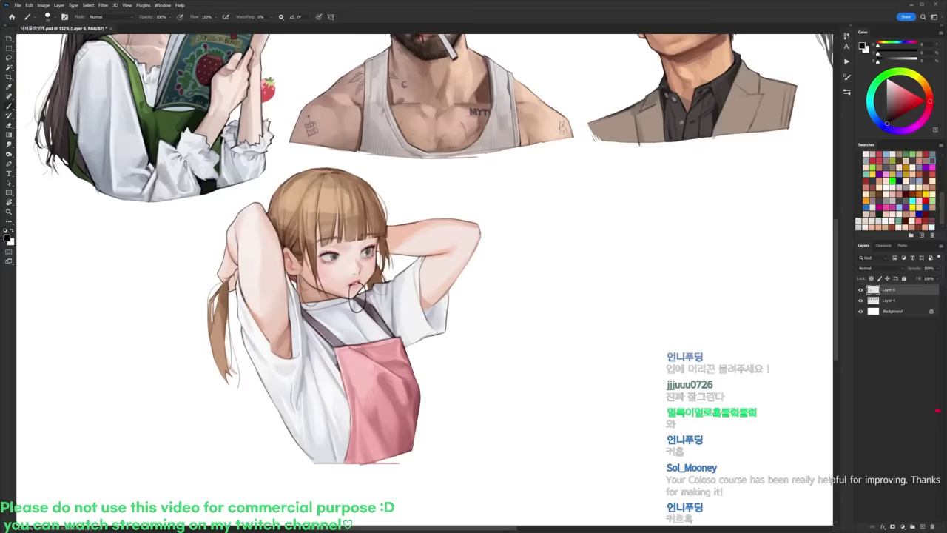
# Step: Mix a muted light green and paint a small three-leaf clover with a stem beside the pink apron, redoing the first attempt
pyautogui.rightClick(487, 416)
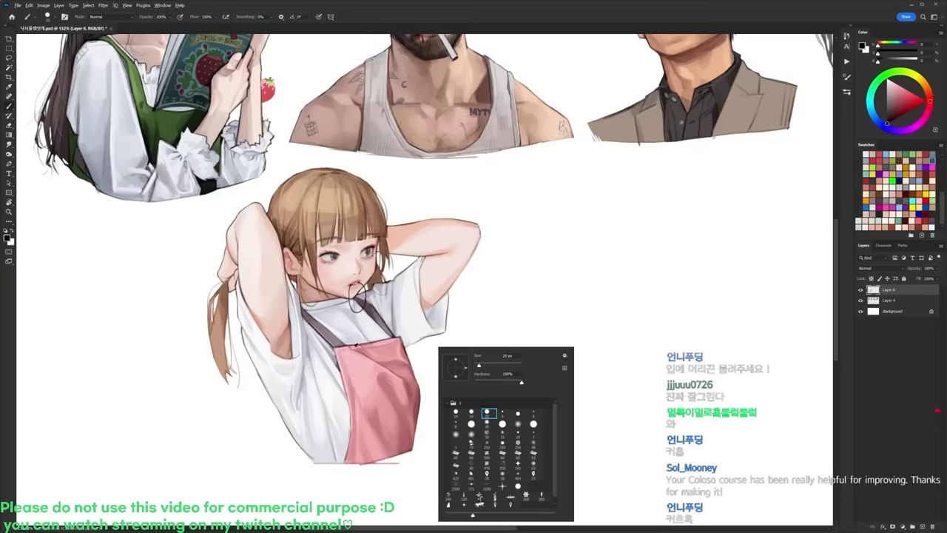
pyautogui.keyDown('alt'); pyautogui.click(360, 371); pyautogui.keyUp('alt')
pyautogui.click(901, 71)
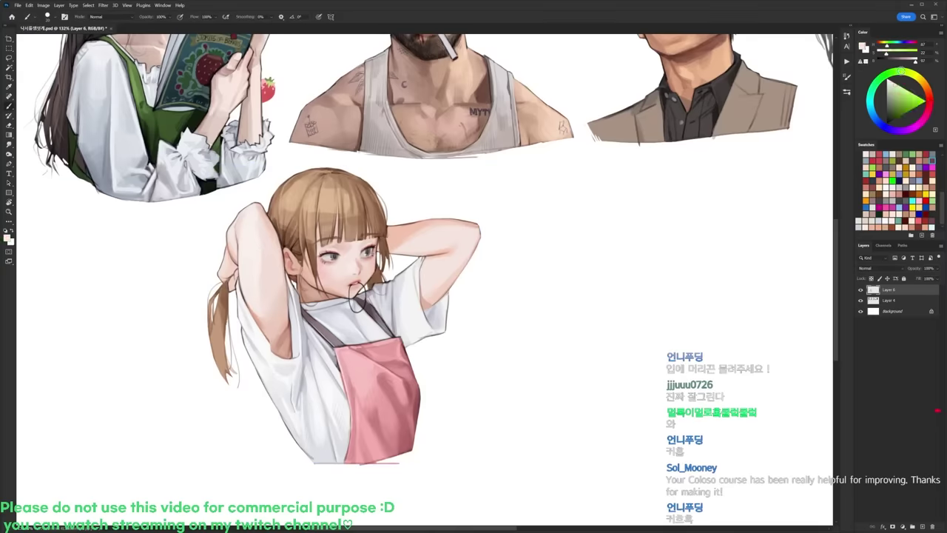
pyautogui.moveTo(897, 90); pyautogui.dragTo(892, 92)
pyautogui.moveTo(433, 369); pyautogui.dragTo(435, 381)
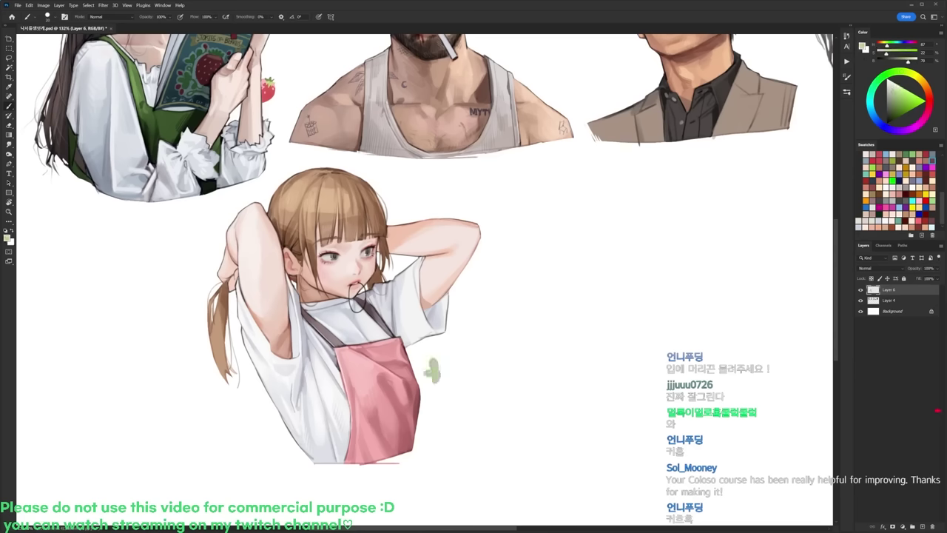
pyautogui.hotkey('ctrl', 'z')
pyautogui.moveTo(429, 371)
pyautogui.mouseDown()
pyautogui.moveTo(445, 376)
pyautogui.moveTo(439, 391)
pyautogui.mouseUp()
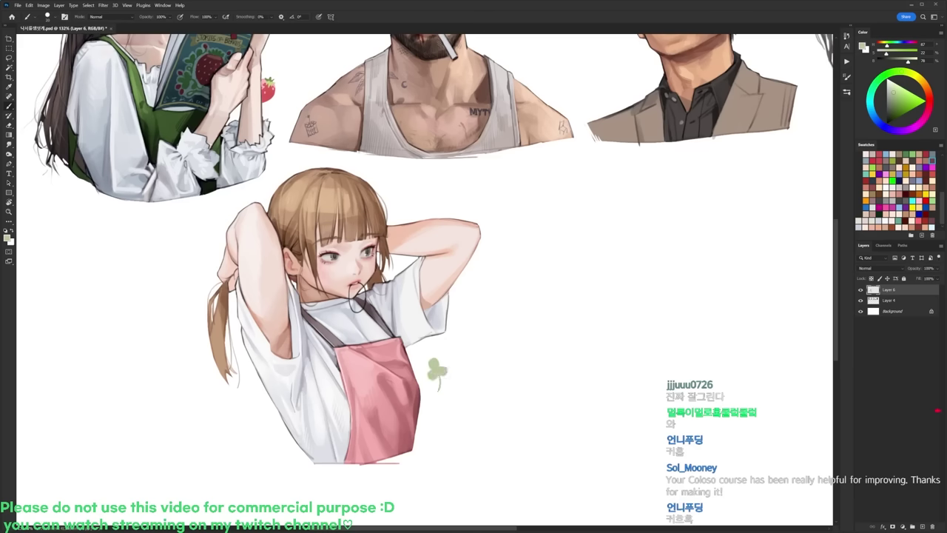
# Step: Paint two more green clovers, one below the ponytail and one beside the top of the head, saving the document in between
pyautogui.moveTo(224, 420)
pyautogui.mouseDown()
pyautogui.moveTo(241, 410)
pyautogui.moveTo(246, 424)
pyautogui.mouseUp()
pyautogui.hotkey('ctrl', 's')
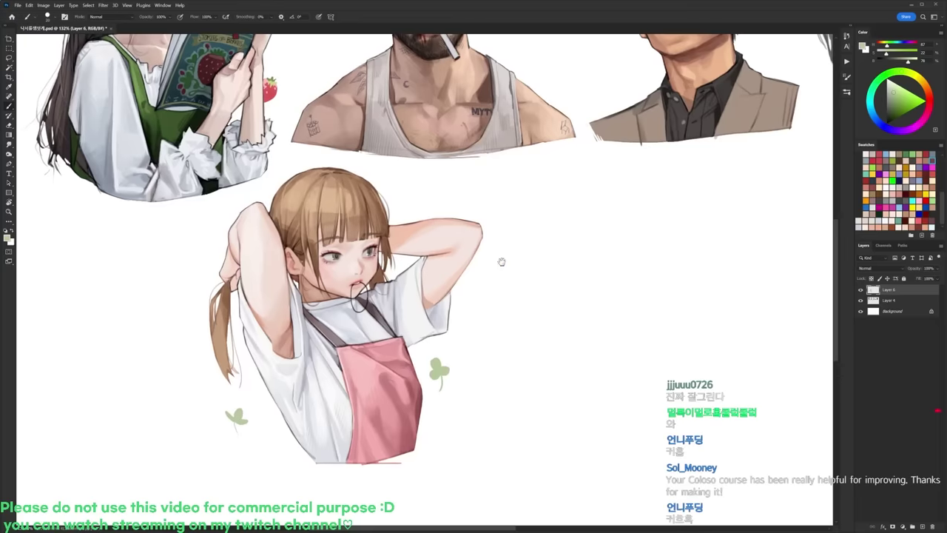
pyautogui.moveTo(501, 262); pyautogui.dragTo(540, 252)
pyautogui.moveTo(444, 183)
pyautogui.mouseDown()
pyautogui.moveTo(441, 191)
pyautogui.moveTo(459, 193)
pyautogui.moveTo(467, 178)
pyautogui.mouseUp()
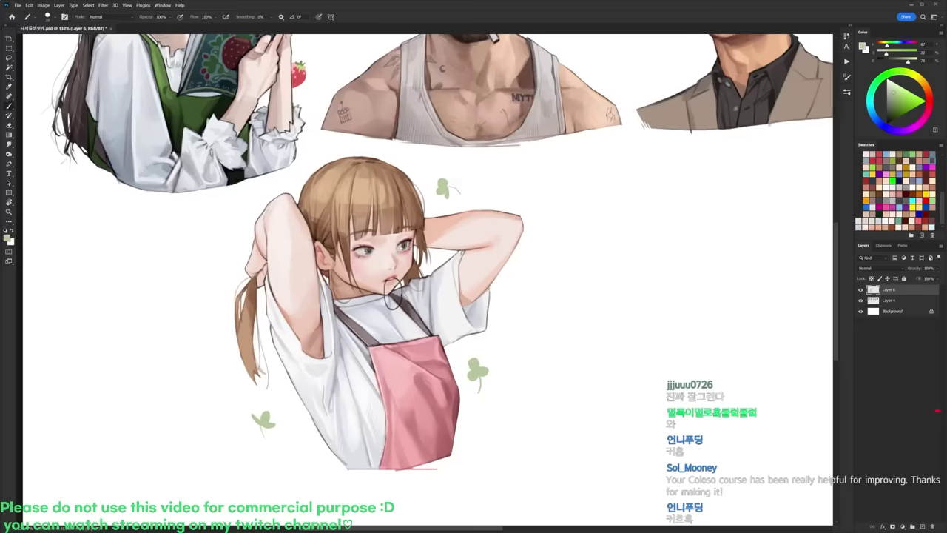
# Step: Sample the green of the clover beside the apron and mix a lighter tint of it
pyautogui.keyDown('alt'); pyautogui.click(474, 366); pyautogui.keyUp('alt')
pyautogui.moveTo(909, 62); pyautogui.dragTo(910, 65)
pyautogui.scroll(7, 476, 349)
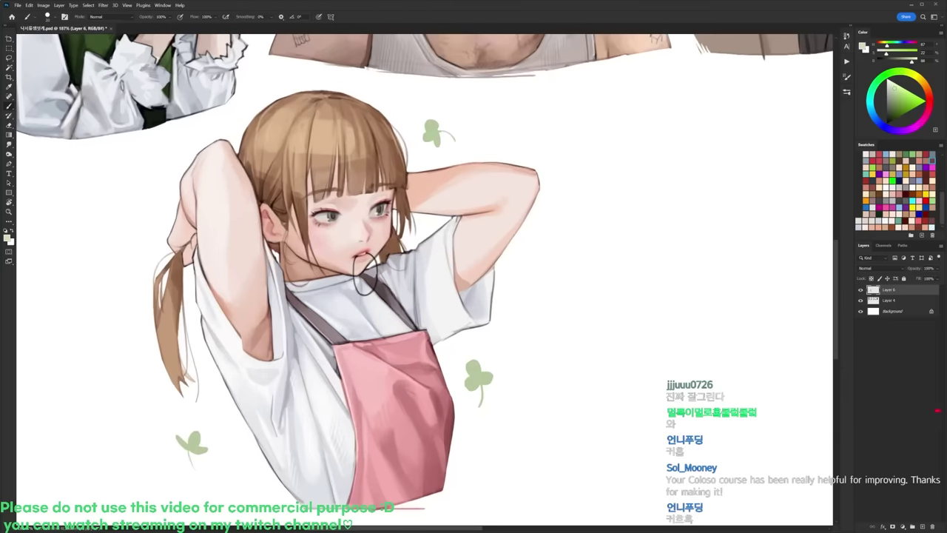